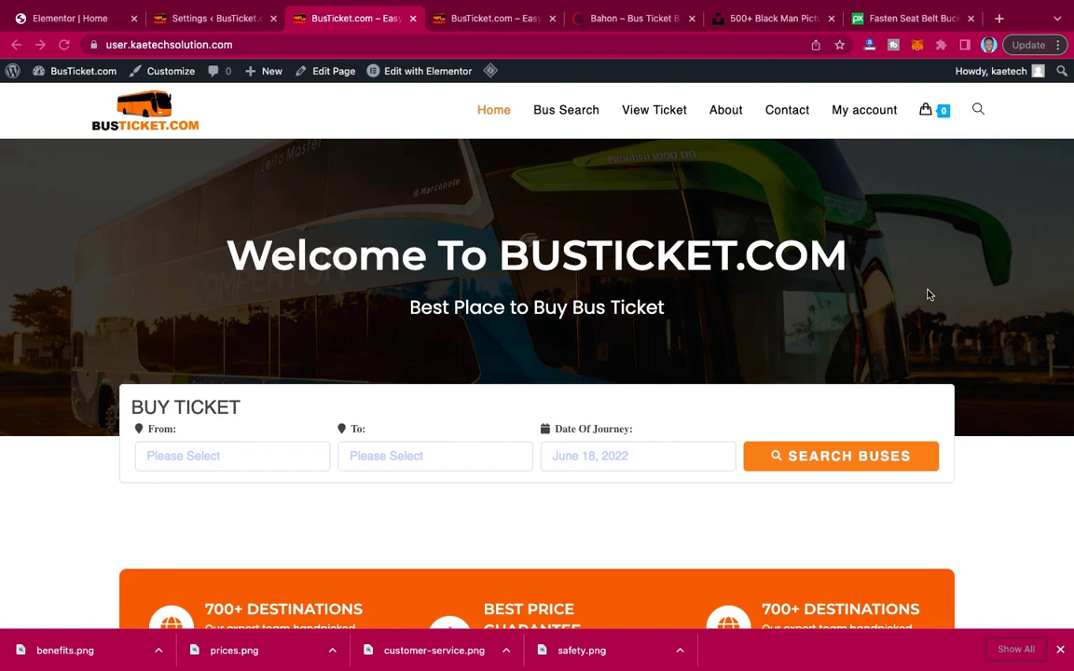
# Look over the BusTicket.com home page, from the welcome banner to the bus list and the promise section.
pyautogui.scroll(-10, 927, 294)
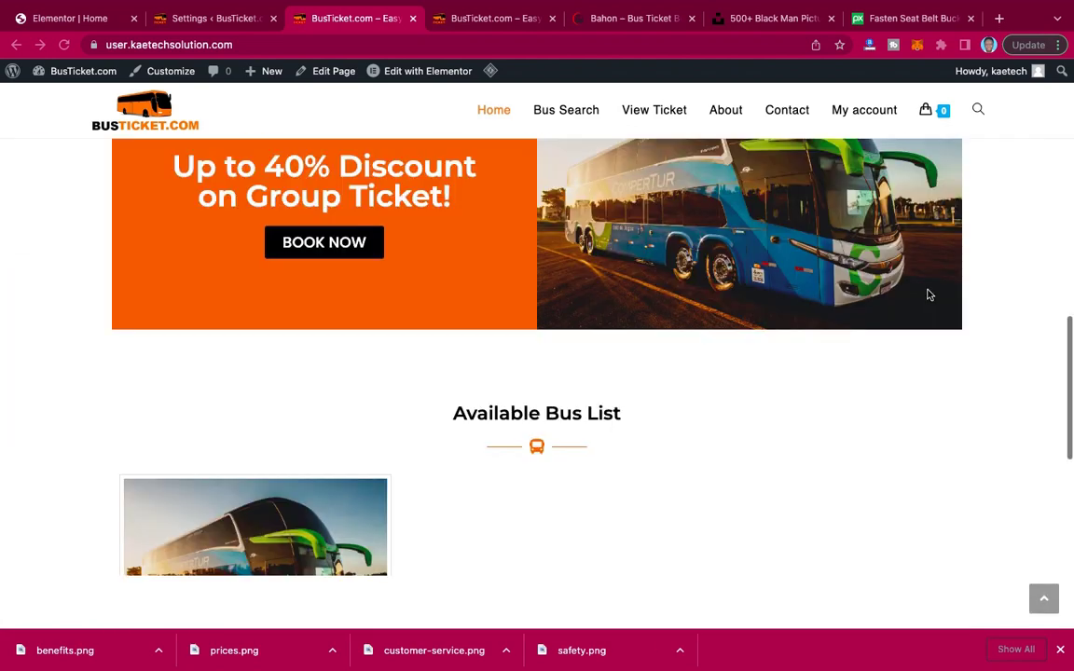
pyautogui.scroll(-5, 927, 295)
pyautogui.scroll(10, 928, 294)
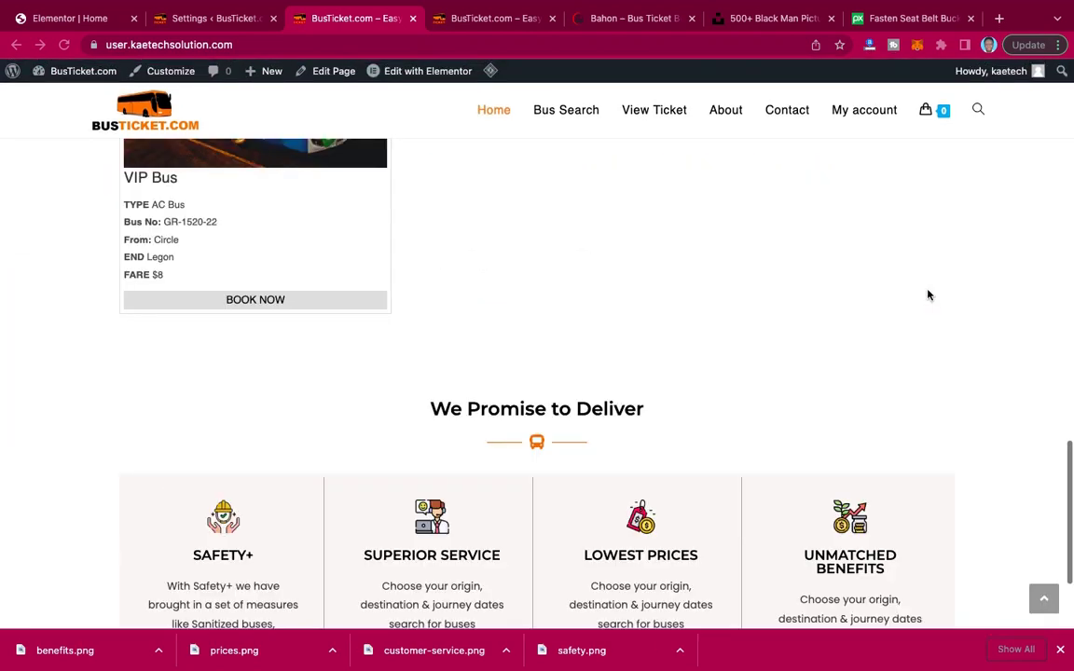
pyautogui.scroll(8, 927, 295)
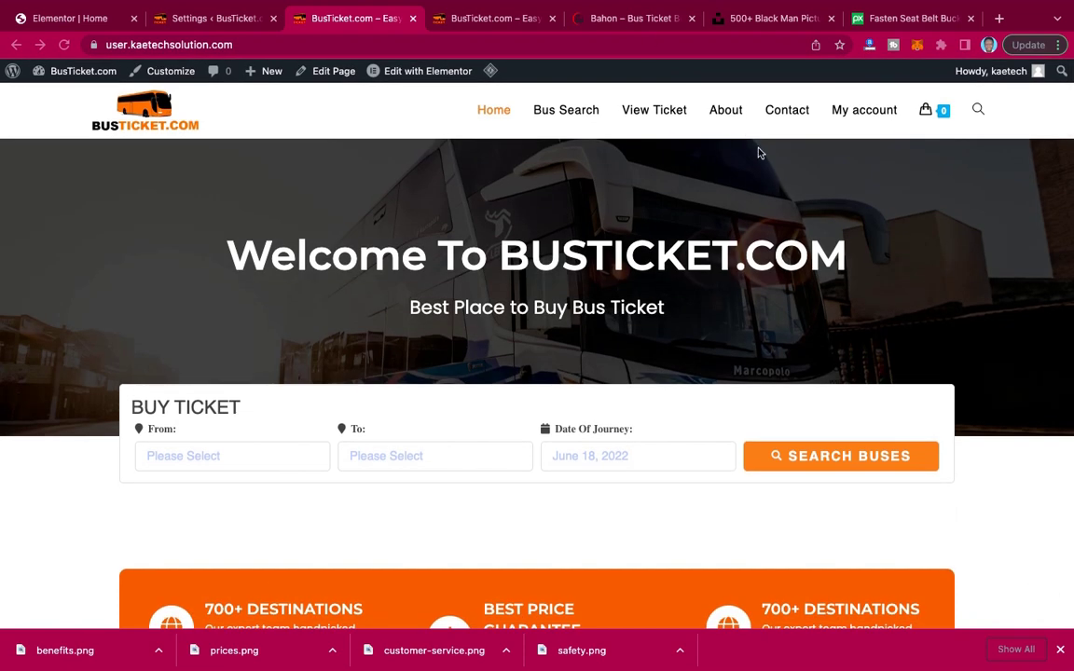
# Switch to the Bahon demo site and review its home page from the banner to the available bus list.
pyautogui.hotkey('ctrl', 'Tab')
pyautogui.hotkey('ctrl', 'Tab')
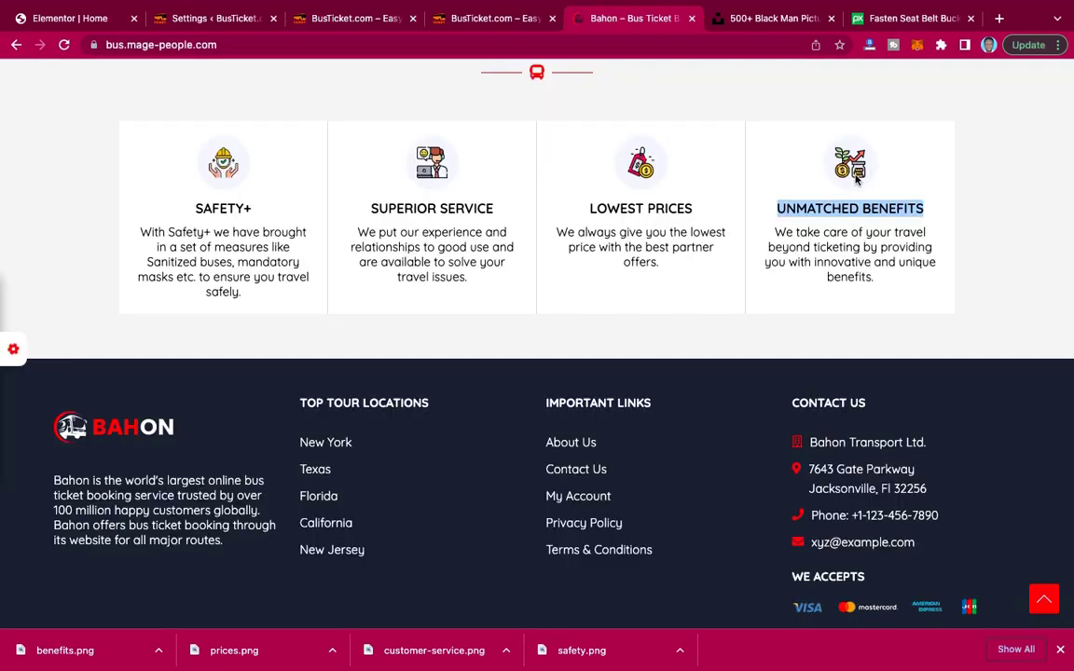
pyautogui.scroll(15, 978, 211)
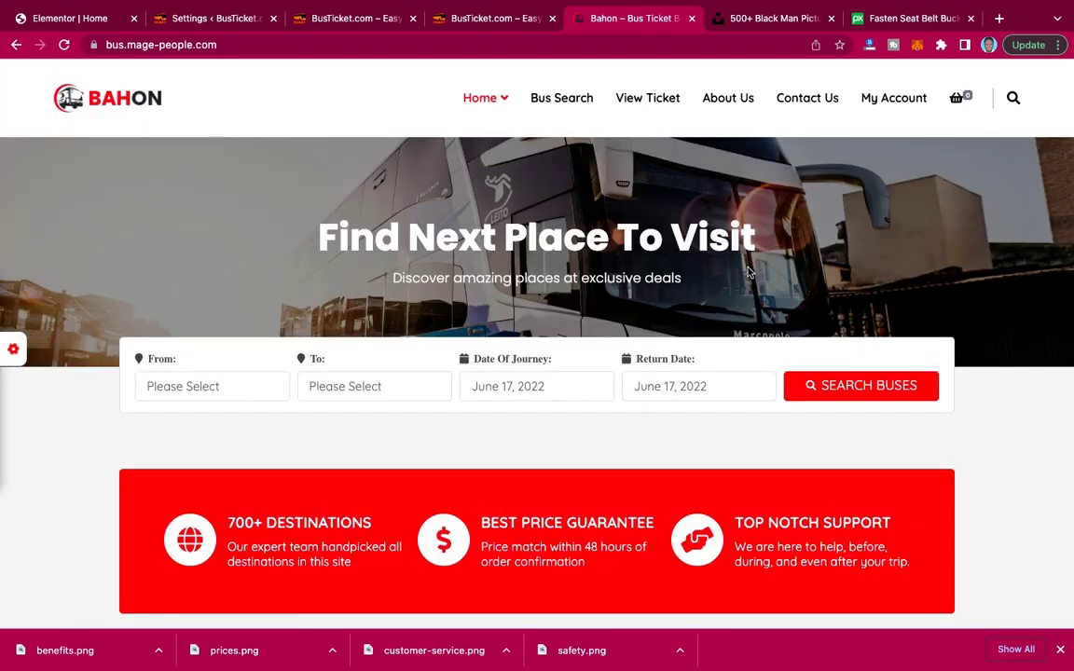
pyautogui.scroll(-3, 1006, 327)
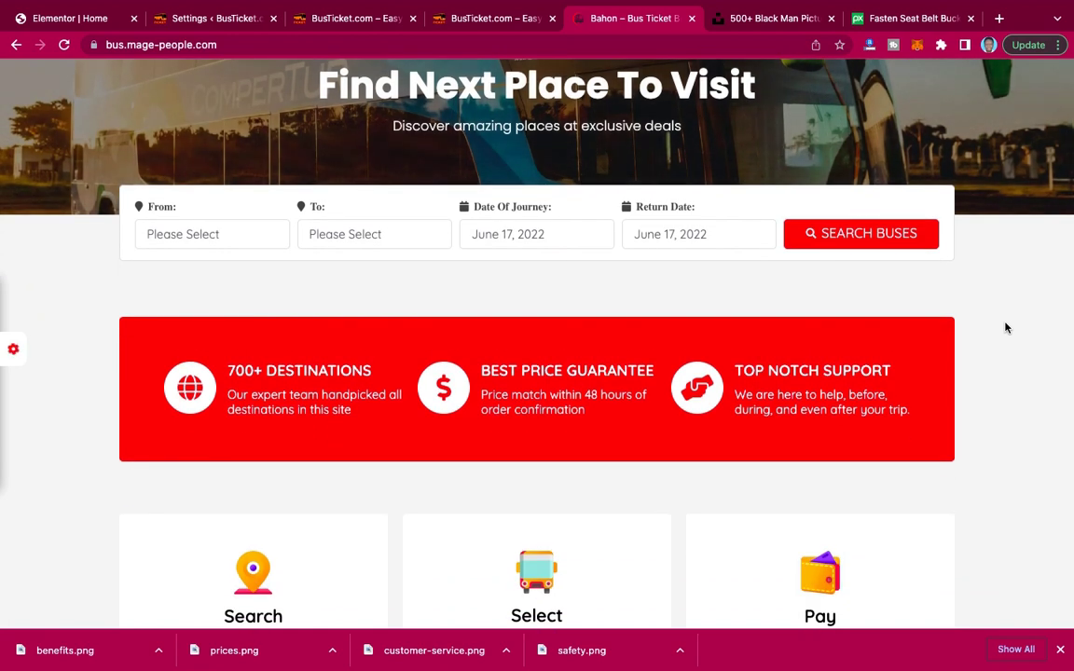
pyautogui.scroll(-10, 1006, 327)
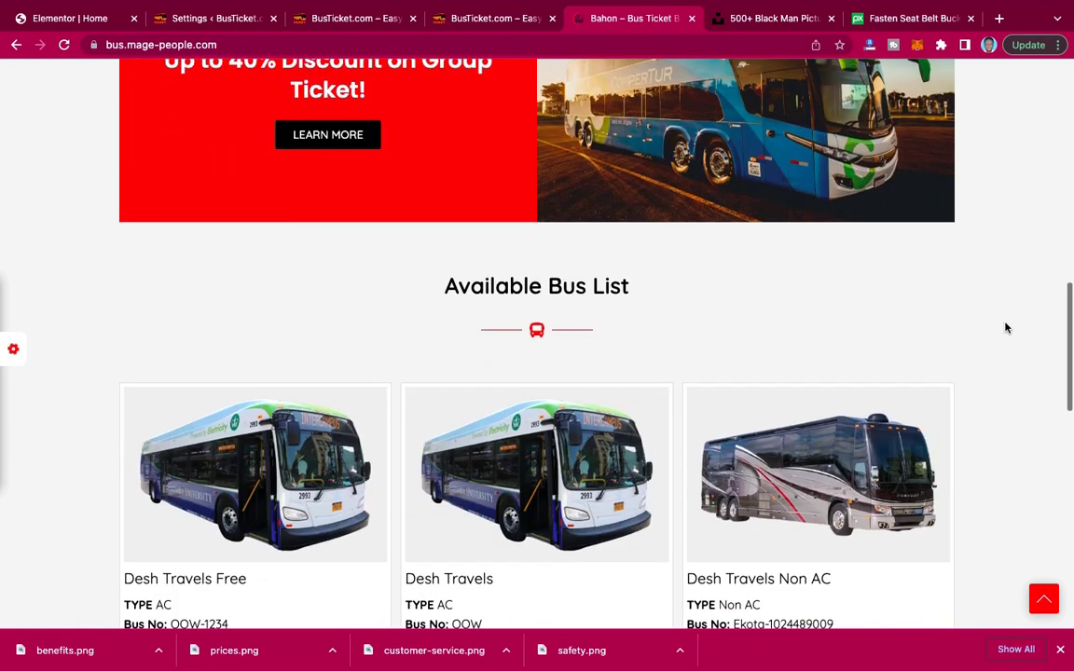
pyautogui.scroll(12, 1005, 327)
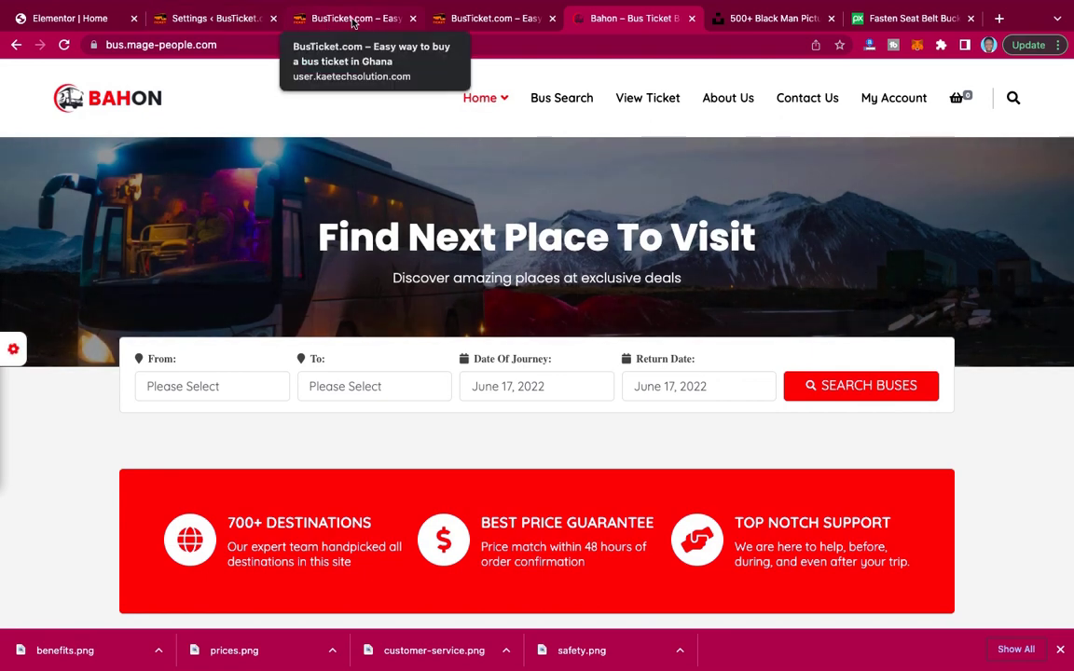
# Return to the BusTicket.com home page and examine its banner, ticket search form and feature sections for comparison.
pyautogui.click(352, 23)
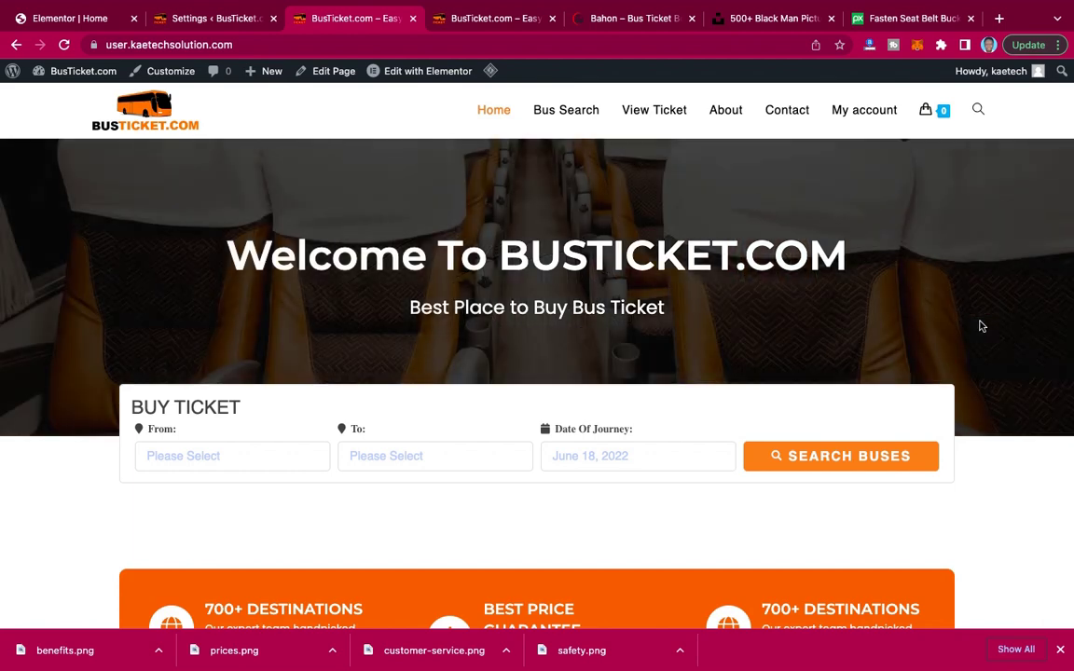
pyautogui.scroll(-3, 981, 340)
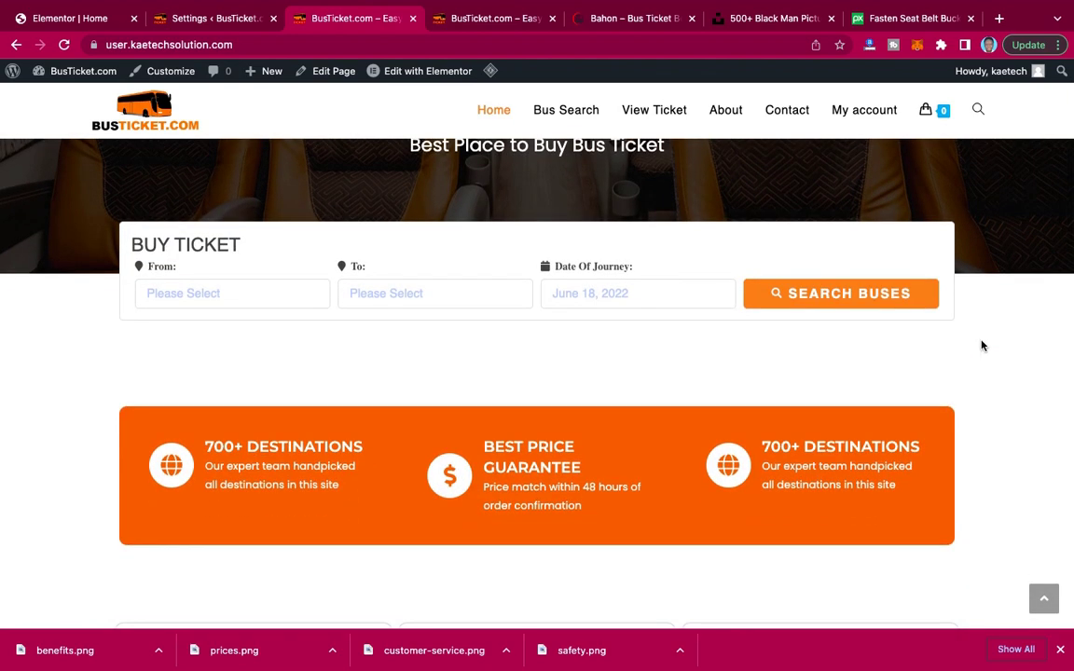
pyautogui.scroll(3, 980, 345)
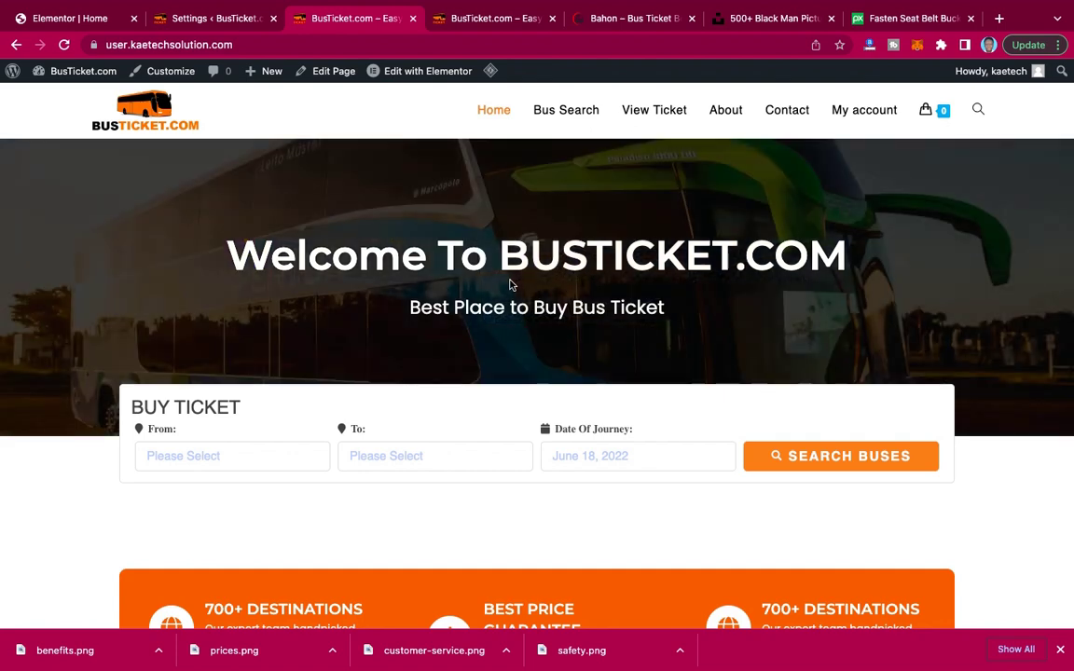
pyautogui.scroll(-3, 510, 285)
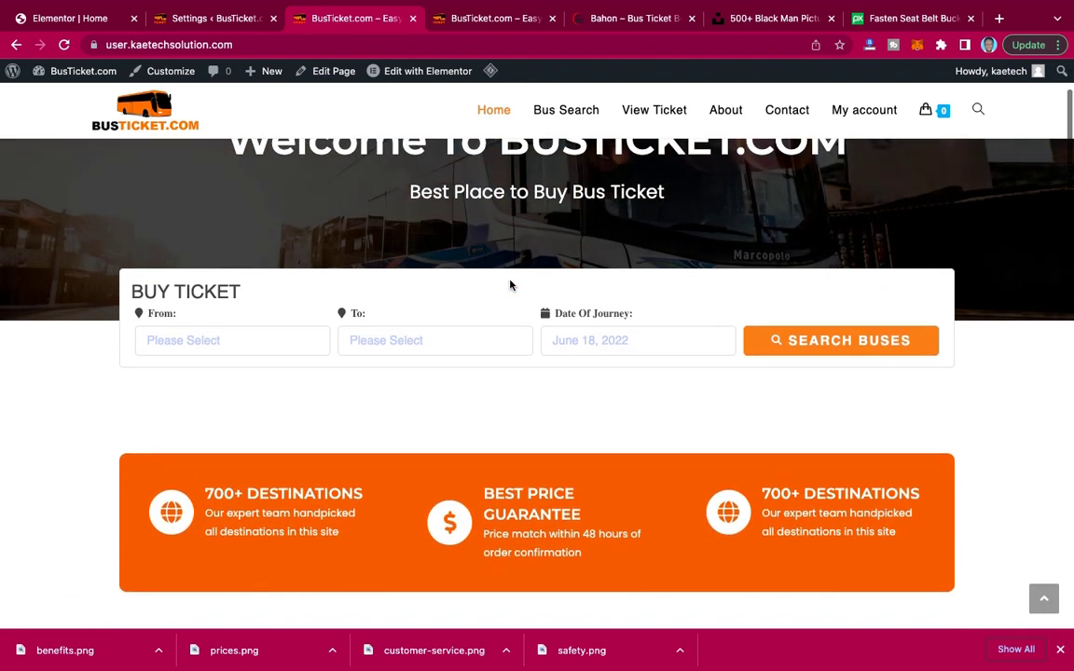
pyautogui.scroll(3, 510, 284)
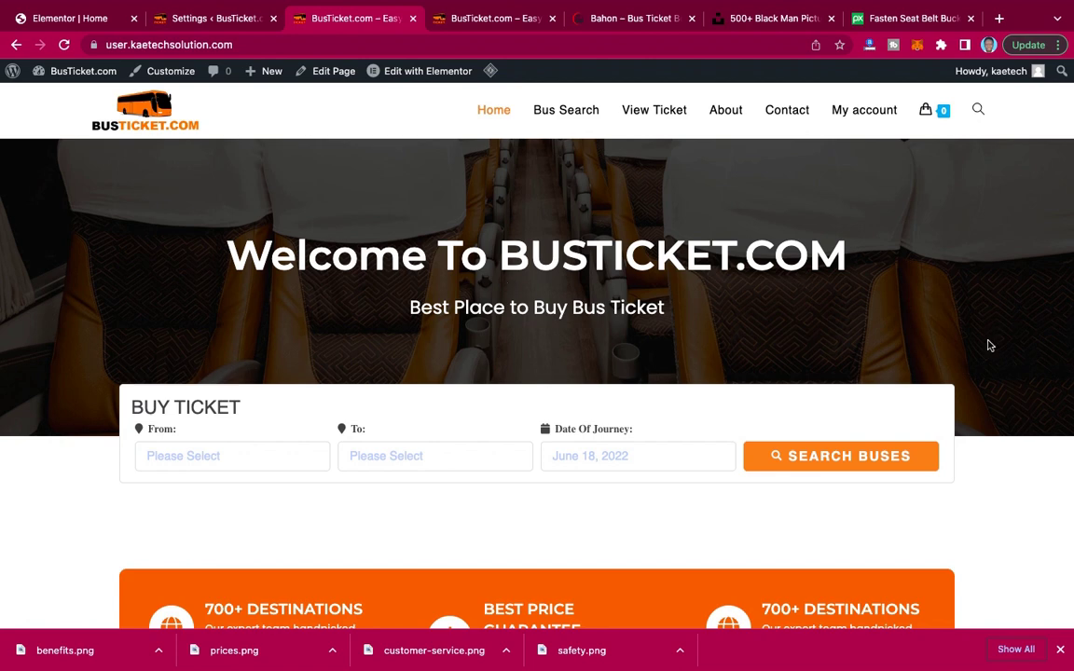
pyautogui.scroll(-1, 990, 346)
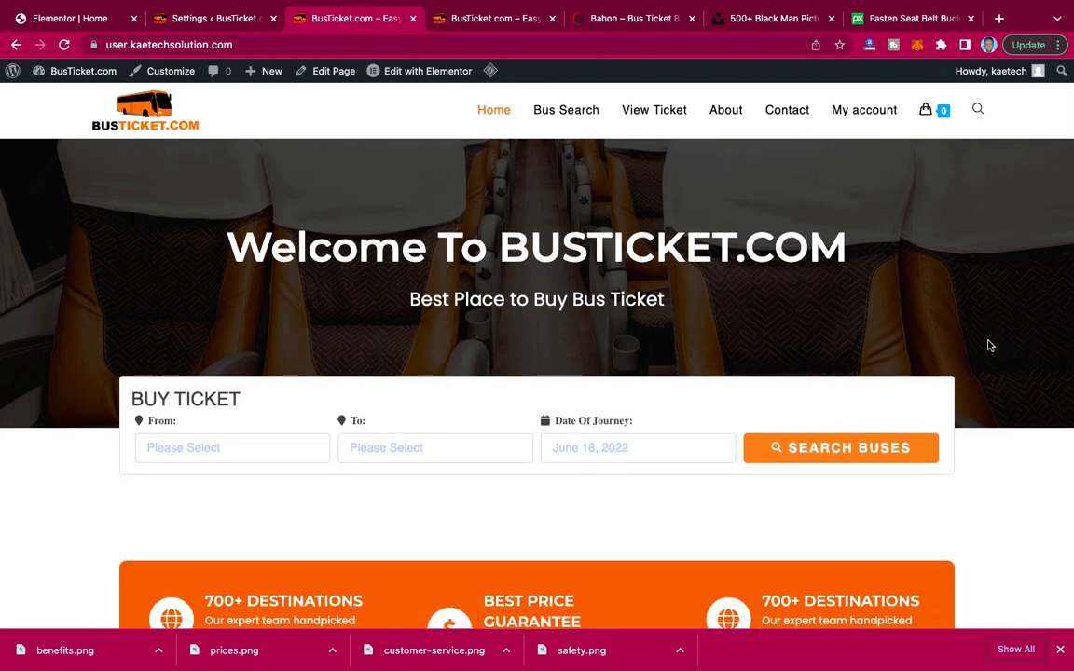
pyautogui.scroll(-3, 990, 346)
pyautogui.scroll(3, 990, 346)
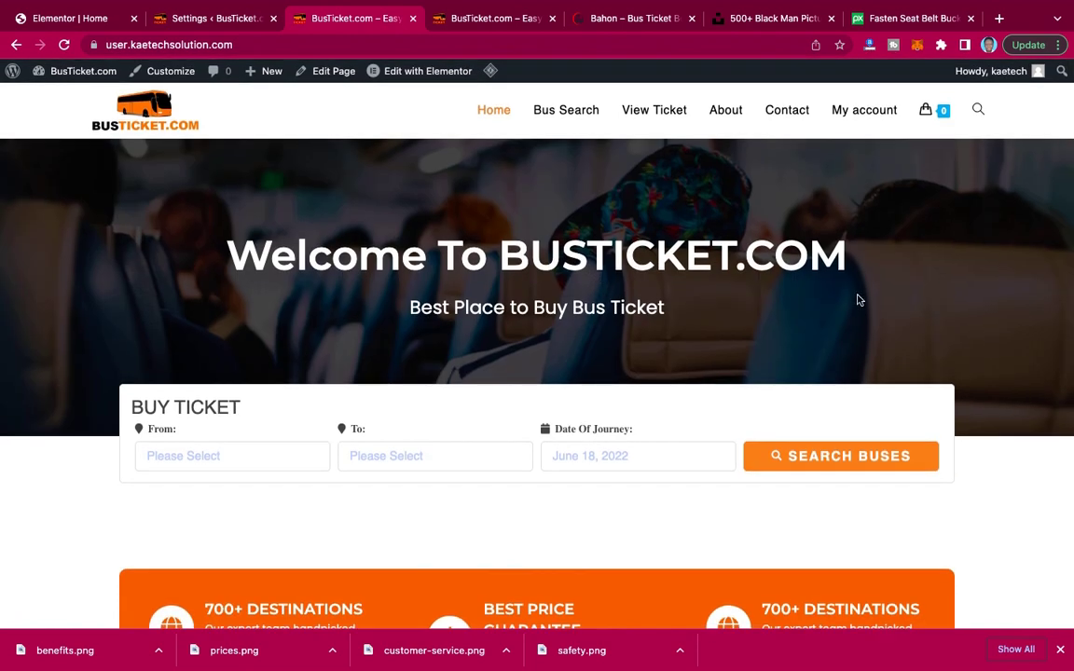
pyautogui.scroll(-5, 982, 345)
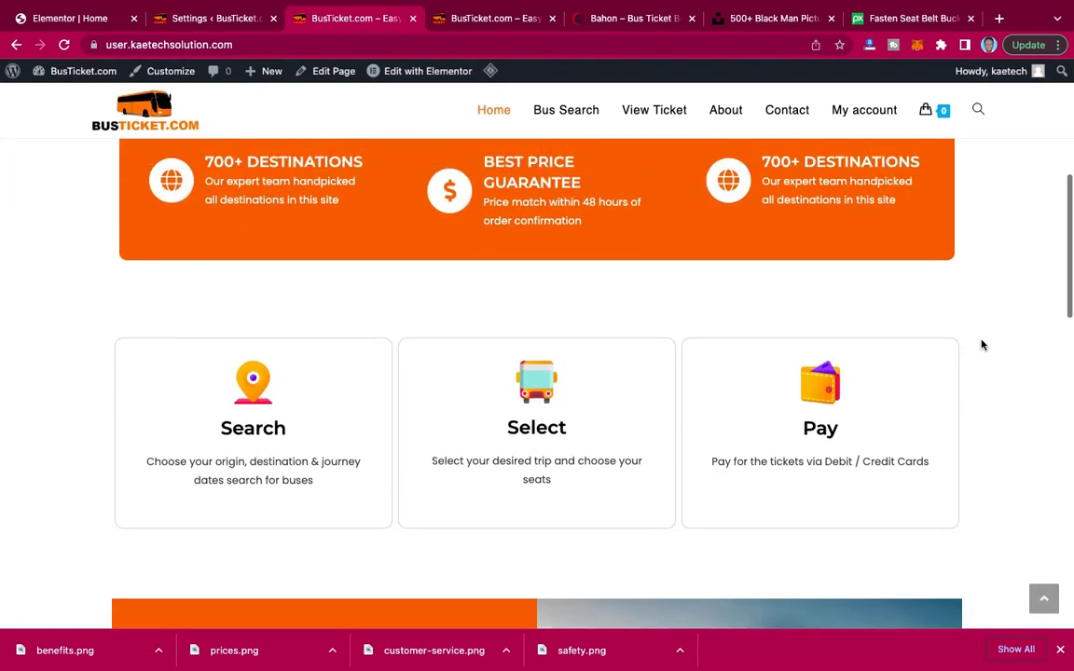
pyautogui.scroll(5, 981, 344)
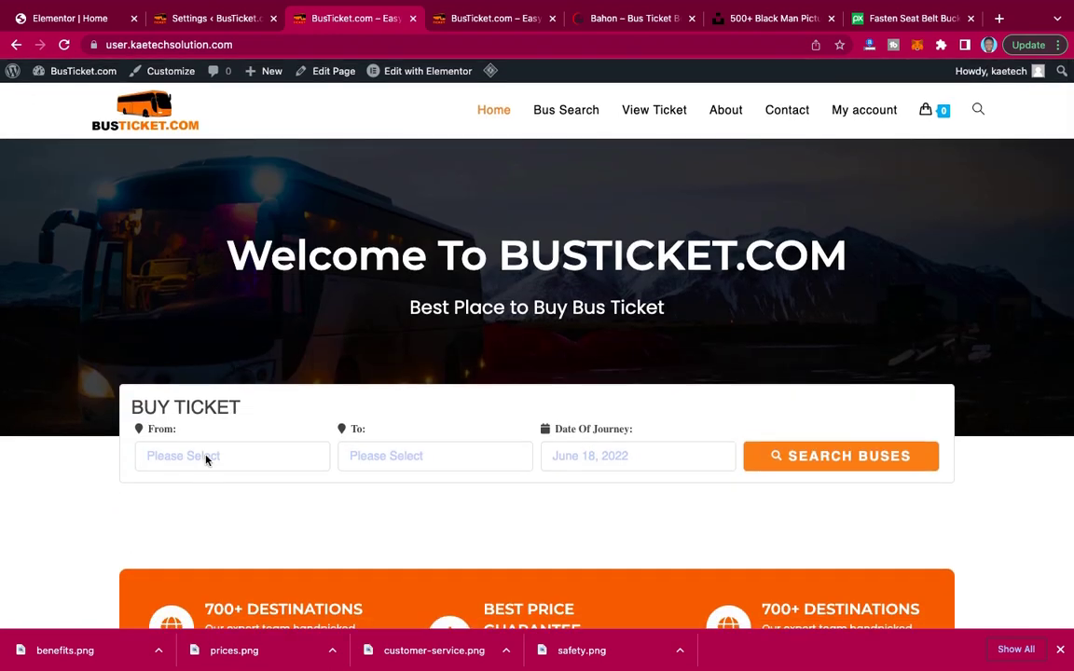
# Set the route in the Buy Ticket form to go from Circle to Madina.
pyautogui.scroll(-2, 370, 365)
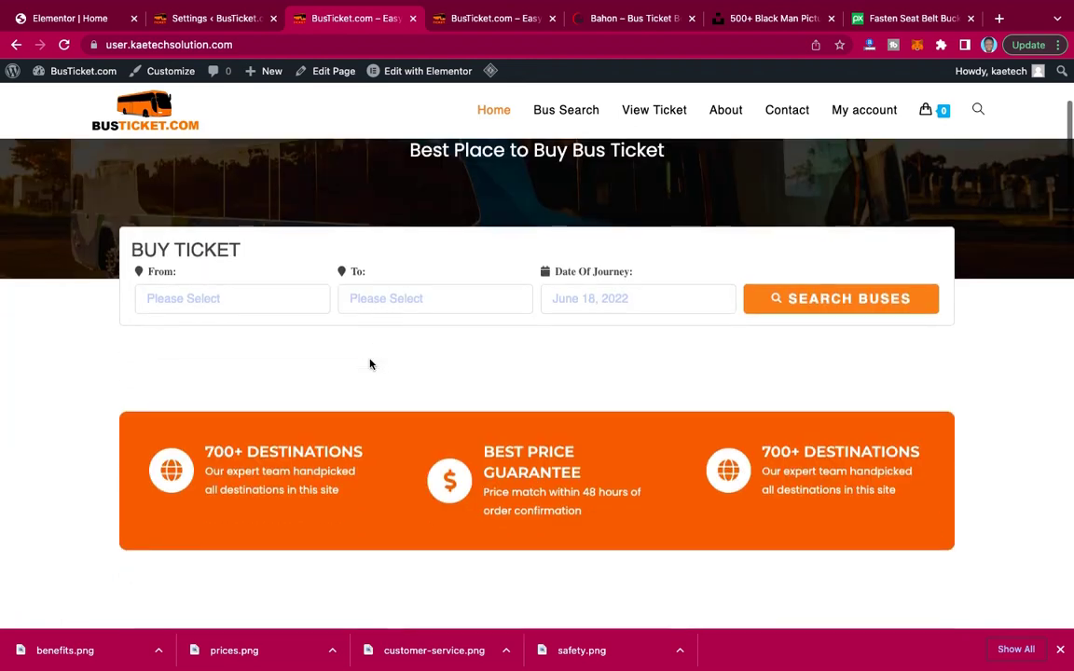
pyautogui.click(258, 284)
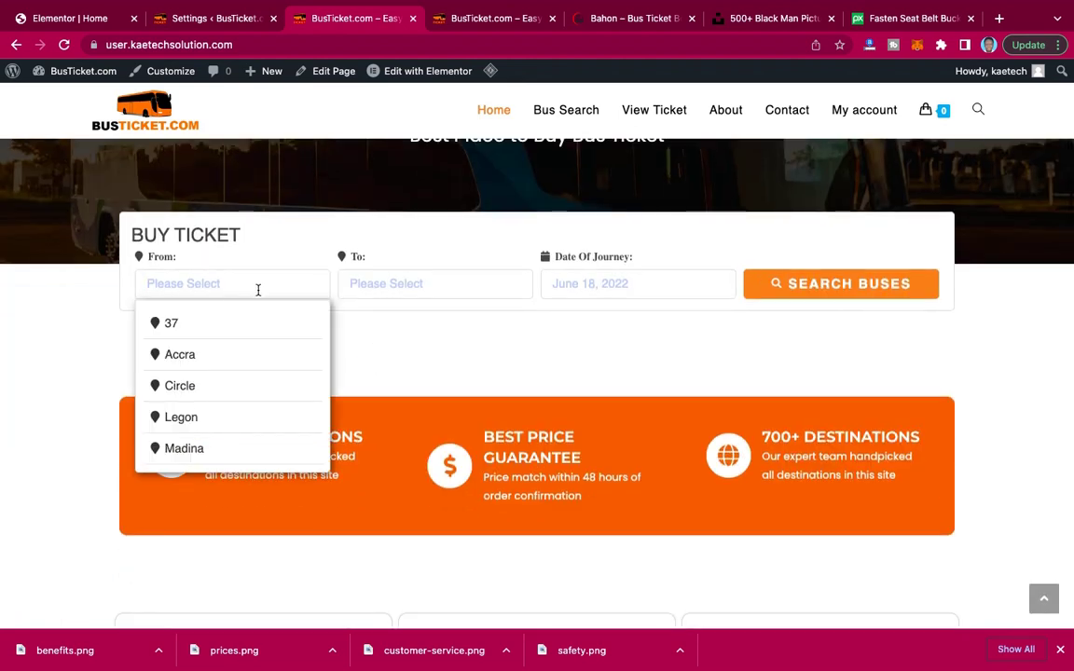
pyautogui.click(196, 386)
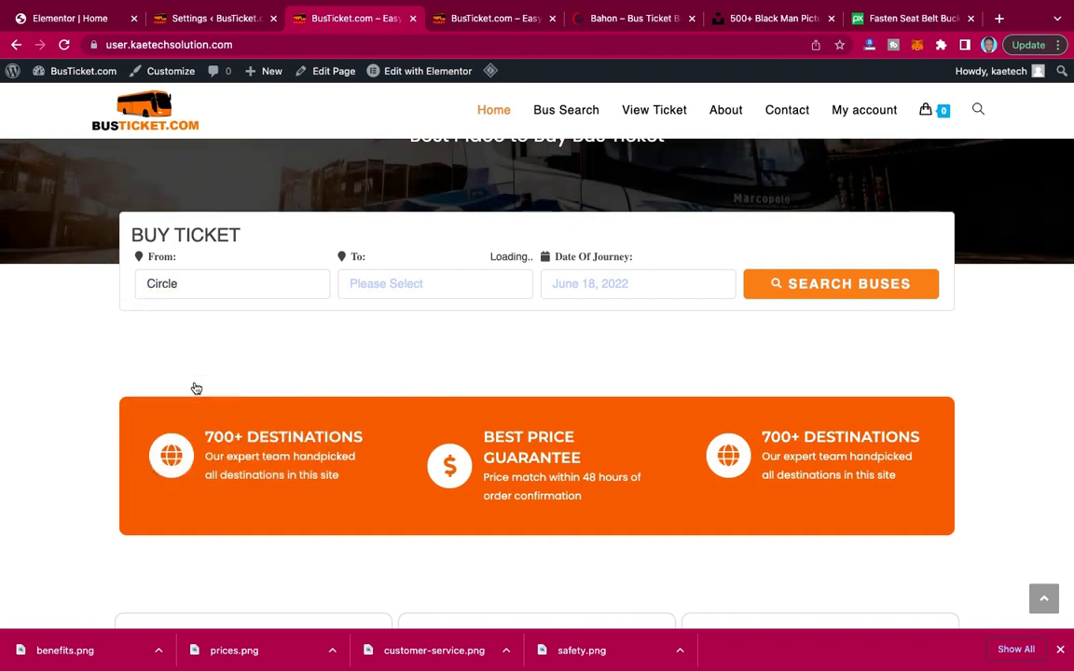
pyautogui.click(403, 295)
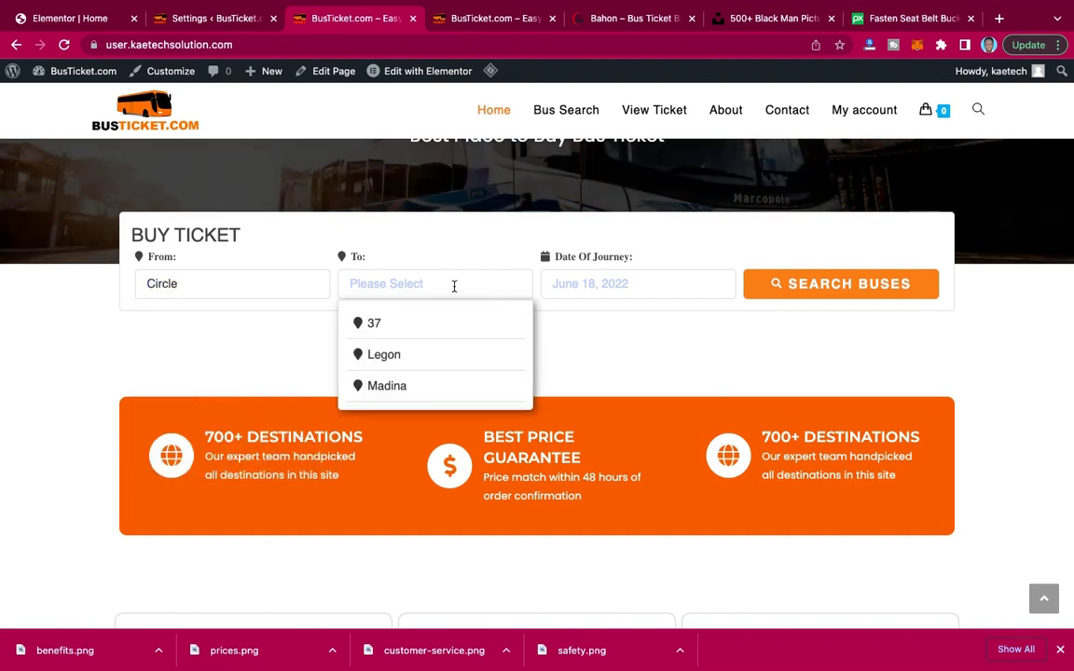
pyautogui.click(390, 386)
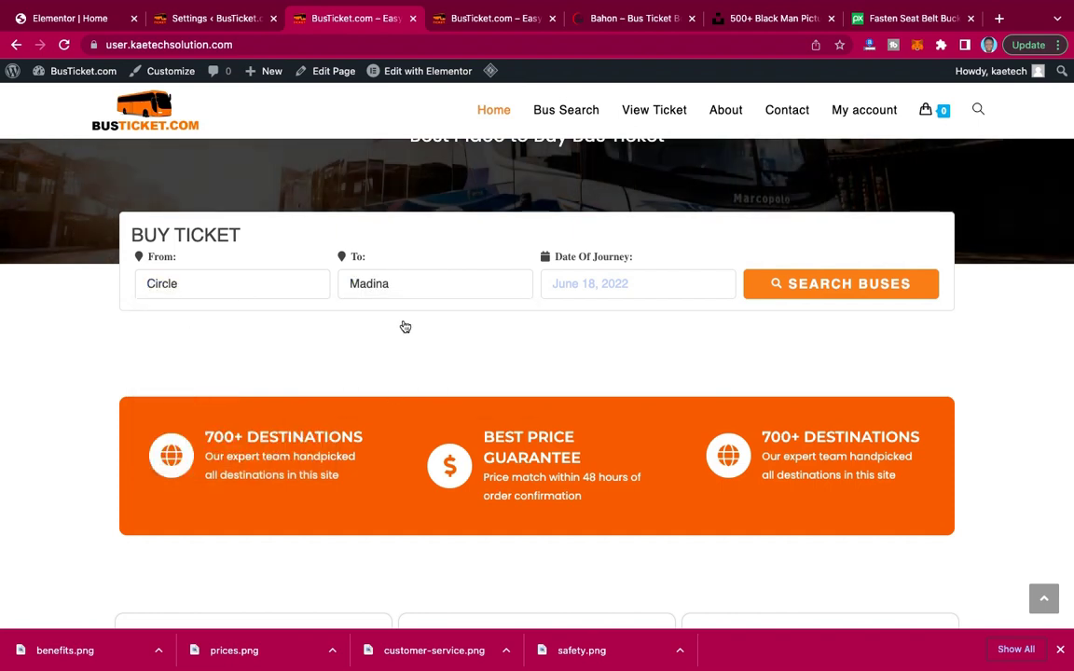
# Set the journey date to June 20, 2022 and search for buses.
pyautogui.click(597, 280)
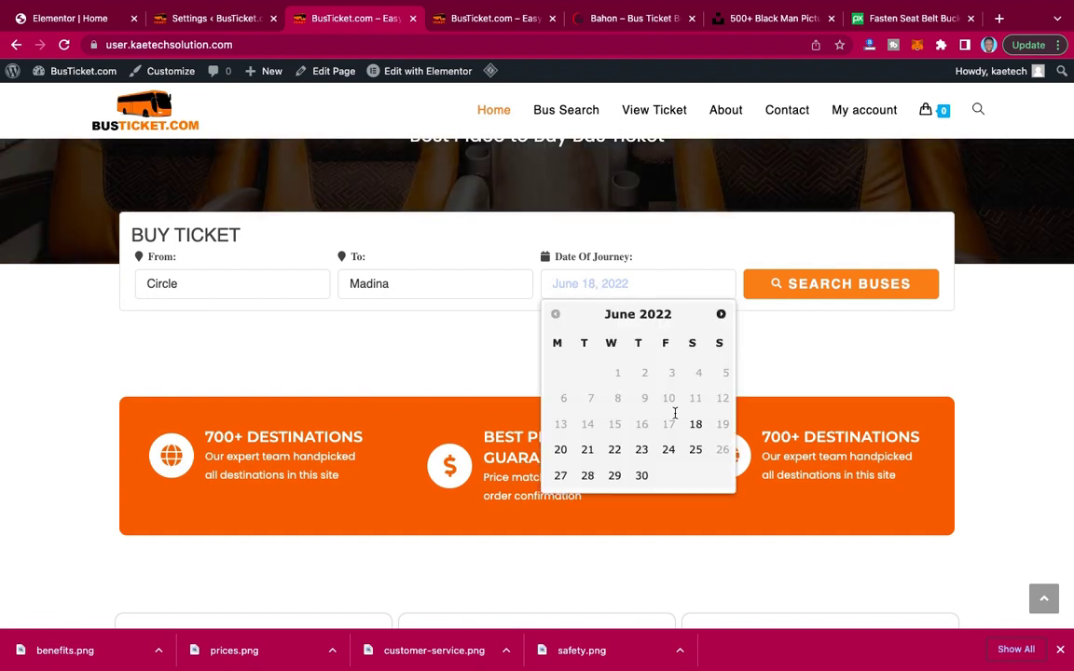
pyautogui.click(560, 450)
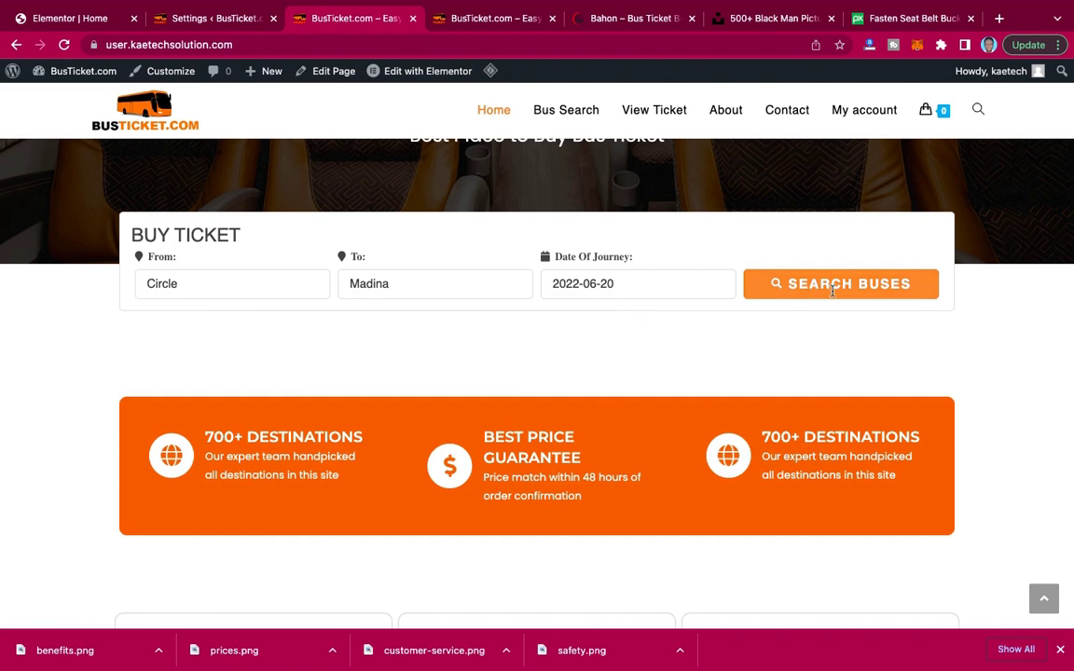
pyautogui.click(847, 290)
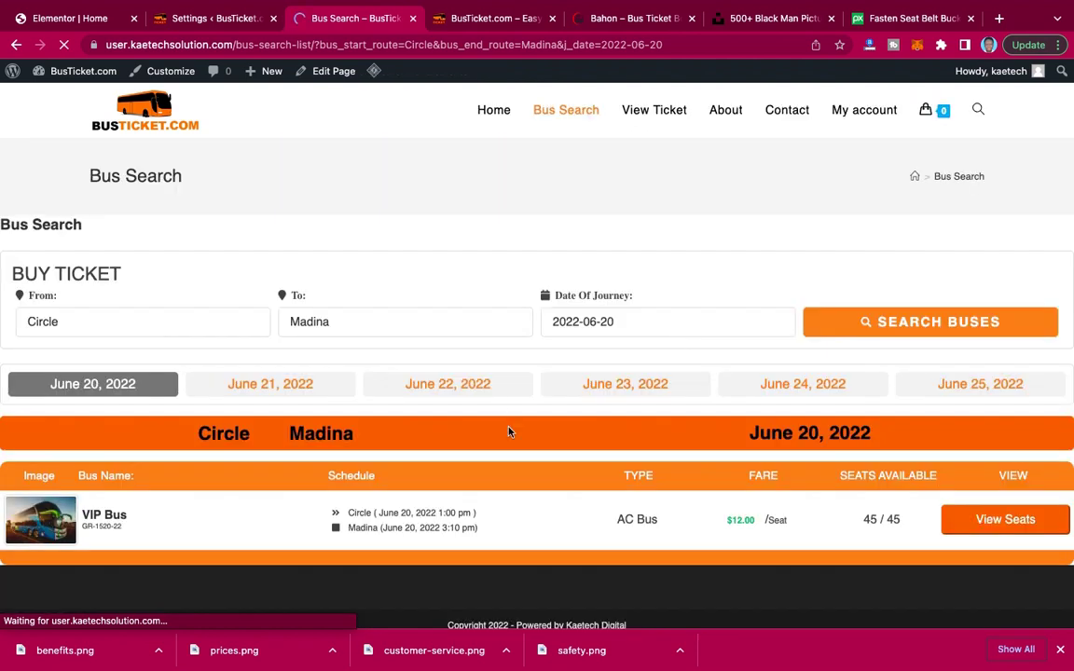
# Show the seats of the VIP Bus and examine its seat layout, seat fares and trip details.
pyautogui.scroll(-1, 508, 432)
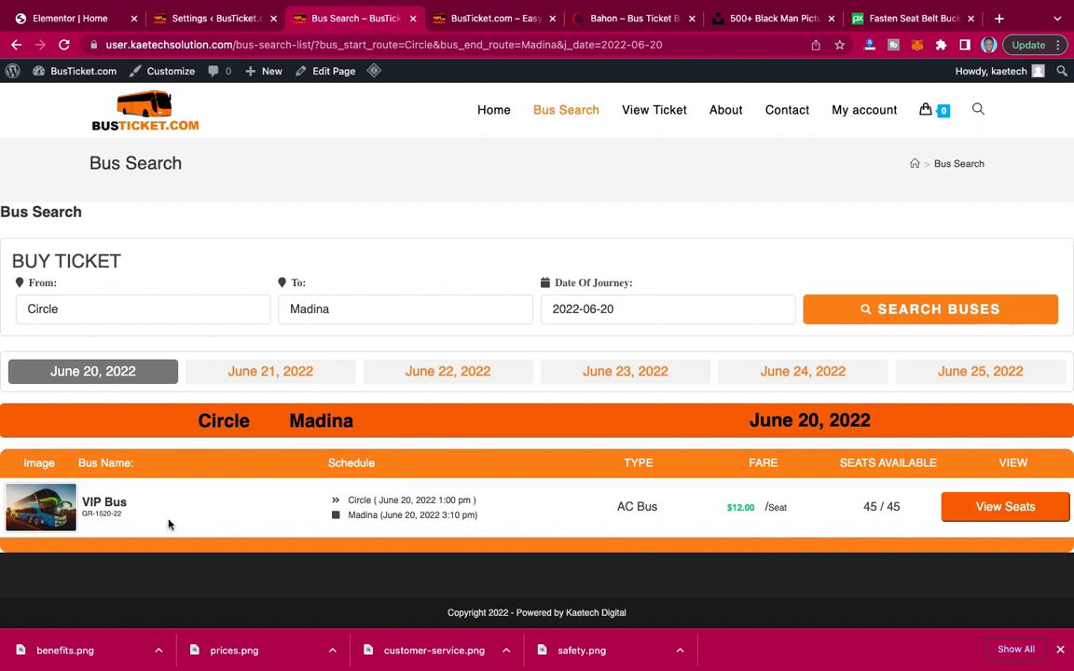
pyautogui.click(1005, 508)
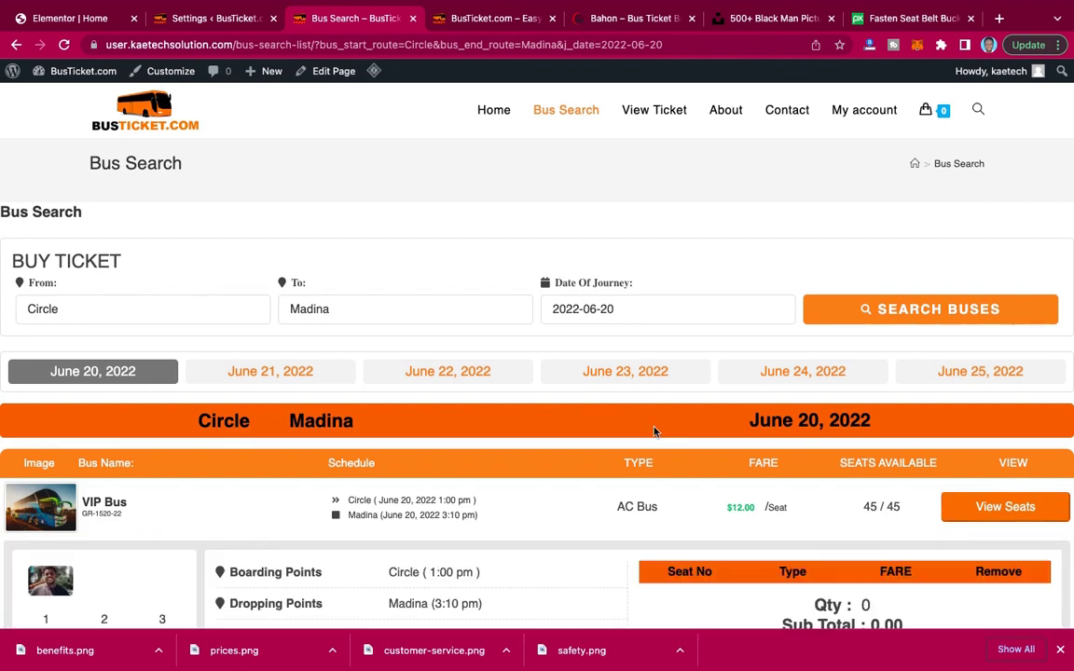
pyautogui.scroll(-4, 656, 432)
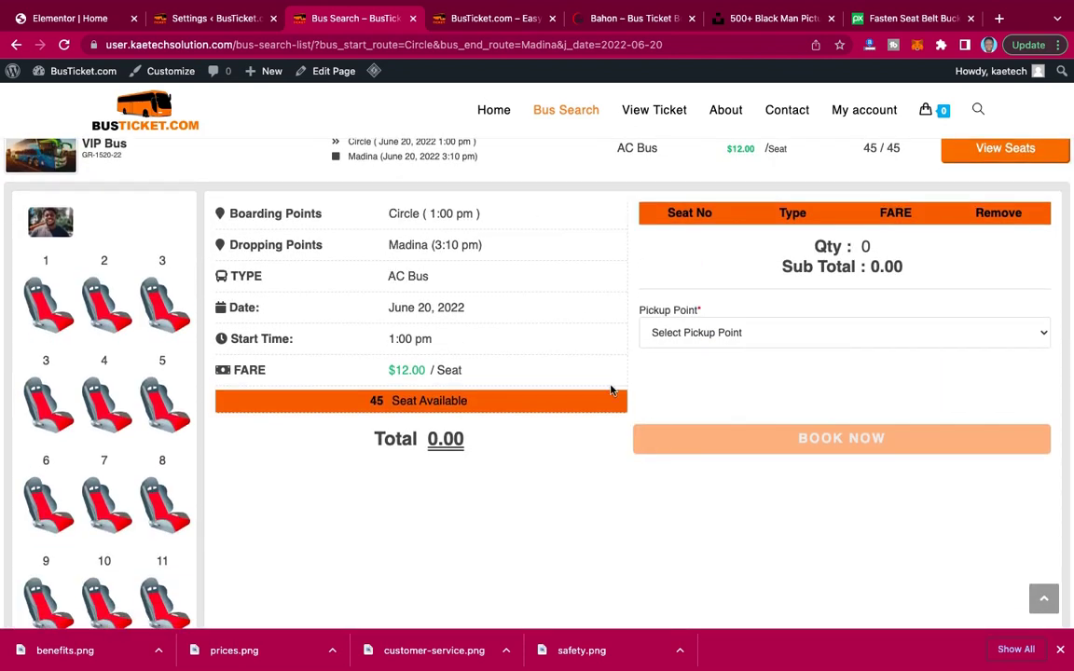
pyautogui.scroll(-1, 612, 390)
pyautogui.scroll(-4, 180, 322)
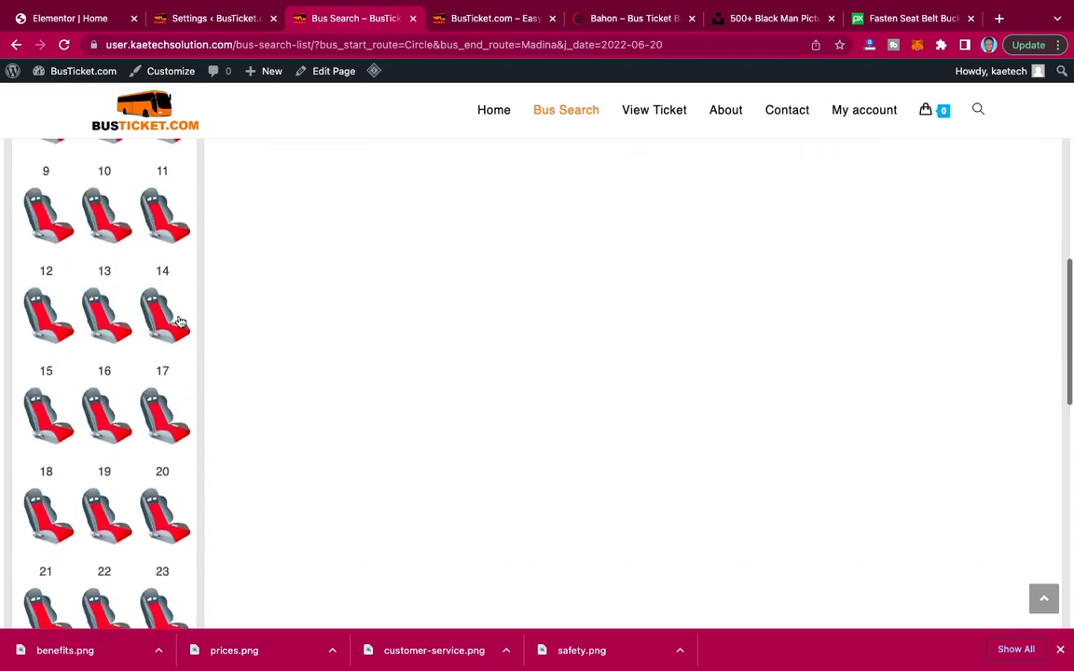
pyautogui.scroll(-5, 180, 321)
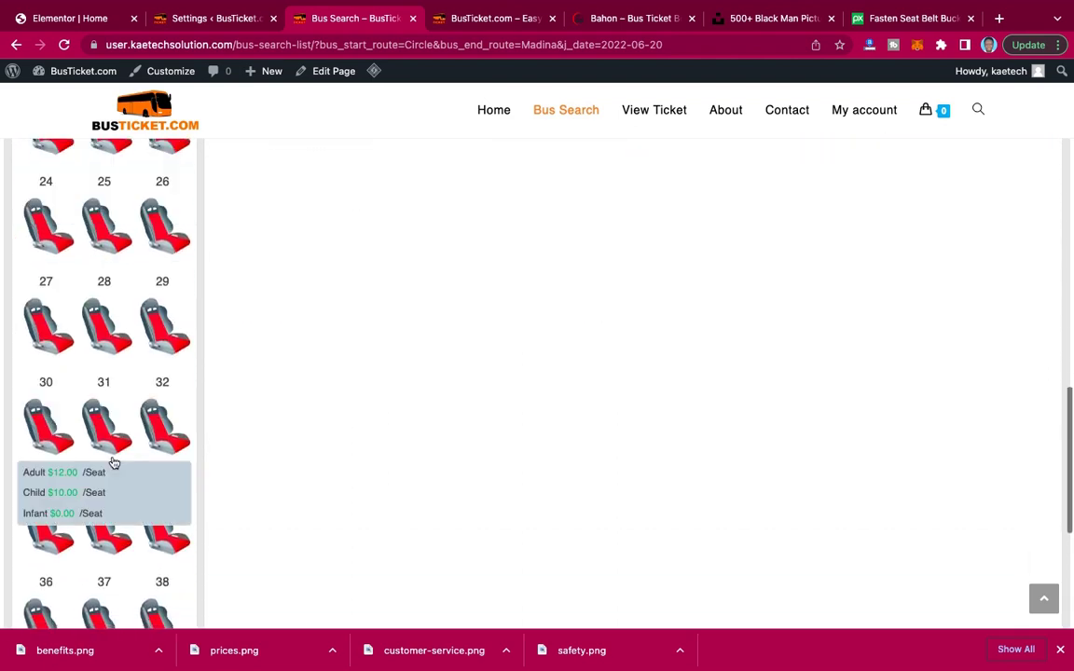
pyautogui.scroll(-3, 112, 463)
pyautogui.scroll(12, 112, 463)
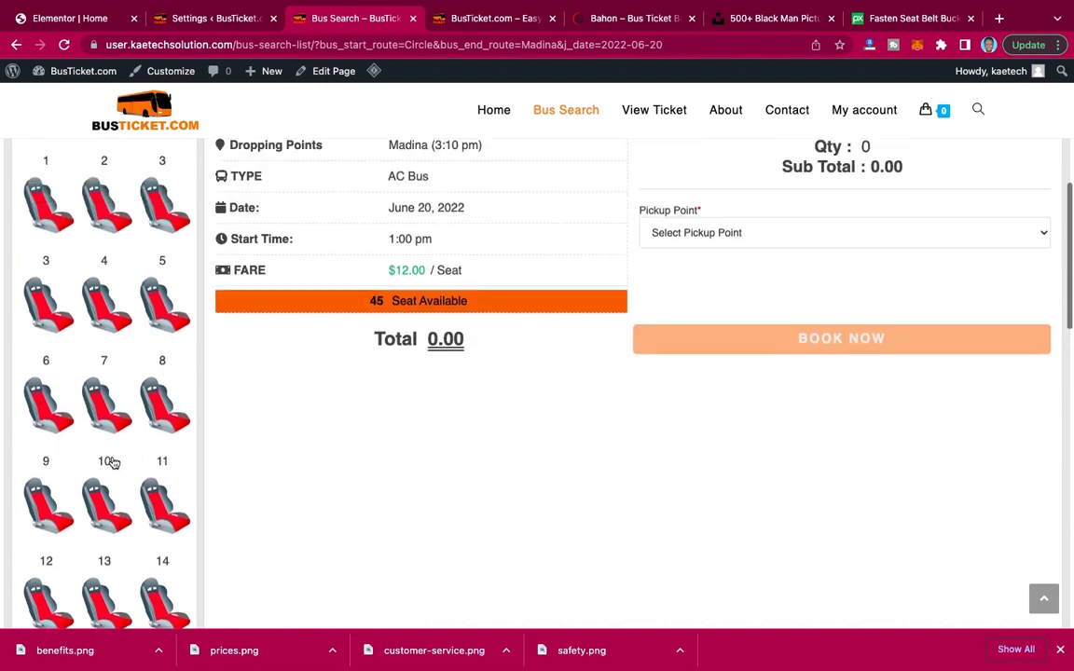
pyautogui.scroll(2, 112, 463)
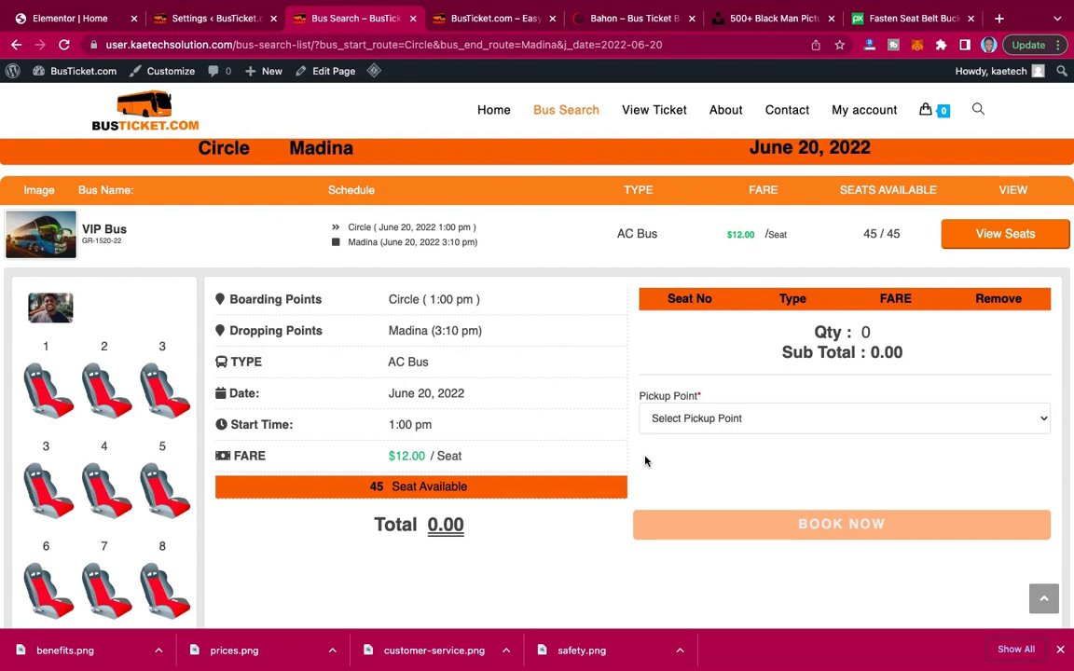
# Choose Circle [13:00] as the pickup point for the VIP Bus booking.
pyautogui.click(780, 417)
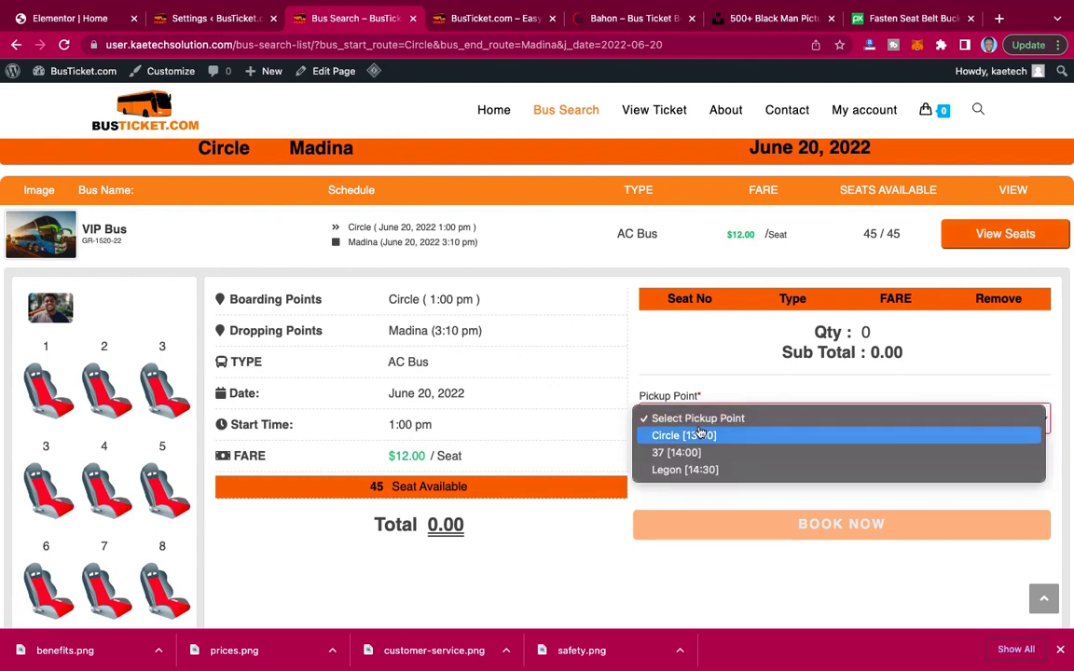
pyautogui.click(756, 421)
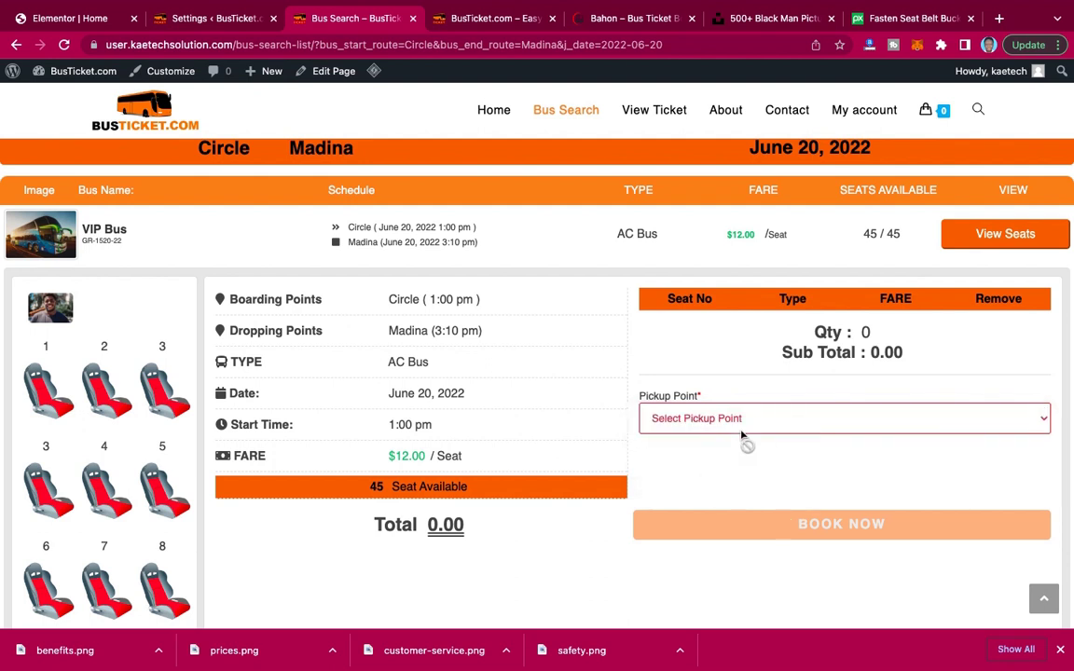
pyautogui.click(743, 427)
pyautogui.click(737, 437)
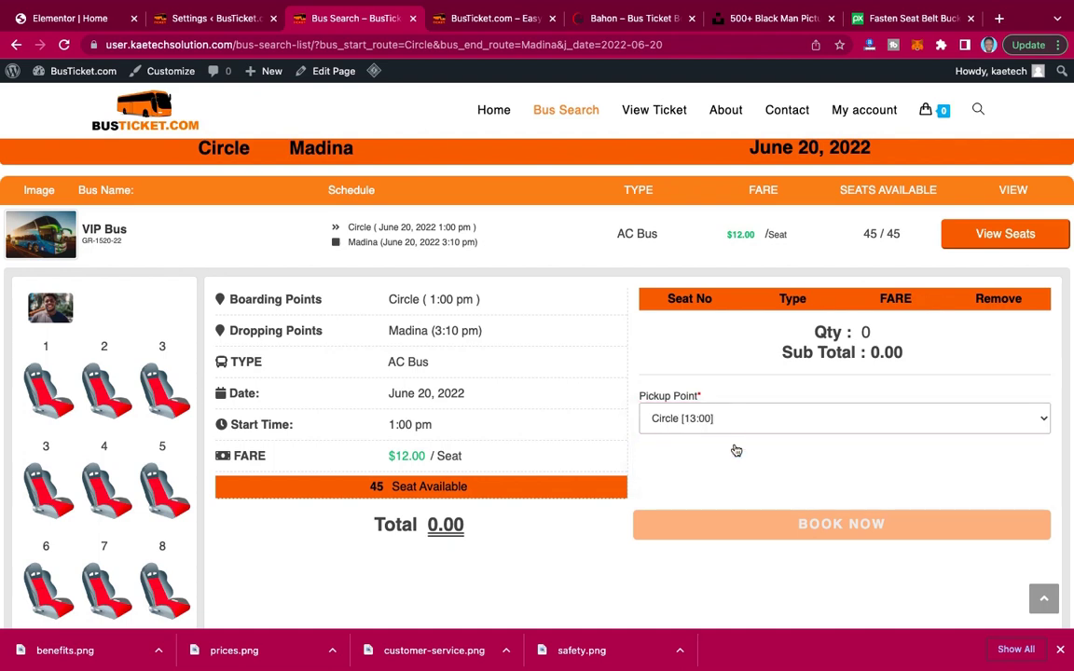
# Select seat 4 in the seat layout for the VIP Bus booking.
pyautogui.click(93, 490)
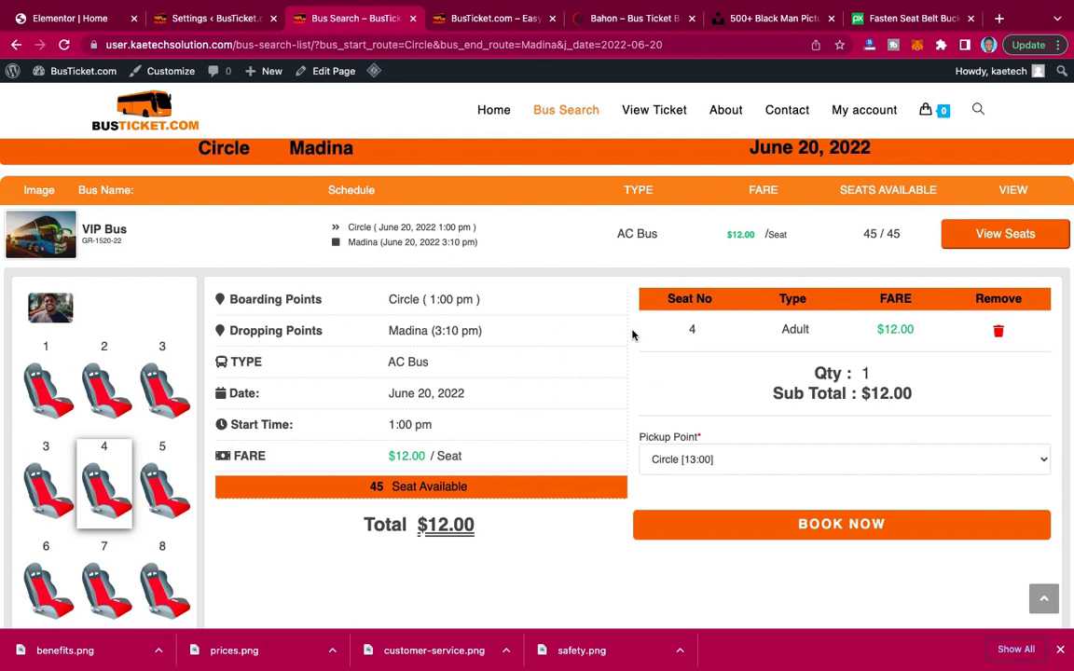
pyautogui.scroll(5, 632, 335)
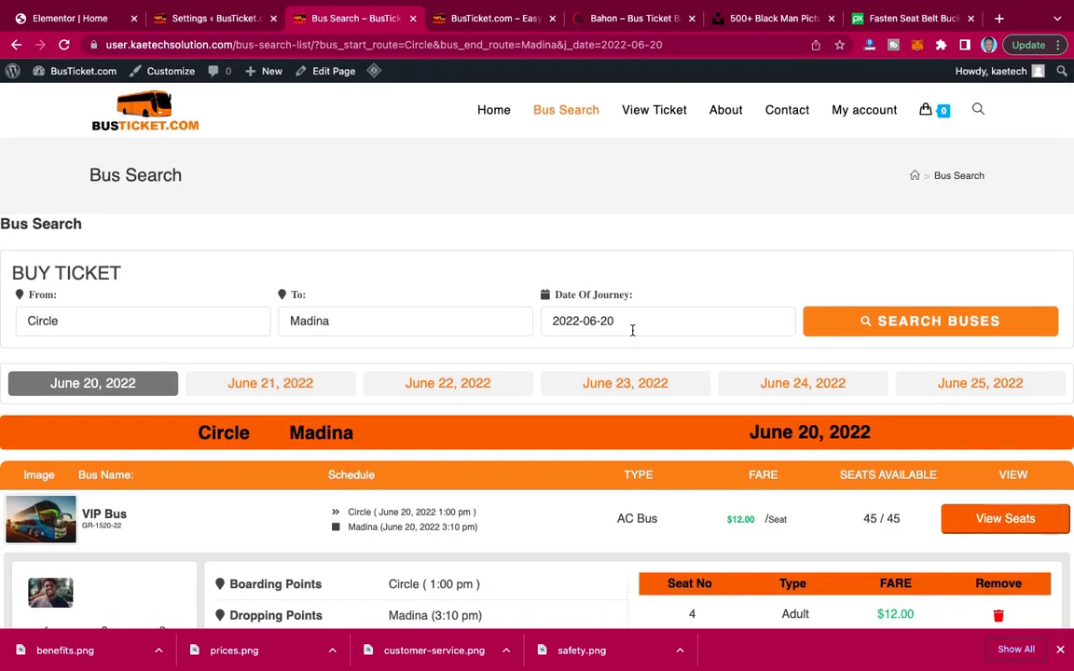
# Return to the site's home page and review its sections, from the ticket search form and discount banner to the Available Bus List.
pyautogui.click(493, 114)
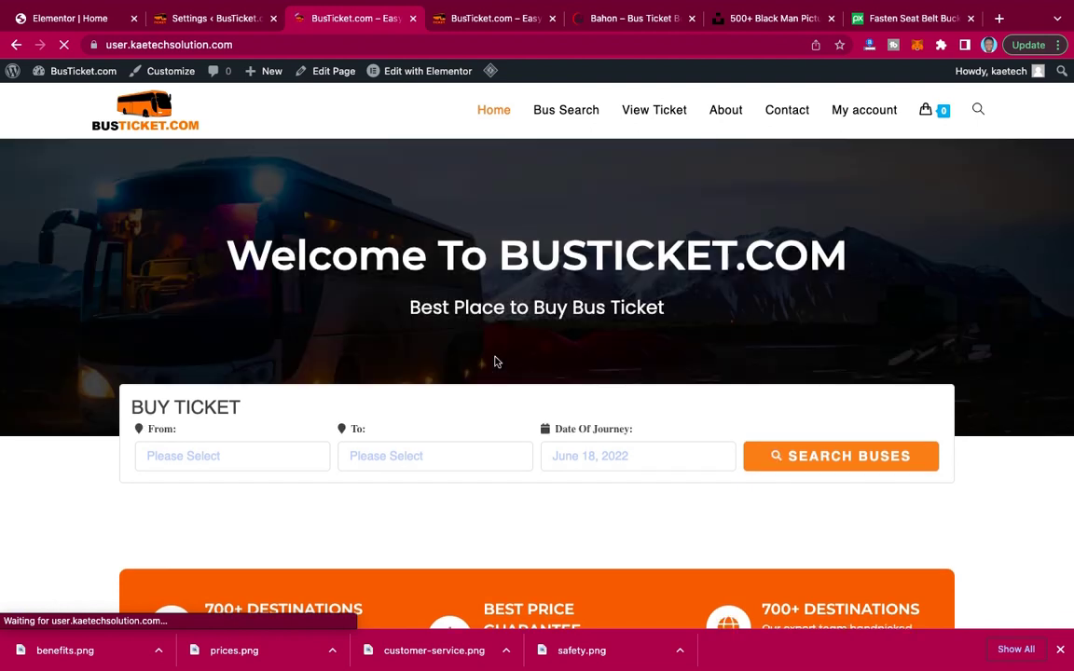
pyautogui.scroll(-1, 495, 362)
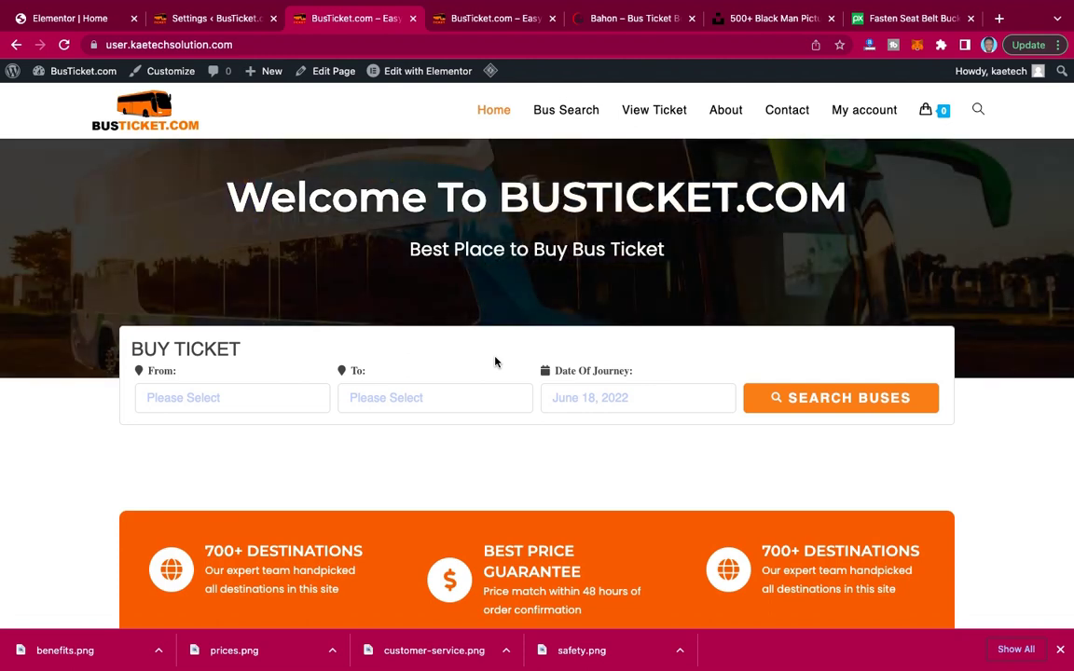
pyautogui.scroll(-5, 495, 362)
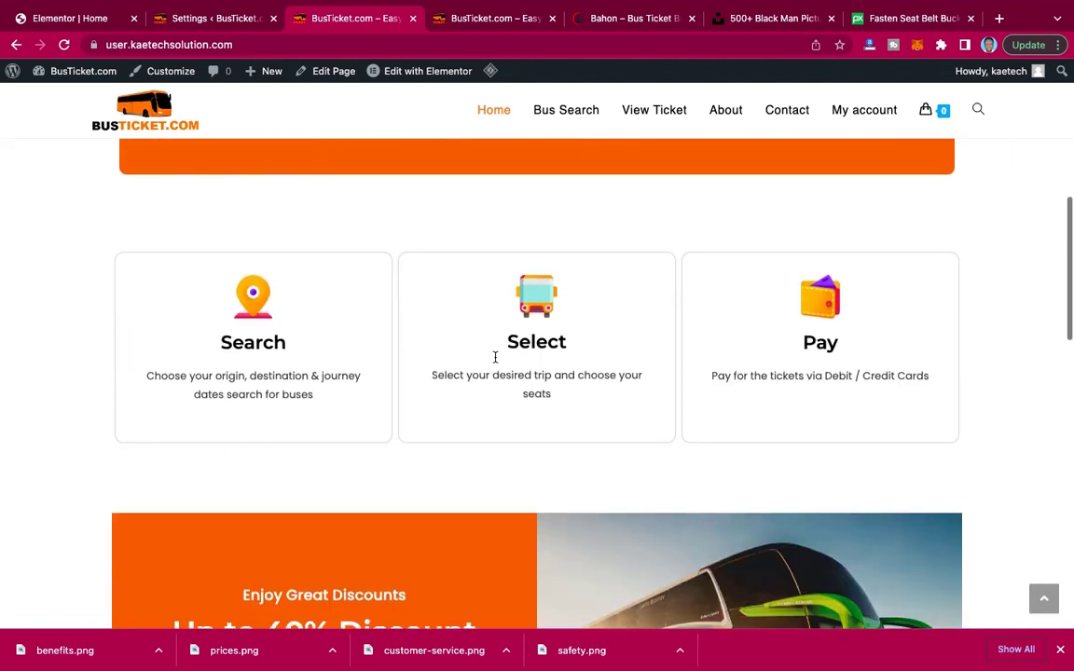
pyautogui.scroll(-5, 495, 361)
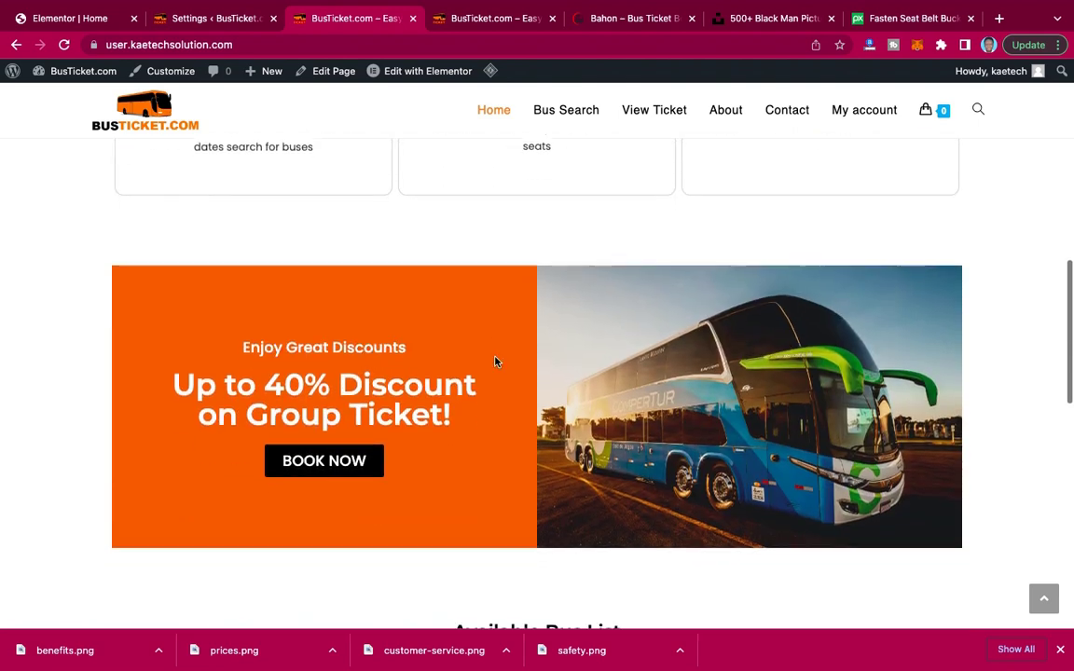
pyautogui.scroll(-3, 495, 361)
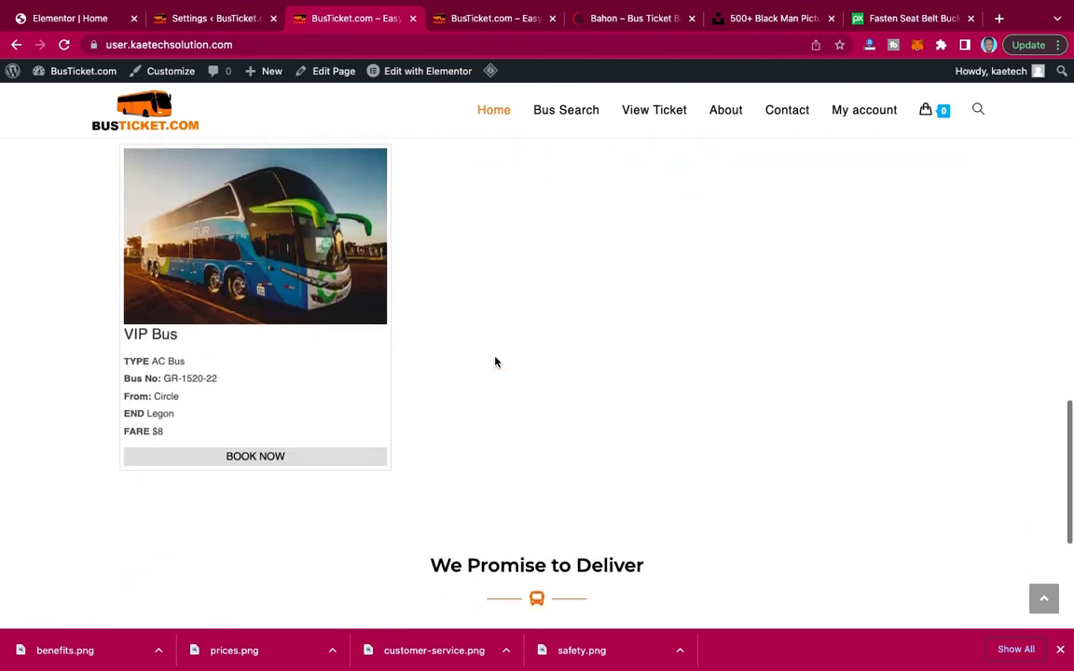
pyautogui.scroll(8, 495, 362)
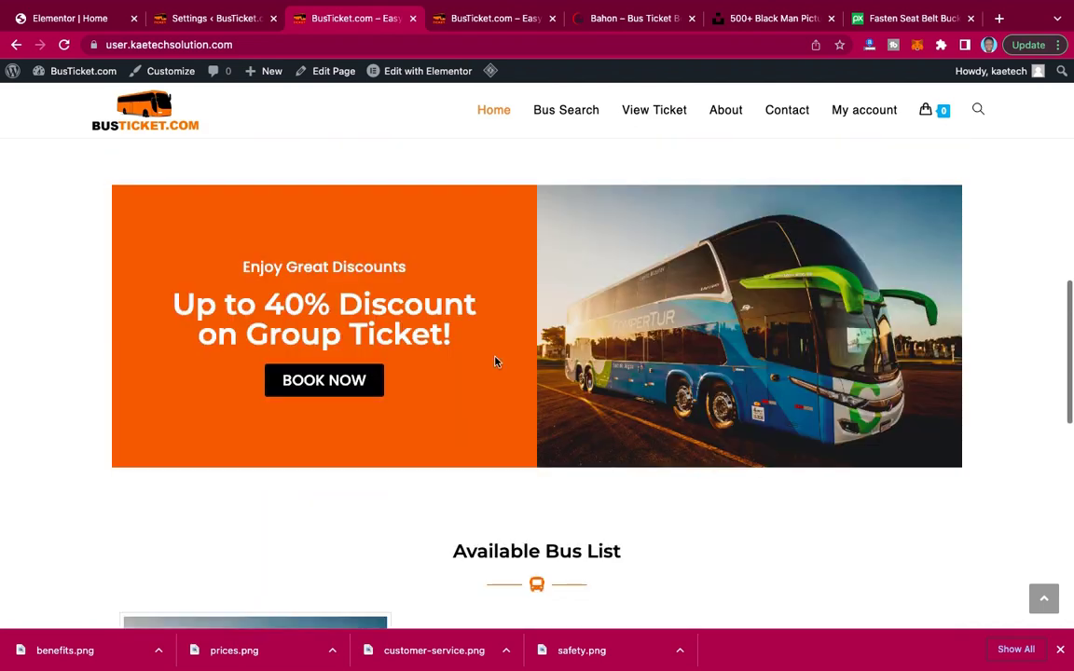
pyautogui.scroll(5, 495, 362)
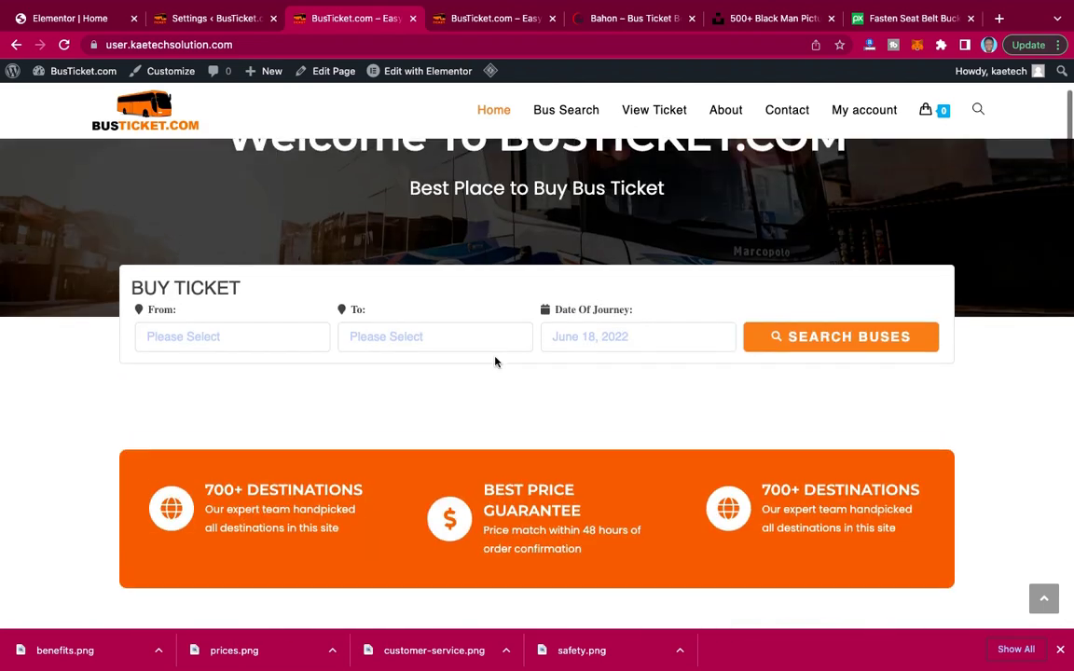
pyautogui.scroll(2, 495, 361)
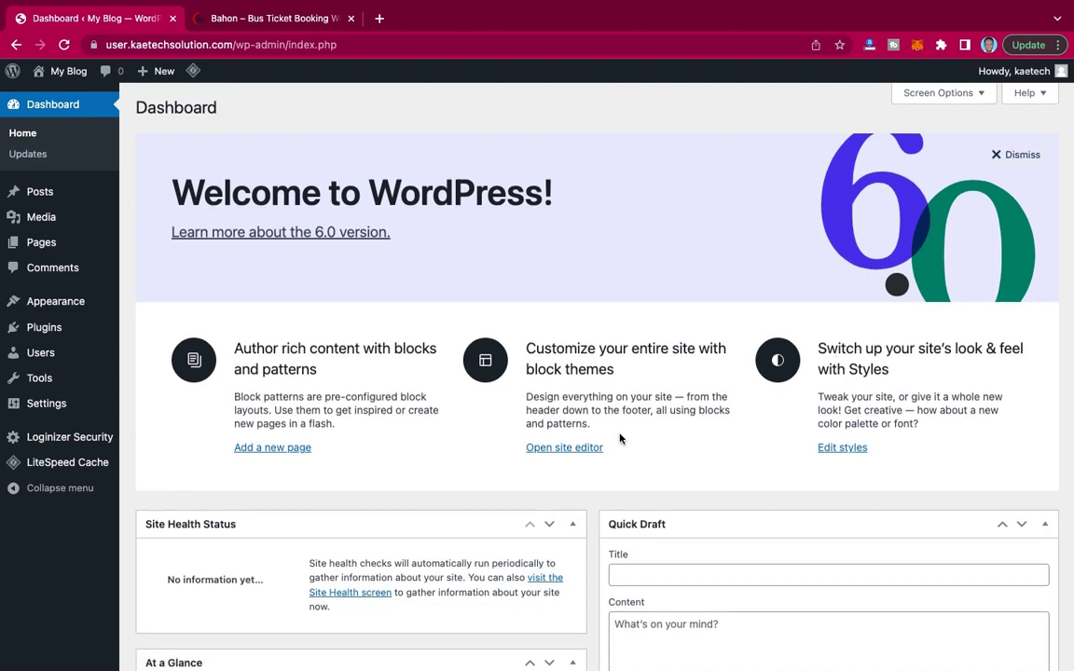
# Dismiss the Welcome to WordPress panel on the dashboard.
pyautogui.scroll(-5, 620, 438)
pyautogui.scroll(5, 620, 438)
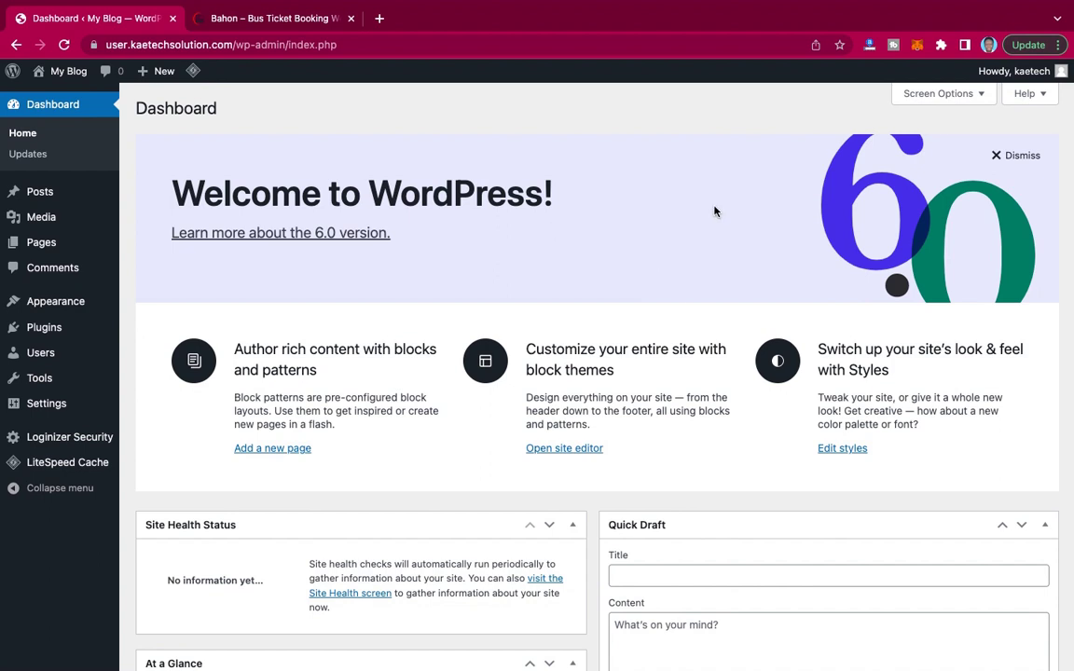
pyautogui.click(1012, 156)
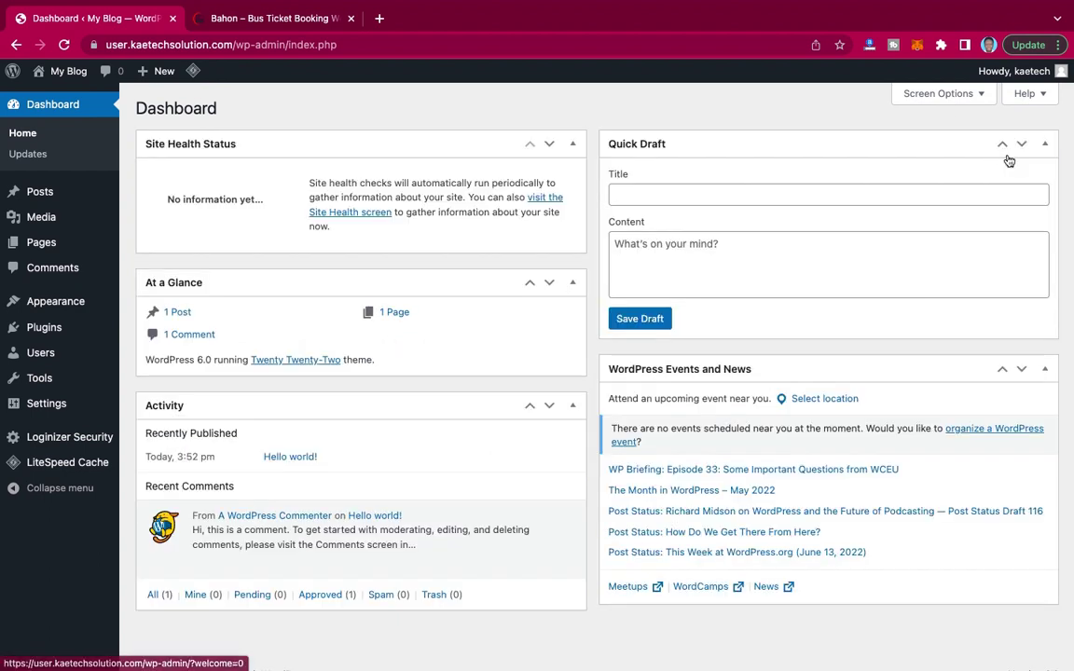
# Hide the WordPress Events and News, Quick Draft, Activity, At a Glance and Site Health Status boxes from the dashboard.
pyautogui.click(940, 94)
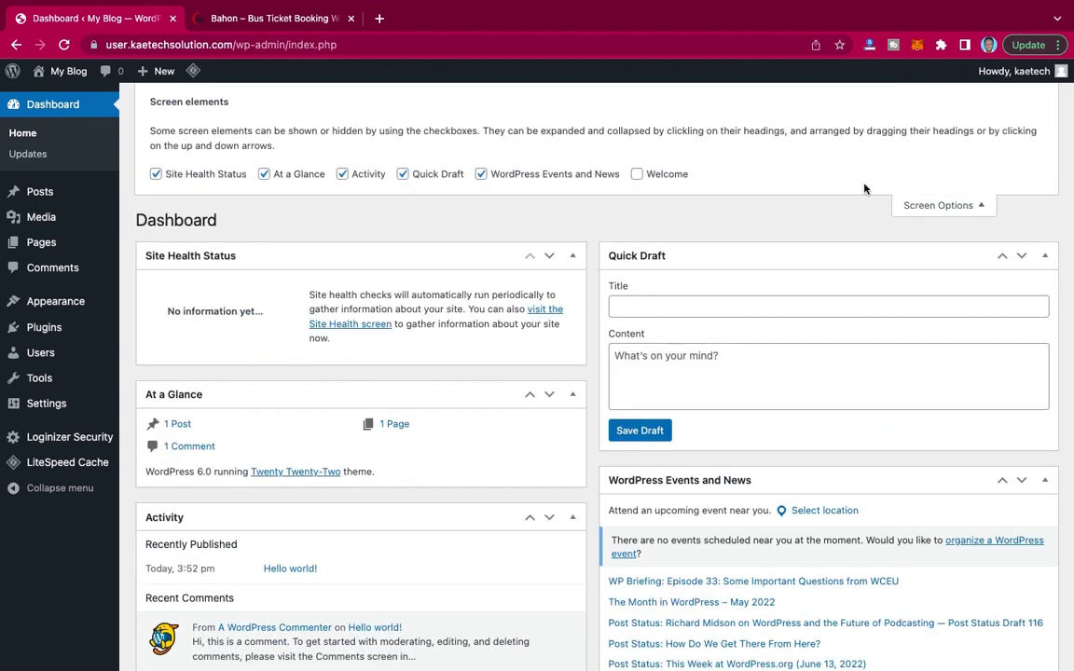
pyautogui.click(479, 175)
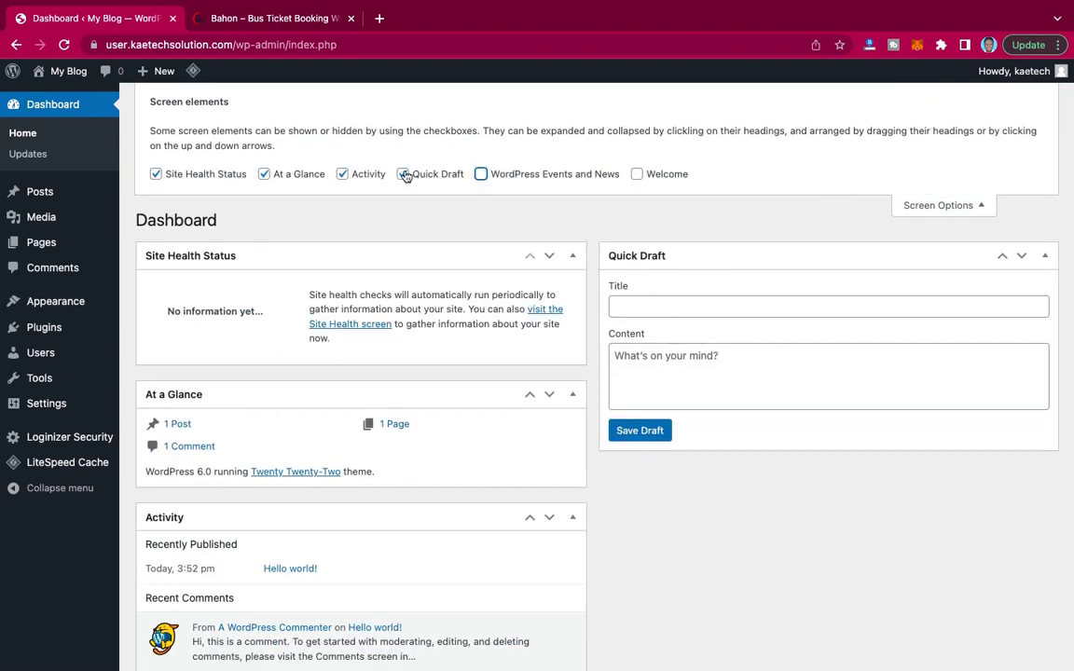
pyautogui.click(402, 176)
pyautogui.click(343, 175)
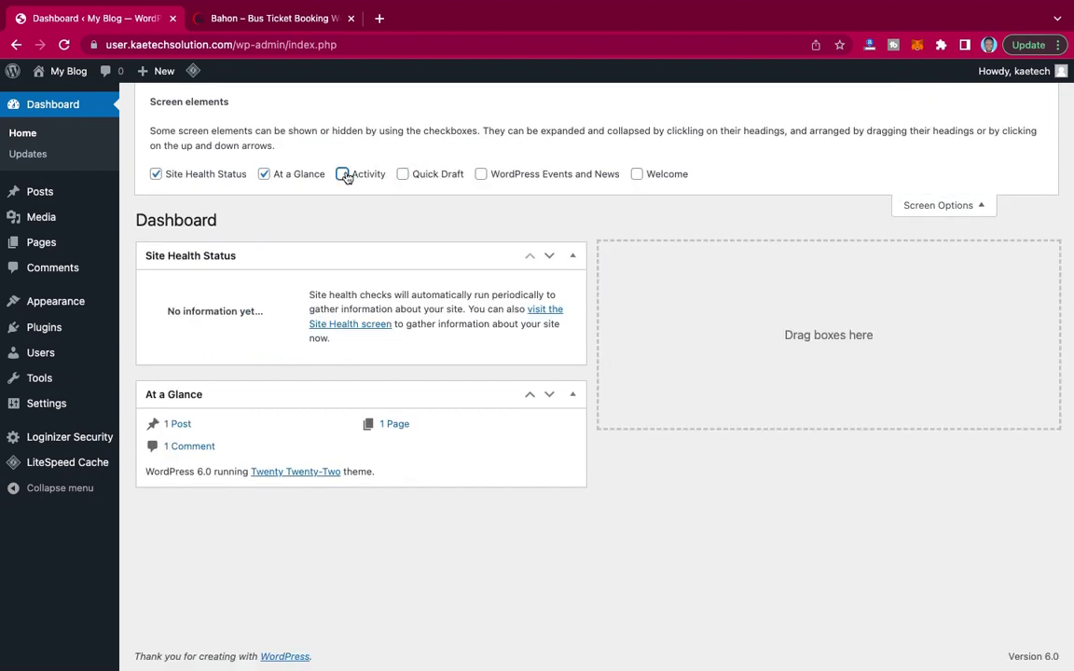
pyautogui.click(264, 176)
pyautogui.click(156, 174)
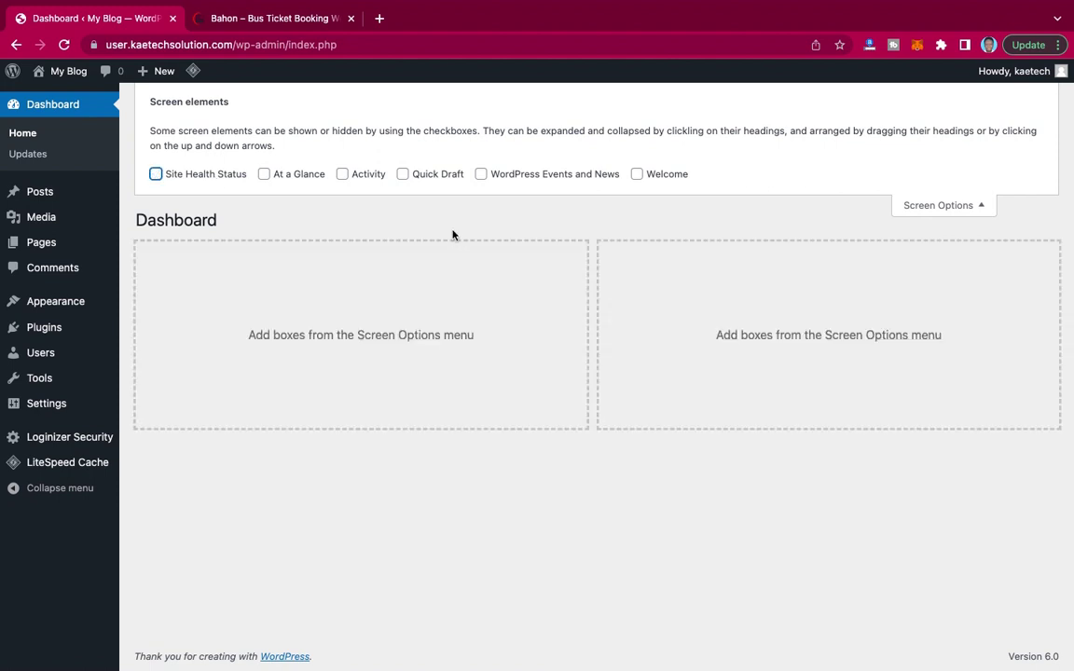
pyautogui.click(956, 207)
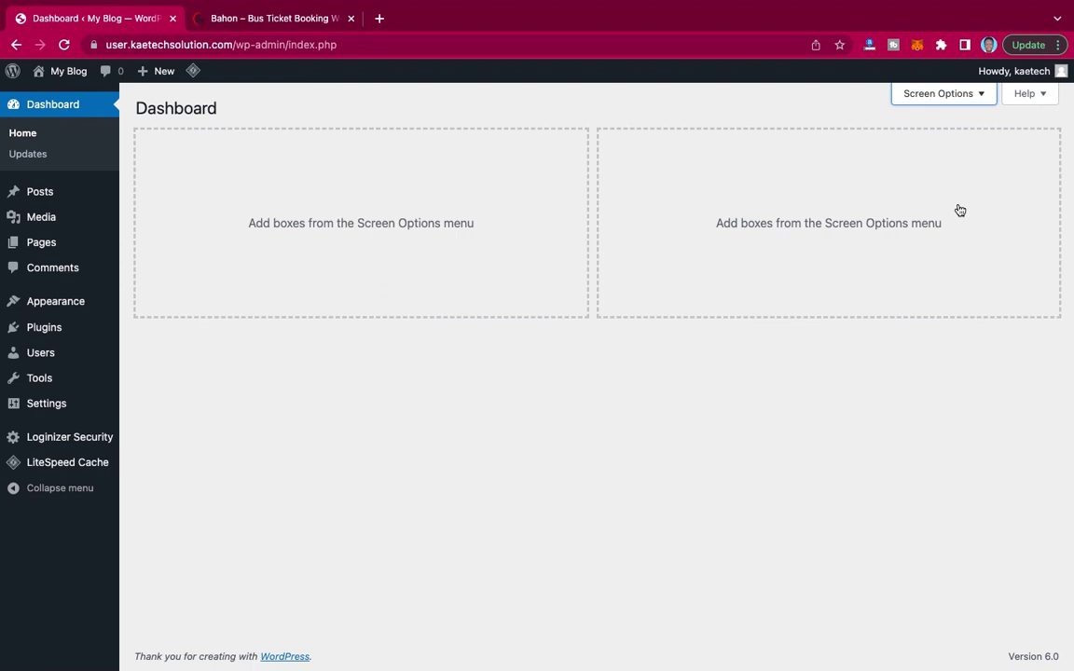
# Set the site title to BusTicket.com in the general settings.
pyautogui.moveTo(55, 354)
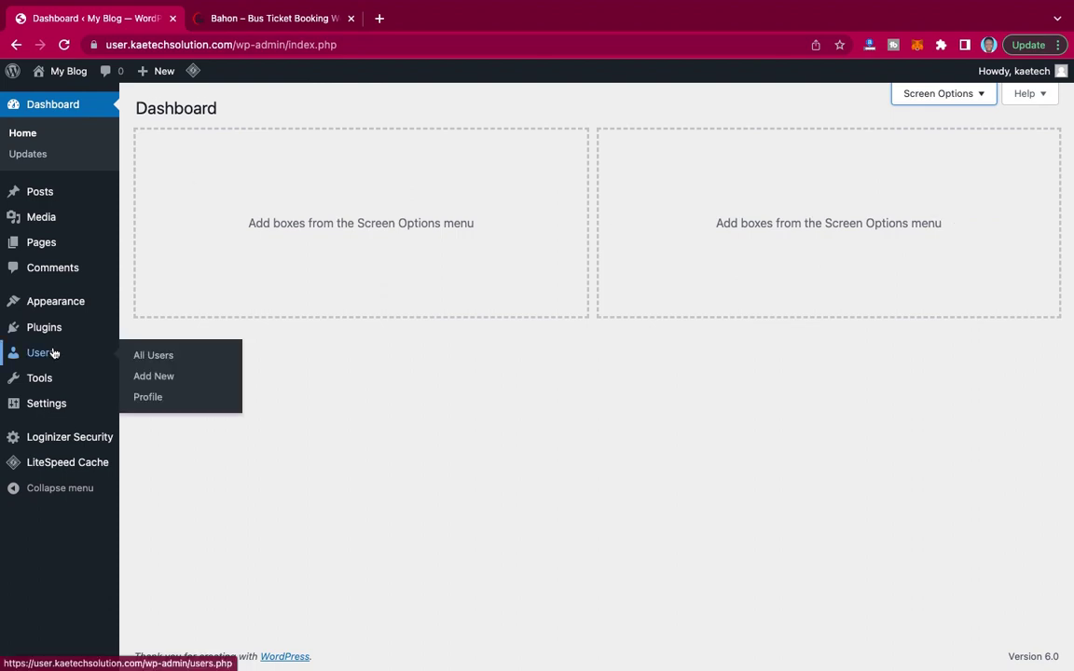
pyautogui.moveTo(49, 404)
pyautogui.click(155, 408)
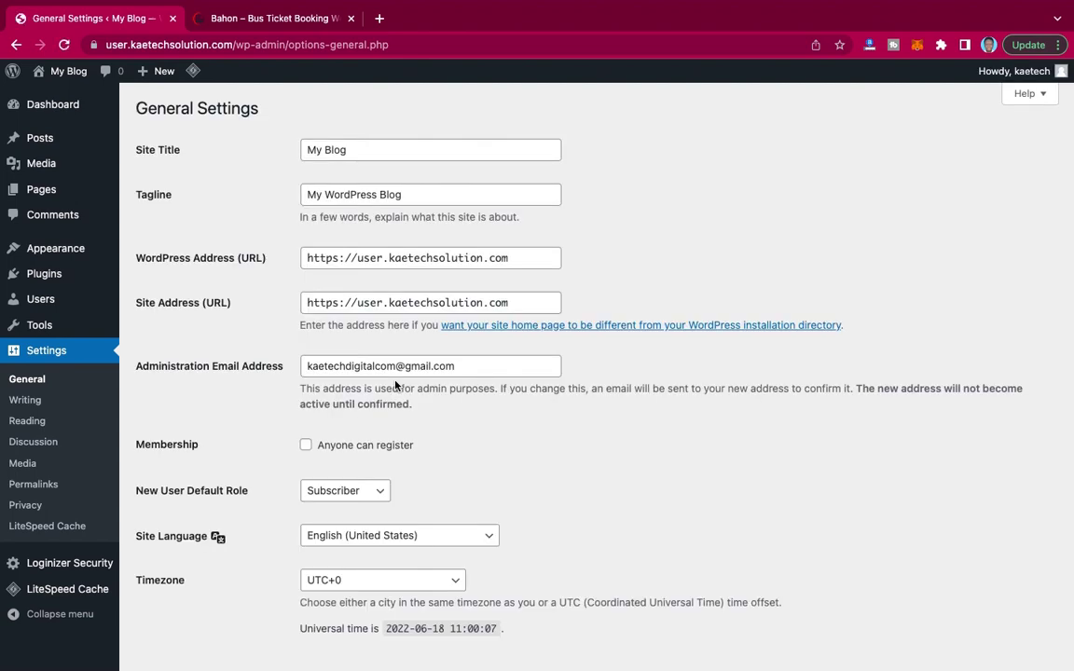
pyautogui.moveTo(358, 159); pyautogui.dragTo(239, 150)
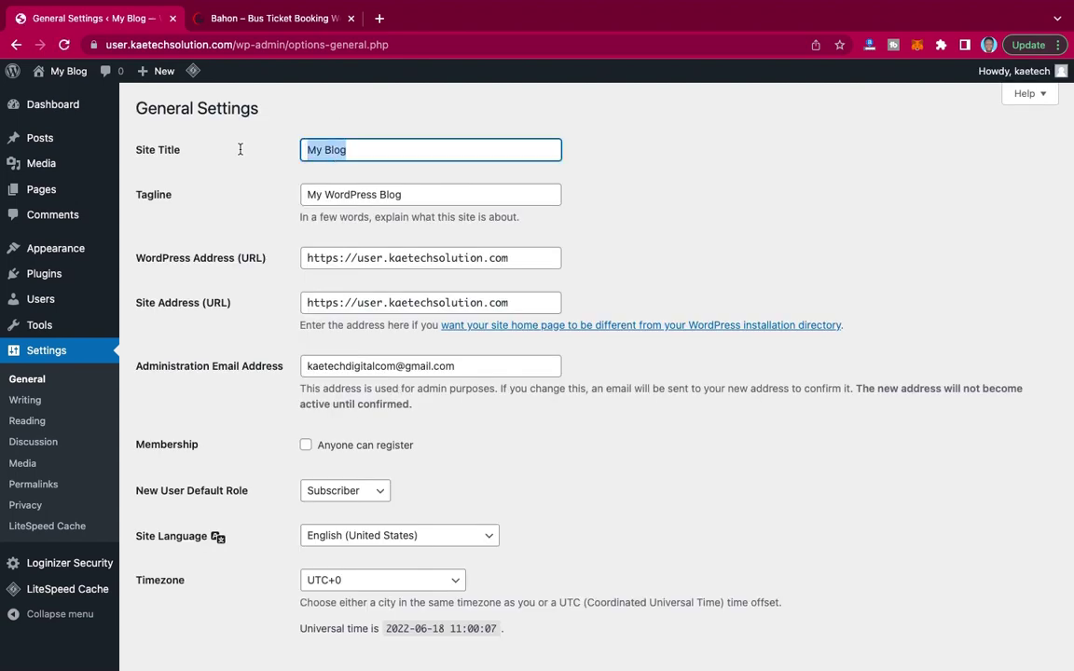
pyautogui.write('Bus ')
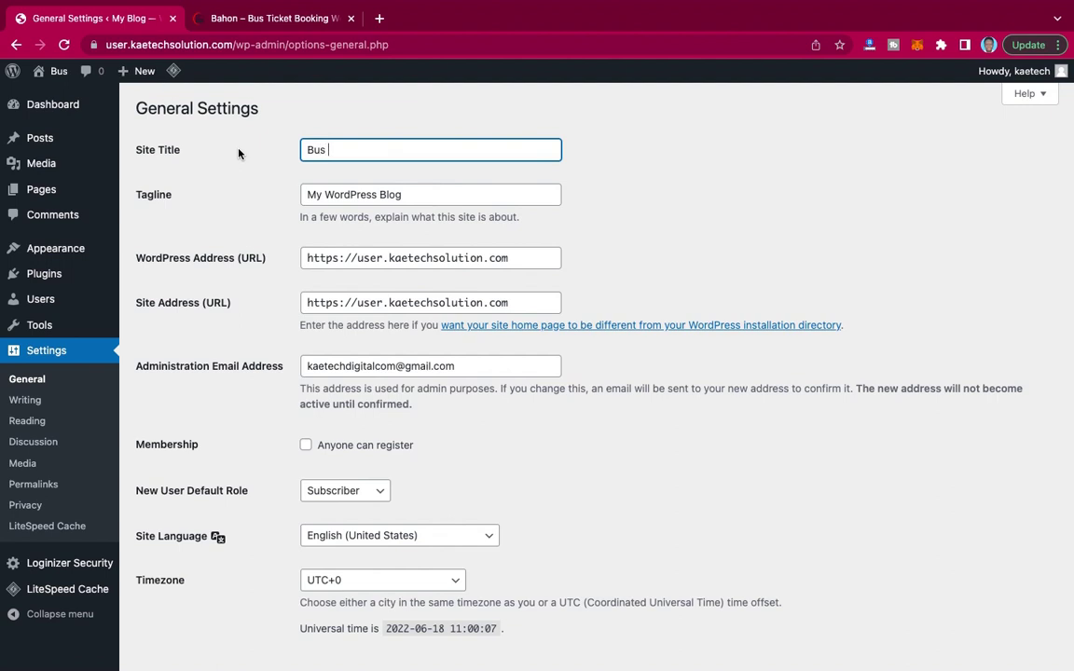
pyautogui.write('Ticket')
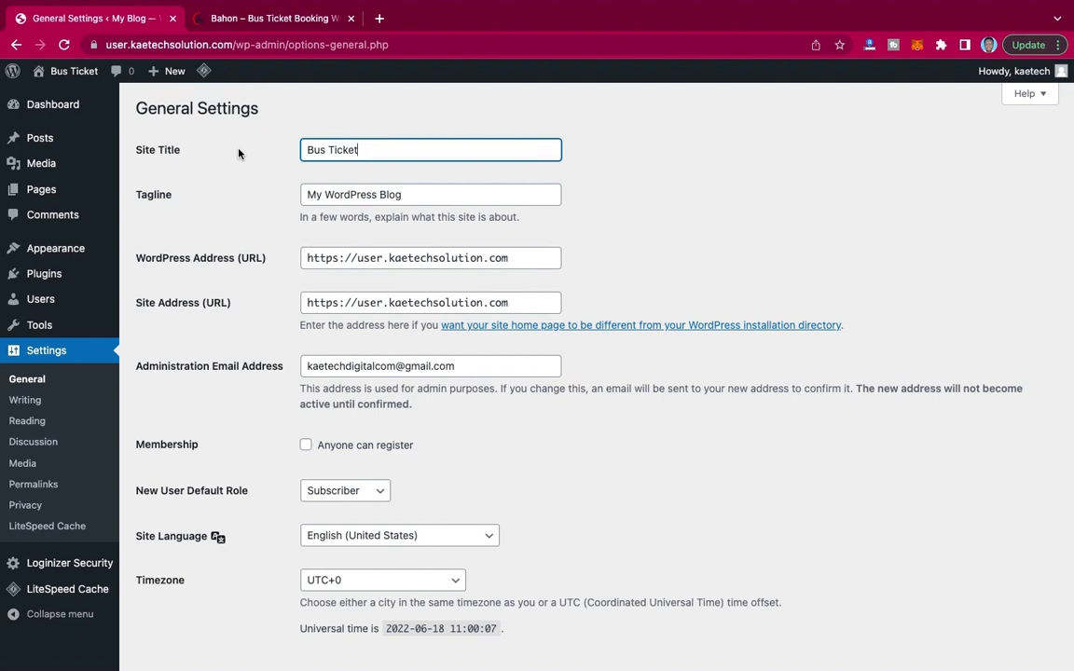
pyautogui.write('.com')
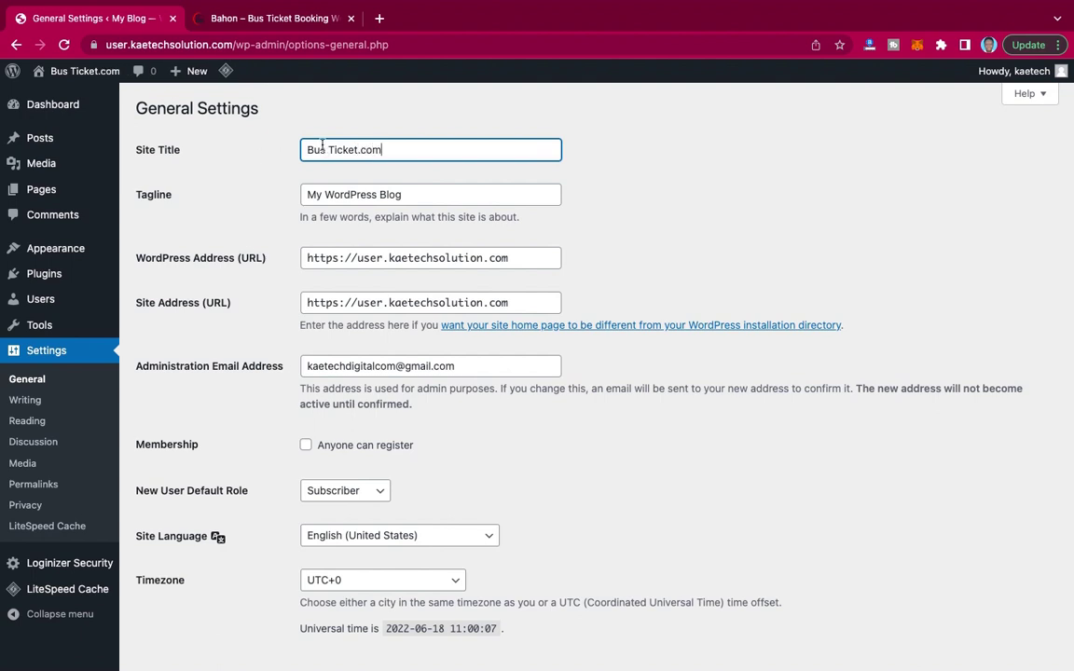
pyautogui.click(329, 149)
pyautogui.press('BackSpace')
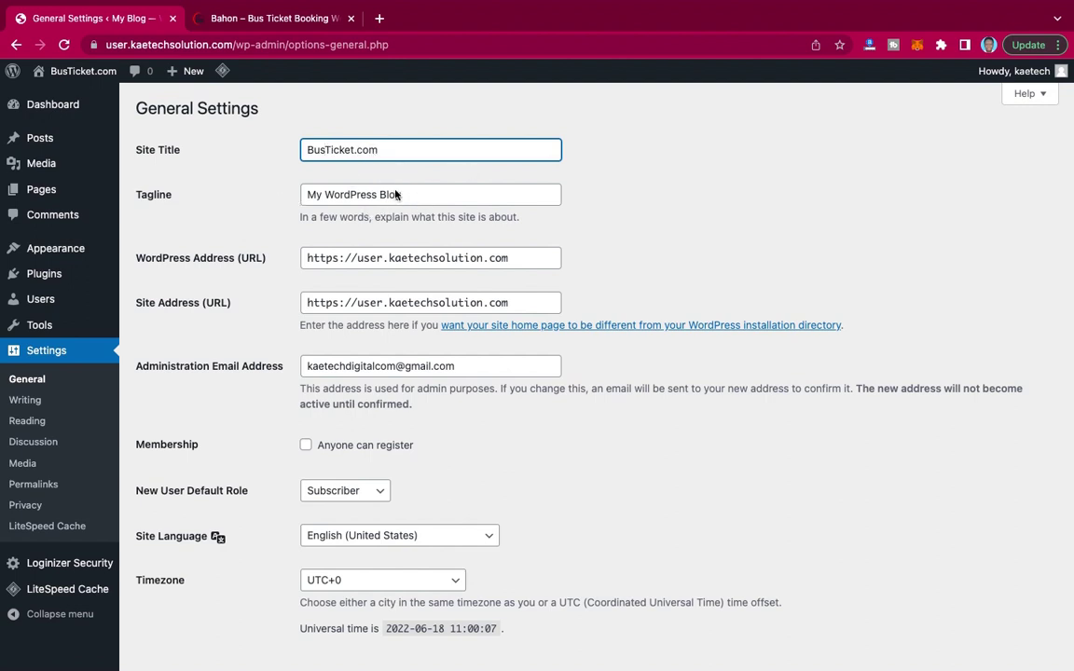
# Replace the site tagline with "Easy way to buy a bus ticket in Ghana".
pyautogui.moveTo(411, 192); pyautogui.dragTo(223, 191)
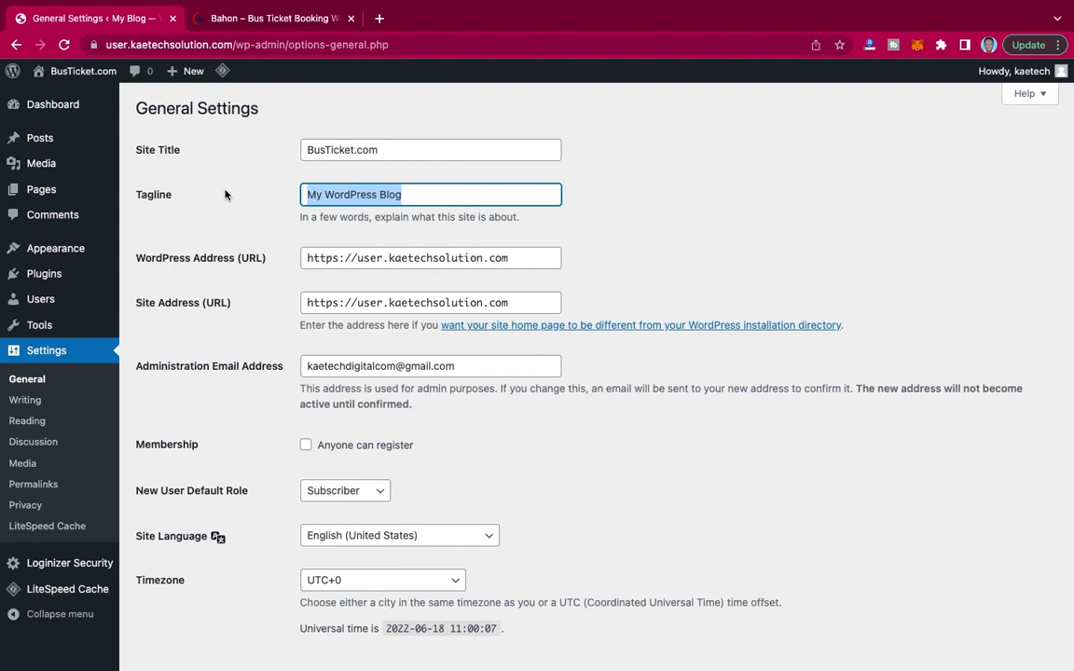
pyautogui.write('Easy way')
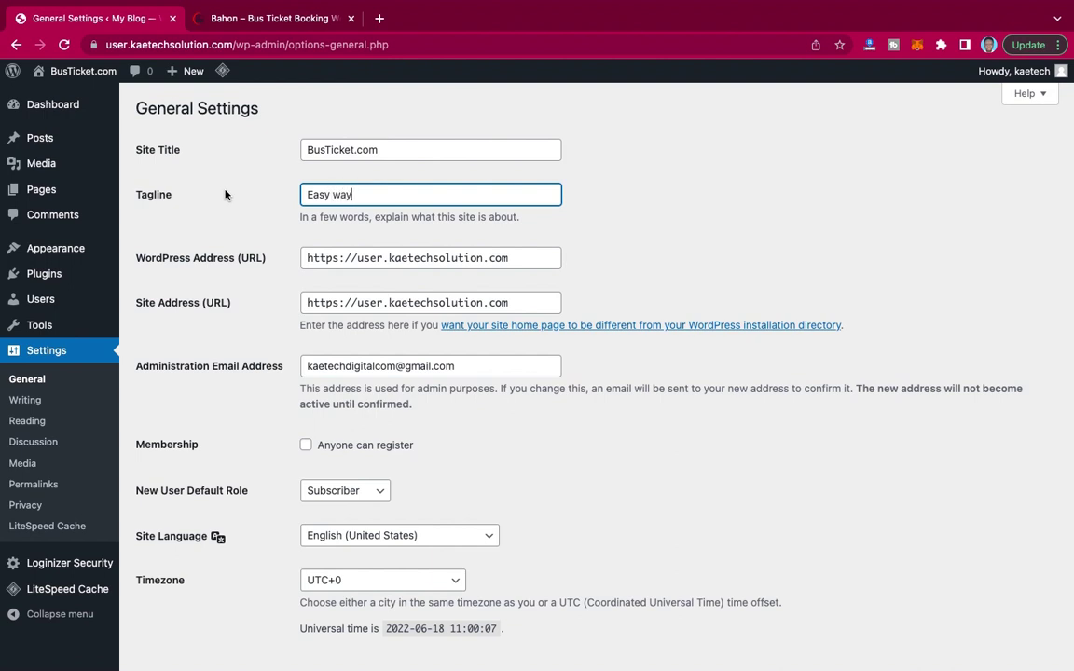
pyautogui.write(' t')
pyautogui.write('o book')
pyautogui.press('BackSpace')
pyautogui.press('BackSpace')
pyautogui.press('BackSpace')
pyautogui.press('BackSpace')
pyautogui.write('buy a b')
pyautogui.write('ticket in Accra')
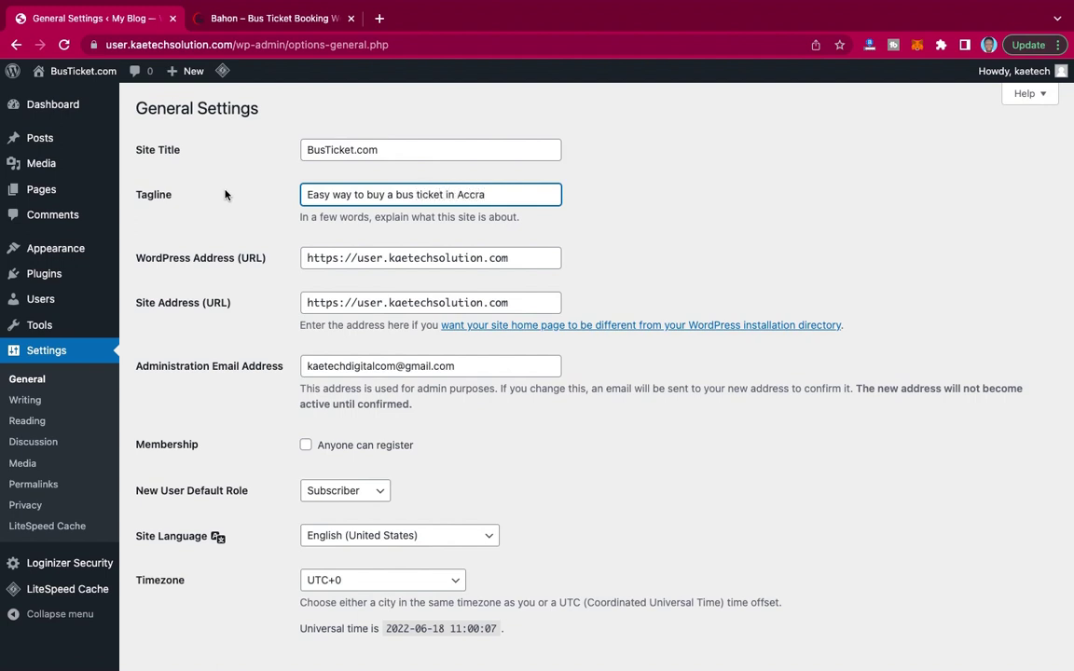
pyautogui.press('BackSpace')
pyautogui.press('BackSpace')
pyautogui.press('BackSpace')
pyautogui.press('BackSpace')
pyautogui.press('BackSpace')
pyautogui.write('Ghana')
# Turn on the membership option that lets anyone register on the site.
pyautogui.scroll(-3, 352, 307)
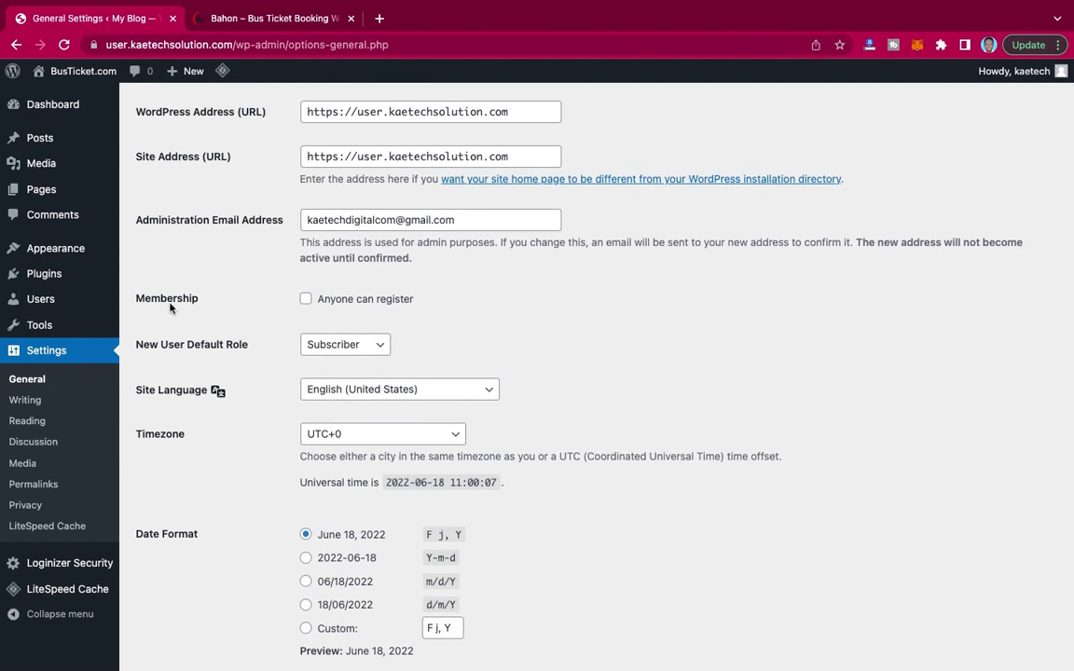
pyautogui.scroll(-2, 391, 309)
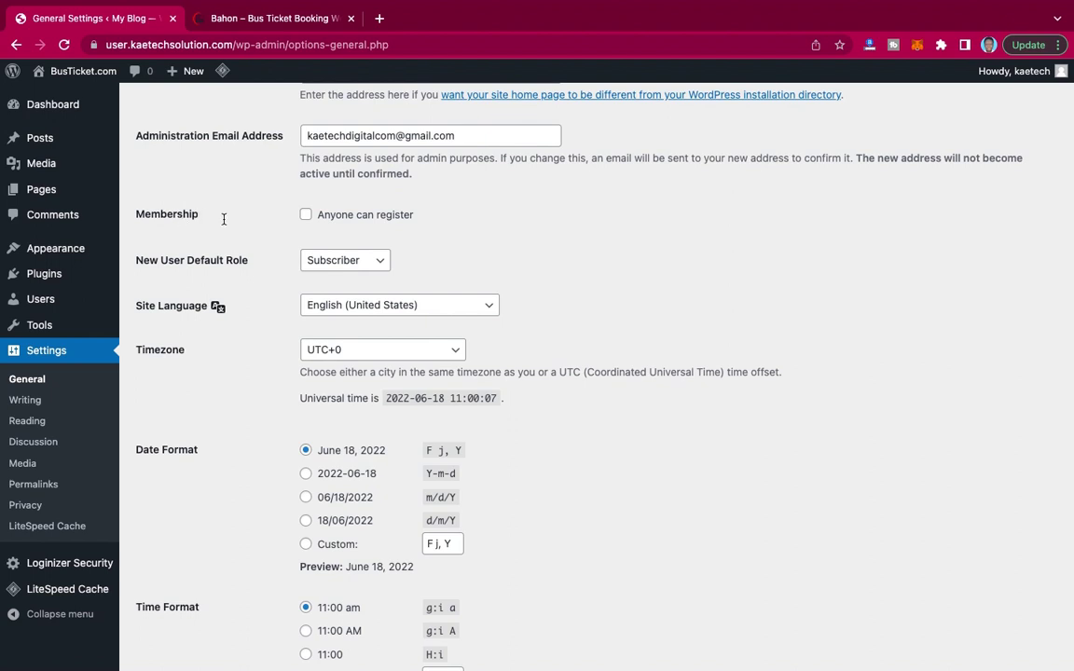
pyautogui.click(306, 215)
# Set the site's timezone to Accra.
pyautogui.scroll(-5, 224, 373)
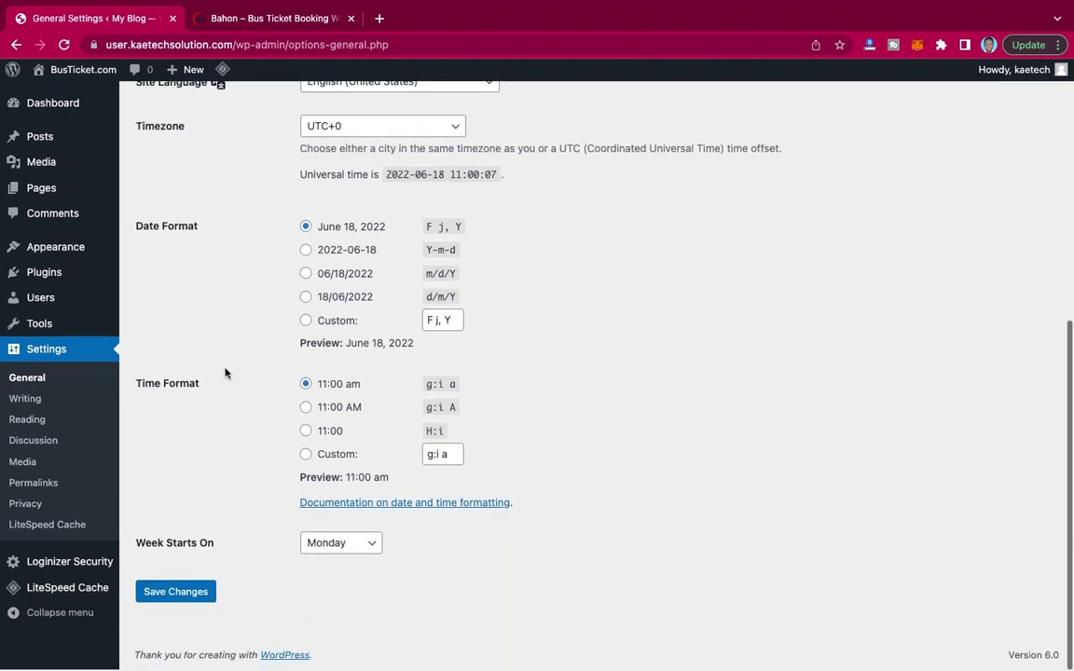
pyautogui.scroll(2, 279, 212)
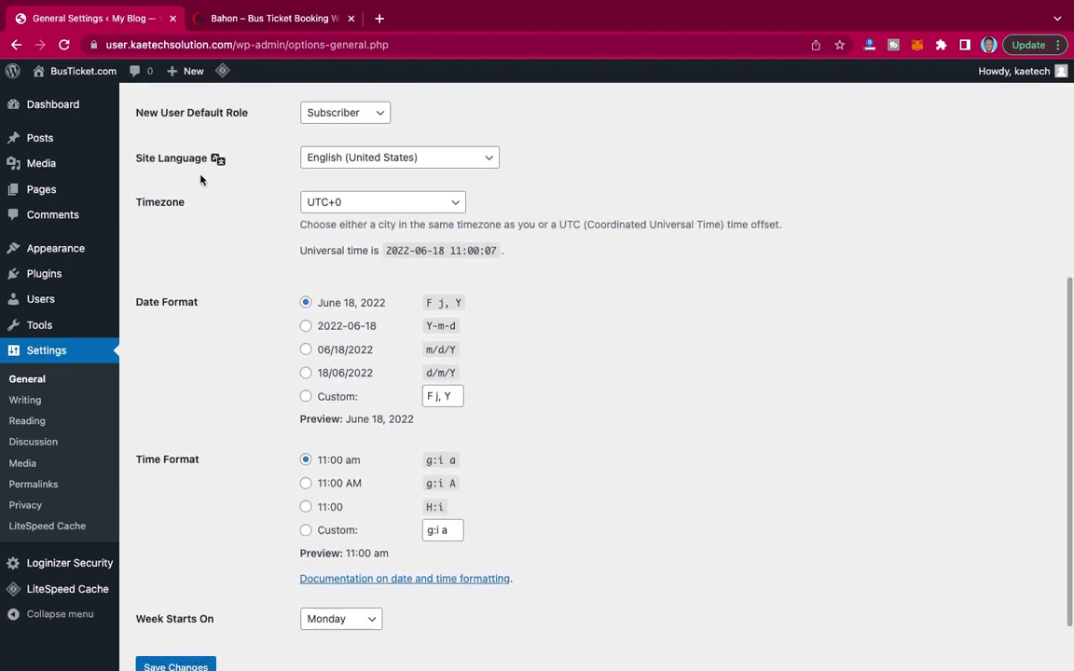
pyautogui.click(352, 206)
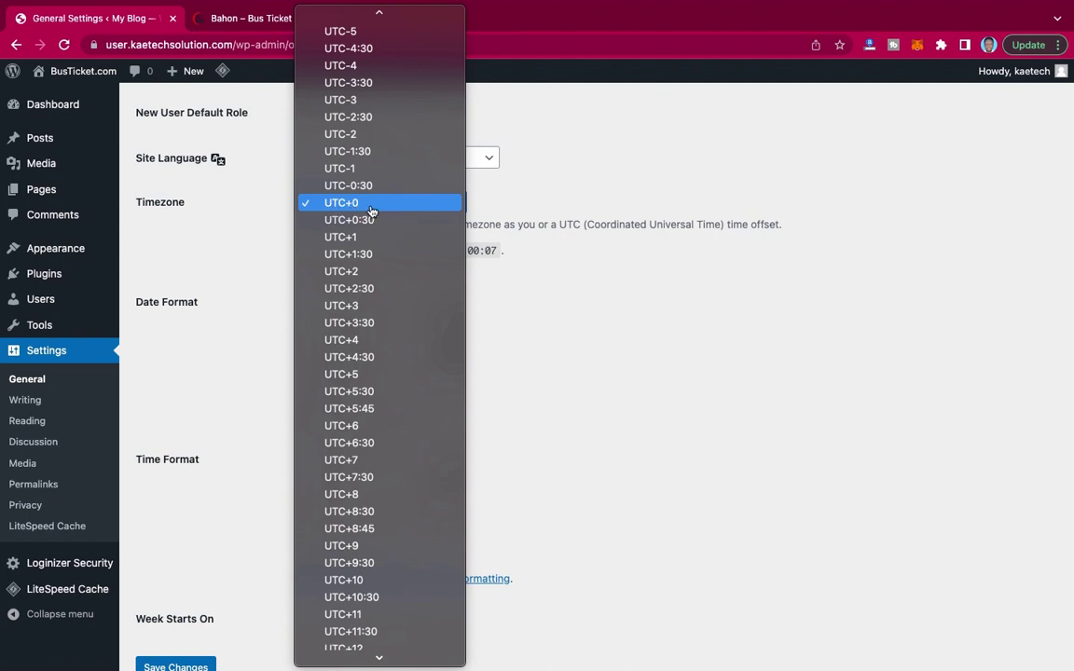
pyautogui.press('a')
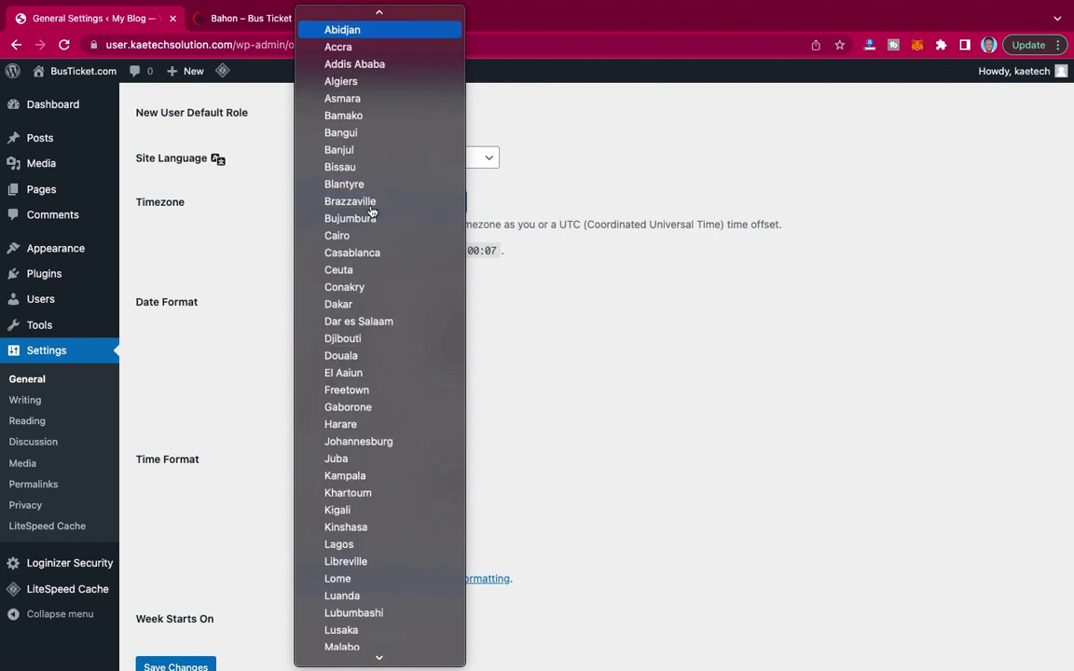
pyautogui.click(364, 48)
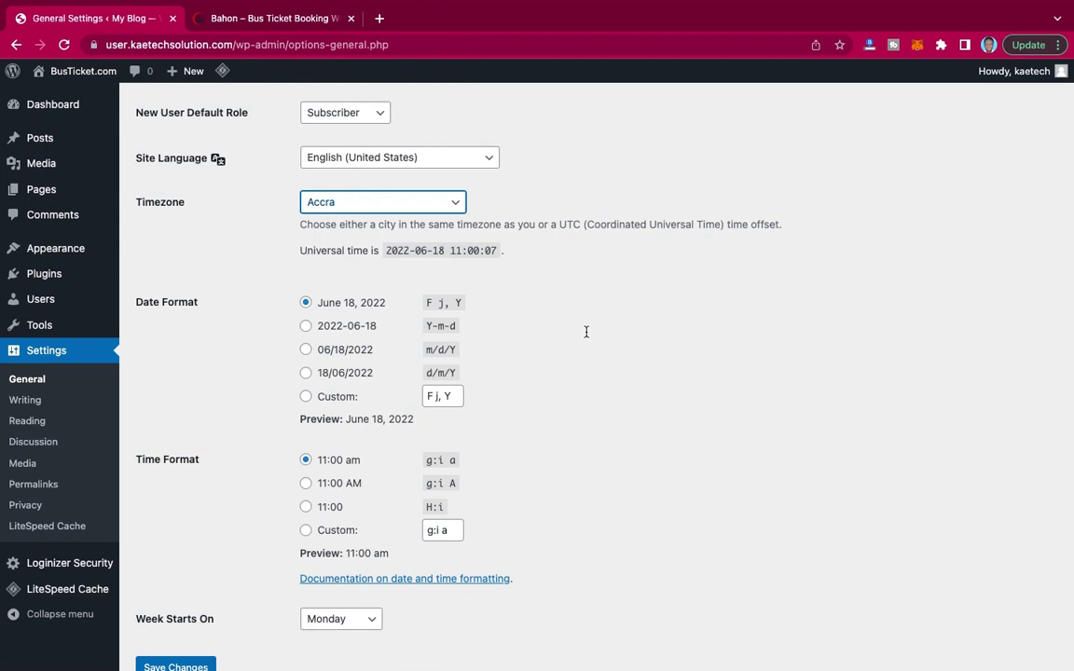
pyautogui.scroll(-2, 628, 434)
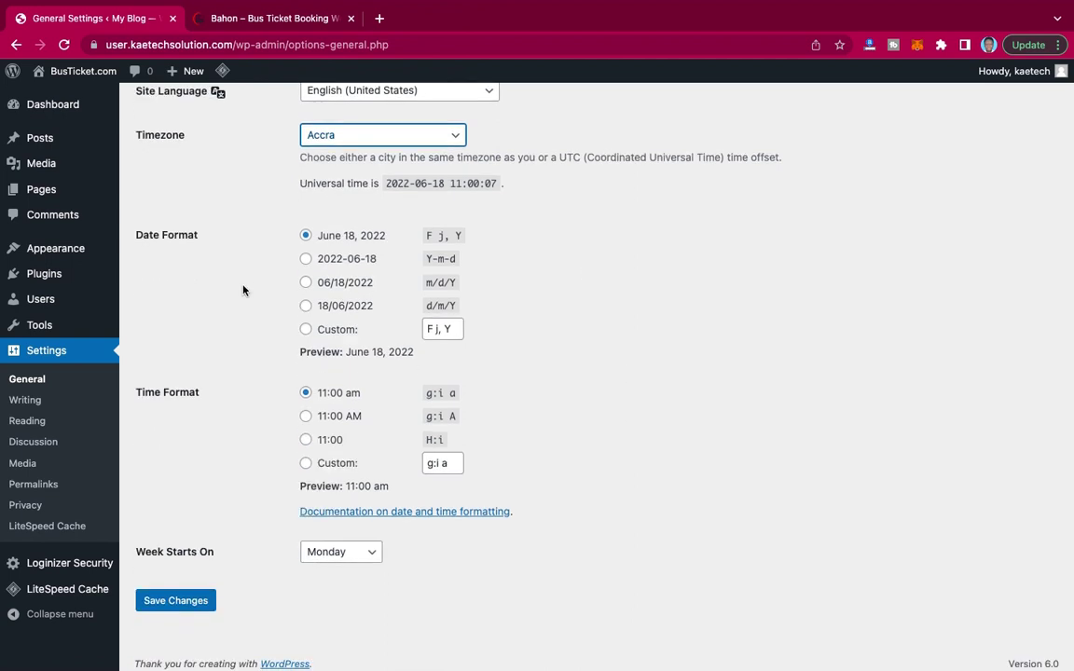
# Save the general settings.
pyautogui.click(191, 603)
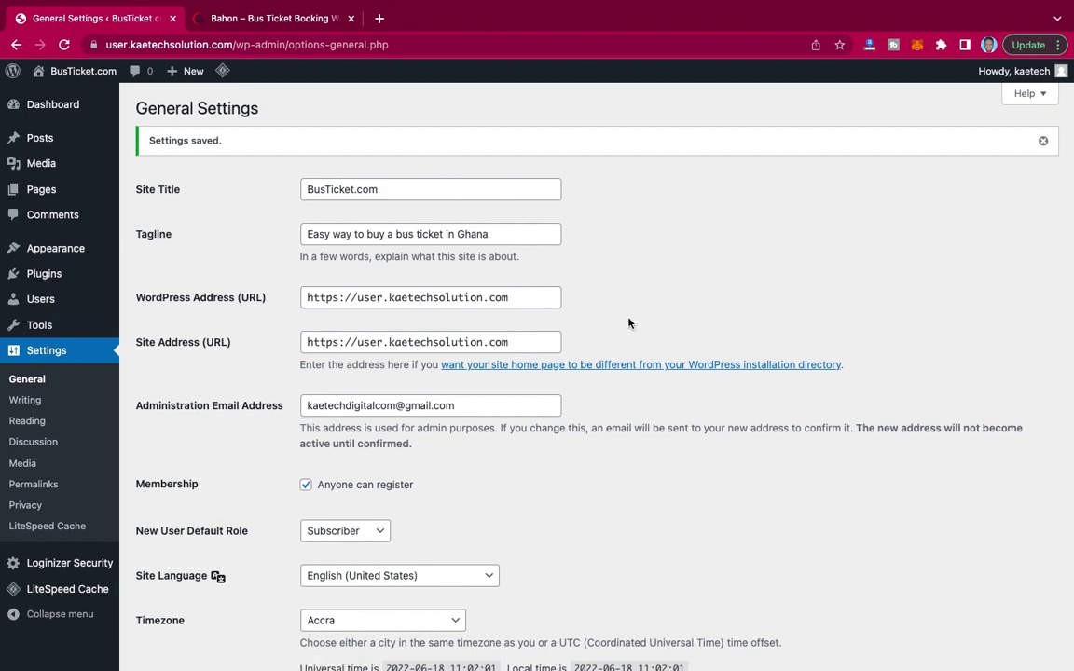
pyautogui.scroll(-1, 629, 323)
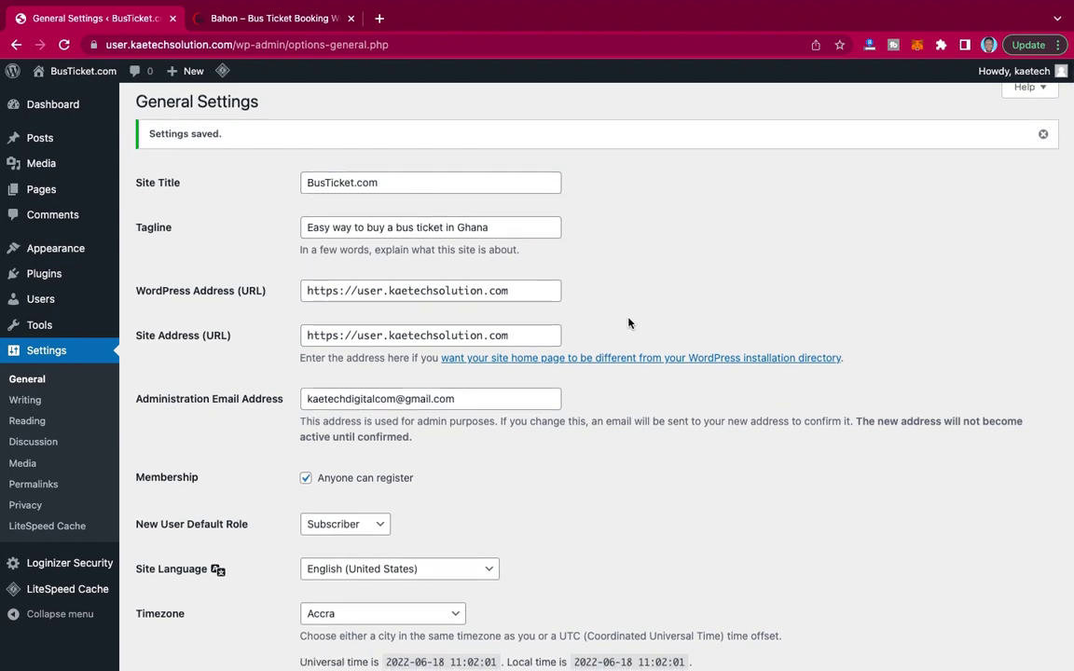
# Set the site's permalink structure to Post name and save the change.
pyautogui.click(37, 484)
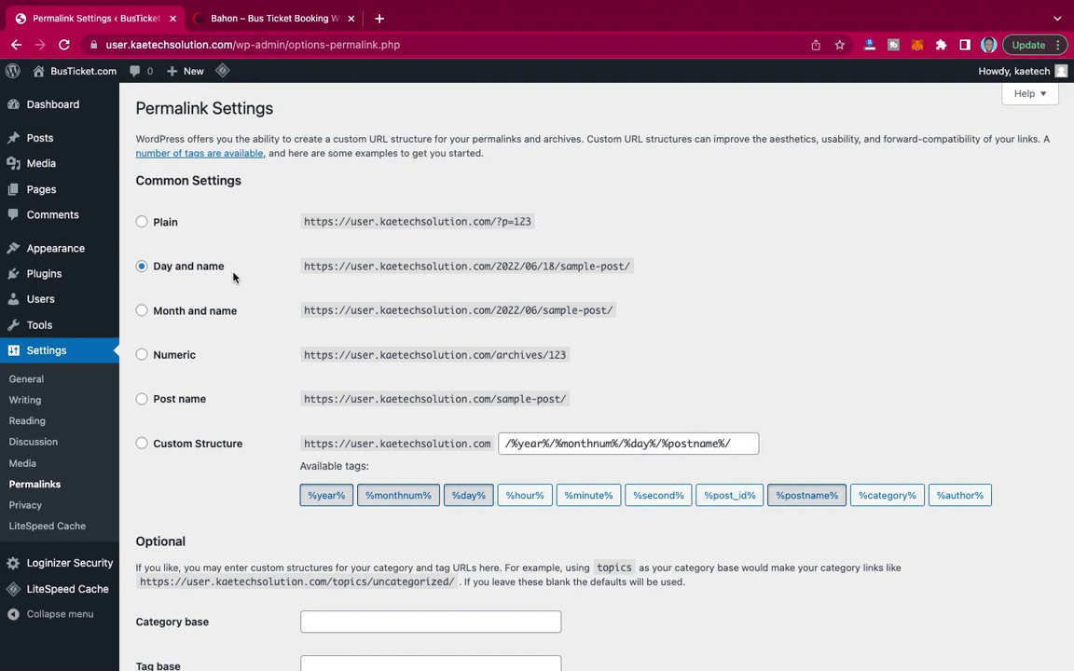
pyautogui.click(141, 399)
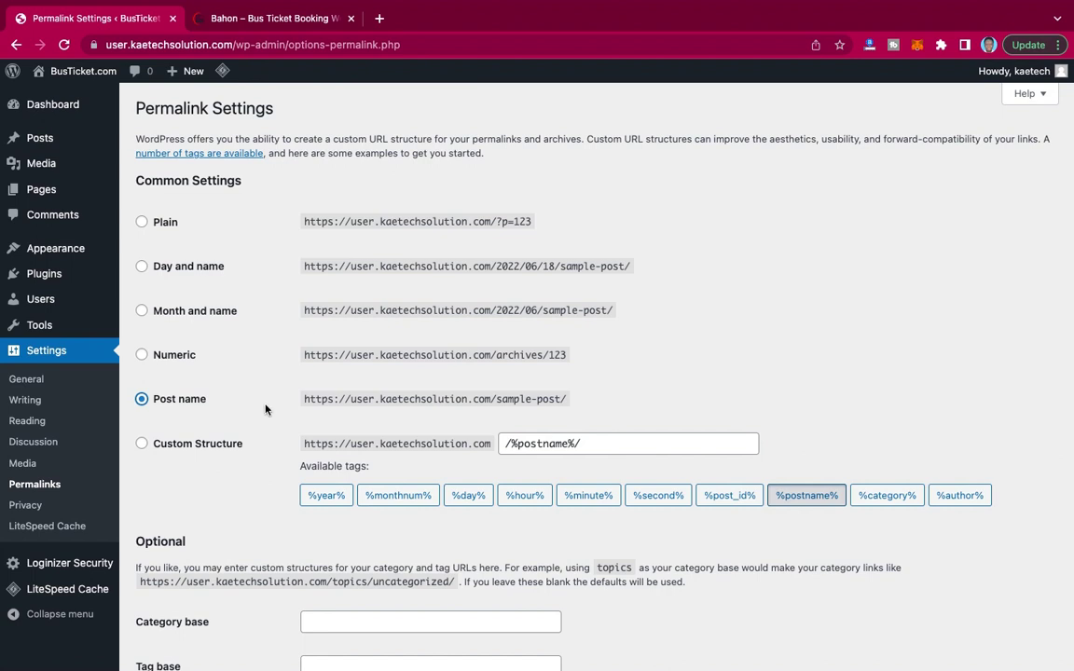
pyautogui.scroll(-1, 327, 416)
pyautogui.scroll(-3, 332, 418)
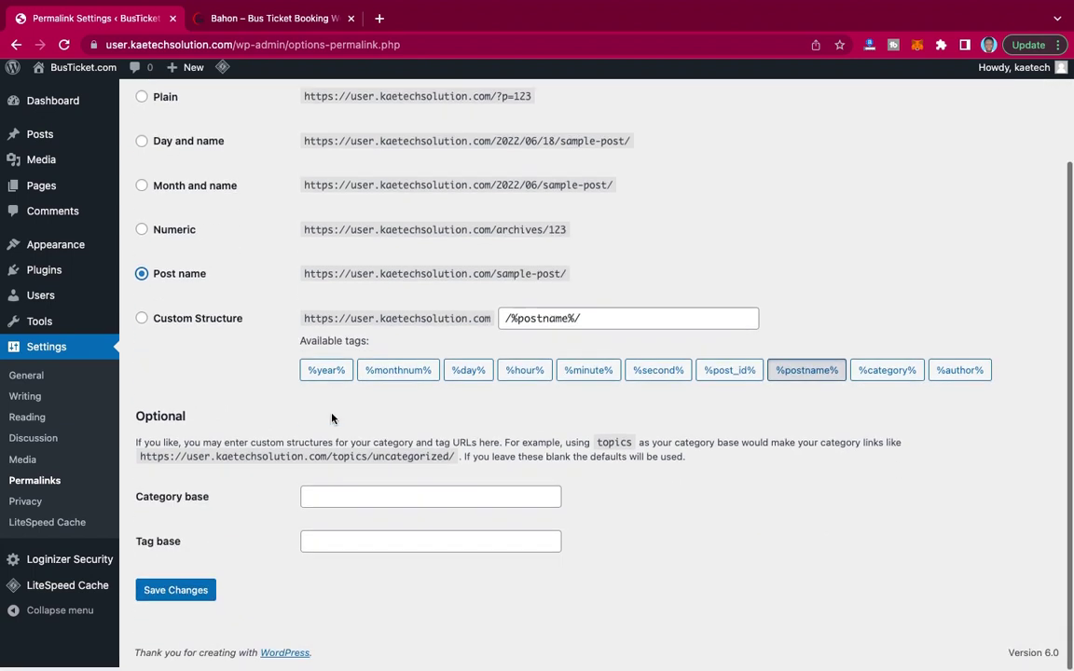
pyautogui.click(198, 594)
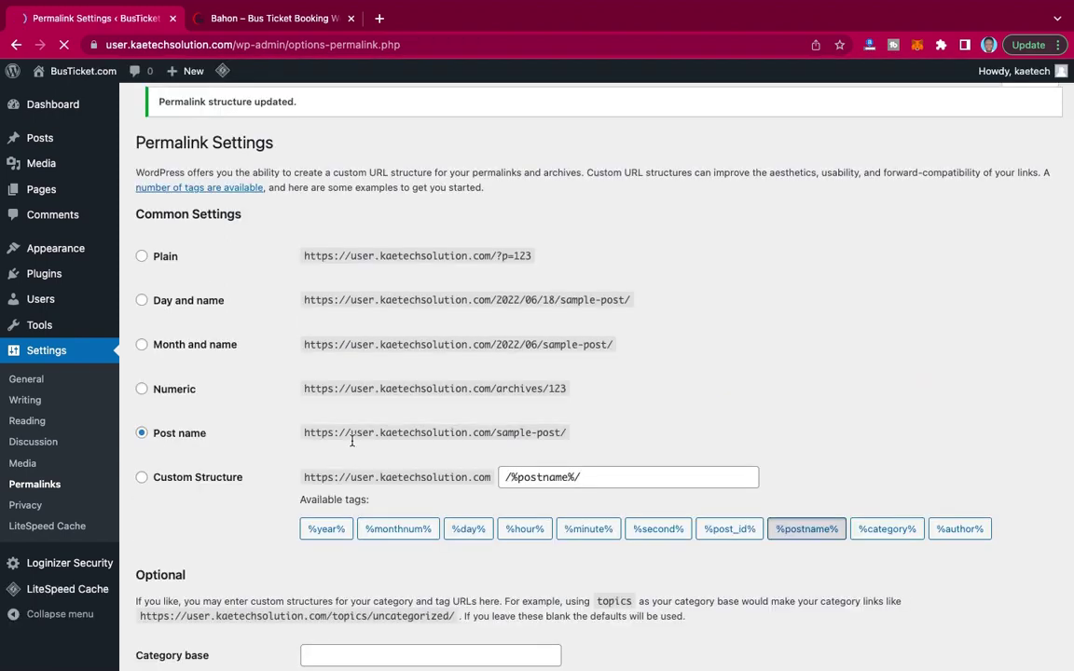
pyautogui.scroll(-3, 352, 442)
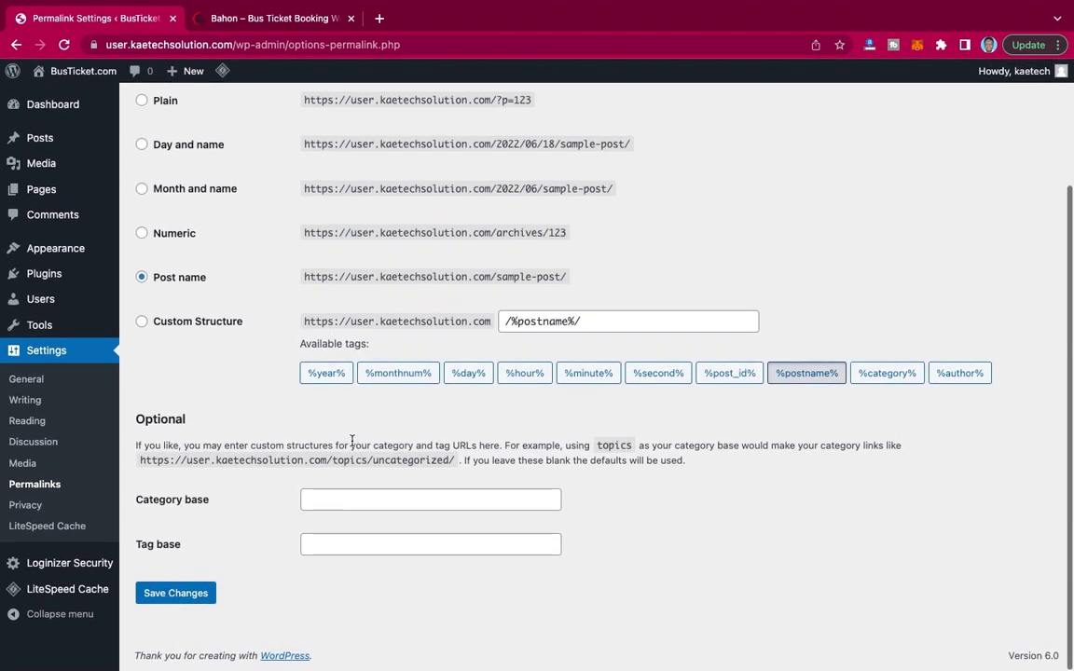
pyautogui.scroll(5, 264, 302)
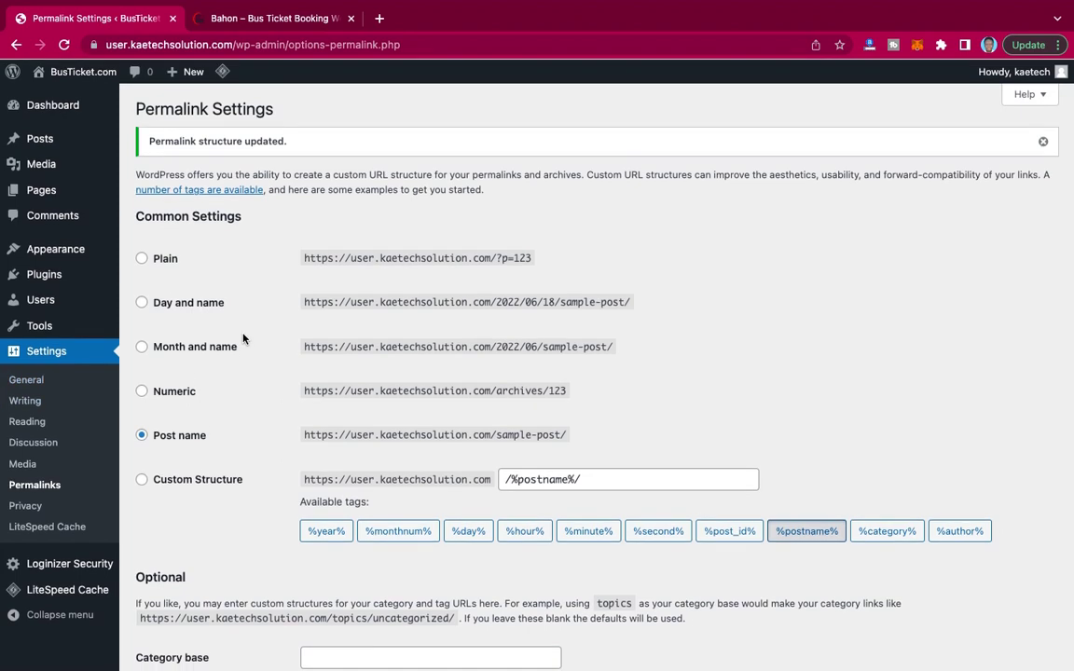
# Open the live BusTicket.com site in a new browser tab.
pyautogui.moveTo(70, 138)
pyautogui.moveTo(74, 71)
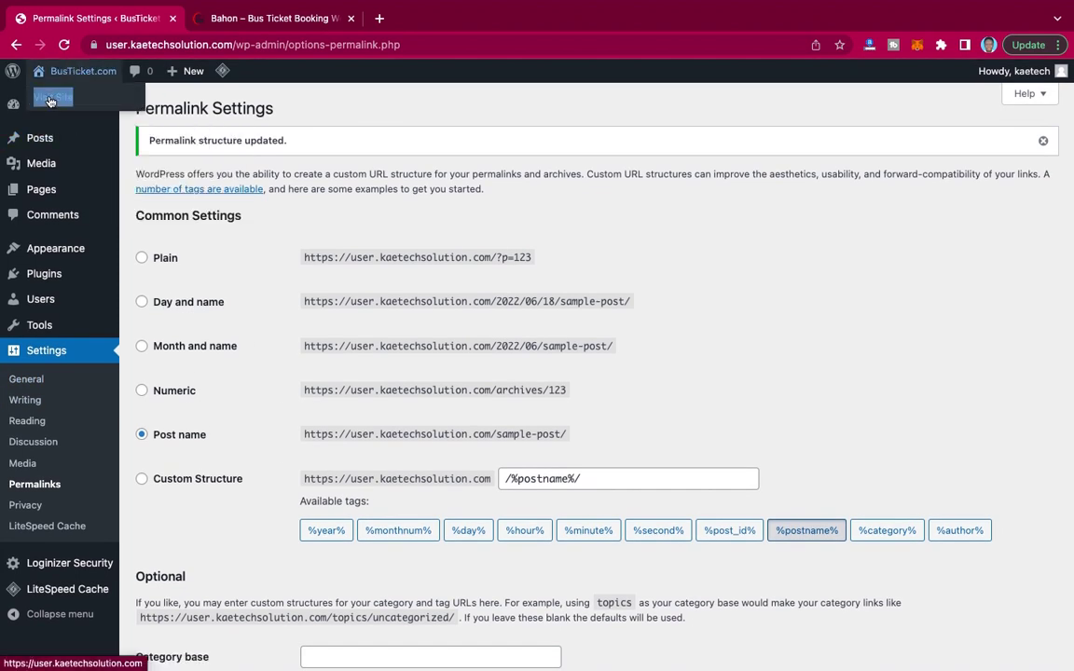
pyautogui.rightClick(56, 98)
pyautogui.click(63, 104)
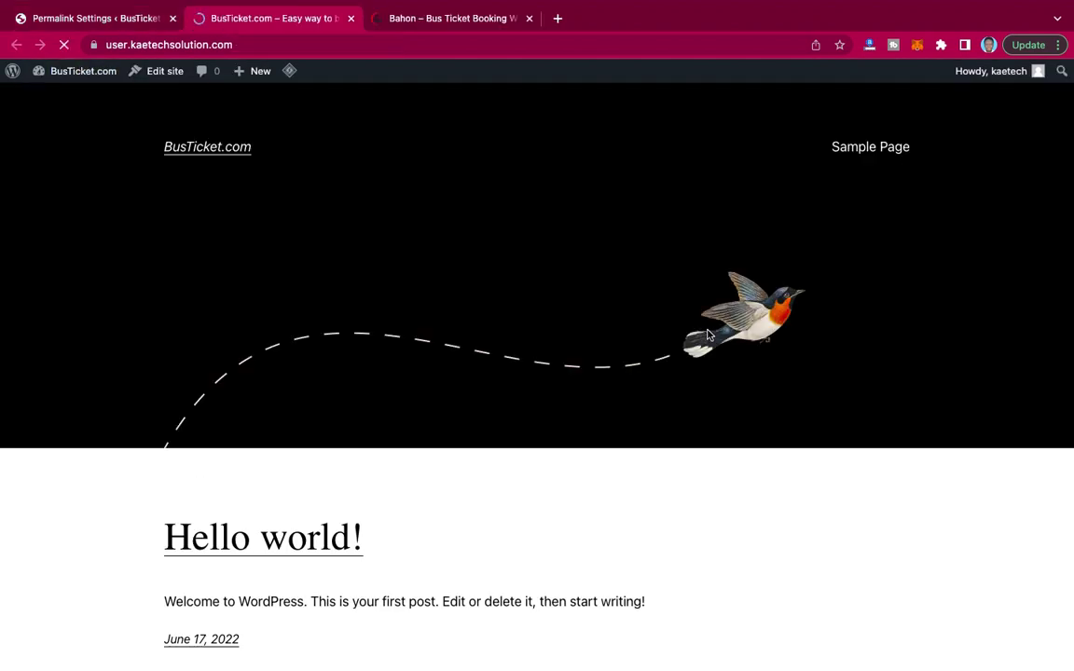
# Examine the site's default homepage from the header down to the footer.
pyautogui.scroll(-5, 927, 406)
pyautogui.scroll(5, 927, 406)
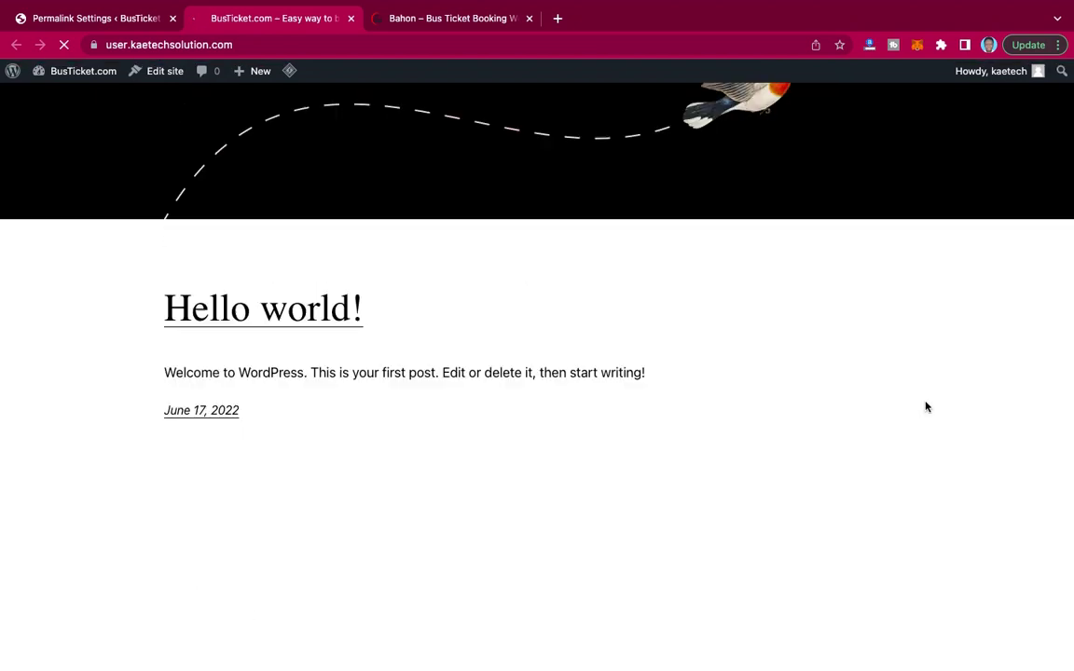
pyautogui.scroll(-5, 928, 406)
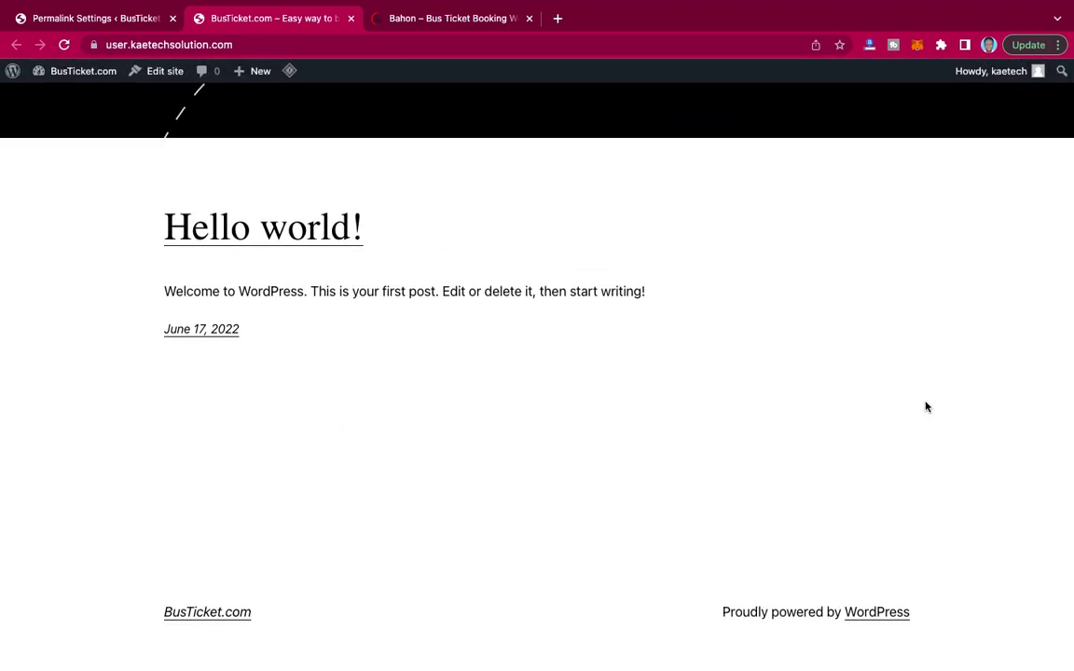
pyautogui.scroll(3, 925, 407)
pyautogui.scroll(-4, 926, 408)
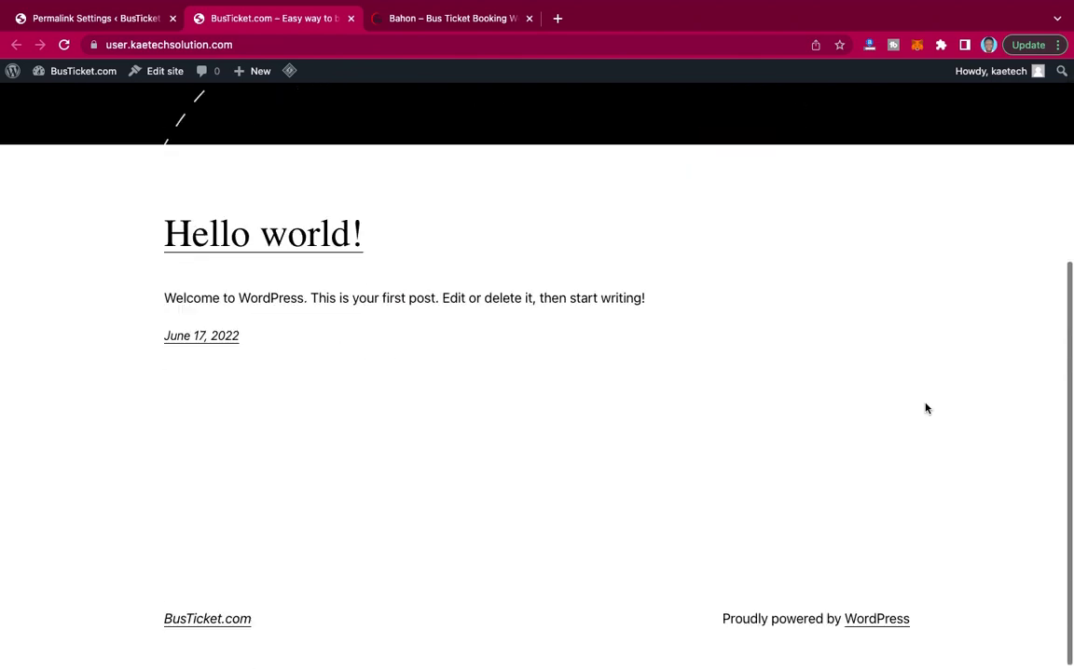
pyautogui.scroll(4, 926, 408)
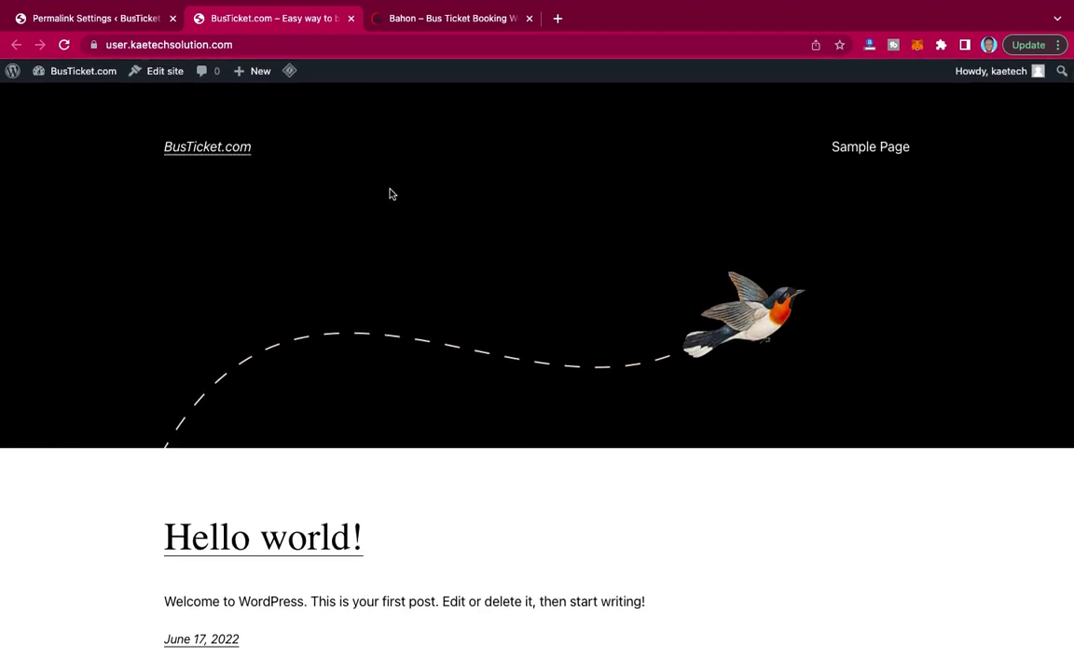
pyautogui.scroll(-4, 643, 275)
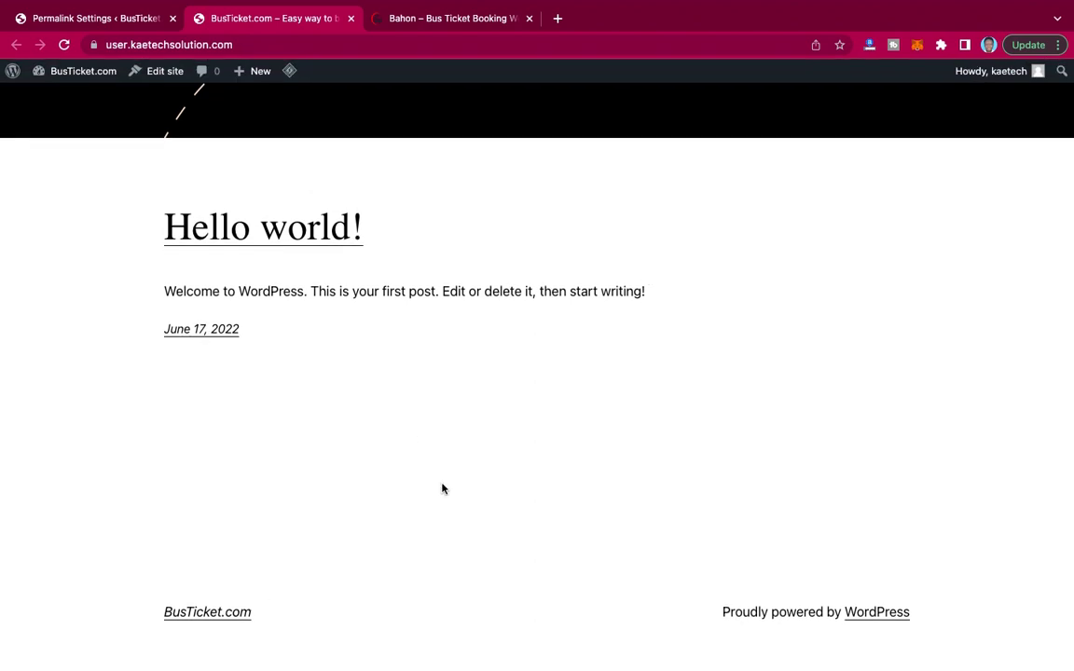
pyautogui.scroll(2, 627, 394)
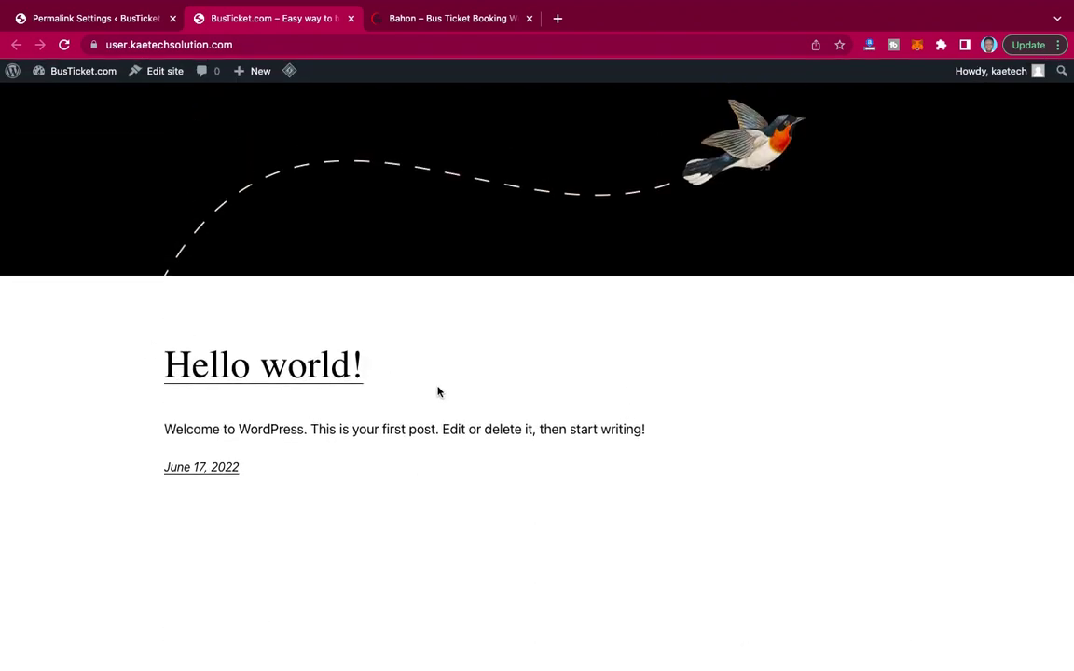
pyautogui.scroll(3, 629, 345)
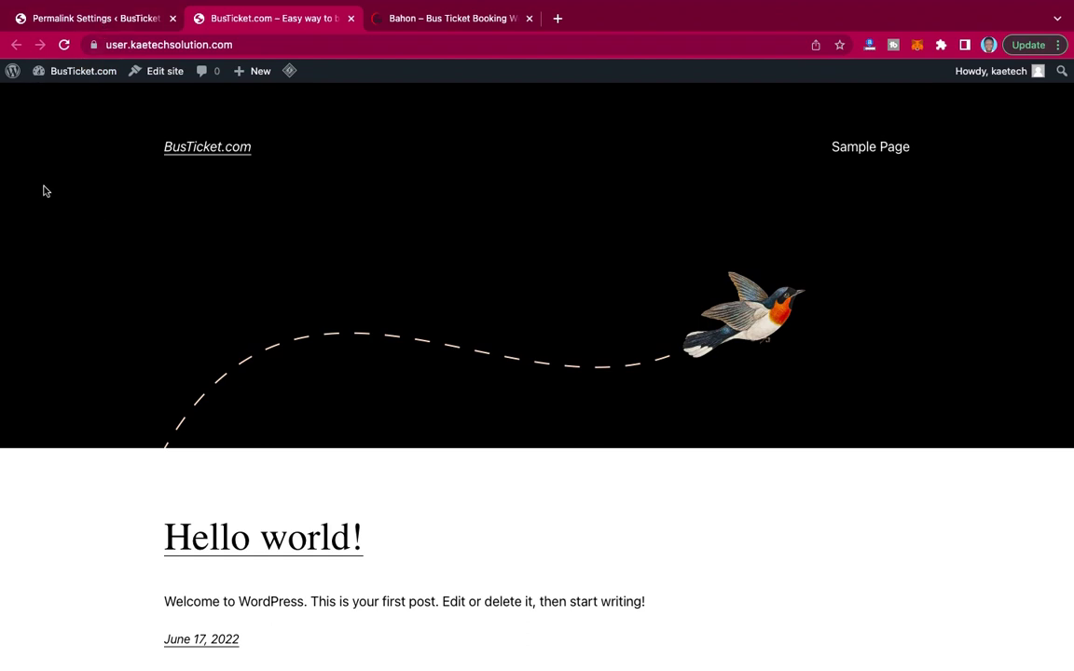
# Return to the WordPress dashboard and open the page for adding new themes.
pyautogui.click(63, 20)
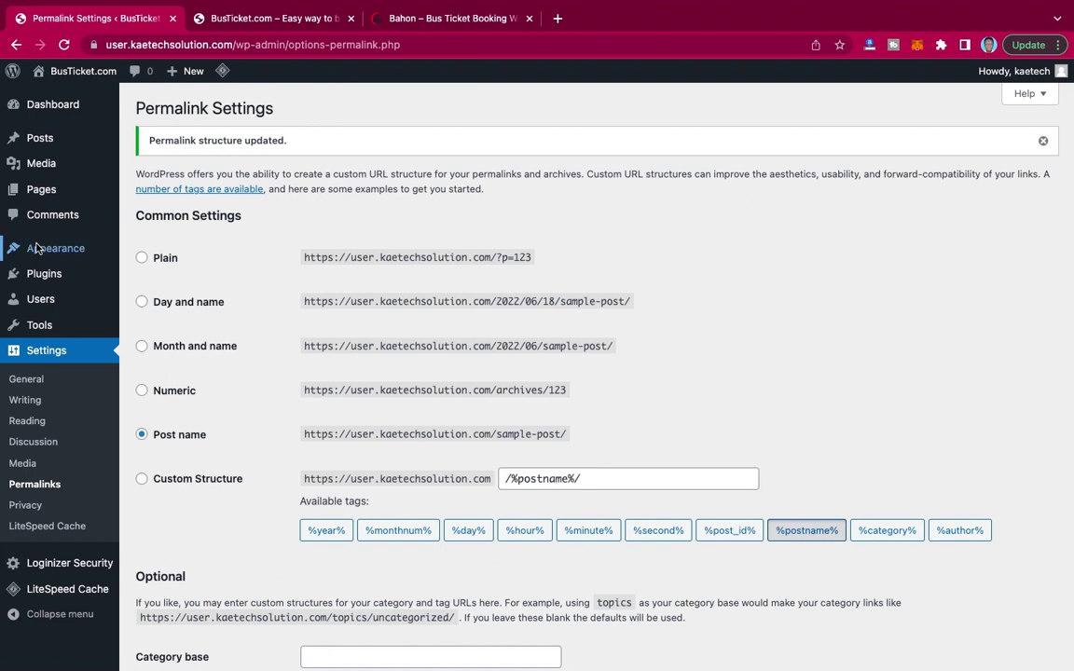
pyautogui.moveTo(40, 252)
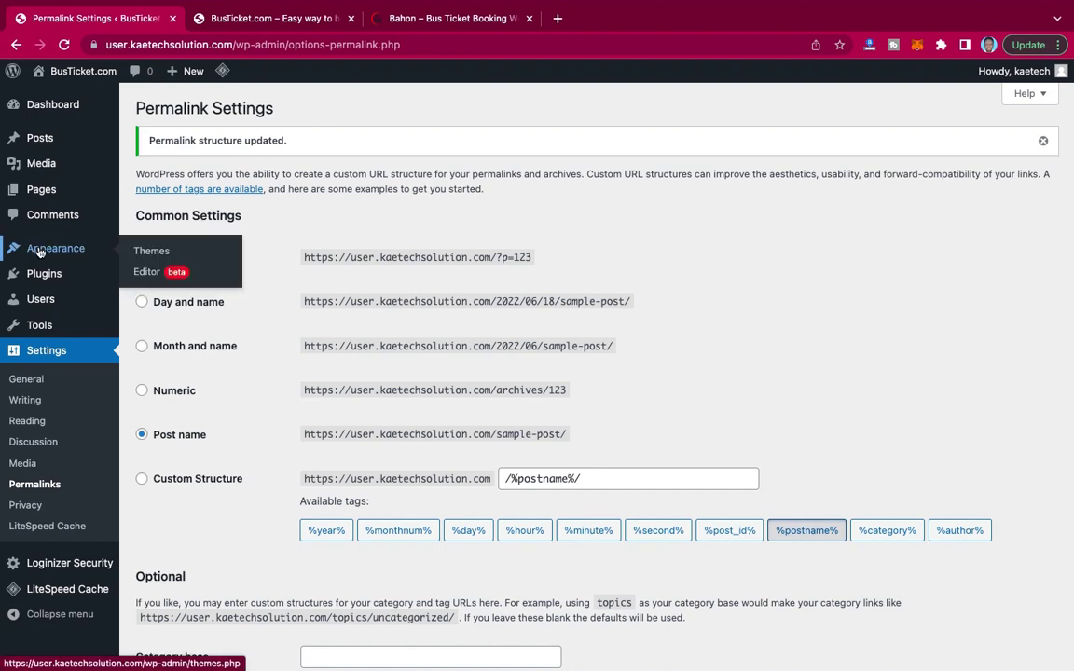
pyautogui.click(149, 252)
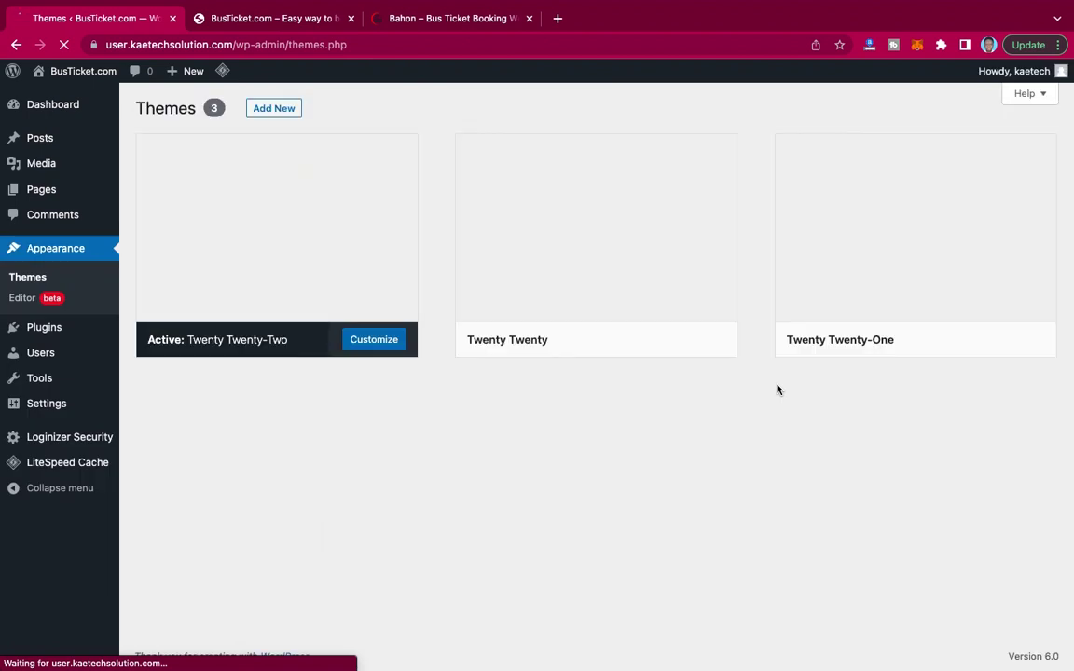
pyautogui.click(275, 109)
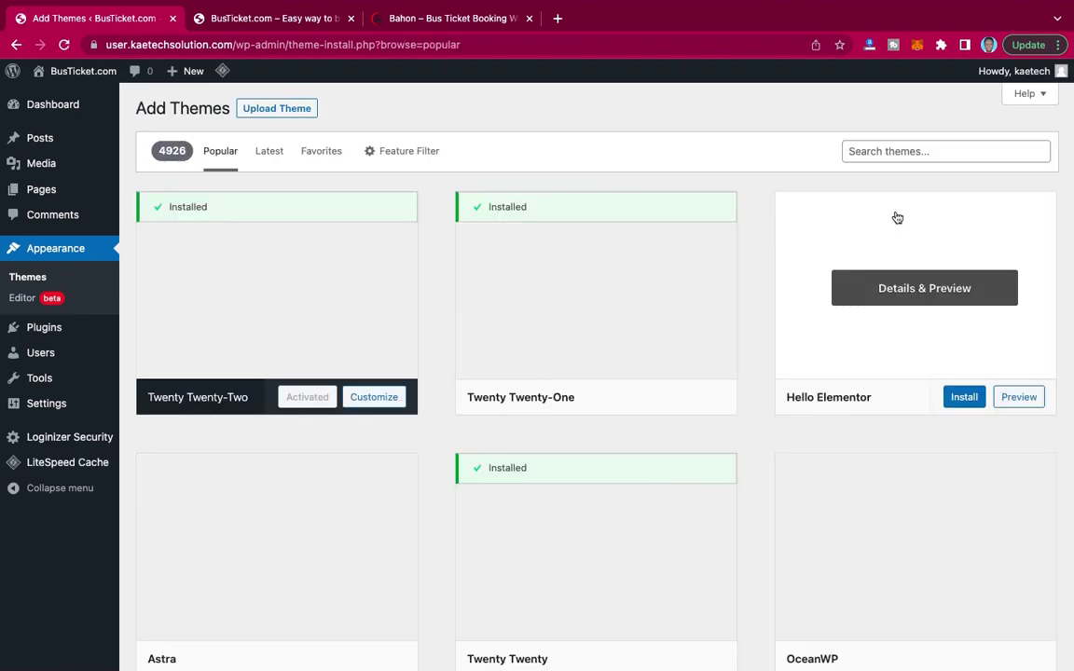
# Look through the popular themes available for installation, such as Astra, OceanWP, Neve and Kadence.
pyautogui.moveTo(733, 262)
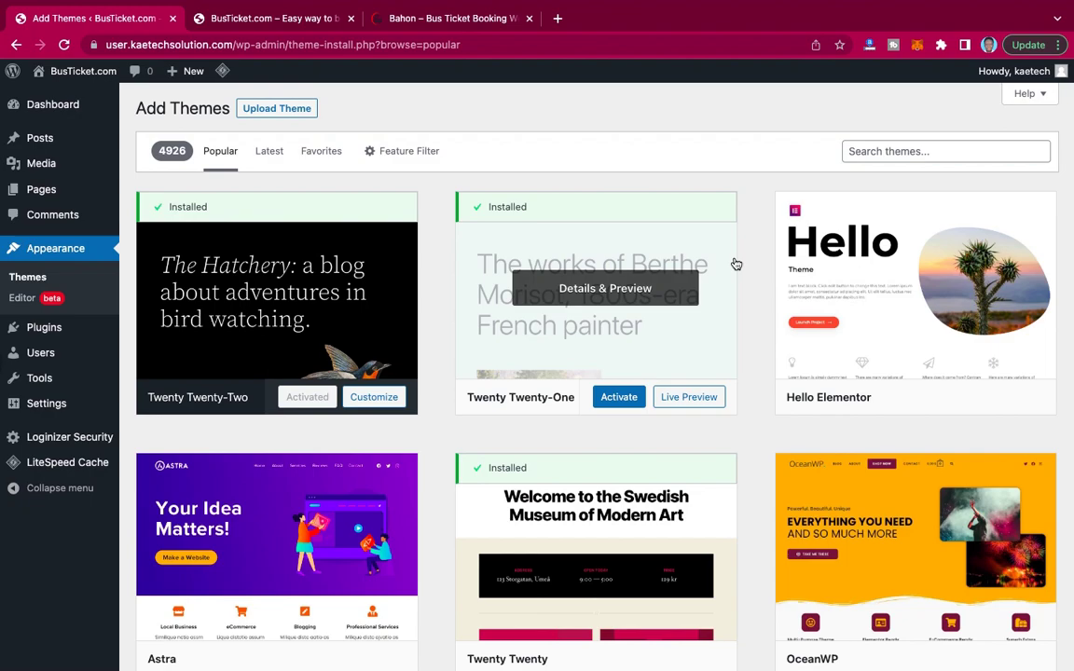
pyautogui.scroll(-10, 737, 263)
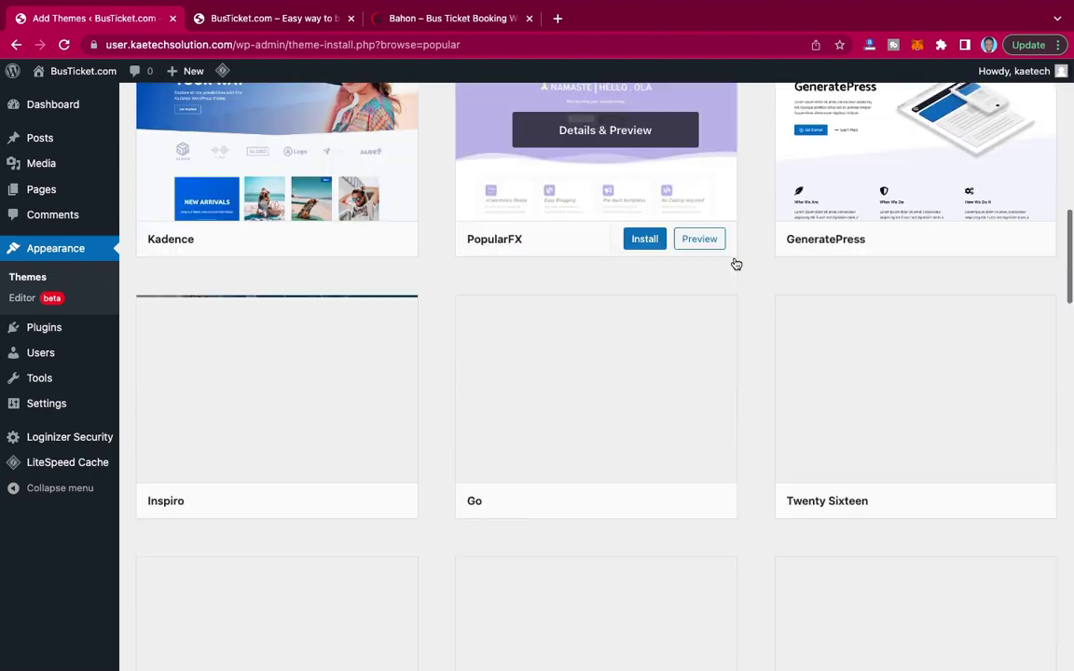
pyautogui.scroll(10, 737, 264)
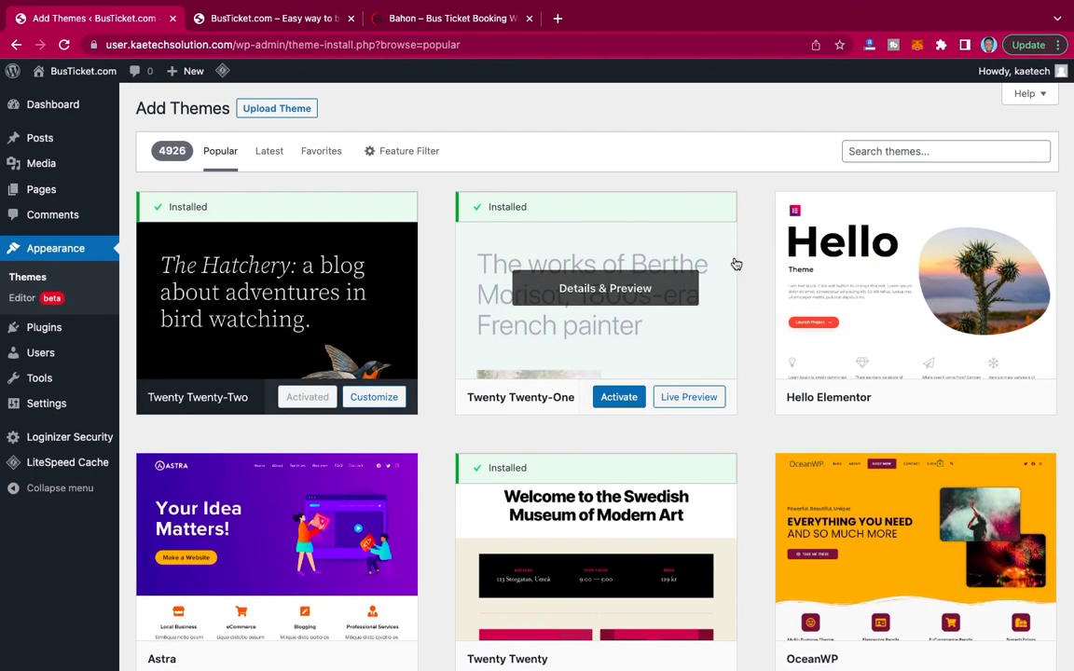
pyautogui.scroll(-2, 737, 264)
pyautogui.scroll(-2, 641, 285)
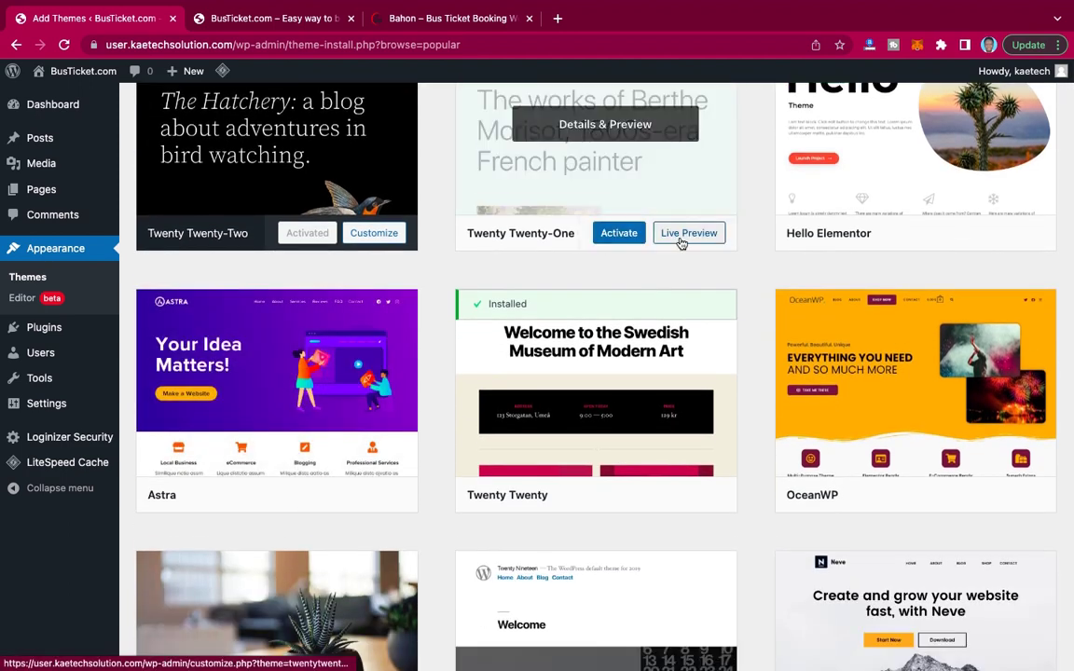
pyautogui.scroll(-1, 682, 243)
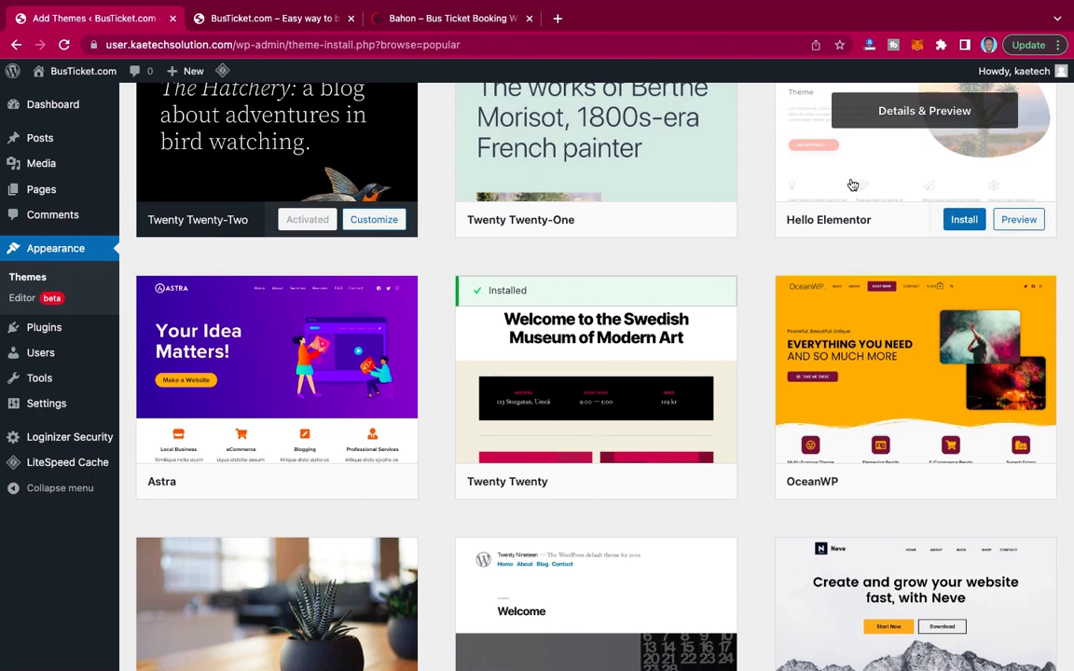
pyautogui.scroll(-5, 688, 257)
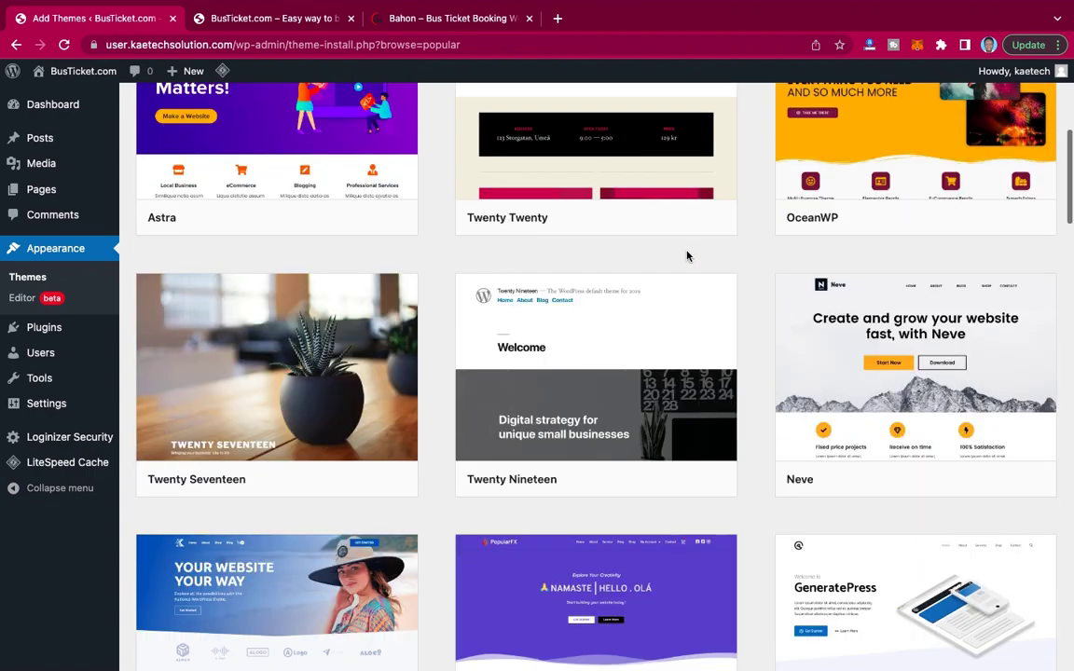
pyautogui.scroll(3, 687, 257)
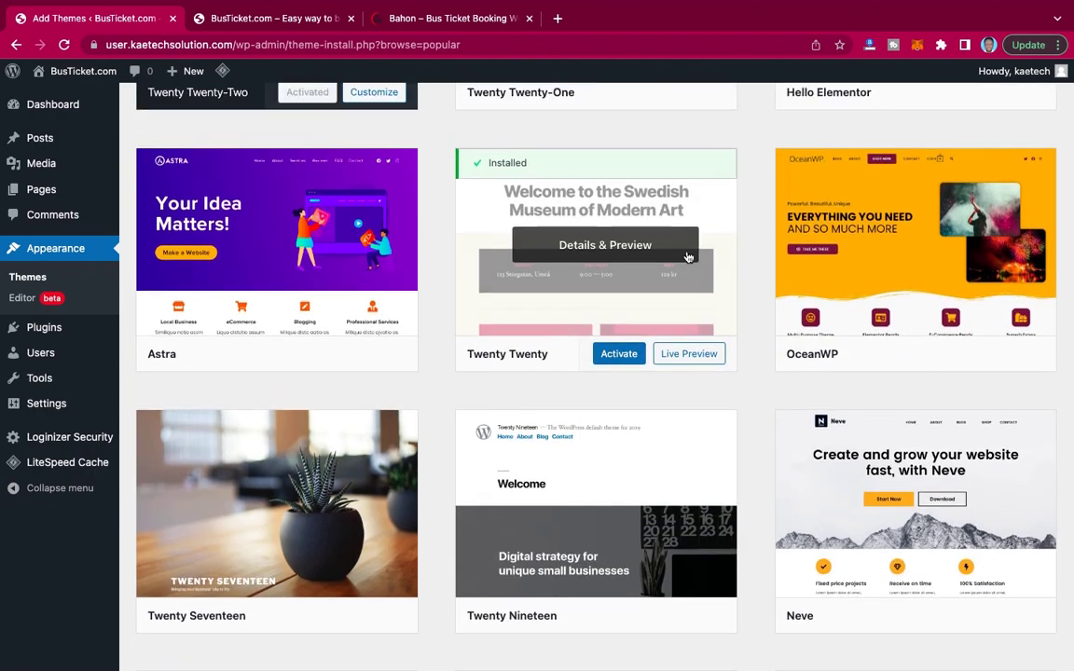
pyautogui.scroll(-3, 687, 257)
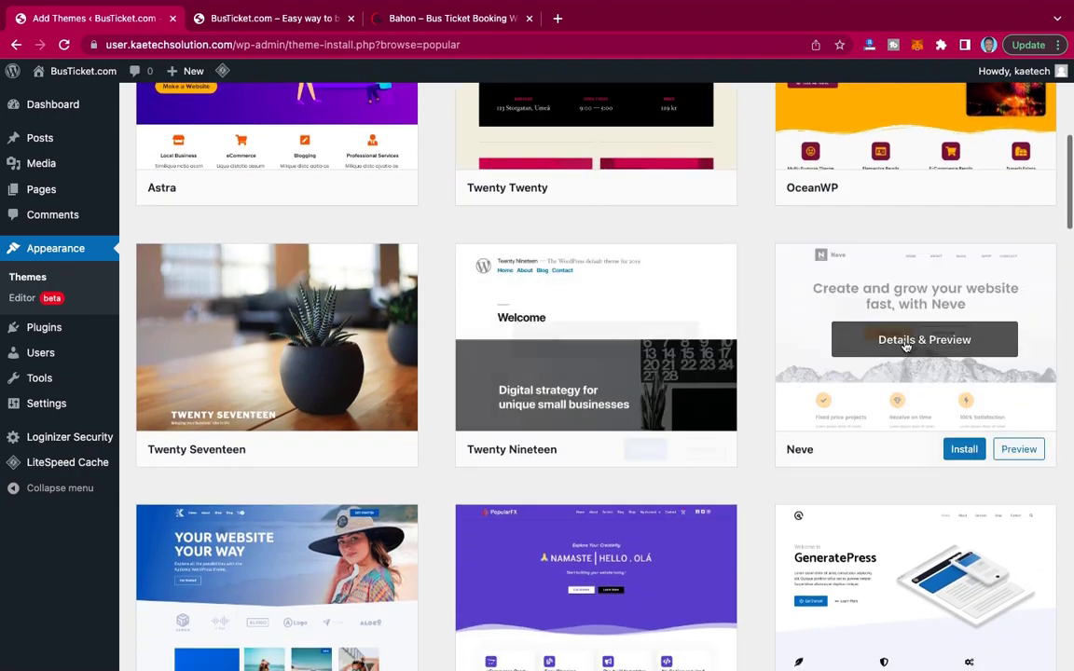
pyautogui.scroll(-8, 792, 352)
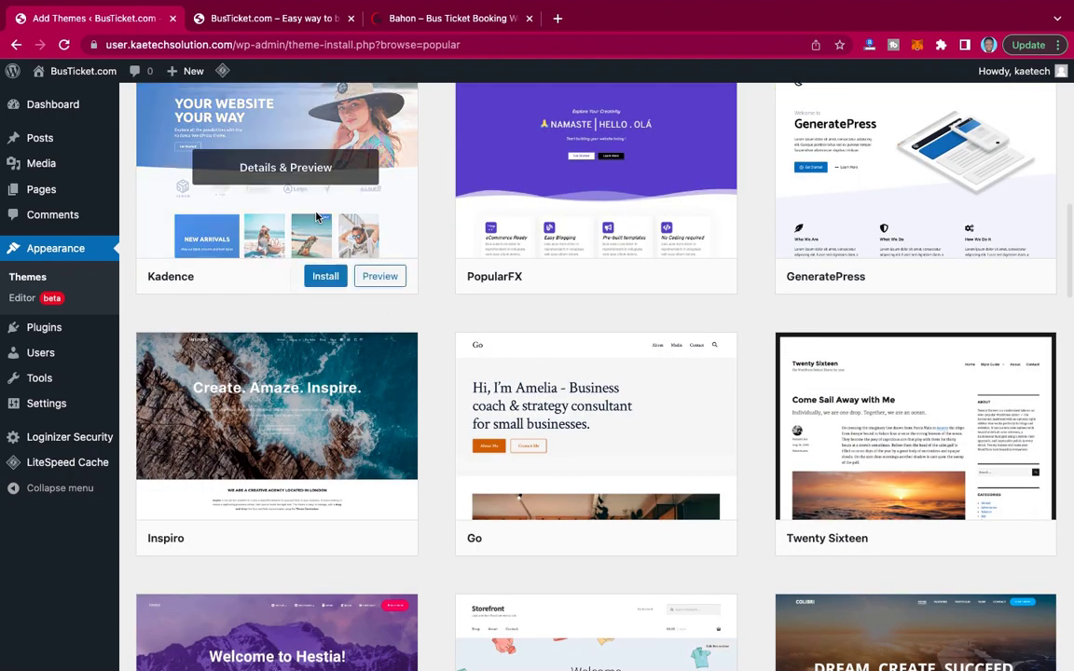
pyautogui.scroll(3, 313, 215)
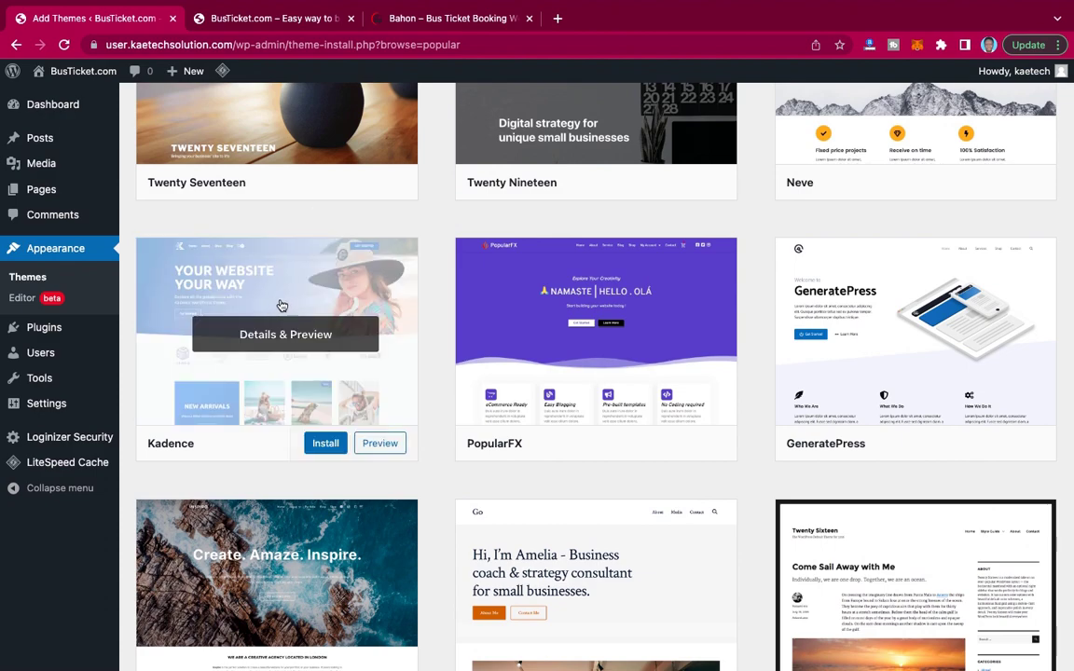
pyautogui.scroll(10, 494, 247)
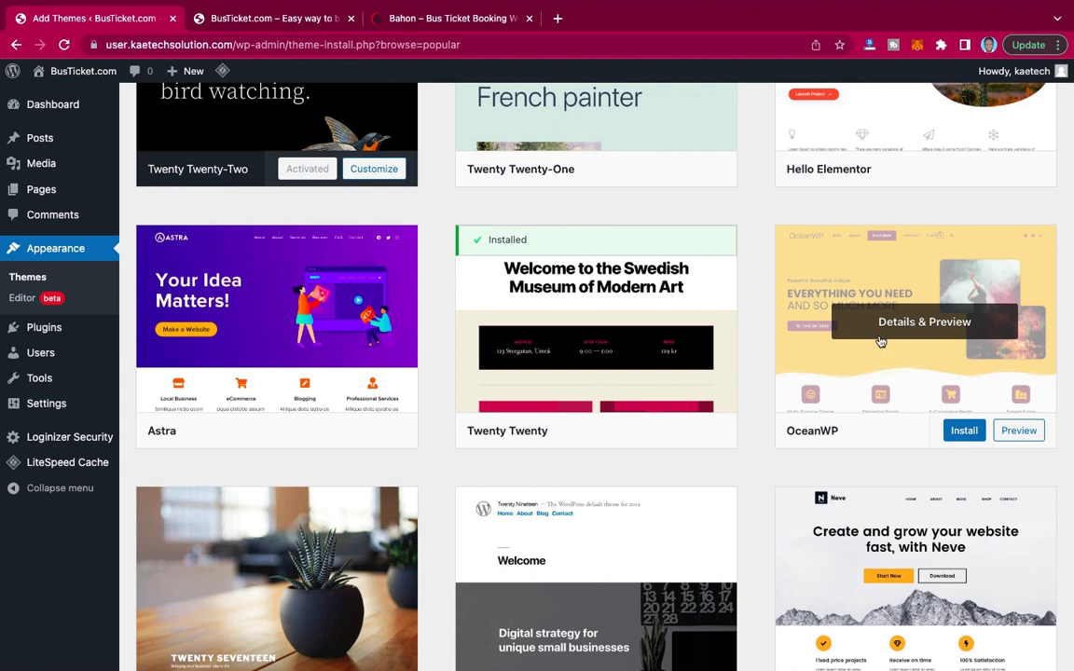
pyautogui.scroll(3, 746, 363)
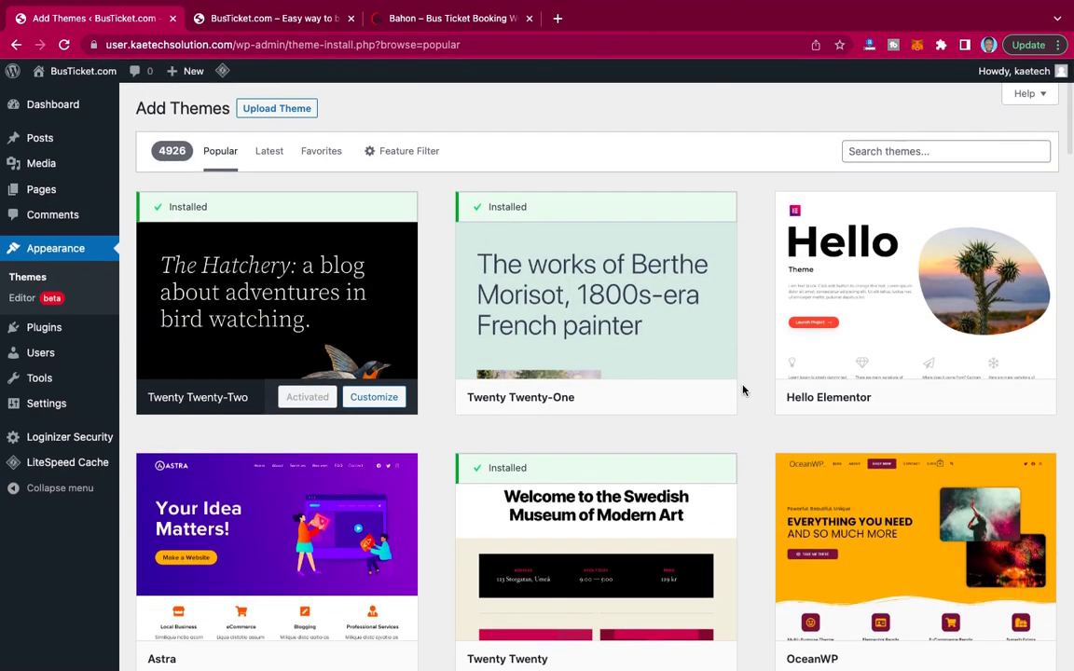
# Search the available themes for "oceanwp" and install and activate the OceanWP theme.
pyautogui.click(901, 152)
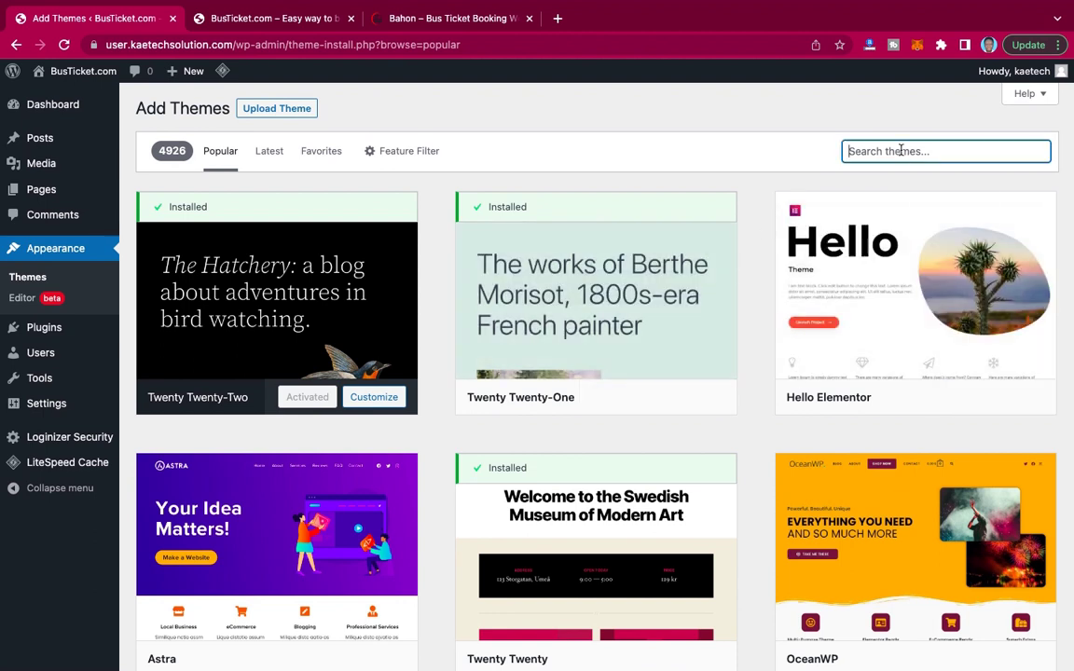
pyautogui.write('oceanswp')
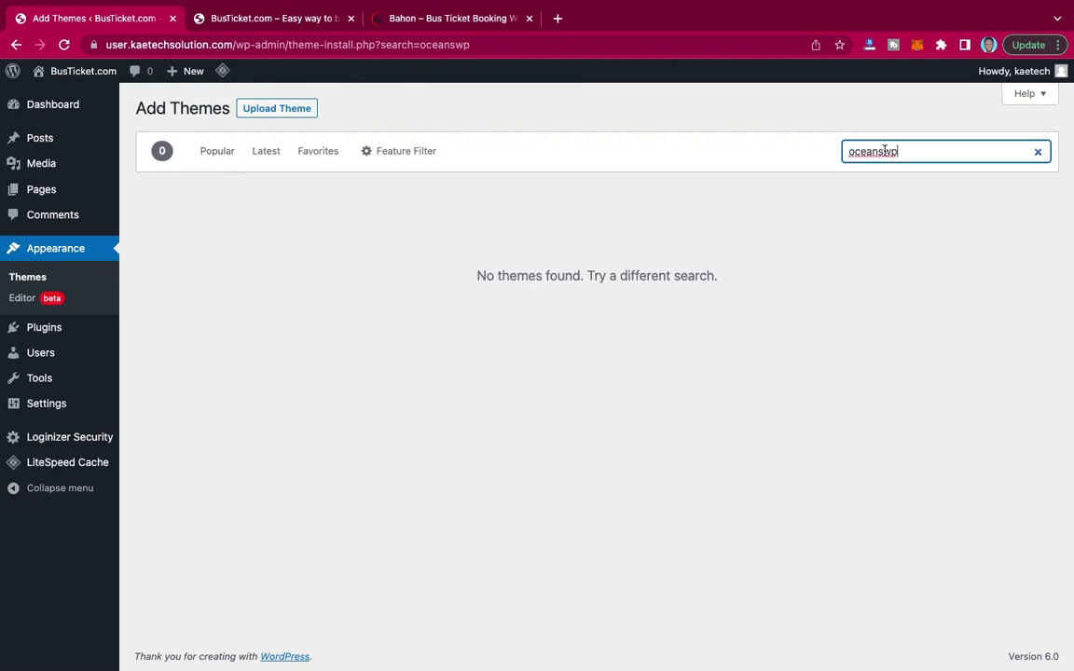
pyautogui.click(883, 152)
pyautogui.press('BackSpace')
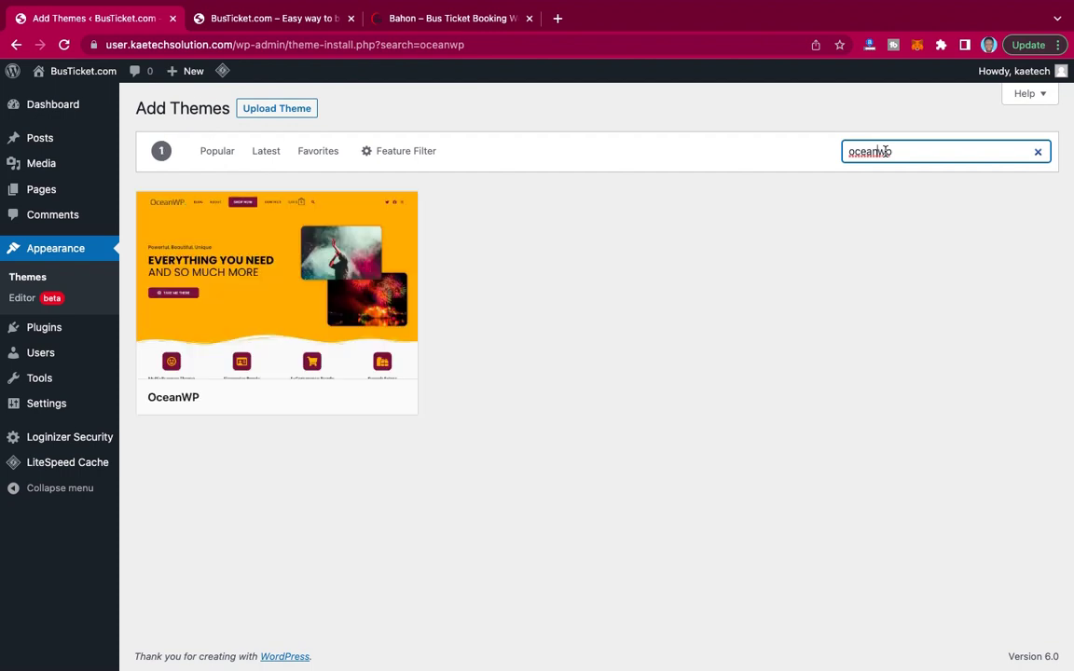
pyautogui.moveTo(223, 237)
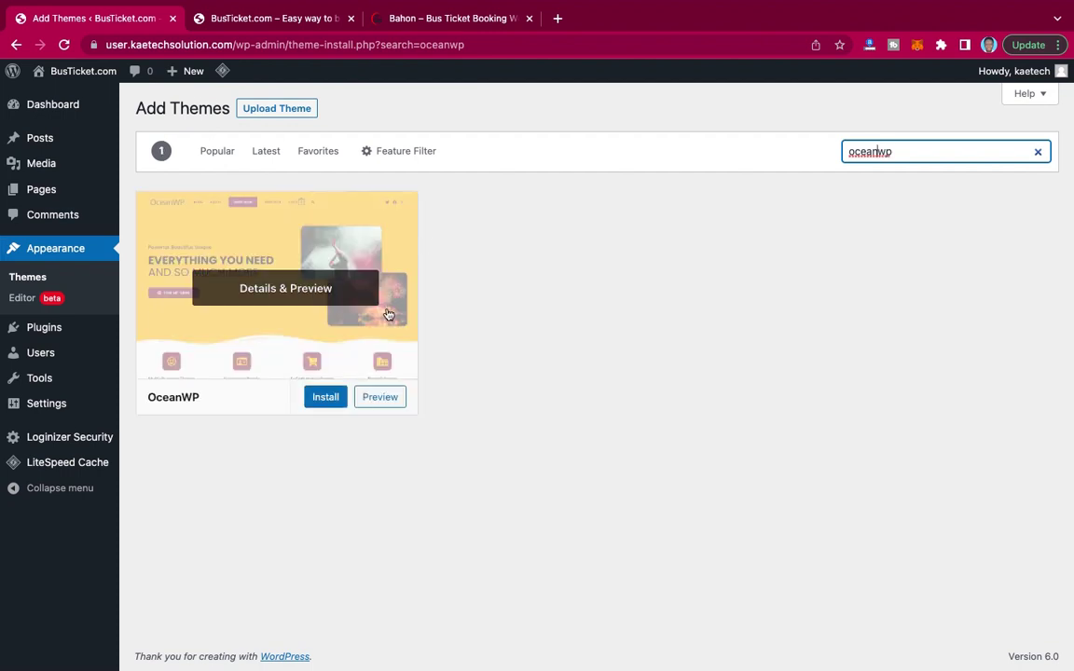
pyautogui.click(328, 398)
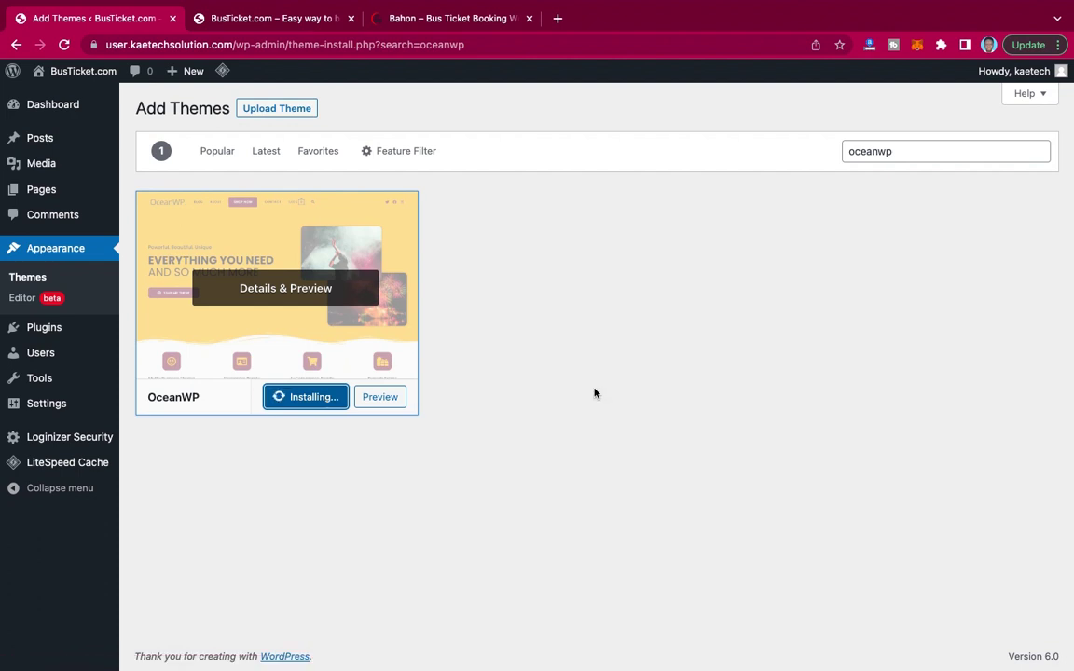
pyautogui.click(299, 398)
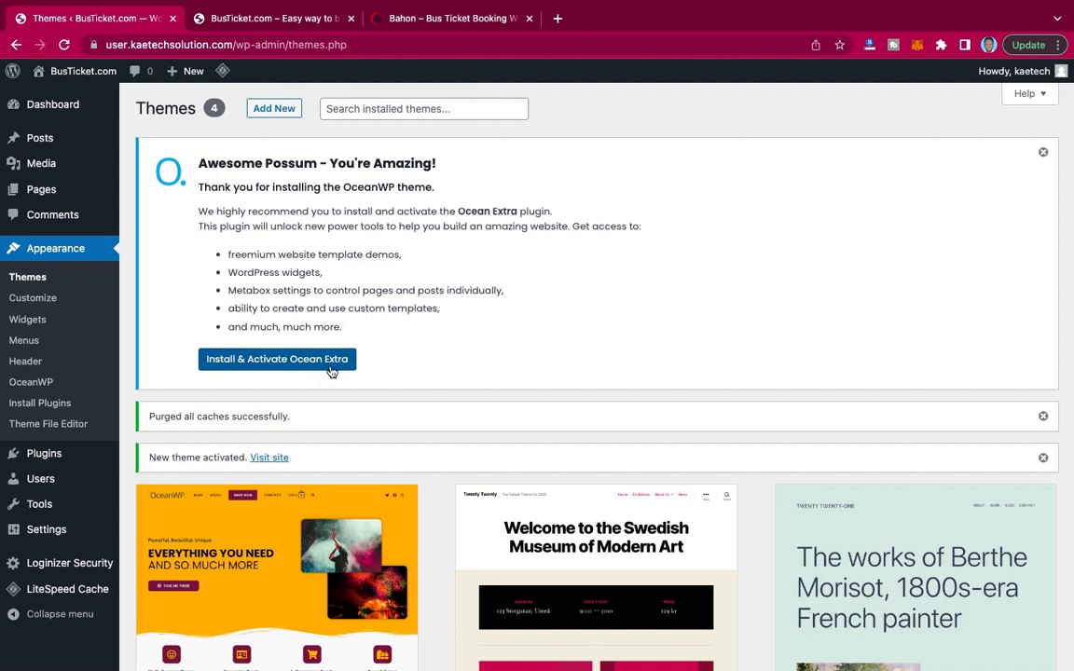
# Install and activate the recommended Ocean Extra plugin, skipping the tracking opt-in and dismissing the upgrade notice.
pyautogui.click(269, 363)
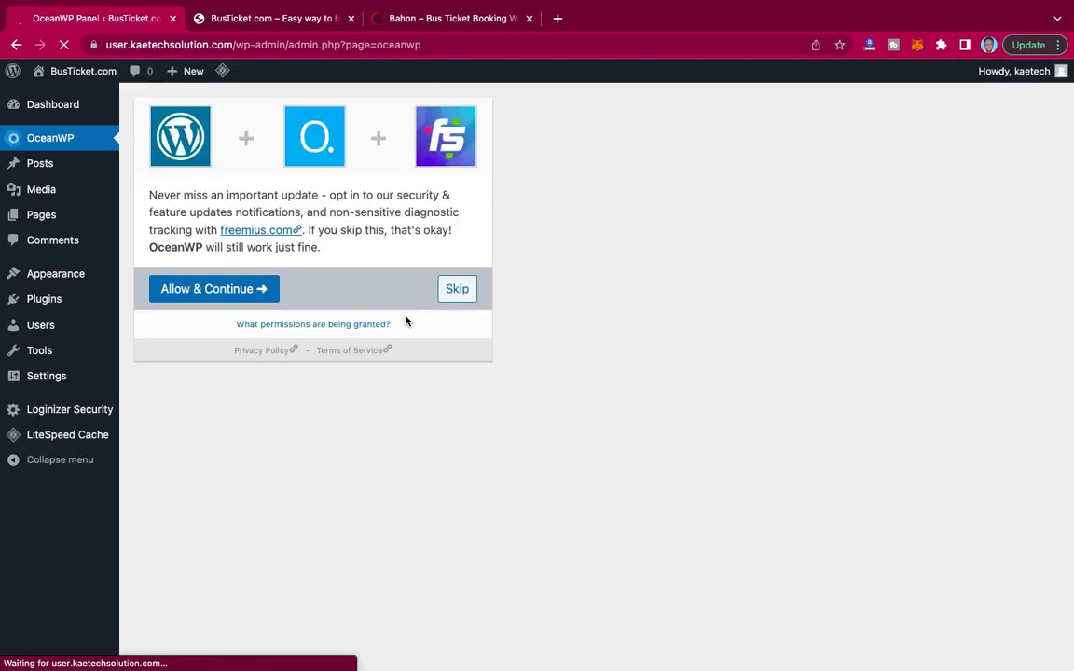
pyautogui.click(467, 291)
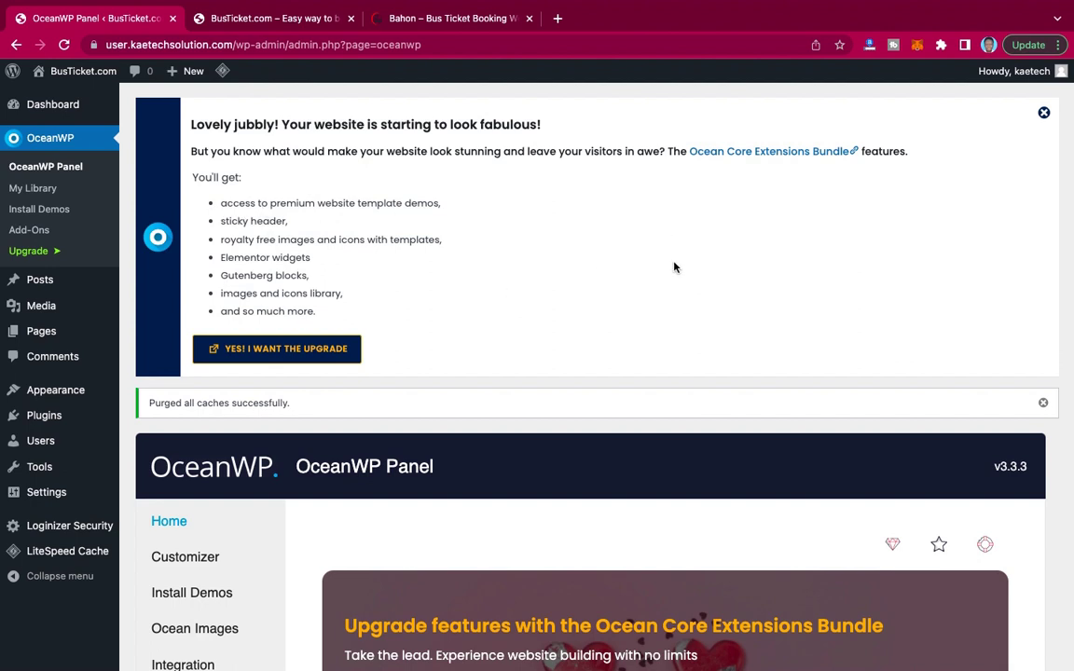
pyautogui.click(1044, 113)
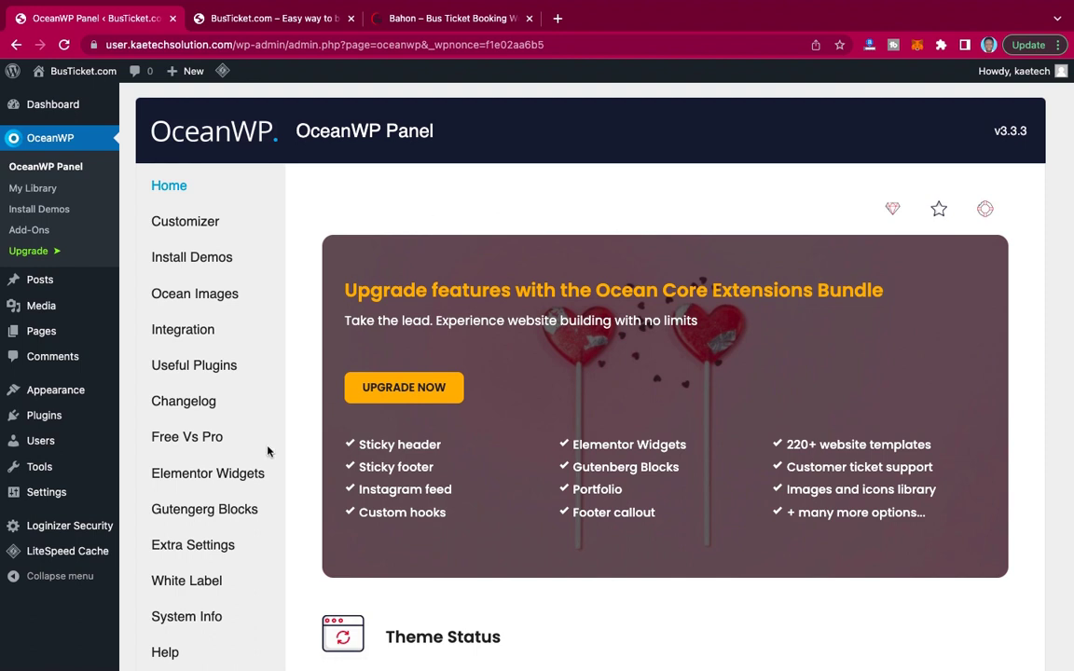
# Reload the live BusTicket.com homepage to check how it looks with the OceanWP theme.
pyautogui.moveTo(100, 446)
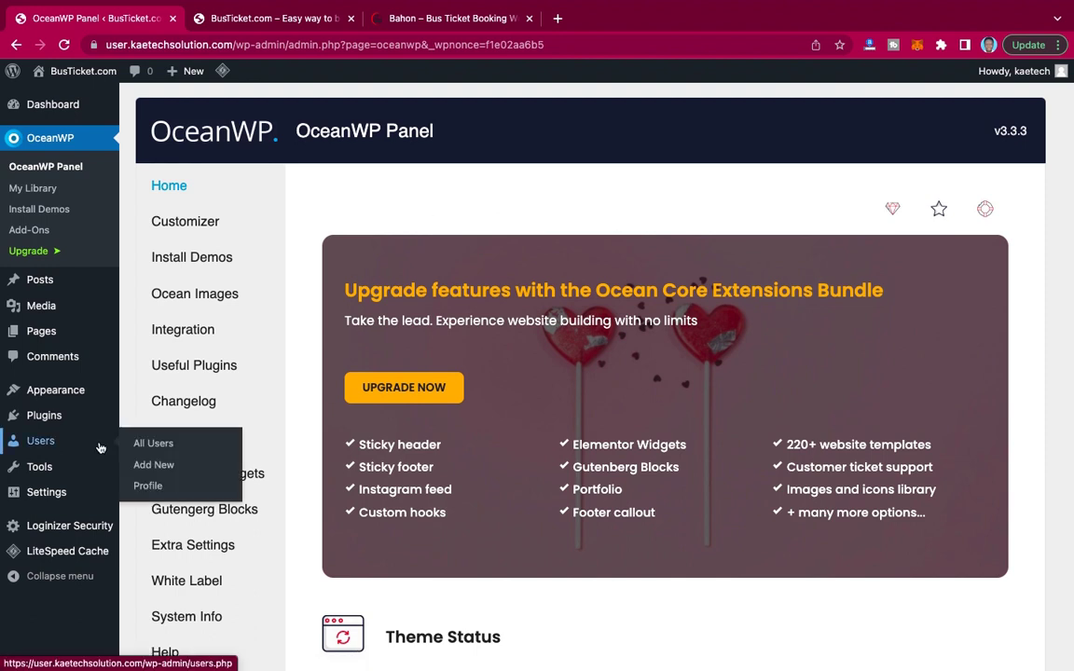
pyautogui.moveTo(36, 462)
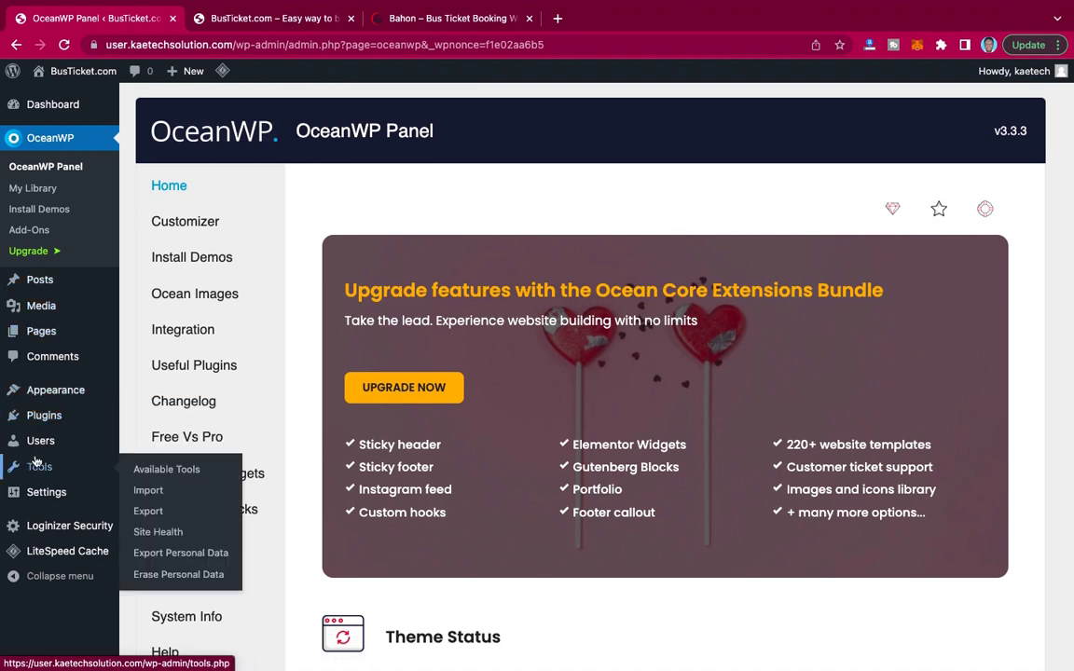
pyautogui.moveTo(45, 418)
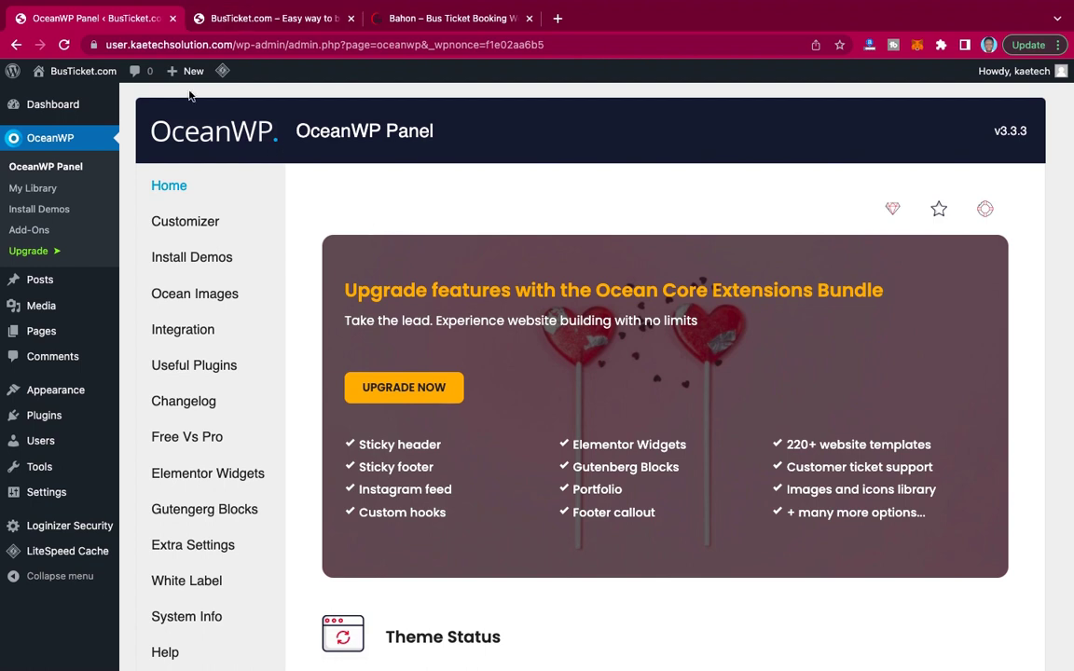
pyautogui.click(235, 18)
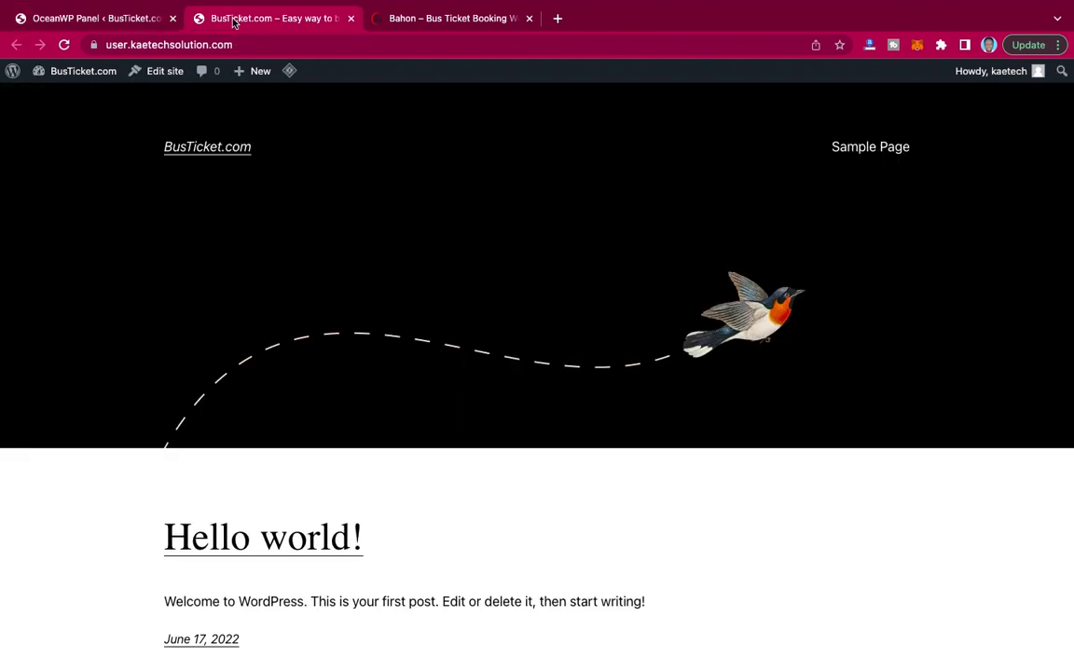
pyautogui.click(64, 44)
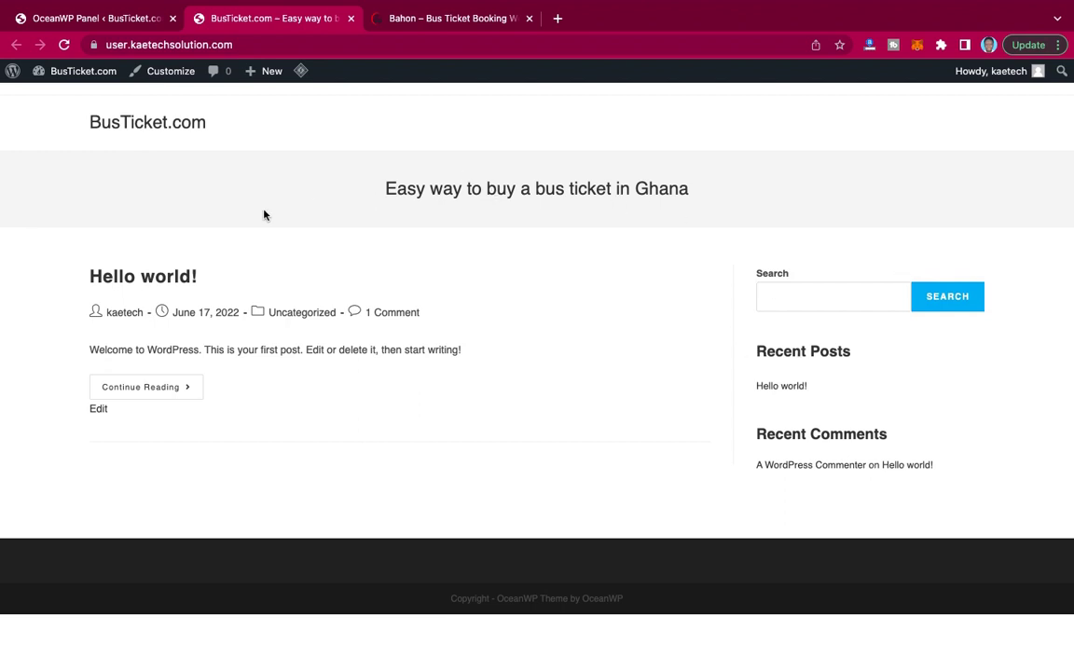
# Return to the WordPress dashboard and search the plugins available to add for "elementor".
pyautogui.click(73, 17)
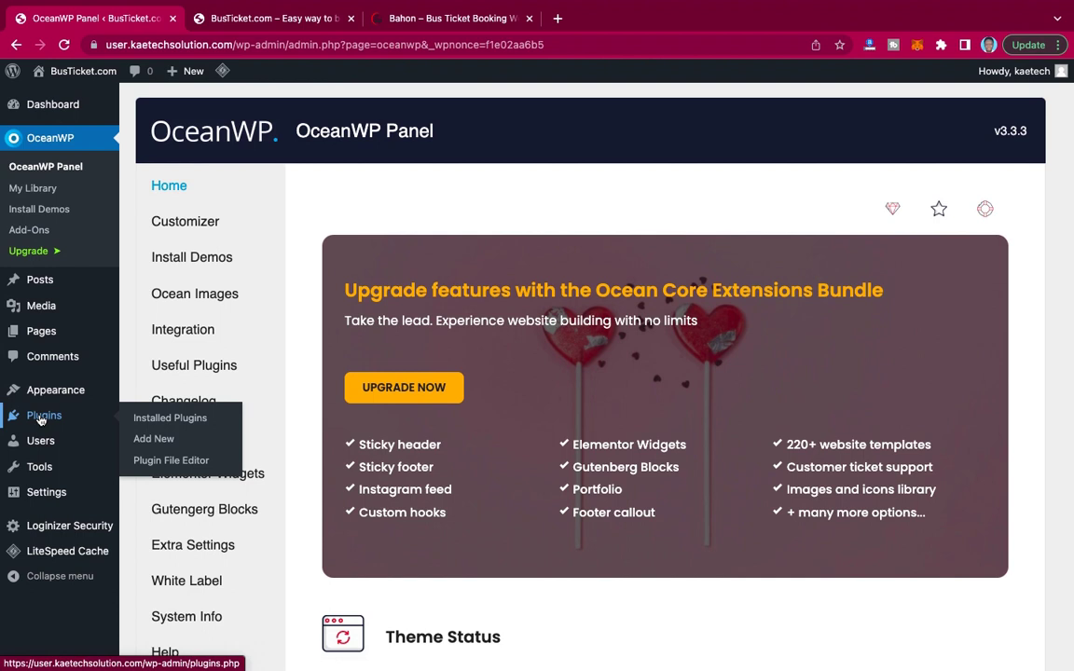
pyautogui.click(155, 441)
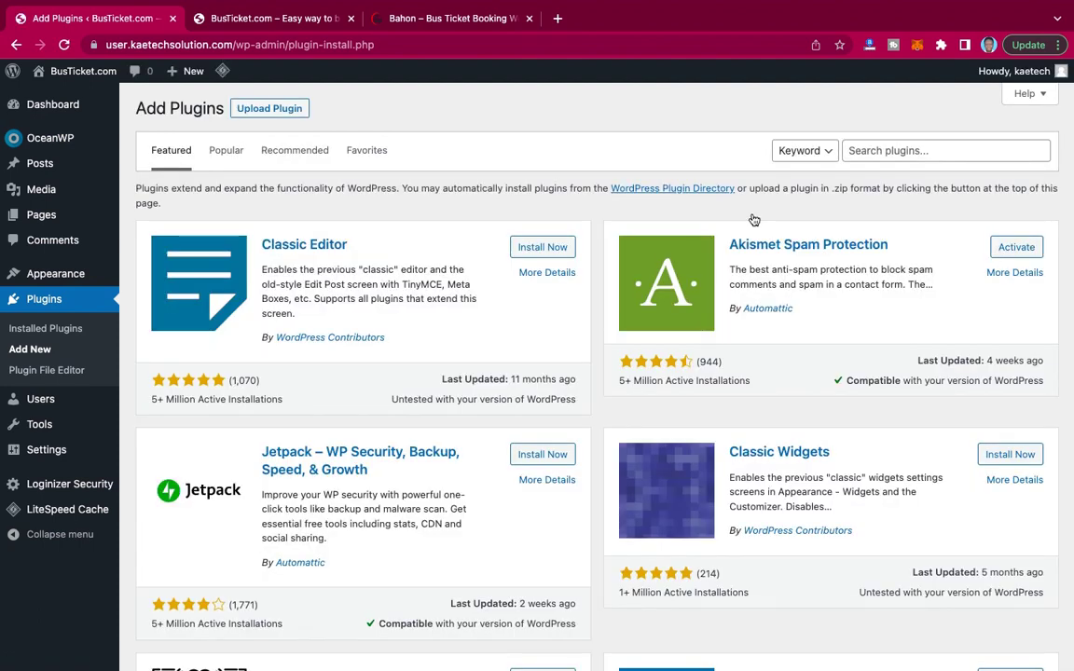
pyautogui.click(870, 150)
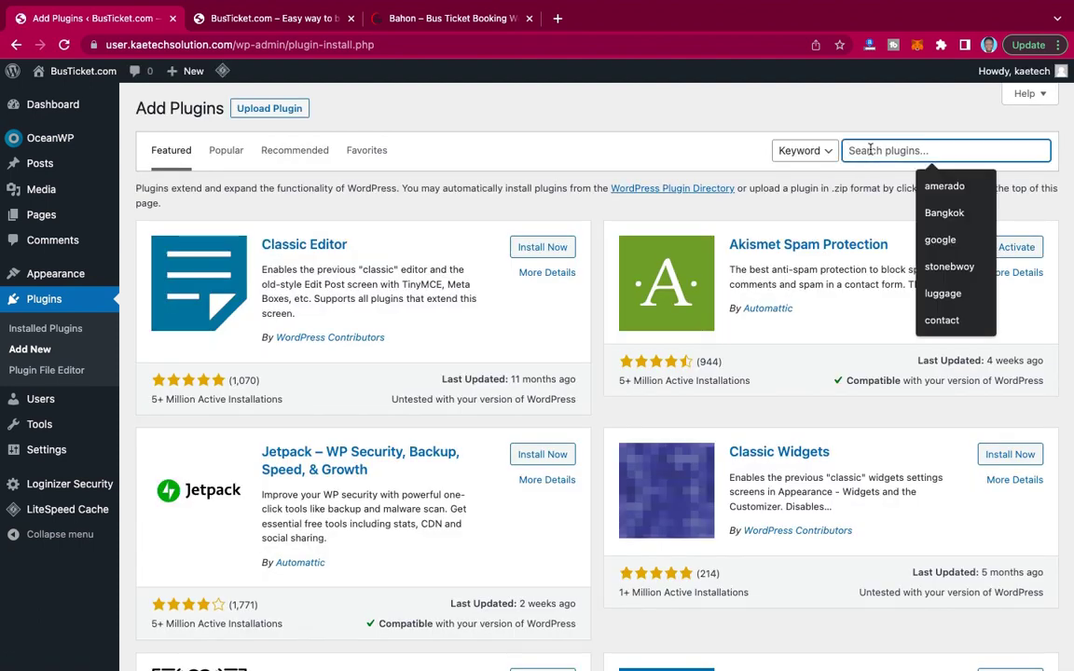
pyautogui.write('elemen')
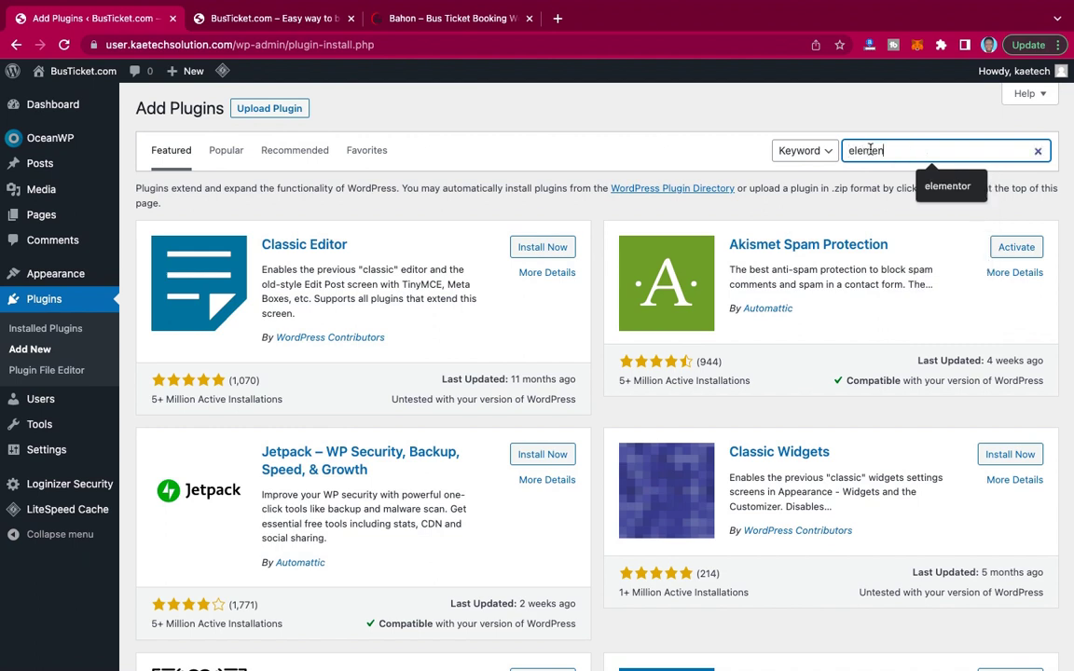
pyautogui.write('tor')
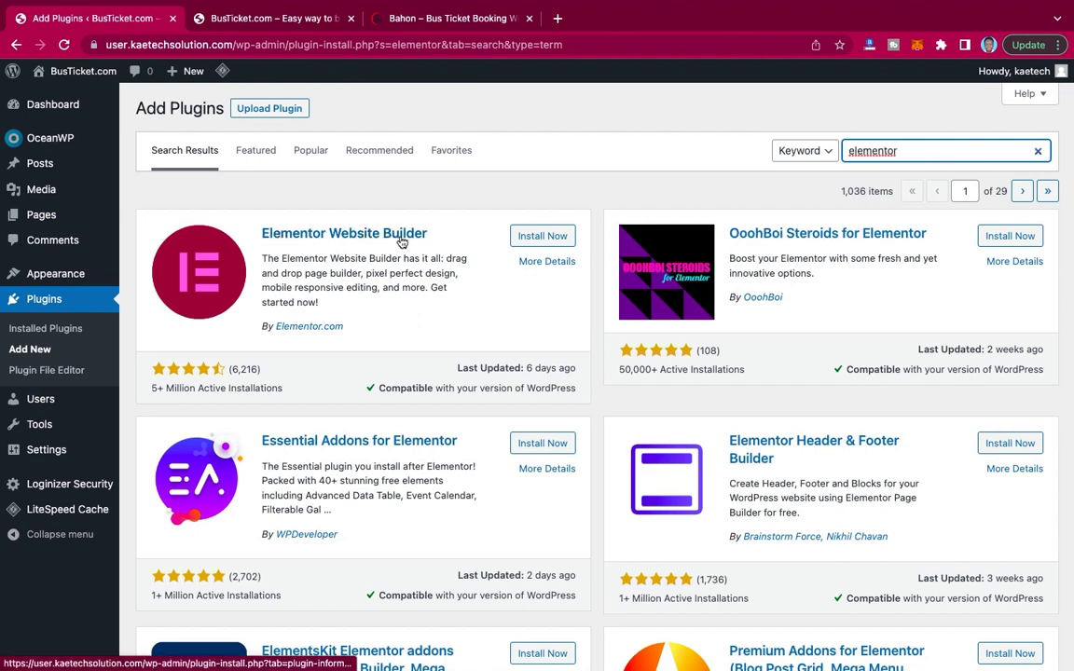
# Install and activate the Elementor Website Builder plugin and exit its onboarding setup.
pyautogui.click(552, 235)
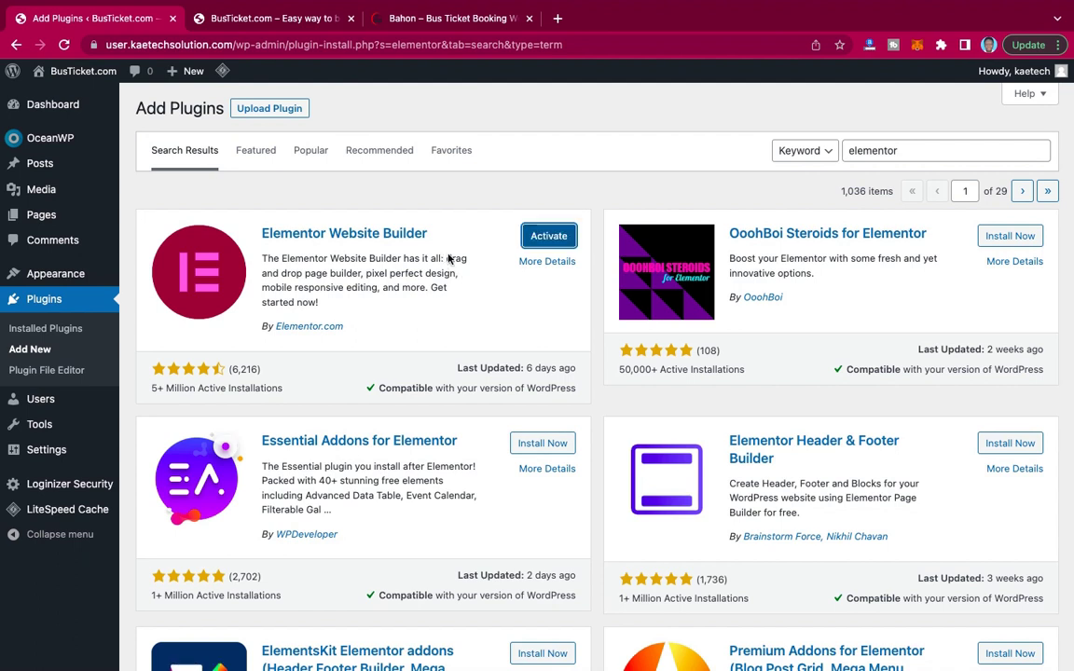
pyautogui.click(549, 235)
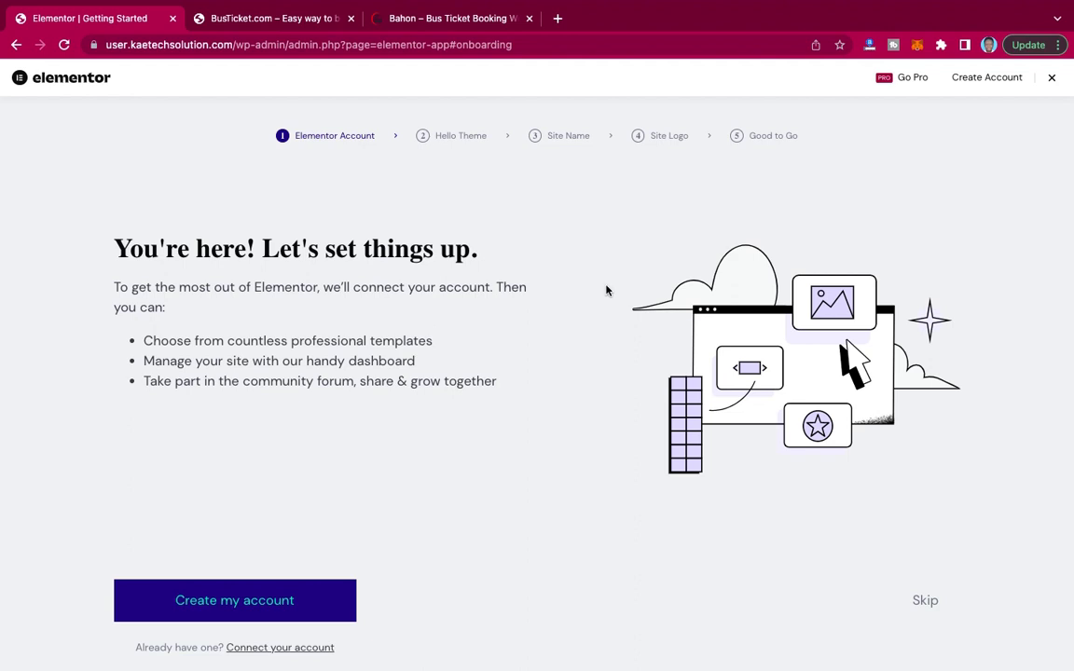
pyautogui.click(1052, 78)
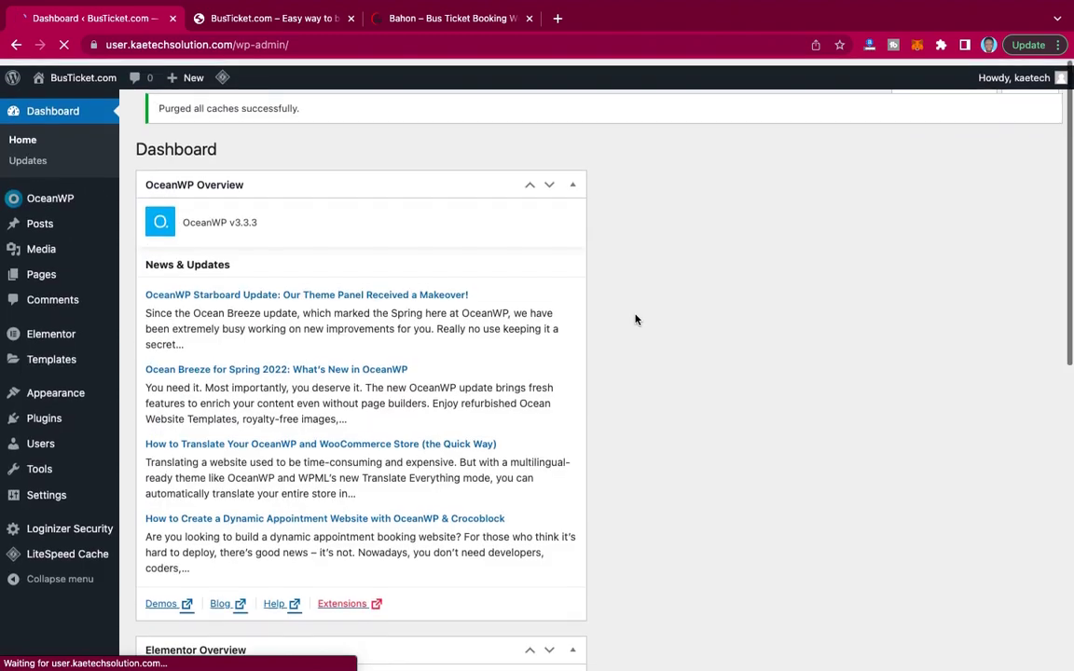
# Hide the OceanWP Overview and Elementor Overview boxes from the dashboard's screen elements.
pyautogui.scroll(-5, 635, 320)
pyautogui.scroll(5, 635, 320)
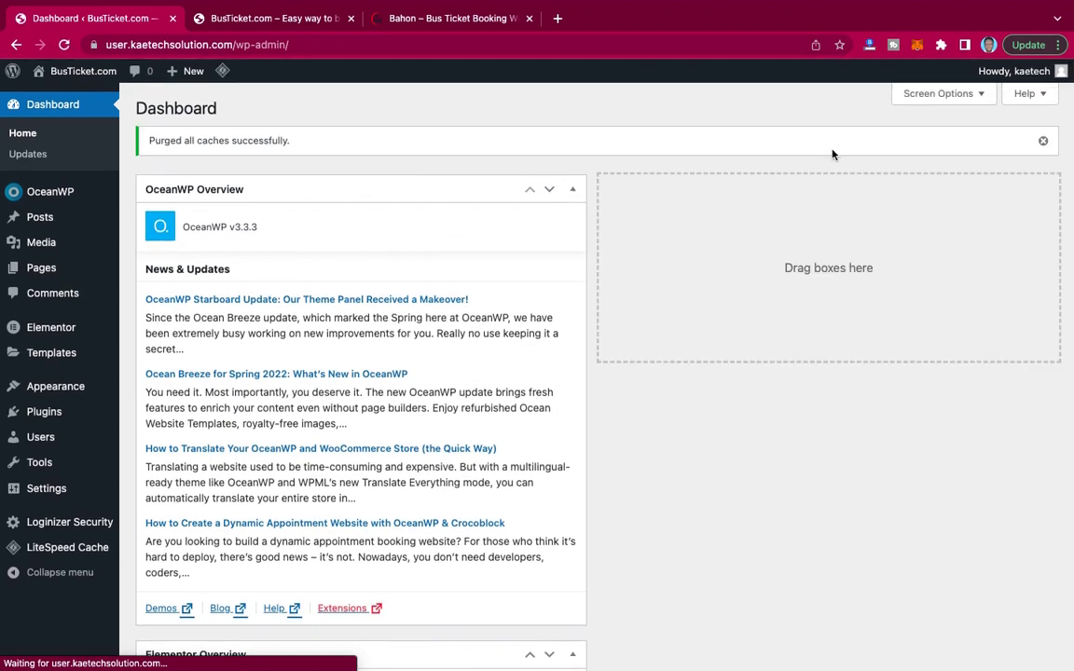
pyautogui.click(943, 97)
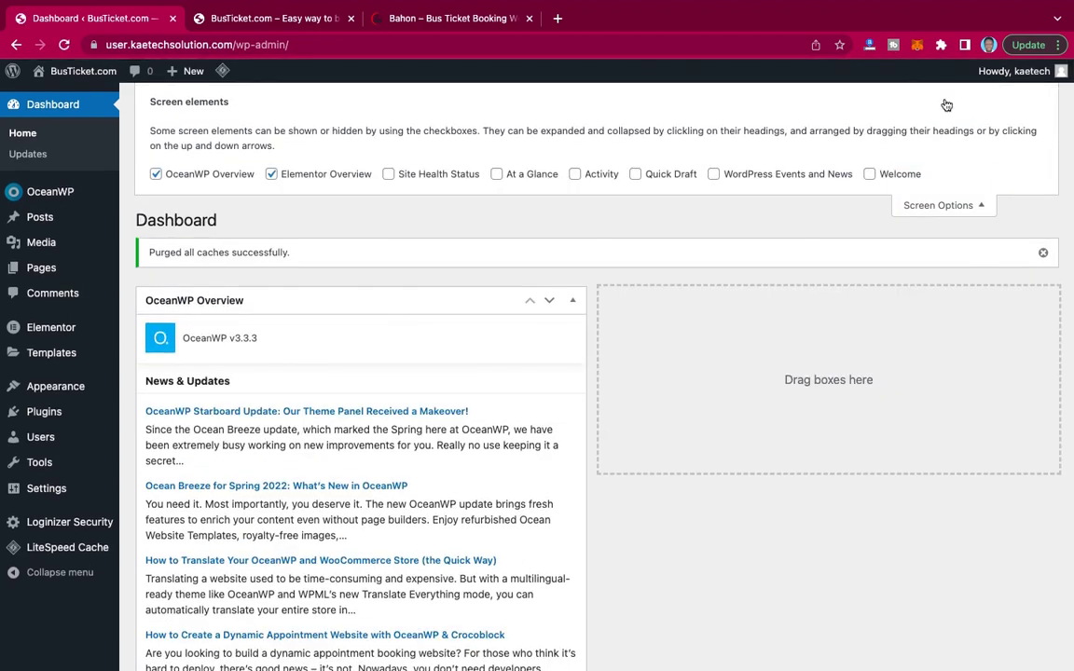
pyautogui.click(272, 173)
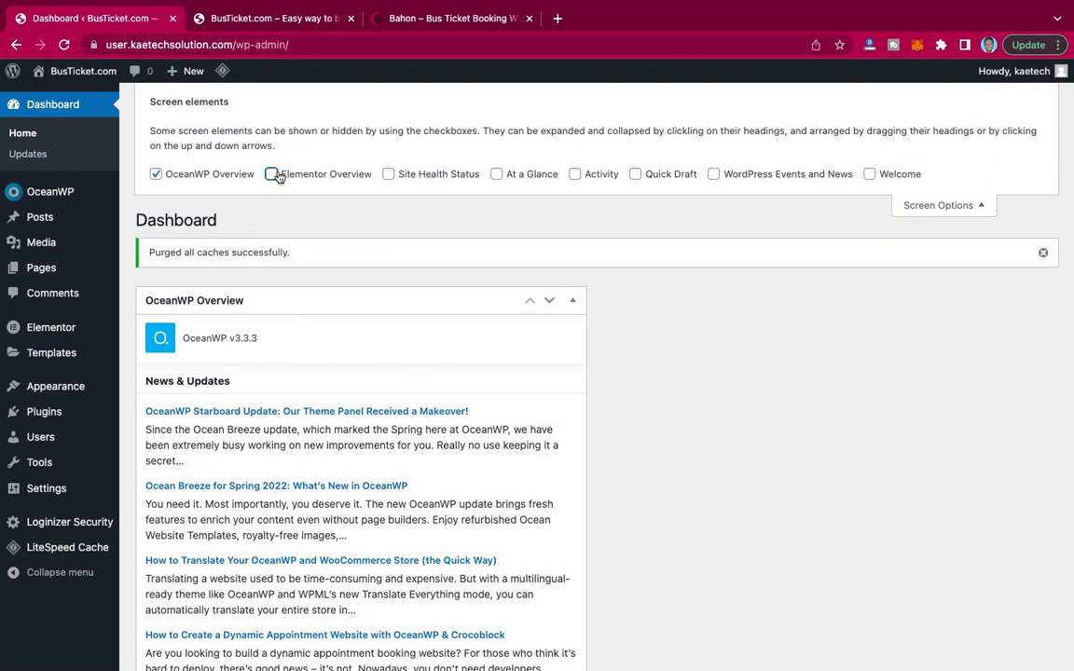
pyautogui.click(156, 173)
pyautogui.click(940, 207)
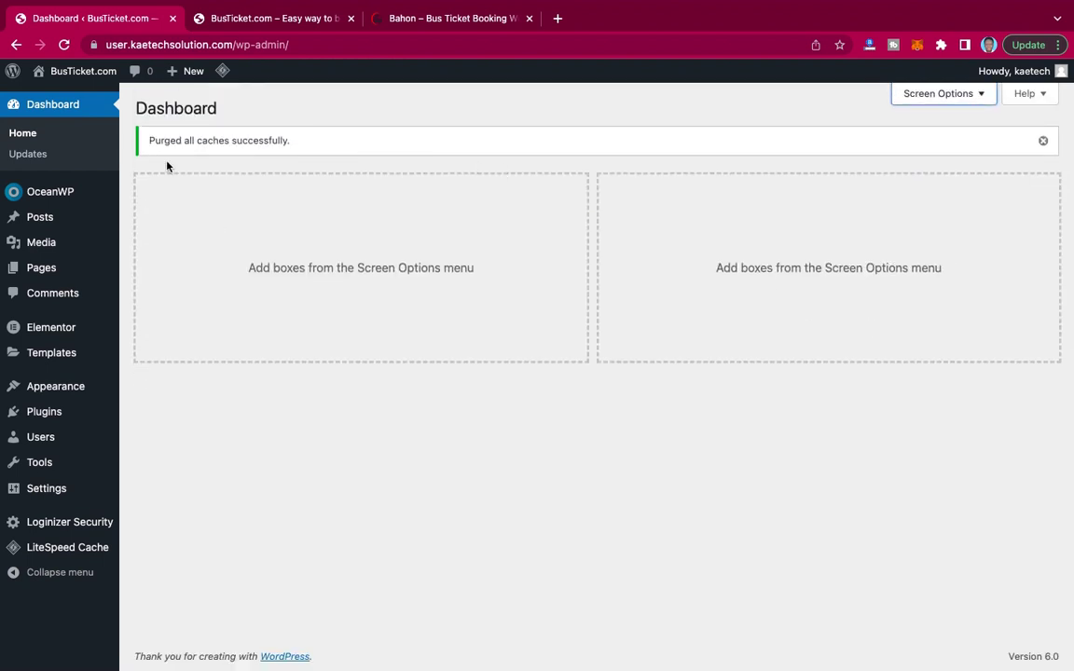
# Open the page for adding new plugins and search it for "oceanwp".
pyautogui.moveTo(41, 416)
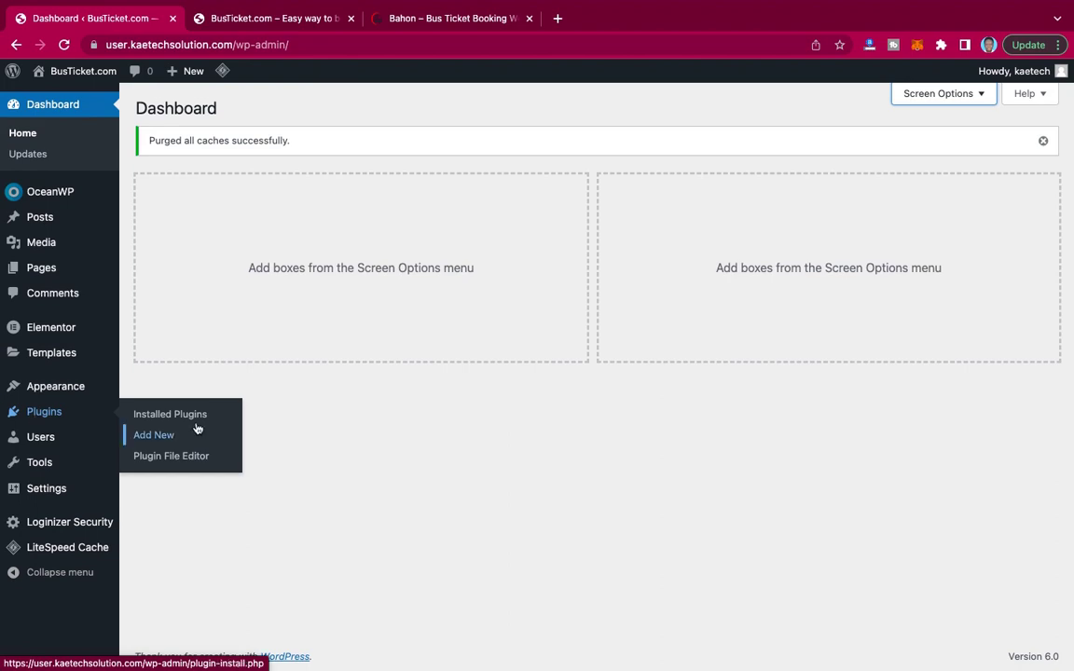
pyautogui.click(149, 433)
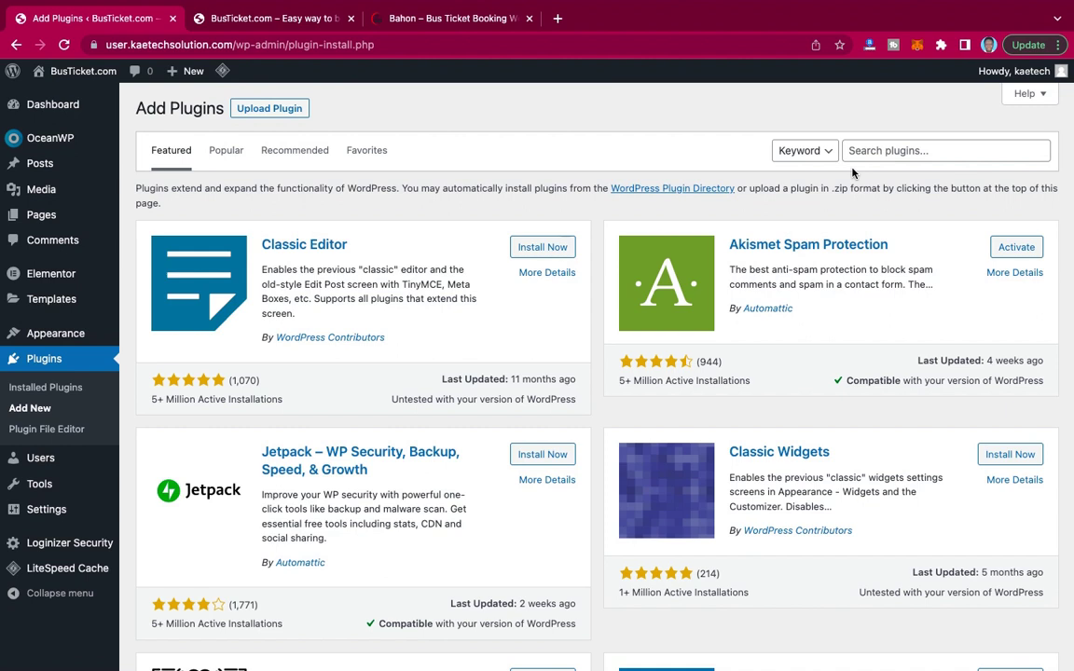
pyautogui.click(870, 154)
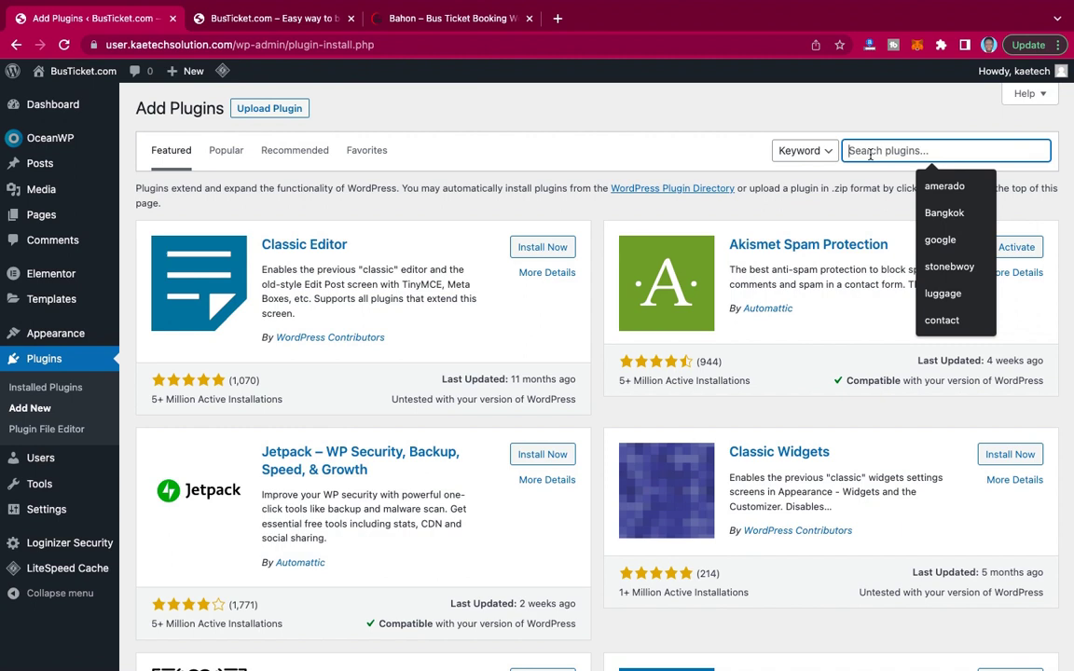
pyautogui.write('ocean')
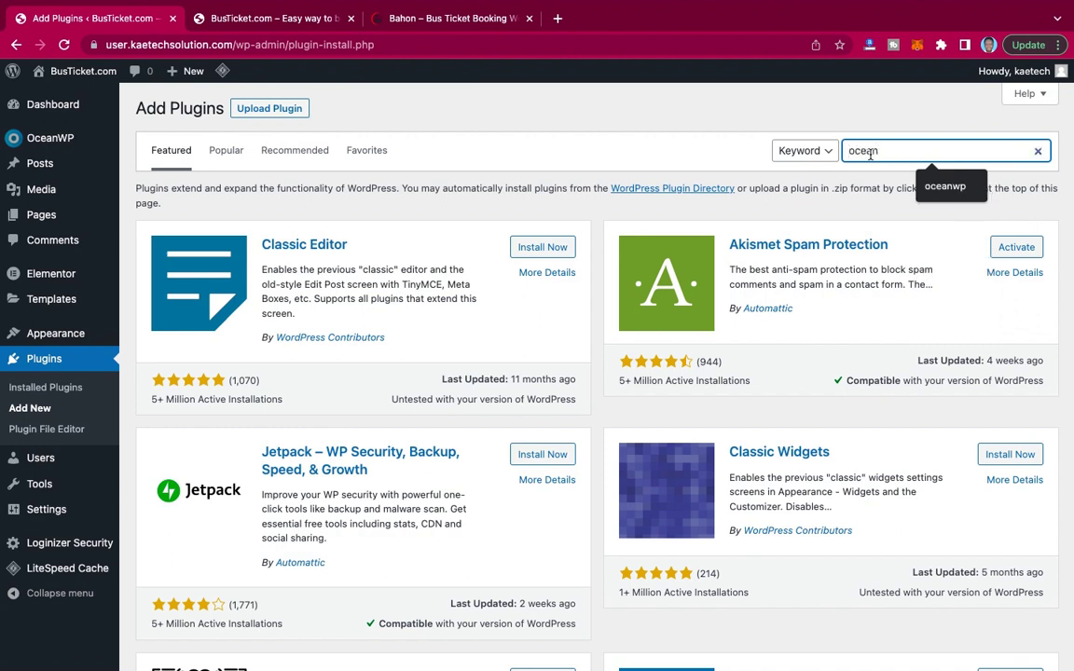
pyautogui.write('wp')
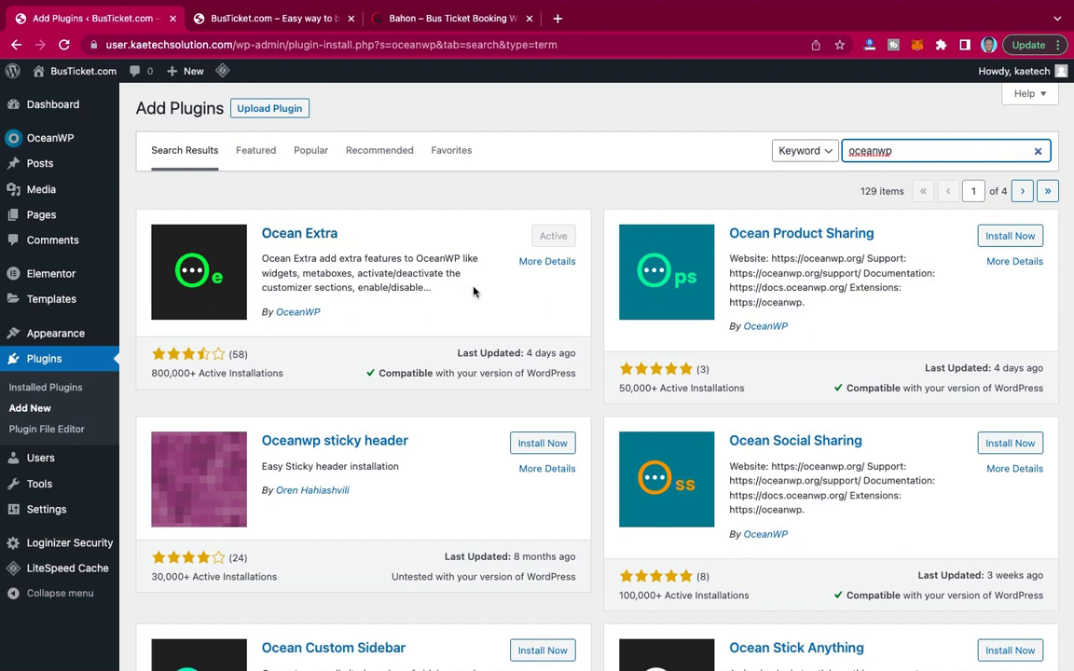
# Install the Ocean Product Sharing, Oceanwp sticky header and Ocean Social Sharing plugins from the search results.
pyautogui.scroll(-1, 473, 291)
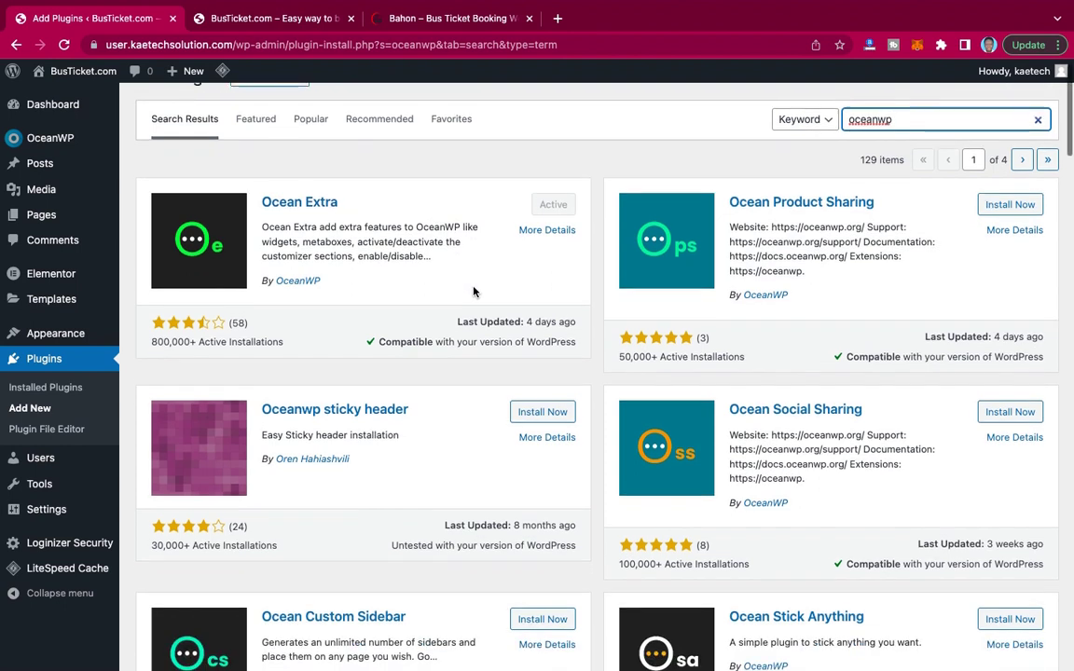
pyautogui.scroll(-1, 473, 292)
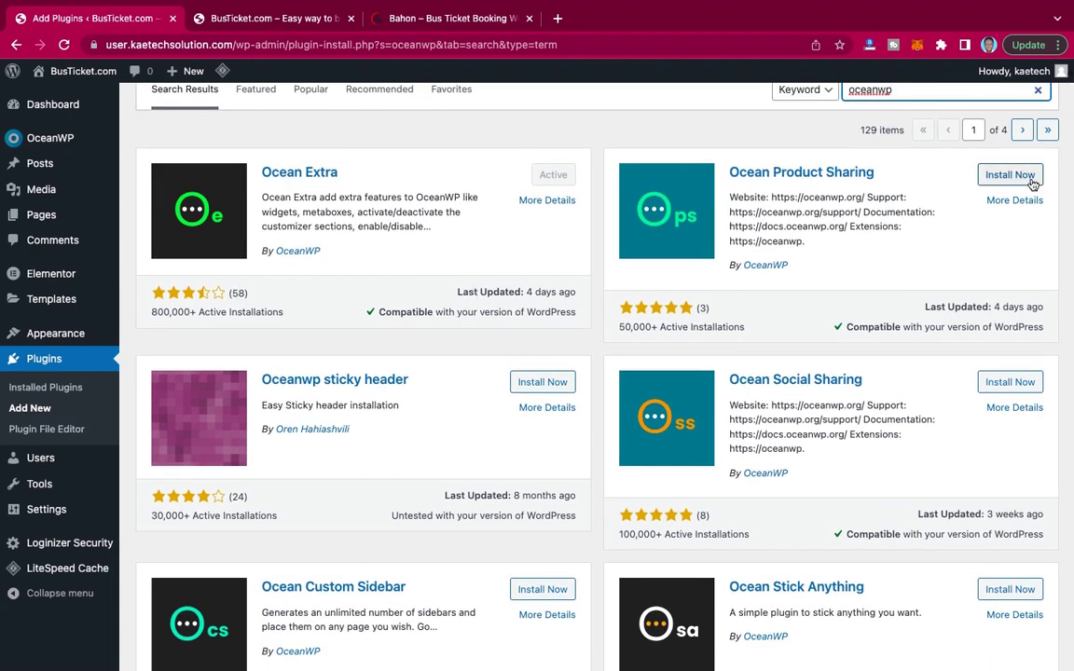
pyautogui.click(1003, 177)
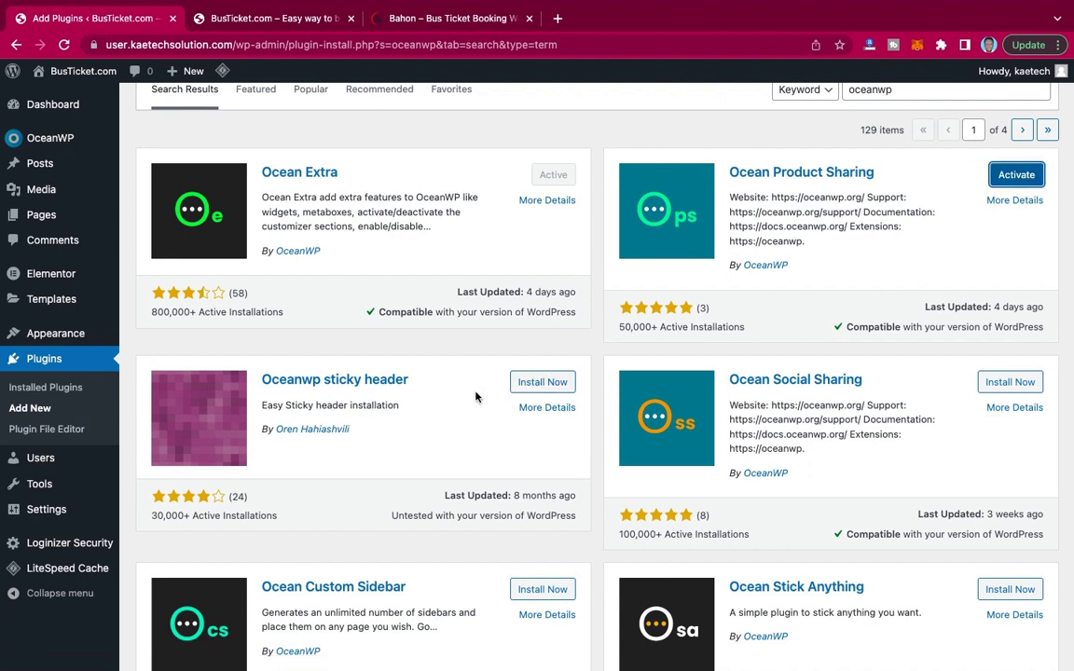
pyautogui.click(556, 388)
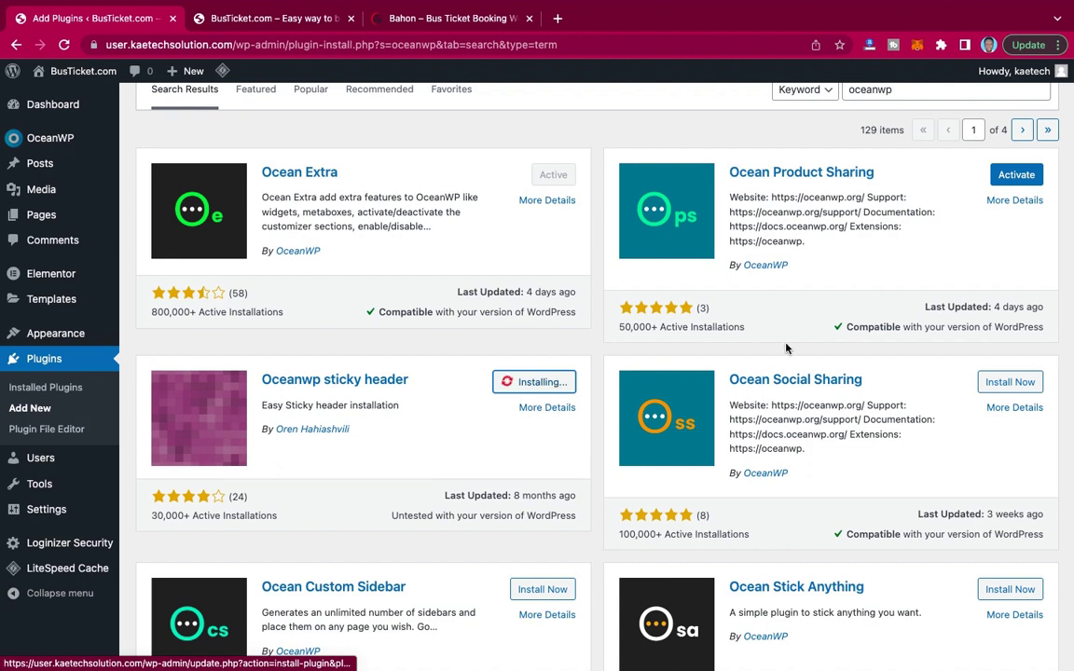
pyautogui.scroll(-2, 786, 348)
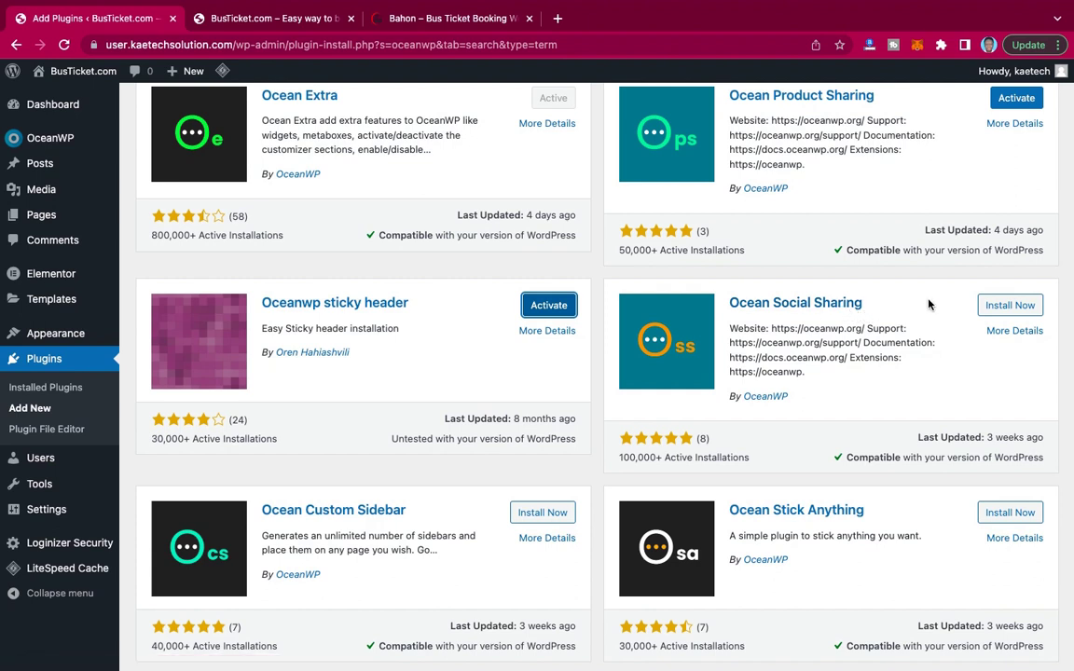
pyautogui.click(1002, 306)
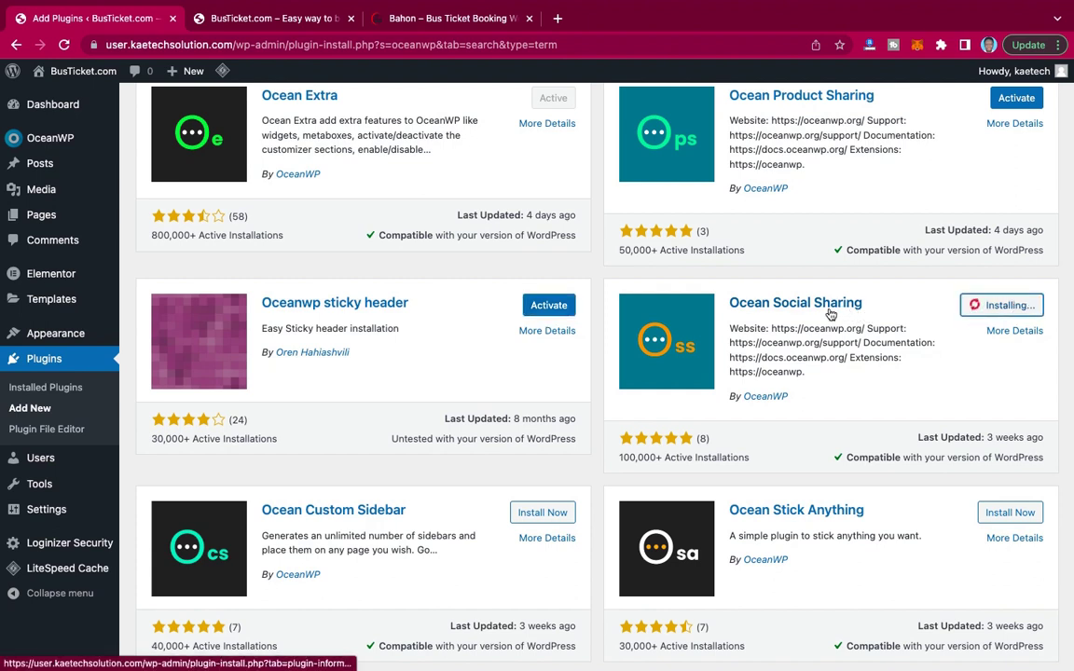
# Install the Ocean Posts Slider plugin from the oceanwp search results.
pyautogui.scroll(-3, 830, 314)
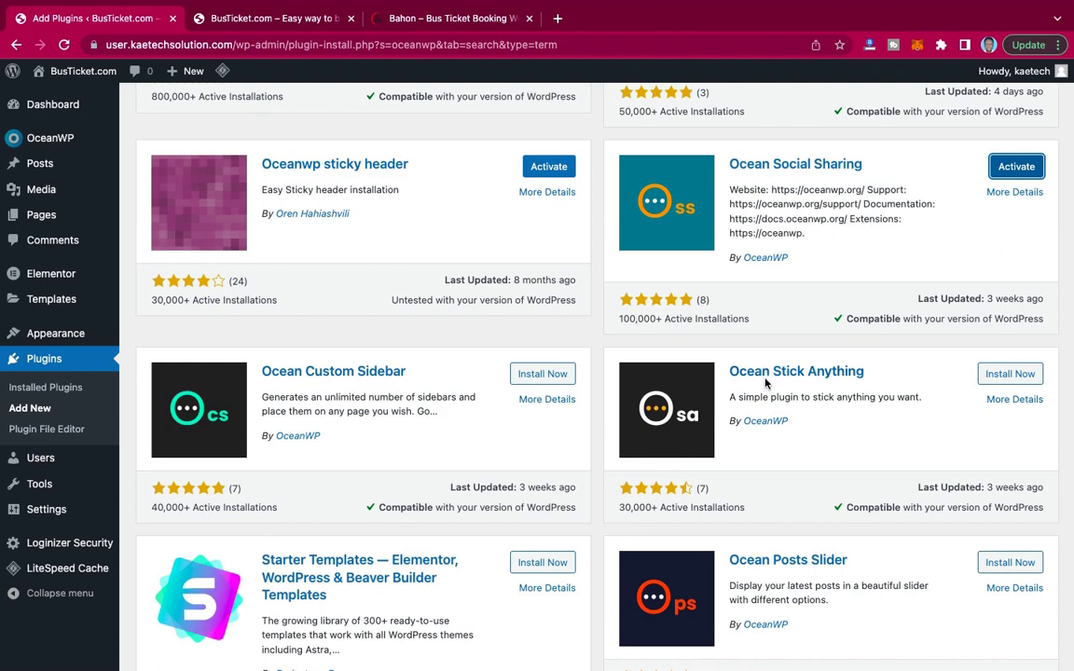
pyautogui.scroll(-2, 793, 391)
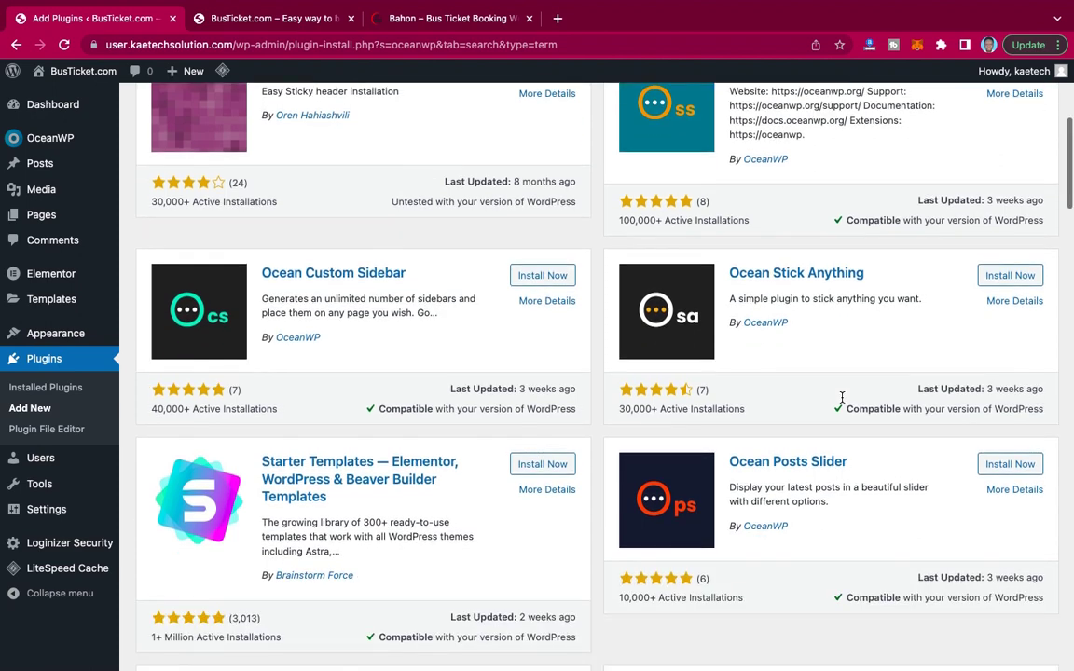
pyautogui.scroll(-5, 841, 397)
pyautogui.scroll(1, 757, 356)
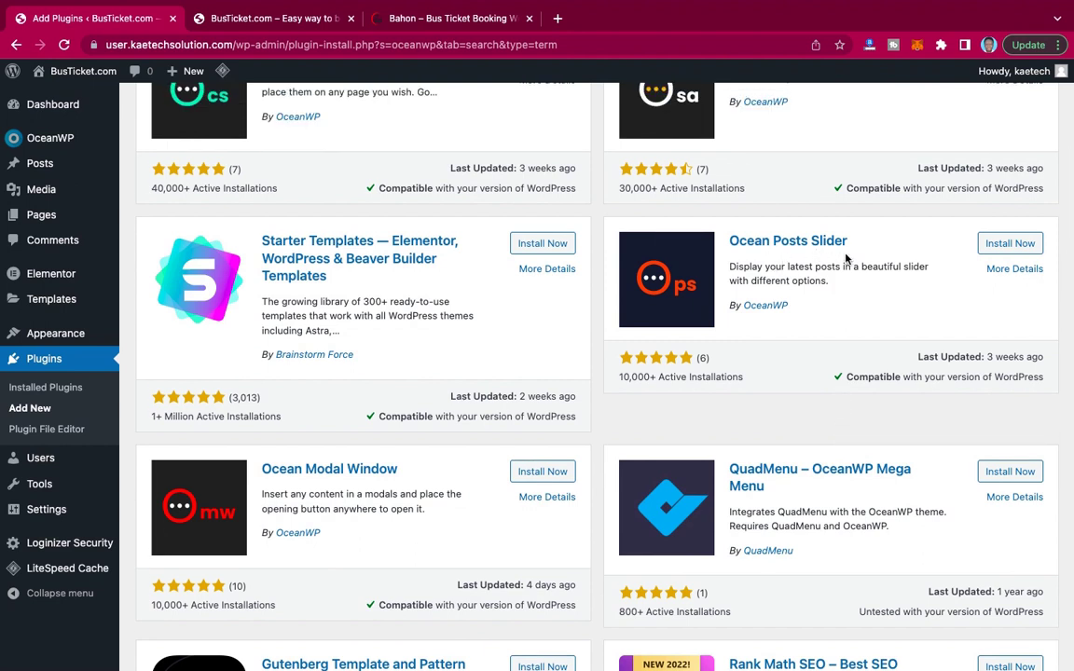
pyautogui.click(1025, 243)
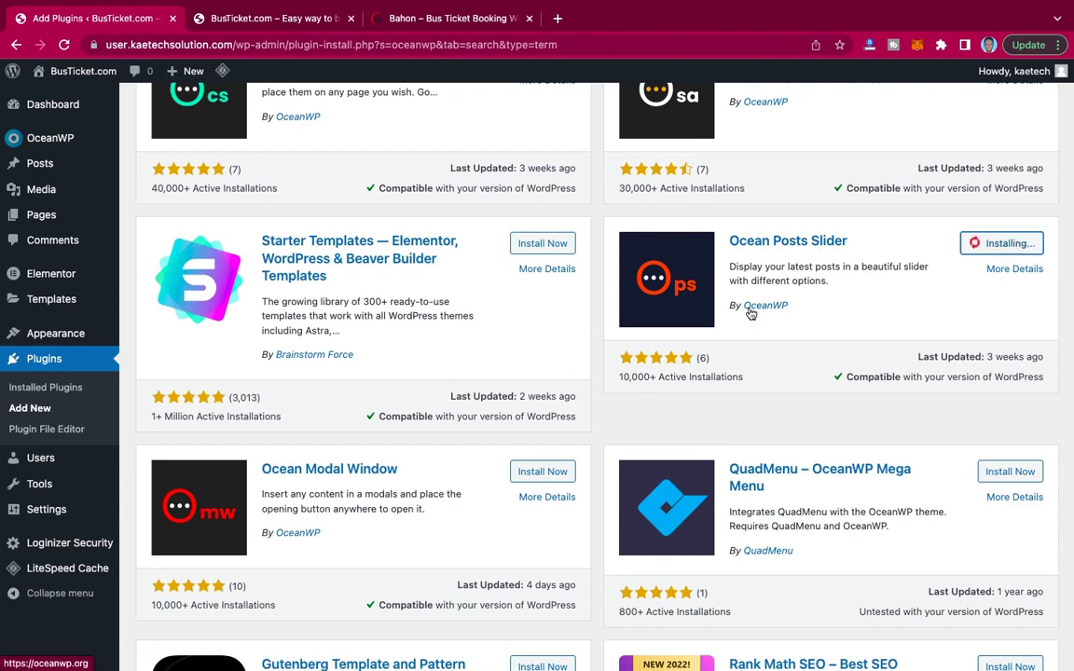
pyautogui.scroll(-5, 752, 314)
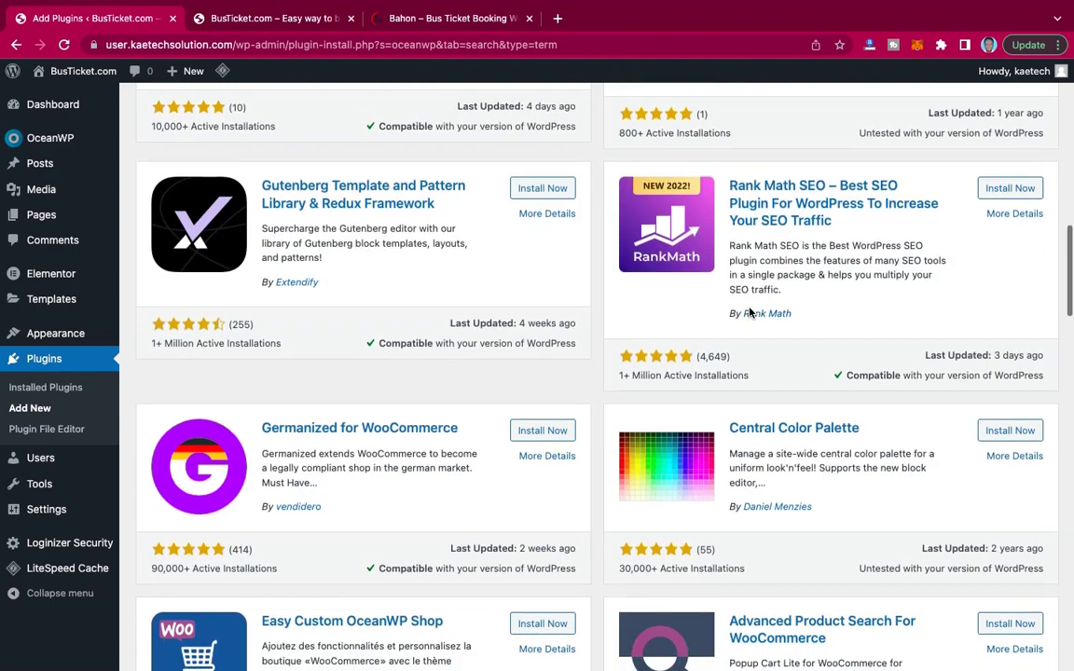
# Search the plugins for "woocommerce" and install the WooCommerce plugin by Automattic.
pyautogui.scroll(15, 751, 314)
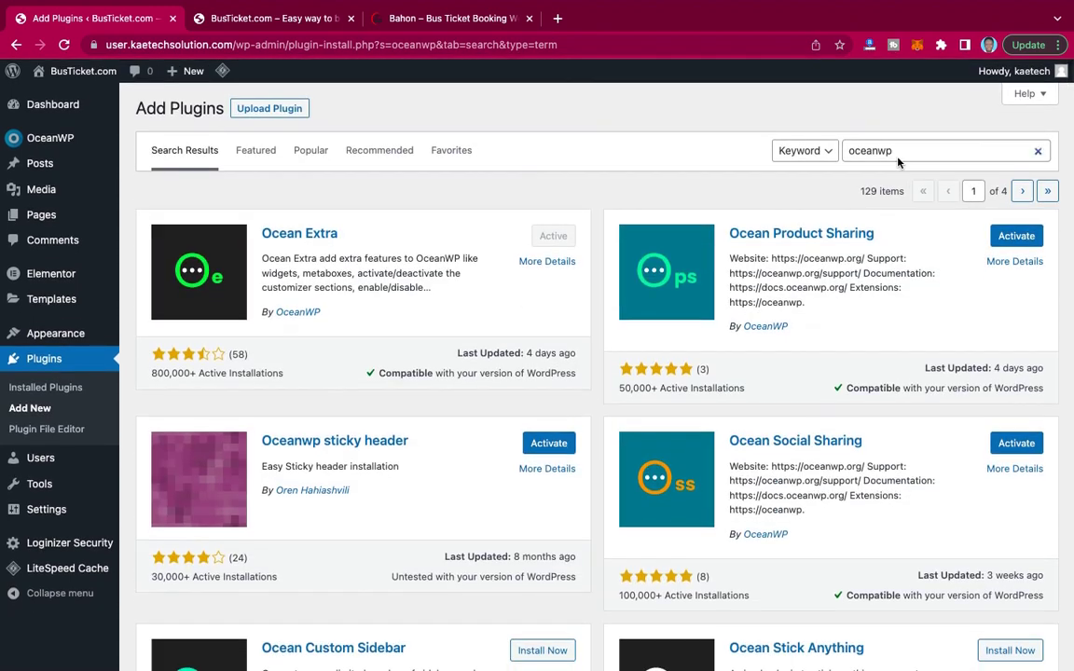
pyautogui.moveTo(893, 151); pyautogui.dragTo(811, 151)
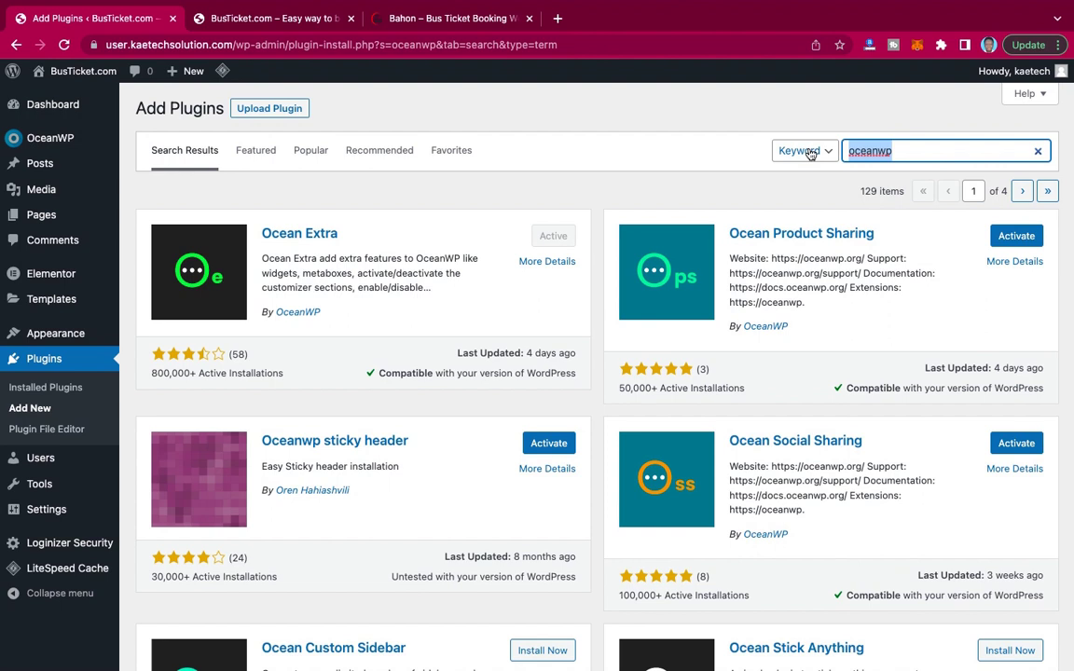
pyautogui.write('wo')
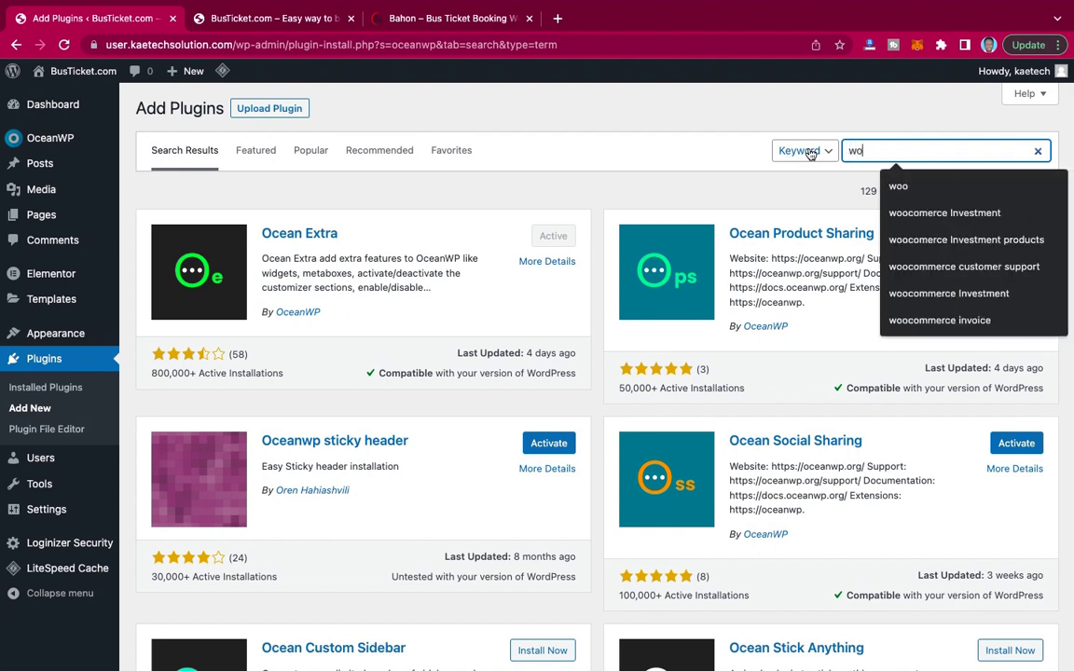
pyautogui.write('ocommerce')
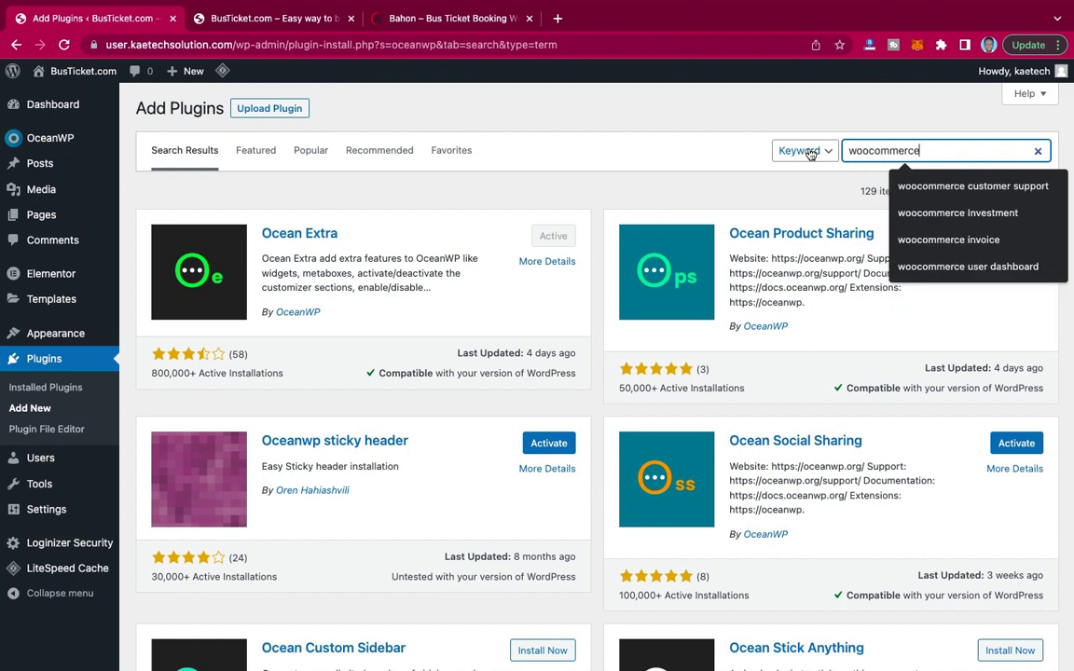
pyautogui.press('Return')
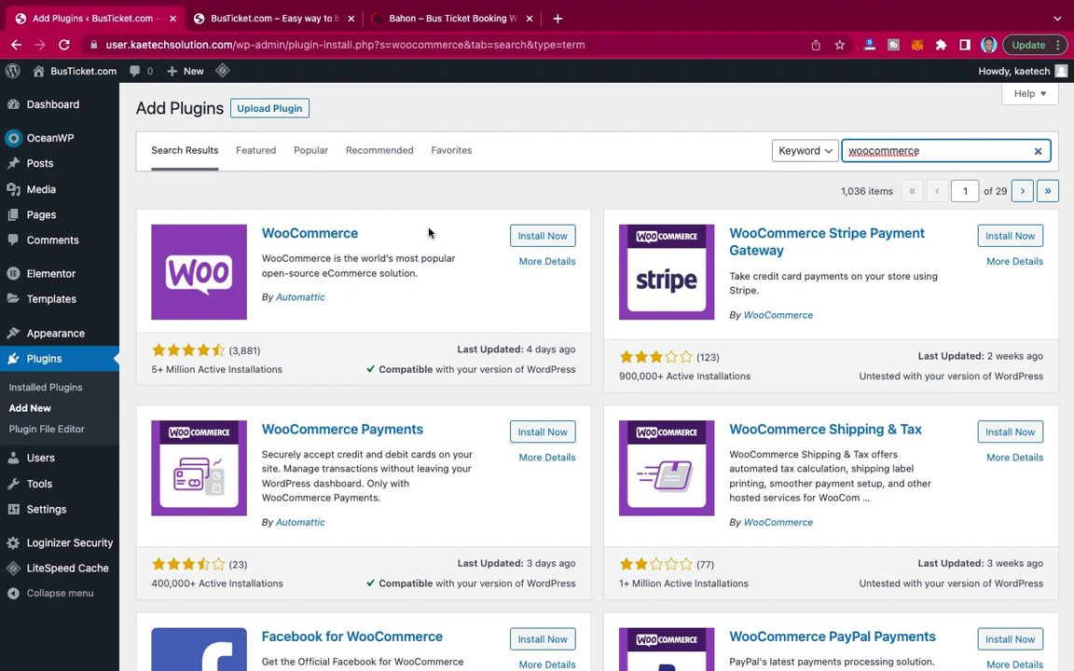
pyautogui.click(543, 237)
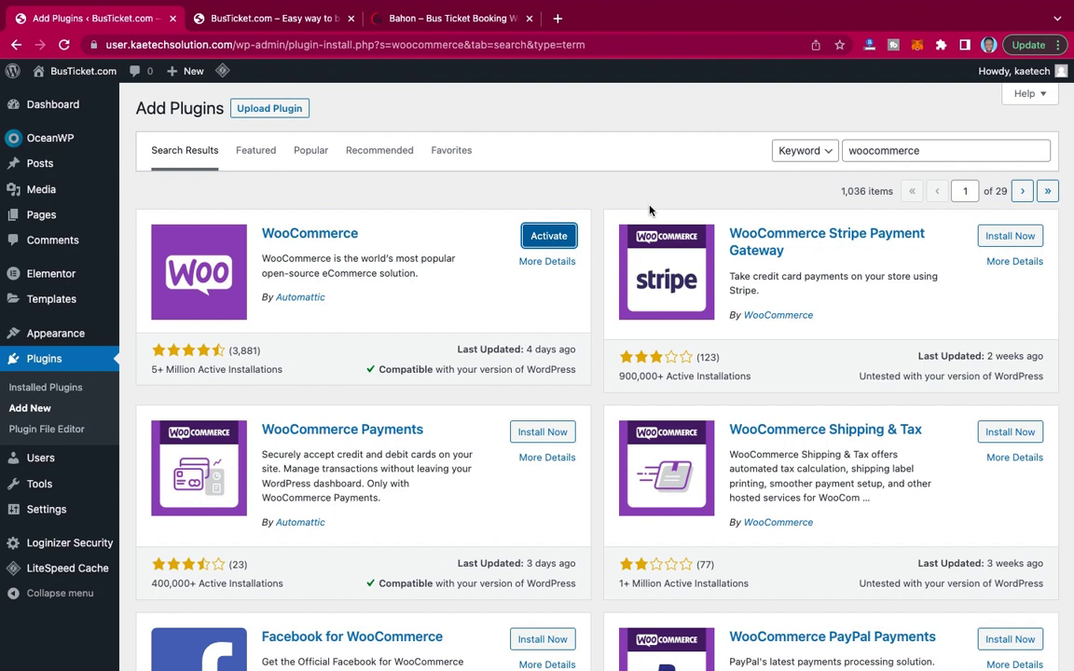
pyautogui.click(930, 149)
pyautogui.moveTo(930, 150); pyautogui.dragTo(810, 137)
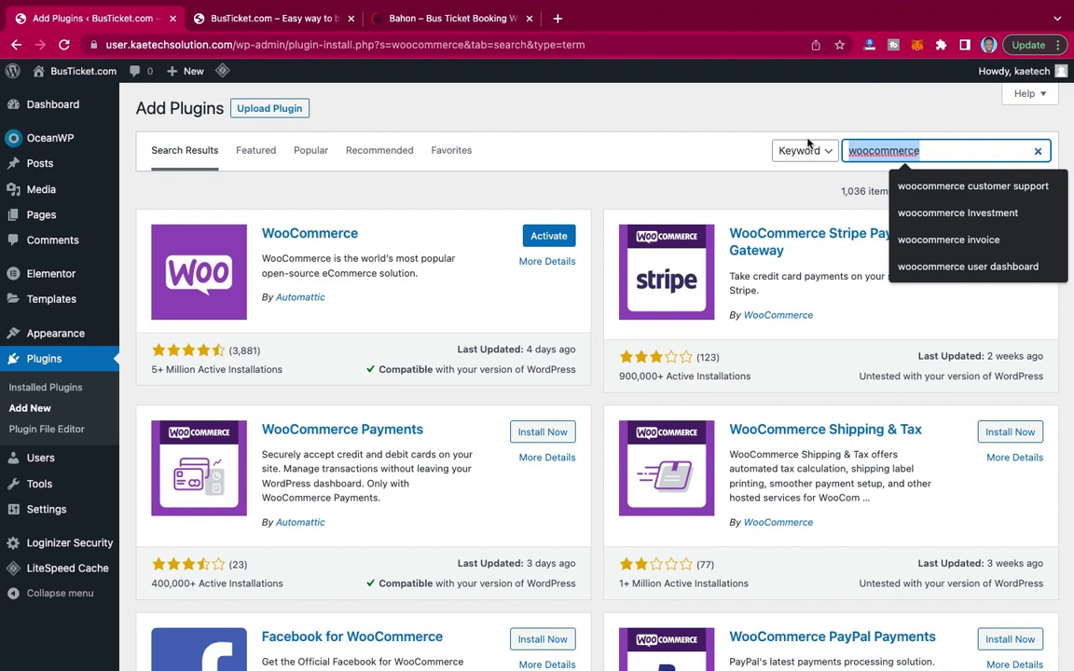
pyautogui.write('wi')
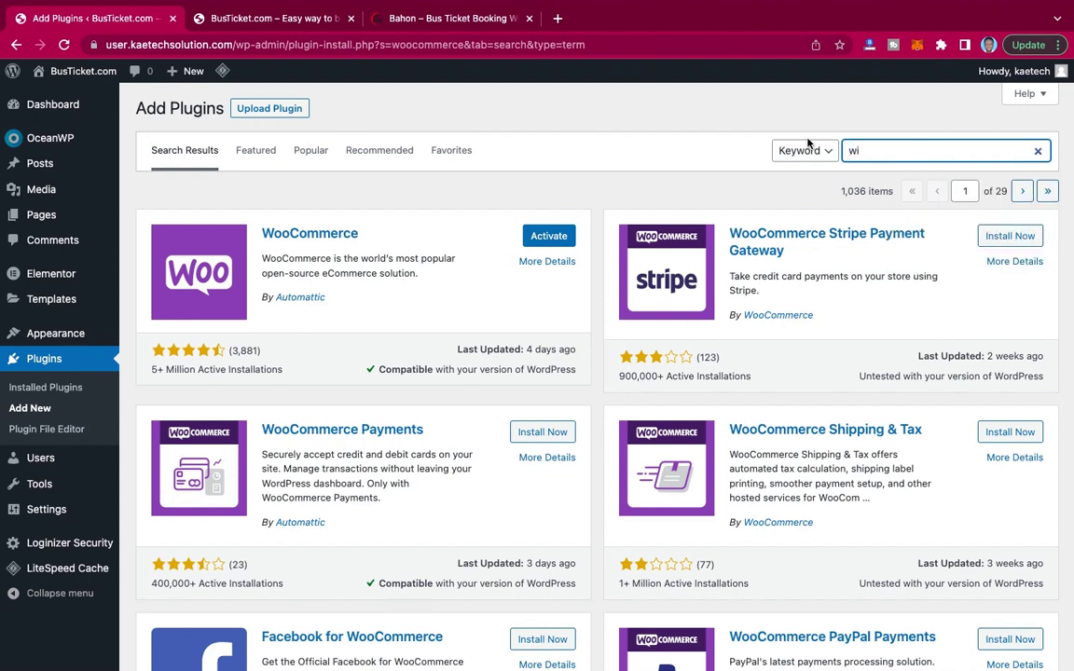
pyautogui.write('dget')
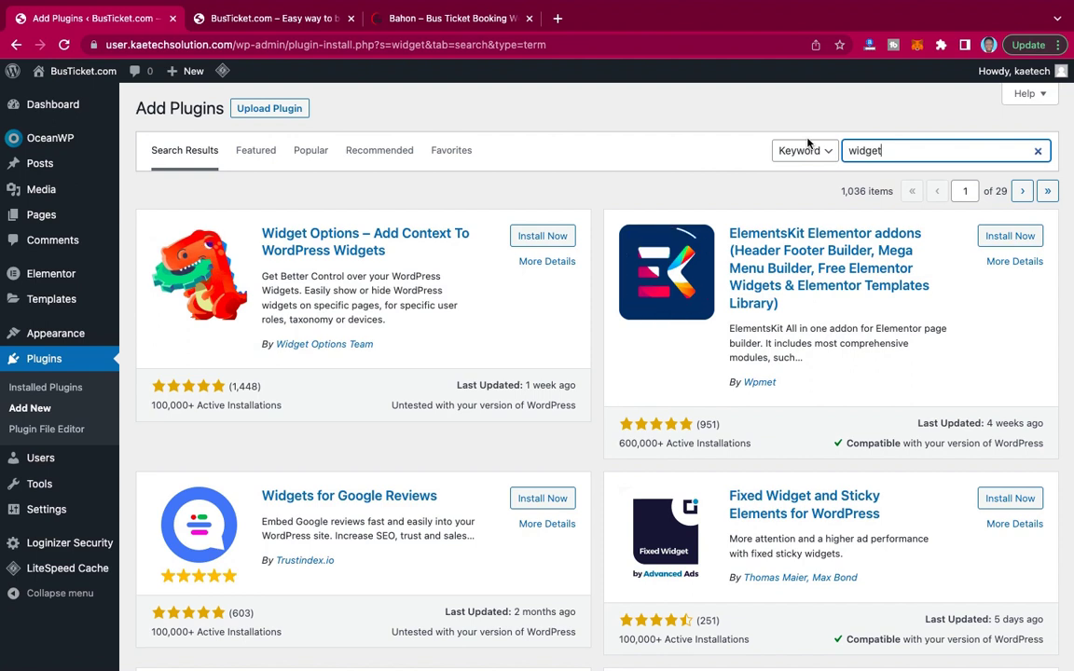
pyautogui.press('BackSpace')
pyautogui.press('BackSpace')
pyautogui.press('BackSpace')
pyautogui.press('BackSpace')
pyautogui.press('BackSpace')
pyautogui.press('BackSpace')
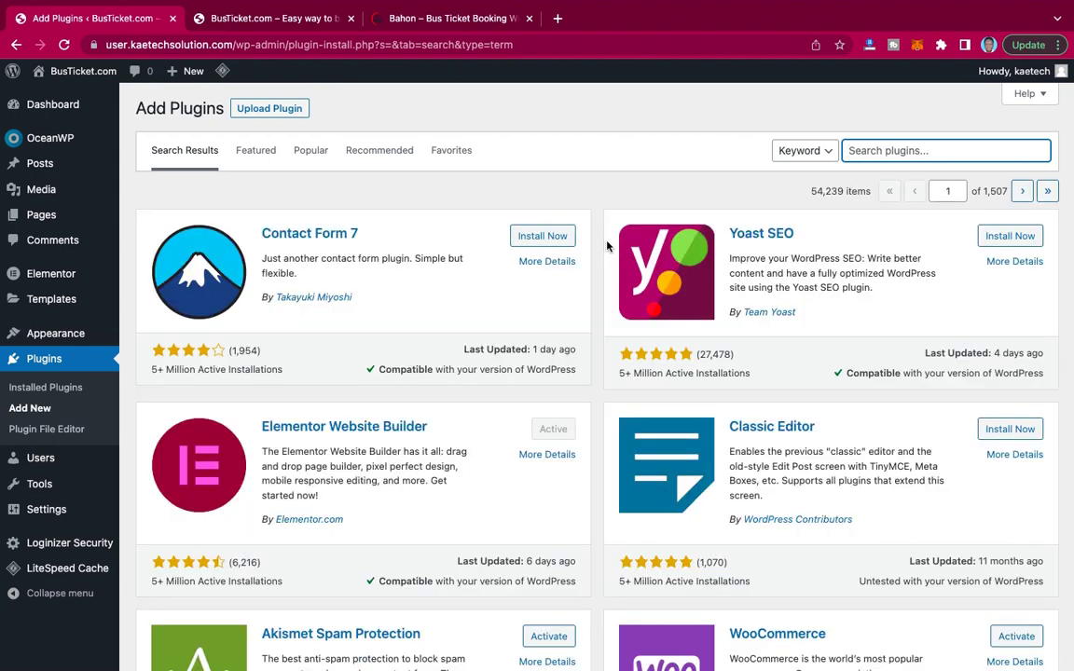
pyautogui.scroll(-2, 621, 317)
pyautogui.scroll(-10, 621, 317)
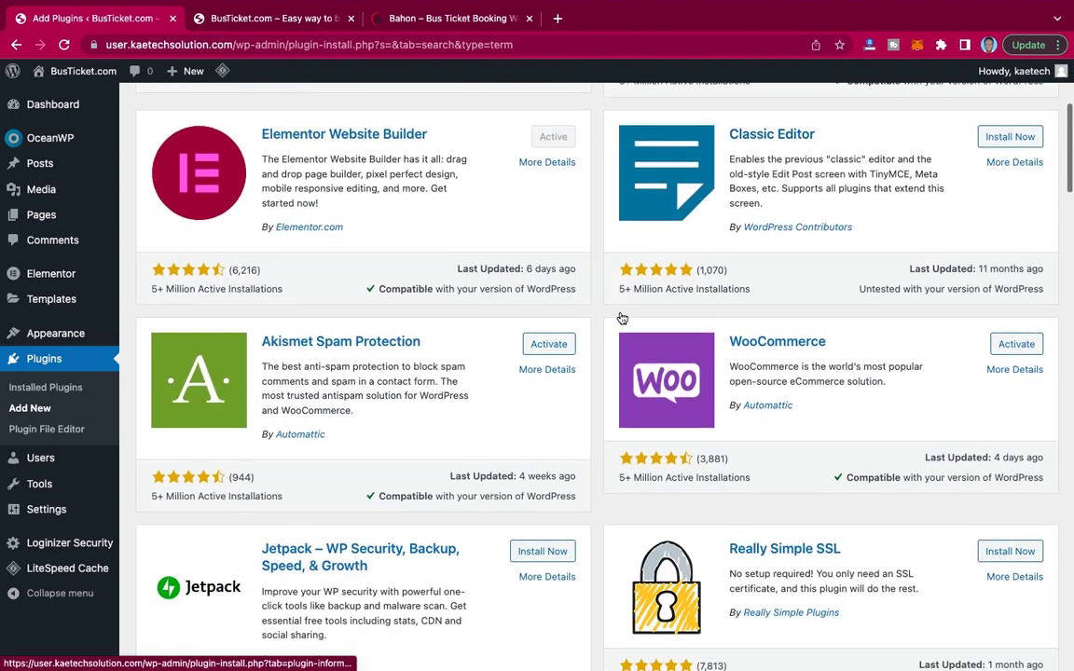
pyautogui.scroll(10, 621, 318)
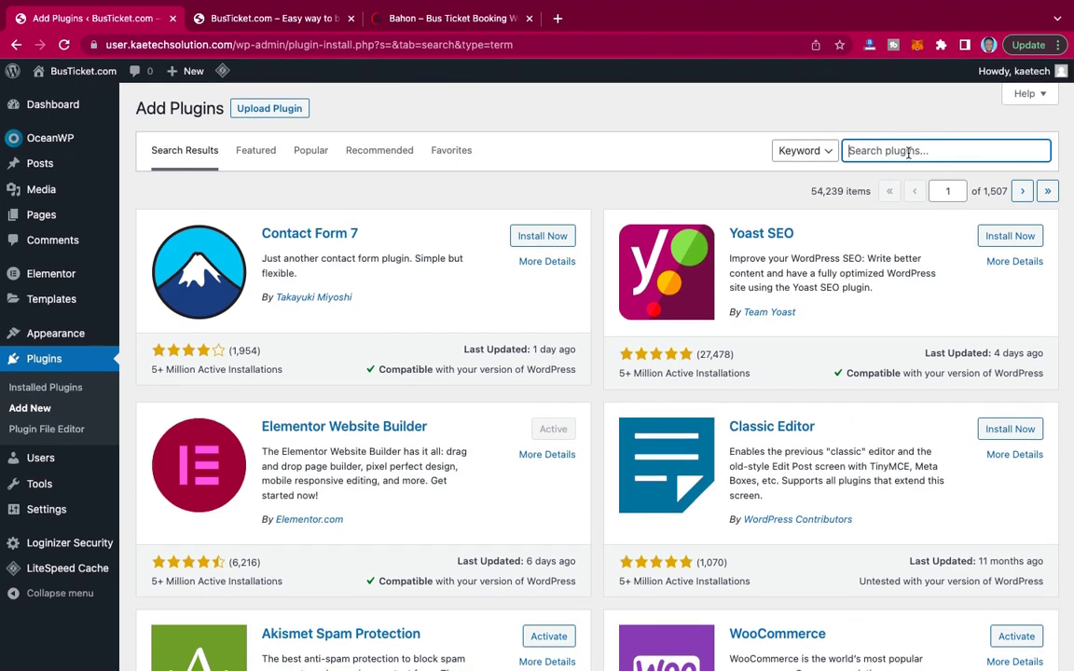
# Search the plugins for "classic widget" and install the Classic Widgets plugin by WordPress Contributors.
pyautogui.write('classic widget')
pyautogui.press('Return')
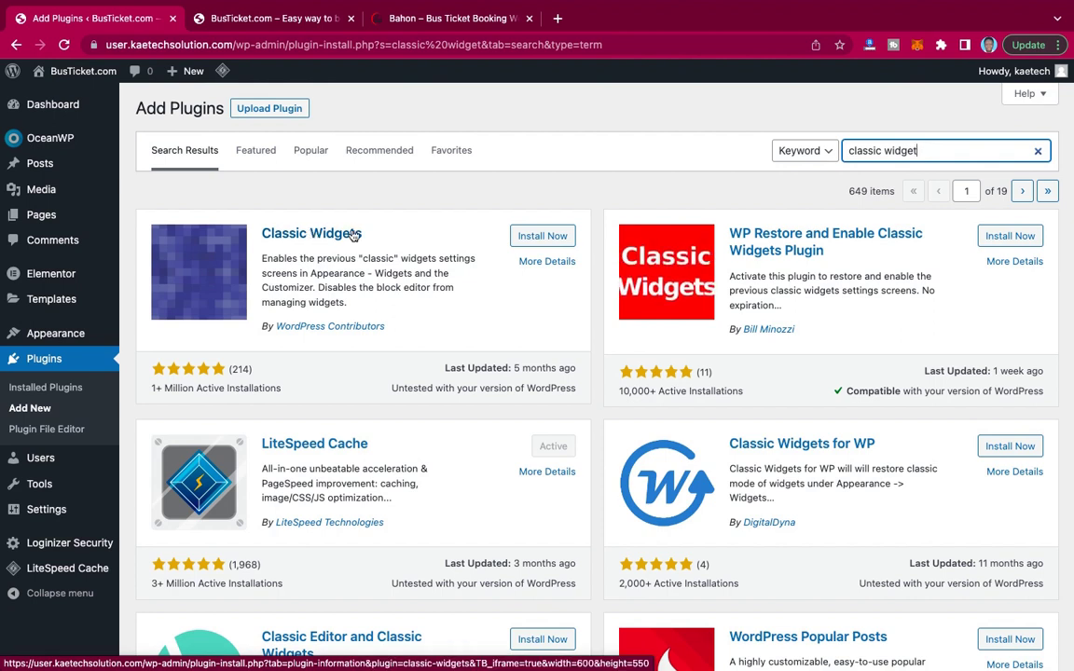
pyautogui.click(543, 238)
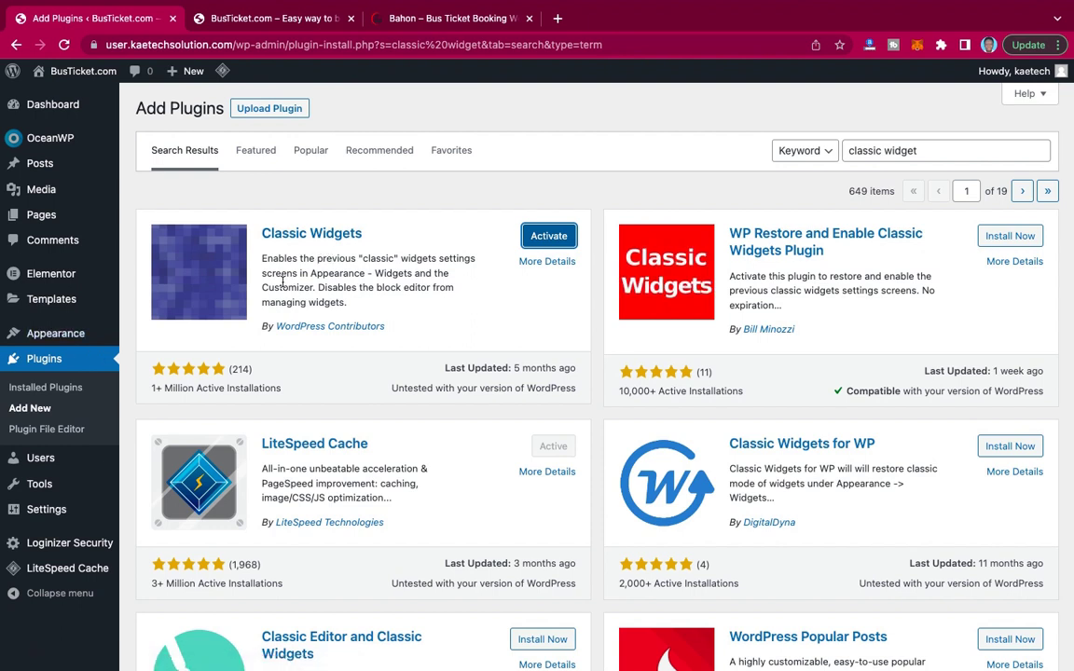
# Bulk-delete the Akismet Anti-Spam and Hello Dolly plugins from the list of installed plugins.
pyautogui.click(39, 391)
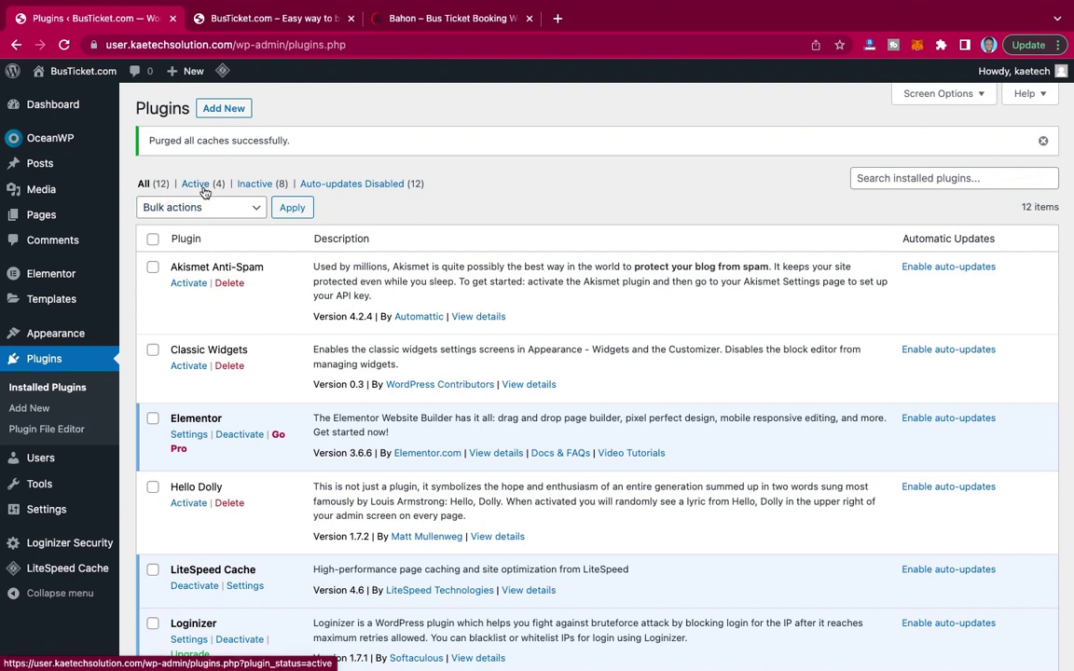
pyautogui.click(153, 269)
pyautogui.click(152, 486)
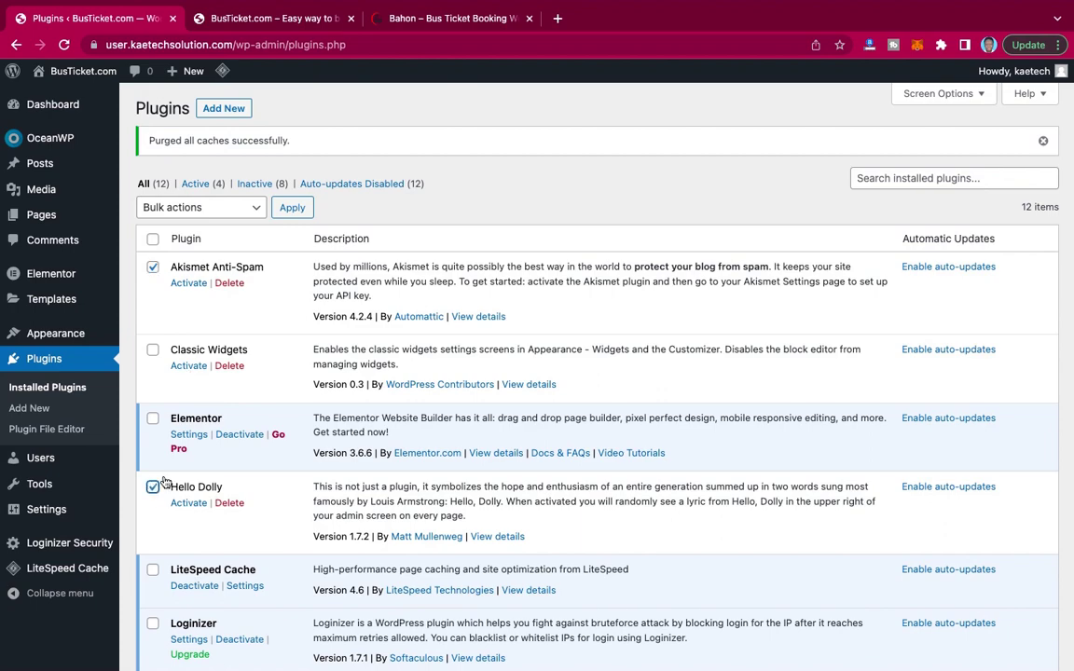
pyautogui.scroll(-5, 211, 462)
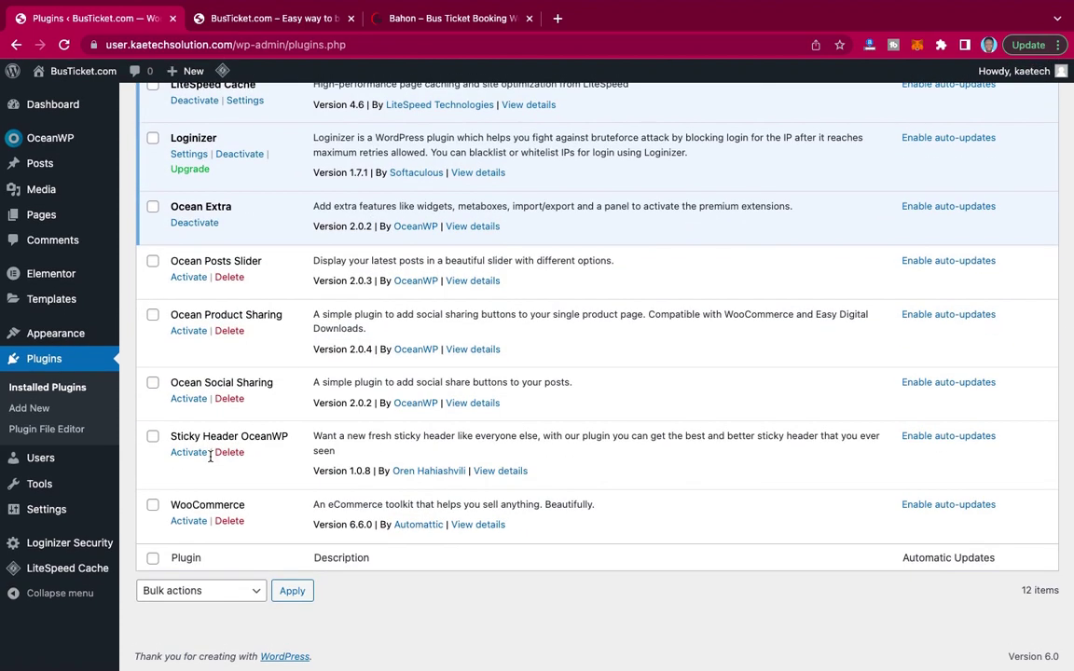
pyautogui.scroll(6, 211, 456)
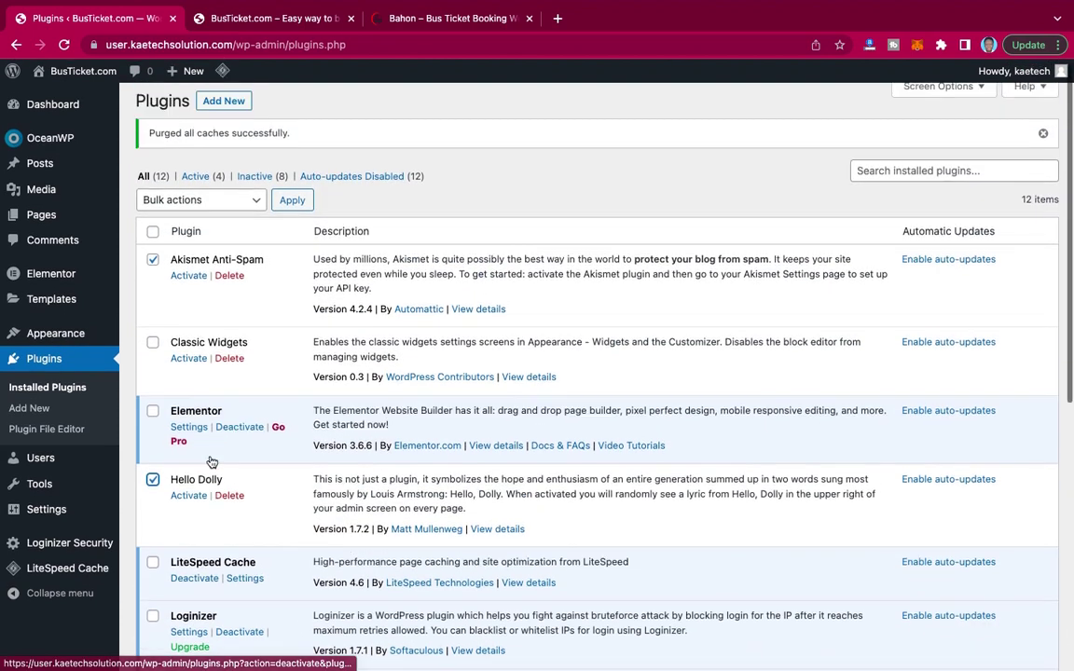
pyautogui.click(210, 201)
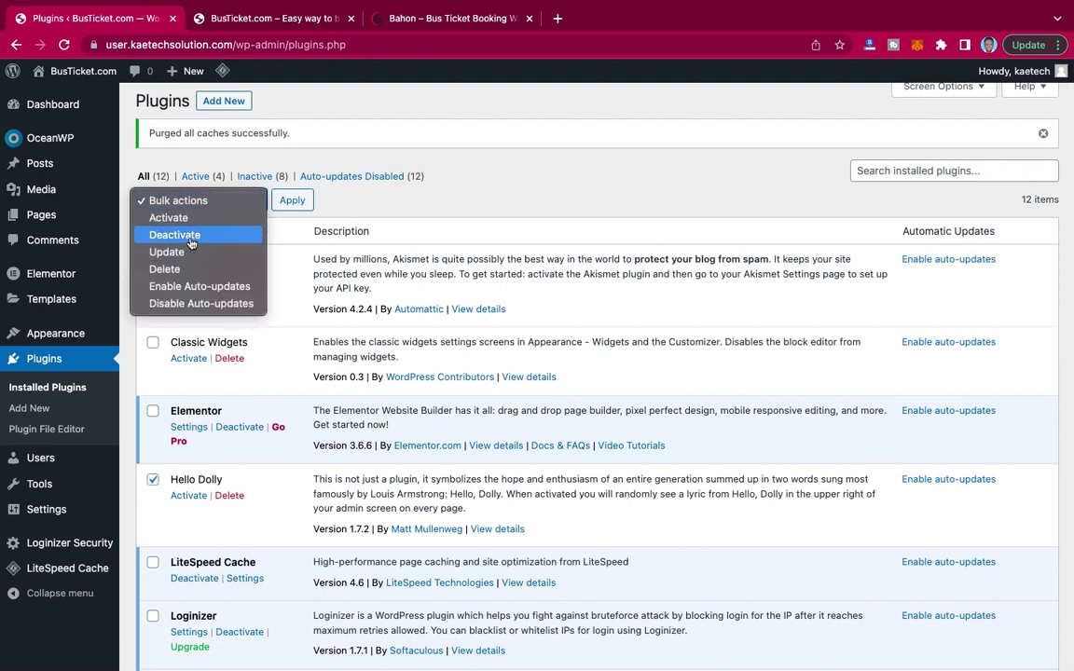
pyautogui.click(166, 269)
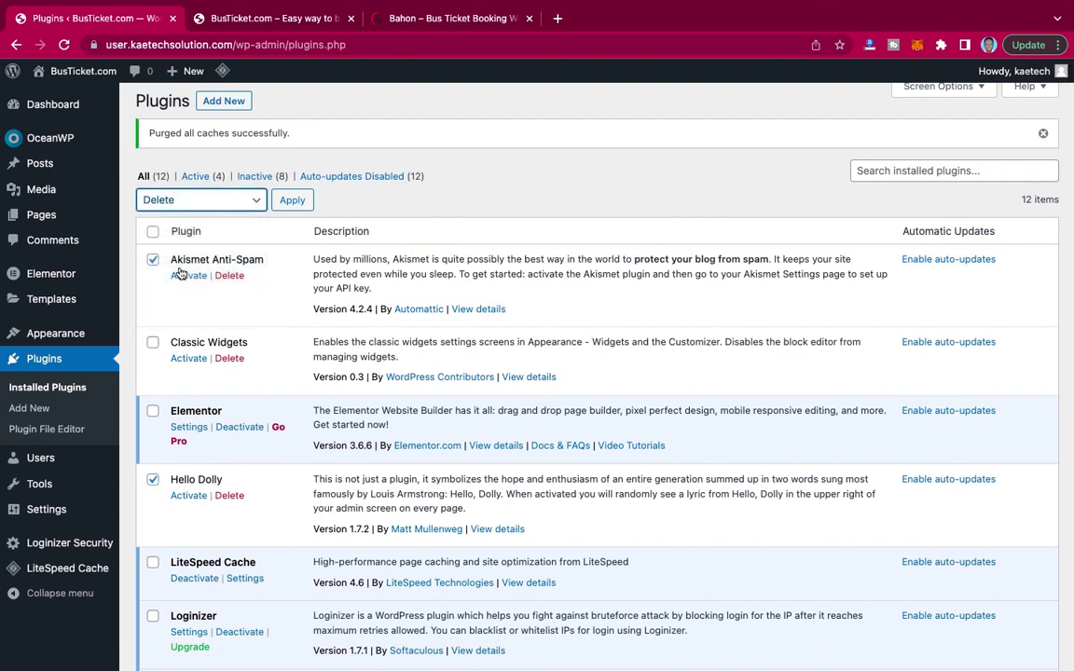
pyautogui.click(286, 205)
pyautogui.click(680, 146)
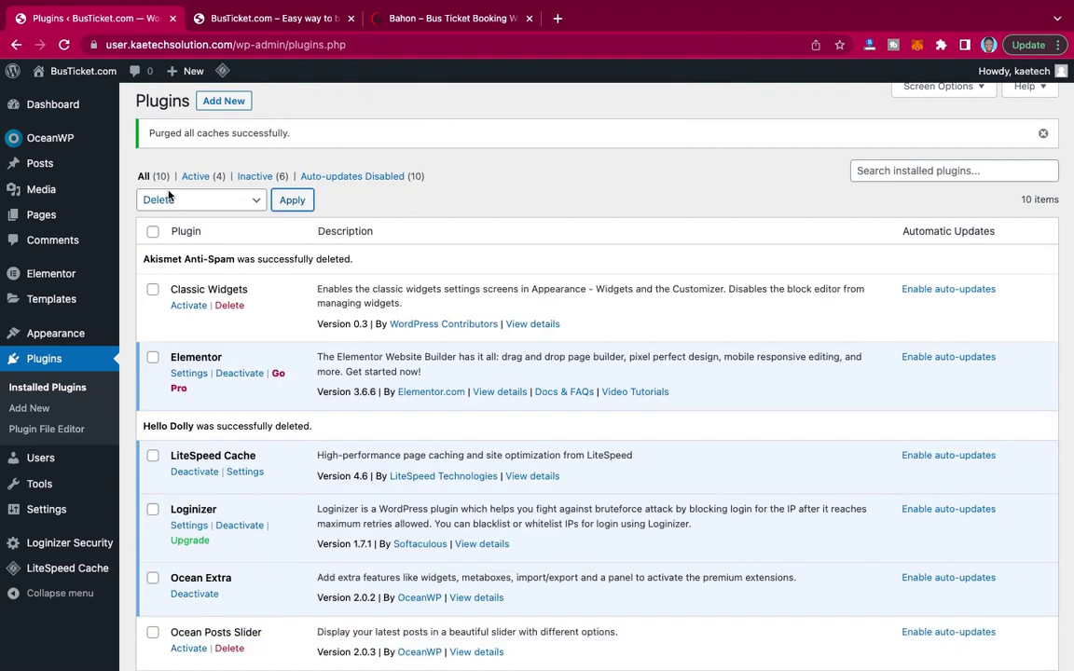
# Filter the plugins to the inactive ones and bulk-activate all of them, from Classic Widgets to WooCommerce.
pyautogui.click(258, 178)
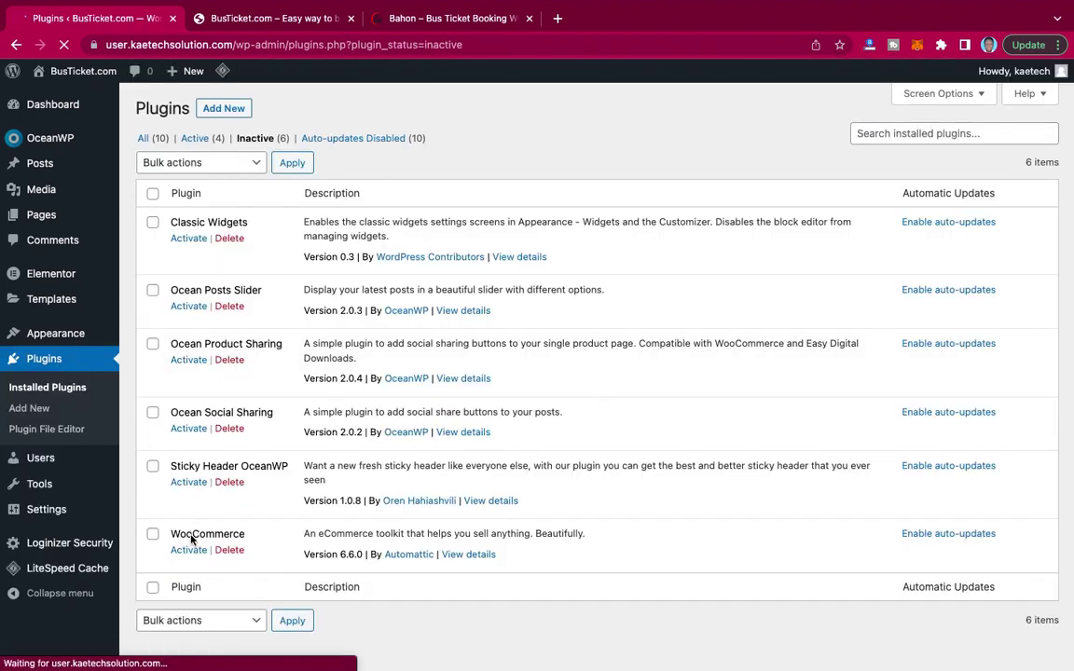
pyautogui.click(153, 195)
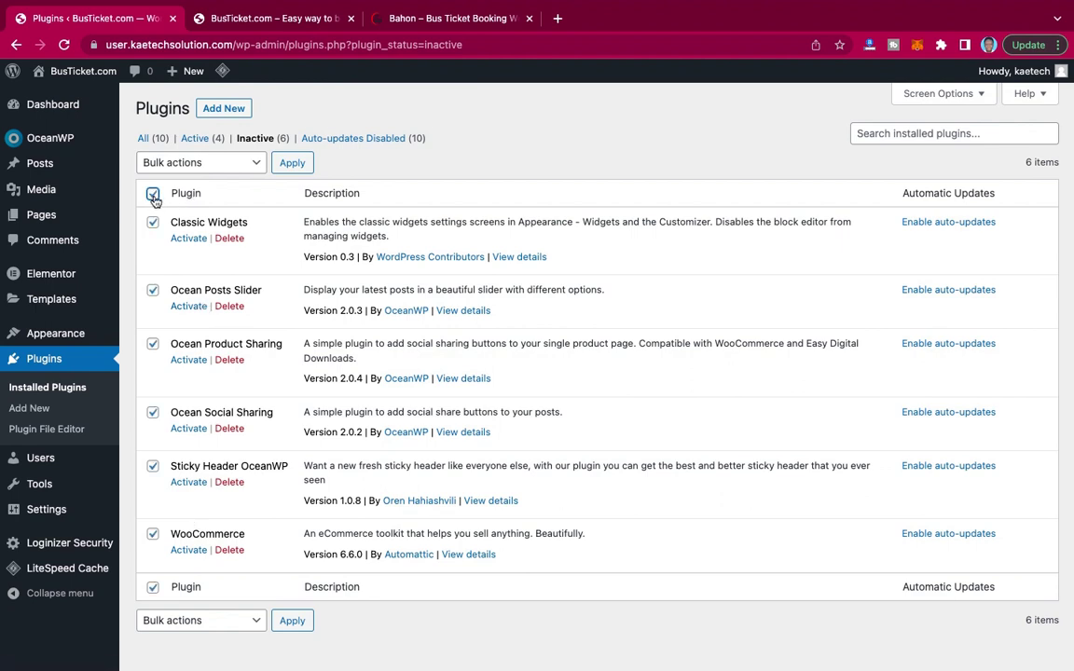
pyautogui.click(172, 162)
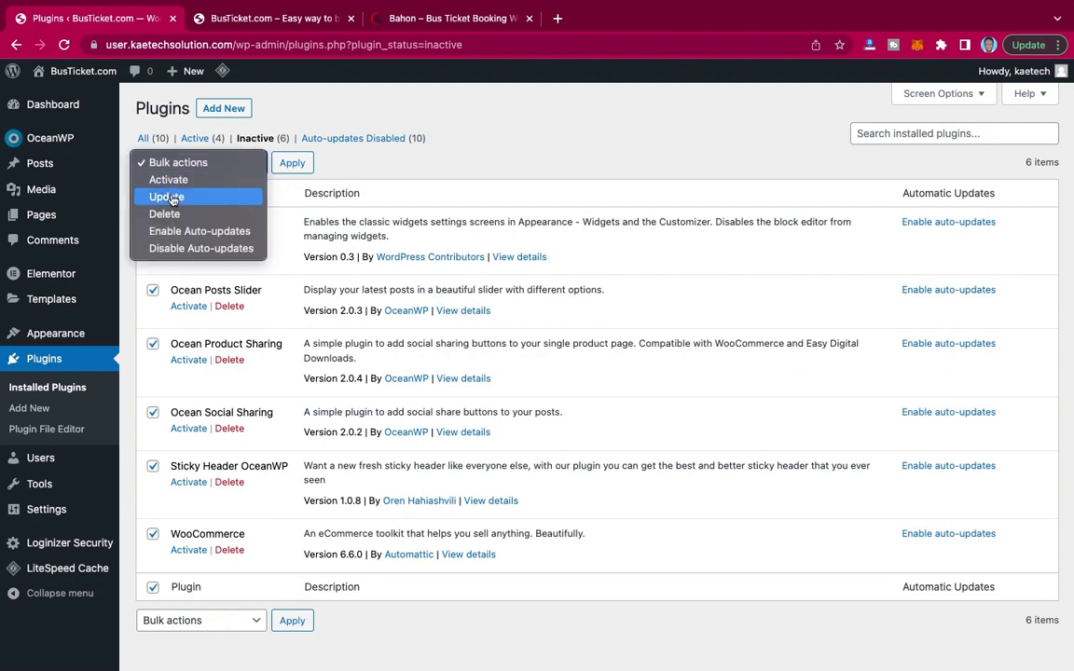
pyautogui.click(176, 180)
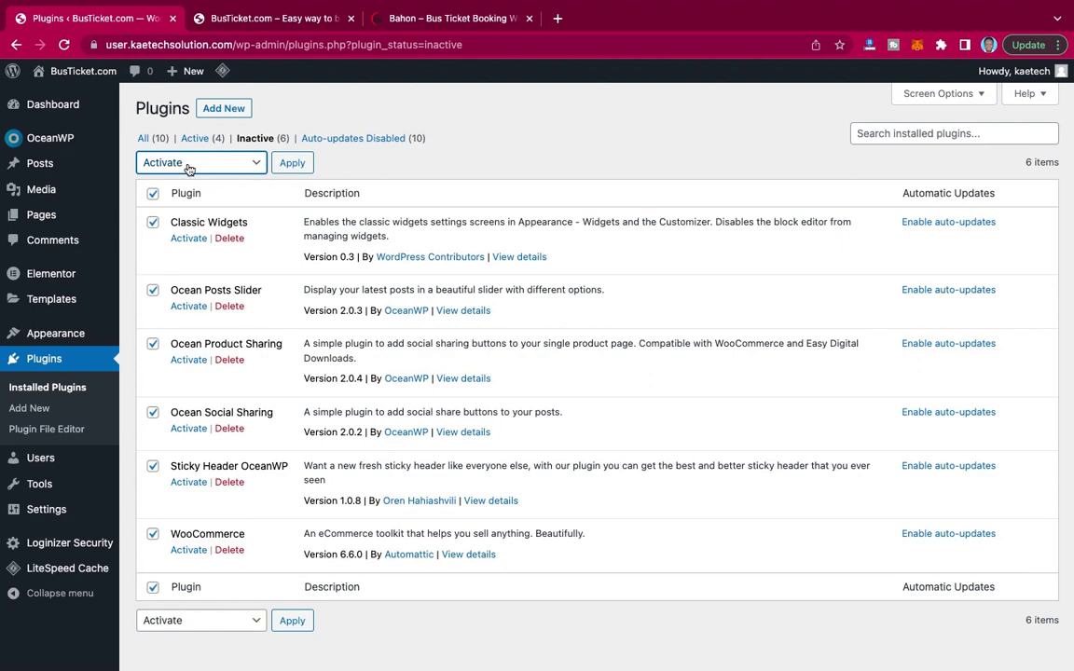
pyautogui.click(285, 164)
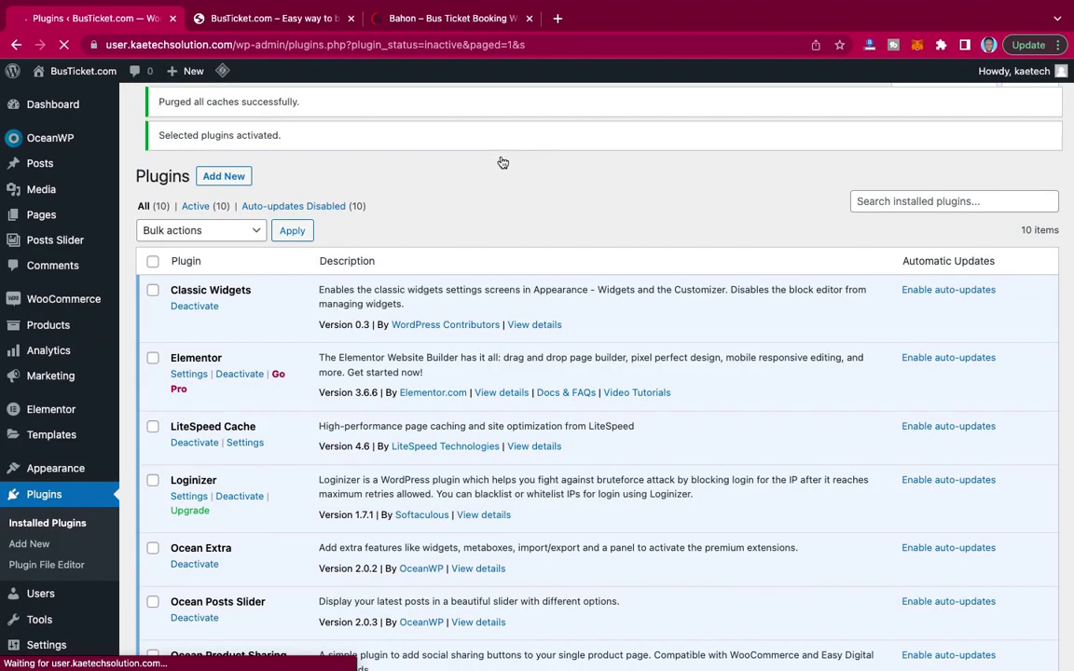
# Look through the full list of installed plugins to check which ones are active.
pyautogui.scroll(-4, 407, 499)
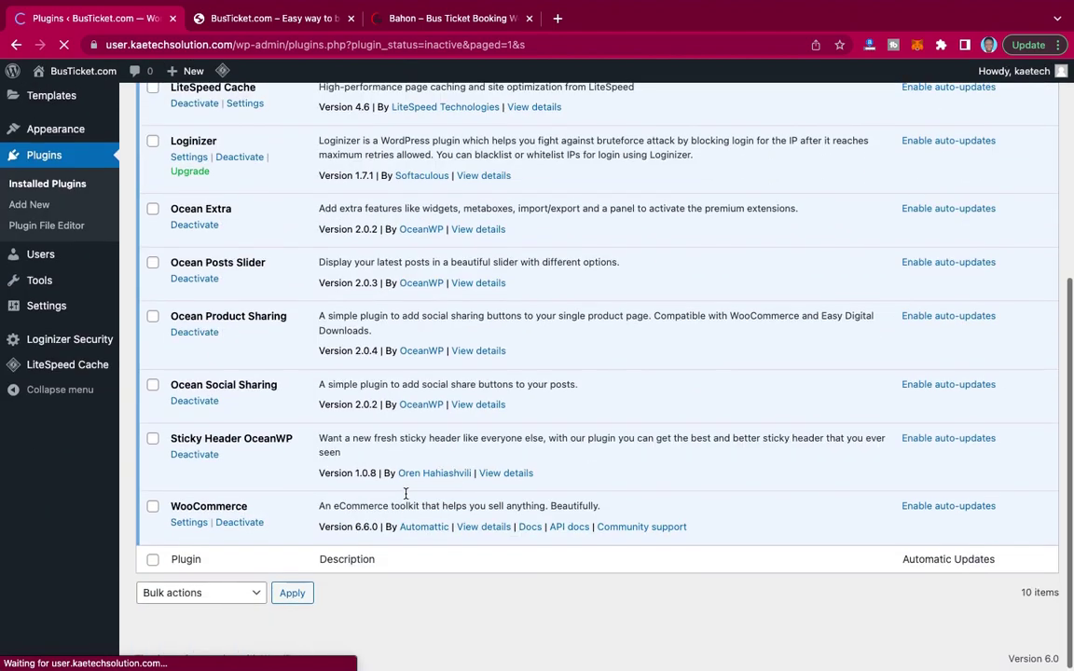
pyautogui.scroll(4, 406, 499)
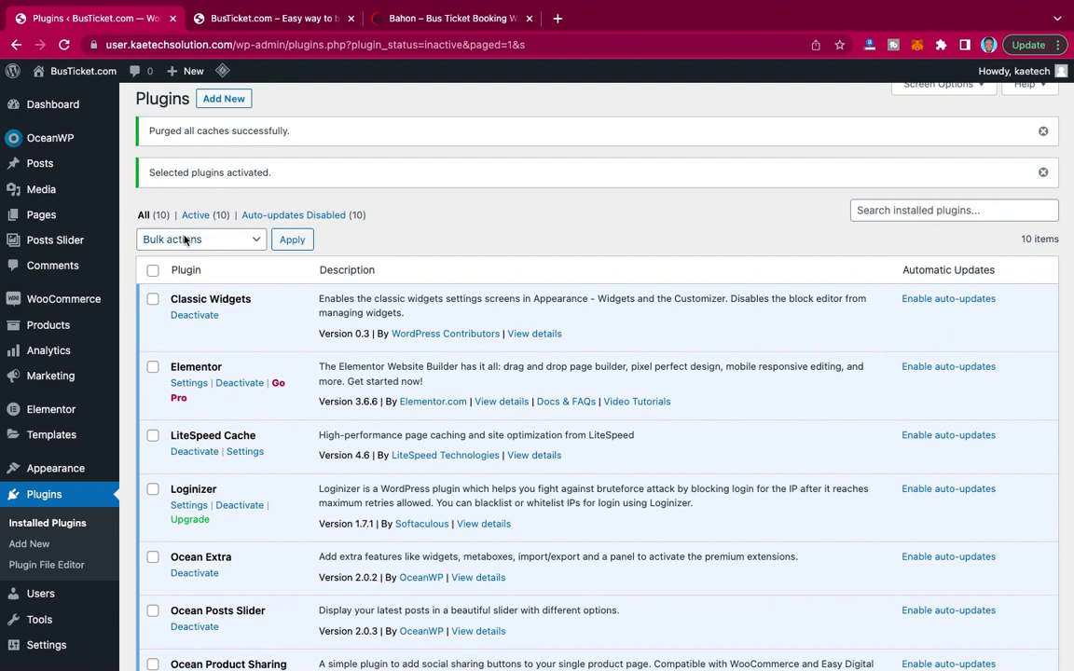
pyautogui.scroll(-3, 400, 336)
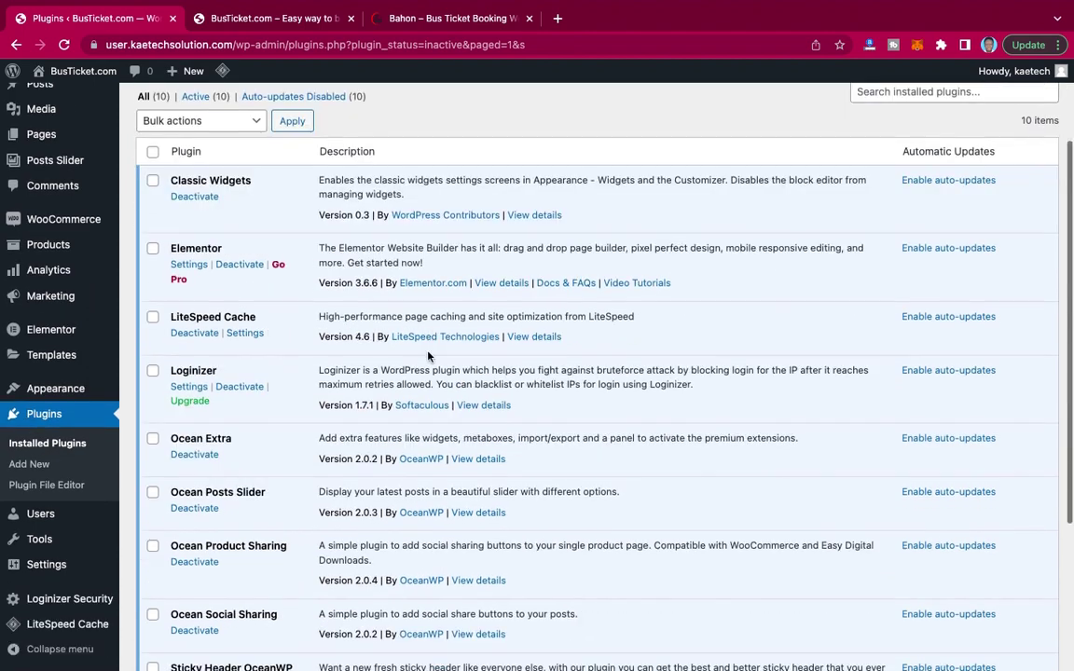
pyautogui.scroll(-2, 428, 354)
pyautogui.scroll(-3, 428, 354)
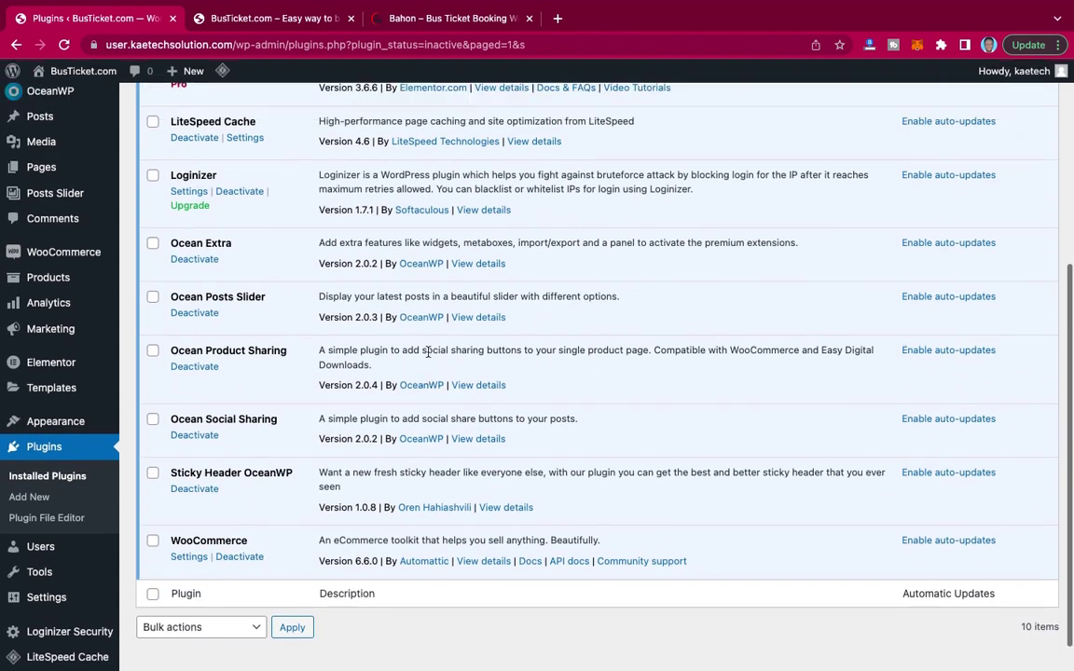
pyautogui.scroll(8, 428, 352)
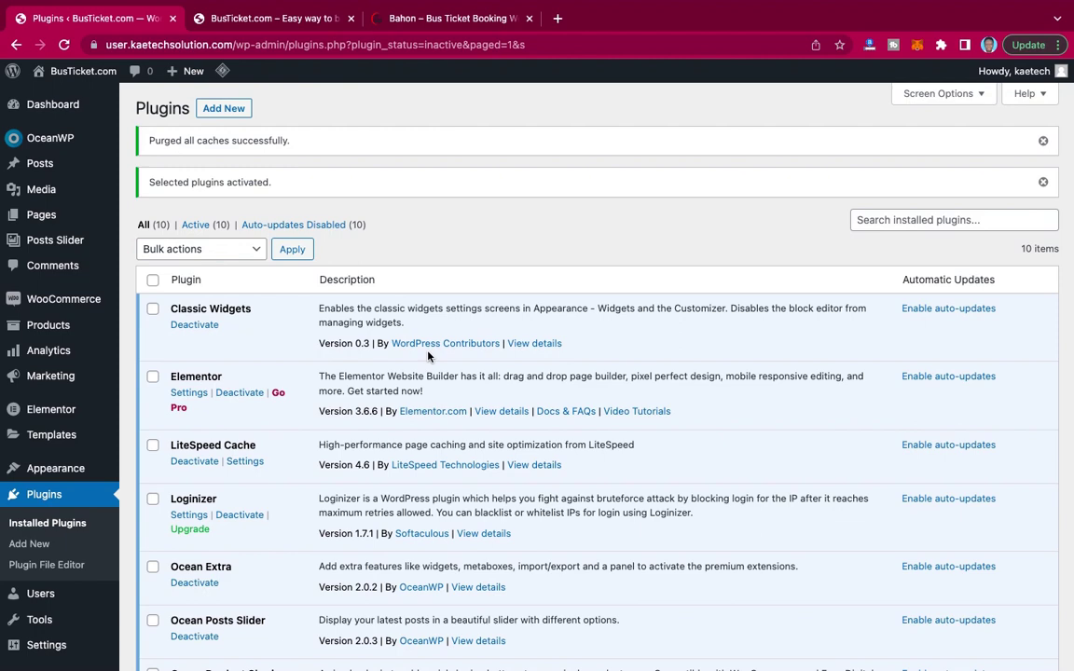
pyautogui.scroll(-6, 428, 354)
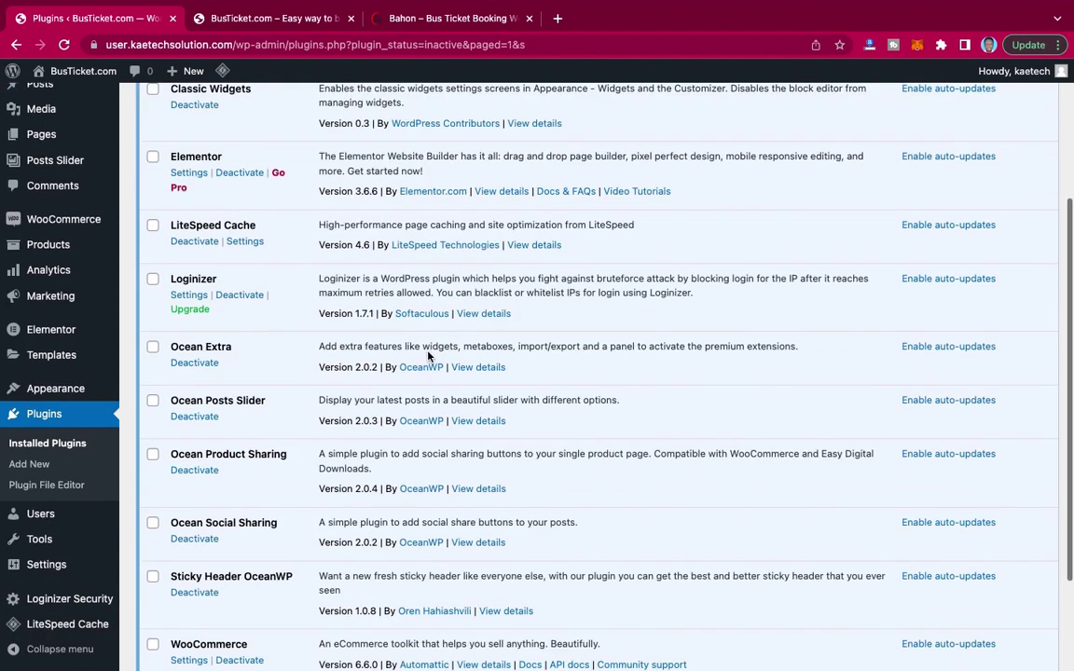
pyautogui.scroll(-2, 428, 352)
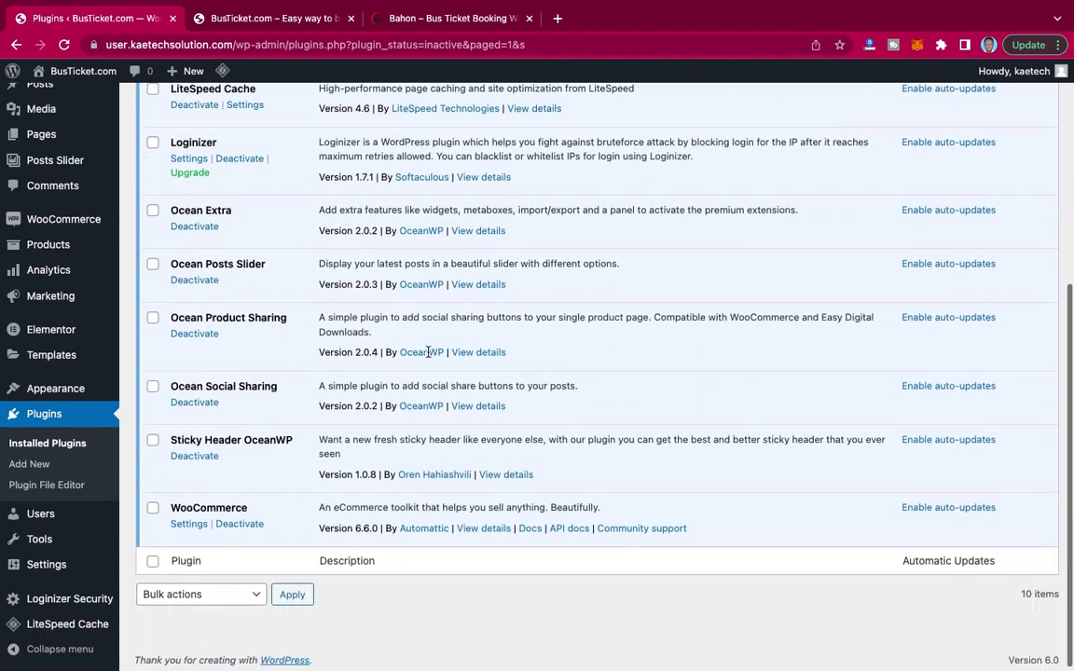
# Open the WooCommerce plugin's settings and fill in the store's street address, city and postcode from a saved address.
pyautogui.click(191, 521)
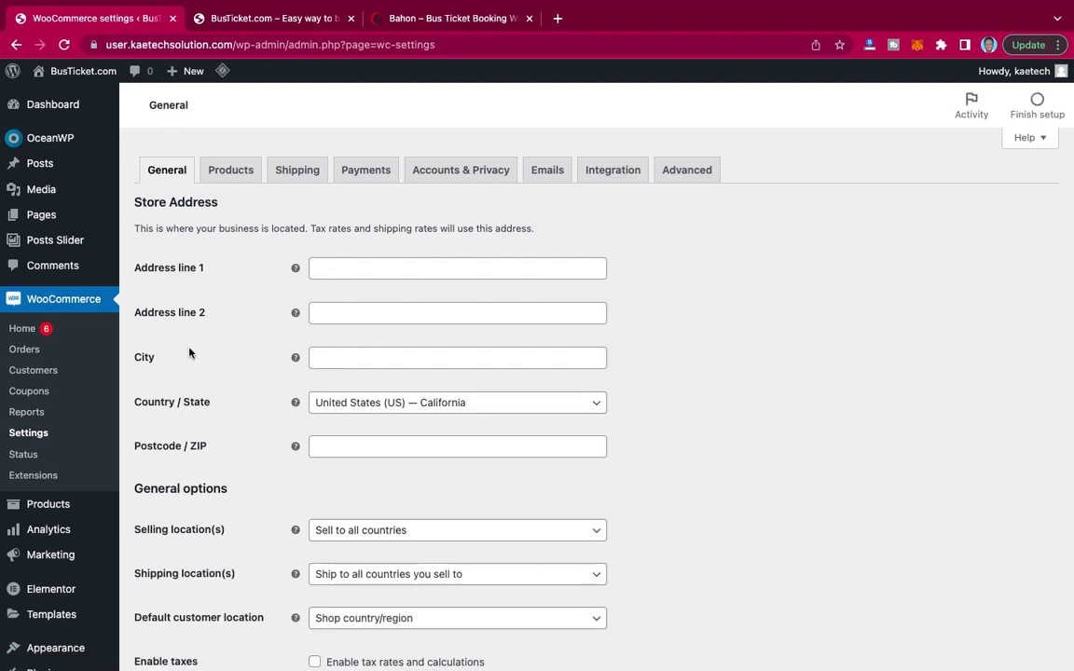
pyautogui.scroll(-6, 712, 467)
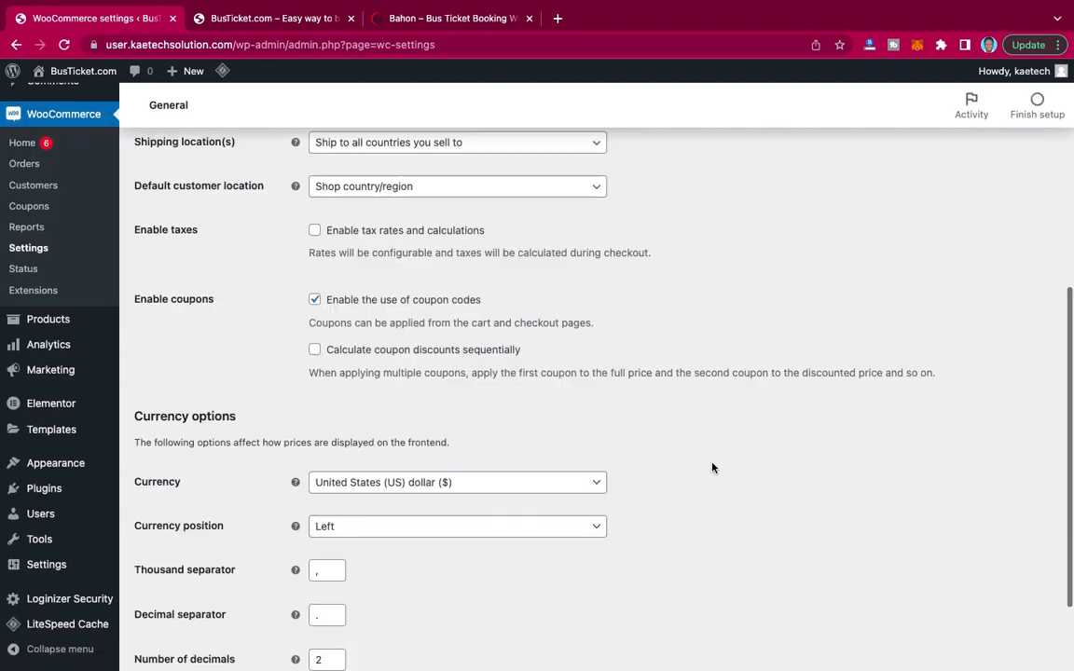
pyautogui.scroll(6, 712, 467)
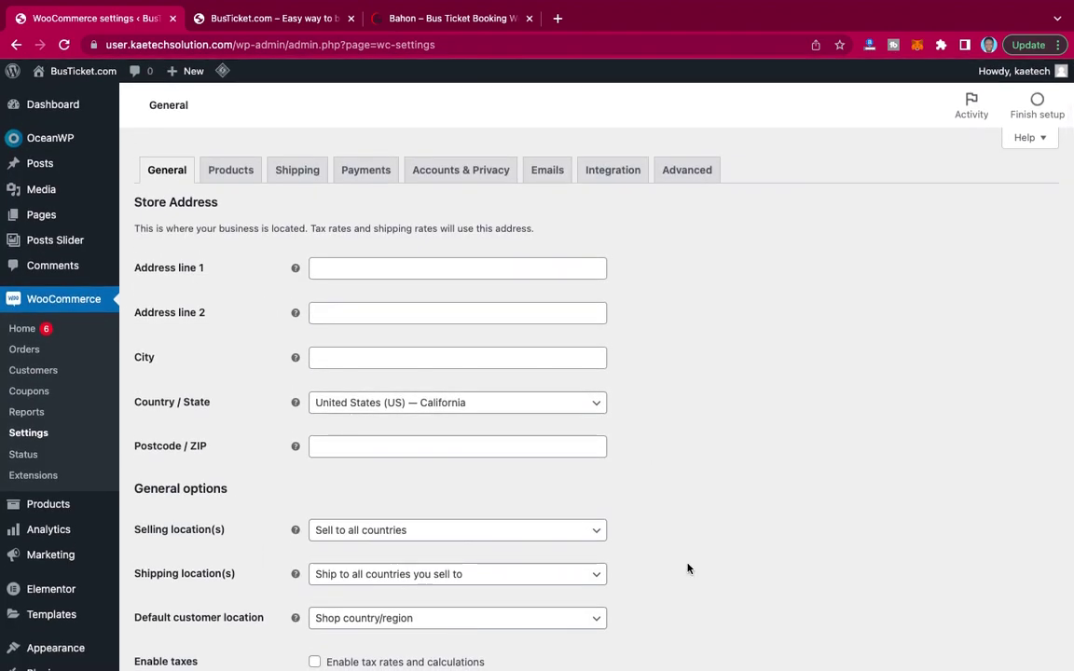
pyautogui.scroll(-3, 688, 560)
pyautogui.scroll(3, 688, 556)
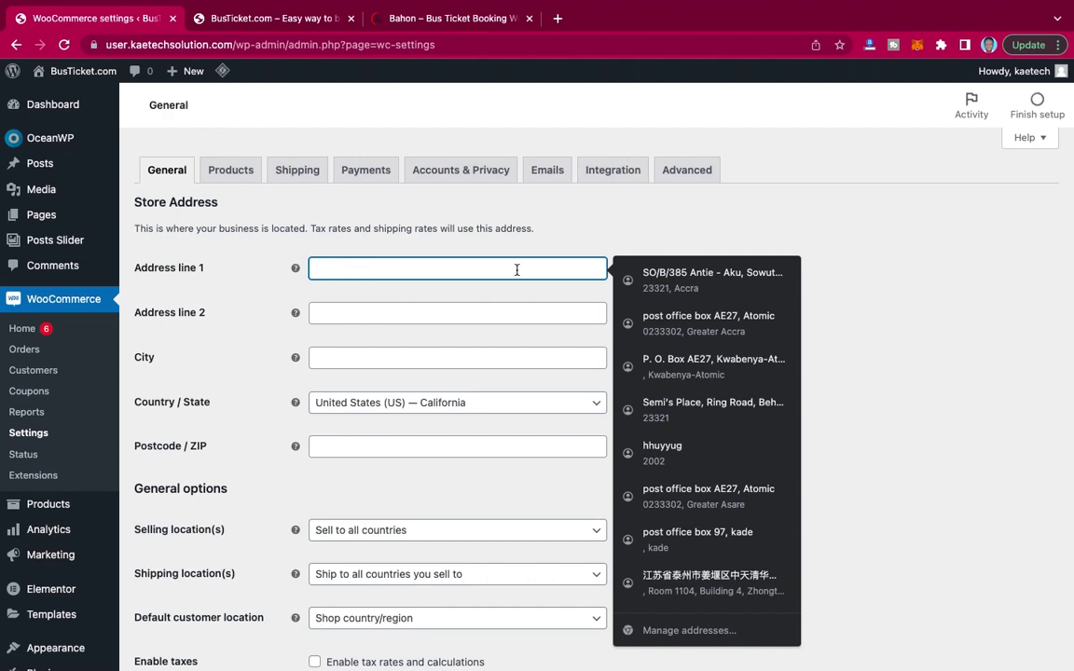
pyautogui.click(670, 289)
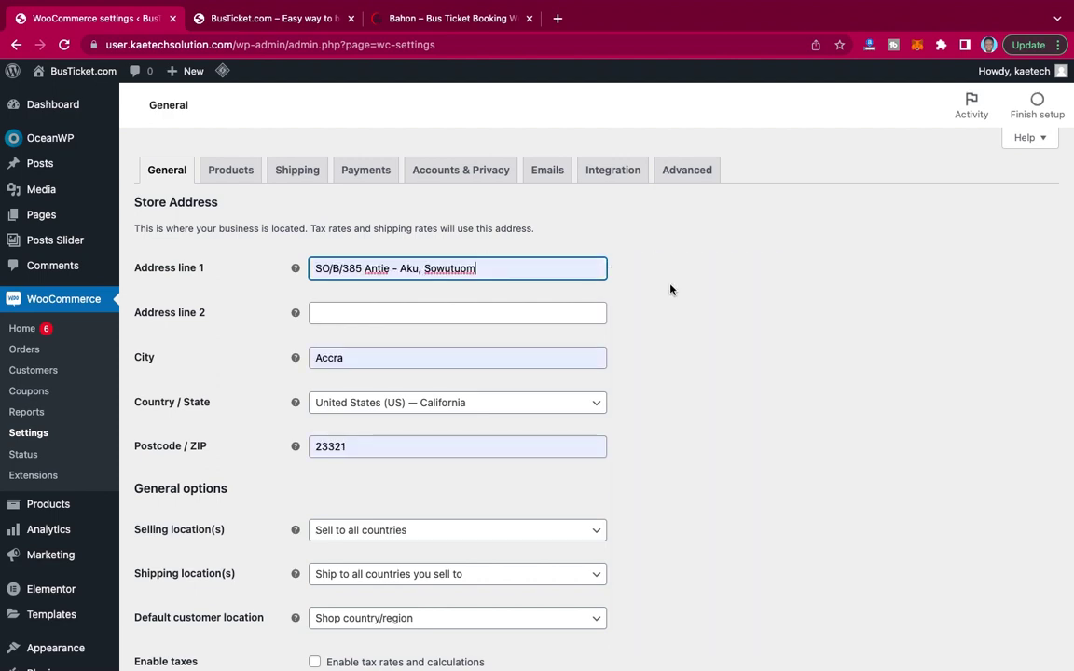
# Set the selling locations to "Sell to specific countries" and choose Ghana.
pyautogui.scroll(-4, 583, 496)
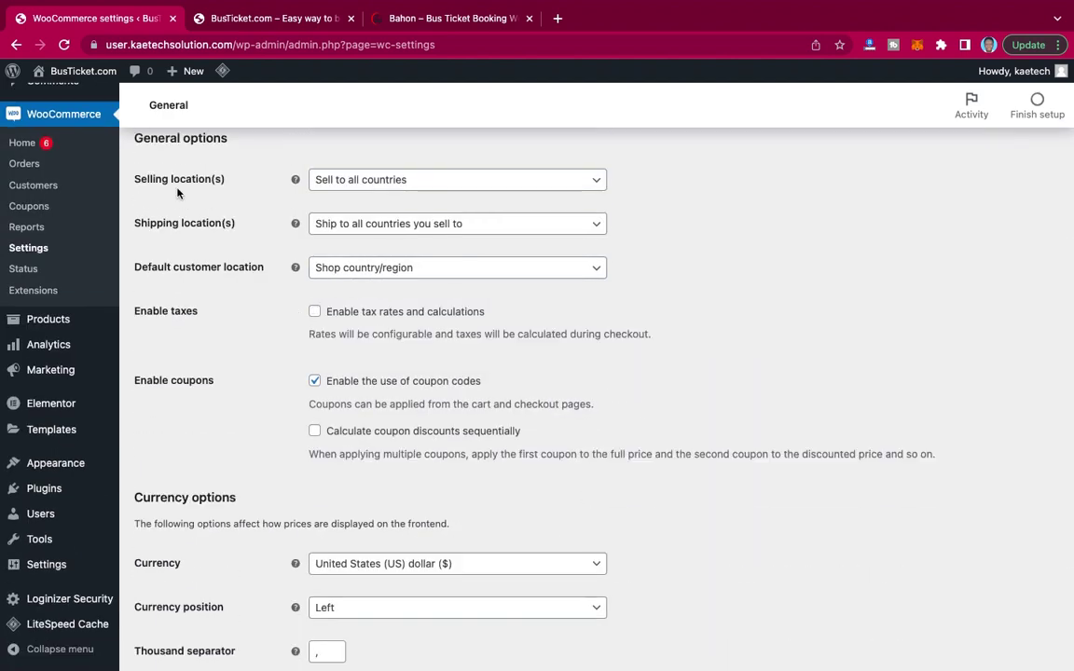
pyautogui.click(380, 182)
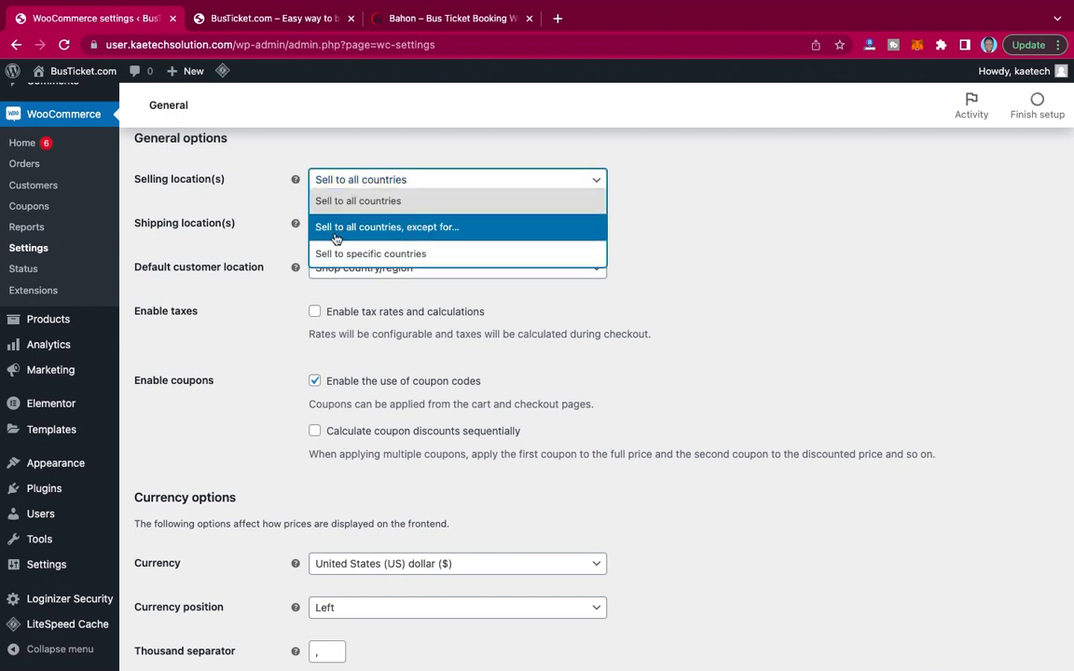
pyautogui.click(397, 257)
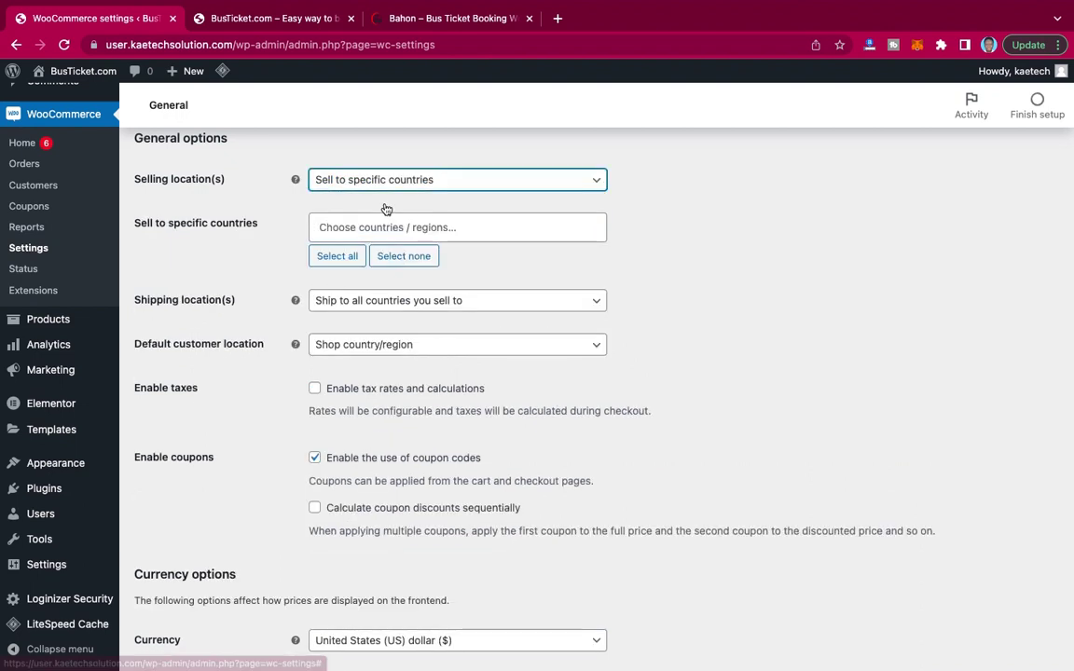
pyautogui.click(373, 227)
pyautogui.write('Ghan')
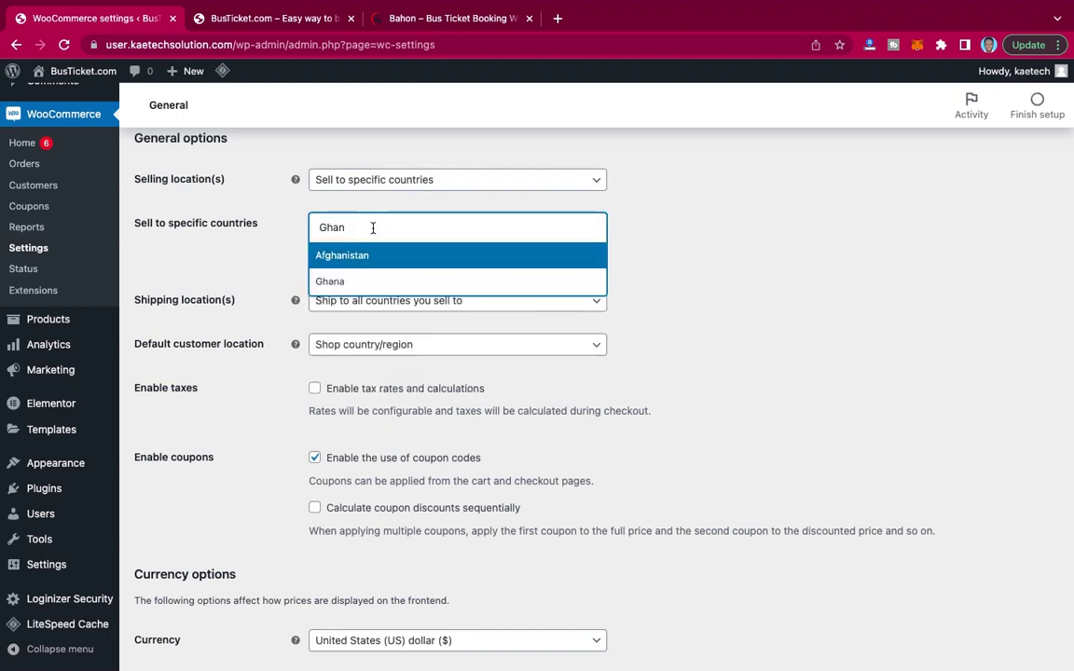
pyautogui.click(364, 280)
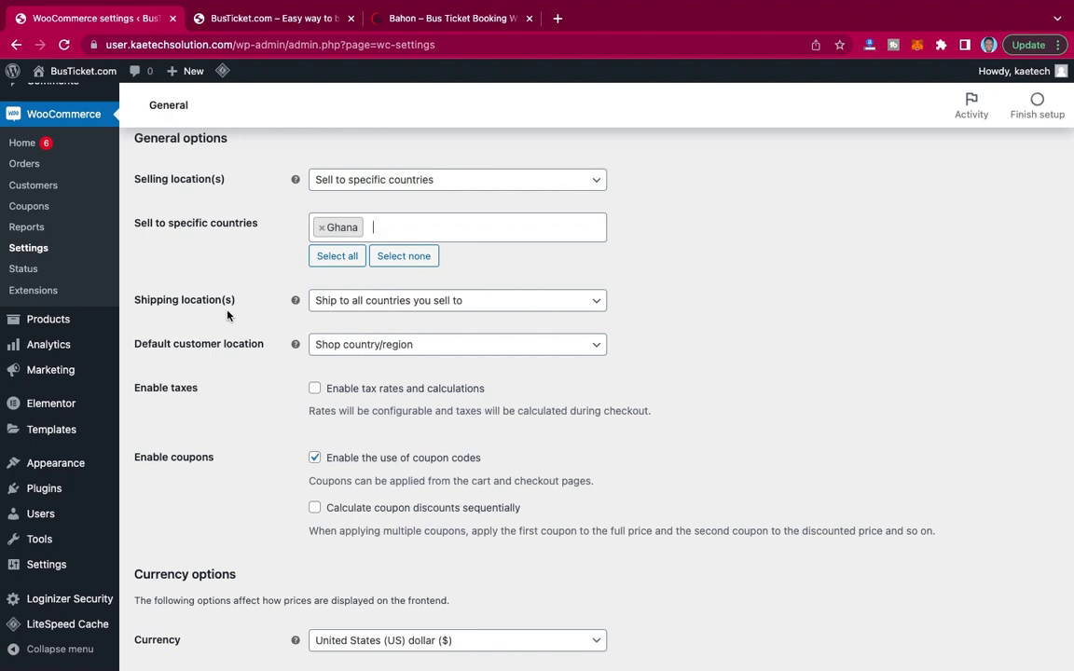
# Set the shipping locations to "Ship to specific countries only" and choose Ghana.
pyautogui.click(401, 302)
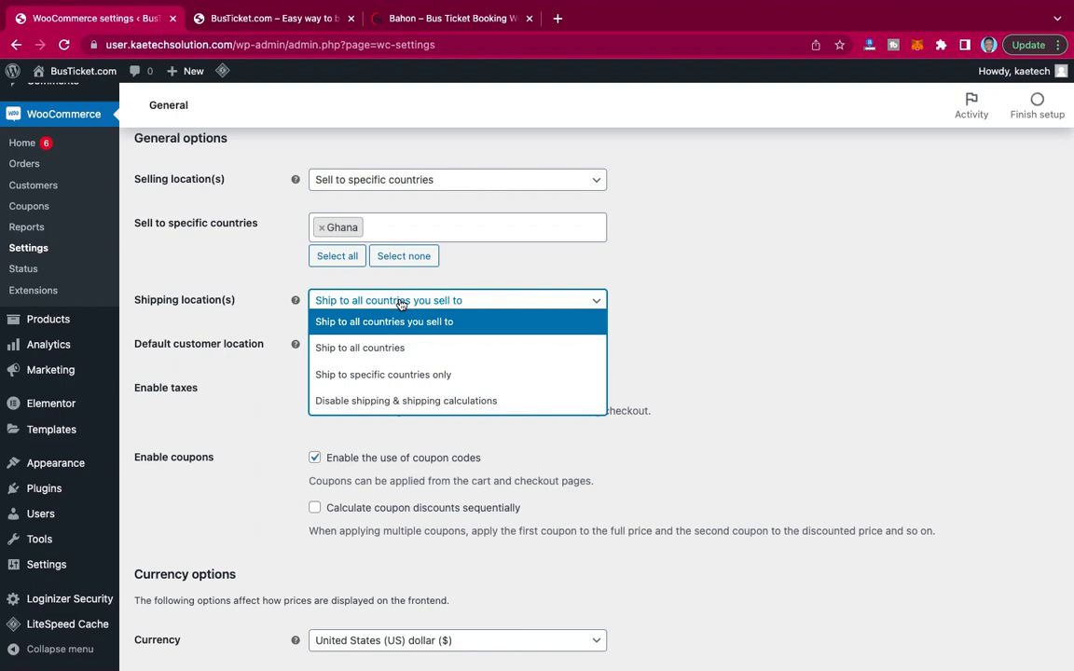
pyautogui.click(363, 383)
pyautogui.click(405, 347)
pyautogui.write('Gha')
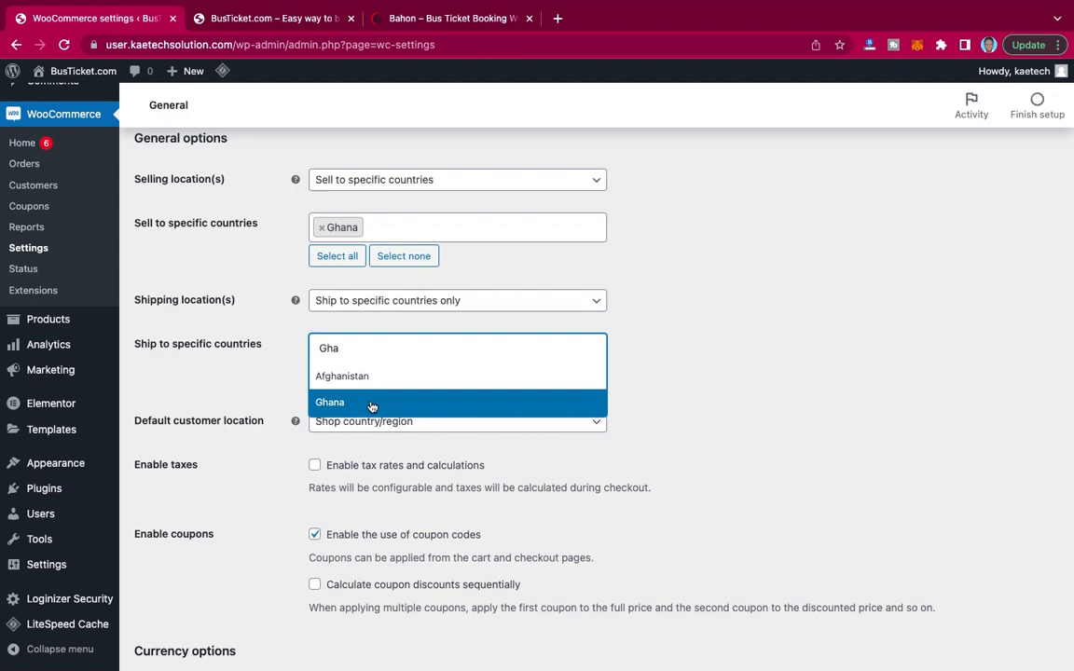
pyautogui.click(371, 406)
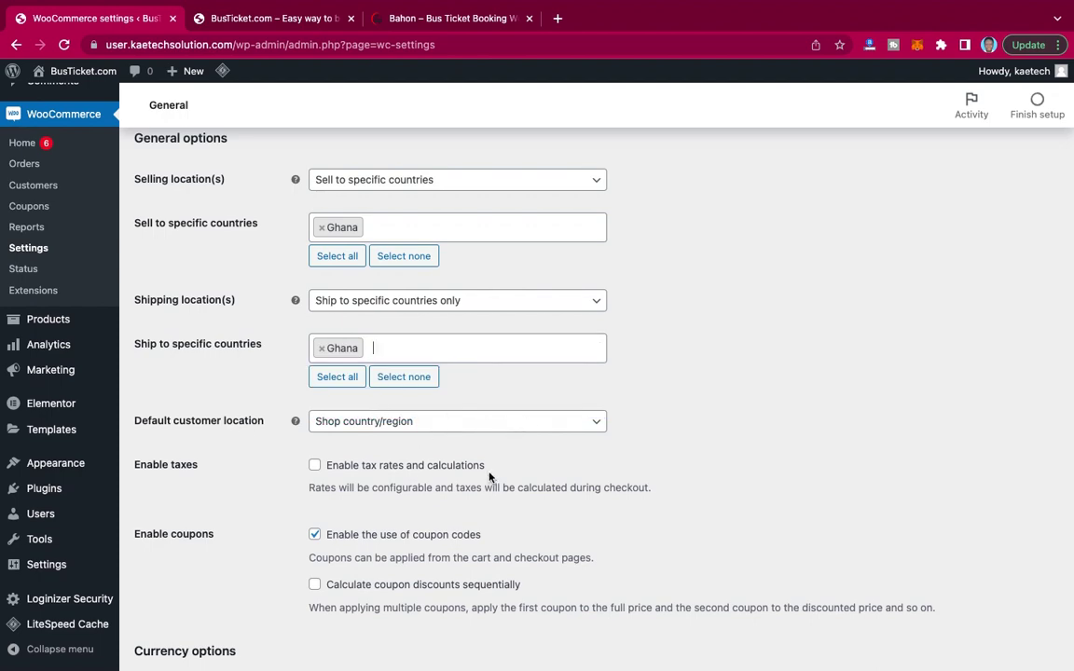
# Set the store currency to Ghana cedi (₵) and save the general WooCommerce settings.
pyautogui.scroll(-4, 490, 474)
pyautogui.scroll(1, 469, 456)
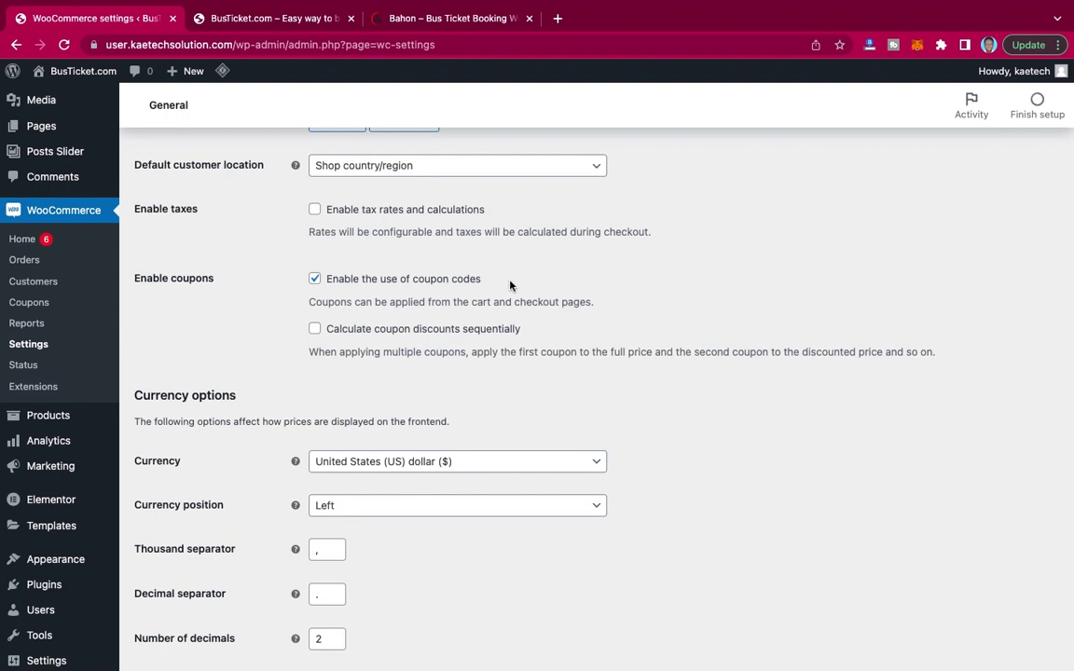
pyautogui.scroll(-2, 510, 285)
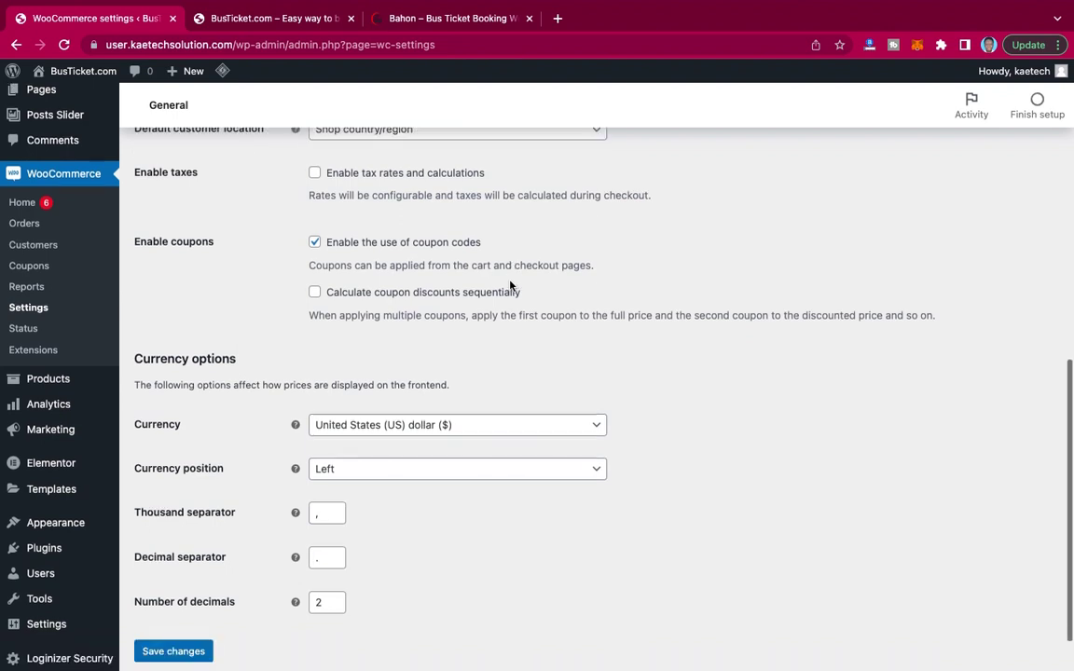
pyautogui.scroll(-1, 508, 283)
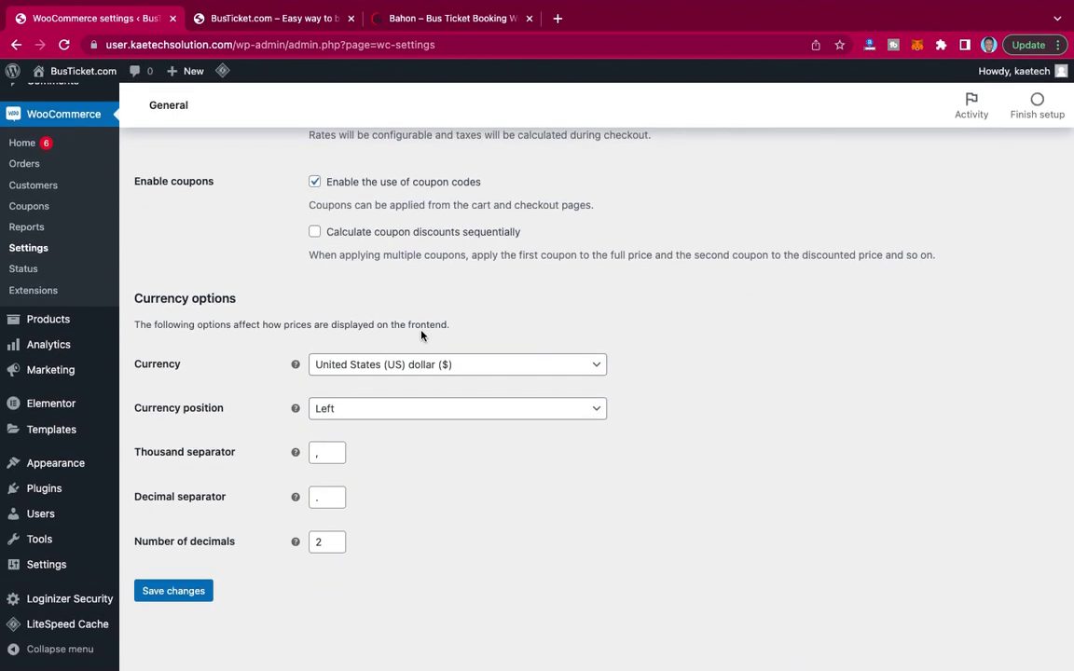
pyautogui.click(462, 373)
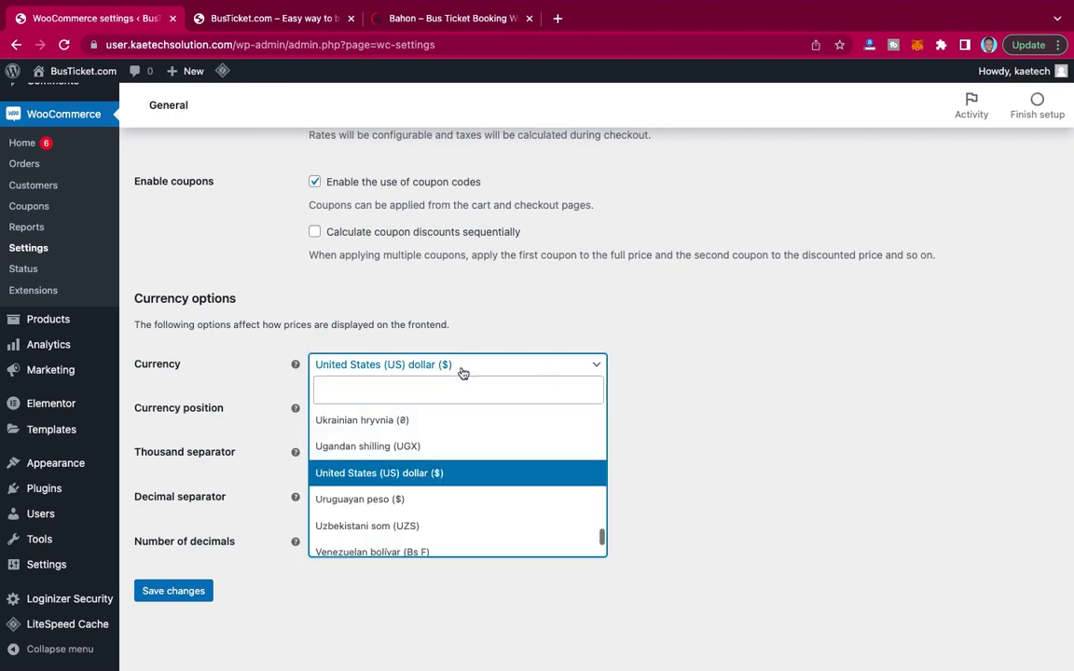
pyautogui.write('Ghan')
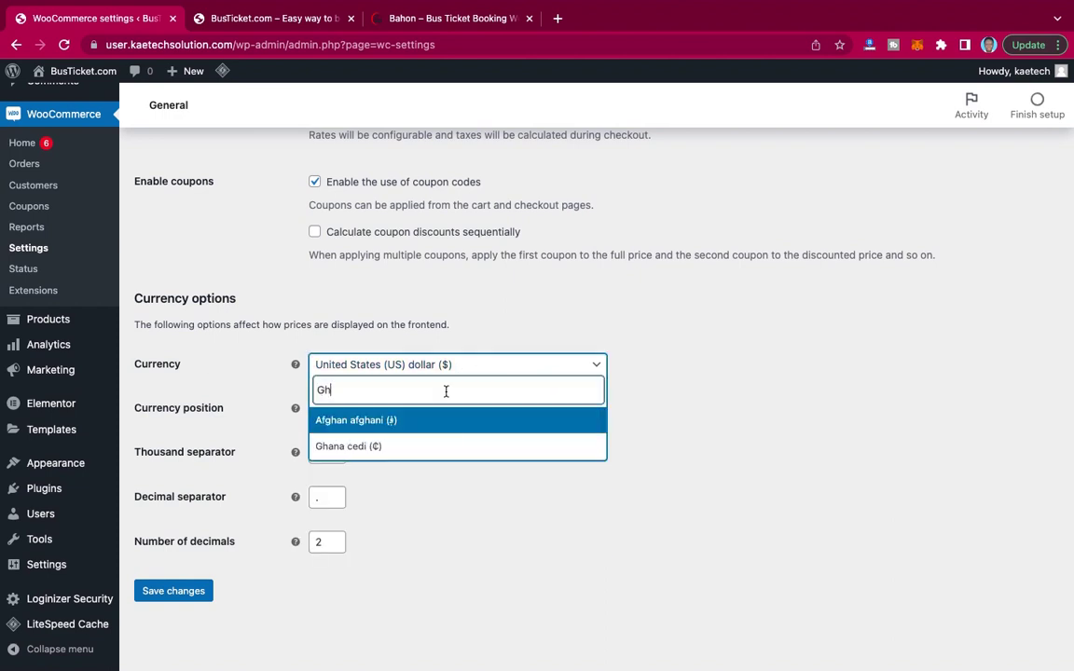
pyautogui.click(387, 455)
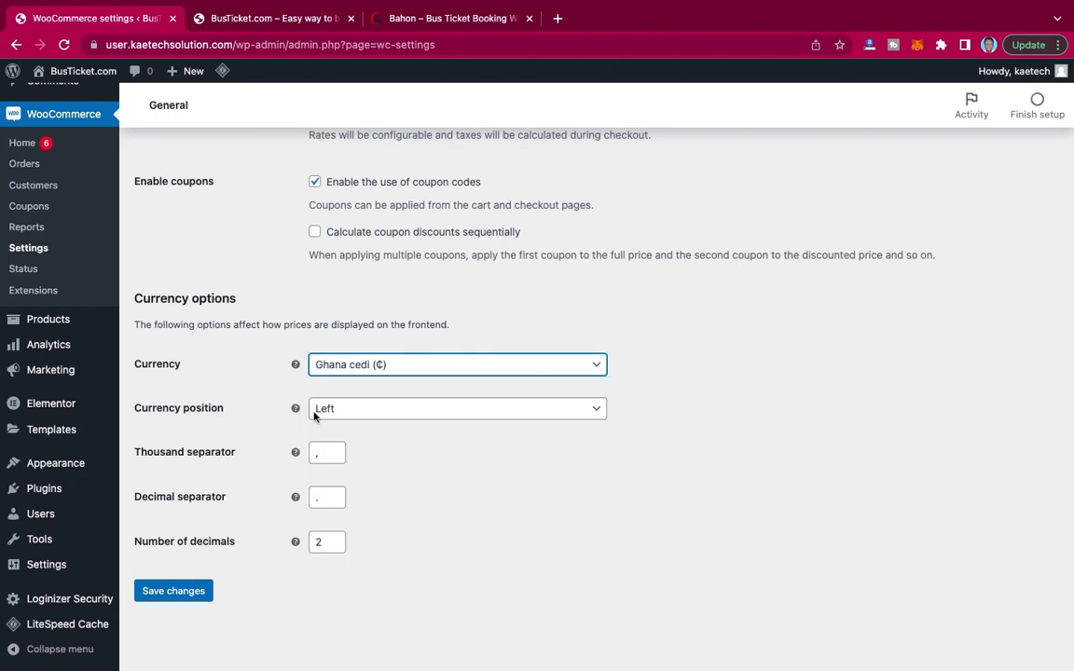
pyautogui.click(183, 593)
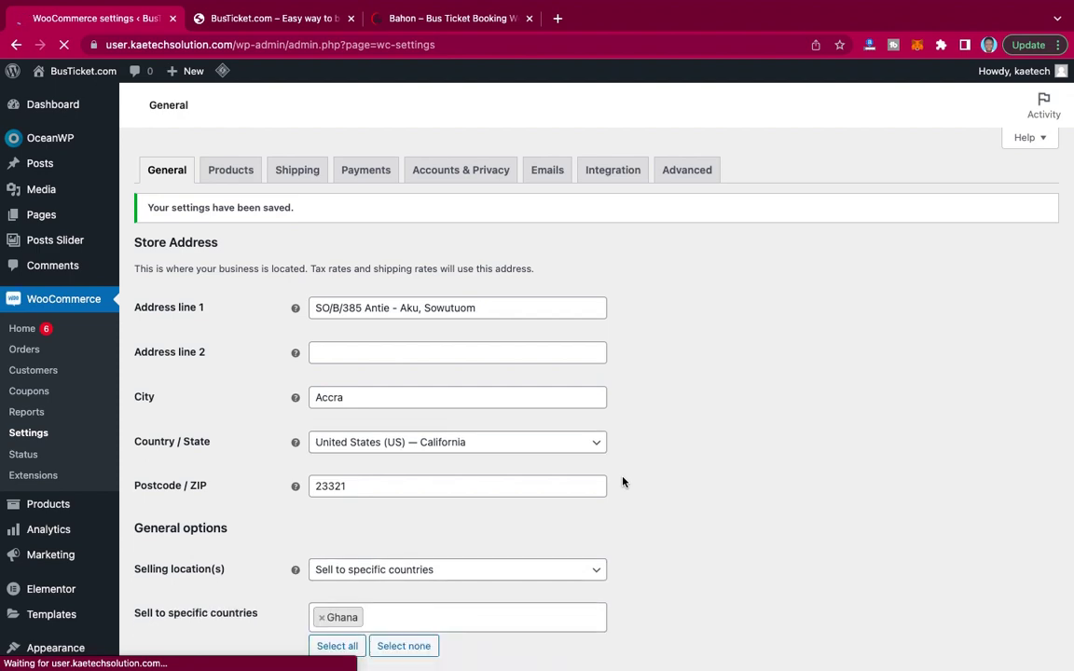
pyautogui.scroll(-10, 623, 482)
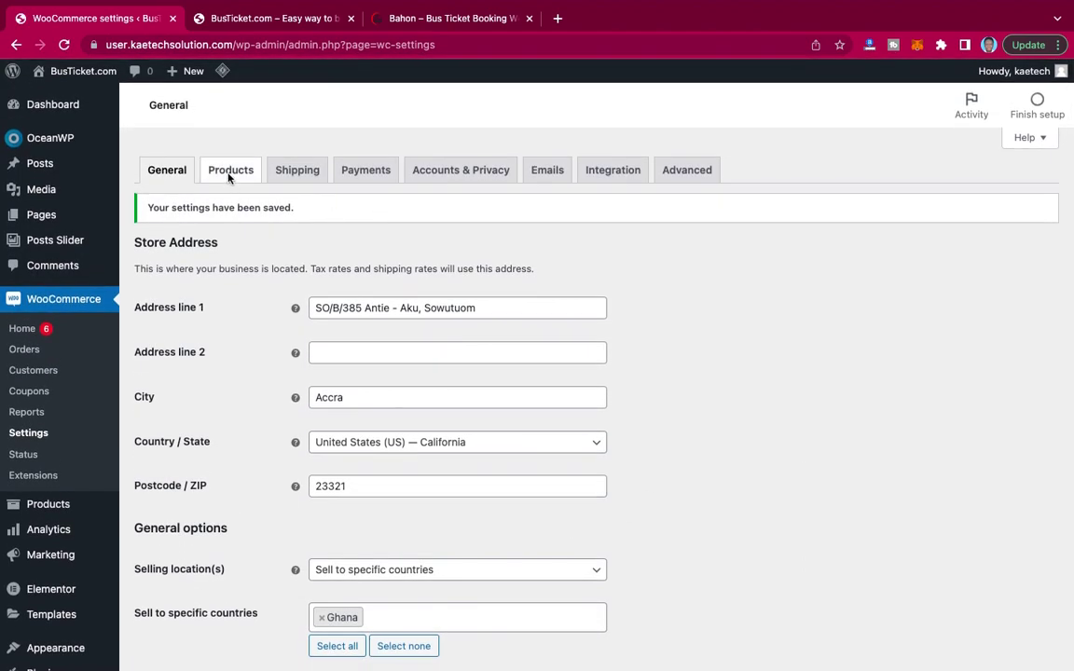
# Enable redirecting to the cart page after successful addition in the WooCommerce product settings and save the changes.
pyautogui.click(229, 175)
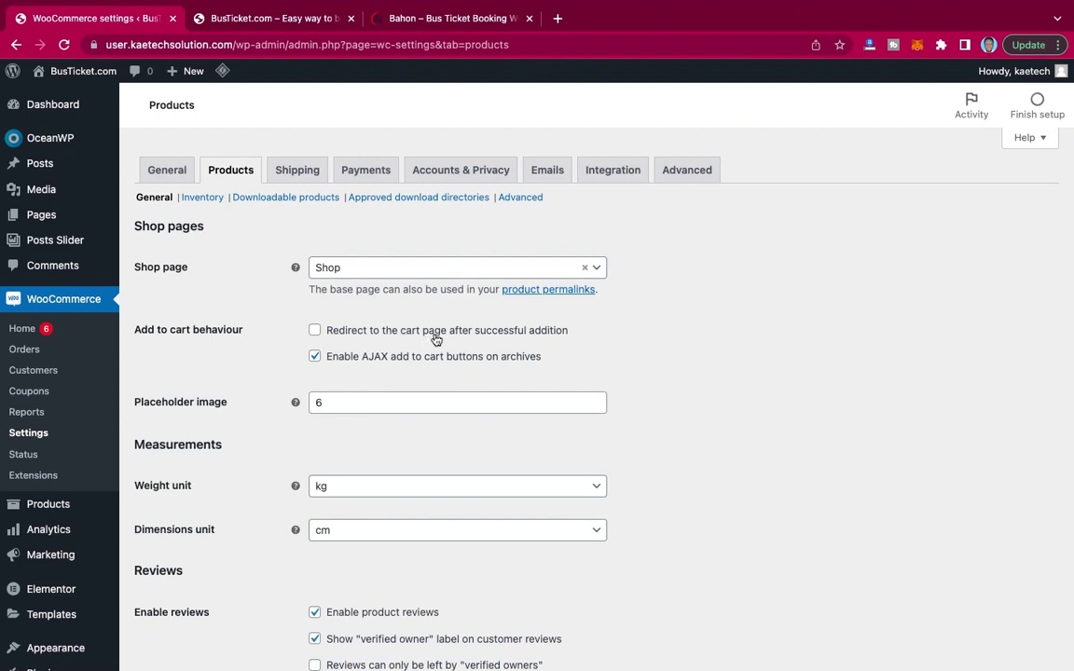
pyautogui.click(315, 331)
pyautogui.scroll(-4, 437, 348)
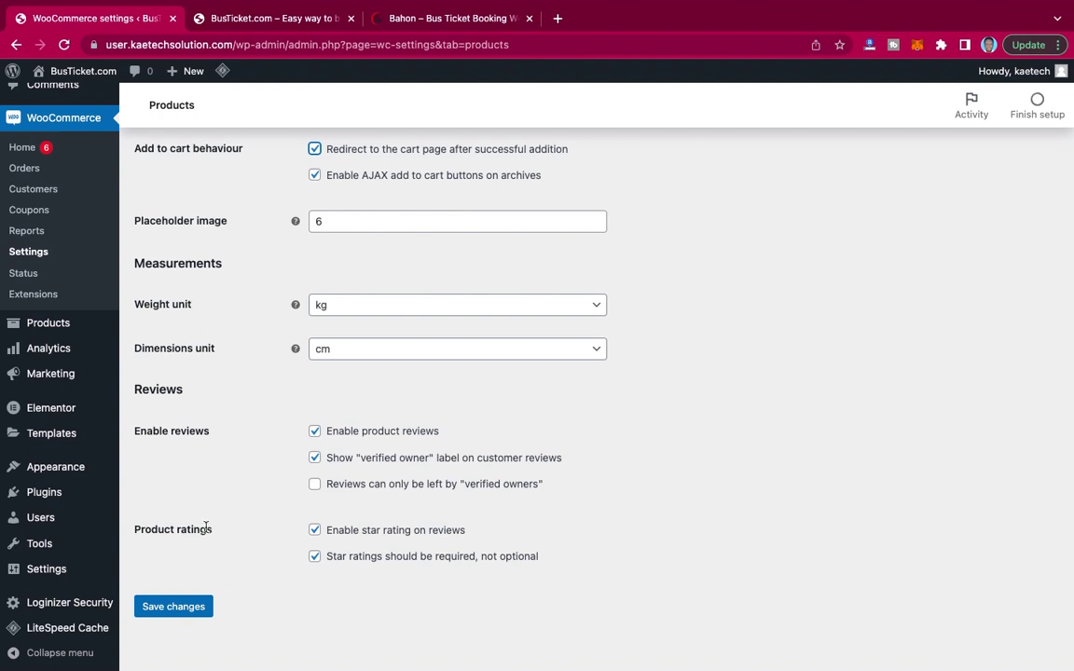
pyautogui.click(174, 607)
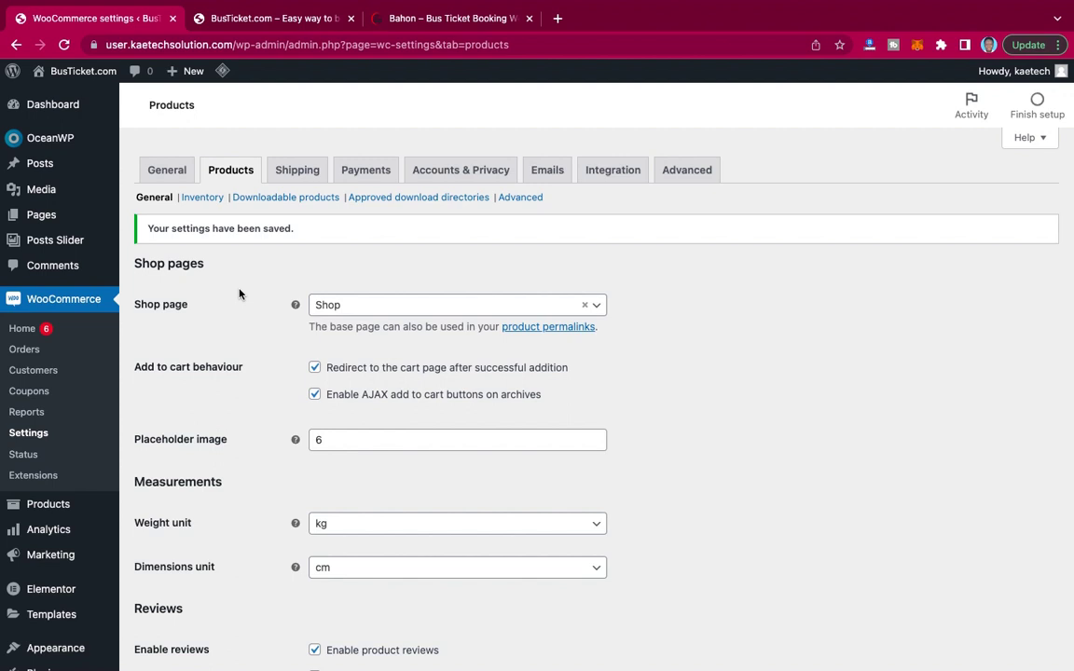
# Review the Inventory and Downloadable products sections of the WooCommerce product settings.
pyautogui.click(201, 201)
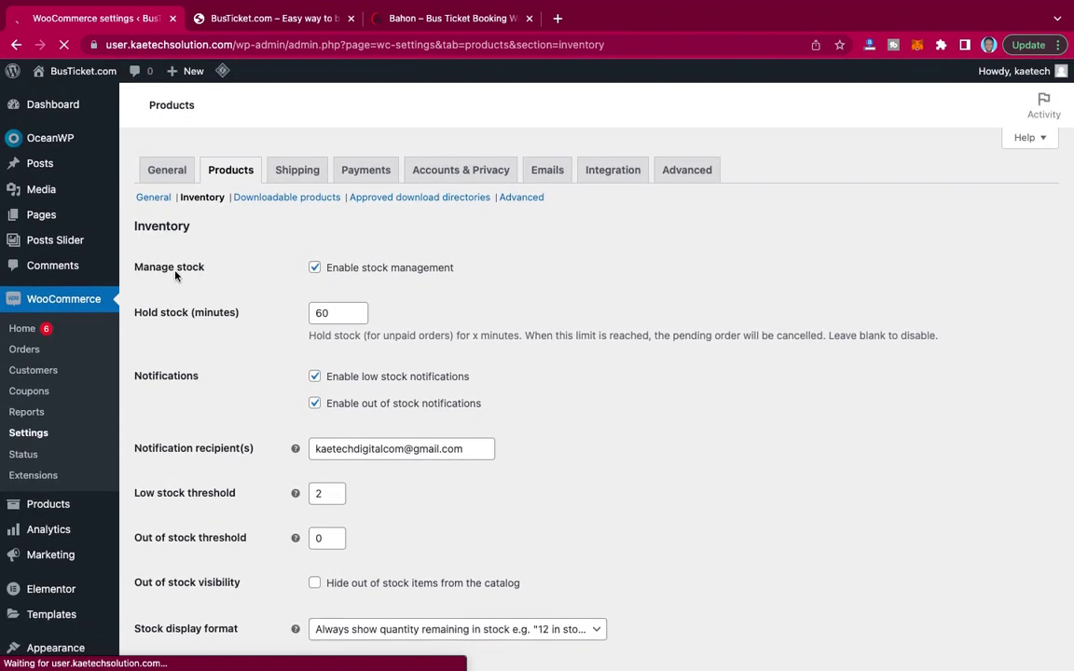
pyautogui.scroll(-3, 223, 419)
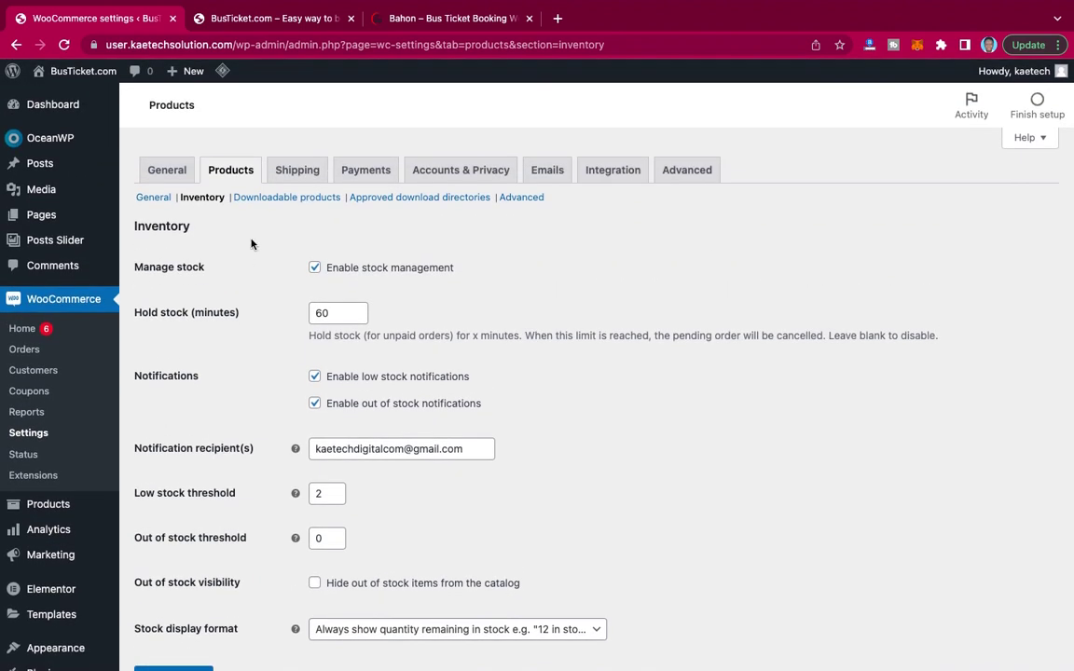
pyautogui.click(281, 199)
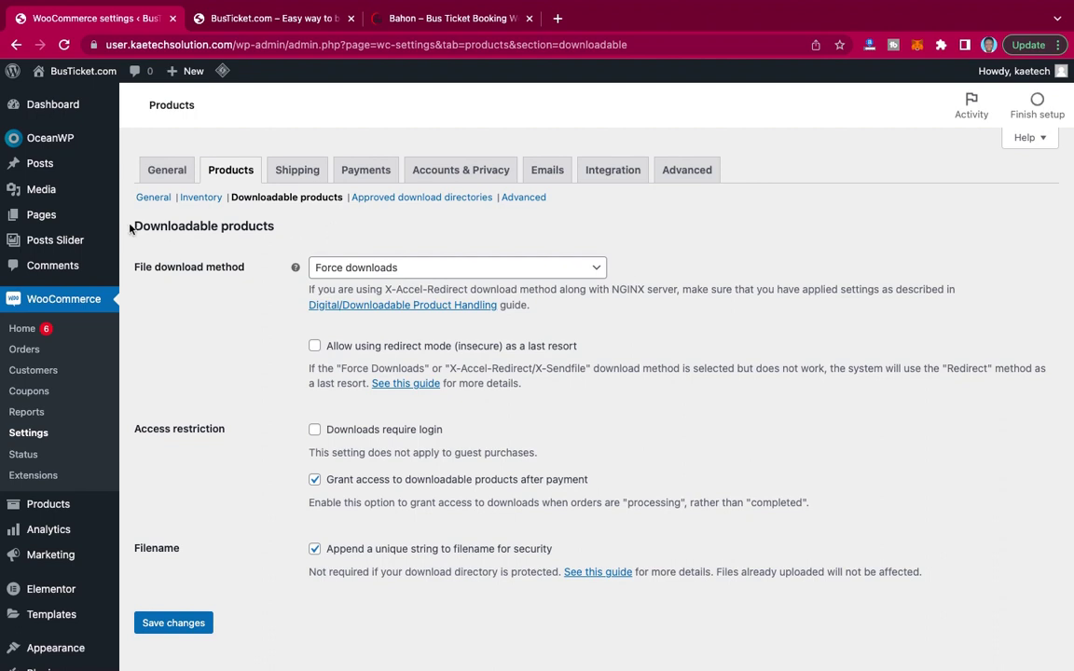
# Open the WooCommerce store setup wizard and submit the store details, opting out of mailbox tips and declining usage tracking.
pyautogui.click(41, 332)
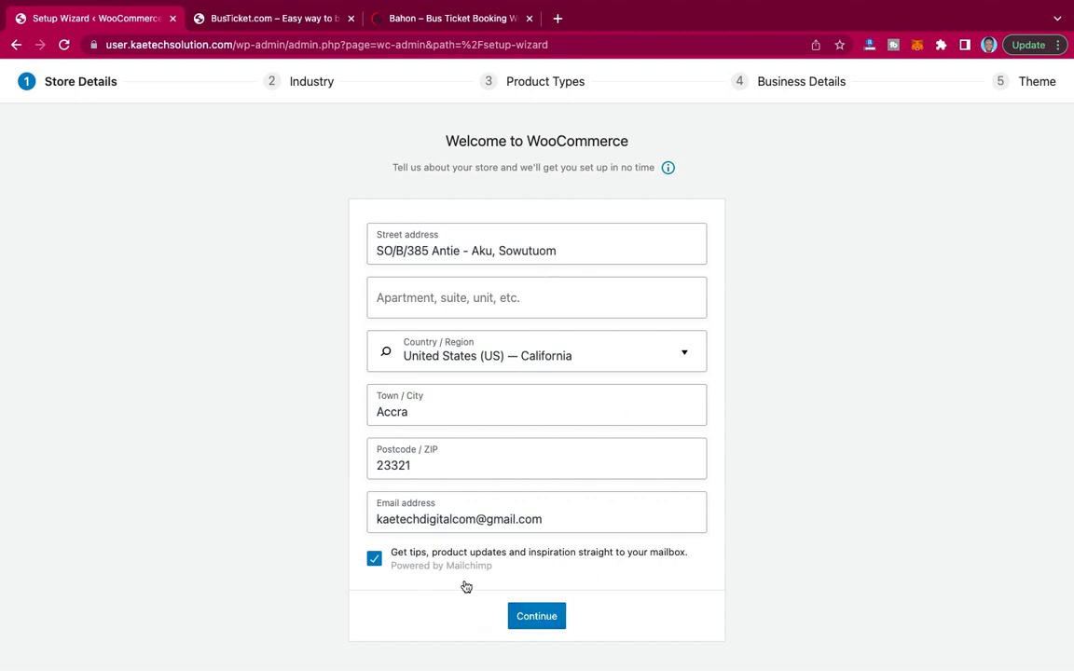
pyautogui.click(374, 558)
pyautogui.click(536, 618)
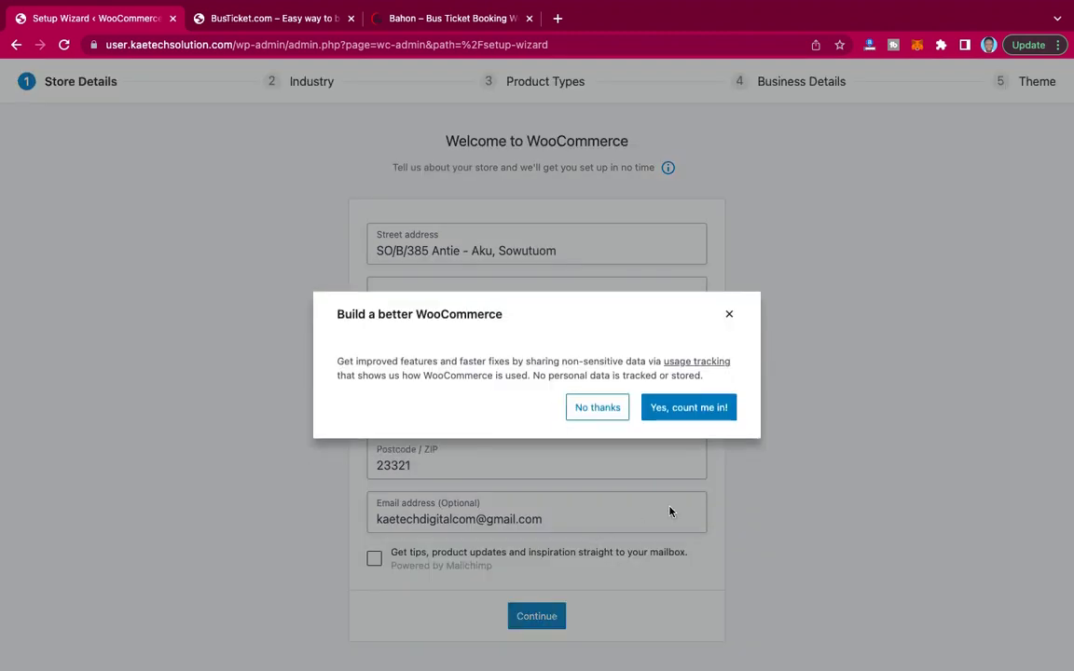
pyautogui.click(604, 407)
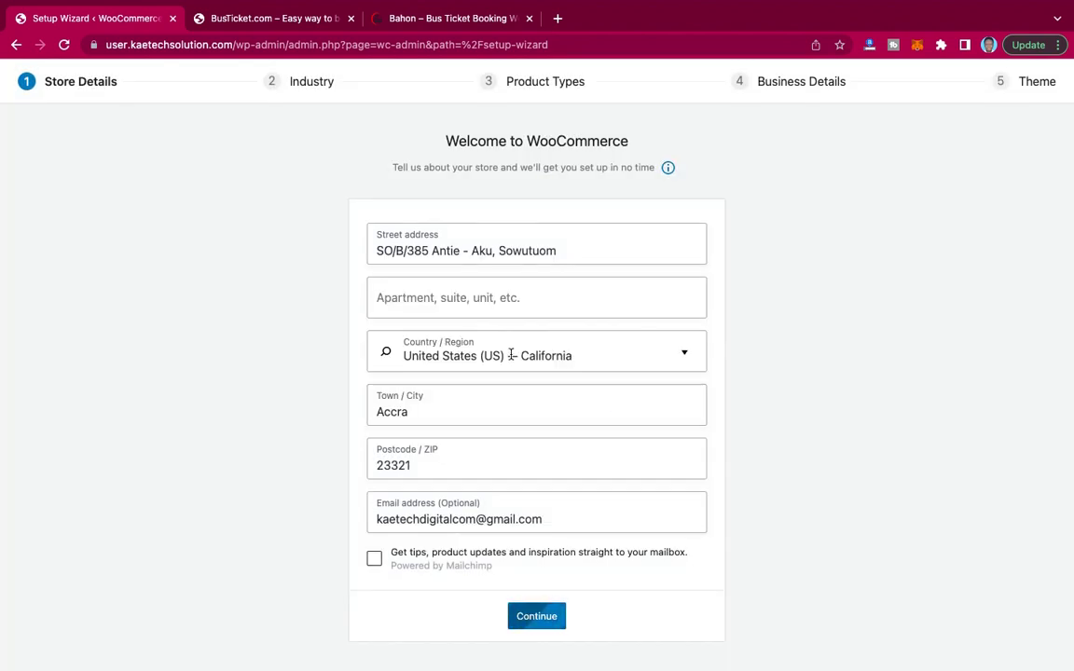
pyautogui.press('Return')
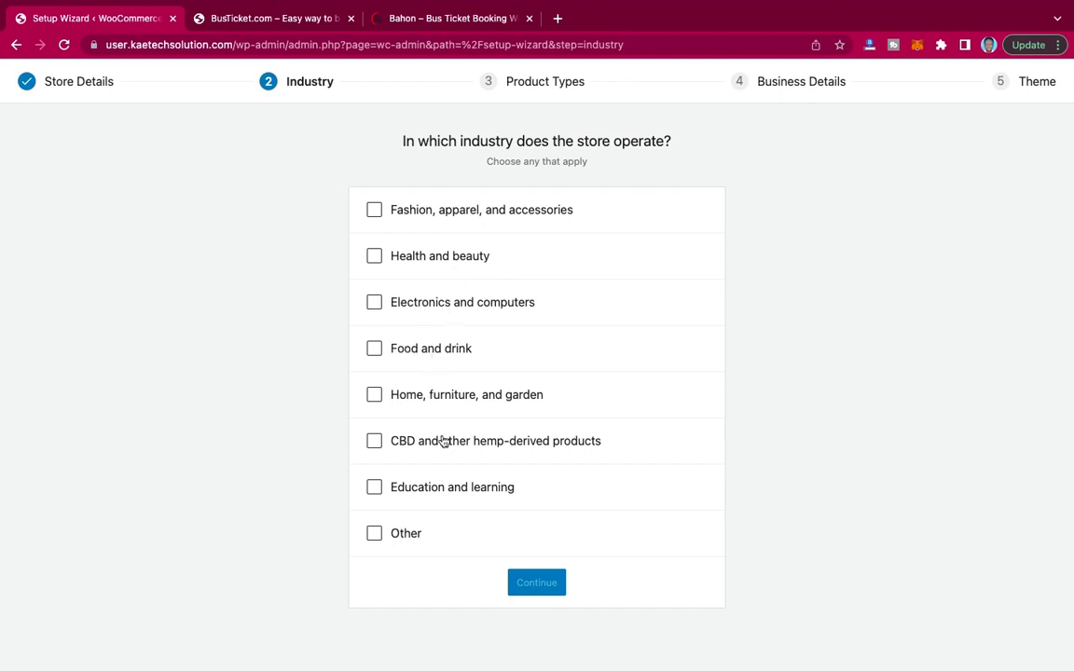
# Set the store's industry to Other with the description "Transportation" and continue the setup.
pyautogui.click(374, 533)
pyautogui.click(420, 575)
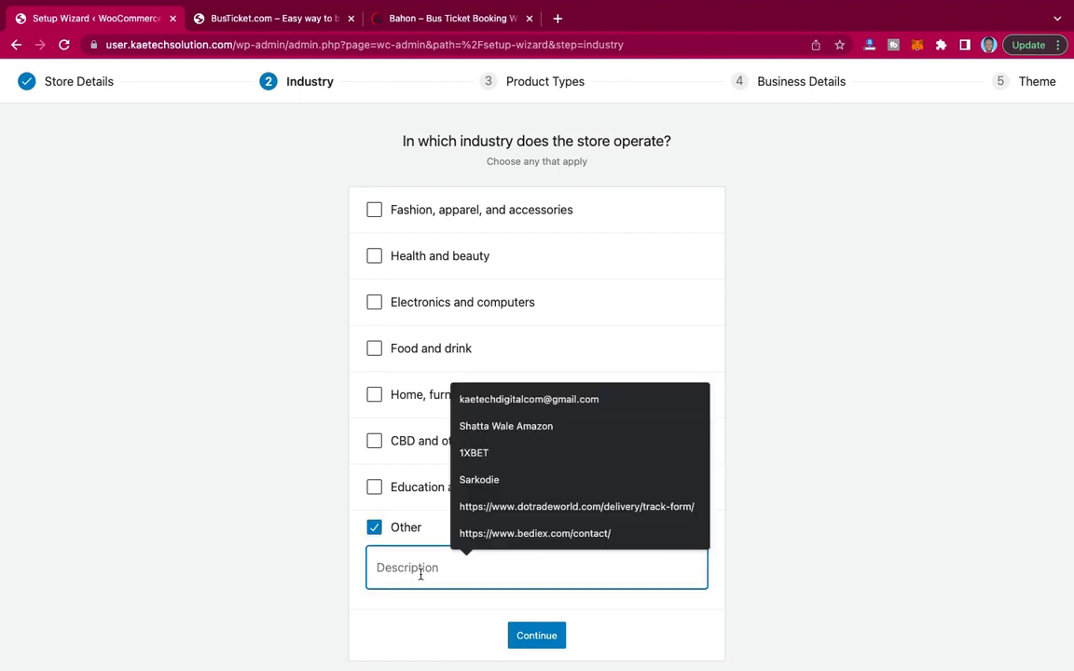
pyautogui.write('Trans')
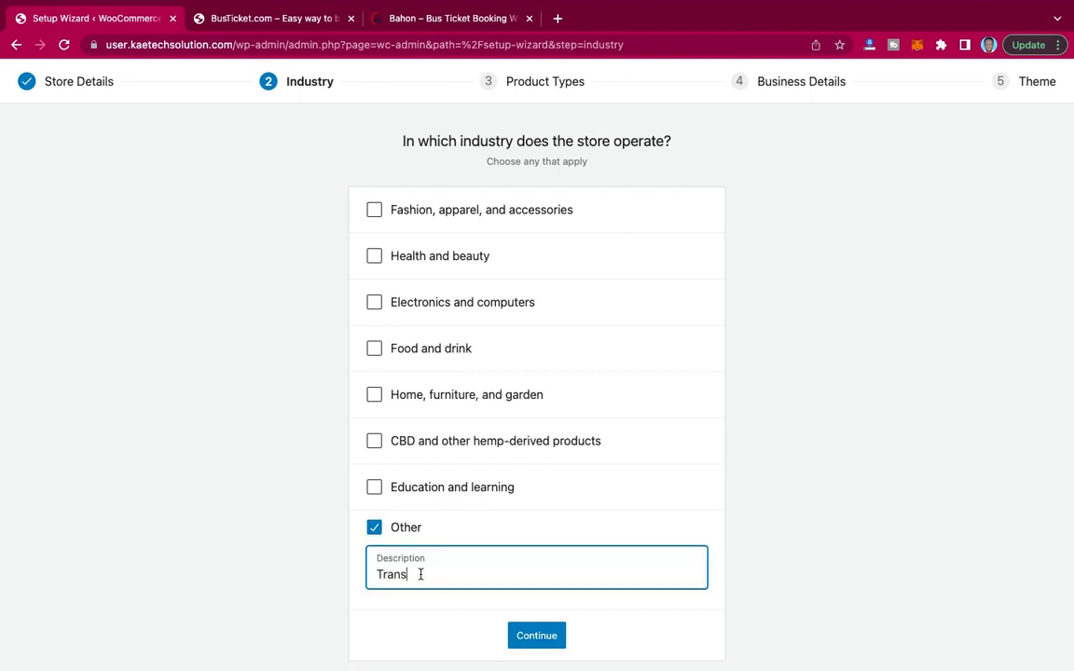
pyautogui.write('portation')
pyautogui.click(552, 635)
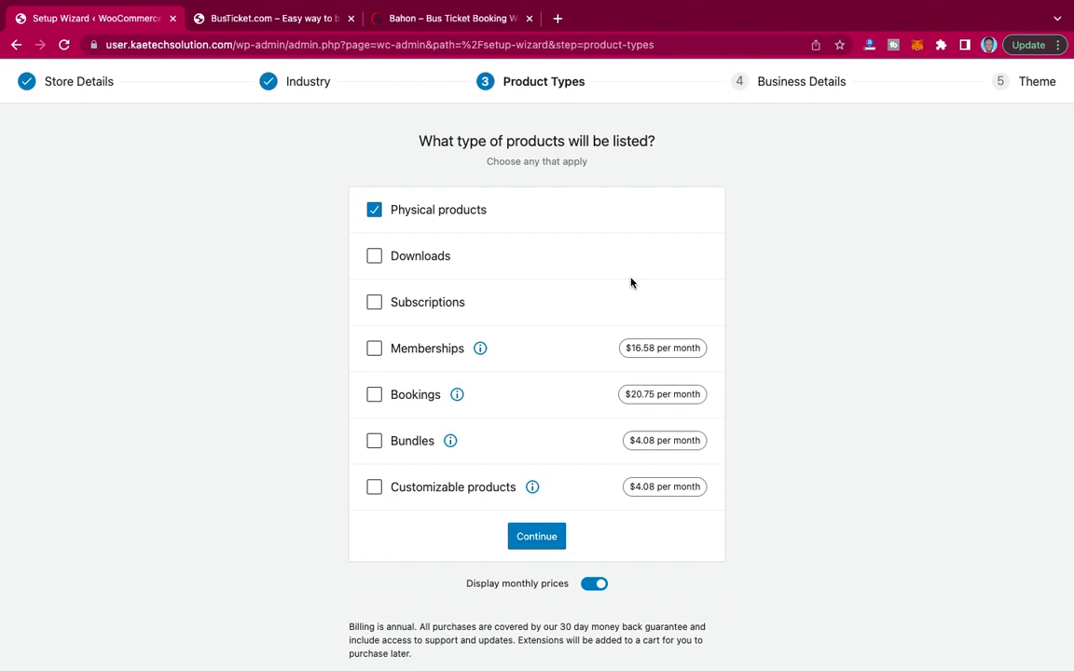
# Choose Downloads as the only product type, excluding Physical products, and continue the setup.
pyautogui.click(374, 258)
pyautogui.click(373, 302)
pyautogui.click(374, 303)
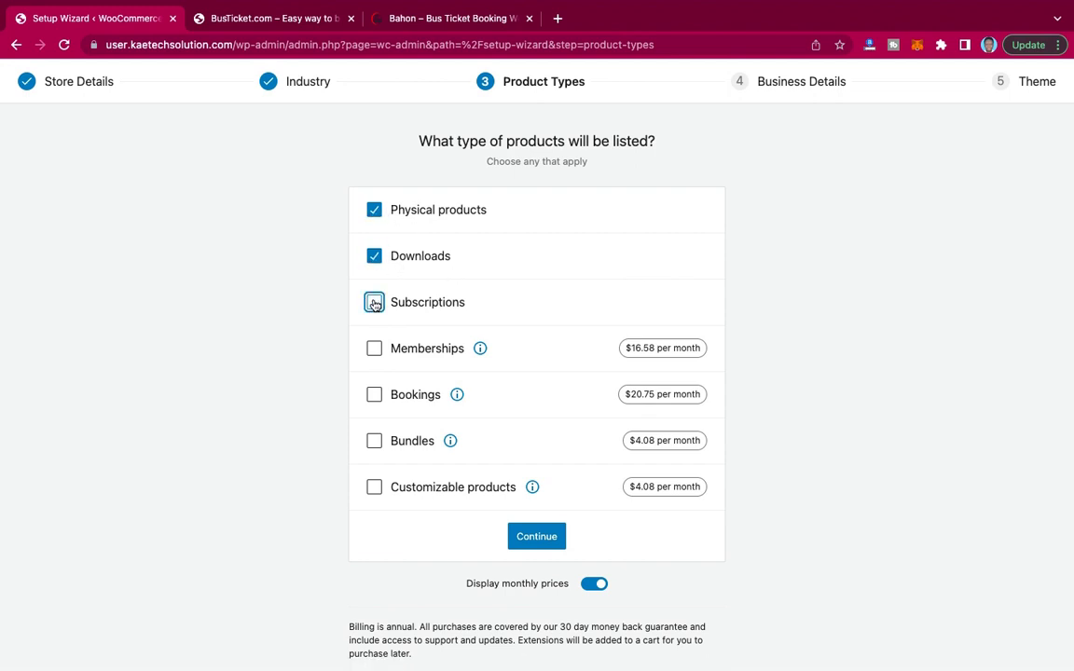
pyautogui.click(375, 212)
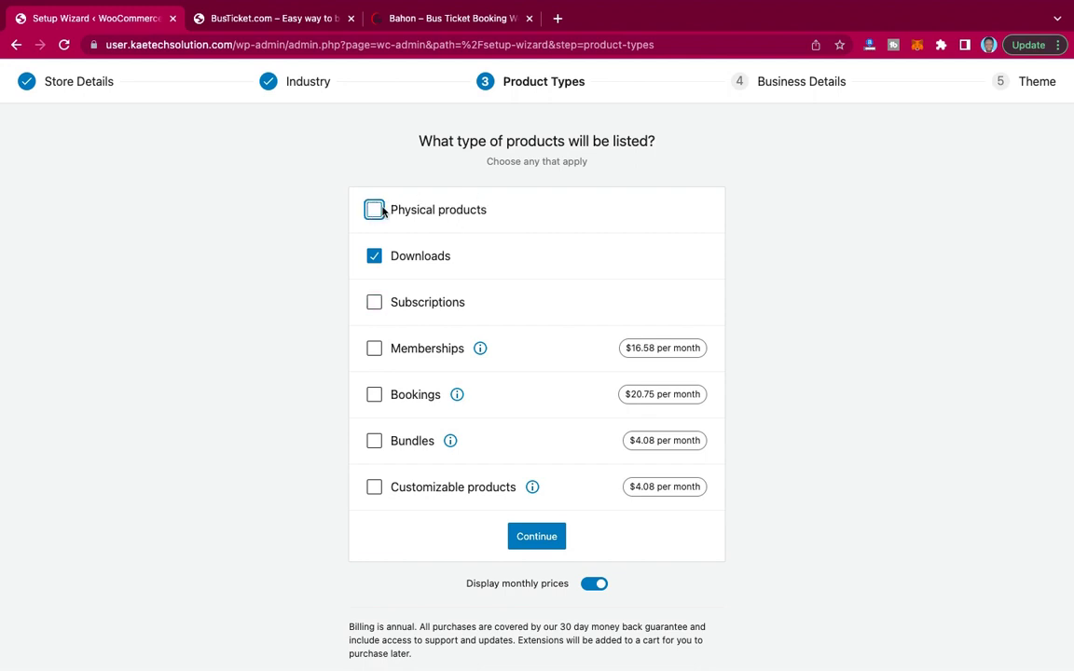
pyautogui.click(541, 541)
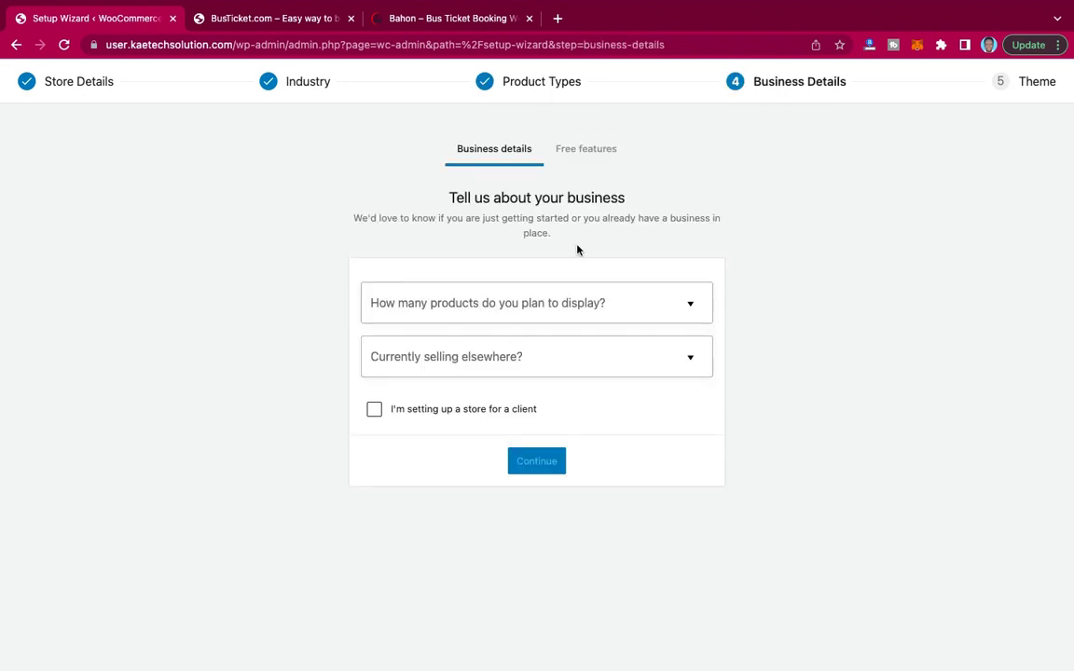
# Fill in the business details with 11 - 100 products and No for currently selling elsewhere, and continue.
pyautogui.click(590, 311)
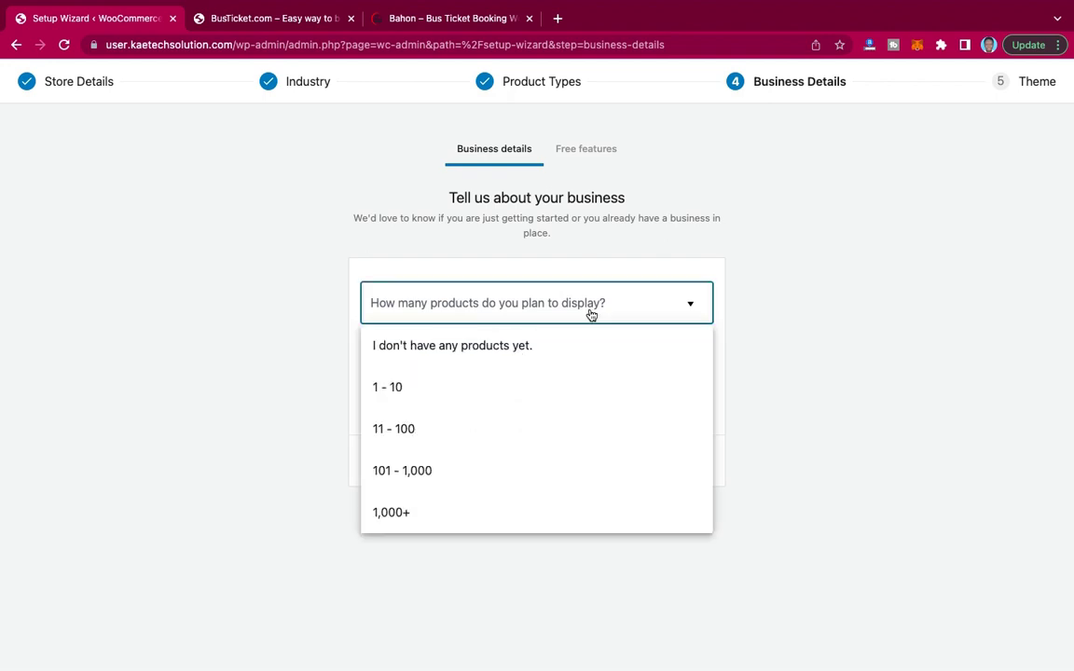
pyautogui.click(486, 411)
pyautogui.click(541, 363)
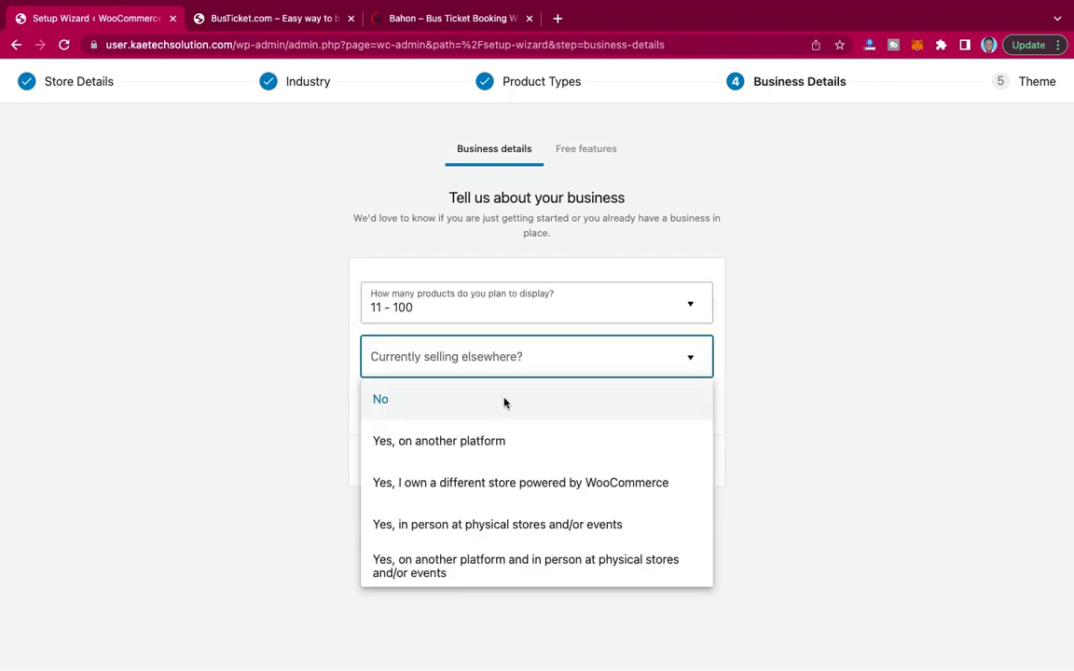
pyautogui.click(546, 410)
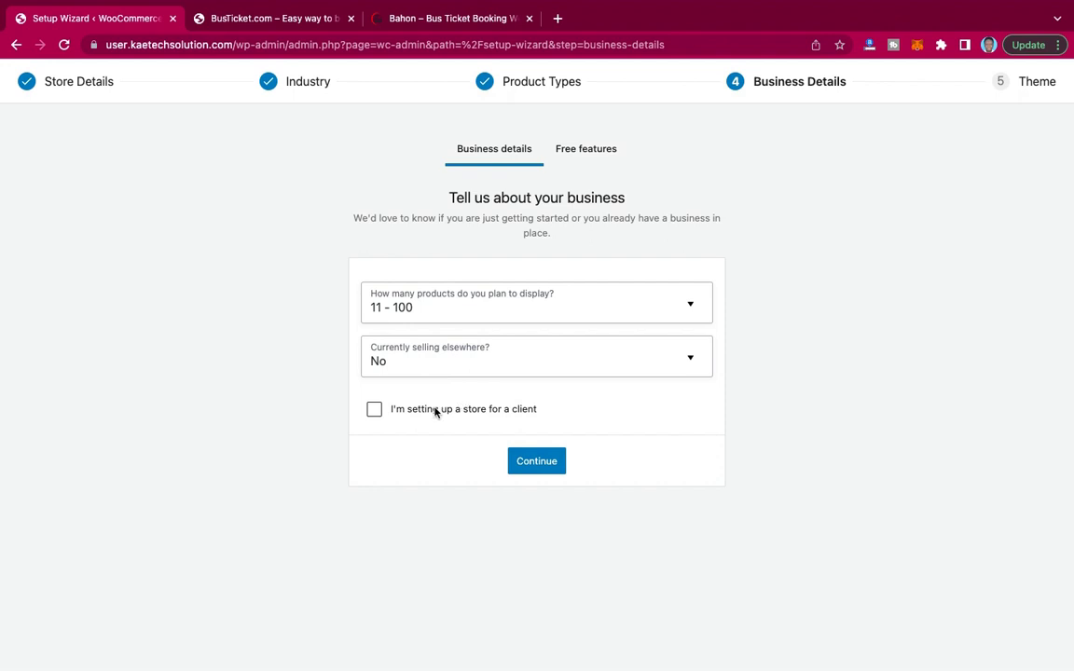
pyautogui.click(529, 463)
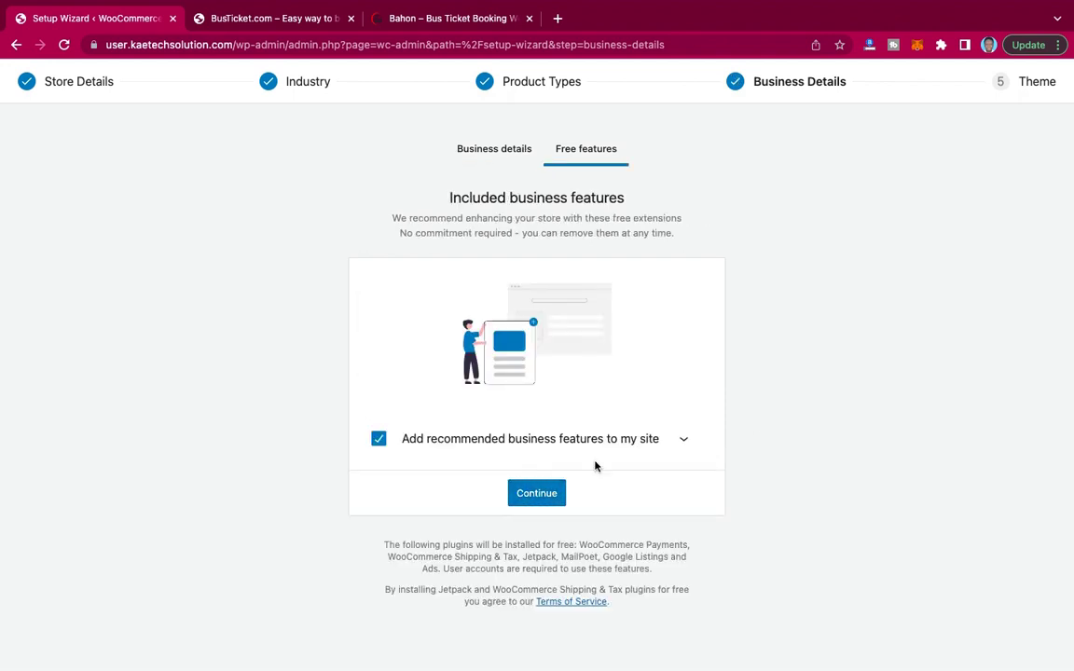
# Leave out the recommended business features and finish the setup wizard with the active OceanWP theme.
pyautogui.click(686, 438)
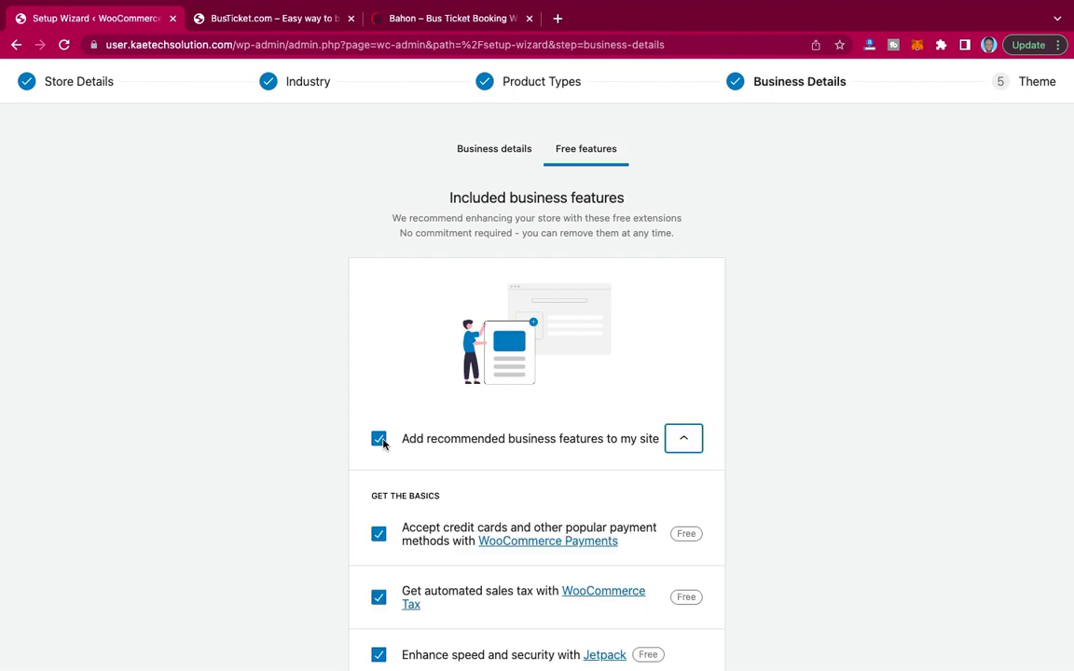
pyautogui.click(378, 439)
pyautogui.click(687, 440)
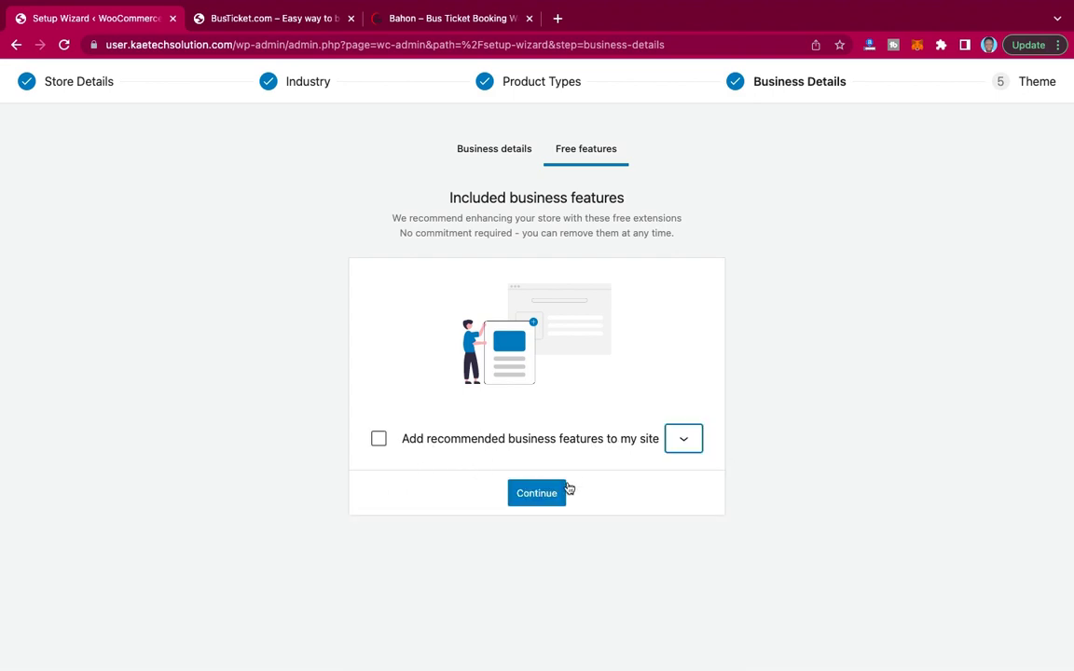
pyautogui.click(539, 499)
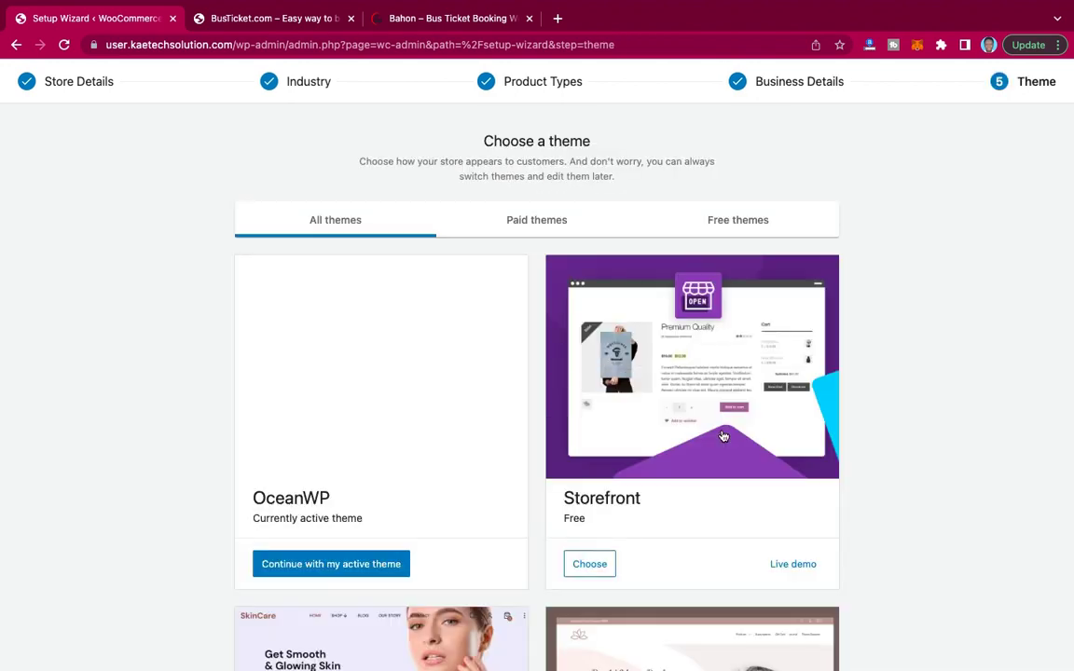
pyautogui.click(341, 566)
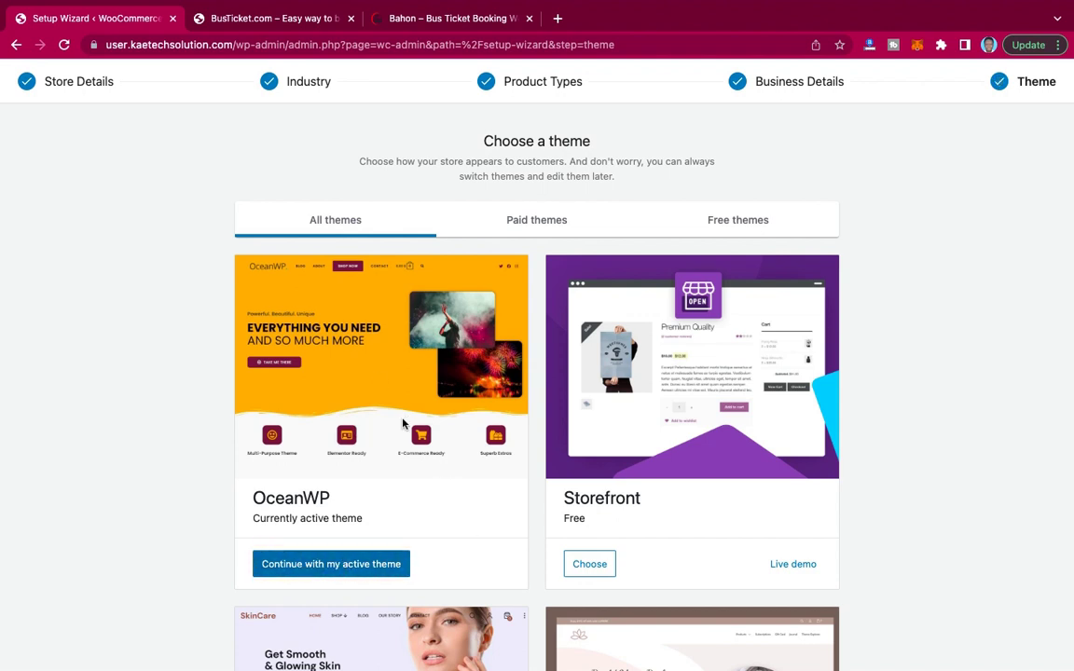
pyautogui.click(373, 568)
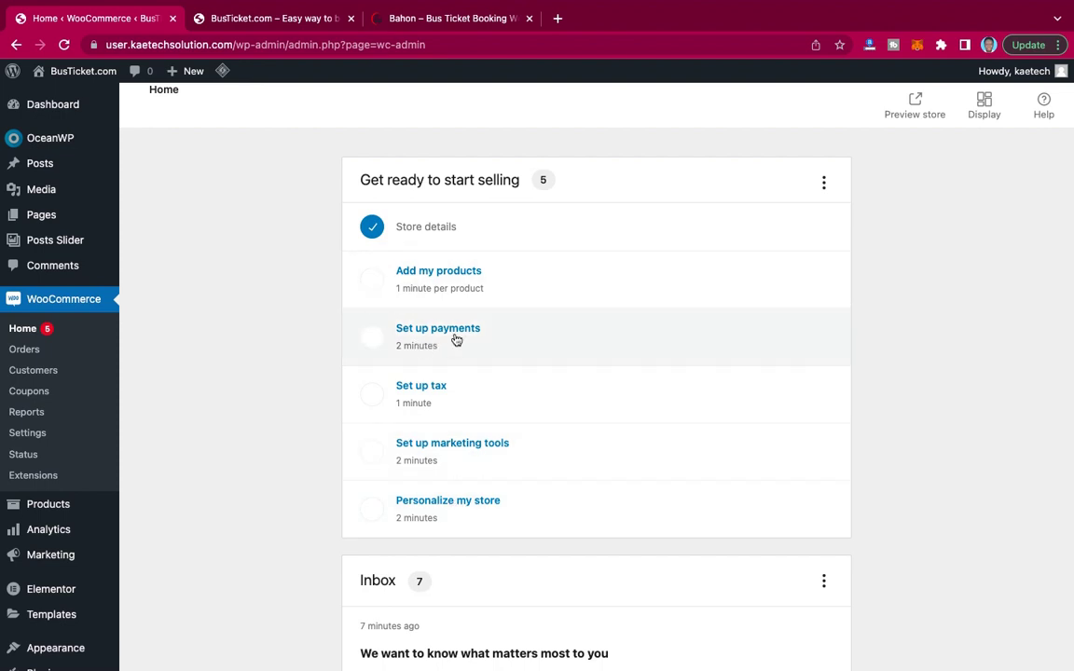
# Open the store's payment setup and enable Cash on delivery among the offline payment methods.
pyautogui.click(500, 335)
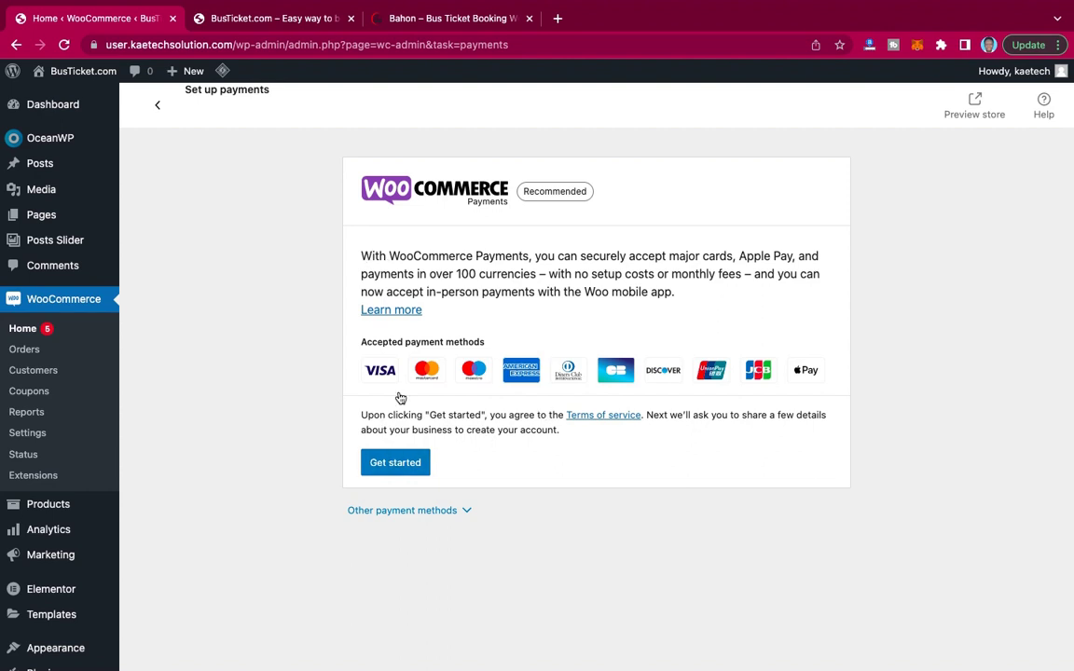
pyautogui.click(464, 515)
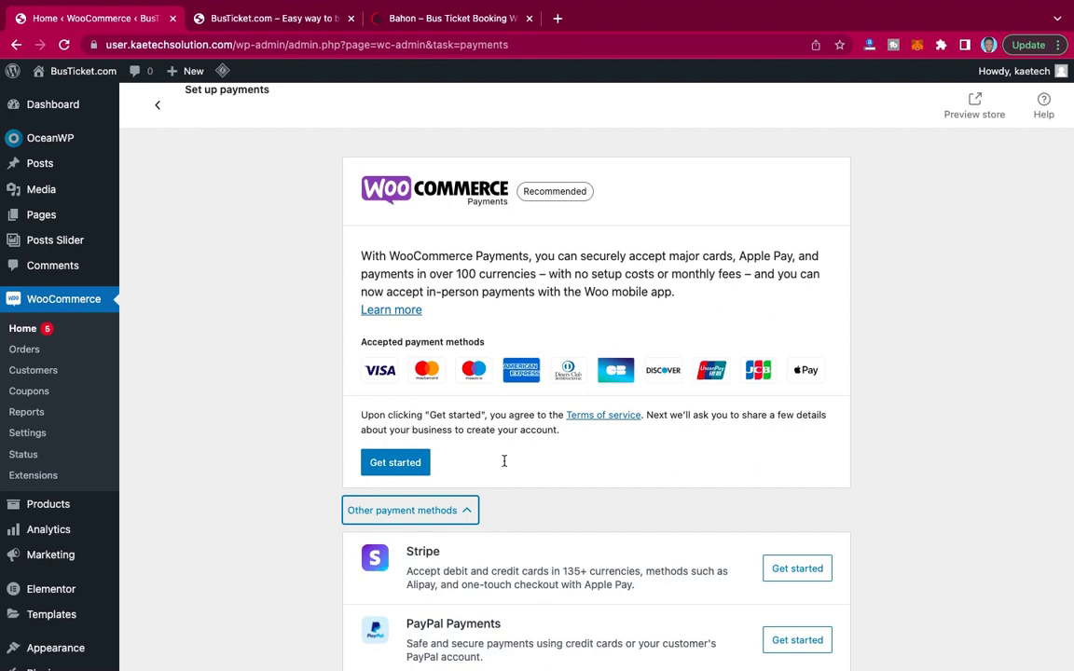
pyautogui.scroll(-2, 504, 460)
pyautogui.scroll(-4, 504, 460)
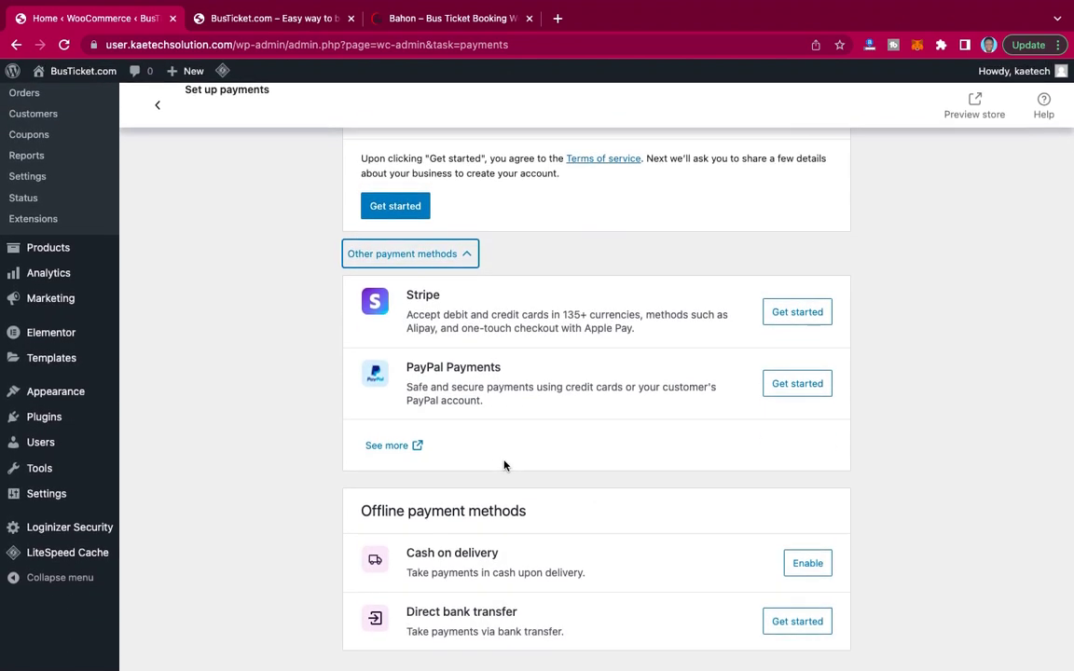
pyautogui.click(472, 259)
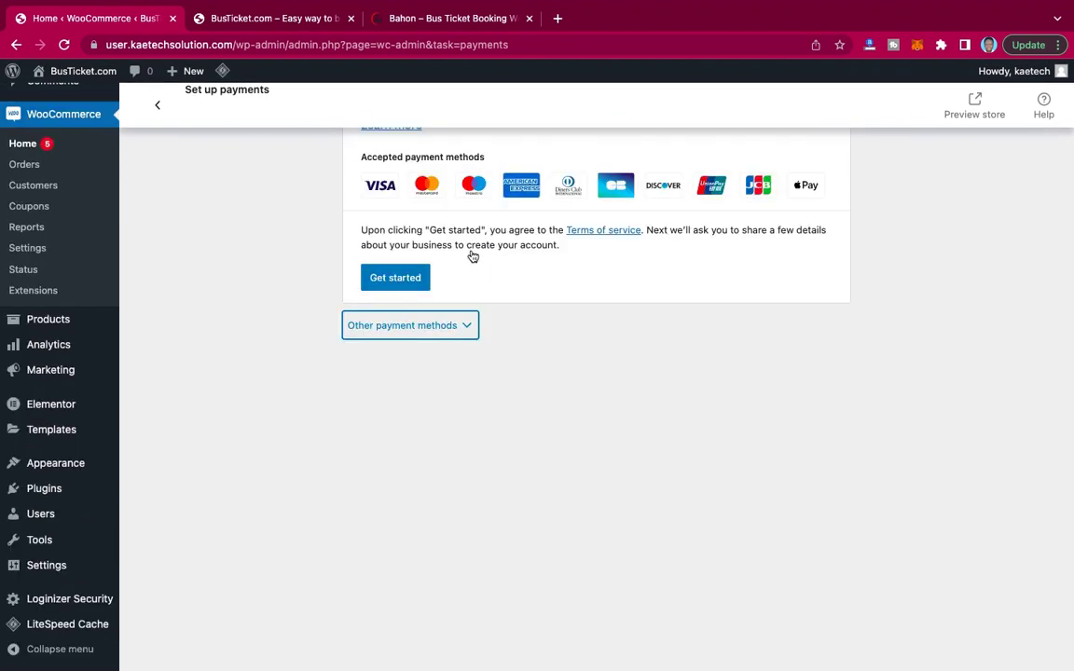
pyautogui.click(463, 326)
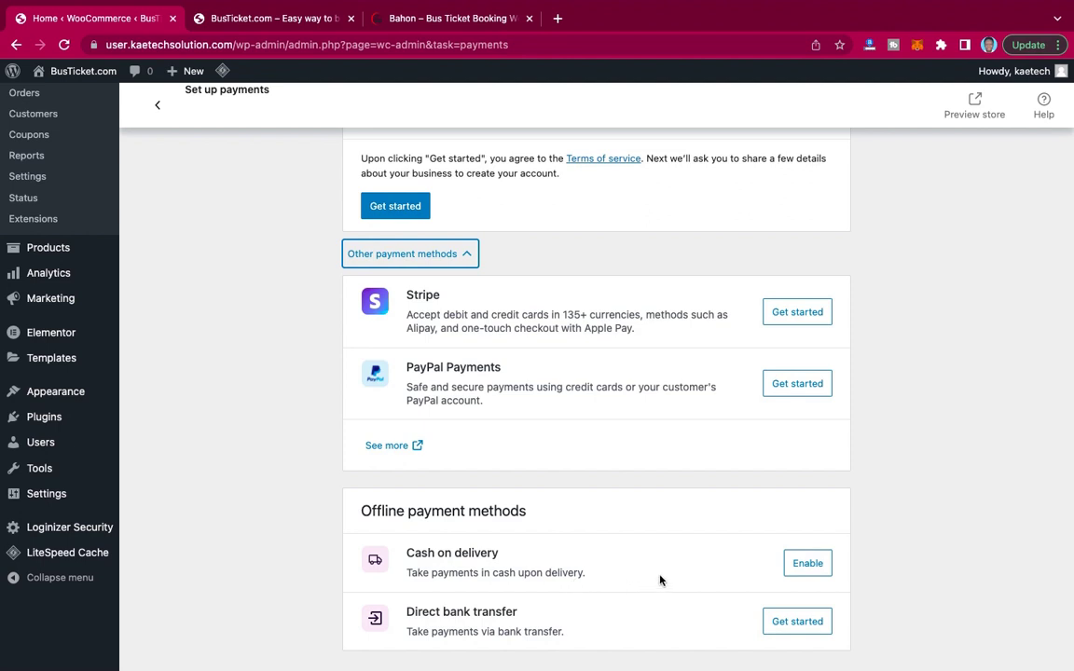
pyautogui.click(819, 565)
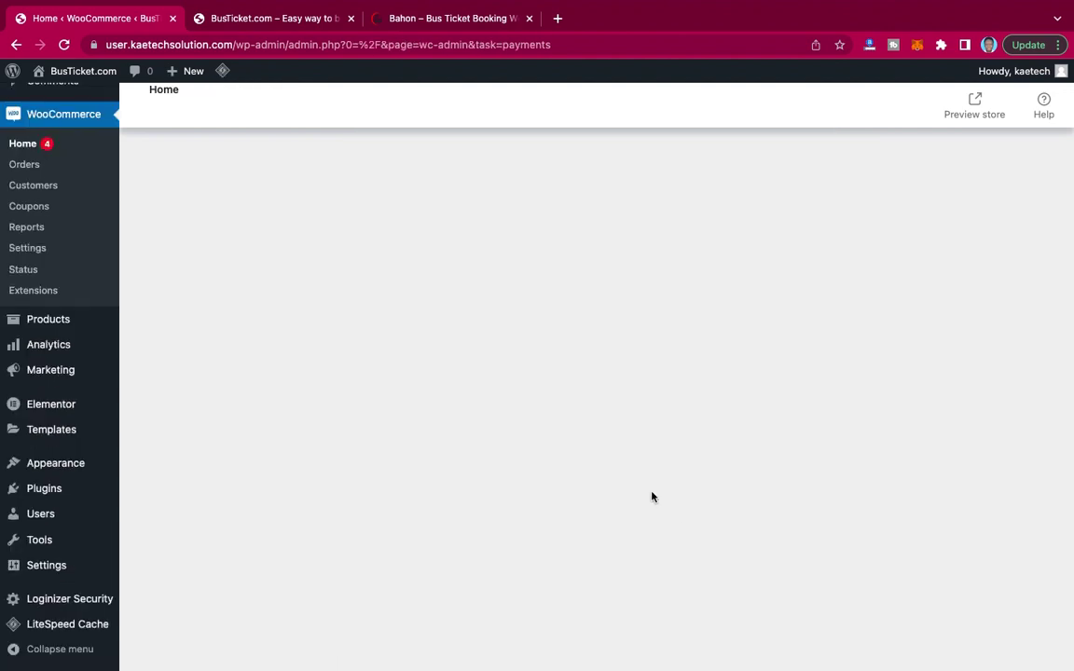
# Expand the other payment methods again and check the offline payment options.
pyautogui.scroll(3, 584, 323)
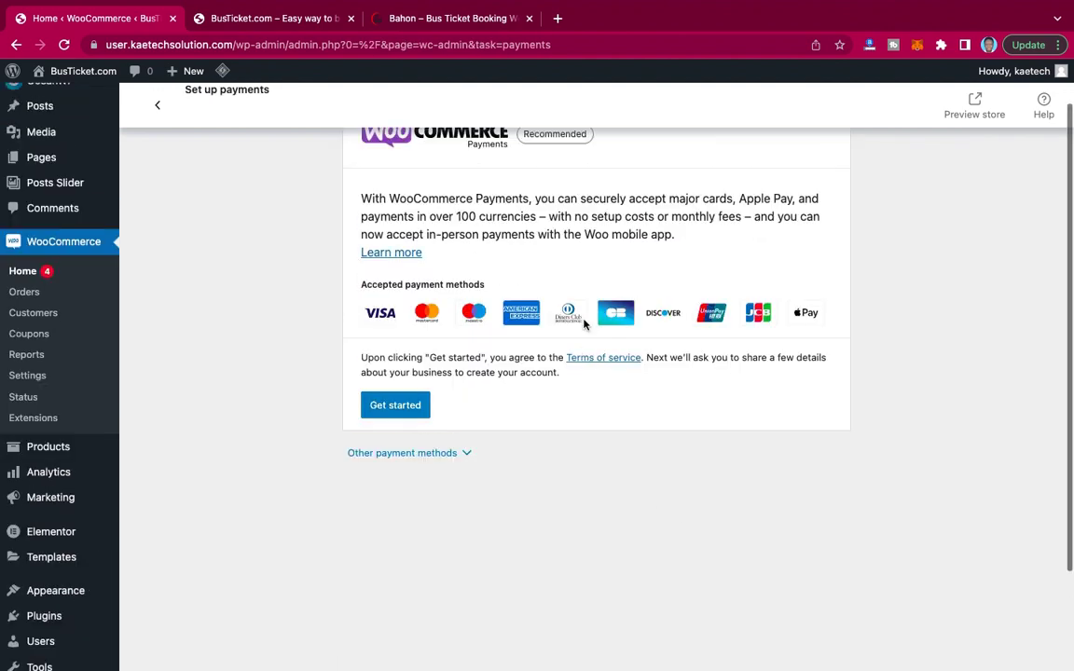
pyautogui.scroll(-5, 582, 323)
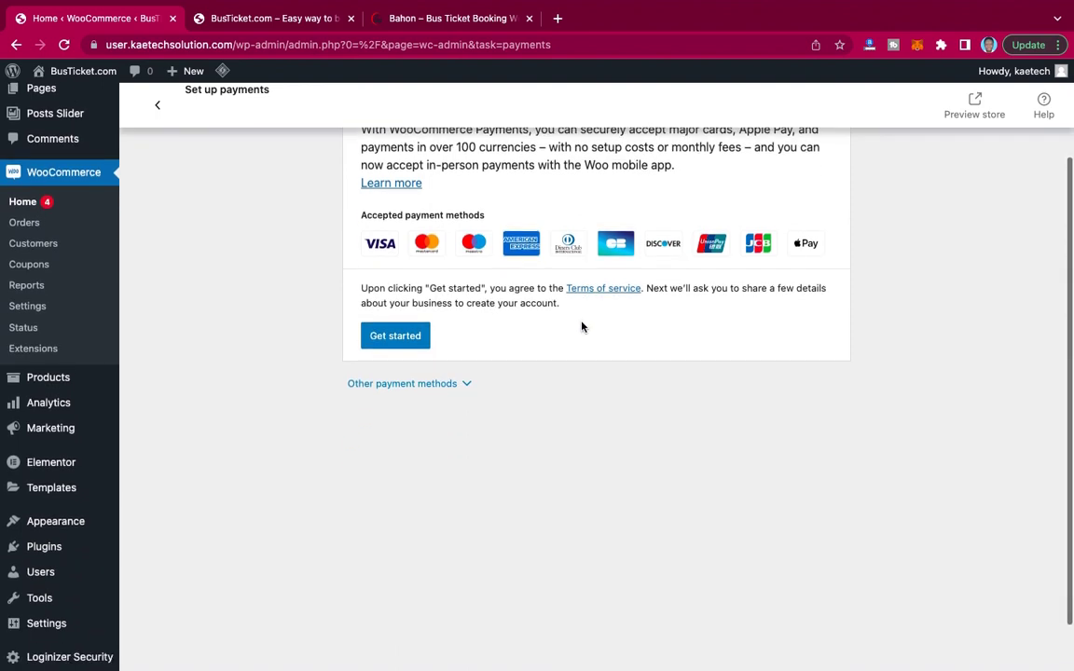
pyautogui.scroll(-1, 581, 326)
pyautogui.scroll(4, 580, 326)
pyautogui.scroll(-4, 579, 327)
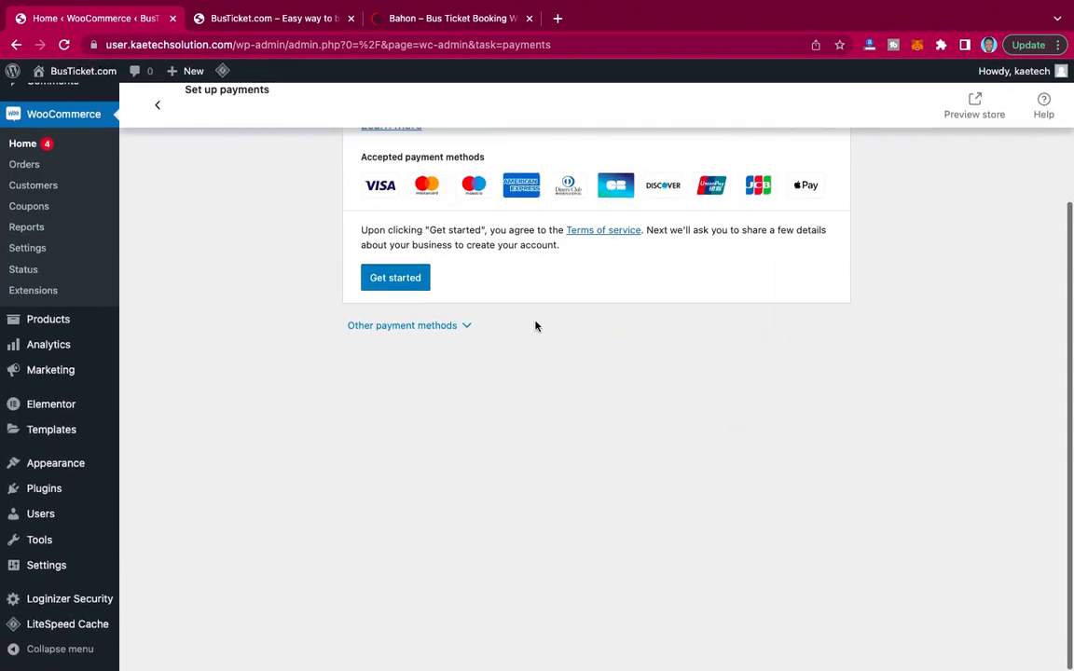
pyautogui.click(458, 331)
pyautogui.scroll(-2, 593, 481)
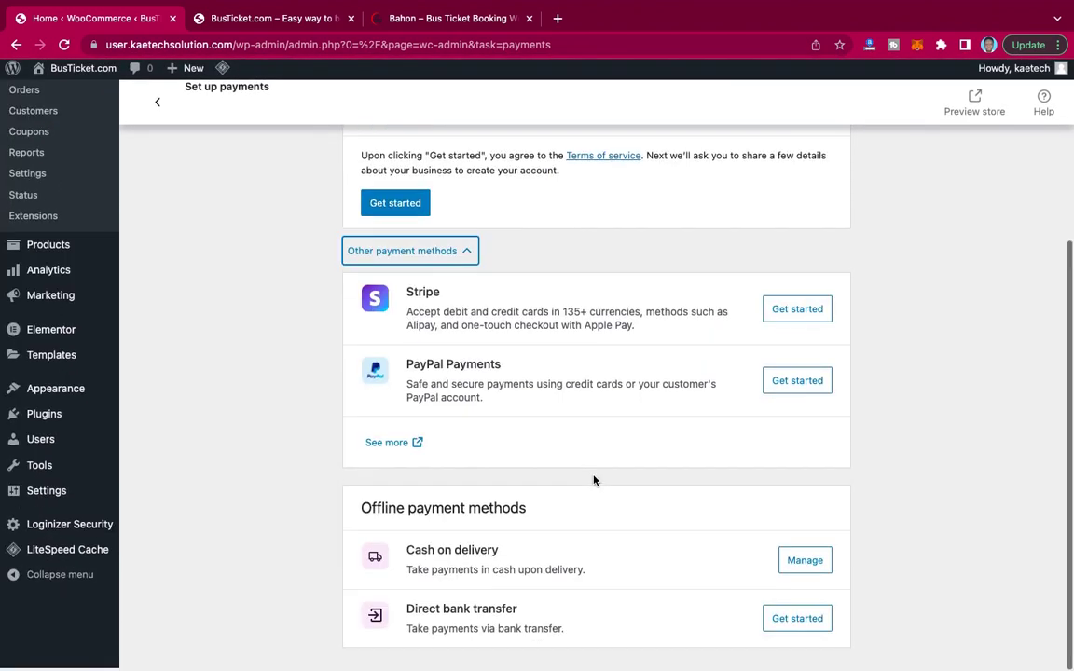
# Review the Cash on delivery payment settings and the WooCommerce shipping zones.
pyautogui.click(807, 561)
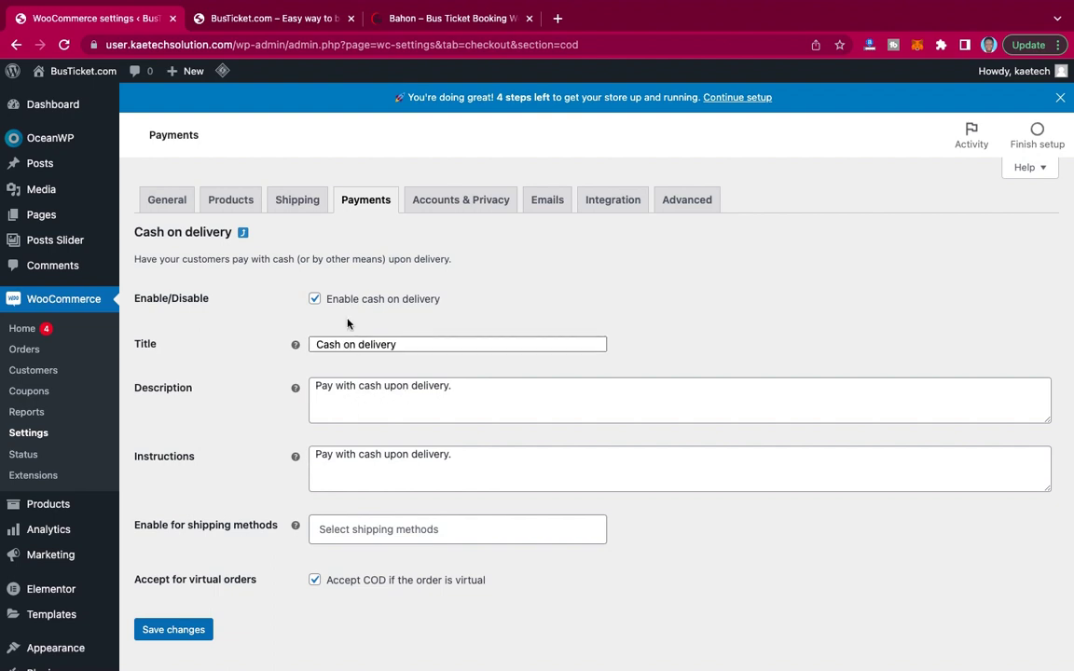
pyautogui.click(305, 204)
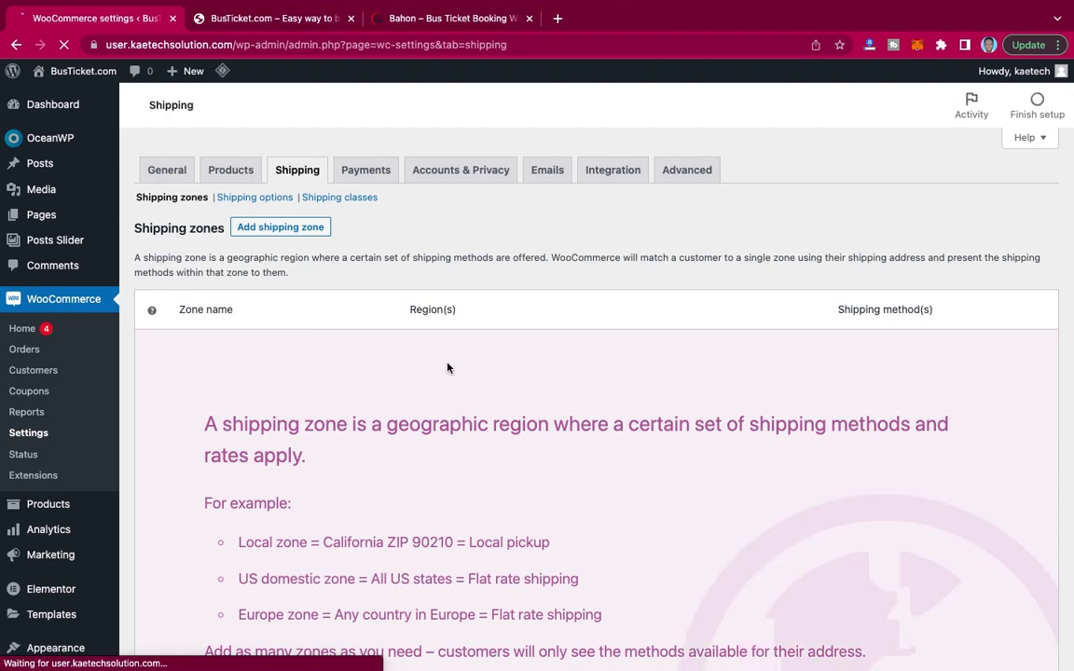
pyautogui.scroll(-5, 446, 367)
pyautogui.scroll(3, 445, 366)
pyautogui.scroll(2, 448, 367)
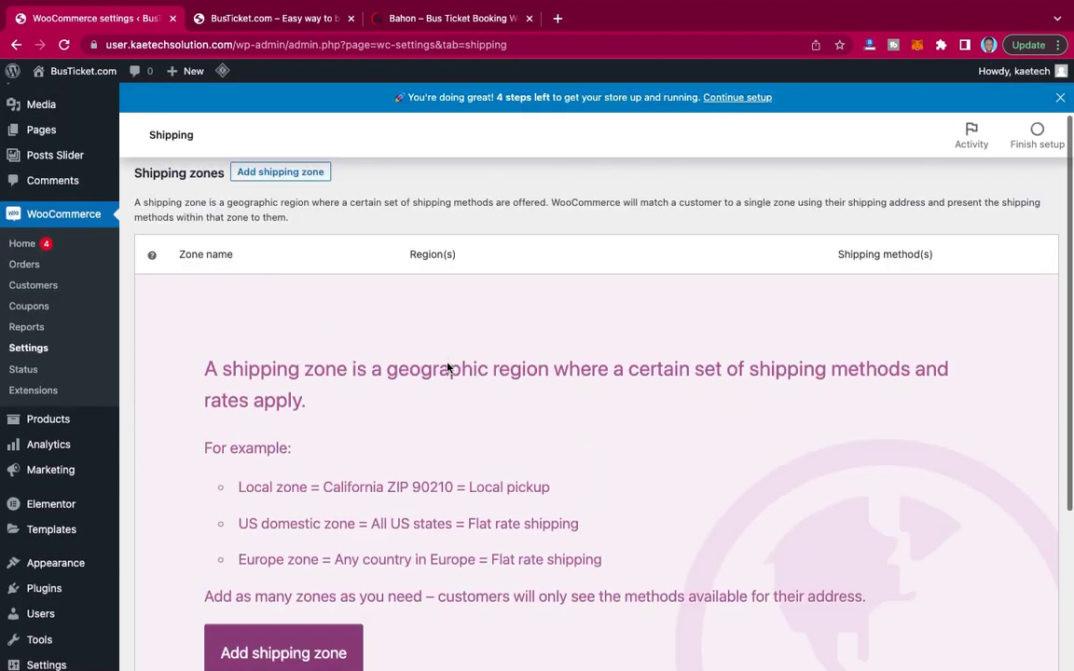
pyautogui.scroll(1, 448, 364)
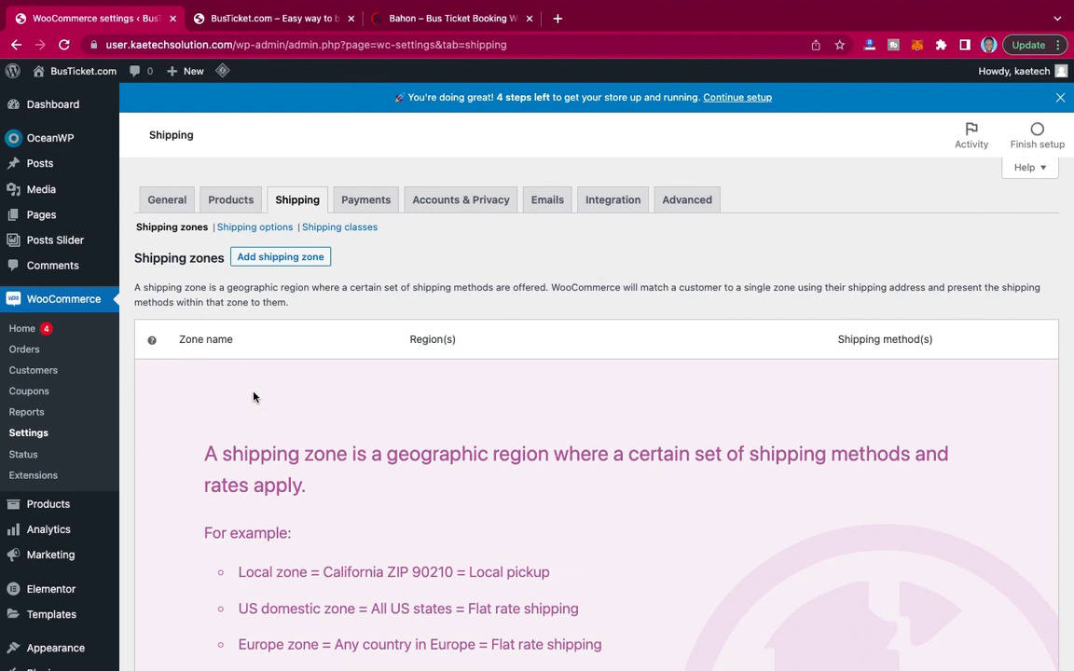
pyautogui.scroll(2, 64, 261)
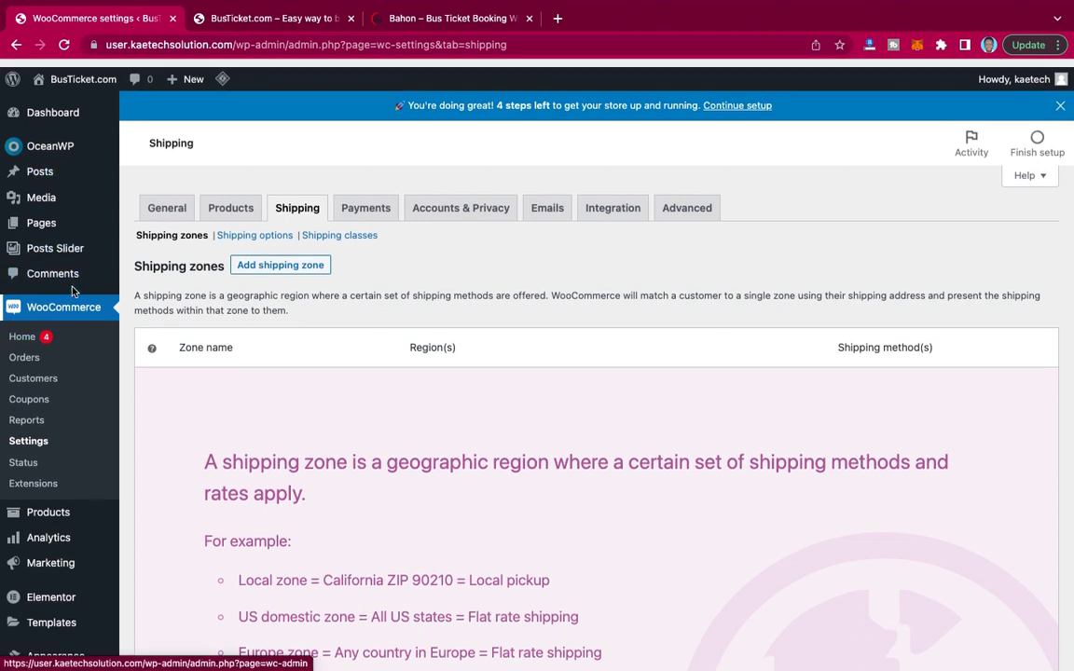
# Hide the WooCommerce Setup box from the WordPress dashboard.
pyautogui.click(65, 108)
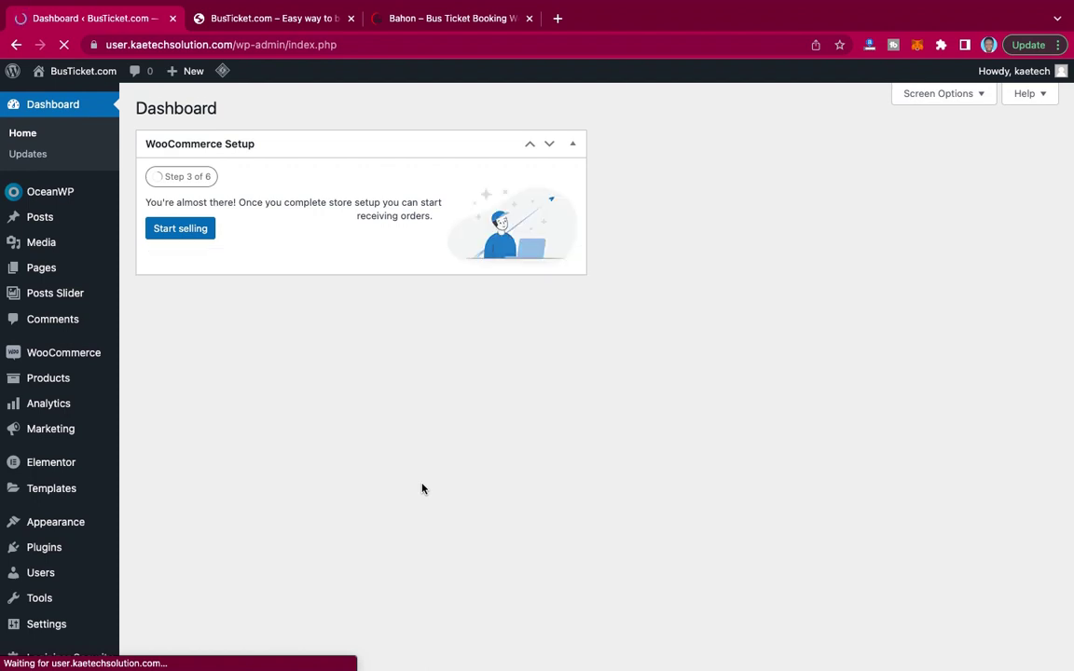
pyautogui.click(966, 95)
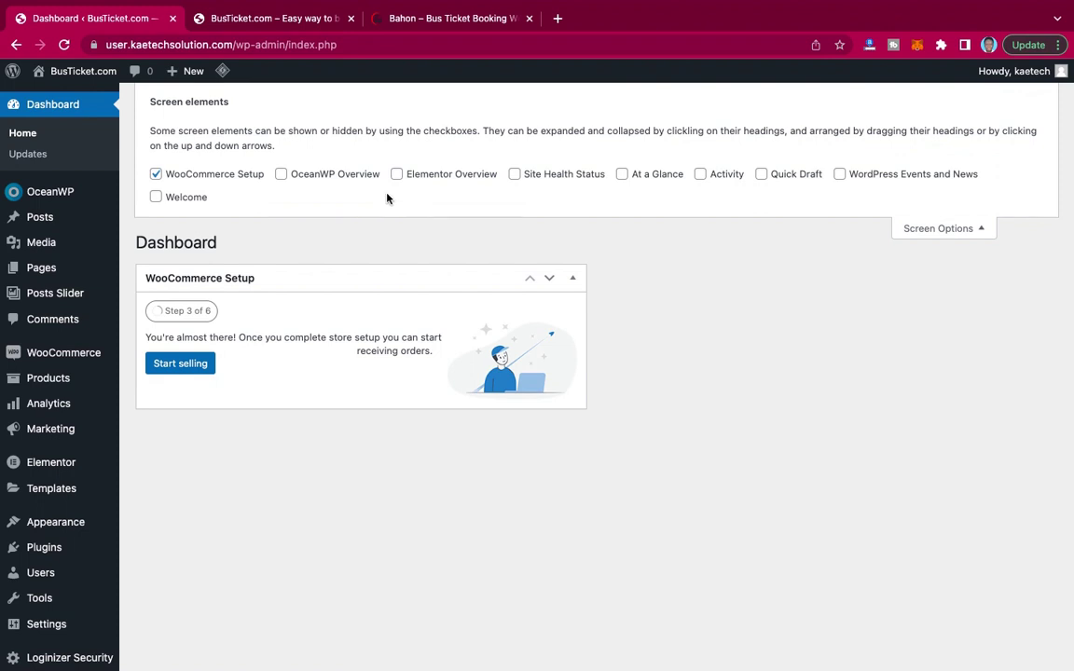
pyautogui.click(156, 173)
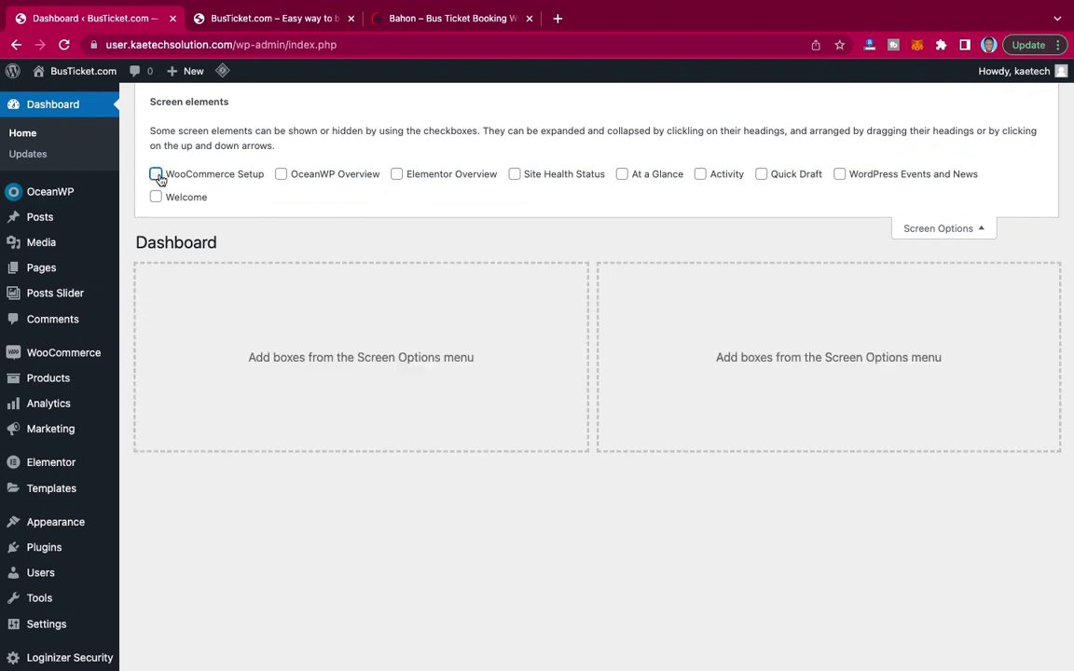
pyautogui.click(933, 226)
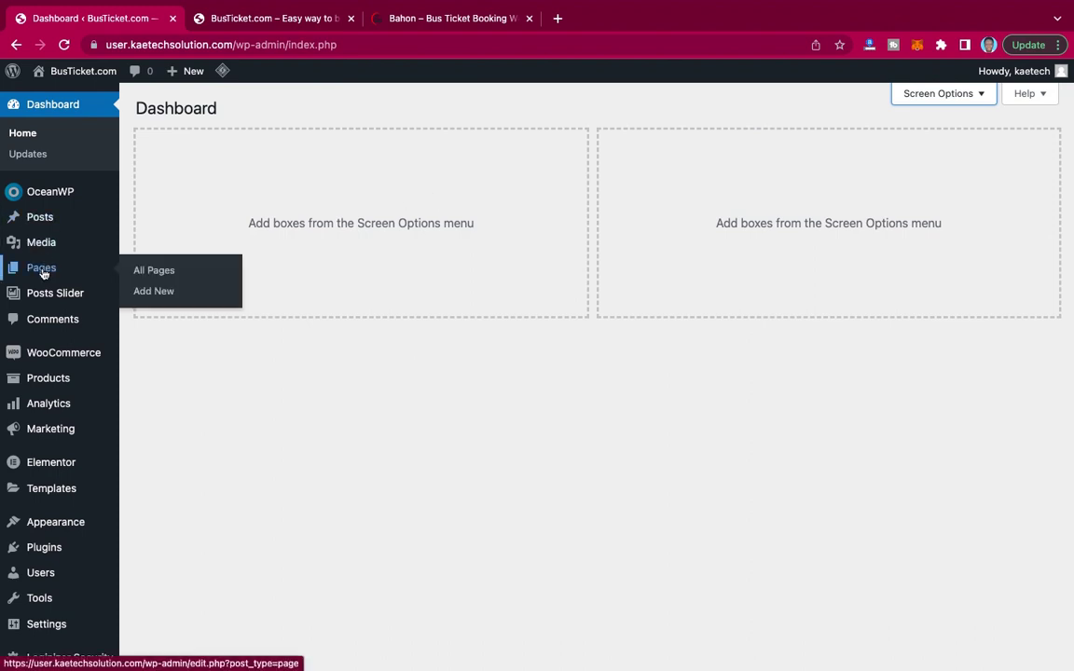
# List all the site's pages and move Sample Page to the trash.
pyautogui.moveTo(39, 359)
pyautogui.moveTo(38, 277)
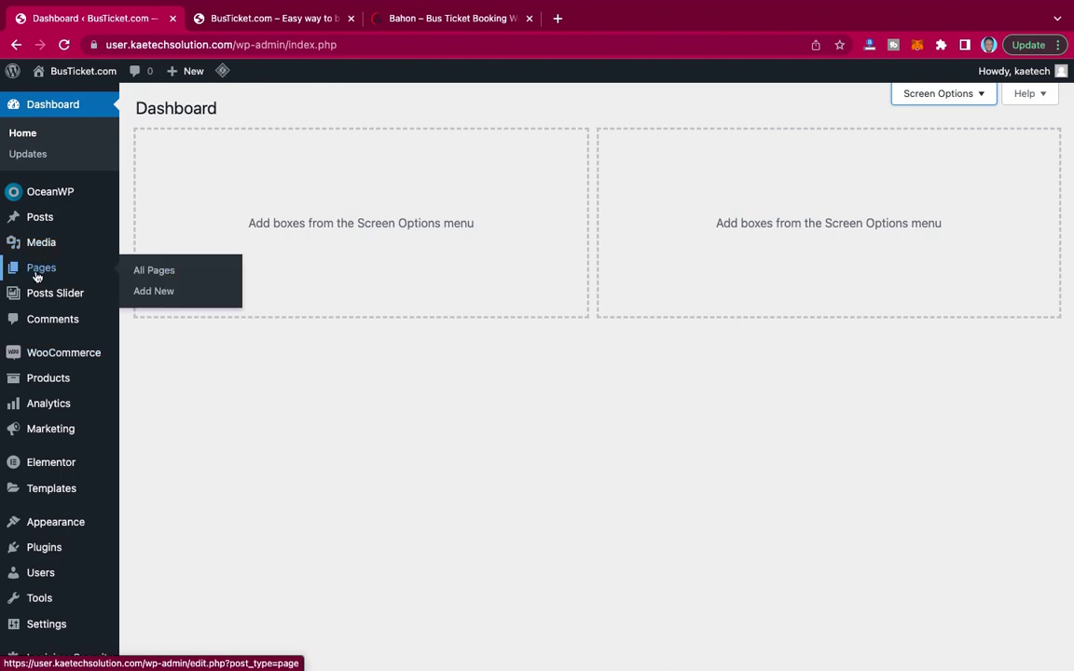
pyautogui.click(168, 277)
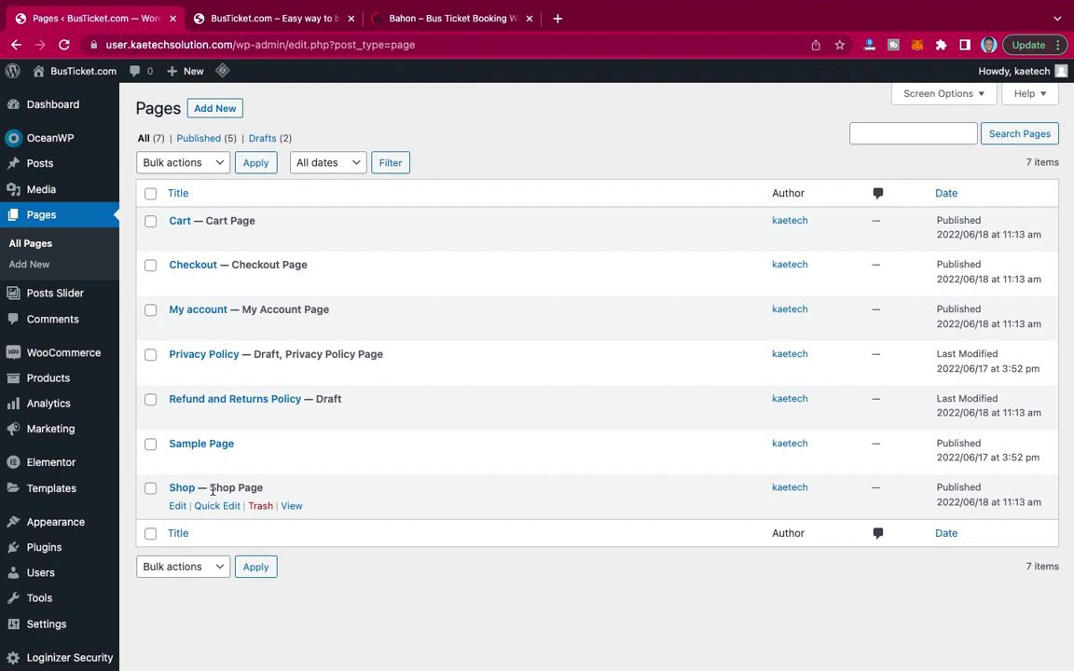
pyautogui.click(150, 445)
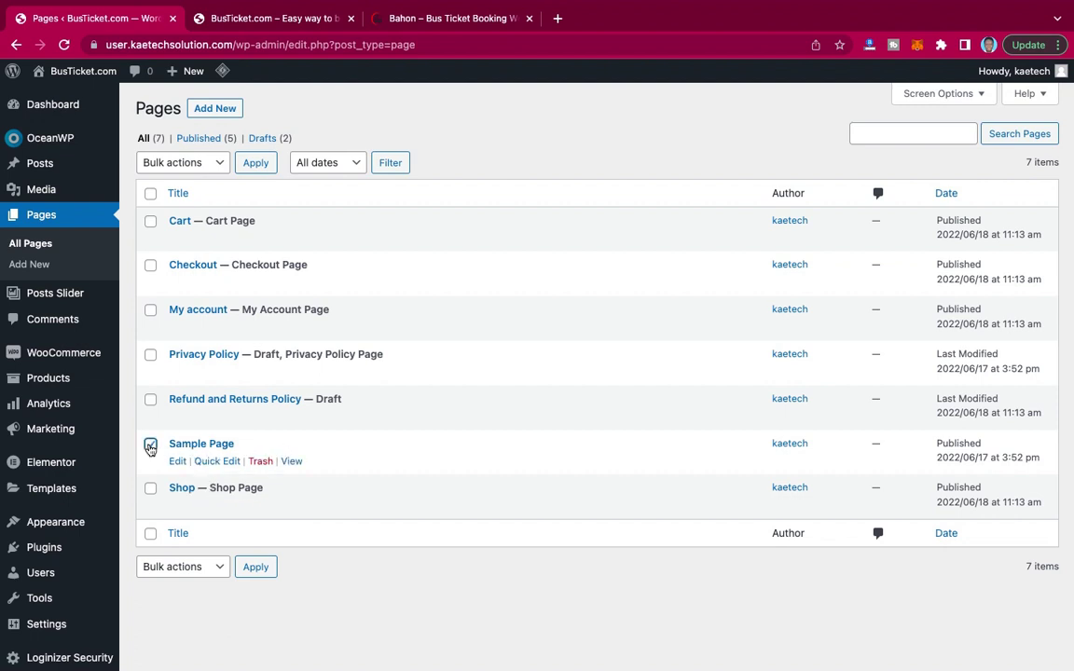
pyautogui.click(259, 463)
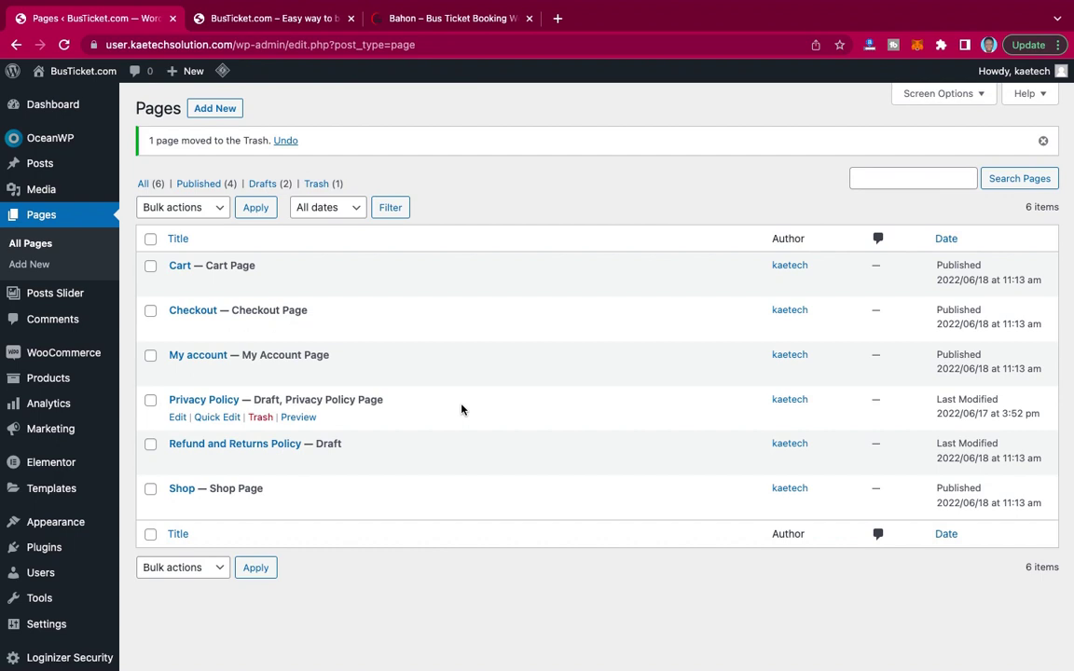
# Glance at the Bahon demo site, return to the admin and search the plugin directory for "bus ticket".
pyautogui.click(408, 18)
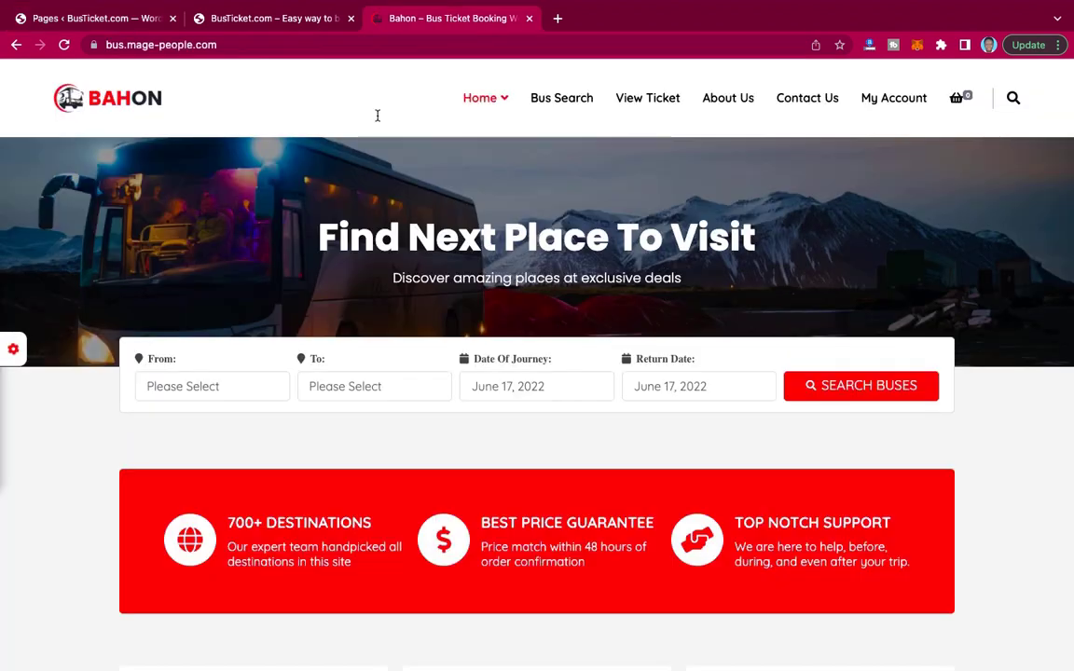
pyautogui.click(69, 24)
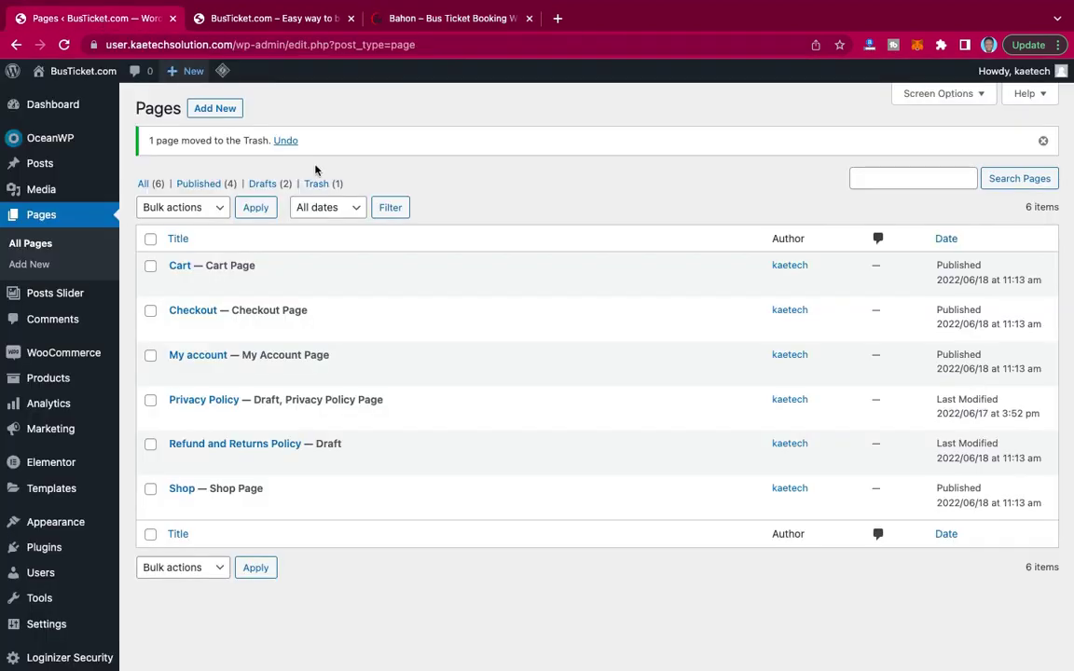
pyautogui.moveTo(45, 547)
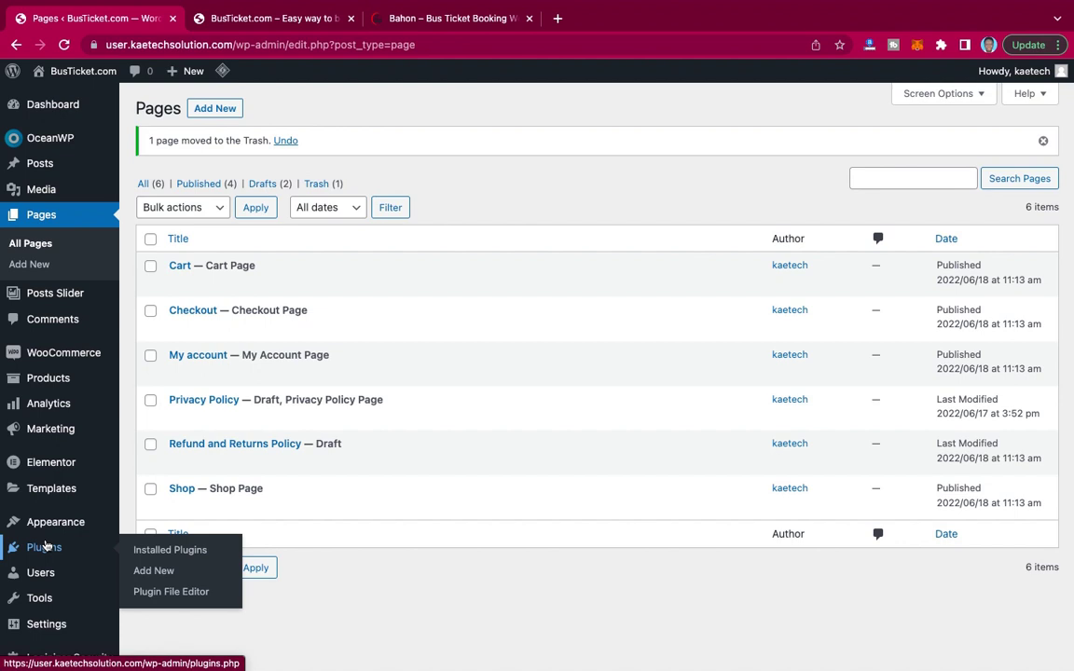
pyautogui.scroll(-1, 42, 498)
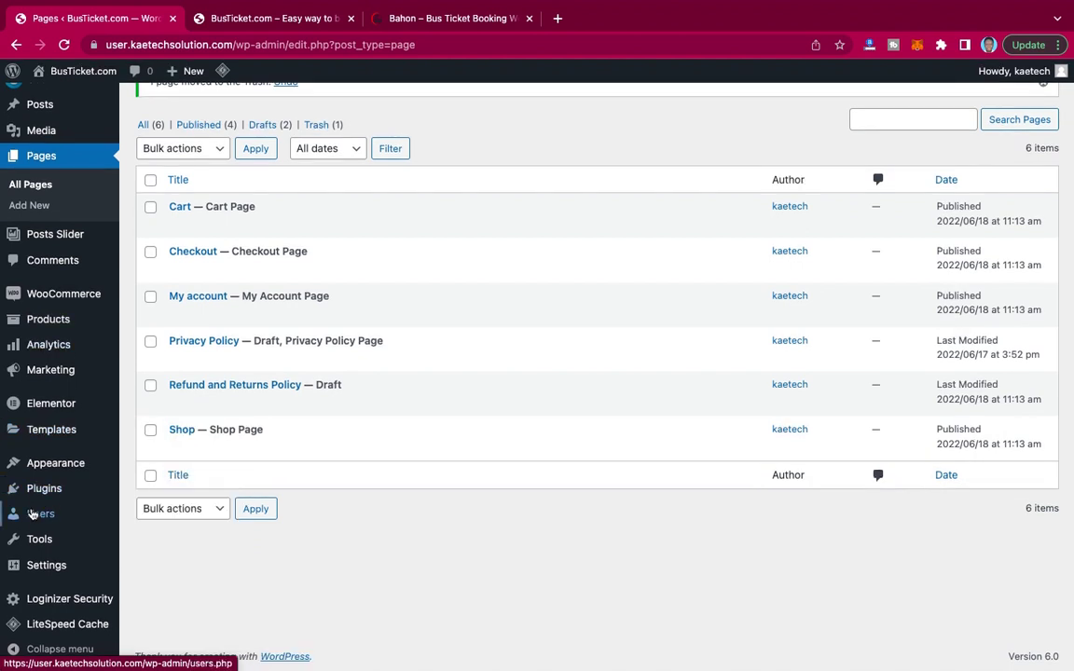
pyautogui.moveTo(43, 493)
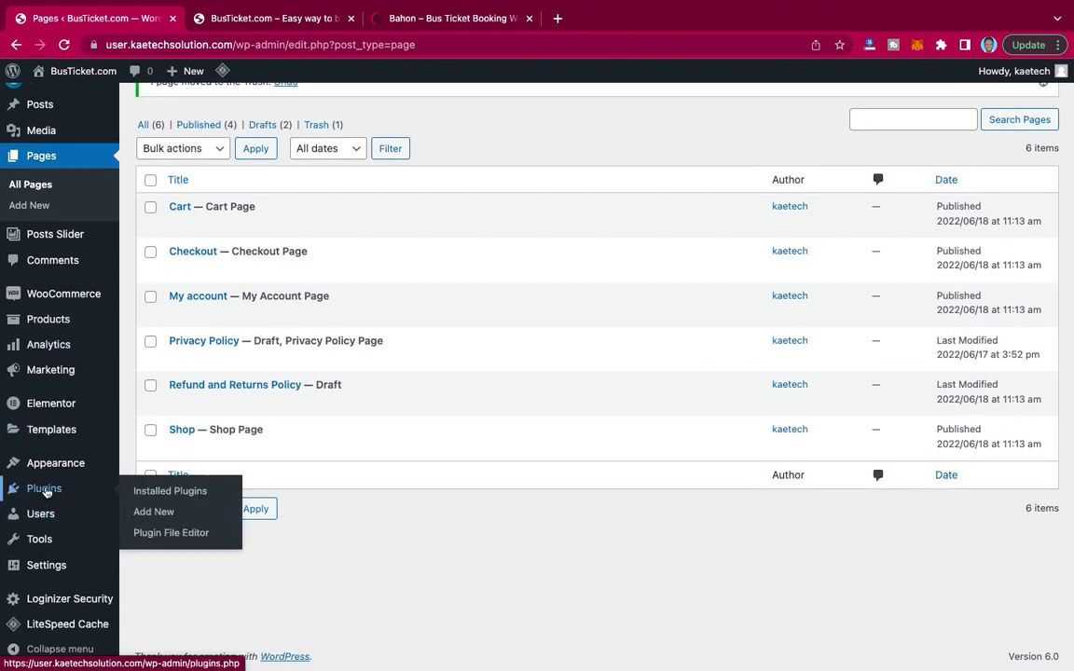
pyautogui.click(149, 511)
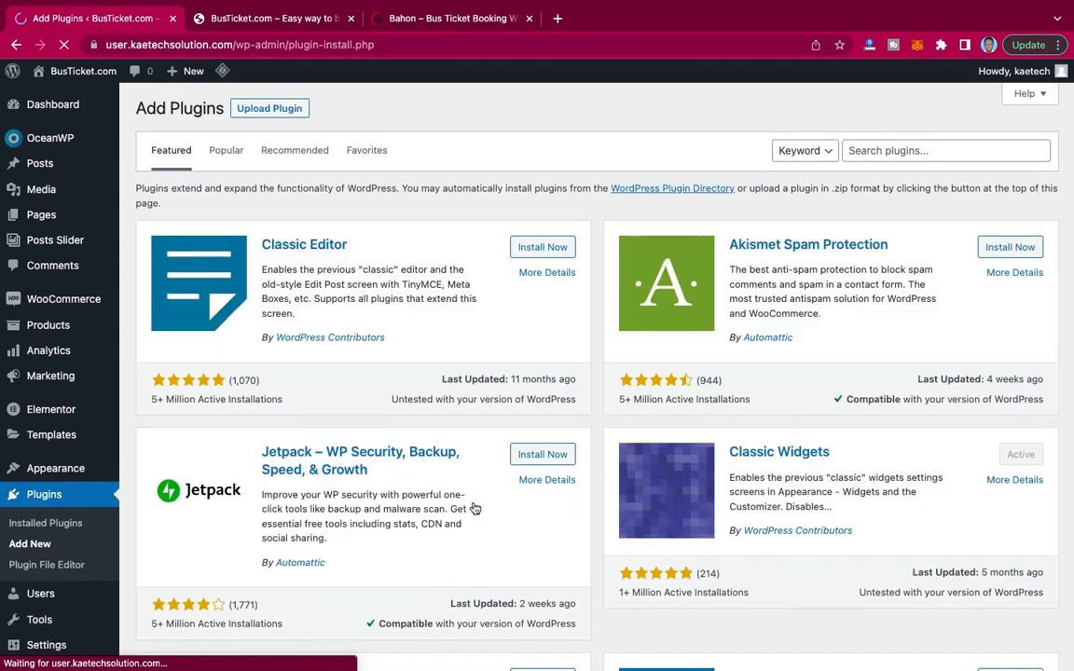
pyautogui.click(873, 150)
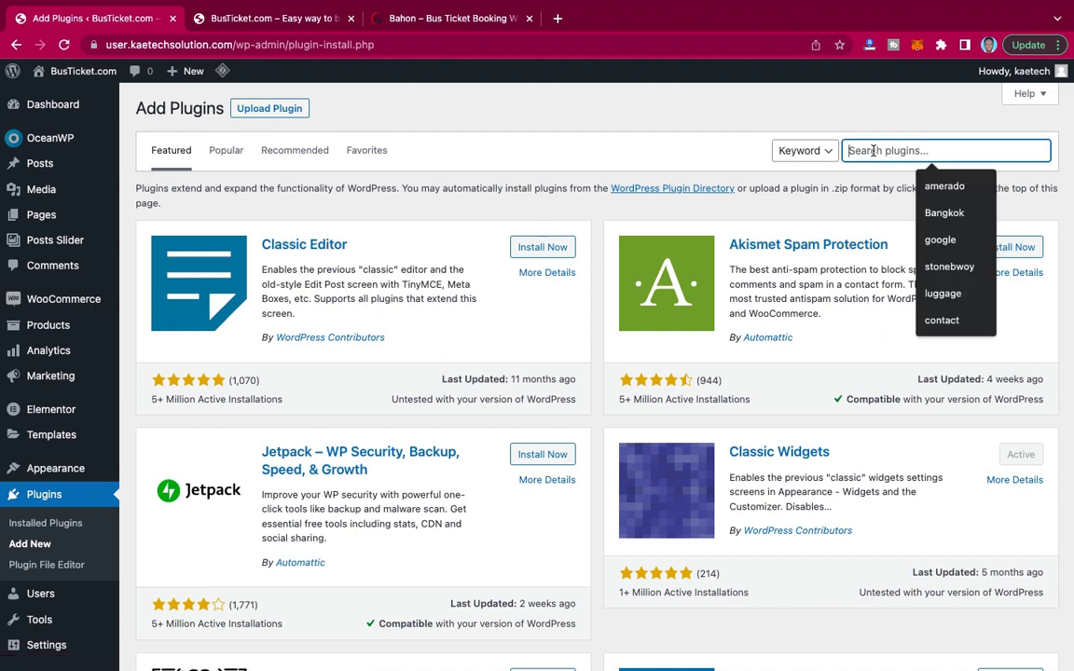
pyautogui.write('bus ')
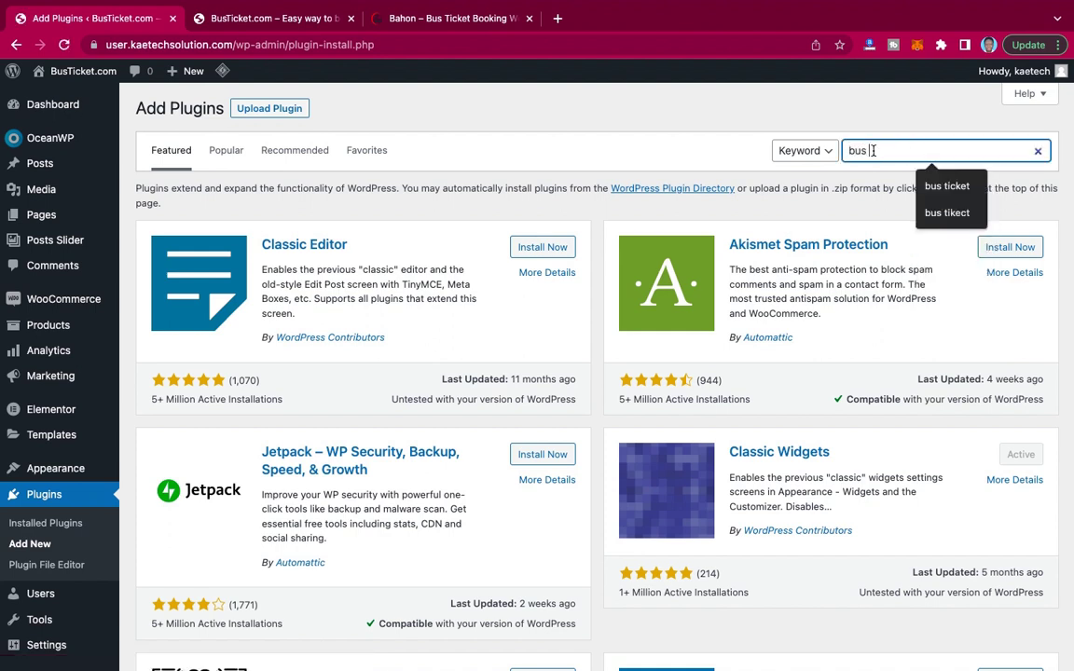
pyautogui.write('t')
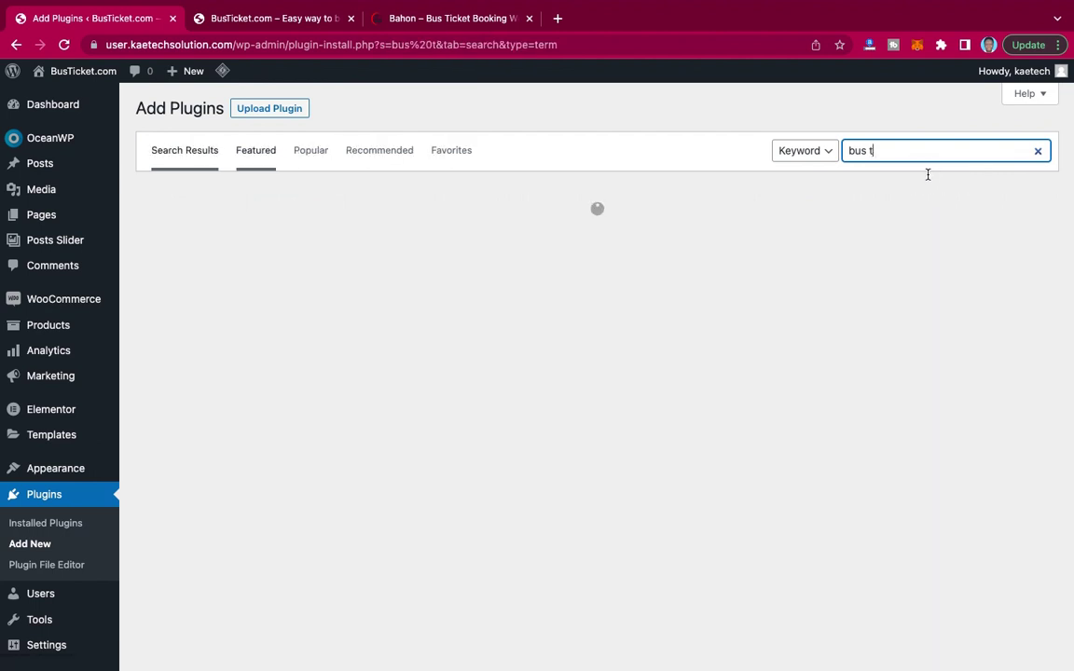
pyautogui.write('icket')
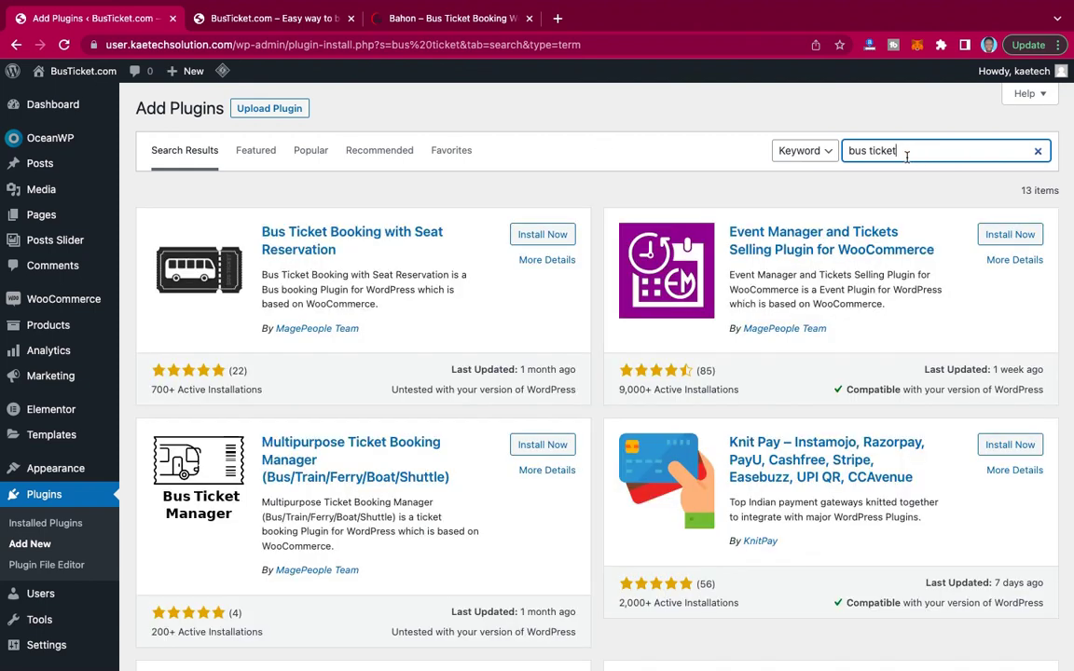
# Install and activate the Bus Ticket Booking with Seat Reservation plugin by MagePeople Team.
pyautogui.scroll(-1, 431, 292)
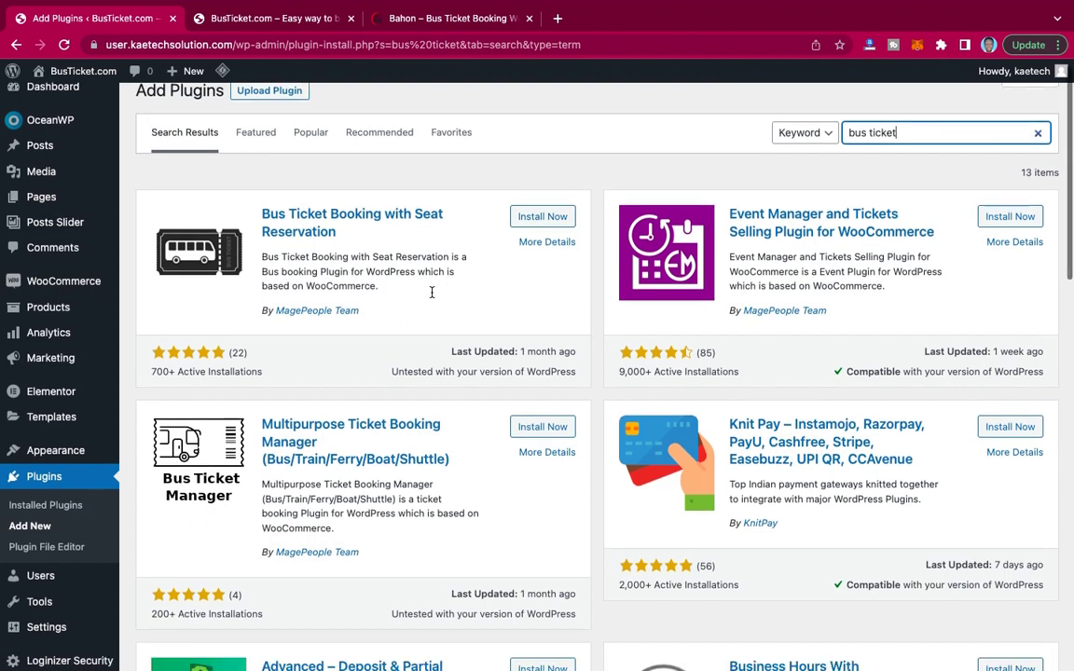
pyautogui.scroll(-2, 431, 292)
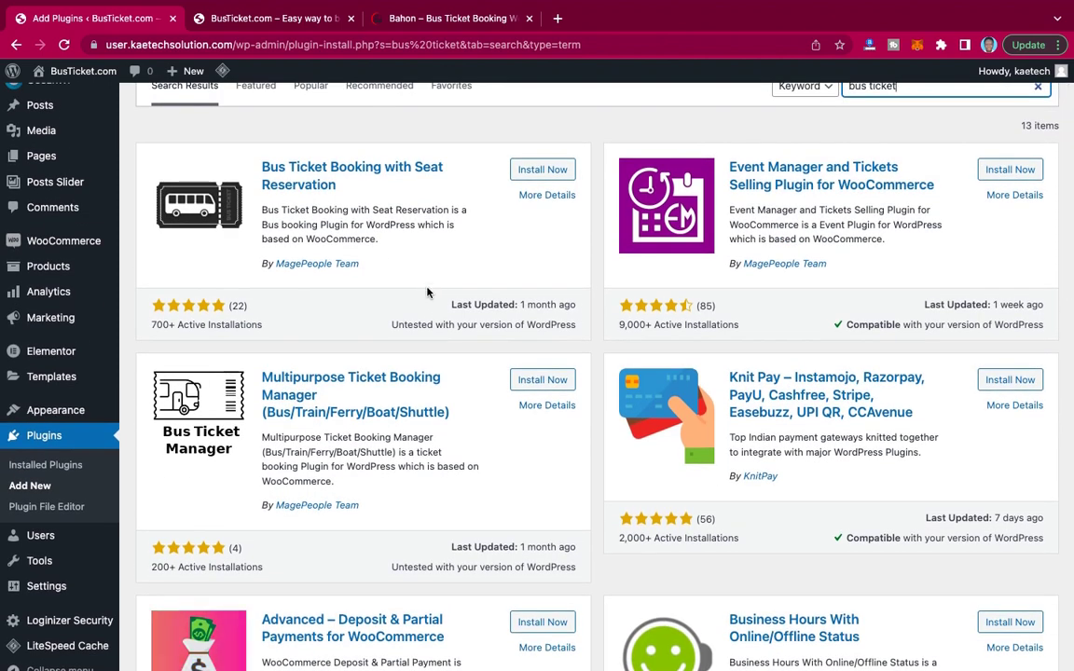
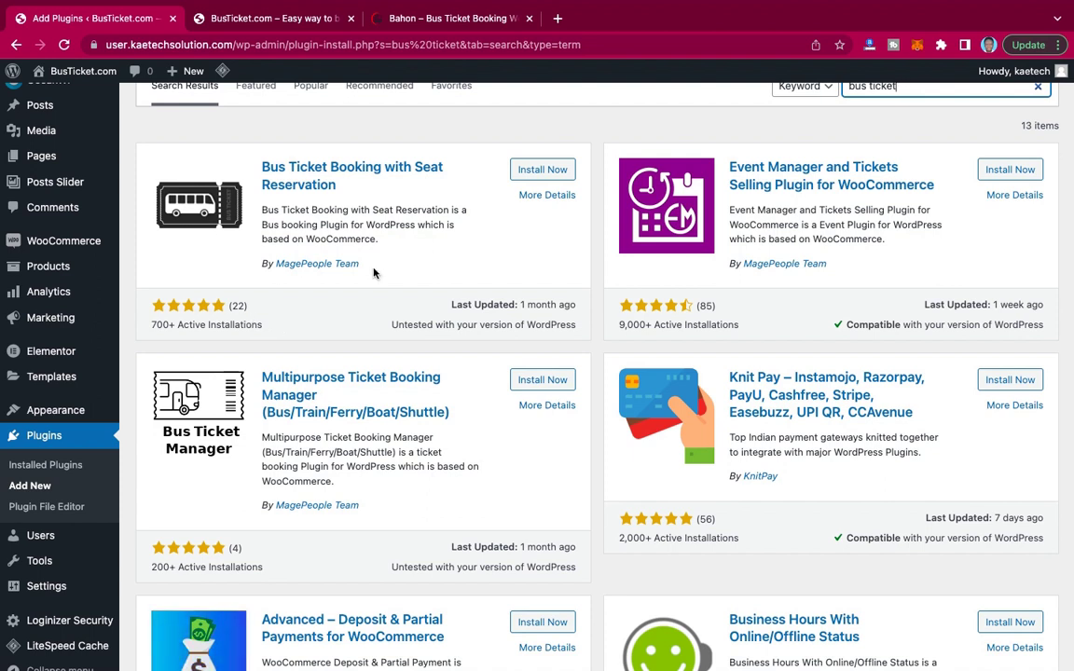
pyautogui.click(542, 170)
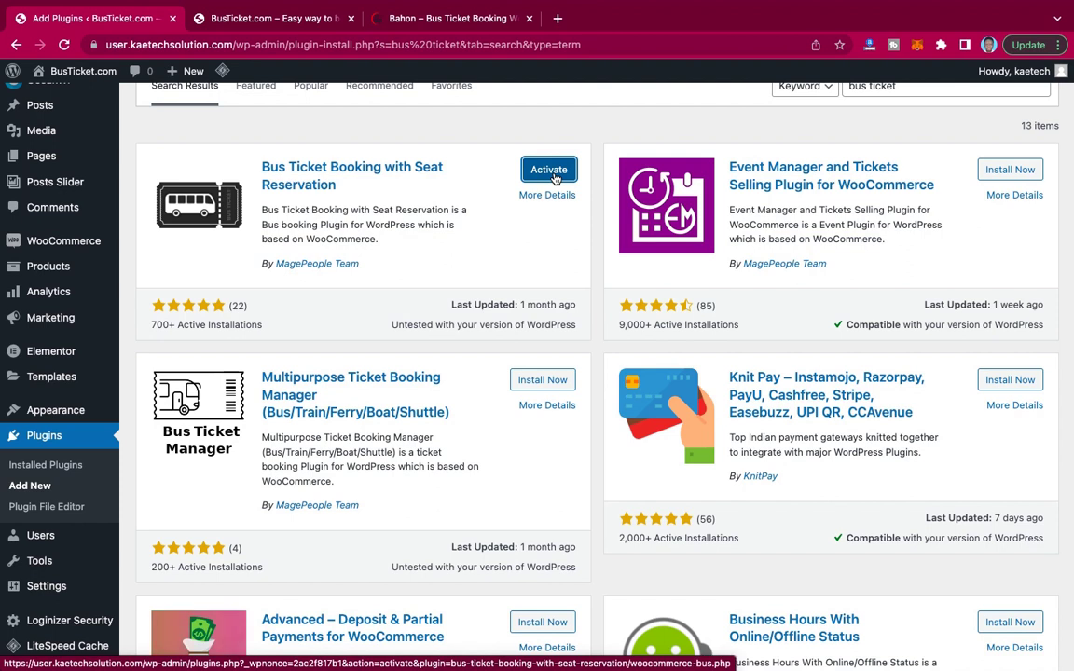
pyautogui.click(550, 171)
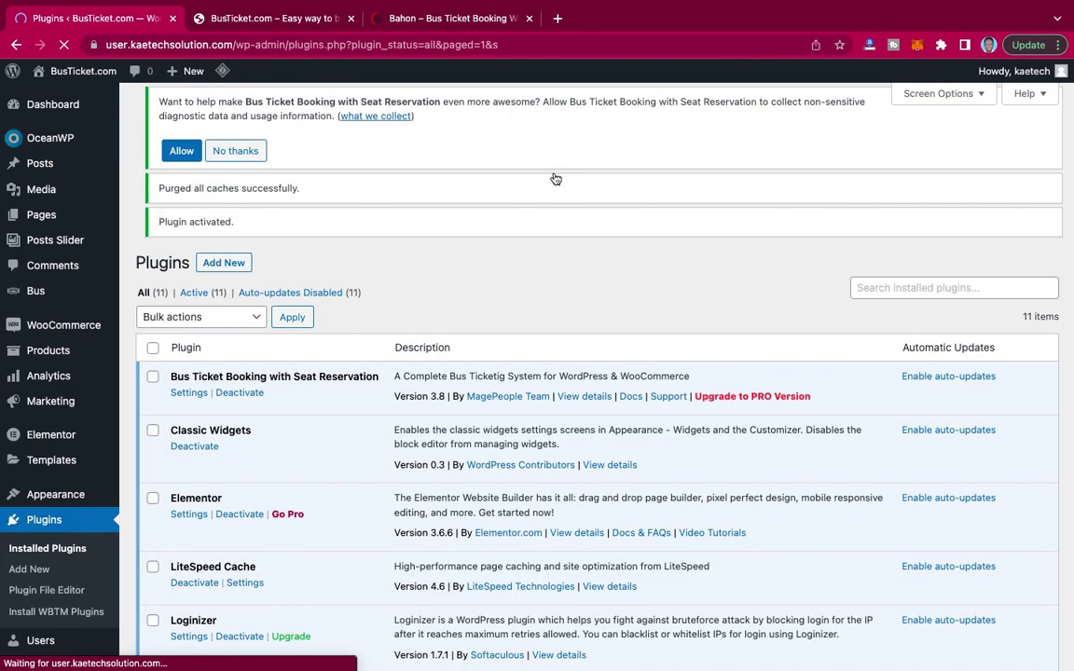
# Read the feature list in the Bus Ticket Booking with Seat Reservation plugin's details, and switch to the BusTicket.com front page.
pyautogui.scroll(-4, 556, 178)
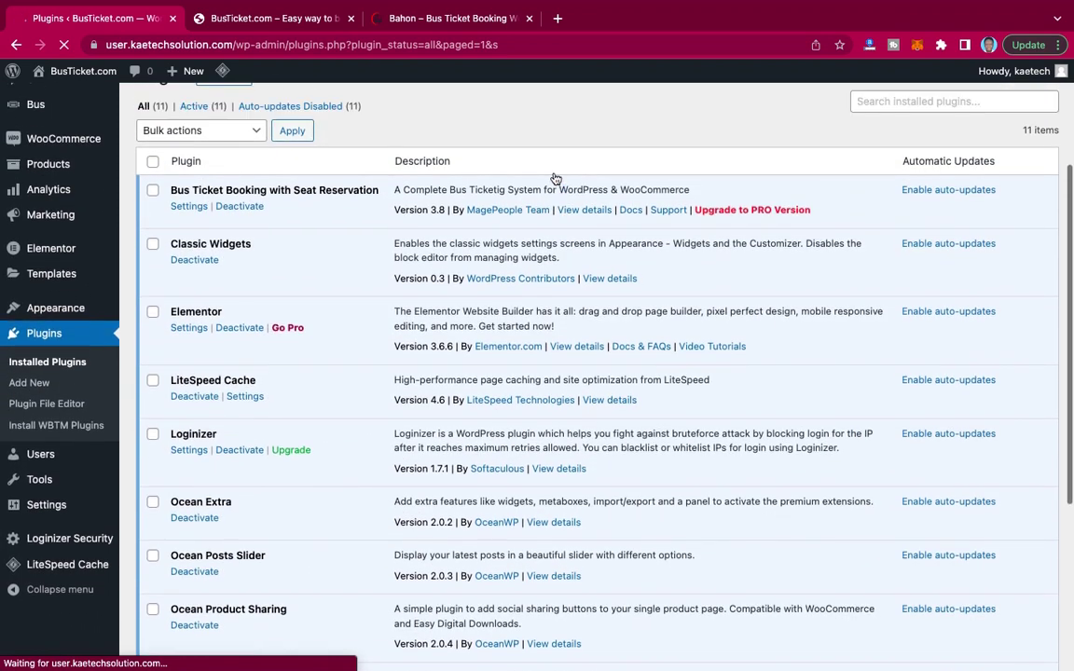
pyautogui.scroll(1, 555, 177)
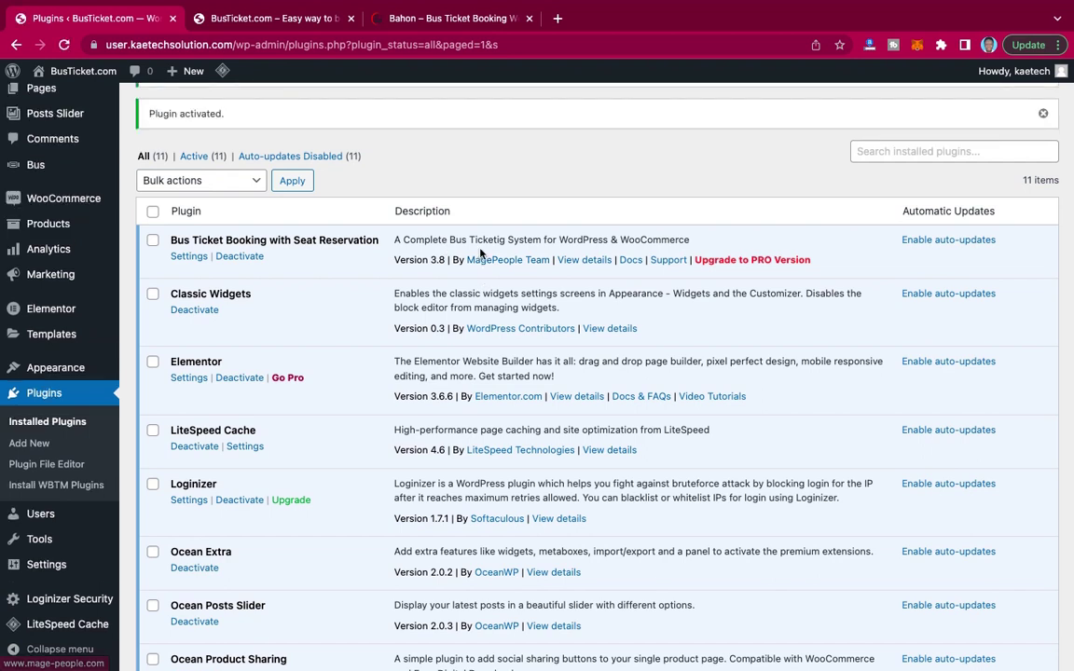
pyautogui.click(591, 262)
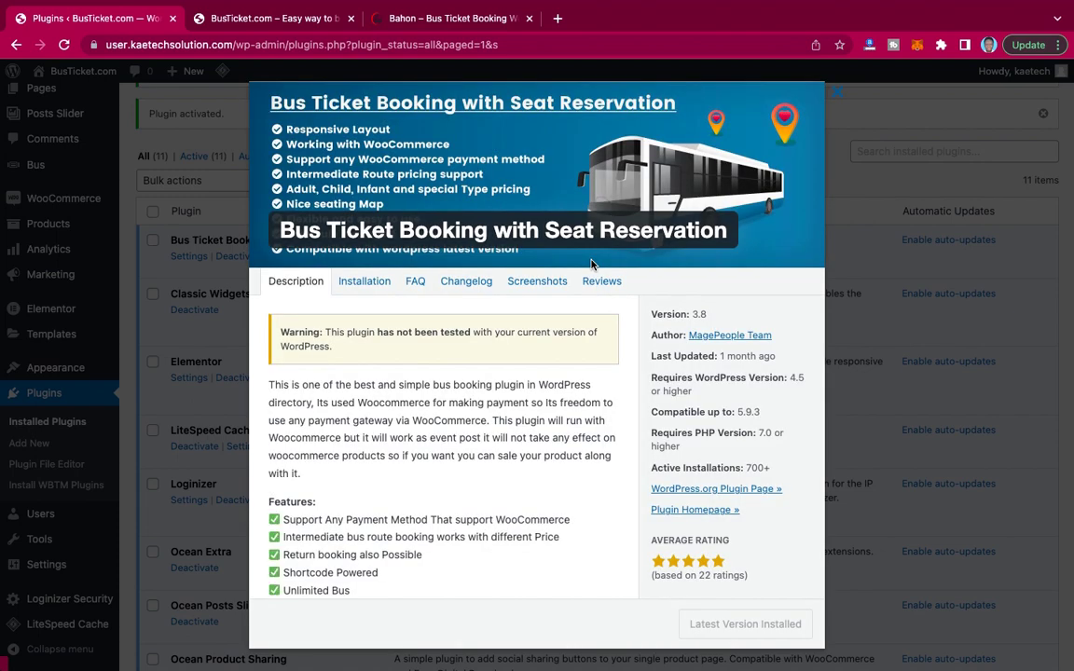
pyautogui.scroll(-5, 538, 380)
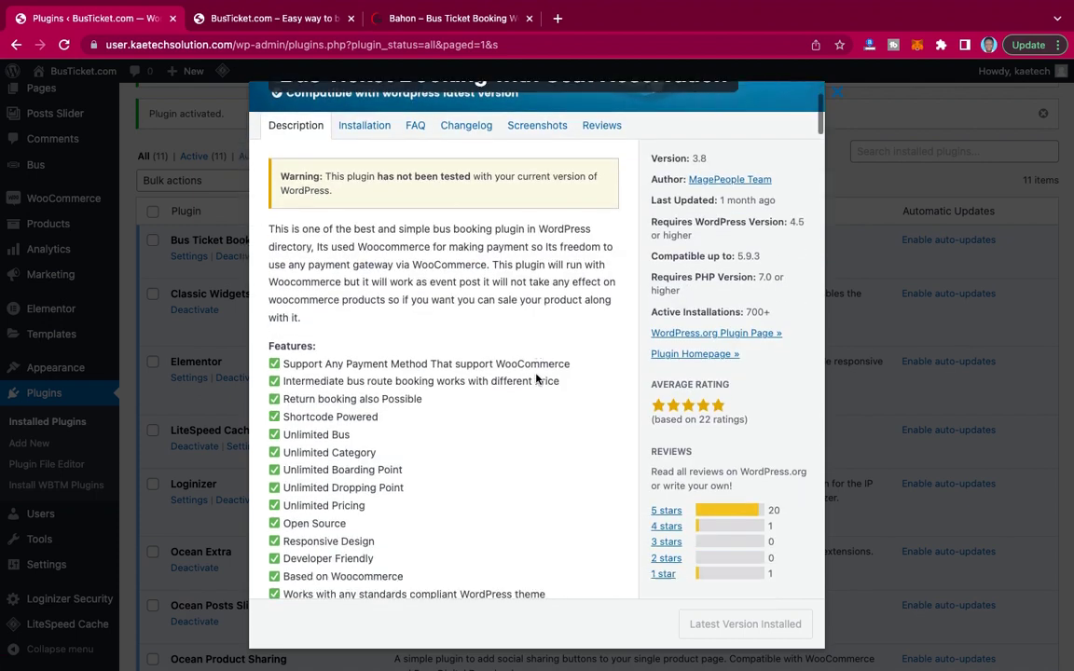
pyautogui.scroll(-2, 536, 379)
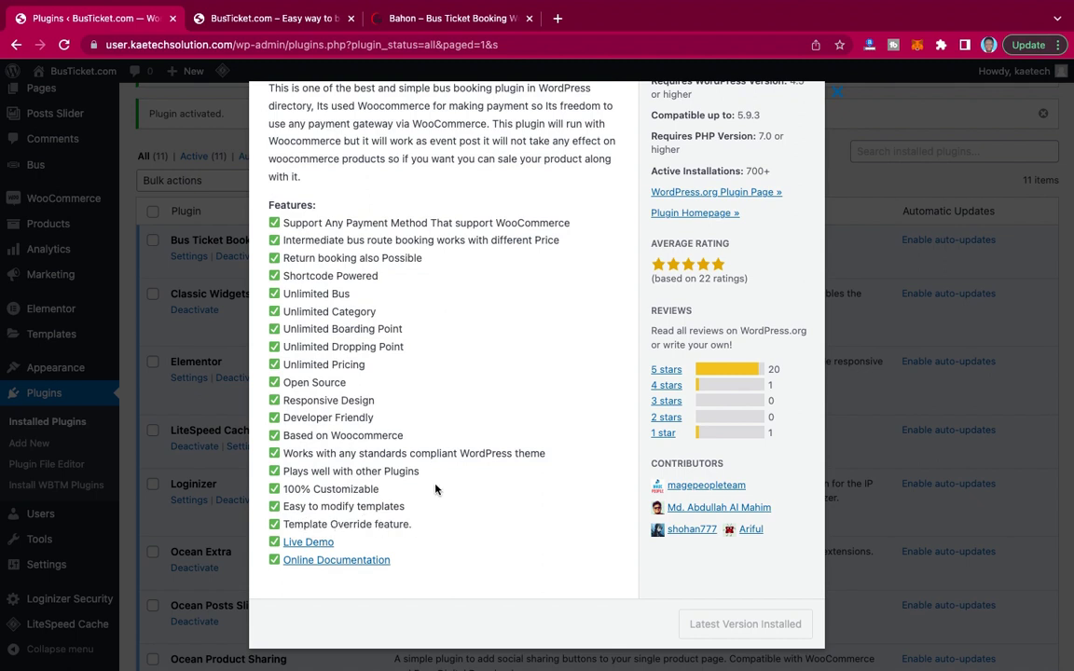
pyautogui.scroll(-2, 434, 489)
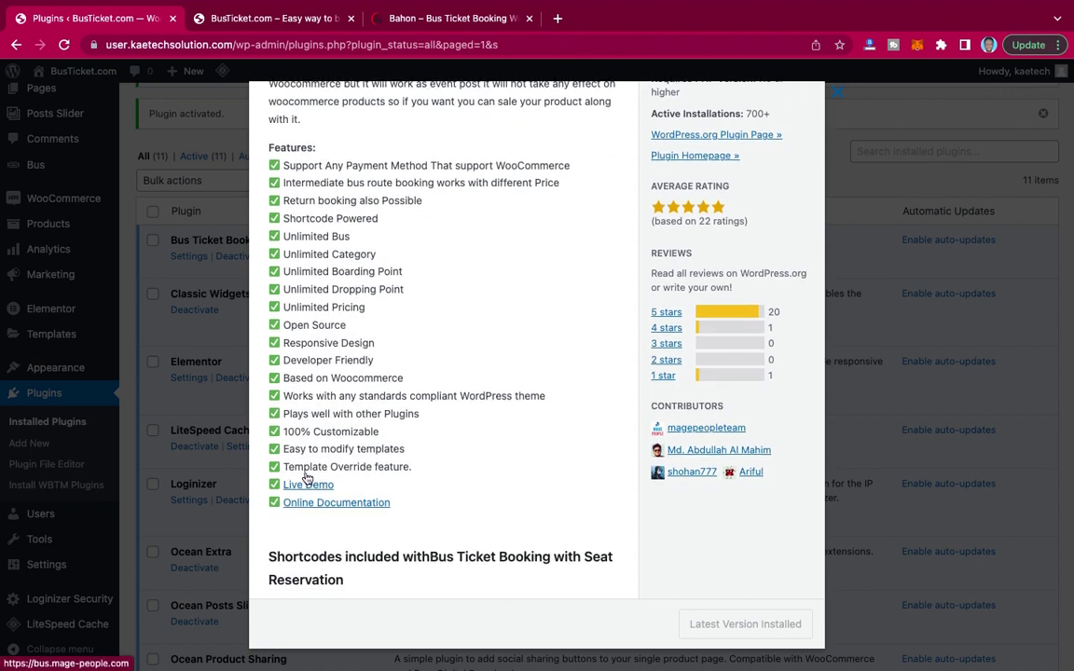
pyautogui.click(238, 17)
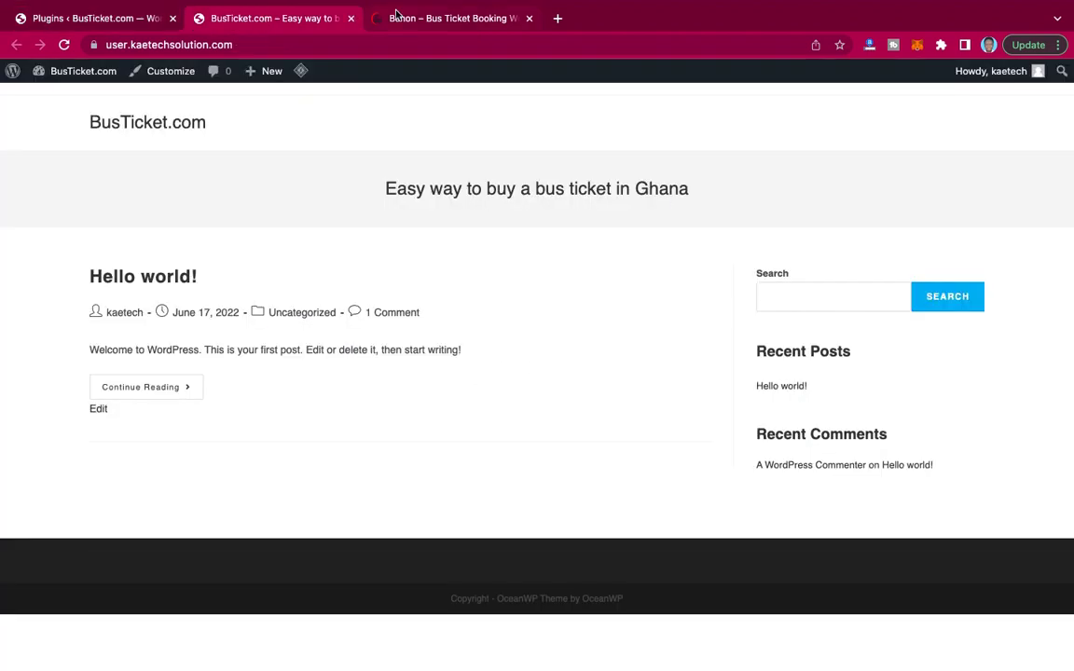
# Examine the Bahon demo's home page, including its bus search form and Available Bus List, and return to the plugin details.
pyautogui.click(396, 13)
pyautogui.scroll(-5, 730, 319)
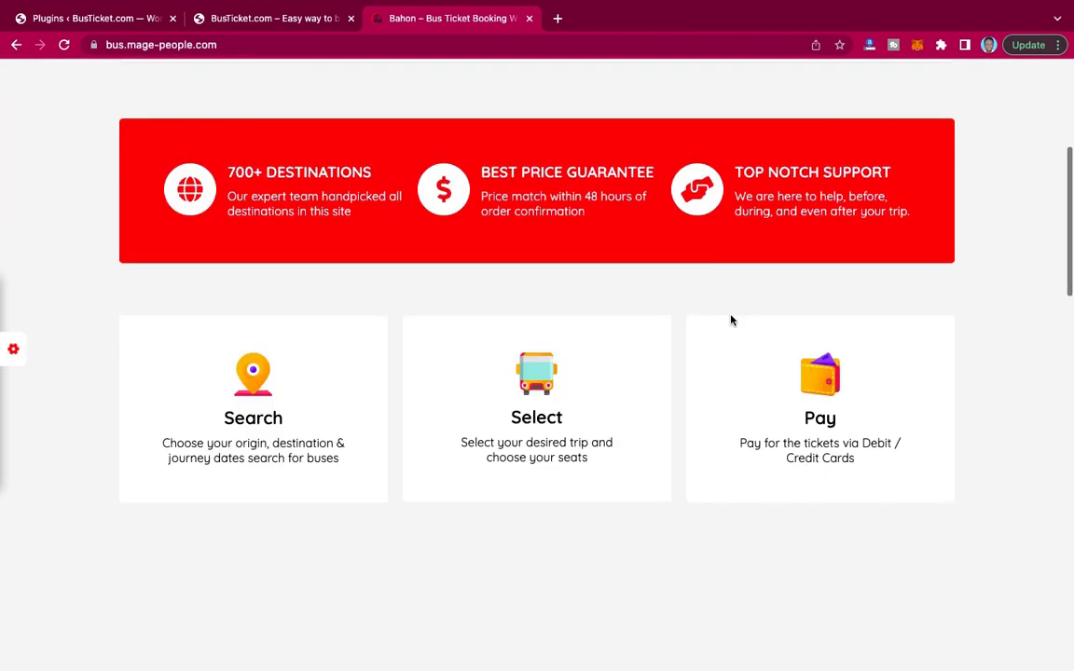
pyautogui.scroll(-15, 731, 318)
pyautogui.scroll(7, 730, 318)
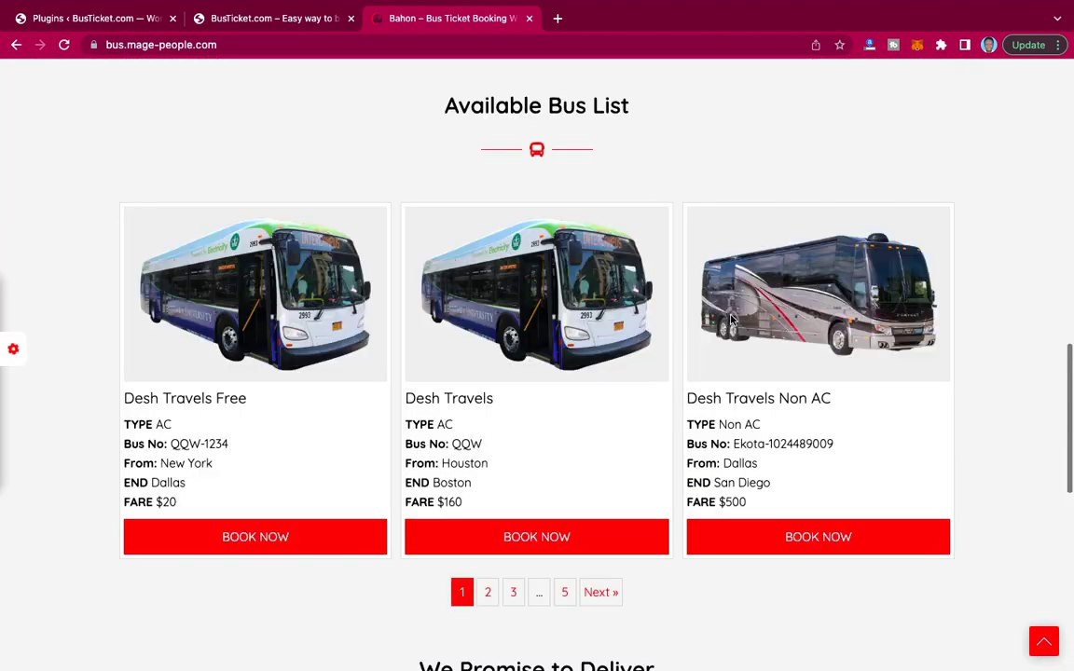
pyautogui.scroll(2, 731, 319)
pyautogui.scroll(-2, 731, 319)
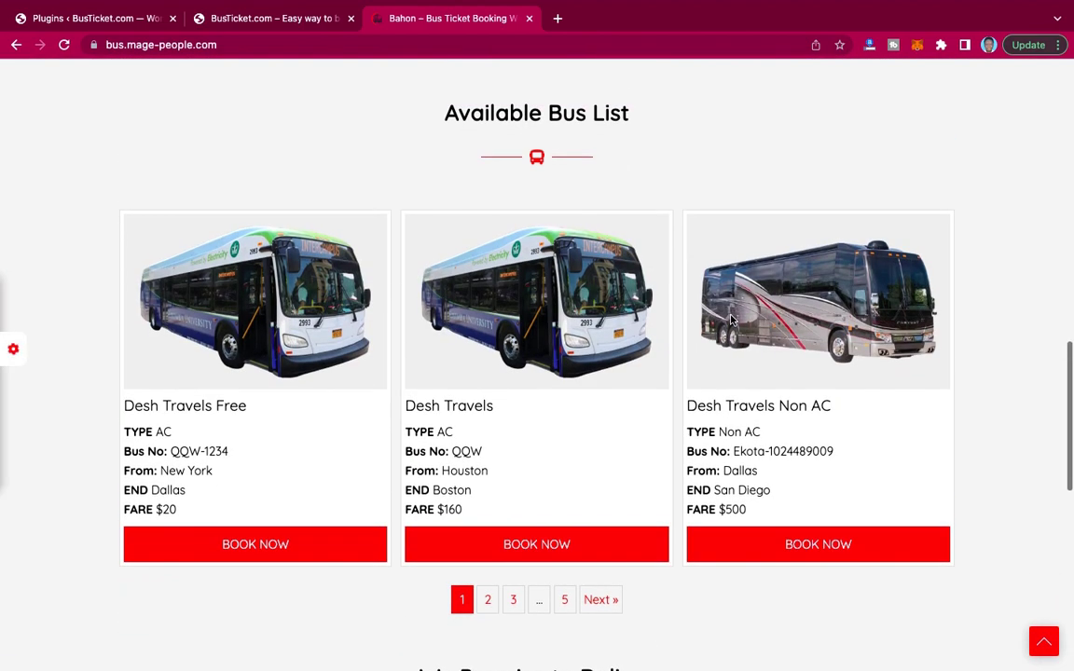
pyautogui.scroll(11, 730, 318)
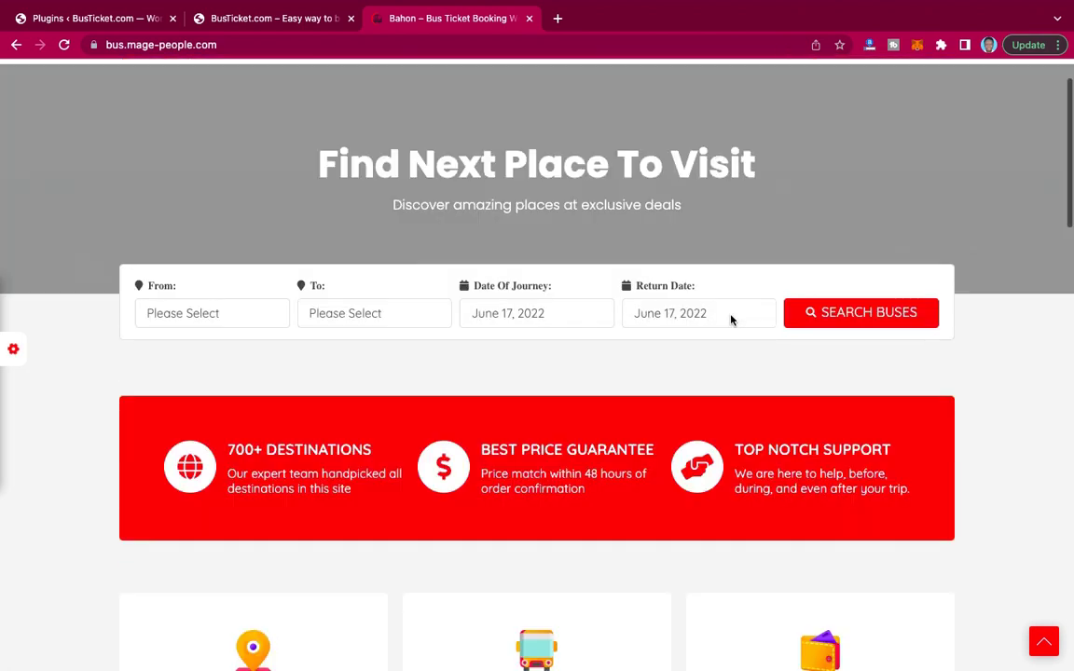
pyautogui.scroll(1, 731, 318)
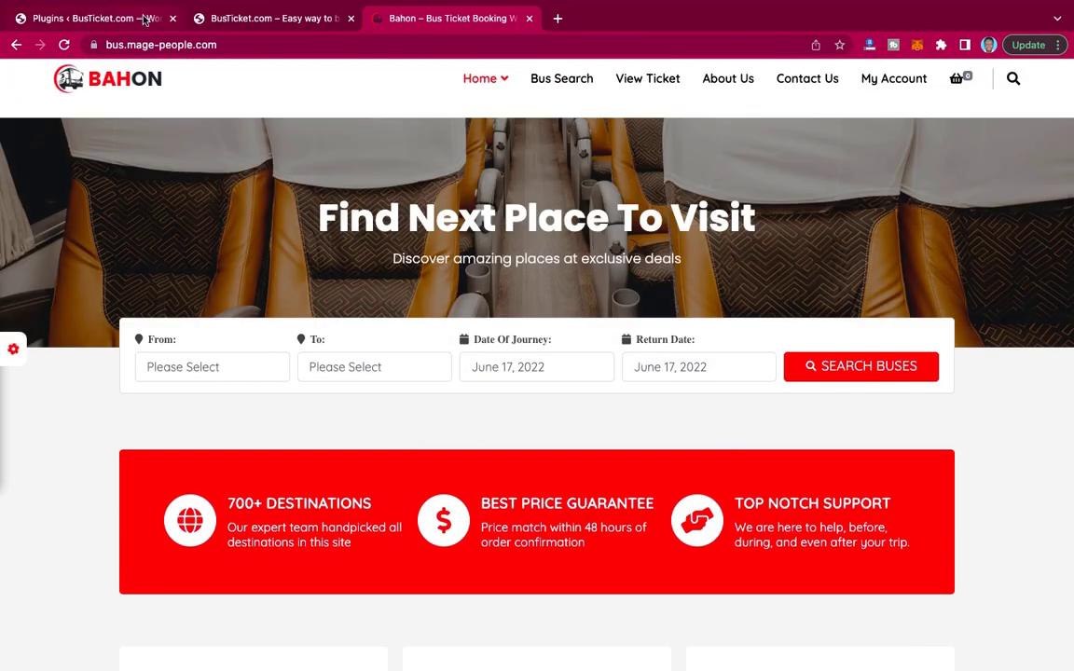
pyautogui.click(147, 21)
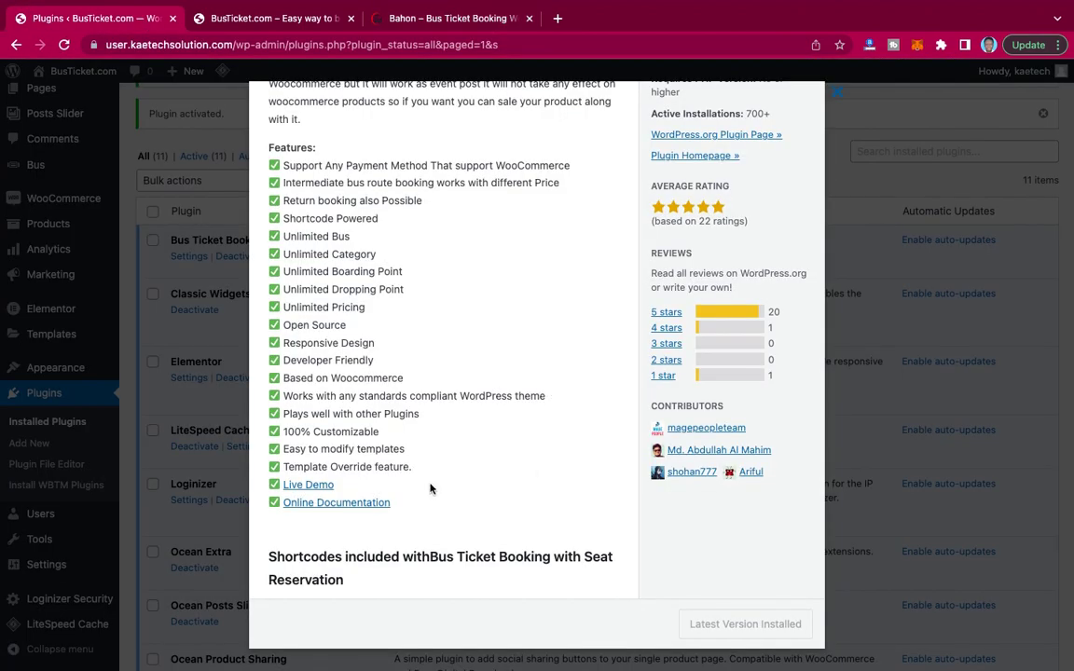
# Read the shortcode instructions for the search form, search results and bus list in the plugin details, glancing at the Bahon demo for comparison.
pyautogui.scroll(-5, 430, 489)
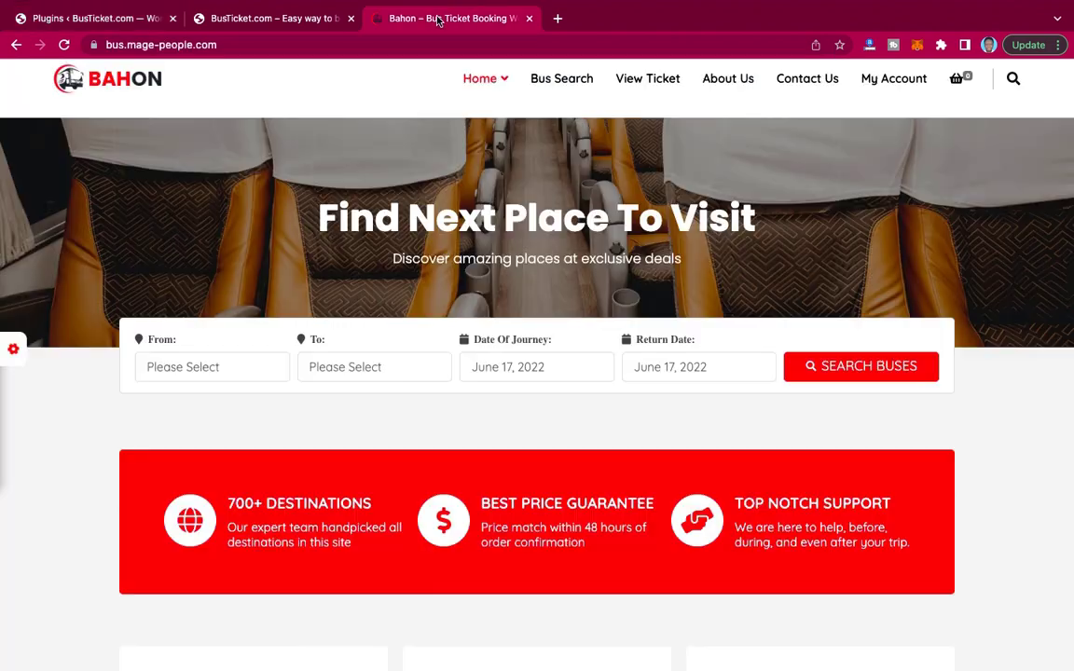
pyautogui.click(395, 17)
pyautogui.click(135, 21)
pyautogui.scroll(-2, 410, 444)
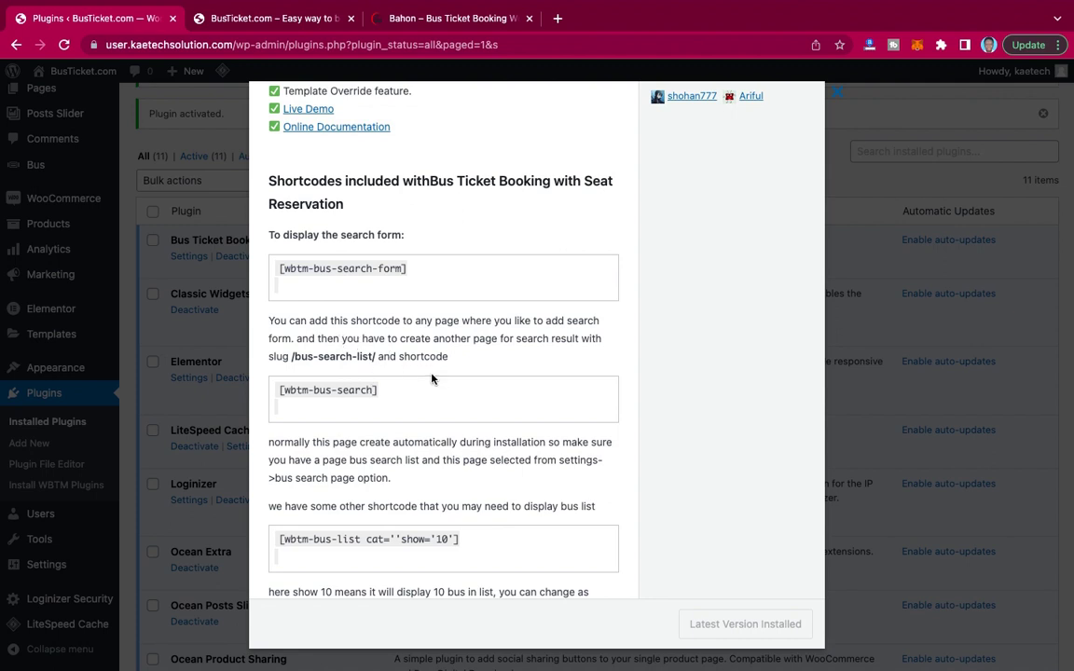
pyautogui.scroll(-3, 432, 379)
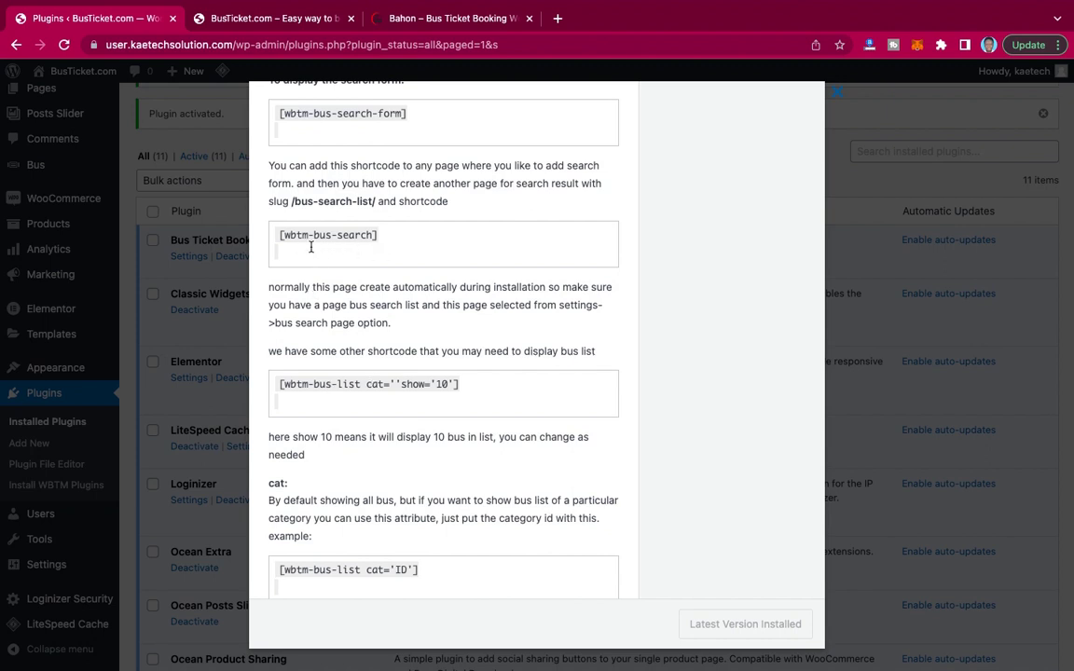
pyautogui.scroll(-5, 331, 302)
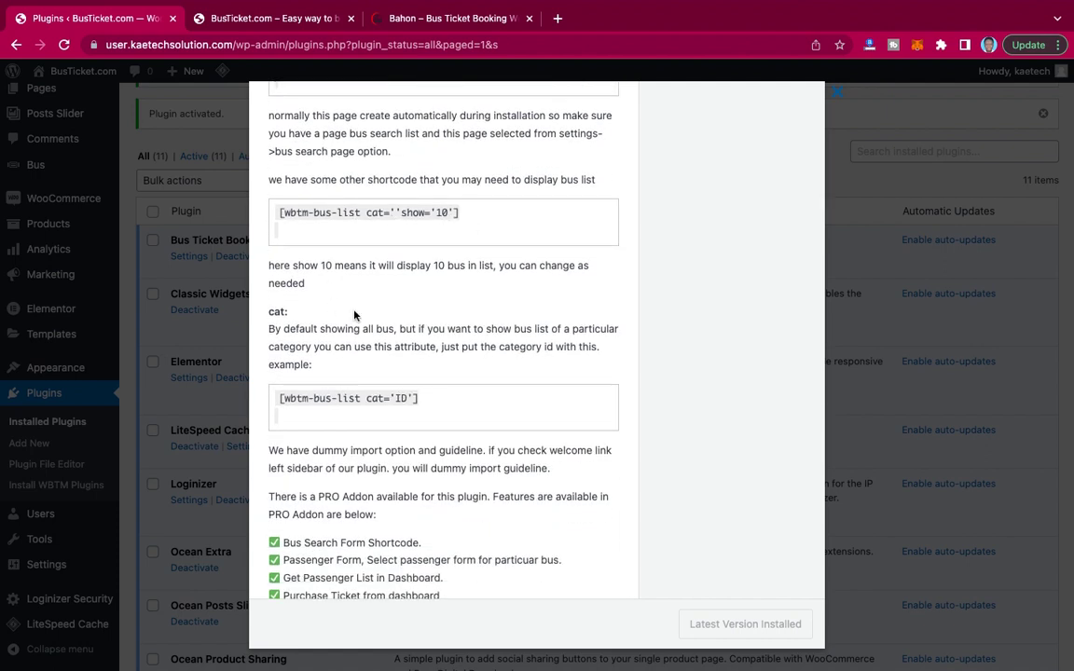
pyautogui.scroll(-3, 359, 377)
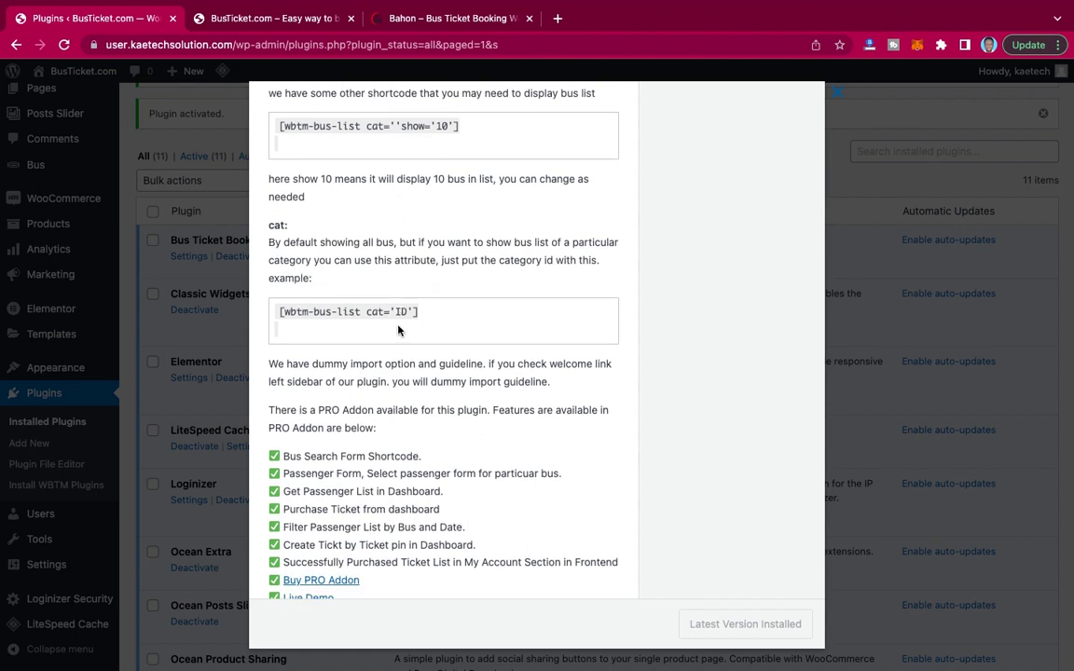
# Read the PRO Addon features, support note and update list in the plugin details, and close the details.
pyautogui.scroll(-4, 421, 359)
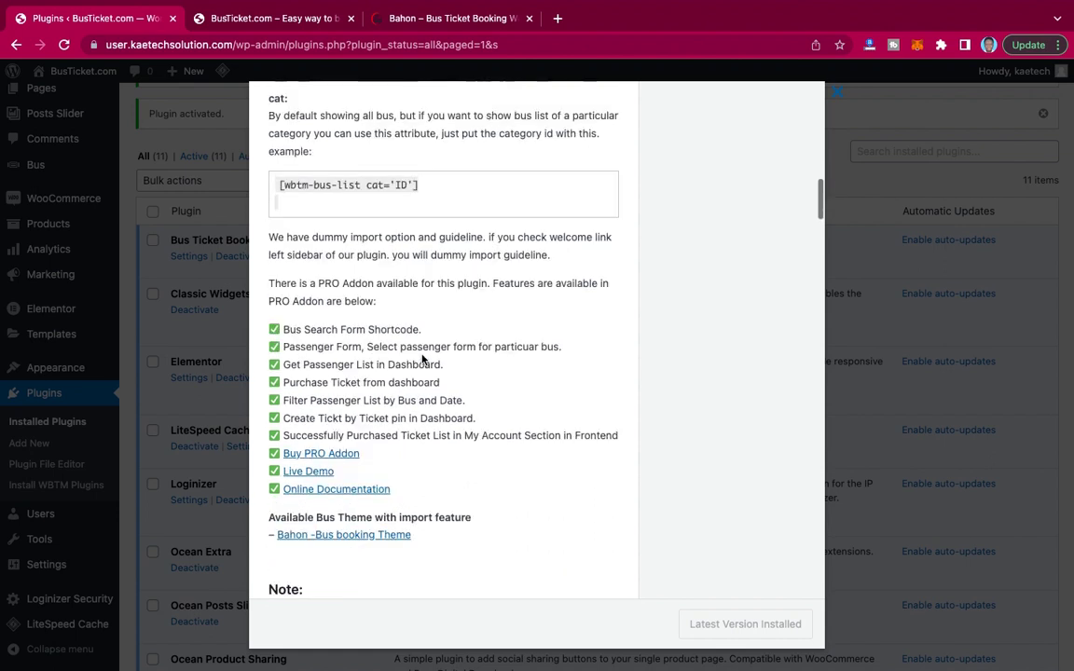
pyautogui.scroll(1, 421, 360)
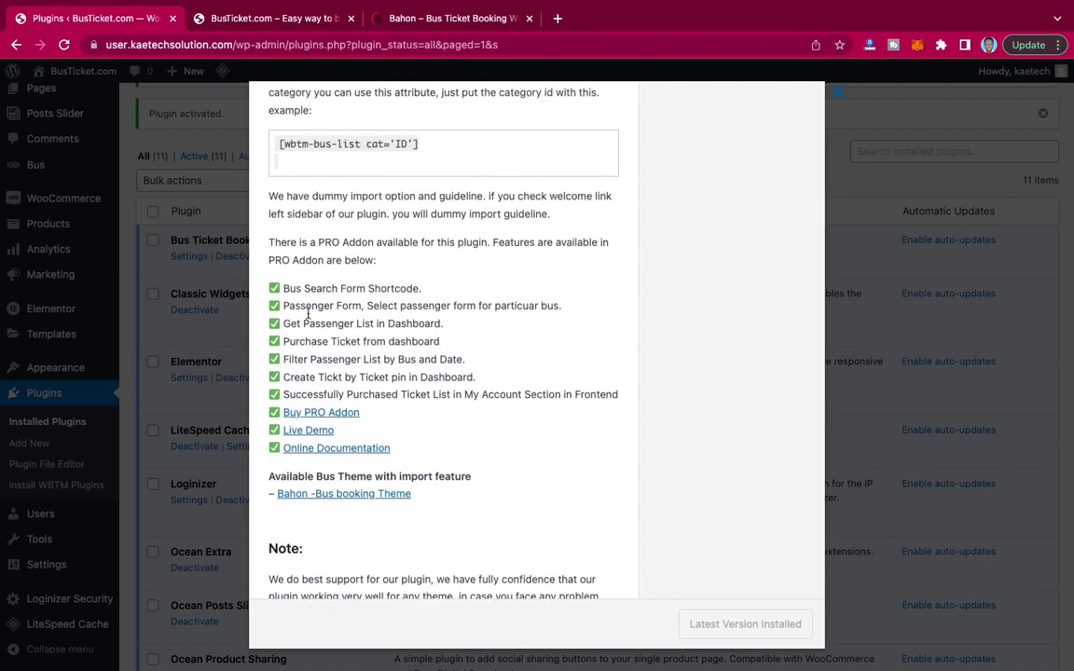
pyautogui.scroll(1, 450, 370)
pyautogui.scroll(-5, 450, 370)
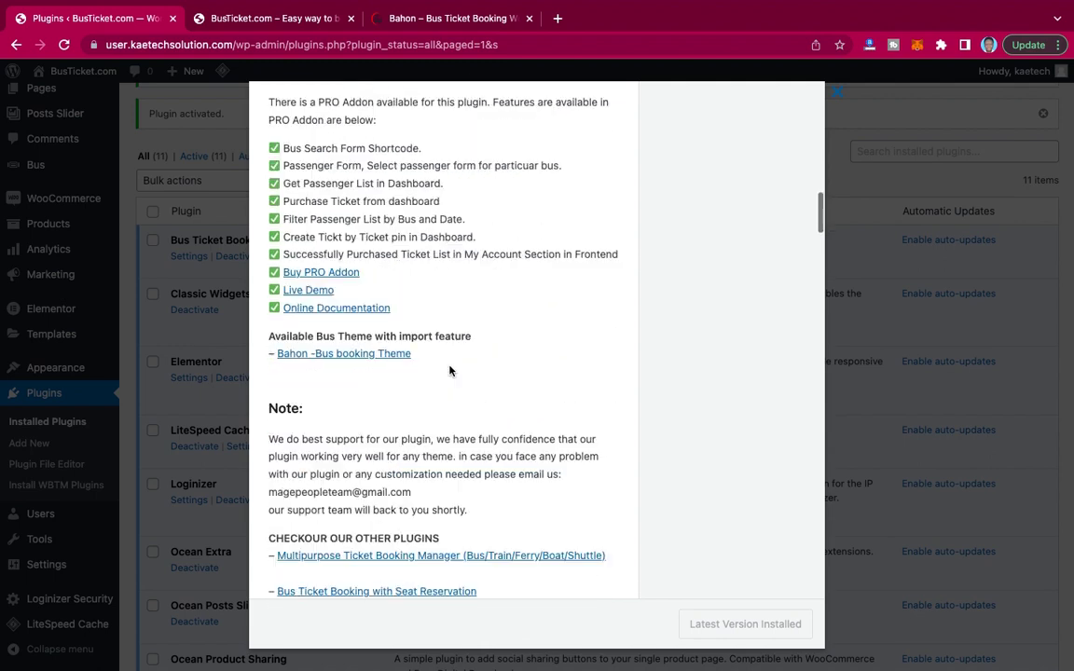
pyautogui.scroll(-3, 449, 371)
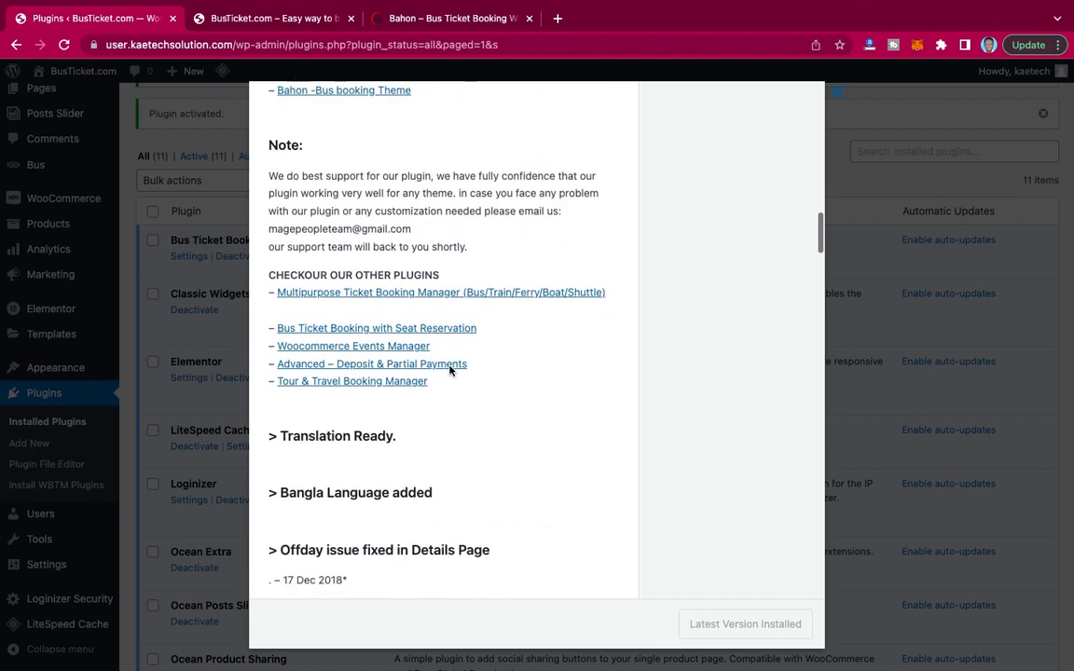
pyautogui.scroll(5, 450, 371)
pyautogui.scroll(1, 449, 370)
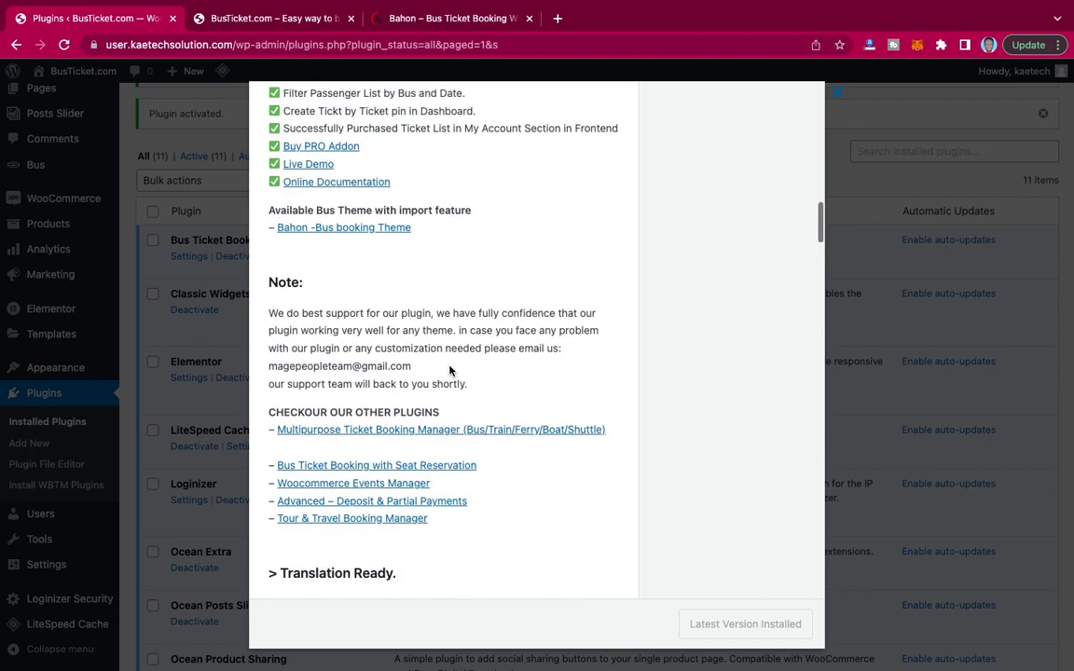
pyautogui.scroll(-10, 449, 370)
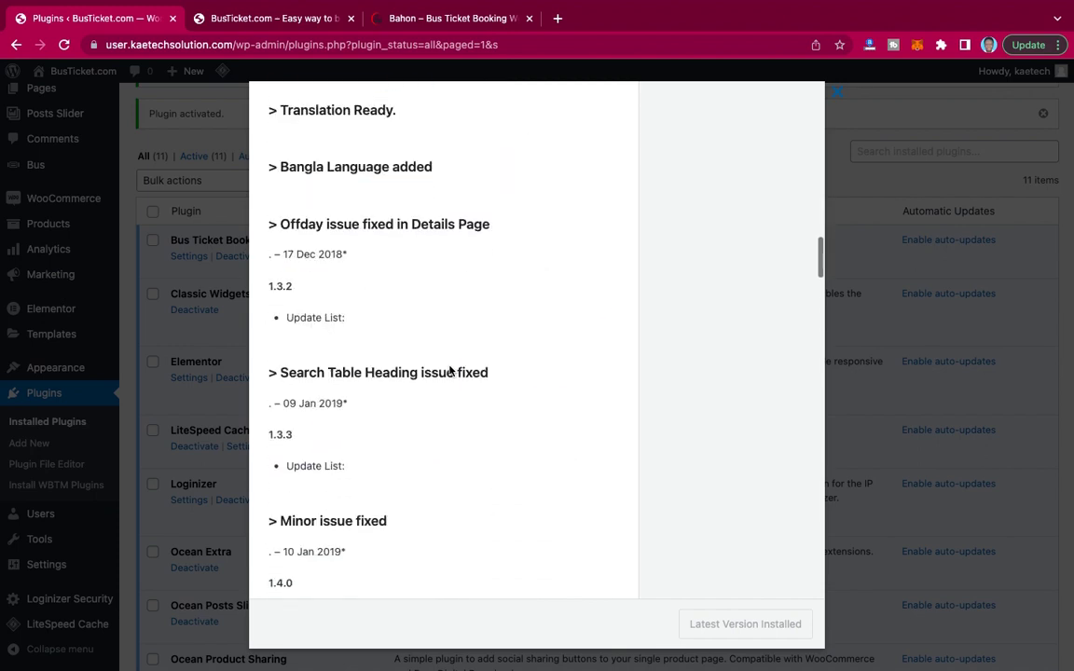
pyautogui.scroll(10, 449, 367)
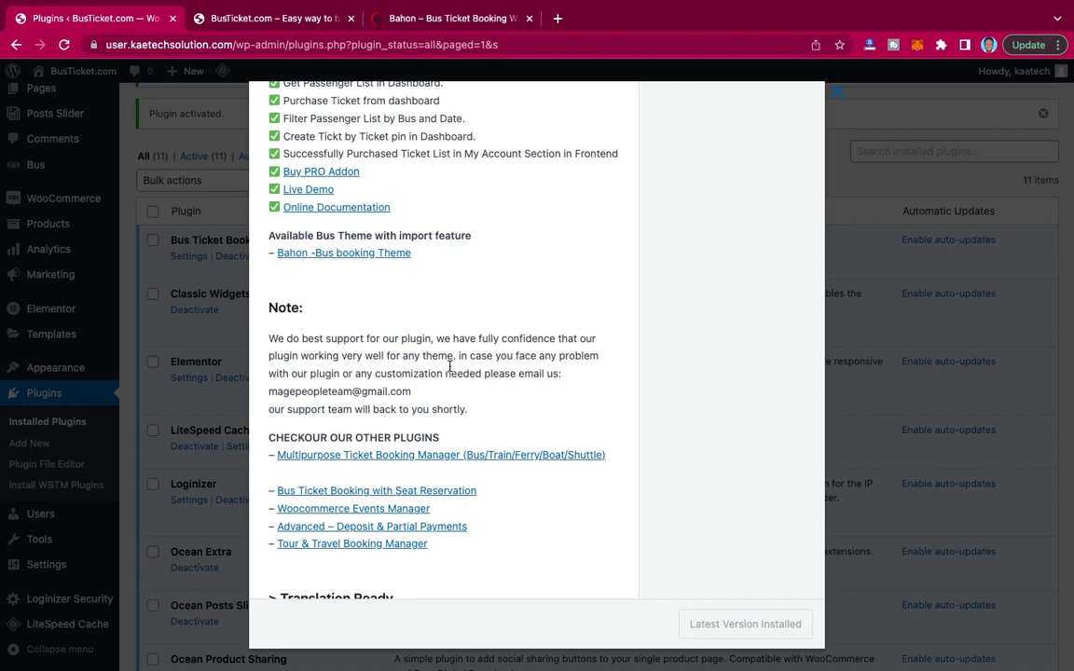
pyautogui.scroll(10, 450, 368)
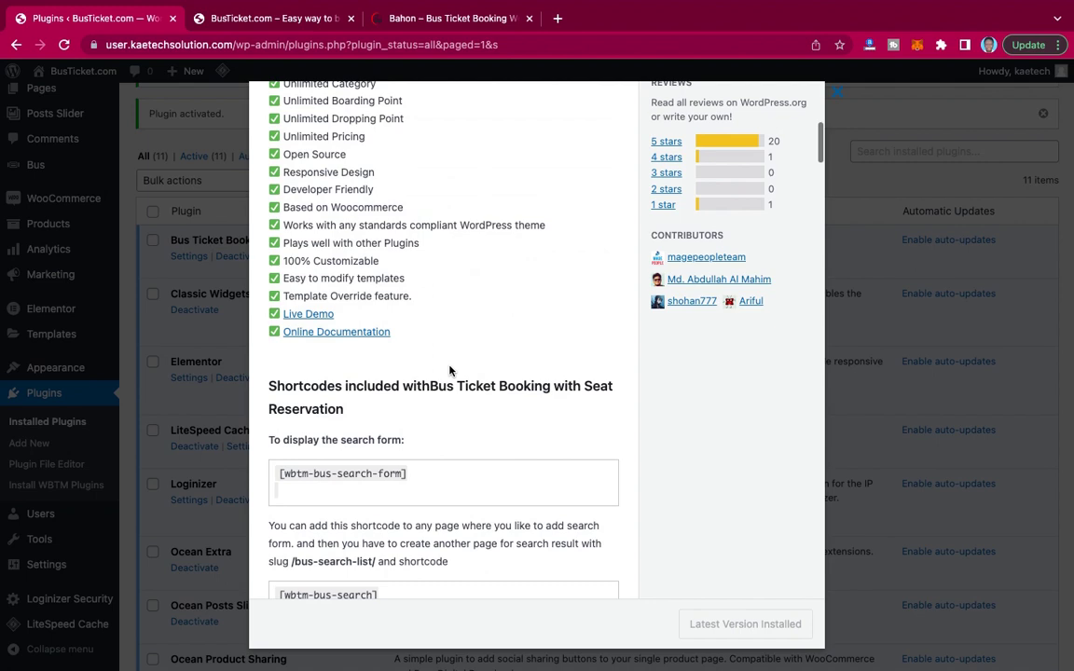
pyautogui.scroll(8, 449, 370)
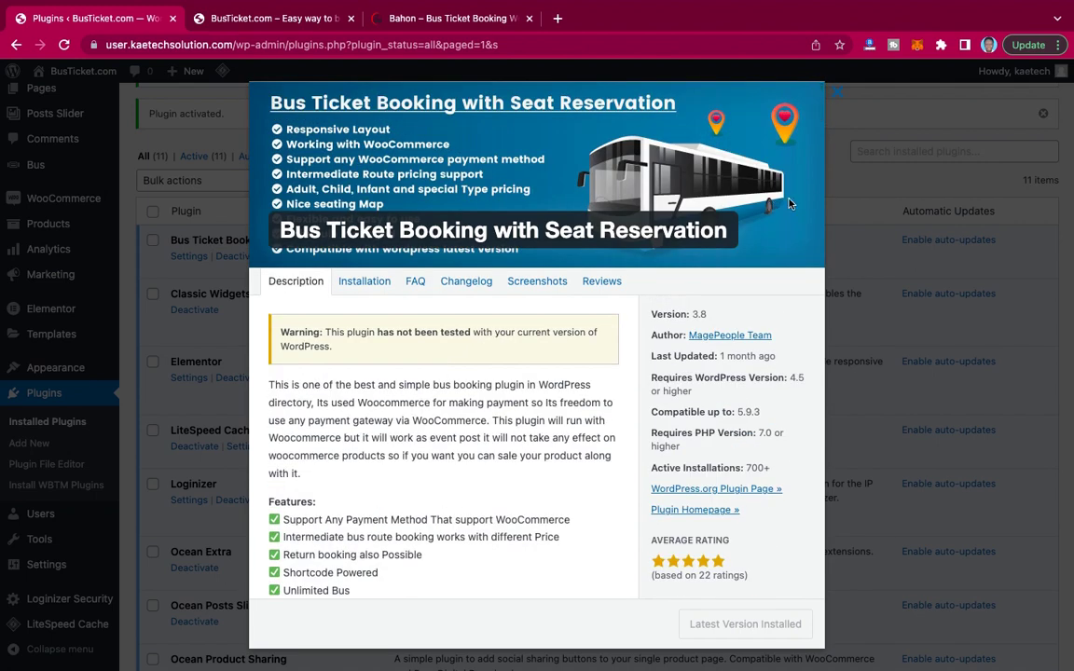
pyautogui.click(840, 99)
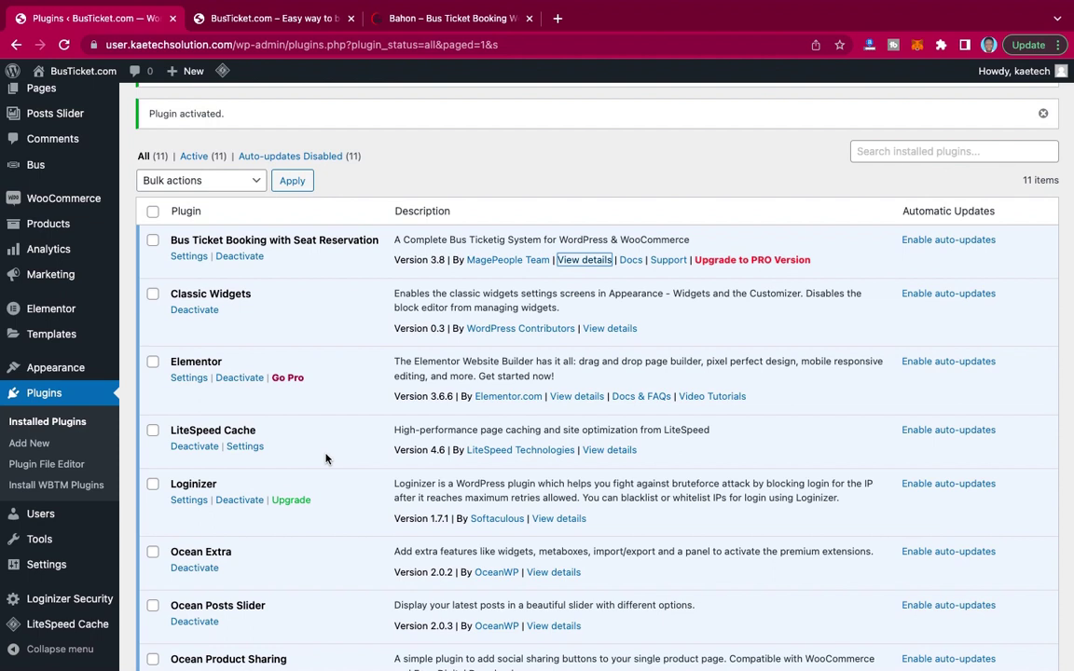
# Look over the installed plugins and open the settings of Bus Ticket Booking with Seat Reservation.
pyautogui.scroll(-1, 396, 459)
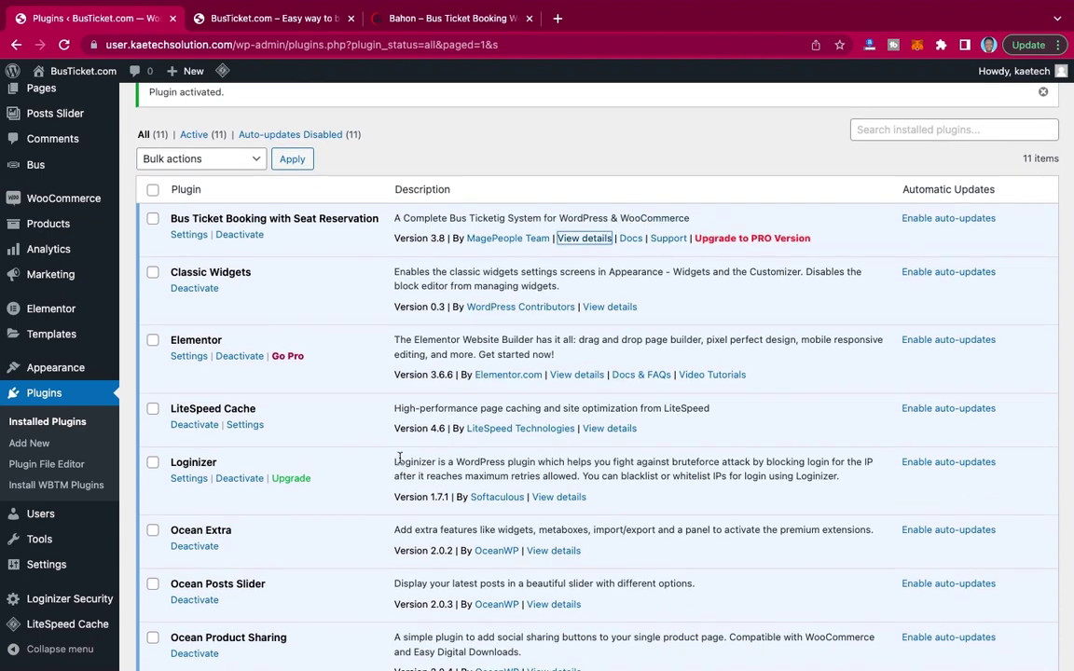
pyautogui.scroll(-5, 399, 458)
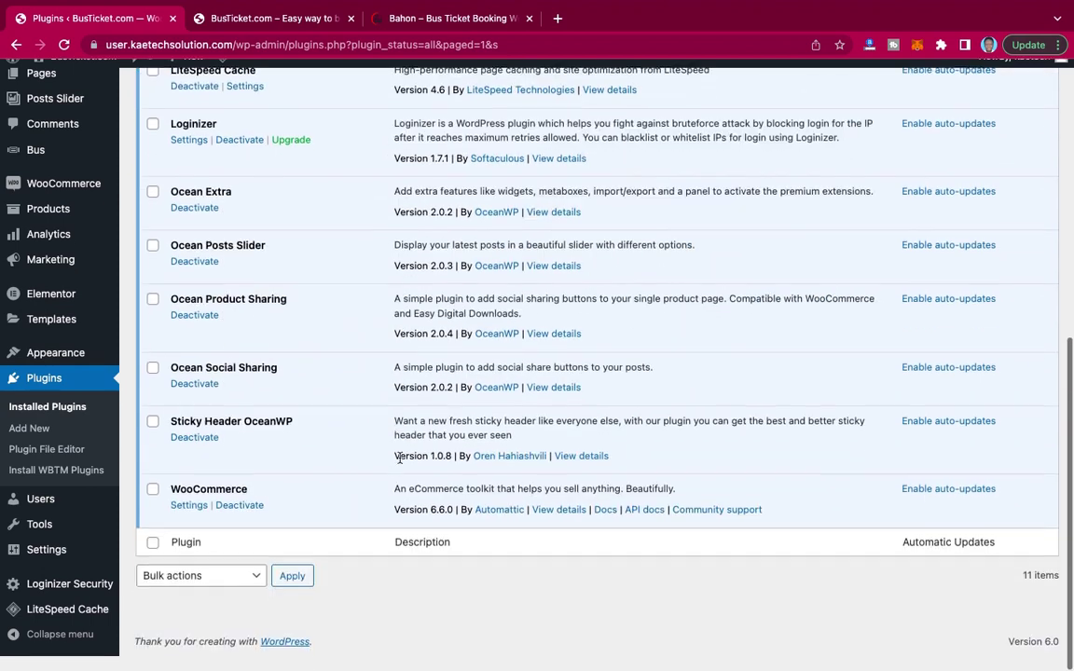
pyautogui.scroll(8, 399, 458)
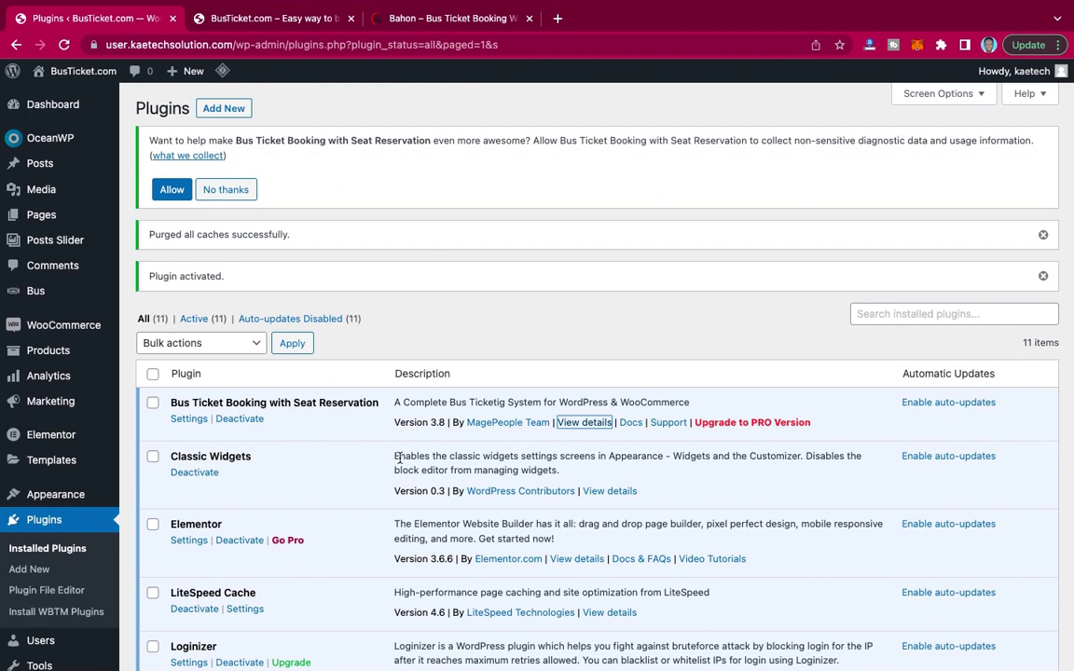
pyautogui.click(190, 420)
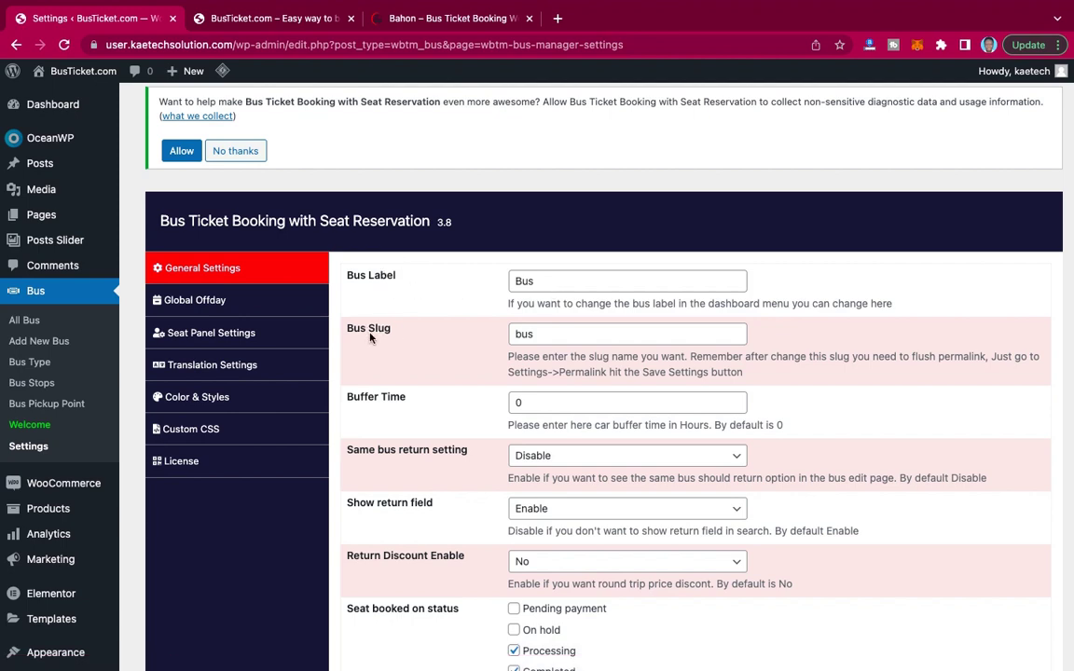
# Review the plugin's General Settings and set Same bus return setting to Enable.
pyautogui.scroll(-2, 548, 356)
pyautogui.scroll(-2, 549, 356)
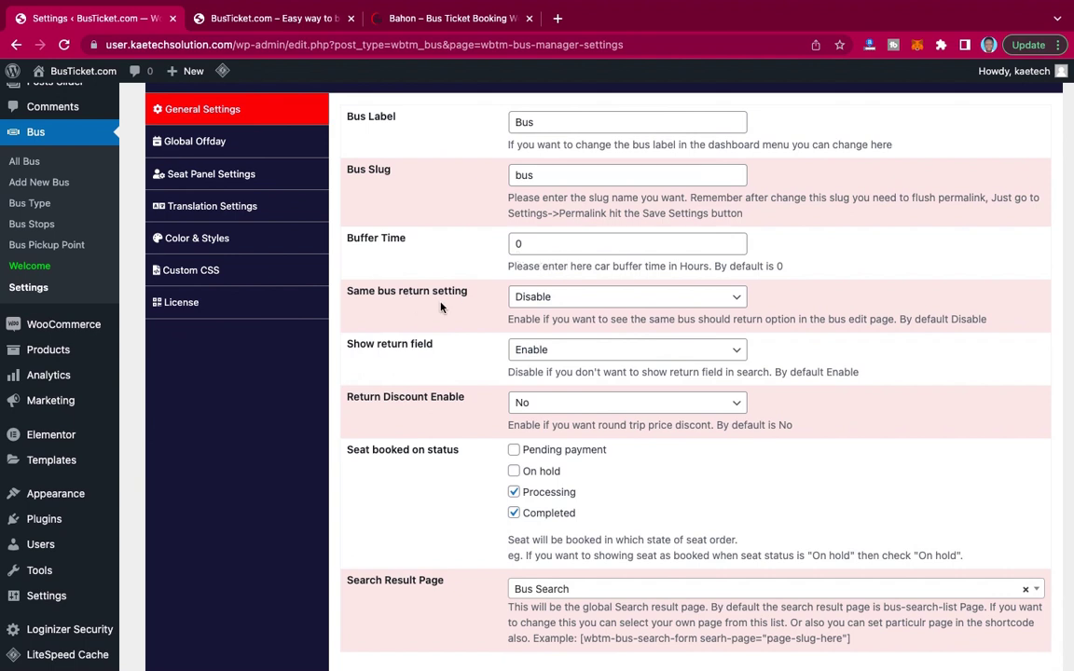
pyautogui.scroll(-2, 471, 307)
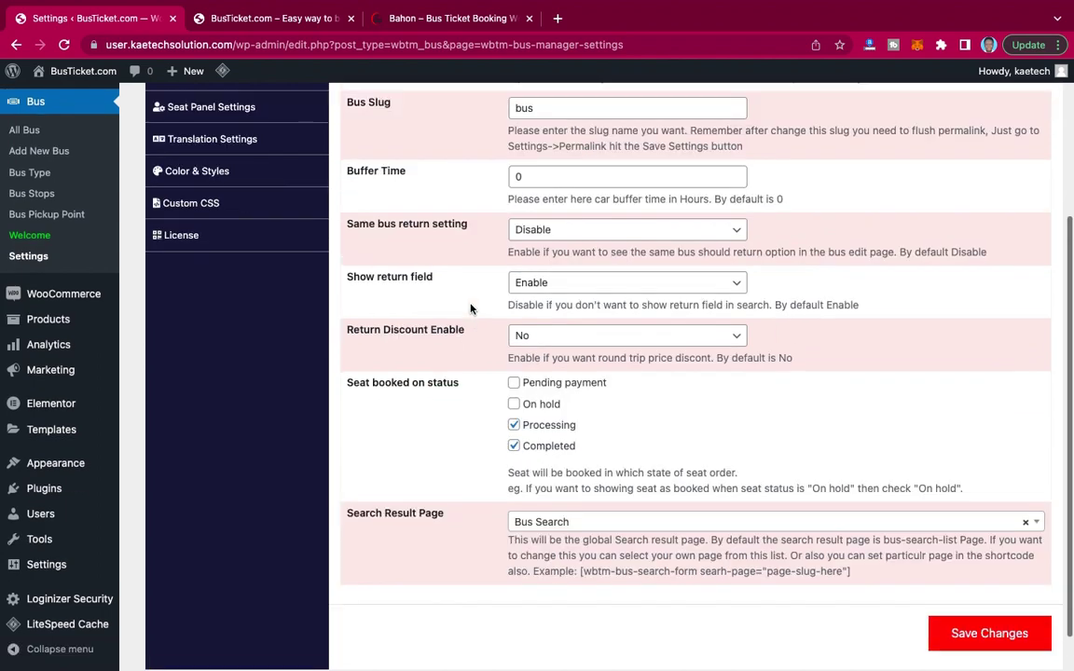
pyautogui.click(522, 216)
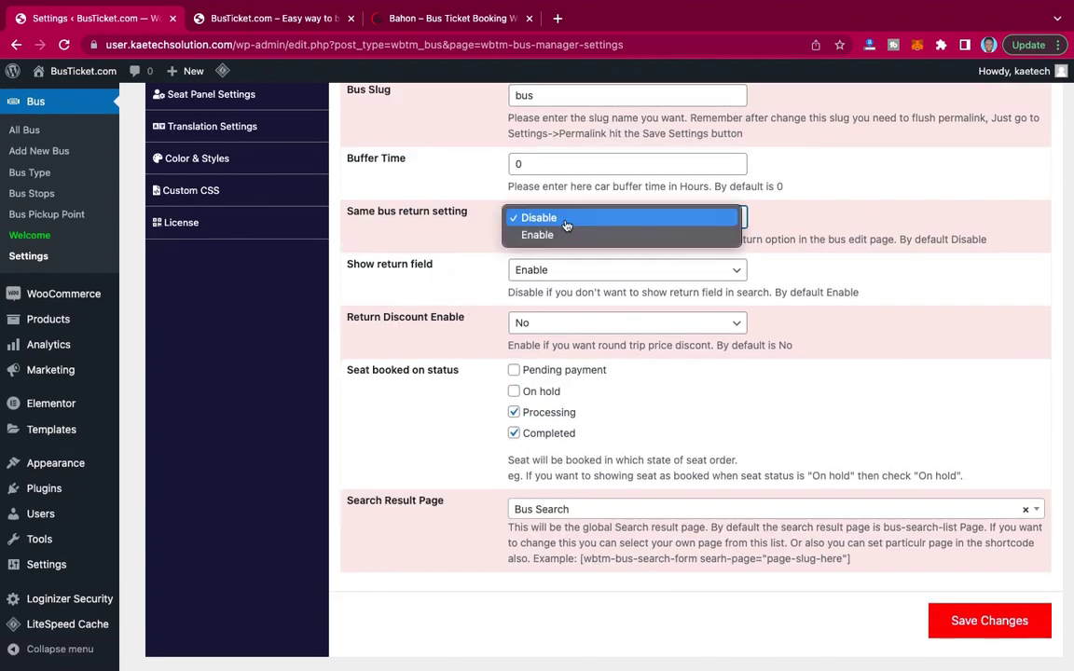
pyautogui.click(422, 209)
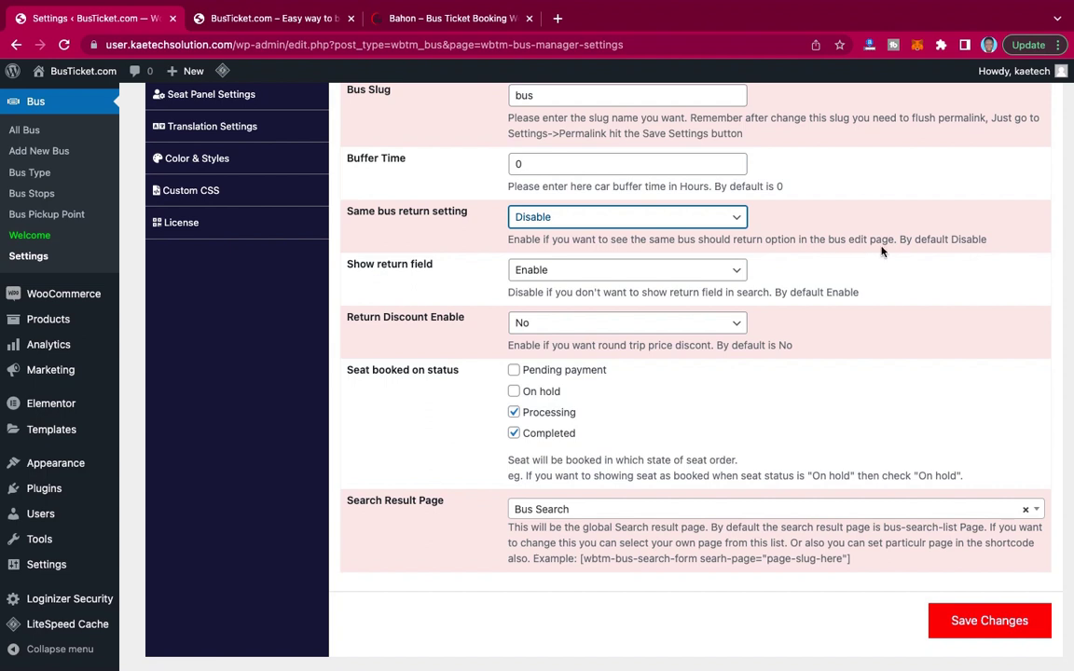
pyautogui.click(632, 220)
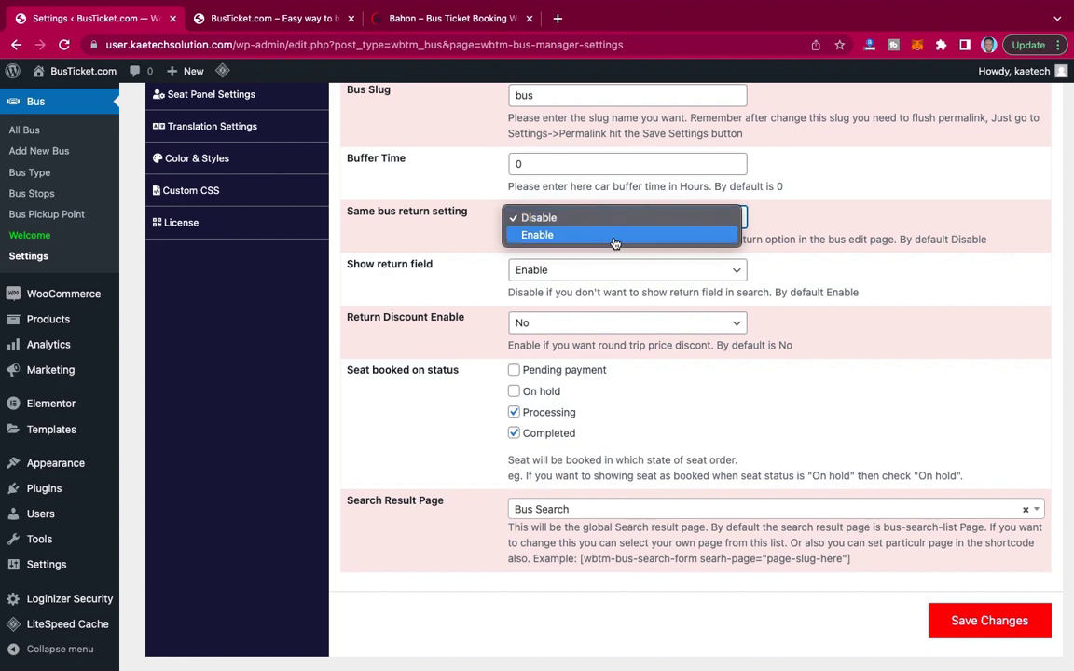
pyautogui.click(604, 240)
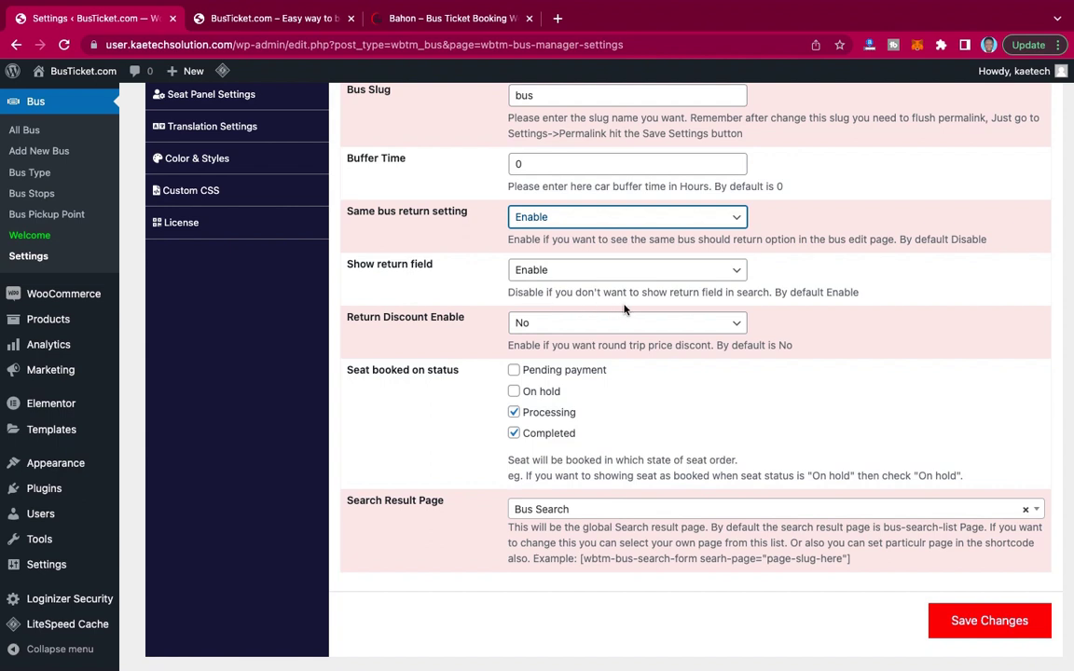
# Set Show return field to Disable and Return Discount Enable to Yes, and save the general settings.
pyautogui.click(626, 269)
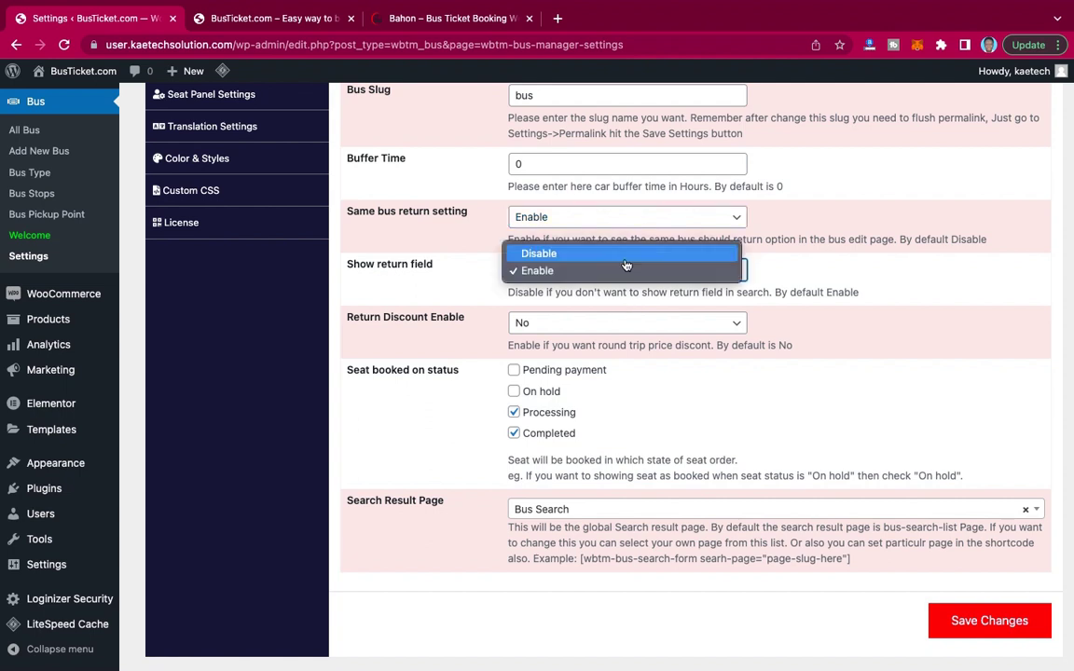
pyautogui.click(602, 255)
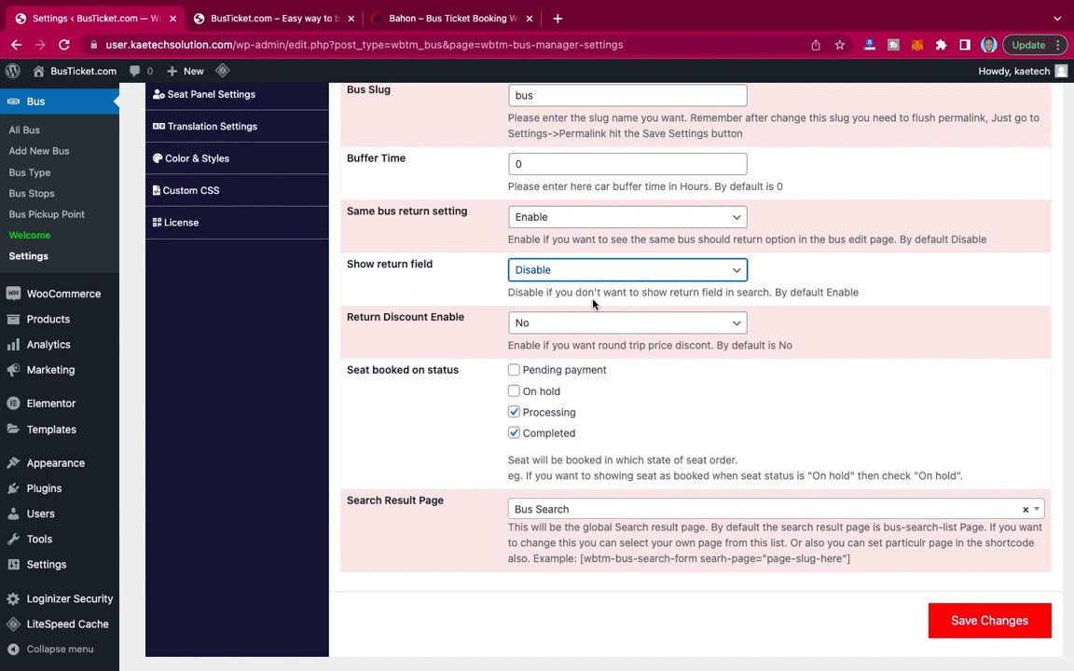
pyautogui.scroll(-1, 420, 355)
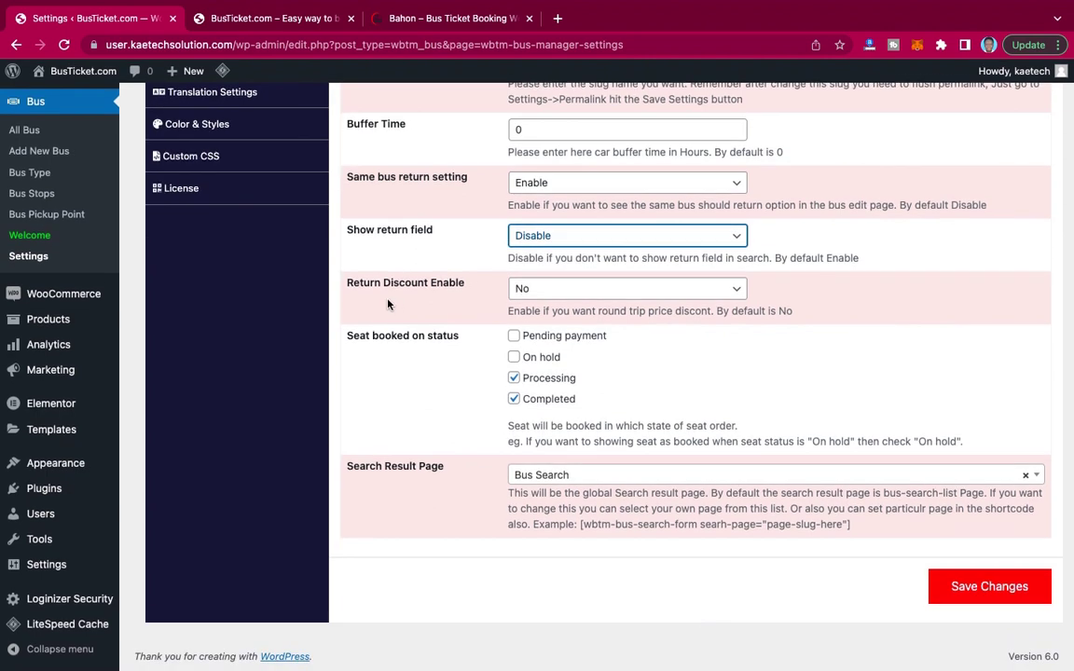
pyautogui.click(573, 290)
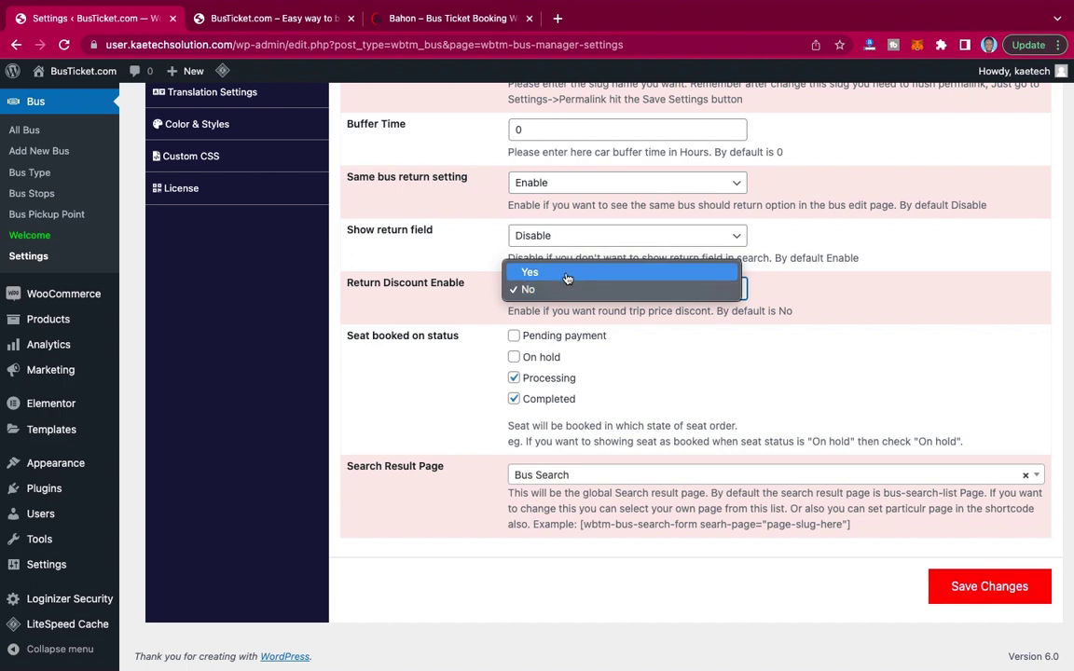
pyautogui.click(566, 275)
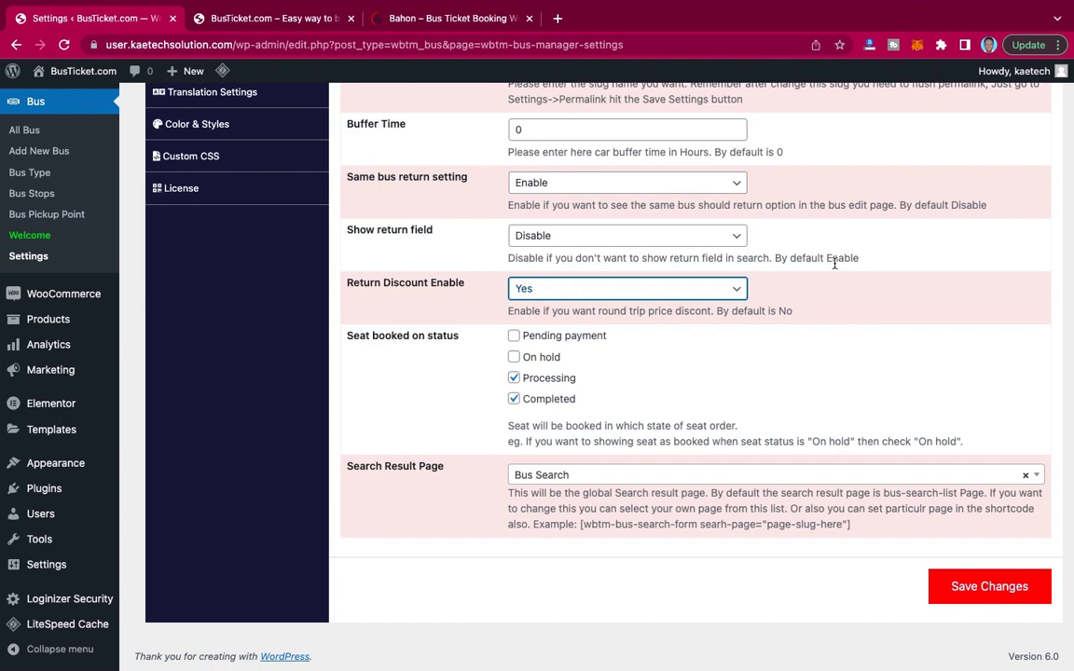
pyautogui.click(957, 586)
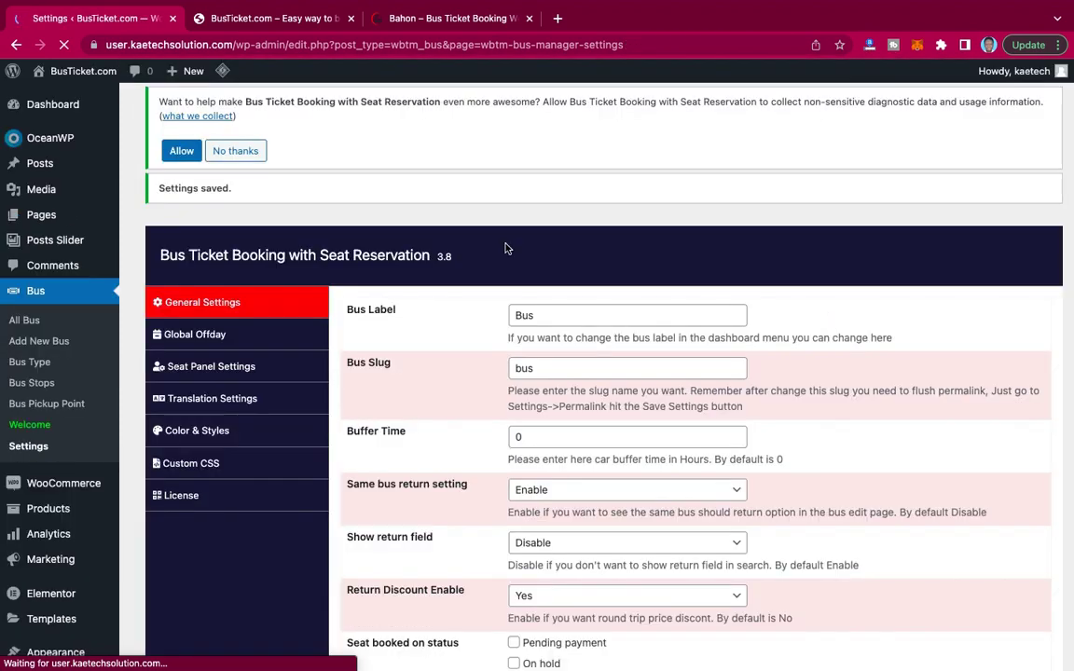
# In the Global Offday settings, mark Sunday as a global off-day and save the changes.
pyautogui.scroll(-2, 391, 359)
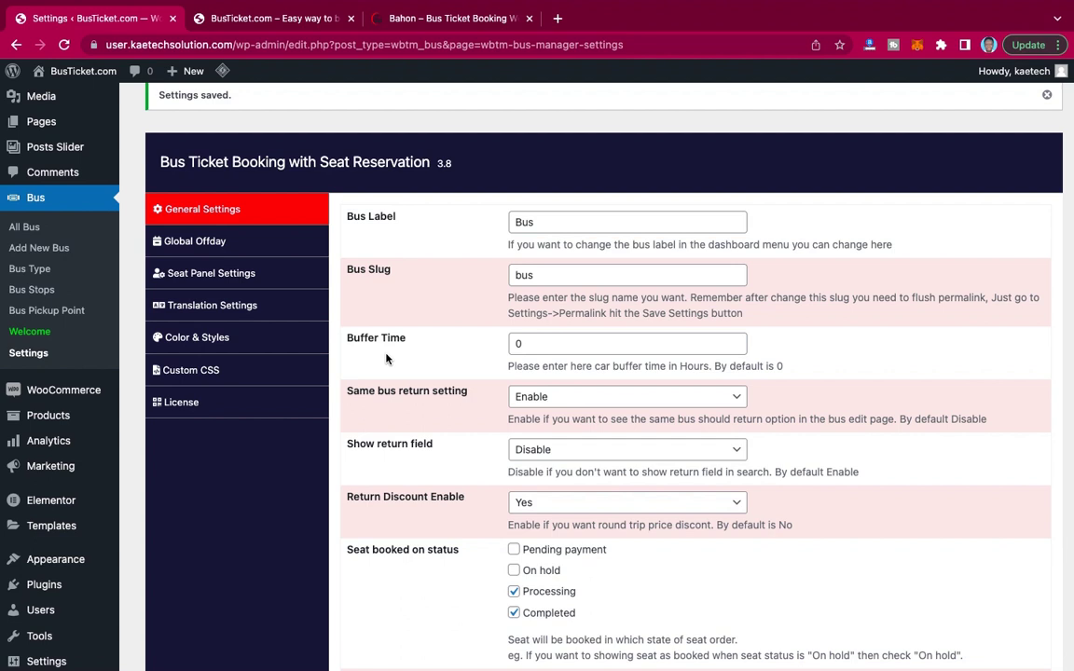
pyautogui.click(211, 244)
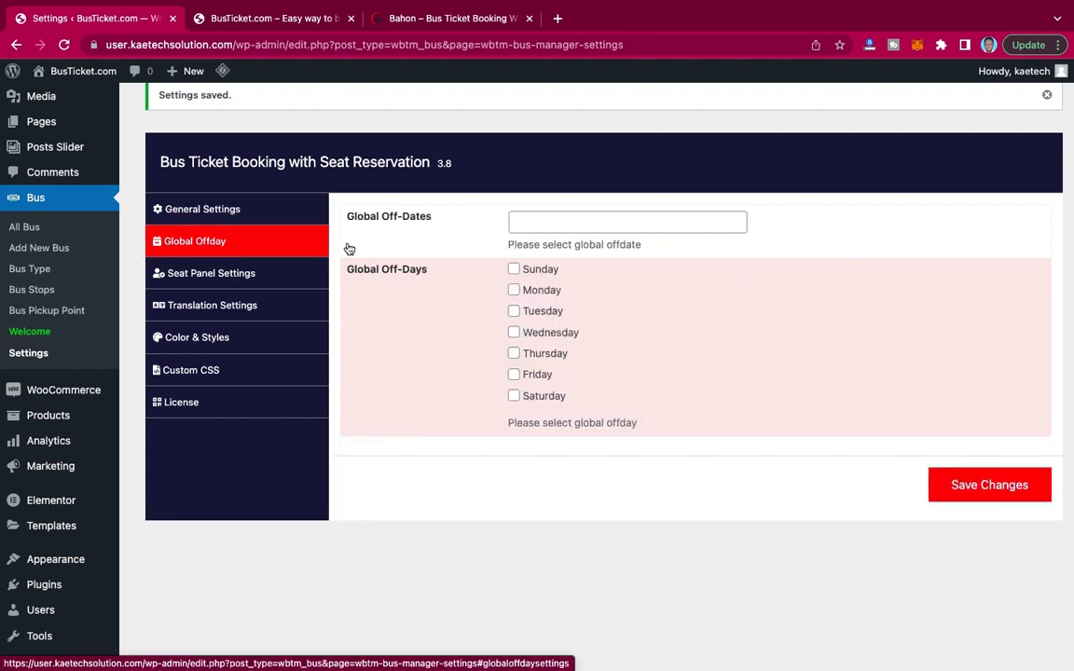
pyautogui.click(513, 270)
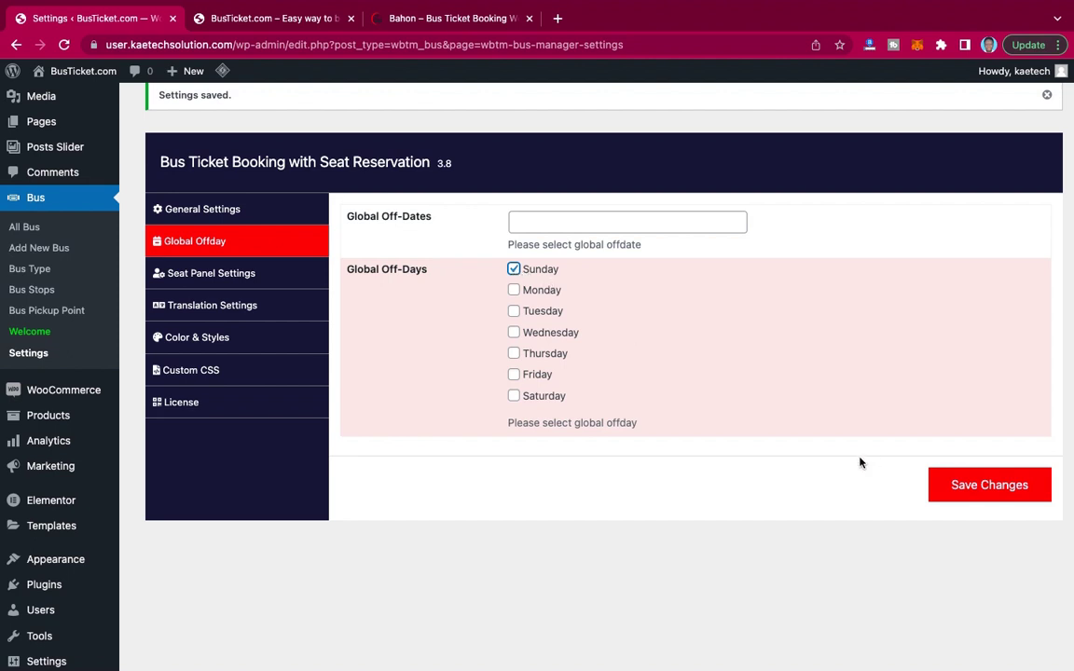
pyautogui.click(974, 488)
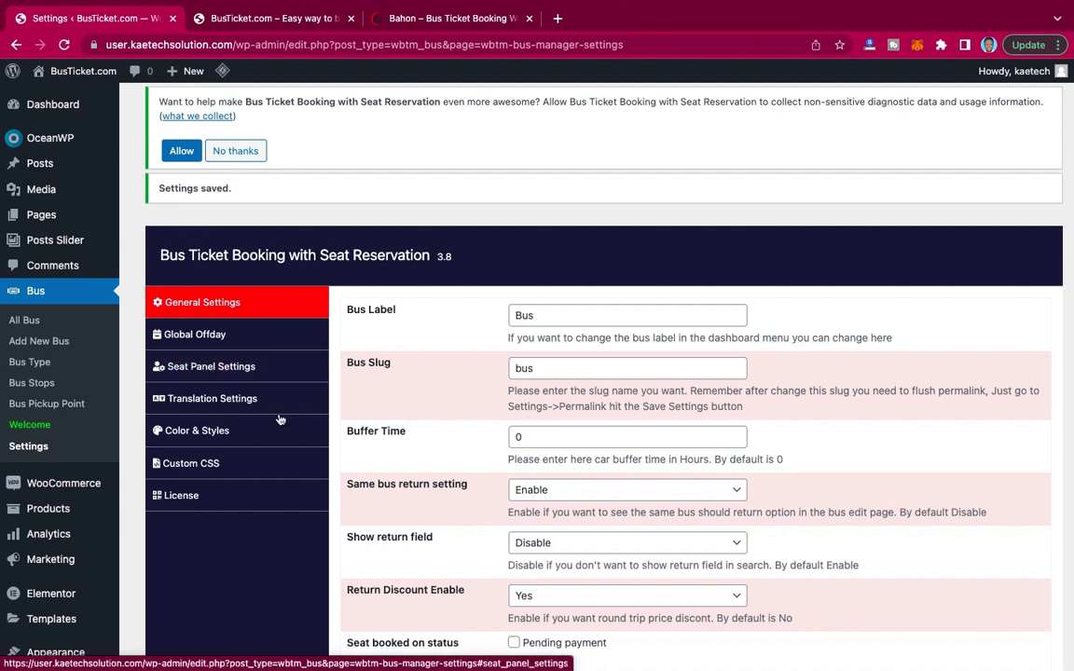
# Open the Seat Panel Settings and review the seat type labels, upper deck title and seat image fields.
pyautogui.click(234, 369)
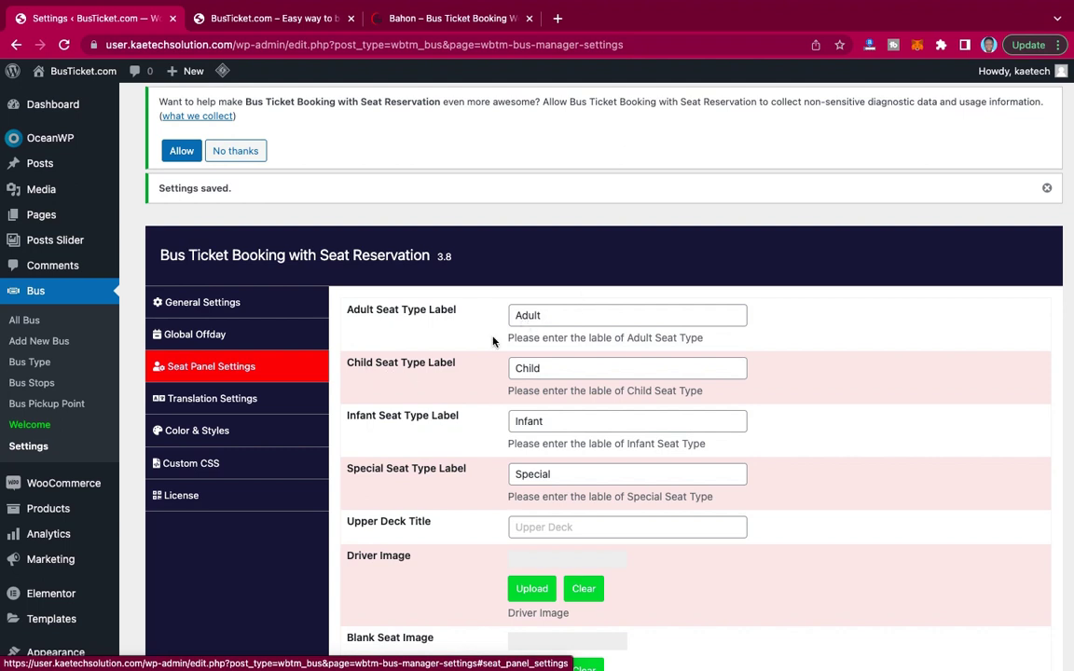
pyautogui.scroll(-3, 413, 410)
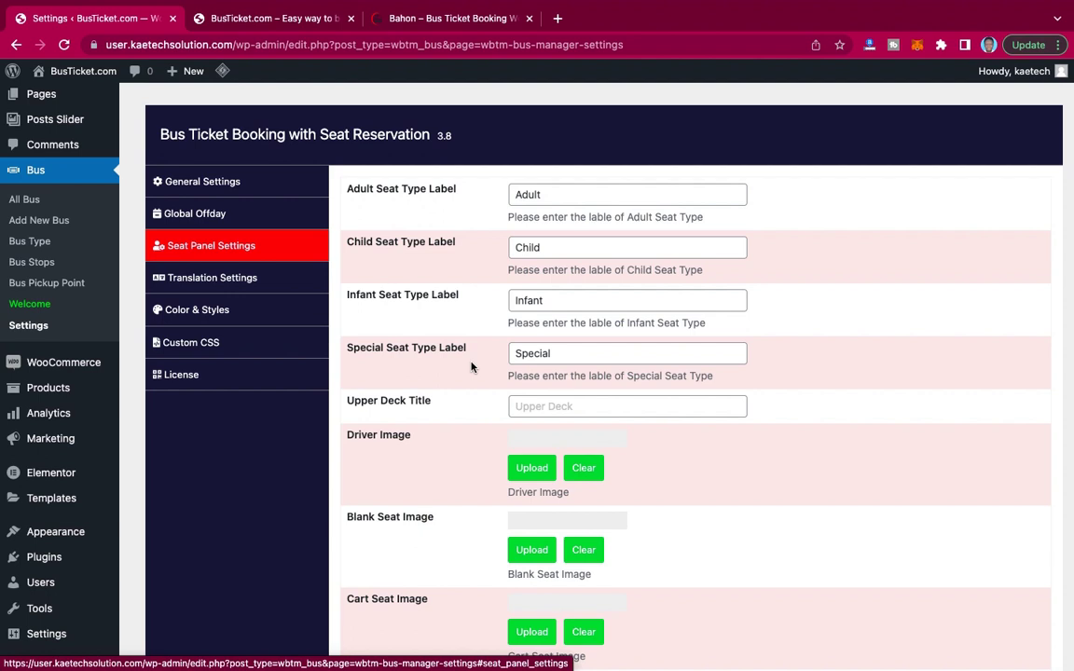
pyautogui.scroll(-2, 471, 366)
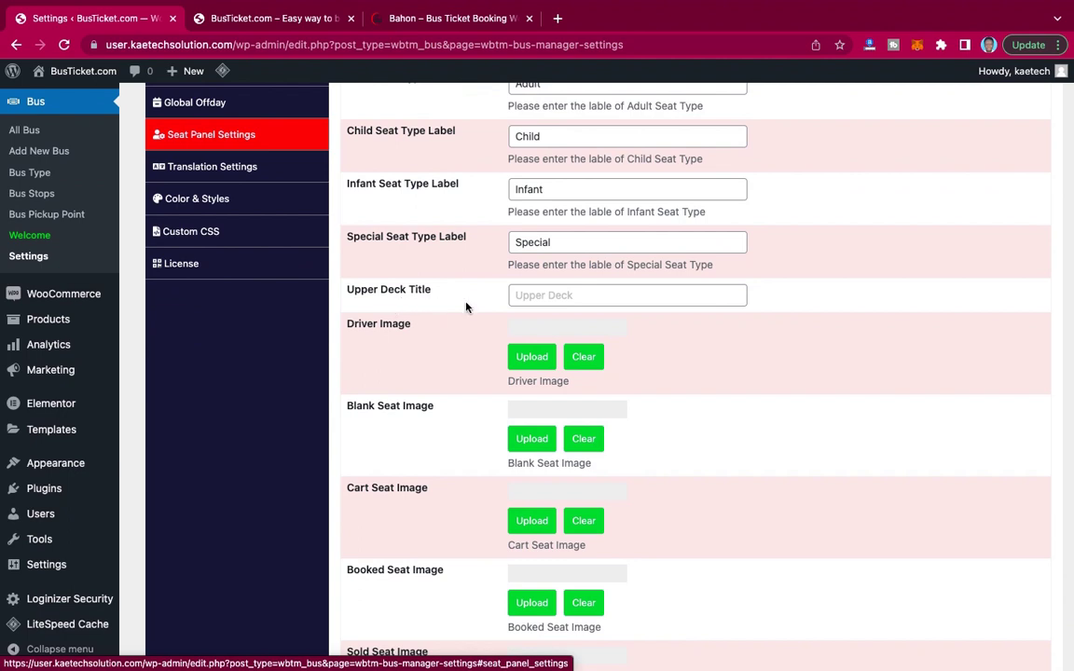
pyautogui.scroll(-1, 433, 340)
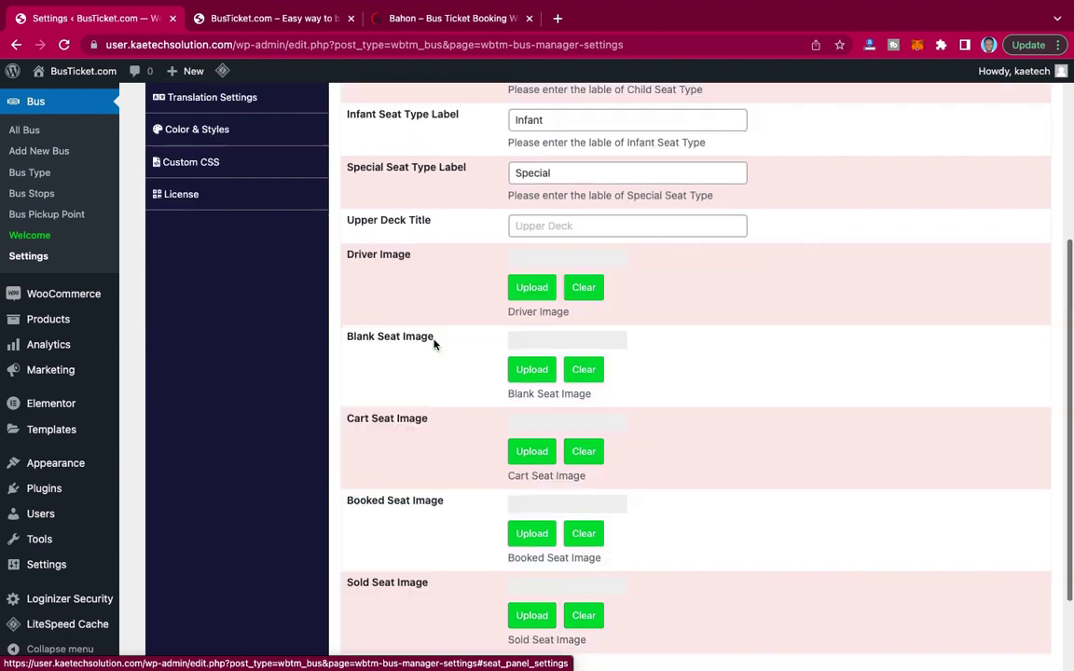
pyautogui.scroll(-1, 433, 344)
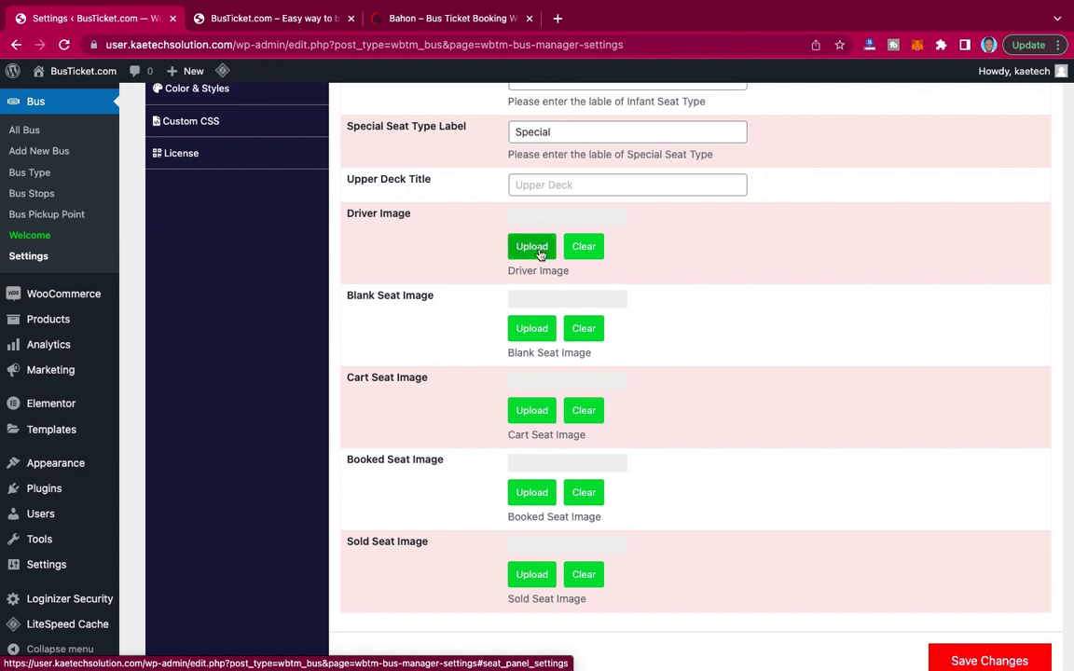
# Open unsplash.com in a new browser tab and search its free photos for "driver".
pyautogui.click(558, 20)
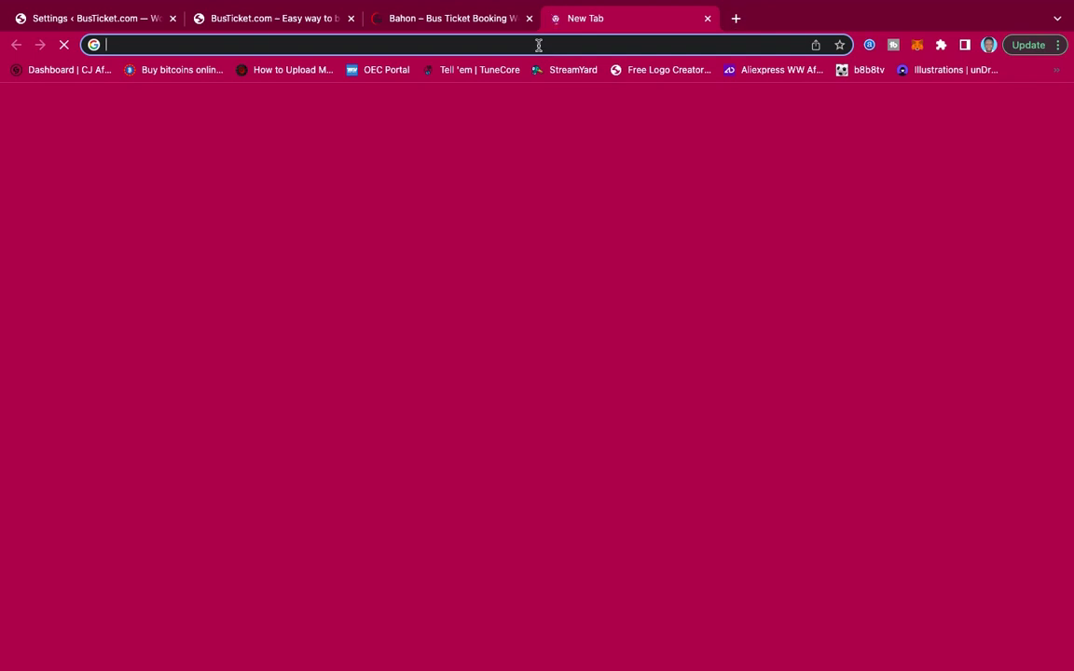
pyautogui.write('unsplash')
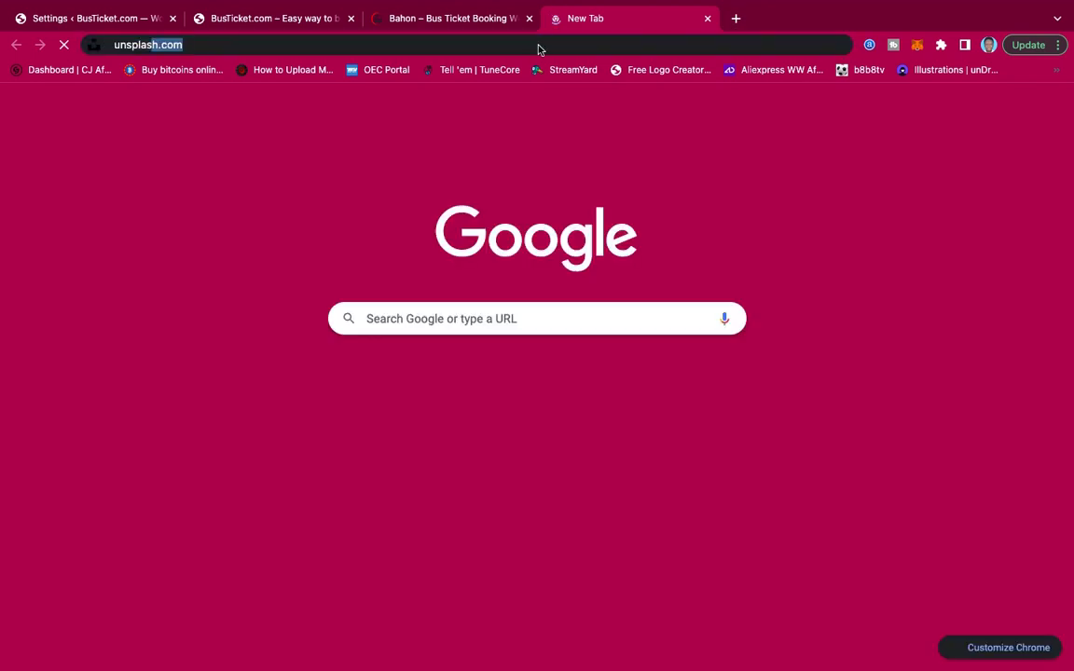
pyautogui.write('.com')
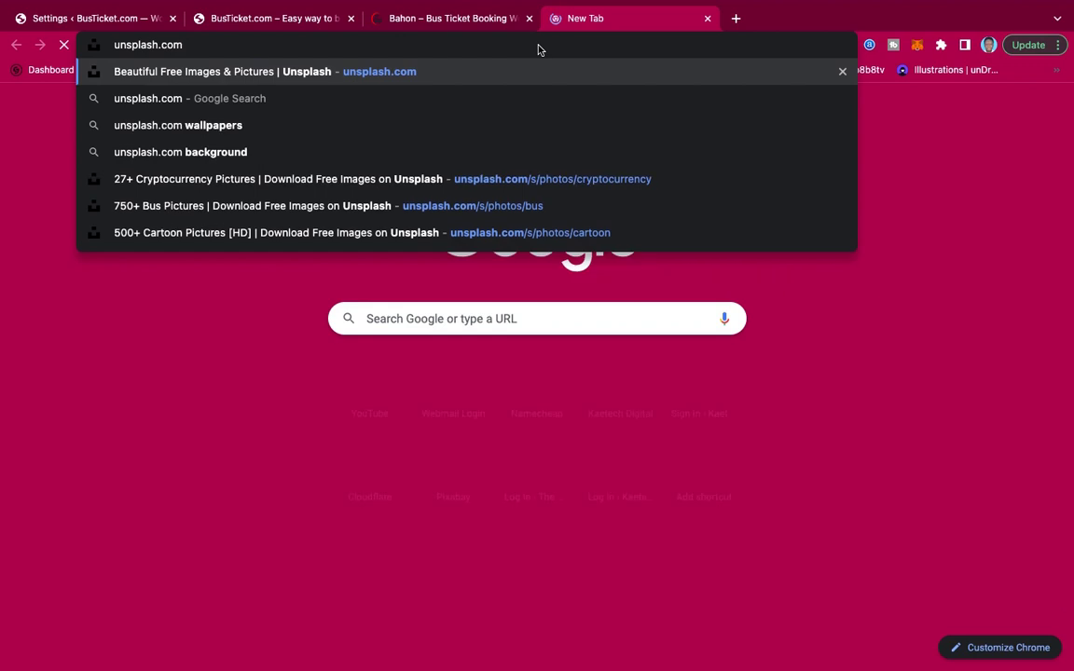
pyautogui.press('Return')
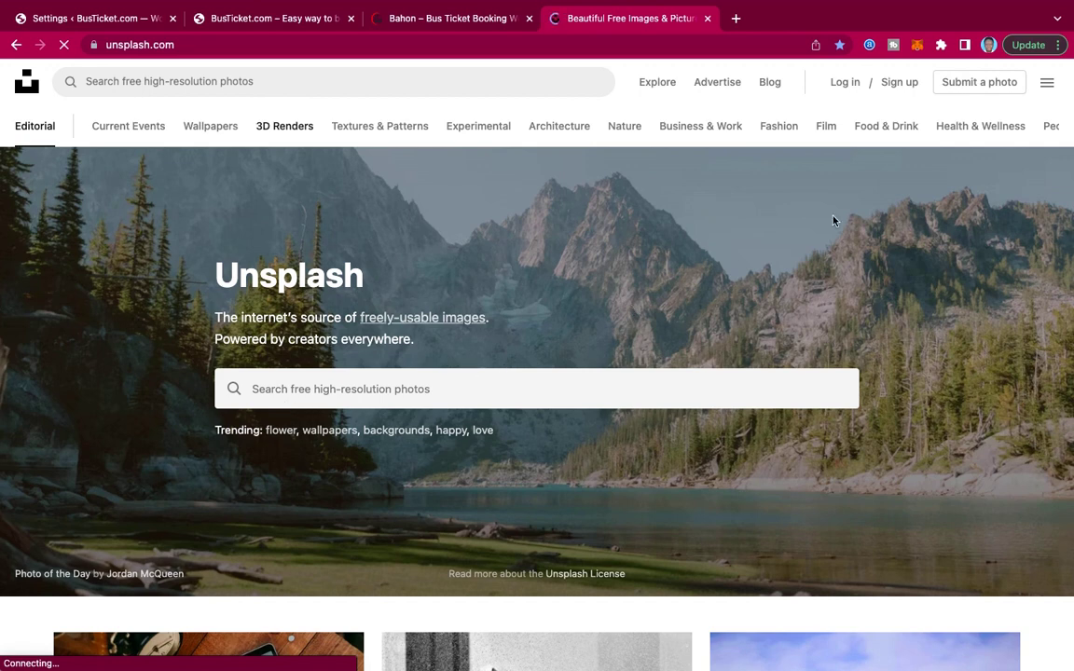
pyautogui.click(329, 389)
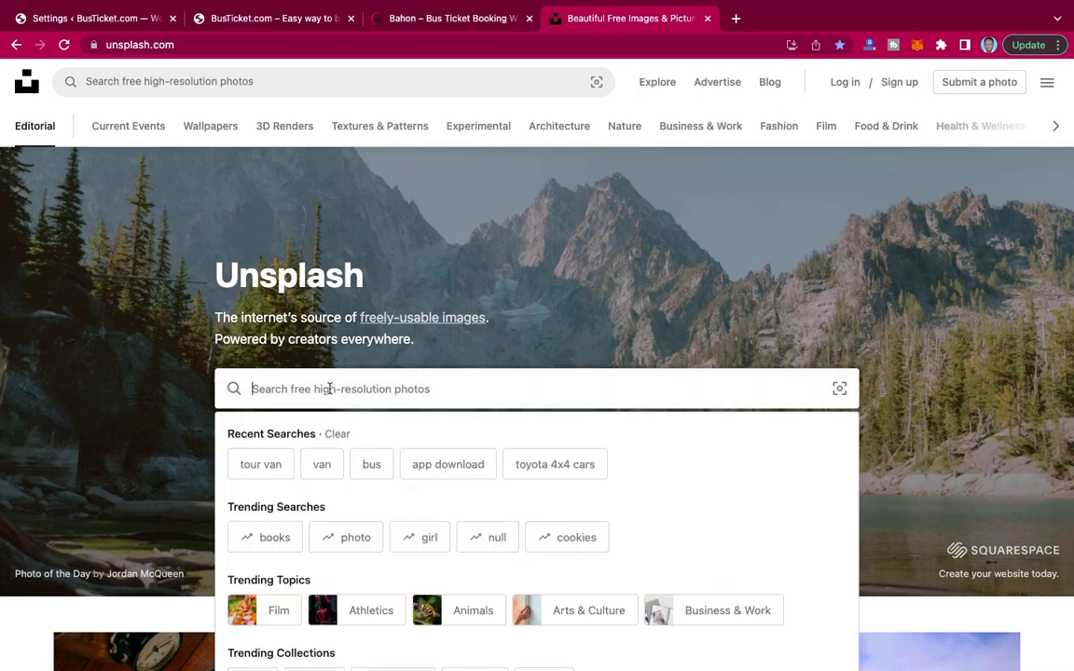
pyautogui.write('driver')
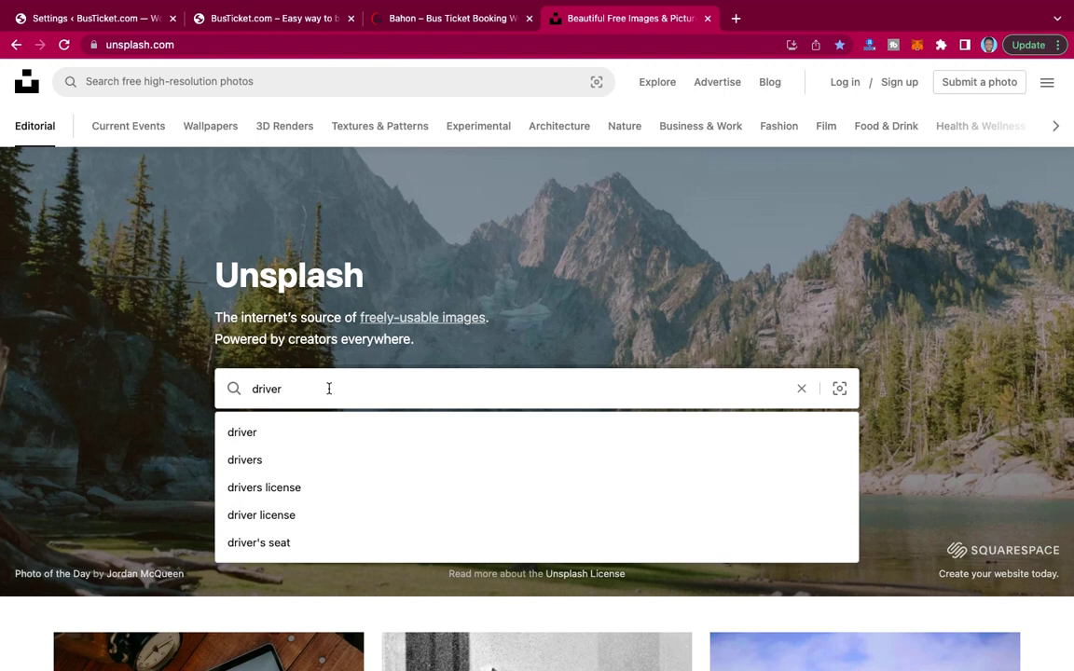
pyautogui.press('Return')
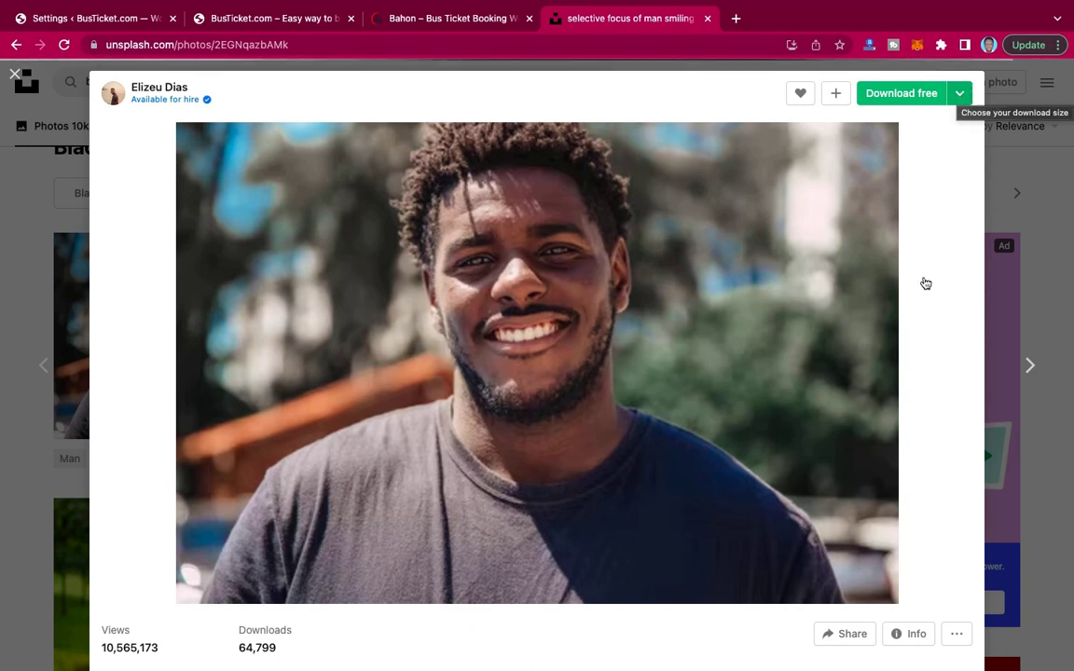
# Download the photo of the smiling man in the Small (640 x 426) size and close the photo view.
pyautogui.click(960, 101)
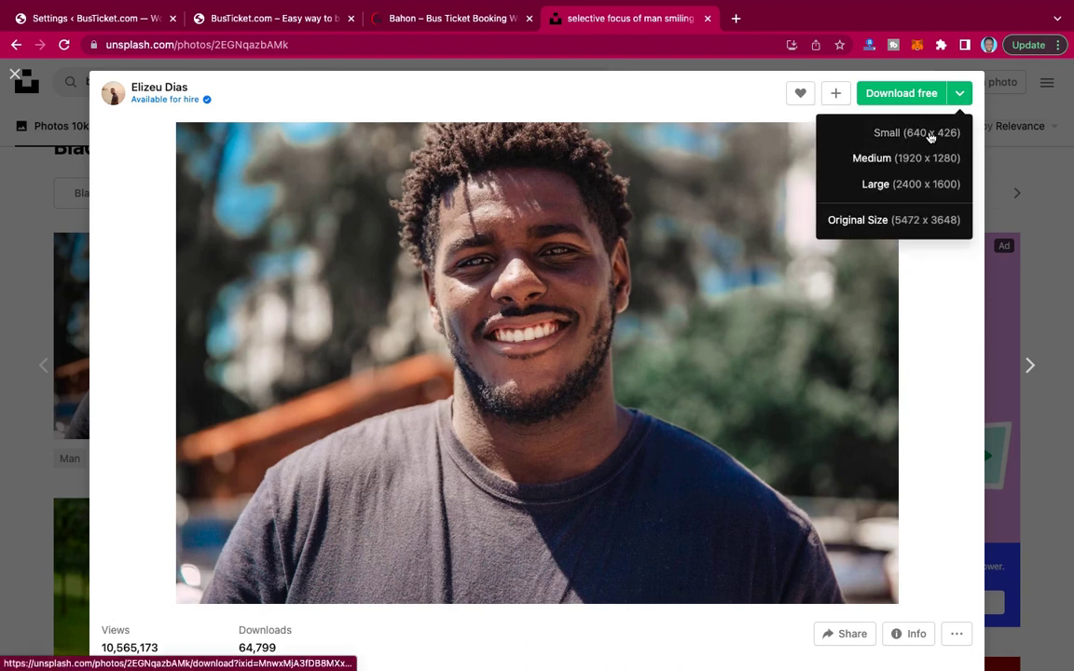
pyautogui.click(931, 137)
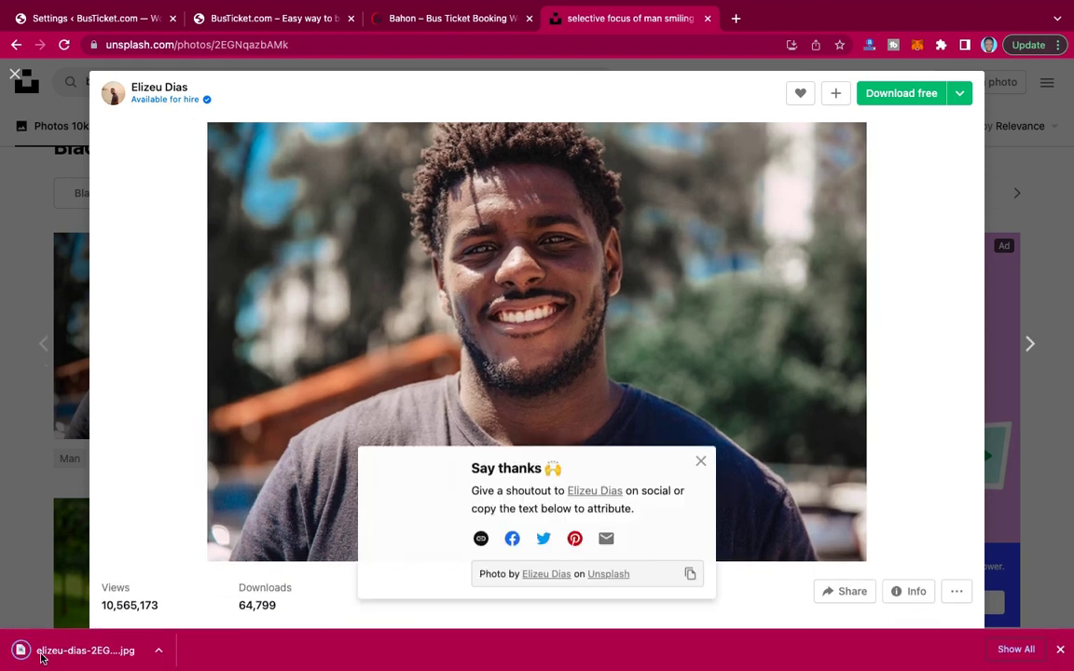
pyautogui.click(701, 462)
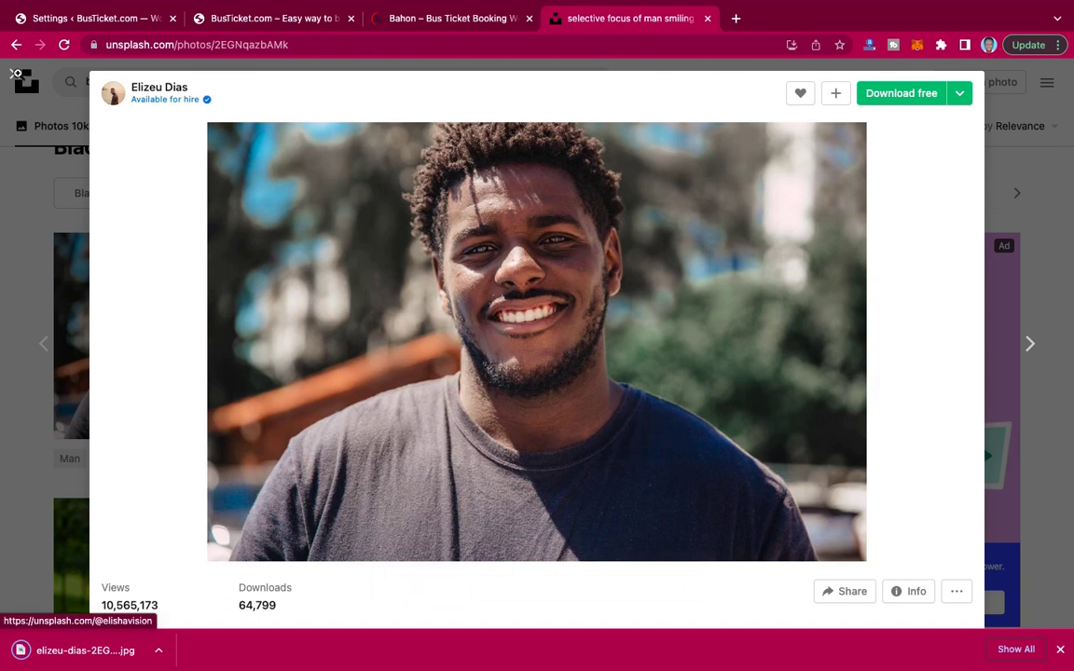
pyautogui.click(17, 72)
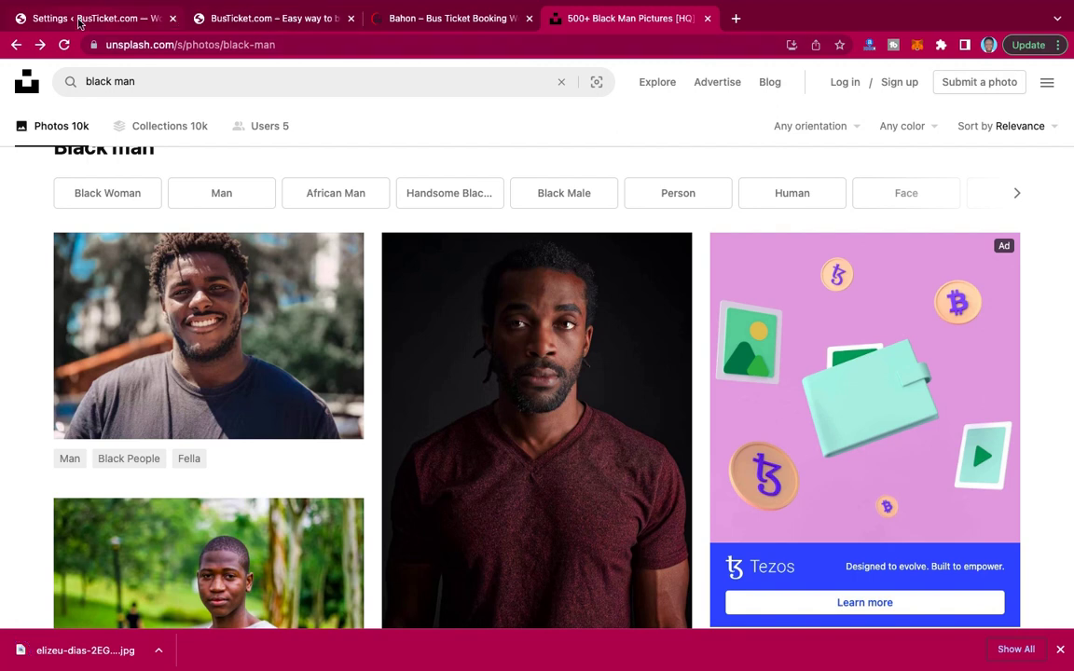
# Return to the plugin settings, upload the downloaded portrait and insert it as the Driver Image.
pyautogui.click(80, 21)
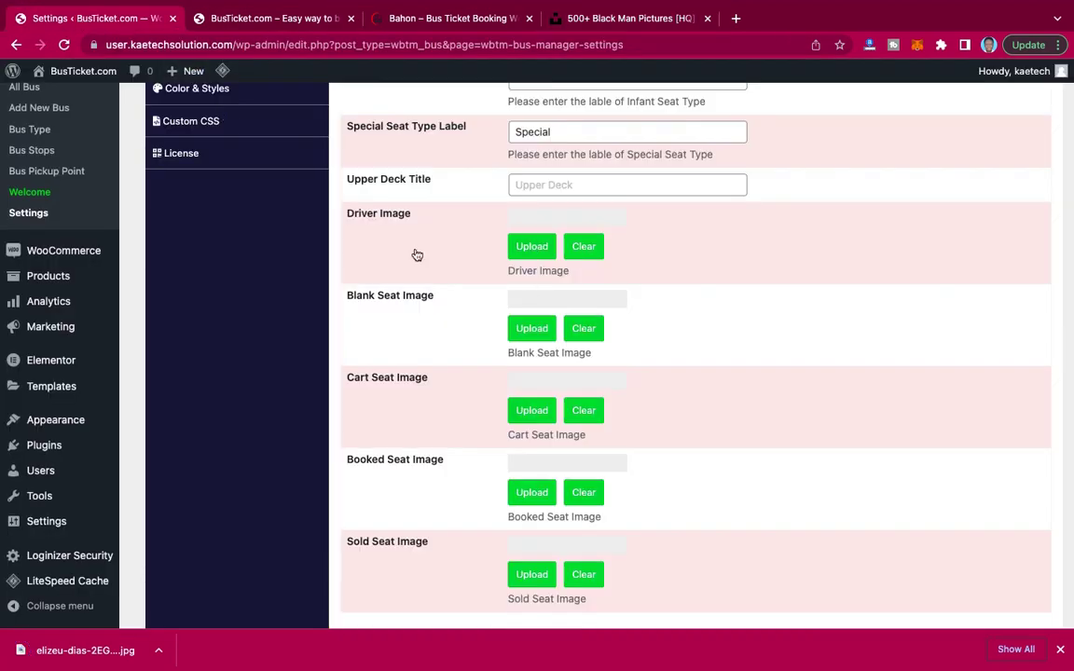
pyautogui.click(536, 248)
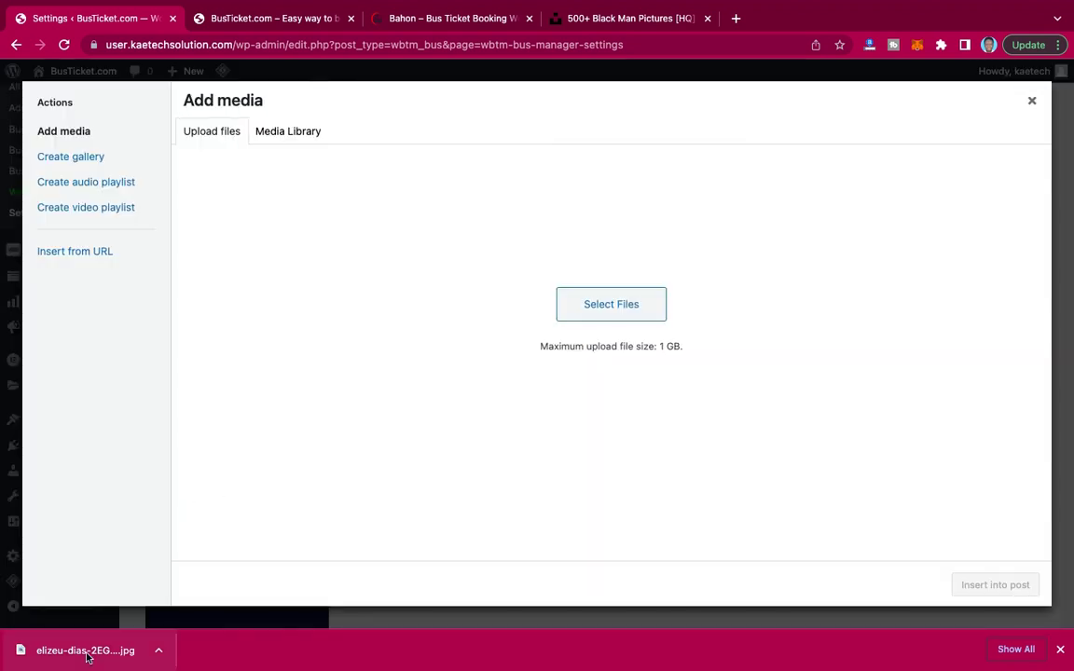
pyautogui.moveTo(87, 658); pyautogui.dragTo(387, 297)
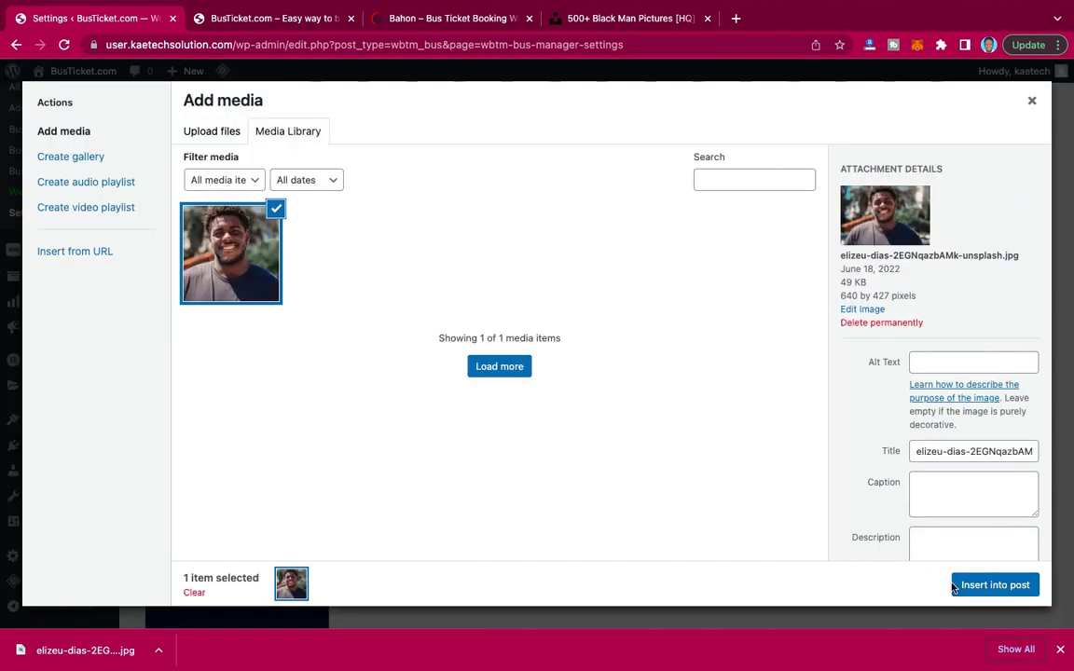
pyautogui.click(986, 585)
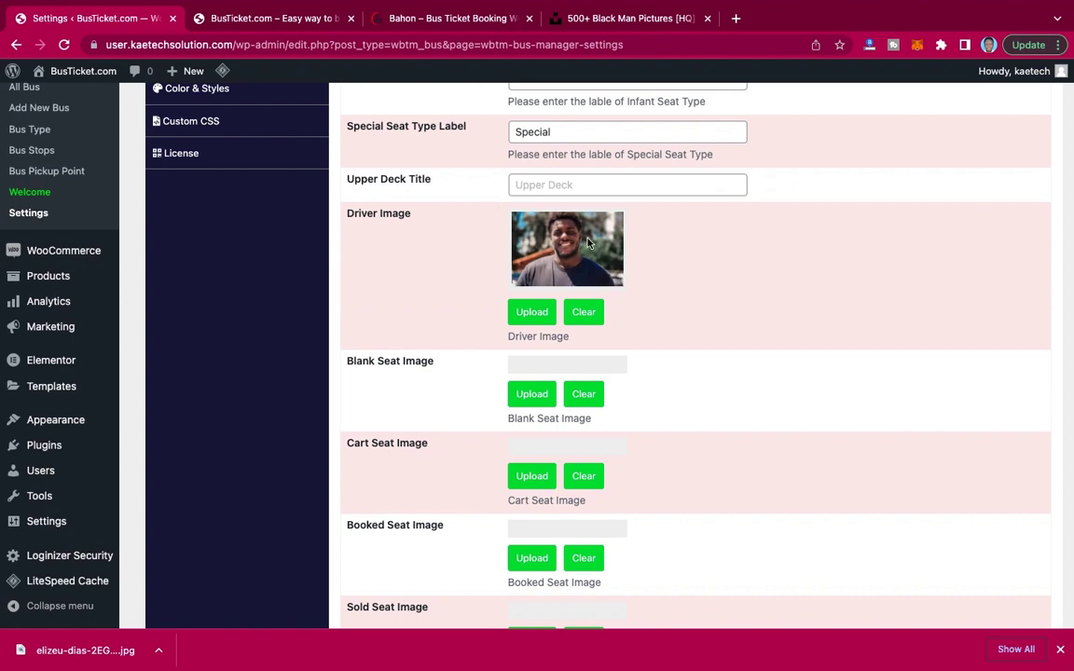
# Review the remaining seat image fields and open pixabay.com in a new browser tab.
pyautogui.scroll(-2, 577, 376)
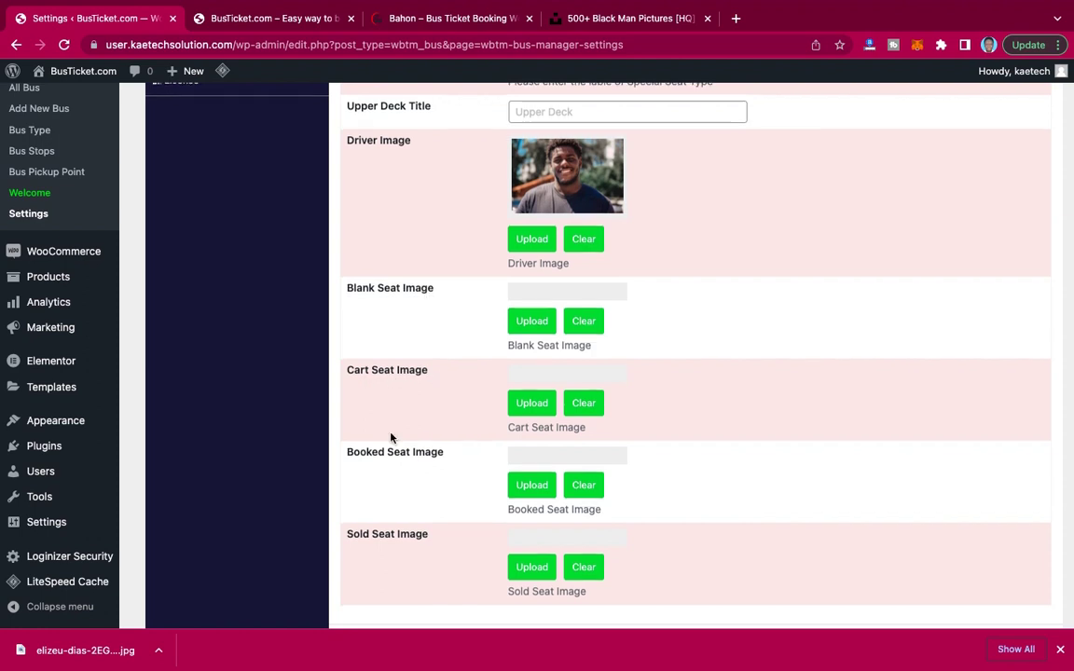
pyautogui.scroll(-3, 387, 400)
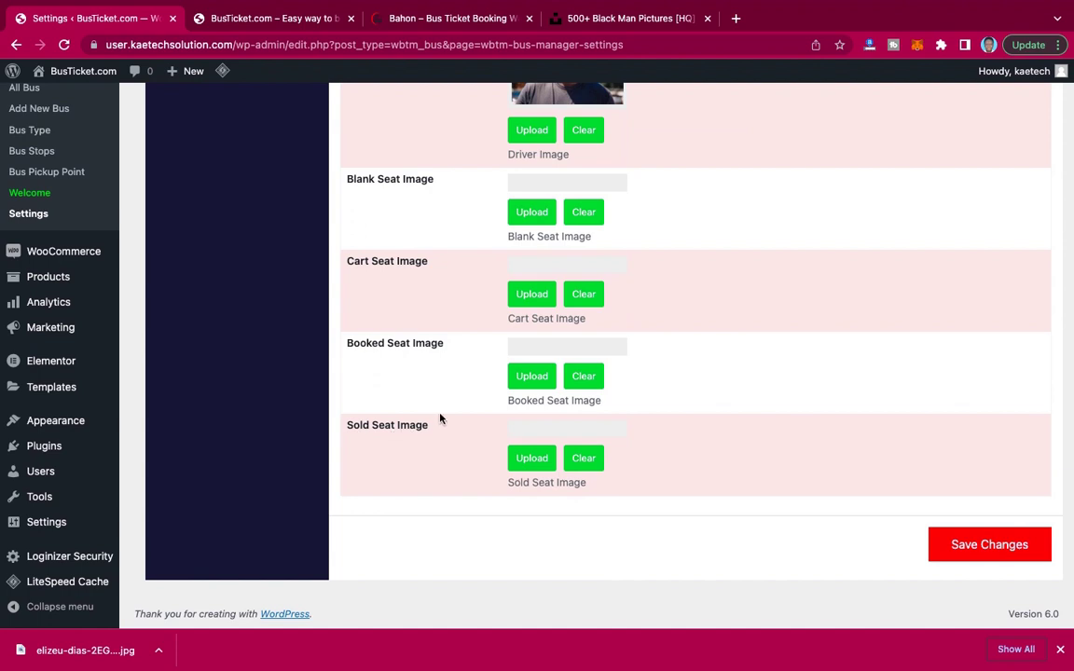
pyautogui.scroll(2, 440, 417)
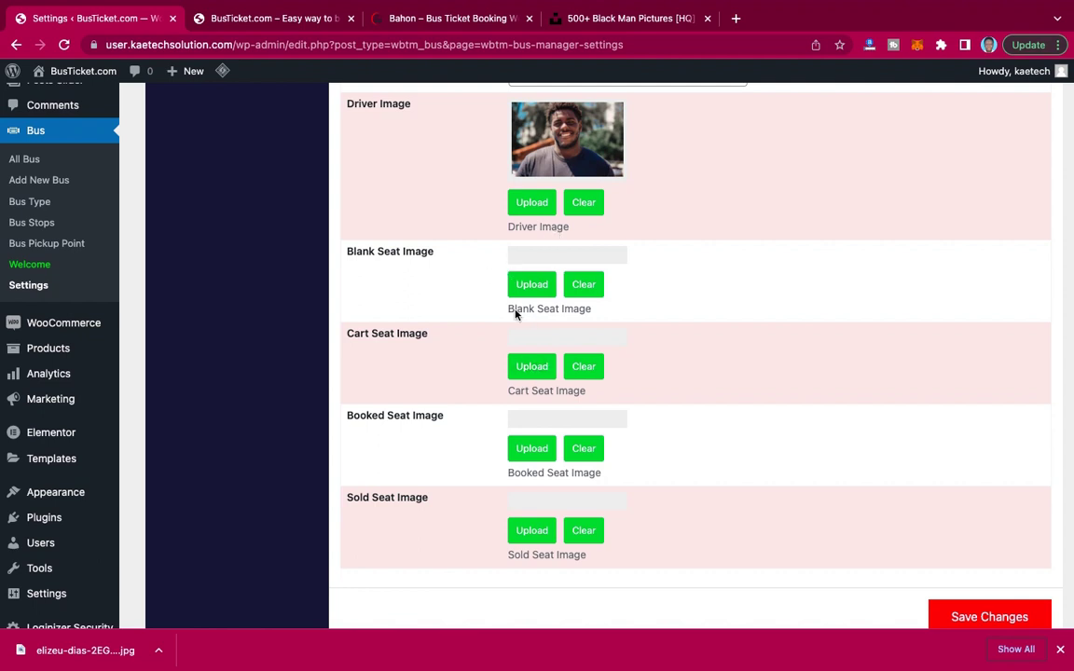
pyautogui.click(737, 19)
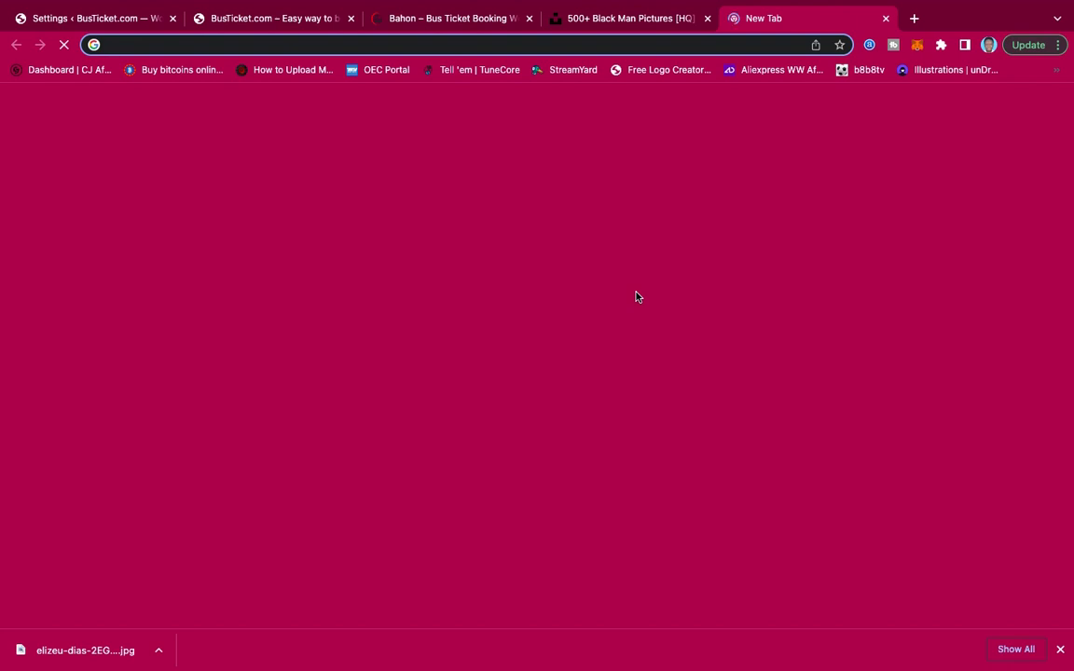
pyautogui.write('pix')
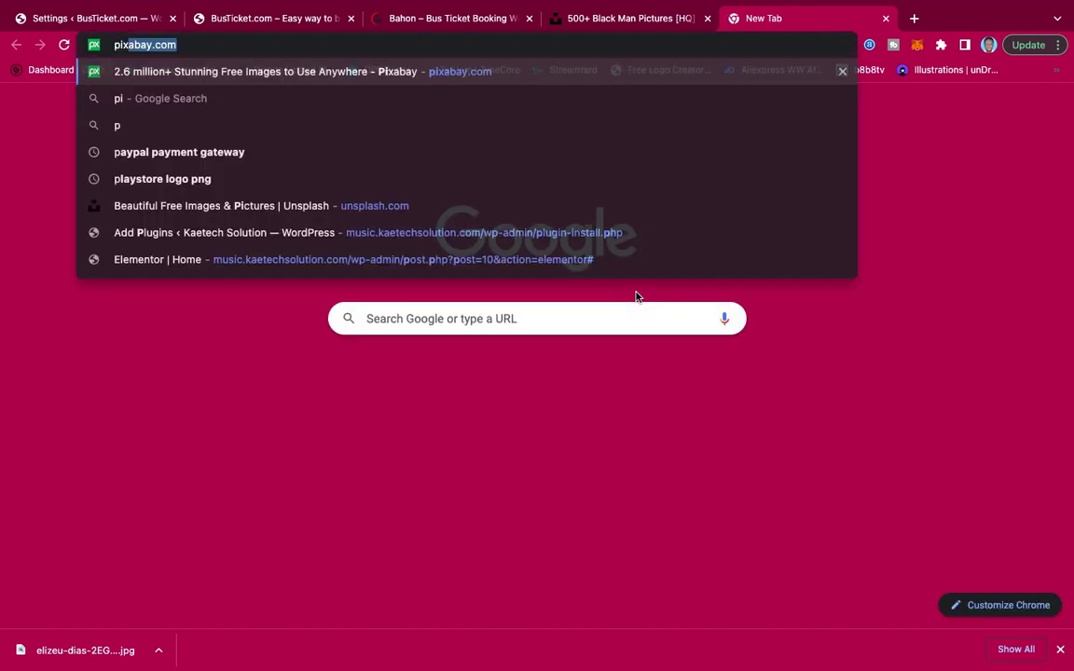
pyautogui.write('abay.com')
pyautogui.press('Return')
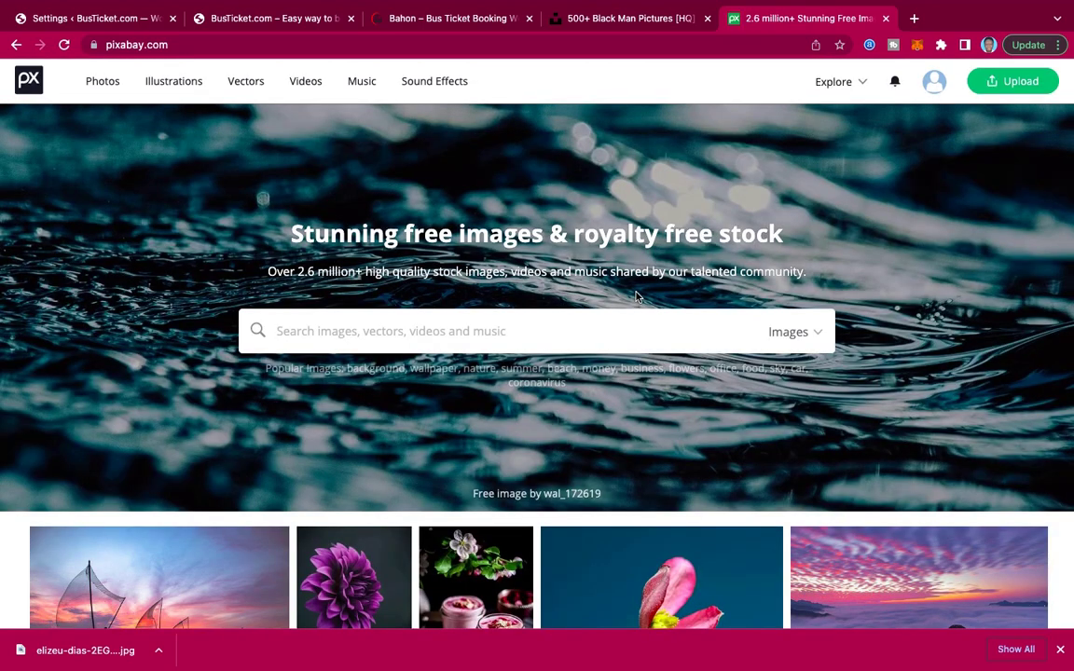
# Search Pixabay for "car seat" and limit the results to vector graphics.
pyautogui.scroll(-10, 637, 391)
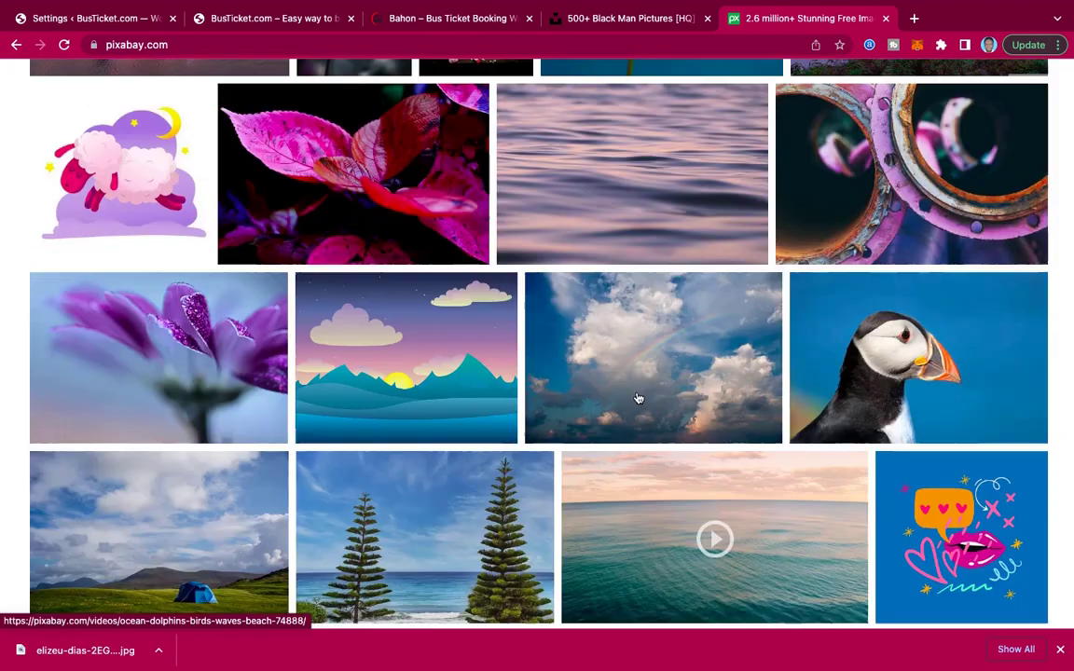
pyautogui.scroll(10, 637, 398)
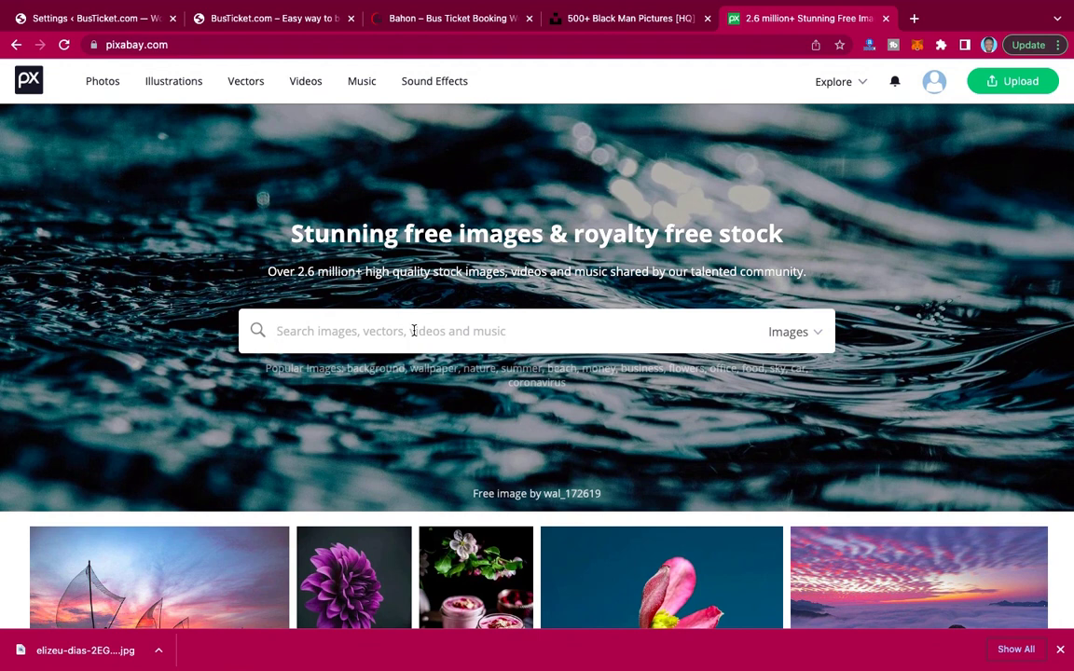
pyautogui.write('car seat')
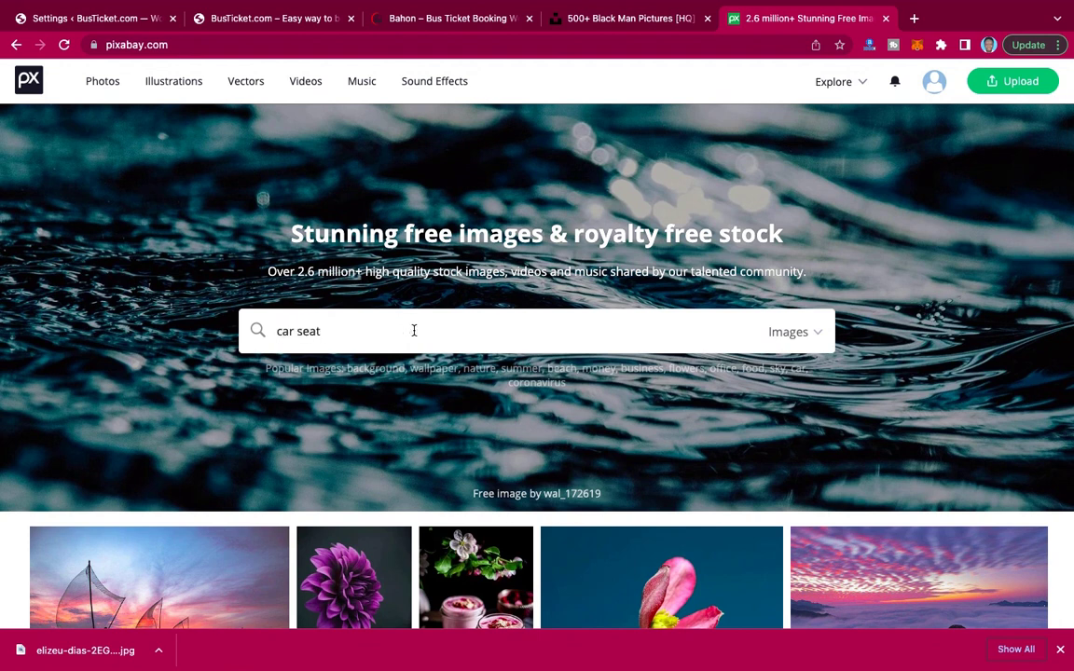
pyautogui.press('Return')
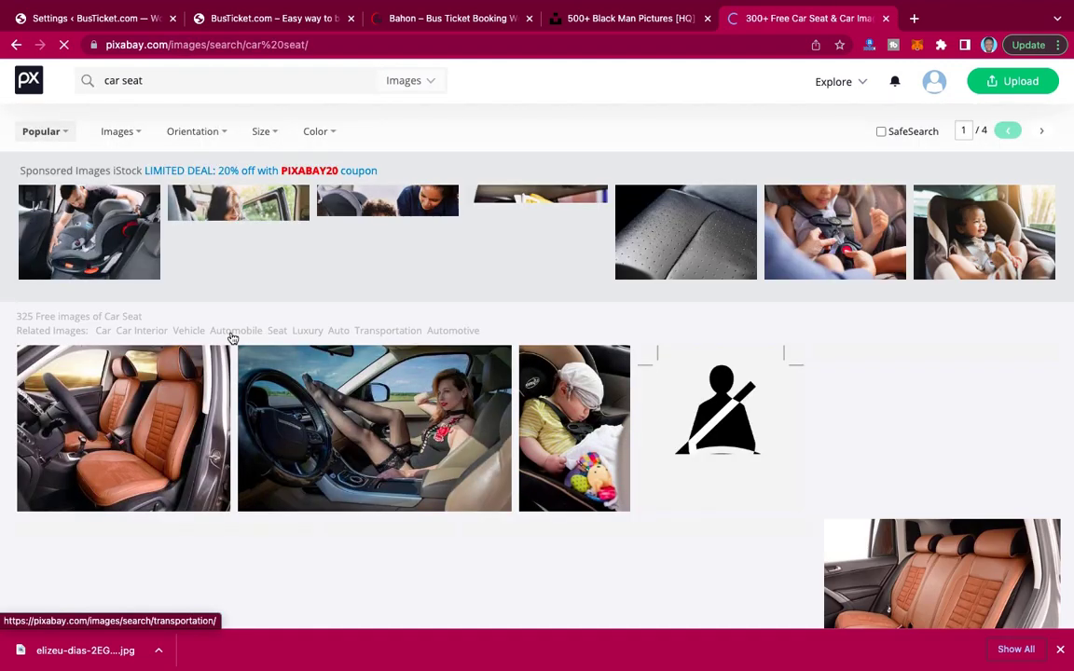
pyautogui.scroll(-2, 433, 426)
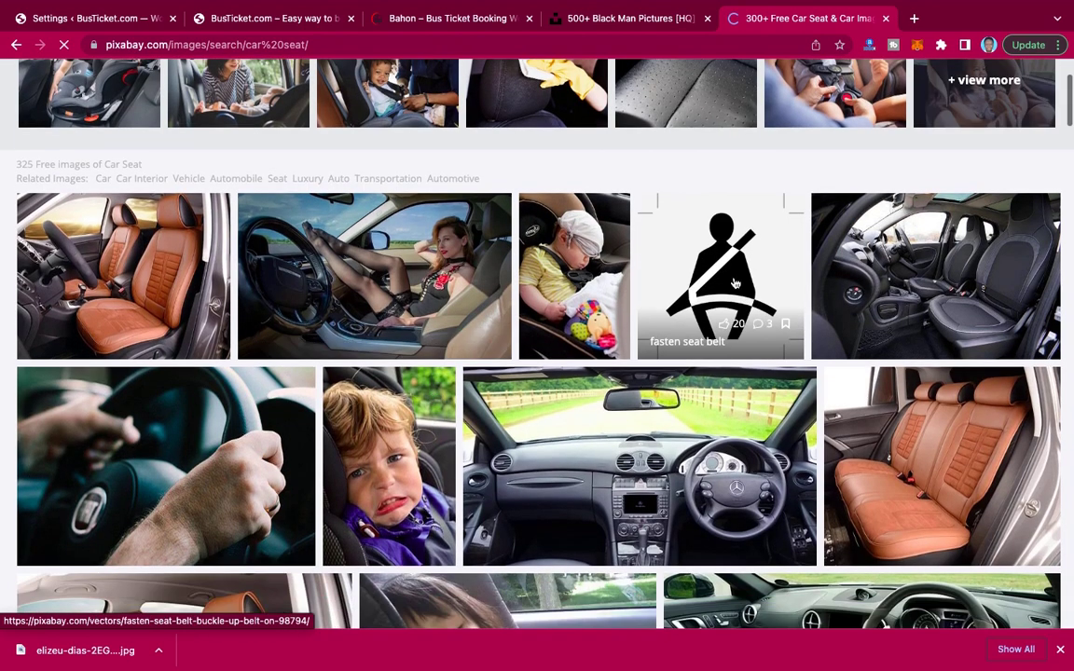
pyautogui.scroll(-7, 455, 300)
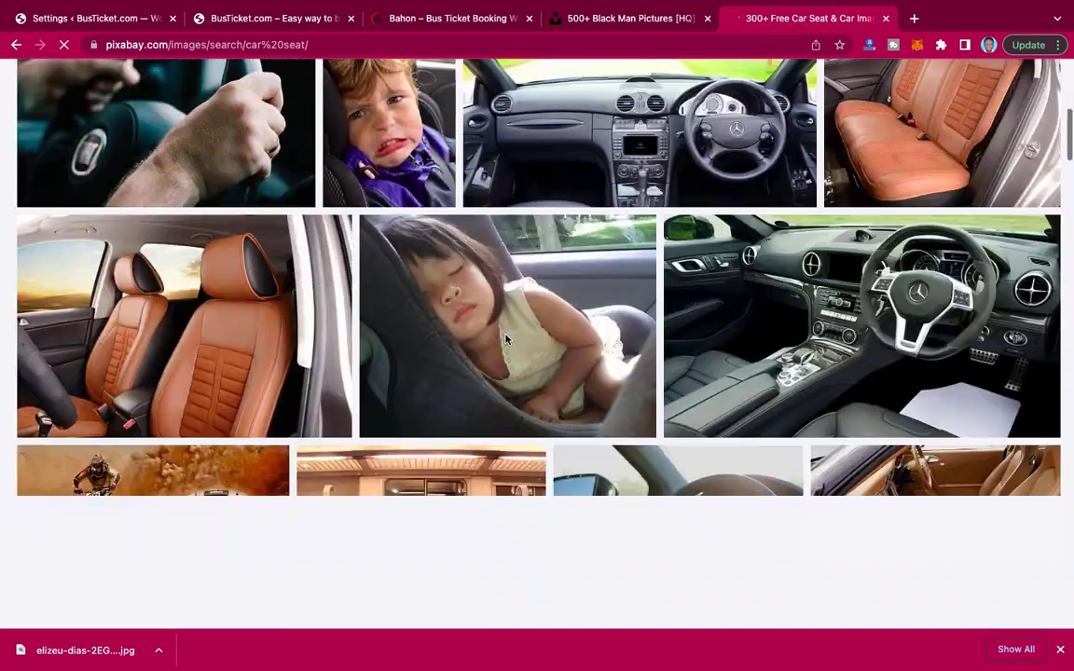
pyautogui.scroll(10, 505, 339)
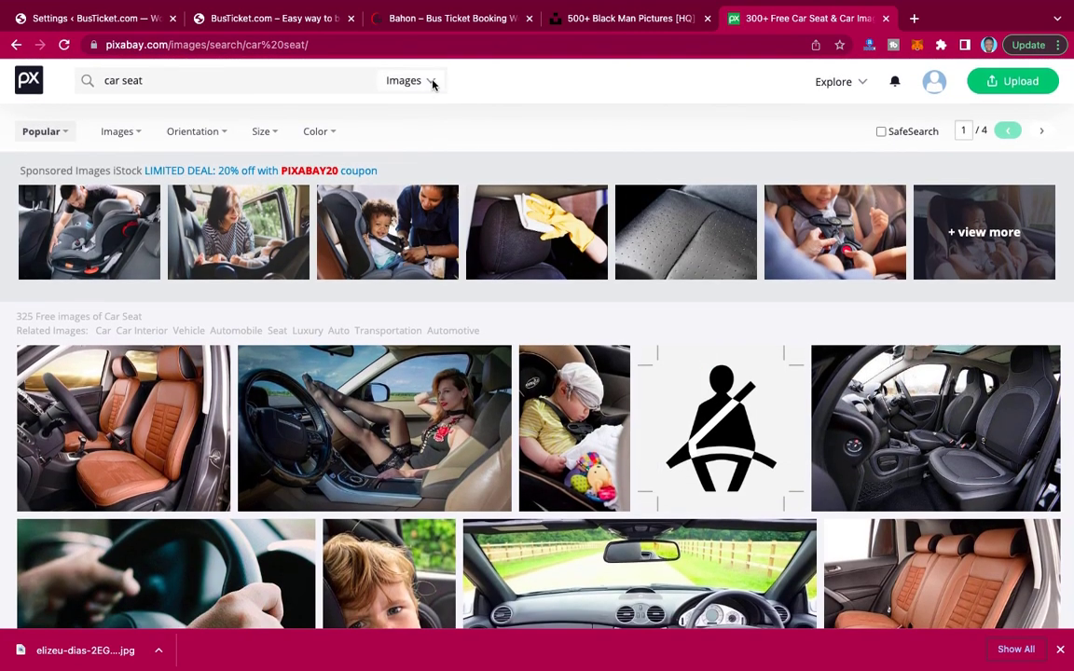
pyautogui.click(431, 84)
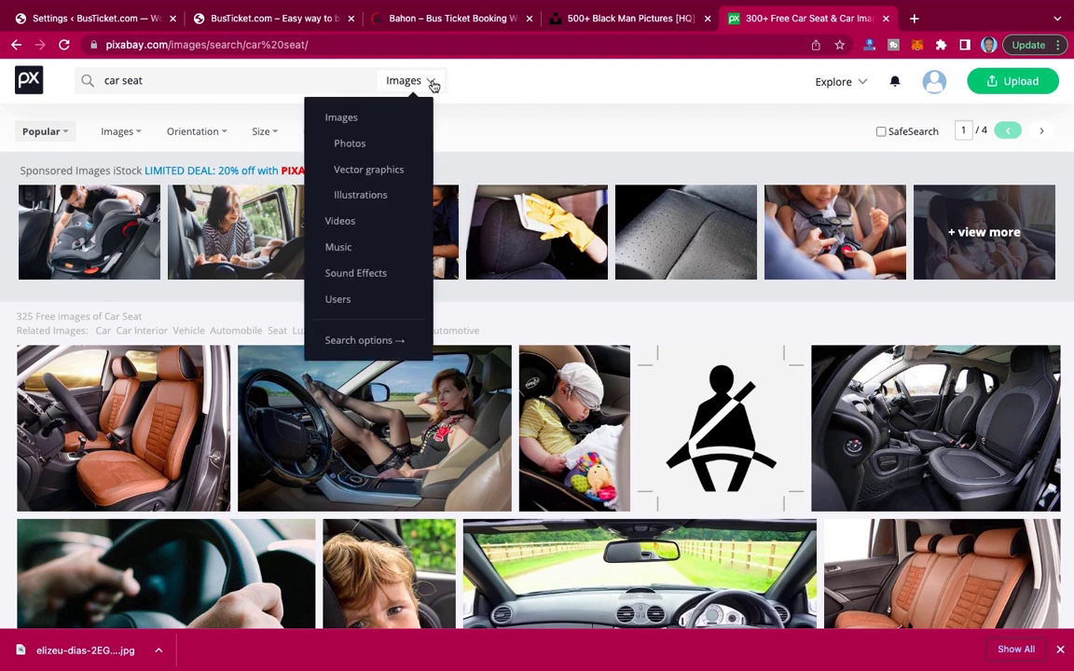
pyautogui.click(371, 169)
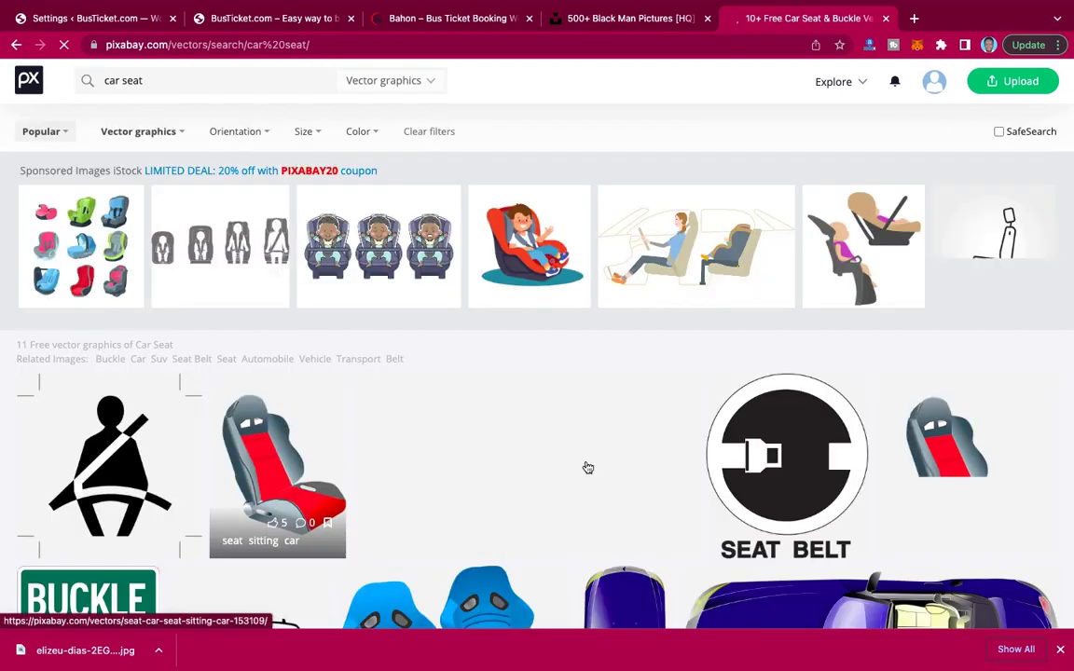
# Download the red and grey car seat vector as a 472×640 PNG.
pyautogui.scroll(-5, 588, 467)
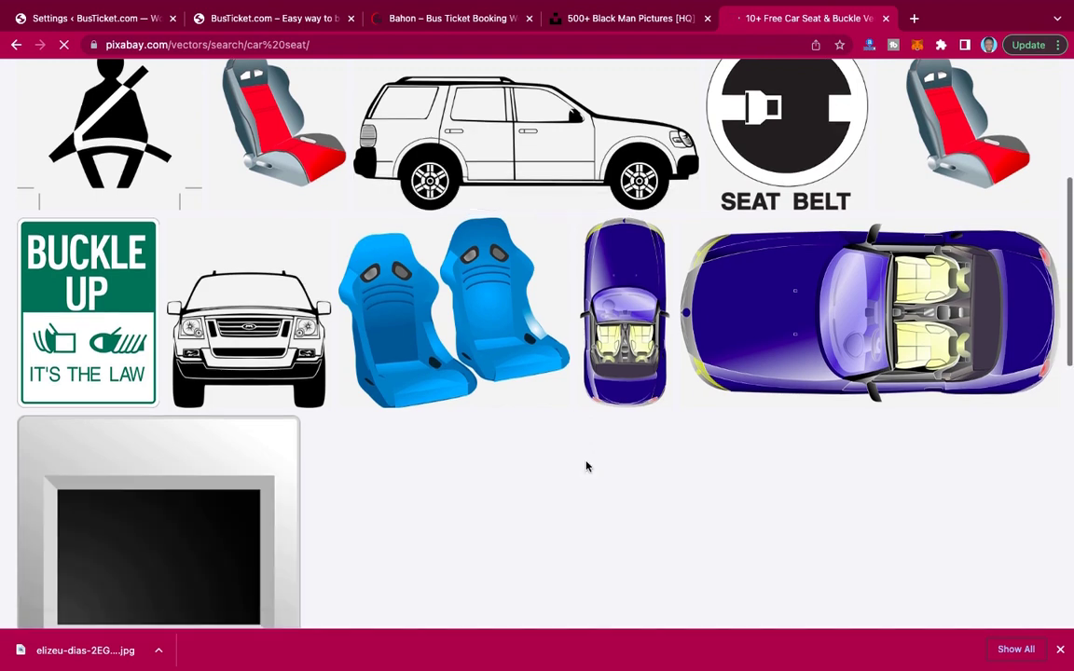
pyautogui.scroll(3, 587, 466)
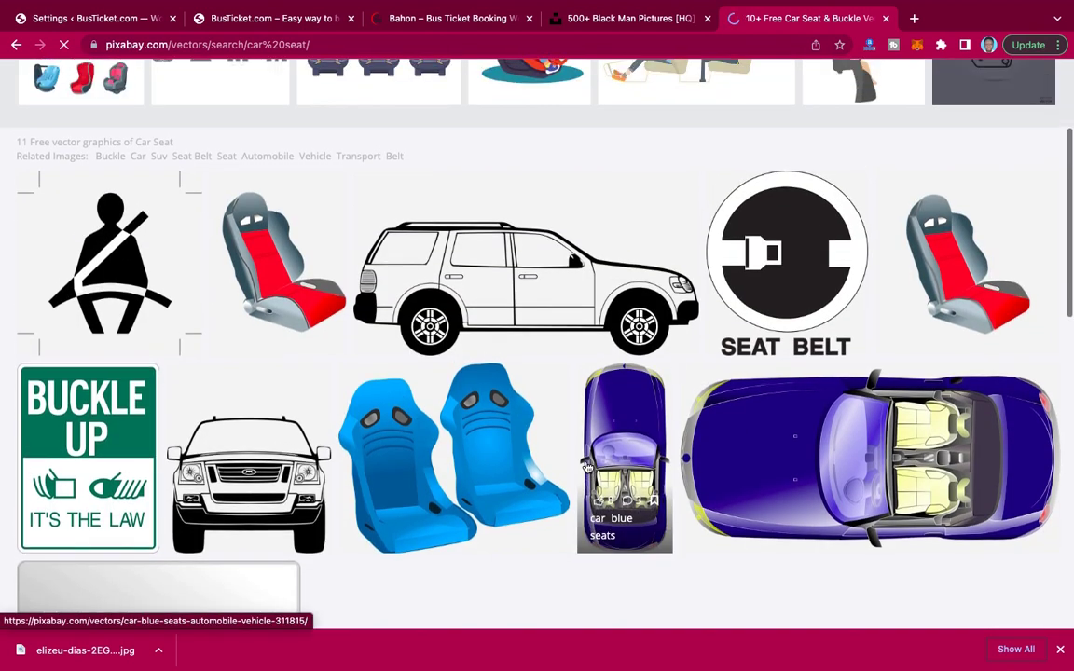
pyautogui.click(275, 270)
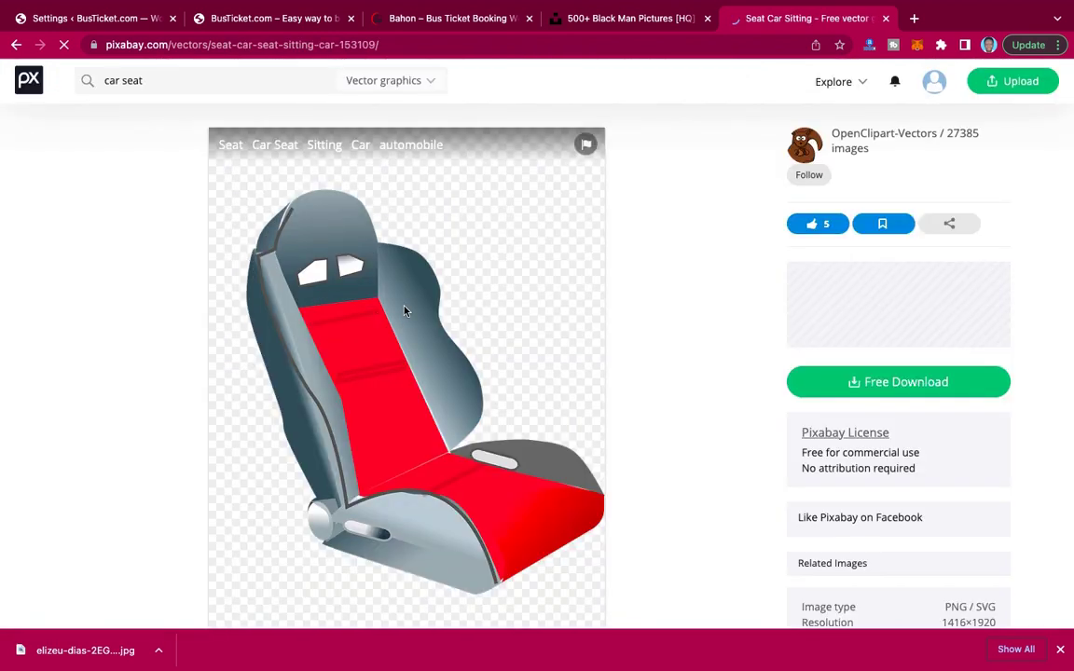
pyautogui.click(885, 387)
pyautogui.click(840, 428)
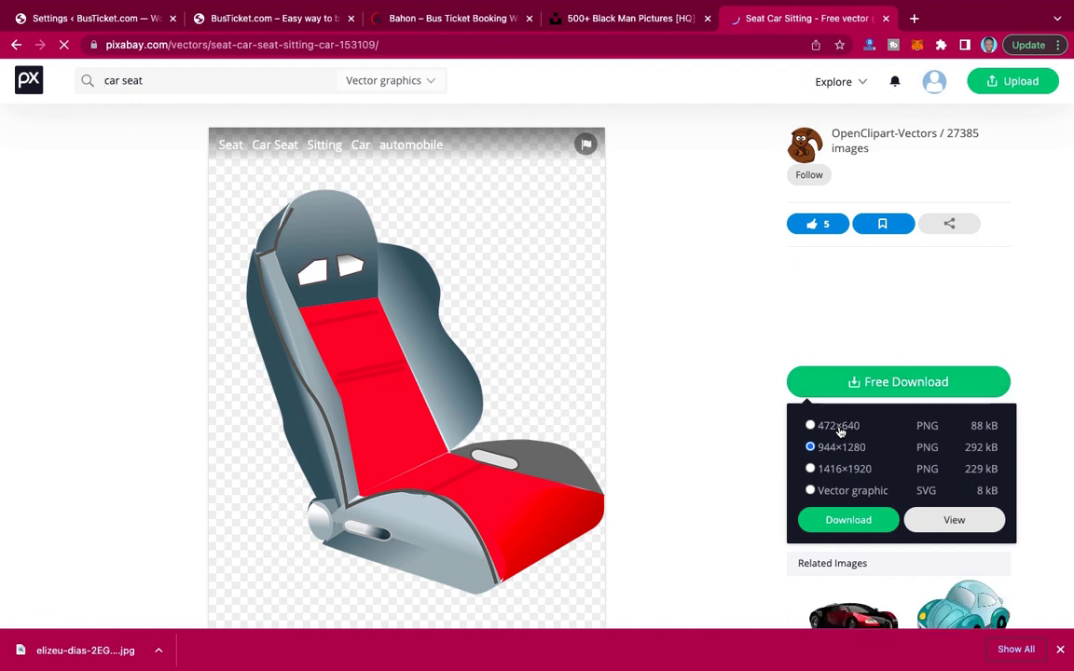
pyautogui.click(848, 519)
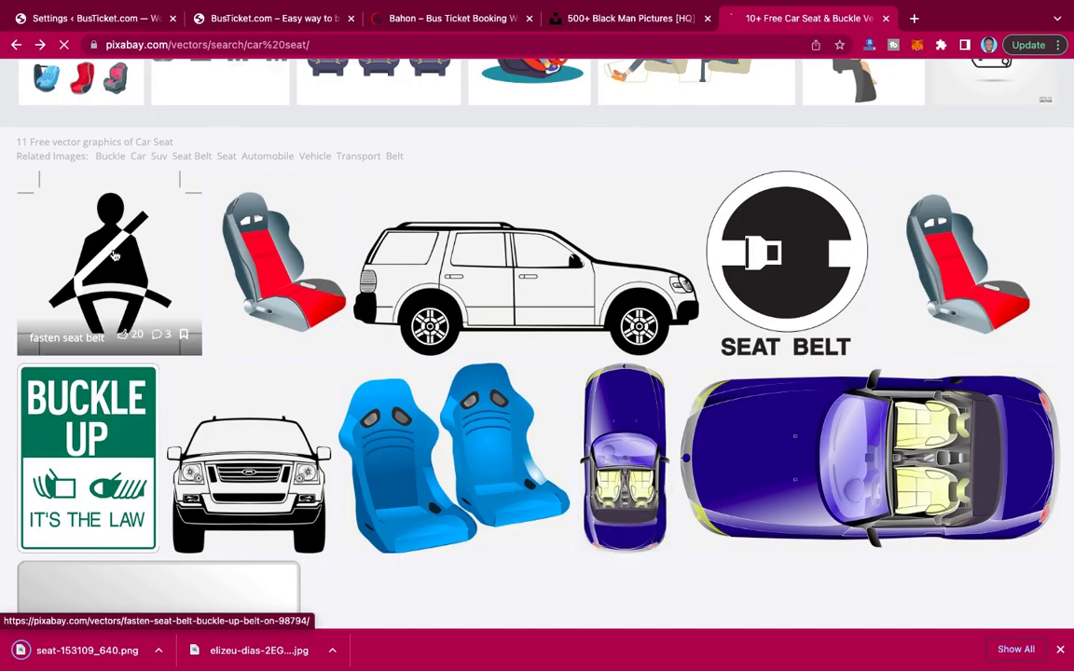
# Go back to the search results and download the black fasten seat belt graphic as a 640×640 PNG.
pyautogui.click(113, 255)
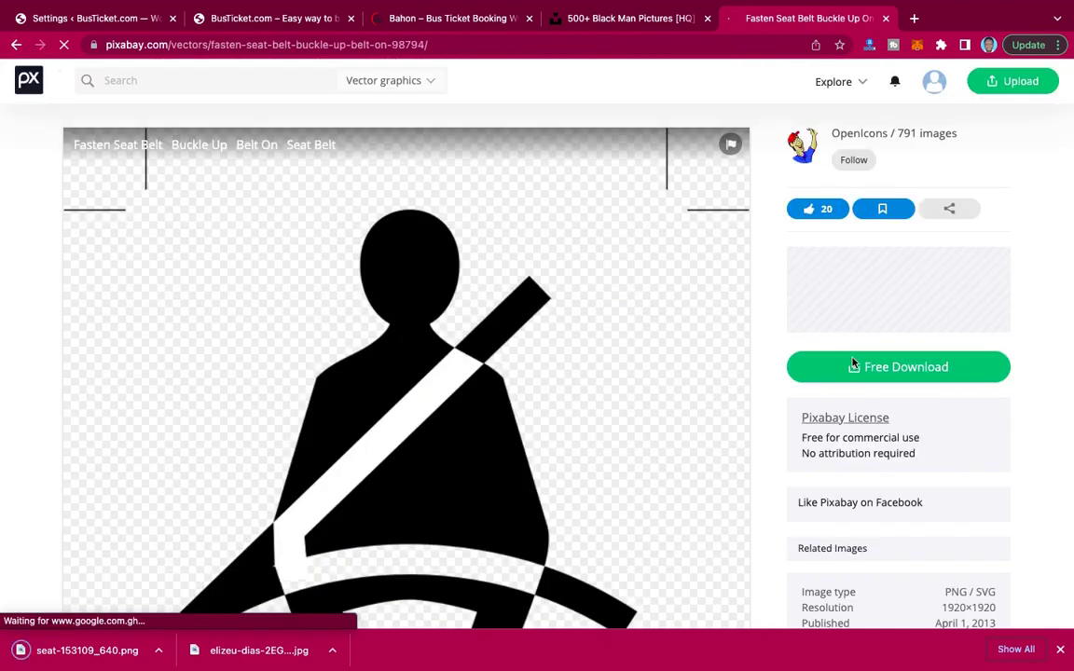
pyautogui.click(901, 372)
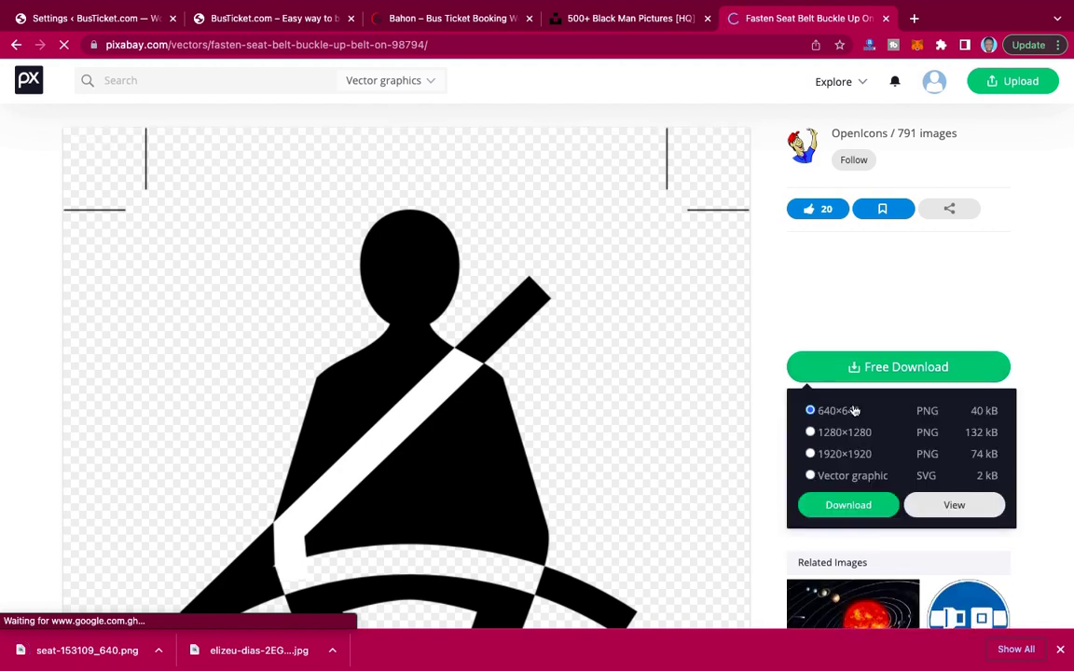
pyautogui.click(848, 504)
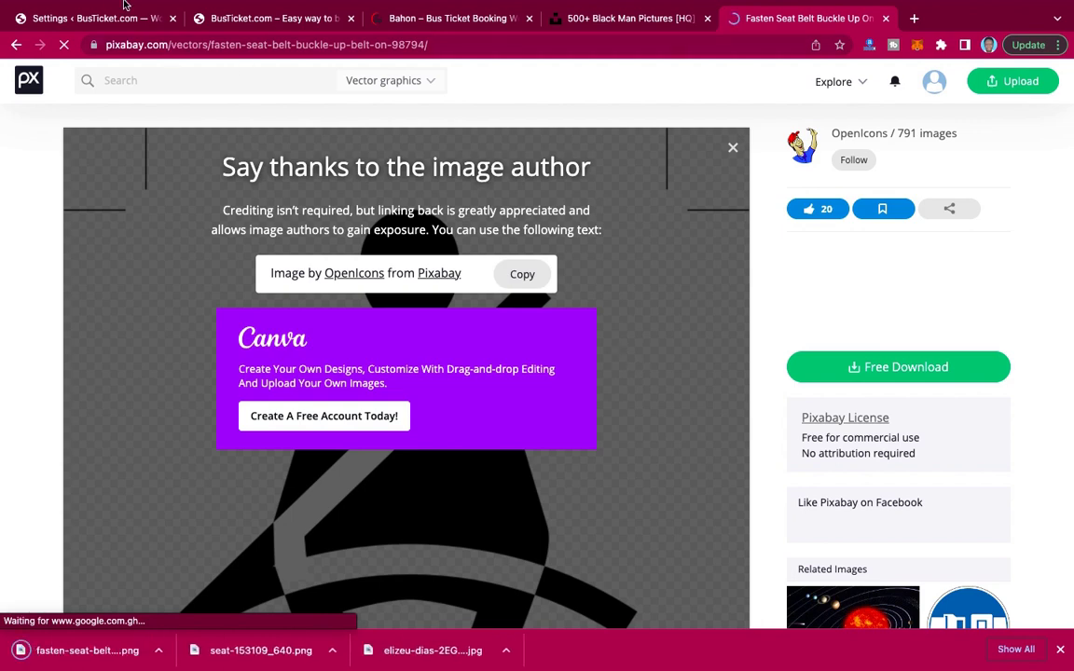
# Return to the plugin settings and upload the seat belt and car seat PNGs to the media library from the Blank Seat Image field.
pyautogui.click(109, 17)
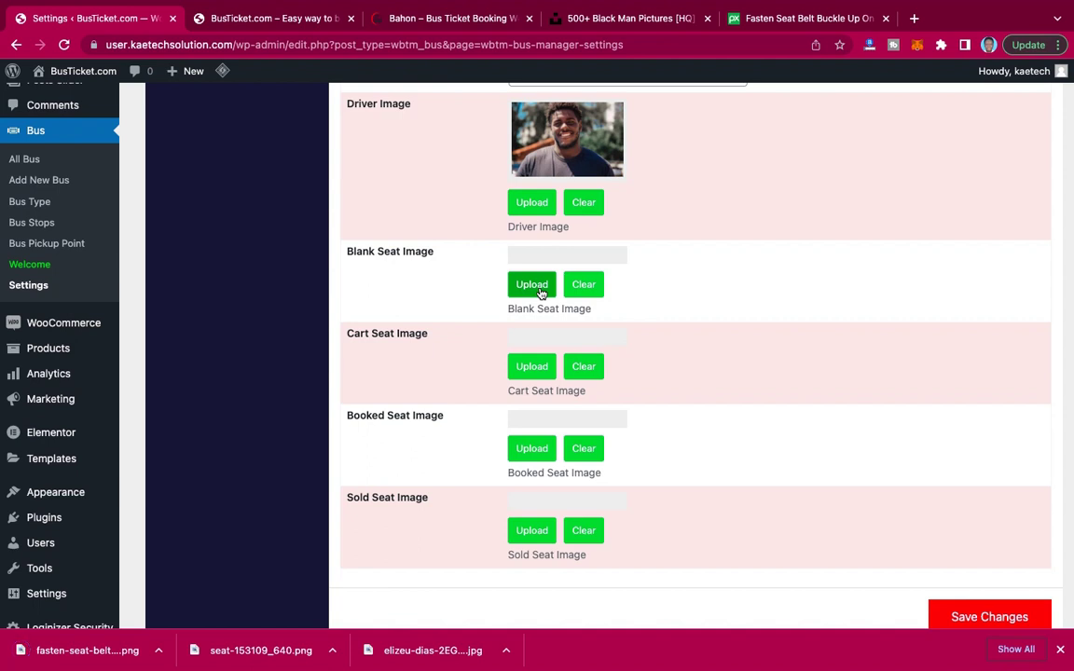
pyautogui.click(540, 291)
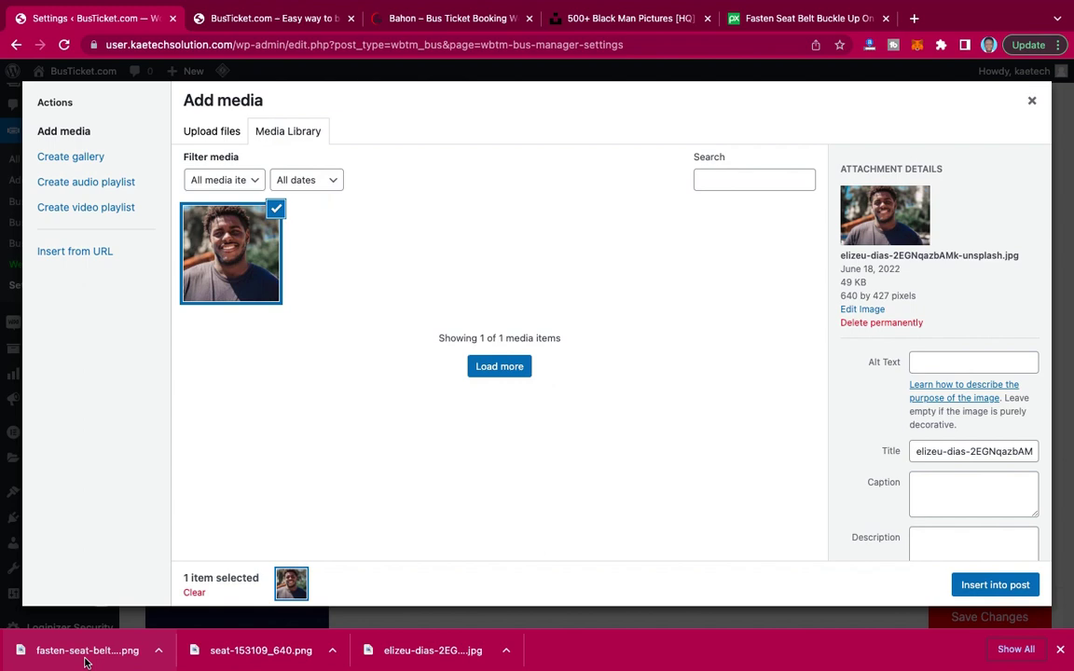
pyautogui.moveTo(85, 662); pyautogui.dragTo(327, 388)
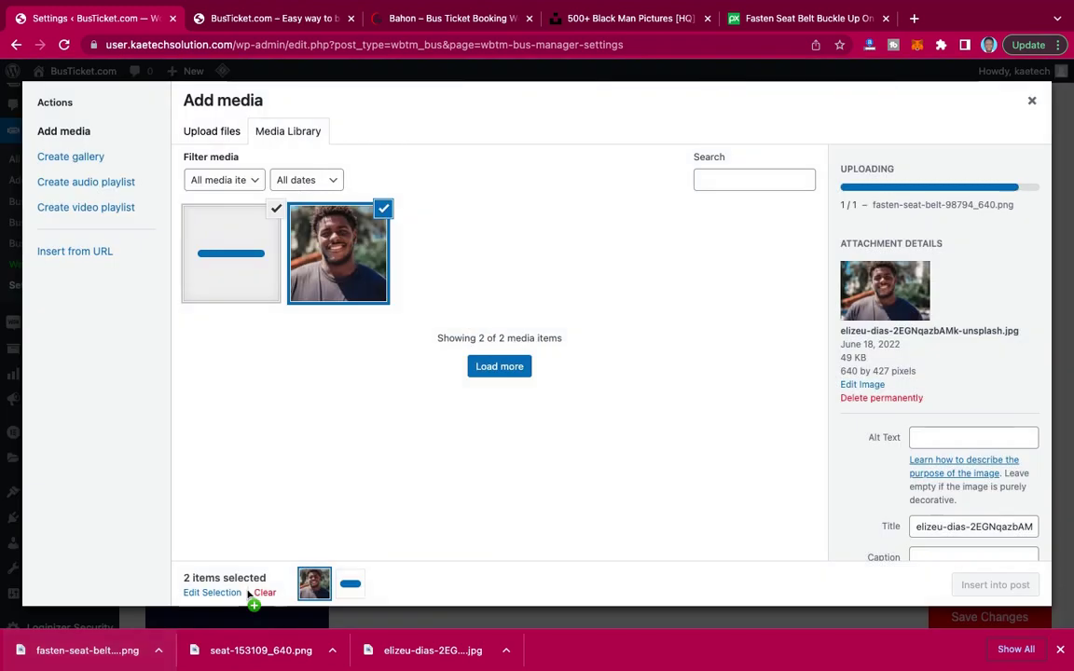
pyautogui.moveTo(232, 659); pyautogui.dragTo(348, 447)
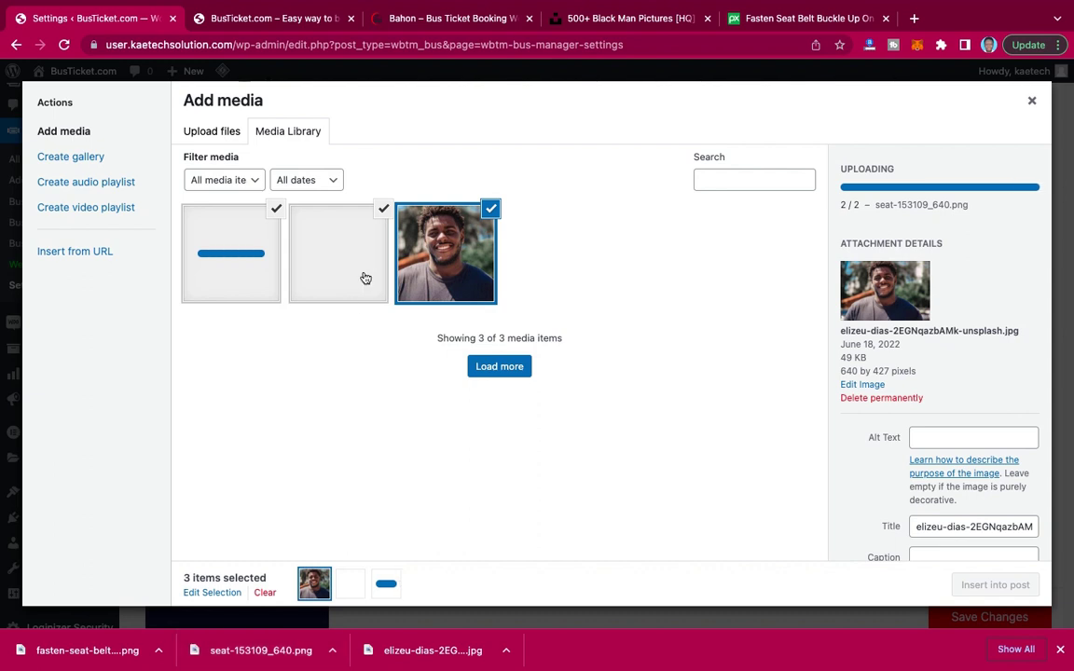
pyautogui.click(346, 213)
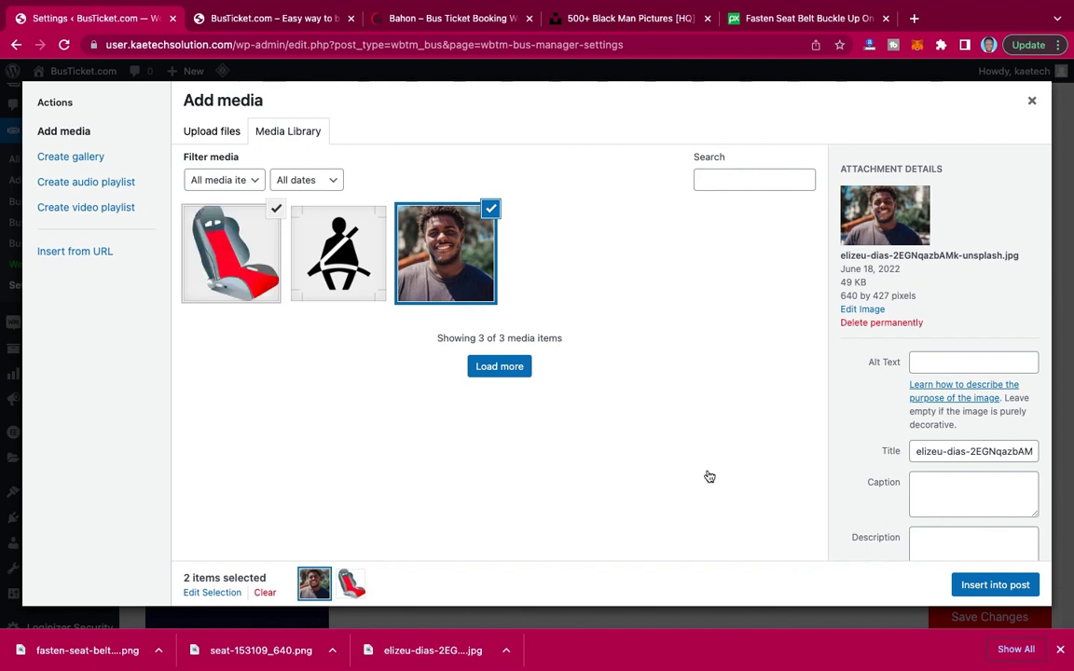
pyautogui.click(997, 584)
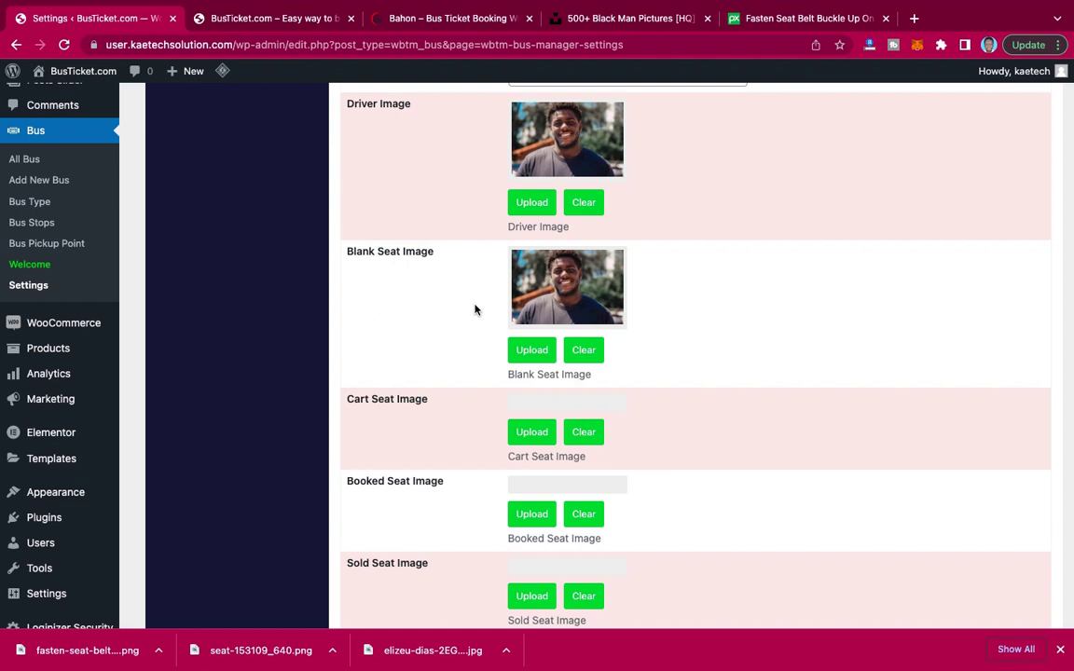
pyautogui.click(583, 349)
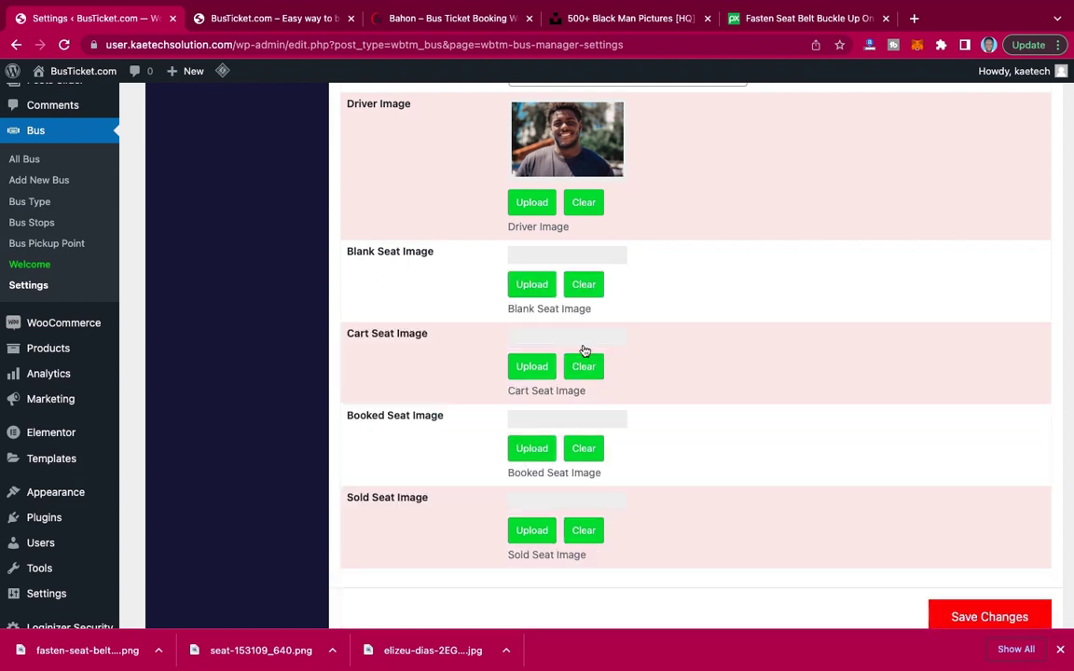
# Insert the red and grey car seat picture from the media library as the Blank Seat Image.
pyautogui.click(536, 285)
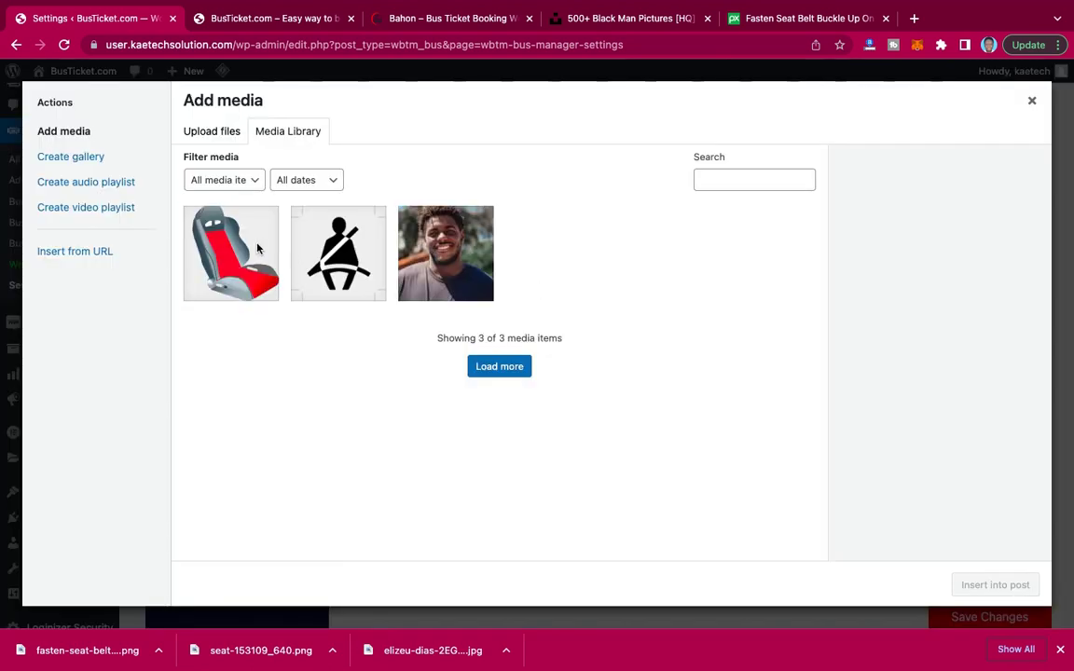
pyautogui.click(233, 224)
pyautogui.click(1019, 584)
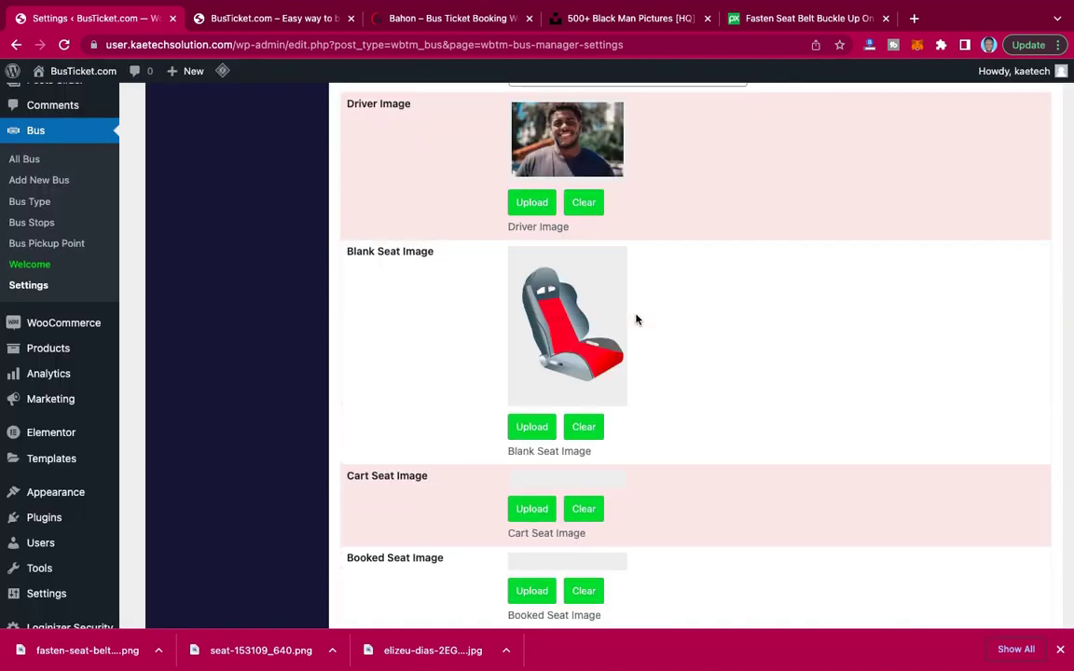
# Insert only the fasten seat belt graphic from the media library as the Booked Seat Image.
pyautogui.scroll(-5, 671, 403)
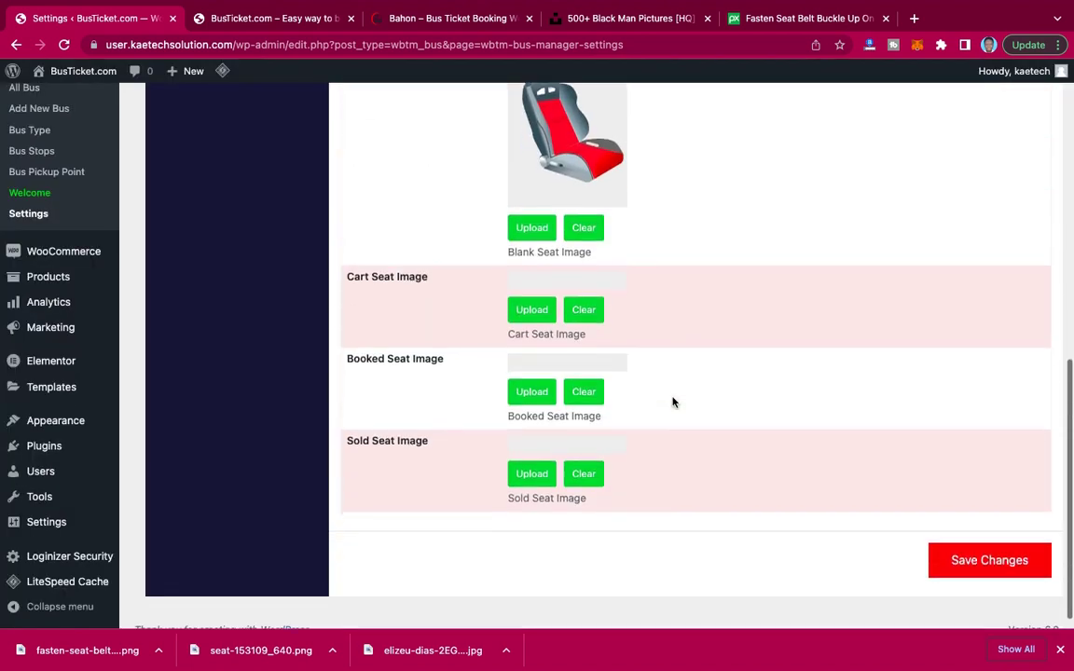
pyautogui.click(533, 376)
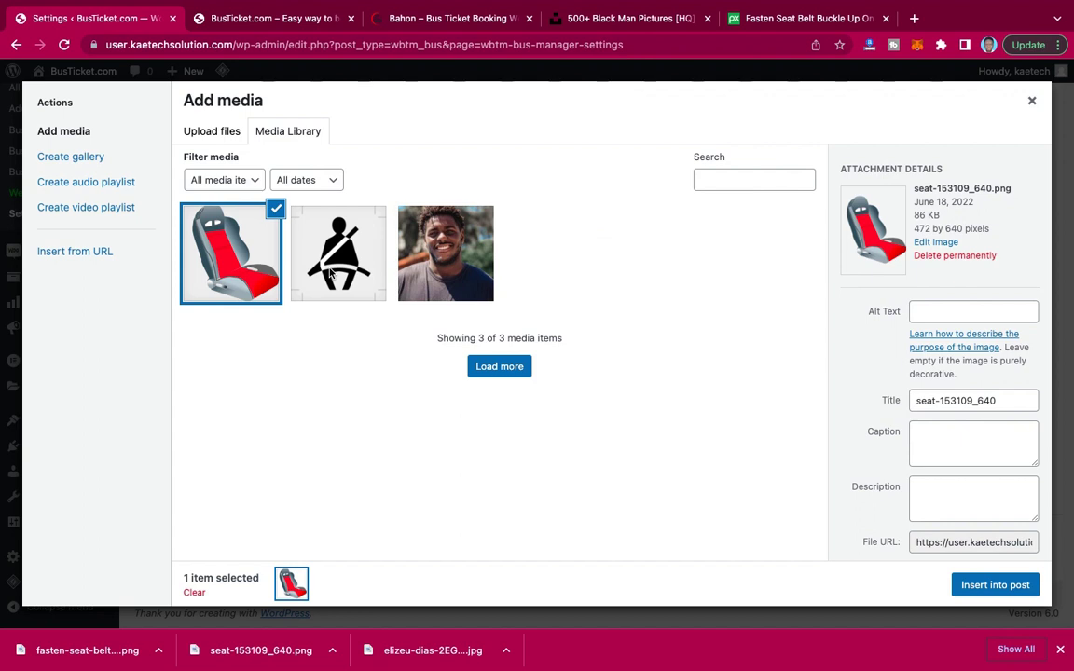
pyautogui.click(277, 213)
pyautogui.click(304, 220)
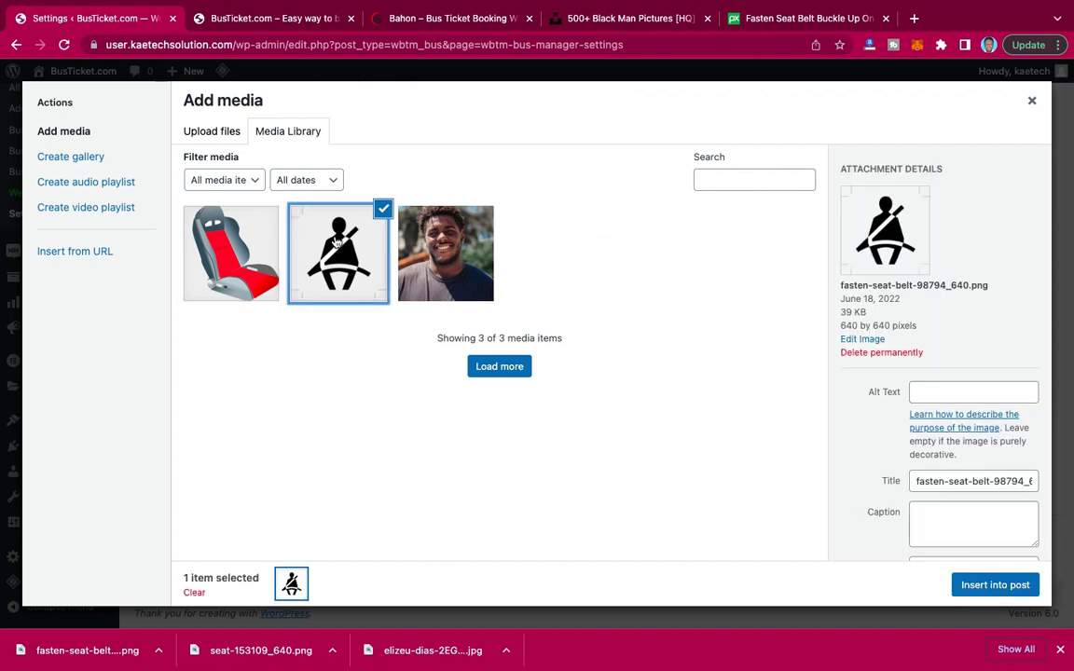
pyautogui.click(1014, 587)
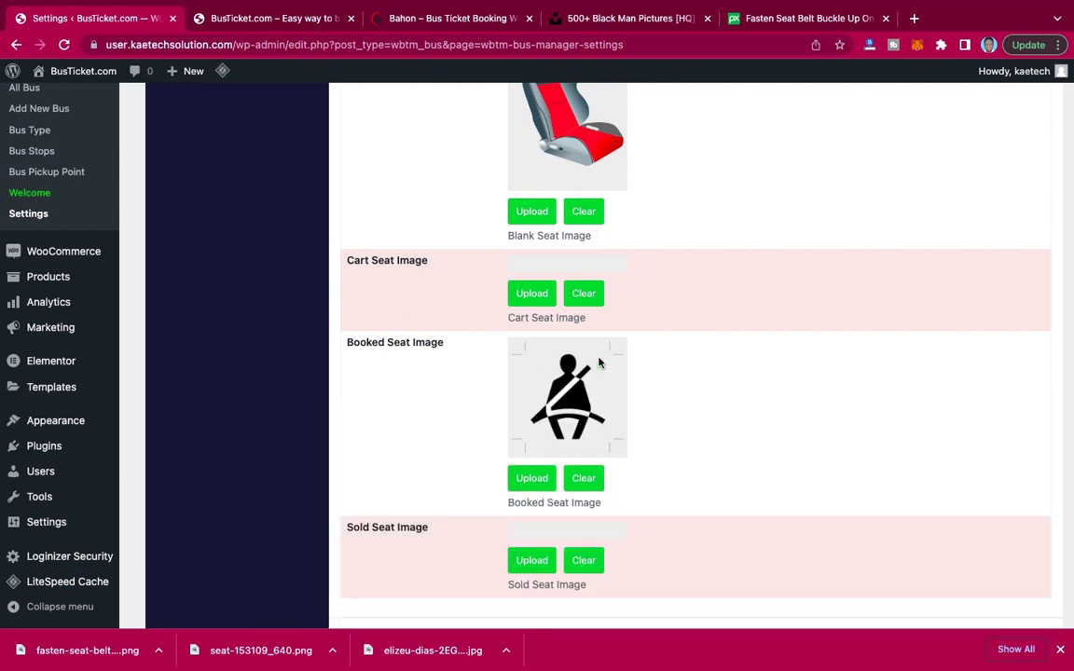
# Open the media library for the Sold Seat Image.
pyautogui.scroll(-3, 602, 405)
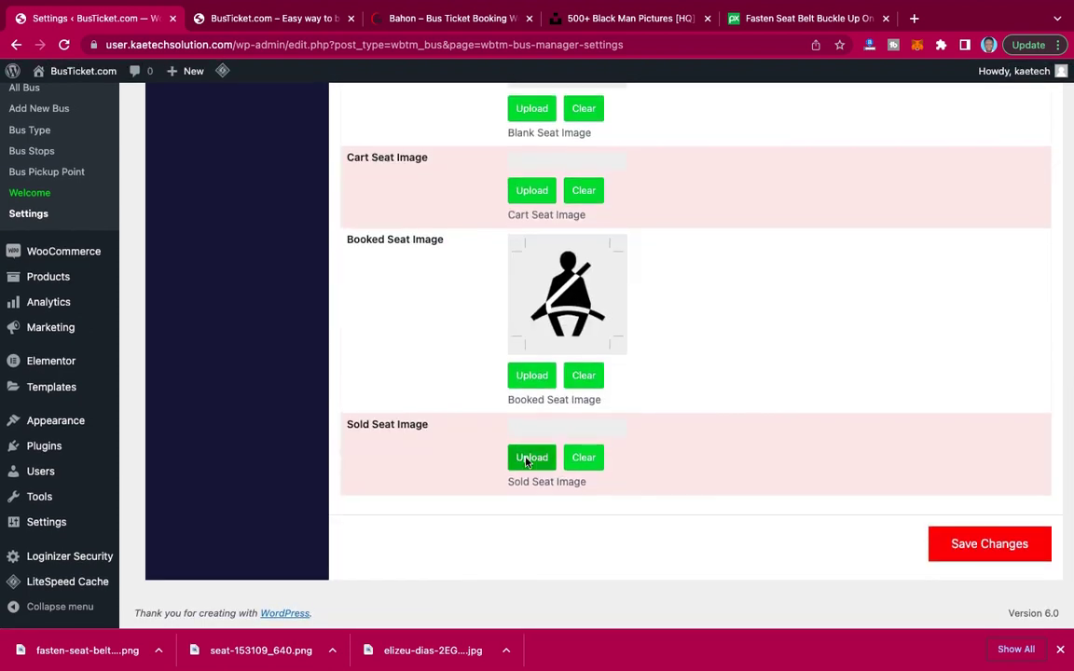
pyautogui.click(517, 455)
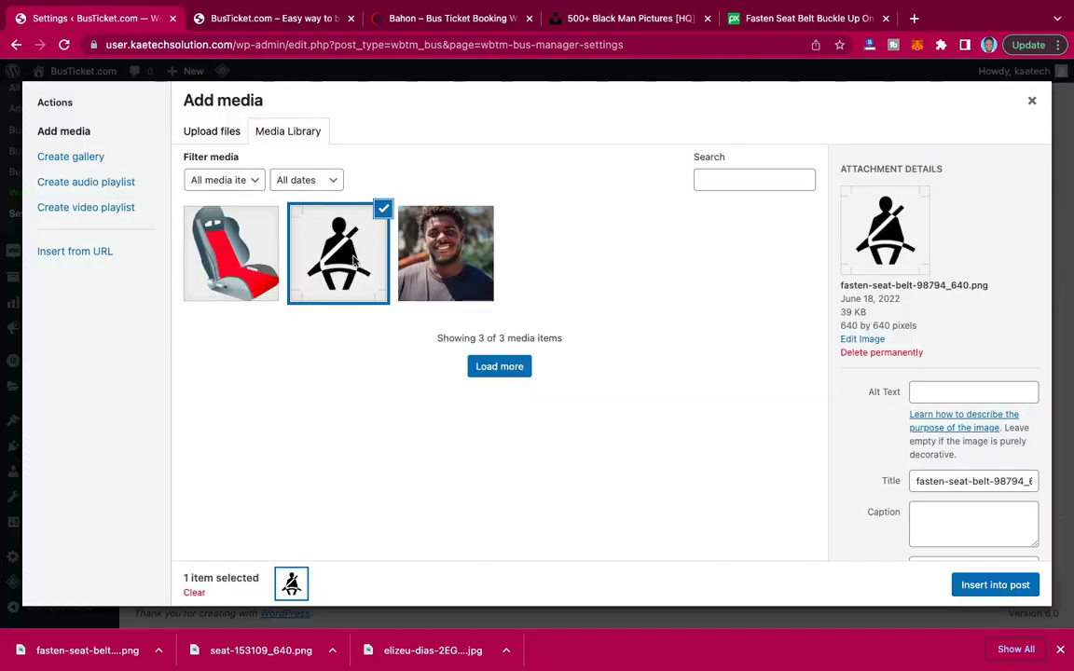
# Insert fasten-seat-belt-98794_640.png as the Sold Seat Image and save the seat panel settings.
pyautogui.click(990, 585)
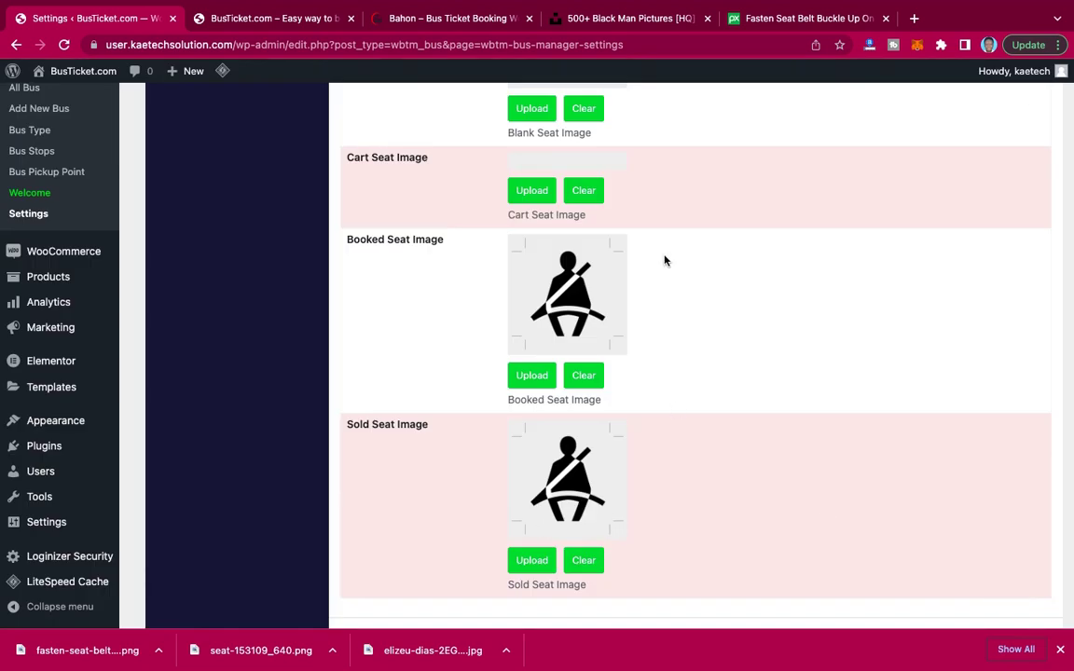
pyautogui.scroll(4, 687, 246)
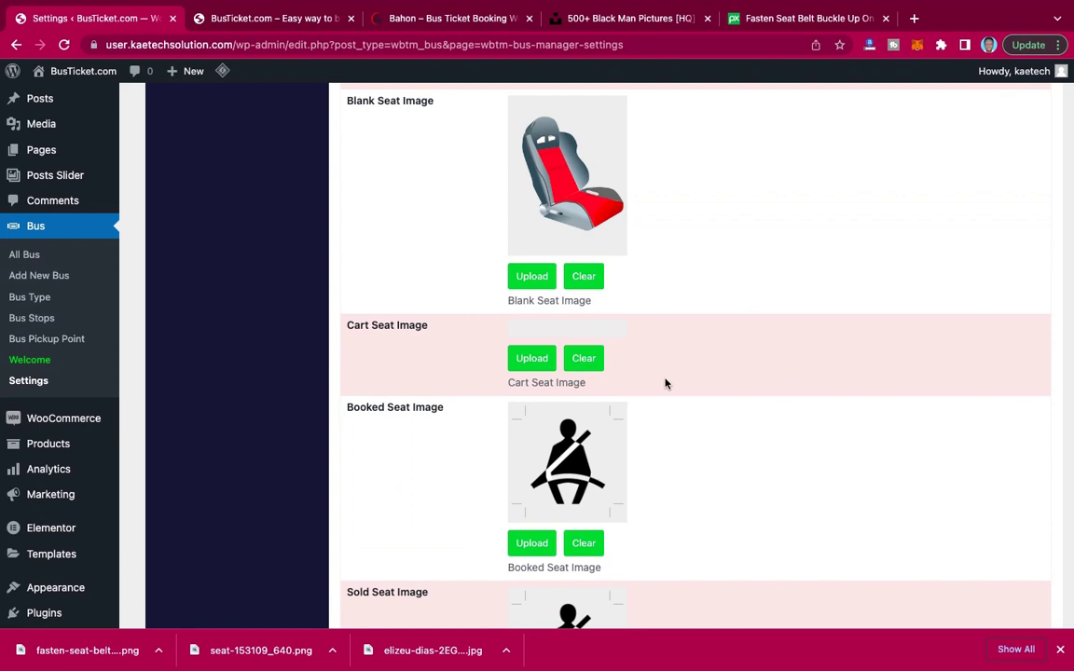
pyautogui.scroll(8, 664, 382)
pyautogui.scroll(-10, 665, 382)
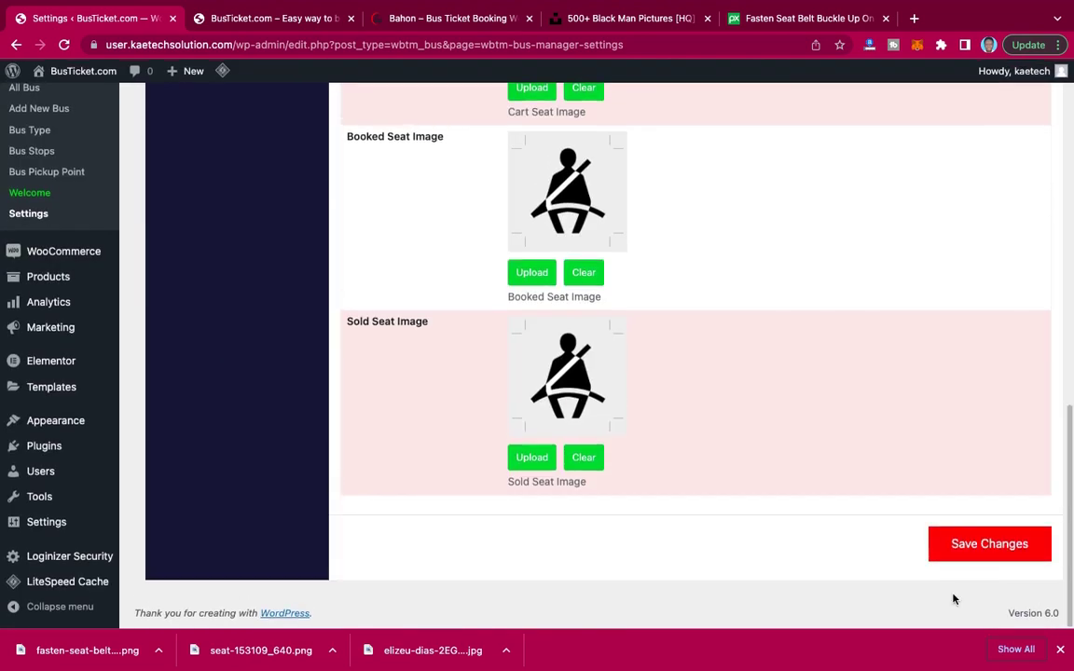
pyautogui.click(981, 546)
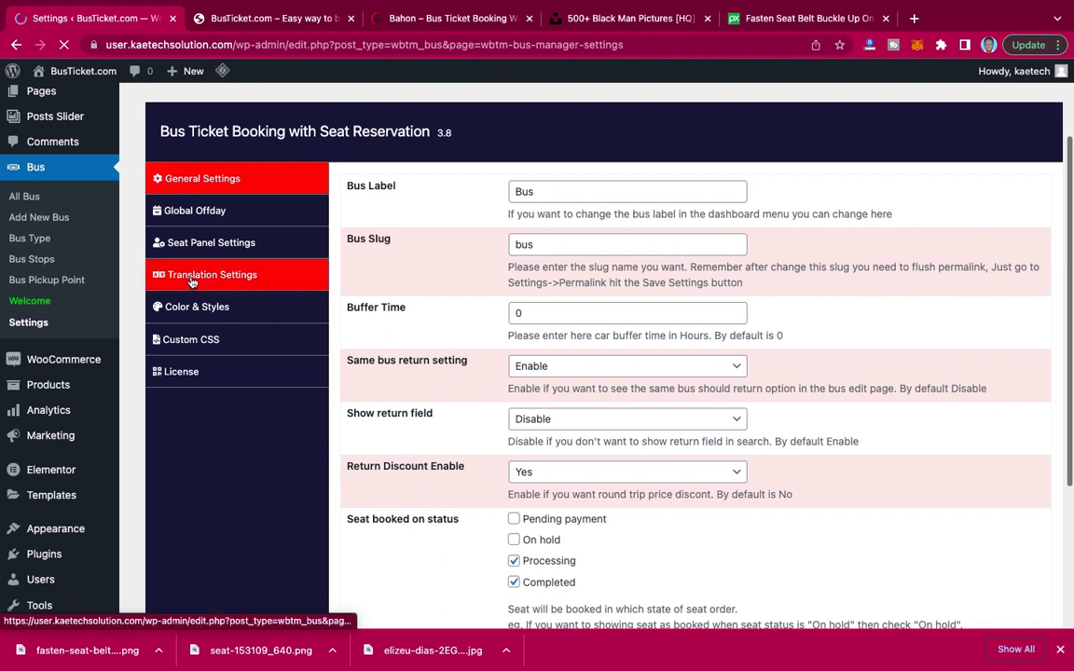
# Look through the Translation Settings to examine which search form, result, details and cart page labels can be customised.
pyautogui.click(225, 278)
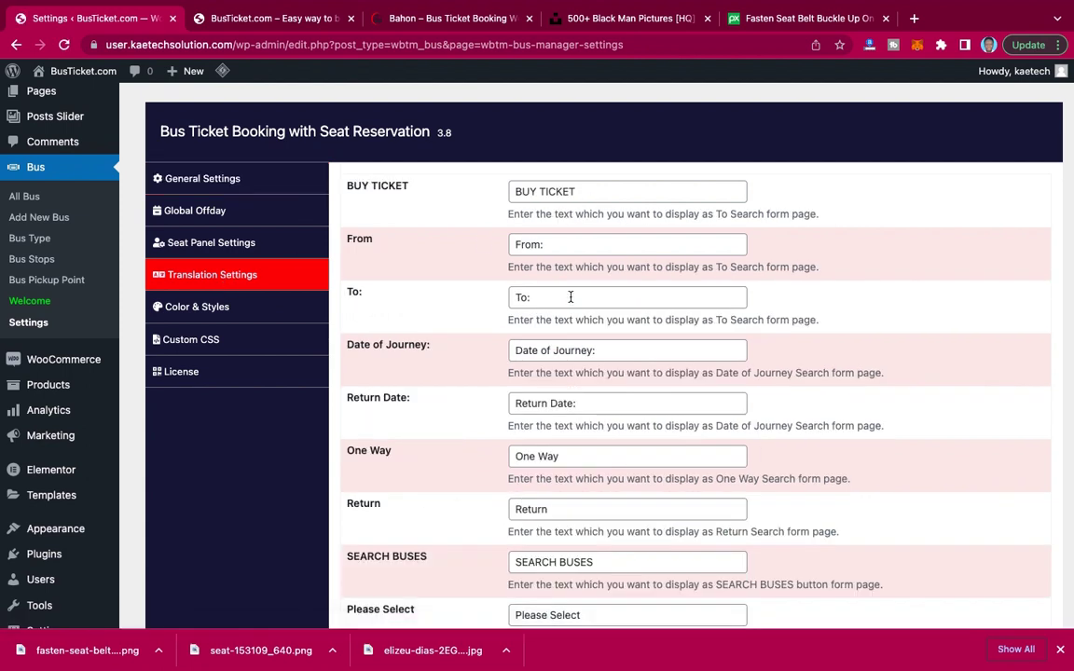
pyautogui.scroll(-6, 545, 561)
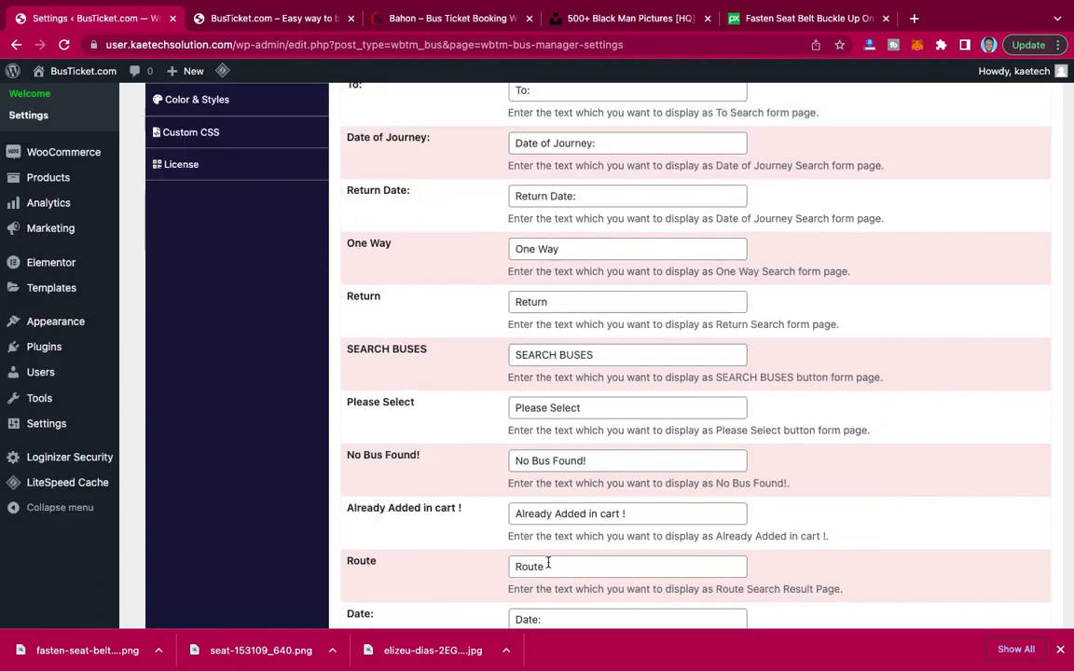
pyautogui.scroll(-8, 548, 562)
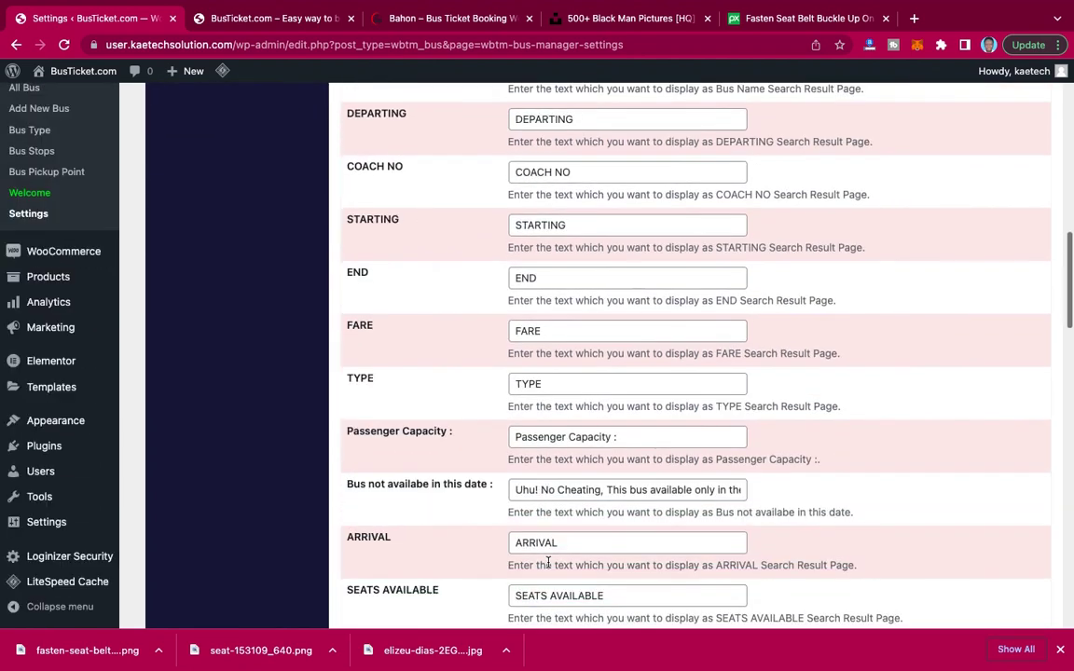
pyautogui.scroll(-7, 548, 562)
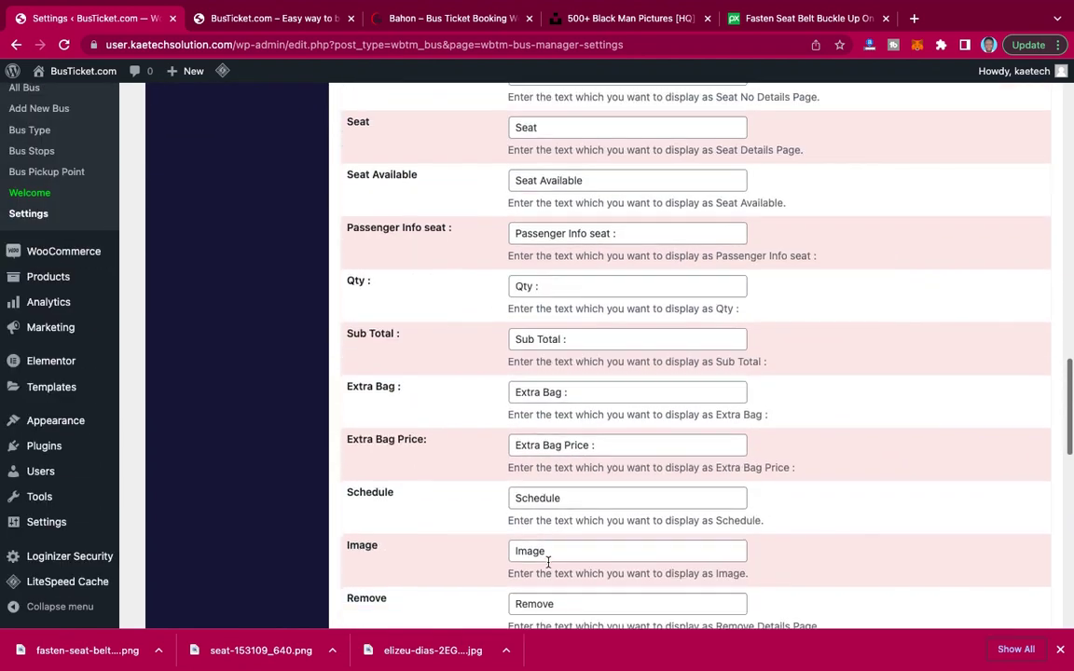
pyautogui.scroll(-7, 548, 562)
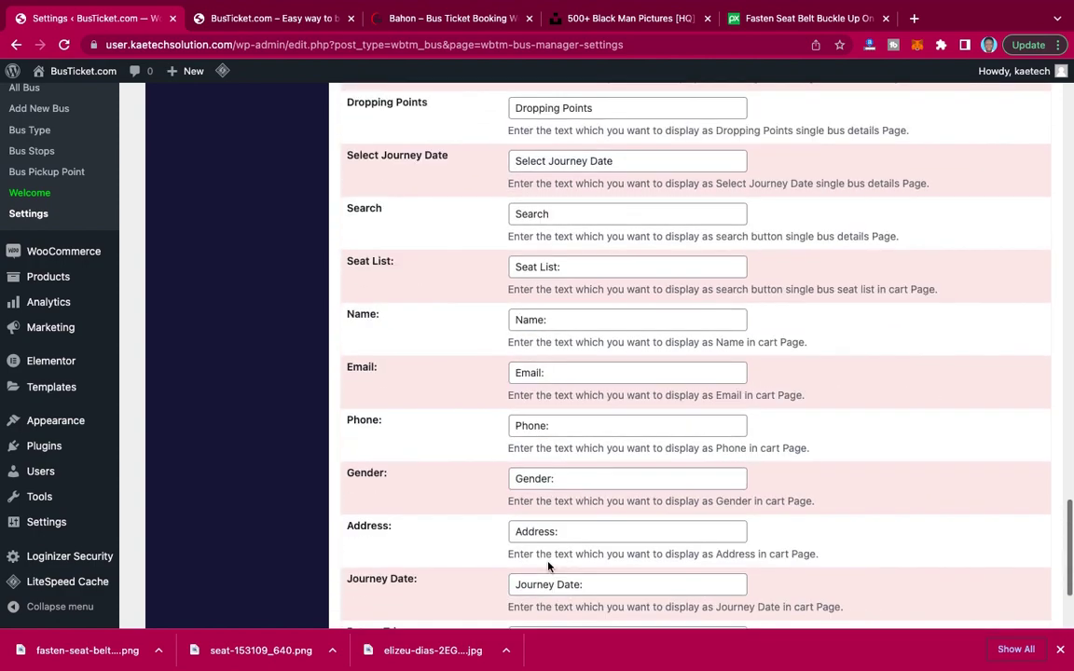
pyautogui.scroll(20, 548, 562)
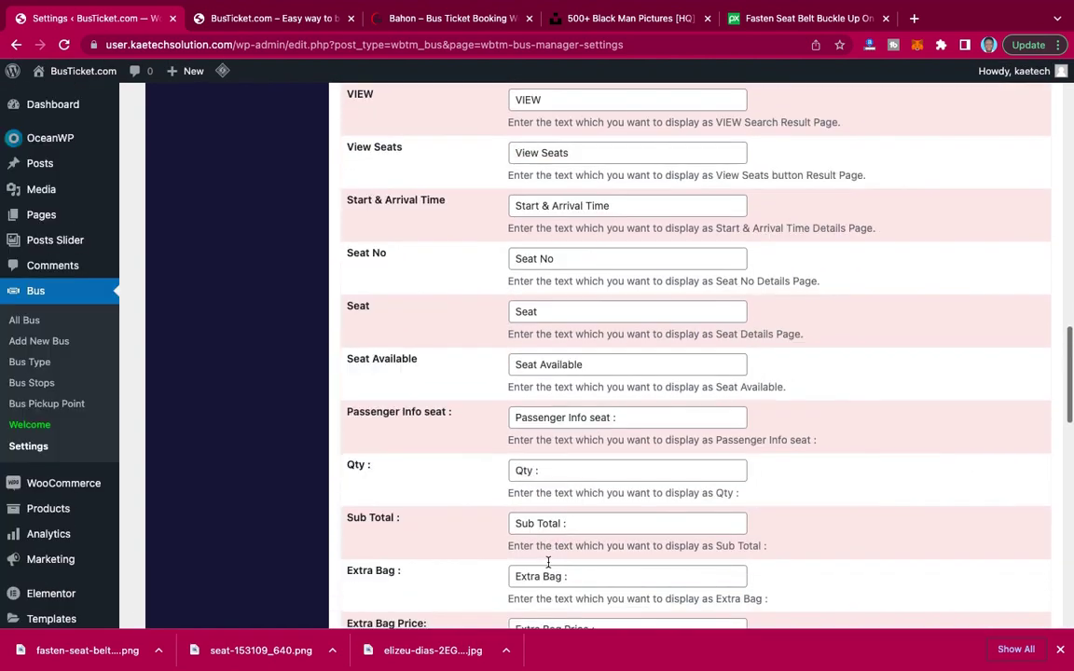
pyautogui.scroll(8, 548, 562)
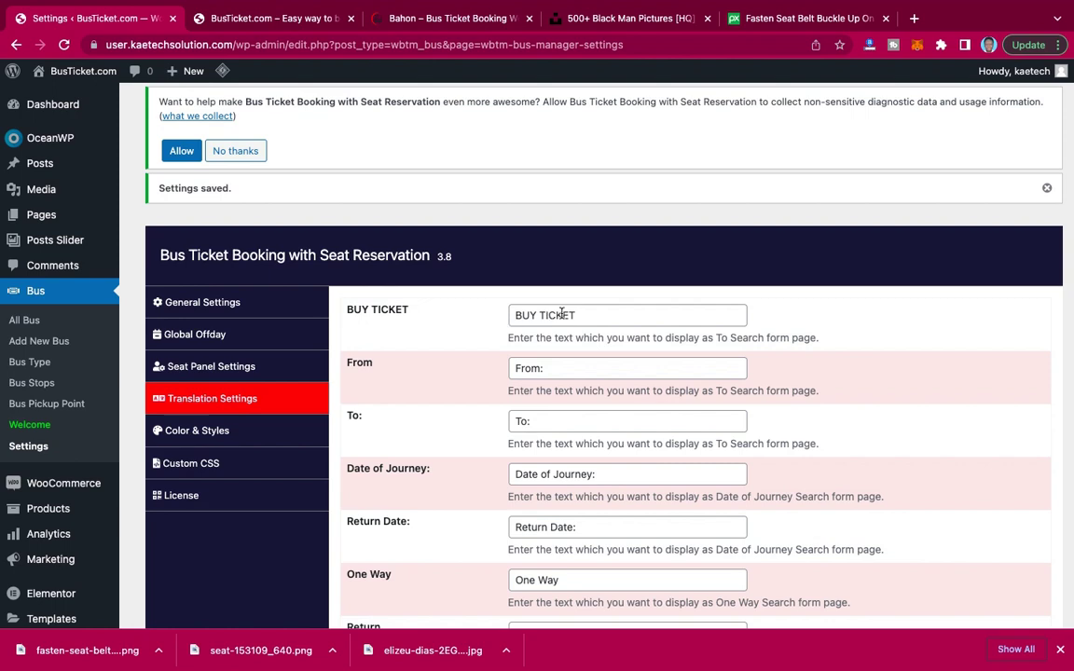
pyautogui.scroll(-3, 540, 380)
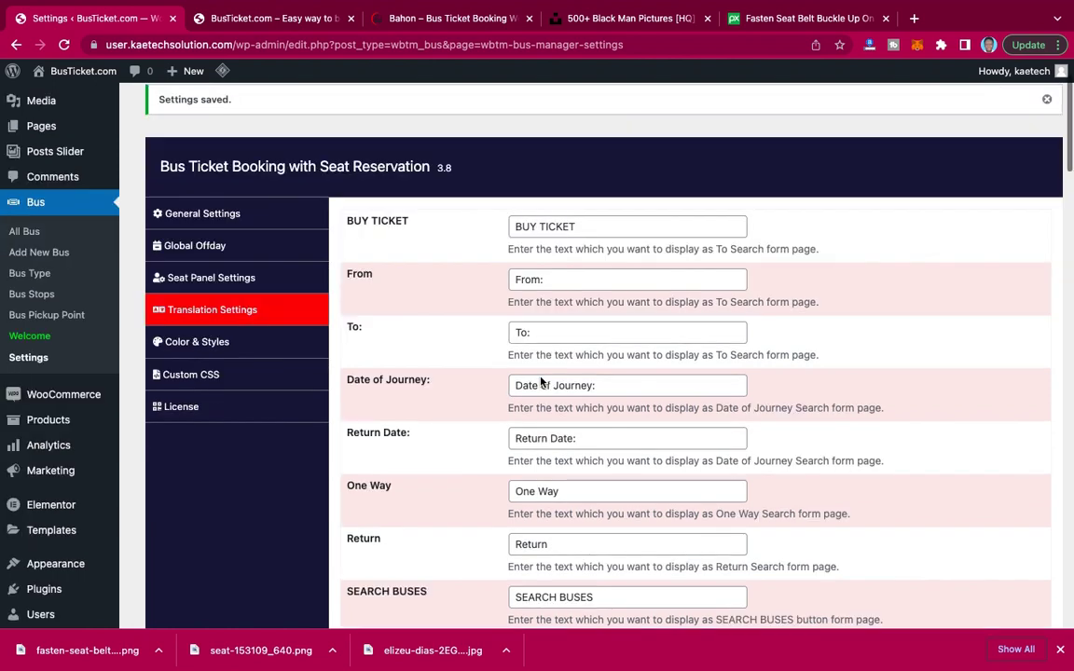
# In the Color & Styles settings, set the Search Button Background Color to orange #ef8737 and copy its hex code.
pyautogui.click(209, 221)
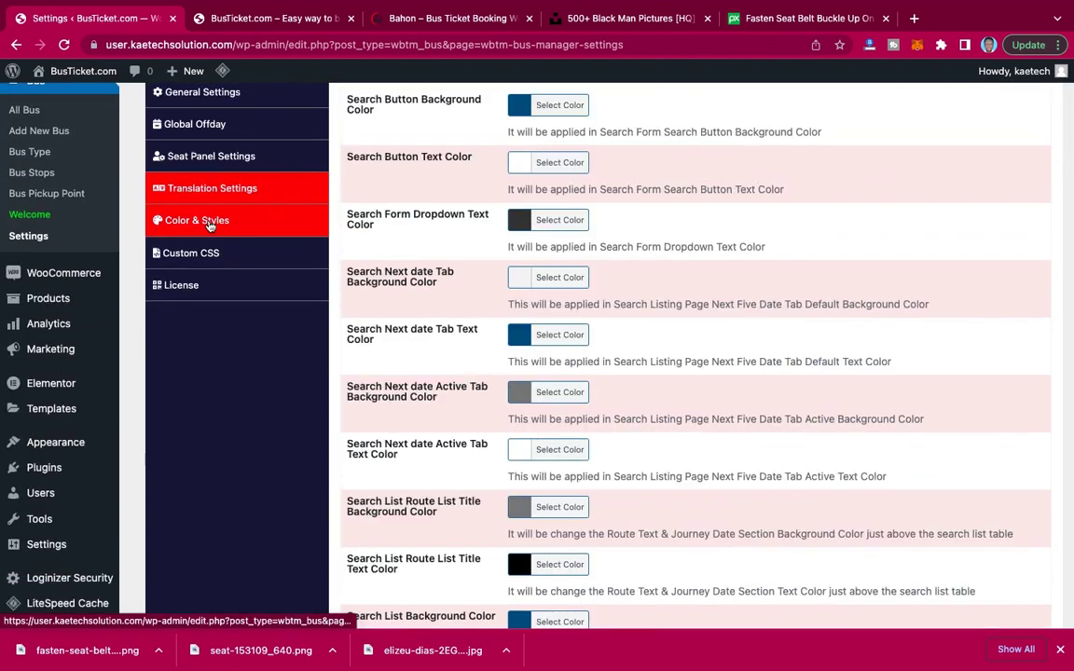
pyautogui.scroll(3, 390, 233)
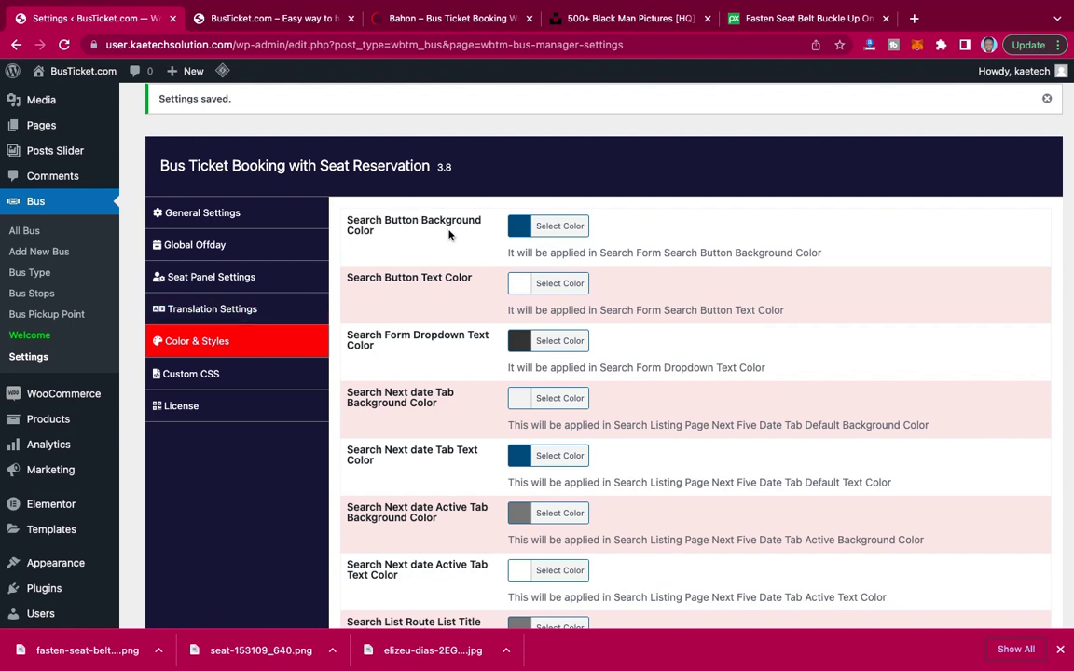
pyautogui.click(523, 232)
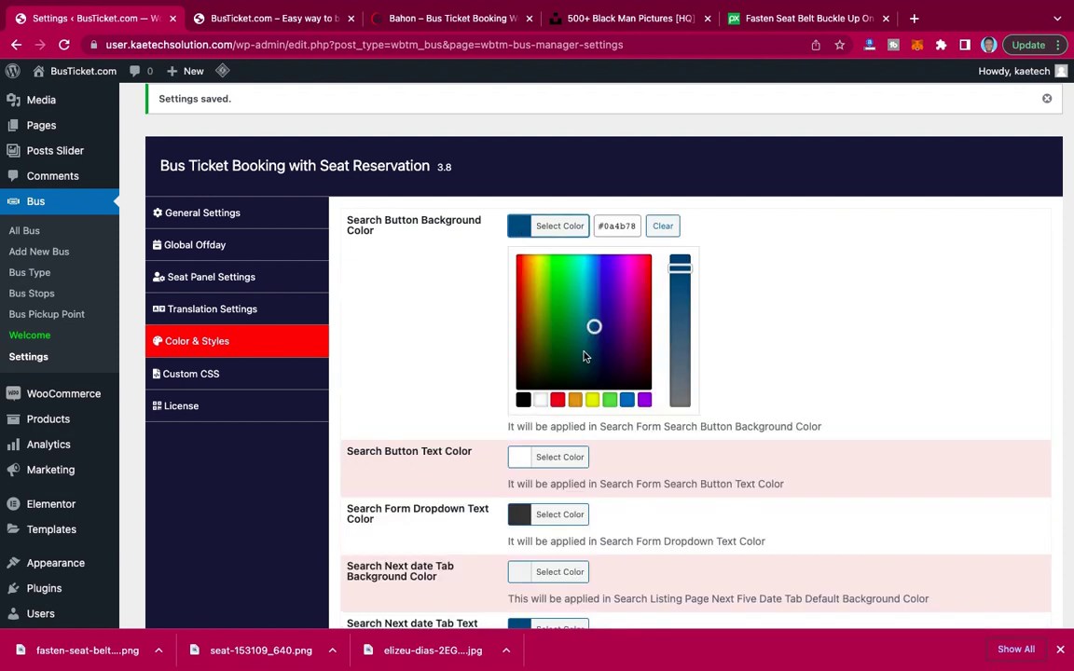
pyautogui.click(575, 400)
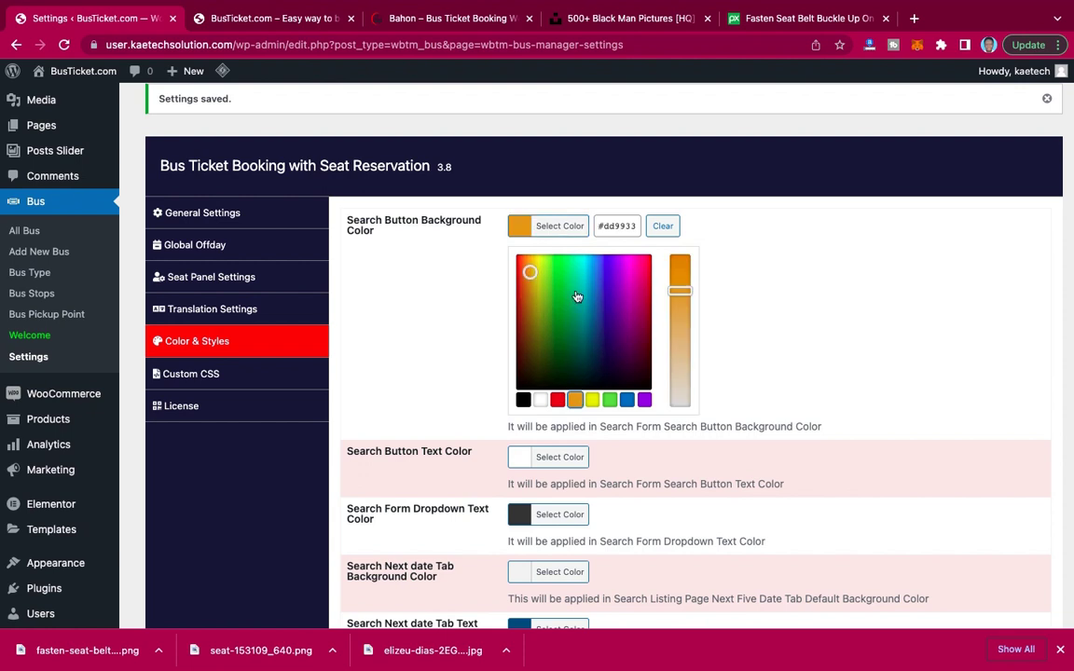
pyautogui.click(525, 262)
pyautogui.moveTo(525, 262); pyautogui.dragTo(526, 262)
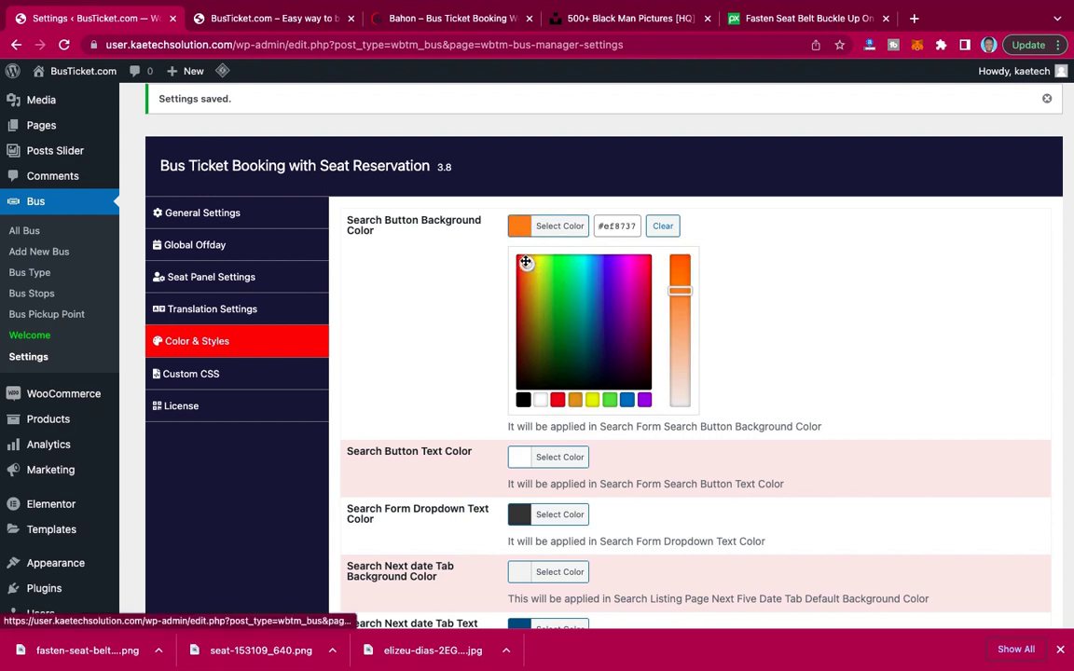
pyautogui.tripleClick(621, 224)
pyautogui.hotkey('ctrl', 'c')
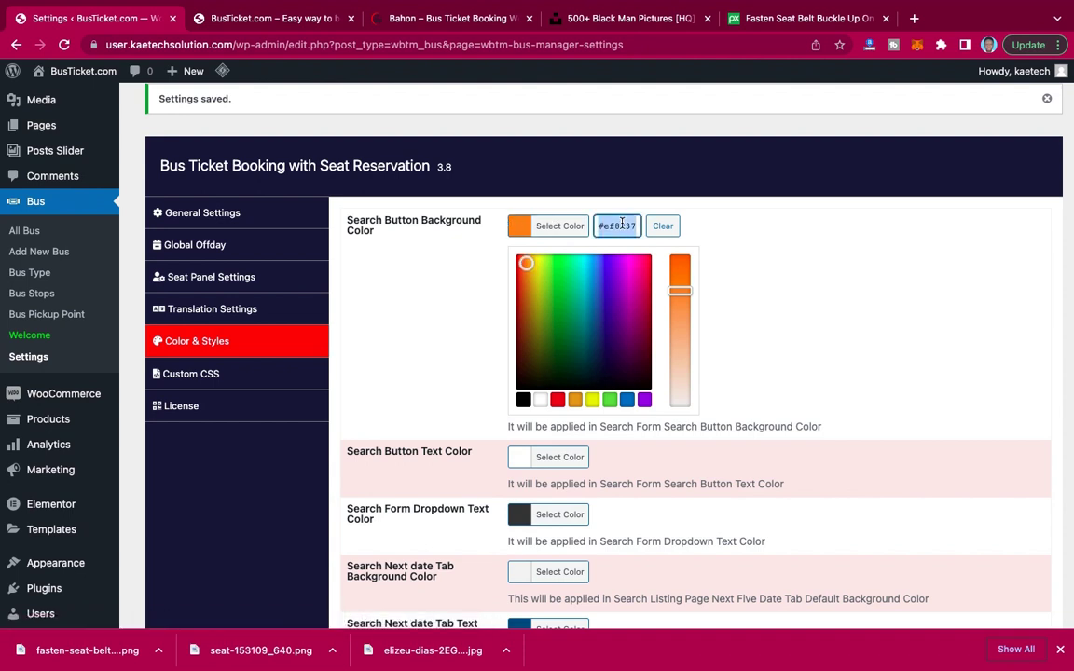
pyautogui.click(559, 218)
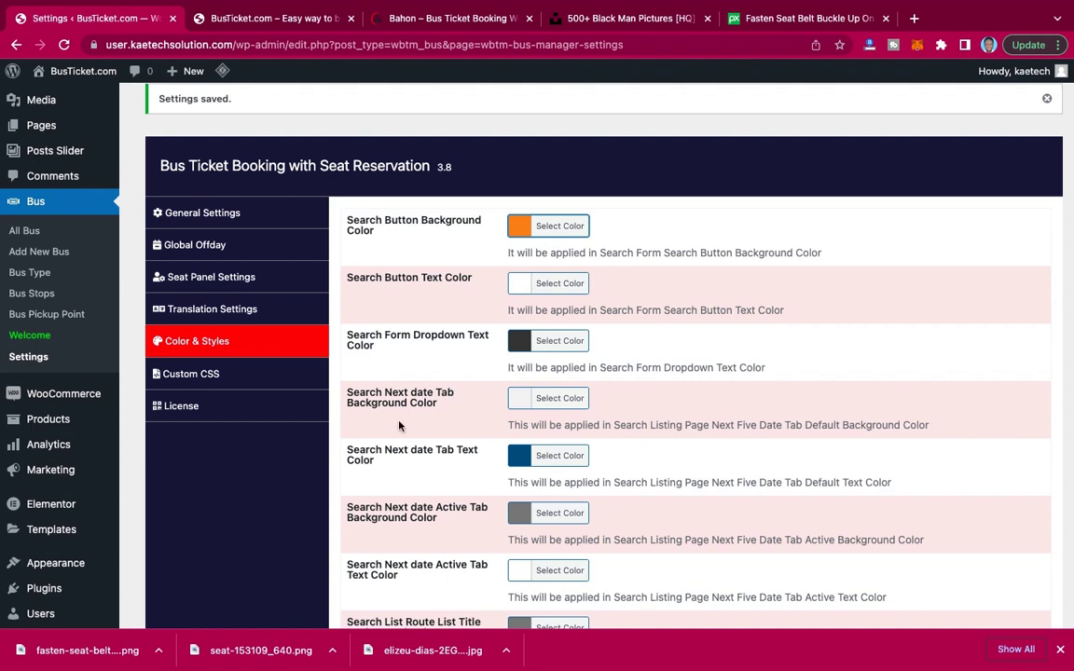
# Set the Search Next date Tab Text Color to the copied orange #ef8737.
pyautogui.scroll(-2, 439, 447)
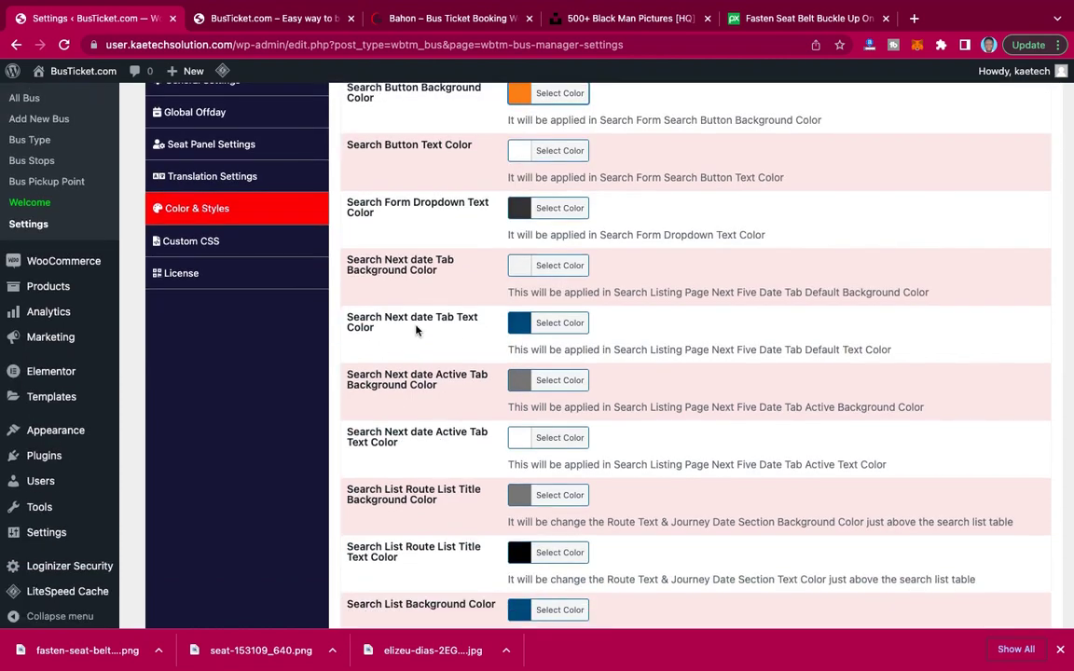
pyautogui.click(520, 322)
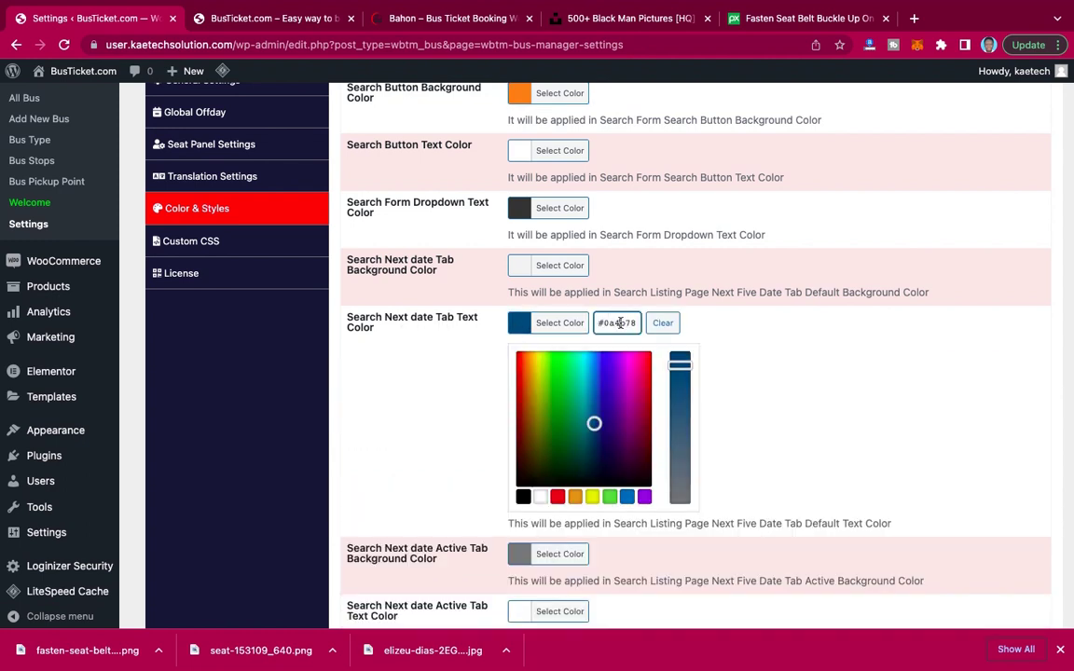
pyautogui.doubleClick(618, 322)
pyautogui.hotkey('ctrl', 'v')
pyautogui.click(515, 323)
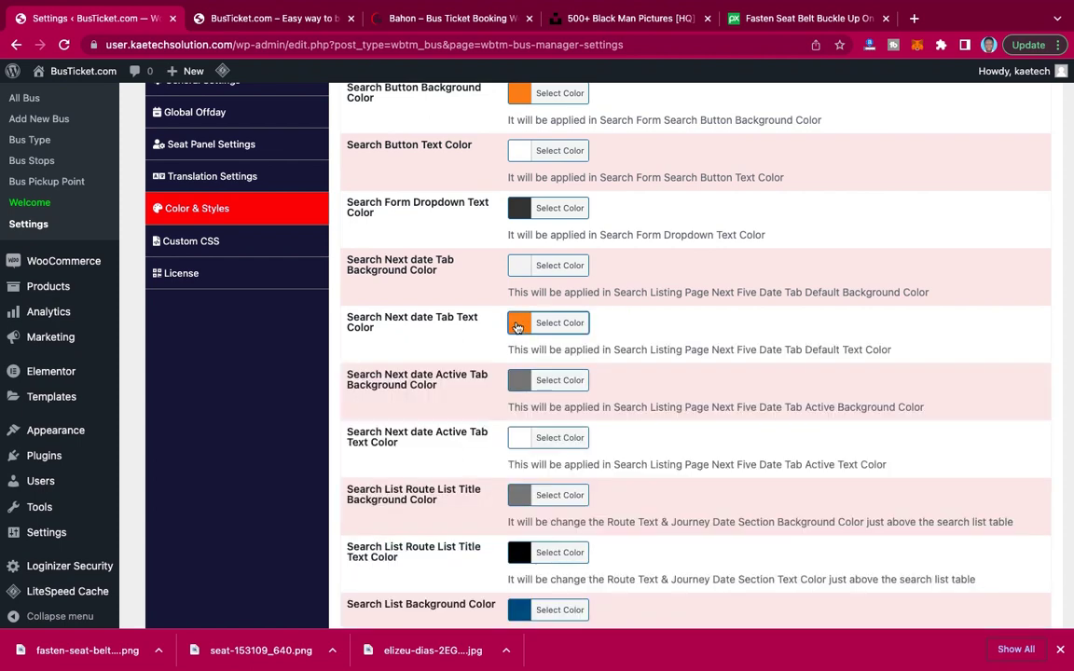
# Set the Search List Background Color to orange #ef8737.
pyautogui.scroll(-5, 451, 387)
pyautogui.scroll(-2, 452, 387)
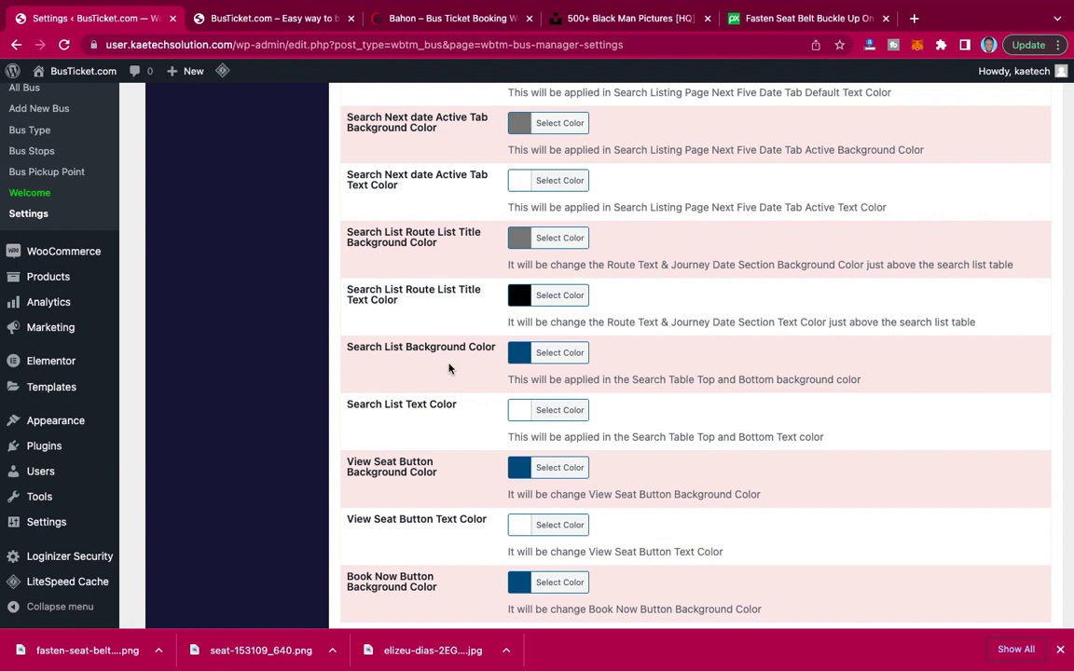
pyautogui.scroll(-2, 449, 368)
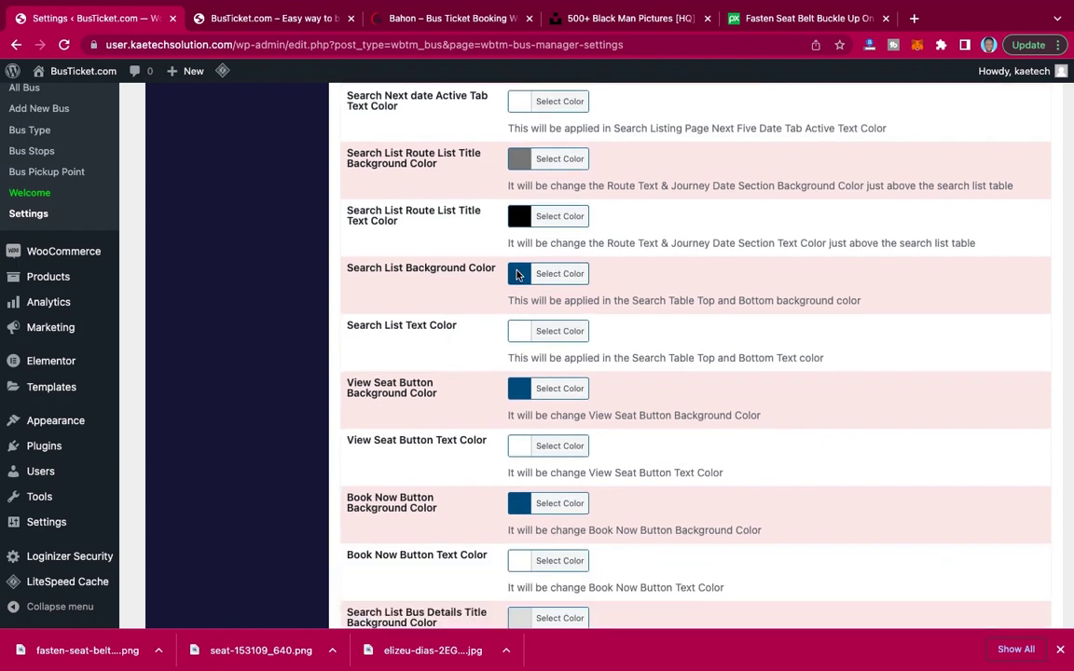
pyautogui.click(521, 276)
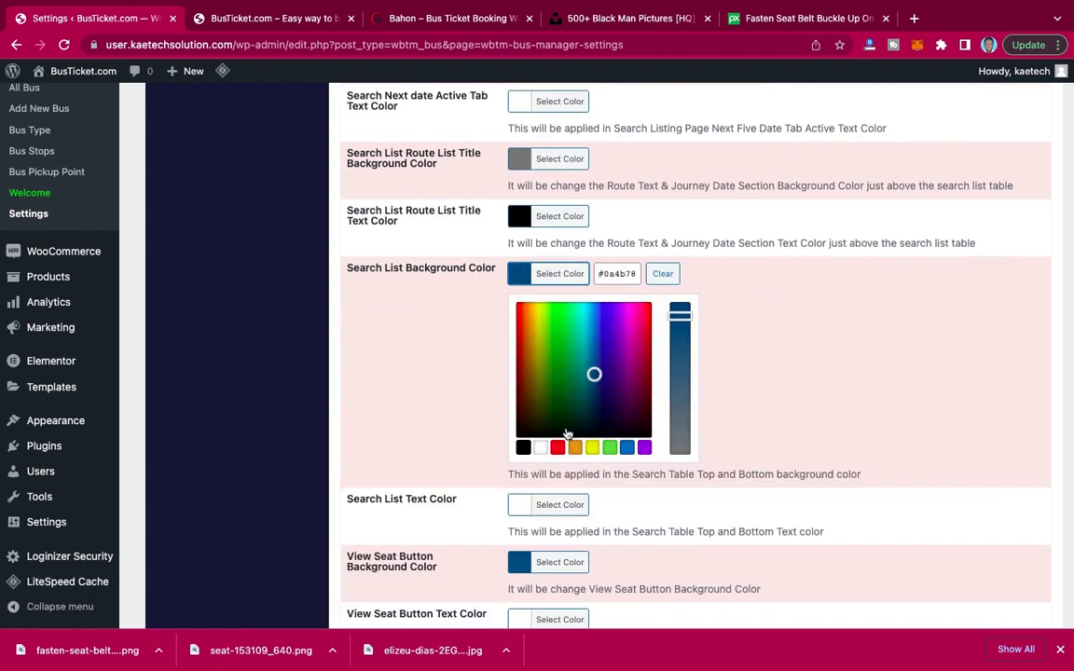
pyautogui.click(617, 273)
pyautogui.doubleClick(616, 273)
pyautogui.write('#e67e22')
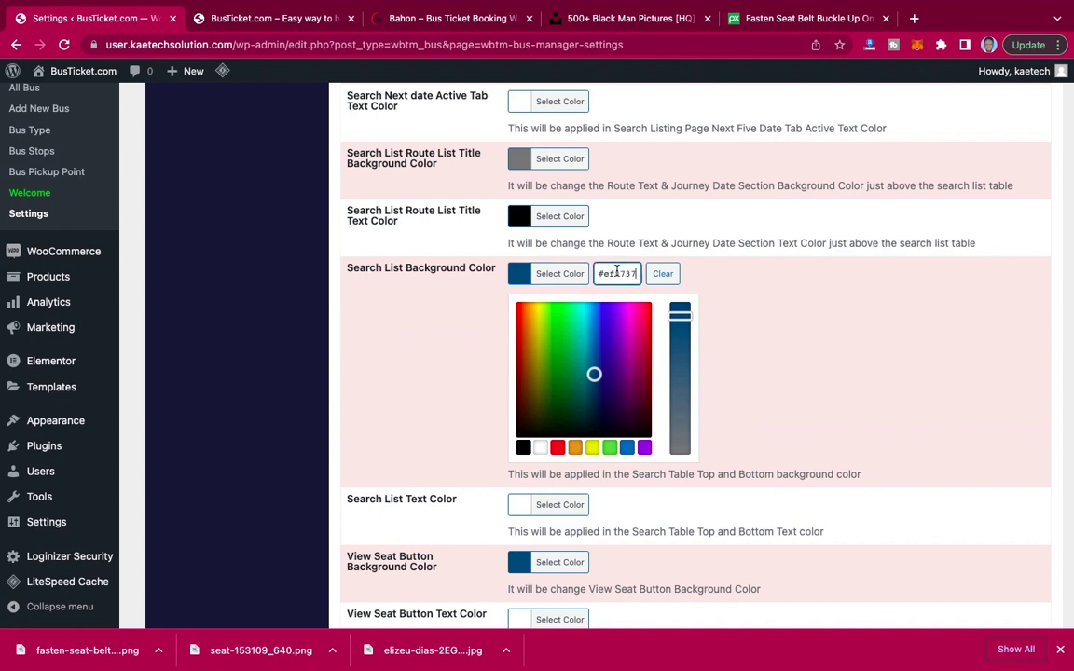
pyautogui.click(520, 273)
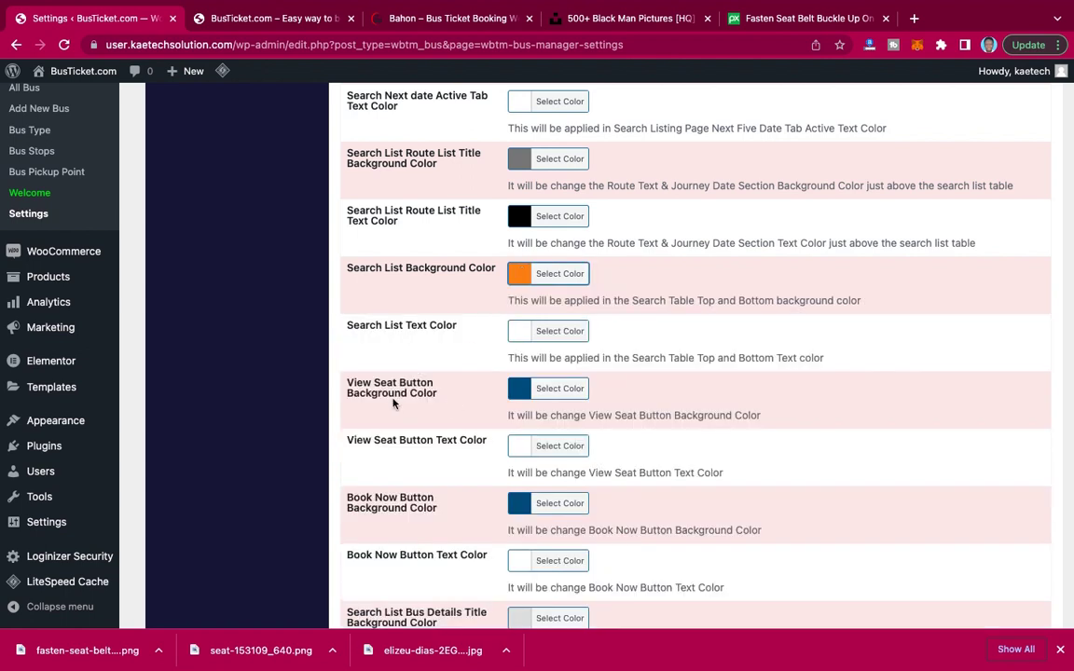
# Set the View Seat Button Background Color to orange #ef8737.
pyautogui.click(520, 388)
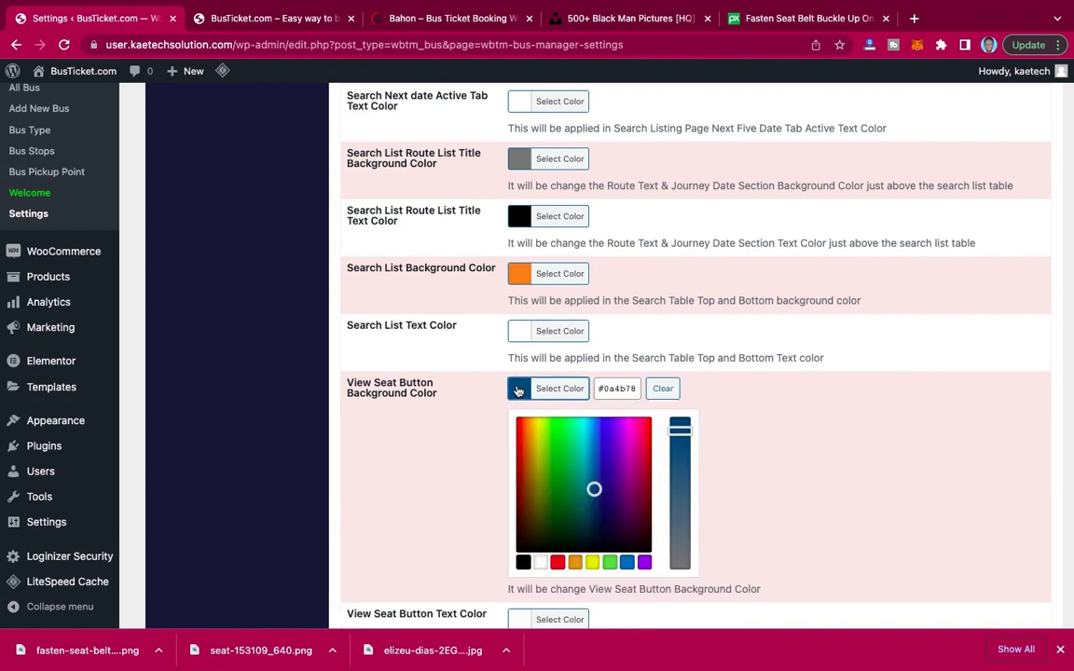
pyautogui.doubleClick(616, 388)
pyautogui.write('#ef7737')
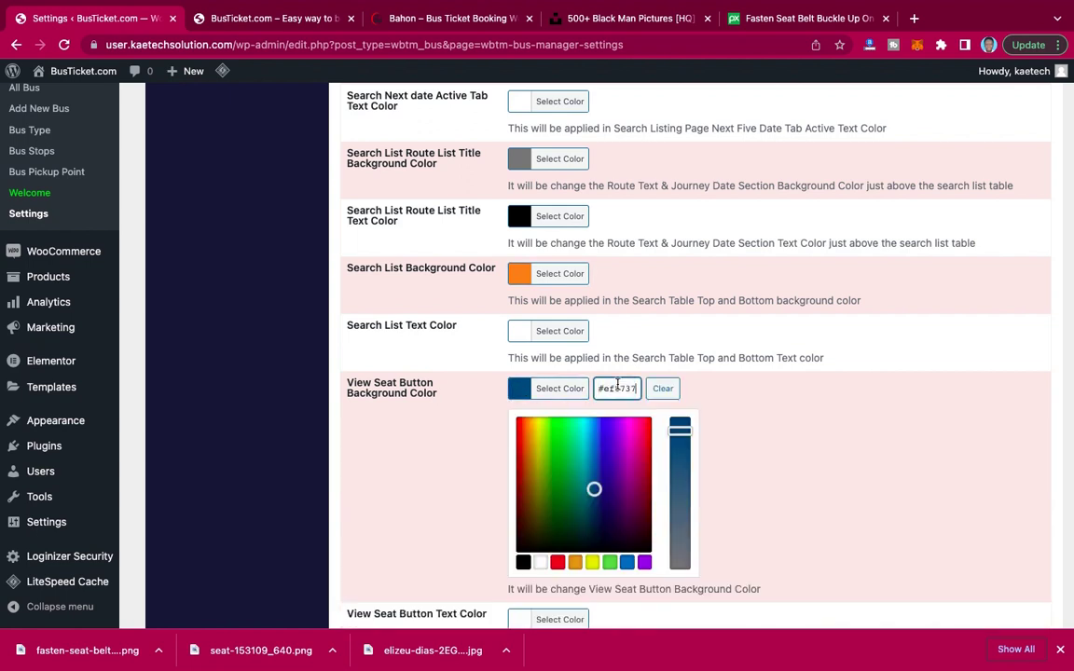
pyautogui.click(518, 388)
# Set the Book Now Button Background Color to the copied orange #ef8737.
pyautogui.scroll(-3, 391, 373)
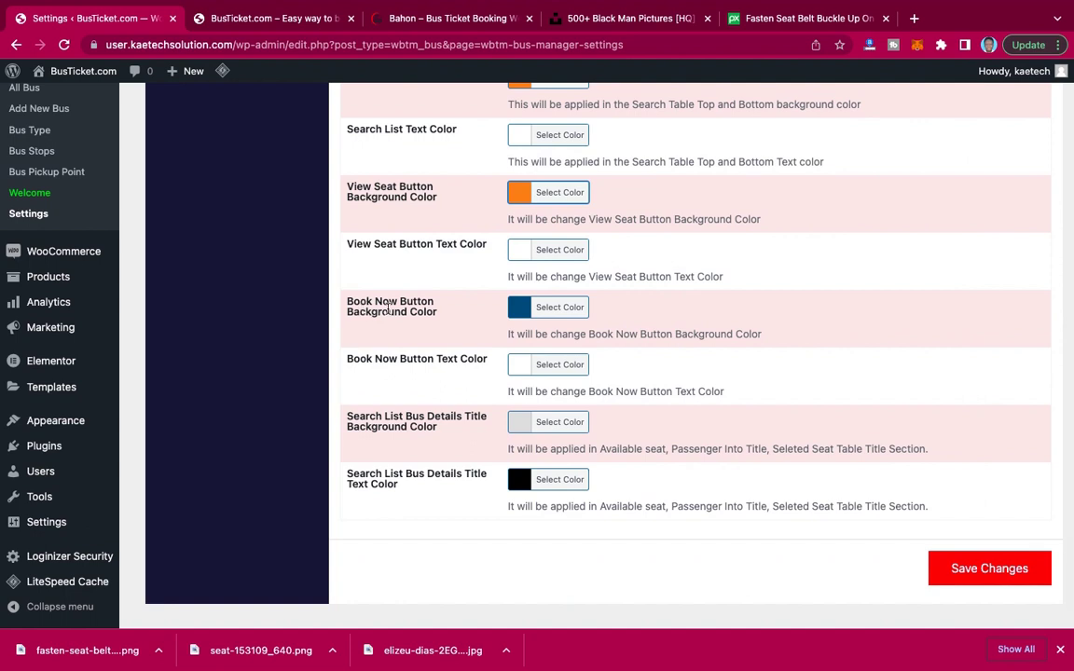
pyautogui.click(517, 308)
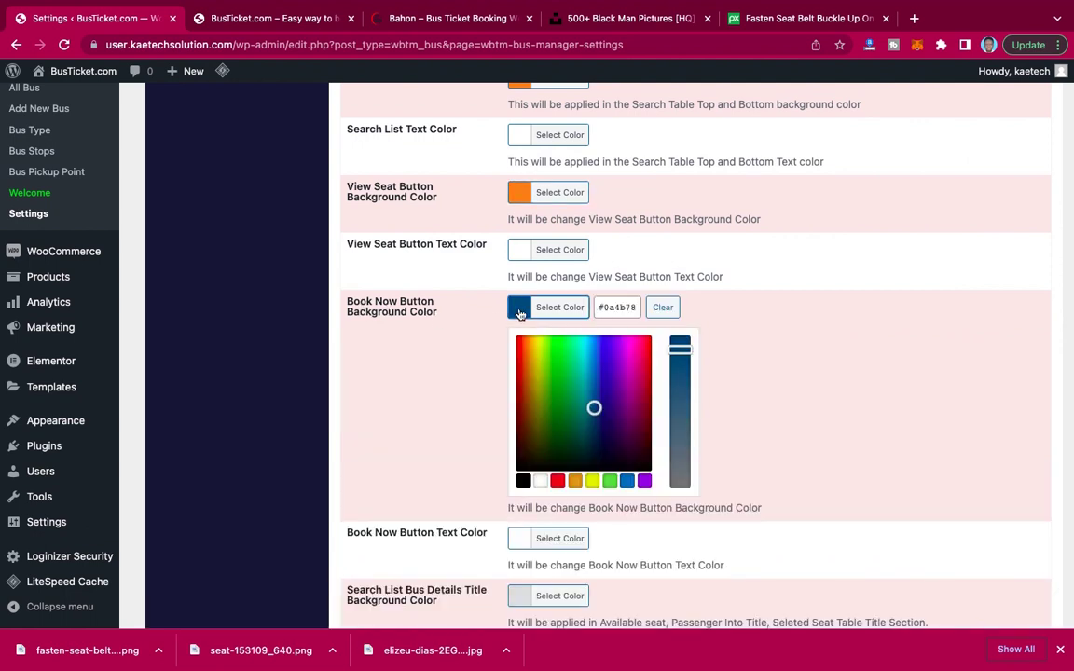
pyautogui.tripleClick(620, 307)
pyautogui.press('super+v')
pyautogui.click(531, 318)
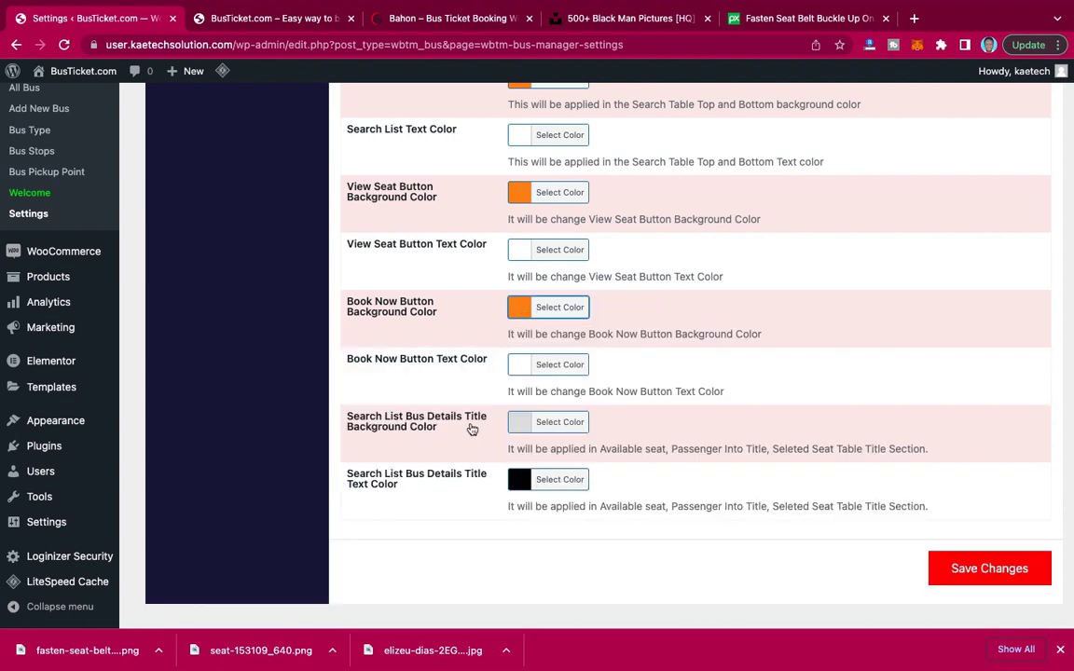
# Check the list of Color & Styles settings and save the changes.
pyautogui.scroll(-1, 471, 428)
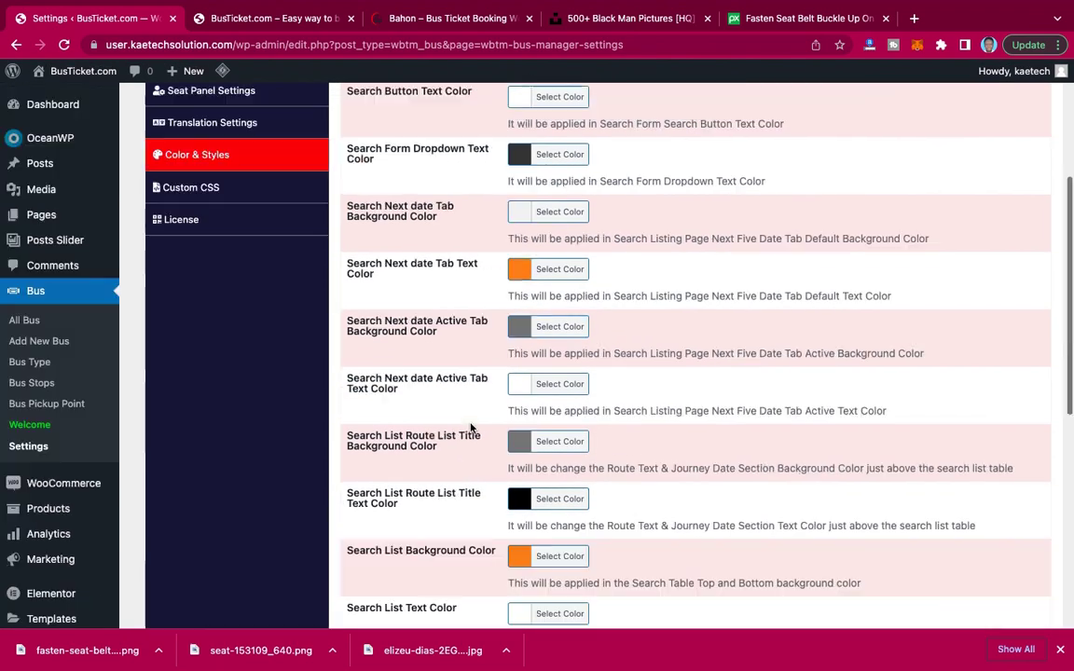
pyautogui.scroll(5, 470, 427)
pyautogui.scroll(-15, 470, 427)
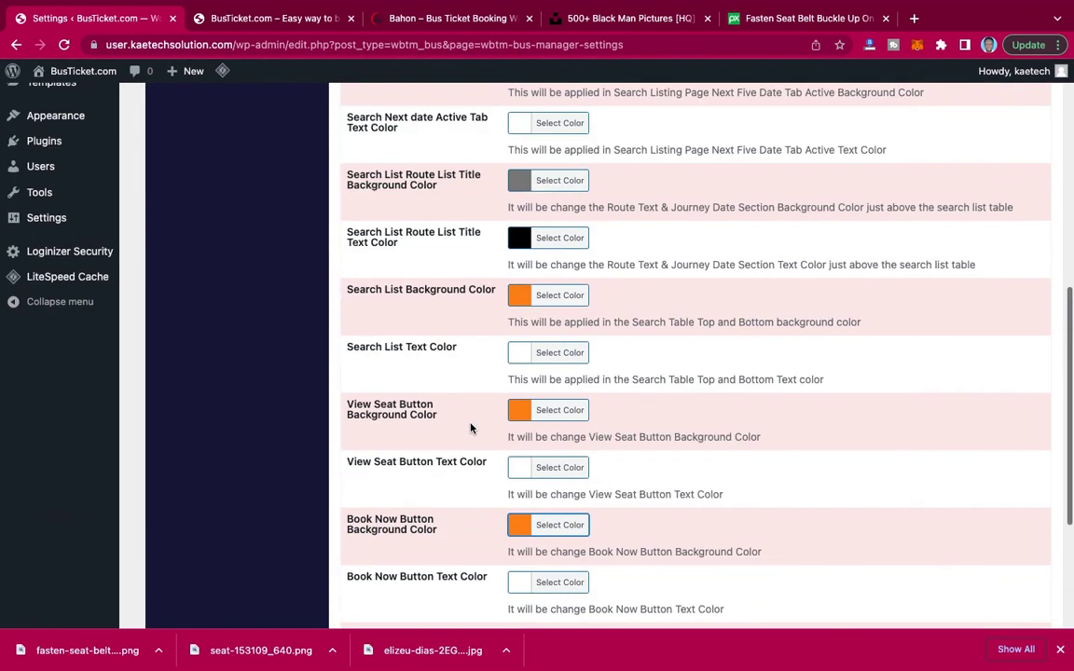
pyautogui.click(975, 541)
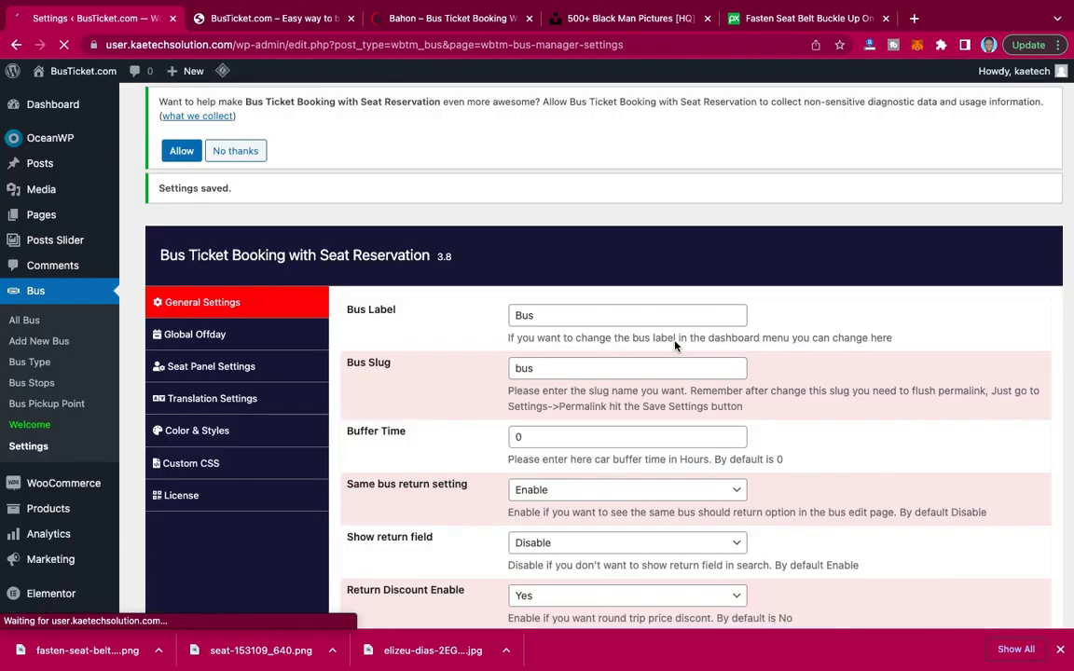
# Look over the plugin's General Settings and the remaining Custom CSS and License sections after saving.
pyautogui.scroll(-1, 676, 345)
pyautogui.click(179, 363)
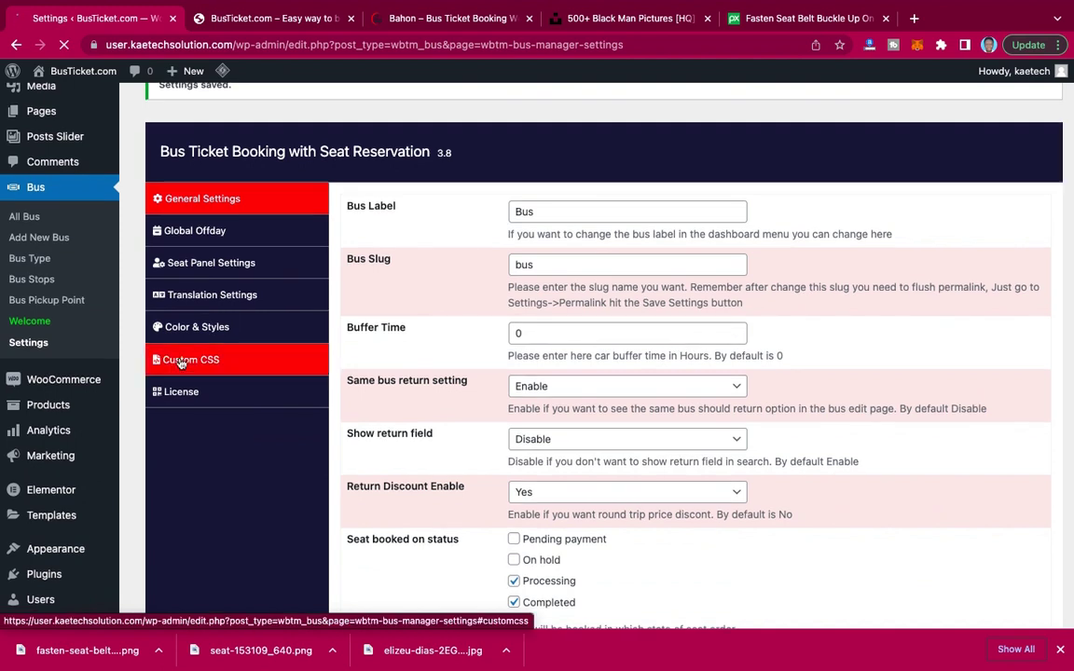
pyautogui.click(186, 396)
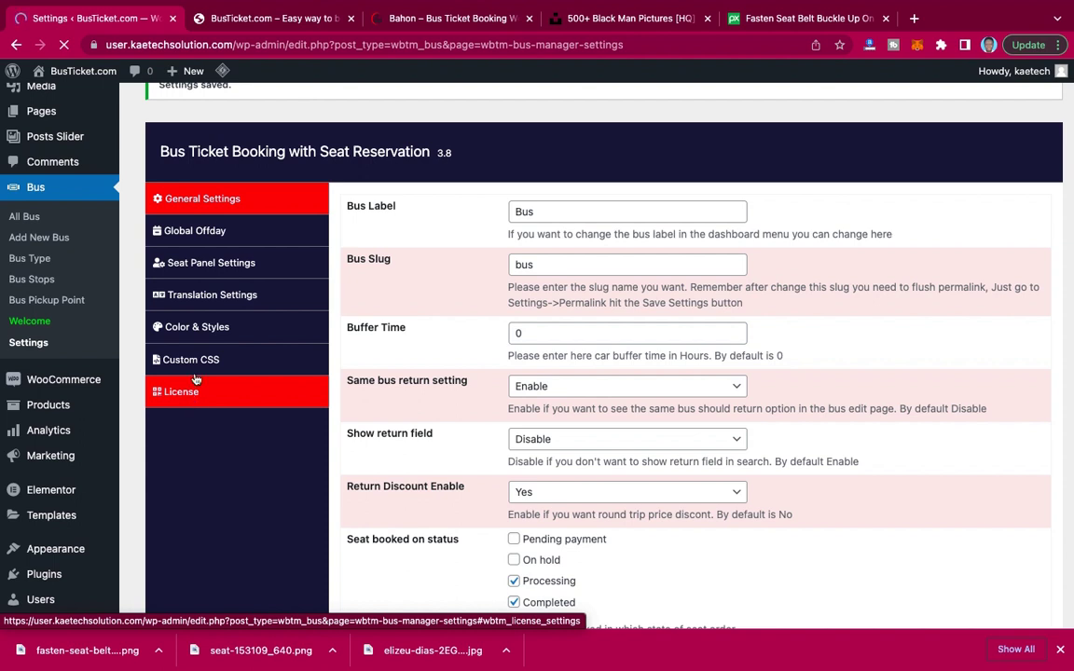
pyautogui.click(197, 357)
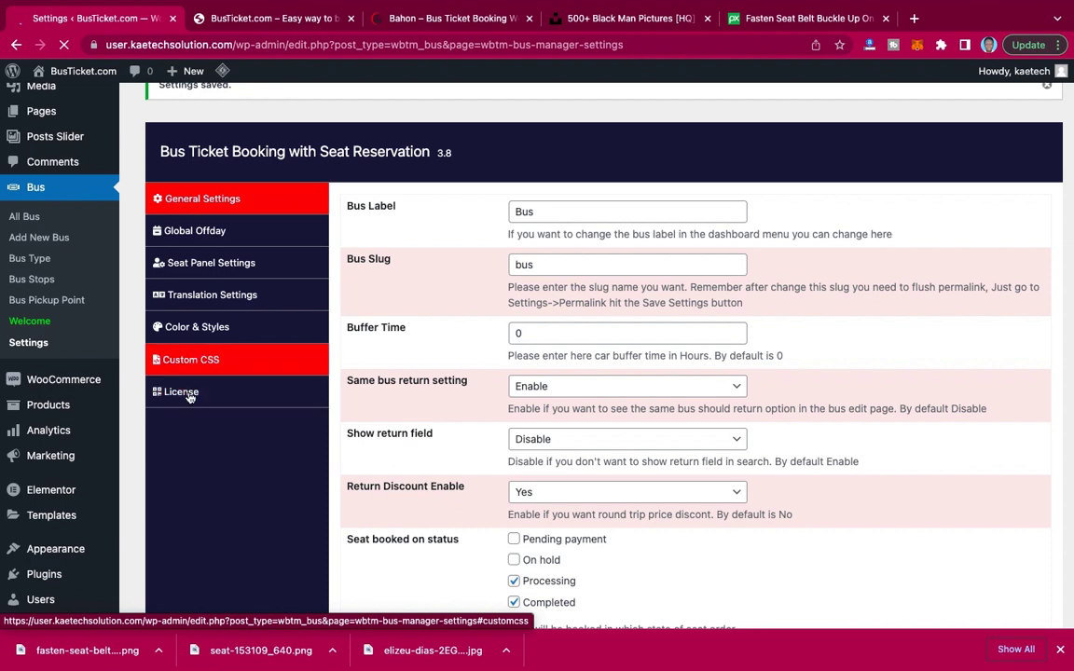
pyautogui.click(189, 395)
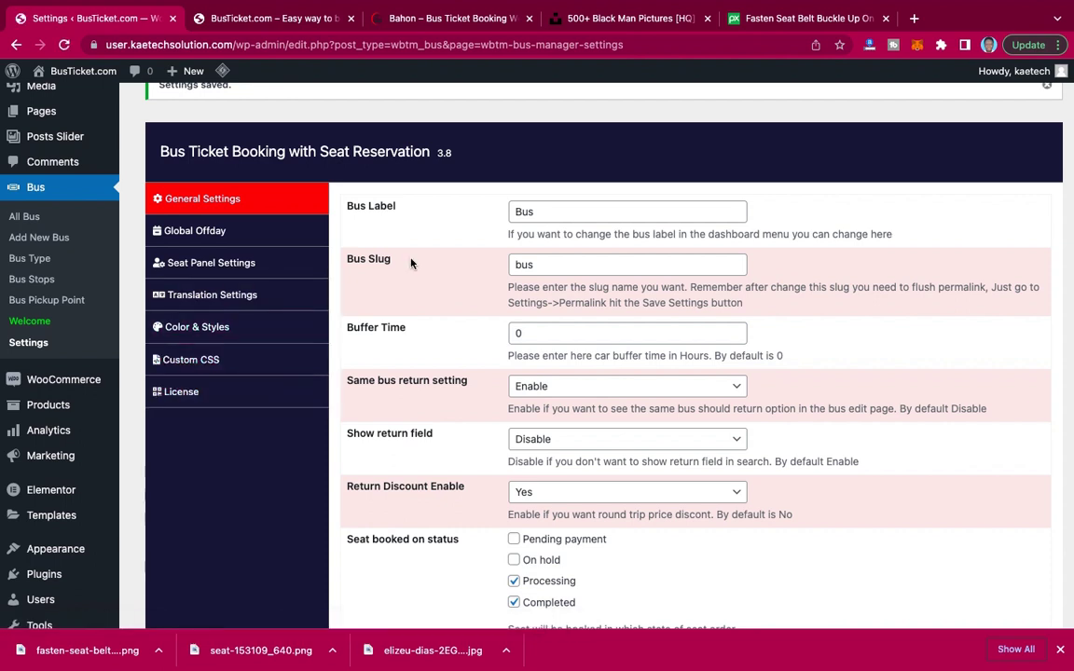
pyautogui.scroll(2, 411, 264)
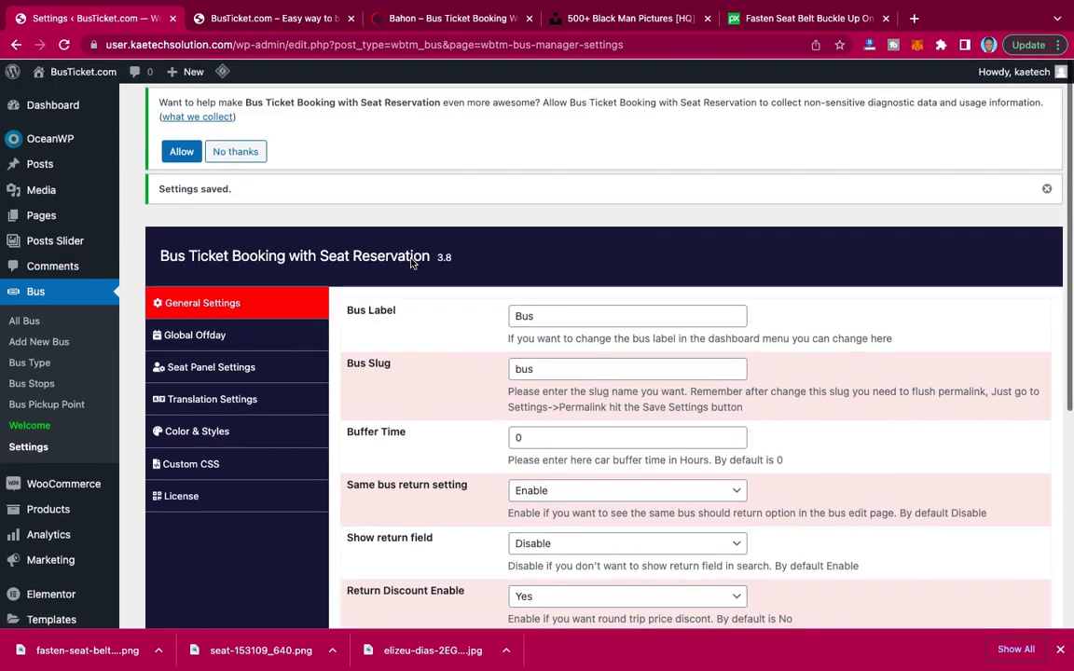
pyautogui.scroll(-3, 410, 261)
pyautogui.scroll(3, 410, 261)
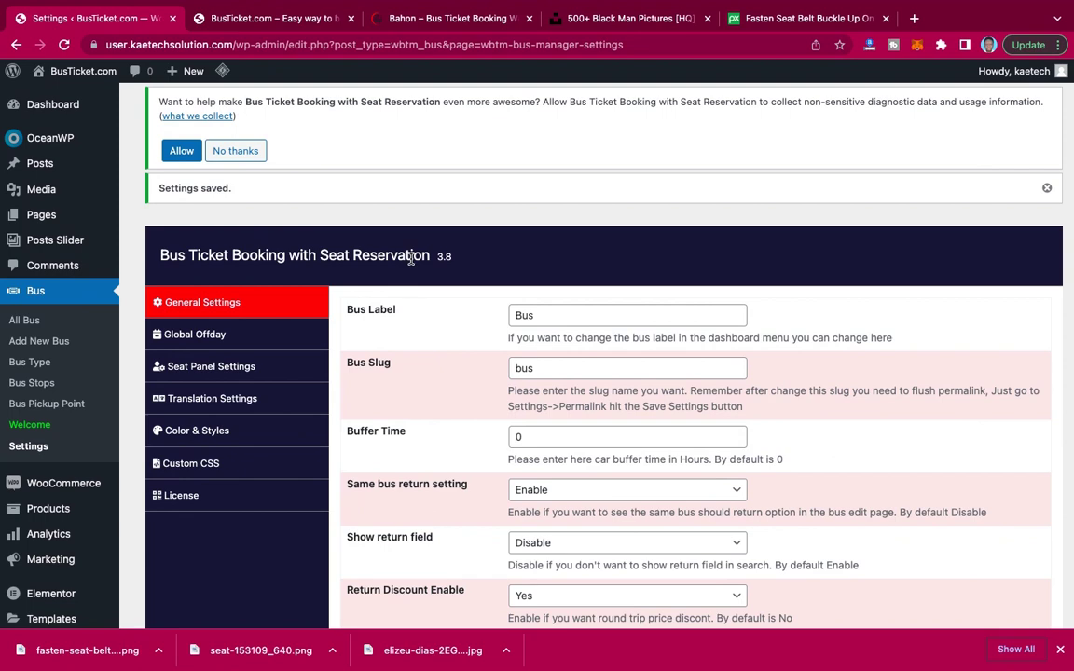
pyautogui.scroll(-6, 410, 259)
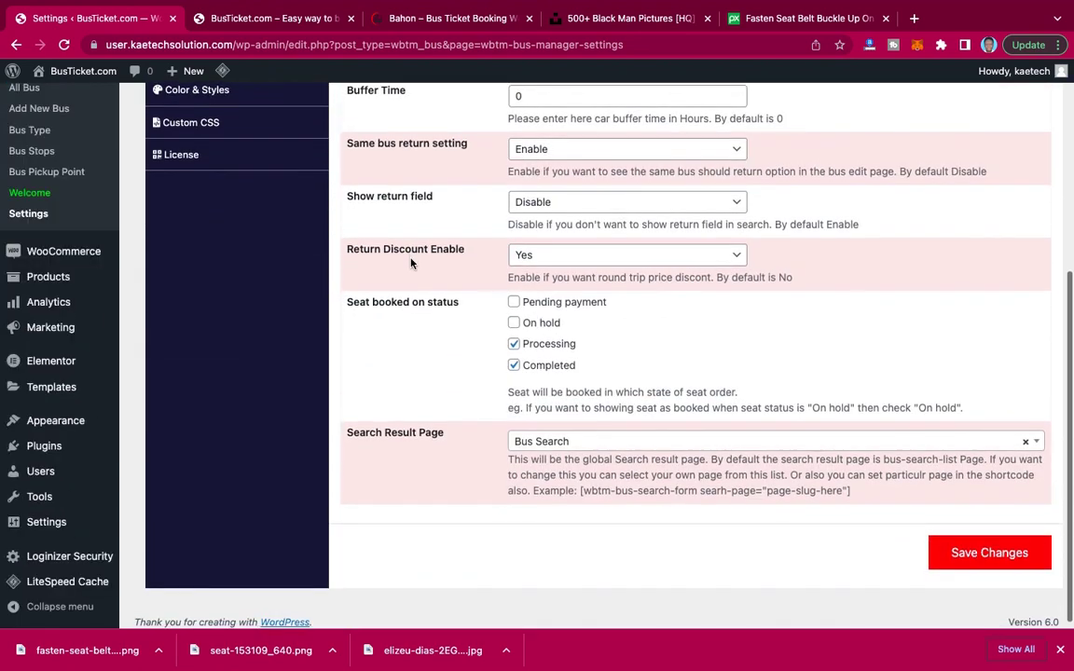
pyautogui.scroll(2, 411, 264)
pyautogui.scroll(4, 410, 264)
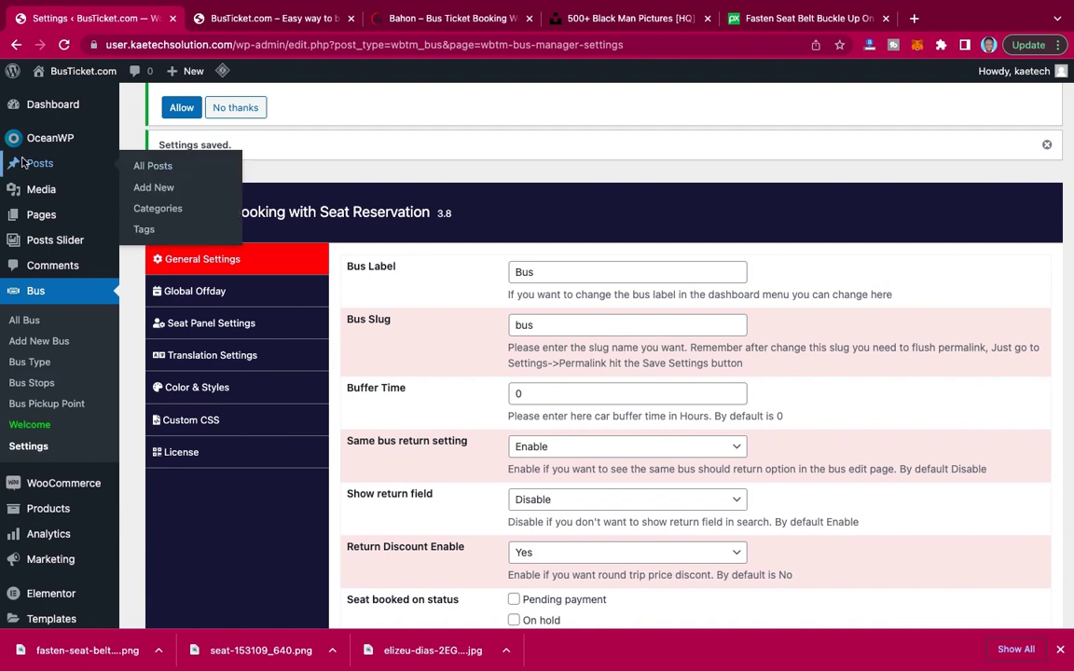
# Start a new page, closing the block editor welcome guide, and turn off the editor's fullscreen mode.
pyautogui.moveTo(38, 220)
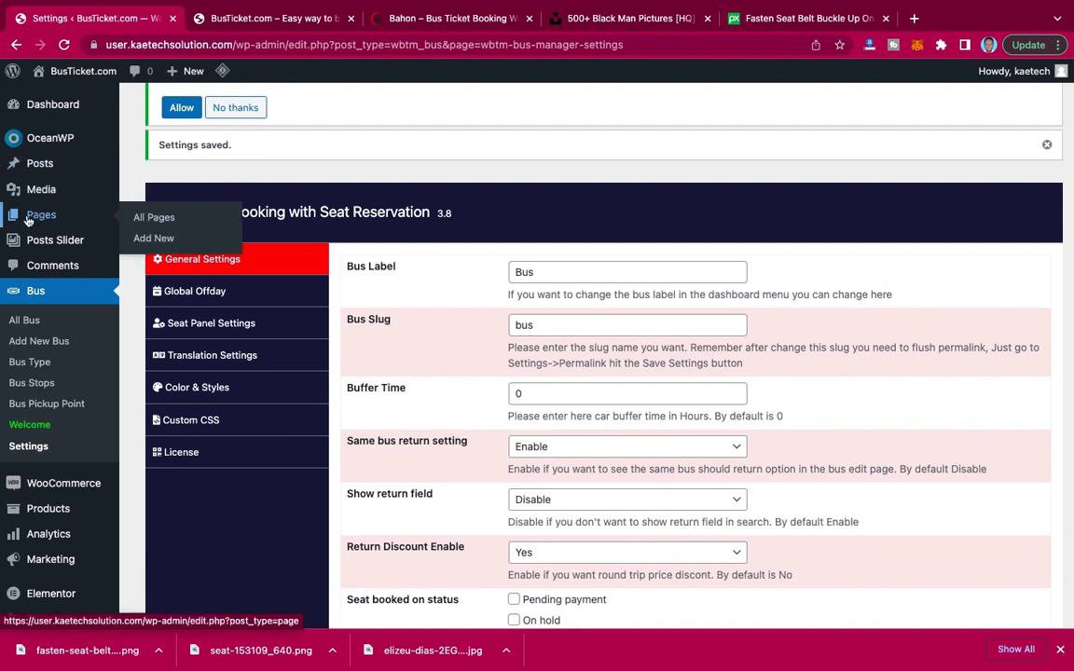
pyautogui.click(153, 239)
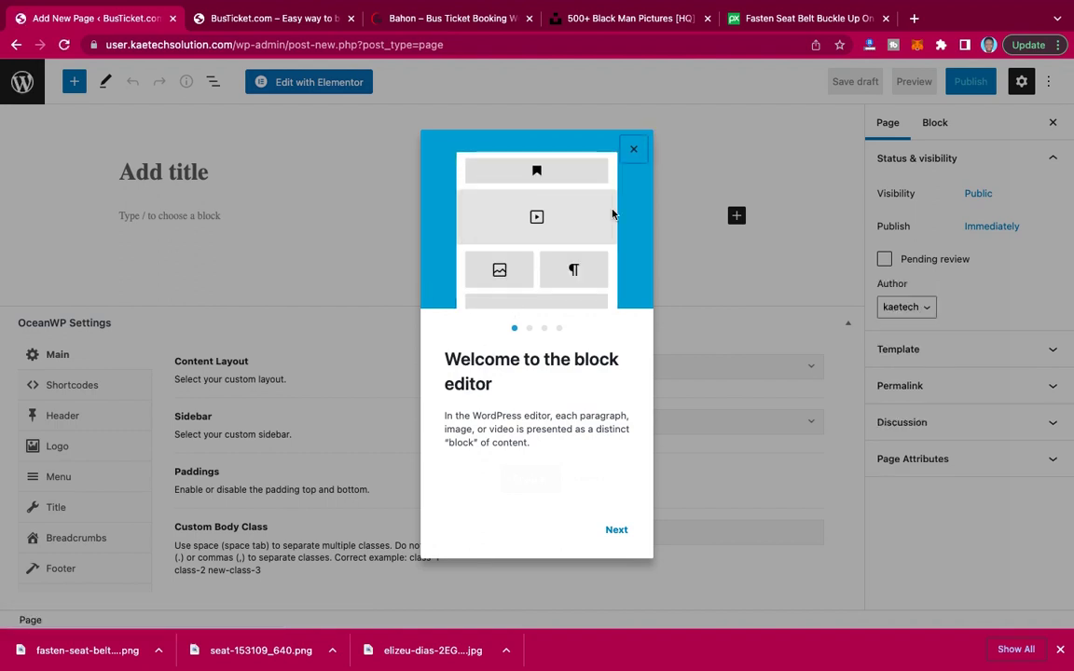
pyautogui.click(634, 151)
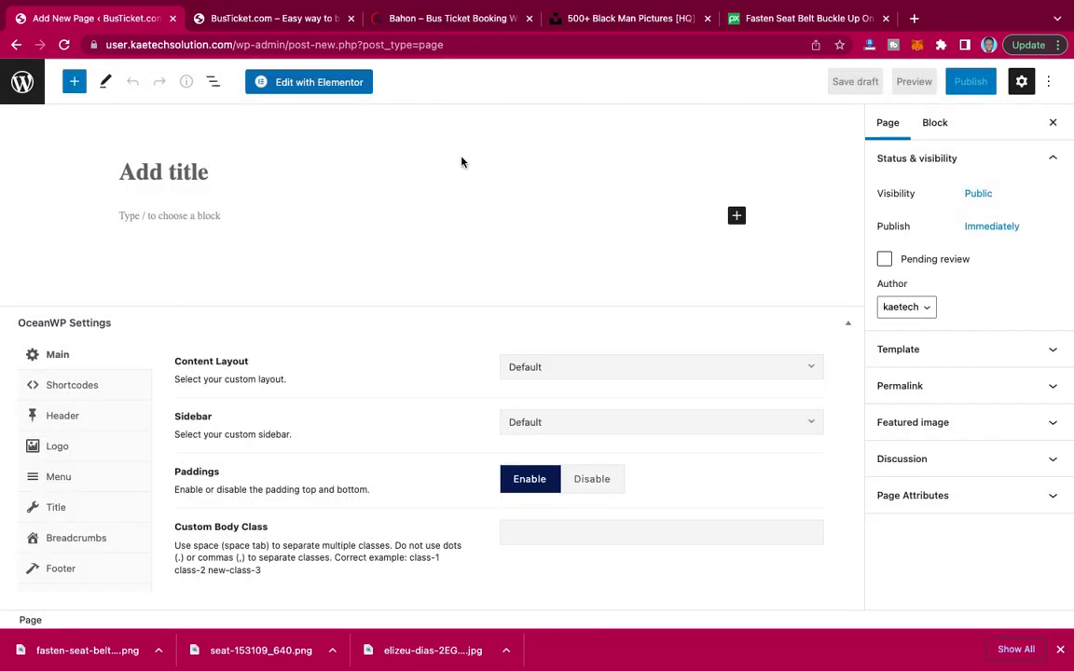
pyautogui.click(1050, 83)
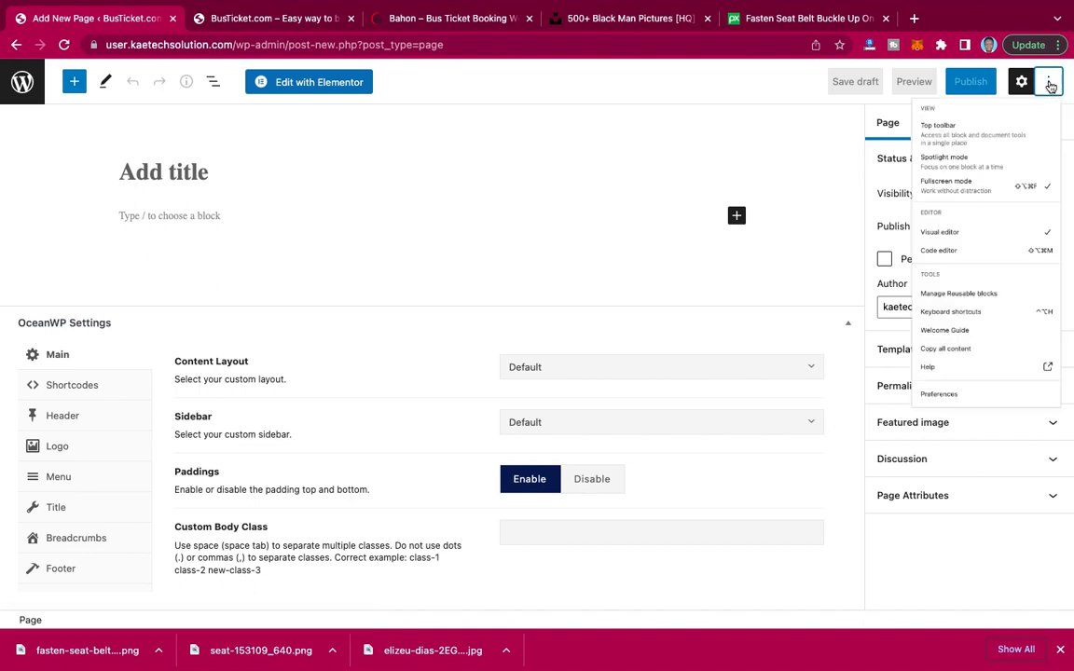
pyautogui.click(943, 232)
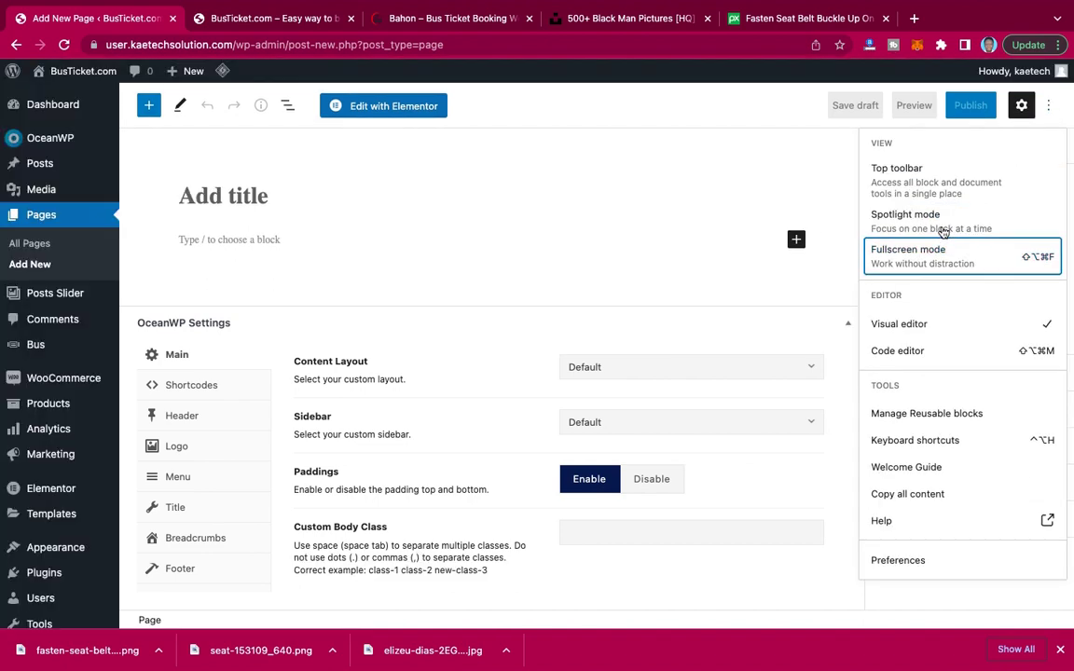
# Title the page "Home" and set its template to Elementor Full Width.
pyautogui.click(268, 190)
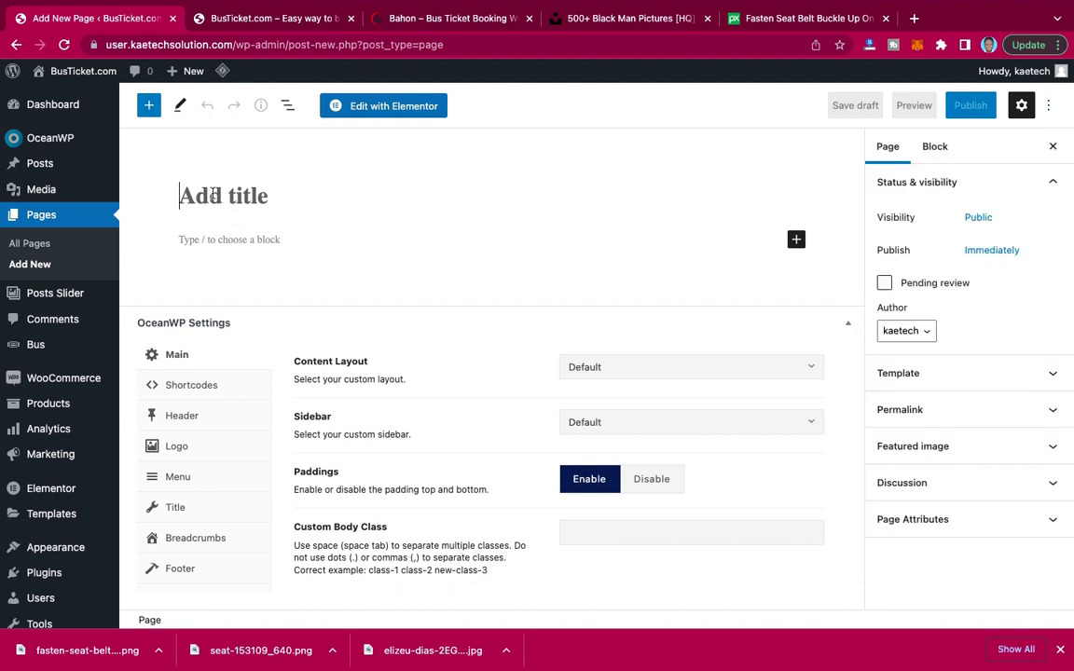
pyautogui.write('Home')
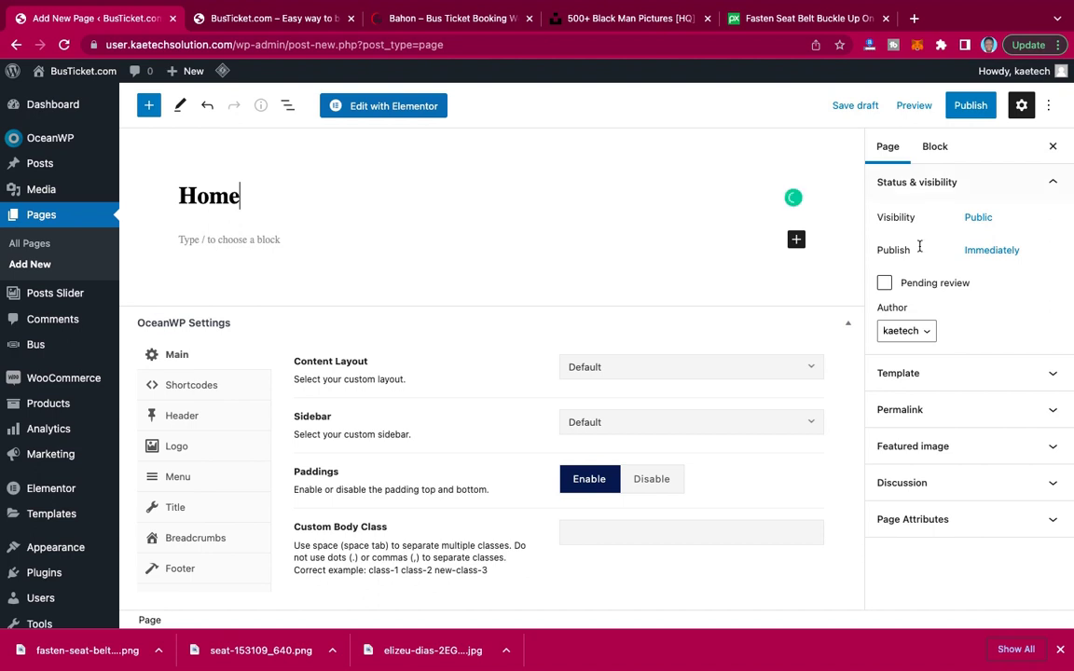
pyautogui.click(926, 375)
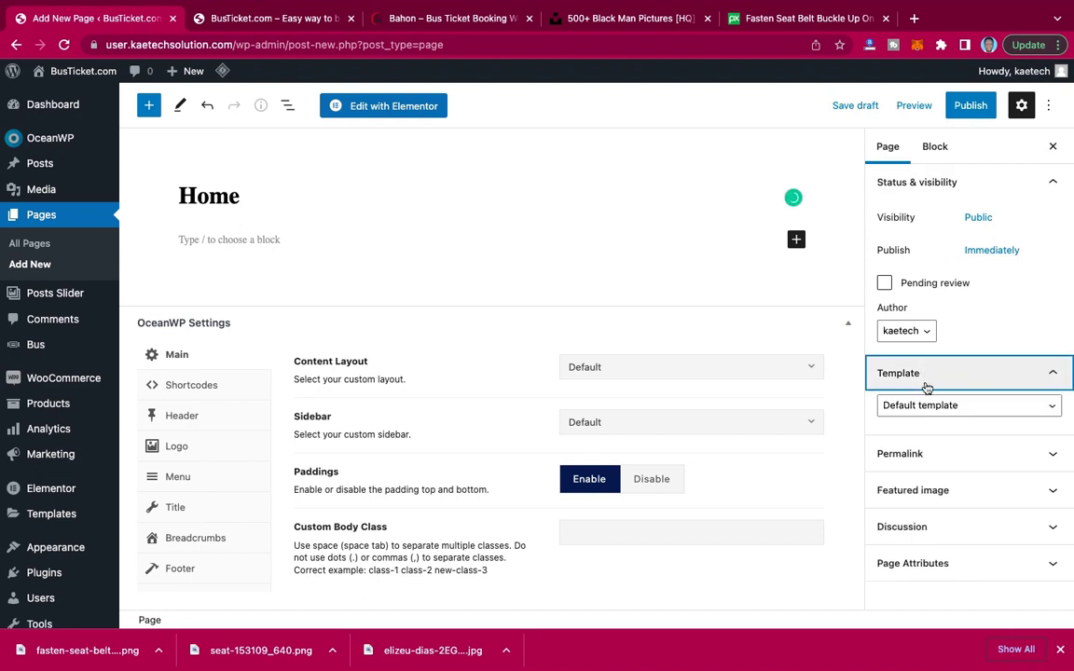
pyautogui.click(927, 405)
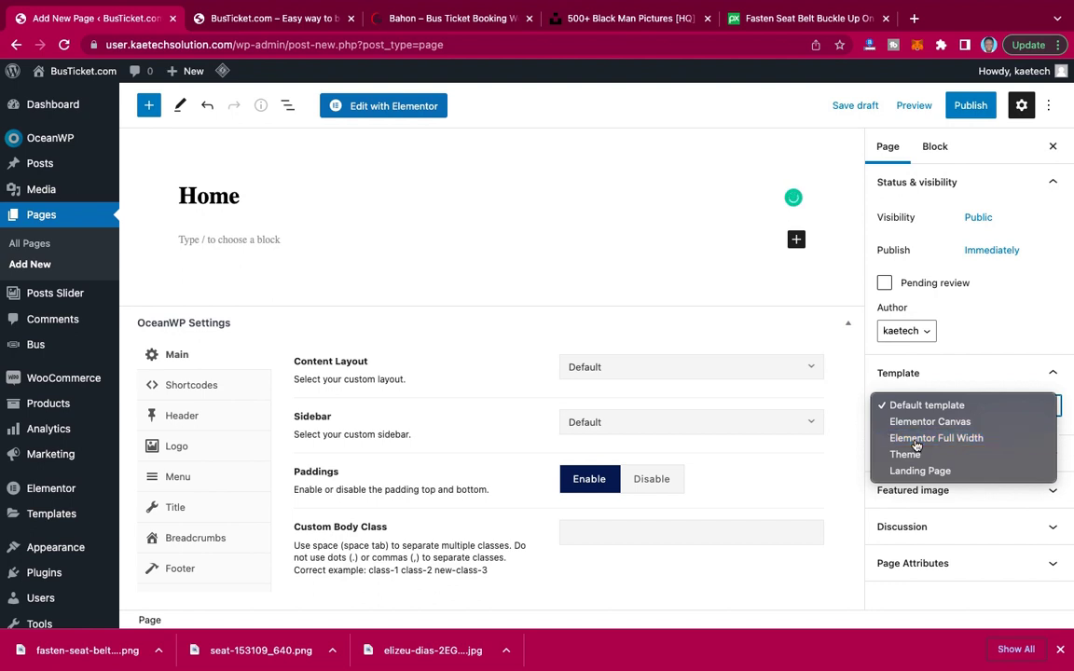
pyautogui.click(917, 439)
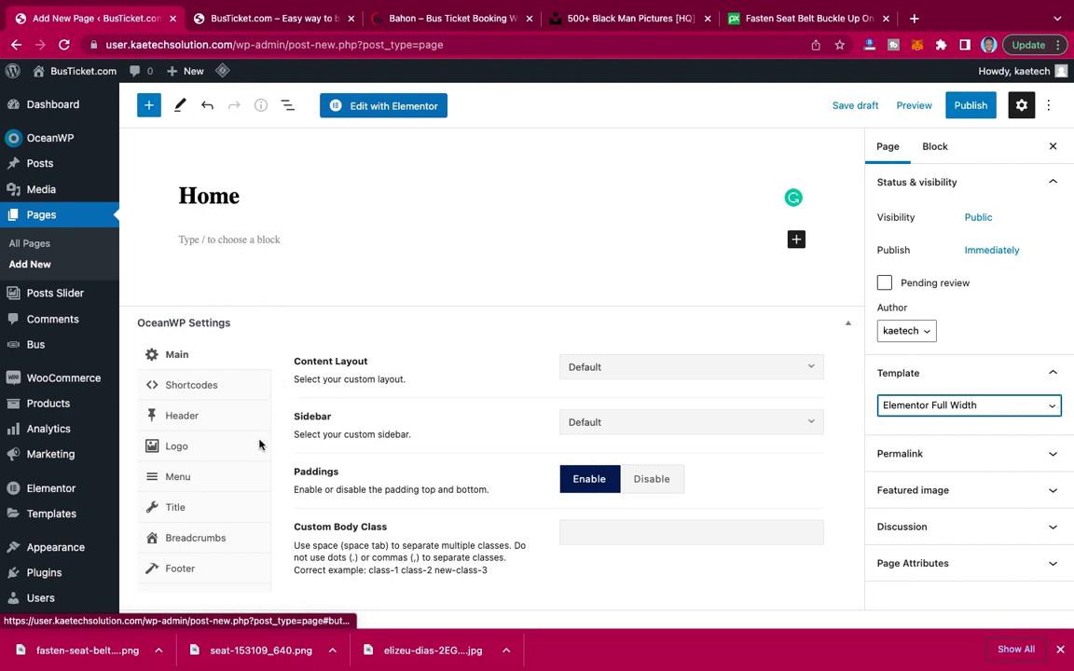
# Disable Display Page Title in the Home page's OceanWP settings and publish the page.
pyautogui.click(184, 507)
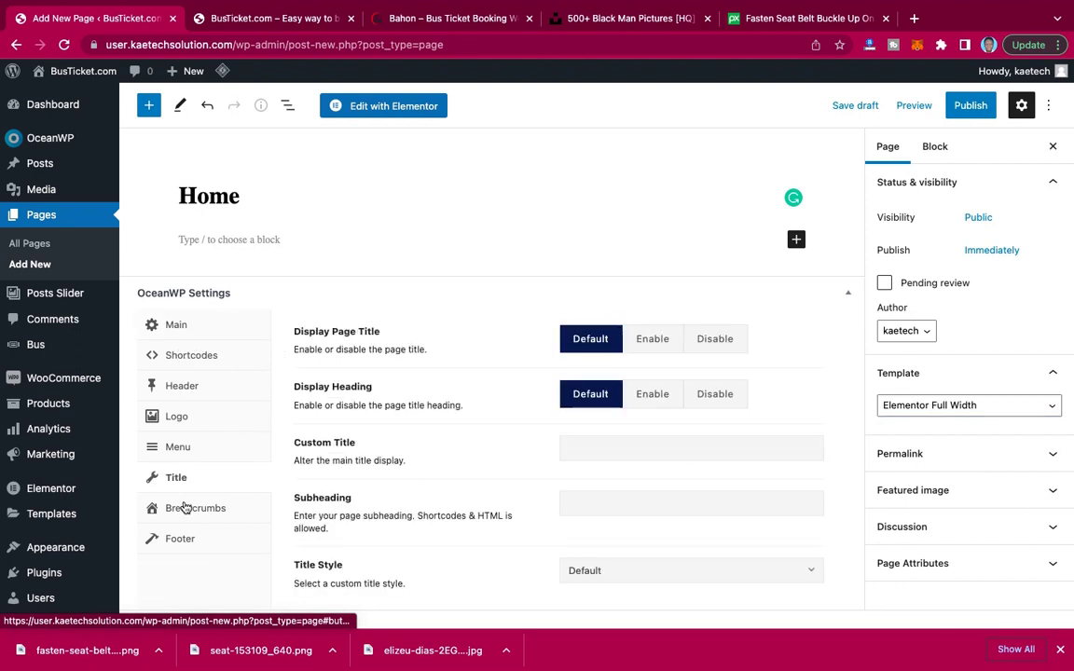
pyautogui.click(719, 340)
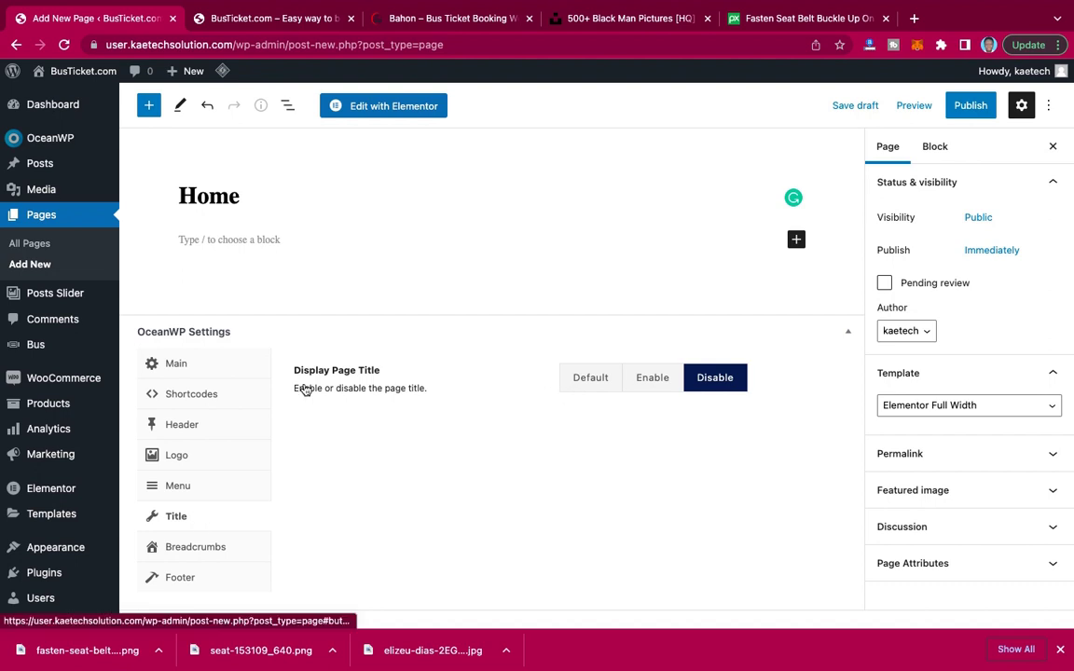
pyautogui.click(969, 106)
pyautogui.click(964, 107)
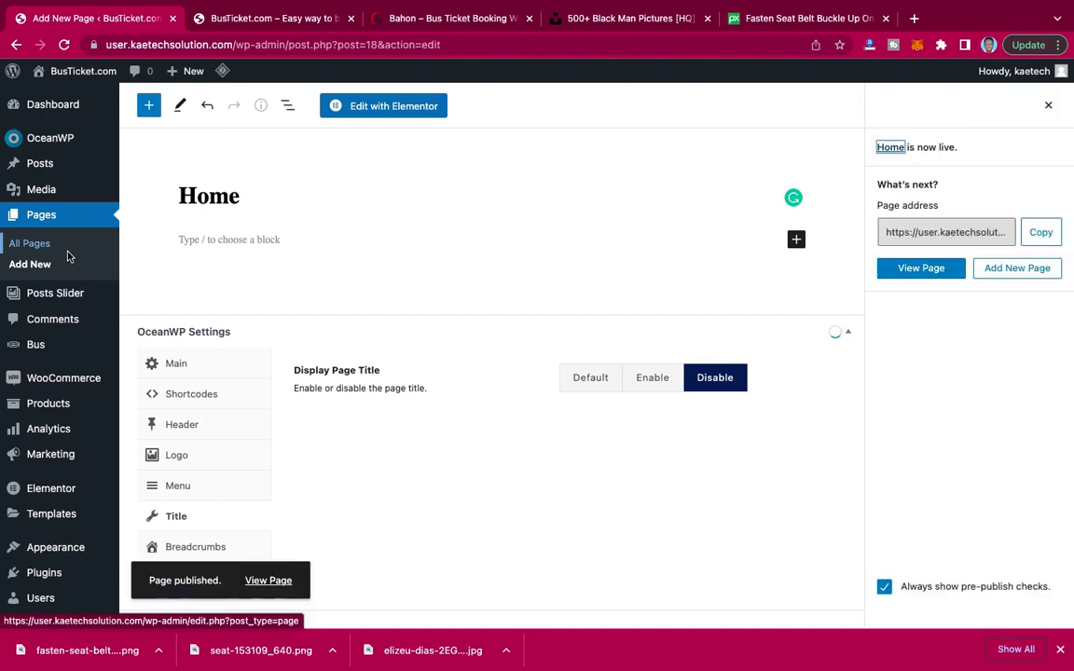
# Add a new page titled "About" and disable Display Page Title in its OceanWP settings.
pyautogui.click(33, 263)
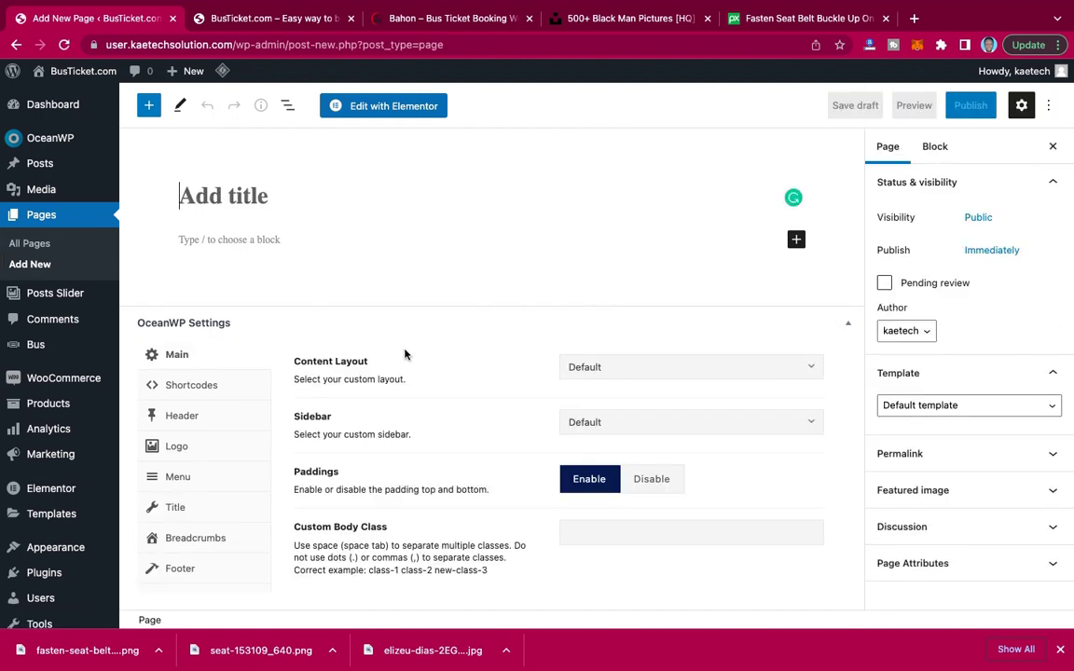
pyautogui.write('About')
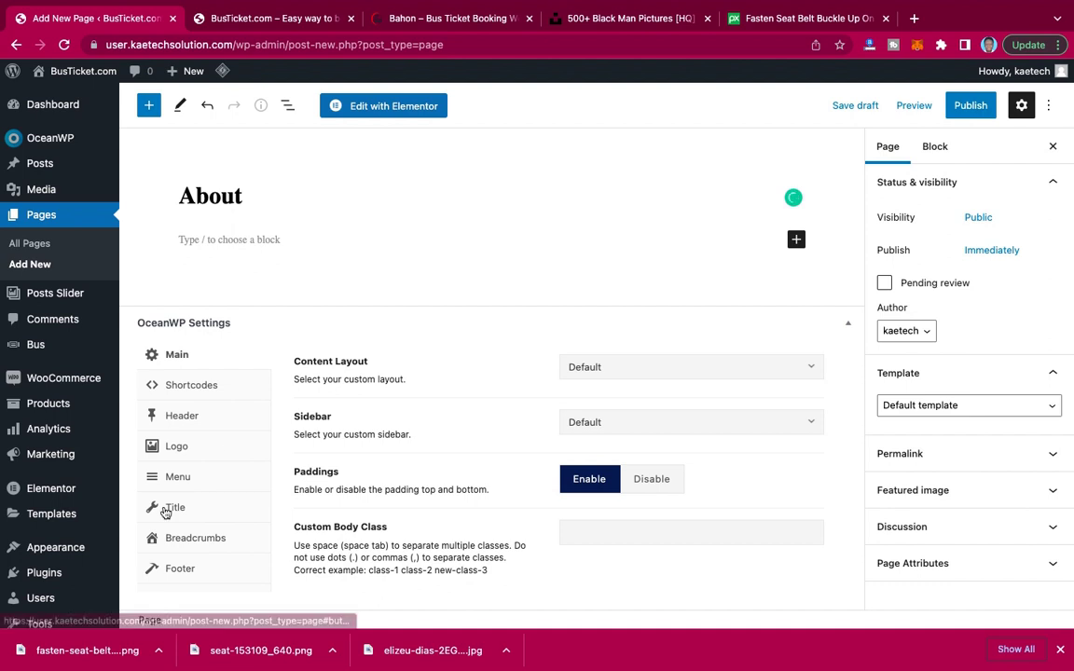
pyautogui.click(221, 508)
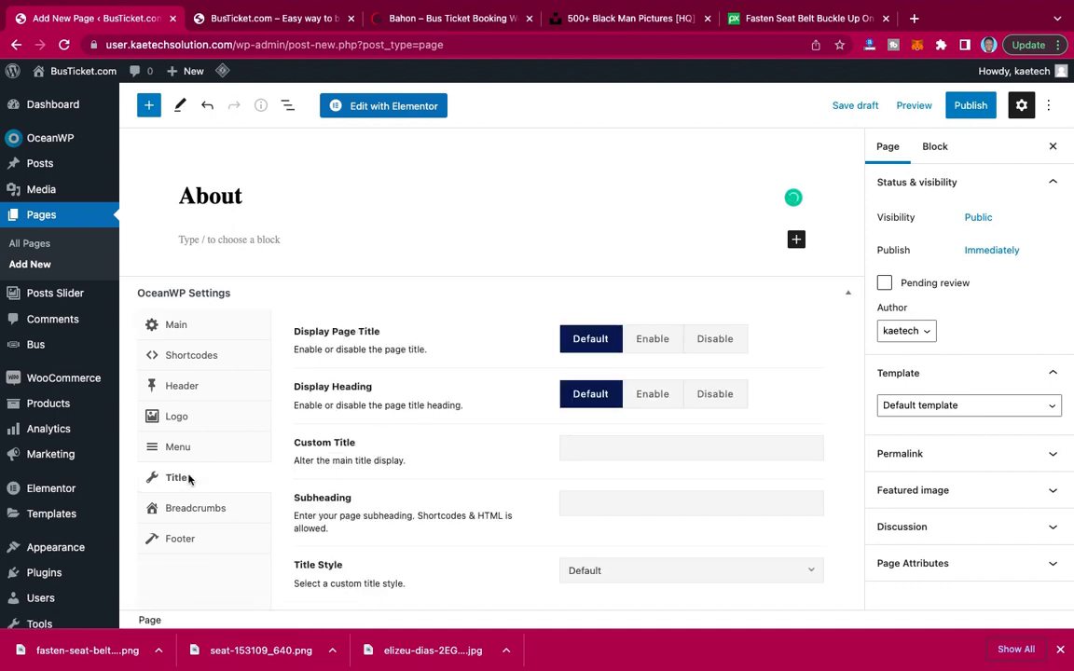
pyautogui.click(714, 340)
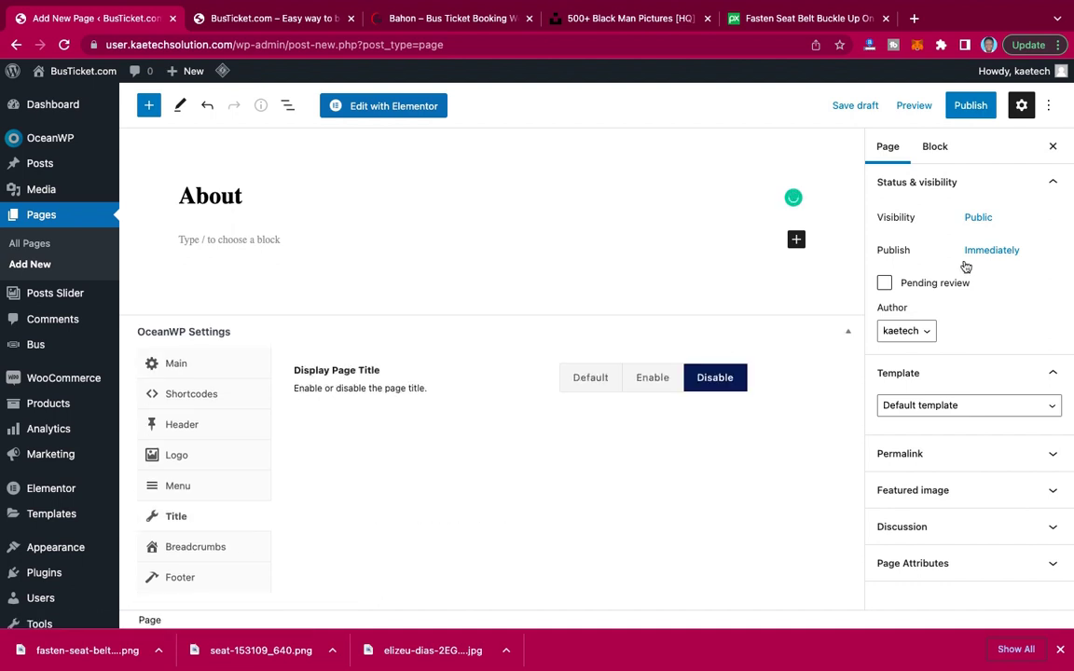
# Set the About page's template to Elementor Full Width and publish the page.
pyautogui.click(923, 405)
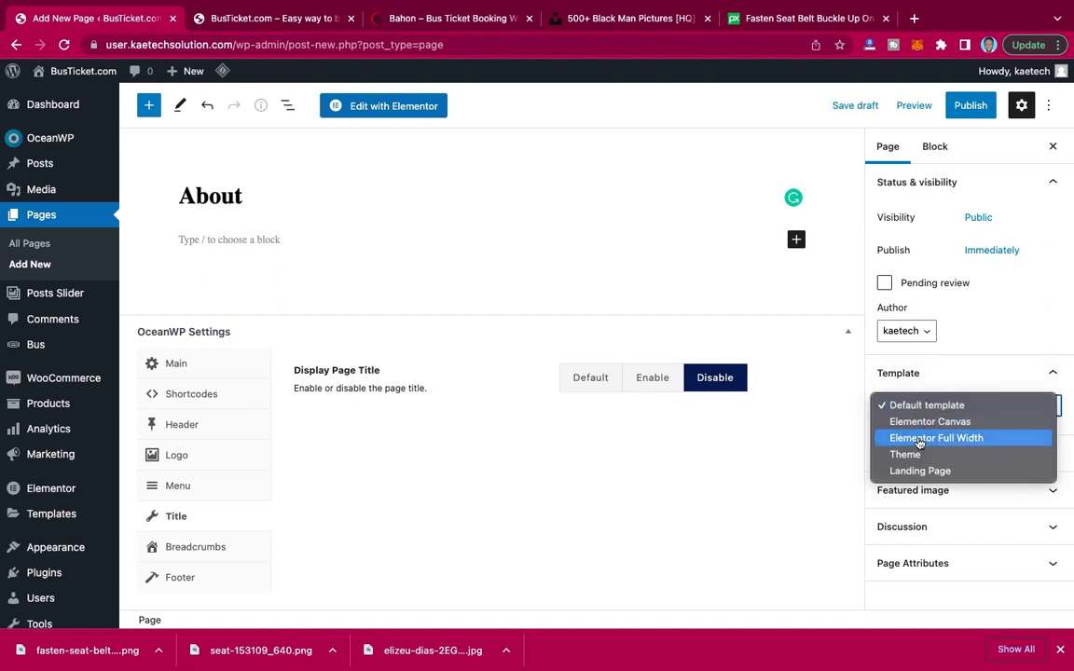
pyautogui.click(912, 439)
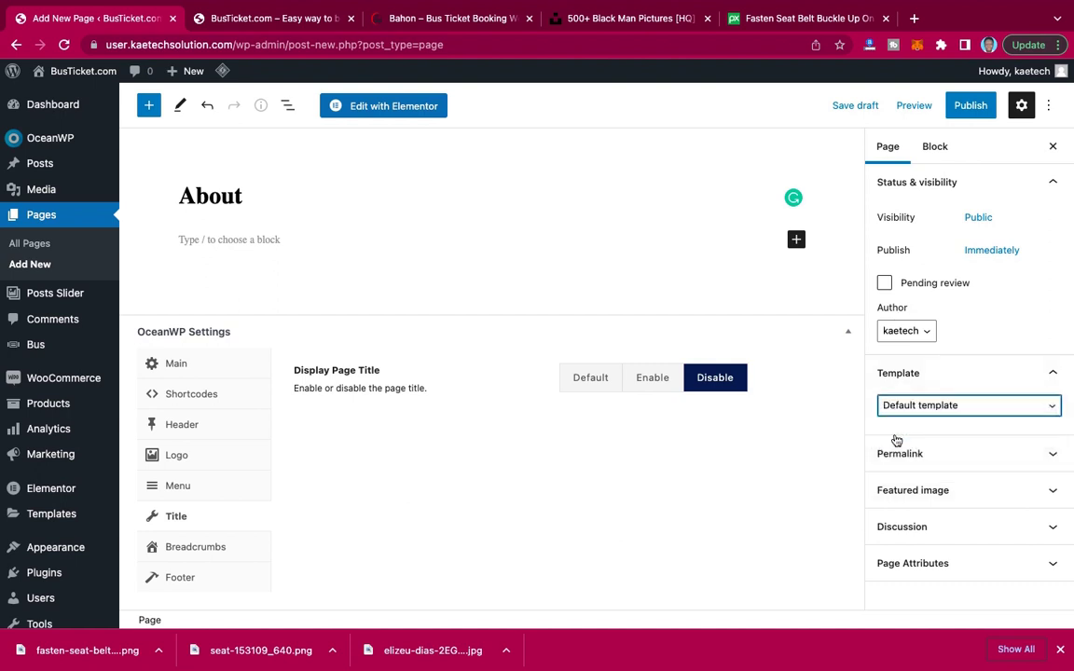
pyautogui.click(971, 105)
pyautogui.click(932, 108)
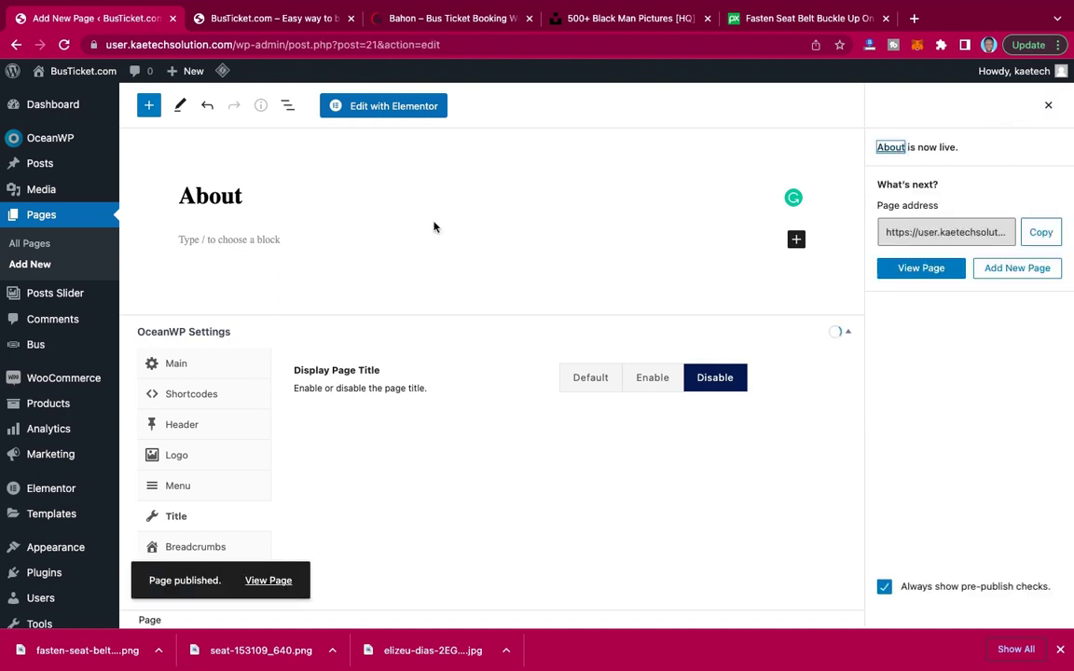
# Add a new page titled "Contact" and disable Display Page Title in its OceanWP settings.
pyautogui.click(30, 265)
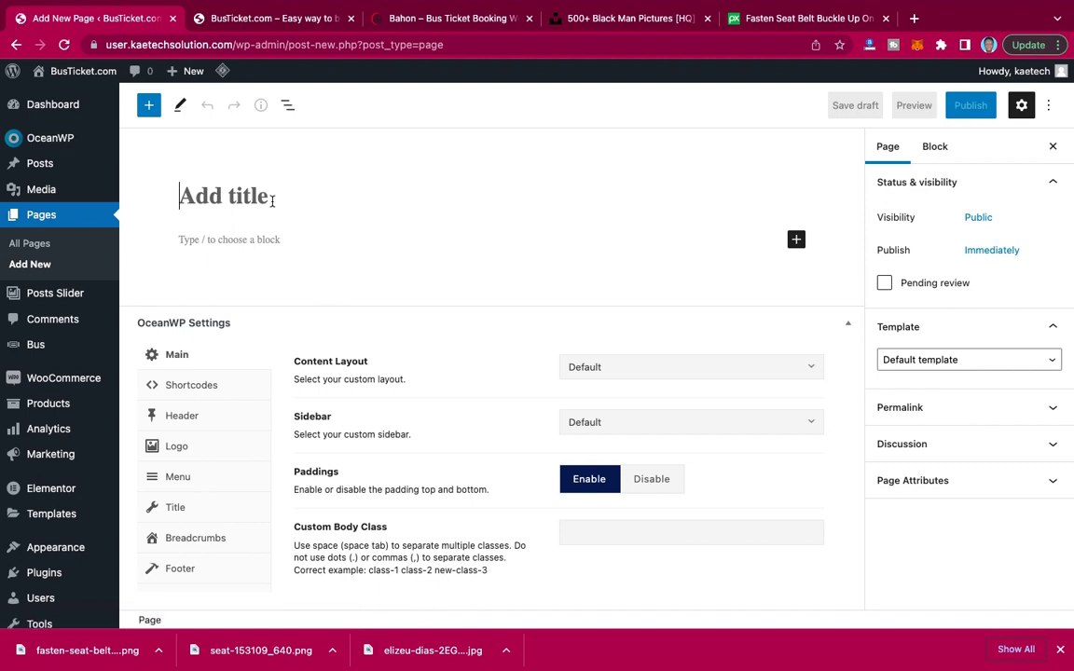
pyautogui.write('Contact')
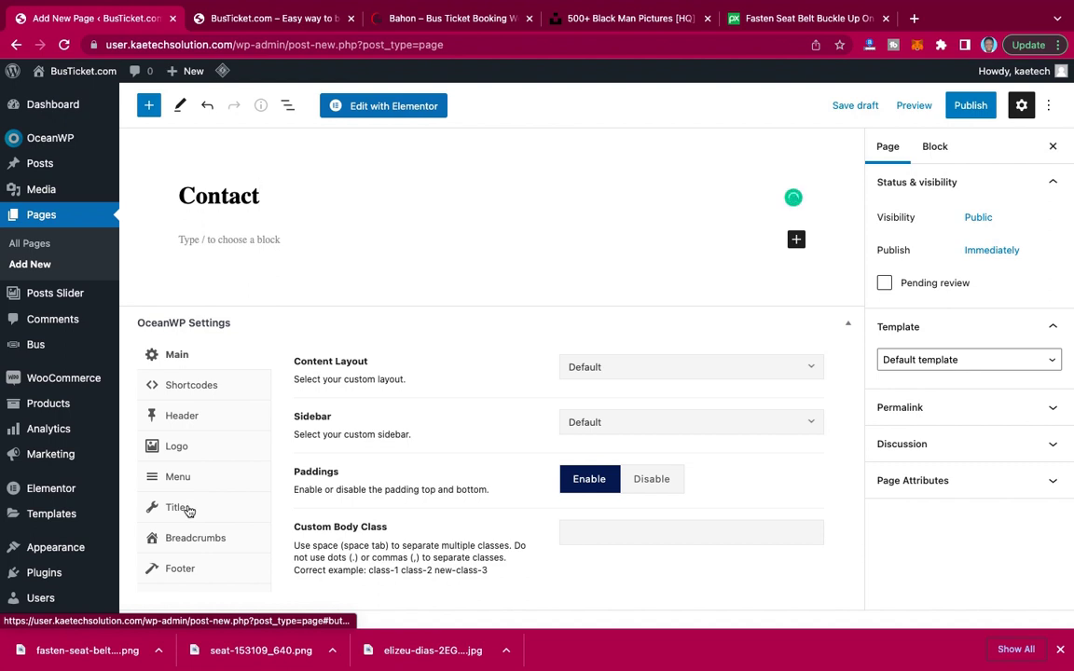
pyautogui.click(188, 509)
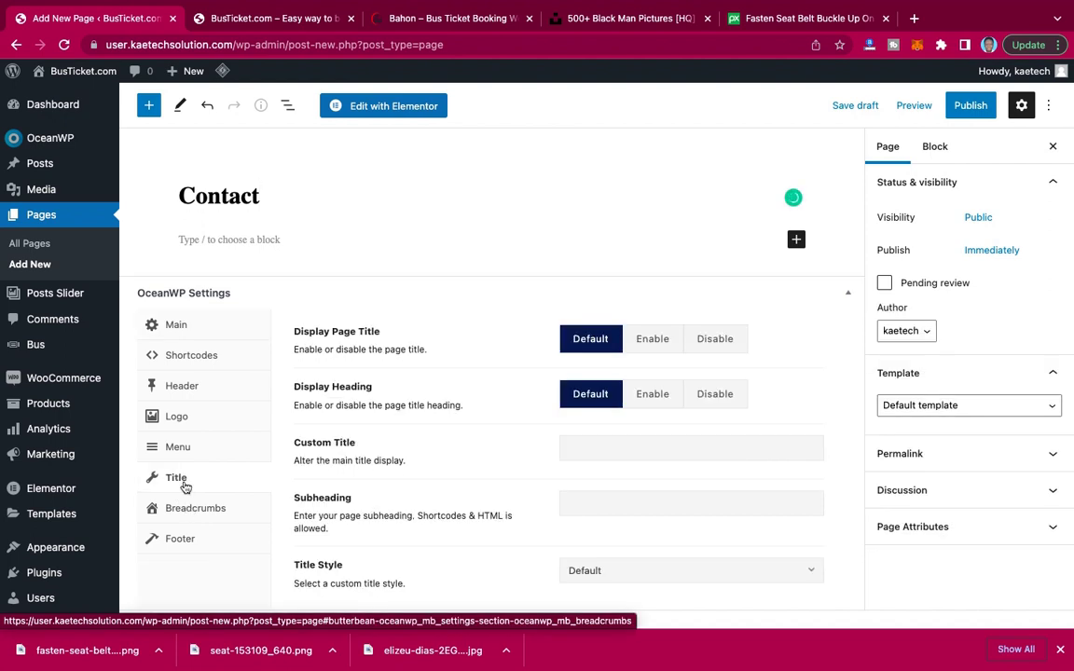
pyautogui.click(185, 487)
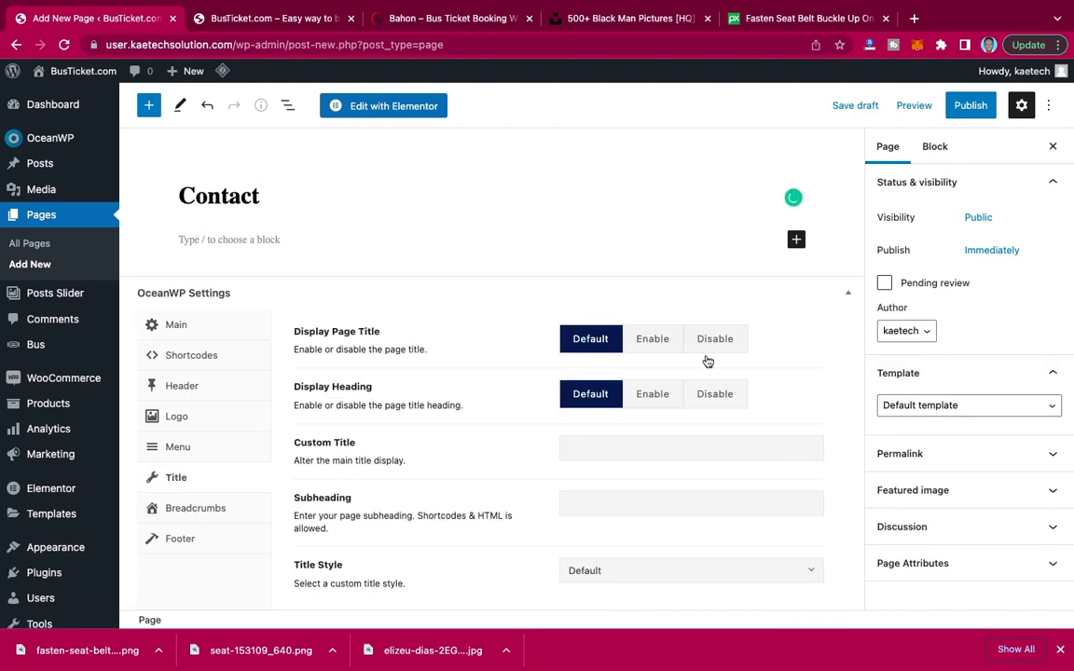
pyautogui.click(715, 340)
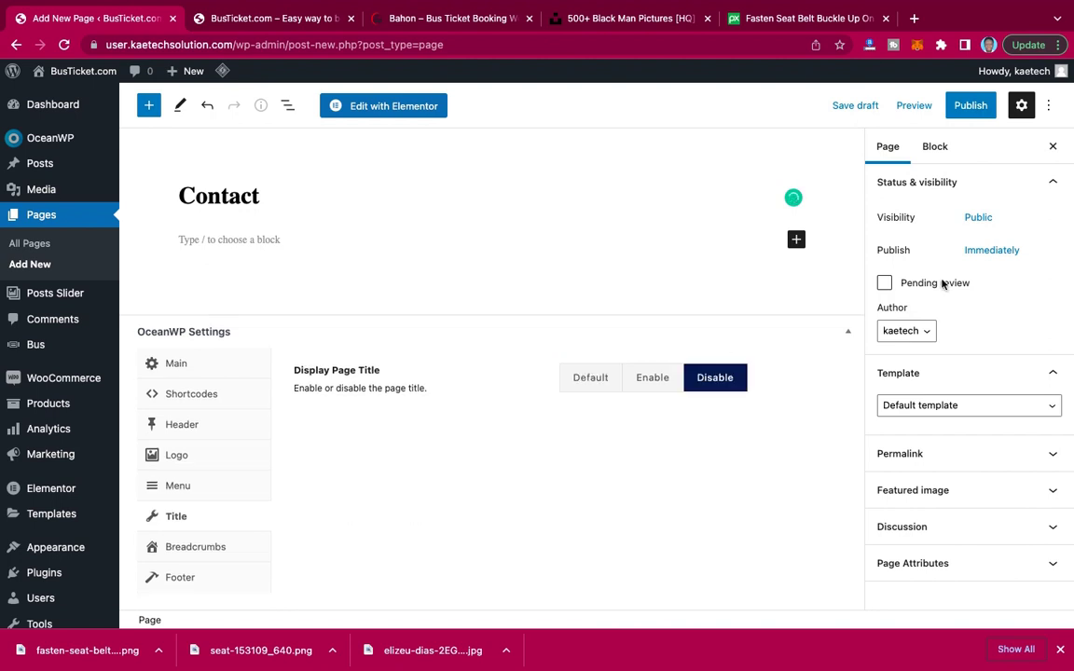
# Set the Contact page's template to Elementor Full Width and publish the page.
pyautogui.click(915, 404)
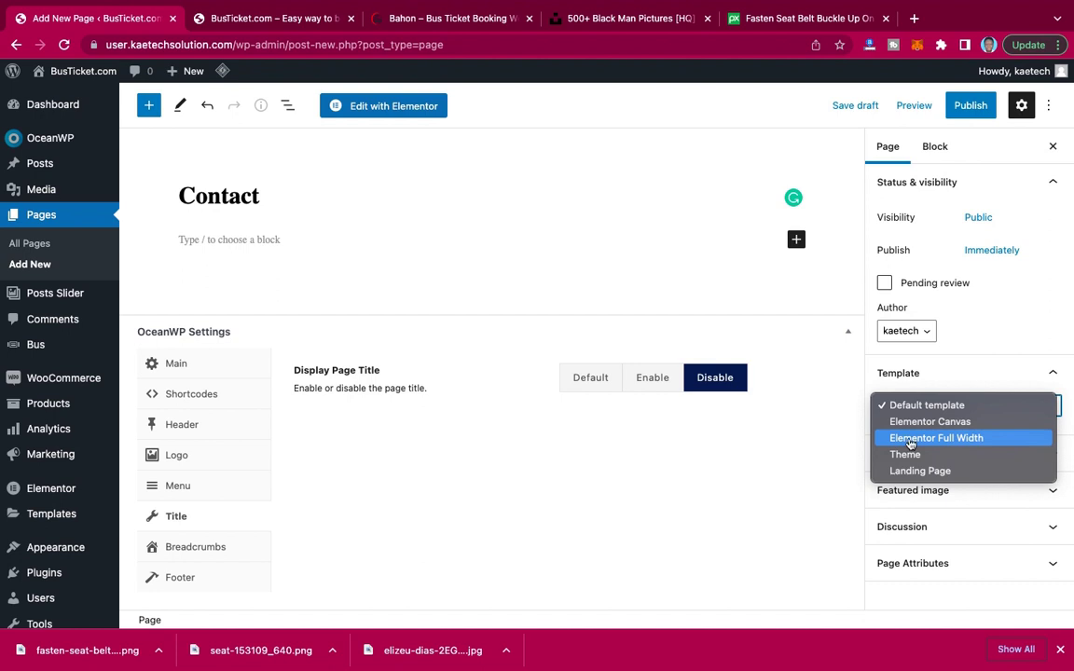
pyautogui.click(911, 438)
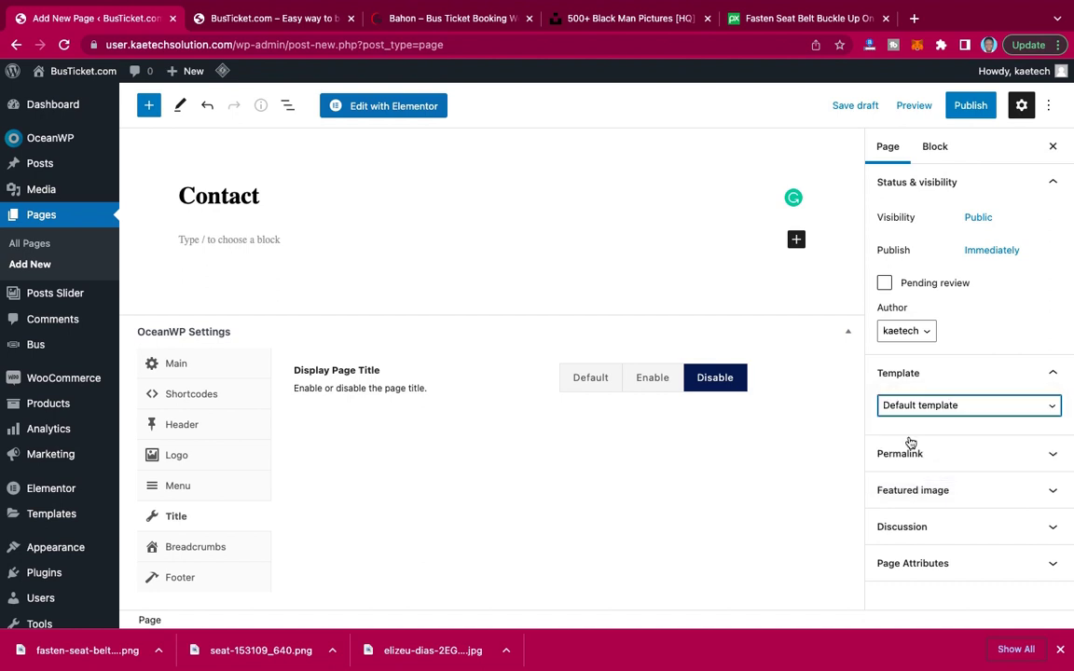
pyautogui.click(974, 109)
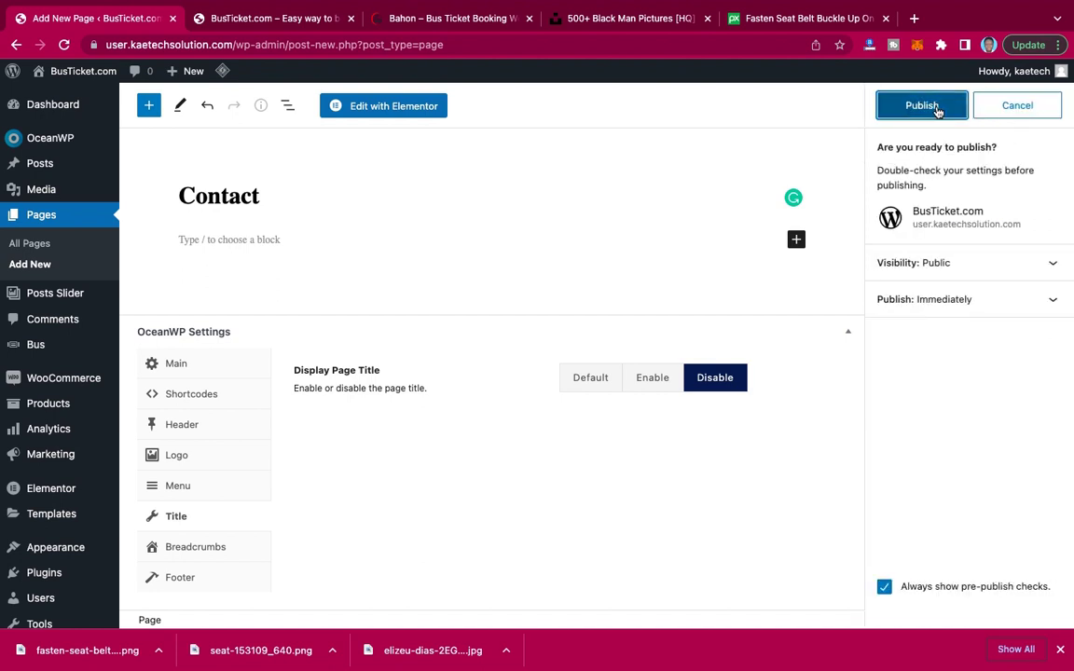
pyautogui.click(937, 110)
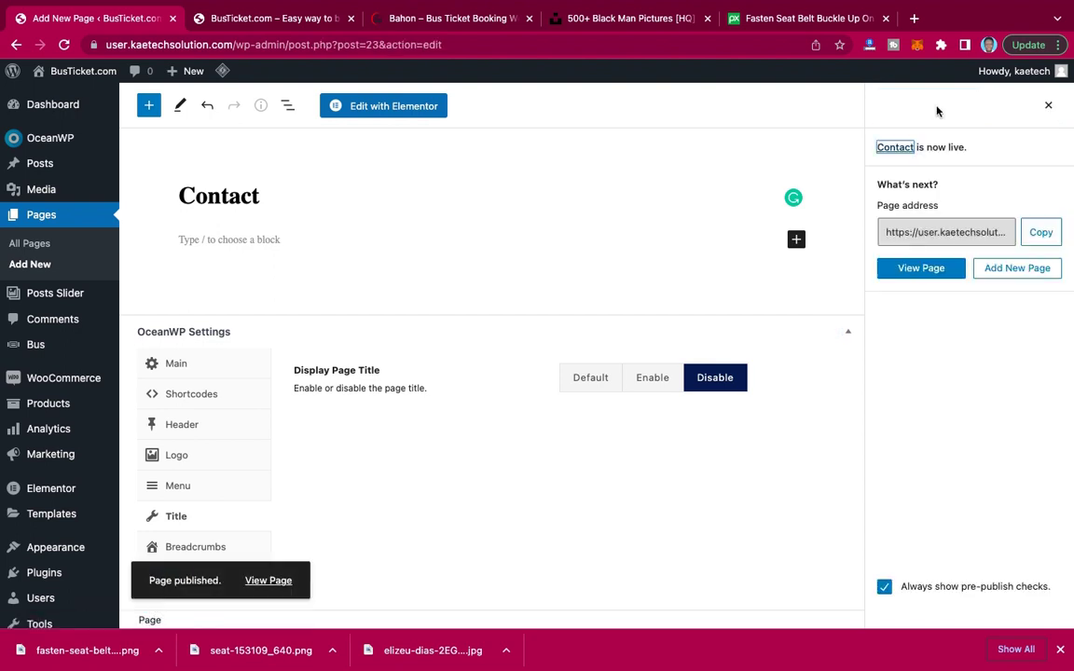
# Open the list of all pages and review the existing pages, including the ones generated by the plugins.
pyautogui.click(31, 245)
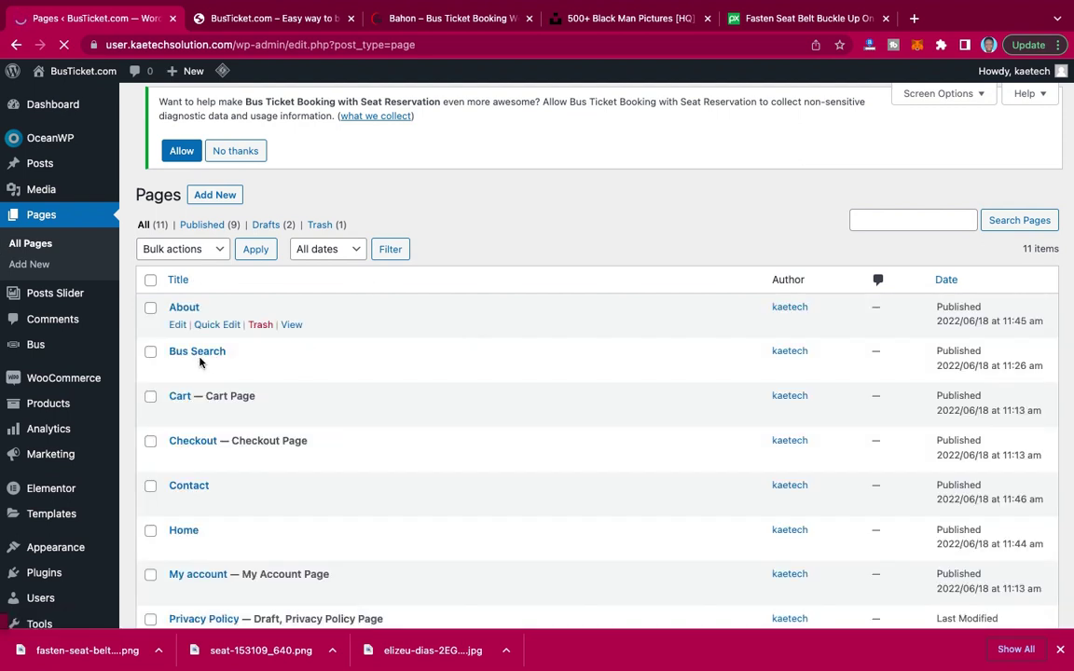
pyautogui.moveTo(215, 365)
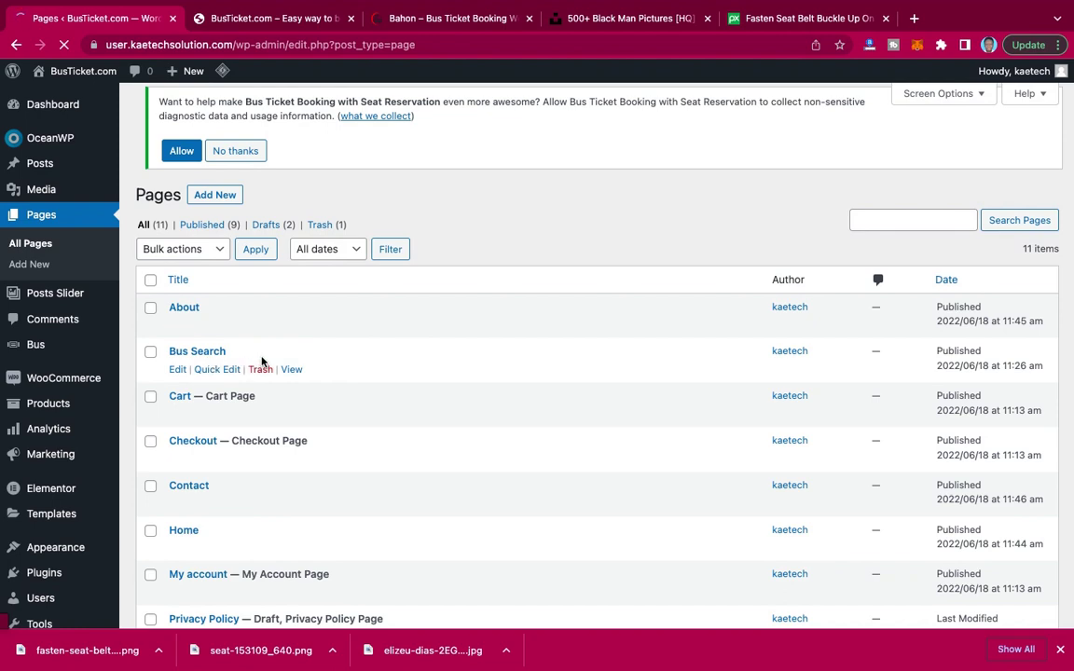
pyautogui.scroll(-1, 323, 355)
pyautogui.scroll(-3, 322, 355)
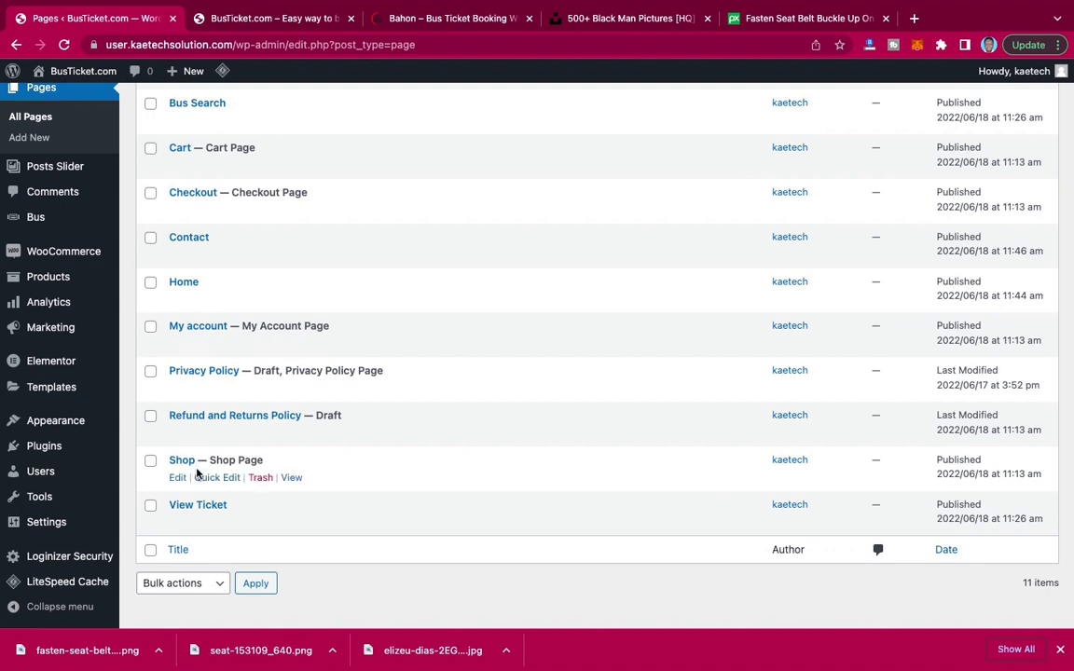
pyautogui.moveTo(192, 511)
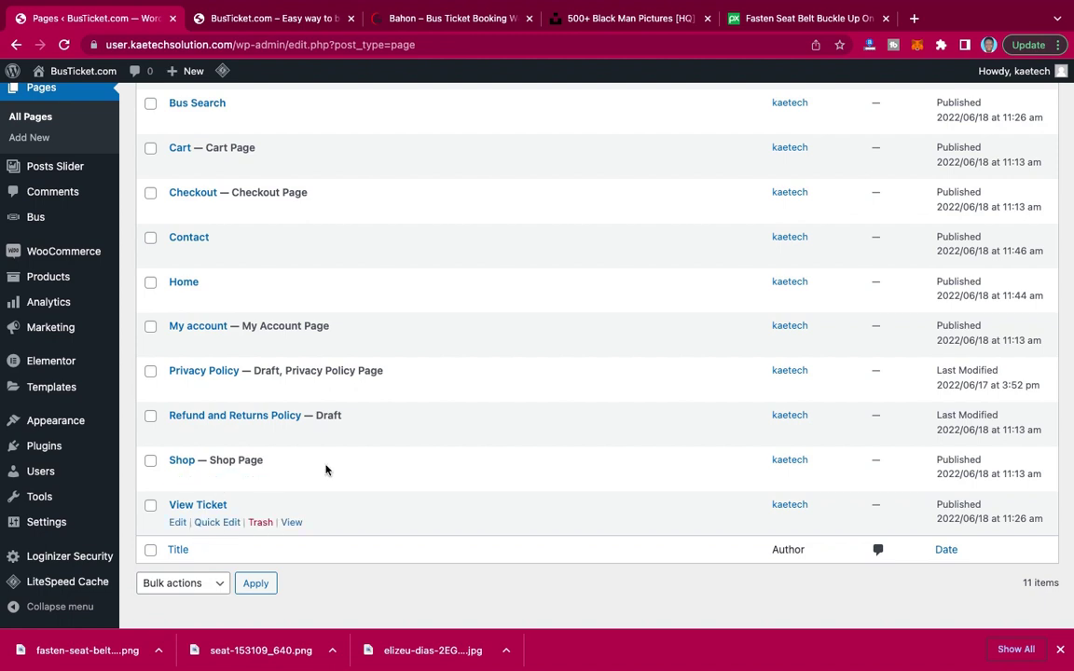
pyautogui.scroll(2, 256, 477)
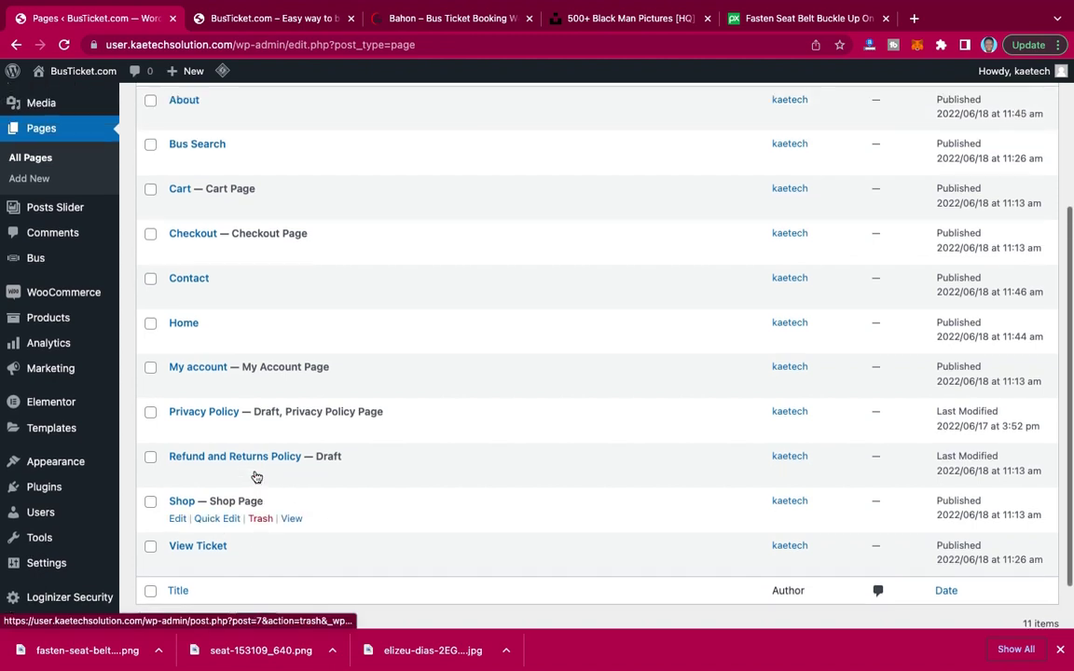
pyautogui.scroll(-1, 256, 477)
pyautogui.scroll(3, 256, 477)
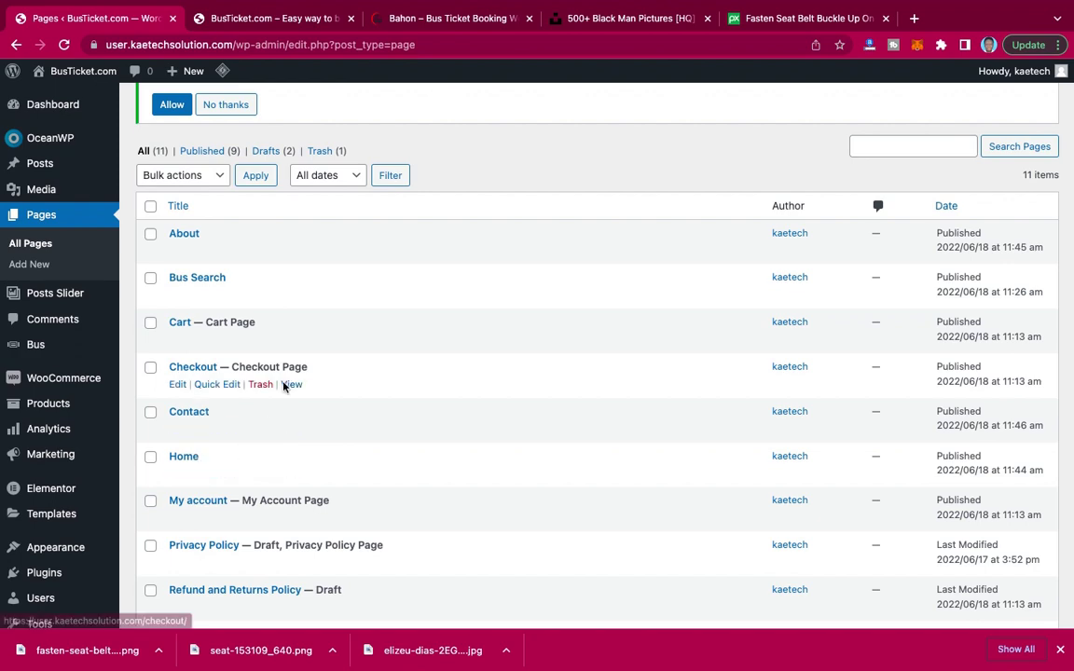
pyautogui.scroll(-5, 248, 541)
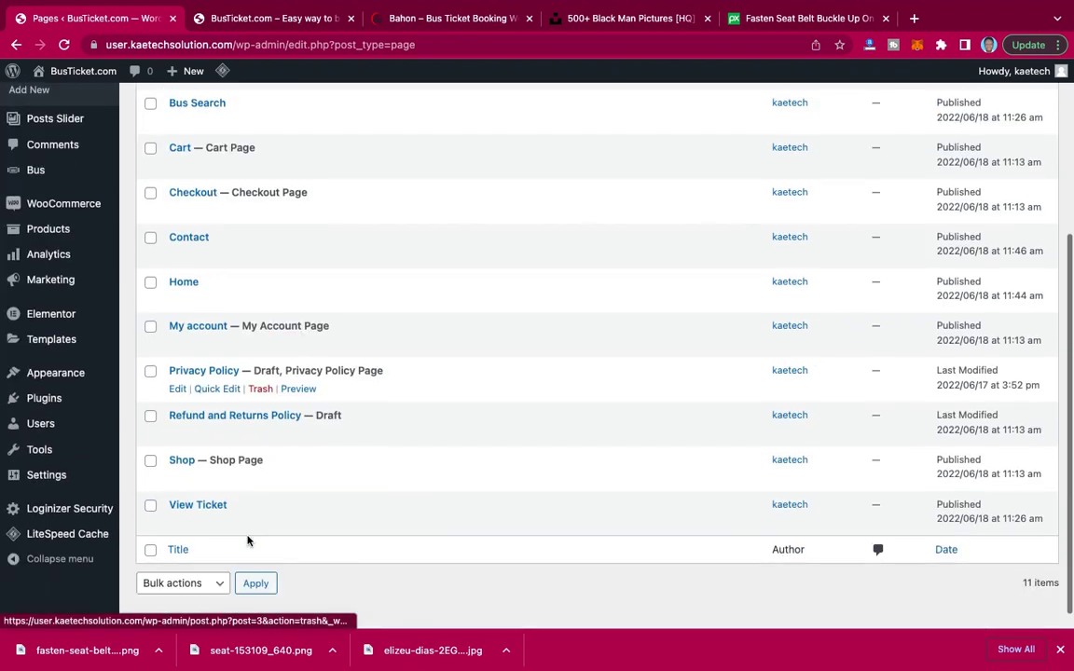
pyautogui.scroll(3, 248, 541)
pyautogui.scroll(-3, 248, 541)
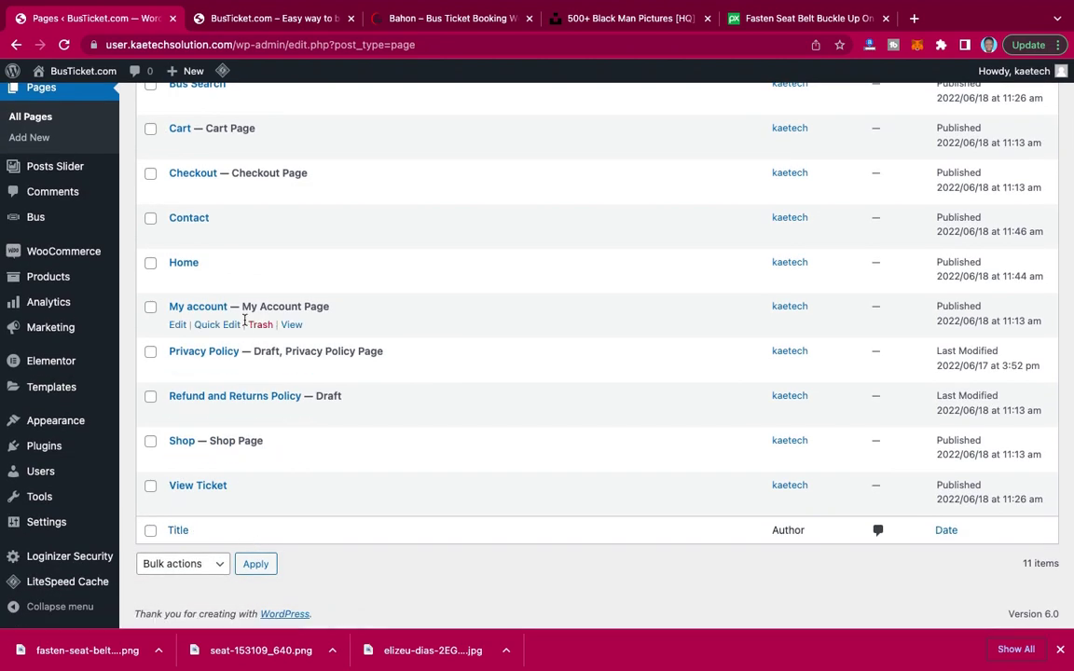
# Create a navigation menu named "Main Menu" and assign it to the Main display location.
pyautogui.moveTo(55, 424)
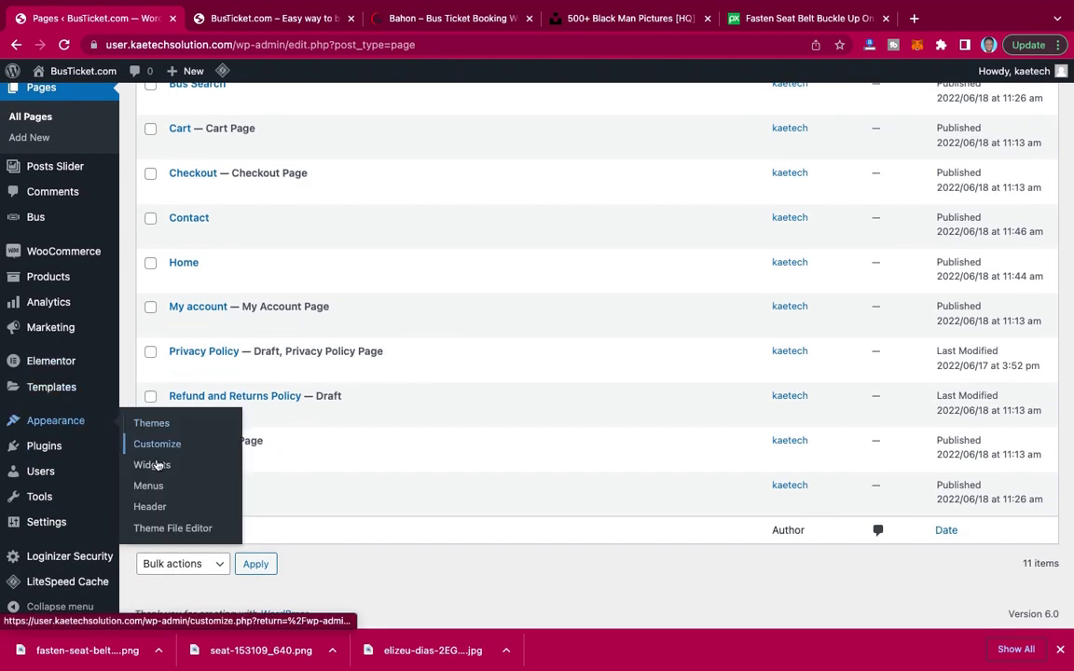
pyautogui.click(146, 486)
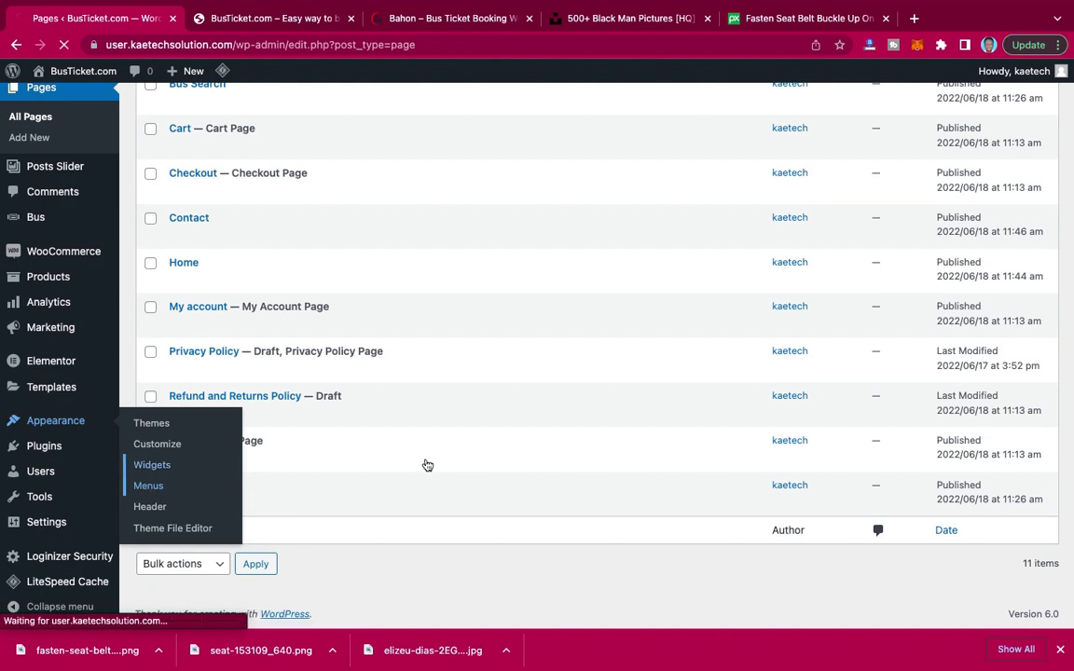
pyautogui.click(297, 18)
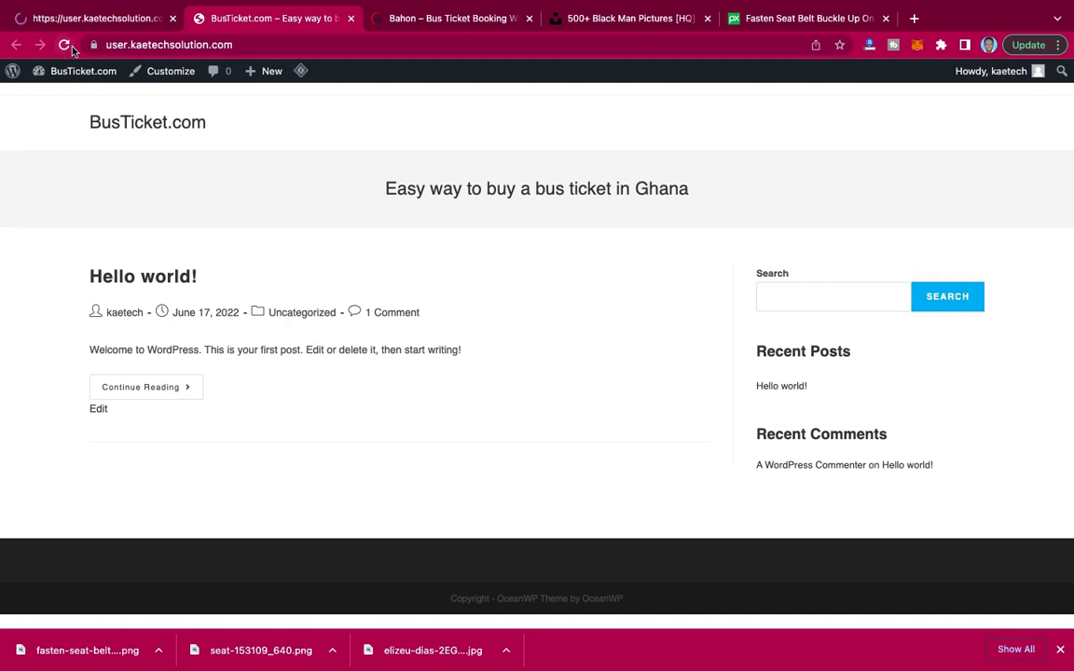
pyautogui.click(64, 43)
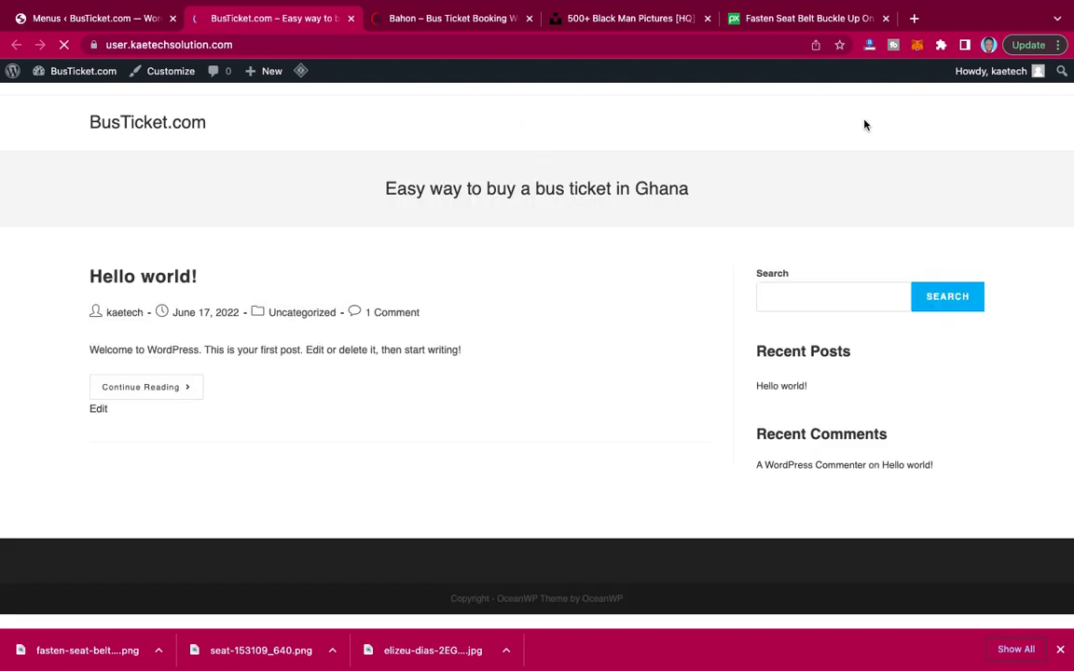
pyautogui.click(117, 18)
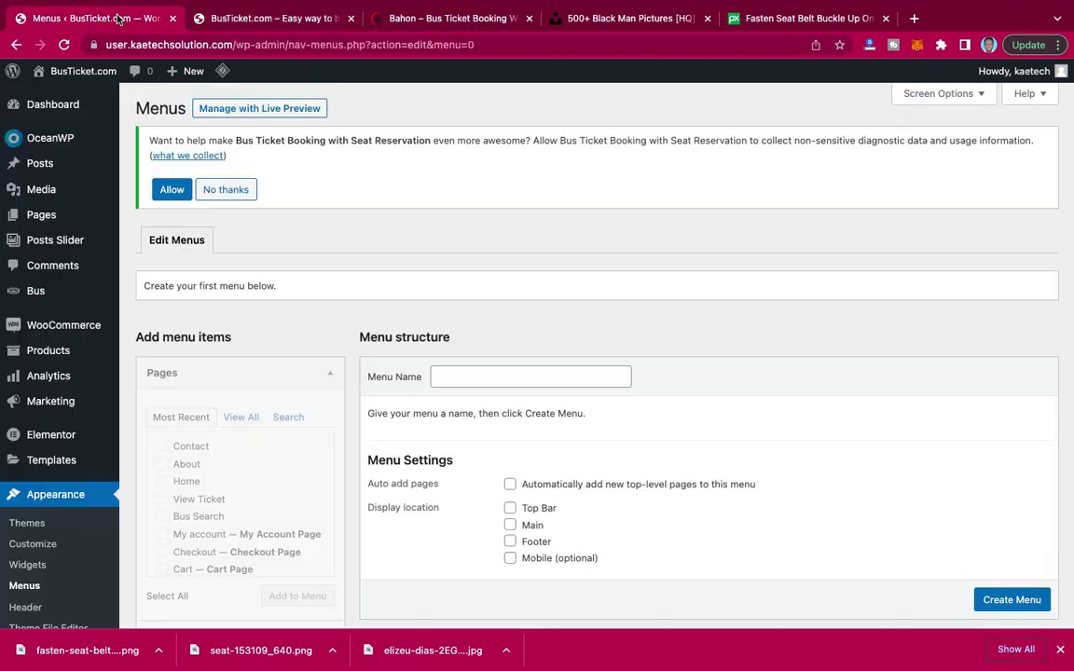
pyautogui.click(460, 375)
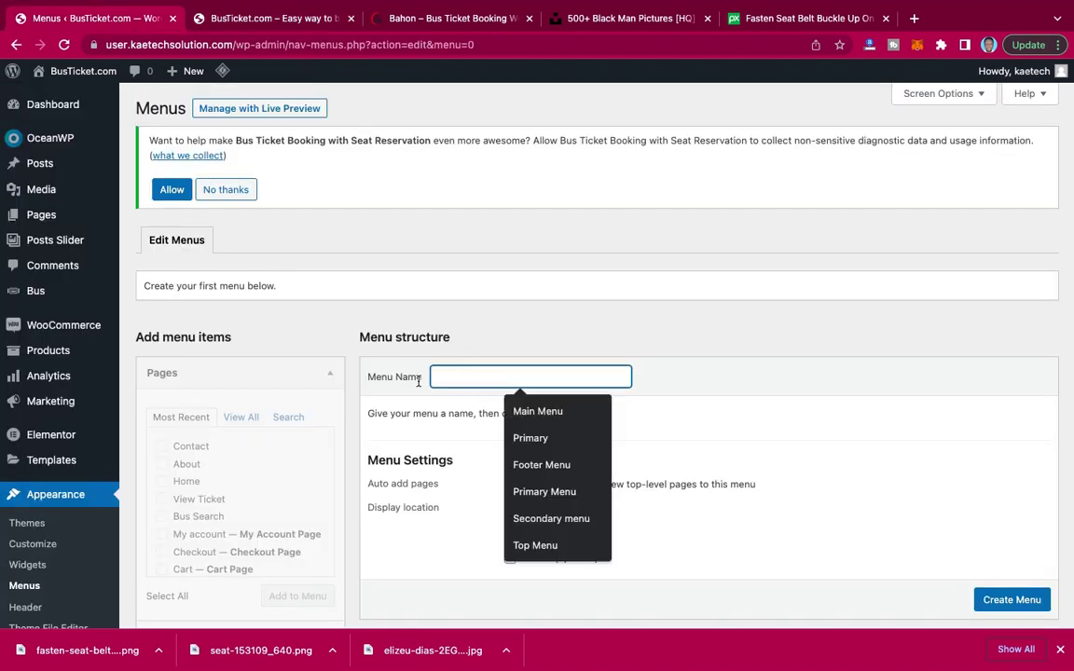
pyautogui.click(545, 412)
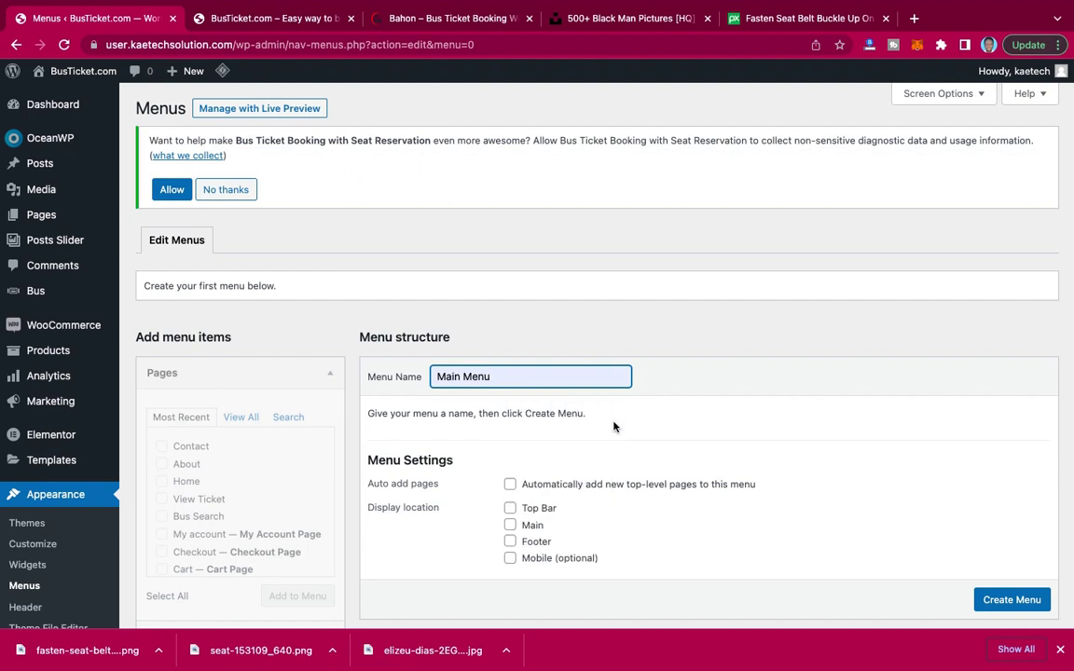
pyautogui.scroll(-3, 613, 426)
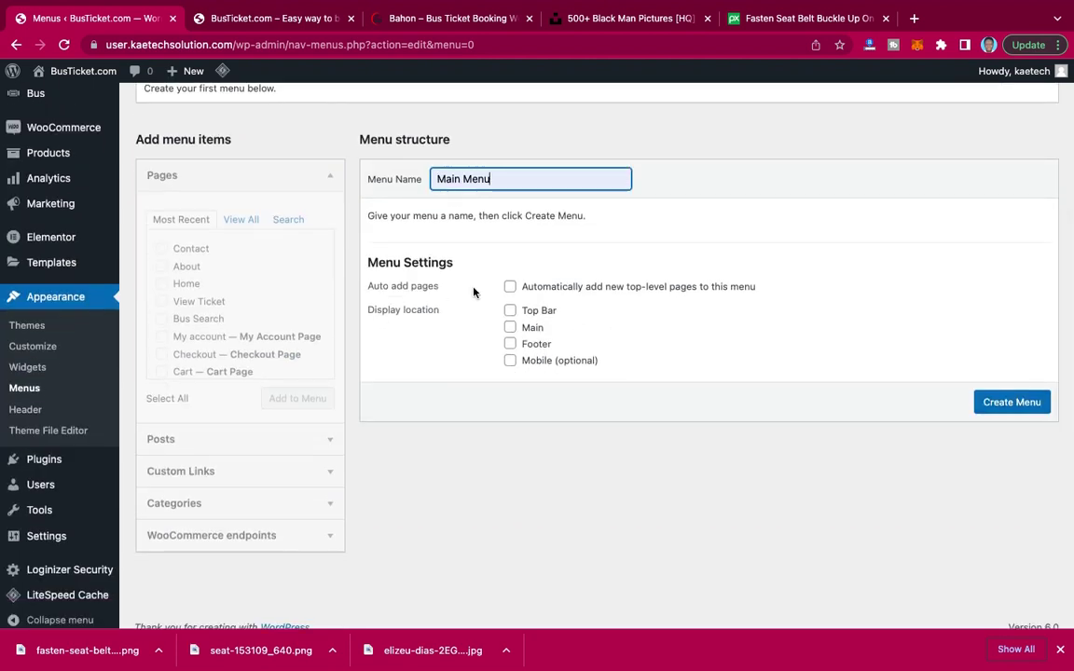
pyautogui.click(510, 328)
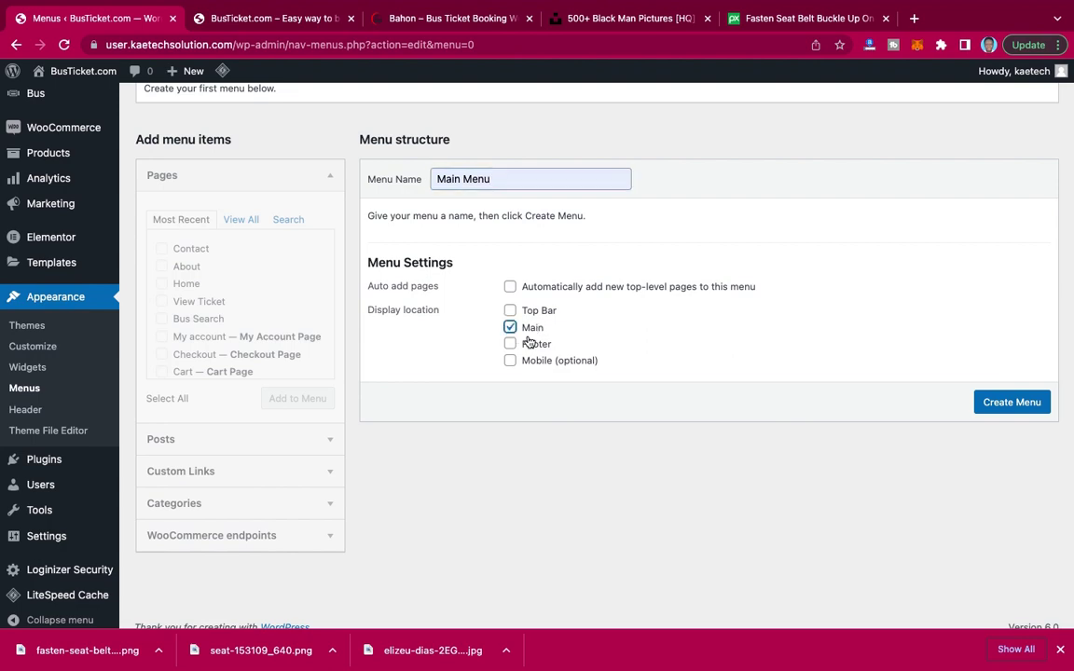
pyautogui.click(1009, 402)
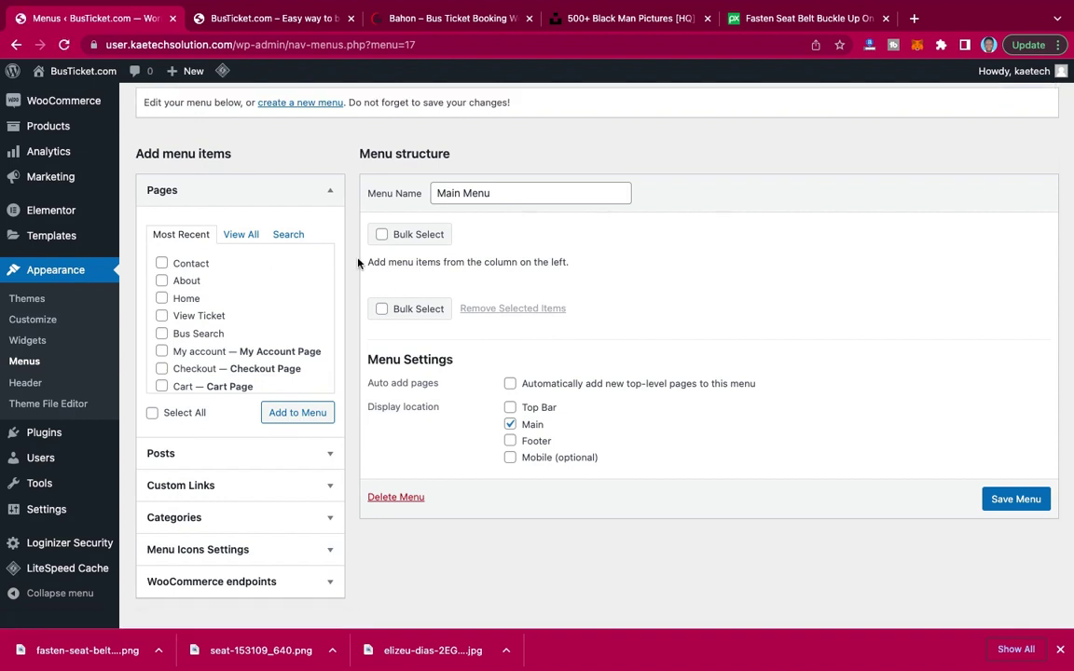
# Add both Home entries, About, Bus Search, Contact, My account, Shop and View Ticket from the full page list to Main Menu.
pyautogui.scroll(-1, 357, 285)
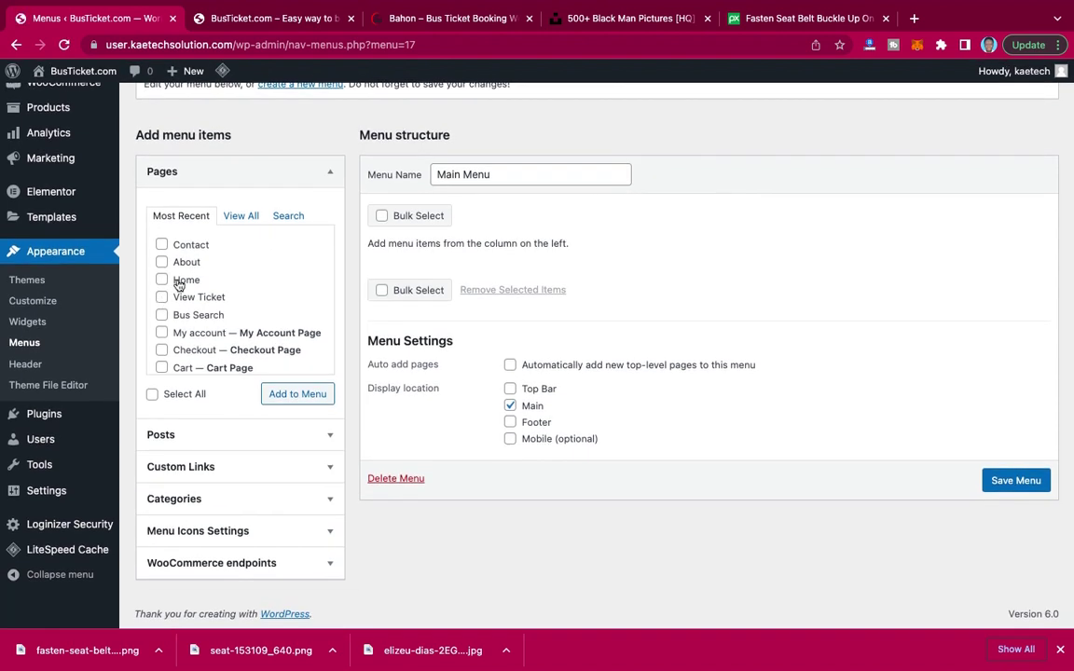
pyautogui.click(241, 215)
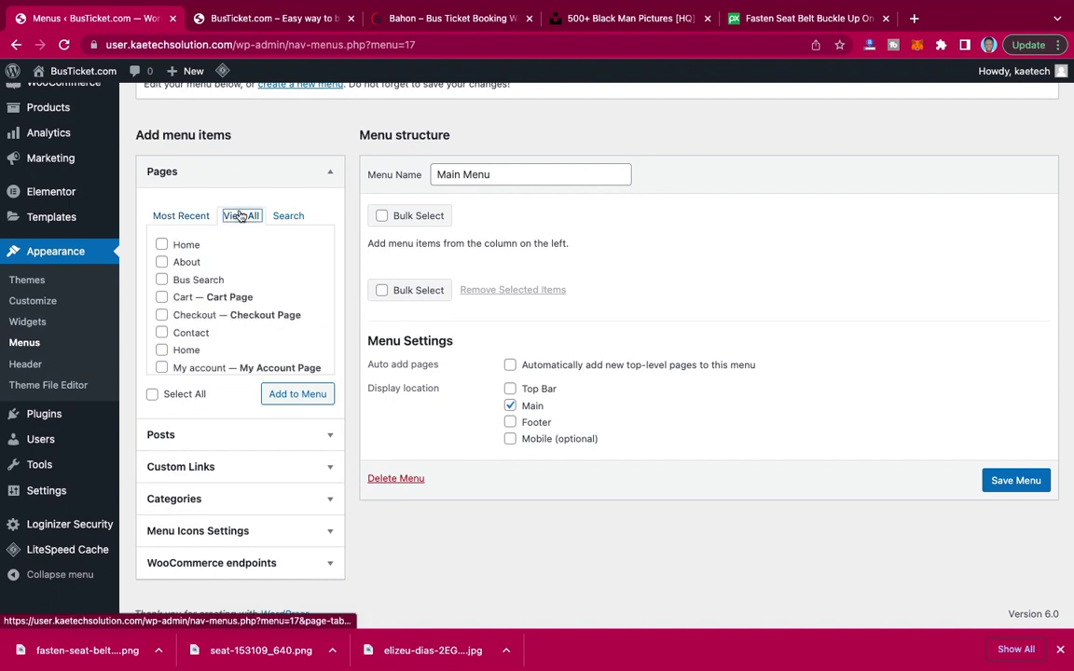
pyautogui.click(161, 245)
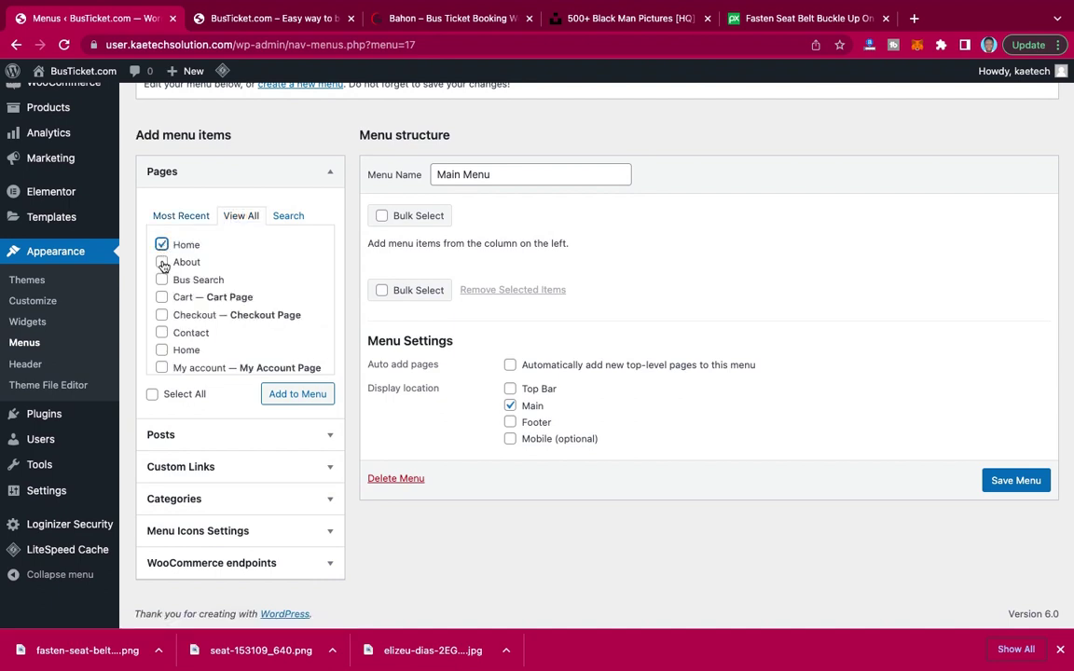
pyautogui.click(161, 262)
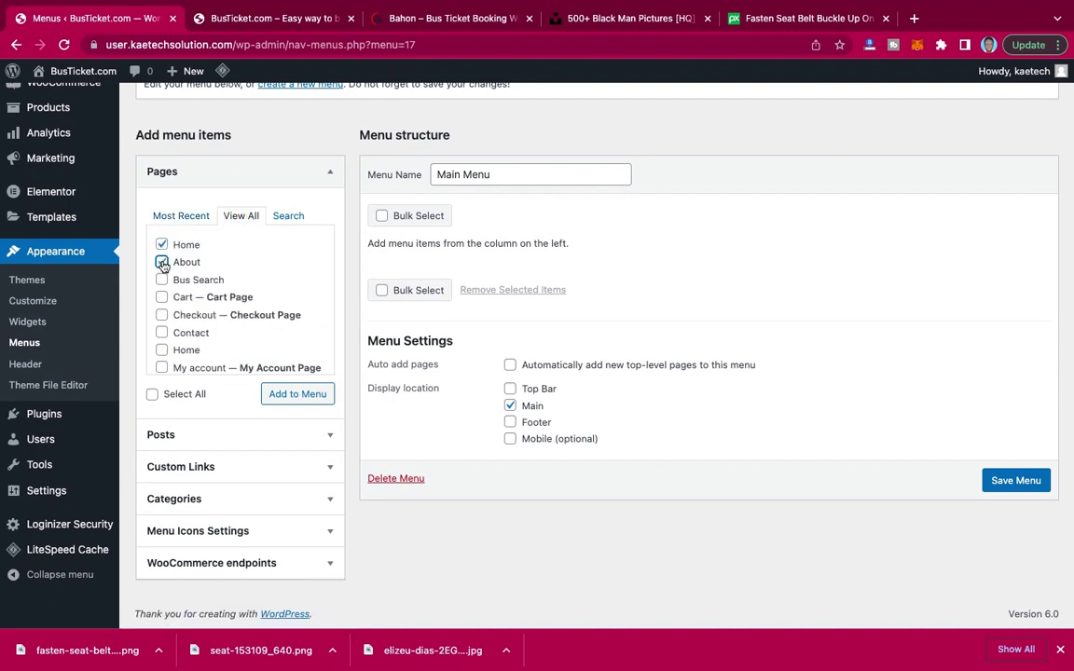
pyautogui.click(162, 333)
pyautogui.click(162, 350)
pyautogui.scroll(-1, 215, 339)
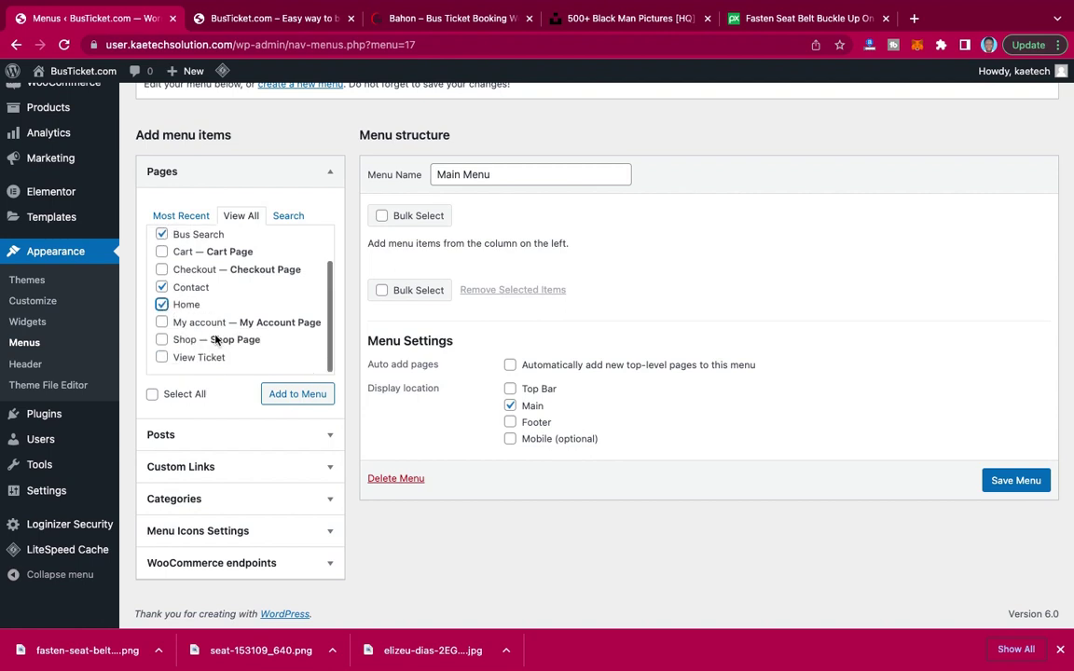
pyautogui.click(162, 323)
pyautogui.click(161, 339)
pyautogui.click(277, 394)
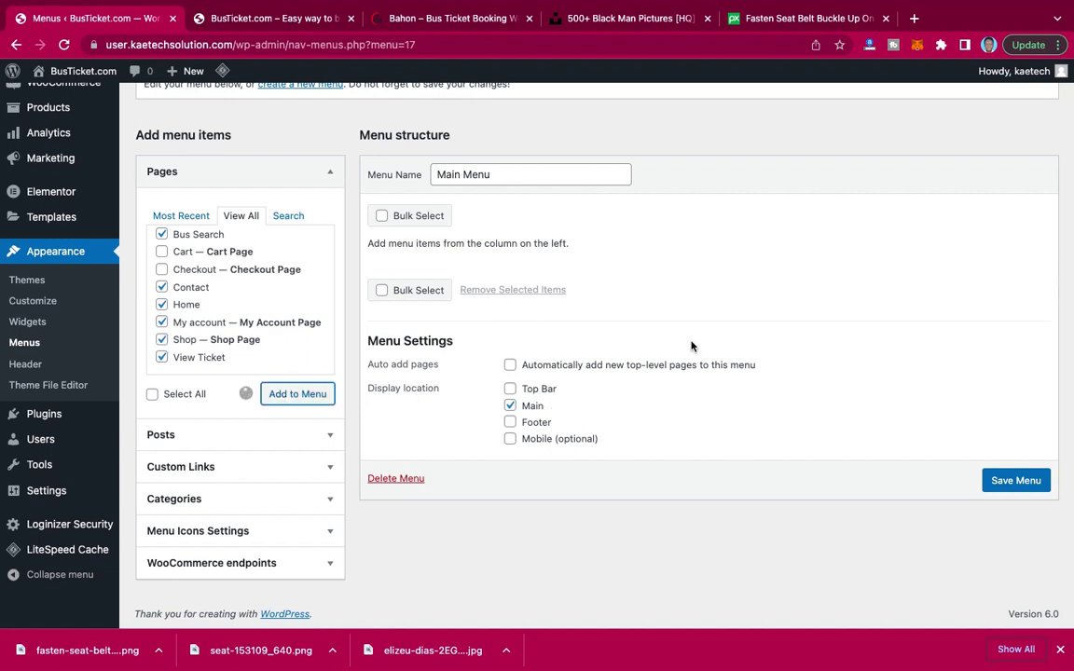
# Remove the Shop item from the Main Menu structure.
pyautogui.scroll(-2, 691, 347)
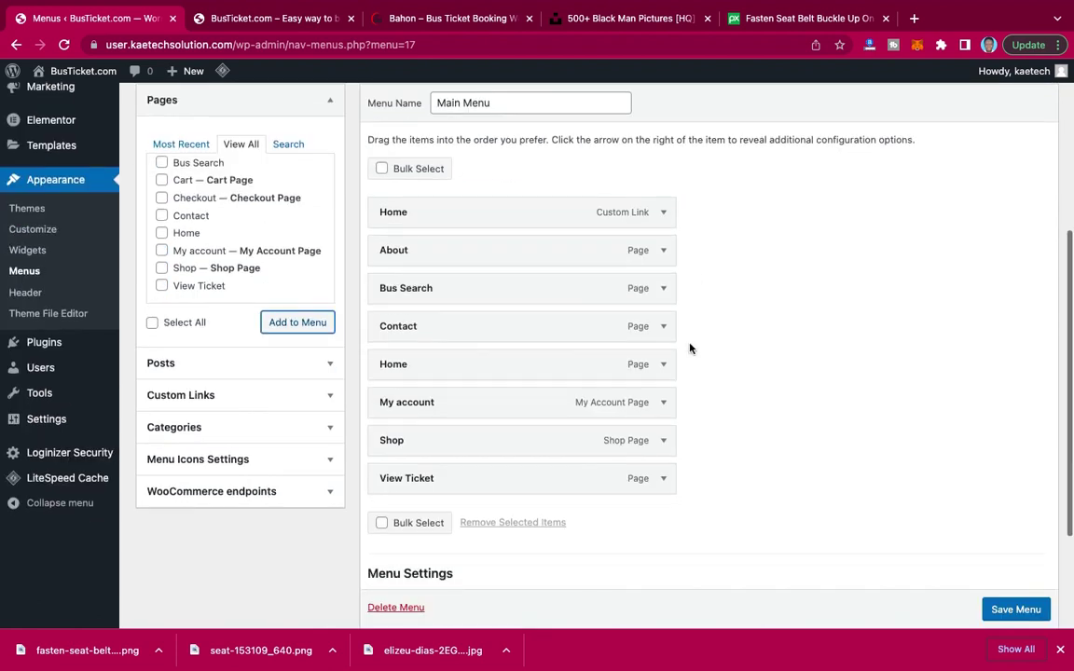
pyautogui.click(662, 441)
pyautogui.scroll(-3, 662, 443)
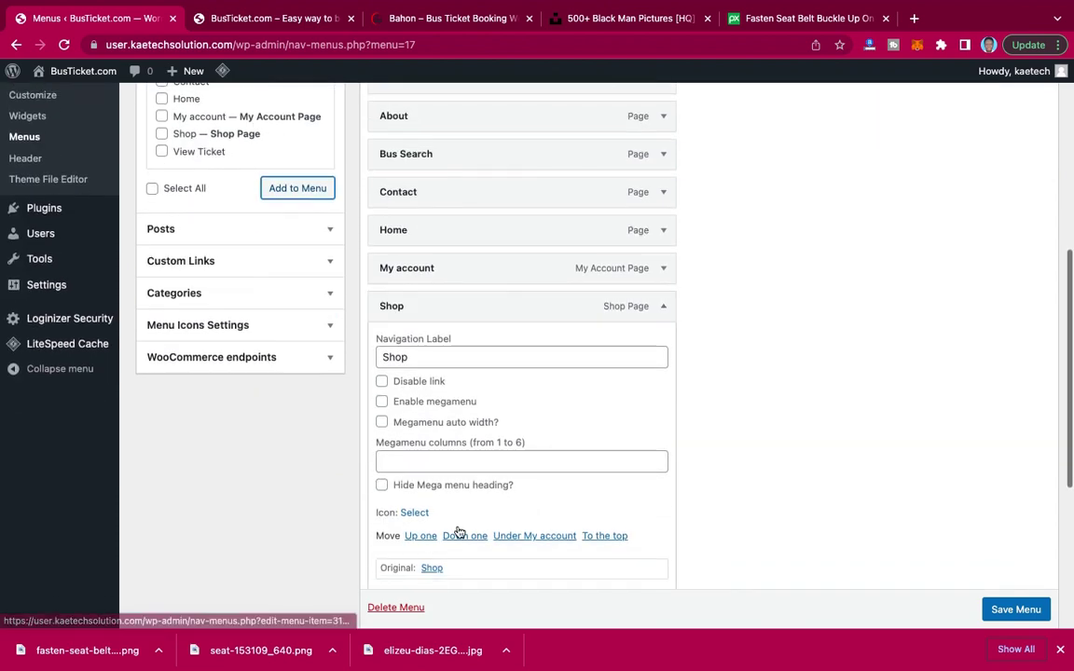
pyautogui.scroll(-1, 458, 533)
pyautogui.click(393, 549)
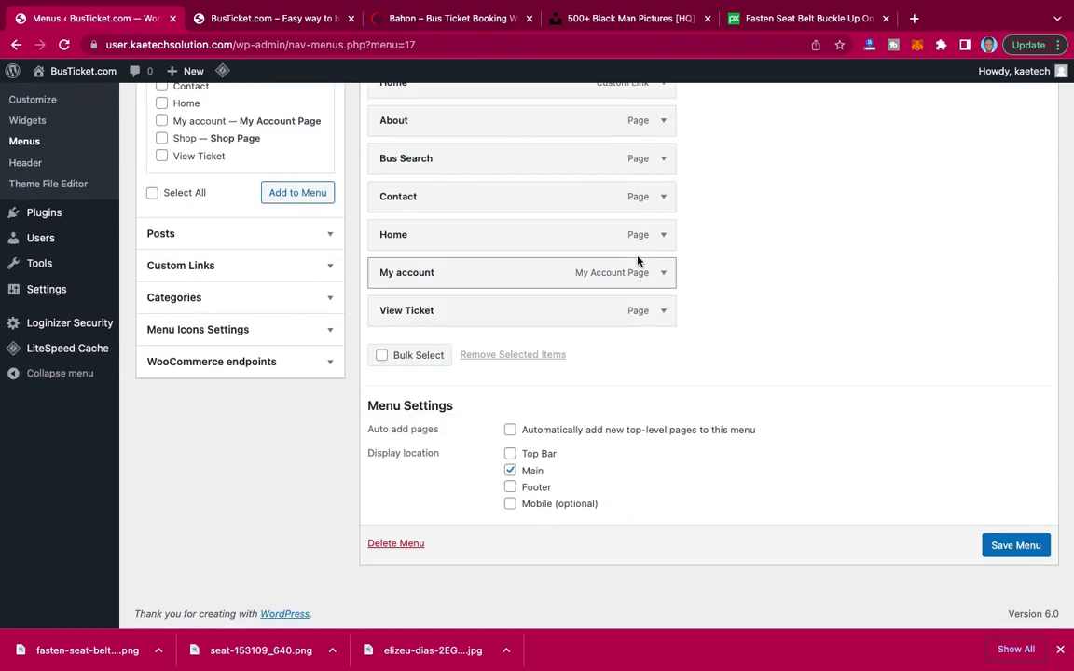
# Remove the Home custom link from Main Menu and move the Home page item to the first position.
pyautogui.scroll(3, 637, 256)
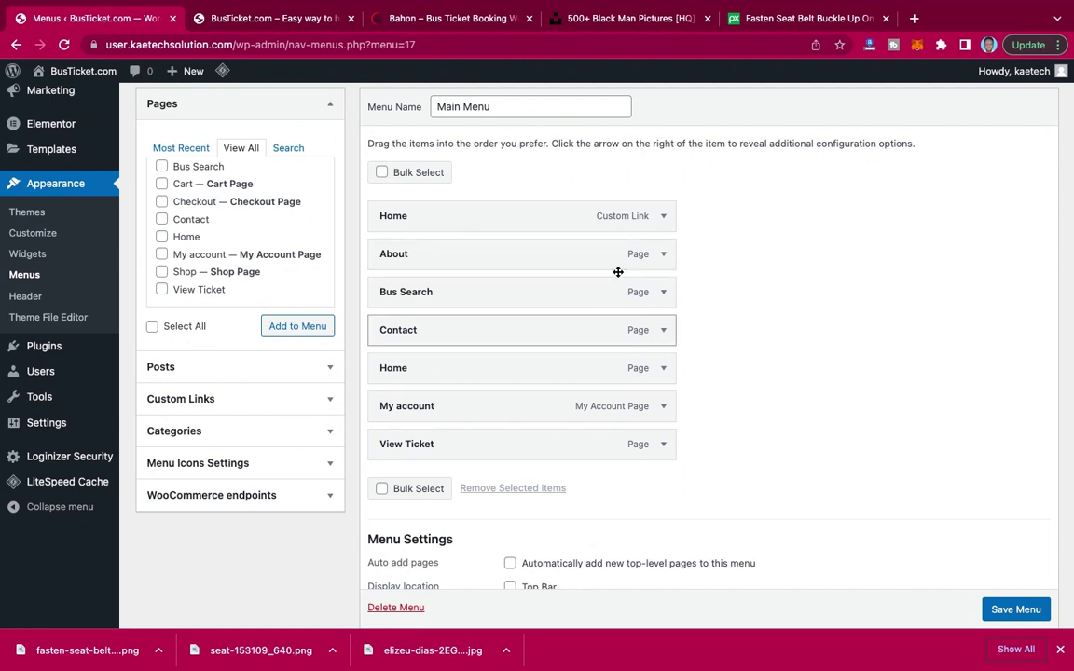
pyautogui.click(665, 216)
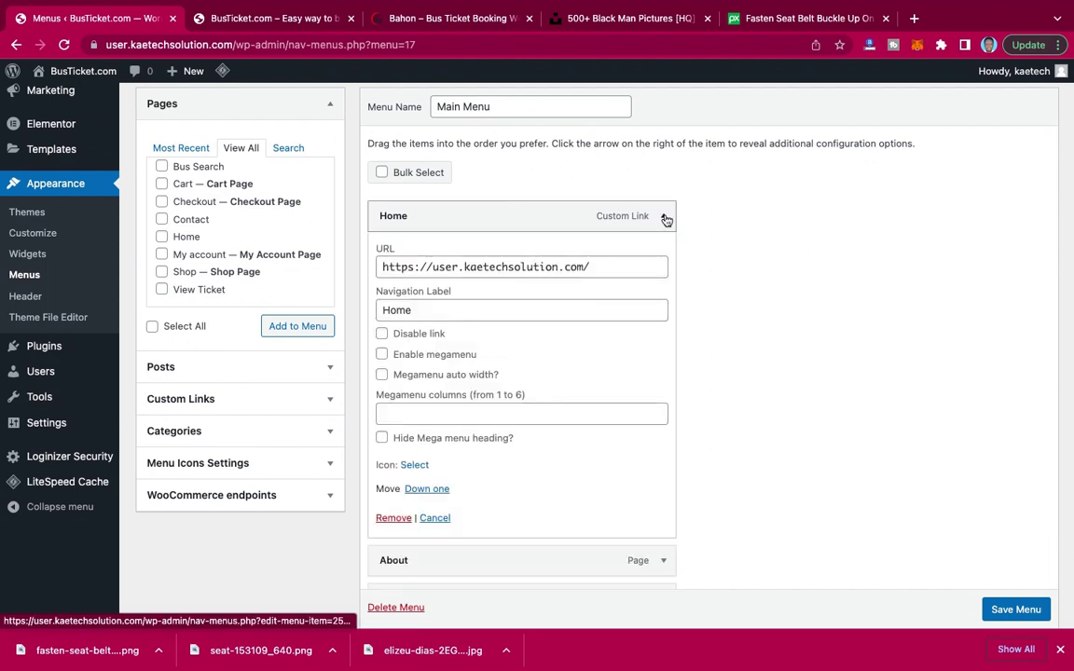
pyautogui.click(393, 517)
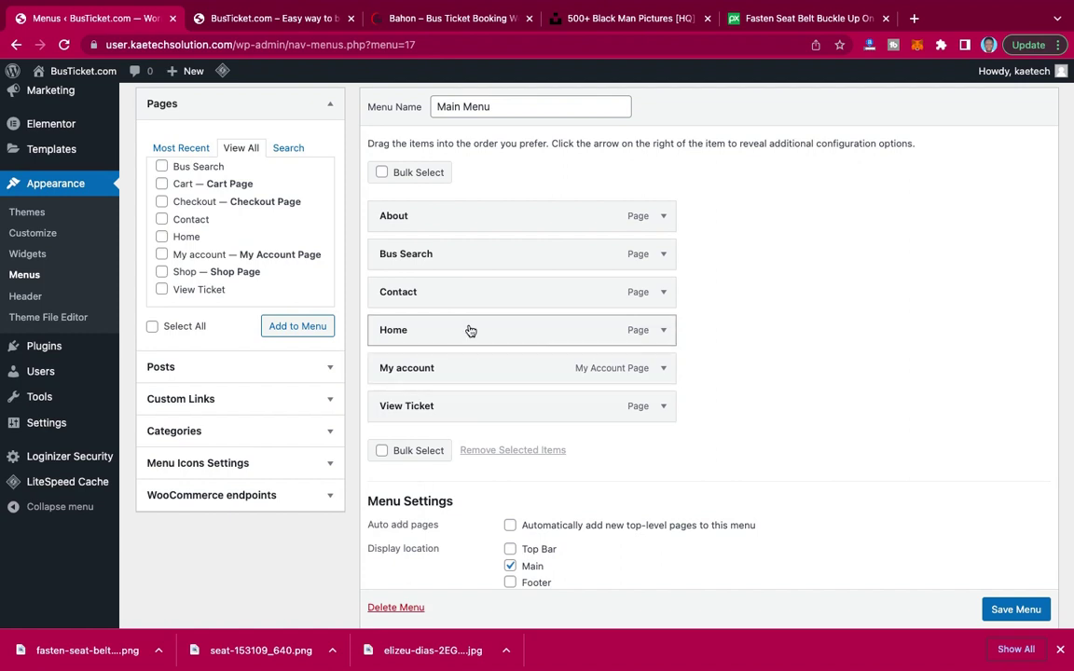
pyautogui.moveTo(471, 331); pyautogui.dragTo(472, 225)
pyautogui.moveTo(471, 200); pyautogui.dragTo(472, 209)
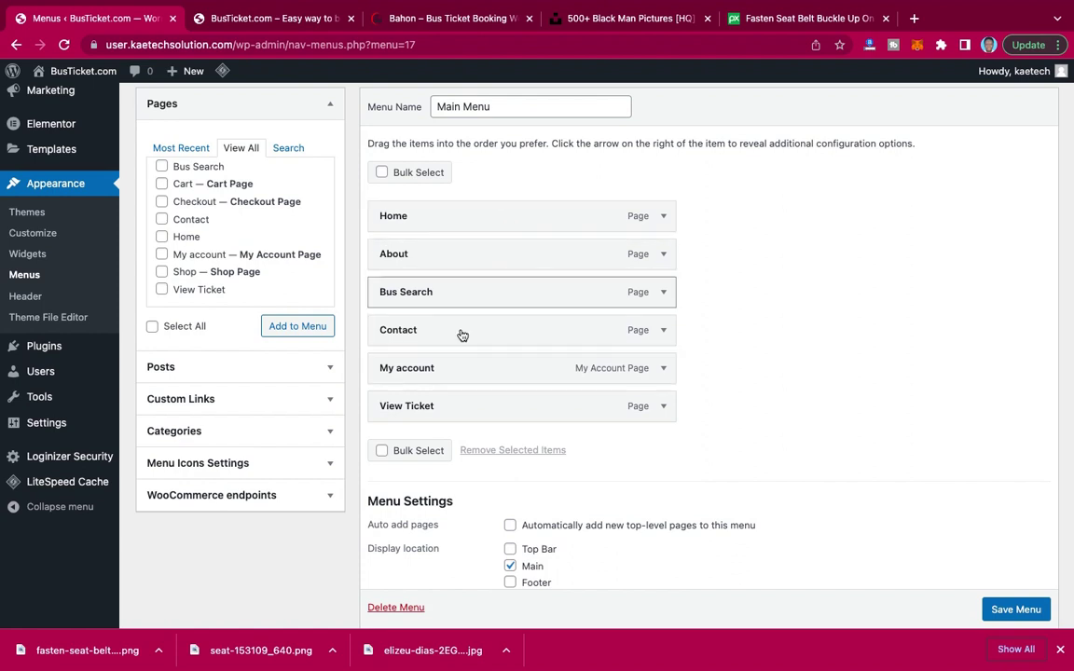
# Move Bus Search to second and View Ticket to third position in Main Menu, and save the menu.
pyautogui.moveTo(465, 301); pyautogui.dragTo(458, 267)
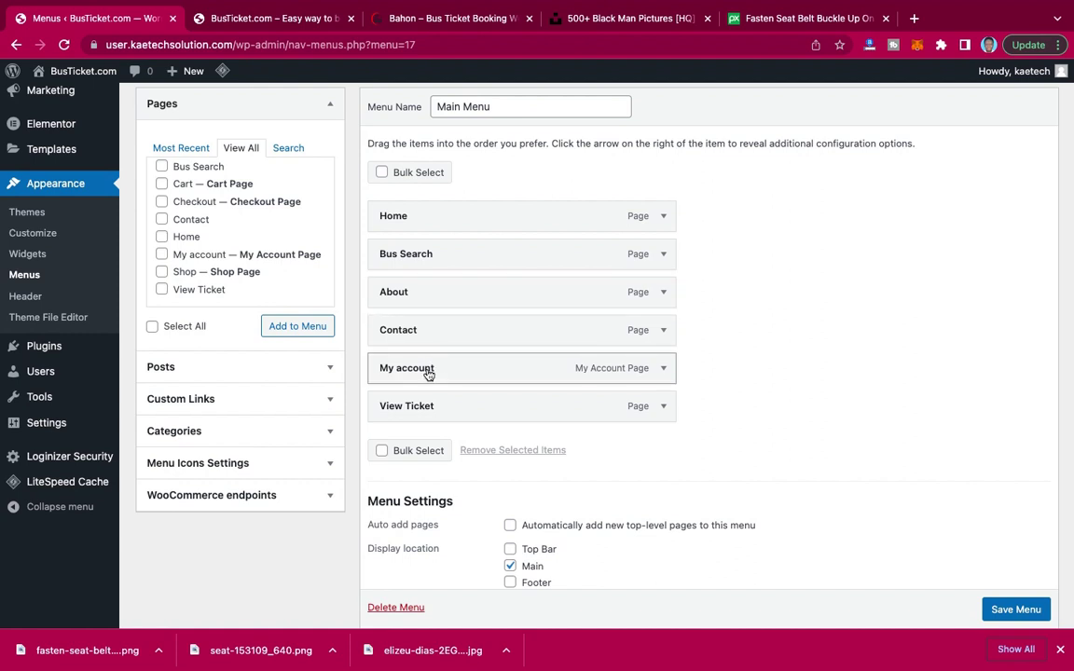
pyautogui.moveTo(426, 414); pyautogui.dragTo(430, 296)
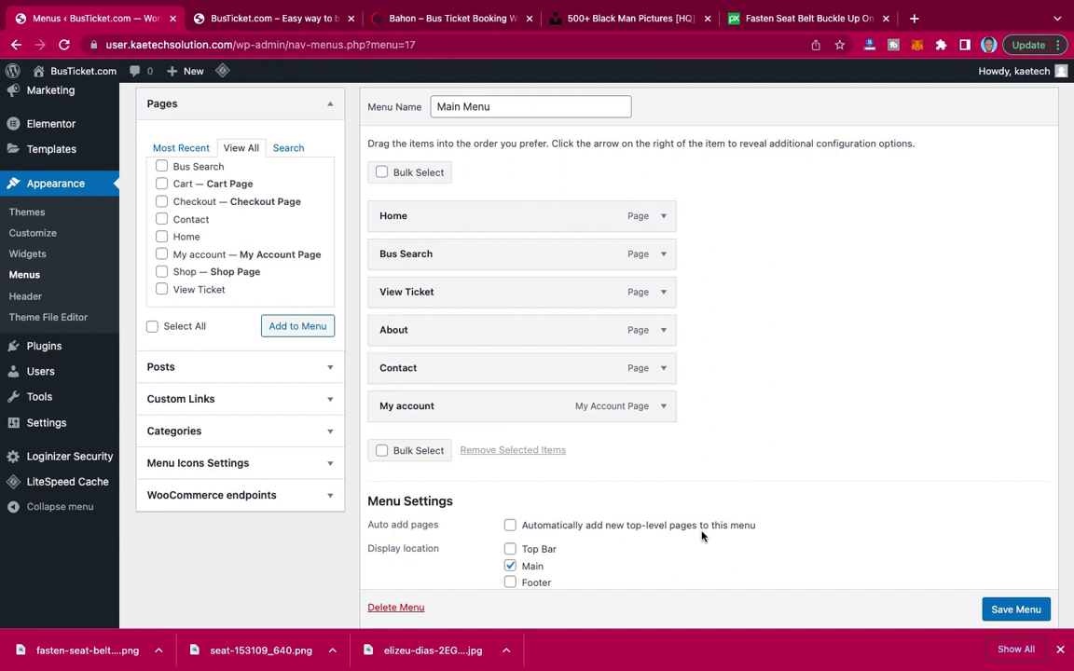
pyautogui.scroll(-1, 702, 537)
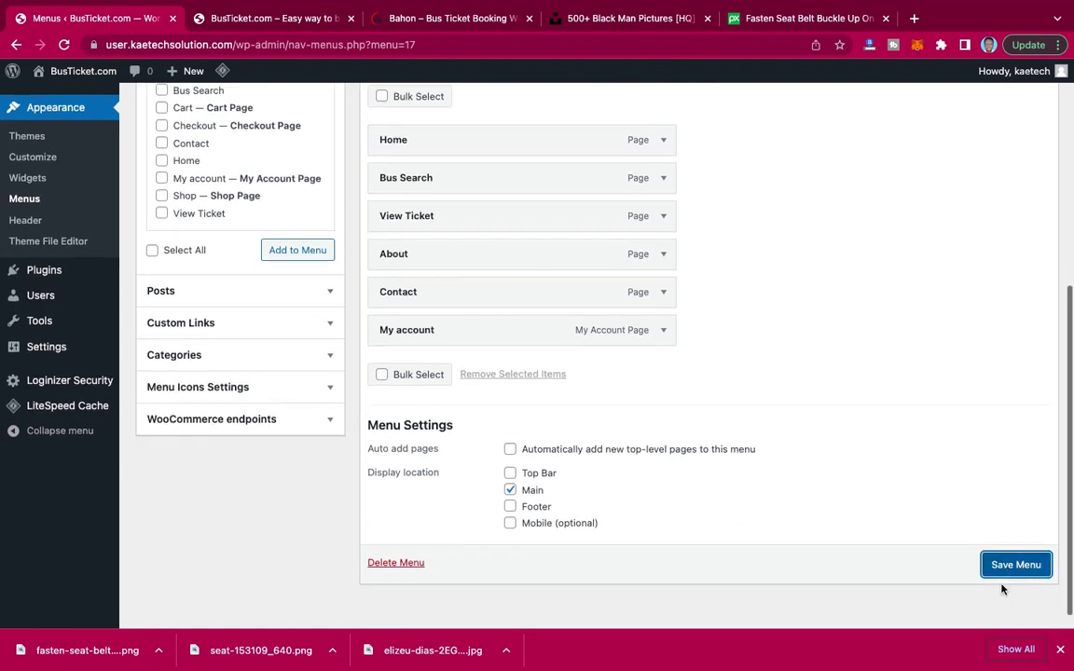
pyautogui.click(1005, 577)
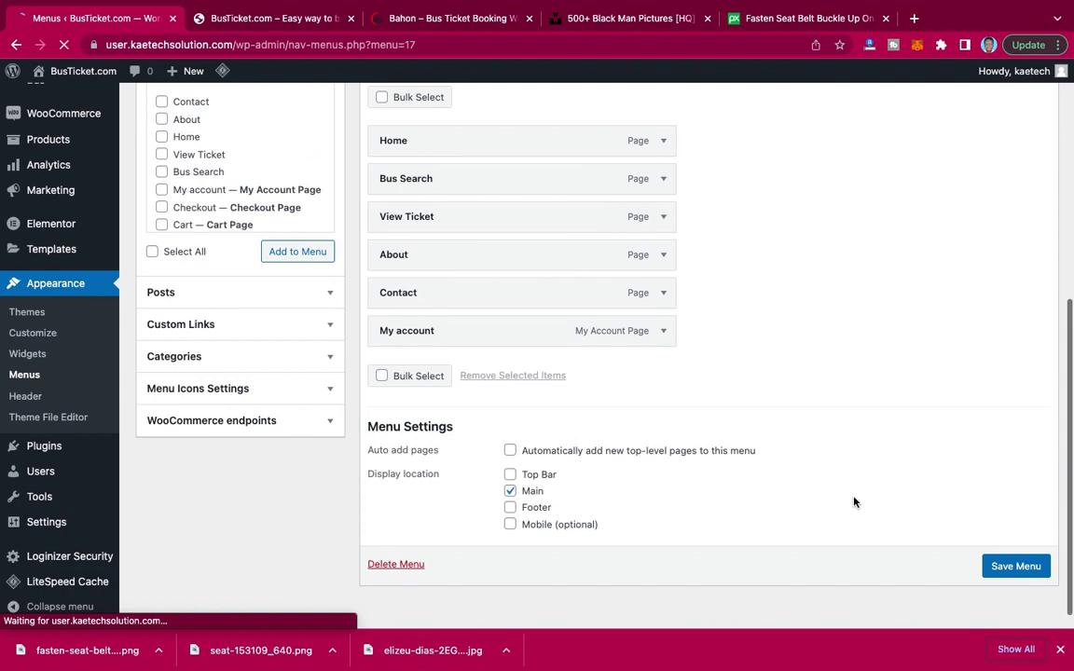
pyautogui.scroll(3, 854, 502)
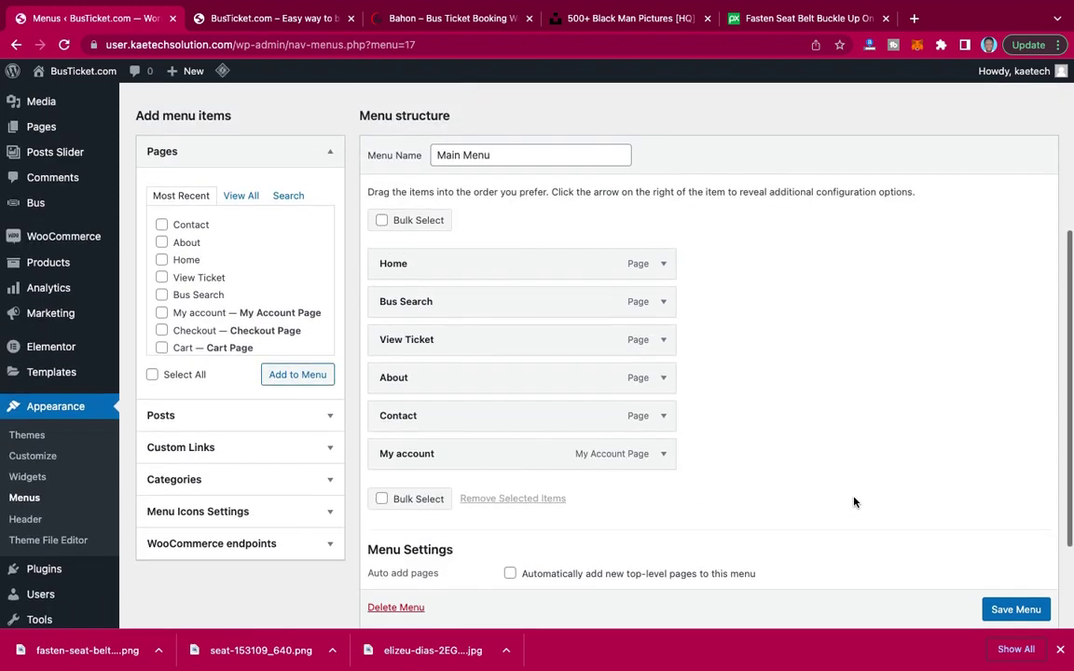
pyautogui.scroll(1, 854, 502)
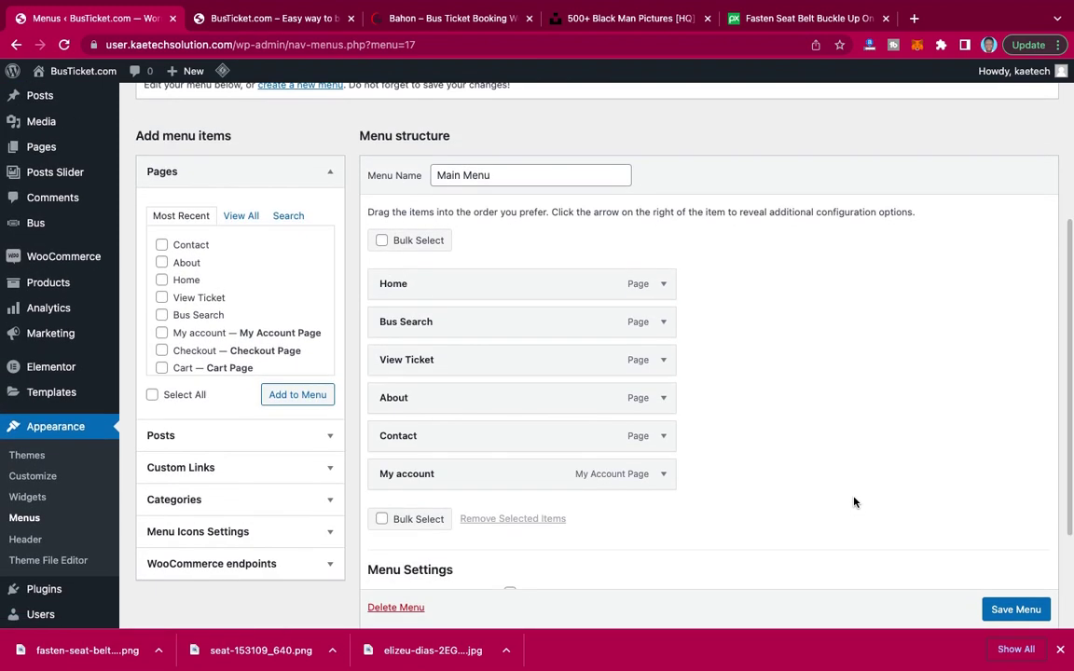
pyautogui.scroll(-2, 854, 503)
pyautogui.scroll(3, 853, 502)
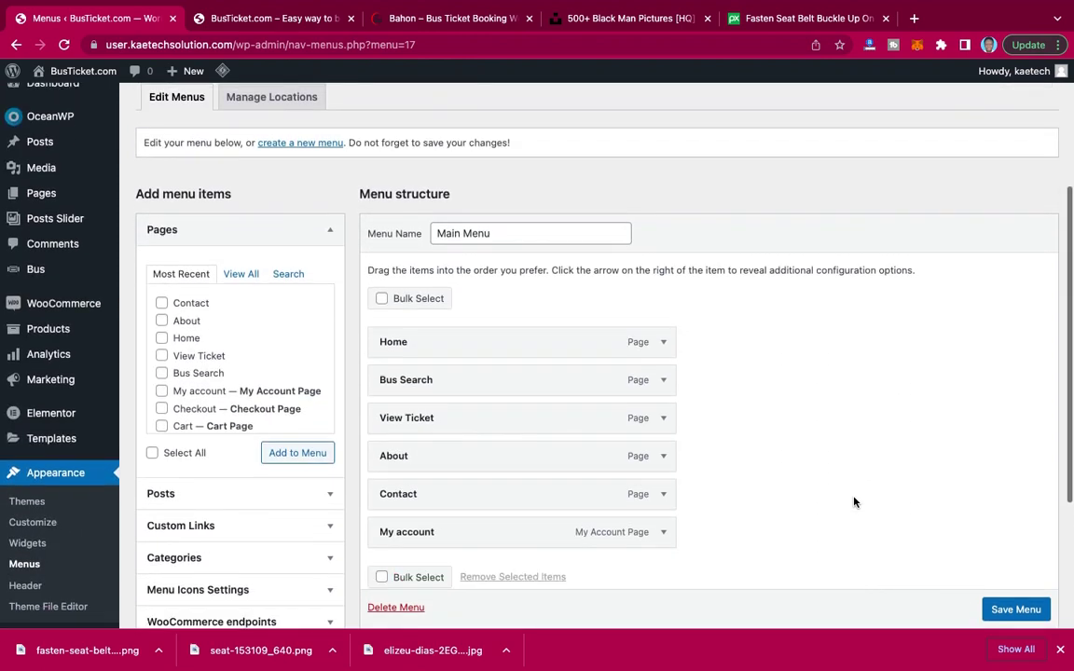
pyautogui.scroll(-3, 854, 503)
pyautogui.scroll(3, 587, 212)
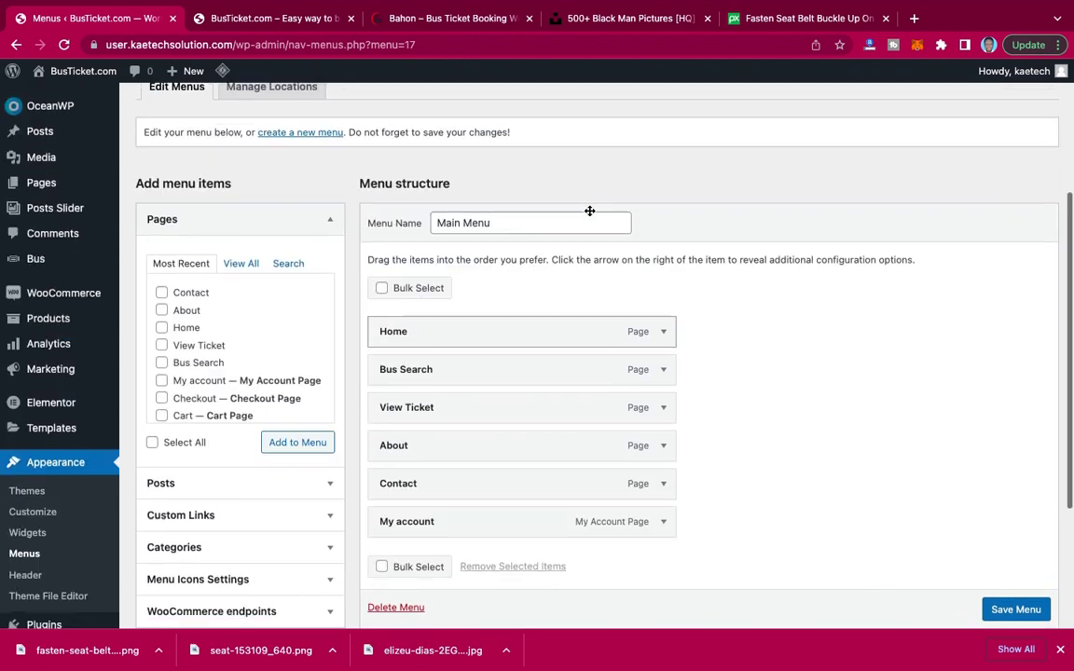
pyautogui.scroll(1, 589, 211)
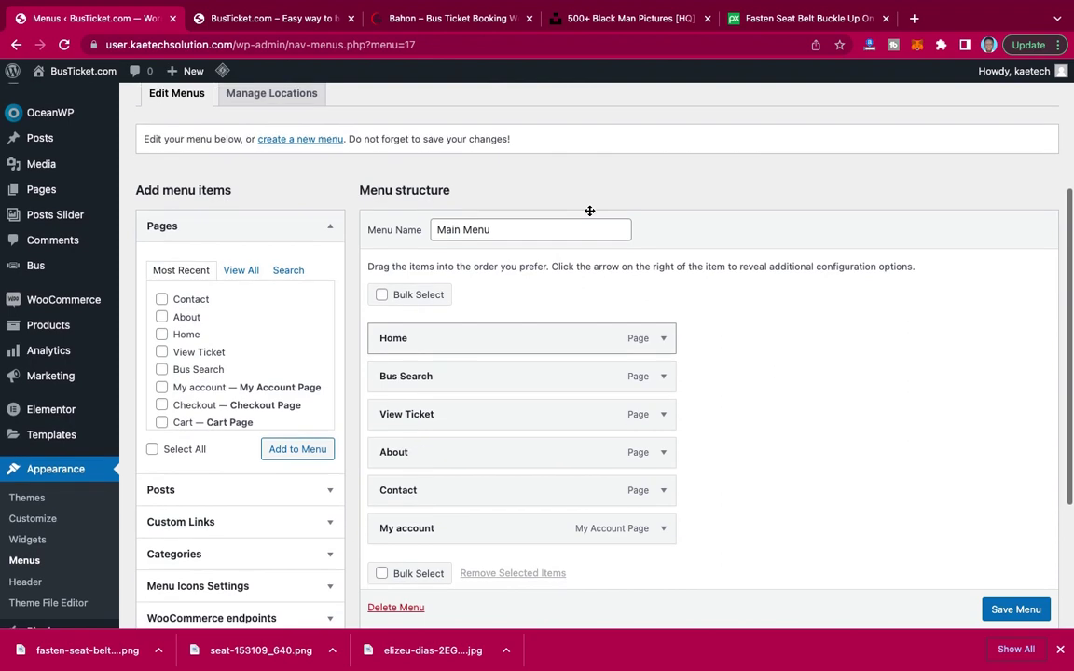
pyautogui.scroll(-2, 589, 211)
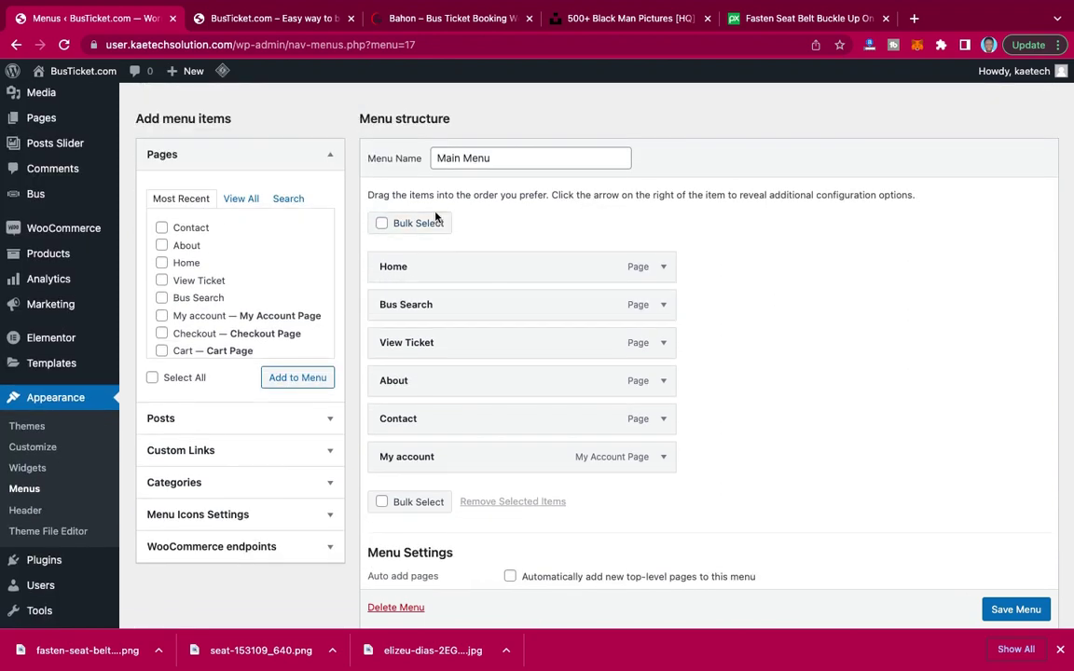
# Reload the site's front page to check the navigation menu in its header.
pyautogui.click(276, 29)
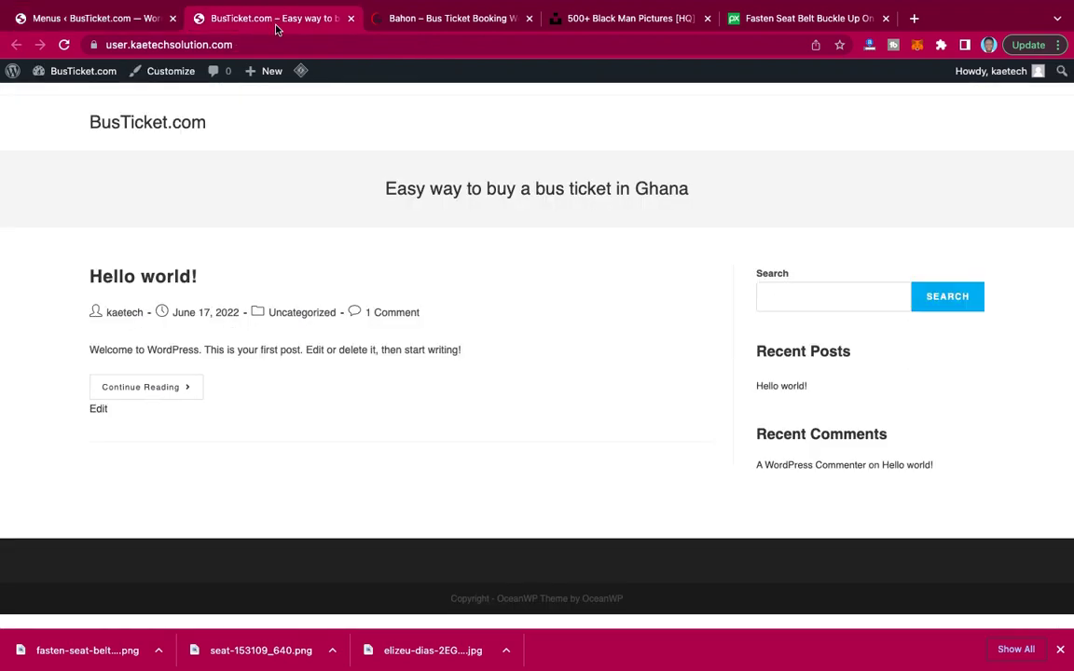
pyautogui.click(63, 45)
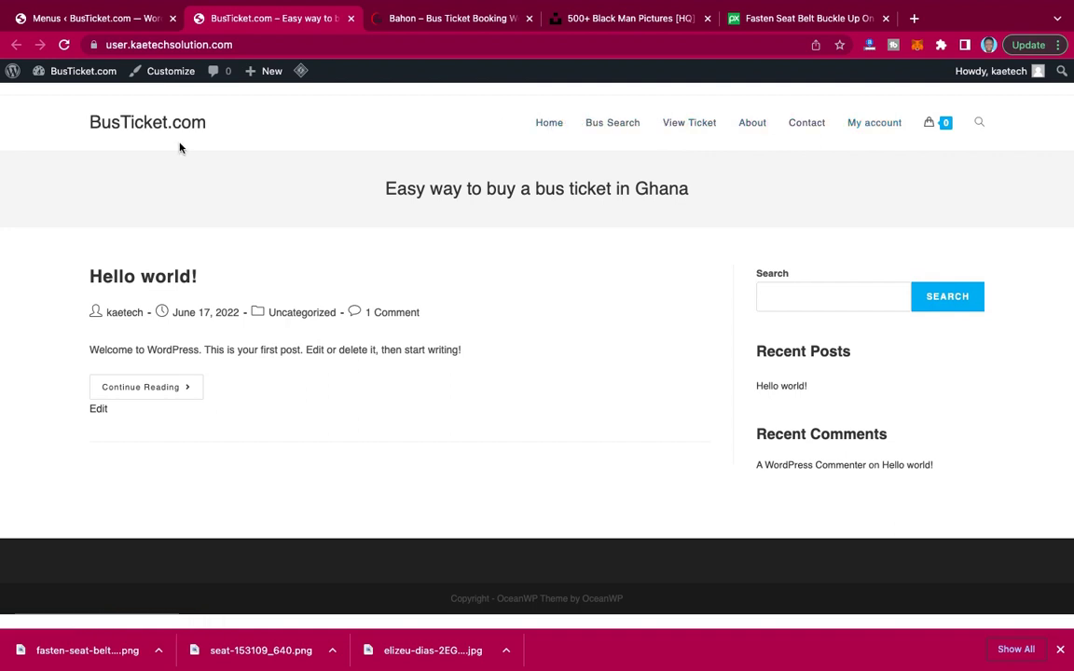
# Return to the dashboard, open the theme Customizer and go to its Header settings.
pyautogui.click(116, 19)
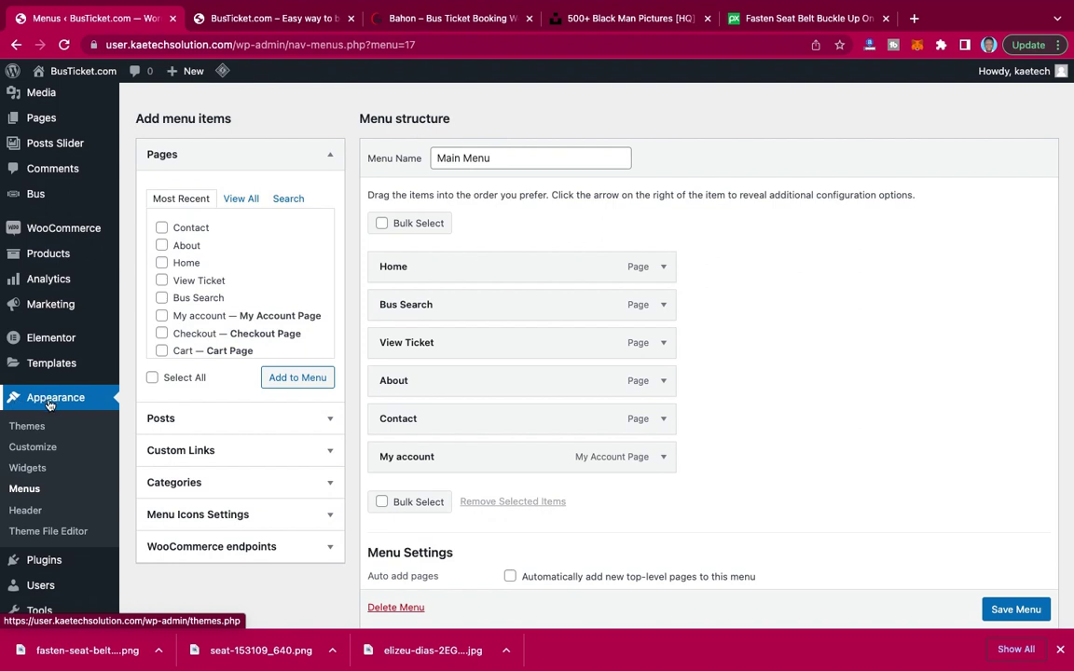
pyautogui.click(34, 449)
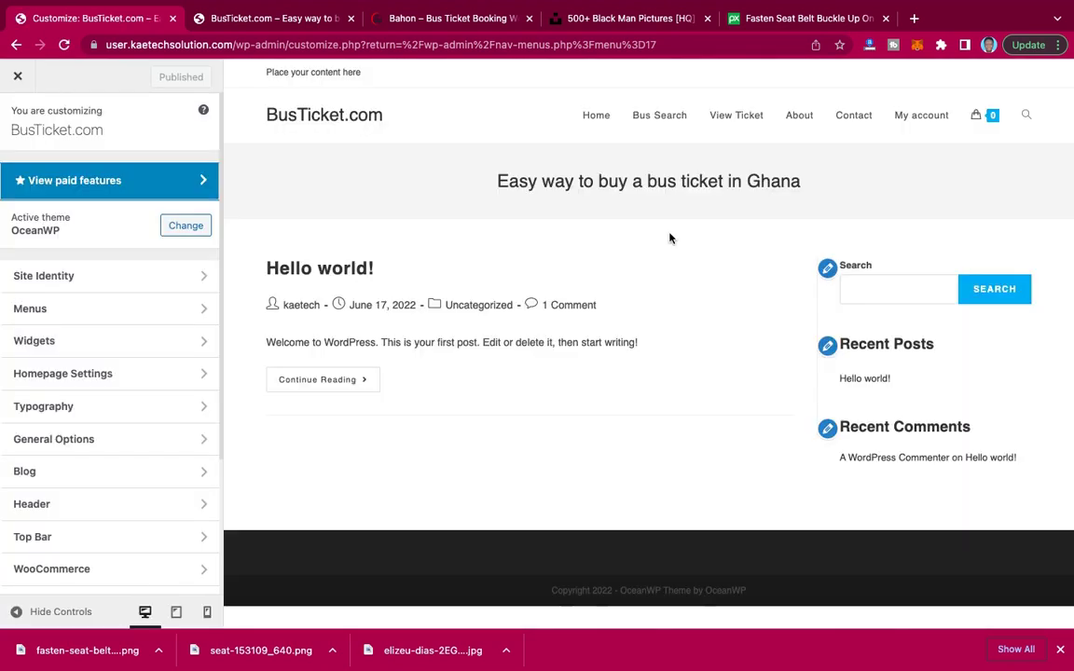
pyautogui.scroll(-3, 101, 424)
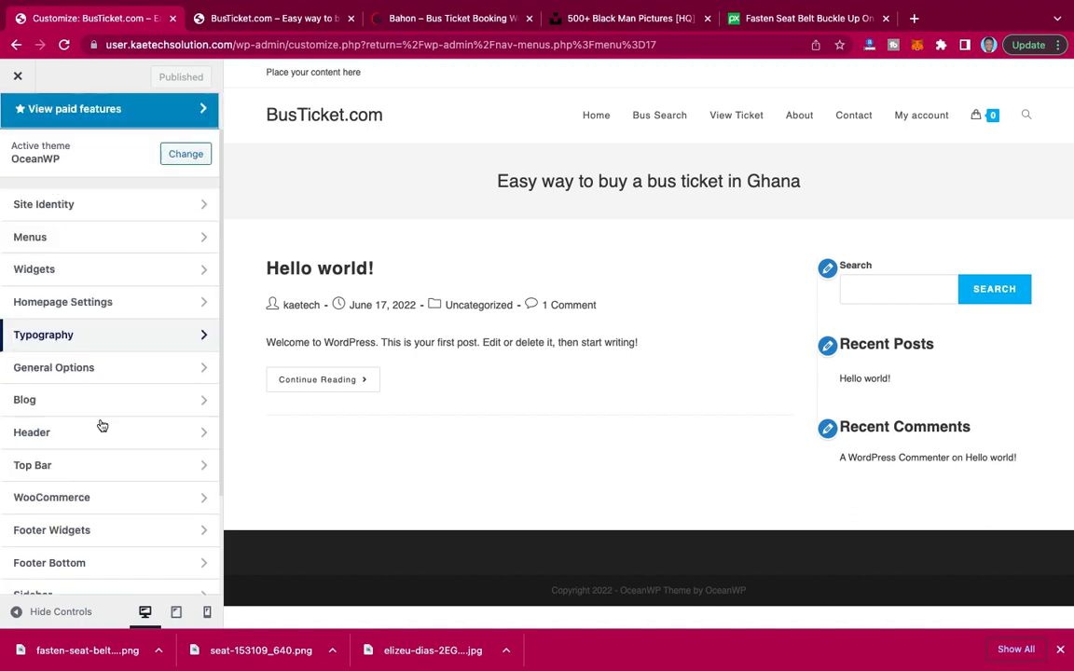
pyautogui.scroll(3, 101, 424)
pyautogui.scroll(-3, 100, 425)
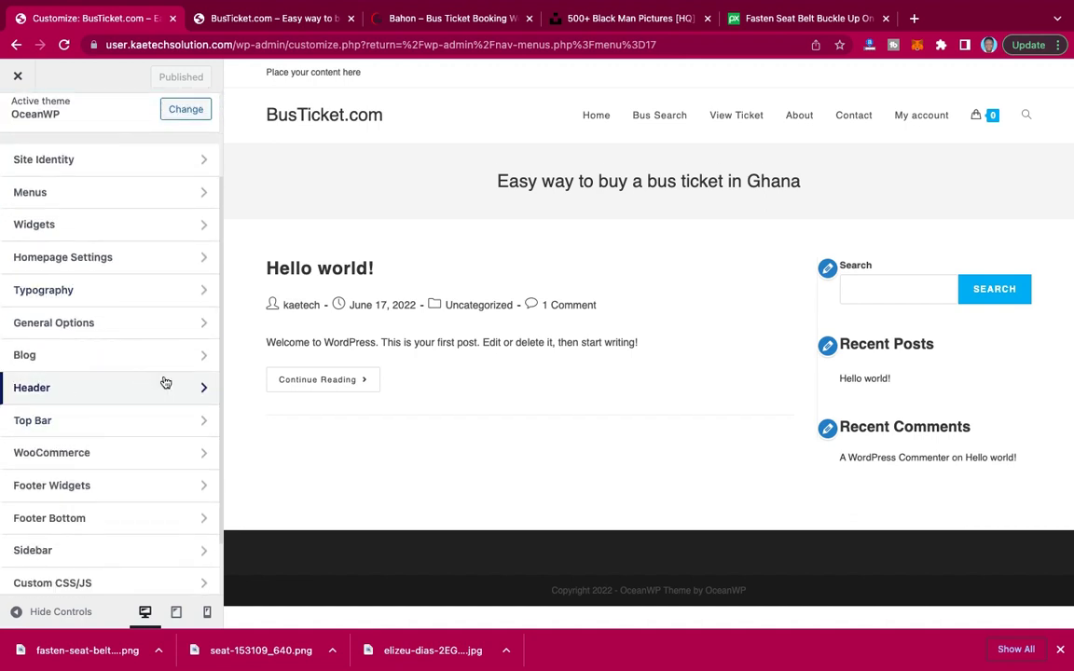
pyautogui.click(151, 391)
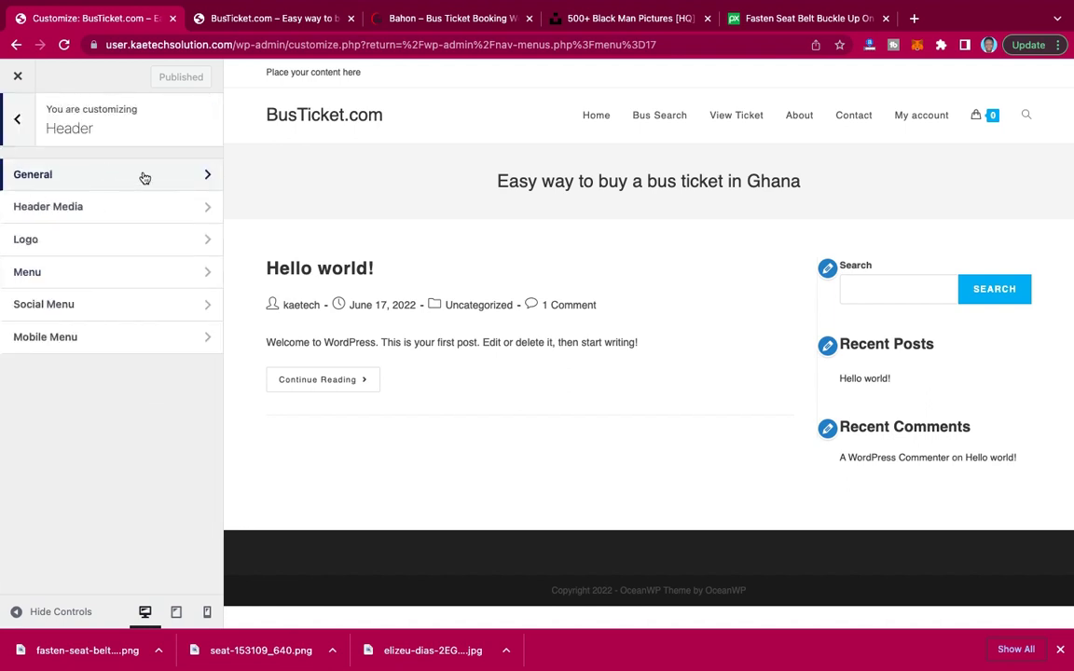
# Examine the header's General settings, including the available styles, height, colors and padding.
pyautogui.click(144, 177)
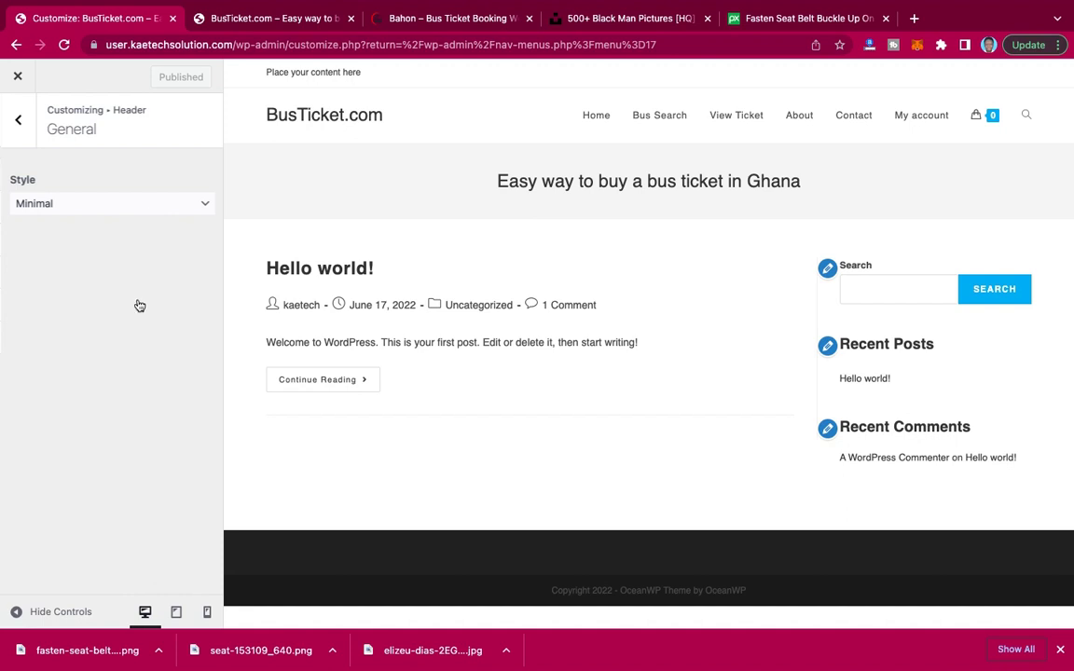
pyautogui.click(172, 206)
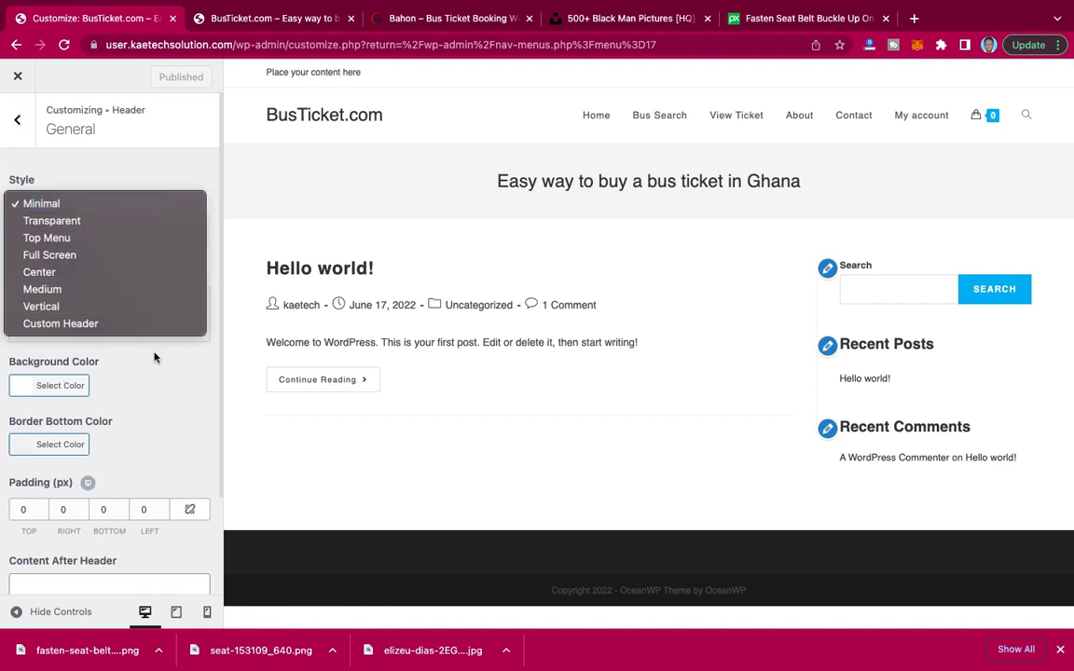
pyautogui.click(166, 364)
pyautogui.scroll(-3, 168, 365)
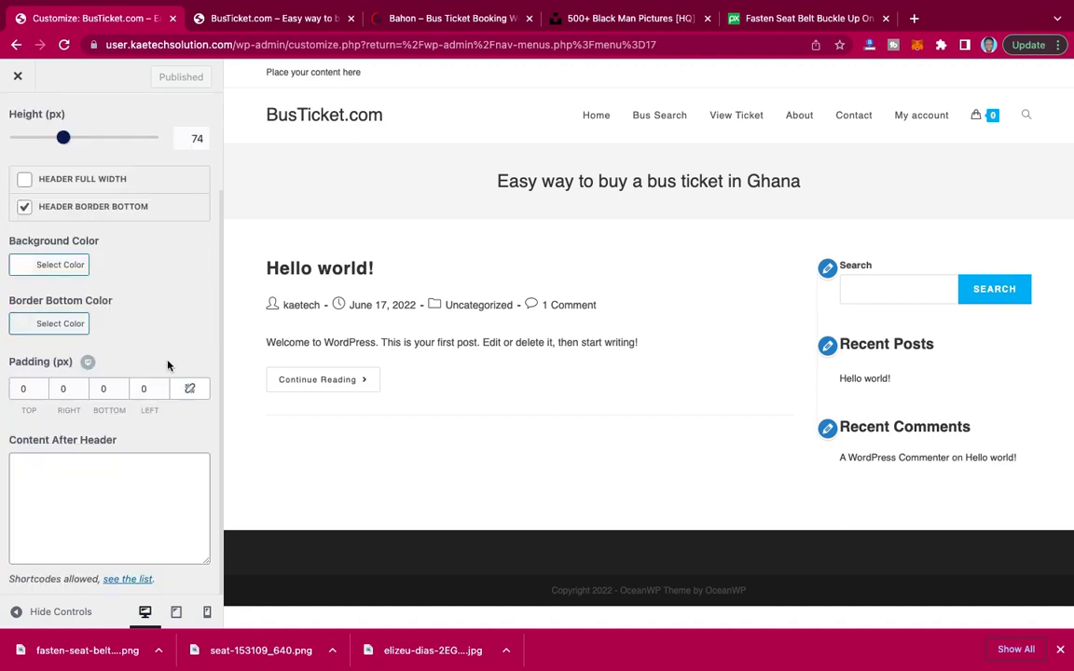
pyautogui.scroll(3, 167, 364)
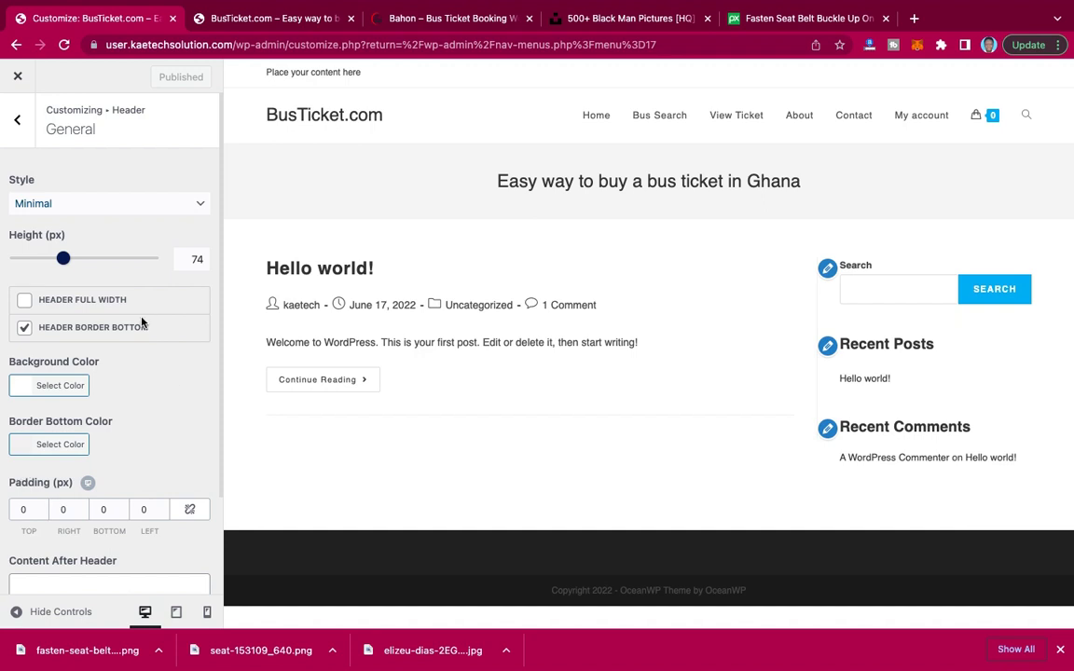
pyautogui.scroll(-3, 66, 361)
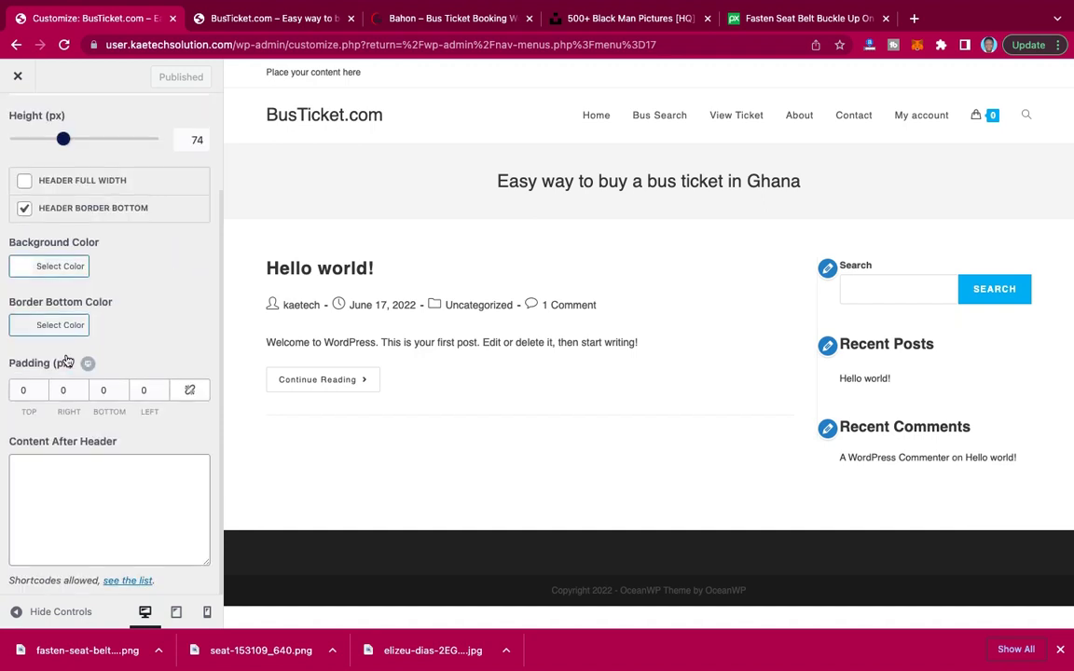
pyautogui.scroll(3, 66, 361)
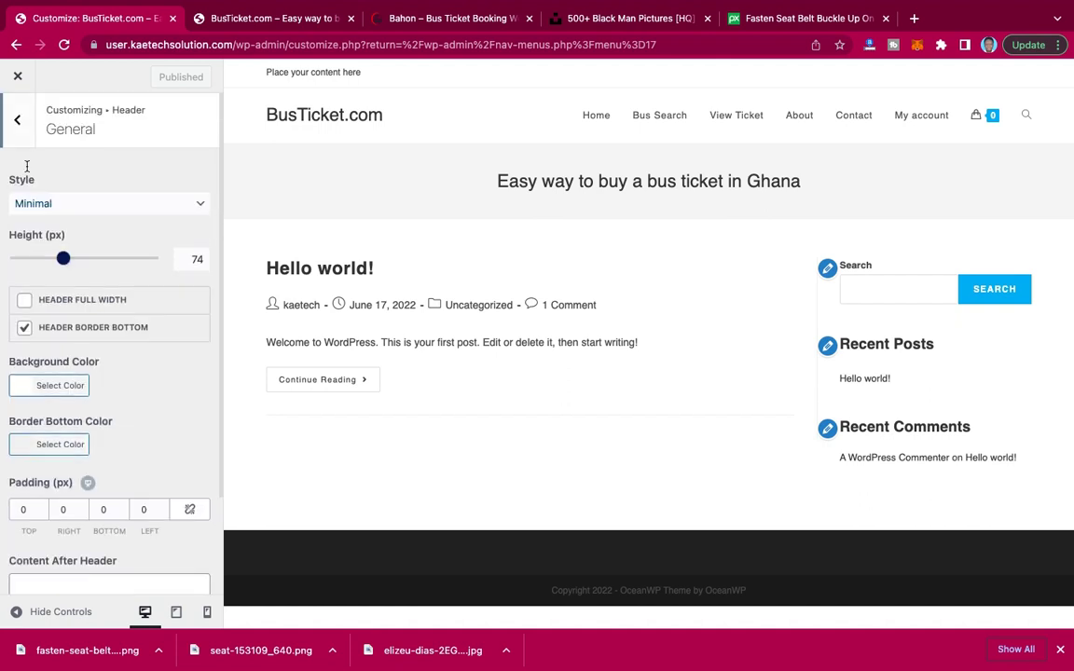
# Open the header's Logo settings and start choosing a logo file to upload.
pyautogui.click(17, 123)
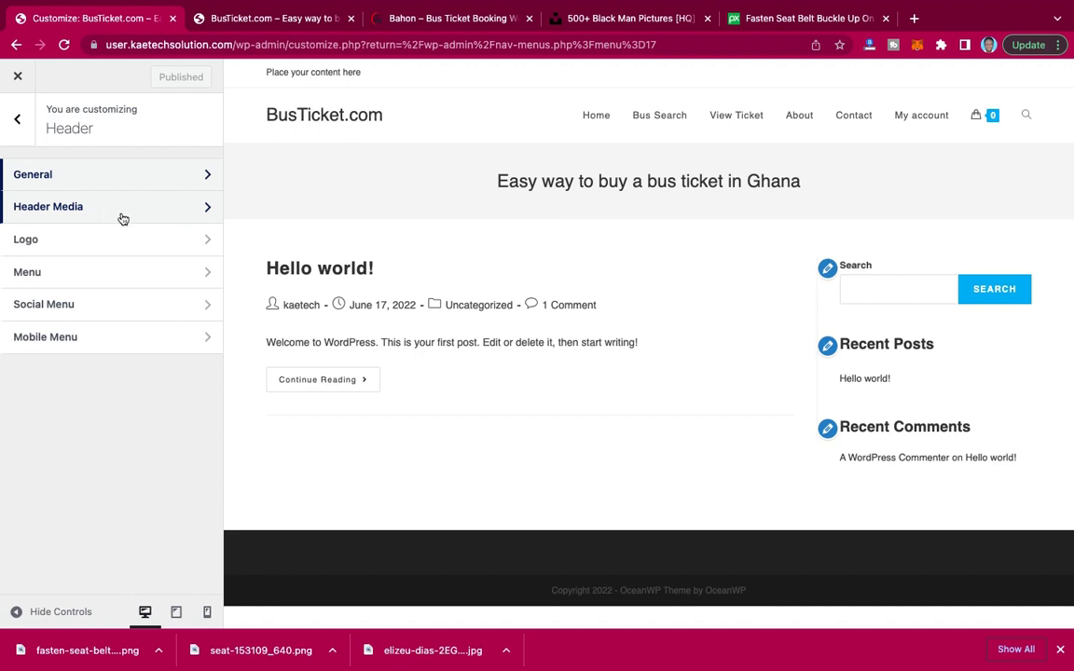
pyautogui.click(115, 244)
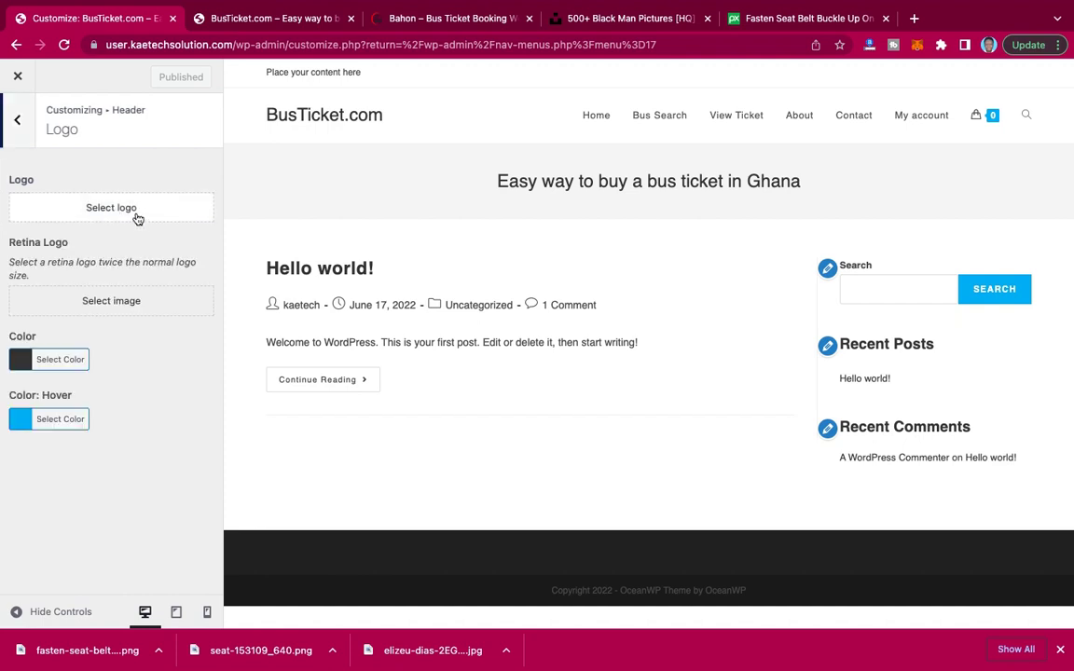
pyautogui.click(116, 209)
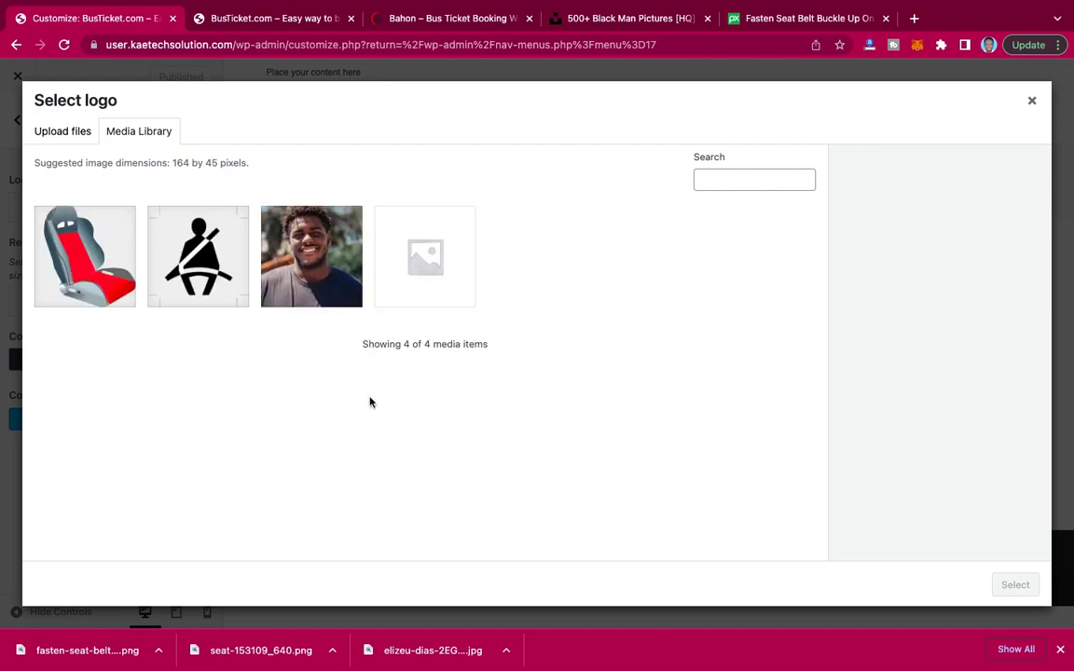
pyautogui.click(72, 137)
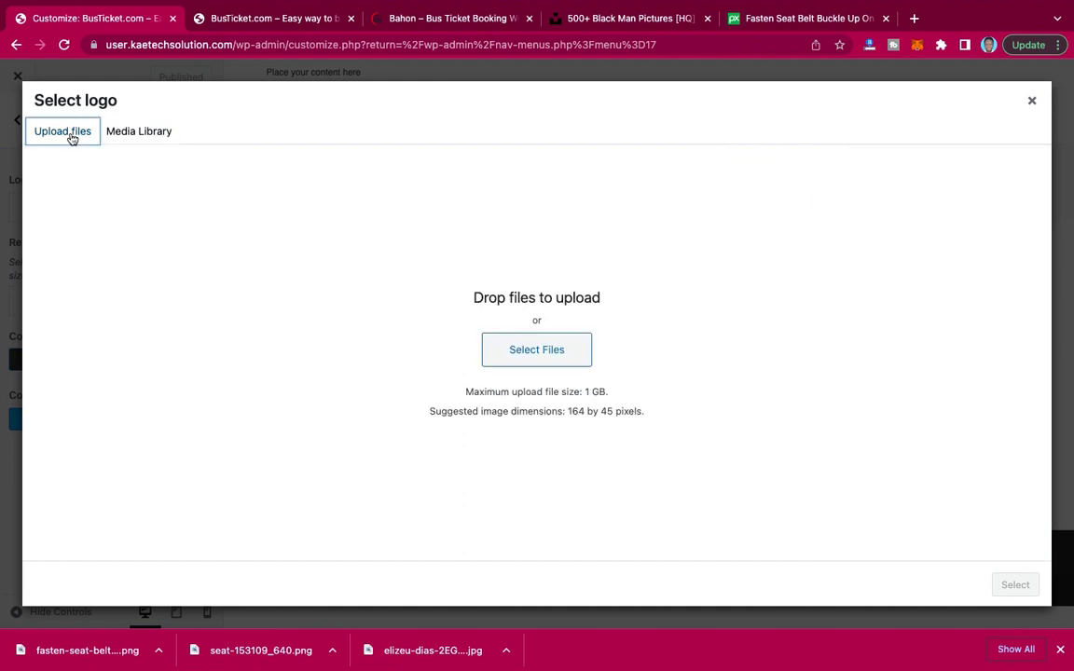
pyautogui.click(544, 353)
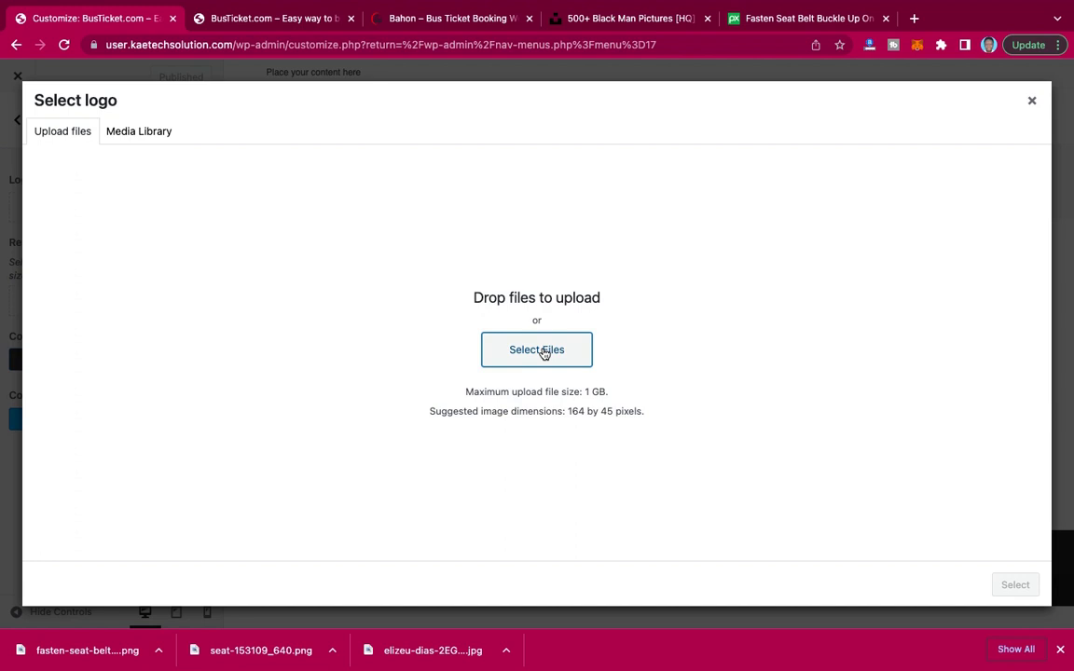
pyautogui.click(543, 351)
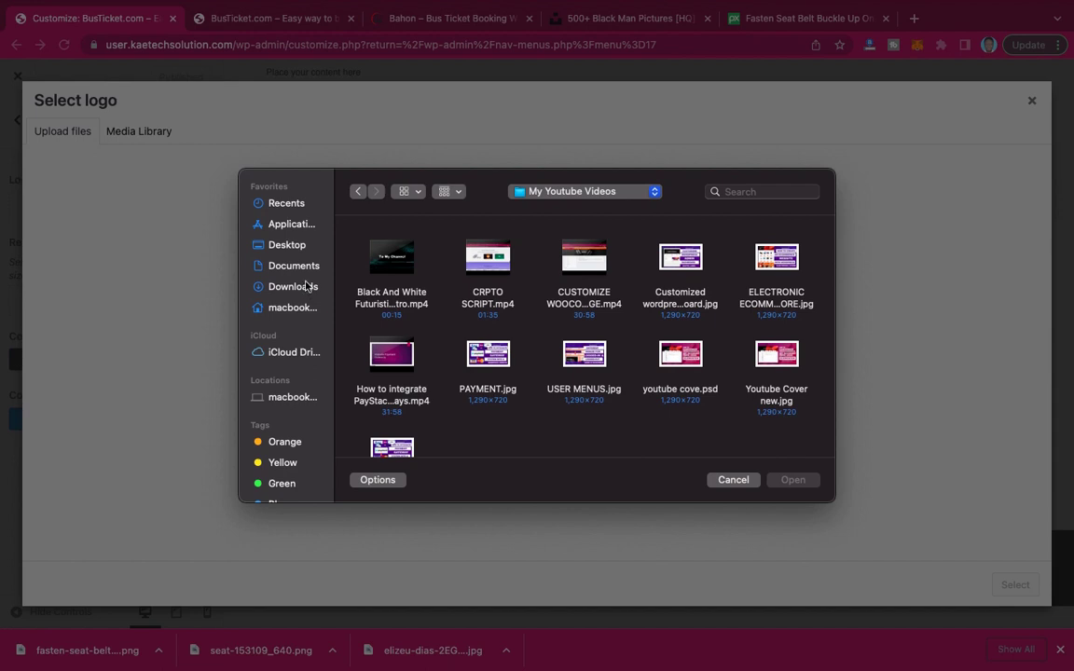
# Browse to the Bus folder on the Desktop for the logo upload.
pyautogui.click(288, 245)
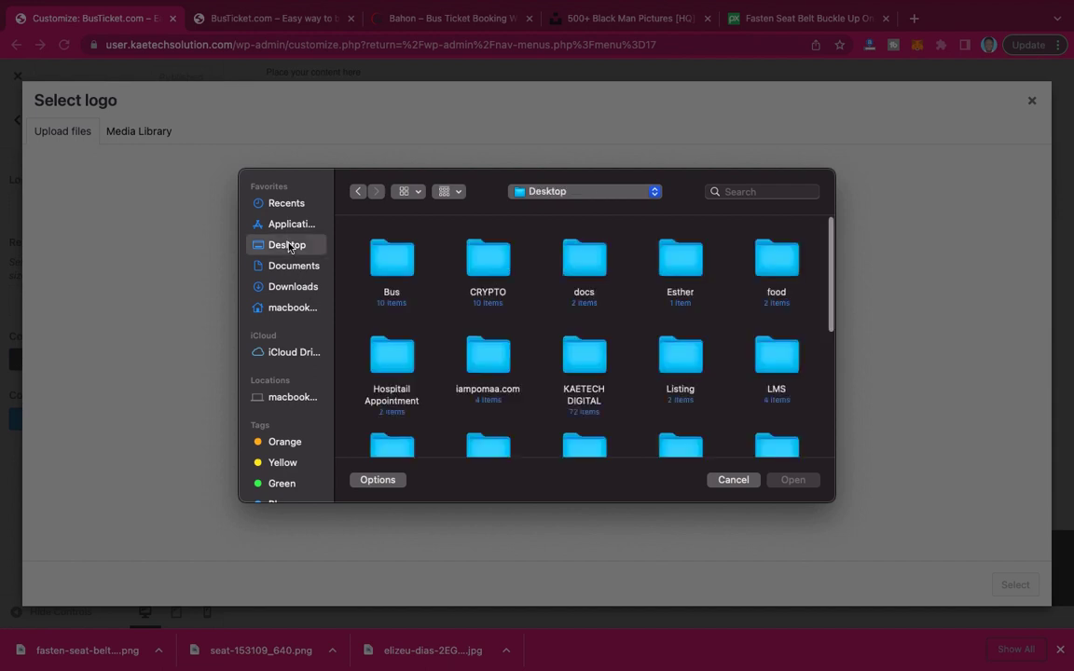
pyautogui.click(403, 259)
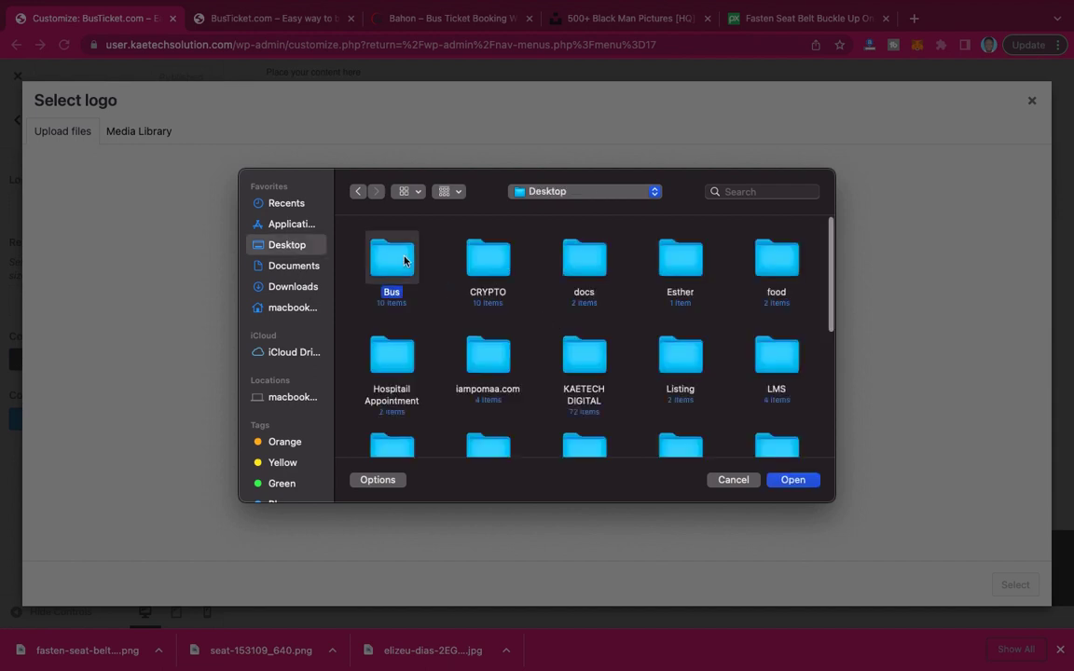
pyautogui.doubleClick(403, 259)
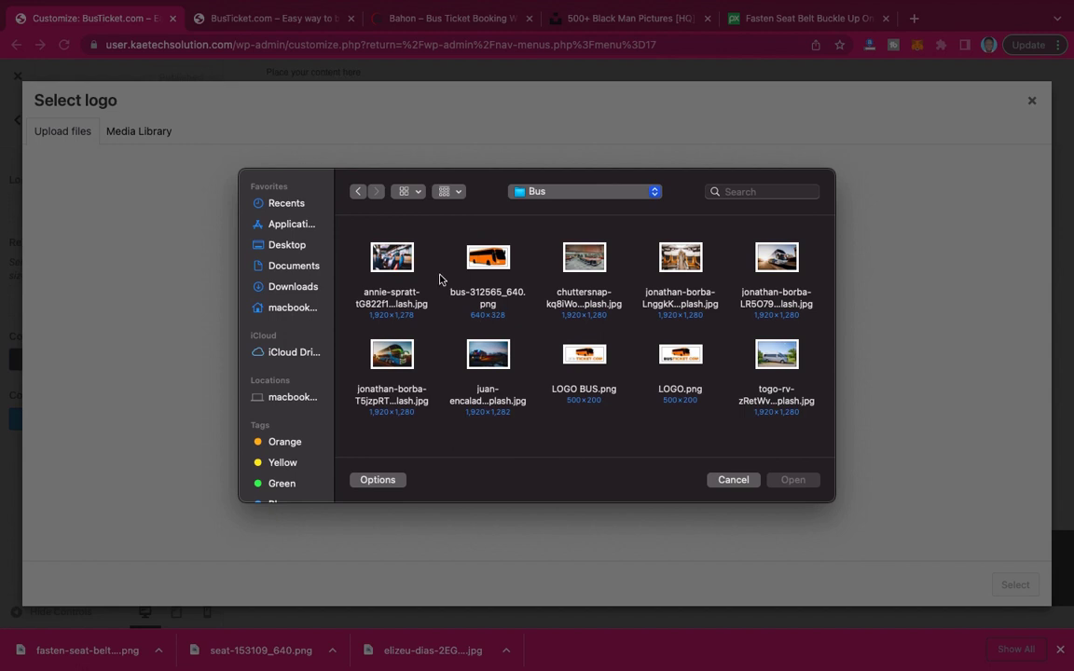
pyautogui.click(397, 258)
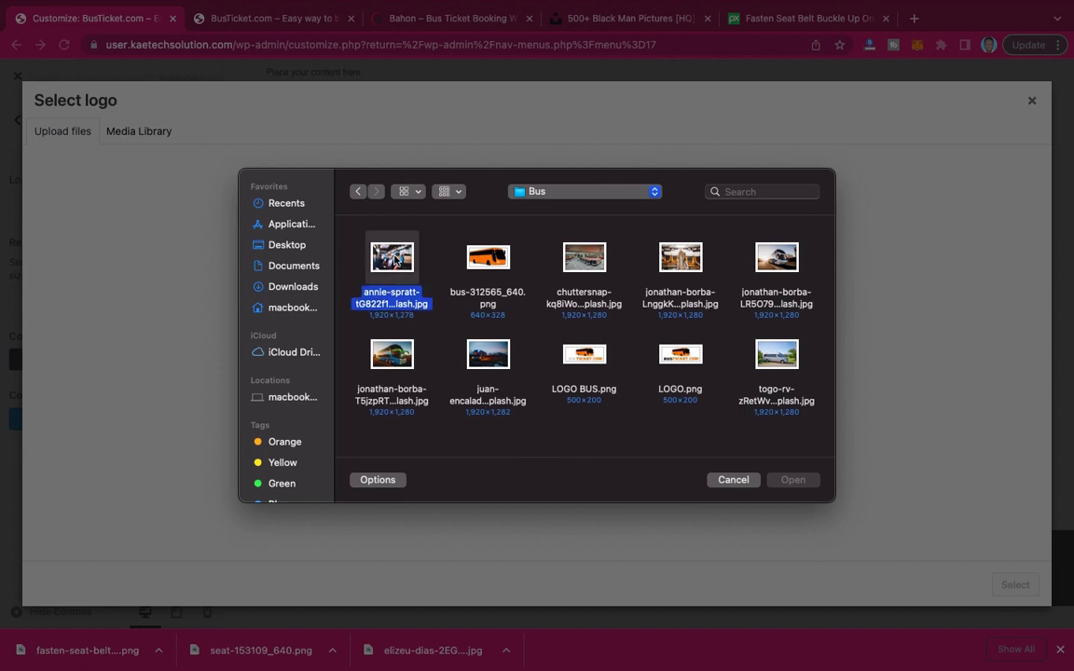
pyautogui.keyDown('super'); pyautogui.click(777, 359); pyautogui.keyUp('super')
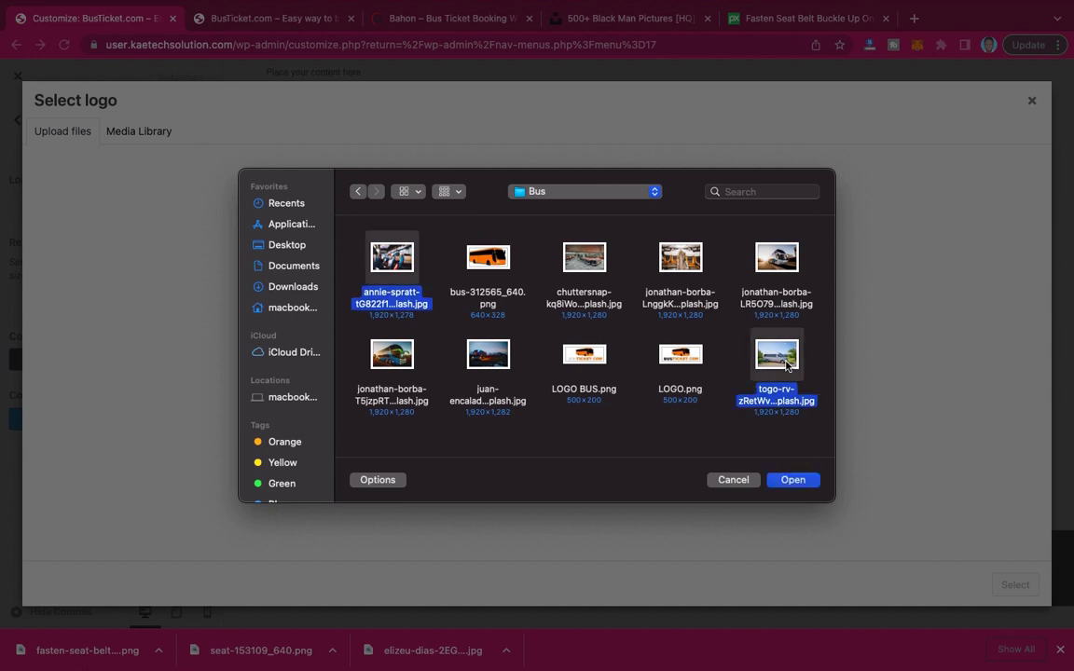
pyautogui.click(571, 415)
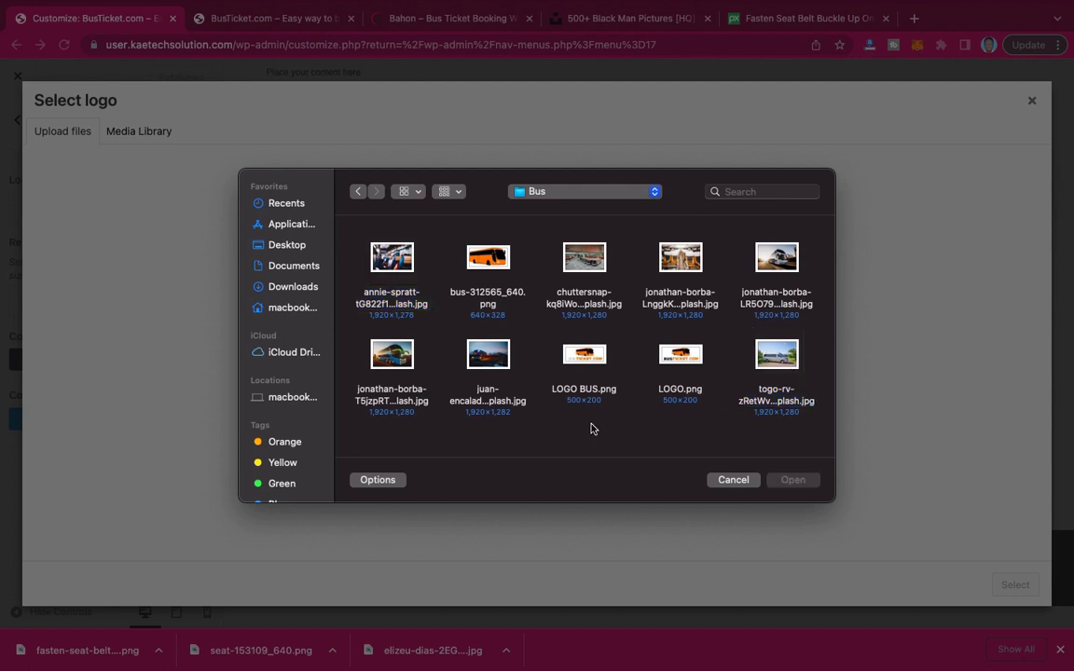
# Upload all the images in the Bus folder to the media library.
pyautogui.moveTo(352, 226); pyautogui.dragTo(805, 437)
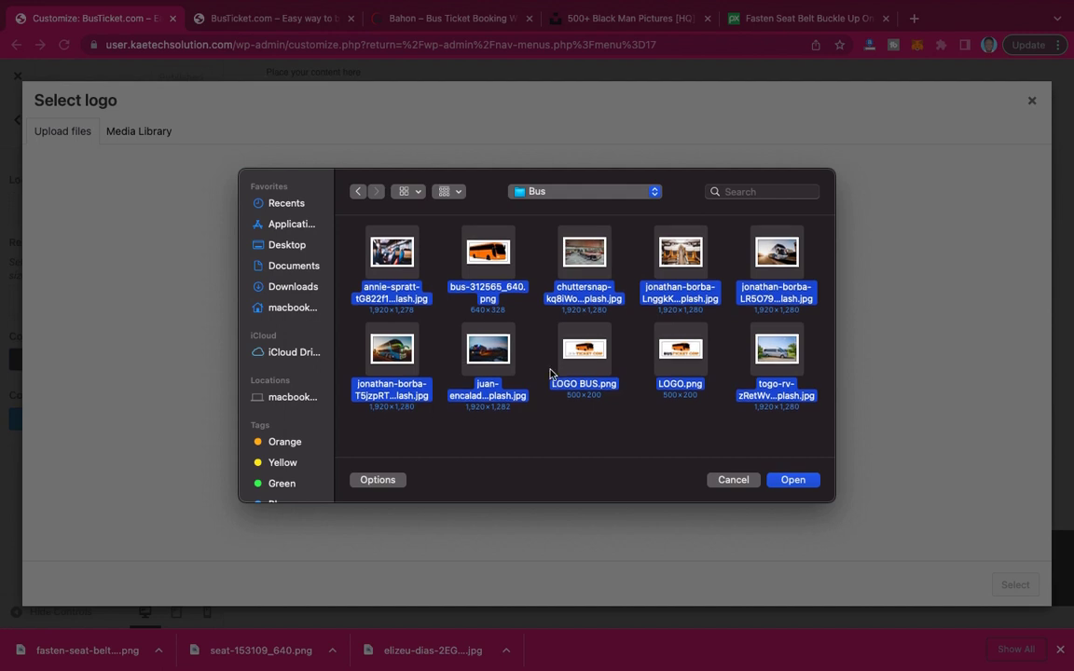
pyautogui.keyDown('super'); pyautogui.click(501, 260); pyautogui.keyUp('super')
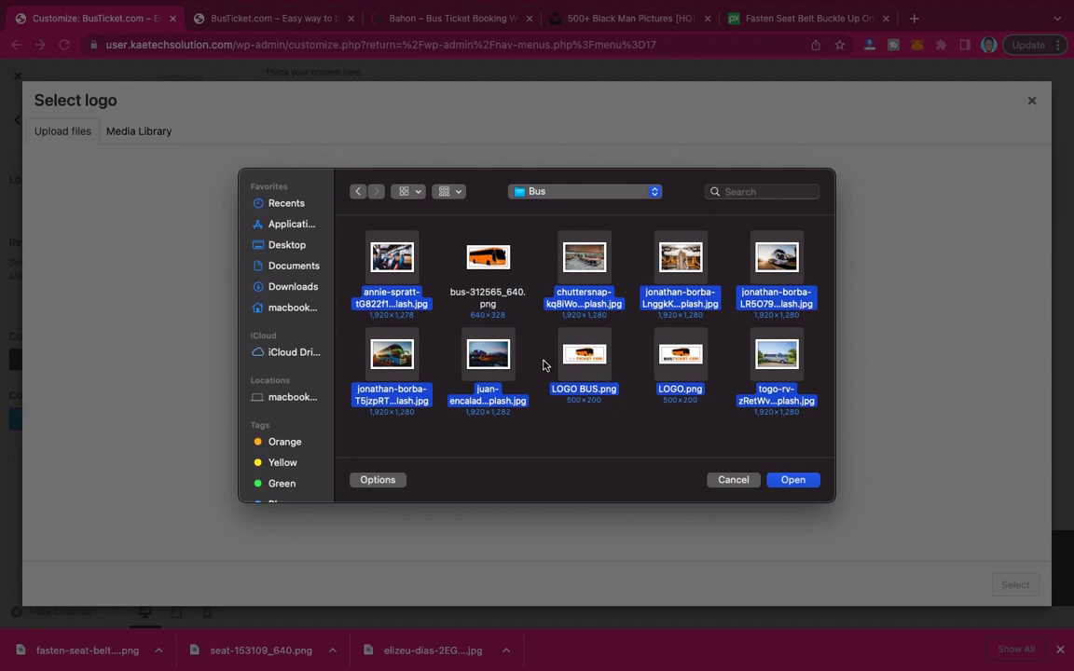
pyautogui.keyDown('super'); pyautogui.click(446, 239); pyautogui.keyUp('super')
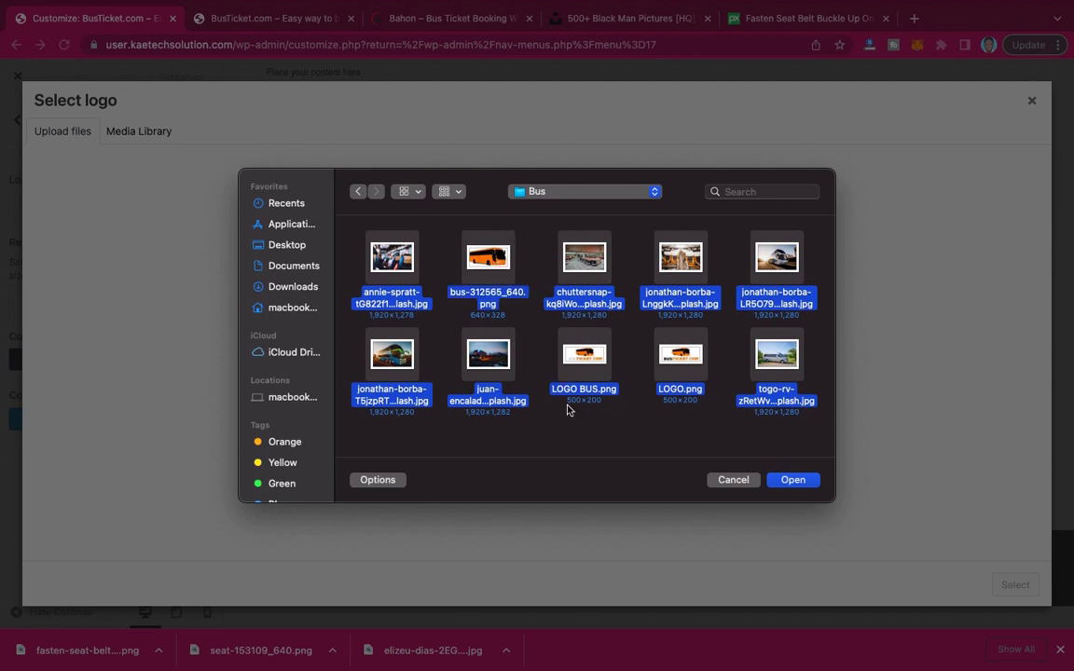
pyautogui.click(800, 479)
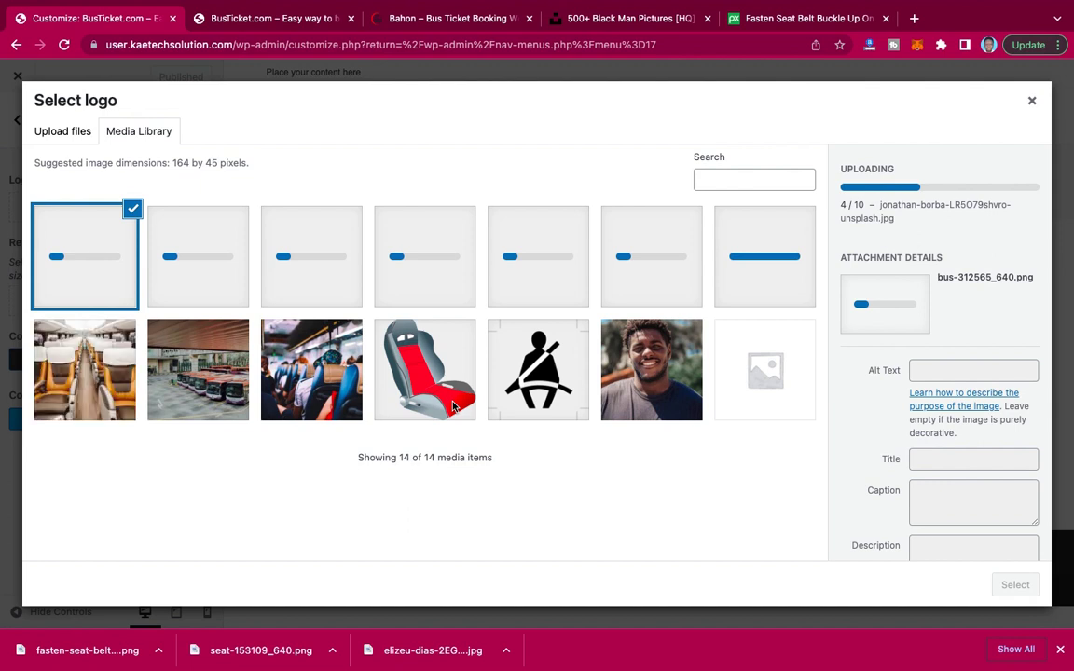
# Choose LOGO.png as the header logo and crop it closely around the bus and the BUSTICKET.COM lettering.
pyautogui.click(440, 257)
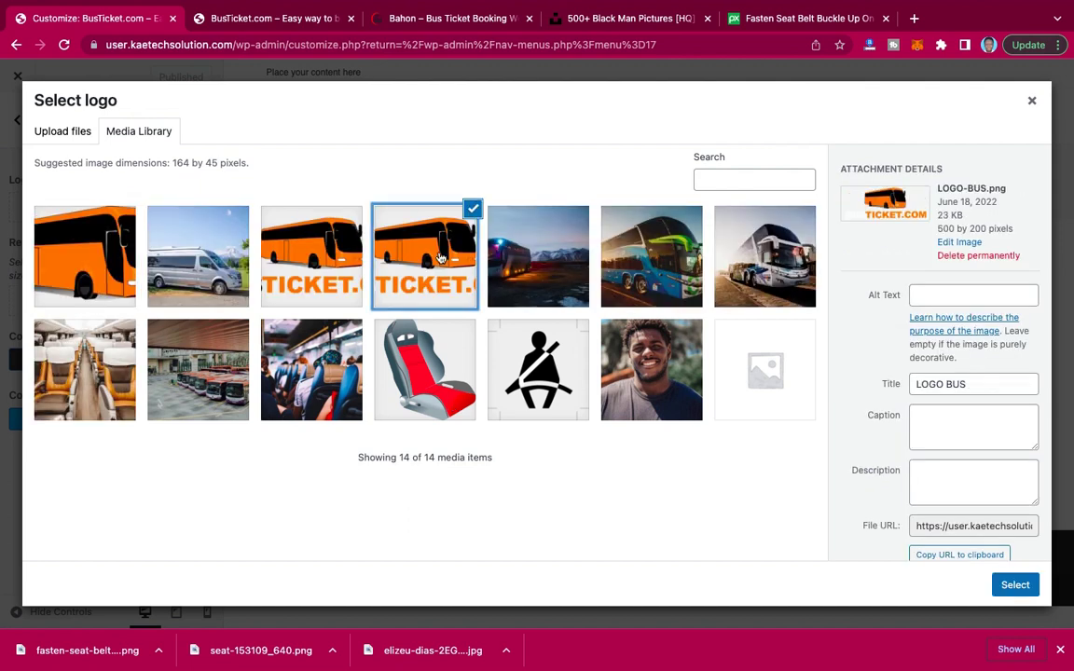
pyautogui.click(295, 244)
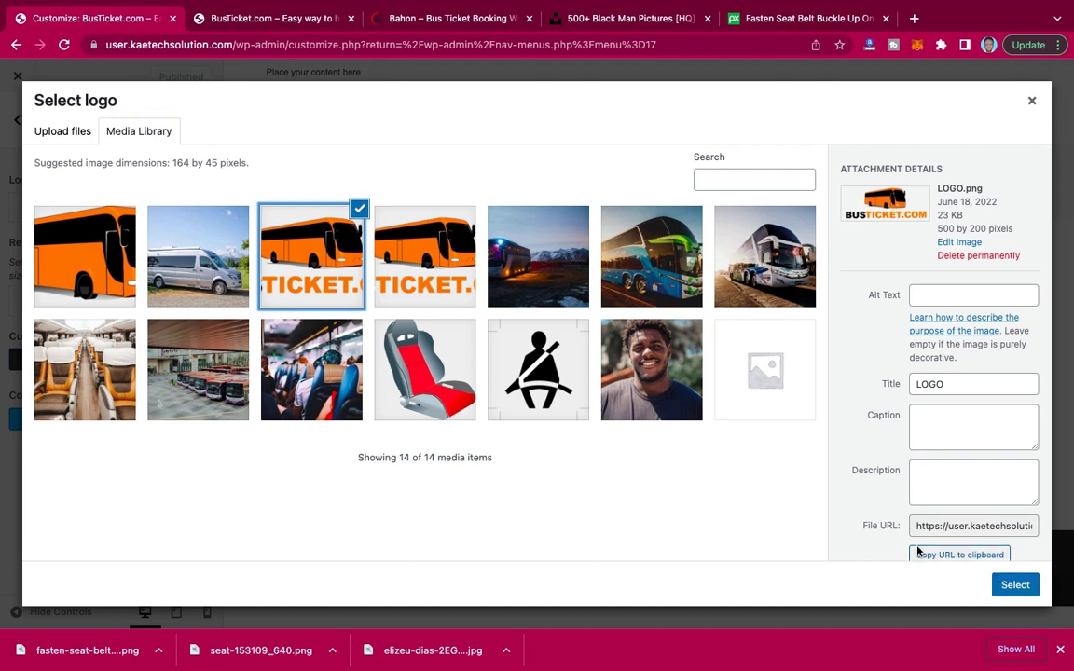
pyautogui.click(1025, 586)
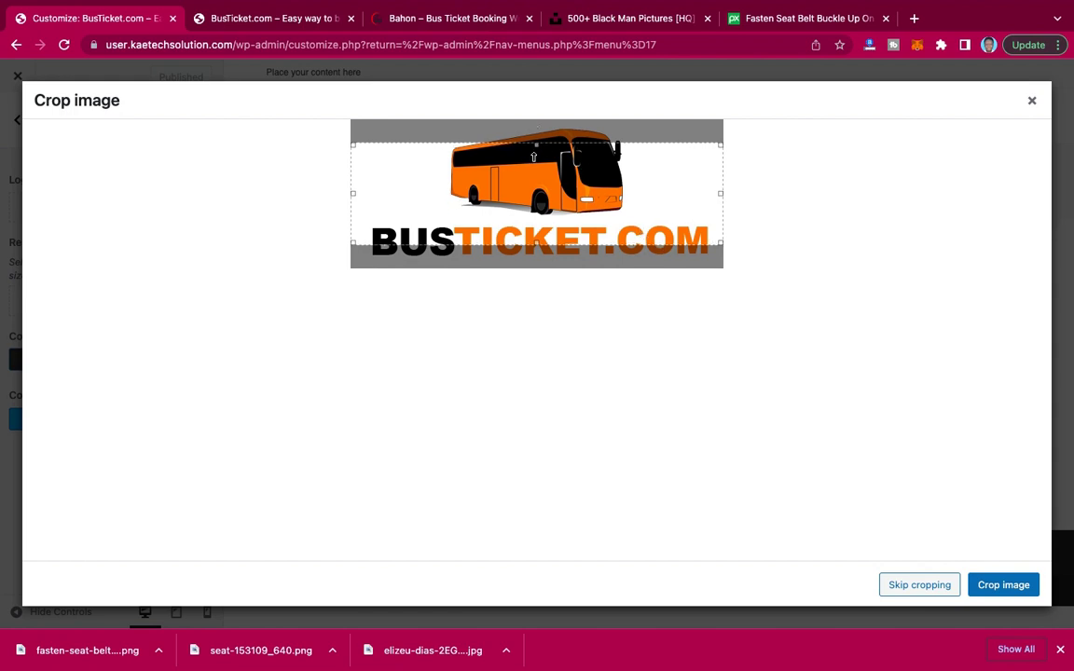
pyautogui.moveTo(534, 128); pyautogui.dragTo(534, 145)
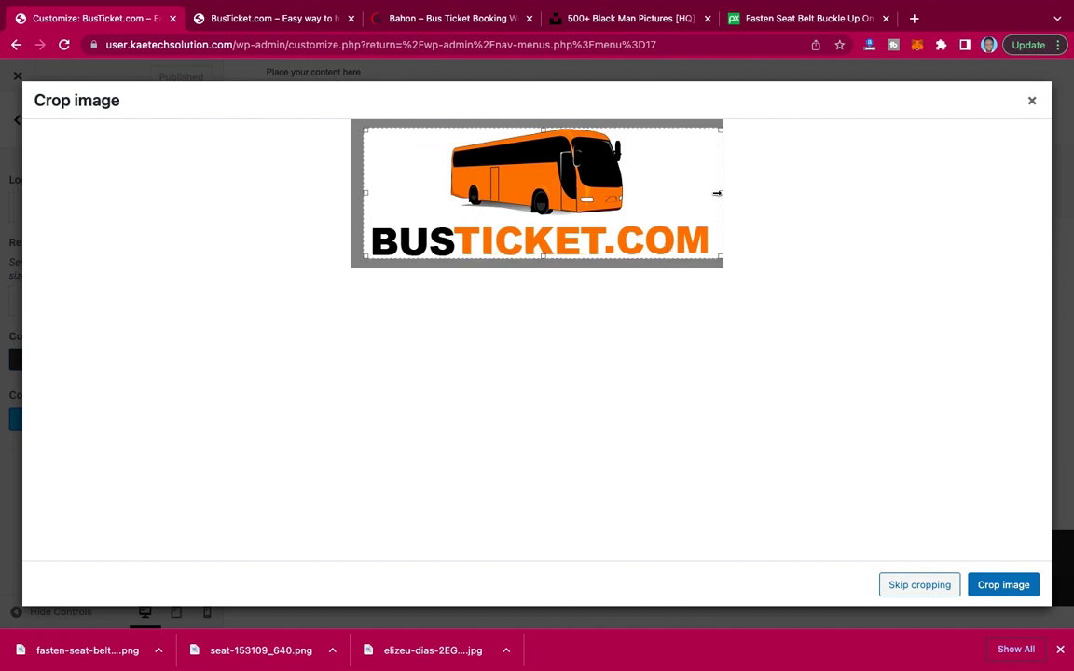
pyautogui.moveTo(716, 193); pyautogui.dragTo(715, 193)
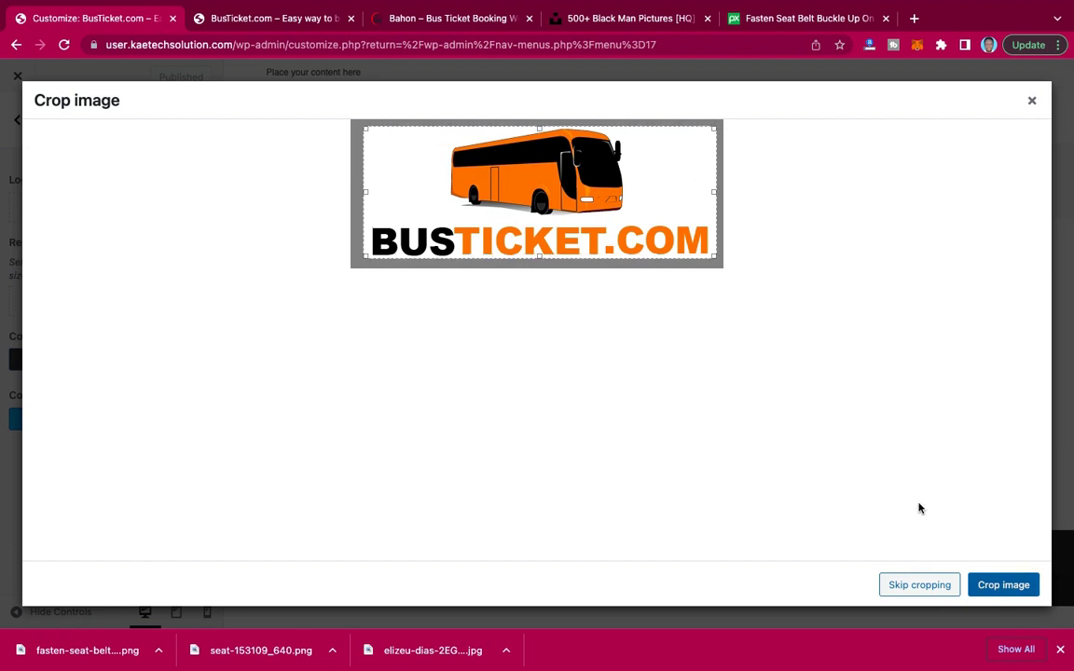
pyautogui.click(1001, 584)
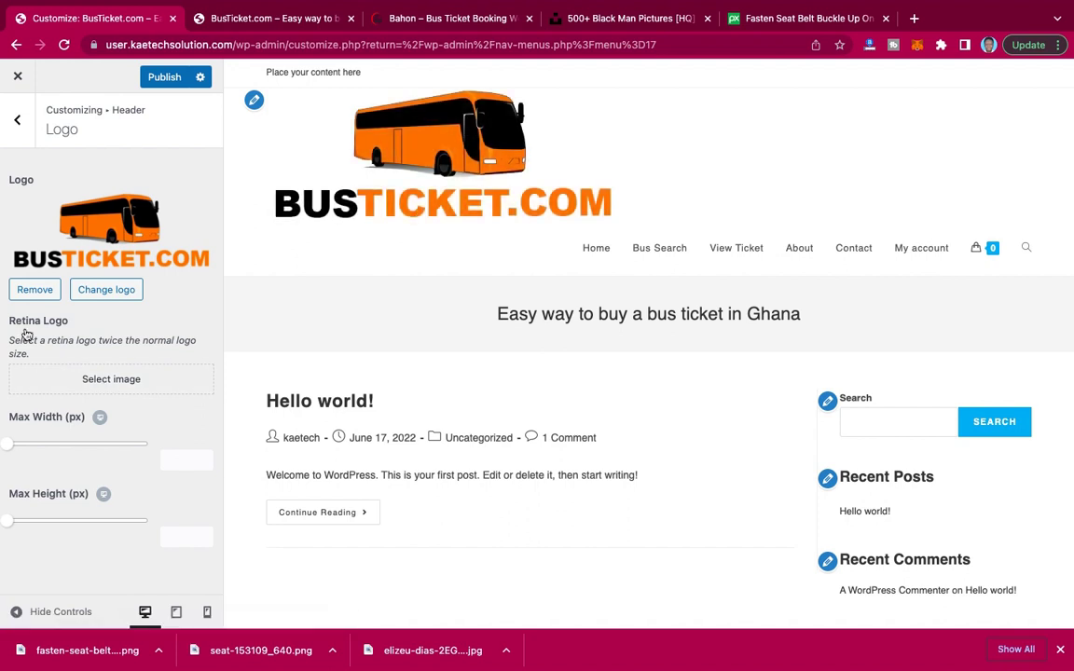
# Set the retina logo to cropped-LOGO.png from the media library.
pyautogui.click(87, 384)
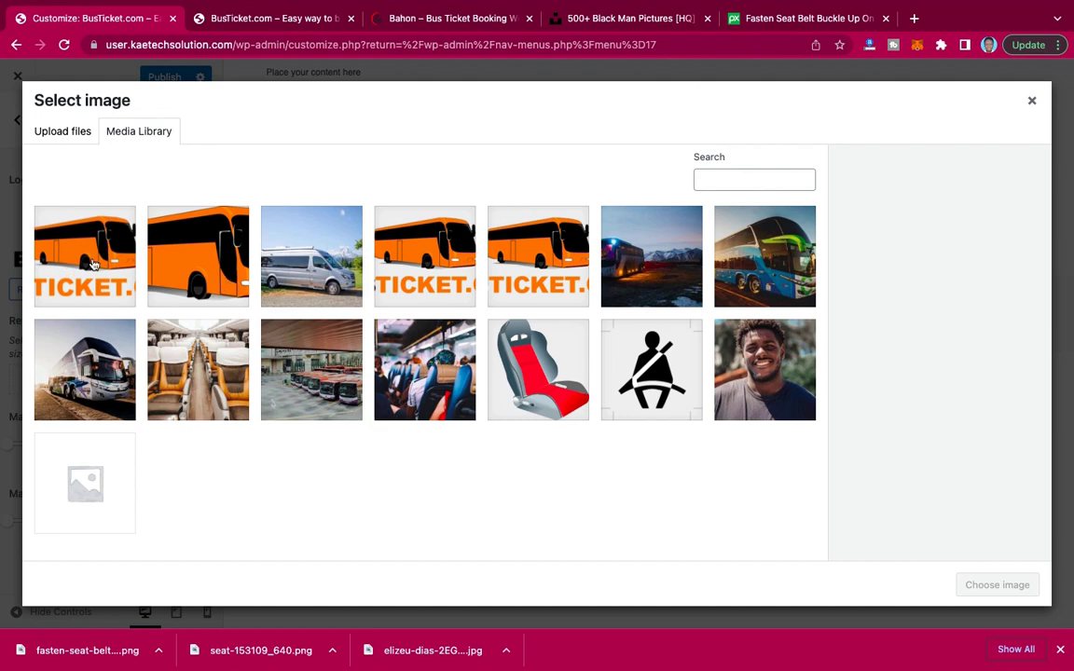
pyautogui.click(91, 266)
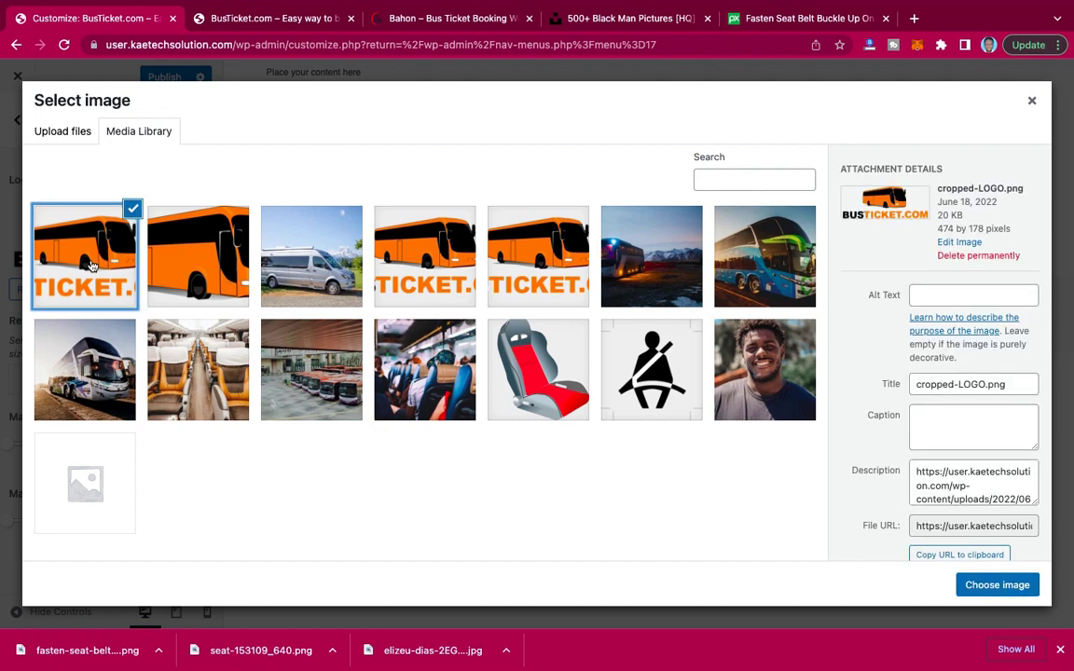
pyautogui.click(997, 586)
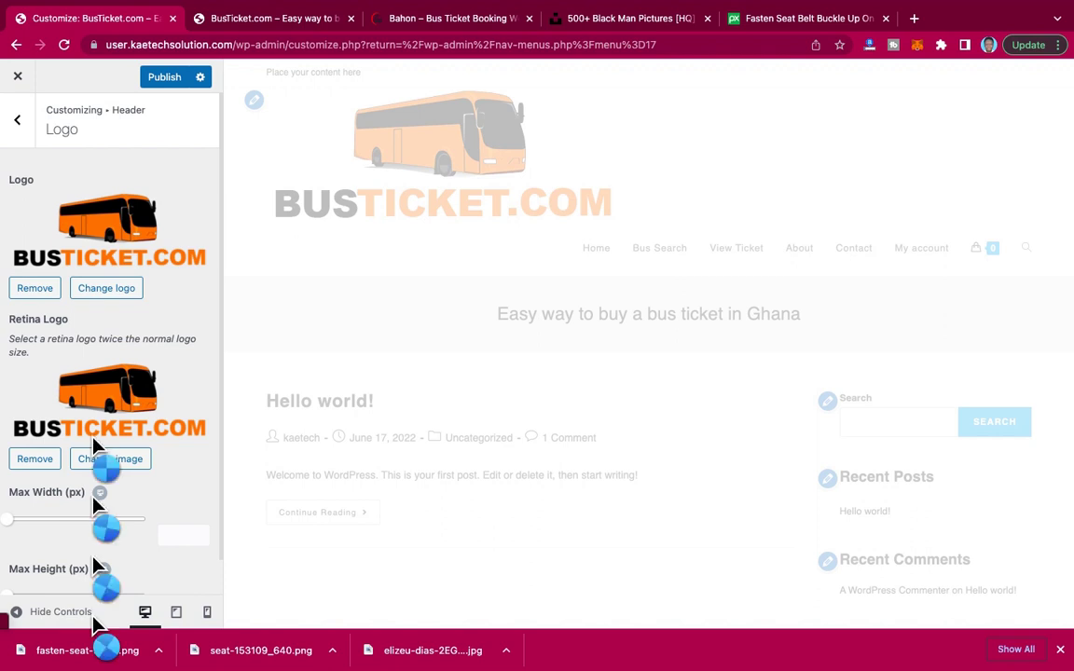
# Set the logo's maximum width to 180 px and maximum height to 90 px, and publish the changes.
pyautogui.scroll(-1, 60, 451)
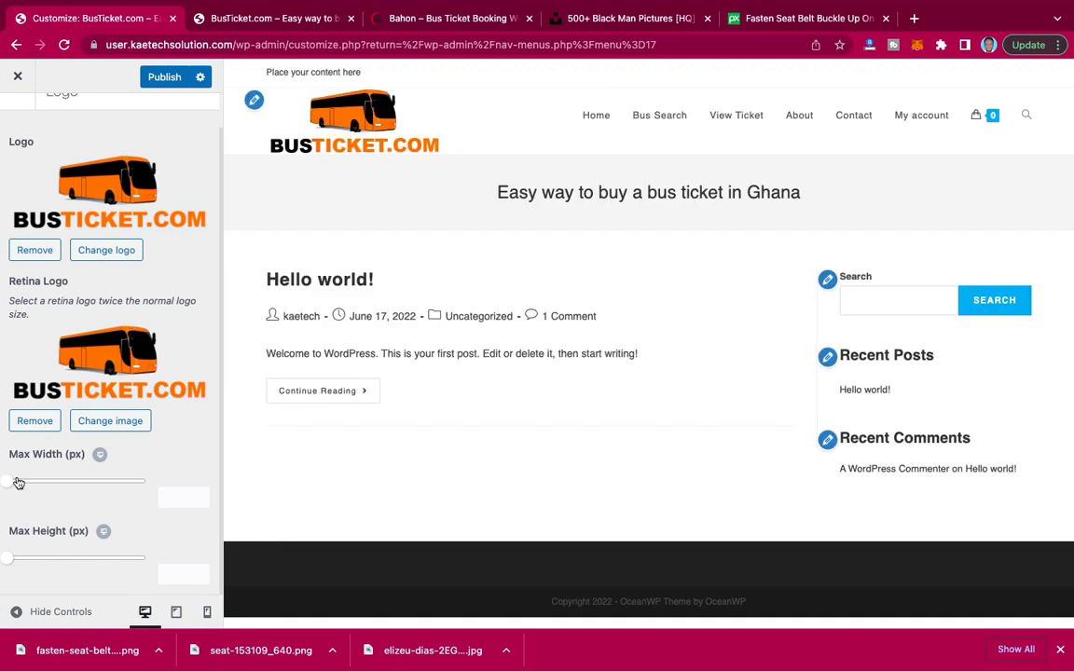
pyautogui.moveTo(8, 484); pyautogui.dragTo(47, 483)
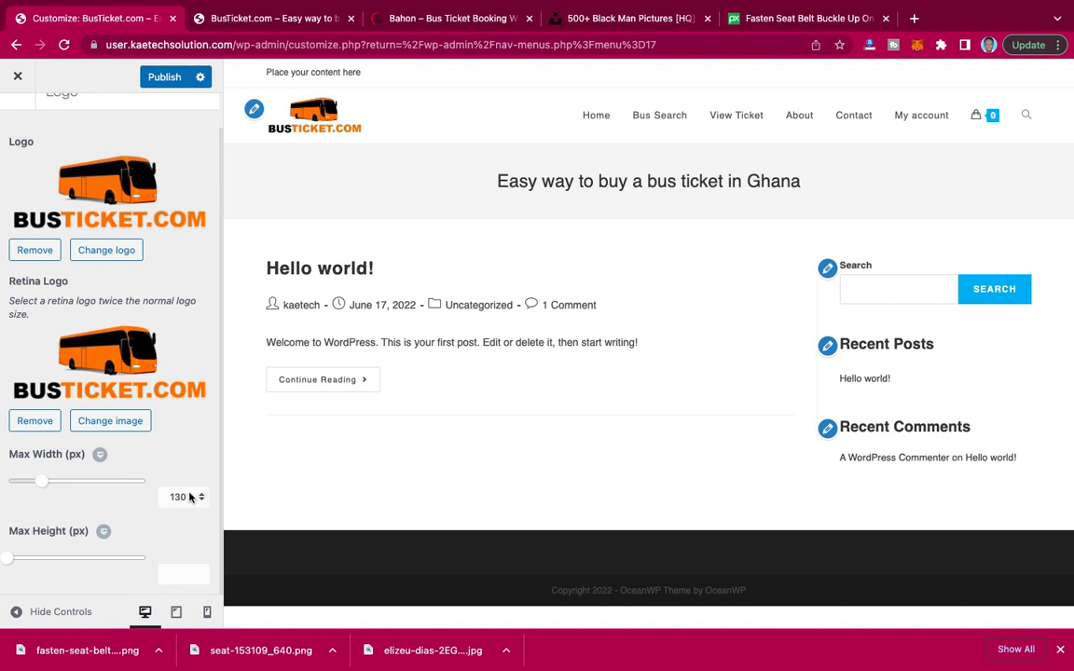
pyautogui.moveTo(187, 496); pyautogui.dragTo(122, 493)
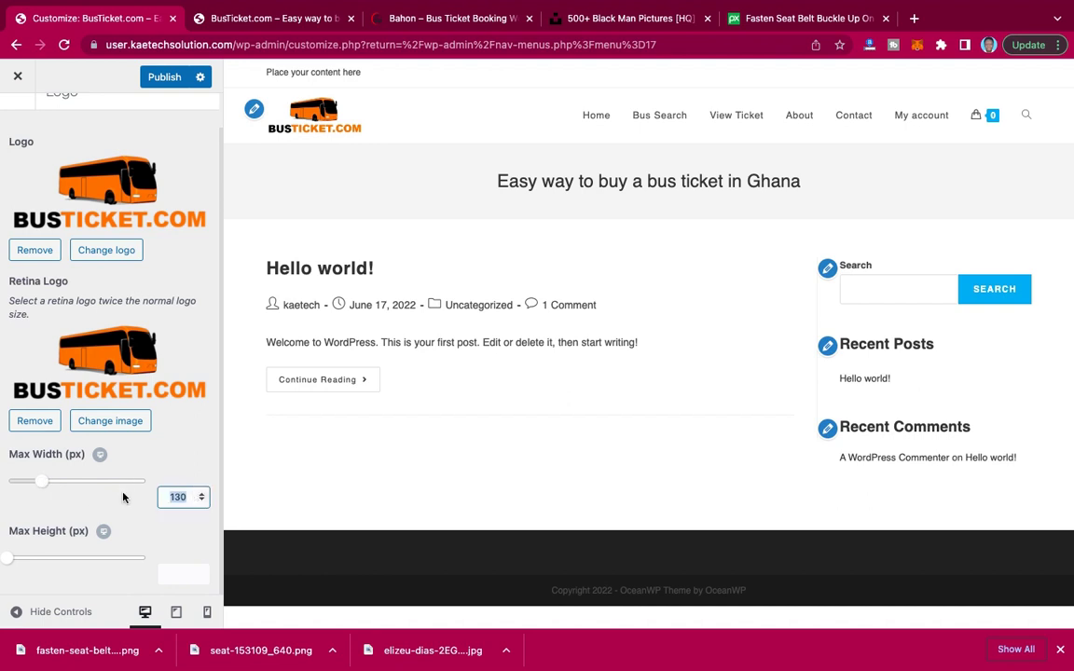
pyautogui.write('180')
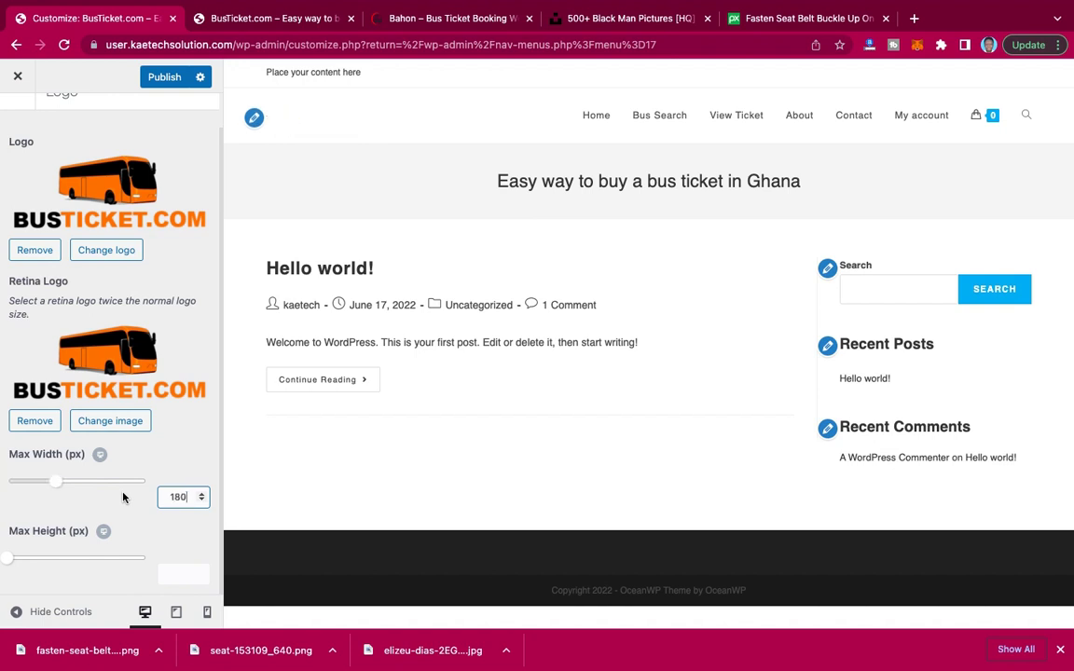
pyautogui.click(183, 570)
pyautogui.write('90')
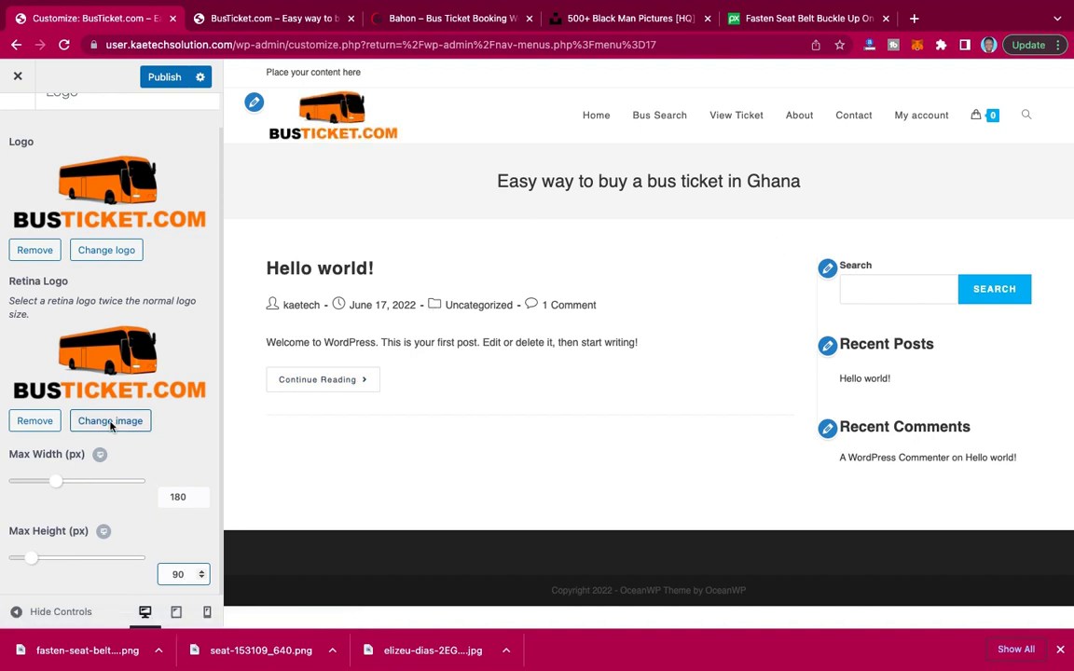
pyautogui.scroll(1, 110, 427)
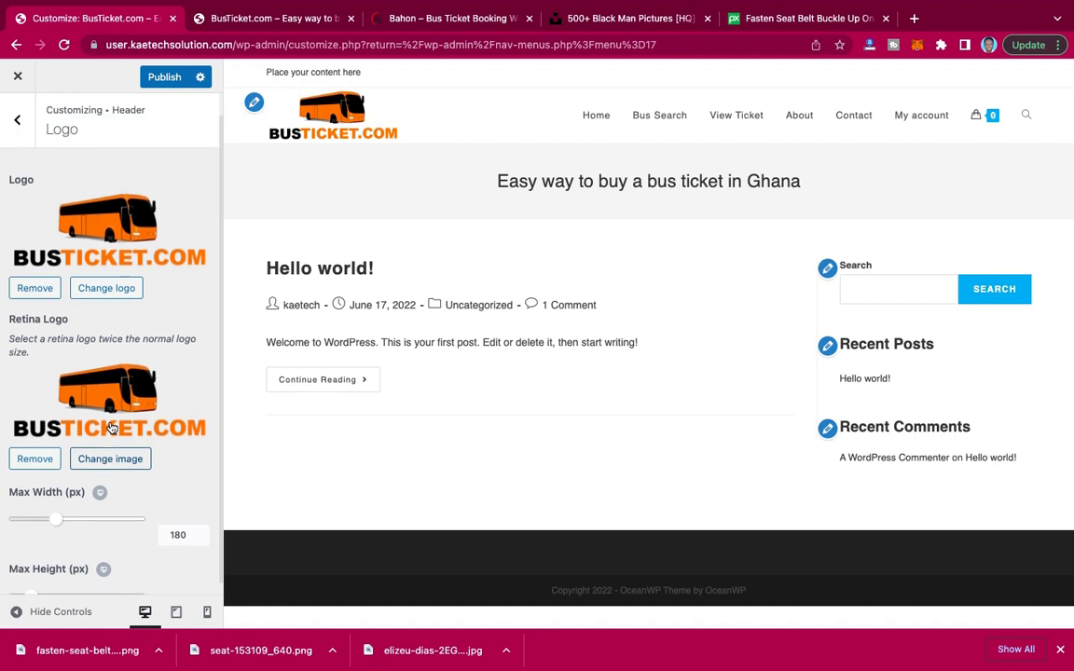
pyautogui.click(165, 78)
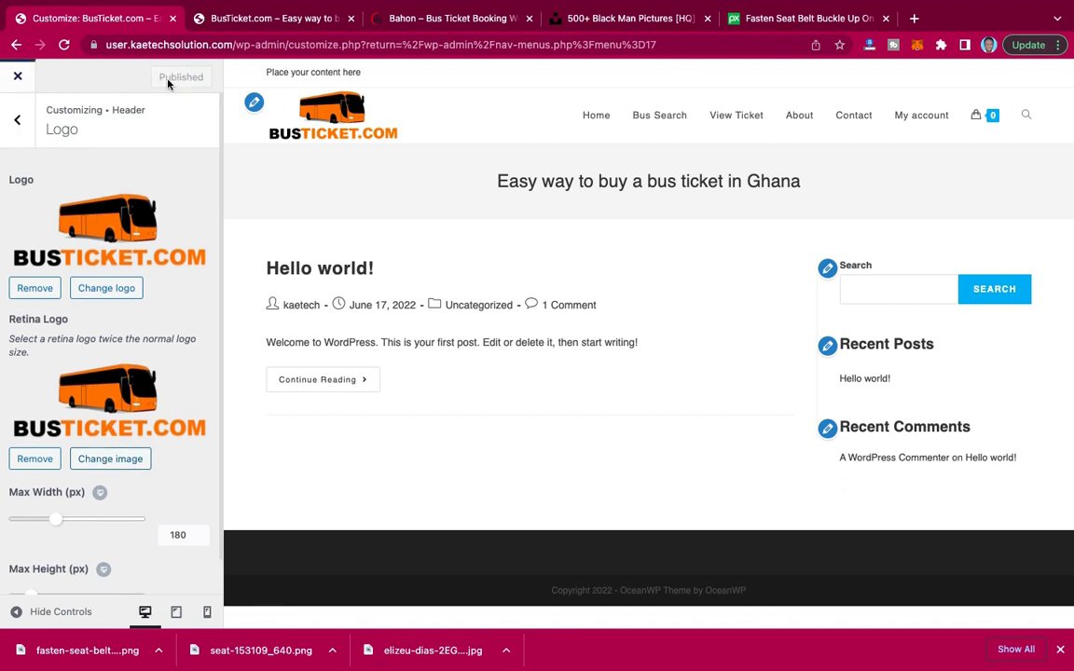
# Open the header's Menu settings and examine the position, link styling, dropdown styling and search icon options.
pyautogui.click(16, 123)
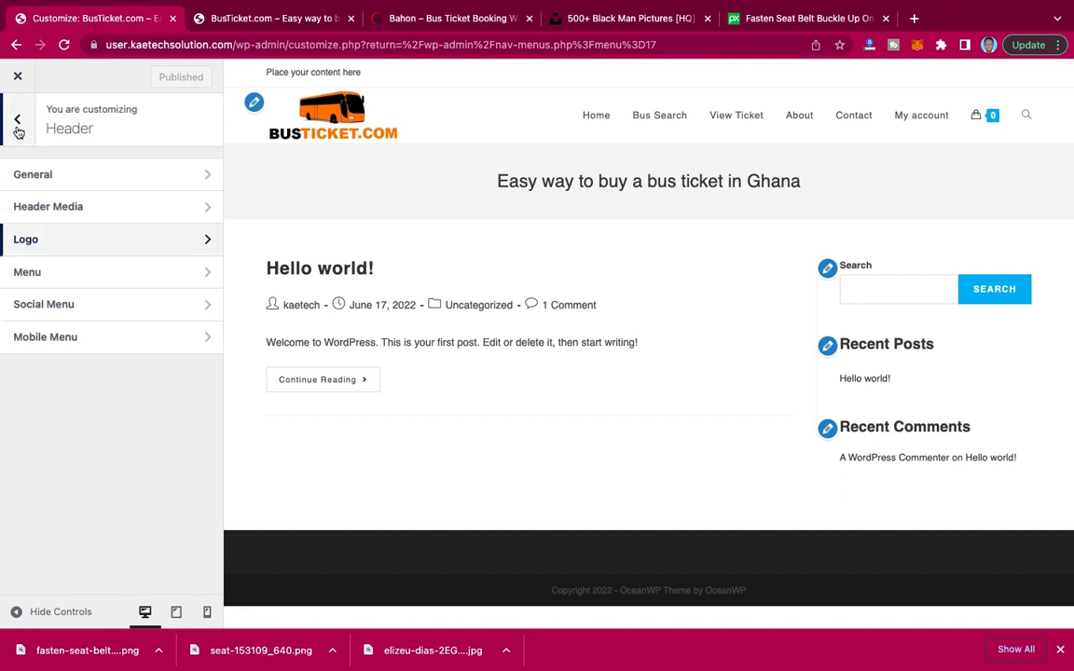
pyautogui.click(65, 273)
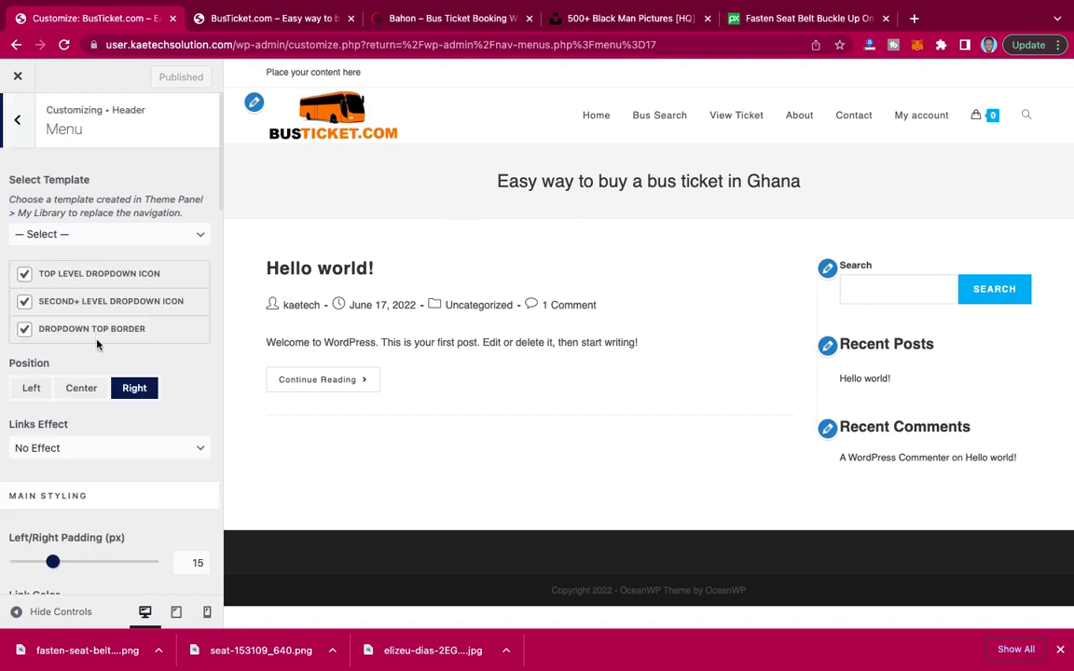
pyautogui.scroll(-2, 97, 345)
pyautogui.scroll(-8, 97, 345)
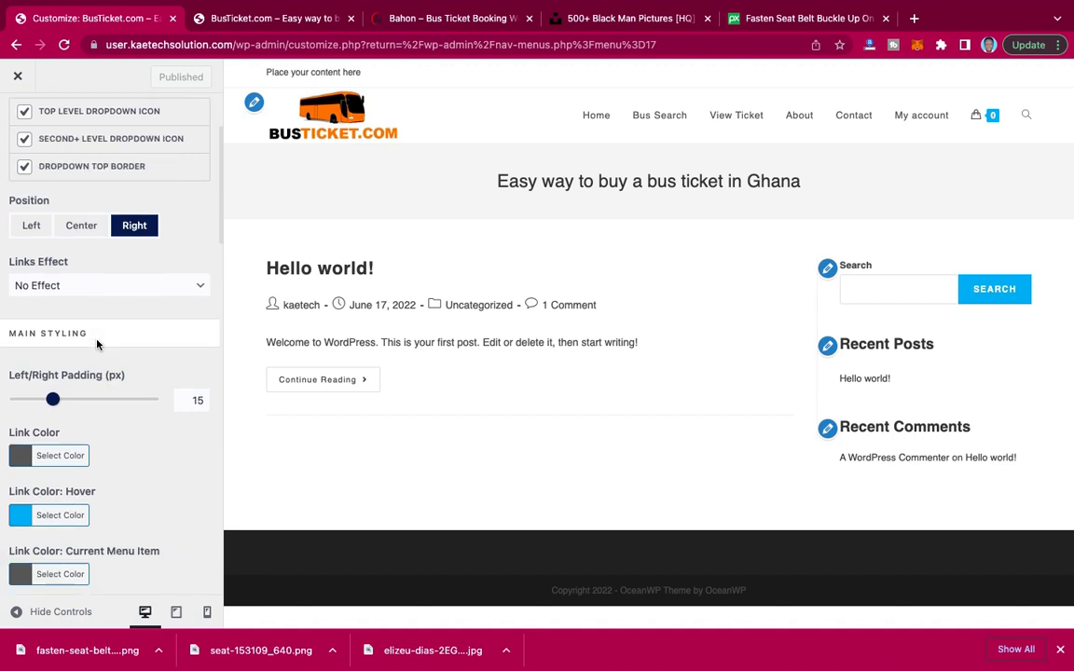
pyautogui.scroll(-6, 97, 344)
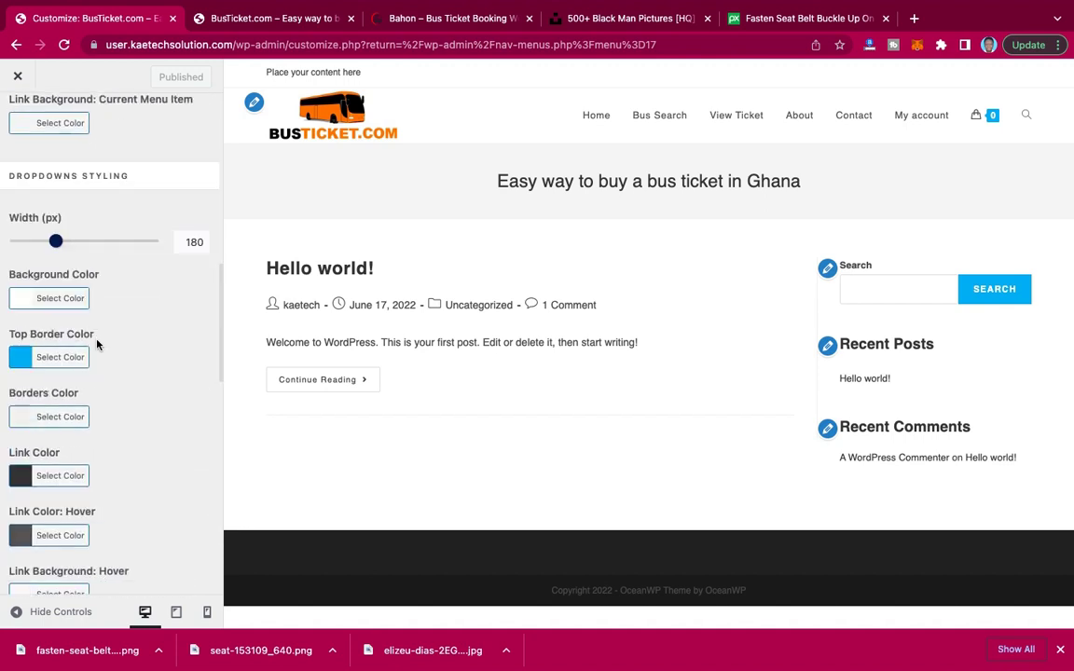
pyautogui.scroll(-5, 121, 318)
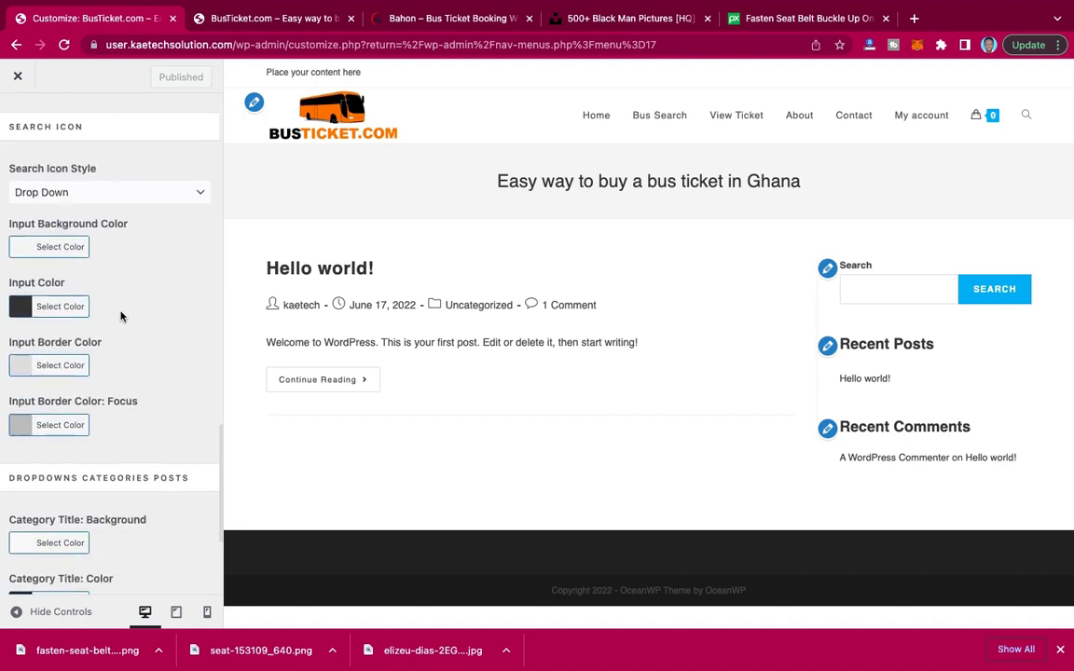
pyautogui.scroll(20, 120, 316)
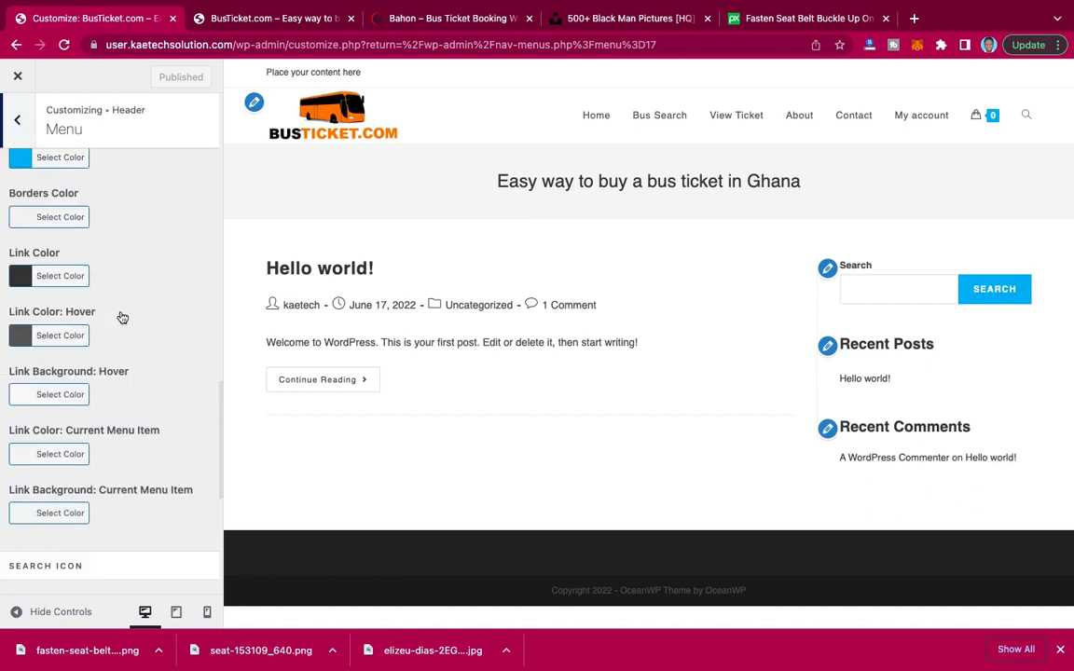
pyautogui.scroll(-5, 120, 316)
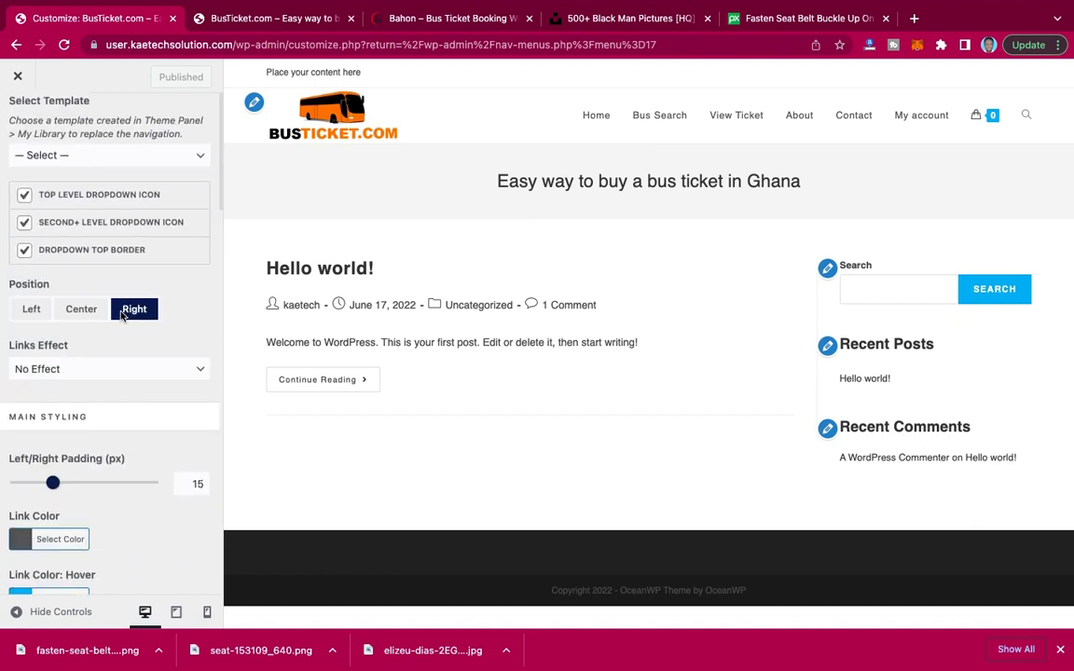
pyautogui.scroll(1, 120, 316)
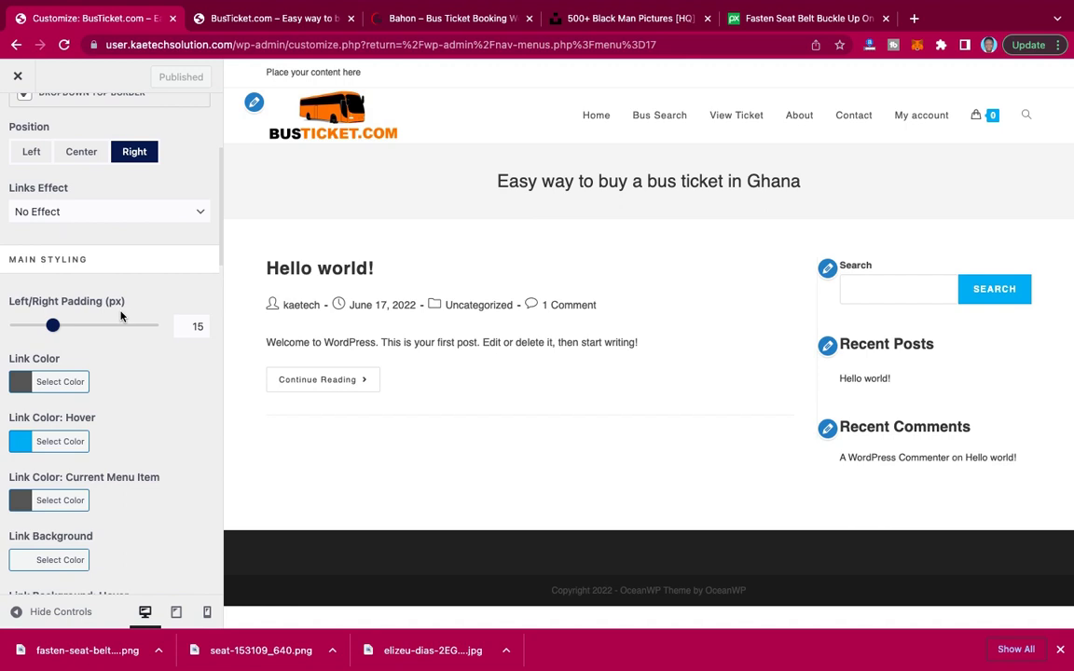
pyautogui.scroll(-3, 120, 316)
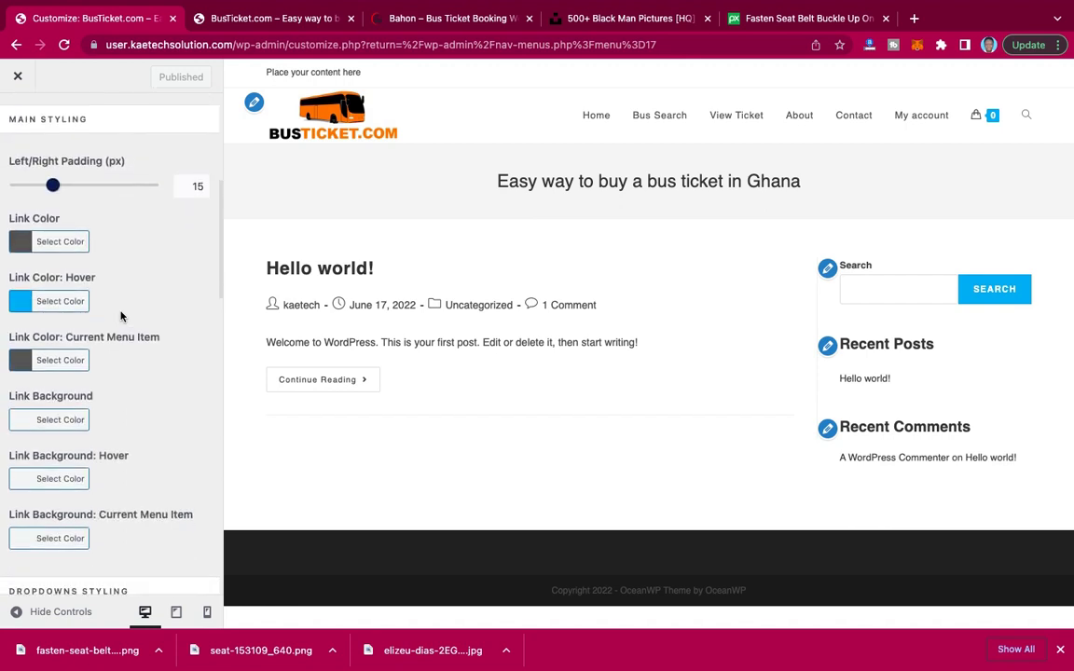
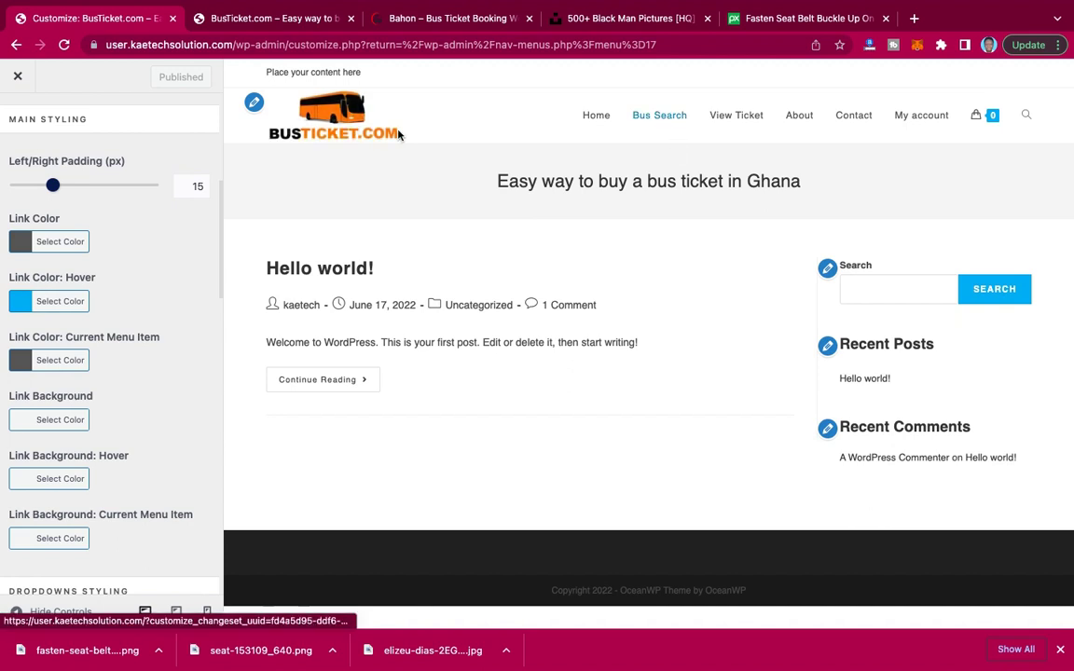
# Set the main menu's link color to black (#000000).
pyautogui.click(20, 245)
pyautogui.click(25, 443)
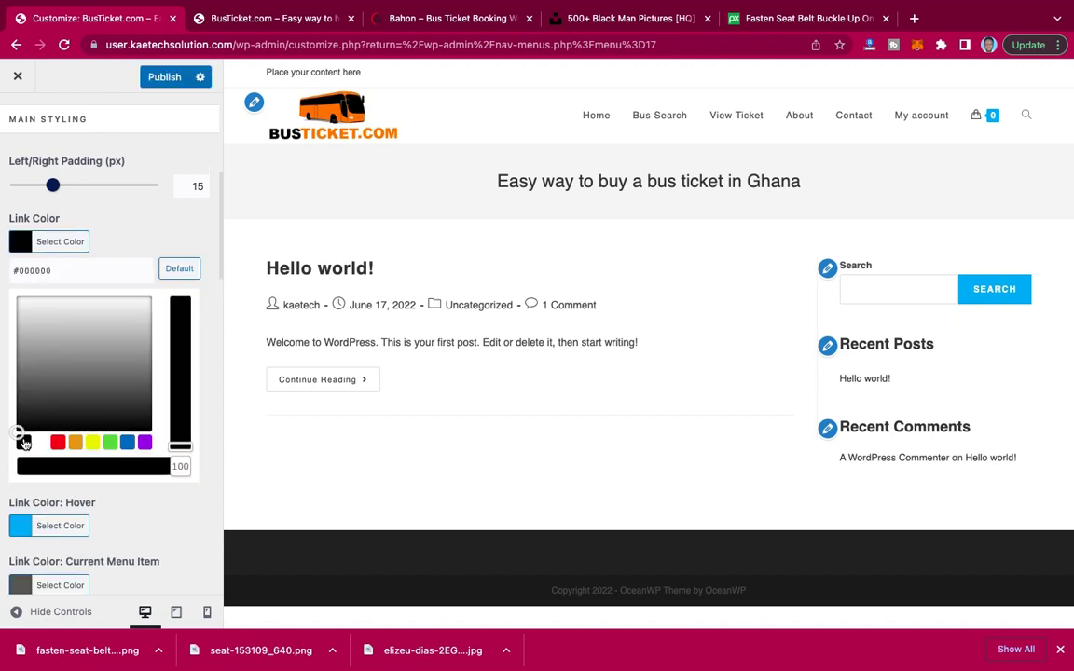
pyautogui.click(23, 242)
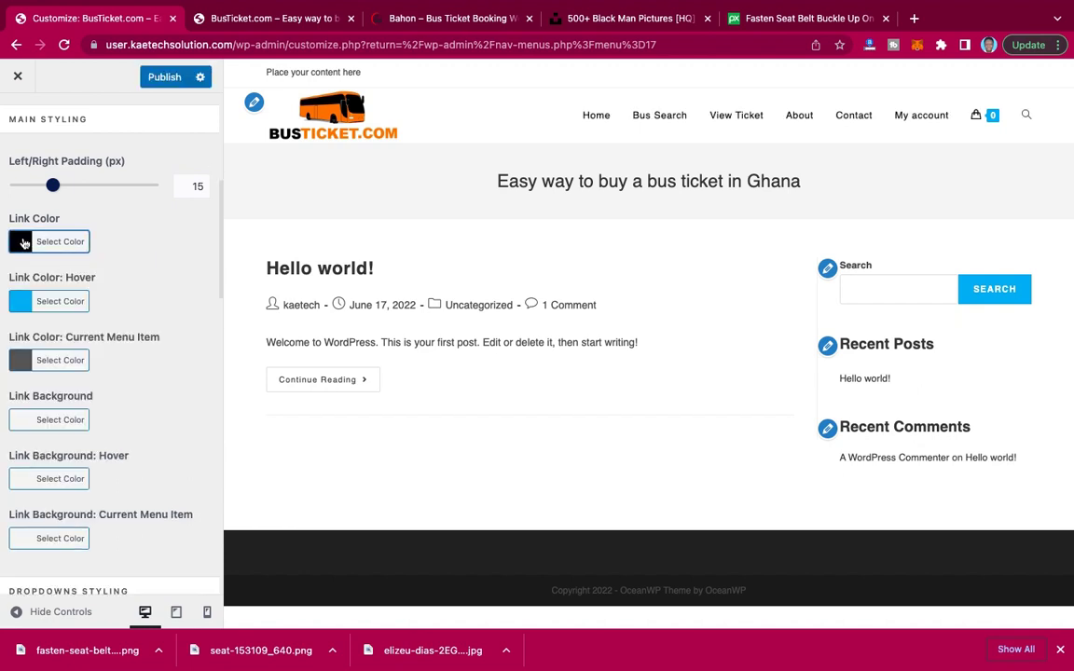
# Set the main menu's hover link color to orange (#ef8737).
pyautogui.click(21, 301)
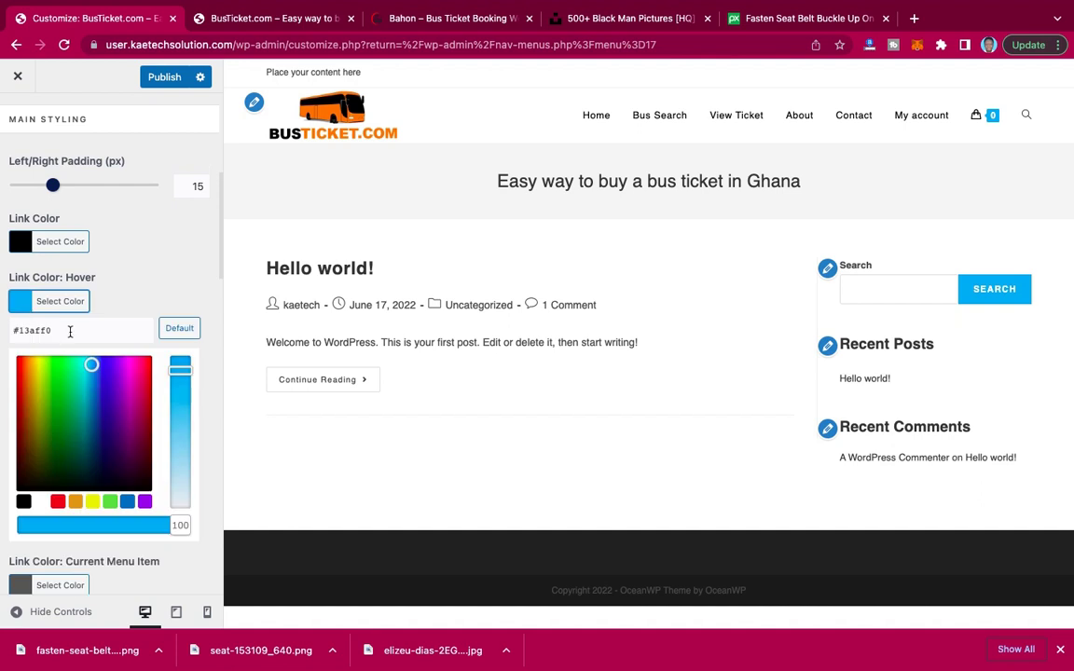
pyautogui.click(2, 328)
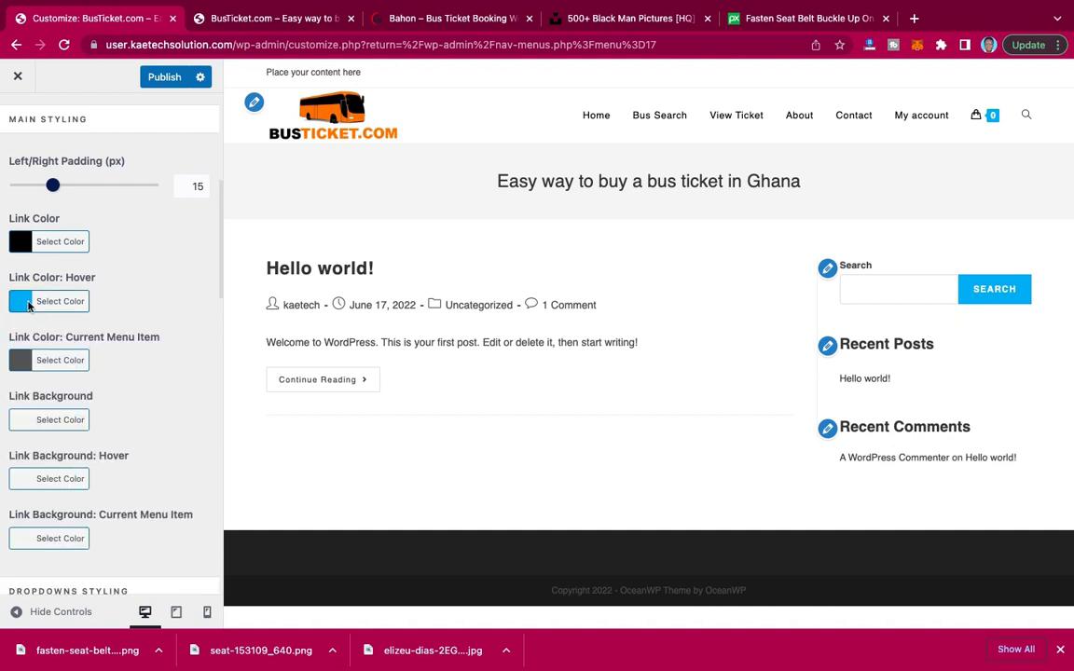
pyautogui.click(26, 304)
pyautogui.click(60, 328)
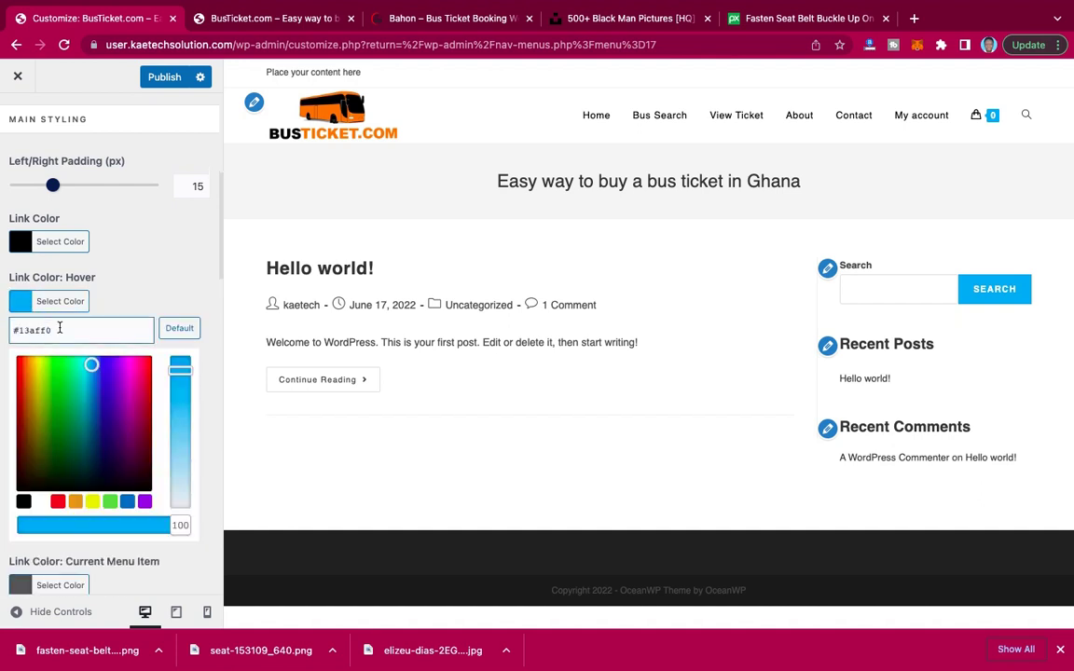
pyautogui.tripleClick(59, 329)
pyautogui.write('#ef8737')
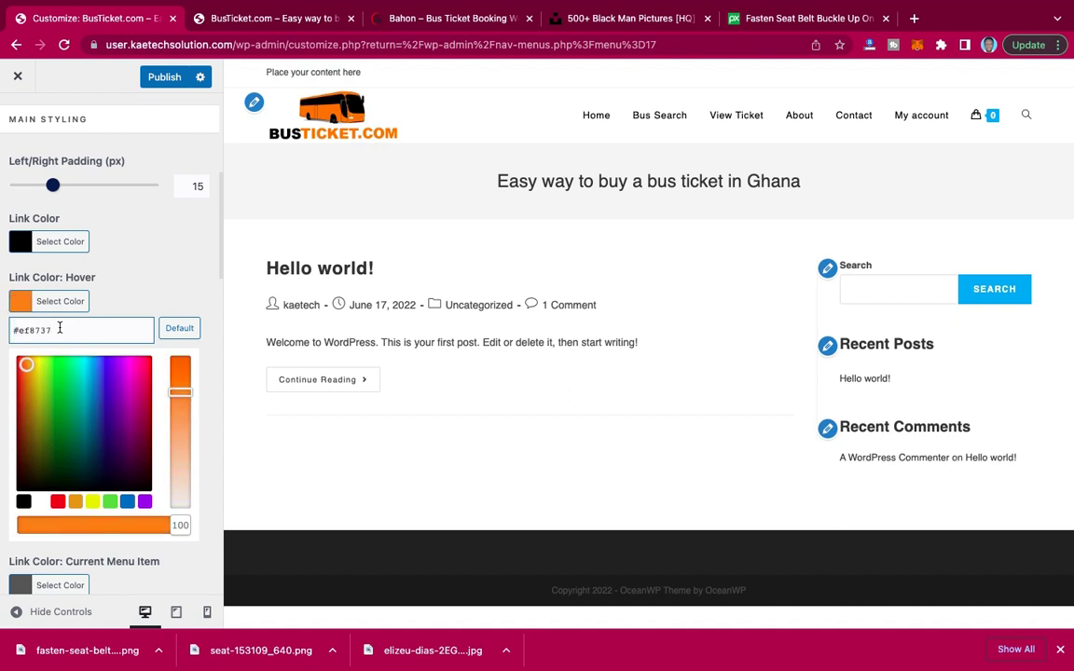
pyautogui.click(18, 305)
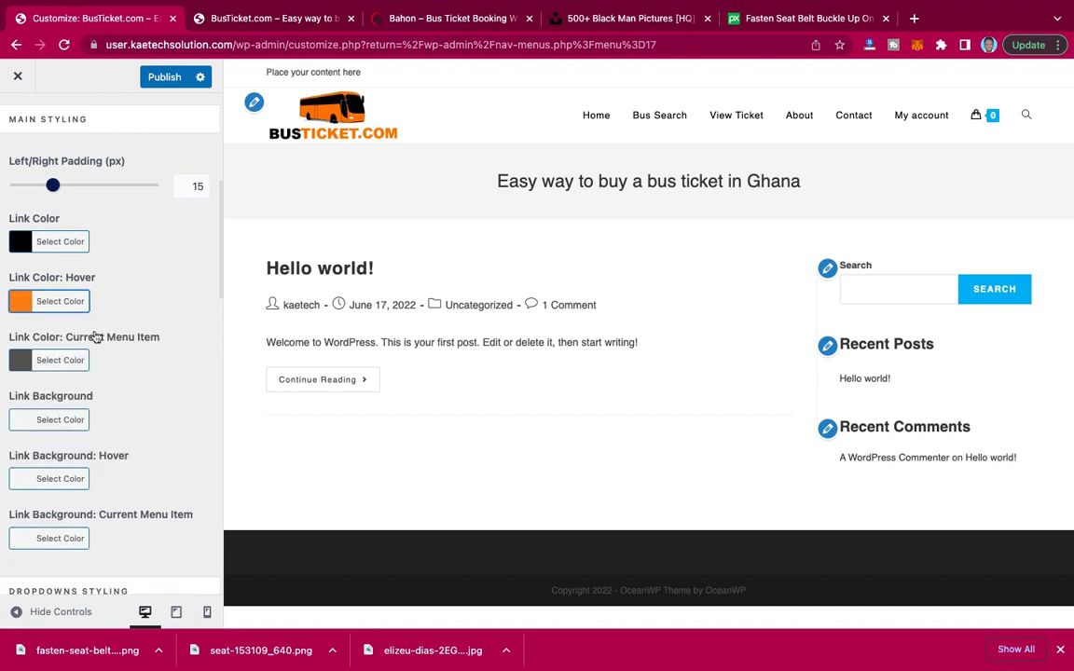
# Set the main menu's link color for the current menu item to orange (#ef8737).
pyautogui.scroll(-2, 96, 339)
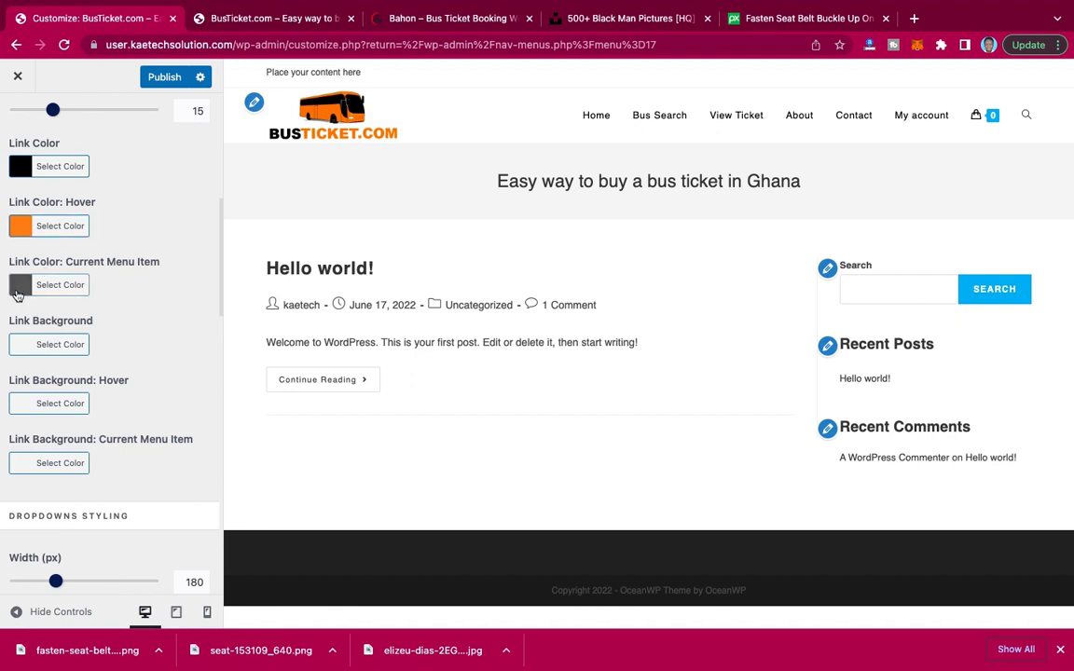
pyautogui.click(16, 293)
pyautogui.moveTo(58, 315); pyautogui.dragTo(2, 313)
pyautogui.click(4, 317)
pyautogui.click(14, 288)
pyautogui.click(66, 313)
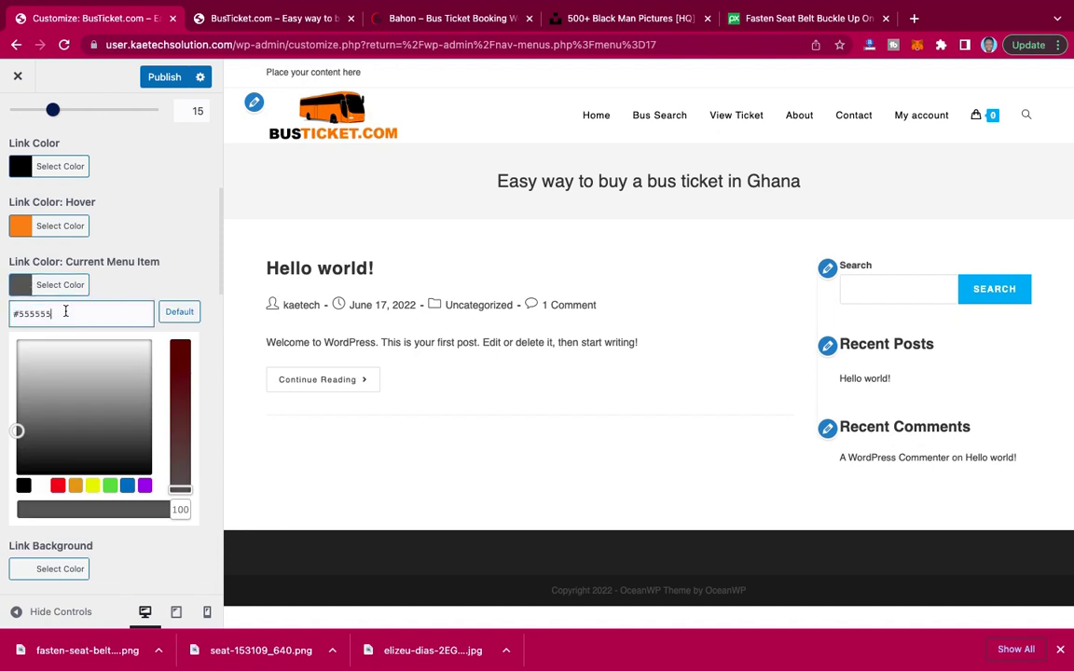
pyautogui.hotkey('ctrl', 'a')
pyautogui.click(65, 314)
pyautogui.hotkey('ctrl', 'a')
pyautogui.hotkey('ctrl', 'v')
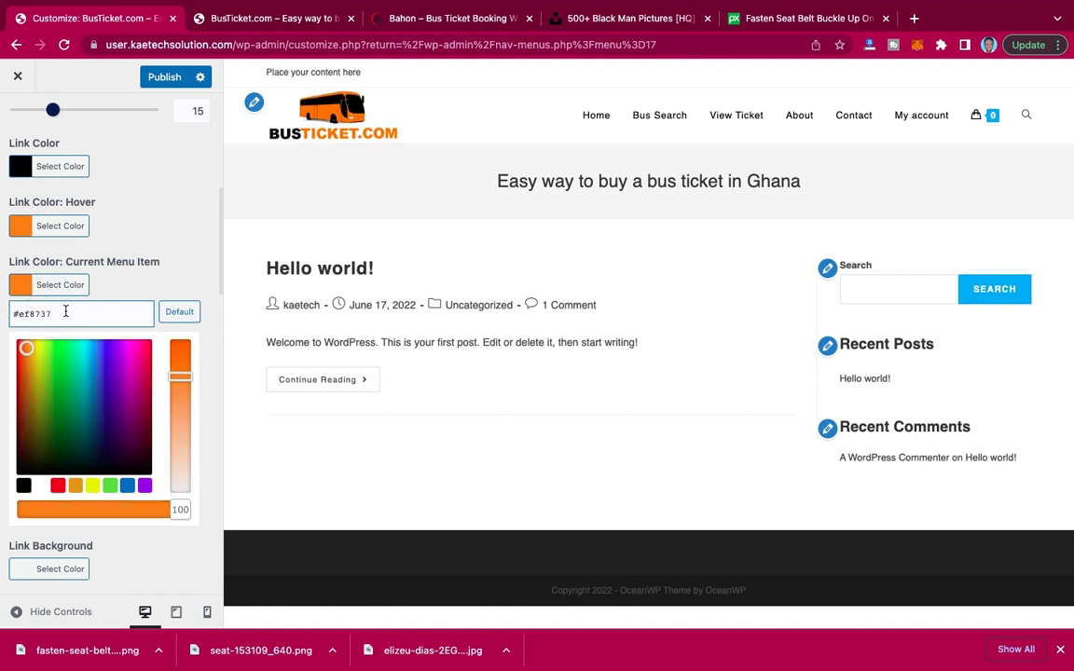
pyautogui.click(18, 285)
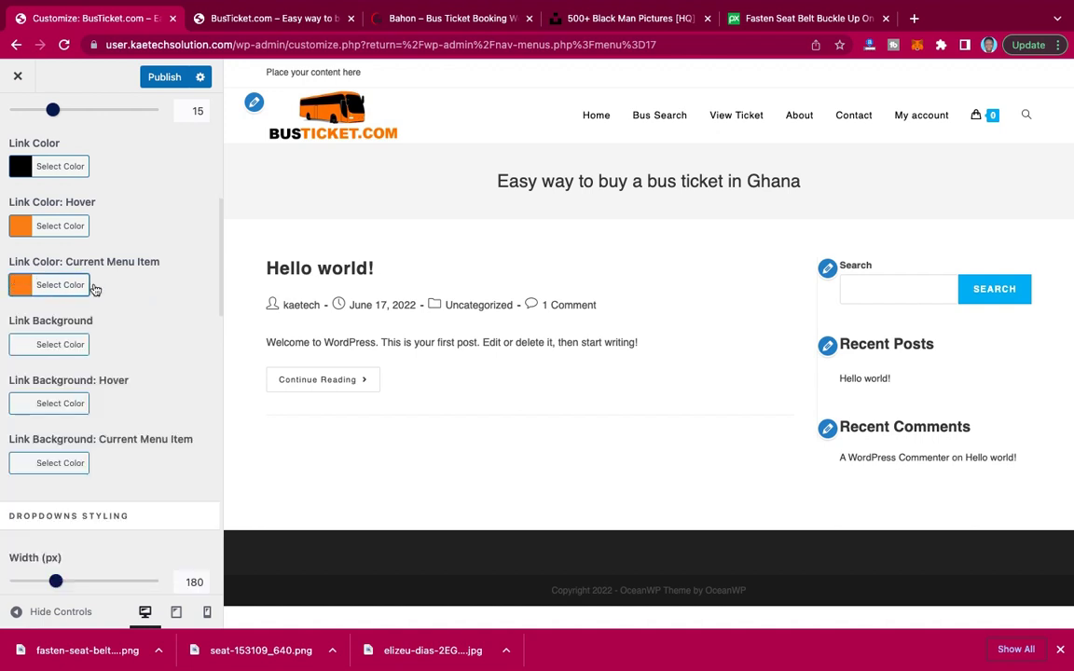
# Set the top border color in the menu's dropdown styling to #ef8737.
pyautogui.scroll(-5, 94, 287)
pyautogui.scroll(-5, 93, 289)
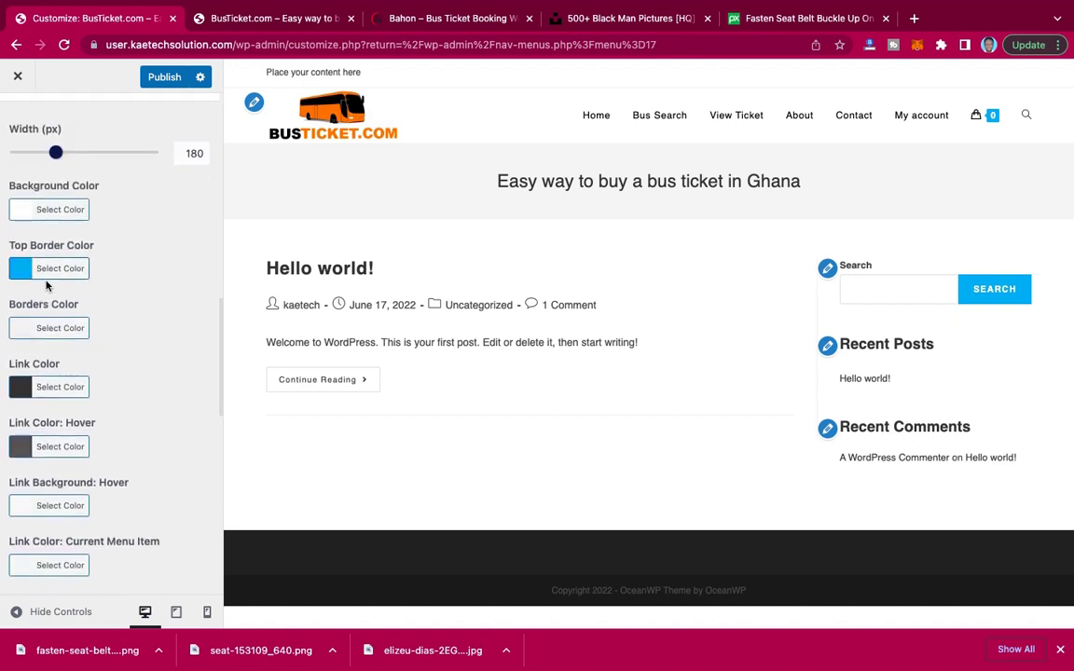
pyautogui.click(42, 269)
pyautogui.click(82, 297)
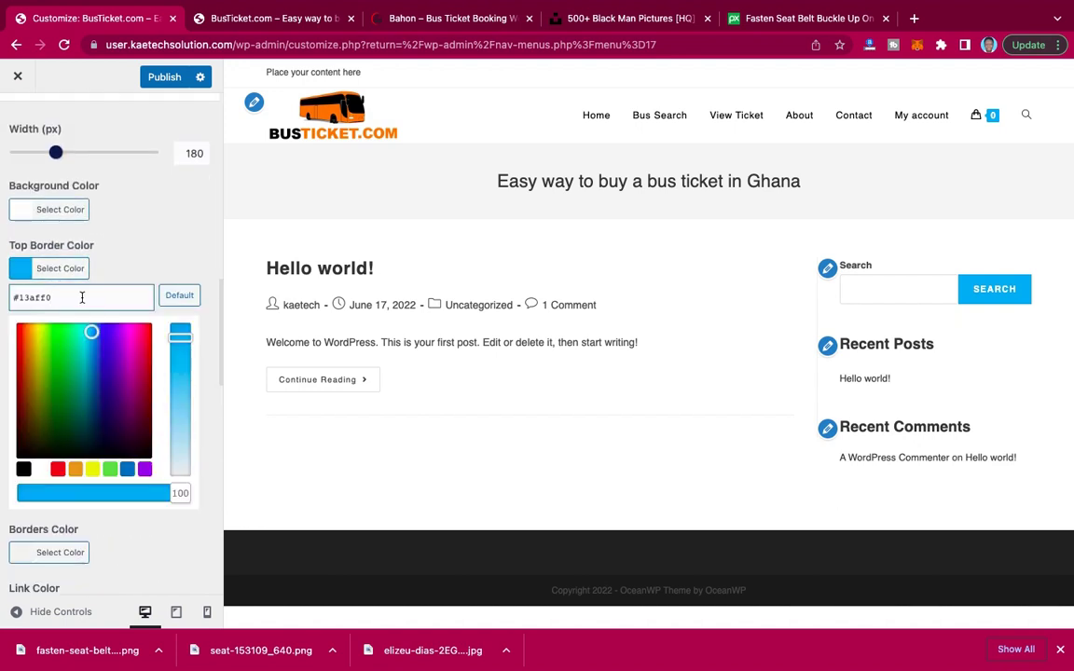
pyautogui.hotkey('ctrl', 'a')
pyautogui.write('#e45c11')
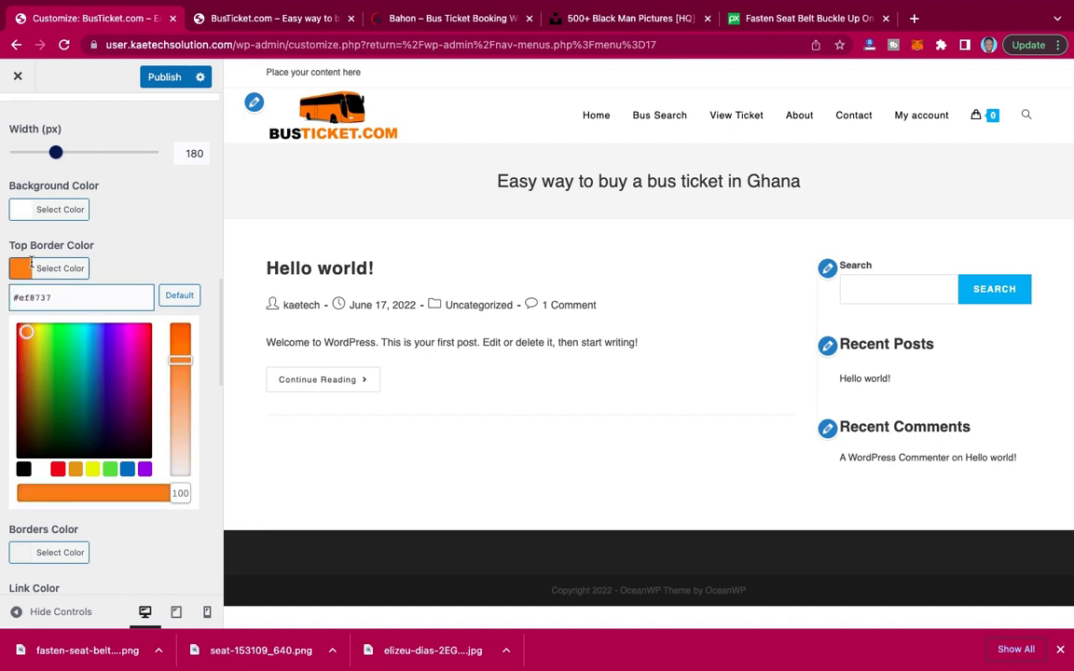
pyautogui.click(107, 307)
# Look over the remaining menu styling options and publish the menu color changes.
pyautogui.scroll(-10, 106, 305)
pyautogui.scroll(-2, 106, 305)
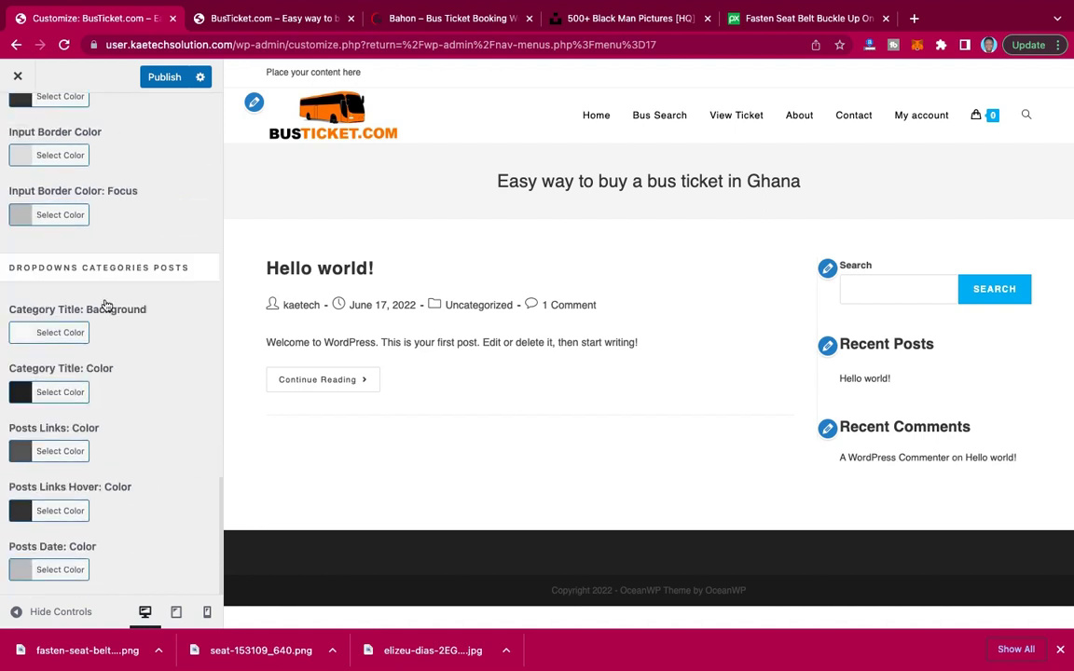
pyautogui.scroll(15, 105, 305)
pyautogui.scroll(-10, 106, 305)
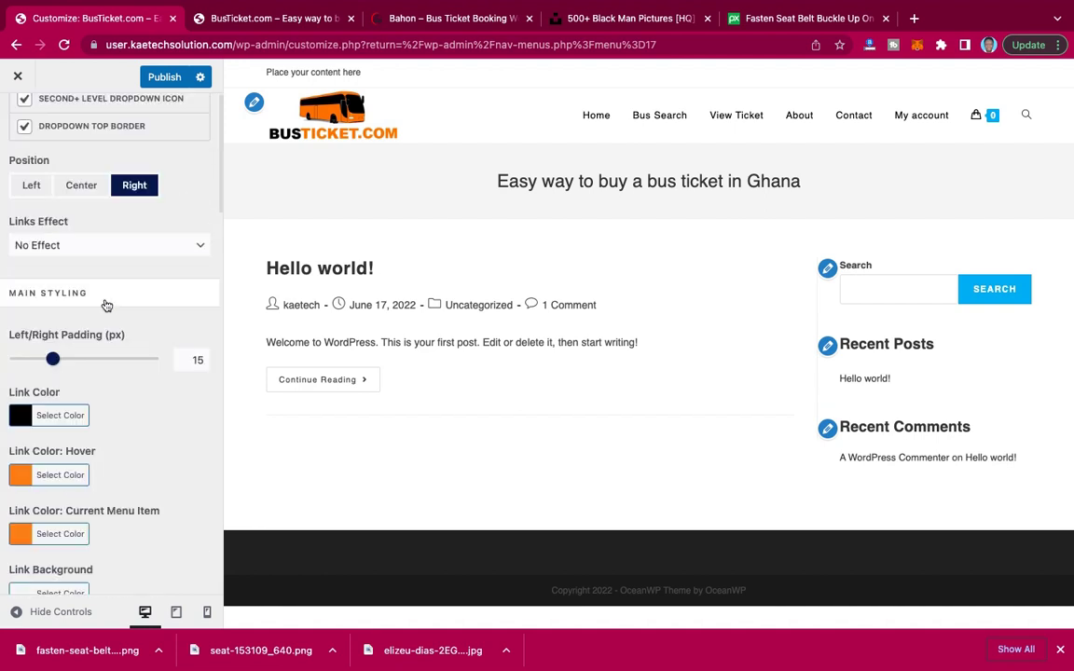
pyautogui.scroll(15, 105, 305)
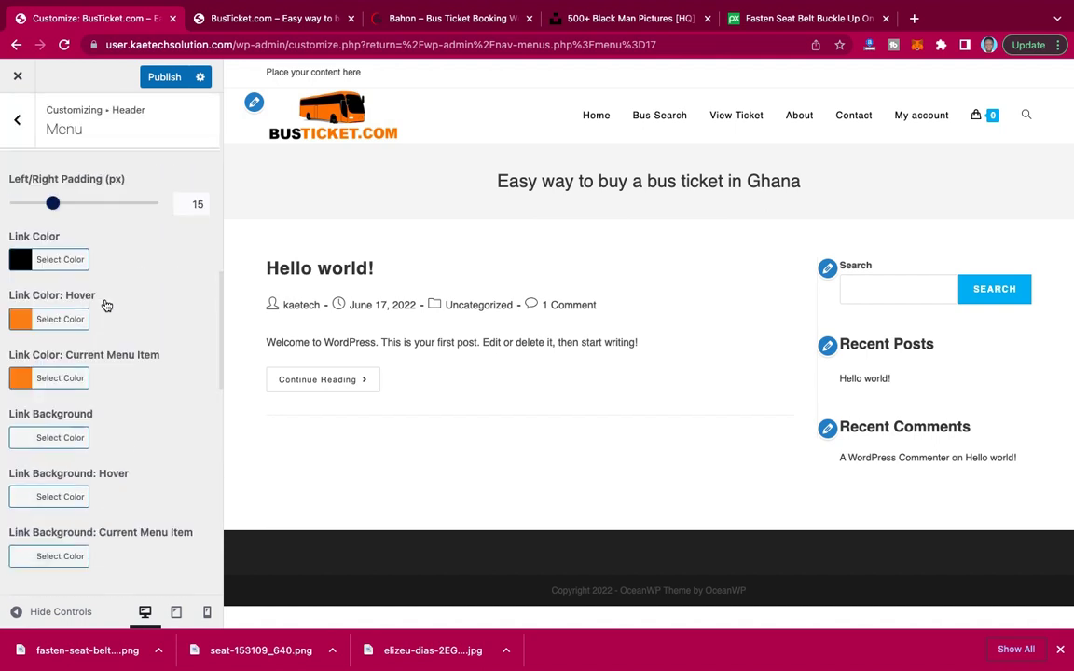
pyautogui.click(166, 77)
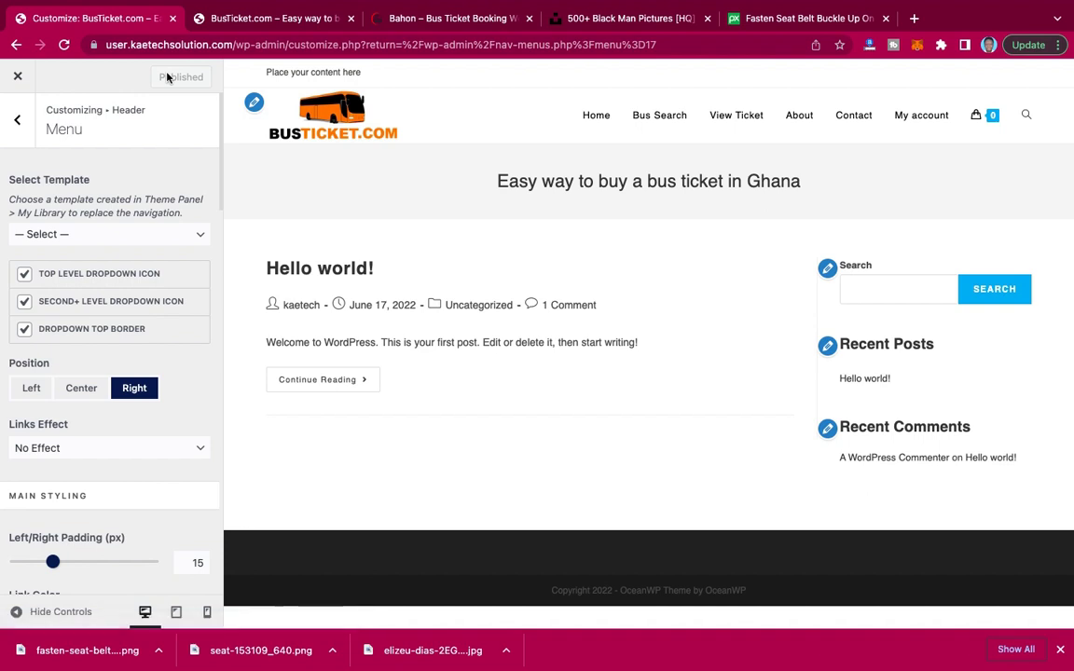
pyautogui.click(20, 123)
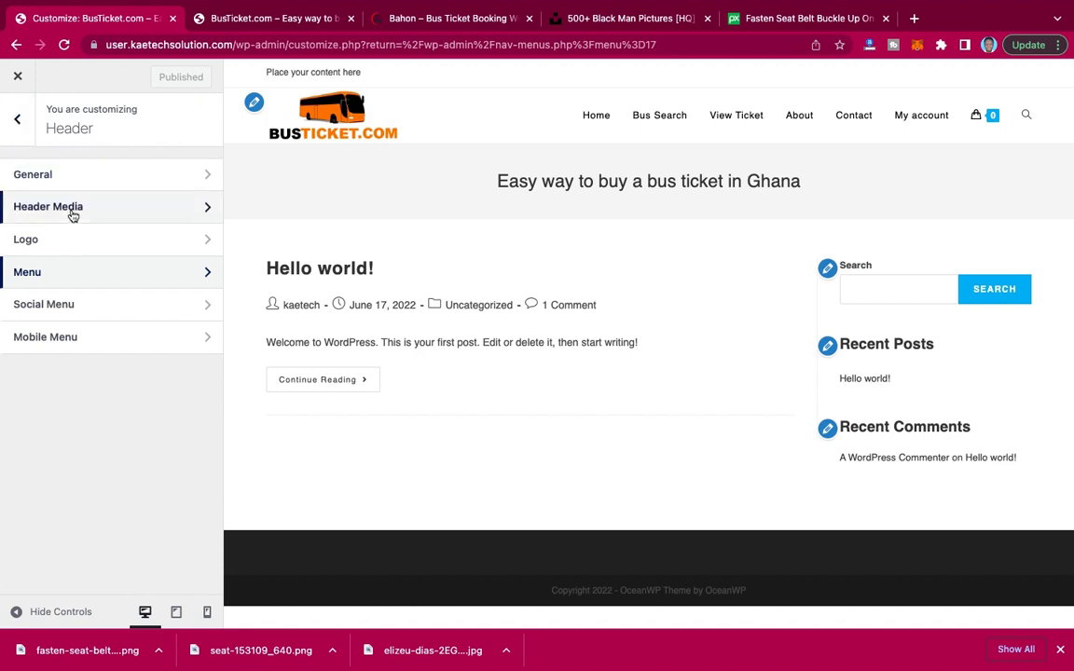
pyautogui.click(90, 276)
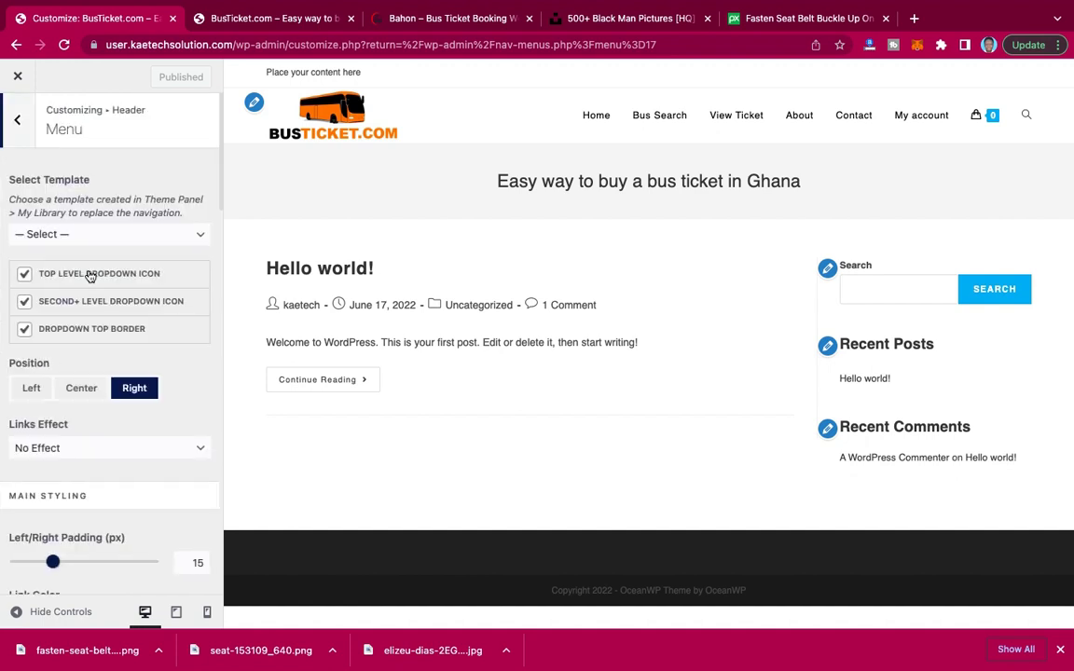
pyautogui.click(17, 118)
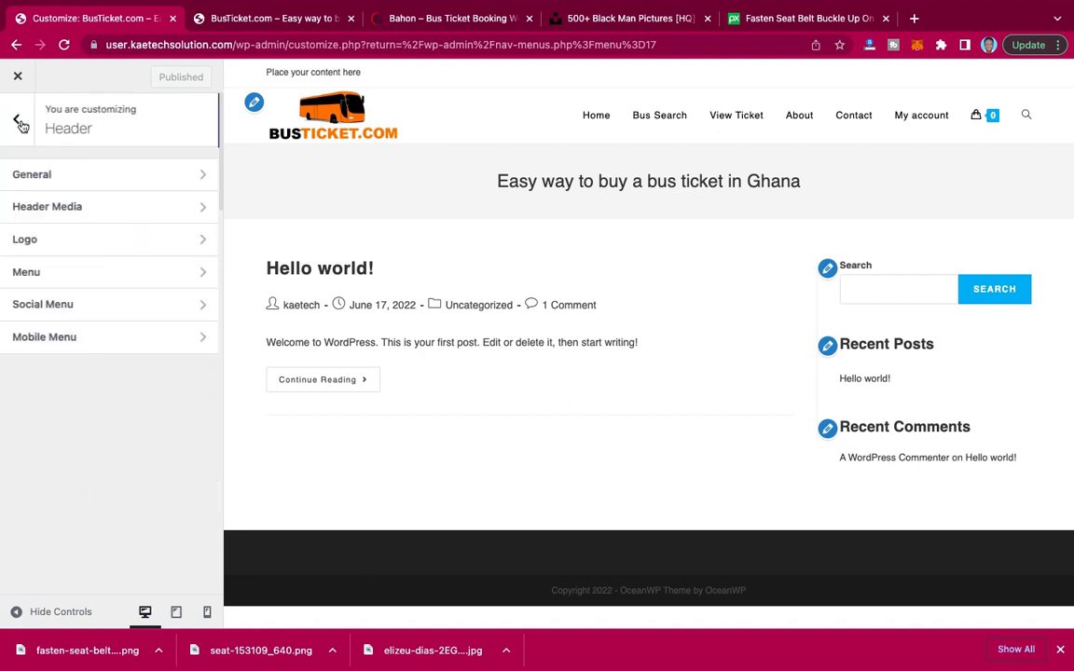
pyautogui.click(59, 177)
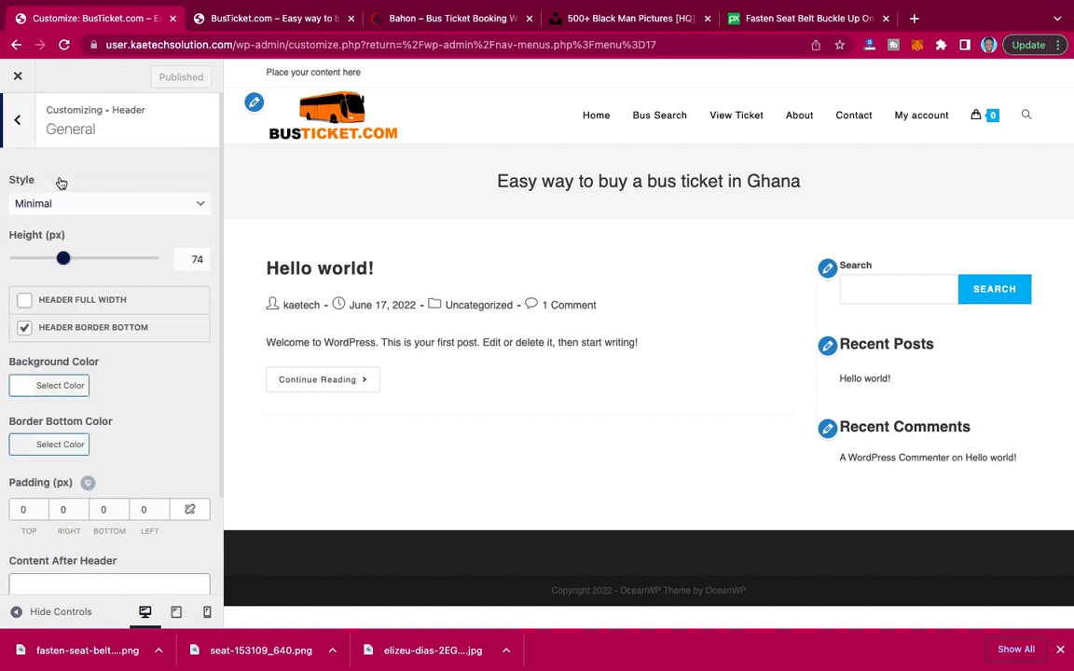
pyautogui.click(18, 120)
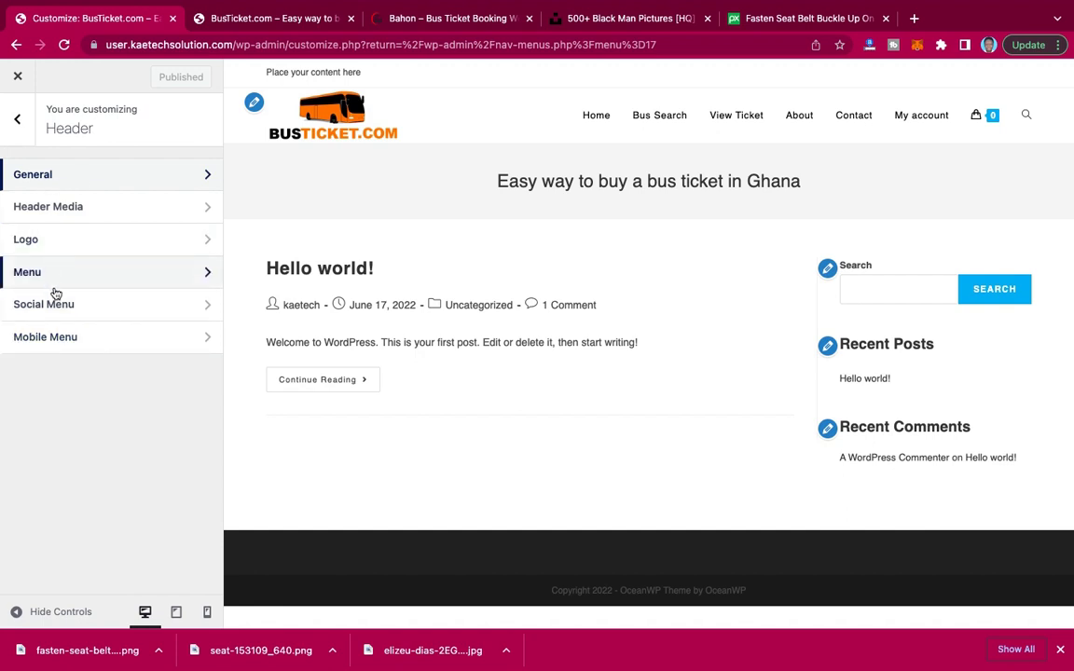
# Set the site icon in Site Identity to LOGO.png from the media library, cropped to the suggested square, and publish it.
pyautogui.click(20, 120)
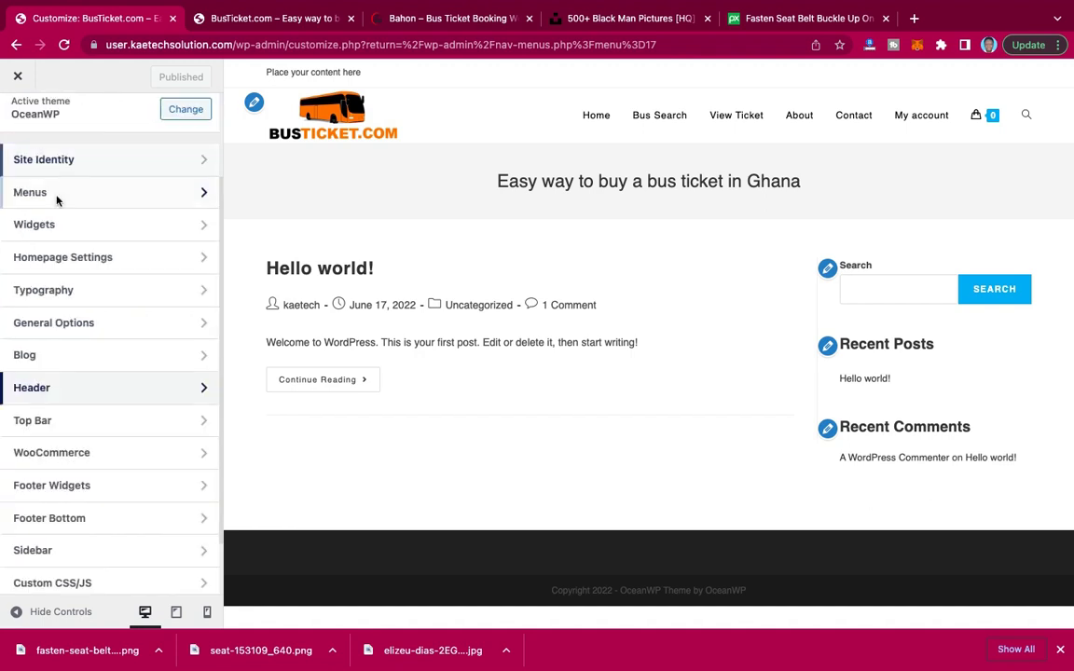
pyautogui.click(101, 165)
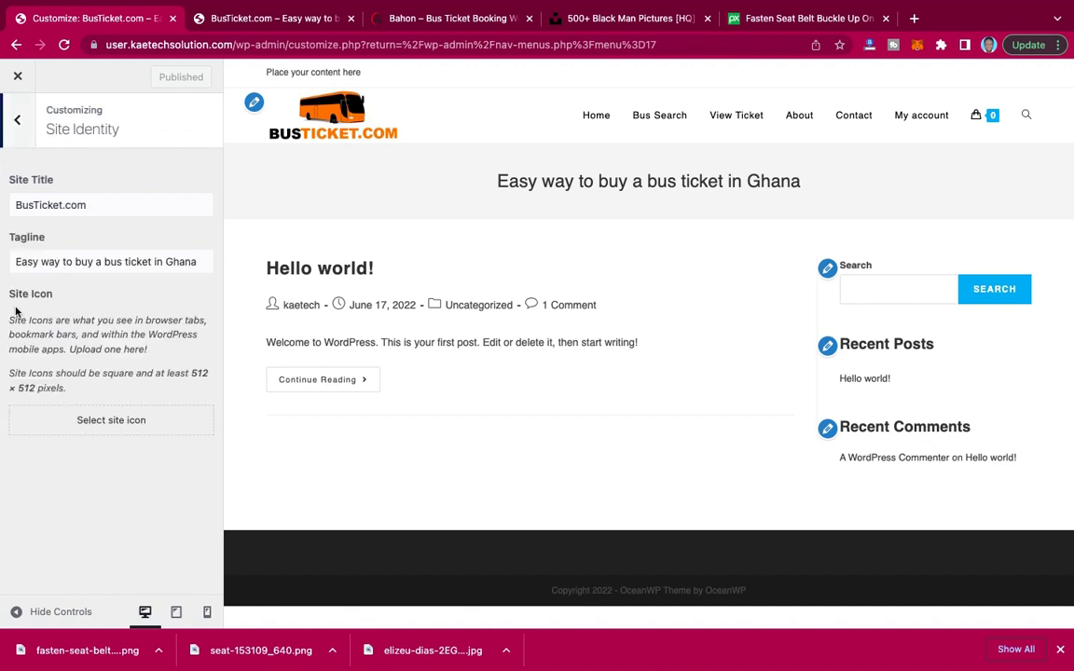
pyautogui.click(89, 421)
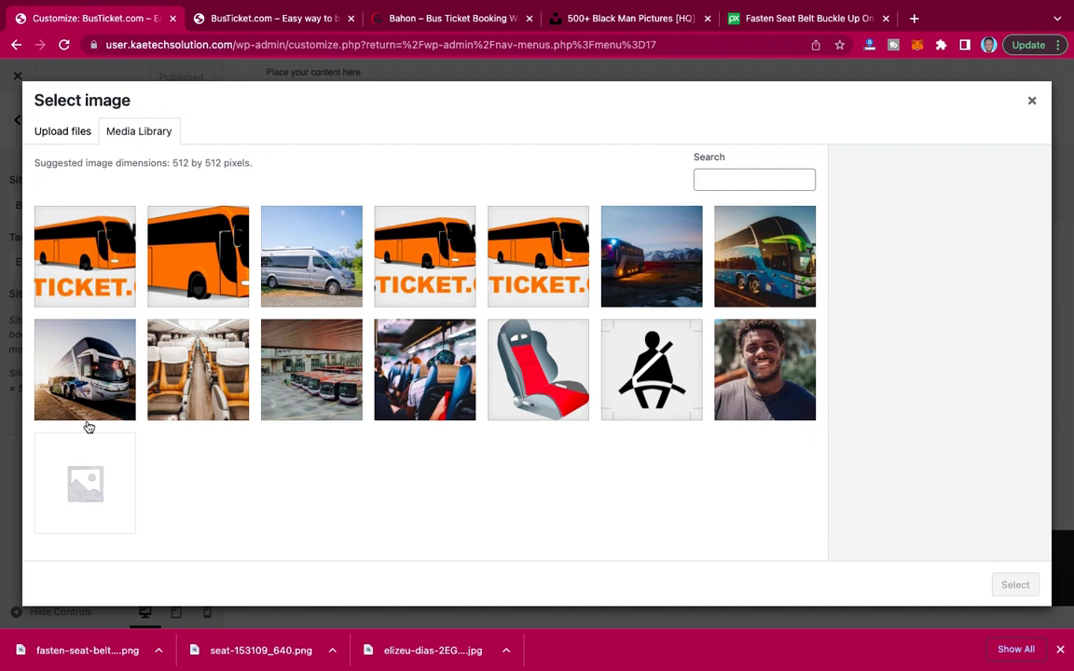
pyautogui.click(443, 268)
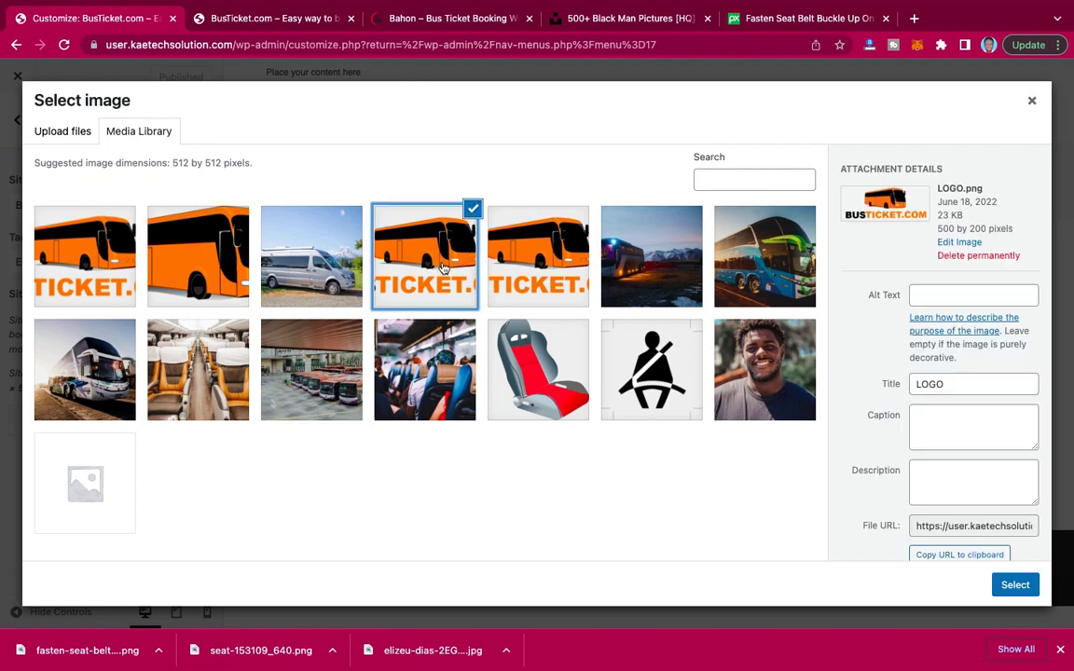
pyautogui.click(1014, 585)
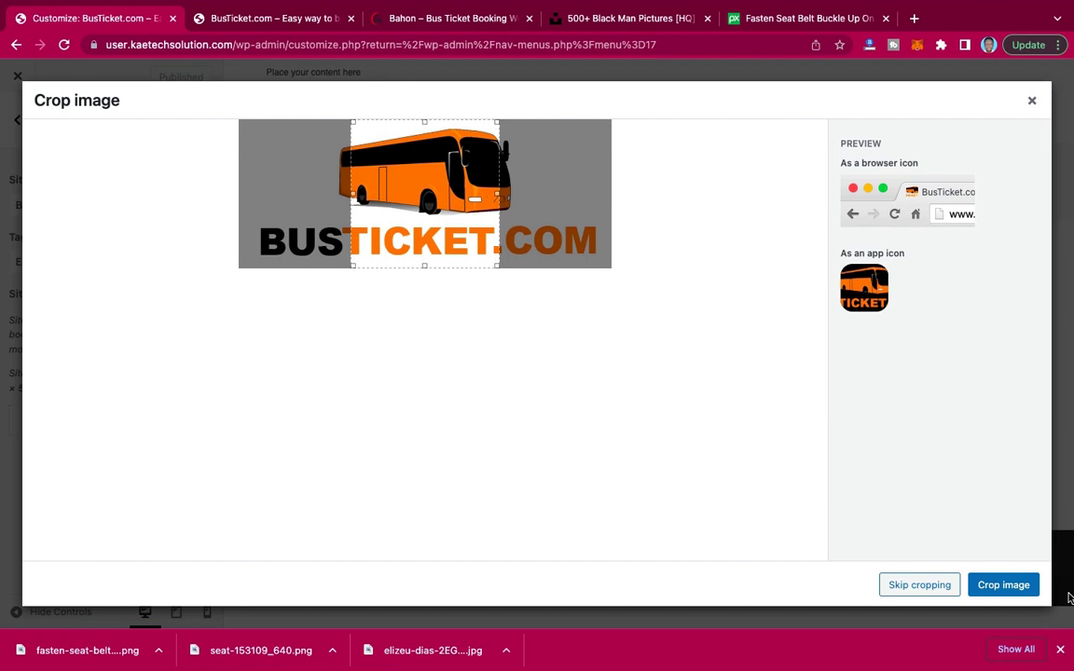
pyautogui.click(999, 589)
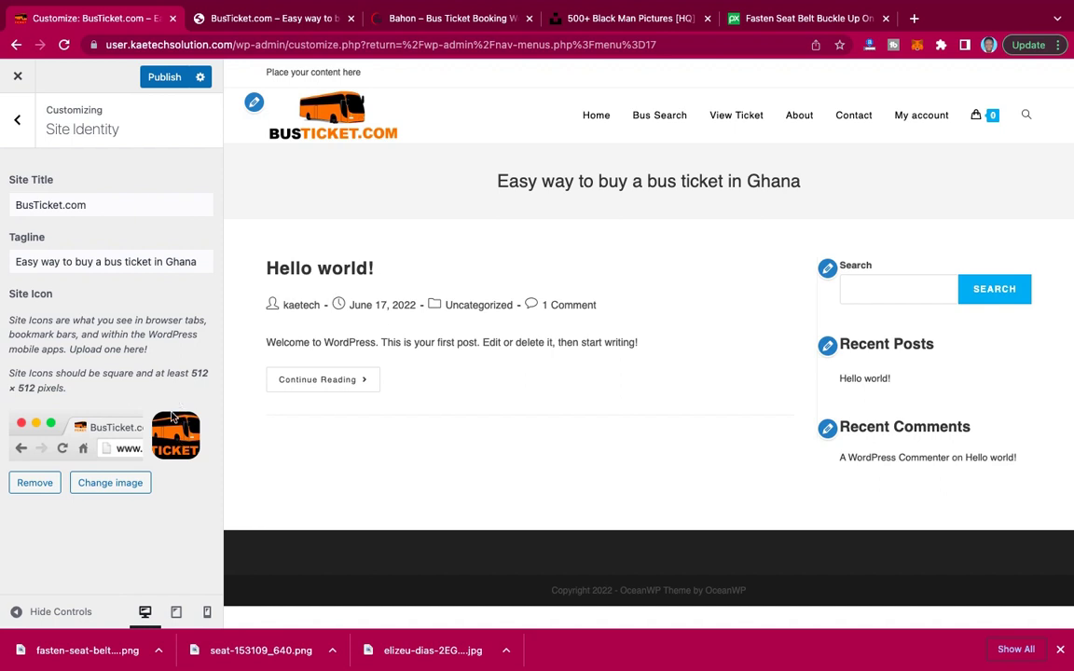
pyautogui.click(163, 80)
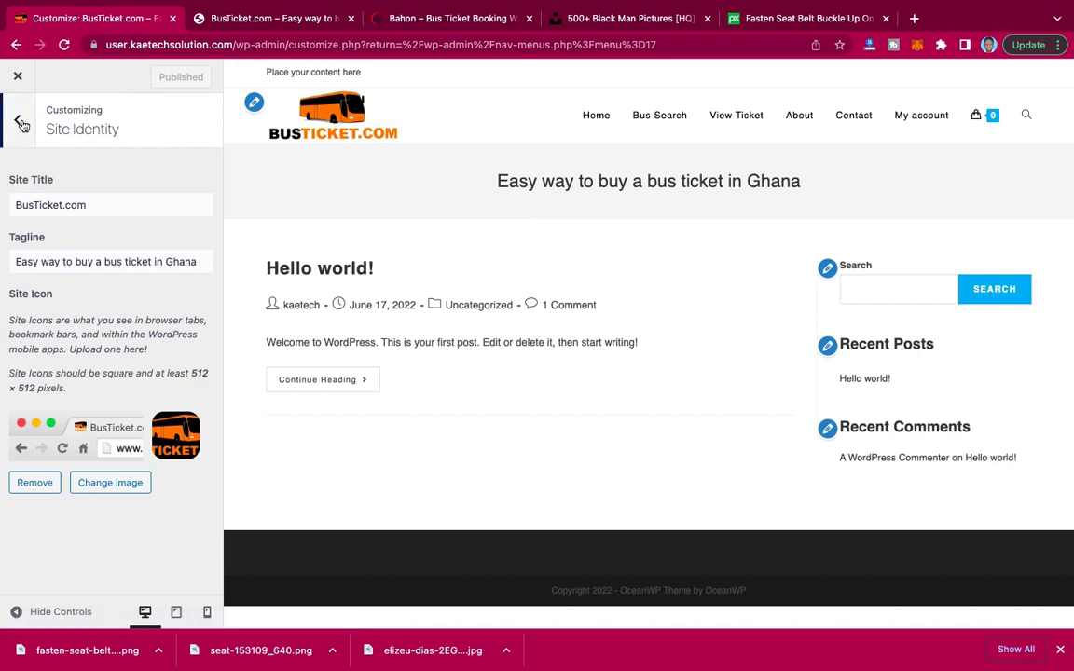
# Disable the theme's top bar in its general settings and publish the change.
pyautogui.click(20, 122)
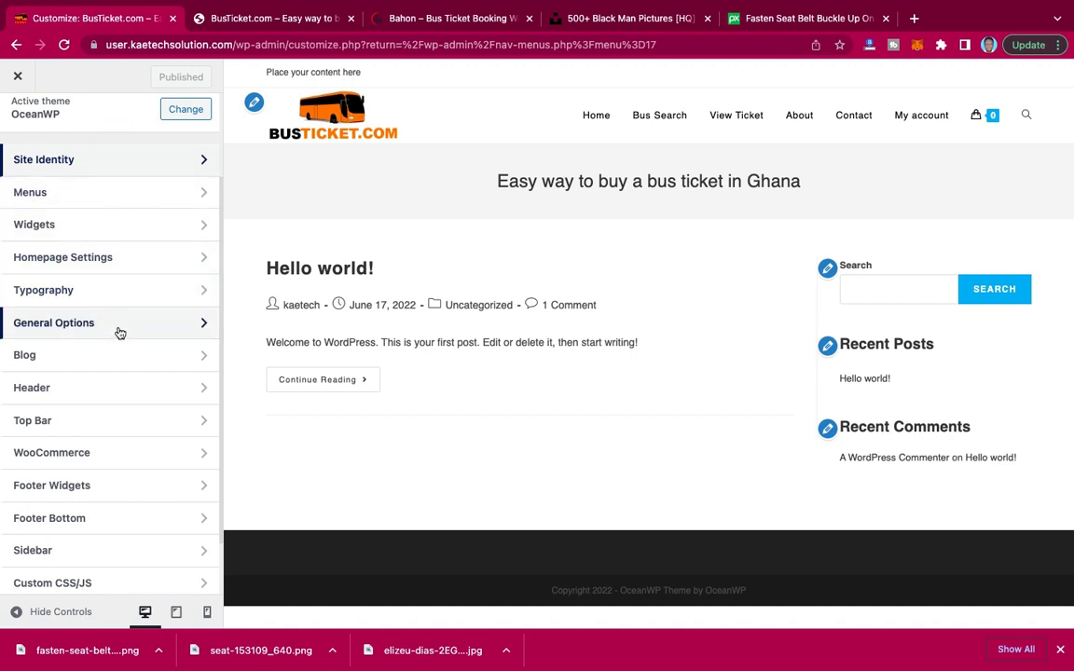
pyautogui.click(79, 424)
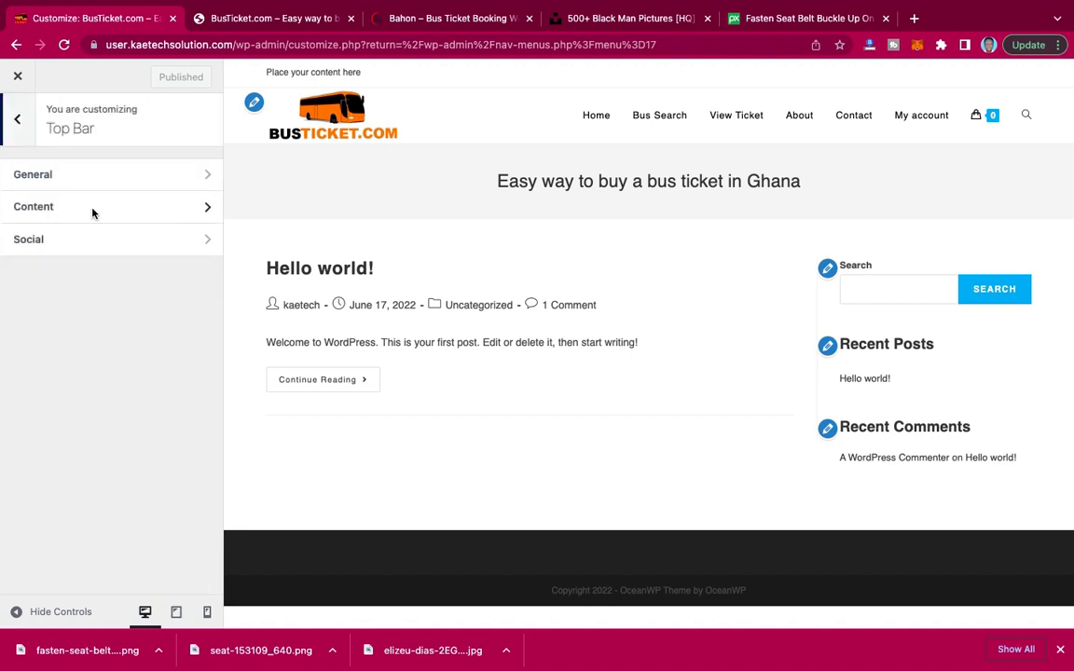
pyautogui.click(99, 175)
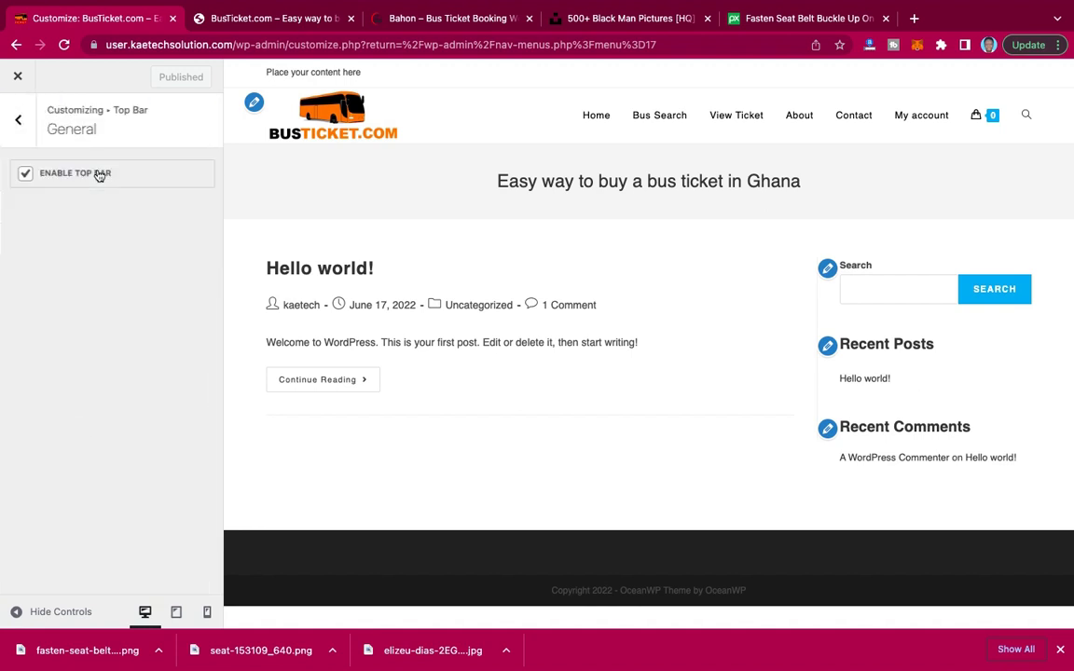
pyautogui.click(27, 174)
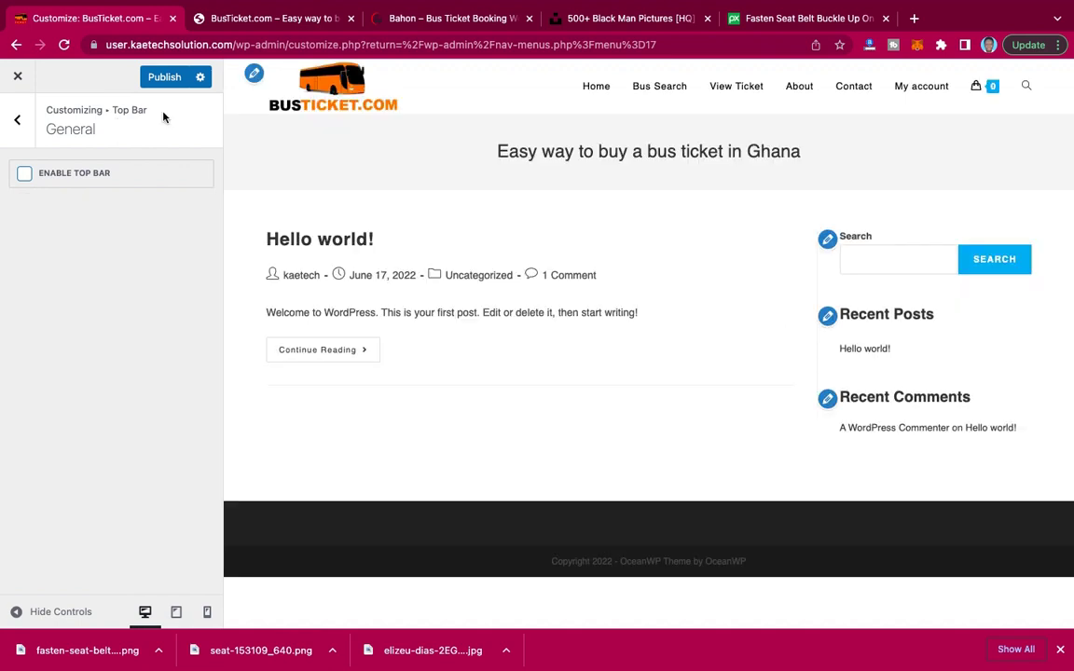
pyautogui.click(171, 82)
# Set the header logo's maximum width to 150 px in the Header settings and publish the change.
pyautogui.click(19, 123)
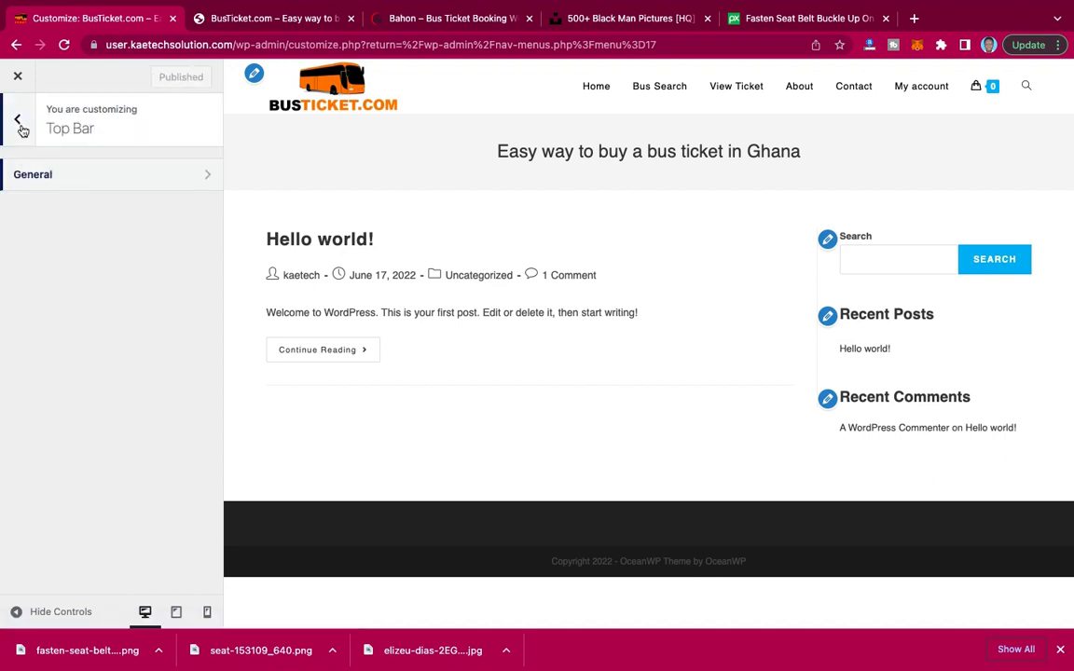
pyautogui.click(21, 127)
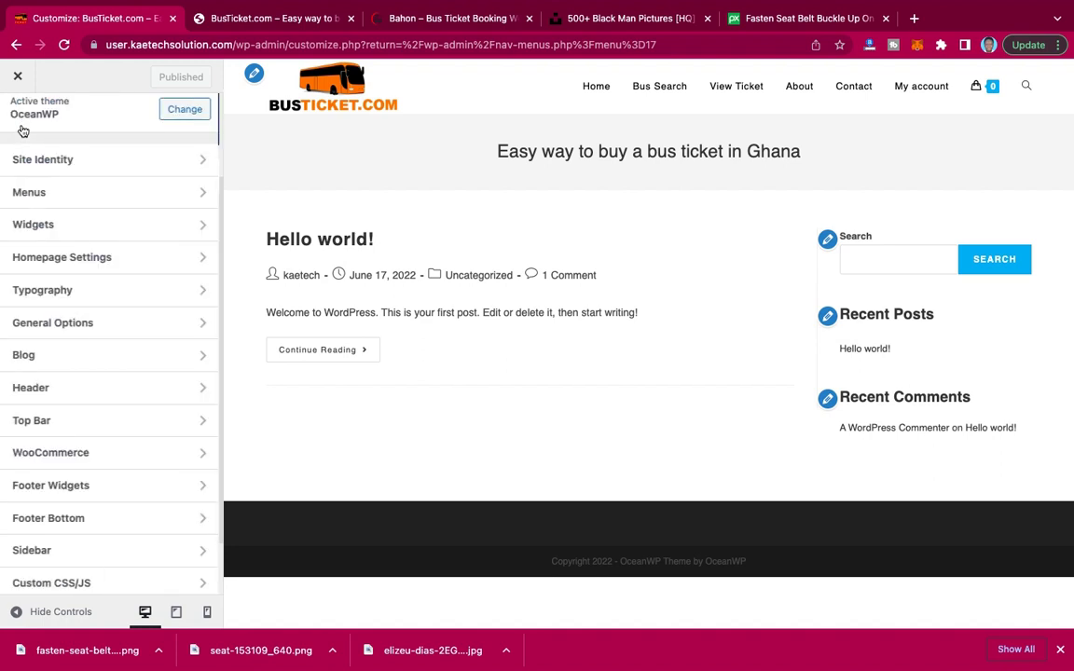
pyautogui.click(77, 390)
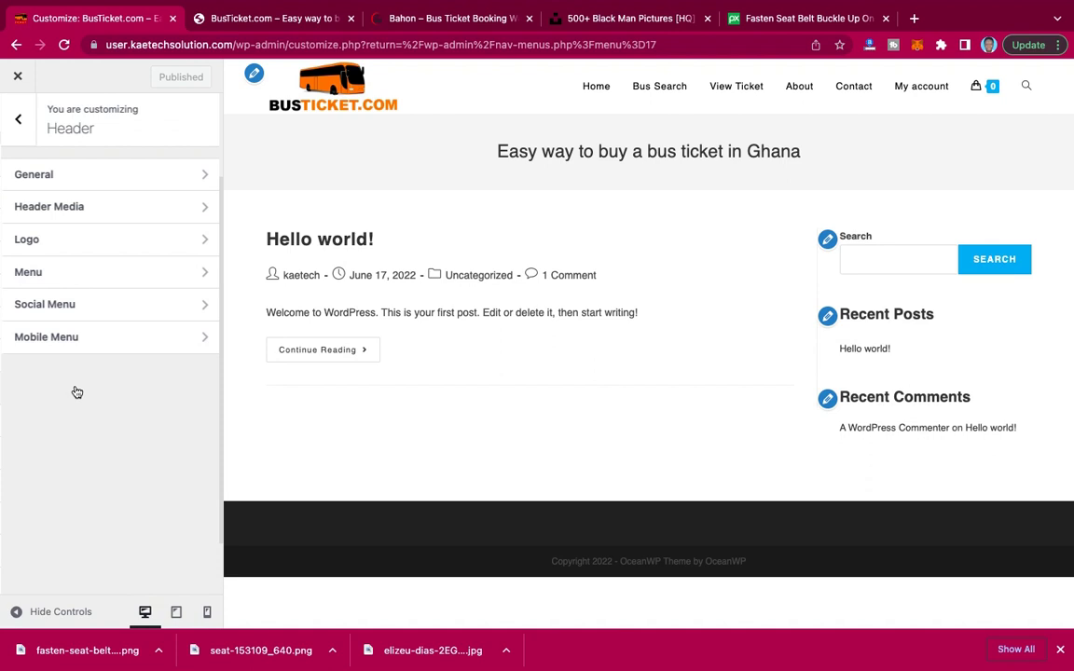
pyautogui.click(111, 244)
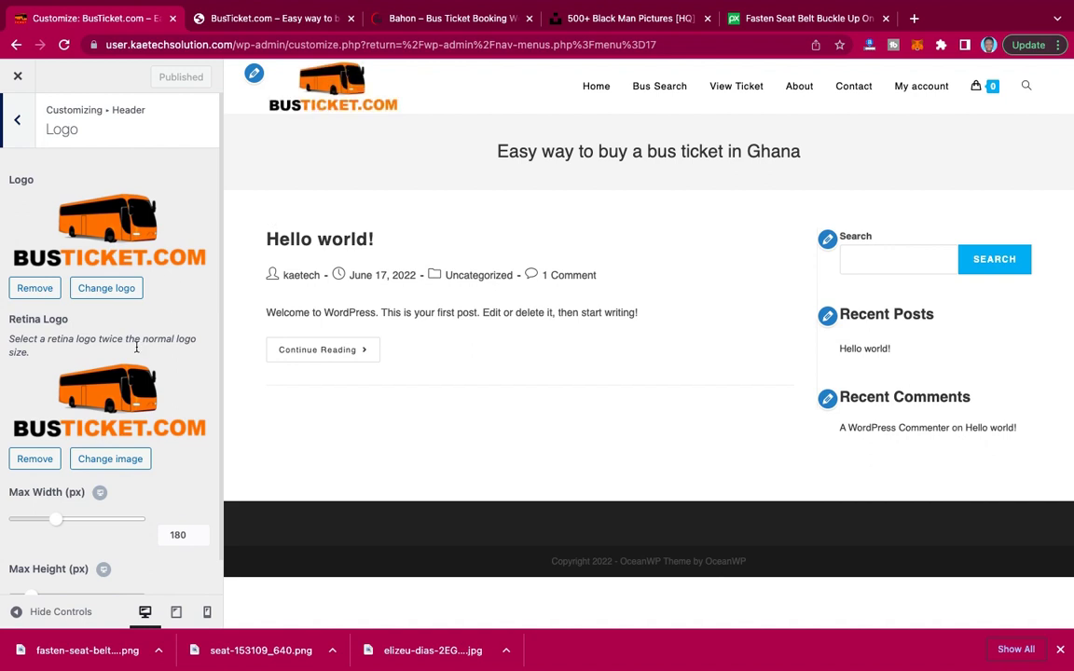
pyautogui.scroll(-1, 128, 317)
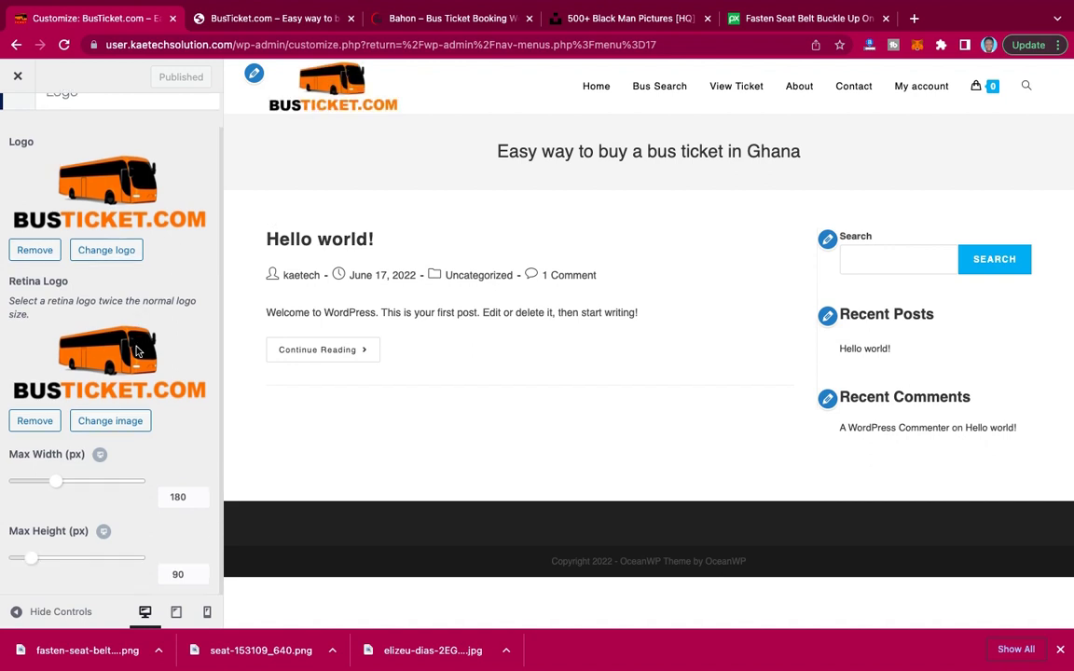
pyautogui.doubleClick(178, 497)
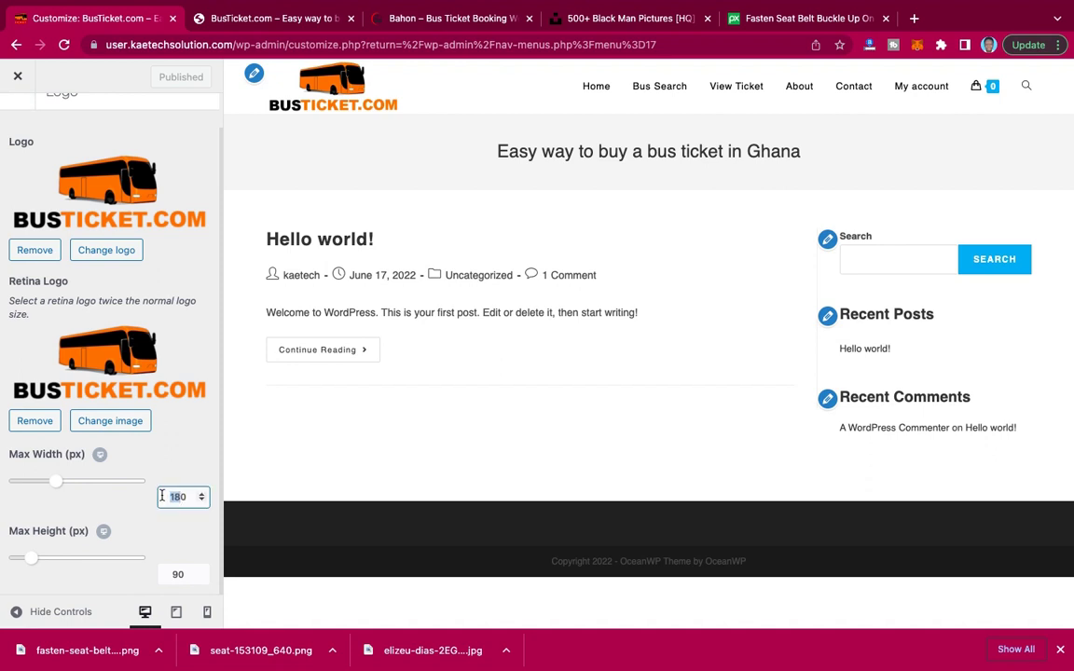
pyautogui.write('150')
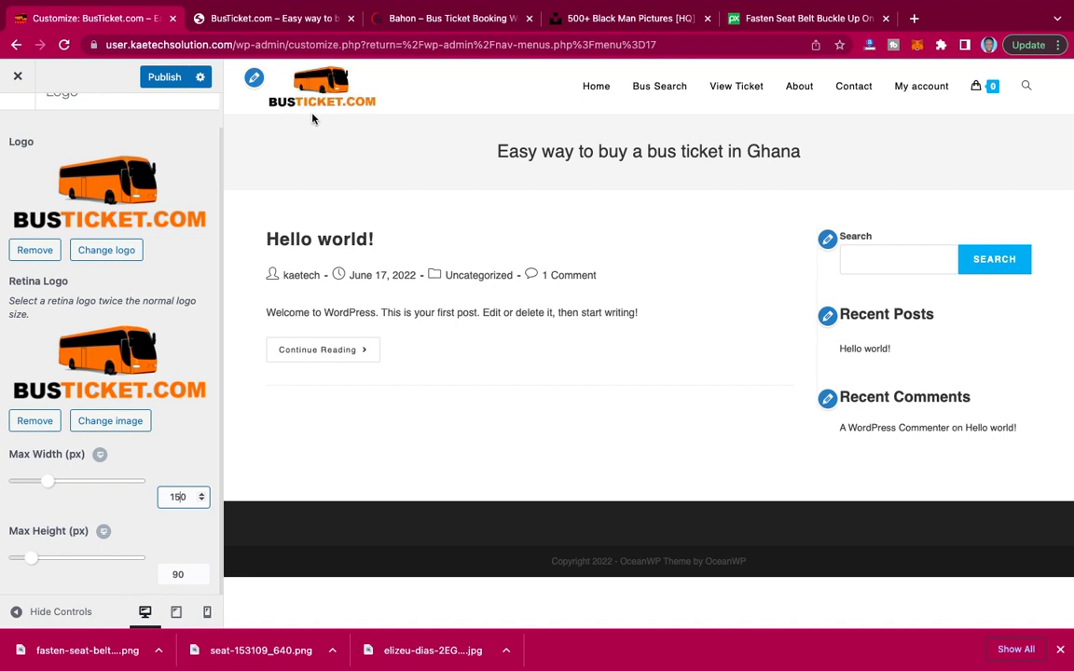
pyautogui.scroll(1, 141, 211)
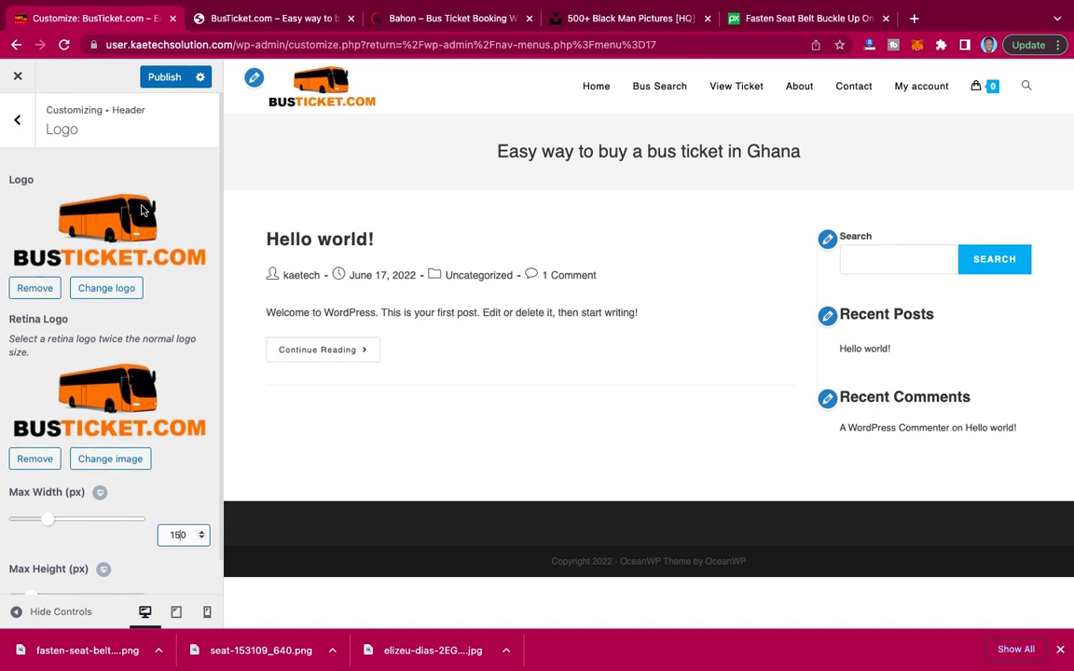
pyautogui.click(19, 121)
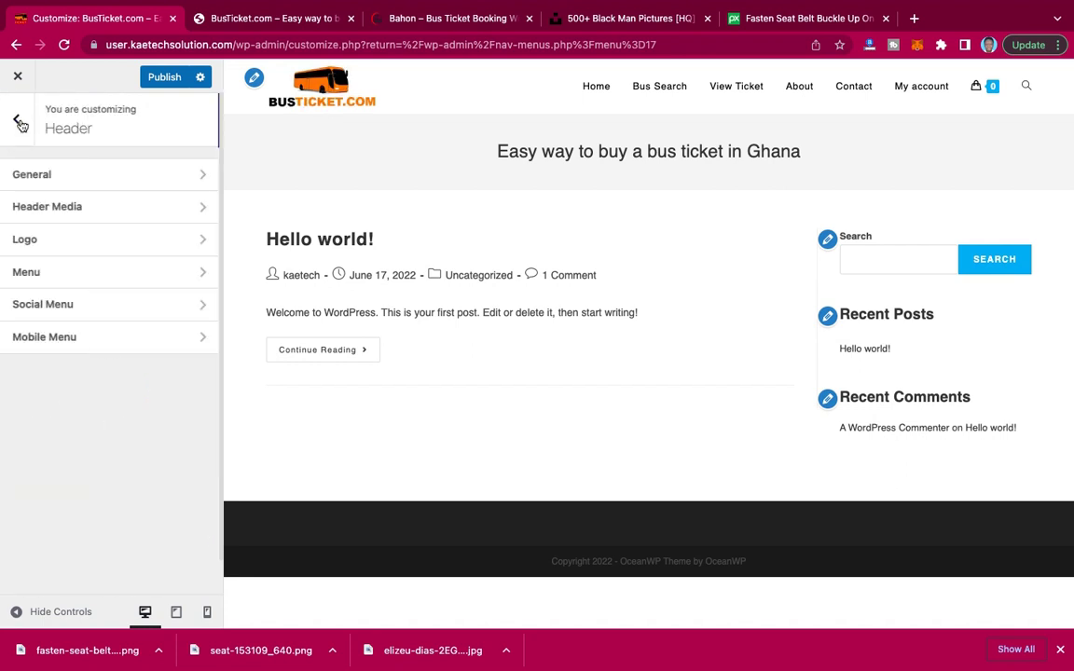
pyautogui.click(159, 76)
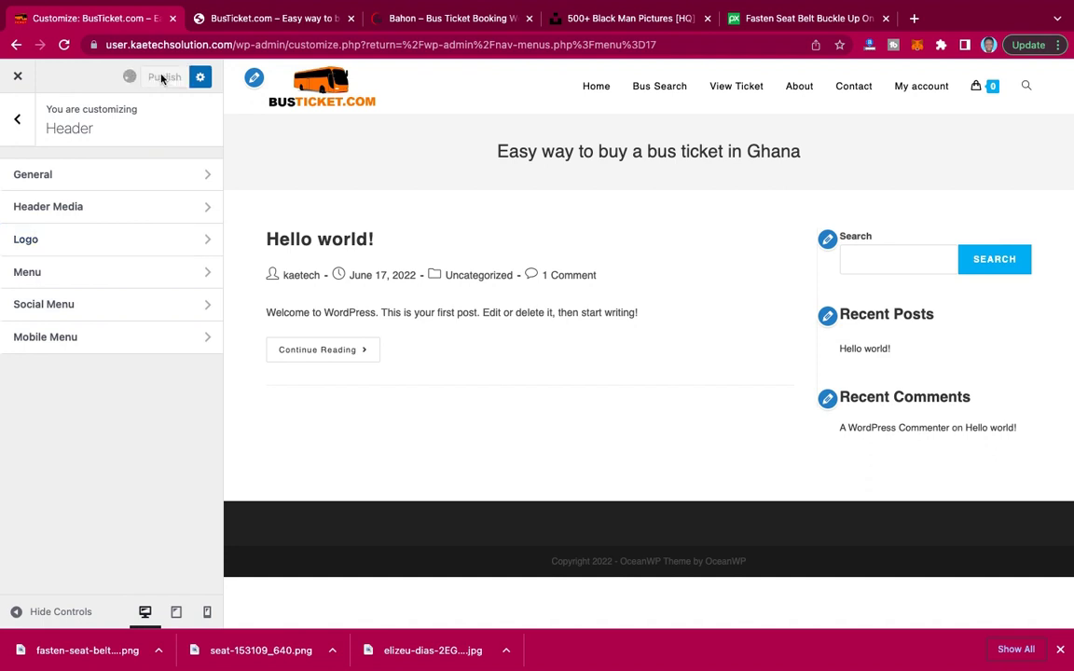
# Set the Main Menu typography to font weight Medium: 500 and font size 16px, and publish it.
pyautogui.click(17, 122)
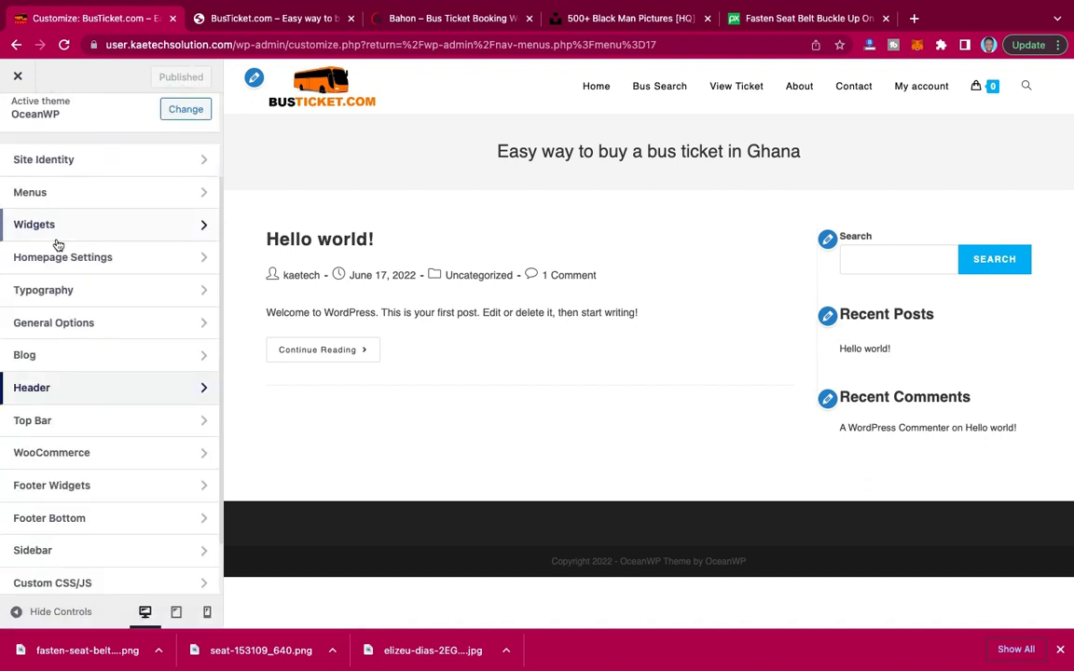
pyautogui.click(90, 293)
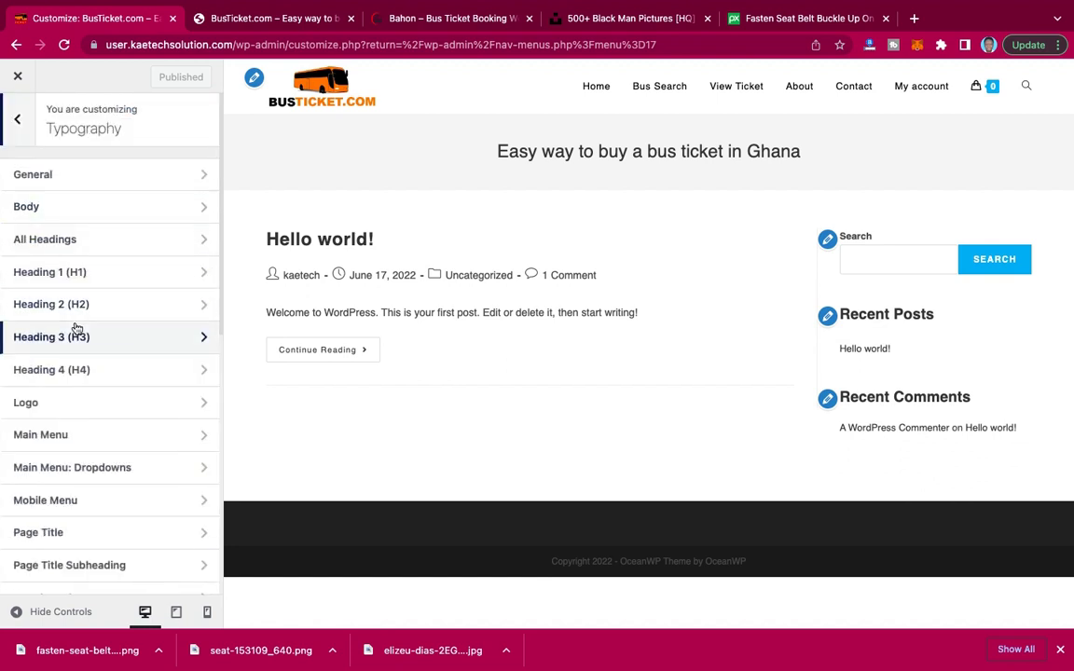
pyautogui.click(78, 443)
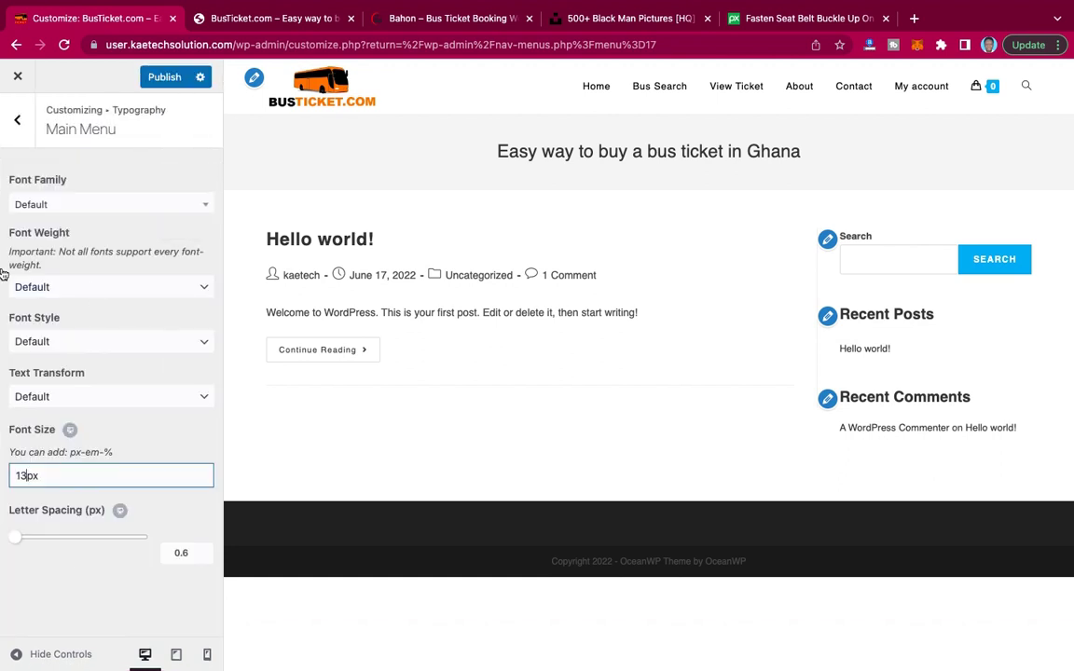
pyautogui.click(93, 287)
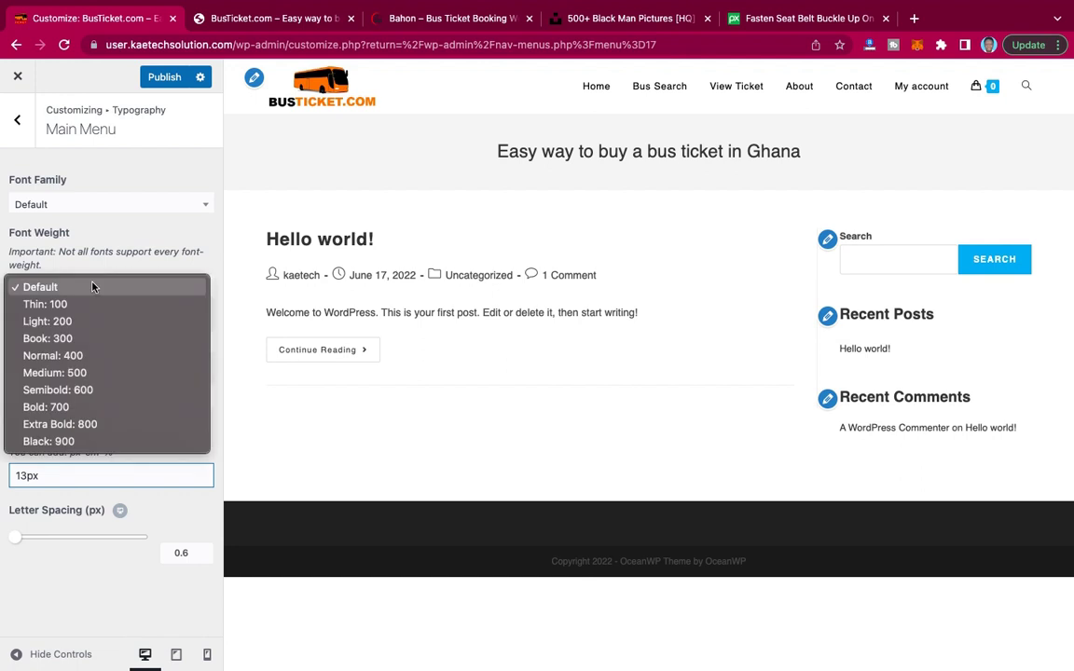
pyautogui.click(66, 373)
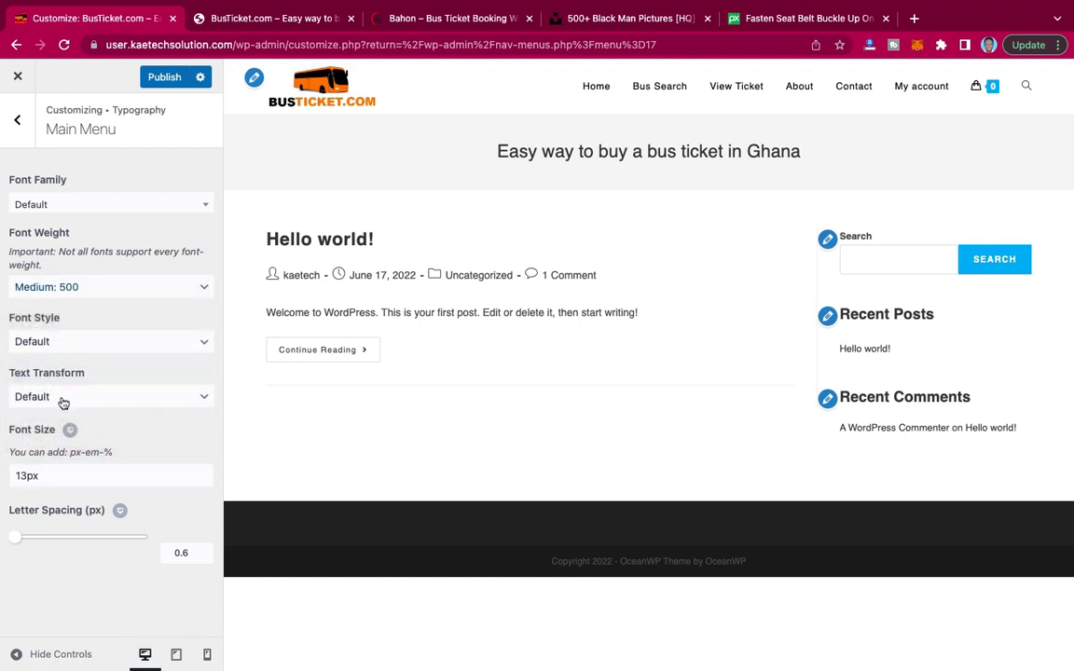
pyautogui.moveTo(25, 475); pyautogui.dragTo(4, 478)
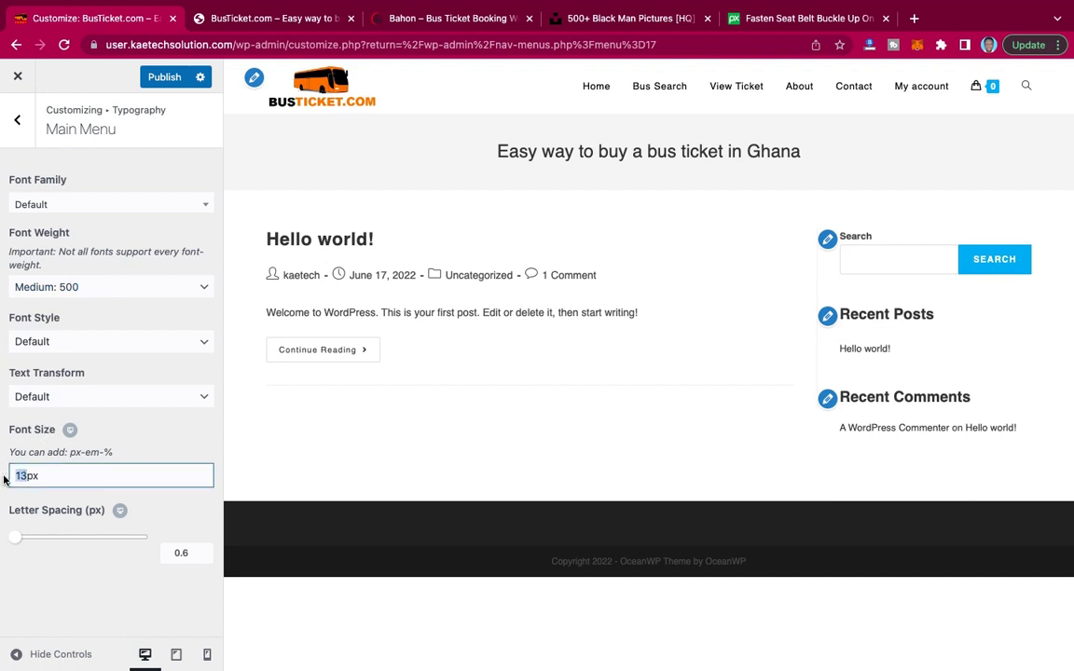
pyautogui.write('16')
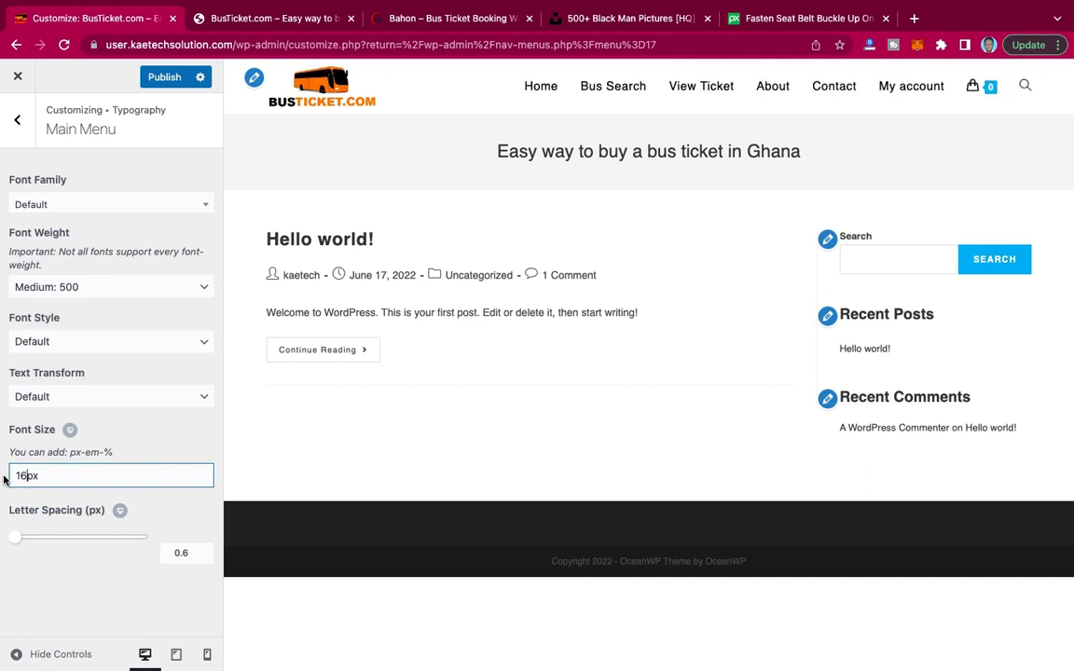
pyautogui.click(164, 76)
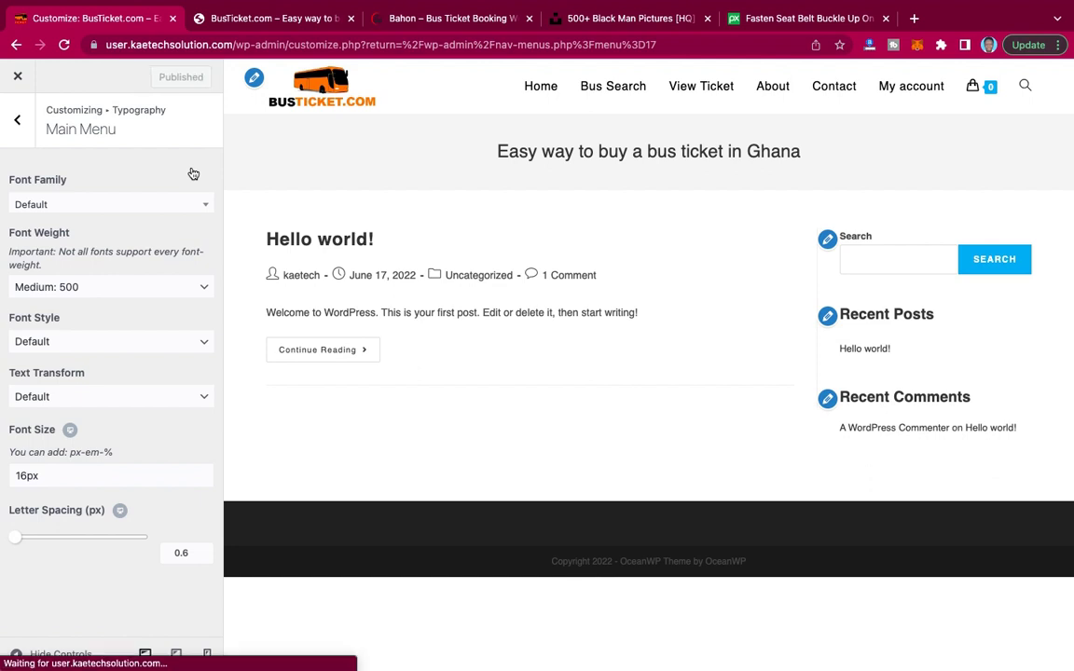
# In the Footer Bottom copyright text, replace the first "OceanWP" after the dash with "Kaetech Digital".
pyautogui.click(20, 125)
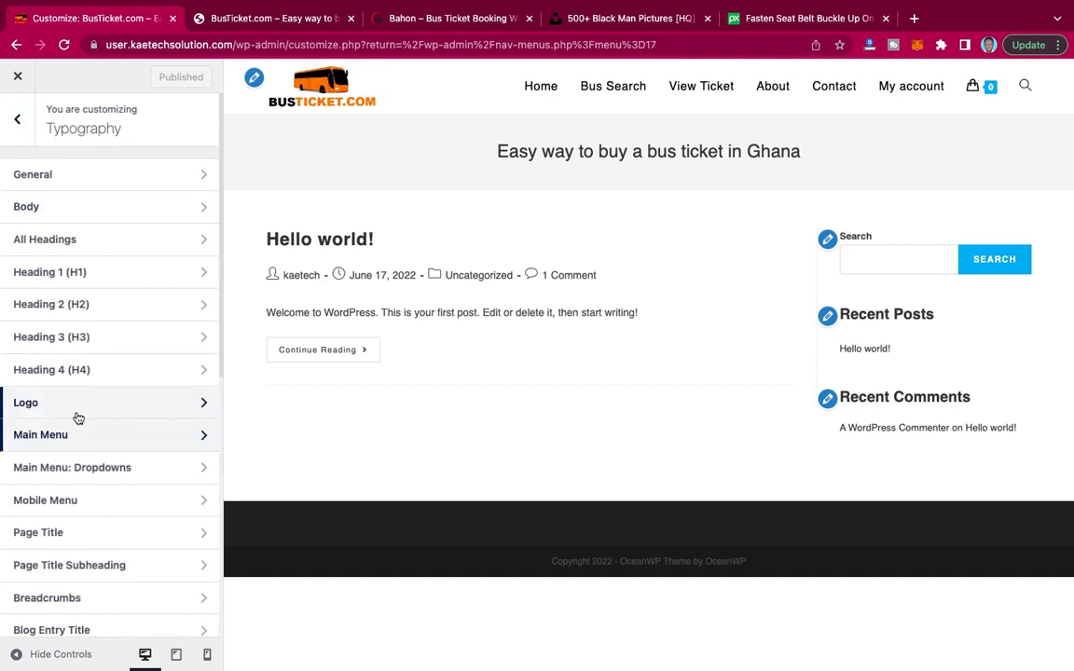
pyautogui.click(17, 122)
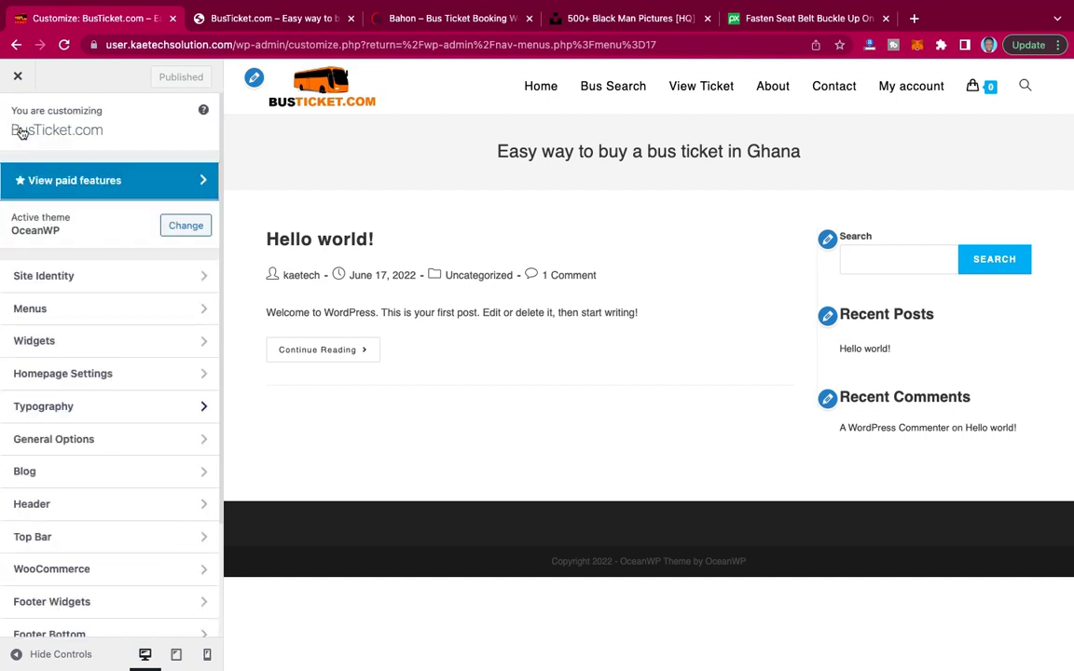
pyautogui.scroll(-3, 66, 450)
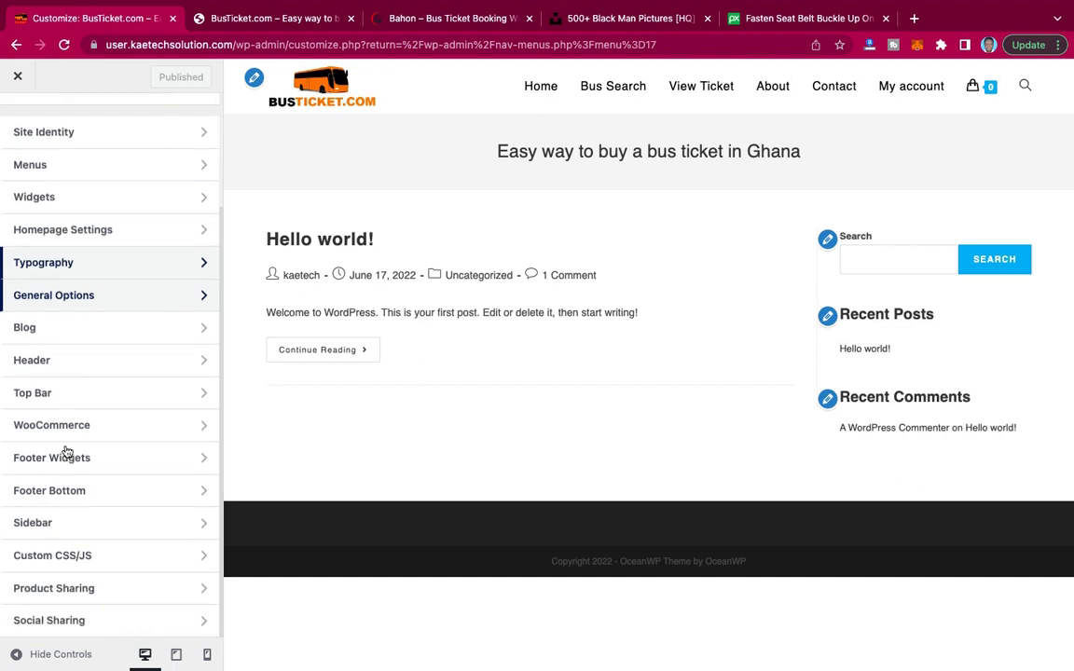
pyautogui.click(67, 494)
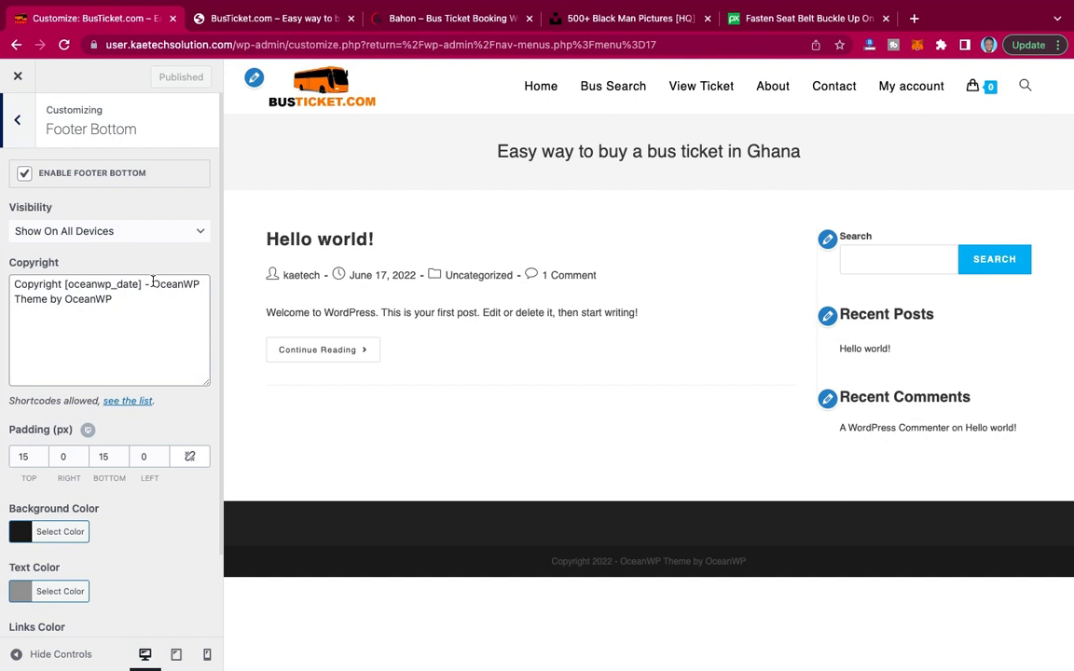
pyautogui.moveTo(152, 284); pyautogui.dragTo(200, 280)
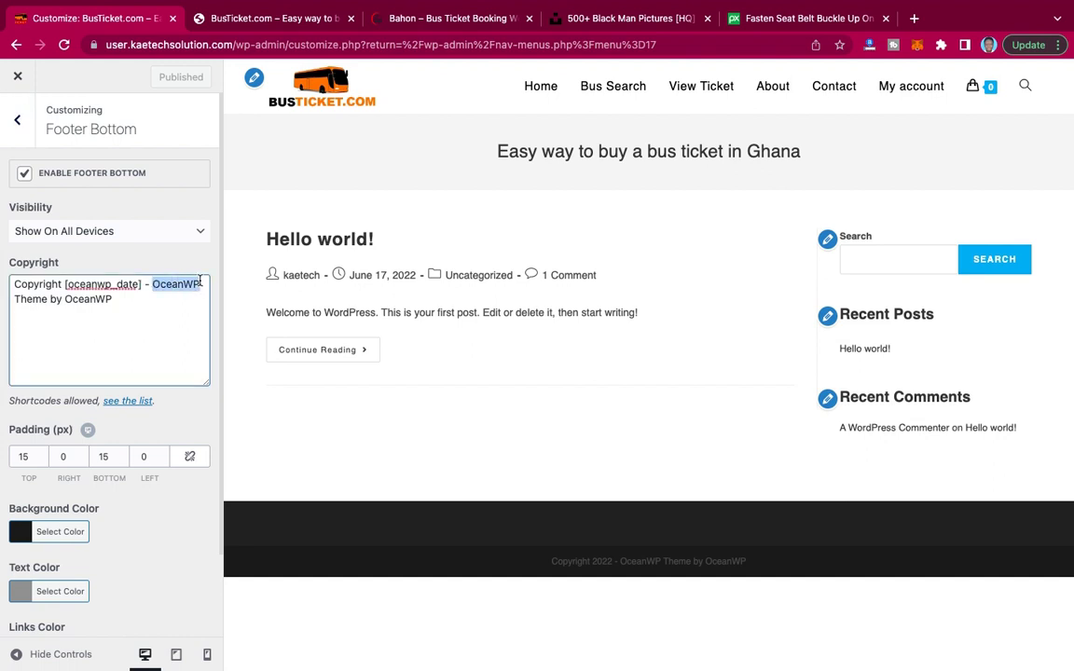
pyautogui.write('Kae')
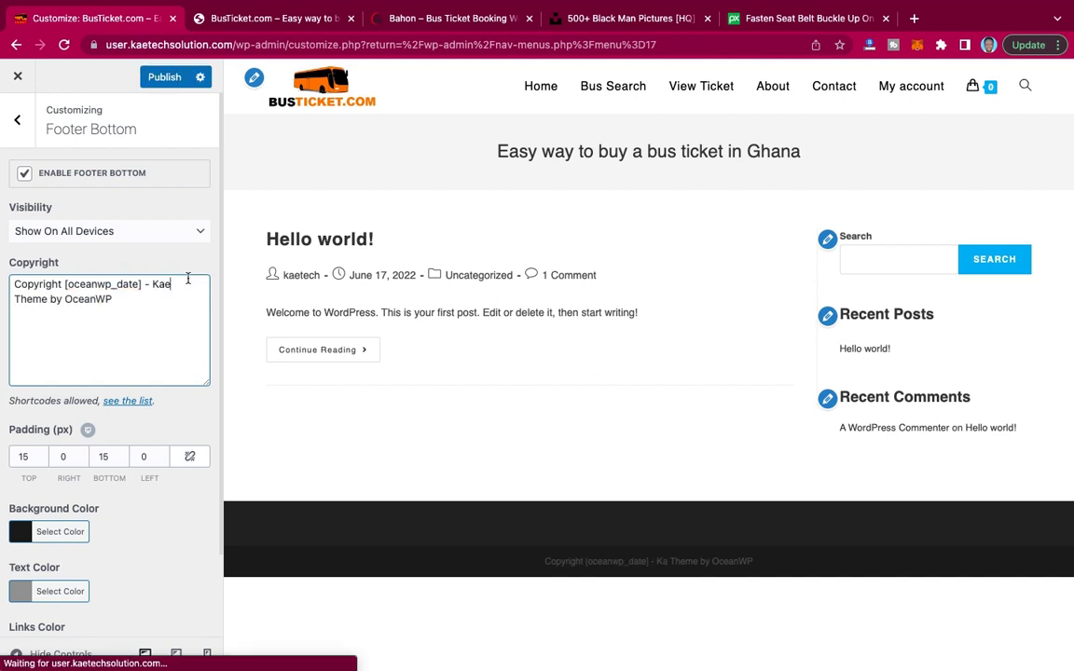
pyautogui.write('tech Di')
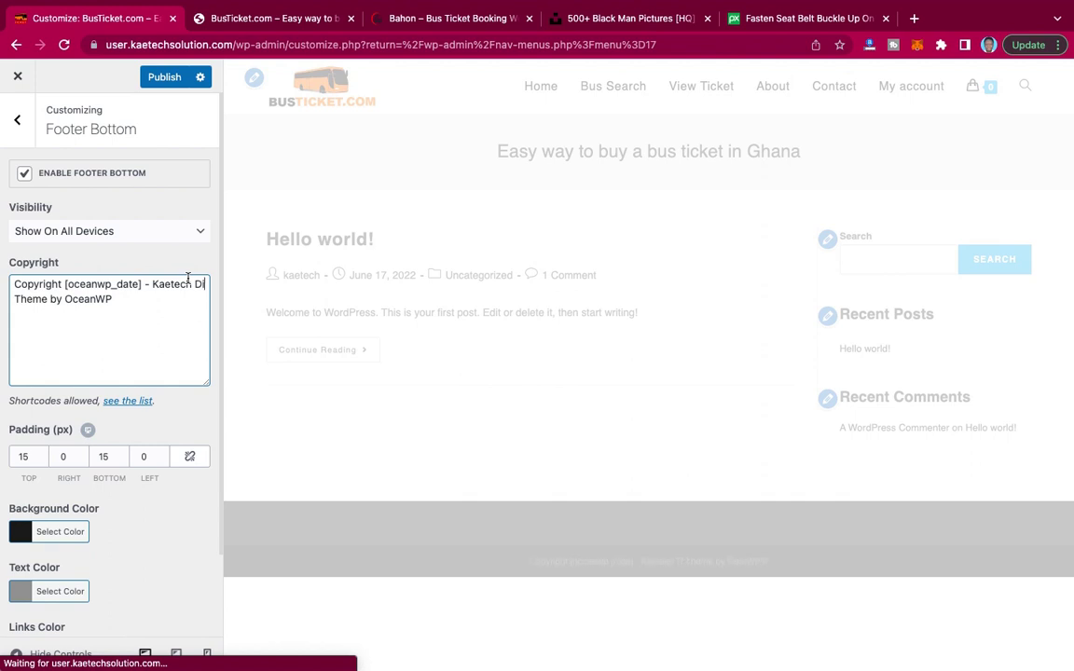
pyautogui.write('gital')
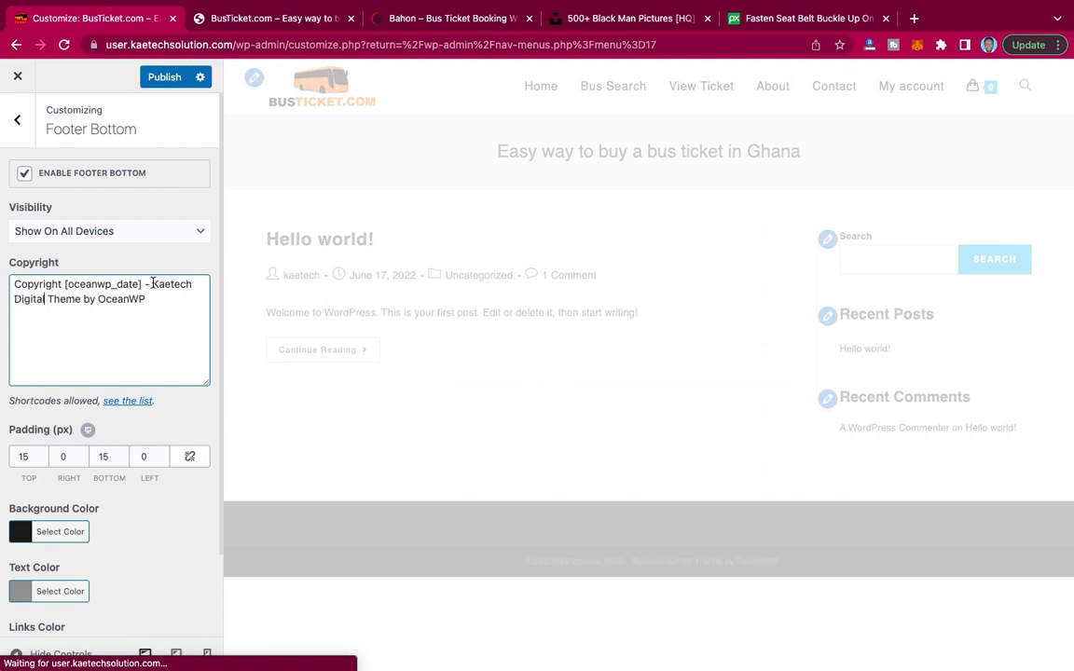
# Insert "Powered by" before "Kaetech Digital" in the copyright text and delete "Theme by OceanWP" from its end.
pyautogui.click(153, 284)
pyautogui.write('Pow')
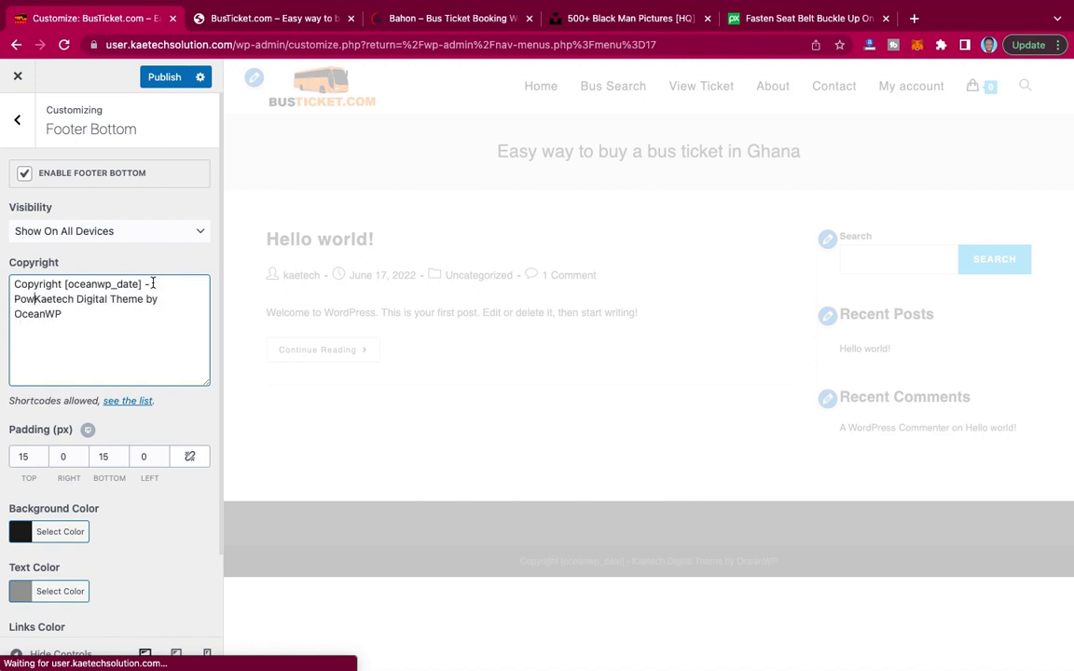
pyautogui.write('ered by')
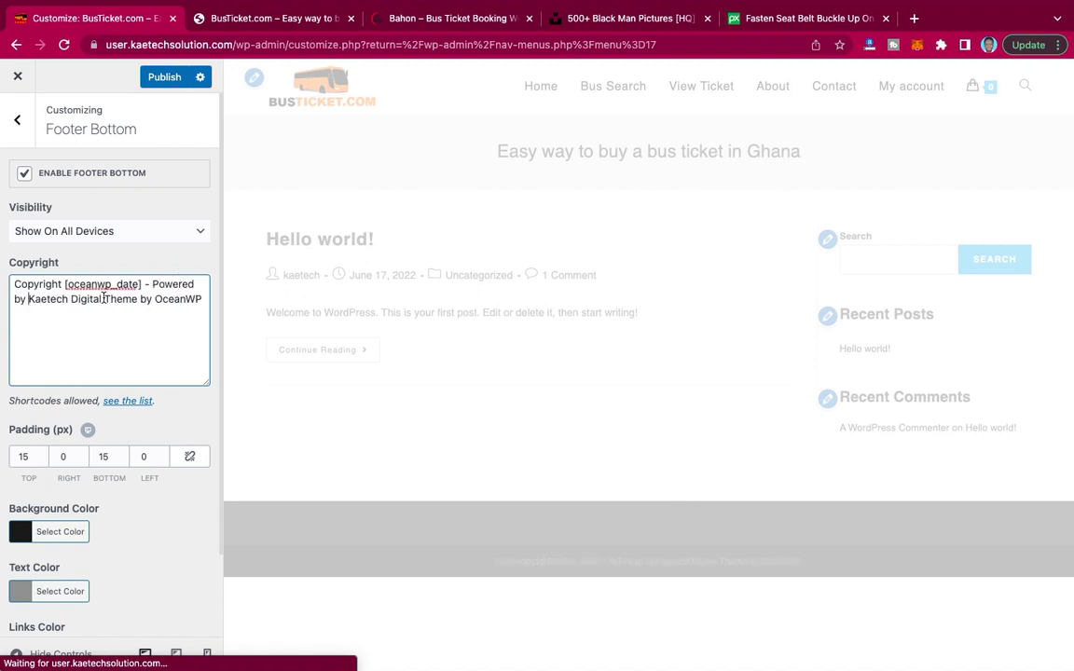
pyautogui.moveTo(104, 299); pyautogui.dragTo(208, 308)
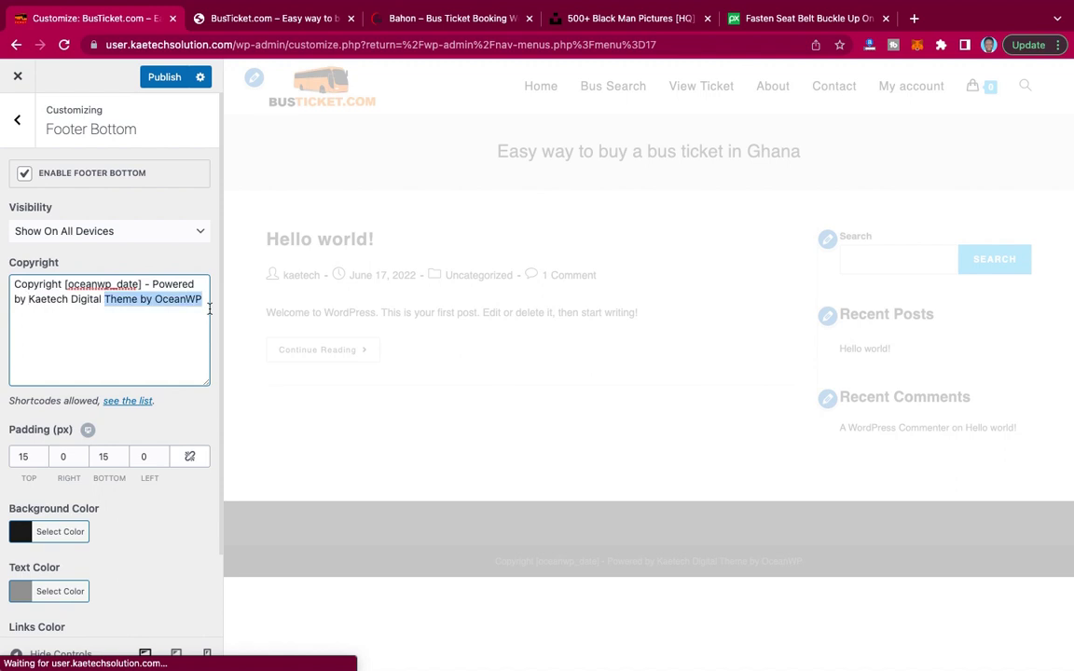
pyautogui.press('BackSpace')
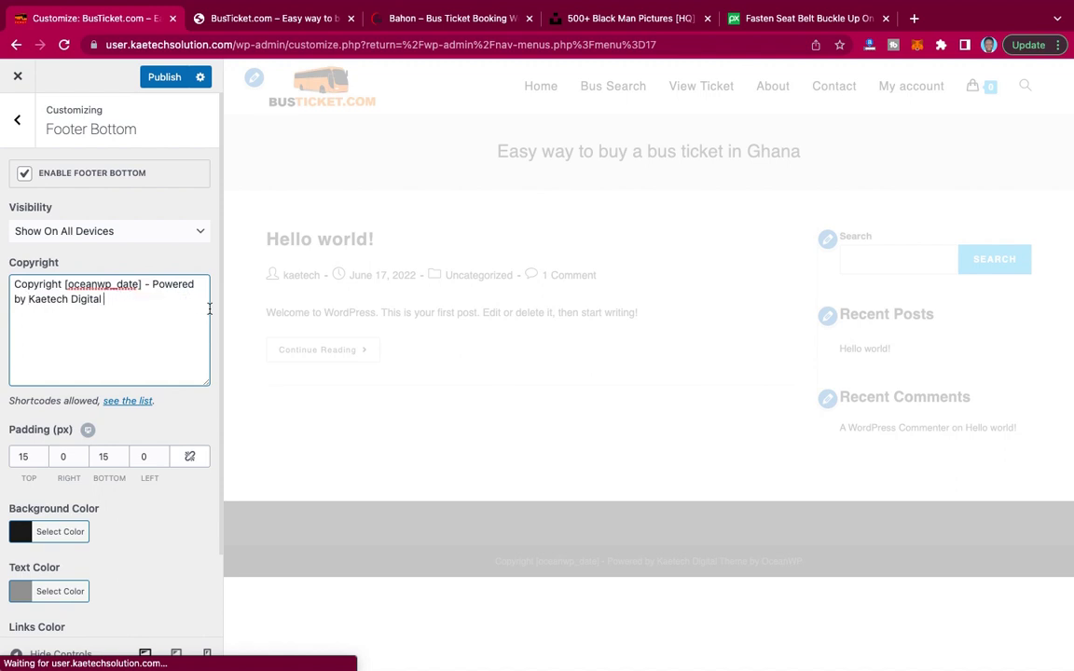
pyautogui.press('BackSpace')
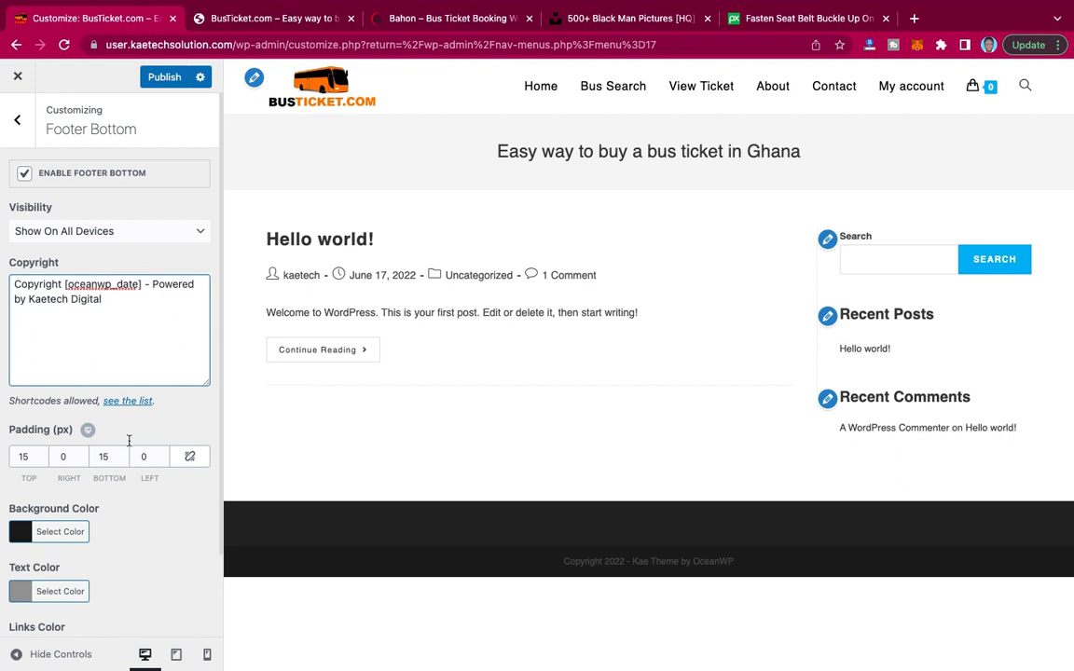
# Set the Footer Bottom link hover color to #ef8737.
pyautogui.scroll(-2, 56, 527)
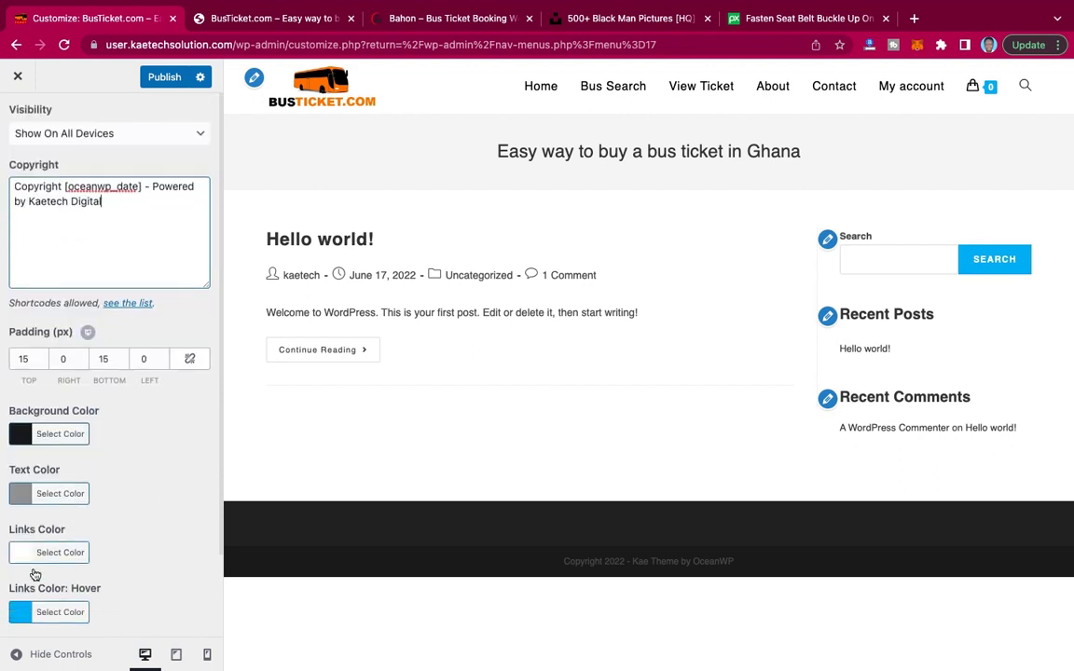
pyautogui.click(22, 616)
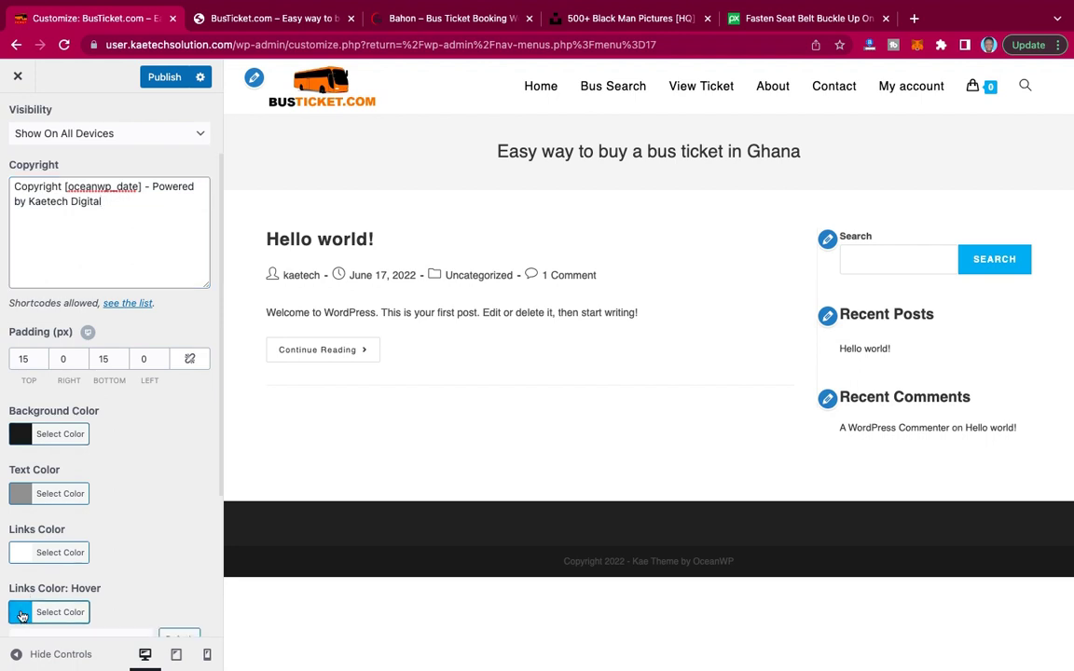
pyautogui.scroll(-5, 112, 462)
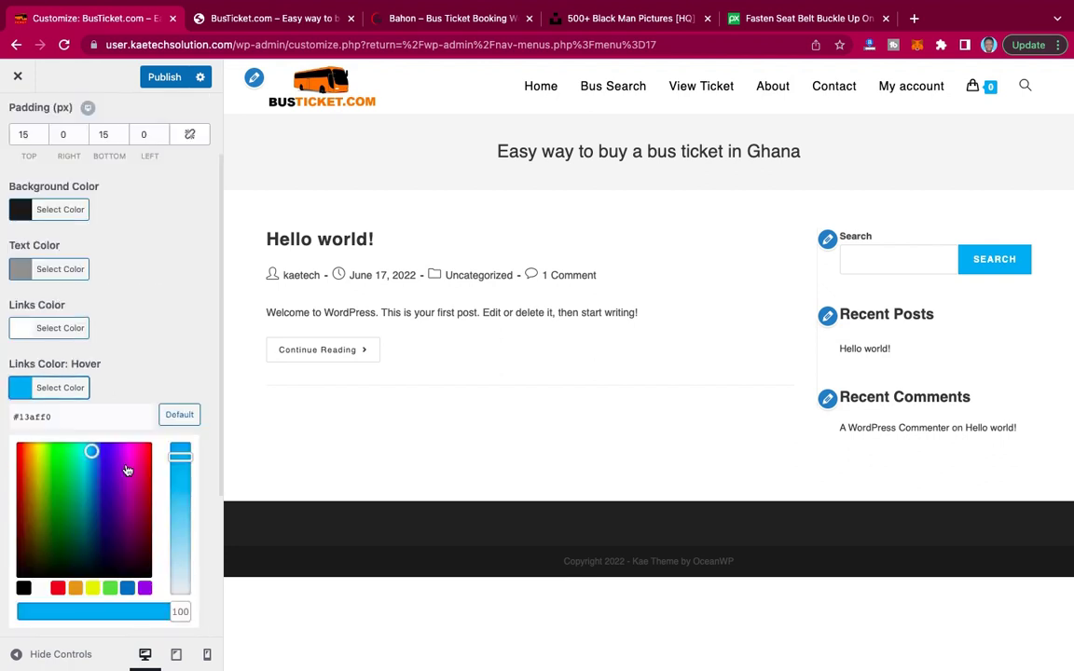
pyautogui.moveTo(52, 418); pyautogui.dragTo(9, 418)
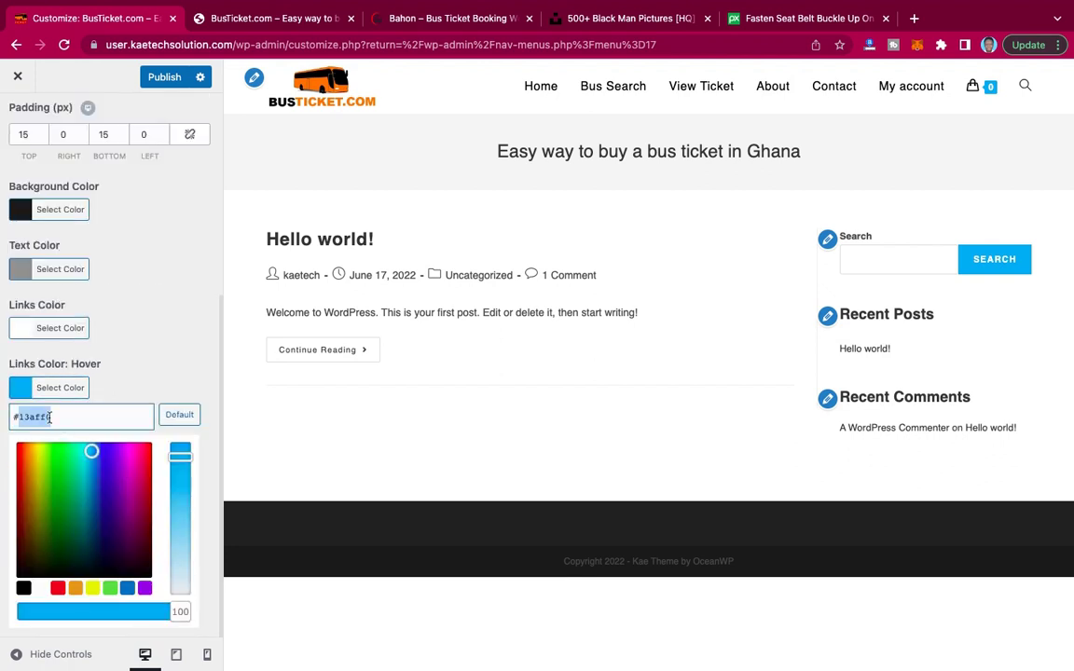
pyautogui.write('#ef8737')
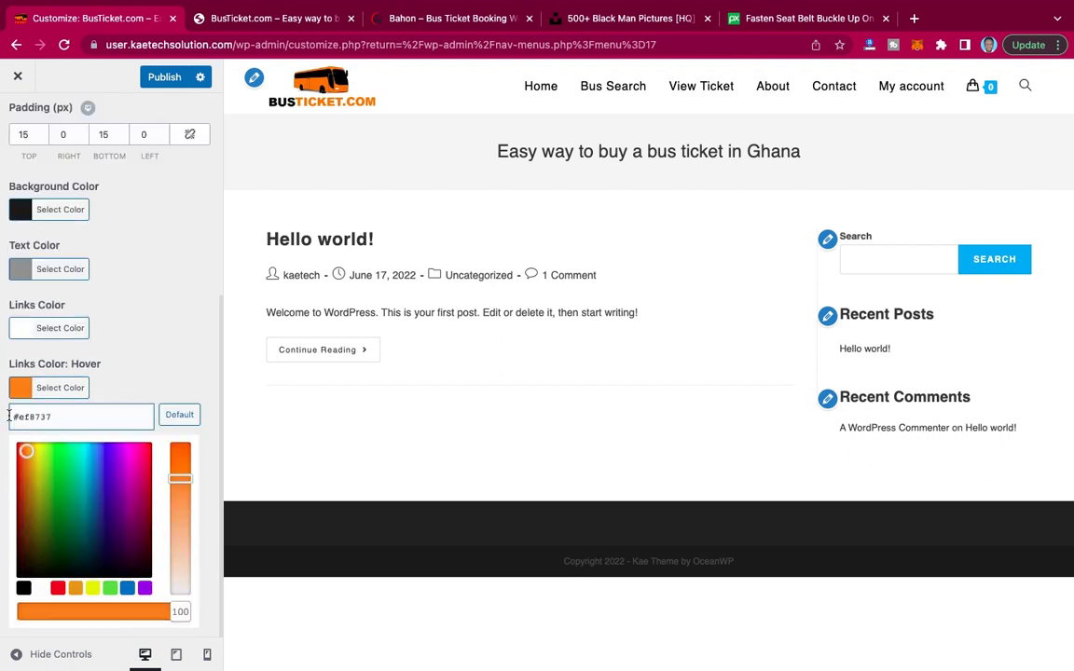
pyautogui.click(15, 391)
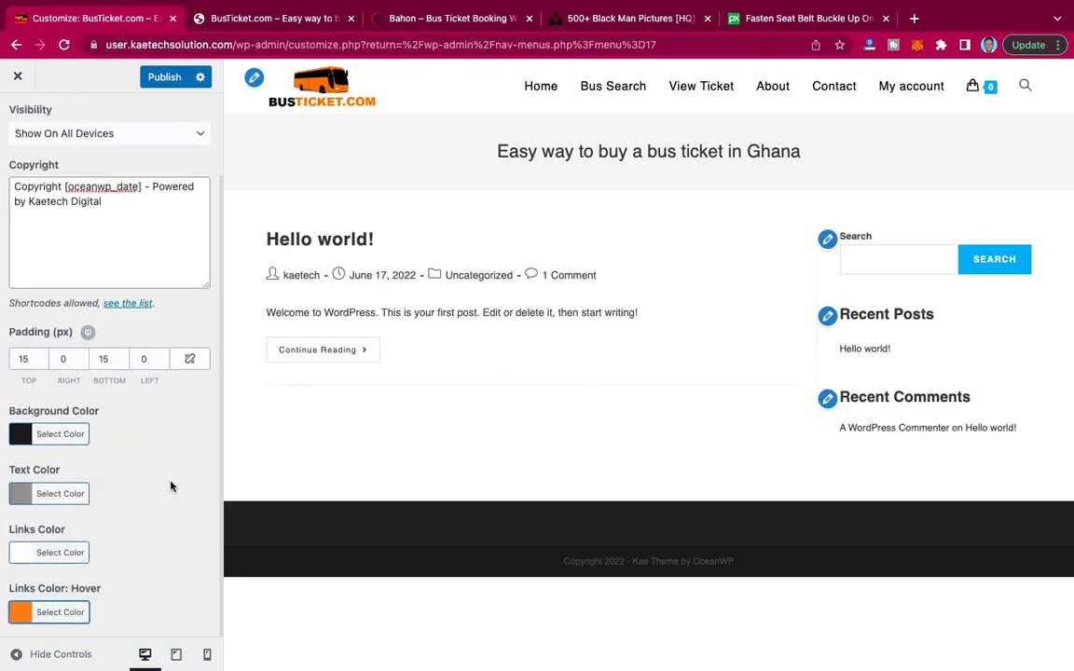
# Lighten the Footer Bottom text color to #dddddd and refresh the copyright text in the preview.
pyautogui.click(23, 495)
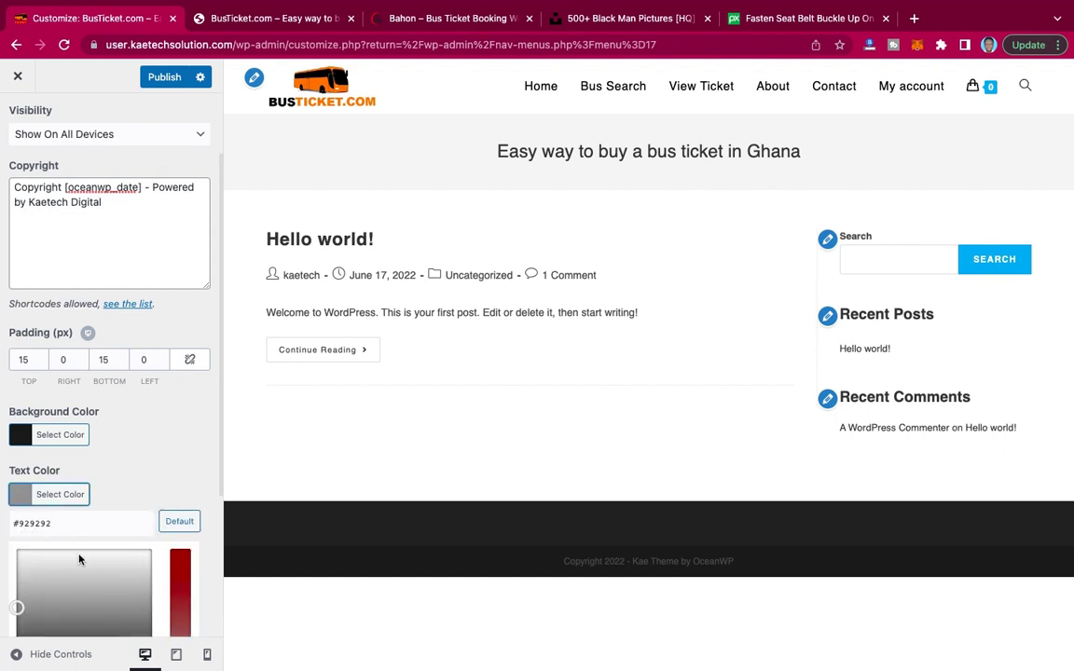
pyautogui.click(21, 569)
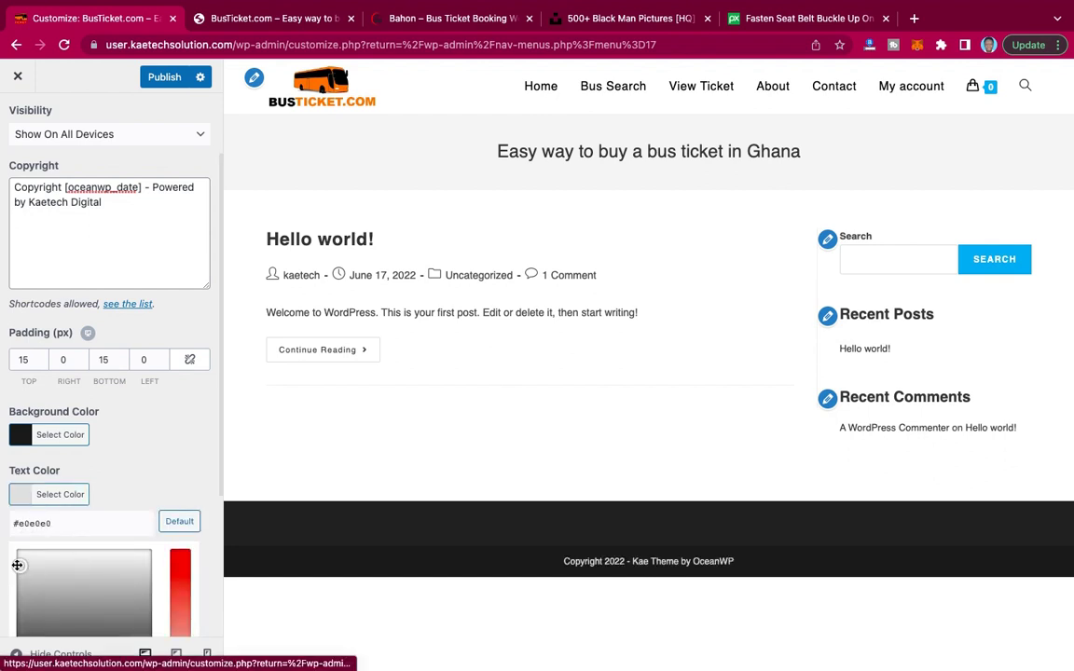
pyautogui.click(21, 569)
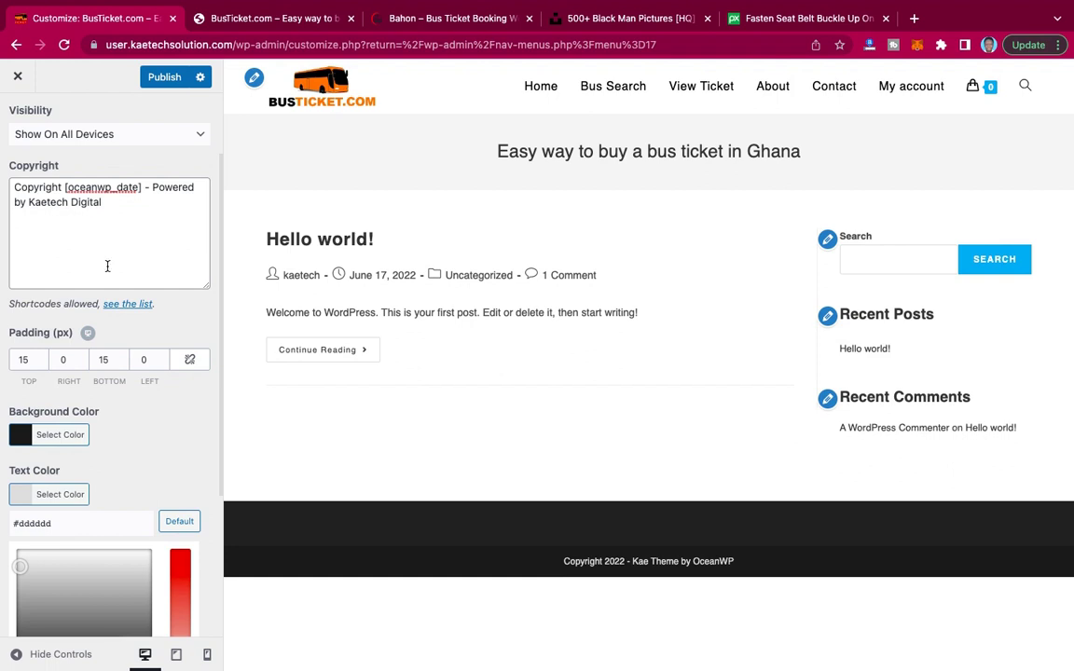
pyautogui.click(111, 206)
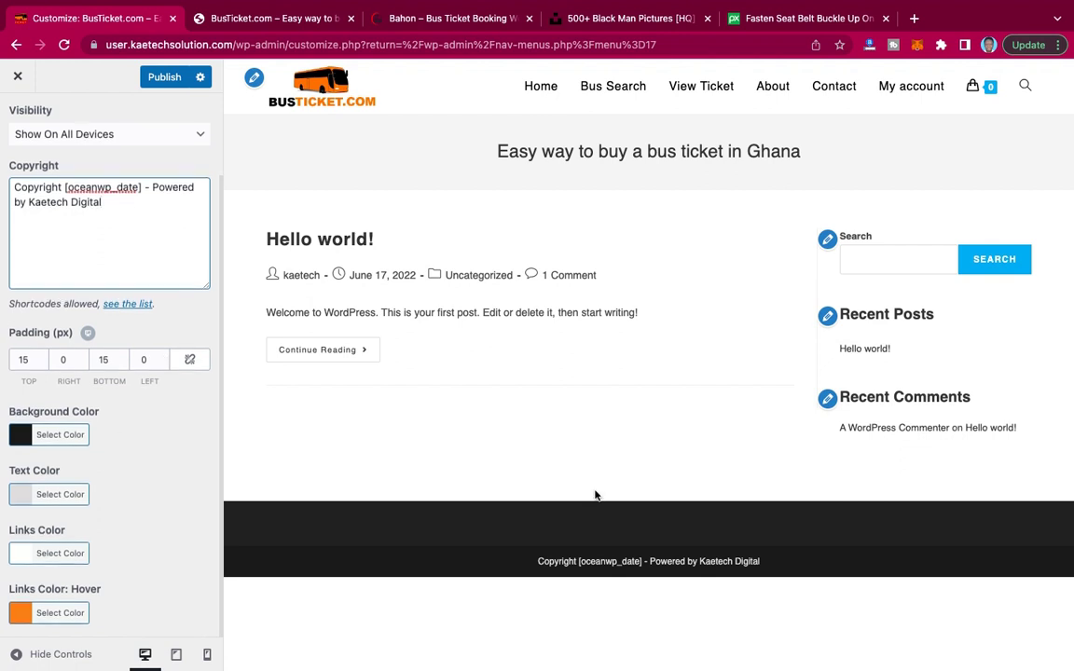
pyautogui.scroll(2, 88, 426)
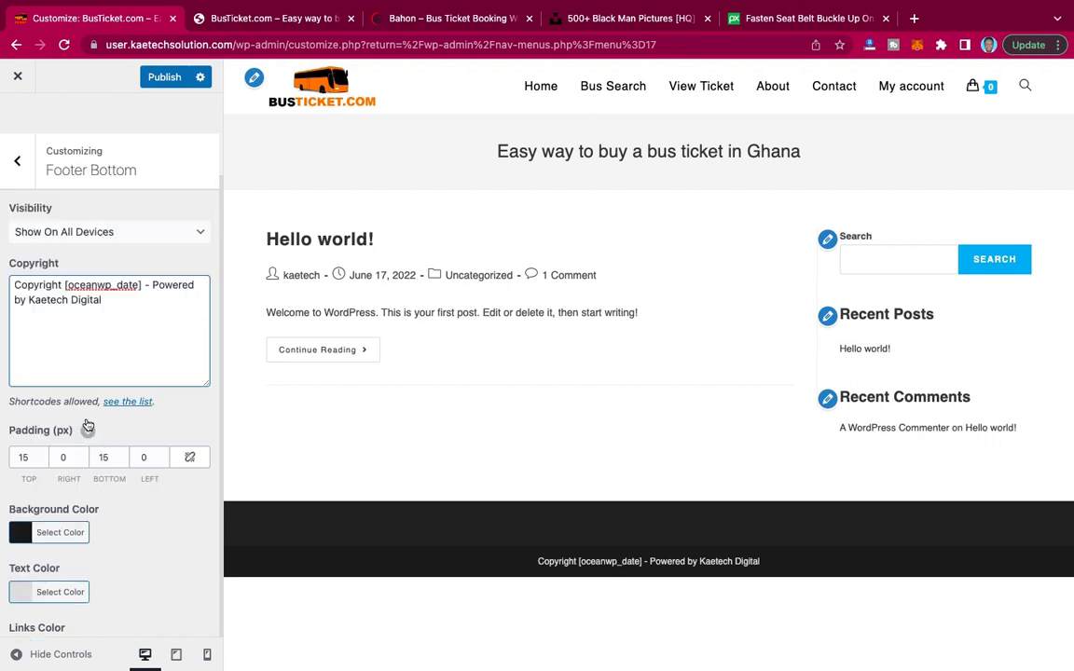
pyautogui.scroll(1, 68, 131)
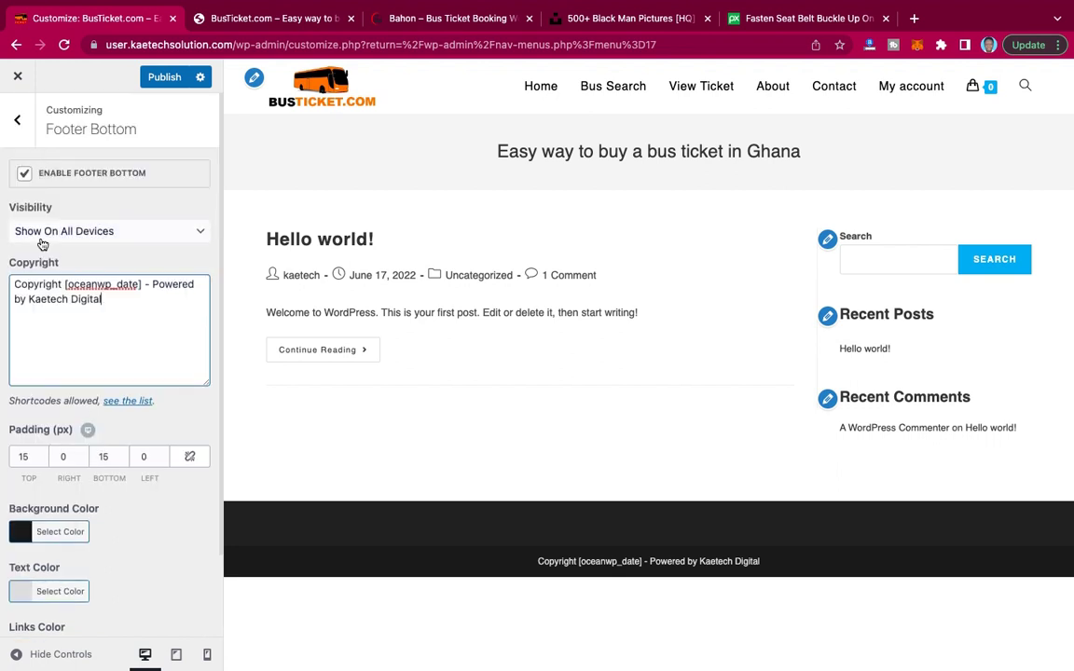
# Set the number of columns in the Footer Widgets settings to 1 and publish the footer changes.
pyautogui.click(20, 128)
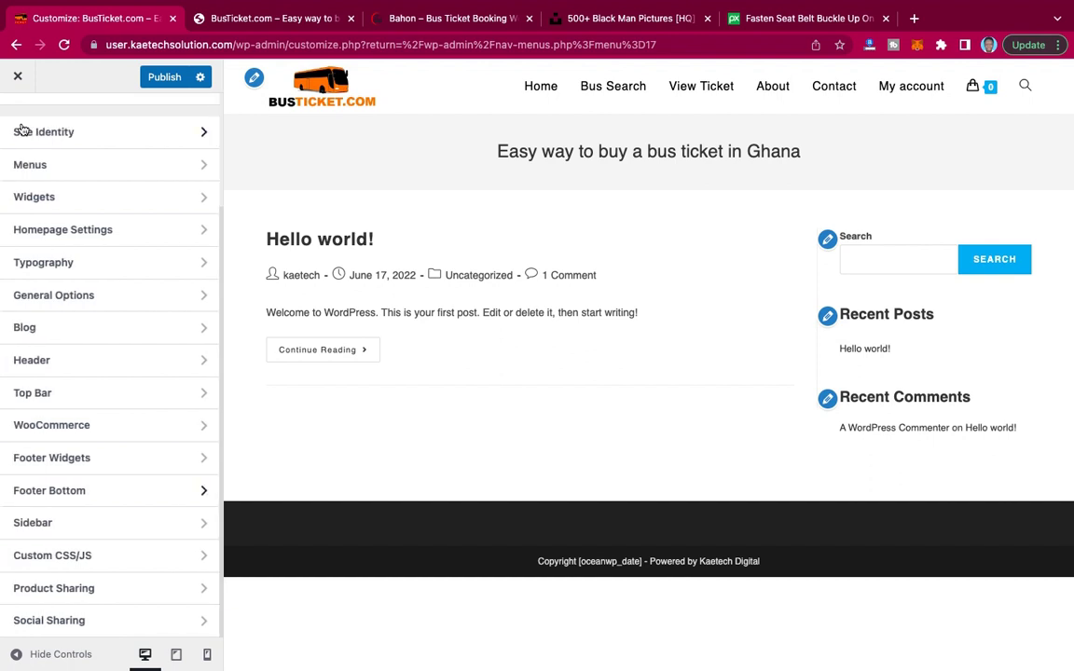
pyautogui.click(78, 460)
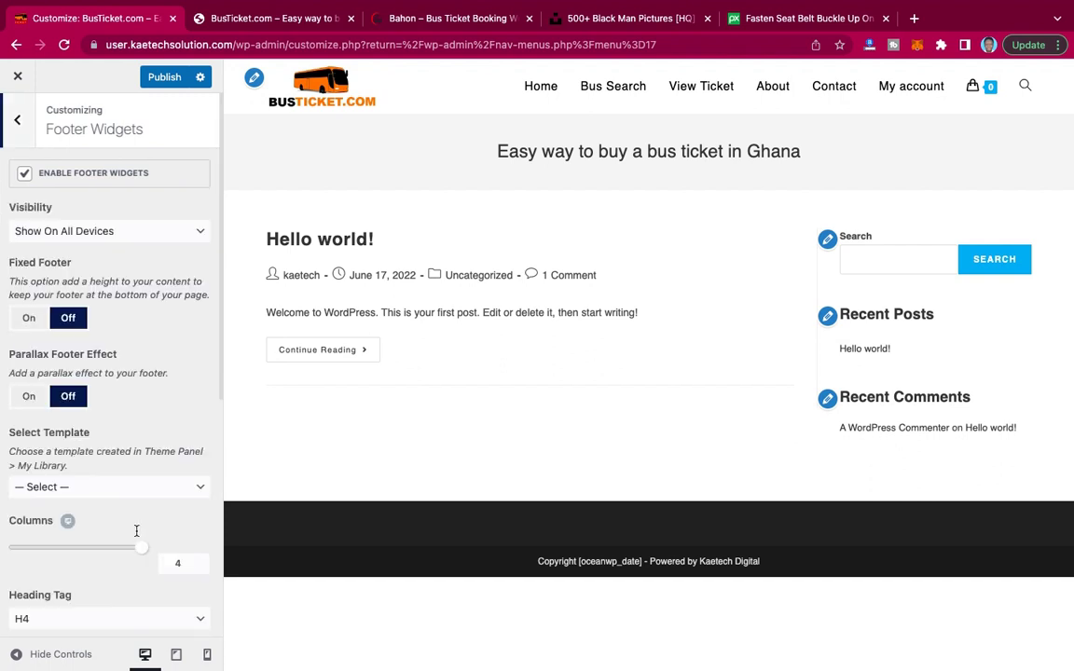
pyautogui.scroll(-4, 151, 444)
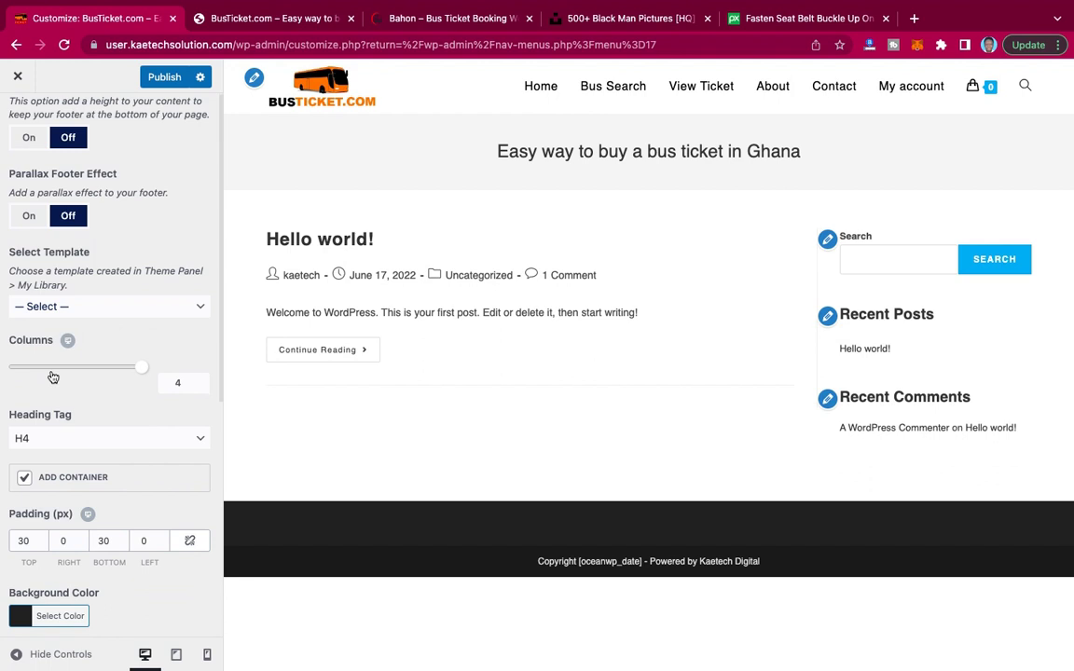
pyautogui.click(176, 382)
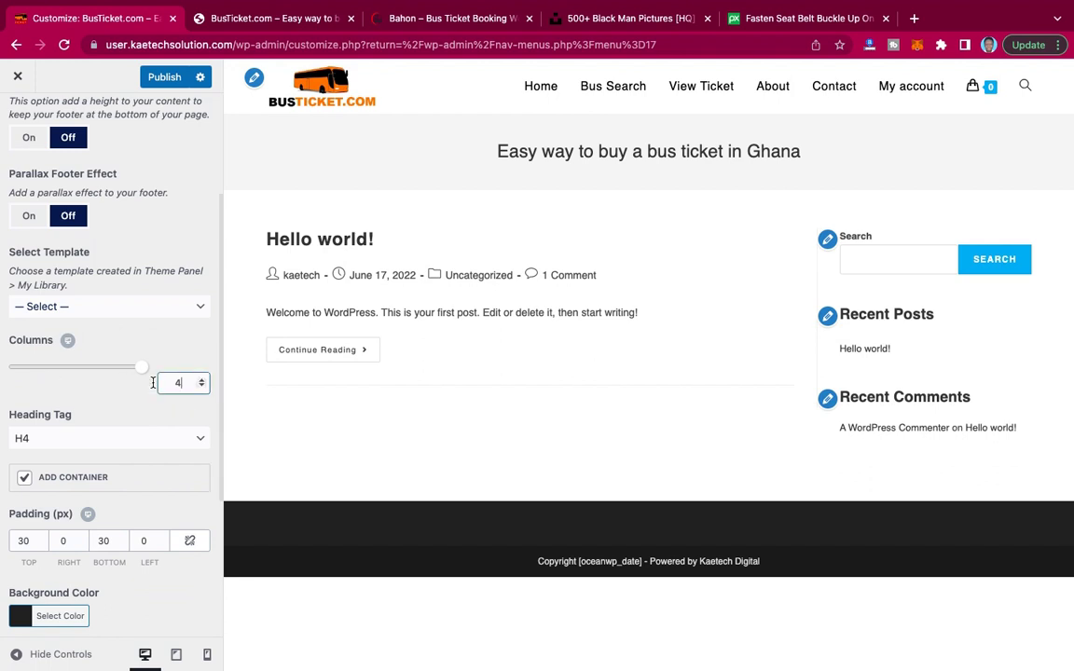
pyautogui.doubleClick(154, 383)
pyautogui.write('1')
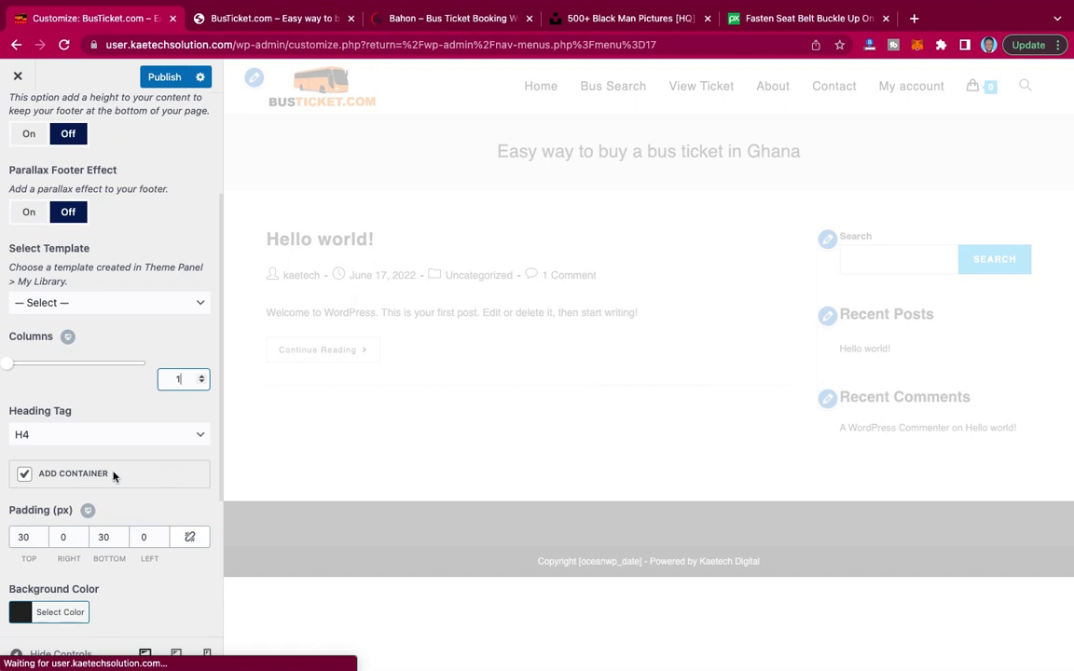
pyautogui.scroll(-3, 113, 476)
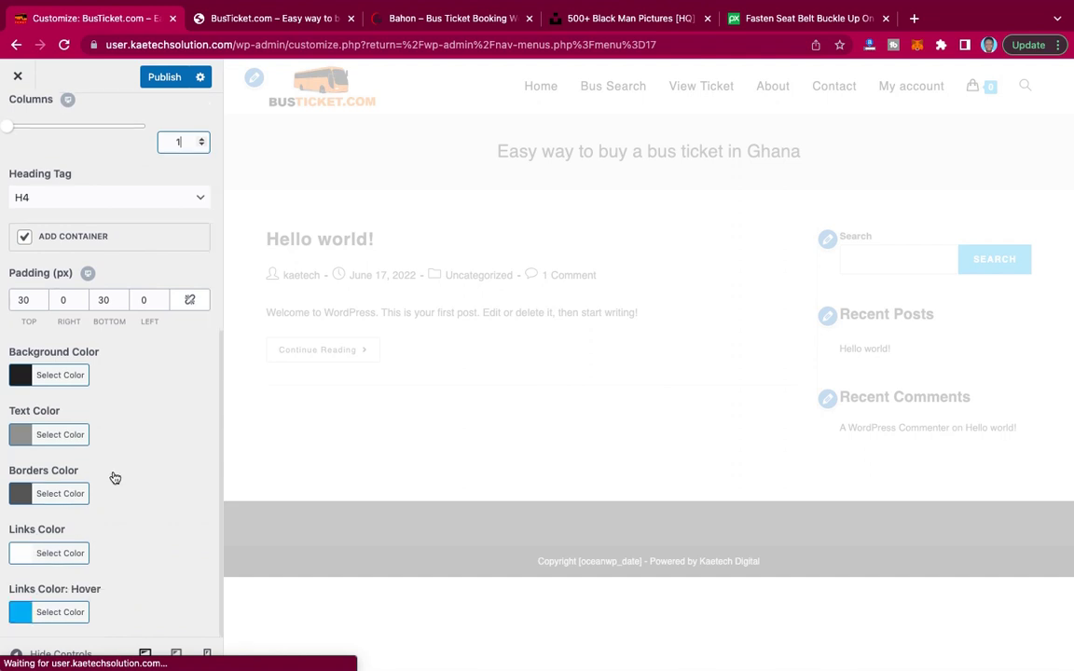
pyautogui.scroll(5, 114, 477)
pyautogui.scroll(2, 112, 477)
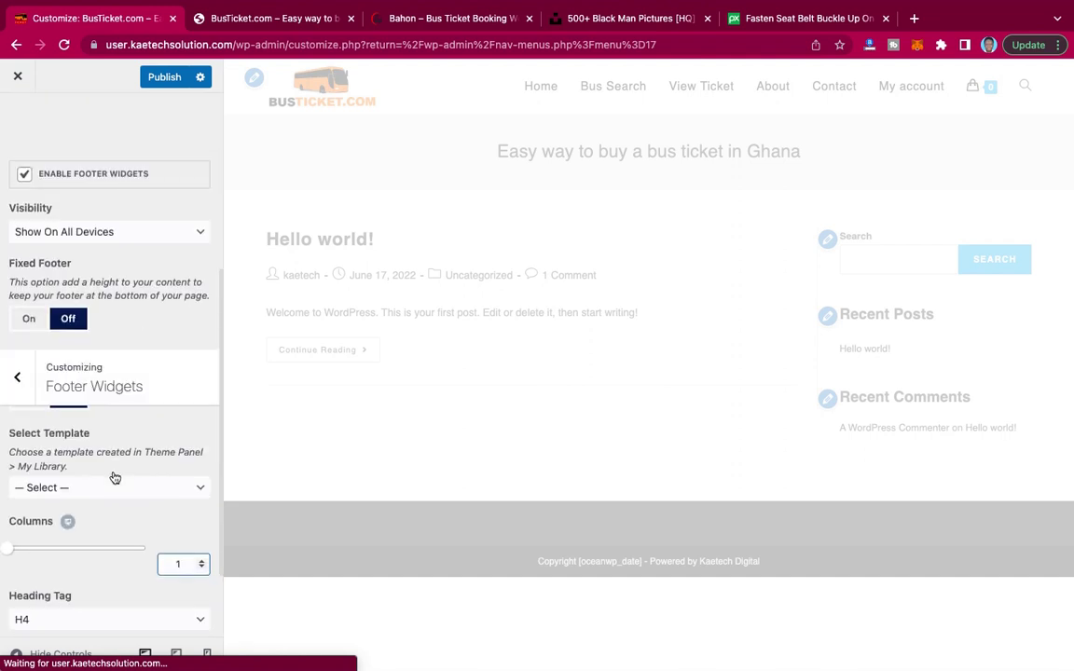
pyautogui.scroll(-5, 114, 477)
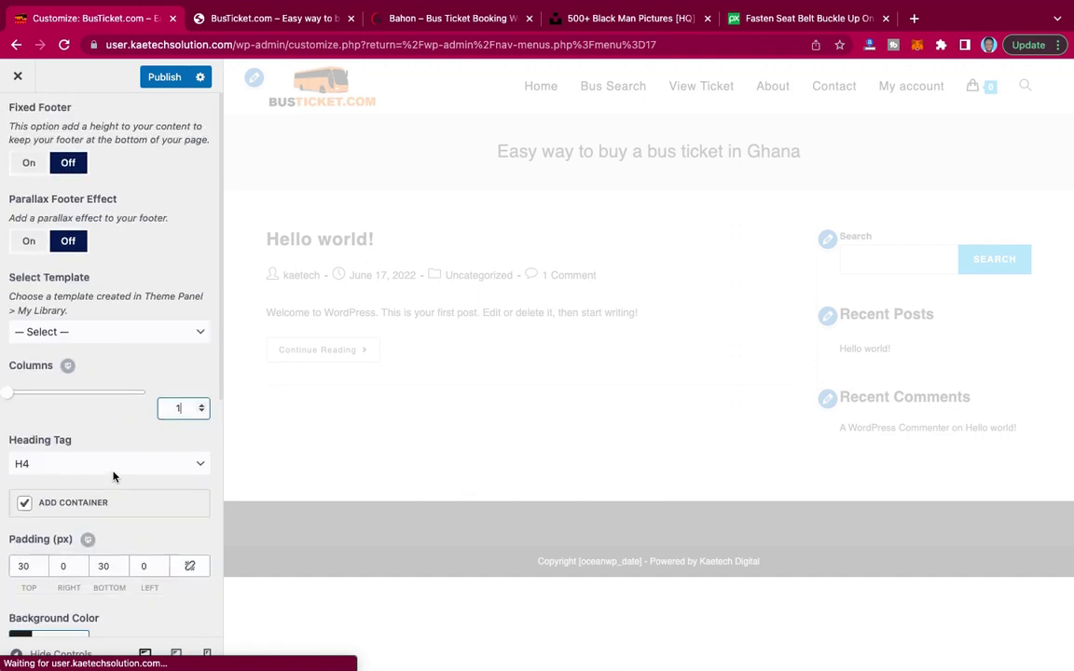
pyautogui.scroll(5, 113, 477)
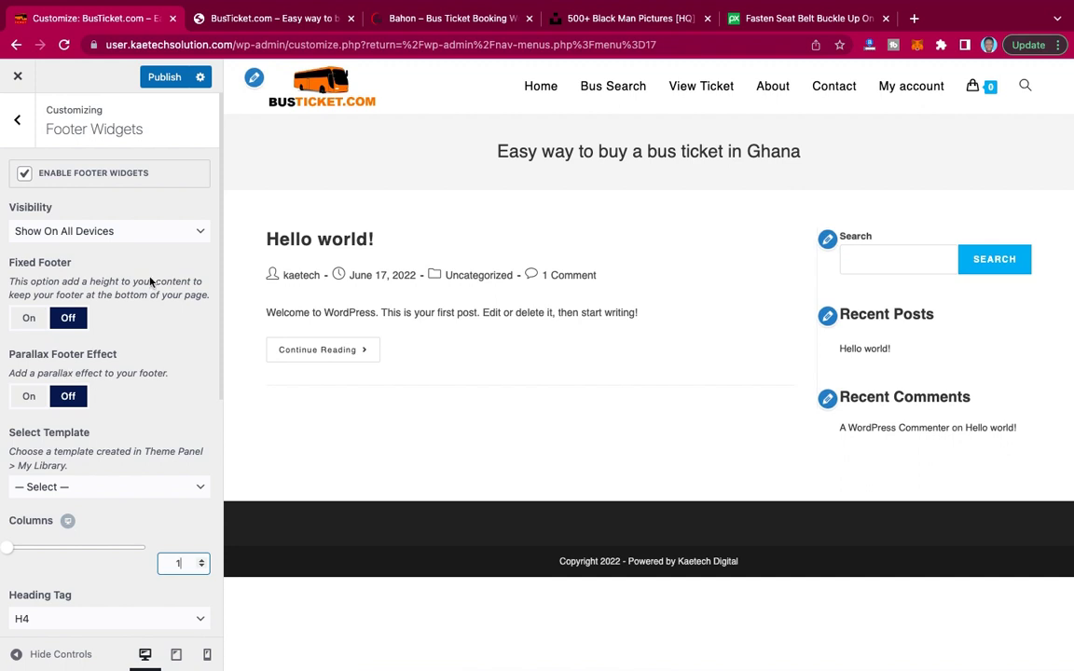
pyautogui.click(167, 80)
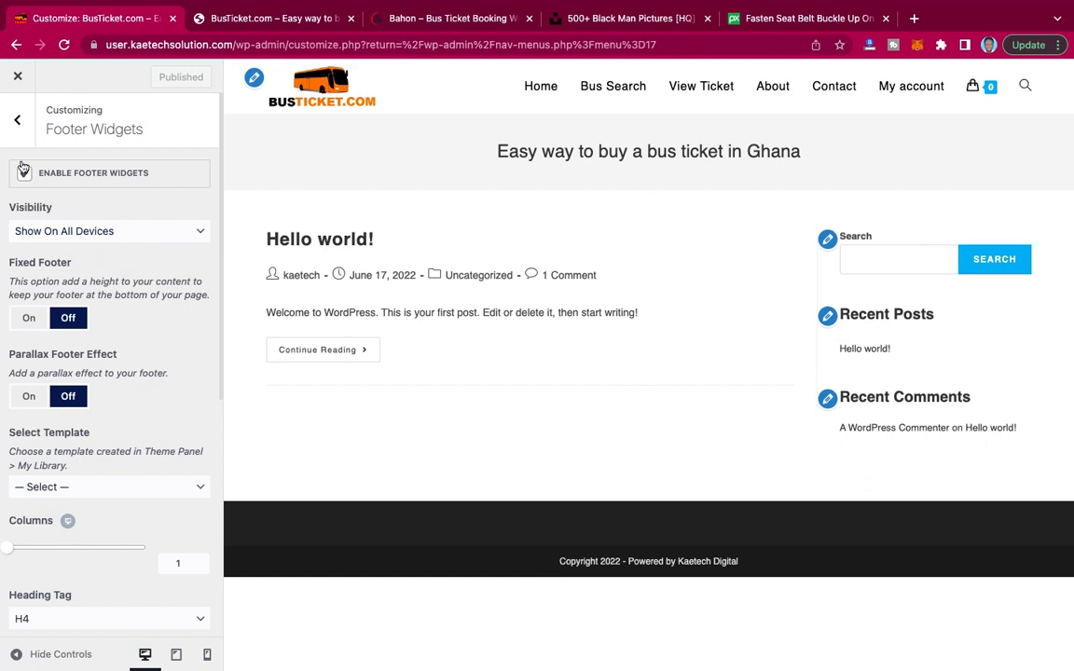
# Leave the Footer Widgets settings and close the Customizer to return to the WordPress admin.
pyautogui.click(19, 121)
pyautogui.scroll(-3, 156, 305)
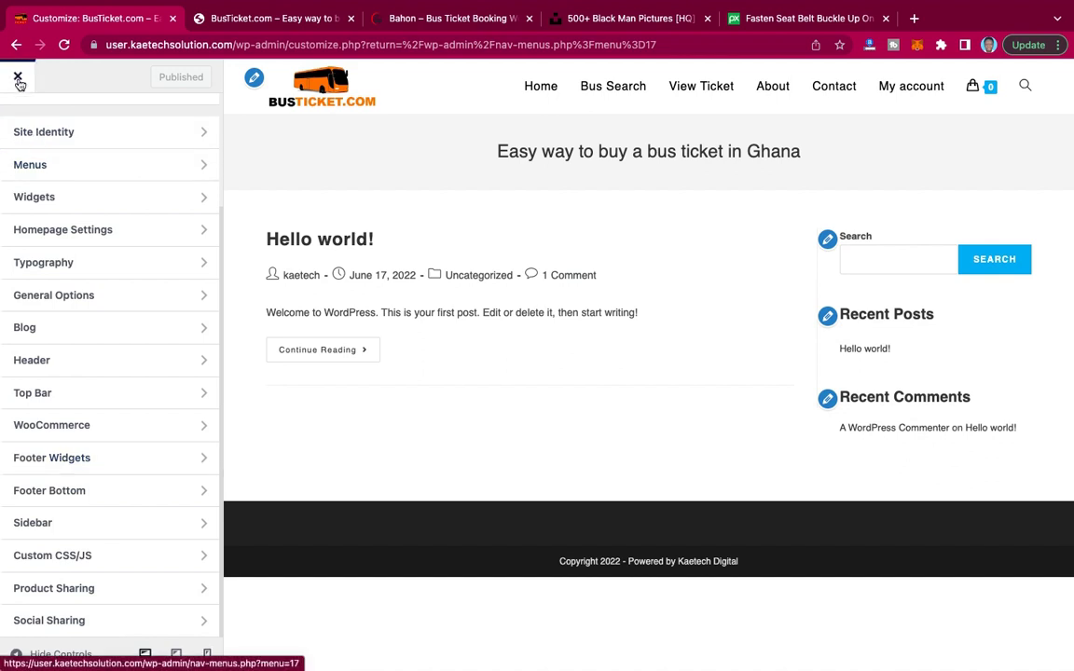
pyautogui.click(377, 216)
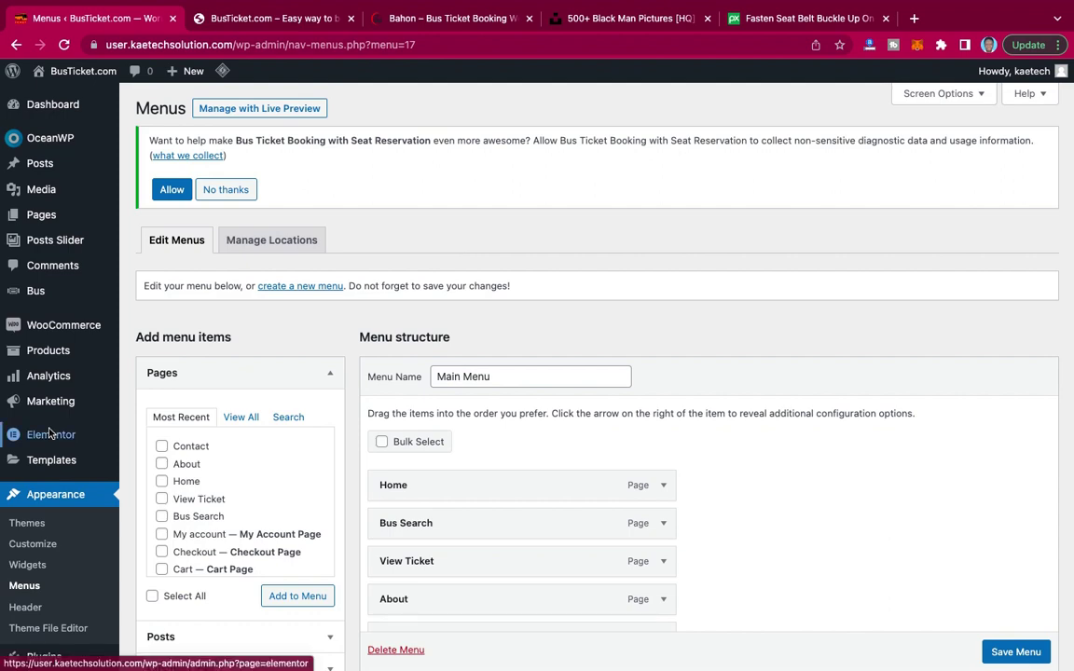
# Open the Bus section of the WordPress admin and go to its Bus Pickup Point page.
pyautogui.scroll(-4, 37, 499)
pyautogui.scroll(4, 40, 504)
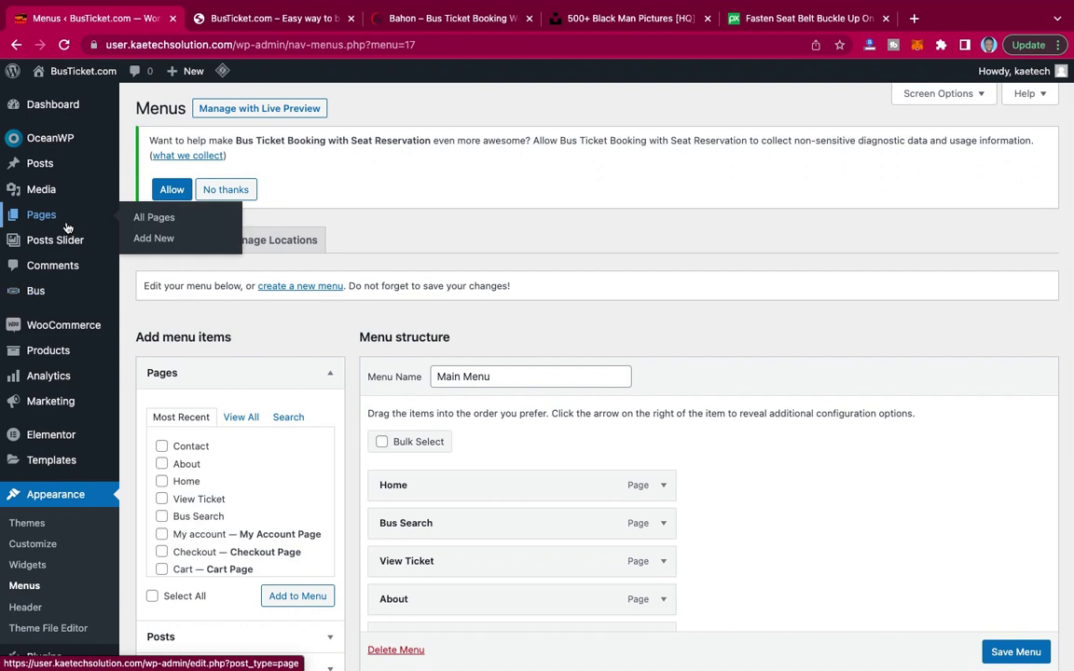
pyautogui.moveTo(34, 291)
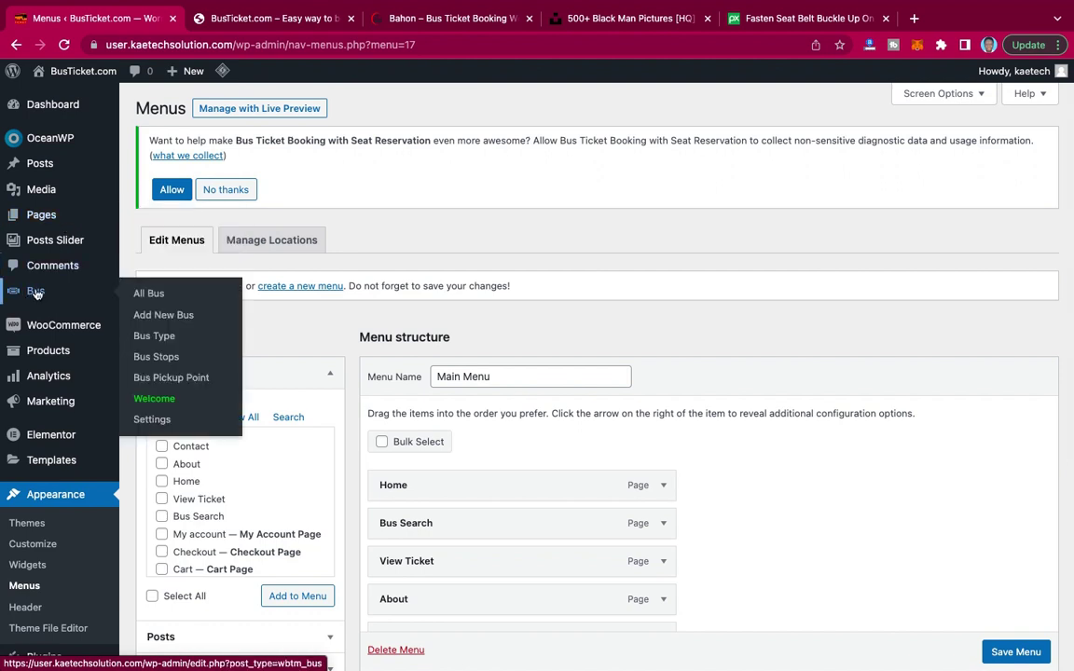
pyautogui.click(156, 295)
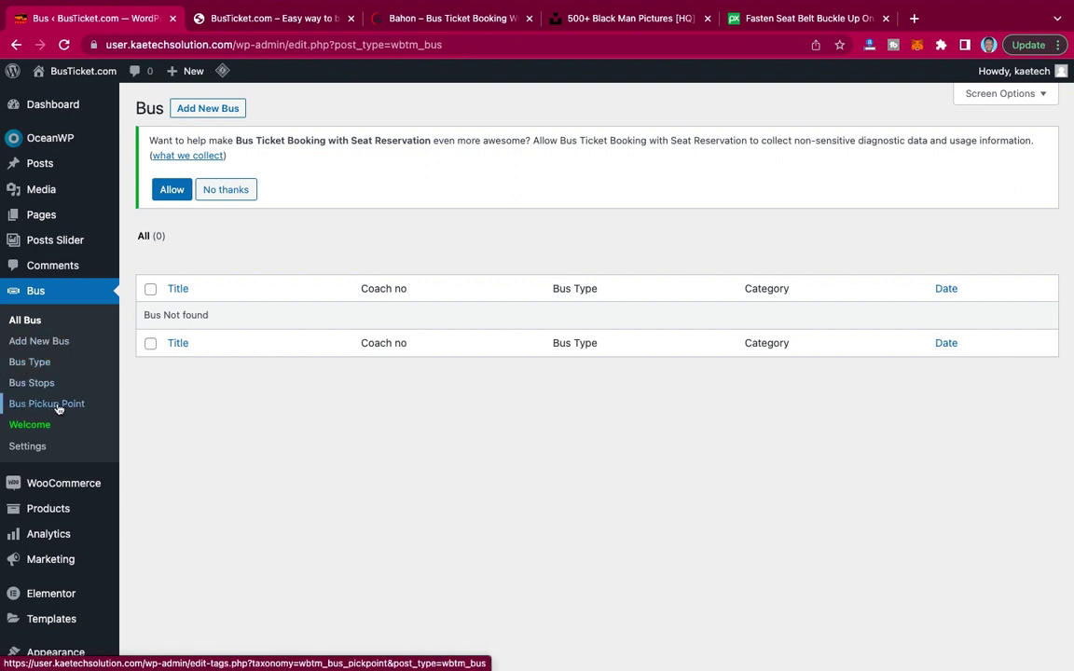
pyautogui.click(55, 406)
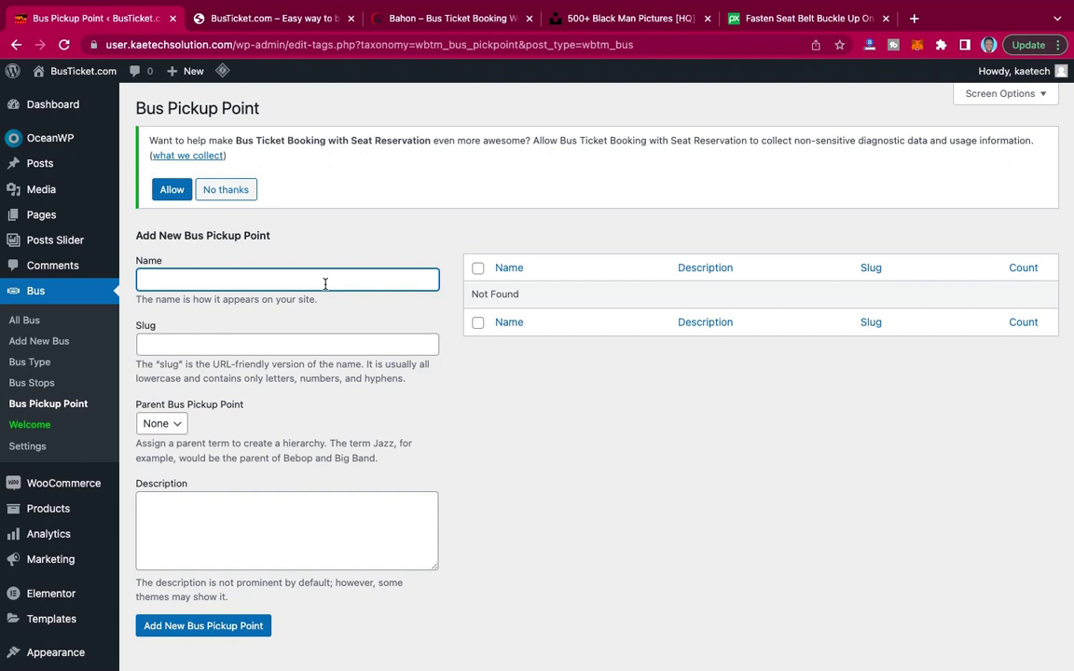
# Add a new bus pickup point named "Accra".
pyautogui.write('Tema Station')
pyautogui.moveTo(214, 279); pyautogui.dragTo(98, 278)
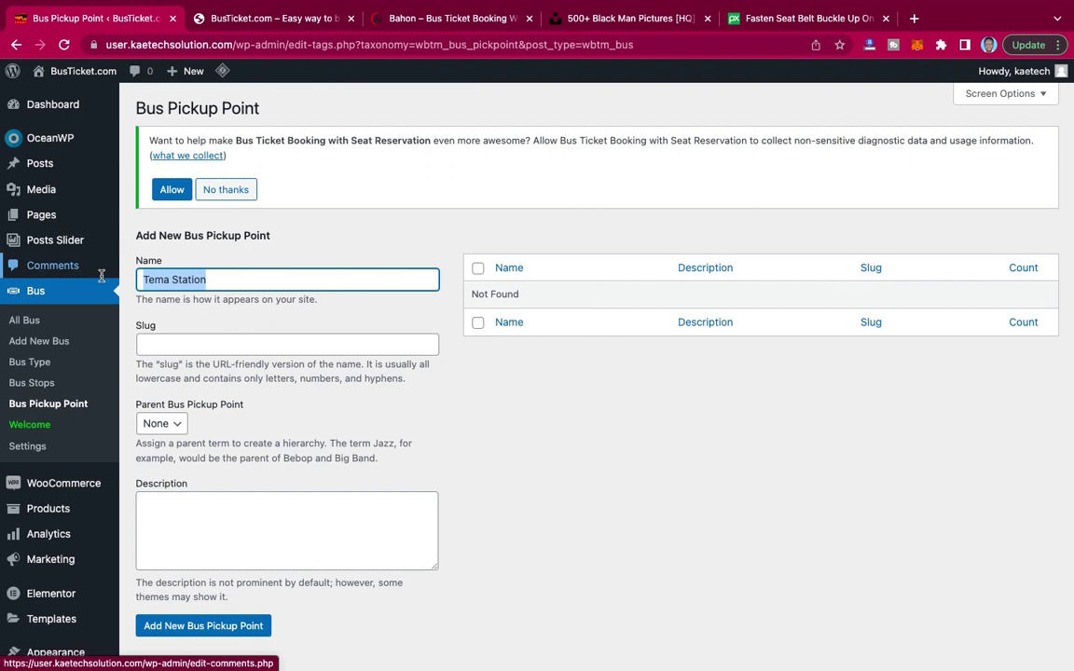
pyautogui.write('Accra')
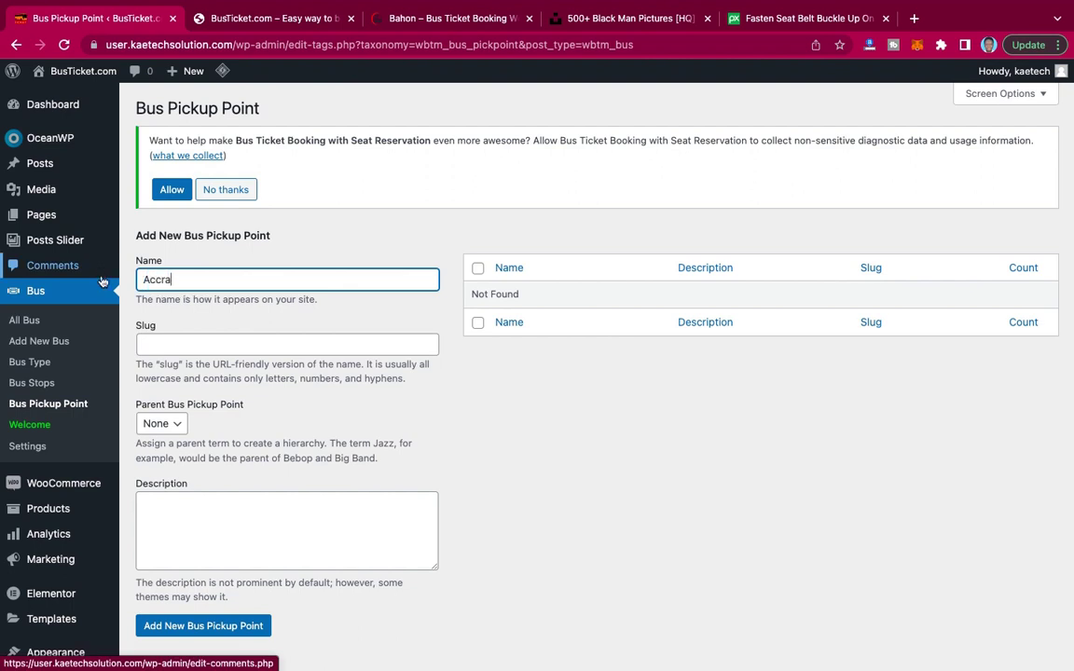
pyautogui.scroll(-1, 270, 475)
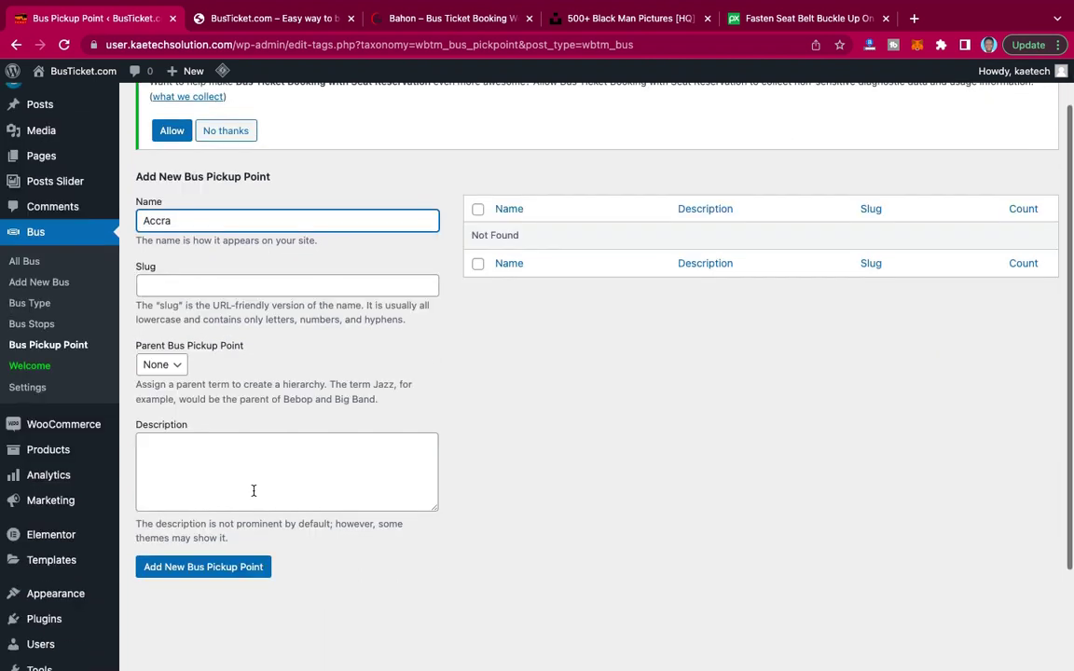
pyautogui.click(212, 572)
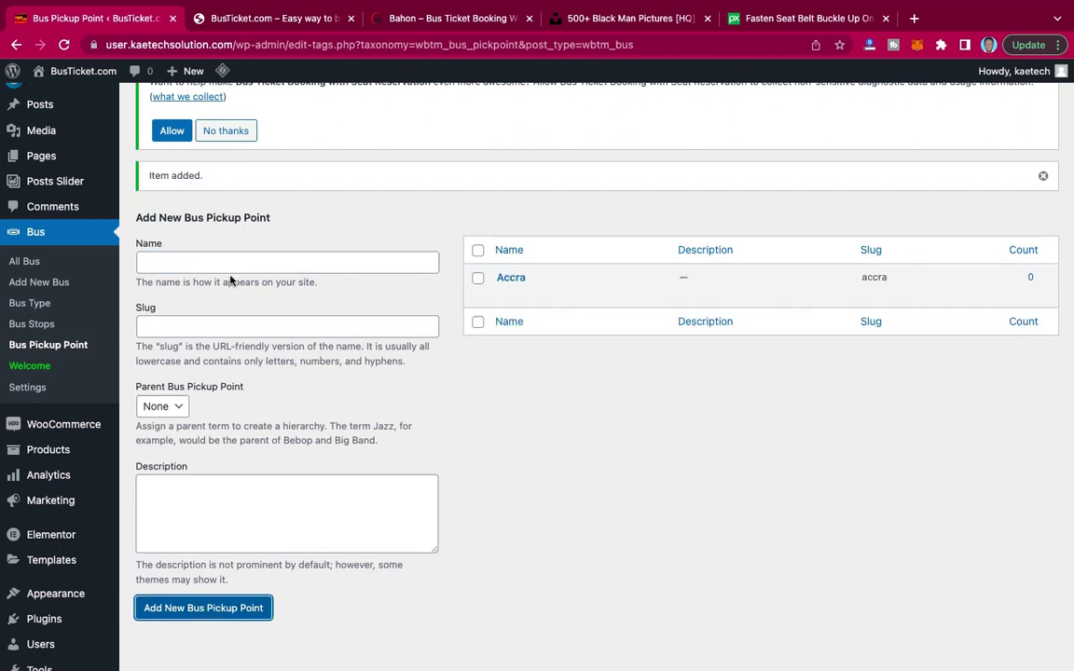
# Add two more bus pickup points named "Madina" and "Legon".
pyautogui.click(197, 264)
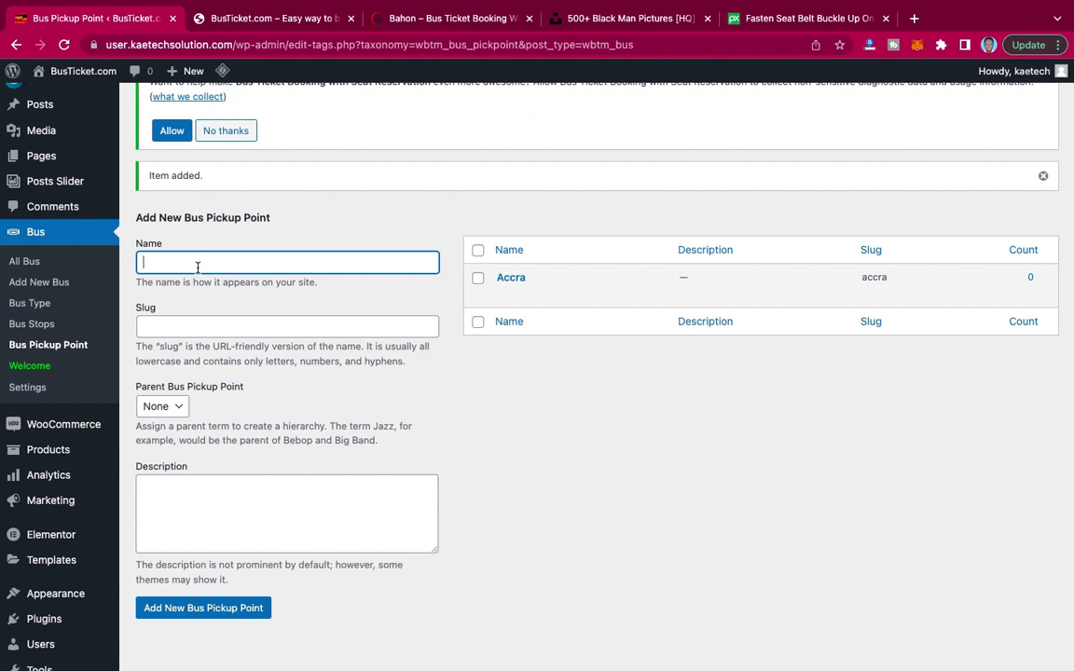
pyautogui.write('Madina')
pyautogui.press('Return')
pyautogui.scroll(-1, 196, 233)
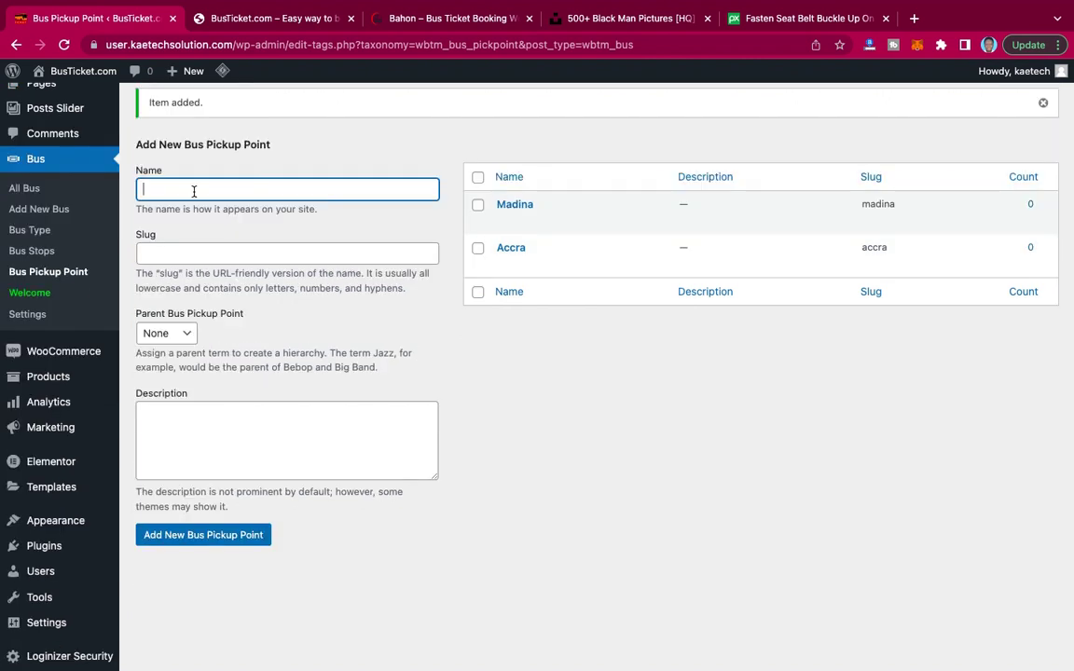
pyautogui.write('Legon')
pyautogui.press('Return')
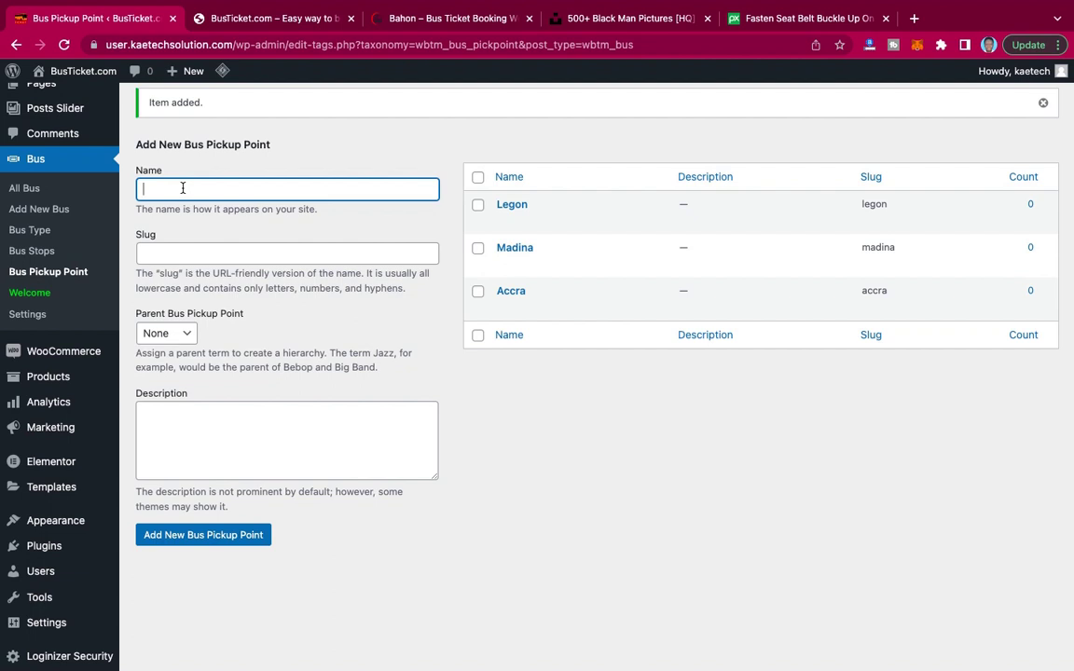
# Add two further bus pickup points named "37" and "Circle".
pyautogui.write('37')
pyautogui.click(200, 533)
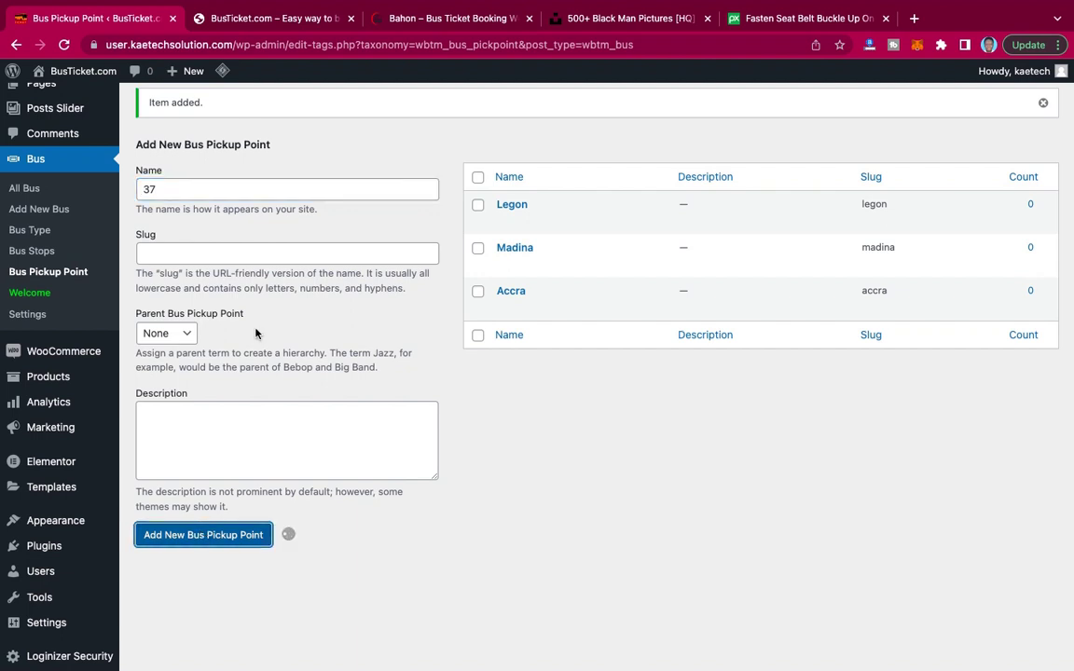
pyautogui.click(193, 189)
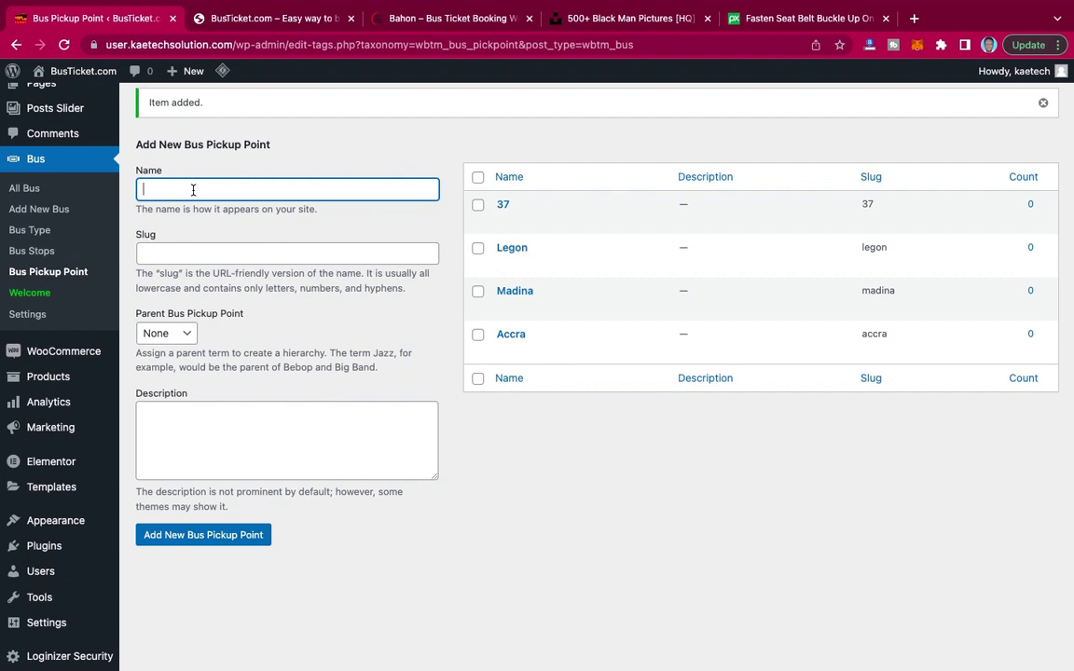
pyautogui.write('Circle')
pyautogui.click(203, 534)
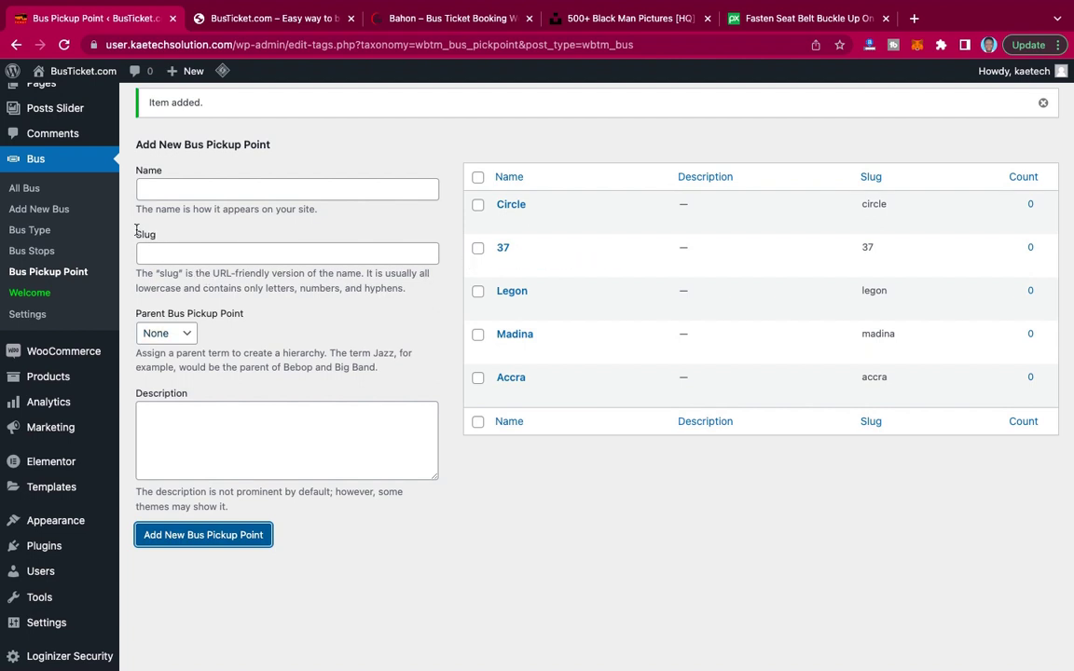
# Go to the Bus Stops page and look over the form for adding a new stop.
pyautogui.click(37, 250)
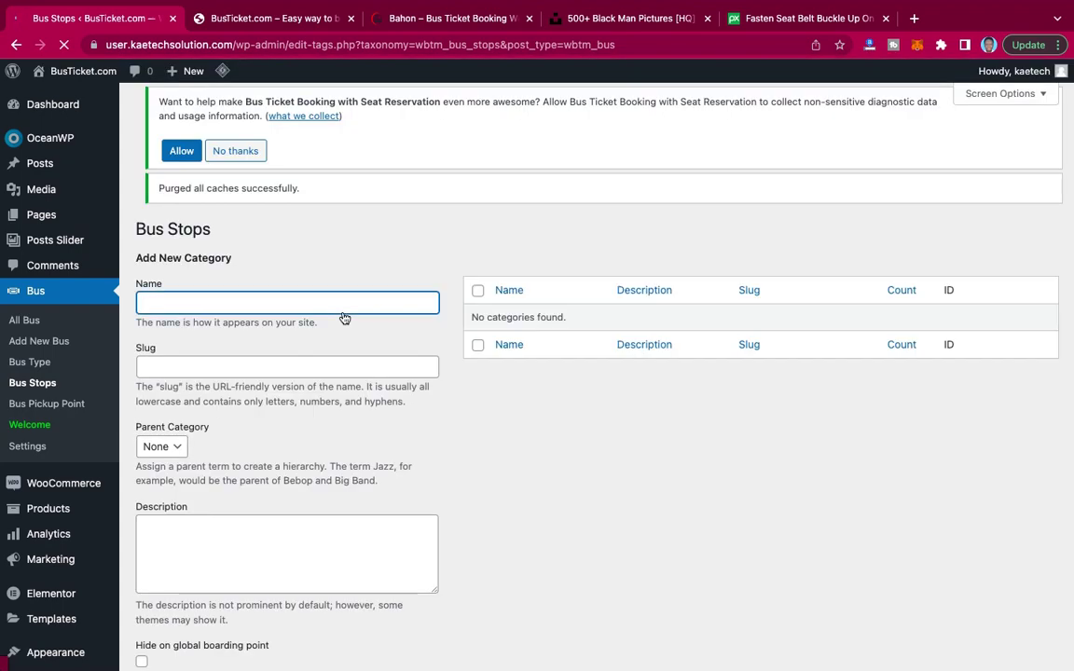
pyautogui.scroll(-3, 179, 374)
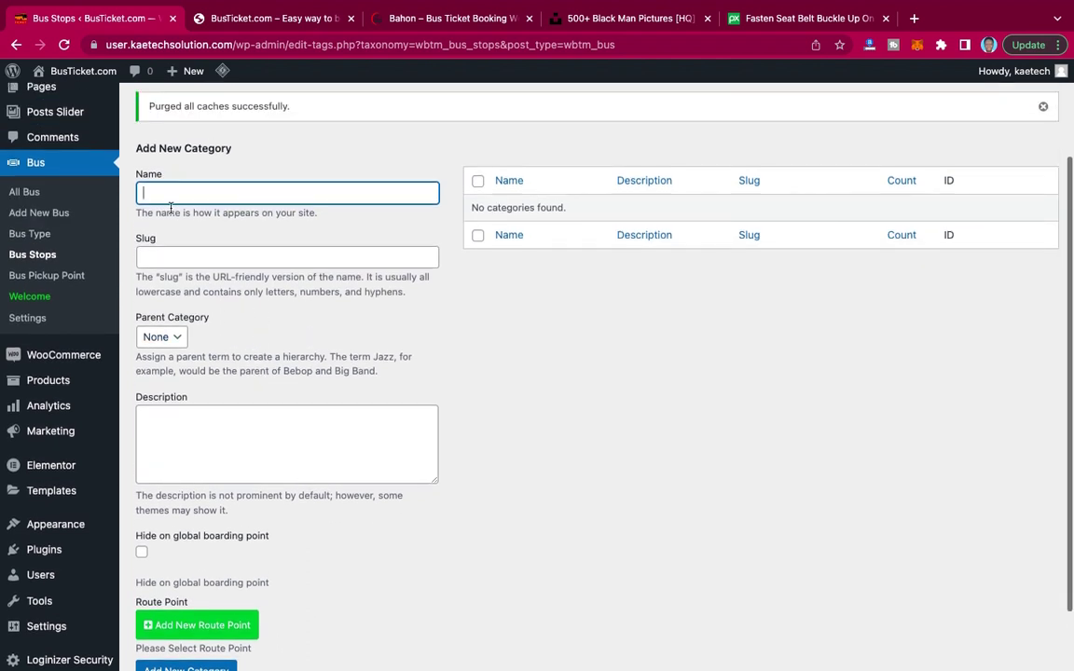
pyautogui.click(197, 192)
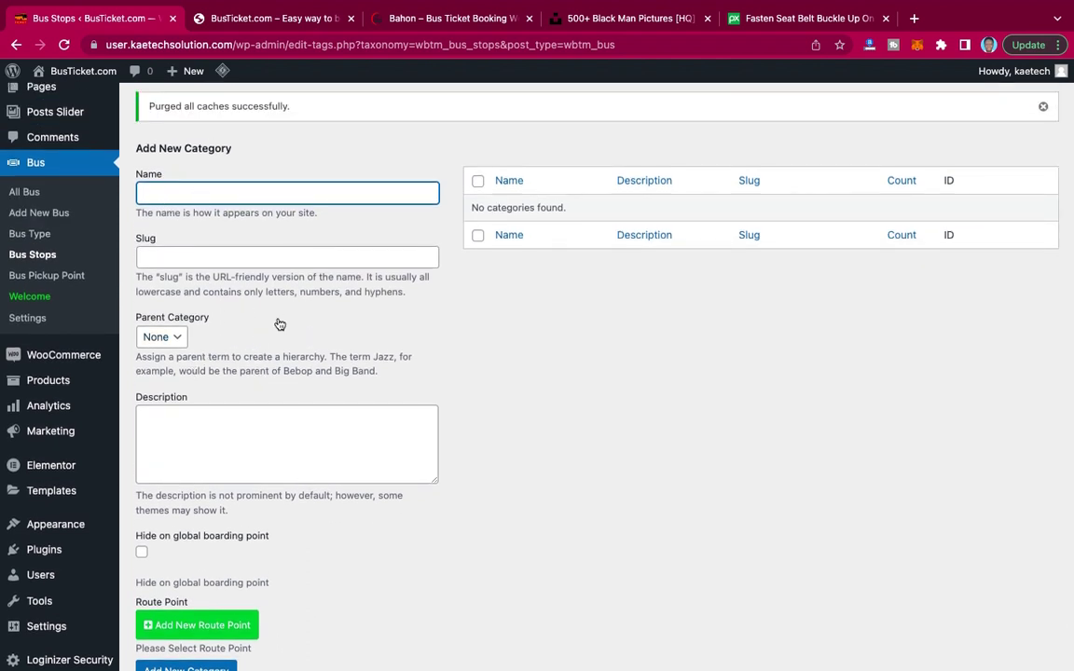
pyautogui.scroll(-2, 278, 292)
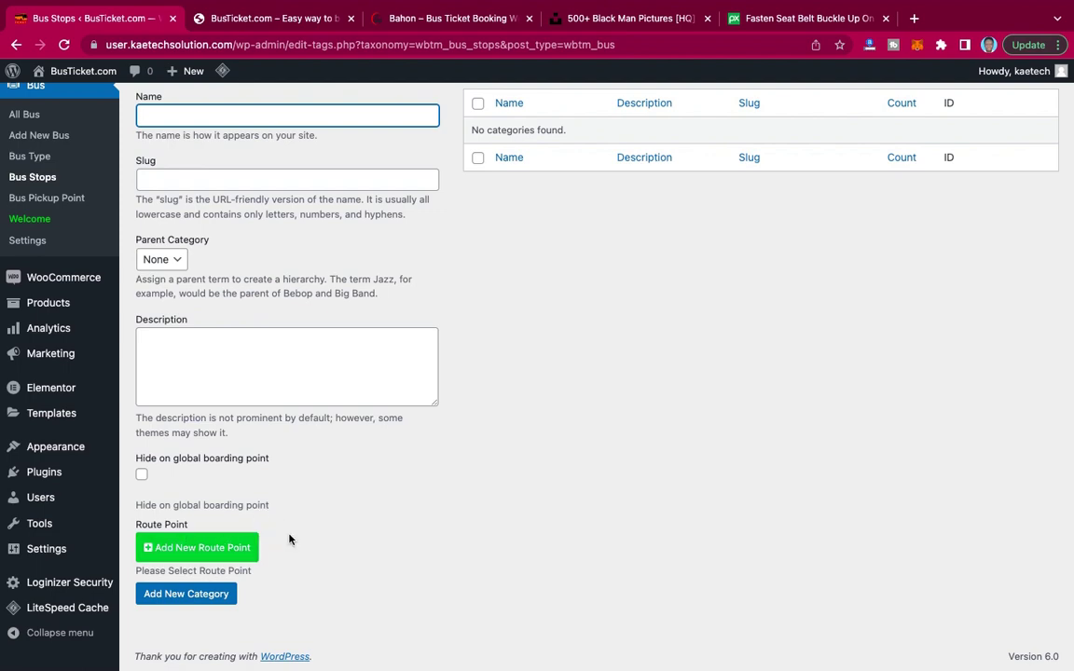
pyautogui.scroll(3, 289, 539)
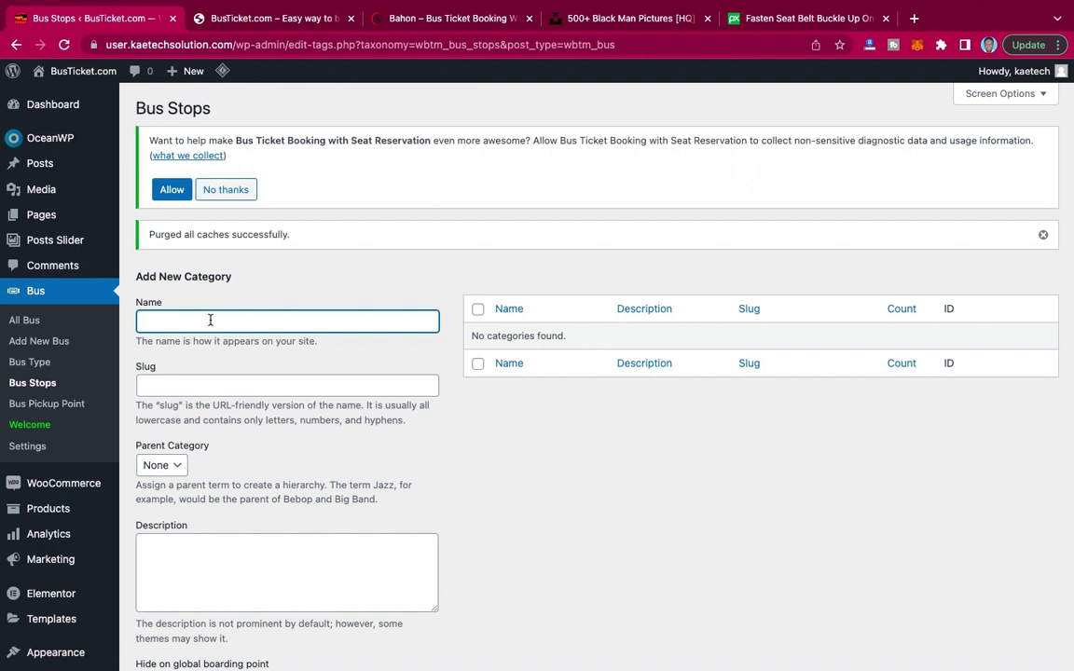
# Enter "Madina" as the name of the new bus stop.
pyautogui.write('MAdina')
pyautogui.press('BackSpace')
pyautogui.press('BackSpace')
pyautogui.press('BackSpace')
pyautogui.press('BackSpace')
pyautogui.press('BackSpace')
pyautogui.write('adina')
pyautogui.scroll(-2, 278, 378)
pyautogui.scroll(-2, 278, 378)
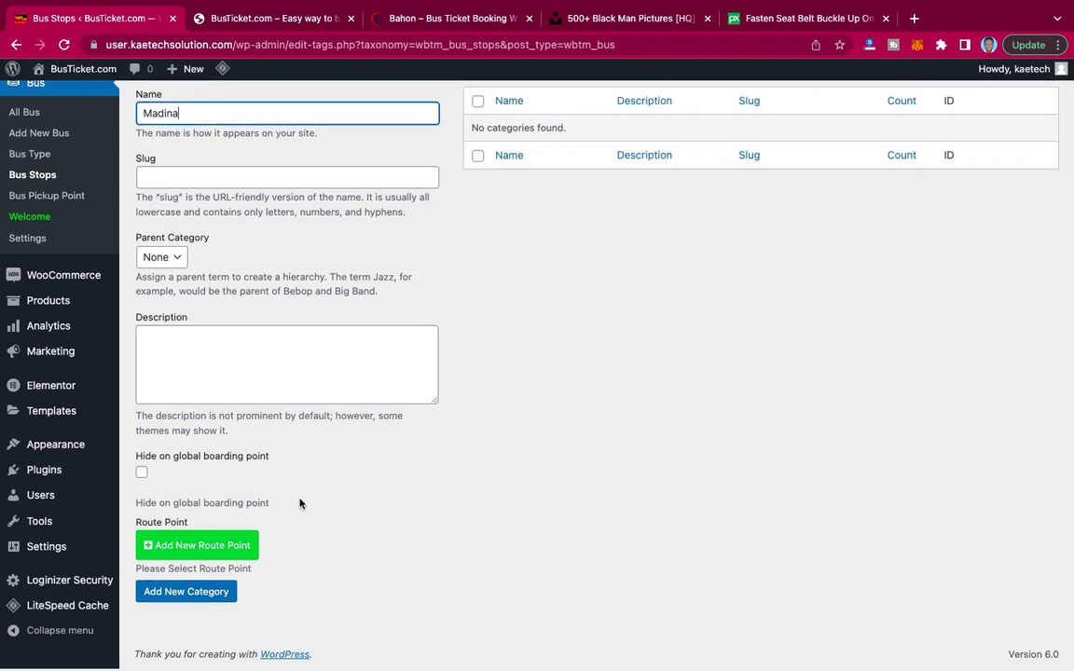
pyautogui.click(214, 552)
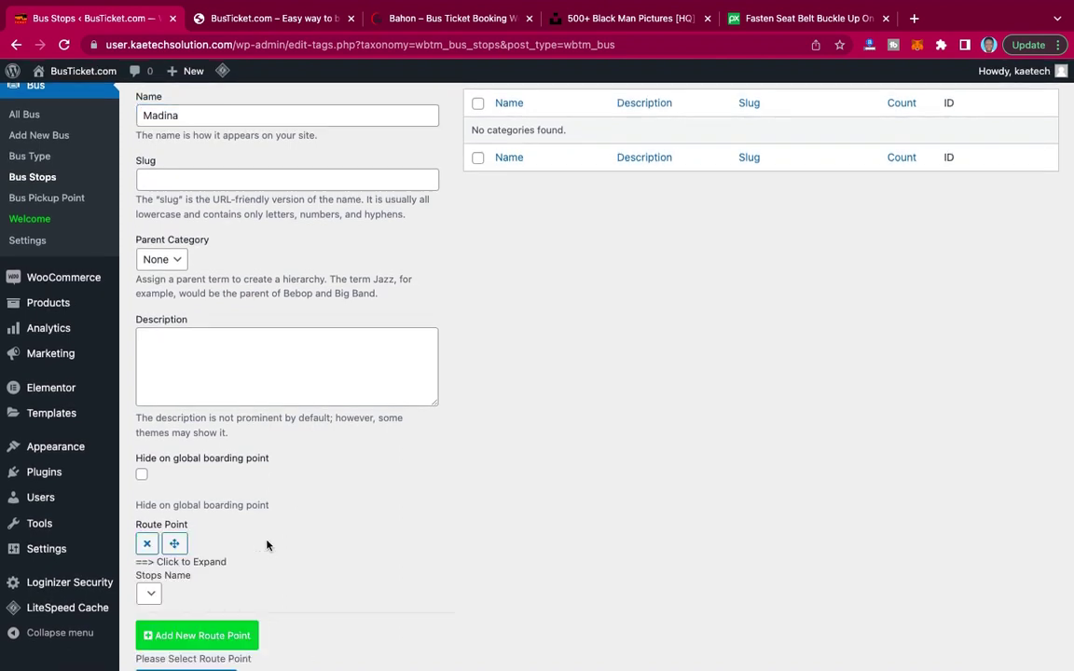
pyautogui.scroll(-1, 269, 545)
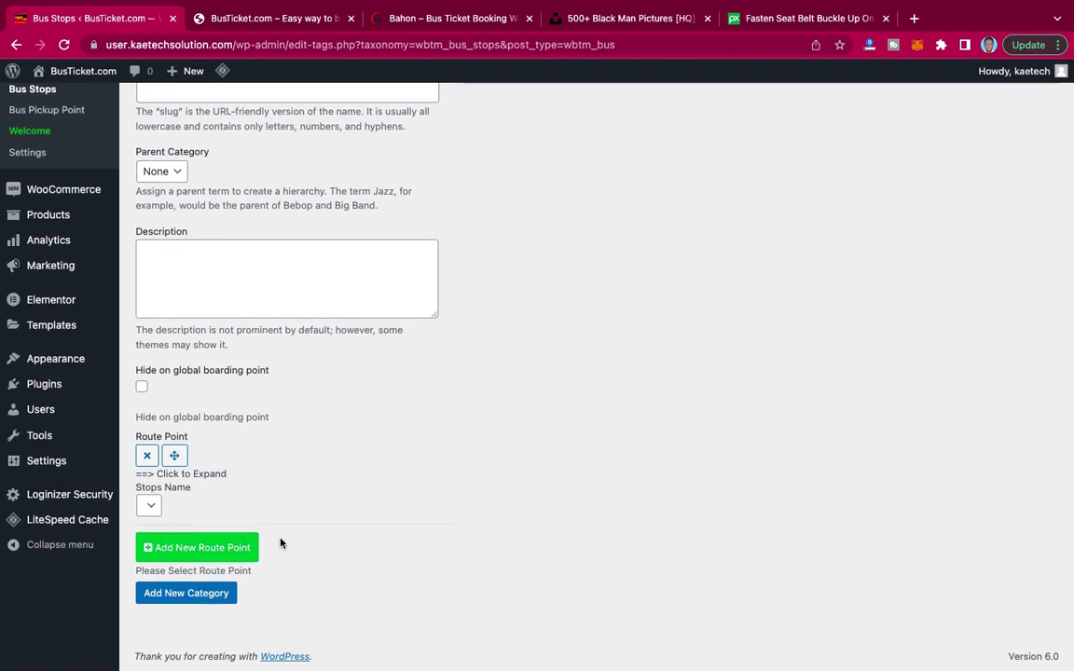
pyautogui.click(150, 506)
pyautogui.click(146, 455)
# Save the Madina bus stop without any route point.
pyautogui.scroll(5, 348, 504)
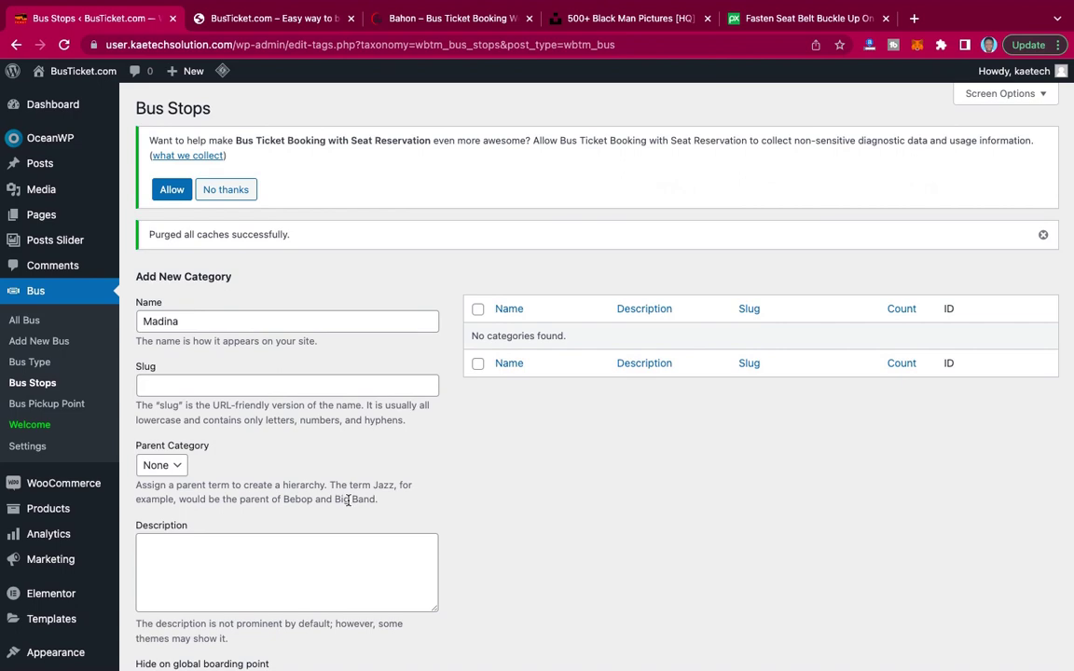
pyautogui.scroll(-5, 348, 501)
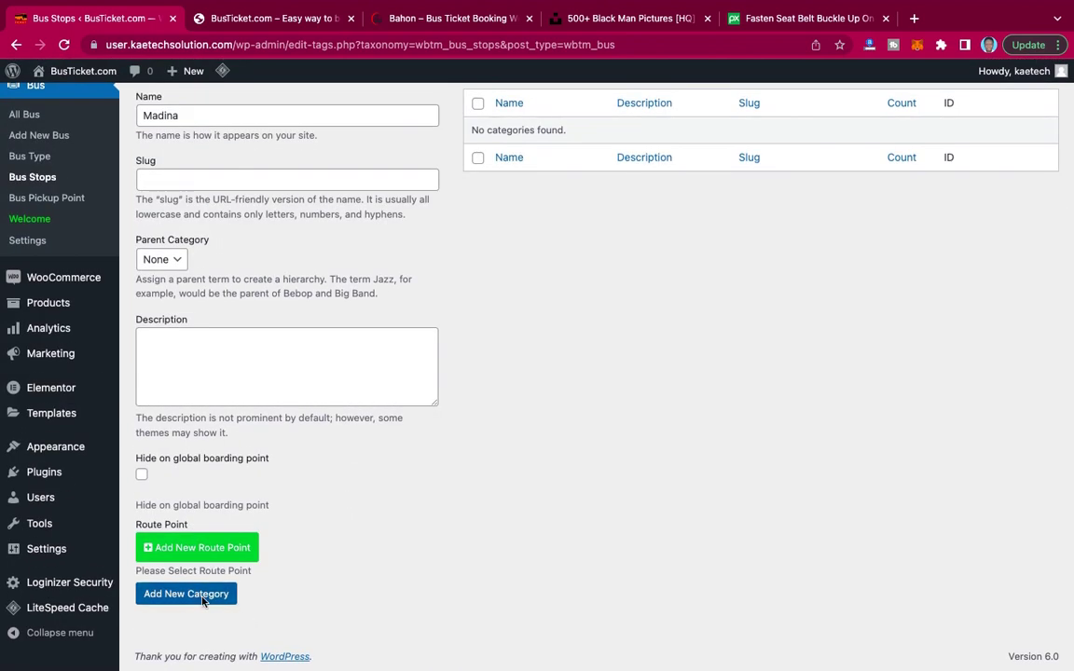
pyautogui.click(203, 595)
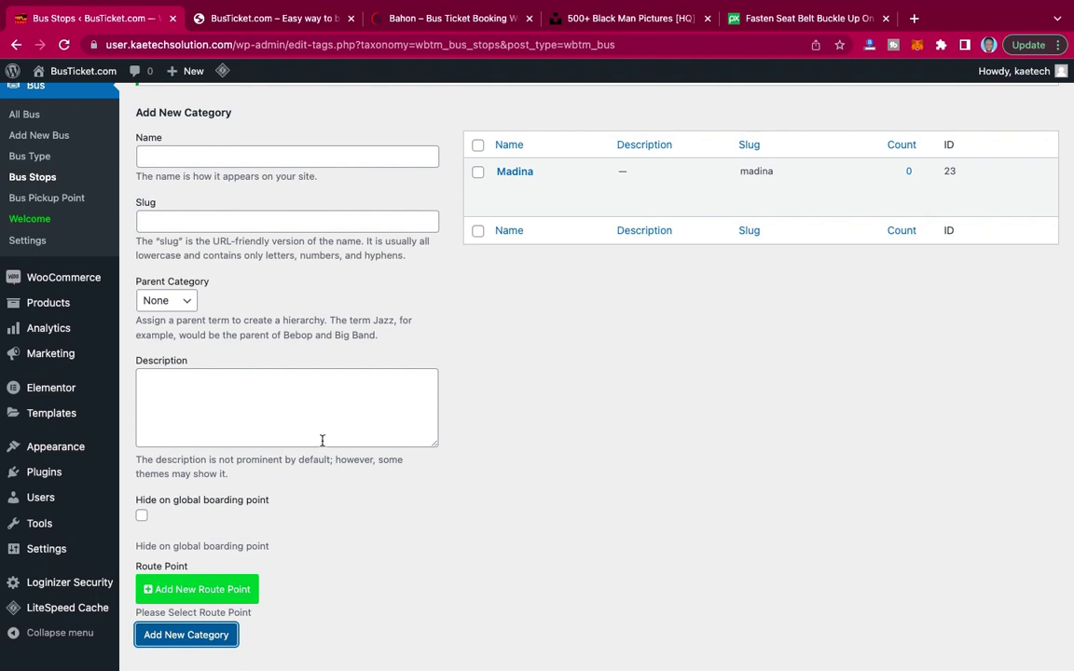
# Check the Madina stop's edit page, then return to Bus Stops and add a stop named "Accra".
pyautogui.click(505, 188)
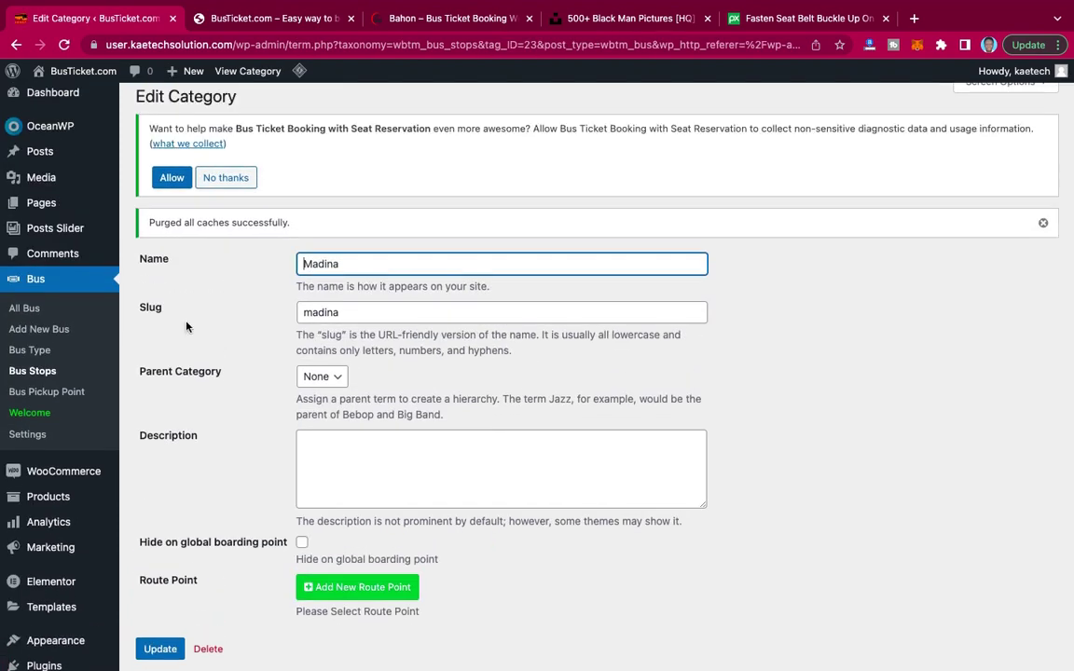
pyautogui.click(47, 392)
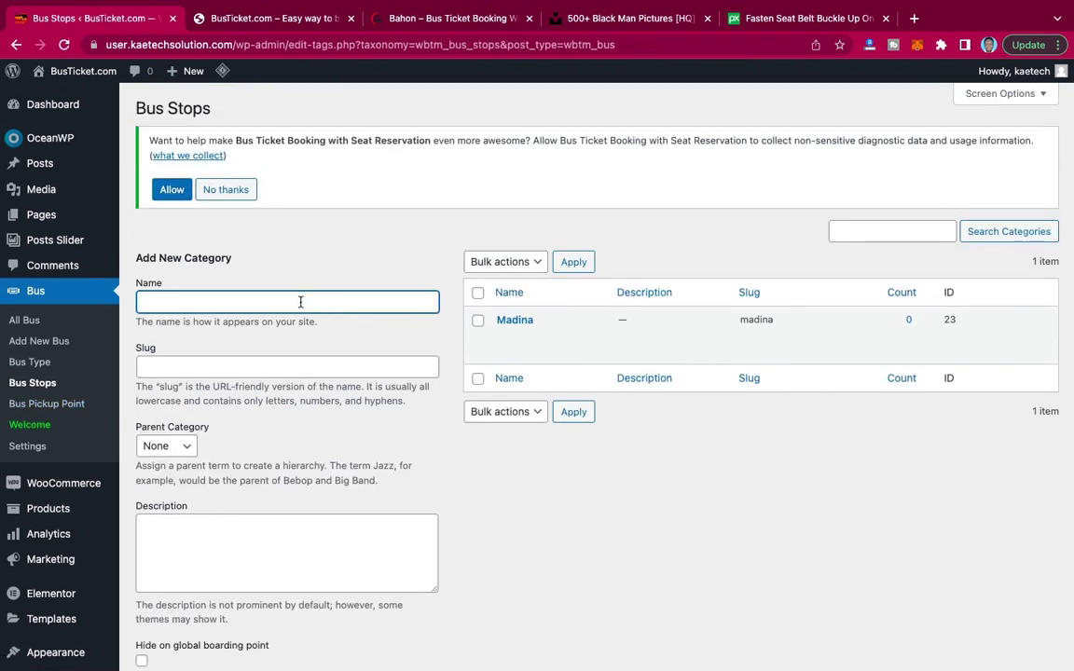
pyautogui.write('Acra')
pyautogui.write('cra')
pyautogui.scroll(-4, 288, 489)
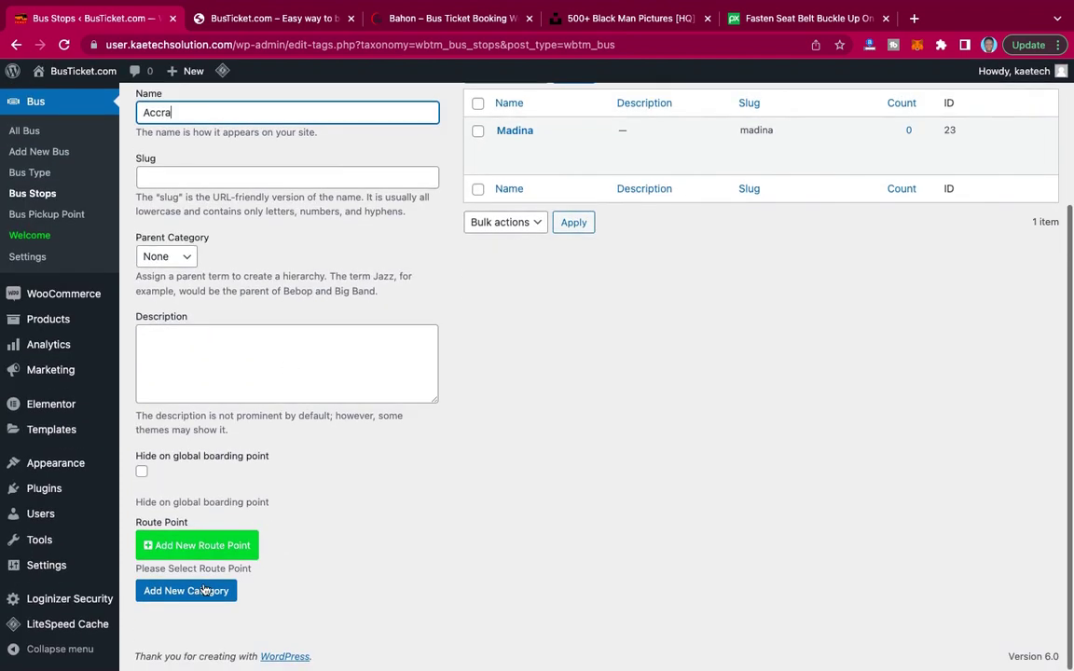
pyautogui.click(191, 591)
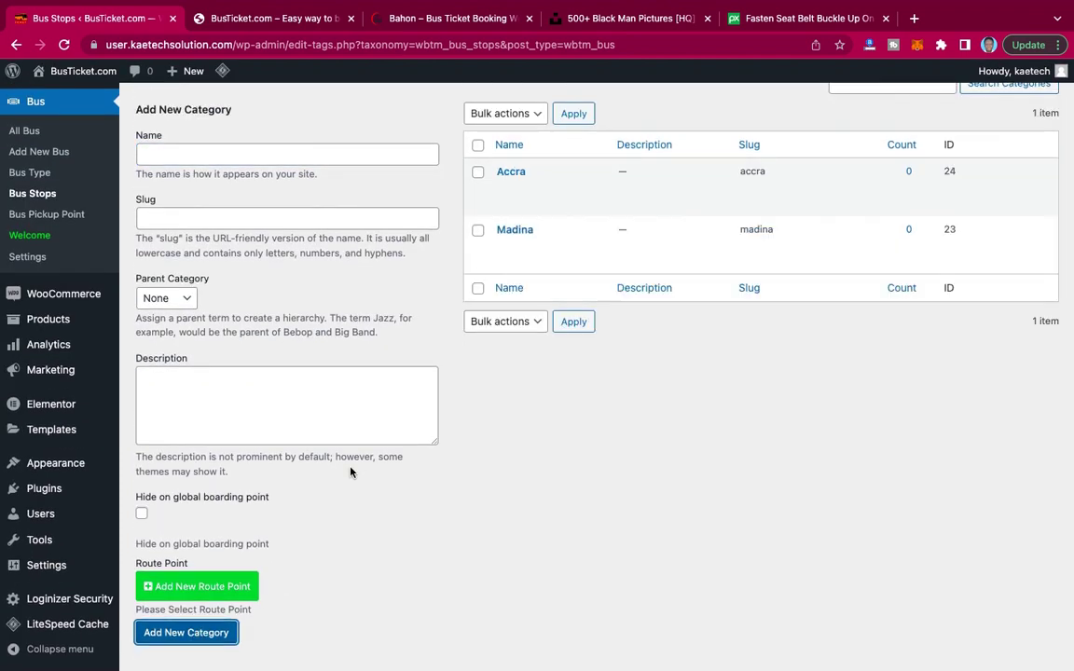
# Add two more bus stops named "Legon" and "37".
pyautogui.click(212, 154)
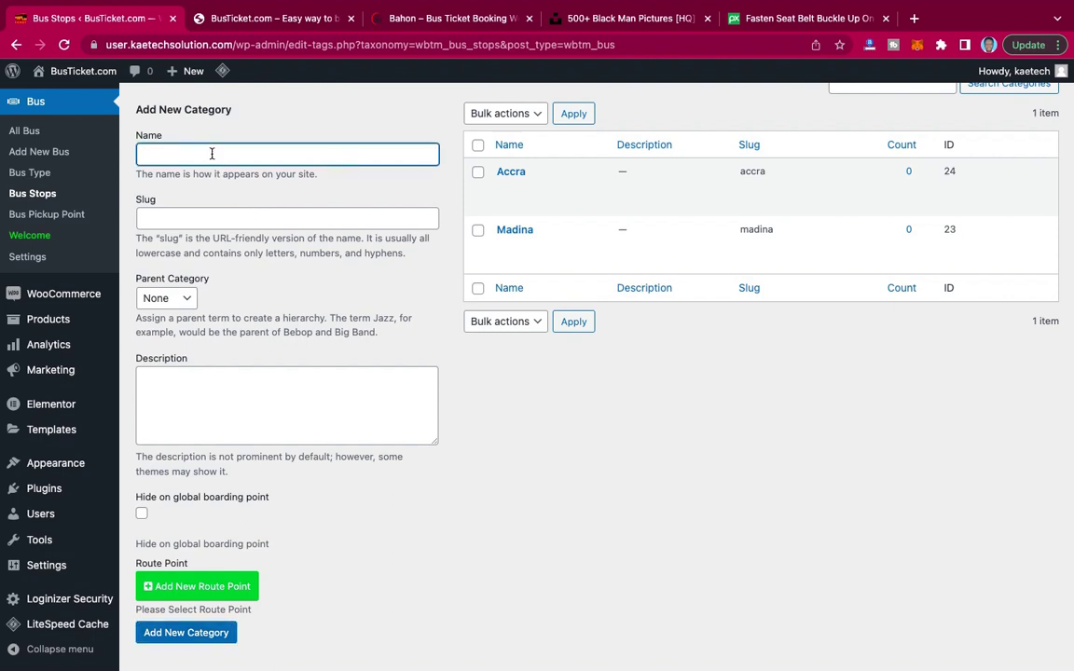
pyautogui.write('Legon')
pyautogui.scroll(-1, 212, 153)
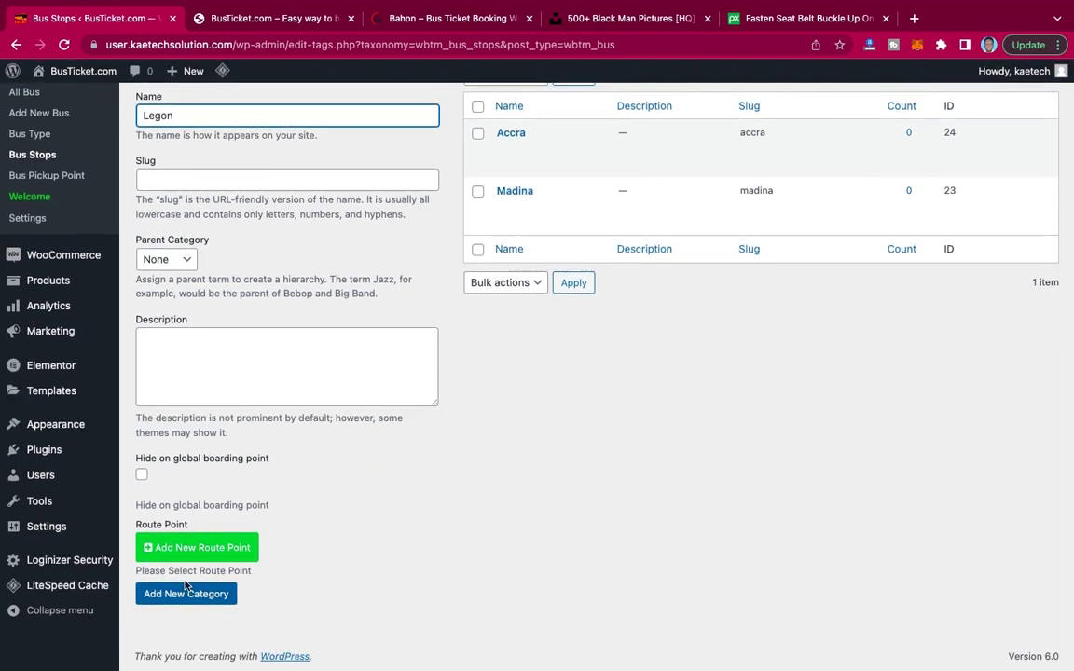
pyautogui.click(181, 594)
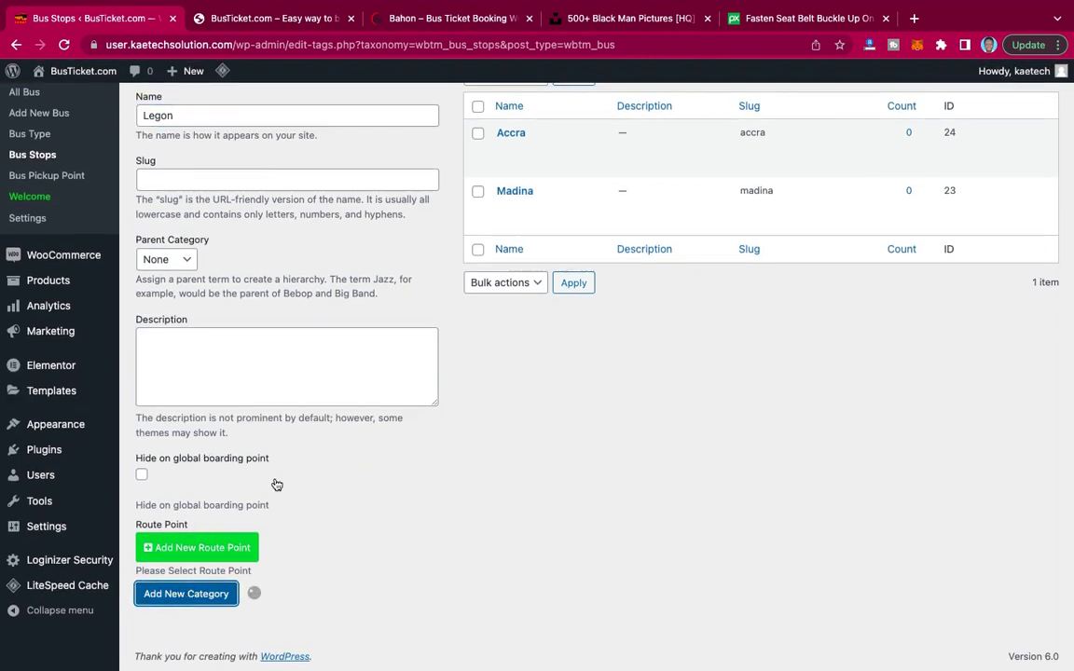
pyautogui.scroll(2, 276, 484)
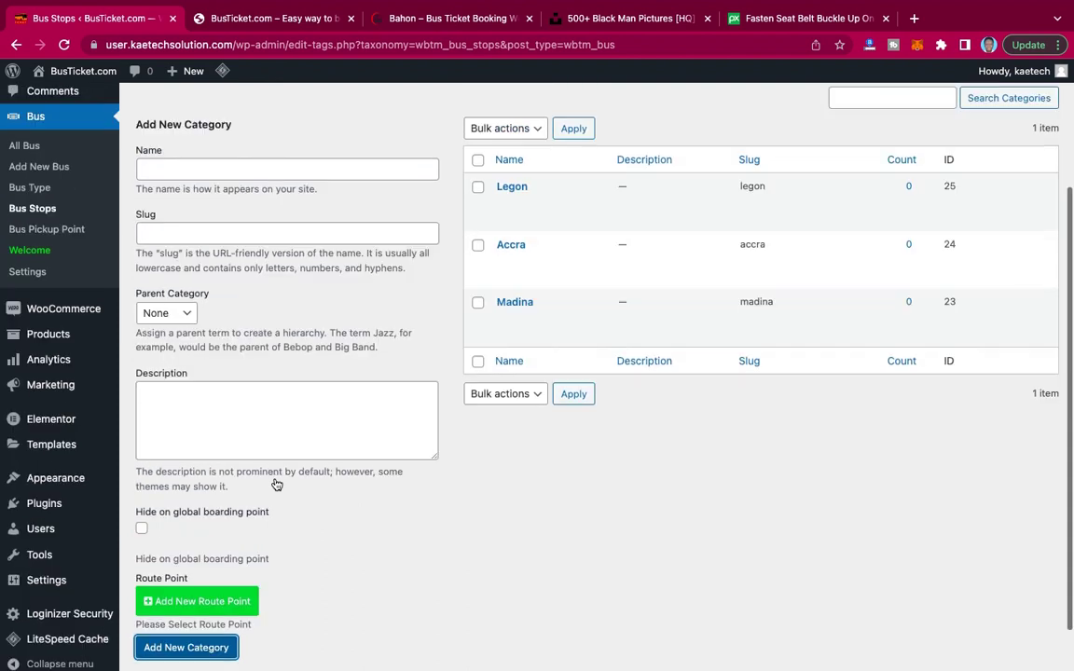
pyautogui.click(224, 179)
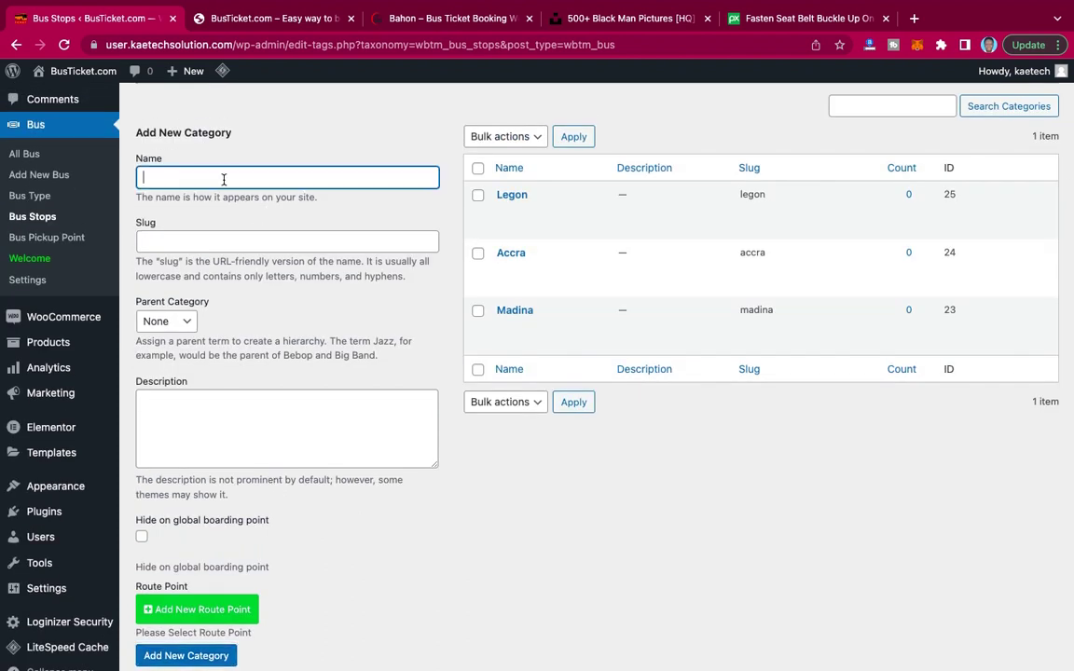
pyautogui.write('37')
pyautogui.scroll(-2, 322, 350)
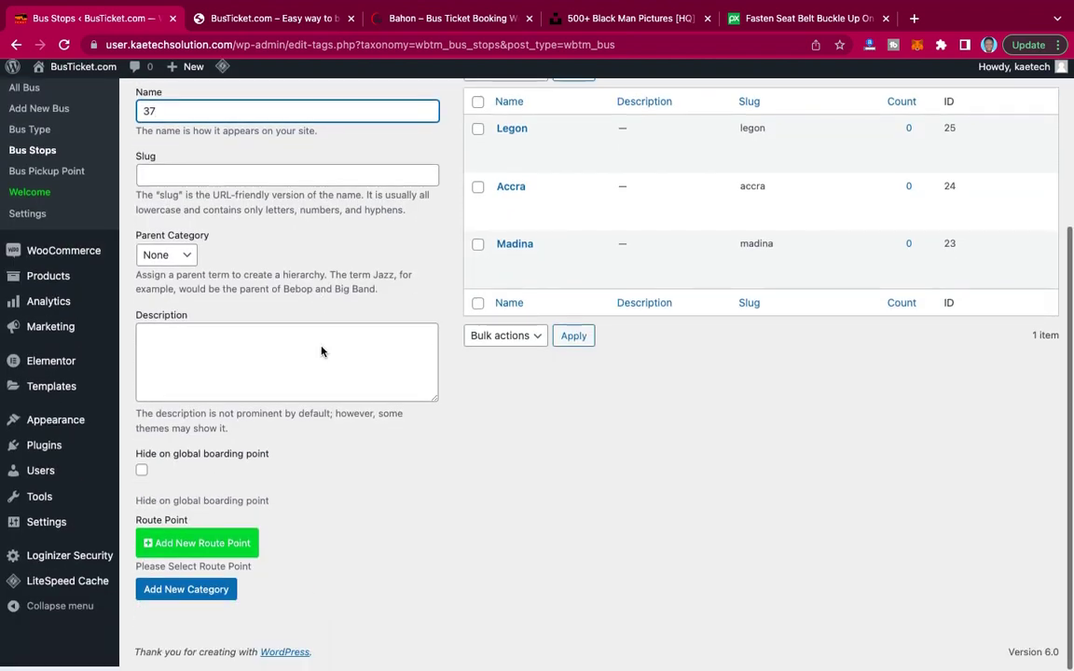
pyautogui.click(187, 598)
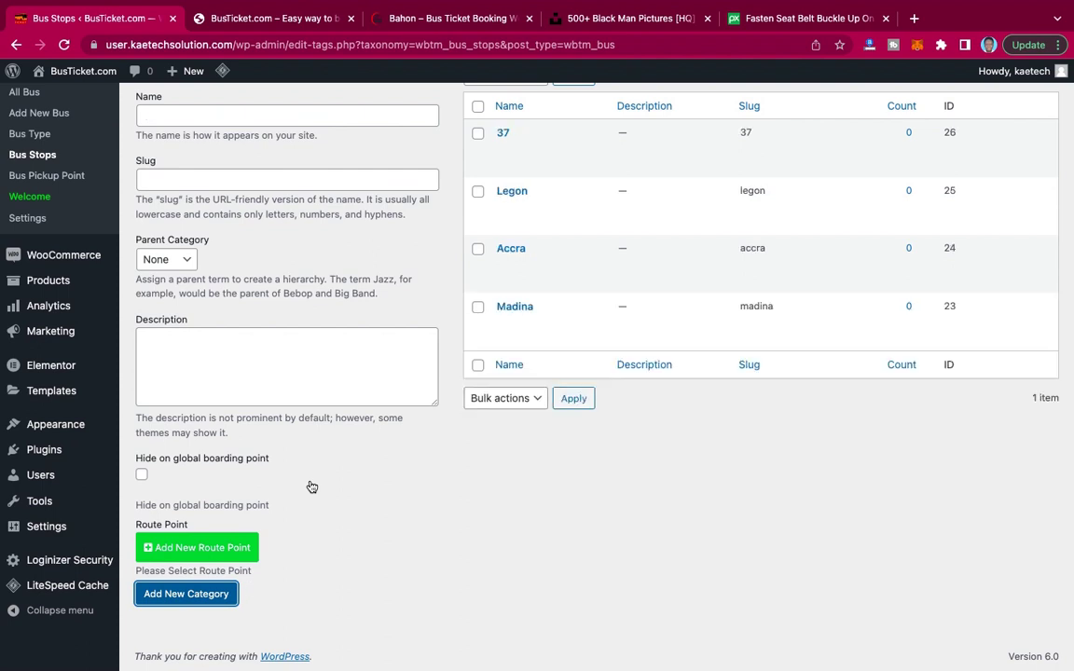
# Add a bus stop named "Cirxle".
pyautogui.click(183, 116)
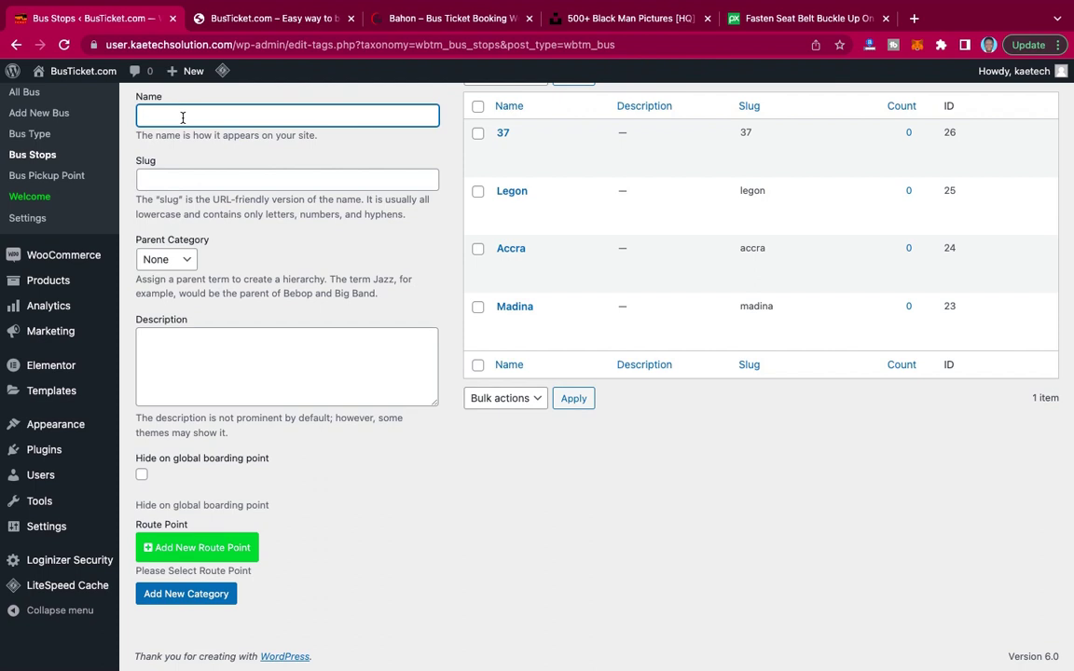
pyautogui.write('Cirxle')
pyautogui.click(209, 594)
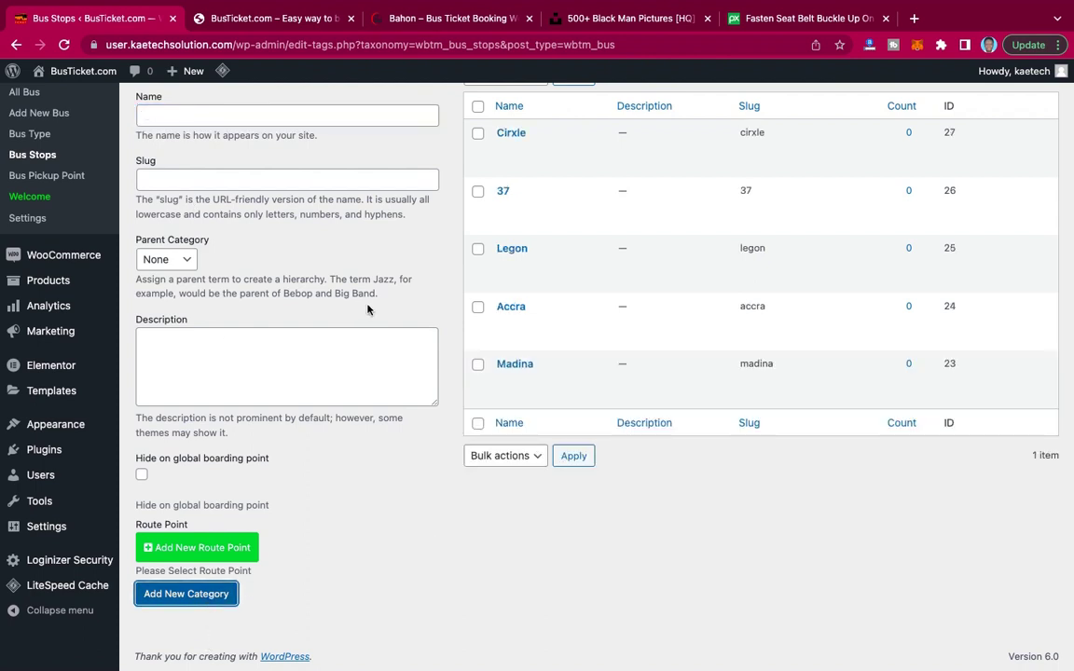
# Open the misspelled Cirxle stop for editing and correct its name to "Circle".
pyautogui.click(504, 149)
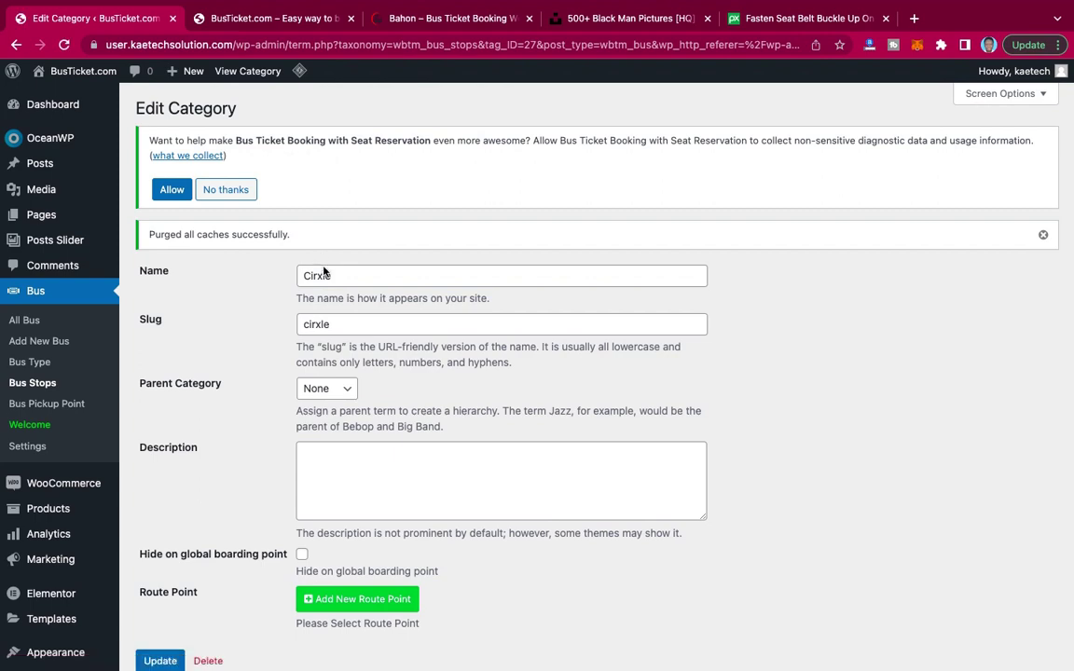
pyautogui.click(323, 280)
pyautogui.press('BackSpace')
pyautogui.write('c')
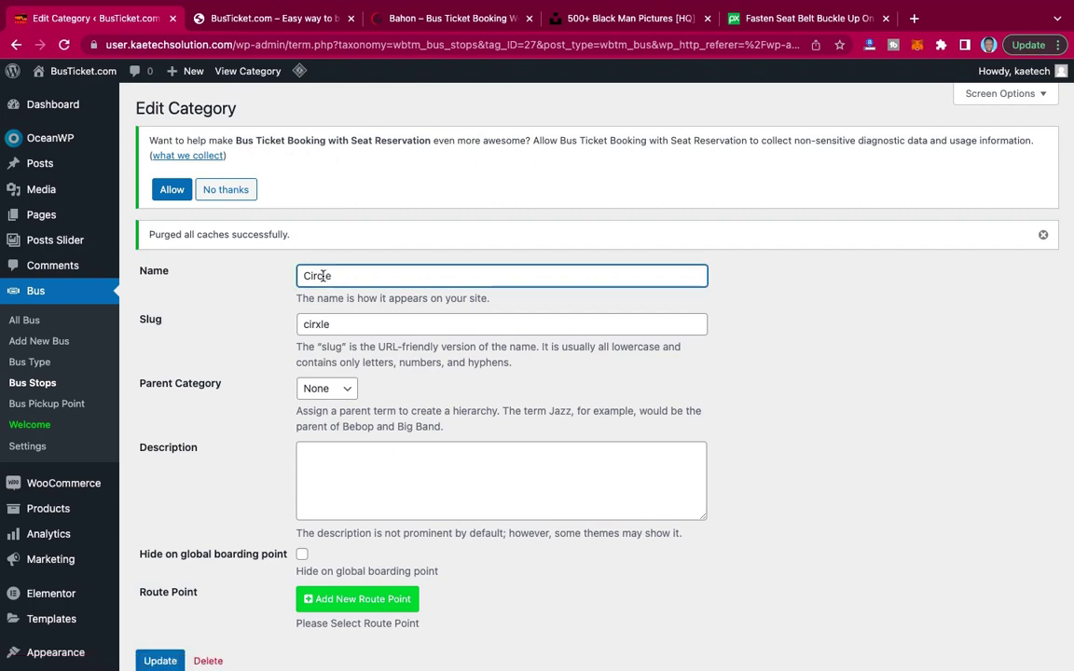
# Add a route point to the Circle stop and correct its slug to "circle".
pyautogui.scroll(-2, 336, 410)
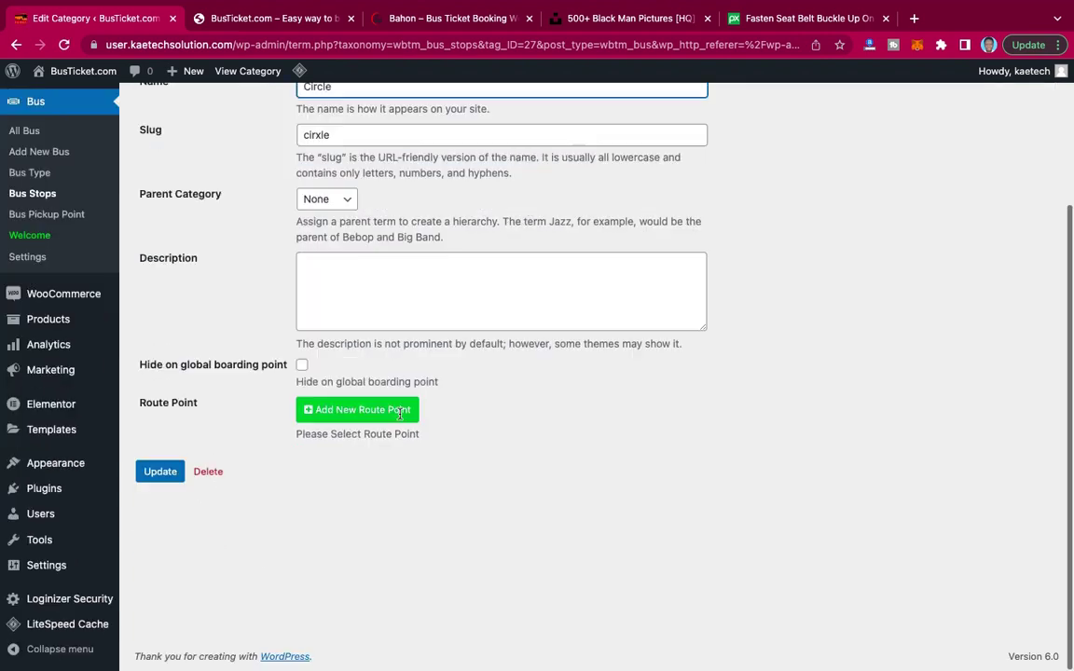
pyautogui.click(339, 421)
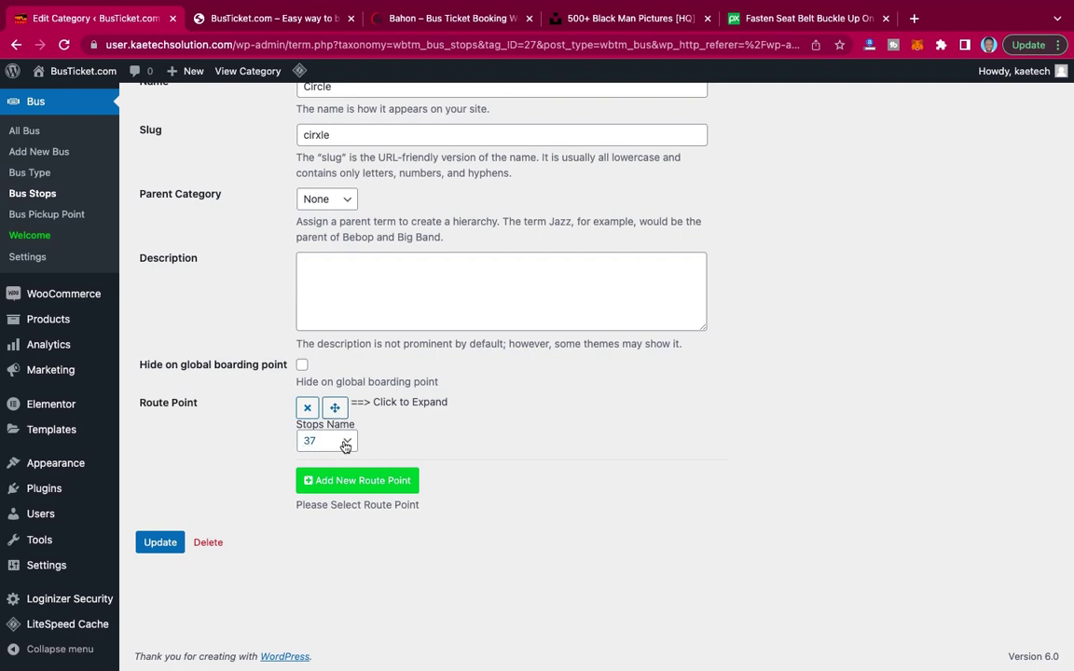
pyautogui.click(322, 136)
pyautogui.press('BackSpace')
pyautogui.write('c')
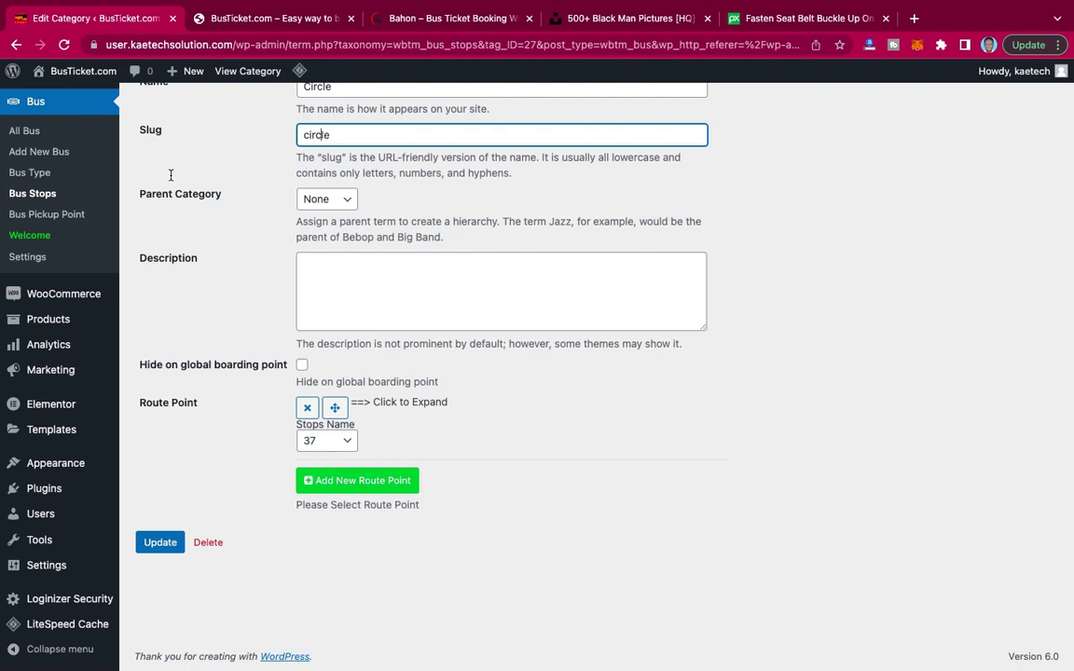
# Keep 37 as the Circle stop's first route point, add Legon and Madina as further route points, and update the stop.
pyautogui.click(353, 441)
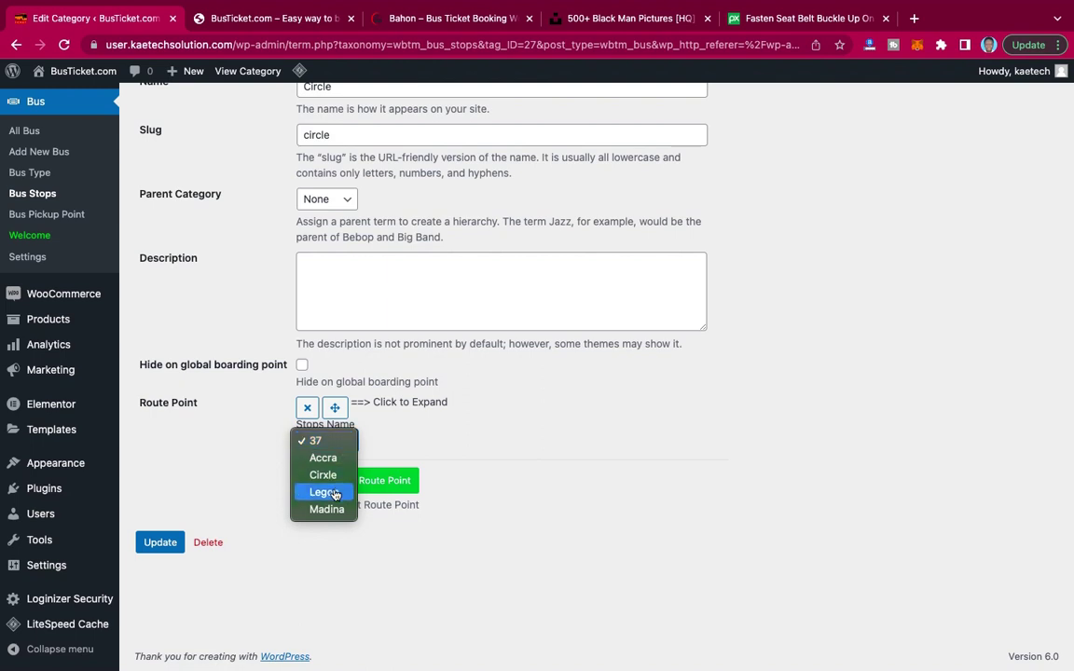
pyautogui.click(341, 449)
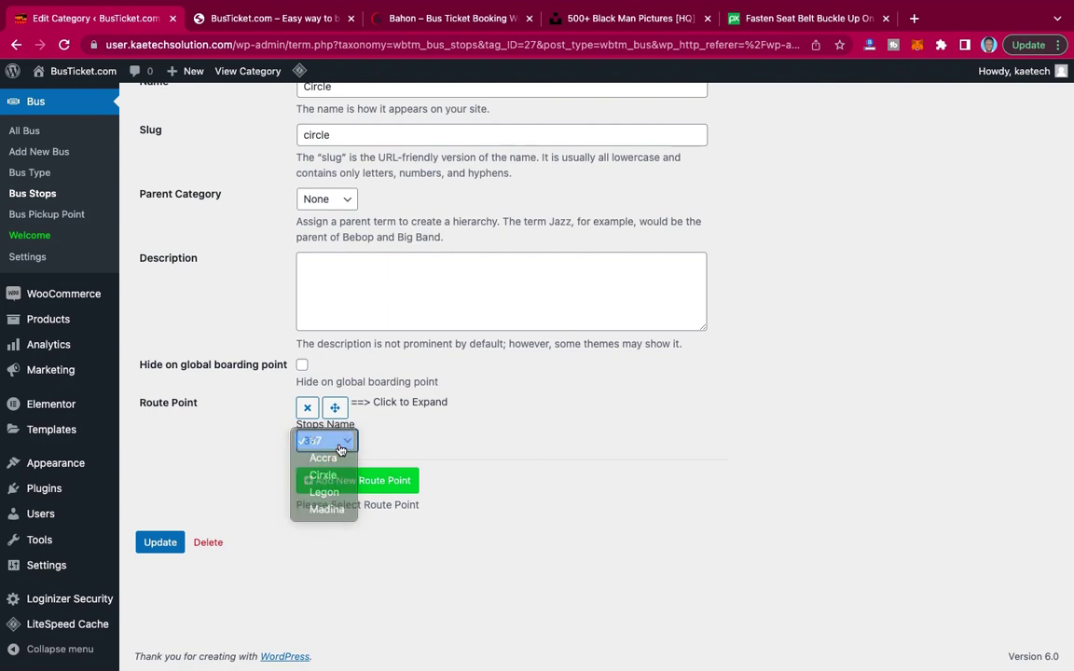
pyautogui.click(354, 480)
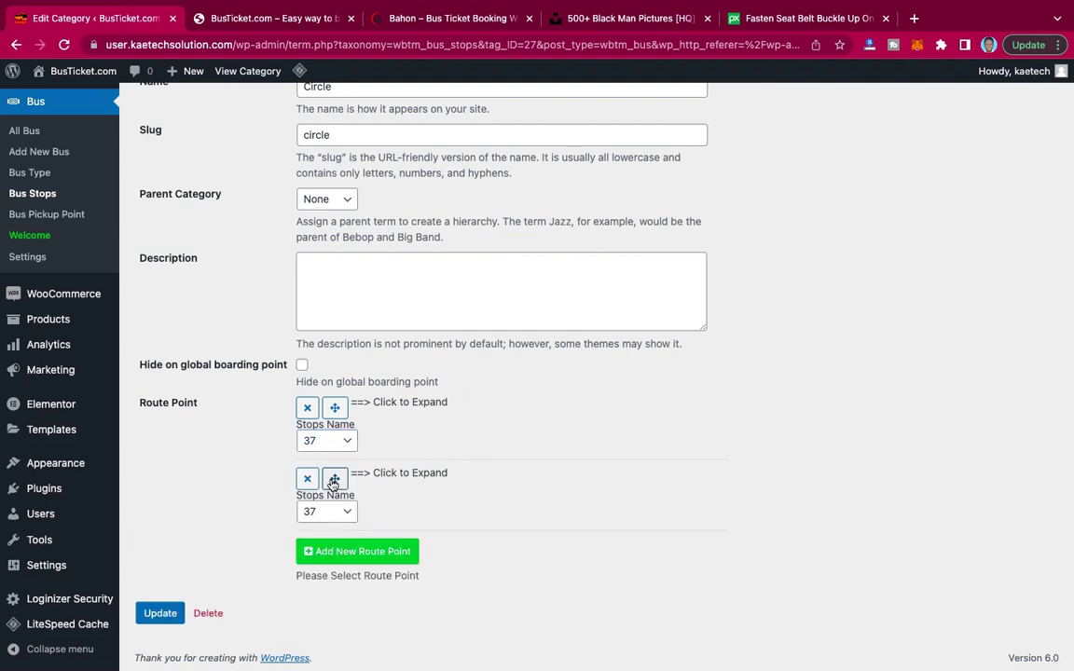
pyautogui.click(330, 514)
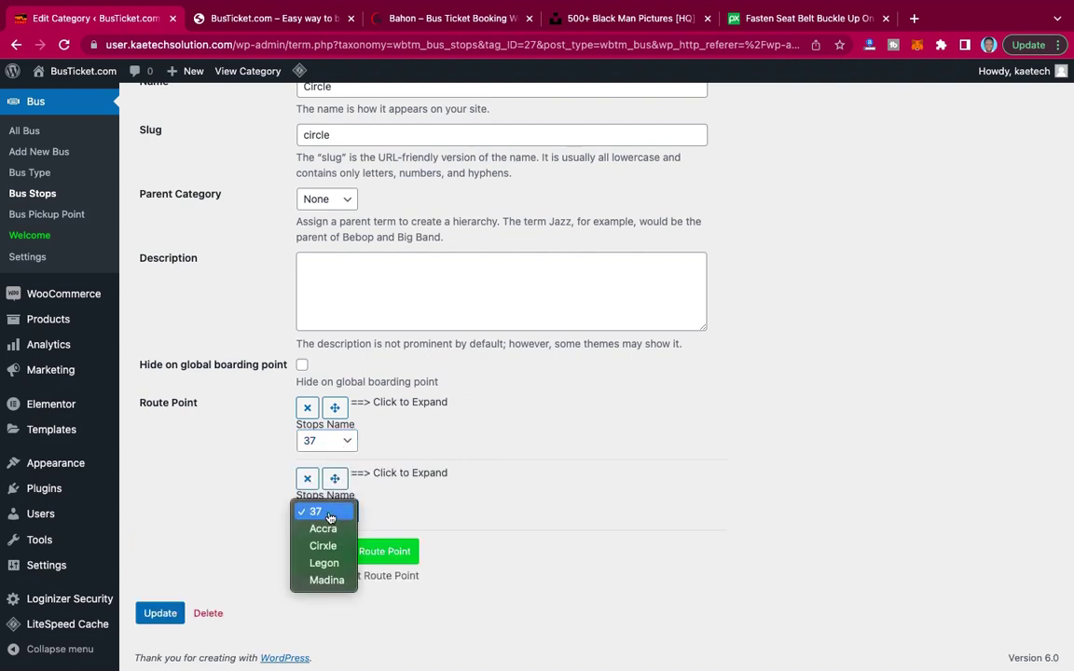
pyautogui.click(324, 564)
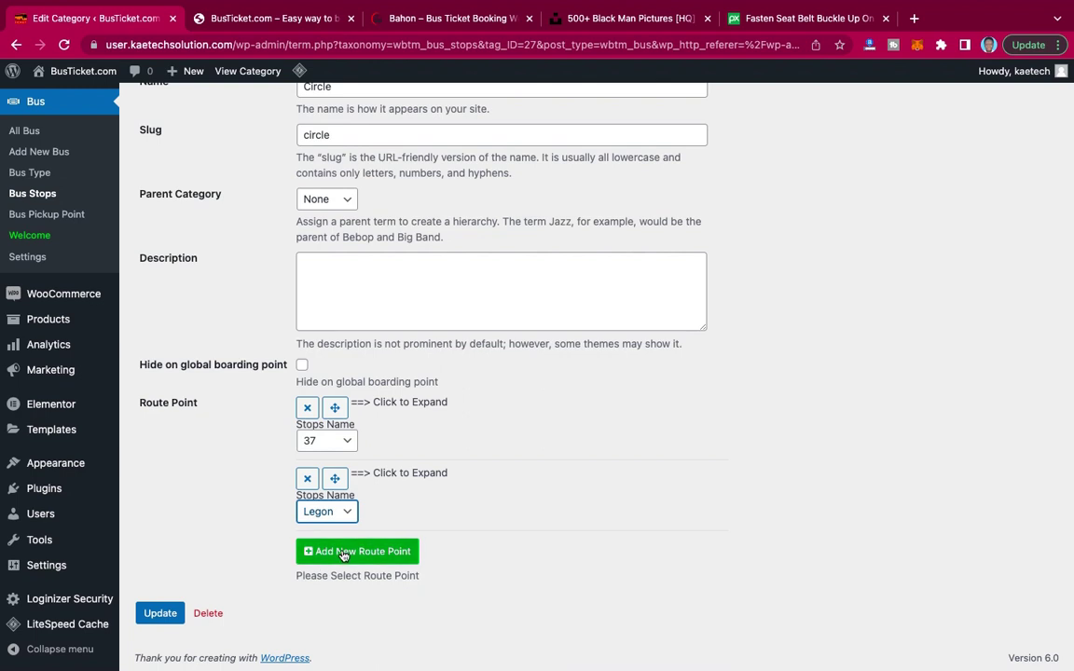
pyautogui.click(345, 552)
pyautogui.click(331, 582)
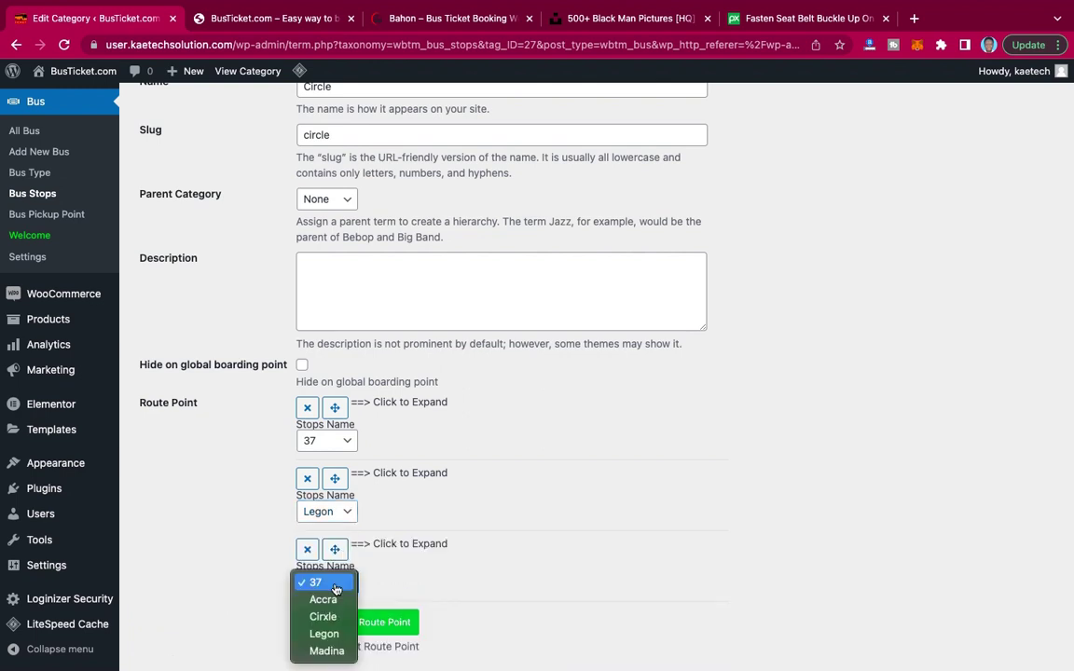
pyautogui.click(326, 651)
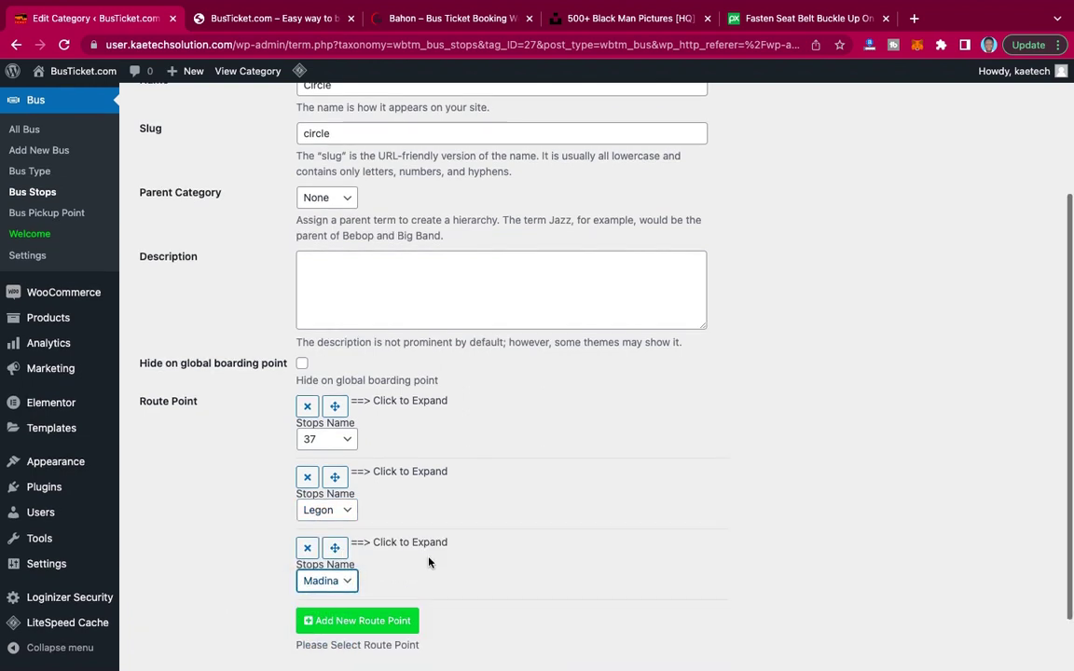
pyautogui.scroll(-2, 429, 561)
pyautogui.click(161, 611)
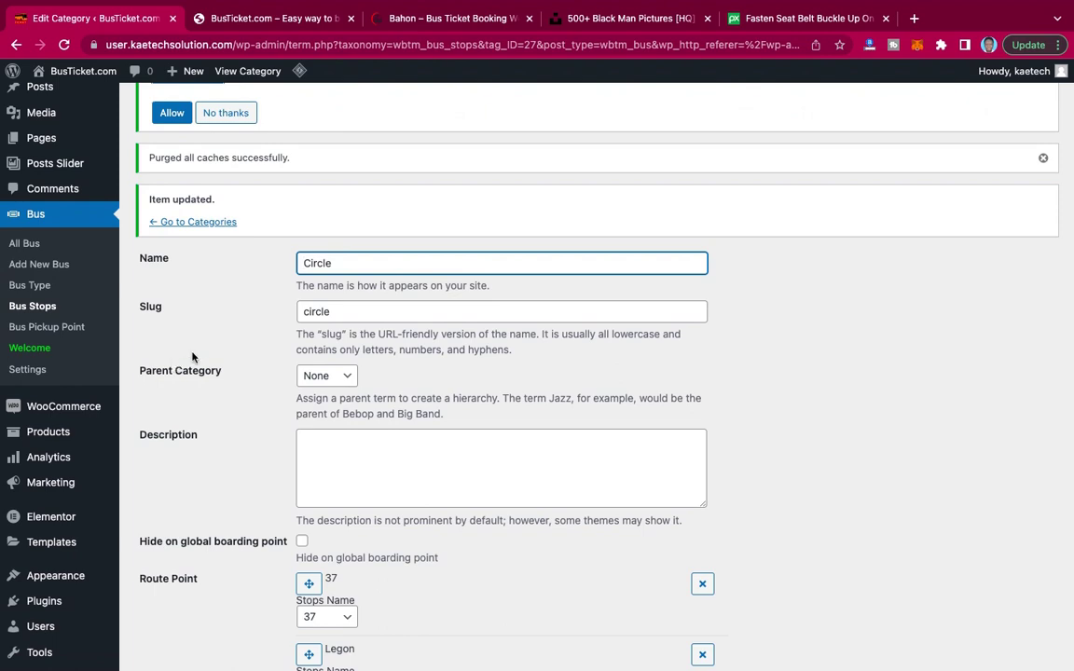
# Open the Accra bus stop for editing and add route points for 37 and Legon.
pyautogui.scroll(-5, 189, 404)
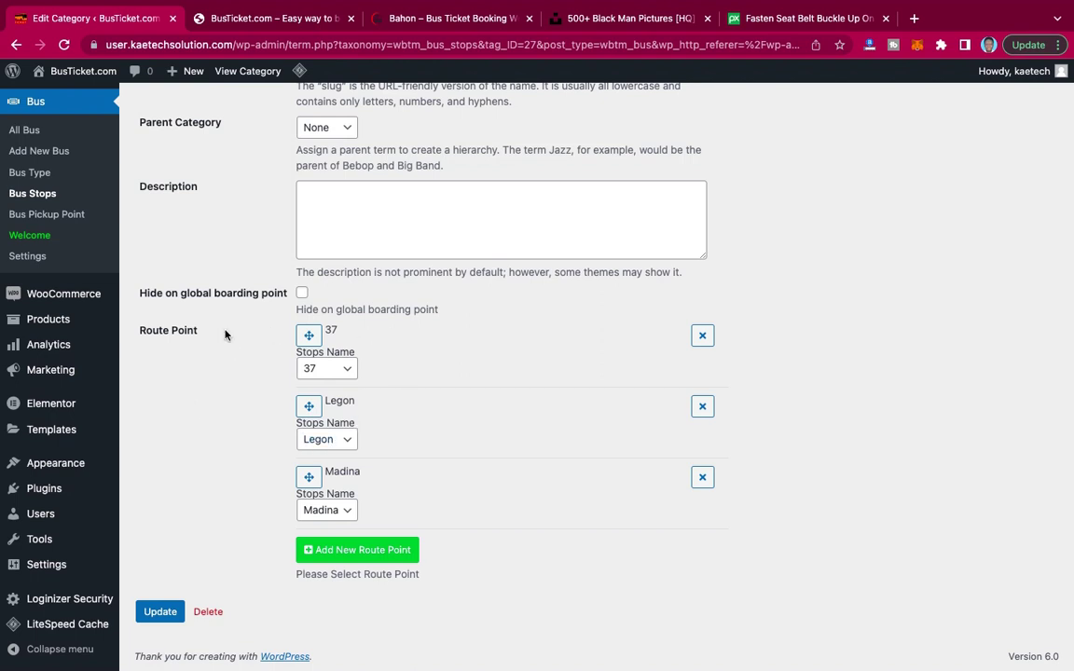
pyautogui.scroll(4, 224, 334)
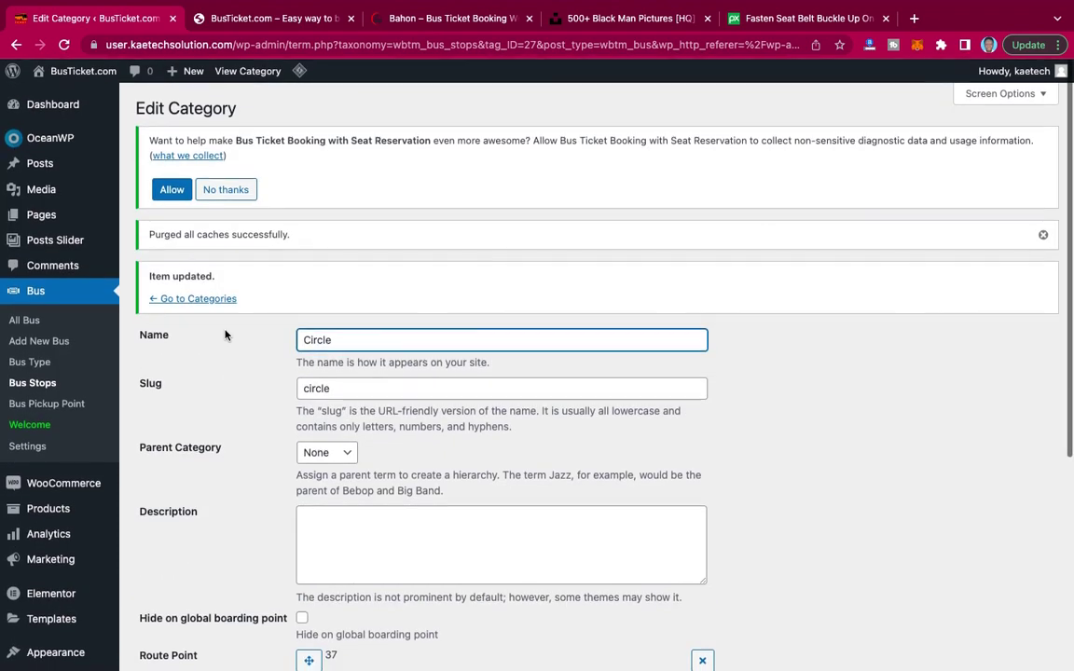
pyautogui.scroll(-3, 224, 335)
pyautogui.scroll(2, 224, 334)
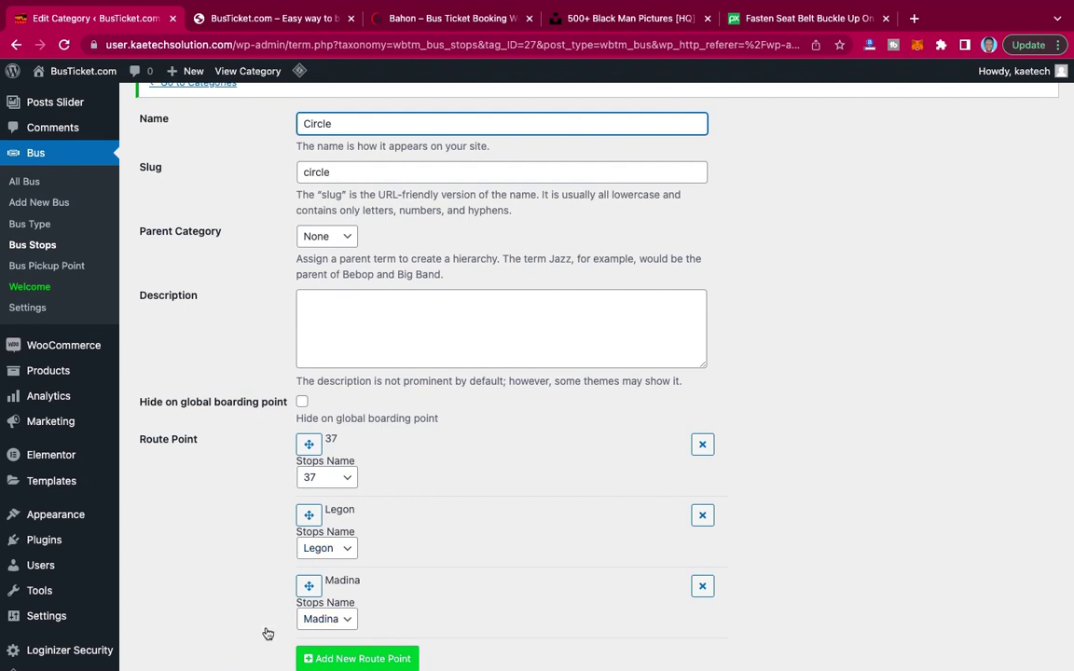
pyautogui.click(36, 246)
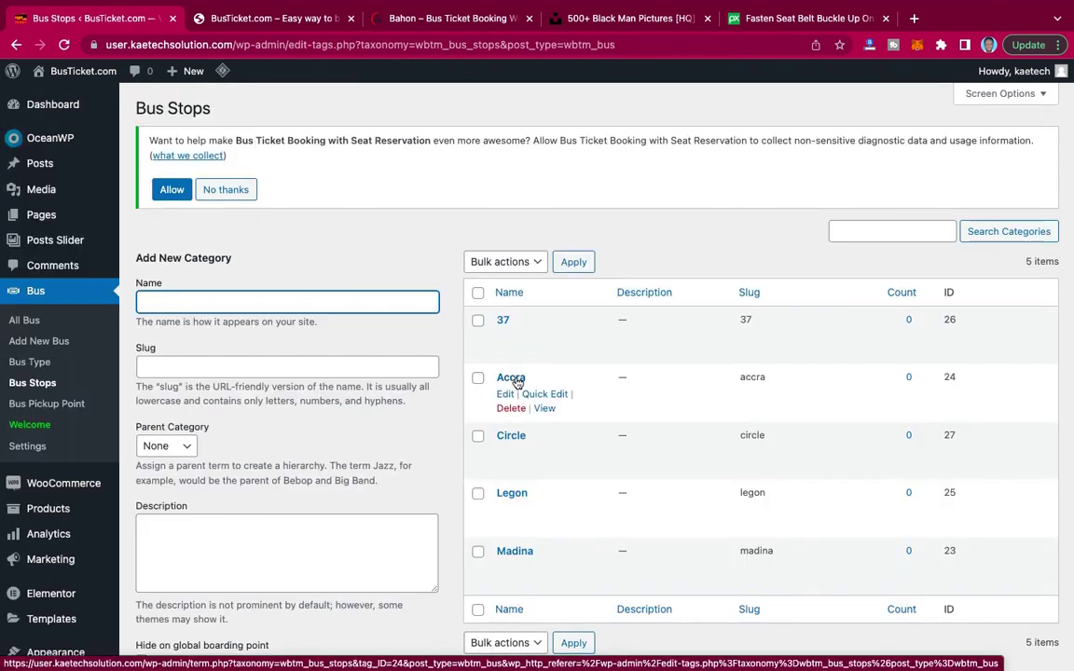
pyautogui.click(516, 380)
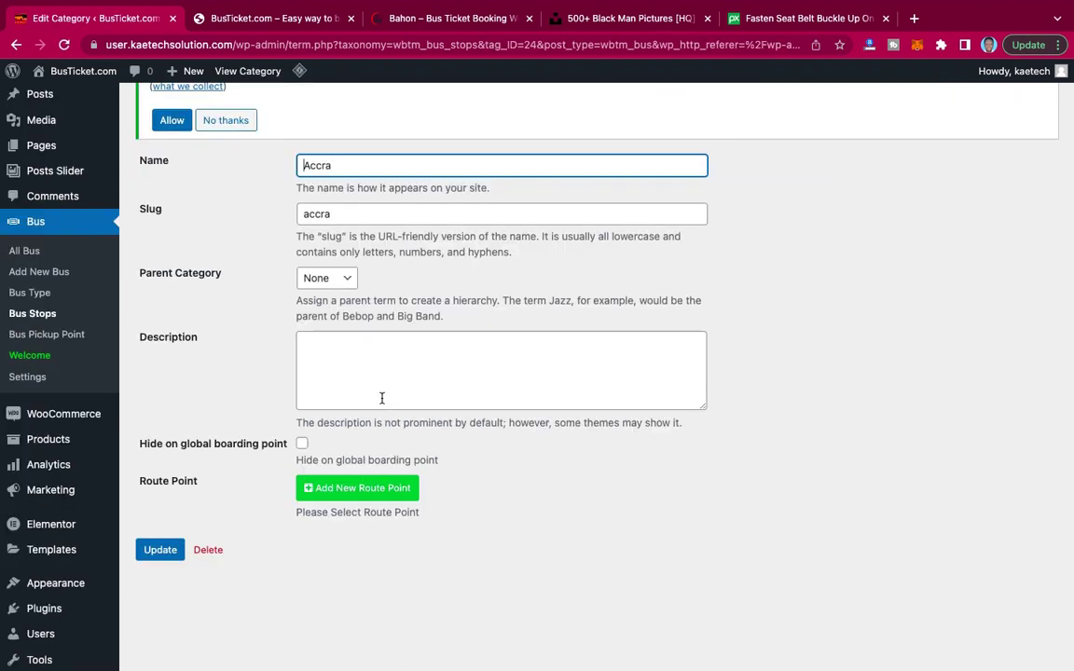
pyautogui.click(348, 487)
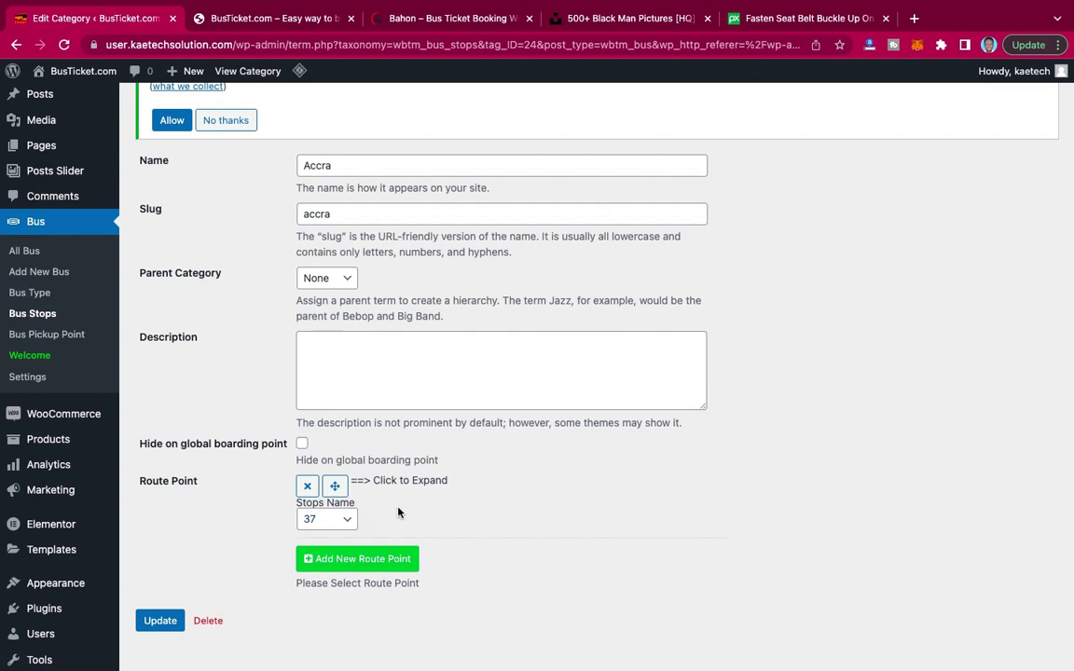
pyautogui.scroll(-2, 408, 508)
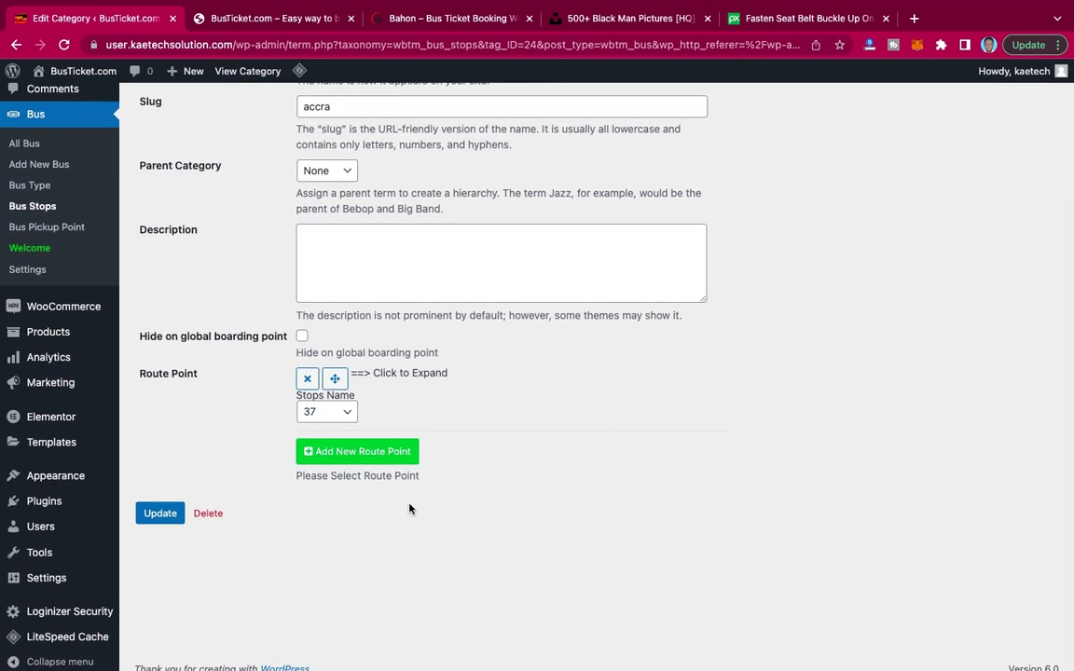
pyautogui.click(353, 451)
pyautogui.click(345, 482)
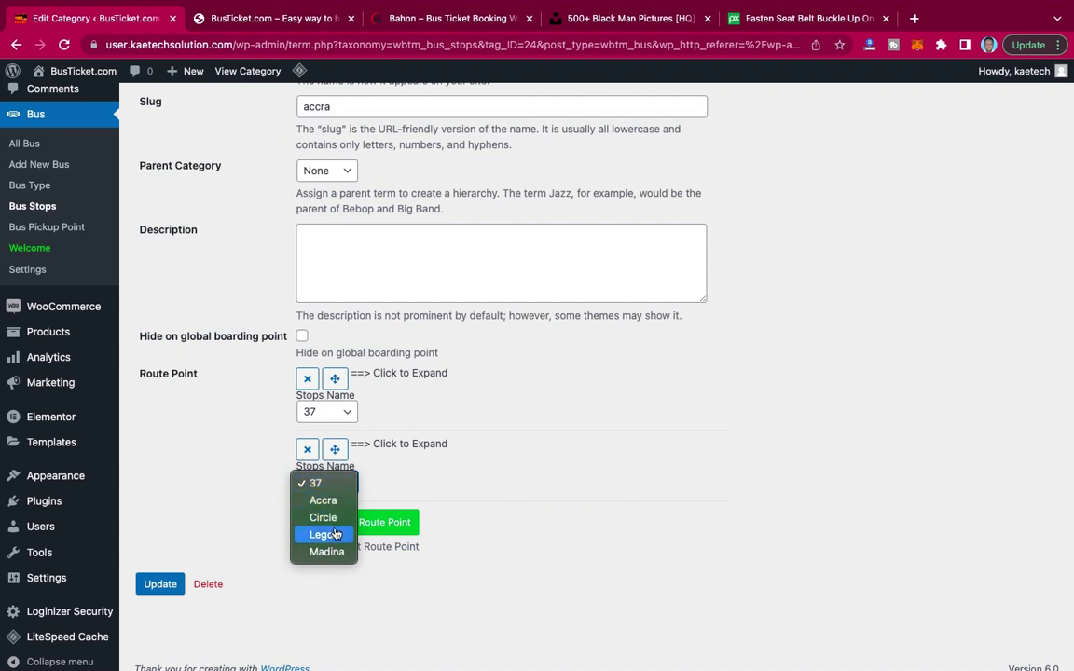
pyautogui.click(334, 537)
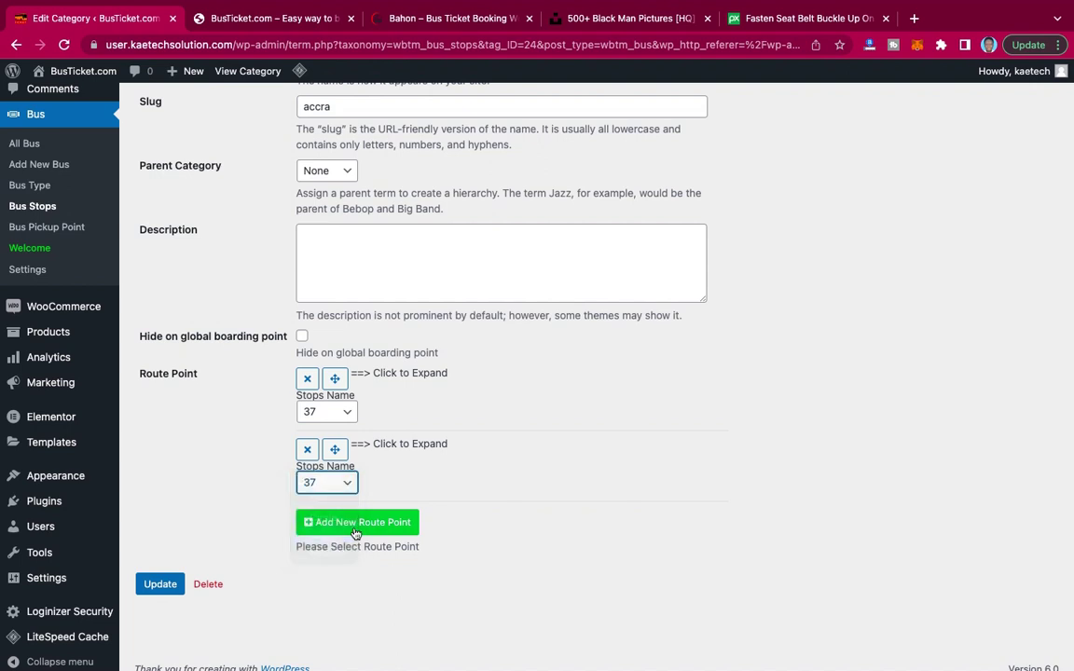
# Add Madina as the Accra stop's third route point and update the stop.
pyautogui.click(362, 526)
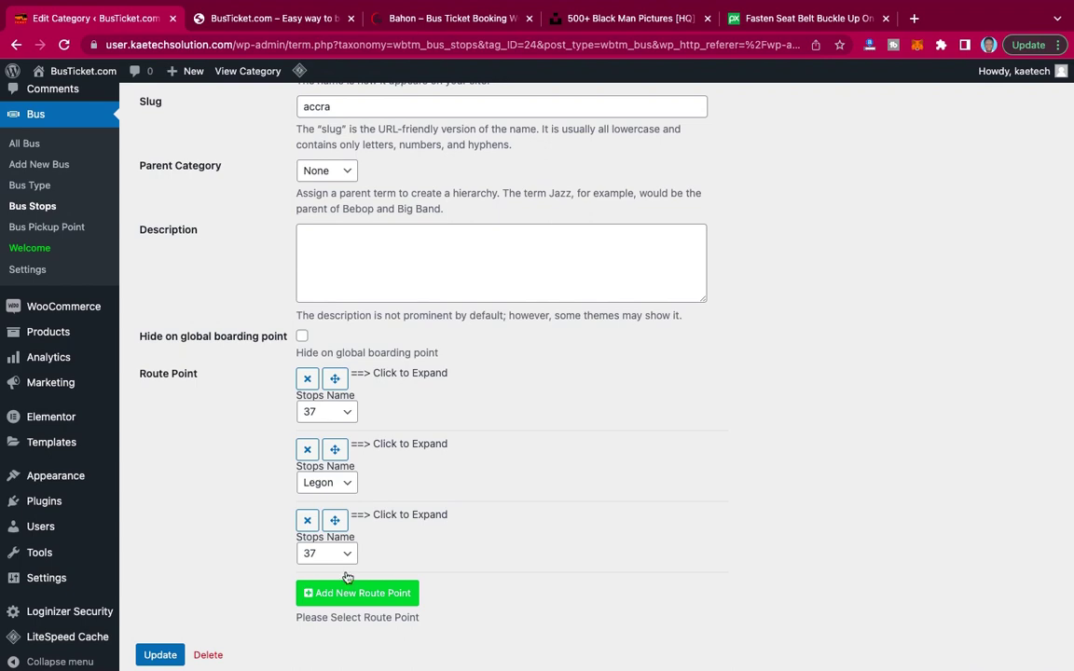
pyautogui.click(328, 554)
pyautogui.click(334, 622)
pyautogui.scroll(-1, 438, 540)
pyautogui.scroll(5, 373, 541)
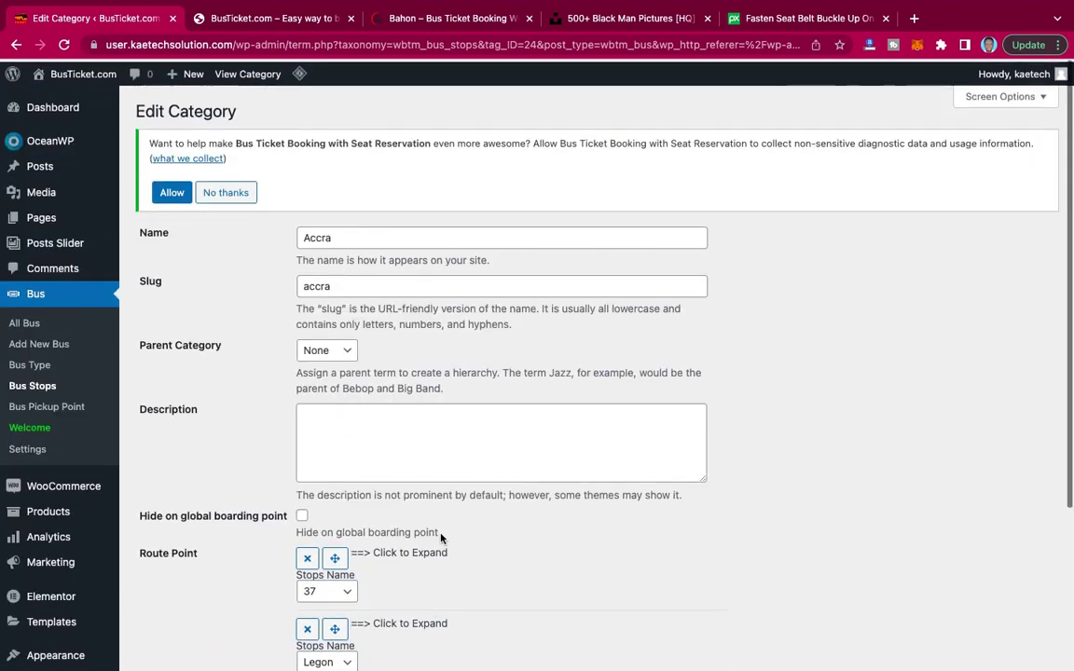
pyautogui.scroll(-5, 441, 536)
pyautogui.click(162, 611)
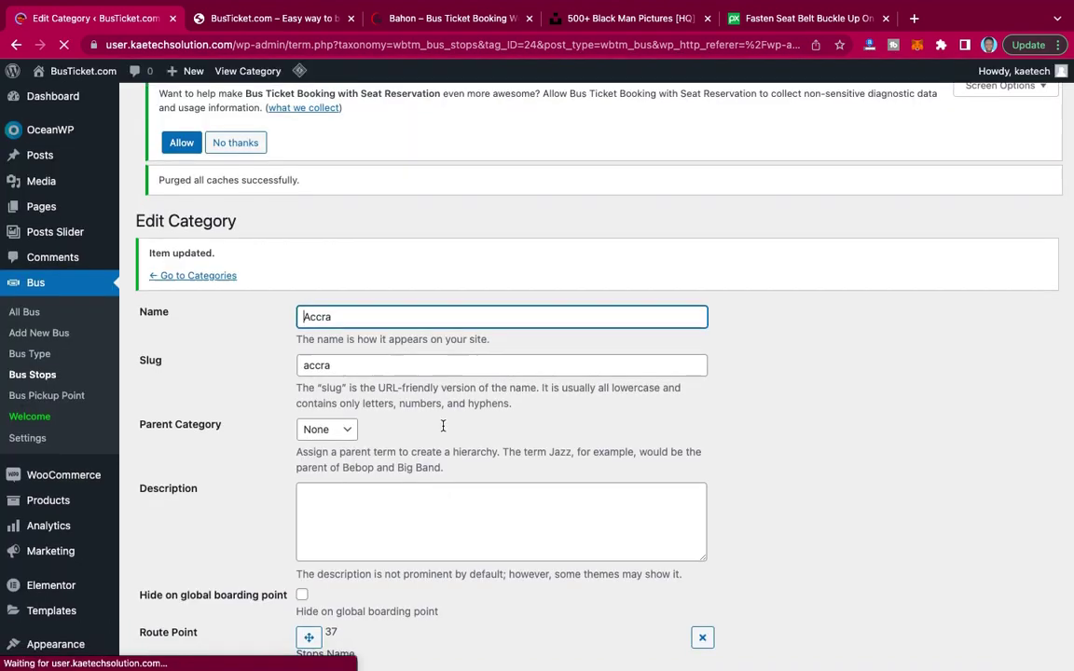
# Review the name, slug and saved route points of the updated Accra stop.
pyautogui.scroll(-3, 443, 430)
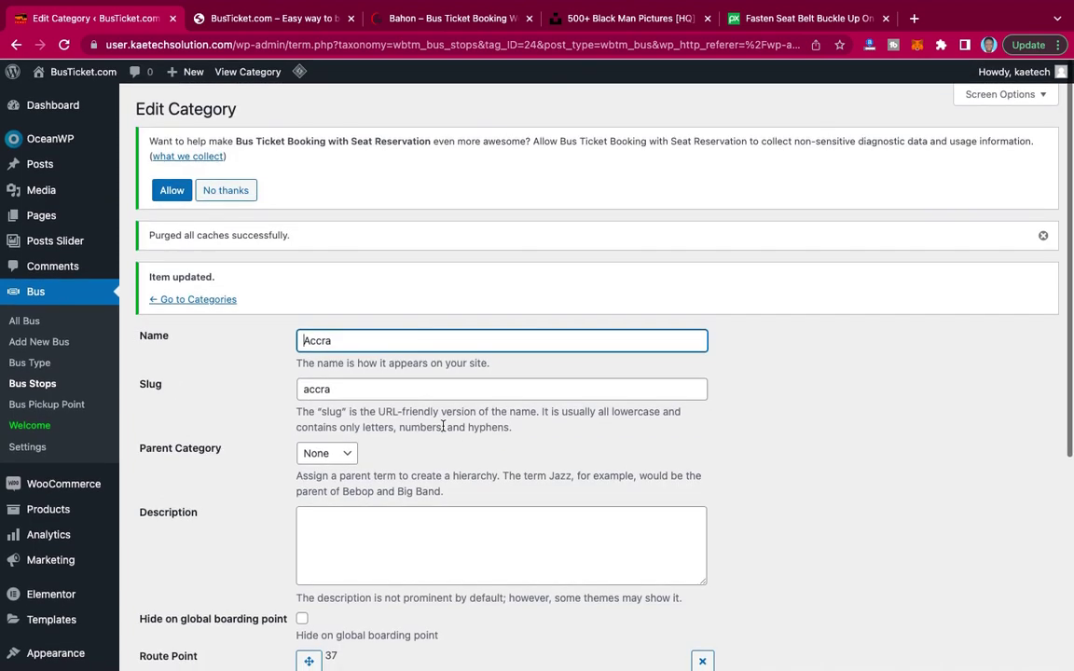
pyautogui.scroll(-2, 442, 430)
pyautogui.scroll(-3, 443, 430)
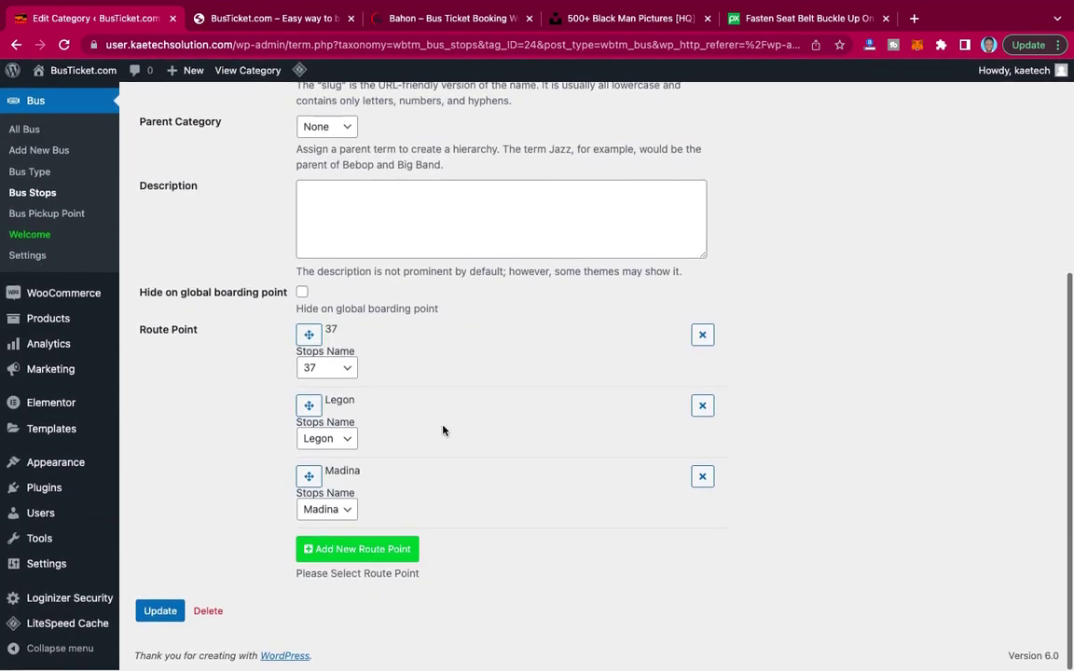
pyautogui.scroll(1, 443, 430)
pyautogui.scroll(3, 442, 430)
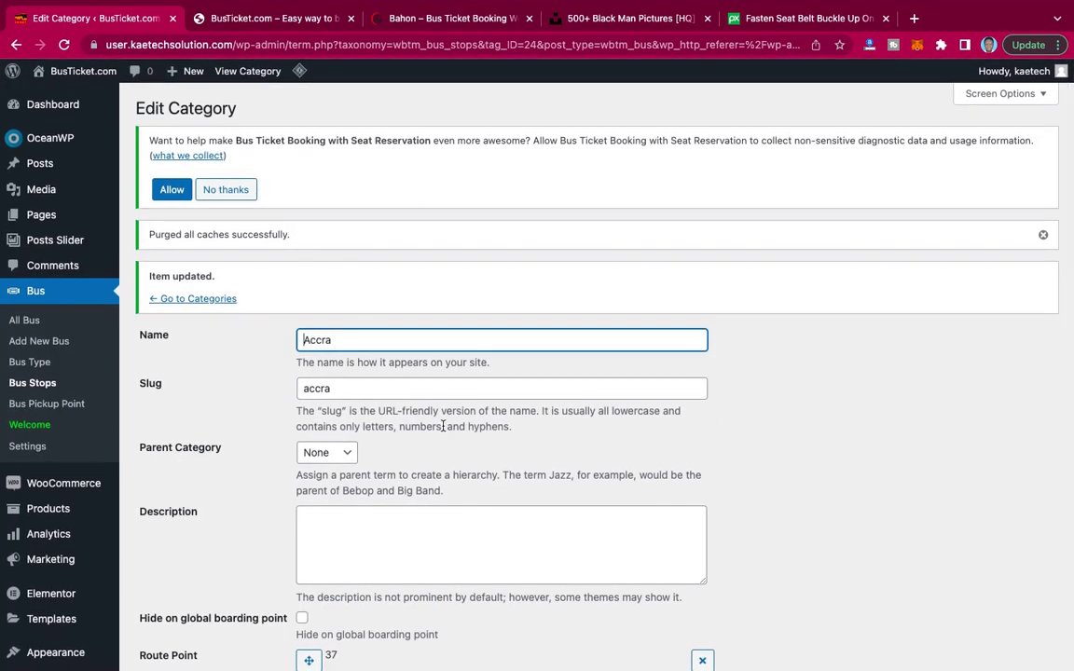
pyautogui.scroll(-4, 443, 426)
pyautogui.scroll(2, 442, 429)
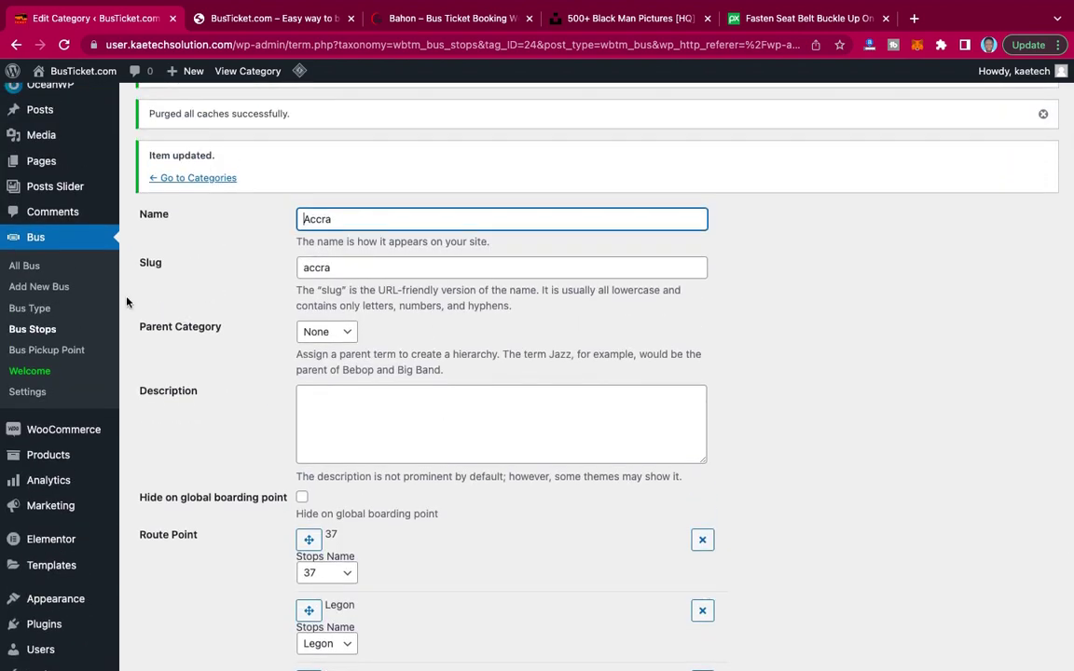
# Add a bus type named "AC Bus".
pyautogui.click(38, 308)
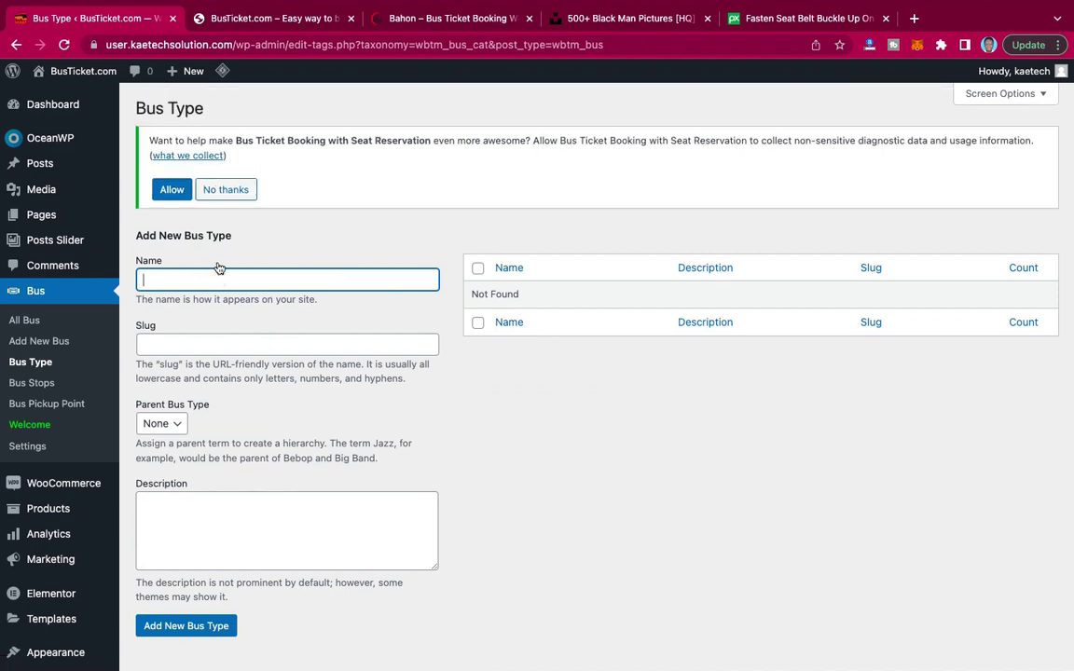
pyautogui.write('Ac')
pyautogui.press('BackSpace')
pyautogui.write('C')
pyautogui.scroll(-2, 283, 445)
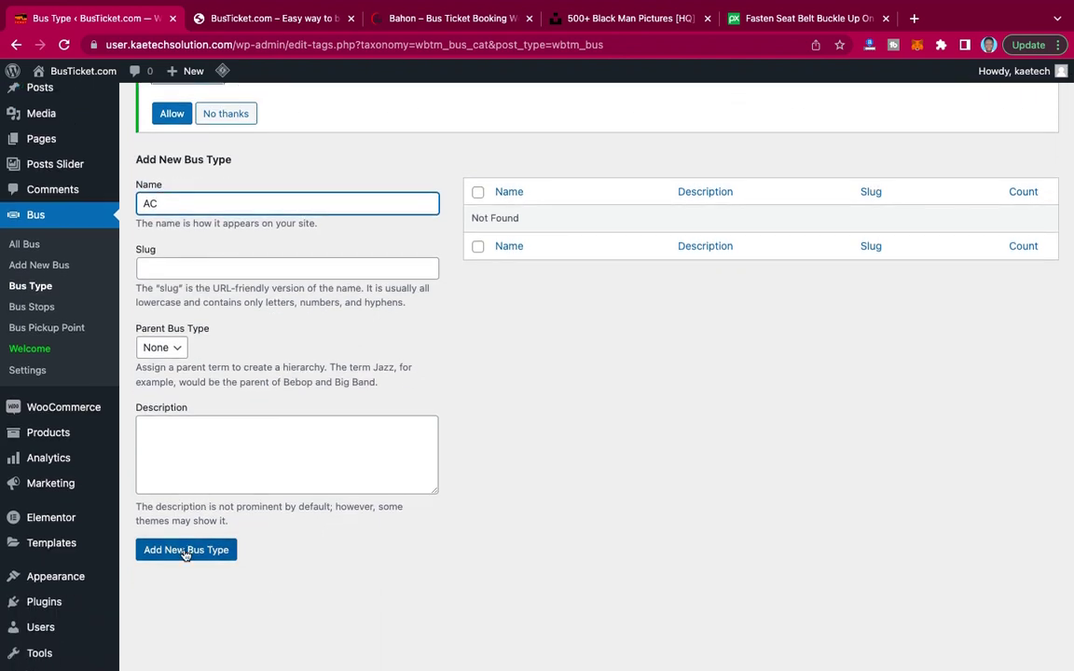
pyautogui.write('Bus')
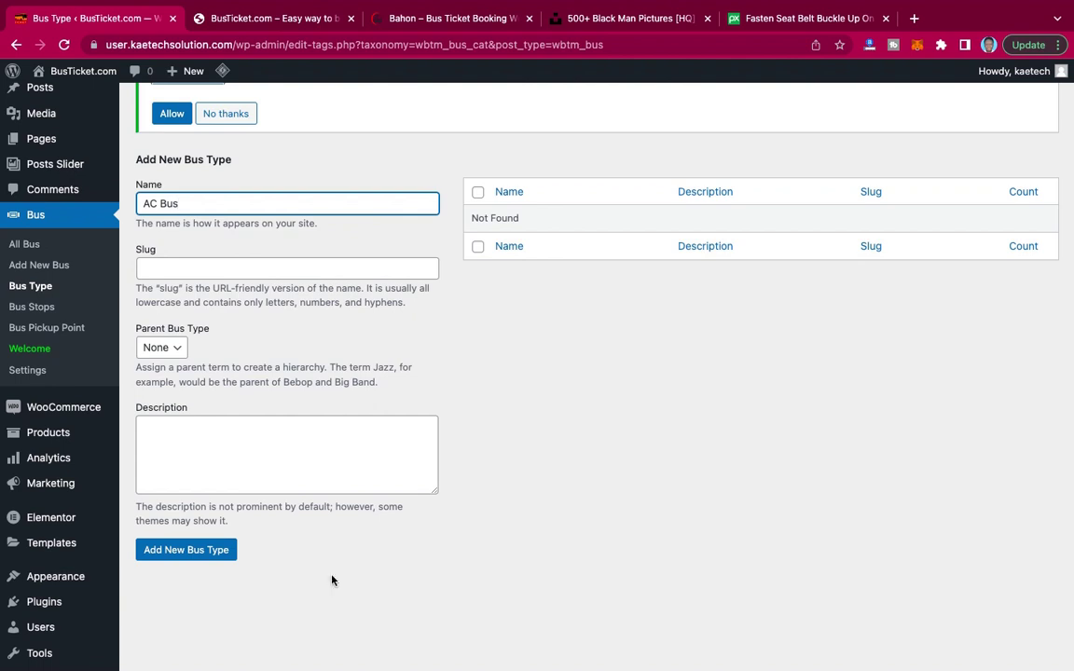
pyautogui.click(207, 550)
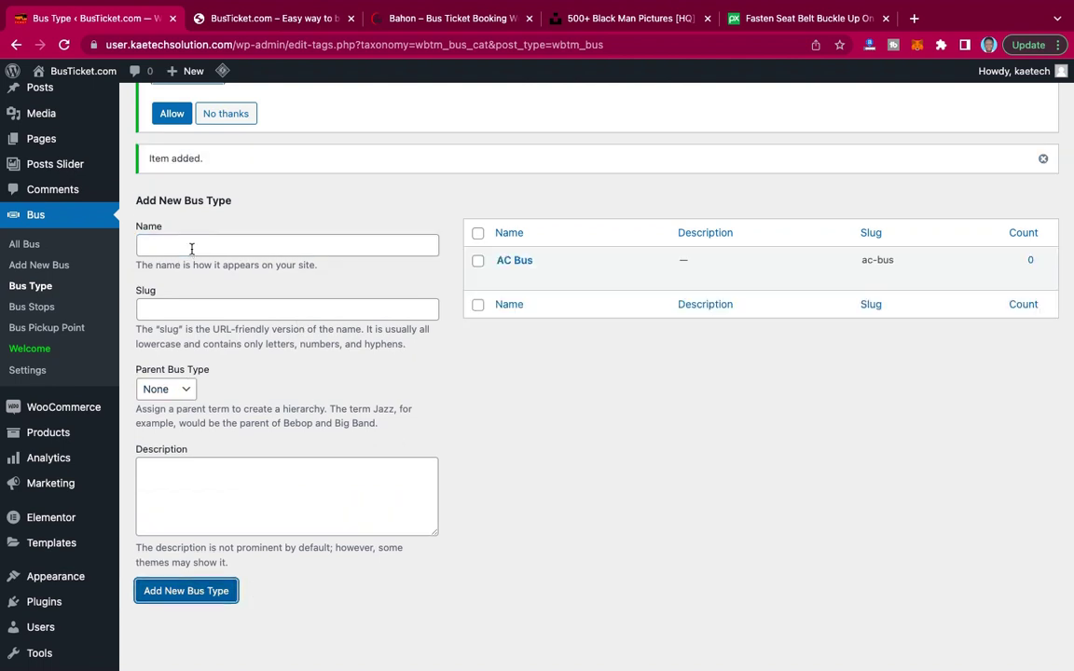
# Add a second bus type named "Non-AC Bus".
pyautogui.click(164, 242)
pyautogui.write('Non')
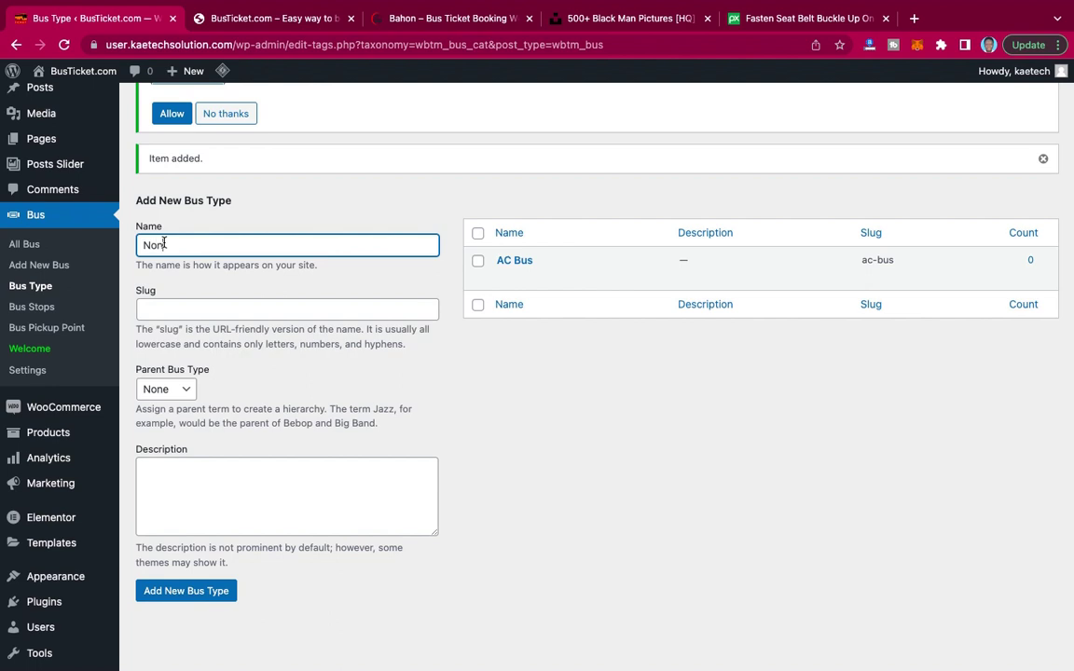
pyautogui.write(' AC Bus')
pyautogui.scroll(-2, 238, 417)
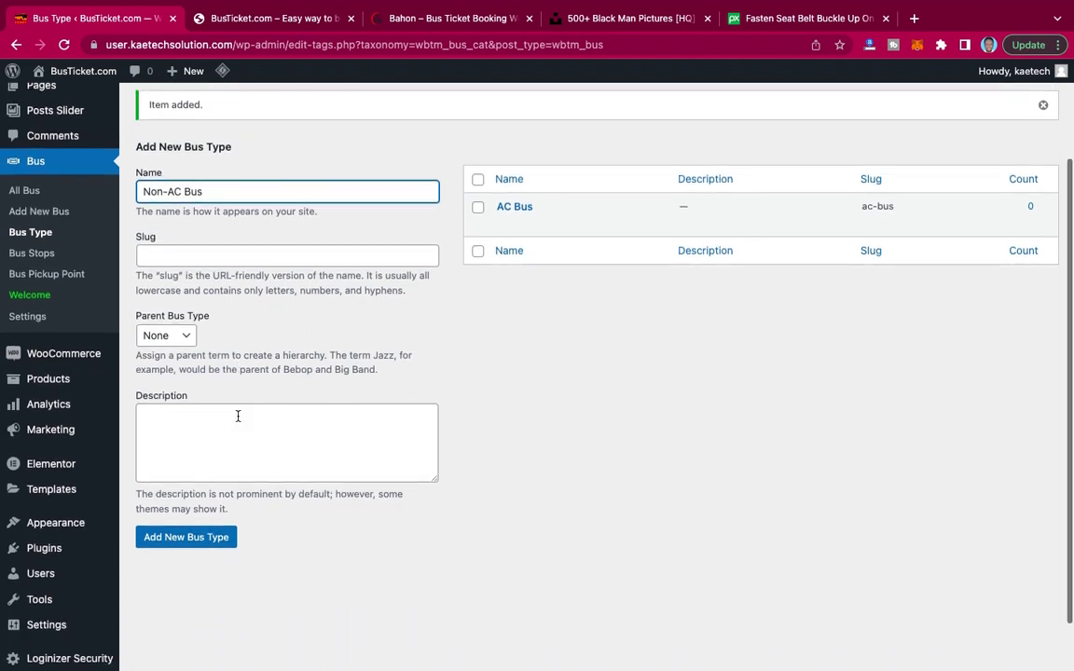
pyautogui.click(186, 529)
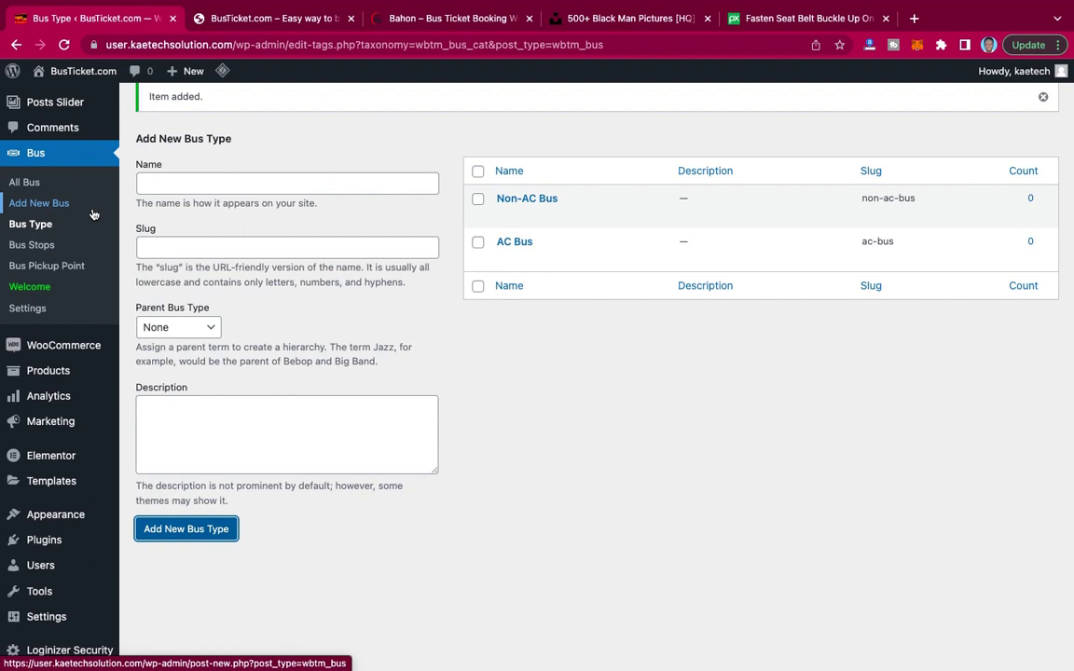
# Start a new bus entry titled "VIP Bus".
pyautogui.click(42, 206)
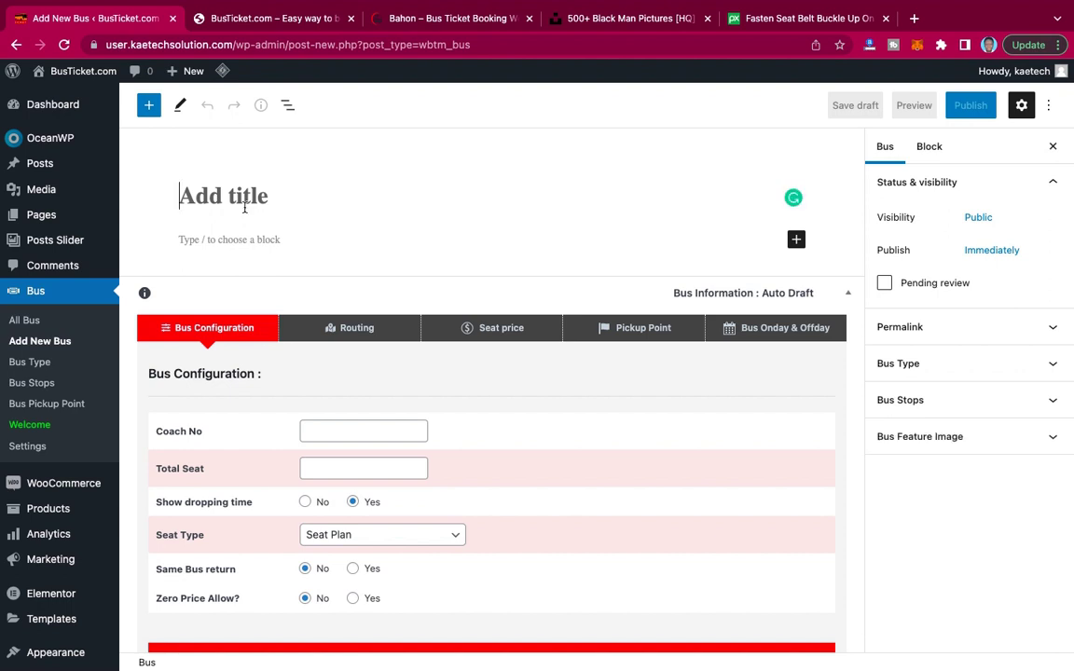
pyautogui.write('VIP Bus')
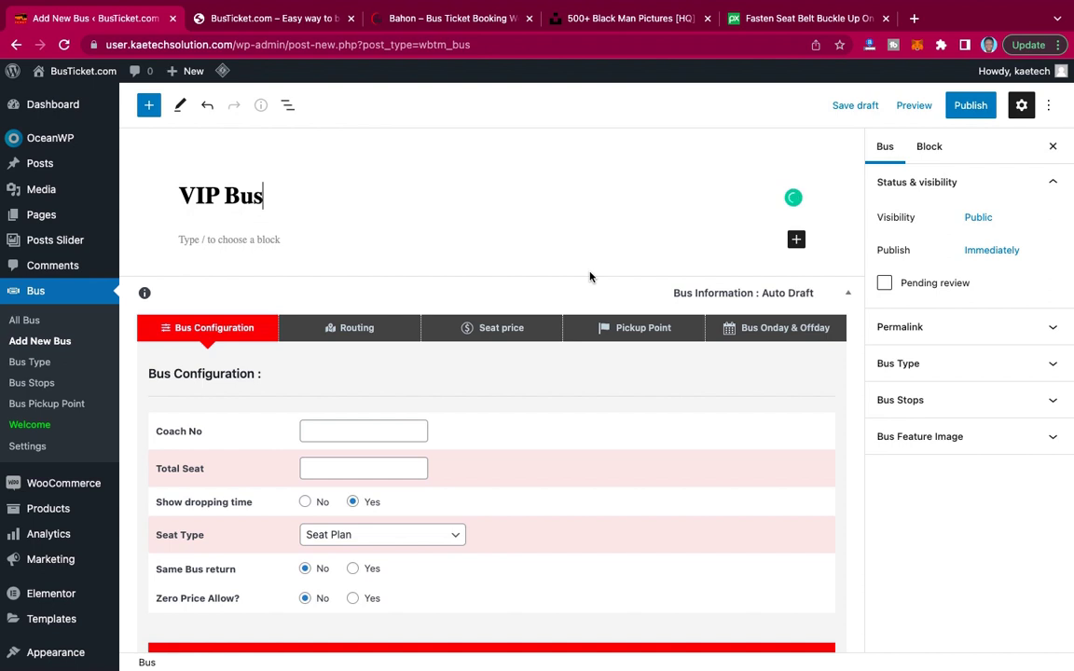
pyautogui.scroll(-5, 589, 276)
pyautogui.scroll(2, 589, 276)
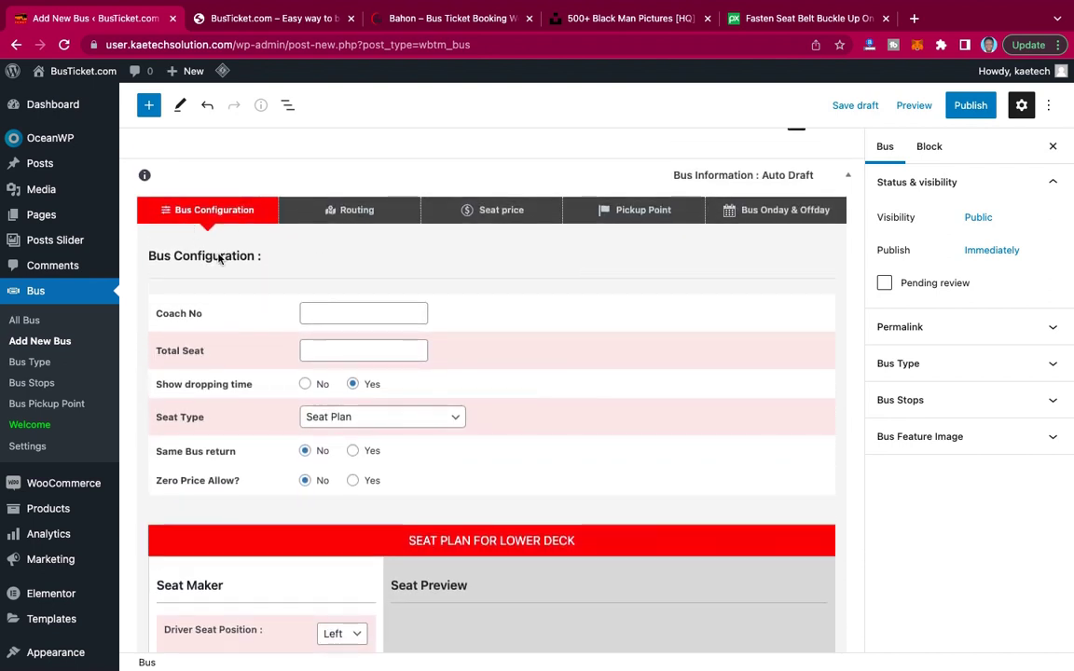
# Configure the bus with coach number GR-1520-22, 45 total seats and the Seat Plan seat type.
pyautogui.click(318, 316)
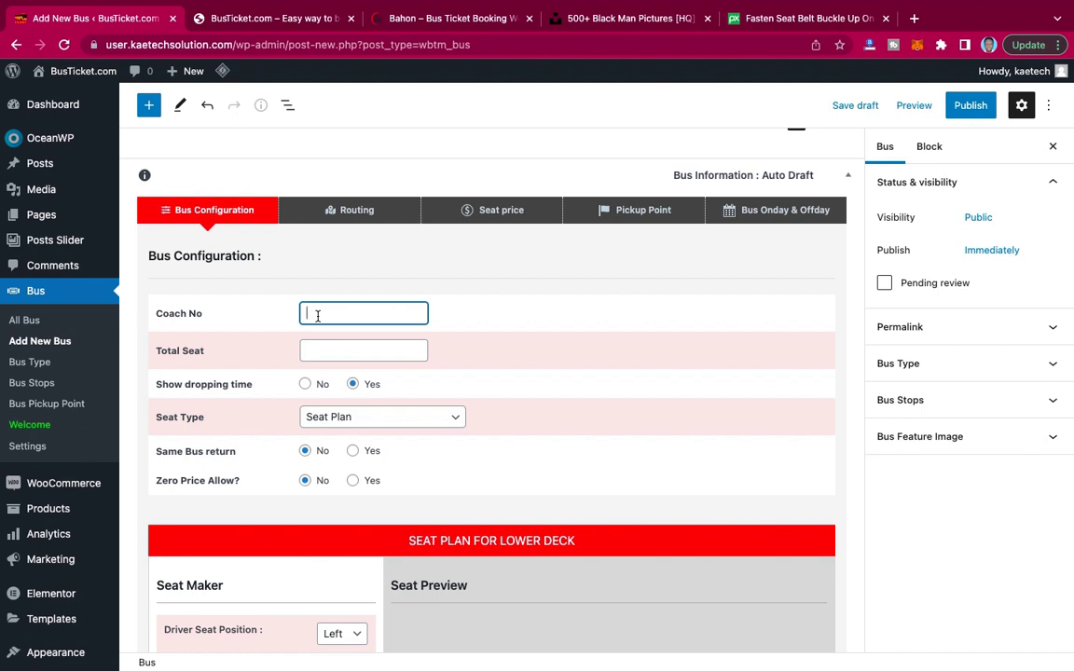
pyautogui.write('Gr-1520-22')
pyautogui.click(318, 316)
pyautogui.press('BackSpace')
pyautogui.write('R')
pyautogui.click(334, 350)
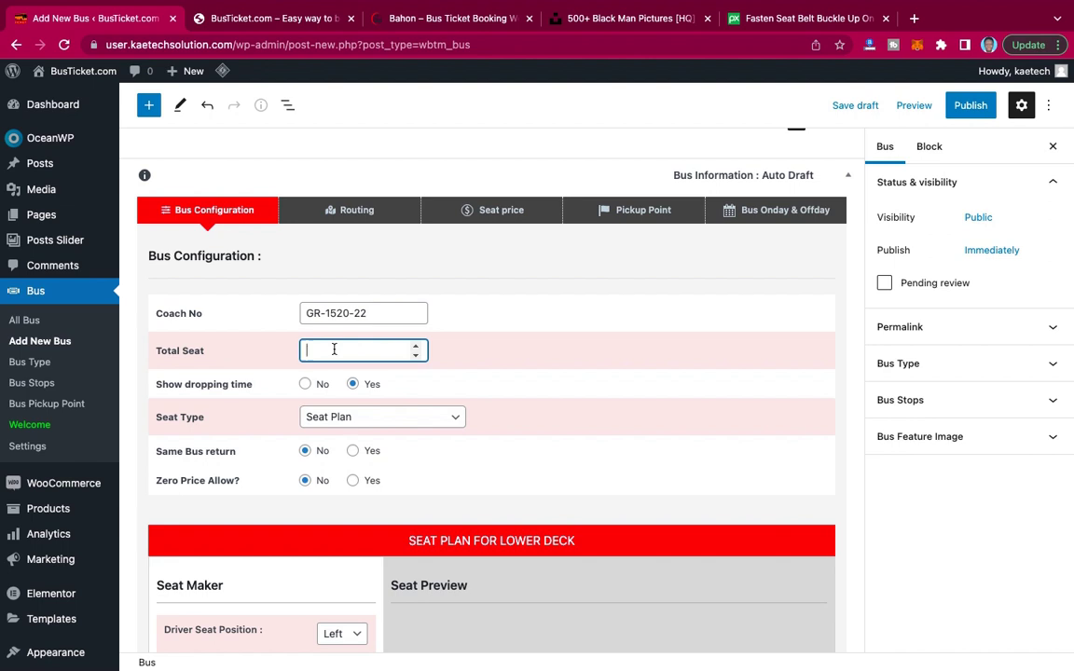
pyautogui.write('45')
pyautogui.click(376, 421)
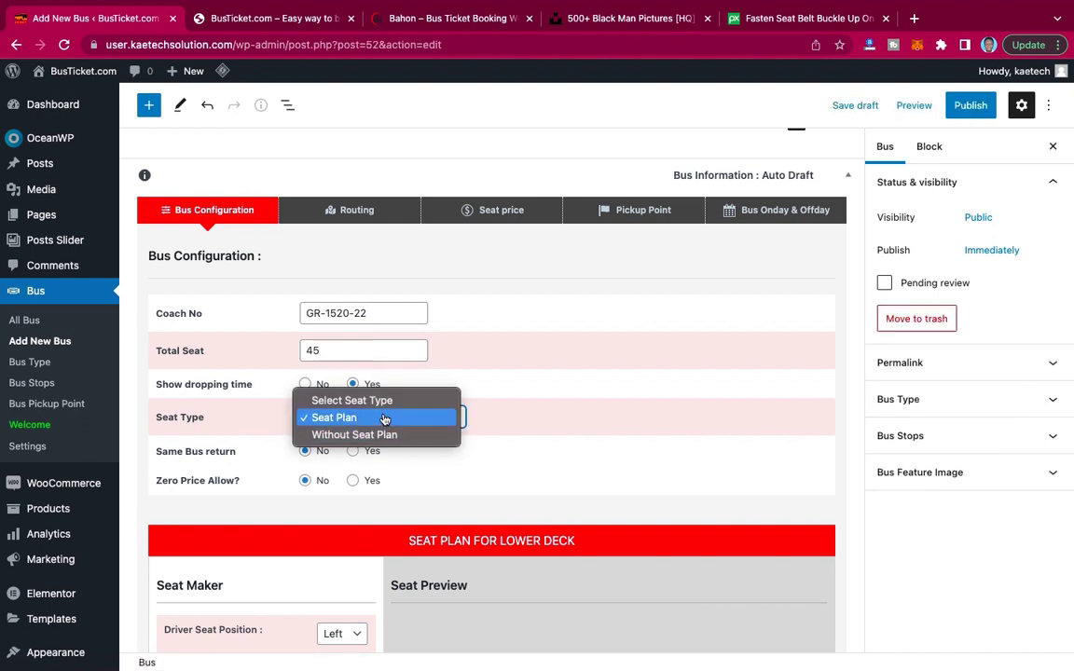
pyautogui.click(383, 420)
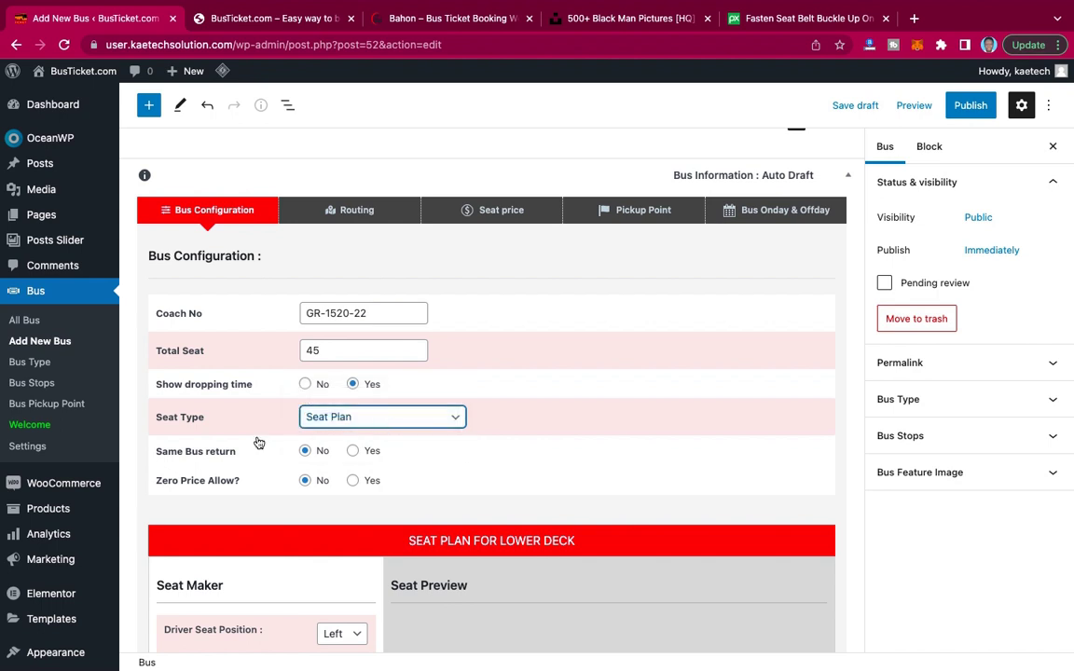
# Create the lower deck seat plan with 3 seat columns and 15 seat rows.
pyautogui.scroll(-2, 257, 441)
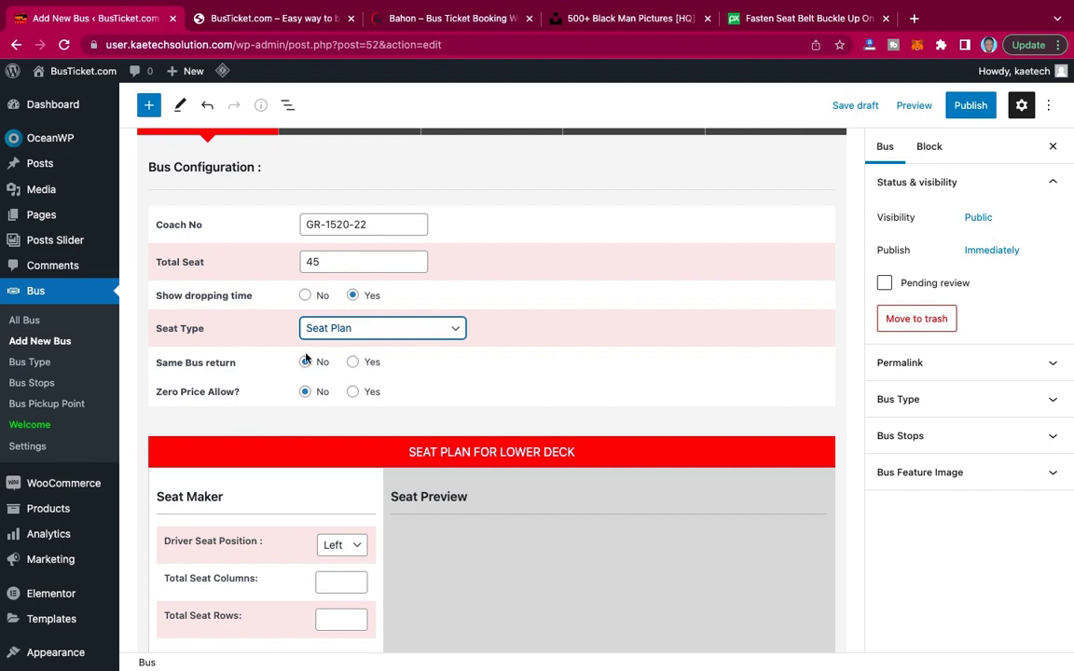
pyautogui.scroll(-3, 438, 421)
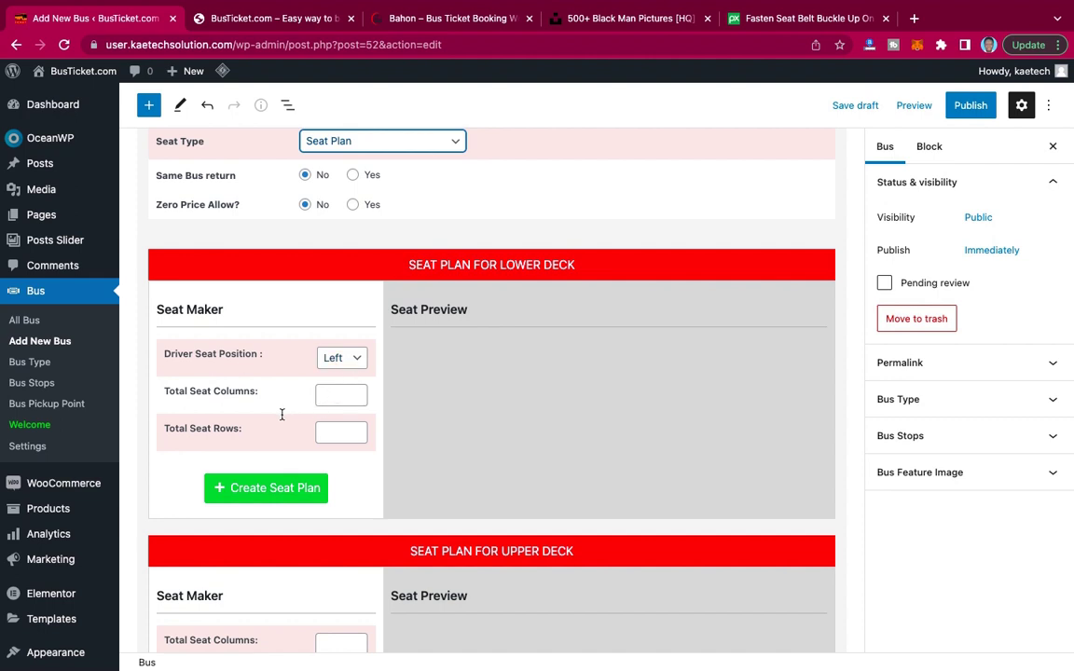
pyautogui.click(327, 395)
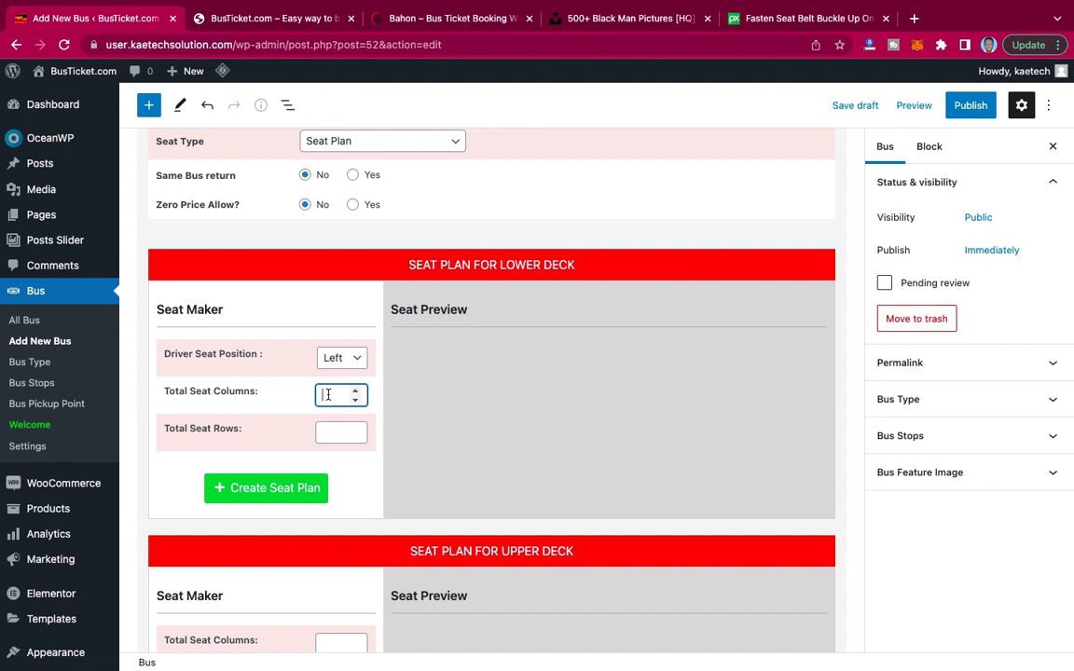
pyautogui.write('3')
pyautogui.click(333, 434)
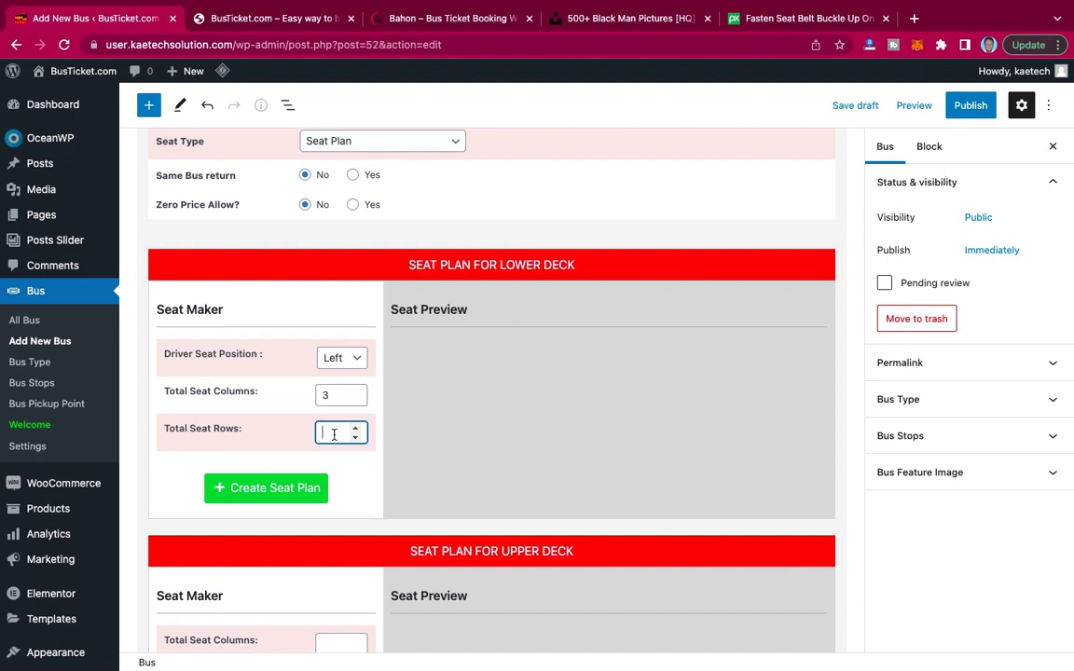
pyautogui.write('15')
pyautogui.click(287, 494)
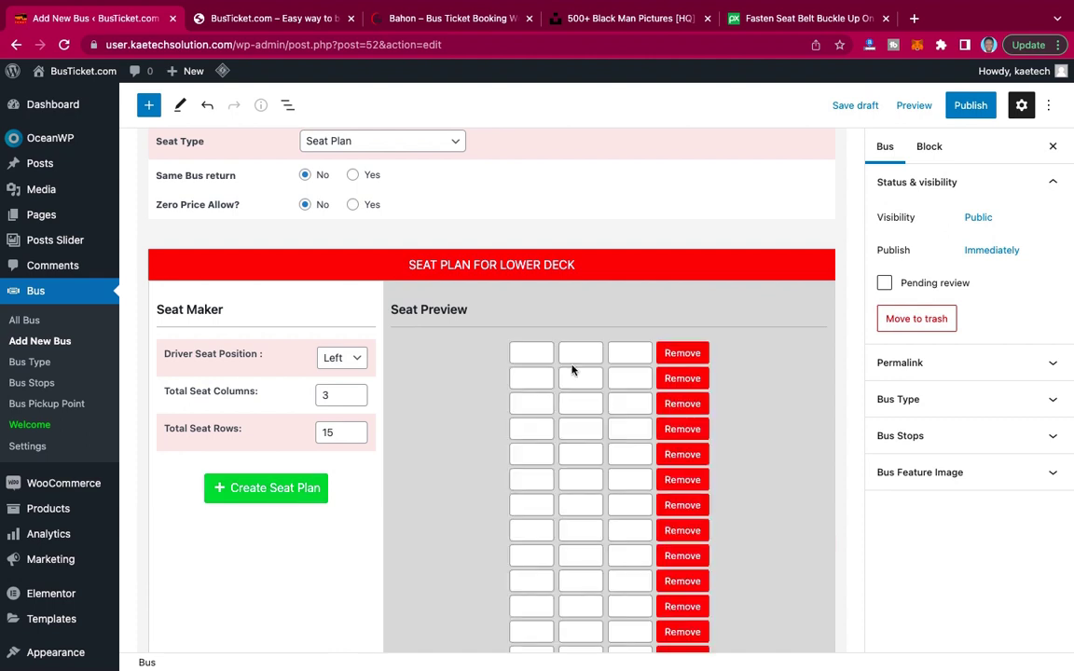
# Review the lower deck seat preview against the total seat setting, and look over the upper deck seat plan section.
pyautogui.scroll(-3, 551, 516)
pyautogui.scroll(1, 551, 518)
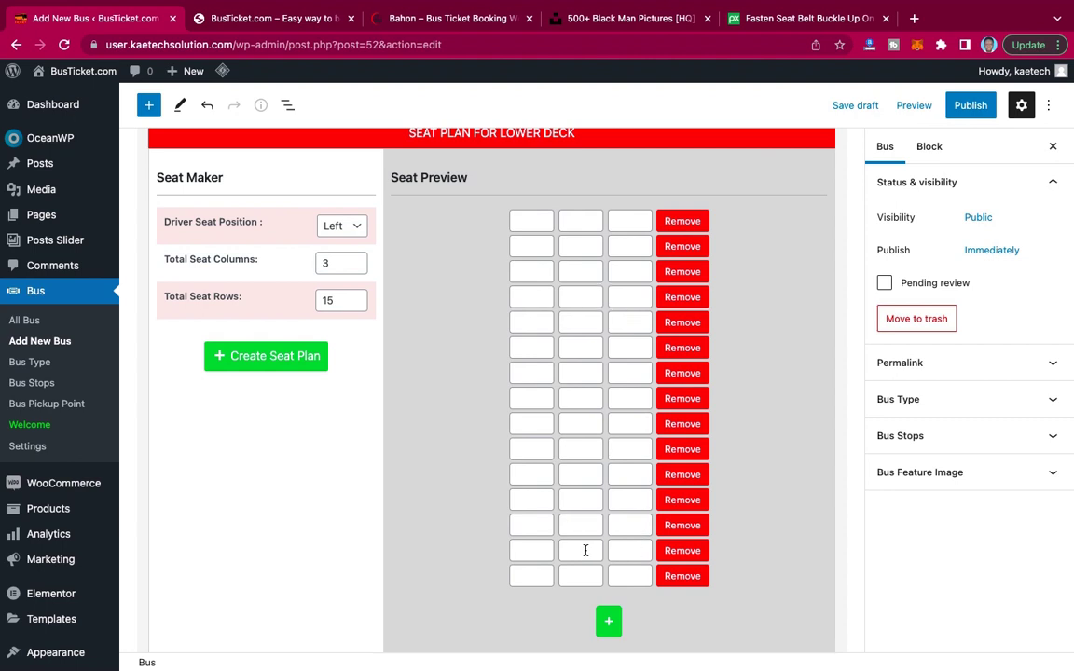
pyautogui.scroll(5, 312, 462)
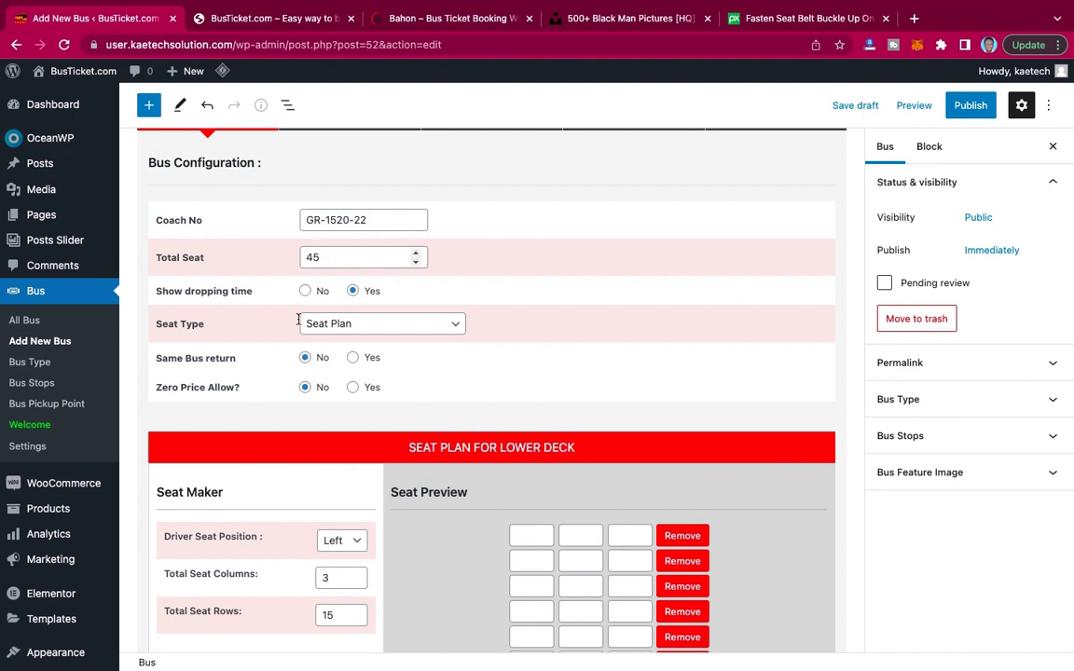
pyautogui.scroll(-5, 328, 505)
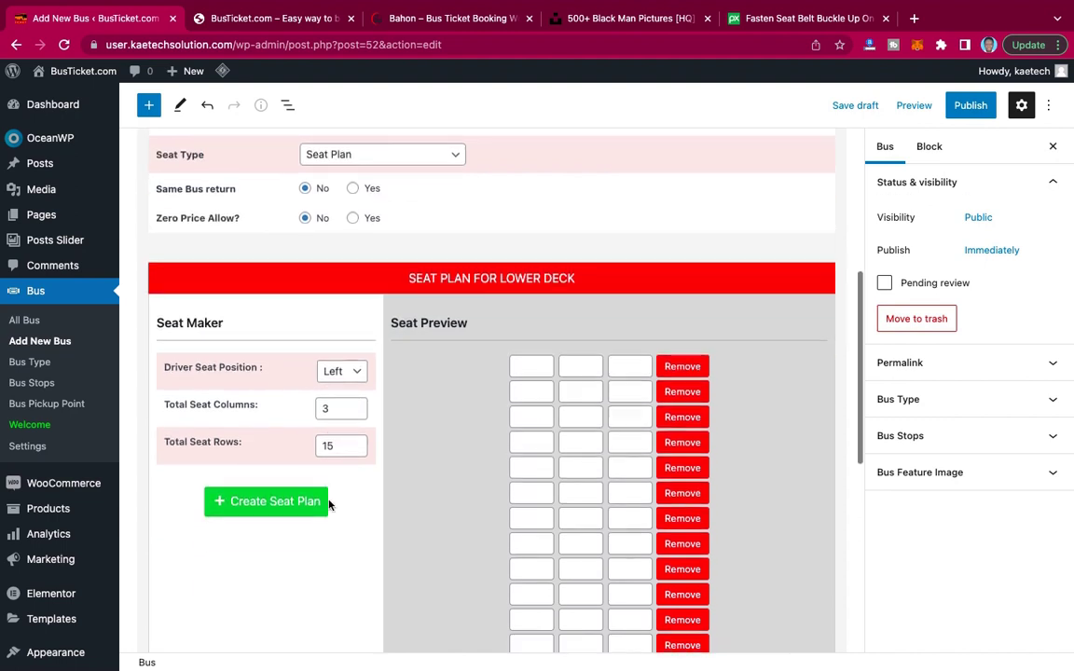
pyautogui.scroll(-5, 469, 464)
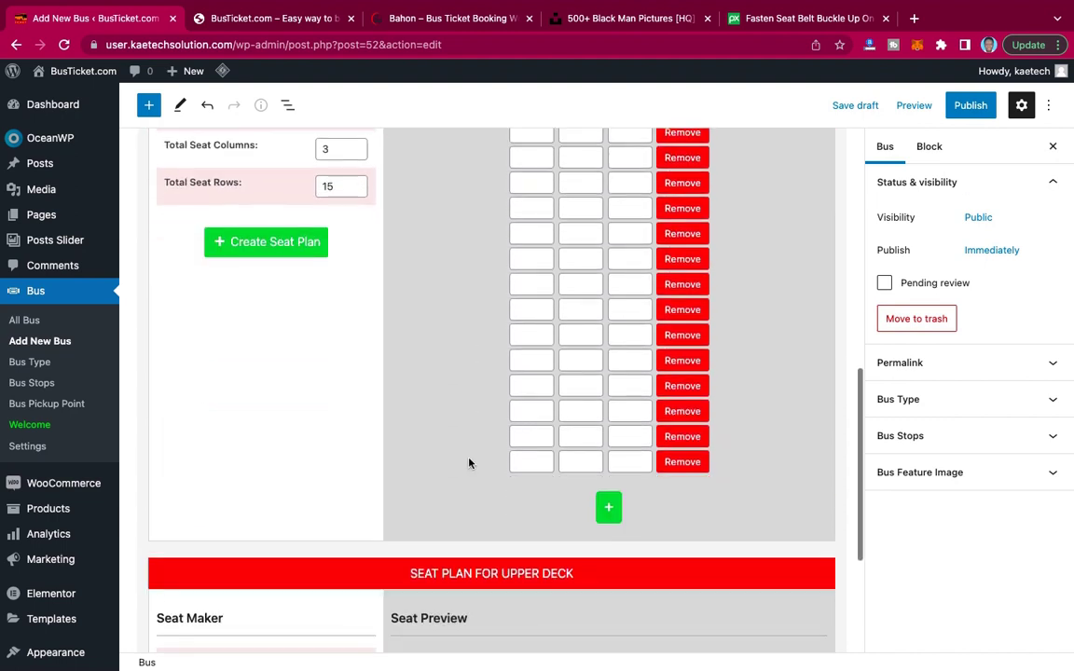
pyautogui.scroll(5, 469, 464)
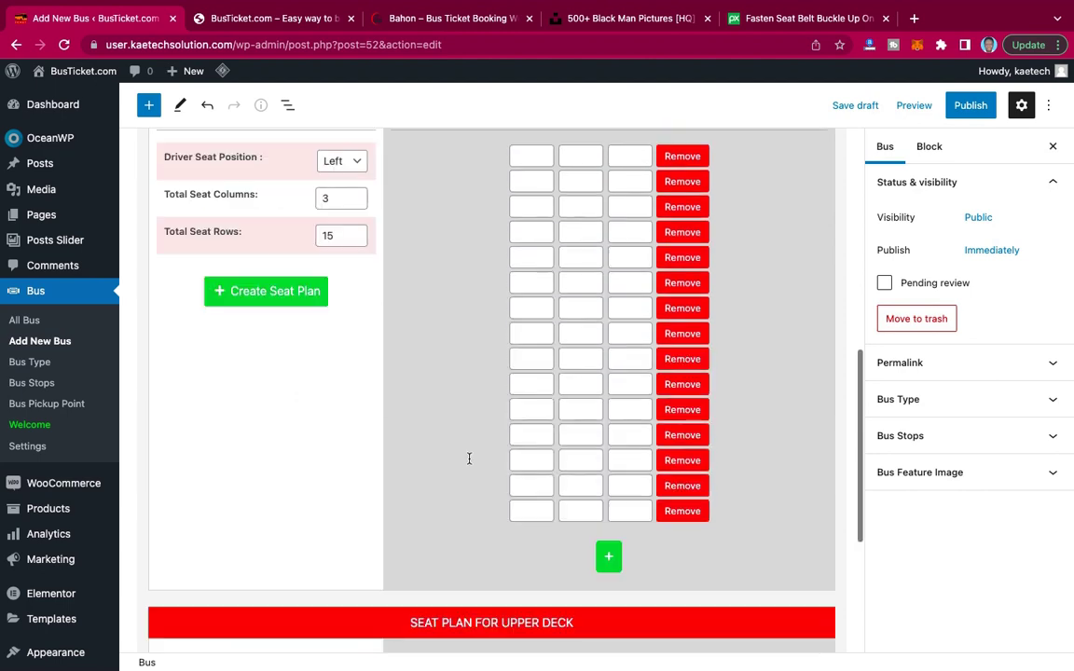
pyautogui.scroll(-4, 469, 464)
pyautogui.scroll(5, 469, 463)
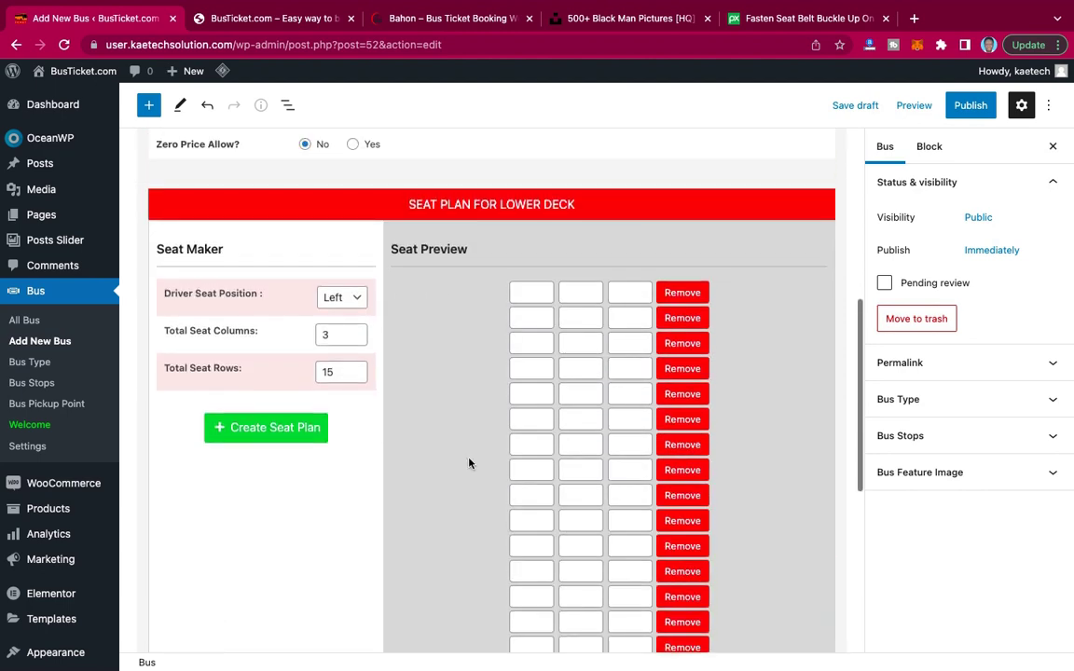
pyautogui.scroll(-6, 469, 464)
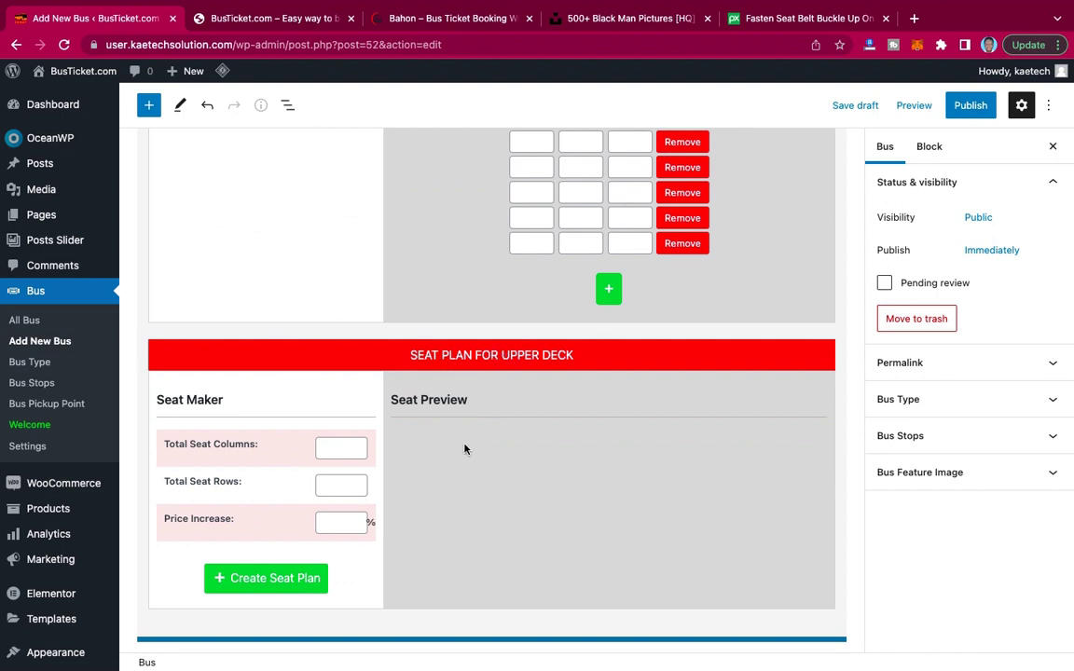
pyautogui.scroll(-1, 659, 334)
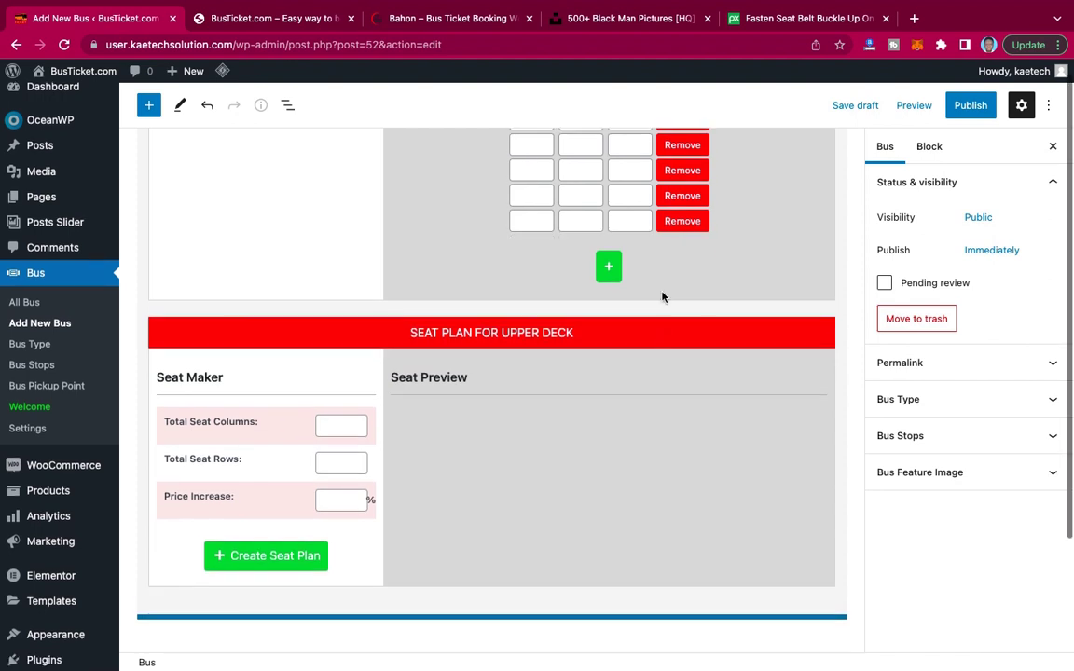
pyautogui.scroll(8, 726, 221)
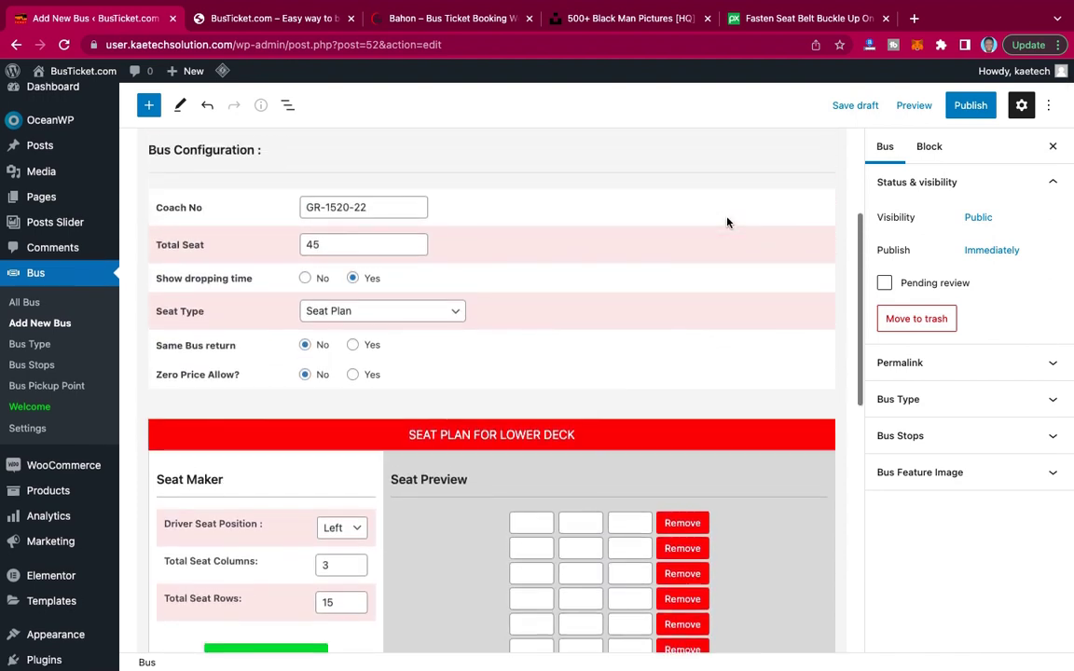
pyautogui.scroll(3, 727, 221)
pyautogui.scroll(-1, 726, 221)
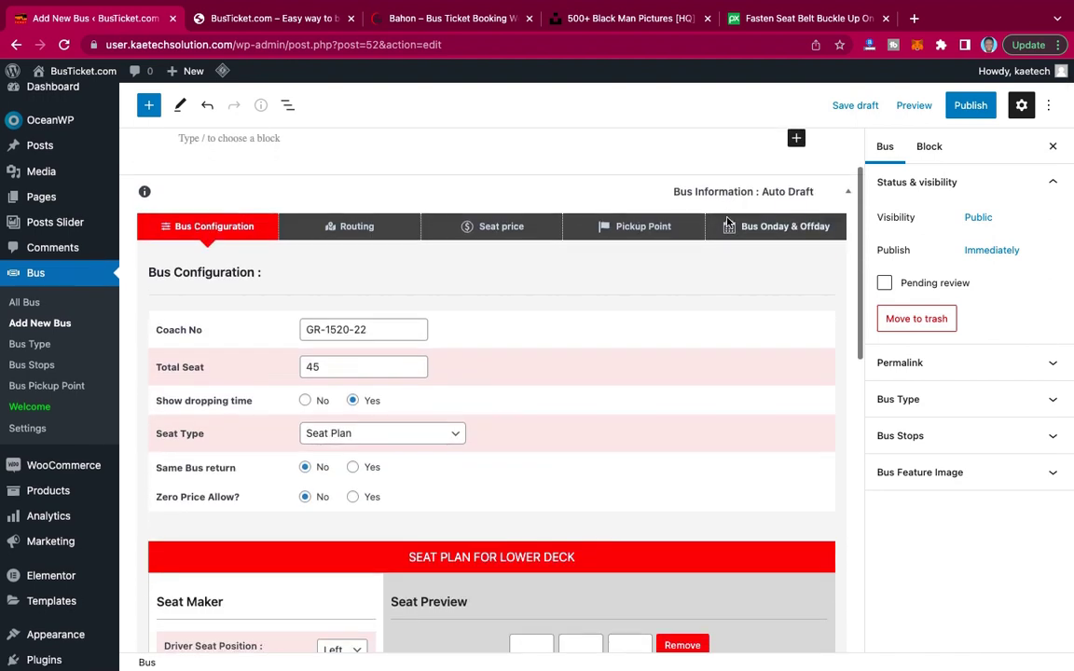
pyautogui.scroll(3, 726, 221)
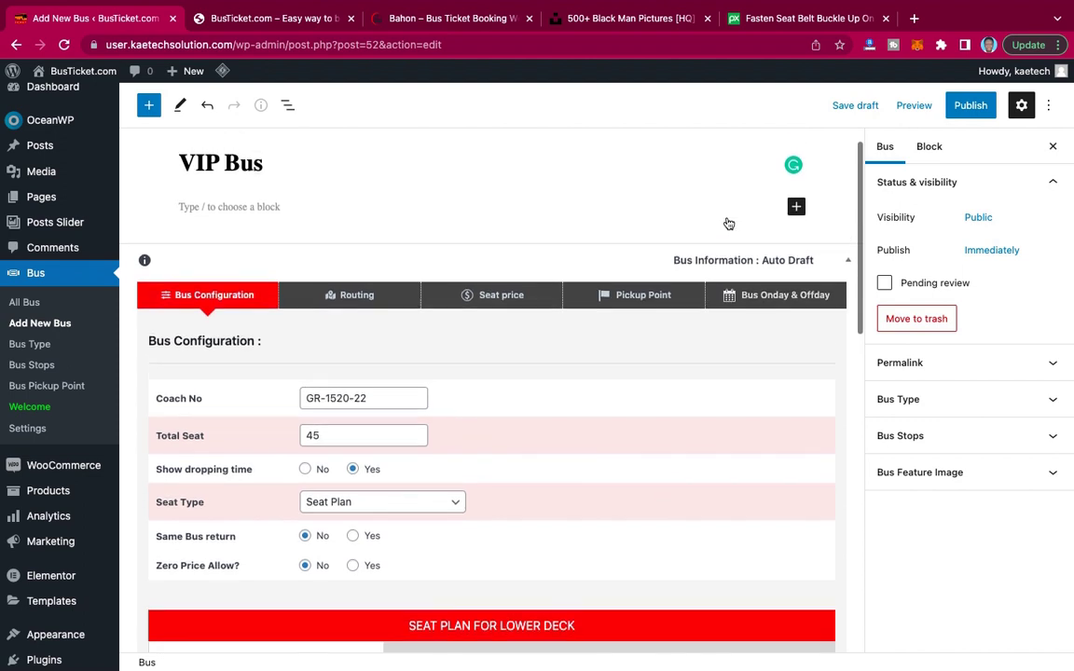
# Add Circle as the first boarding point in the bus routing, with a time of 13:00.
pyautogui.click(357, 295)
pyautogui.scroll(-5, 413, 450)
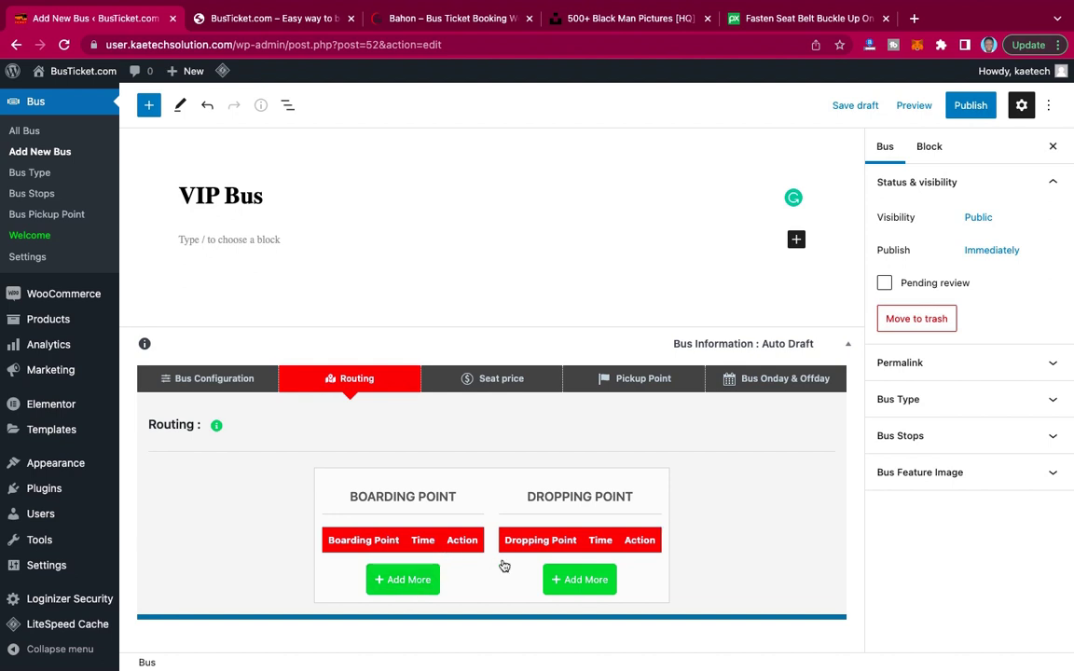
pyautogui.click(404, 581)
pyautogui.click(319, 536)
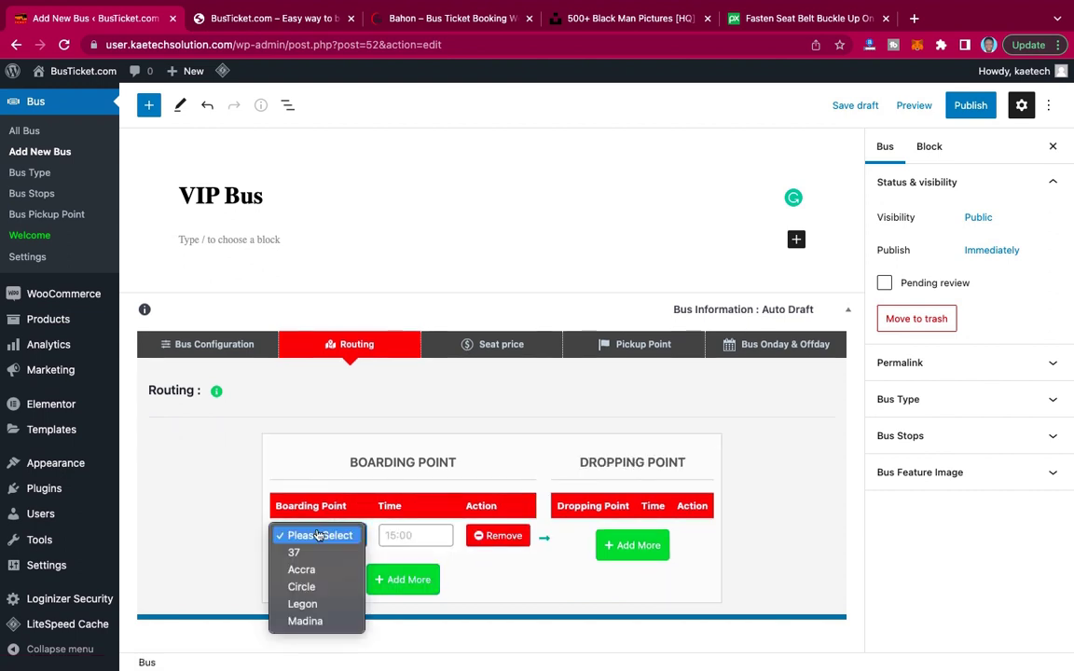
pyautogui.click(304, 587)
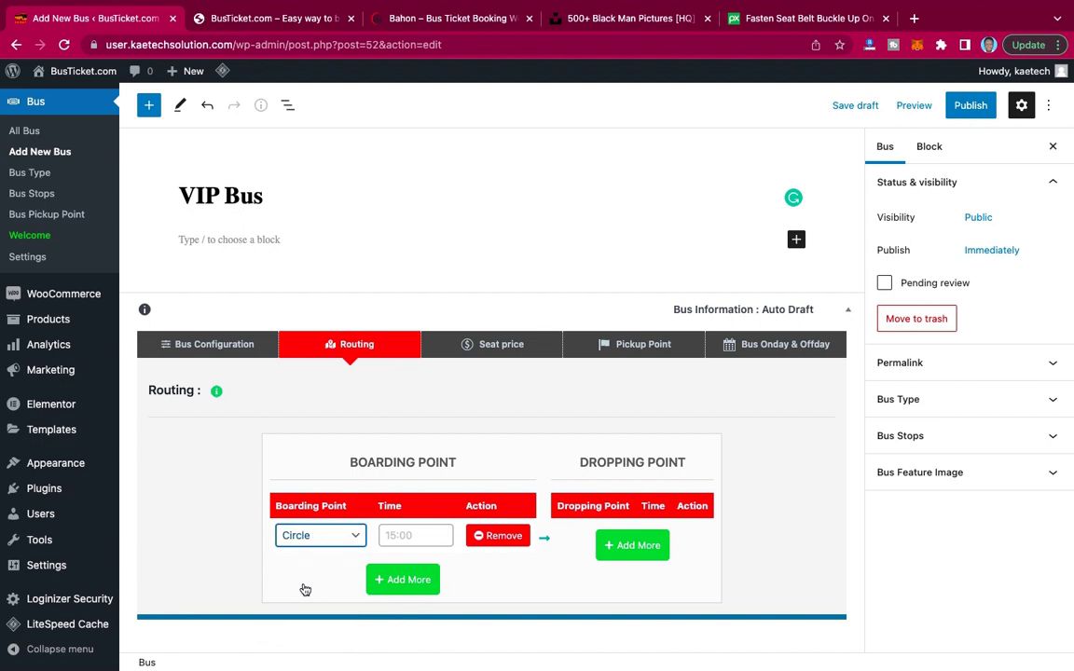
pyautogui.click(416, 537)
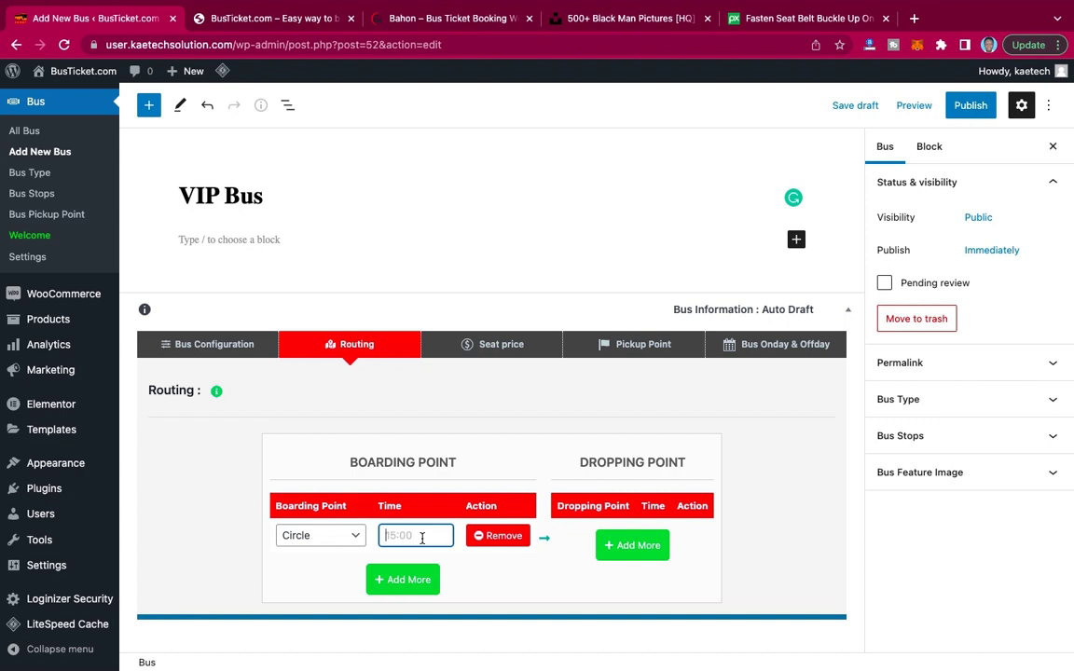
pyautogui.write('13:00')
# Add 37 as the first dropping point in the bus routing, with a time of 14:00.
pyautogui.click(633, 547)
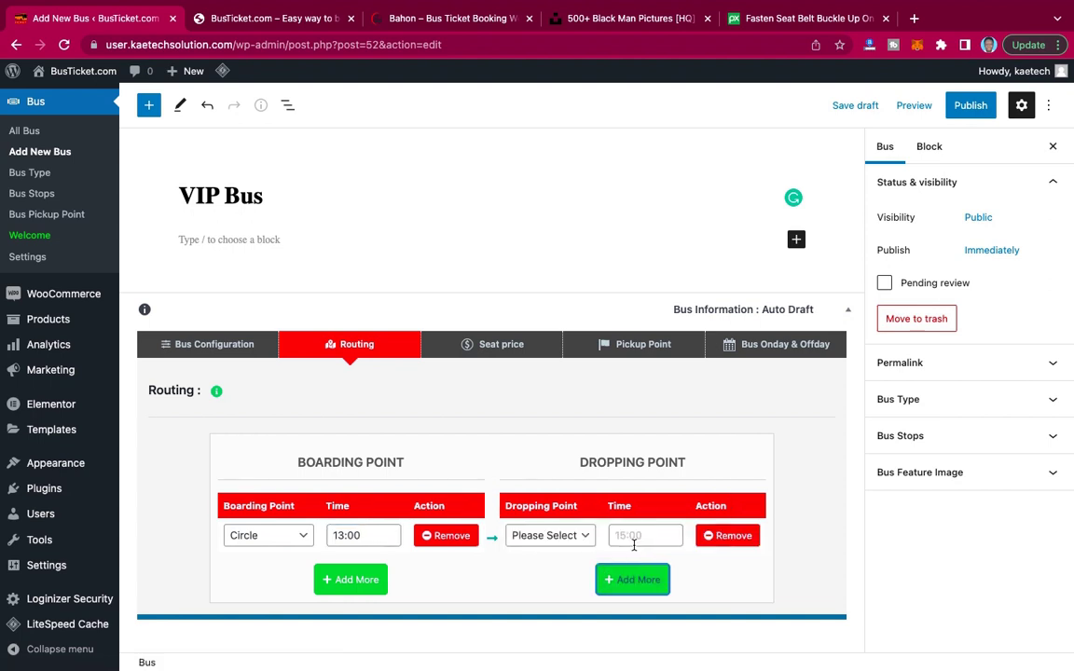
pyautogui.click(574, 537)
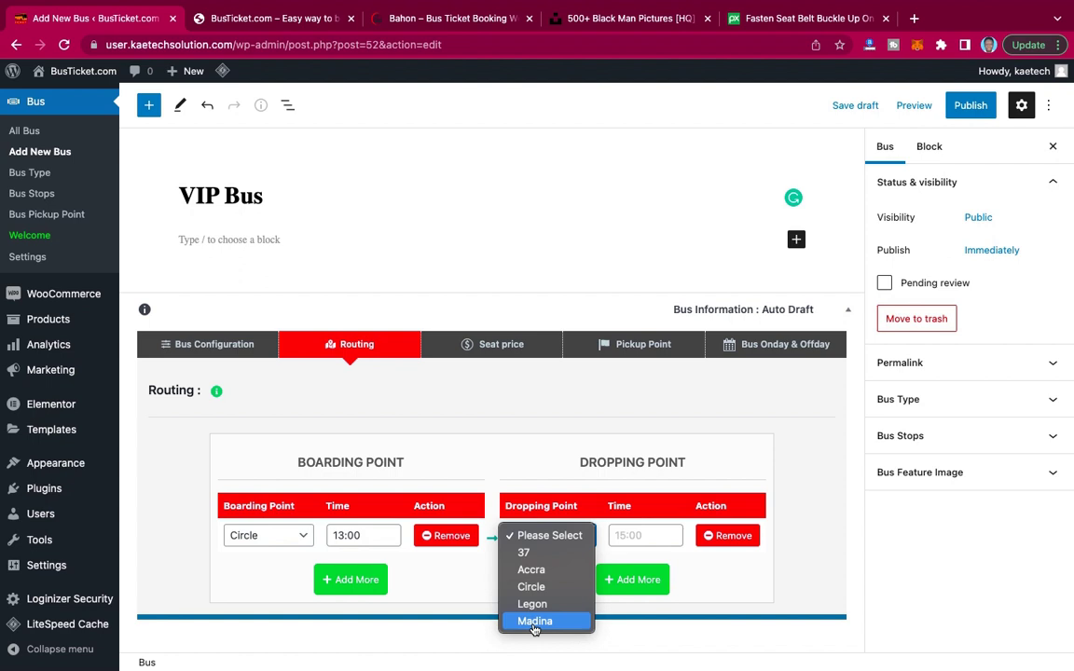
pyautogui.click(540, 556)
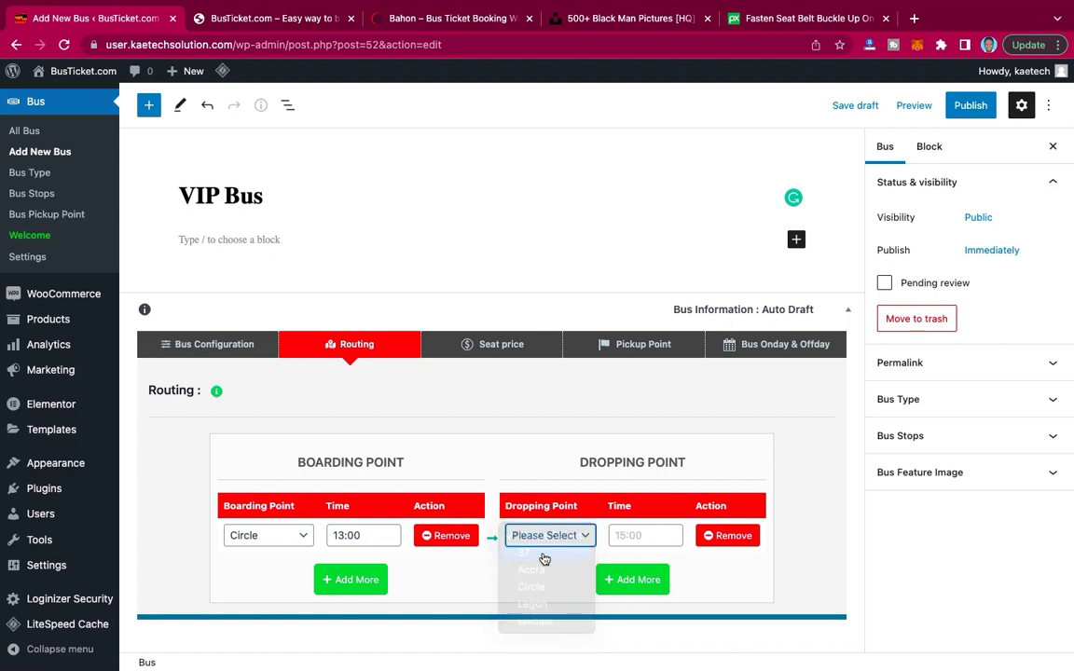
pyautogui.click(624, 536)
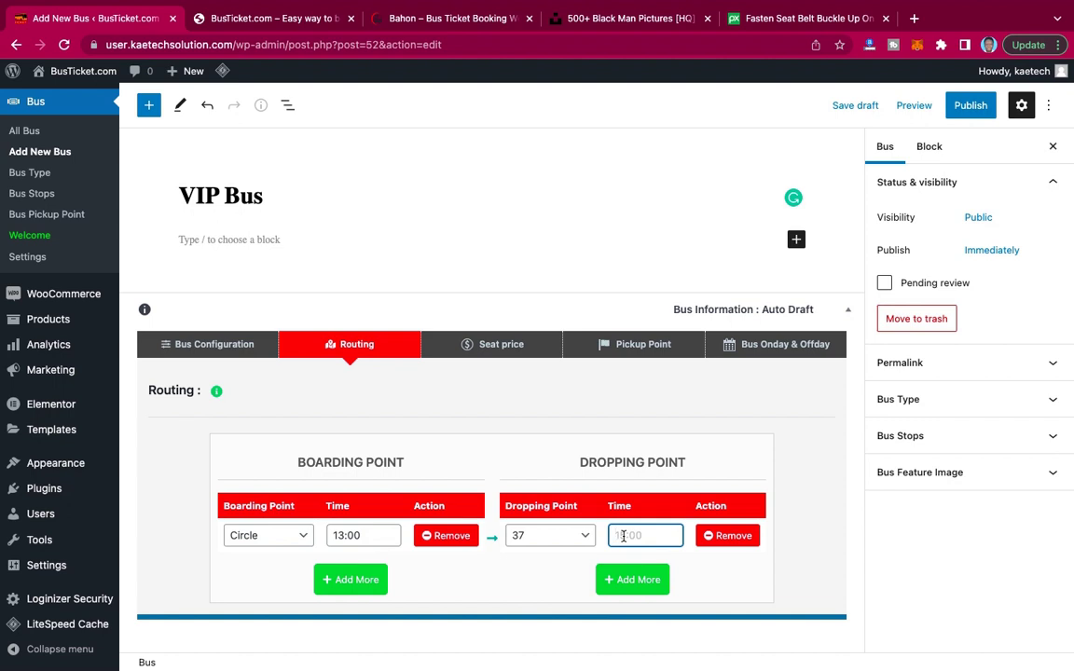
pyautogui.write('12')
pyautogui.write(':')
pyautogui.write('00')
# Add 37 as the second boarding point, with a time of 14:00.
pyautogui.click(363, 580)
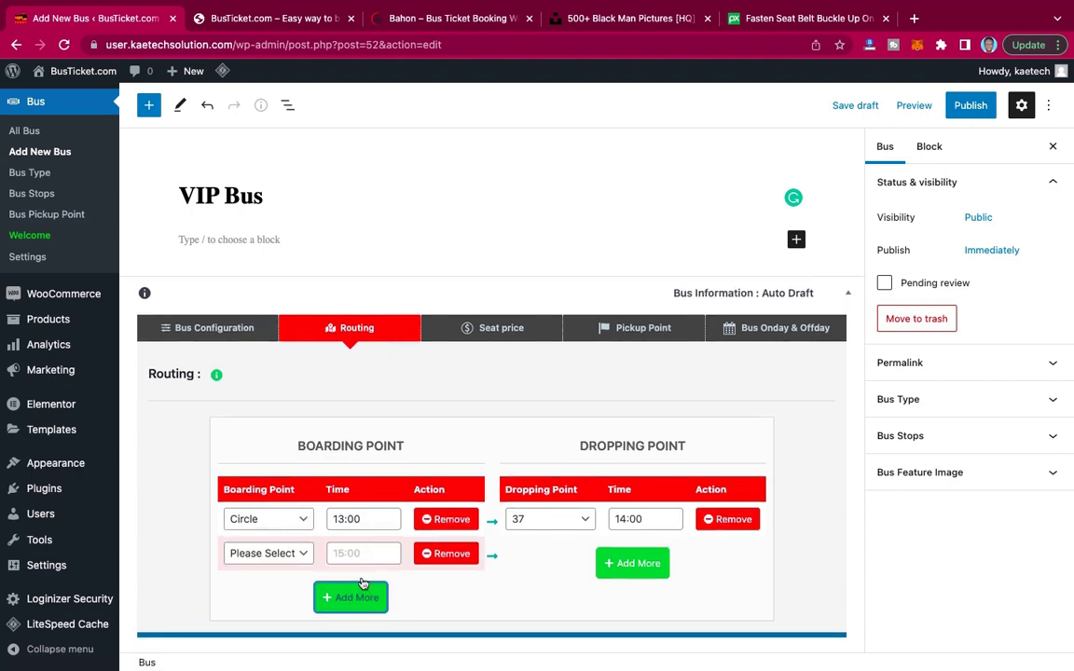
pyautogui.click(297, 553)
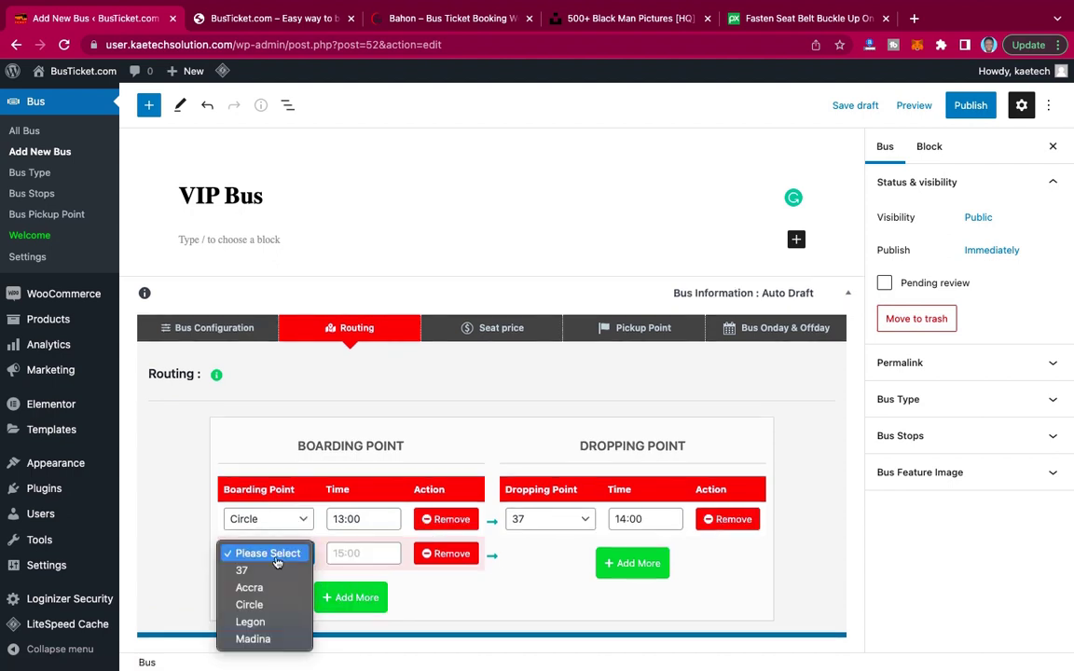
pyautogui.click(267, 576)
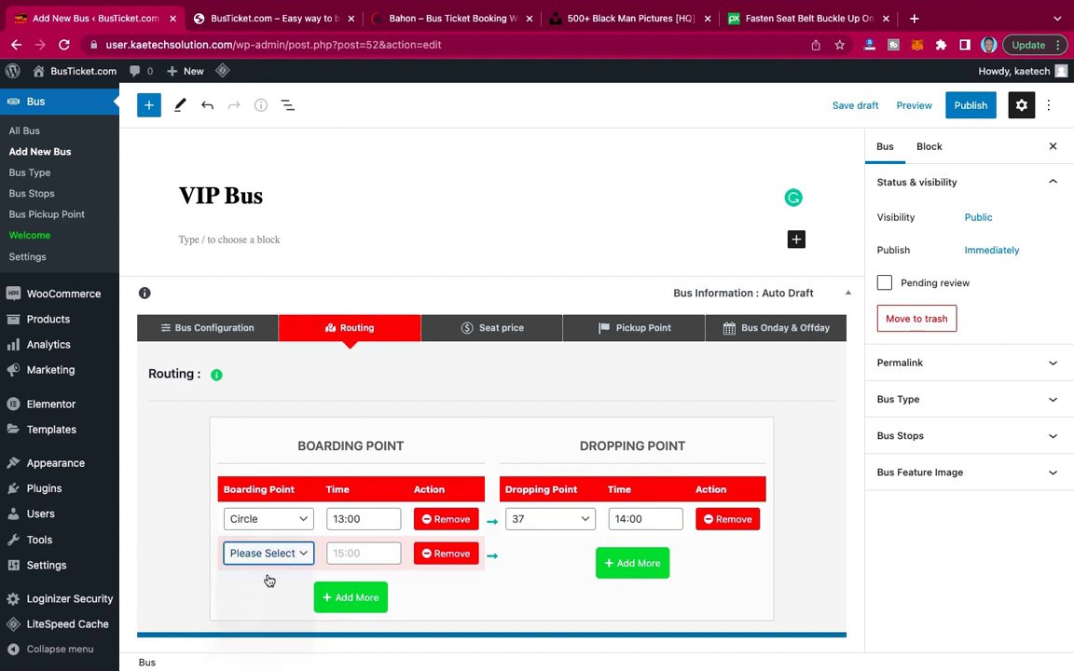
pyautogui.click(345, 552)
pyautogui.write('1')
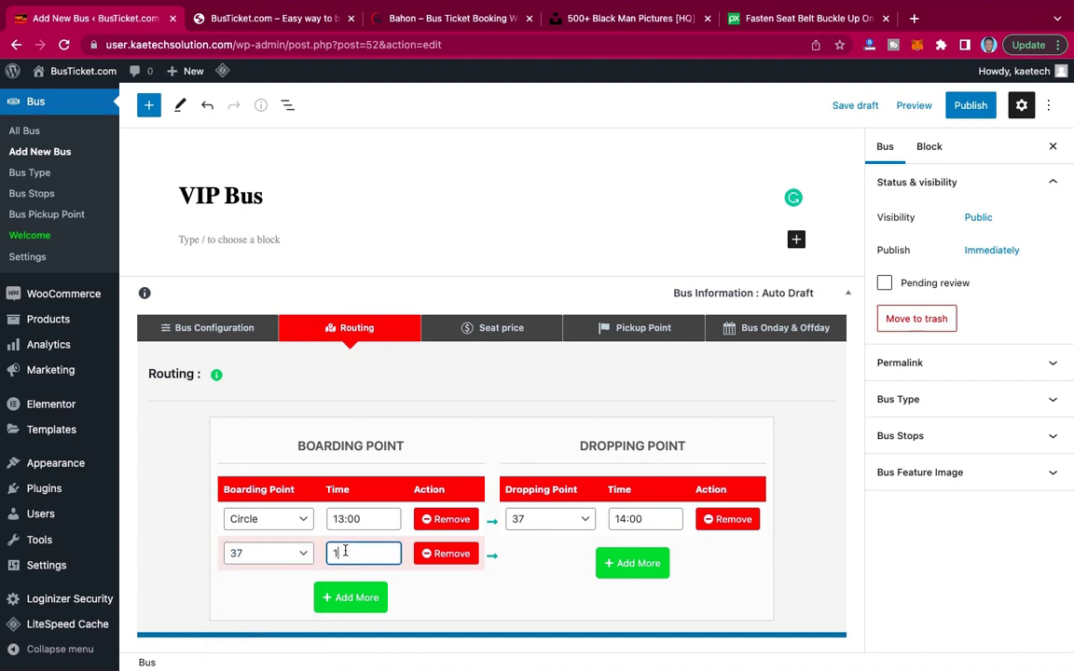
pyautogui.write('4:00')
# Add a second dropping point row and open its list of stops.
pyautogui.click(631, 564)
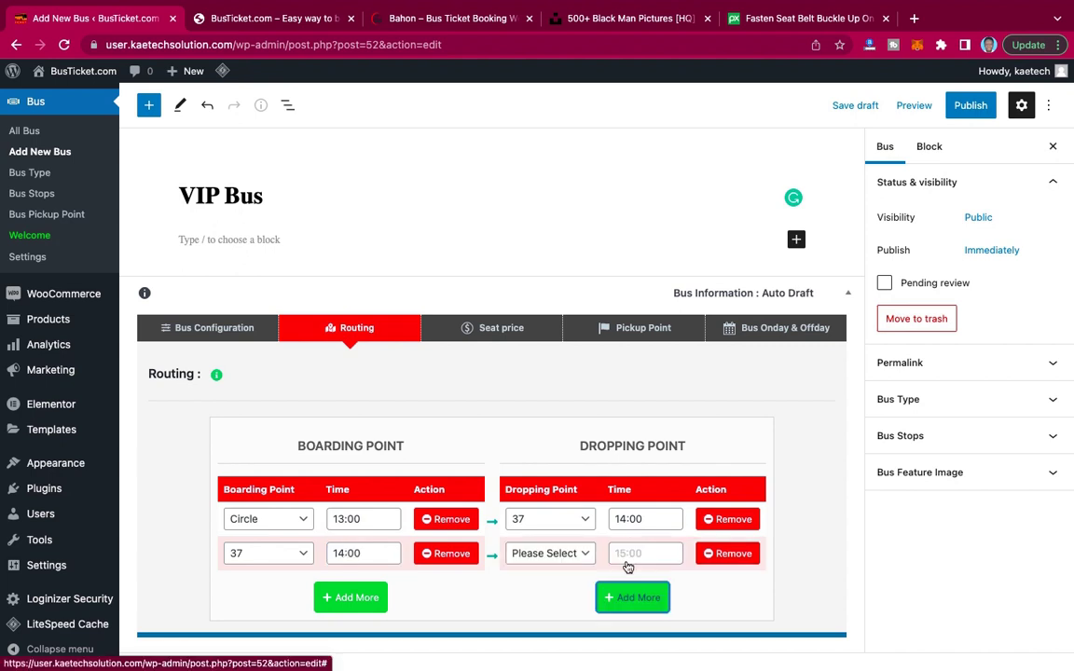
pyautogui.click(562, 550)
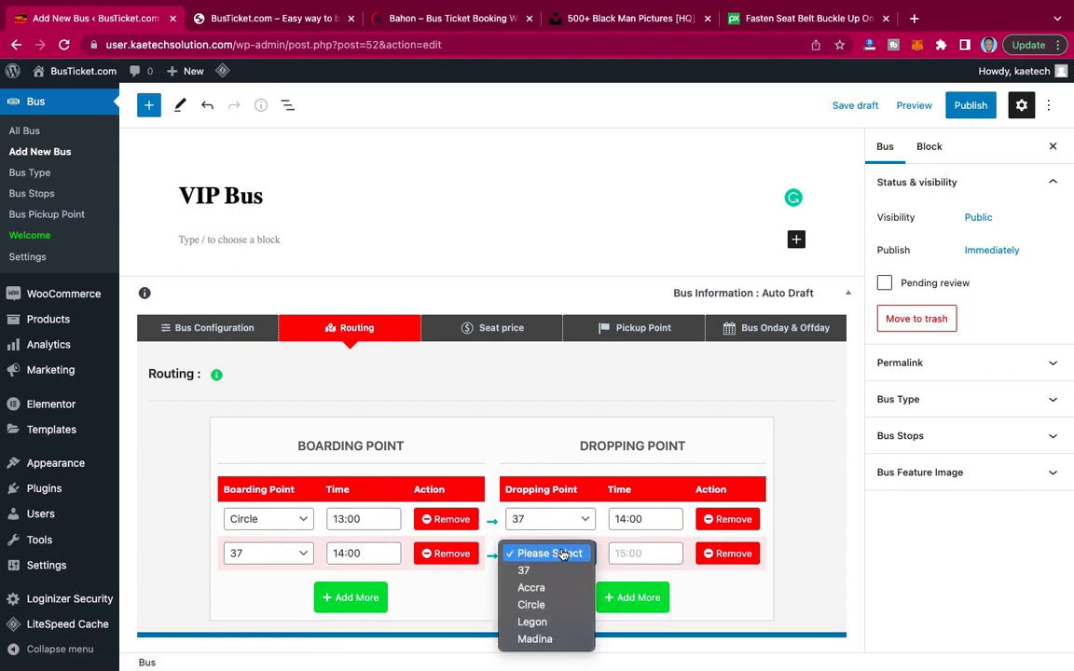
# Set the second dropping point to Legon with a time of 14:20.
pyautogui.click(545, 622)
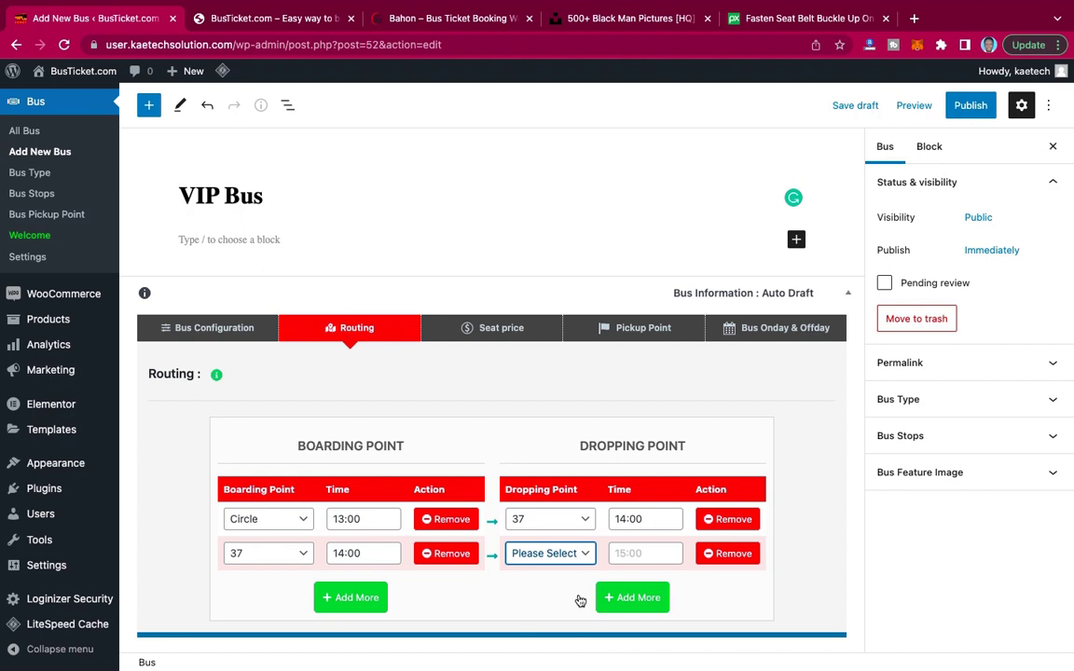
pyautogui.click(630, 555)
pyautogui.write('14')
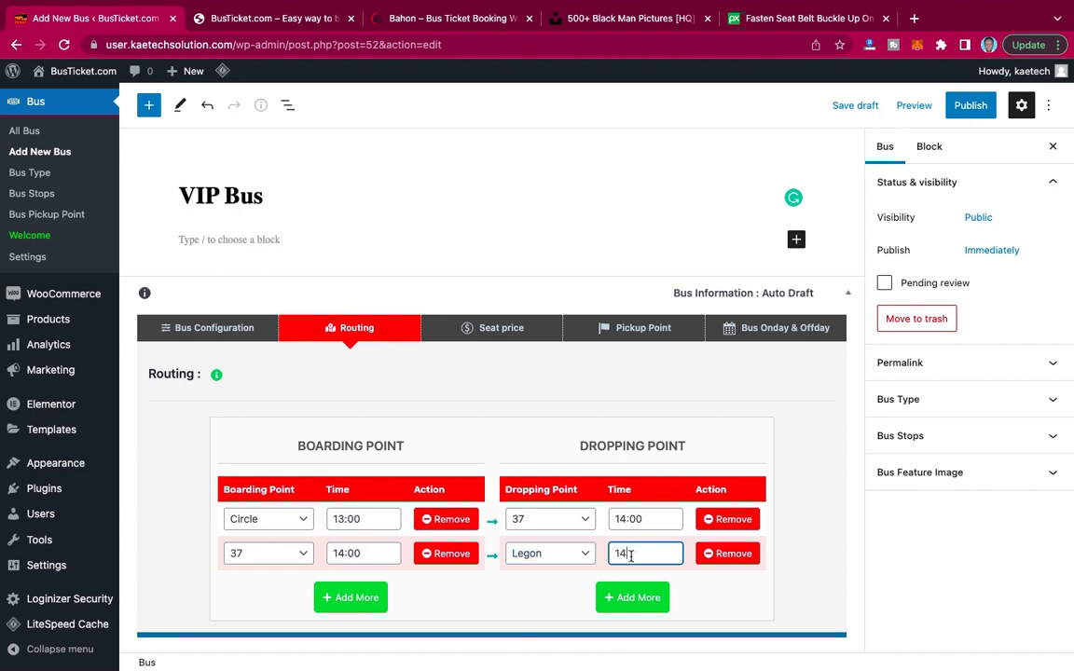
pyautogui.write(':200')
# Add a third boarding point, Legon, with a time of 14:20.
pyautogui.click(358, 597)
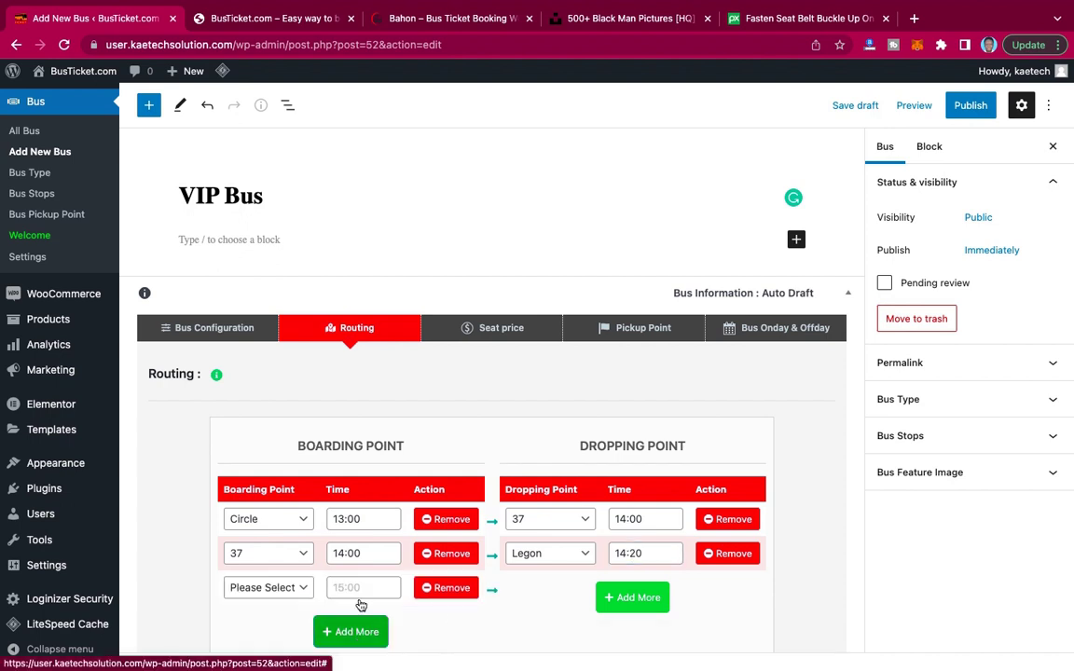
pyautogui.click(280, 588)
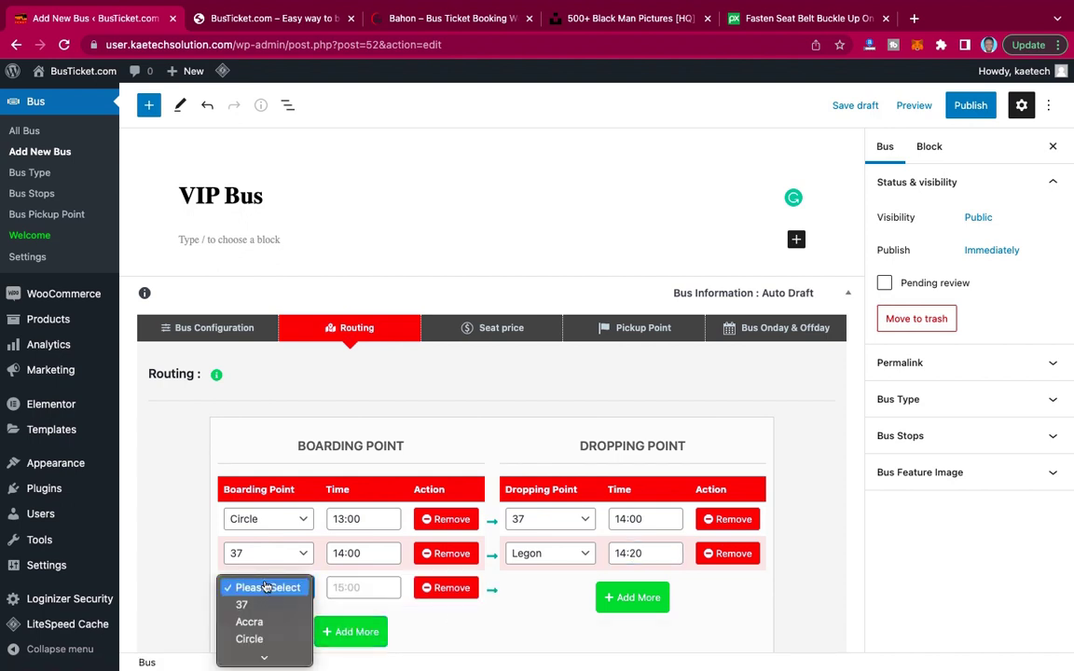
pyautogui.click(247, 657)
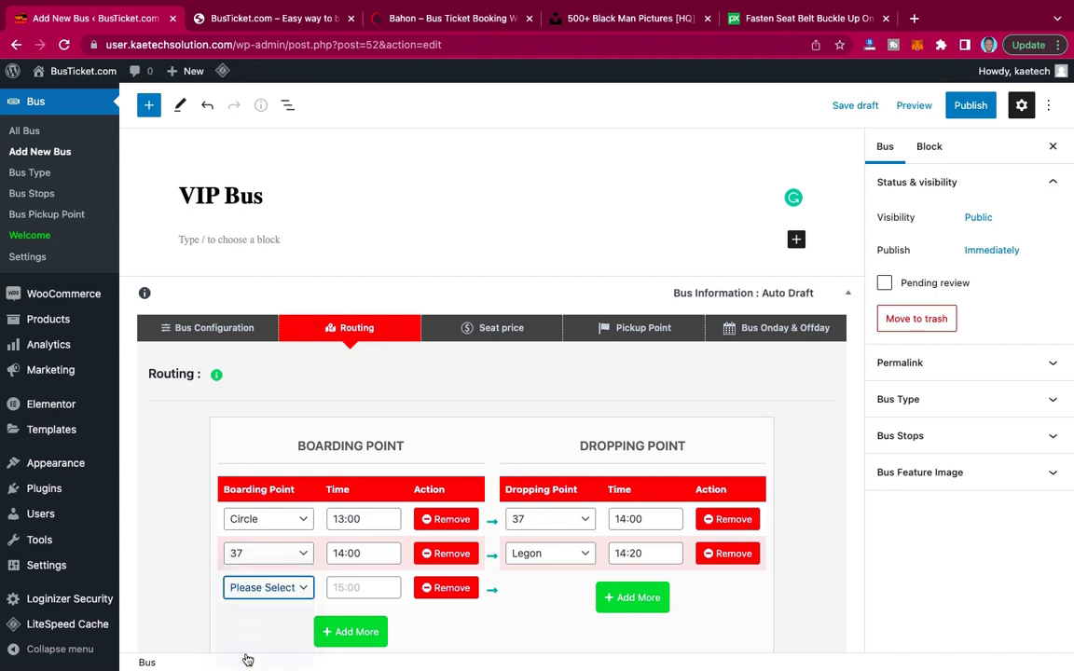
pyautogui.click(271, 586)
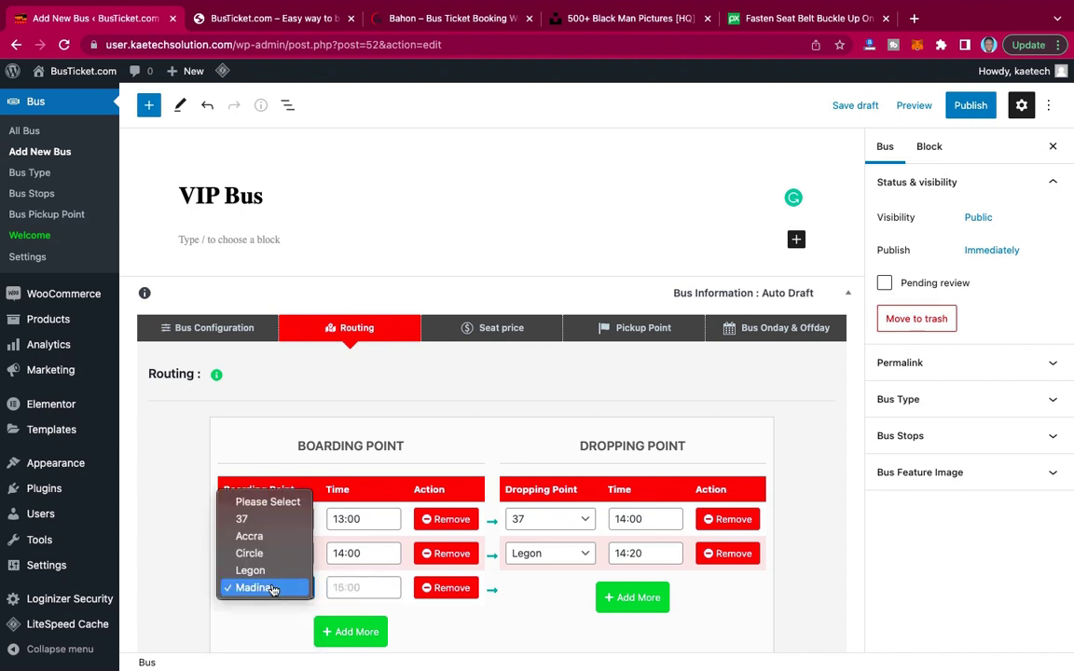
pyautogui.click(269, 571)
pyautogui.click(355, 587)
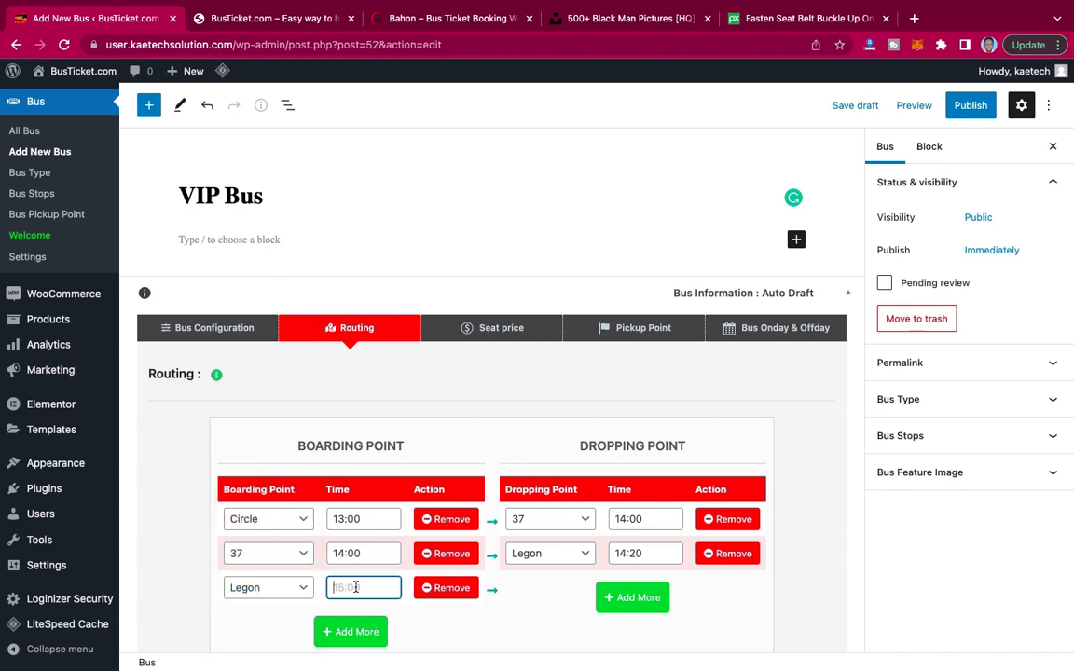
pyautogui.write('14:20')
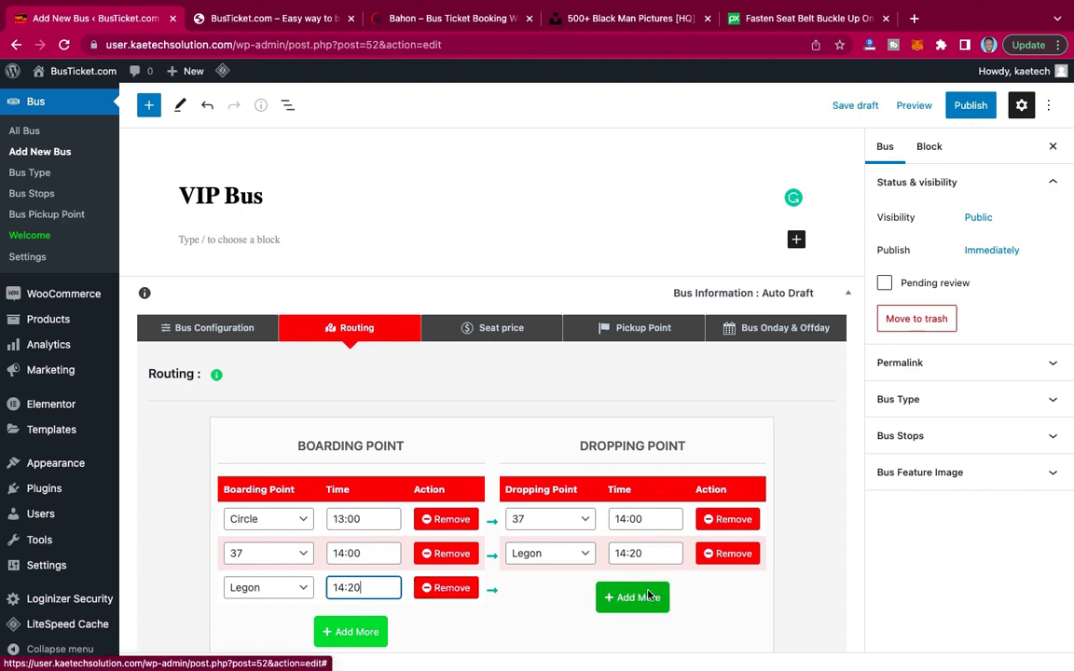
# Add a third dropping point, Madina, with a time of 15:10.
pyautogui.click(643, 596)
pyautogui.click(555, 588)
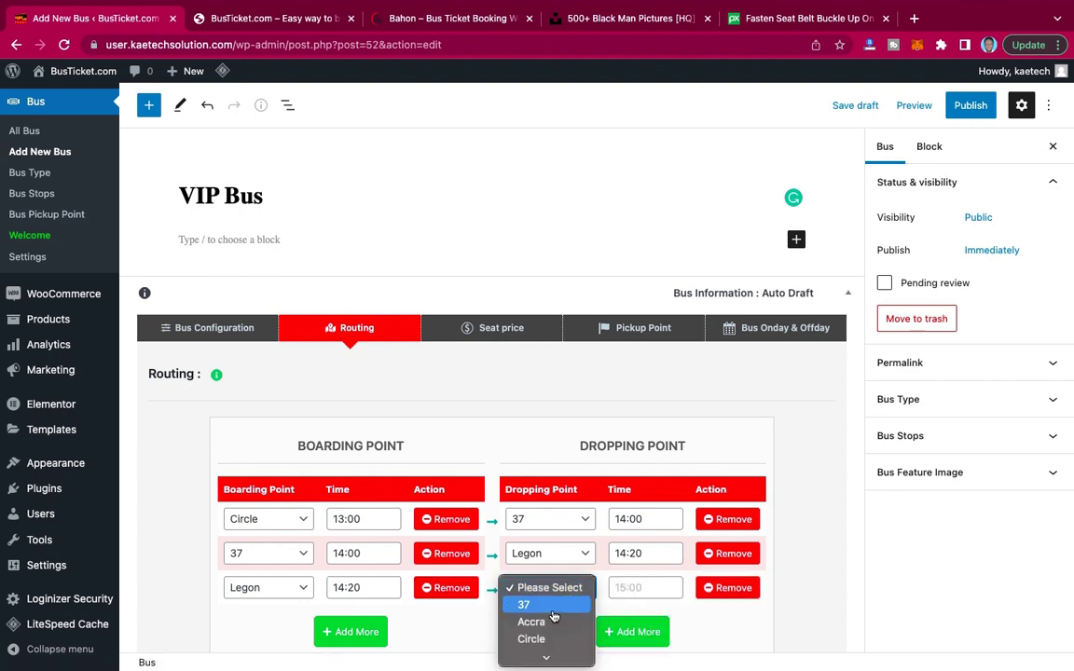
pyautogui.click(541, 651)
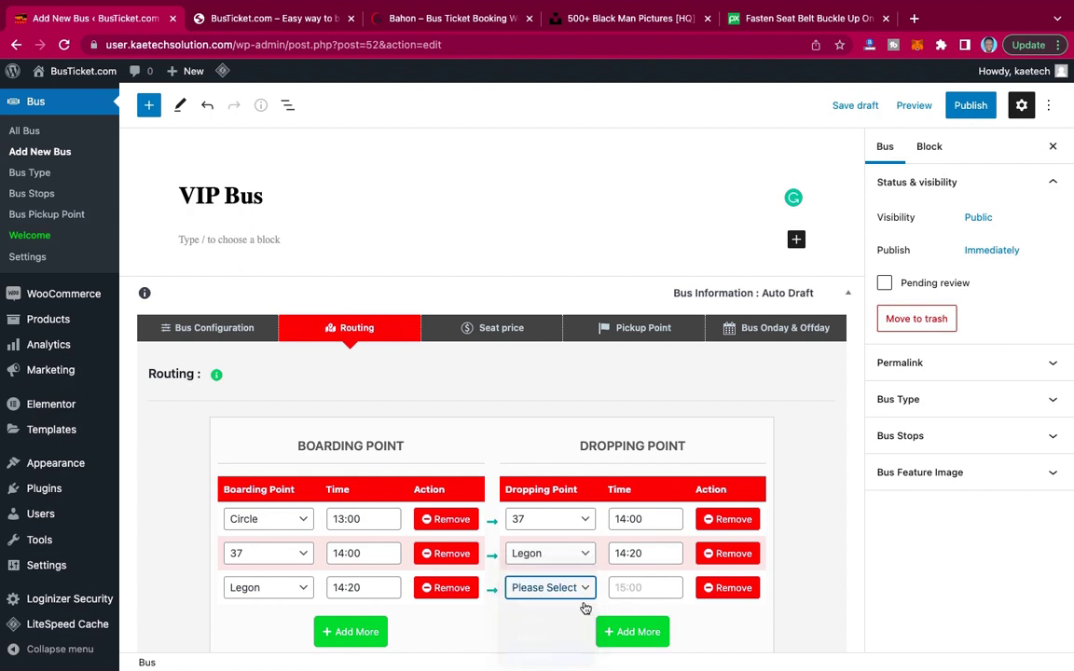
pyautogui.click(629, 586)
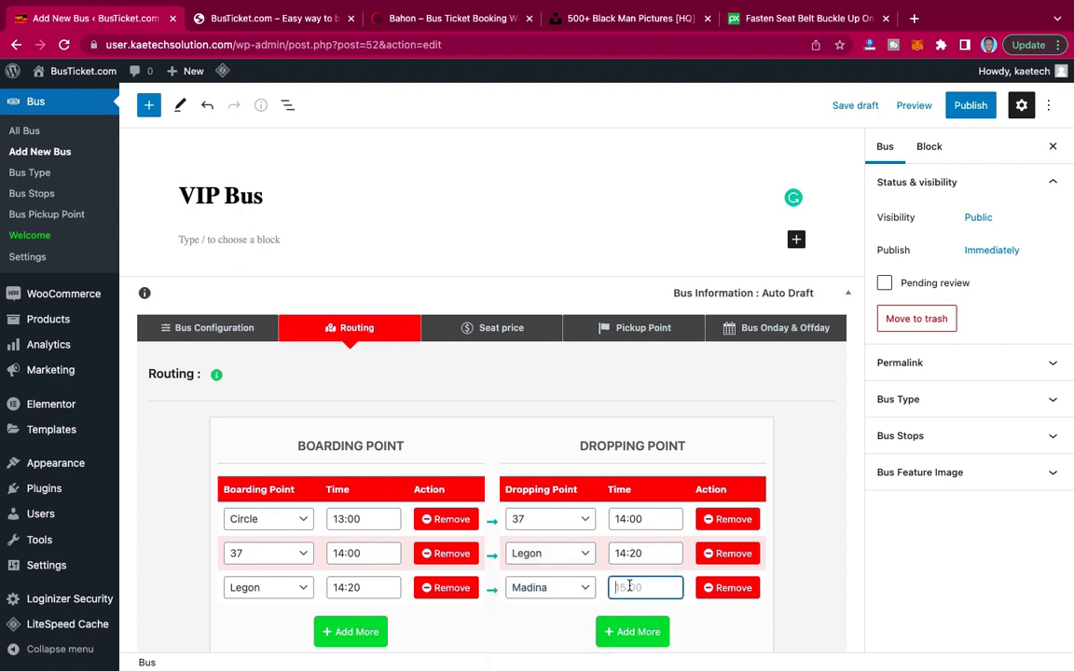
pyautogui.write('1')
pyautogui.write('5')
pyautogui.write(':00')
# Add a seat pricing row for the route from Circle to 37.
pyautogui.scroll(-1, 793, 412)
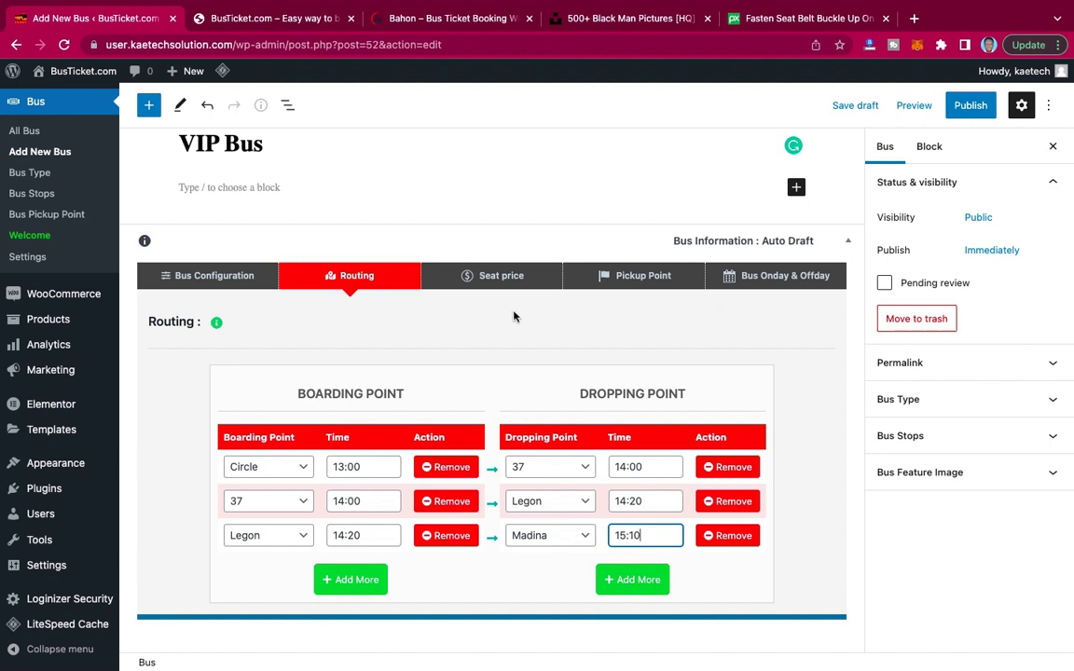
pyautogui.click(502, 277)
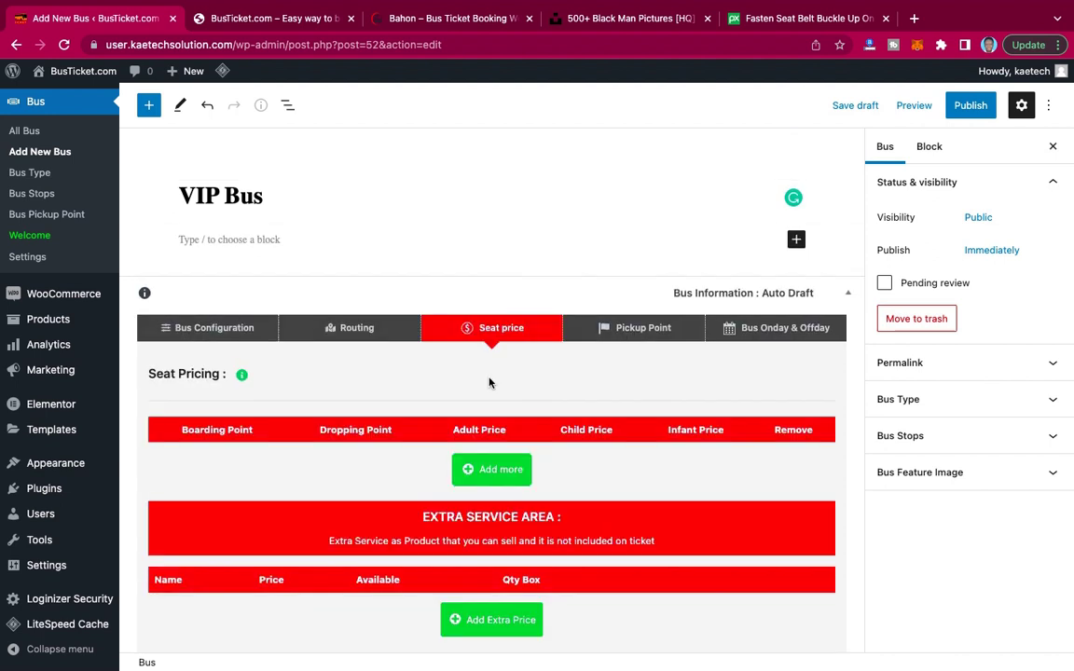
pyautogui.scroll(-1, 489, 382)
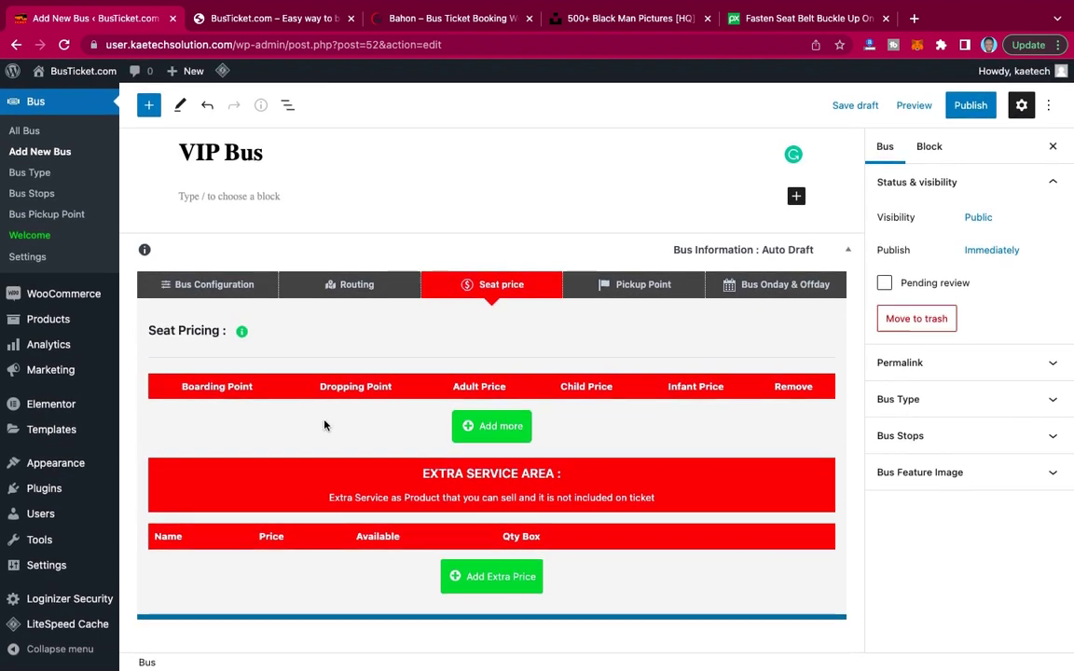
pyautogui.click(502, 427)
pyautogui.click(199, 434)
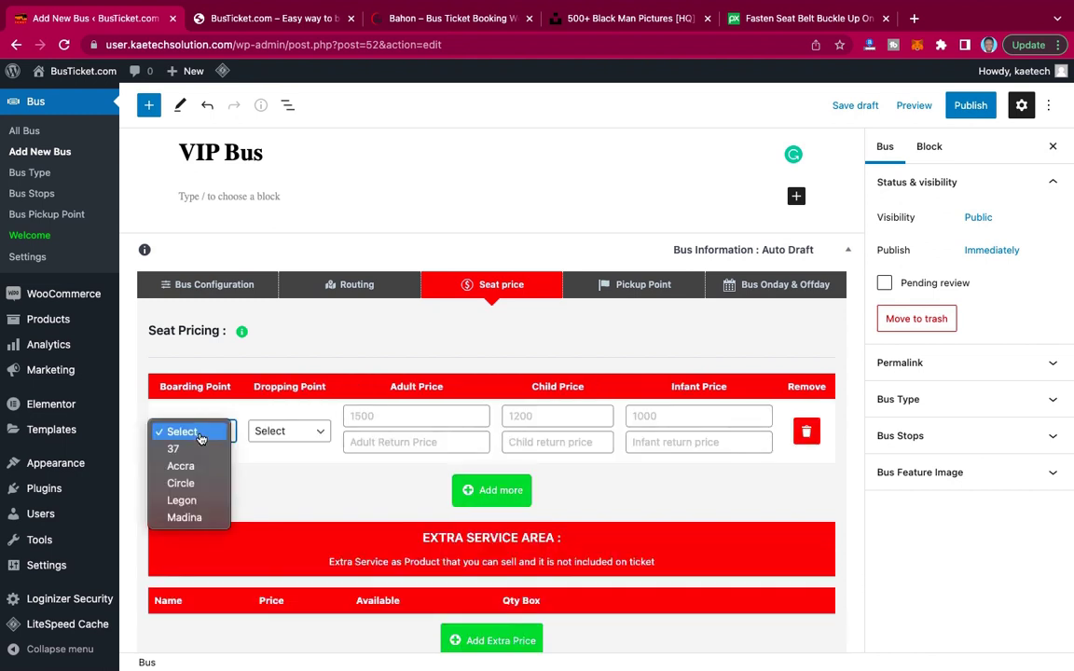
pyautogui.click(181, 483)
pyautogui.click(285, 432)
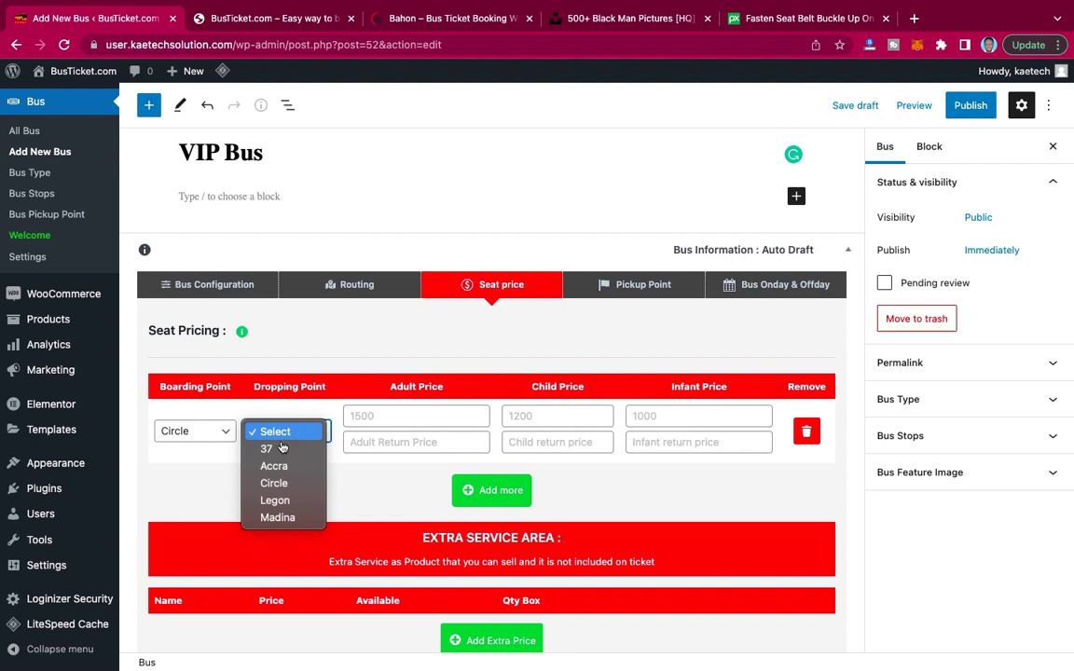
pyautogui.click(267, 449)
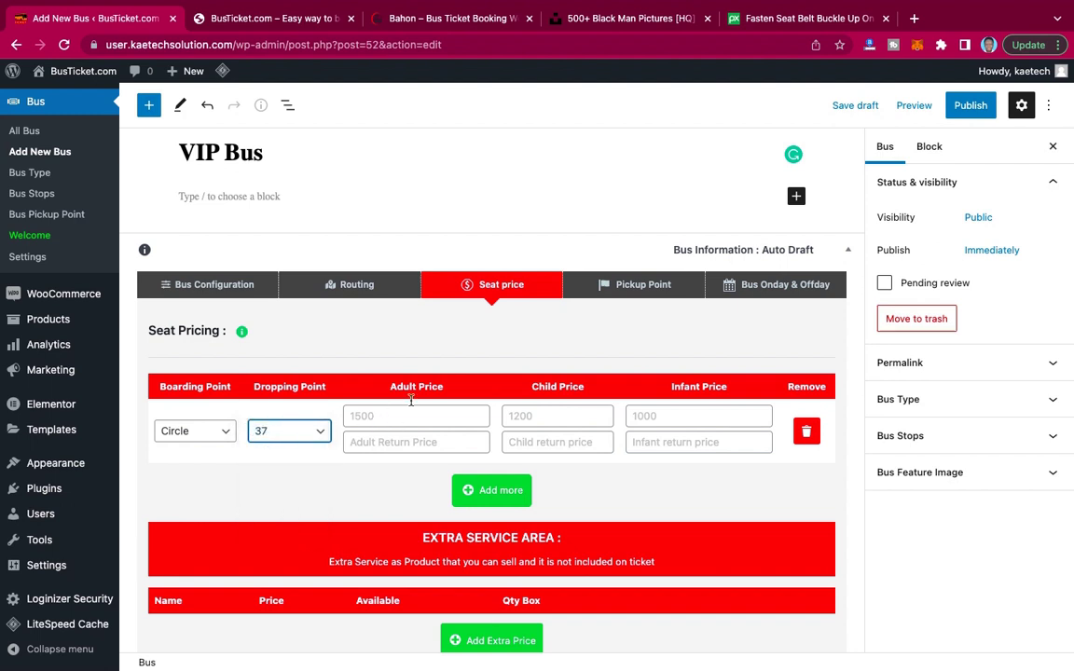
# Set the Circle to 37 fares to 10 for adults, 8 for children and 0 for infants.
pyautogui.click(378, 416)
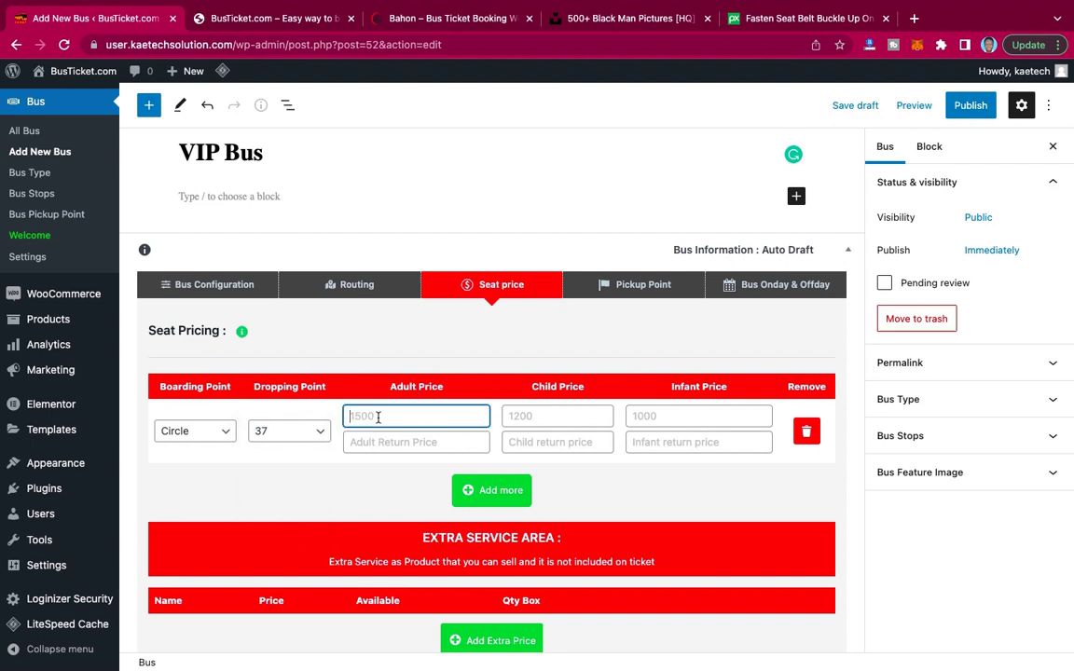
pyautogui.write('10')
pyautogui.click(542, 417)
pyautogui.write('8')
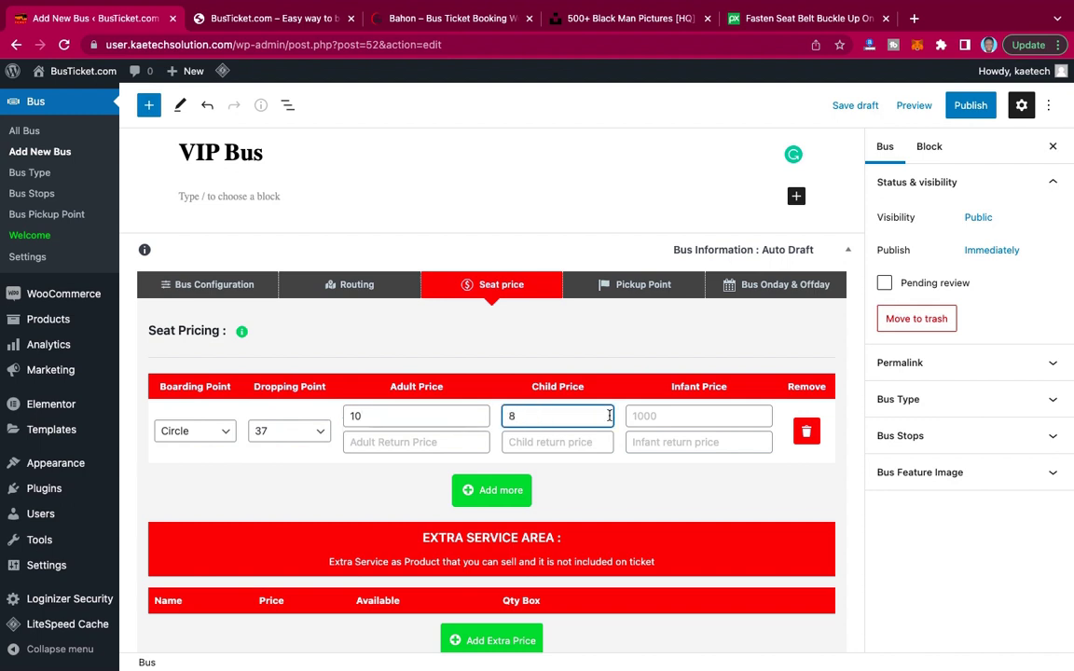
pyautogui.click(639, 416)
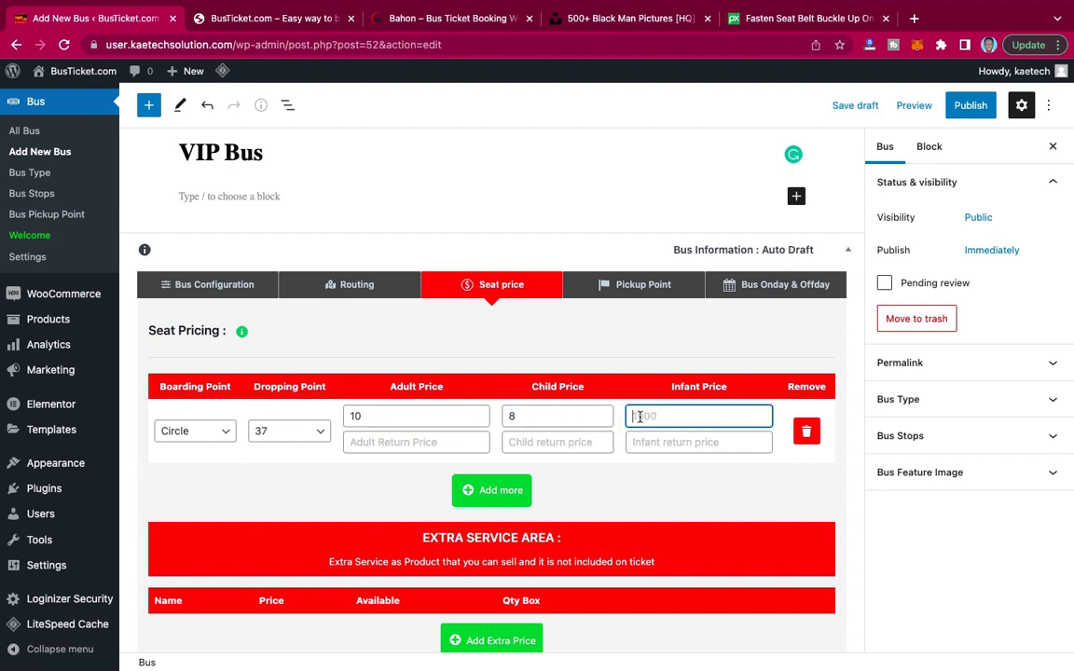
pyautogui.write('0')
# Add a second seat pricing row for the route from 37 to Legon.
pyautogui.click(494, 492)
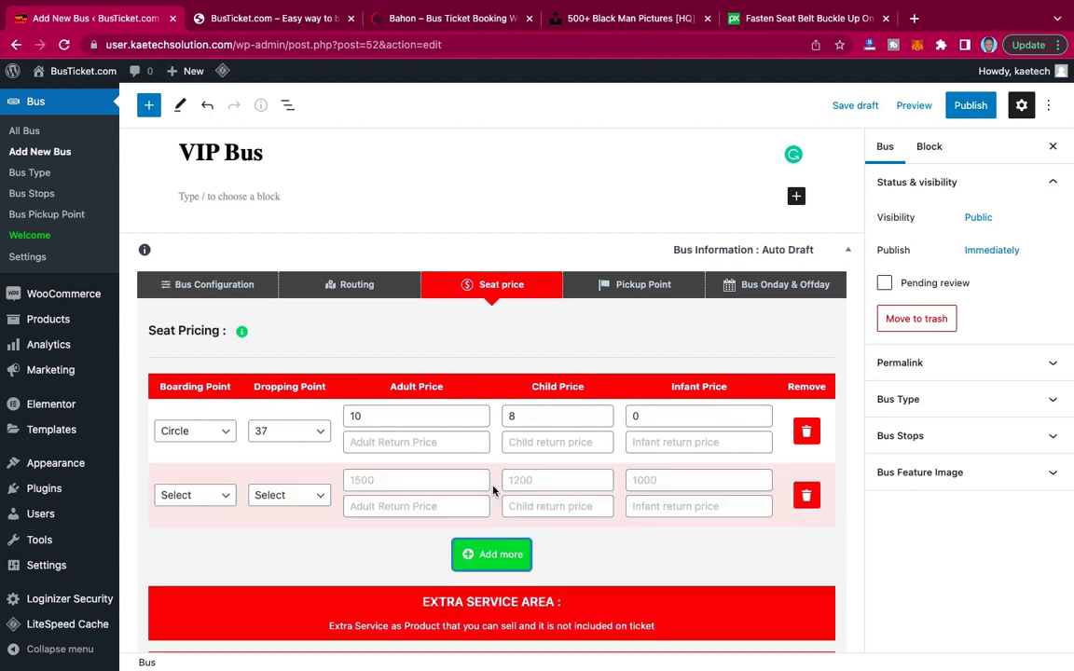
pyautogui.click(210, 501)
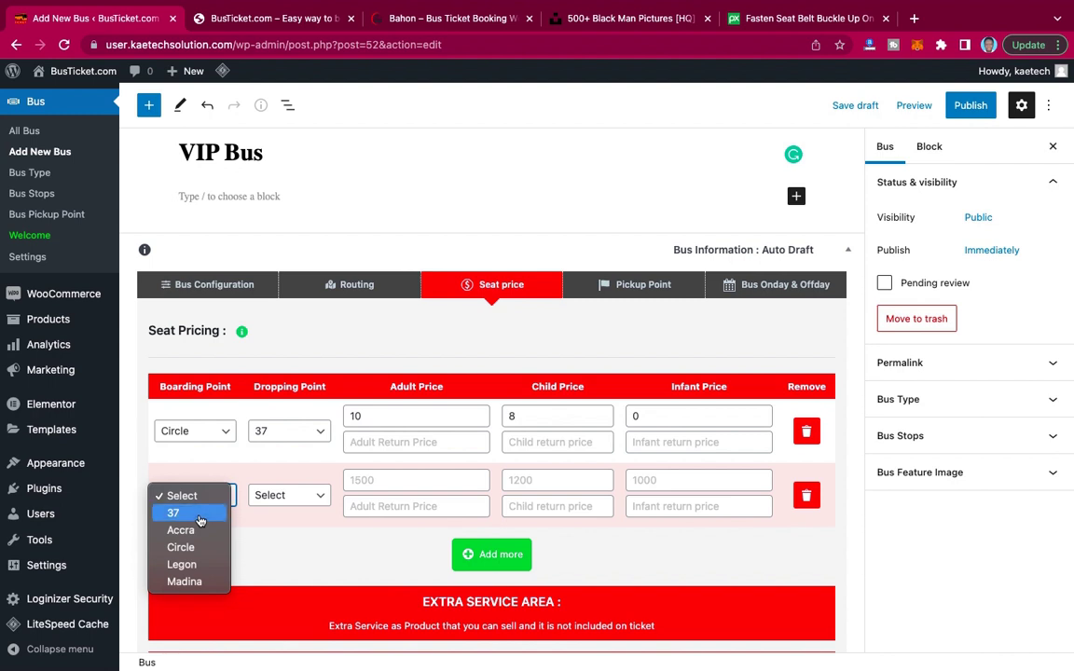
pyautogui.click(198, 521)
pyautogui.click(278, 499)
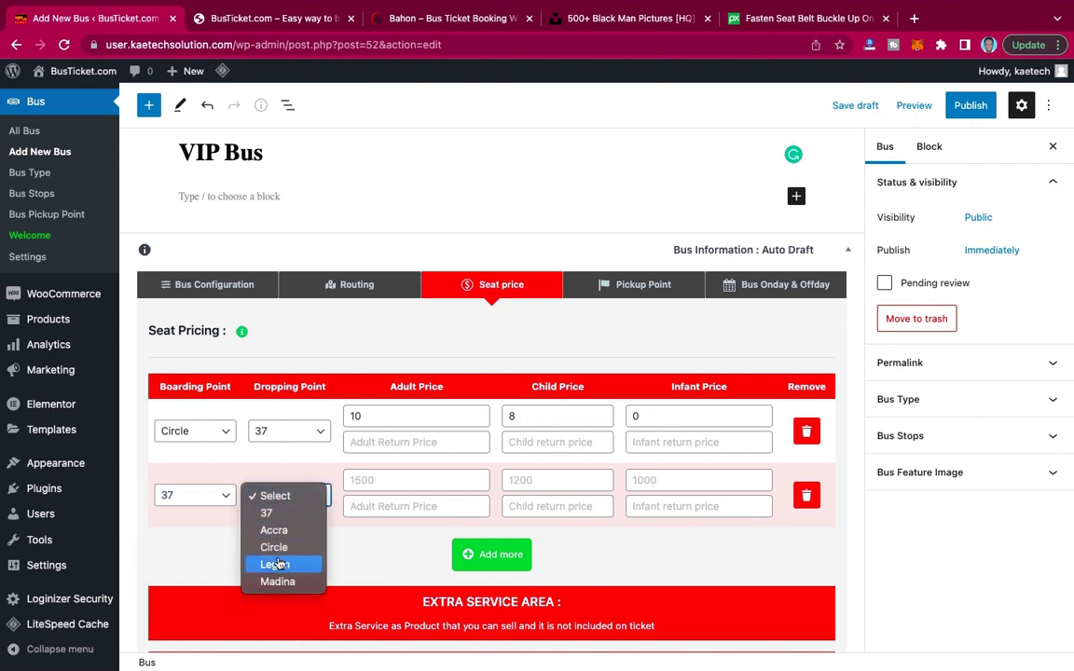
pyautogui.click(276, 495)
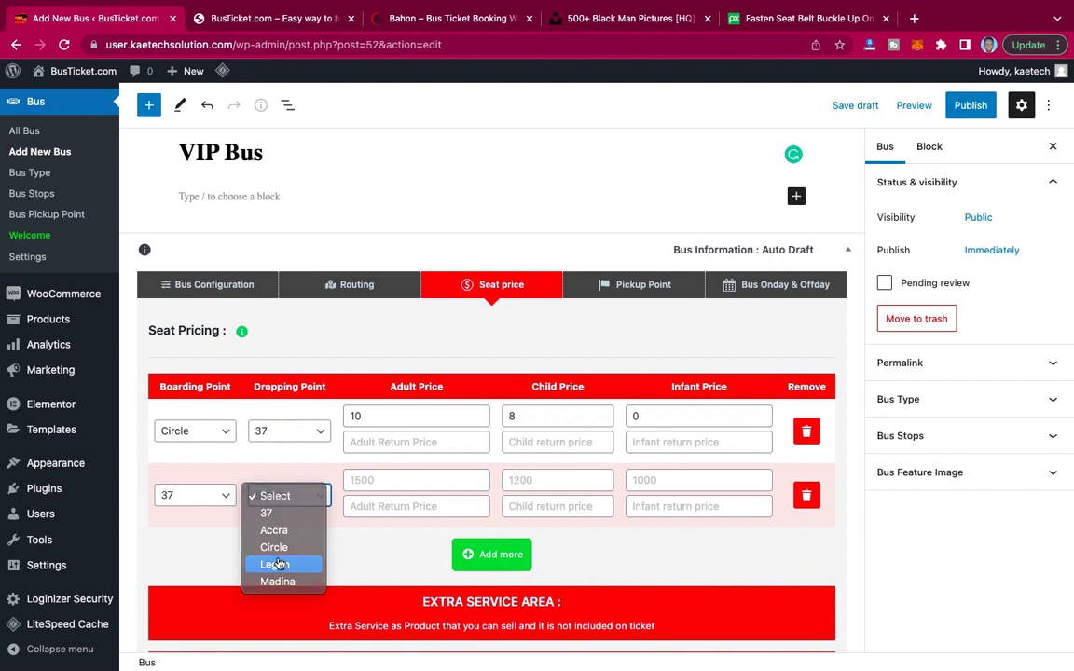
# Set the 37 to Legon fares to 5 for adults, 4 for children and 0 for infants.
pyautogui.click(375, 480)
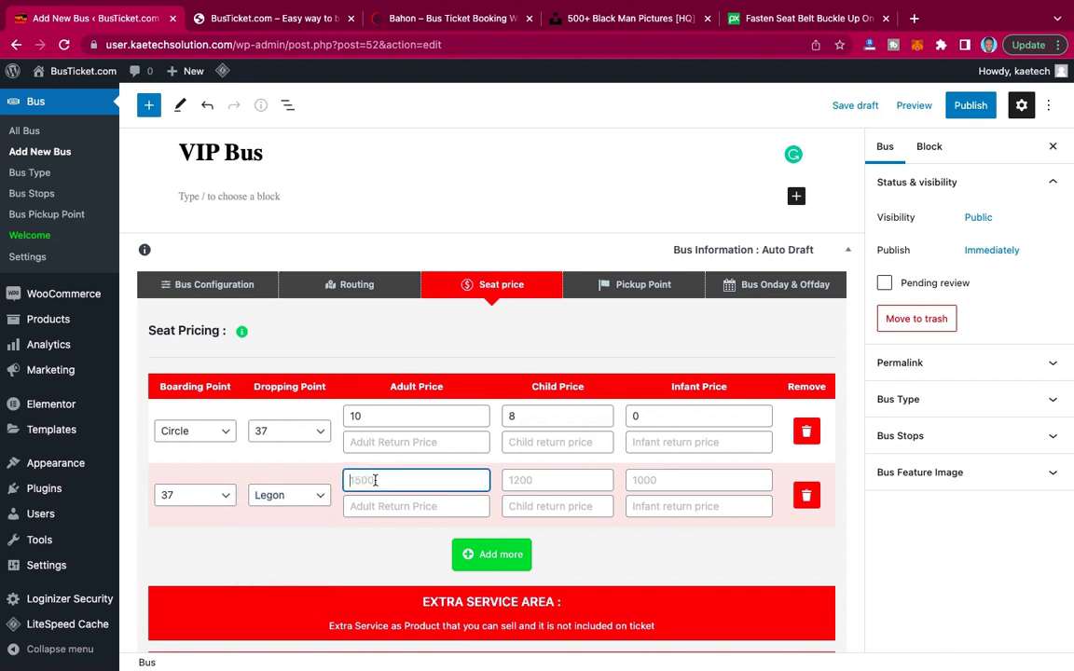
pyautogui.write('5')
pyautogui.click(530, 477)
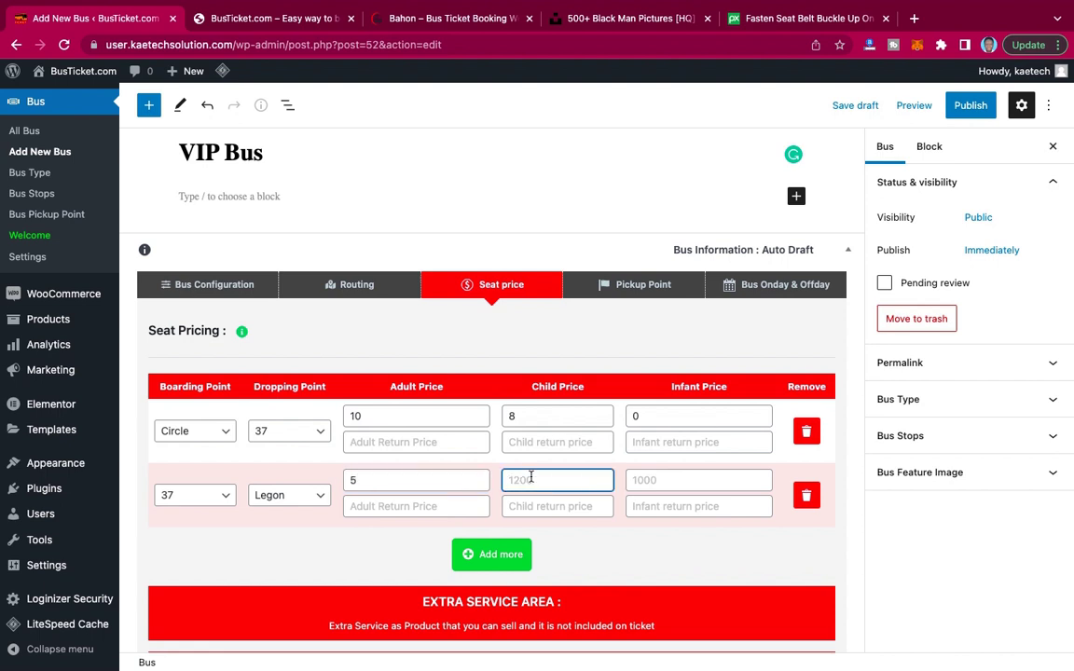
pyautogui.write('4')
pyautogui.click(656, 481)
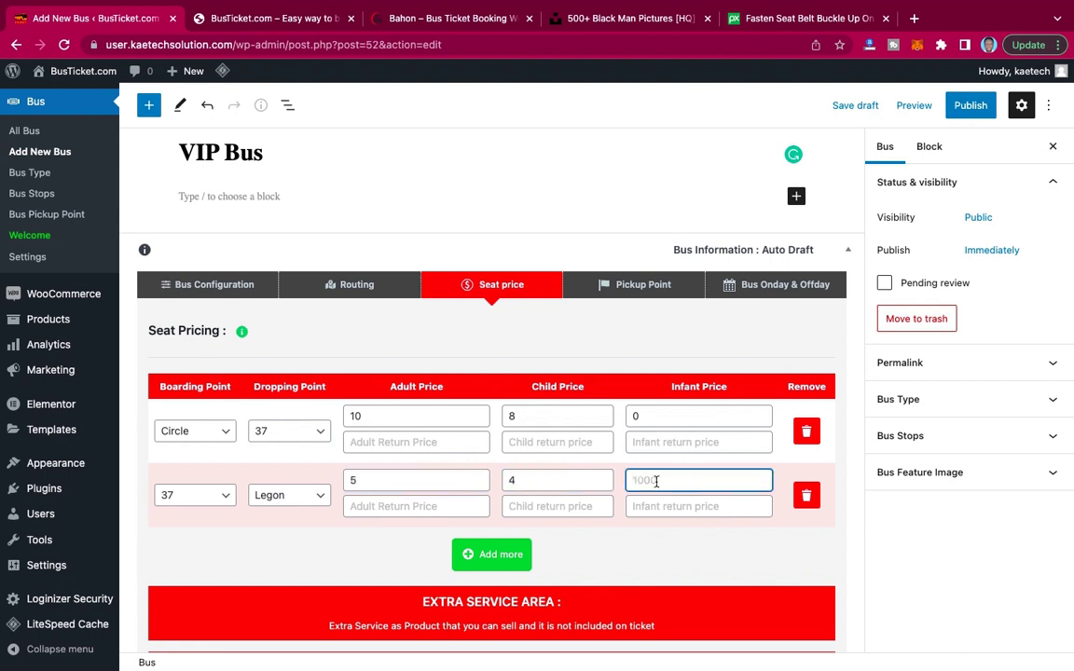
pyautogui.write('0')
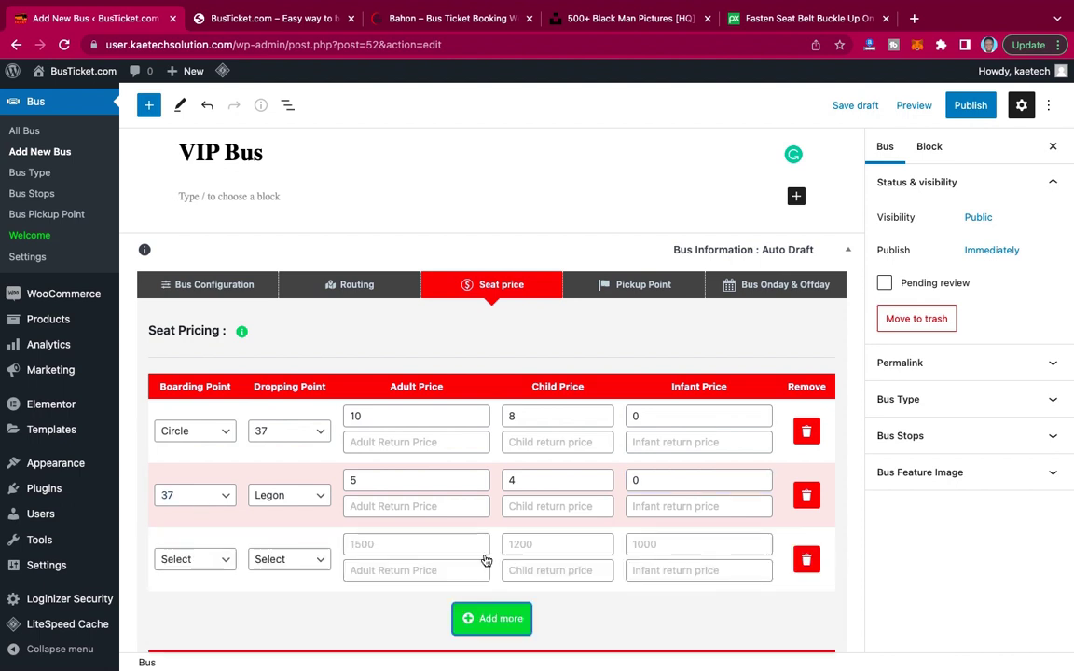
# Set the third seat pricing row's boarding point to Circle and dropping point to Legon.
pyautogui.click(197, 559)
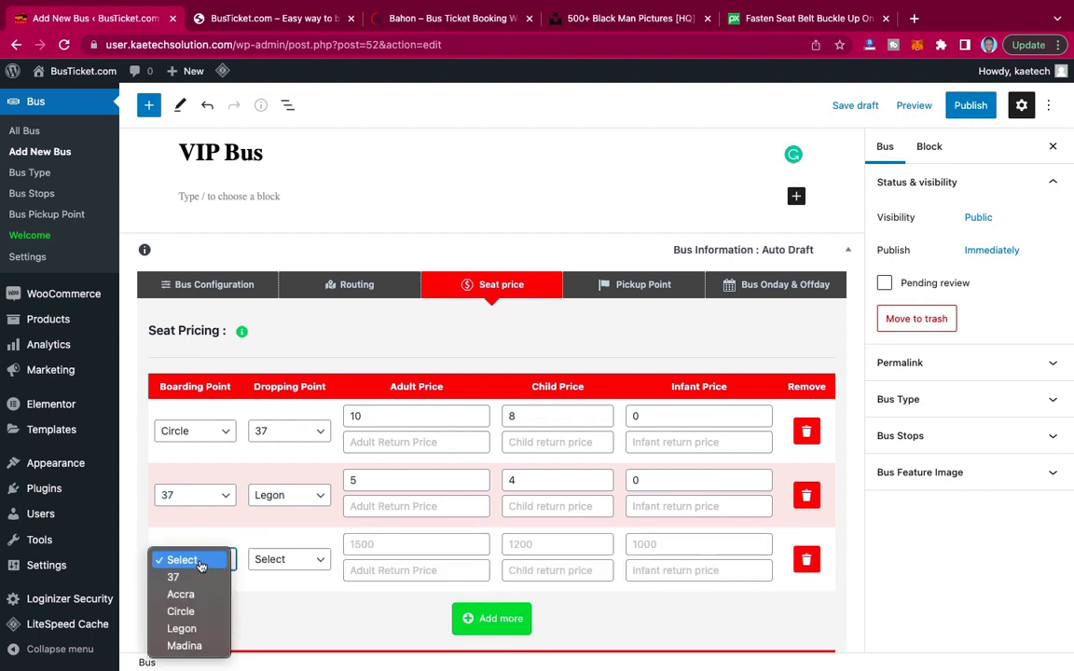
pyautogui.click(195, 606)
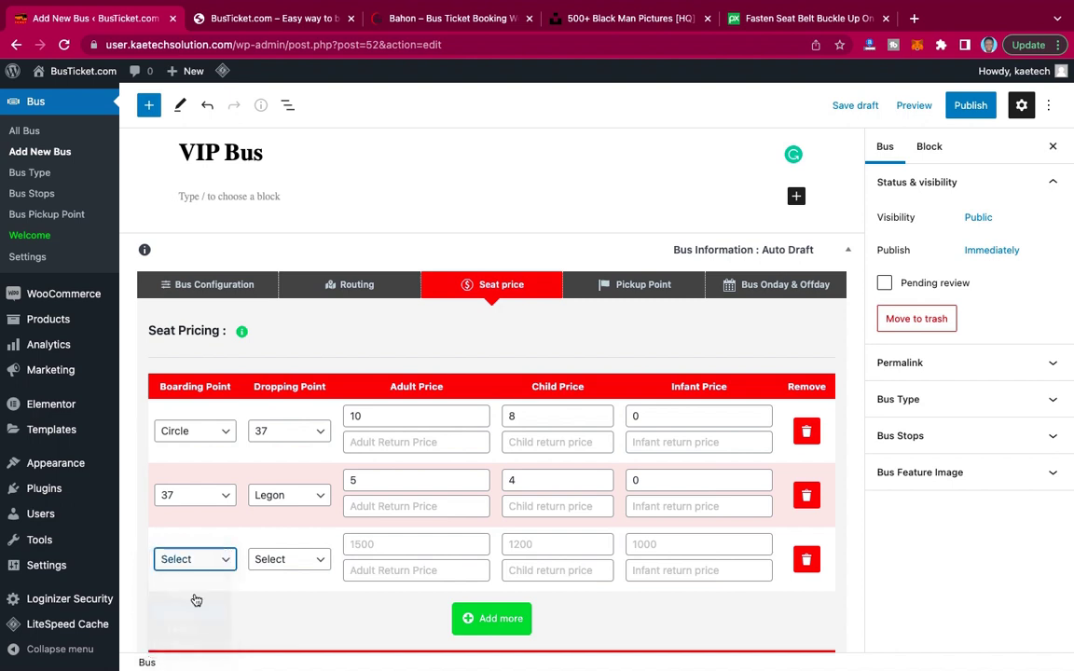
pyautogui.click(284, 559)
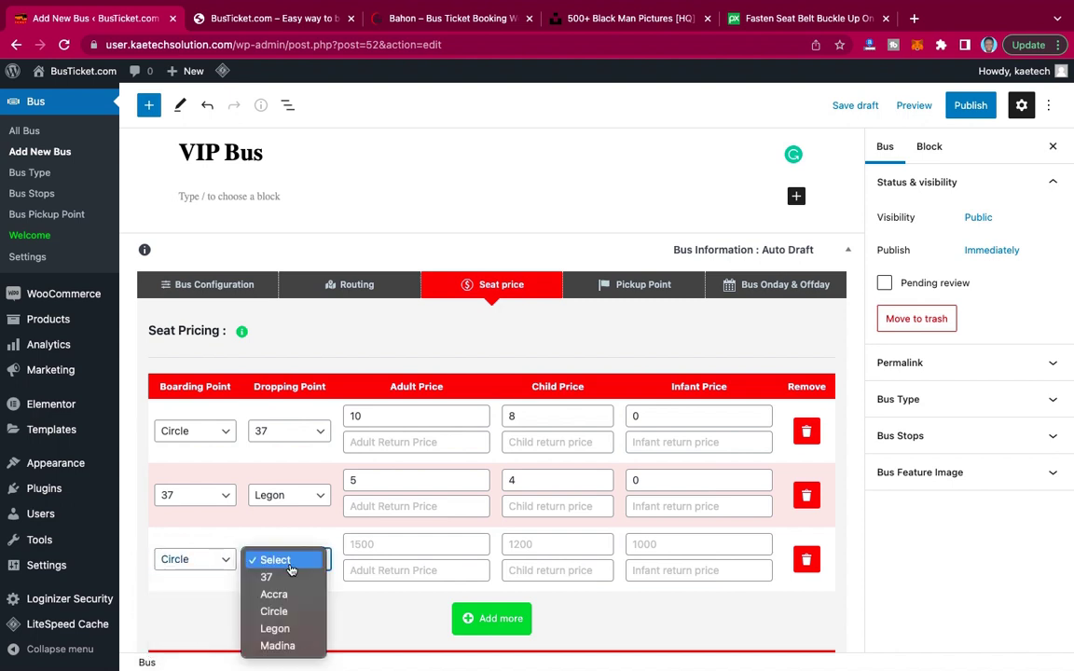
pyautogui.click(271, 632)
# Set the Circle to Legon fares to 8 for adults, 7 for children and 0 for infants.
pyautogui.click(411, 546)
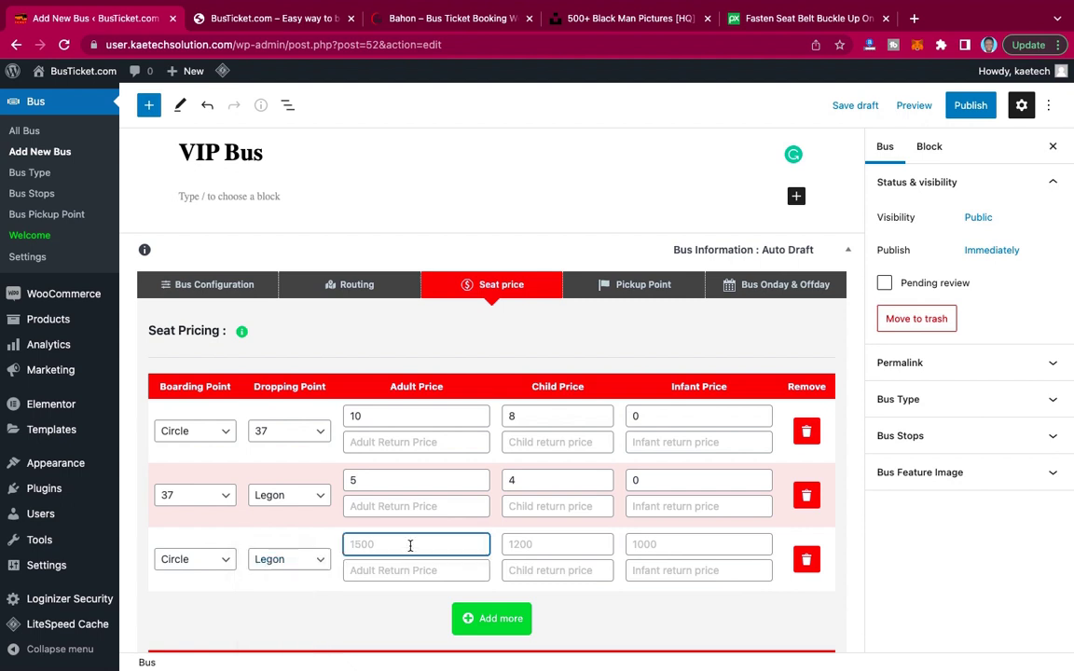
pyautogui.write('8')
pyautogui.click(528, 544)
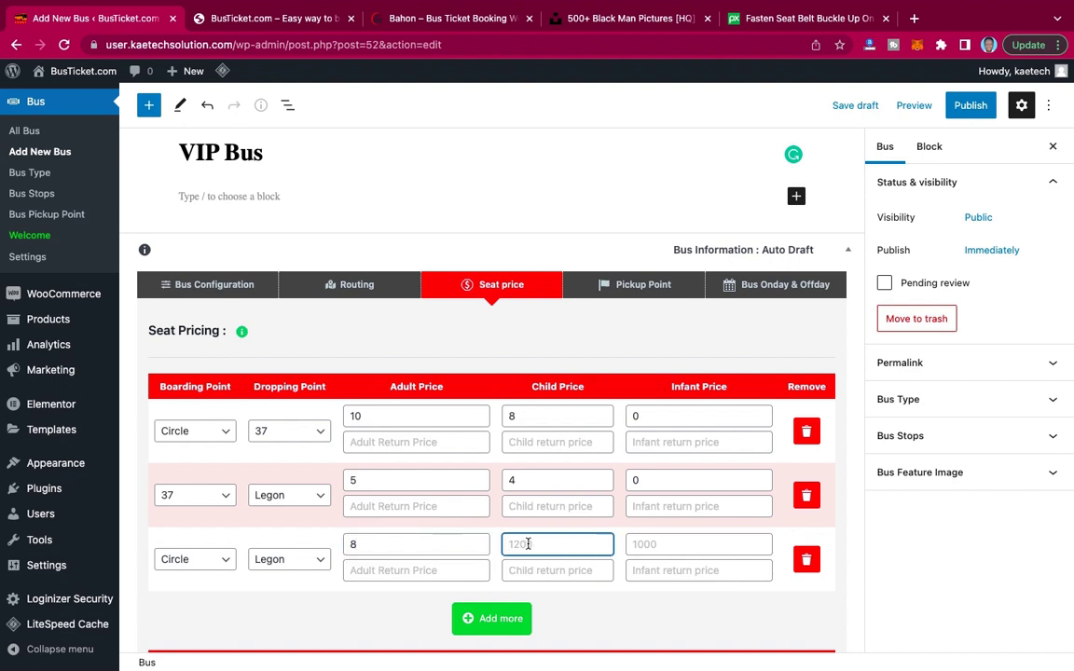
pyautogui.write('7')
pyautogui.click(663, 542)
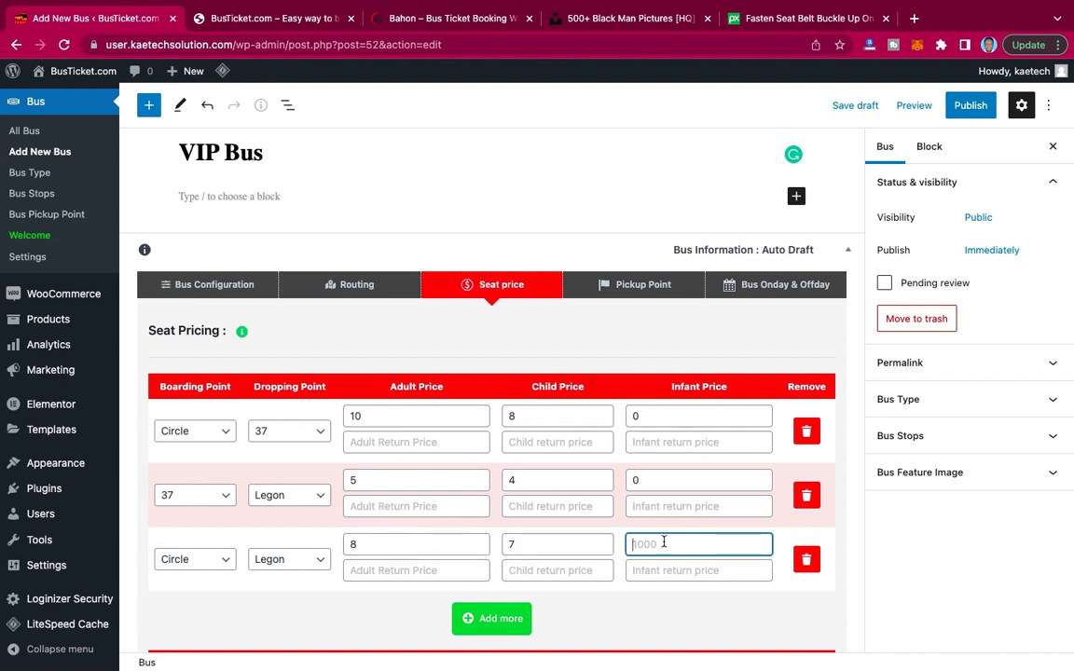
pyautogui.write('0')
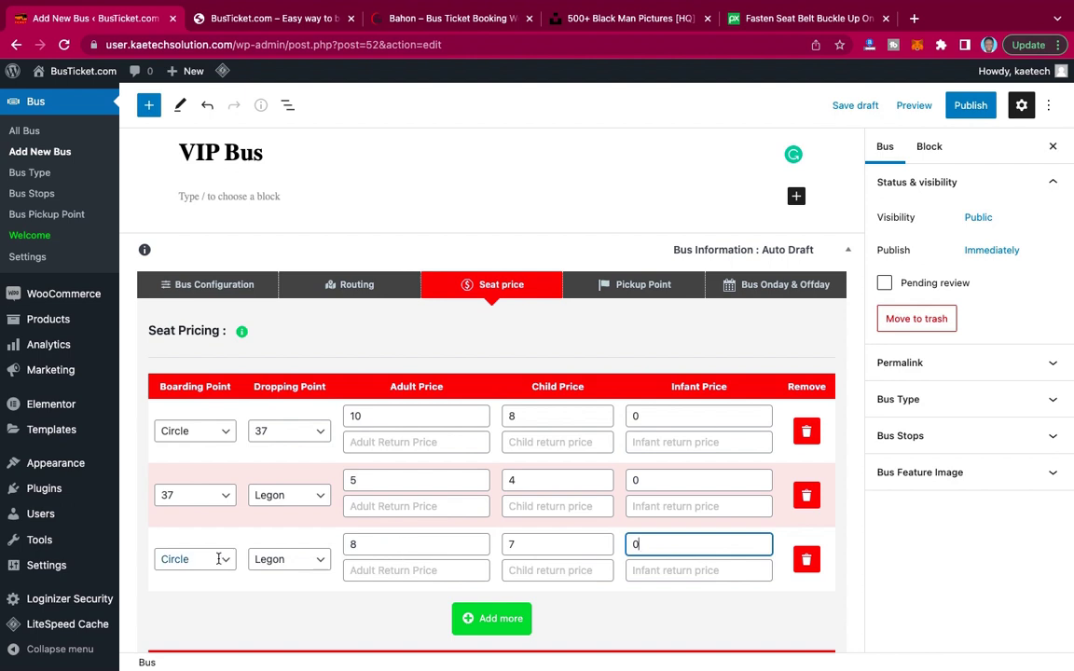
# Add a fourth seat pricing row with Circle as the boarding point and Madina as the dropping point.
pyautogui.click(492, 618)
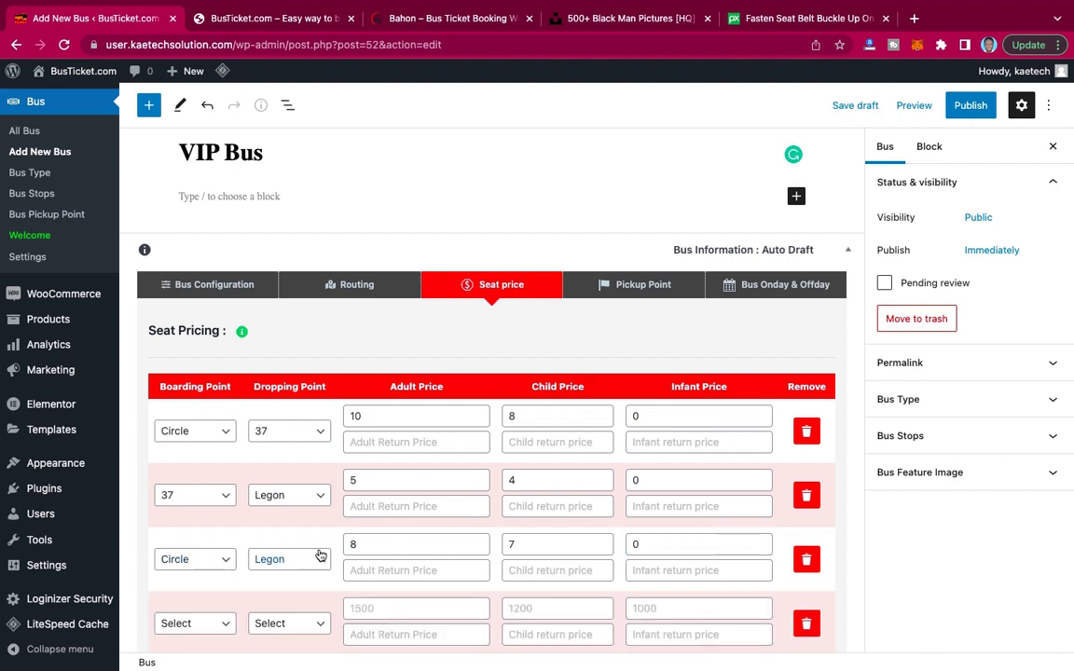
pyautogui.scroll(-2, 318, 555)
pyautogui.click(209, 472)
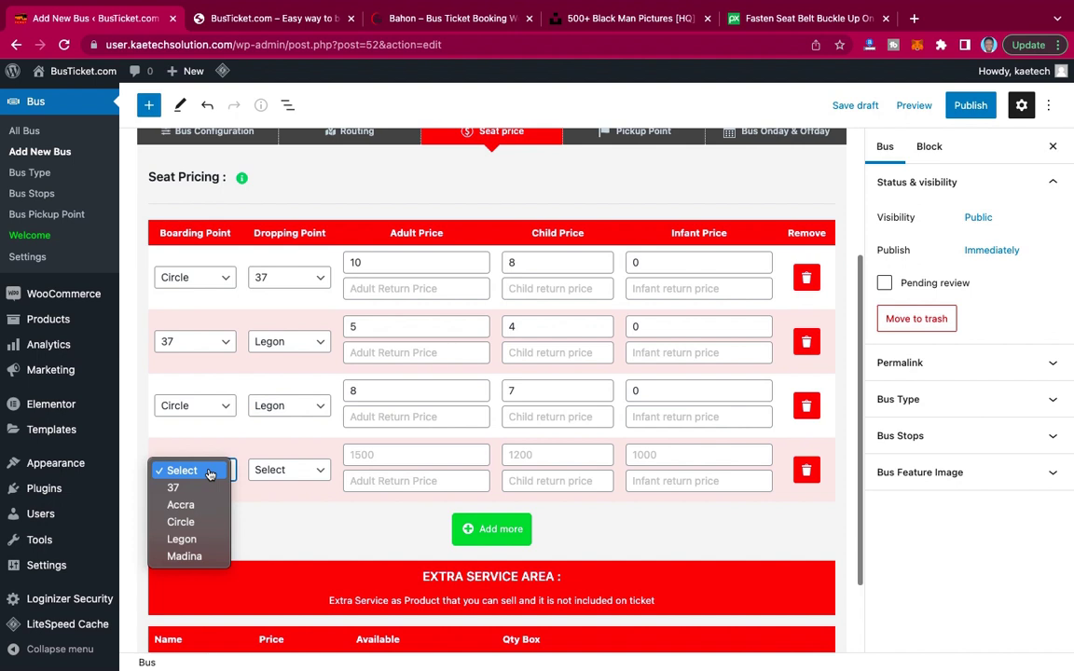
pyautogui.click(192, 522)
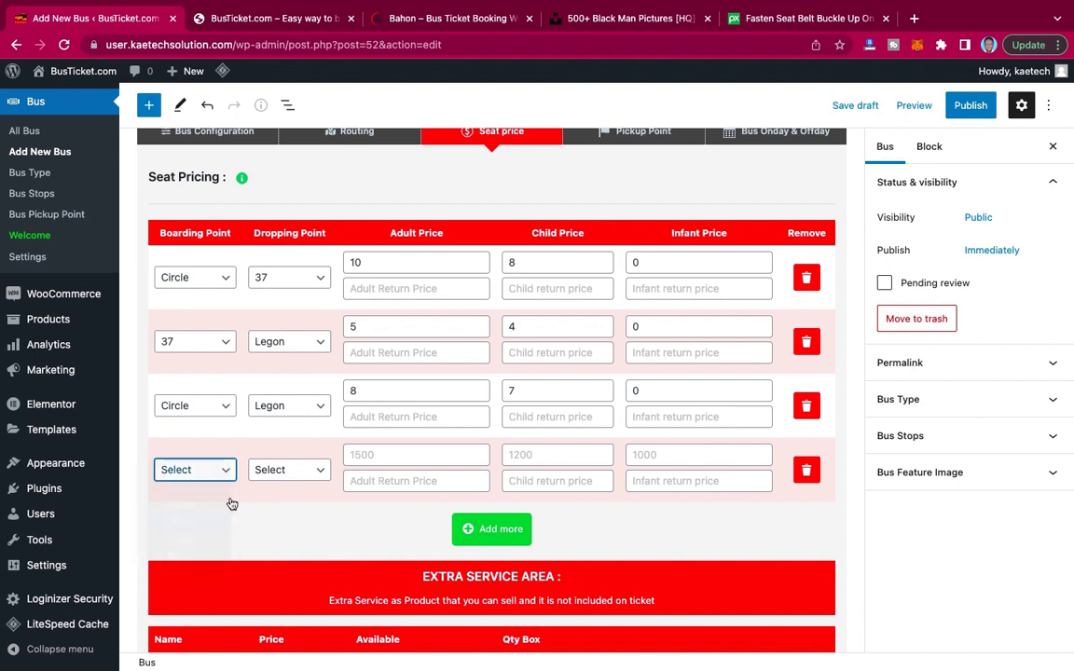
pyautogui.click(286, 471)
pyautogui.click(277, 556)
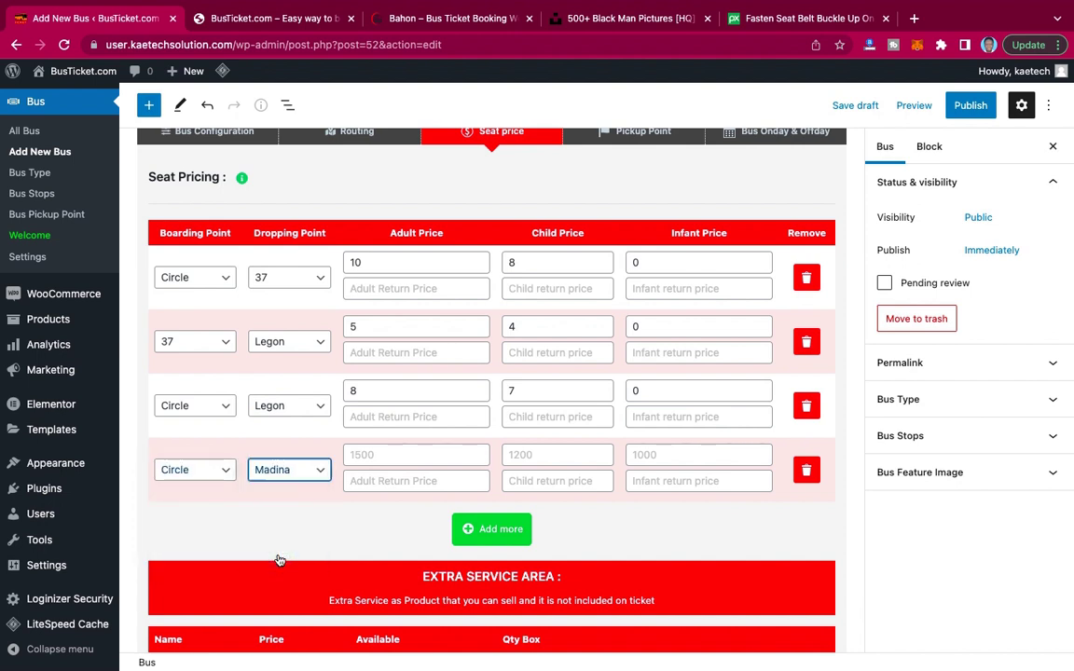
# Set the Circle to Madina fares to 12 for adults, 10 for children and 0 for infants.
pyautogui.click(386, 458)
pyautogui.write('12')
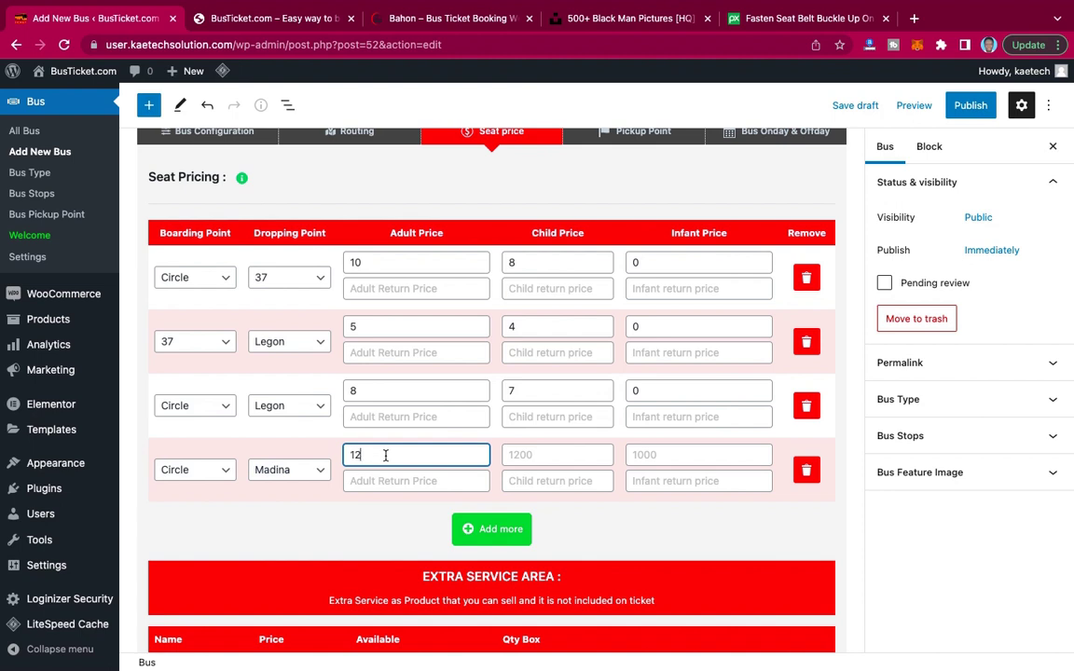
pyautogui.click(550, 453)
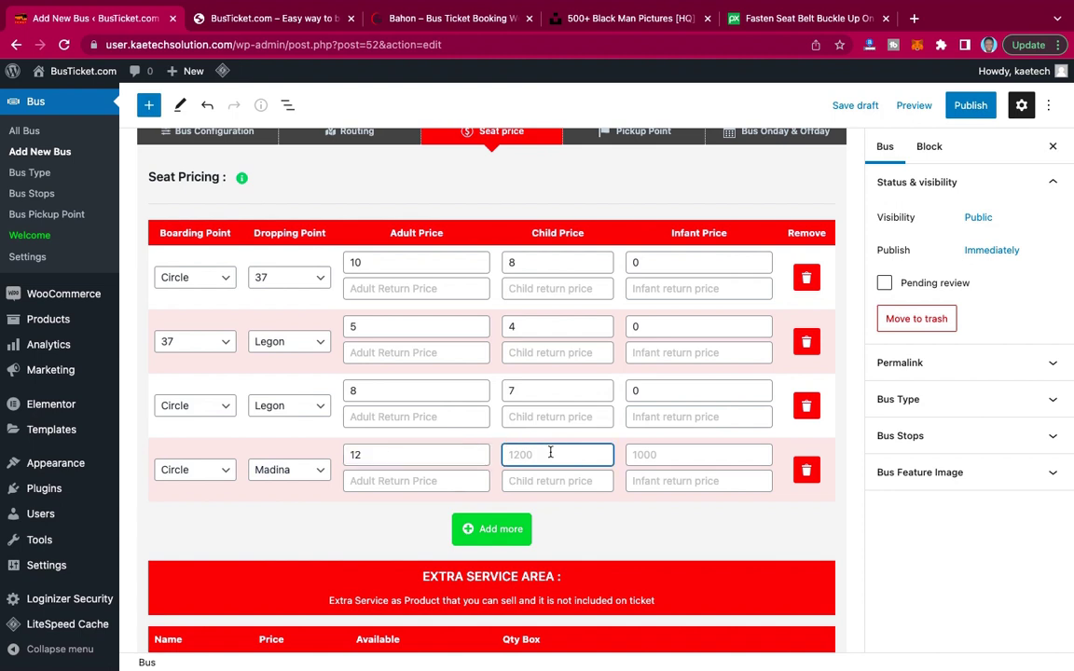
pyautogui.write('10')
pyautogui.click(659, 457)
pyautogui.write('0')
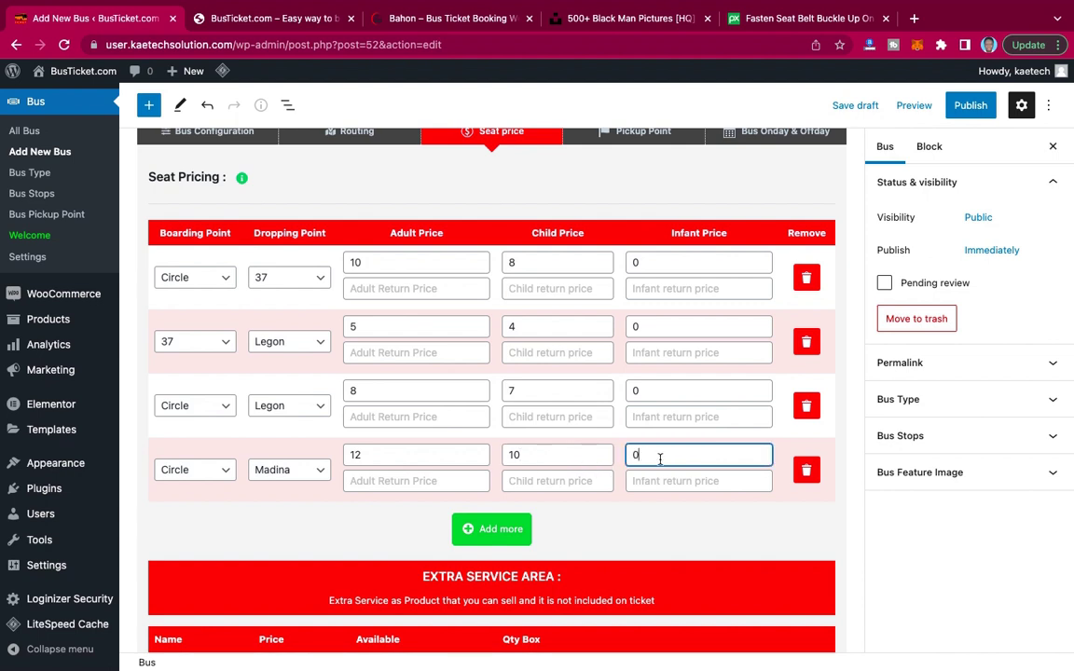
# Check the bus's pickup point settings, follow the link to the bus stops list and return to the bus editor.
pyautogui.scroll(-2, 690, 521)
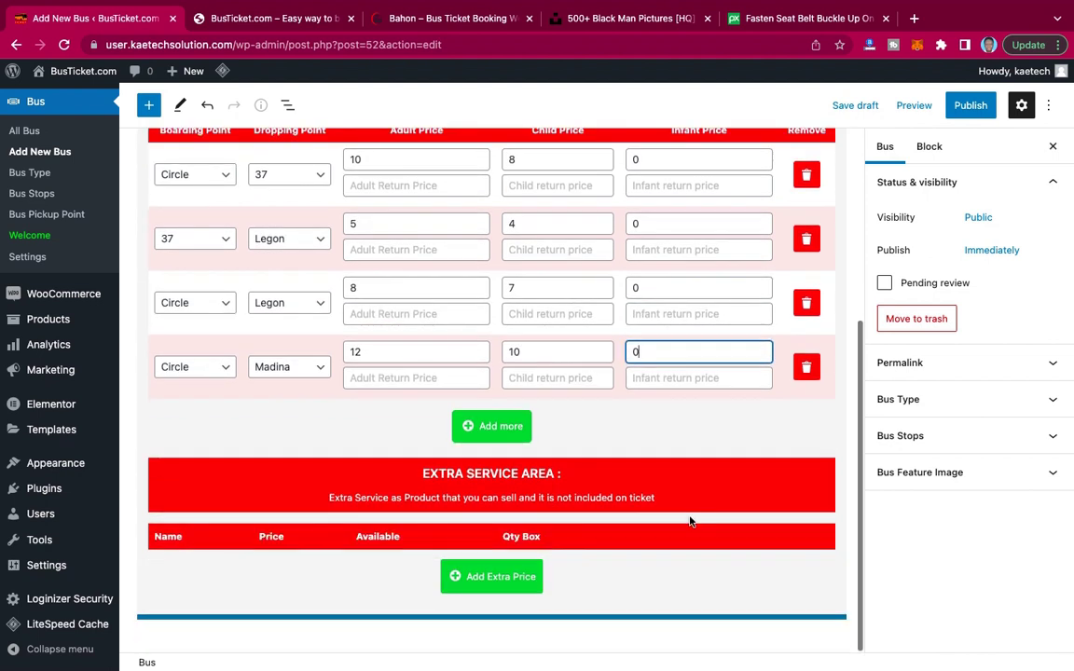
pyautogui.scroll(1, 674, 398)
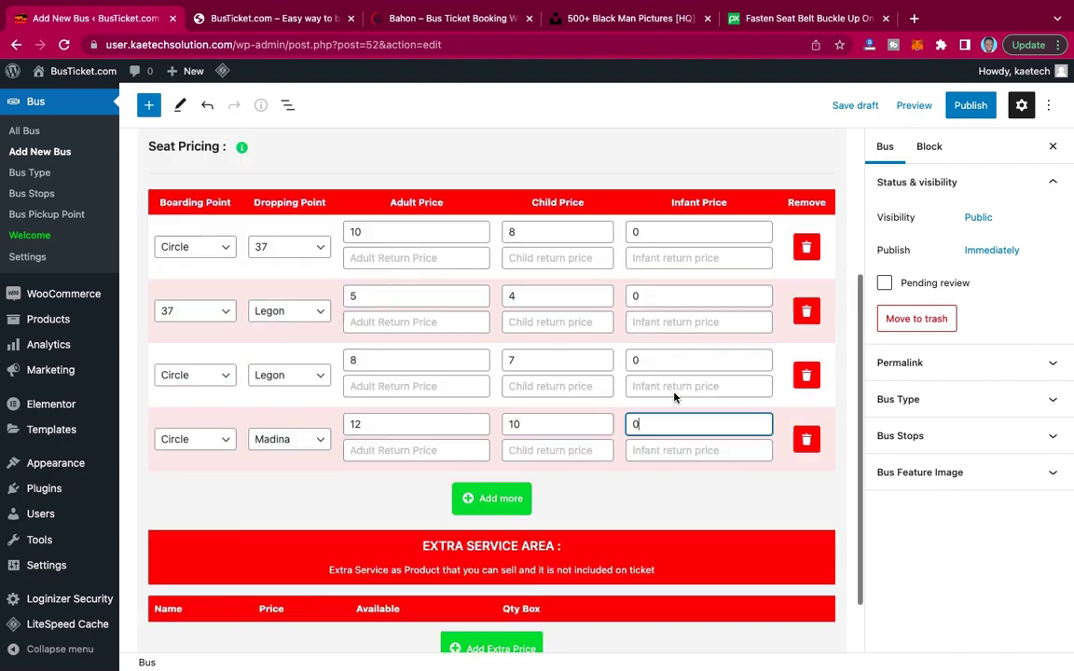
pyautogui.scroll(-1, 675, 398)
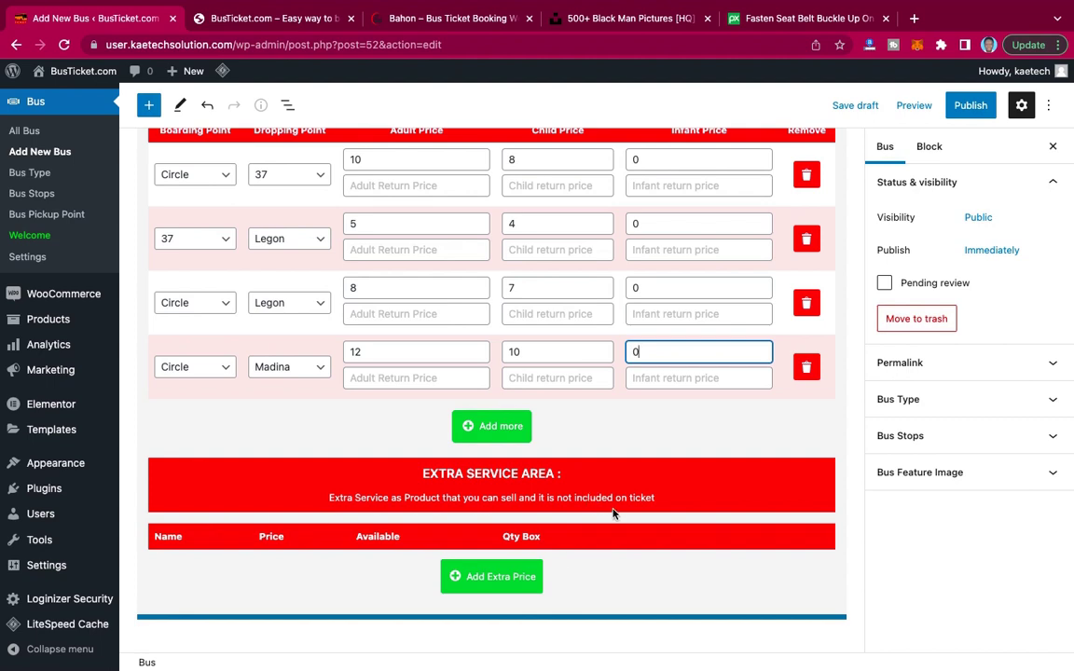
pyautogui.scroll(2, 736, 552)
pyautogui.scroll(5, 737, 551)
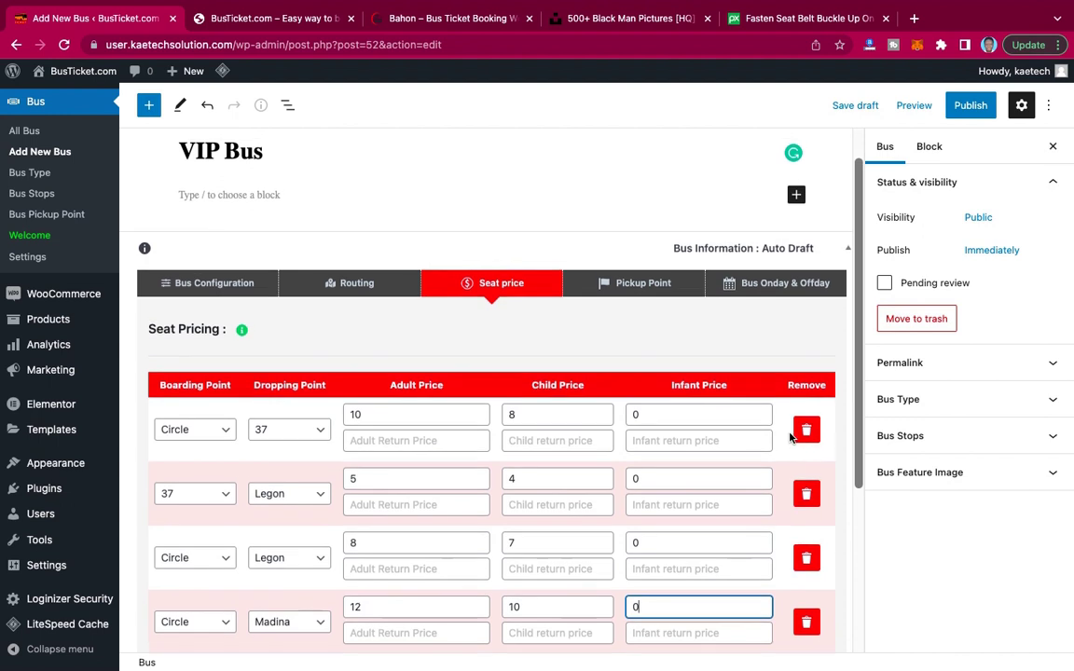
pyautogui.click(645, 288)
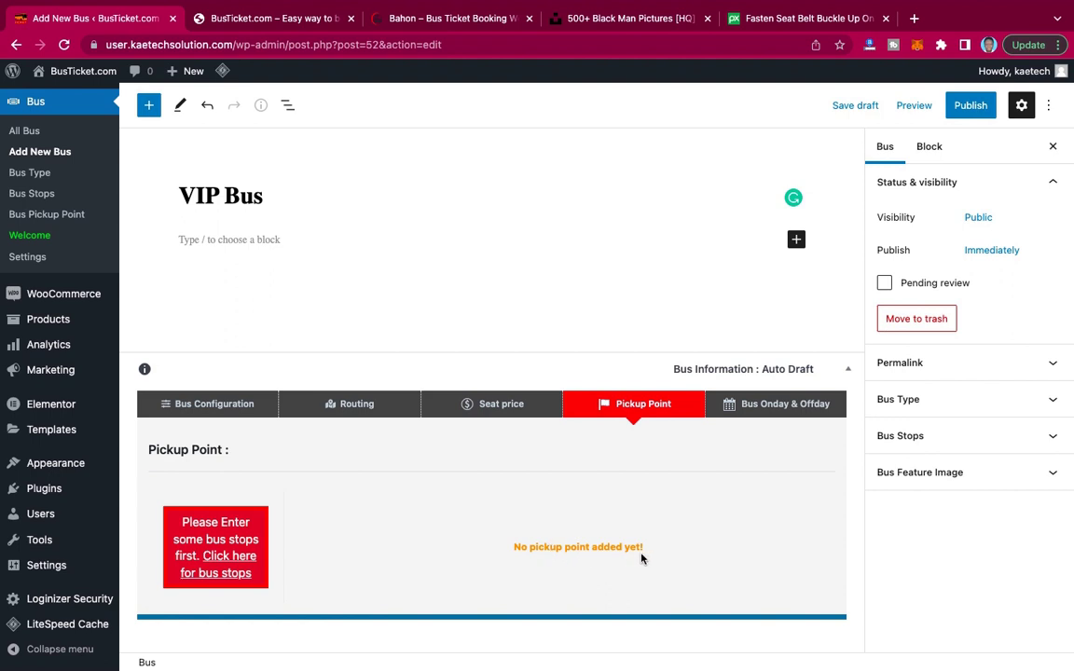
pyautogui.click(245, 560)
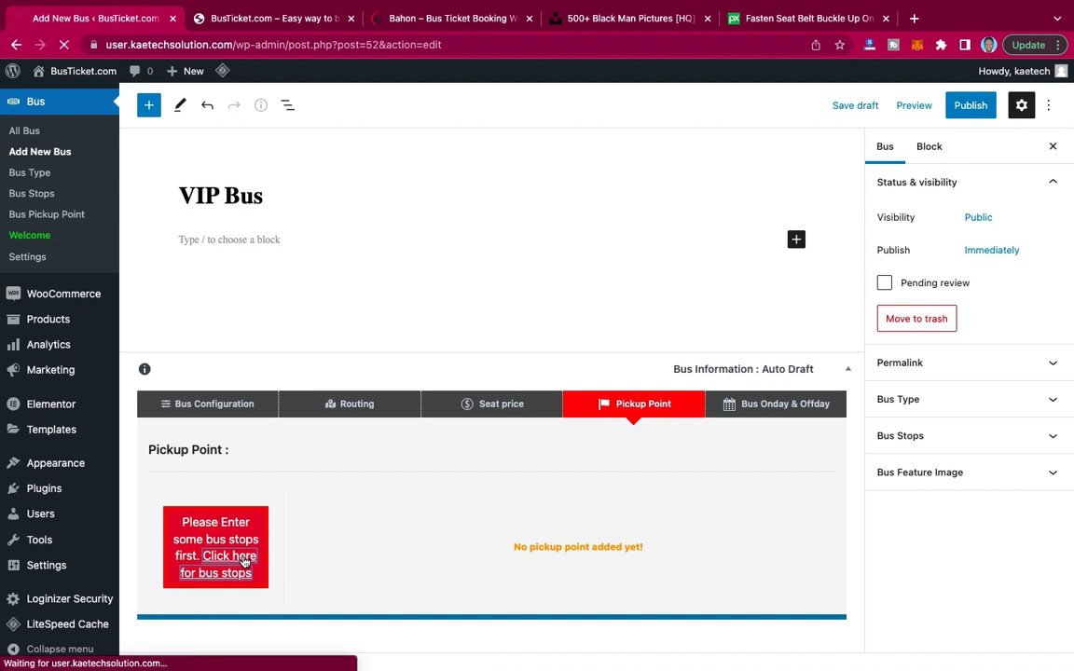
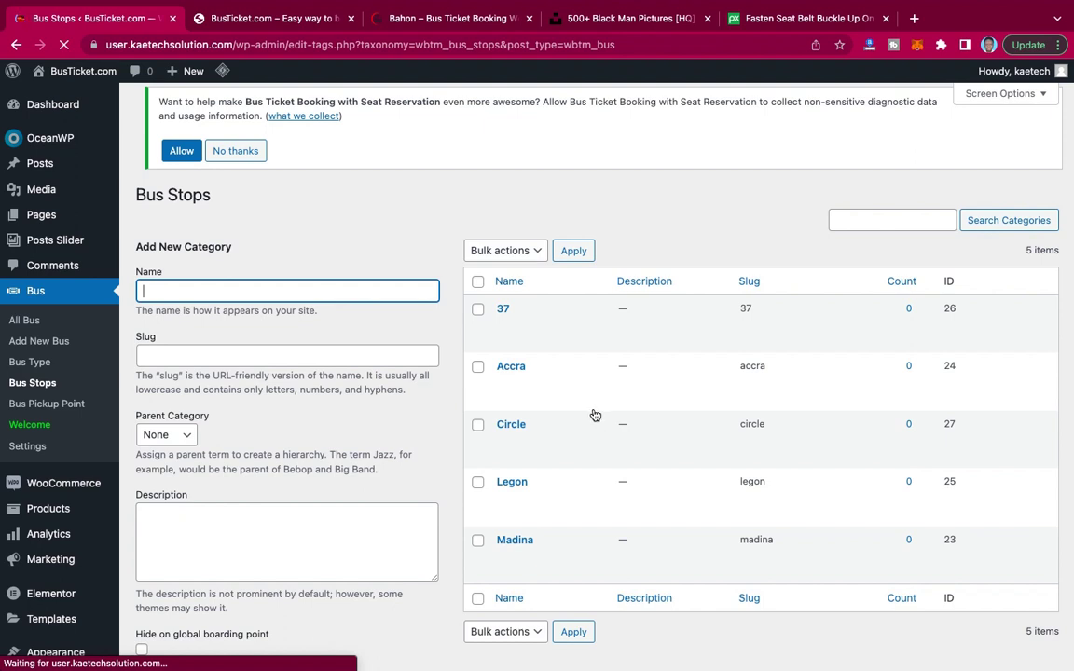
pyautogui.click(17, 45)
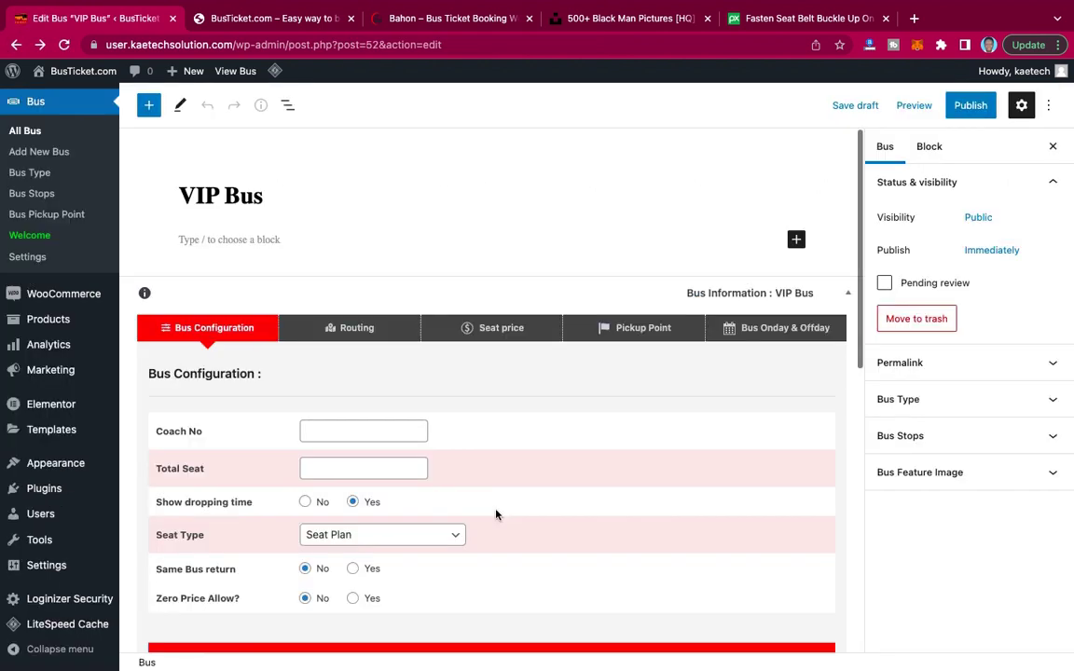
# Review the reloaded bus configuration and seat pricing rows of the VIP Bus.
pyautogui.scroll(-5, 496, 515)
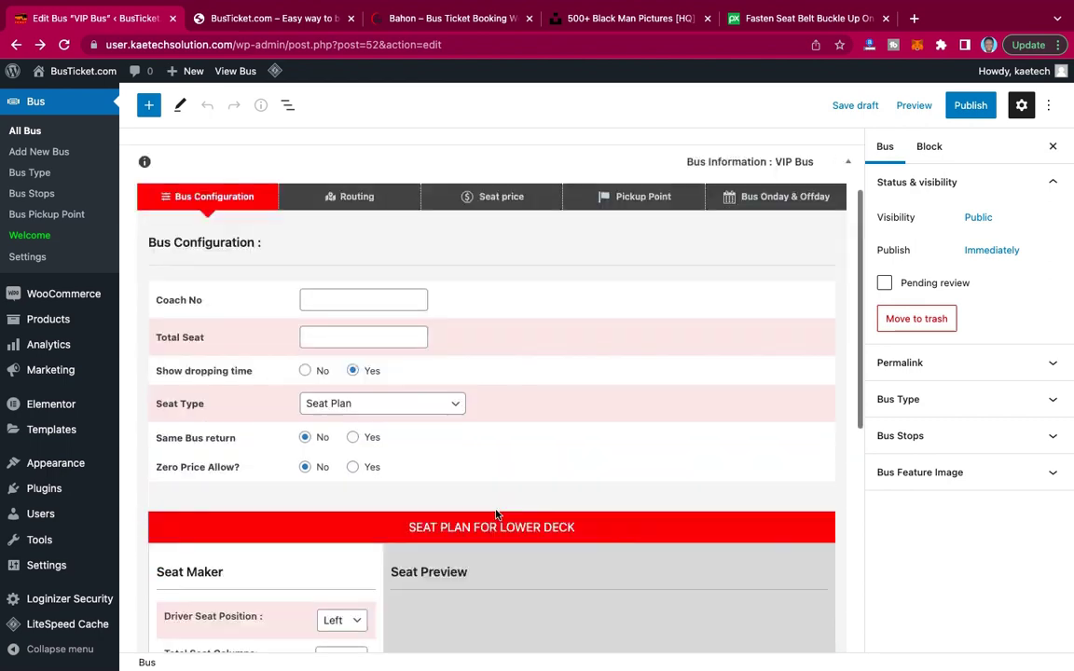
pyautogui.scroll(4, 496, 515)
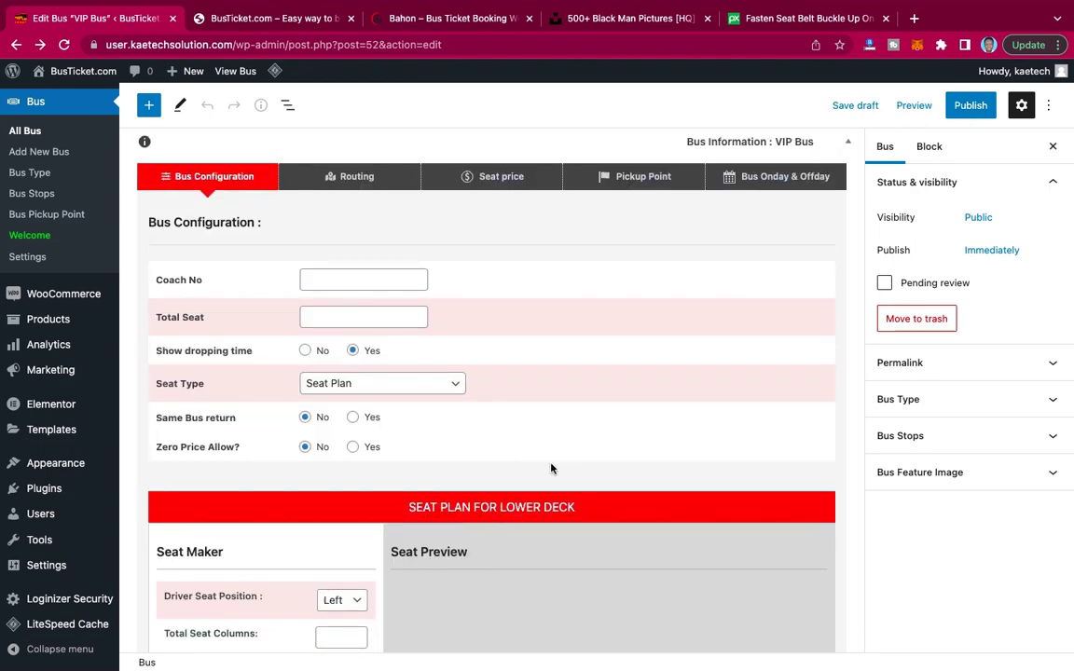
pyautogui.scroll(2, 551, 468)
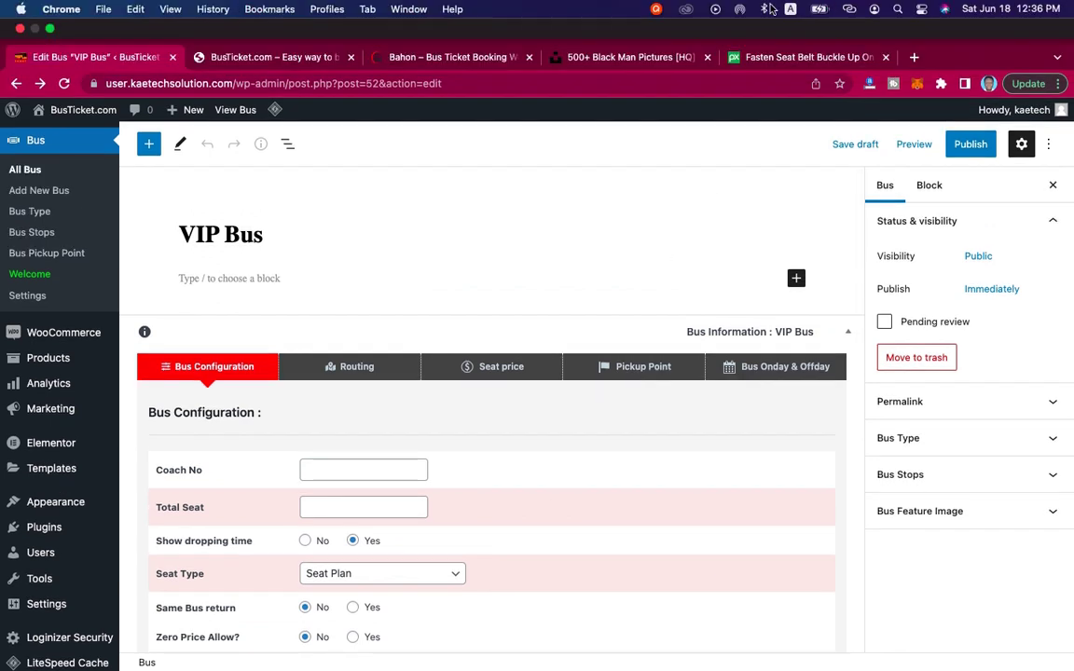
pyautogui.click(491, 327)
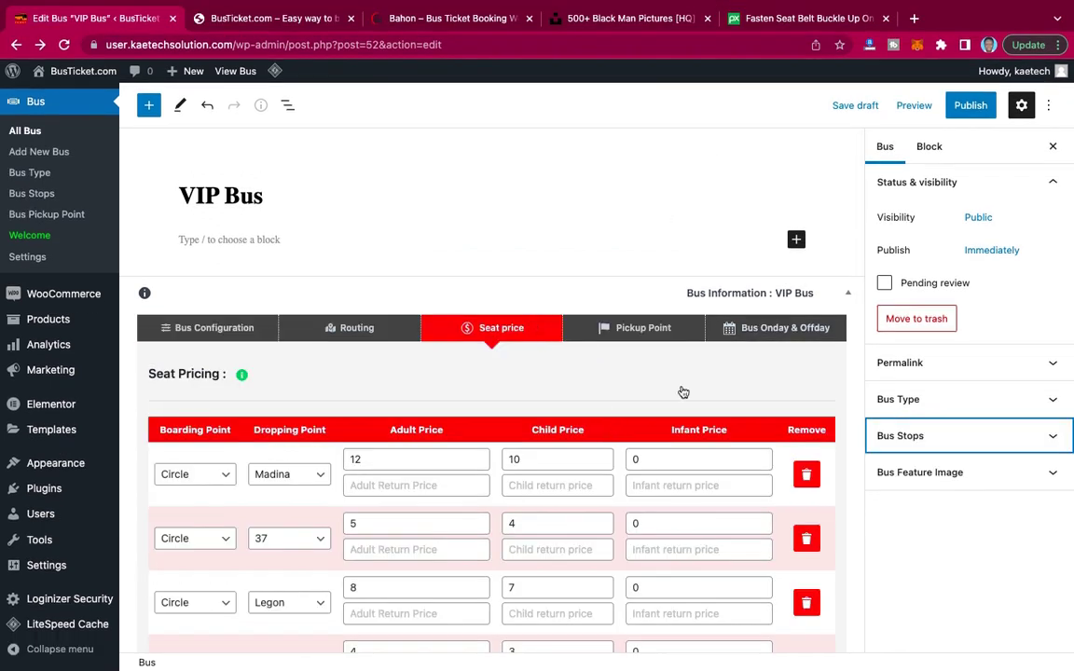
pyautogui.scroll(-2, 701, 391)
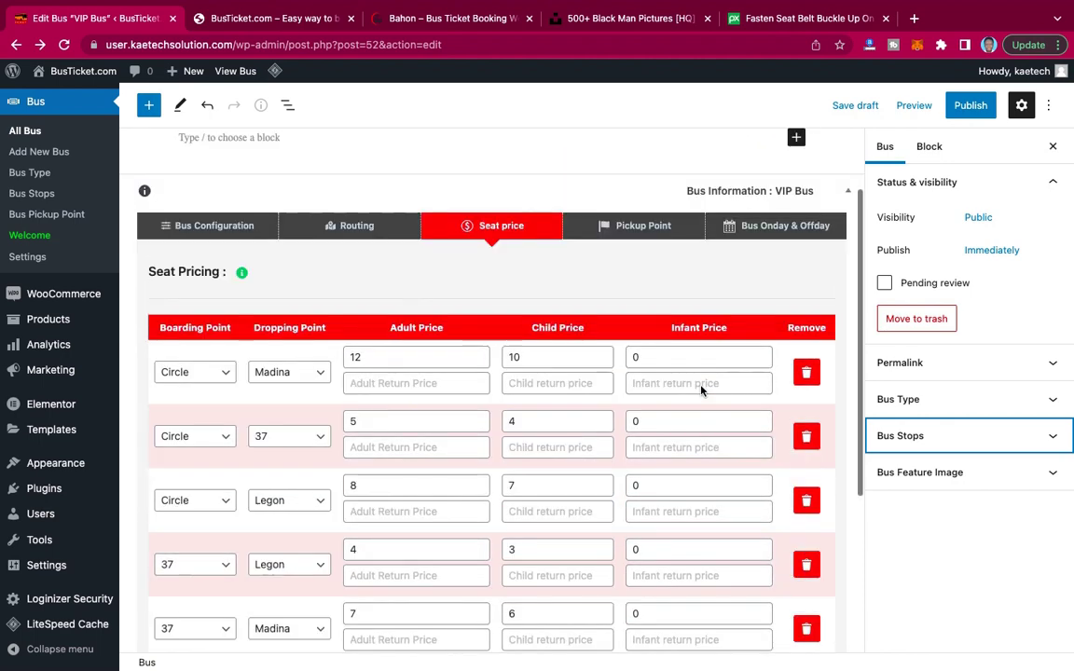
pyautogui.scroll(2, 701, 386)
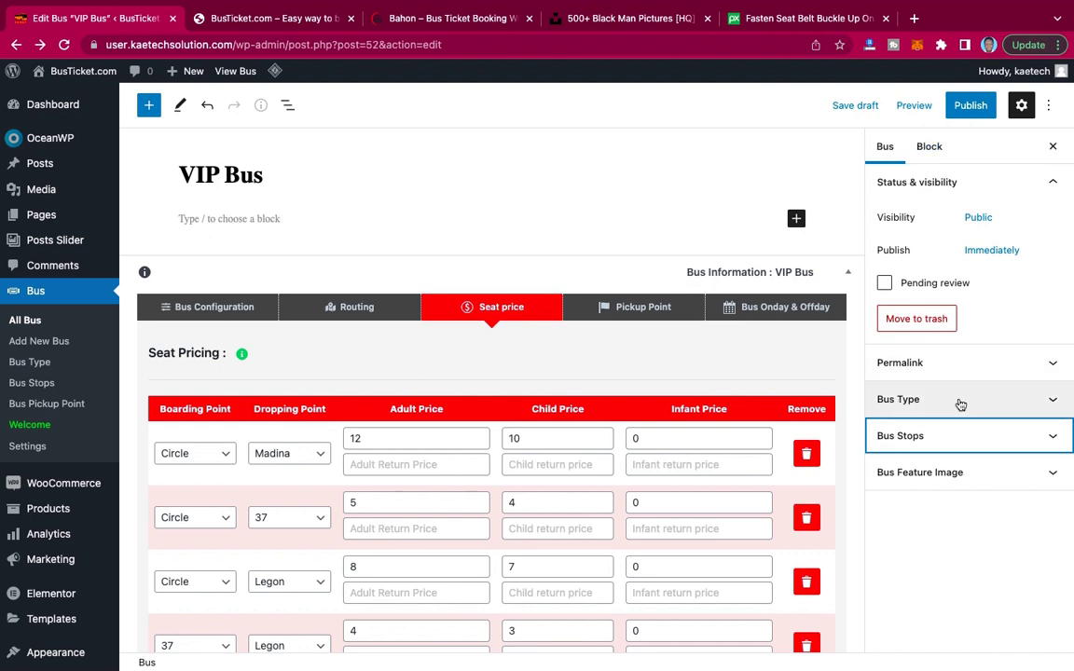
# Assign the AC Bus type to the VIP Bus.
pyautogui.click(960, 403)
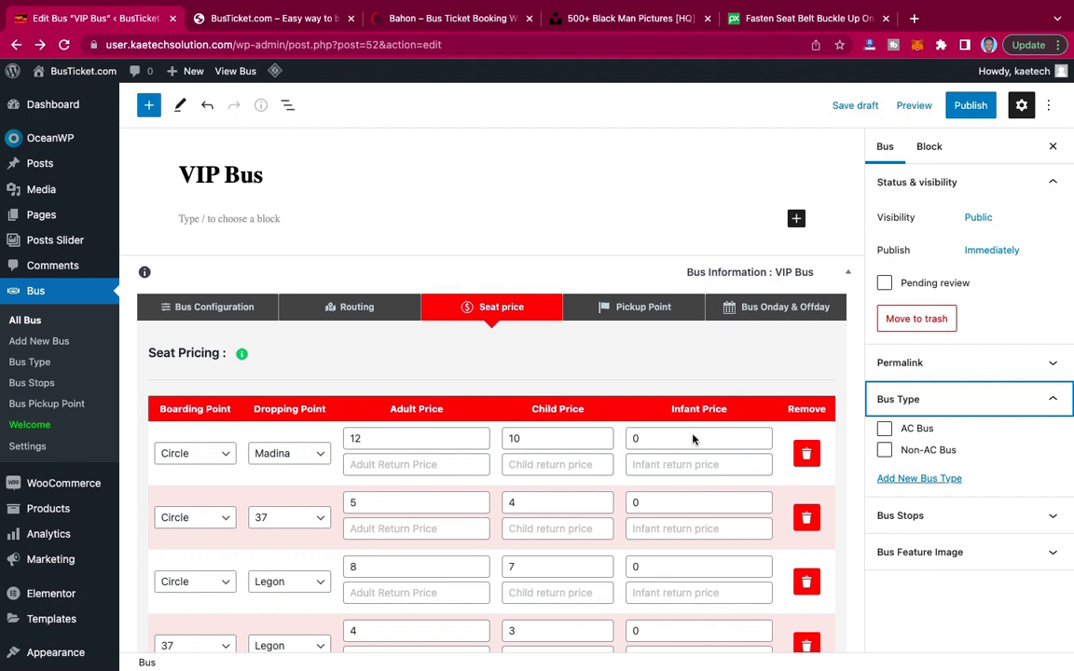
pyautogui.click(884, 429)
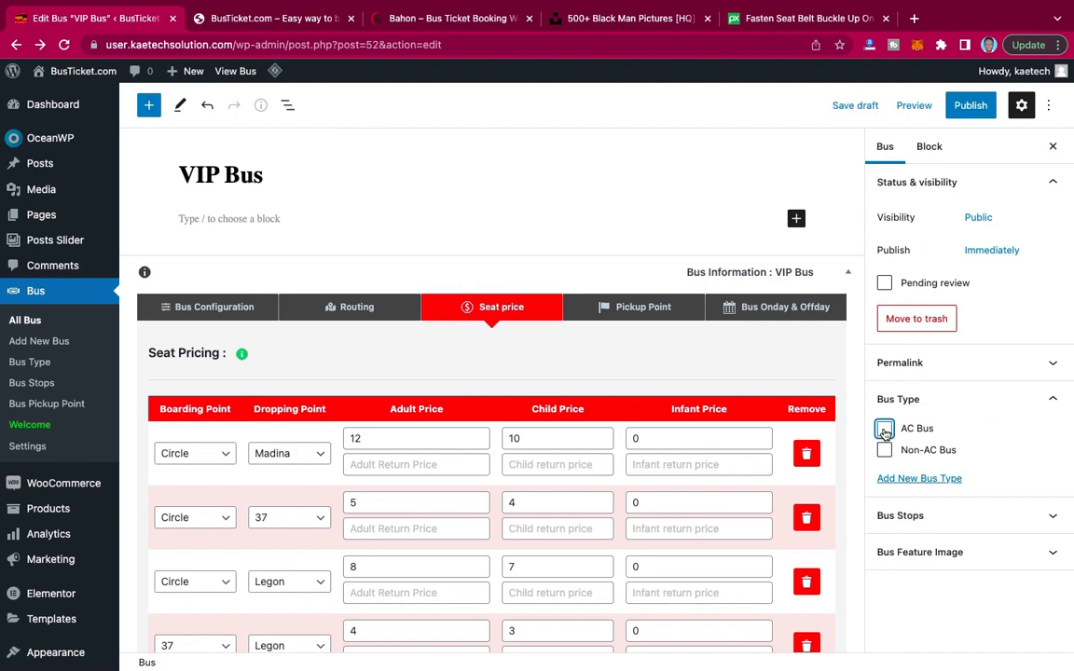
pyautogui.click(928, 401)
# Assign the bus stops 37, Legon and Madina to the VIP Bus, leaving Accra and Circle unselected.
pyautogui.click(901, 438)
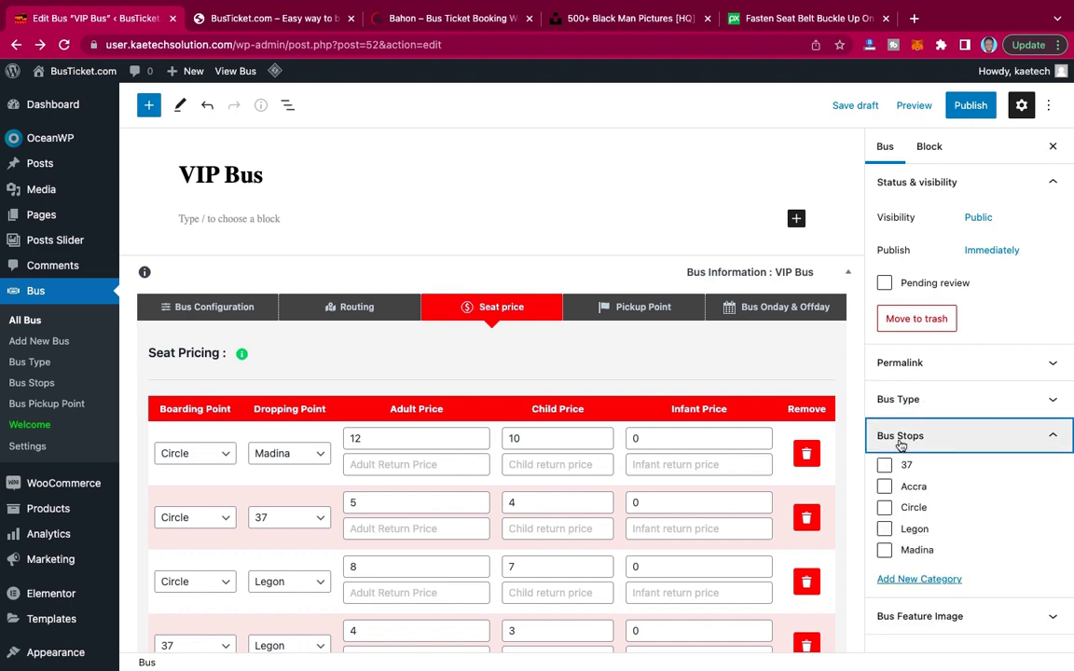
pyautogui.click(884, 464)
pyautogui.click(883, 486)
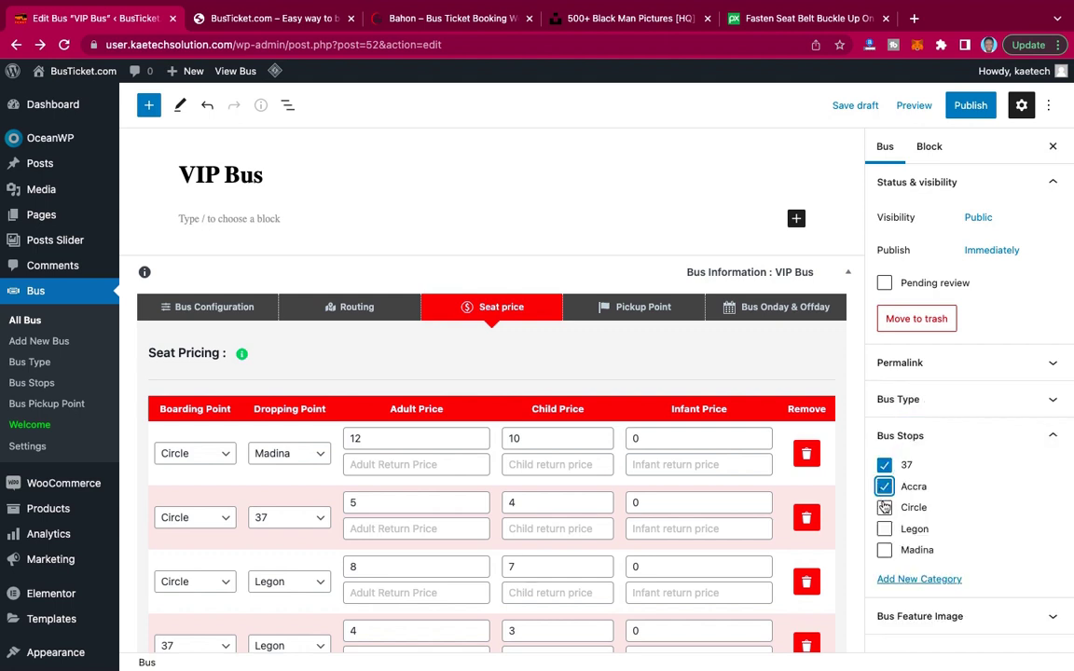
pyautogui.click(884, 485)
pyautogui.click(883, 507)
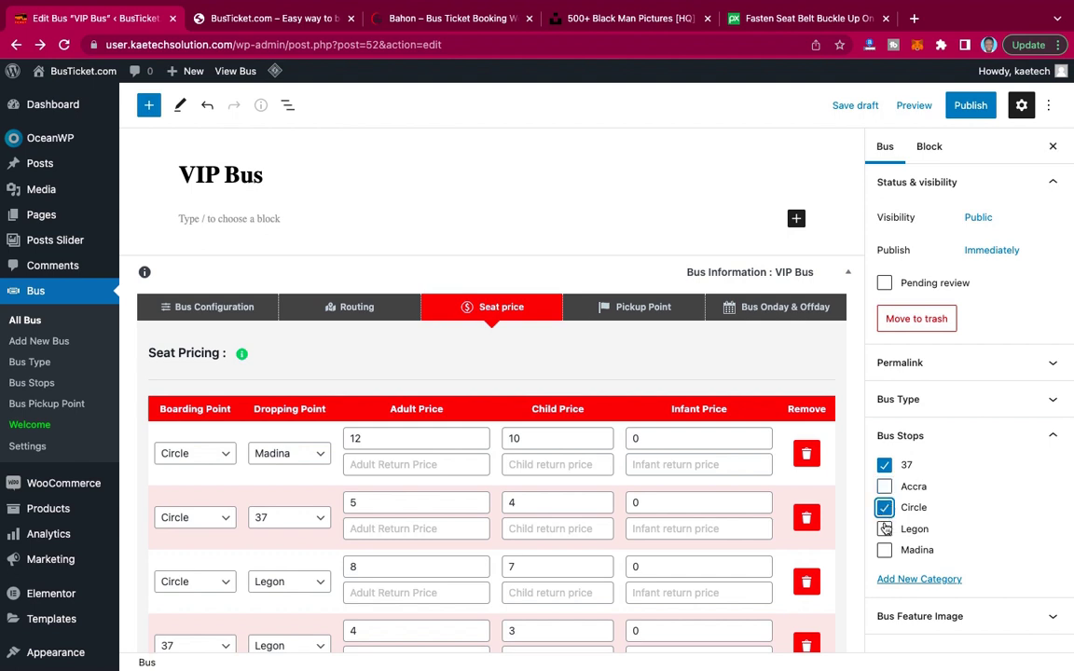
pyautogui.click(884, 528)
pyautogui.click(884, 550)
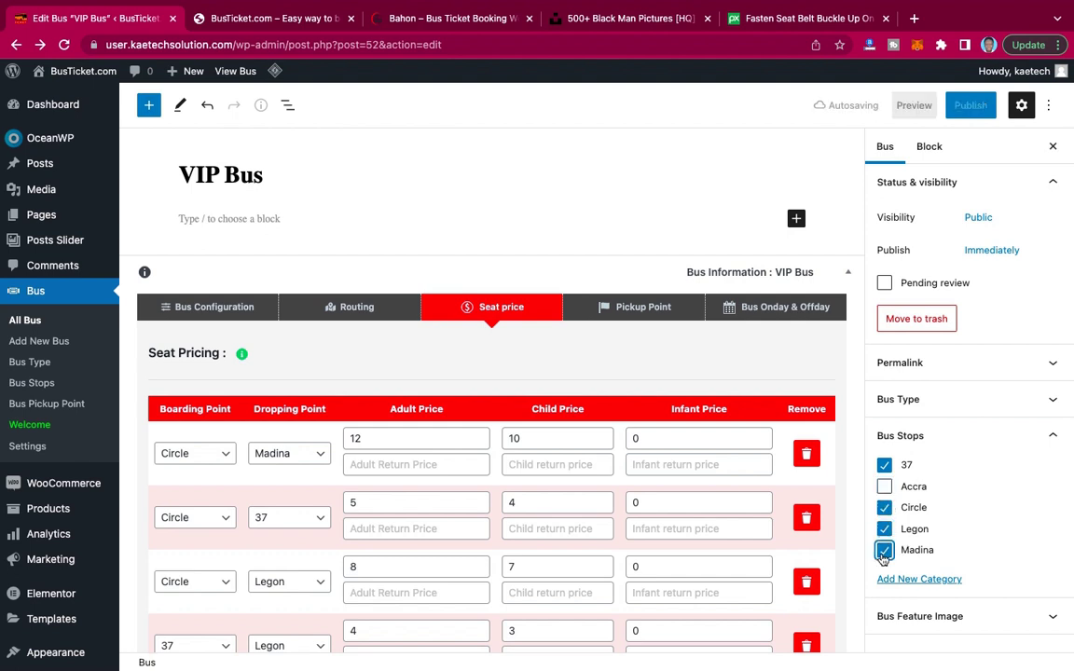
pyautogui.click(884, 508)
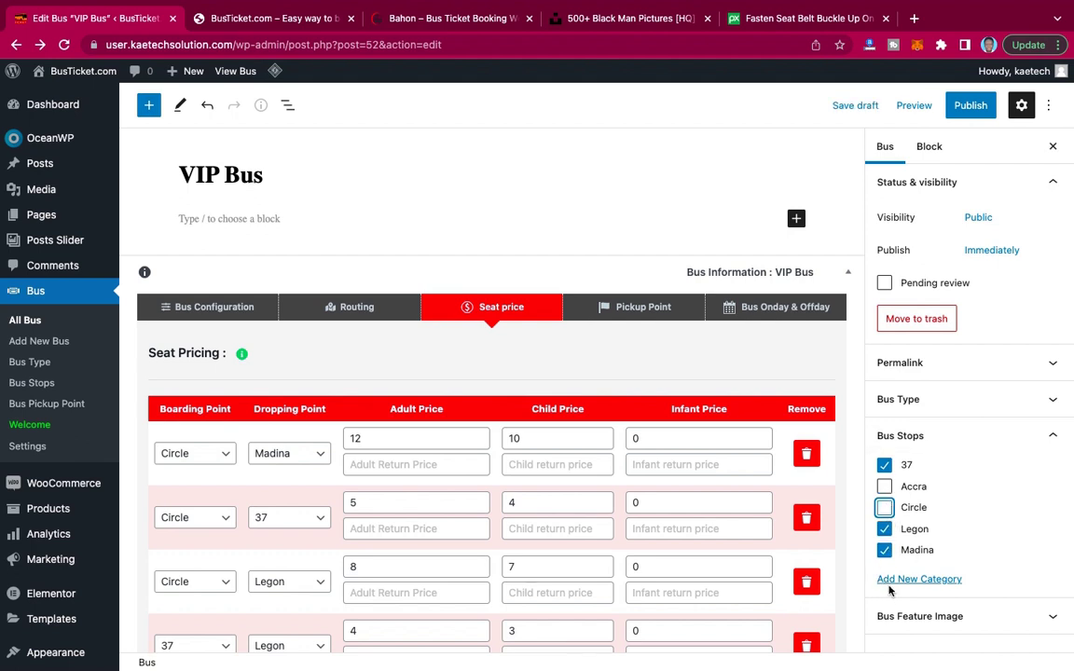
# Set the blue and green coach photo from the media library as the bus's featured image.
pyautogui.scroll(-3, 890, 583)
pyautogui.click(940, 619)
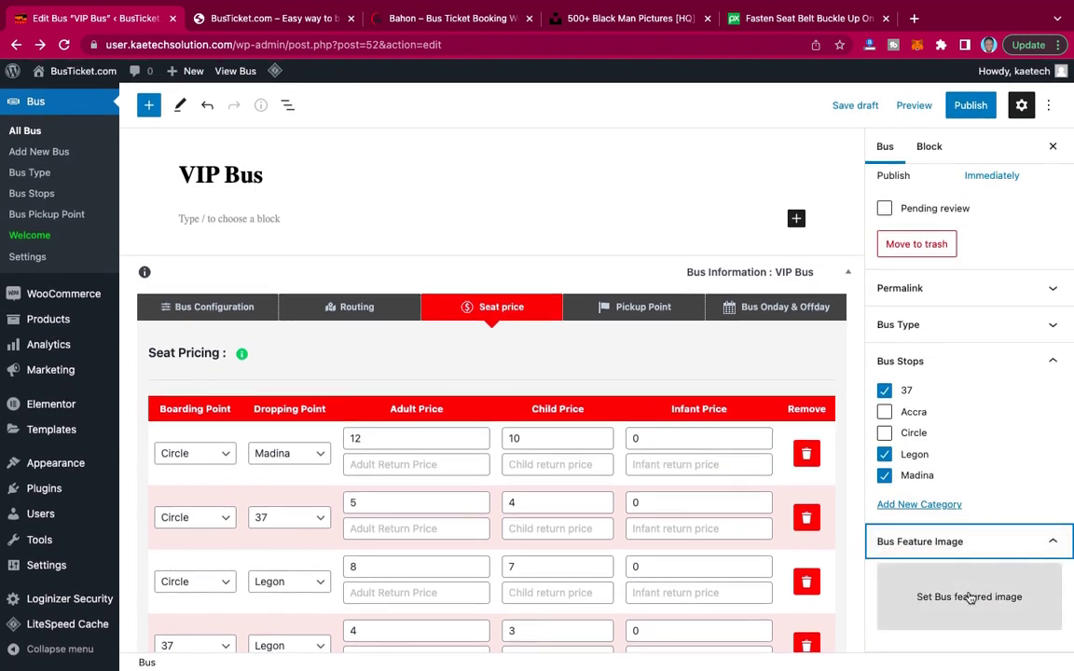
pyautogui.click(958, 599)
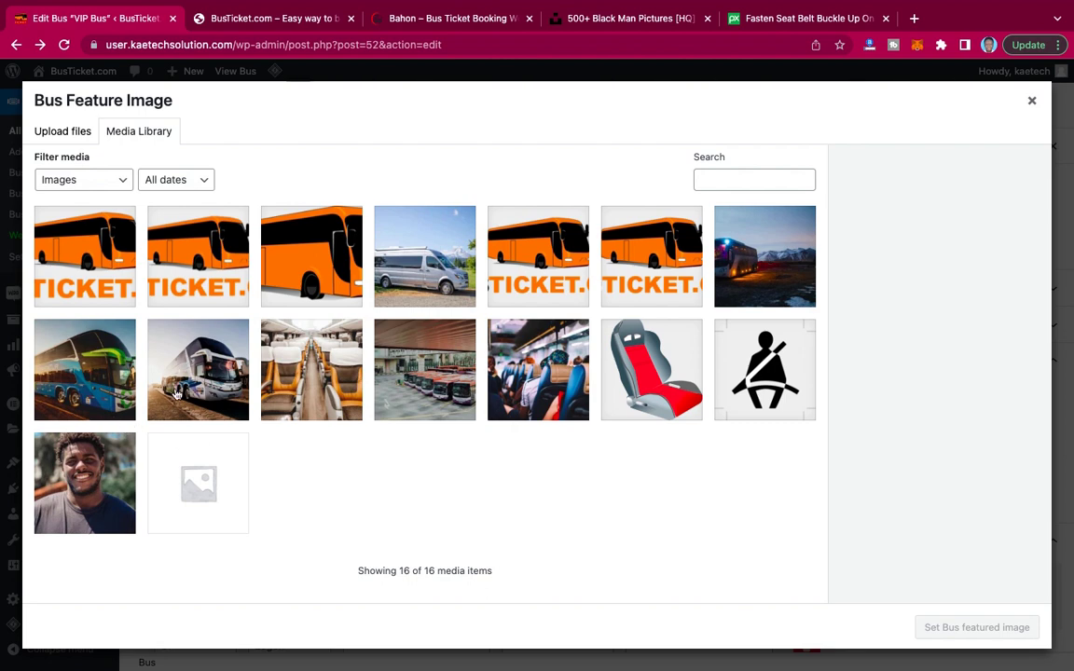
pyautogui.click(98, 373)
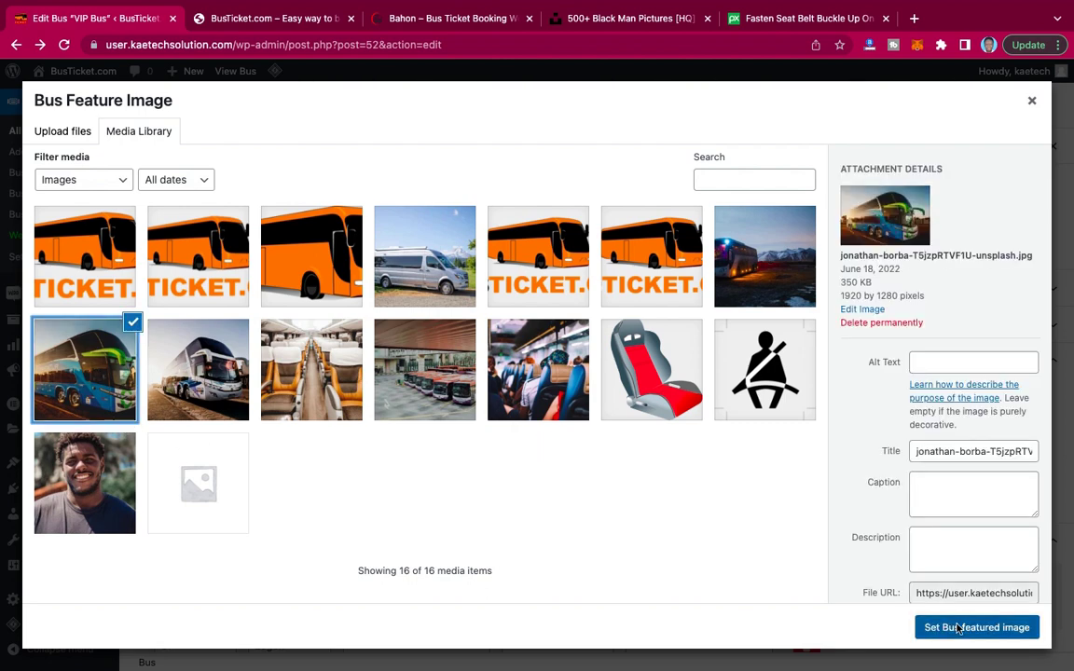
pyautogui.click(960, 631)
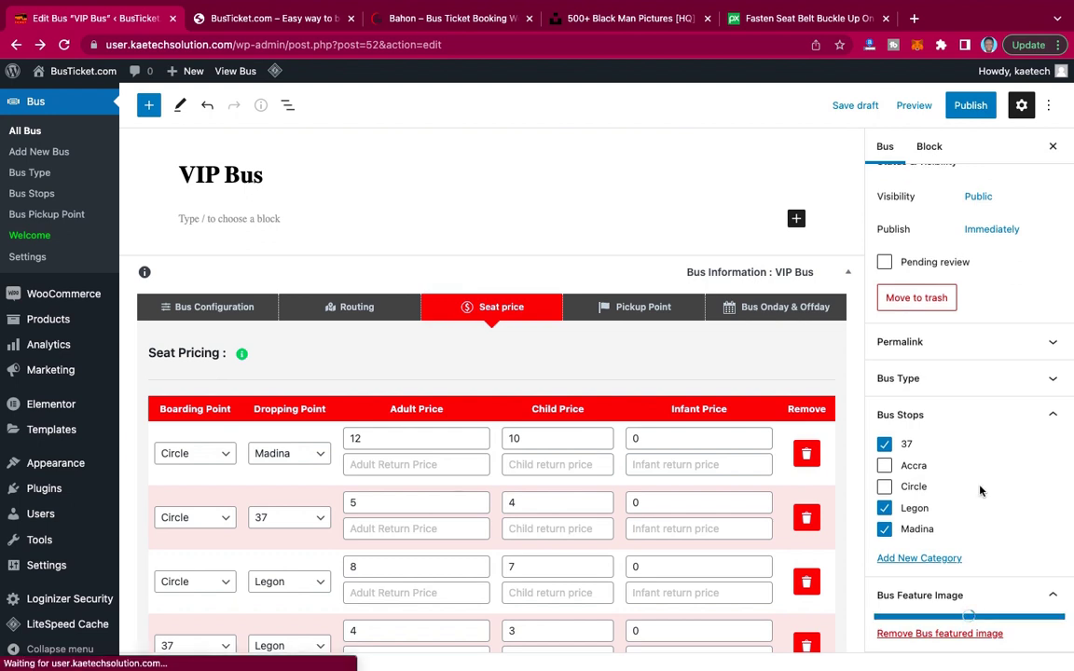
pyautogui.scroll(-3, 980, 491)
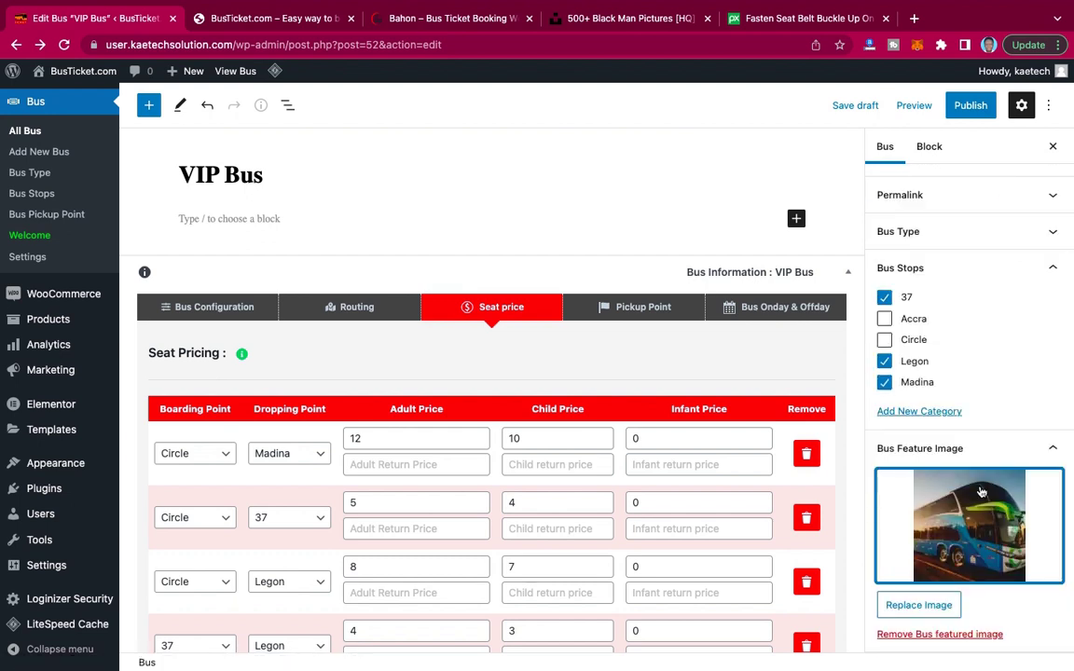
# Mark Sunday as an offday in the VIP Bus's on-day and off-day settings.
pyautogui.scroll(4, 979, 492)
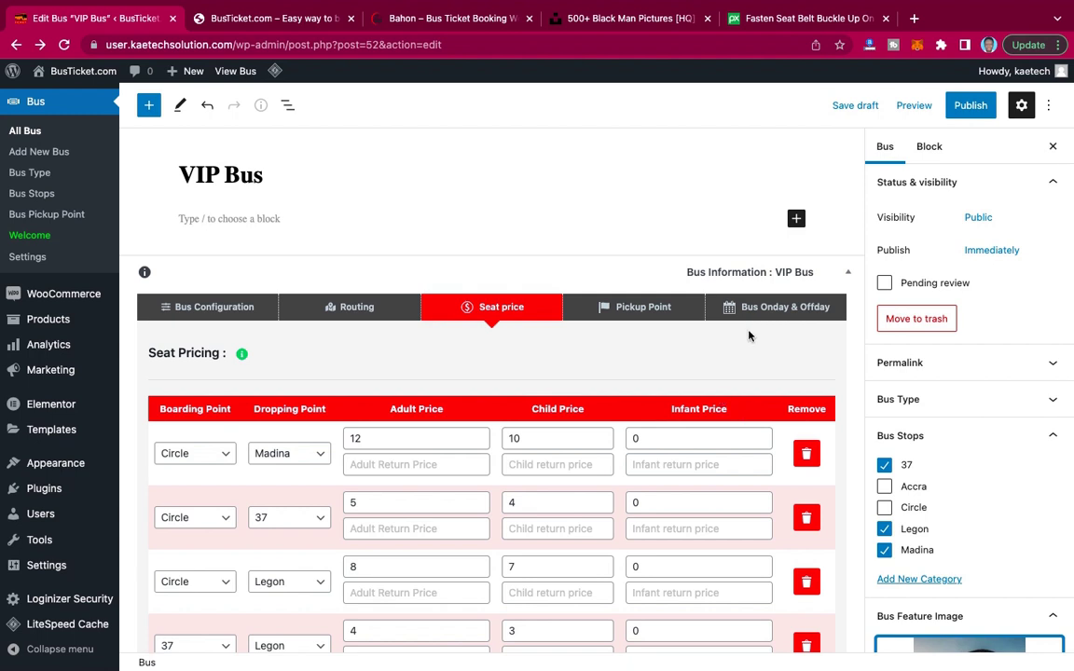
pyautogui.click(760, 307)
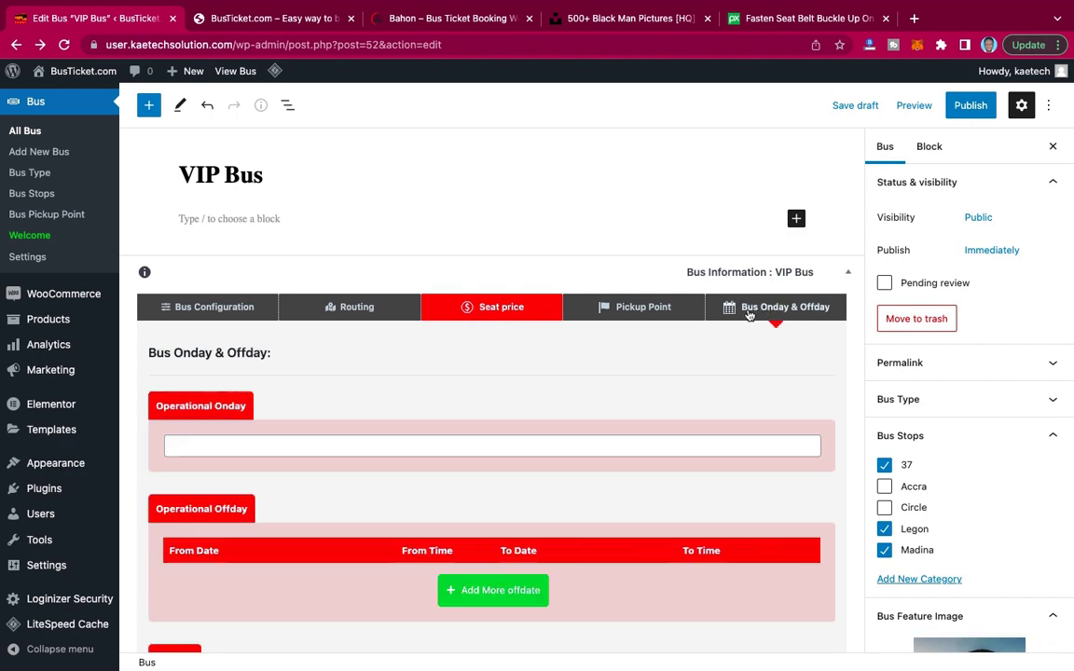
pyautogui.click(769, 317)
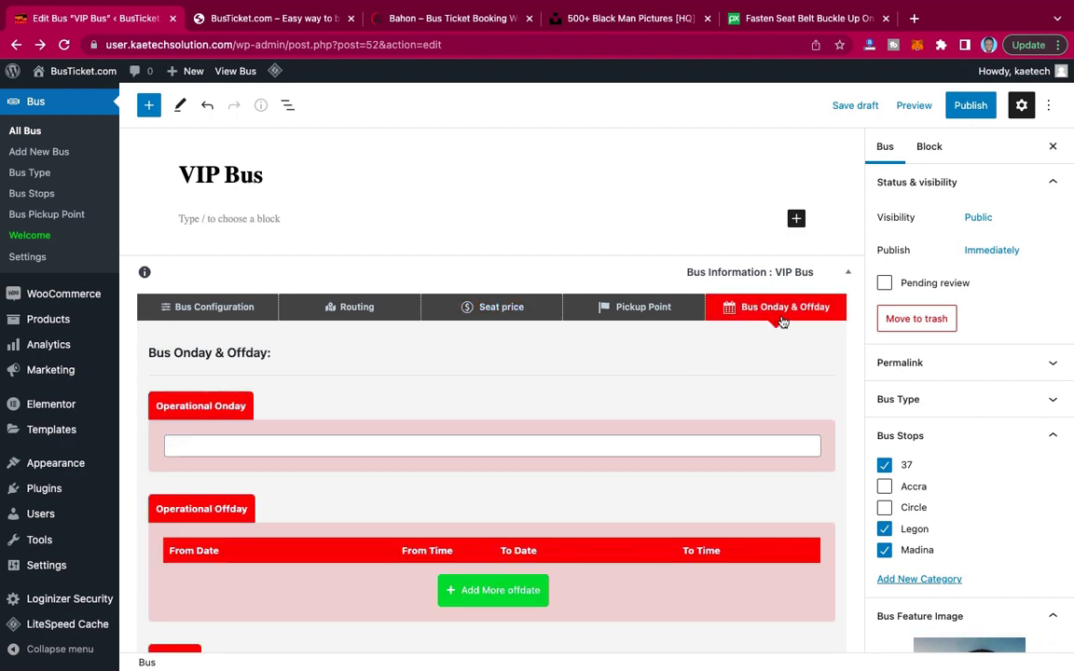
pyautogui.scroll(-3, 626, 391)
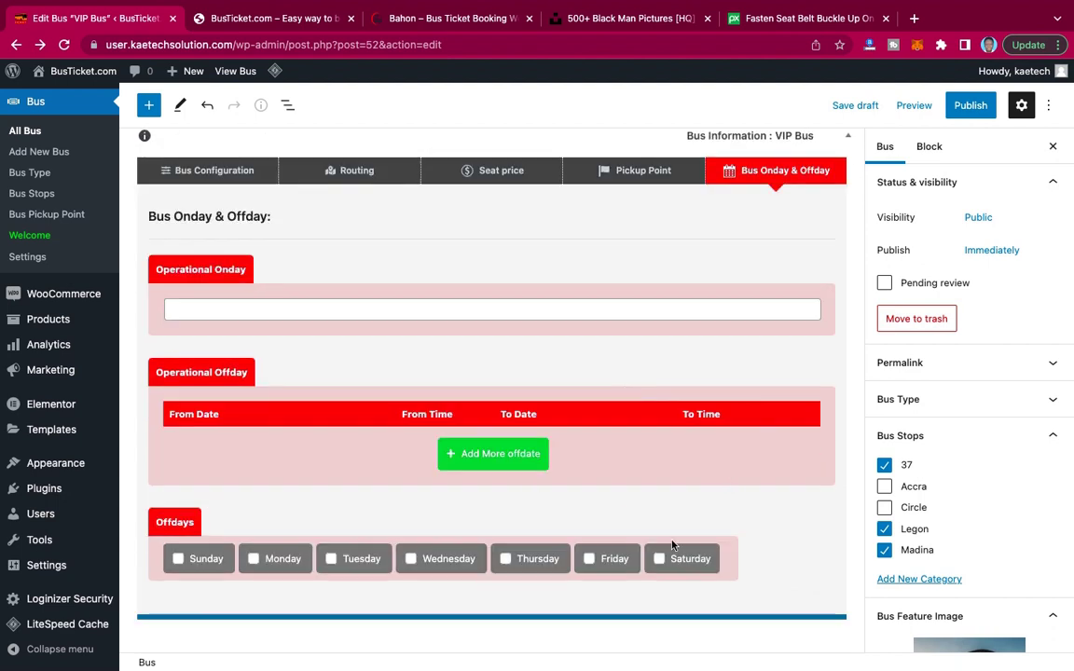
pyautogui.click(178, 559)
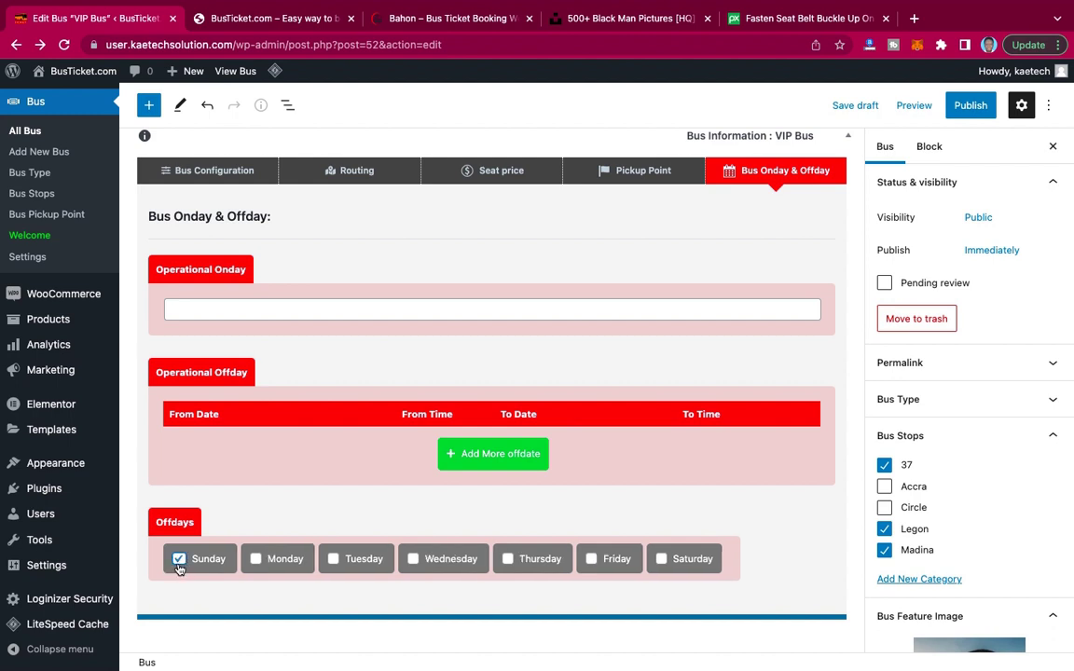
pyautogui.scroll(3, 694, 377)
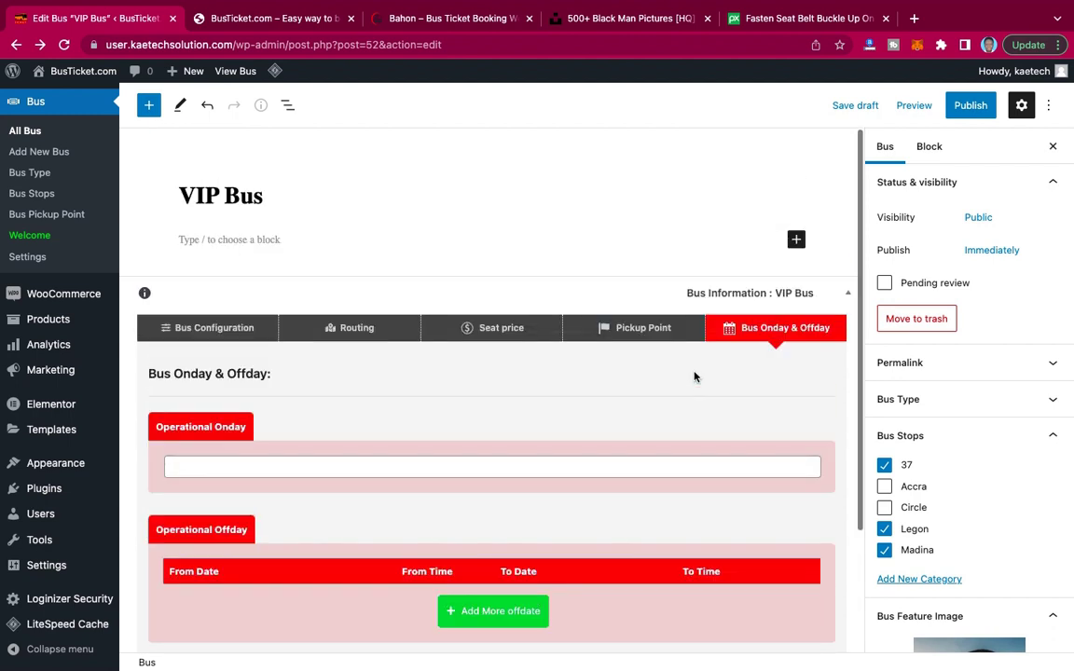
pyautogui.scroll(-3, 565, 507)
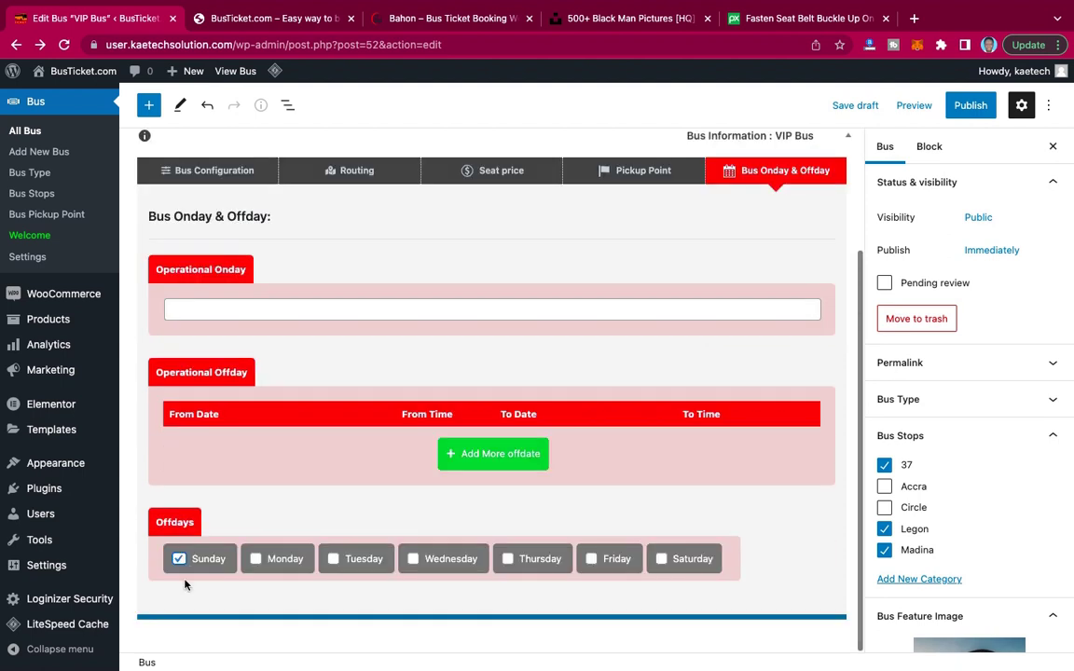
pyautogui.scroll(3, 702, 340)
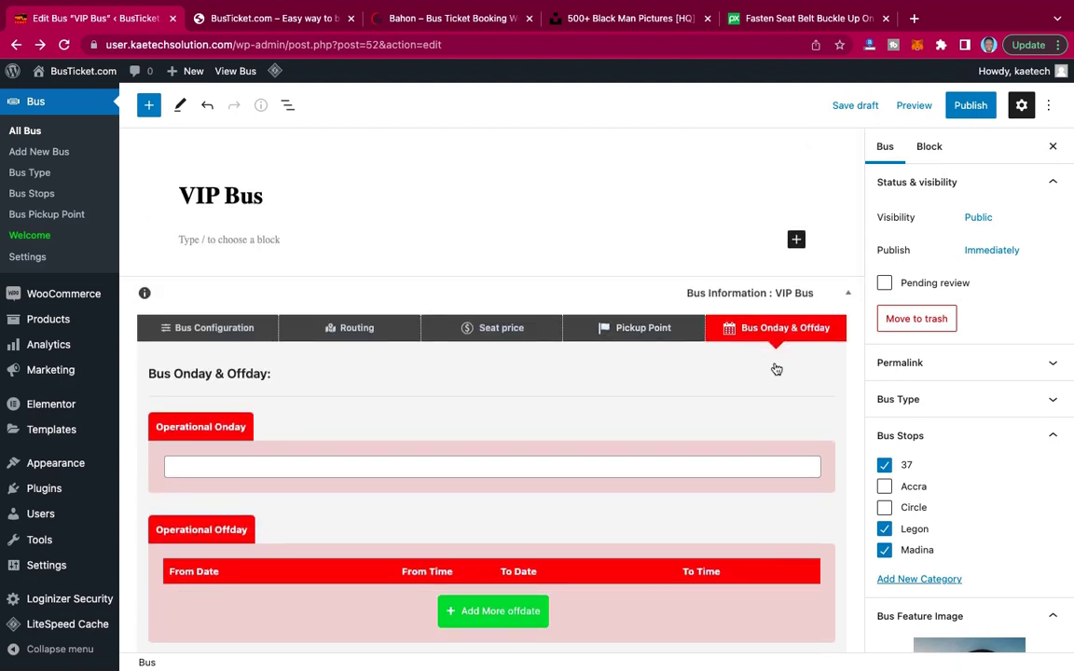
# Publish the VIP Bus entry and open its public page in a separate browser tab.
pyautogui.click(970, 105)
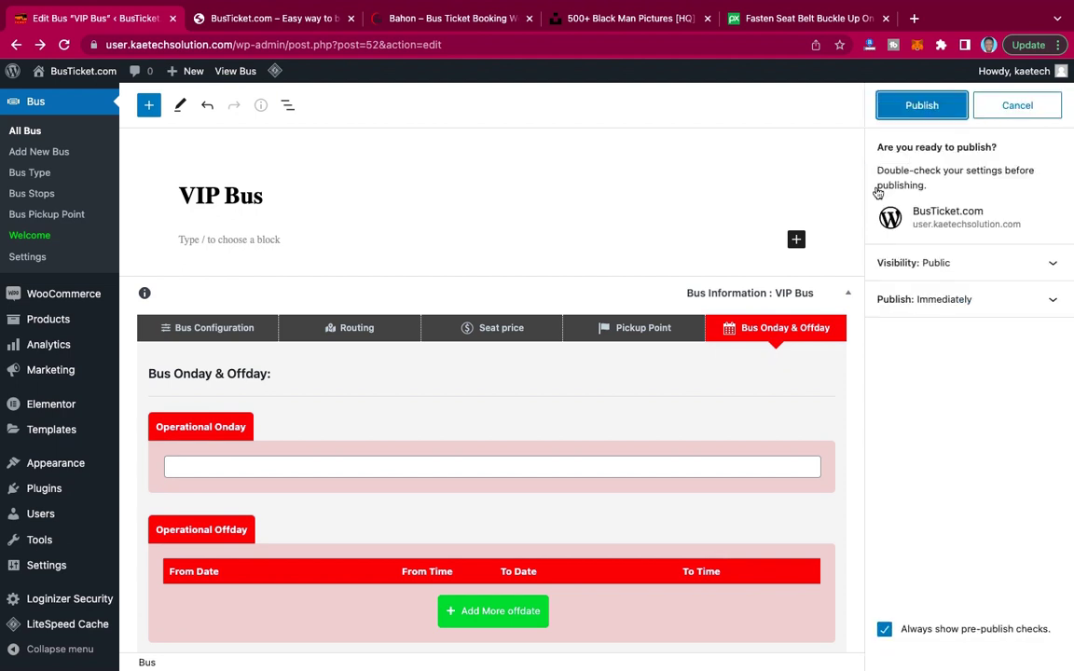
pyautogui.click(922, 105)
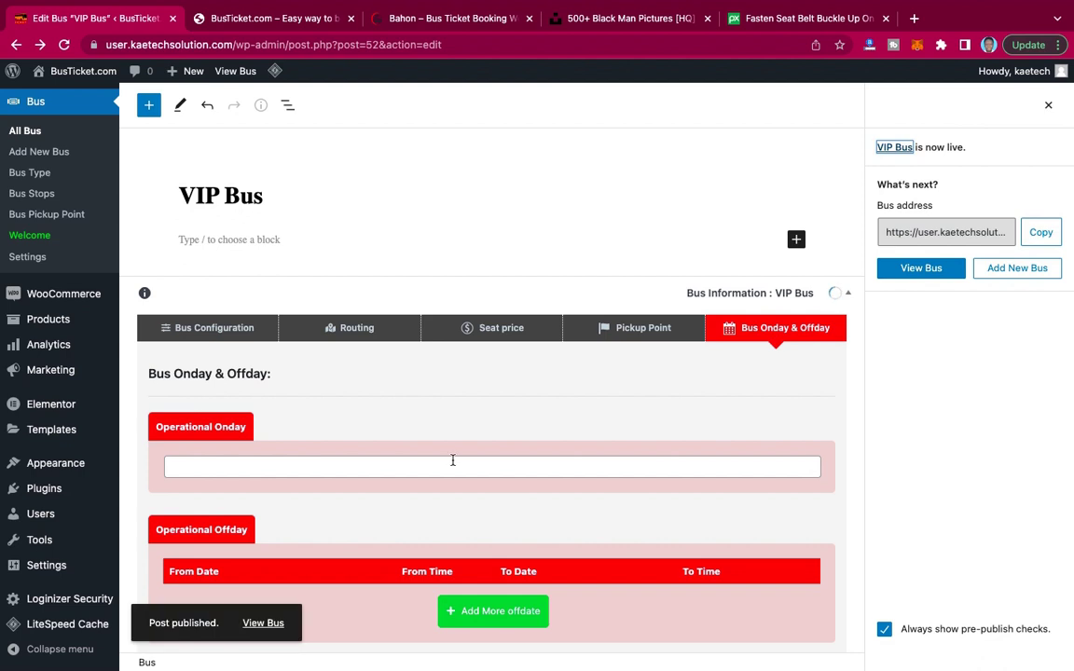
pyautogui.rightClick(267, 626)
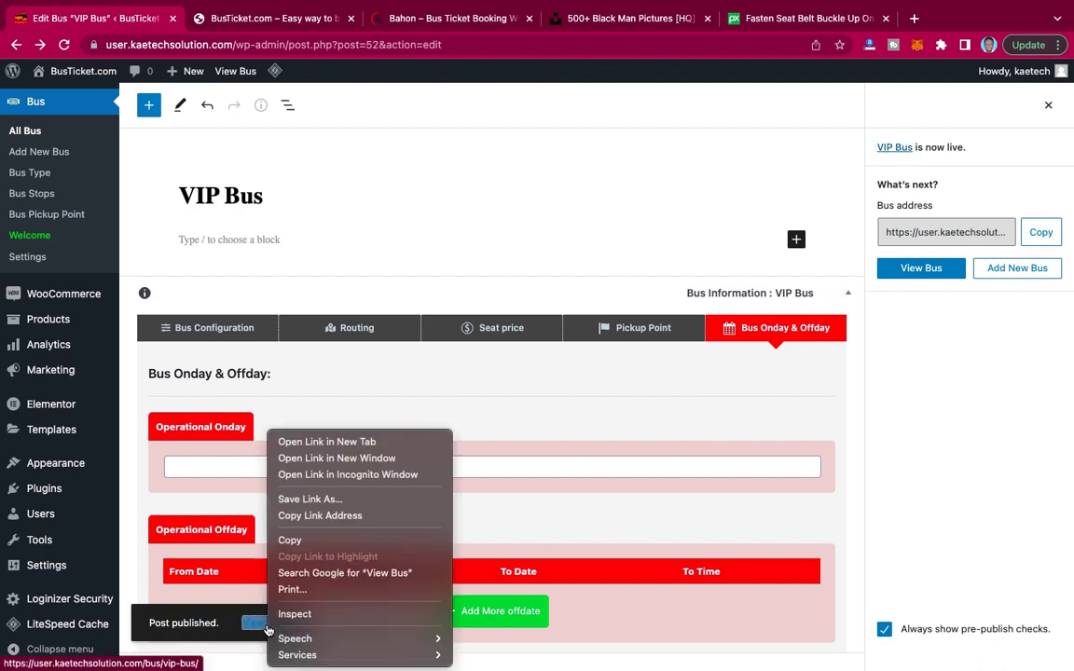
pyautogui.click(331, 442)
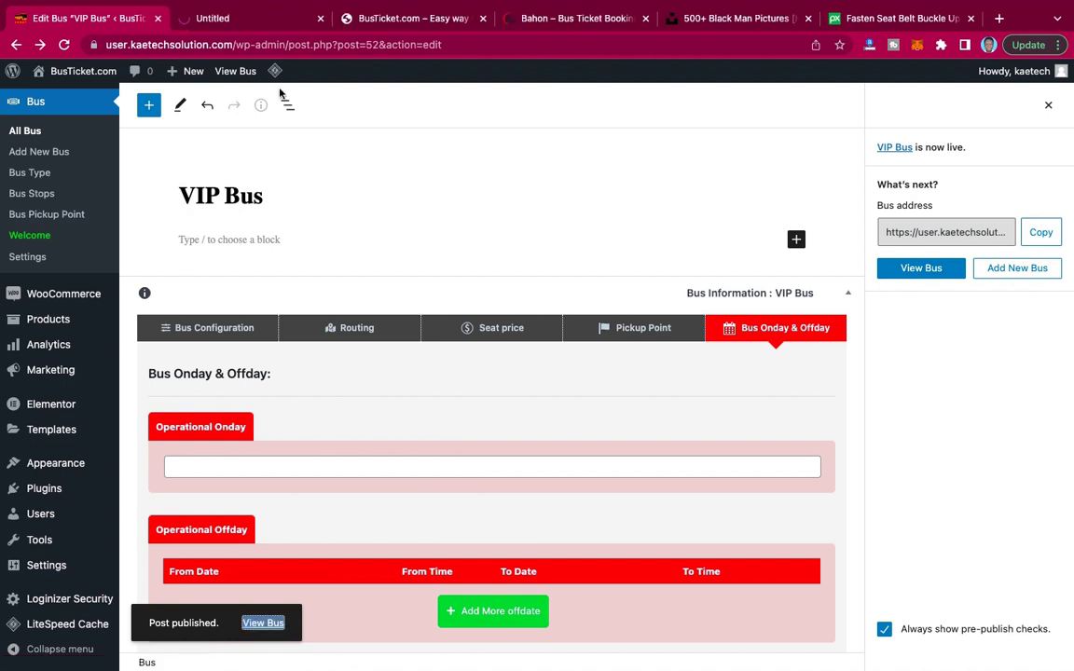
pyautogui.click(239, 18)
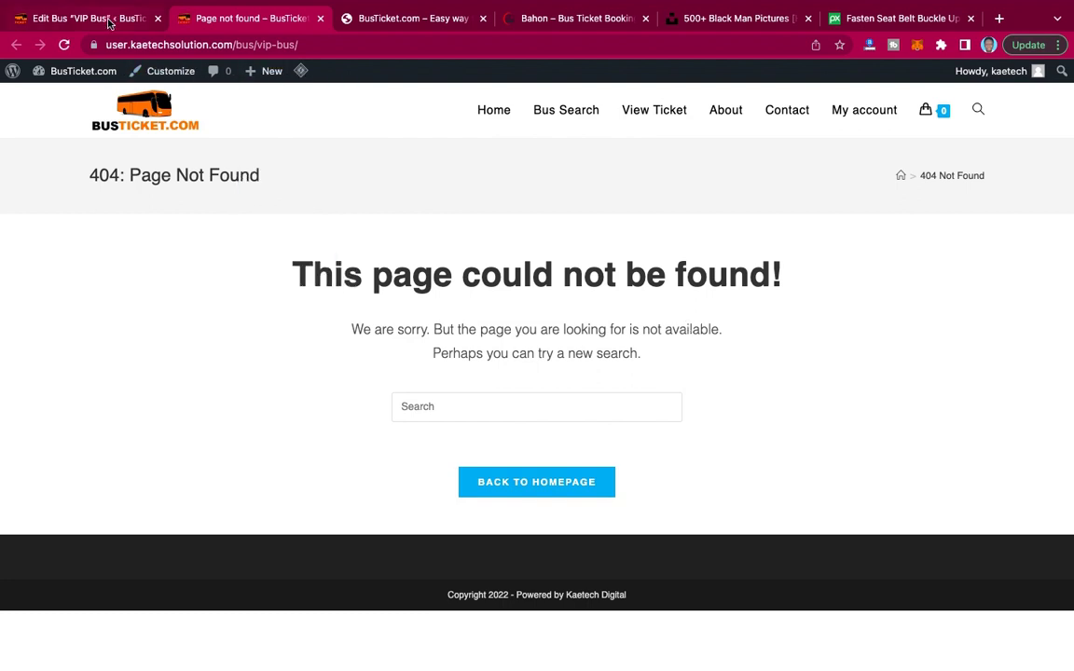
# Return to the list of all buses and open the VIP Bus's public page from there in a new tab.
pyautogui.click(109, 22)
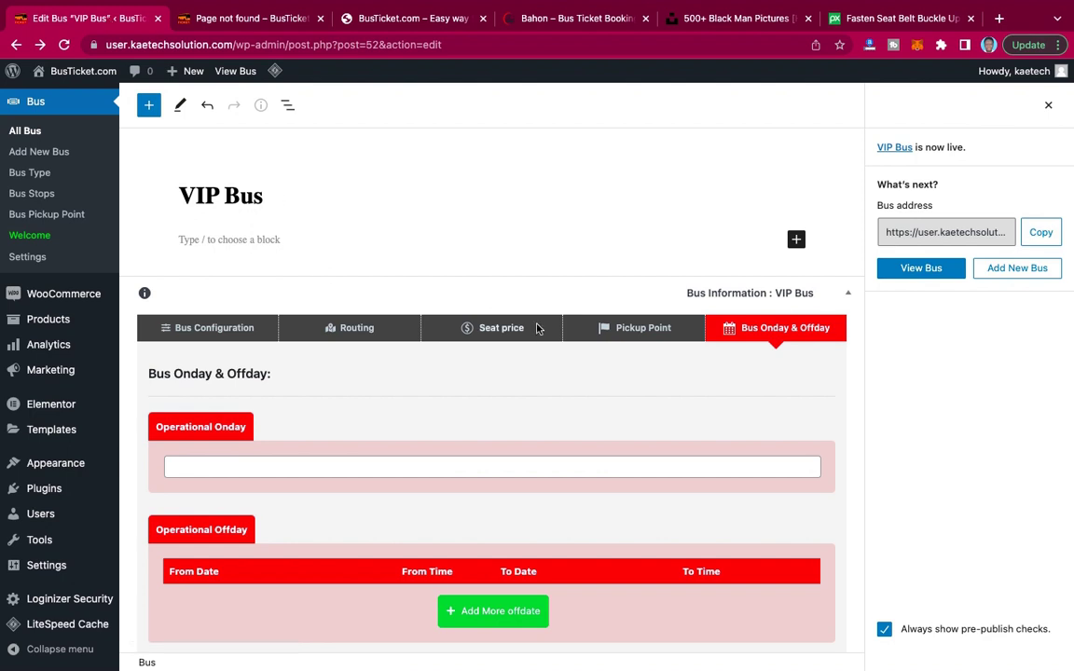
pyautogui.scroll(3, 16, 285)
pyautogui.click(23, 294)
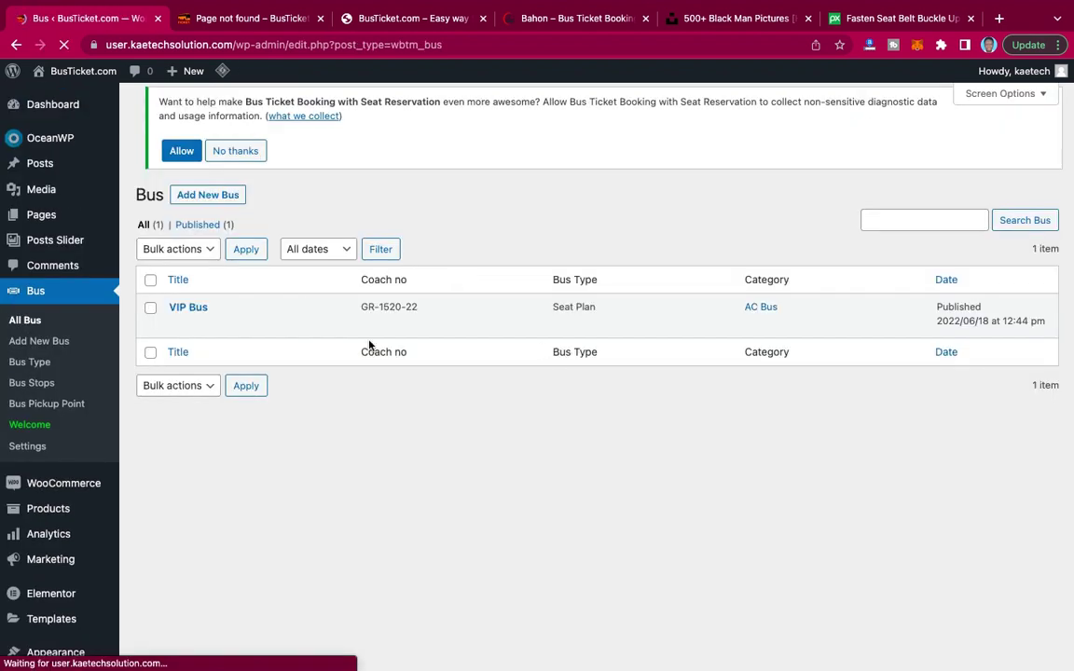
pyautogui.moveTo(232, 321)
pyautogui.rightClick(289, 337)
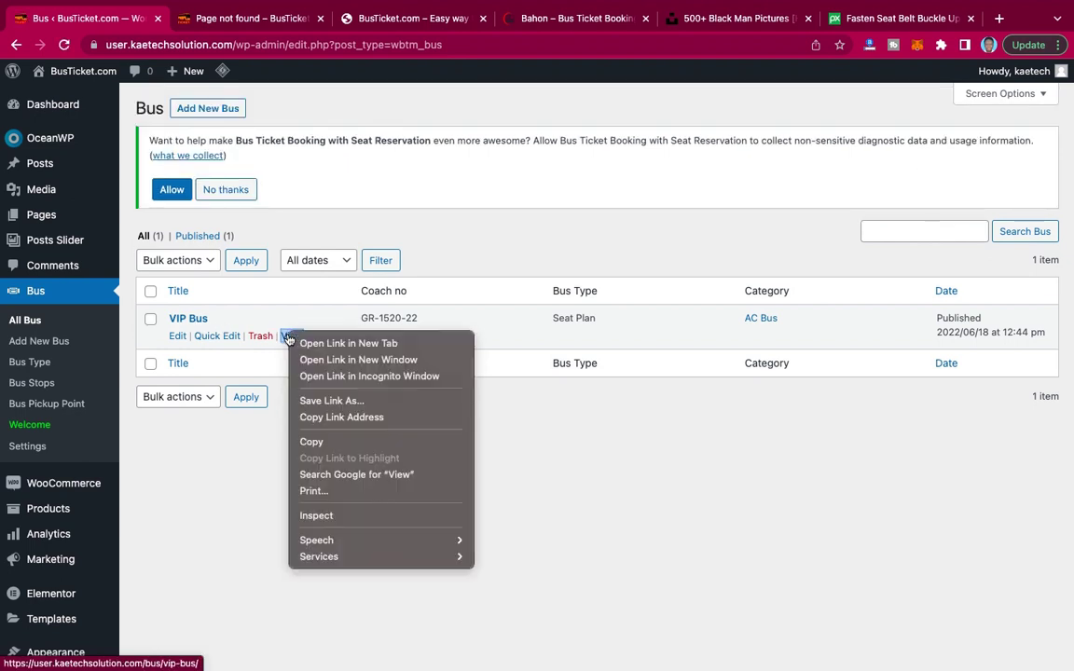
pyautogui.click(298, 343)
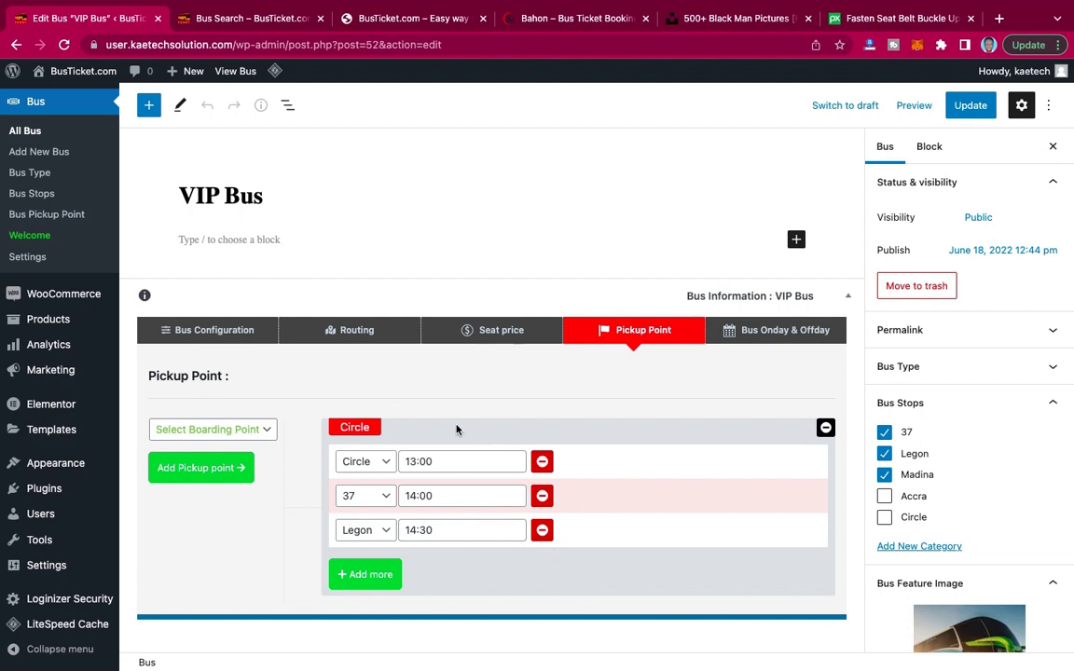
# Review the VIP Bus's boarding and dropping point routing, pickup points and seat pricing rows.
pyautogui.click(367, 336)
pyautogui.scroll(-3, 407, 446)
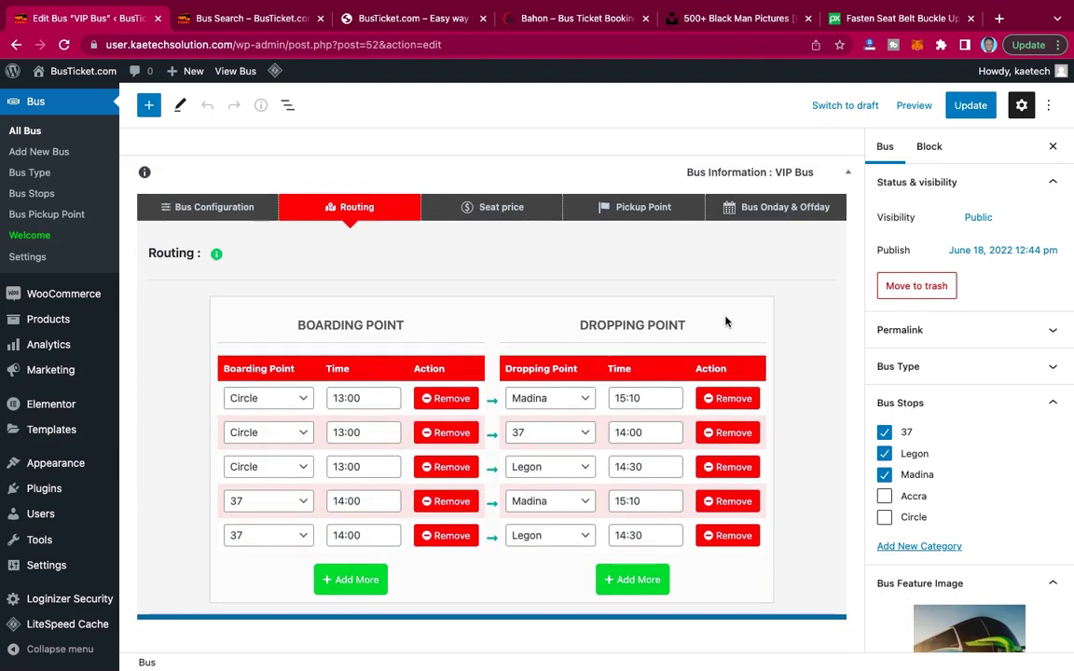
pyautogui.click(640, 207)
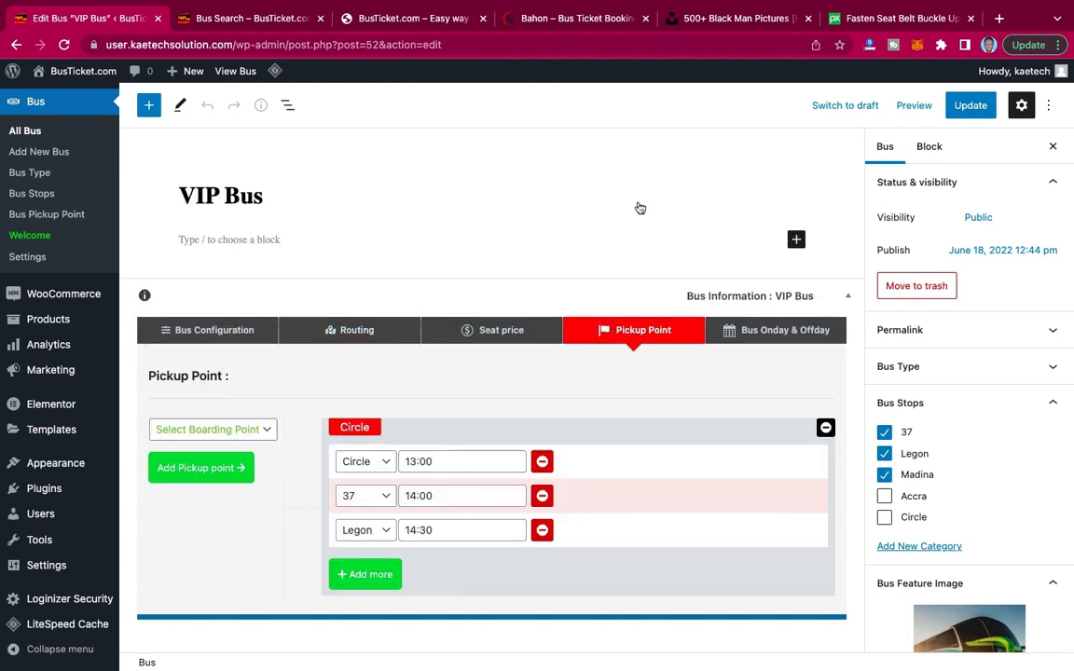
pyautogui.click(520, 332)
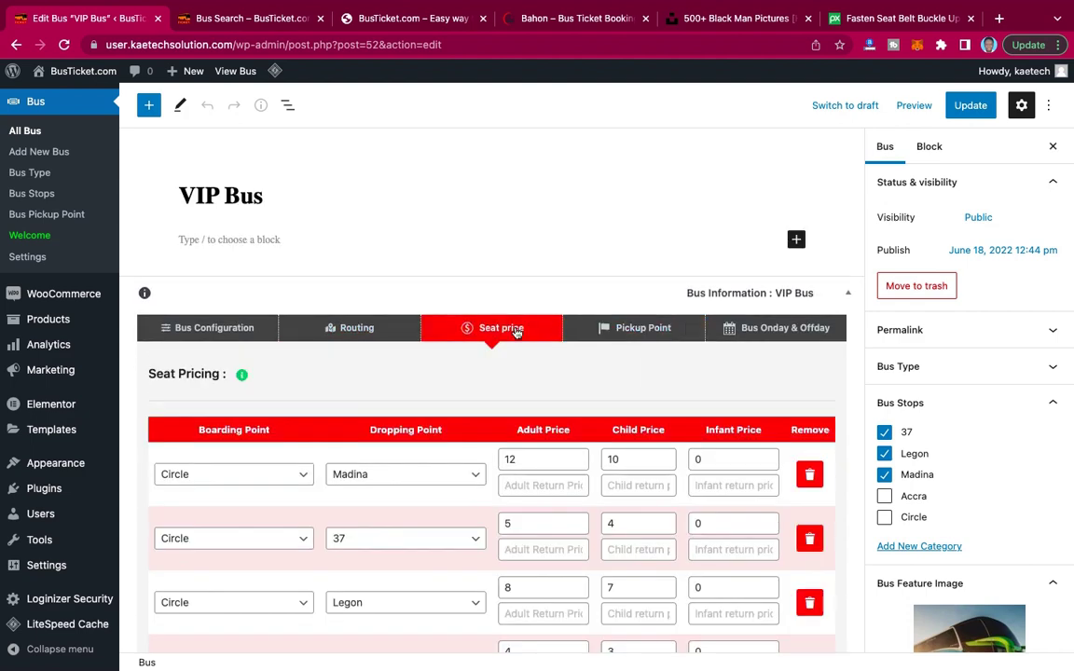
pyautogui.scroll(-5, 522, 362)
pyautogui.scroll(3, 522, 392)
pyautogui.scroll(-1, 520, 436)
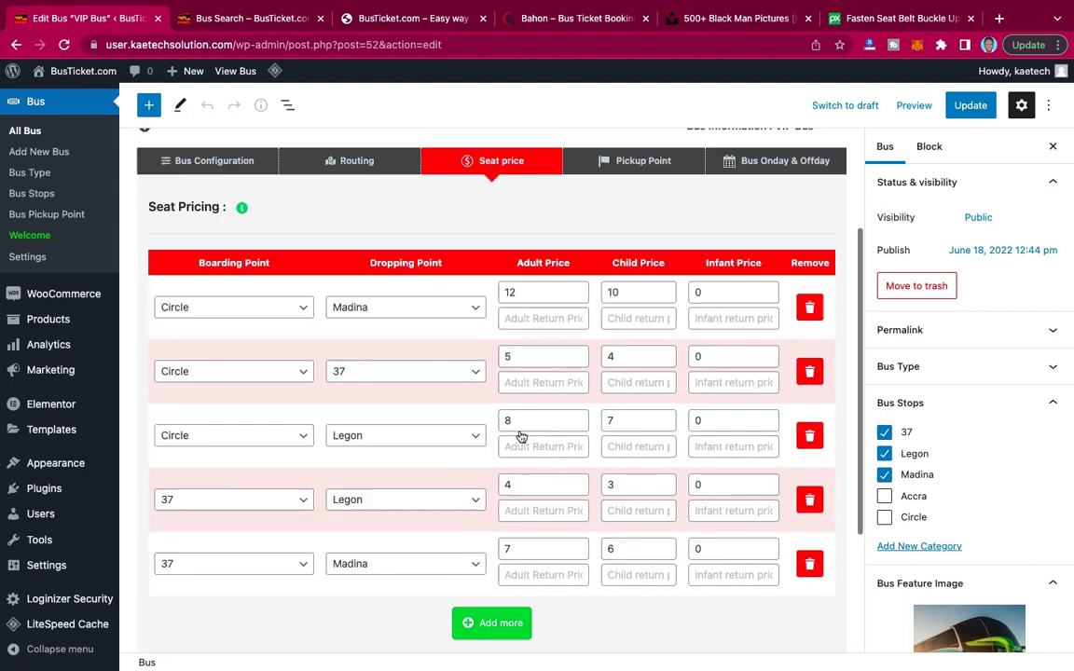
pyautogui.scroll(2, 583, 290)
# Check the boarding point choices for pickup points and the on-day and off-day settings of the VIP Bus.
pyautogui.click(643, 234)
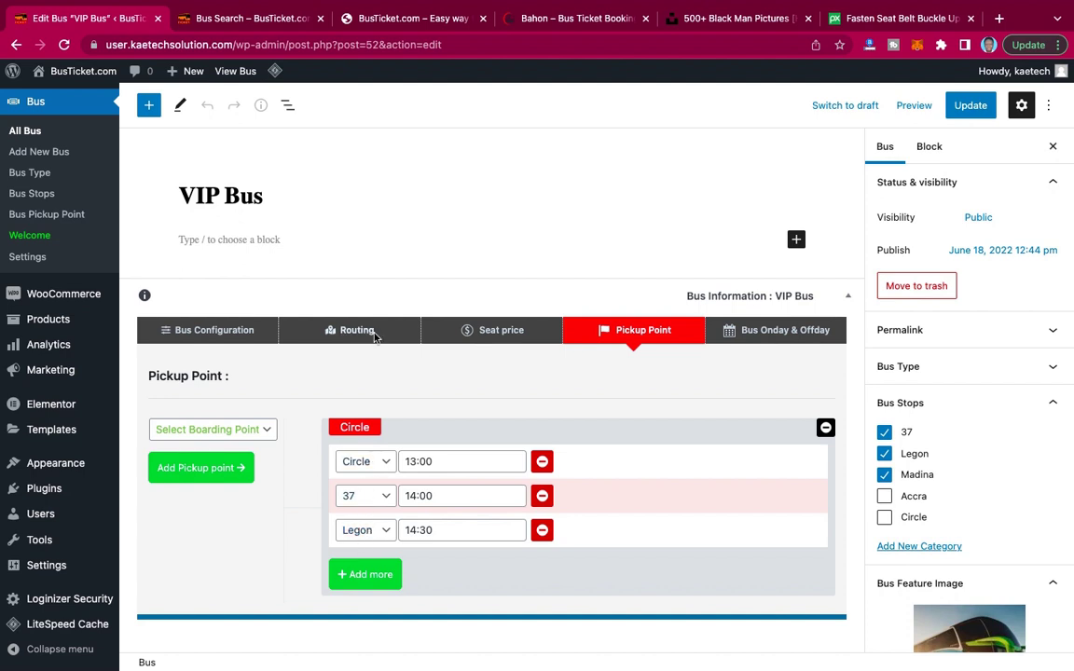
pyautogui.click(231, 429)
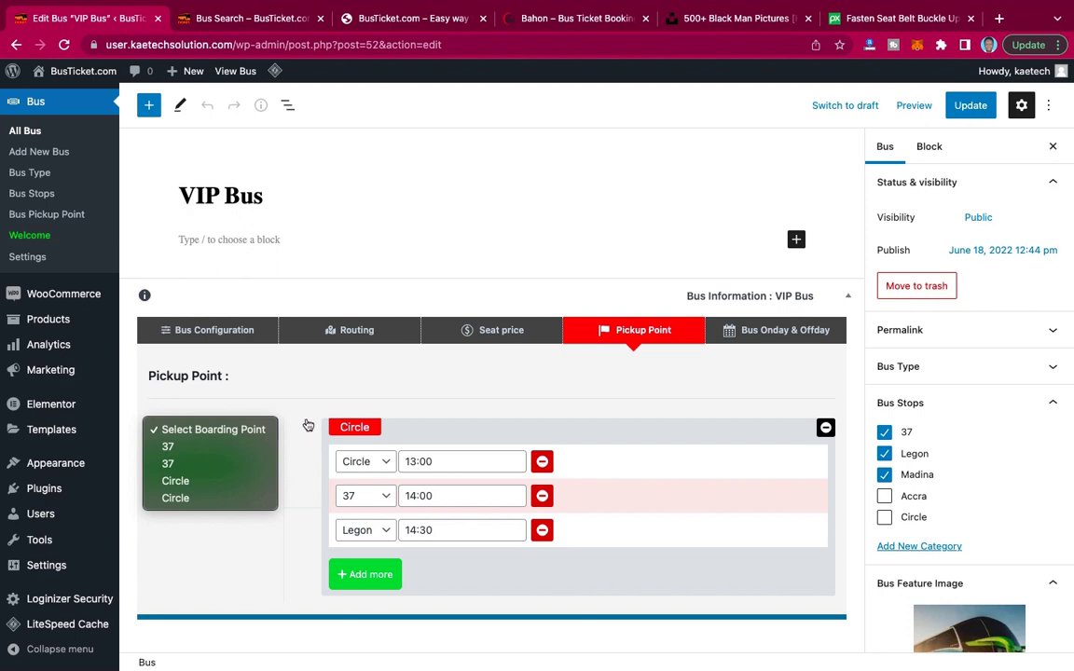
pyautogui.click(277, 382)
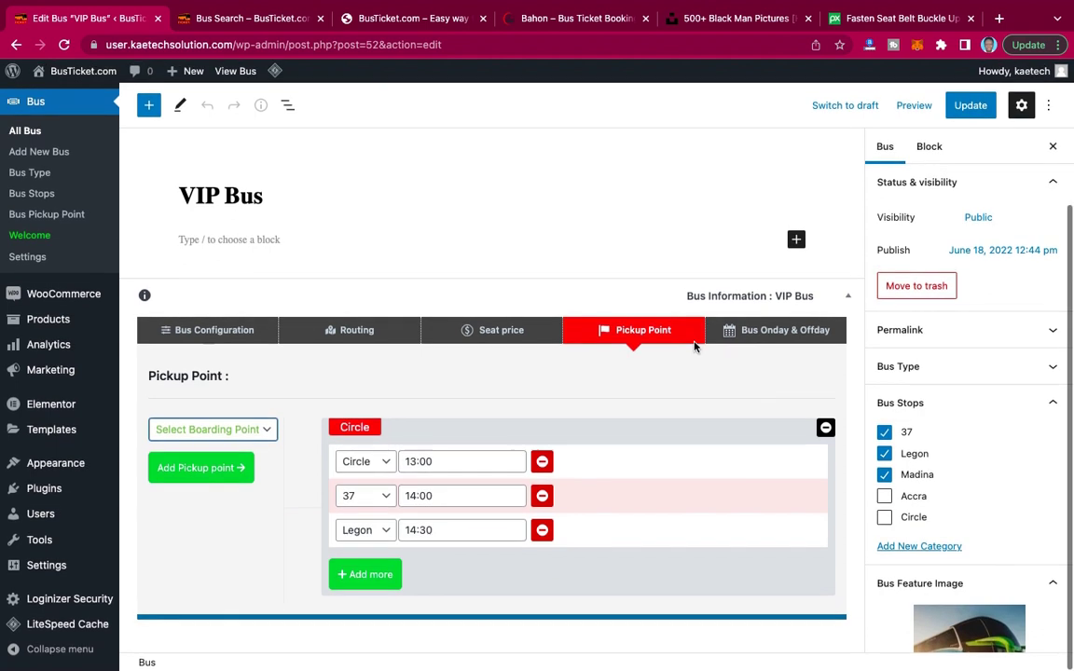
pyautogui.click(766, 340)
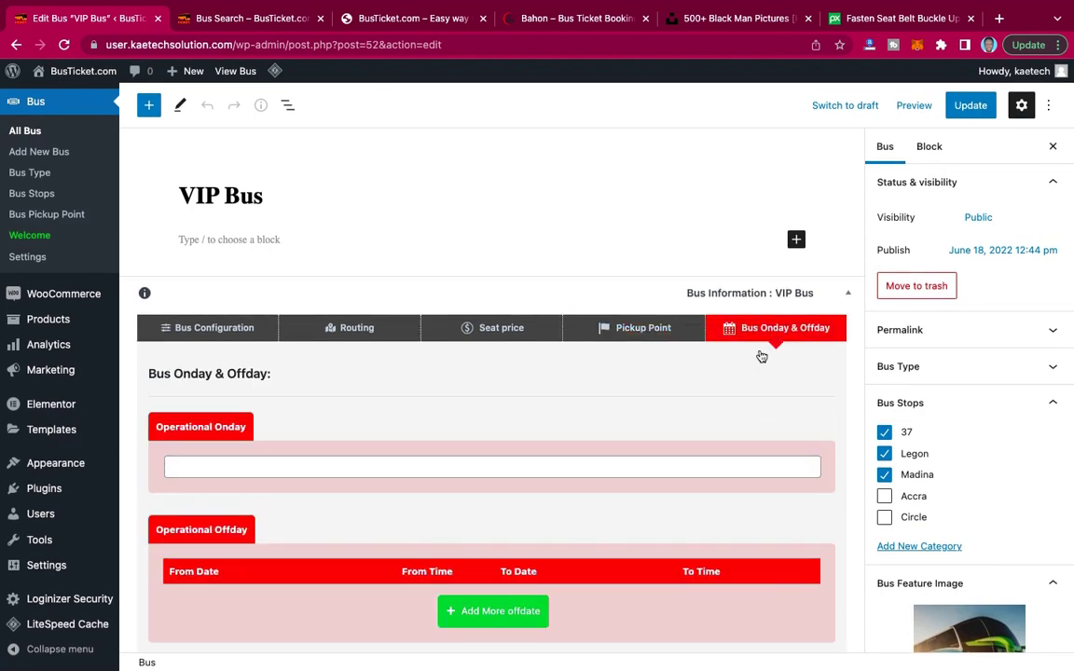
pyautogui.scroll(-3, 559, 429)
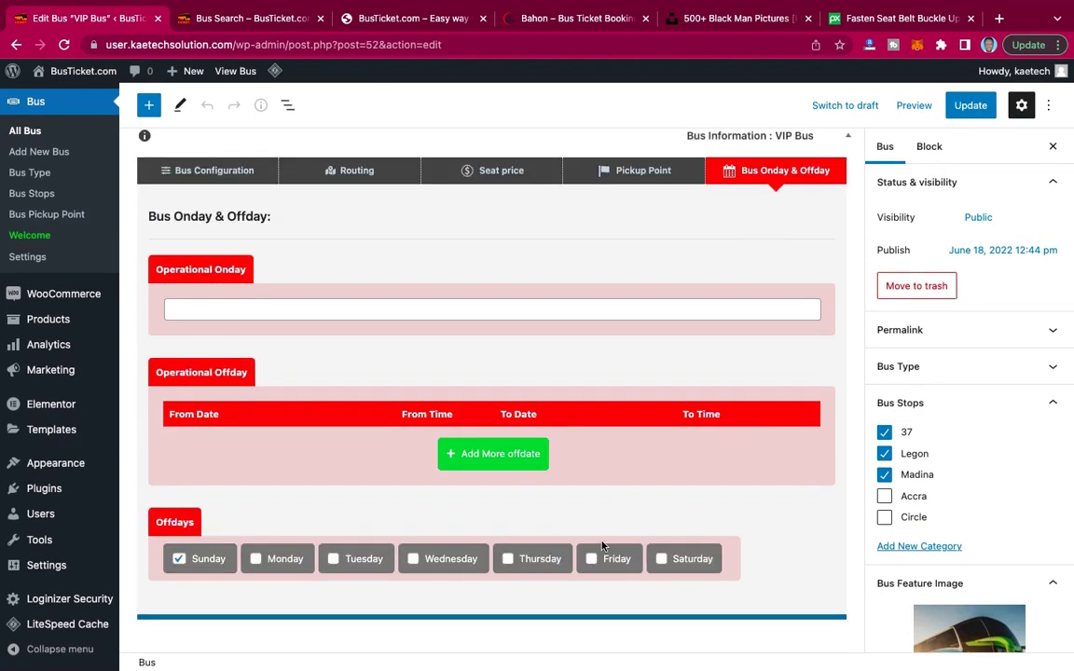
pyautogui.scroll(1, 692, 362)
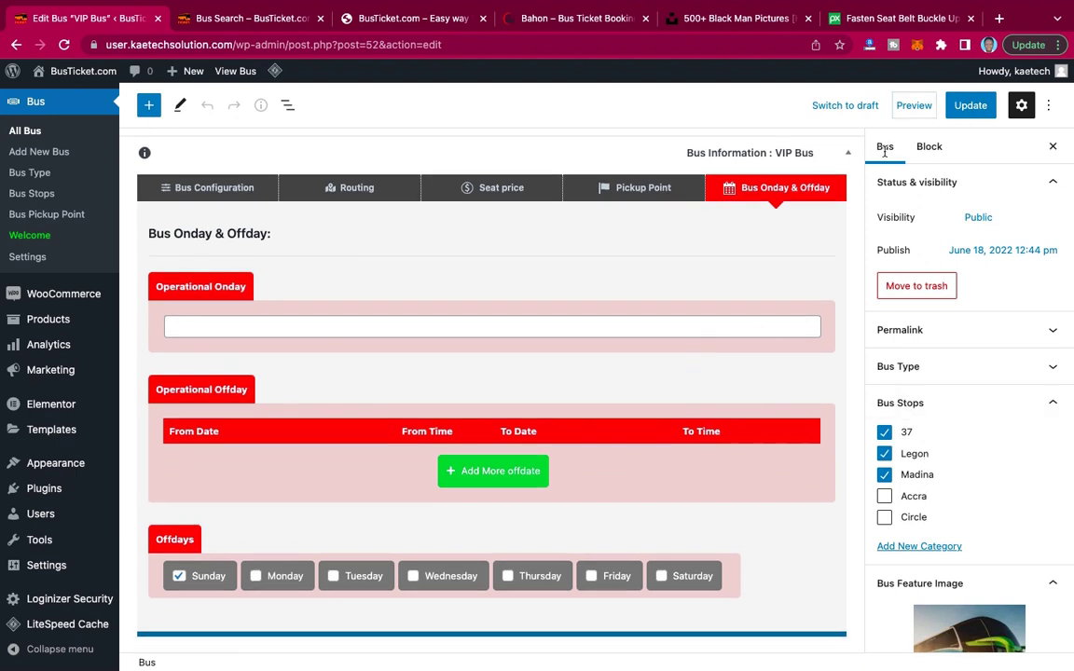
# Update the published VIP Bus entry and review its public page in a new browser tab.
pyautogui.click(969, 108)
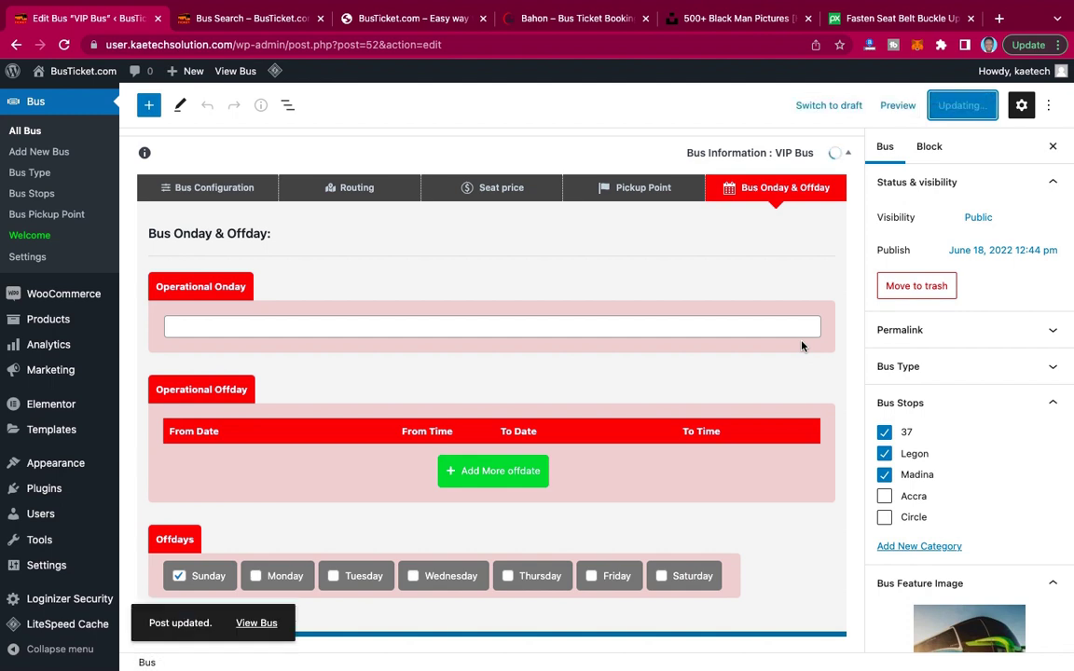
pyautogui.rightClick(251, 623)
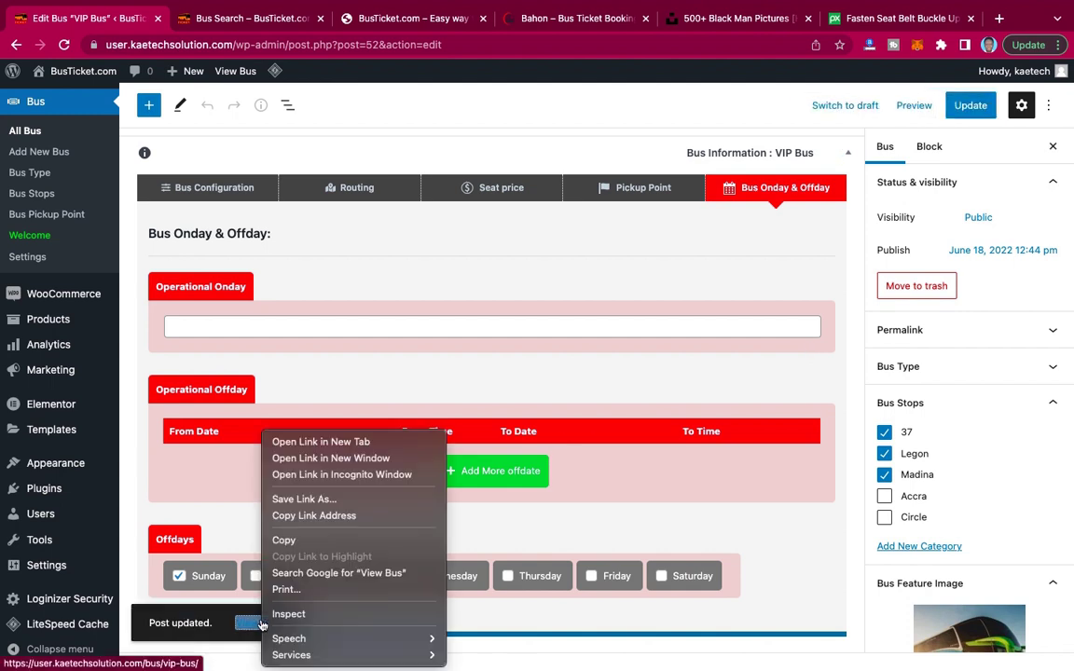
pyautogui.click(315, 443)
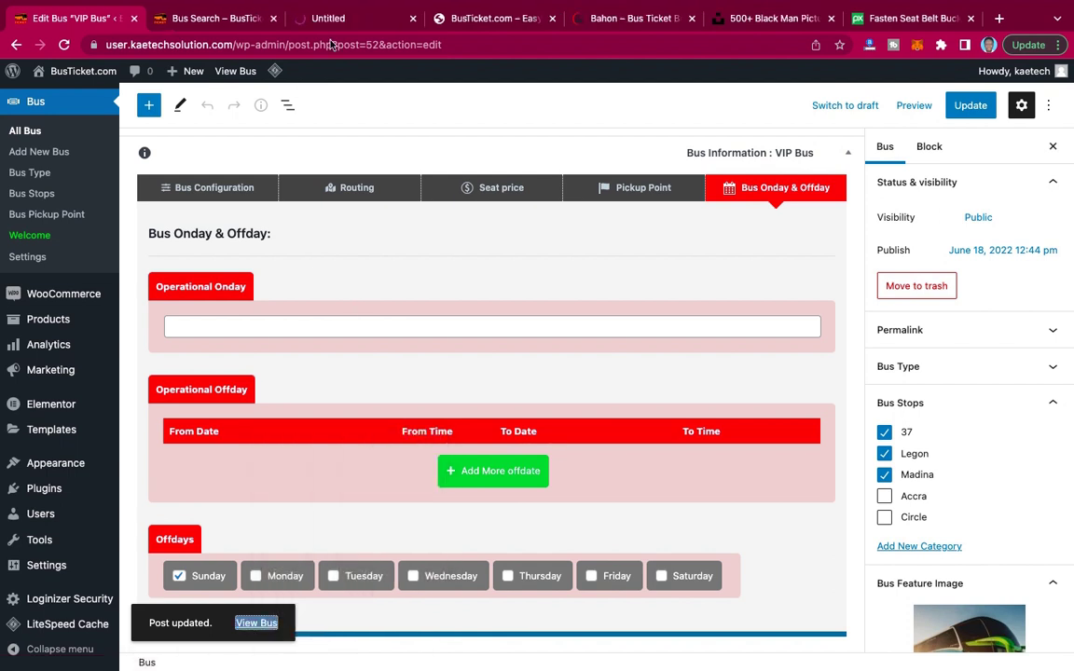
pyautogui.click(354, 21)
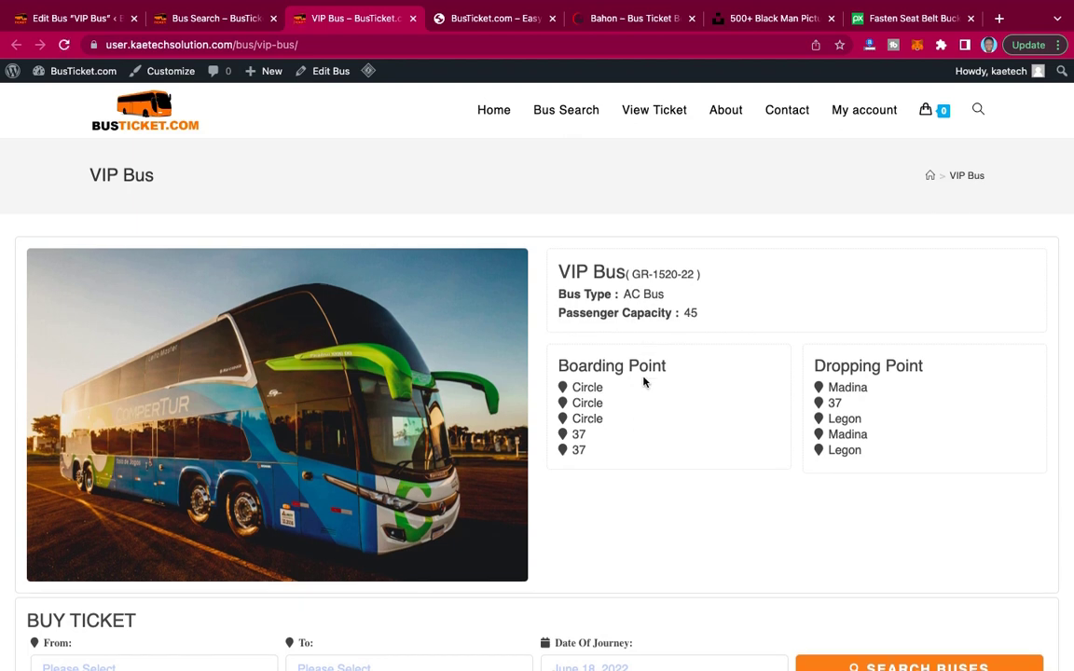
pyautogui.scroll(-3, 643, 380)
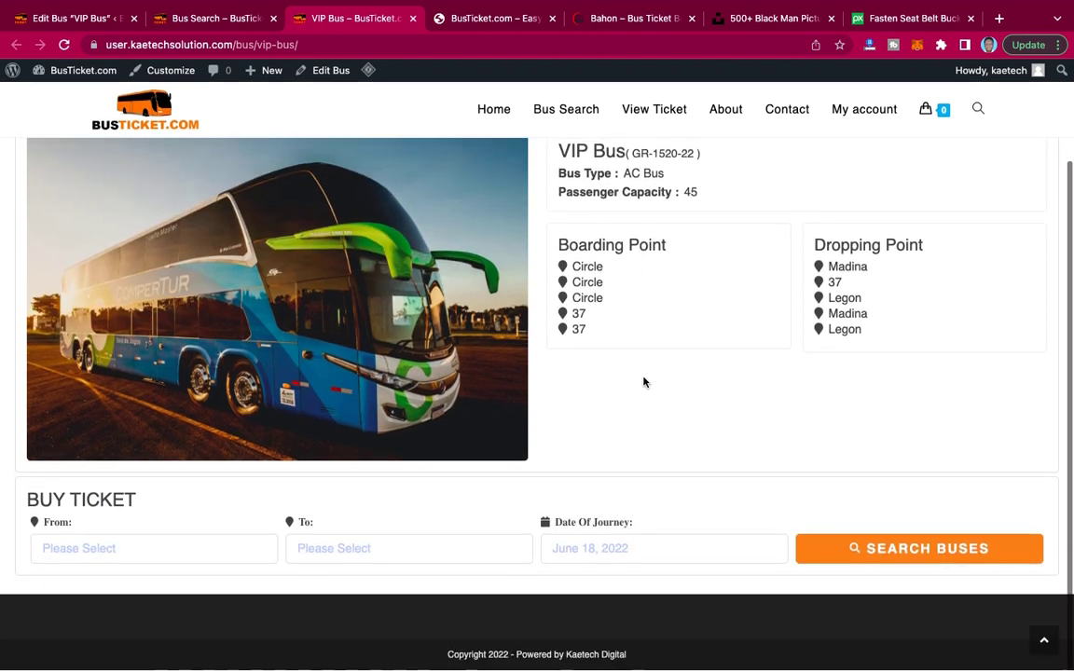
pyautogui.scroll(2, 643, 380)
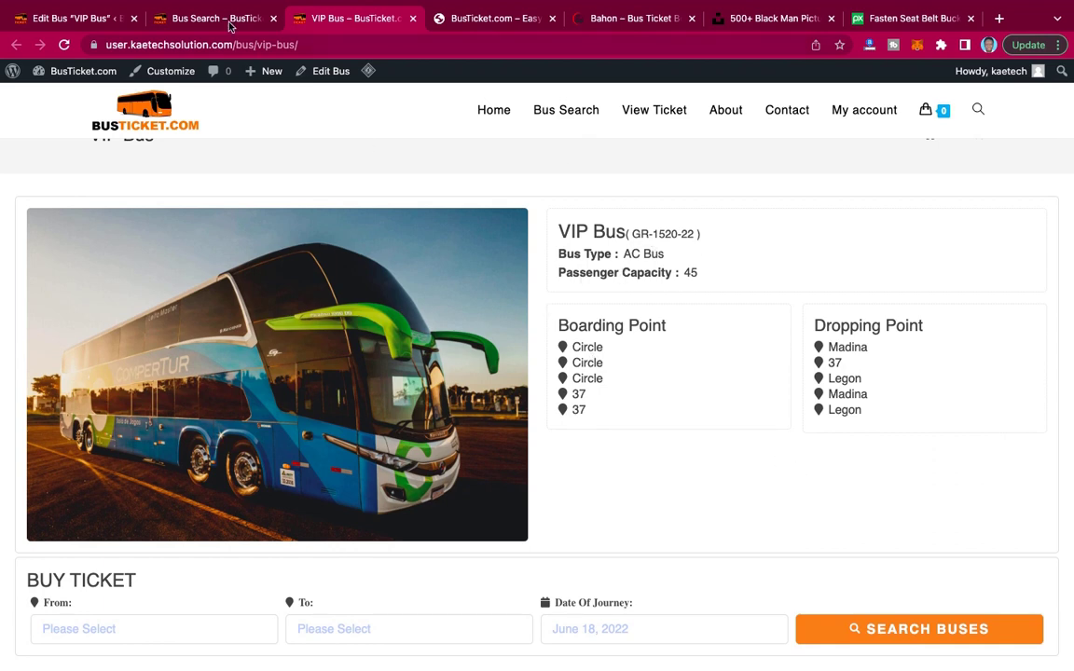
# Return to the VIP Bus editor and examine the boarding and dropping points in its routing table.
pyautogui.click(53, 23)
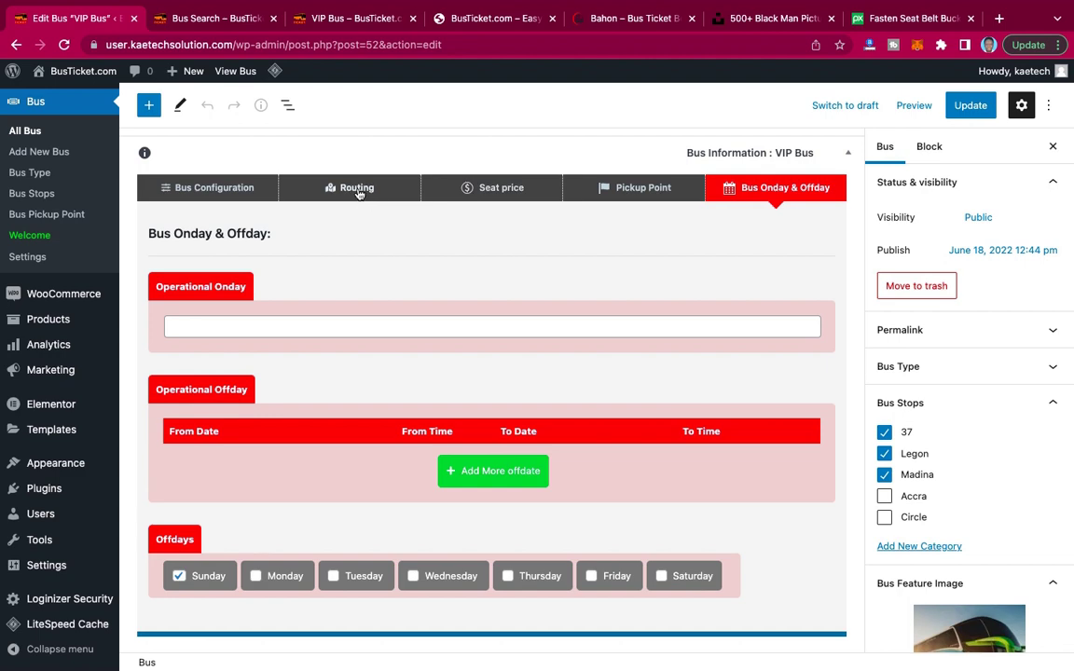
pyautogui.click(371, 196)
pyautogui.scroll(-2, 279, 261)
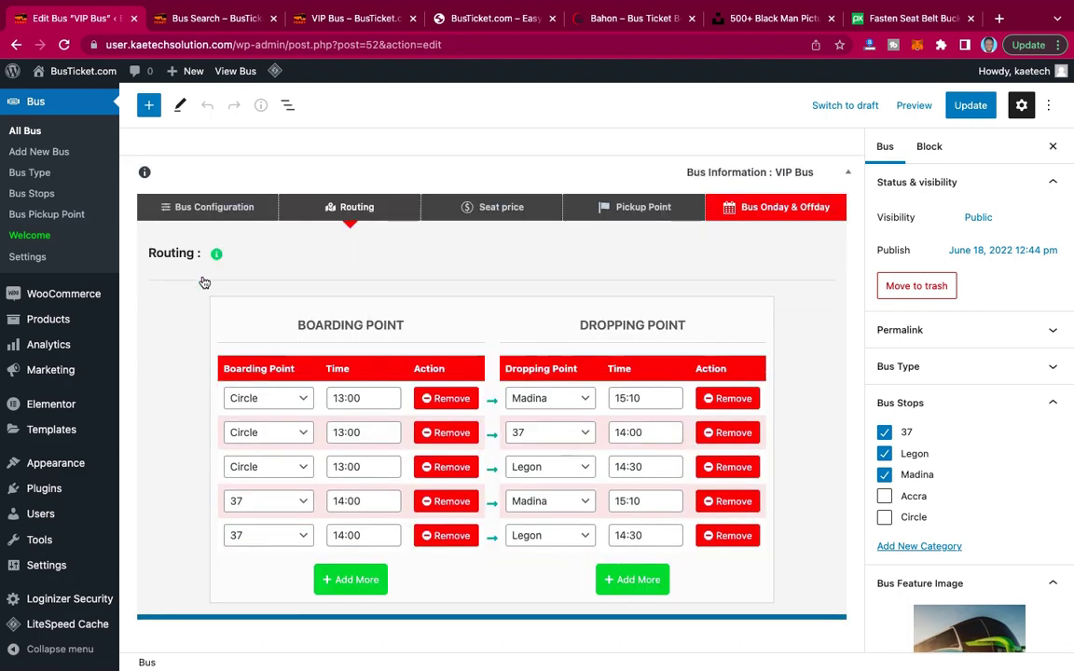
# Renumber the first row of the VIP Bus's lower deck seat plan as 1, 2 and 3, replacing the driver cell.
pyautogui.click(220, 209)
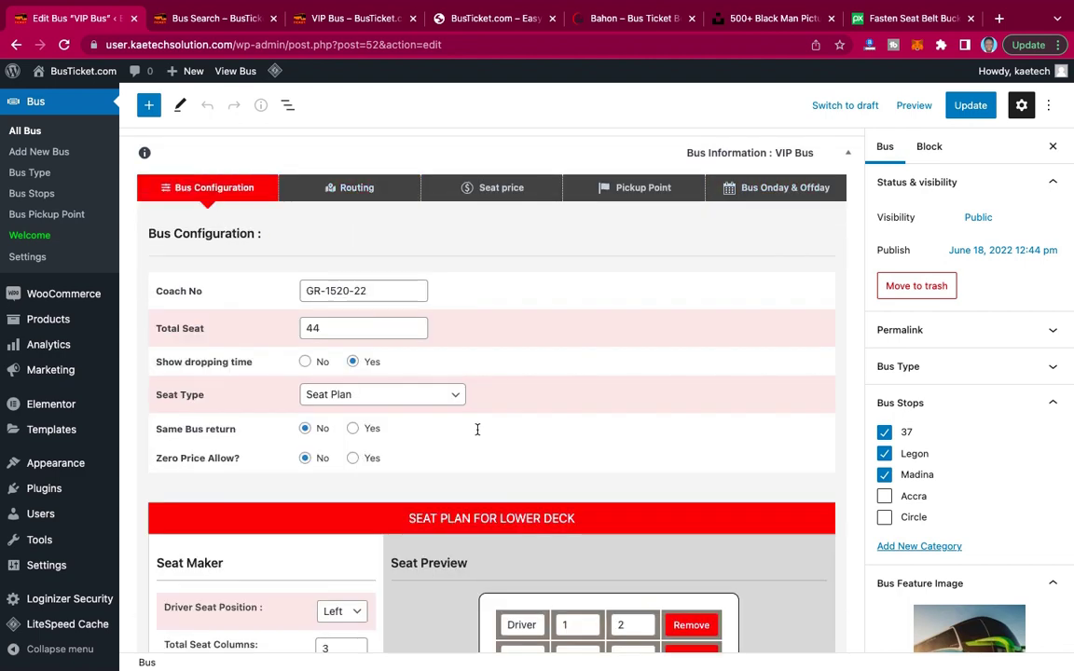
pyautogui.scroll(-5, 477, 434)
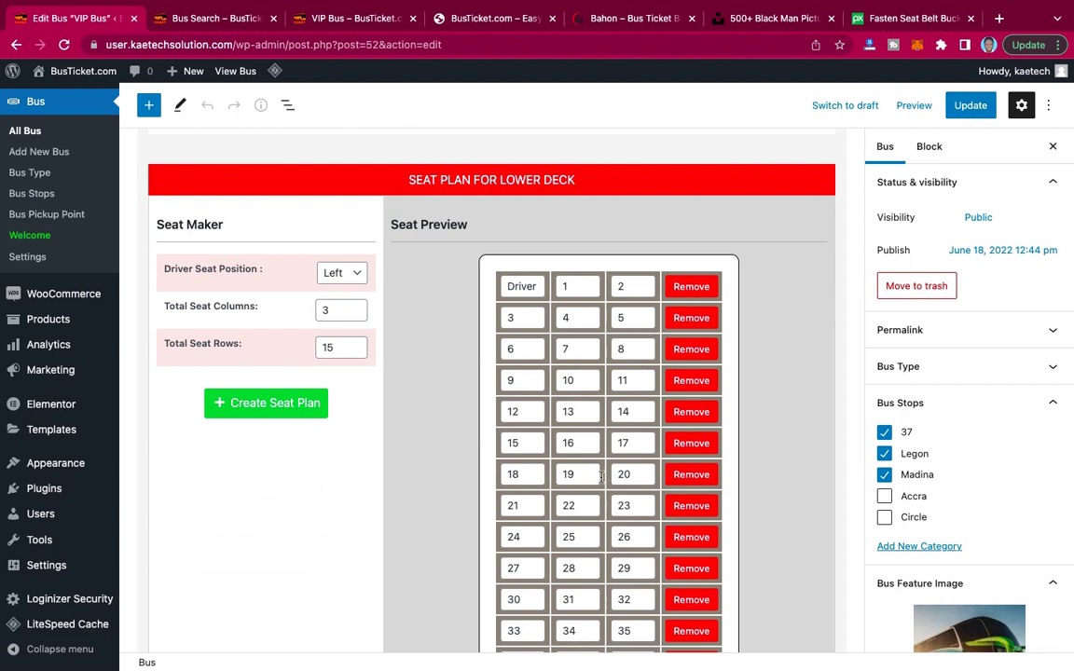
pyautogui.moveTo(539, 287); pyautogui.dragTo(480, 287)
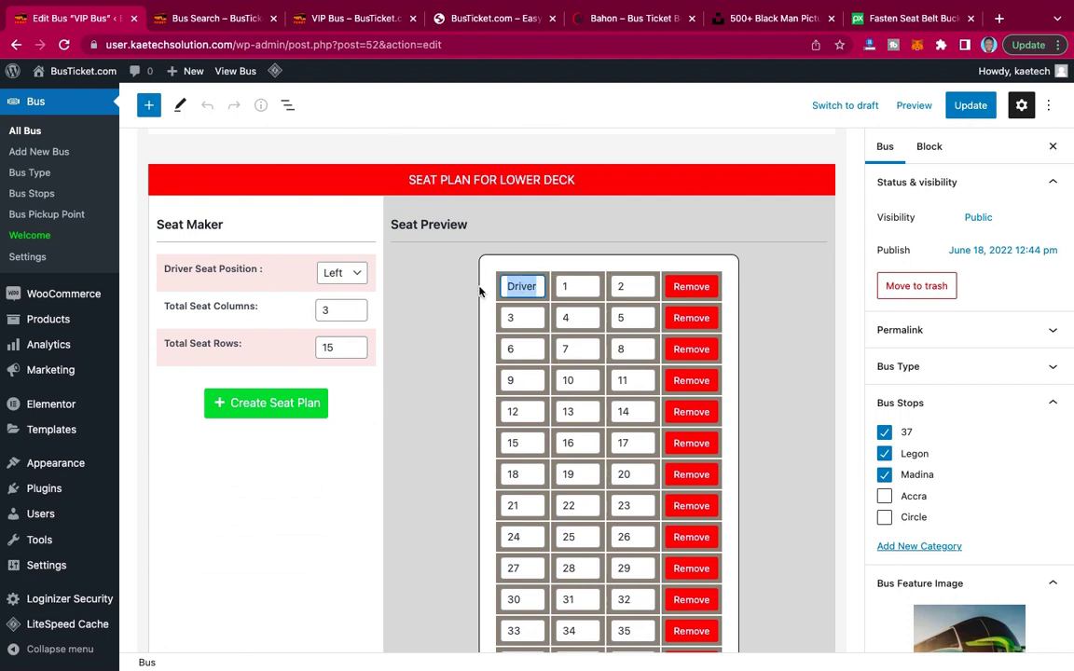
pyautogui.press('BackSpace')
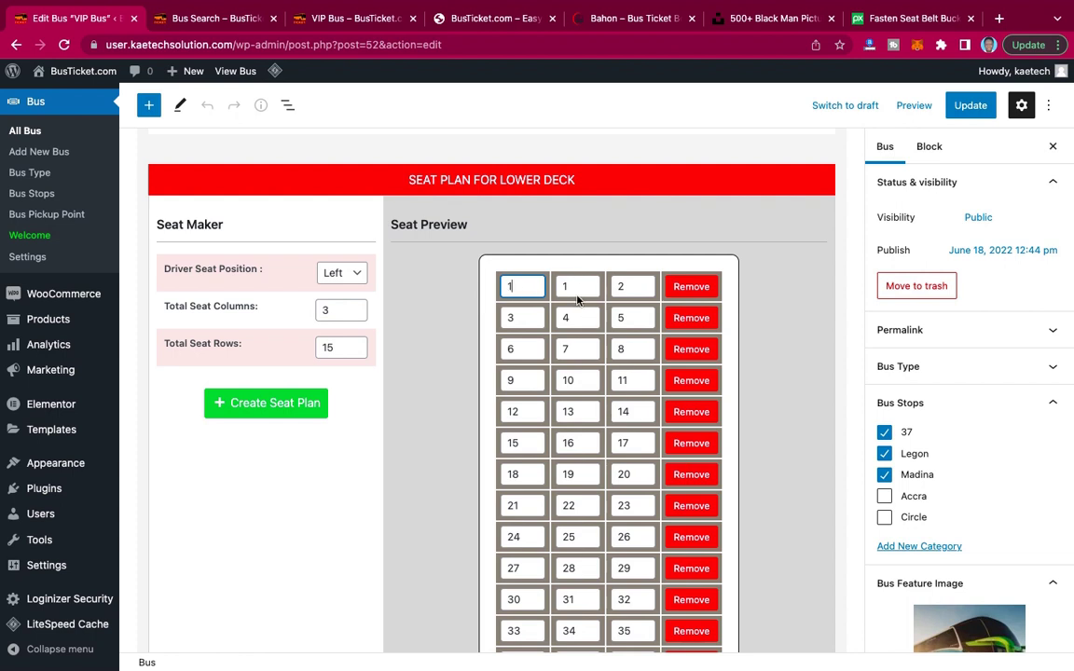
pyautogui.moveTo(575, 289); pyautogui.dragTo(548, 294)
pyautogui.write('2')
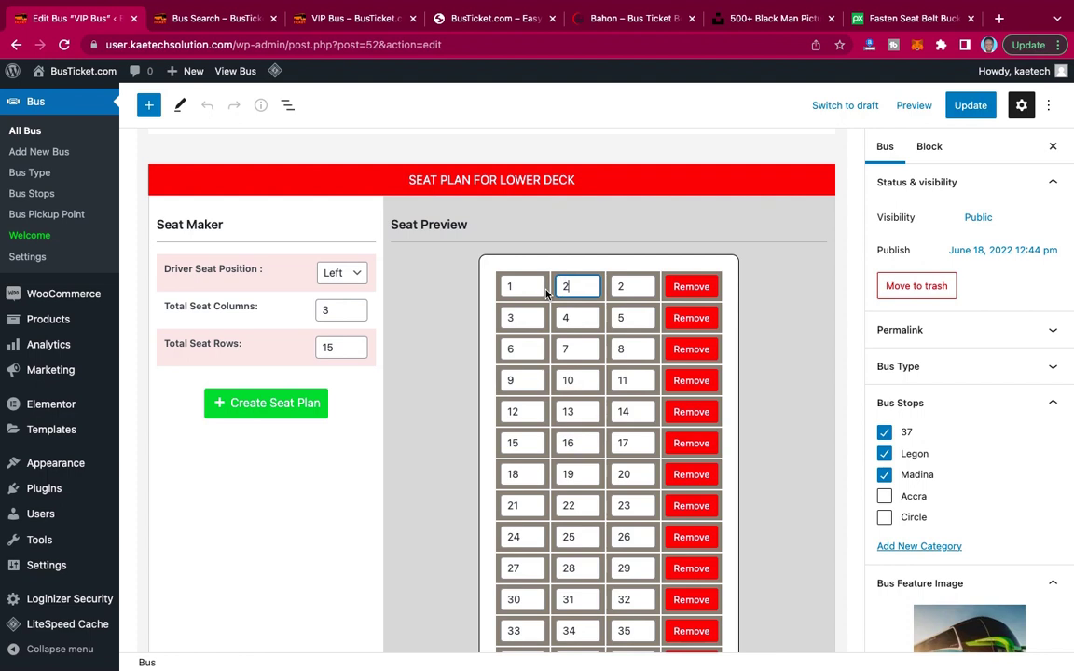
pyautogui.press('Tab')
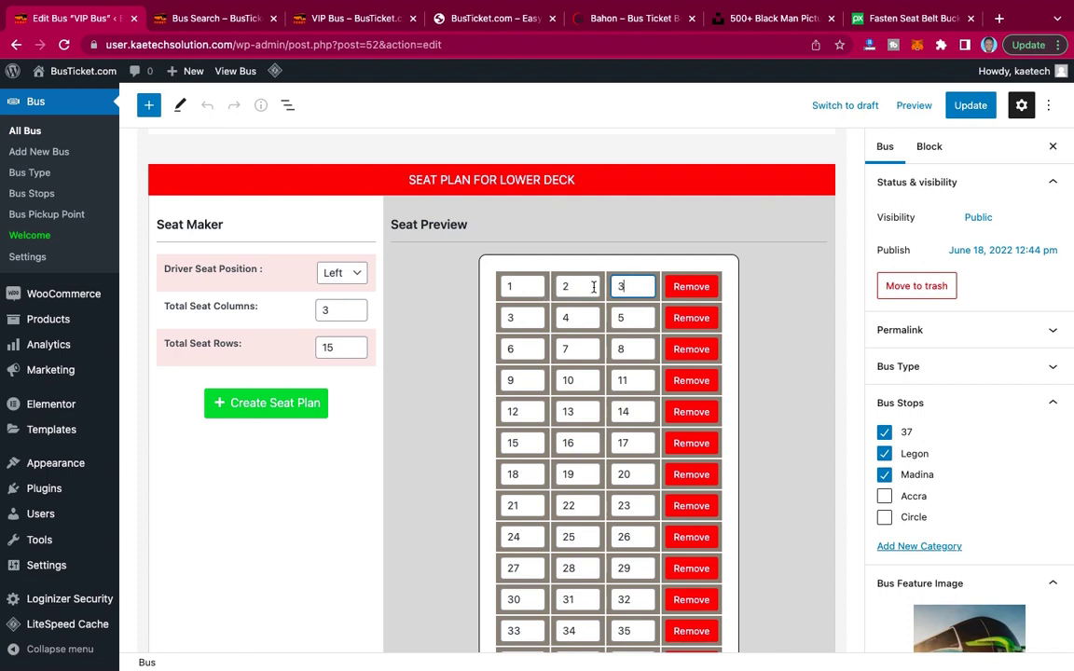
pyautogui.moveTo(510, 314); pyautogui.dragTo(477, 316)
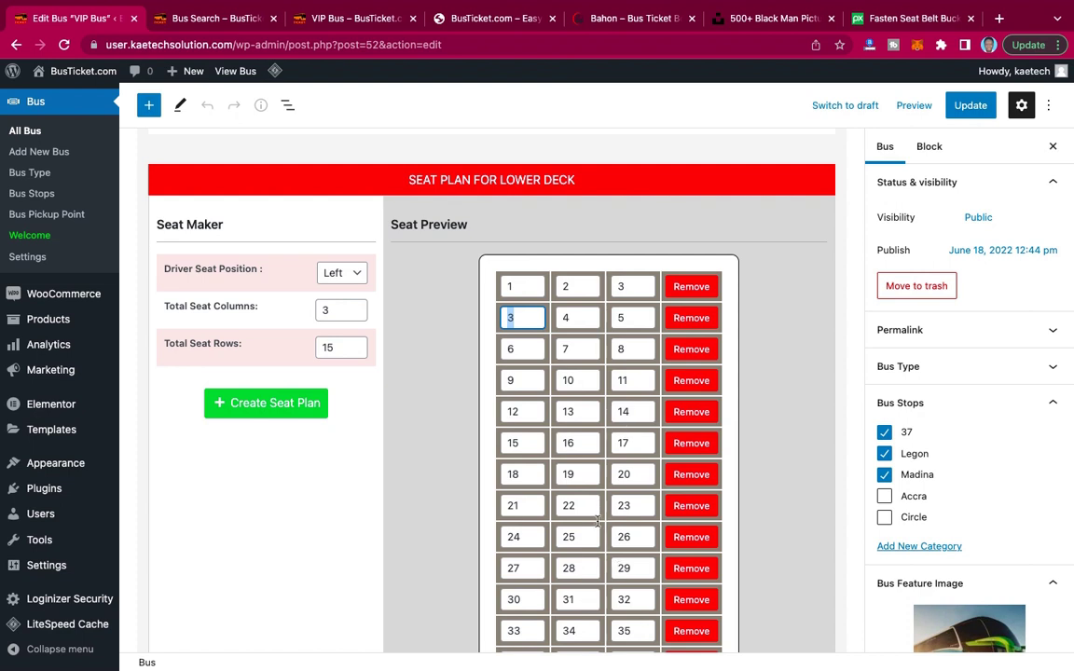
# Change the last seat number in the final row of the lower deck seat plan to 45.
pyautogui.scroll(-5, 598, 522)
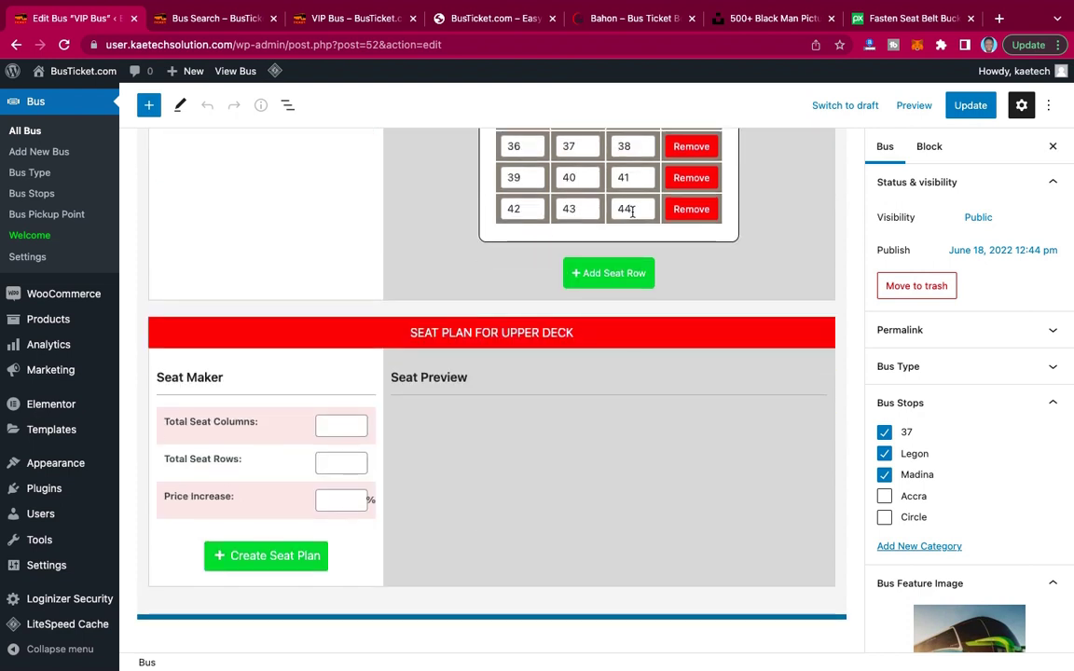
pyautogui.click(632, 211)
pyautogui.press('BackSpace')
pyautogui.write('5')
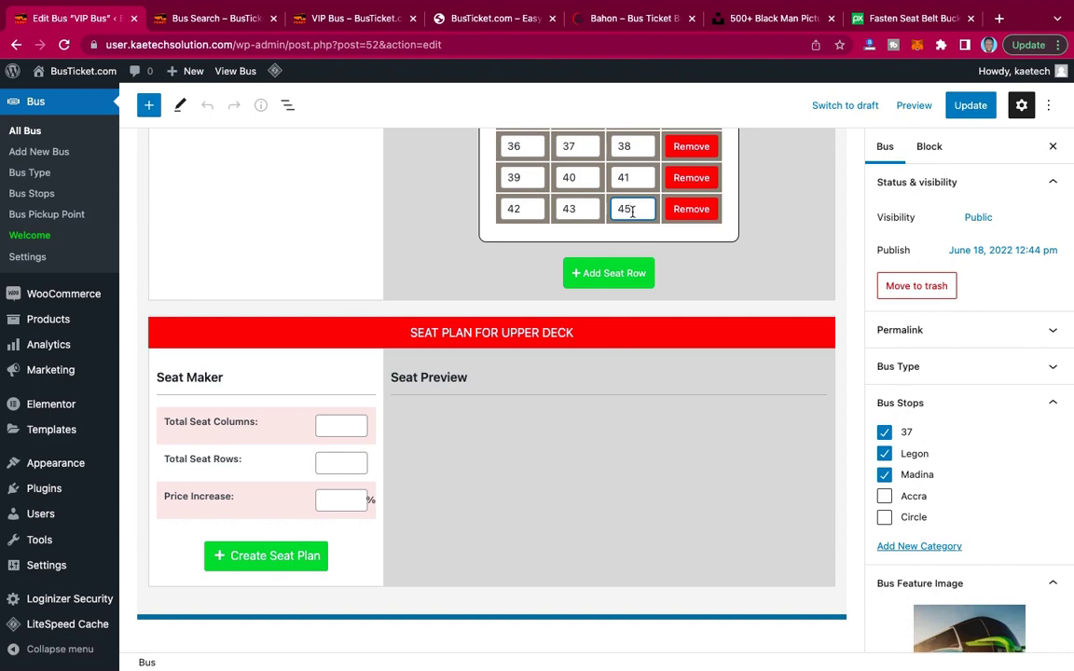
# Set the VIP Bus's total seat count to 45, check the lower deck seat plan, and update the entry.
pyautogui.scroll(5, 632, 212)
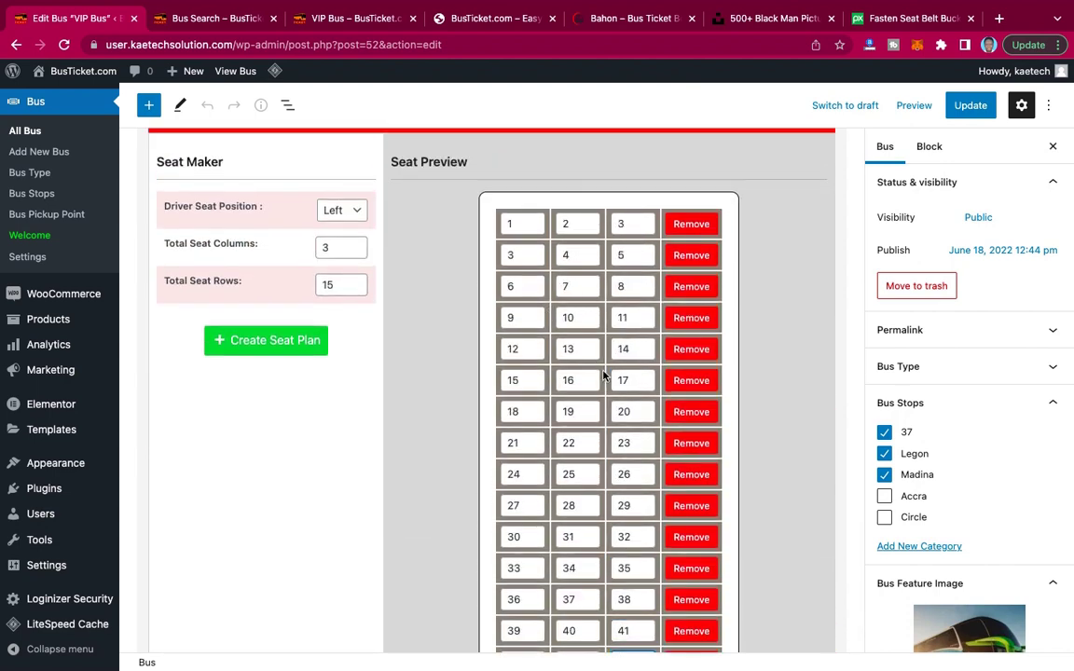
pyautogui.scroll(4, 542, 332)
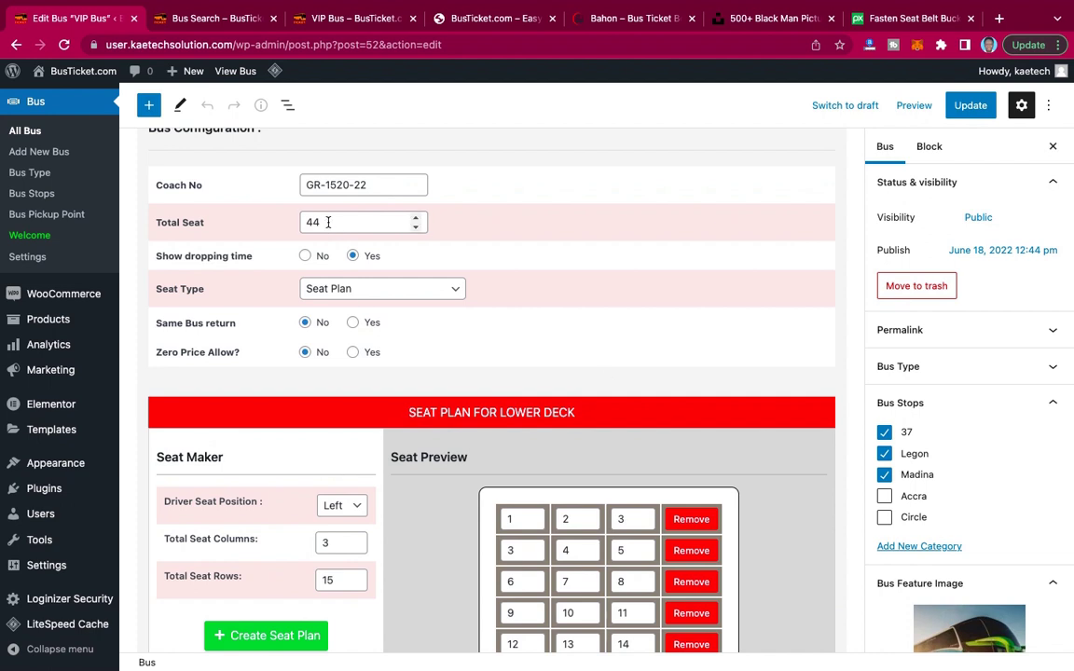
pyautogui.click(328, 222)
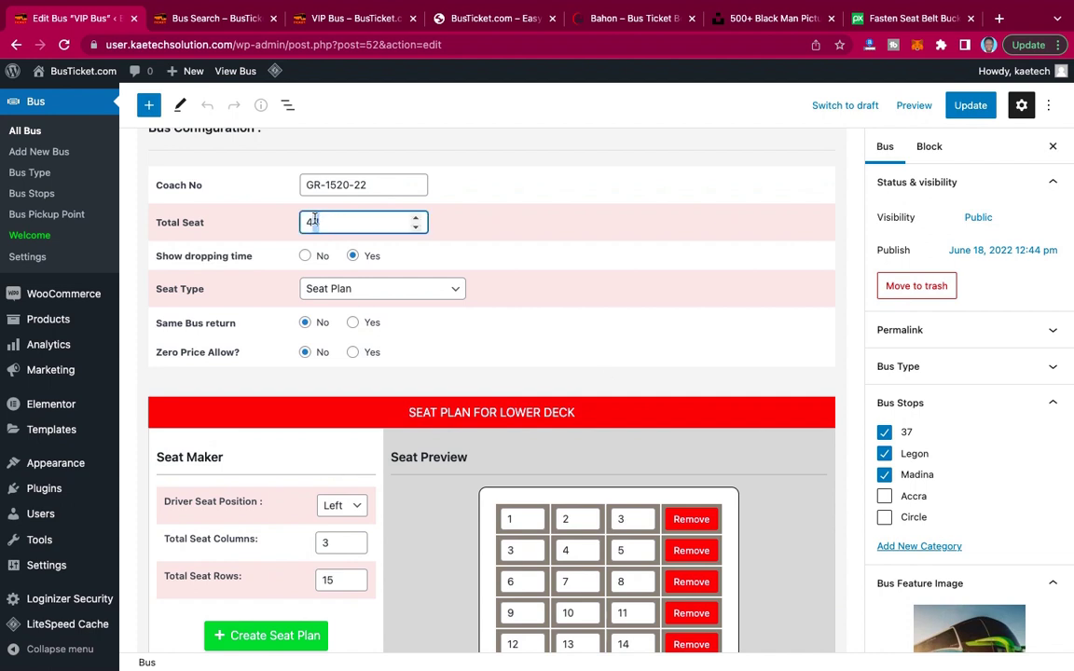
pyautogui.scroll(-8, 697, 381)
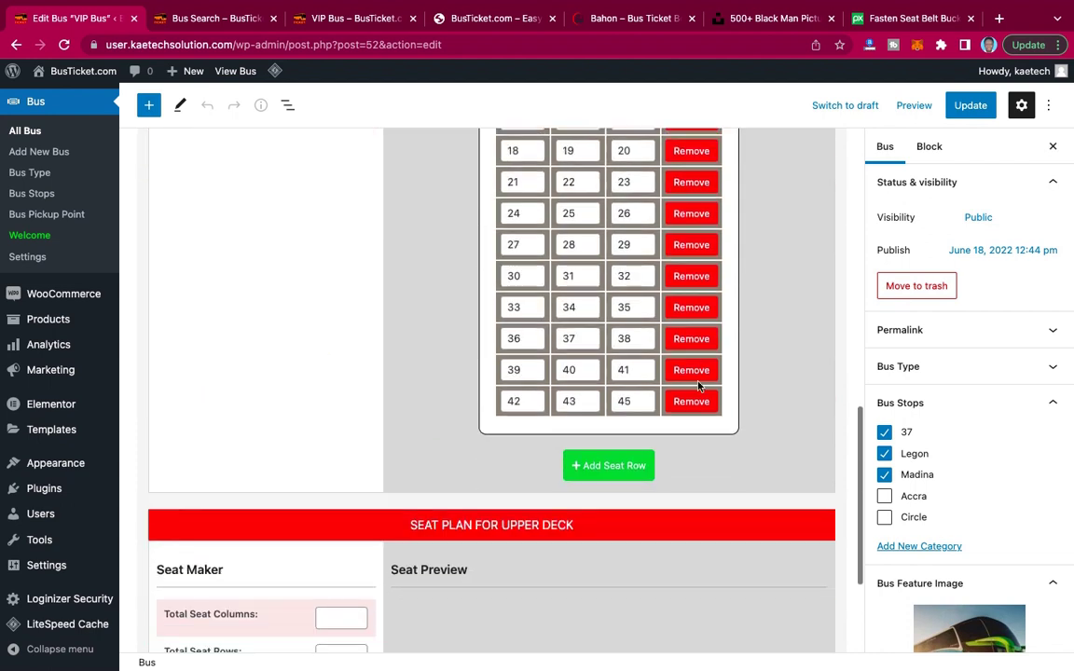
pyautogui.scroll(6, 697, 386)
pyautogui.scroll(-8, 698, 386)
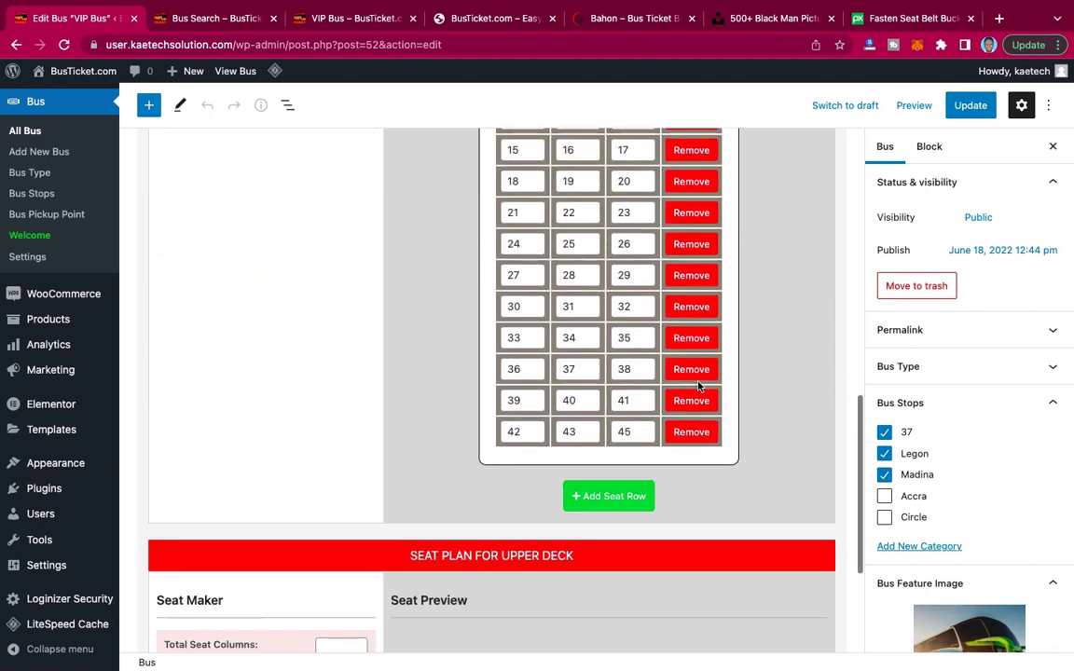
pyautogui.scroll(8, 618, 456)
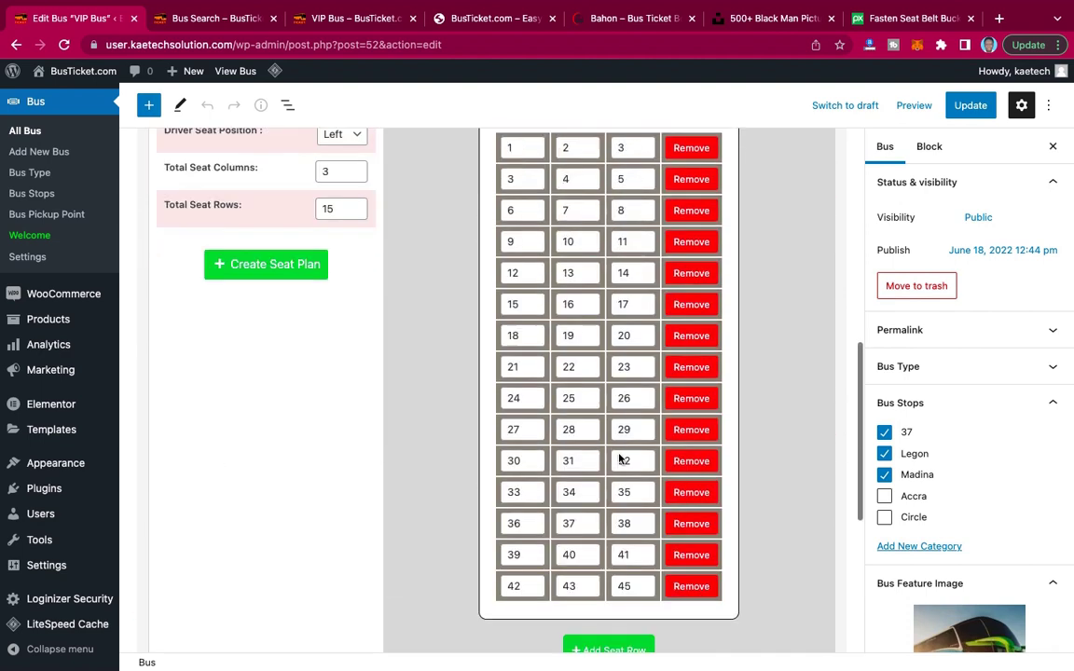
pyautogui.click(970, 105)
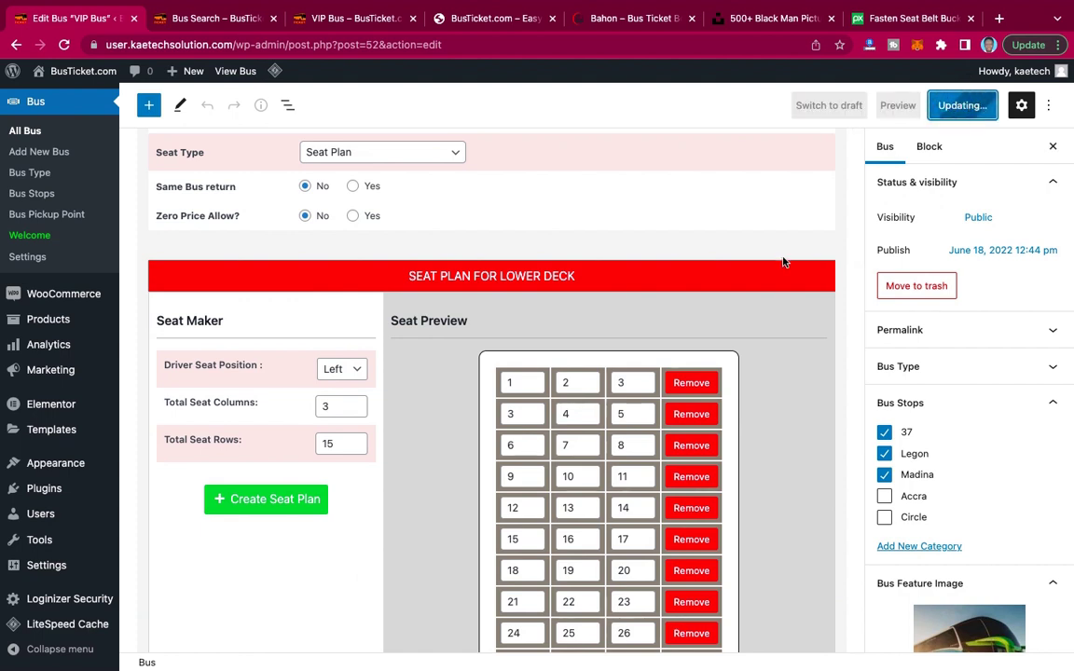
# Check the passenger capacity, boarding points and dropping points on the VIP Bus's public page.
pyautogui.click(355, 22)
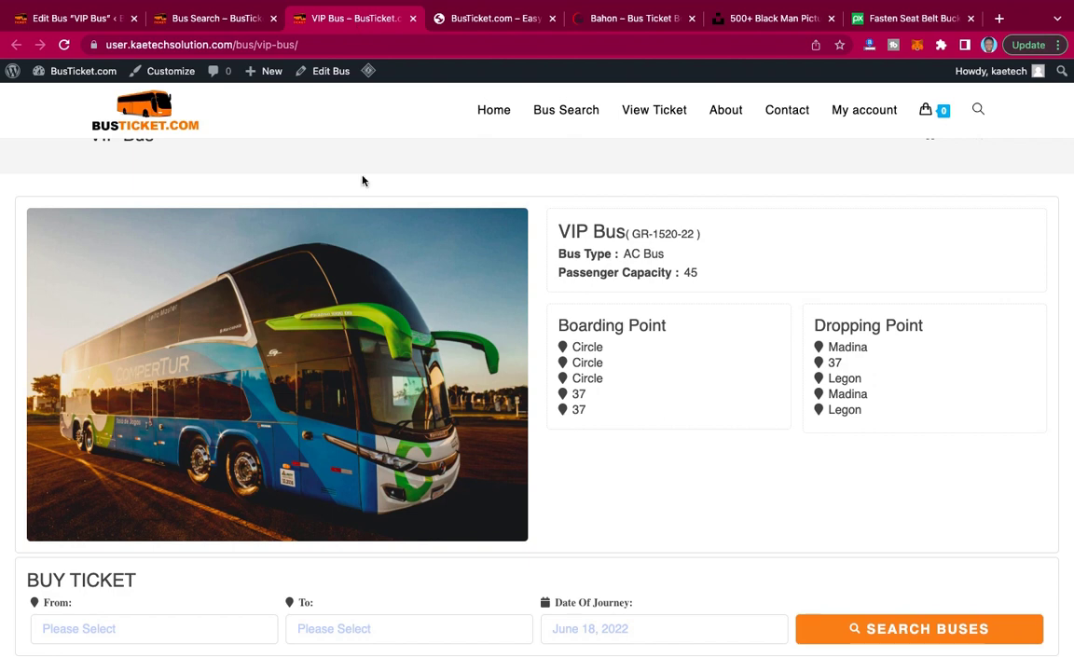
pyautogui.scroll(-2, 525, 224)
pyautogui.scroll(3, 528, 226)
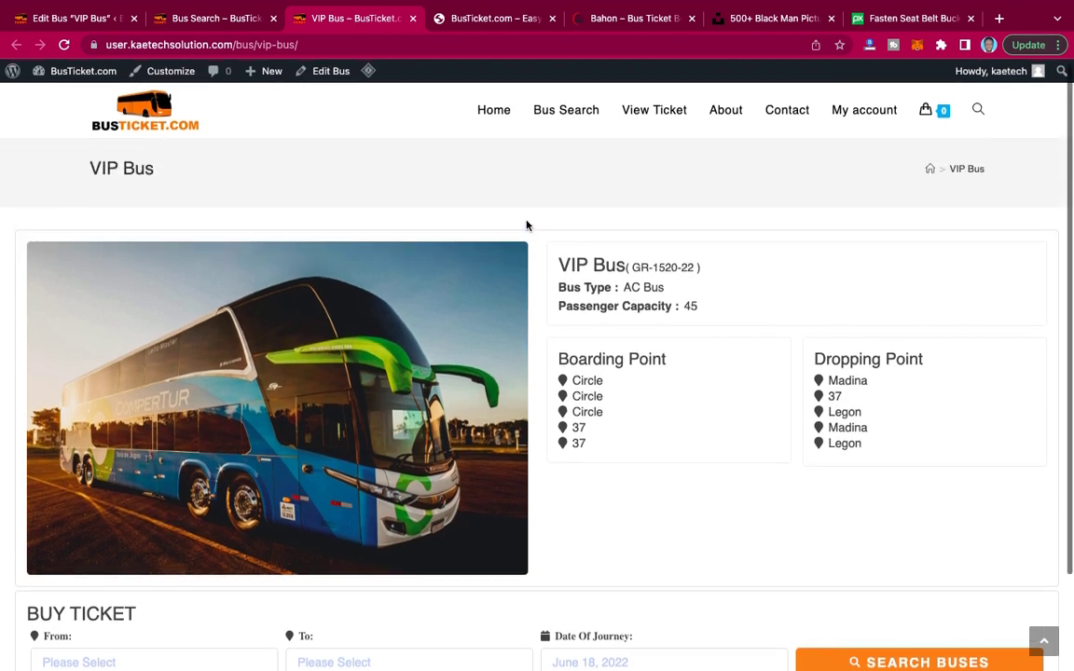
# Search for buses from Circle to Madina with 2022-06-18 as the journey date.
pyautogui.click(560, 109)
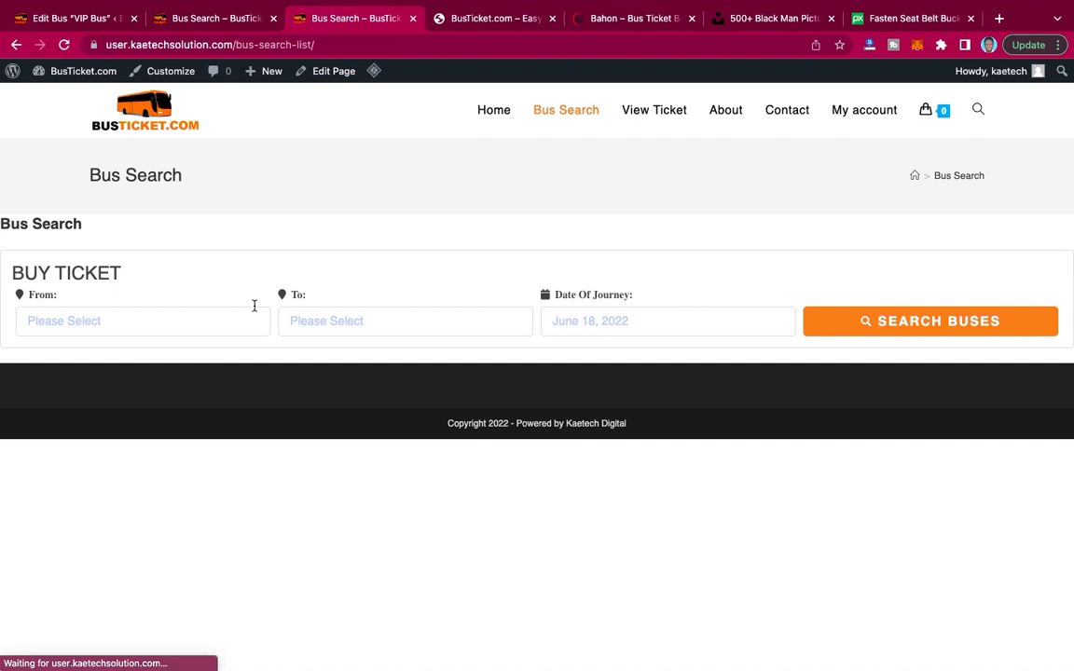
pyautogui.click(97, 321)
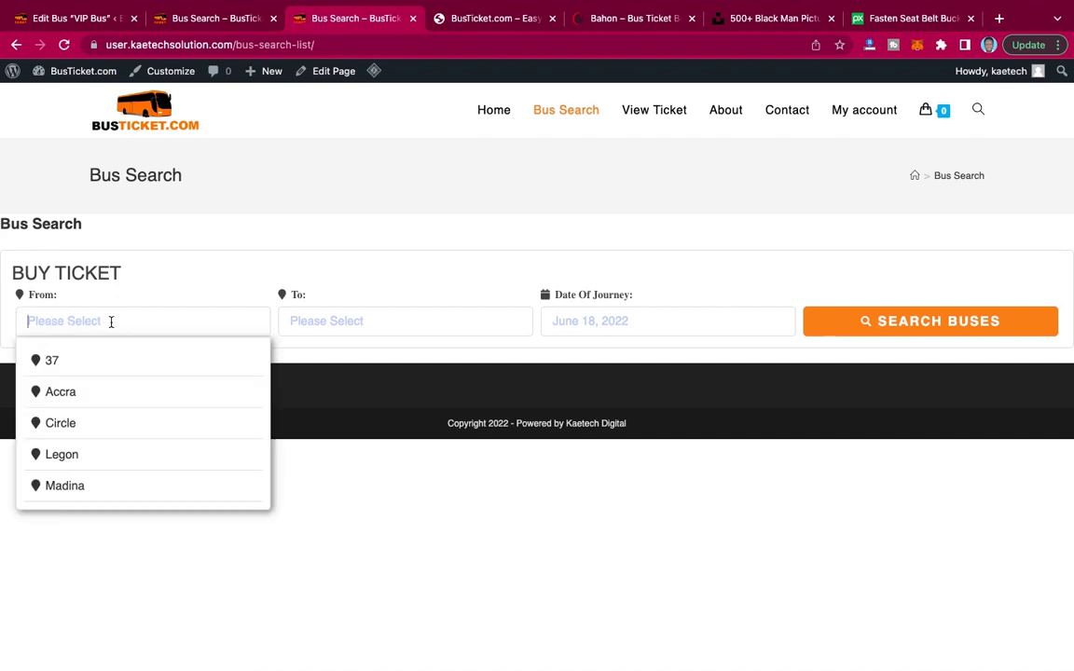
pyautogui.click(86, 423)
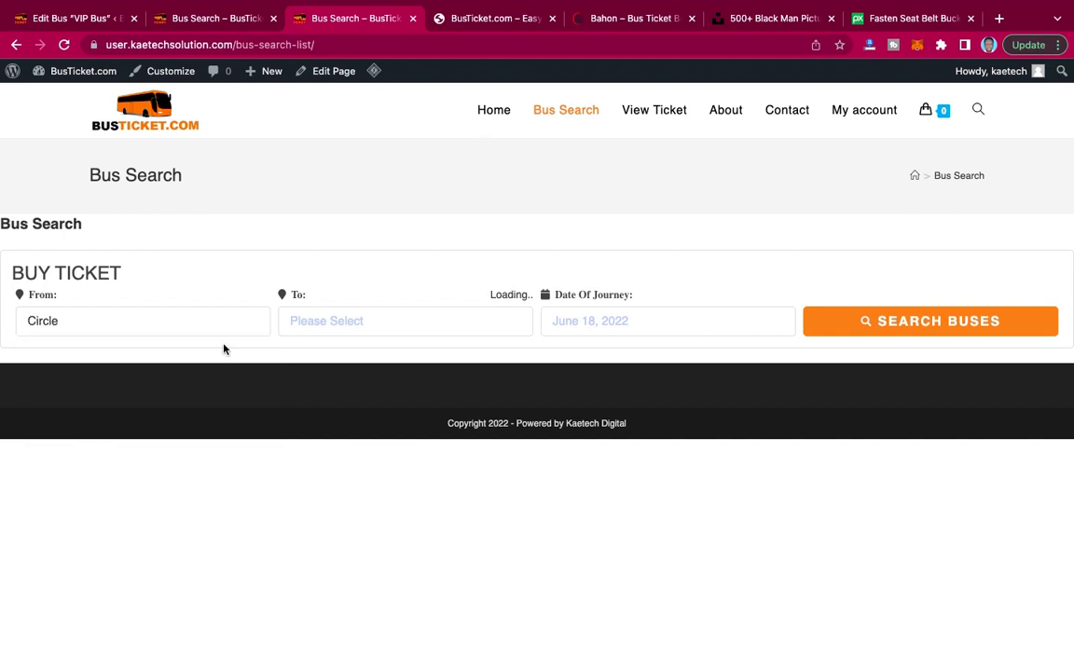
pyautogui.click(342, 319)
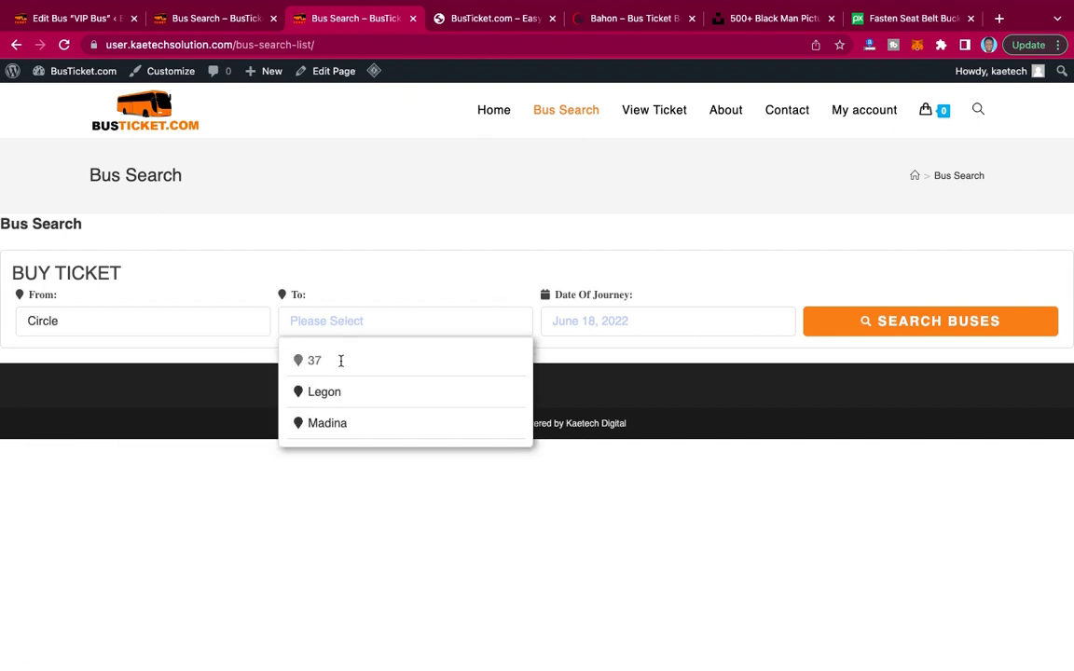
pyautogui.click(330, 428)
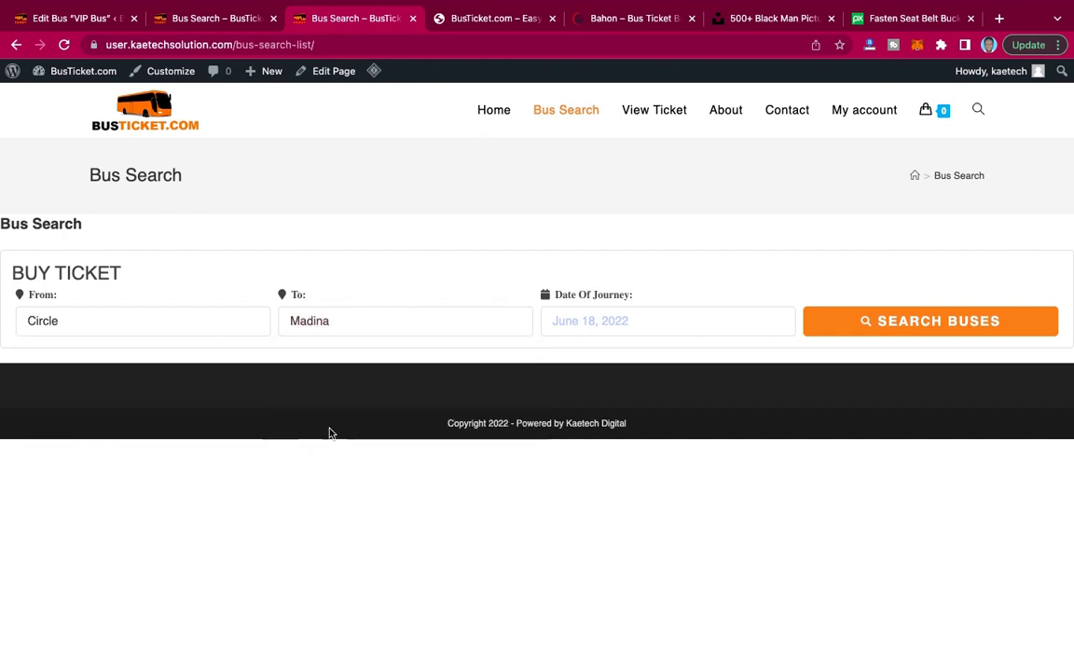
pyautogui.click(637, 323)
pyautogui.click(696, 463)
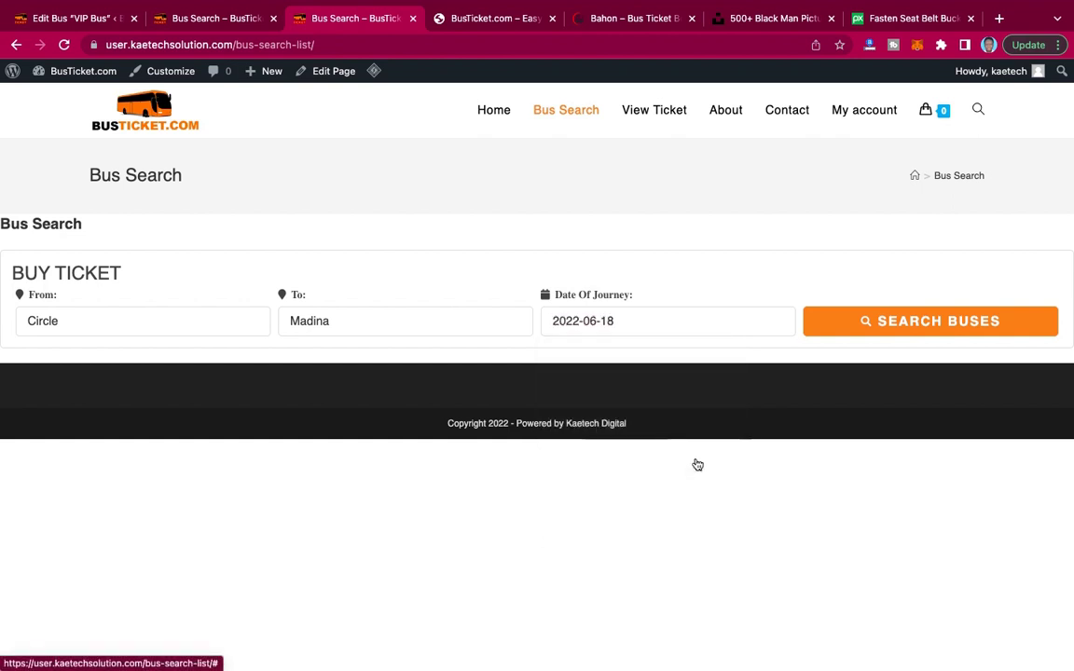
pyautogui.click(903, 320)
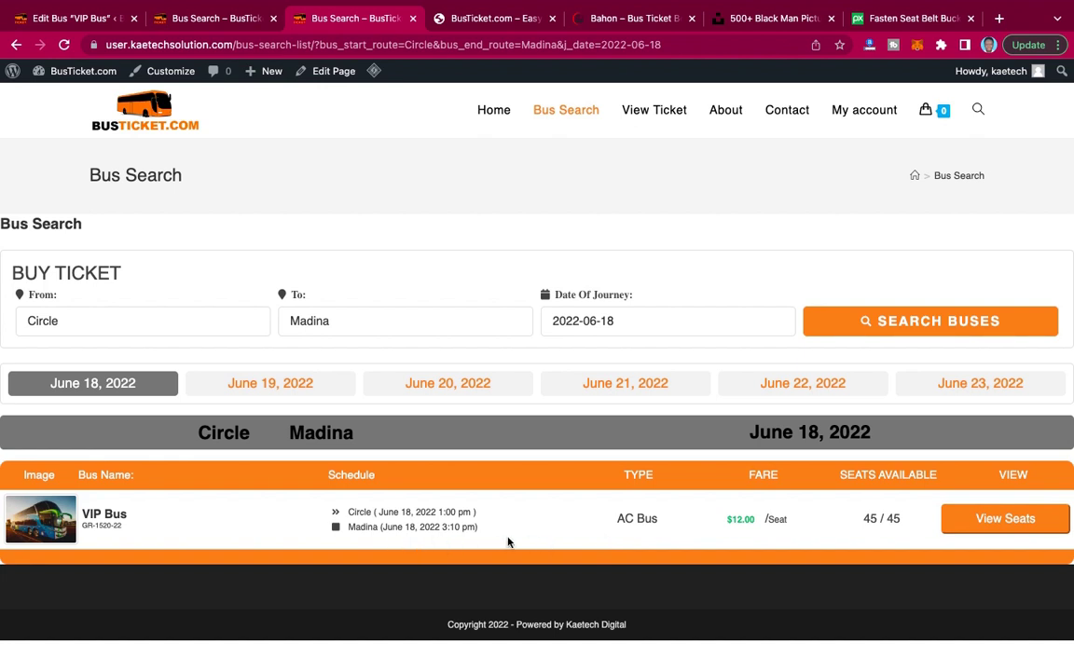
# Open the VIP Bus's seat view and examine the seat layout and the adult, child and infant fares.
pyautogui.click(1033, 520)
pyautogui.scroll(-5, 666, 518)
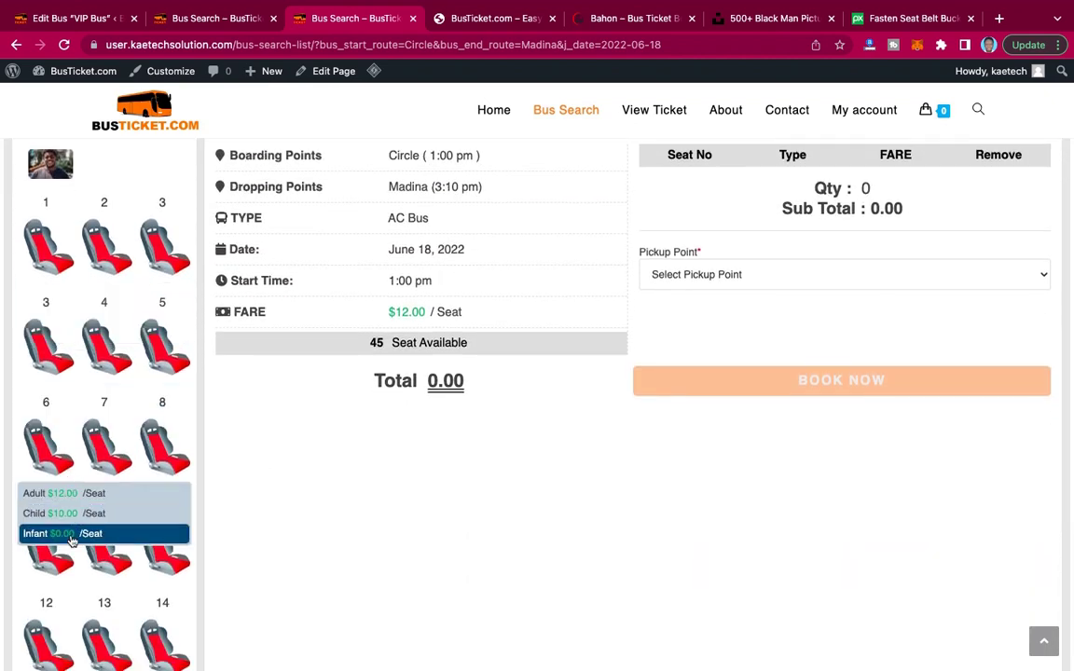
pyautogui.scroll(-6, 72, 480)
pyautogui.scroll(-6, 83, 457)
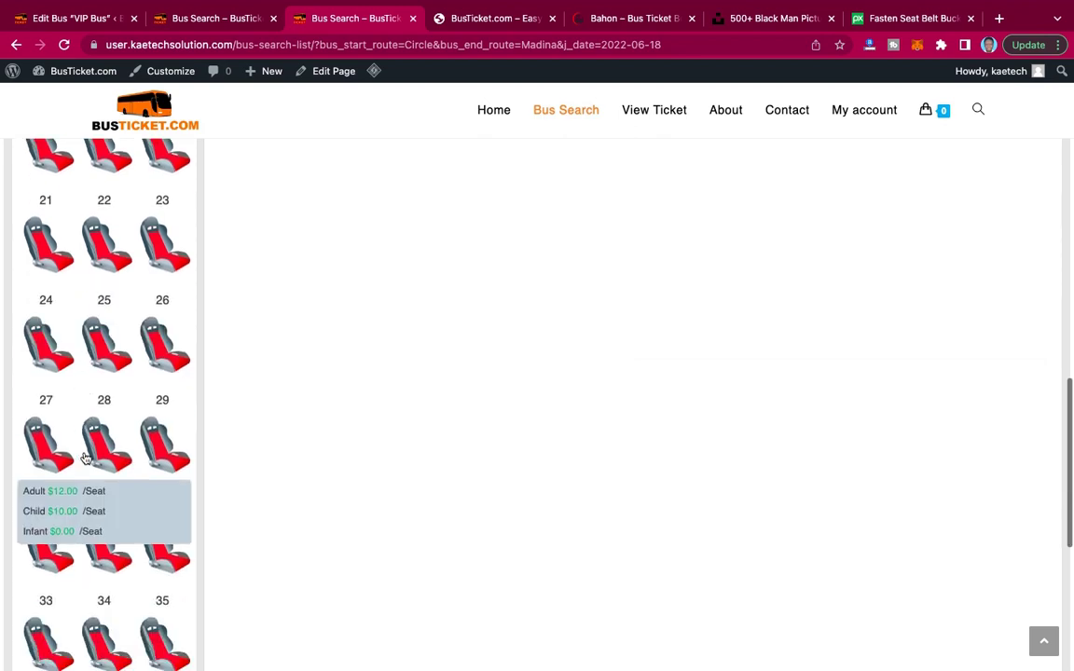
pyautogui.scroll(7, 84, 457)
pyautogui.scroll(7, 84, 457)
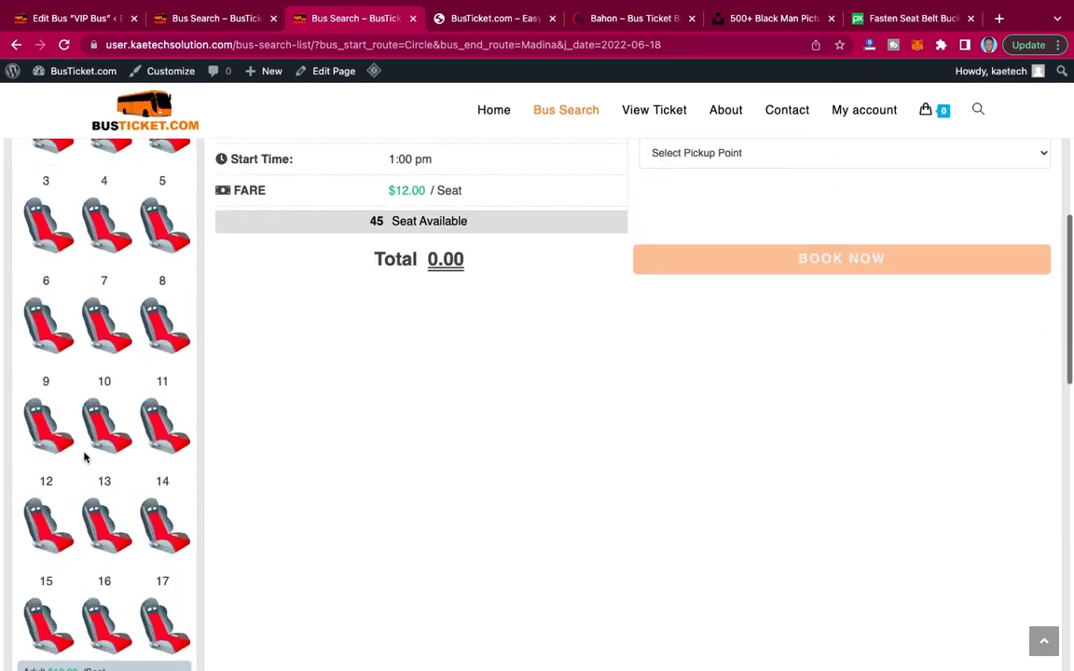
pyautogui.scroll(-1, 84, 457)
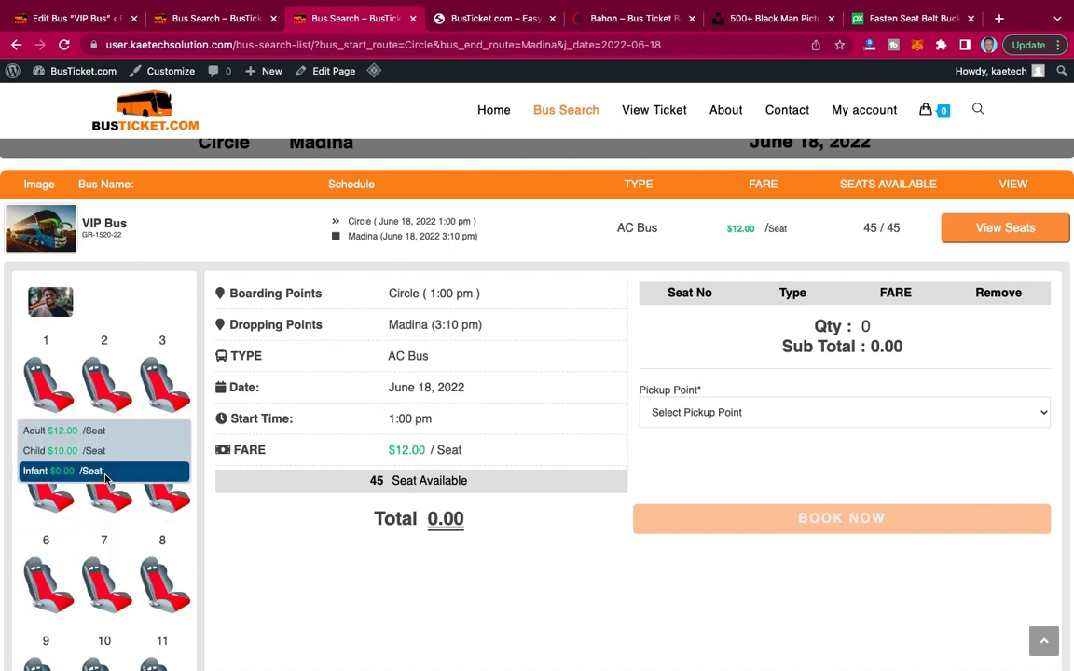
pyautogui.scroll(1, 508, 482)
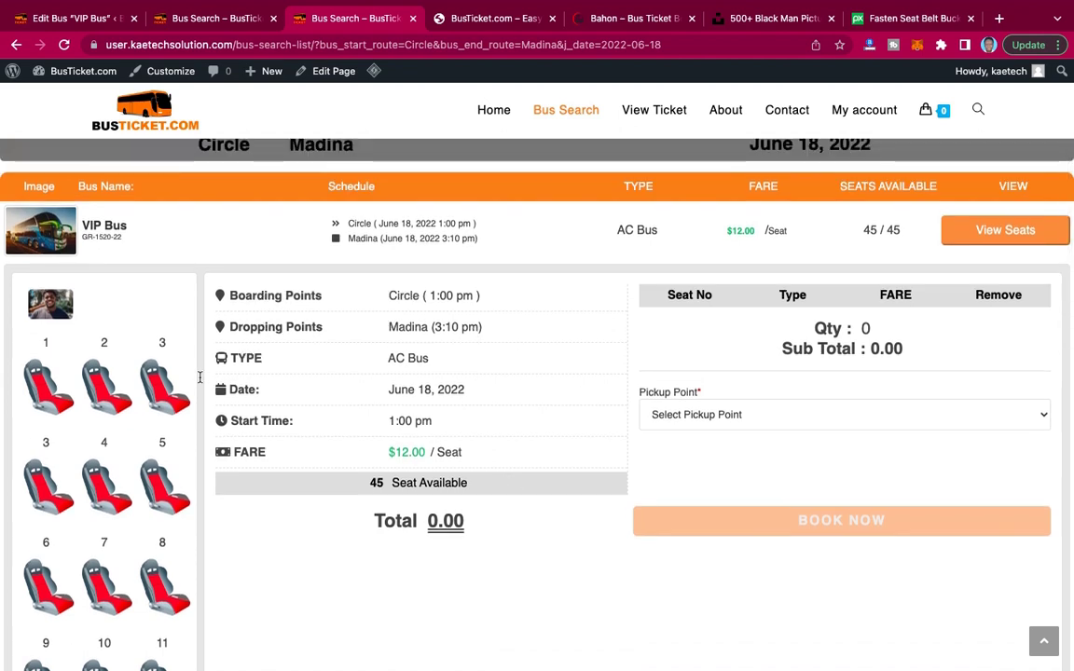
# Select seat 1 at the Adult fare and set the pickup point to 37 [14:00].
pyautogui.moveTo(44, 382)
pyautogui.click(53, 434)
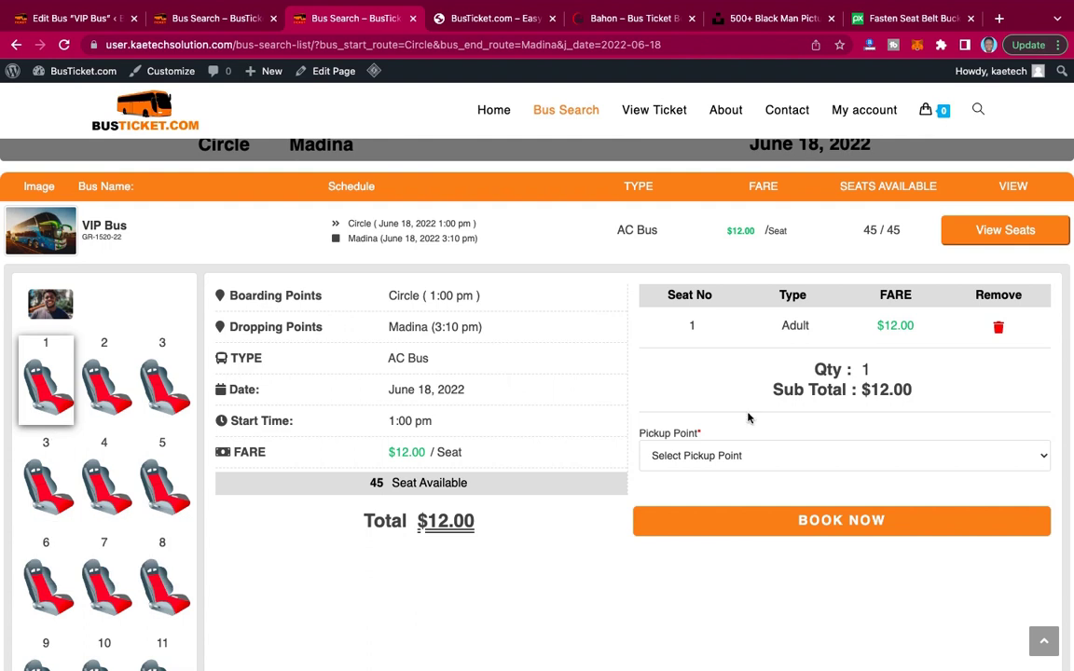
pyautogui.click(762, 456)
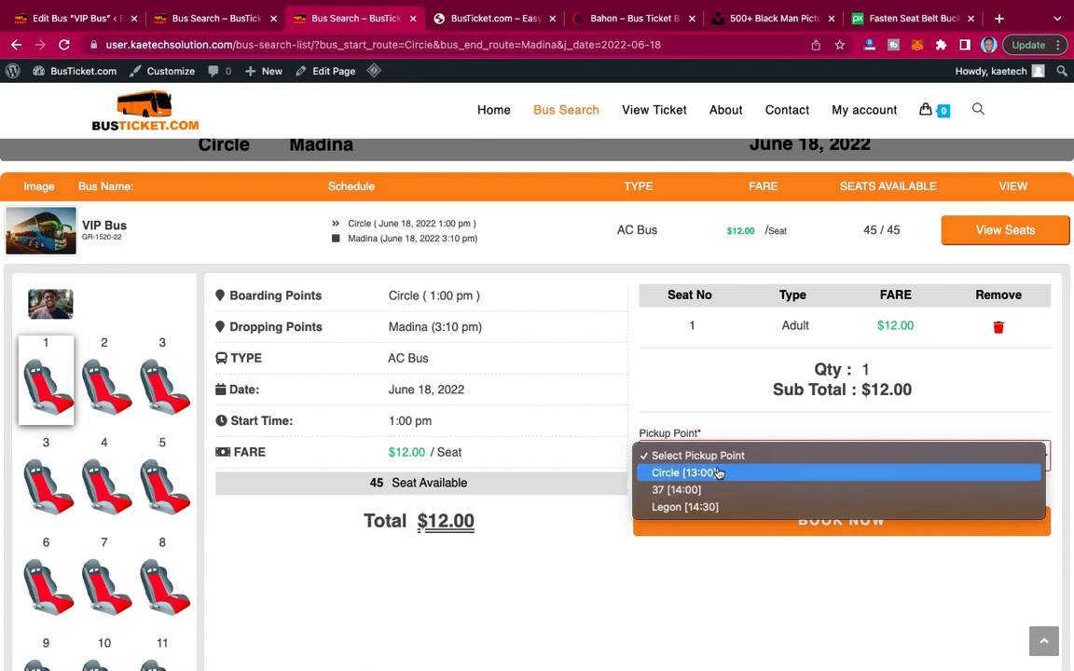
pyautogui.click(718, 474)
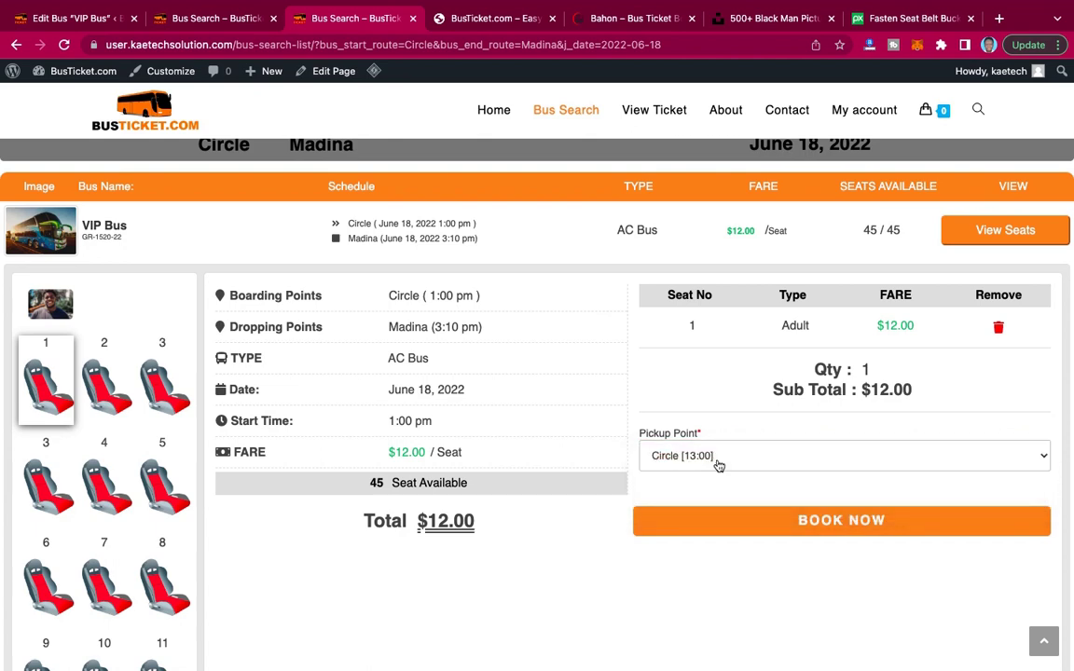
pyautogui.click(728, 460)
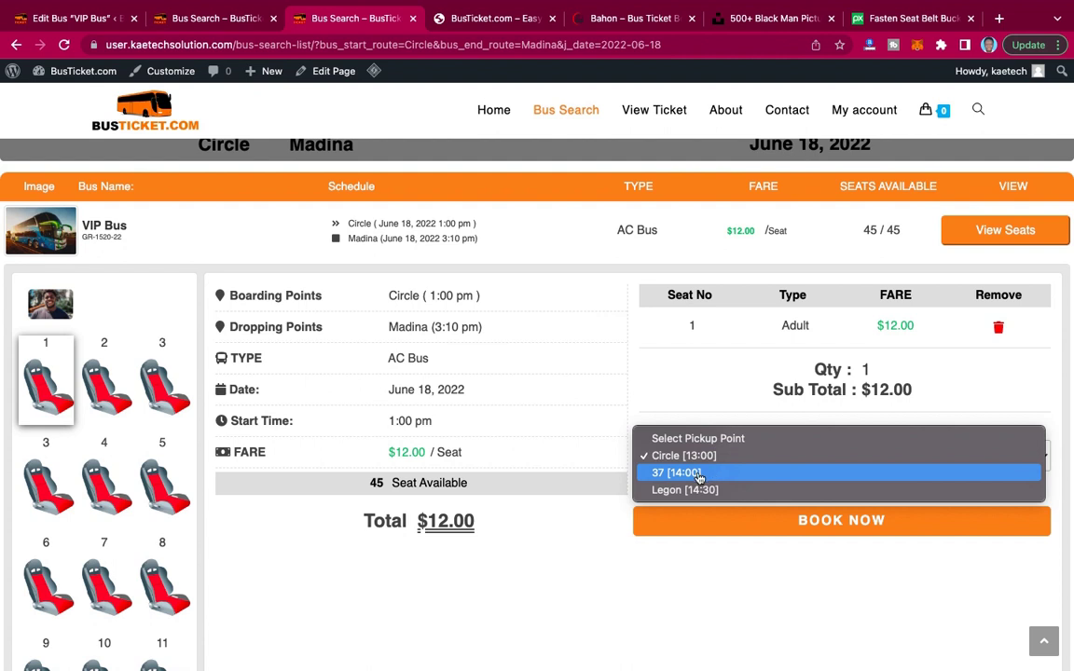
pyautogui.click(699, 474)
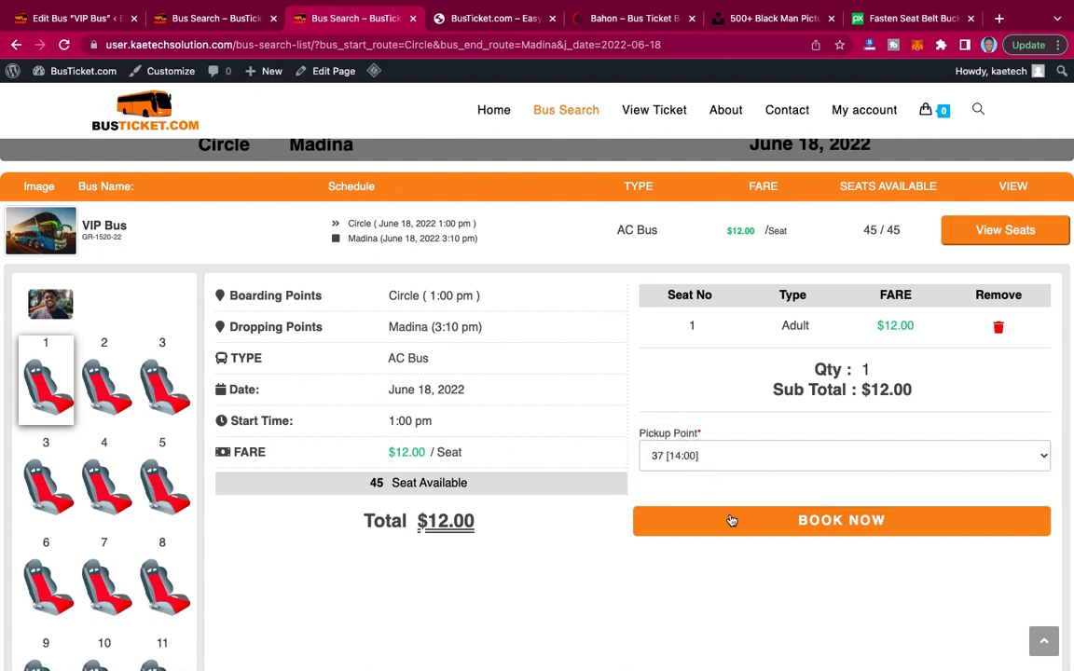
pyautogui.click(815, 523)
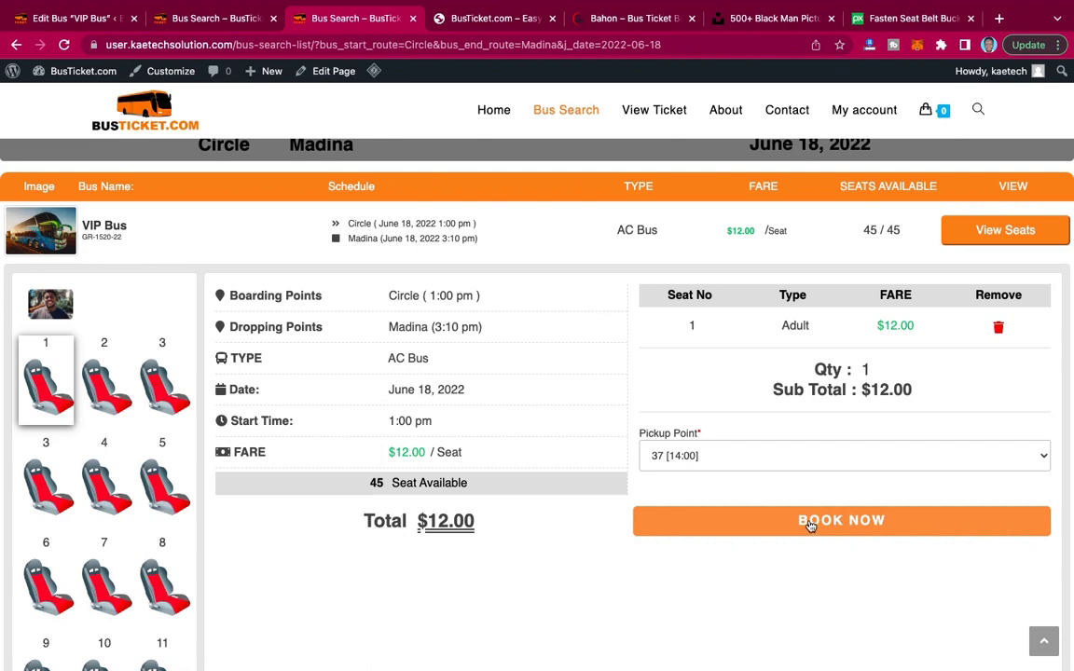
pyautogui.scroll(2, 639, 402)
pyautogui.scroll(5, 639, 402)
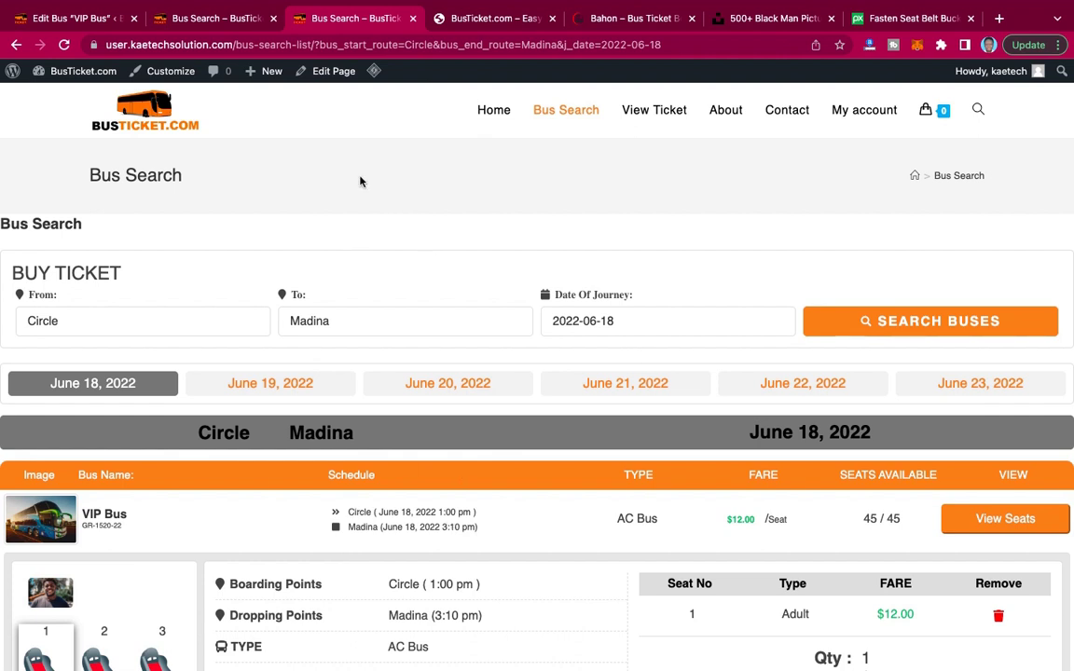
# Open the list of all pages in the site admin and view the website's public Home page.
pyautogui.click(73, 19)
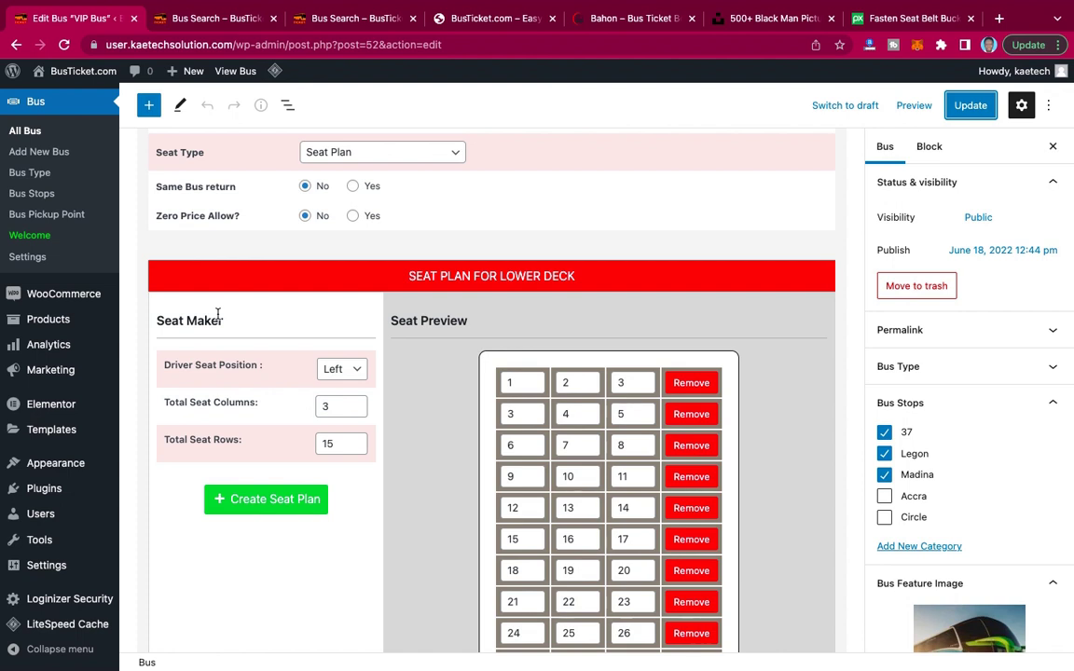
pyautogui.scroll(5, 281, 311)
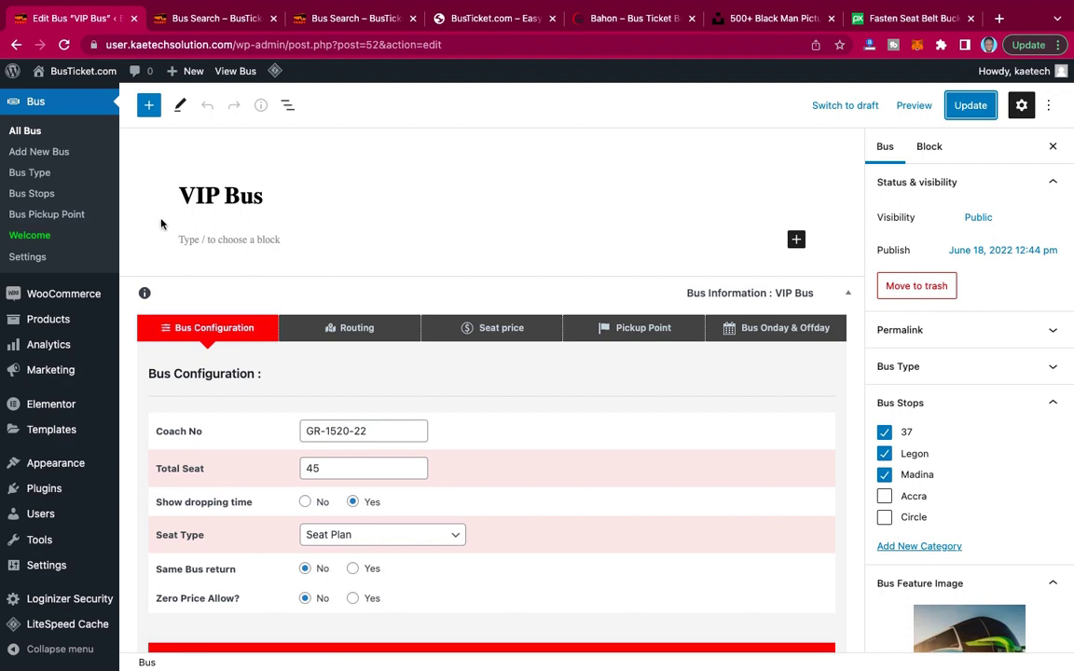
pyautogui.scroll(3, 80, 248)
pyautogui.moveTo(81, 250)
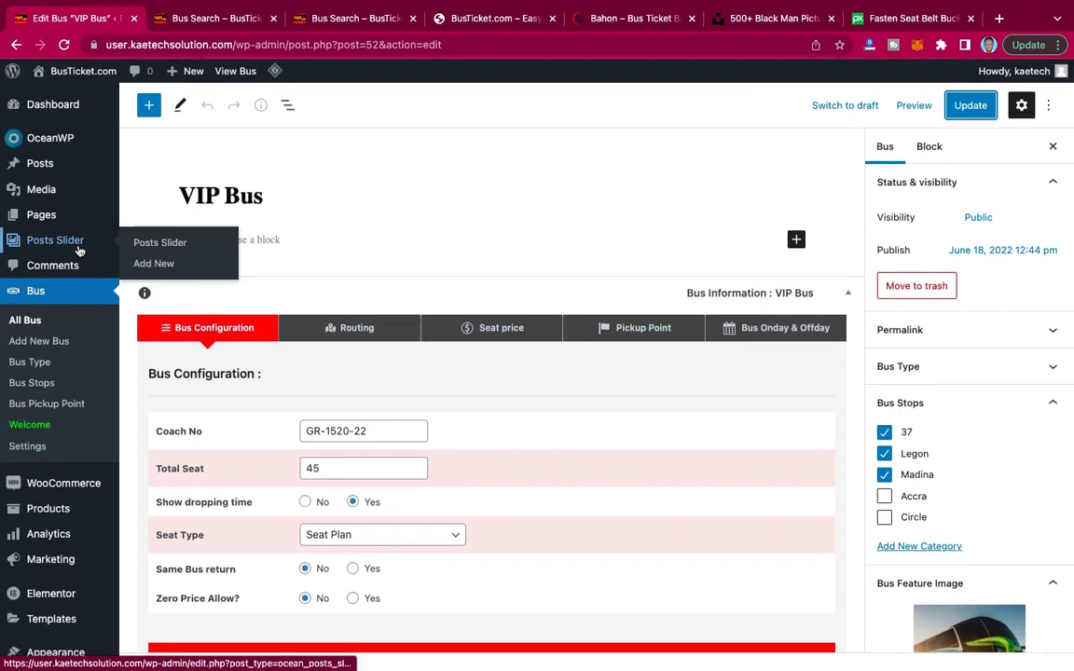
pyautogui.moveTo(47, 216)
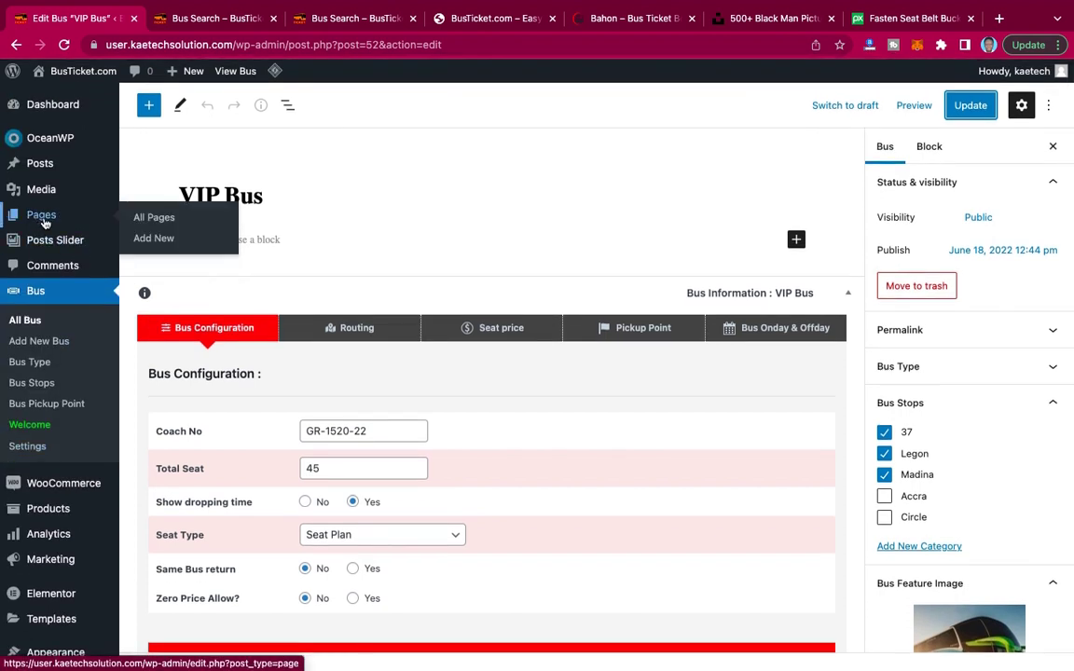
pyautogui.click(159, 218)
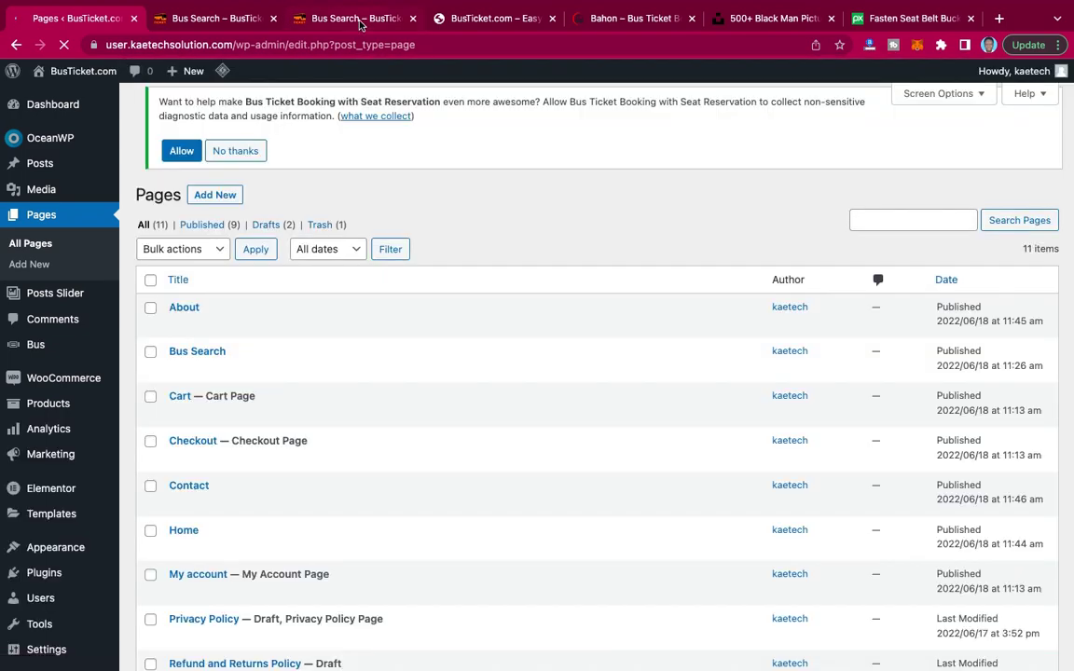
pyautogui.click(349, 18)
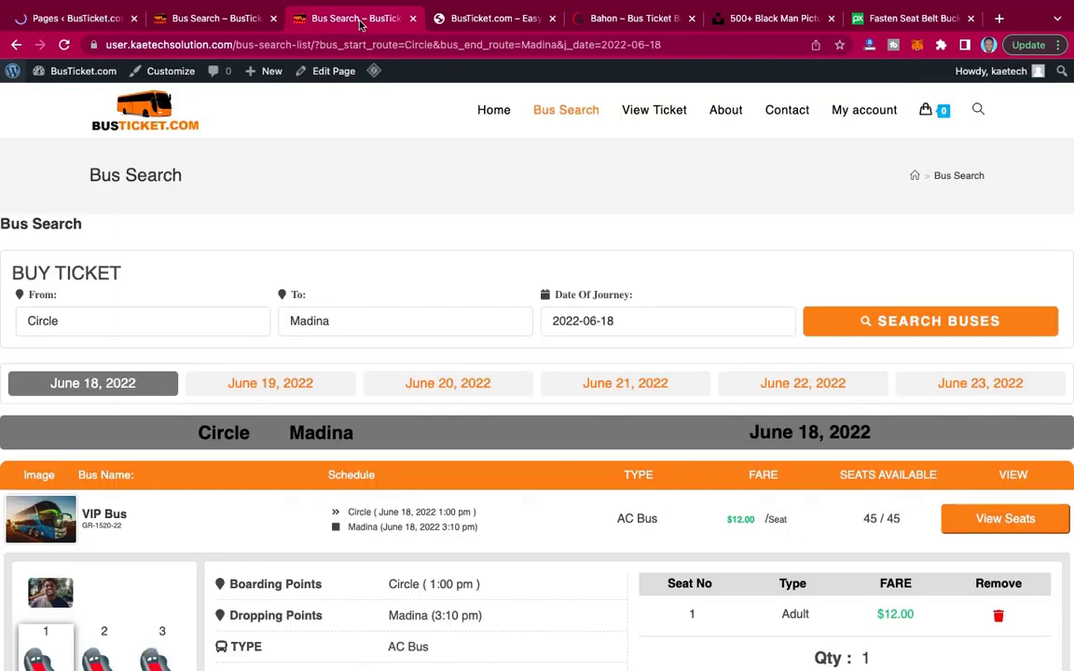
pyautogui.click(496, 112)
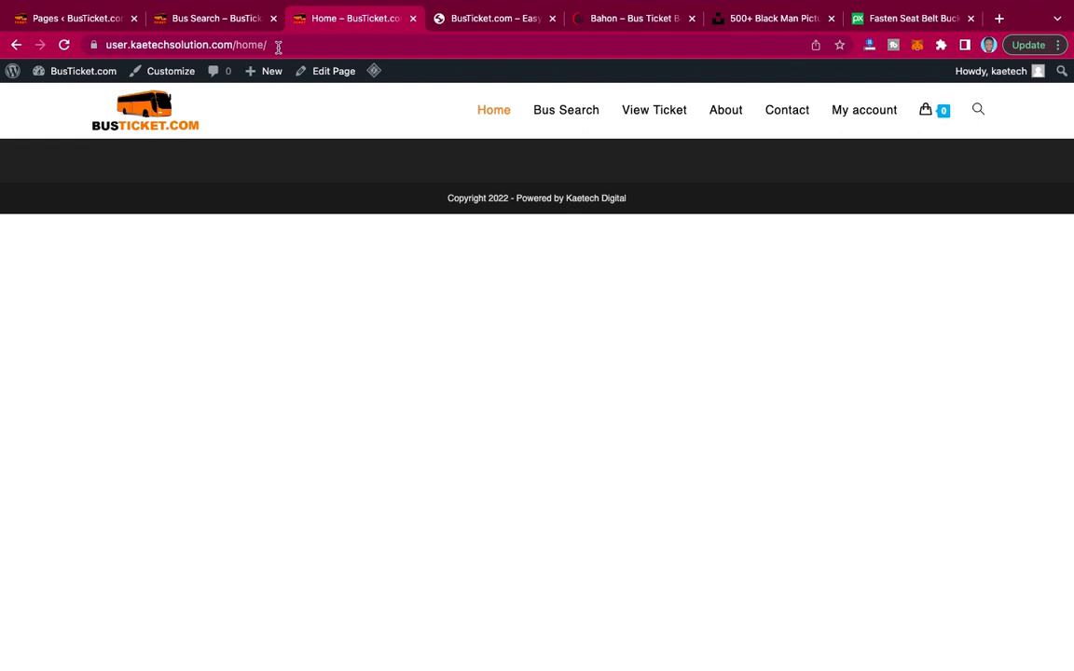
# Make the site's homepage a static page using the Home page and save the Reading settings.
pyautogui.click(84, 20)
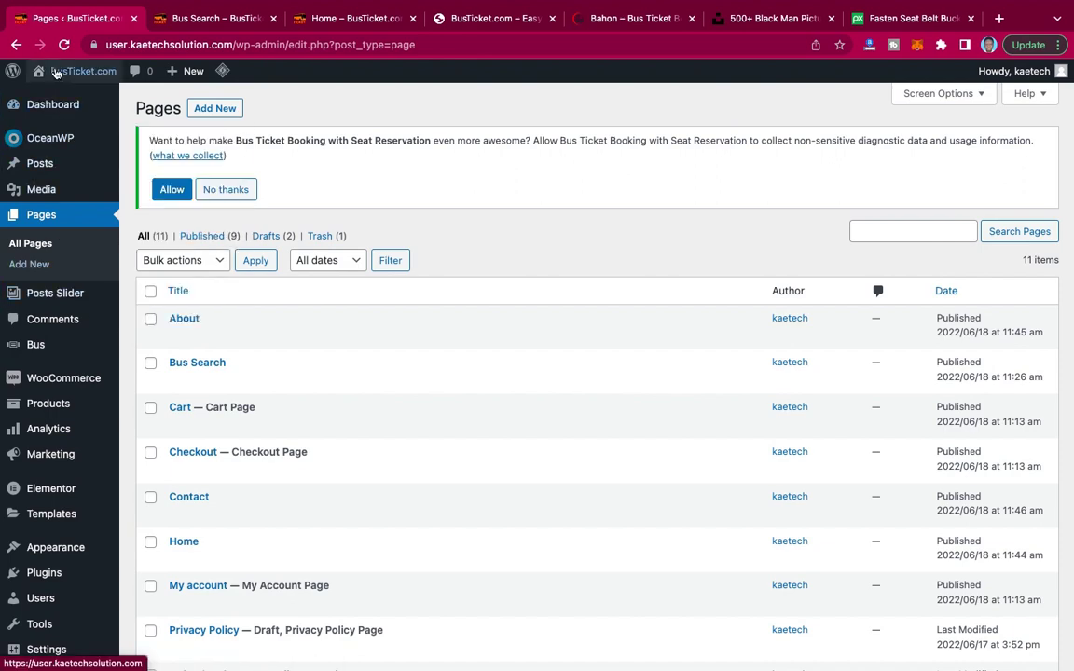
pyautogui.scroll(-5, 40, 419)
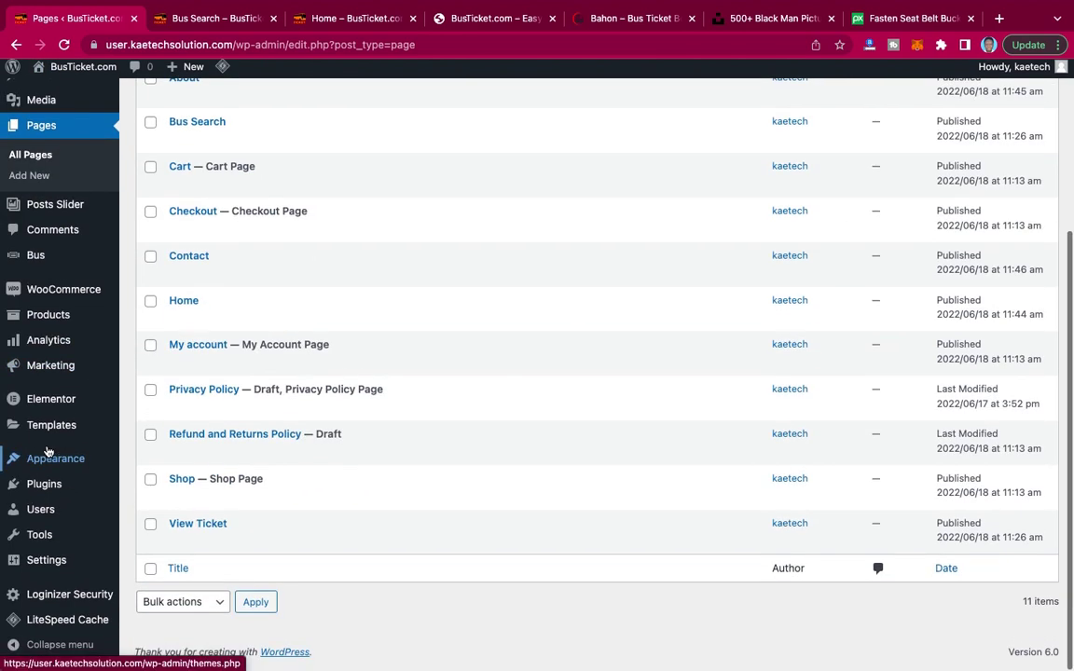
pyautogui.moveTo(42, 573)
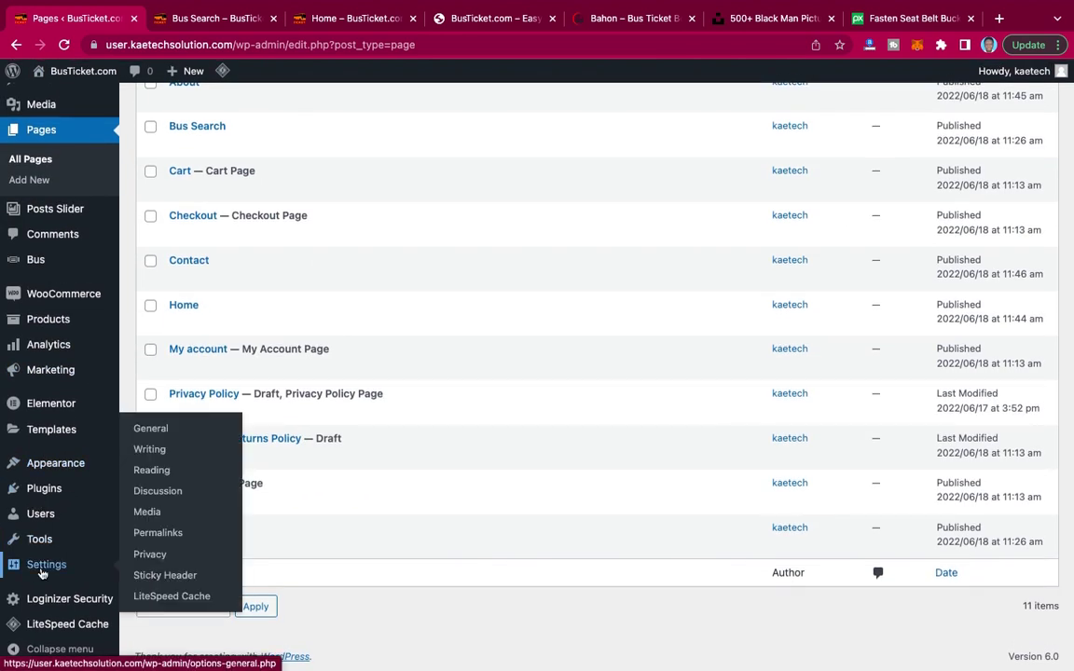
pyautogui.click(152, 473)
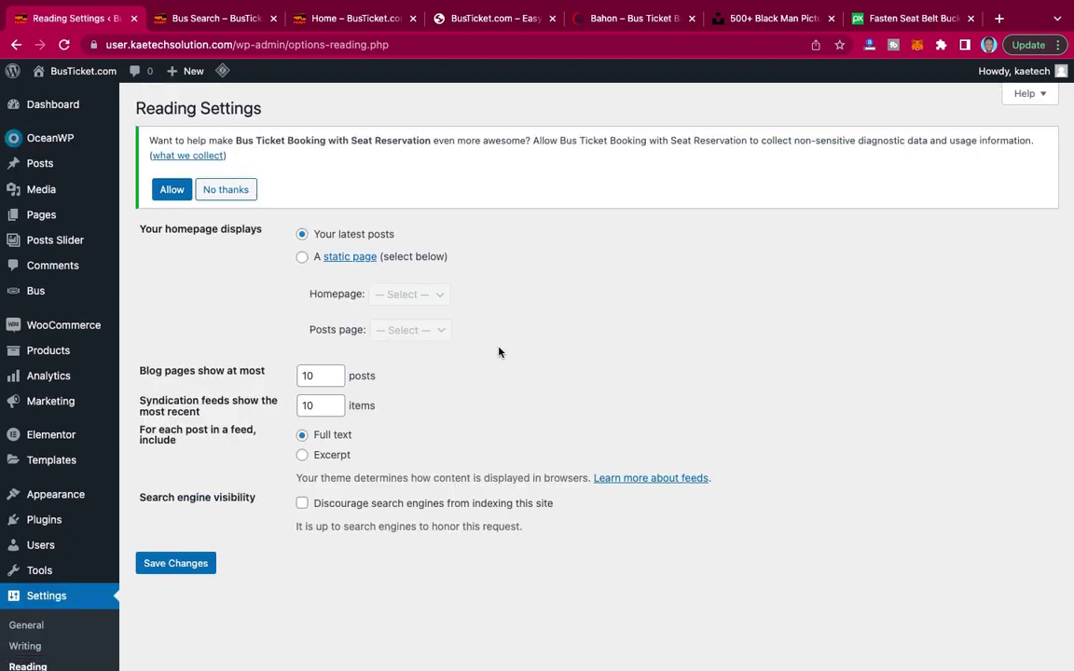
pyautogui.click(302, 259)
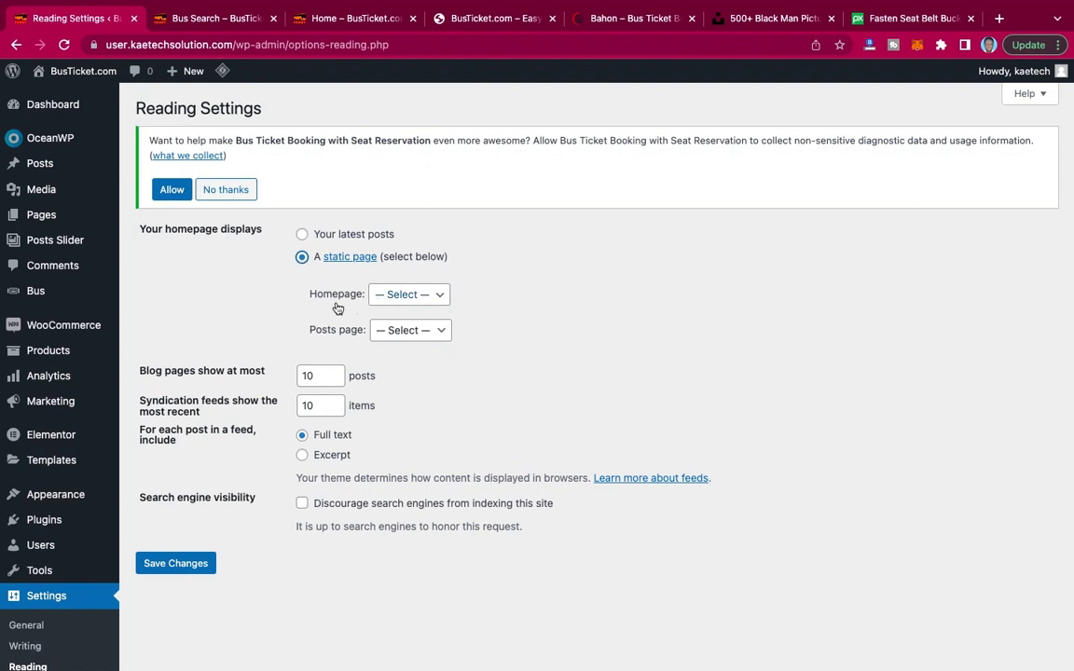
pyautogui.click(410, 295)
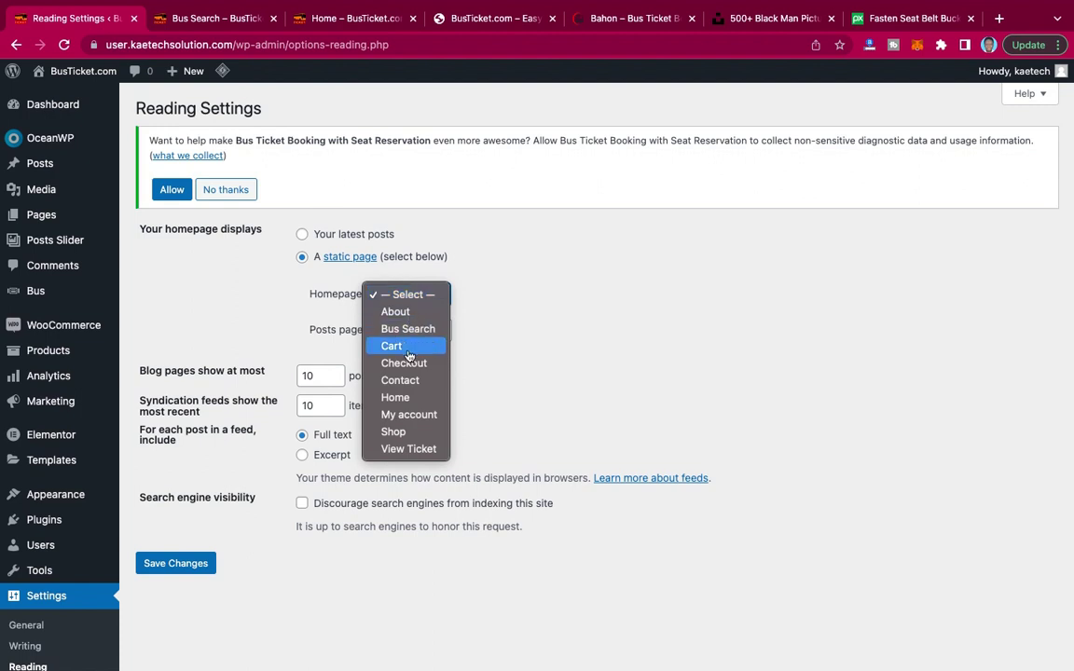
pyautogui.click(404, 399)
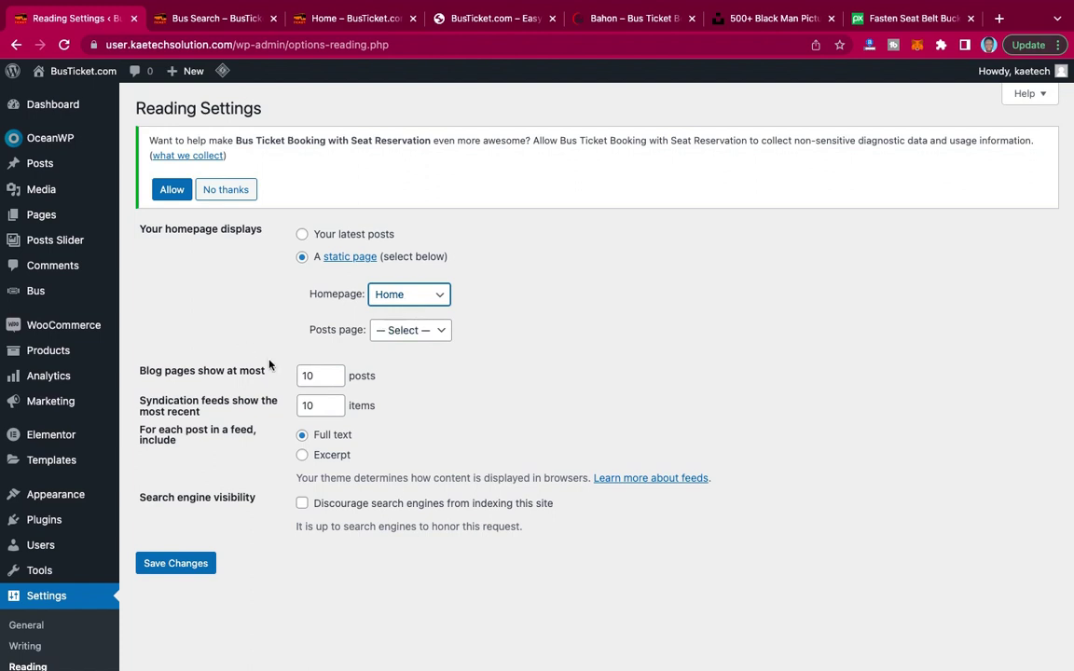
pyautogui.click(404, 333)
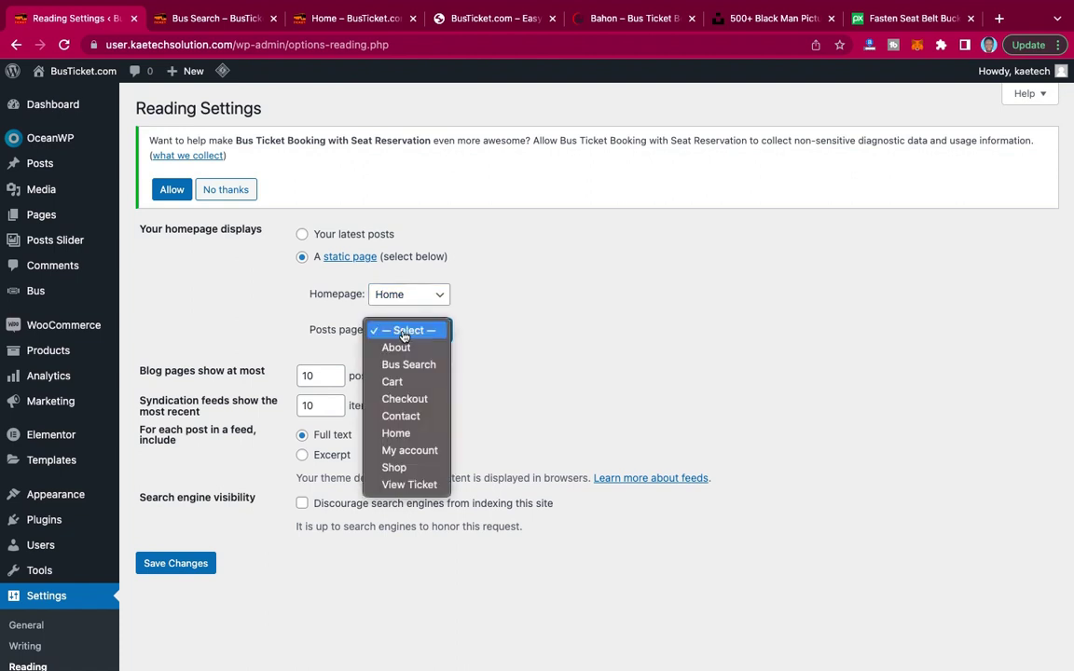
pyautogui.click(510, 332)
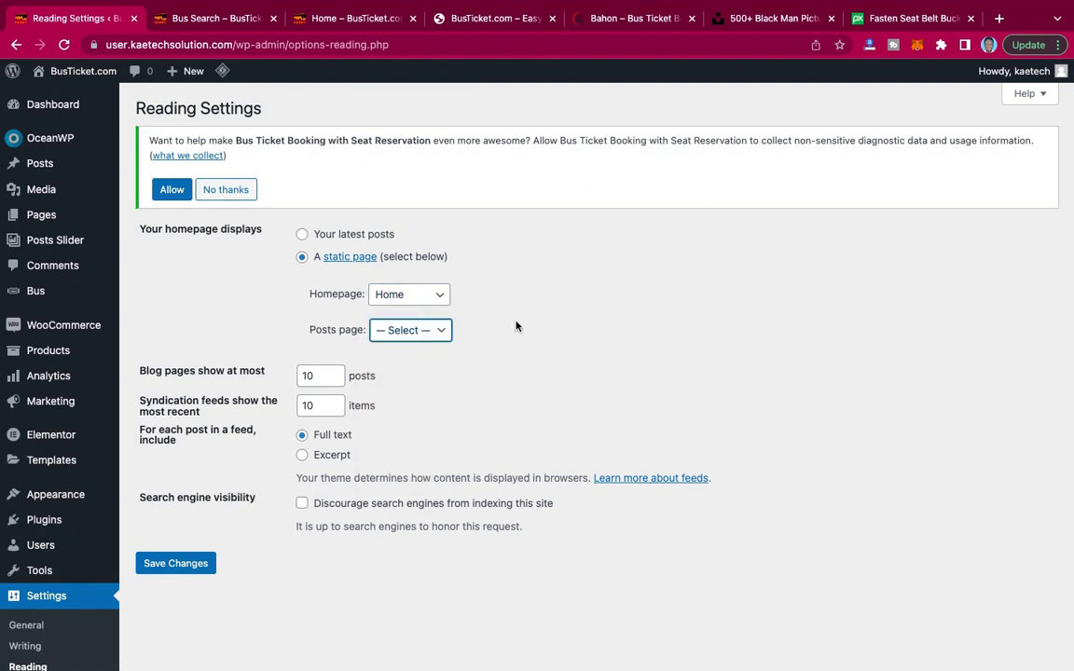
pyautogui.scroll(-3, 516, 325)
pyautogui.click(192, 418)
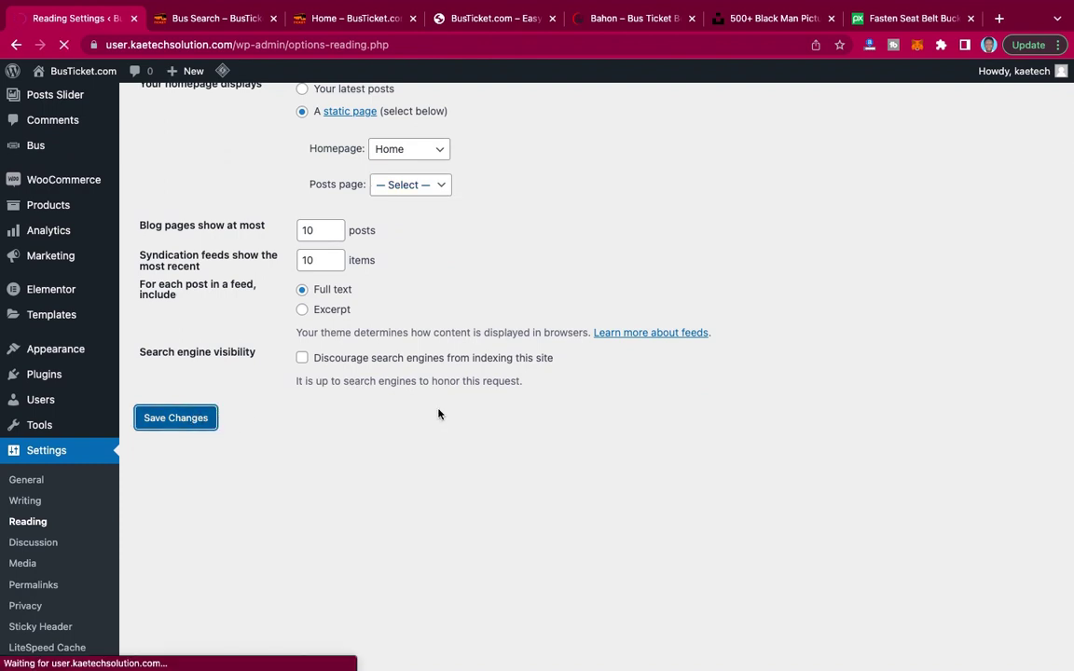
# Reload the website's Home page and purge all of the site's LiteSpeed caches.
pyautogui.click(193, 17)
pyautogui.click(351, 19)
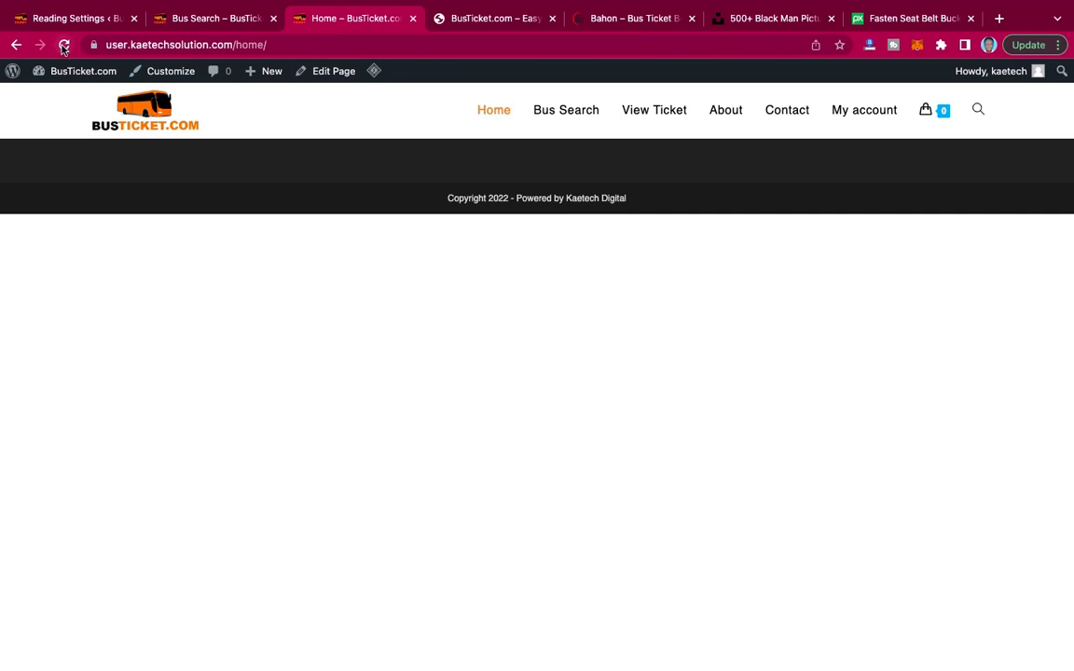
pyautogui.click(63, 44)
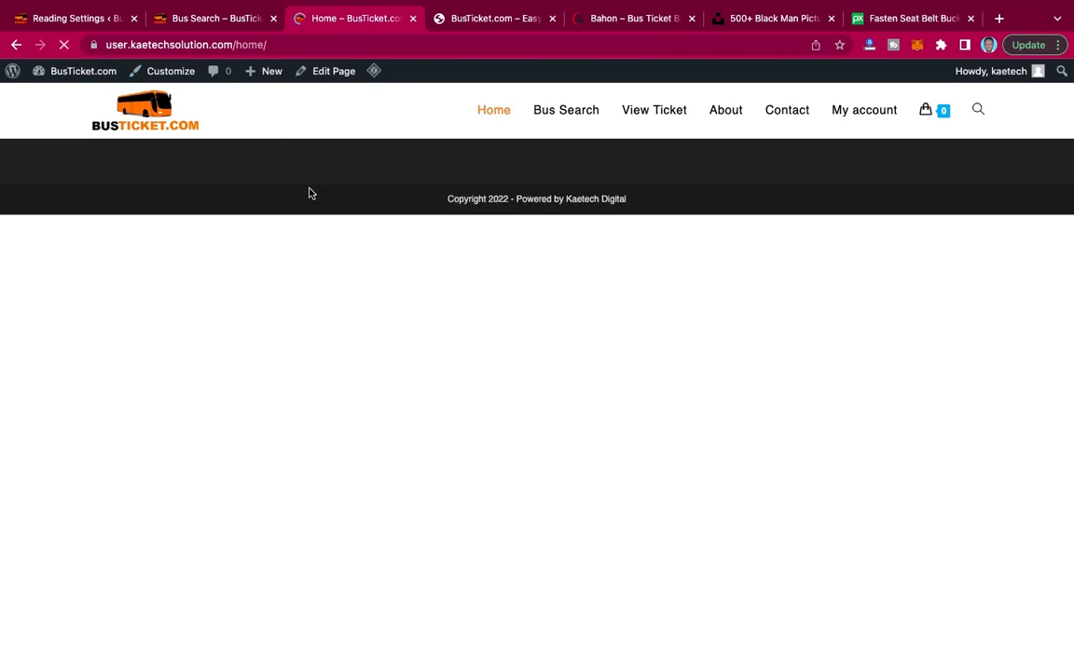
pyautogui.moveTo(373, 75)
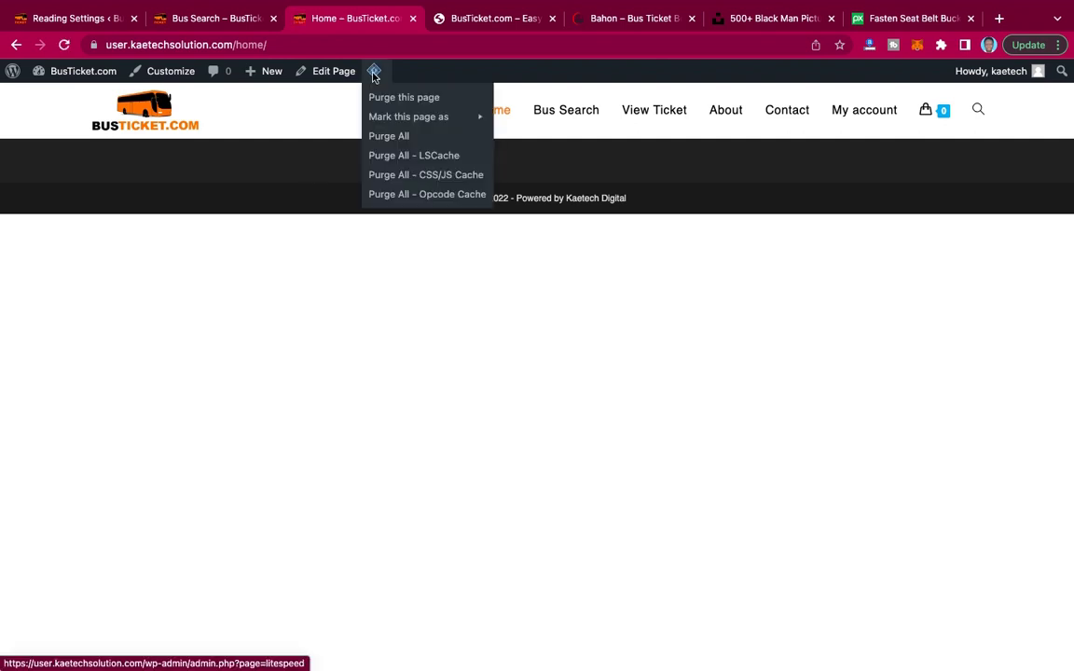
pyautogui.click(391, 137)
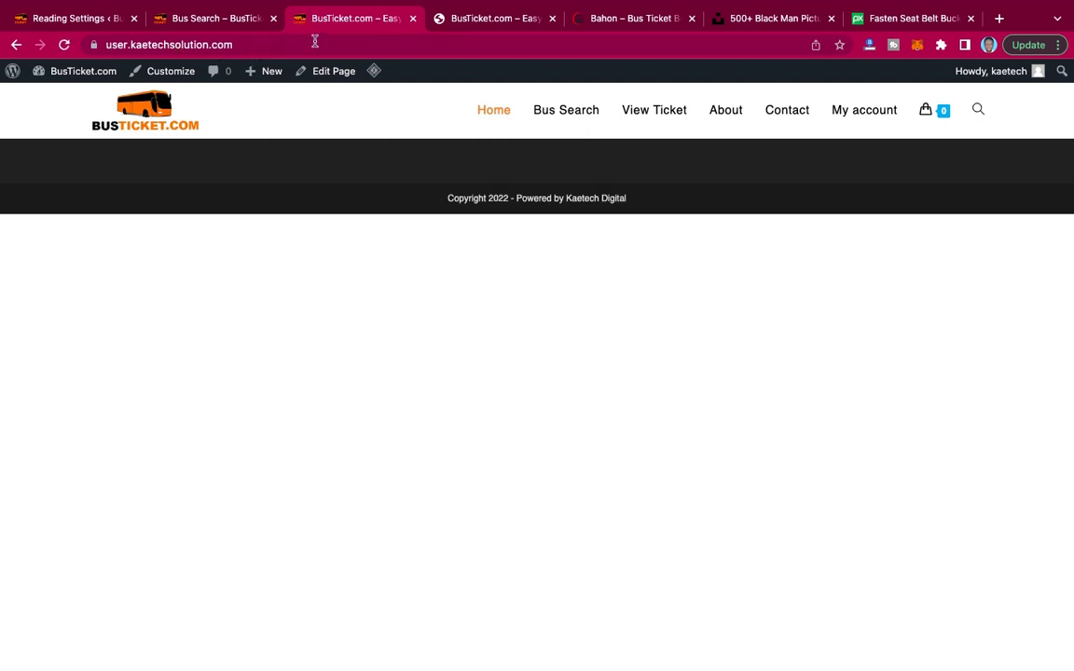
# Open the Home page from the admin's page list and load it in the Elementor editor.
pyautogui.click(94, 20)
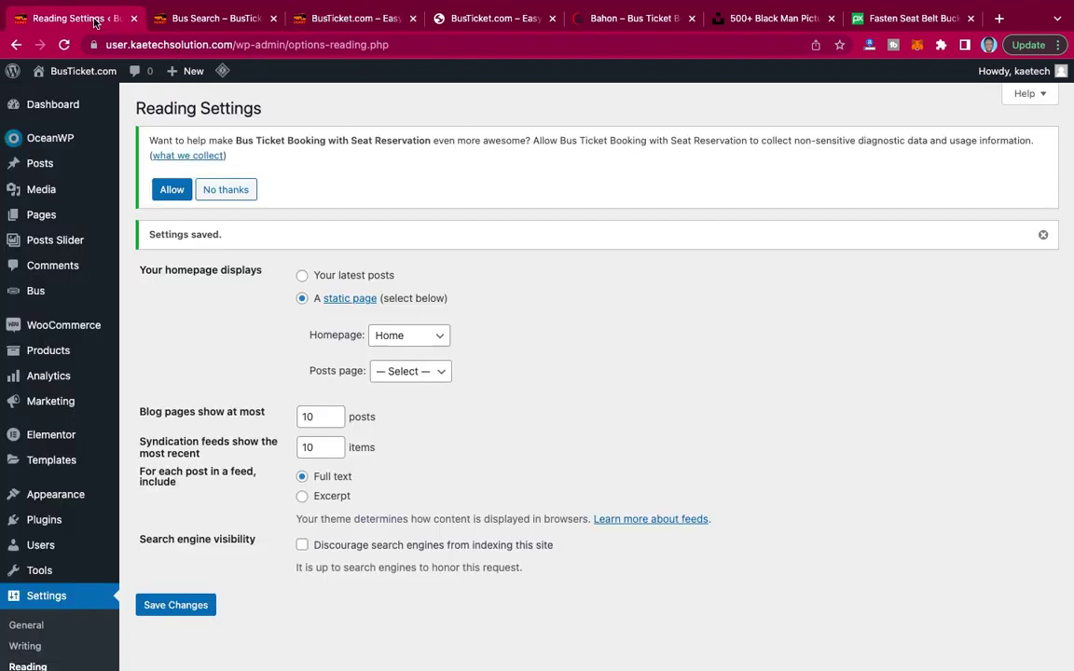
pyautogui.click(328, 28)
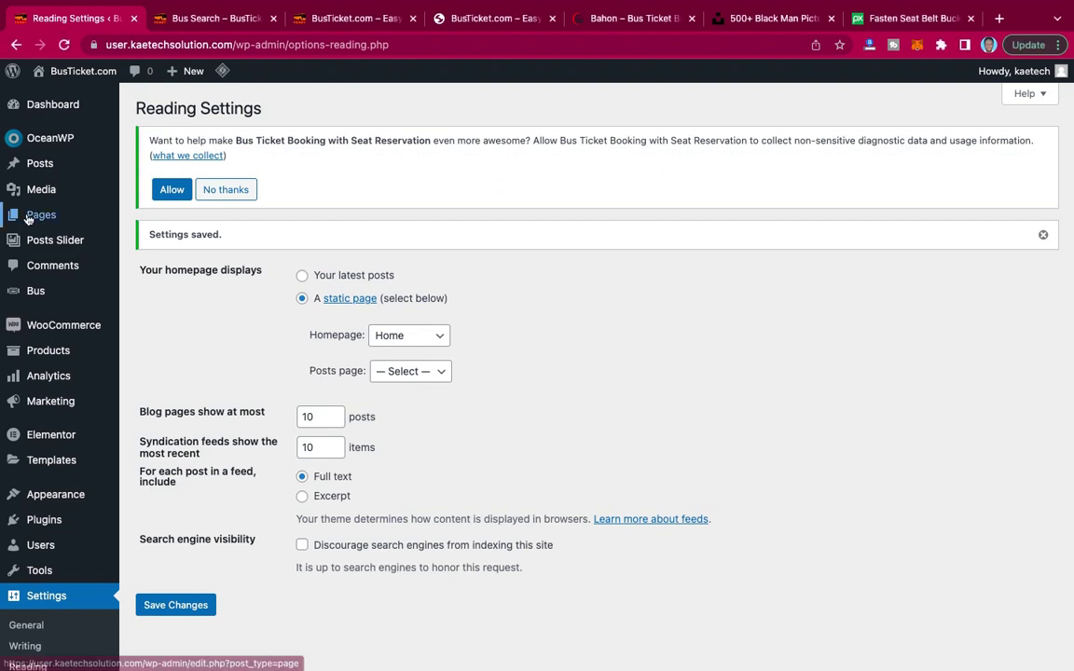
pyautogui.moveTo(46, 216)
pyautogui.click(139, 217)
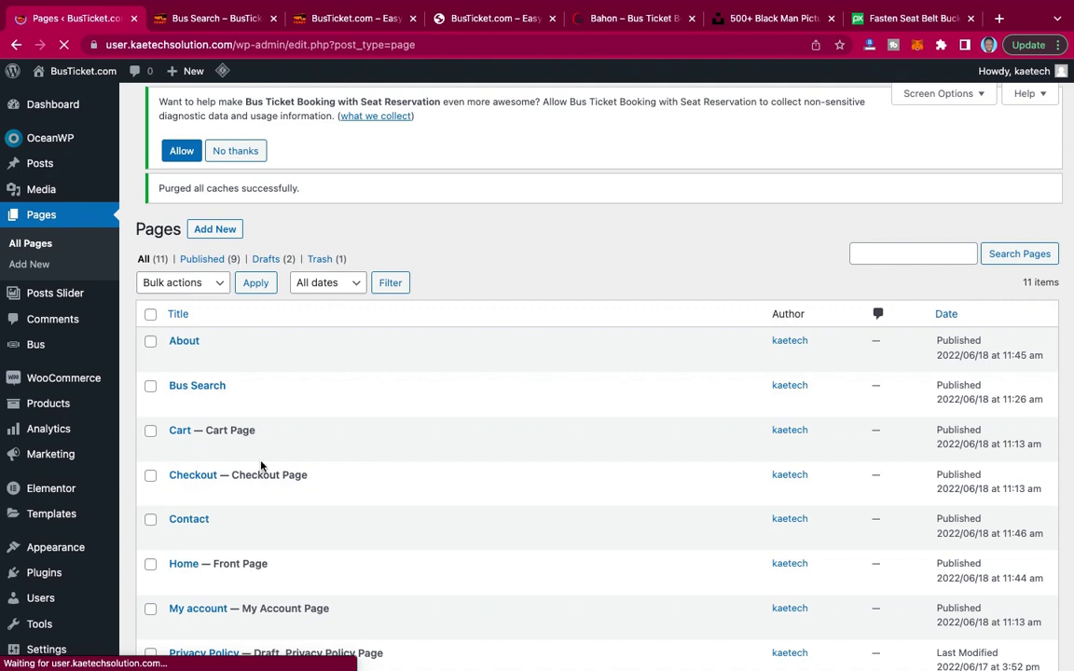
pyautogui.scroll(-5, 261, 466)
pyautogui.scroll(1, 261, 466)
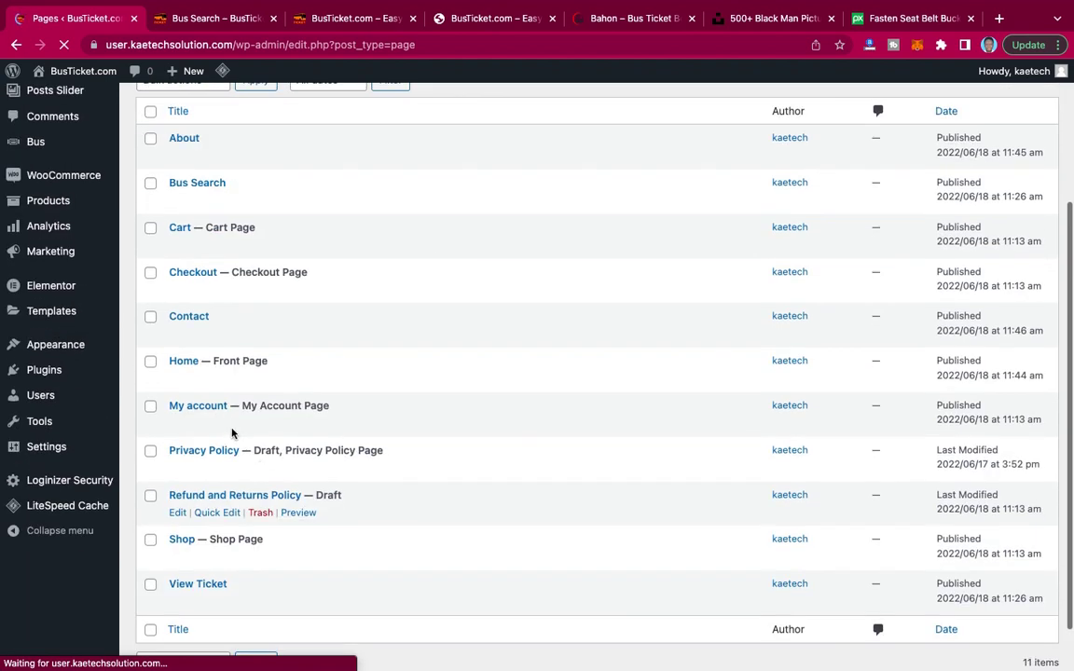
pyautogui.scroll(1, 177, 364)
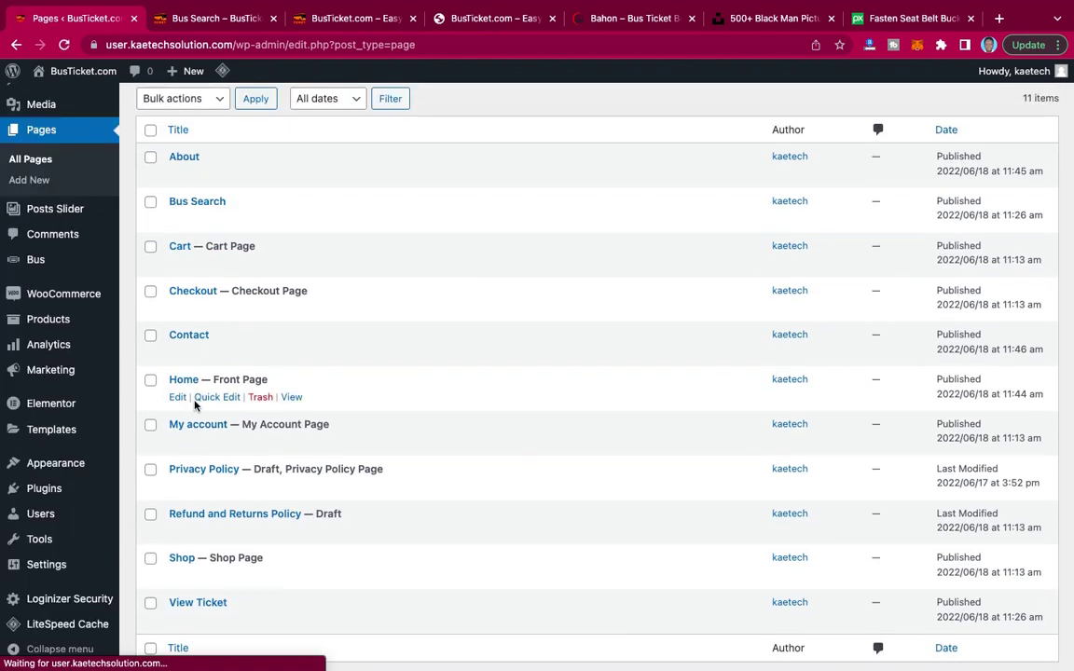
pyautogui.click(184, 379)
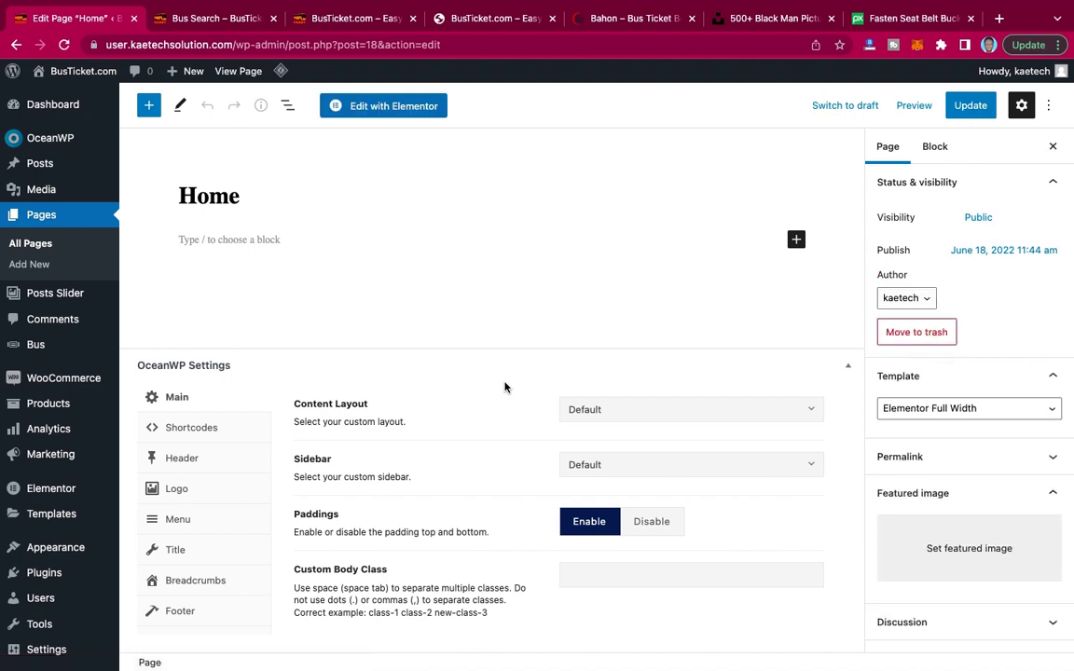
pyautogui.click(408, 110)
pyautogui.click(1045, 152)
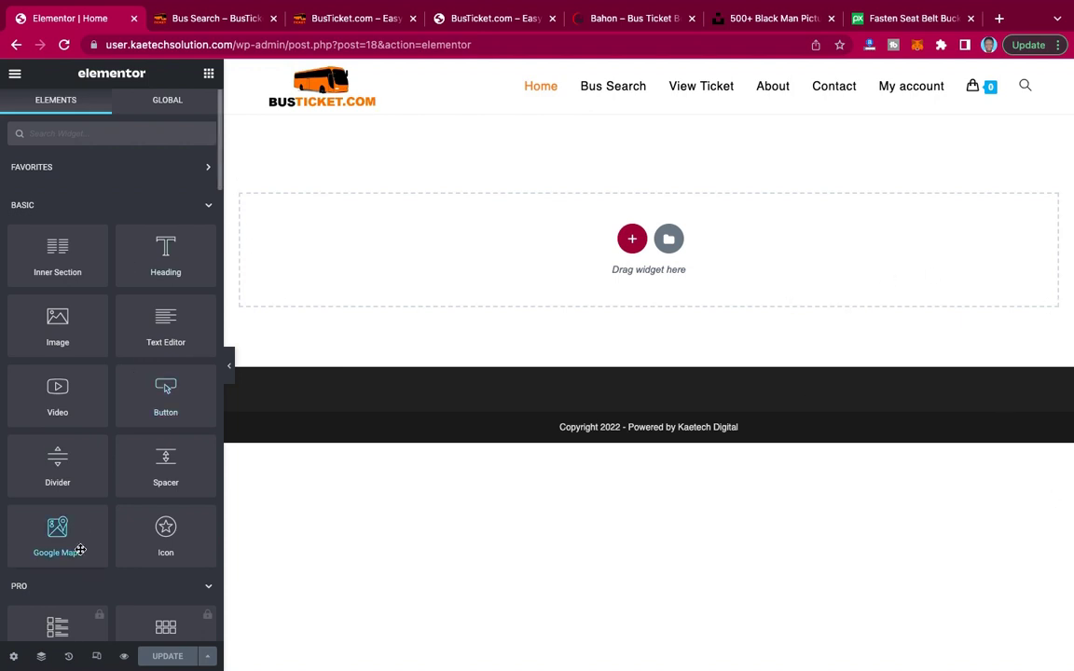
# Look through the available Elementor widgets and examine the Bahon demo homepage's banner, search form and feature sections.
pyautogui.scroll(-20, 81, 550)
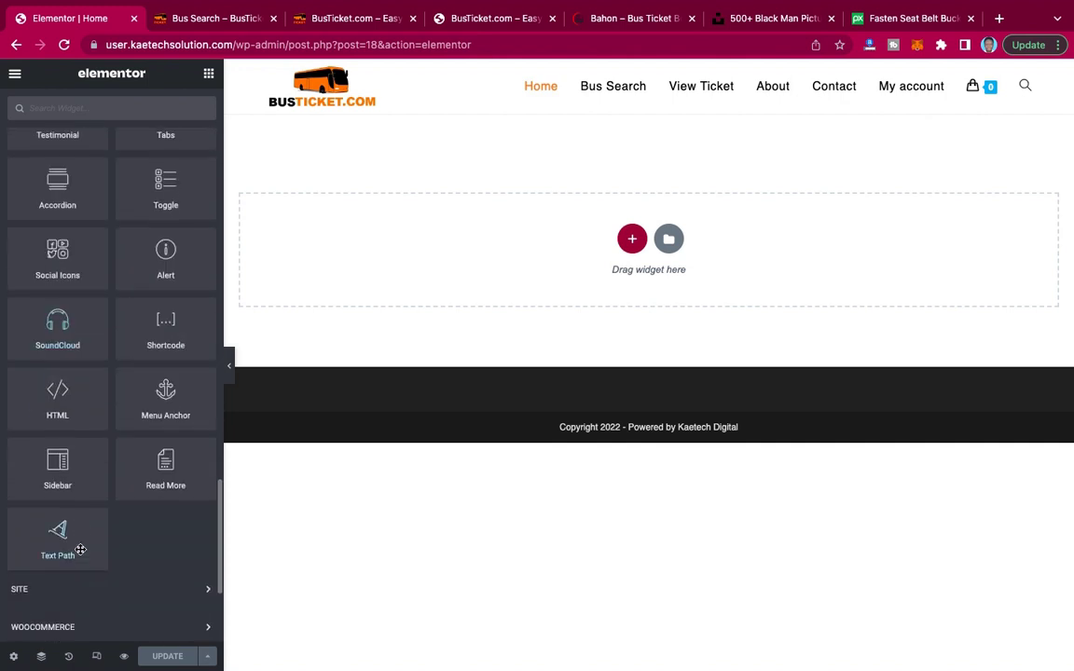
pyautogui.scroll(-4, 81, 550)
pyautogui.scroll(15, 81, 552)
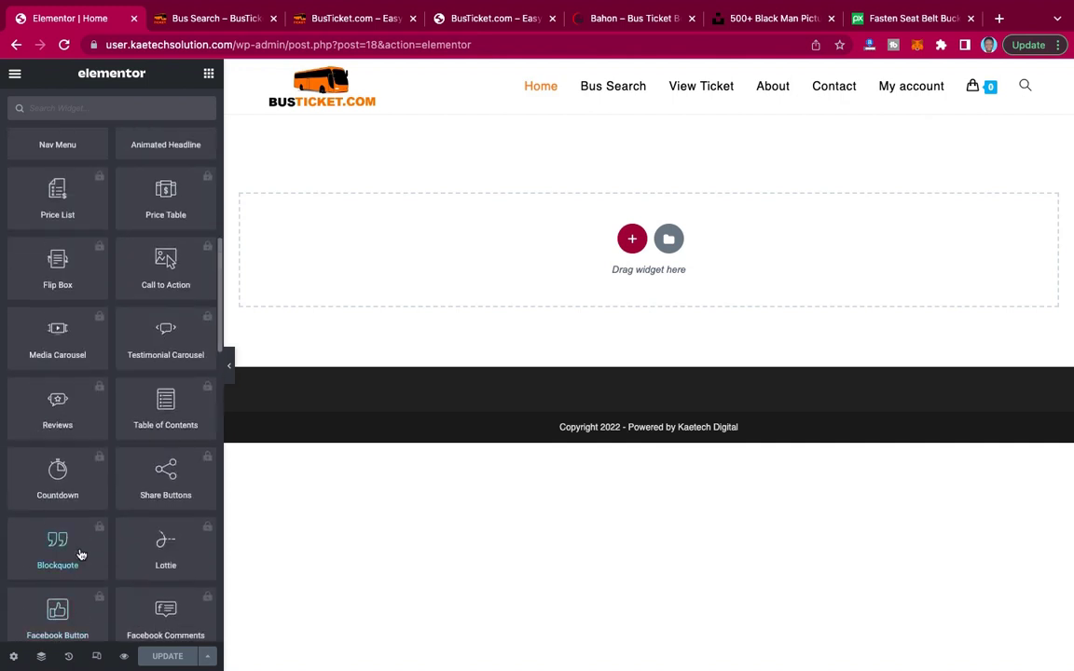
pyautogui.scroll(10, 82, 554)
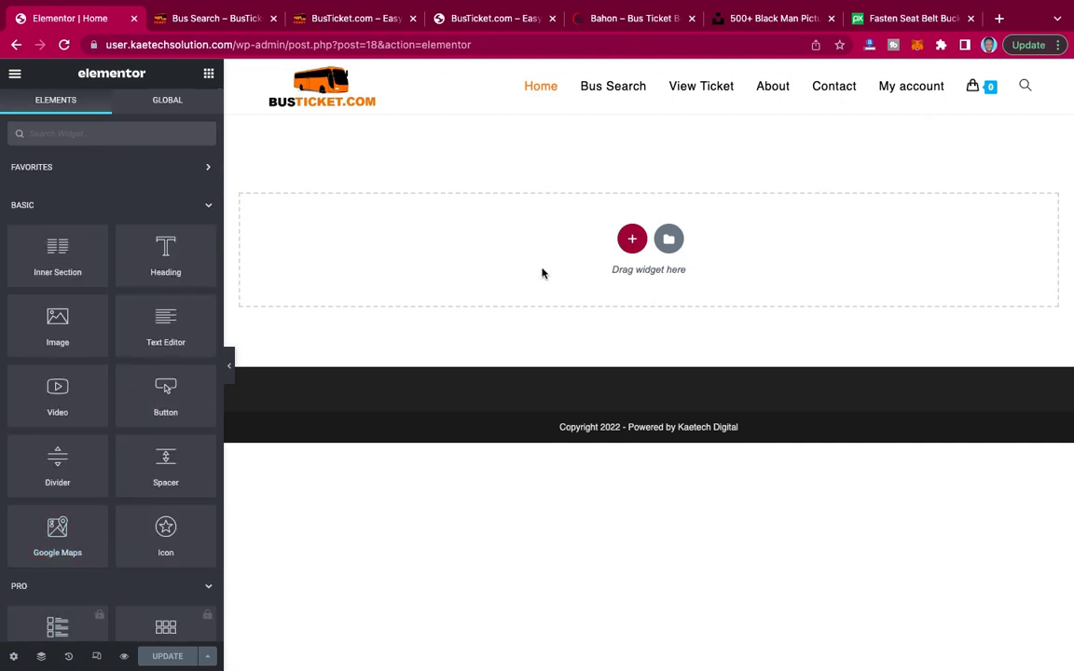
pyautogui.click(628, 13)
pyautogui.scroll(-2, 844, 363)
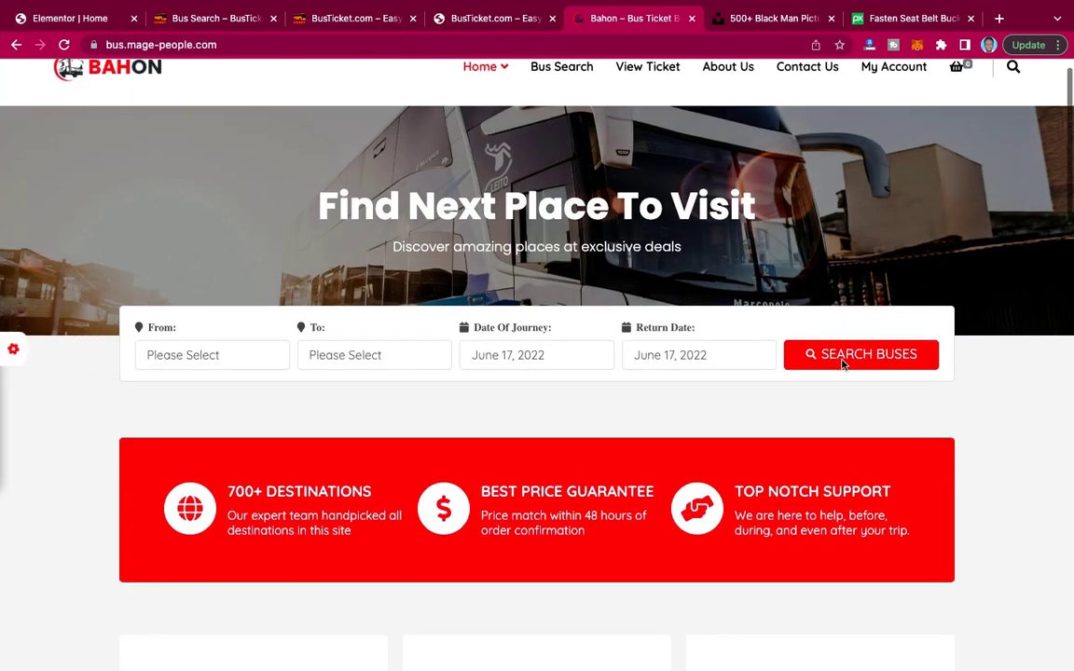
pyautogui.scroll(-5, 844, 363)
pyautogui.scroll(6, 842, 365)
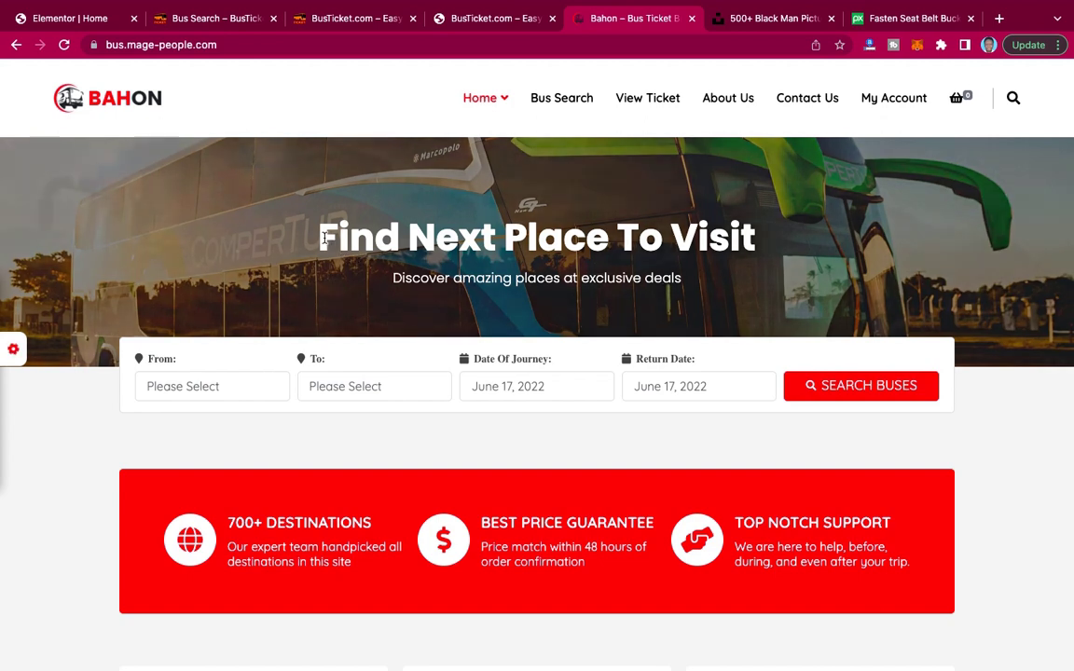
# Check the Bahon banner's title text, return to the Home page in Elementor and add a single-column section.
pyautogui.moveTo(315, 228); pyautogui.dragTo(736, 275)
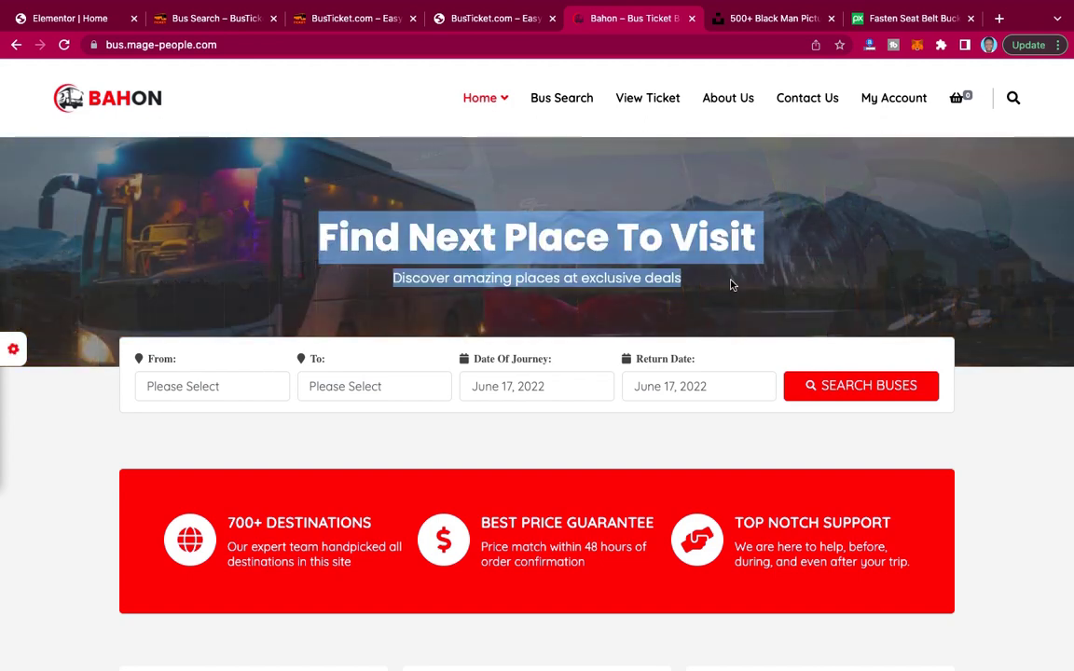
pyautogui.click(348, 216)
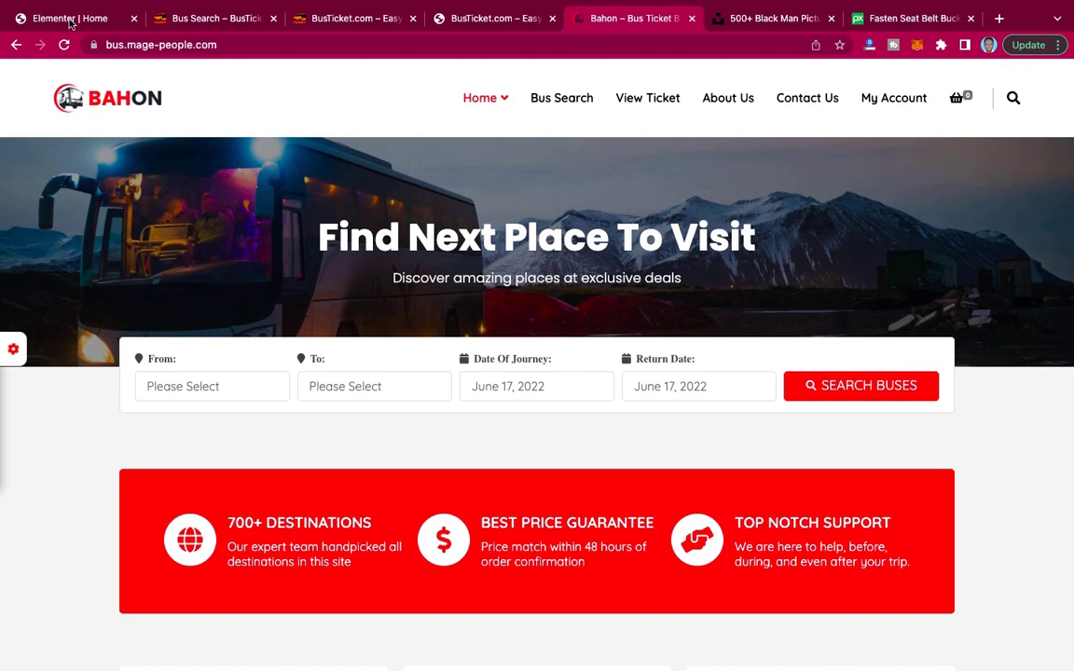
pyautogui.click(75, 18)
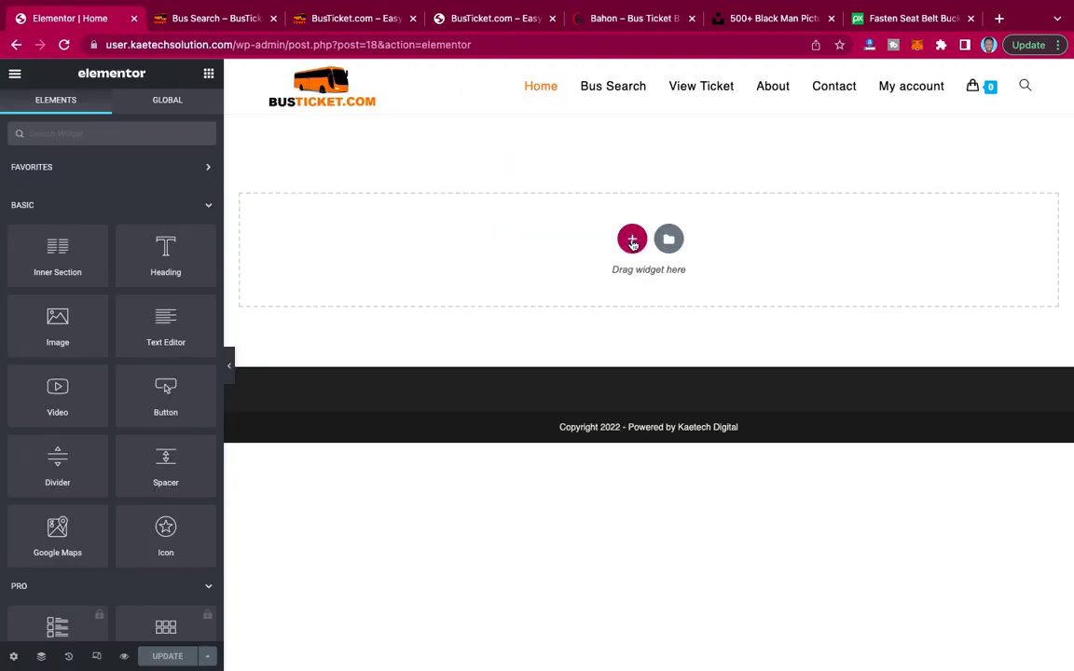
pyautogui.click(632, 241)
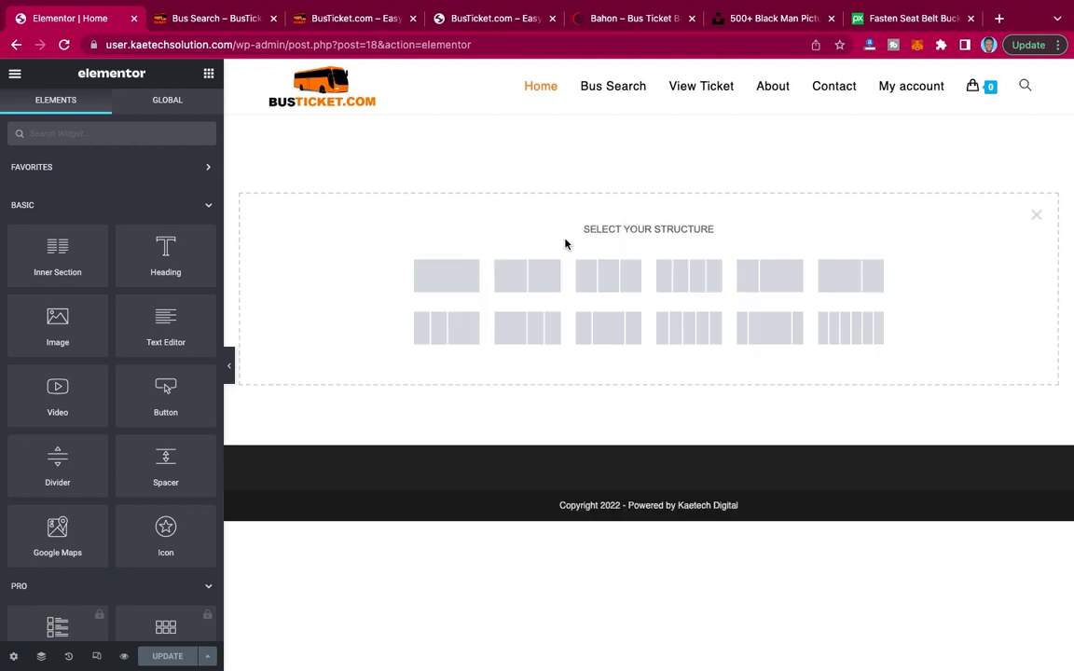
pyautogui.click(448, 285)
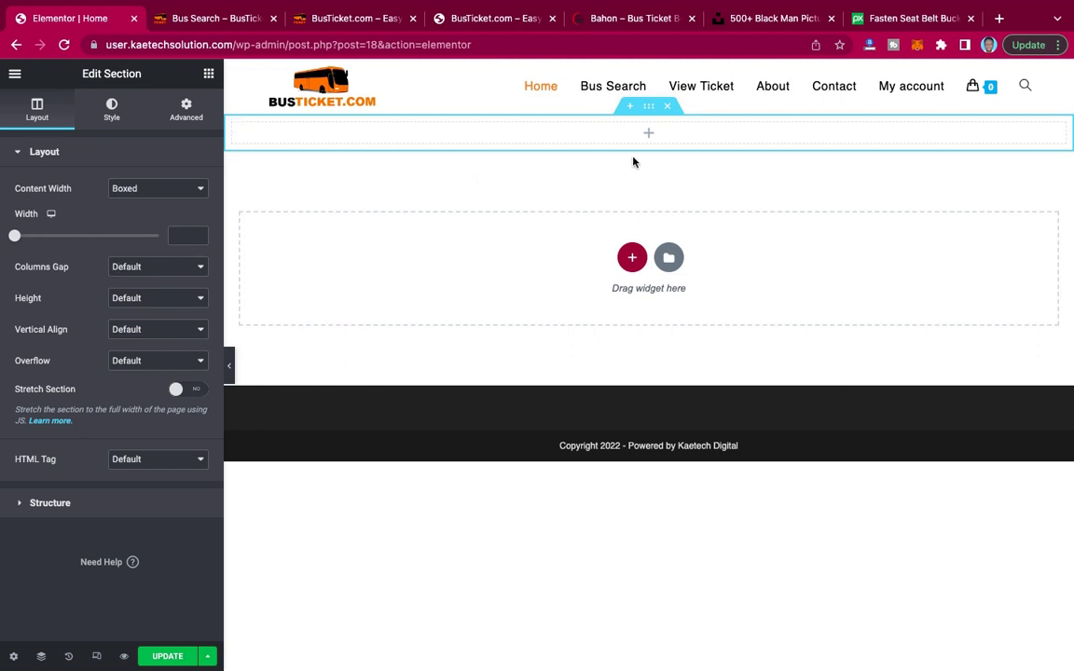
pyautogui.click(136, 187)
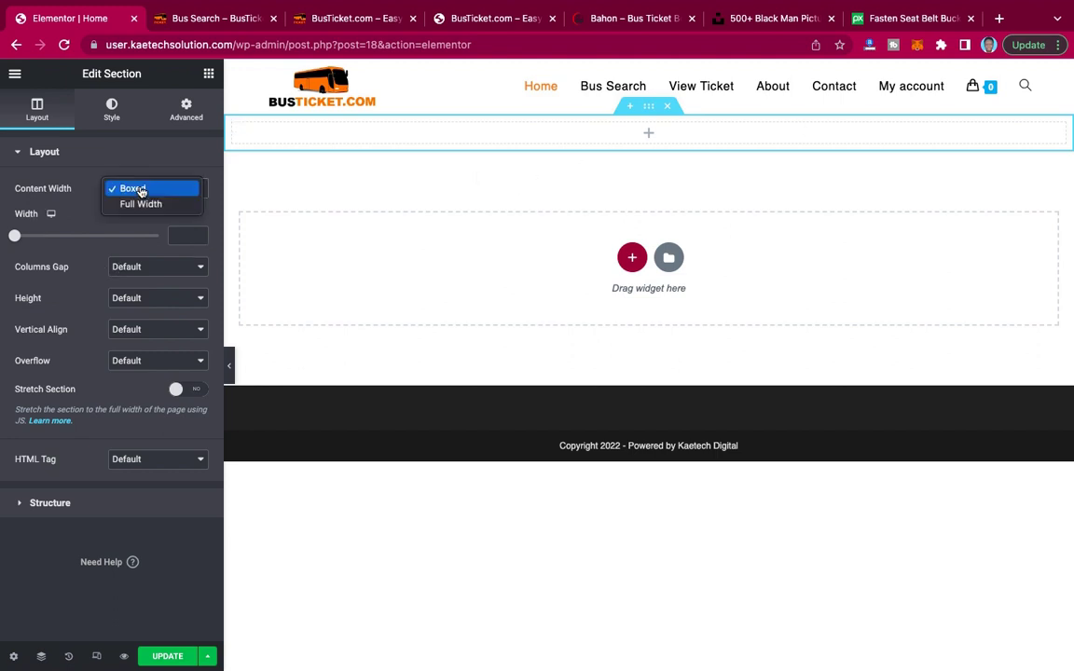
pyautogui.click(140, 205)
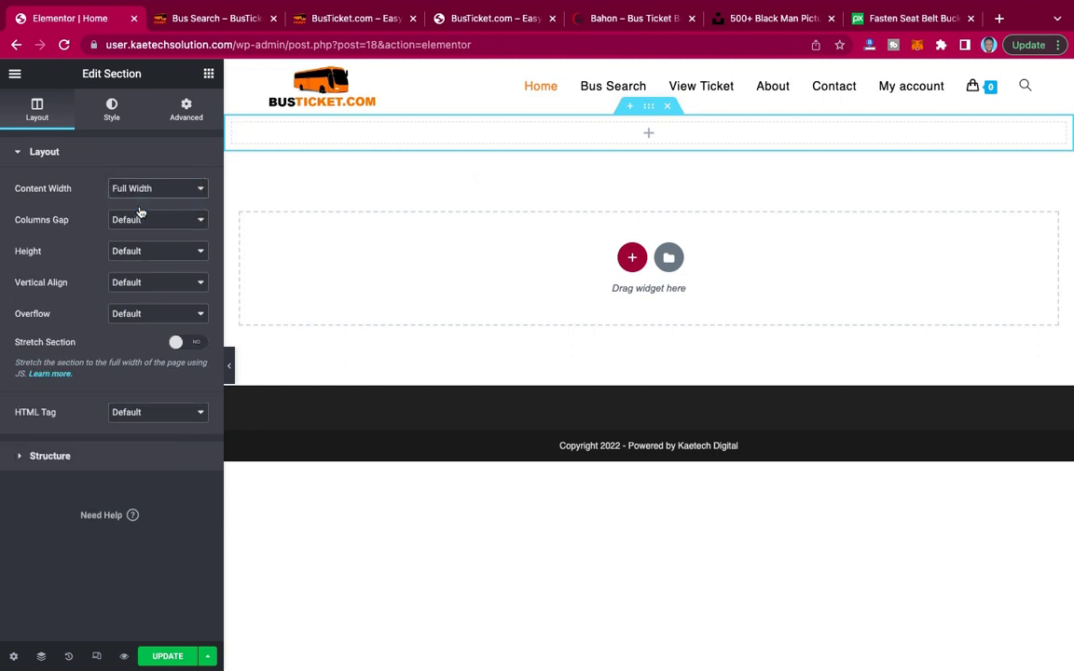
pyautogui.click(146, 190)
pyautogui.click(147, 172)
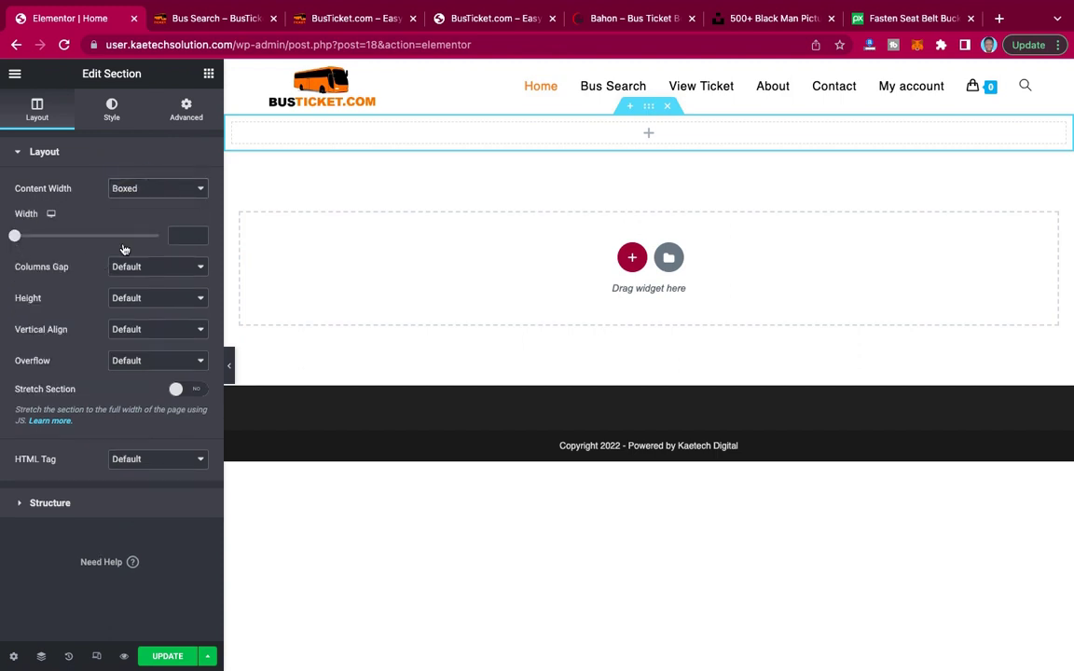
# Set the new section's columns gap to No Gap and its height to Min Height.
pyautogui.click(151, 274)
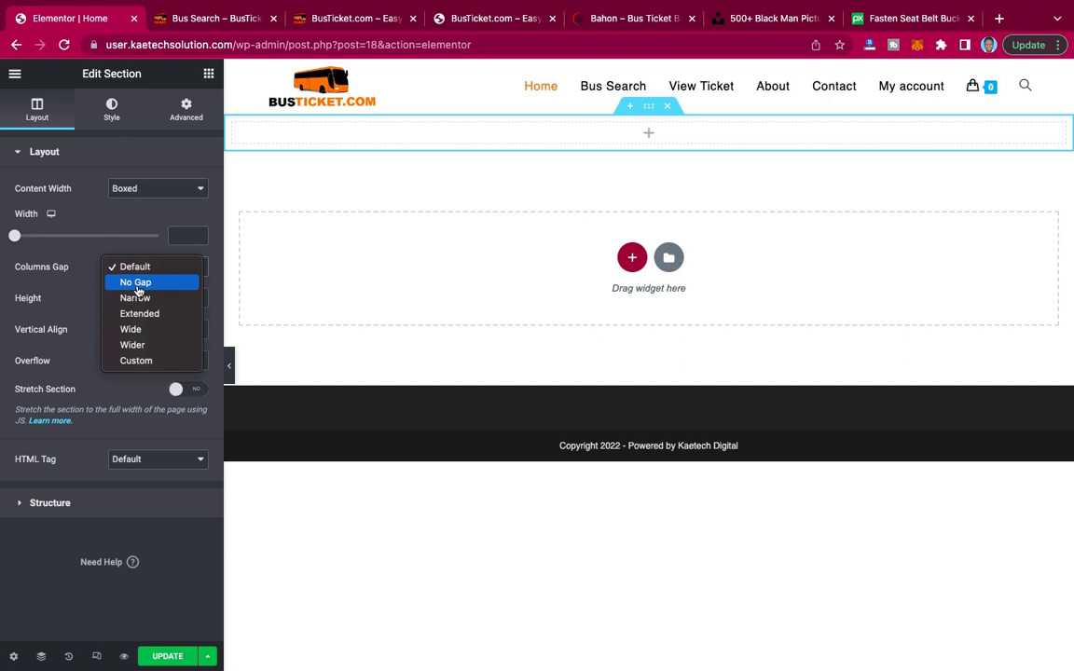
pyautogui.click(138, 283)
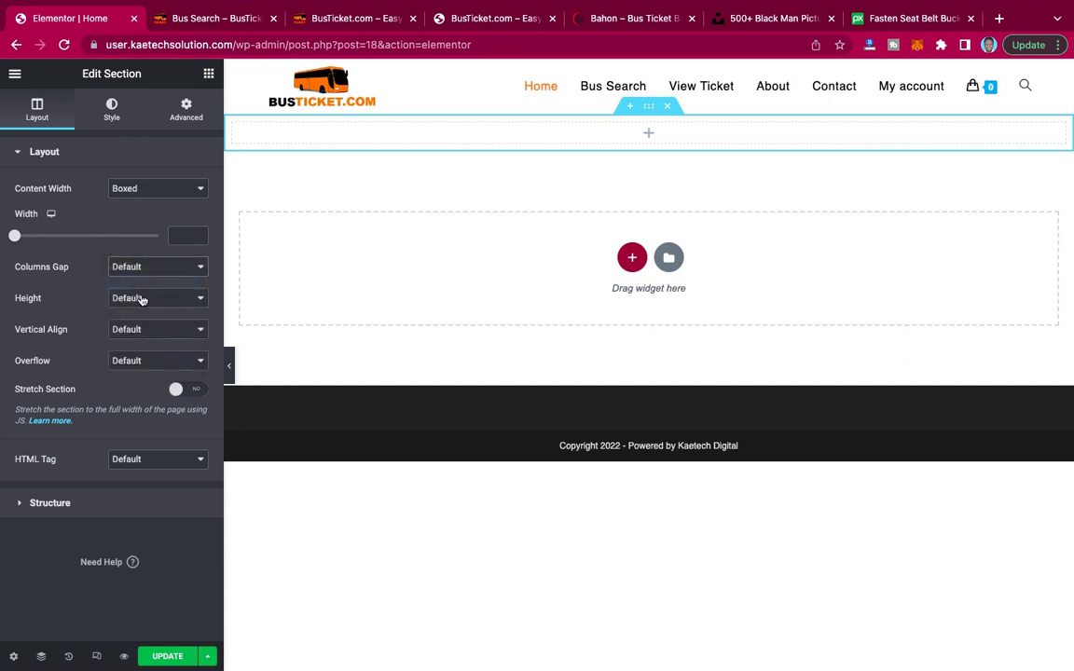
pyautogui.click(141, 298)
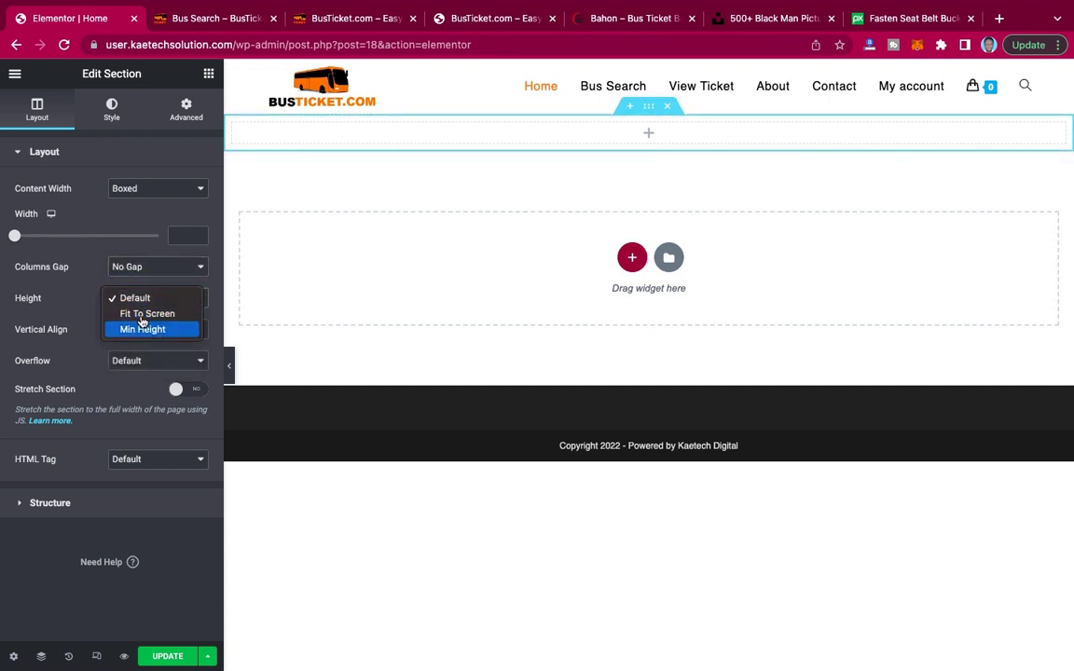
pyautogui.click(140, 330)
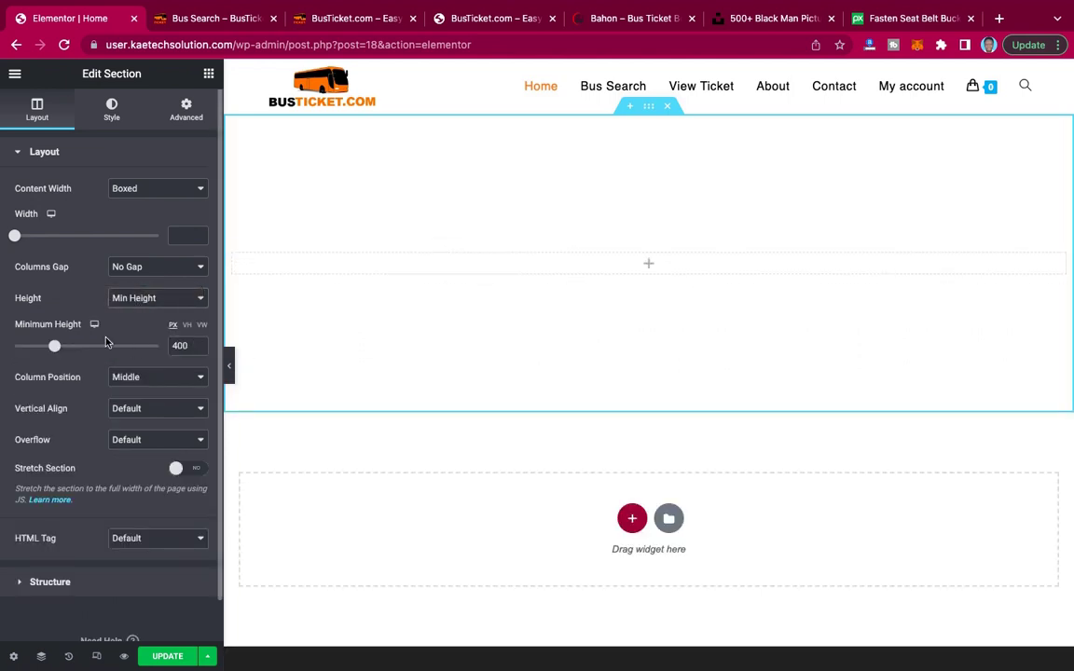
pyautogui.scroll(-1, 105, 340)
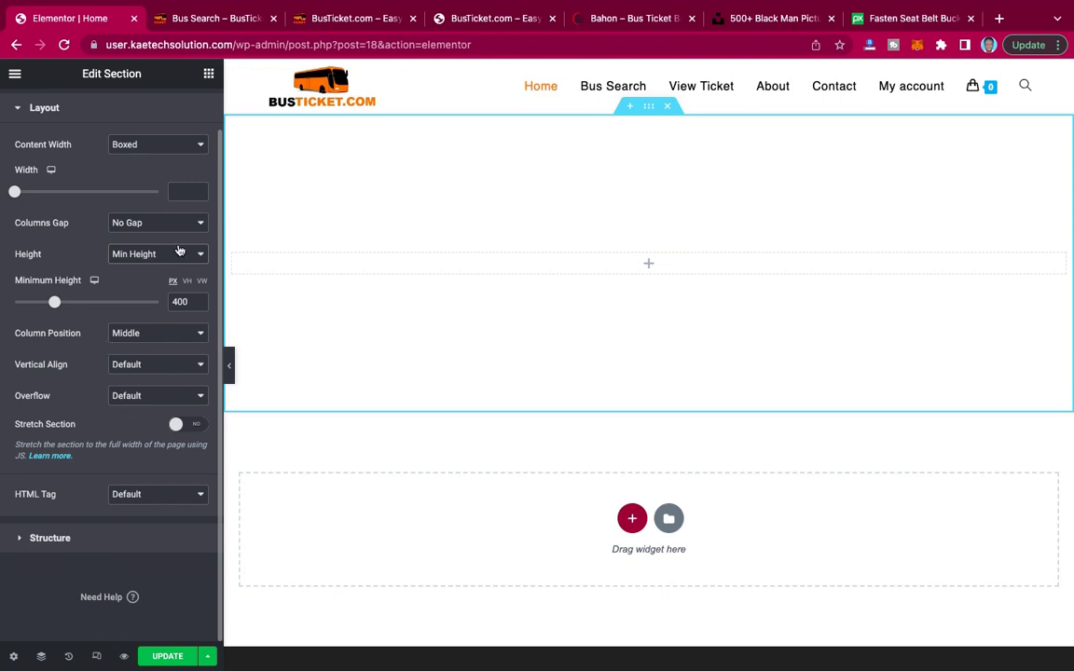
pyautogui.scroll(1, 177, 261)
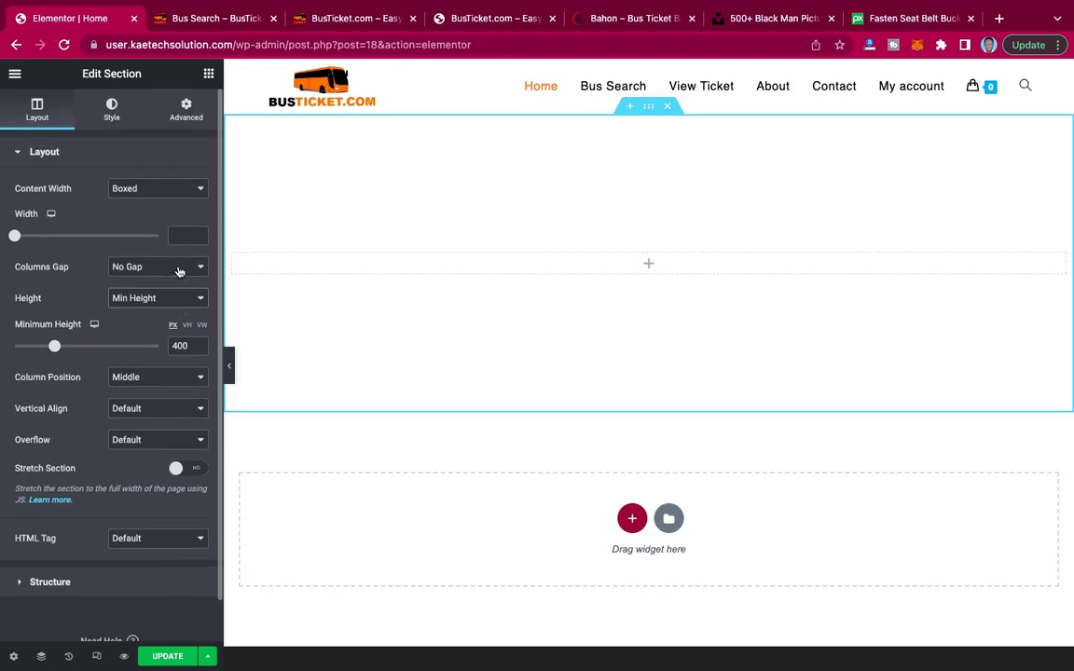
# Give the section a slideshow background using the three coach photos, the orange-seat interior and the seated passengers photo from the media library.
pyautogui.click(116, 109)
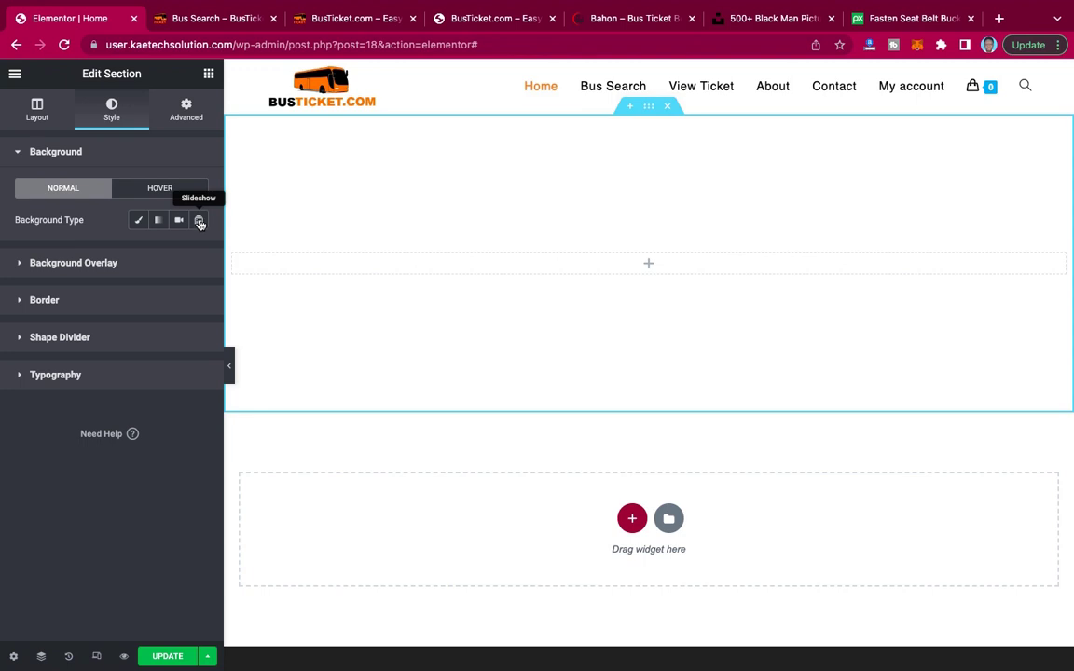
pyautogui.click(199, 221)
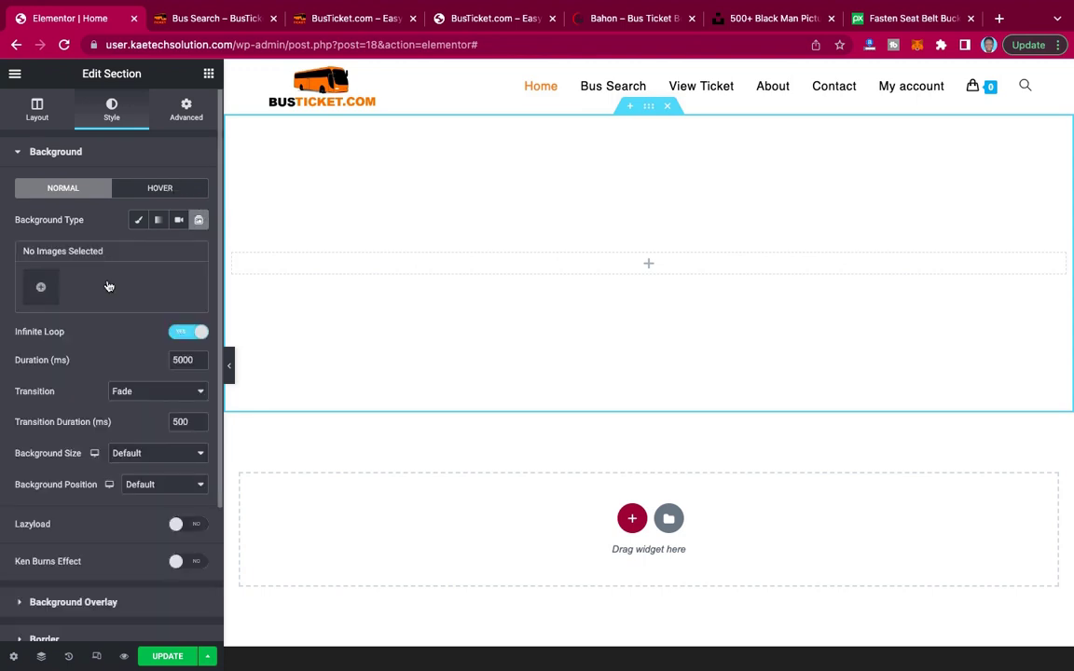
pyautogui.click(42, 289)
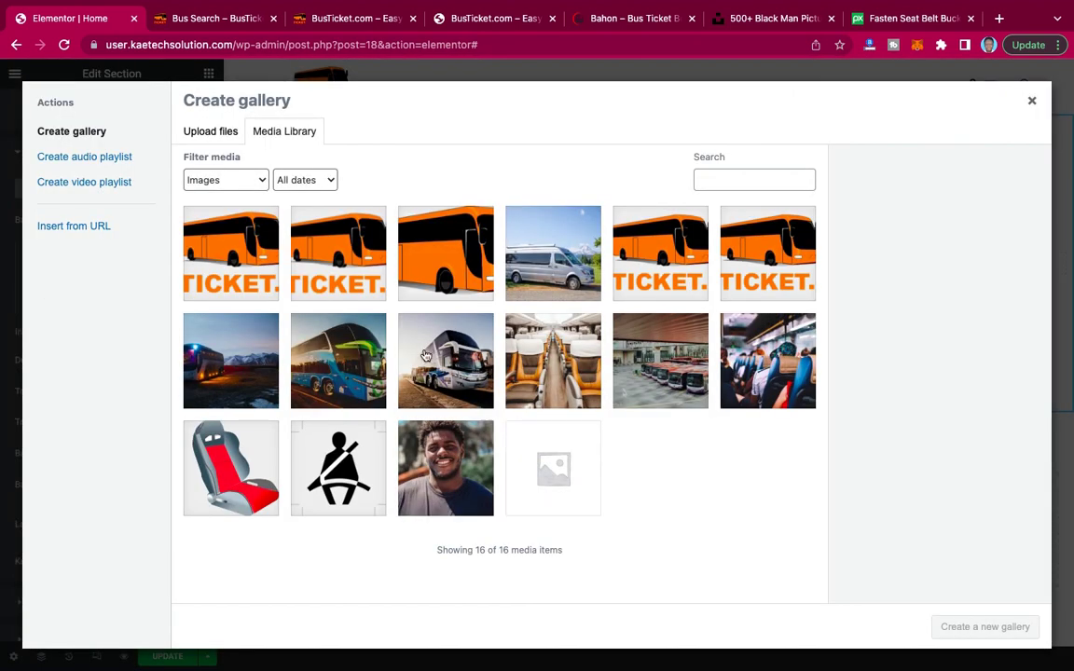
pyautogui.click(248, 371)
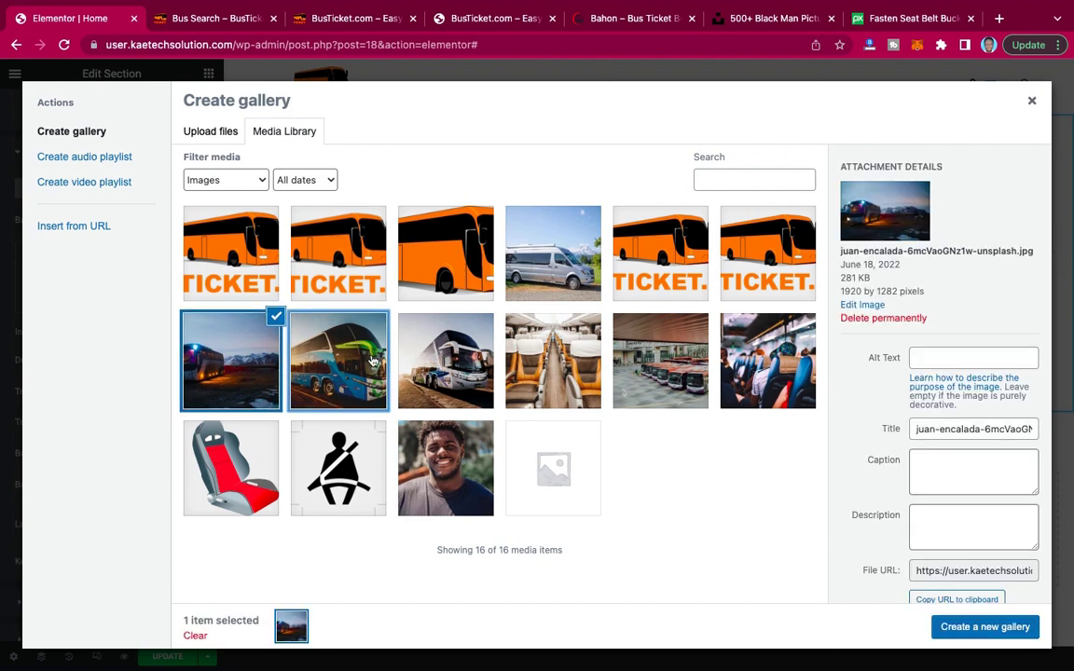
pyautogui.click(337, 363)
pyautogui.click(446, 362)
pyautogui.click(552, 346)
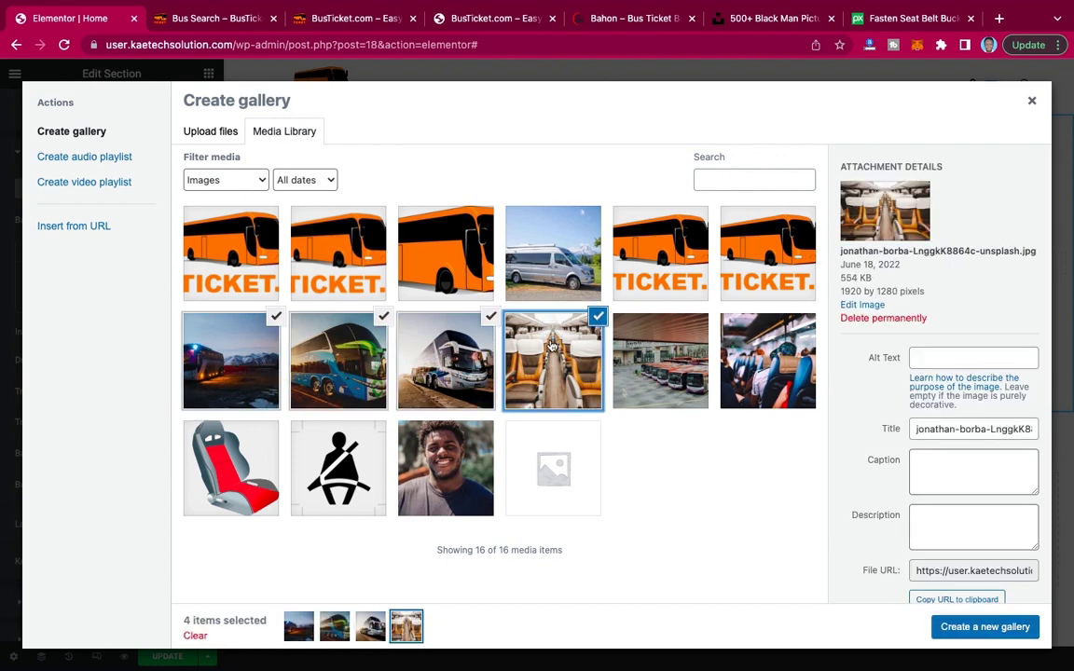
pyautogui.click(767, 361)
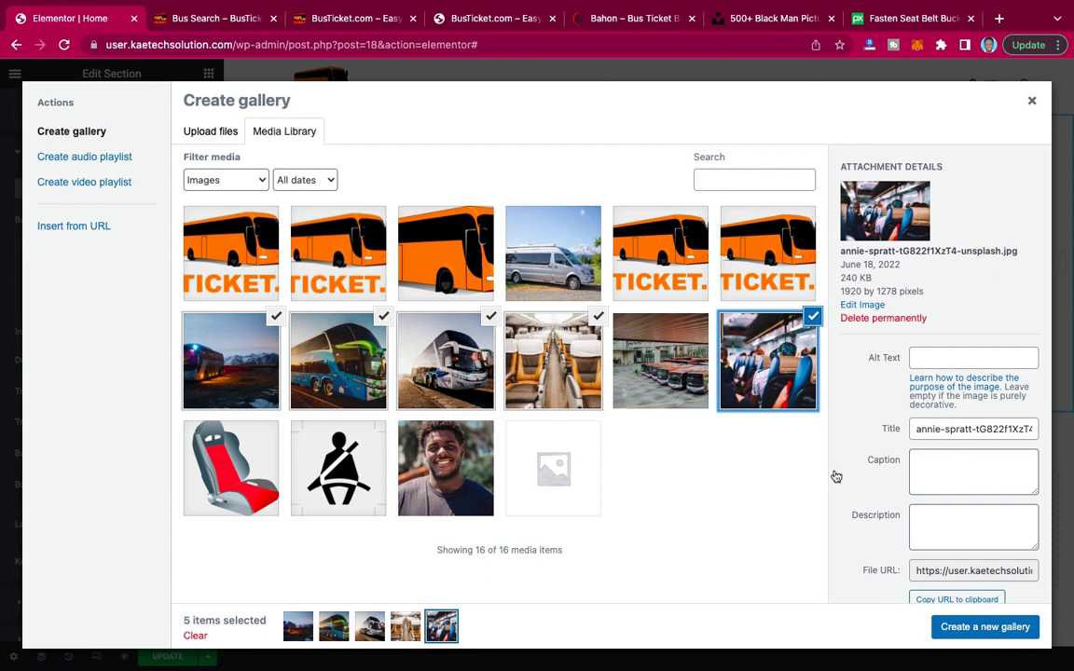
pyautogui.click(986, 627)
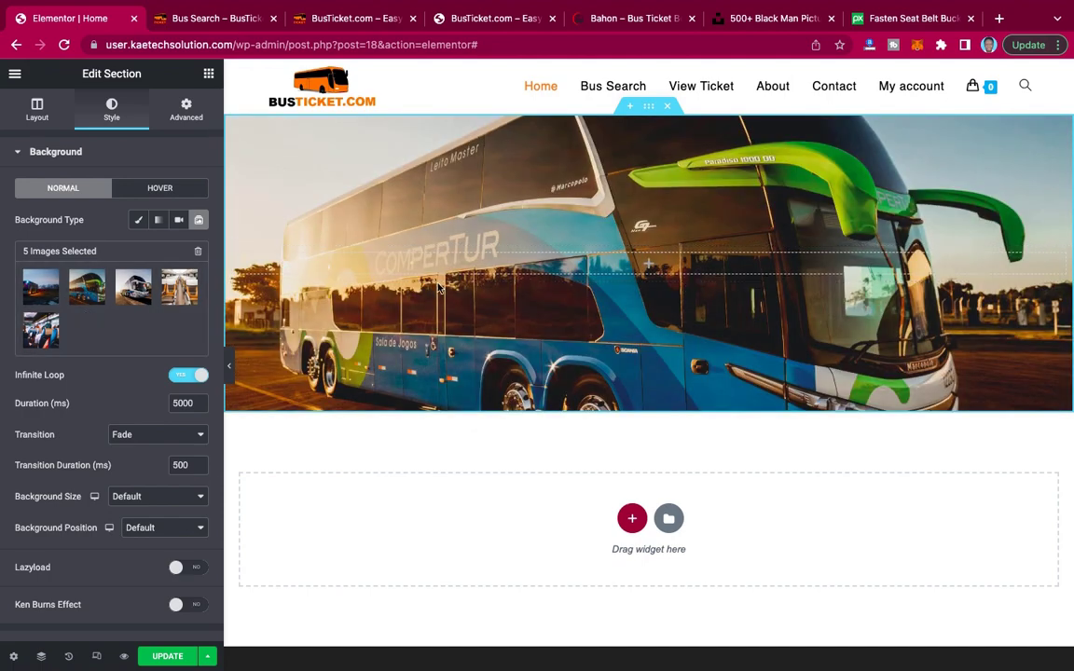
# Add a classic background overlay in black (#000000) to the slideshow section.
pyautogui.scroll(-2, 54, 419)
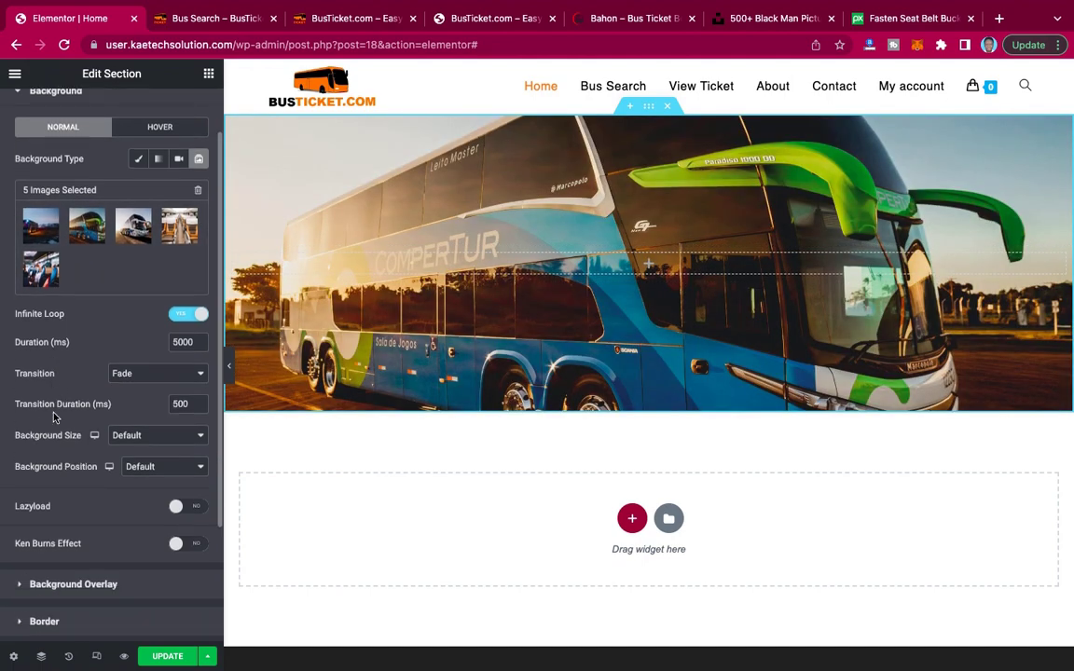
pyautogui.scroll(-2, 54, 419)
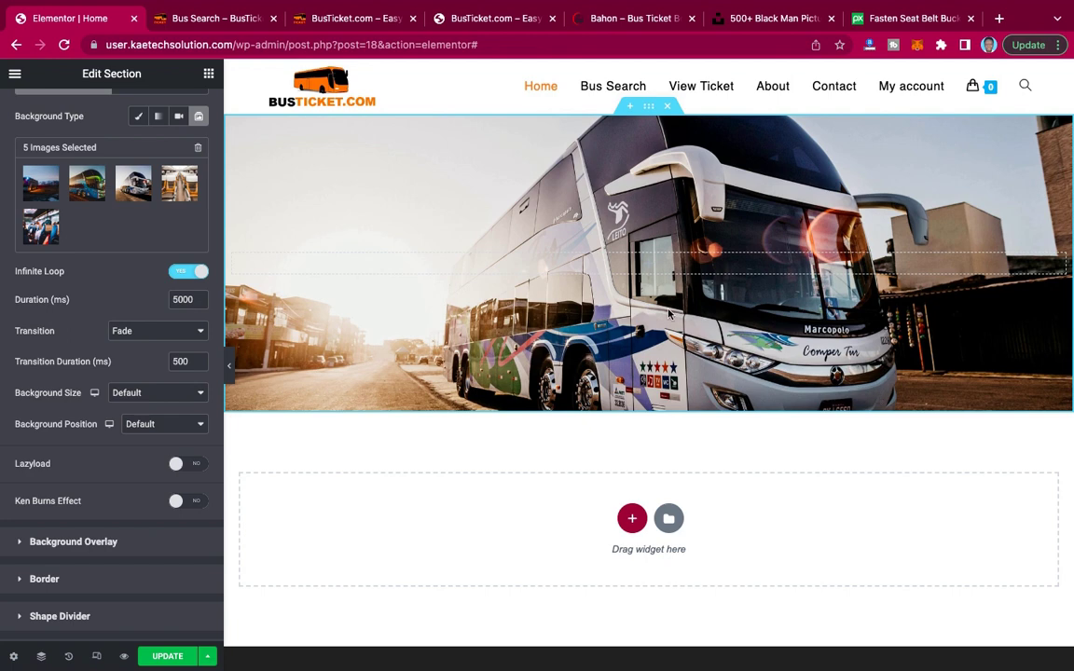
pyautogui.scroll(1, 36, 263)
pyautogui.scroll(-3, 37, 289)
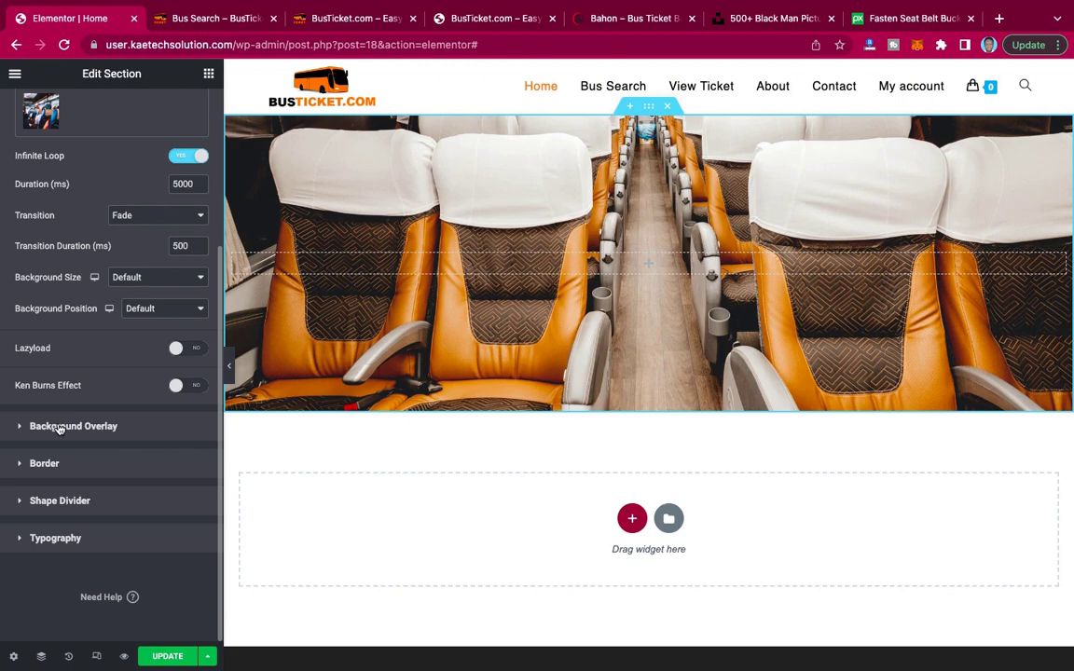
pyautogui.click(59, 426)
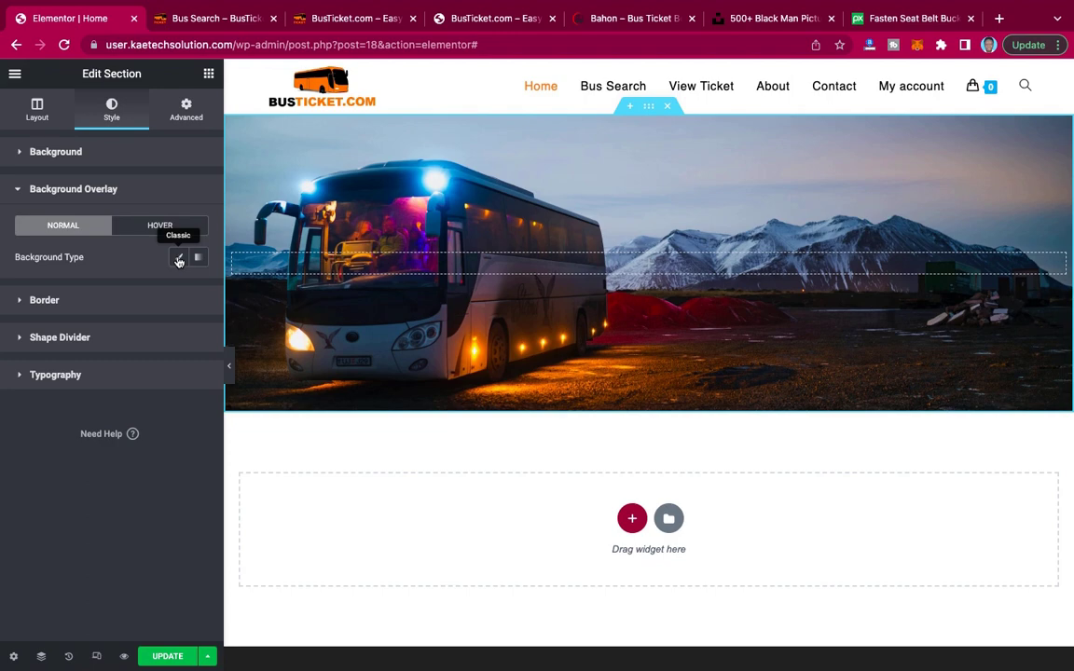
pyautogui.click(179, 261)
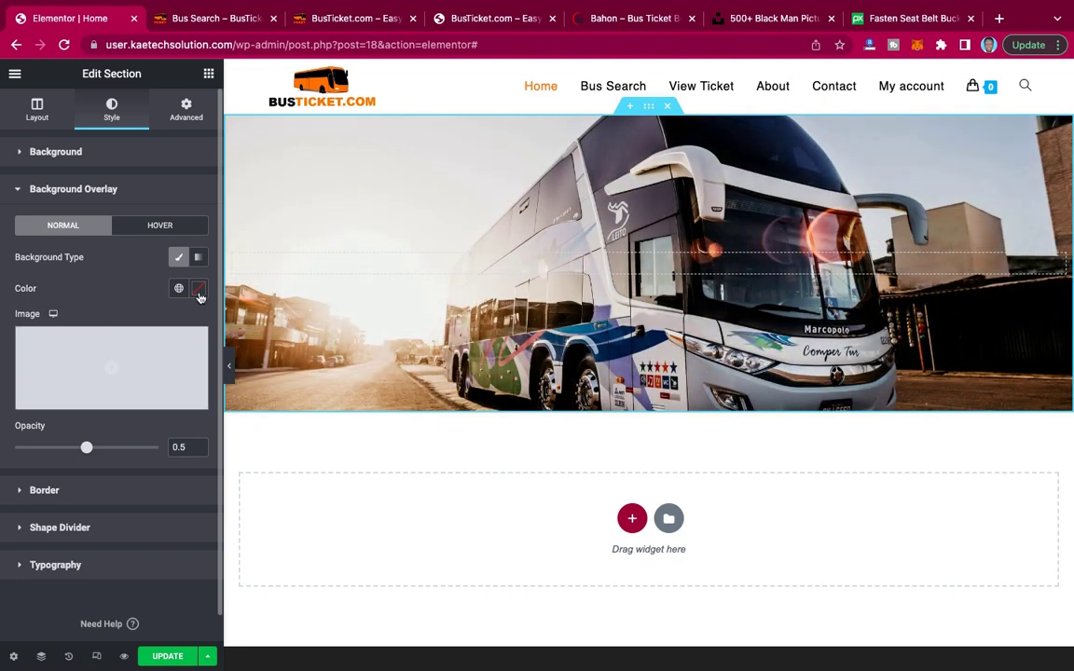
pyautogui.click(199, 290)
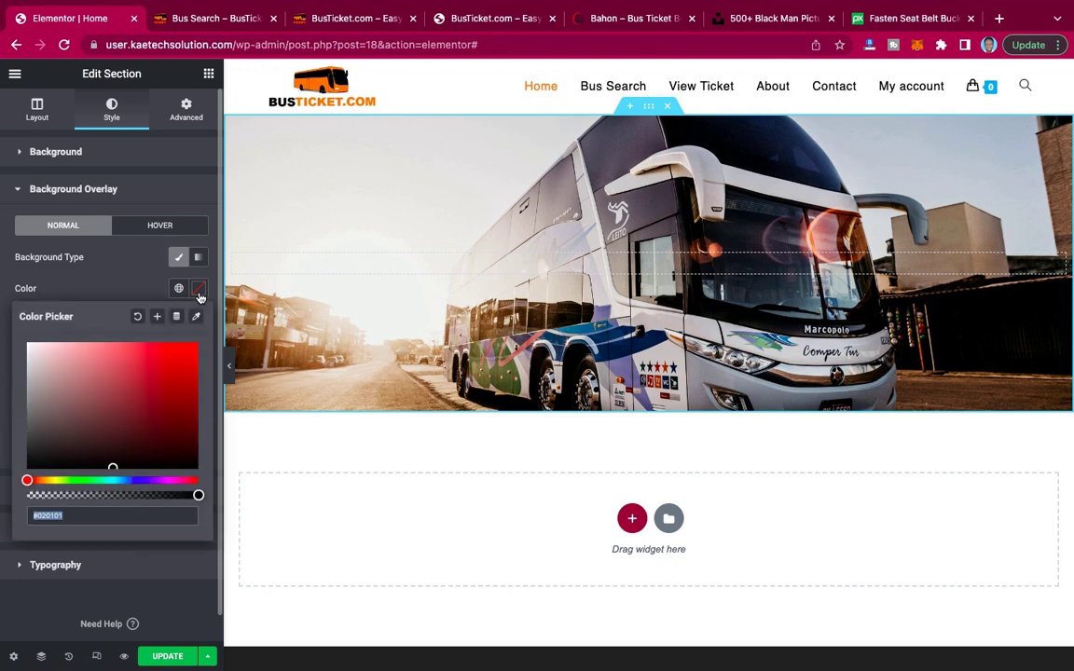
pyautogui.click(113, 466)
pyautogui.moveTo(113, 466); pyautogui.dragTo(112, 478)
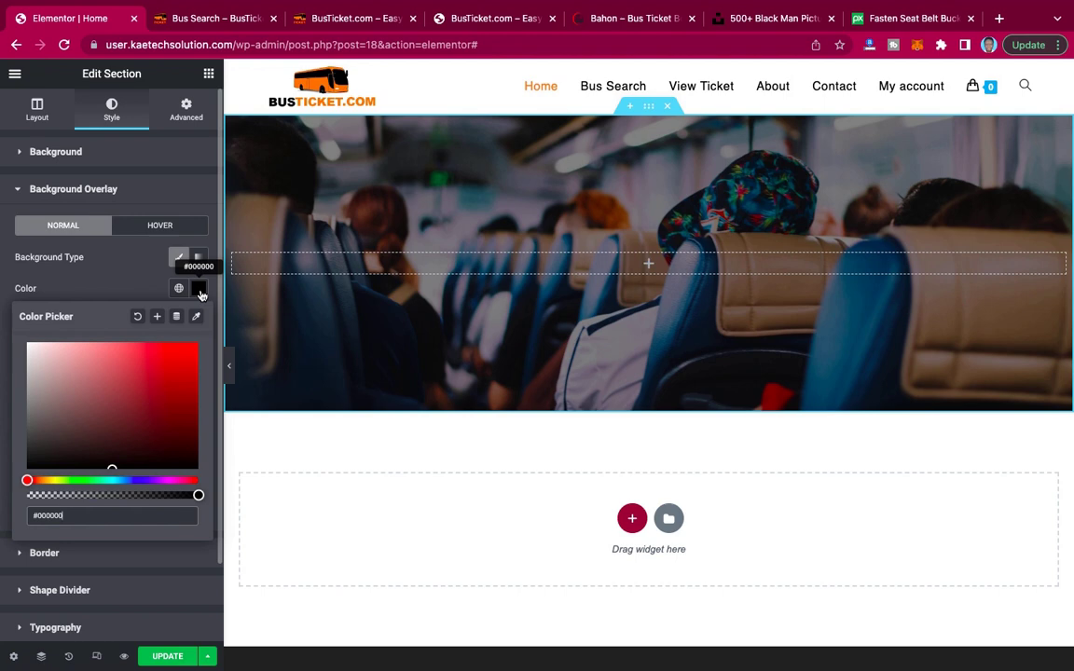
pyautogui.click(199, 291)
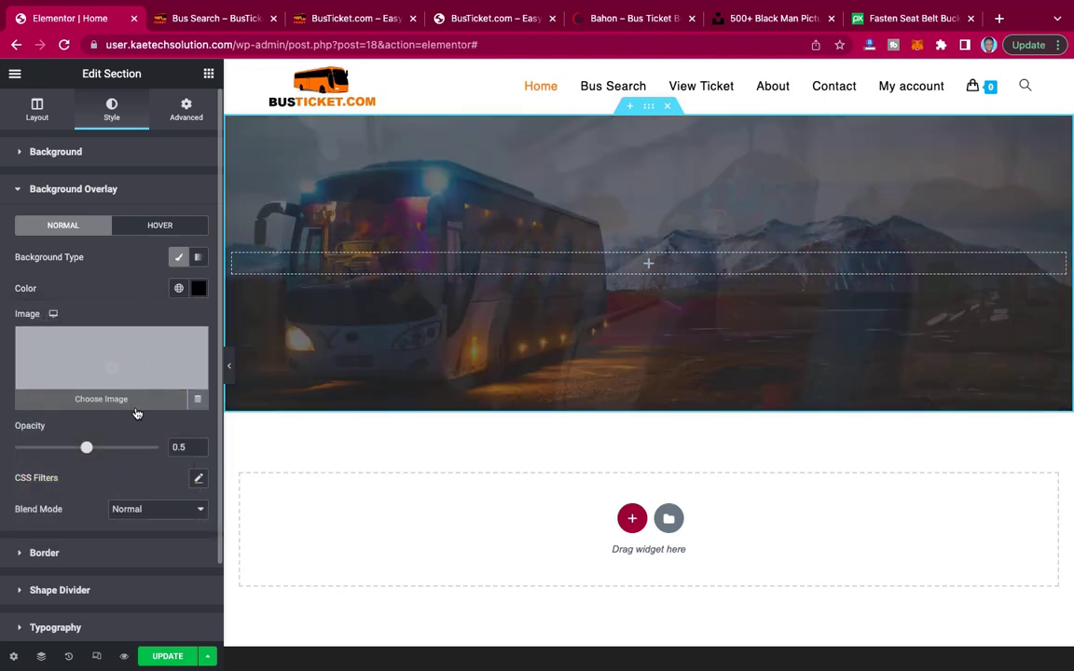
# Raise the overlay's opacity to 0.74 and preview the banner across the full page width.
pyautogui.moveTo(86, 448); pyautogui.dragTo(121, 448)
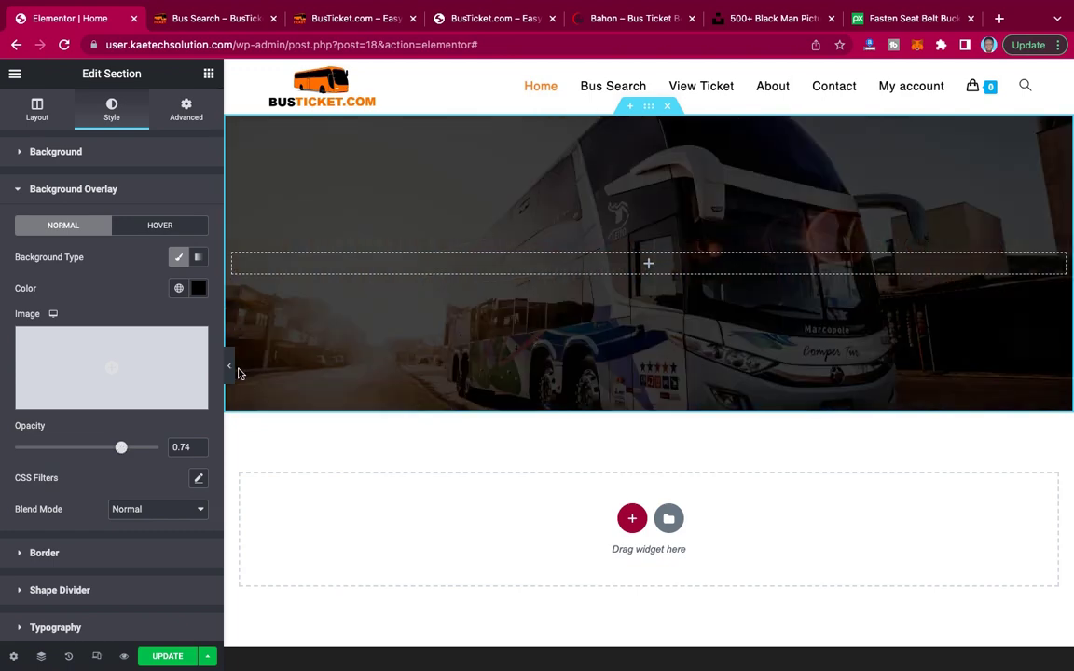
pyautogui.click(230, 369)
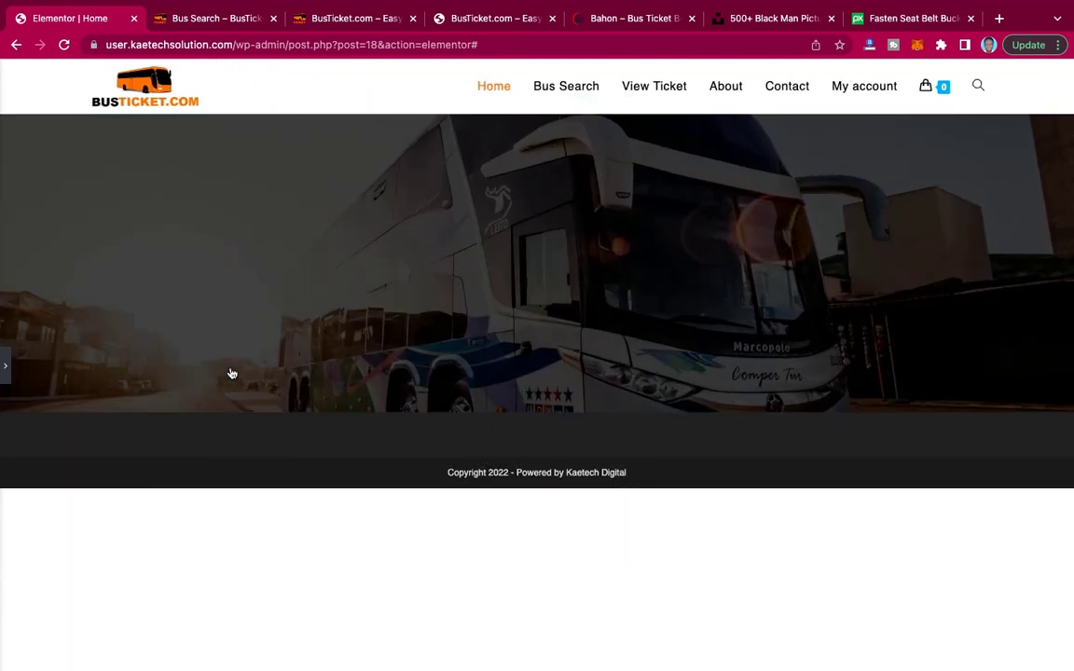
pyautogui.click(7, 369)
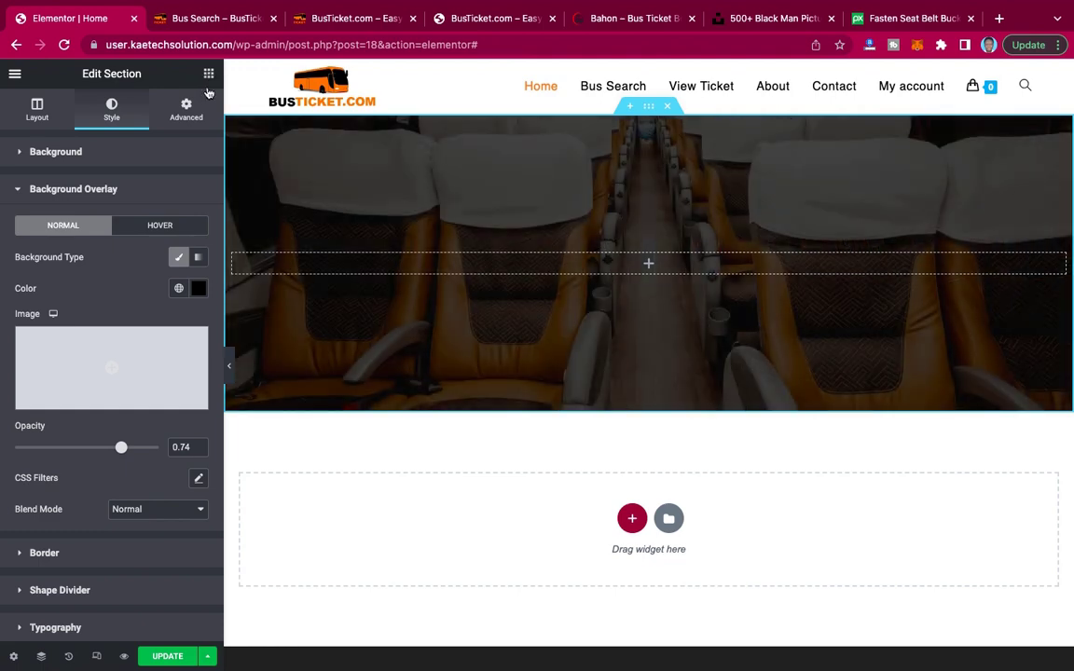
# Add a Heading widget inside the slideshow section and align it to the center.
pyautogui.click(210, 74)
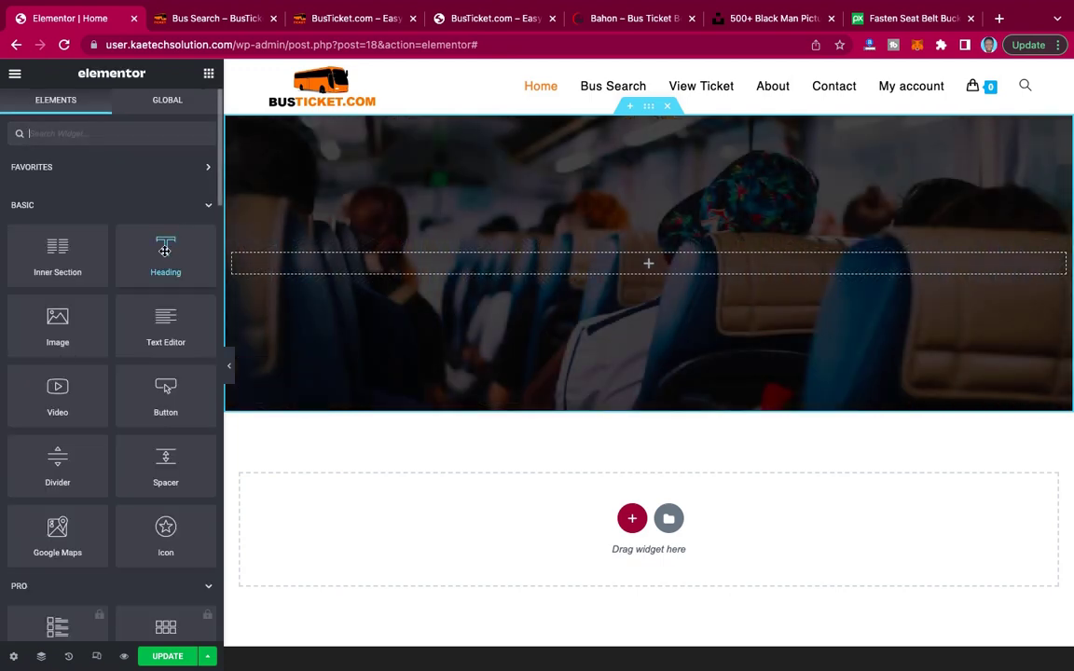
pyautogui.moveTo(162, 249); pyautogui.dragTo(537, 264)
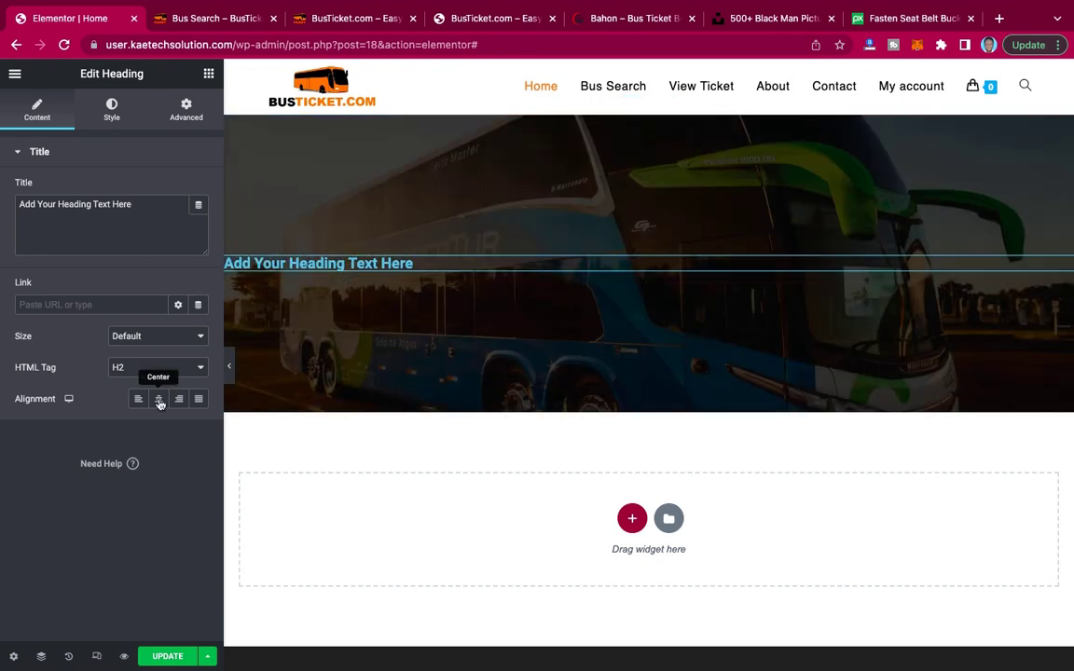
pyautogui.click(160, 400)
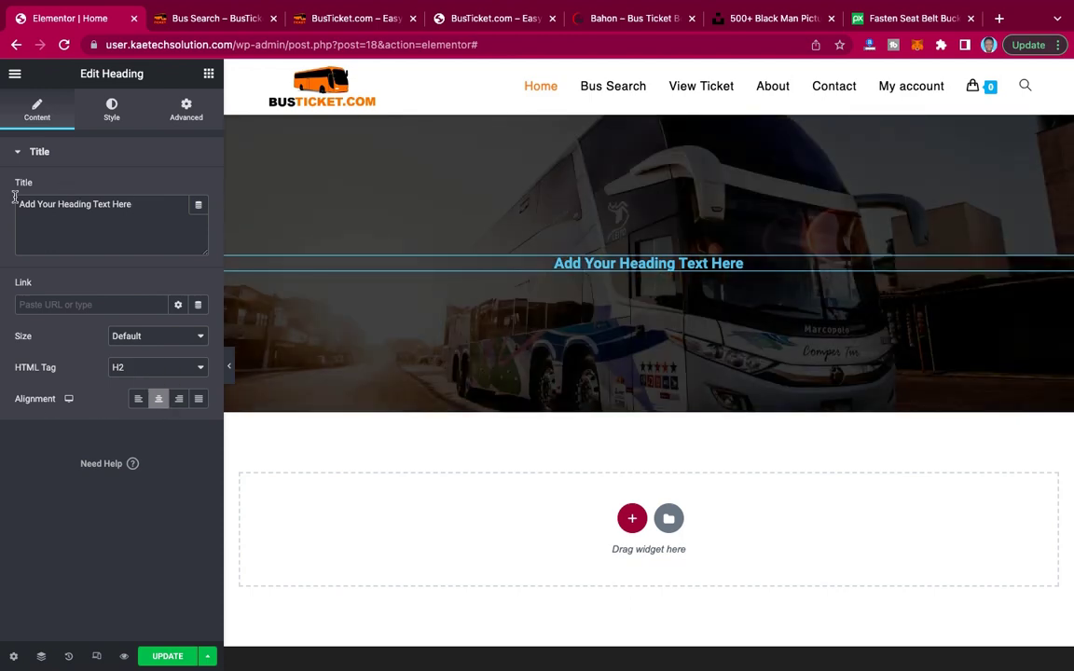
# Check the banner headline on the Bahon demo site and set the heading's title to "Best Place to Buy Bus Ticket".
pyautogui.press('super+a')
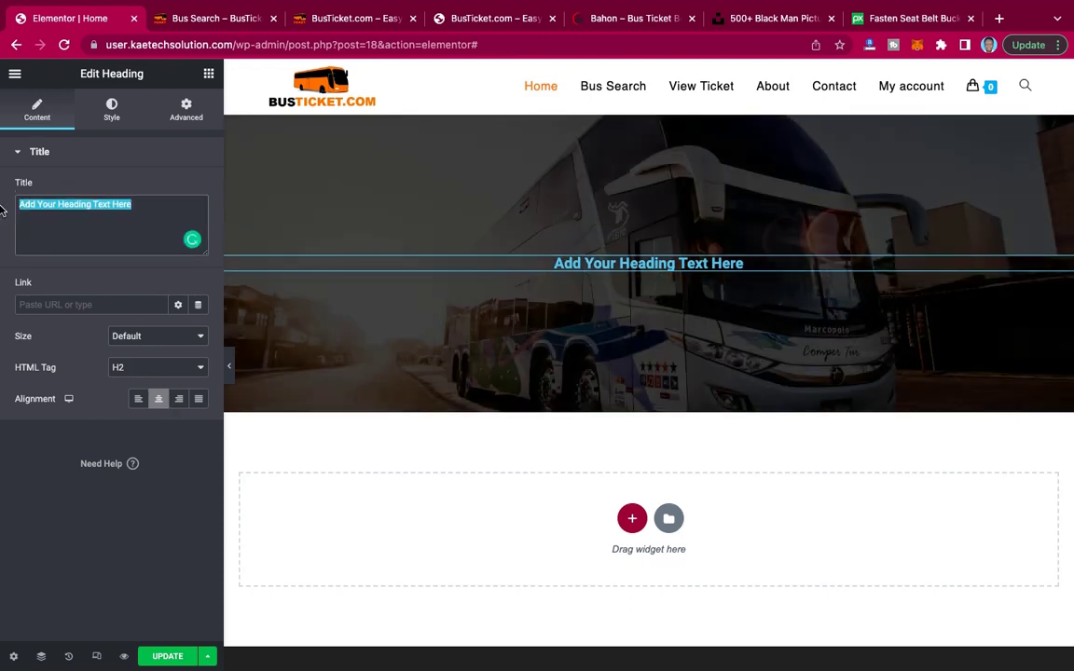
pyautogui.click(612, 20)
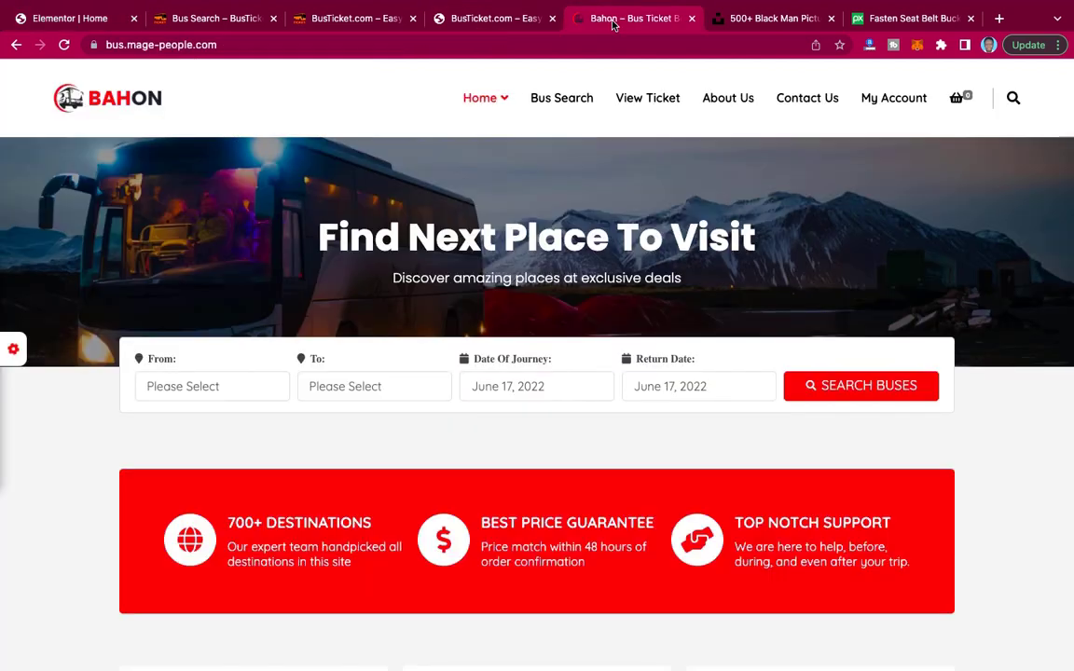
pyautogui.moveTo(757, 235); pyautogui.dragTo(325, 242)
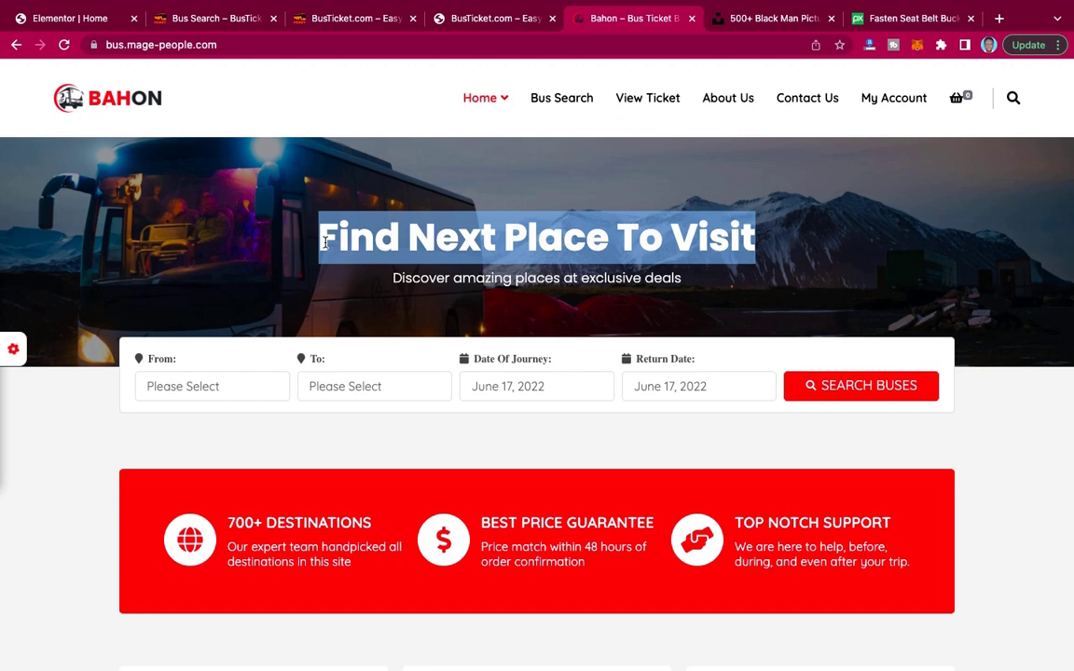
pyautogui.click(67, 19)
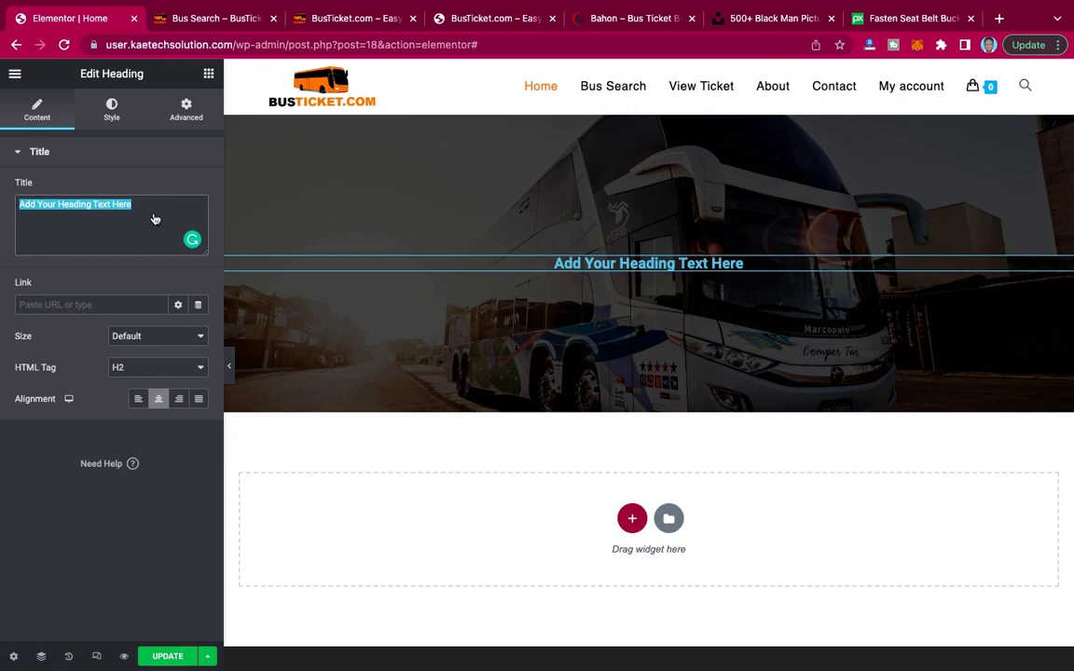
pyautogui.write('Best')
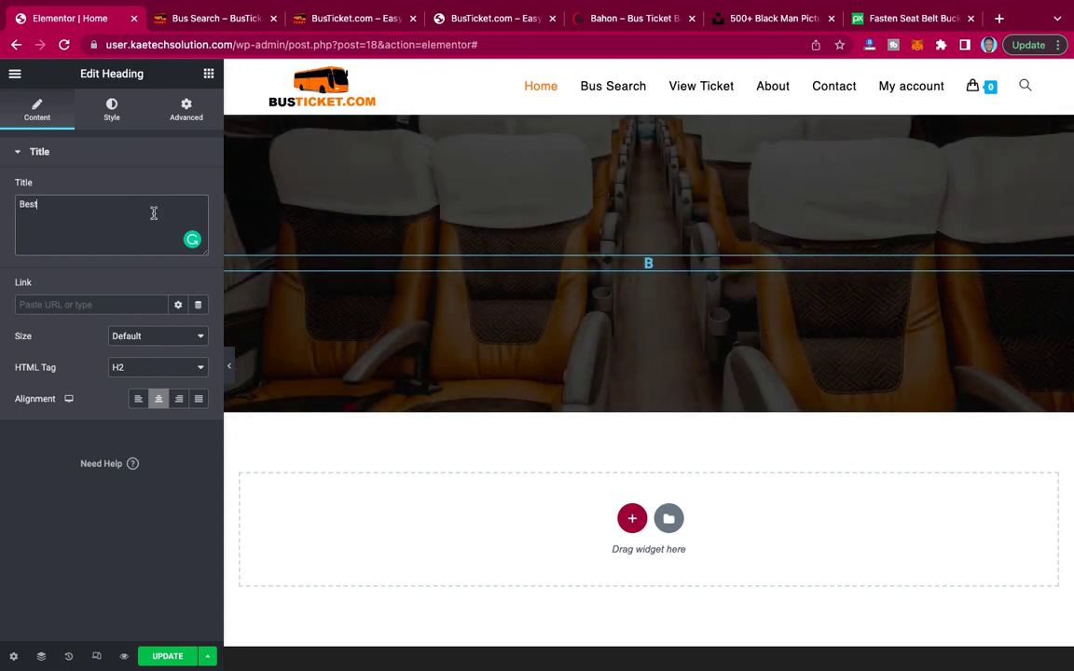
pyautogui.write(' Place to')
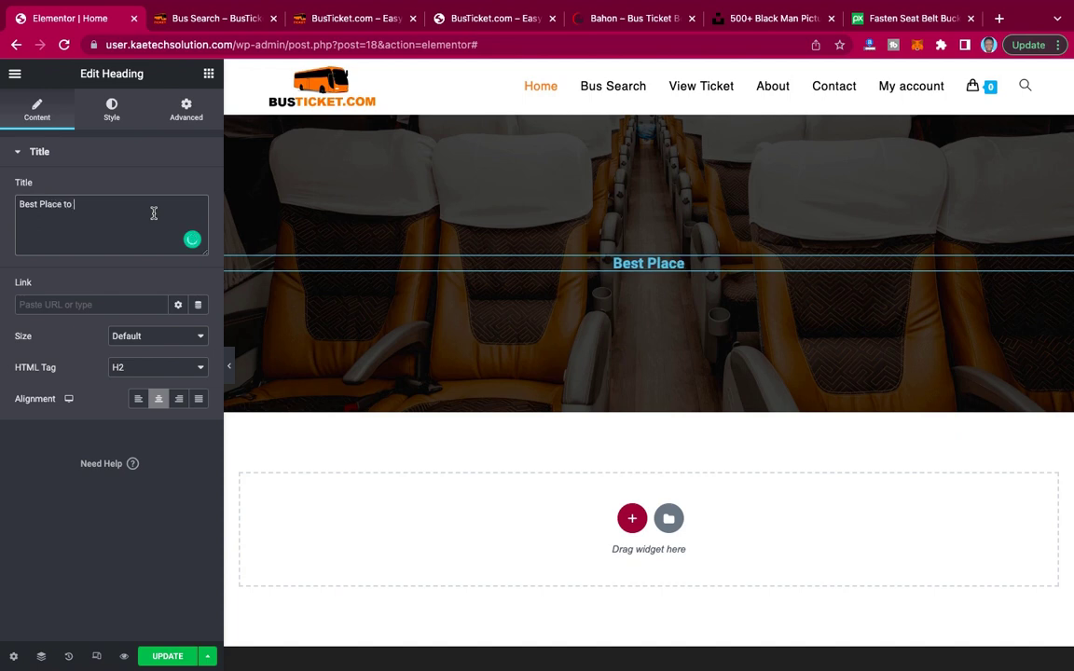
pyautogui.write(' Buy Bus ')
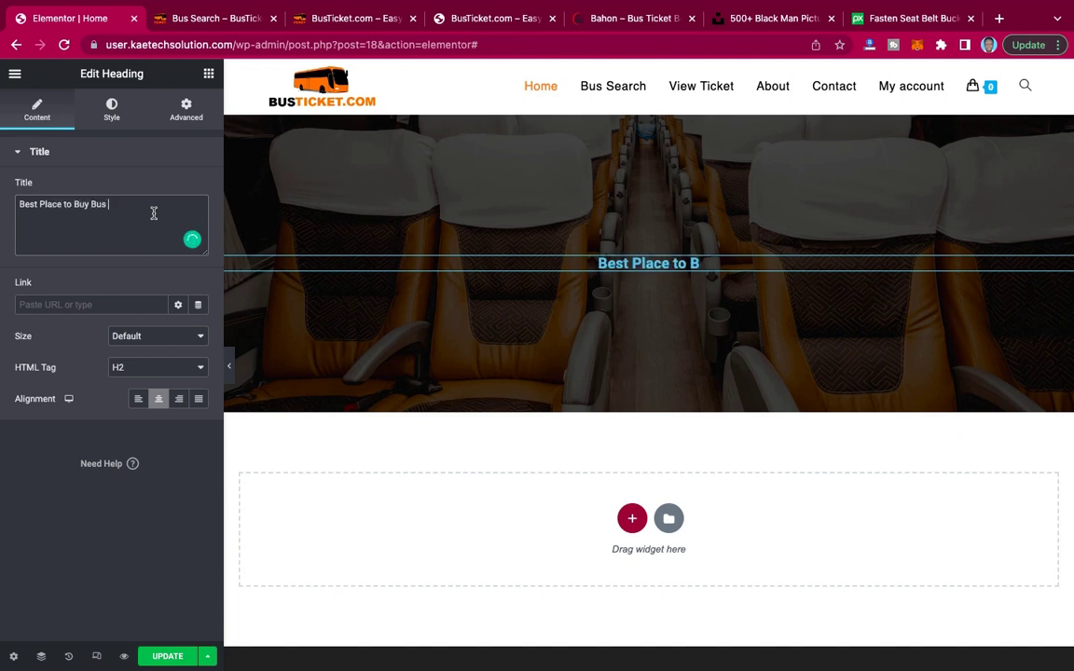
pyautogui.write('Ticket')
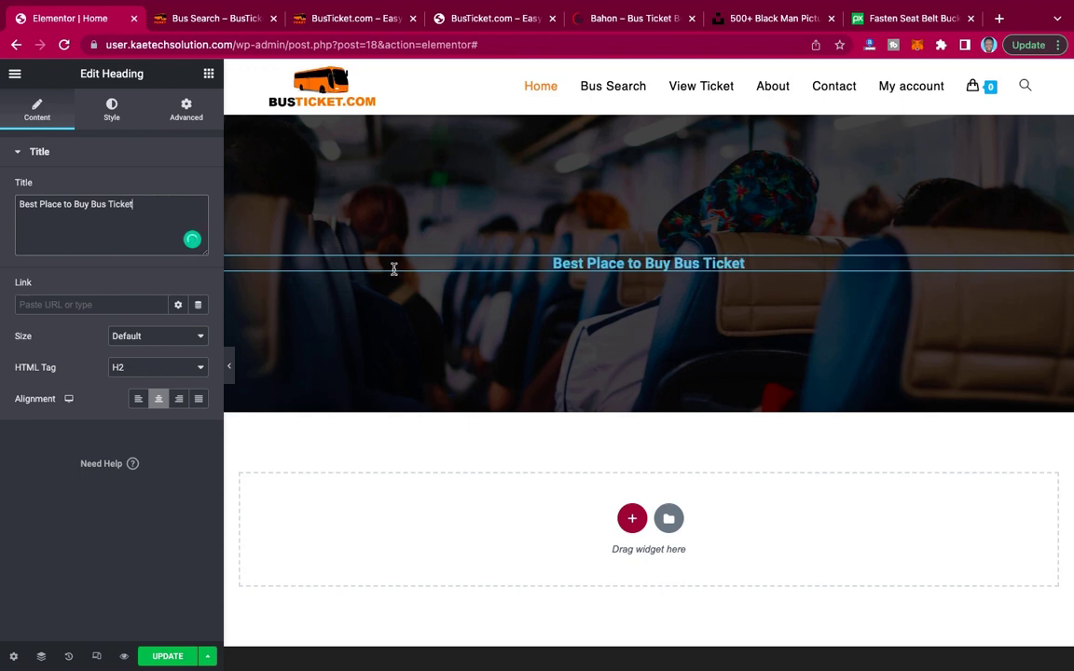
# Copy the heading's title text for reuse and replace it with "Welcome To BUSTICKET.COM".
pyautogui.moveTo(142, 204); pyautogui.dragTo(5, 191)
pyautogui.press('super+c')
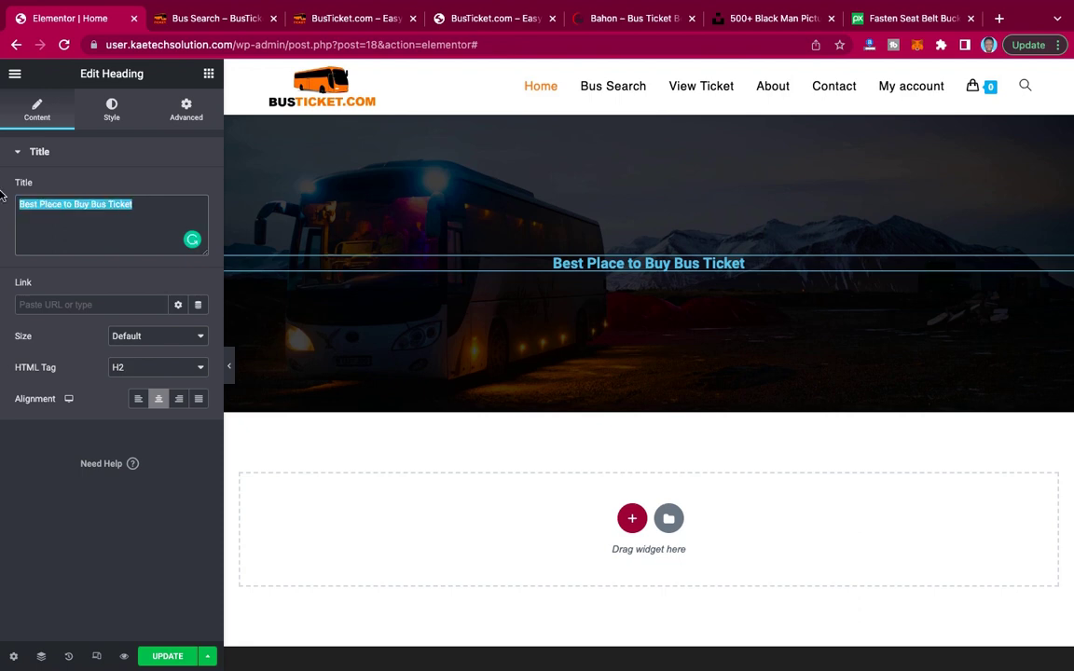
pyautogui.press('BackSpace')
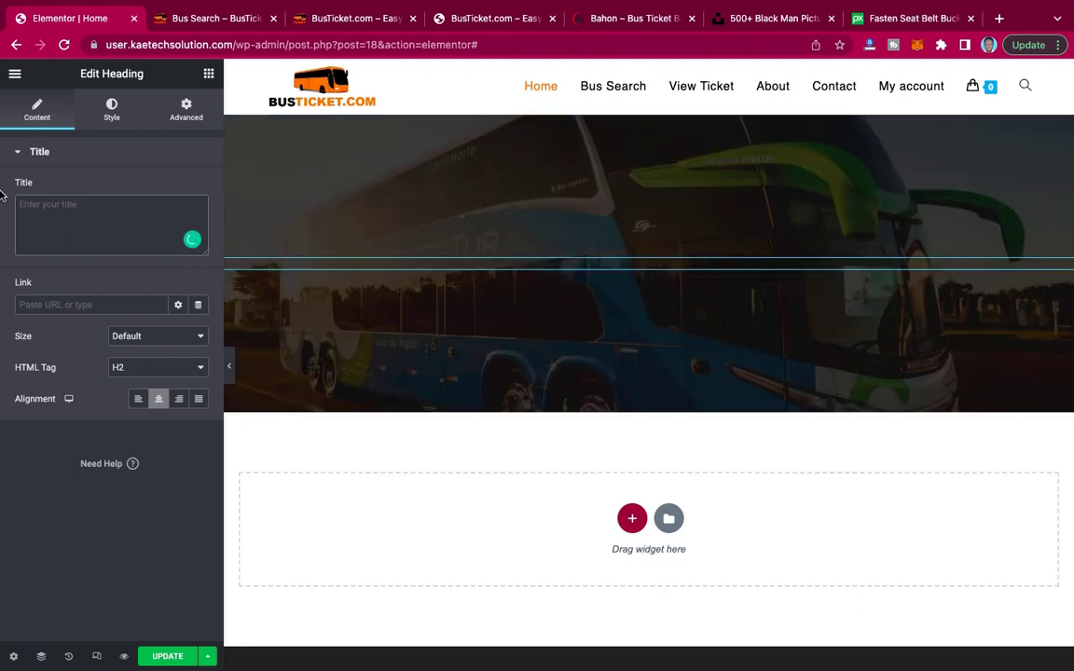
pyautogui.write('BUS')
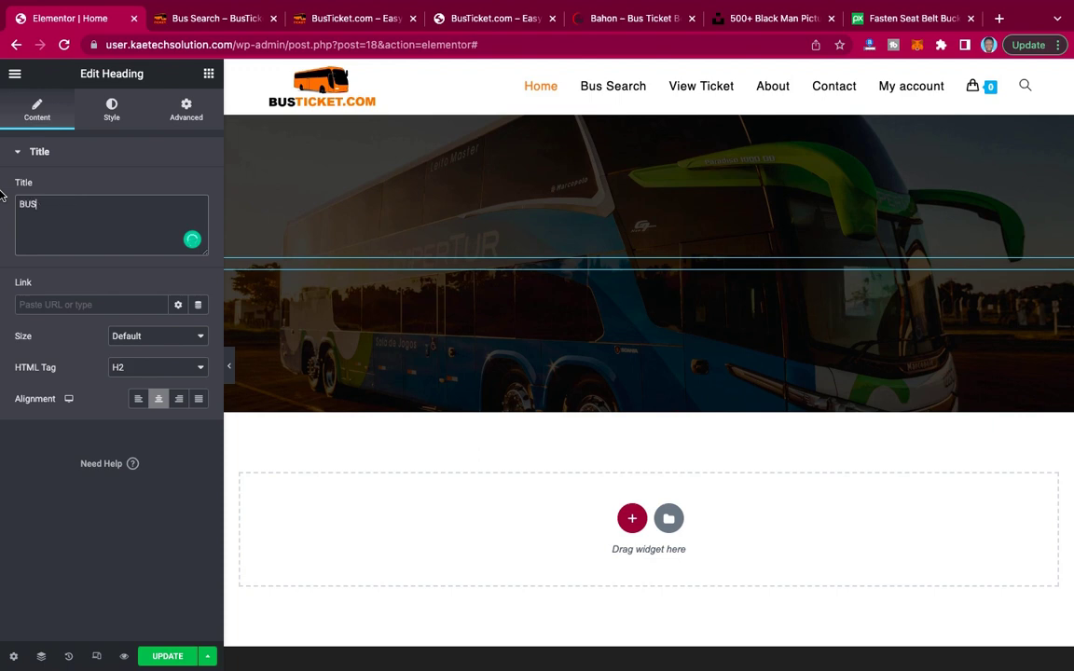
pyautogui.write('TIC')
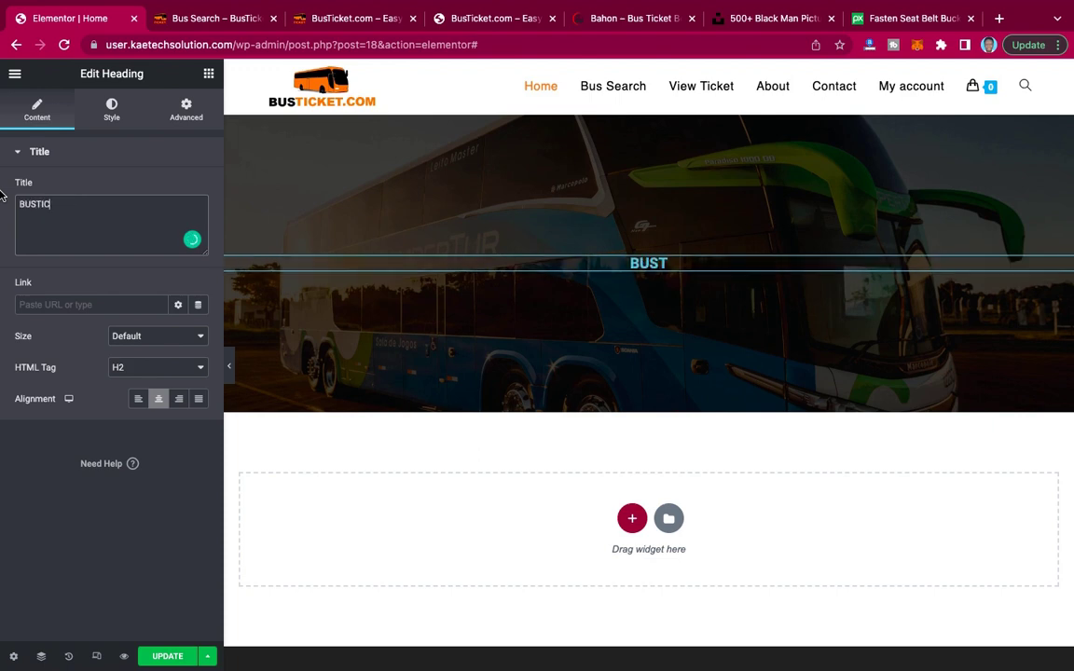
pyautogui.write('K')
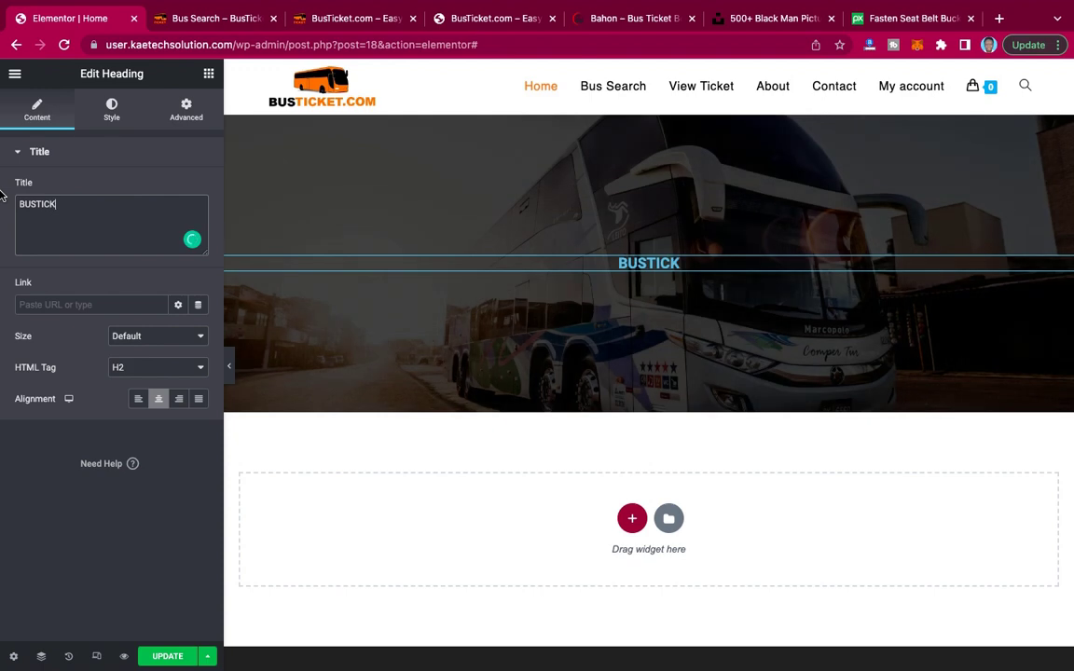
pyautogui.write('ET.COM')
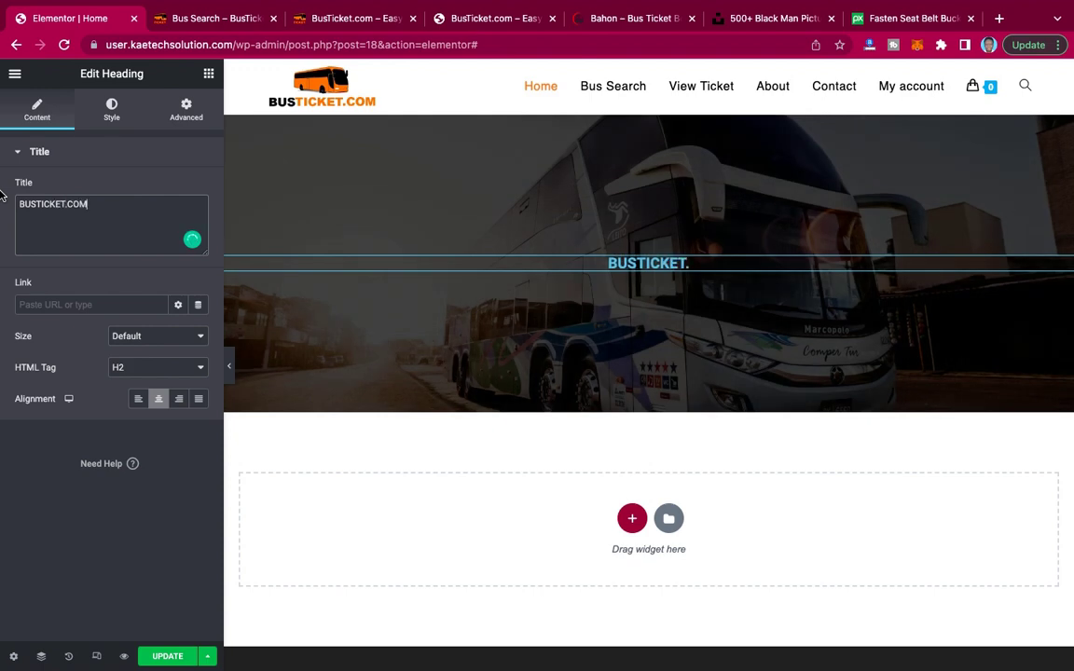
pyautogui.click(20, 205)
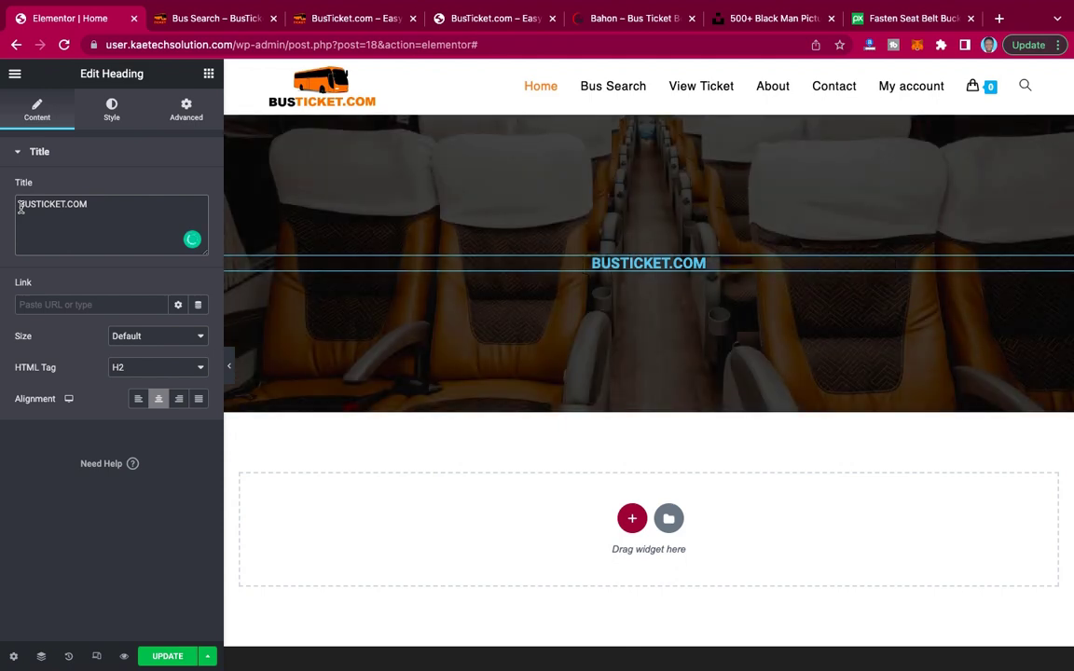
pyautogui.write('Welcome ')
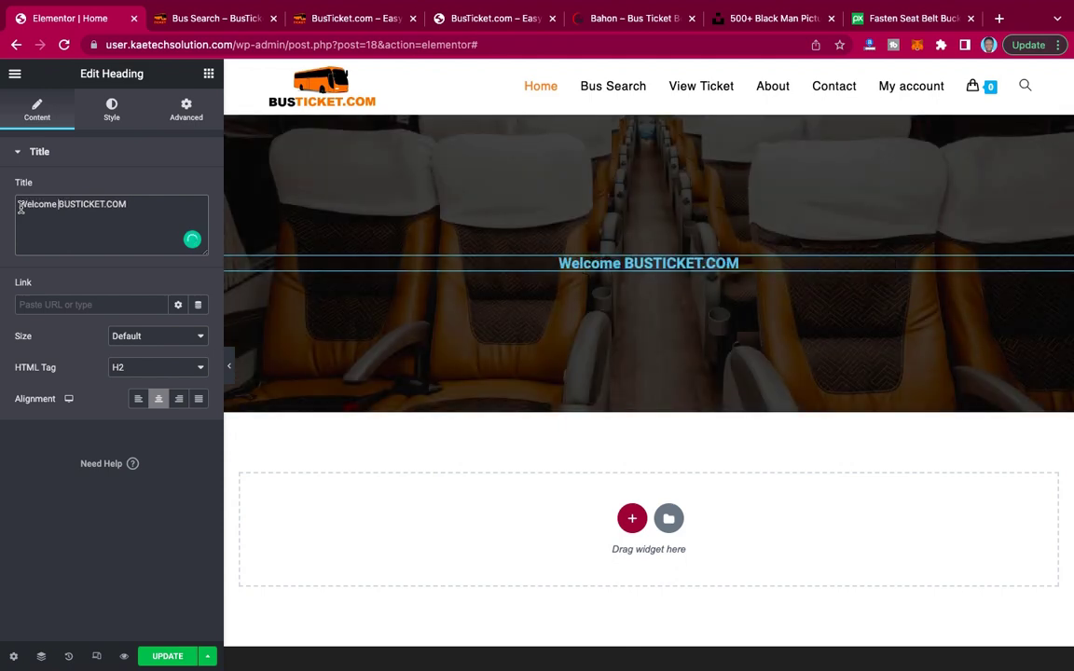
pyautogui.write('To')
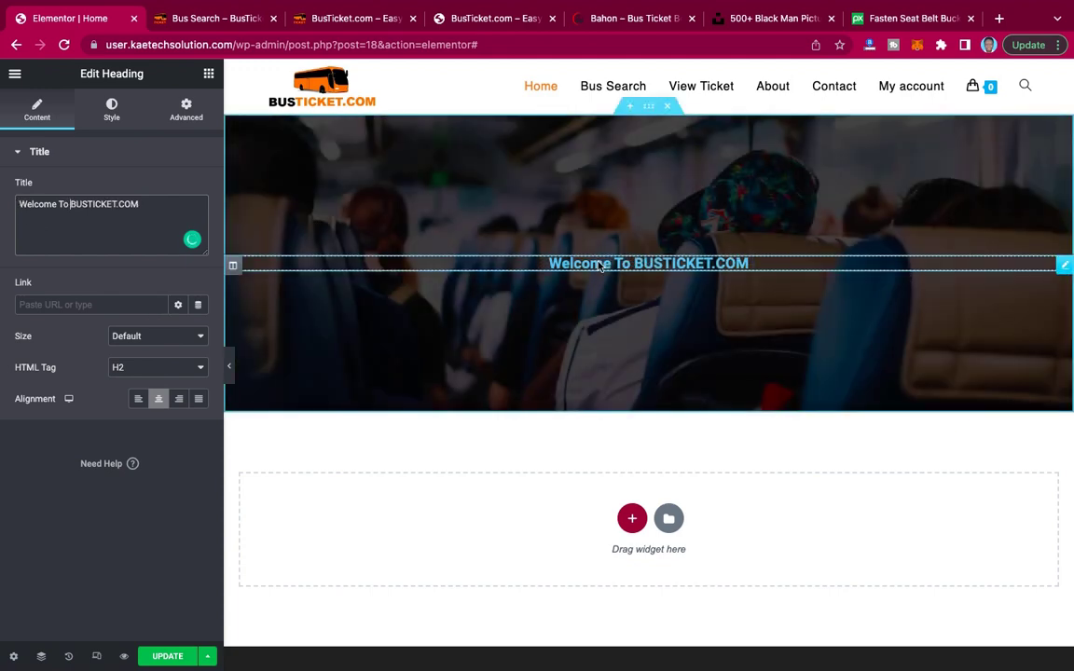
# Add a Text Editor widget below the banner heading and replace its placeholder with the copied "Best Place to Buy Bus Ticket".
pyautogui.click(211, 75)
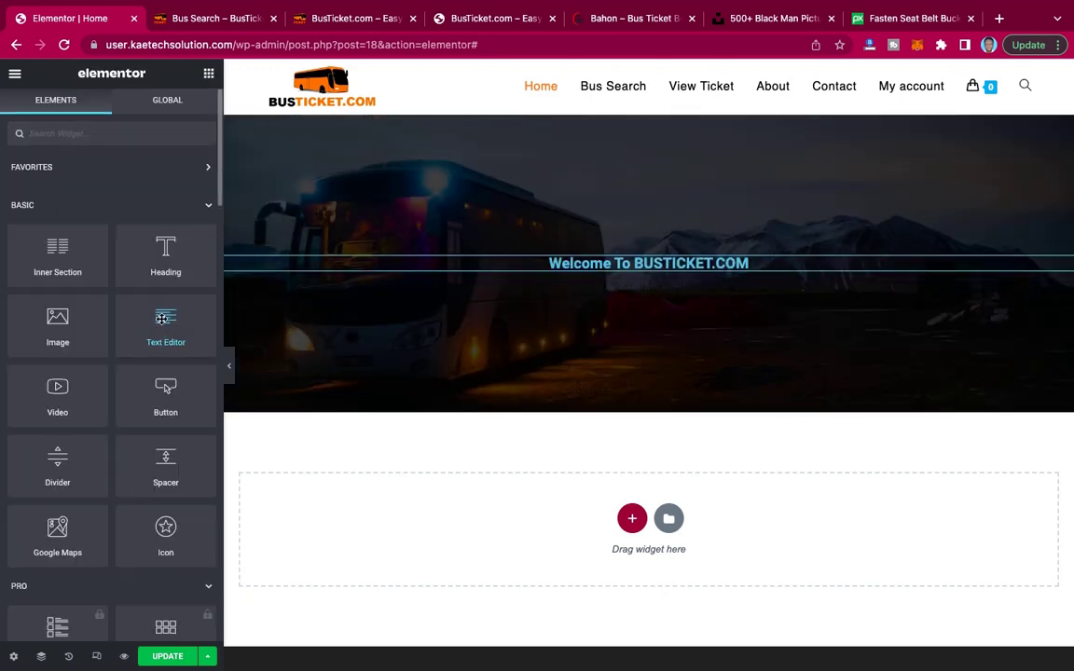
pyautogui.moveTo(145, 289); pyautogui.dragTo(647, 266)
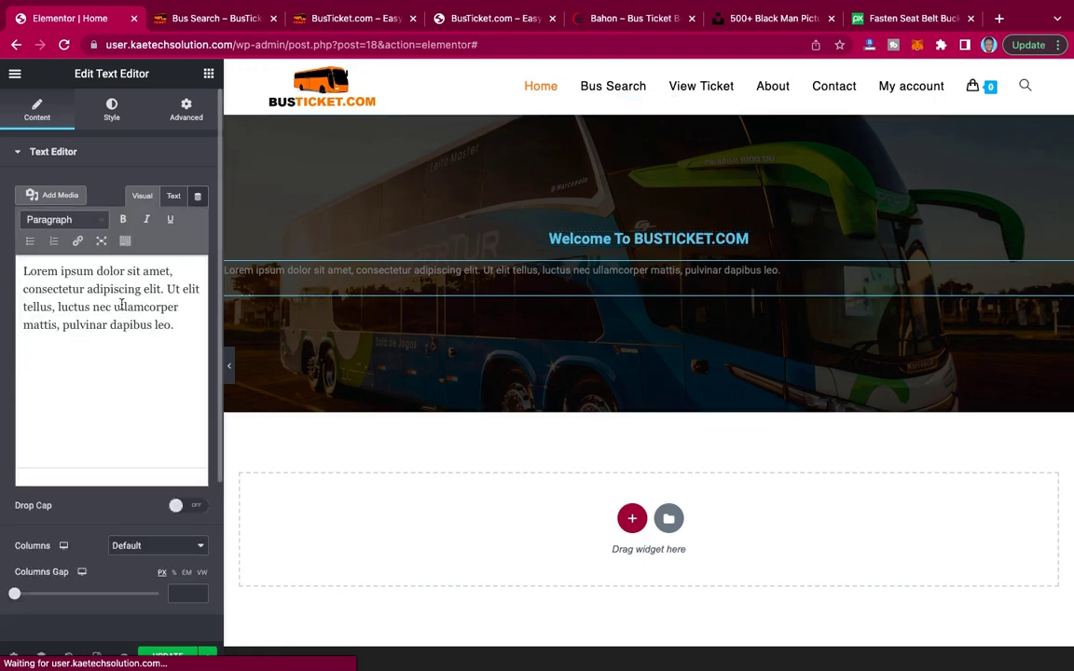
pyautogui.tripleClick(121, 305)
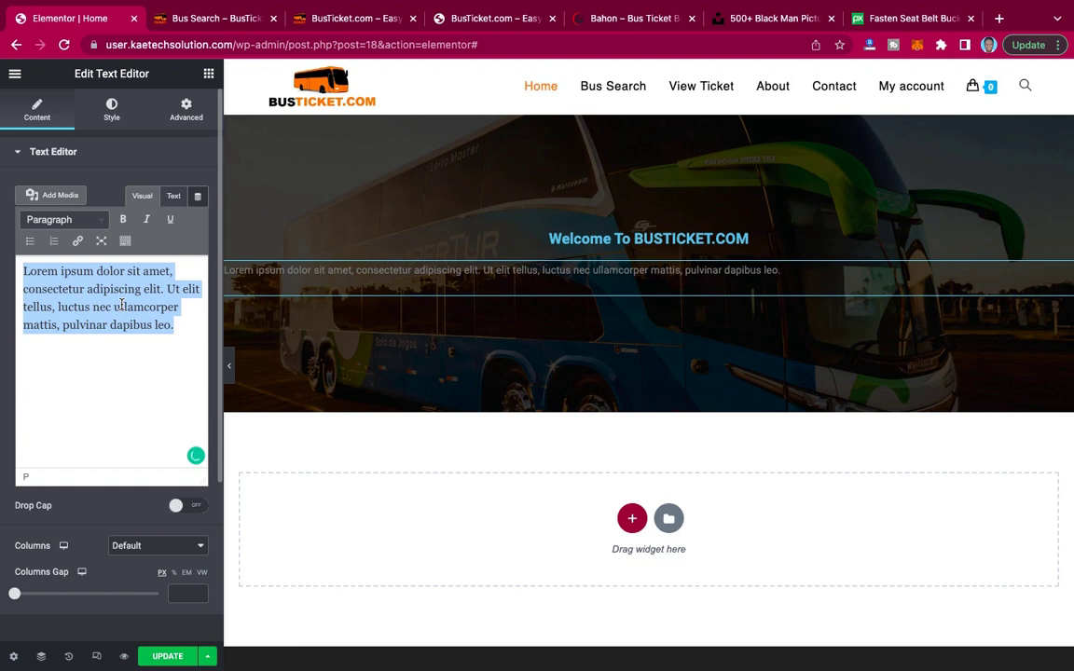
pyautogui.press('super+v')
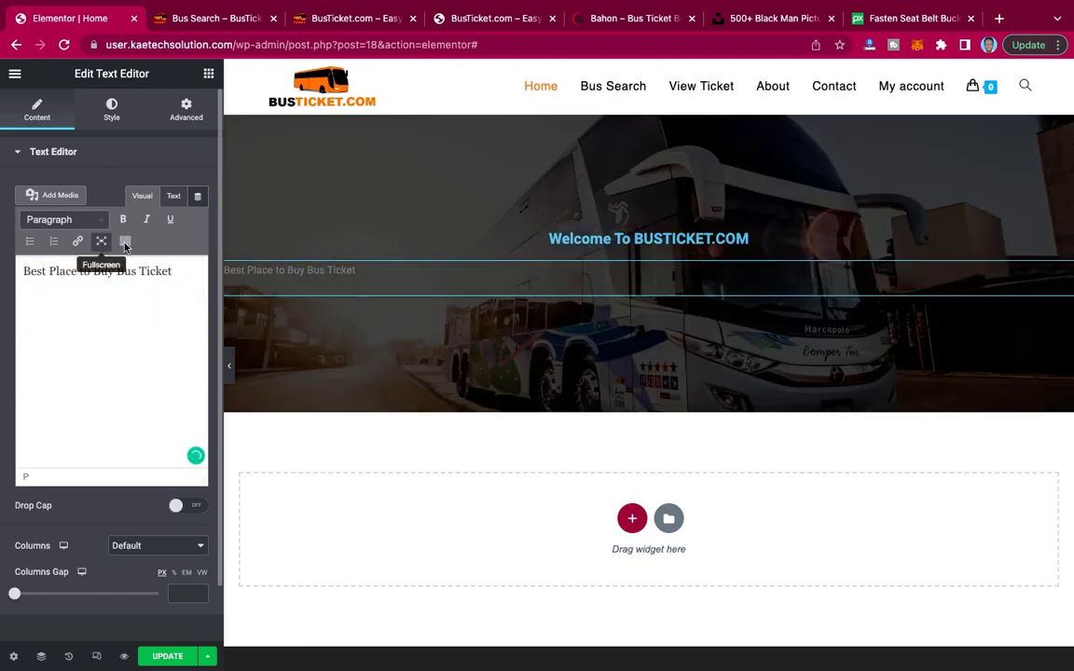
# Center the banner's tagline text and set its text color to white (#FFFFFF).
pyautogui.click(112, 112)
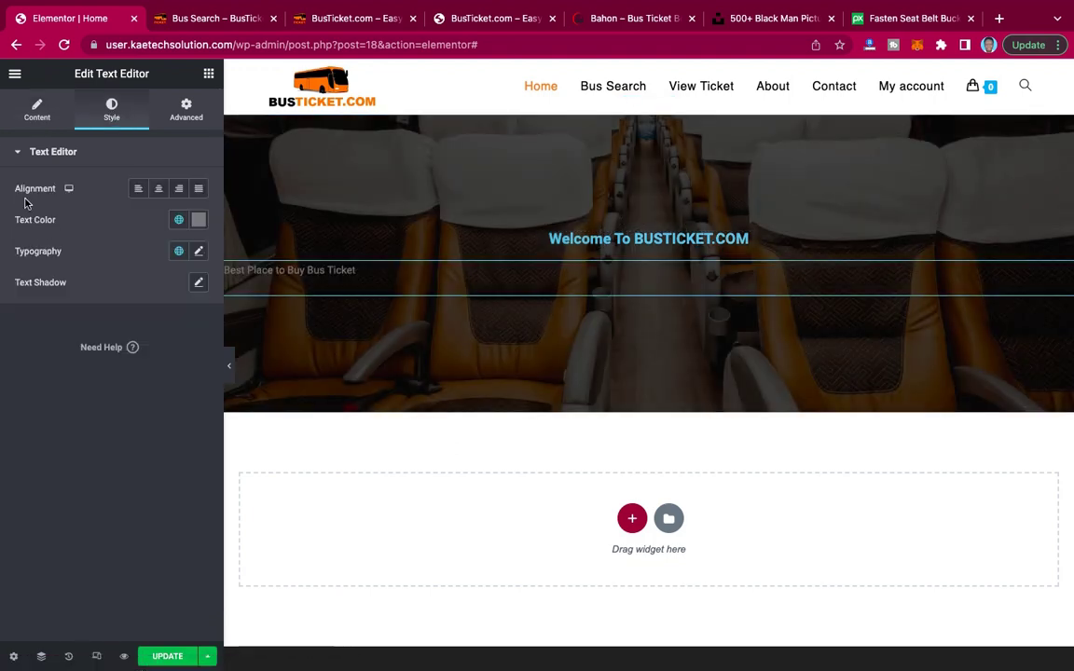
pyautogui.click(160, 189)
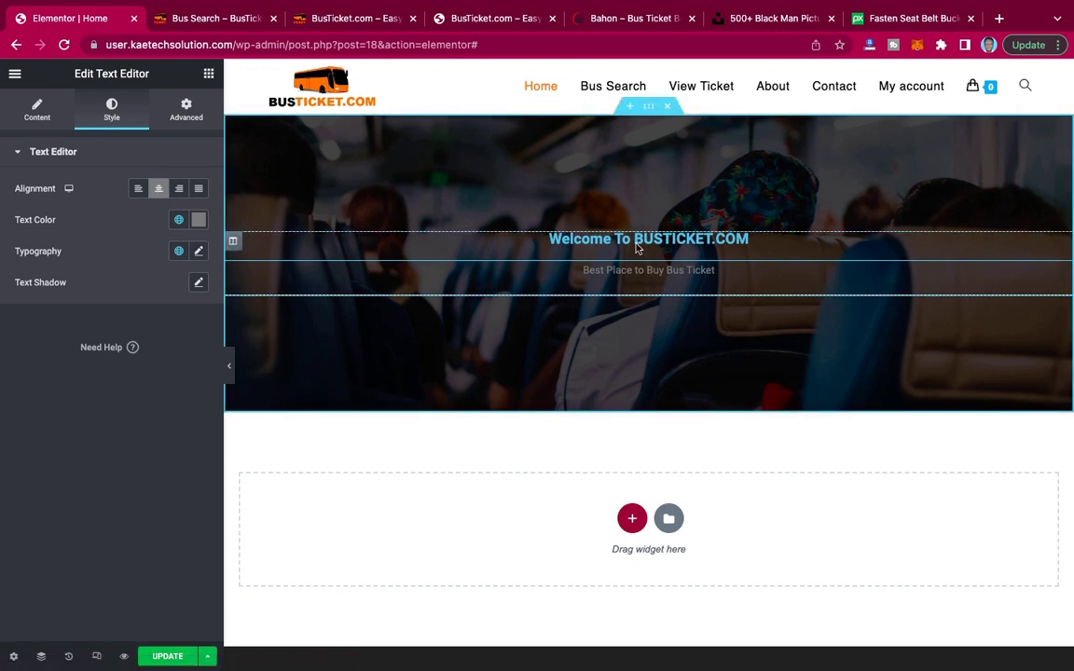
pyautogui.click(199, 219)
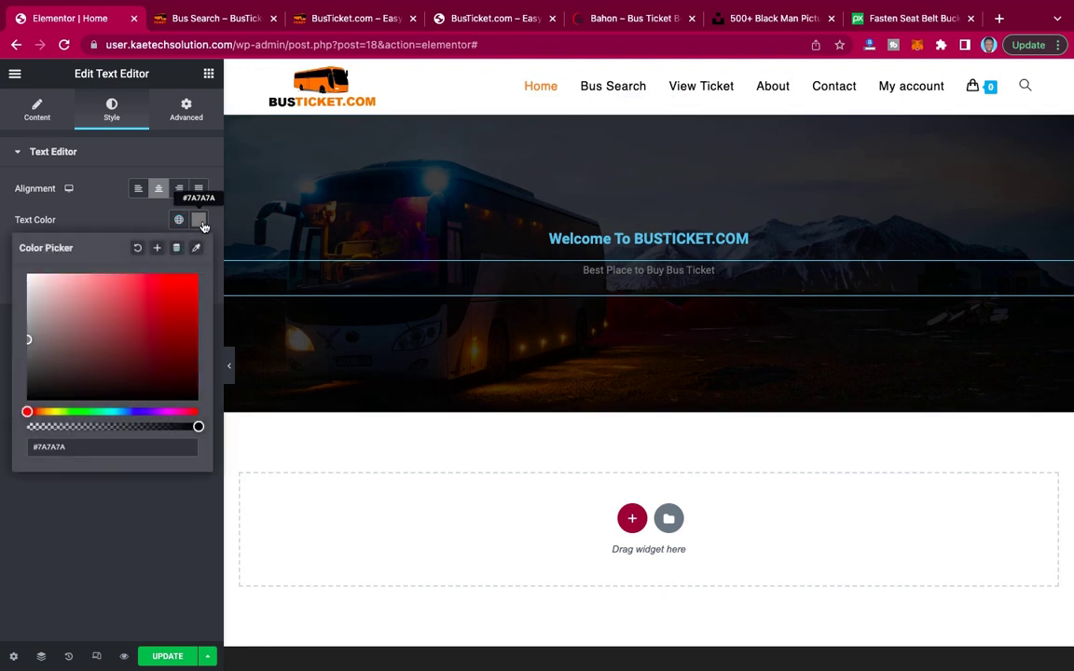
pyautogui.moveTo(44, 291); pyautogui.dragTo(2, 254)
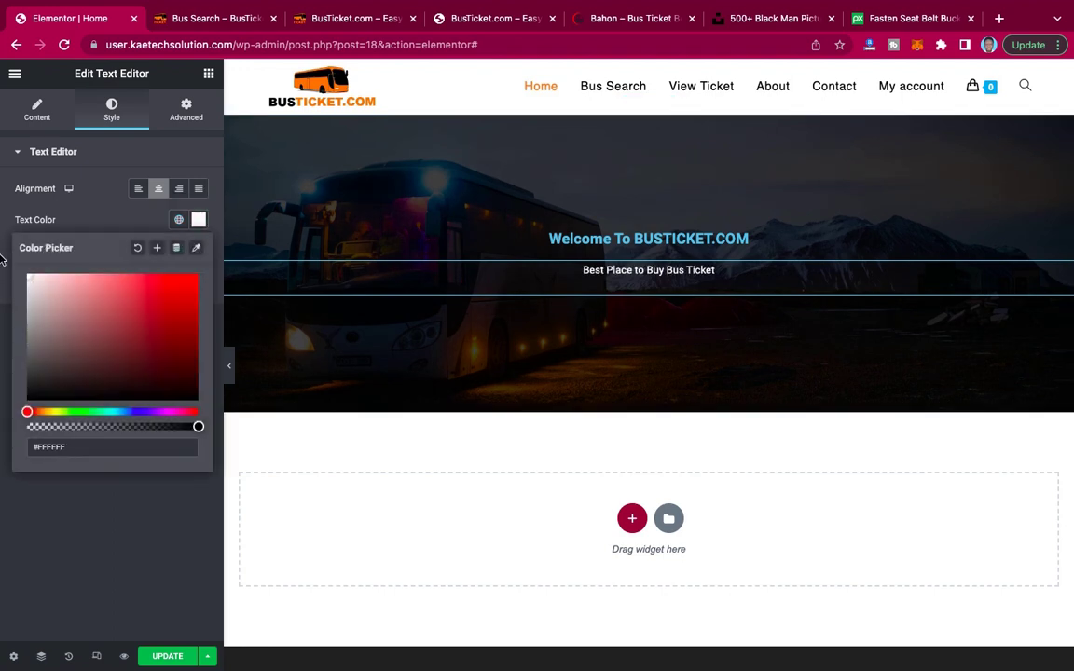
pyautogui.click(97, 209)
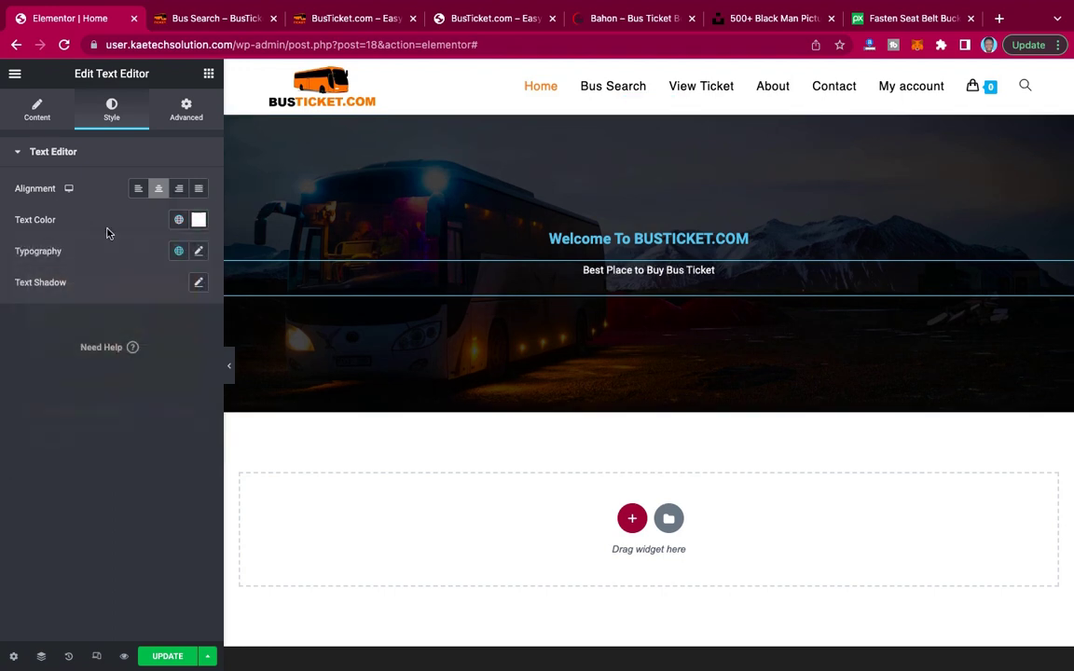
# Set the tagline's typography to the Poppins font family at a size of 25 px.
pyautogui.click(200, 251)
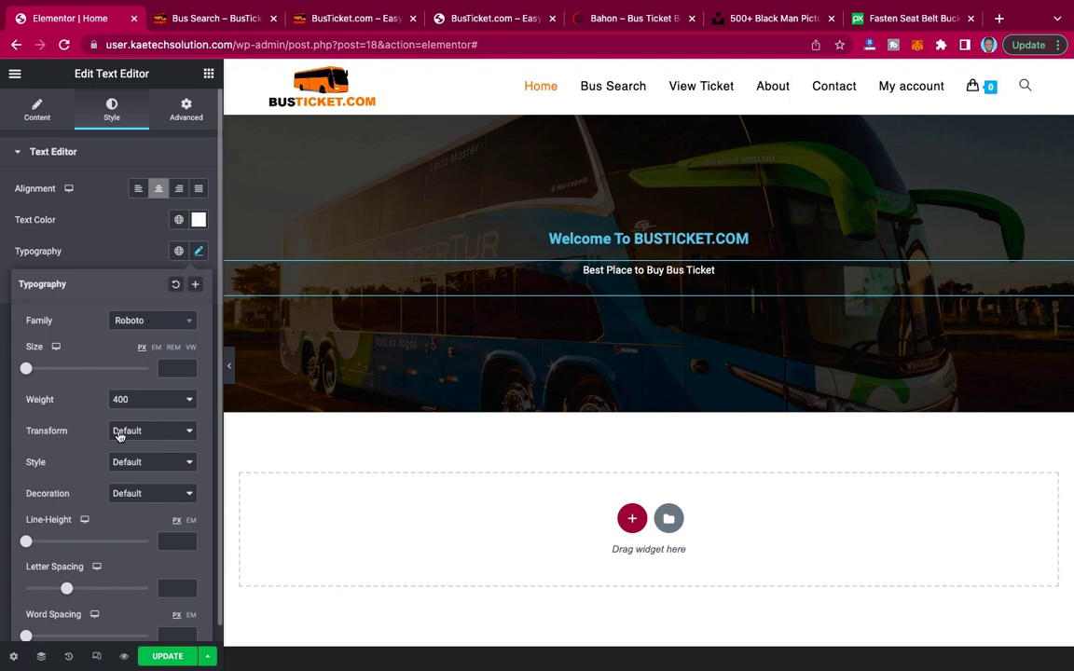
pyautogui.click(151, 320)
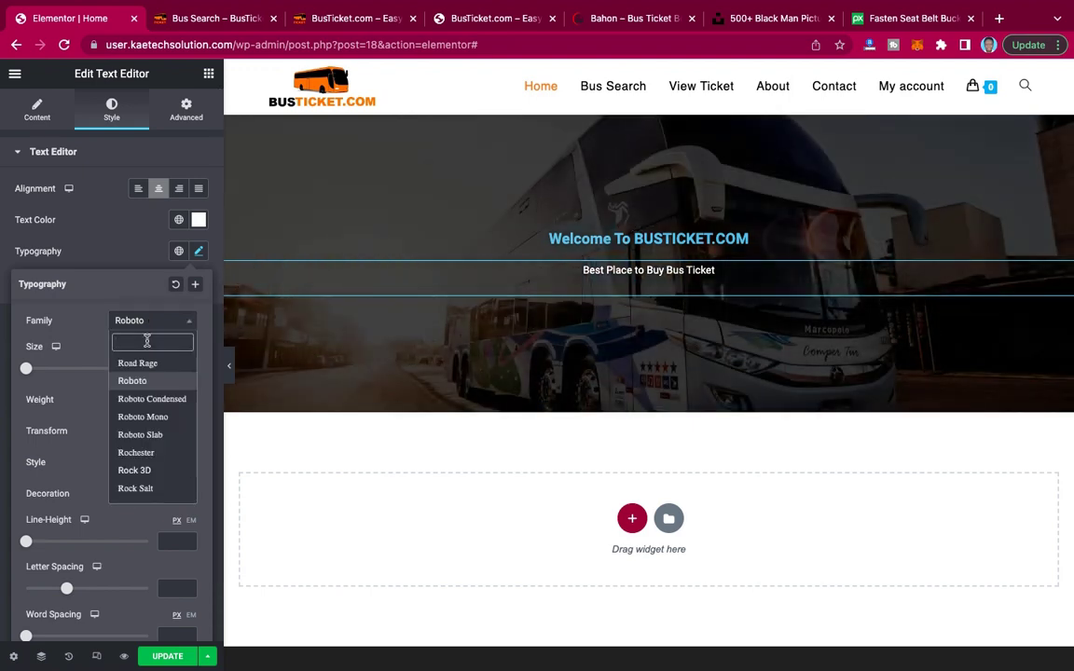
pyautogui.write('popp')
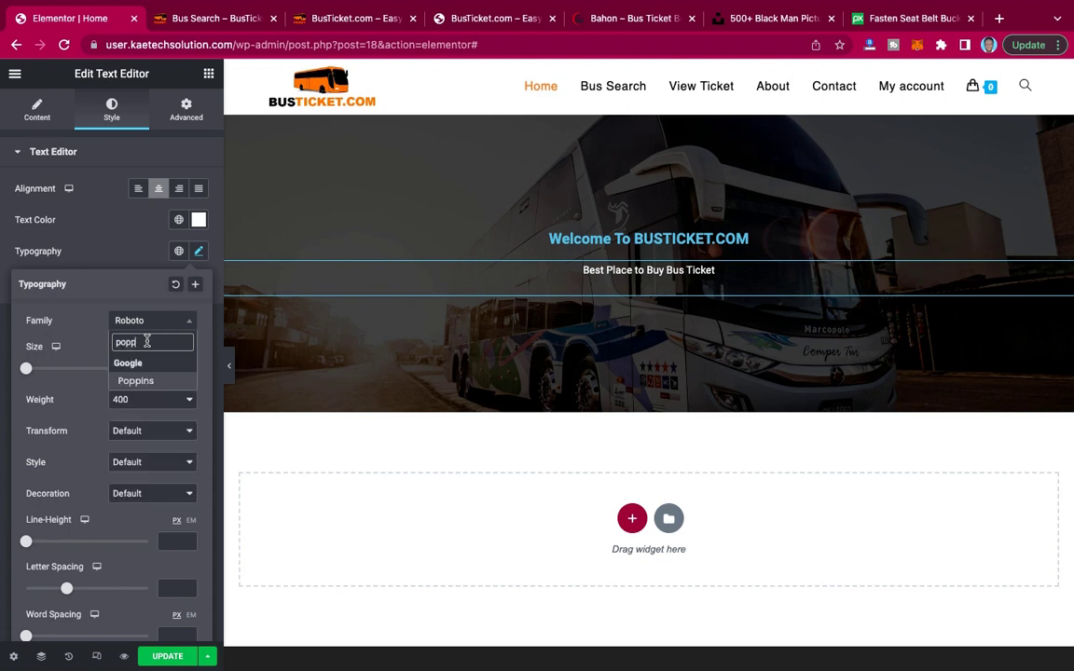
pyautogui.click(137, 382)
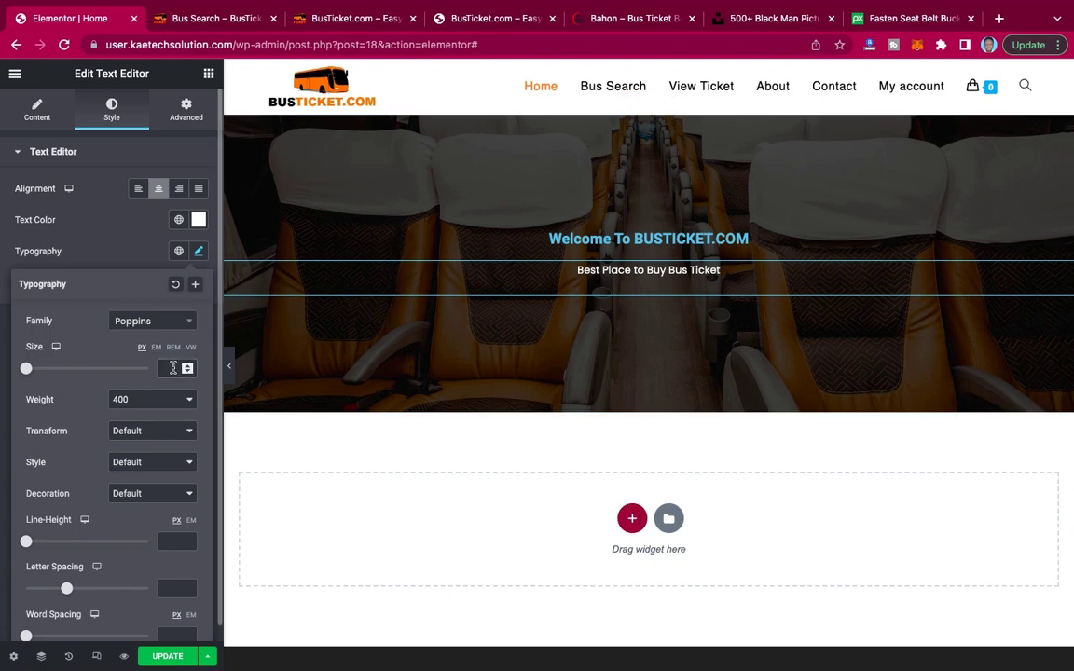
pyautogui.write('20')
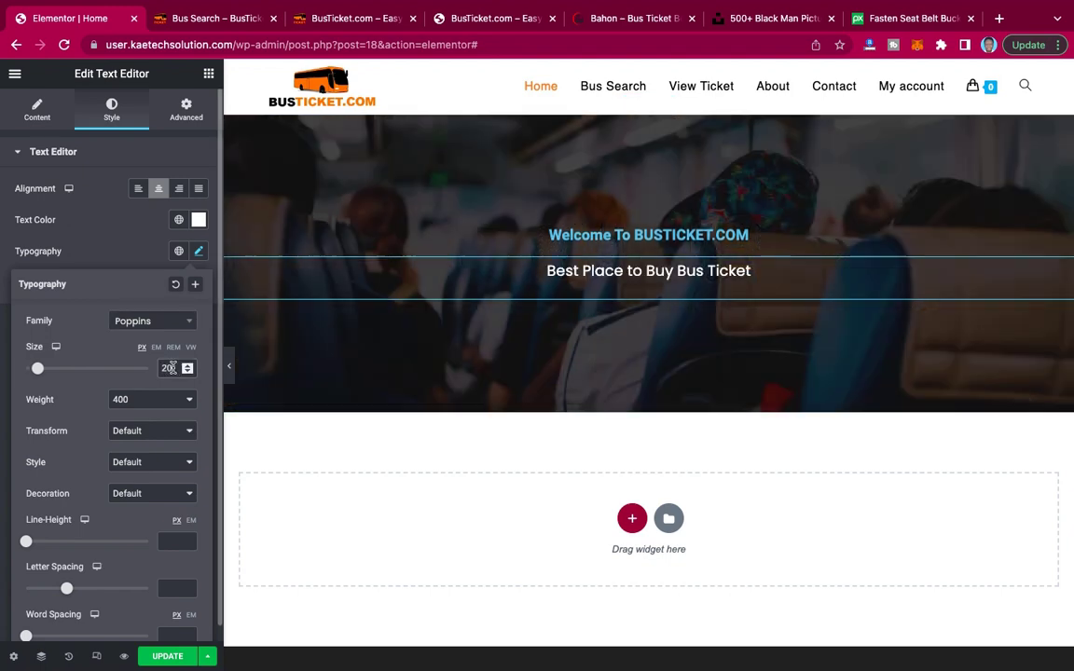
pyautogui.press('BackSpace')
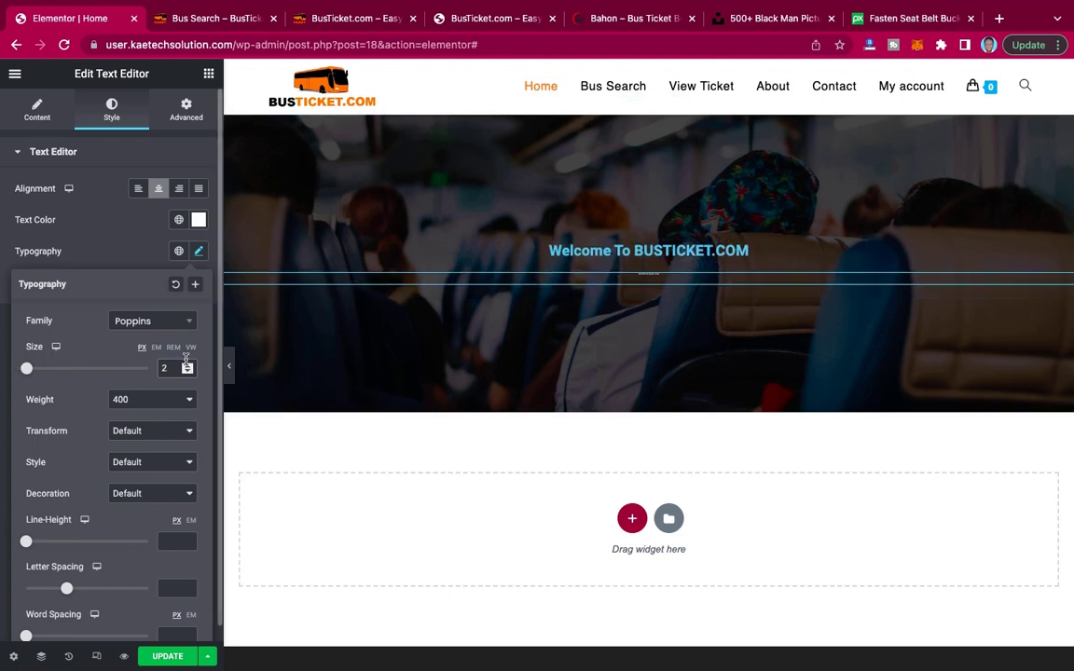
pyautogui.write('5')
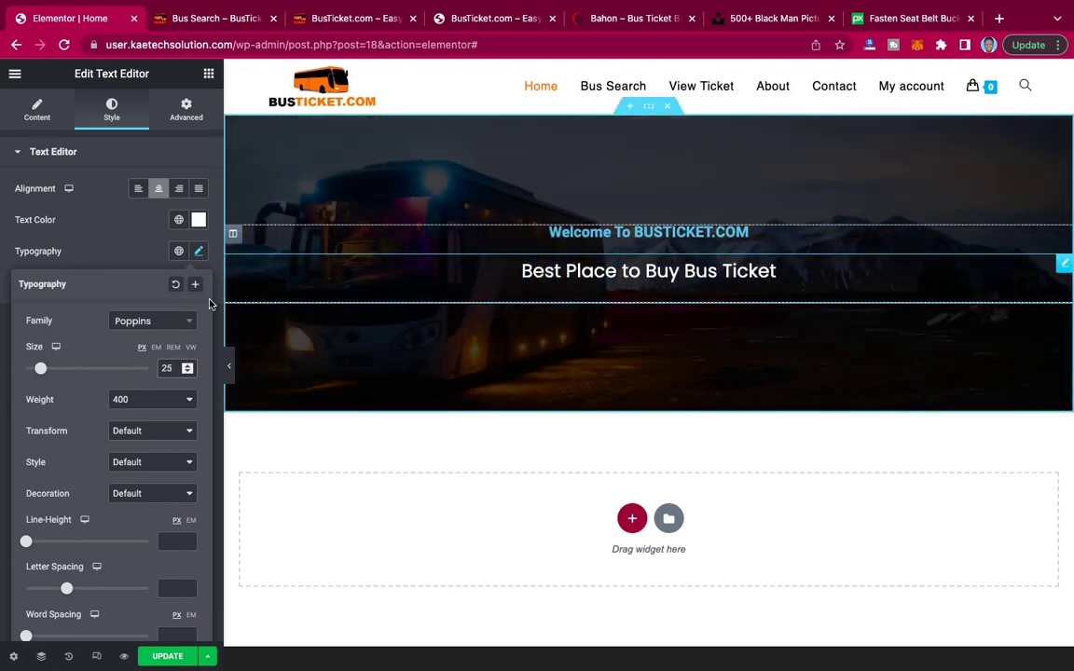
pyautogui.click(103, 257)
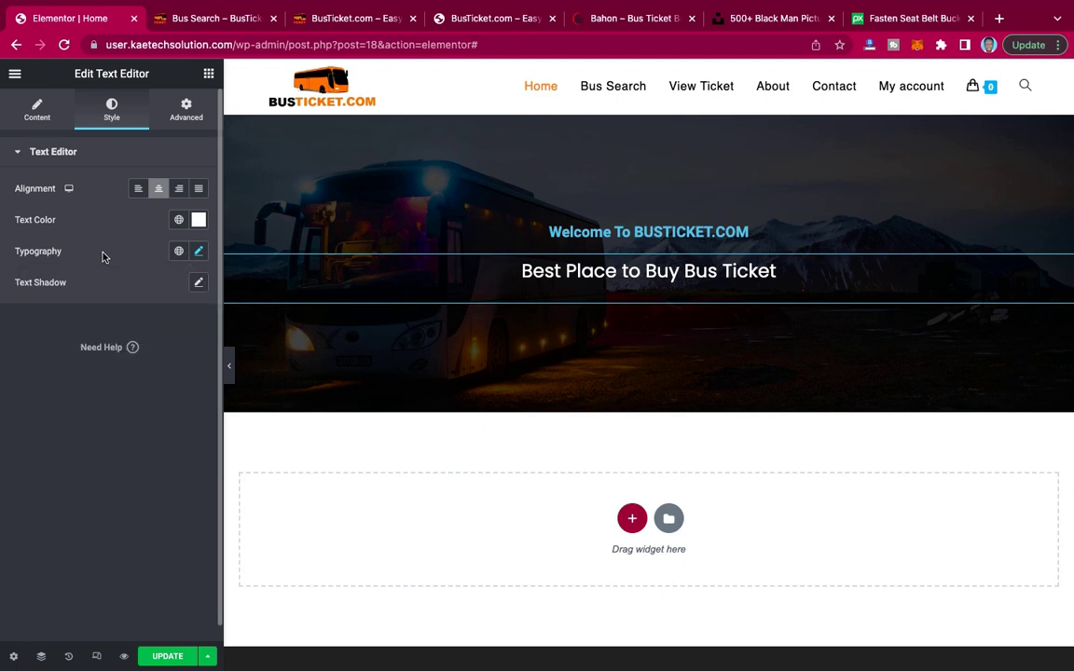
# Set the banner heading's text color to white (#FFFFFF).
pyautogui.click(637, 233)
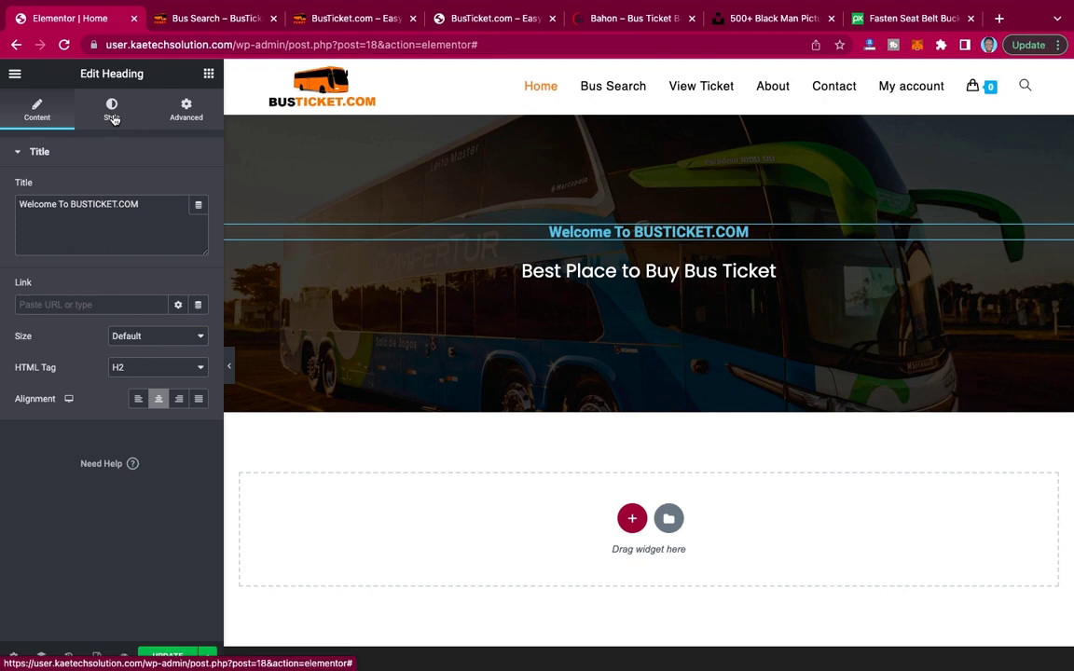
pyautogui.click(112, 114)
pyautogui.click(199, 189)
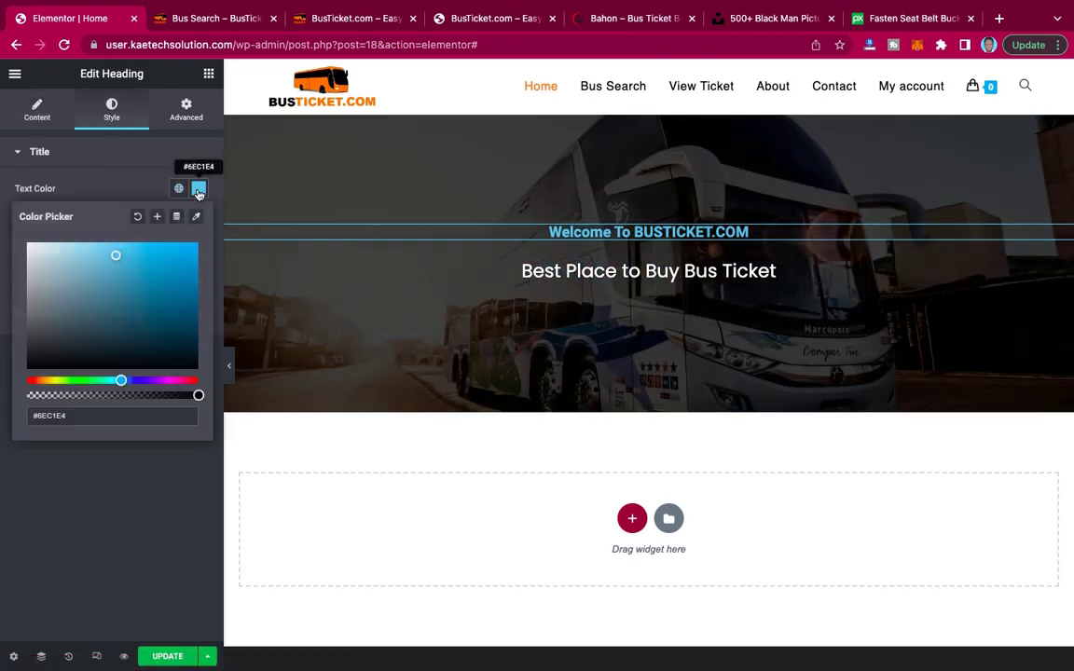
pyautogui.moveTo(51, 244); pyautogui.dragTo(35, 233)
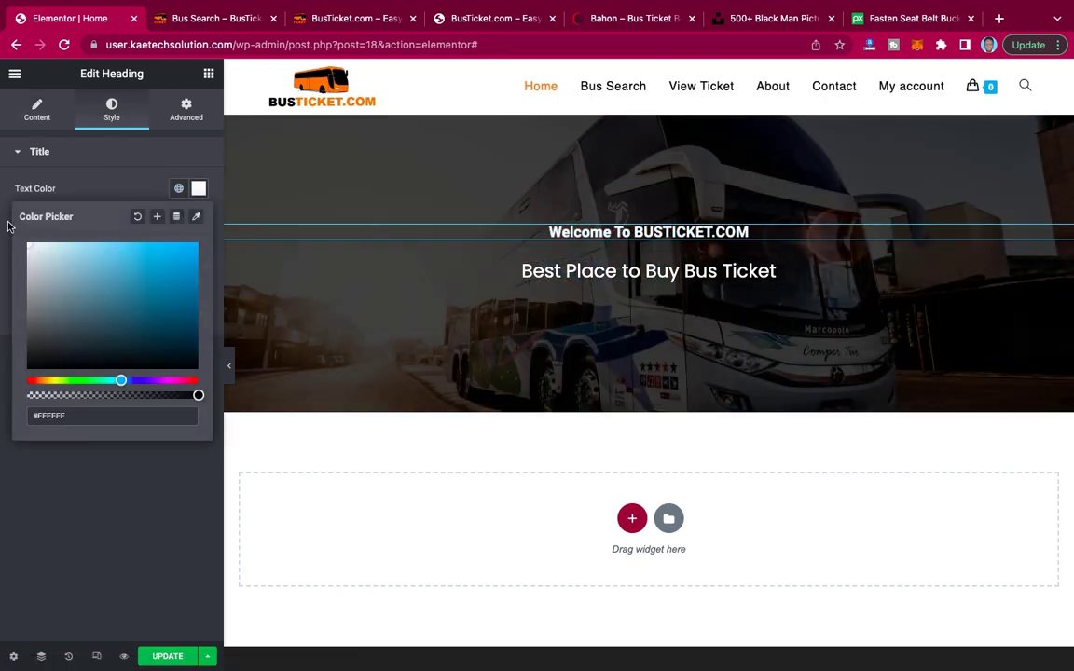
pyautogui.click(101, 194)
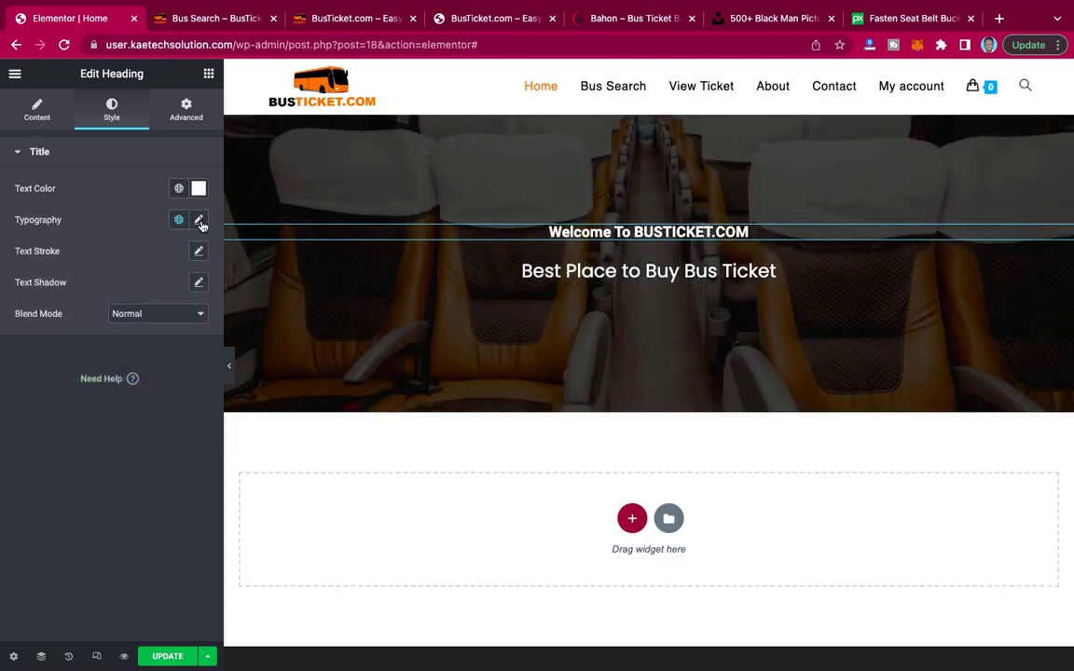
# Set the banner heading's typography to the Montserrat font family at a size of 55 px.
pyautogui.click(200, 221)
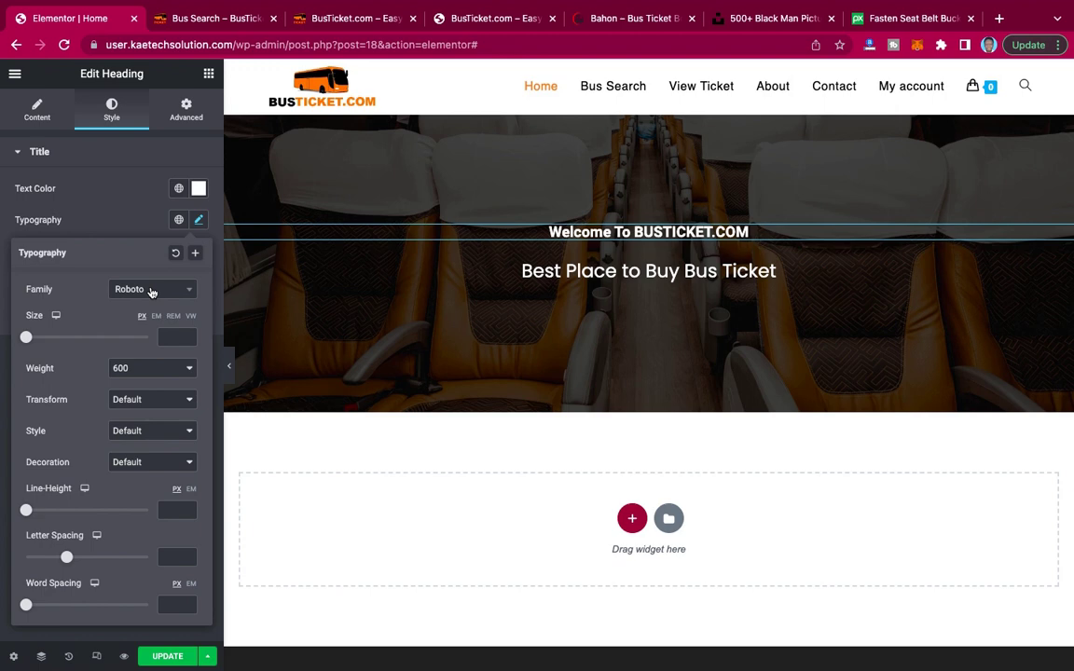
pyautogui.click(151, 292)
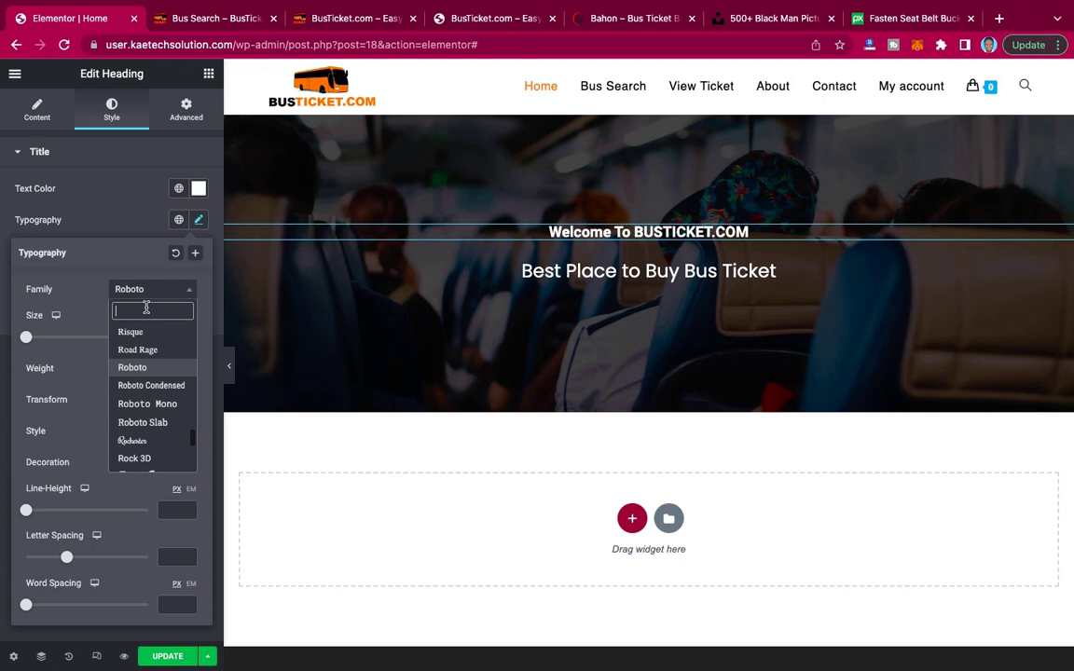
pyautogui.write('monts')
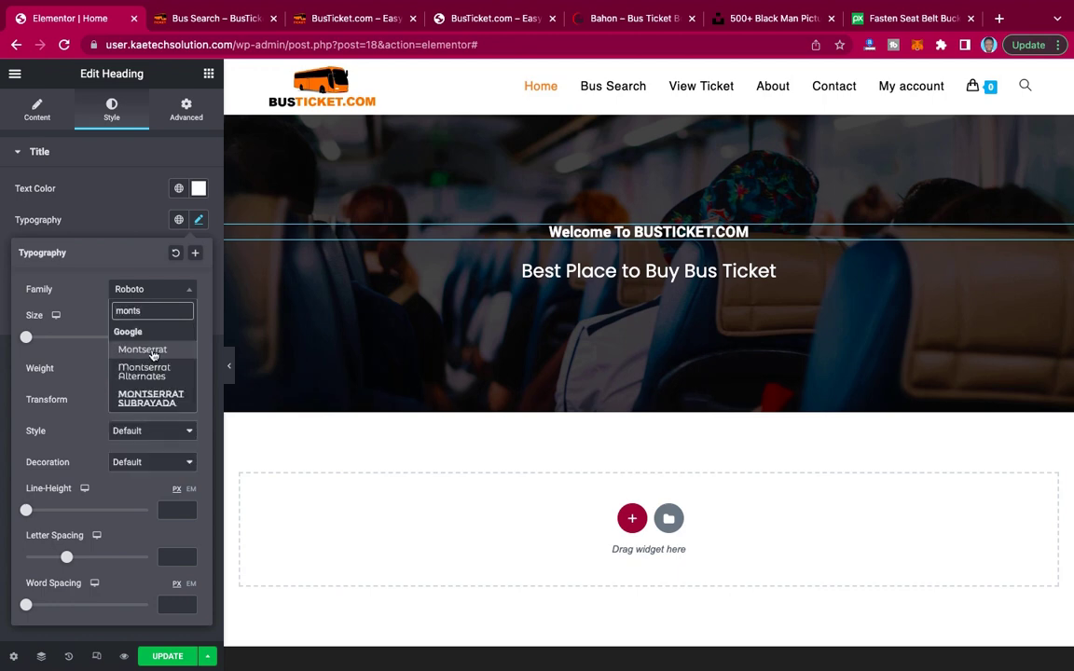
pyautogui.click(153, 354)
pyautogui.click(177, 336)
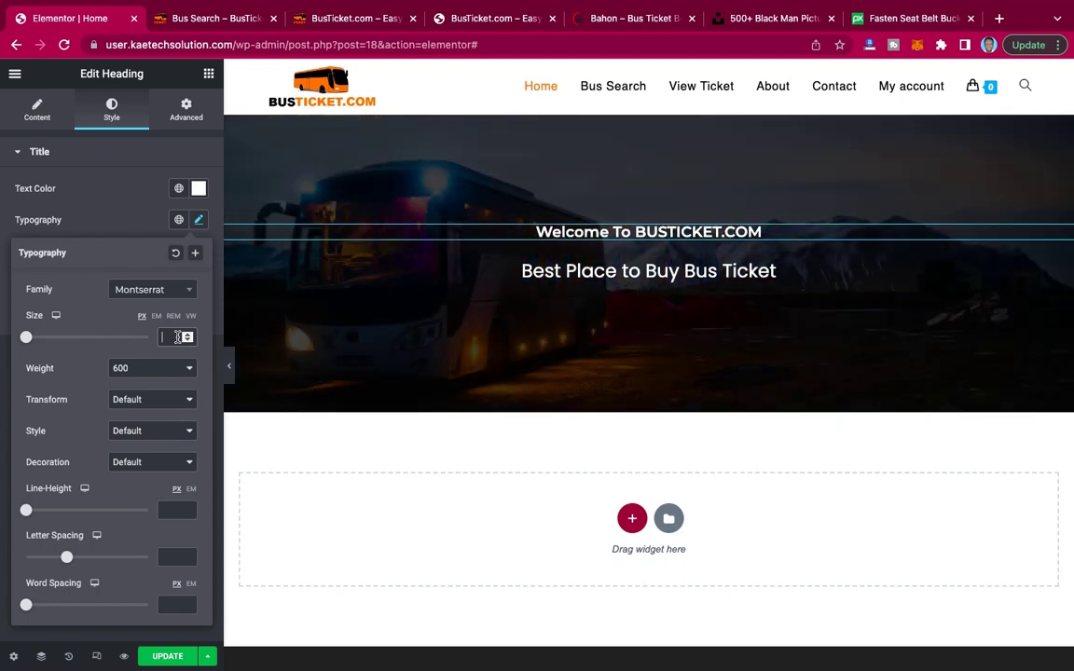
pyautogui.write('55')
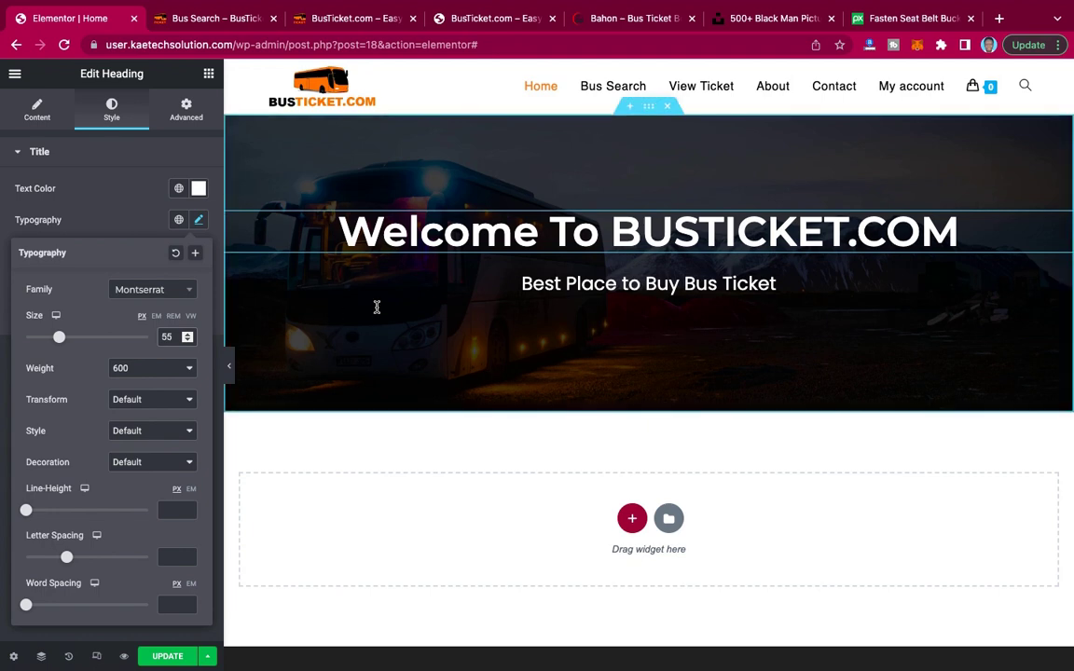
pyautogui.click(125, 216)
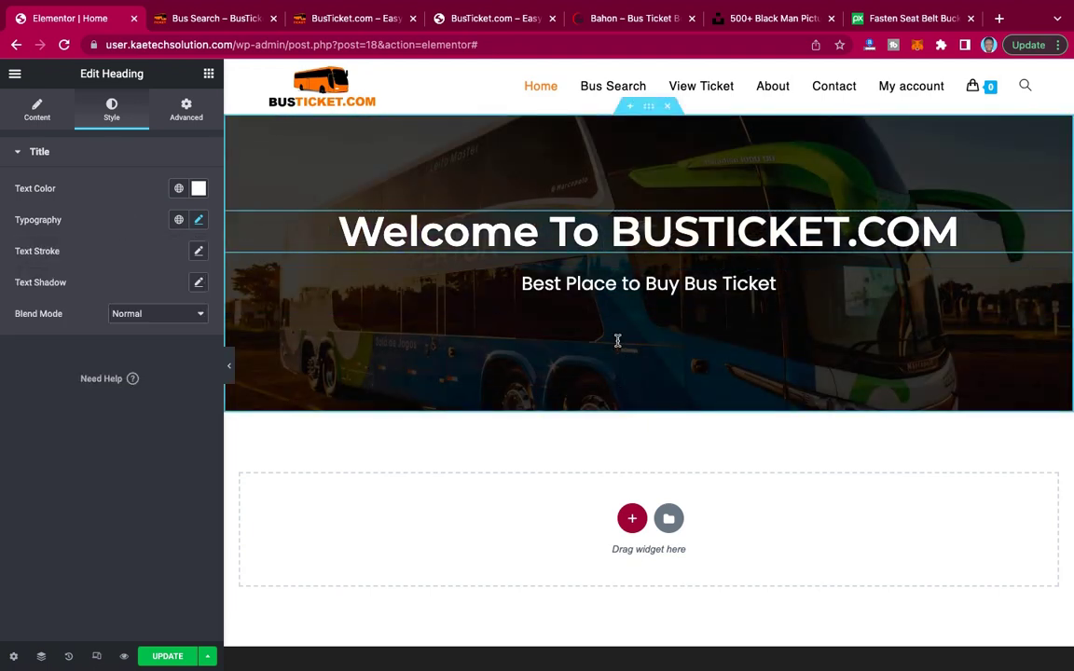
# Examine the search form area below the banner on the Bahon demo page, and return to the Home page editor.
pyautogui.scroll(-1, 537, 431)
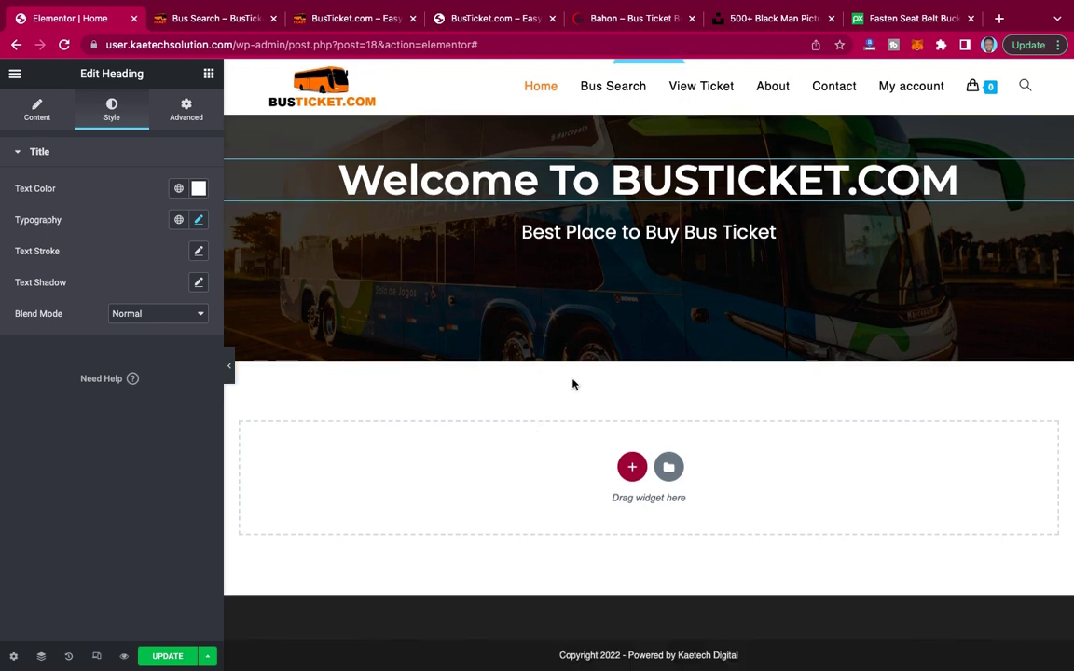
pyautogui.click(475, 18)
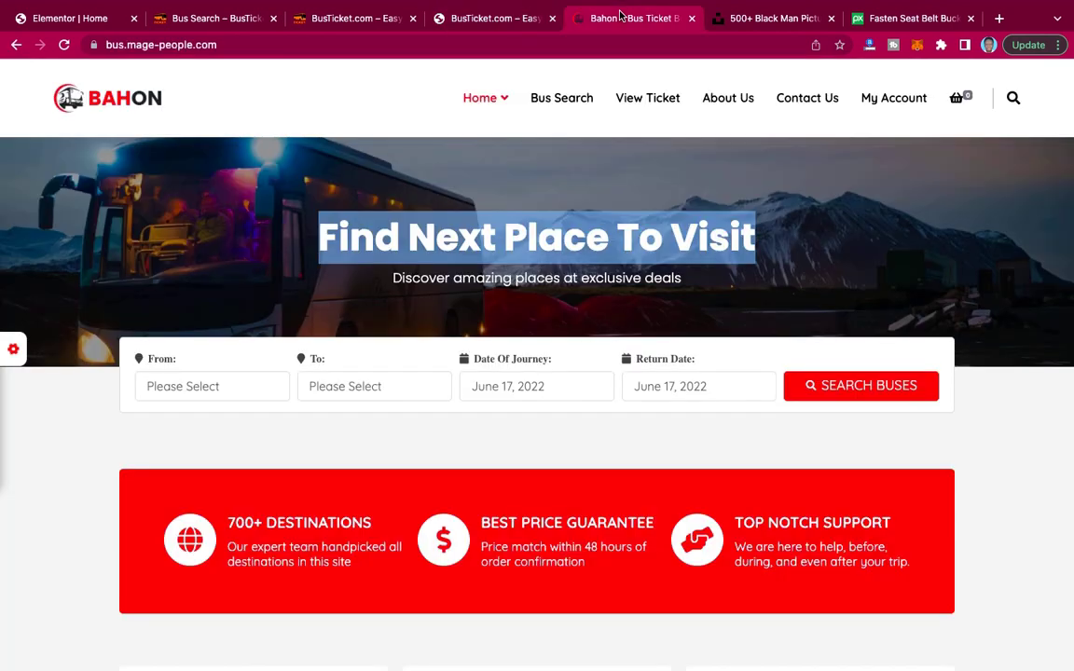
pyautogui.click(561, 11)
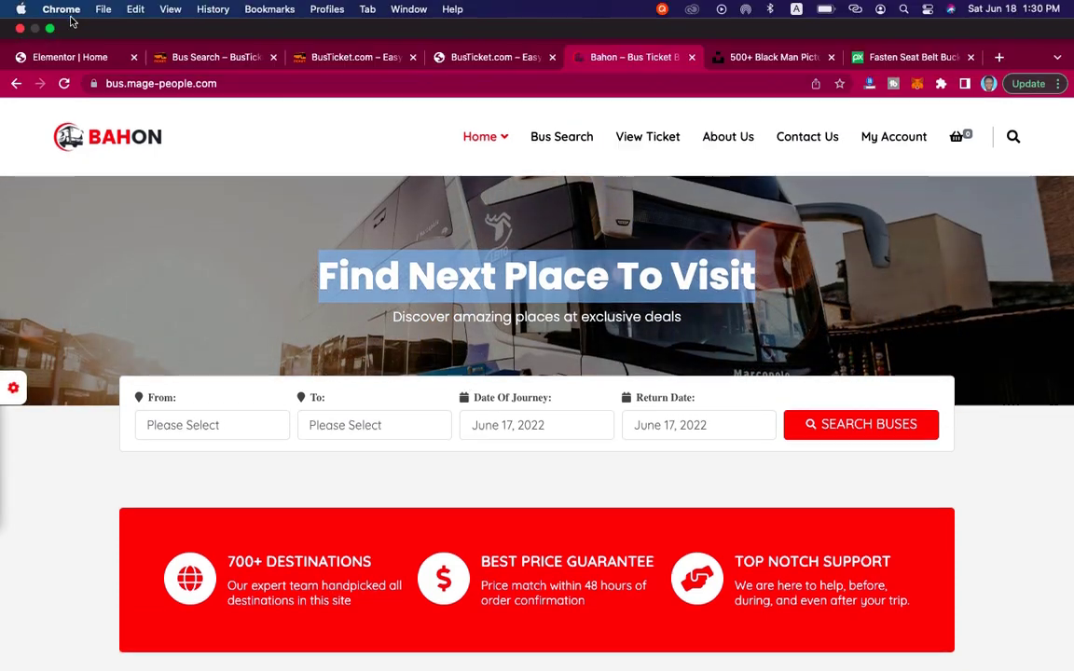
pyautogui.click(61, 9)
pyautogui.click(388, 152)
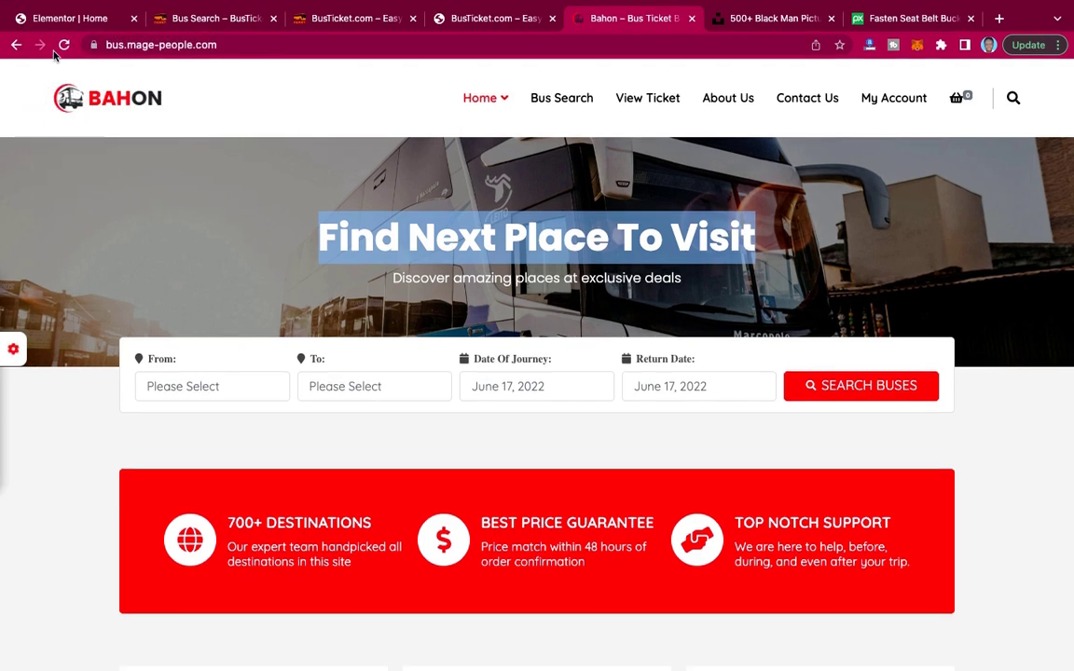
pyautogui.click(78, 18)
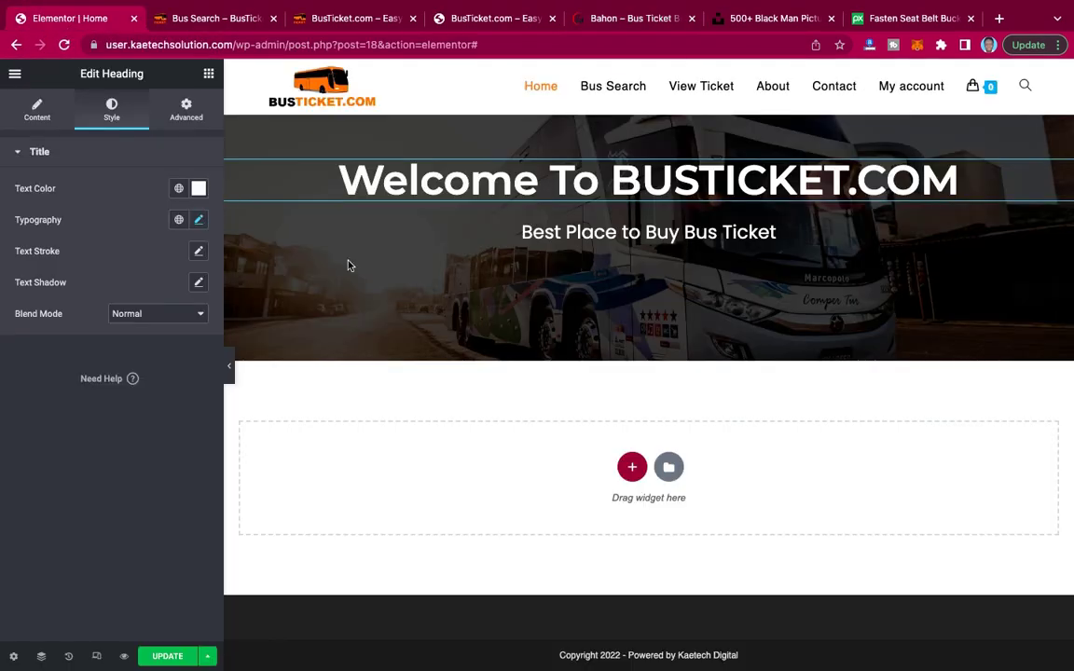
# Add a single-column section below the banner and place a Shortcode widget in it.
pyautogui.click(632, 467)
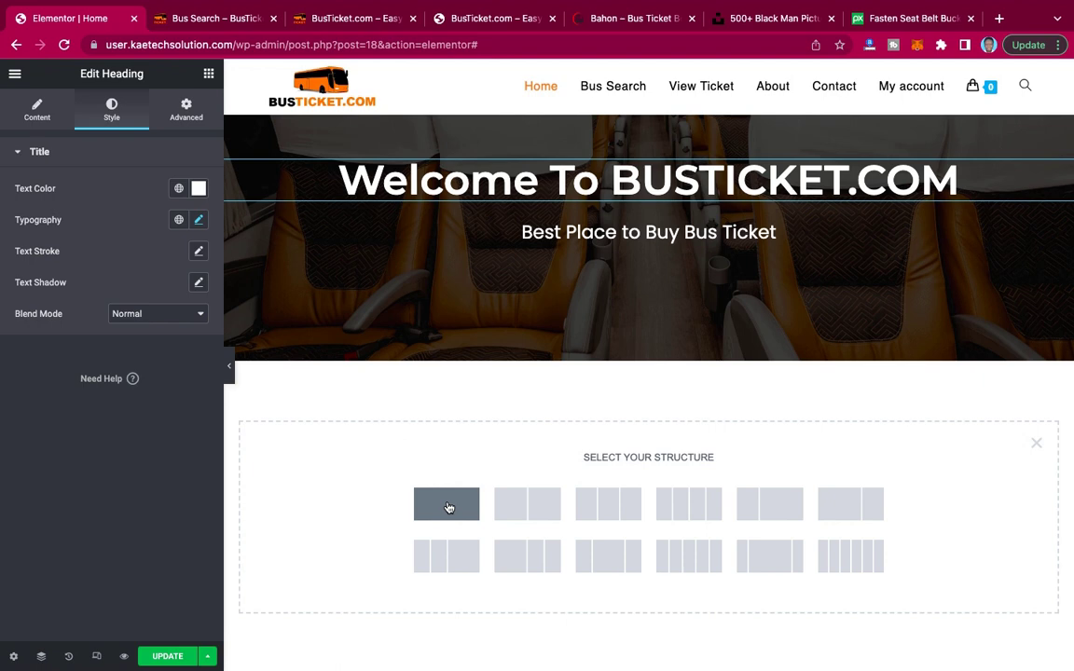
pyautogui.click(449, 507)
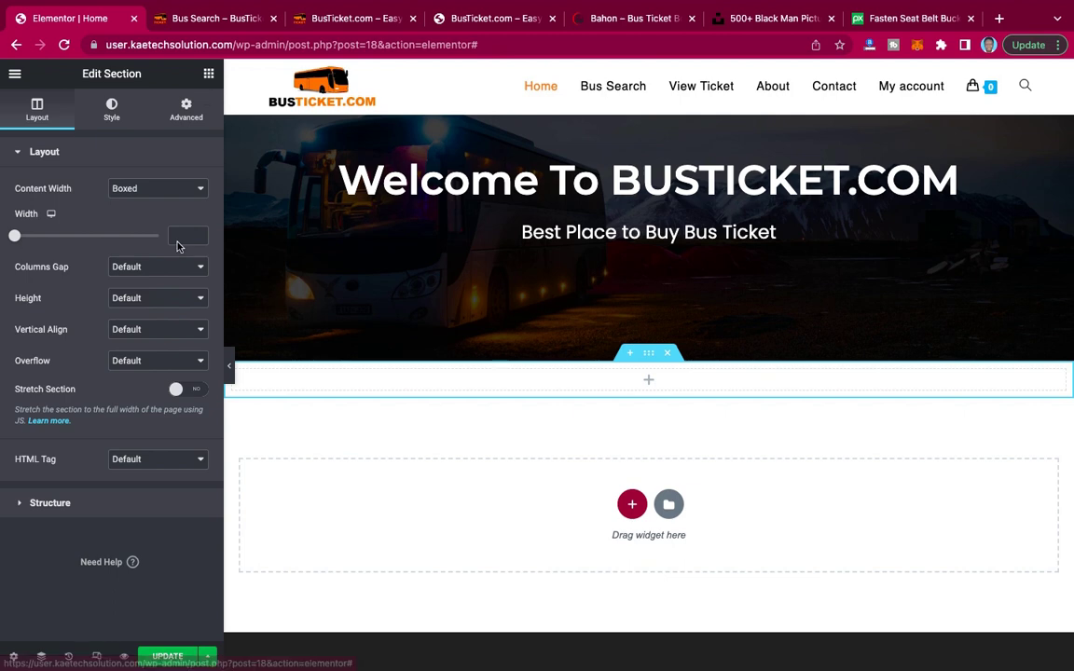
pyautogui.click(209, 74)
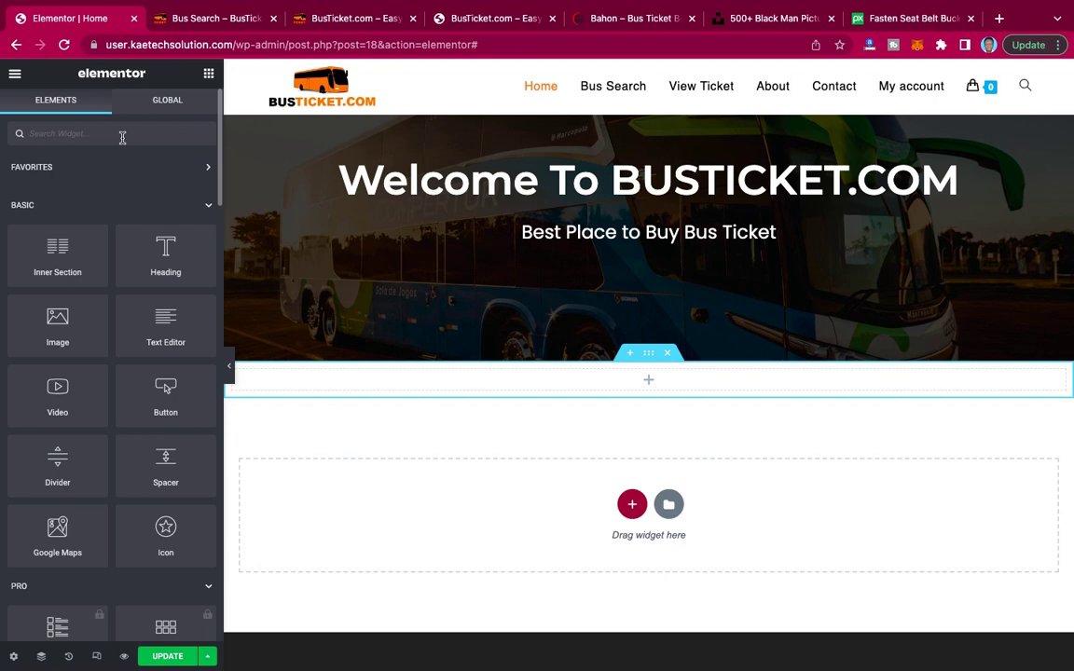
pyautogui.write('short')
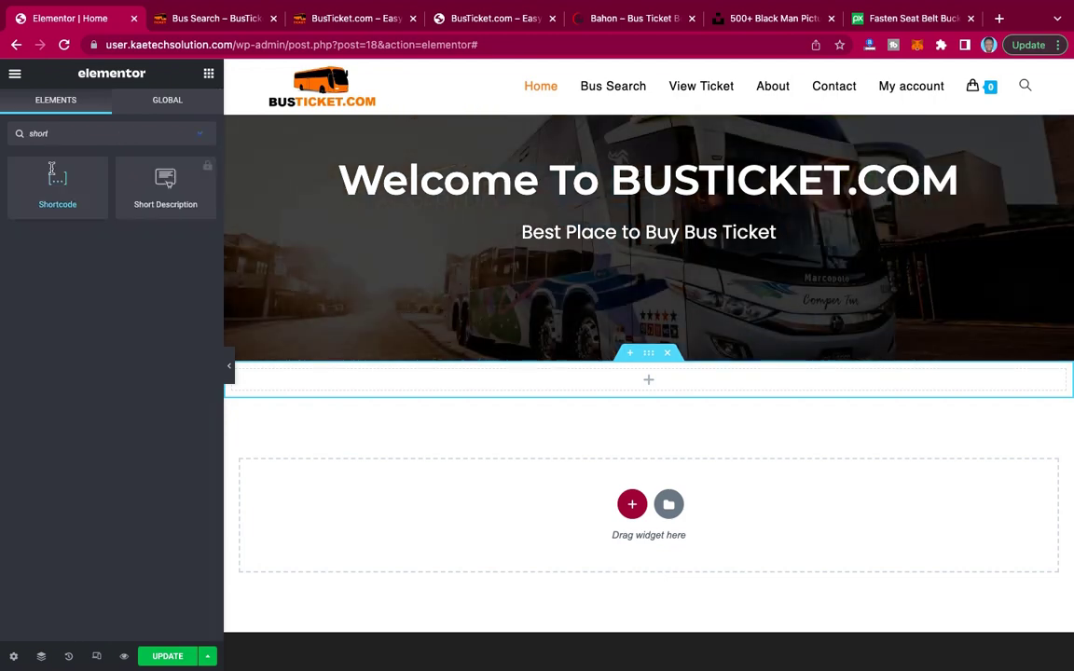
pyautogui.moveTo(58, 180); pyautogui.dragTo(638, 390)
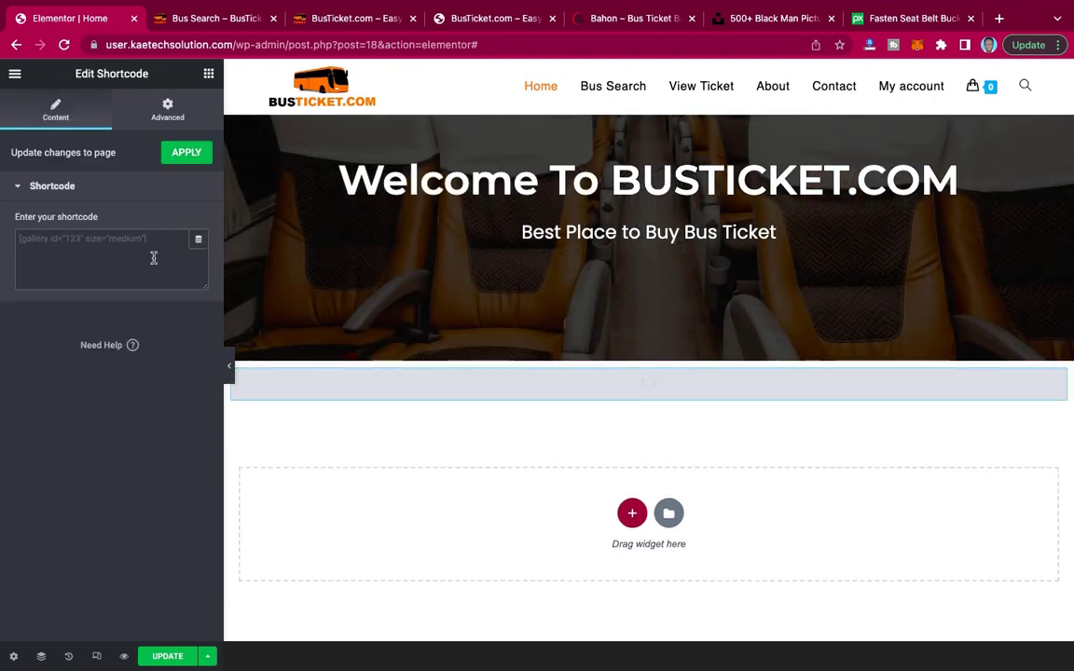
# Go to the site's installed plugins in WordPress admin and open the details of Bus Ticket Booking with Seat Reservation.
pyautogui.click(235, 22)
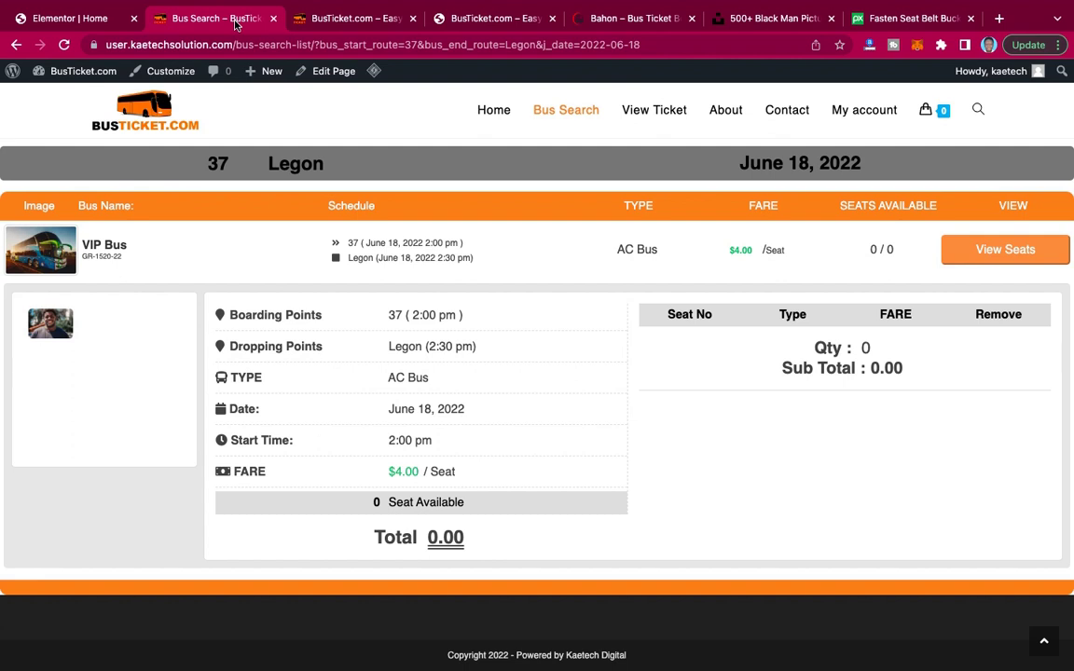
pyautogui.moveTo(70, 71)
pyautogui.click(58, 96)
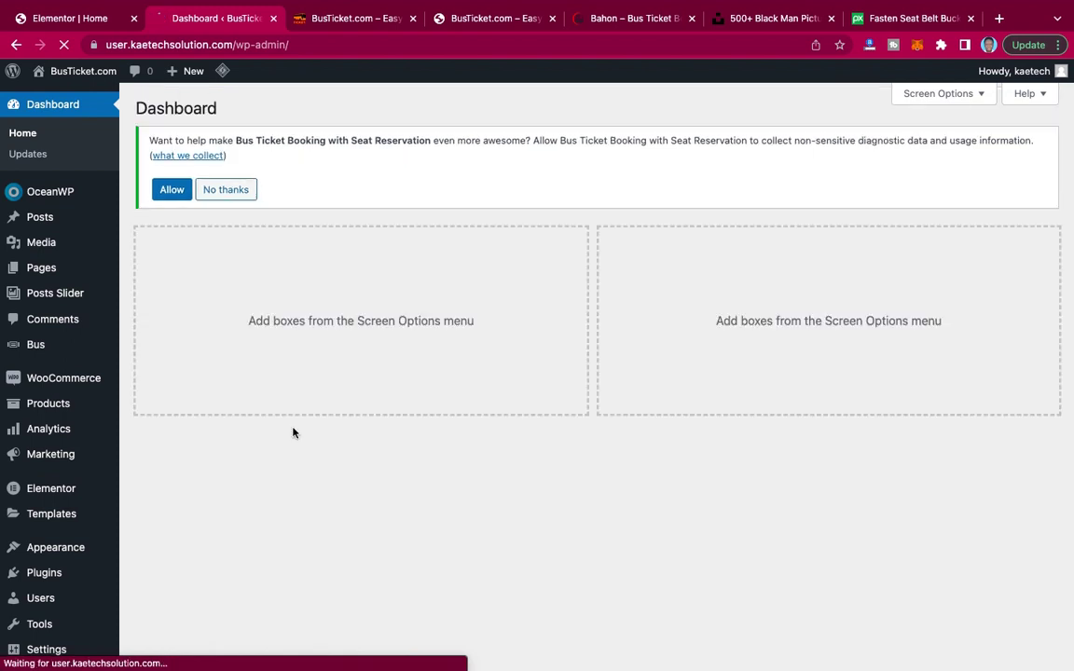
pyautogui.scroll(-3, 51, 519)
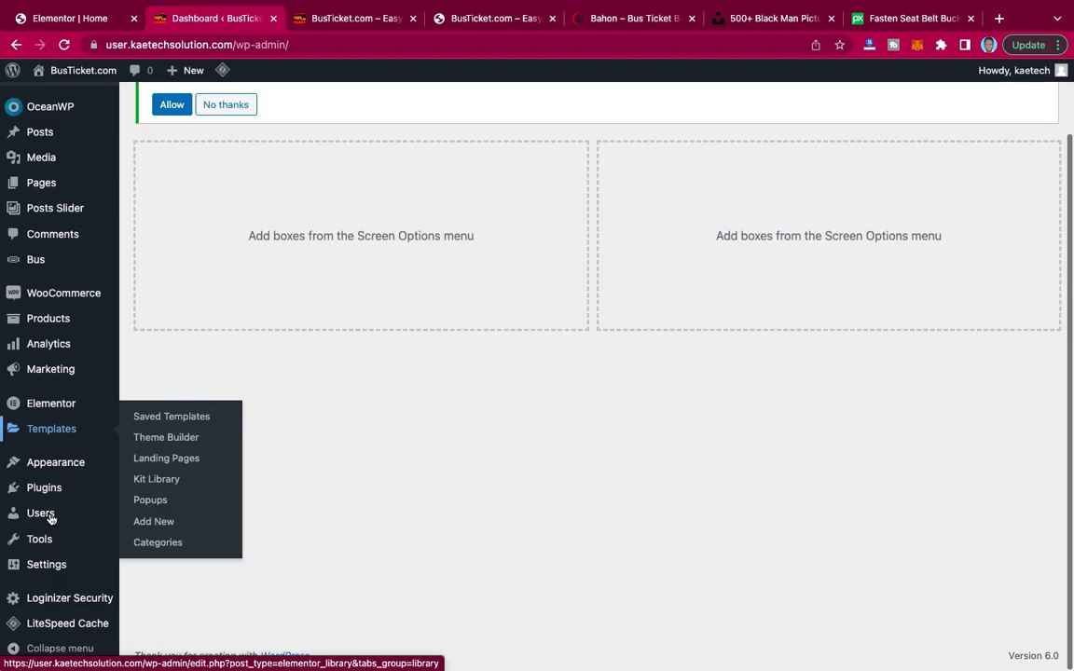
pyautogui.moveTo(35, 495)
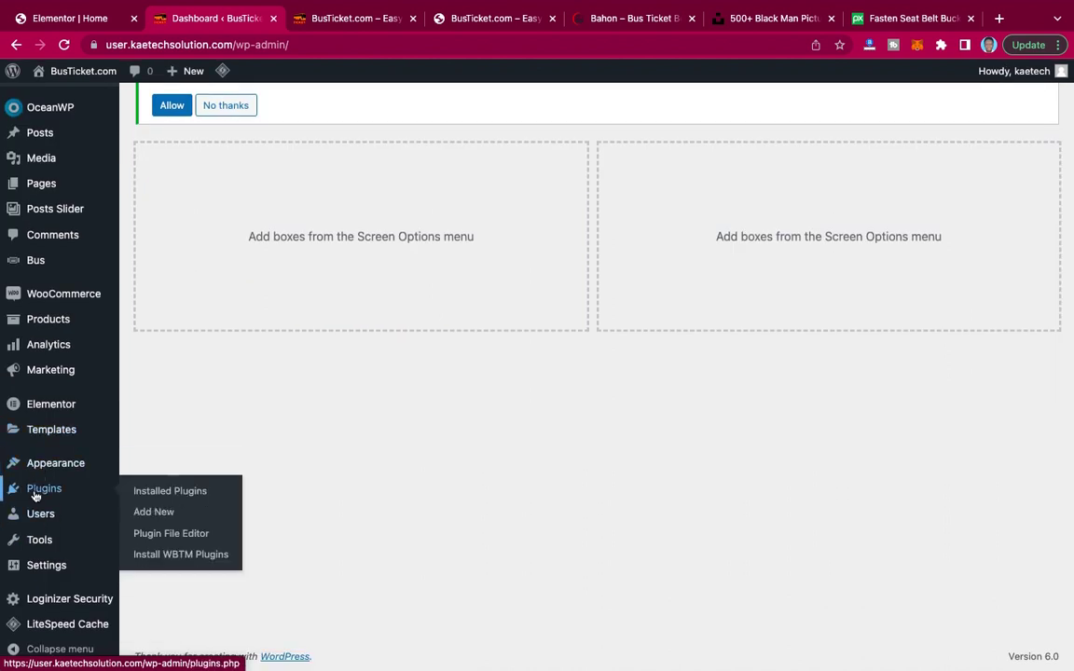
pyautogui.moveTo(48, 476)
pyautogui.click(180, 495)
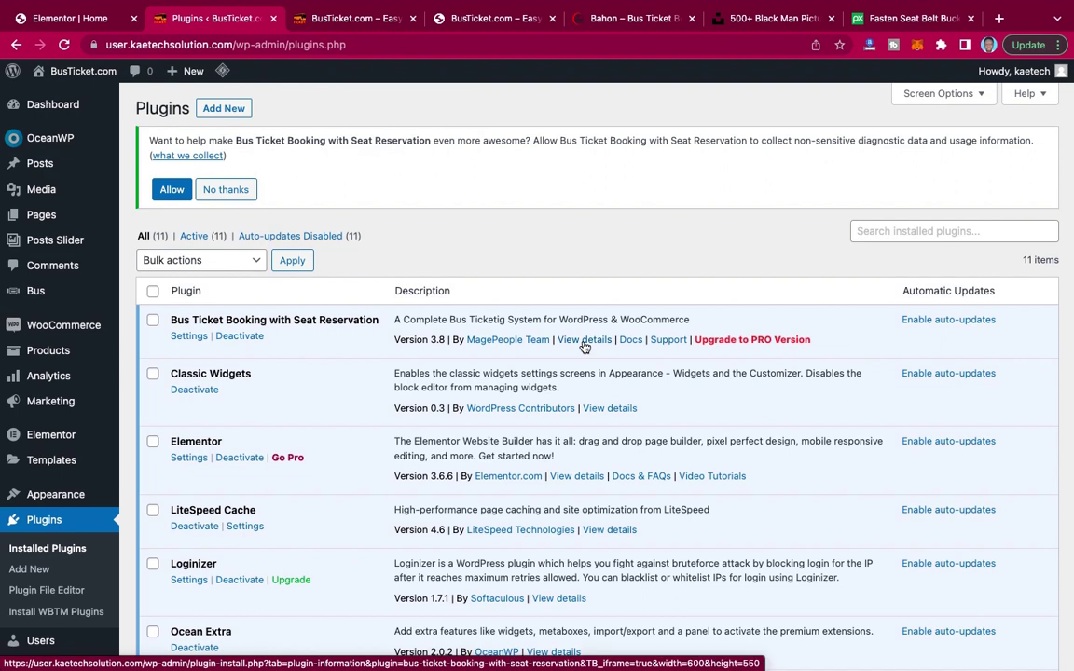
pyautogui.click(584, 342)
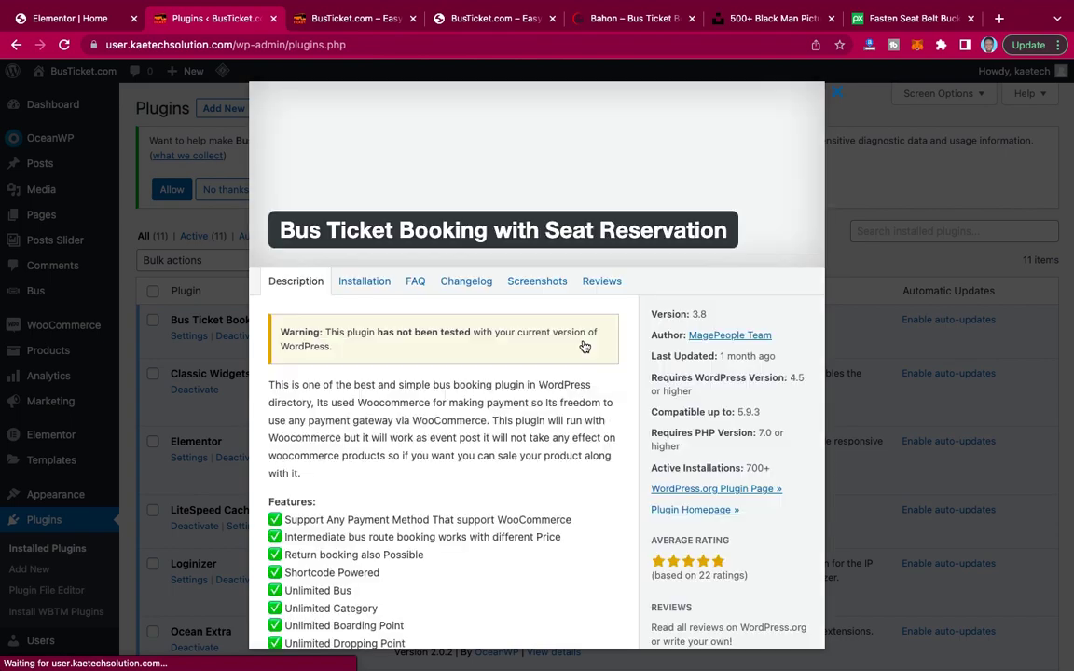
# Copy the search form shortcode [wbtm-bus-search-form] from the plugin's description.
pyautogui.scroll(-6, 458, 458)
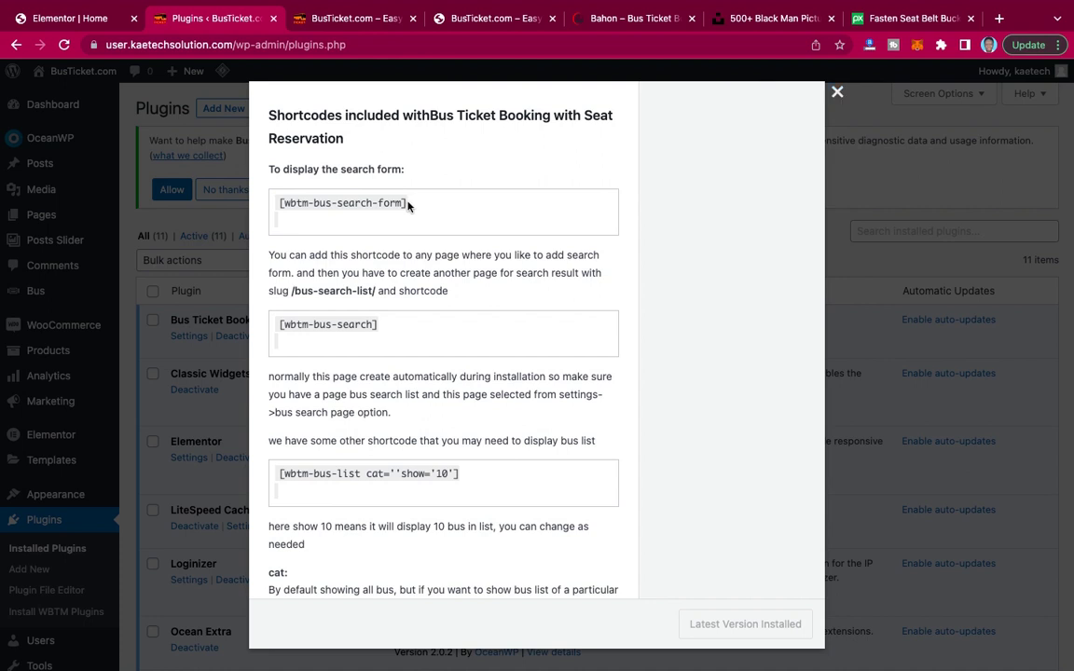
pyautogui.moveTo(407, 205); pyautogui.dragTo(273, 203)
pyautogui.click(399, 203)
pyautogui.tripleClick(399, 203)
pyautogui.press('super+c')
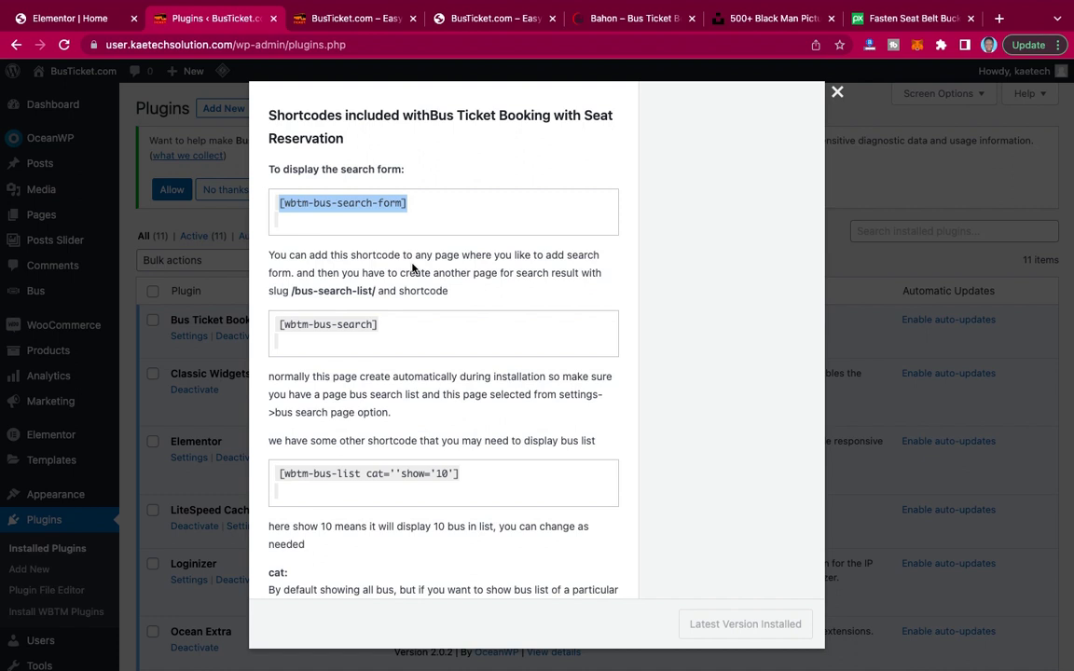
# Paste [wbtm-bus-search-form] into the Shortcode widget on the Home page.
pyautogui.click(69, 19)
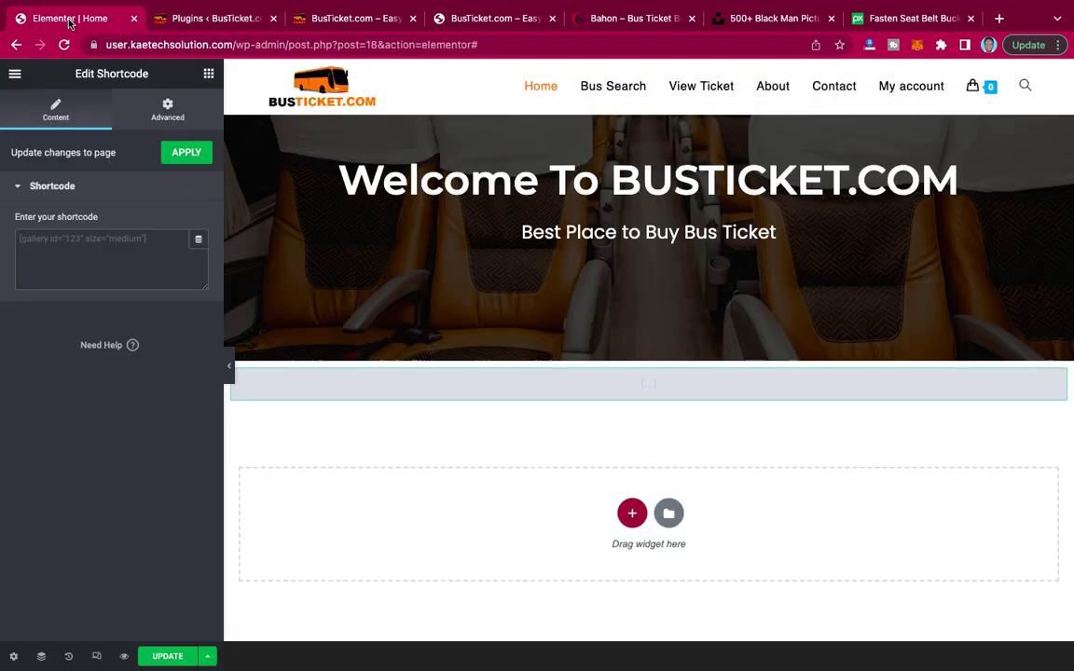
pyautogui.click(133, 239)
pyautogui.press('super+v')
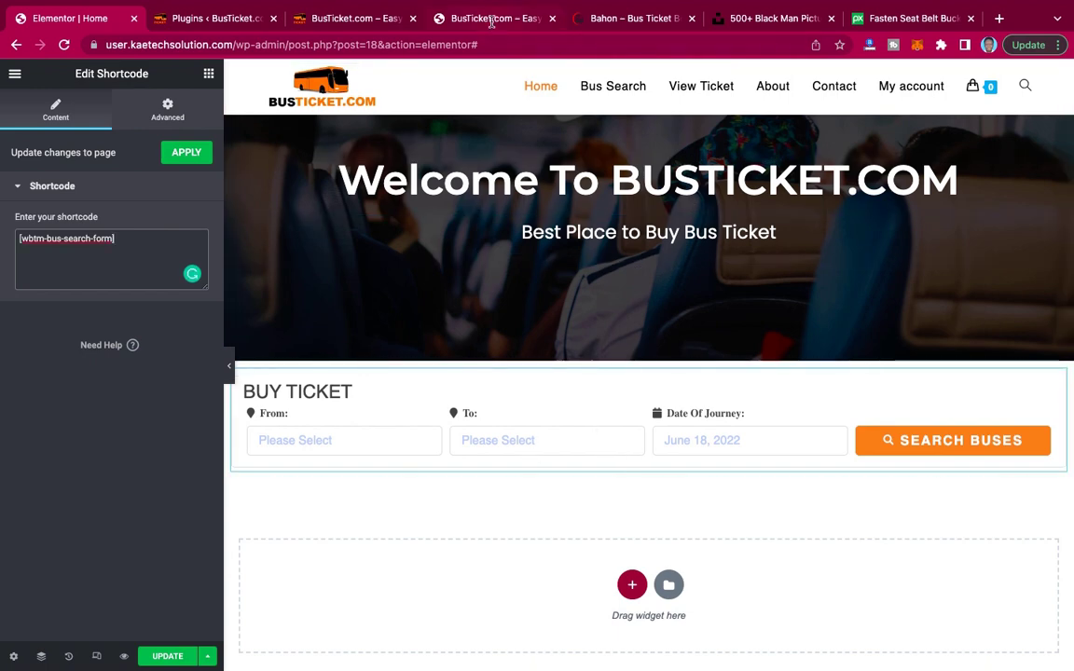
# Compare the search form's placement with the Bahon demo and preview the Home page at full width.
pyautogui.click(604, 21)
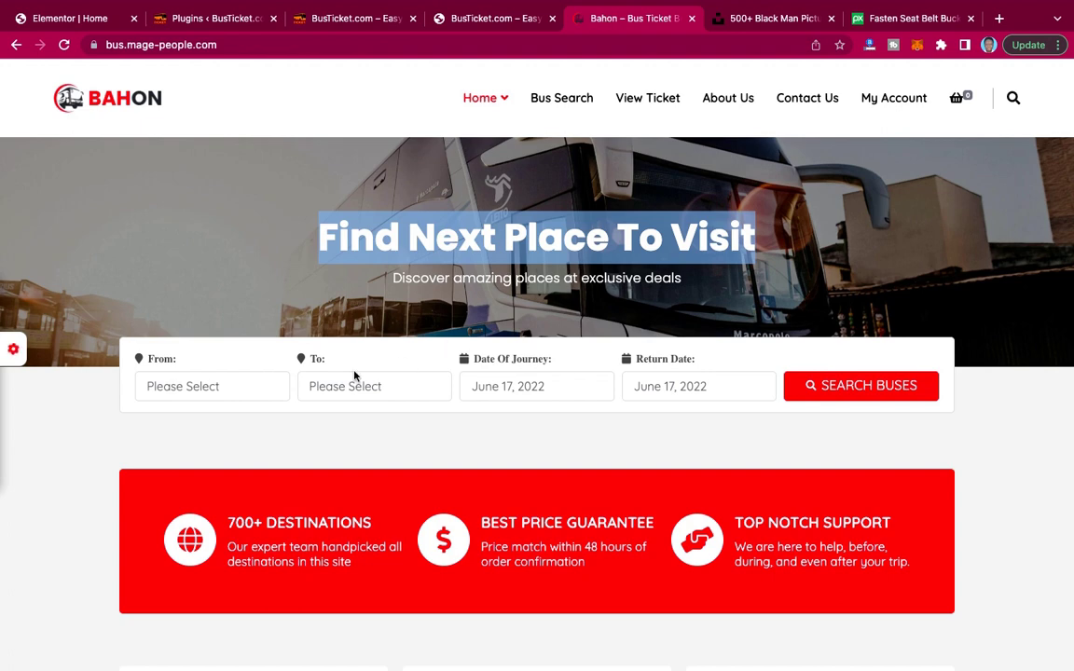
pyautogui.click(75, 19)
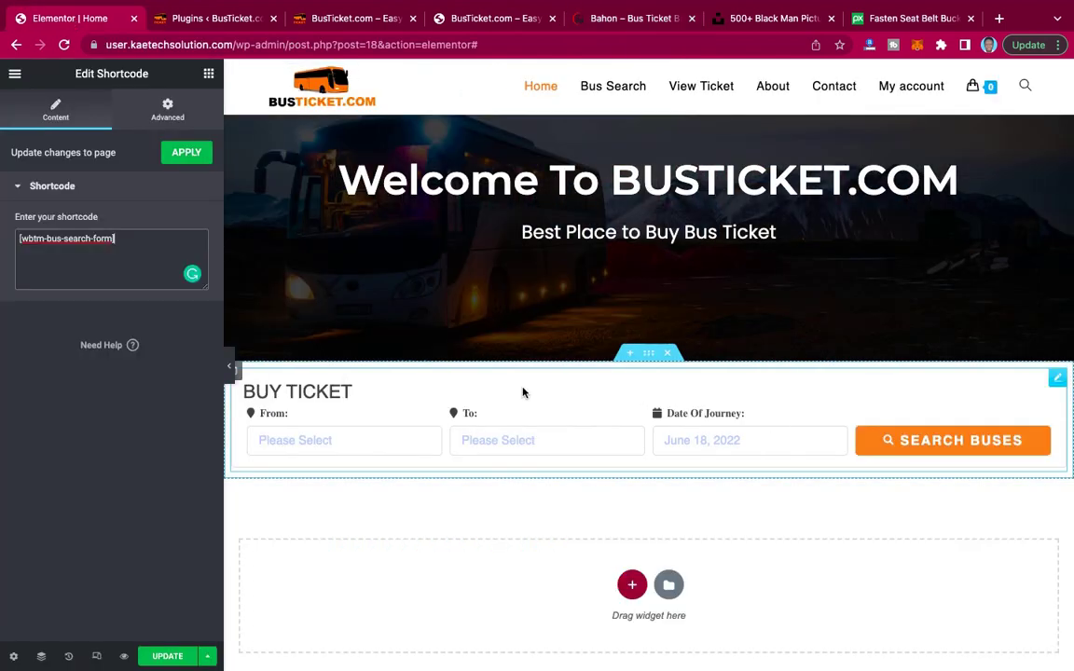
pyautogui.click(231, 373)
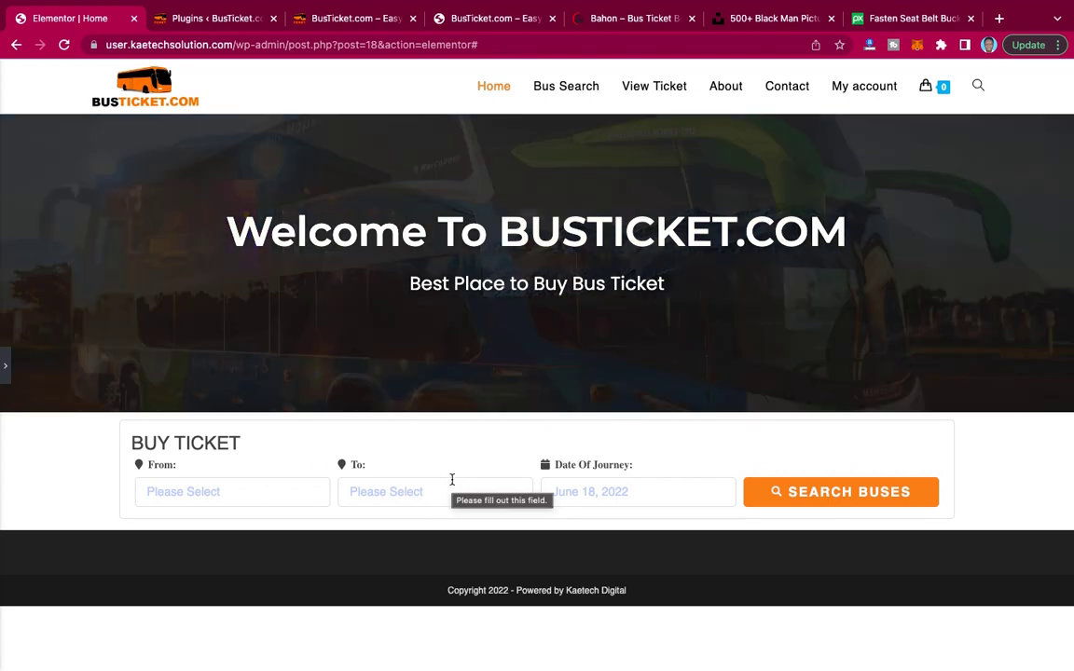
pyautogui.click(5, 373)
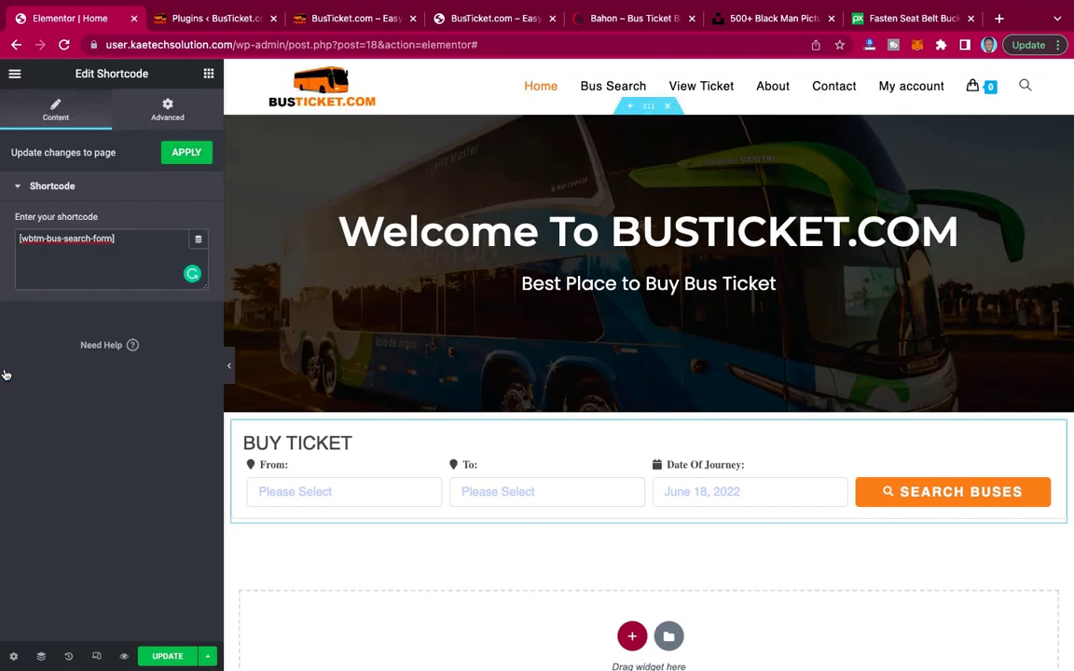
# Unlink the Shortcode widget's margins and set its top margin to -80 px so the search form overlaps the banner.
pyautogui.click(169, 107)
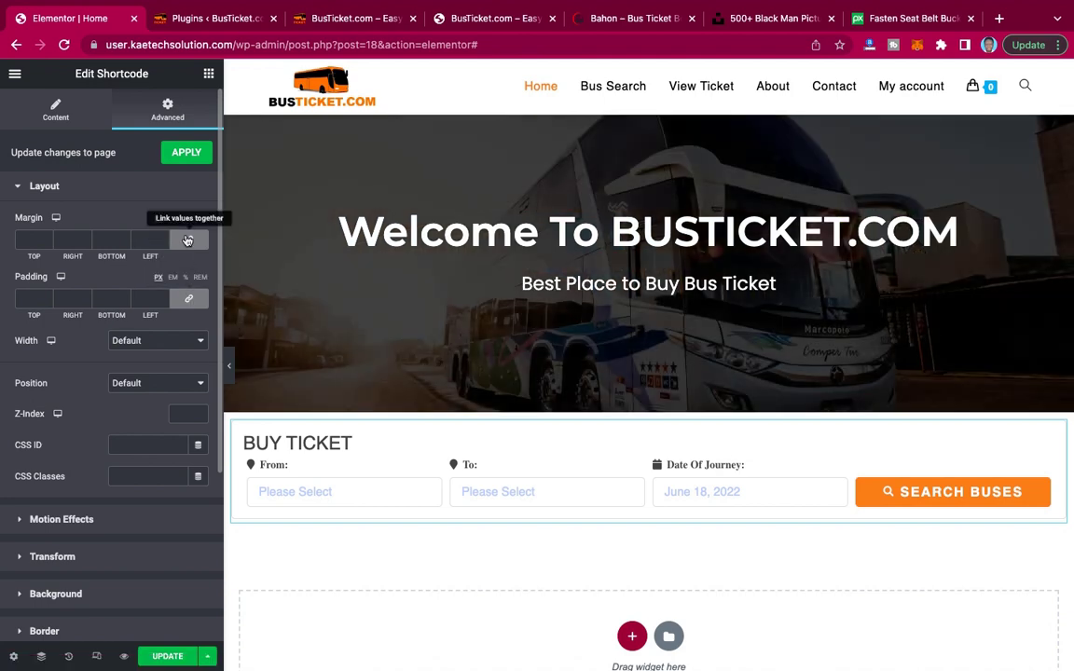
pyautogui.click(187, 241)
pyautogui.click(22, 239)
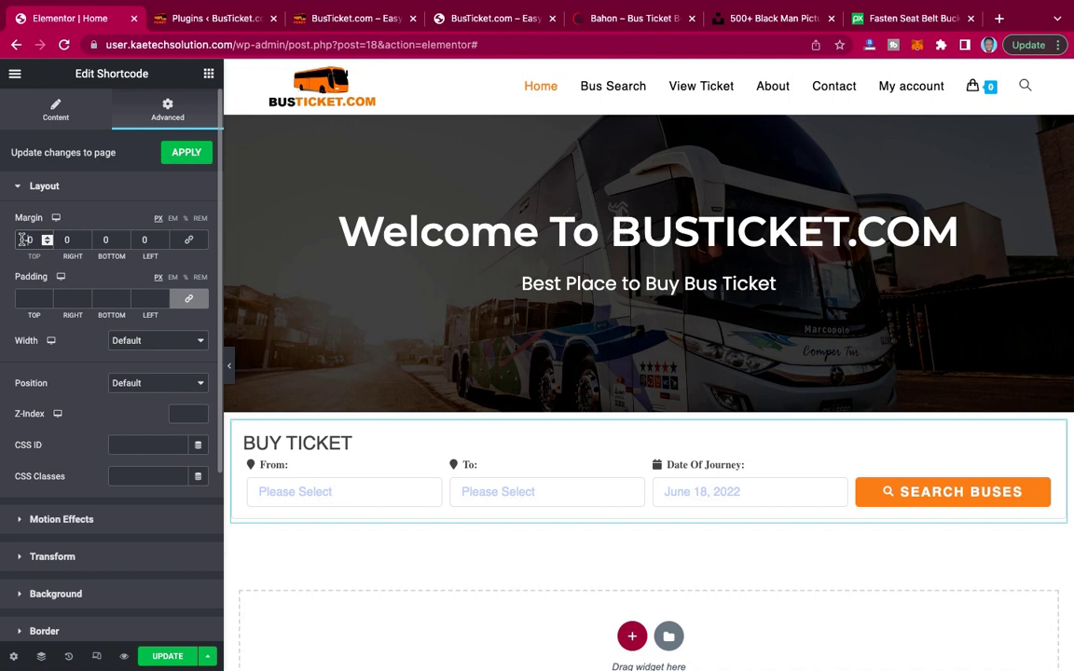
pyautogui.write('-40')
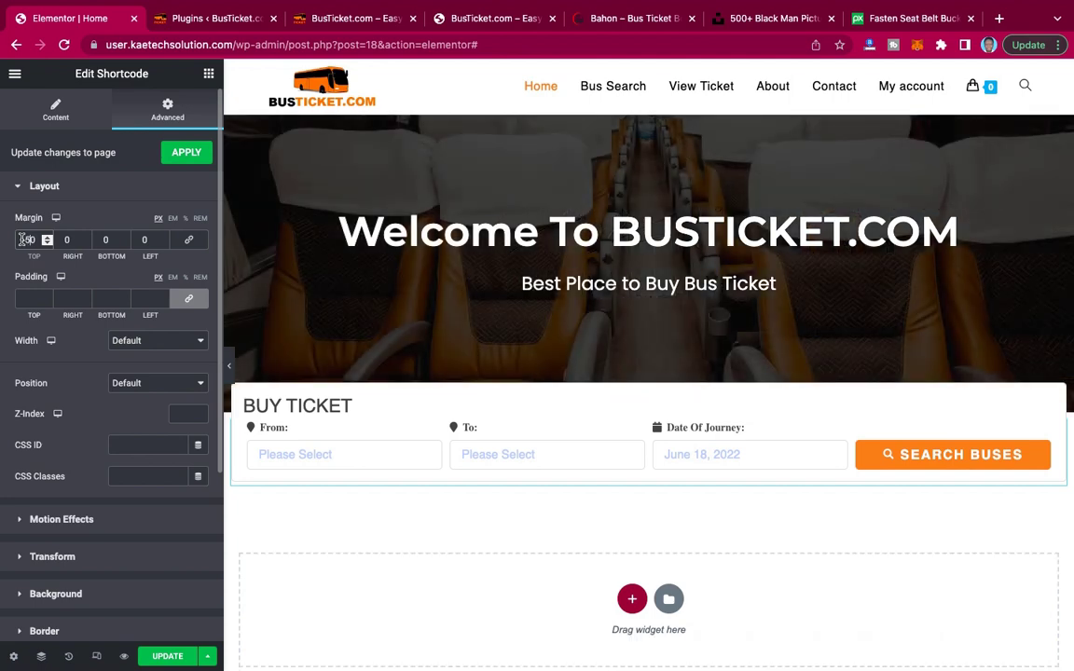
pyautogui.press('BackSpace')
pyautogui.press('BackSpace')
pyautogui.write('70')
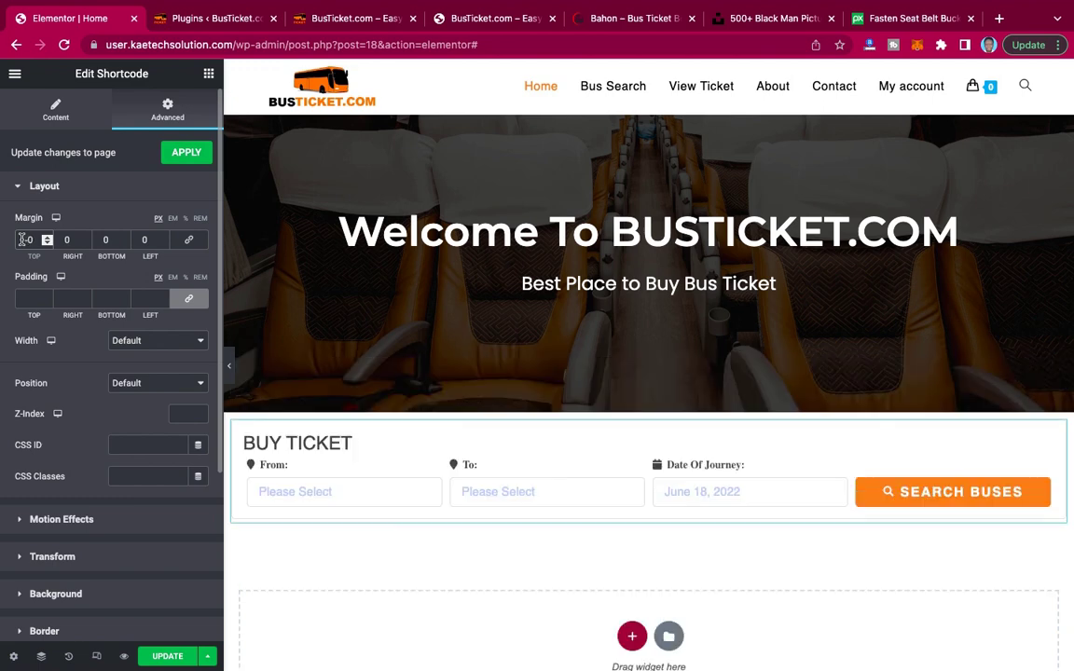
pyautogui.press('BackSpace')
pyautogui.press('BackSpace')
pyautogui.write('60')
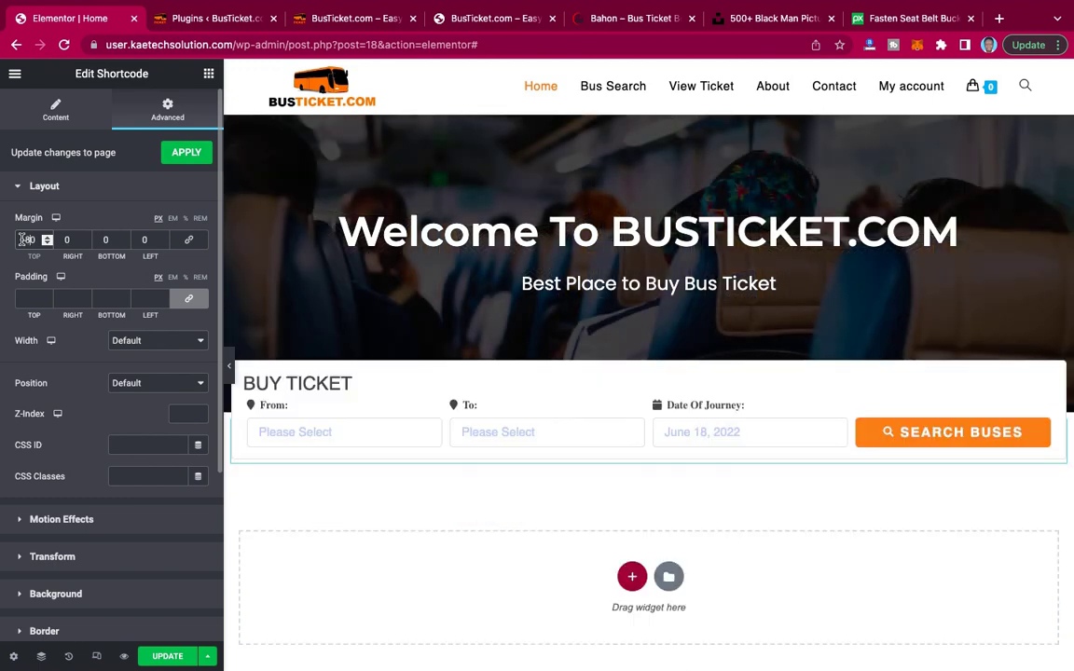
# Preview the Home page at full width and check the Bahon demo for the section that follows the search form.
pyautogui.click(230, 382)
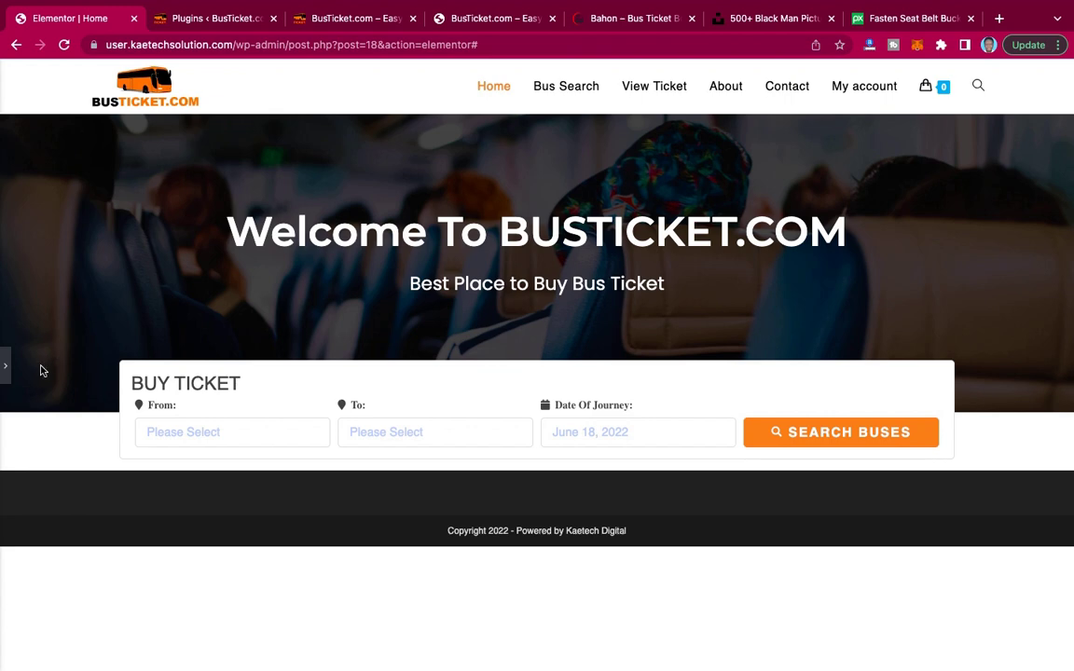
pyautogui.click(6, 373)
pyautogui.click(6, 373)
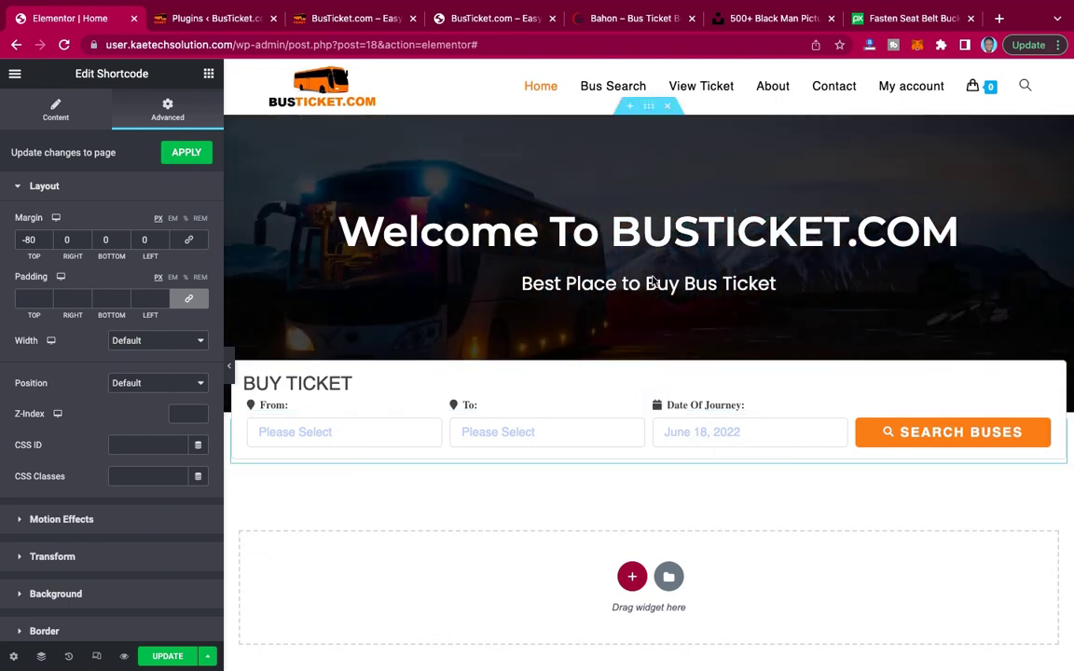
pyautogui.scroll(-3, 636, 372)
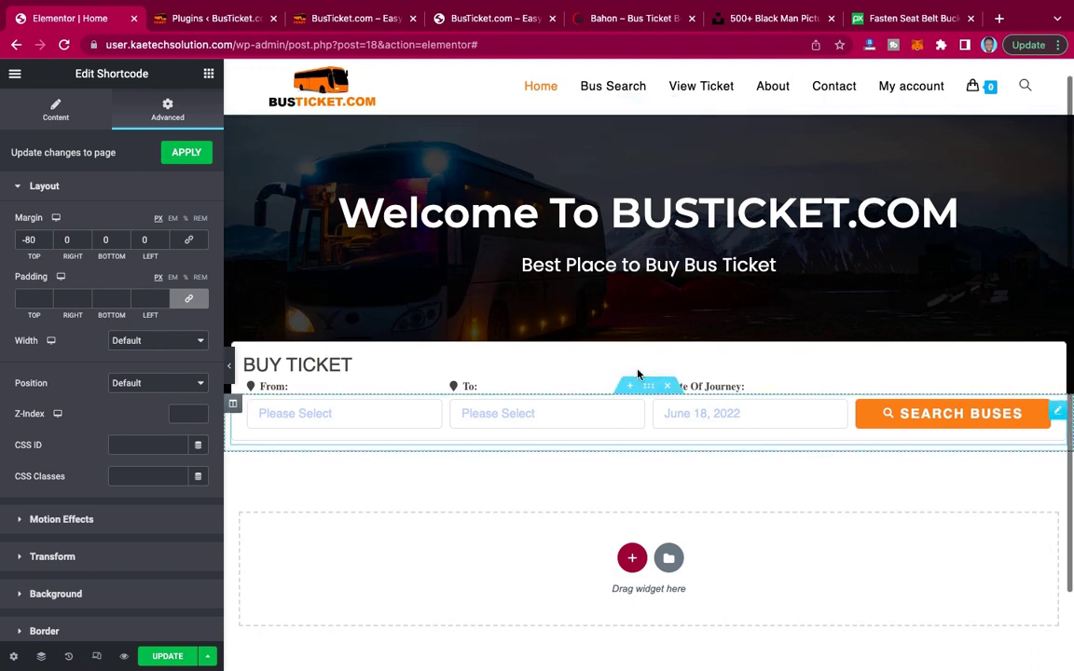
pyautogui.click(630, 19)
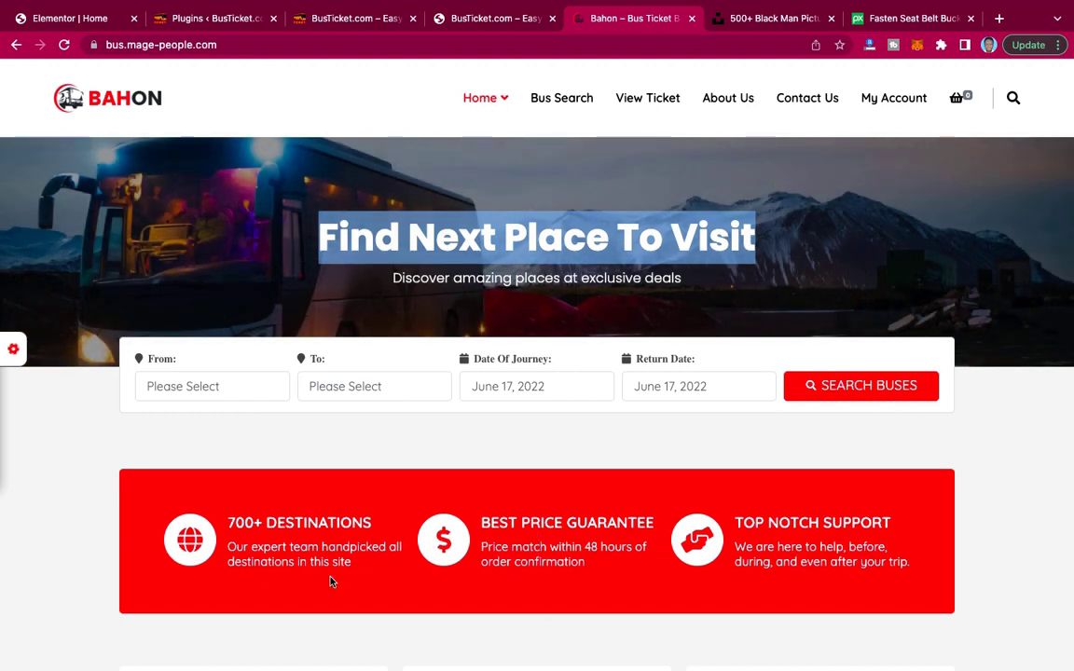
pyautogui.click(77, 15)
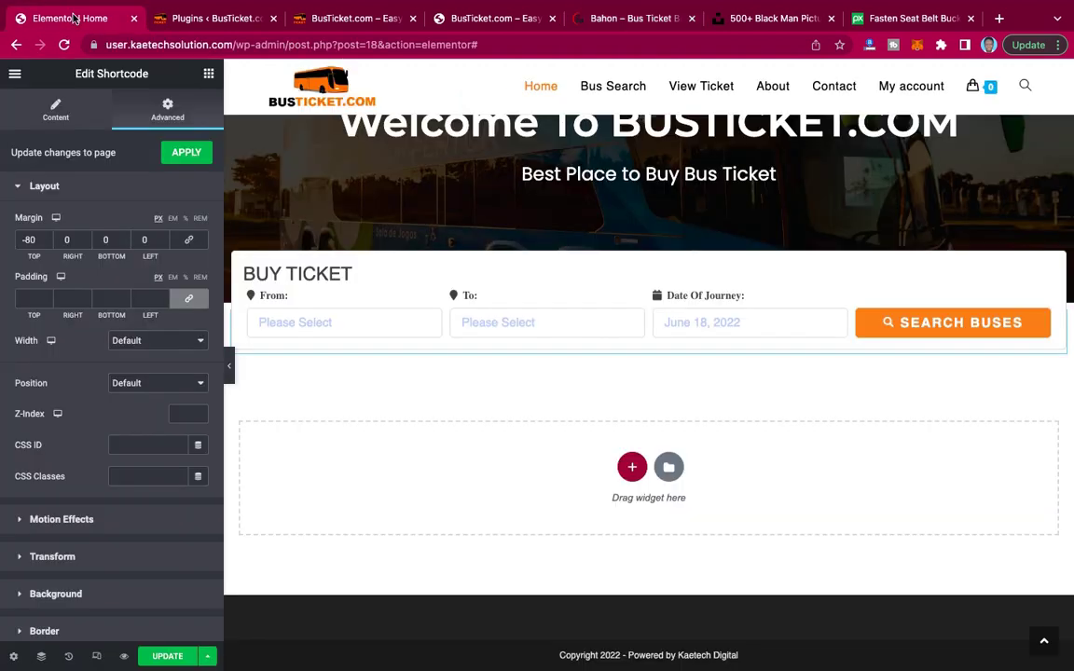
# Add a three-column section below the search form and set its top and bottom margins to 90 px.
pyautogui.click(625, 473)
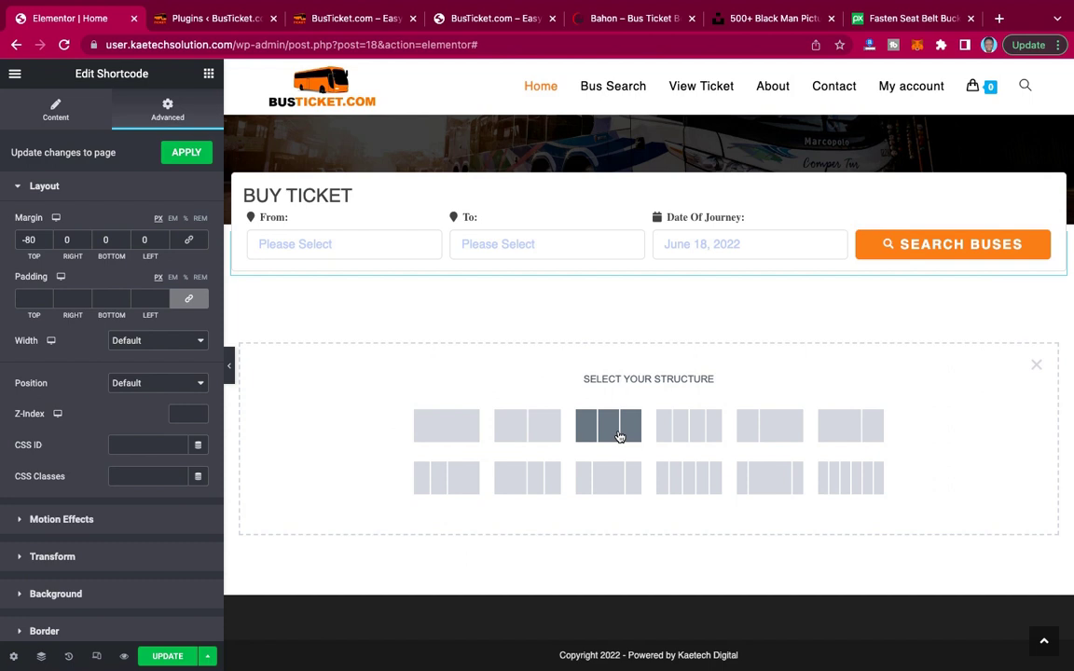
pyautogui.click(619, 437)
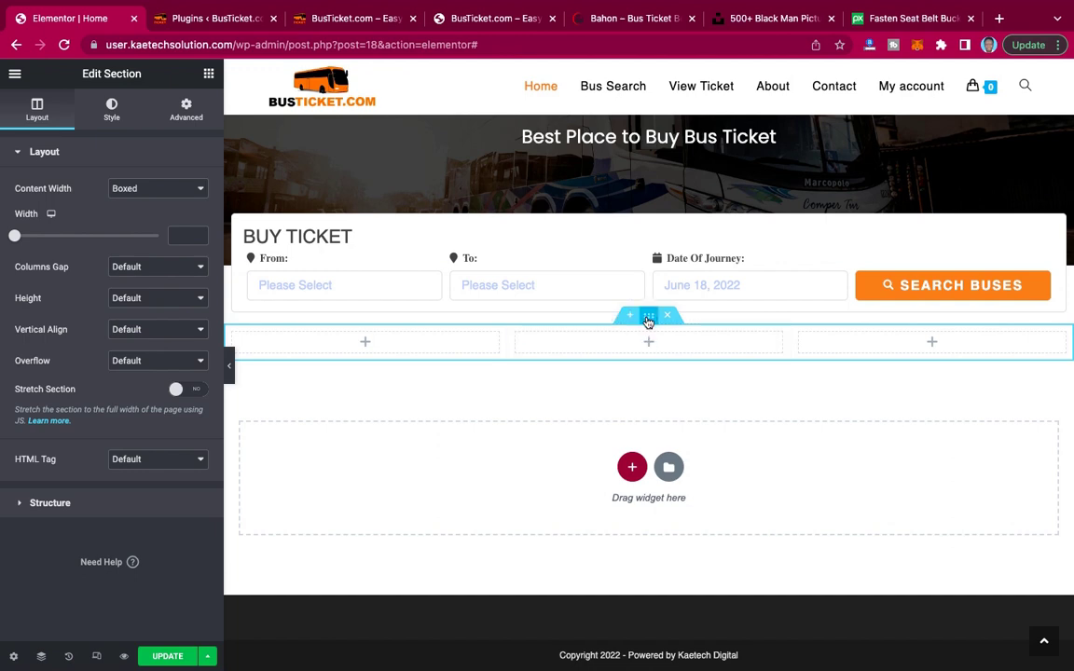
pyautogui.click(187, 112)
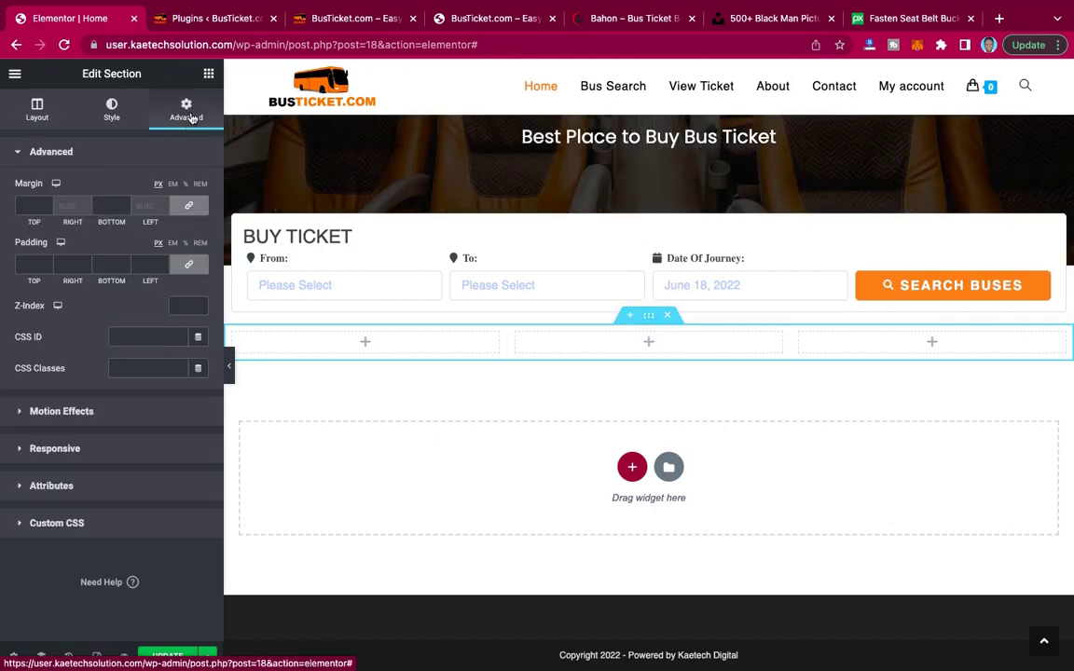
pyautogui.click(26, 206)
pyautogui.write('-9')
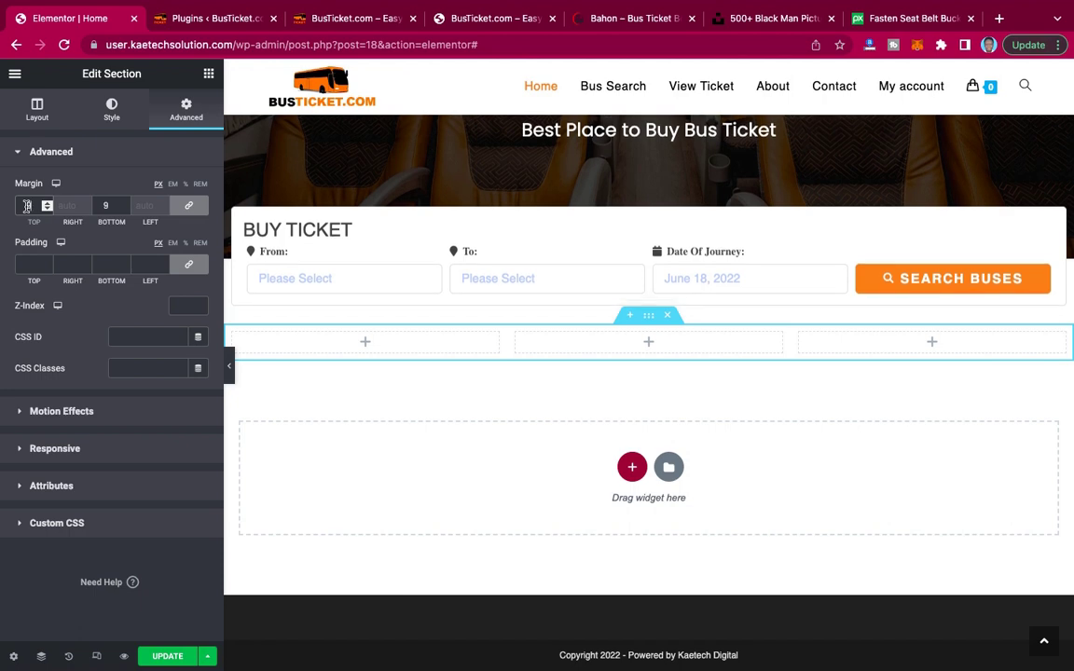
pyautogui.write('0')
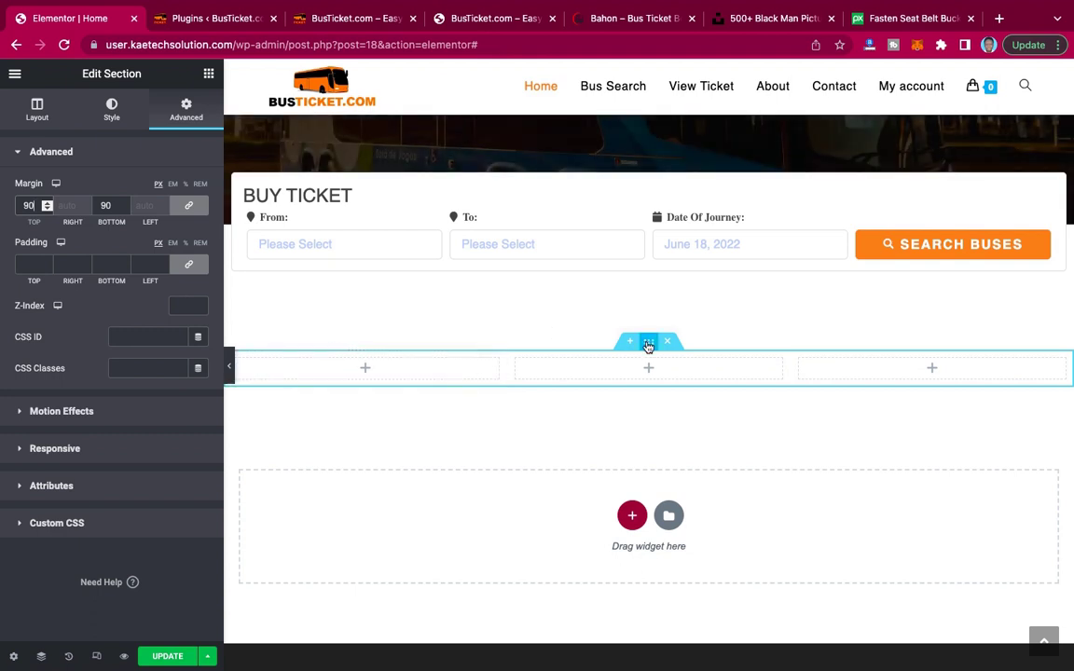
# Copy the heading "700+ DESTINATIONS" from the Bahon demo's red feature section and return to the Elementor page.
pyautogui.click(610, 19)
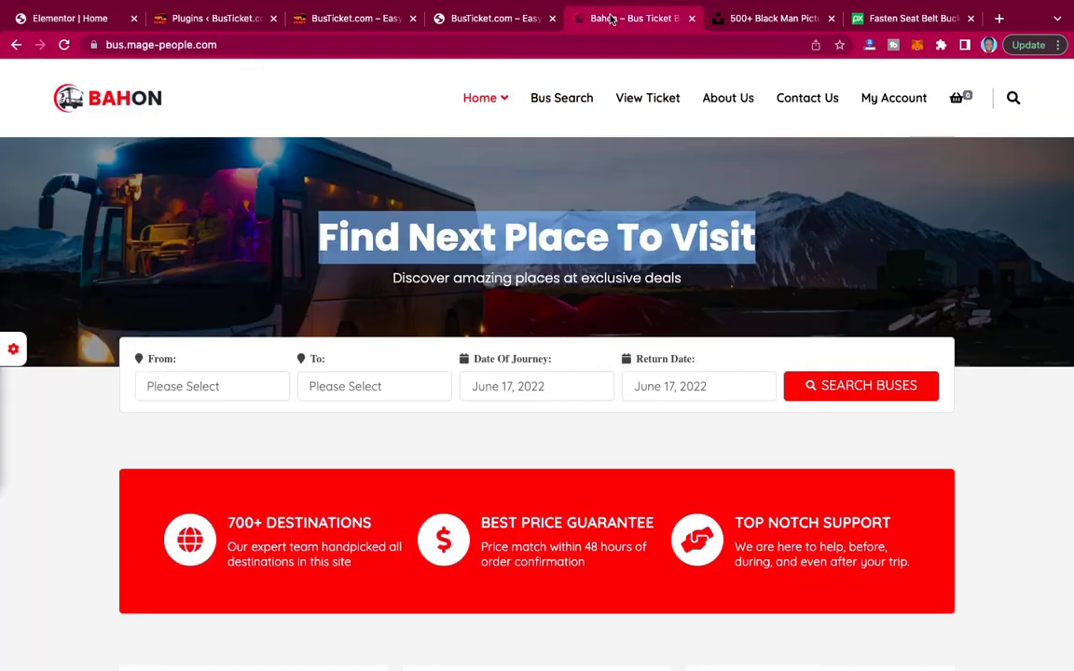
pyautogui.scroll(-3, 553, 394)
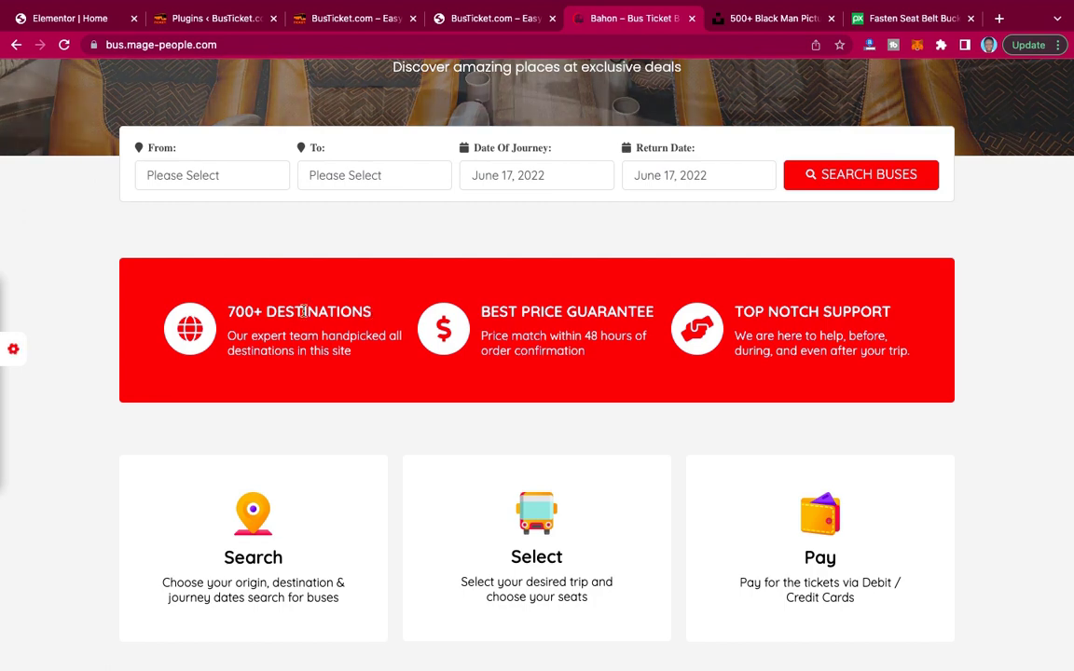
pyautogui.moveTo(372, 310); pyautogui.dragTo(226, 312)
pyautogui.press('super+c')
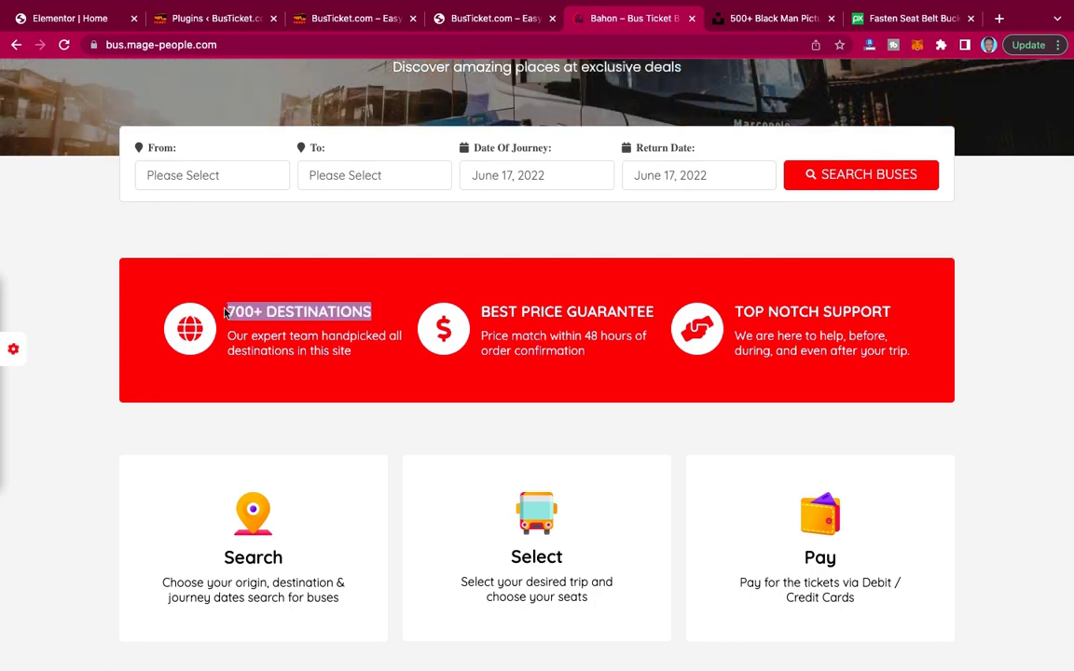
pyautogui.click(100, 21)
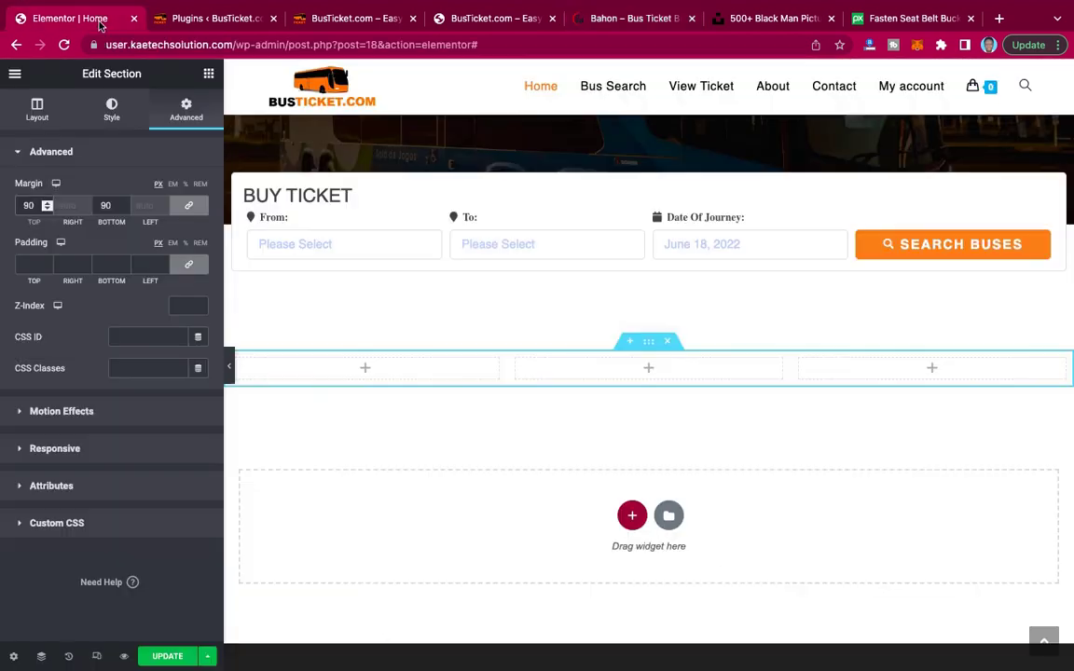
# Add an Icon Box widget to the new section's first column and set its icon position to left.
pyautogui.click(209, 75)
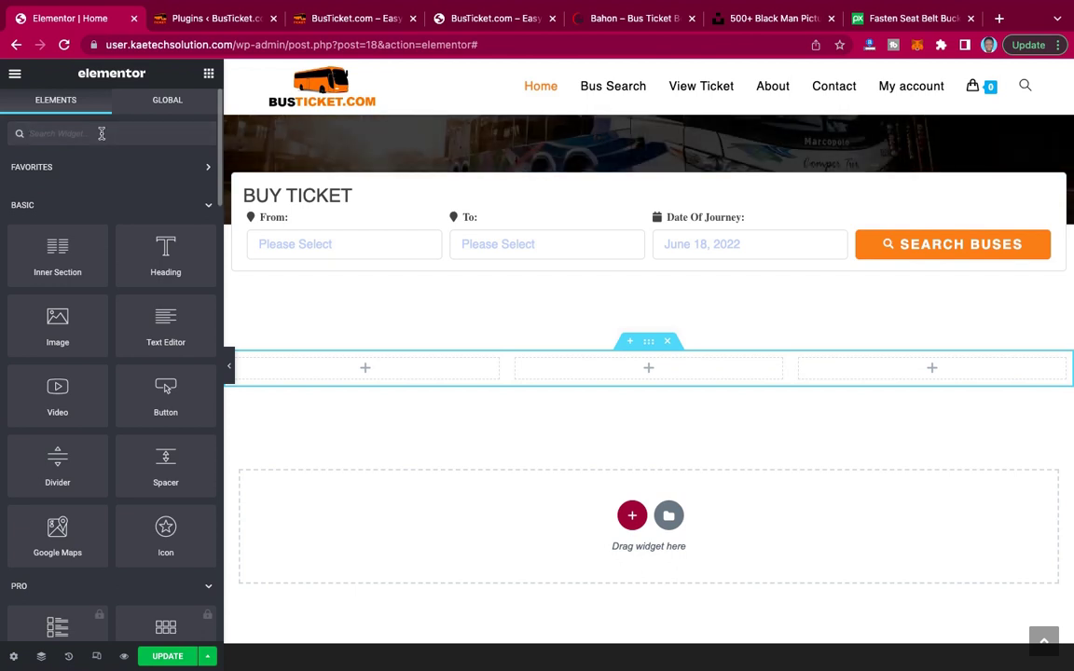
pyautogui.click(101, 133)
pyautogui.write('icon')
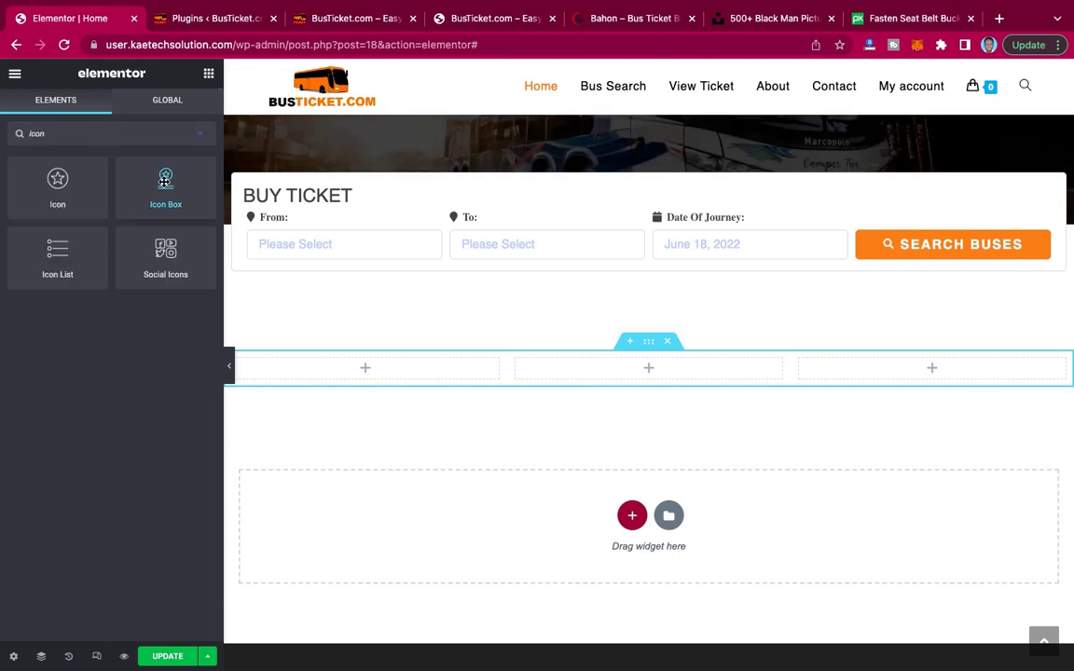
pyautogui.moveTo(165, 182); pyautogui.dragTo(352, 378)
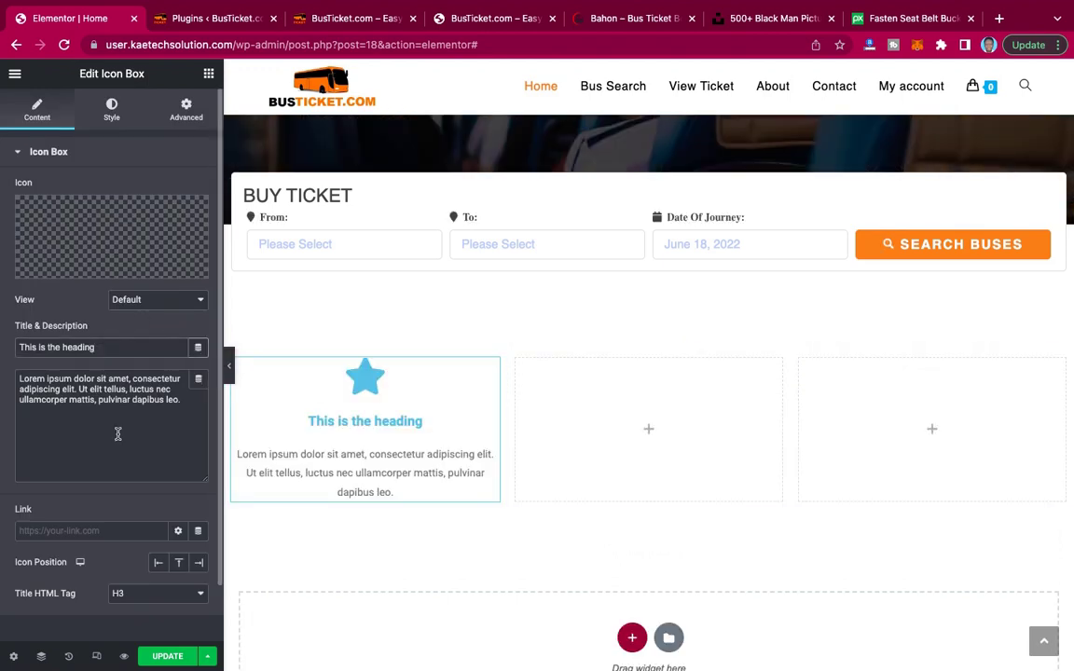
pyautogui.scroll(-1, 118, 439)
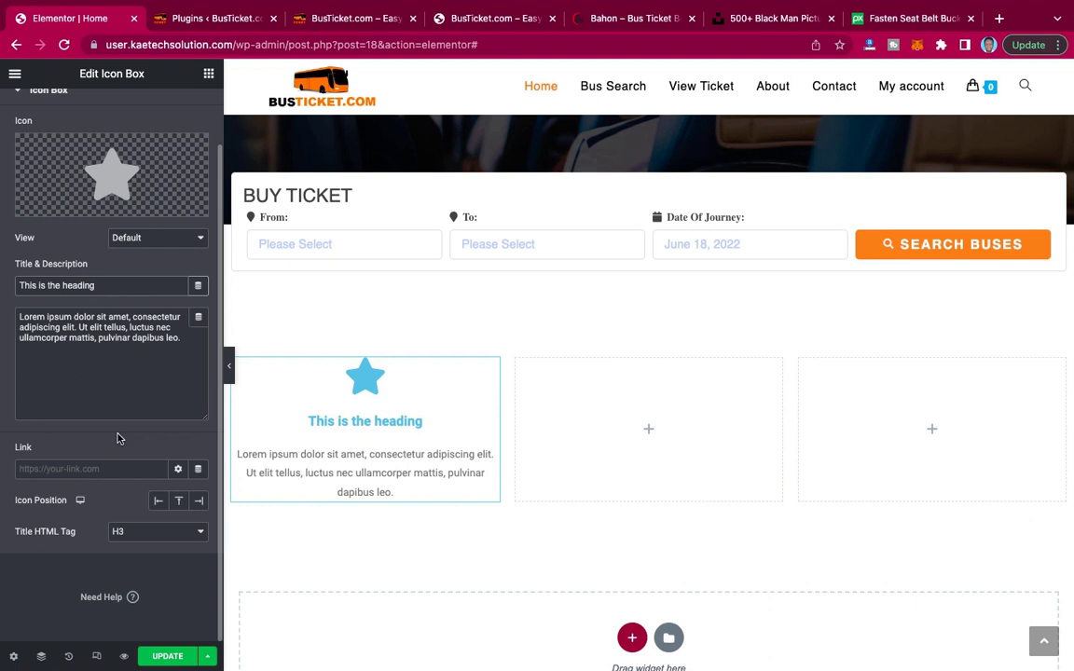
pyautogui.click(159, 504)
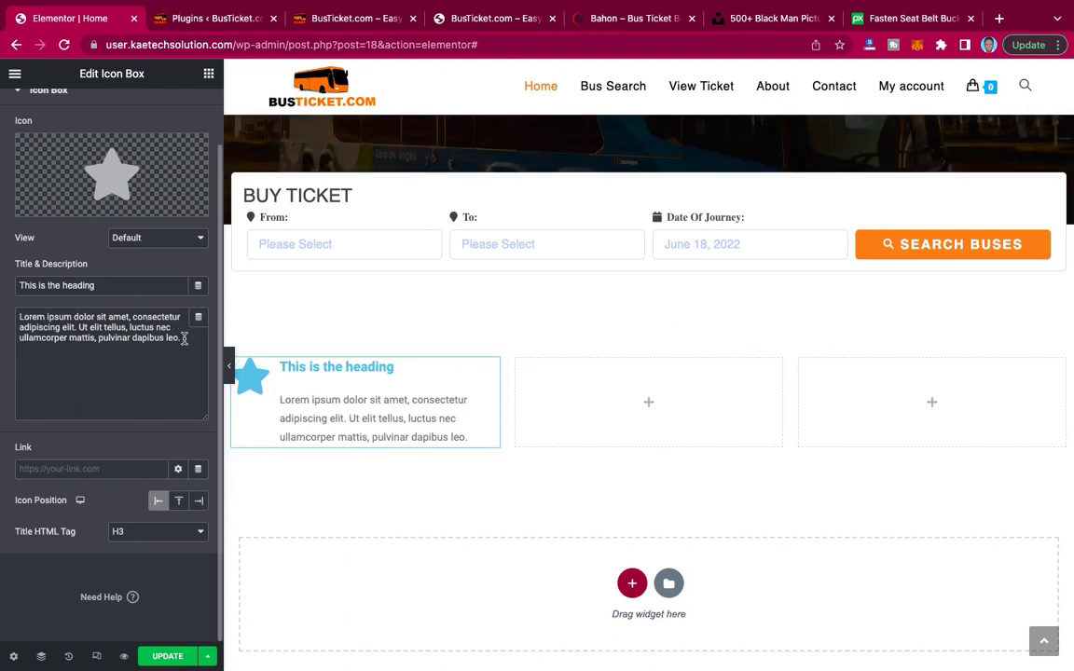
# Replace the icon box's placeholder title with the copied "700+ DESTINATIONS".
pyautogui.tripleClick(20, 316)
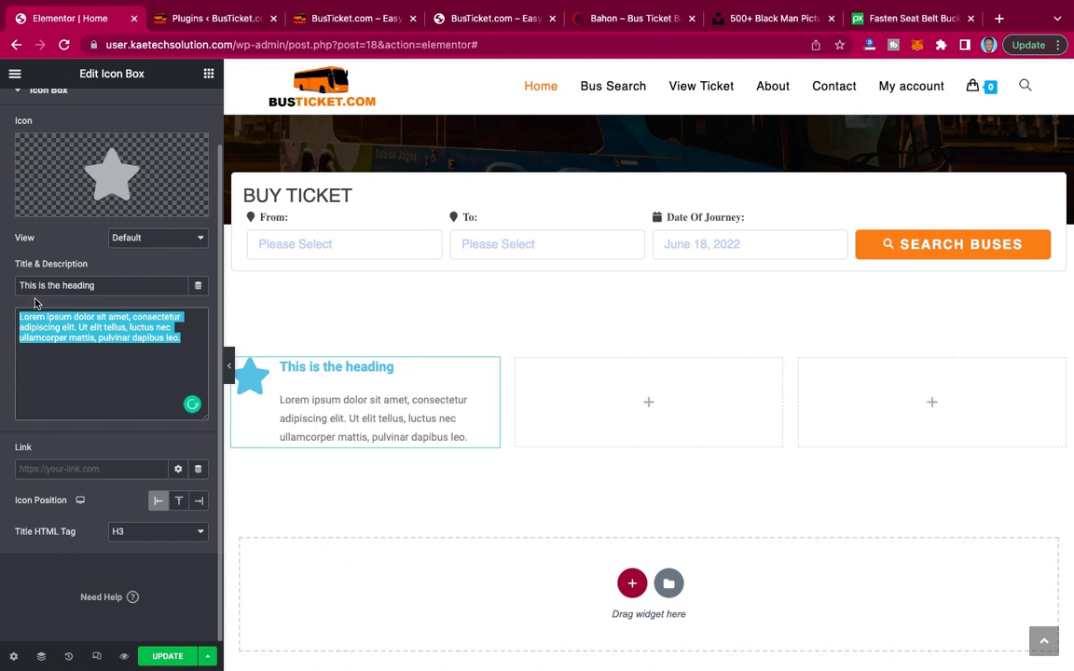
pyautogui.moveTo(98, 285); pyautogui.dragTo(2, 285)
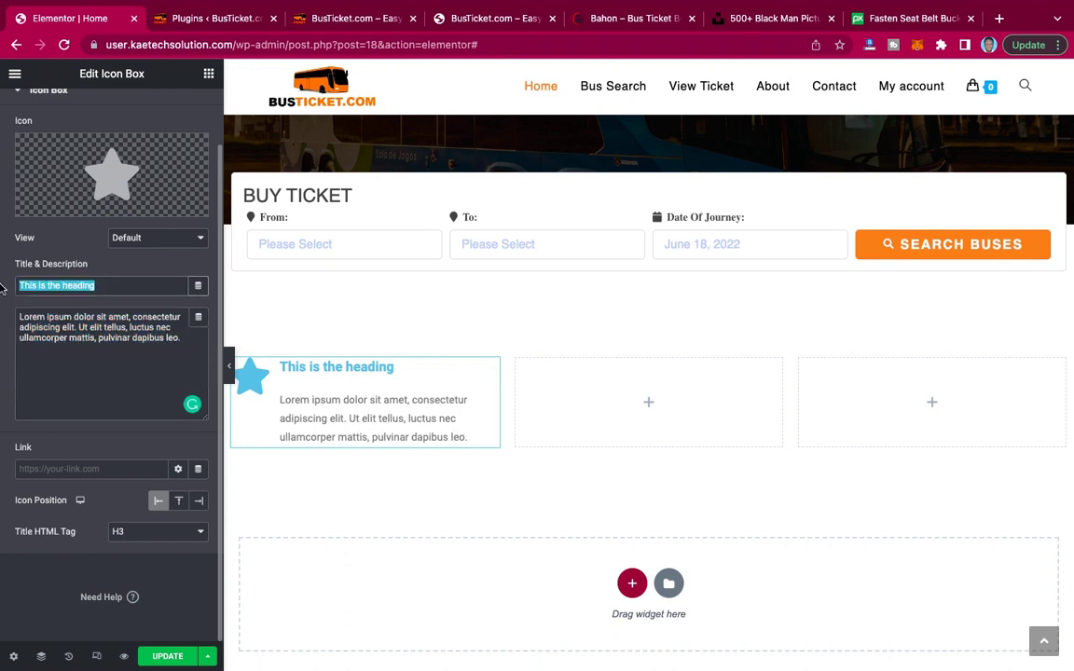
pyautogui.press('super+v')
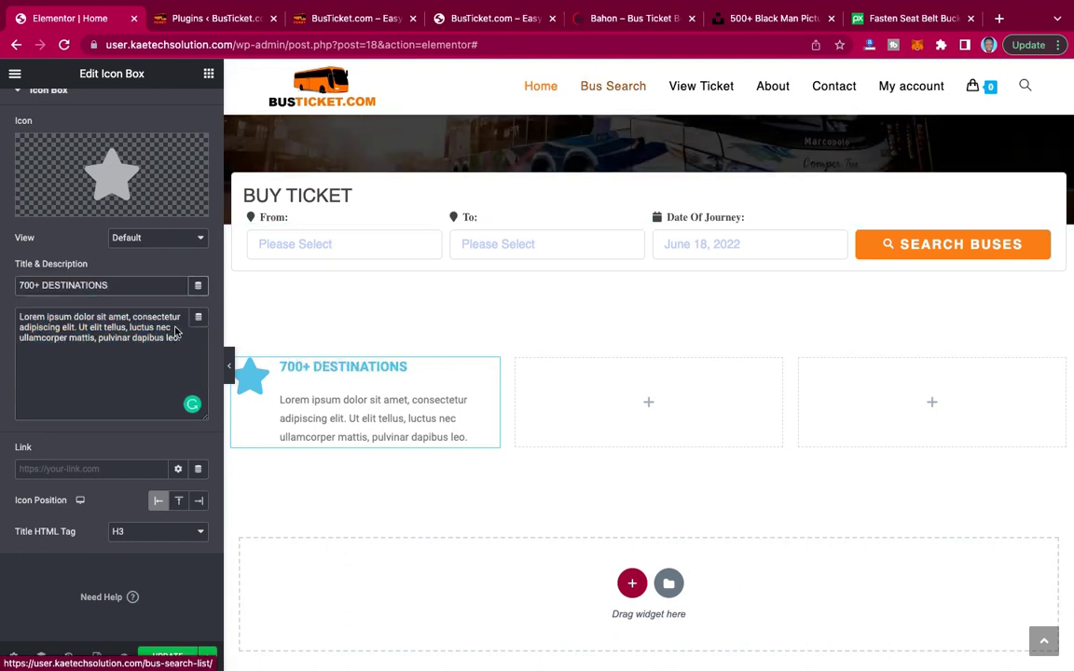
# Replace the icon box's description with the demo's text "Our expert team handpicked all destinations in this site".
pyautogui.click(633, 20)
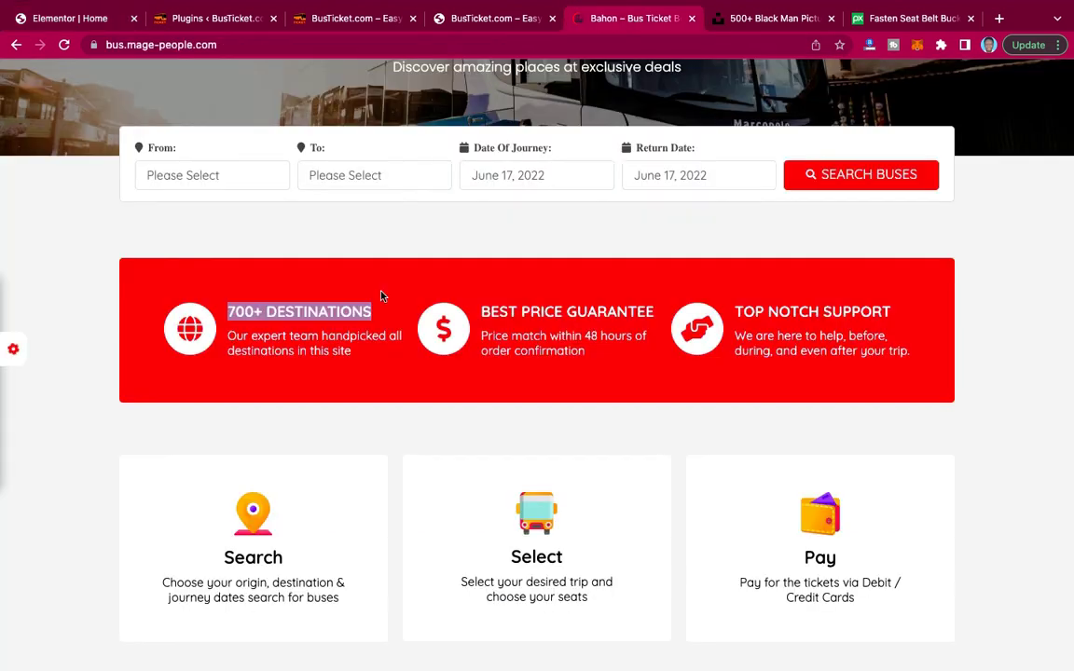
pyautogui.click(355, 360)
pyautogui.moveTo(355, 360); pyautogui.dragTo(231, 336)
pyautogui.press('super+c')
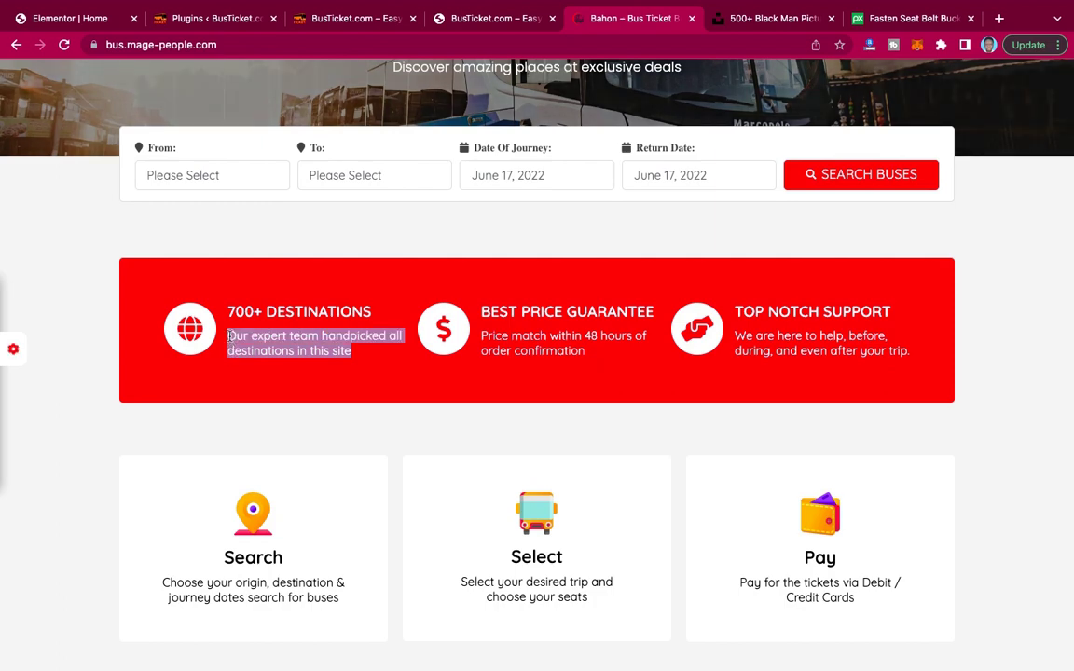
pyautogui.moveTo(82, 21)
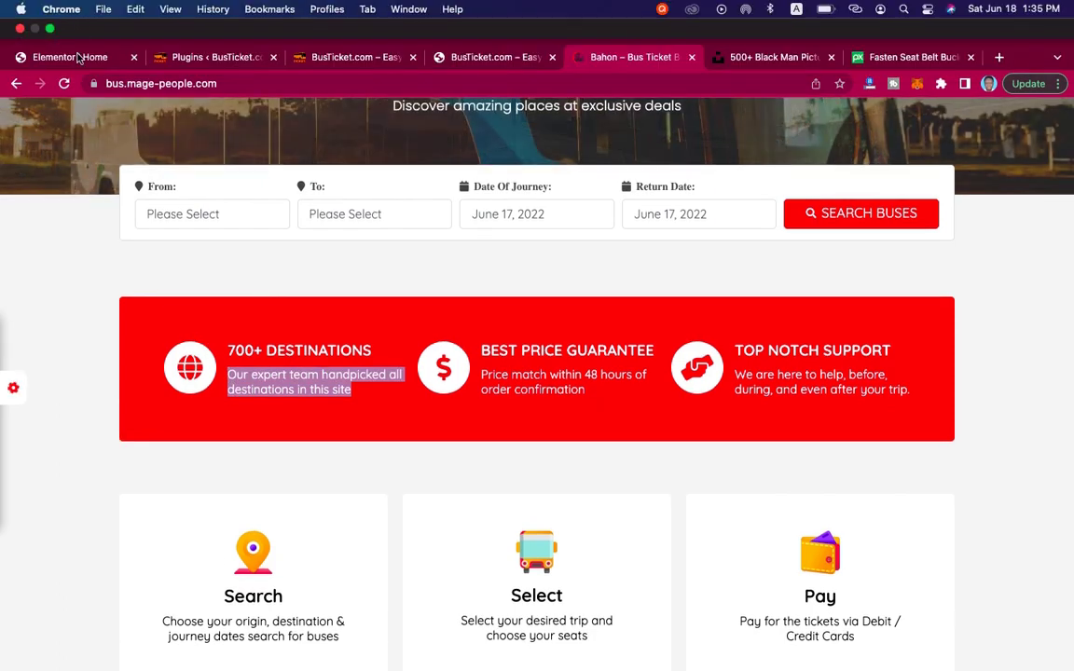
pyautogui.click(70, 57)
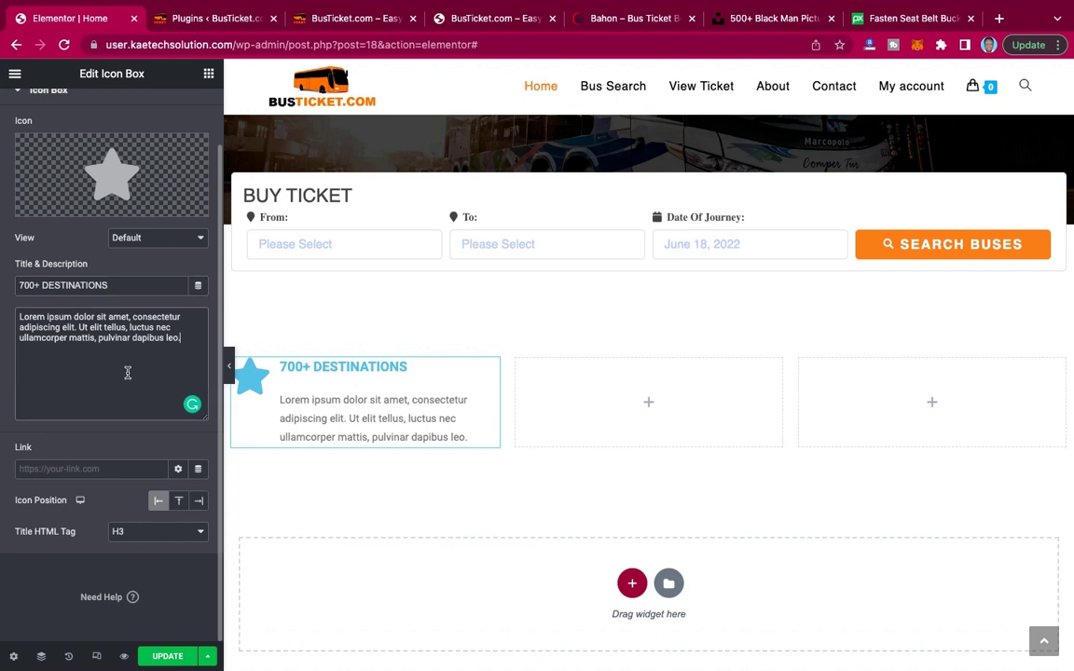
pyautogui.tripleClick(140, 338)
pyautogui.press('super+v')
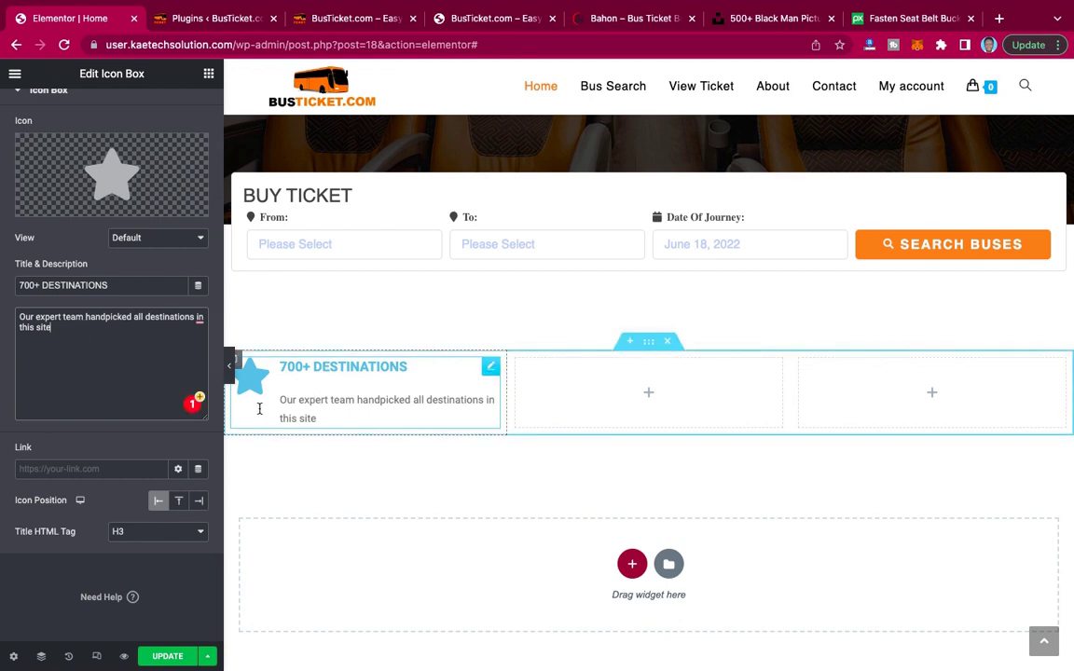
# Replace the icon box's star with the Globe icon from the icon library and open the widget's style settings.
pyautogui.moveTo(117, 179)
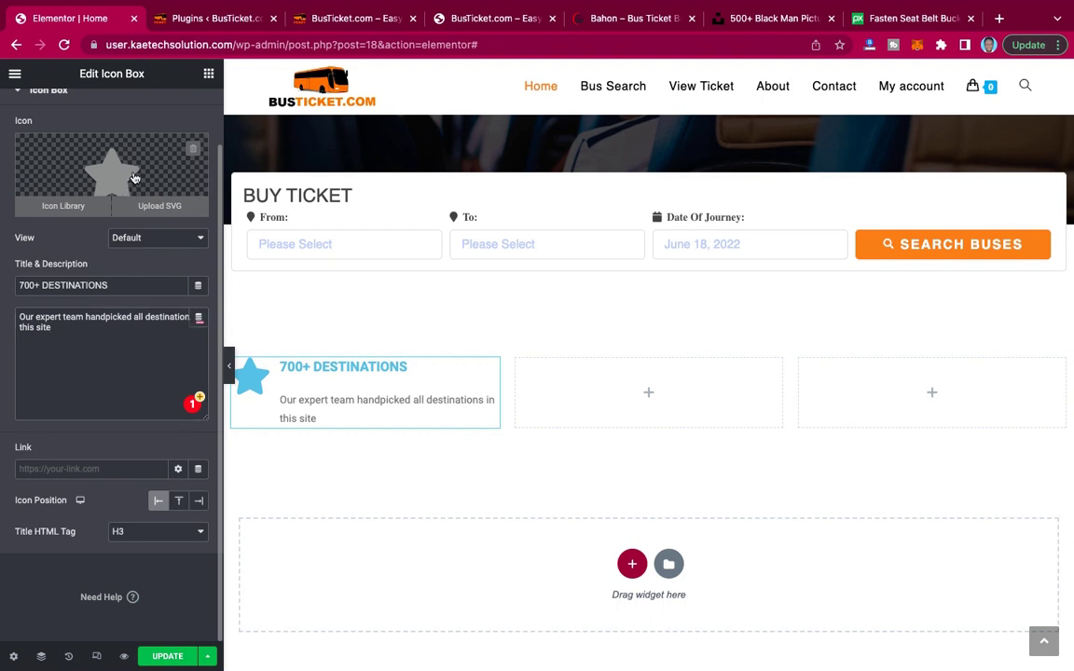
pyautogui.click(133, 177)
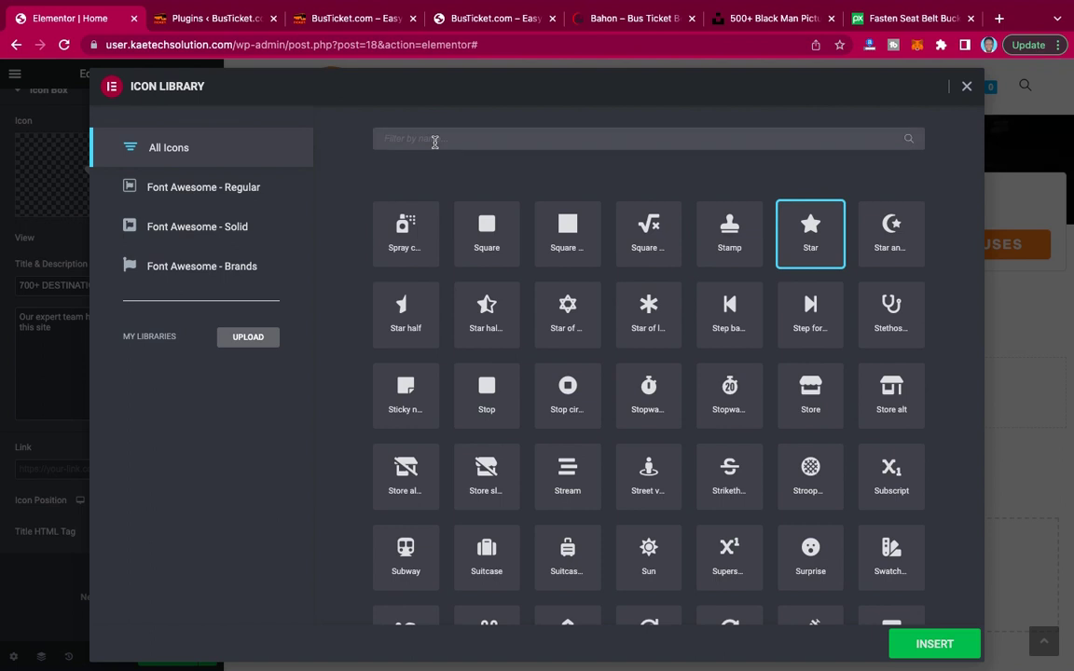
pyautogui.write('glob')
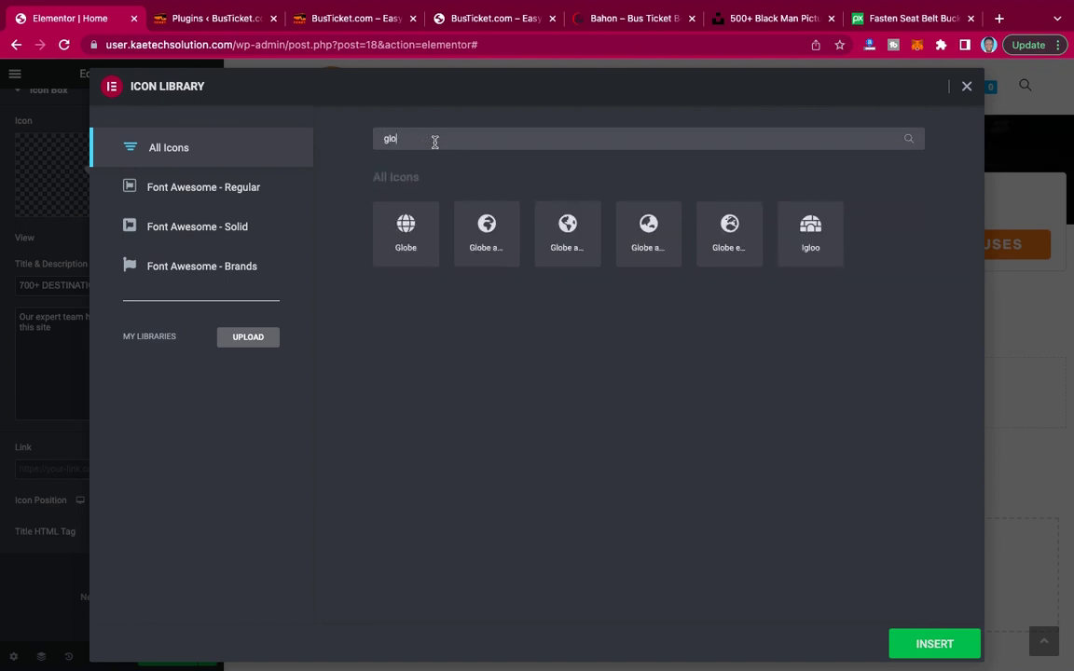
pyautogui.click(405, 239)
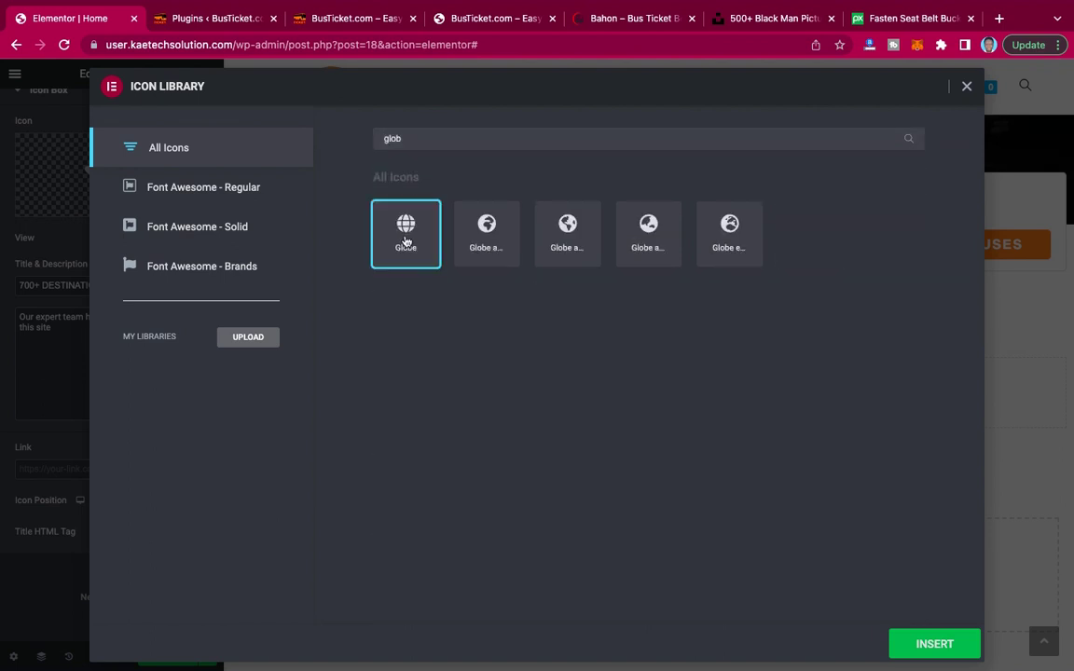
pyautogui.click(919, 652)
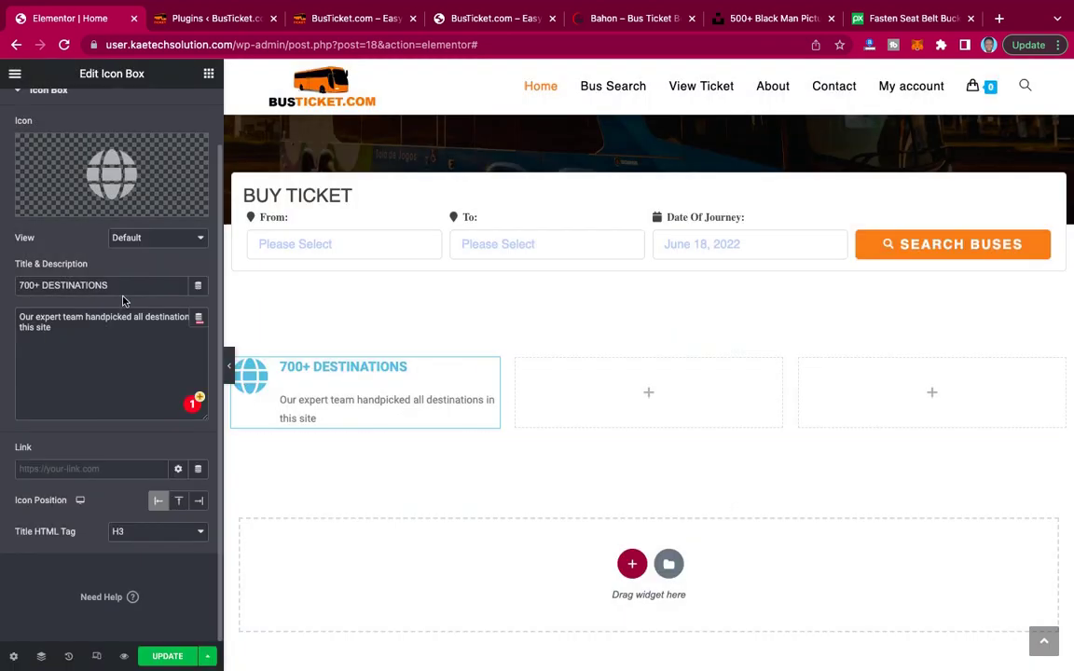
pyautogui.moveTo(107, 214)
pyautogui.scroll(1, 107, 213)
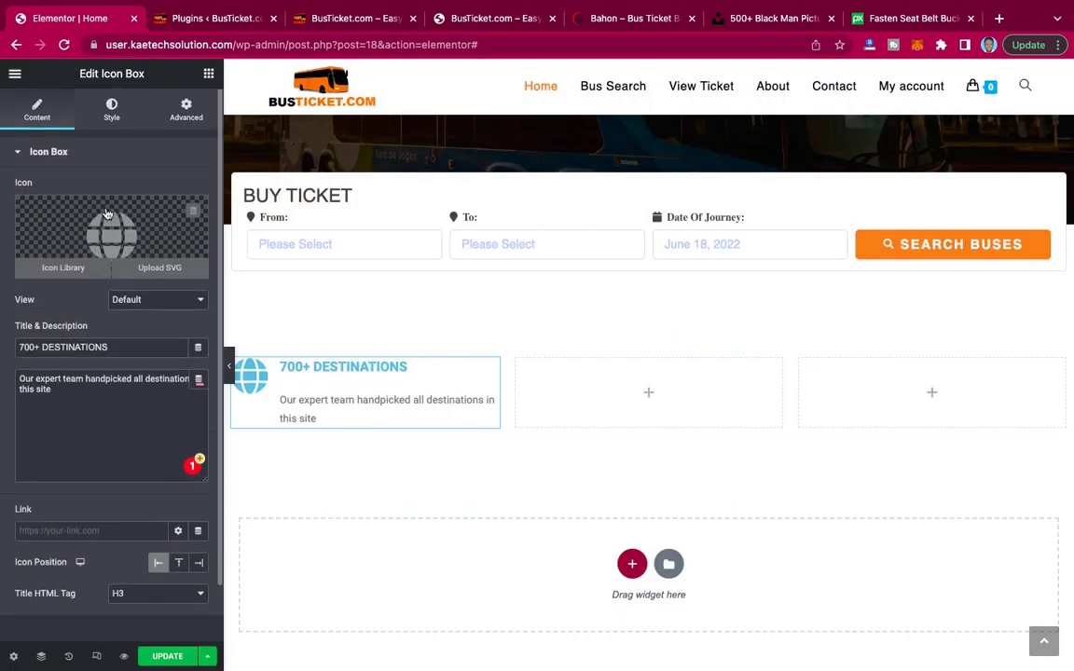
pyautogui.scroll(-1, 108, 213)
pyautogui.scroll(1, 107, 214)
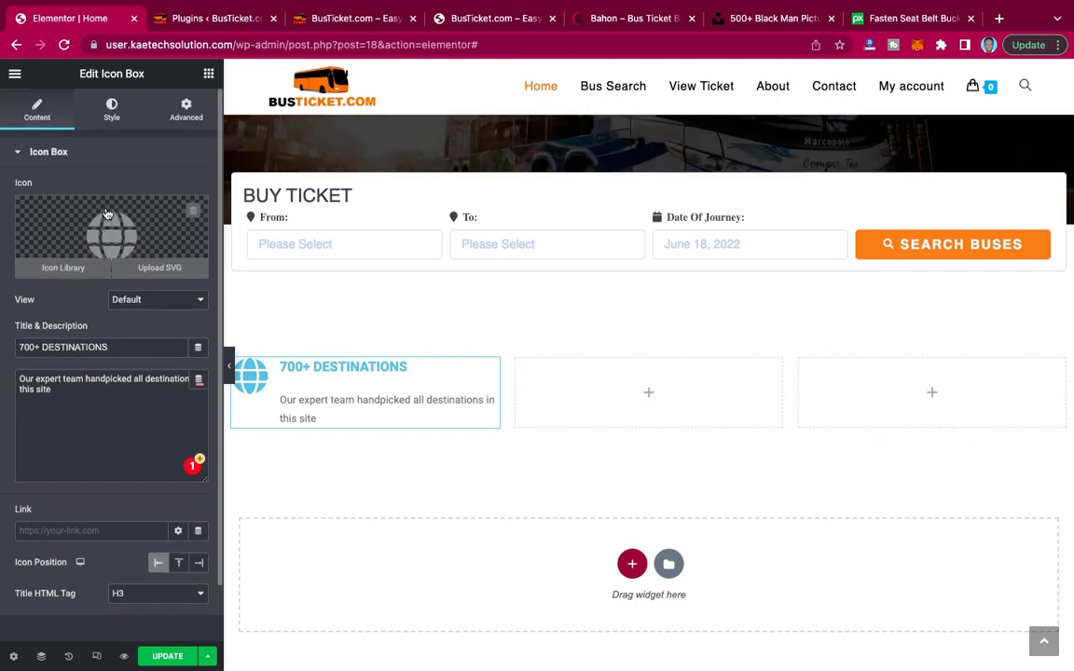
pyautogui.click(111, 118)
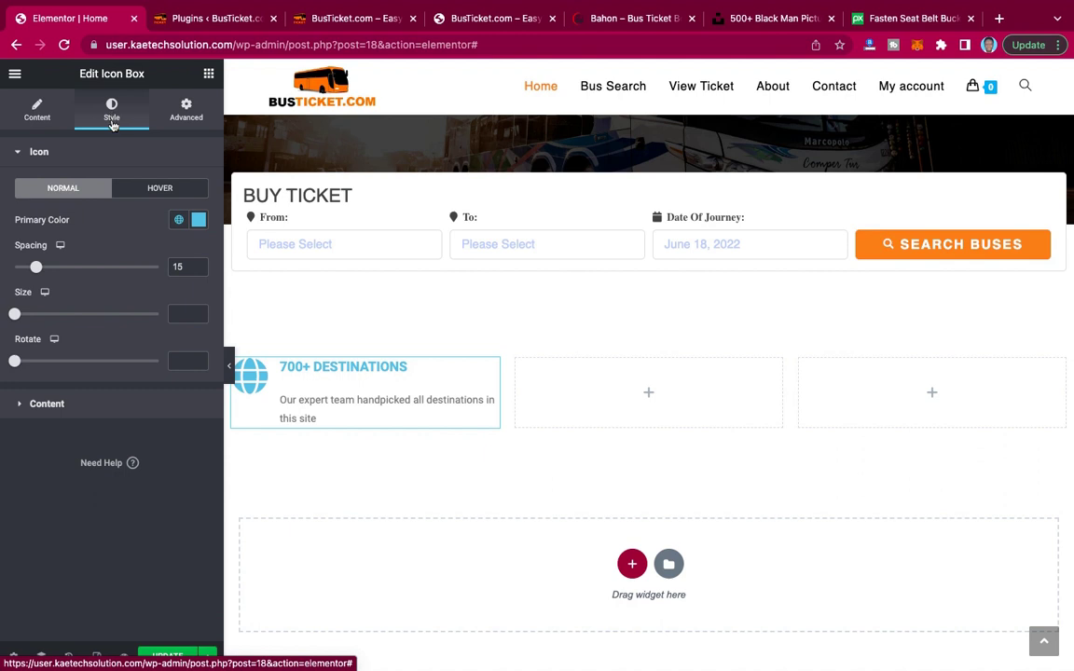
pyautogui.click(198, 221)
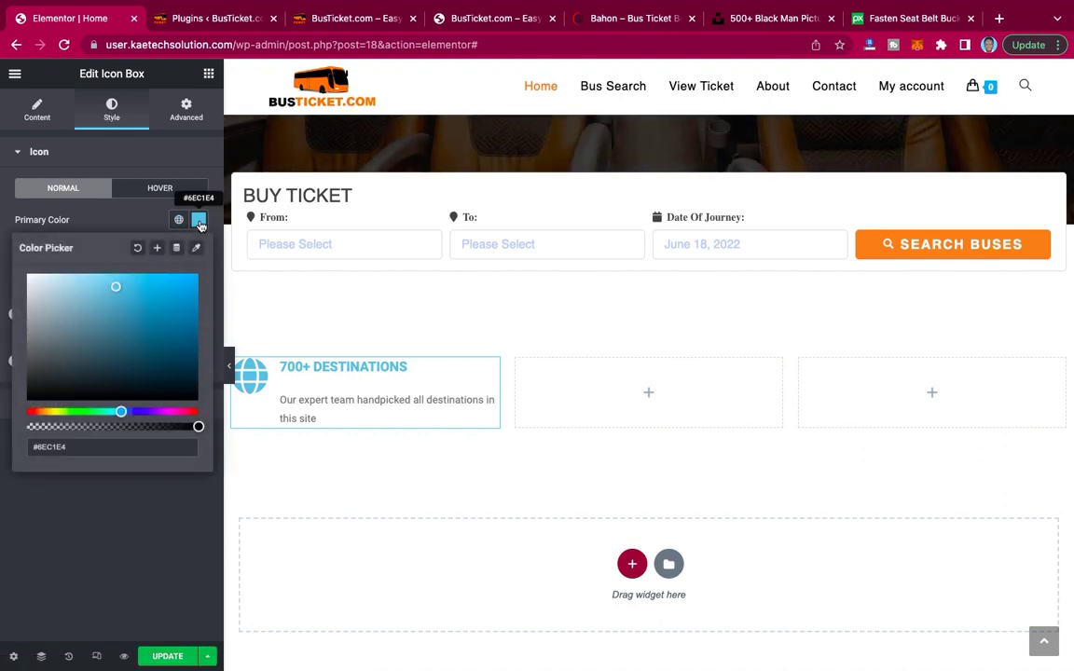
pyautogui.click(198, 221)
pyautogui.click(198, 221)
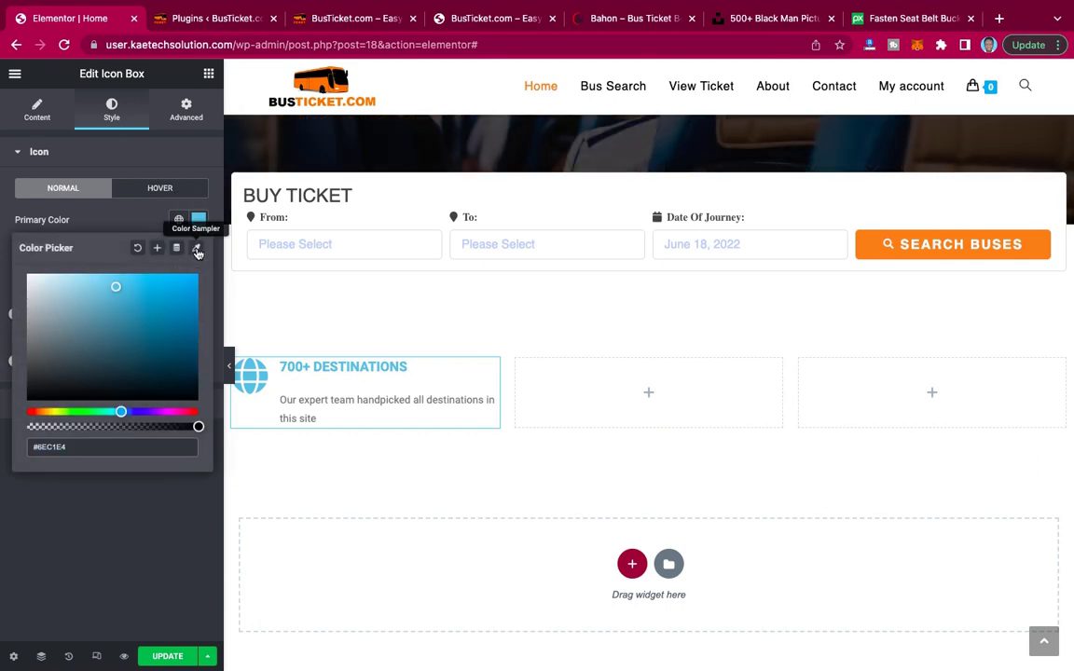
pyautogui.click(197, 250)
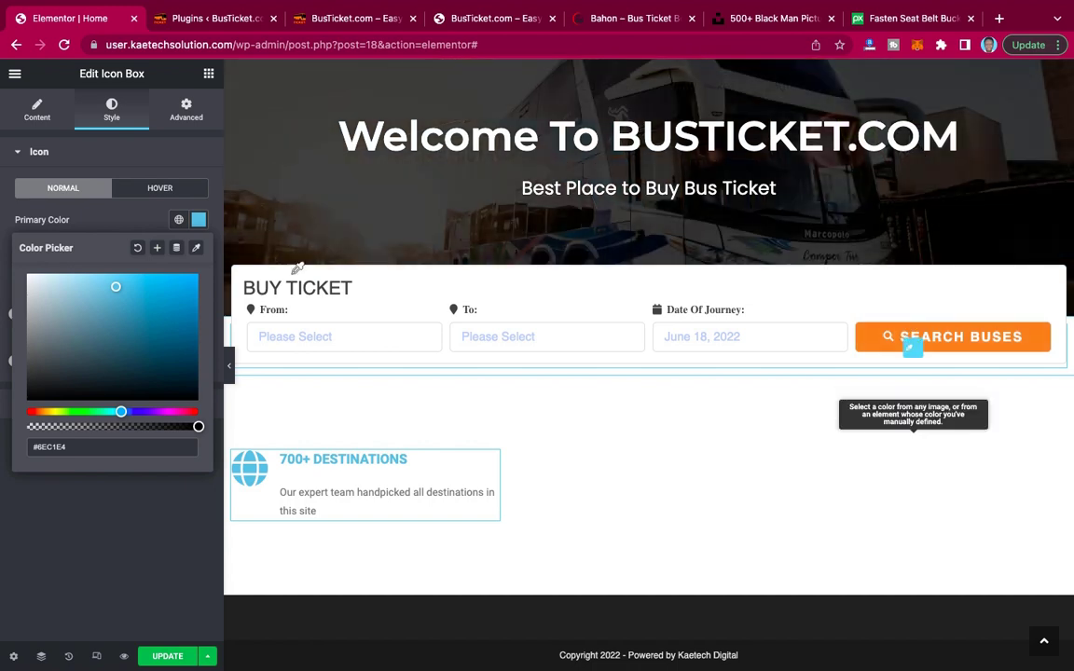
pyautogui.press('Escape')
pyautogui.click(198, 220)
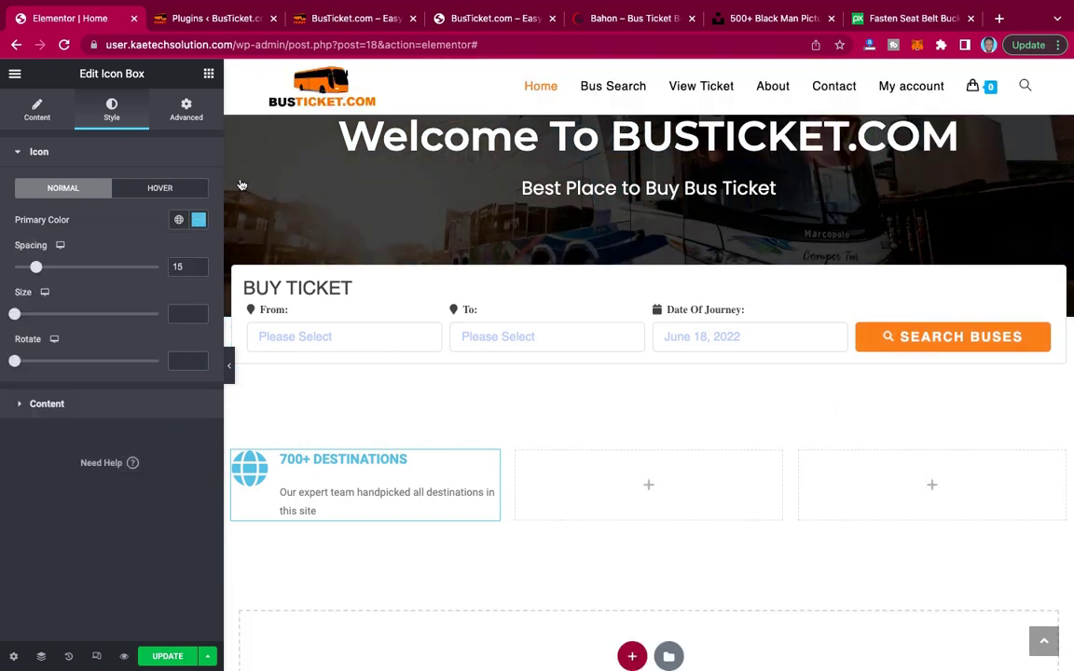
# Sample the orange of the Search Buses button with the ColorPick Eyedropper extension and copy its hex code.
pyautogui.click(940, 45)
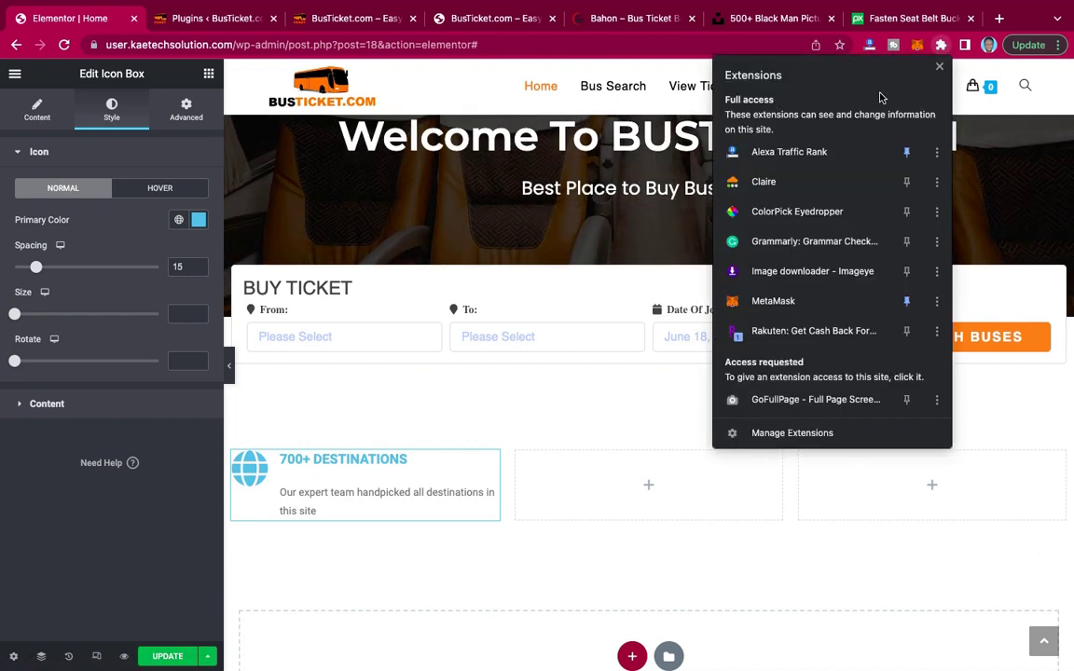
pyautogui.click(813, 215)
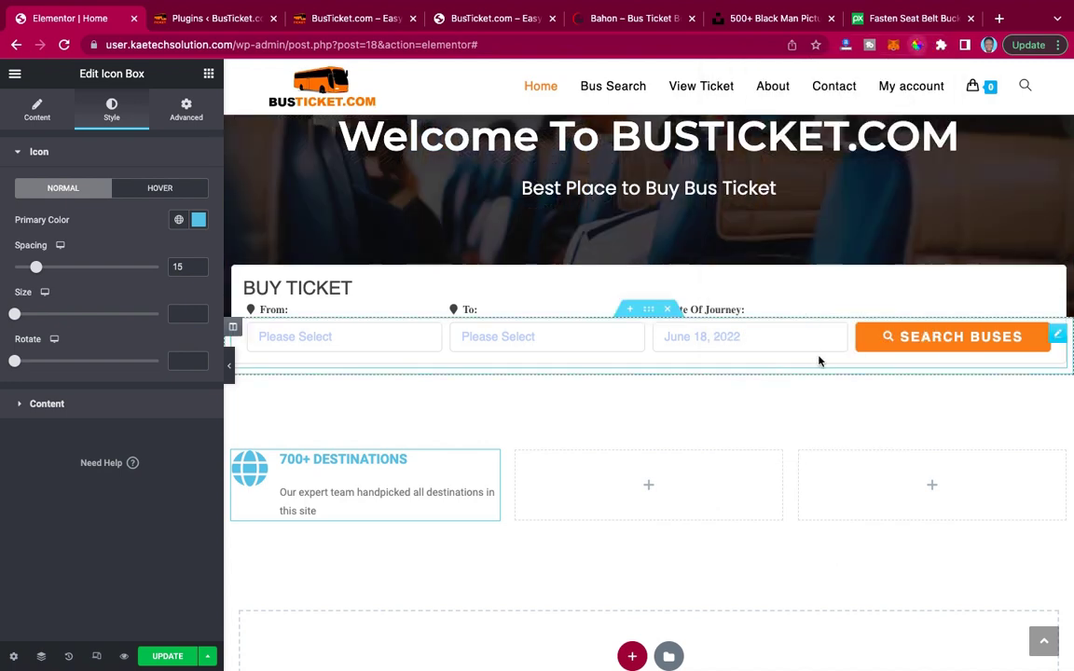
pyautogui.click(866, 336)
pyautogui.hotkey('ctrl', 'c')
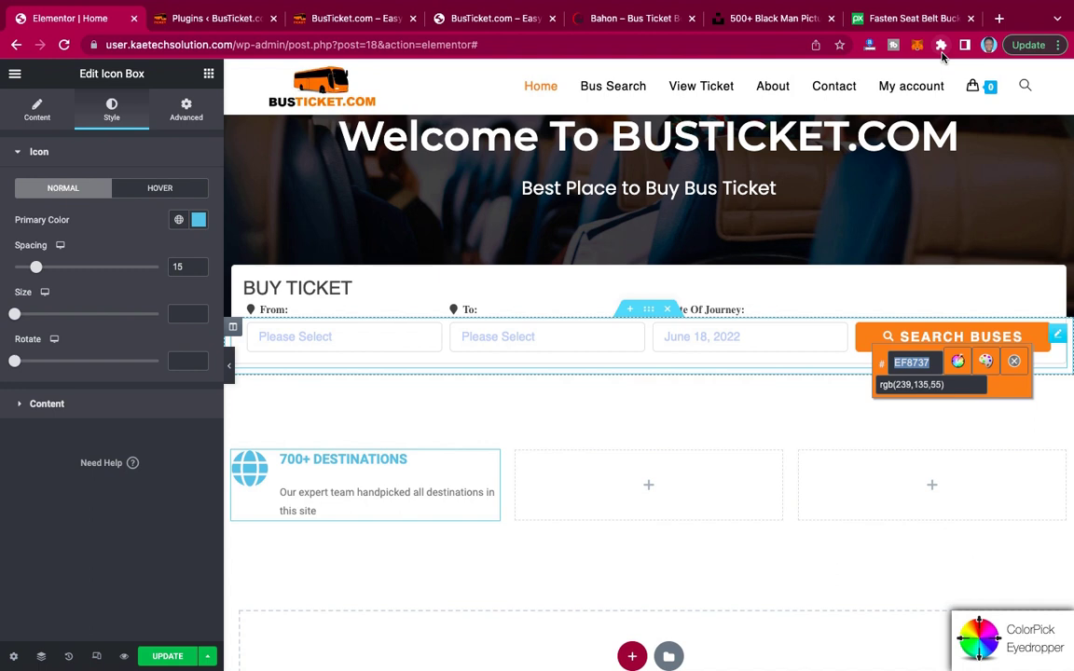
pyautogui.click(1014, 360)
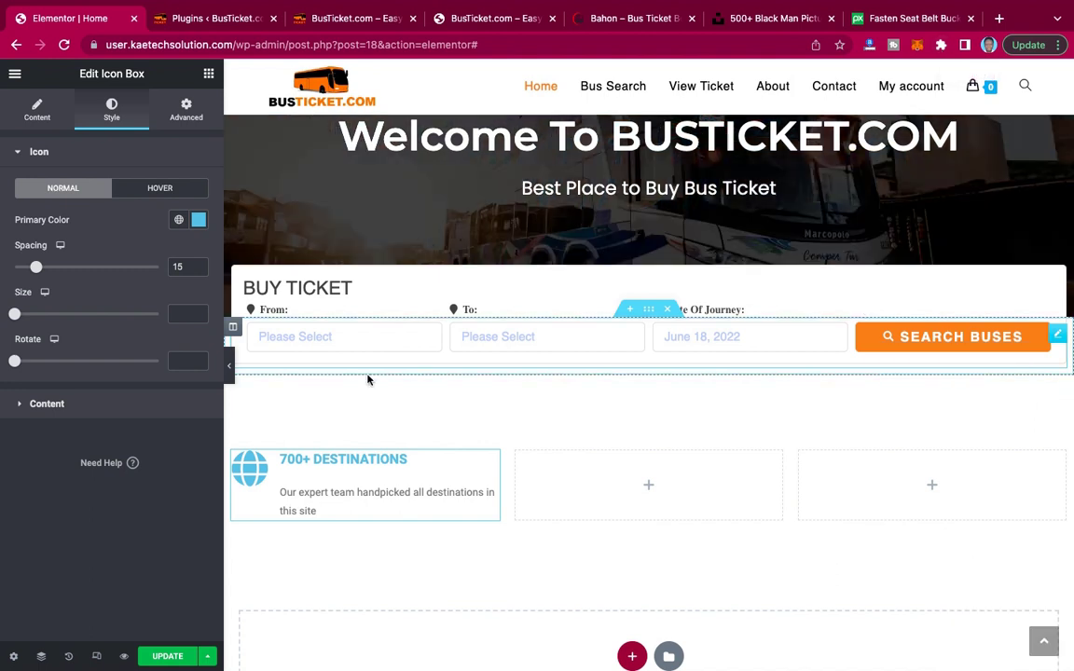
# Set the globe icon's primary color to the copied orange EF8737.
pyautogui.click(198, 219)
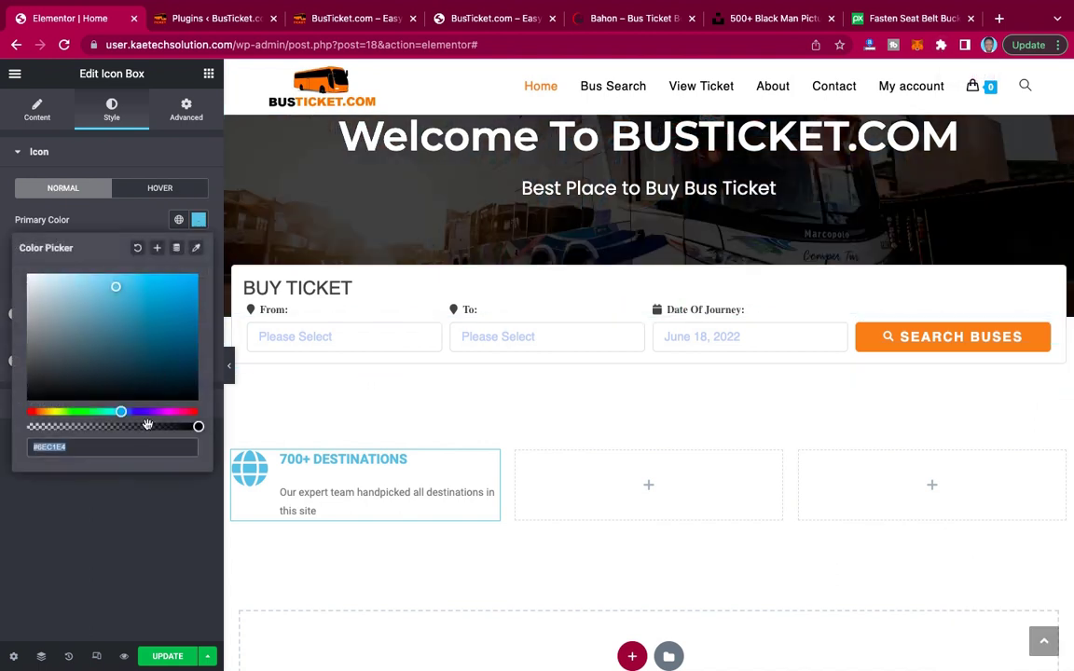
pyautogui.hotkey('ctrl', 'v')
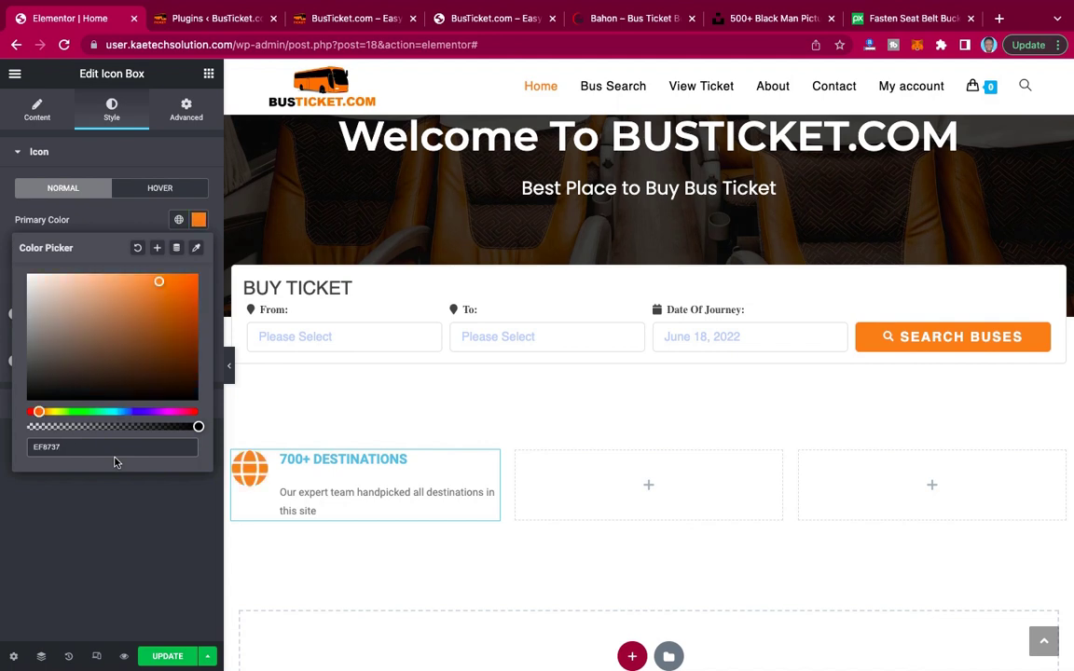
pyautogui.click(115, 209)
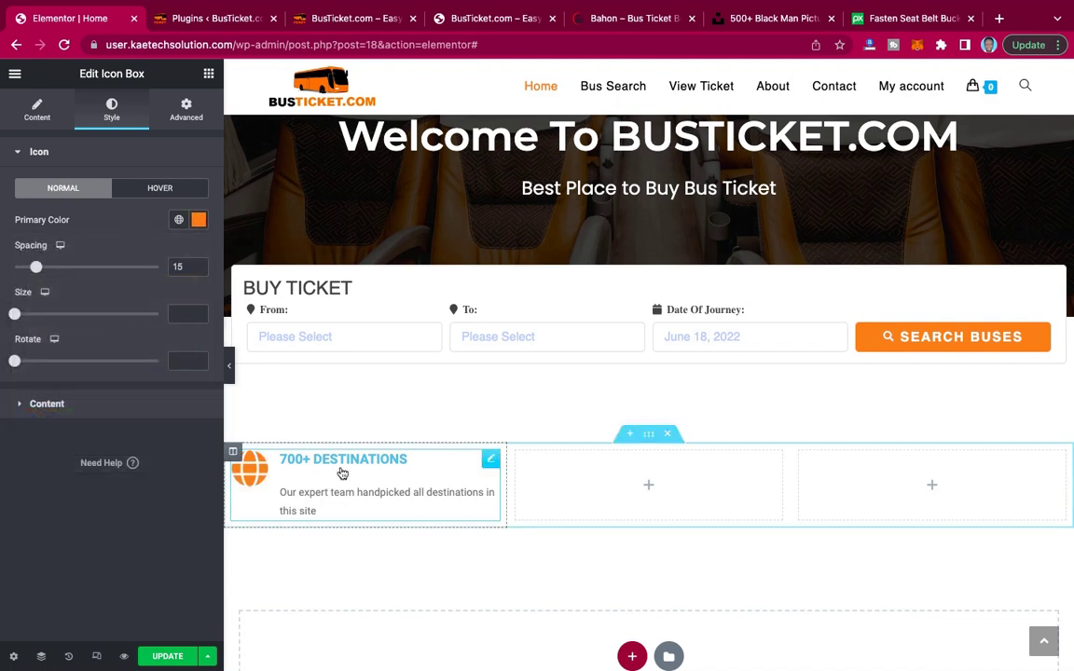
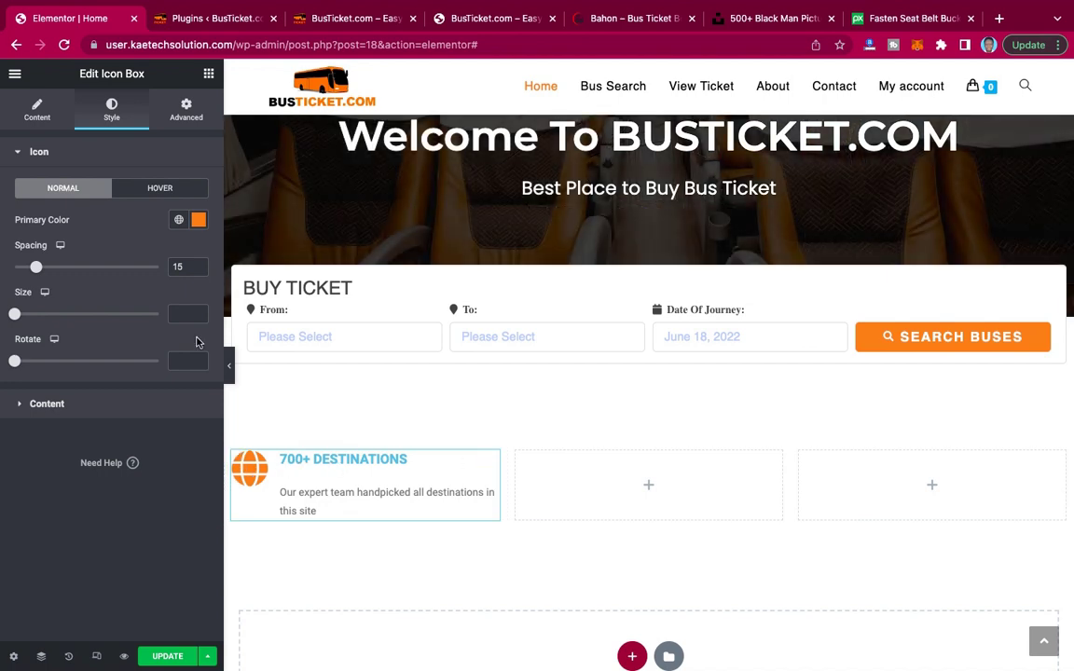
# Set the icon box content's vertical alignment to Middle and the title spacing to 0.
pyautogui.click(75, 407)
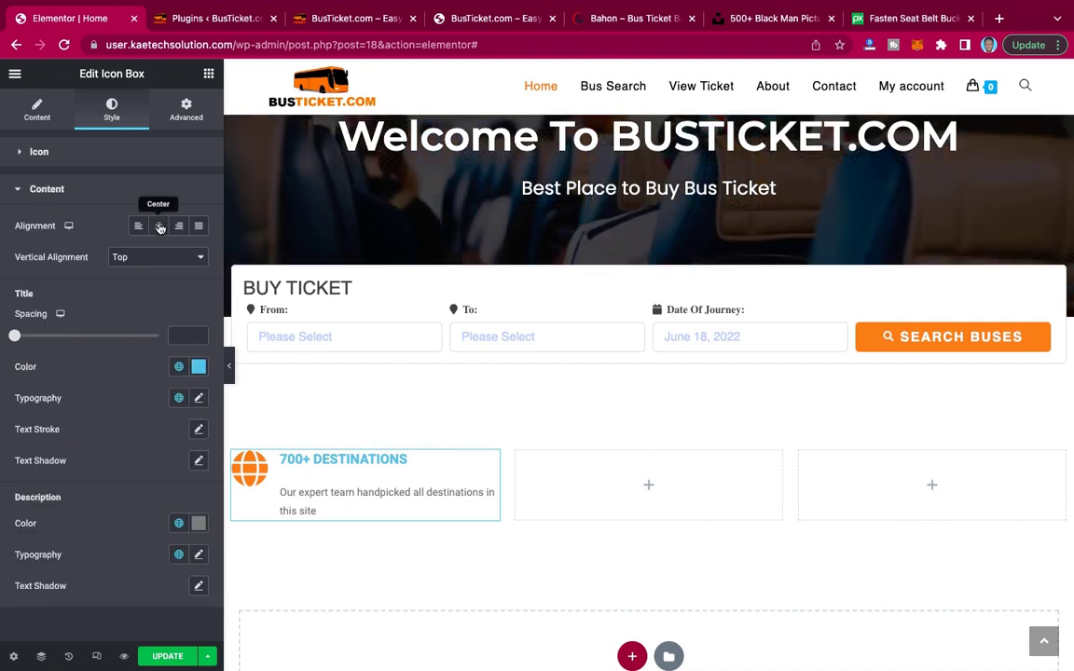
pyautogui.click(158, 258)
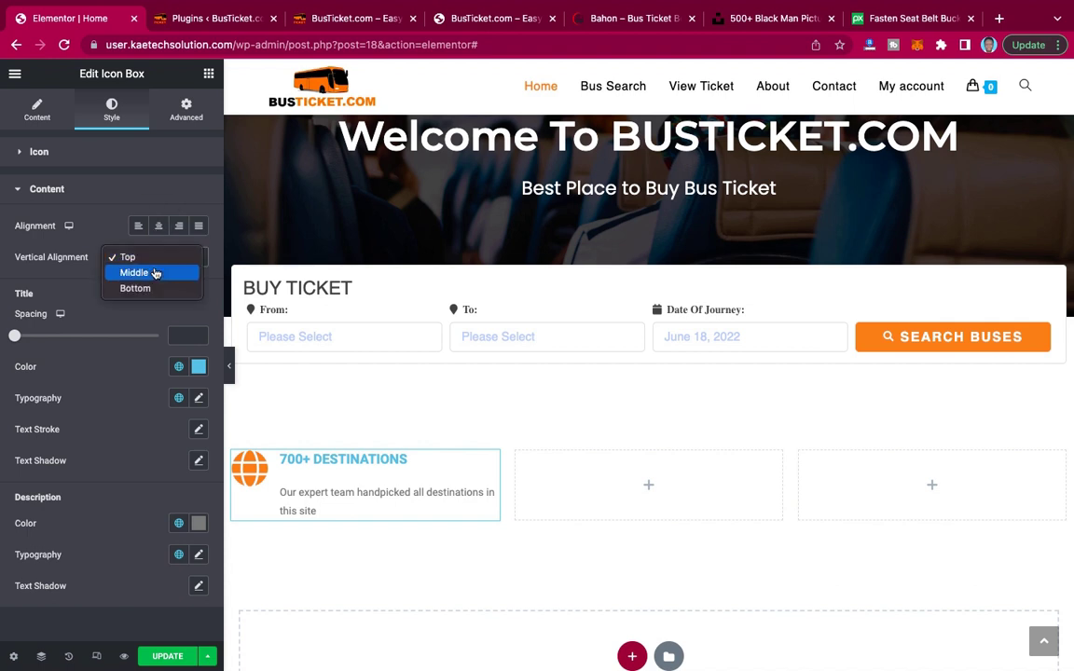
pyautogui.click(149, 273)
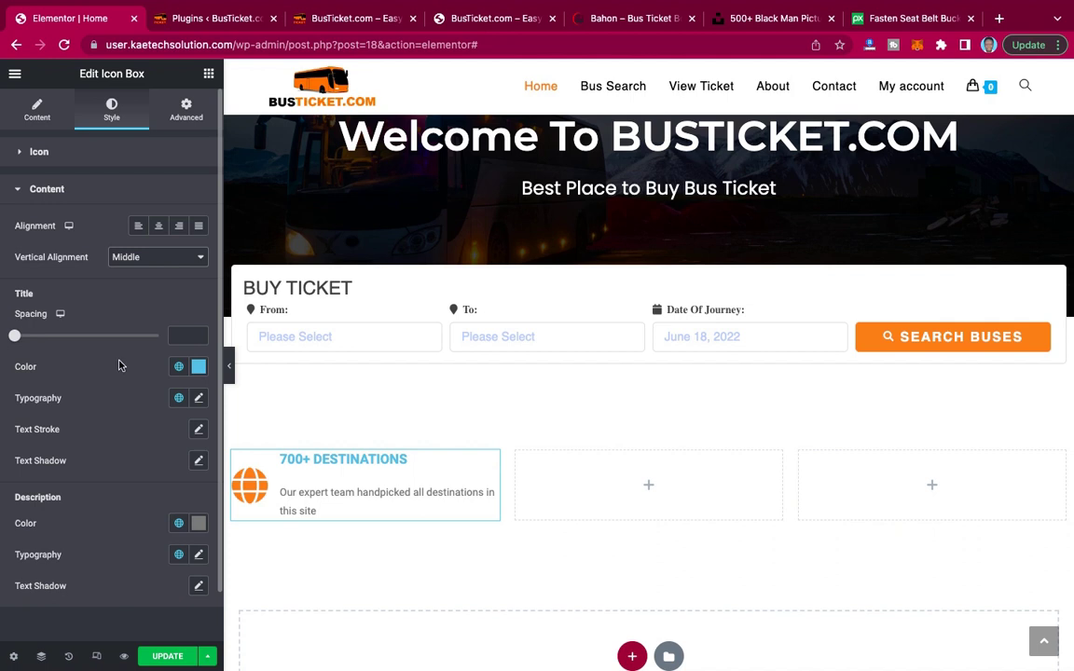
pyautogui.scroll(-1, 119, 365)
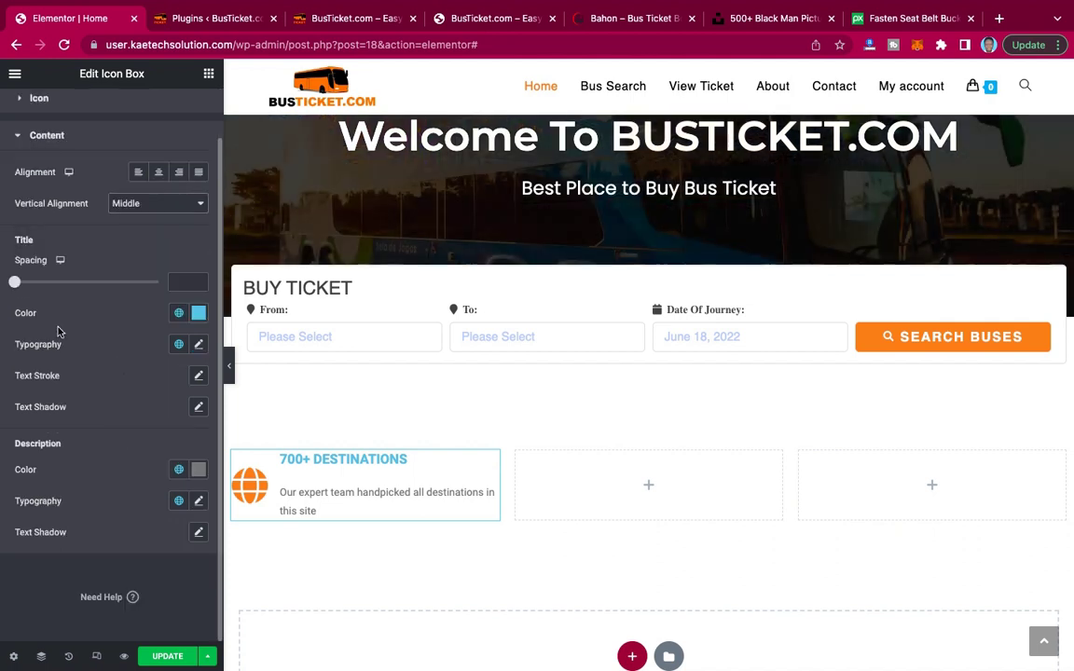
pyautogui.moveTo(17, 283)
pyautogui.mouseDown()
pyautogui.moveTo(29, 282)
pyautogui.moveTo(6, 282)
pyautogui.mouseUp()
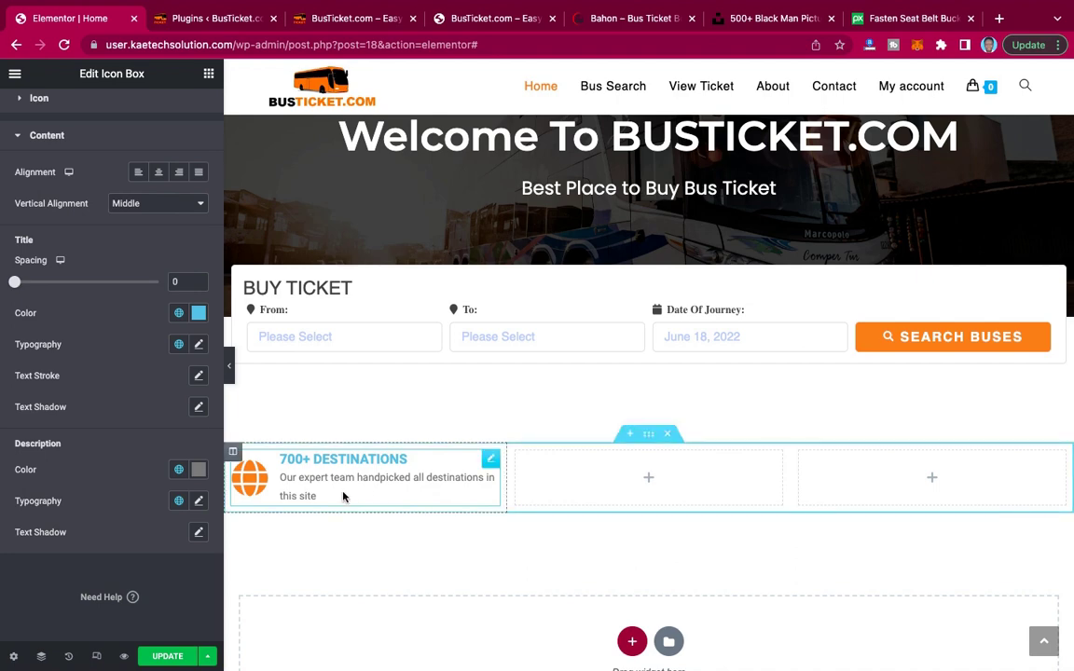
pyautogui.click(619, 19)
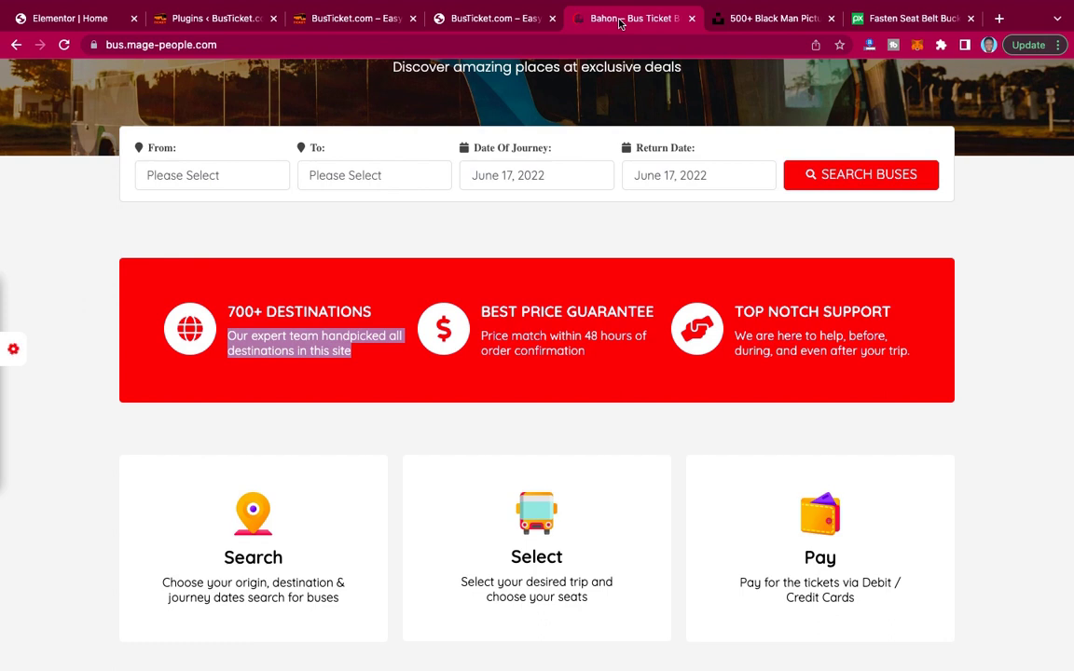
pyautogui.click(68, 23)
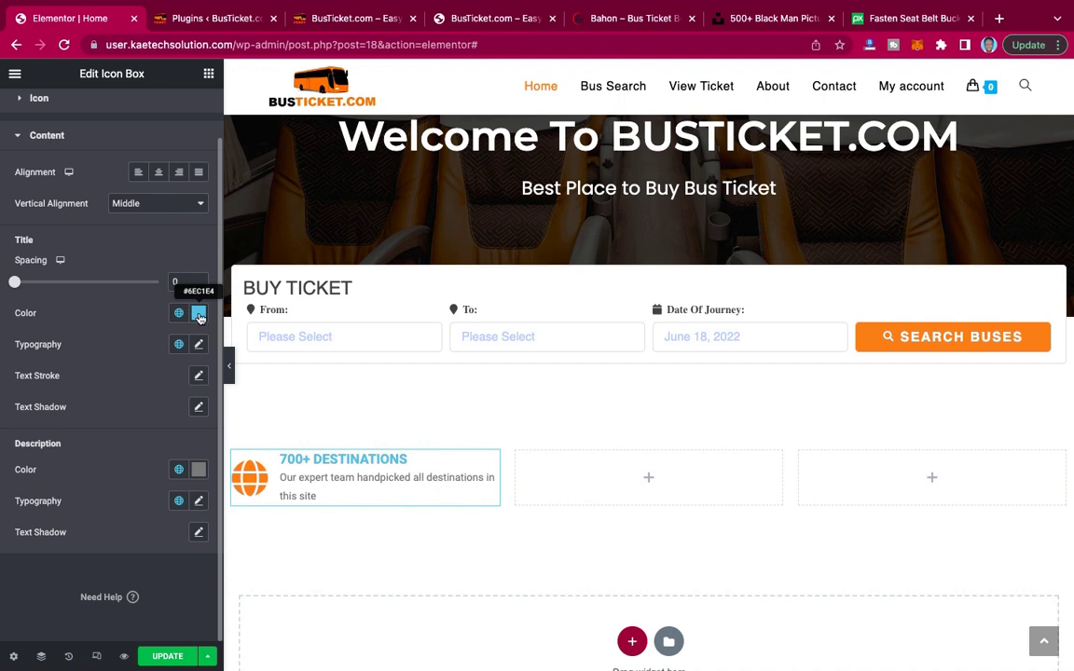
pyautogui.click(198, 315)
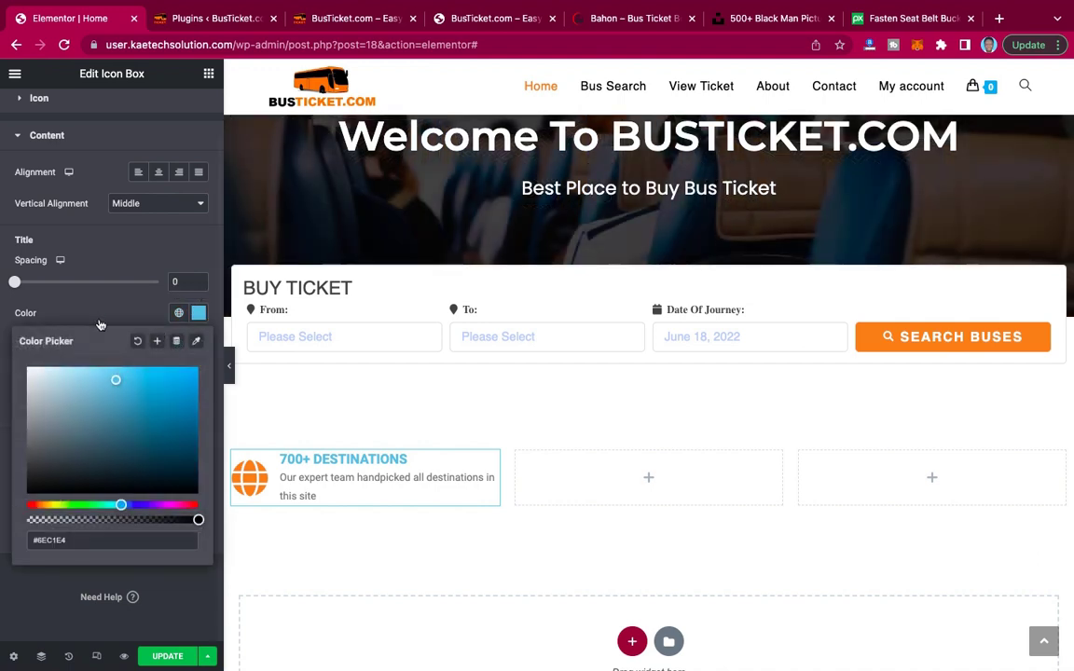
pyautogui.click(103, 319)
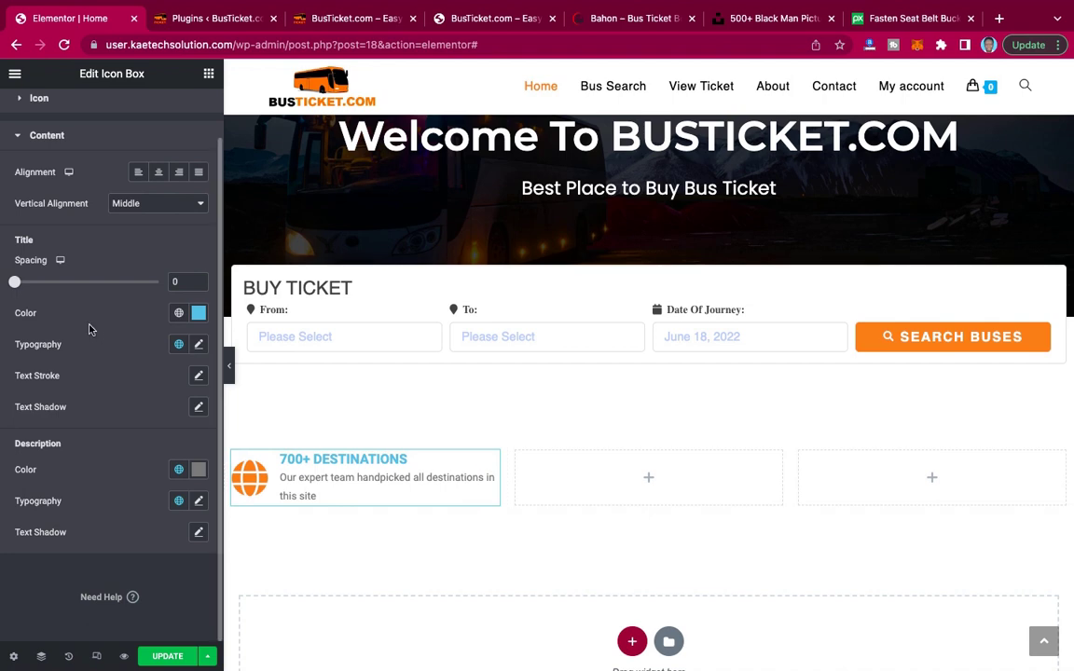
# Set the icon box title's typography to the Montserrat font family at a size of 20 px.
pyautogui.click(198, 345)
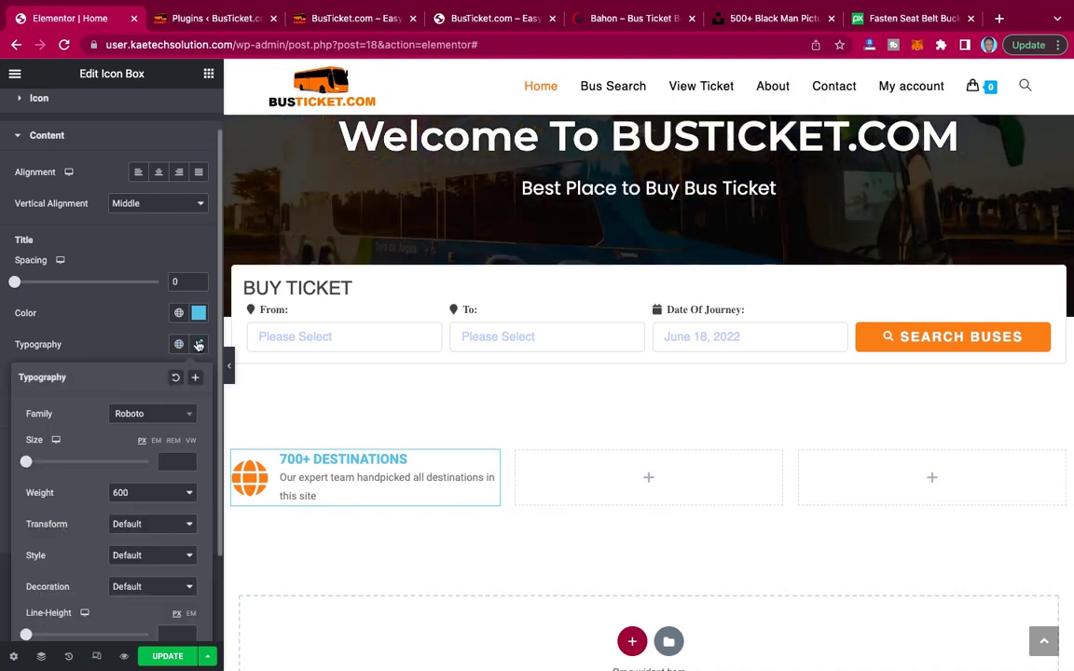
pyautogui.click(156, 414)
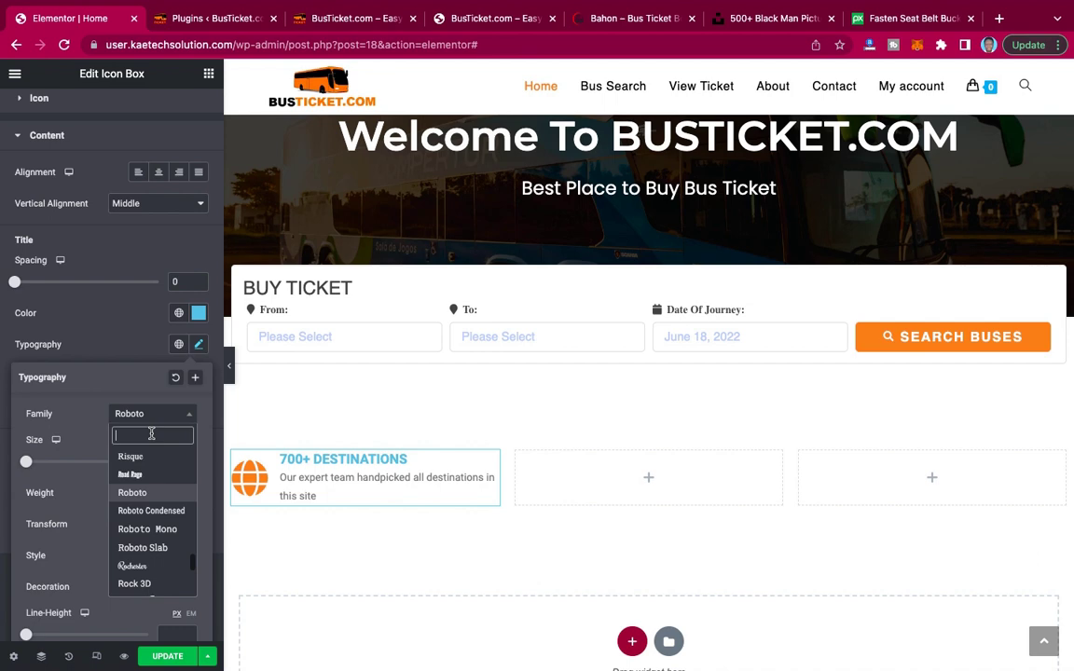
pyautogui.write('monts')
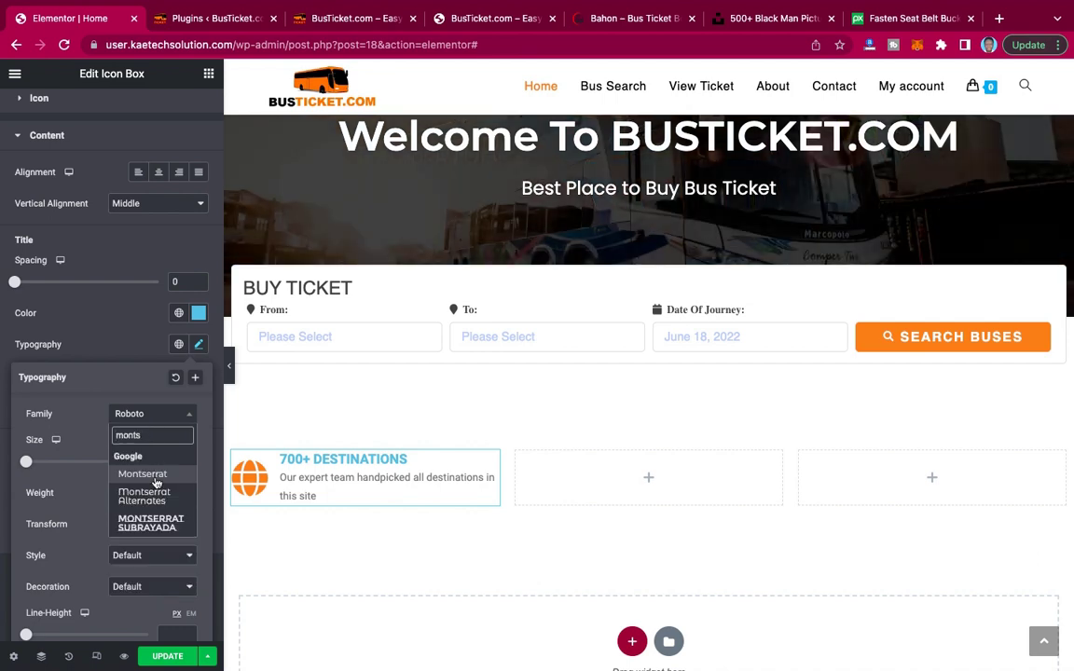
pyautogui.click(156, 474)
pyautogui.scroll(-1, 157, 483)
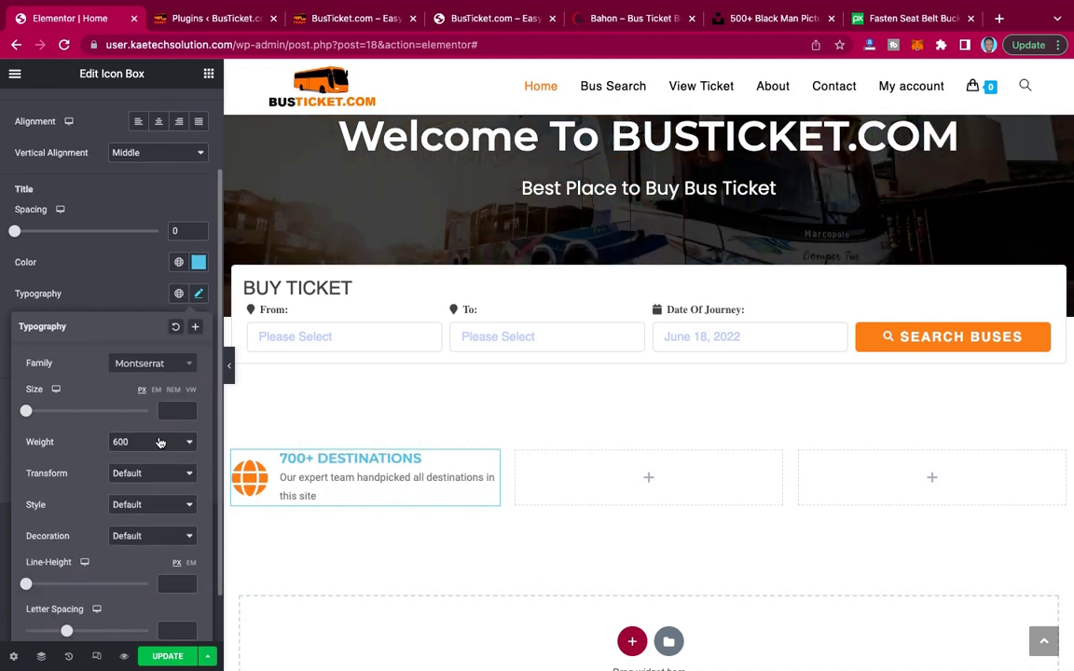
pyautogui.click(166, 412)
pyautogui.write('20')
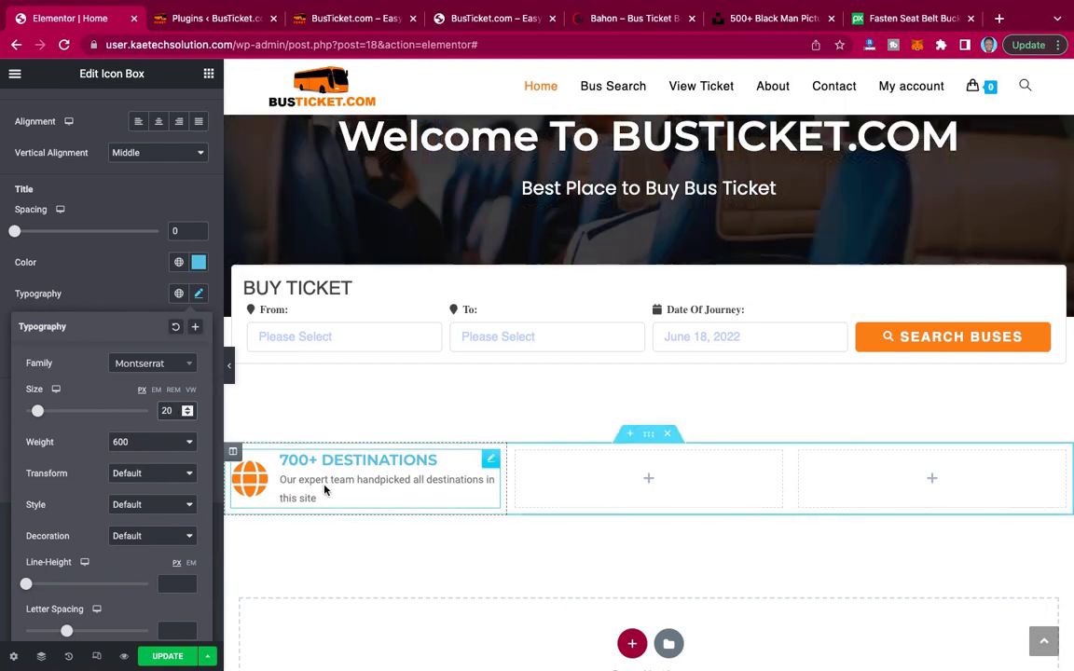
pyautogui.click(131, 303)
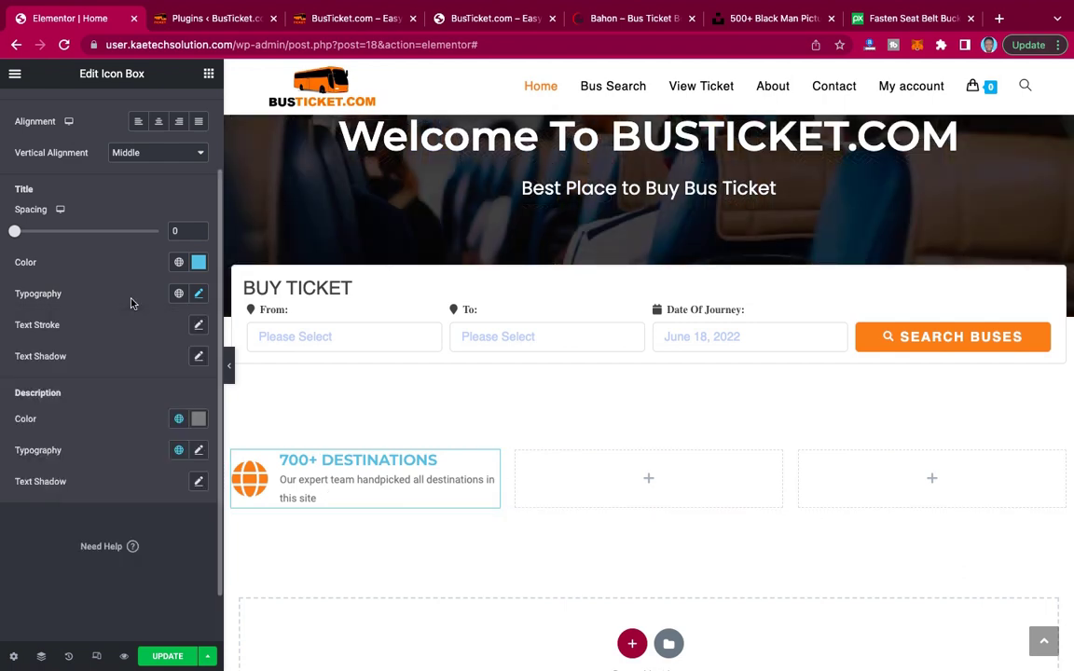
# Set the icon box description's typography to the Poppins font family at a size of 14 px.
pyautogui.click(198, 451)
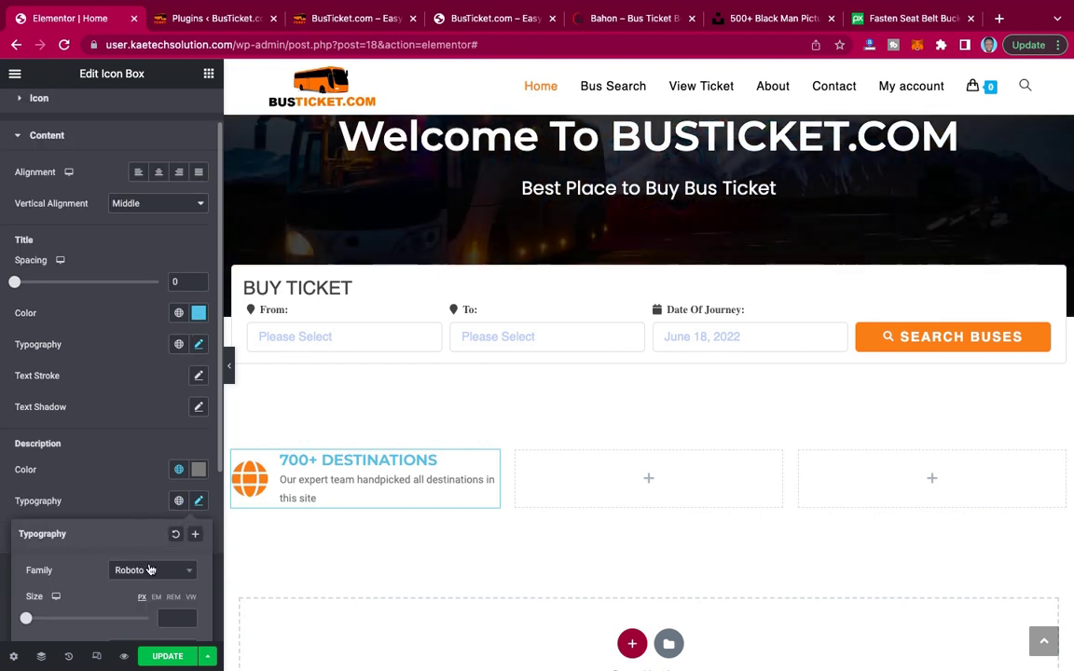
pyautogui.click(149, 569)
pyautogui.scroll(-3, 98, 564)
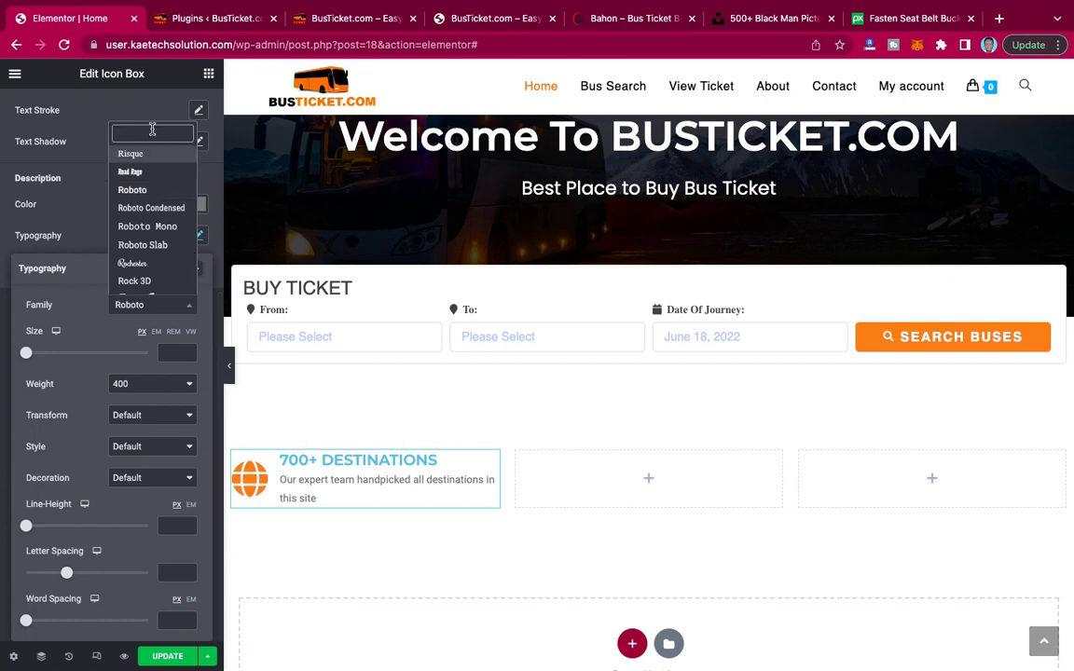
pyautogui.write('poppins')
pyautogui.press('Return')
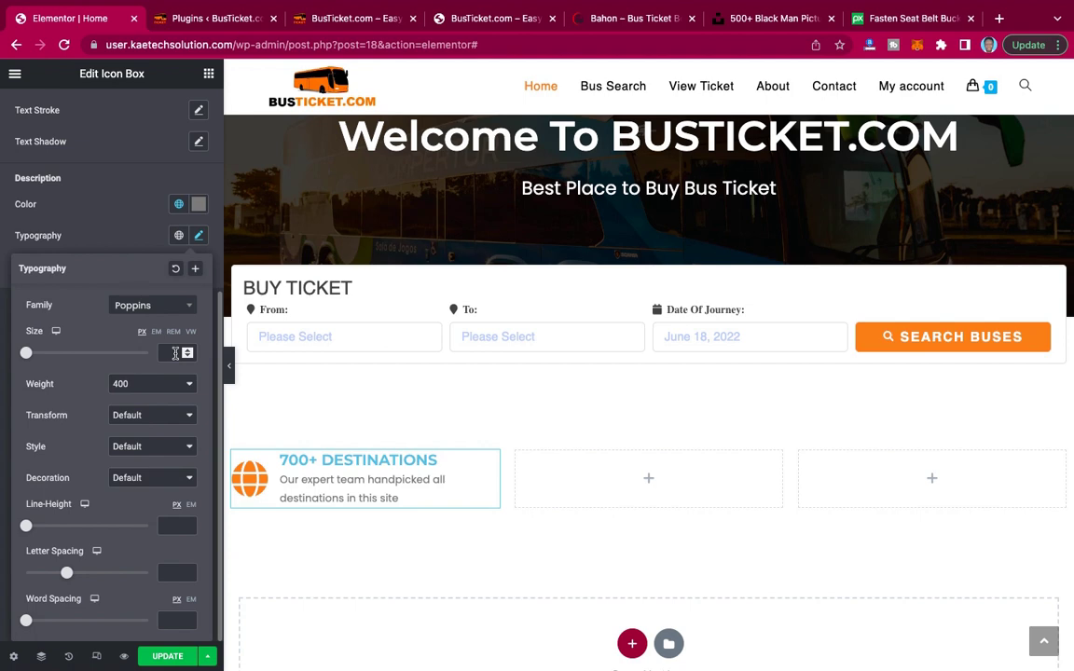
pyautogui.click(176, 353)
pyautogui.write('14')
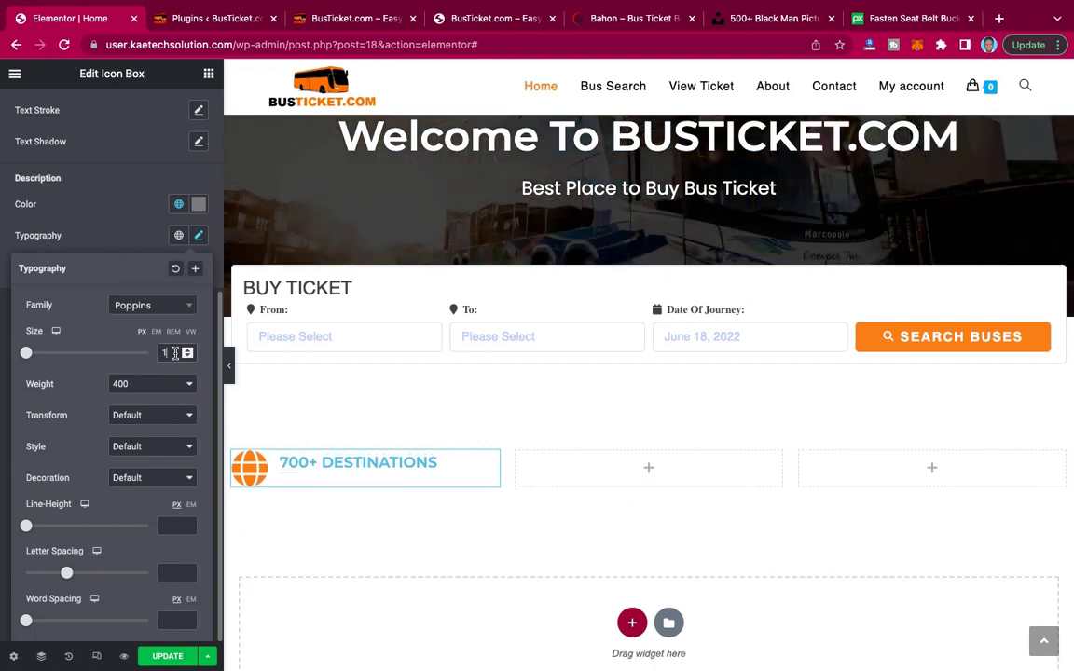
pyautogui.click(121, 241)
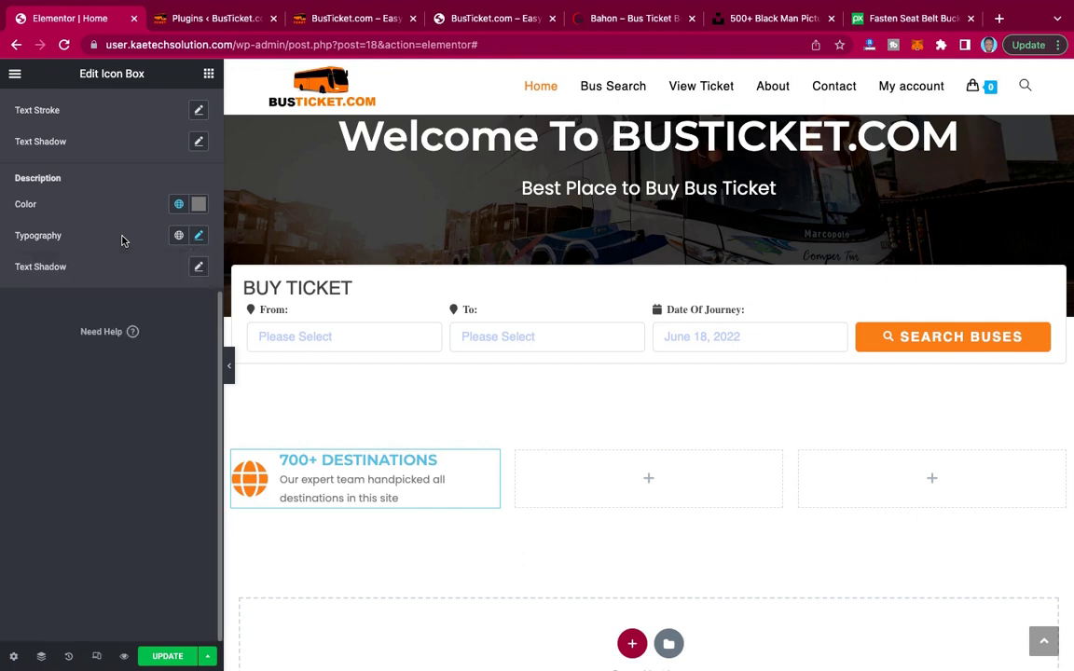
# Set the icon box's padding to 30 px on all four sides.
pyautogui.scroll(5, 121, 241)
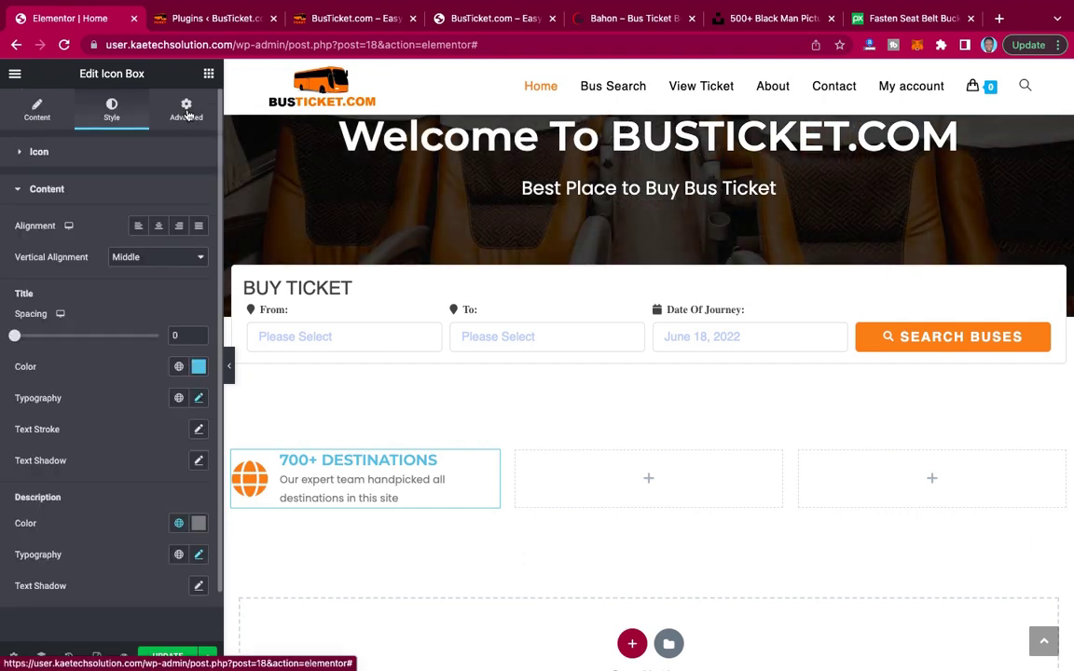
pyautogui.click(186, 112)
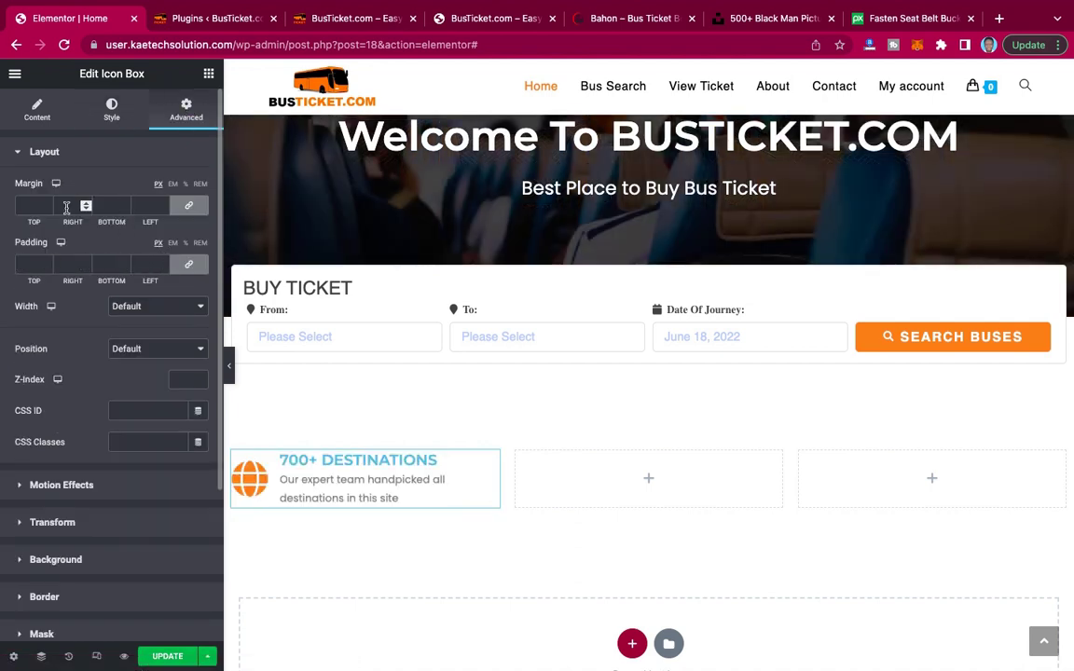
pyautogui.click(188, 265)
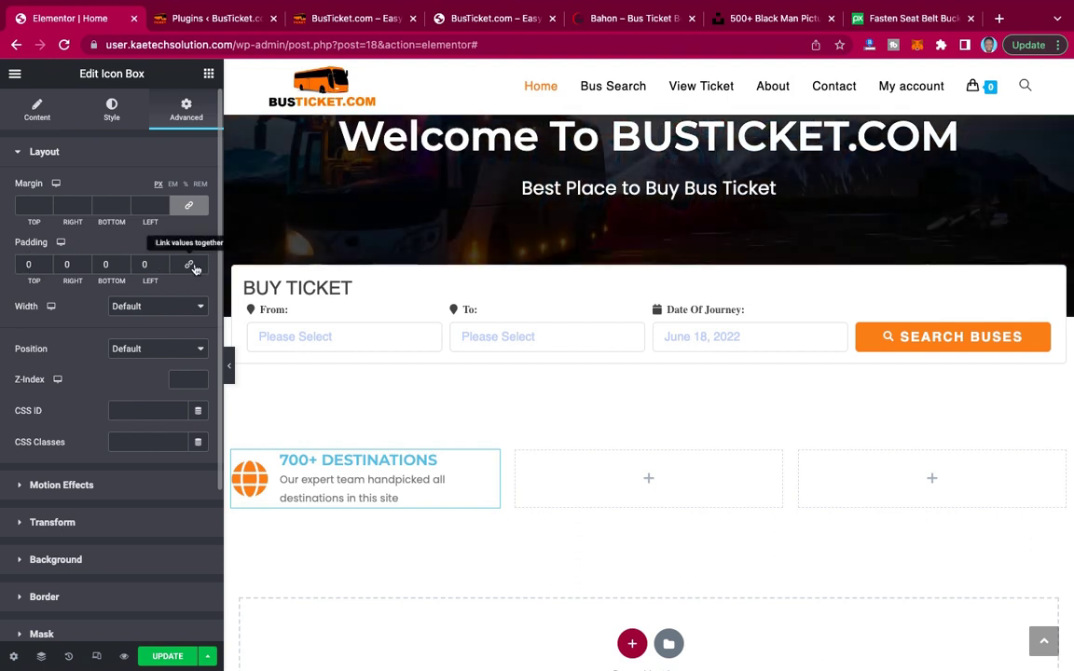
pyautogui.click(190, 266)
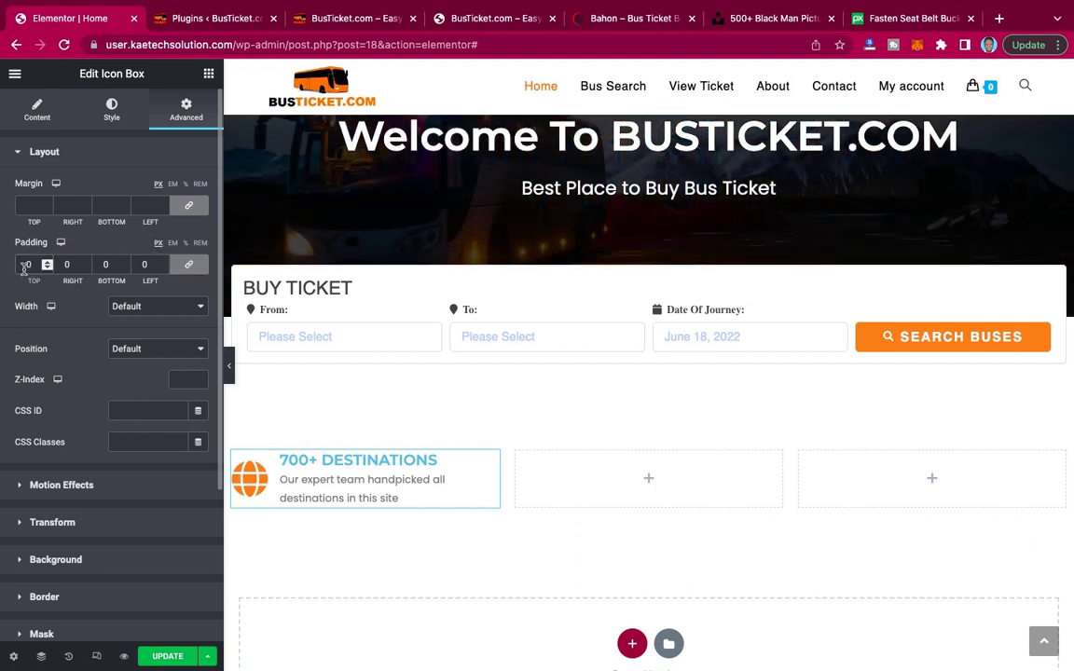
pyautogui.write('20')
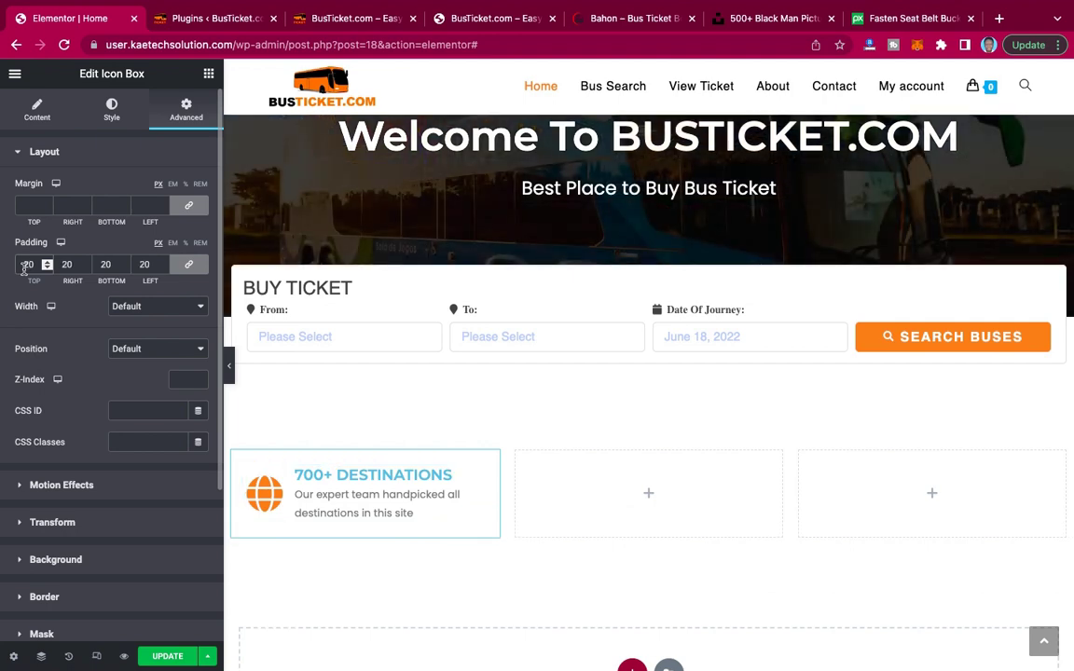
pyautogui.write('0')
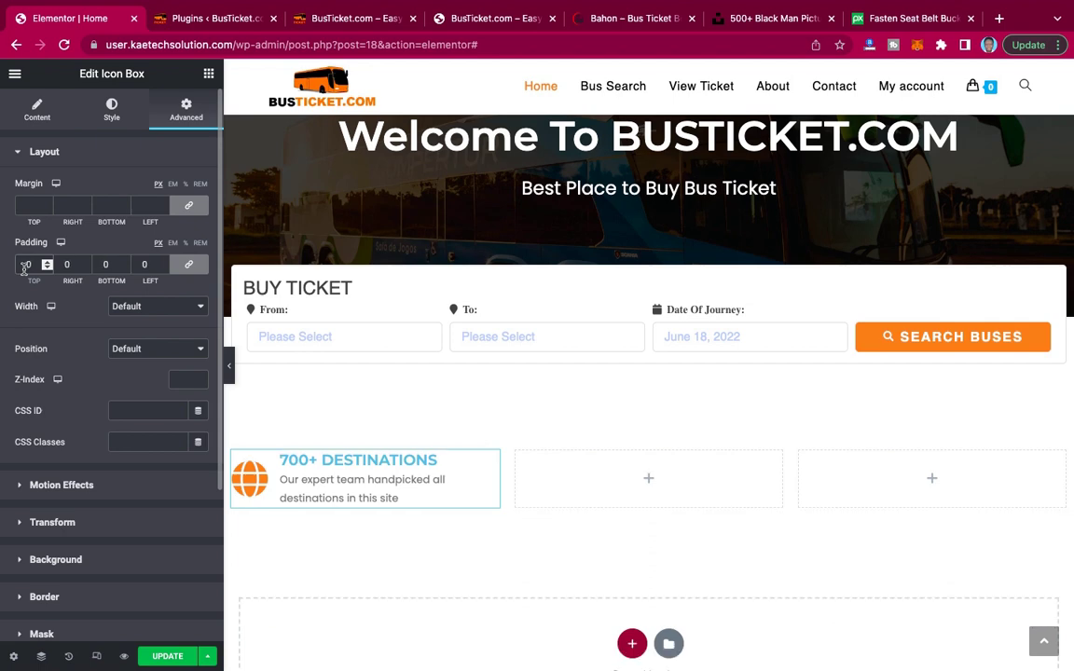
pyautogui.write('3')
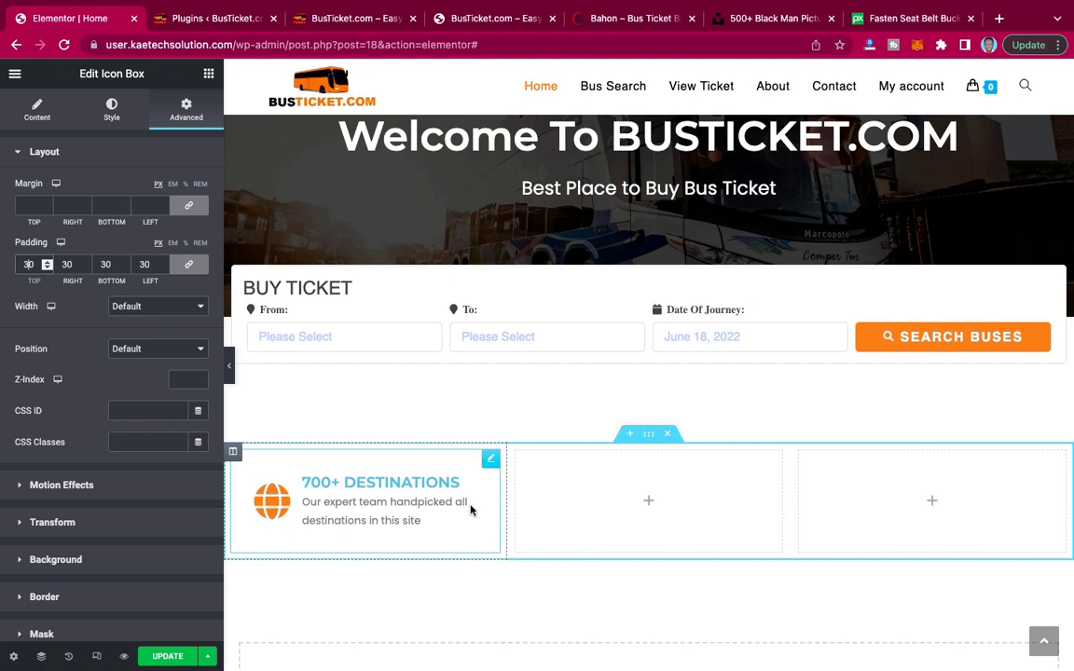
# Duplicate the column containing the 700+ Destinations icon box twice.
pyautogui.rightClick(233, 454)
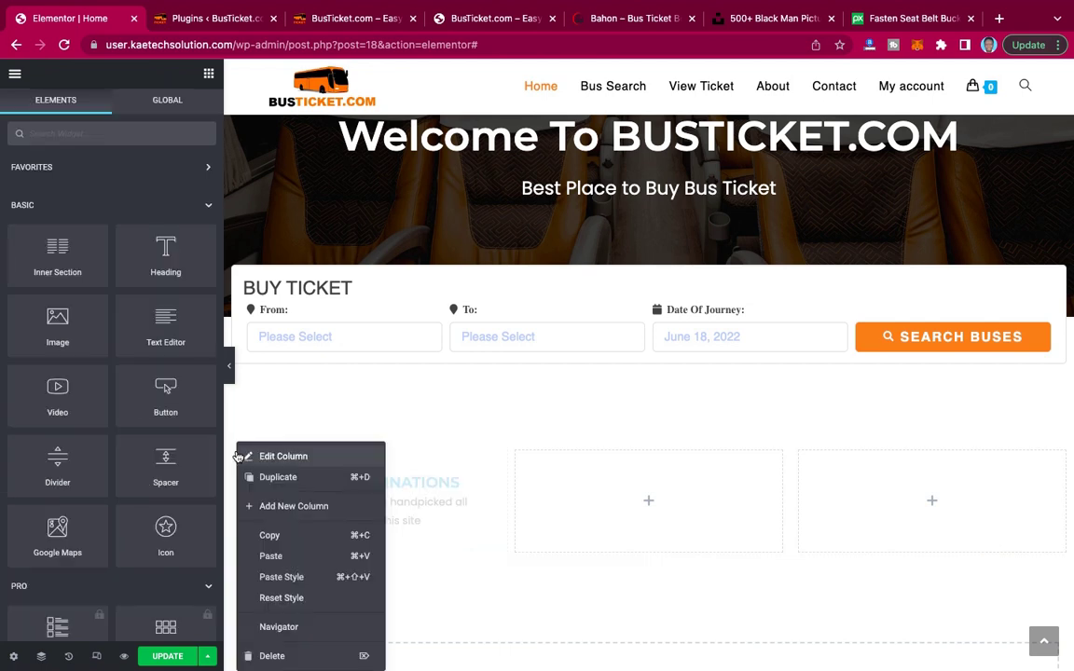
pyautogui.click(277, 481)
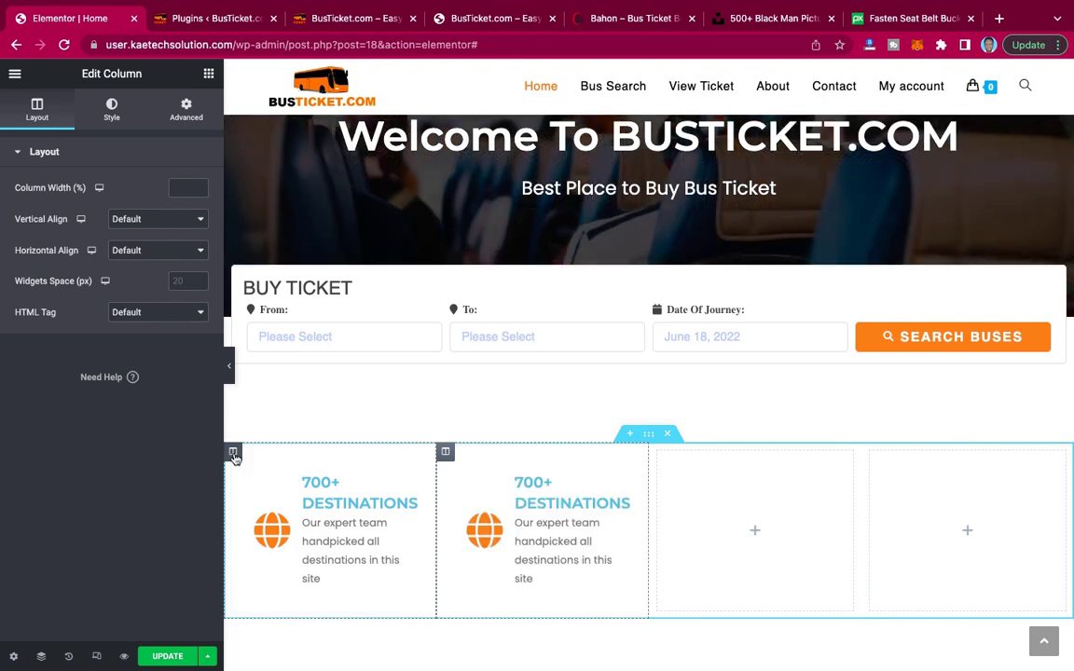
pyautogui.rightClick(234, 454)
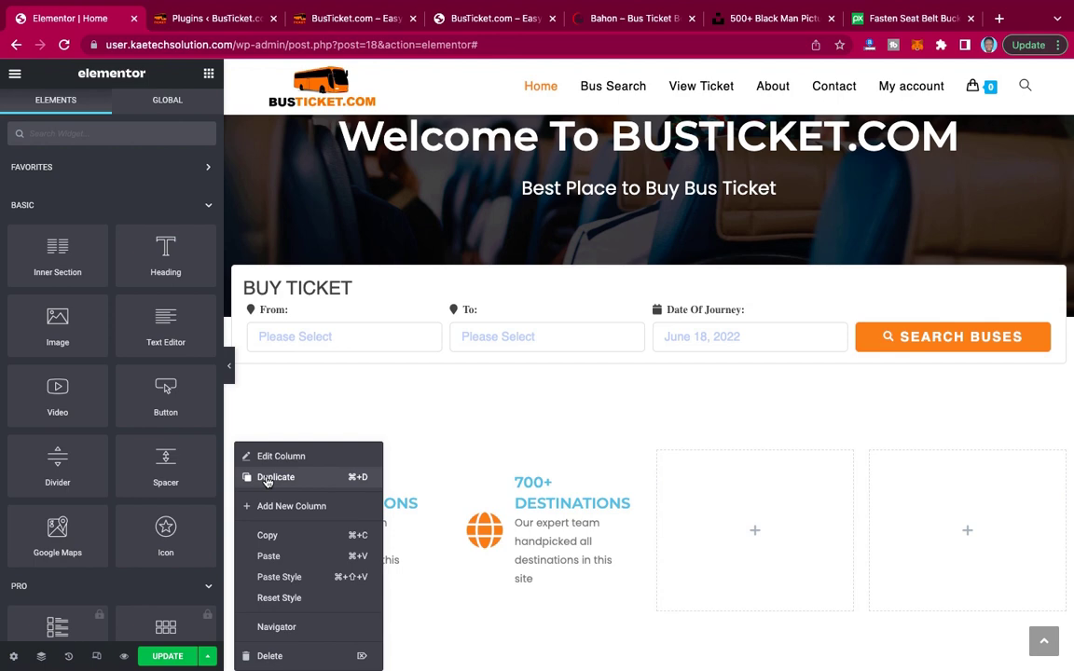
pyautogui.click(267, 478)
# Delete the two empty columns from the feature section.
pyautogui.rightClick(746, 466)
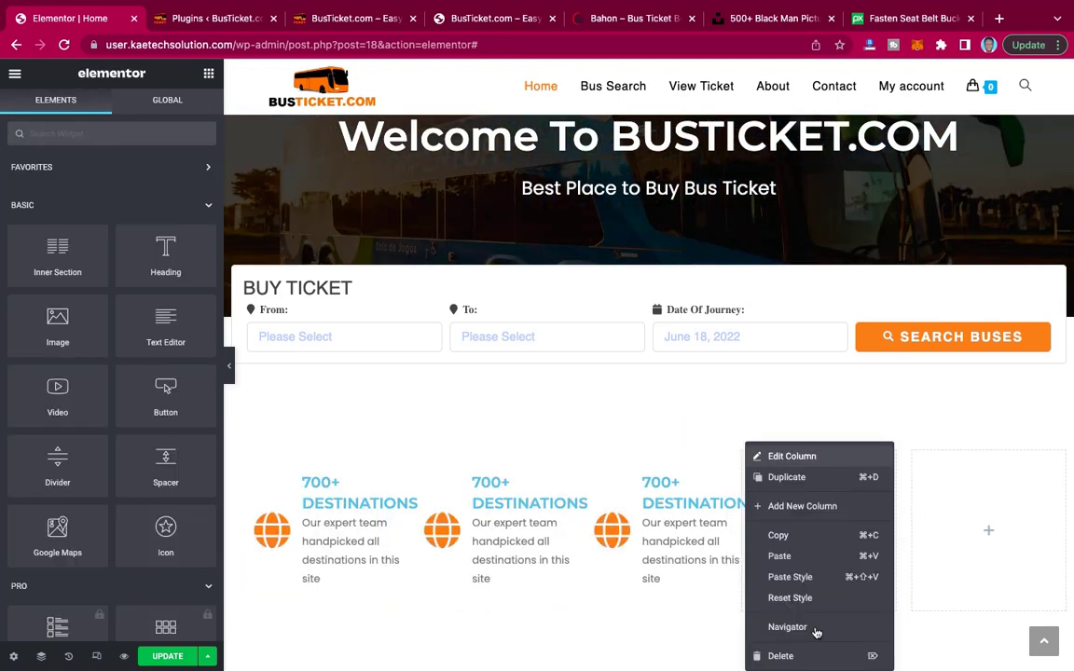
pyautogui.click(807, 652)
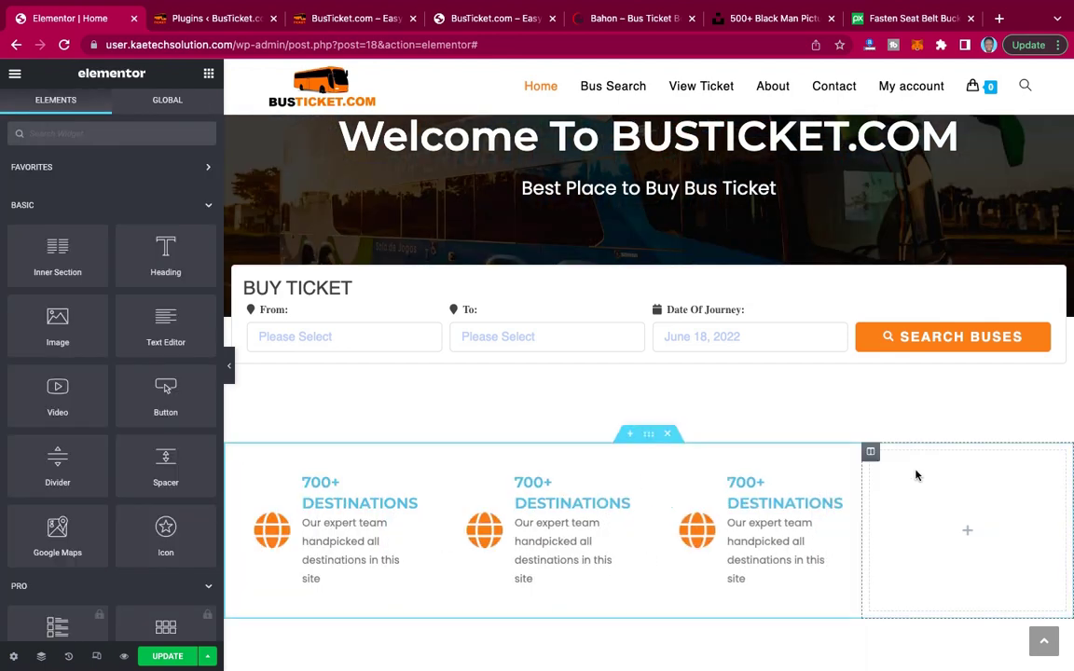
pyautogui.rightClick(870, 451)
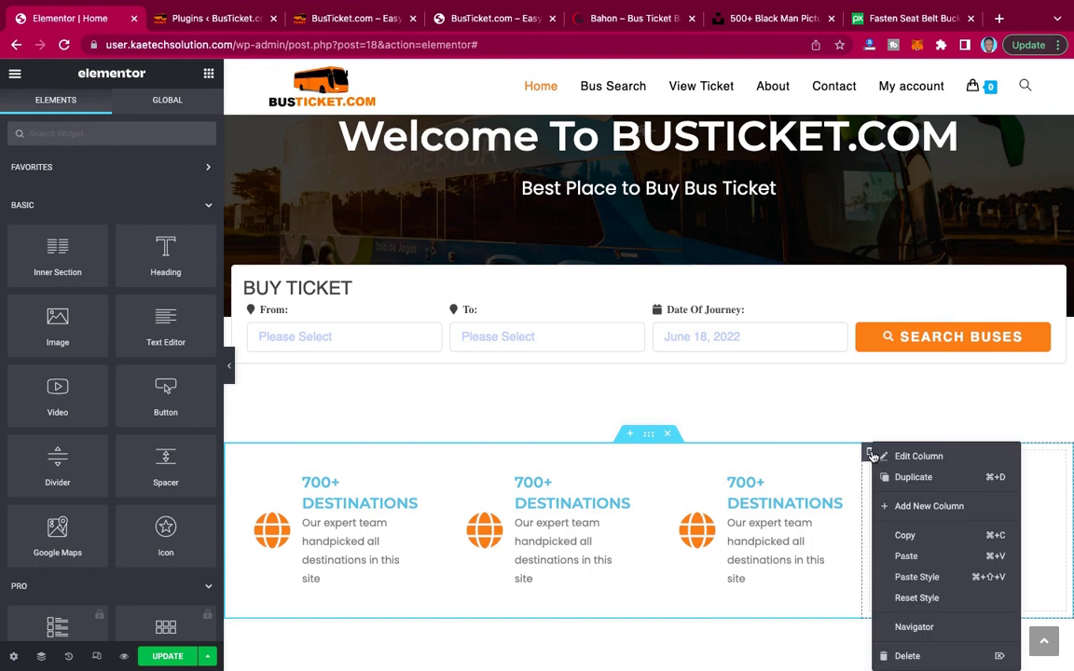
pyautogui.click(924, 657)
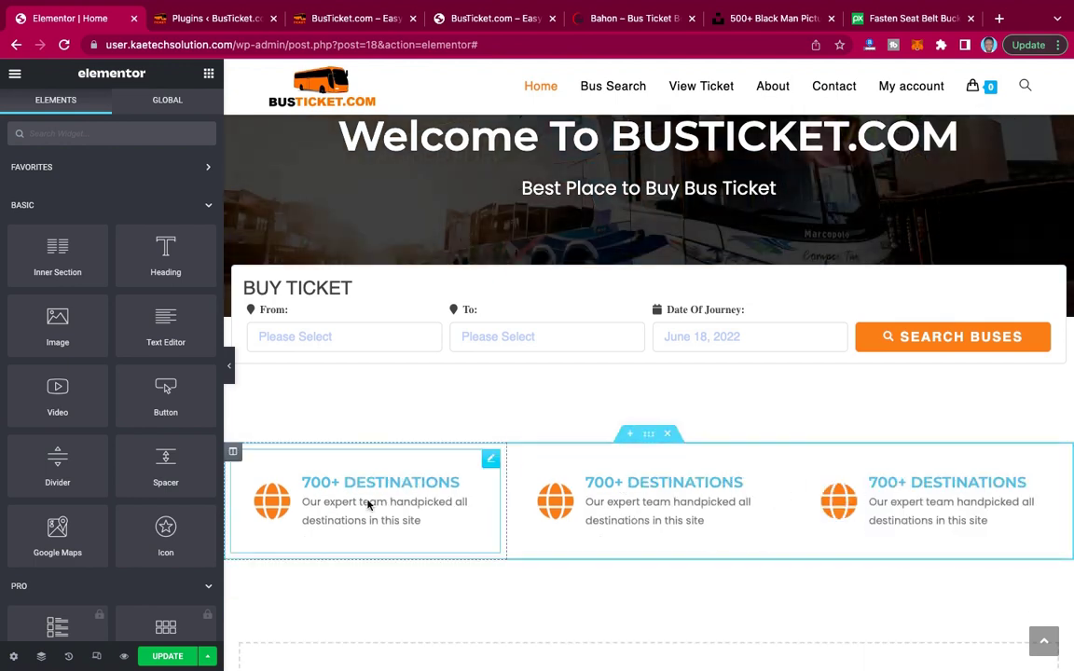
# Give the feature section a Classic background color, starting from EF8737 and shifting it to a deeper, more saturated orange.
pyautogui.click(650, 436)
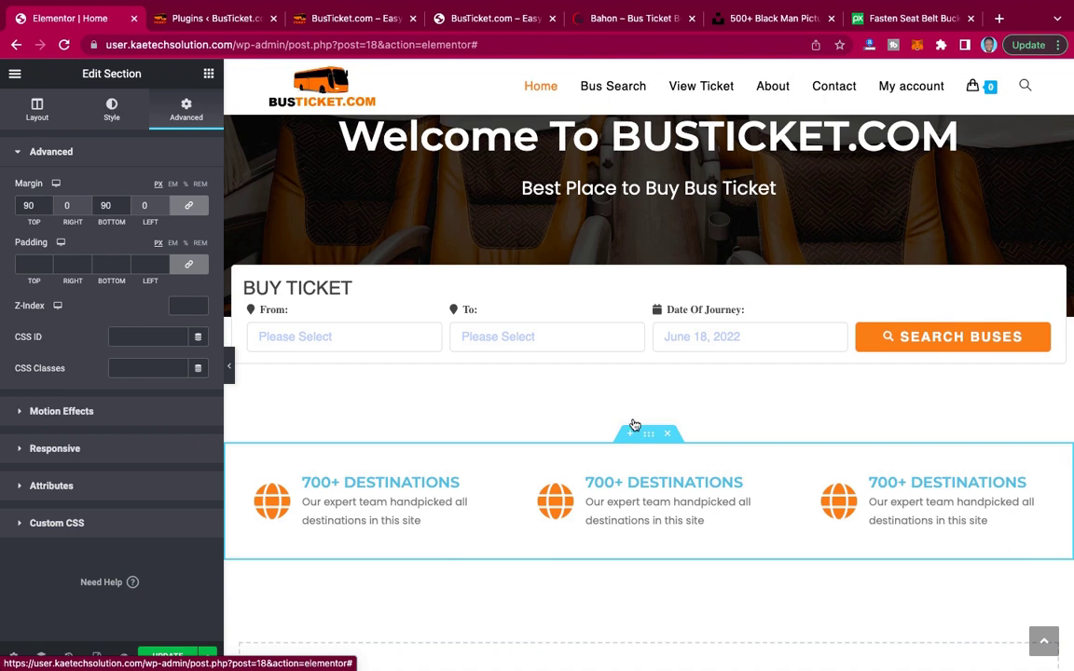
pyautogui.click(651, 442)
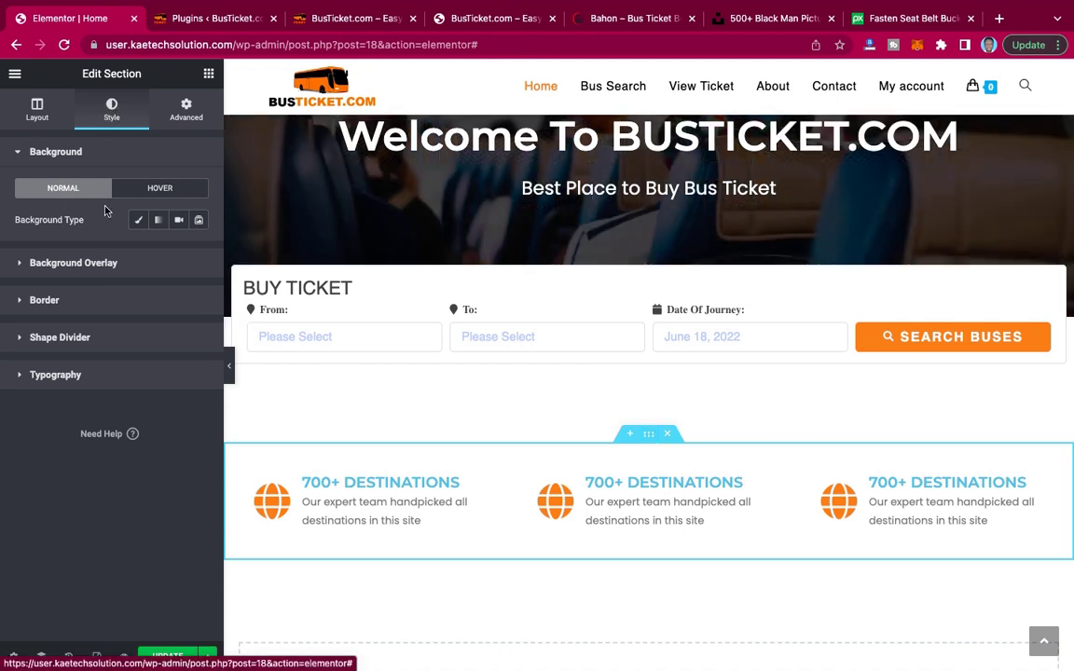
pyautogui.click(138, 220)
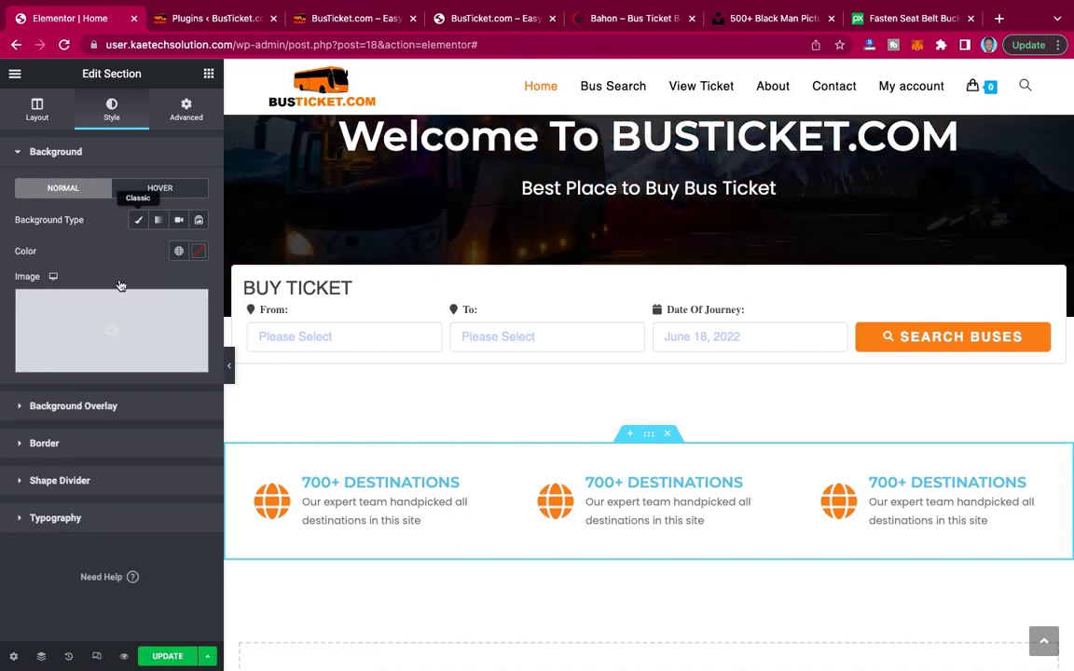
pyautogui.click(199, 253)
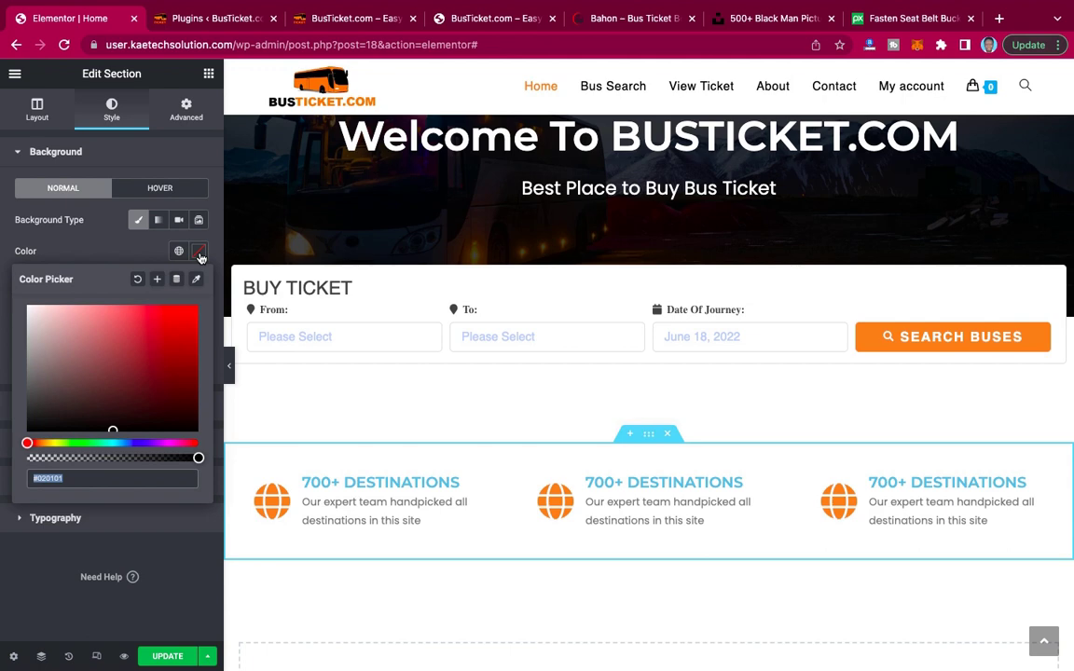
pyautogui.write('EF8737')
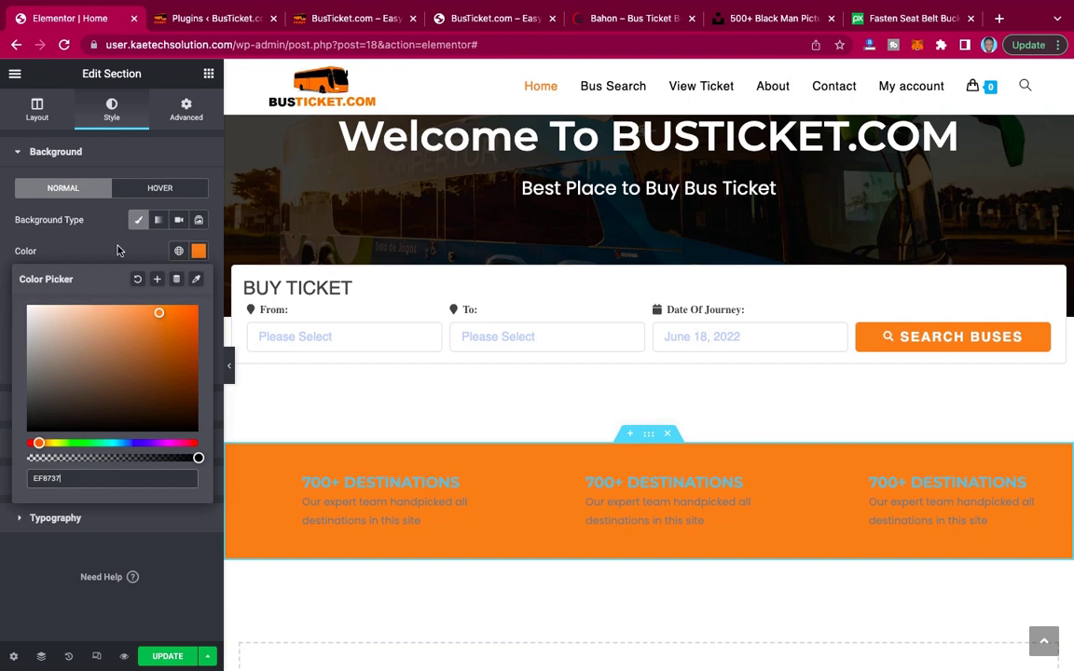
pyautogui.moveTo(160, 316); pyautogui.dragTo(192, 311)
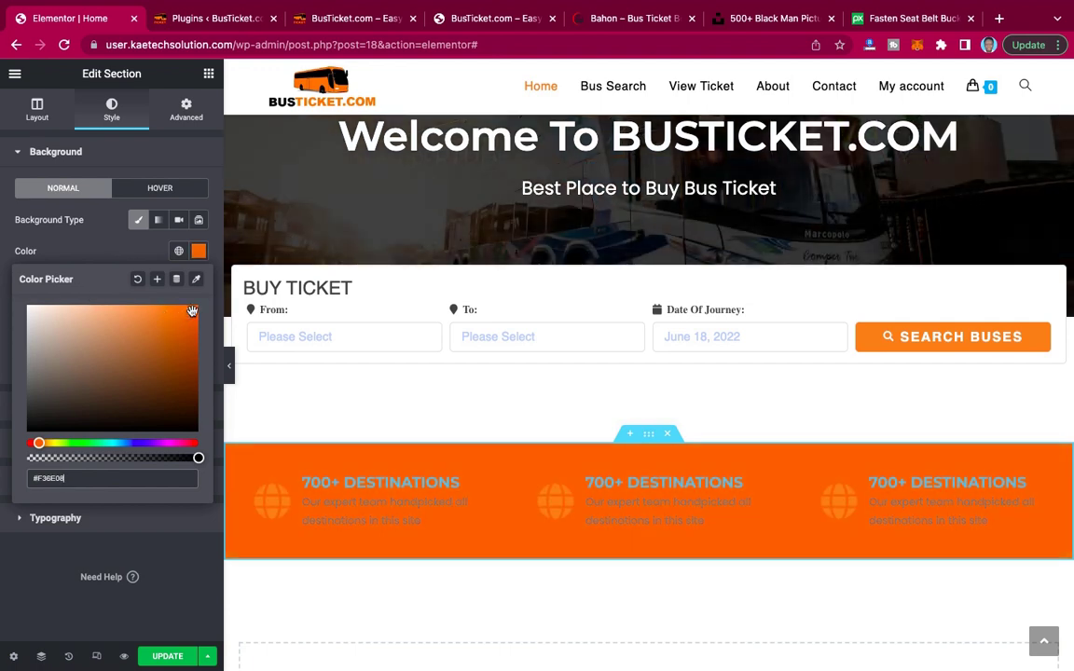
pyautogui.click(103, 224)
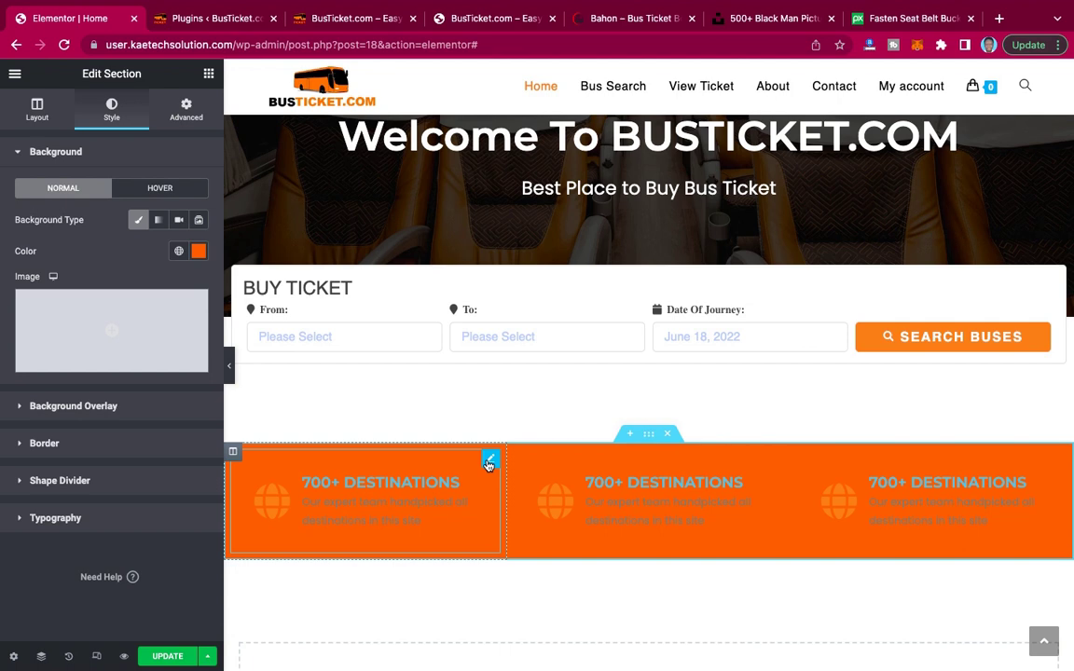
# Set the primary color of the first icon box's globe icon to #FFFFFF.
pyautogui.click(489, 461)
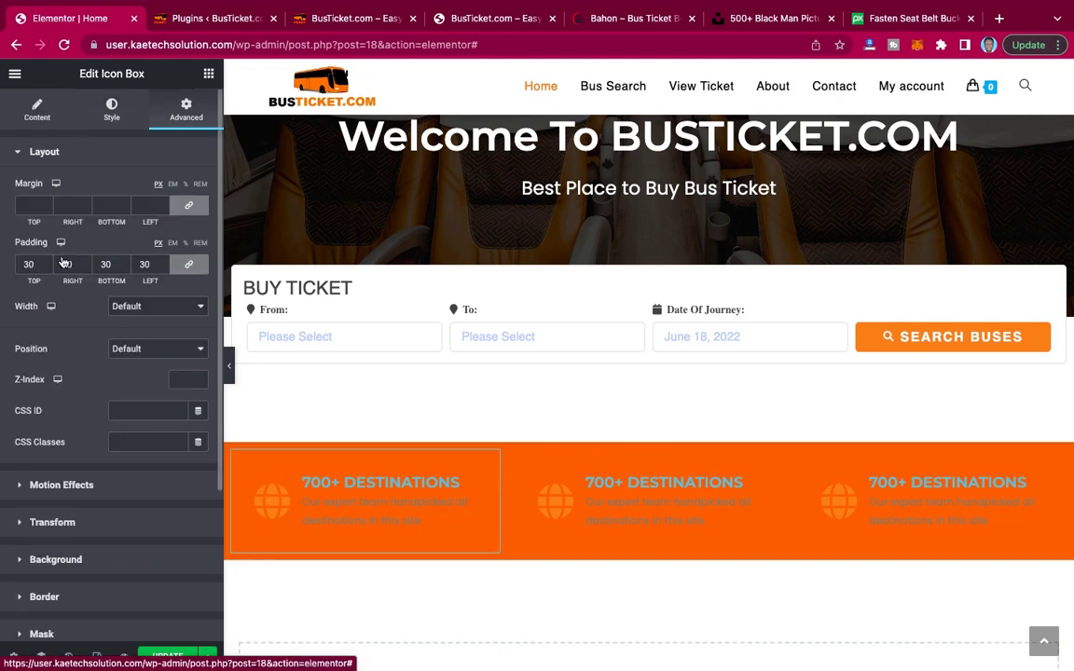
pyautogui.click(112, 106)
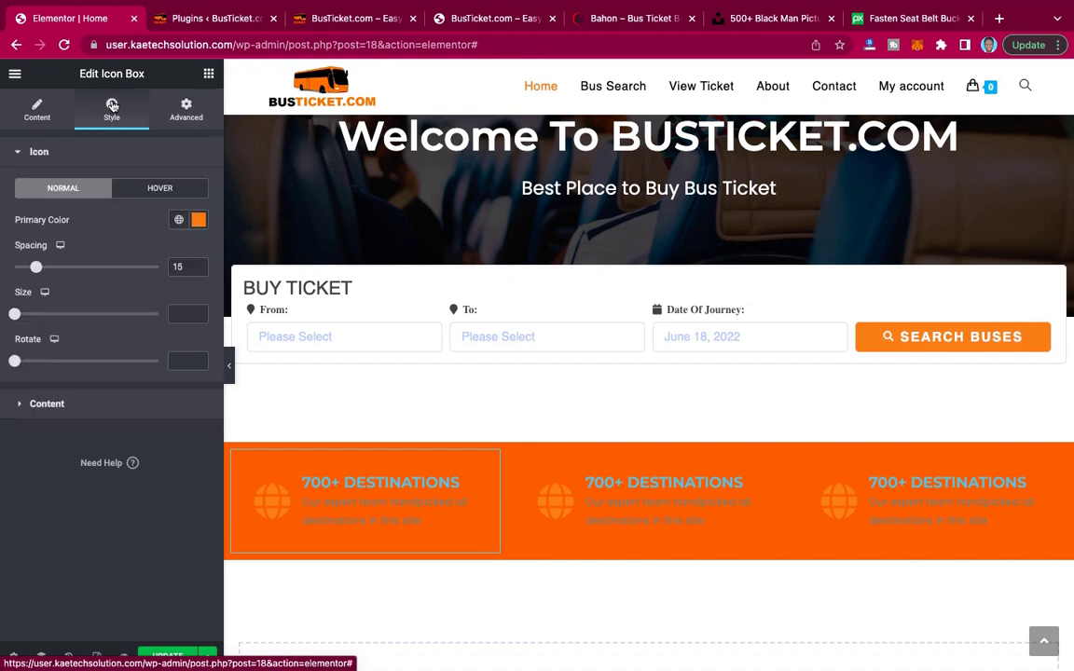
pyautogui.click(198, 219)
pyautogui.write('#FFFFFF')
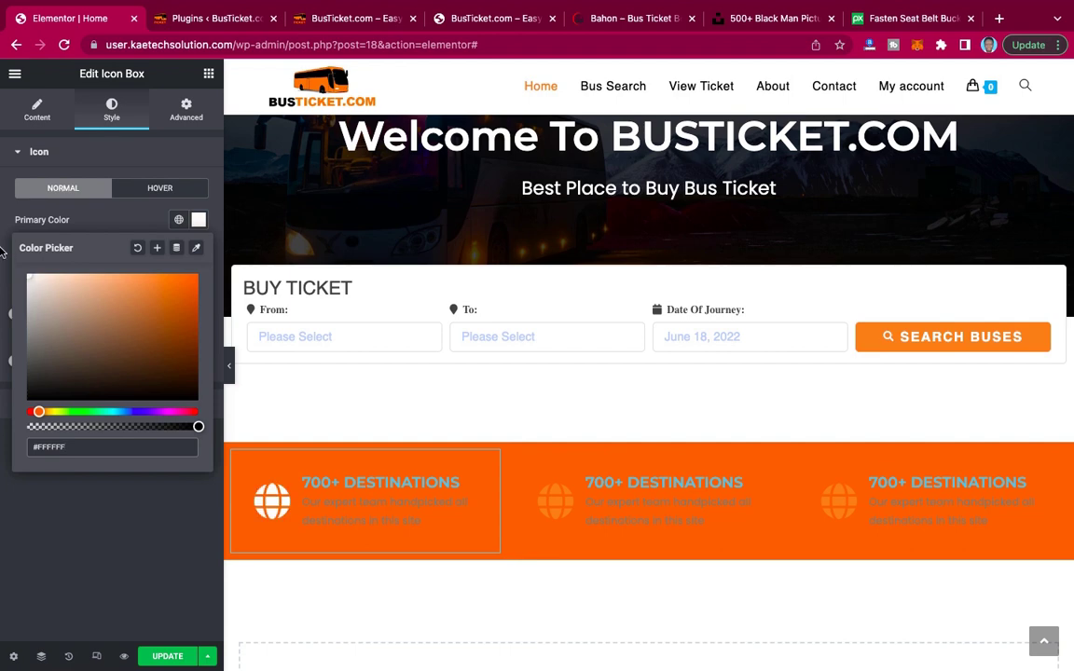
pyautogui.click(125, 200)
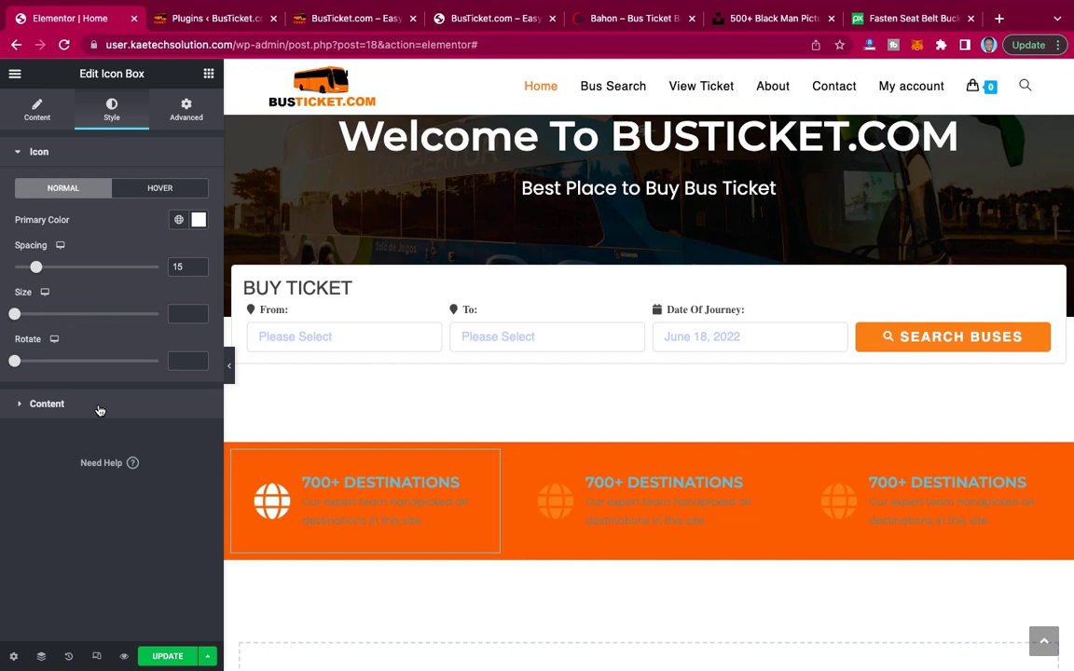
# Set the title and description colors of the first icon box to #FFFFFF.
pyautogui.click(100, 410)
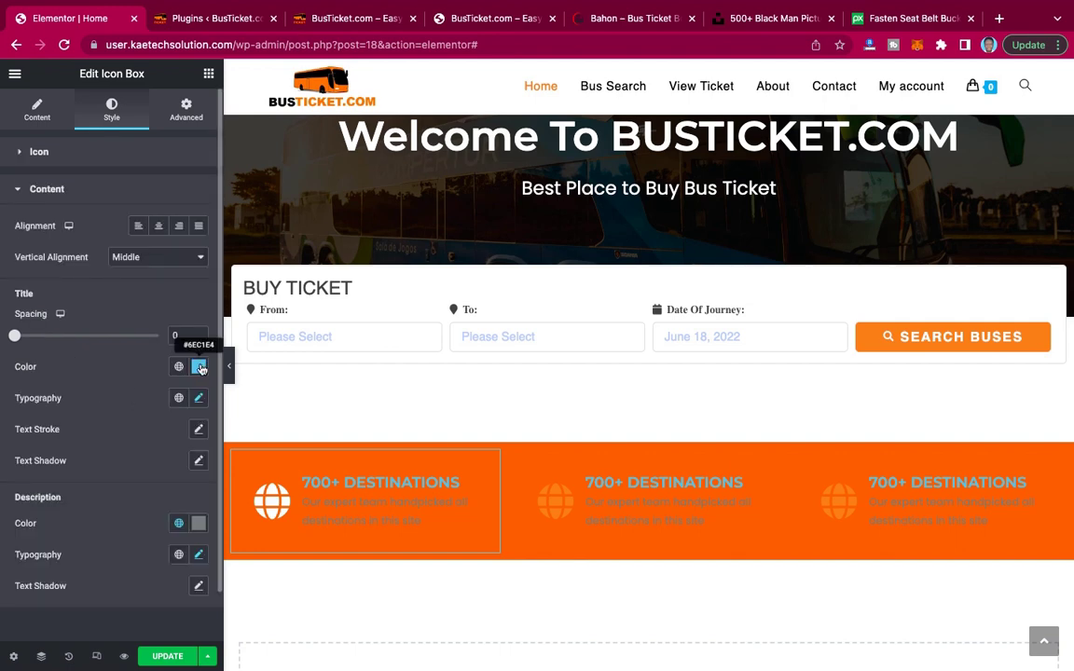
pyautogui.click(198, 367)
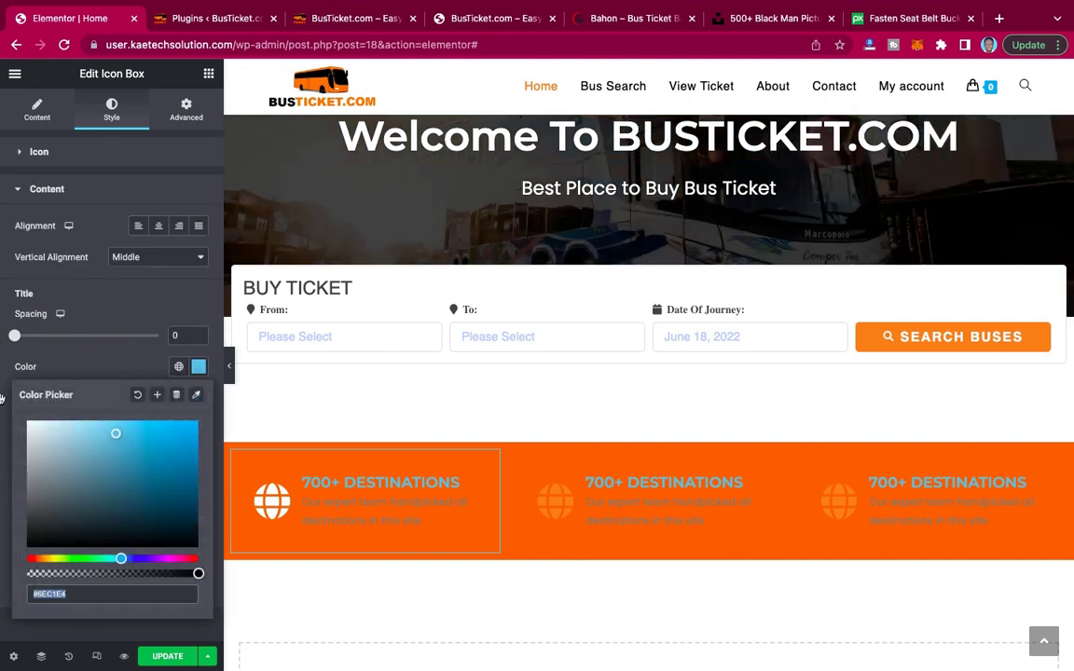
pyautogui.write('#ffffff')
pyautogui.click(121, 364)
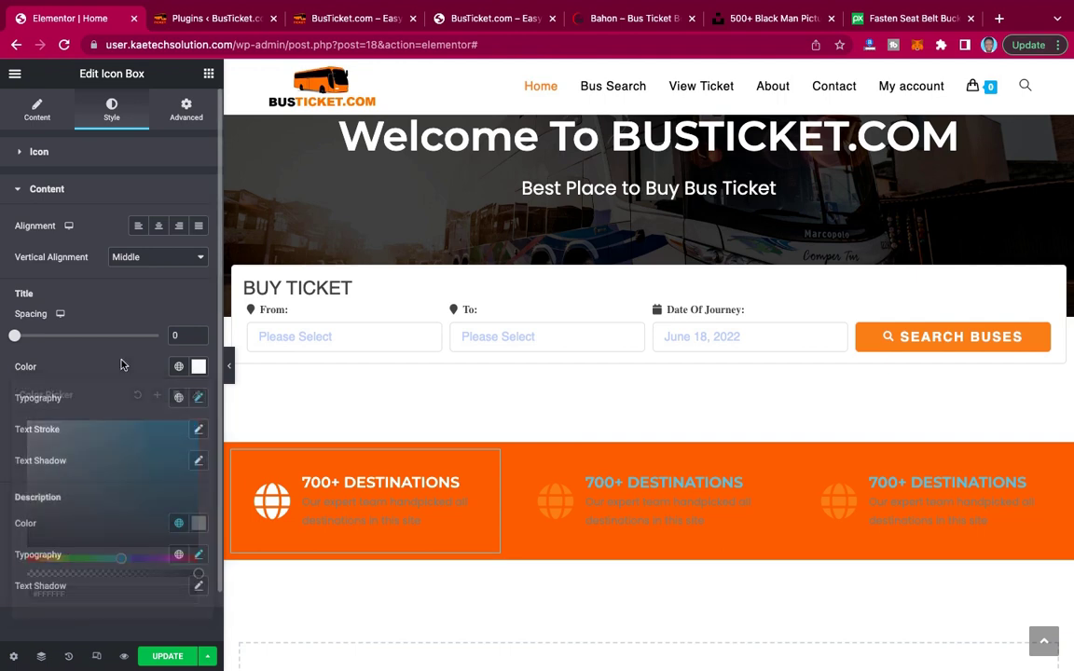
pyautogui.click(199, 524)
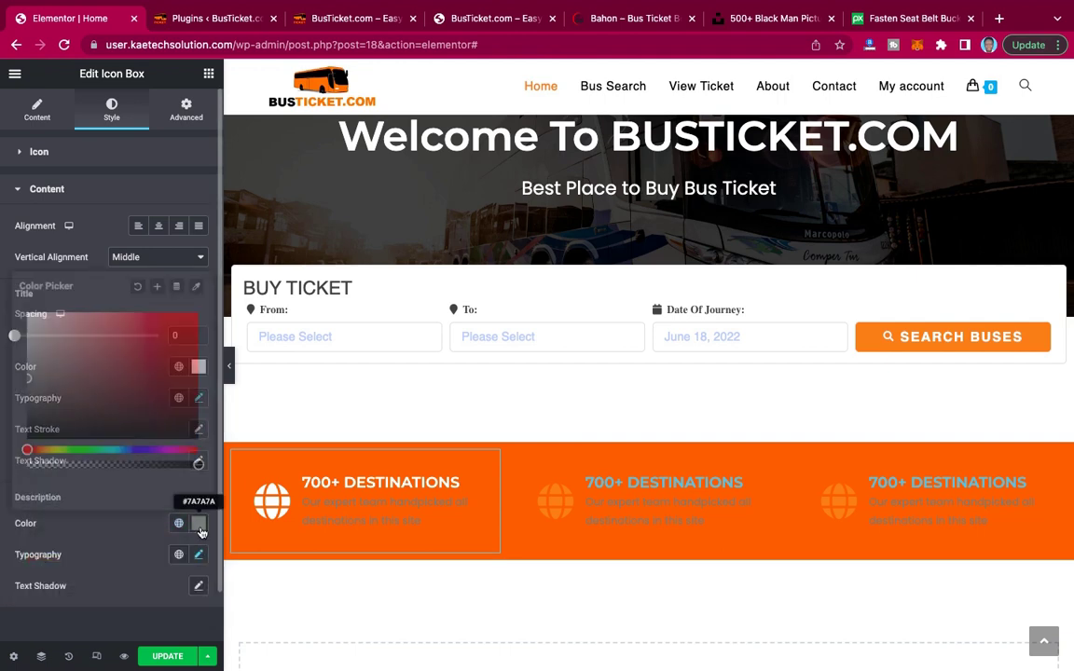
pyautogui.moveTo(56, 317)
pyautogui.mouseDown()
pyautogui.moveTo(32, 320)
pyautogui.moveTo(3, 292)
pyautogui.mouseUp()
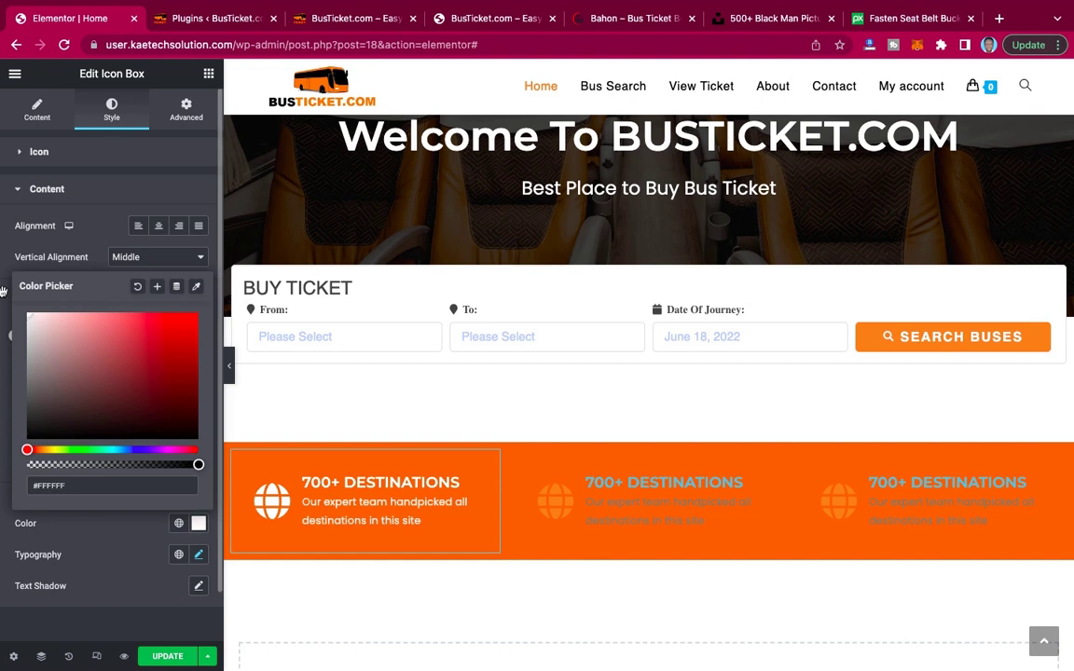
pyautogui.click(88, 257)
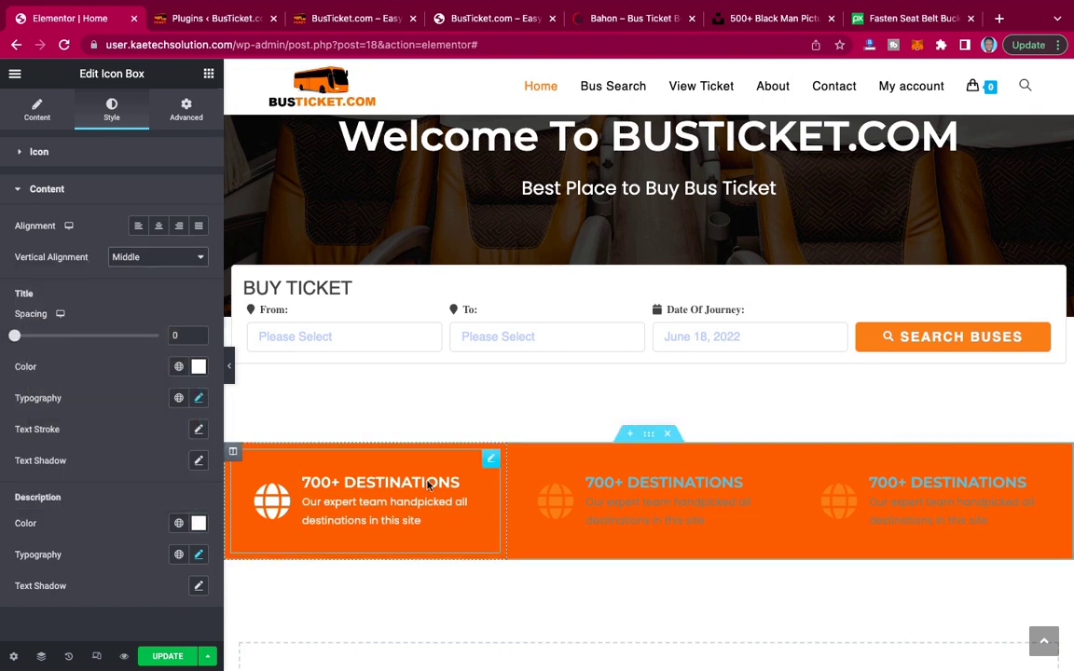
# Copy the first icon box and paste its style onto the second and third icon boxes.
pyautogui.rightClick(490, 462)
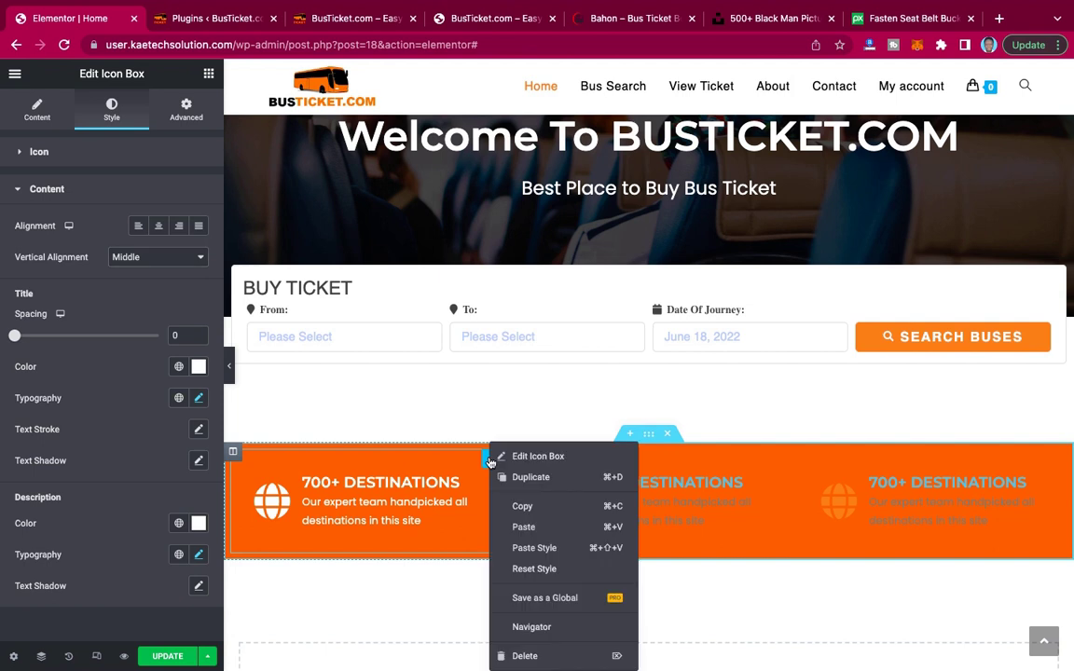
pyautogui.click(518, 506)
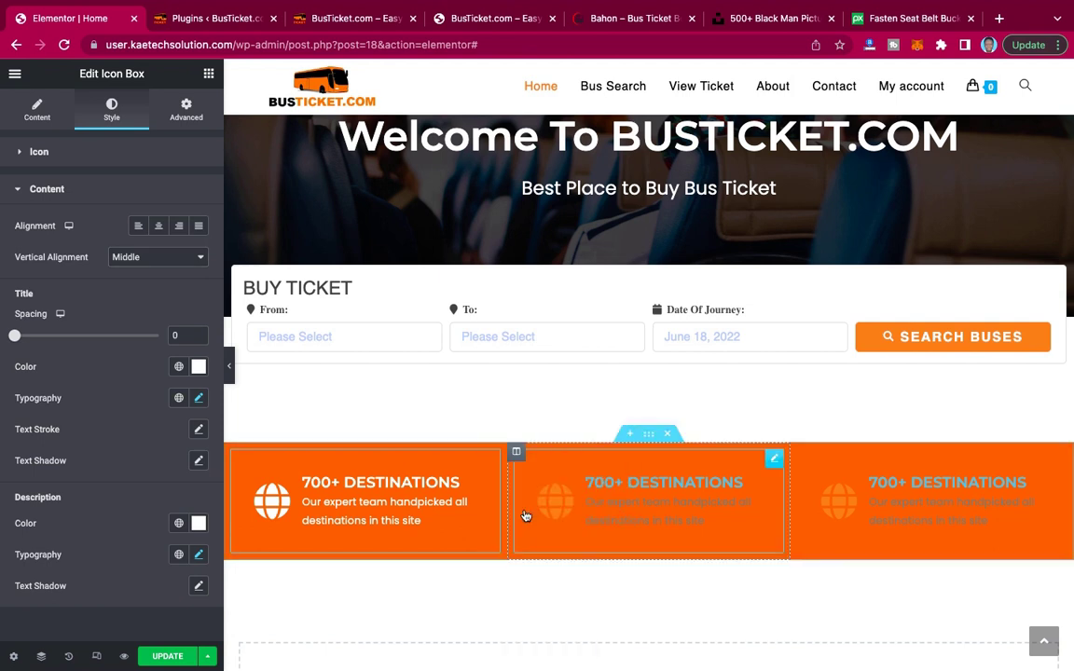
pyautogui.rightClick(775, 463)
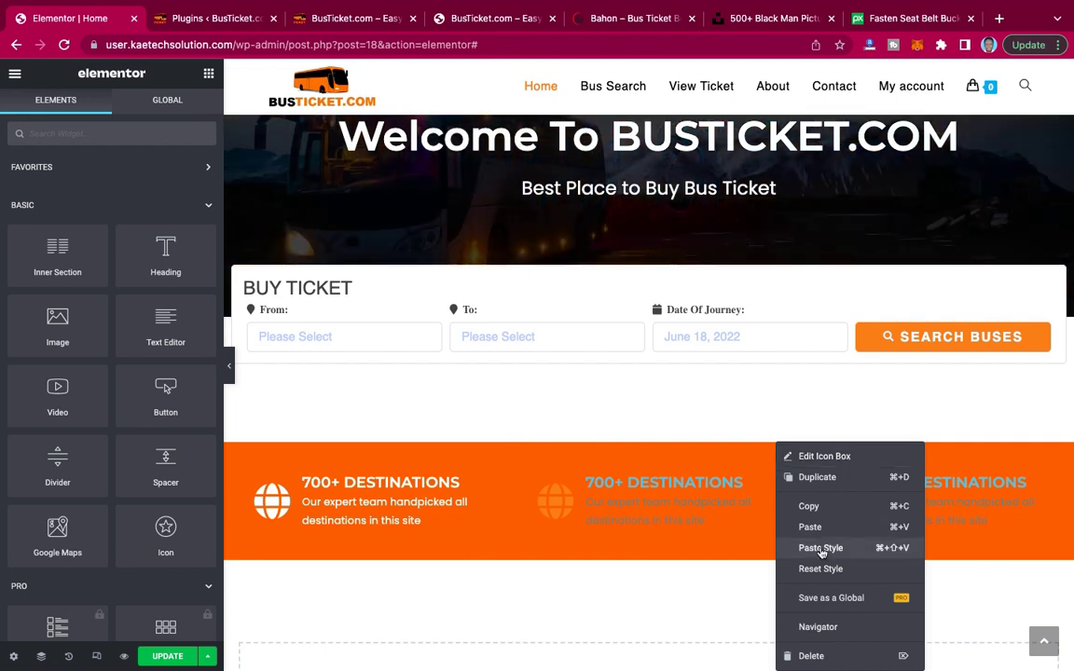
pyautogui.click(821, 549)
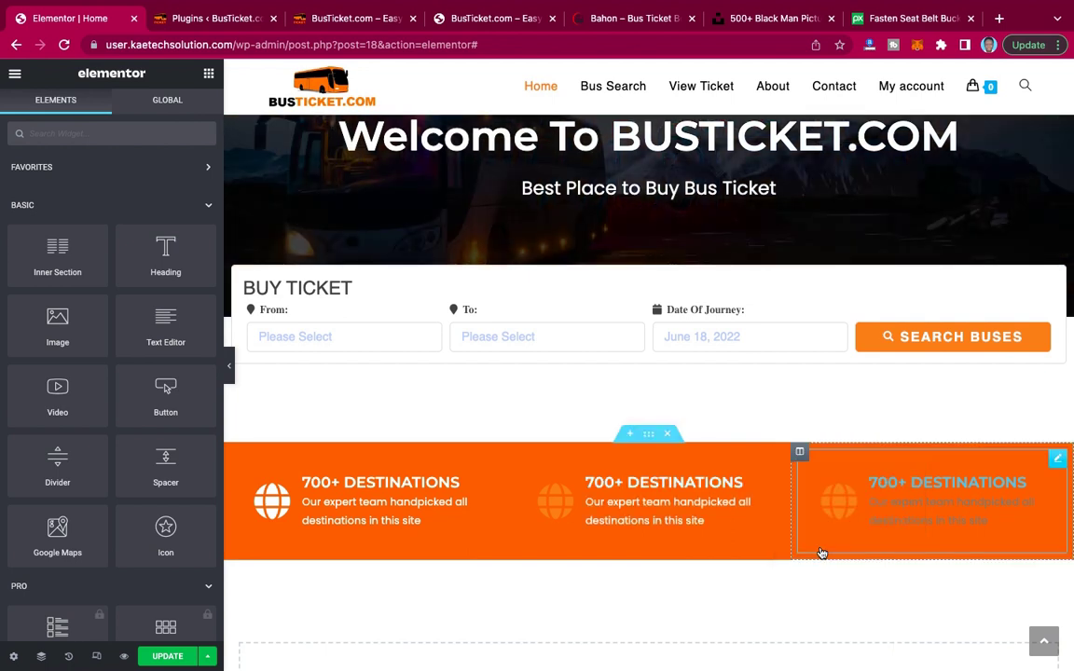
pyautogui.rightClick(1061, 464)
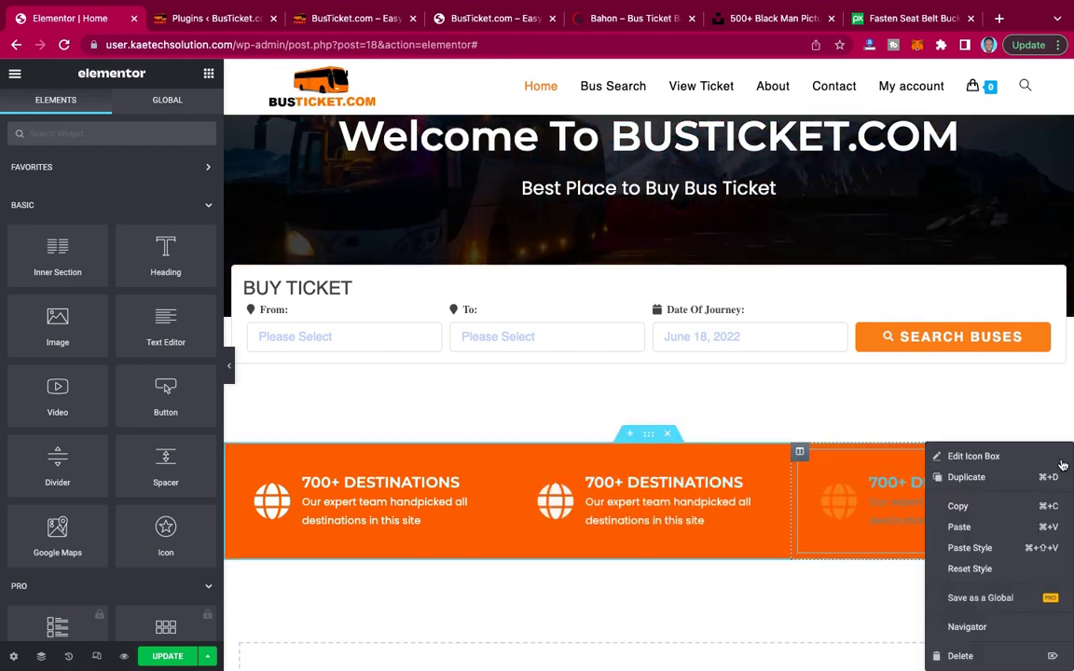
pyautogui.click(974, 549)
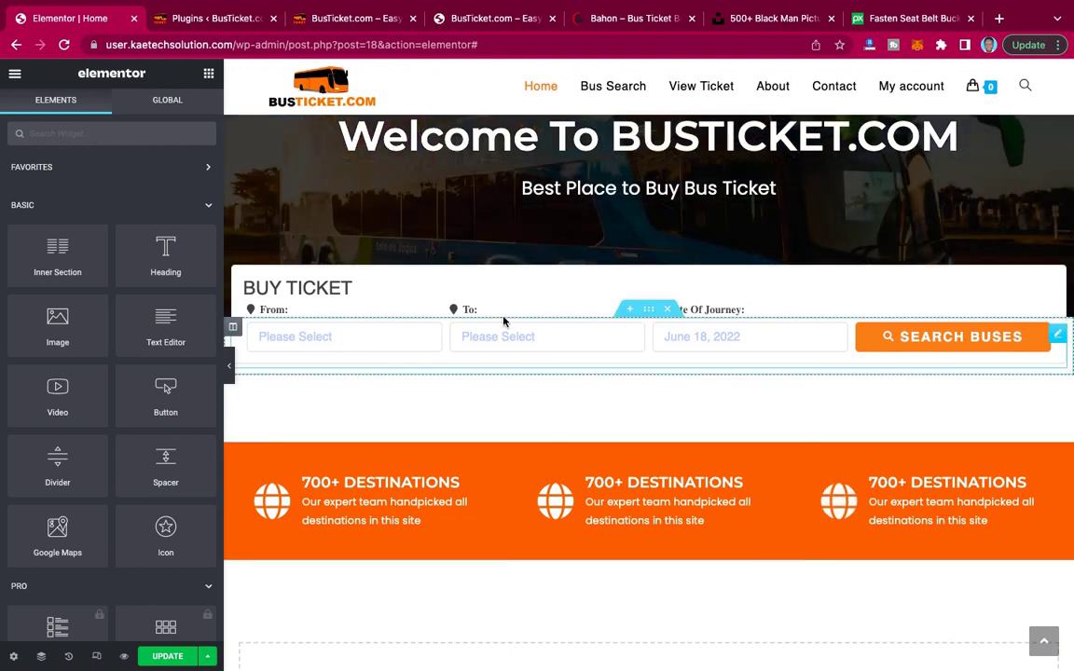
# Set the first icon box's view to Stacked, comparing it with the round icons on the Bahon reference site.
pyautogui.click(620, 27)
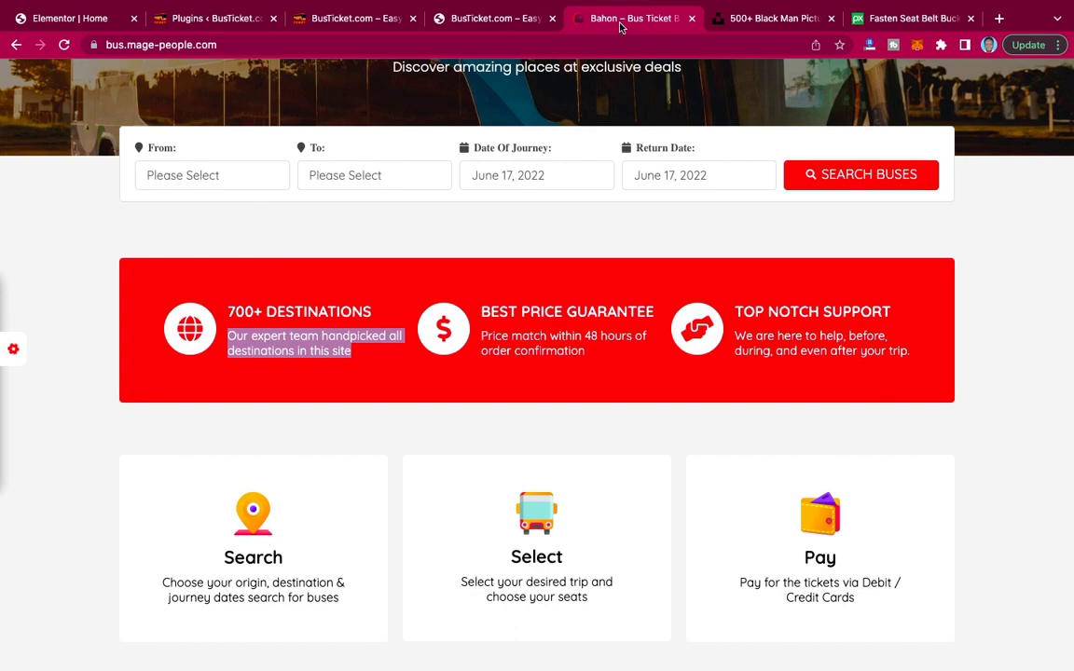
pyautogui.click(101, 20)
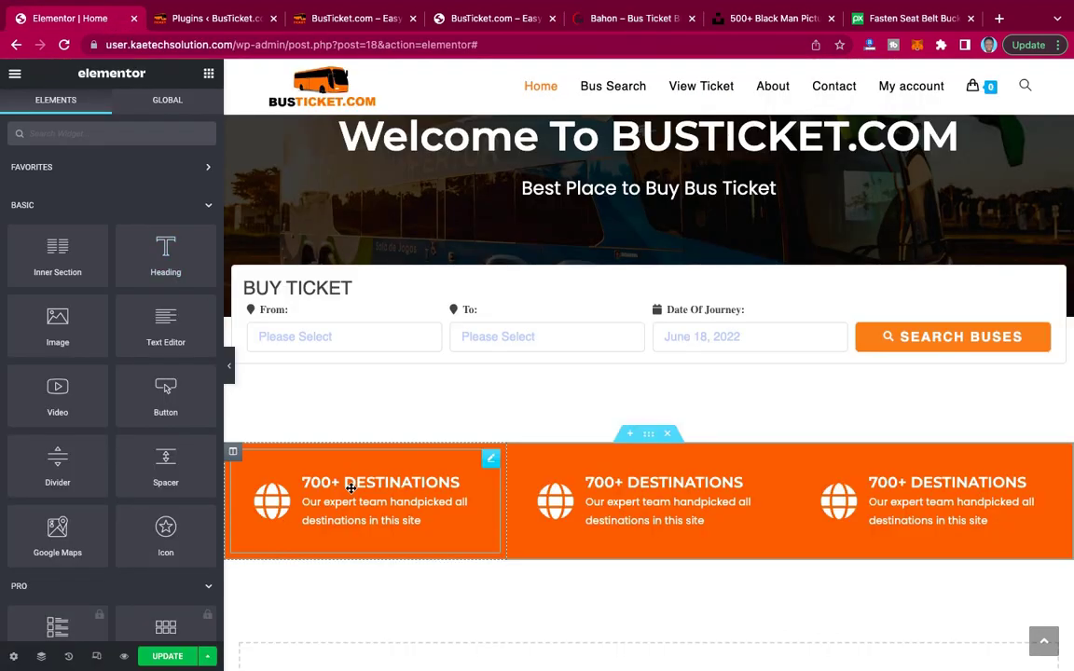
pyautogui.click(490, 460)
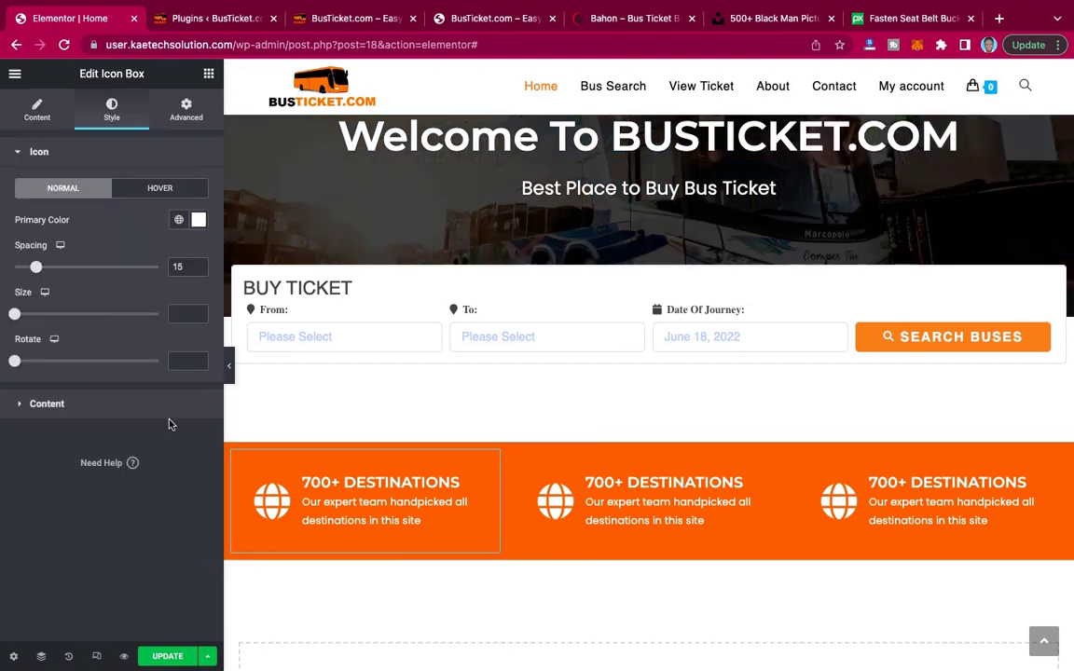
pyautogui.click(37, 112)
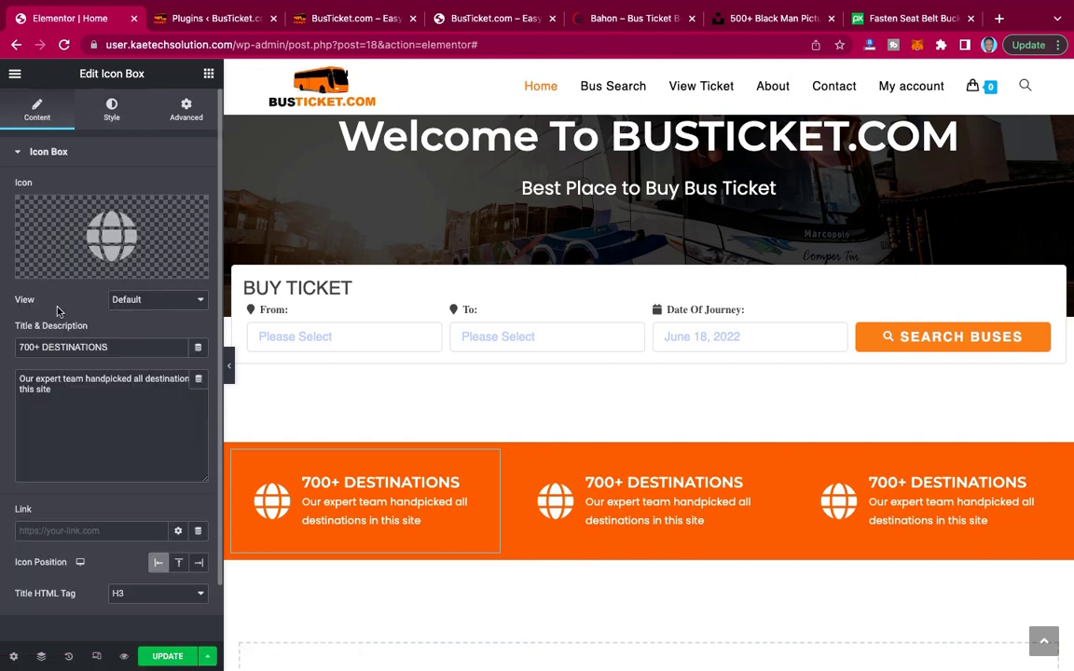
pyautogui.click(158, 300)
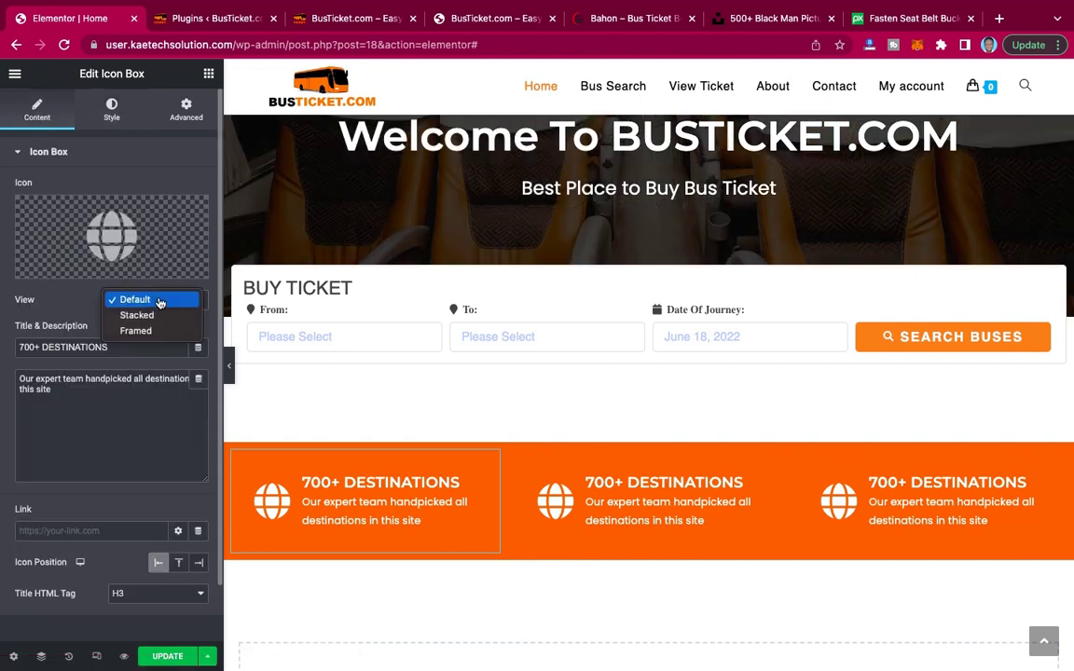
pyautogui.click(149, 315)
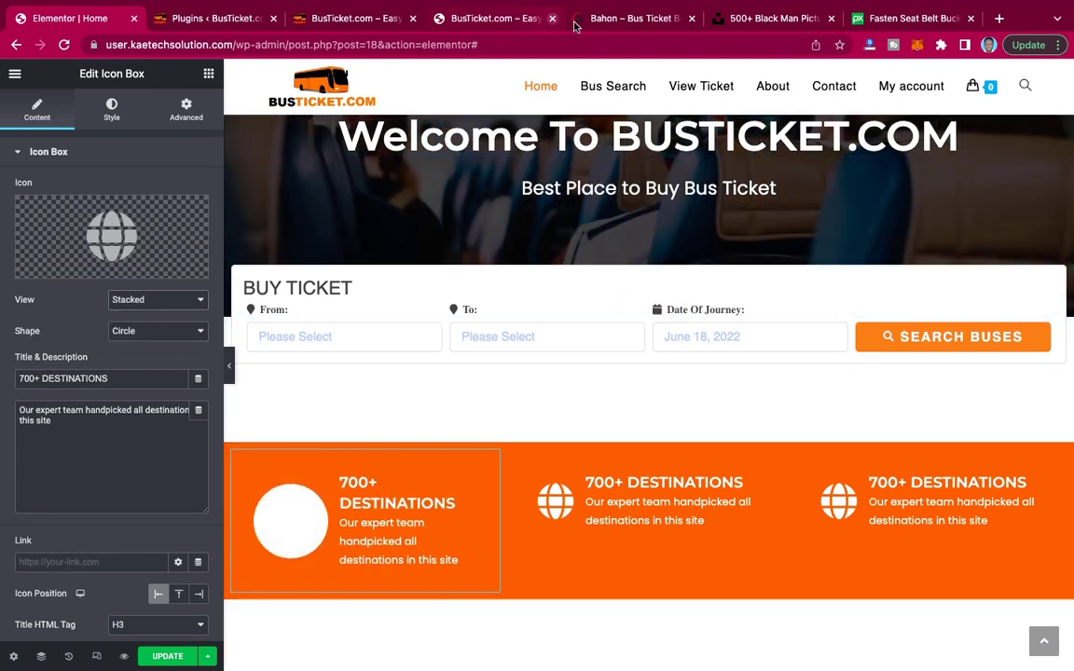
pyautogui.click(603, 18)
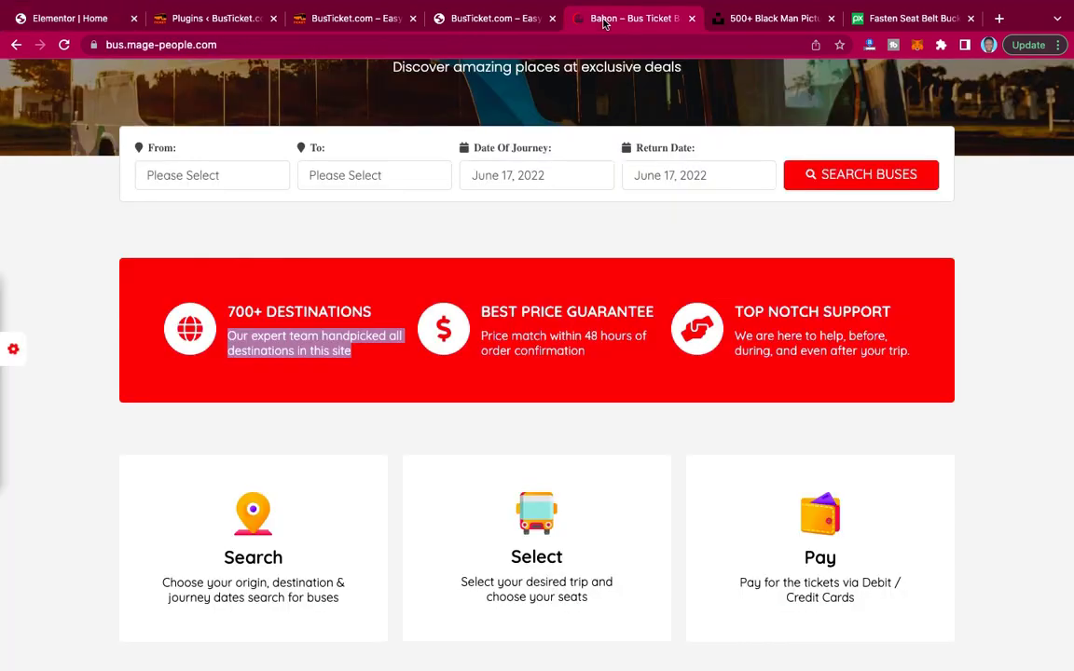
pyautogui.click(79, 20)
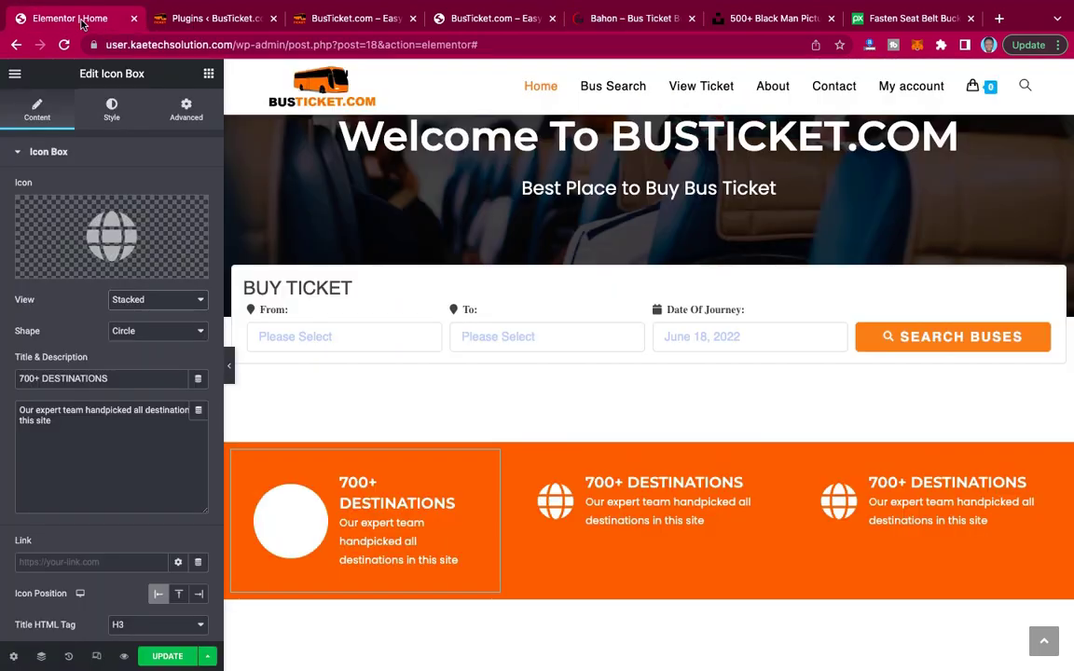
# Try EF8737 as the primary color of the first box's stacked icon and undo that change.
pyautogui.click(113, 113)
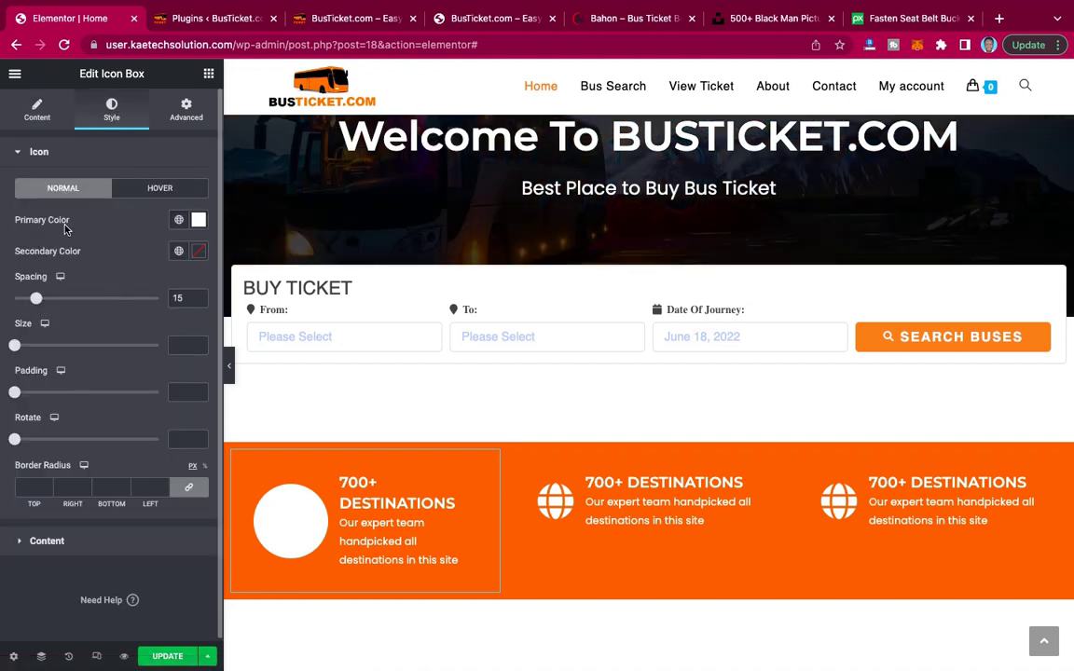
pyautogui.click(198, 220)
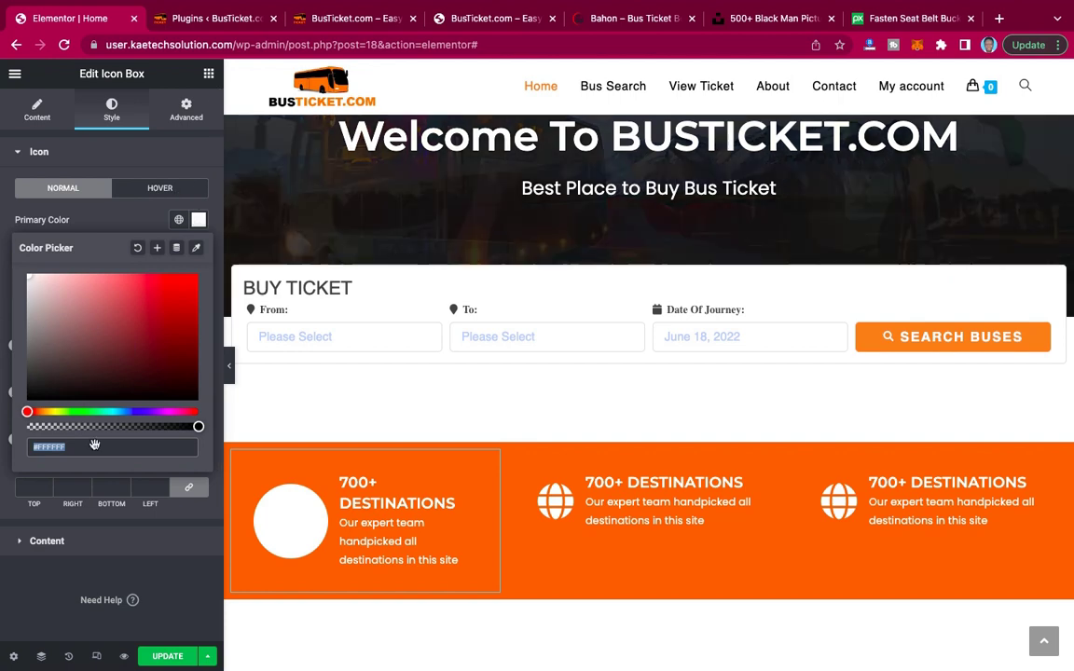
pyautogui.press('super+v')
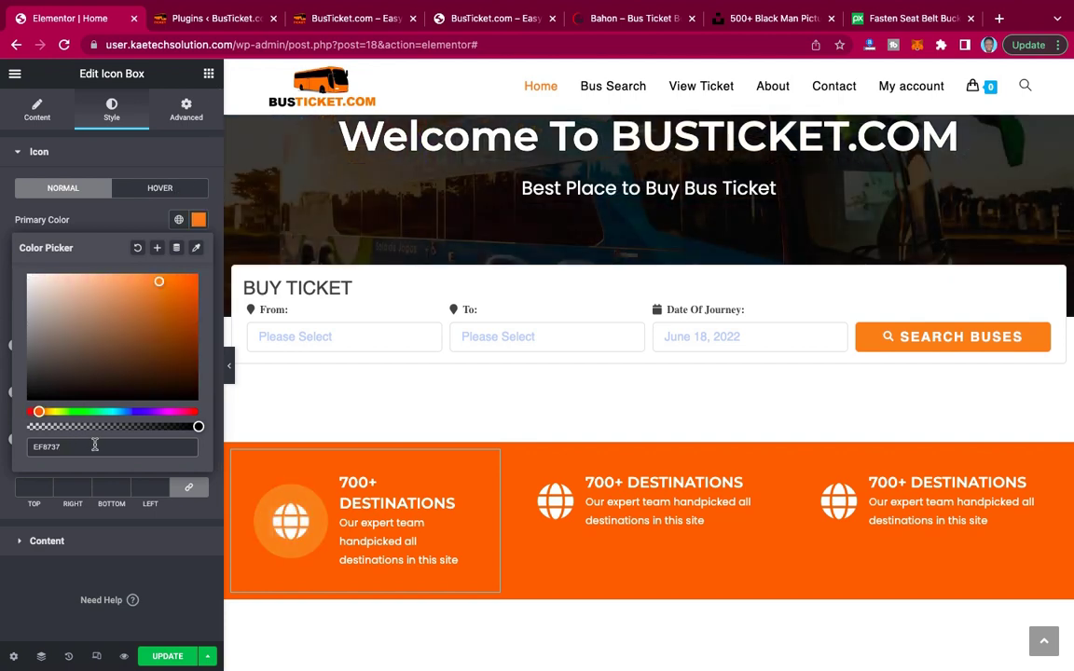
pyautogui.press('super+z')
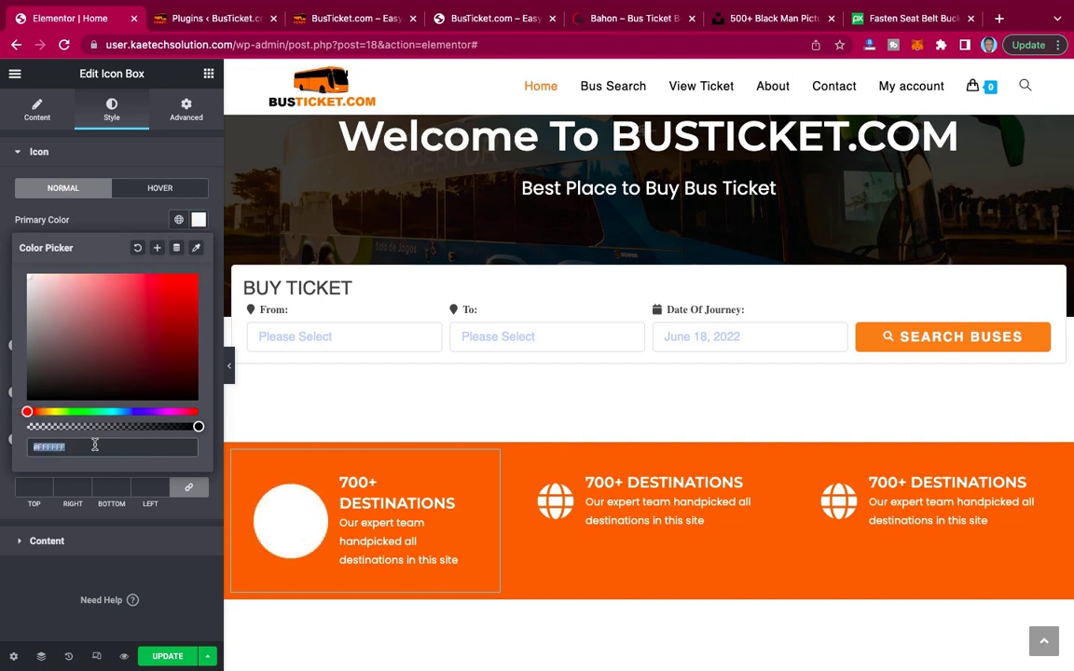
pyautogui.click(109, 197)
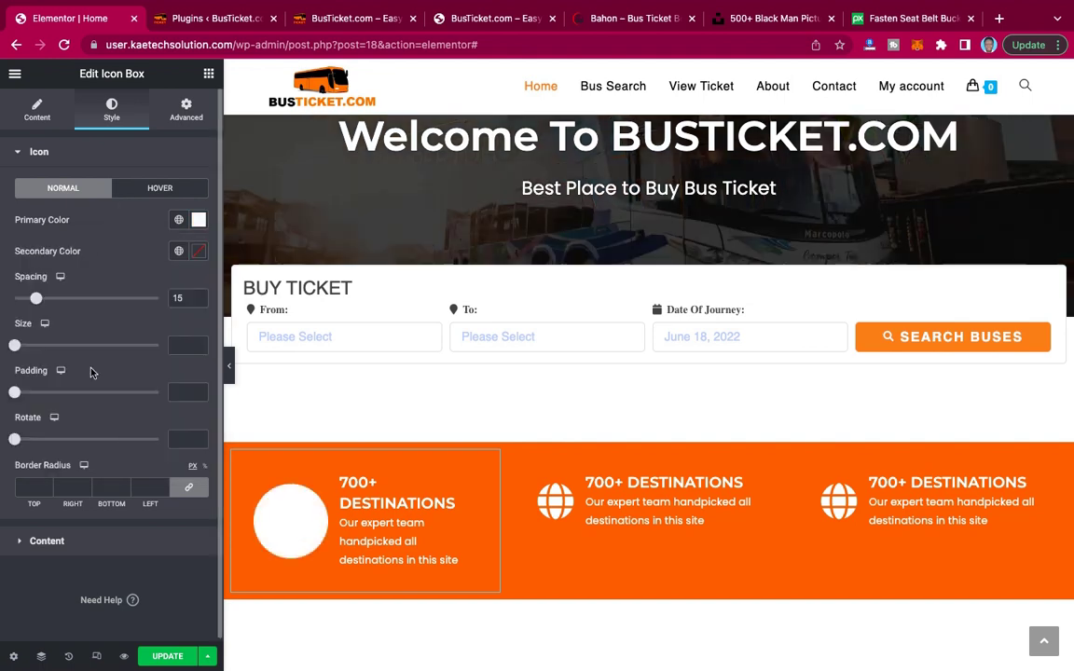
# Set the secondary color of the first box's stacked icon to EF8737.
pyautogui.click(39, 112)
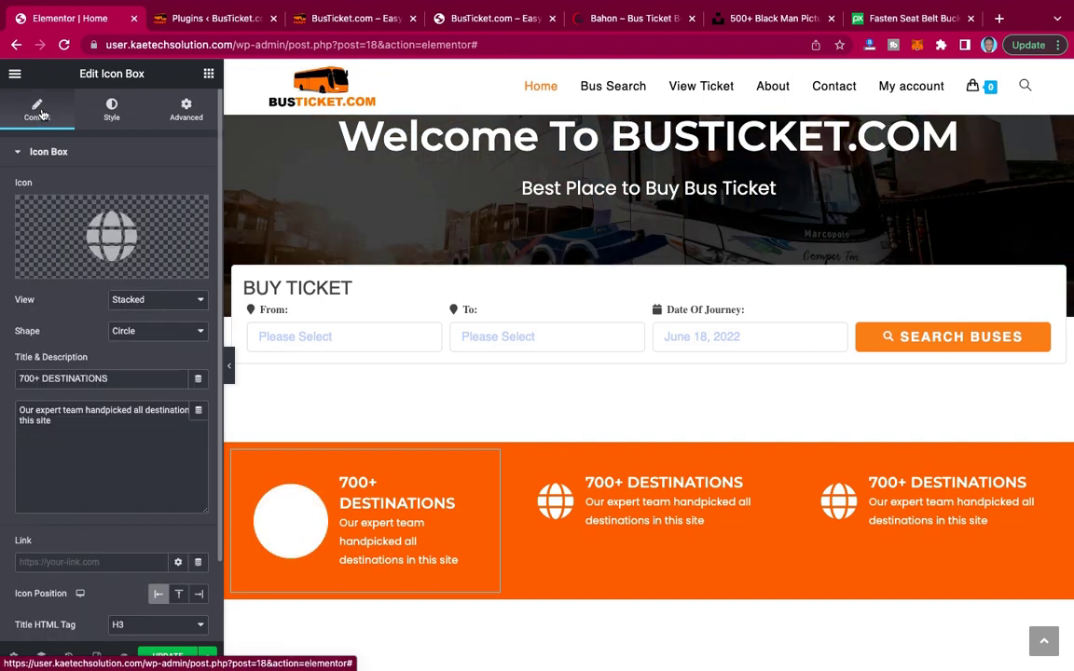
pyautogui.click(112, 112)
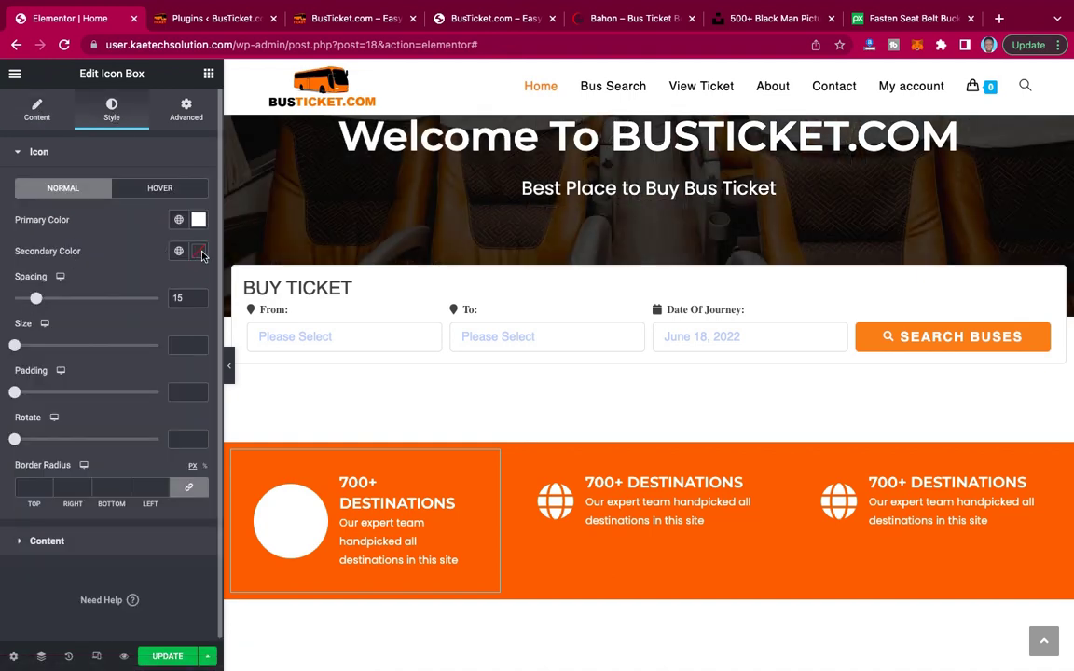
pyautogui.click(200, 255)
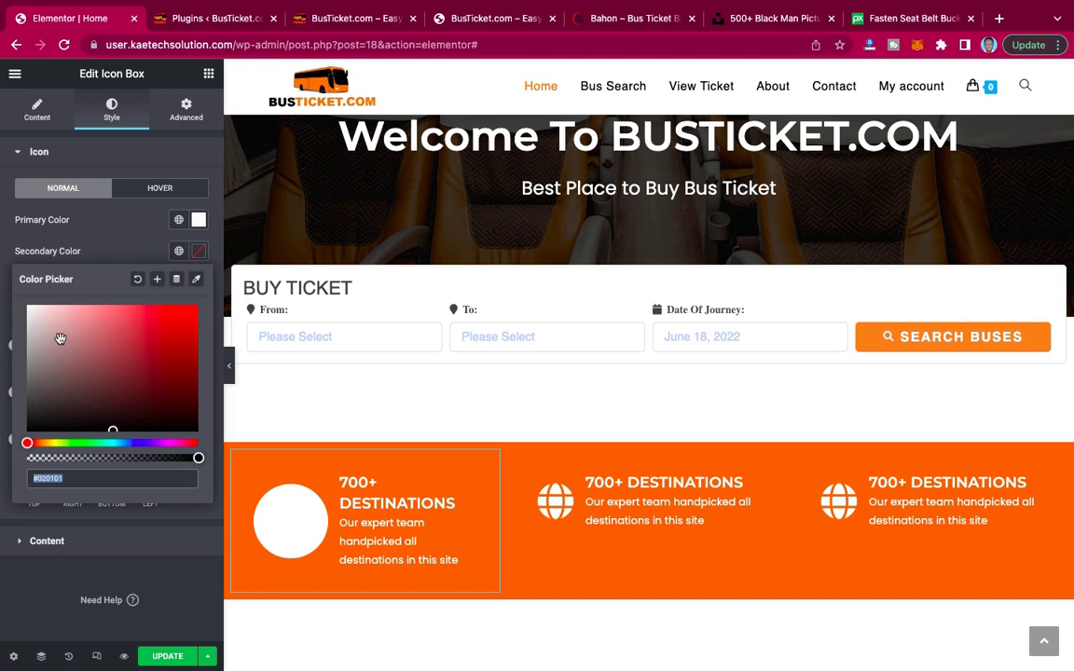
pyautogui.write('EF8737')
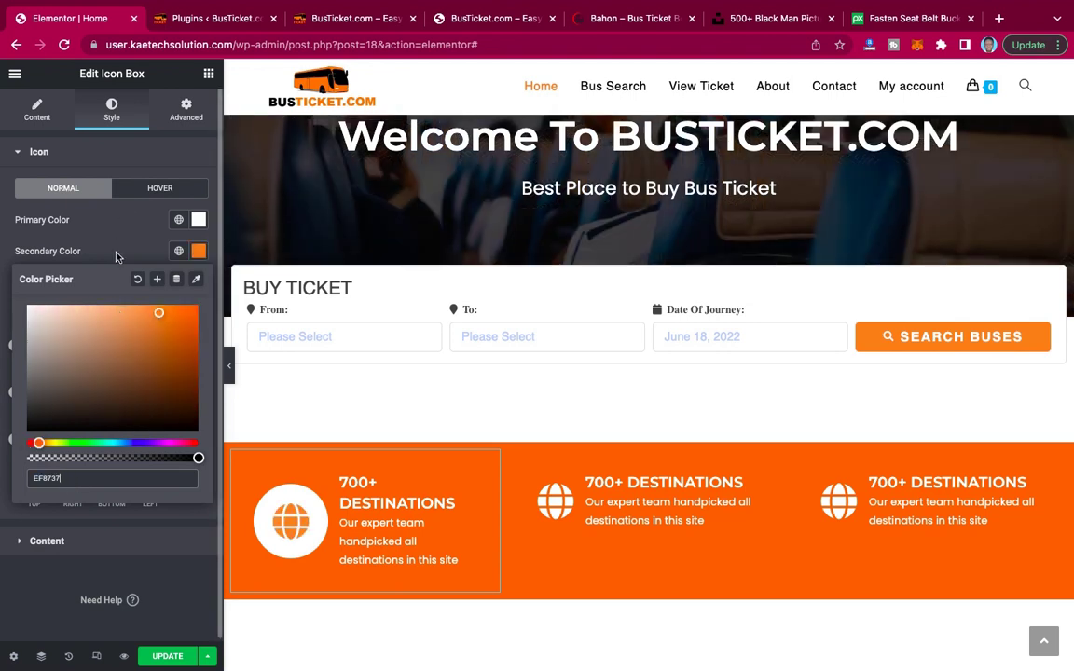
pyautogui.click(116, 255)
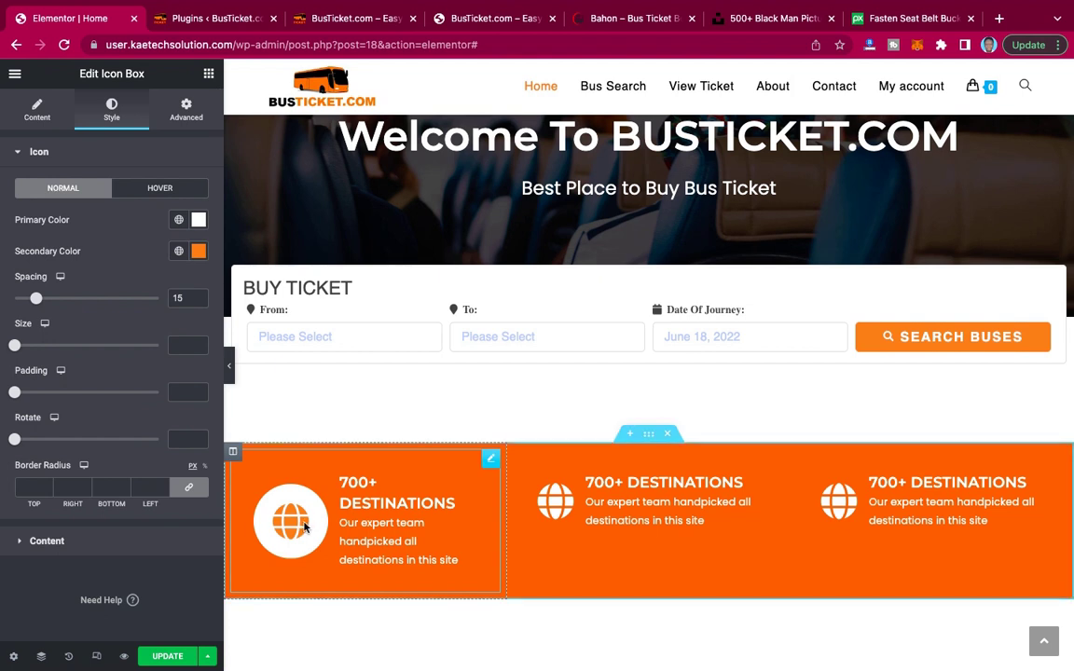
# Change the secondary color of the first box's stacked icon to a deeper orange, about #E96E0F.
pyautogui.click(199, 252)
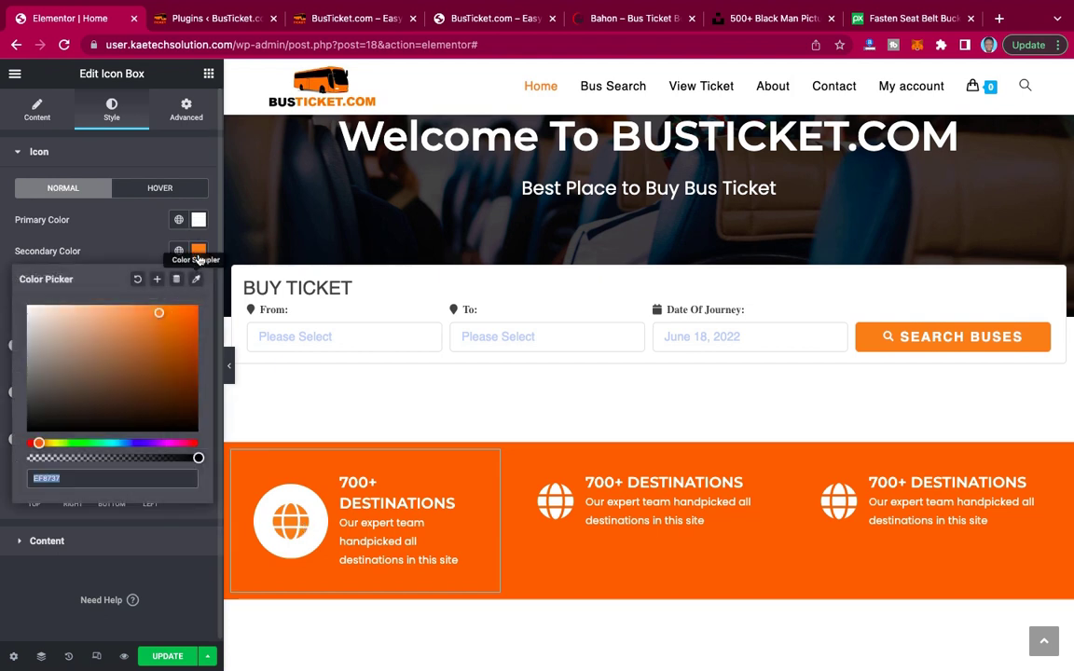
pyautogui.click(185, 318)
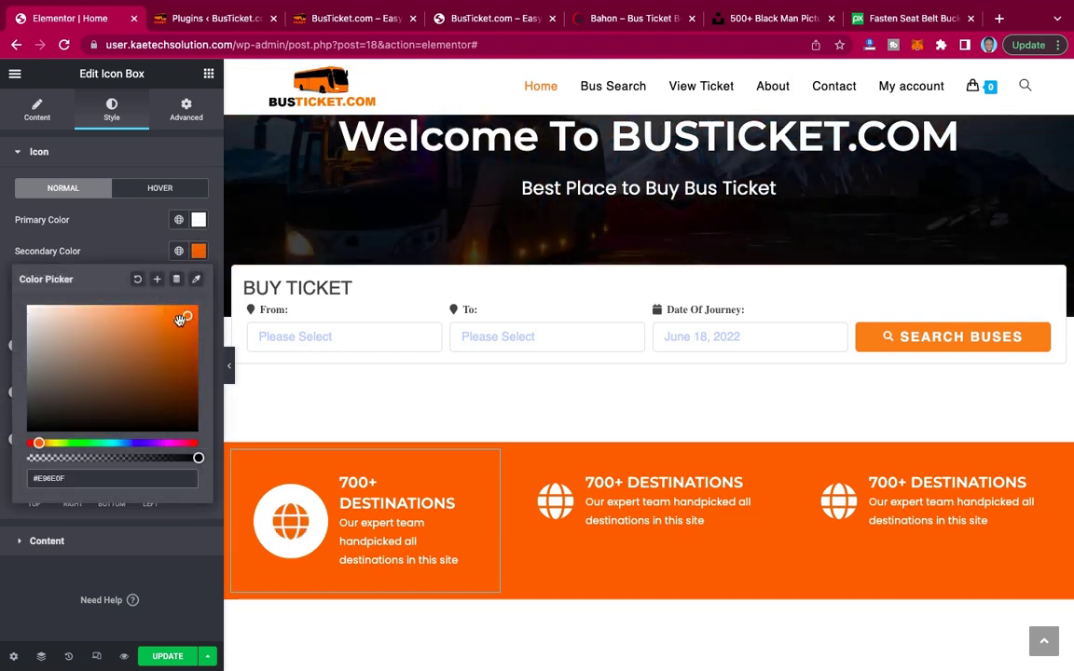
pyautogui.click(113, 236)
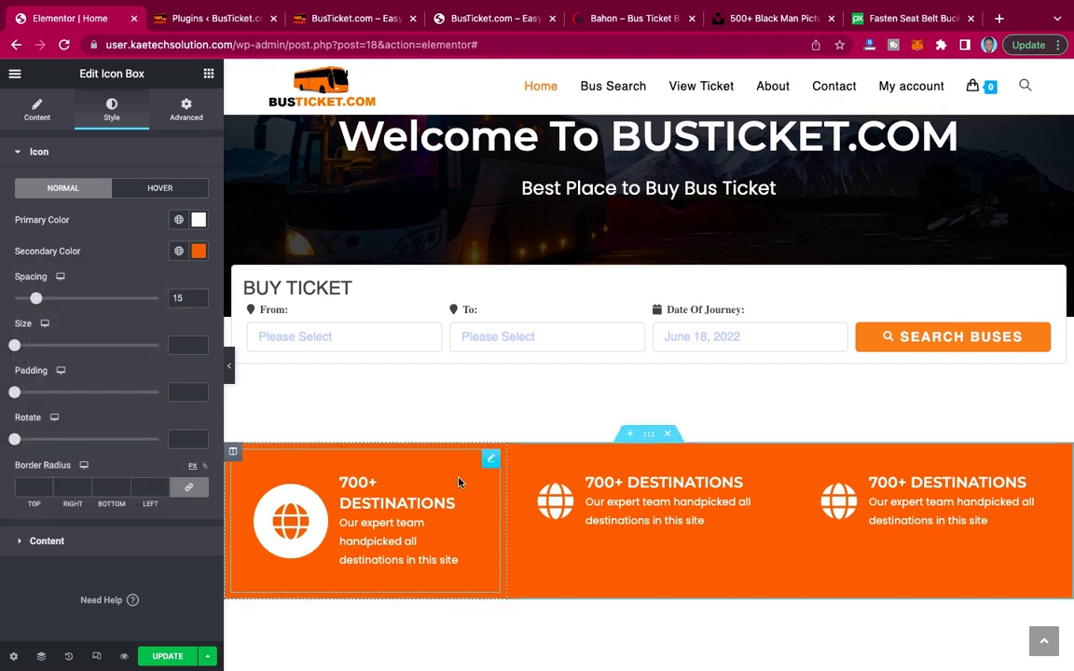
# Copy the first icon box with its stacked icon and paste its style onto the other two icon boxes.
pyautogui.rightClick(491, 460)
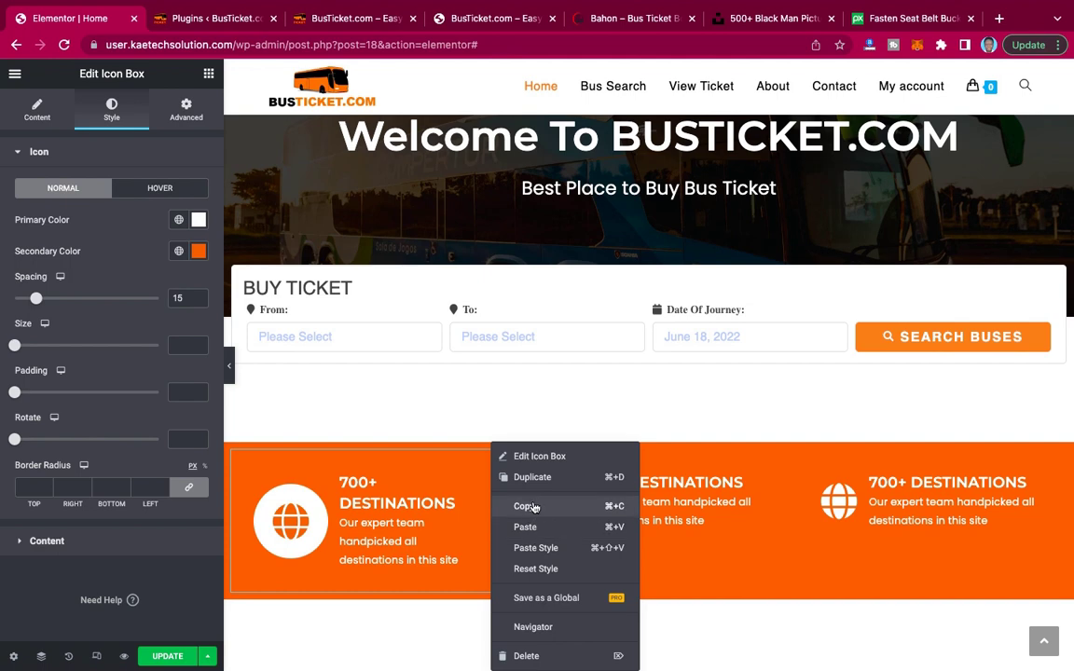
pyautogui.click(527, 506)
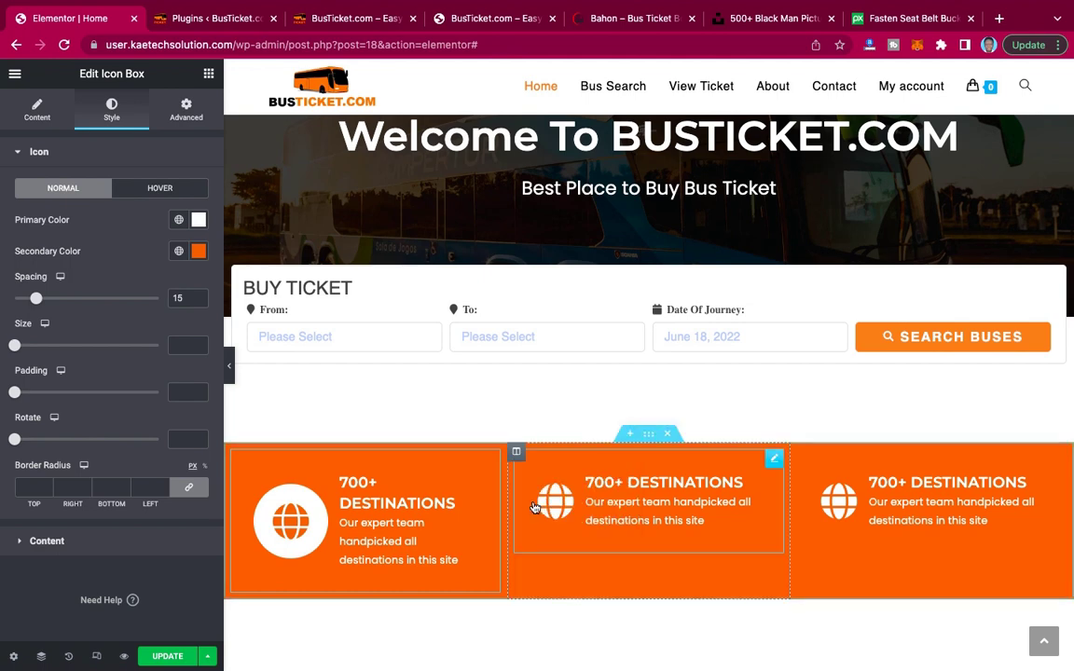
pyautogui.rightClick(774, 462)
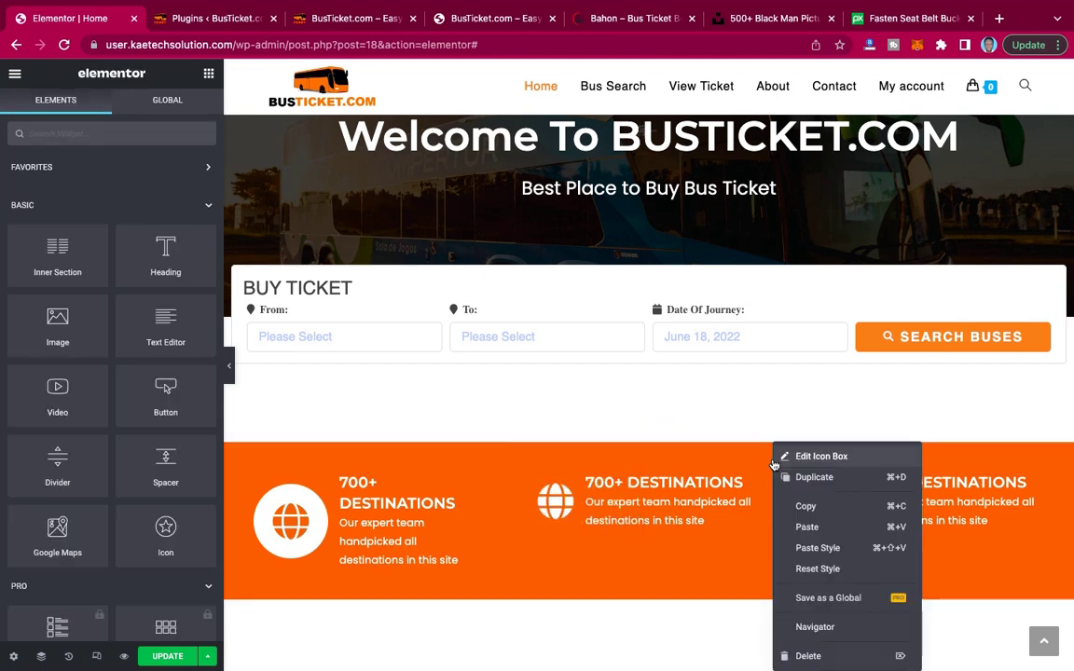
pyautogui.click(813, 549)
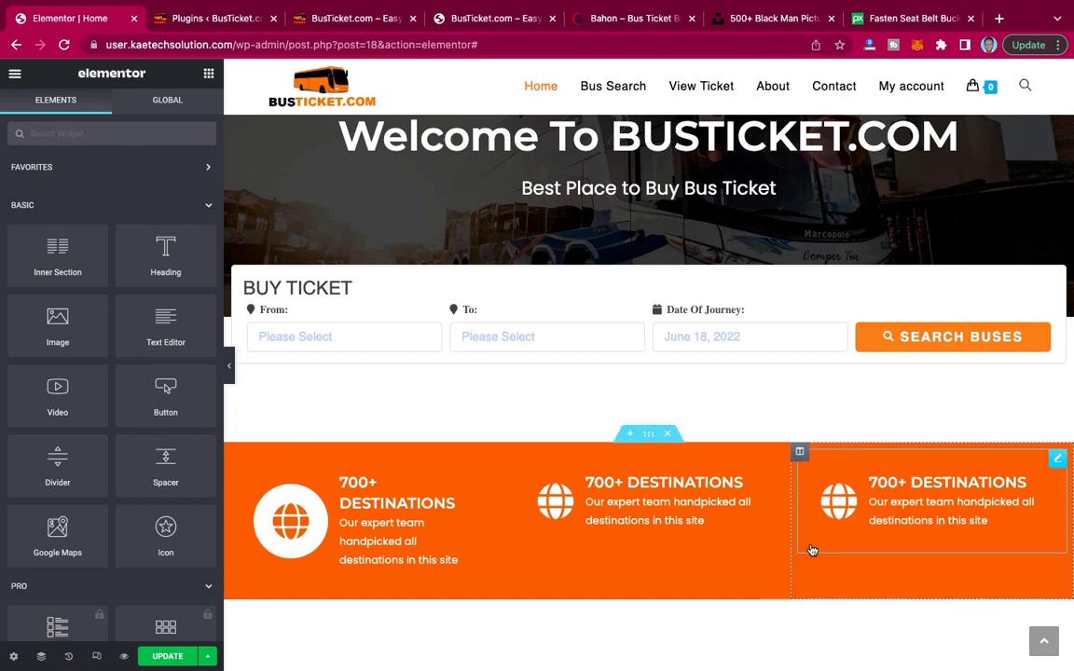
pyautogui.rightClick(1060, 463)
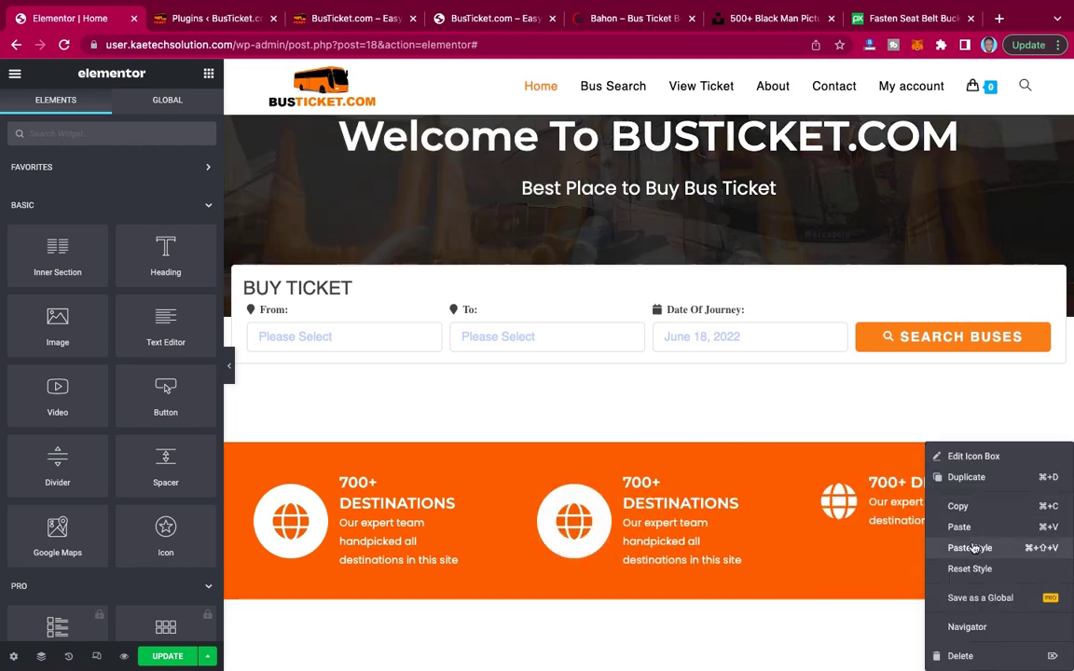
pyautogui.click(973, 548)
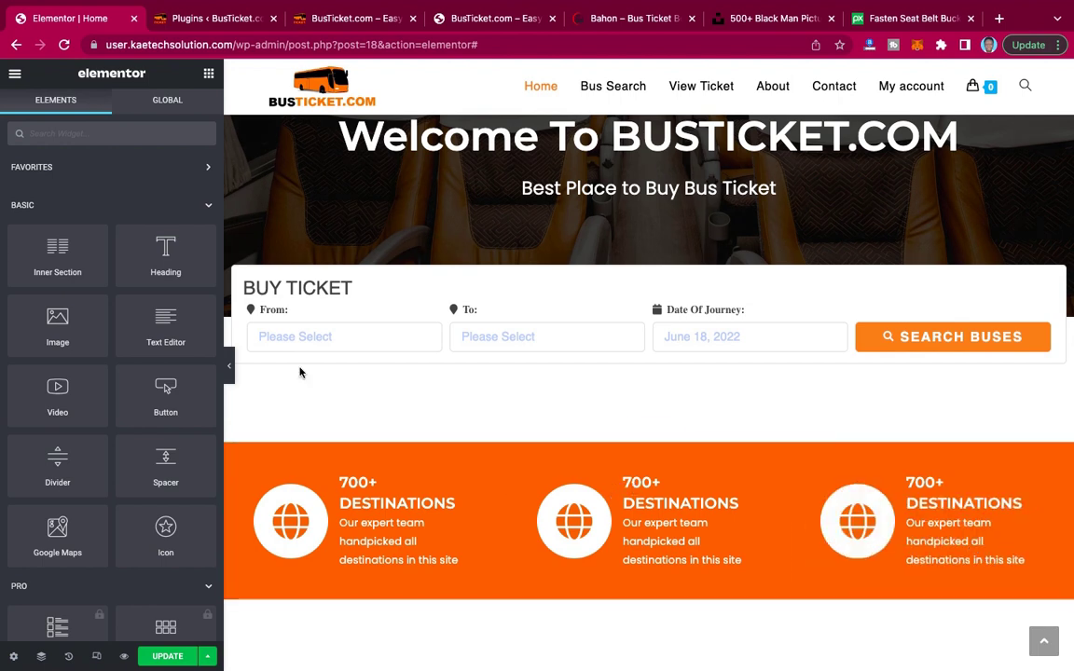
# Preview the home page at full width and compare the orange row's width with the boxed row on the Bahon reference site.
pyautogui.click(229, 367)
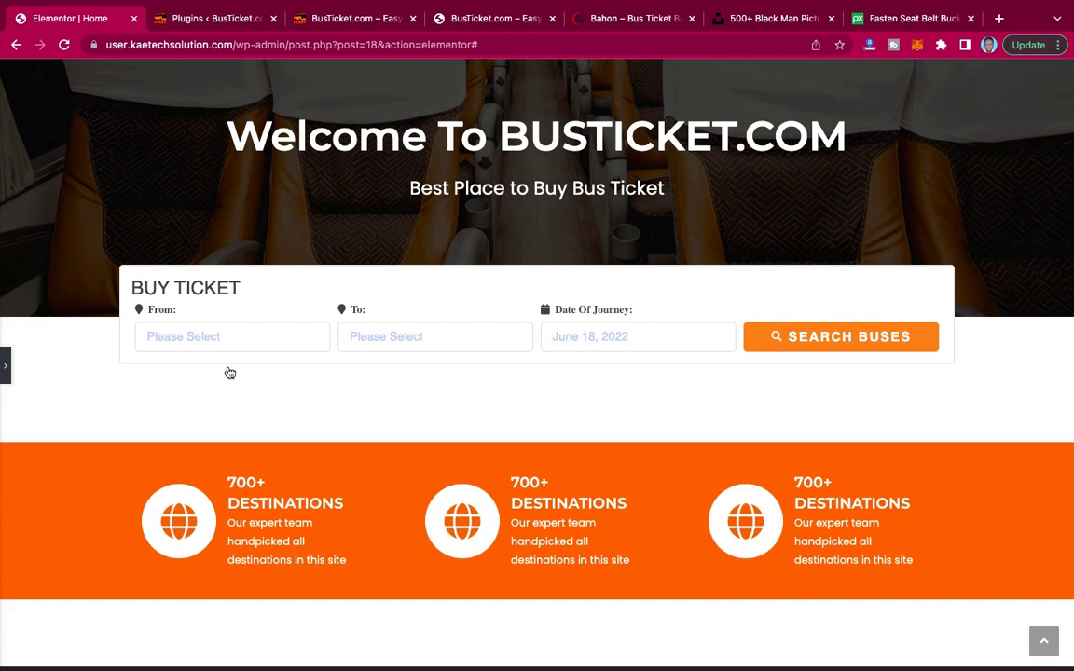
pyautogui.scroll(2, 567, 377)
pyautogui.scroll(-3, 209, 368)
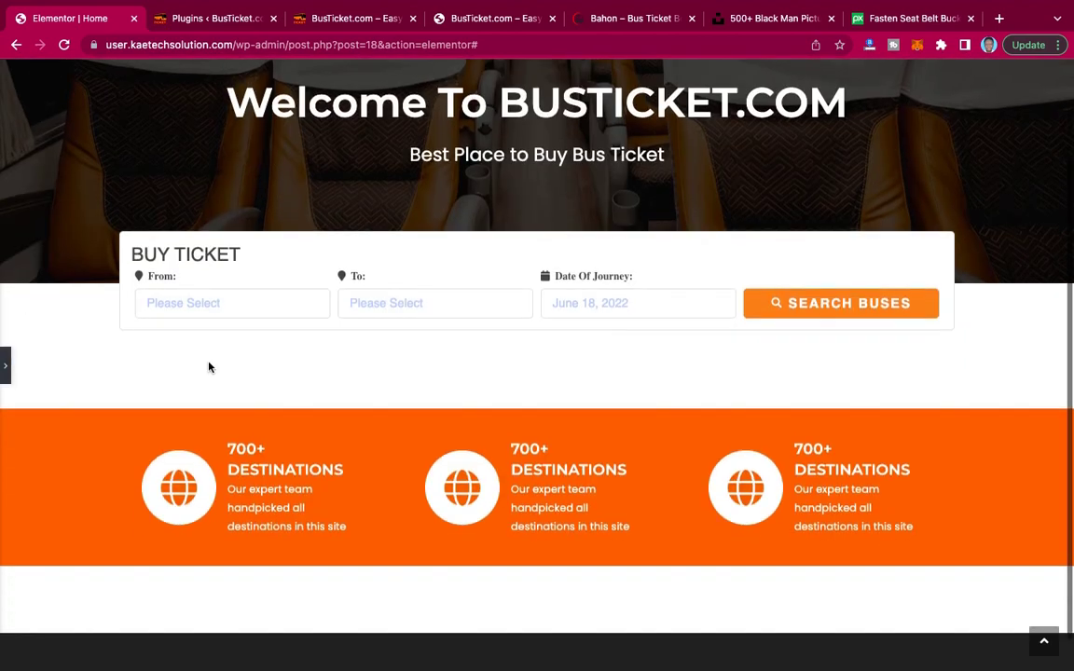
pyautogui.click(7, 366)
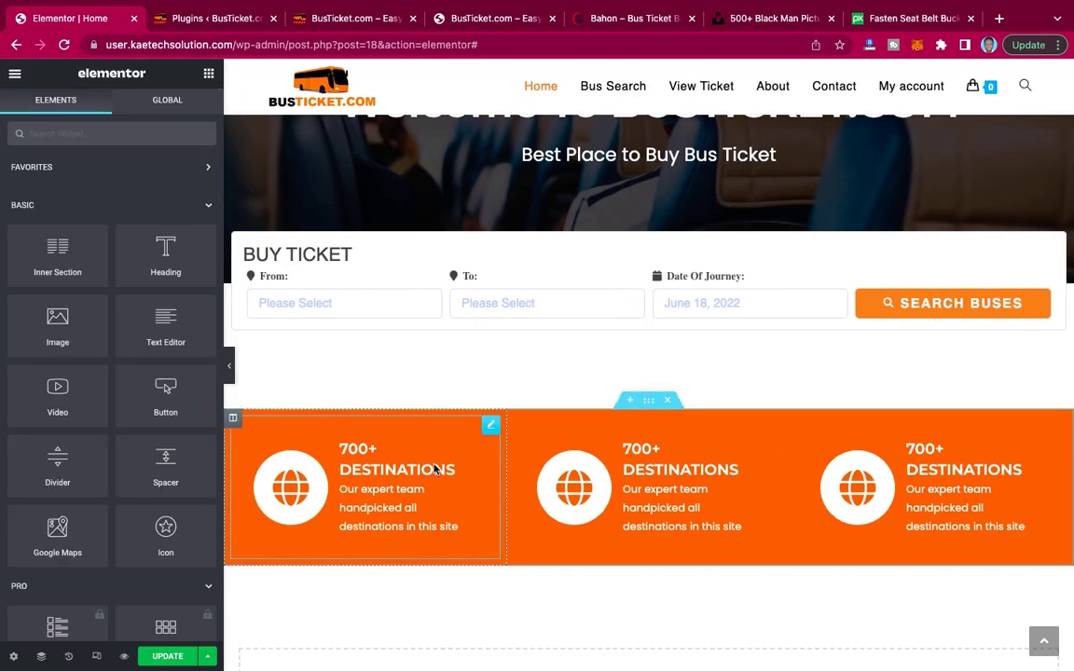
pyautogui.click(648, 402)
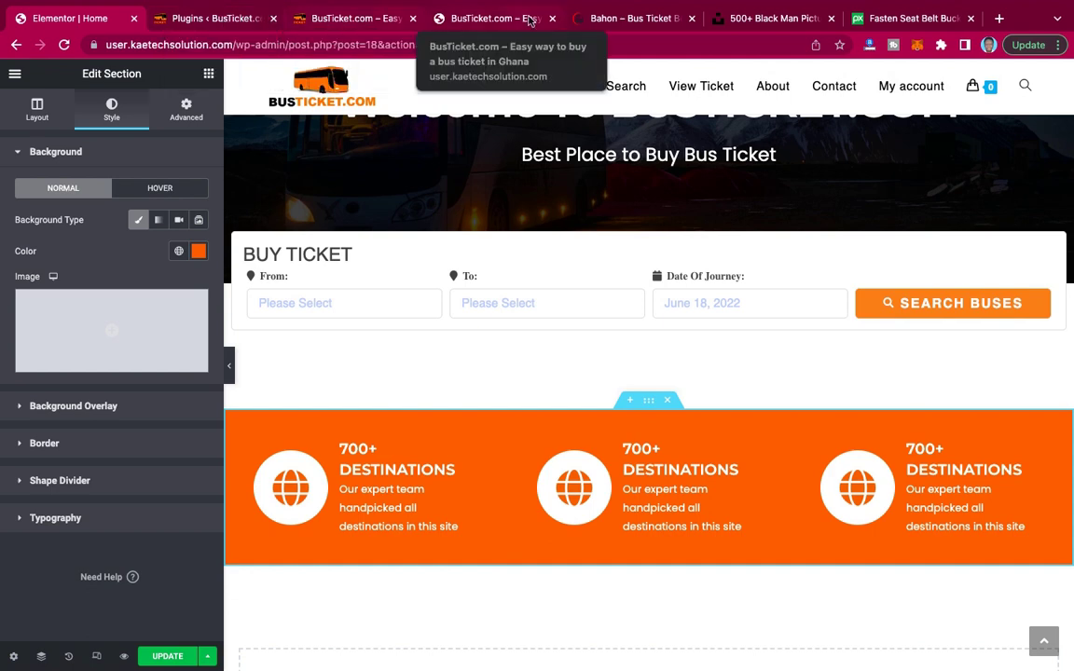
pyautogui.click(608, 17)
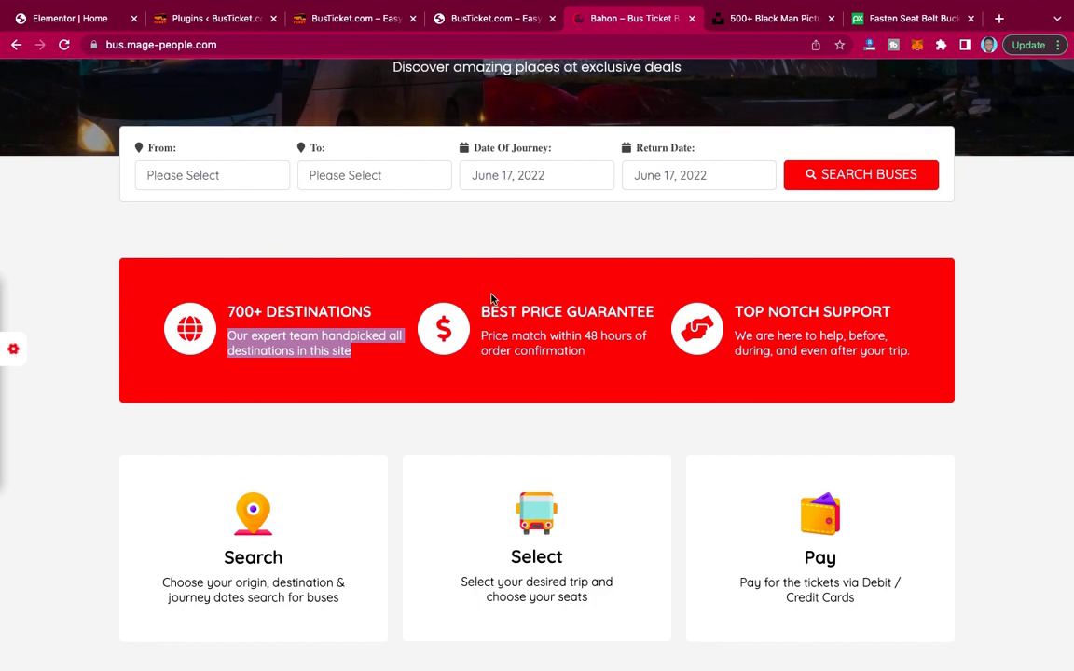
pyautogui.click(56, 19)
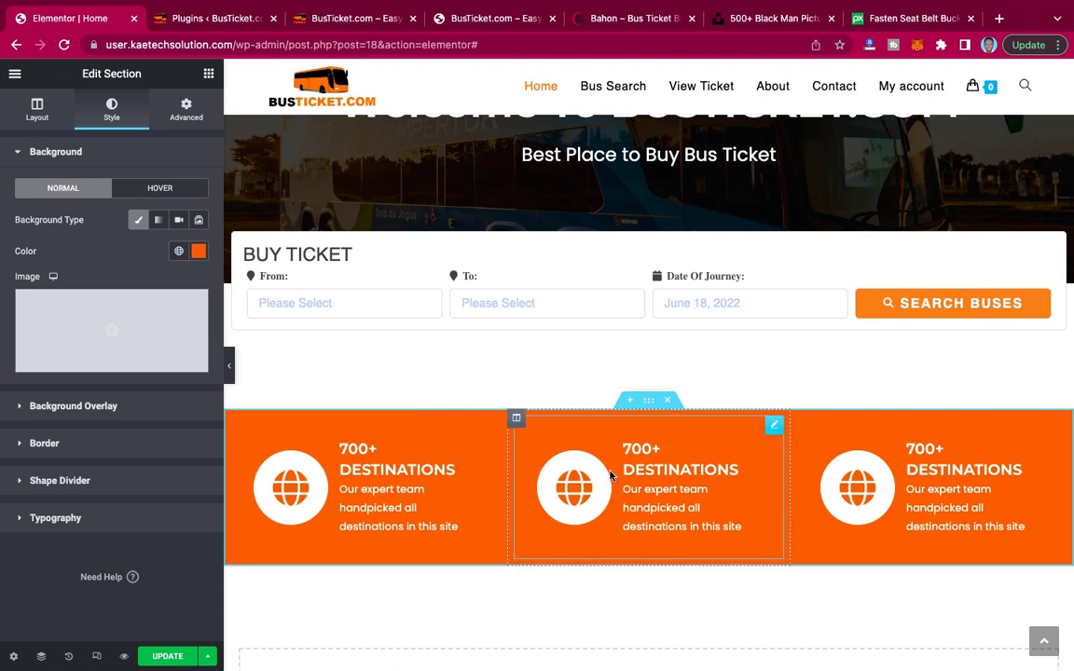
pyautogui.click(229, 372)
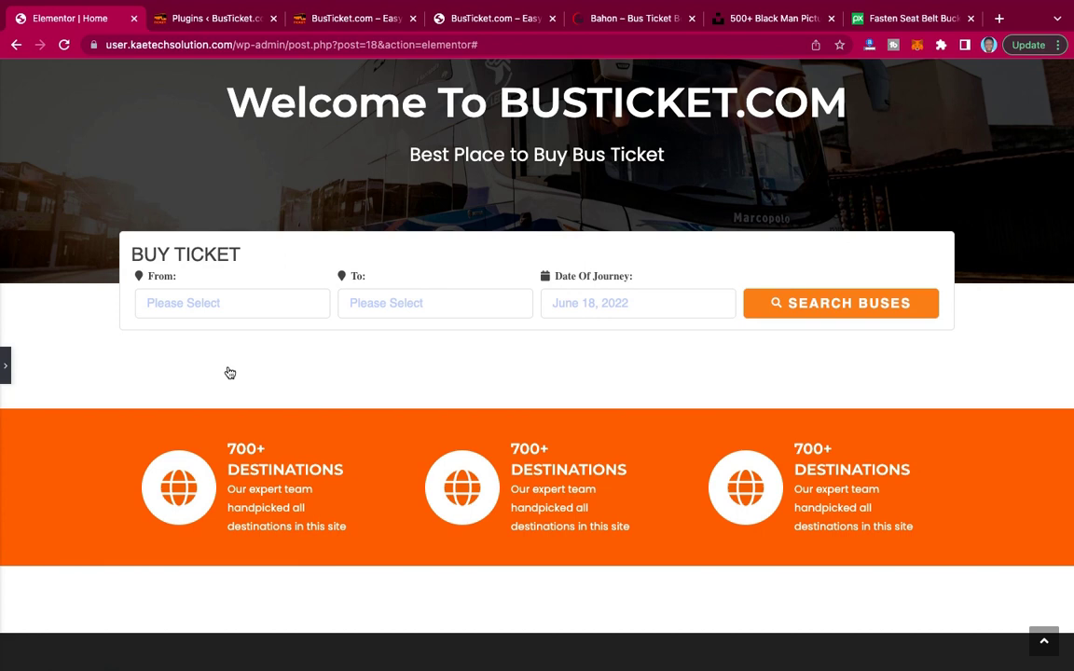
pyautogui.scroll(3, 230, 373)
pyautogui.scroll(-4, 228, 373)
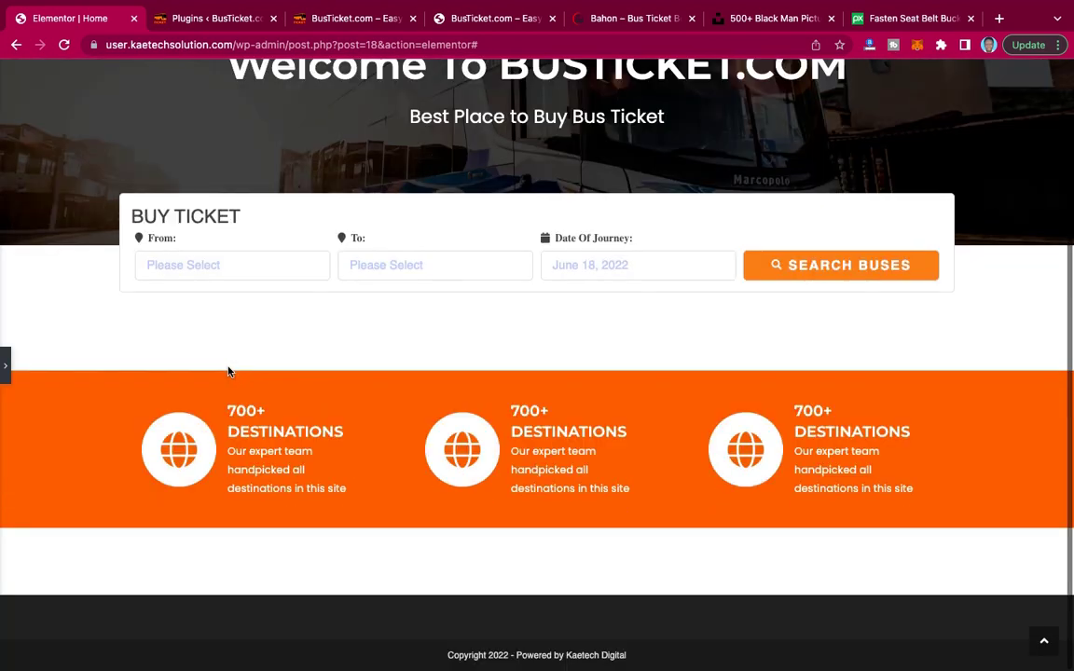
pyautogui.click(6, 366)
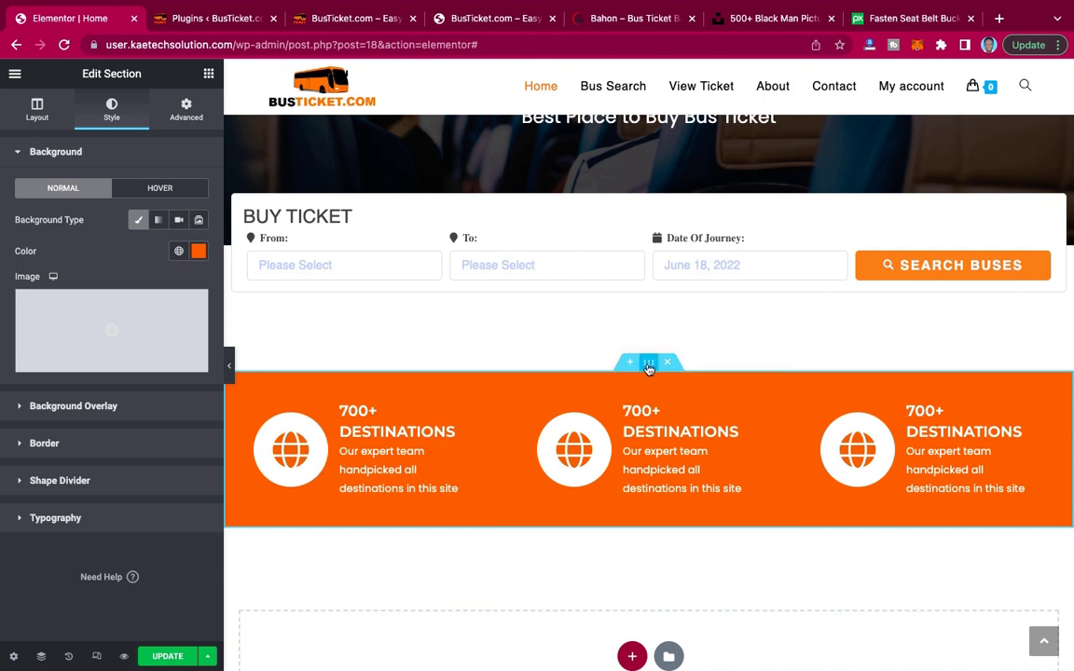
# Try a boxed content width of 900 on the orange icon-box section, preview it, and clear the width again.
pyautogui.click(38, 110)
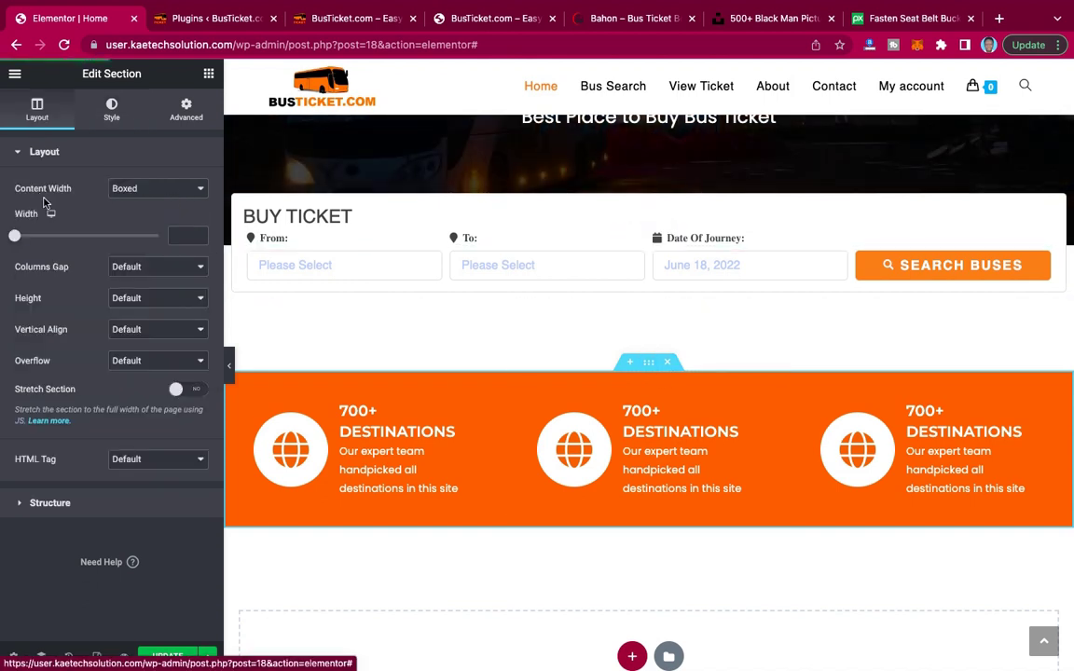
pyautogui.click(178, 236)
pyautogui.write('900')
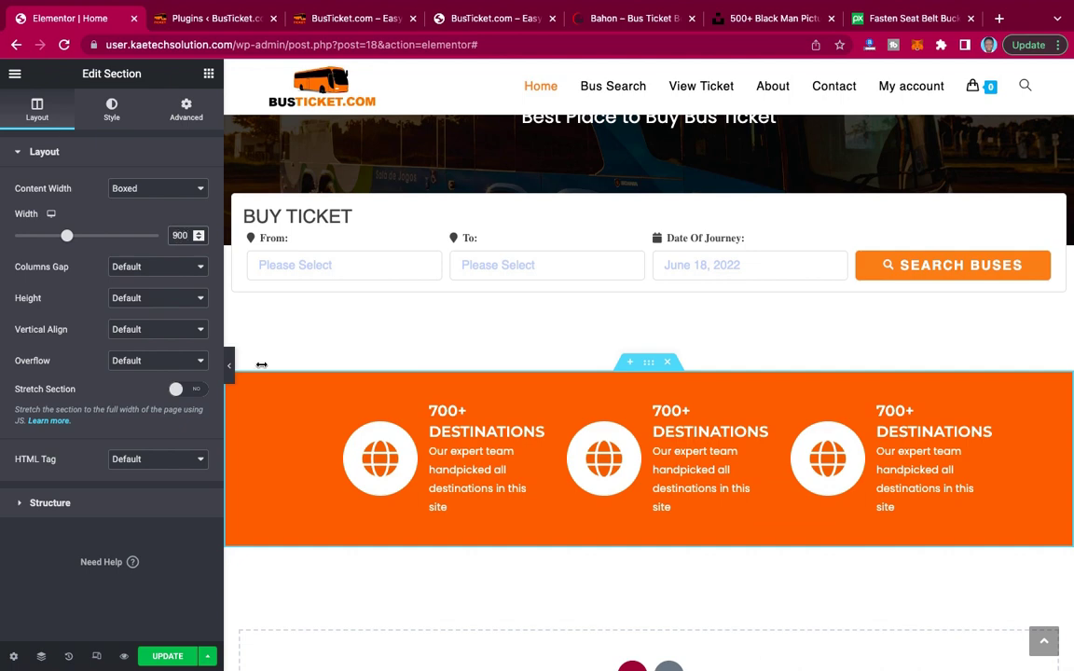
pyautogui.click(229, 365)
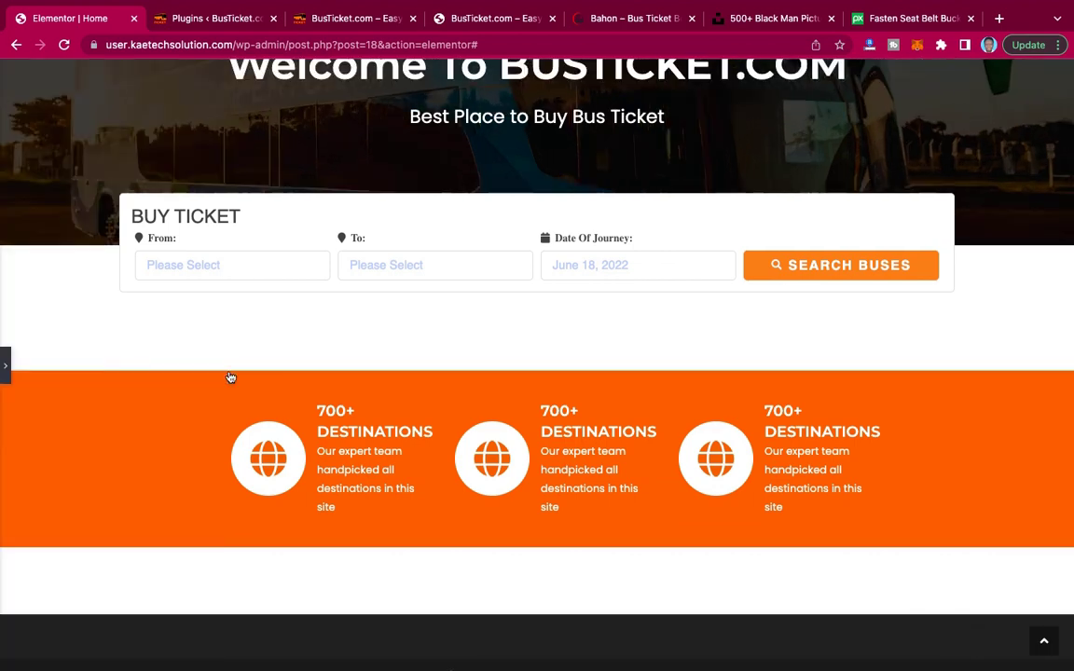
pyautogui.click(5, 373)
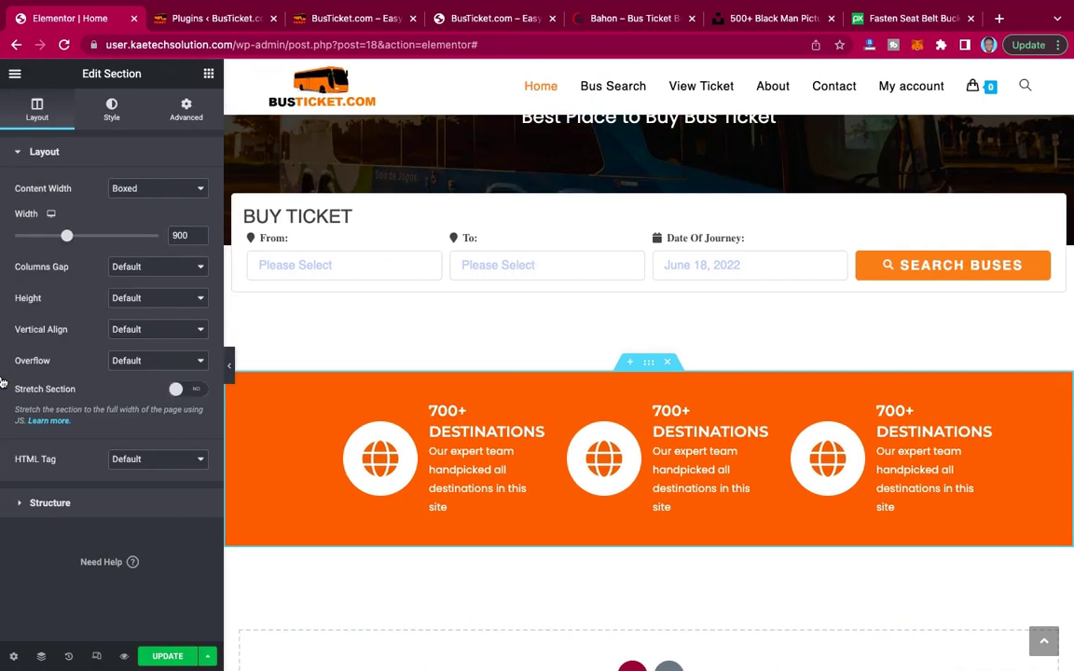
pyautogui.doubleClick(182, 235)
pyautogui.press('BackSpace')
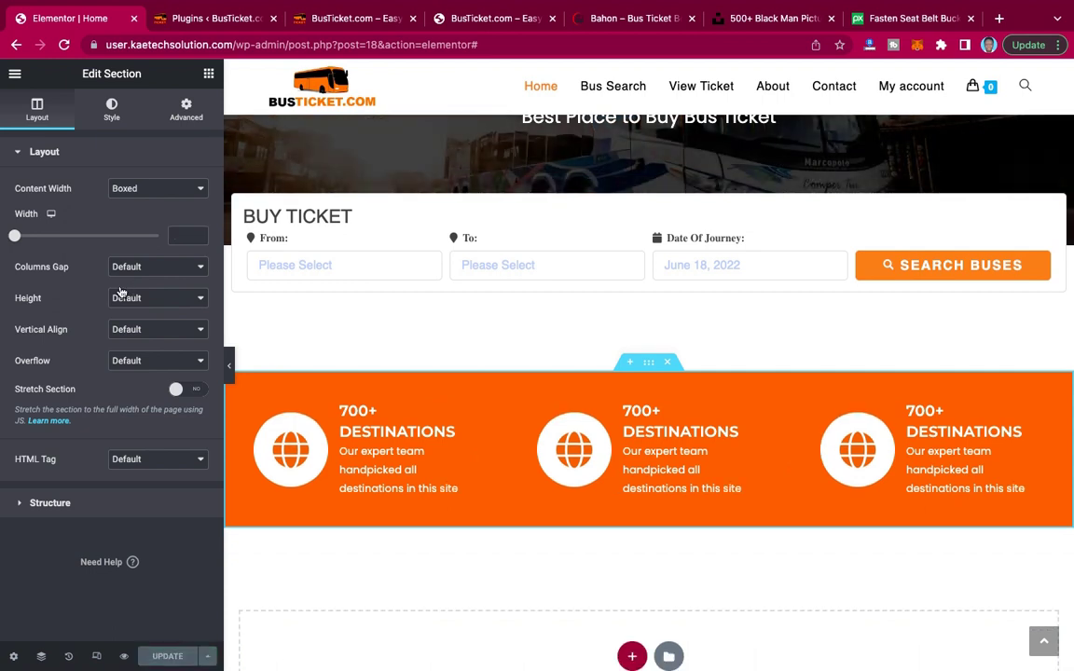
pyautogui.click(81, 503)
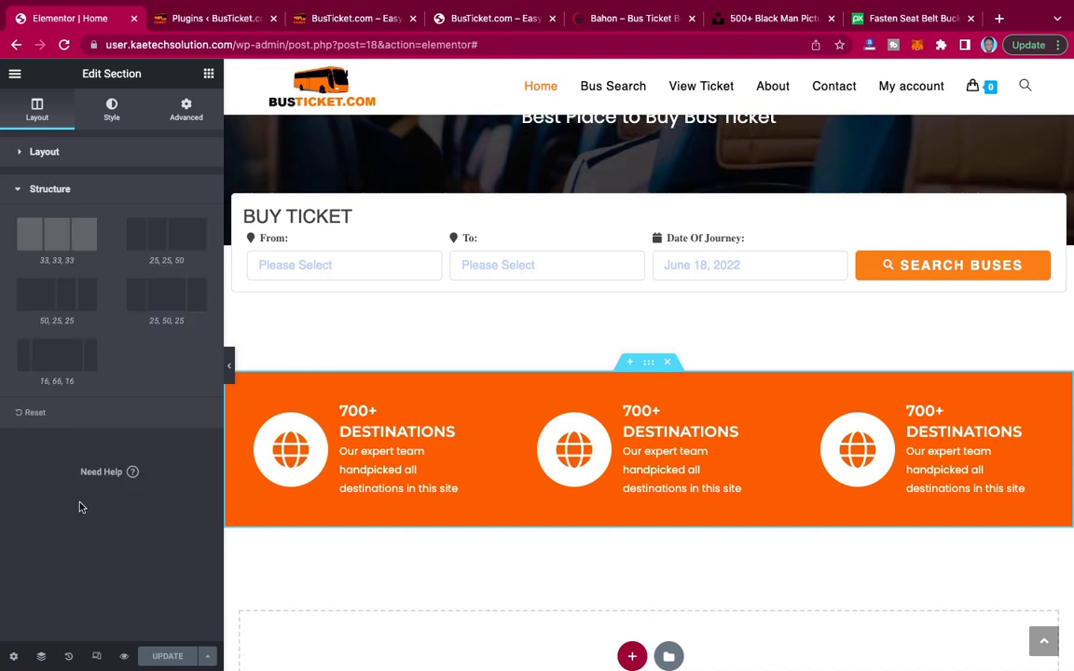
pyautogui.click(109, 186)
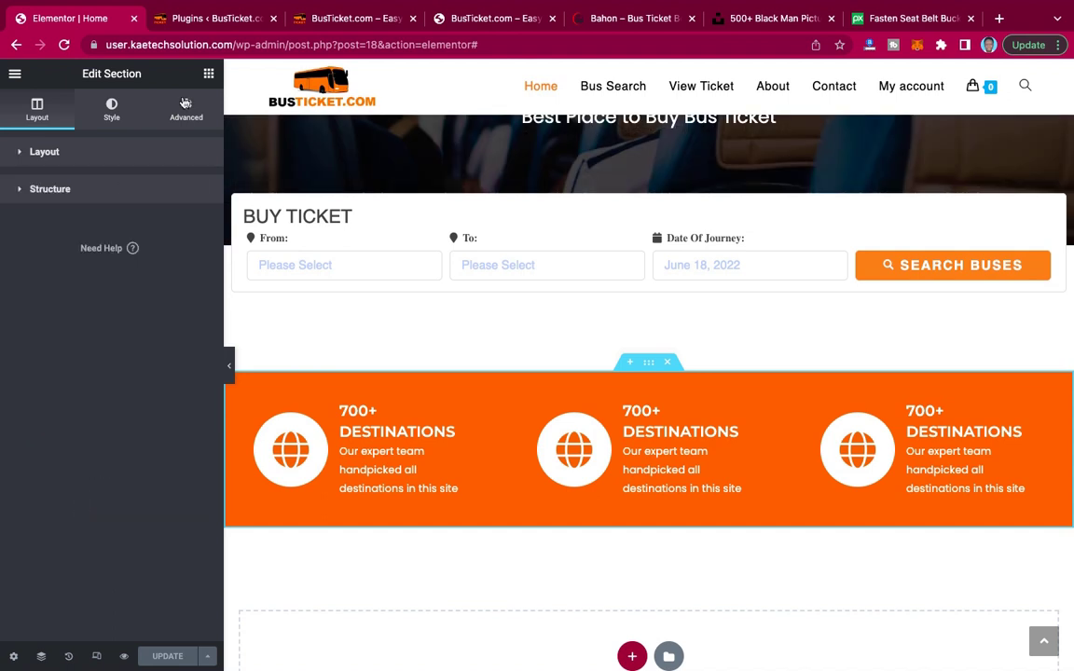
pyautogui.click(185, 104)
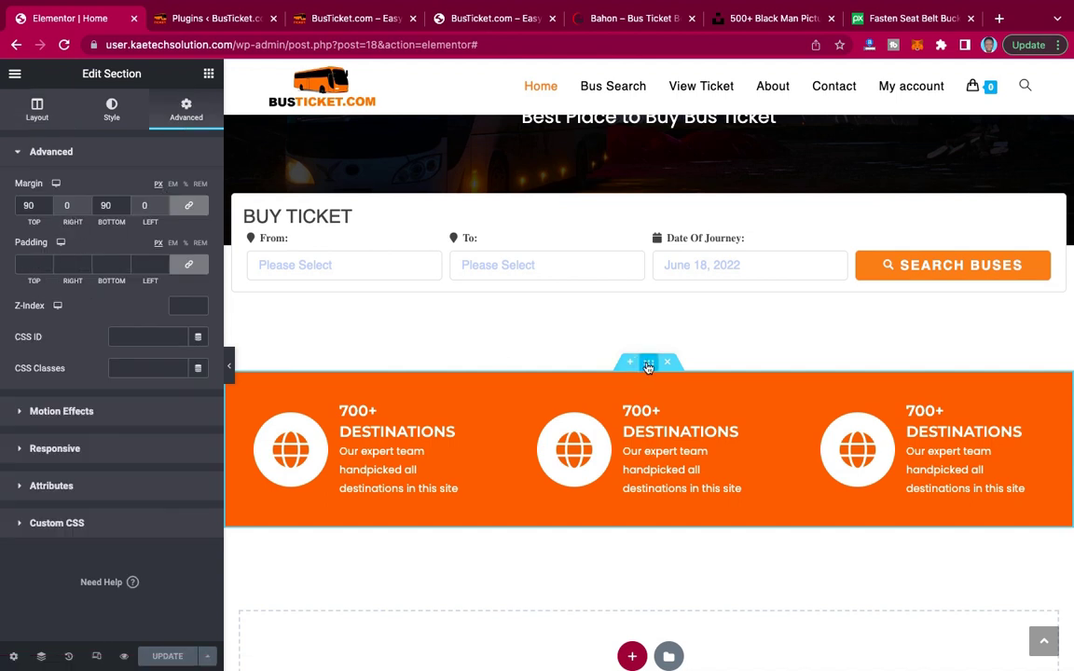
# Remove the orange background color from the icon-box section.
pyautogui.click(111, 110)
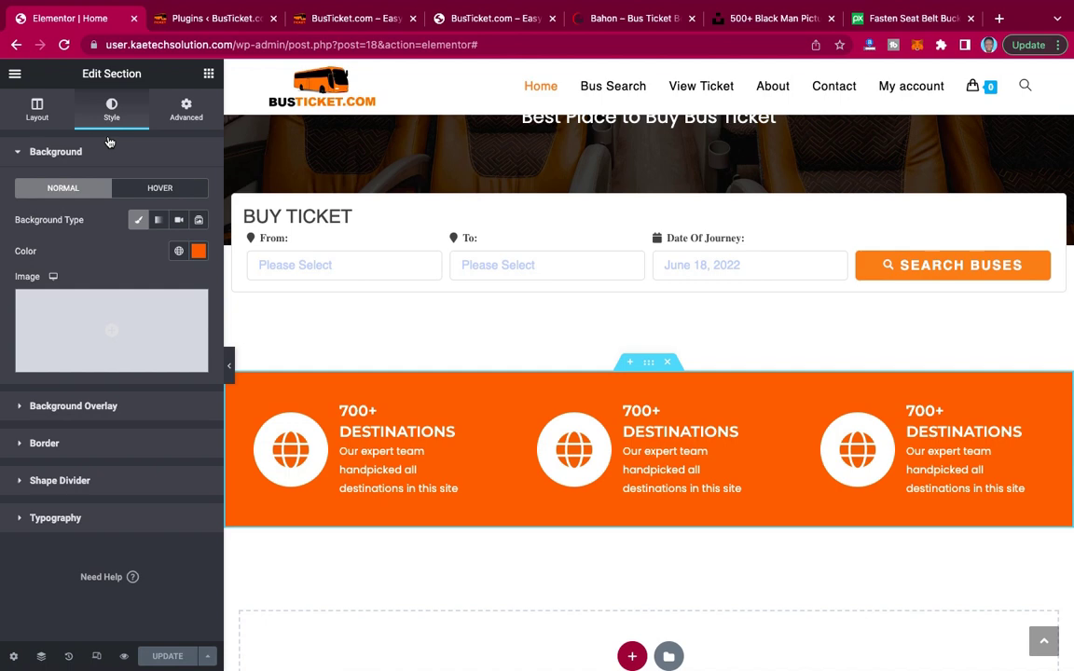
pyautogui.click(199, 253)
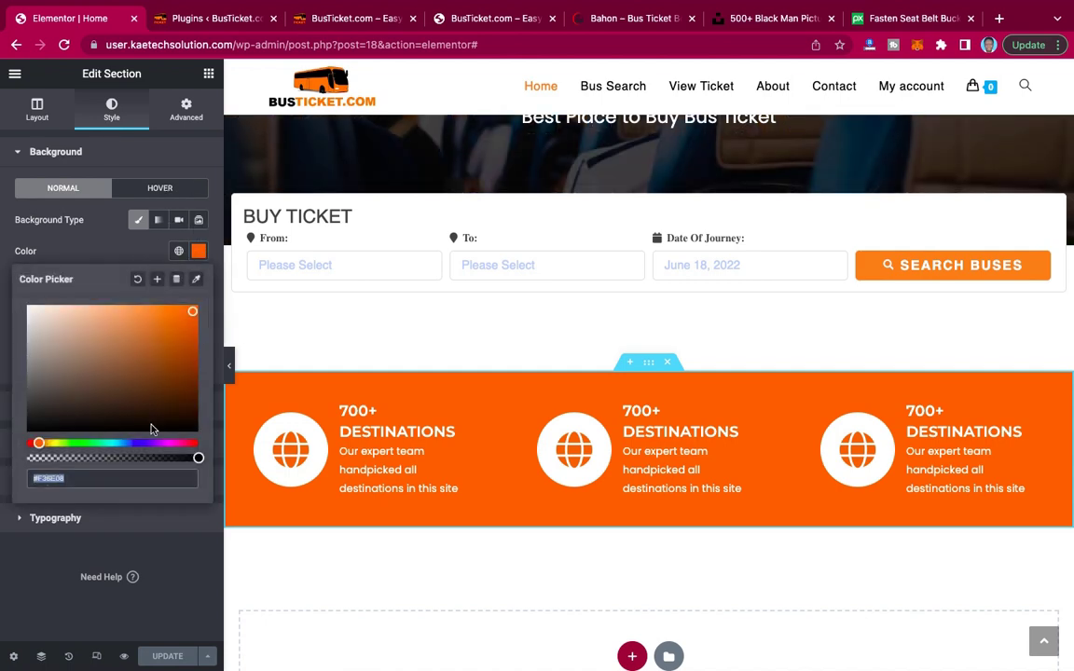
pyautogui.click(138, 278)
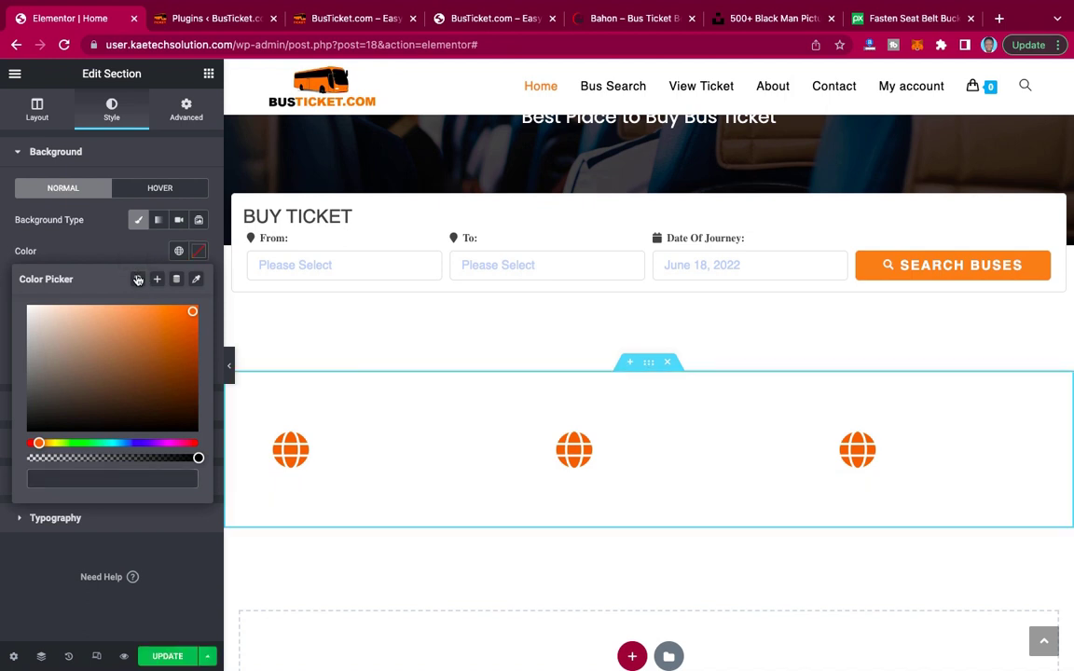
pyautogui.click(109, 247)
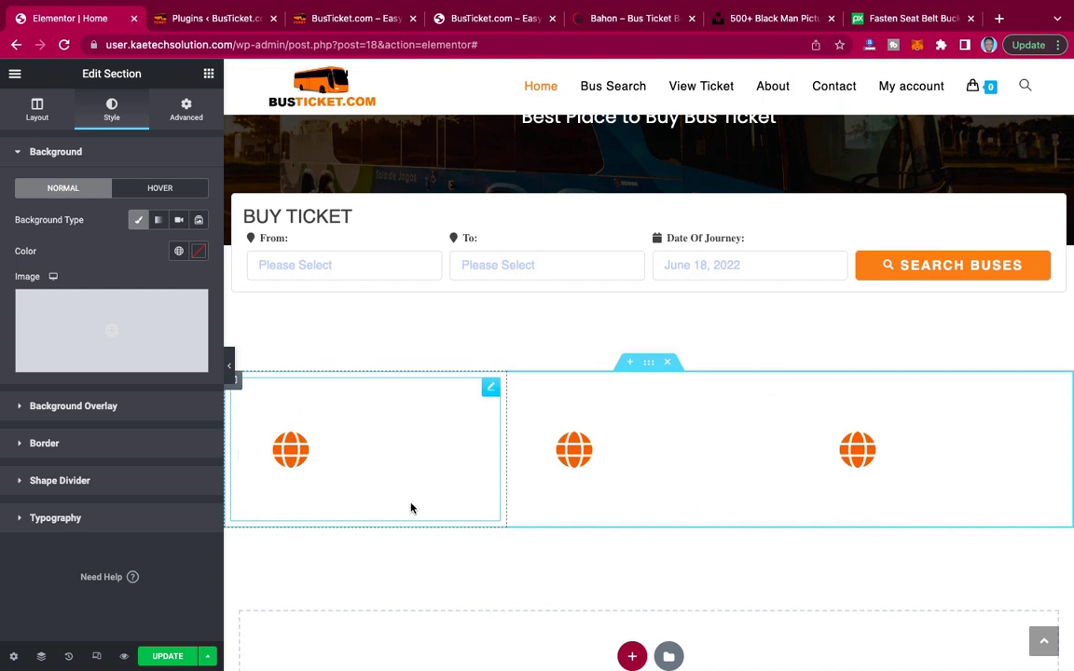
# Add a one-column section between the ticket search form and the icon-box row, and place an inner section inside it.
pyautogui.click(636, 367)
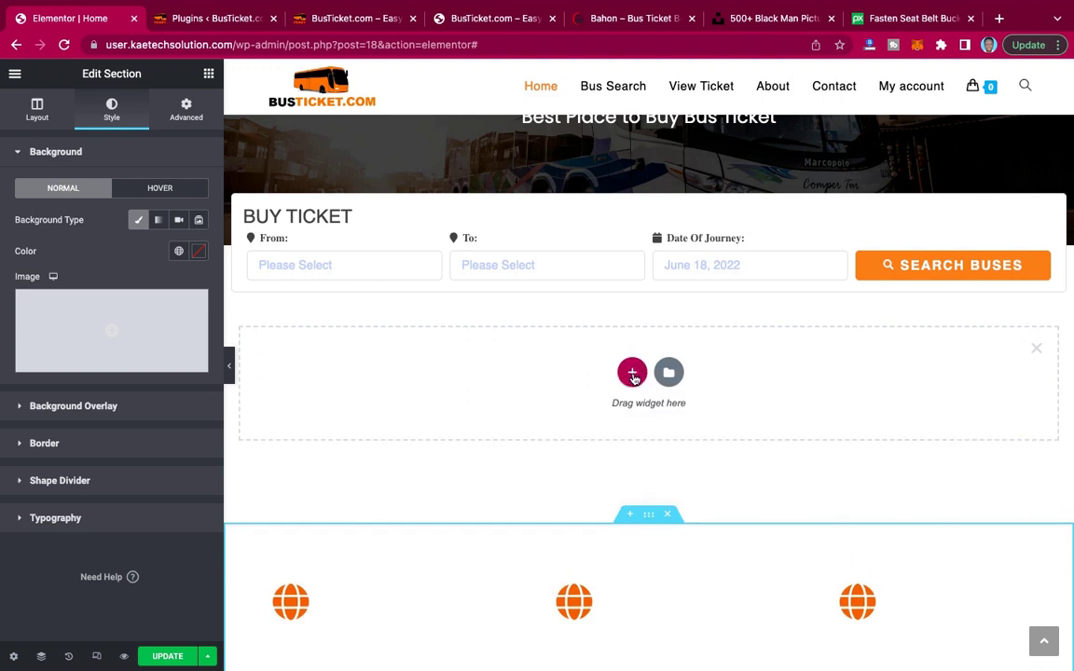
pyautogui.click(633, 374)
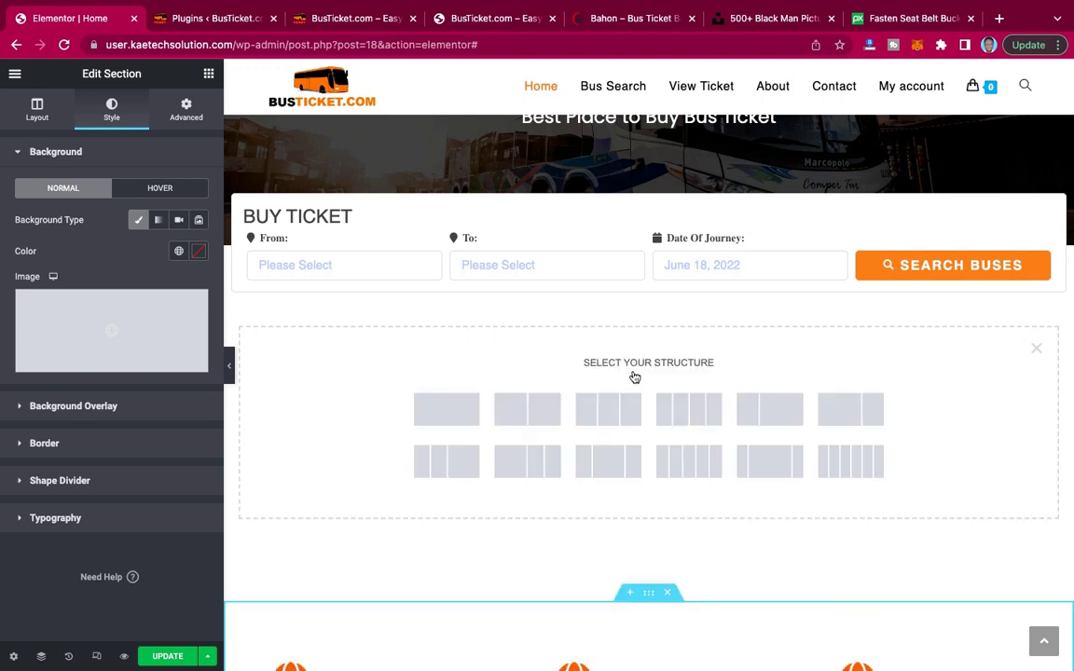
pyautogui.click(444, 415)
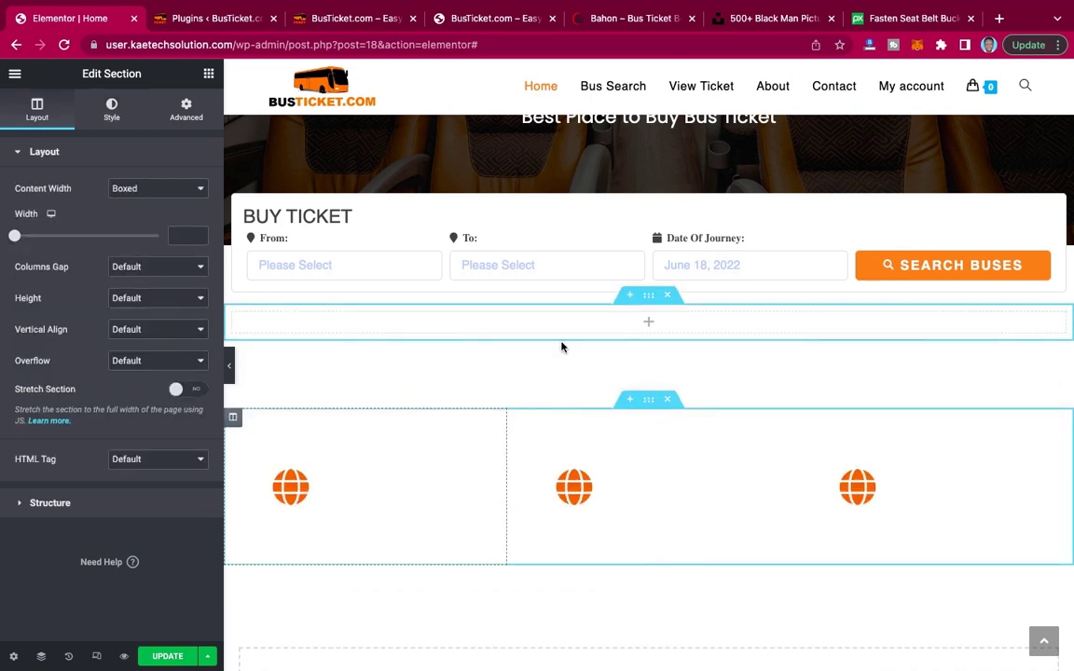
pyautogui.click(209, 73)
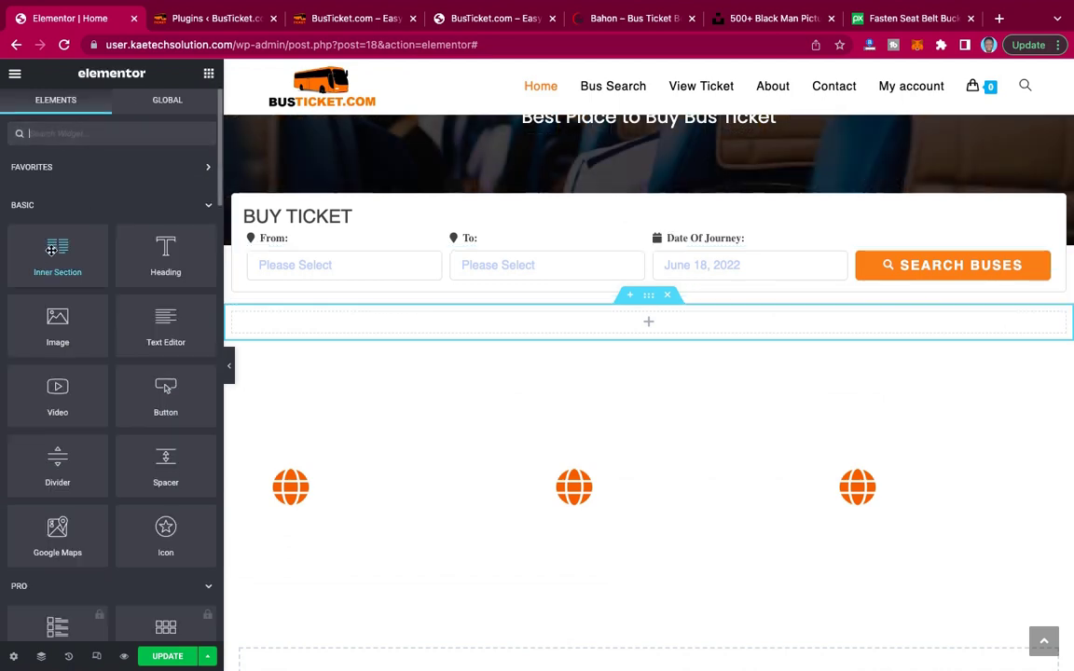
pyautogui.moveTo(54, 248); pyautogui.dragTo(389, 323)
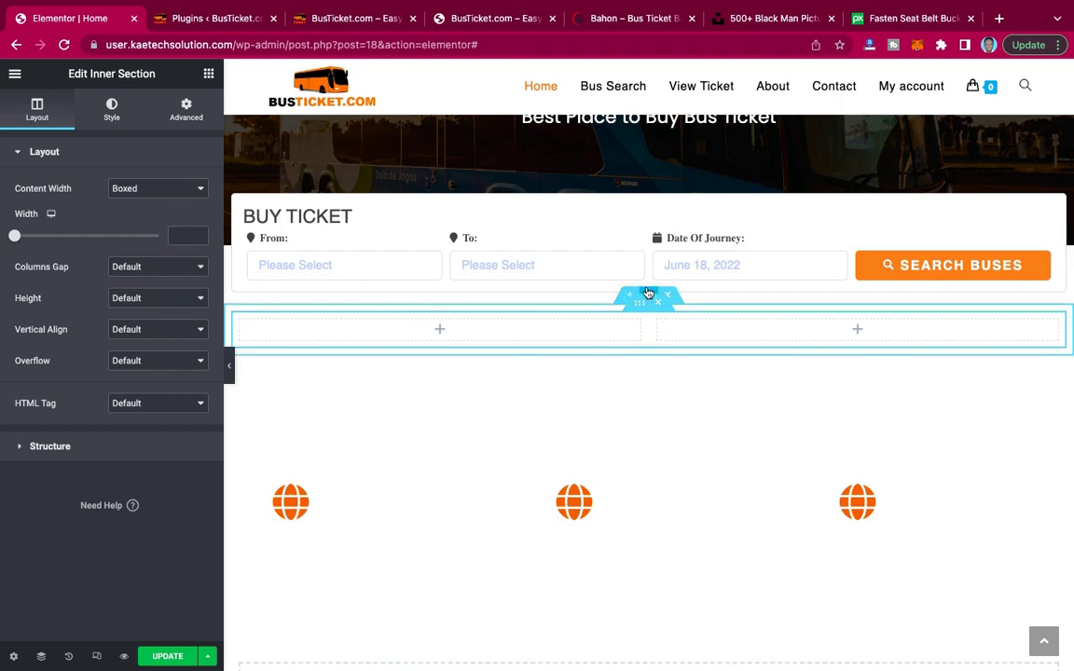
# Set the new outer section's top and bottom margins to 90 px and duplicate the inner section's first column to make three columns.
pyautogui.click(648, 294)
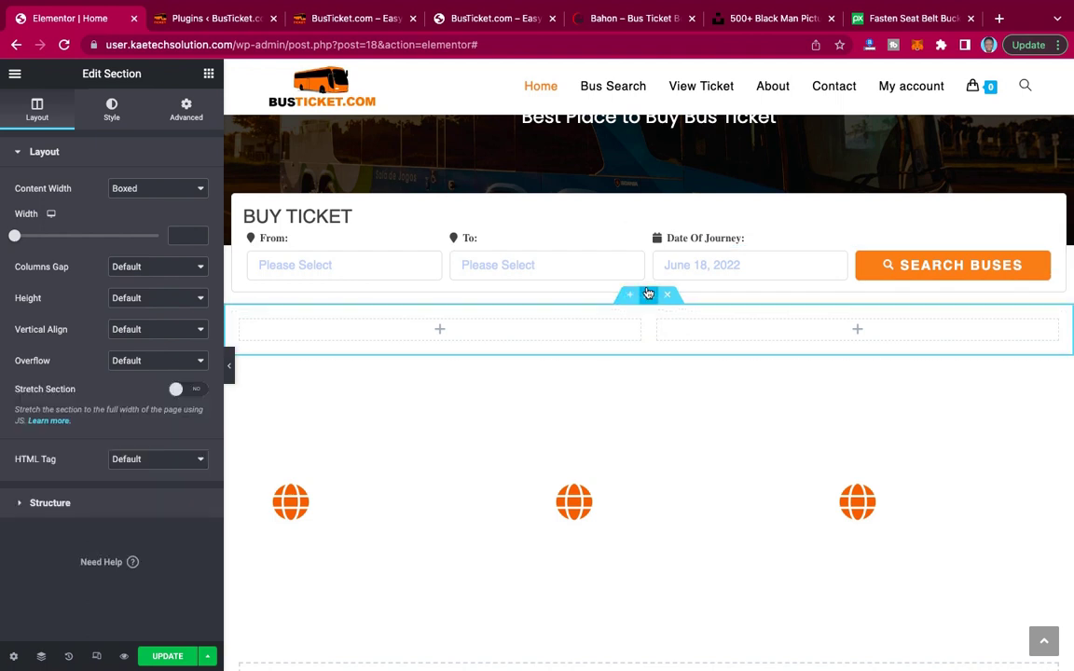
pyautogui.click(189, 111)
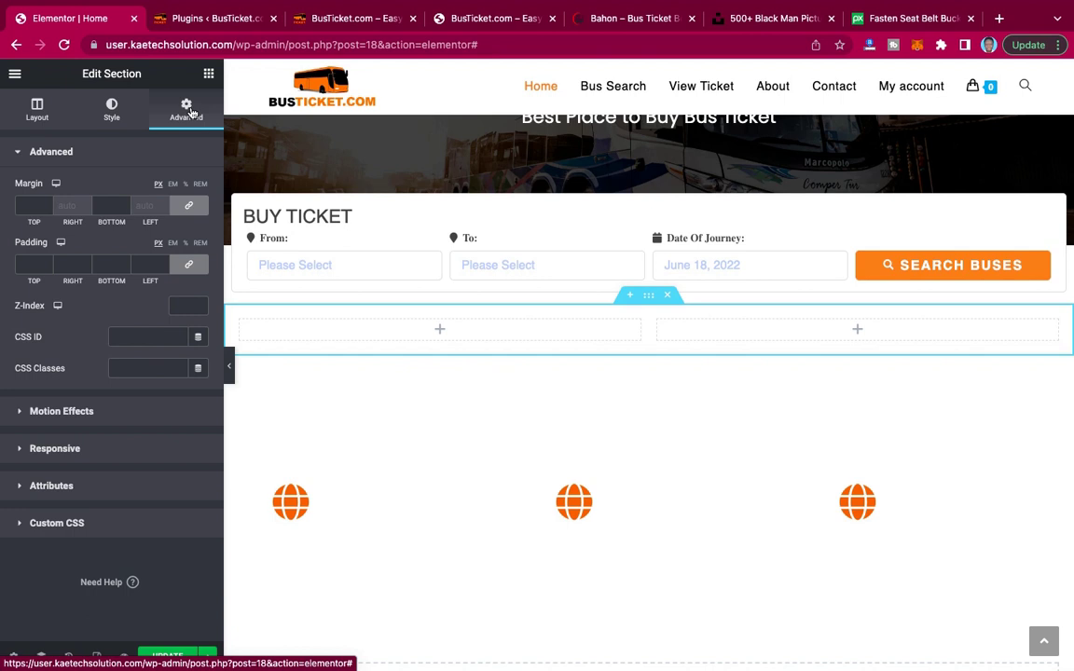
pyautogui.click(25, 205)
pyautogui.write('90')
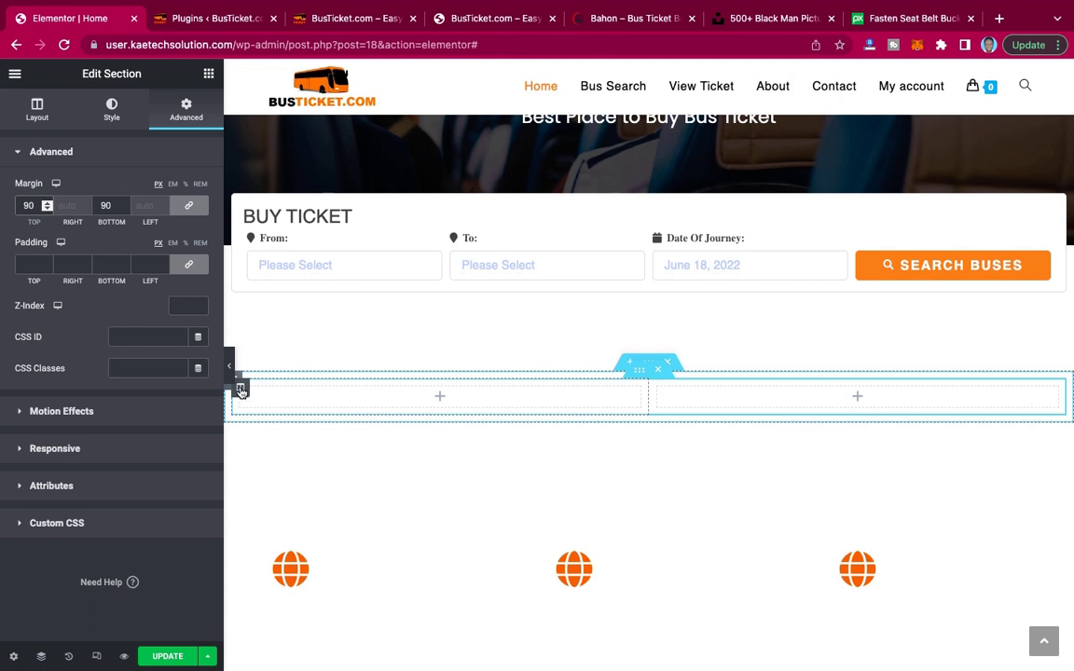
pyautogui.rightClick(240, 391)
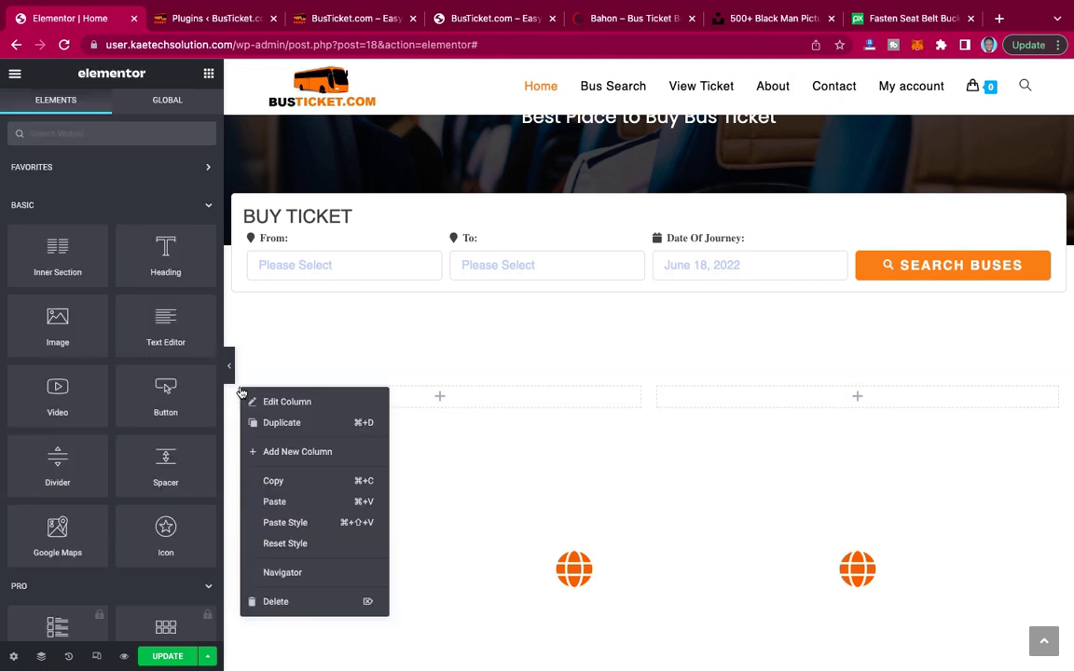
pyautogui.click(280, 423)
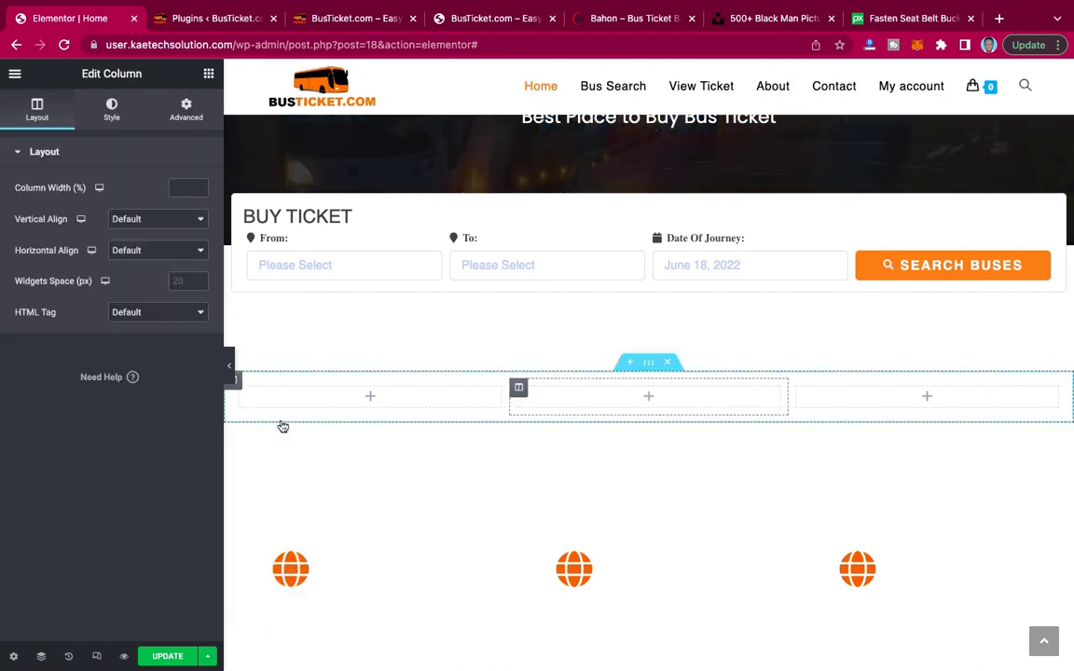
# Give the three-column inner section a classic background color of EF8737 and preview the page at full width.
pyautogui.moveTo(629, 383)
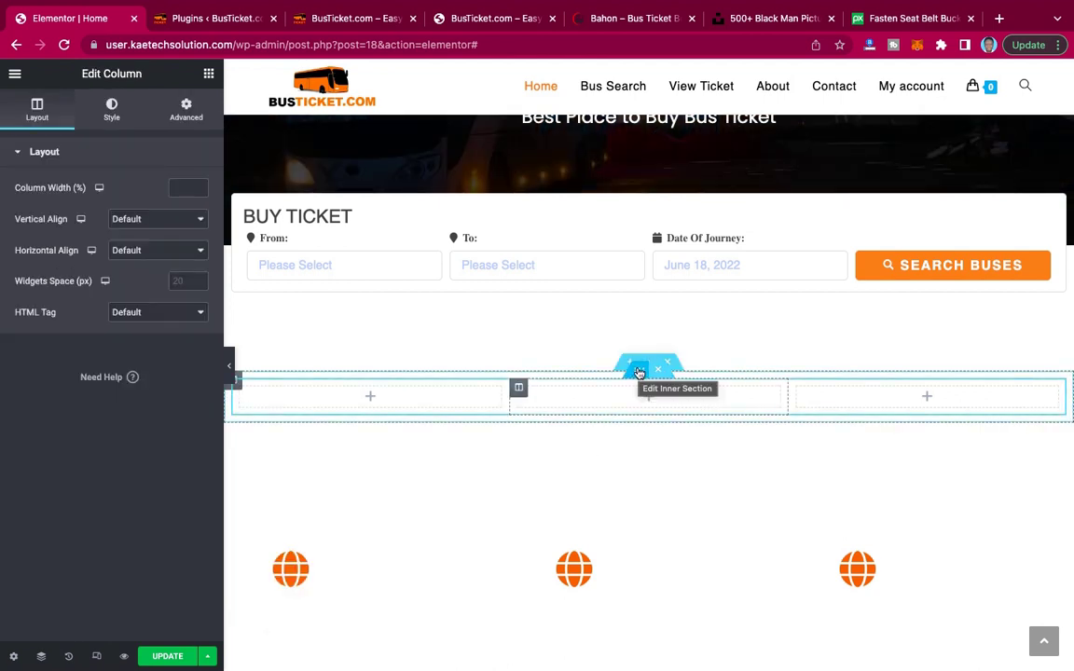
pyautogui.click(639, 372)
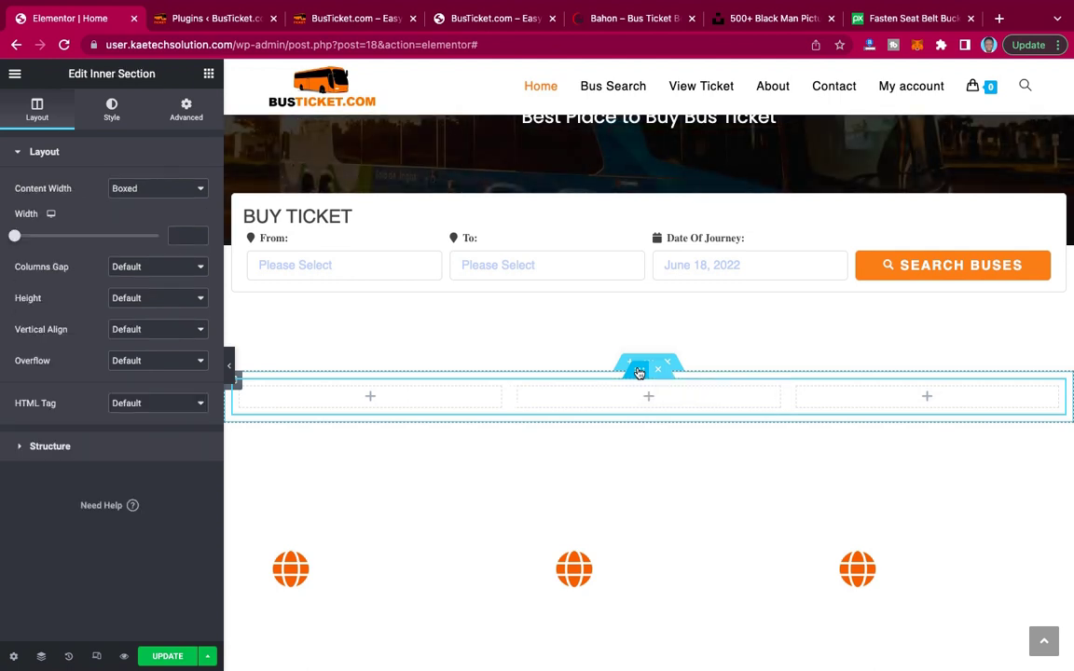
pyautogui.moveTo(638, 372); pyautogui.dragTo(176, 198)
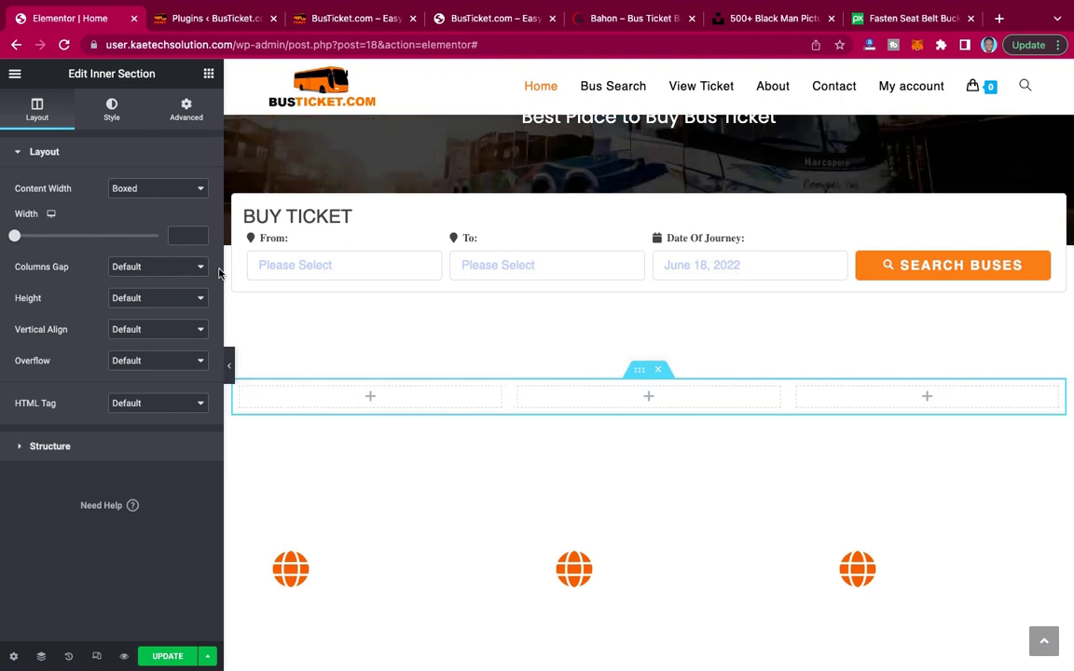
pyautogui.click(111, 110)
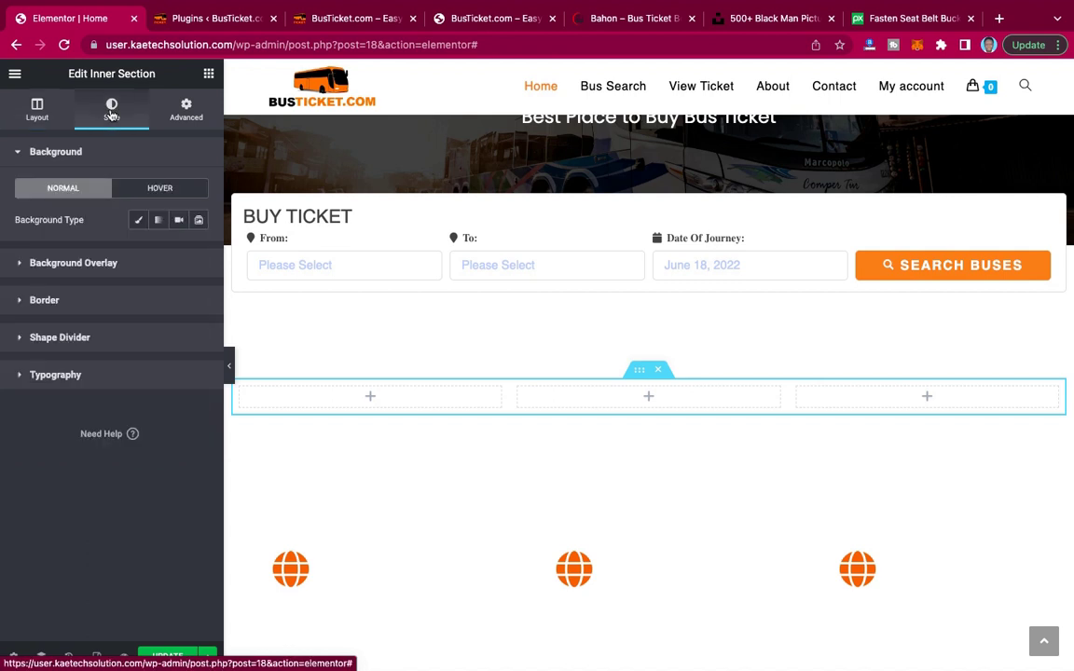
pyautogui.click(138, 220)
pyautogui.click(198, 250)
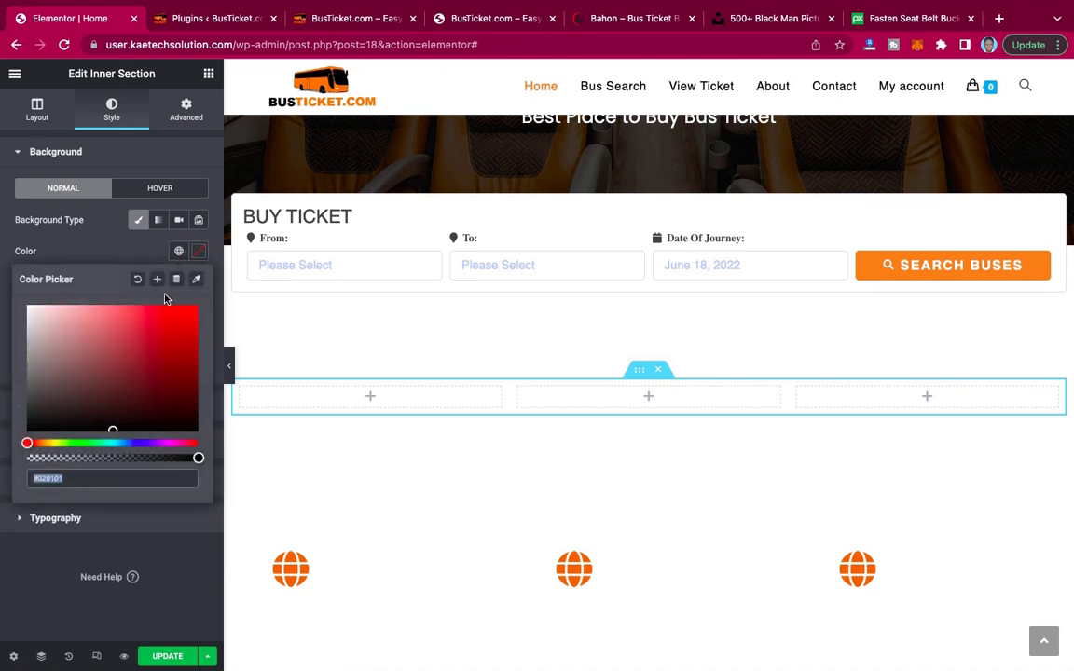
pyautogui.write('EF8737')
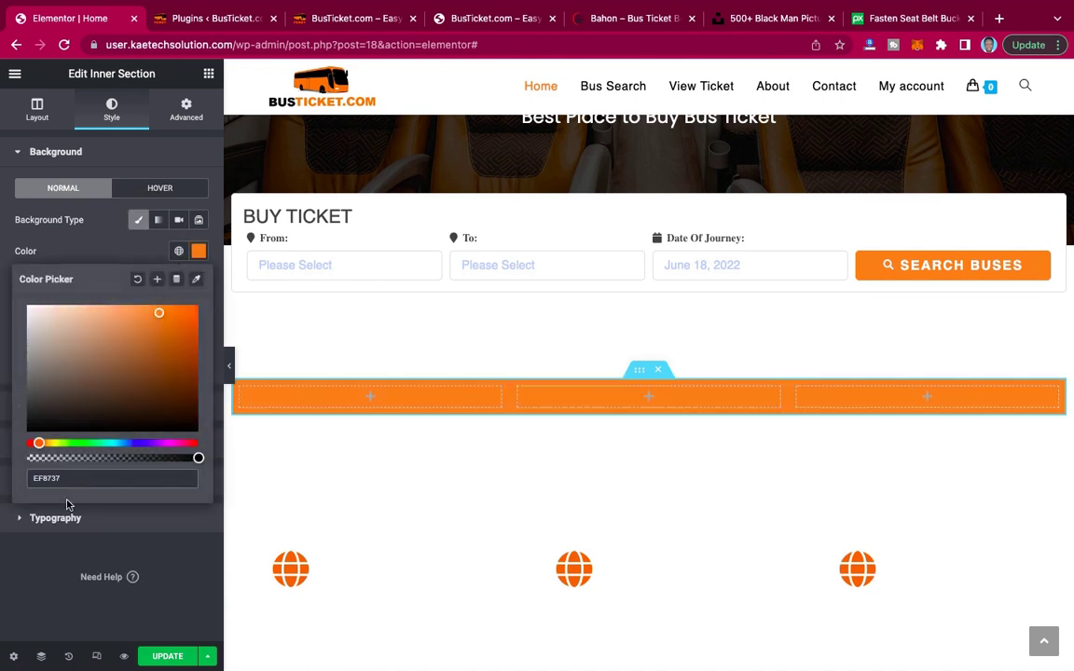
pyautogui.click(215, 346)
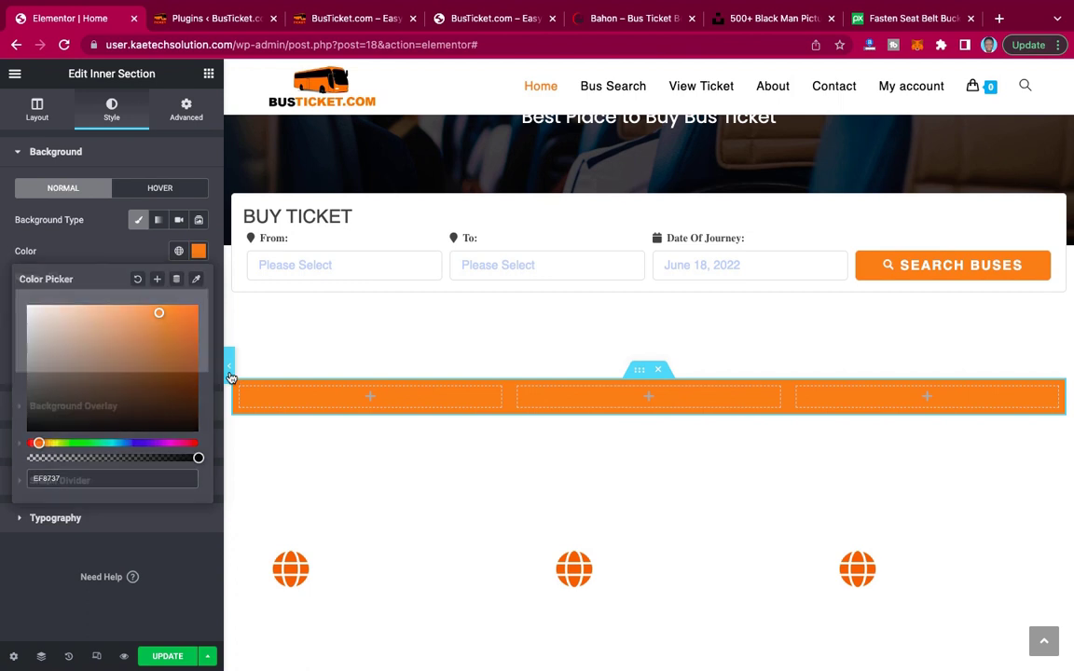
pyautogui.click(231, 373)
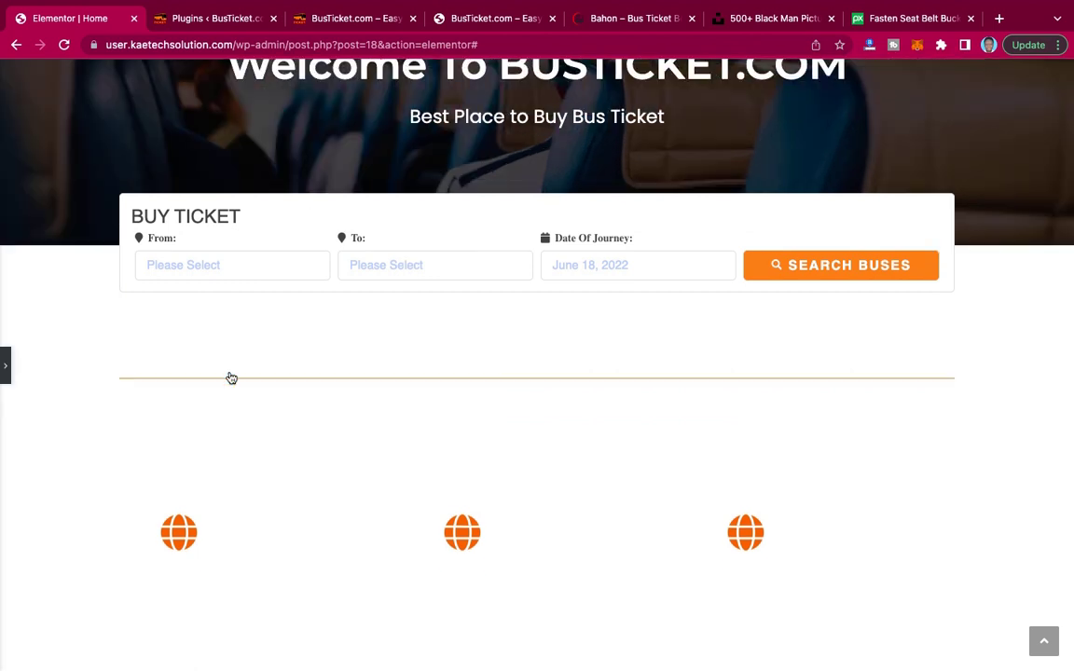
pyautogui.click(5, 366)
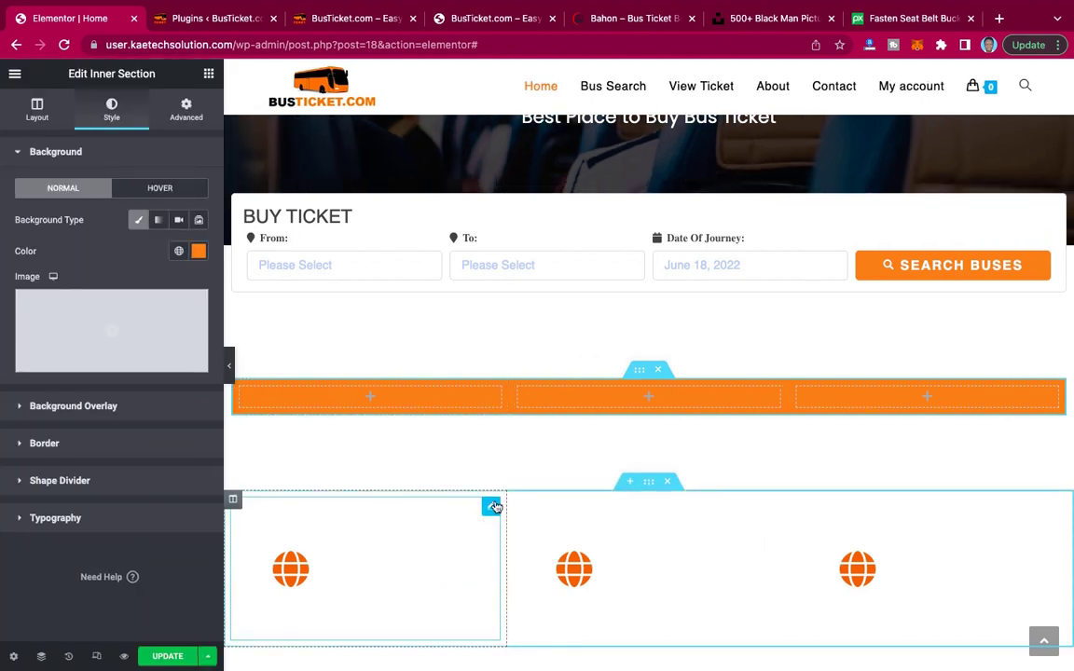
# Move the three icon boxes from the old row into the orange inner section's columns and delete the emptied section.
pyautogui.moveTo(493, 506); pyautogui.dragTo(366, 398)
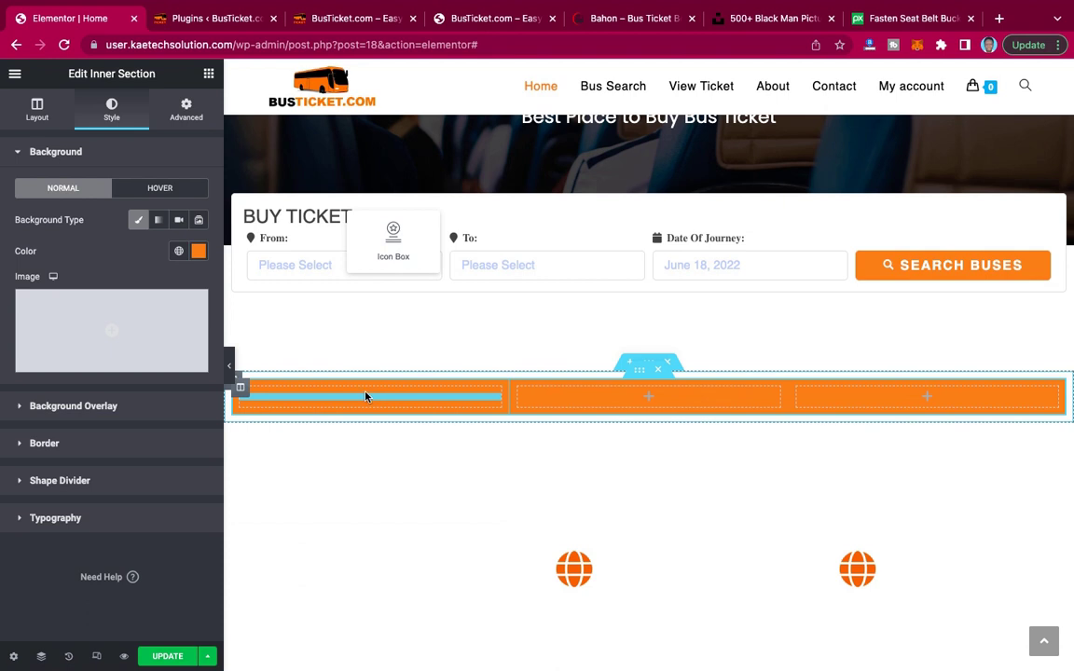
pyautogui.moveTo(365, 397); pyautogui.dragTo(365, 397)
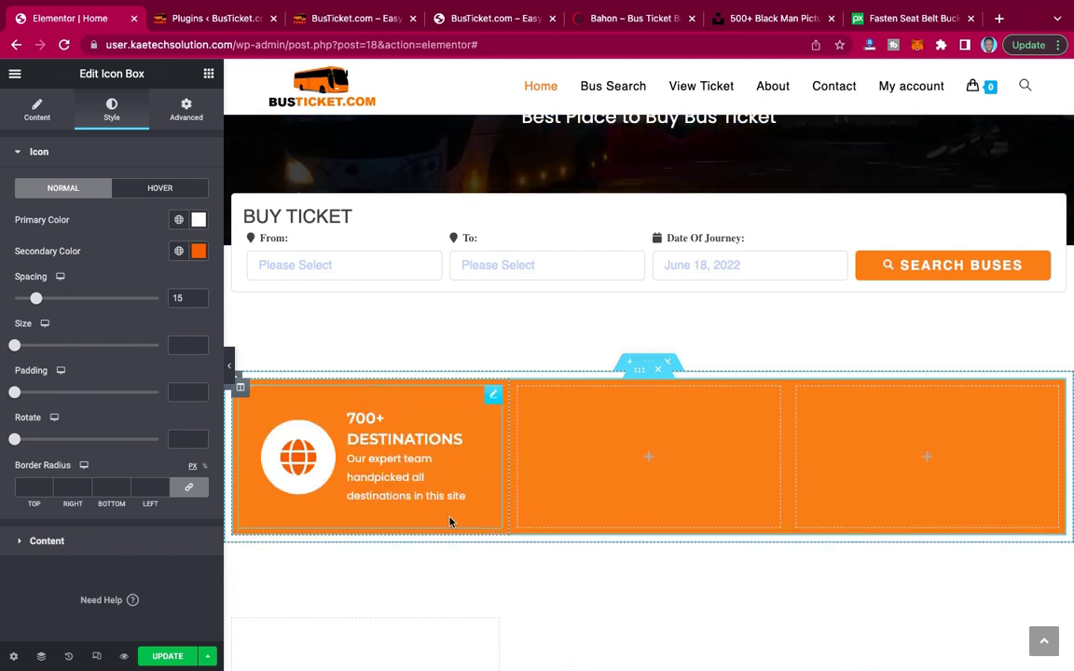
pyautogui.scroll(-3, 742, 504)
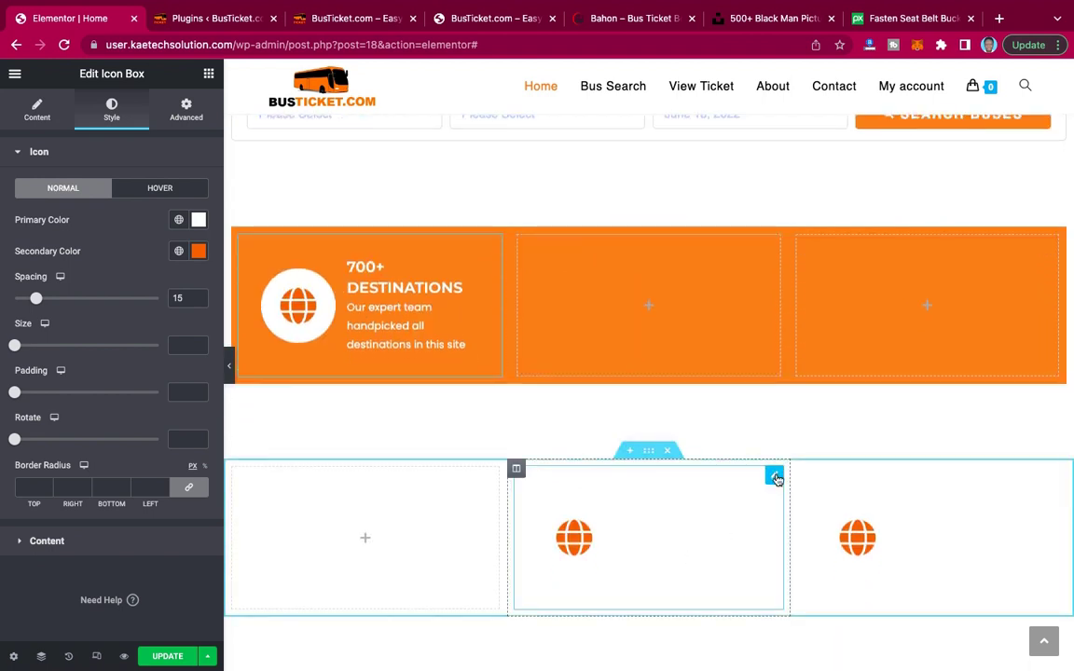
pyautogui.moveTo(775, 478); pyautogui.dragTo(635, 314)
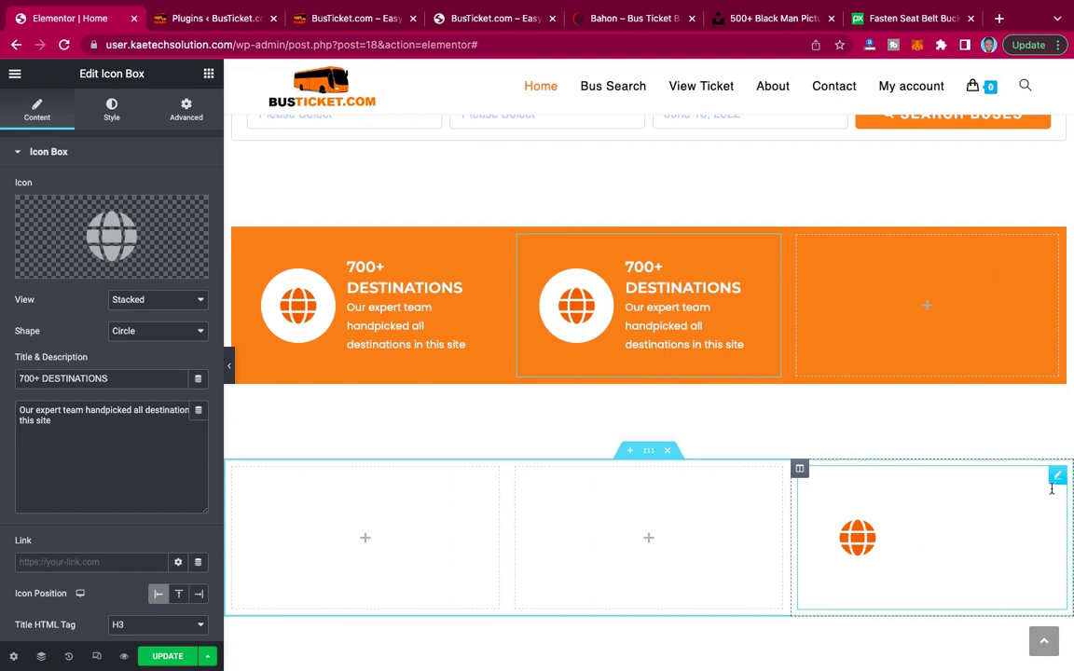
pyautogui.moveTo(1059, 479); pyautogui.dragTo(927, 311)
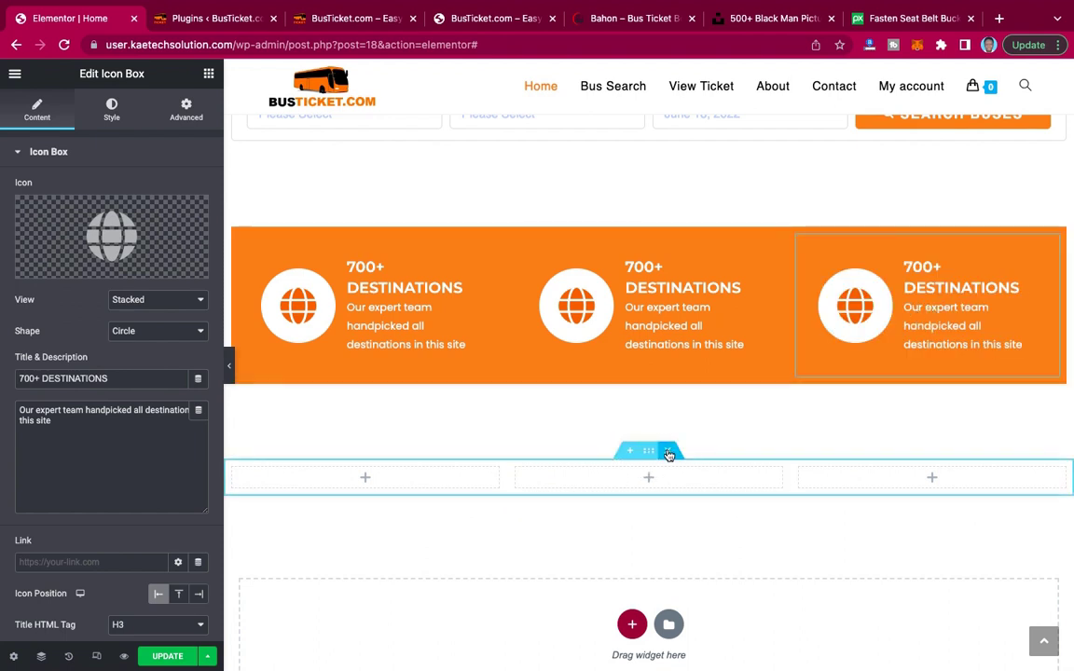
pyautogui.click(668, 453)
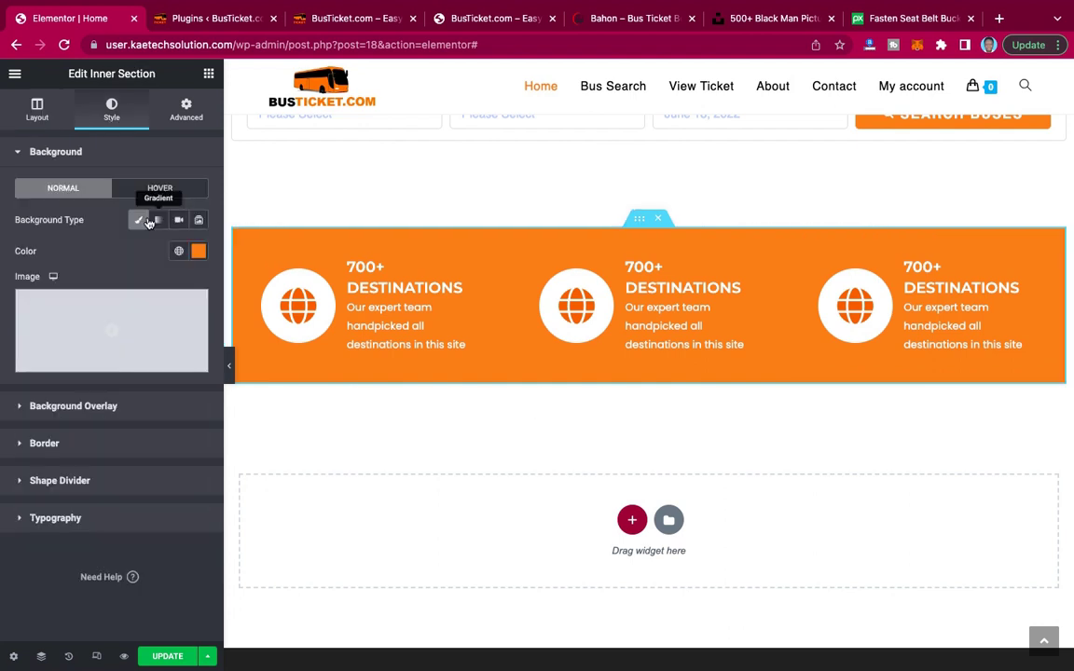
# Change the inner section's background to the deeper orange #E96B0B.
pyautogui.click(200, 251)
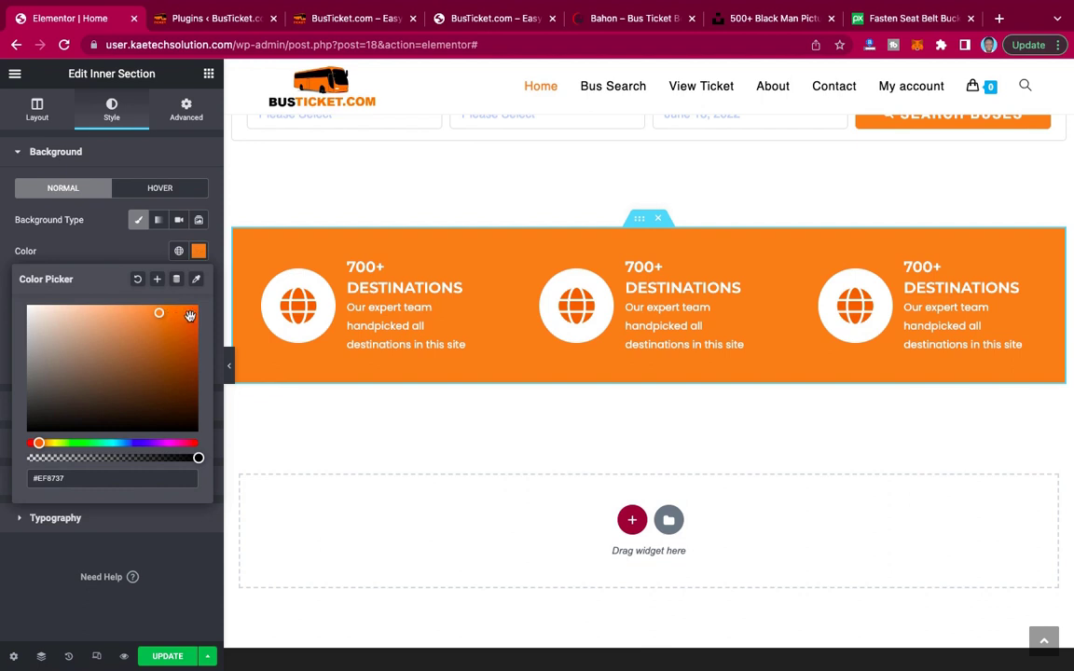
pyautogui.click(190, 317)
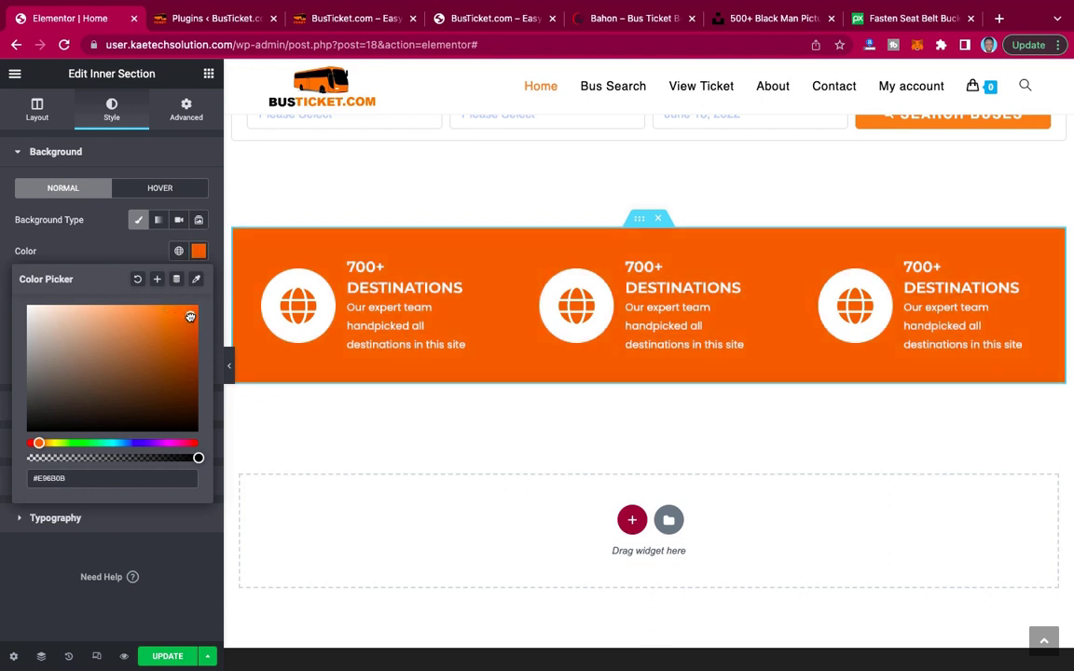
pyautogui.click(113, 223)
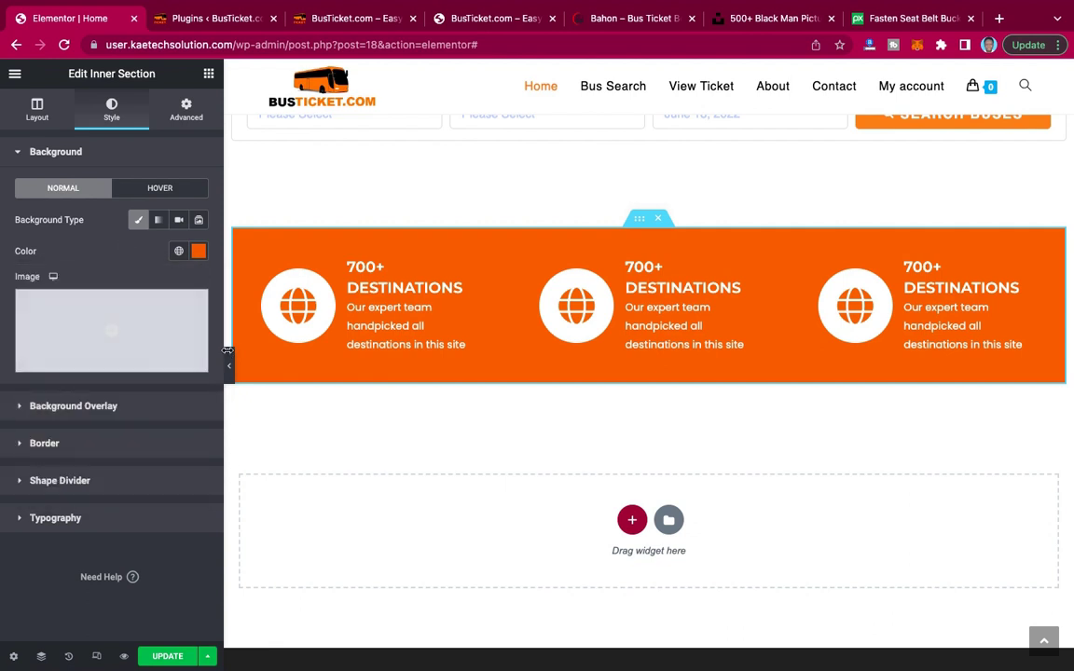
# Round the inner section's corners with a border radius of 10 px on all sides and preview the page at full width.
pyautogui.moveTo(97, 375)
pyautogui.click(68, 443)
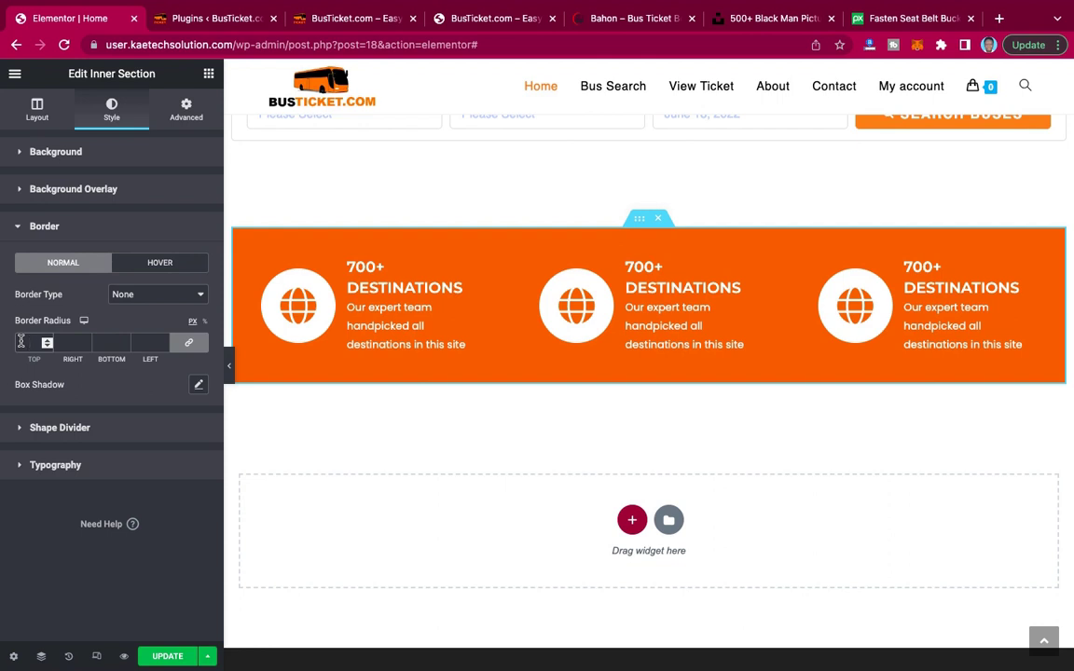
pyautogui.write('5')
pyautogui.press('BackSpace')
pyautogui.write('20')
pyautogui.press('BackSpace')
pyautogui.press('BackSpace')
pyautogui.write('10')
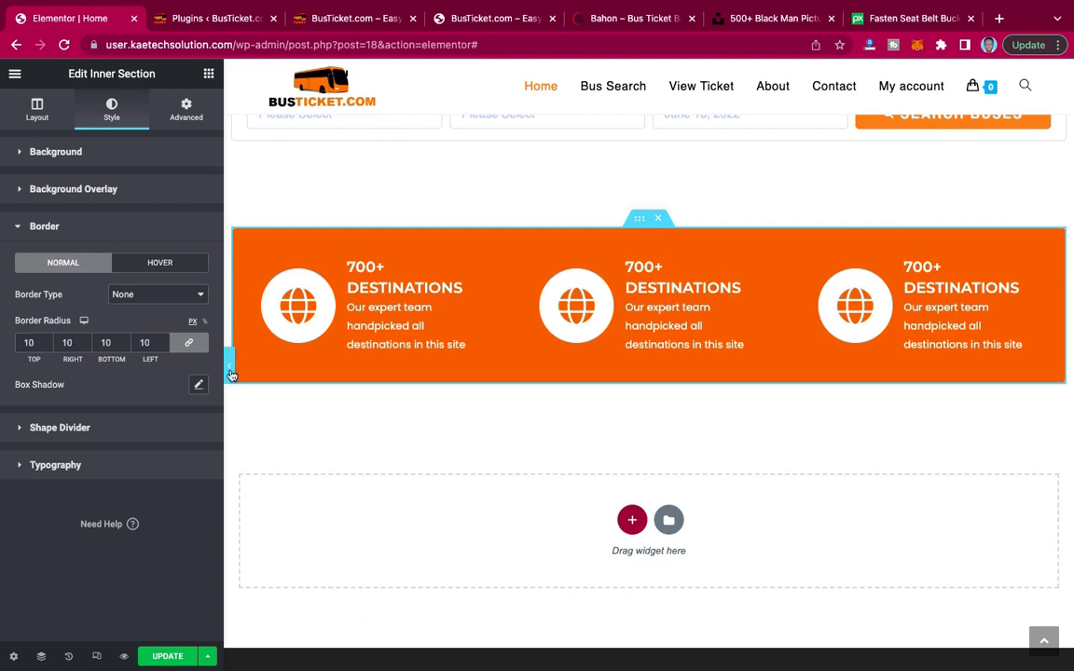
pyautogui.click(230, 368)
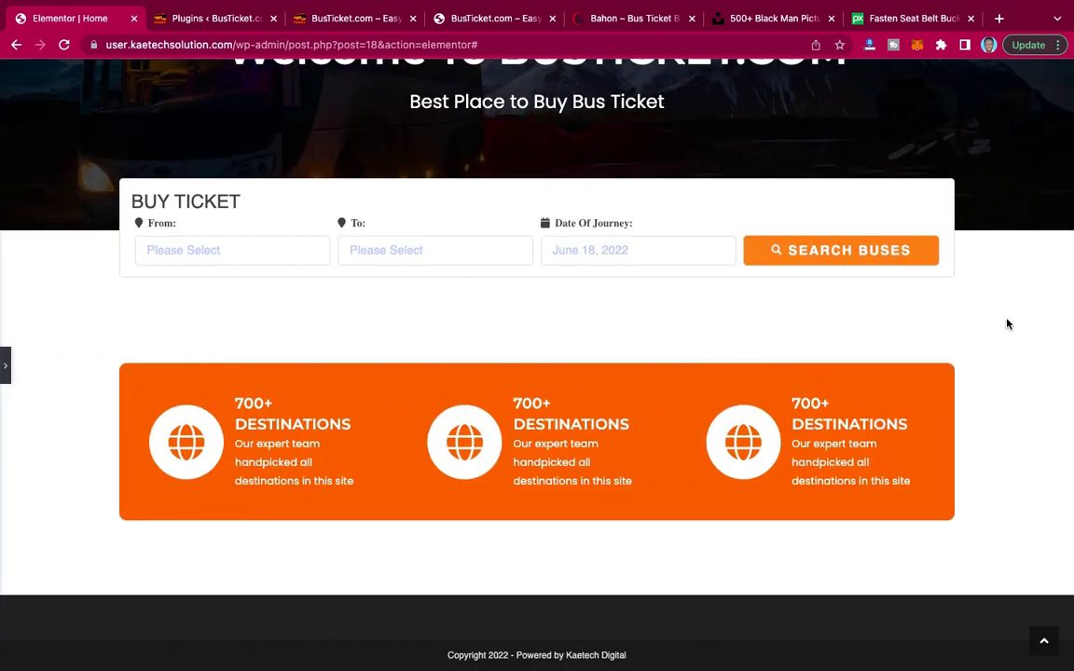
pyautogui.scroll(-2, 1007, 324)
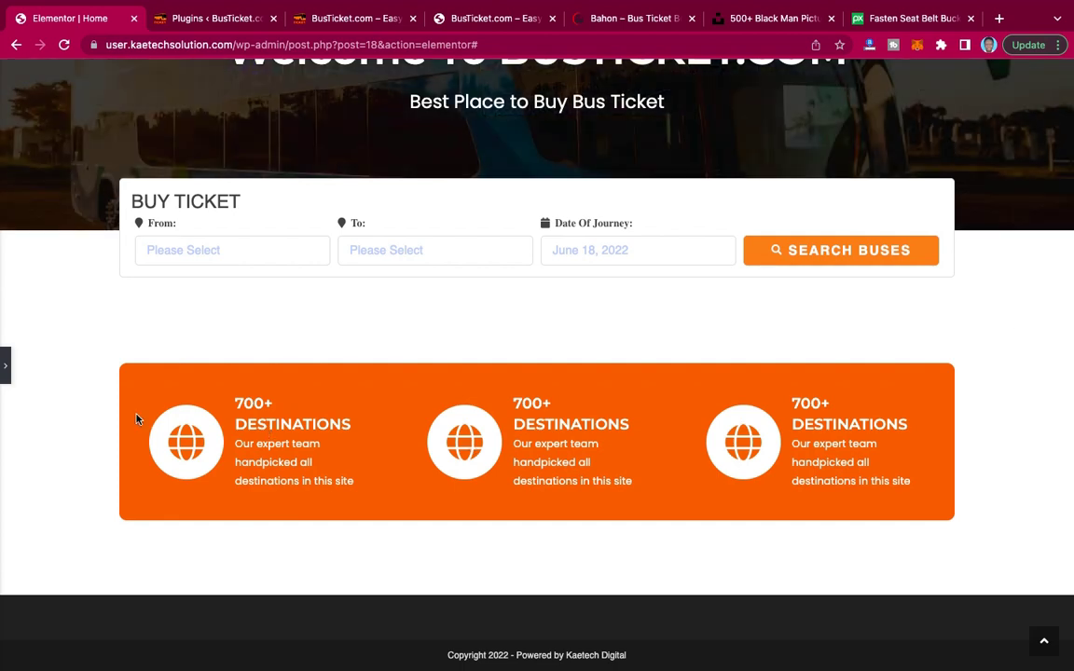
pyautogui.click(6, 368)
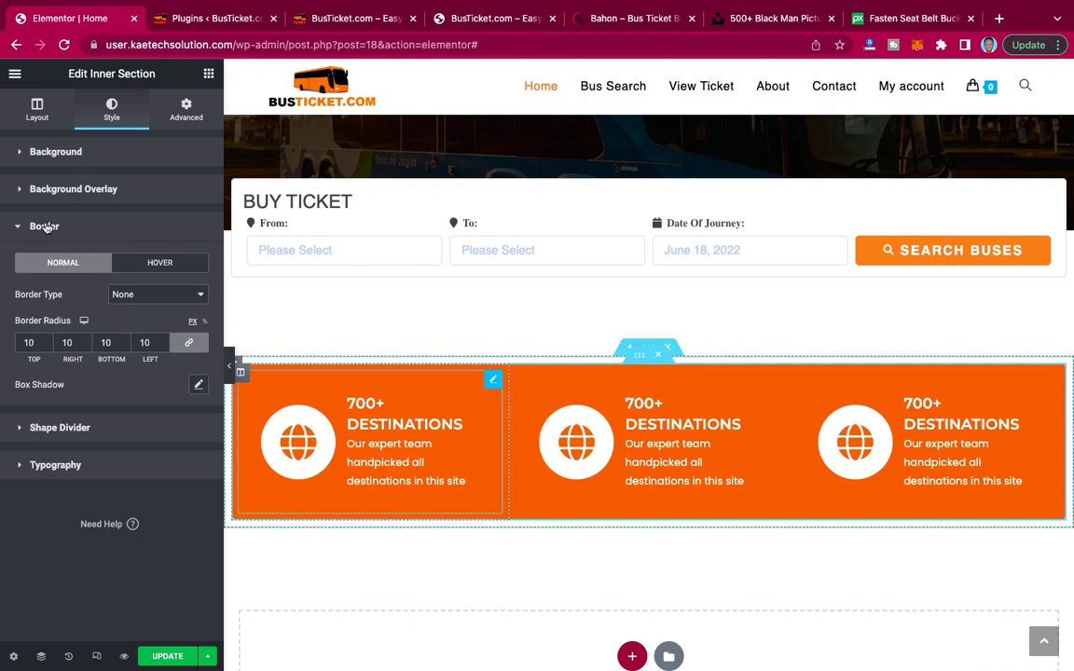
# Set the icon size of the first icon box to 30.
pyautogui.click(295, 409)
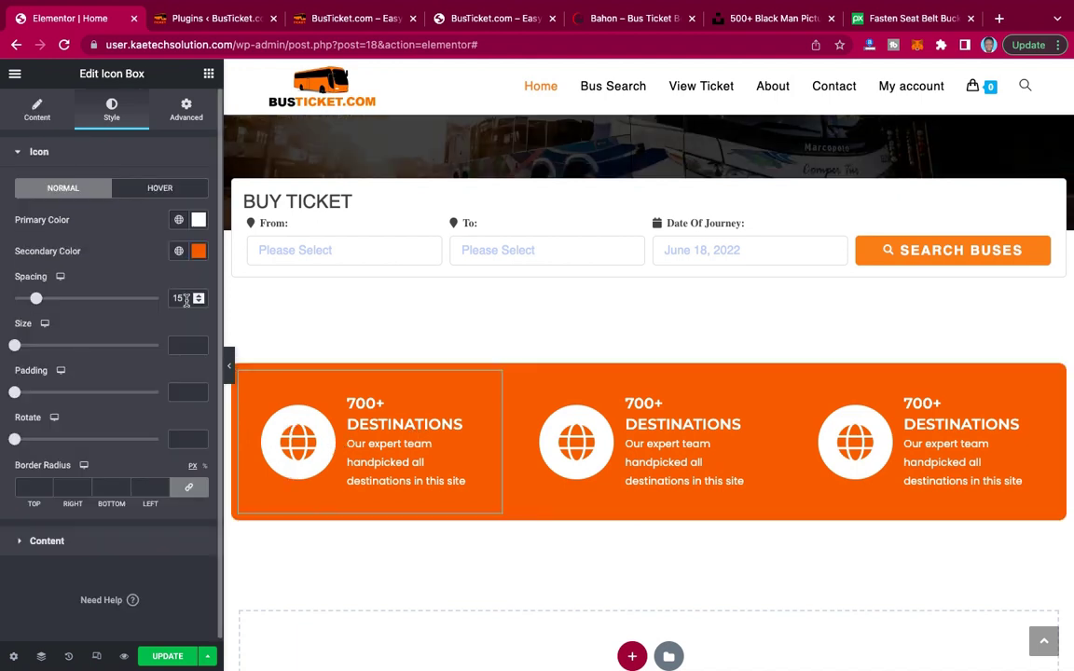
pyautogui.click(175, 346)
pyautogui.write('30')
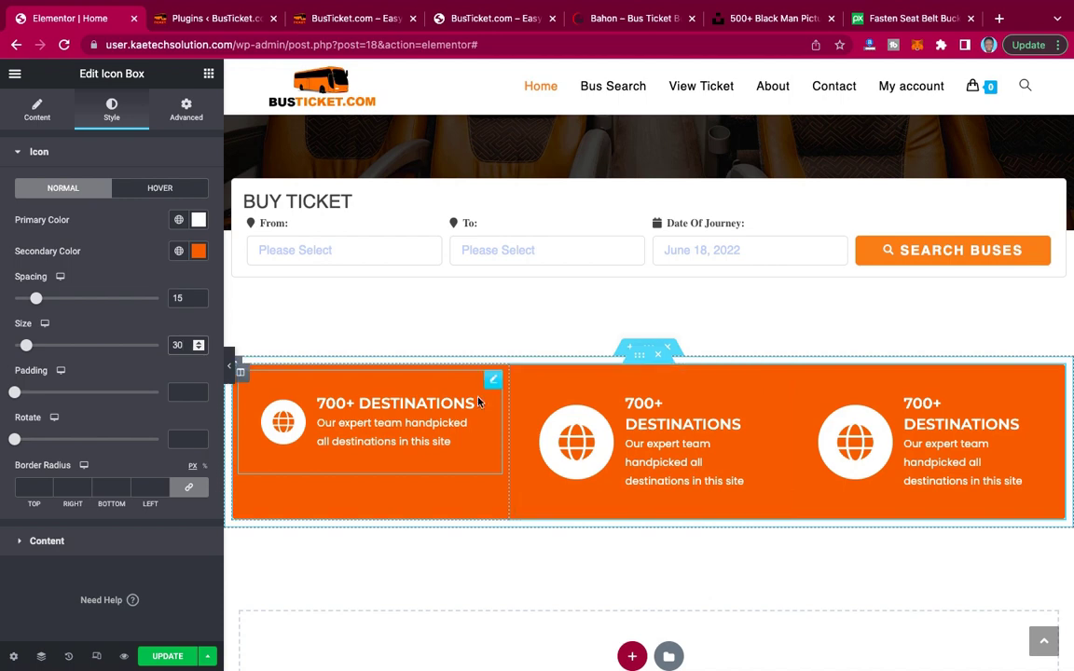
# Copy the first icon box's style and apply it to the second and third icon boxes in the orange row.
pyautogui.rightClick(493, 382)
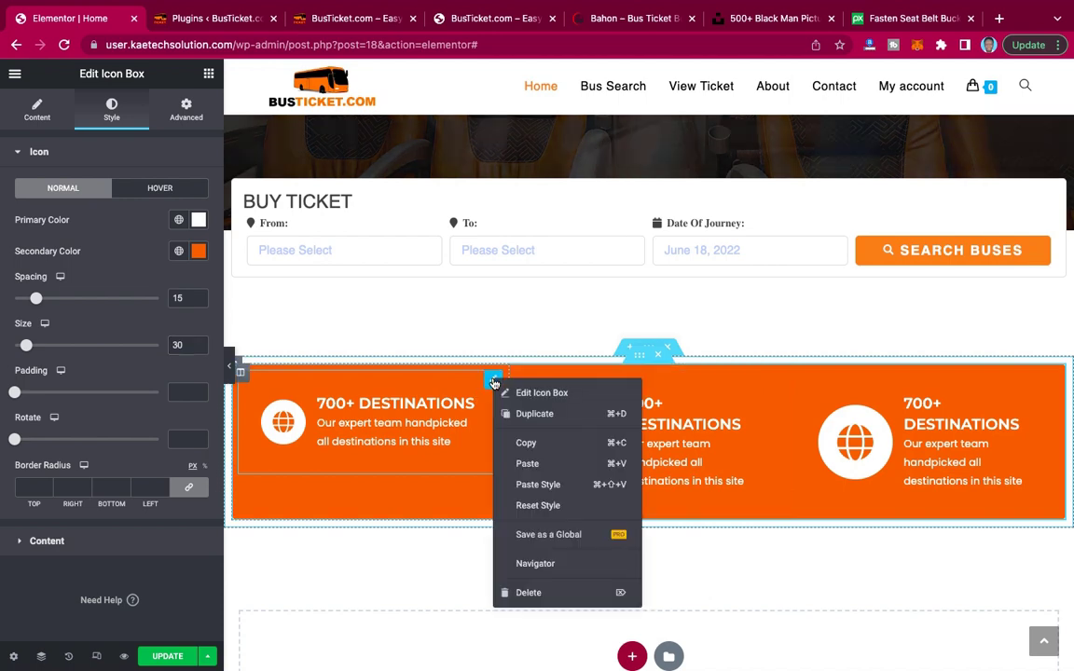
pyautogui.click(534, 442)
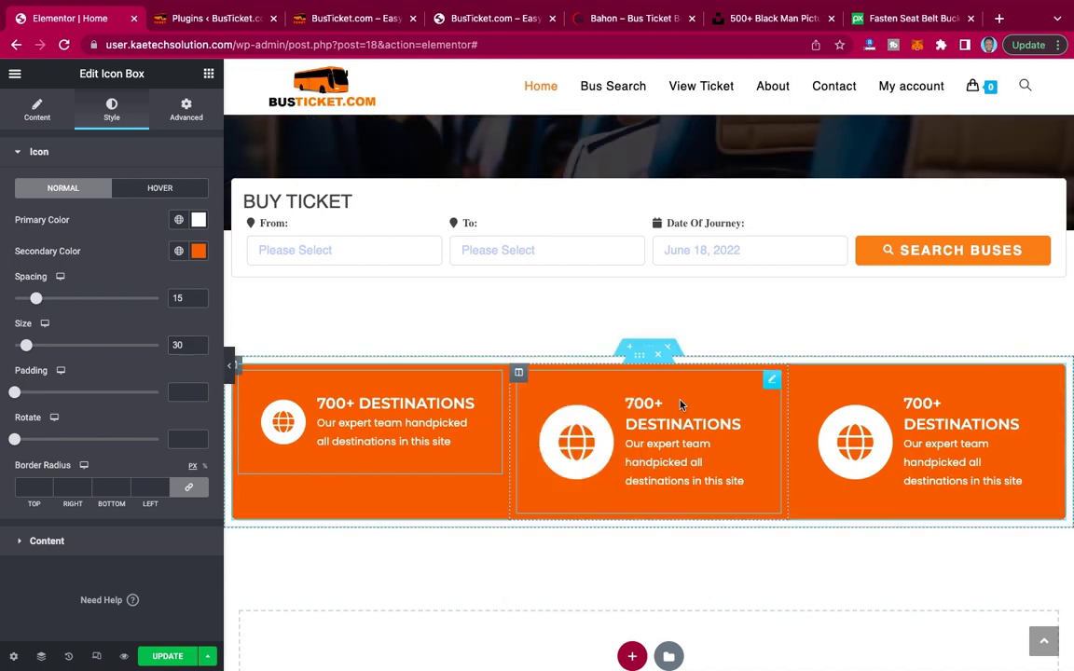
pyautogui.rightClick(772, 382)
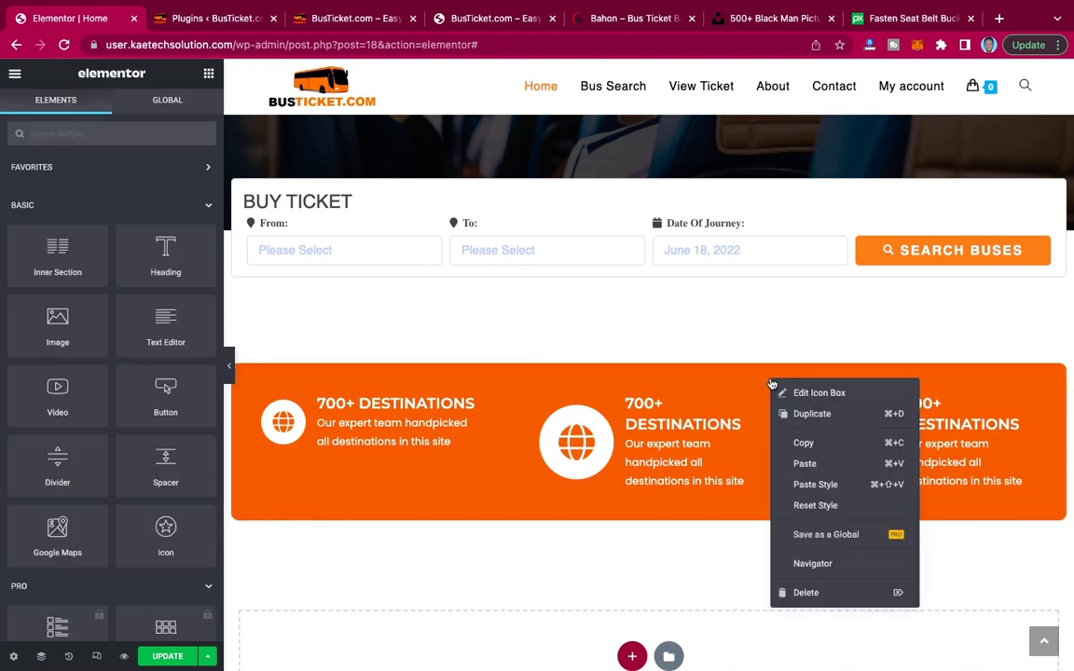
pyautogui.click(813, 483)
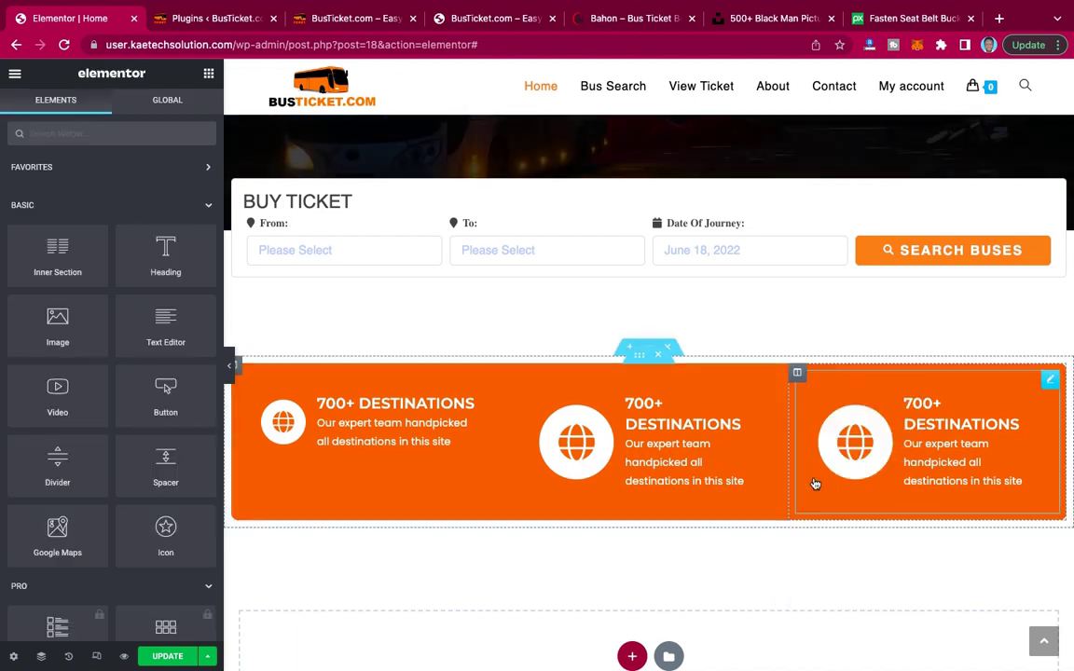
pyautogui.rightClick(1050, 383)
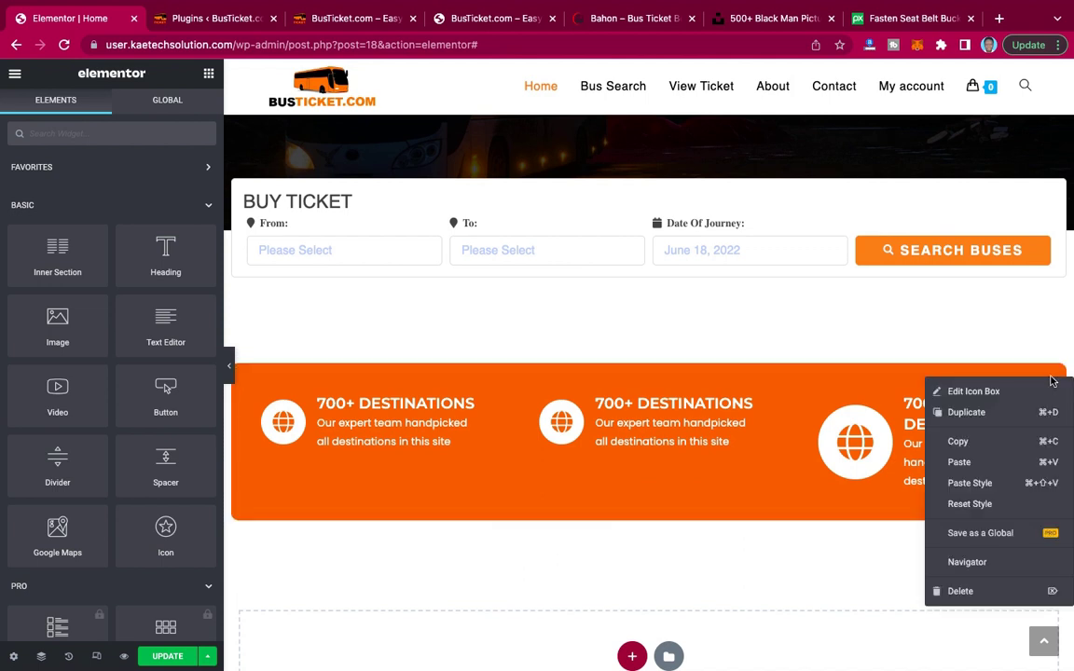
pyautogui.click(995, 482)
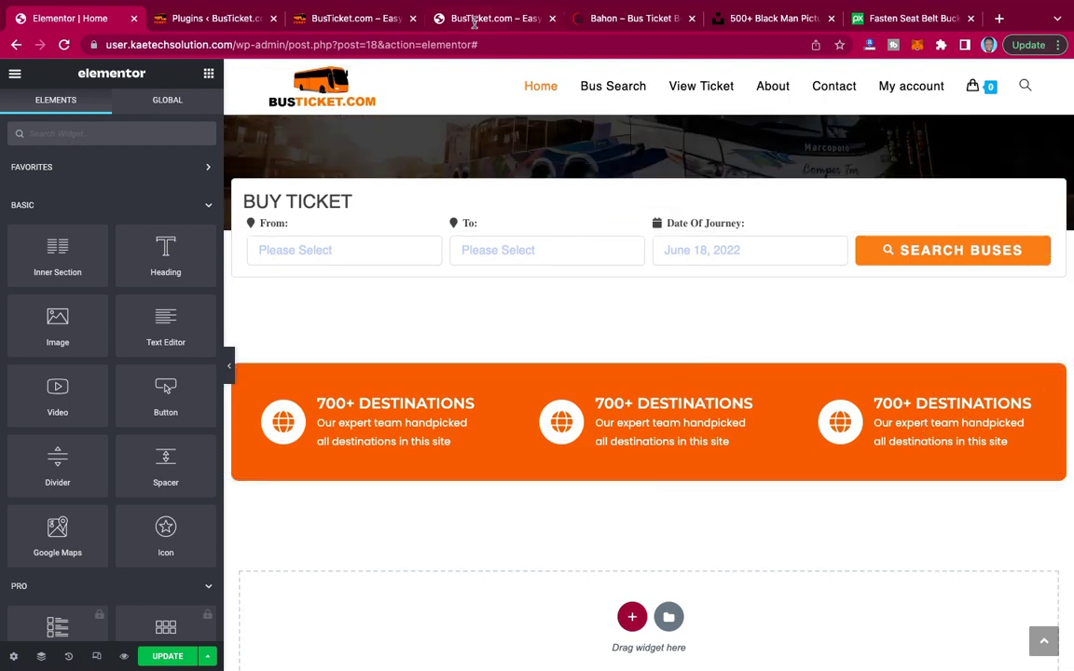
# Copy the heading "BEST PRICE GUARANTEE" from the reference site and use it as the middle icon box's title.
pyautogui.click(630, 18)
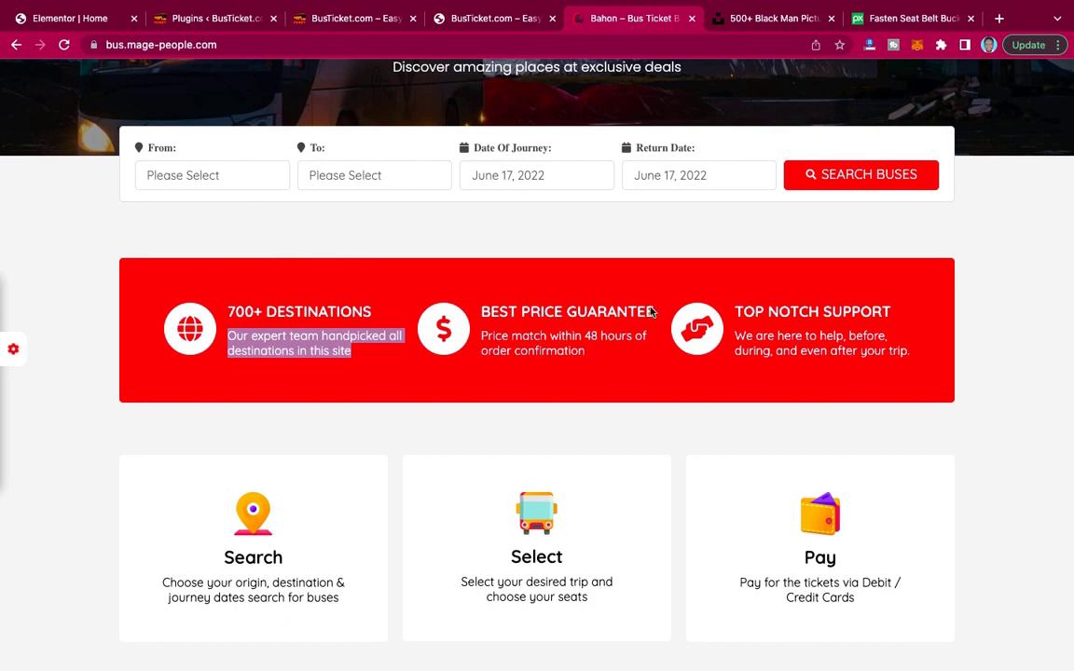
pyautogui.moveTo(655, 314); pyautogui.dragTo(482, 312)
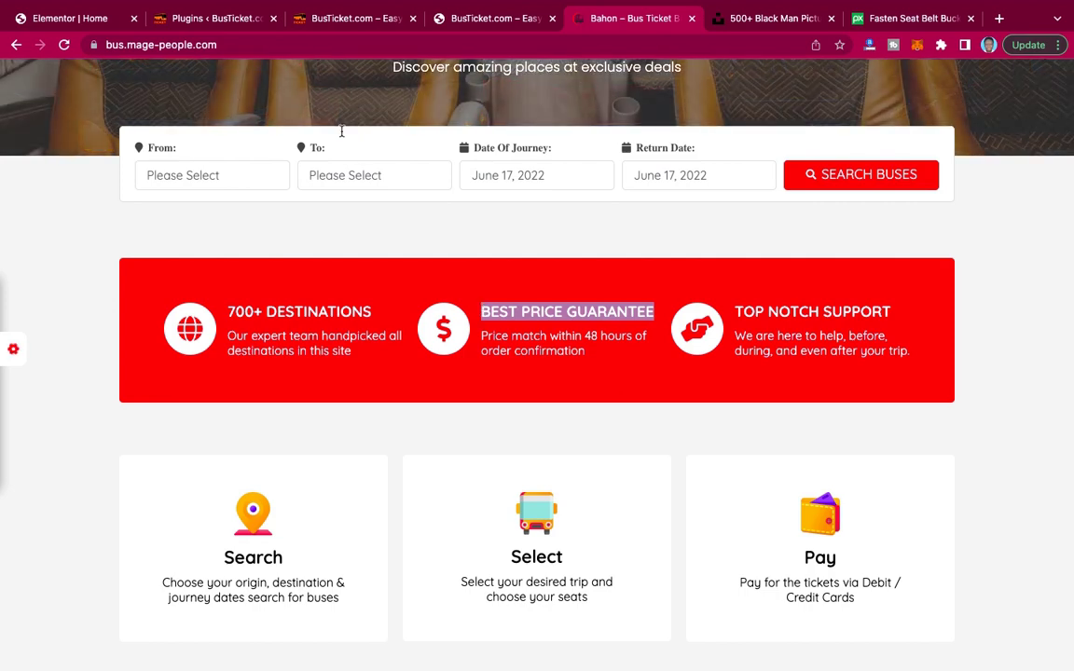
pyautogui.click(84, 19)
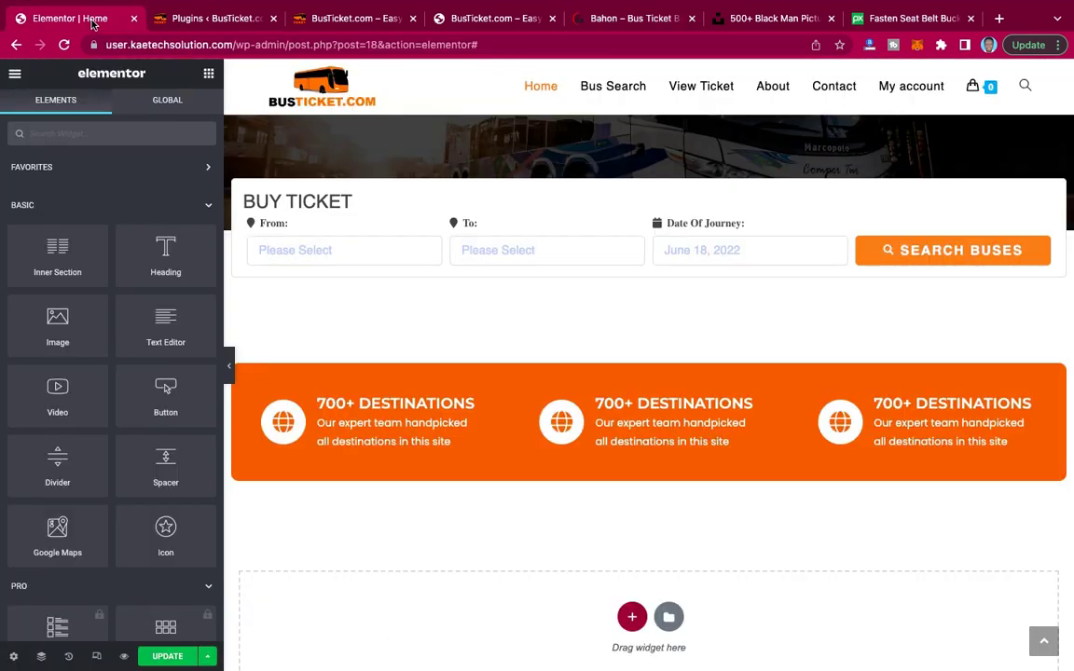
pyautogui.click(556, 399)
pyautogui.hotkey('ctrl', 'v')
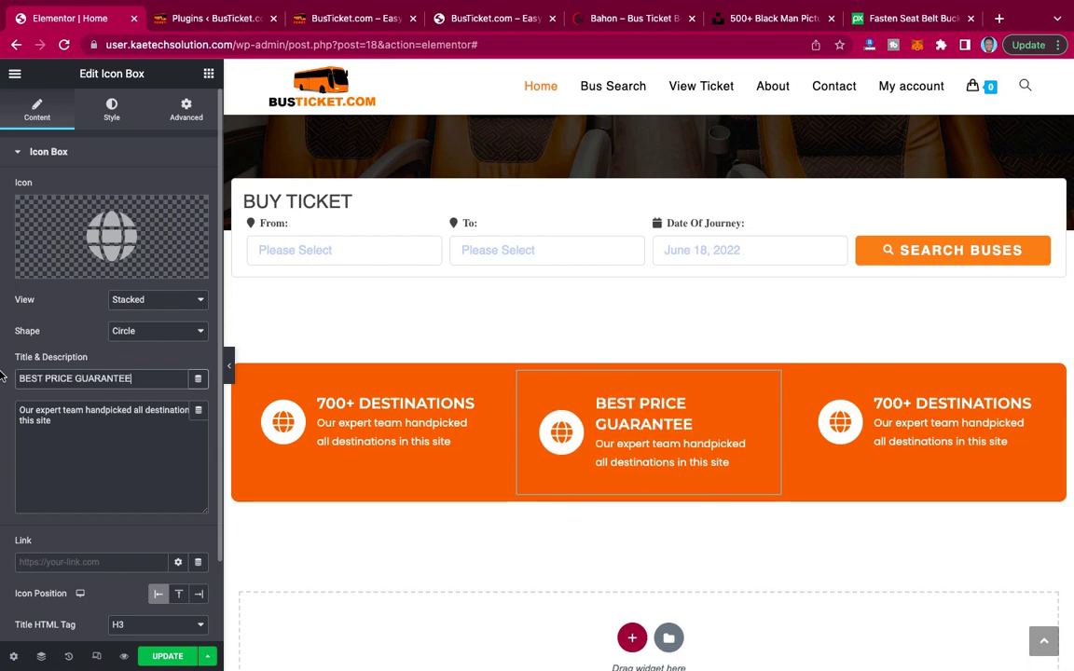
# Replace the middle icon box's description with the reference site's text "Price match within 48 hours of order confirmation".
pyautogui.click(622, 20)
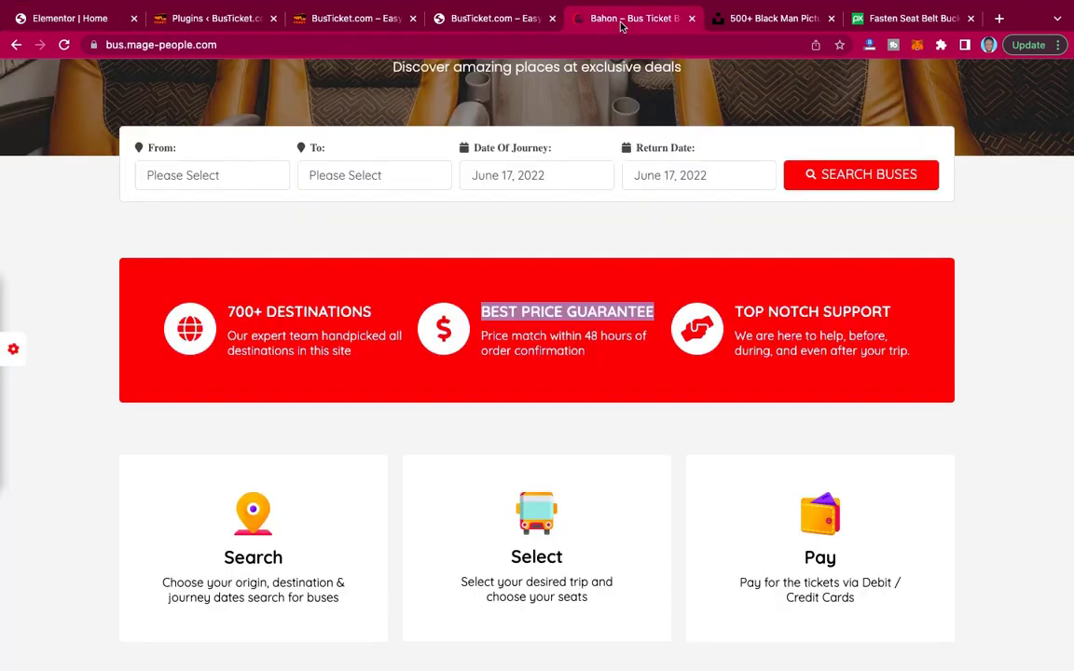
pyautogui.click(589, 354)
pyautogui.moveTo(589, 354); pyautogui.dragTo(481, 334)
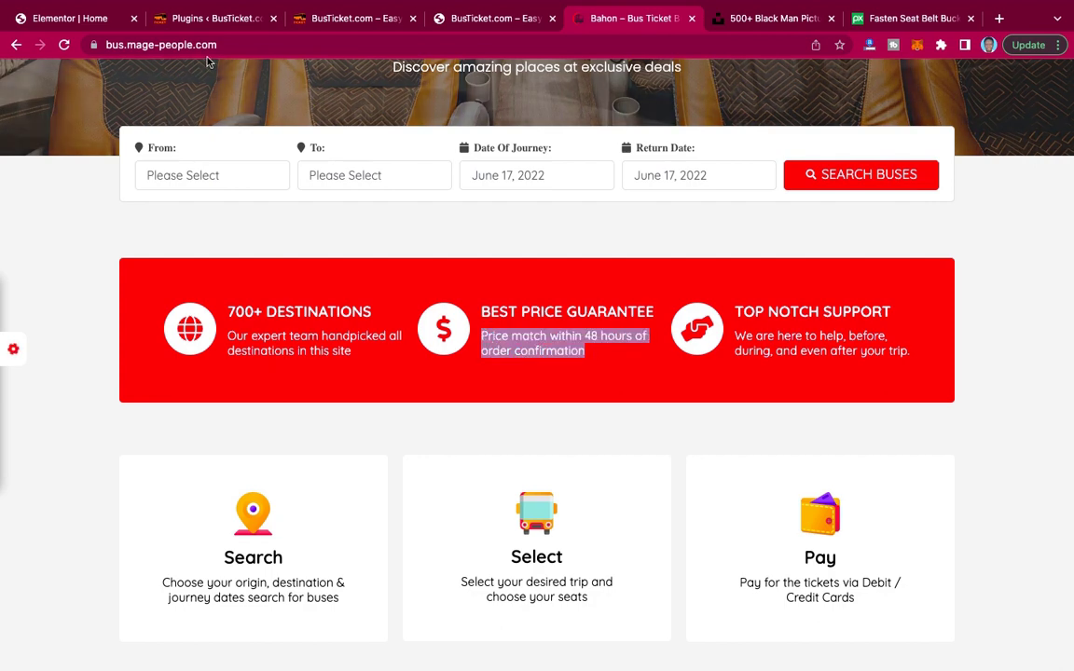
pyautogui.click(78, 18)
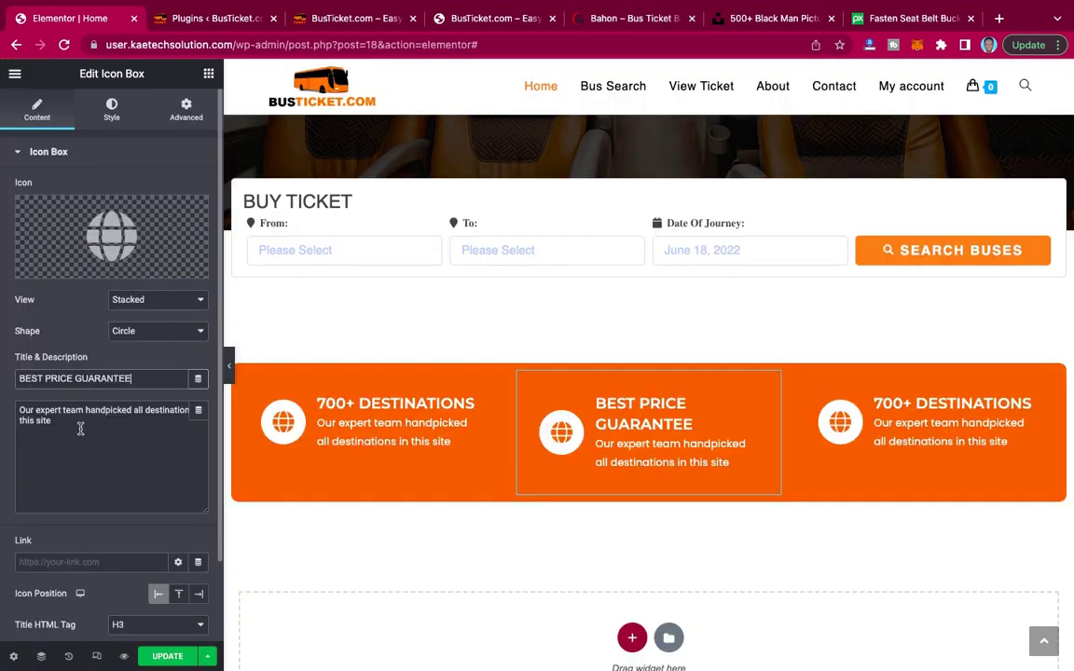
pyautogui.moveTo(53, 420); pyautogui.dragTo(3, 407)
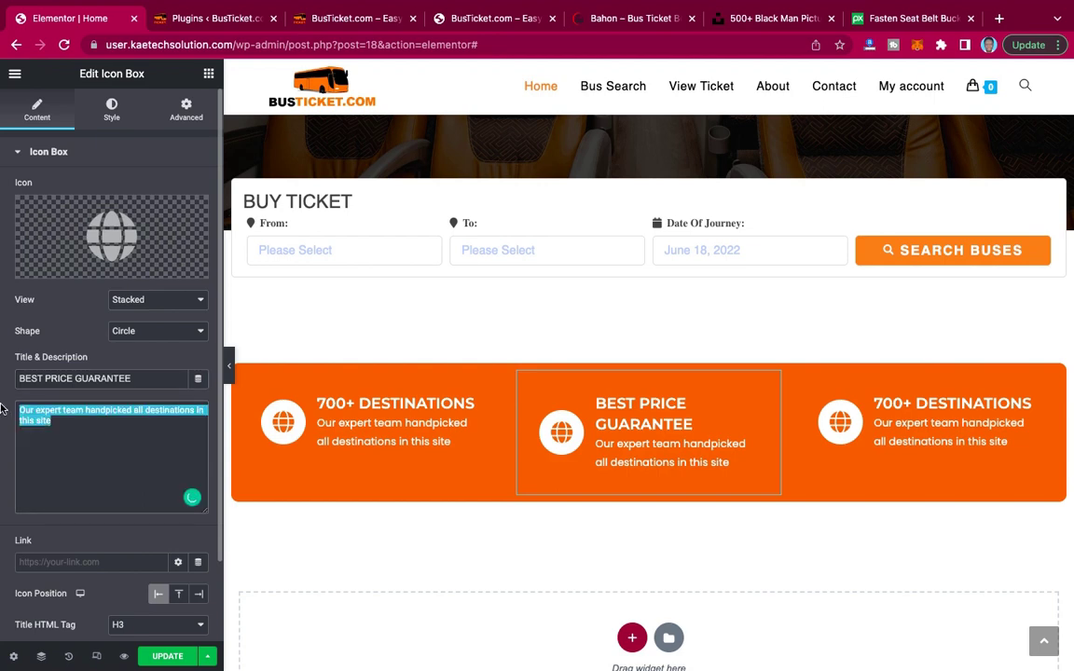
pyautogui.hotkey('ctrl', 'v')
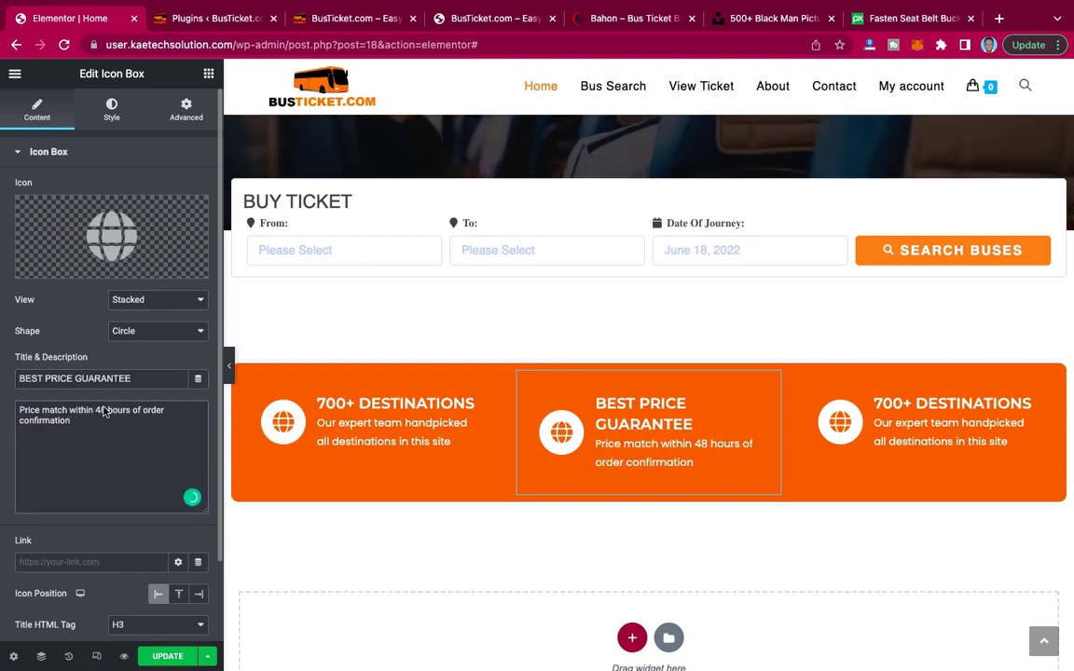
# Change the middle icon box's icon to the dollar sign from the icon library and update the page.
pyautogui.moveTo(156, 210)
pyautogui.click(112, 233)
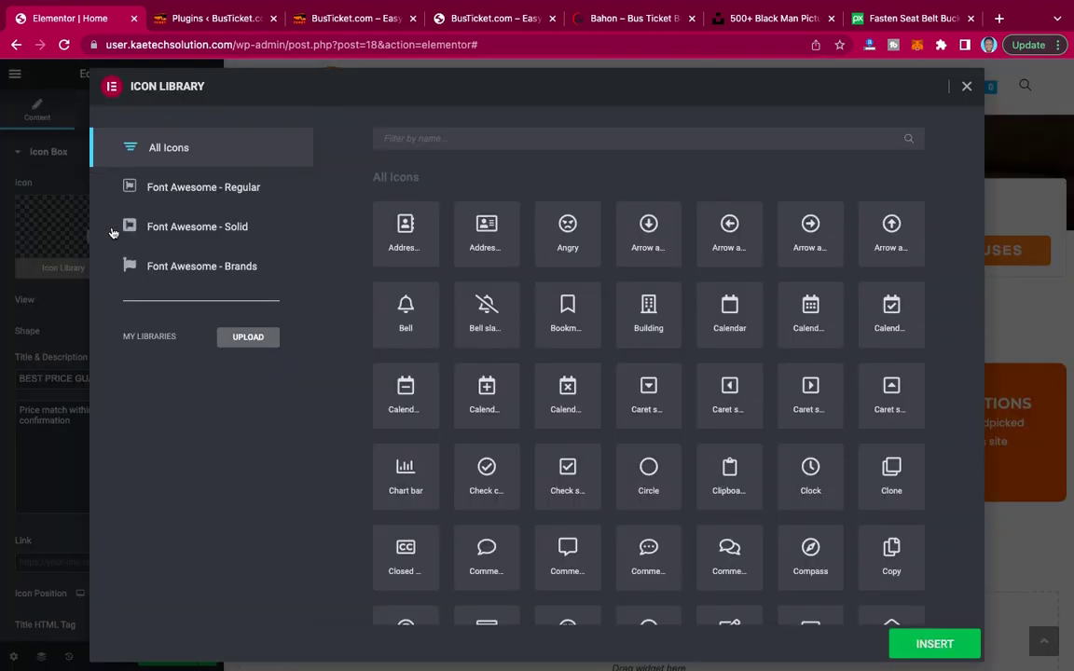
pyautogui.click(430, 137)
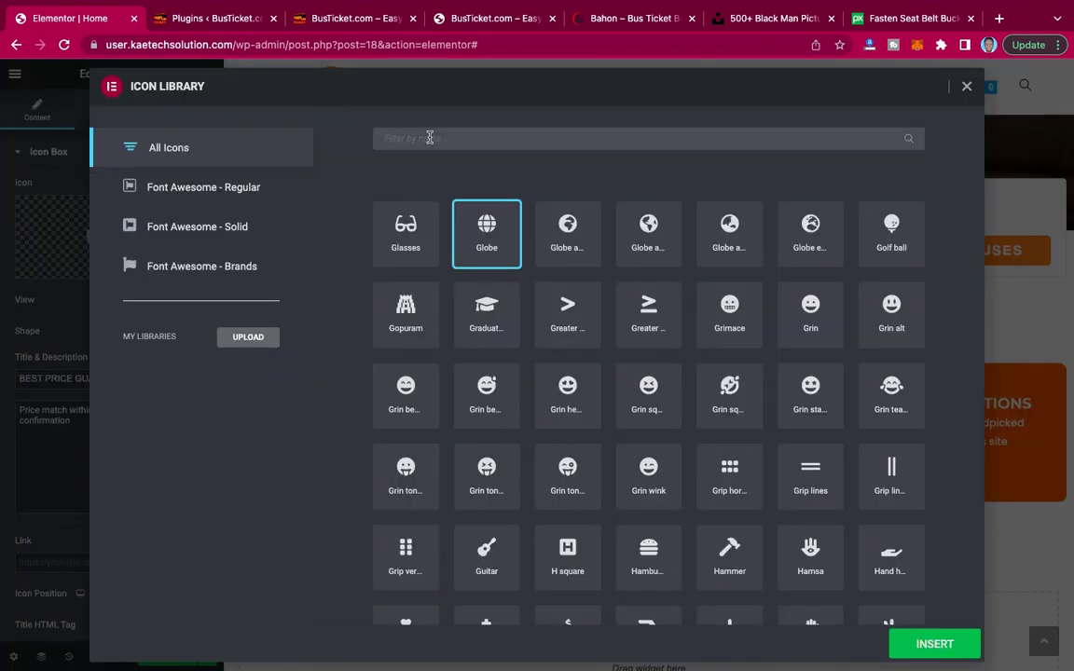
pyautogui.write('dolla')
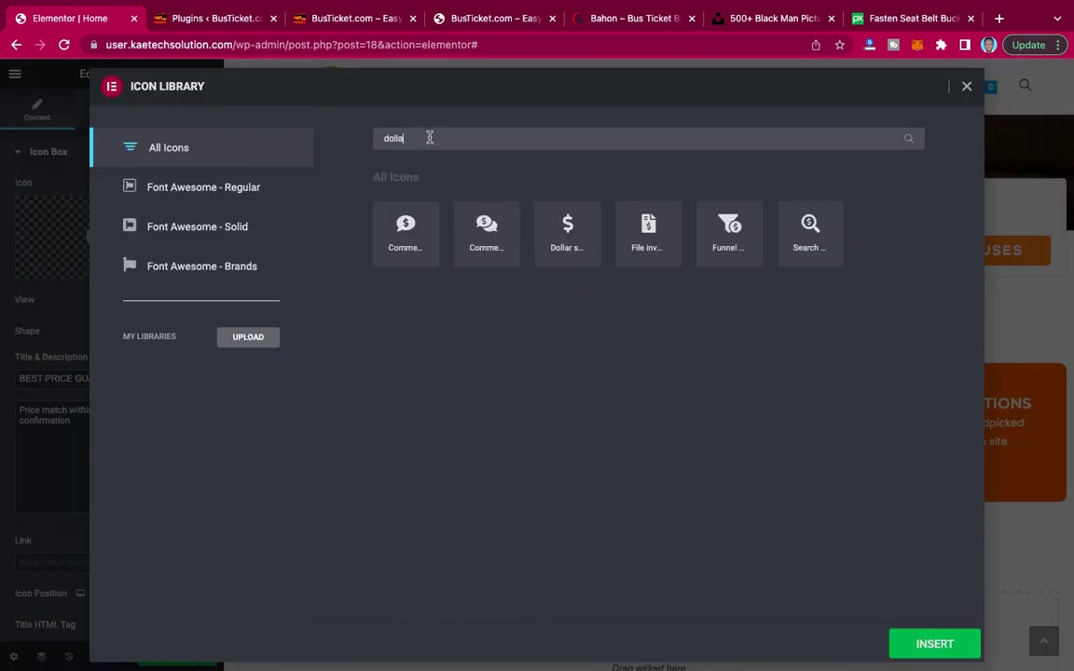
pyautogui.click(571, 217)
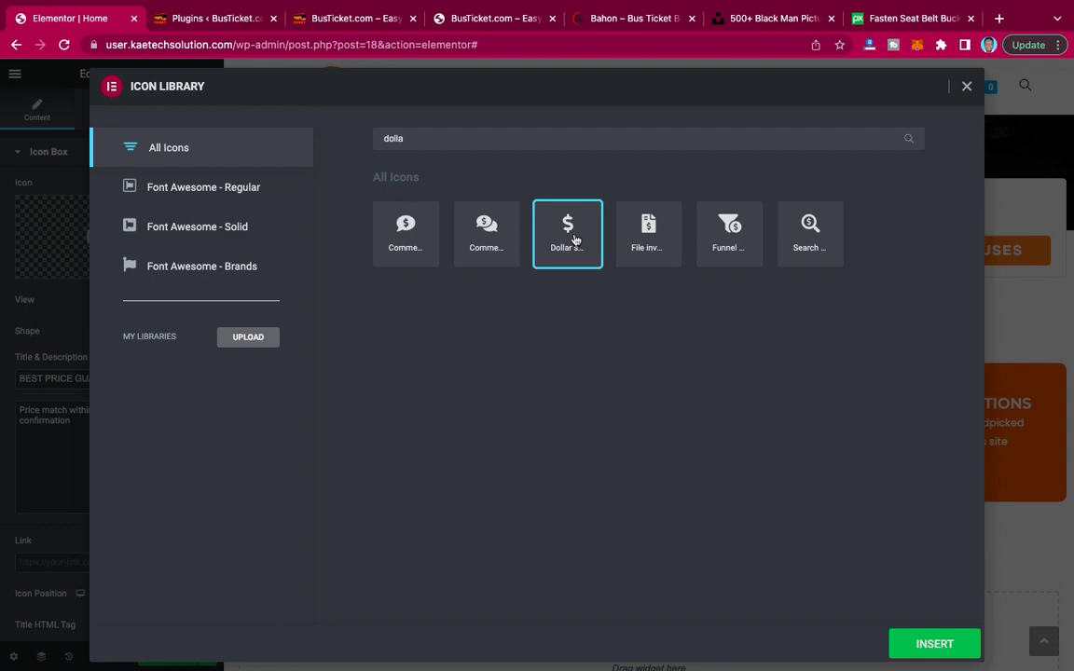
pyautogui.click(919, 644)
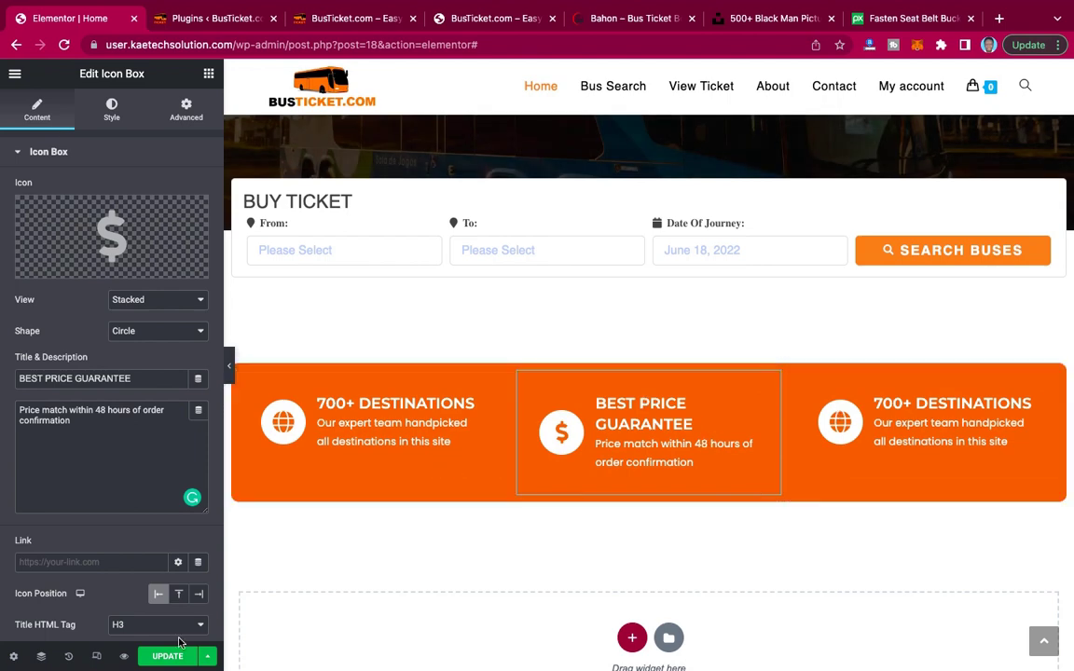
pyautogui.scroll(2, 497, 474)
pyautogui.scroll(-5, 498, 474)
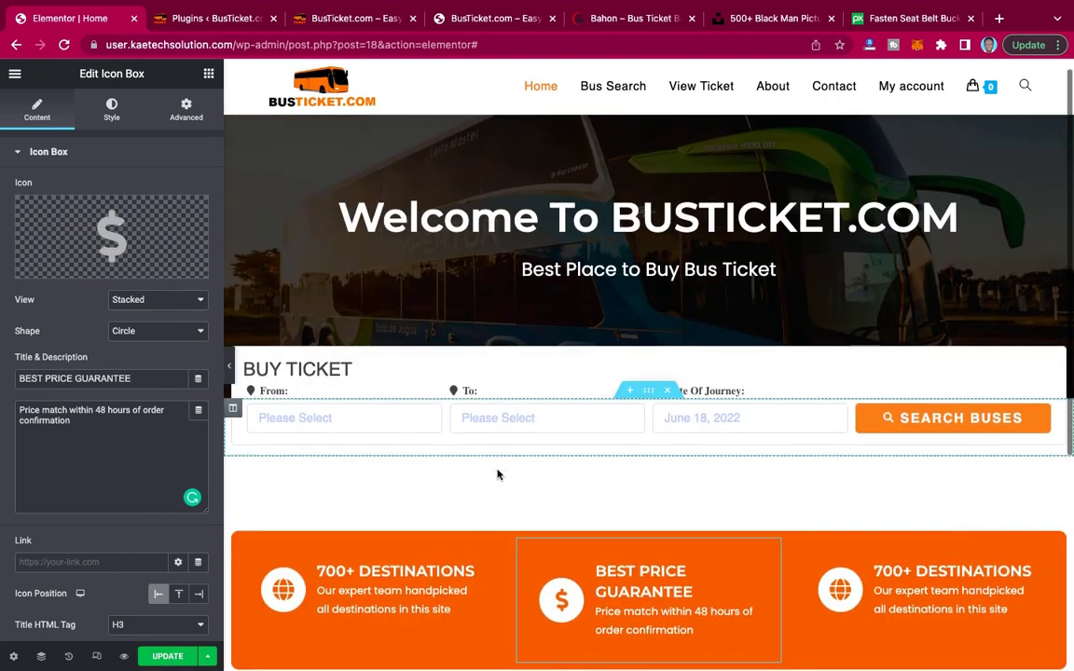
pyautogui.click(187, 657)
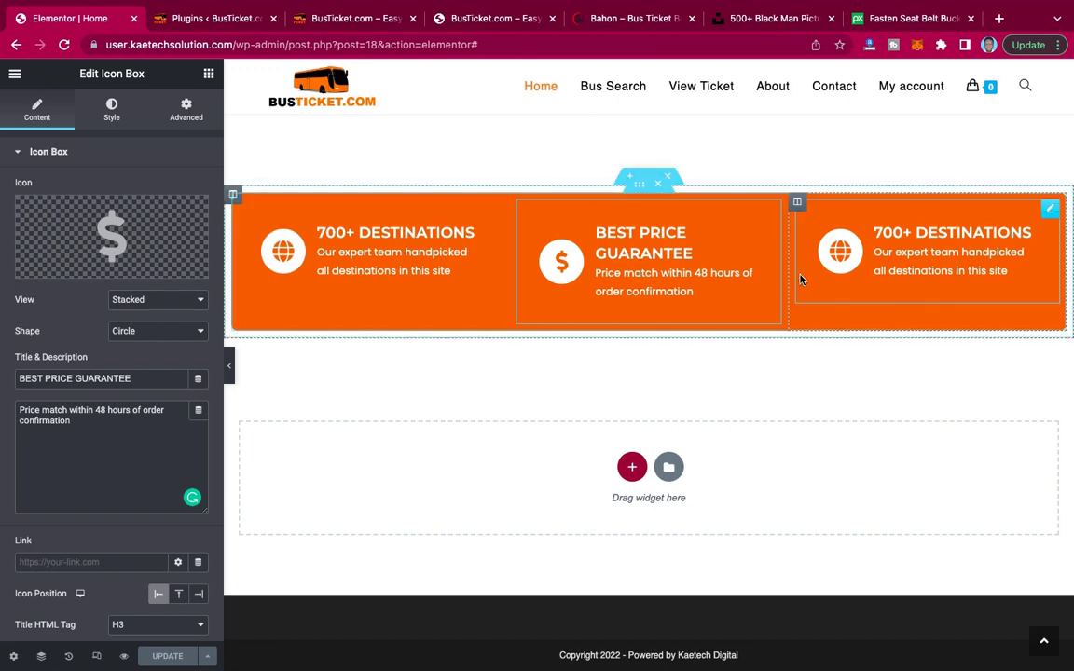
# Check the Search, Select and Pay cards on the reference site and add a three-column section below the orange row.
pyautogui.scroll(5, 800, 280)
pyautogui.click(629, 20)
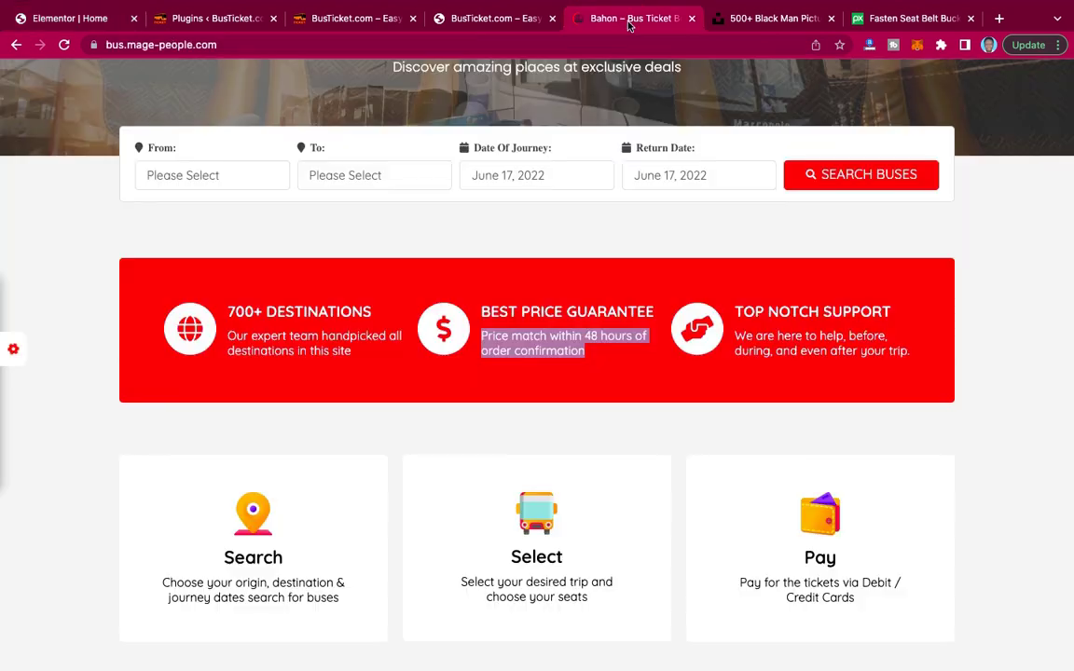
pyautogui.scroll(-5, 588, 285)
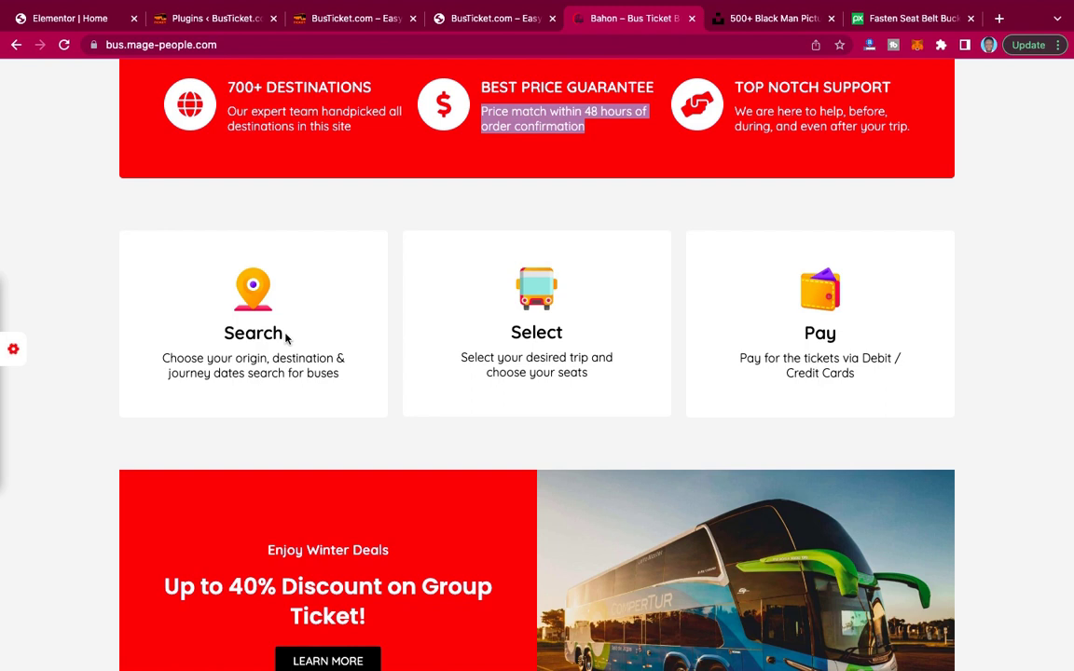
pyautogui.moveTo(286, 334); pyautogui.dragTo(201, 333)
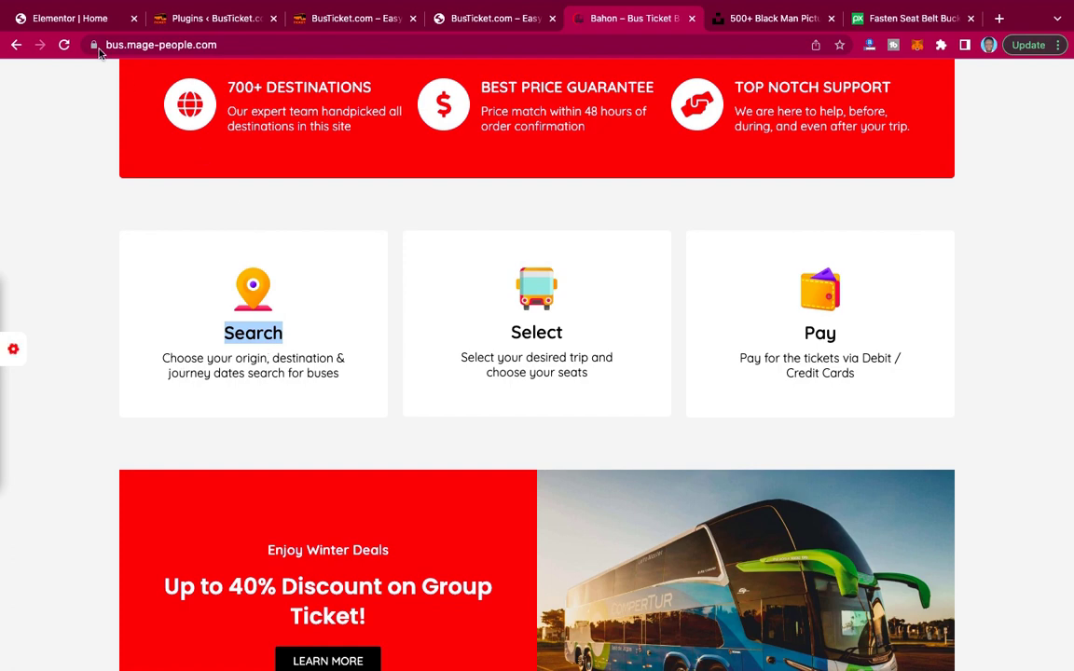
pyautogui.click(84, 20)
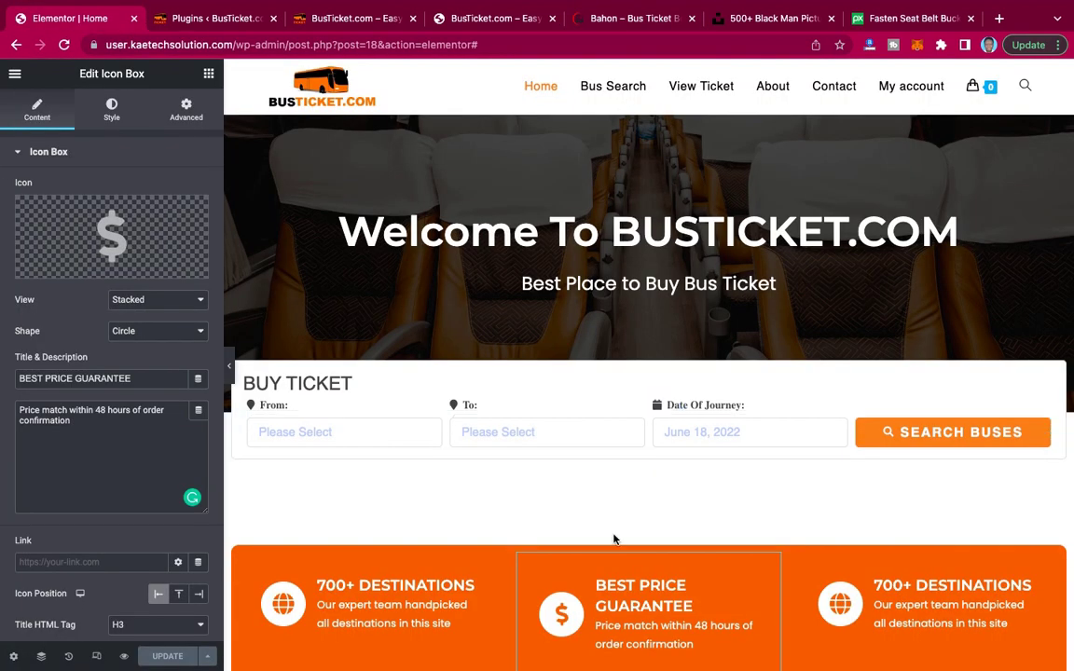
pyautogui.scroll(-5, 614, 539)
pyautogui.scroll(1, 613, 539)
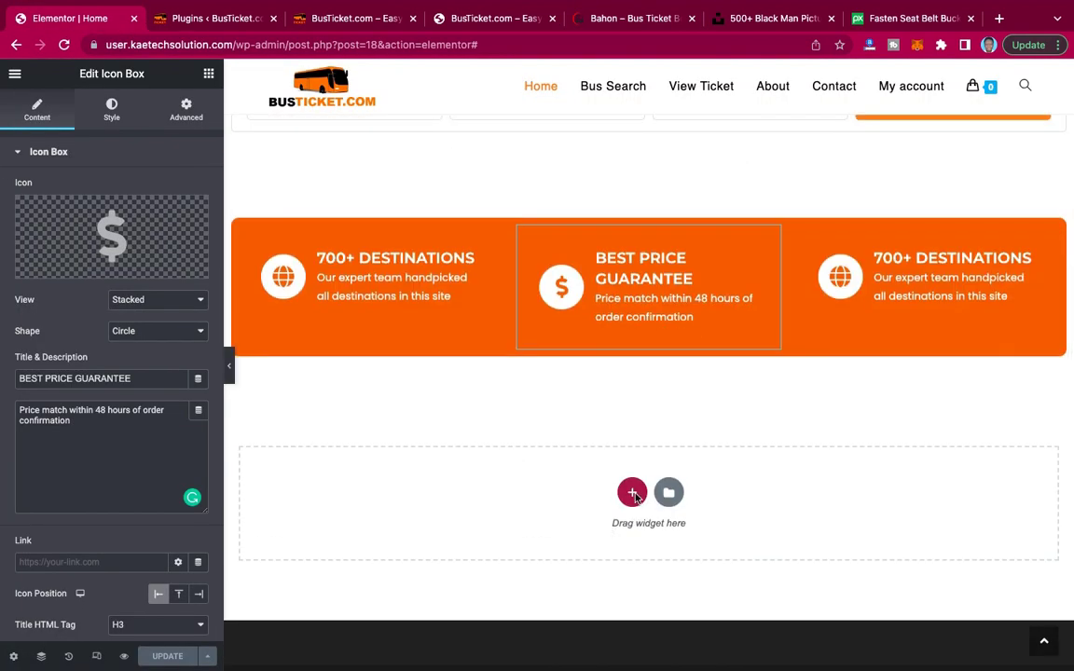
pyautogui.click(632, 494)
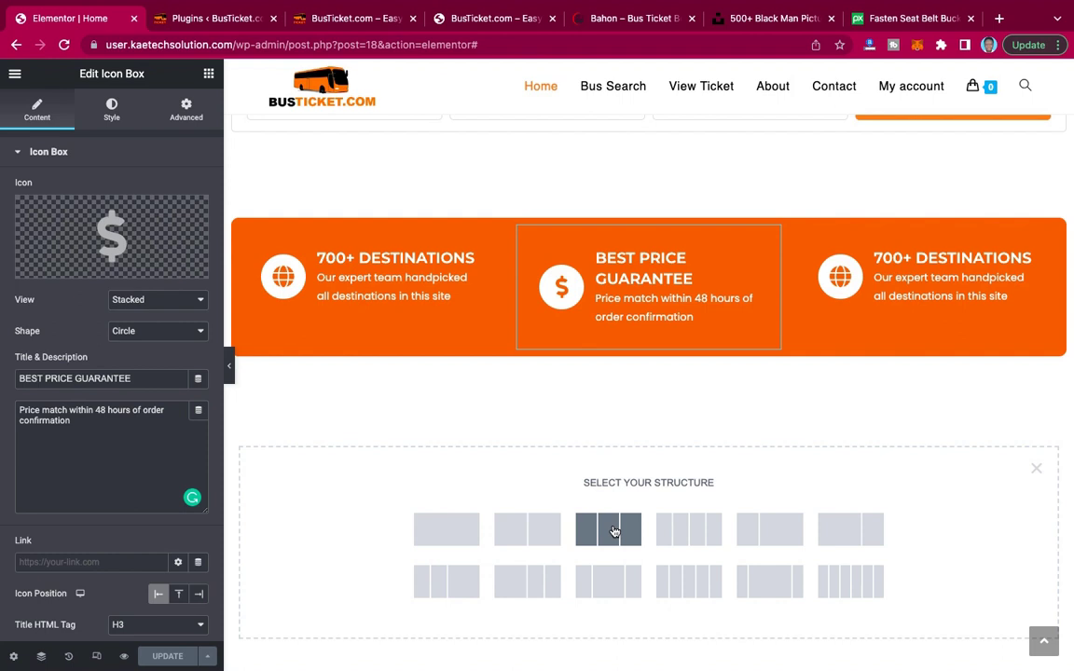
pyautogui.click(614, 531)
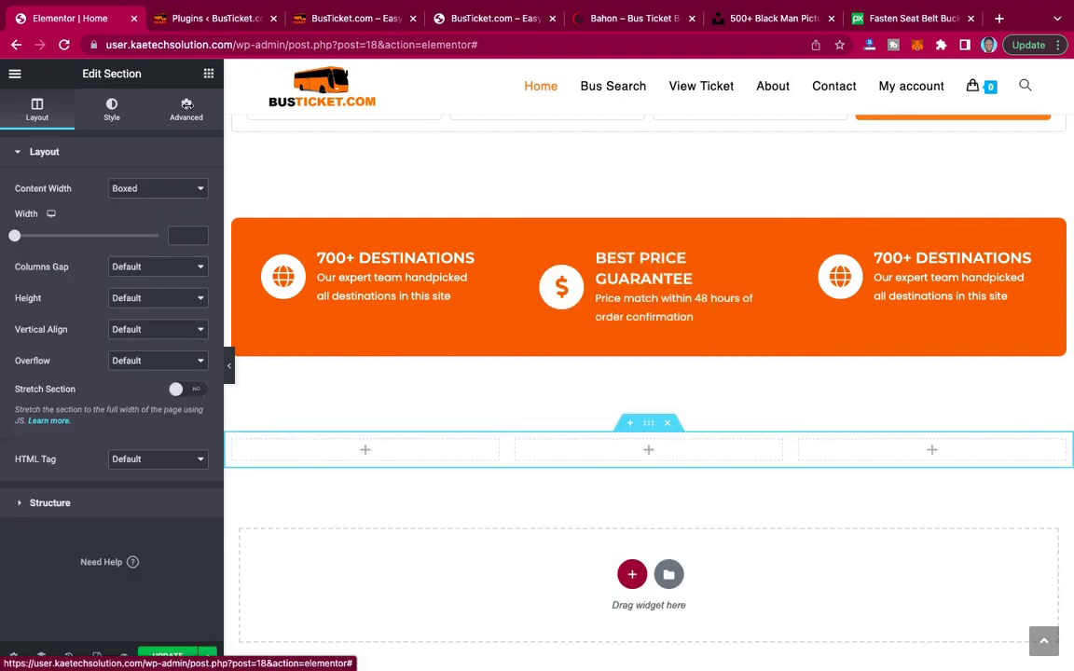
# Unlink the new section's margins and set the top margin to 0 px and the bottom margin to 90 px.
pyautogui.click(186, 110)
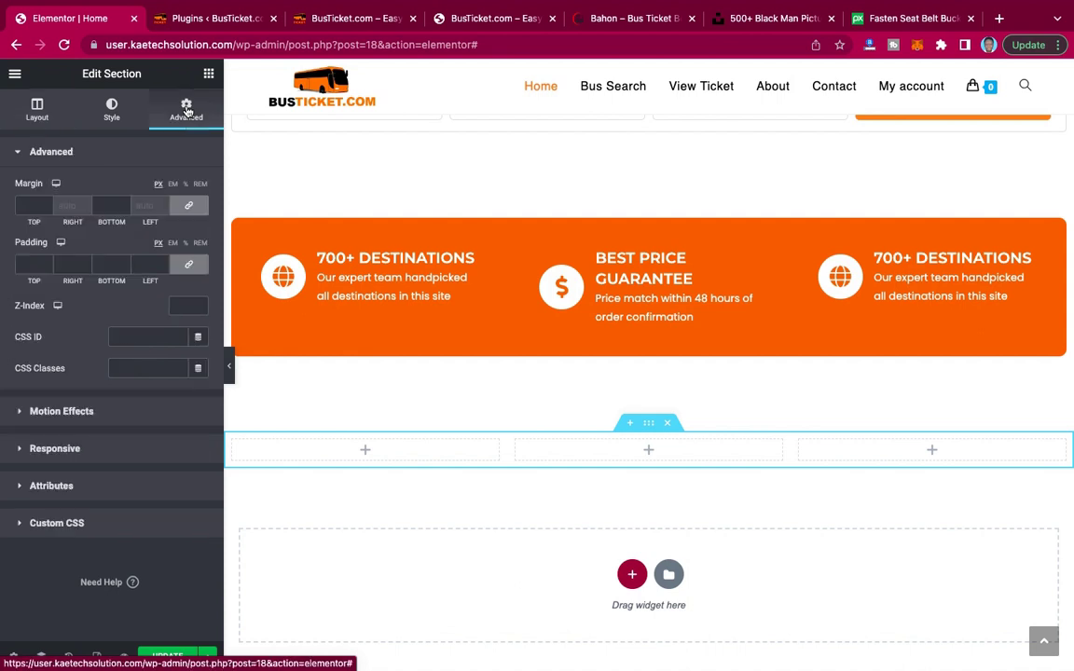
pyautogui.click(102, 206)
pyautogui.write('0')
pyautogui.click(187, 205)
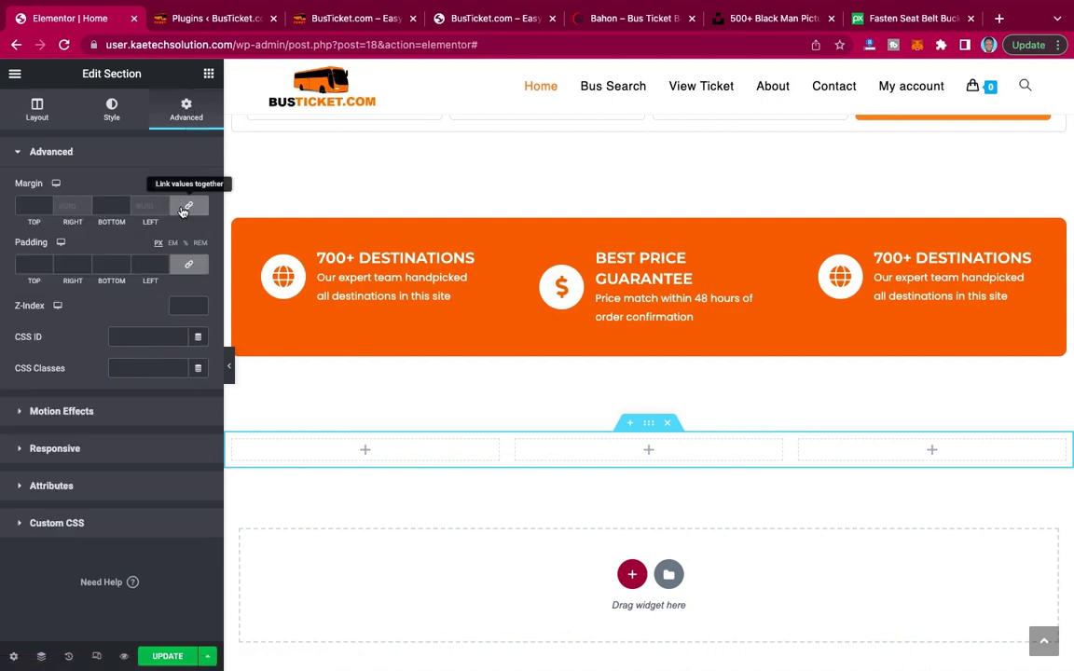
pyautogui.click(100, 207)
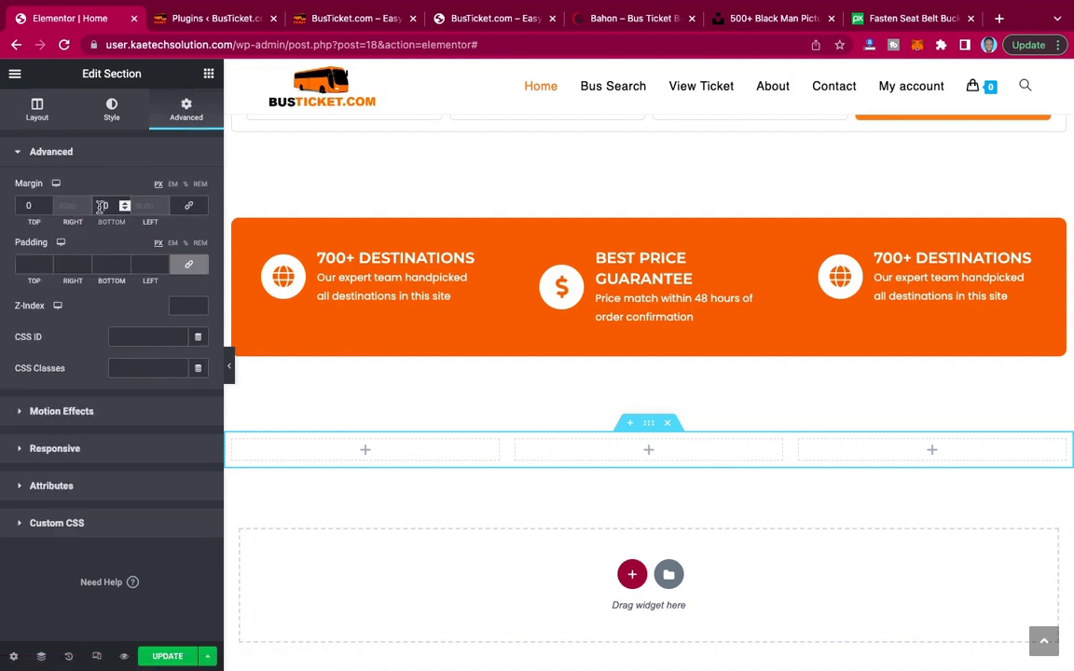
pyautogui.write('3')
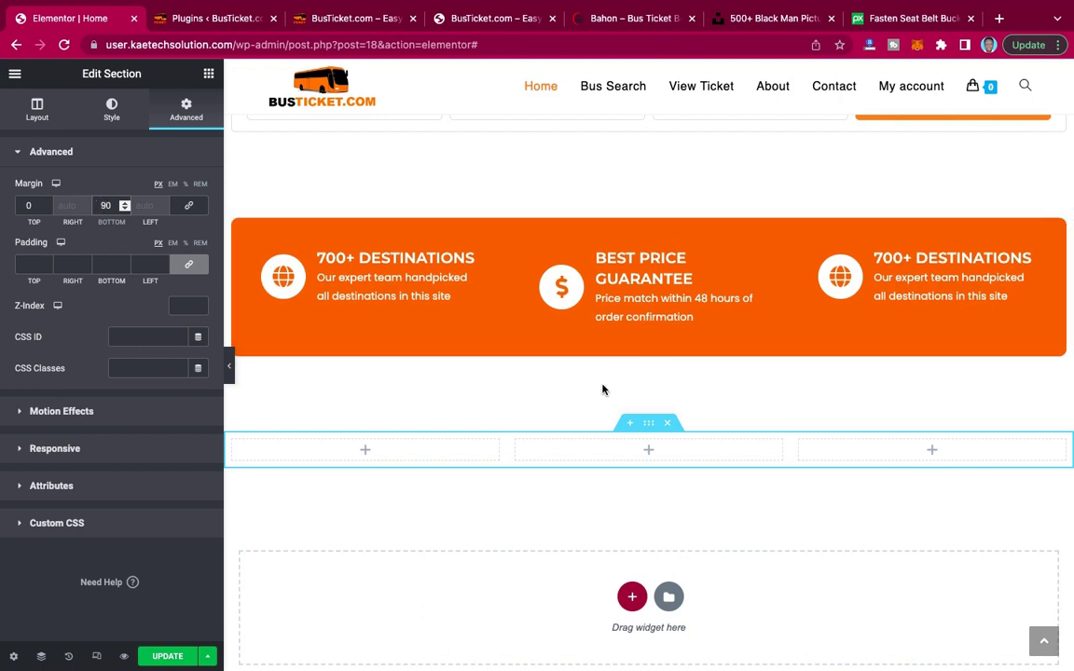
pyautogui.click(366, 451)
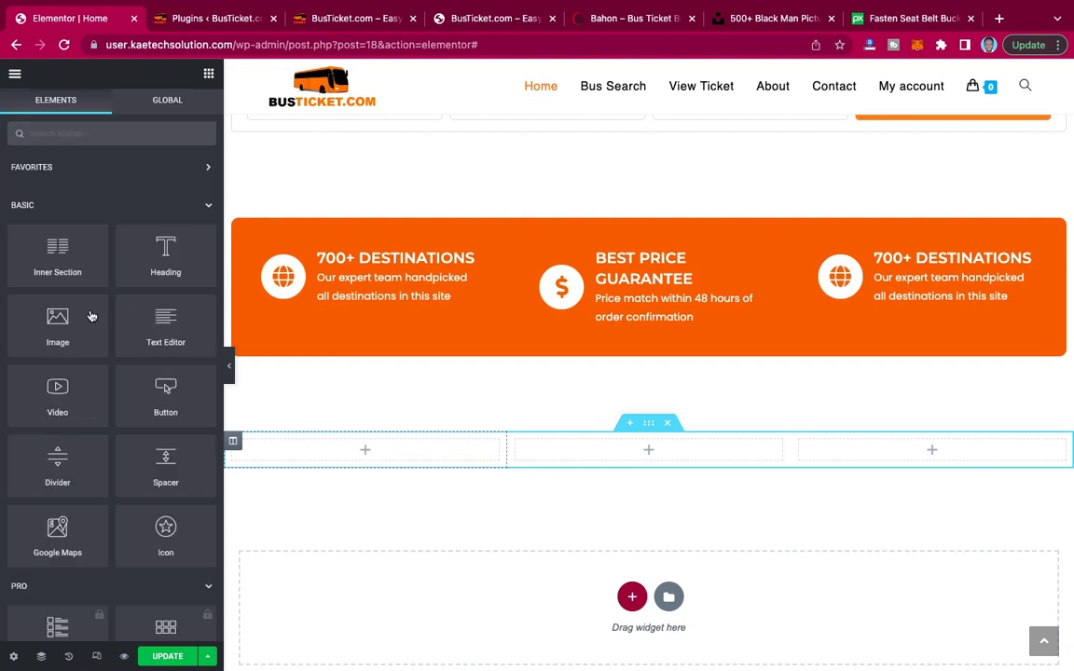
pyautogui.click(87, 132)
pyautogui.write('icon')
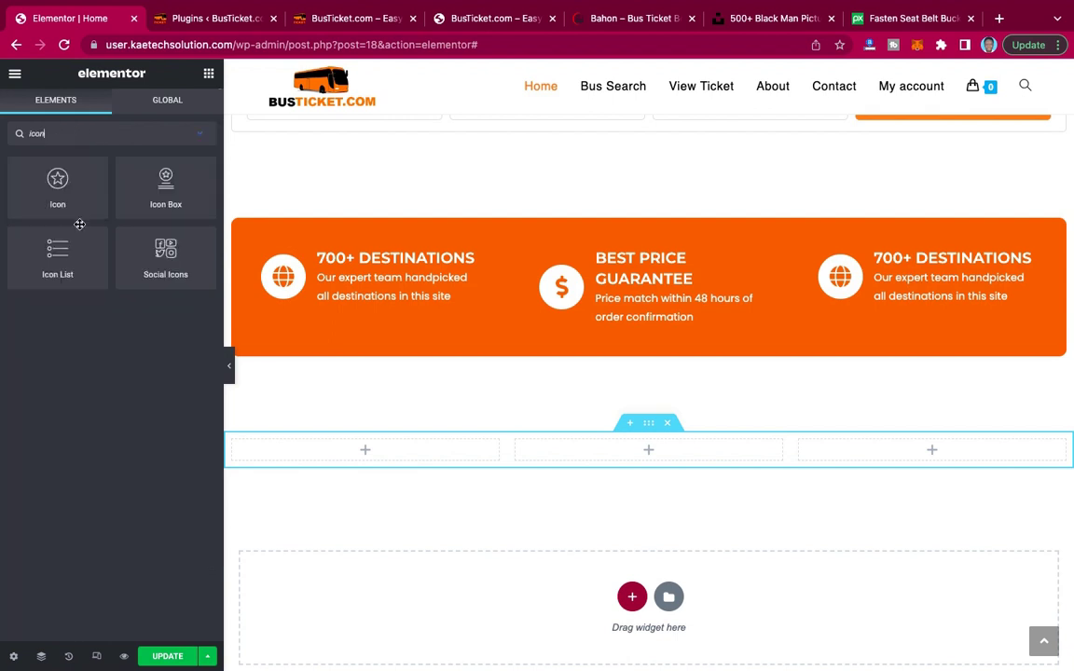
pyautogui.moveTo(147, 161); pyautogui.dragTo(354, 452)
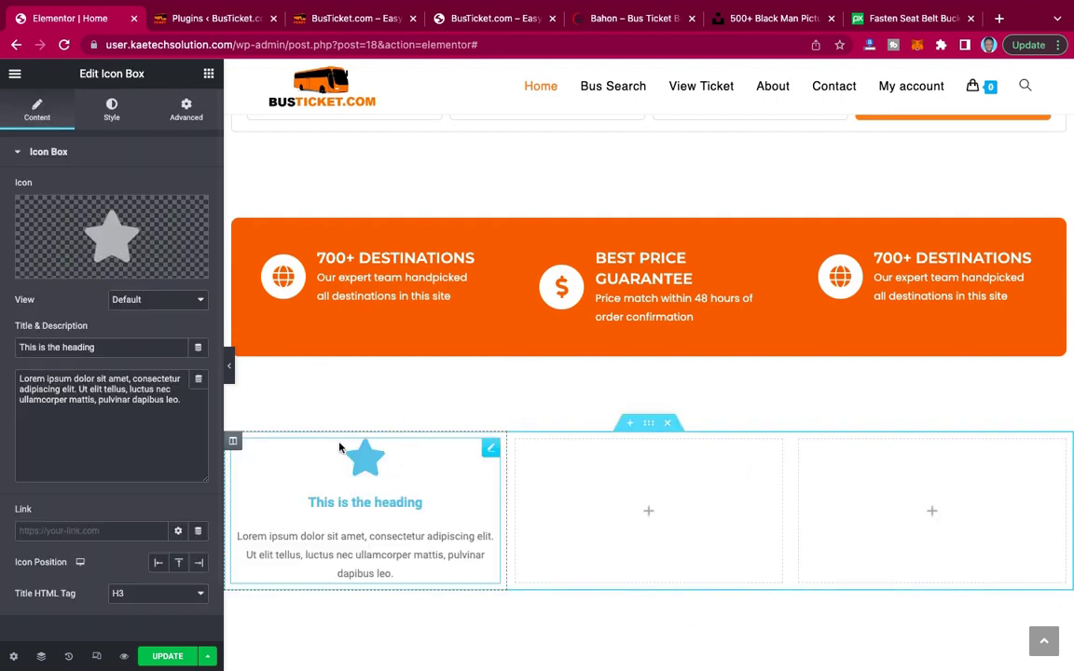
pyautogui.click(104, 353)
pyautogui.moveTo(105, 352); pyautogui.dragTo(2, 343)
pyautogui.write('Search')
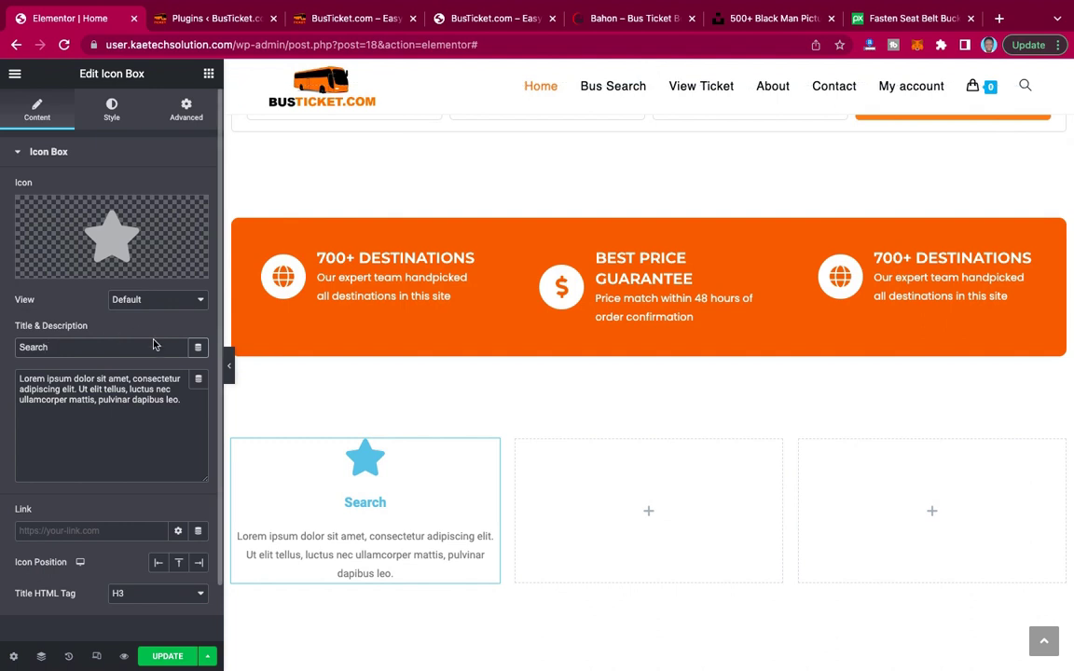
pyautogui.scroll(-1, 130, 389)
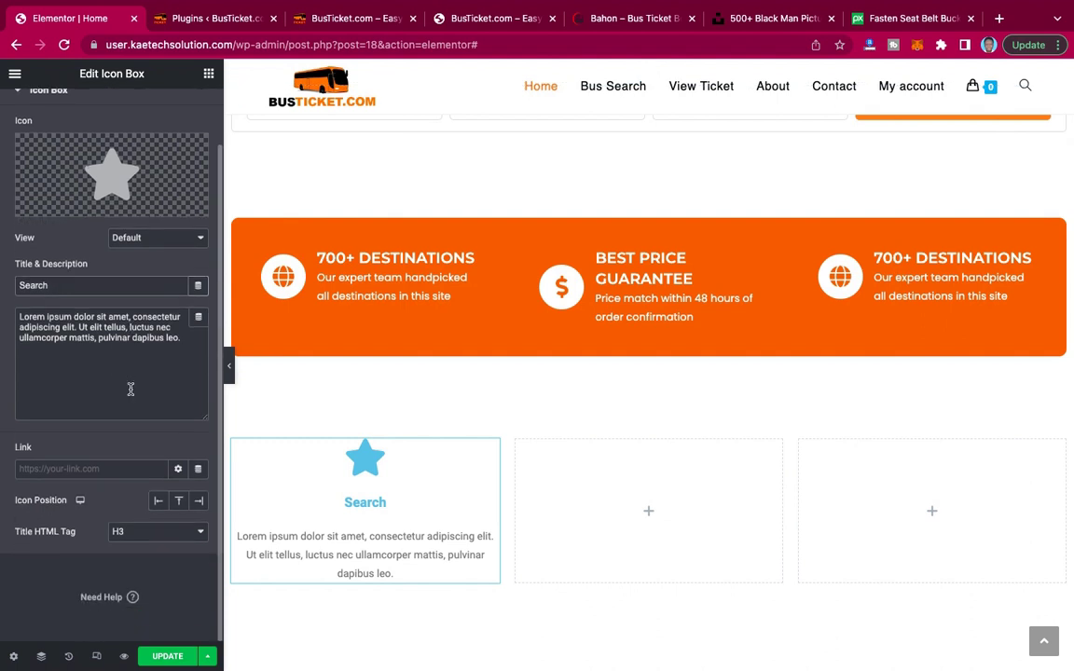
pyautogui.scroll(1, 130, 389)
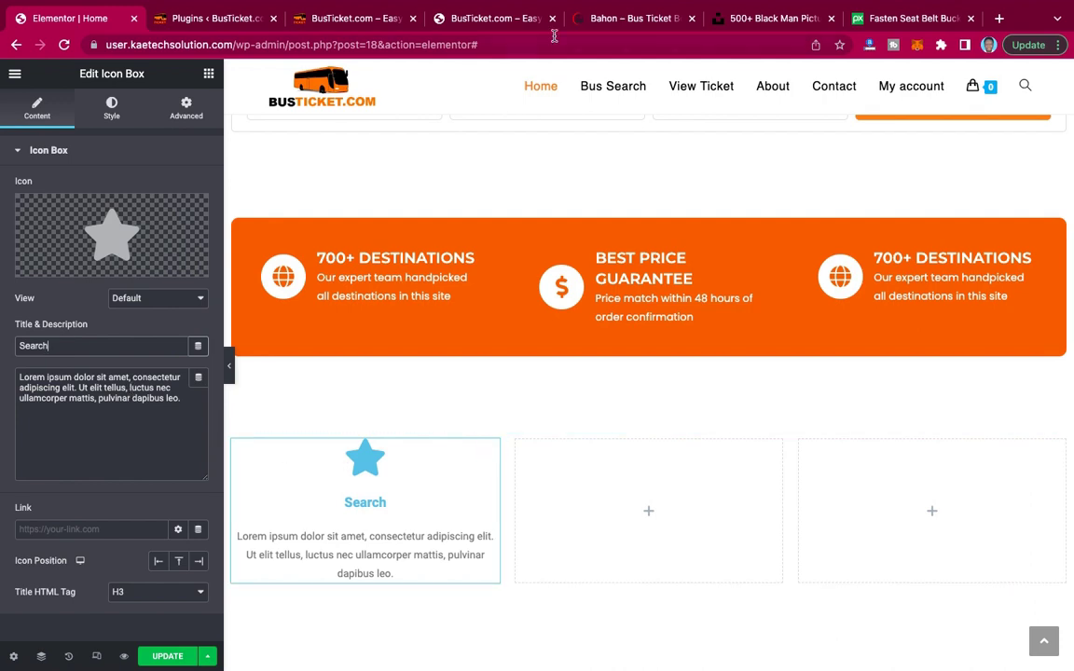
pyautogui.click(623, 20)
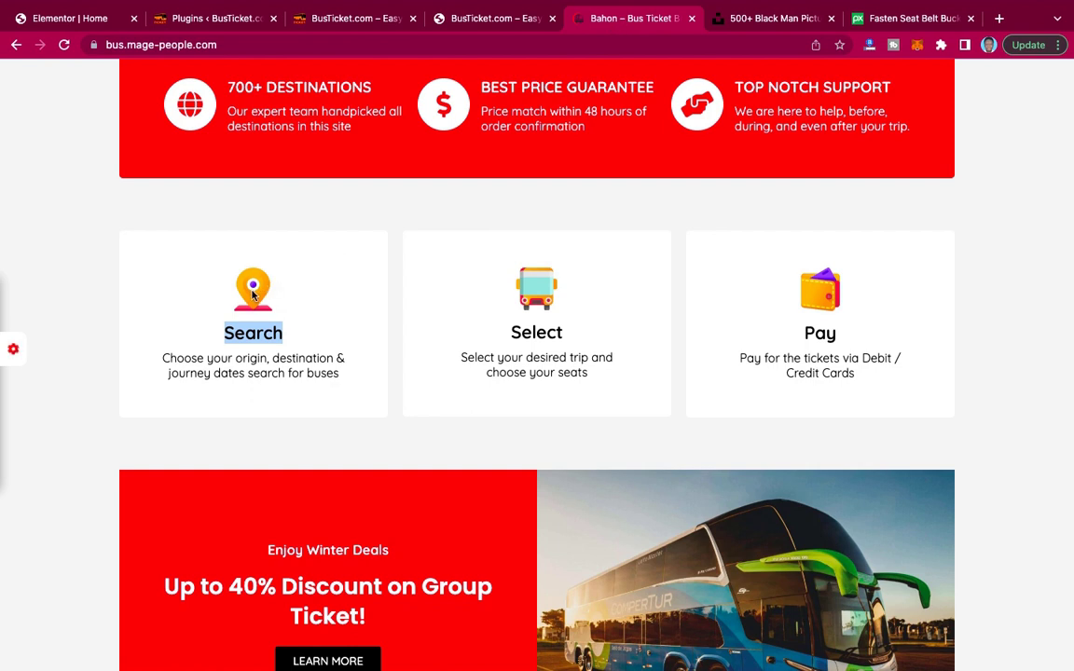
pyautogui.click(92, 20)
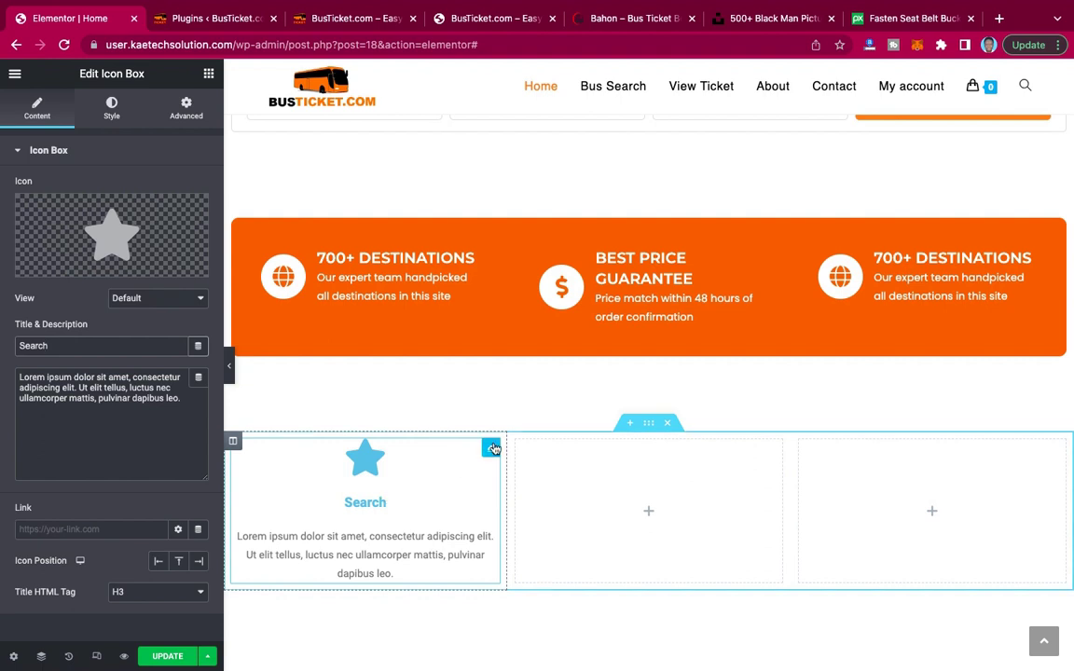
pyautogui.rightClick(494, 450)
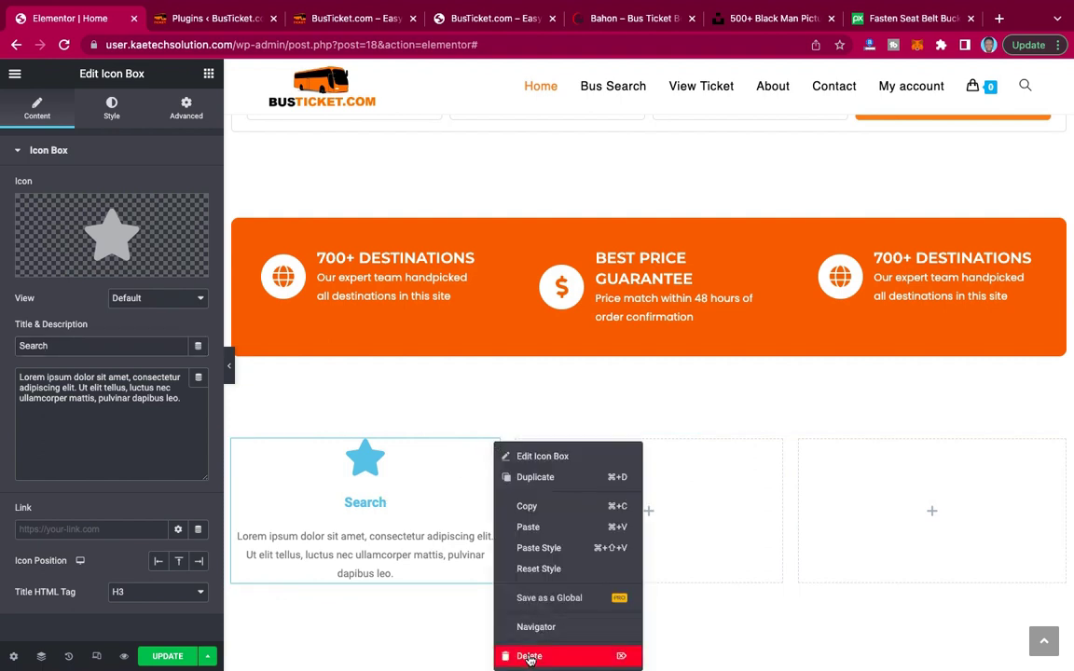
pyautogui.press('Delete')
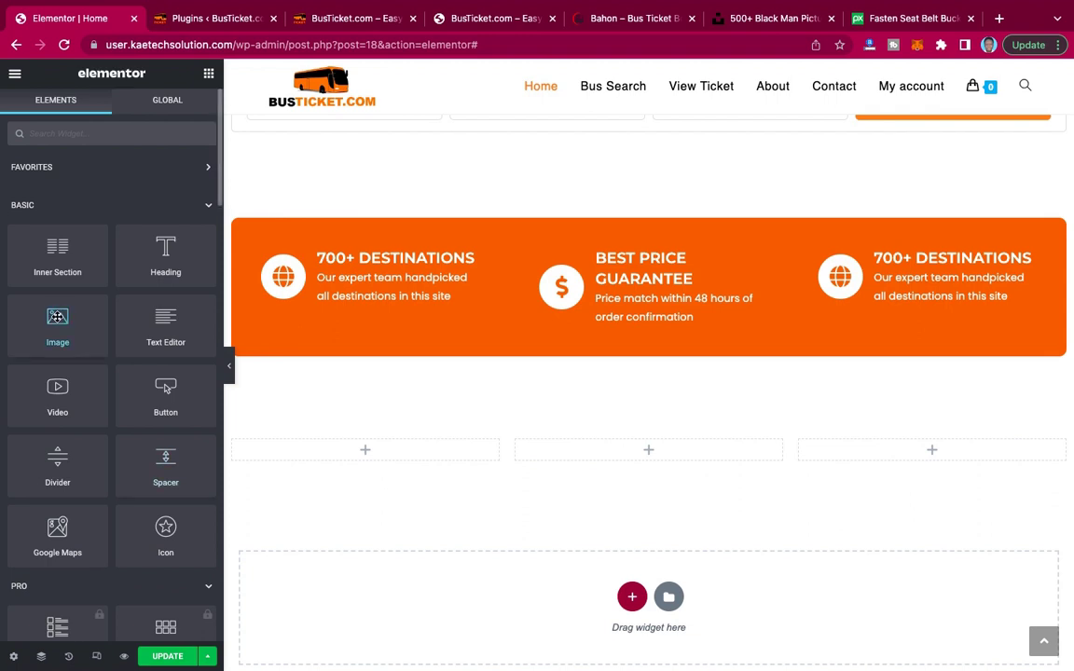
# Add an Image widget to the new section's first column and browse to the Bus Ticket folder in Downloads to upload its picture.
pyautogui.moveTo(57, 316); pyautogui.dragTo(375, 449)
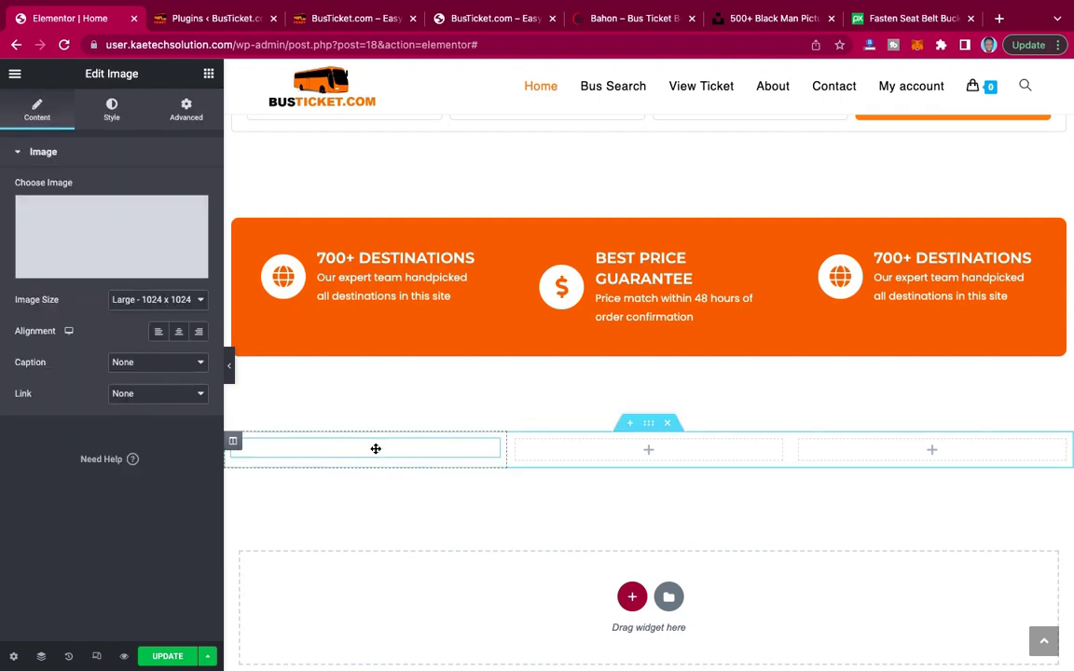
pyautogui.click(112, 231)
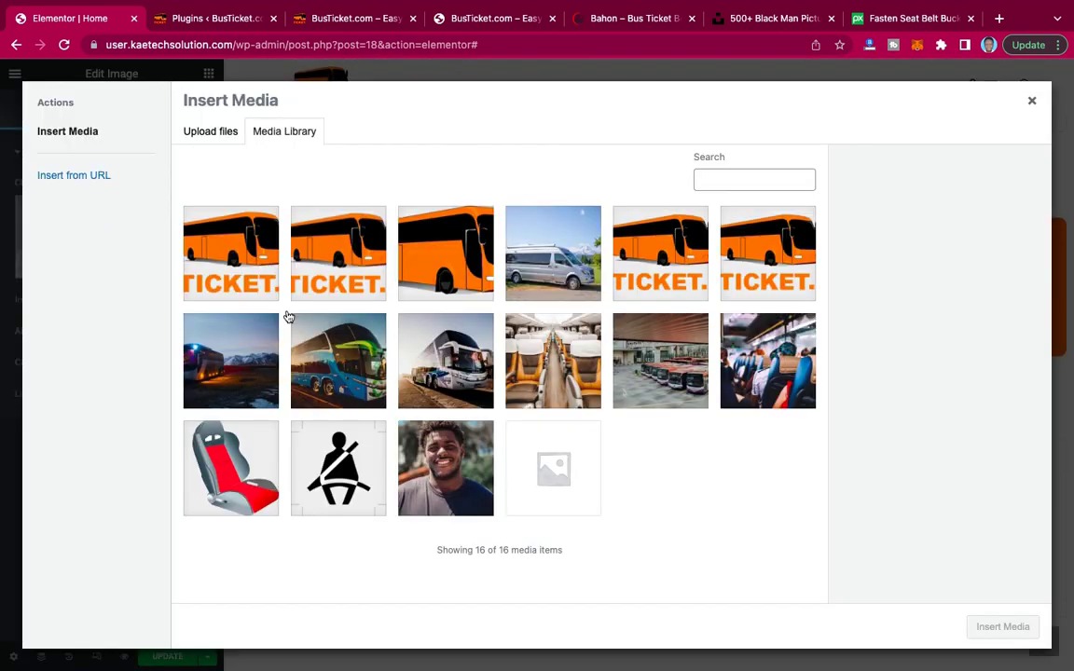
pyautogui.click(218, 133)
pyautogui.click(600, 365)
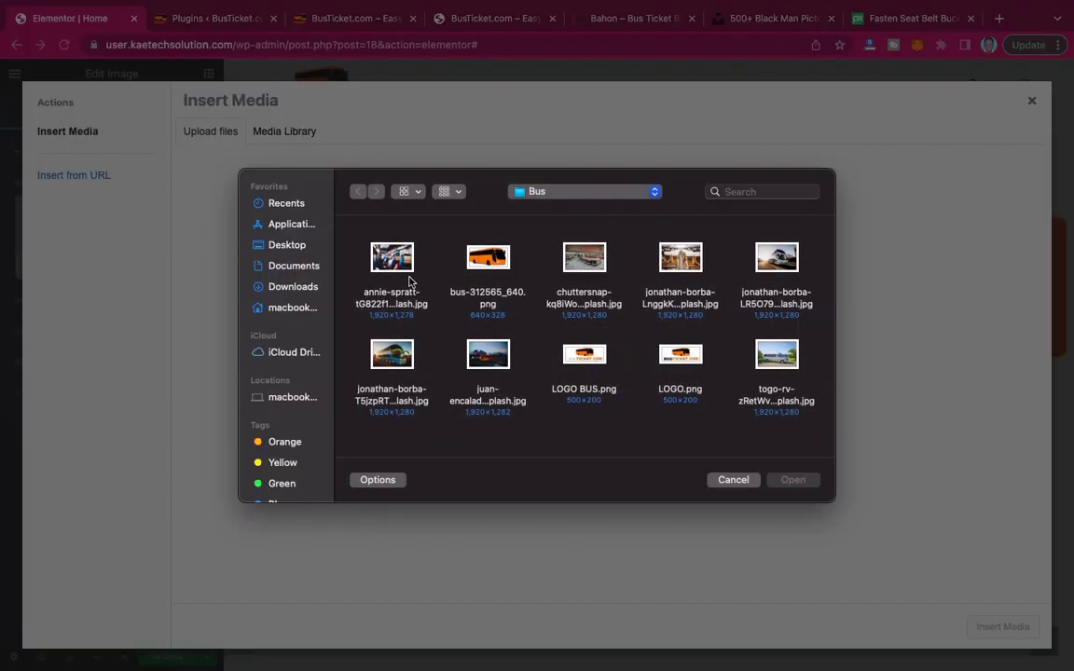
pyautogui.click(295, 288)
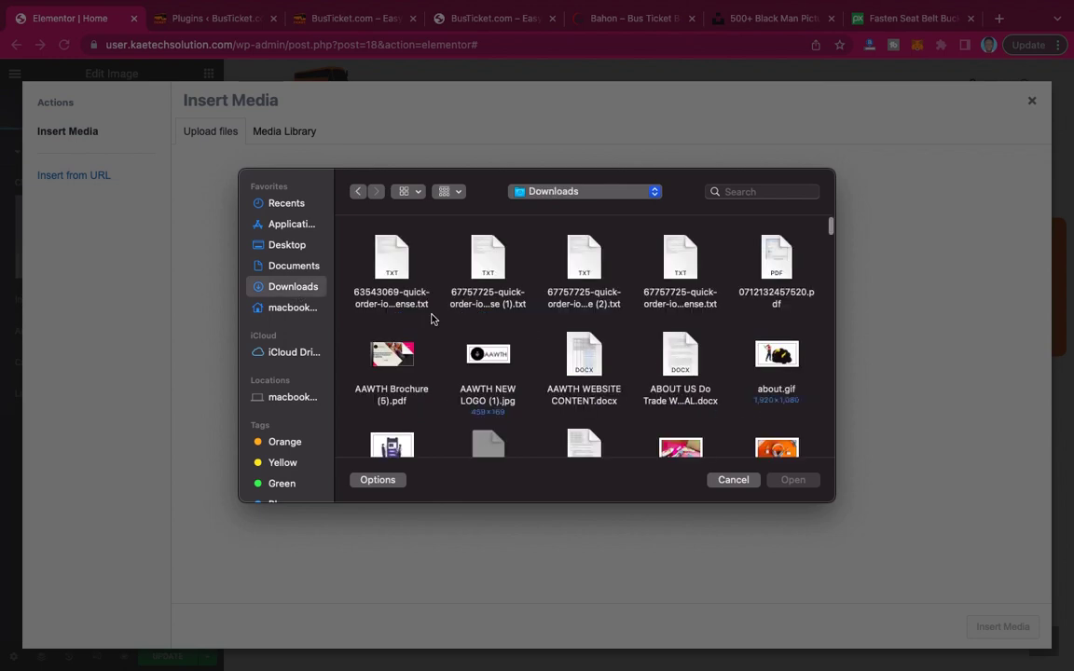
pyautogui.scroll(-10, 543, 390)
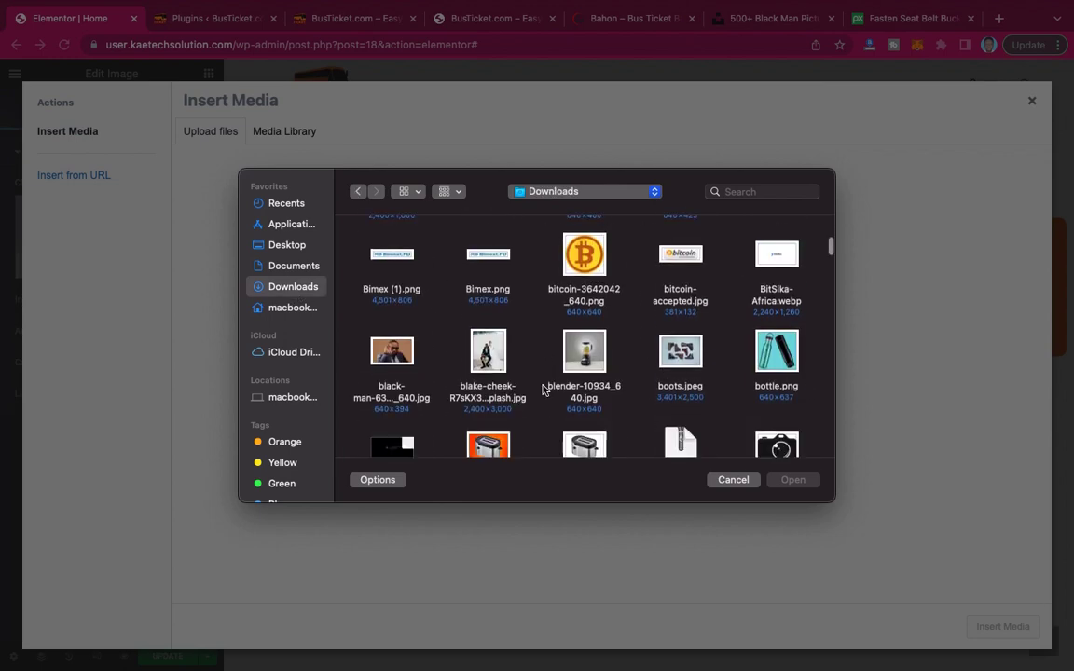
pyautogui.scroll(-5, 543, 389)
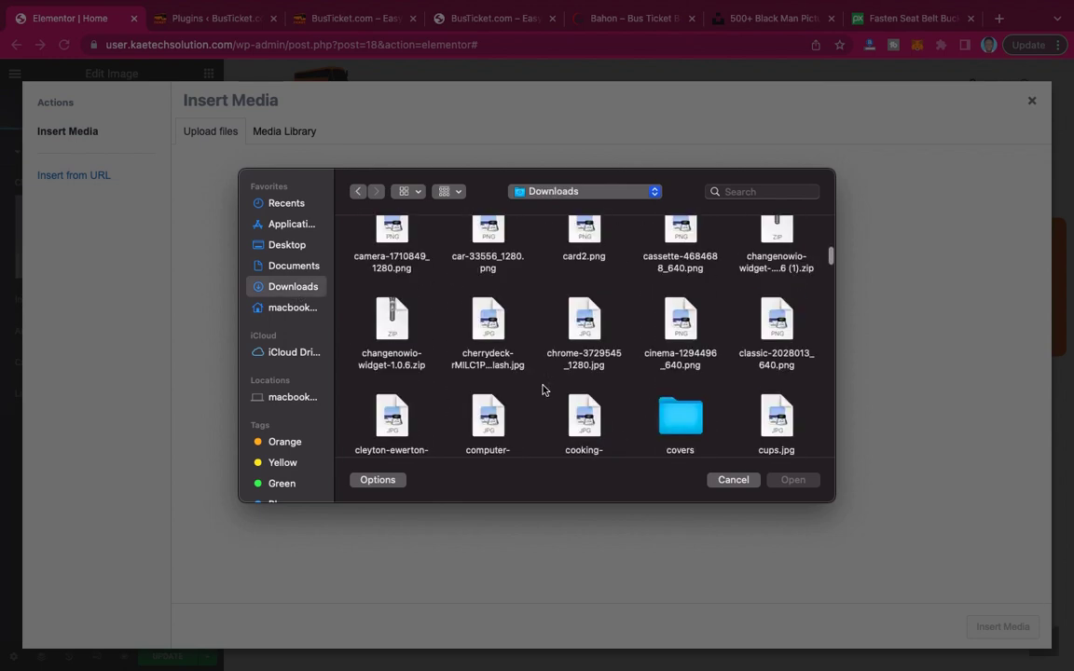
pyautogui.scroll(-8, 544, 390)
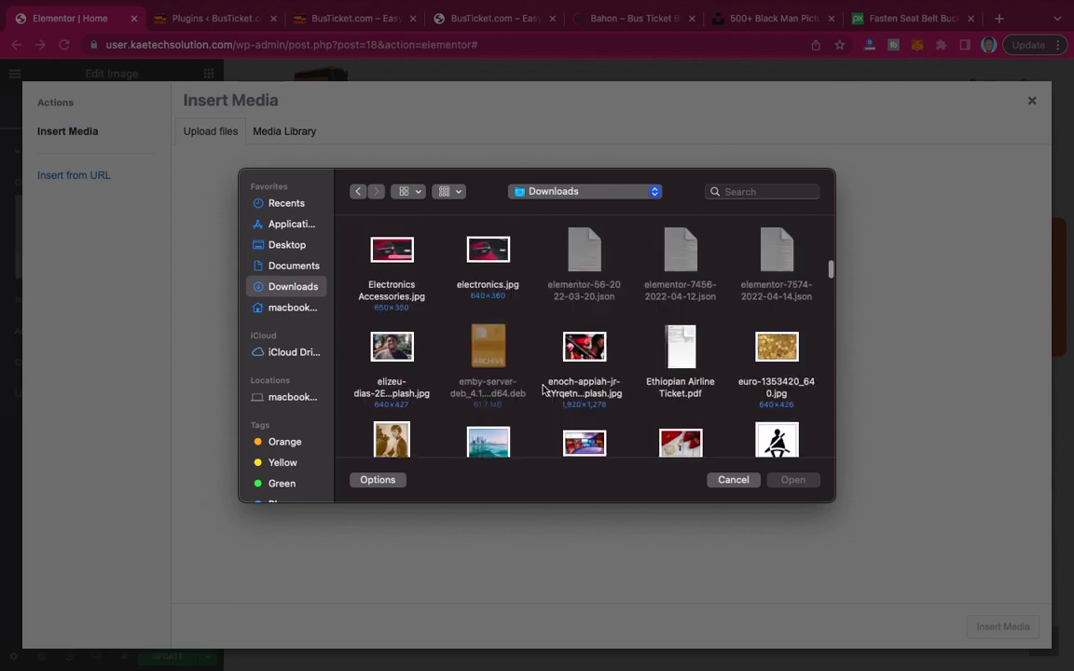
pyautogui.scroll(-8, 543, 390)
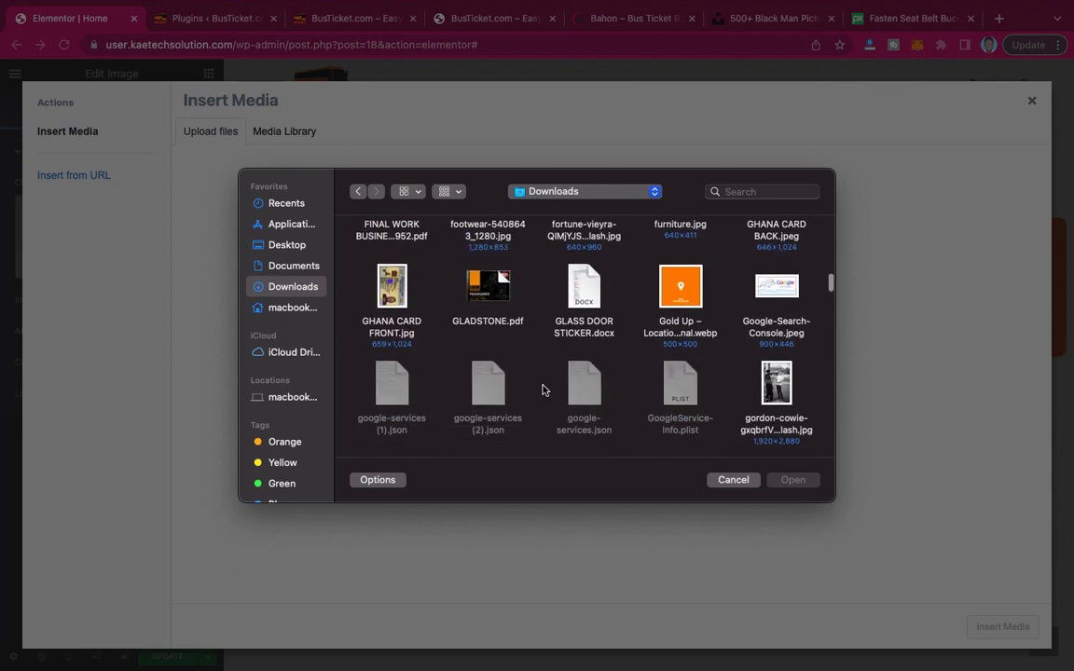
pyautogui.scroll(-8, 544, 390)
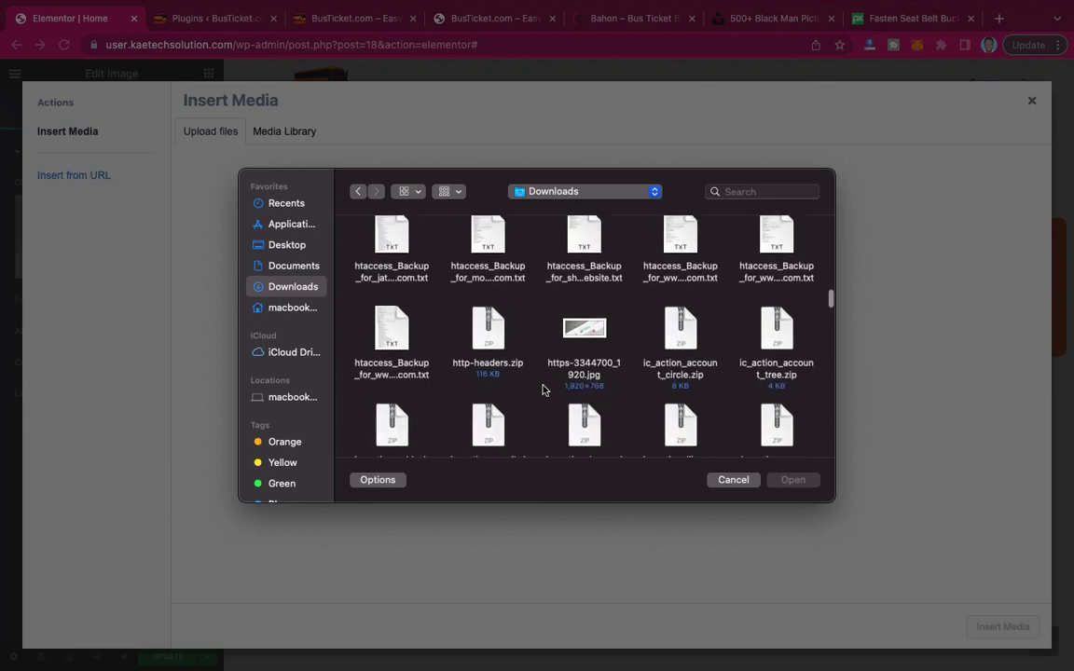
pyautogui.press('s')
pyautogui.scroll(-5, 578, 373)
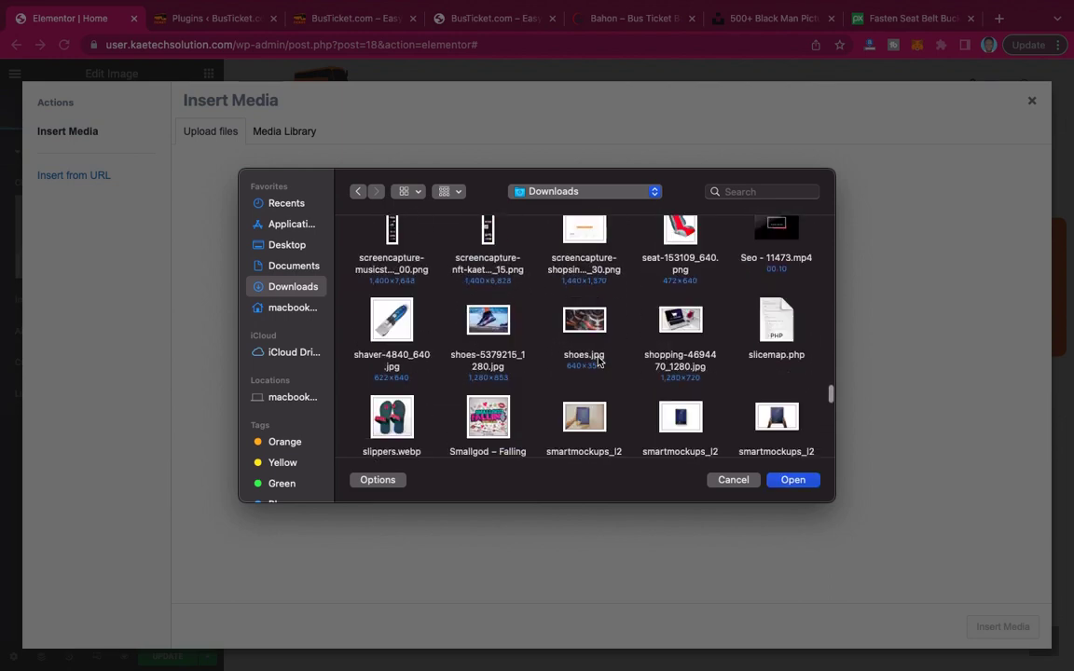
pyautogui.scroll(-2, 597, 362)
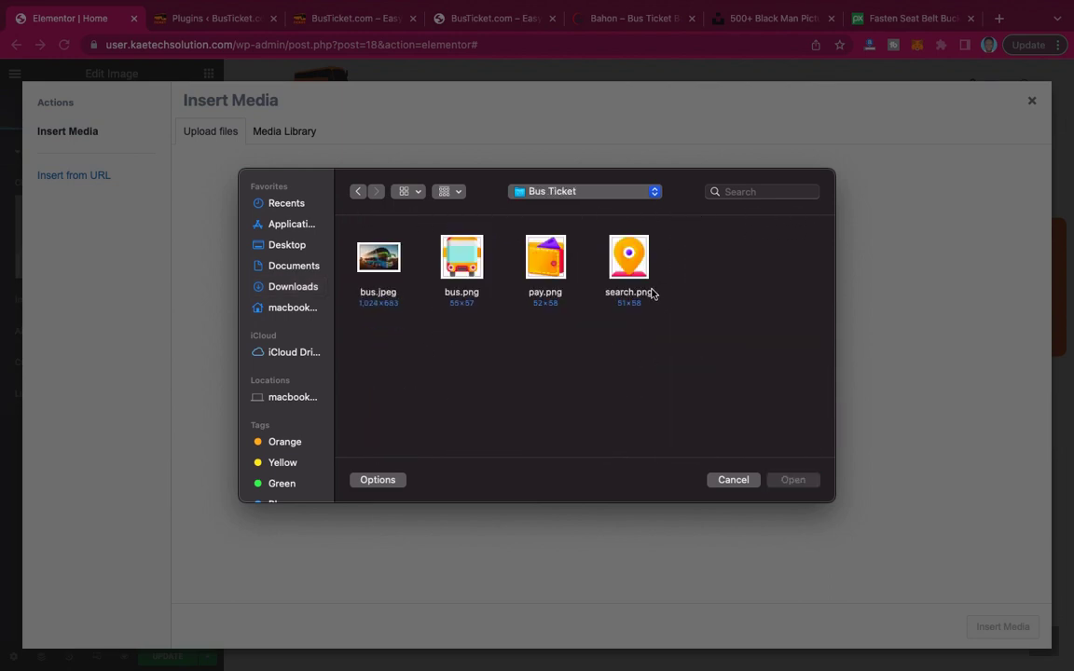
# Upload bus.png, pay.png and search.png to the media library and insert search.png into the first column's image.
pyautogui.click(456, 257)
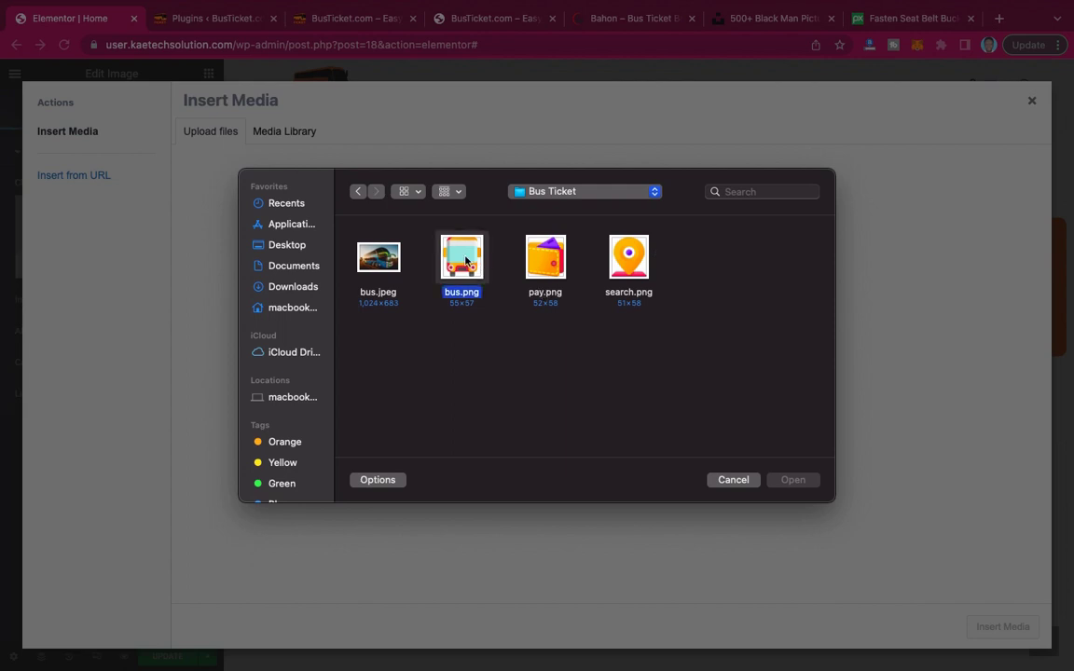
pyautogui.keyDown('super'); pyautogui.click(637, 269); pyautogui.keyUp('super')
pyautogui.keyDown('super'); pyautogui.click(545, 261); pyautogui.keyUp('super')
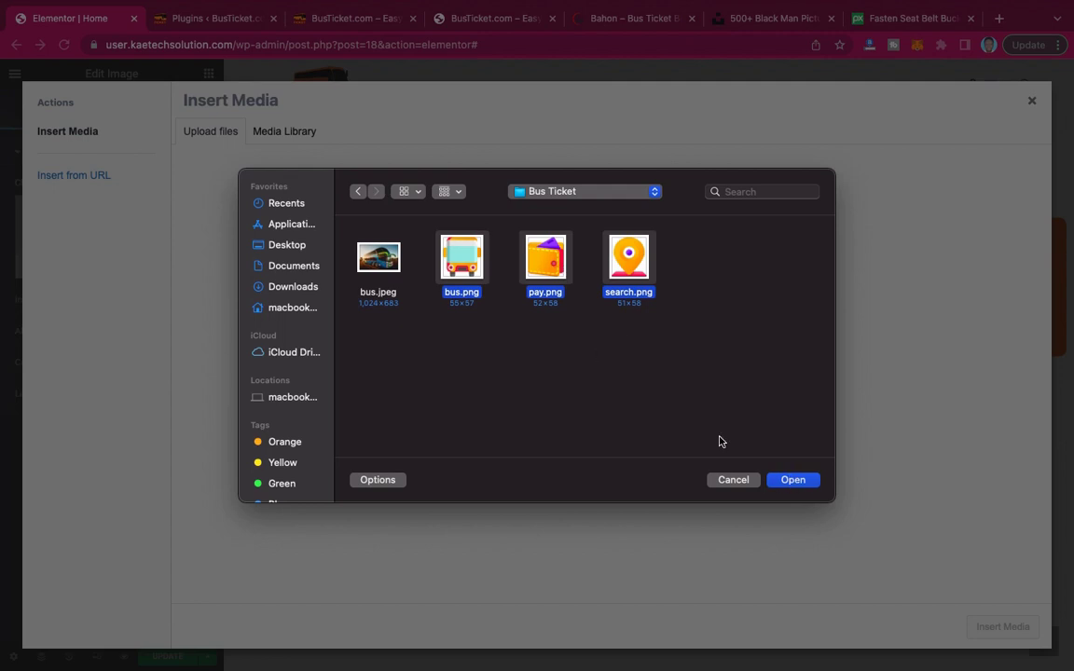
pyautogui.click(791, 481)
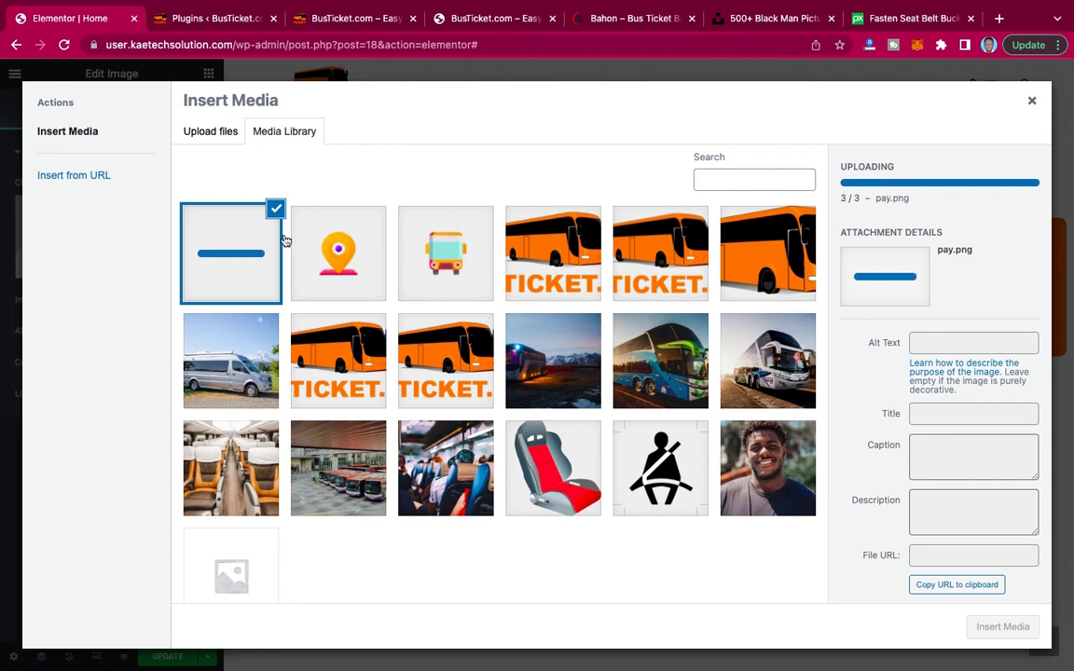
pyautogui.click(362, 260)
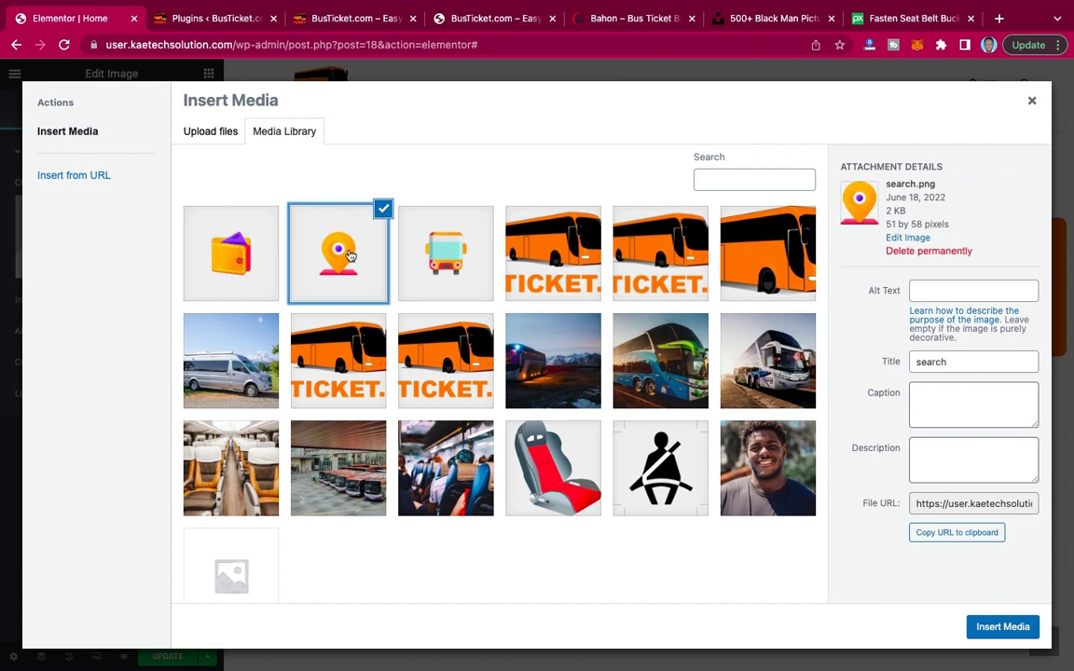
pyautogui.click(1002, 631)
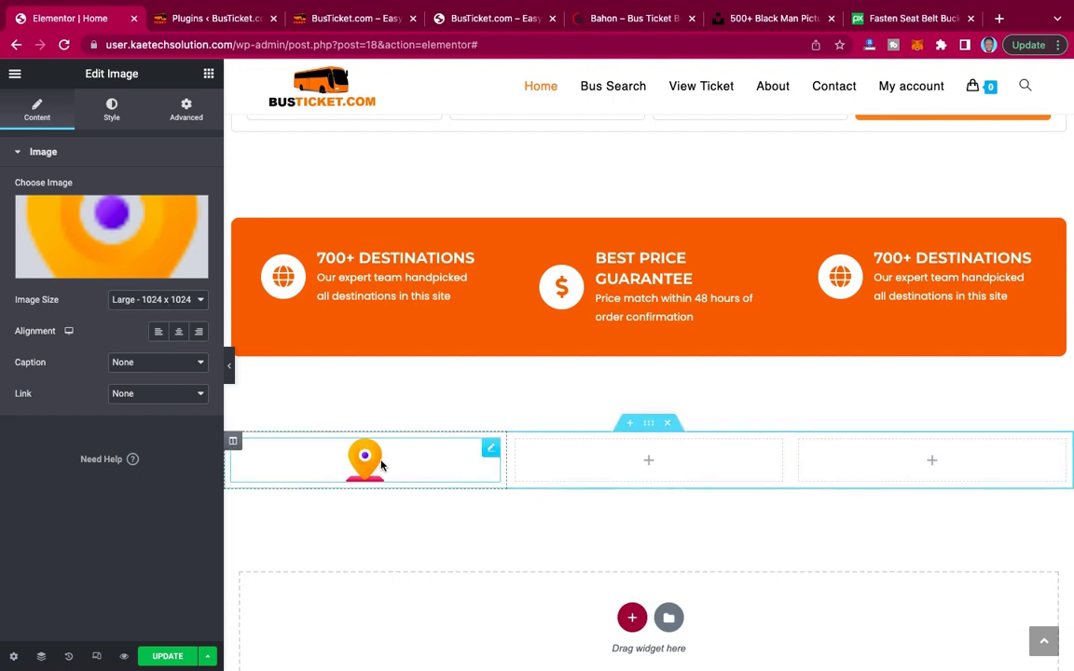
# Check the Search card's title on the reference site and add a Heading widget below the location pin image.
pyautogui.click(627, 21)
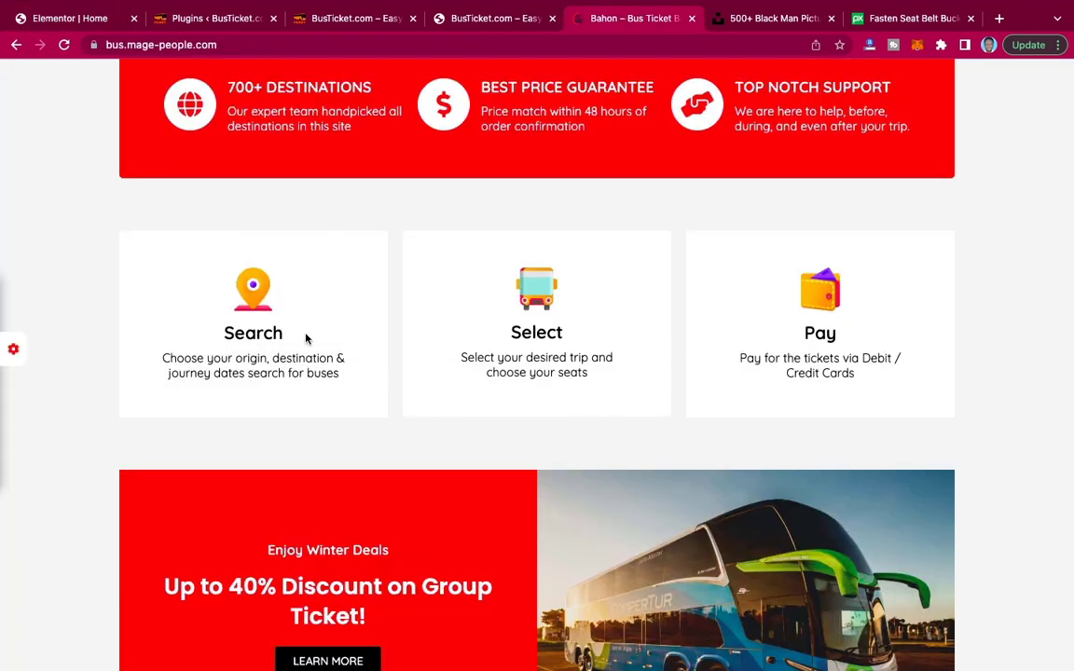
pyautogui.moveTo(285, 337); pyautogui.dragTo(207, 336)
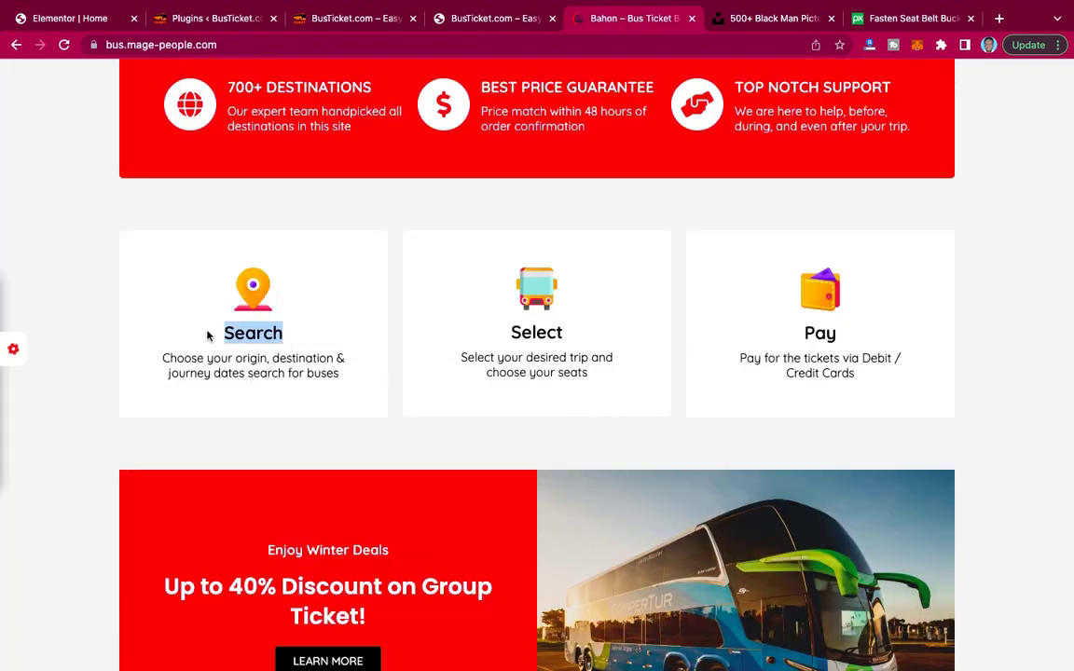
pyautogui.click(86, 21)
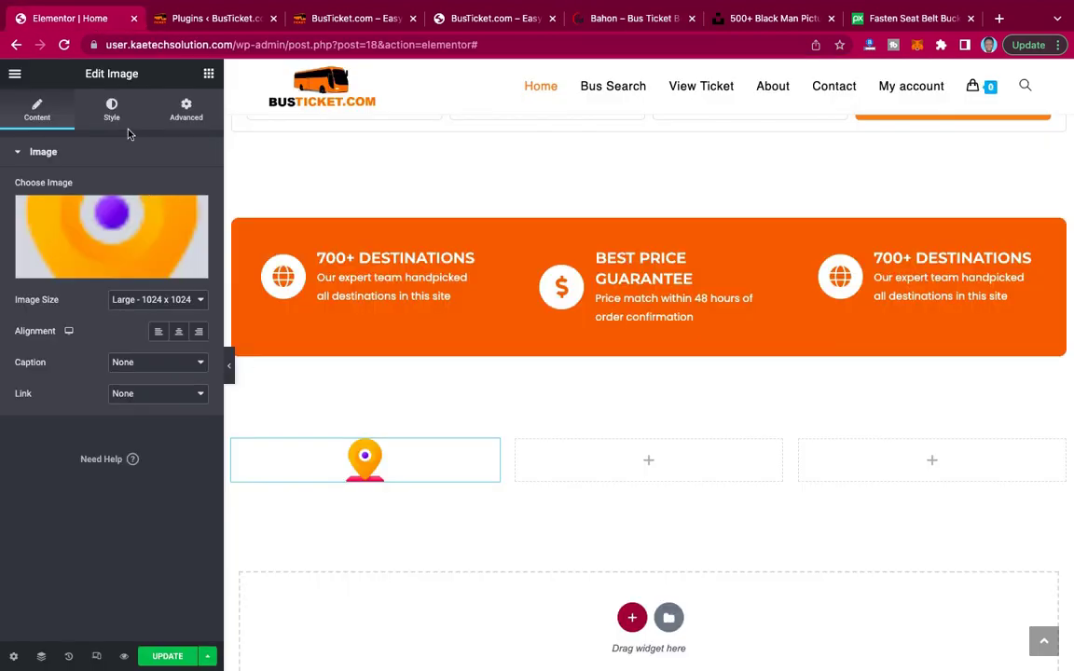
pyautogui.click(208, 74)
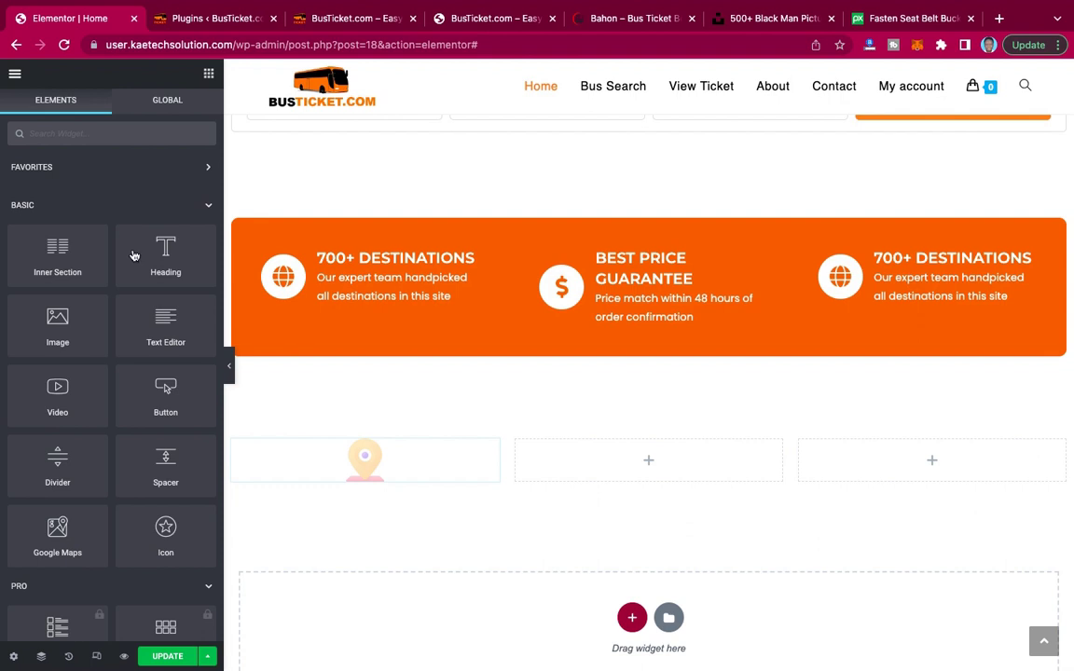
pyautogui.moveTo(279, 422); pyautogui.dragTo(381, 460)
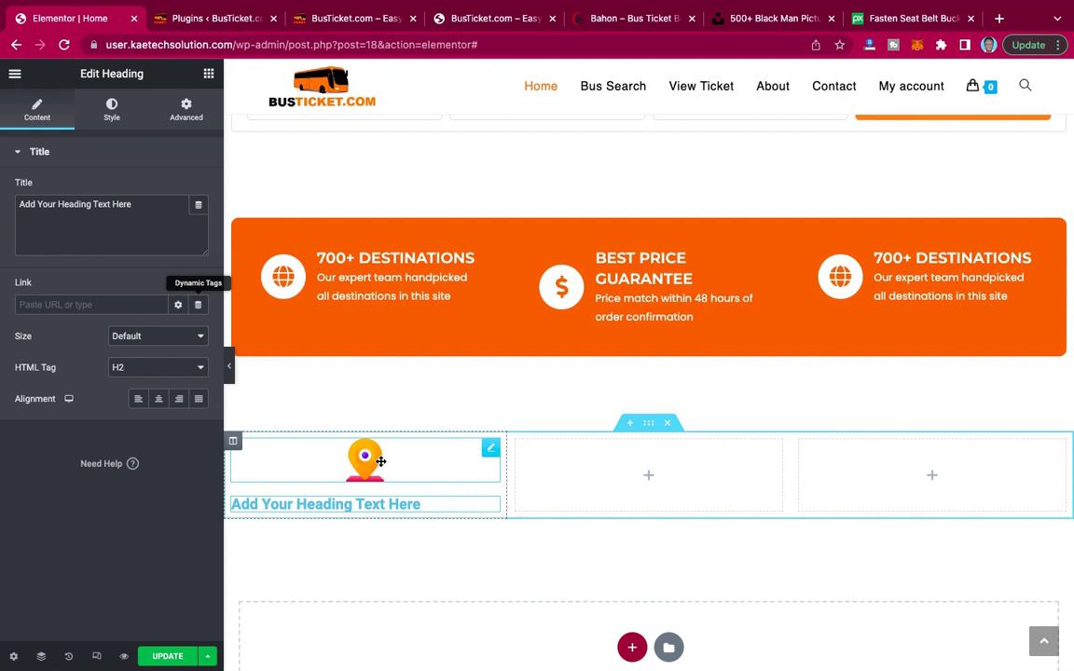
# Replace the new heading's title with "Search" and center it in the column.
pyautogui.click(149, 205)
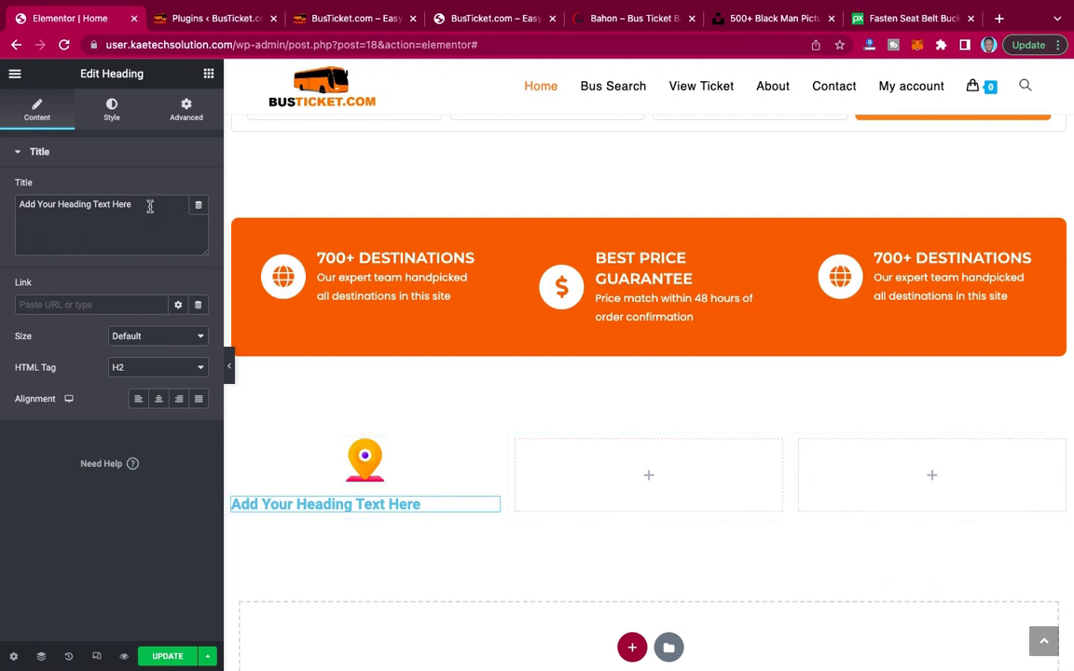
pyautogui.hotkey('ctrl', 'a')
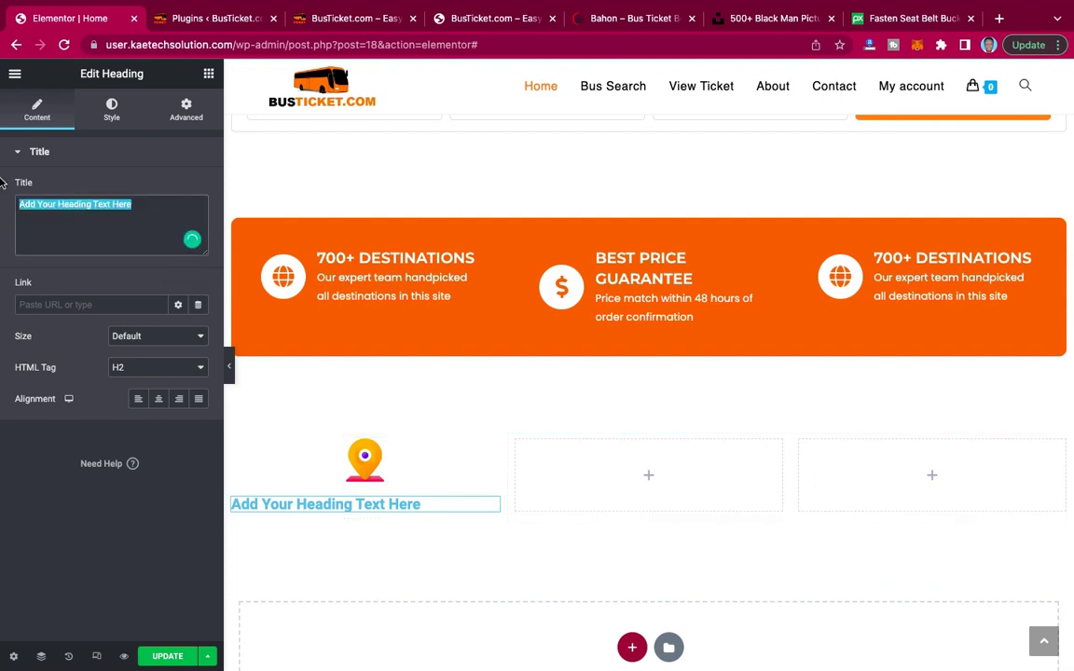
pyautogui.write('Search')
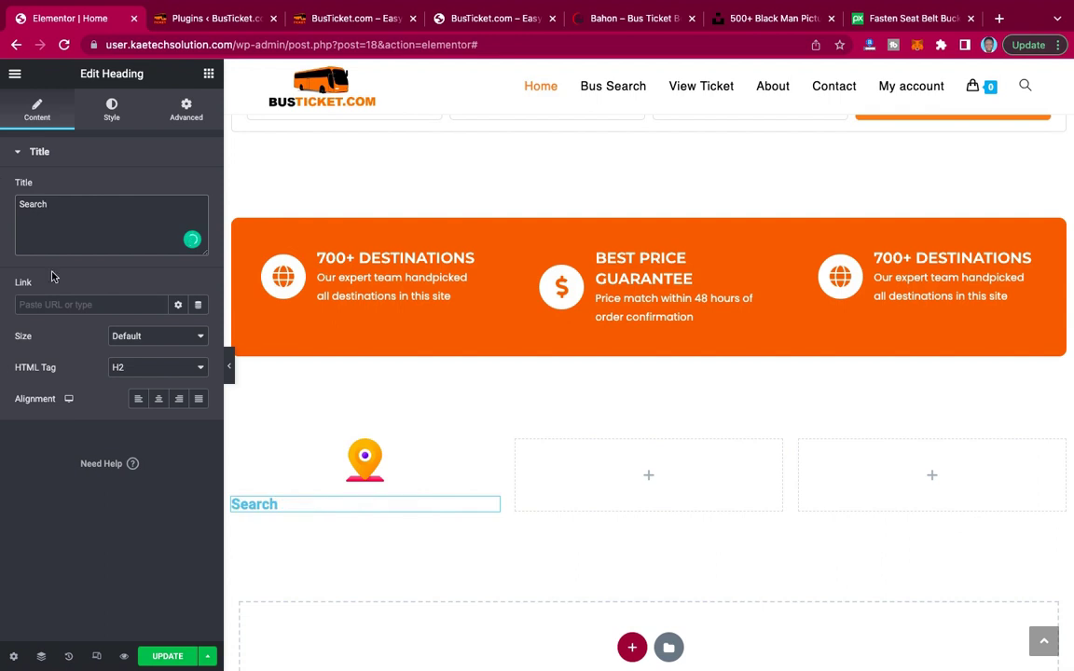
pyautogui.click(159, 404)
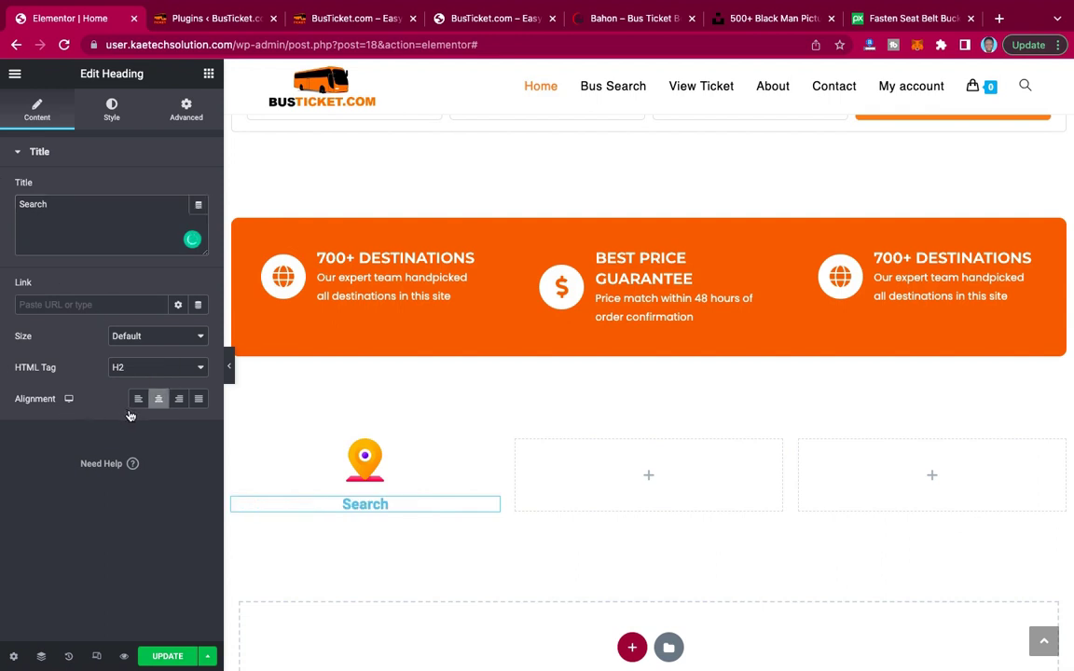
# Set the Search heading's text color to black (#000000).
pyautogui.click(111, 109)
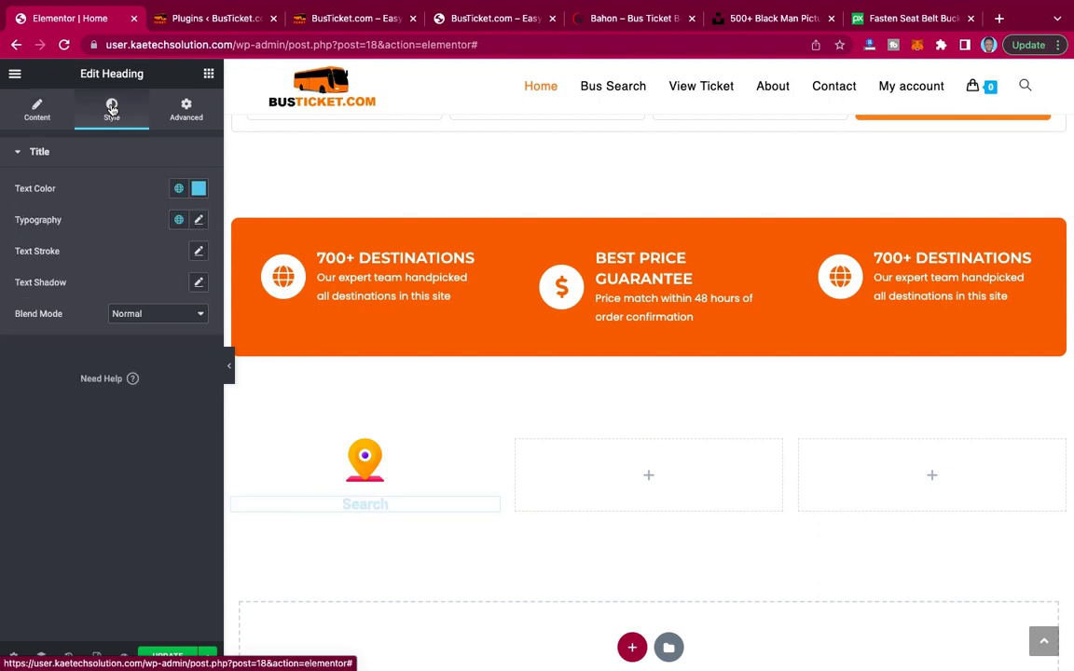
pyautogui.click(199, 191)
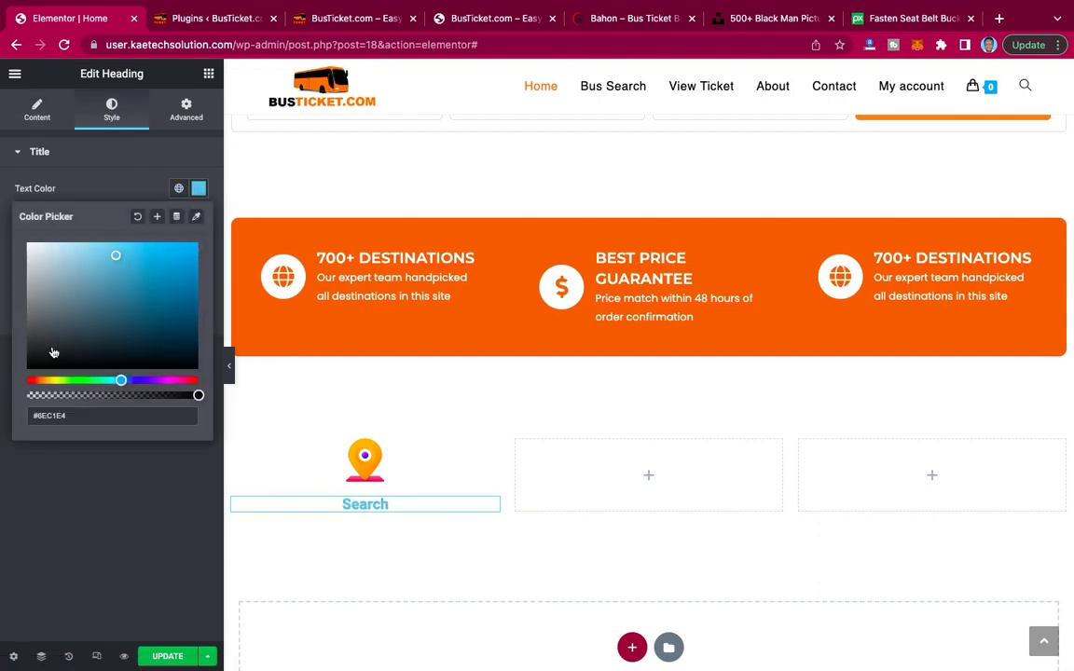
pyautogui.click(27, 369)
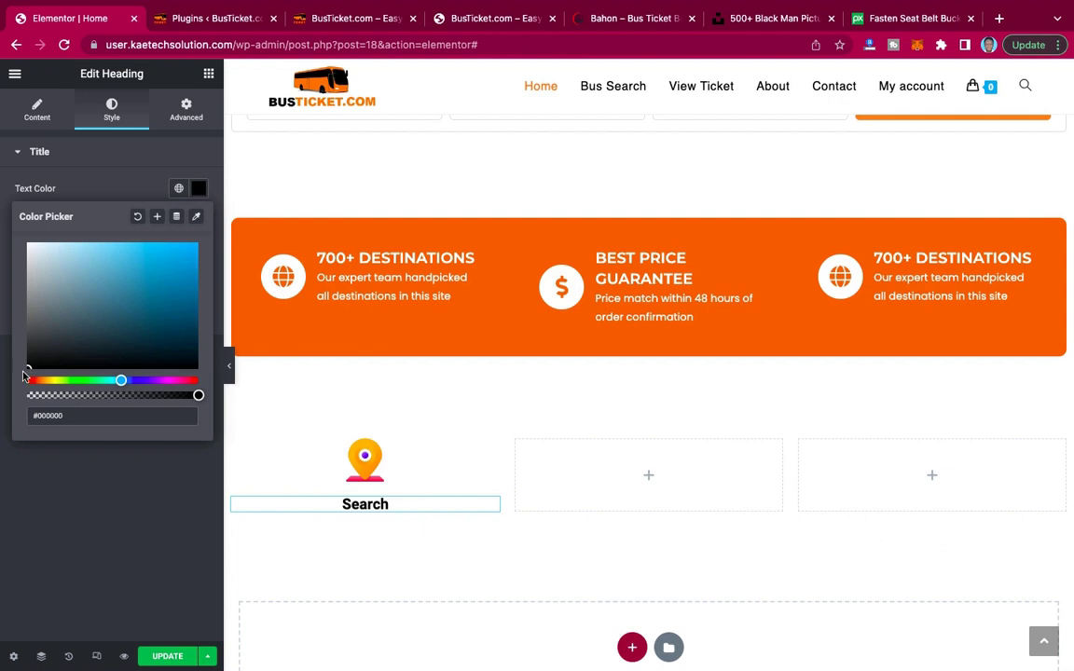
pyautogui.click(105, 177)
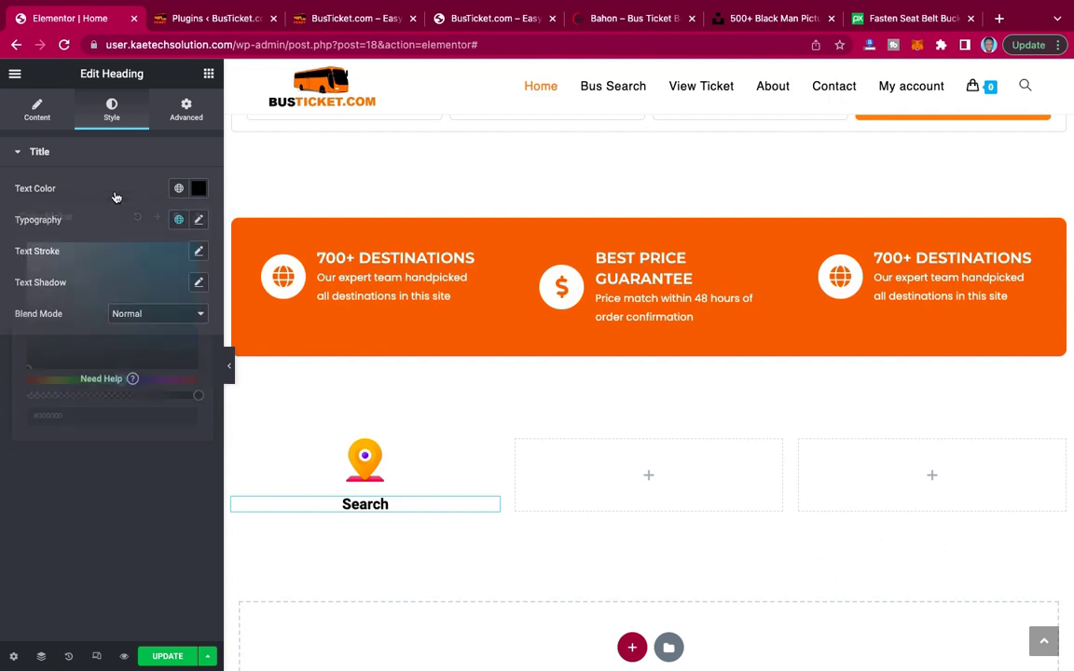
# Set the Search heading's typography to the Montserrat font family at a size of 25 px.
pyautogui.click(198, 221)
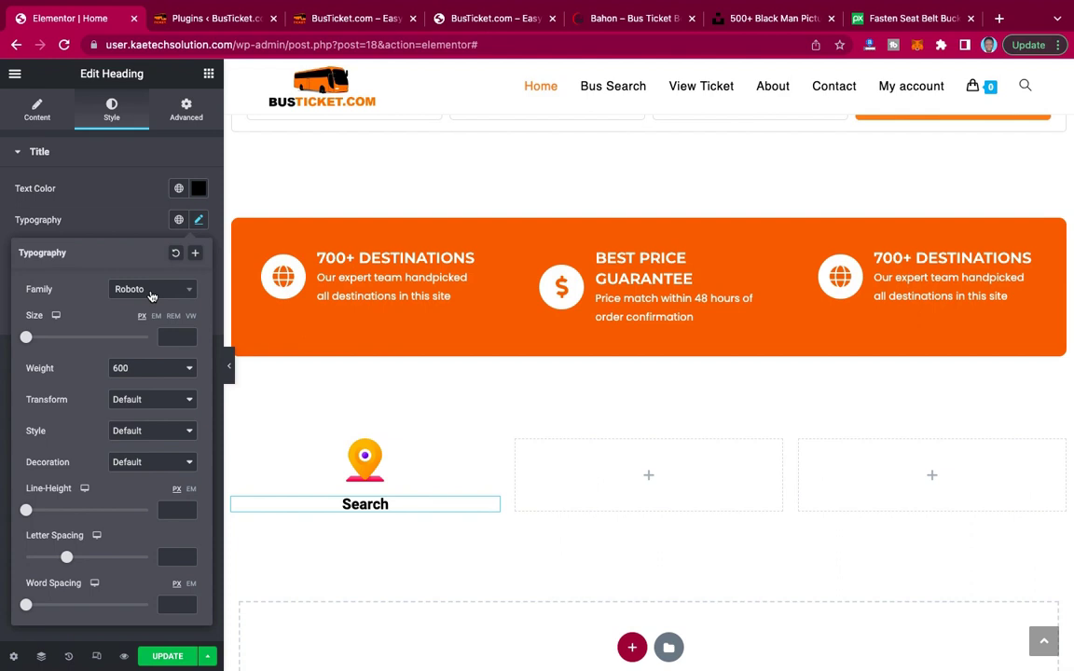
pyautogui.click(151, 291)
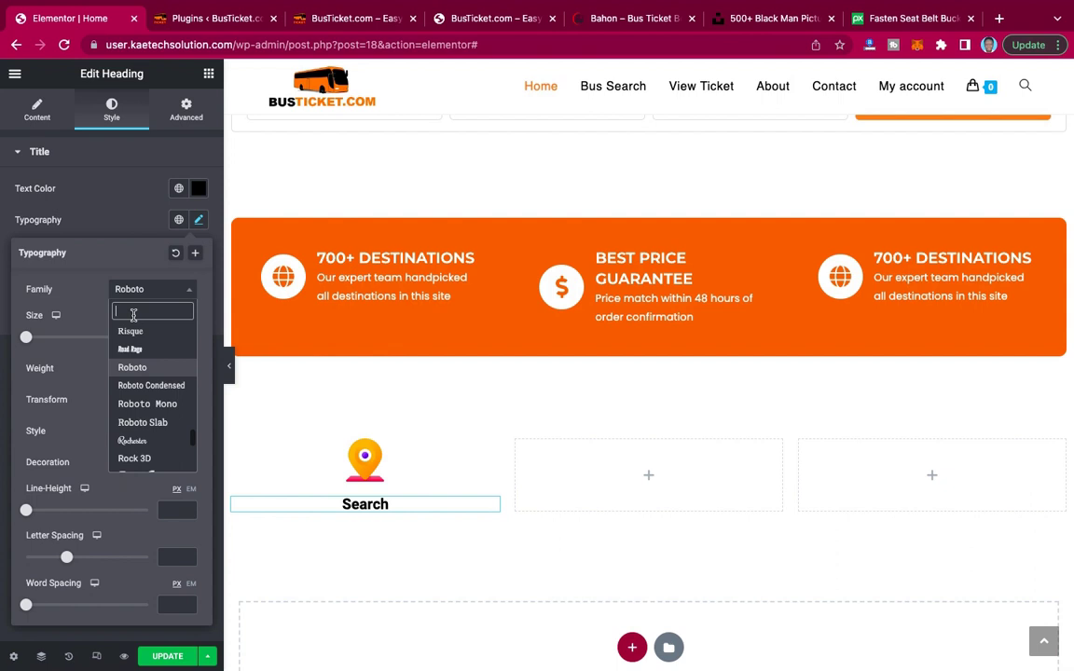
pyautogui.write('Monts')
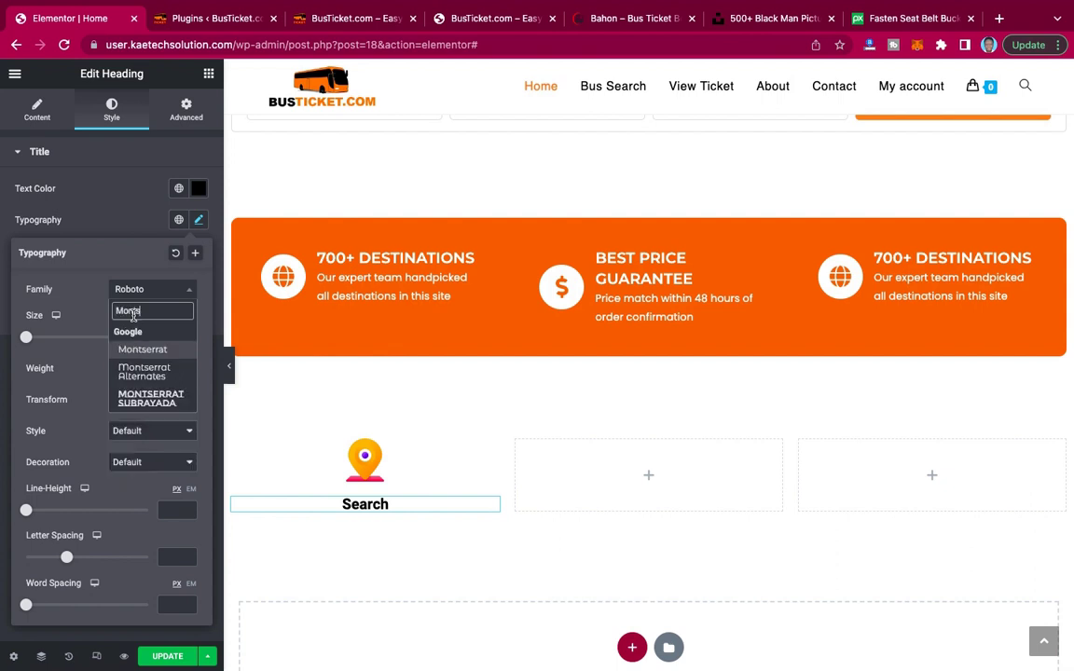
pyautogui.click(144, 349)
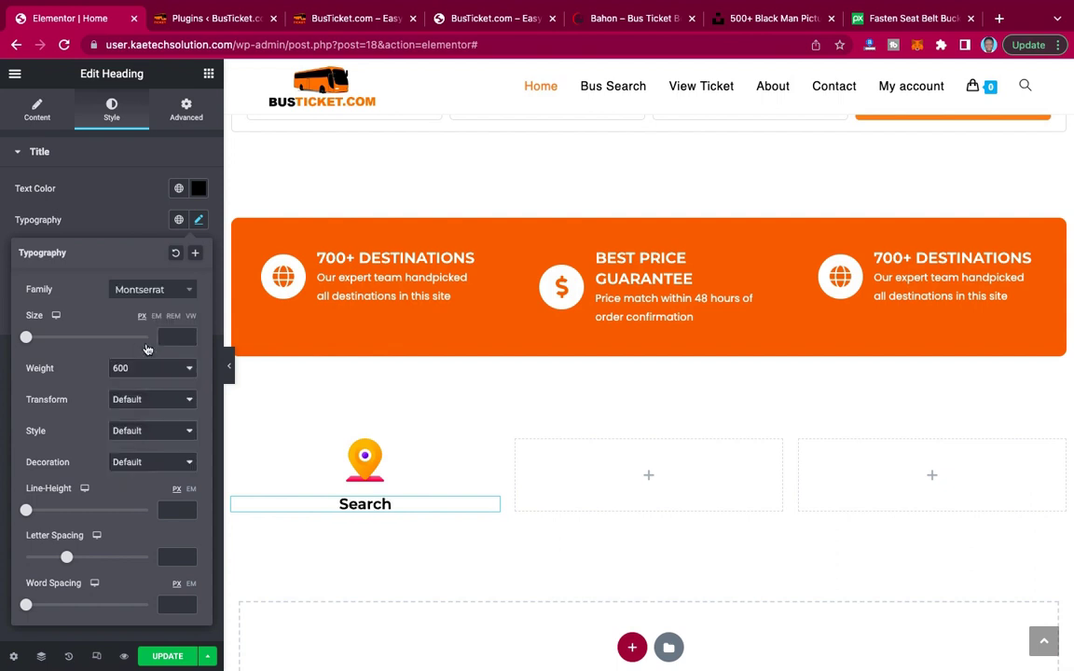
pyautogui.click(172, 337)
pyautogui.write('30')
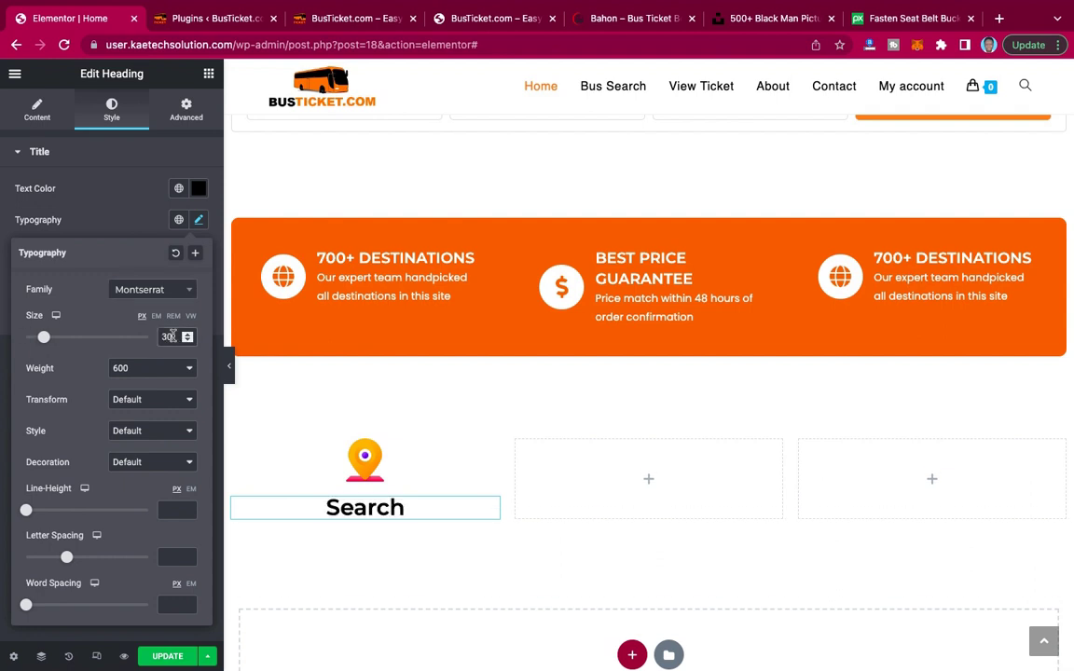
pyautogui.press('Down')
pyautogui.press('Down')
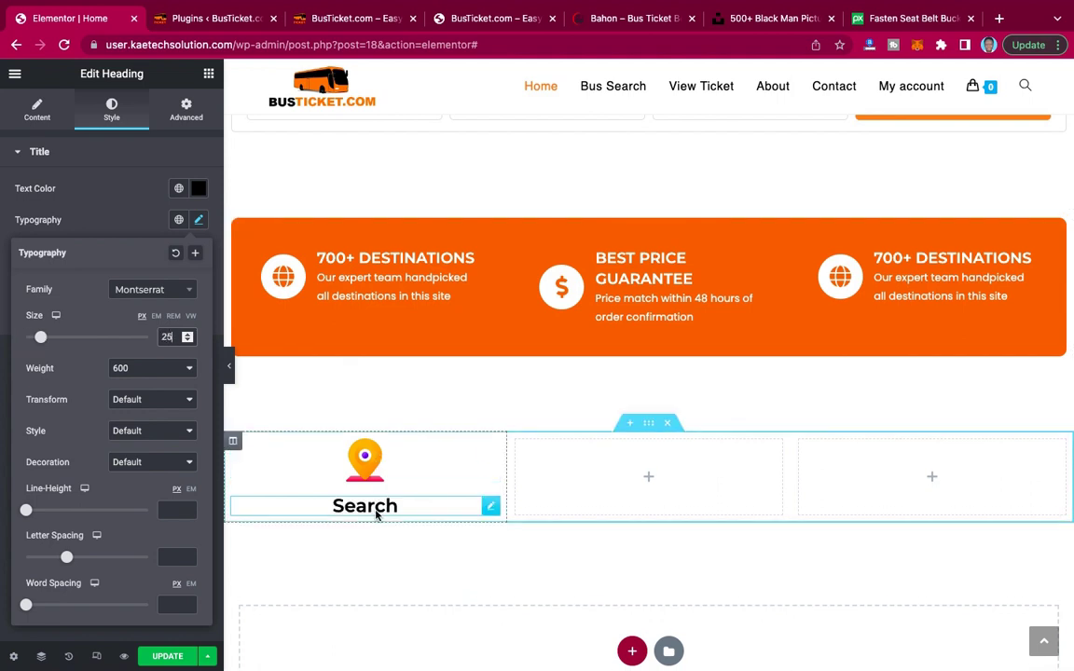
pyautogui.click(105, 196)
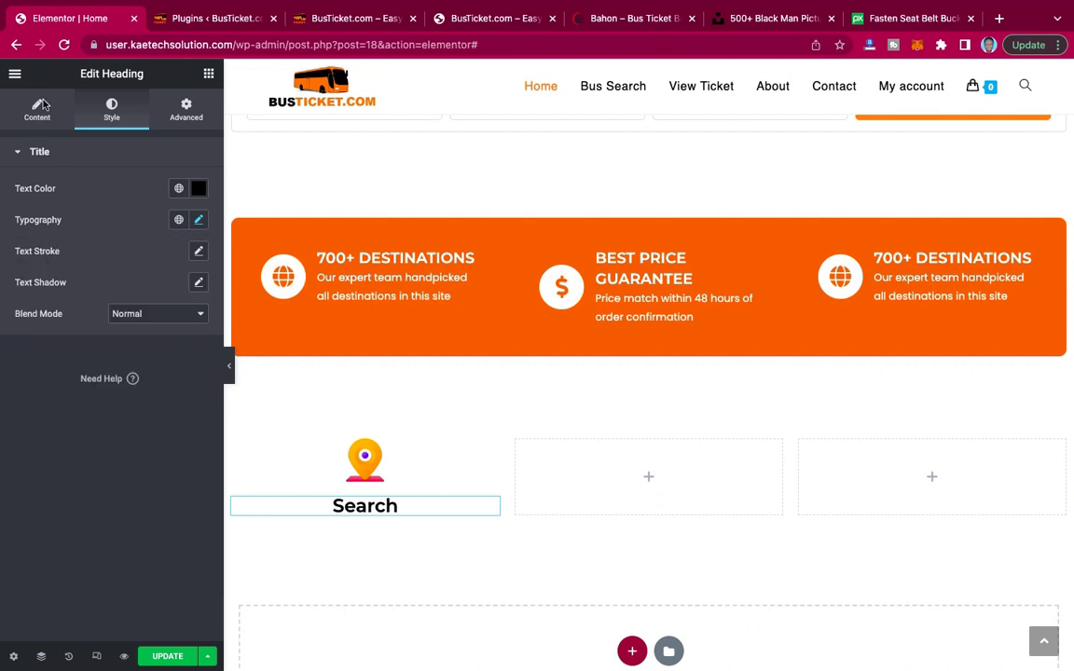
# Add a Text Editor widget below the Search heading in the first column.
pyautogui.click(38, 108)
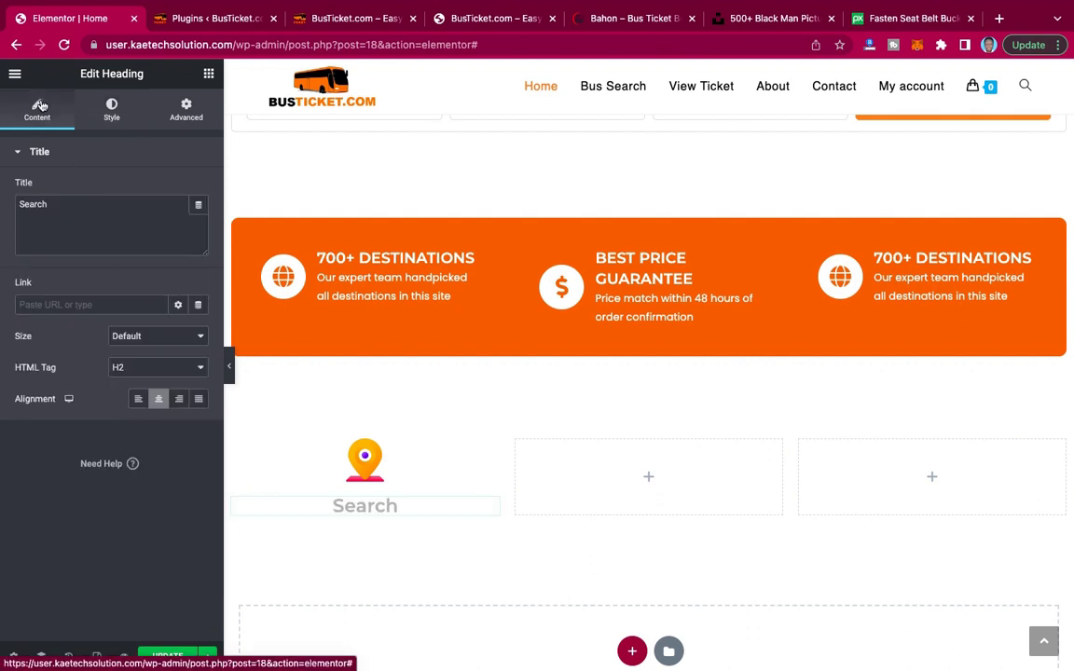
pyautogui.click(208, 75)
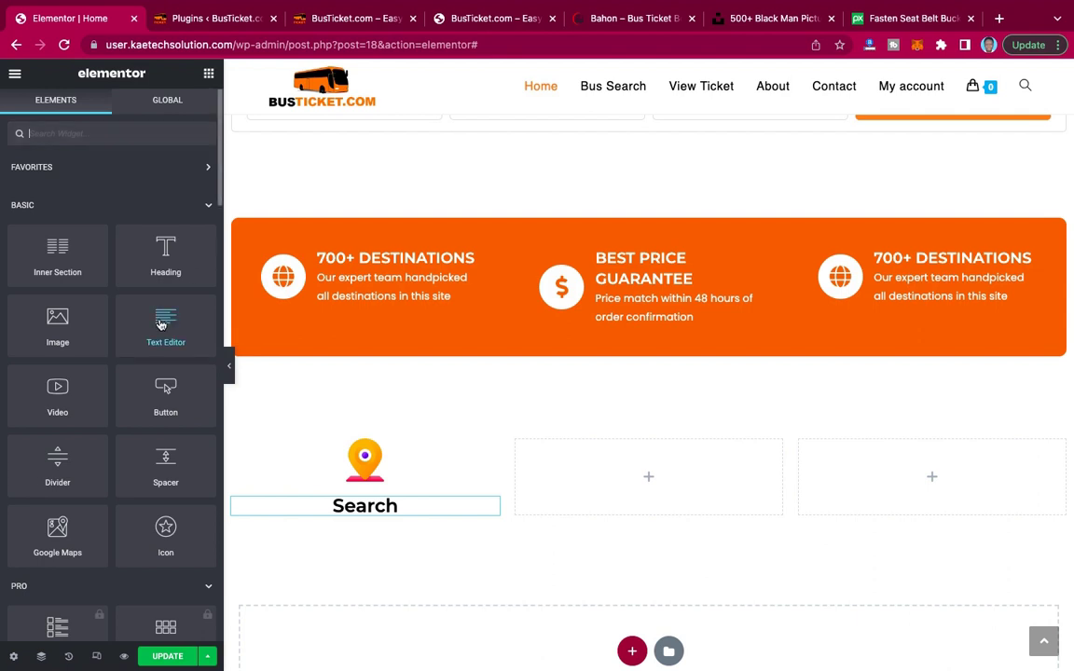
pyautogui.moveTo(160, 323); pyautogui.dragTo(380, 507)
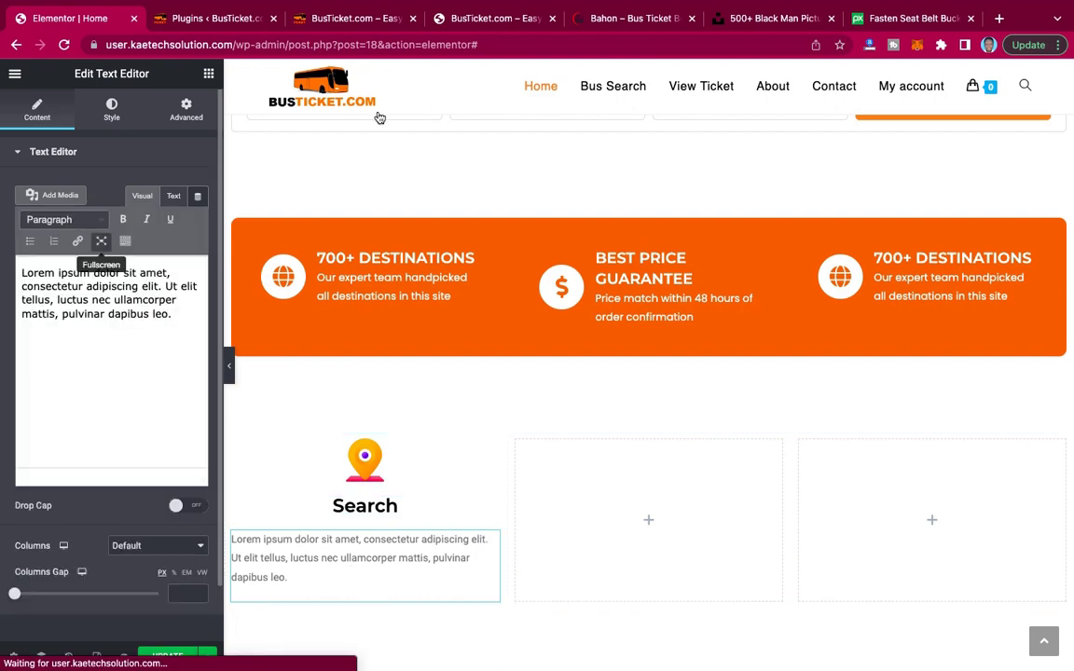
# Copy the Search card's description from the reference site and replace the new text widget's placeholder with "Choose your origin, destination & journey dates search for buses".
pyautogui.click(598, 21)
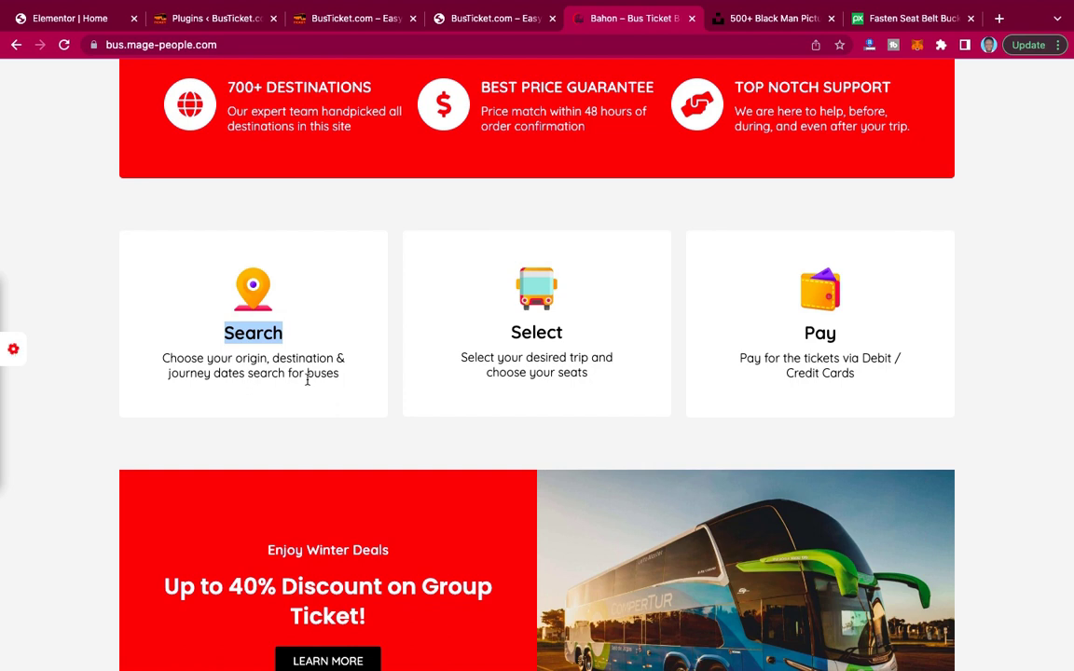
pyautogui.click(339, 375)
pyautogui.moveTo(339, 375); pyautogui.dragTo(161, 365)
pyautogui.hotkey('ctrl', 'c')
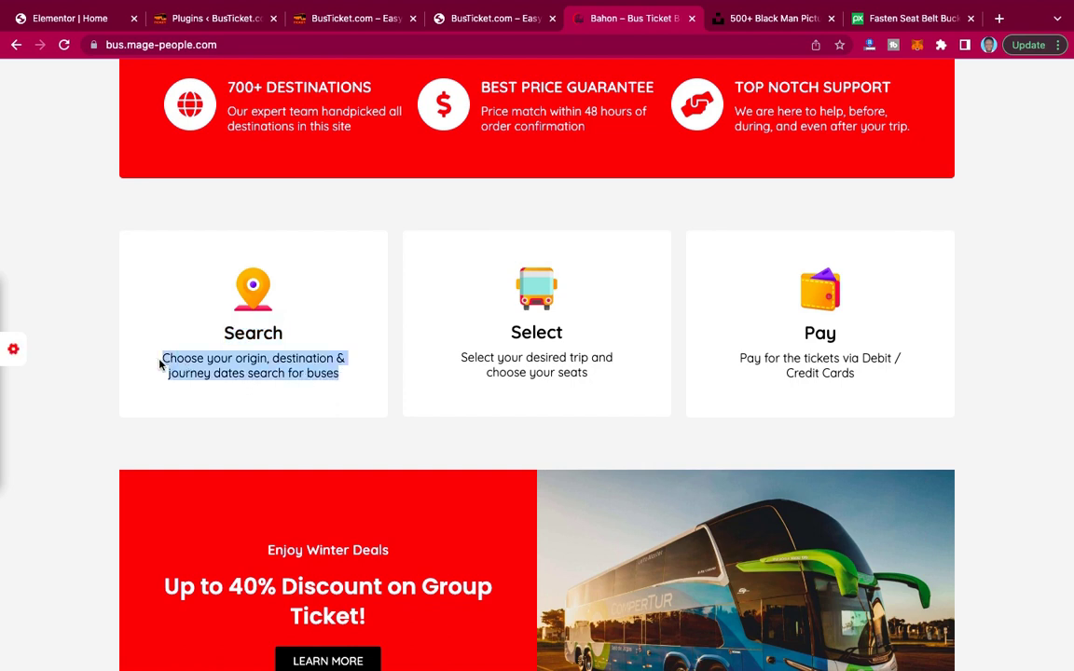
pyautogui.click(90, 19)
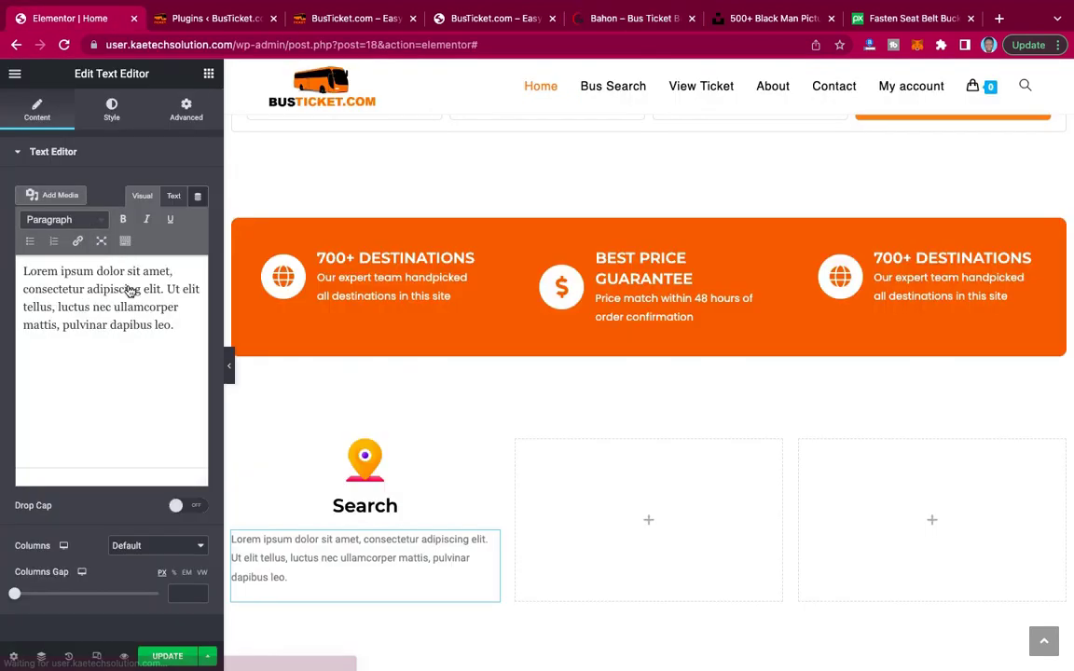
pyautogui.hotkey('ctrl', 'a')
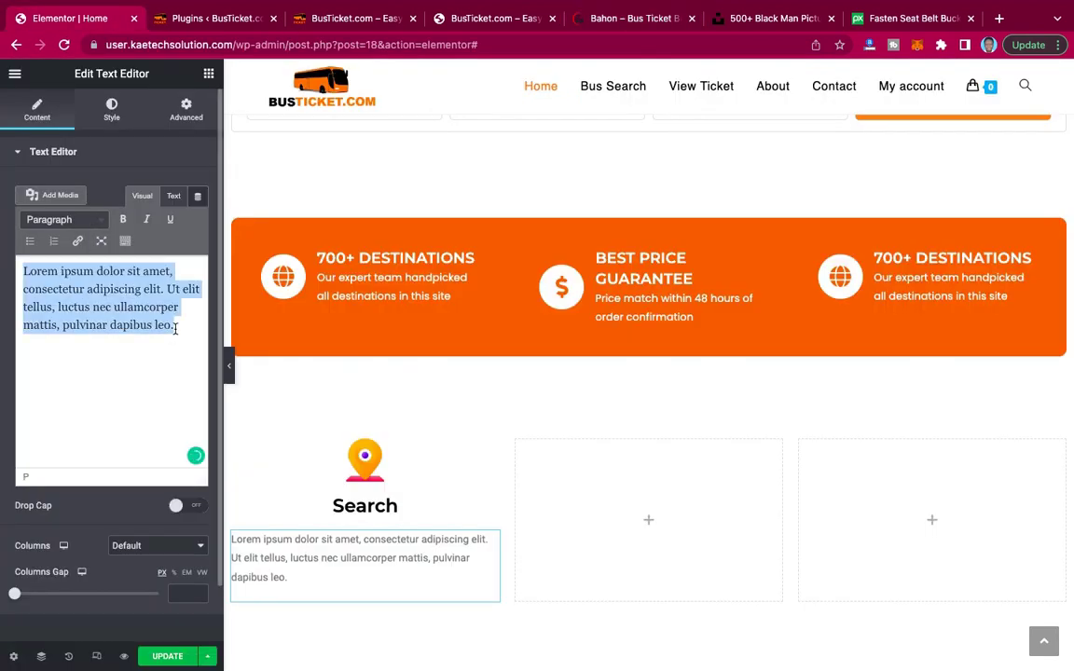
pyautogui.hotkey('ctrl', 'v')
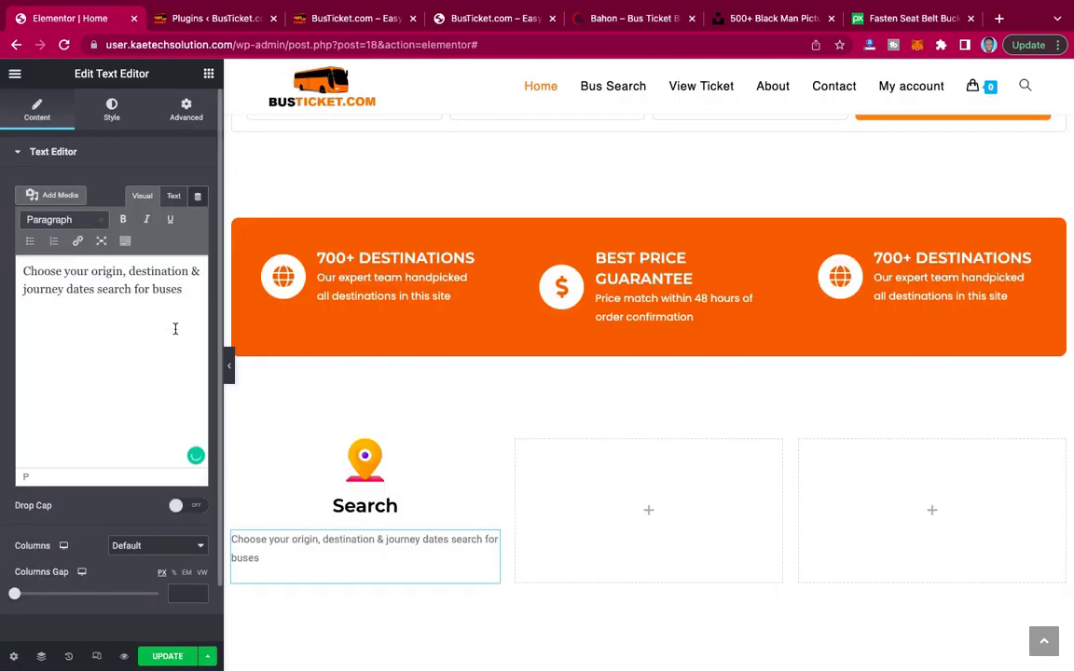
# Center the Search description text and set its color to dark gray #383838.
pyautogui.click(111, 110)
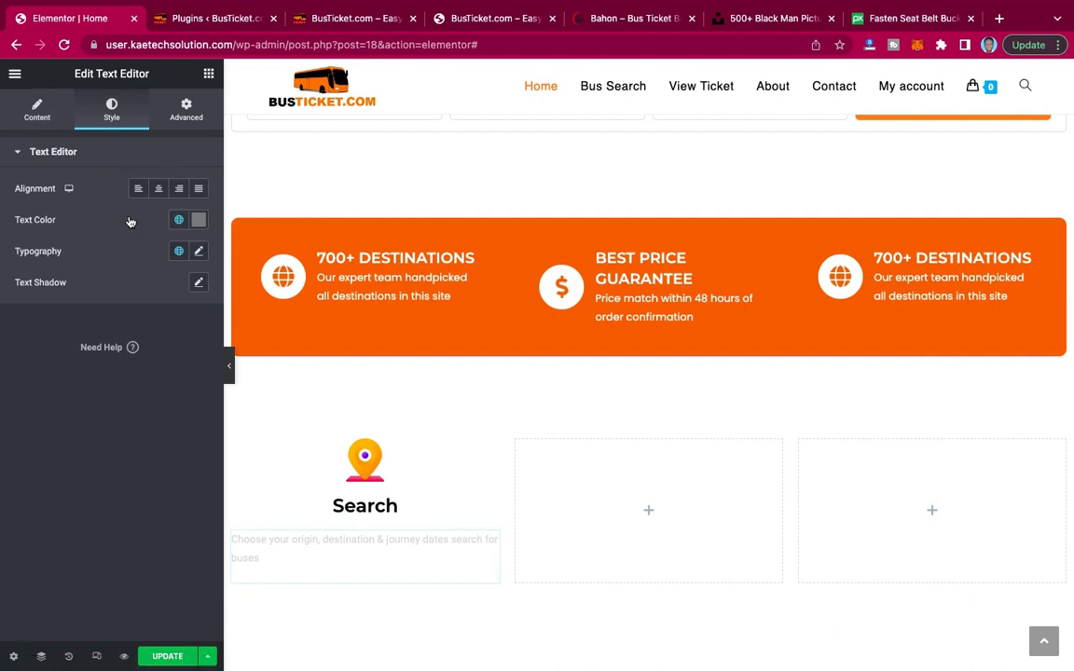
pyautogui.click(160, 190)
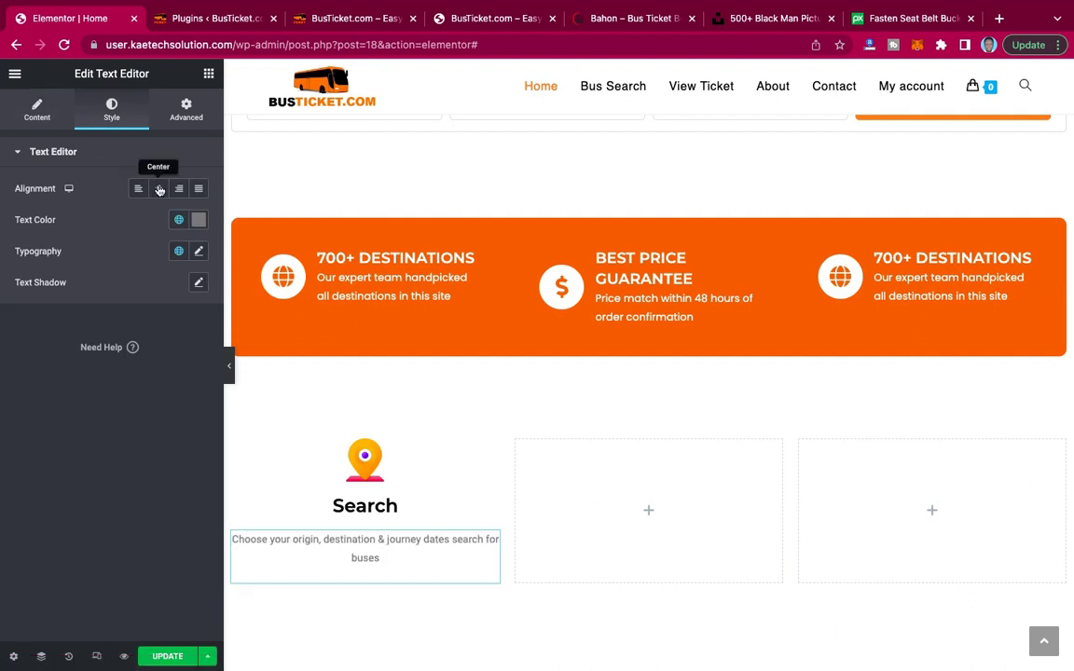
pyautogui.click(199, 219)
pyautogui.click(28, 373)
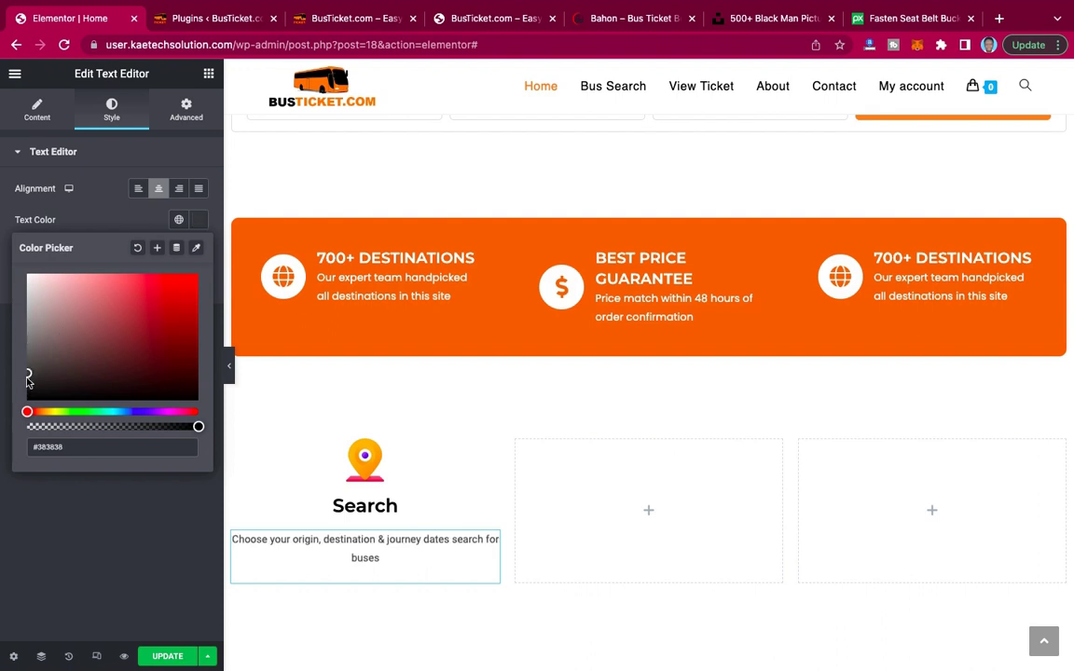
pyautogui.click(109, 202)
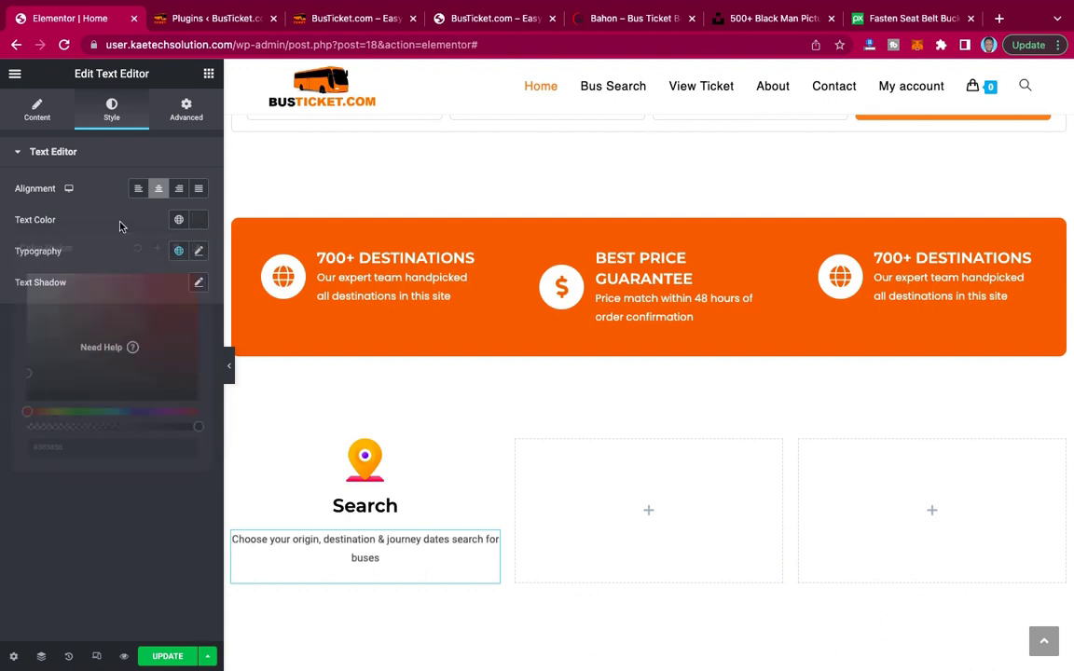
# Set the Search description's typography to the Poppins font family at a size of 14 px.
pyautogui.click(199, 252)
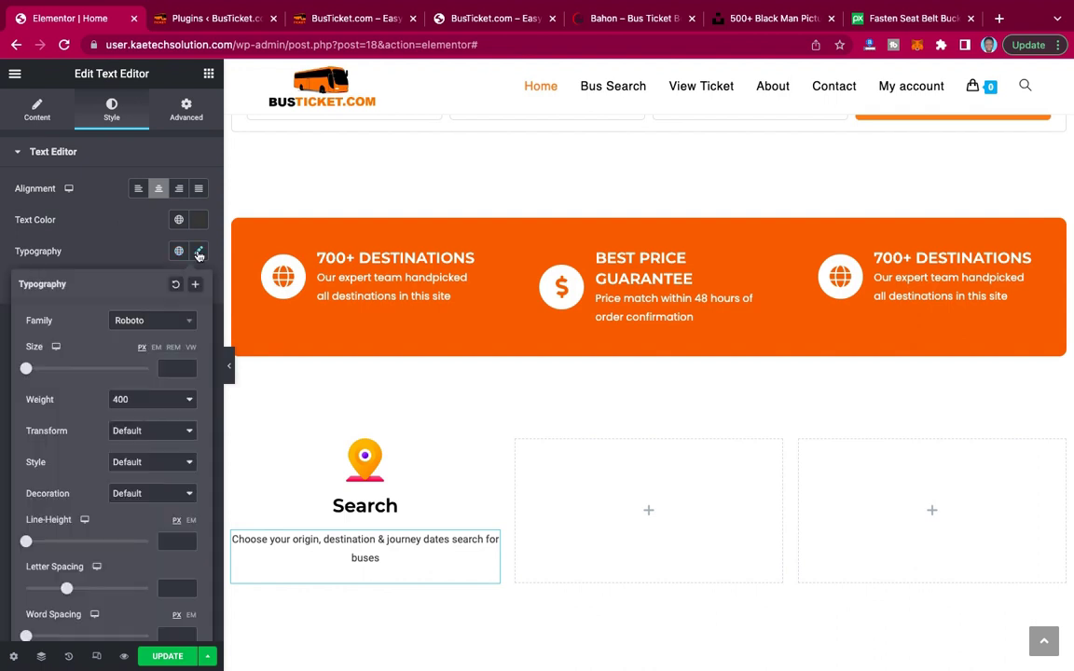
pyautogui.click(163, 321)
pyautogui.click(163, 322)
pyautogui.click(166, 320)
pyautogui.write('popp')
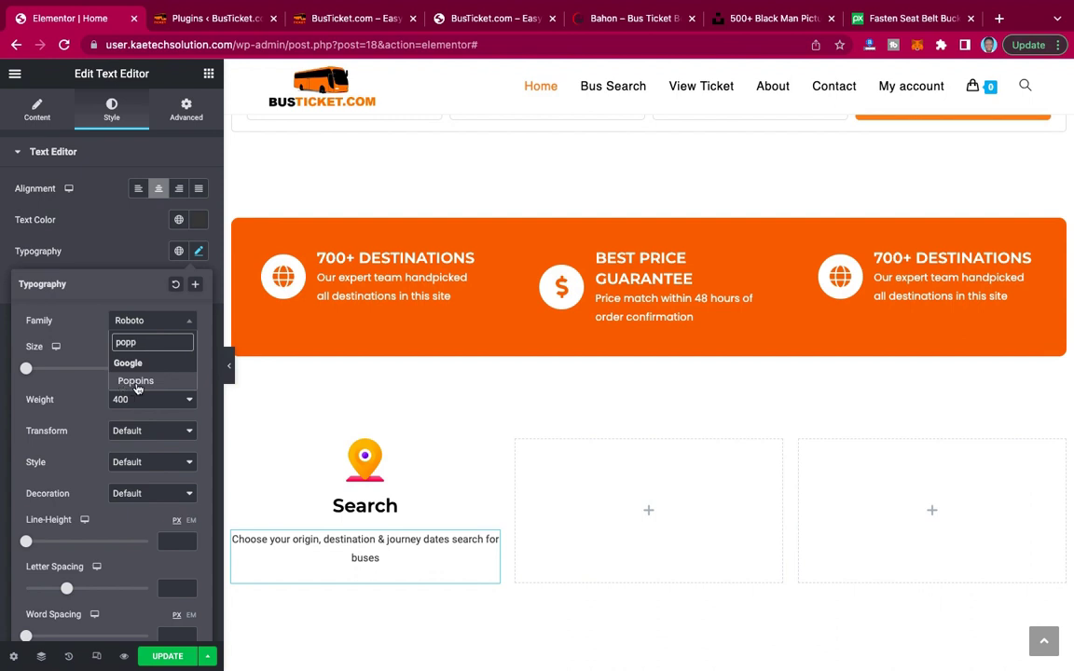
pyautogui.click(136, 381)
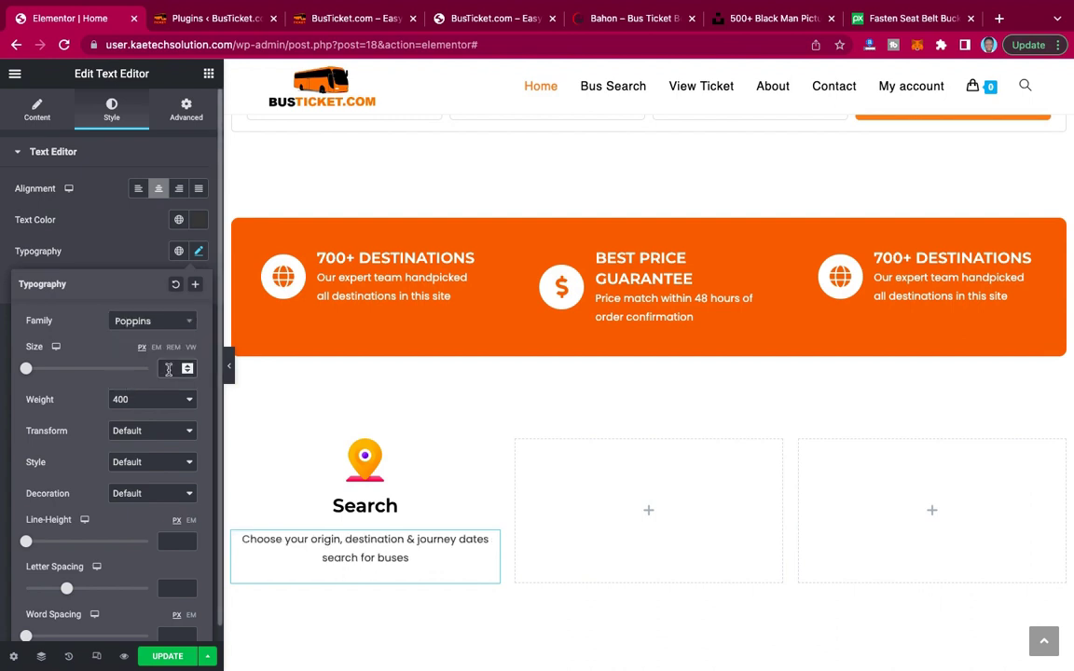
pyautogui.click(167, 369)
pyautogui.write('14')
pyautogui.click(119, 257)
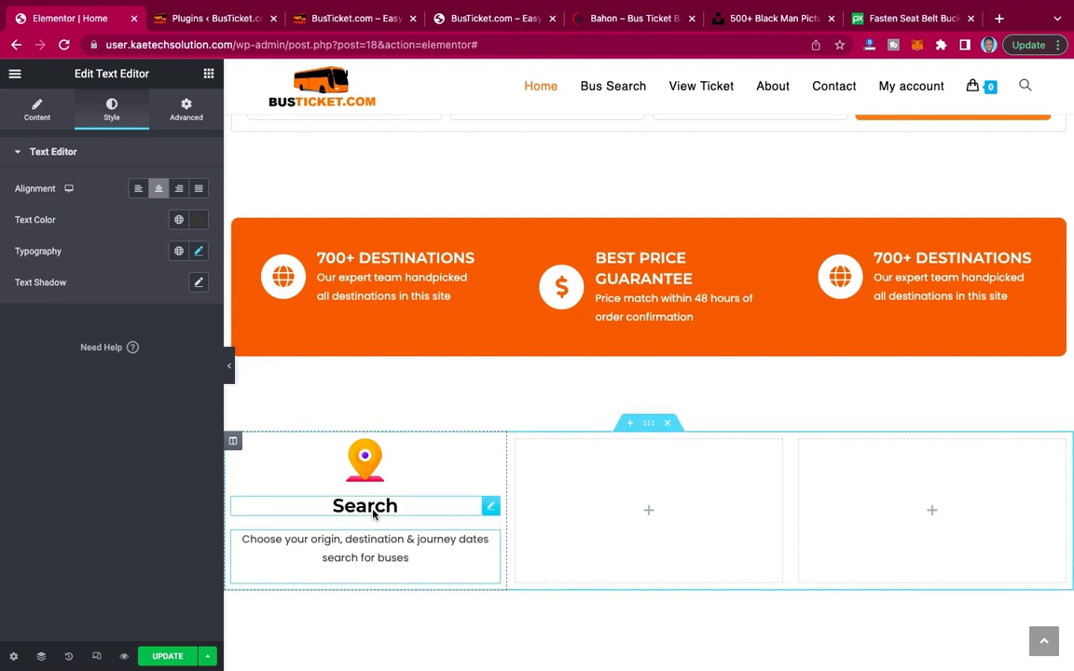
# Set the Search column's padding to 30 px on all sides.
pyautogui.click(233, 443)
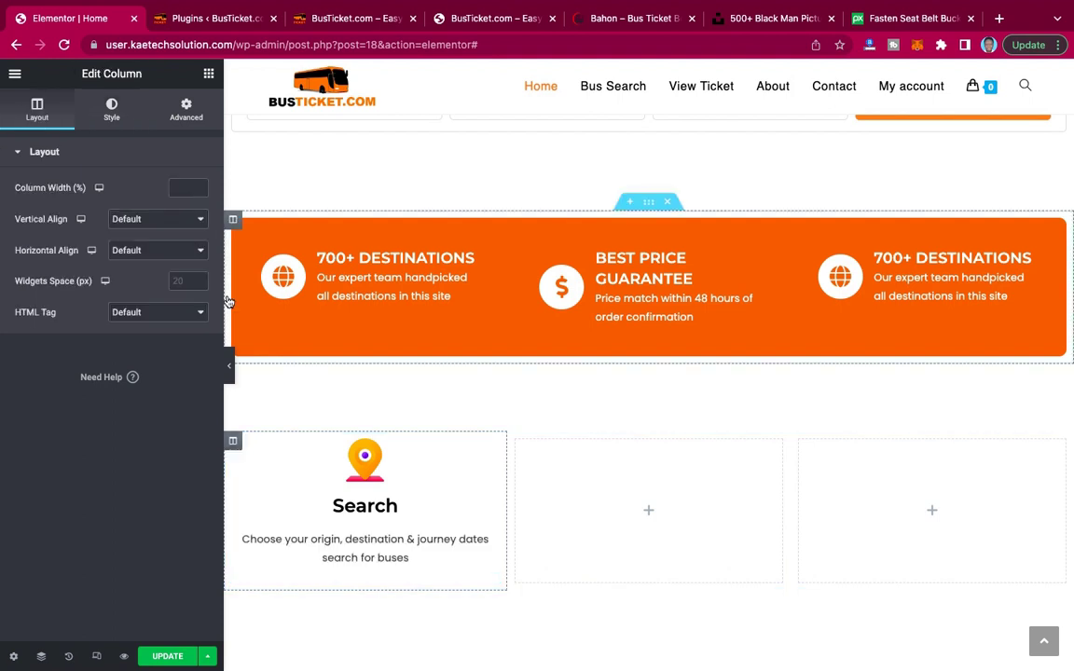
pyautogui.click(186, 111)
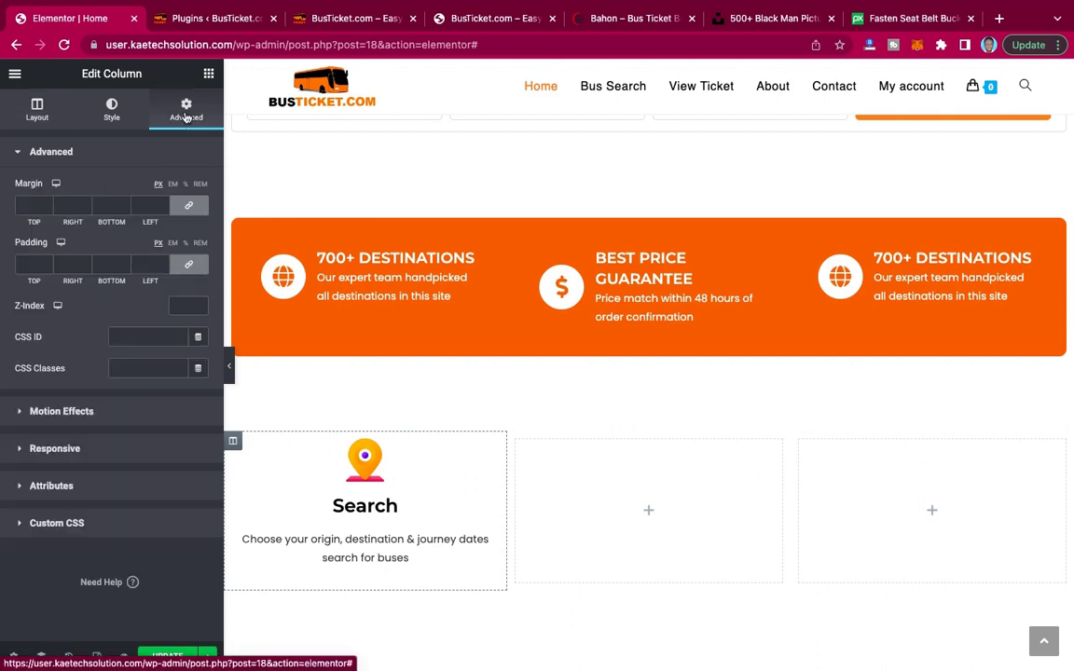
pyautogui.click(26, 264)
pyautogui.write('30')
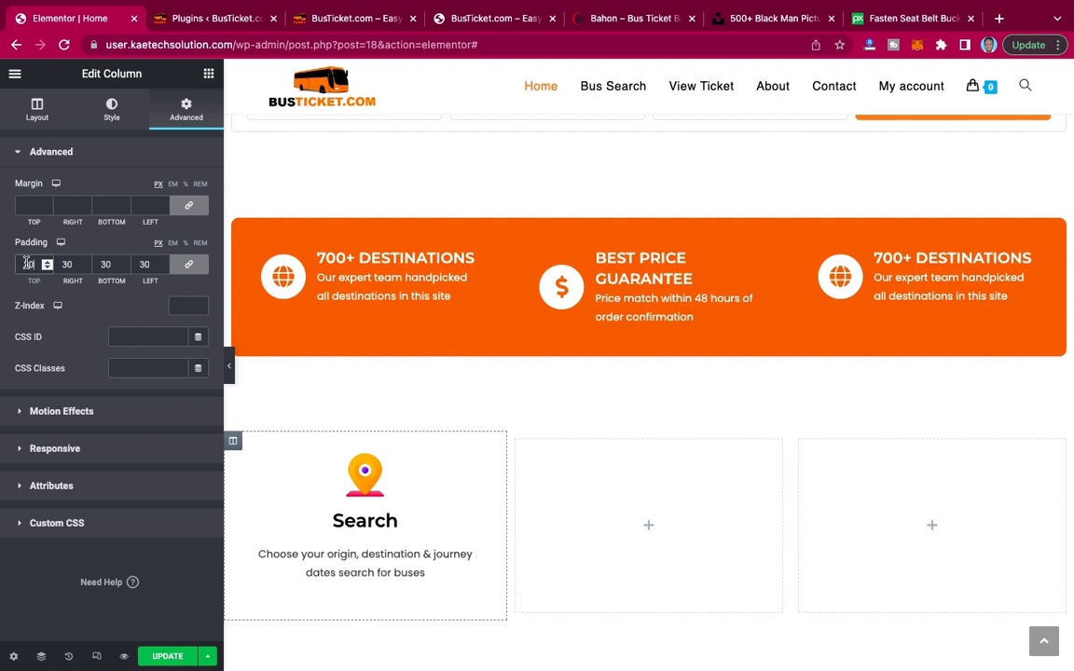
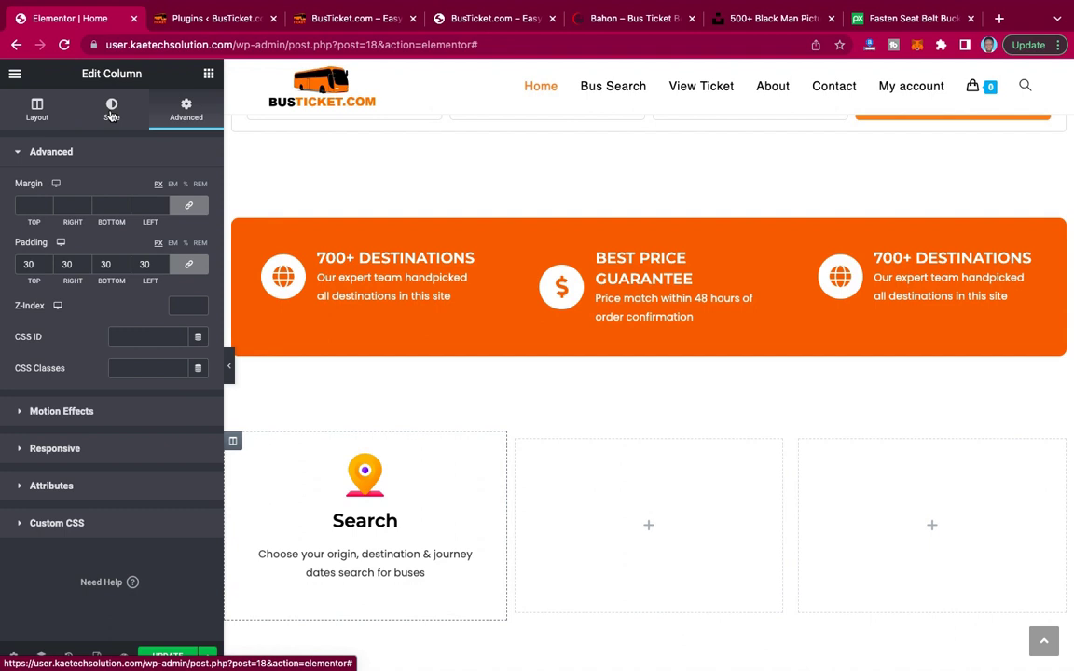
# Apply an outline box shadow with the default settings to the Search column.
pyautogui.click(111, 110)
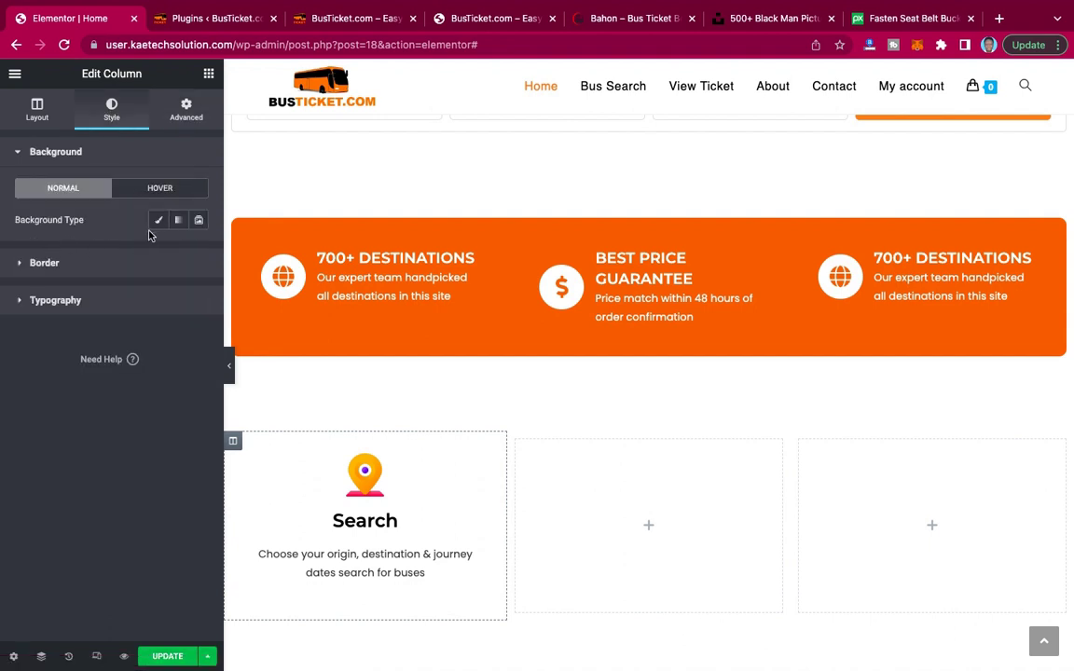
pyautogui.click(106, 266)
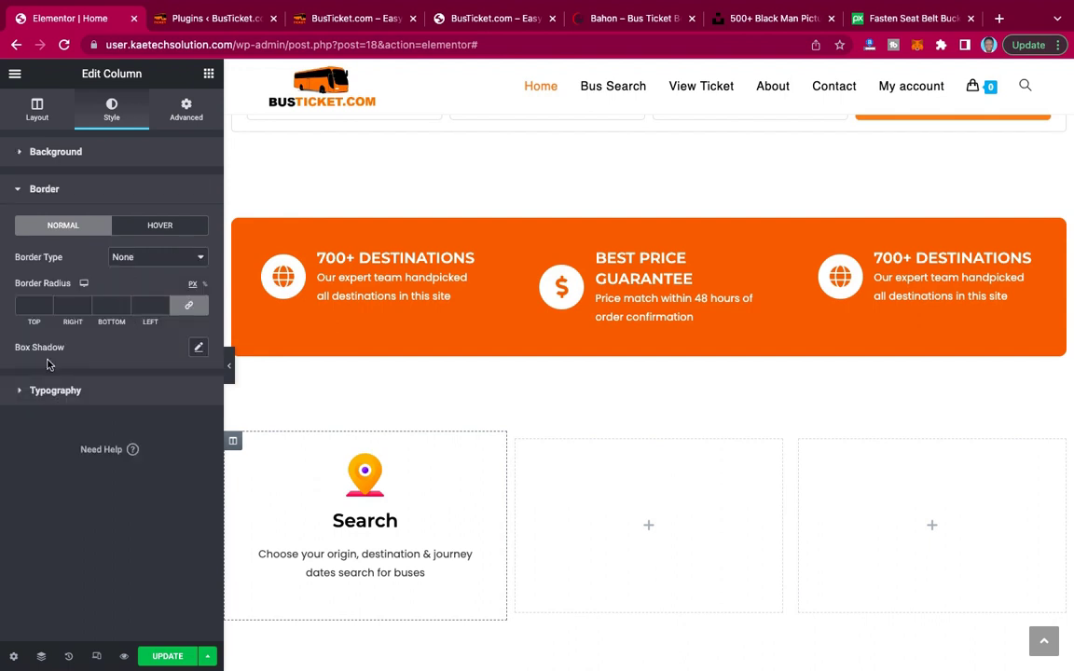
pyautogui.click(199, 348)
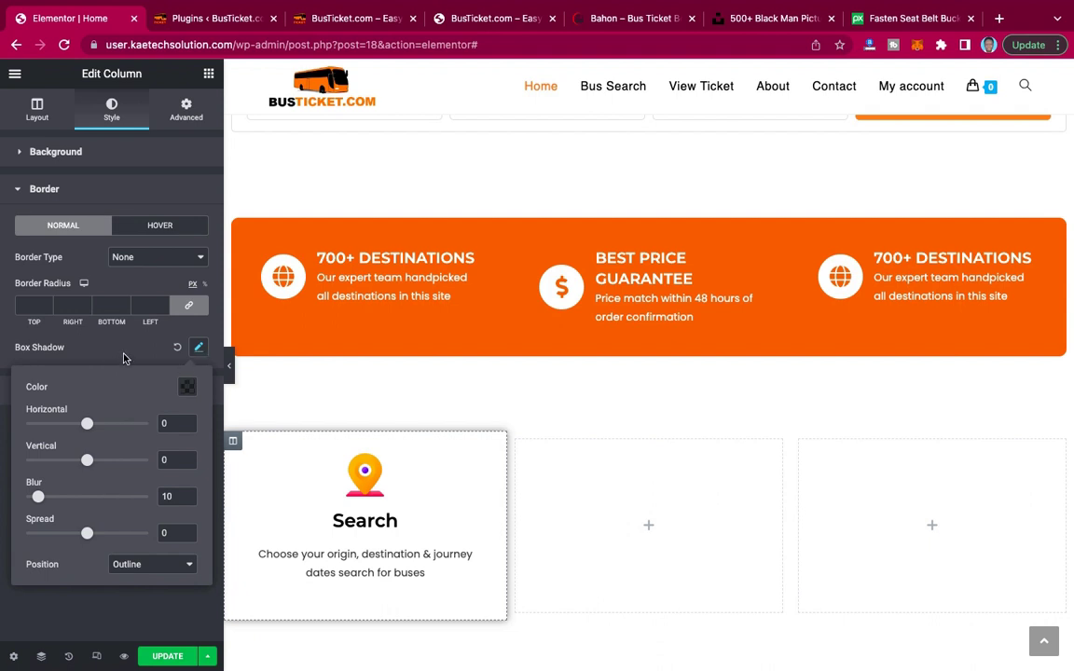
pyautogui.click(112, 323)
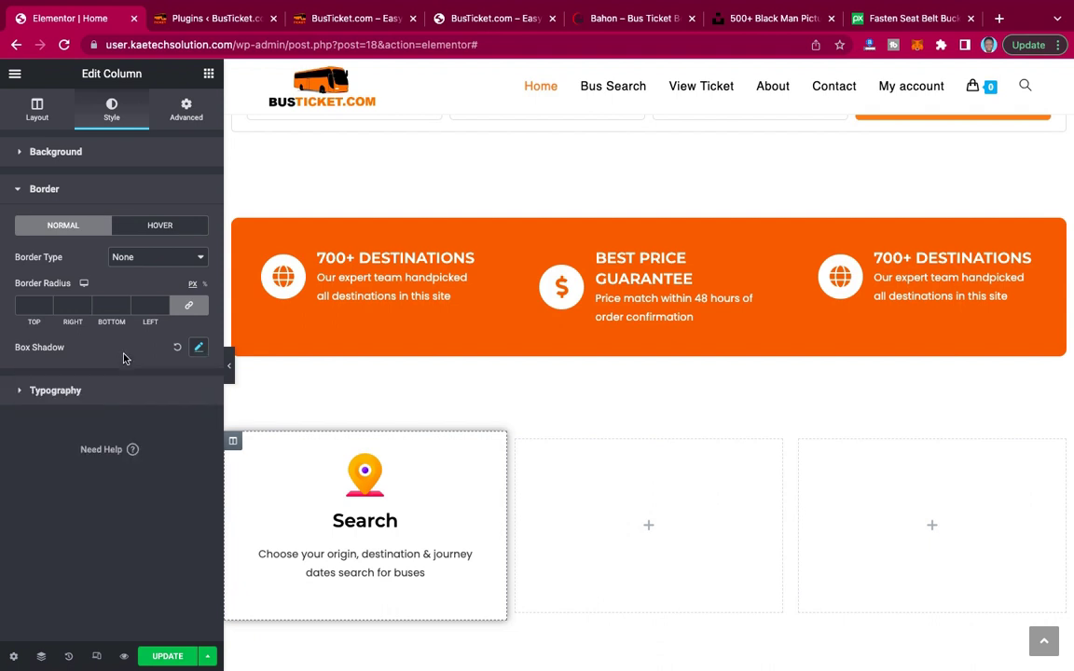
# Set the blur of the Search column's box shadow to 2.
pyautogui.click(199, 348)
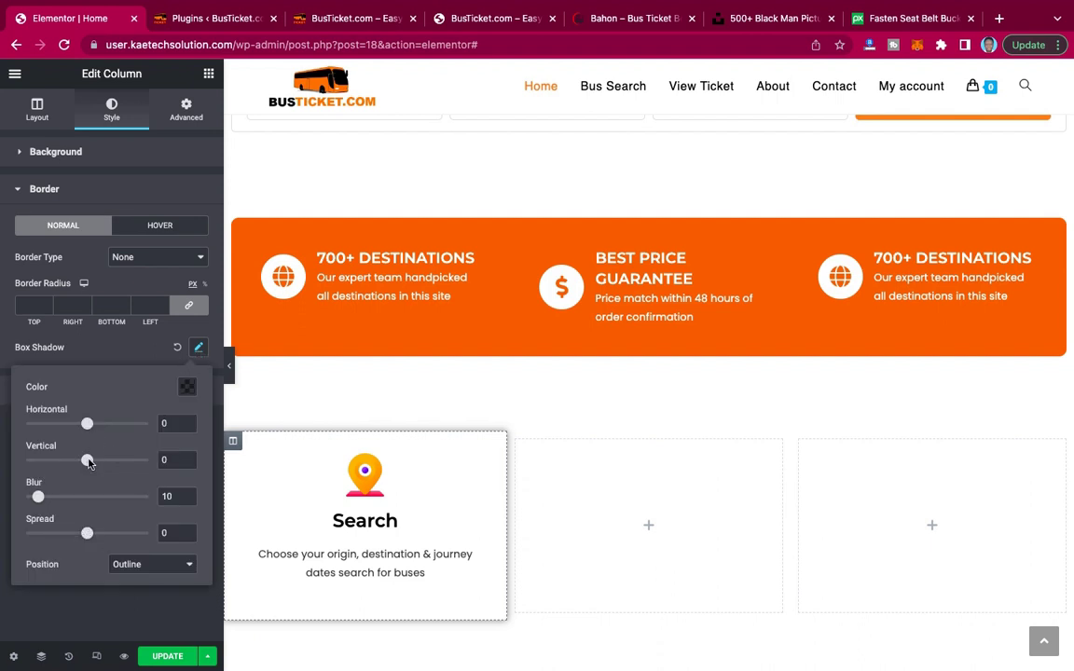
pyautogui.doubleClick(162, 496)
pyautogui.write('5')
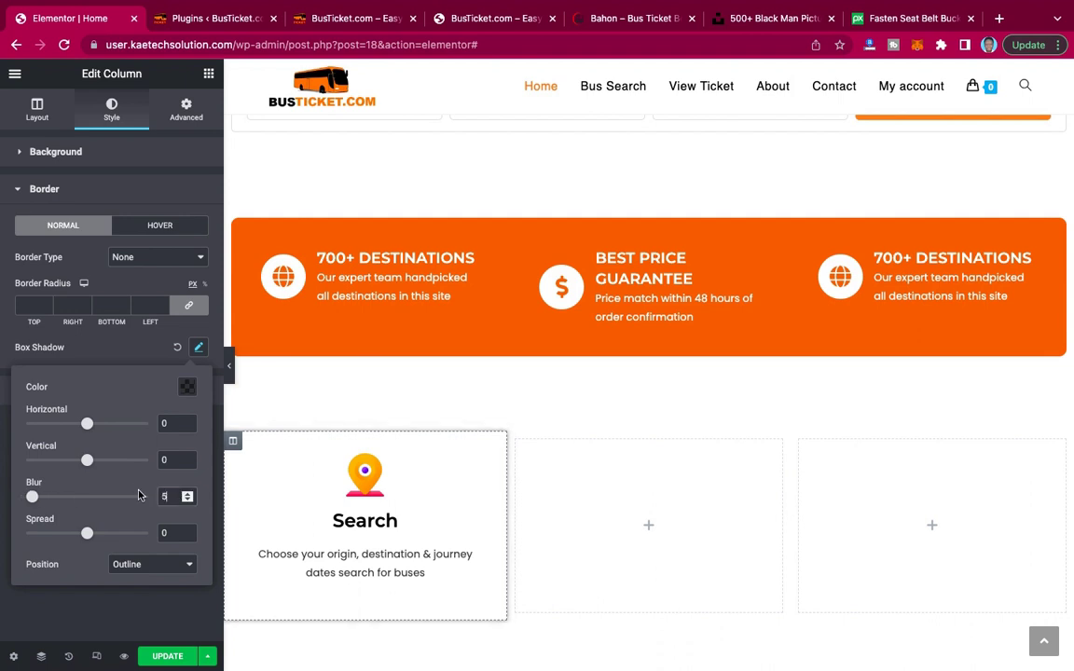
pyautogui.press('BackSpace')
pyautogui.write('2')
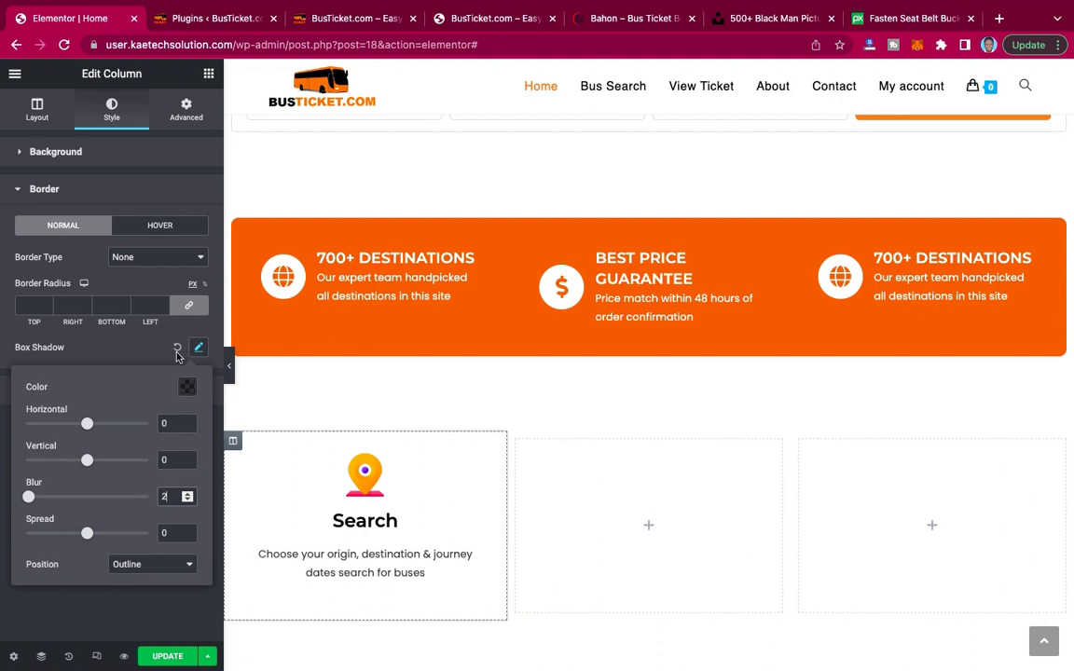
# Round the Search column's corners with a 10 px border radius on all sides and preview the card.
pyautogui.click(137, 351)
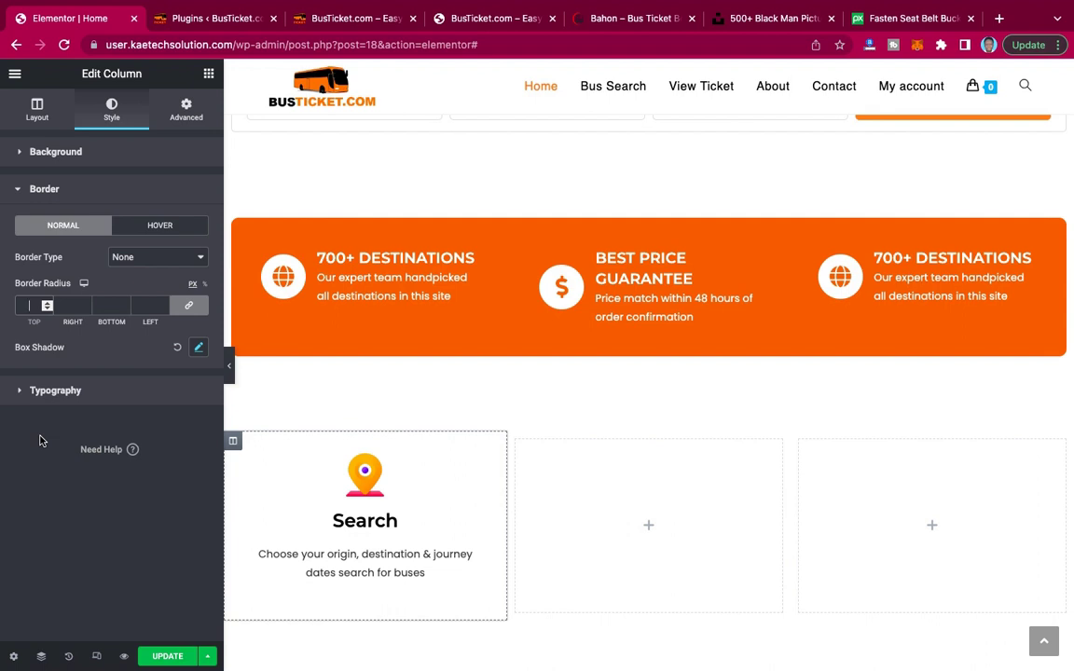
pyautogui.write('10')
pyautogui.click(230, 376)
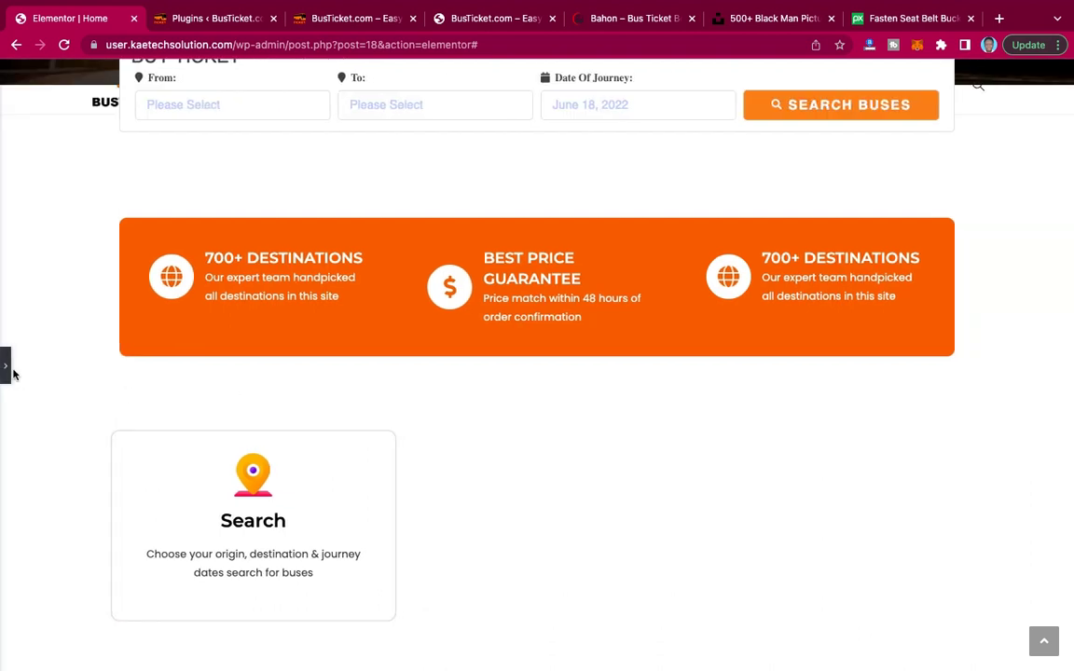
pyautogui.click(7, 372)
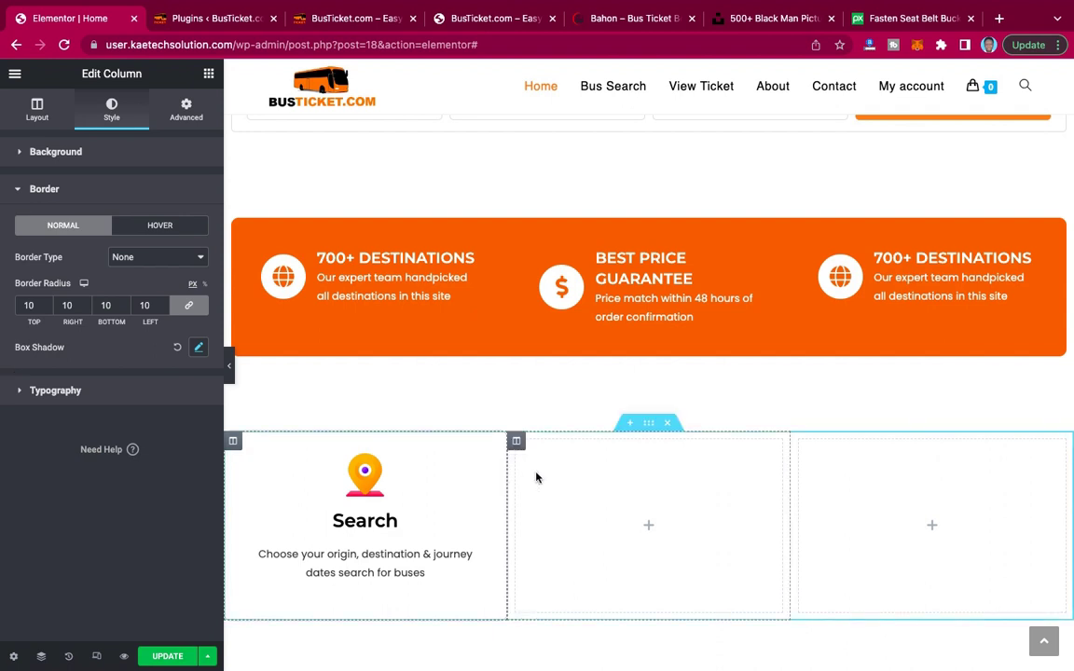
# Set the Search column's margin to 5 px on all sides.
pyautogui.click(184, 110)
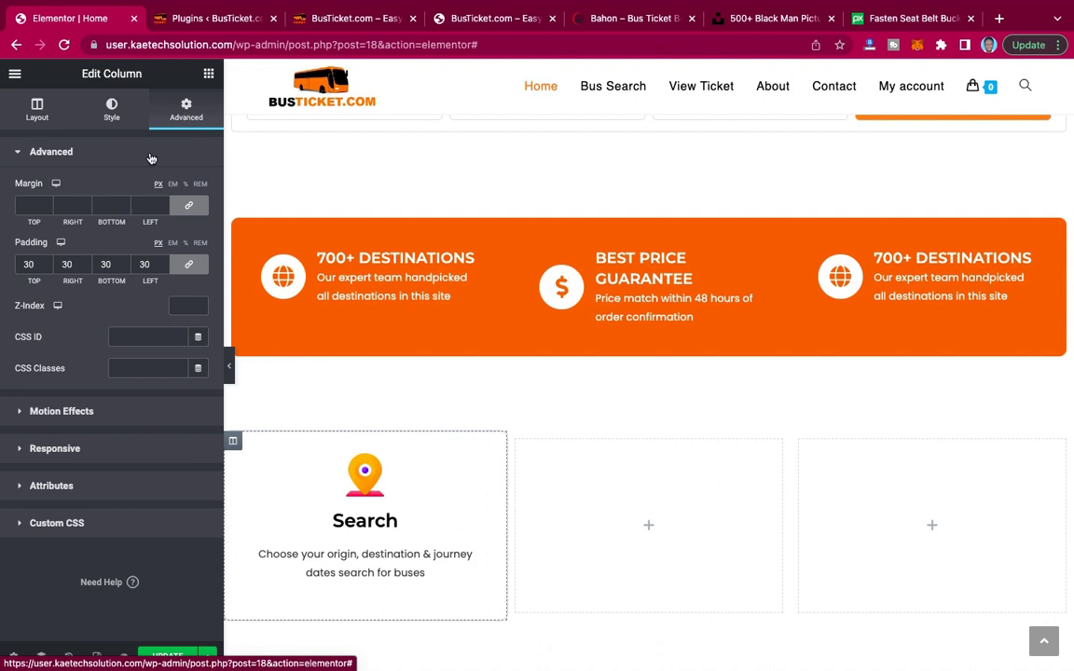
pyautogui.click(8, 218)
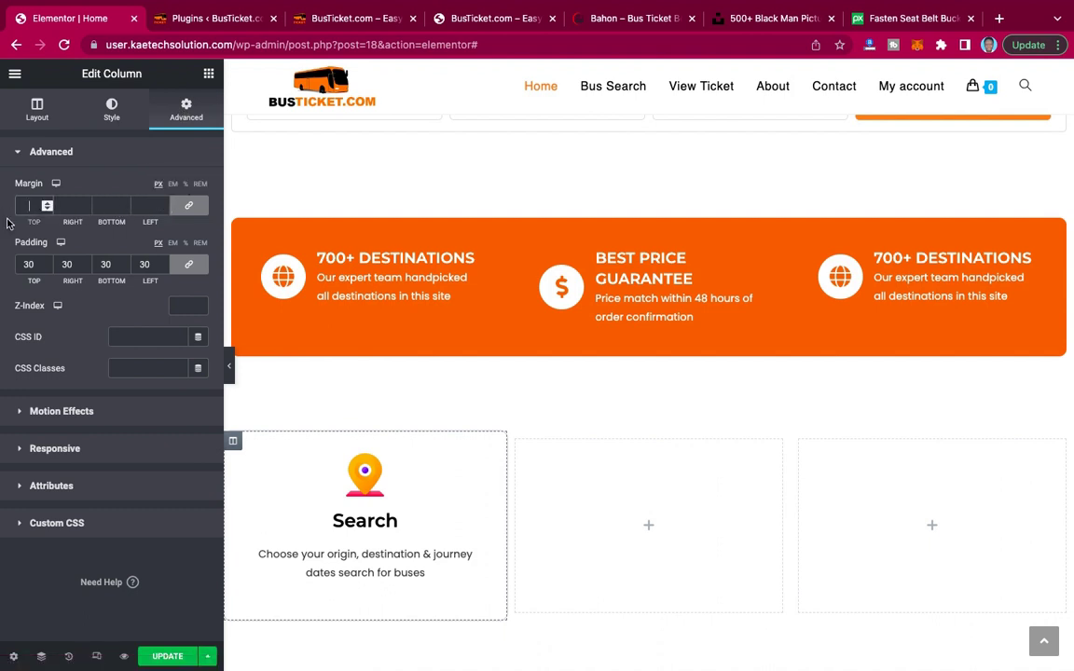
pyautogui.write('5')
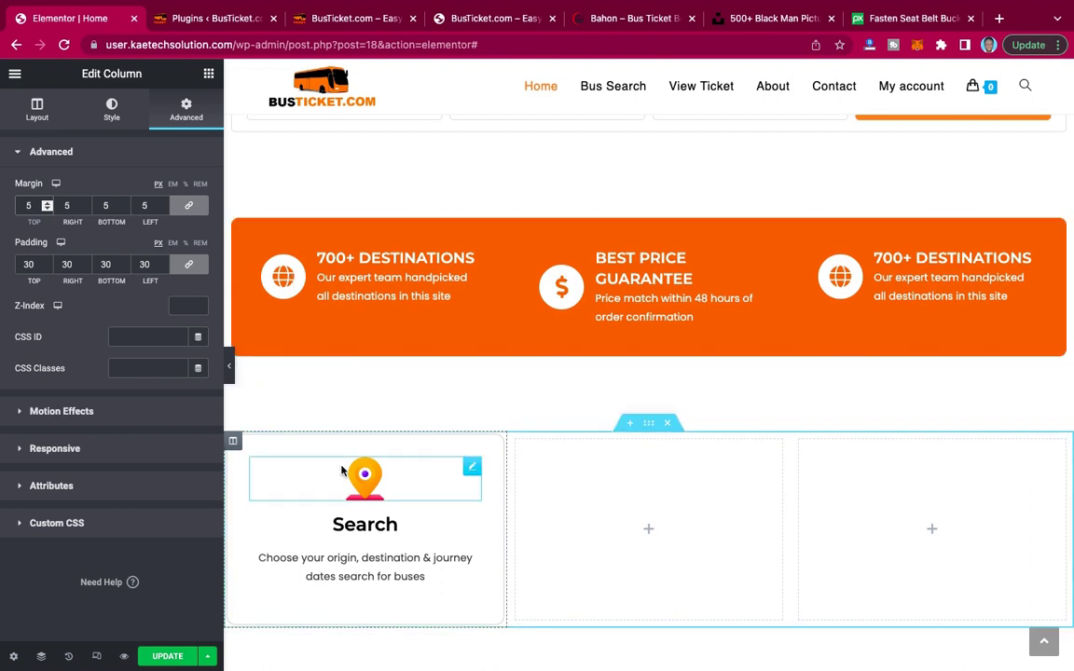
# Duplicate the finished Search column twice so the row holds three Search cards.
pyautogui.rightClick(233, 445)
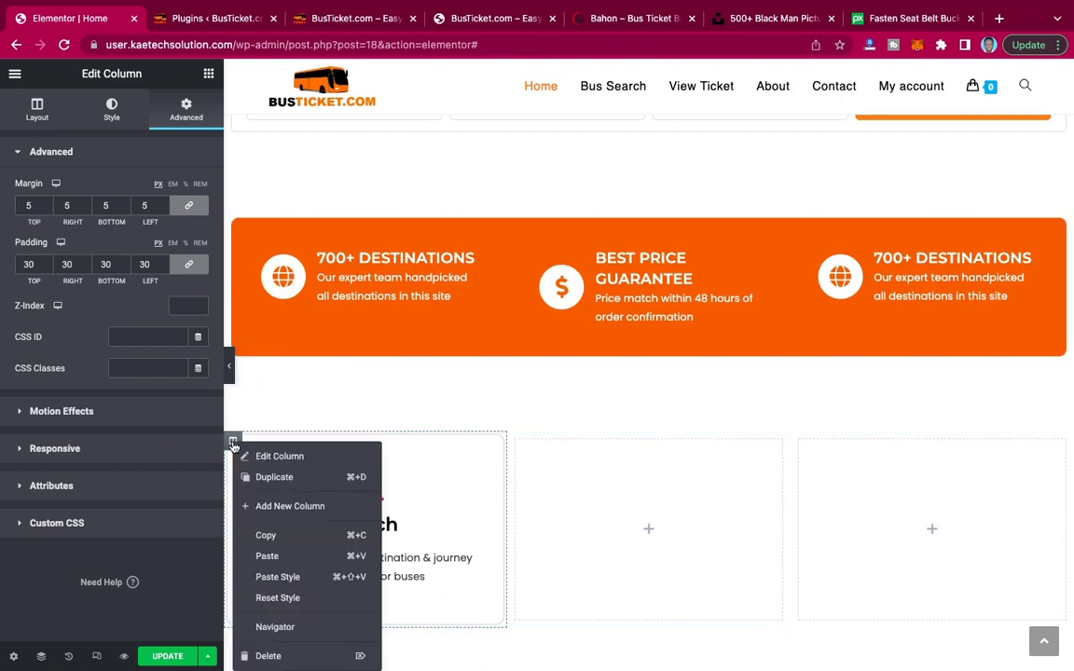
pyautogui.click(271, 477)
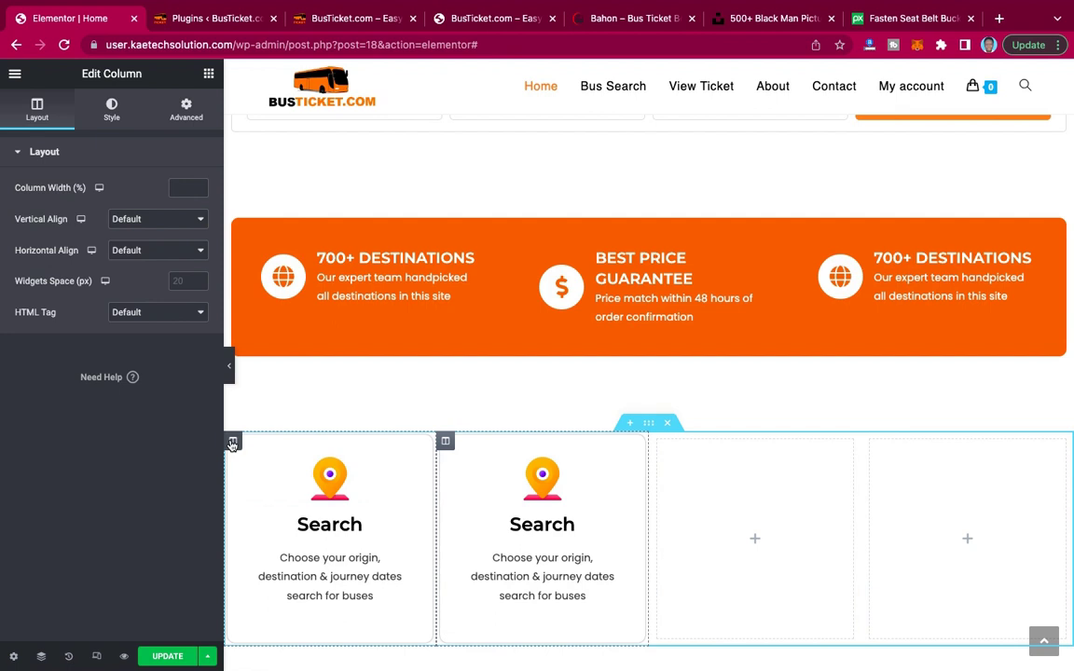
pyautogui.rightClick(233, 443)
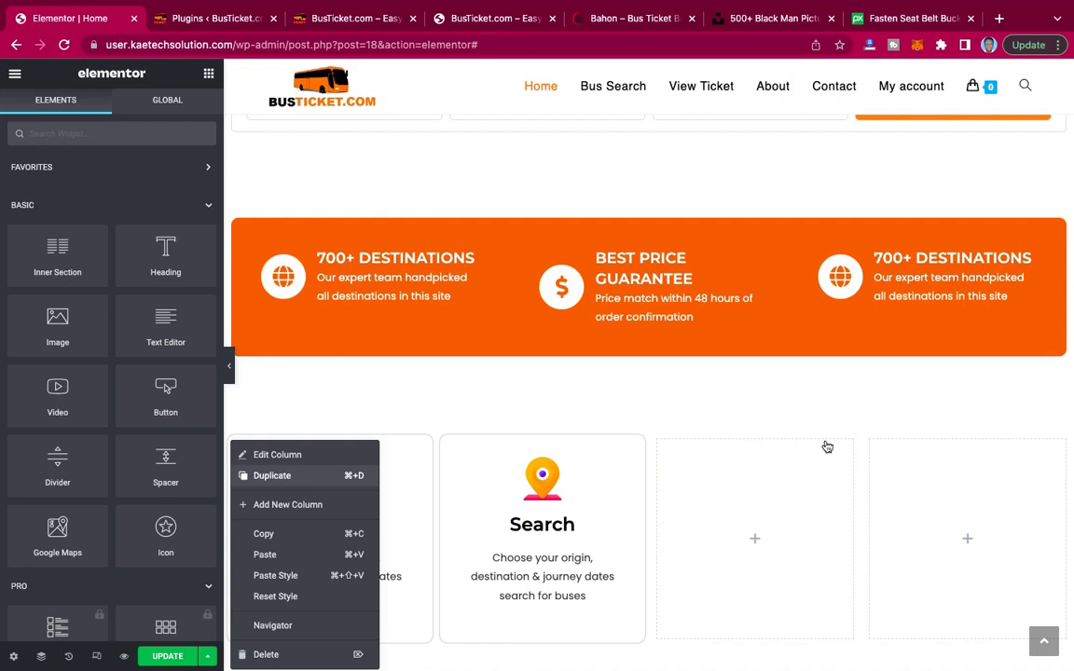
pyautogui.press('super+d')
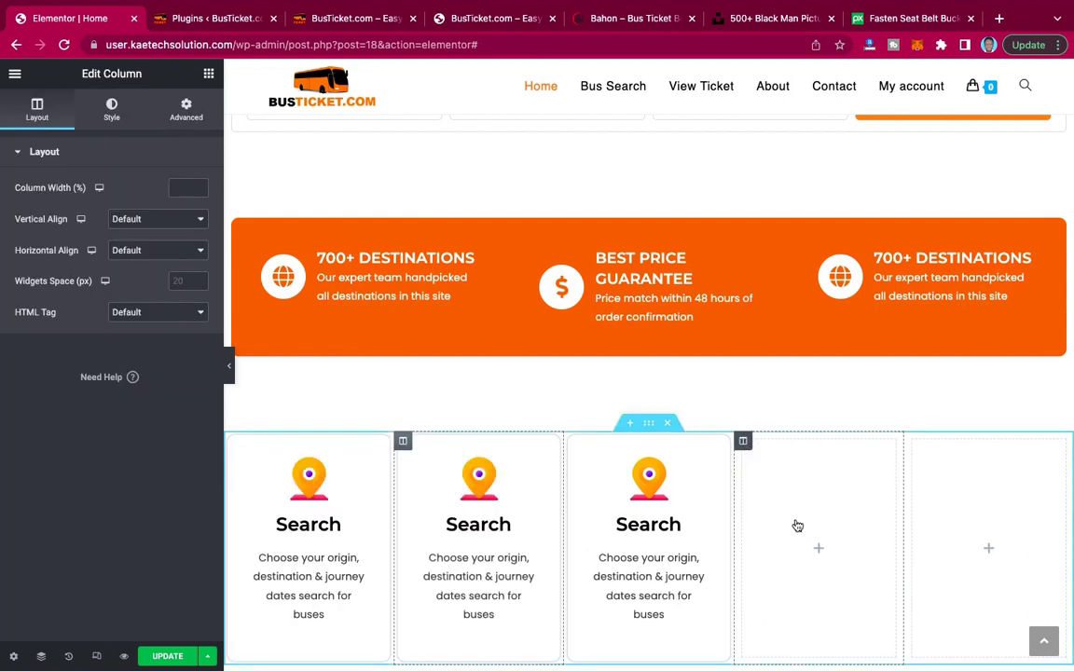
# Delete the two empty columns beside the Search cards and preview the three-card row.
pyautogui.rightClick(803, 533)
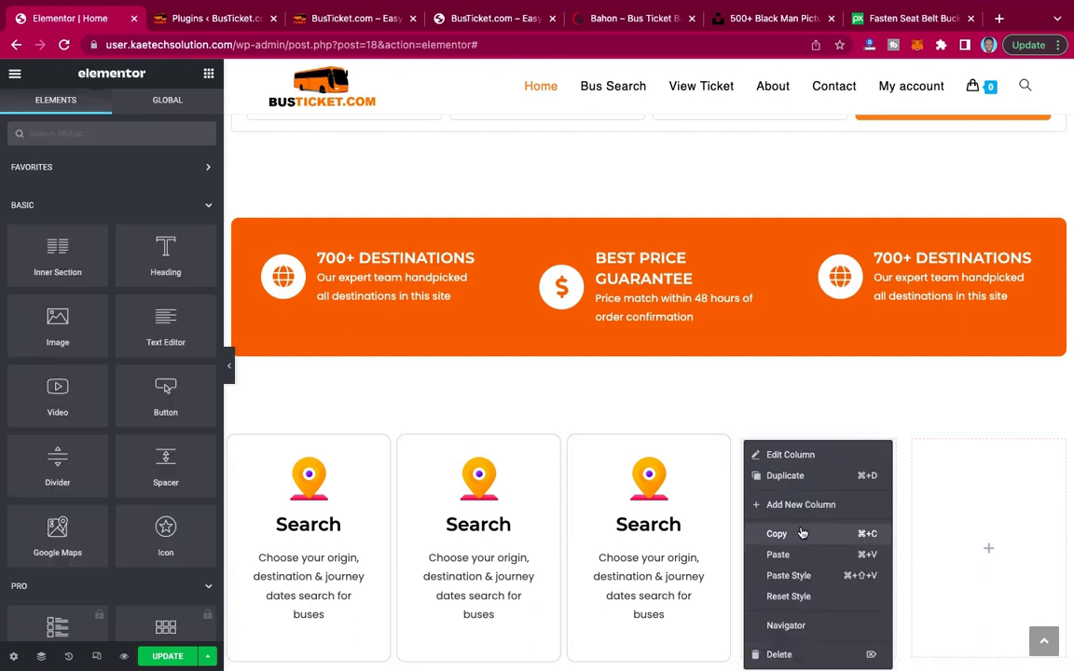
pyautogui.click(779, 655)
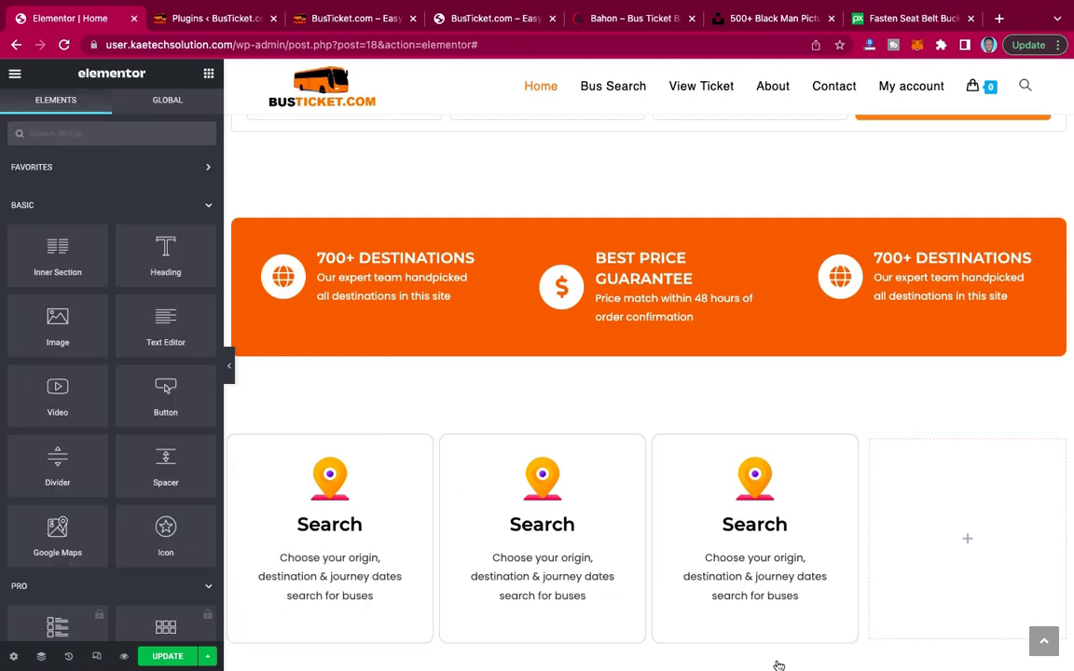
pyautogui.rightClick(873, 448)
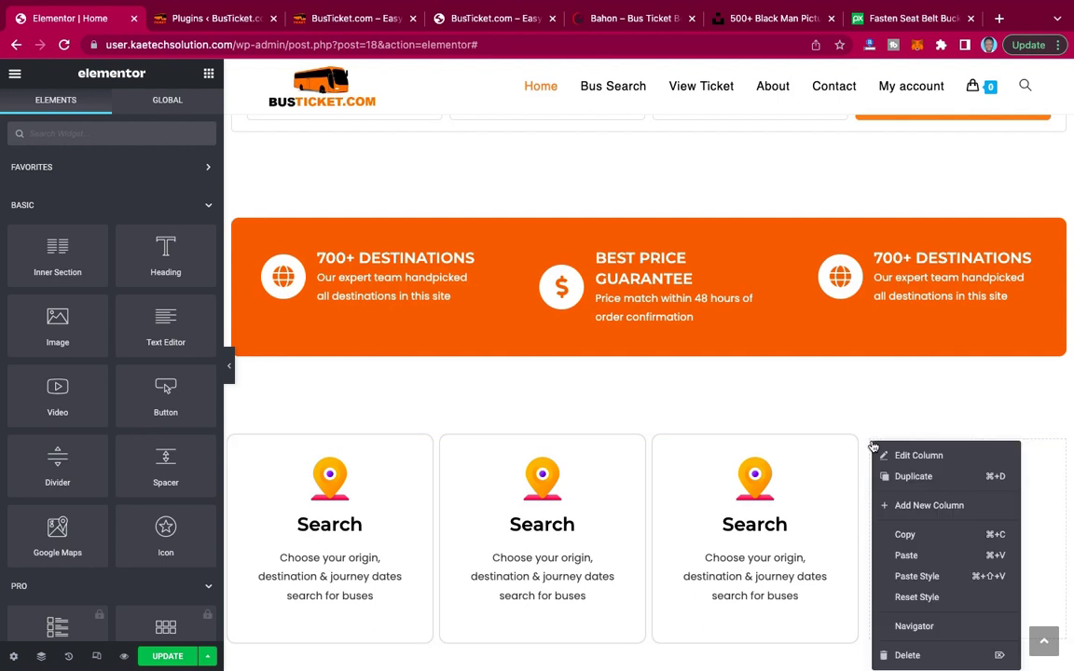
pyautogui.click(909, 655)
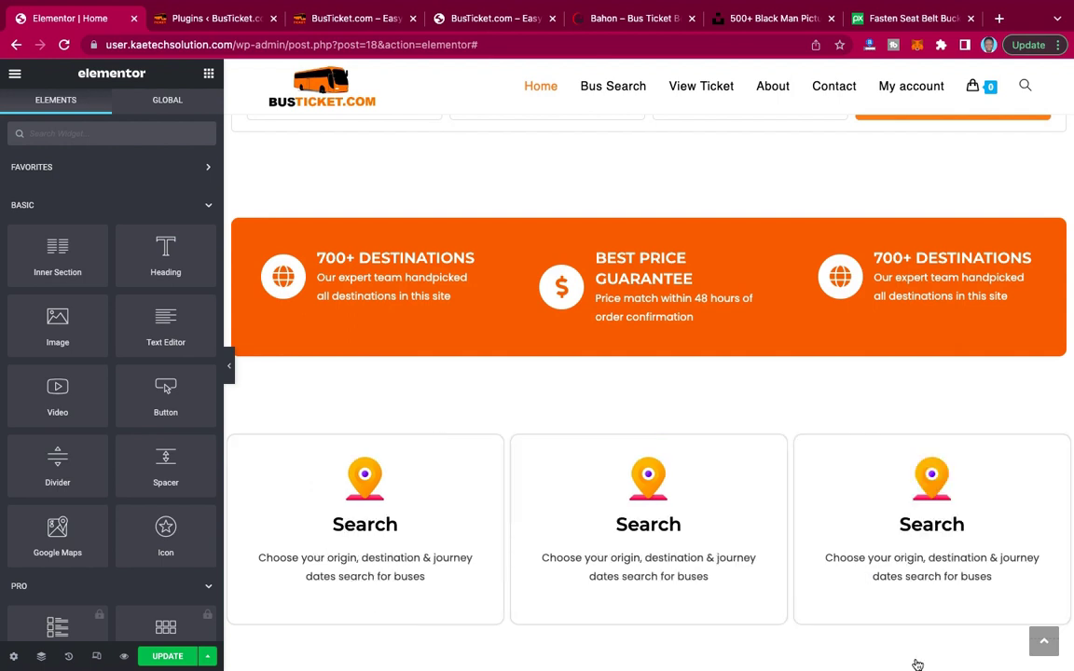
pyautogui.click(230, 365)
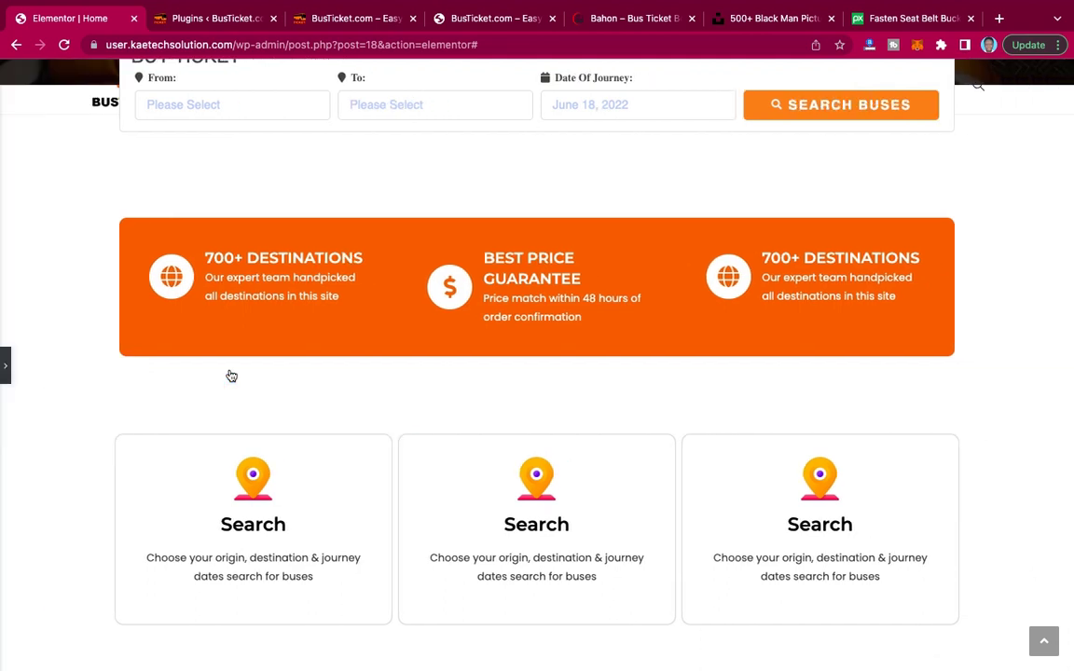
pyautogui.scroll(-2, 215, 364)
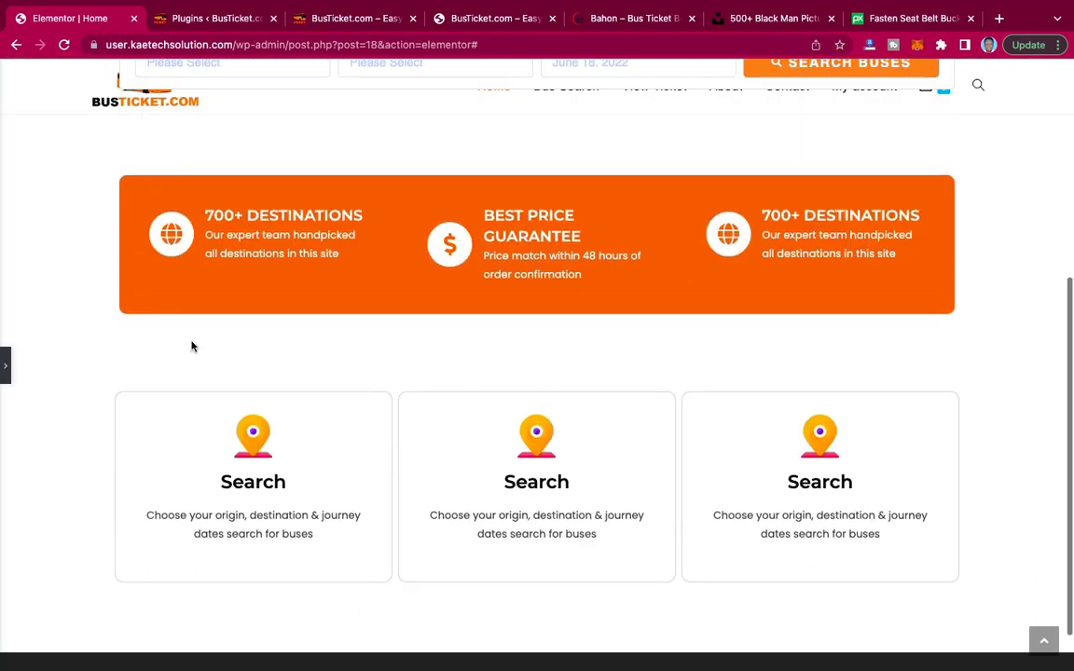
pyautogui.click(8, 374)
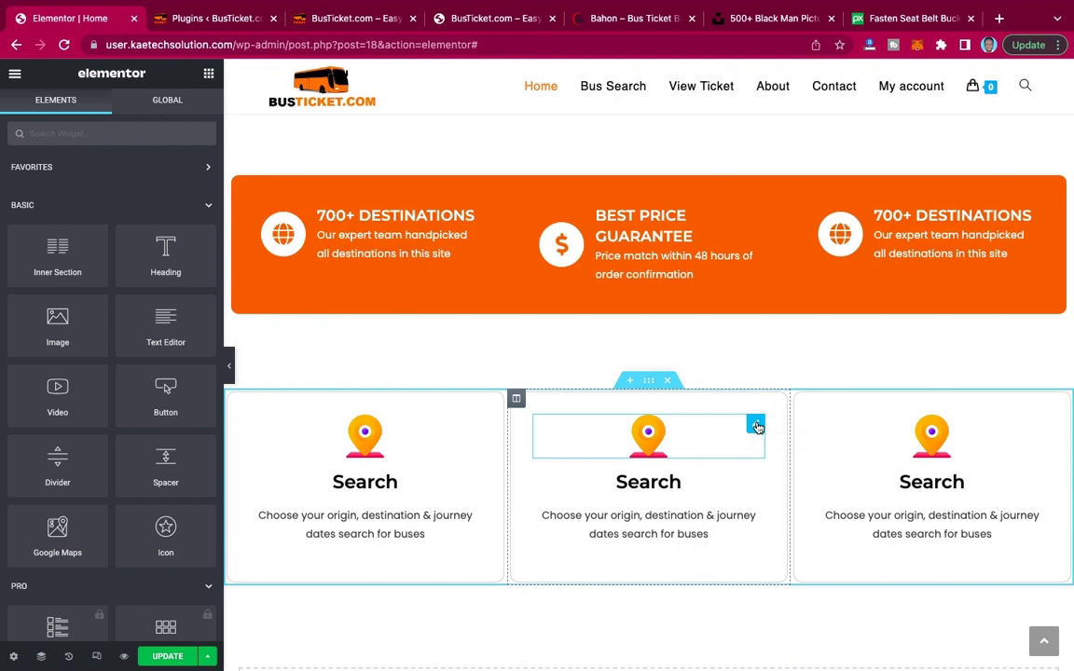
# Copy the Select card's description from the Bahon reference site and return to the Elementor page.
pyautogui.click(642, 24)
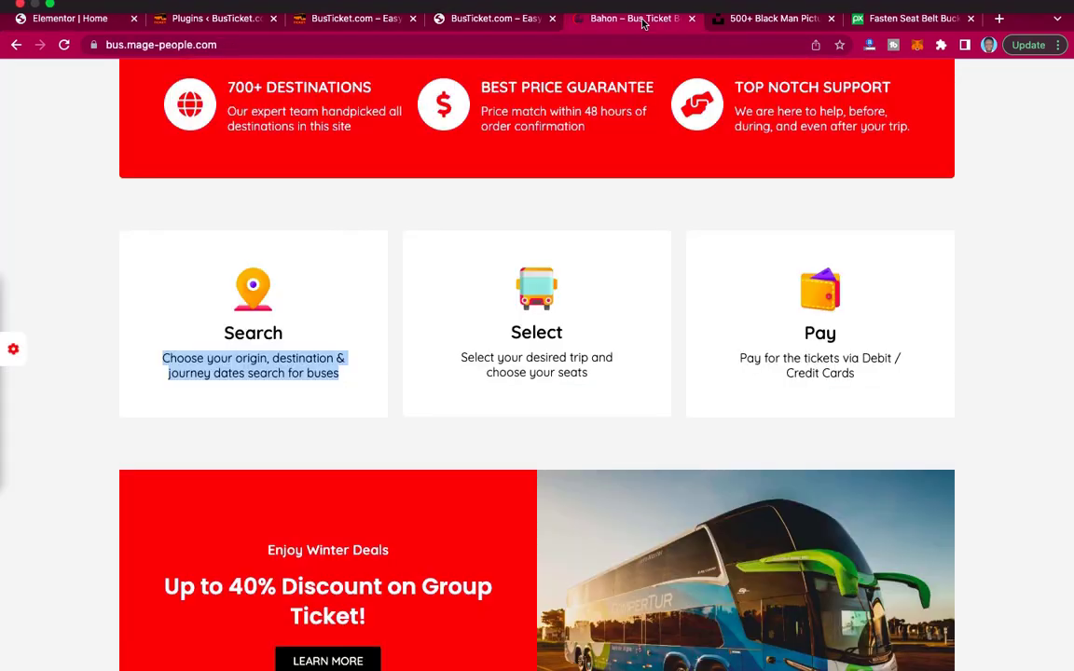
pyautogui.moveTo(79, 14)
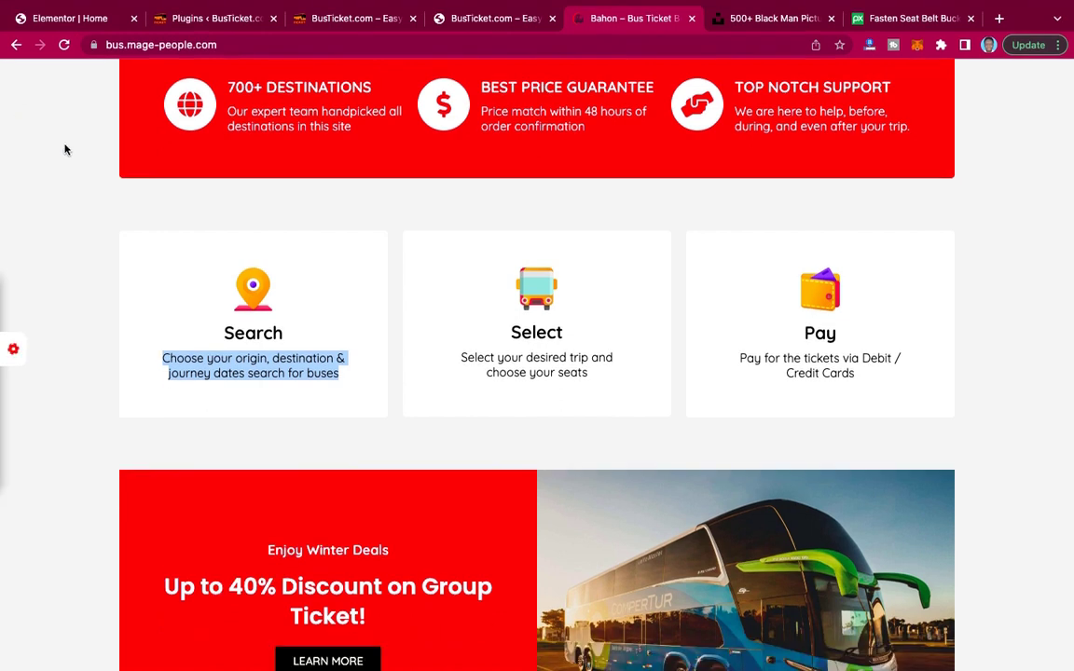
pyautogui.moveTo(590, 374); pyautogui.dragTo(454, 352)
pyautogui.hotkey('ctrl', 'c')
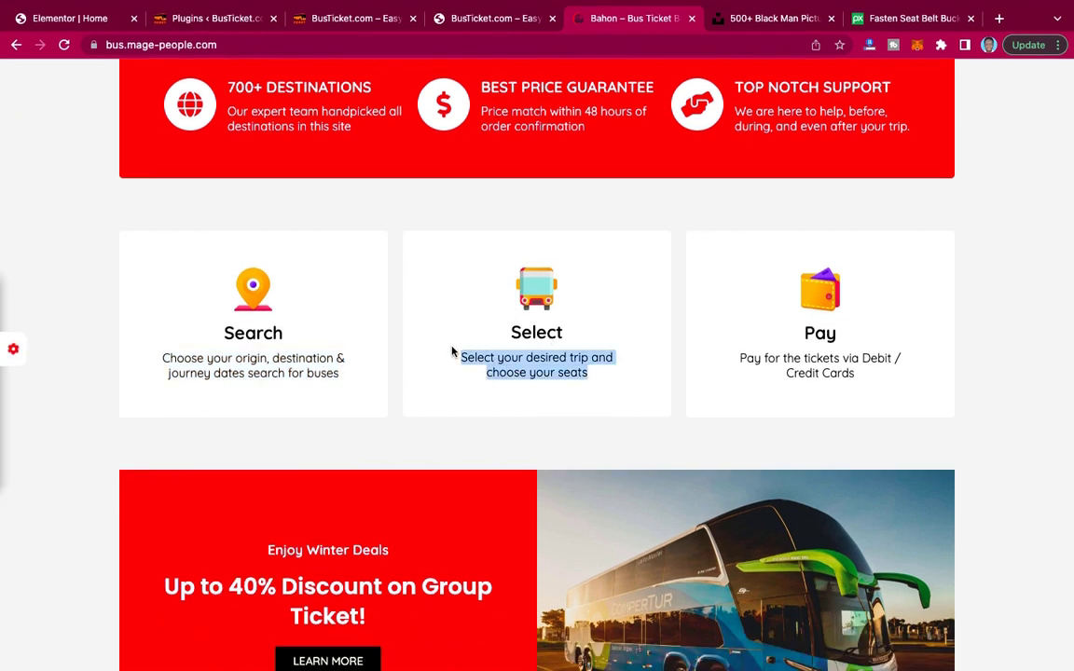
pyautogui.click(70, 19)
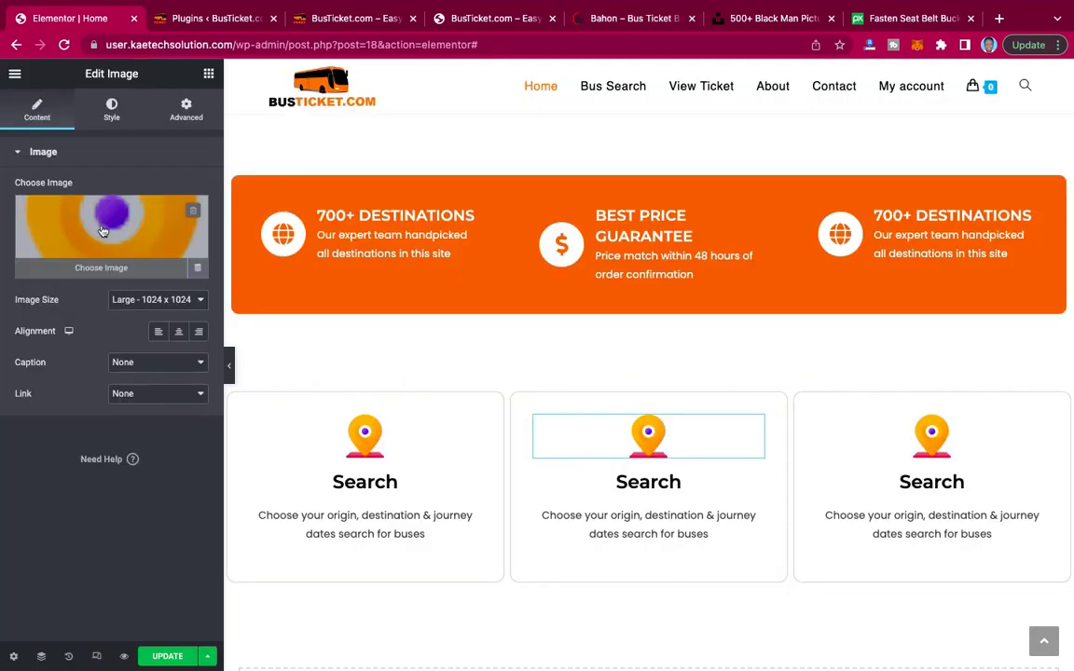
# Replace the middle card's image with the bus icon from the media library.
pyautogui.click(103, 231)
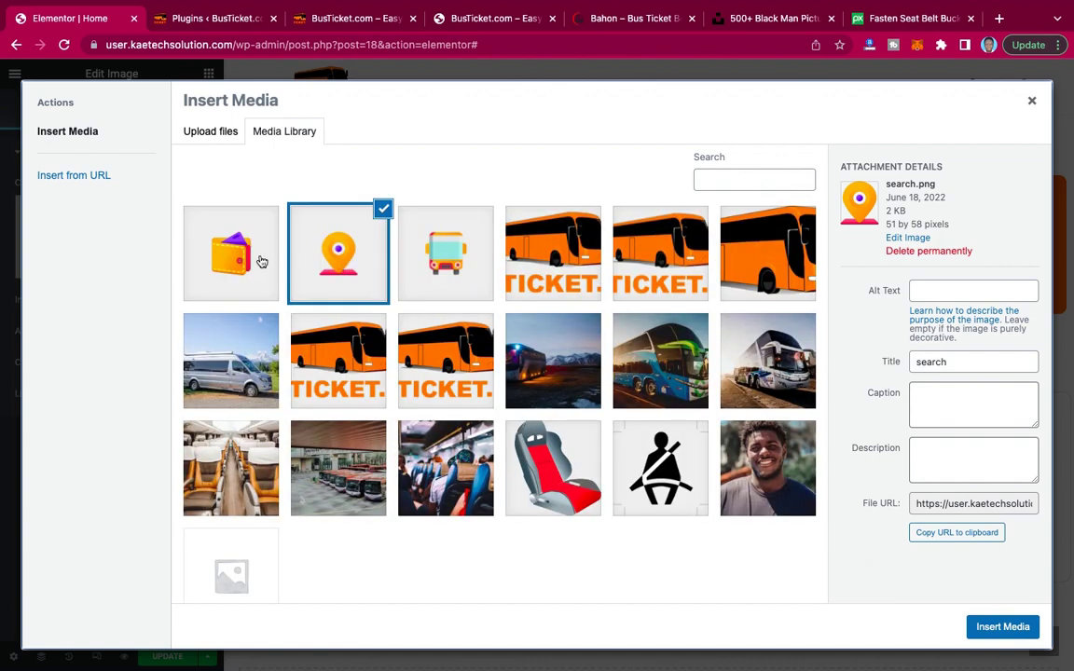
pyautogui.click(407, 247)
pyautogui.click(995, 627)
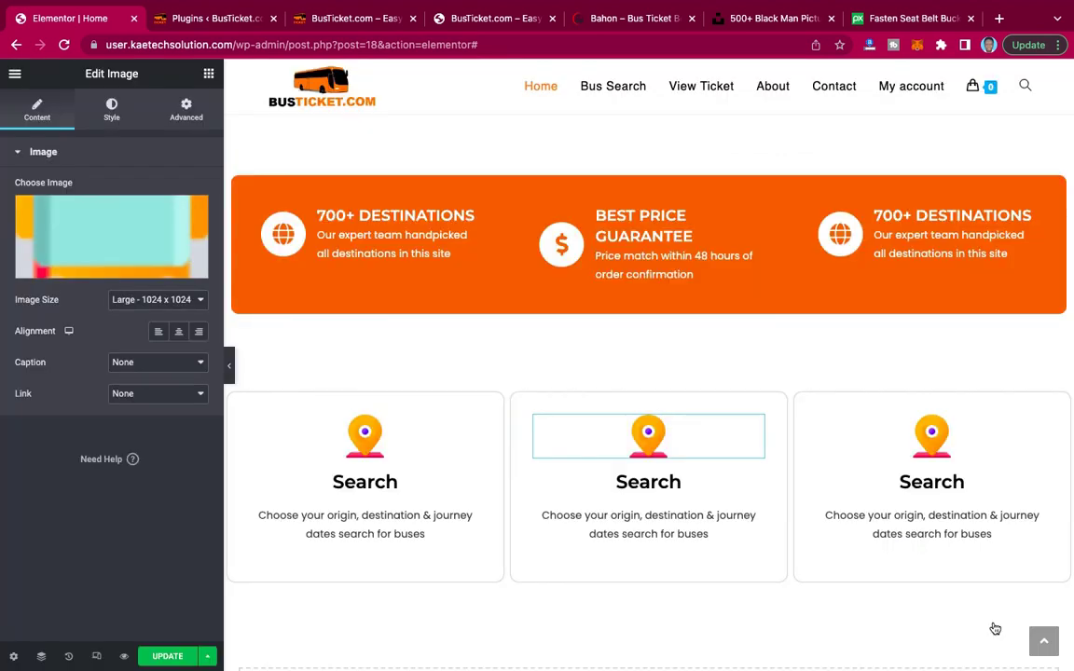
# Change the middle card's heading to "Select" and its description to "Select your desired trip and choose your seats".
pyautogui.click(610, 529)
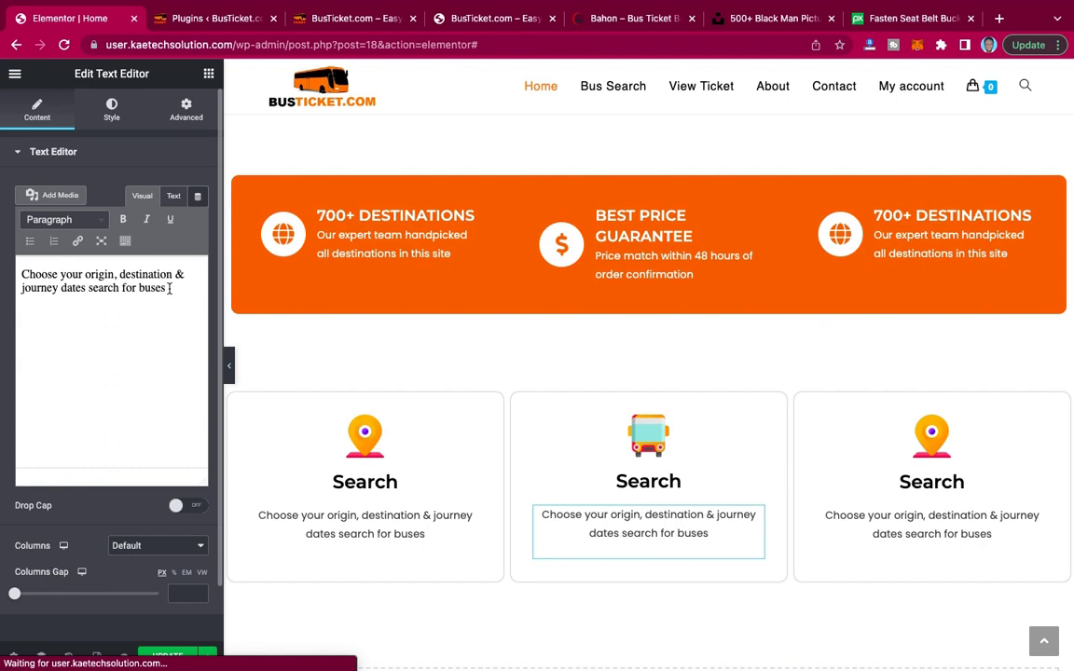
pyautogui.hotkey('ctrl', 'a')
pyautogui.hotkey('ctrl', 'v')
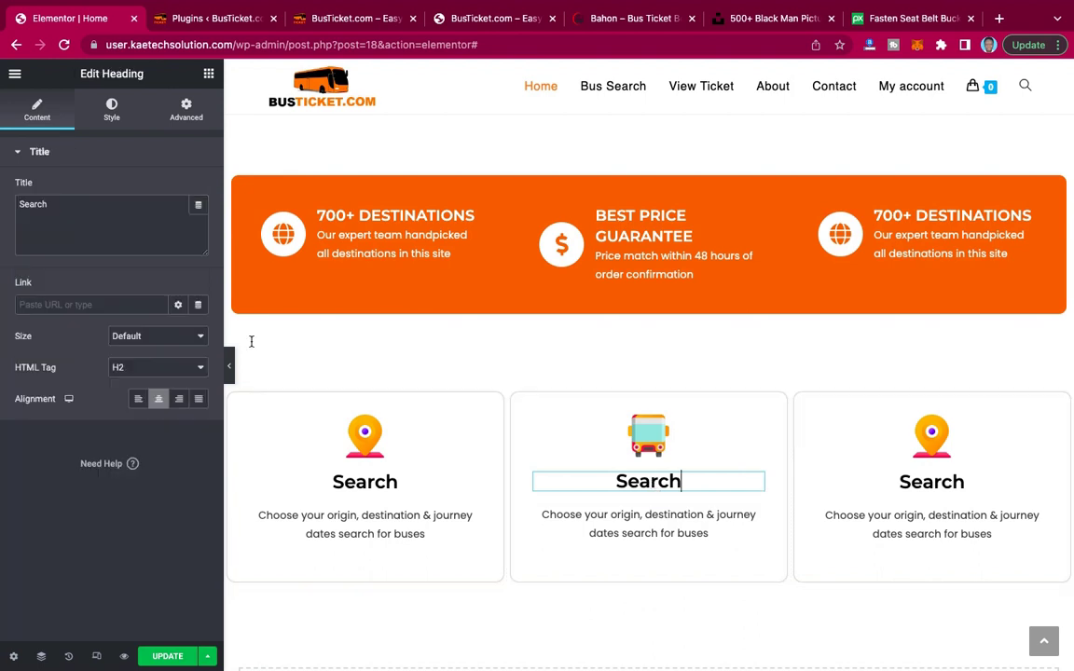
pyautogui.moveTo(56, 206); pyautogui.dragTo(2, 204)
pyautogui.write('Se')
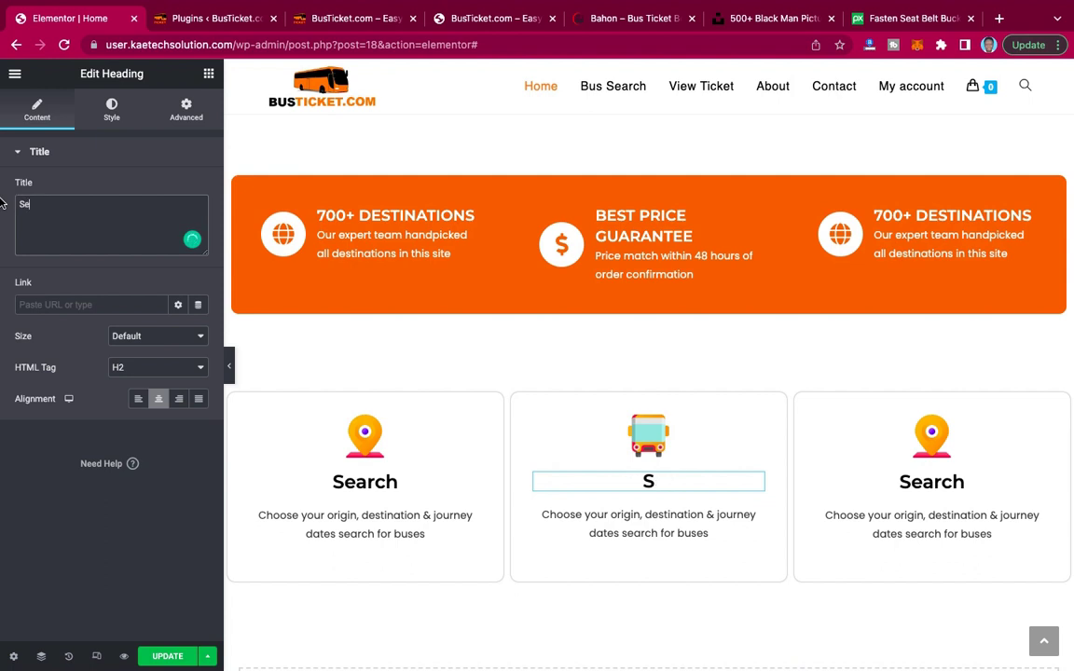
pyautogui.write('lect')
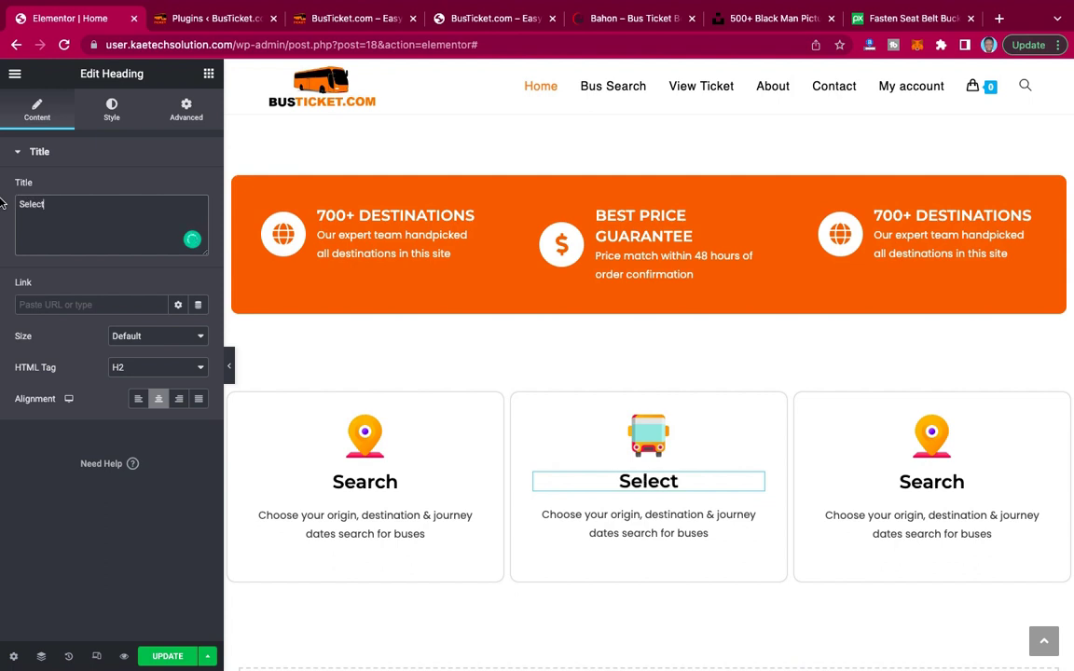
pyautogui.click(635, 532)
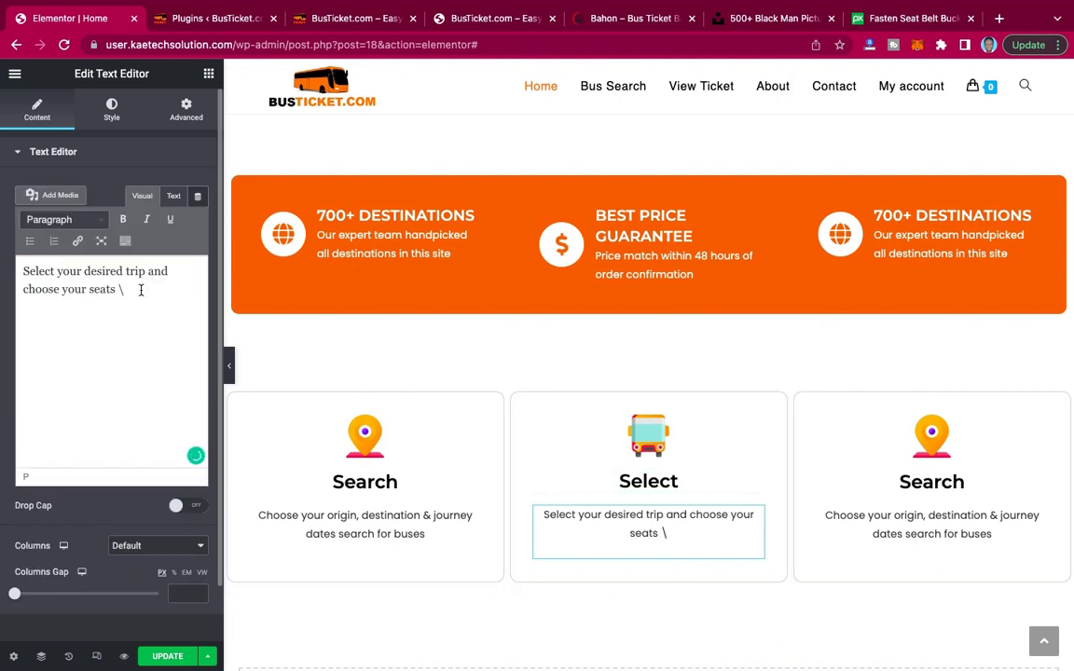
pyautogui.press('BackSpace')
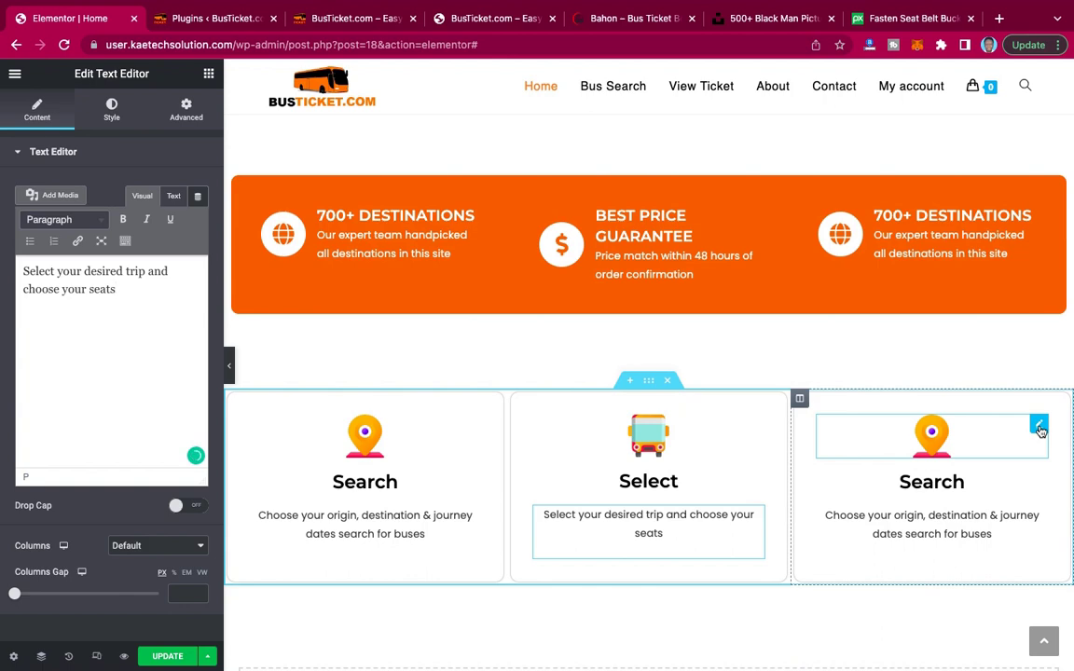
# Replace the third card's image with the wallet icon pay.png from the media library.
pyautogui.click(1040, 428)
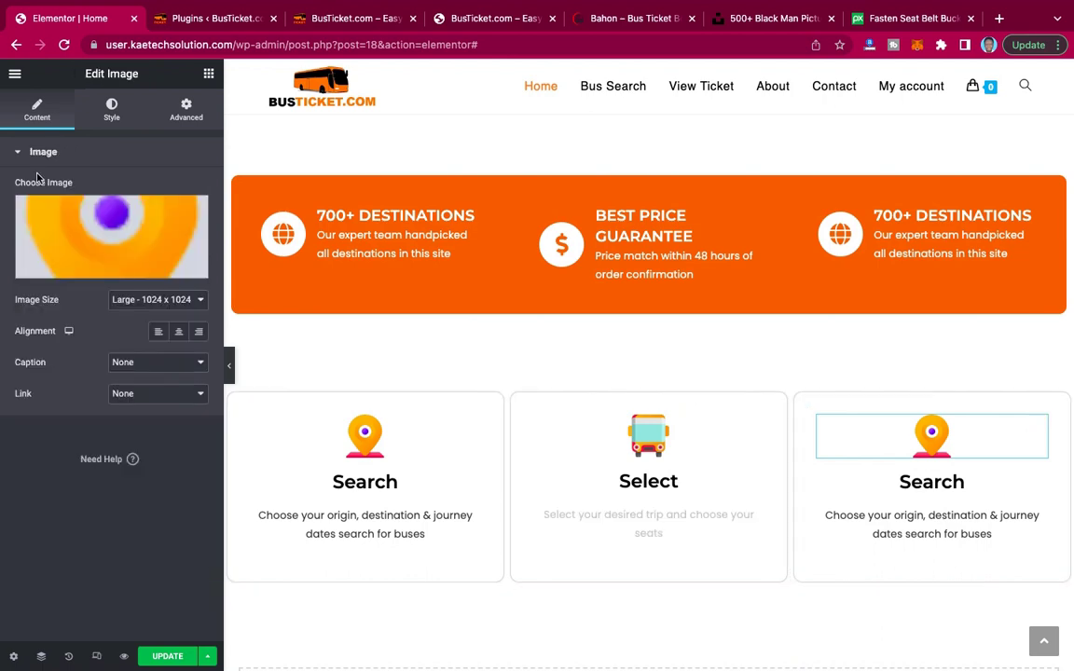
pyautogui.click(79, 222)
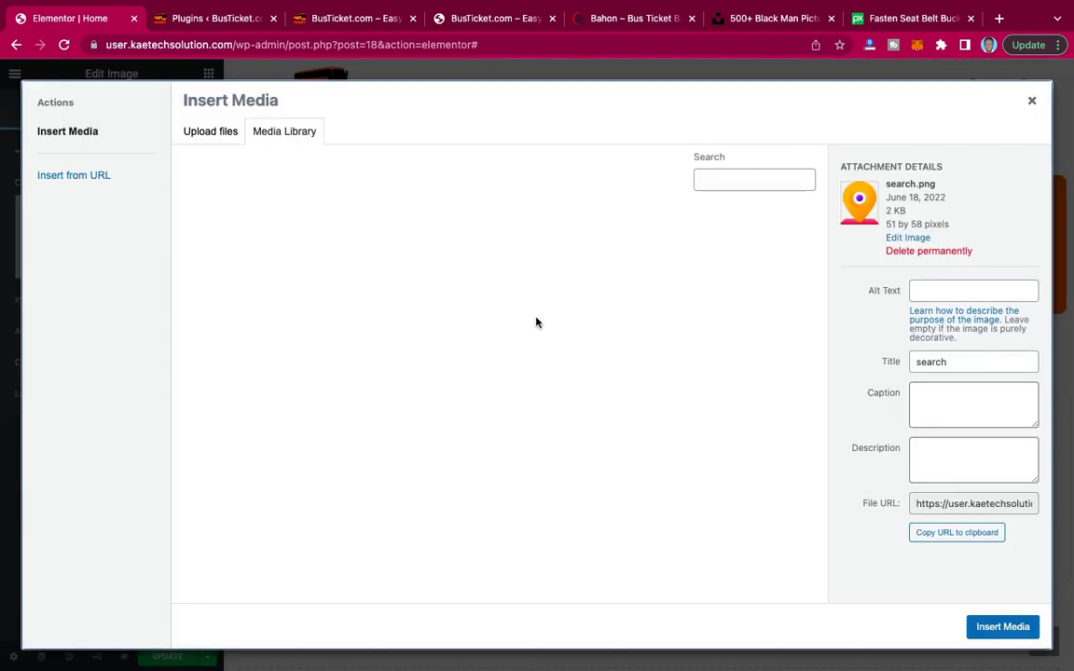
pyautogui.click(250, 270)
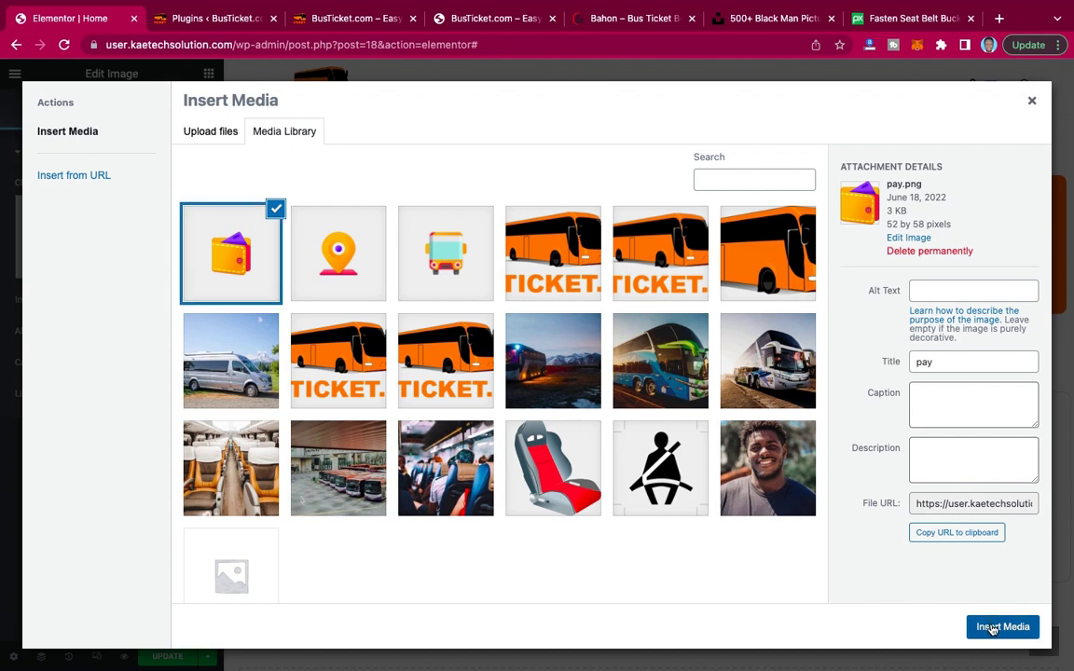
pyautogui.click(998, 627)
# Copy the Pay card's description from the Bahon reference site and paste it over the third card's text in the Elementor page.
pyautogui.click(597, 20)
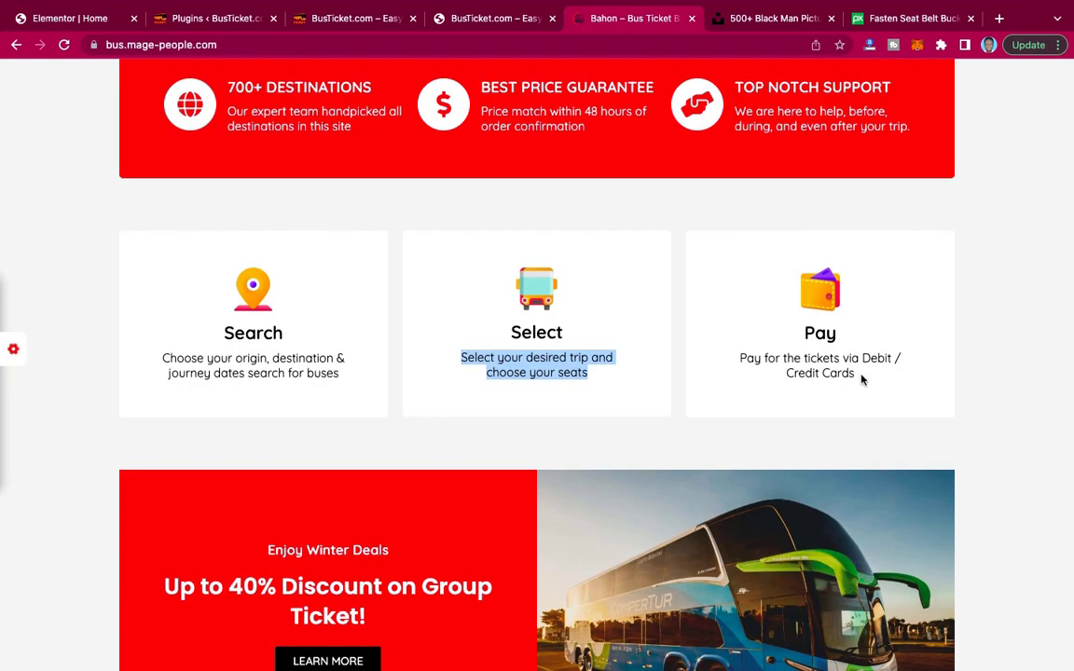
pyautogui.click(783, 360)
pyautogui.tripleClick(783, 361)
pyautogui.press('super+c')
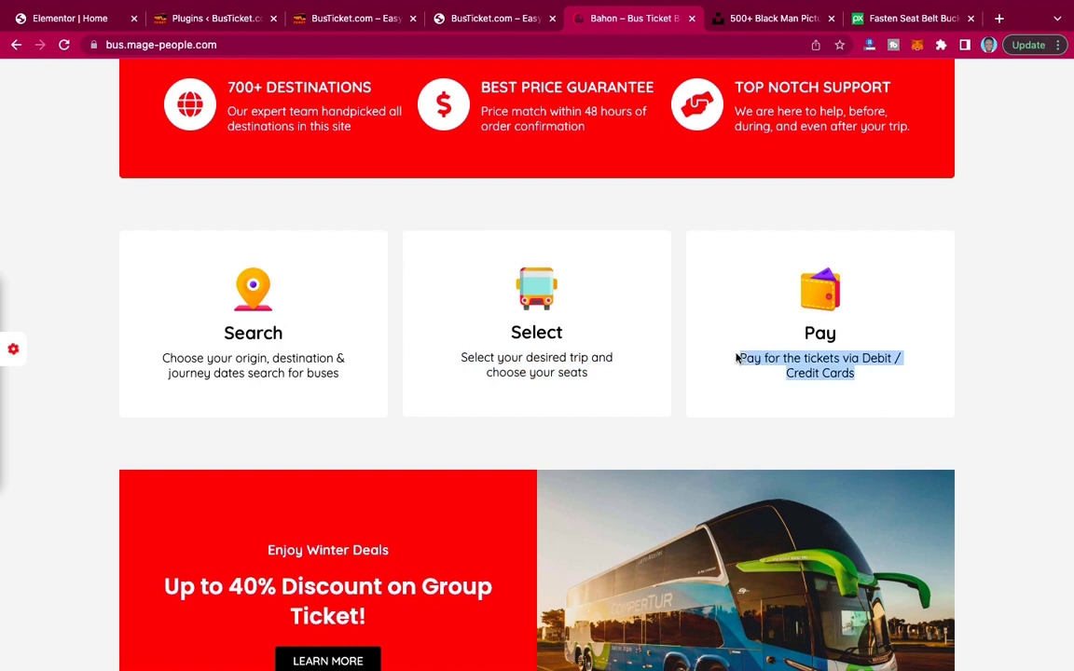
pyautogui.click(75, 19)
pyautogui.press('super+v')
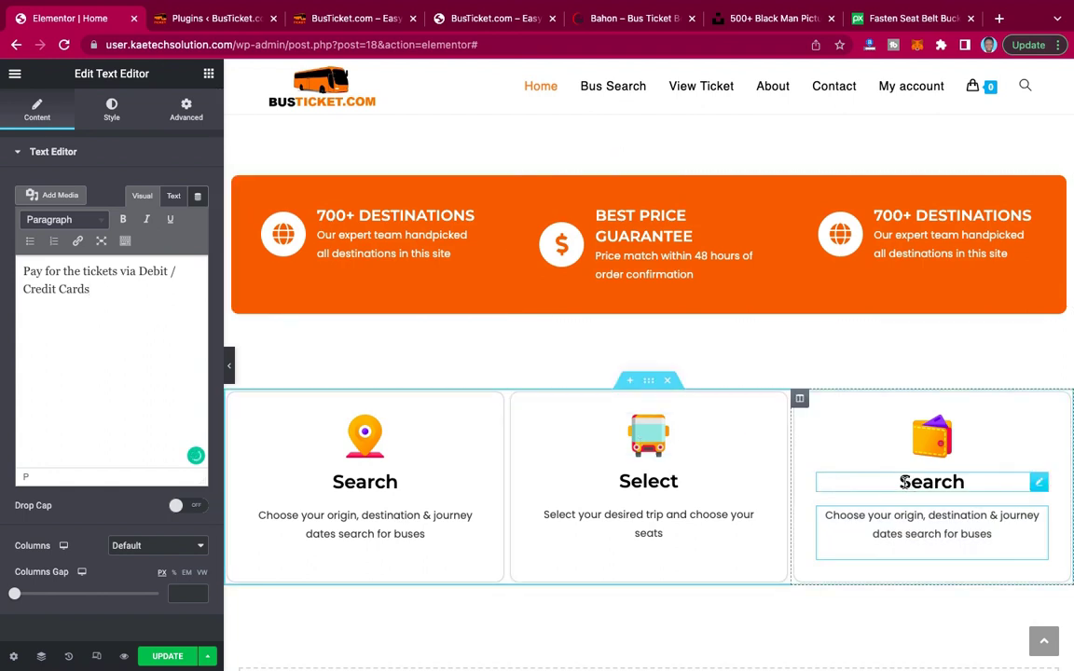
# Change the third card's heading to "Pay" and update the page.
pyautogui.click(931, 481)
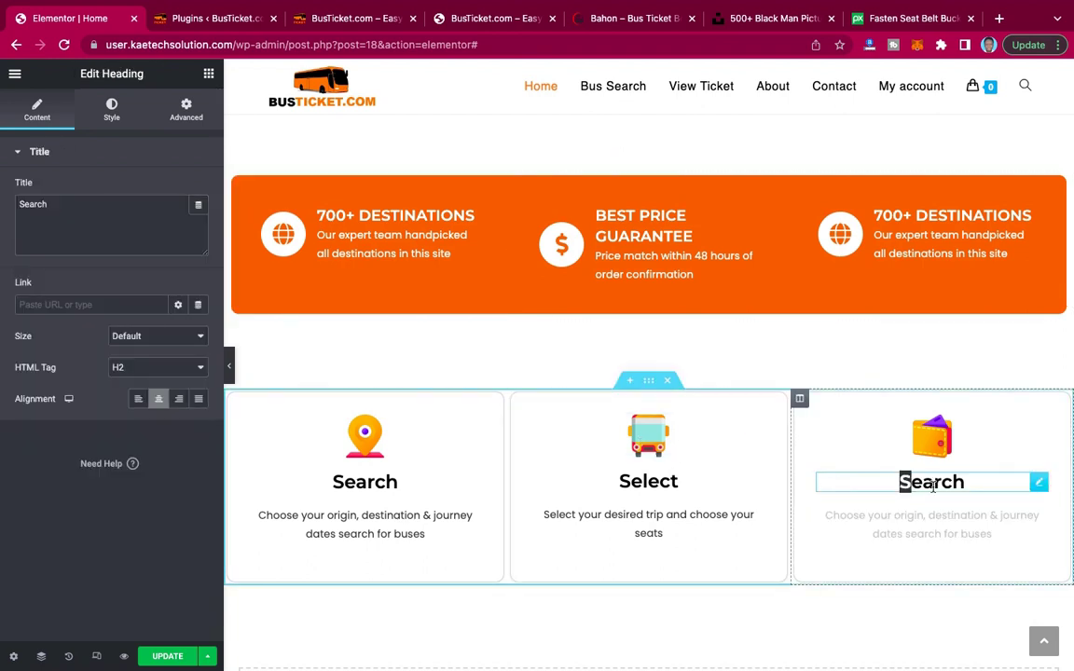
pyautogui.doubleClick(34, 204)
pyautogui.write('Pay')
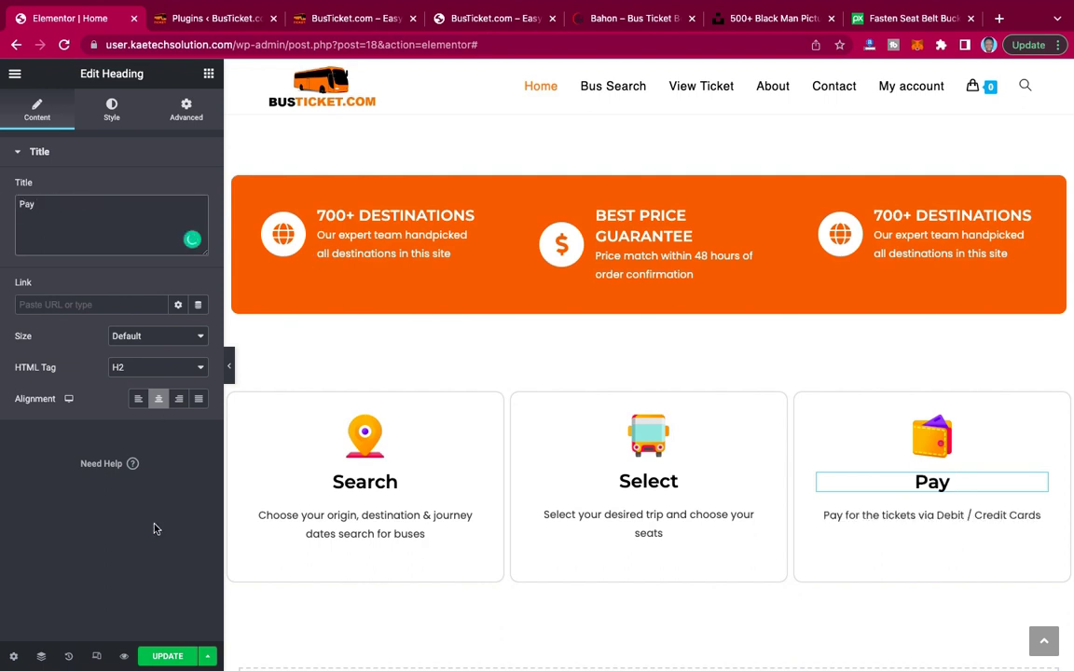
pyautogui.click(166, 656)
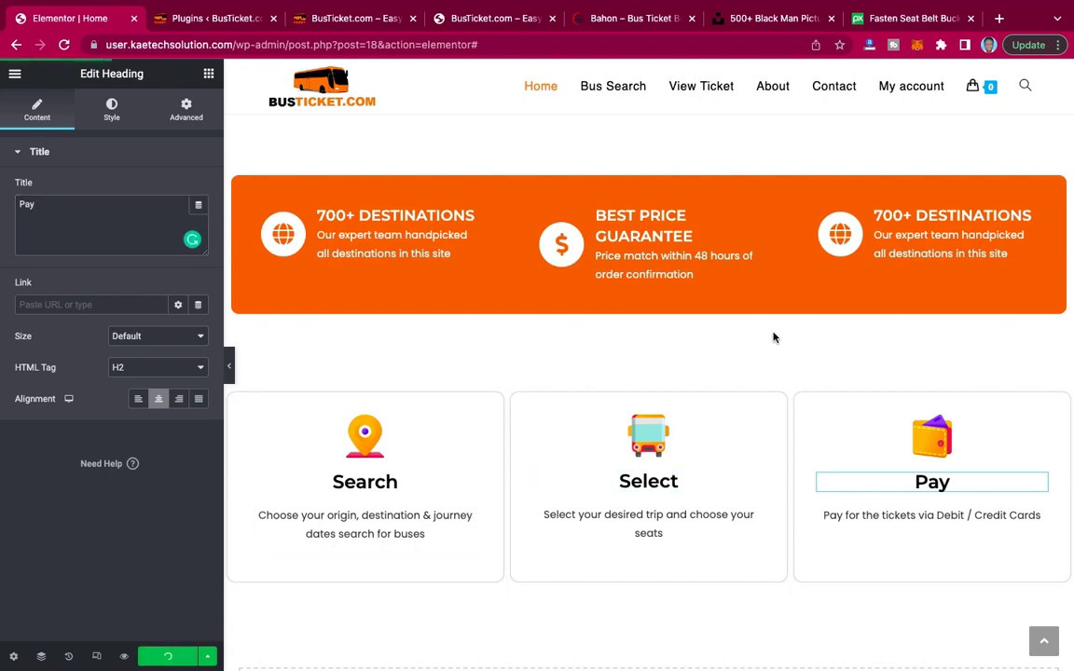
# Review the built sections, examine the discount banner layout on the Bahon reference site, and return to the Elementor page.
pyautogui.scroll(3, 773, 338)
pyautogui.scroll(-4, 773, 337)
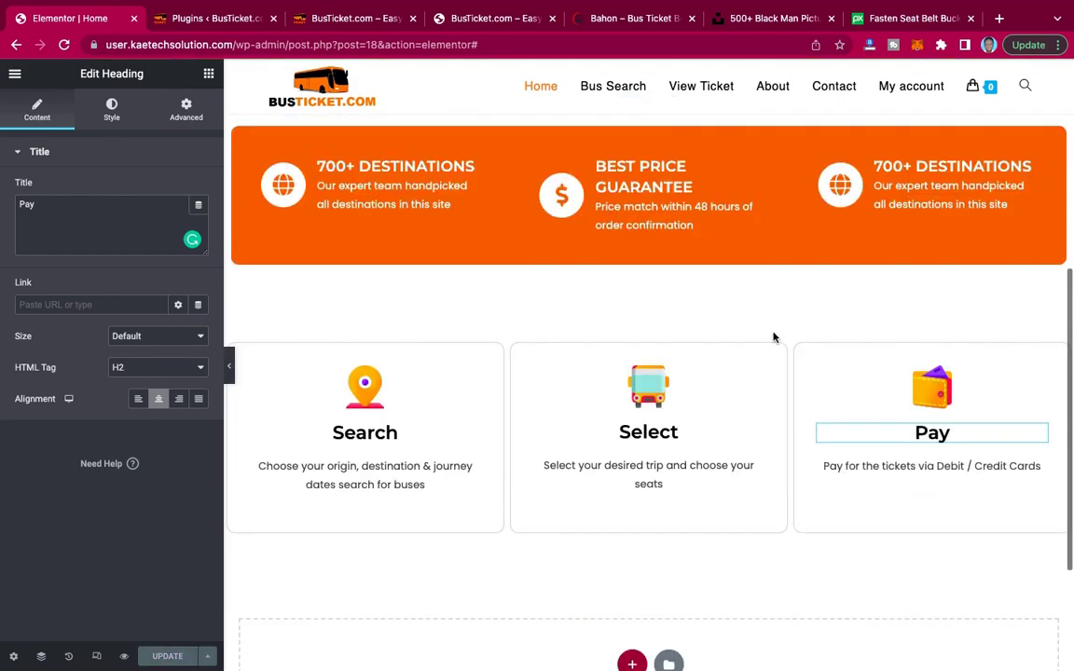
pyautogui.scroll(-2, 773, 337)
pyautogui.scroll(6, 772, 338)
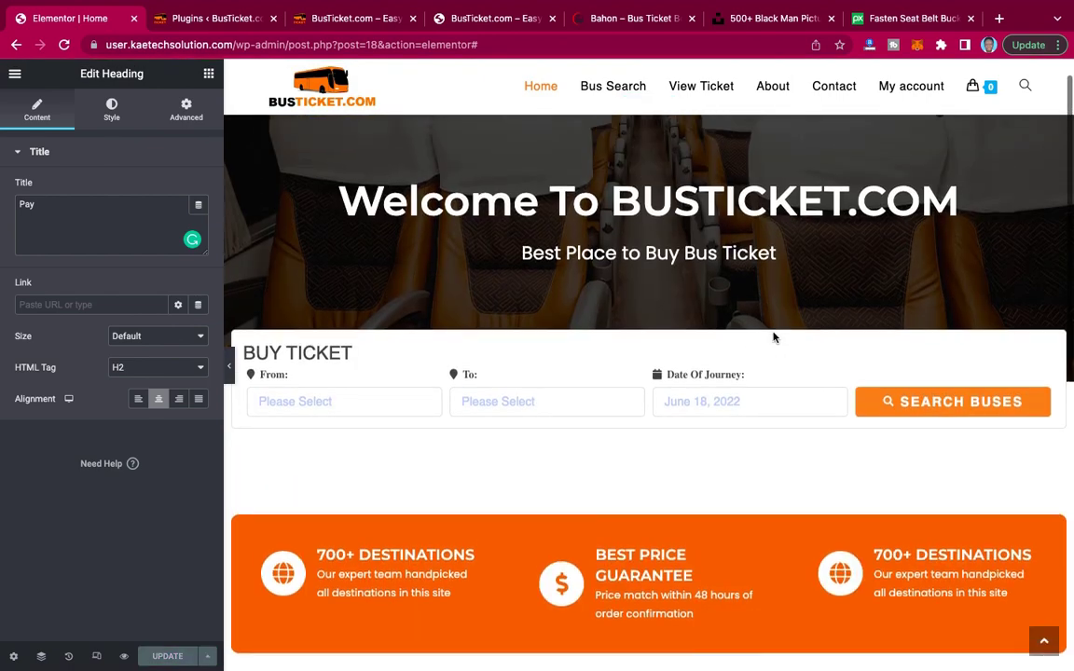
pyautogui.scroll(-5, 773, 338)
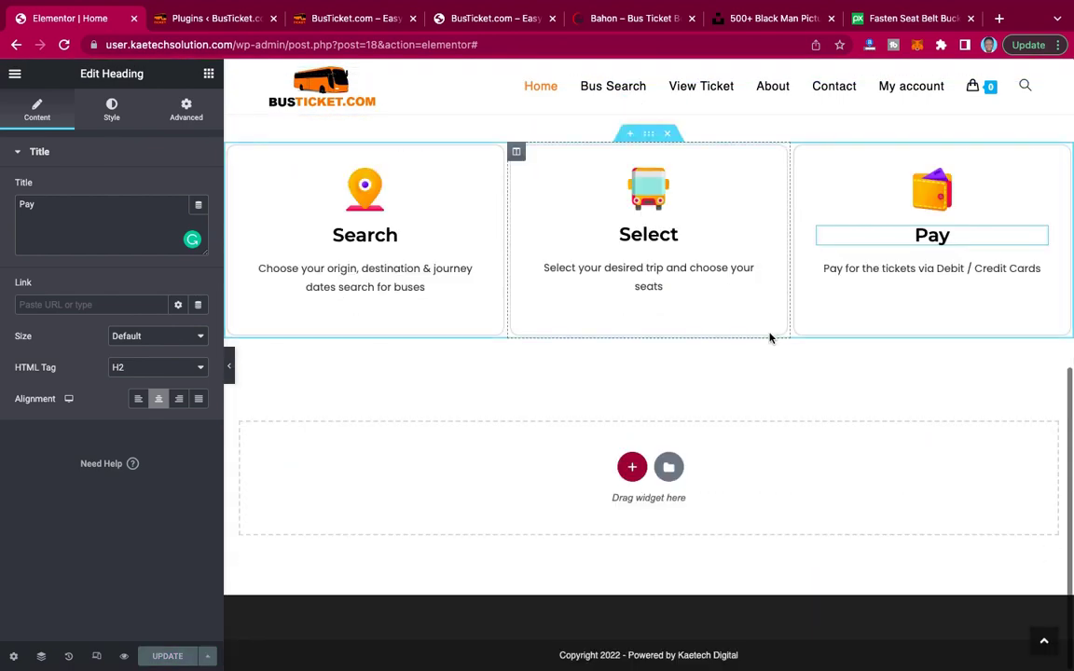
pyautogui.click(629, 18)
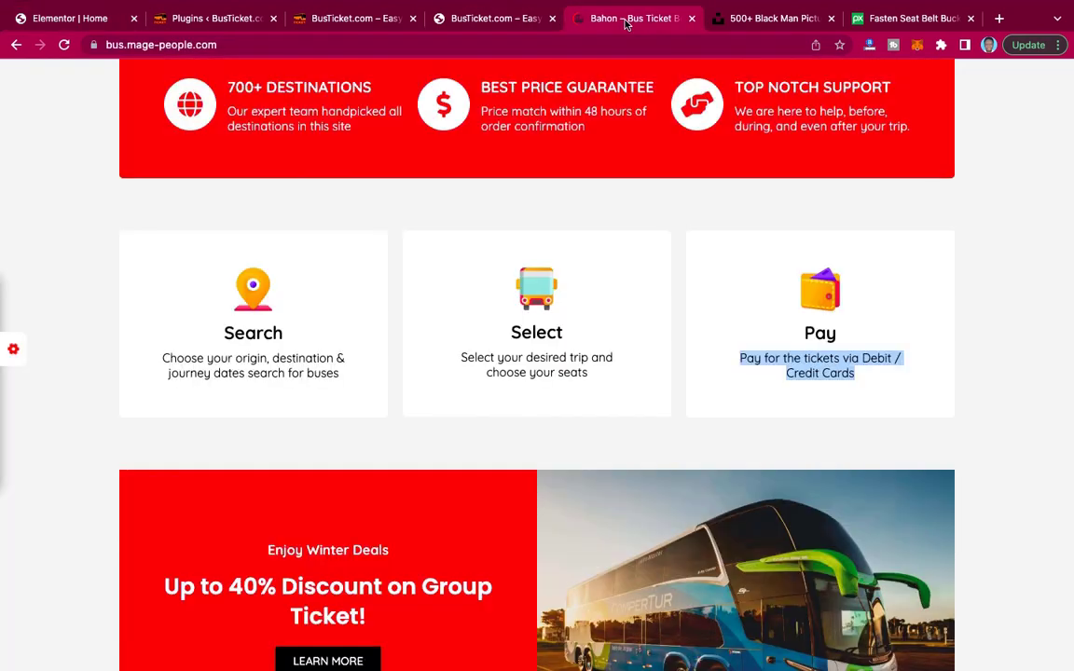
pyautogui.scroll(-3, 618, 367)
pyautogui.scroll(-2, 618, 367)
pyautogui.scroll(2, 618, 366)
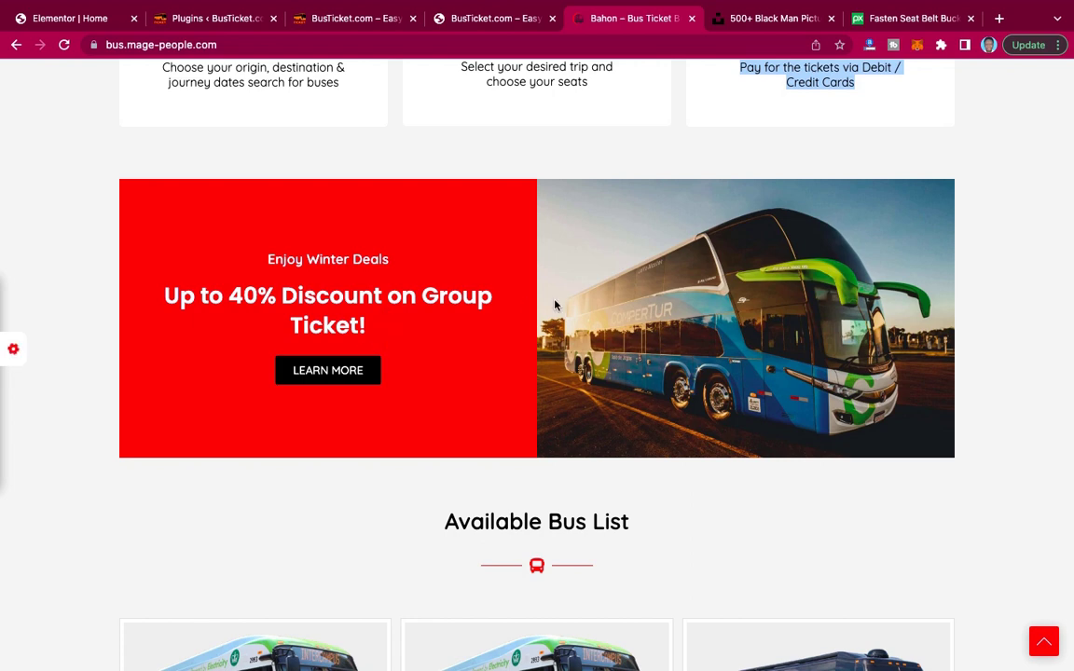
pyautogui.scroll(5, 677, 320)
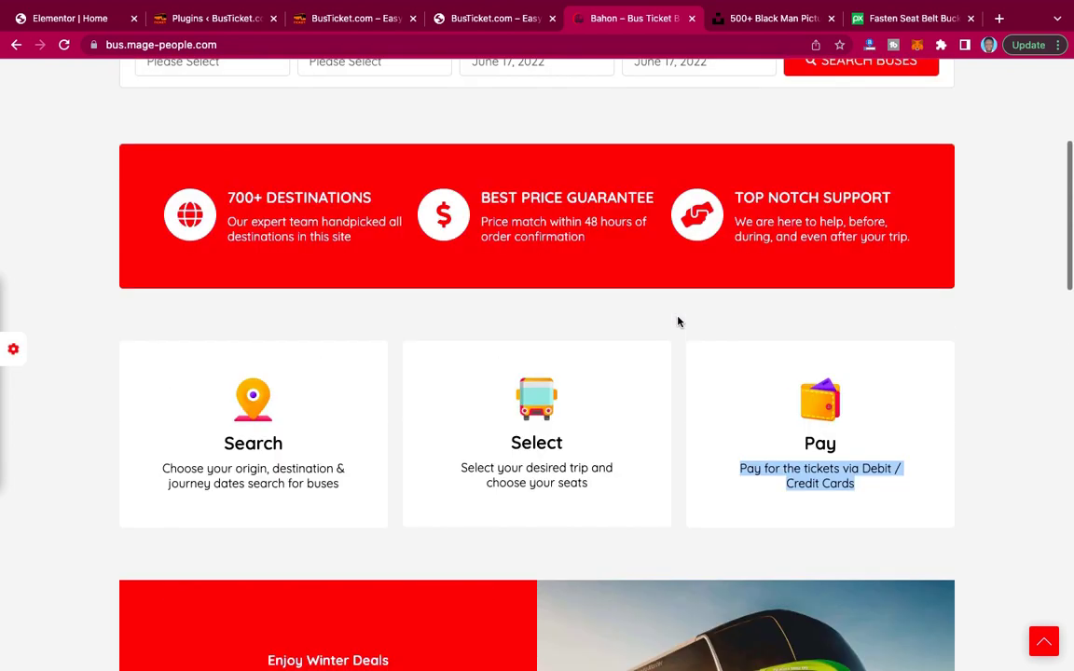
pyautogui.scroll(3, 677, 320)
pyautogui.scroll(-3, 677, 320)
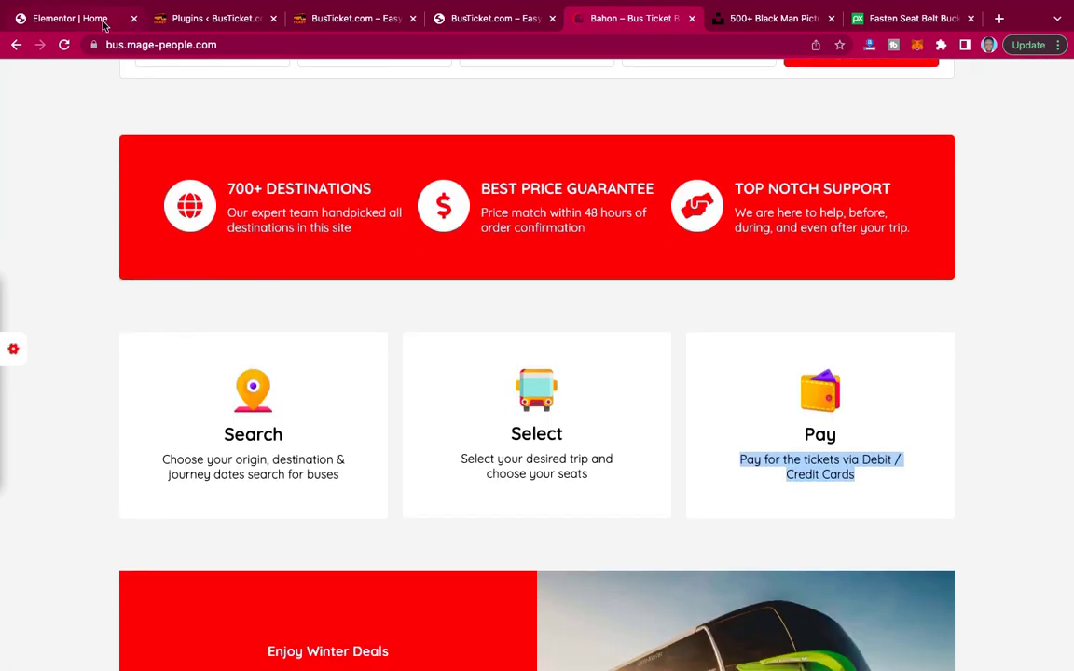
pyautogui.click(84, 18)
pyautogui.scroll(2, 536, 217)
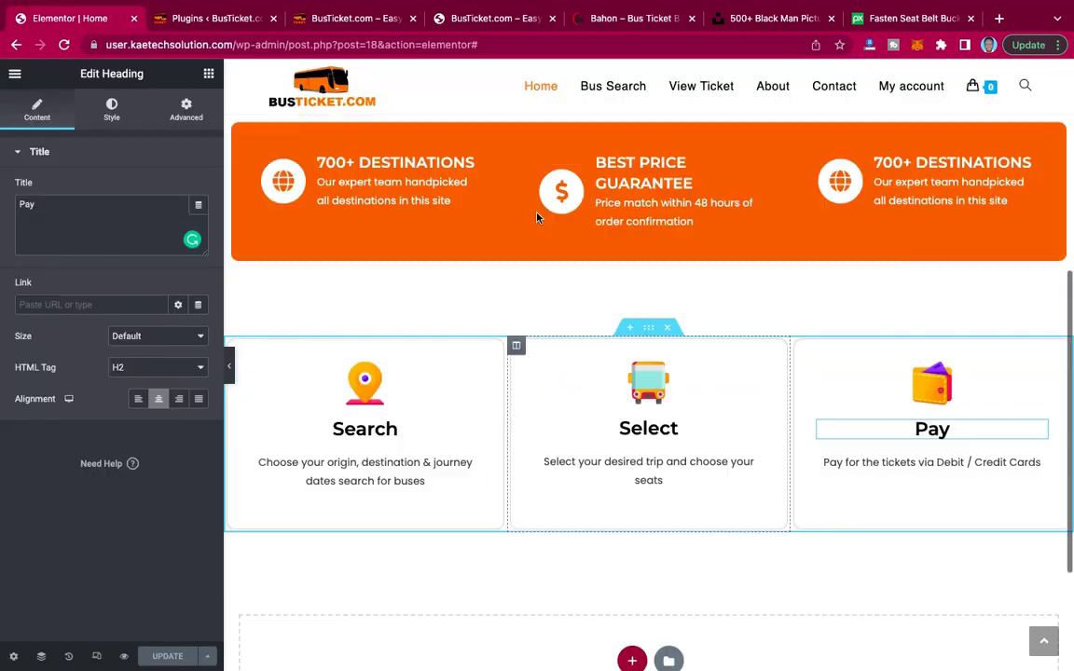
pyautogui.scroll(3, 536, 217)
pyautogui.scroll(-1, 630, 381)
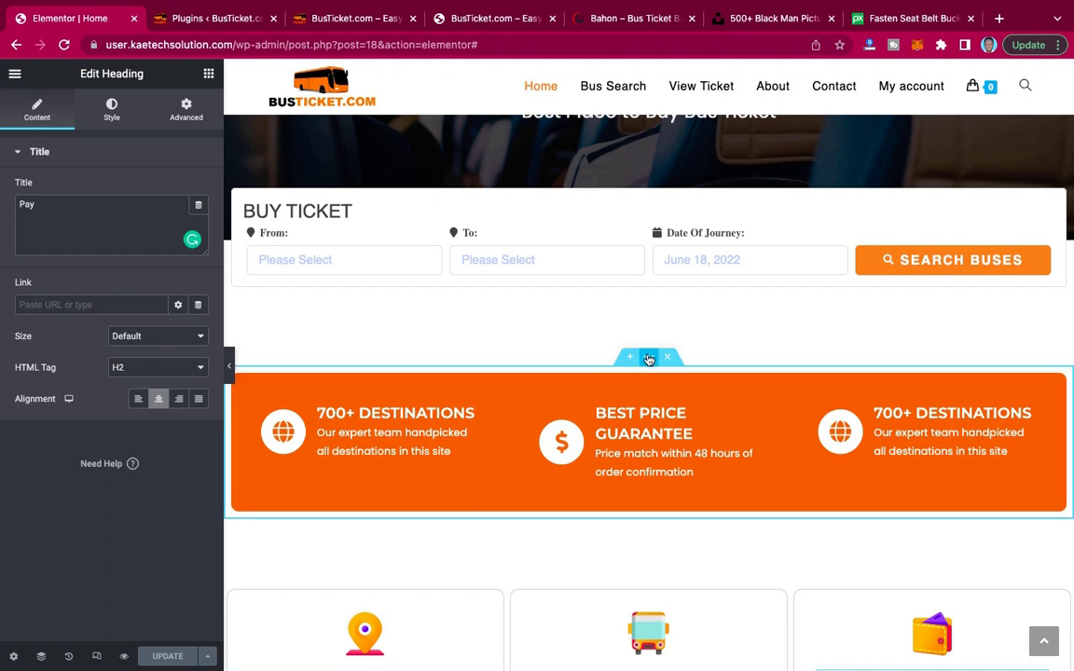
pyautogui.rightClick(649, 359)
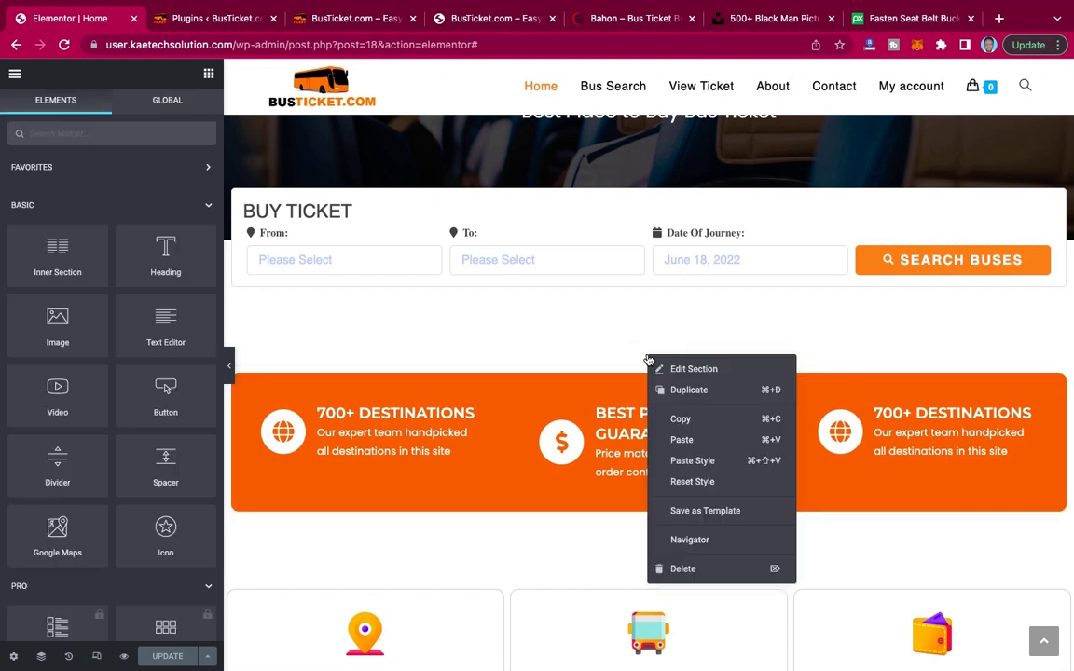
pyautogui.click(684, 420)
pyautogui.scroll(-5, 684, 419)
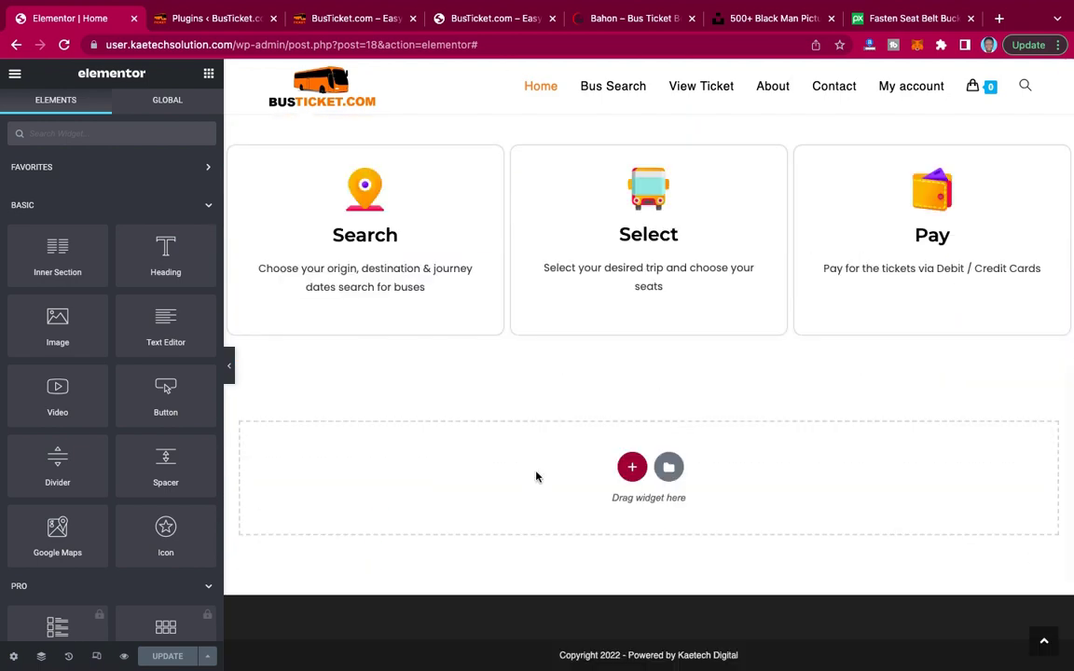
pyautogui.rightClick(525, 472)
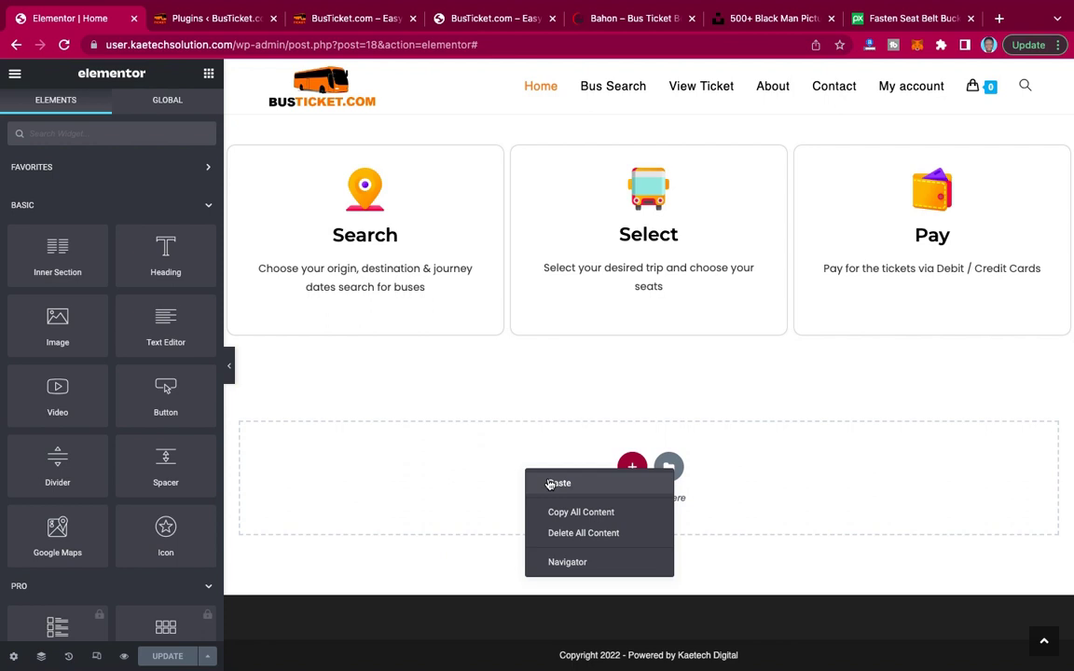
pyautogui.click(557, 483)
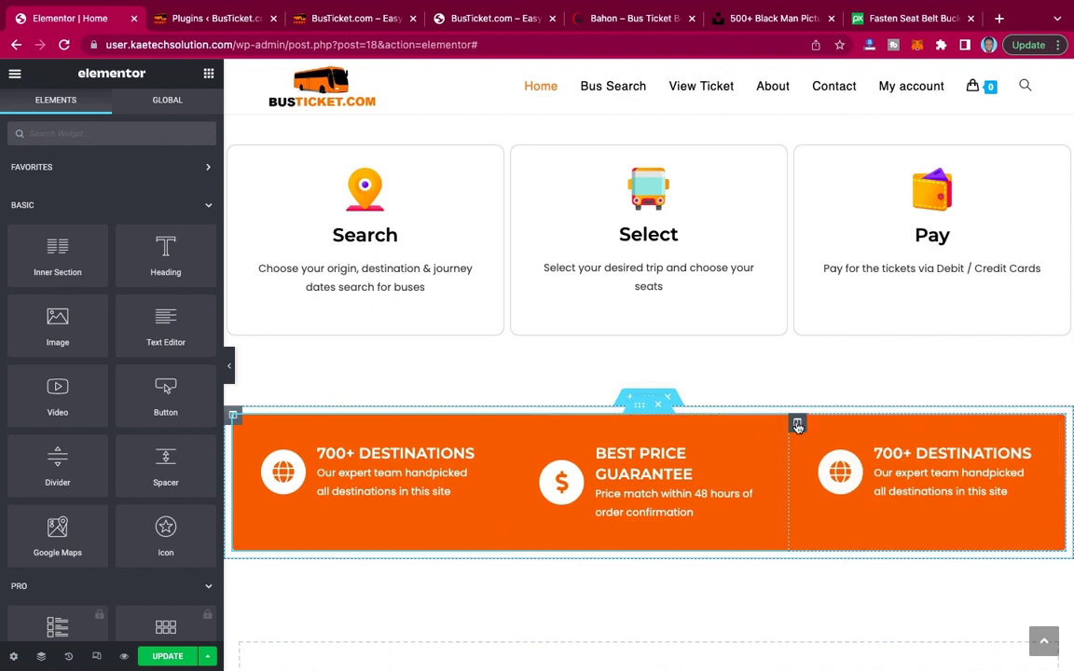
pyautogui.rightClick(797, 426)
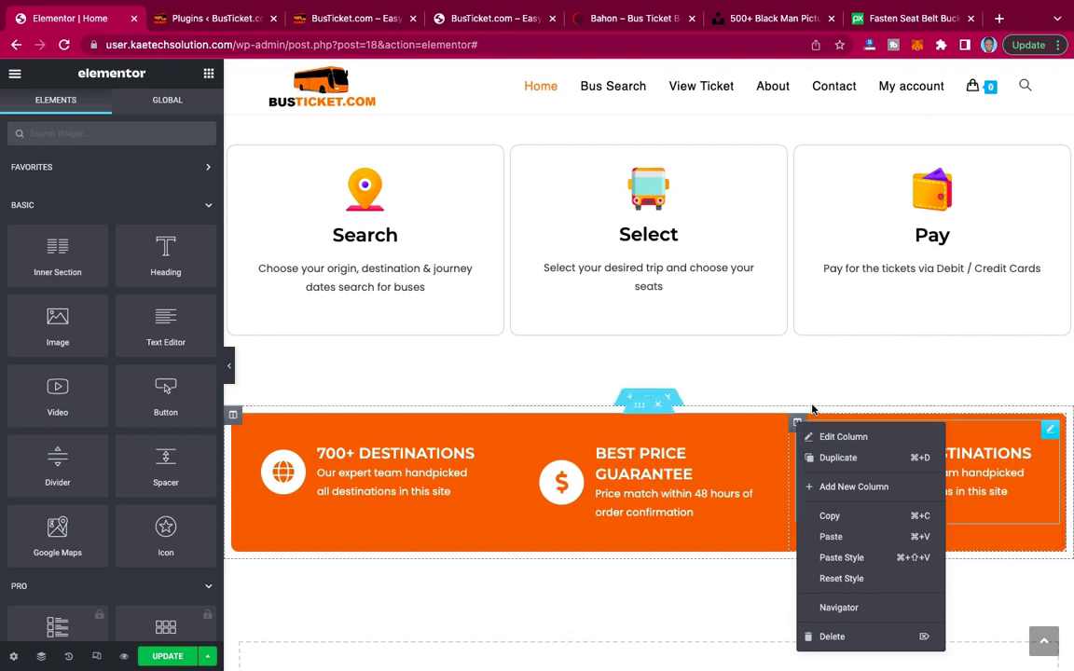
pyautogui.click(827, 638)
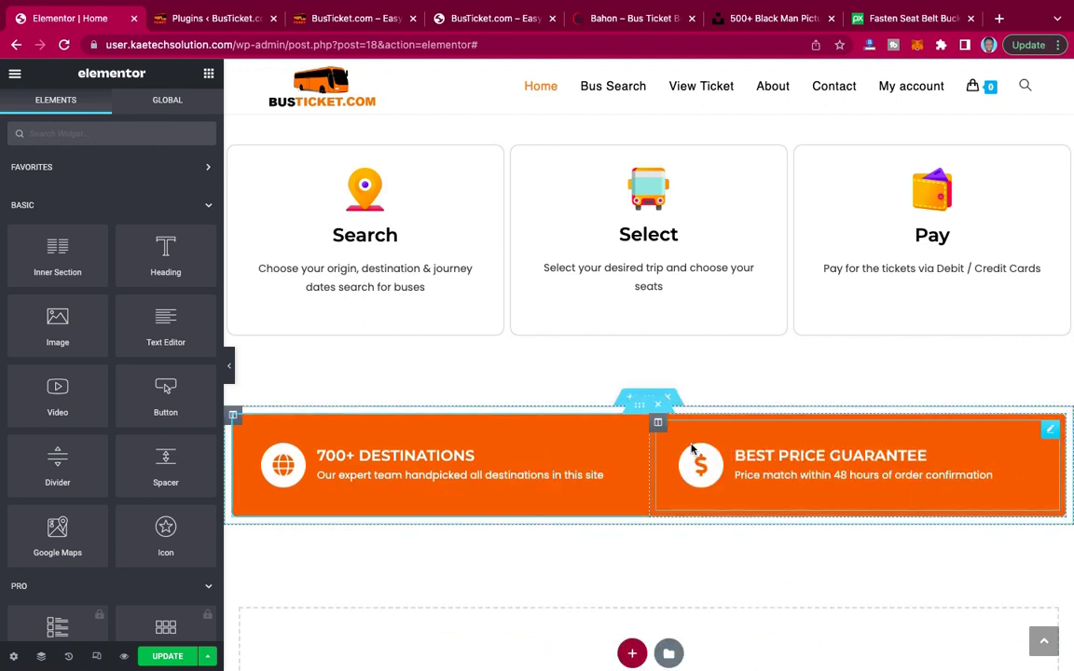
pyautogui.click(641, 407)
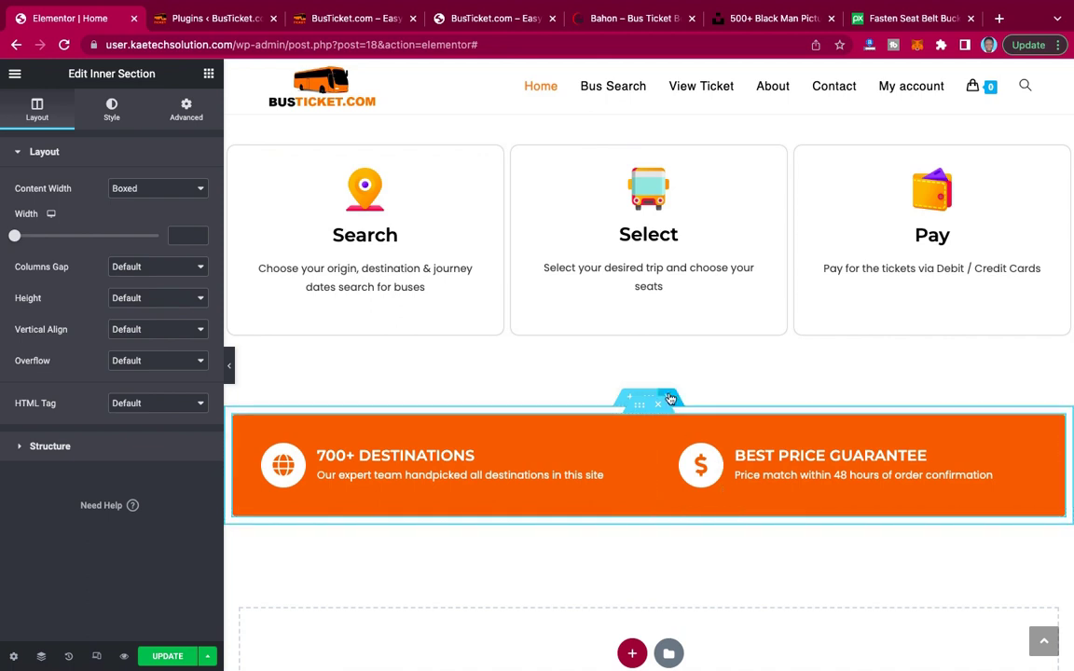
pyautogui.click(667, 399)
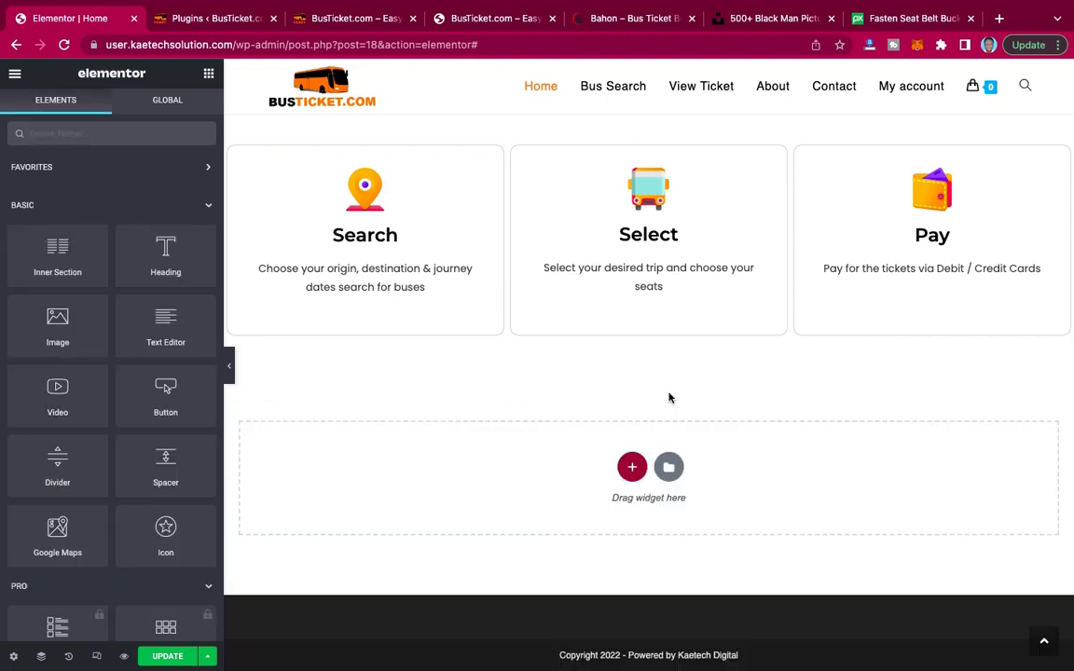
# Add a new section with two equal columns below the Search, Select and Pay cards.
pyautogui.click(632, 467)
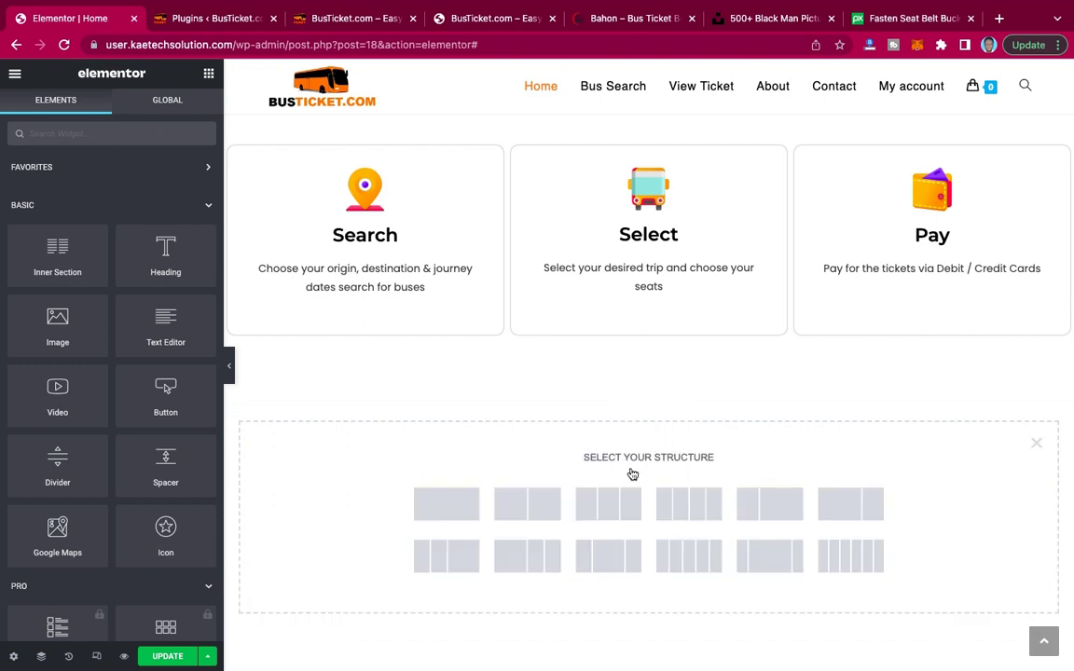
pyautogui.click(529, 504)
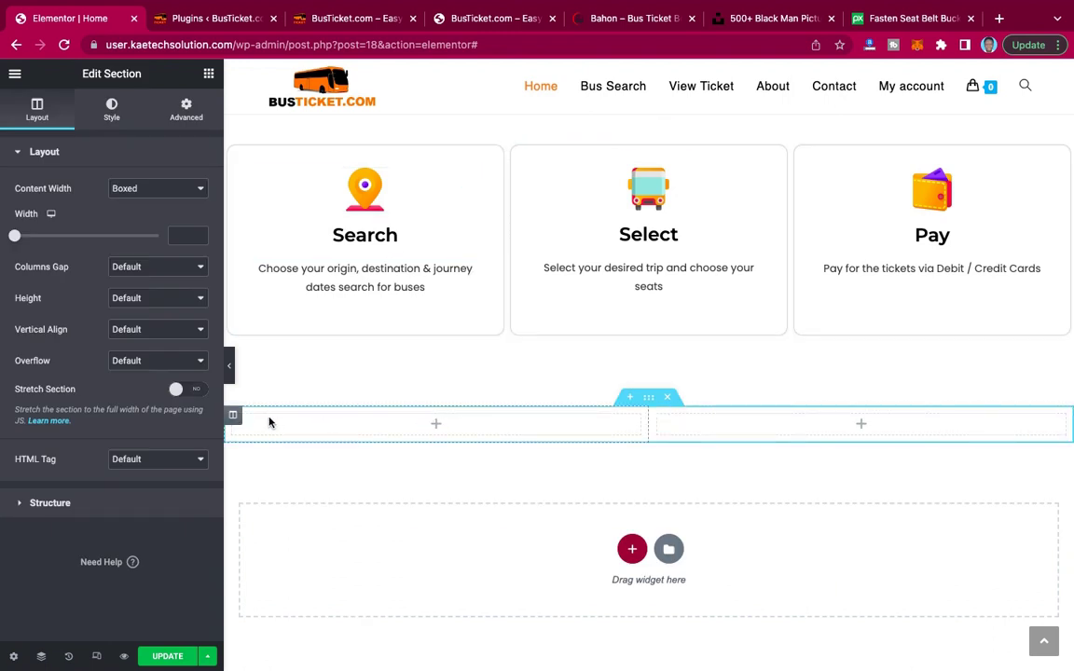
pyautogui.click(234, 418)
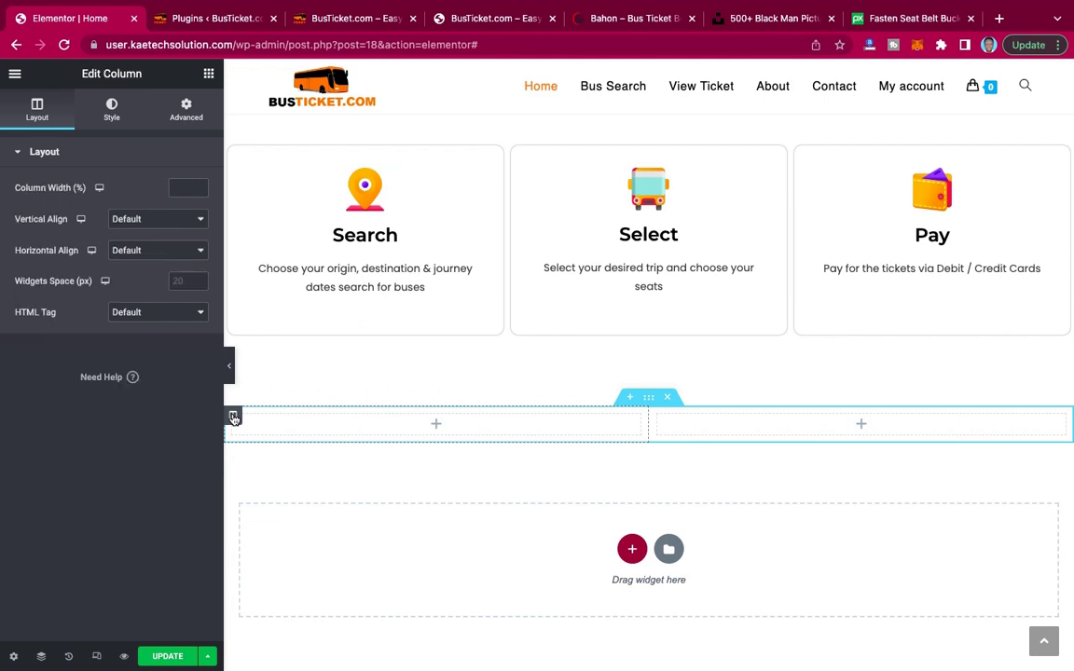
pyautogui.click(436, 425)
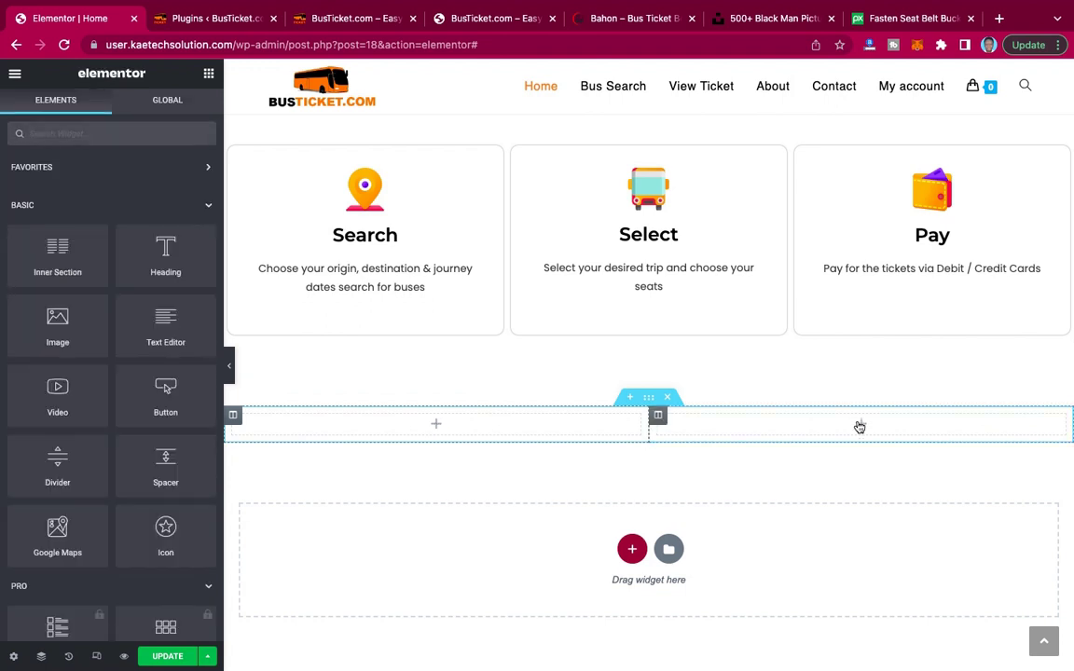
# Check the discount banner's two-column layout on the Bahon reference site and return to the Elementor page.
pyautogui.click(615, 18)
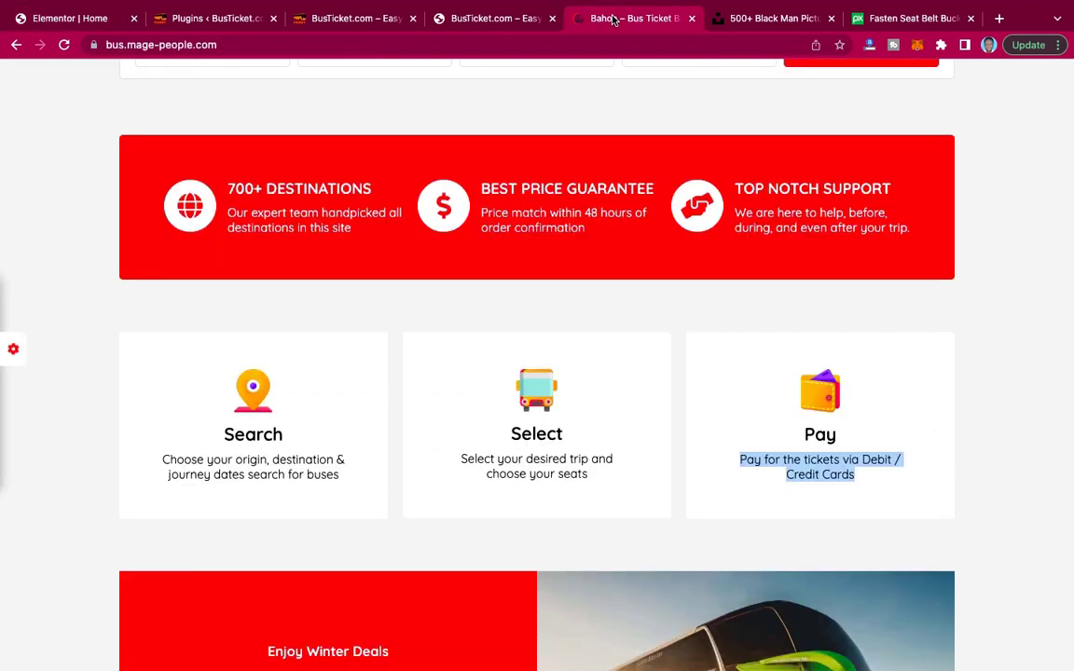
pyautogui.scroll(-3, 652, 550)
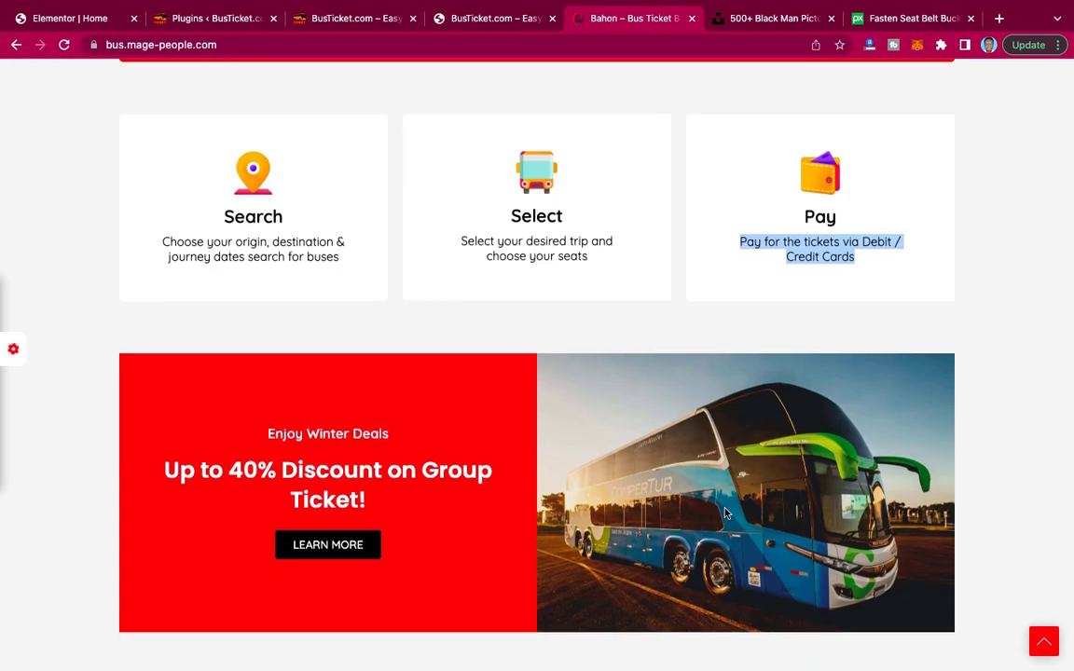
pyautogui.click(84, 17)
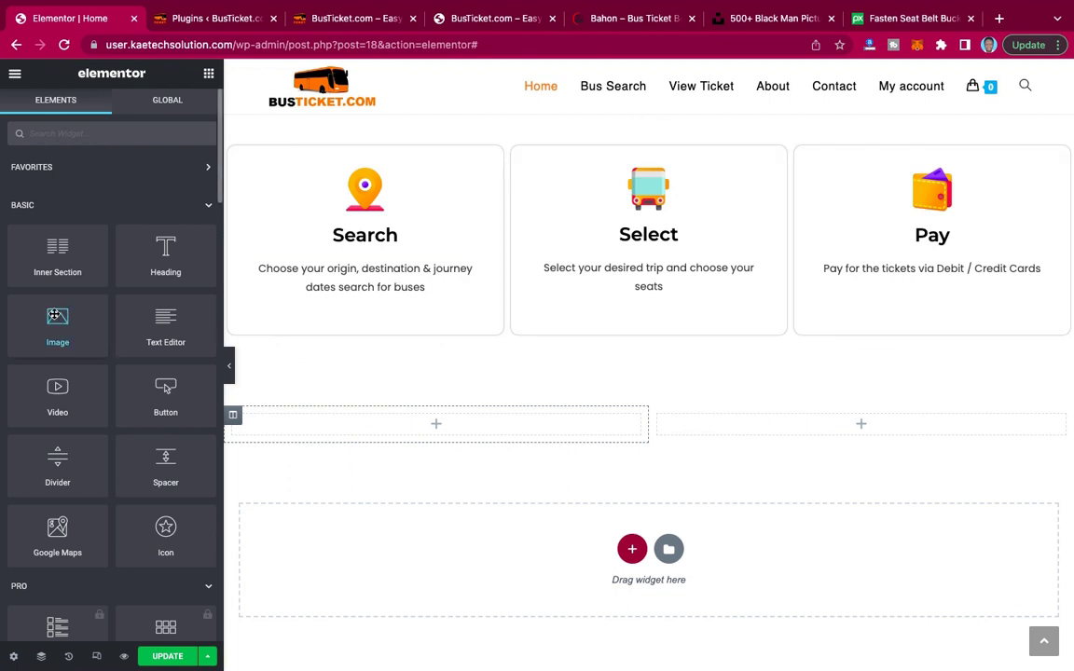
# Try an Image widget in the right column of the new section and delete it.
pyautogui.moveTo(54, 315); pyautogui.dragTo(864, 426)
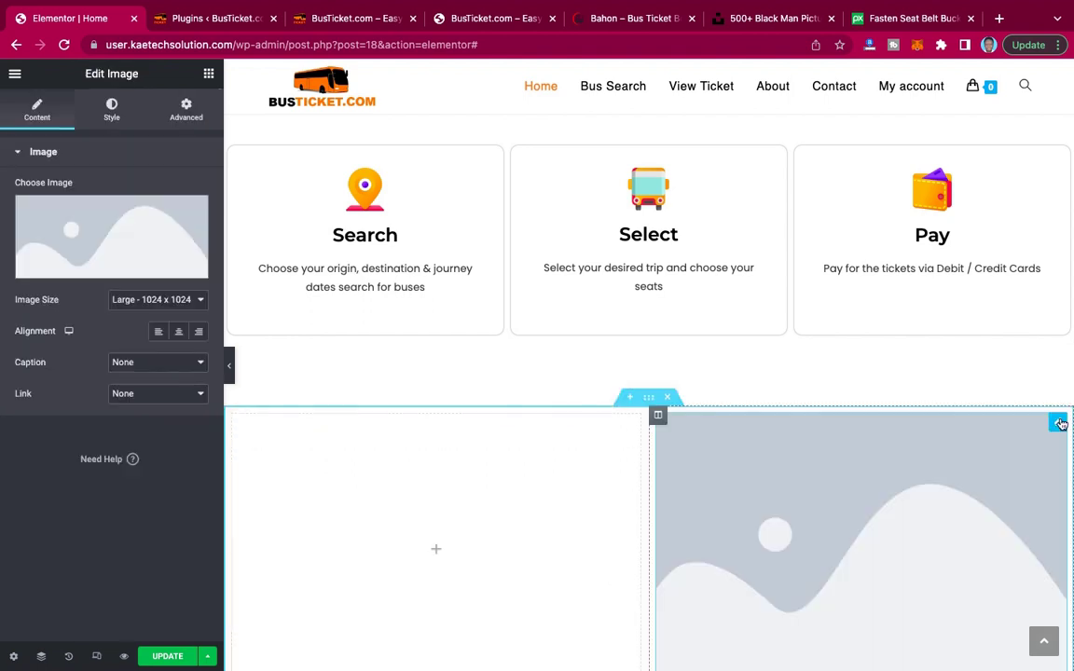
pyautogui.rightClick(925, 422)
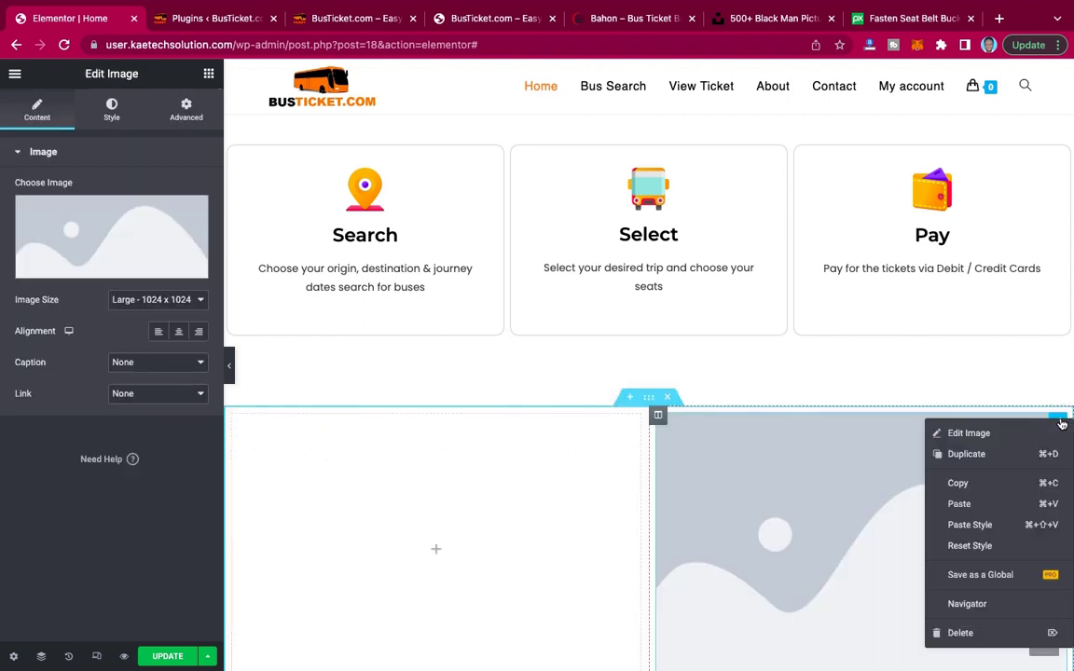
pyautogui.click(960, 633)
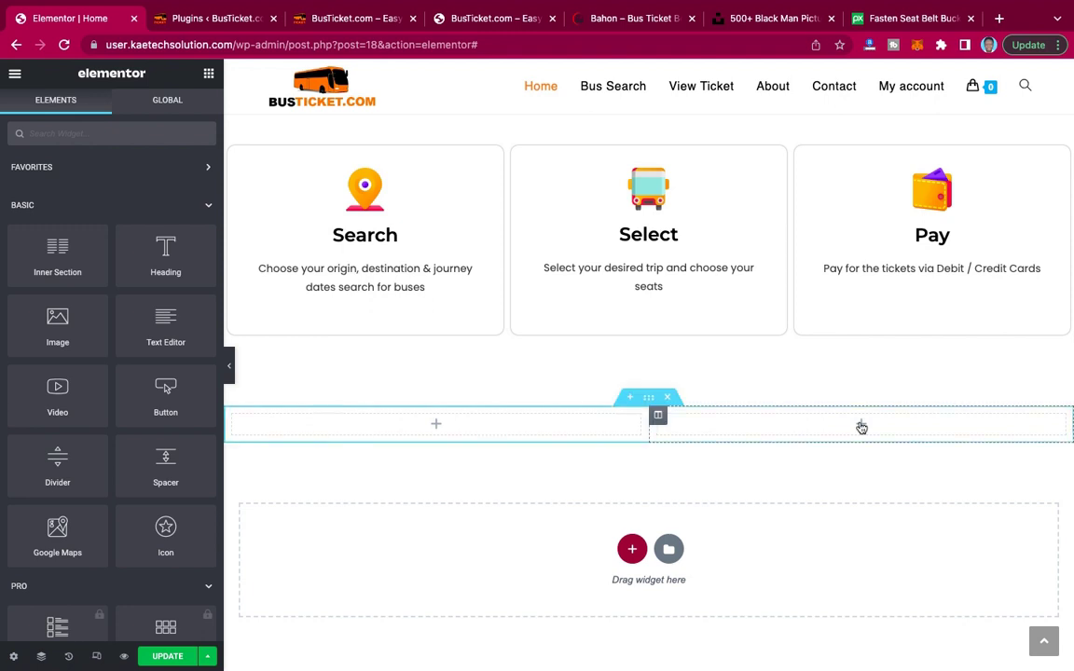
# Give the right column a Classic background using the blue and green bus photo from the media library.
pyautogui.click(658, 417)
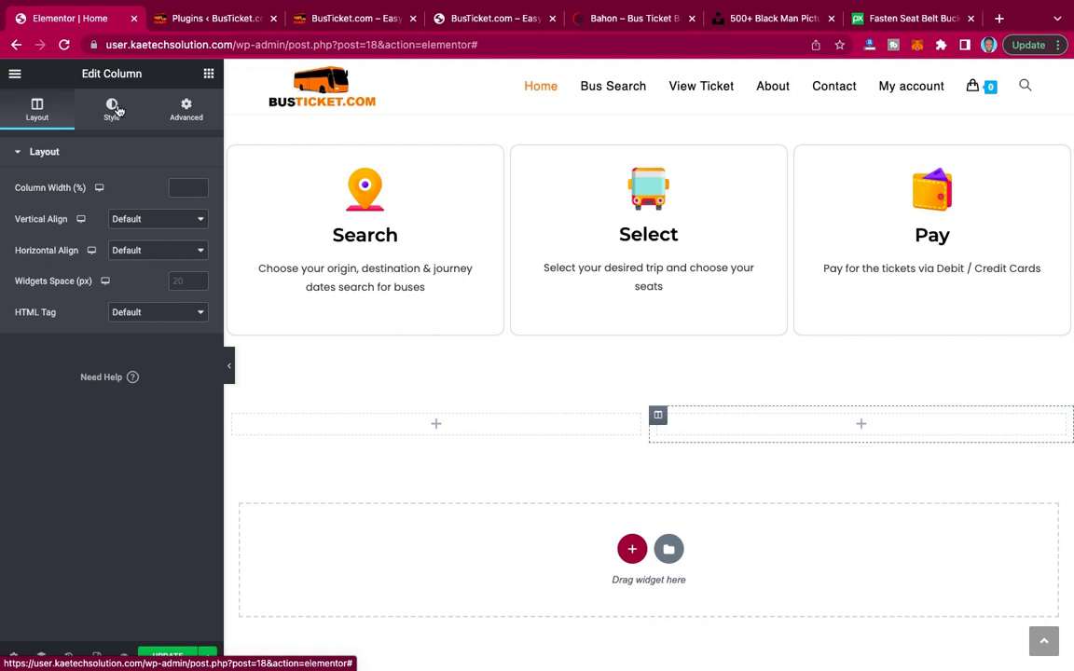
pyautogui.click(115, 109)
pyautogui.click(160, 221)
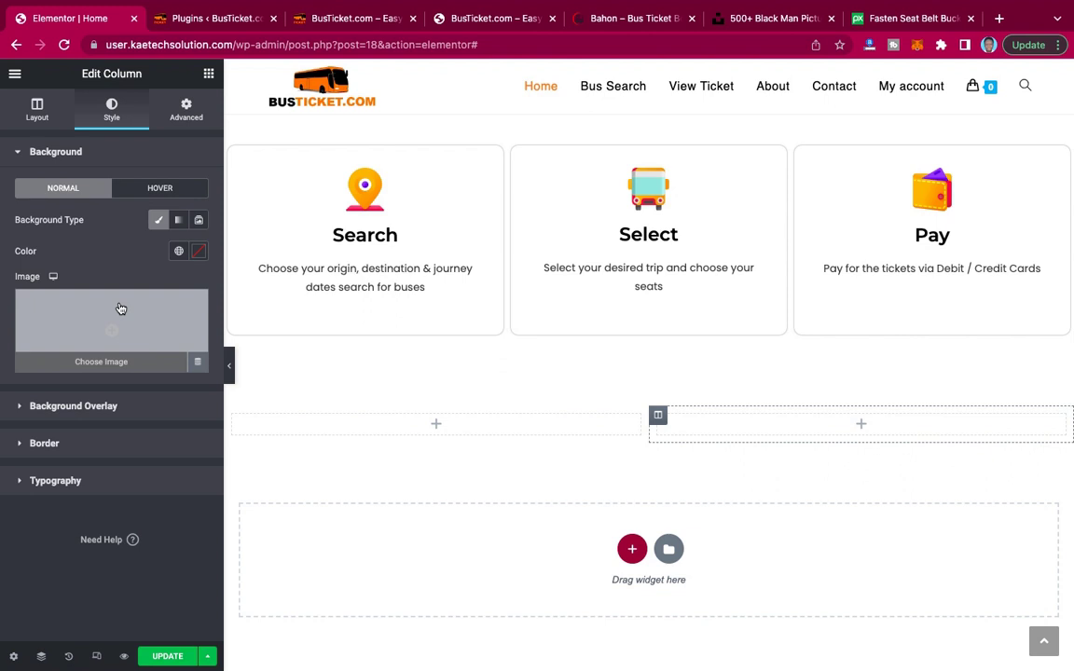
pyautogui.click(120, 308)
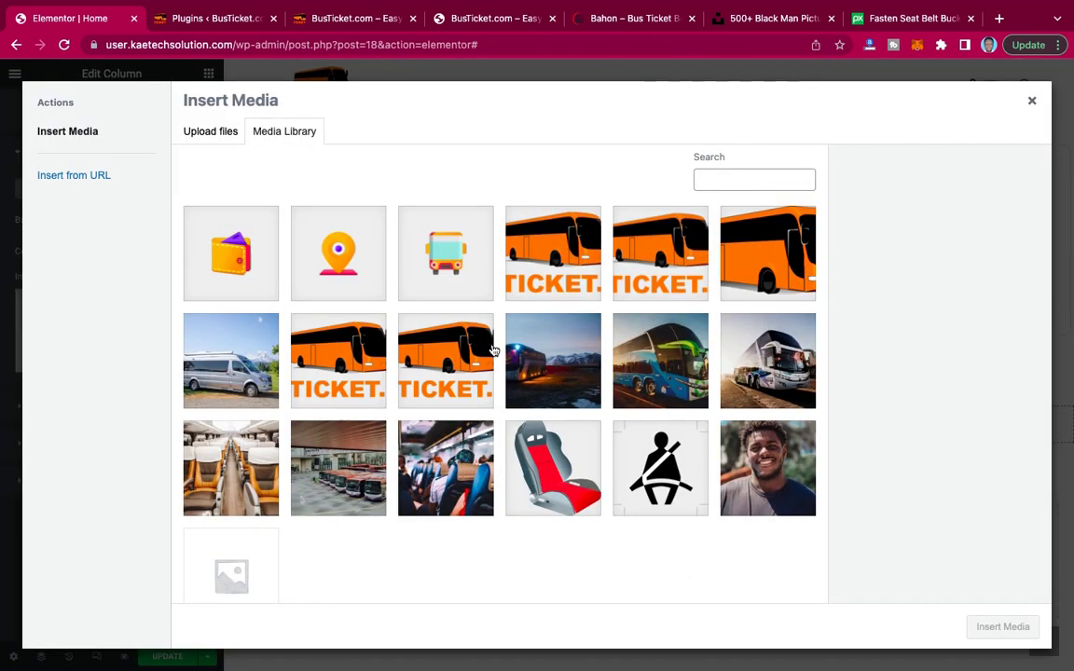
pyautogui.click(669, 378)
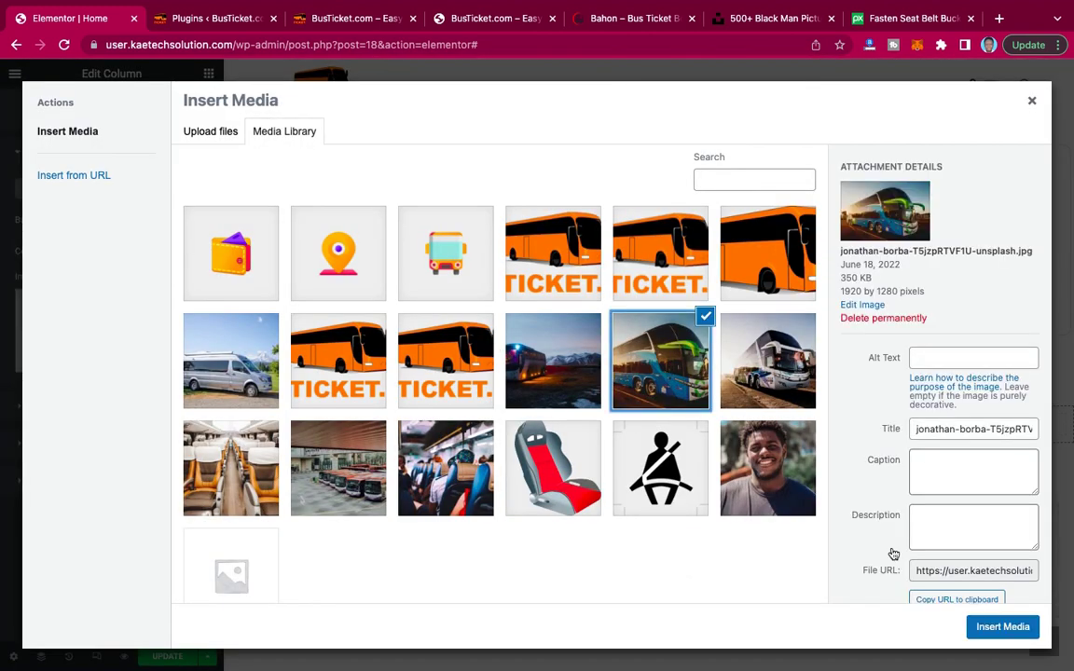
pyautogui.click(1005, 630)
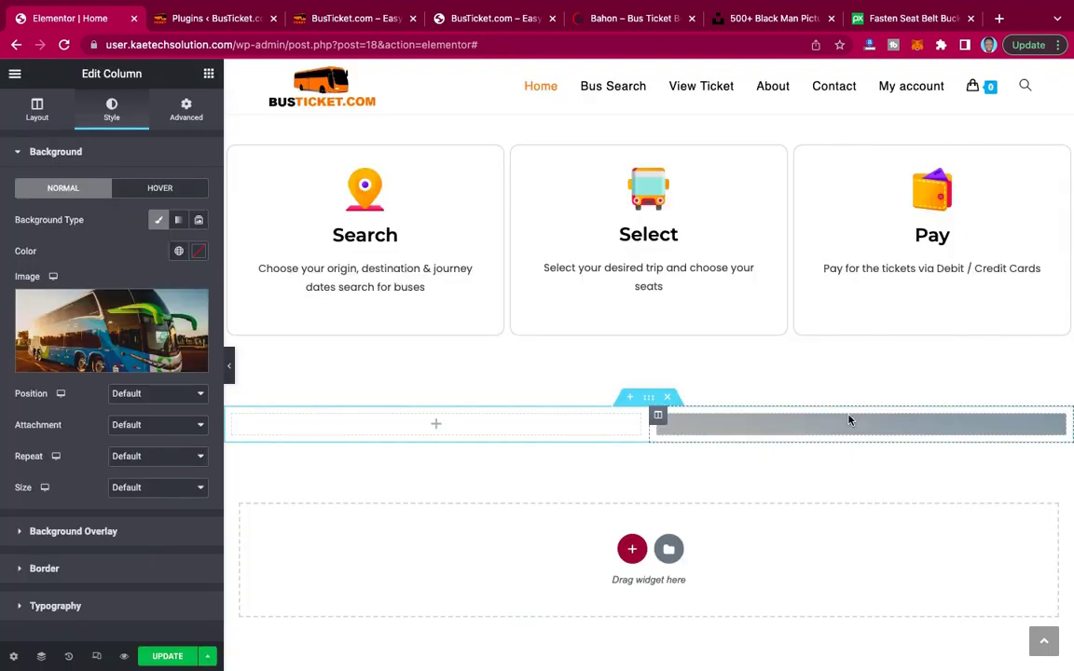
# Try the Min Height option on the two-column section and return its height to Default.
pyautogui.click(650, 401)
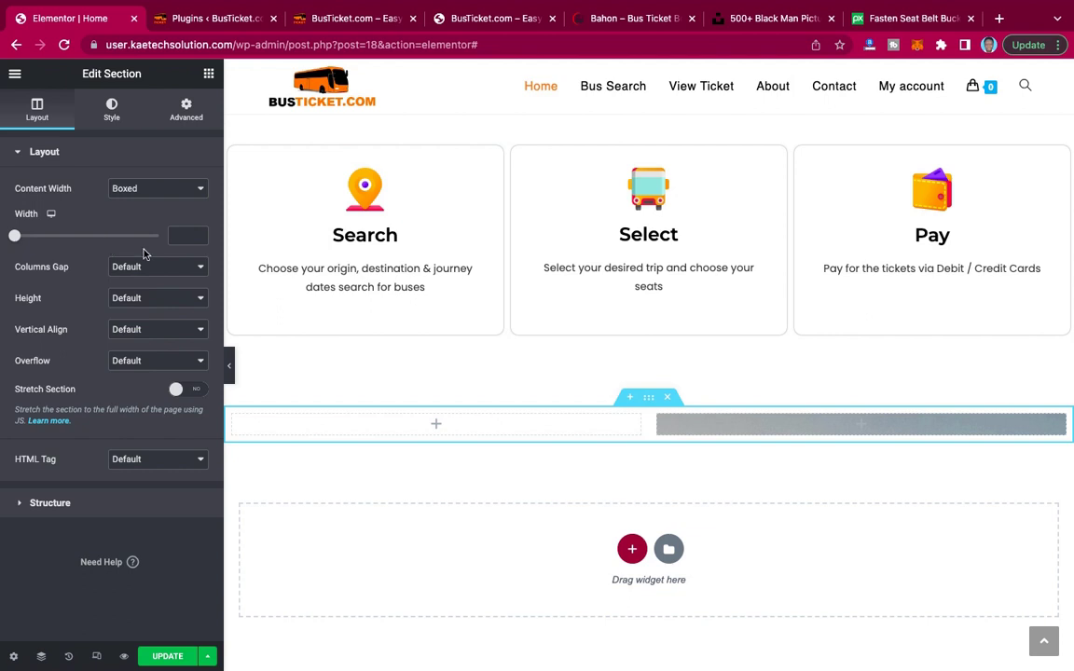
pyautogui.click(140, 298)
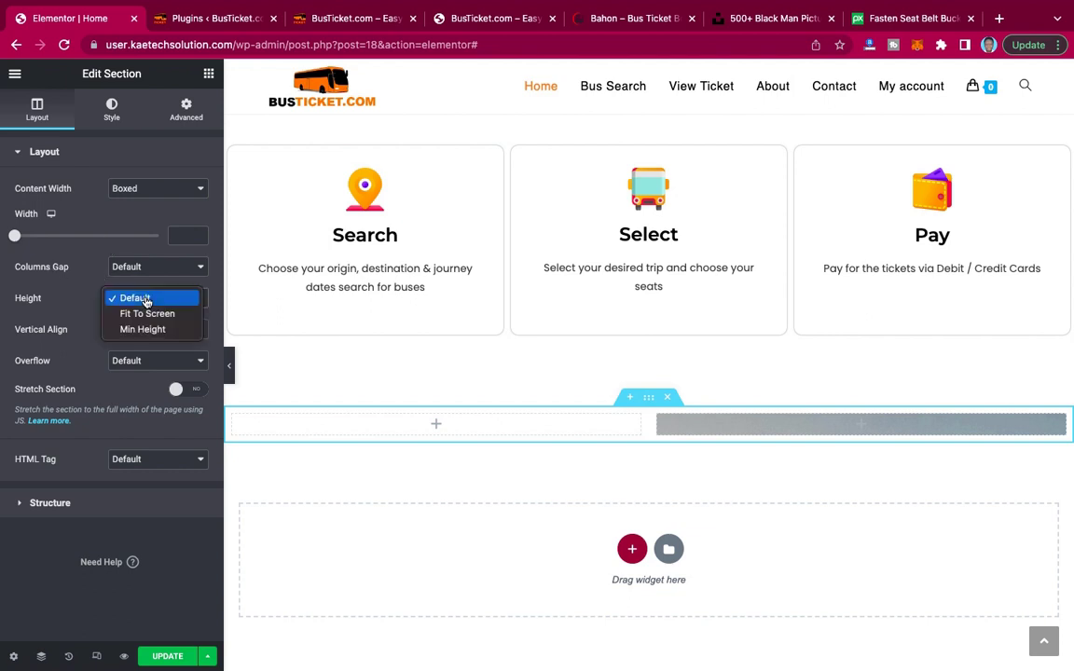
pyautogui.click(143, 330)
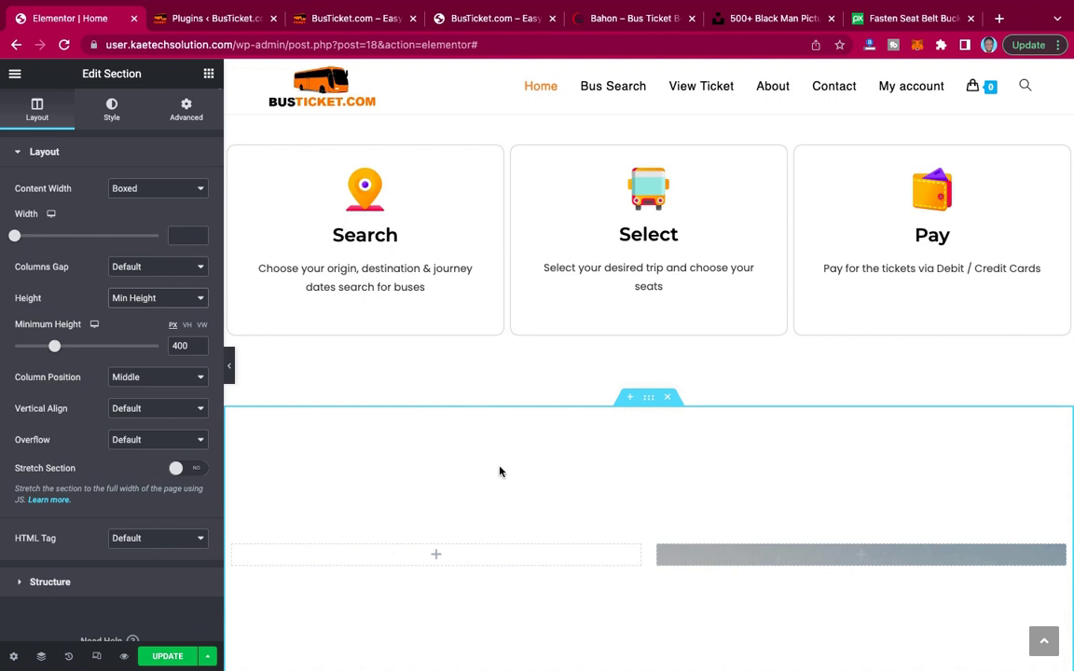
pyautogui.scroll(-1, 743, 528)
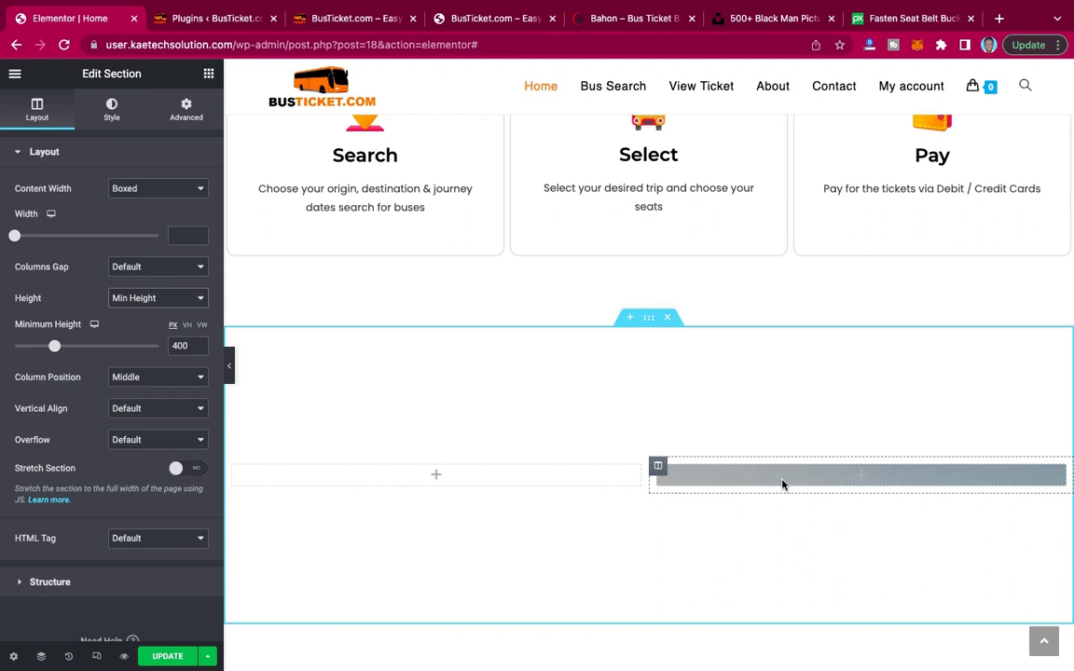
pyautogui.click(146, 298)
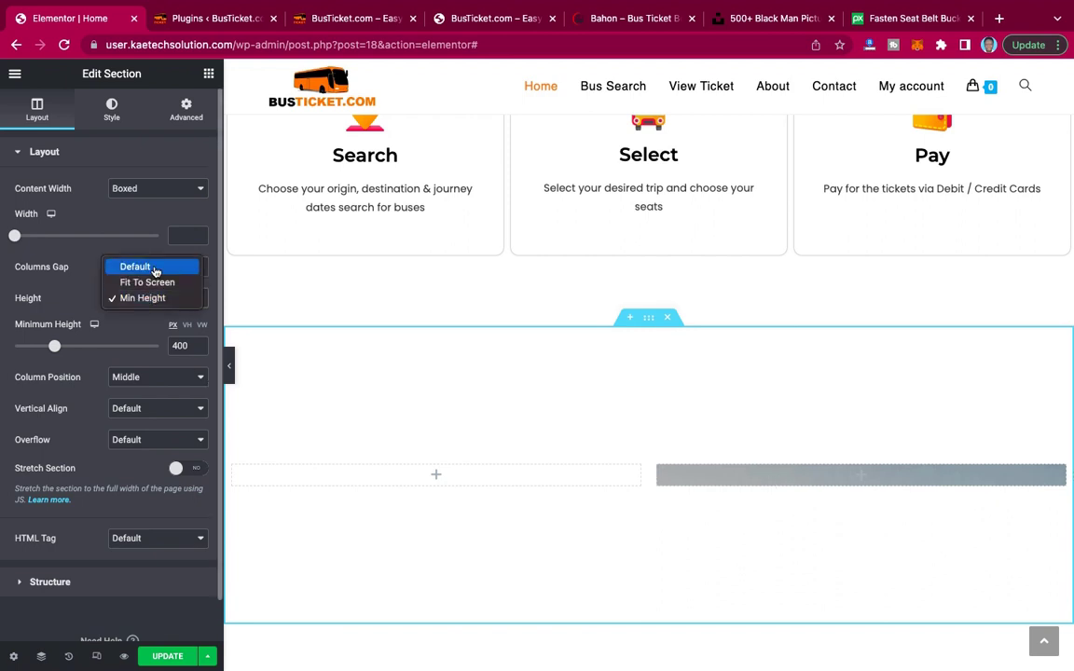
pyautogui.click(153, 268)
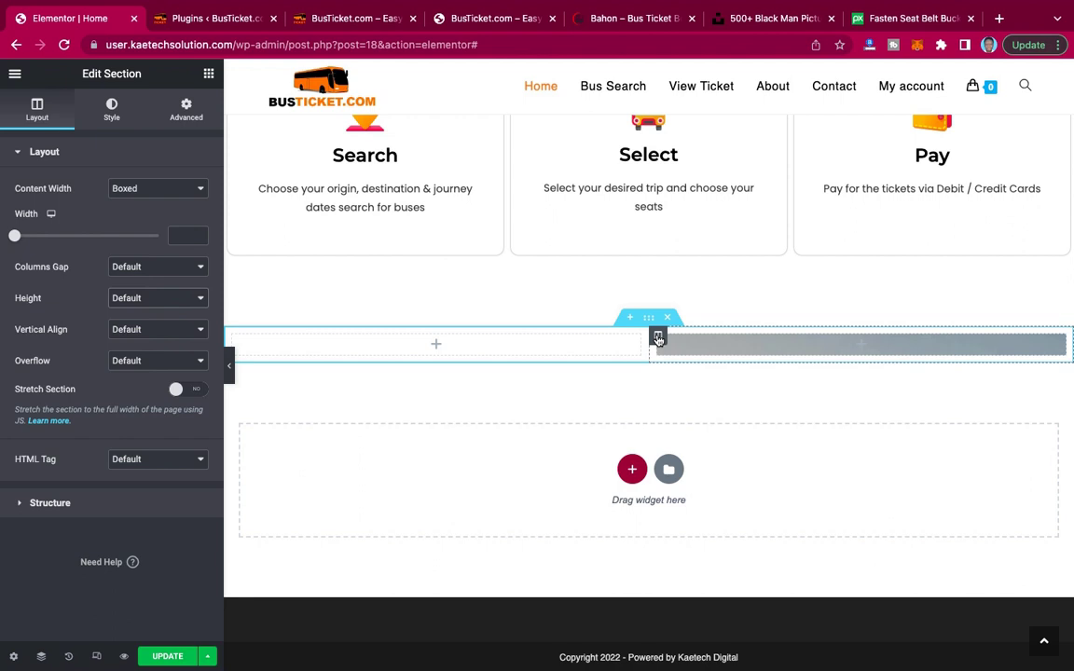
# Remove the bus photo from the right column's background.
pyautogui.click(657, 338)
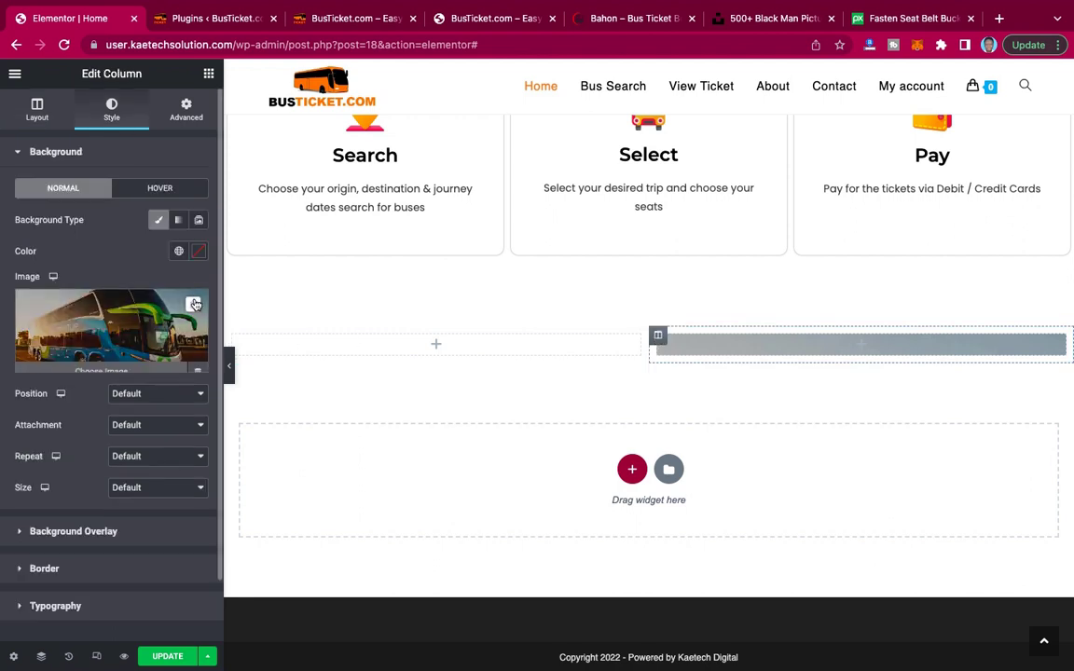
pyautogui.click(194, 304)
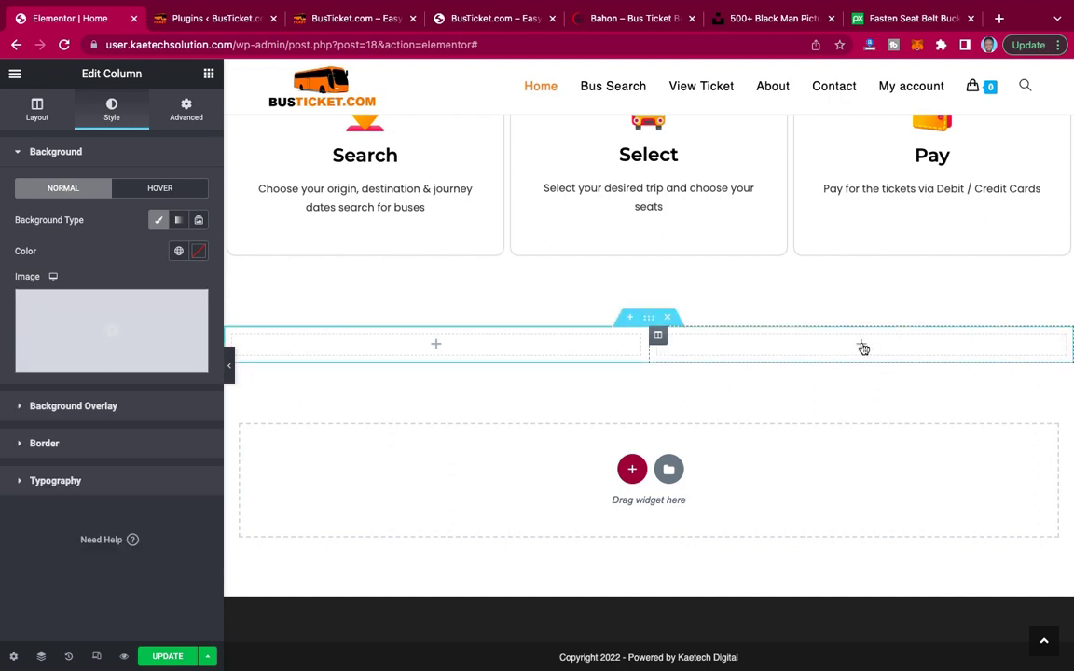
# Add an Image widget to the right column and fill it with the blue and green bus photo from the media library.
pyautogui.click(435, 341)
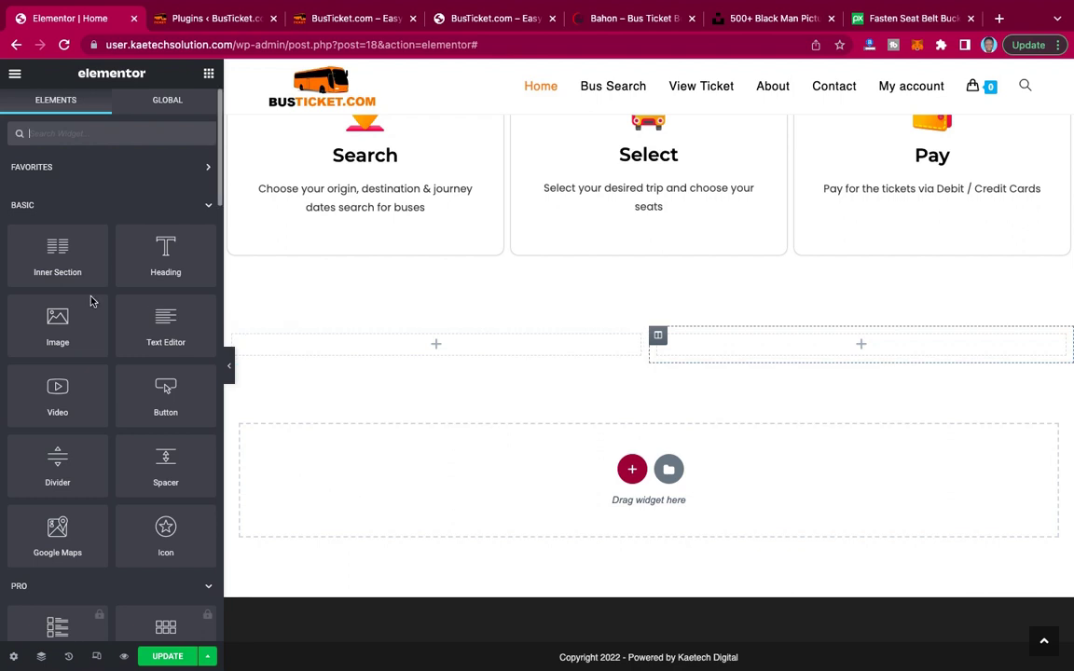
pyautogui.moveTo(53, 319); pyautogui.dragTo(843, 344)
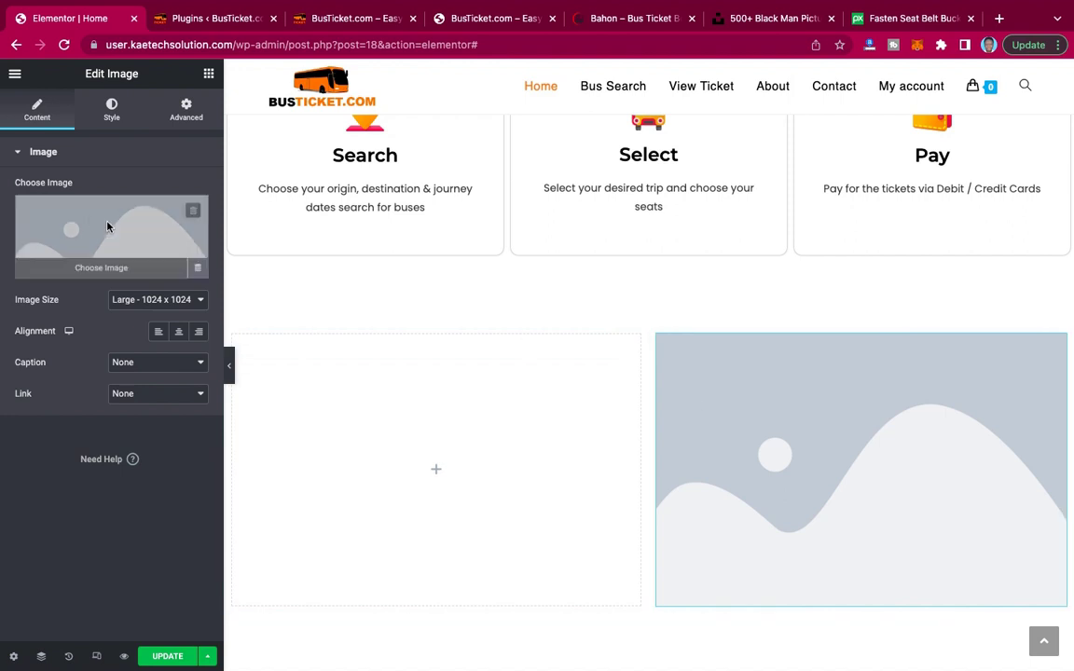
pyautogui.click(108, 229)
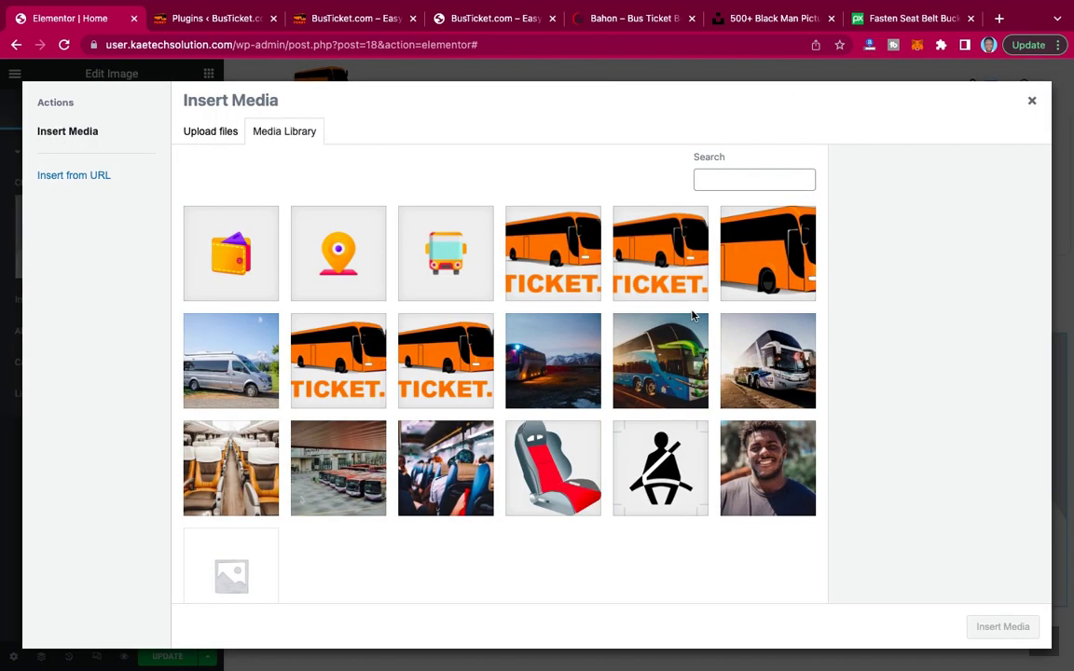
pyautogui.click(653, 331)
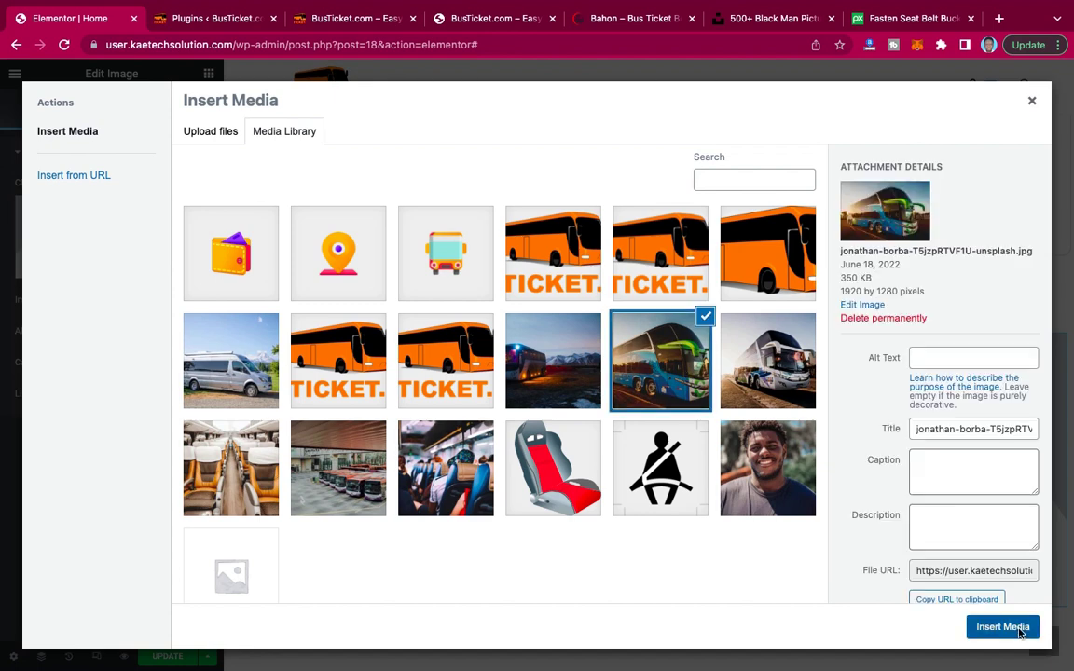
pyautogui.click(1020, 631)
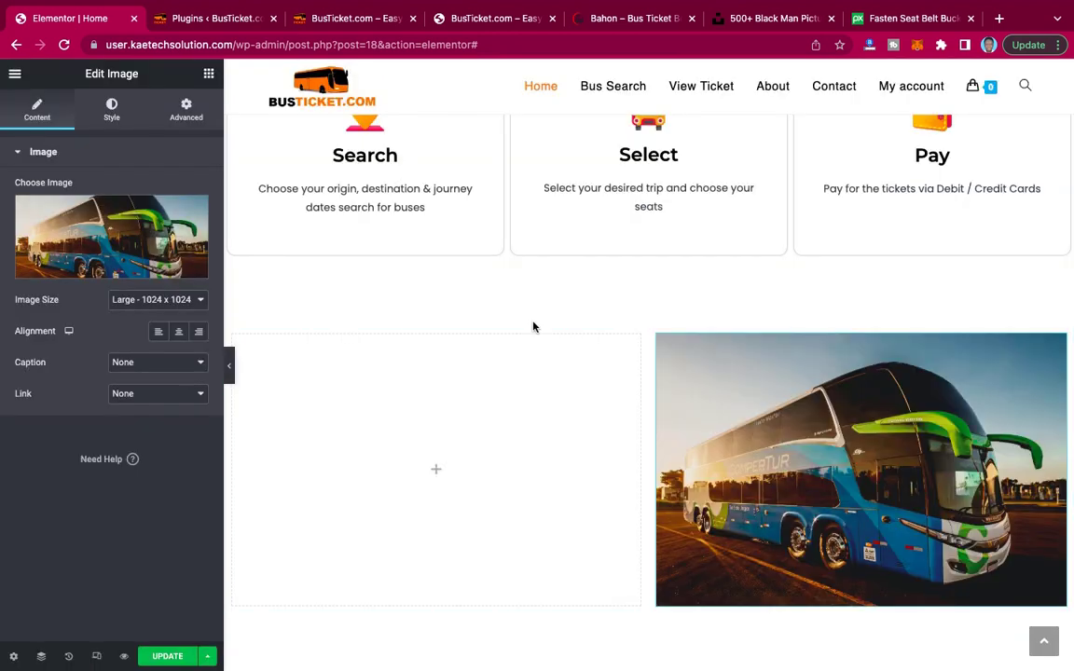
# Set the two-column section's columns gap to No Gap.
pyautogui.moveTo(621, 353)
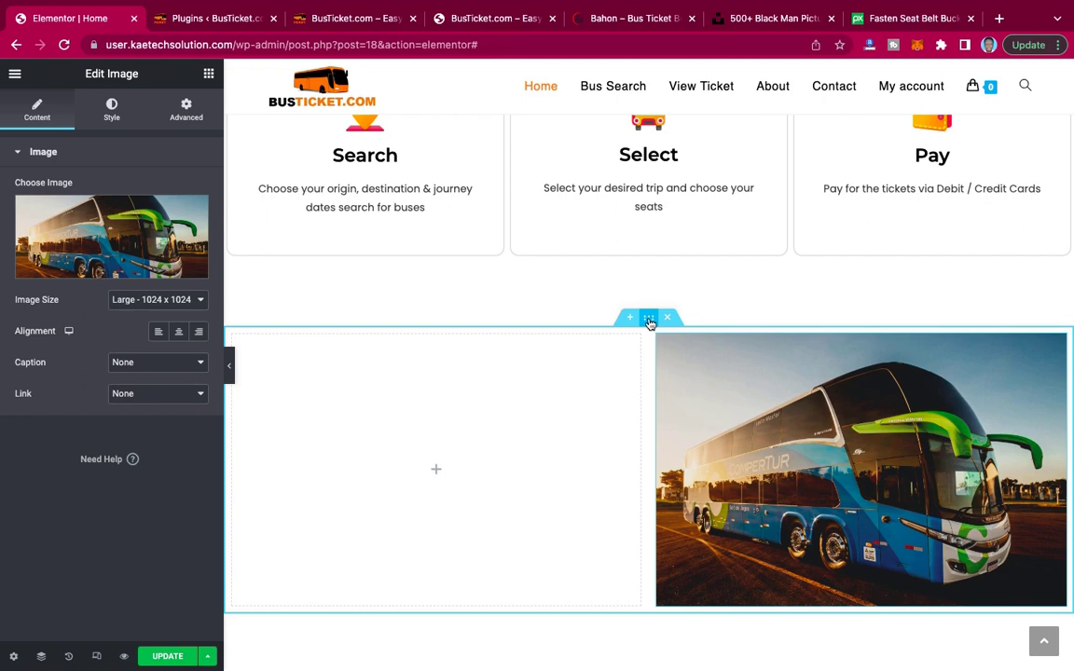
pyautogui.click(649, 319)
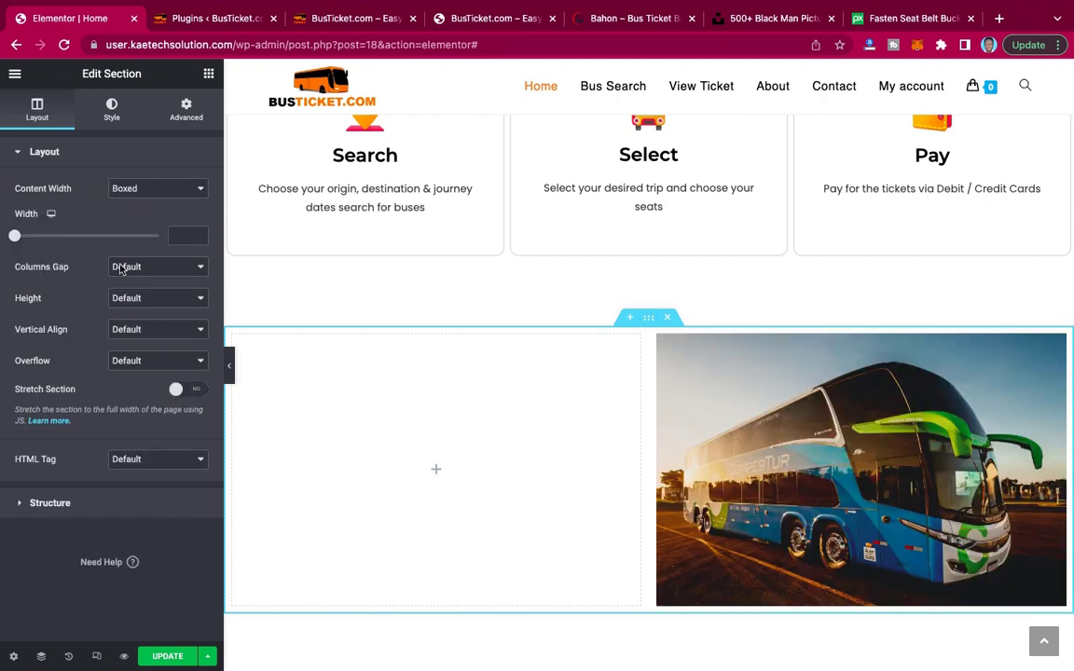
pyautogui.click(119, 269)
pyautogui.press('Escape')
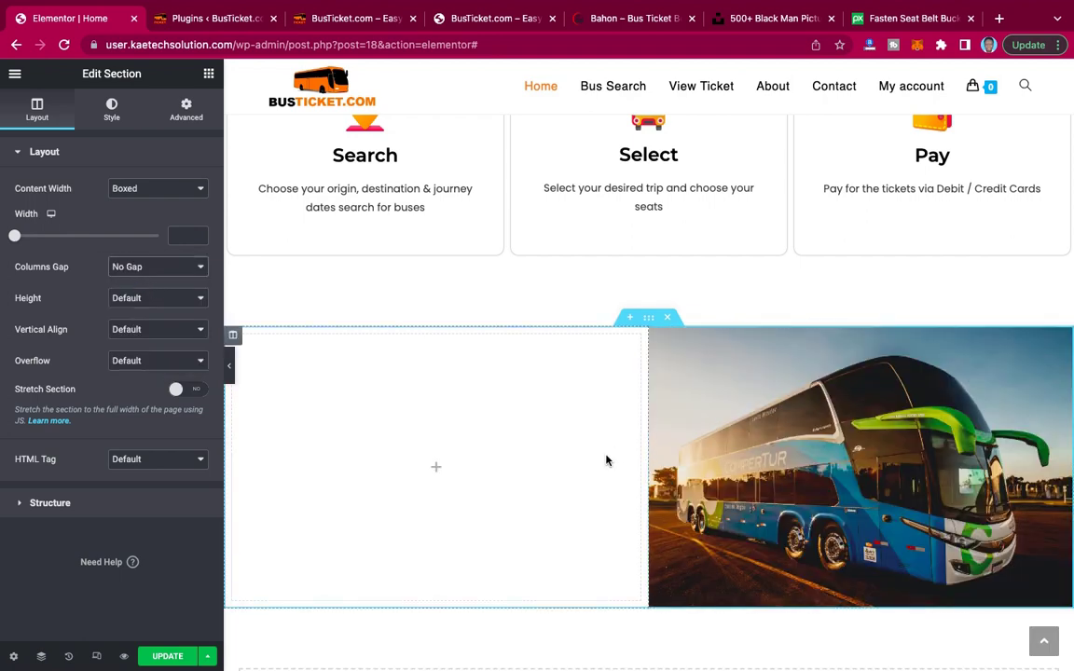
# Set the empty left column's background type to Classic and open its background color for editing.
pyautogui.click(233, 337)
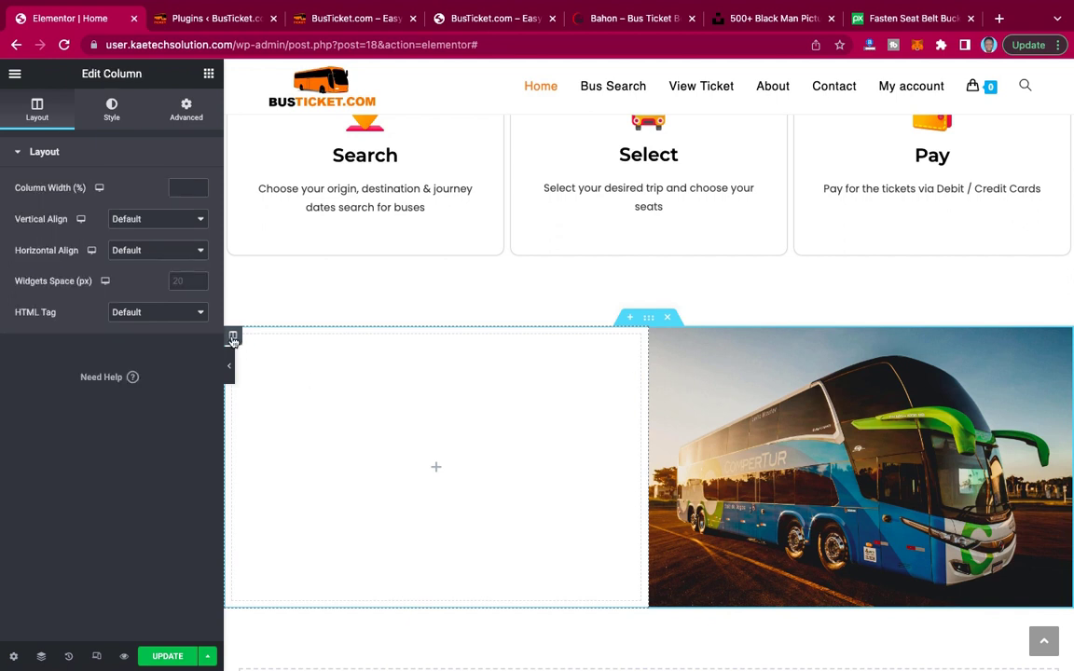
pyautogui.click(113, 108)
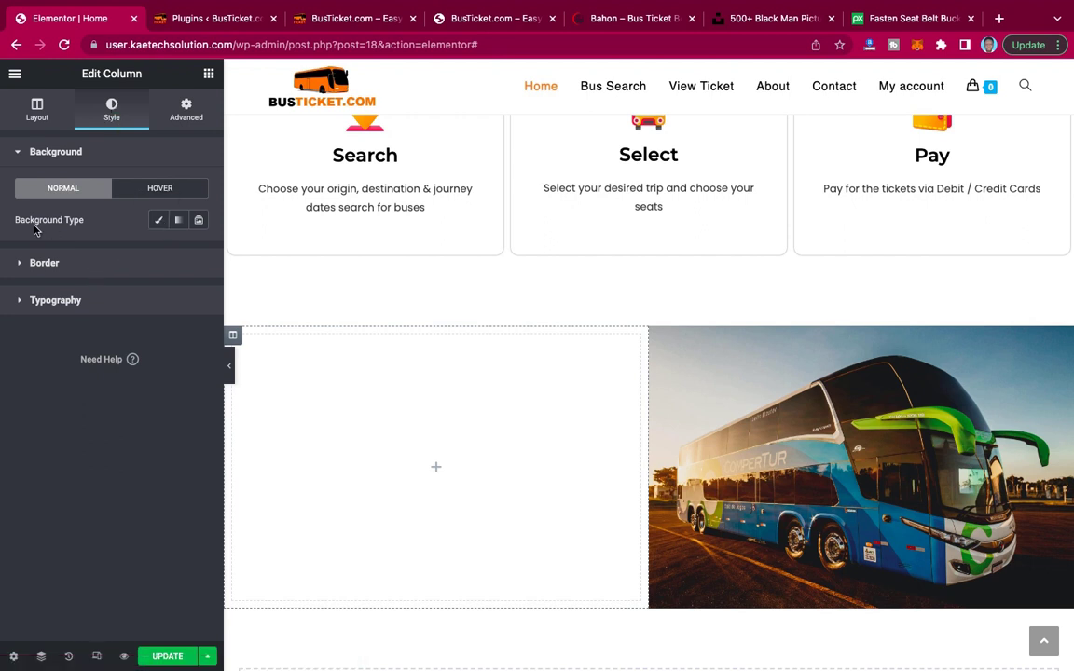
pyautogui.click(159, 223)
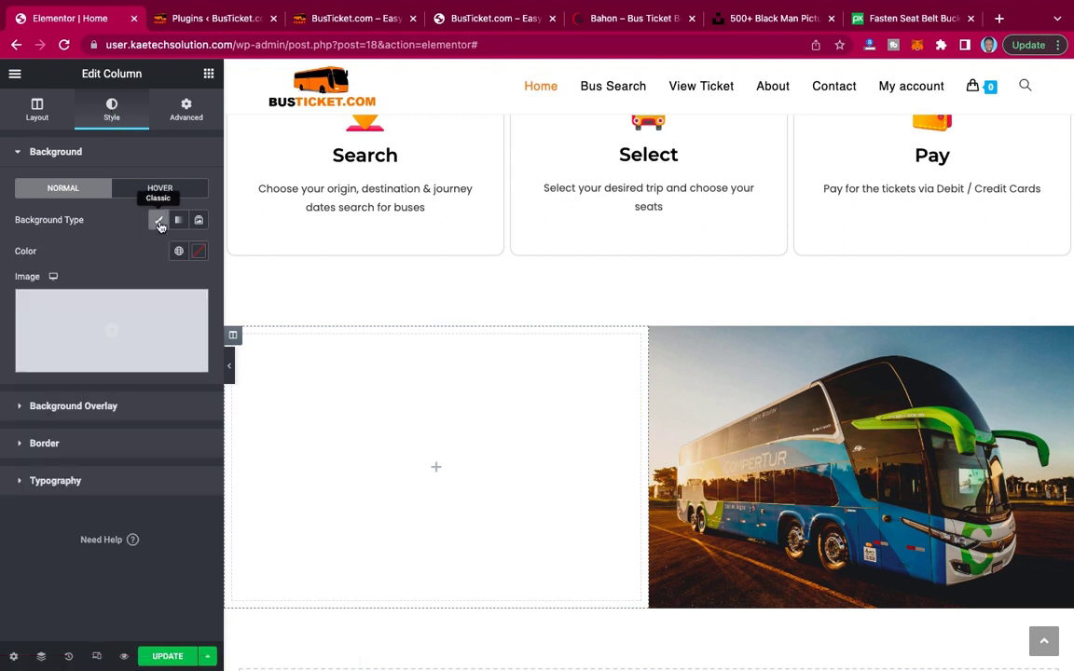
pyautogui.click(200, 252)
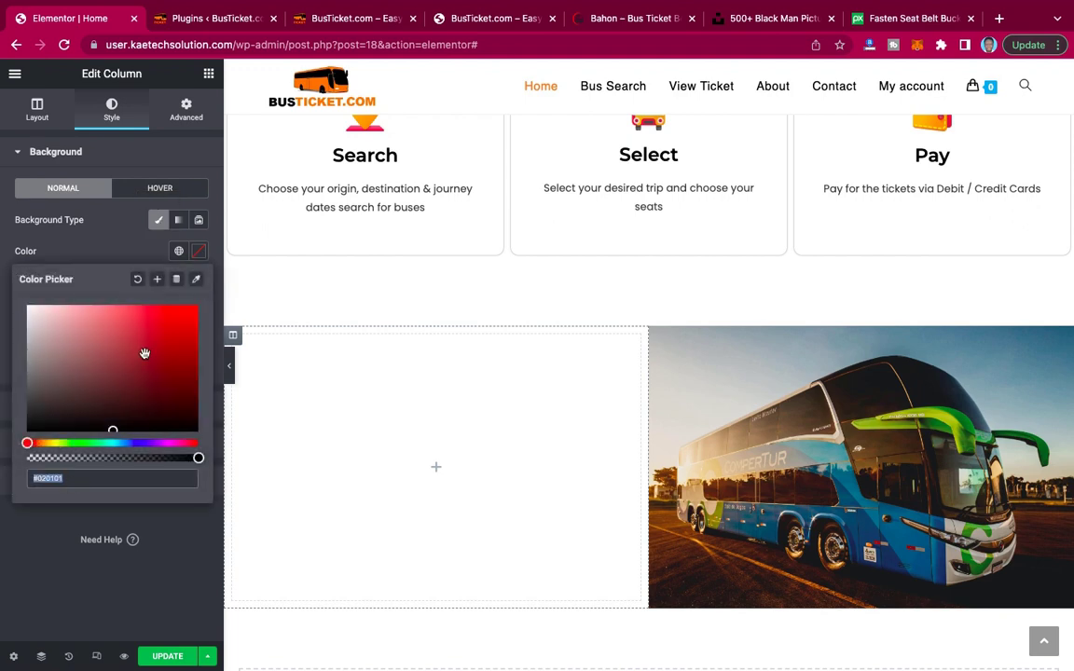
# Sample the orange of the destinations and price guarantee banner with ColorPick Eyedropper and copy its hex code E96B2E.
pyautogui.scroll(2, 678, 227)
pyautogui.scroll(2, 678, 227)
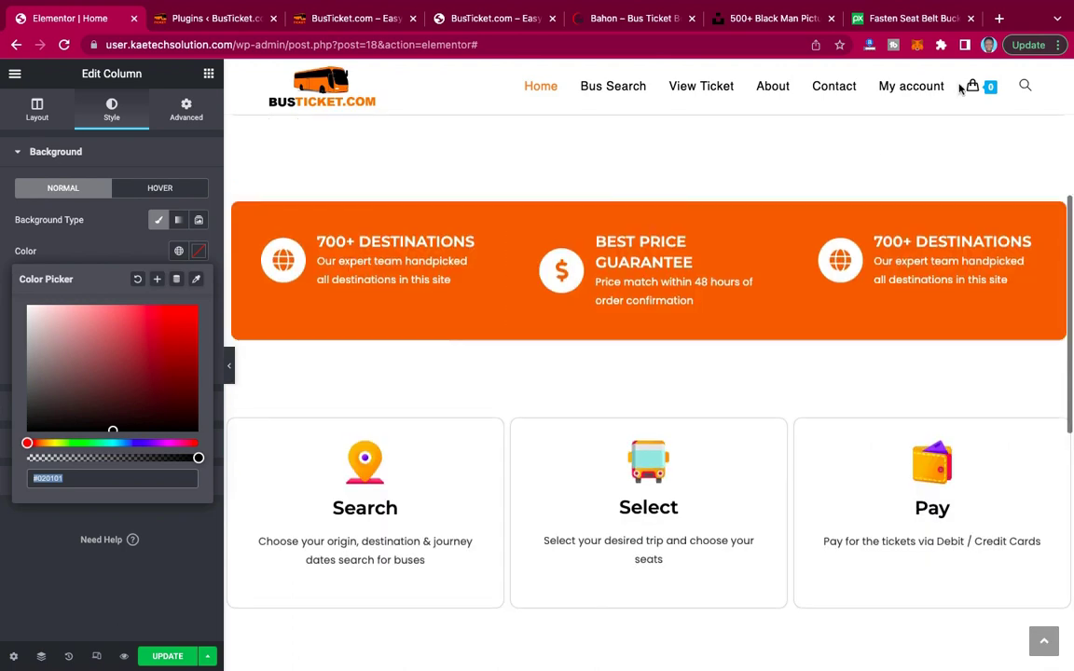
pyautogui.click(940, 44)
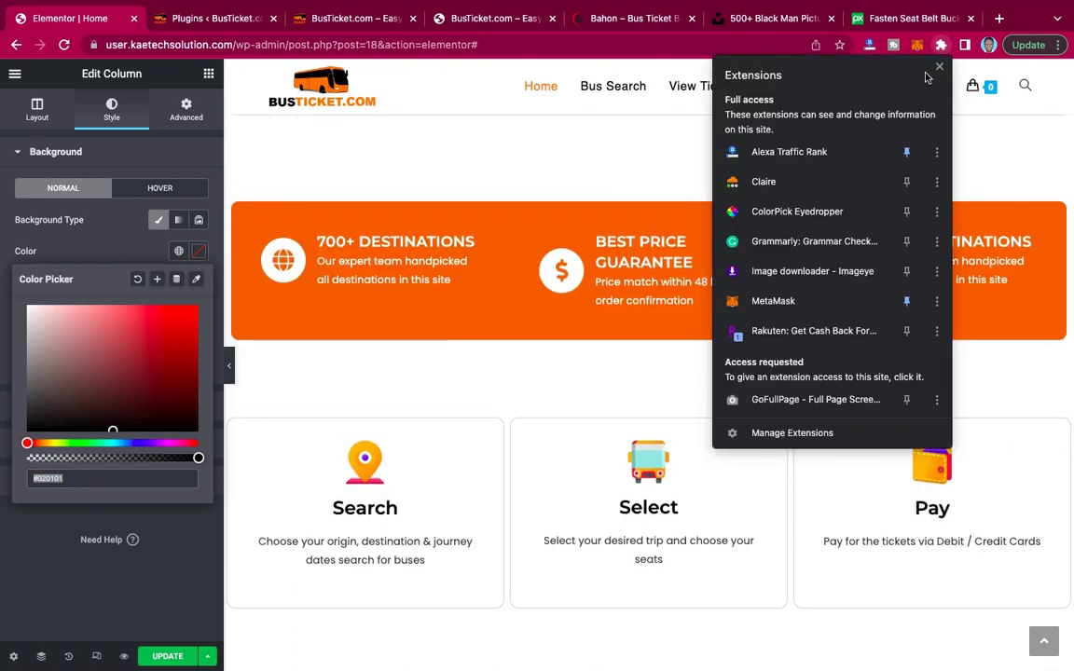
pyautogui.click(833, 214)
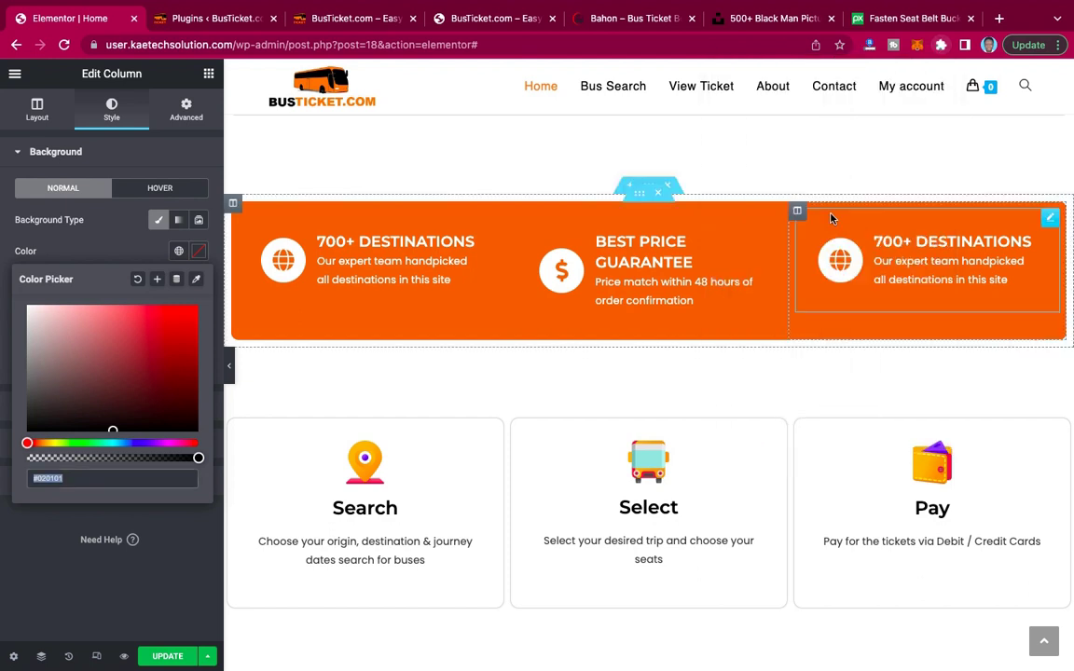
pyautogui.click(730, 222)
pyautogui.hotkey('ctrl', 'c')
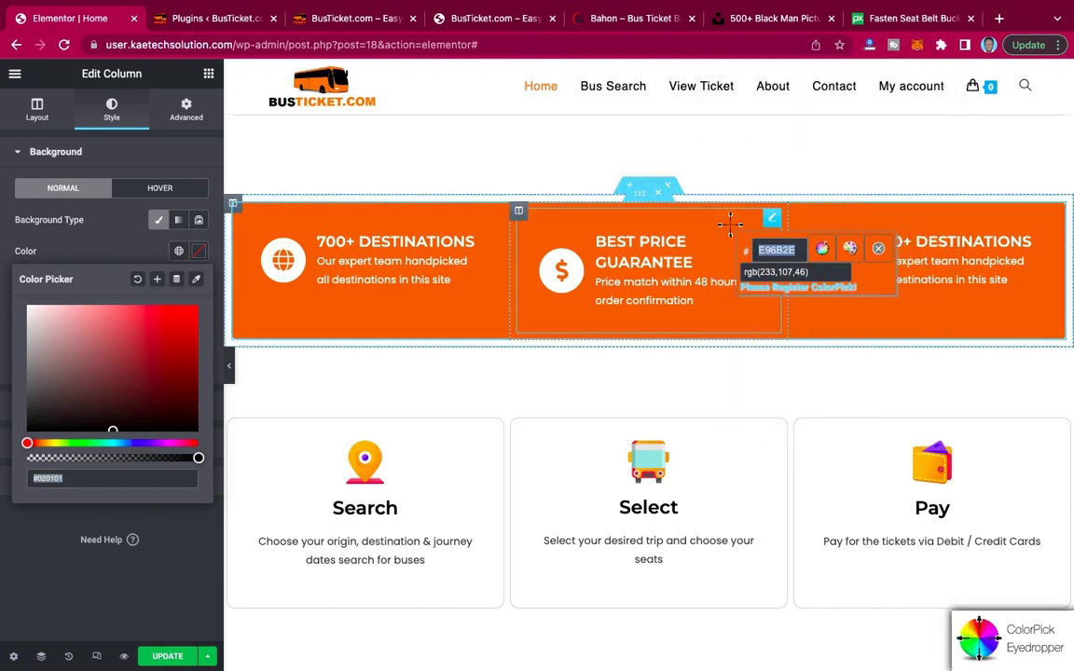
# Set the empty left column's background color to the copied hex E96B2E and preview the banner at full page width.
pyautogui.click(878, 248)
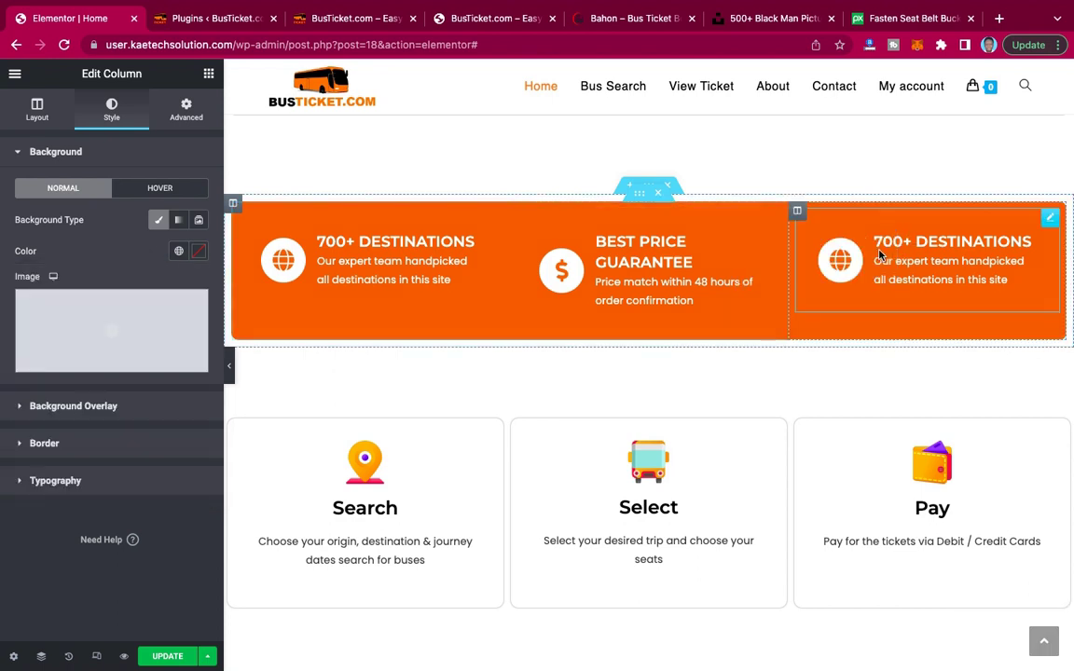
pyautogui.click(200, 255)
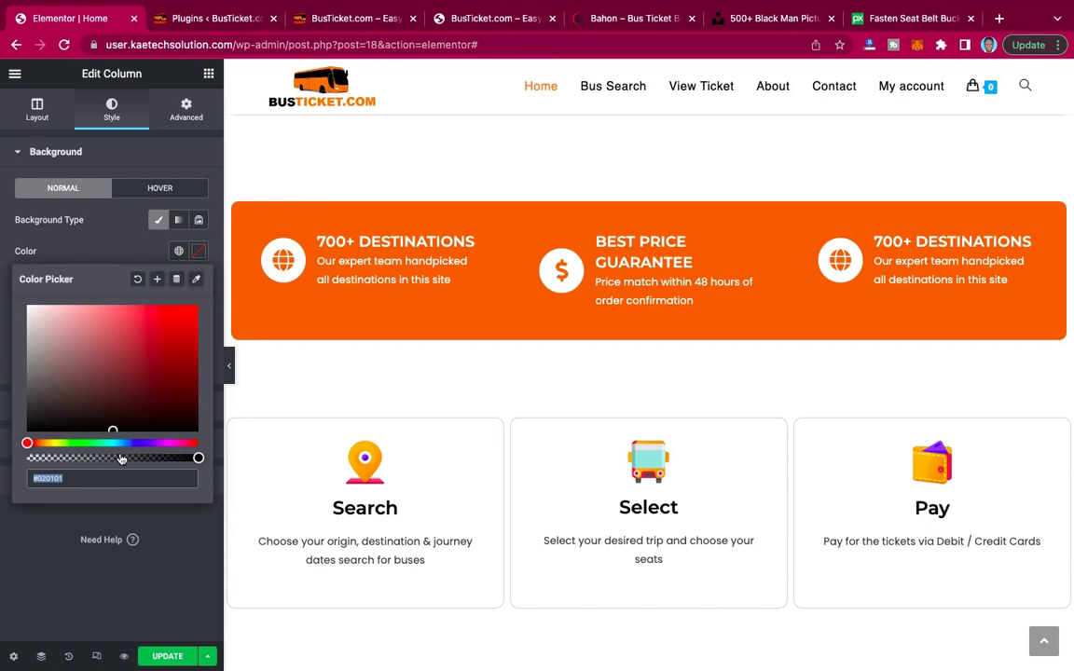
pyautogui.hotkey('ctrl', 'v')
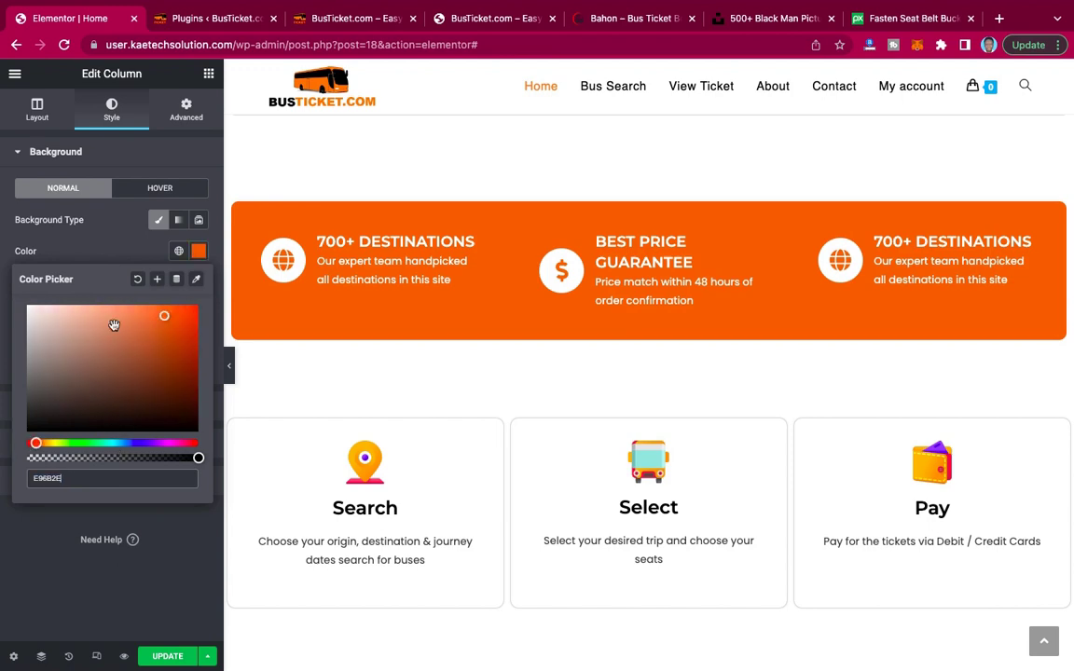
pyautogui.click(472, 382)
pyautogui.scroll(-5, 525, 431)
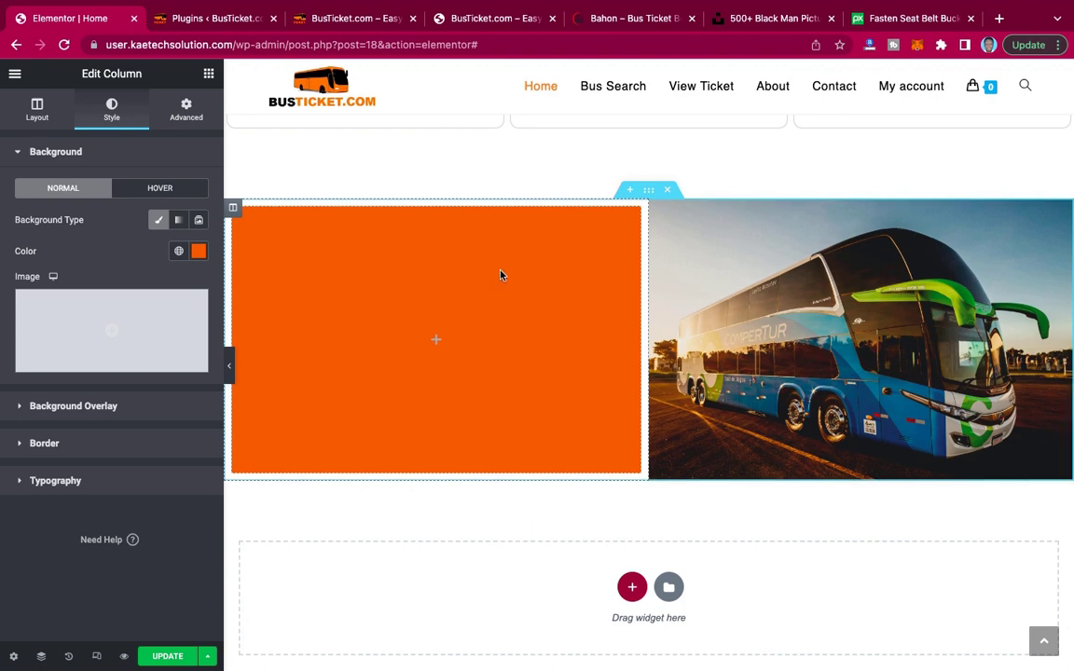
pyautogui.click(229, 368)
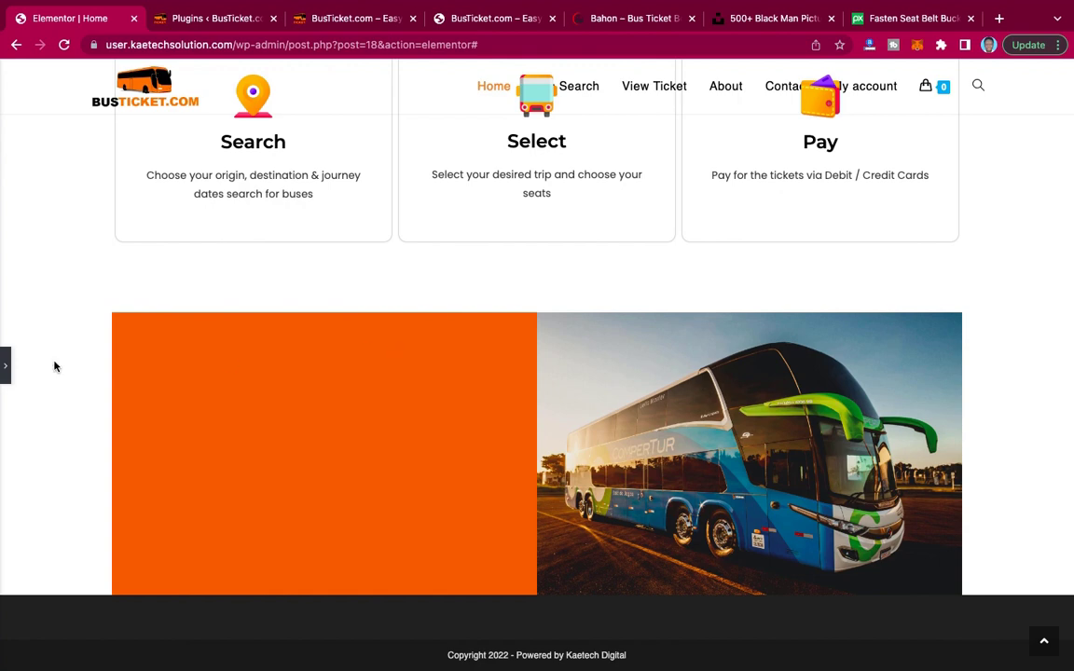
pyautogui.click(6, 369)
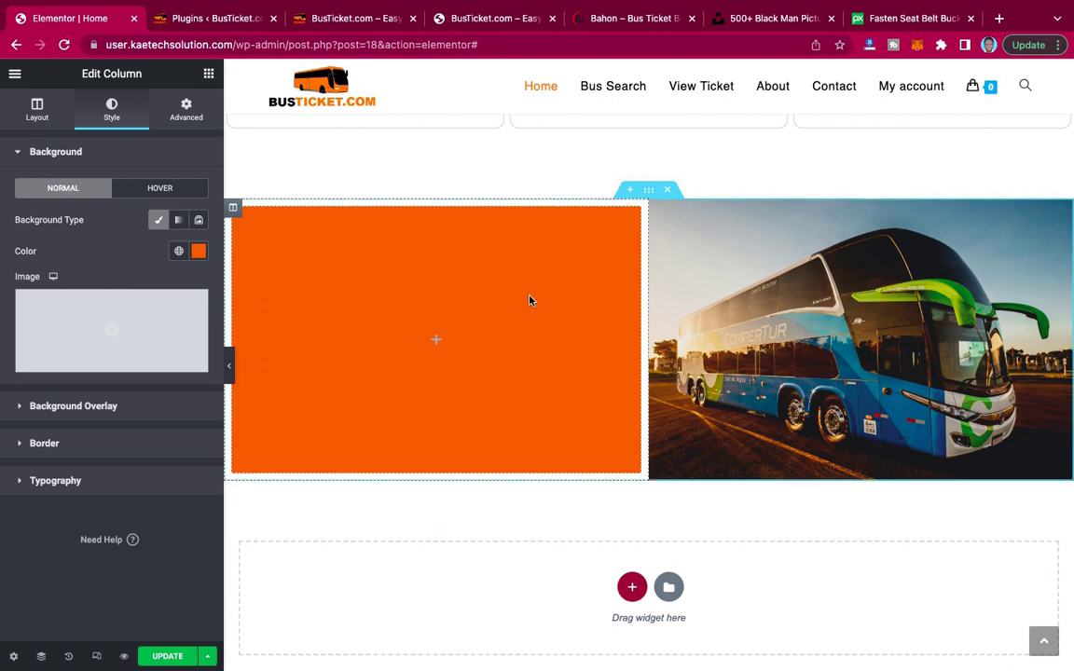
# Copy the text "Enjoy Winter Deals" from the discount banner on the Bahon reference site and return to the Elementor page.
pyautogui.click(649, 19)
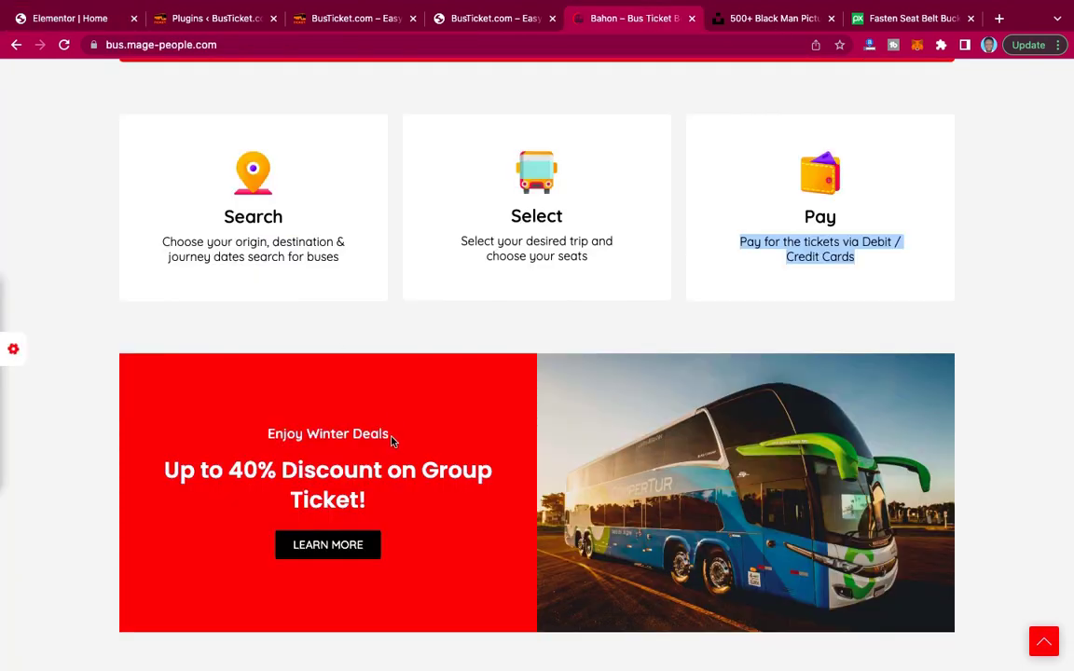
pyautogui.moveTo(392, 440); pyautogui.dragTo(253, 439)
pyautogui.press('super+c')
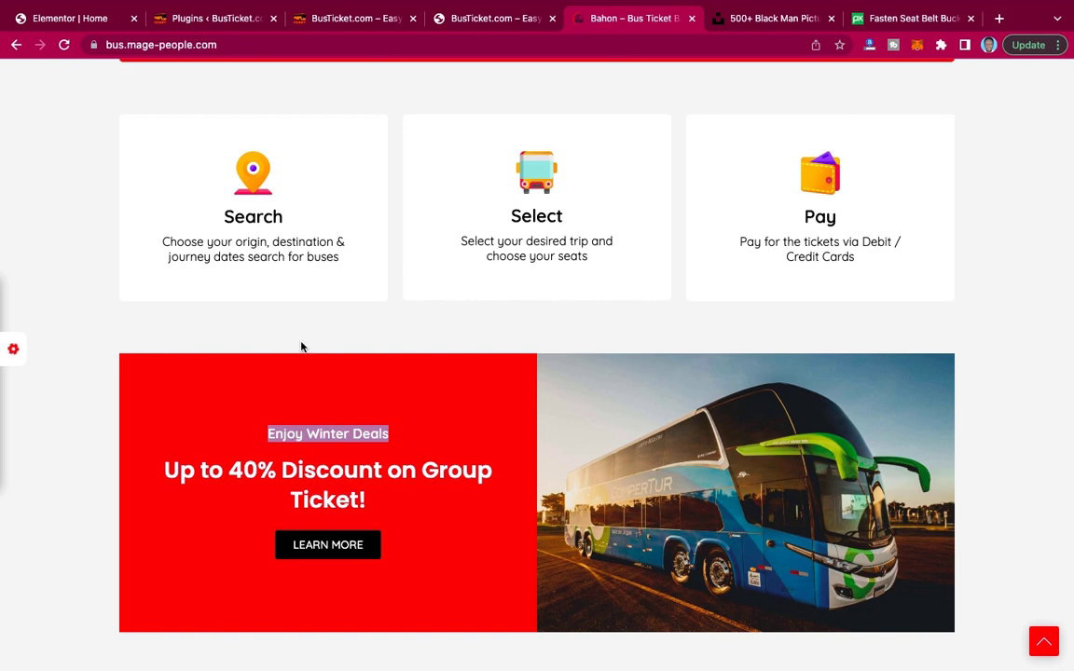
pyautogui.click(57, 18)
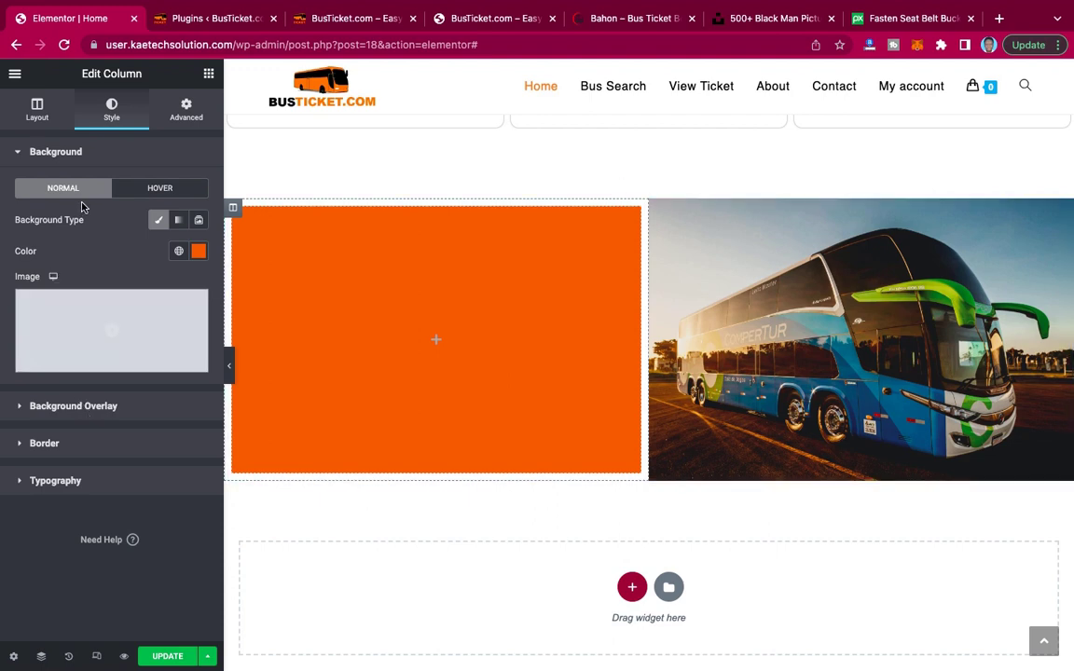
# Add a Heading widget to the orange column.
pyautogui.click(209, 76)
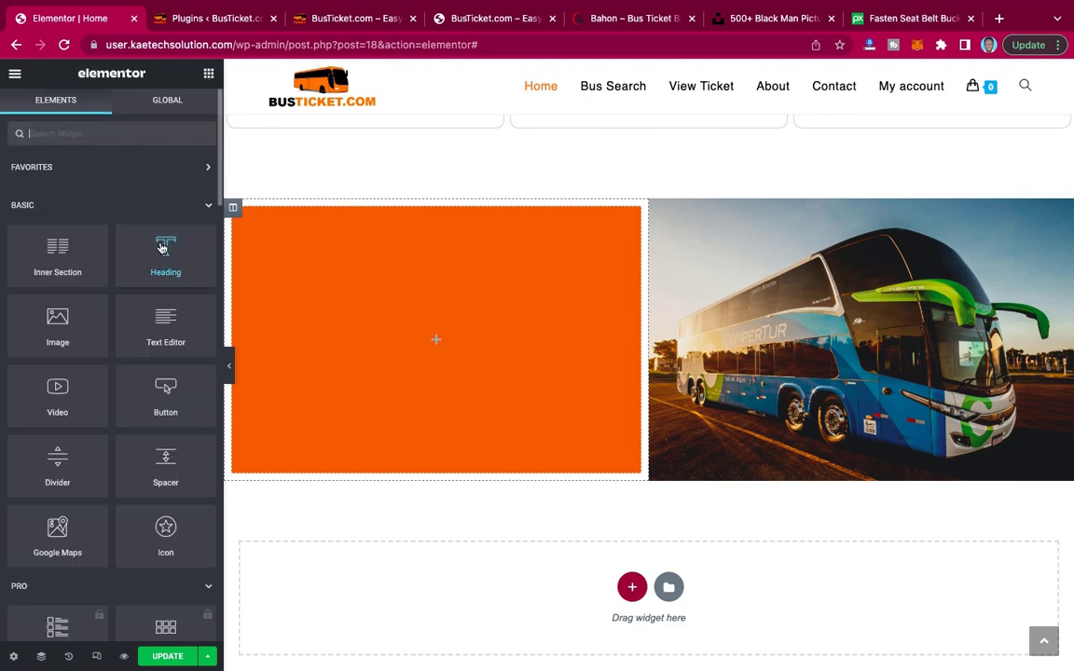
pyautogui.moveTo(164, 246); pyautogui.dragTo(448, 340)
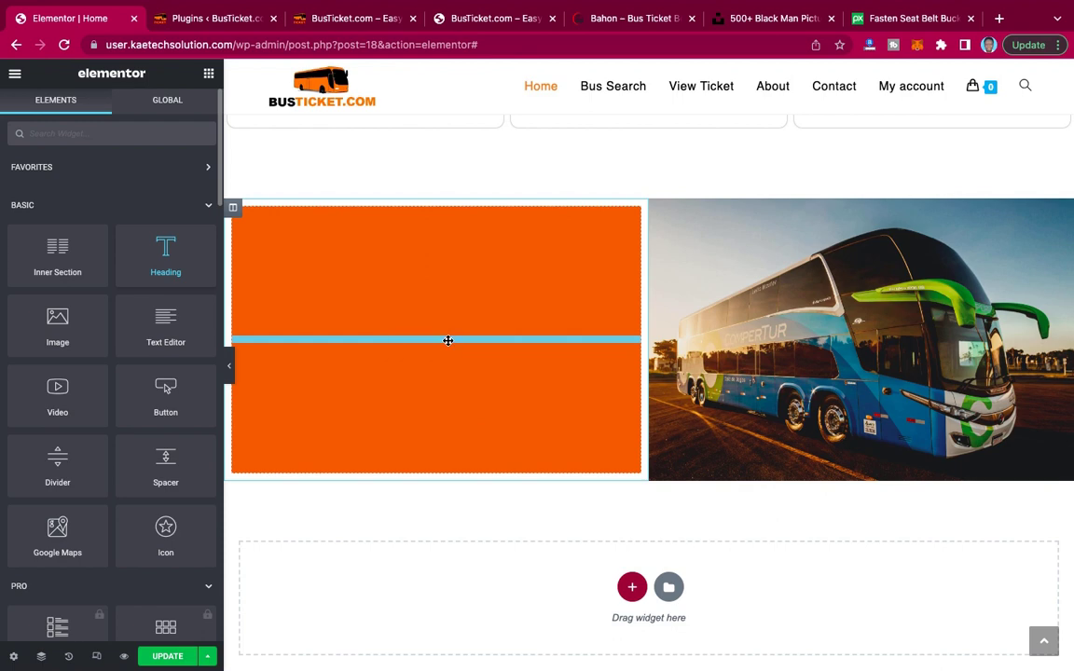
pyautogui.moveTo(447, 341); pyautogui.dragTo(447, 340)
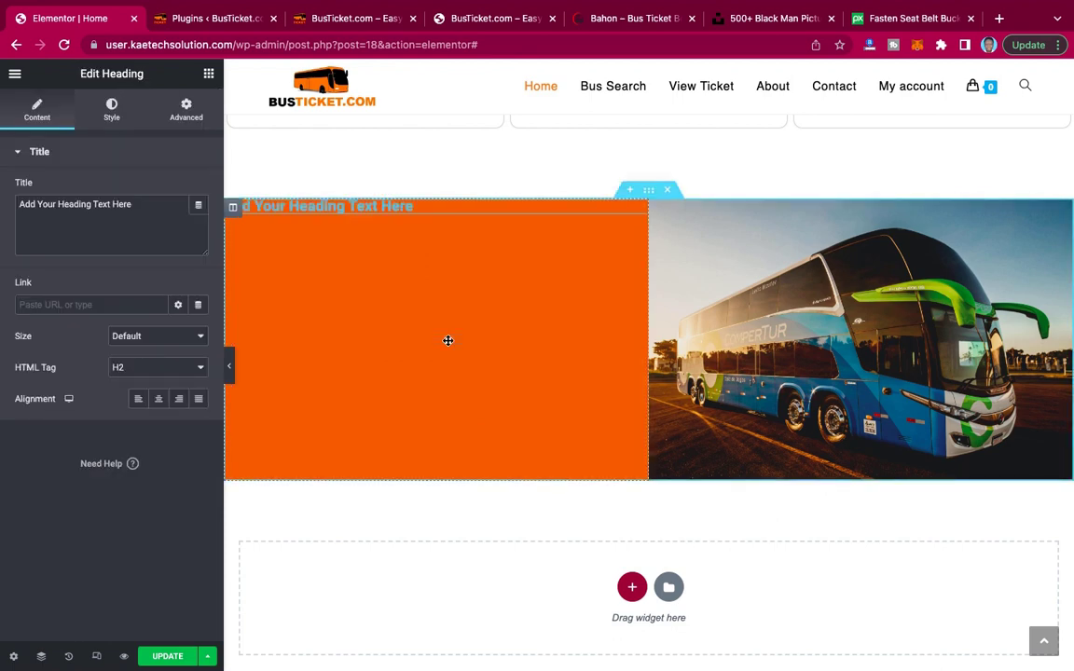
# Paste the copied text as the heading's title, reword it to "Enjoy Great Discounts" and center-align it.
pyautogui.moveTo(119, 205); pyautogui.dragTo(8, 177)
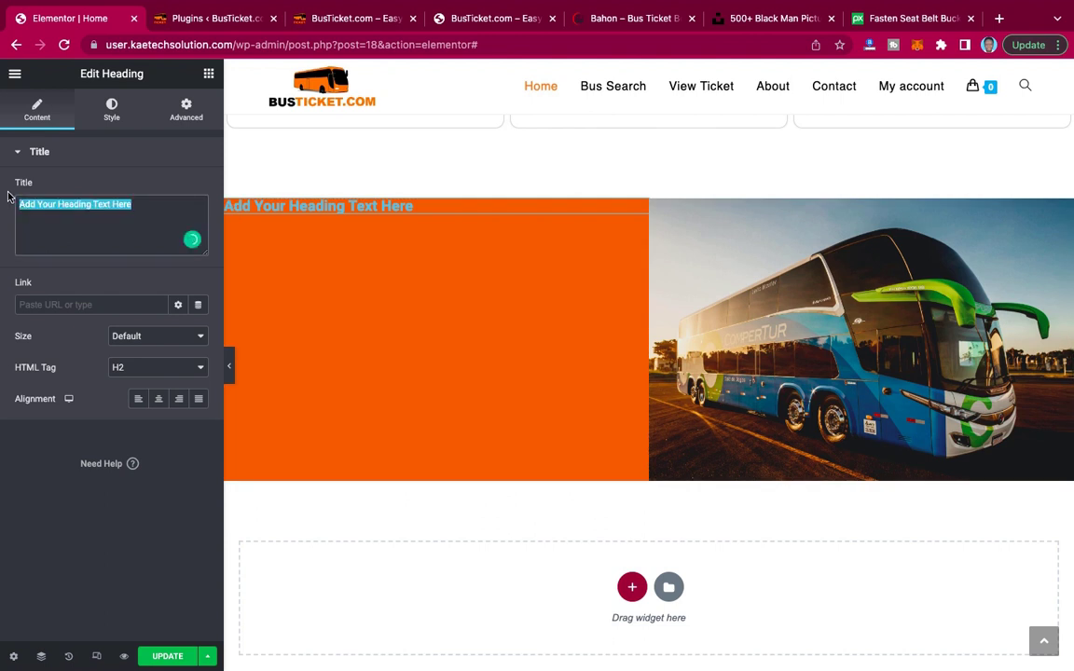
pyautogui.press('super+v')
pyautogui.press('BackSpace')
pyautogui.press('BackSpace')
pyautogui.press('BackSpace')
pyautogui.press('BackSpace')
pyautogui.press('BackSpace')
pyautogui.press('BackSpace')
pyautogui.press('BackSpace')
pyautogui.press('BackSpace')
pyautogui.press('BackSpace')
pyautogui.press('BackSpace')
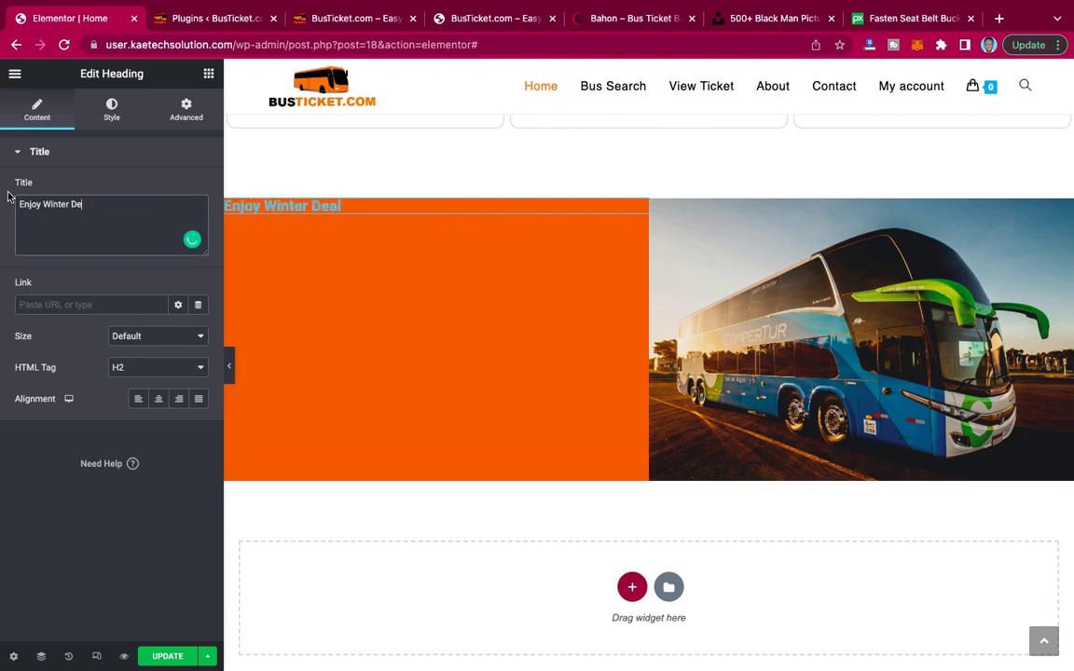
pyautogui.press('BackSpace')
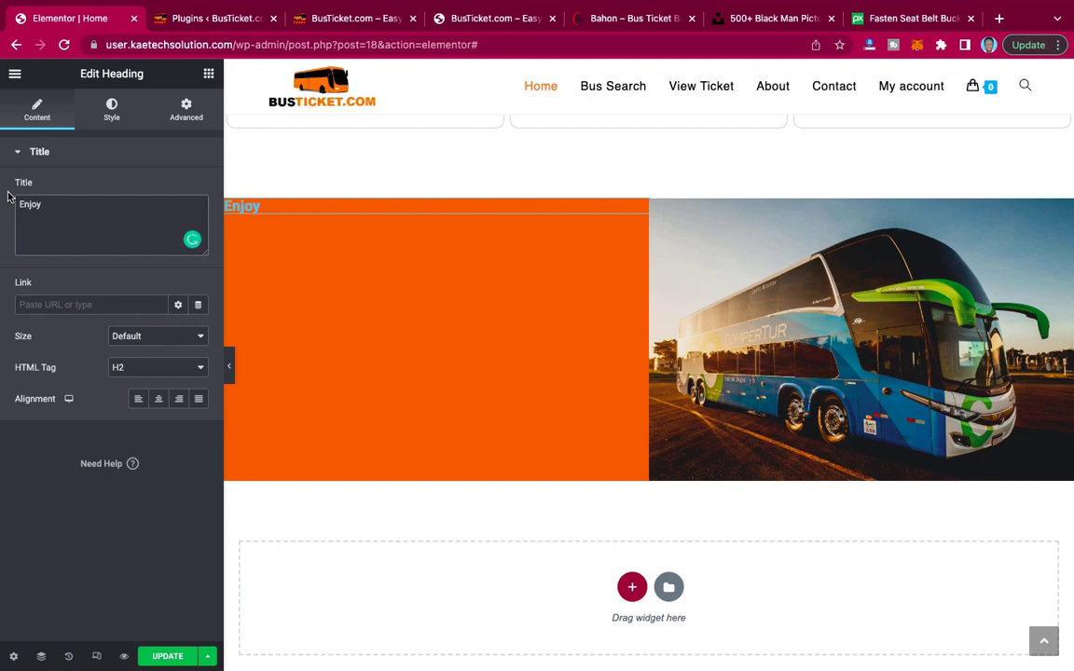
pyautogui.write('Great Discounts')
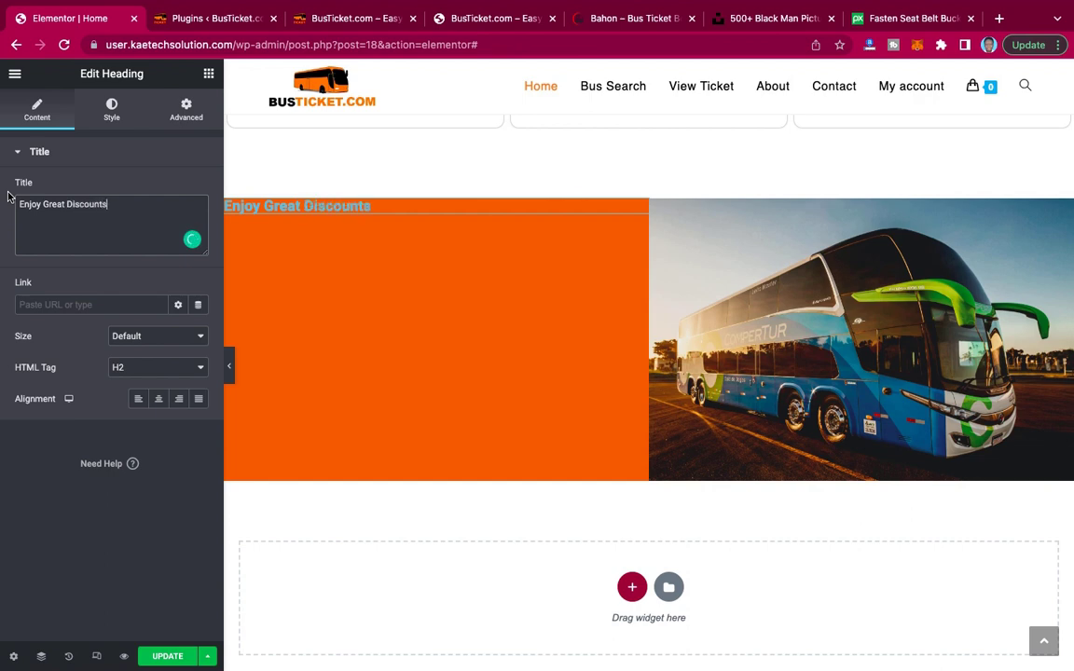
pyautogui.click(159, 399)
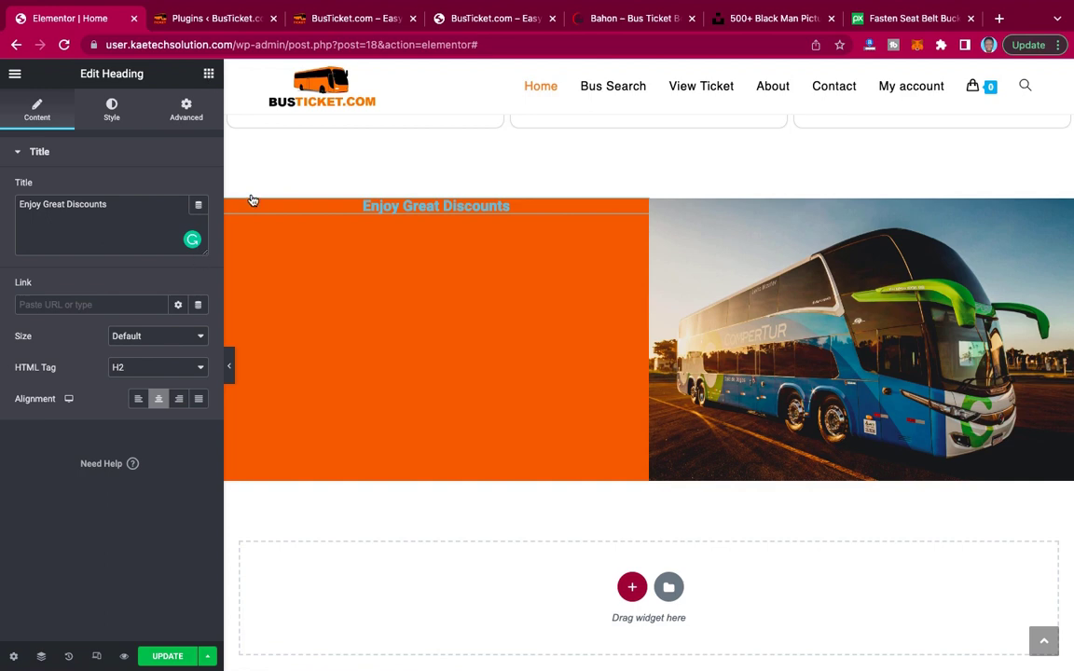
# Add a second Heading widget below "Enjoy Great Discounts" in the orange column.
pyautogui.click(209, 75)
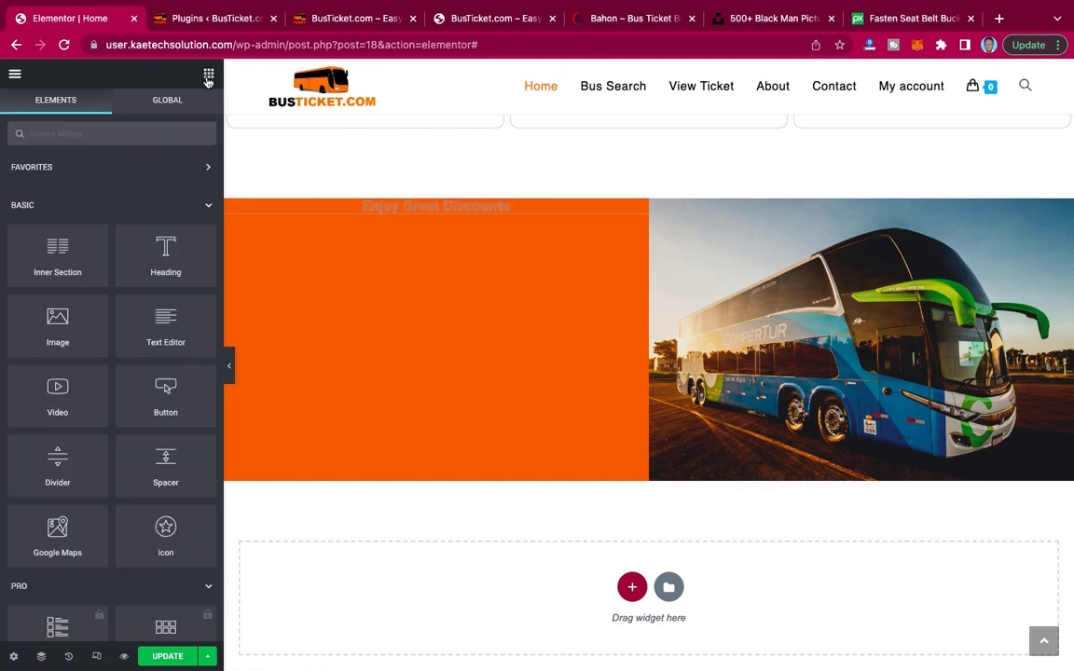
pyautogui.moveTo(159, 248); pyautogui.dragTo(430, 215)
pyautogui.moveTo(430, 215); pyautogui.dragTo(431, 216)
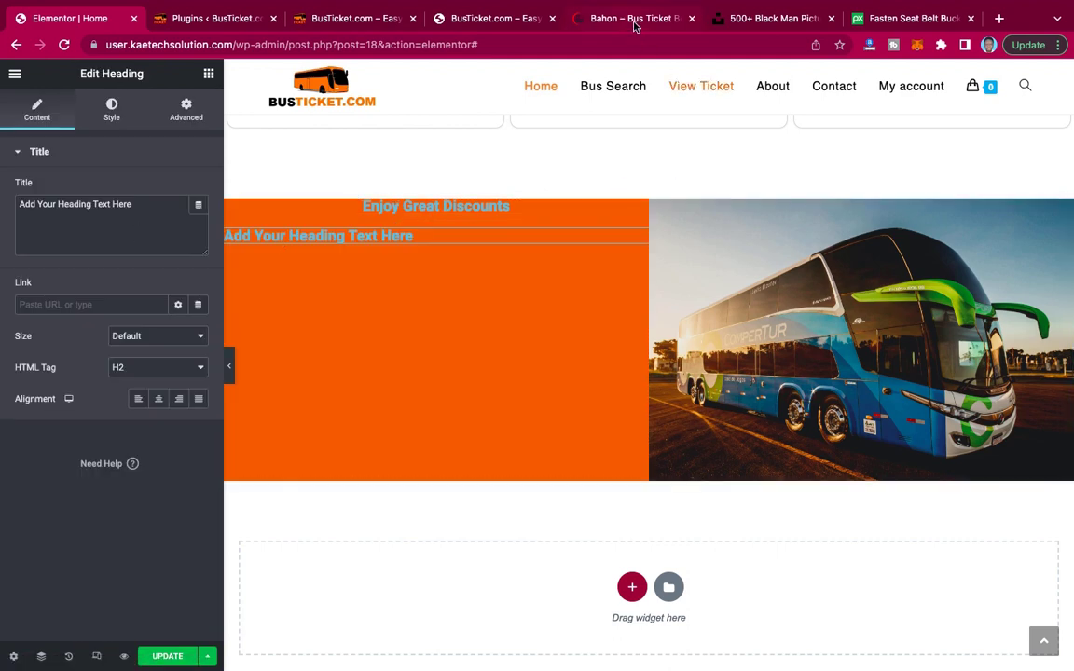
# Title the second heading "Up to 40% Discount on Group Ticket!", copied from the reference site's banner, and center-align it.
pyautogui.click(642, 19)
pyautogui.moveTo(373, 501); pyautogui.dragTo(158, 466)
pyautogui.hotkey('ctrl', 'c')
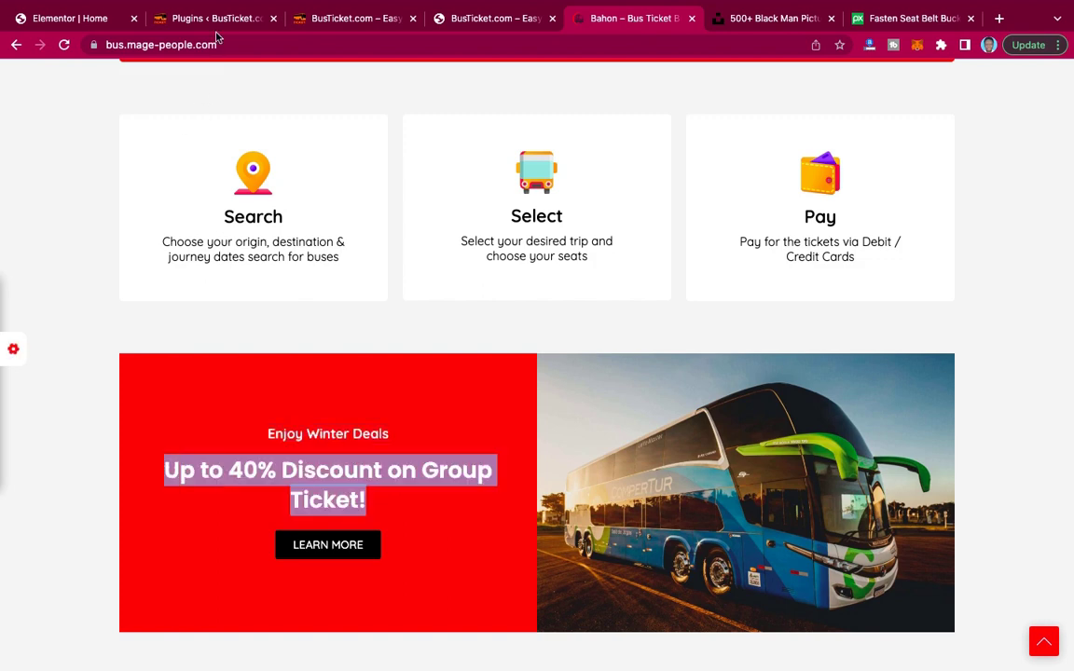
pyautogui.click(81, 19)
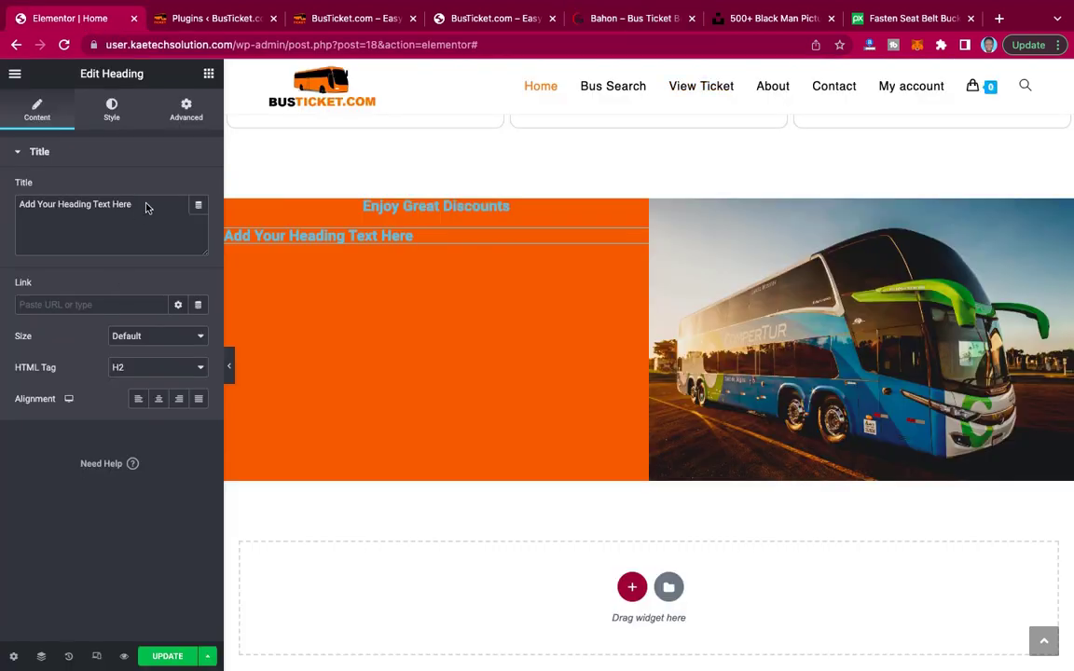
pyautogui.moveTo(140, 205); pyautogui.dragTo(1, 207)
pyautogui.hotkey('ctrl', 'v')
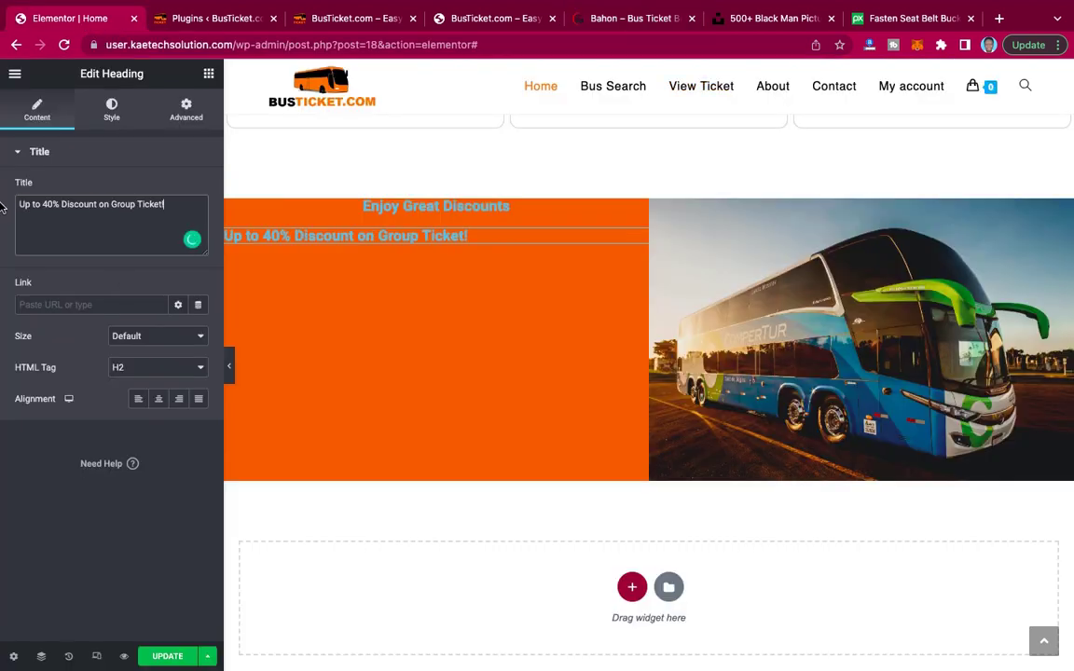
pyautogui.click(159, 400)
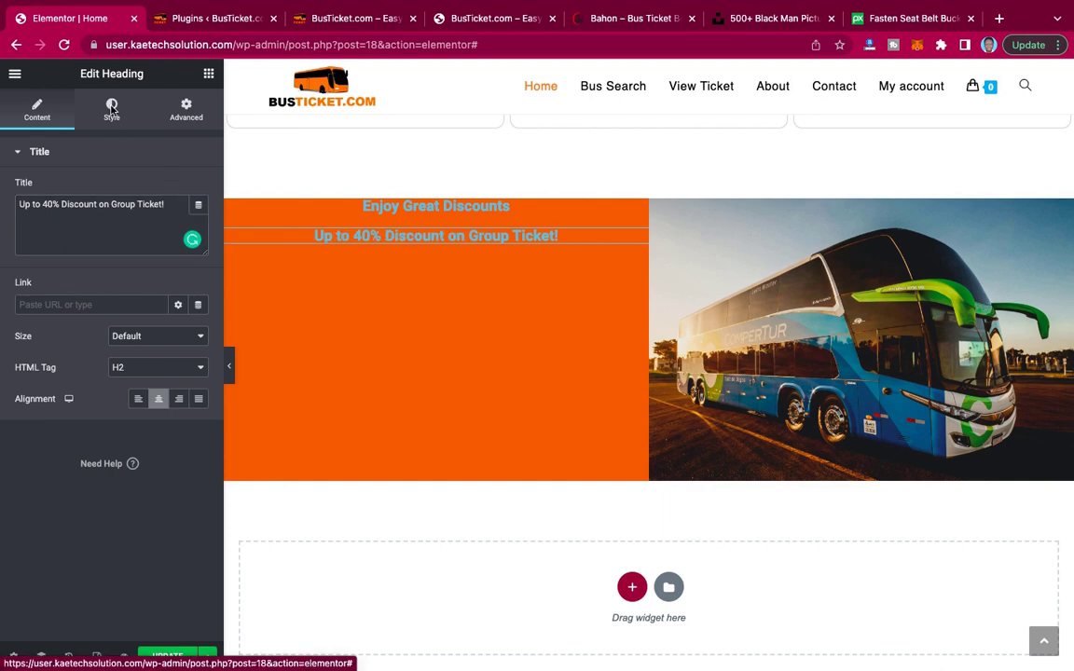
# Set the "Up to 40% Discount on Group Ticket!" heading's text color to white, #FFFFFF.
pyautogui.click(112, 110)
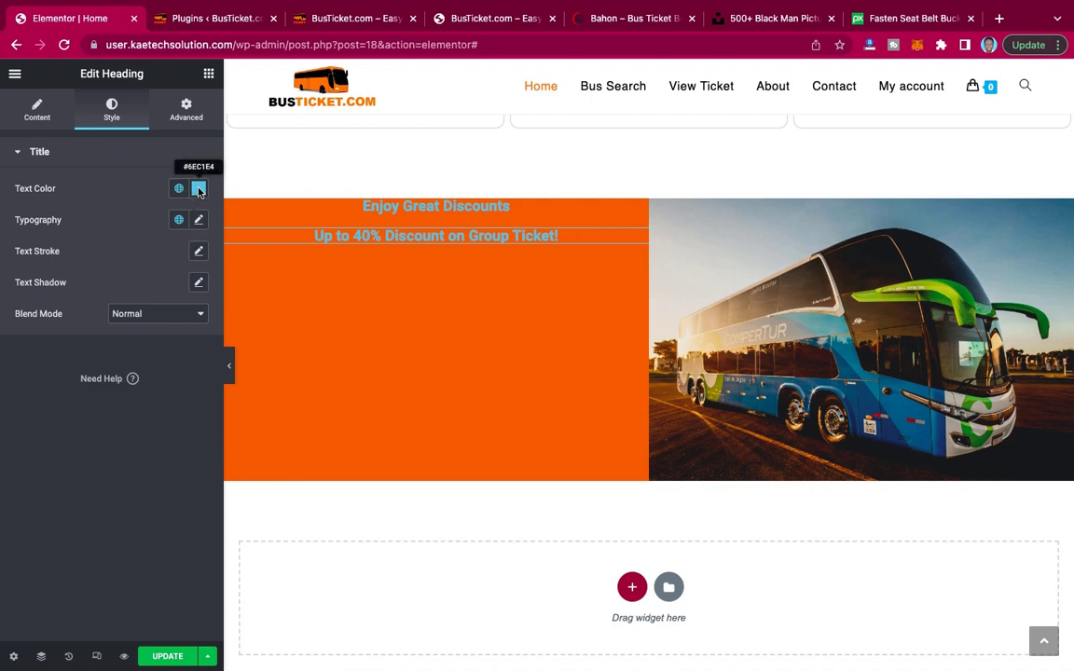
pyautogui.click(199, 188)
pyautogui.moveTo(30, 248); pyautogui.dragTo(4, 223)
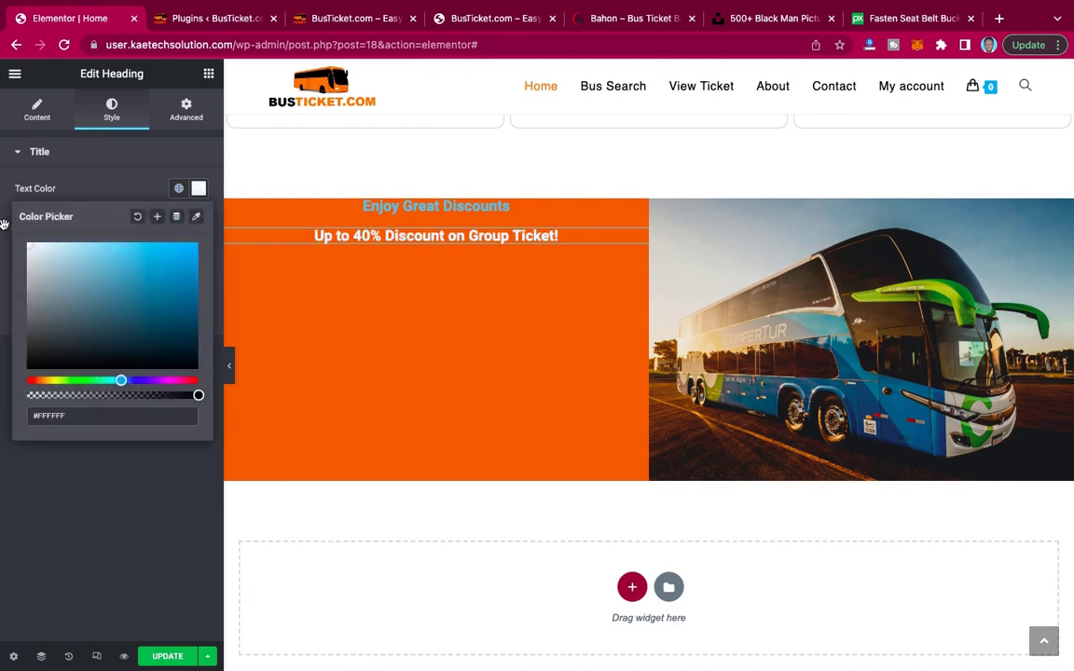
pyautogui.click(130, 188)
# Set the group ticket discount heading's typography to the Montserrat family at 40 px.
pyautogui.click(198, 220)
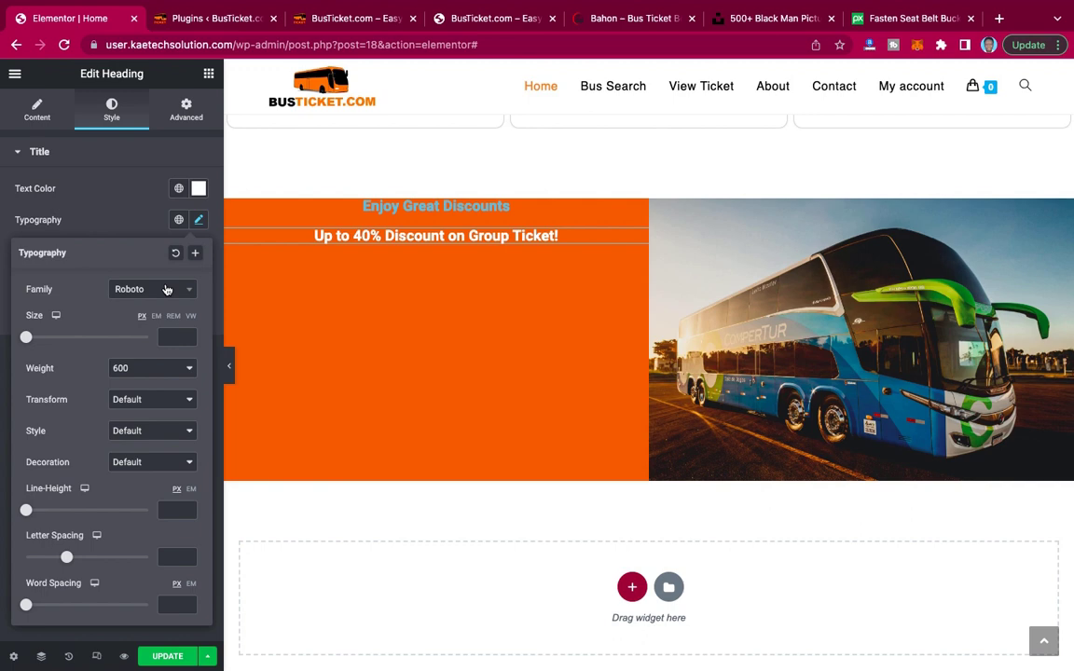
pyautogui.click(166, 289)
pyautogui.write('monts')
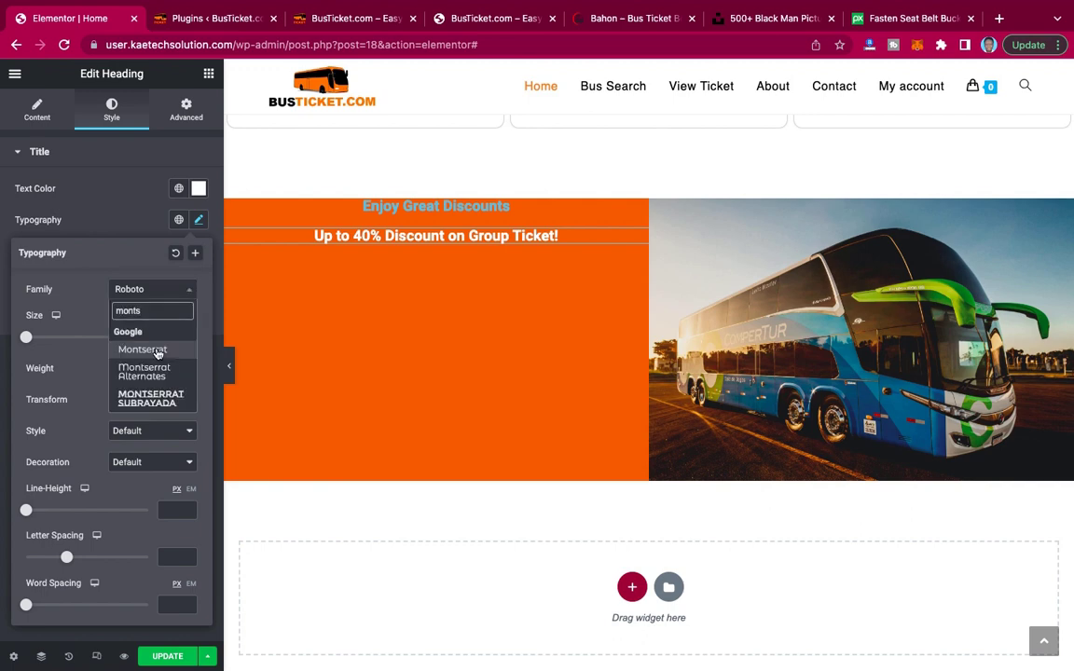
pyautogui.click(158, 349)
pyautogui.click(170, 336)
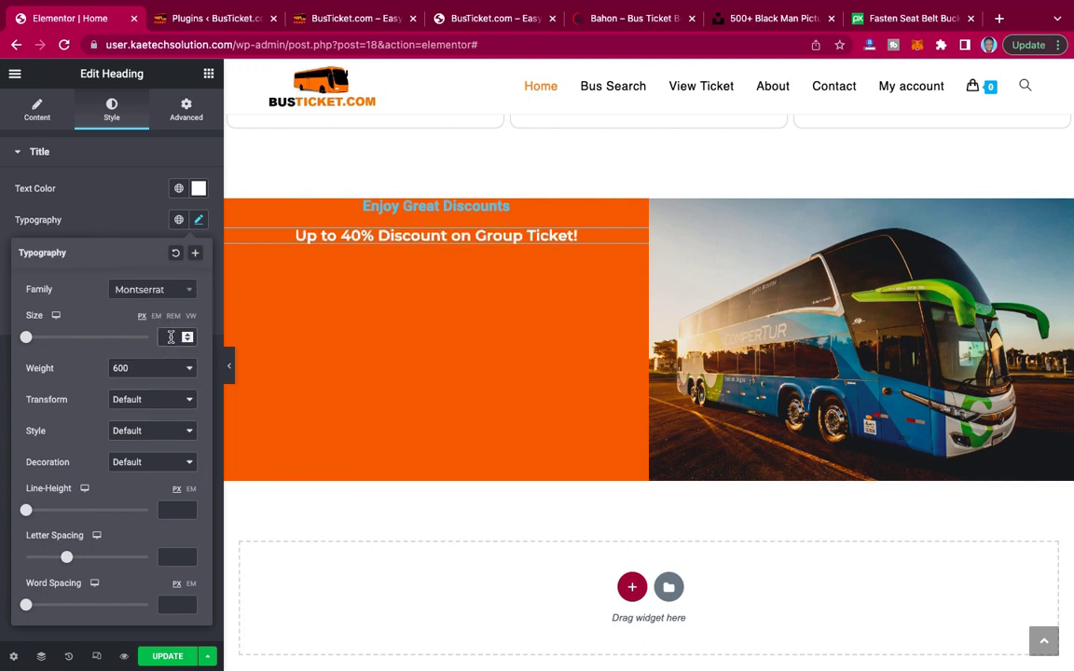
pyautogui.write('40')
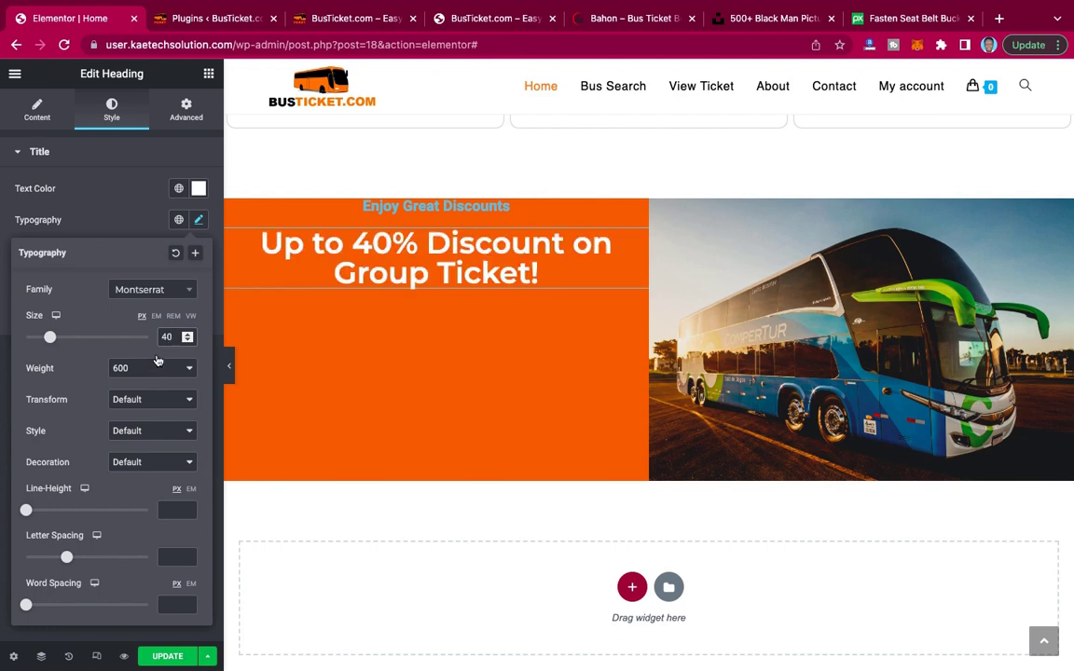
# Set the "Enjoy Great Discounts" heading's text color to white, #FFFFFF.
pyautogui.click(449, 205)
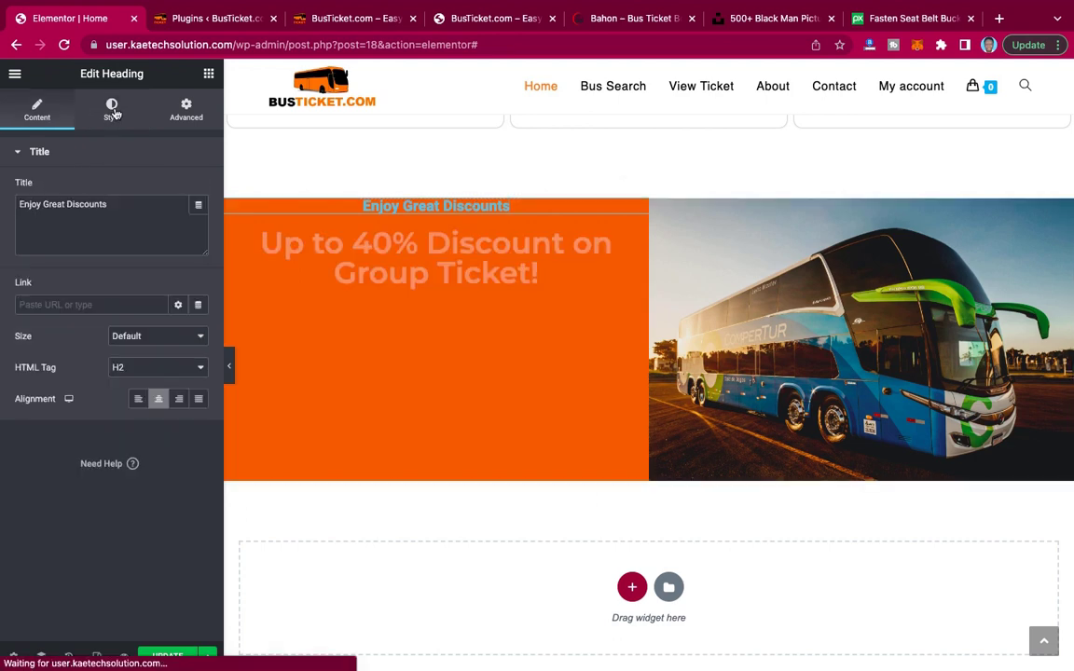
pyautogui.click(112, 110)
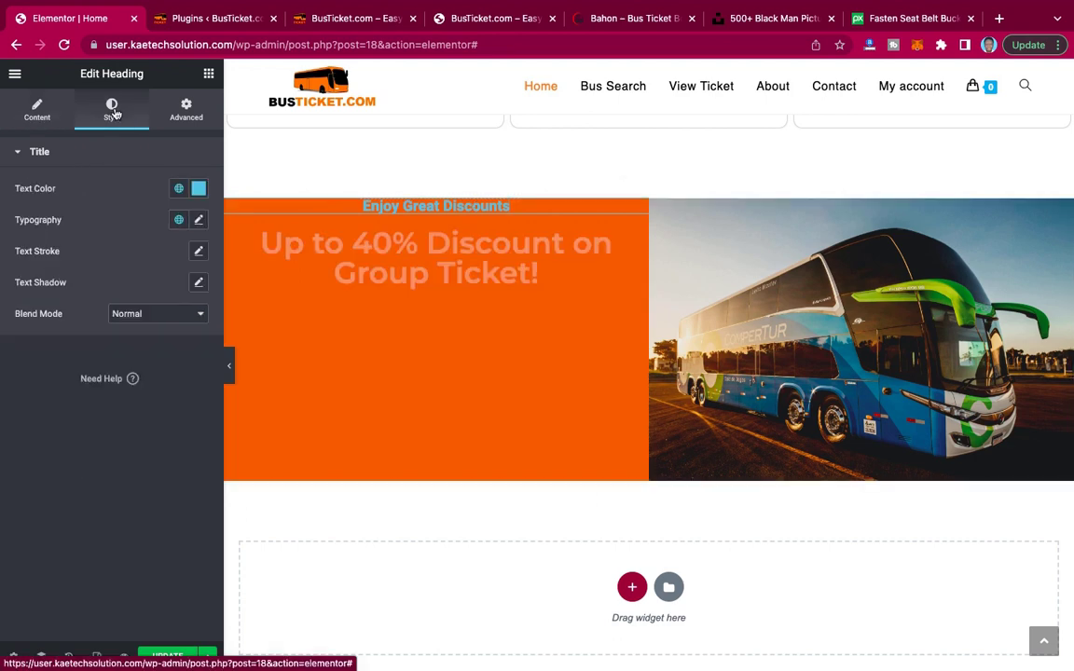
pyautogui.click(197, 189)
pyautogui.click(22, 245)
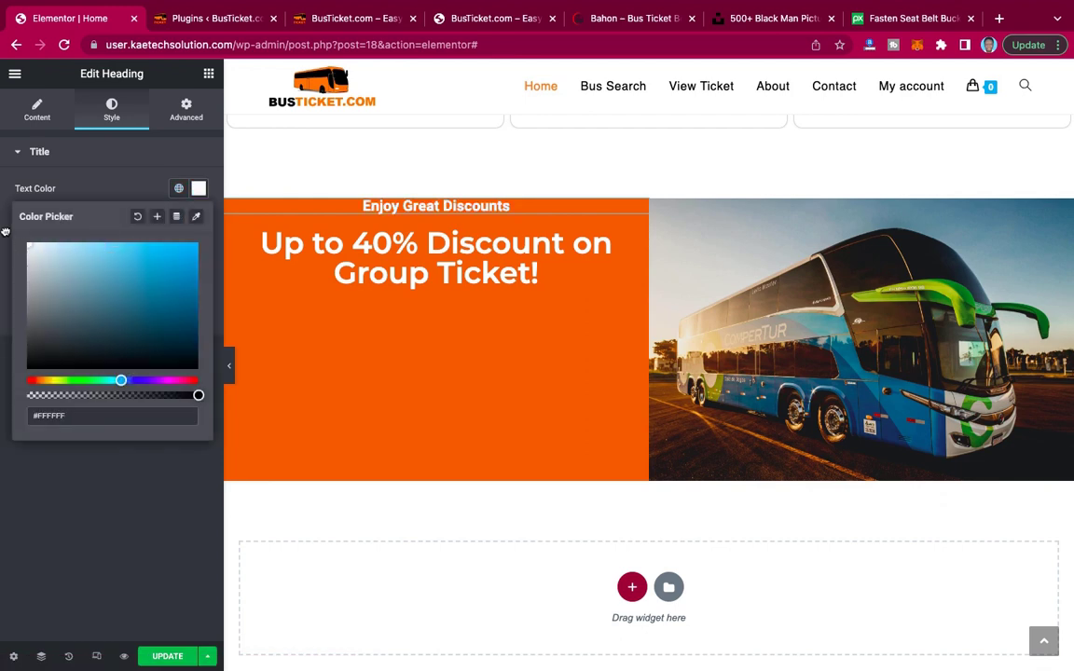
pyautogui.click(111, 171)
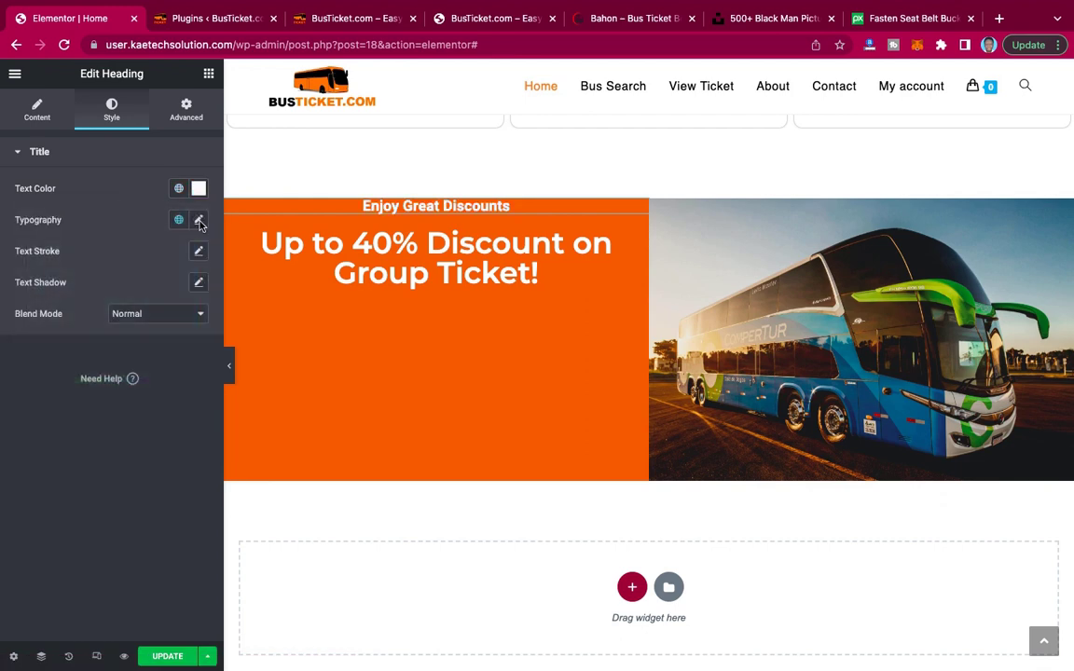
# Set the "Enjoy Great Discounts" heading's typography to the Poppins family at 20 px with weight 500.
pyautogui.click(198, 220)
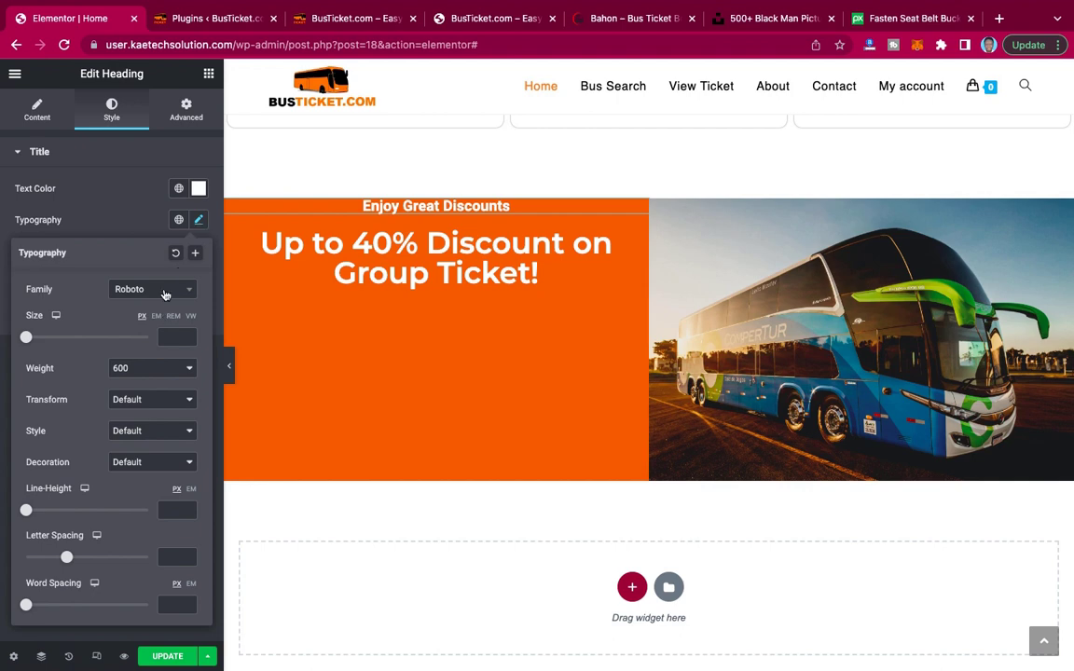
pyautogui.click(164, 293)
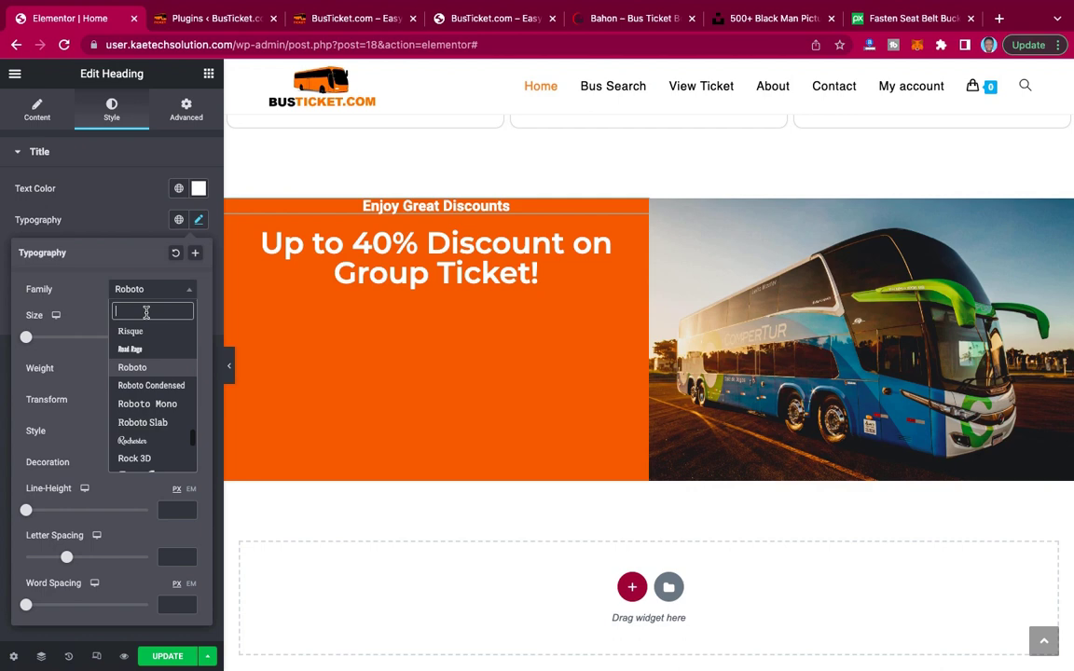
pyautogui.write('popp')
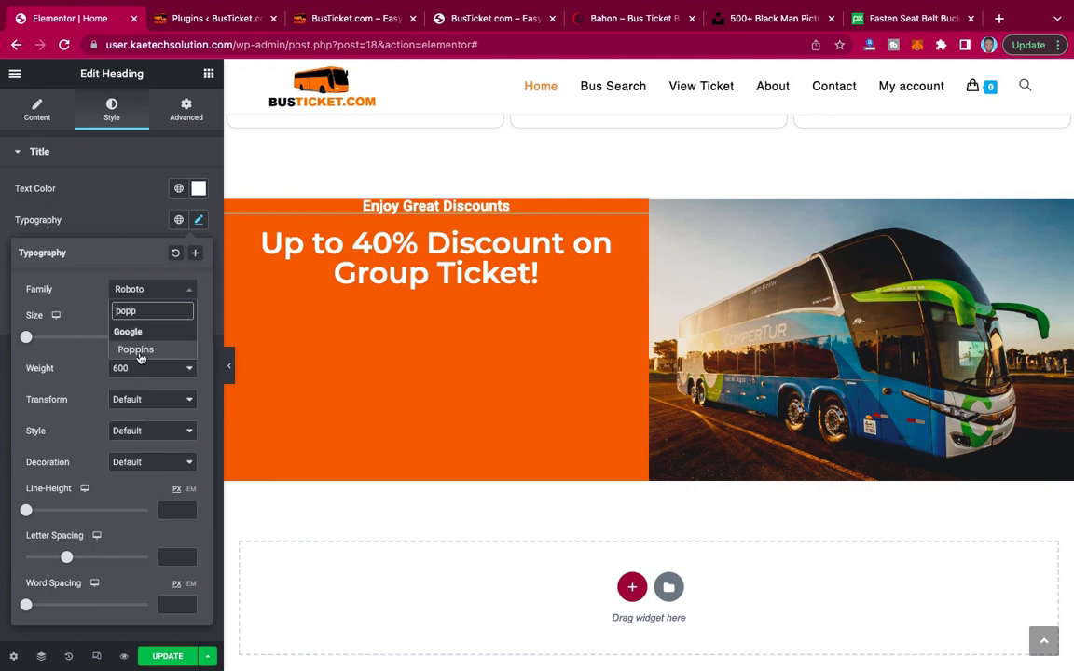
pyautogui.click(138, 350)
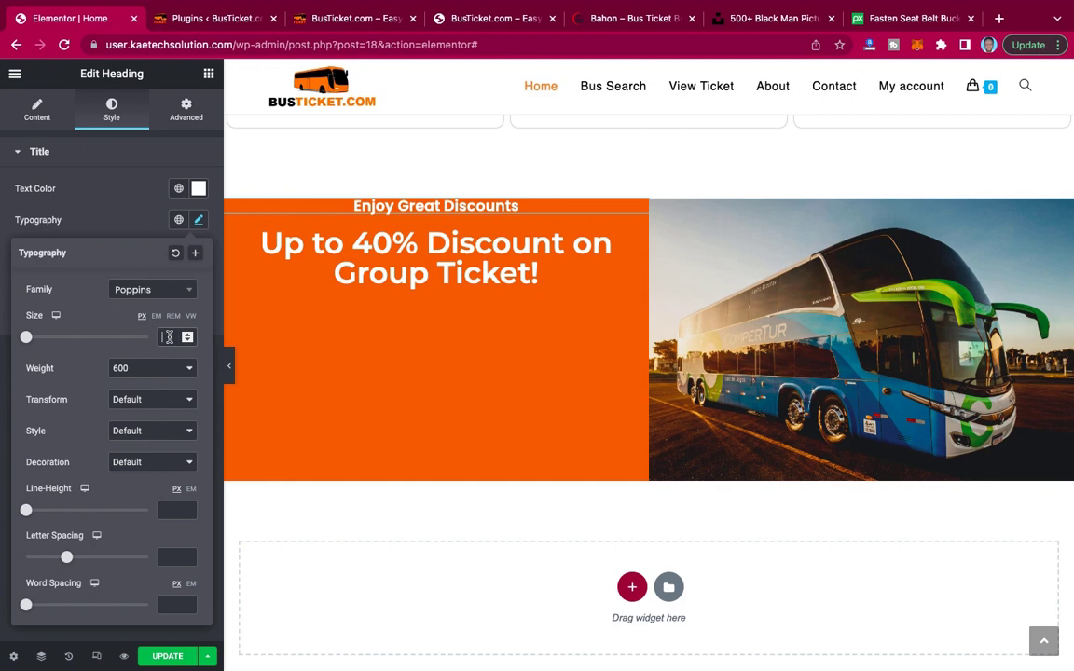
pyautogui.scroll(10, 168, 336)
pyautogui.click(148, 369)
pyautogui.click(148, 354)
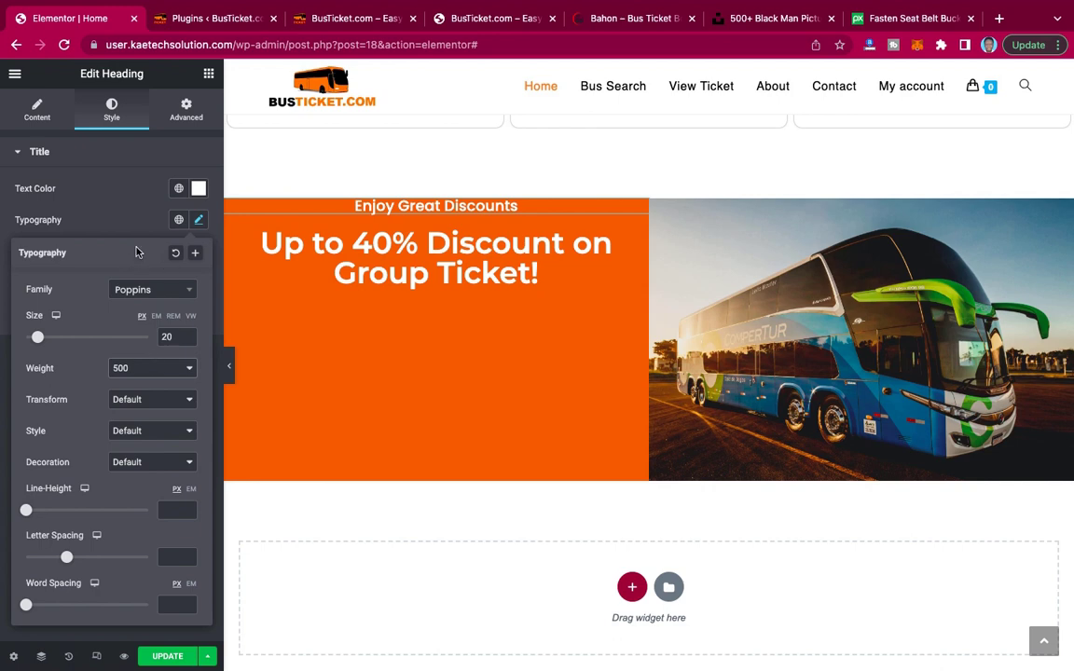
pyautogui.click(119, 211)
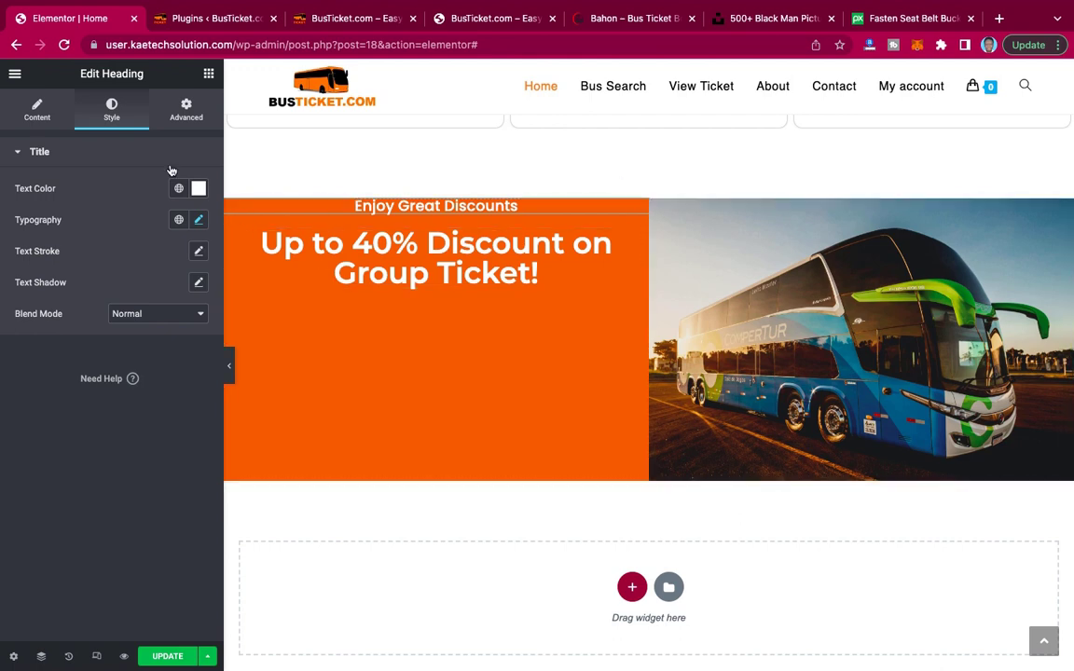
# Add a Button widget below the group ticket discount heading in the orange column and center-align it.
pyautogui.click(209, 75)
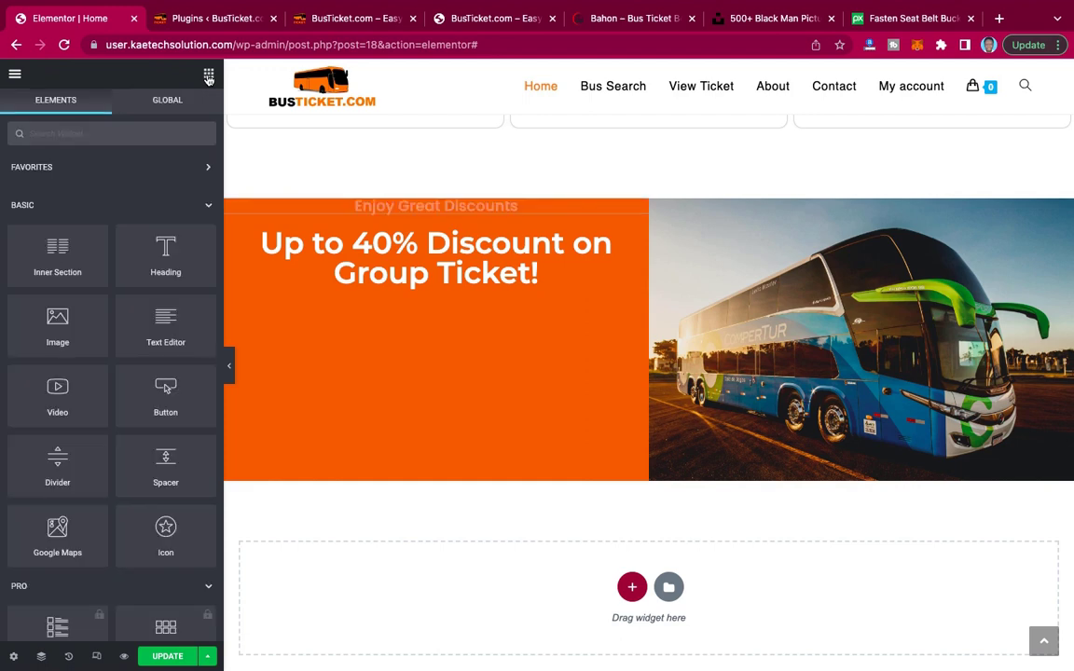
pyautogui.moveTo(158, 391); pyautogui.dragTo(450, 275)
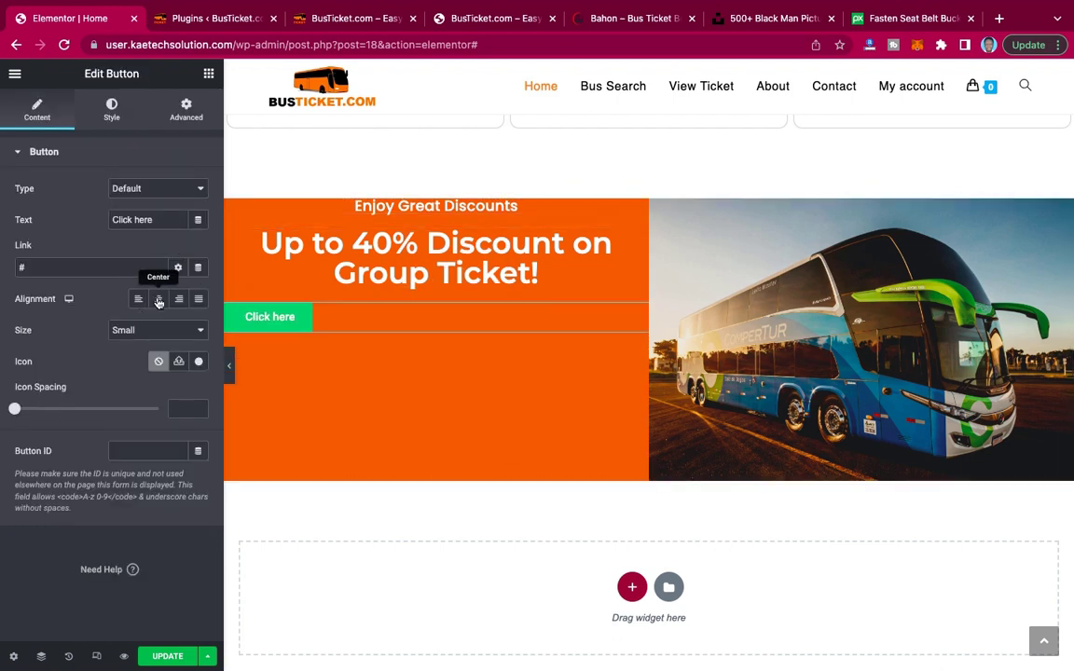
pyautogui.click(159, 300)
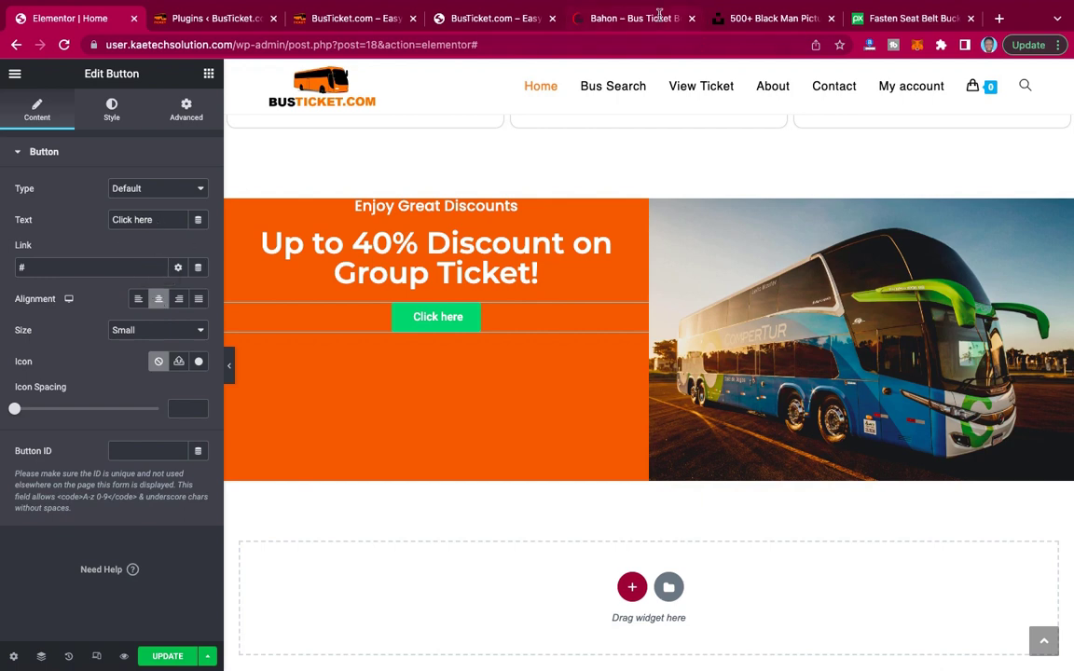
# Check the reference banner's button, then label the new button "Book Now" and link it to the Bus Search page.
pyautogui.click(593, 15)
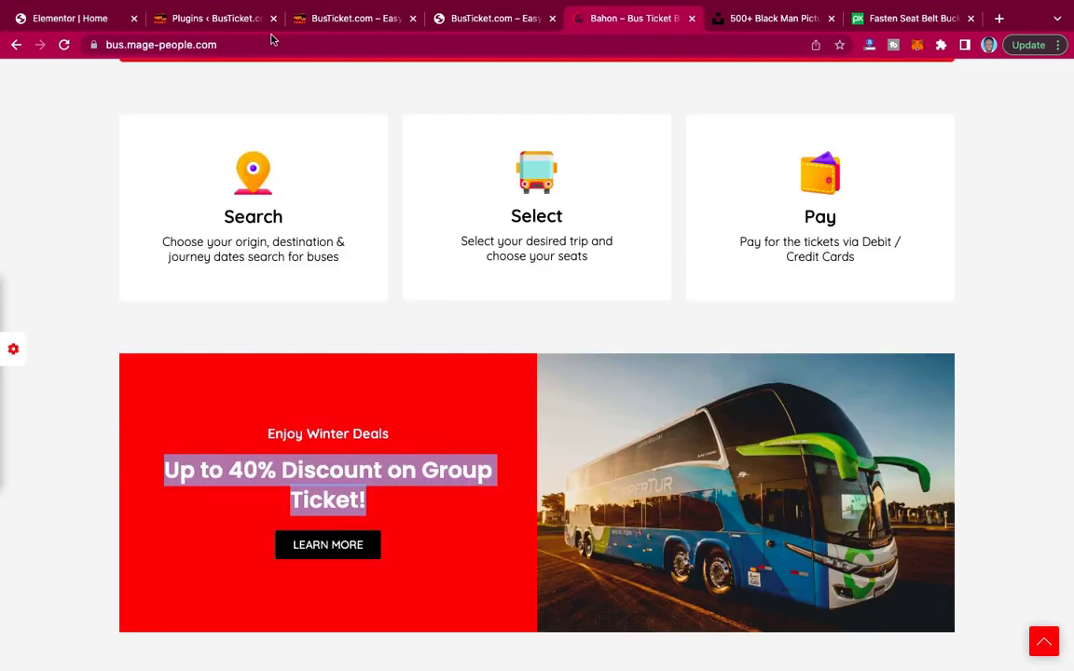
pyautogui.click(74, 21)
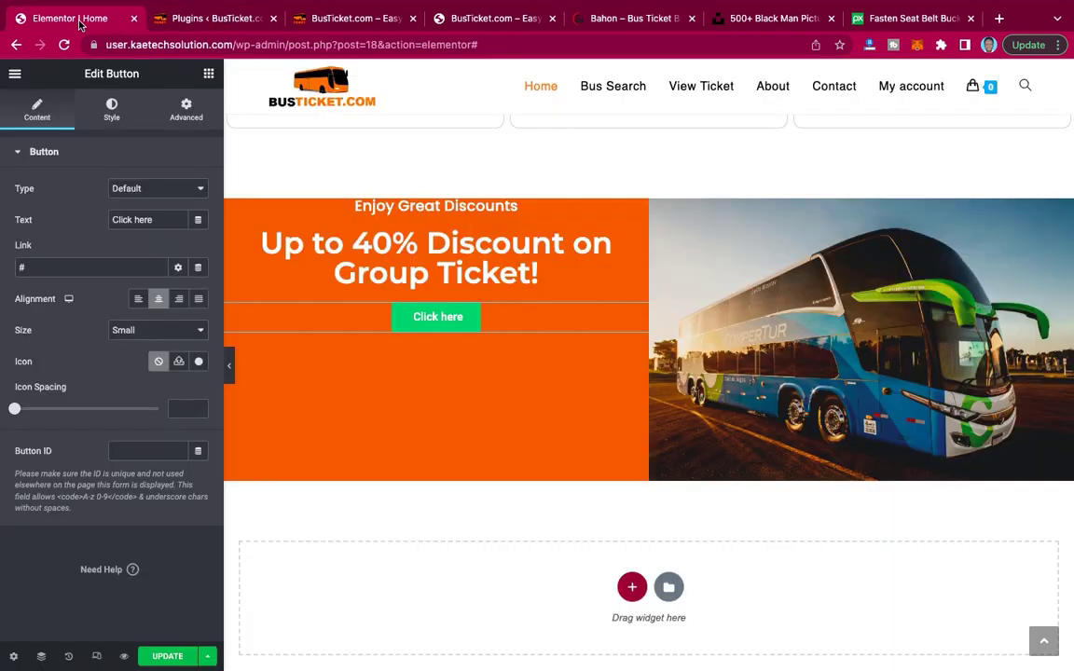
pyautogui.click(81, 222)
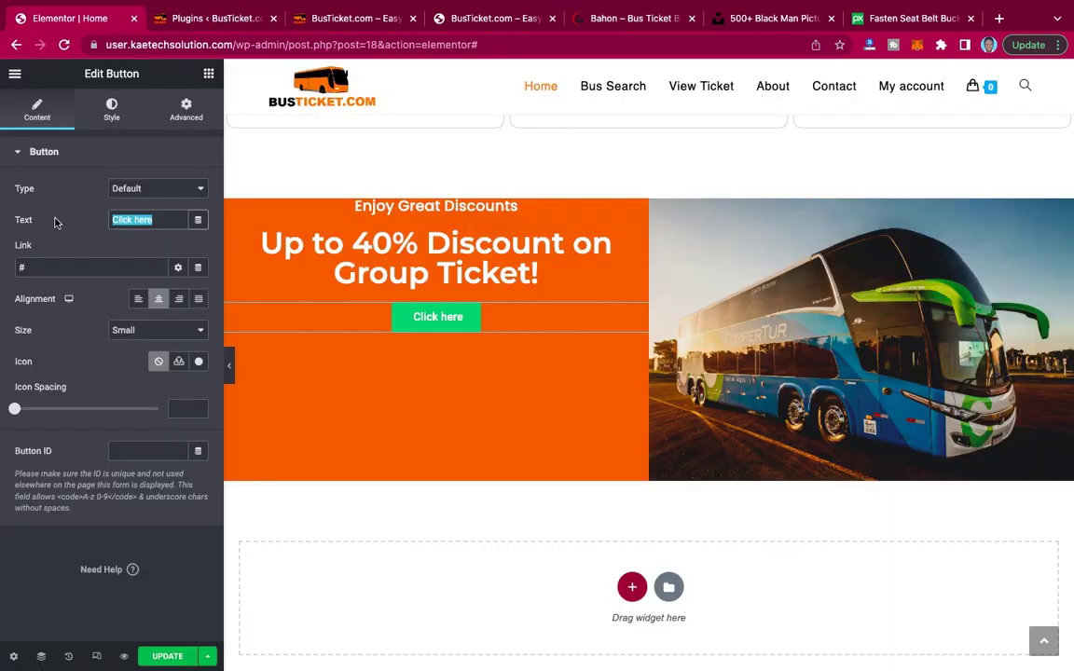
pyautogui.write('B')
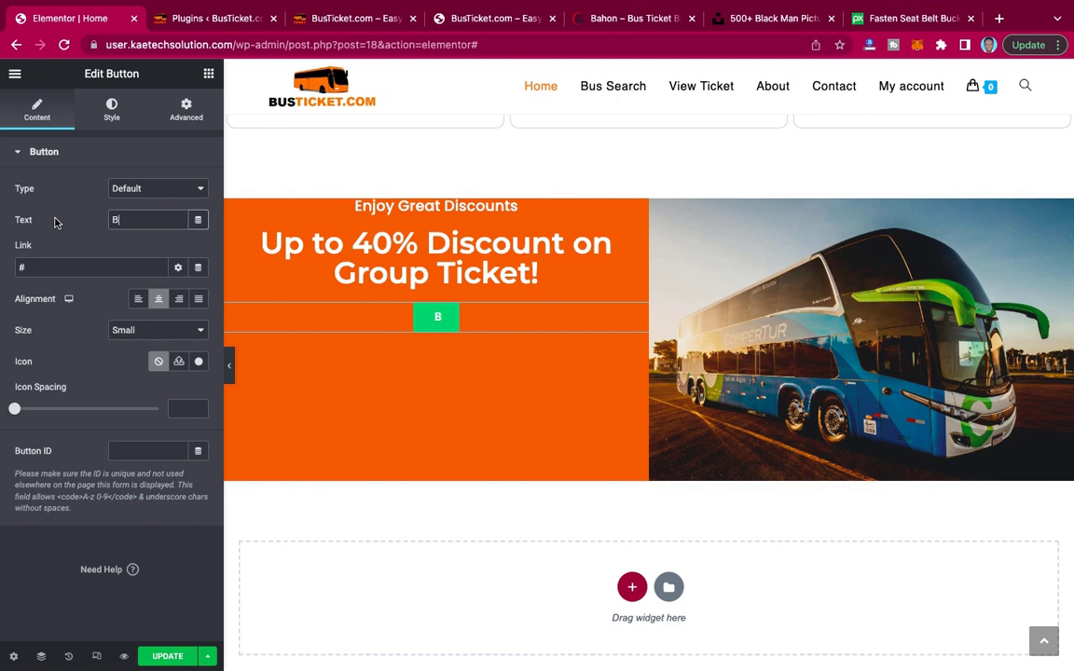
pyautogui.write('ook Now')
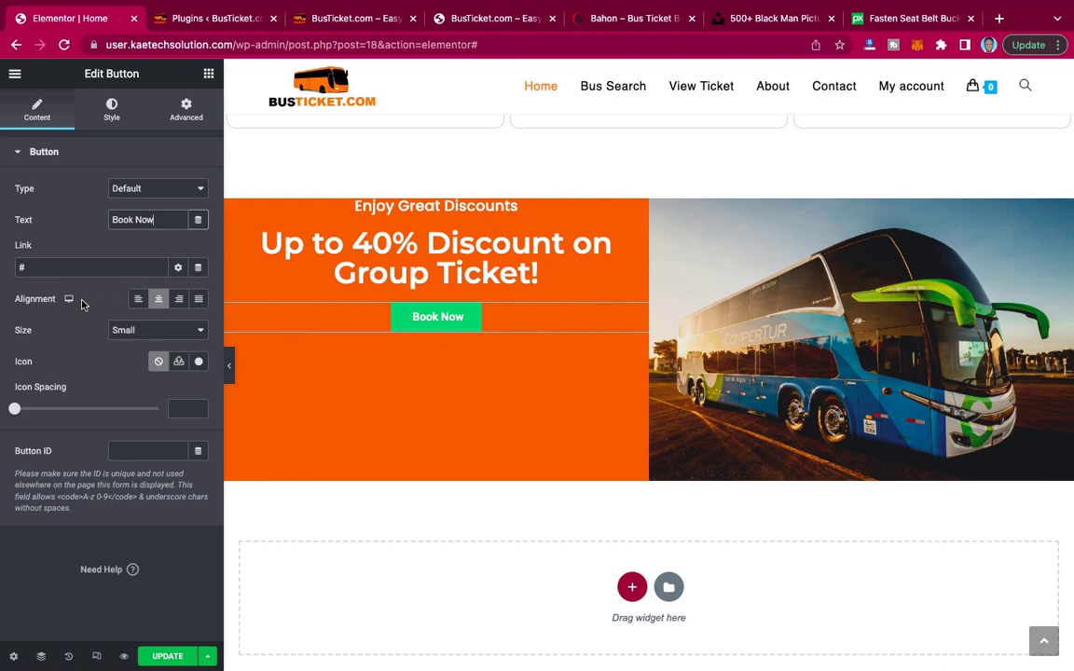
pyautogui.moveTo(37, 267); pyautogui.dragTo(3, 264)
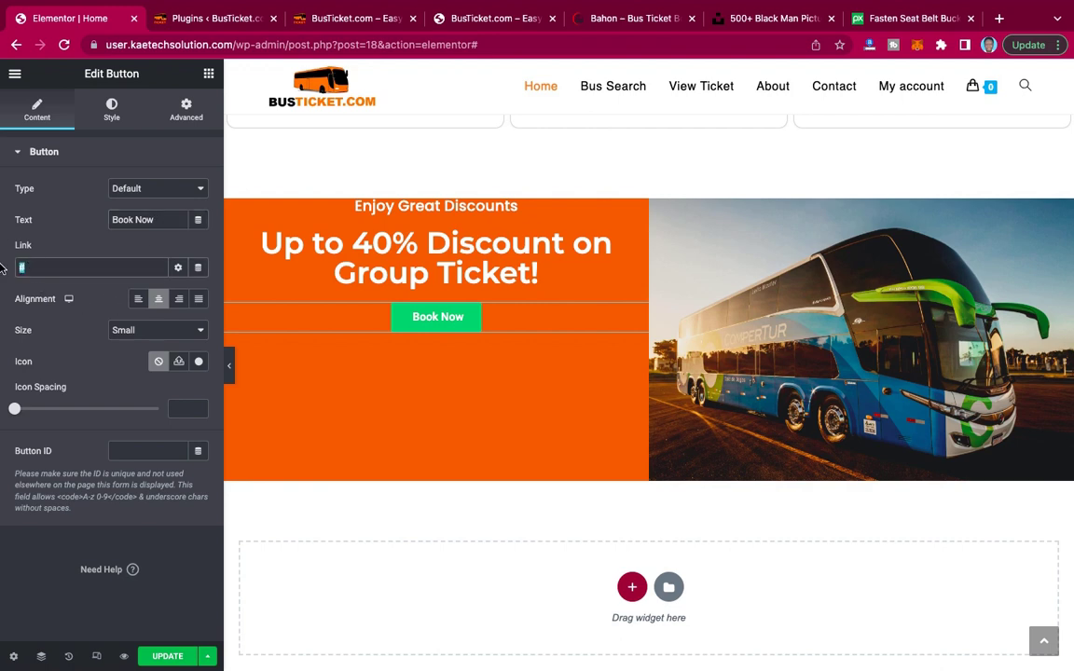
pyautogui.write('search')
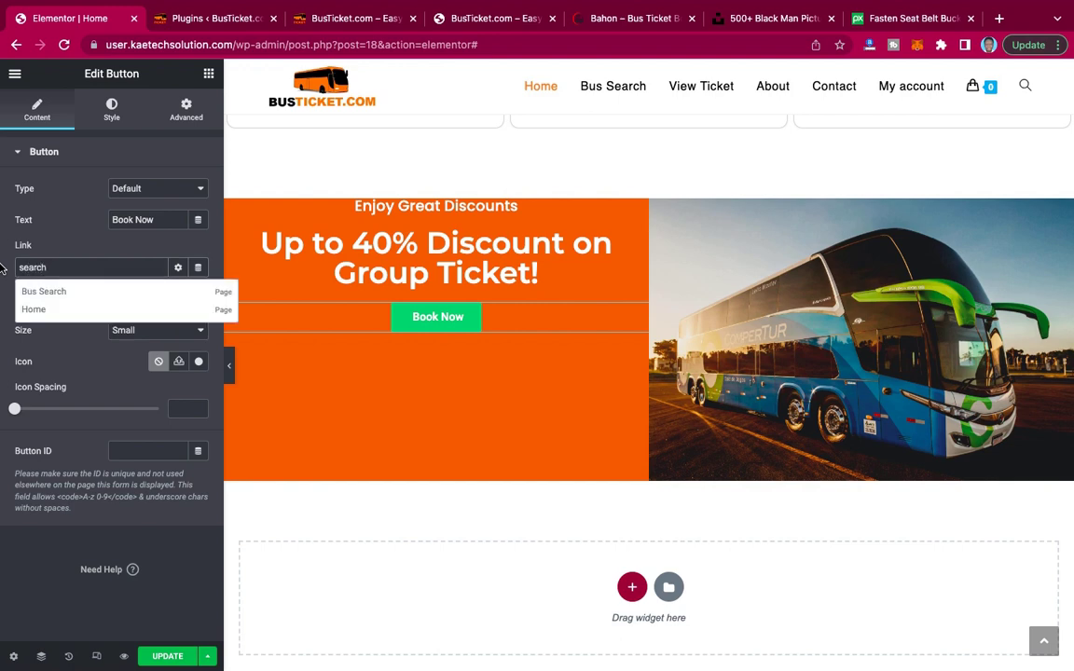
pyautogui.click(46, 293)
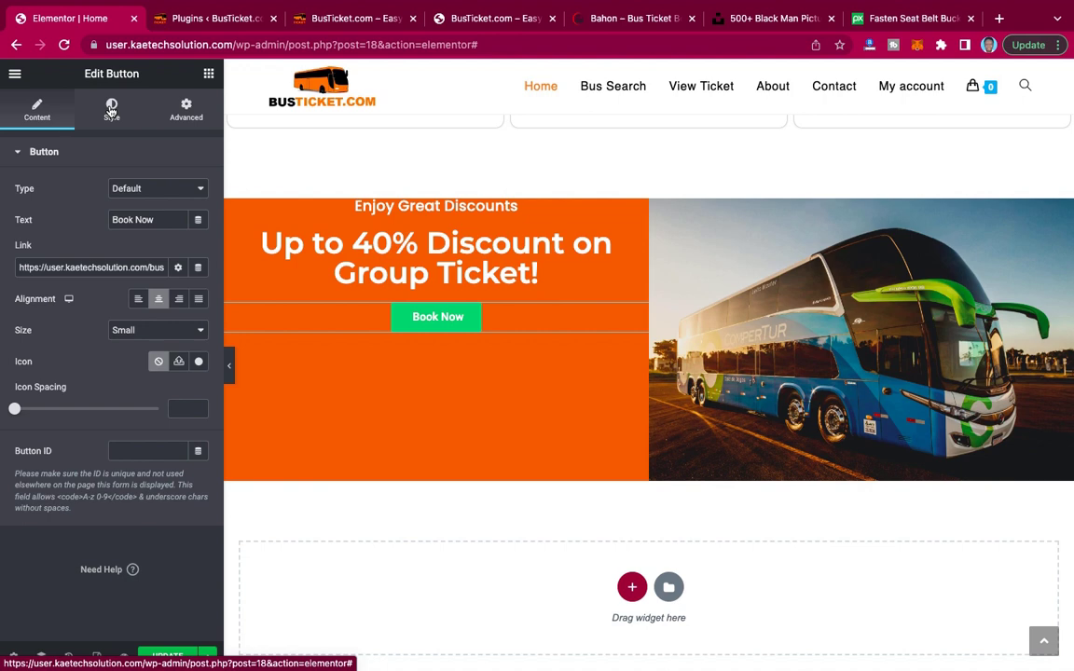
# Set the Book Now button's typography to the Poppins family at 20 px with the Uppercase transform.
pyautogui.click(111, 111)
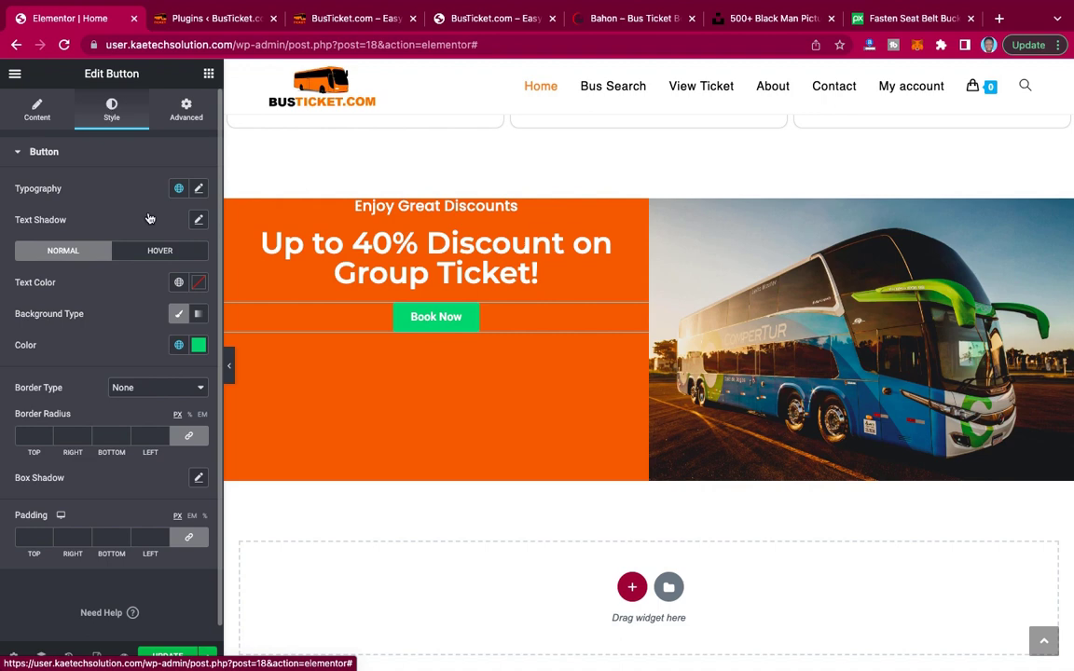
pyautogui.click(198, 190)
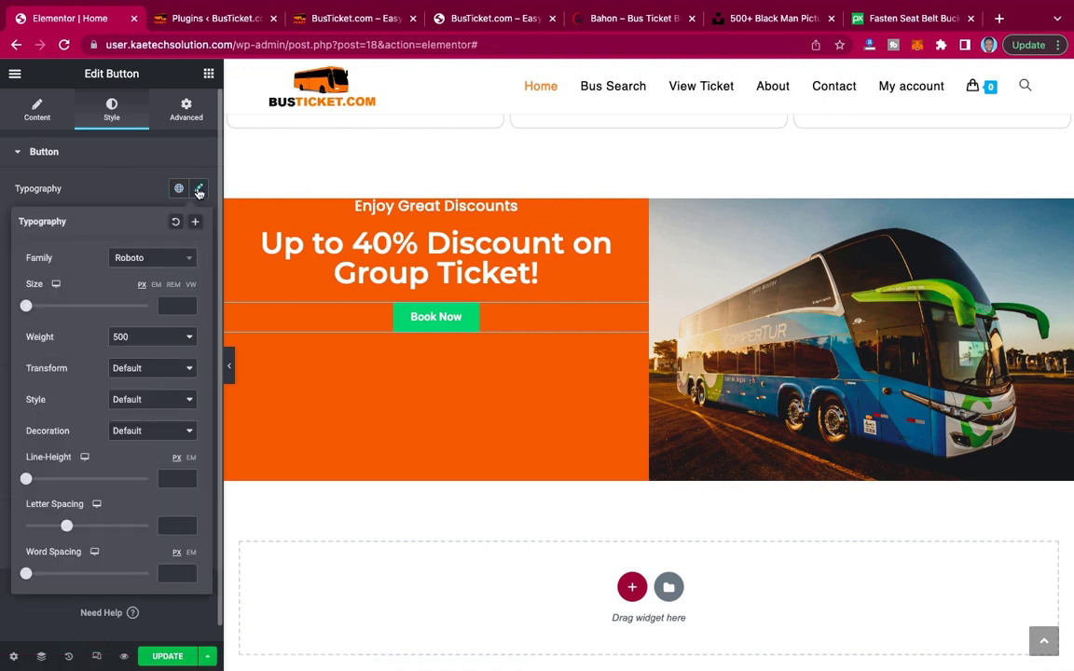
pyautogui.click(156, 265)
pyautogui.click(175, 305)
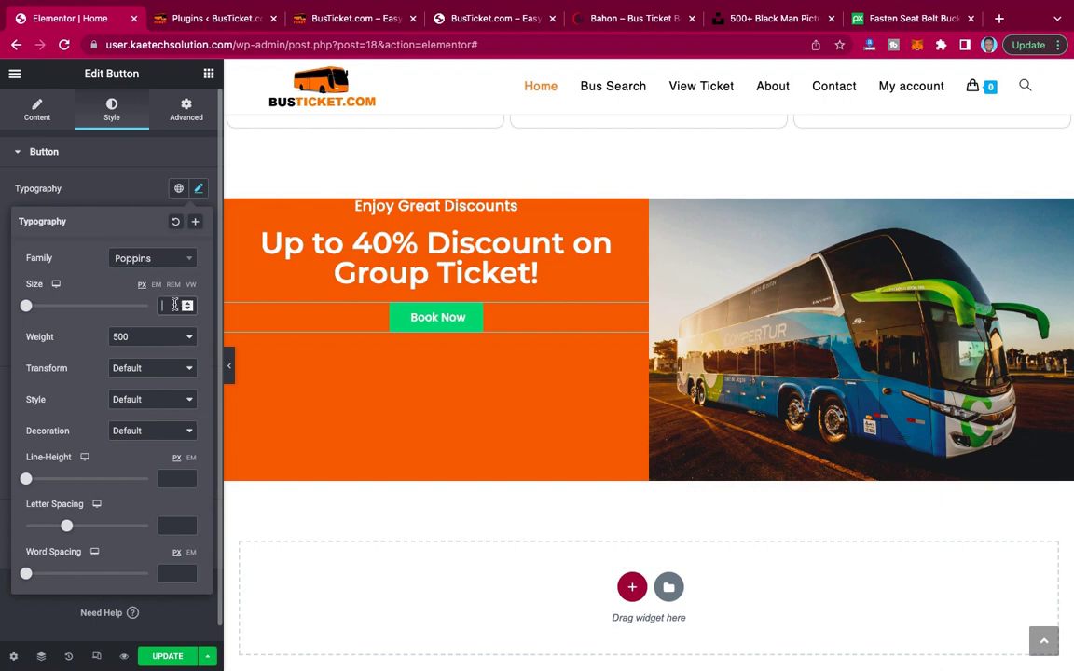
pyautogui.write('20')
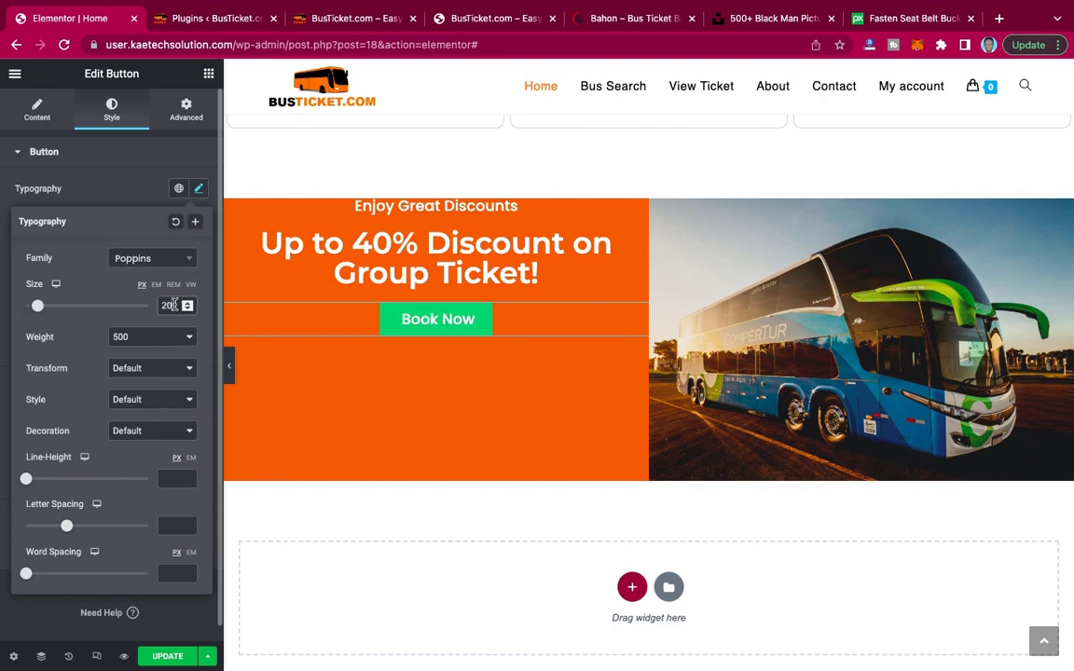
pyautogui.click(146, 368)
pyautogui.click(140, 415)
pyautogui.click(147, 371)
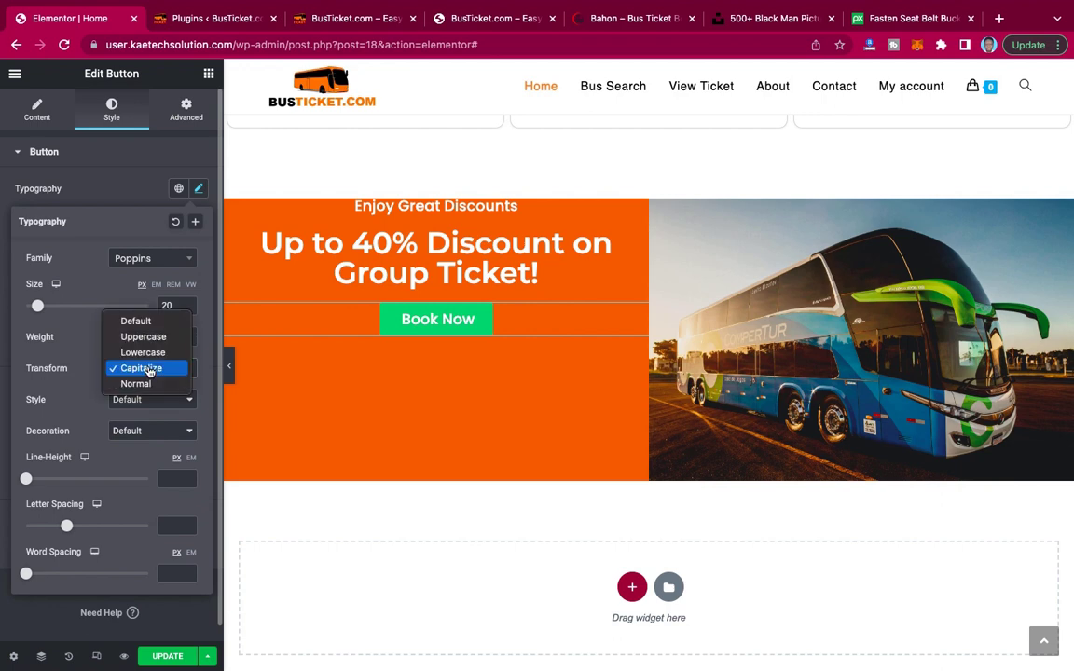
pyautogui.click(144, 338)
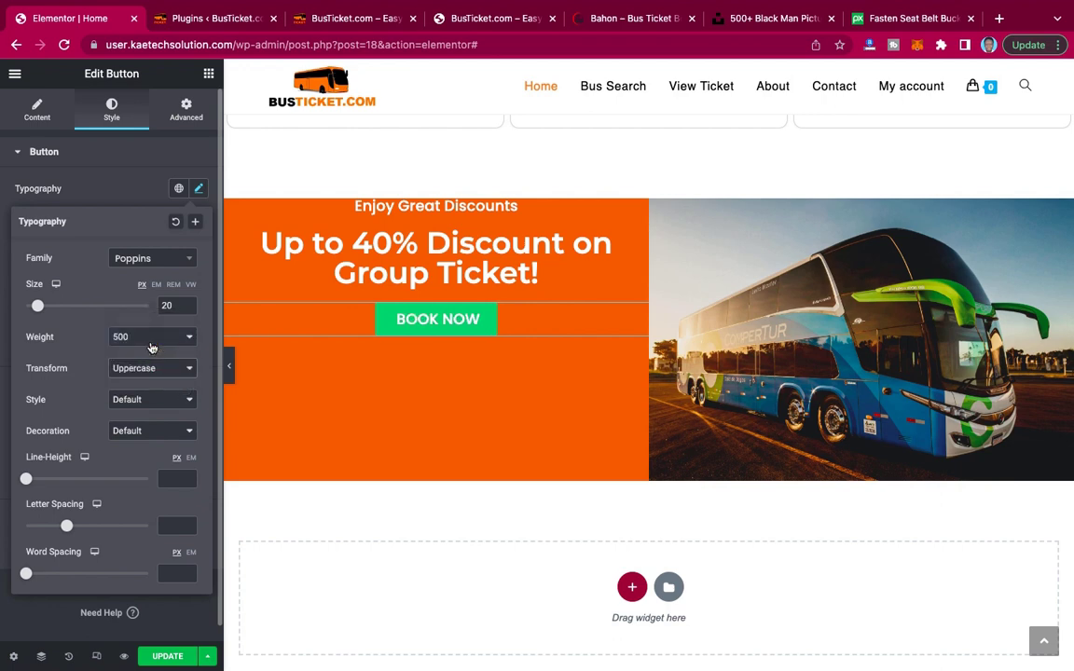
pyautogui.click(132, 196)
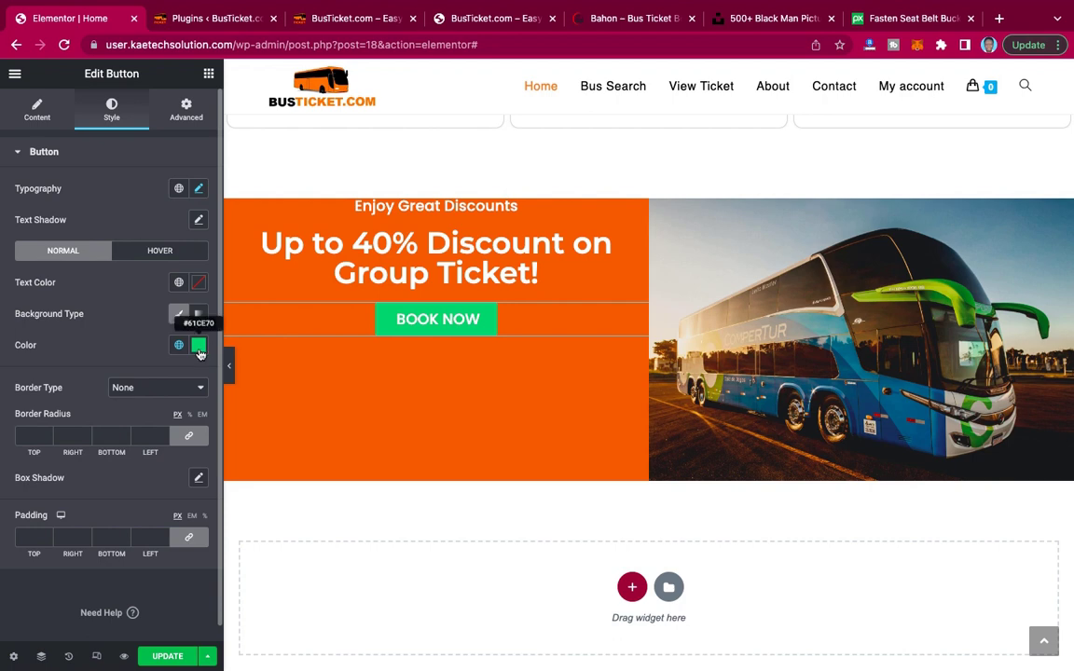
# Set the Book Now button's background color to black, #000000.
pyautogui.click(198, 346)
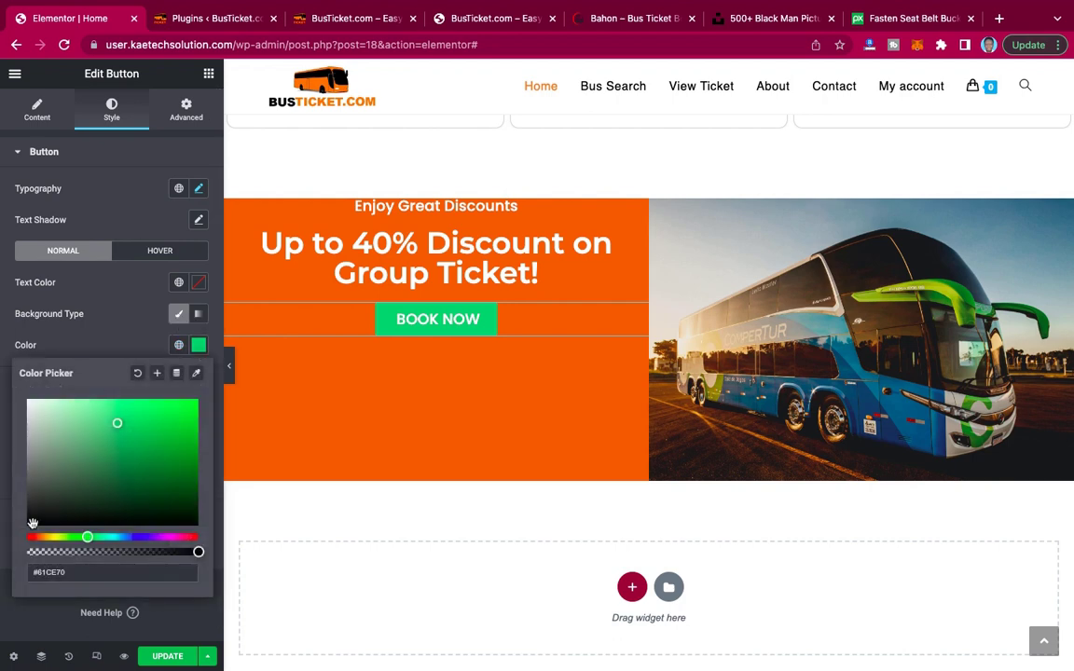
pyautogui.moveTo(29, 471)
pyautogui.mouseDown()
pyautogui.moveTo(27, 525)
pyautogui.moveTo(8, 543)
pyautogui.mouseUp()
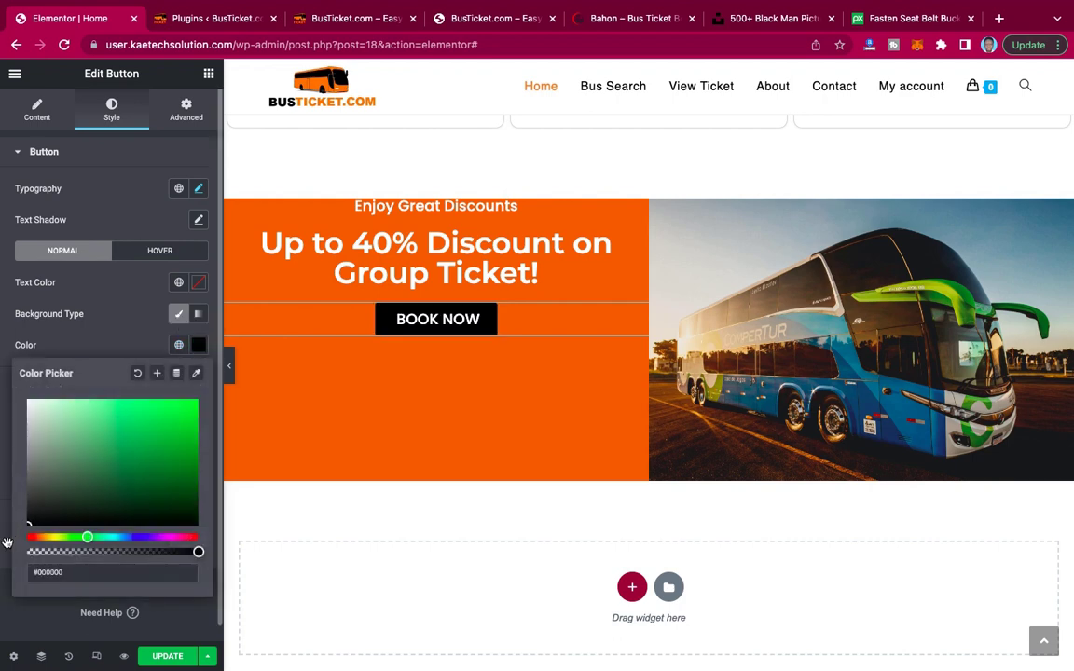
pyautogui.click(98, 350)
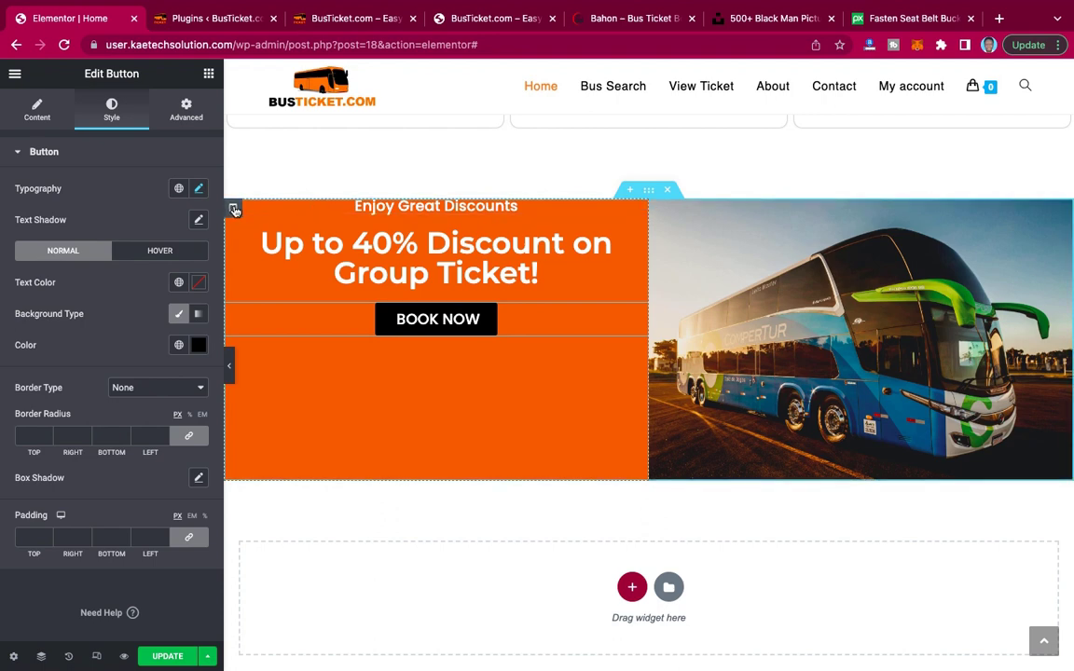
# Set the orange banner column's padding to 50 px on all four sides.
pyautogui.click(233, 209)
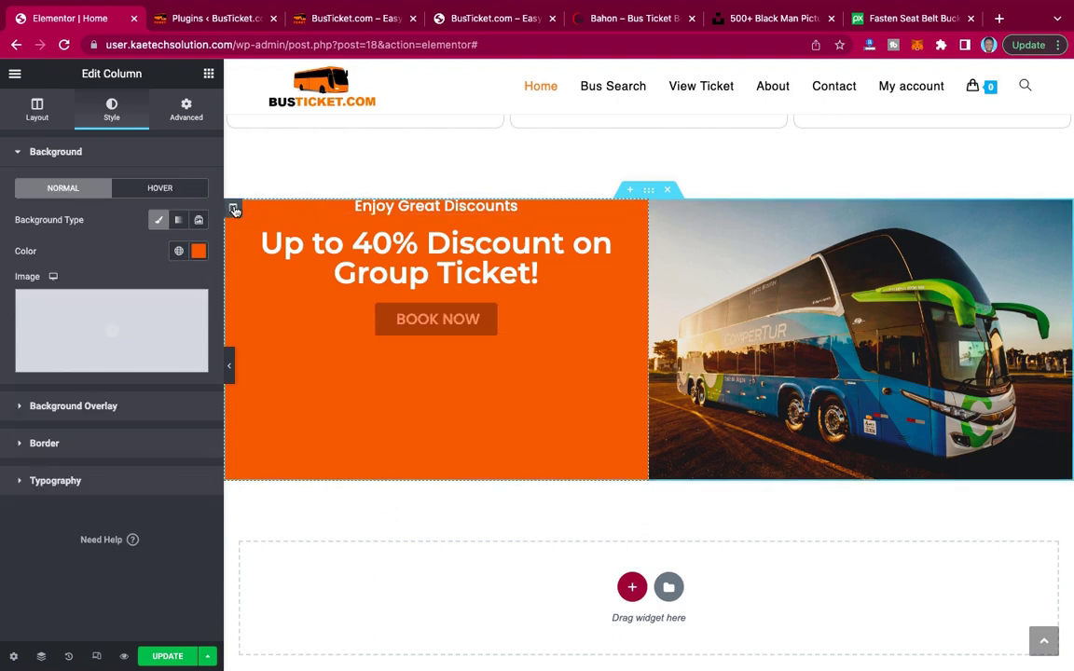
pyautogui.click(186, 110)
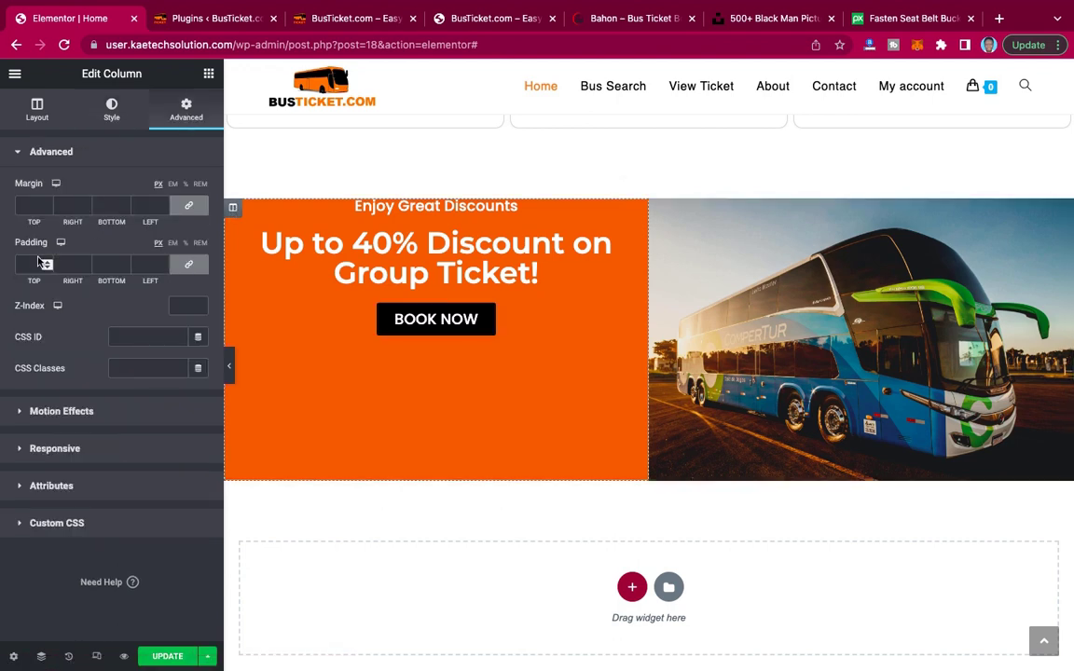
pyautogui.click(181, 263)
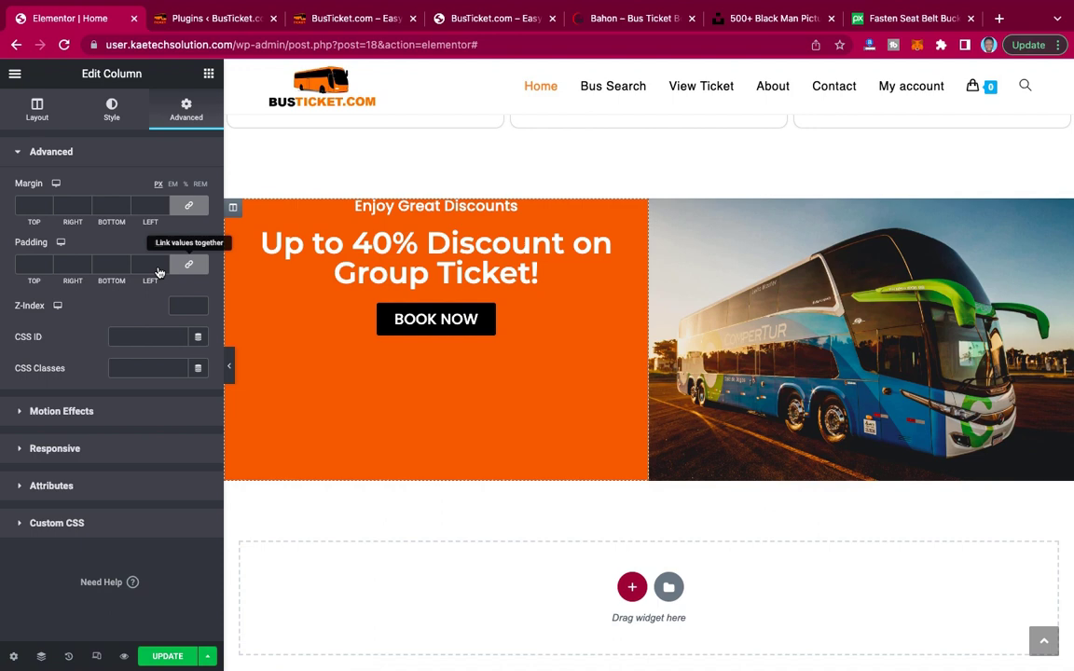
pyautogui.click(25, 265)
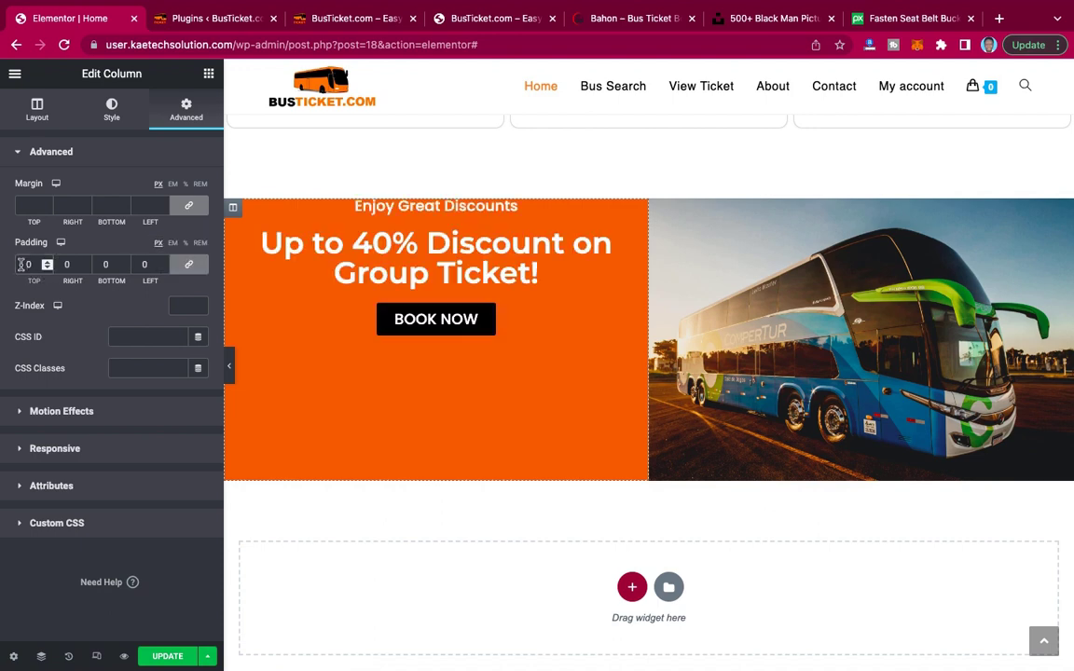
pyautogui.write('50')
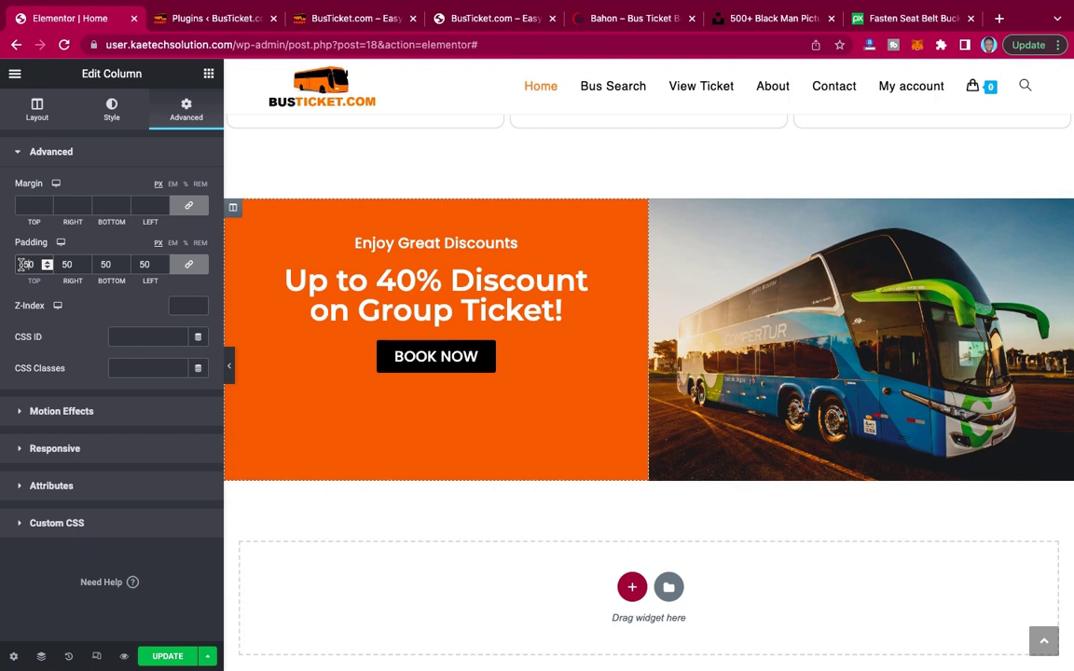
# Unlink the orange column's padding values, set only the top padding to 100 px, and preview the page at full width.
pyautogui.click(186, 265)
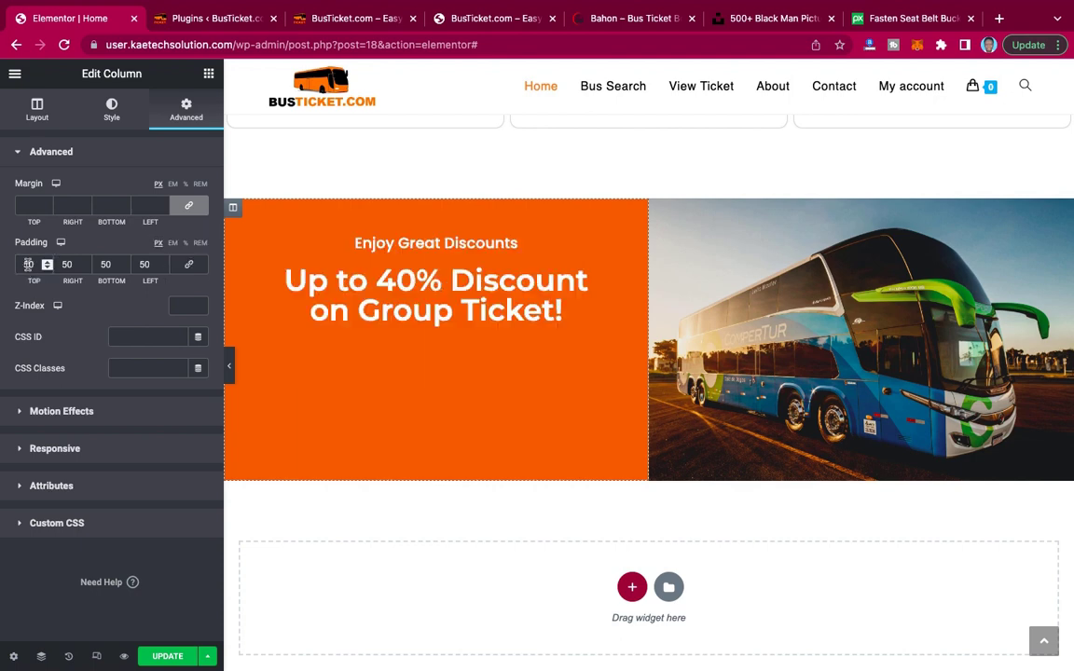
pyautogui.moveTo(31, 266); pyautogui.dragTo(8, 268)
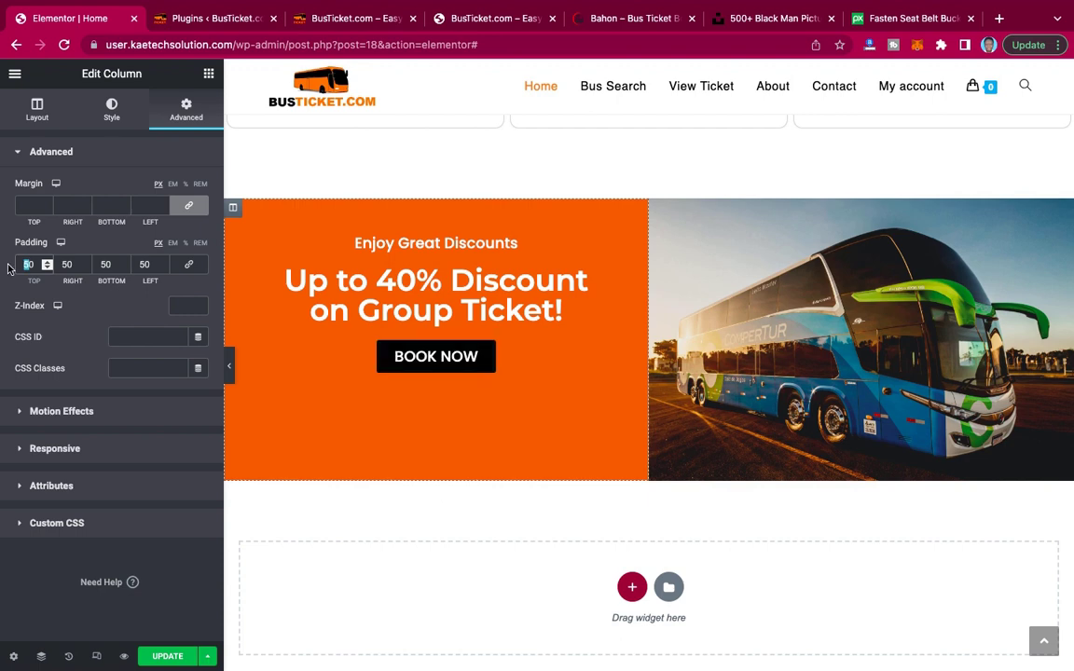
pyautogui.write('100')
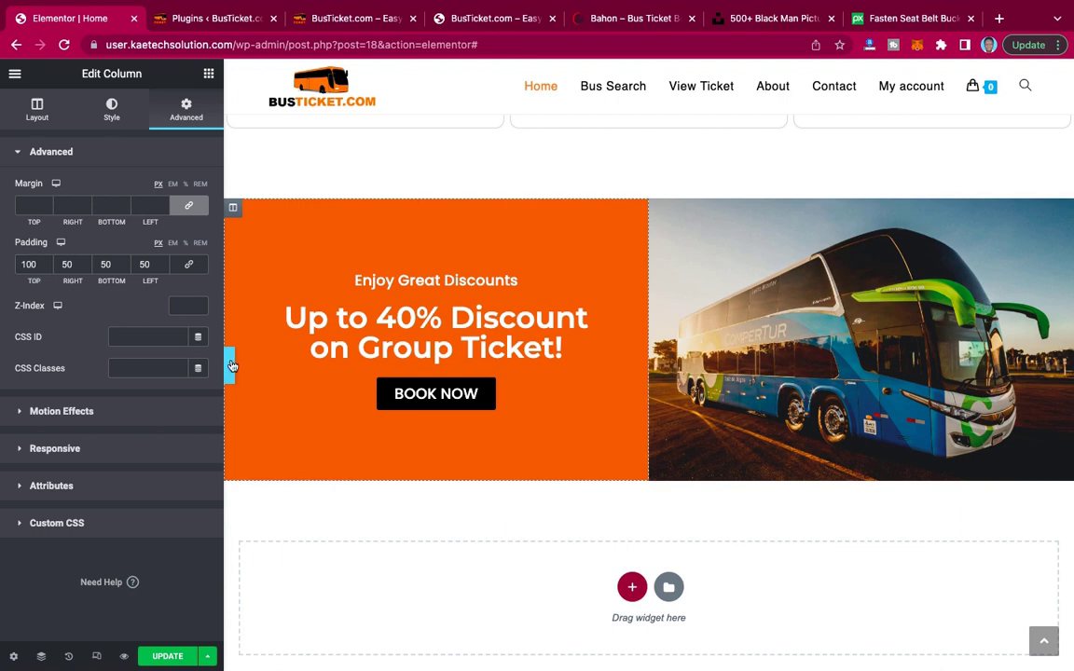
pyautogui.click(233, 365)
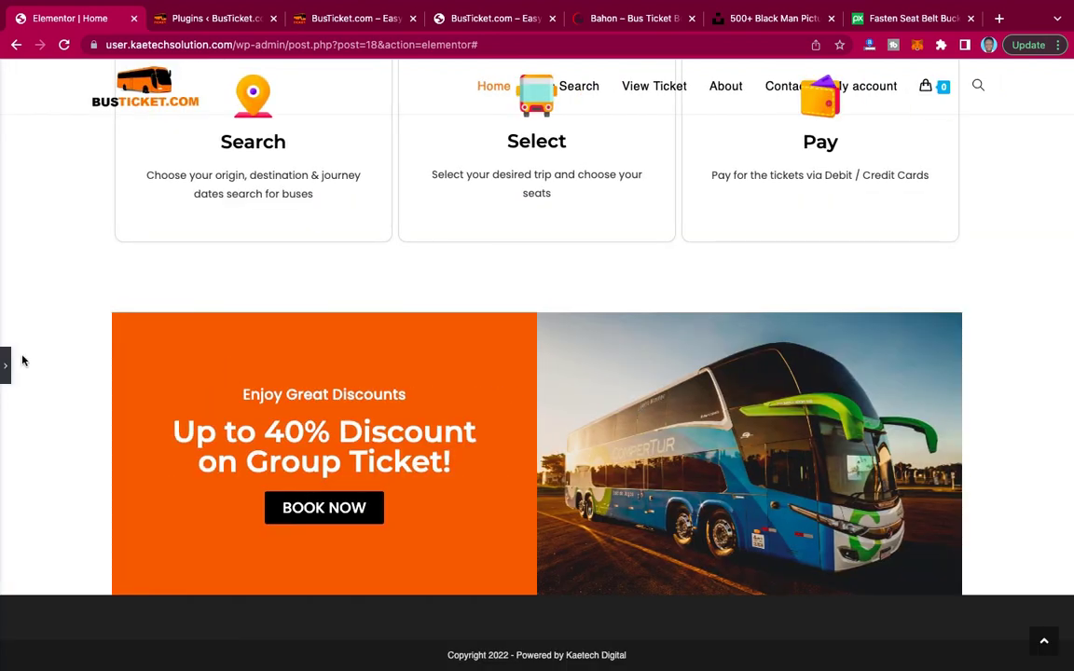
# Unlink the discount banner section's margins and set the bottom margin to 90 px with the top at 0.
pyautogui.scroll(-2, 7, 371)
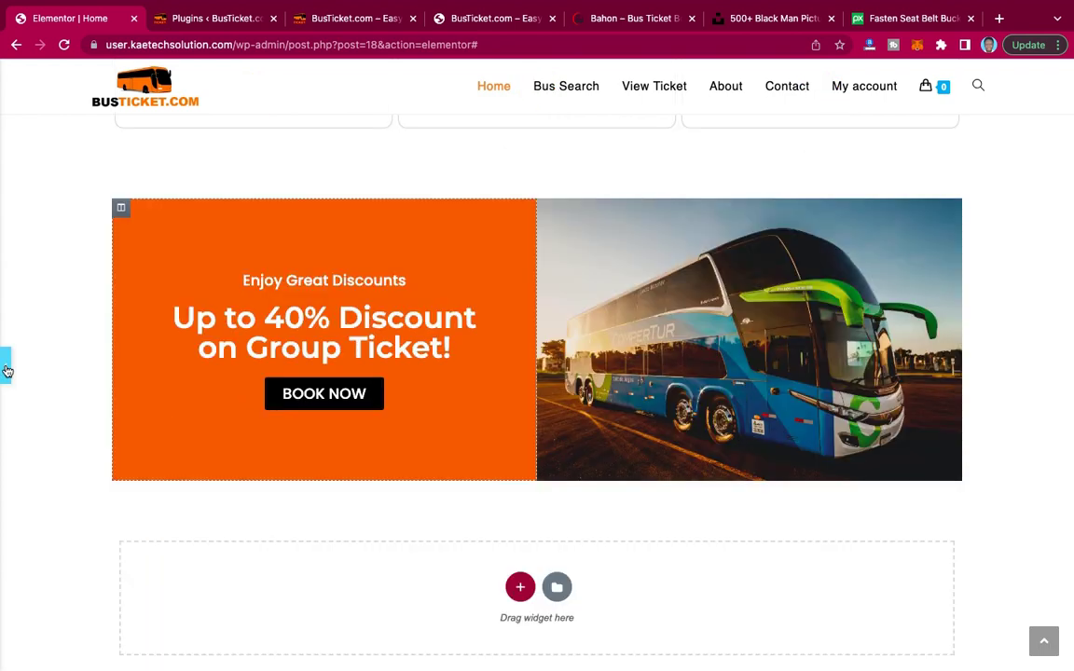
pyautogui.click(6, 371)
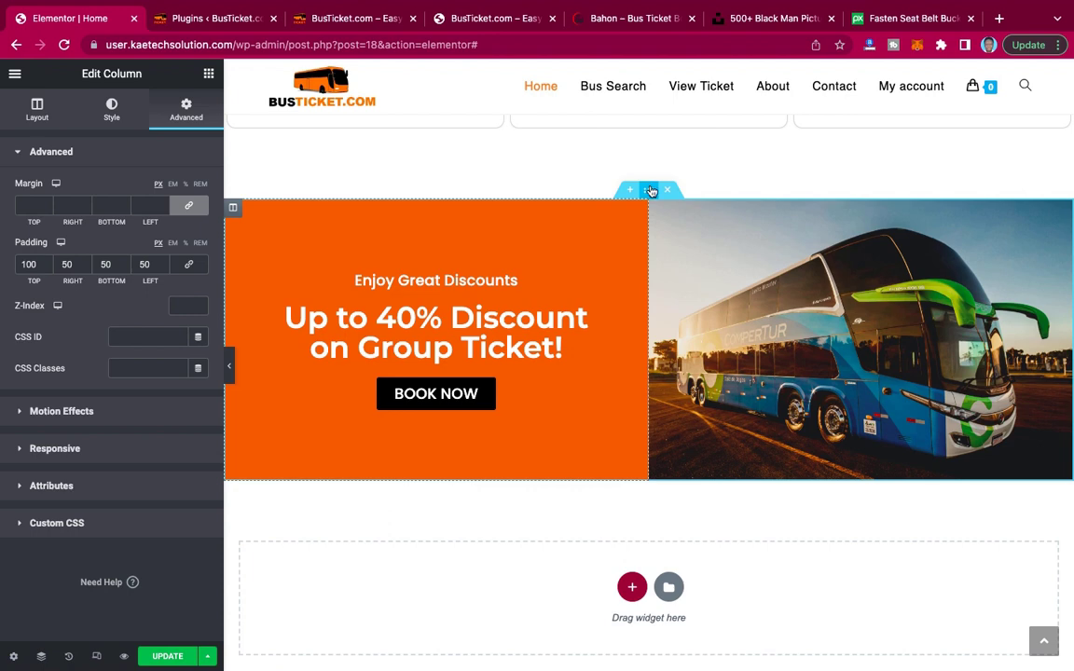
pyautogui.click(651, 192)
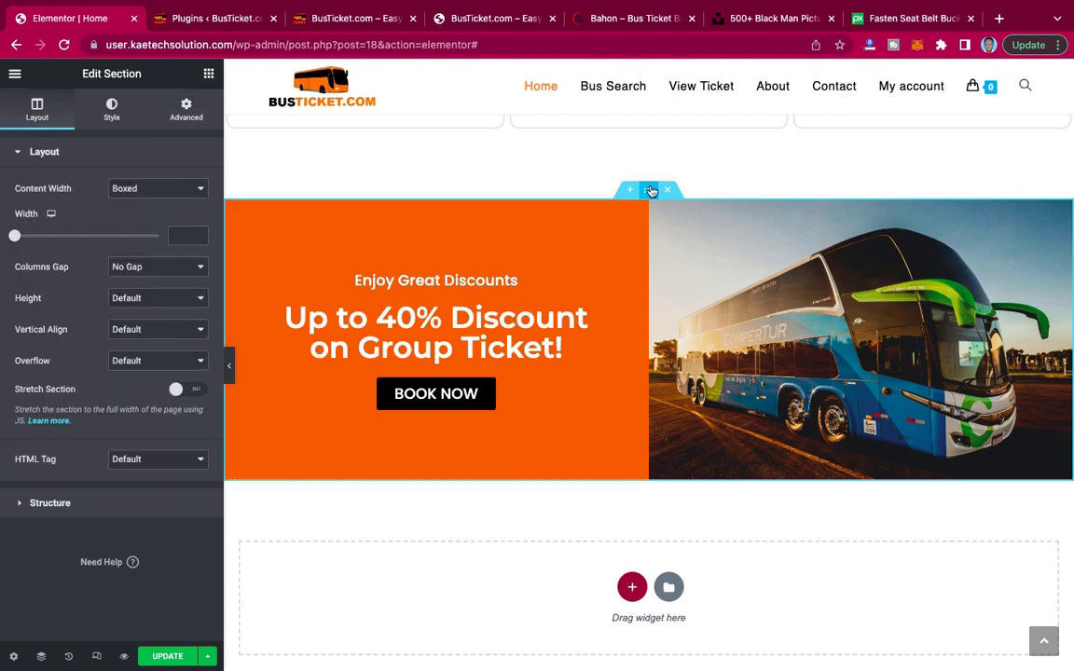
pyautogui.click(178, 108)
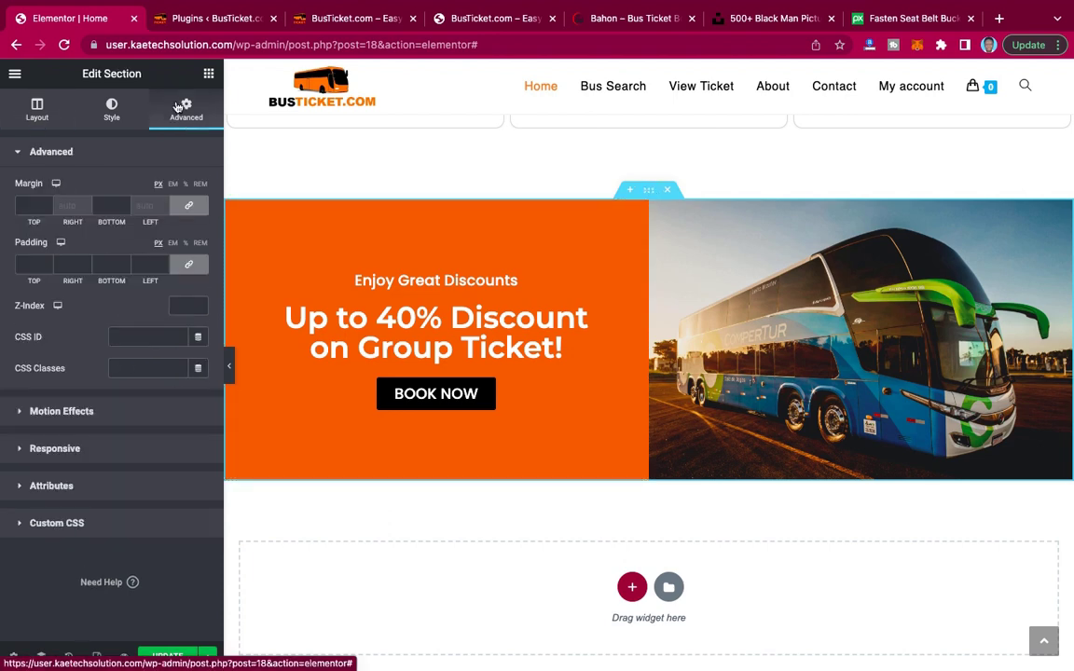
pyautogui.click(190, 203)
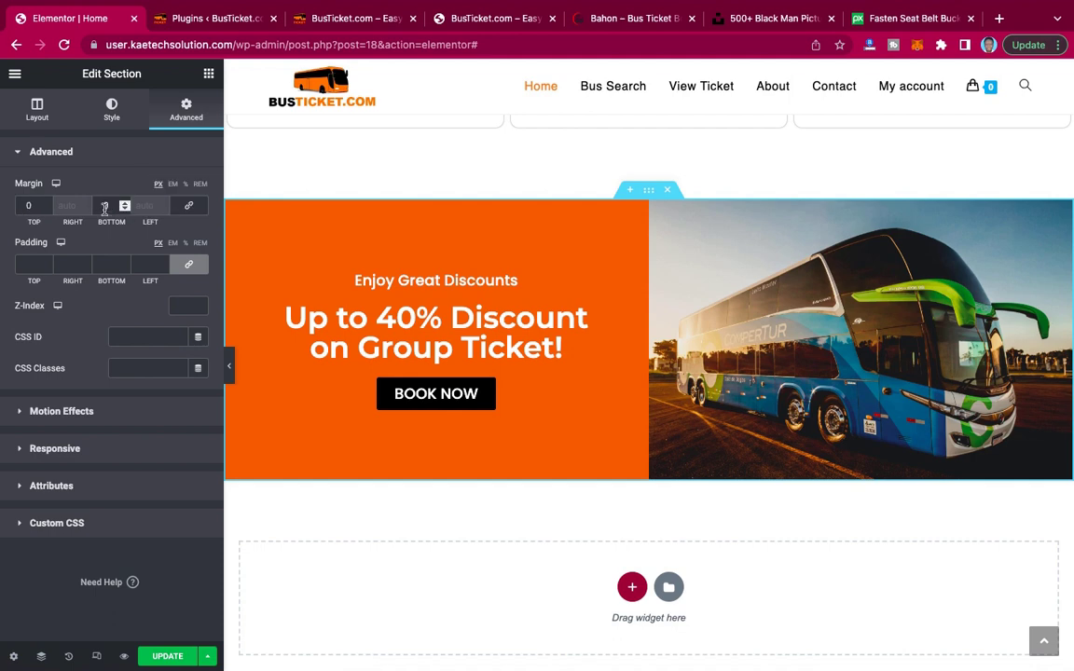
pyautogui.click(104, 207)
pyautogui.write('20')
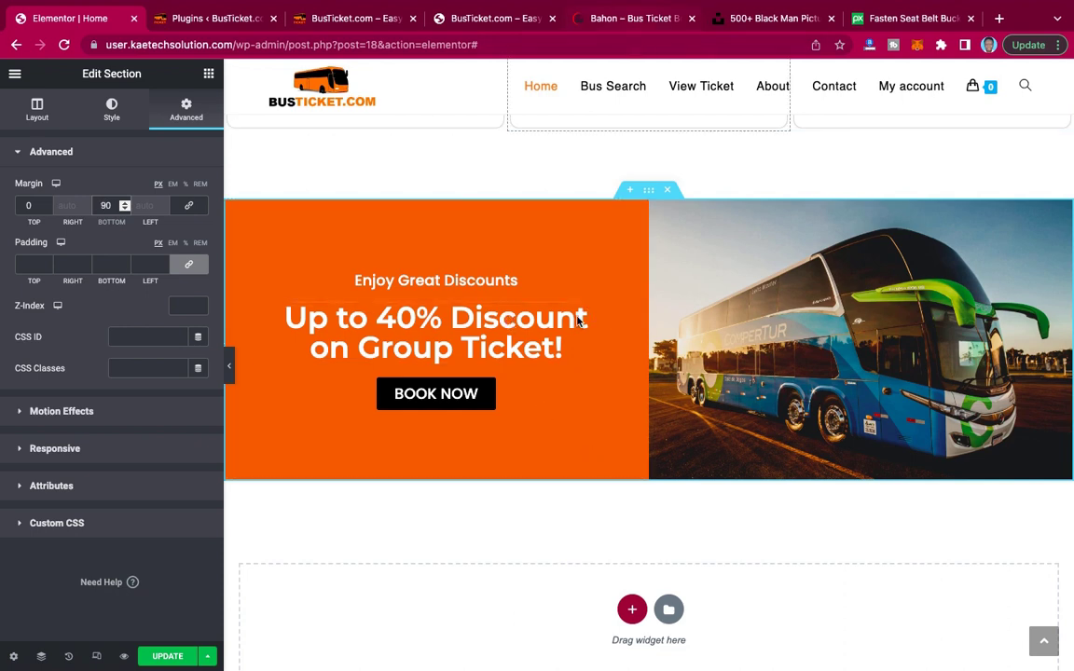
# Copy the "Available Bus List" heading text from the Bahon bus ticket demo site.
pyautogui.click(628, 18)
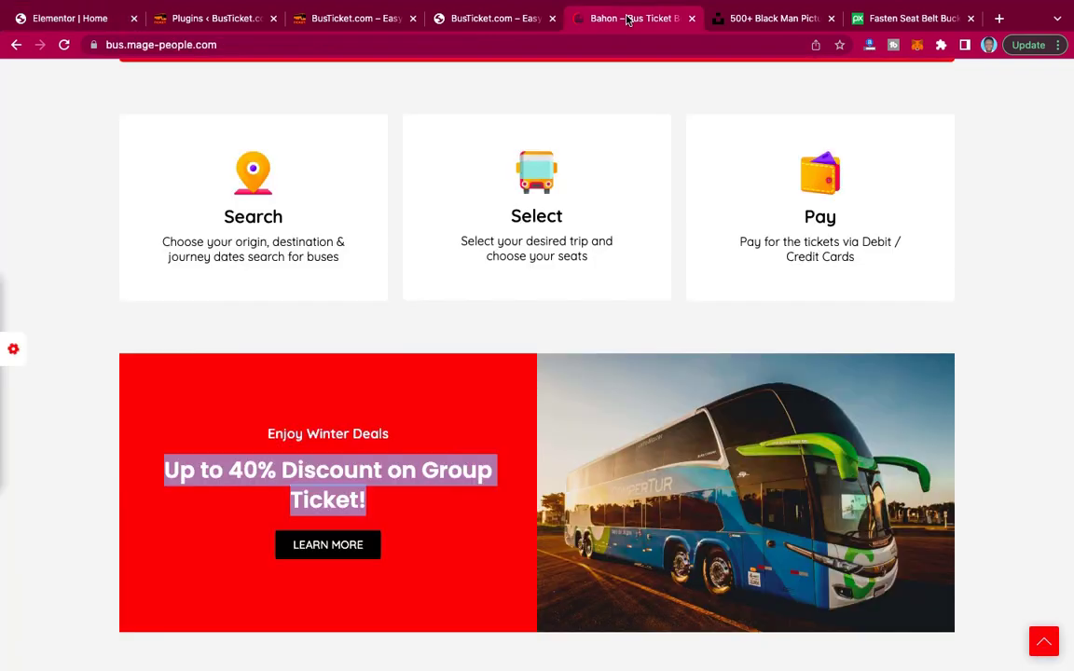
pyautogui.scroll(-5, 587, 326)
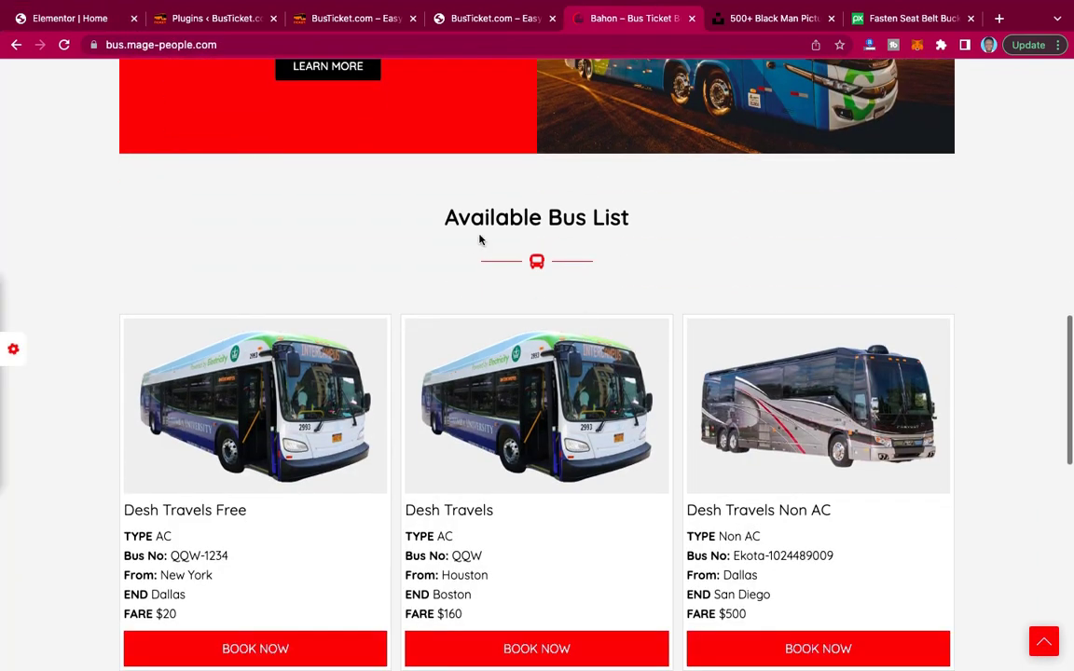
pyautogui.moveTo(440, 217); pyautogui.dragTo(671, 237)
pyautogui.hotkey('ctrl', 'c')
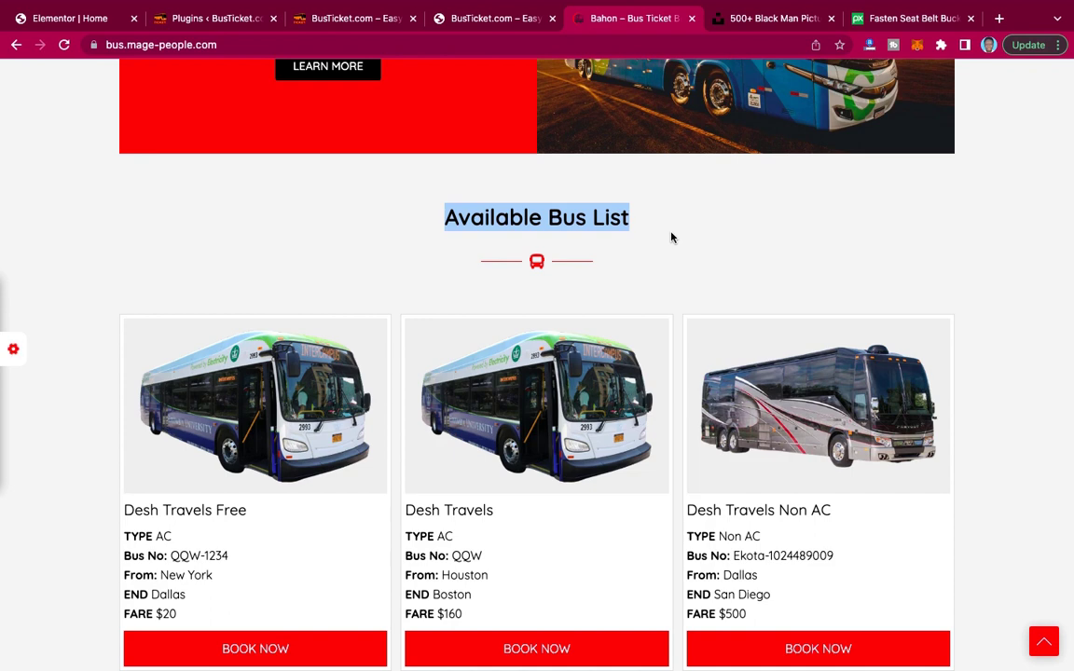
# Back on the Elementor home page, add a one-column section below the discount banner and place a Heading widget in it.
pyautogui.click(89, 19)
pyautogui.scroll(-2, 600, 358)
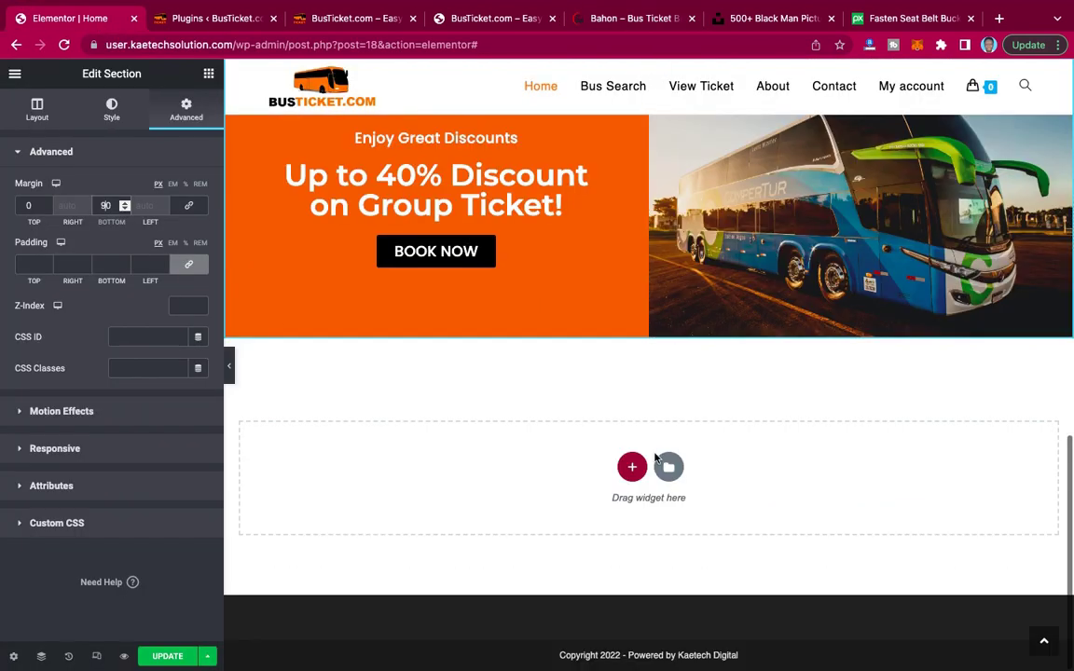
pyautogui.click(632, 468)
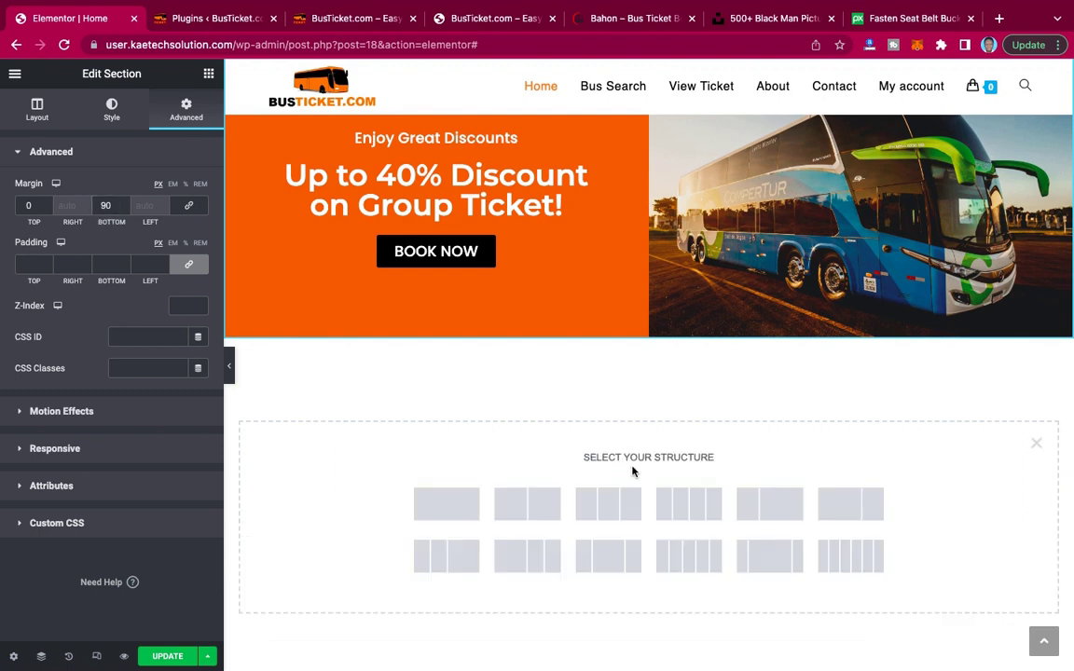
pyautogui.click(429, 508)
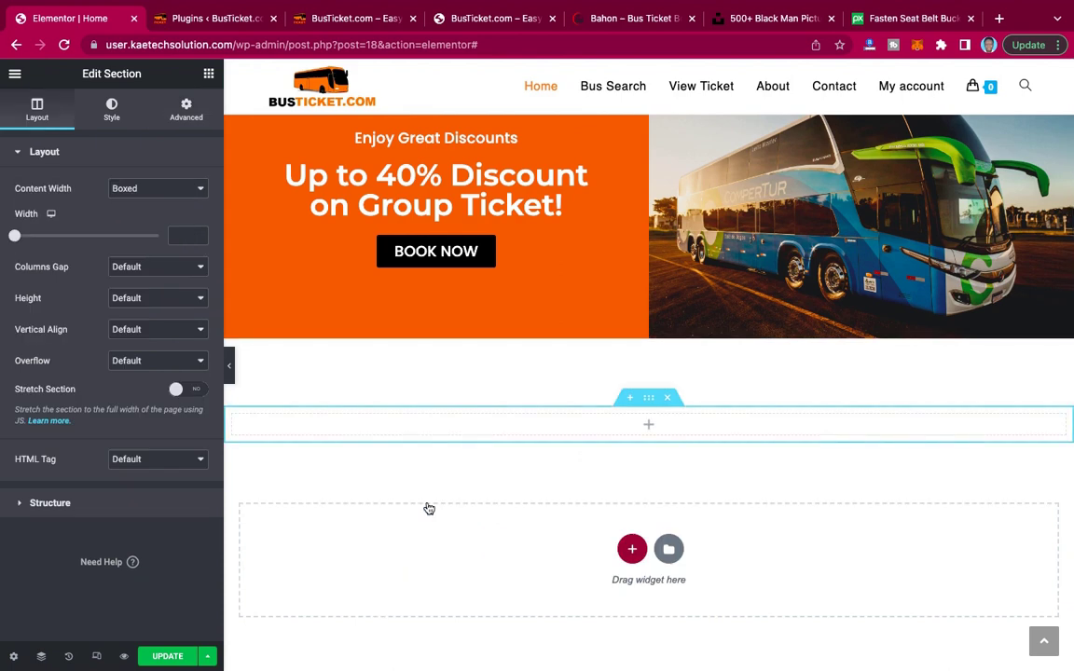
pyautogui.click(649, 428)
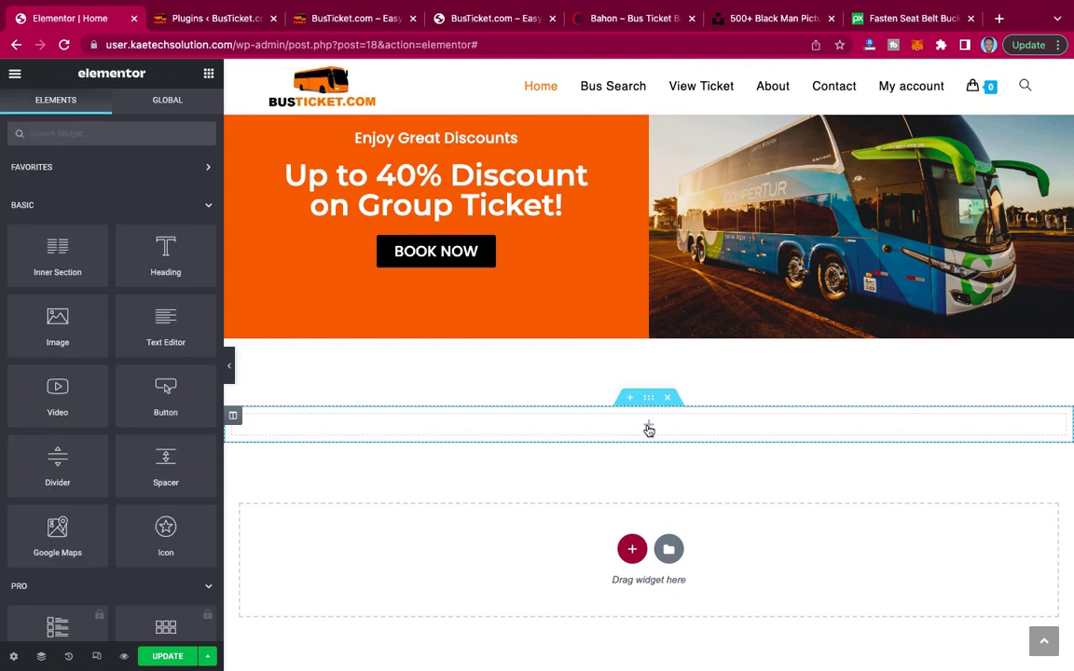
pyautogui.moveTo(164, 253); pyautogui.dragTo(675, 434)
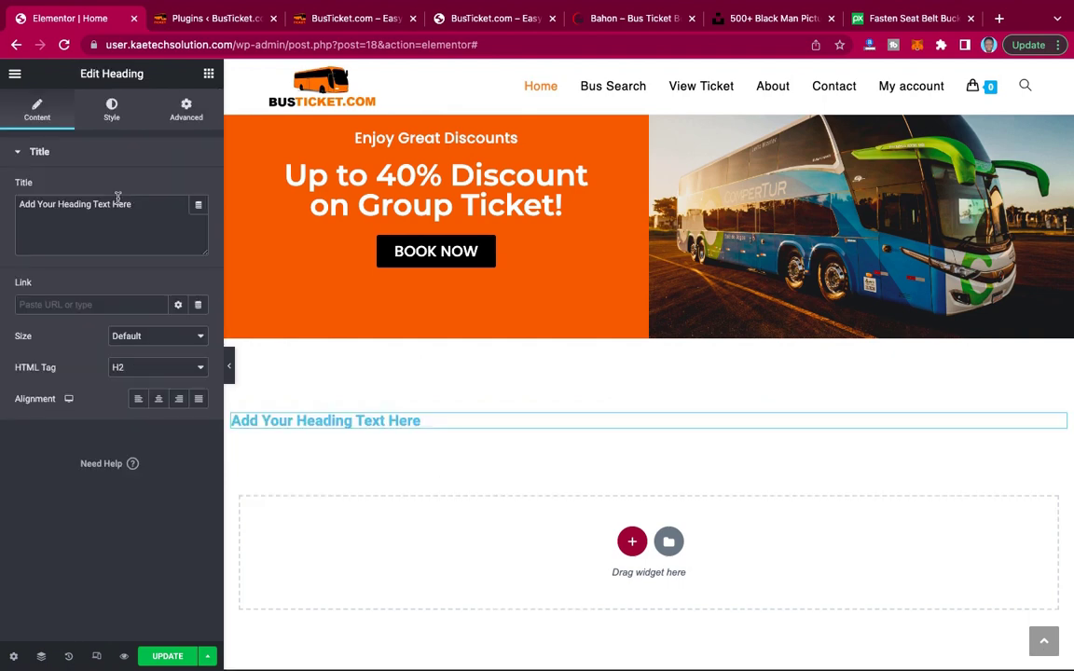
# Replace the new heading's title with the copied text "Available Bus List" and center it.
pyautogui.moveTo(133, 205); pyautogui.dragTo(2, 205)
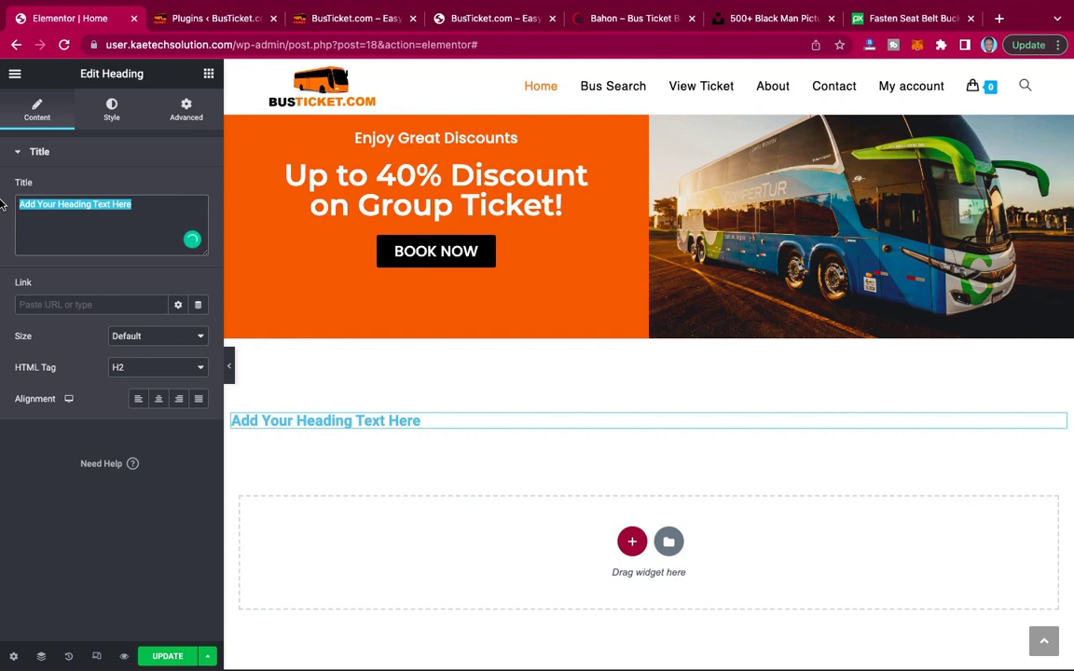
pyautogui.hotkey('ctrl', 'v')
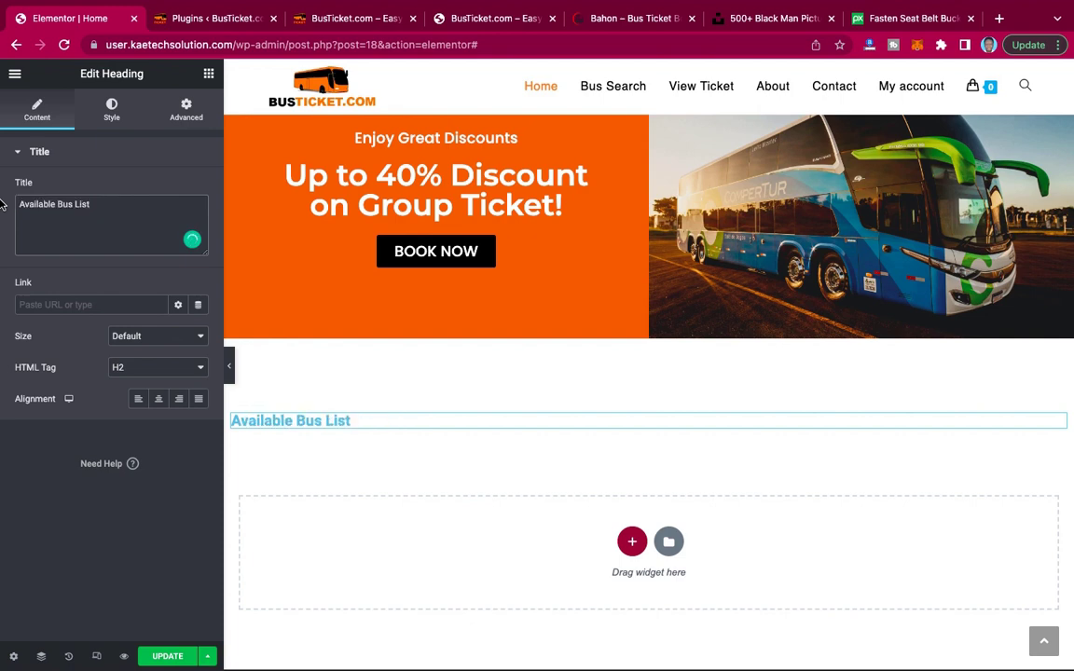
pyautogui.click(159, 399)
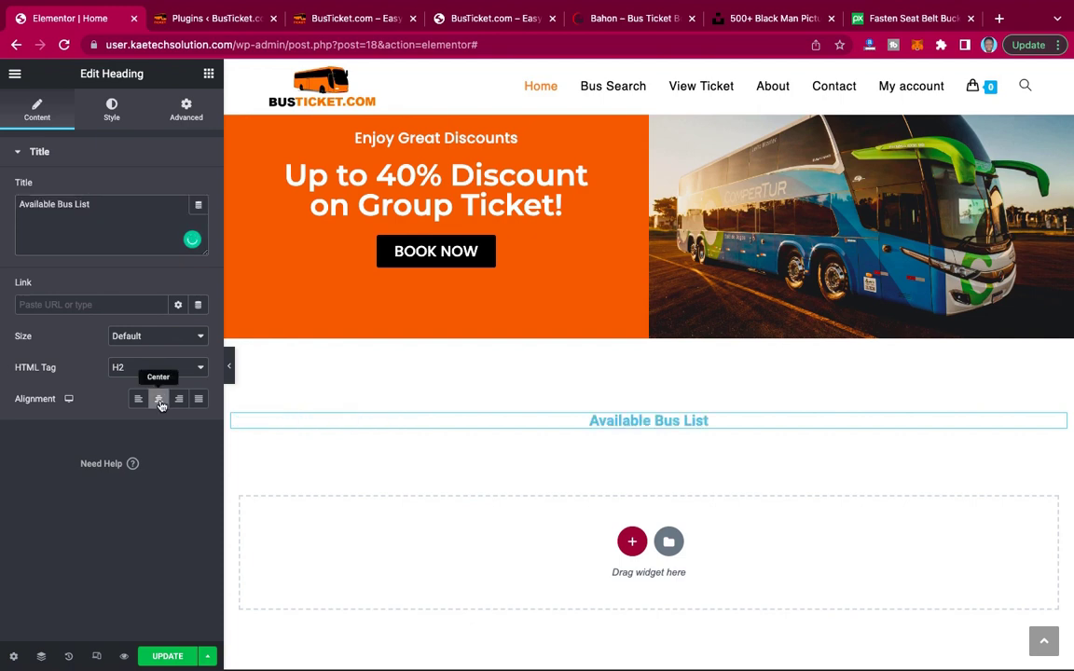
# Change the "Available Bus List" heading's text color to black.
pyautogui.click(111, 110)
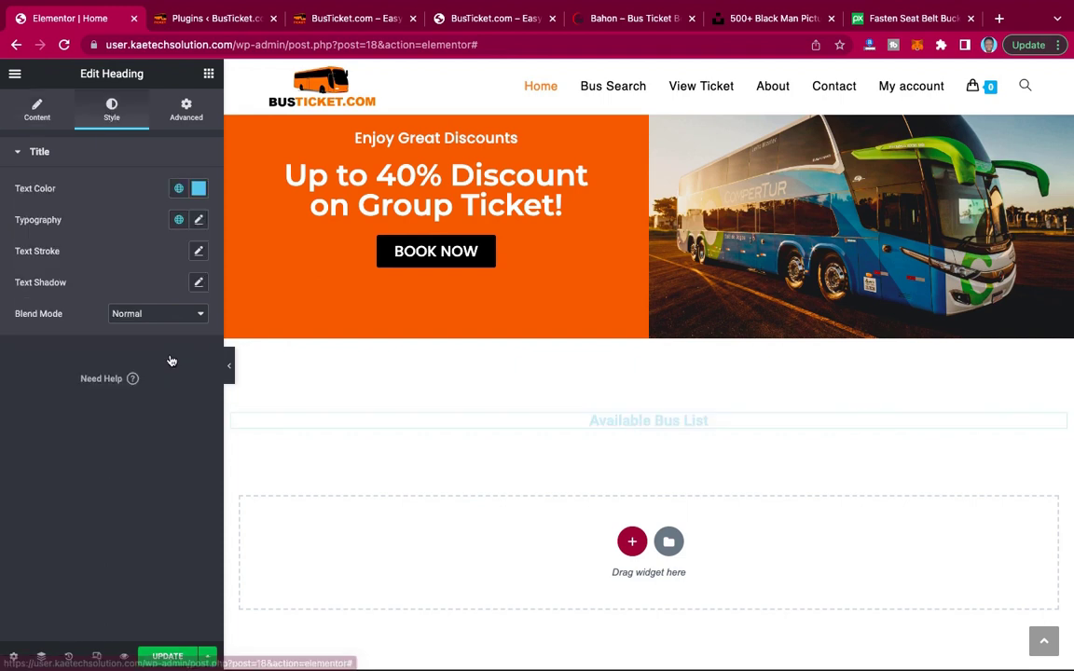
pyautogui.click(199, 190)
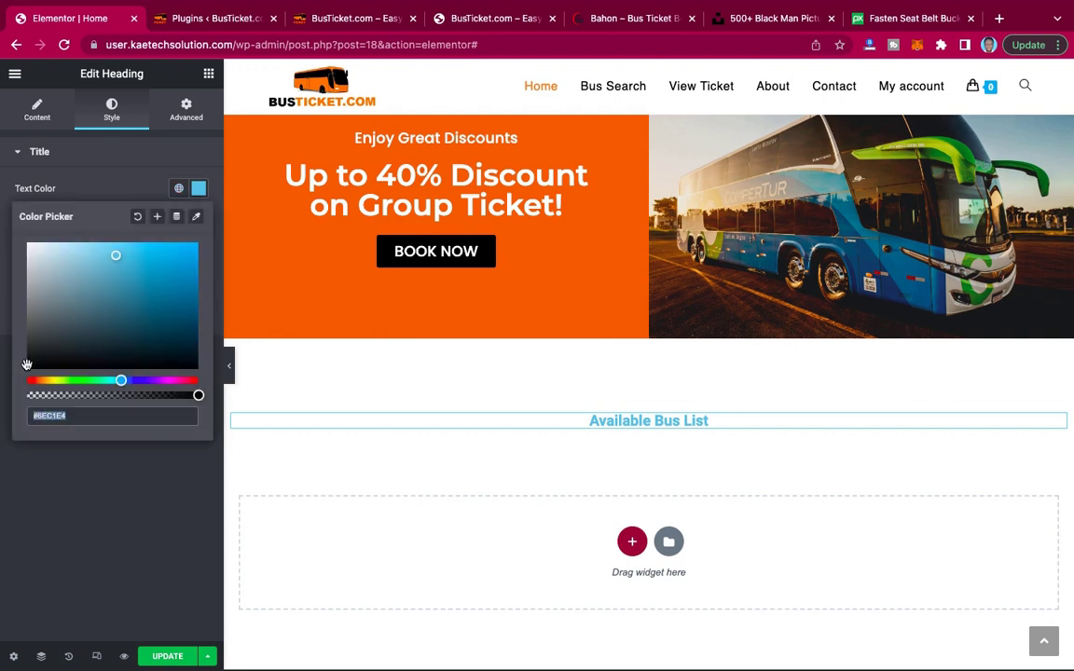
pyautogui.moveTo(26, 365); pyautogui.dragTo(7, 391)
pyautogui.click(28, 482)
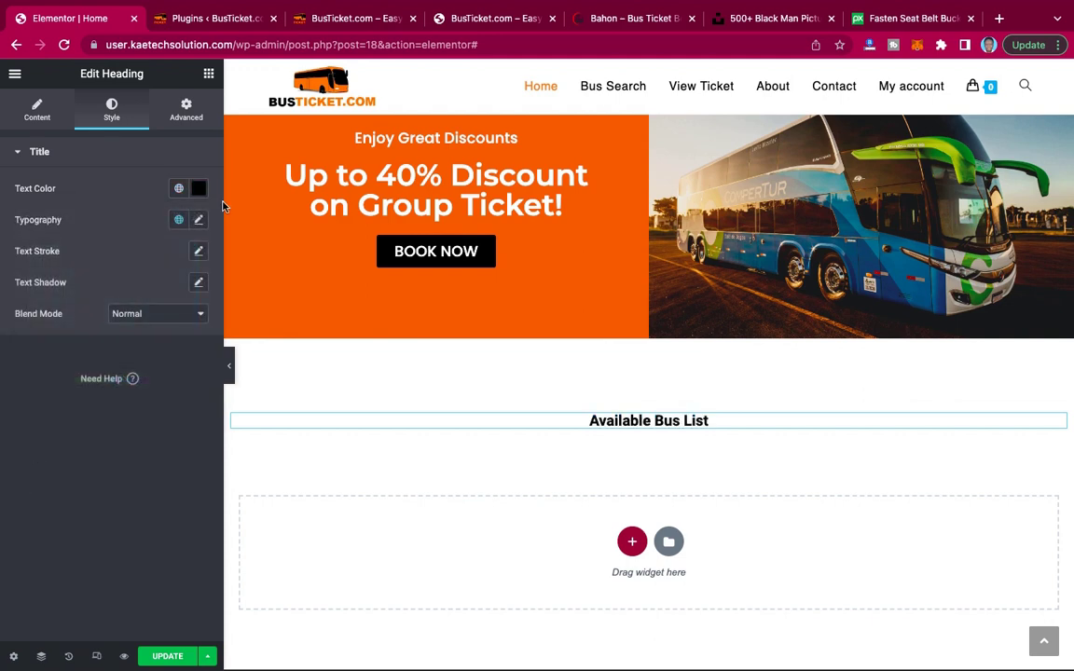
# Set the "Available Bus List" heading's typography to the Montserrat font family at 25 px.
pyautogui.click(198, 220)
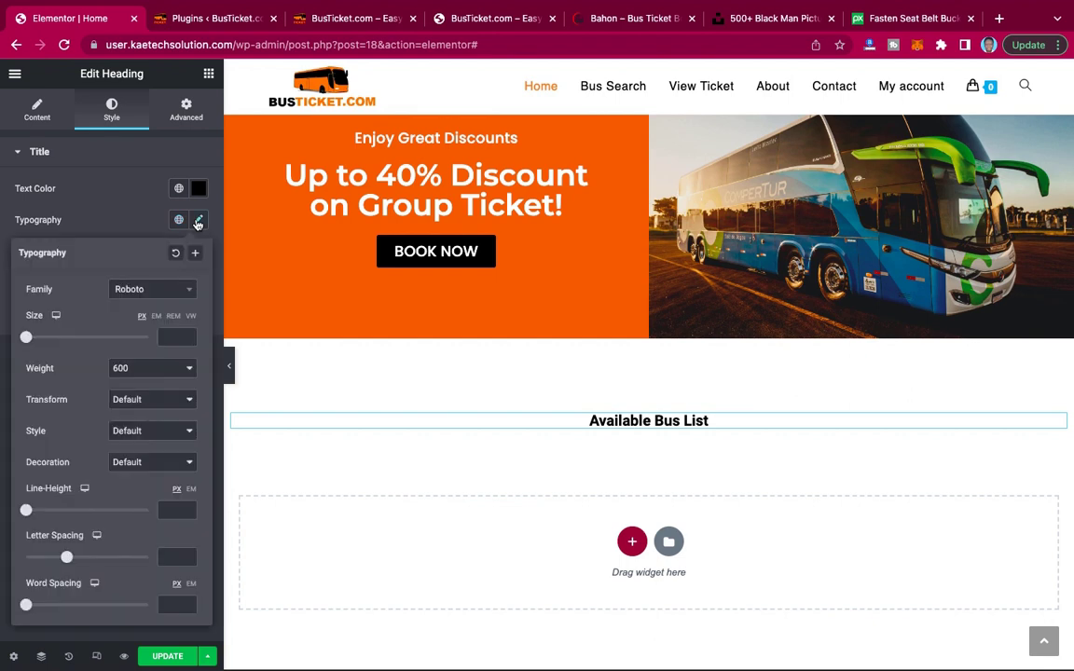
pyautogui.click(170, 334)
pyautogui.click(177, 291)
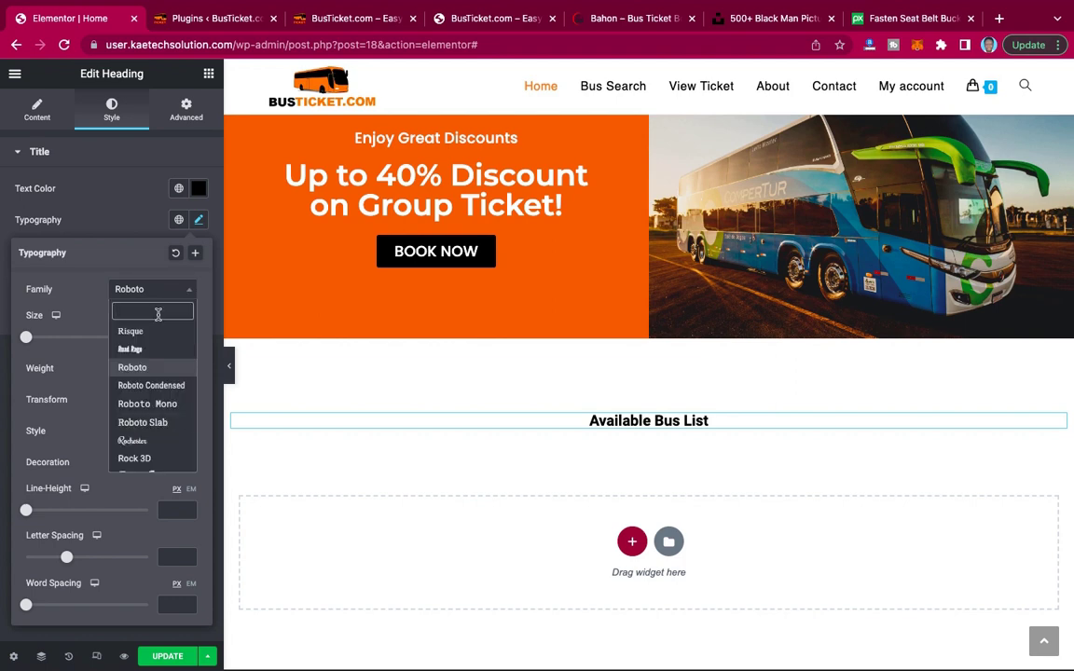
pyautogui.write('monts')
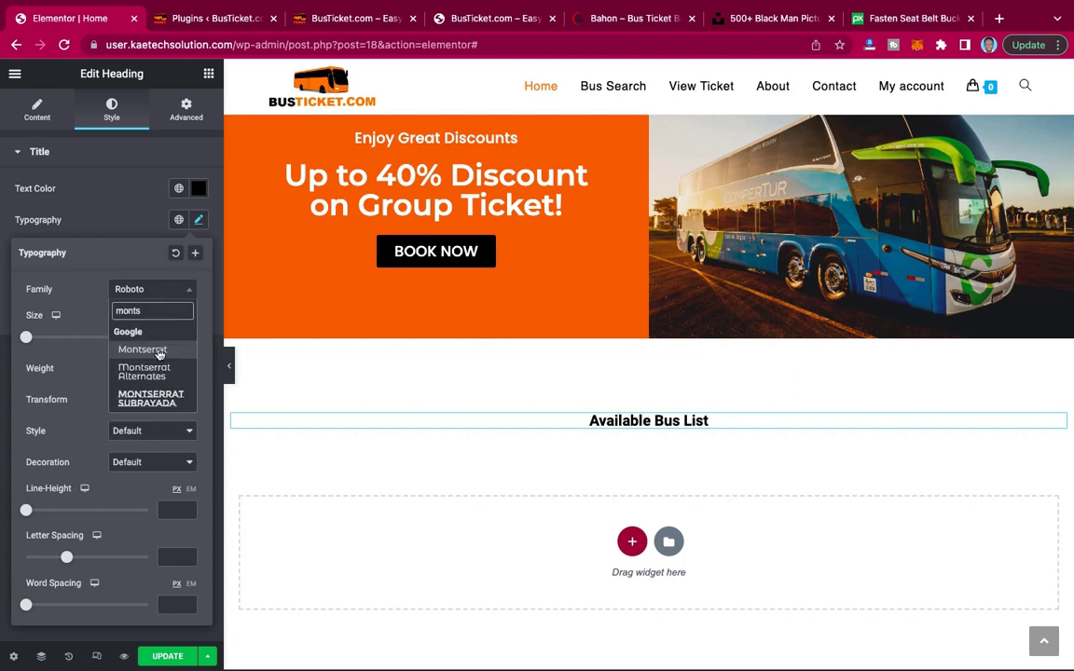
pyautogui.click(159, 348)
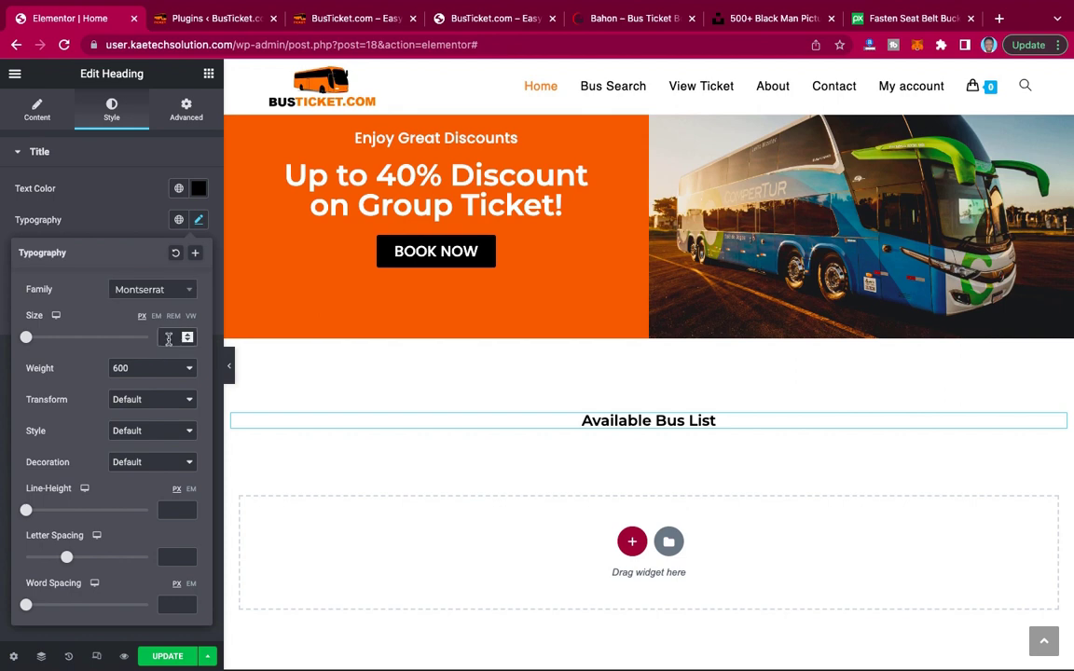
pyautogui.click(168, 339)
pyautogui.write('25')
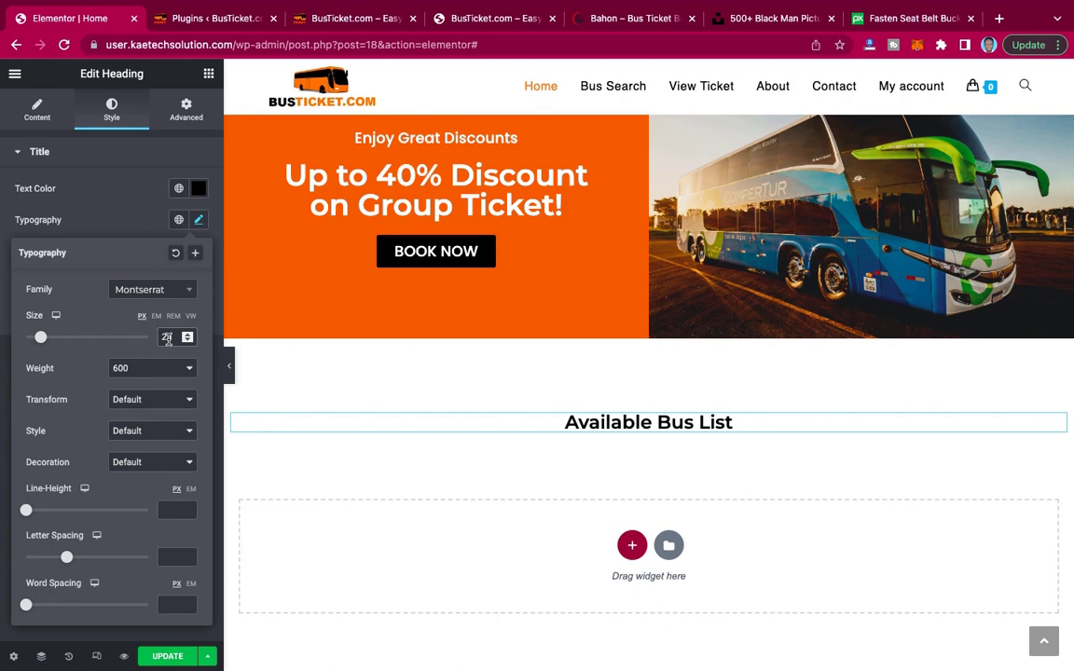
pyautogui.scroll(5, 563, 331)
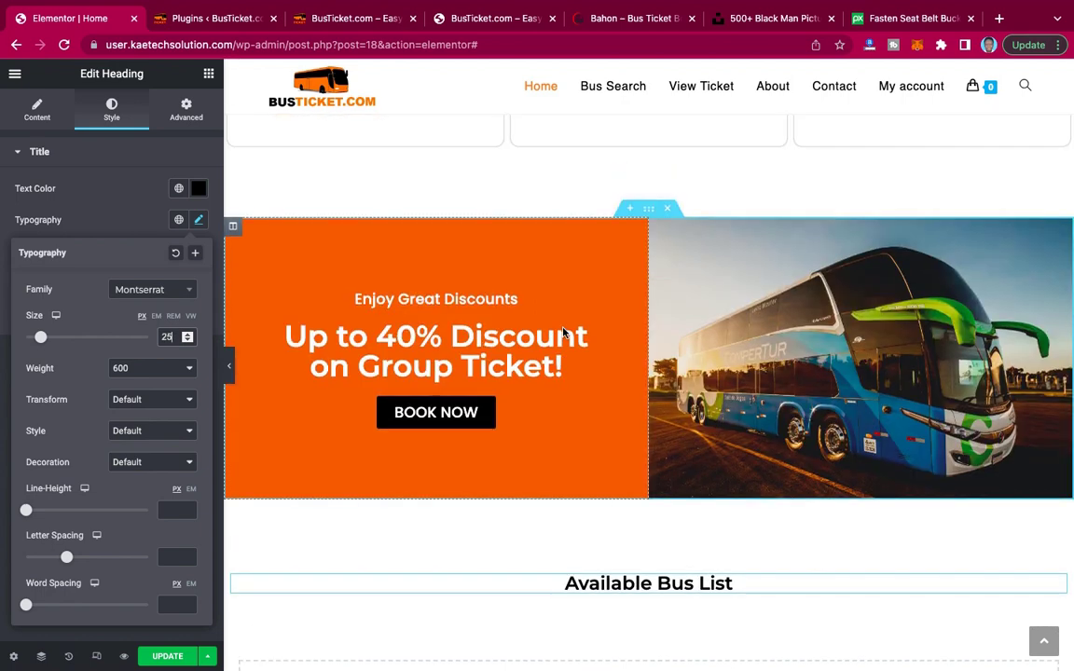
pyautogui.scroll(-7, 563, 331)
pyautogui.scroll(1, 563, 331)
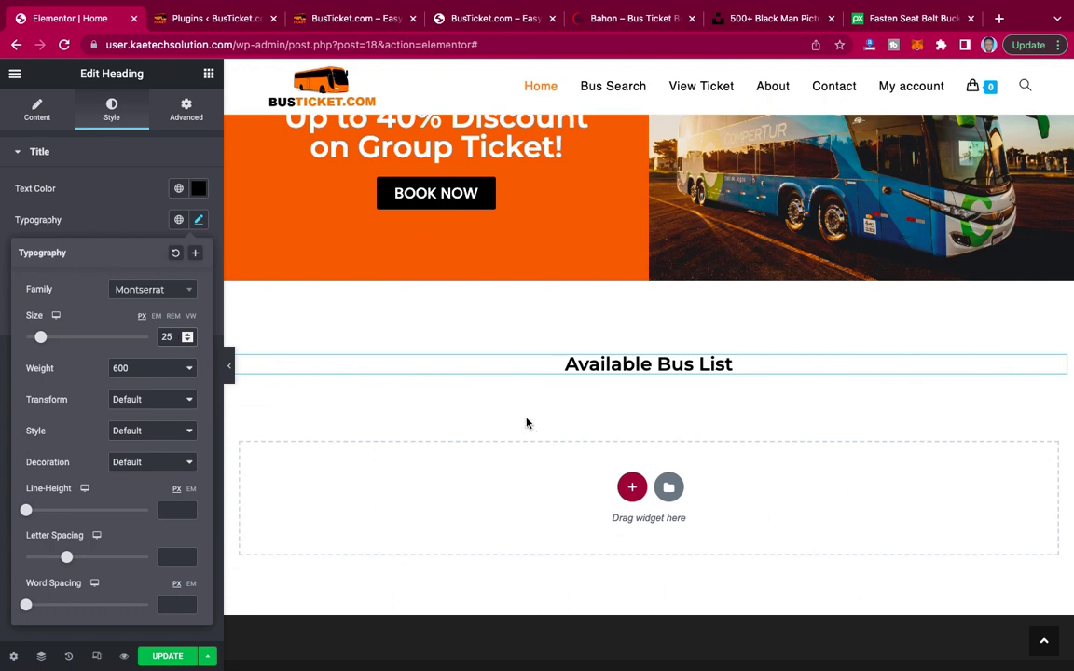
pyautogui.click(631, 487)
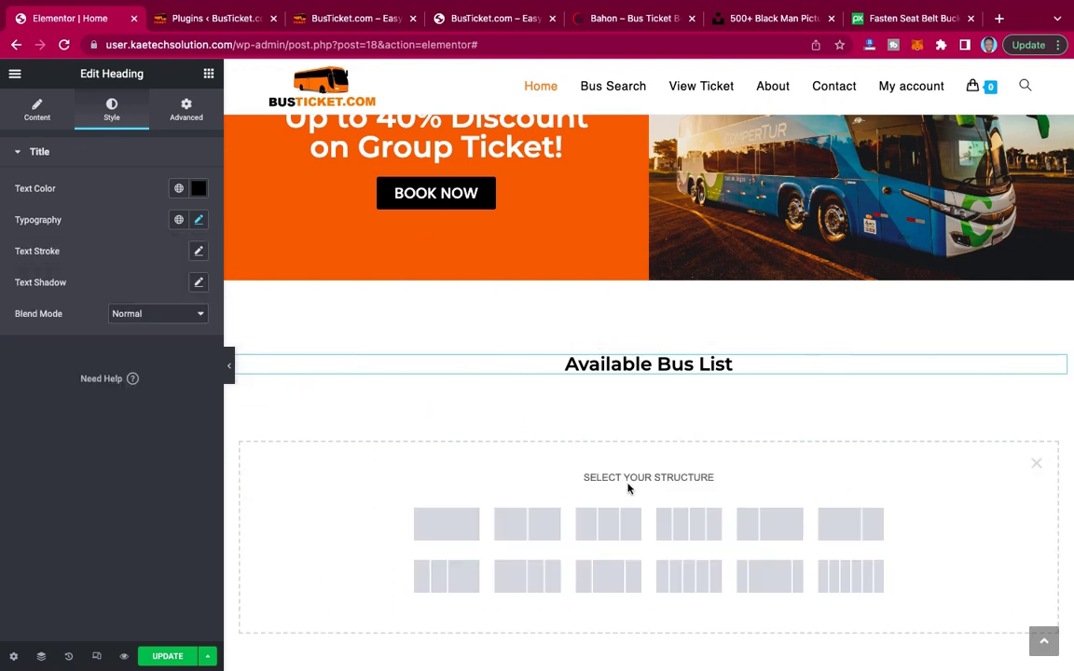
pyautogui.click(1036, 463)
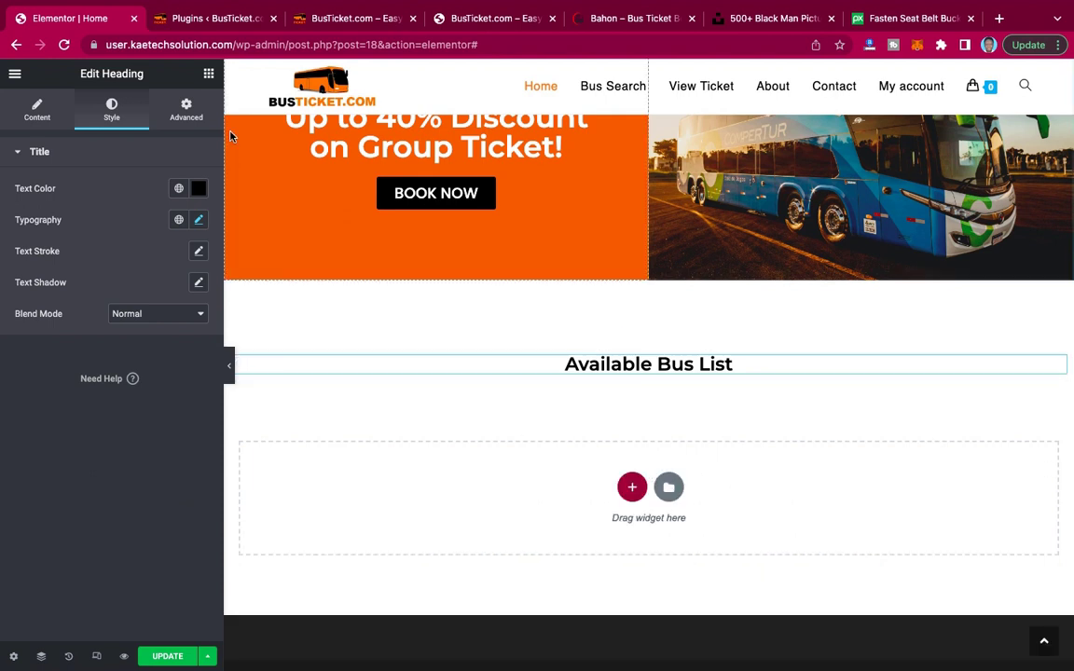
# Add a Divider widget to the "Available Bus List" section and position it directly beneath the heading.
pyautogui.click(210, 78)
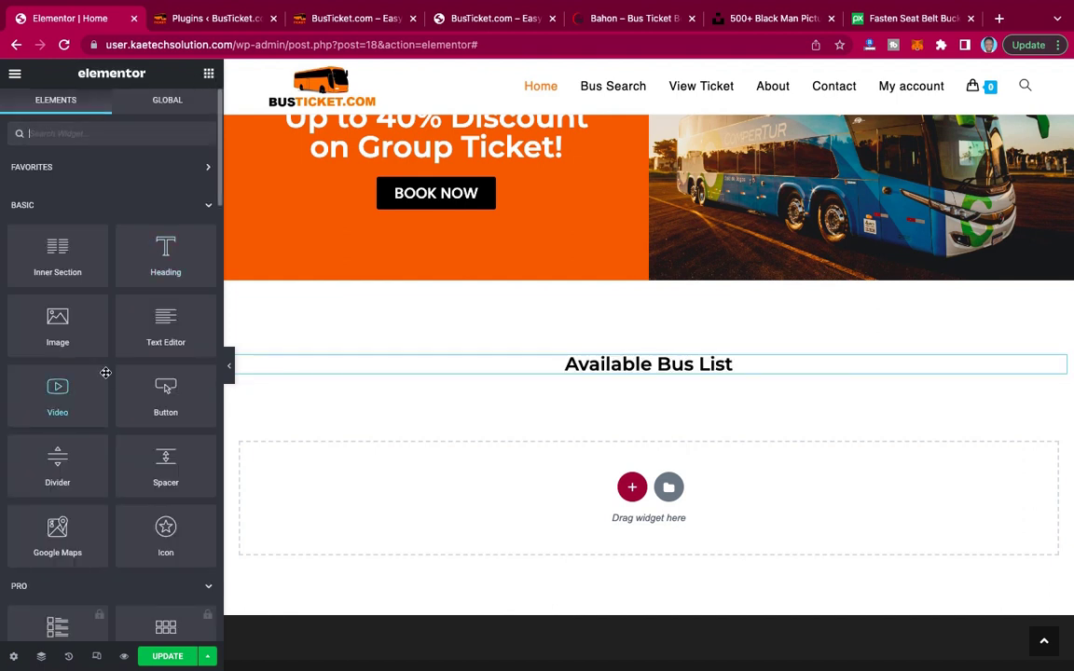
pyautogui.moveTo(53, 454); pyautogui.dragTo(649, 362)
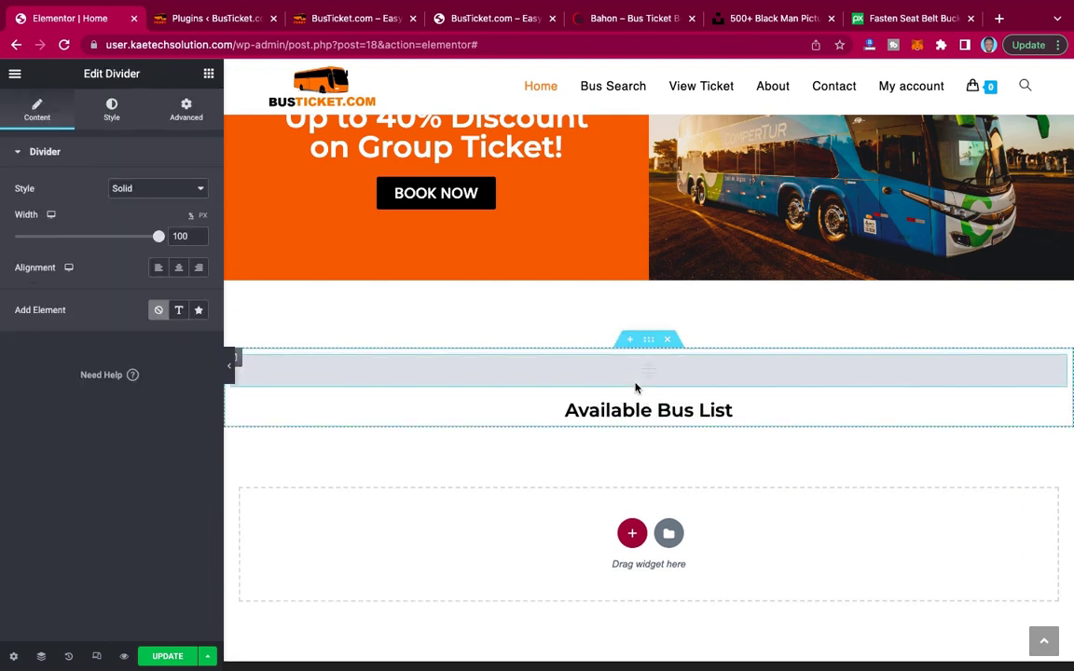
pyautogui.moveTo(659, 370)
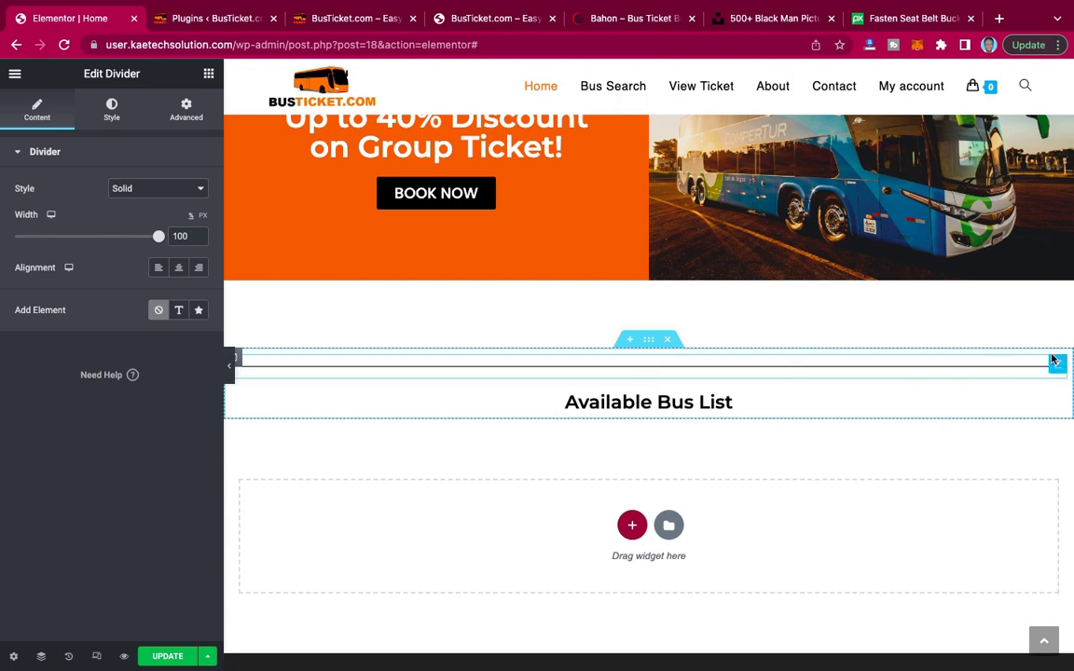
pyautogui.moveTo(1055, 368); pyautogui.dragTo(972, 388)
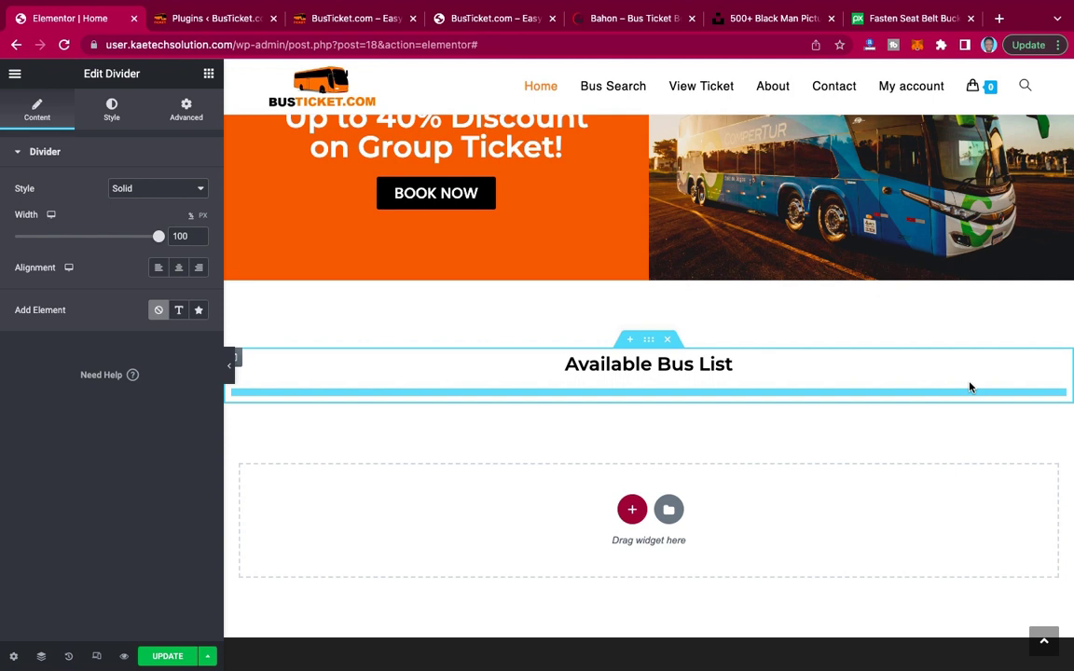
pyautogui.moveTo(969, 387); pyautogui.dragTo(970, 386)
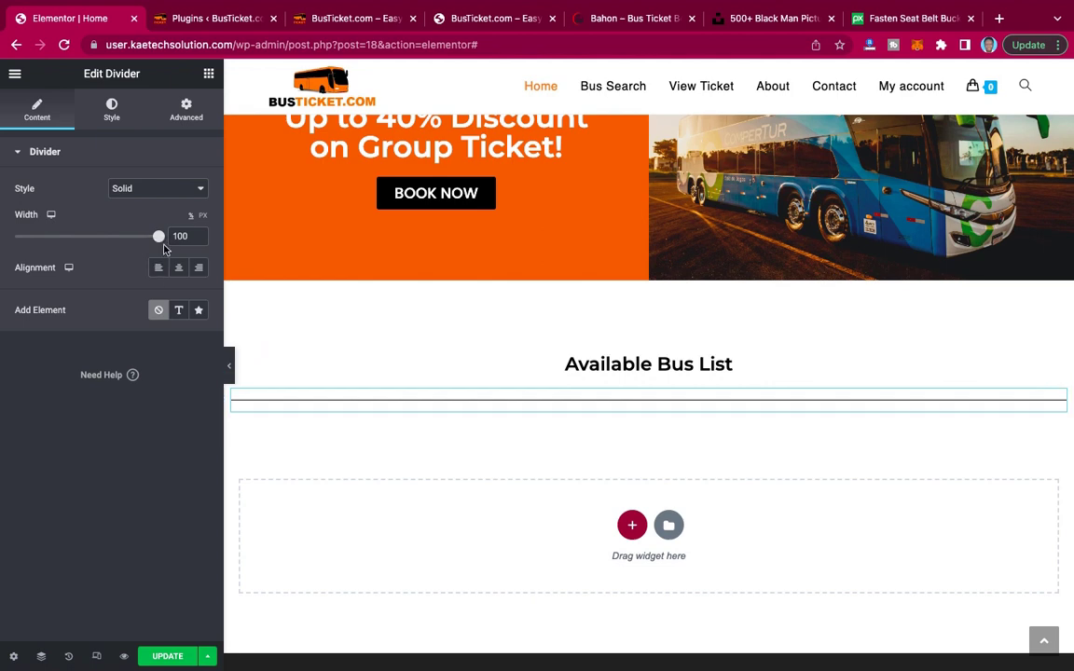
# Add an icon element to the divider and replace the default star with the Bus icon from the icon library.
pyautogui.moveTo(188, 235); pyautogui.dragTo(168, 234)
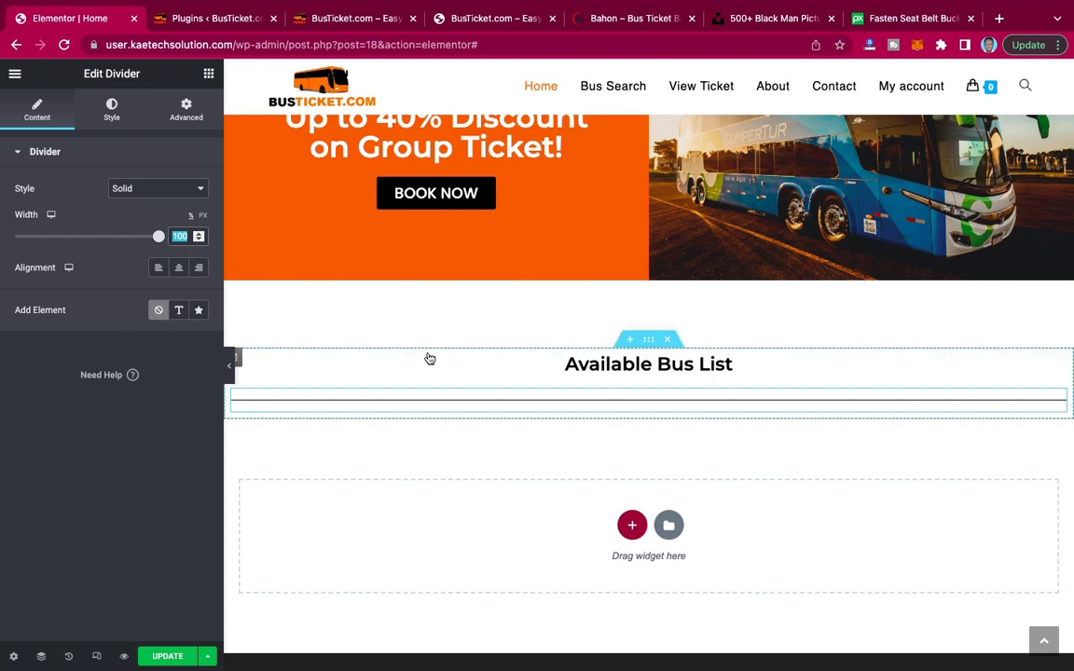
pyautogui.click(199, 315)
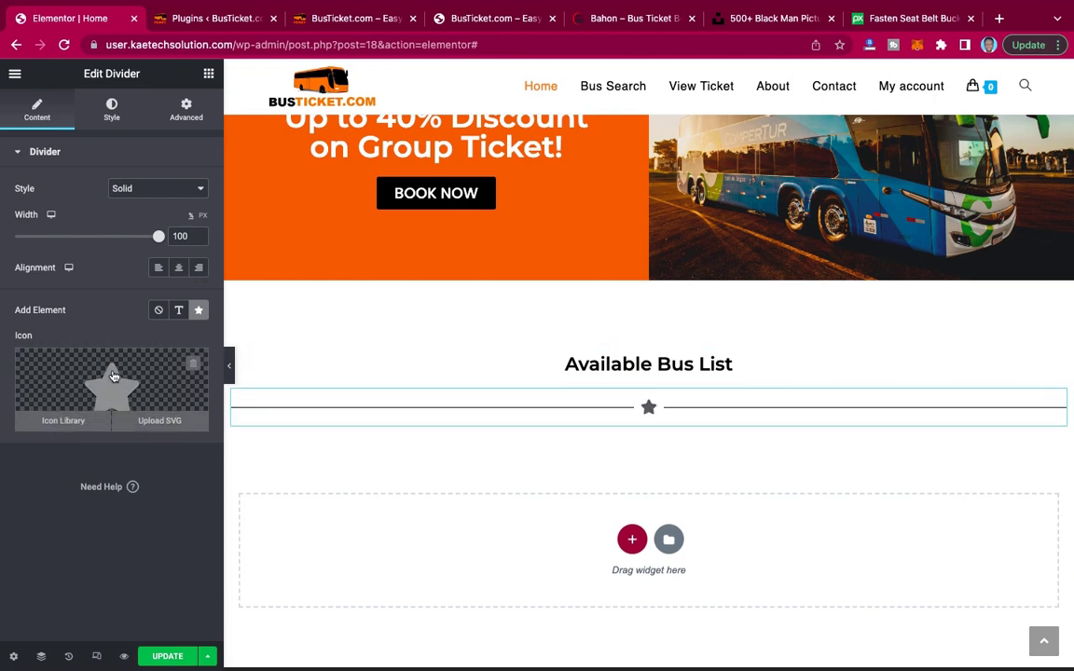
pyautogui.click(113, 376)
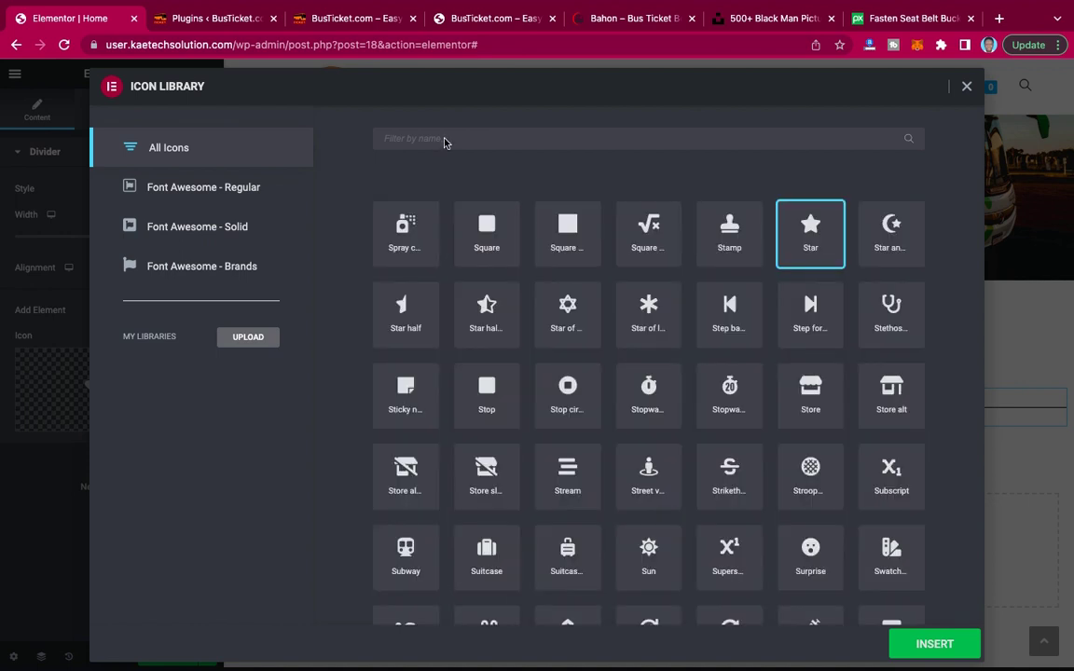
pyautogui.click(445, 138)
pyautogui.write('bus')
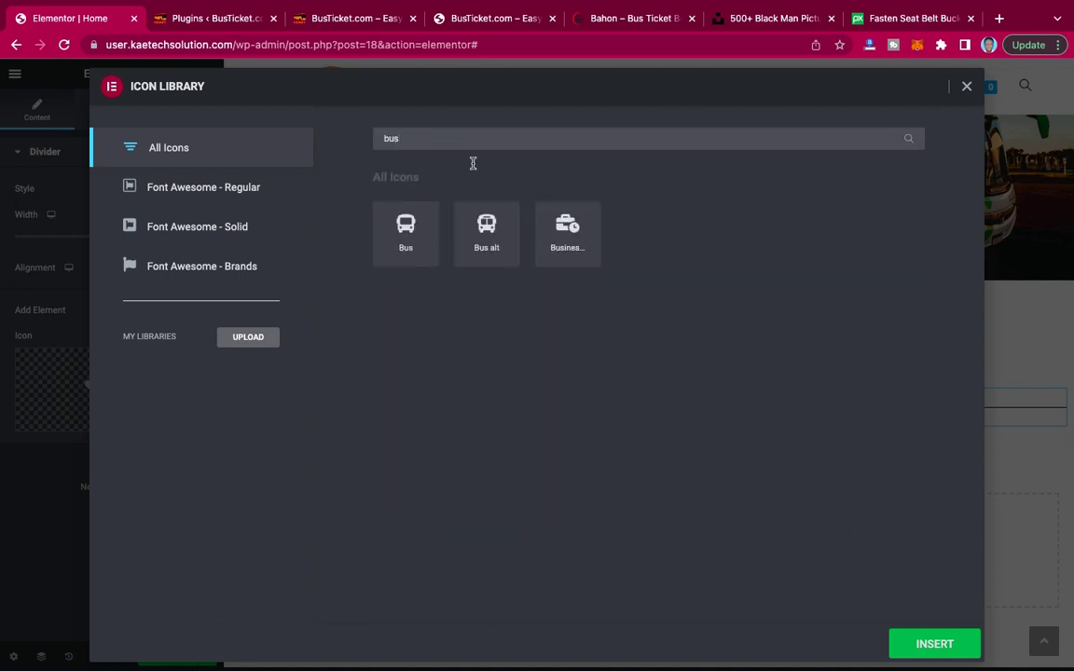
pyautogui.click(377, 207)
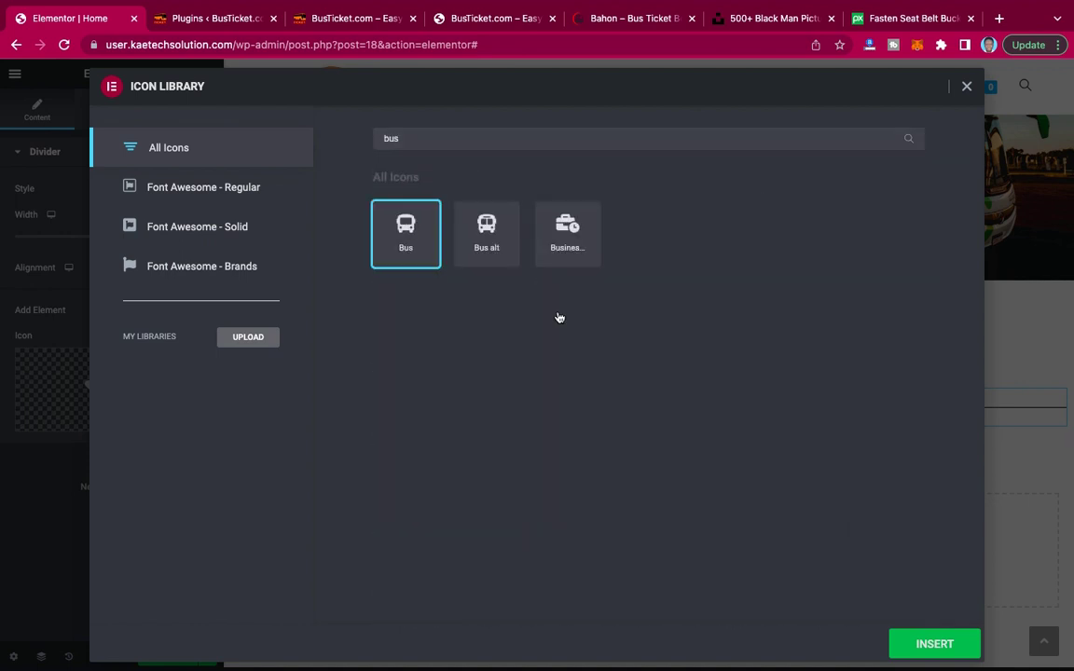
pyautogui.click(935, 649)
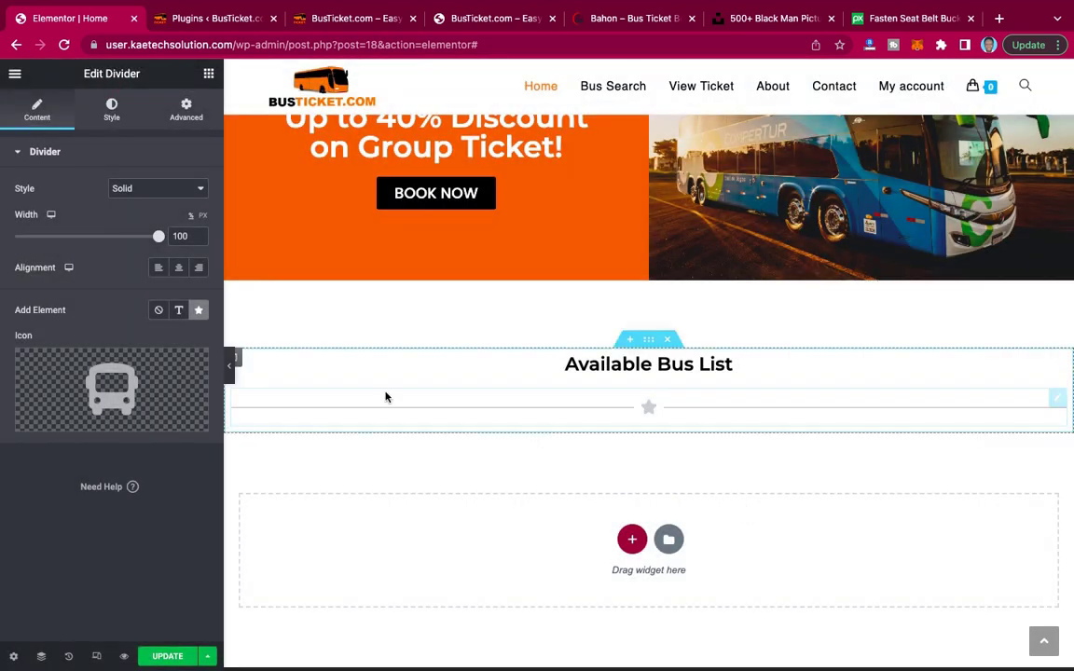
# Compare with the demo site's divider, then set the divider's width to 12% and center it beneath the heading.
pyautogui.click(619, 19)
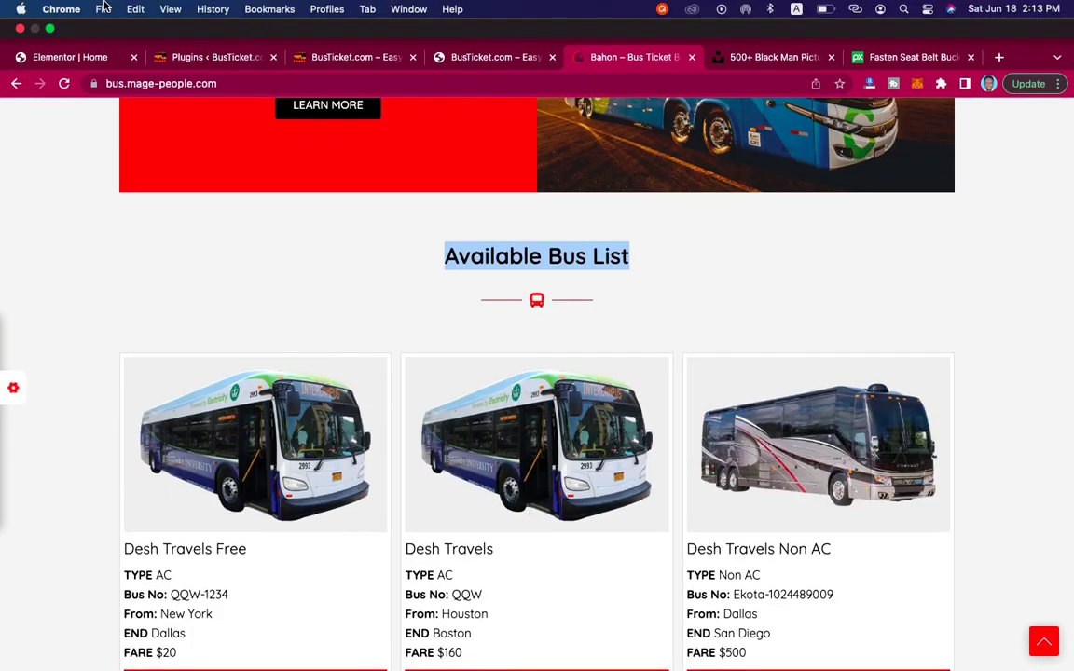
pyautogui.click(83, 11)
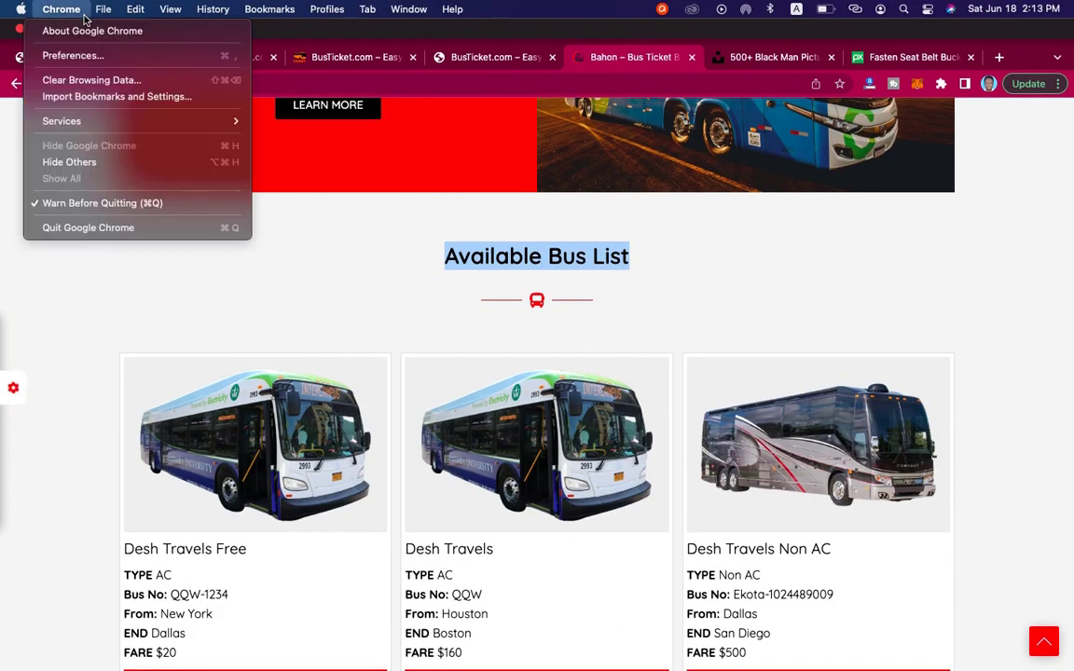
pyautogui.click(82, 13)
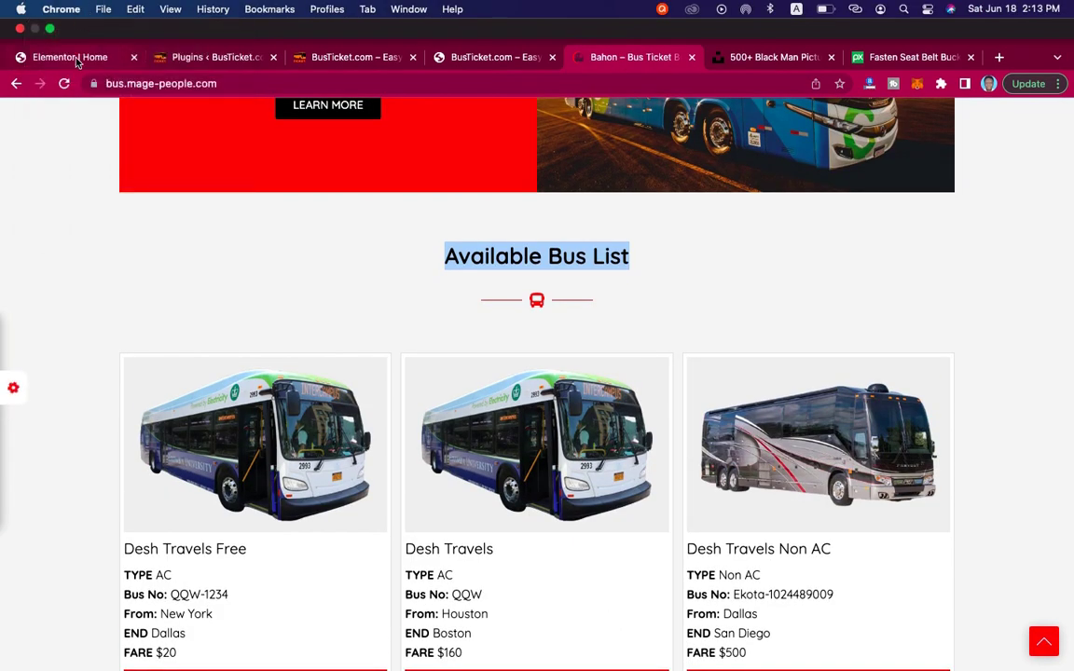
pyautogui.click(74, 58)
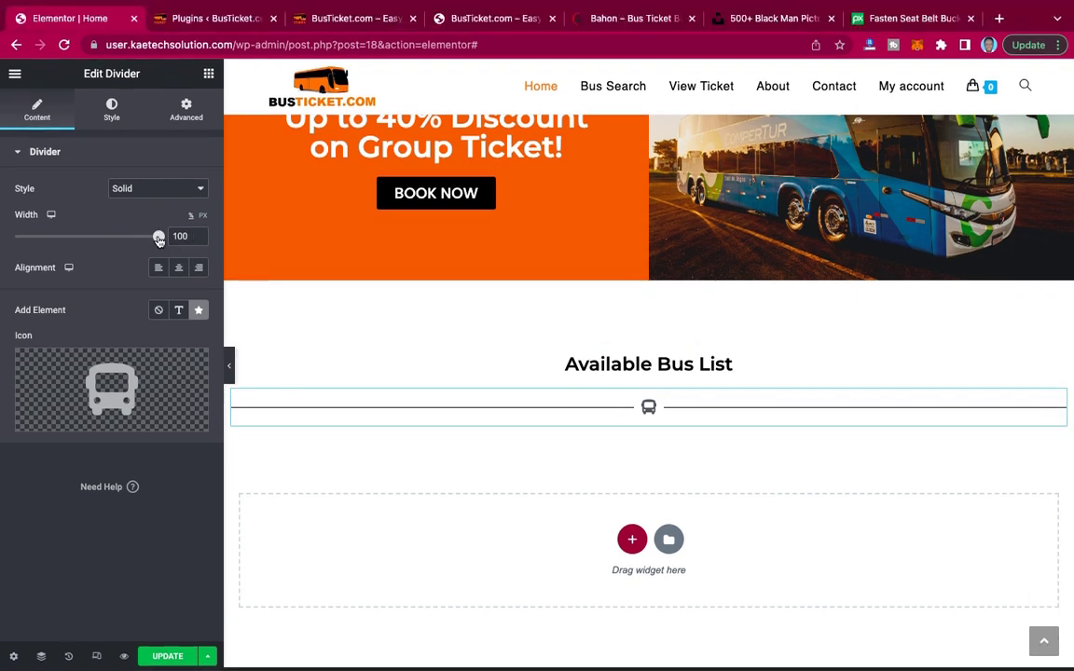
pyautogui.moveTo(159, 236); pyautogui.dragTo(38, 237)
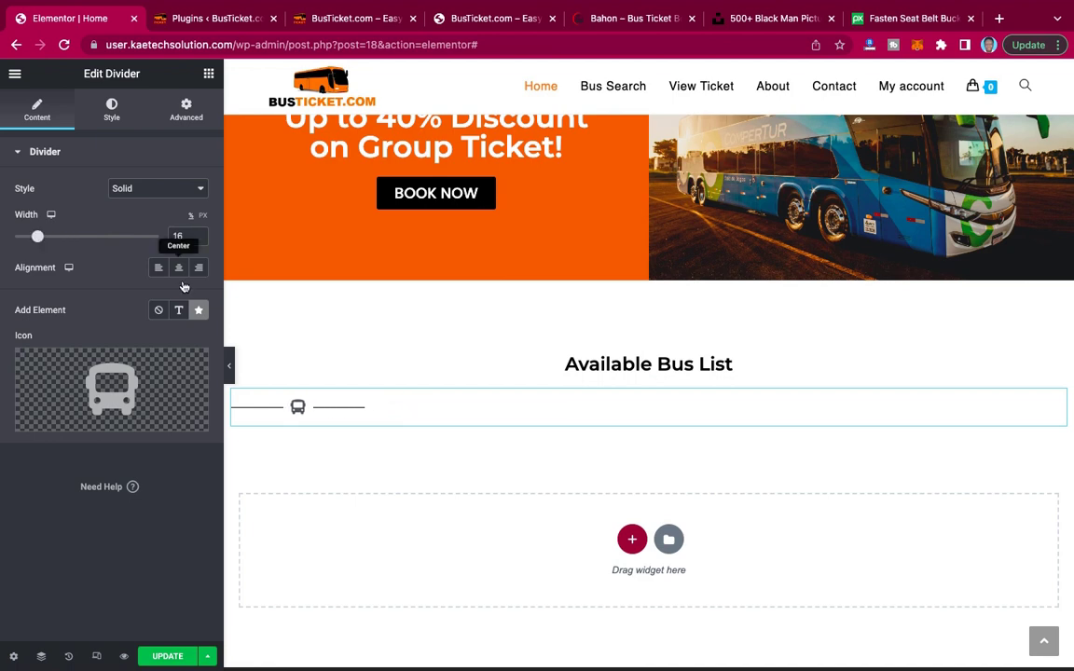
pyautogui.doubleClick(183, 239)
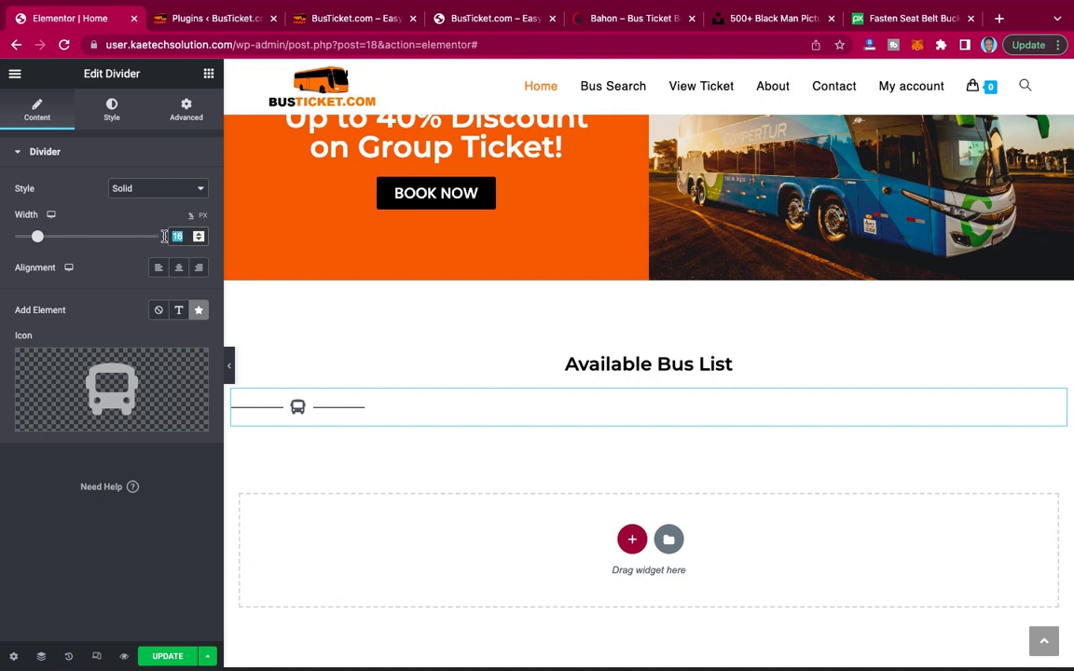
pyautogui.write('12')
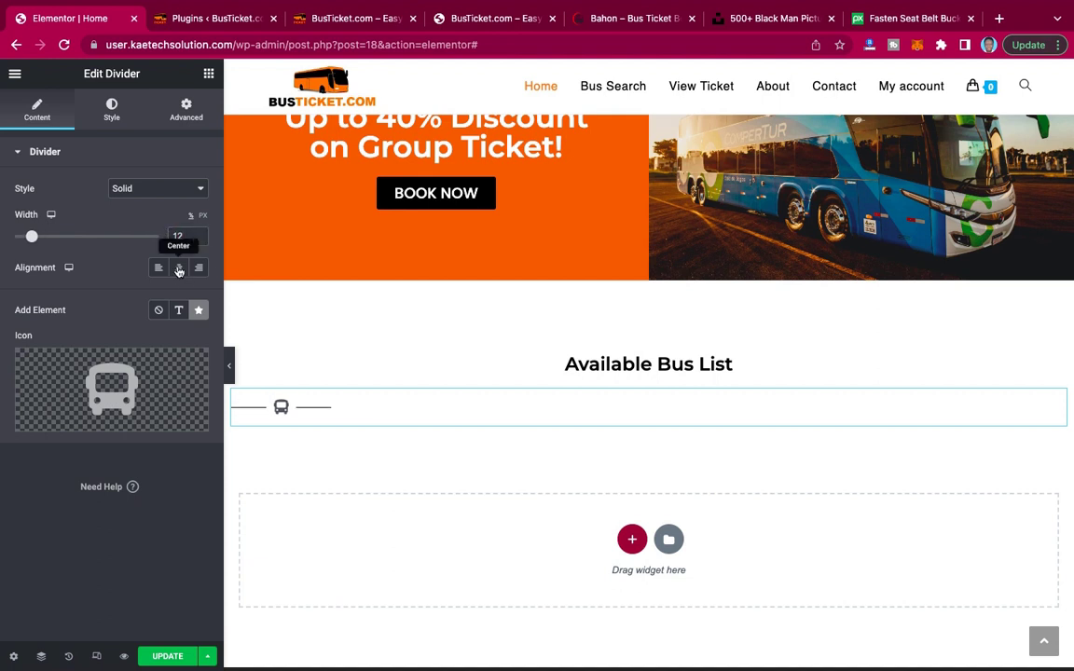
pyautogui.click(179, 268)
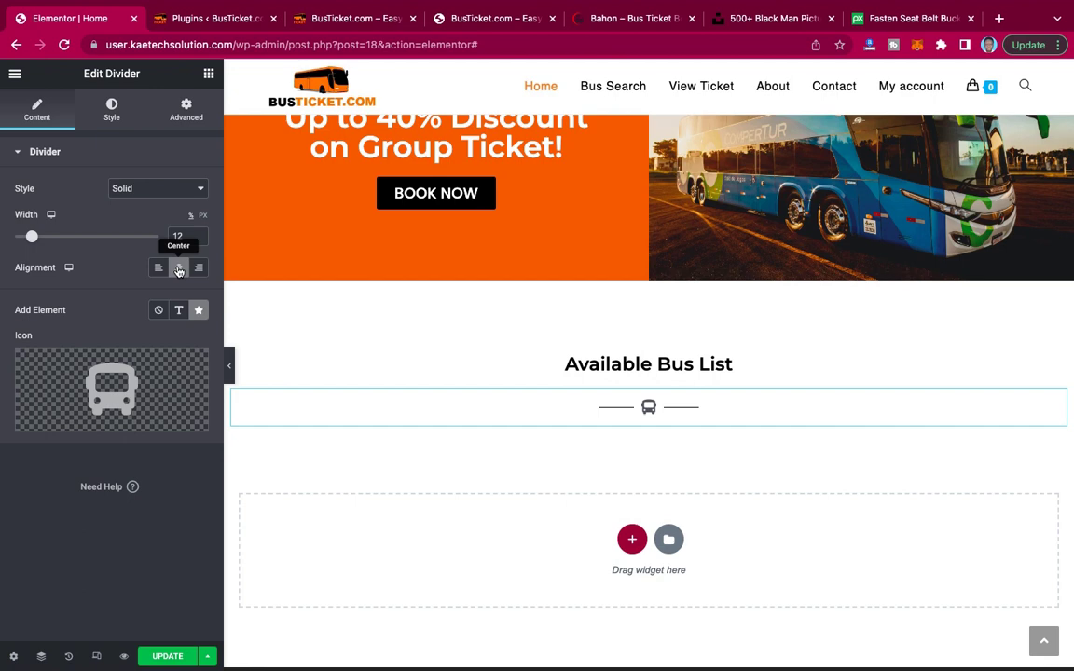
# Change the divider line's color to orange #EC7308.
pyautogui.click(113, 116)
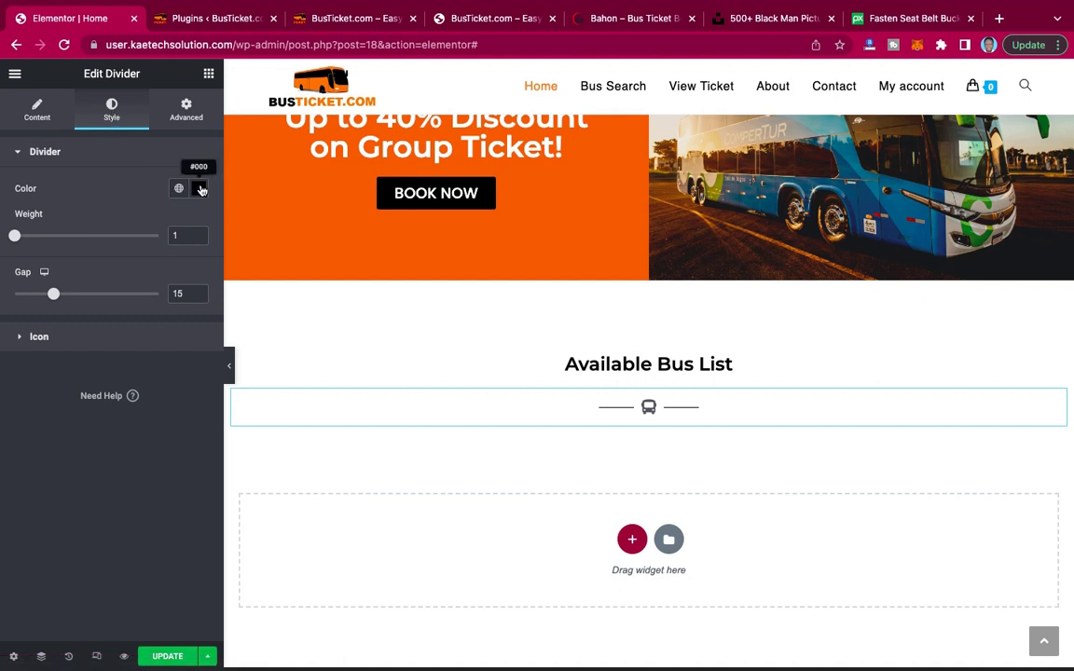
pyautogui.click(200, 189)
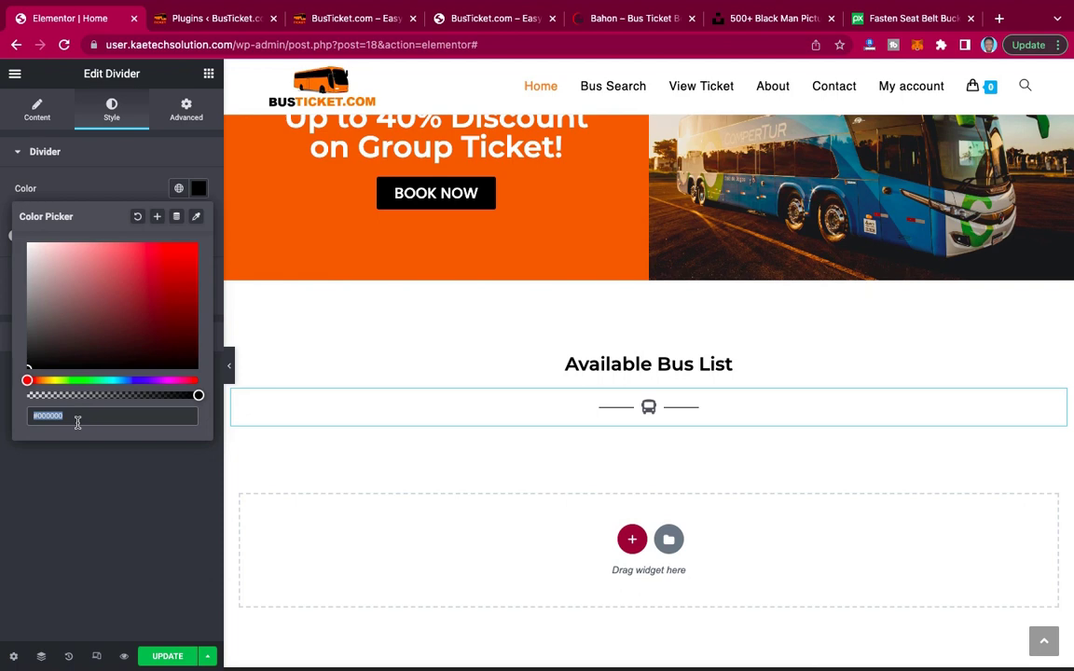
pyautogui.write('Available Bus List')
pyautogui.press('super+a')
pyautogui.press('BackSpace')
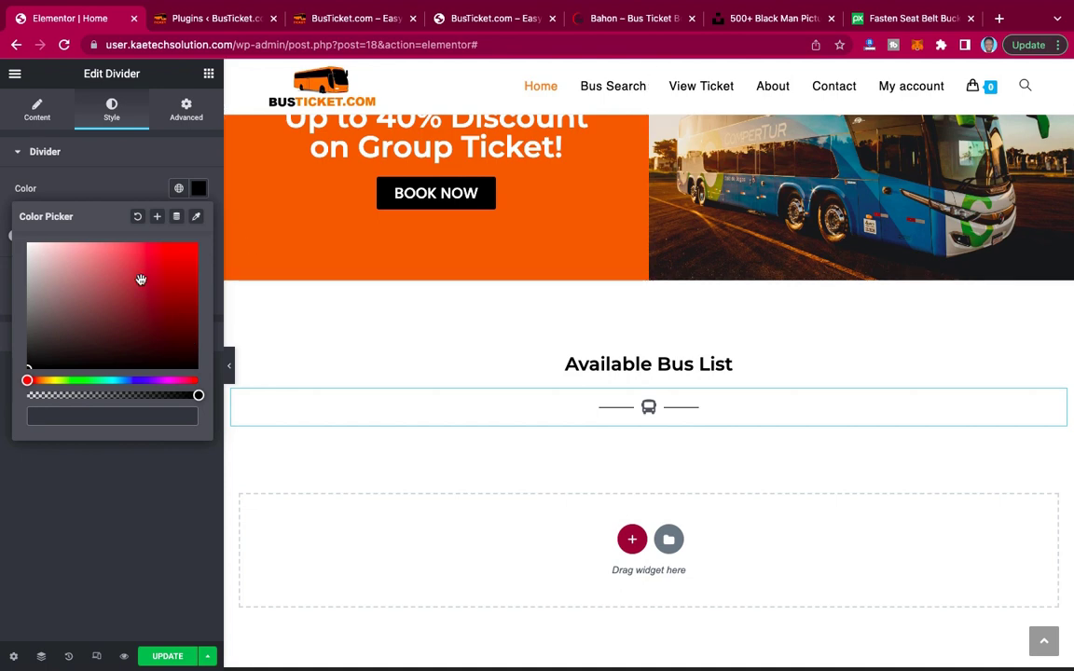
pyautogui.click(44, 381)
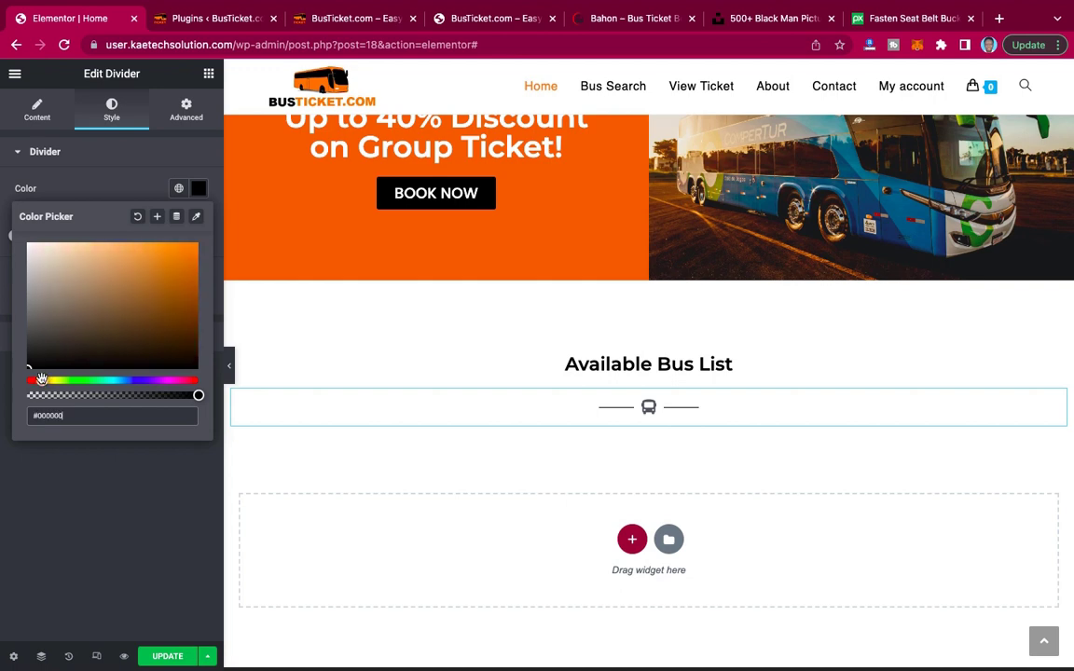
pyautogui.click(191, 253)
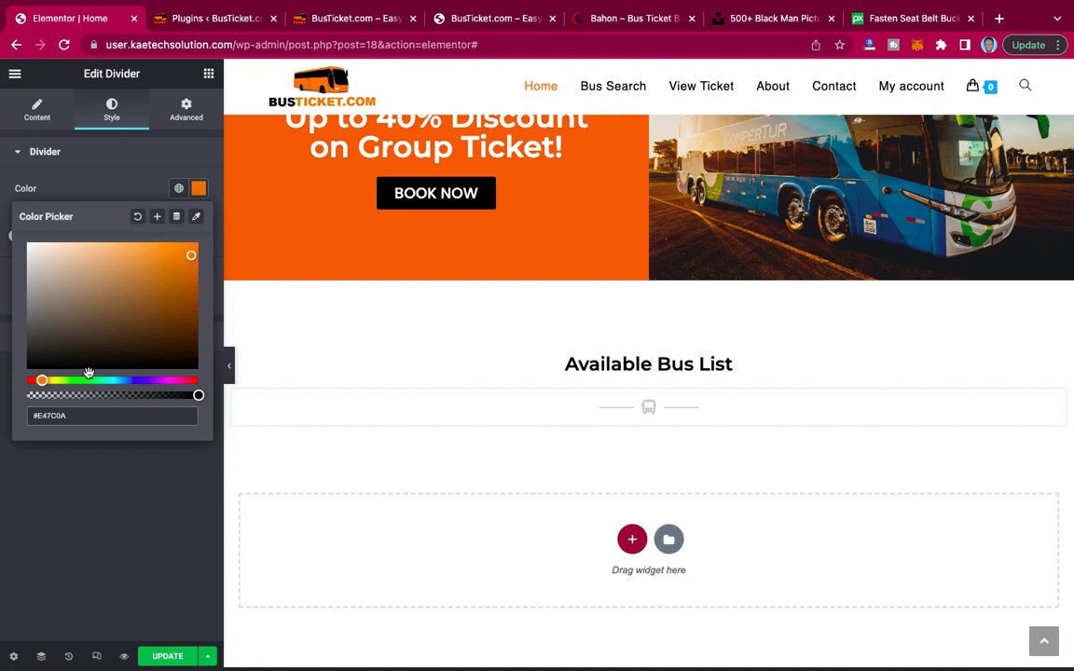
pyautogui.click(105, 193)
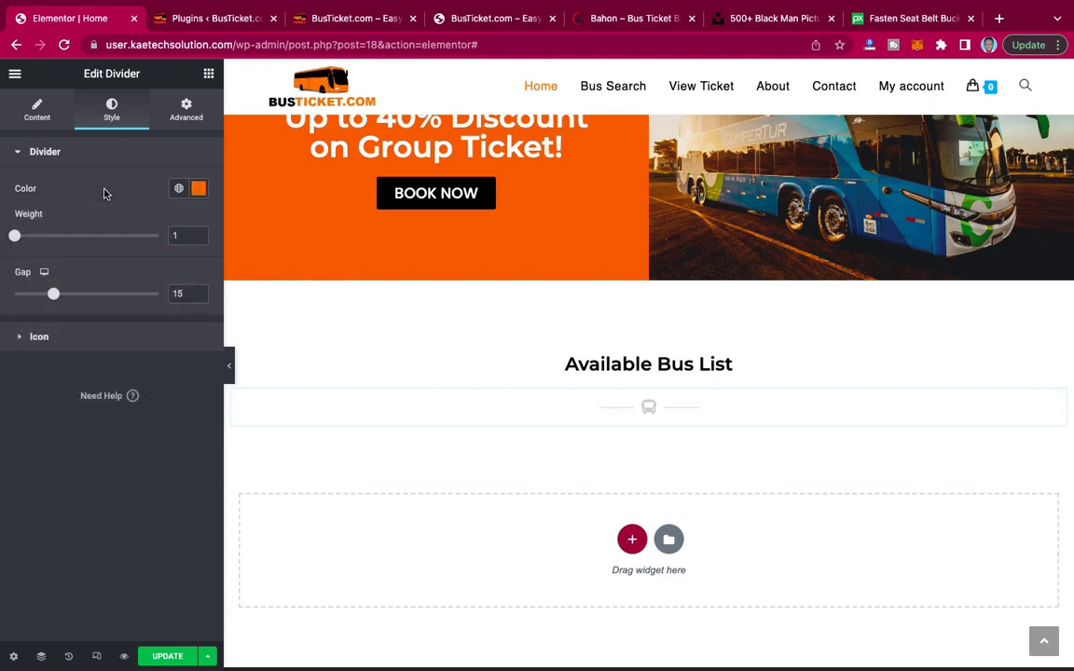
# Copy the divider line's color code and apply #EC7308 as the bus icon's primary color.
pyautogui.click(198, 189)
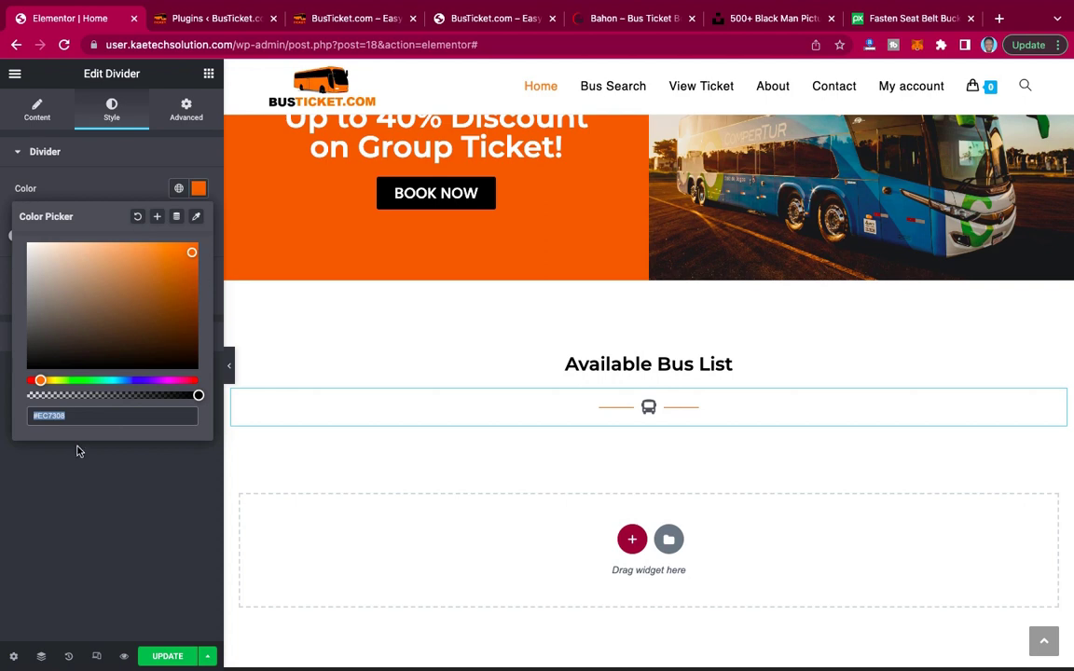
pyautogui.click(73, 487)
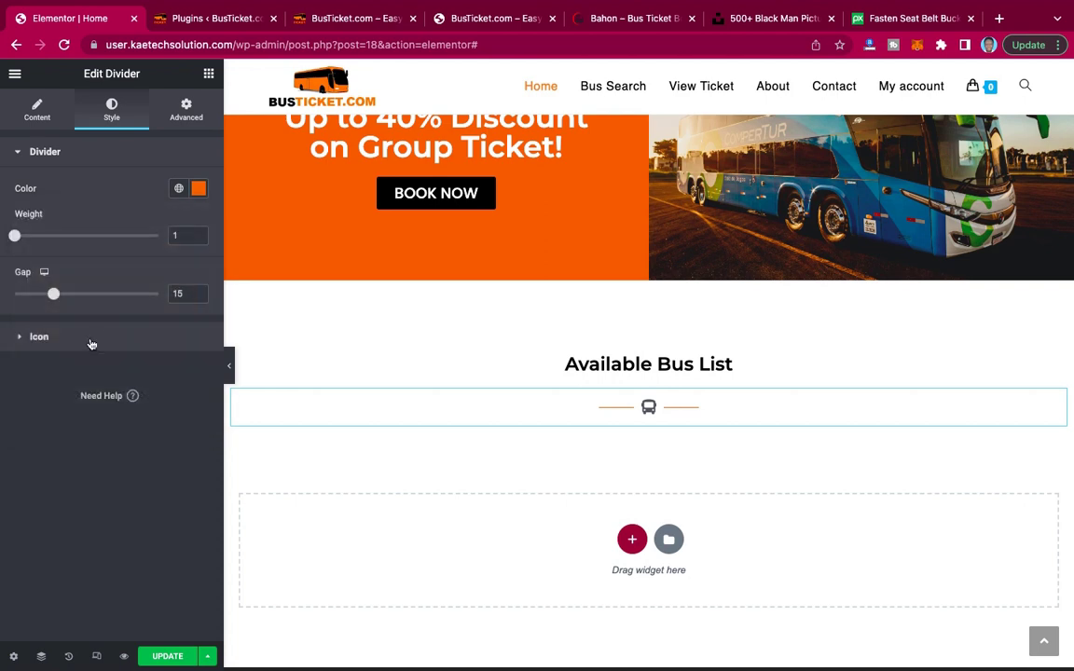
pyautogui.click(91, 345)
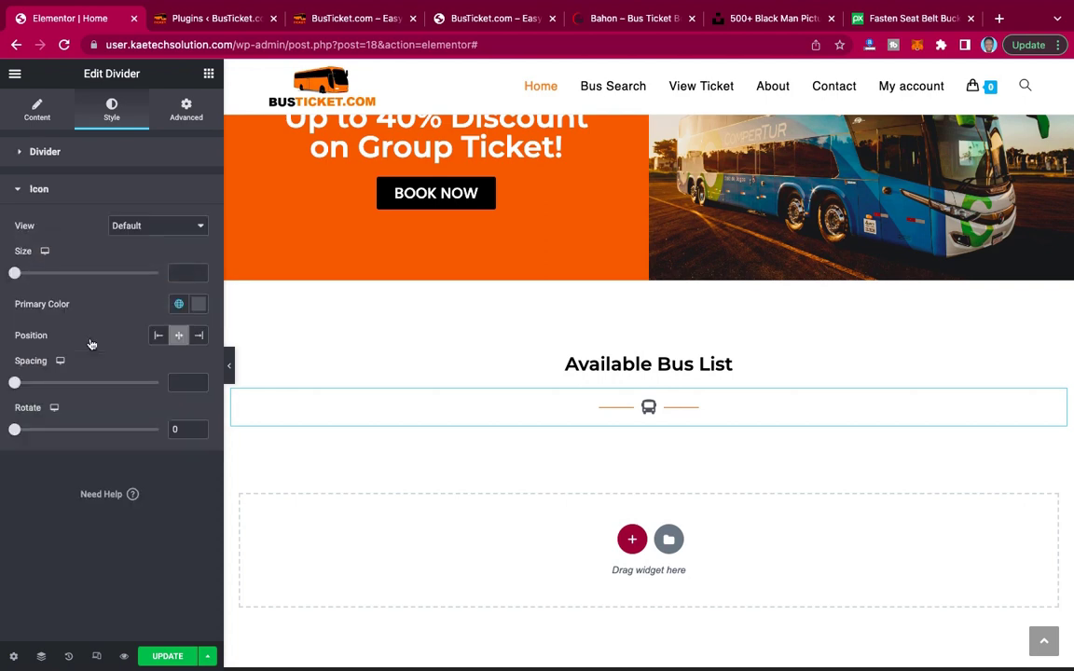
pyautogui.click(199, 304)
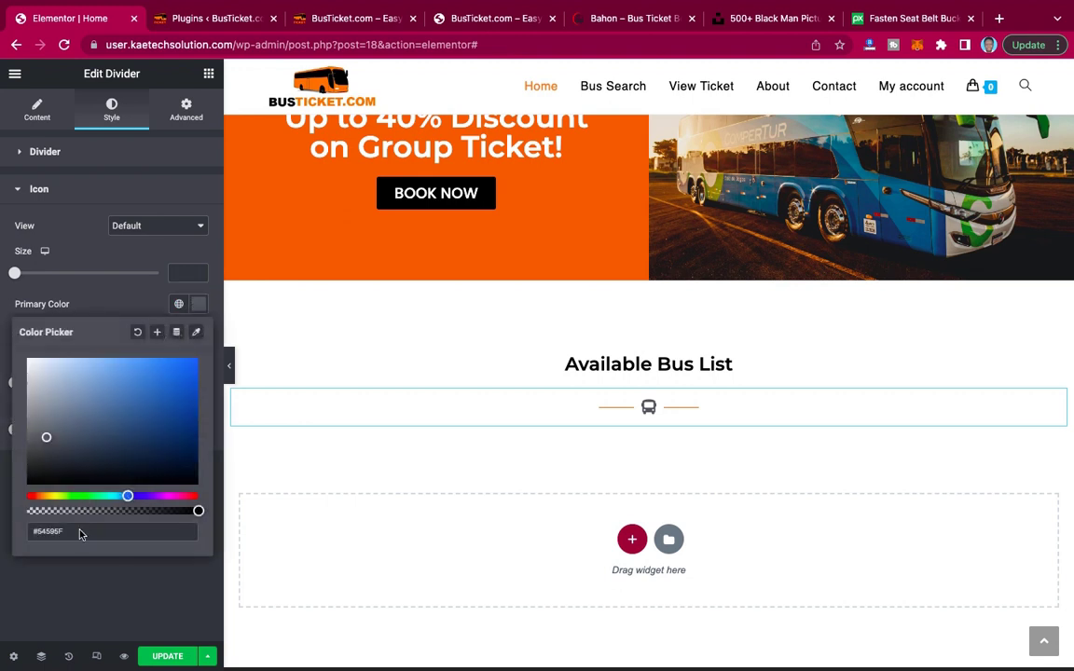
pyautogui.moveTo(80, 532); pyautogui.dragTo(3, 530)
pyautogui.write('#EC7306')
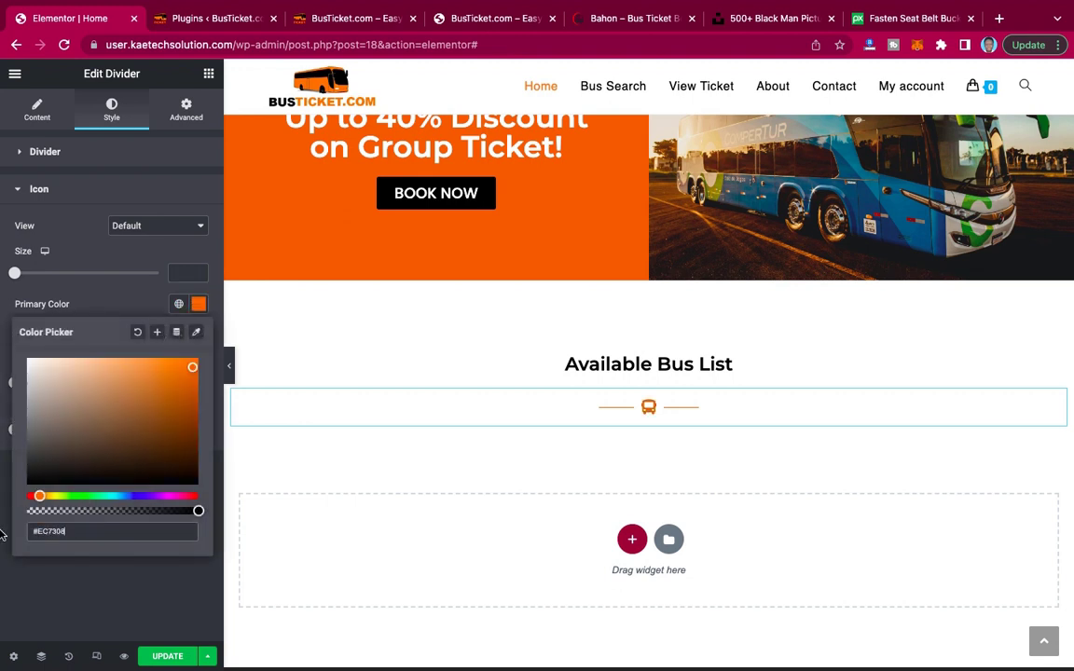
pyautogui.click(57, 600)
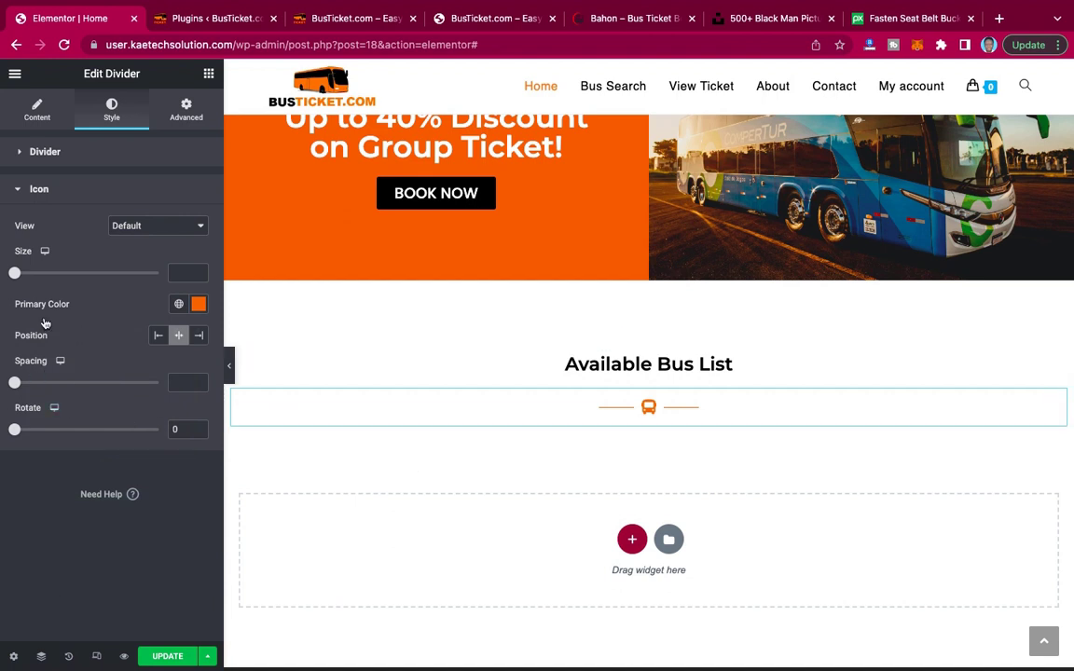
# Reduce the divider's gap to 2 and check the spacing under the "Available Bus List" heading.
pyautogui.click(104, 153)
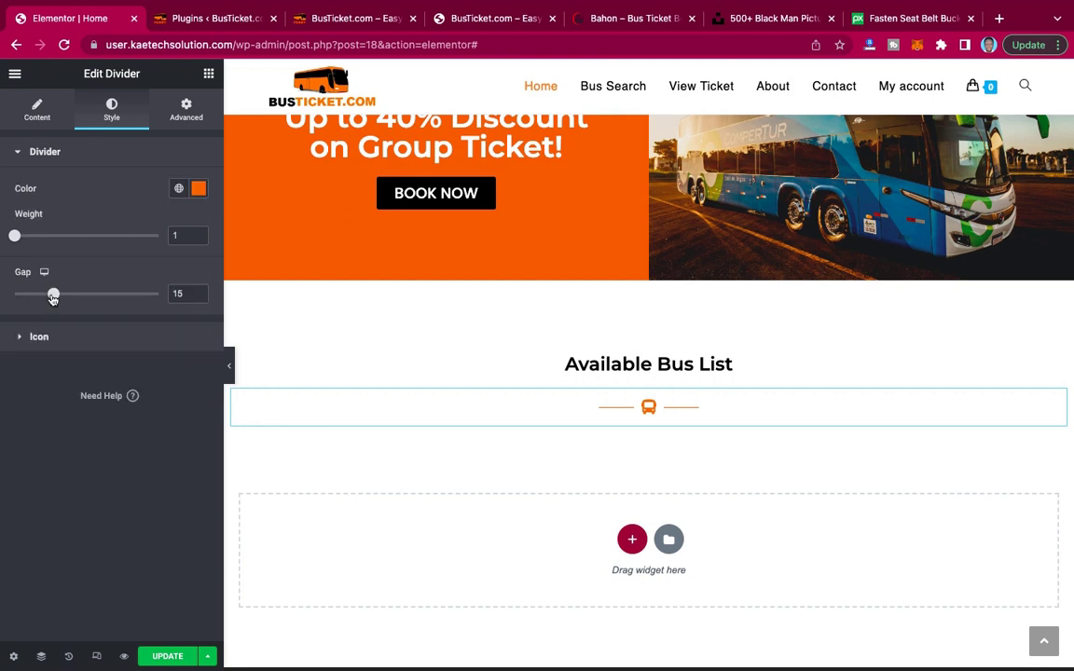
pyautogui.moveTo(53, 295); pyautogui.dragTo(16, 296)
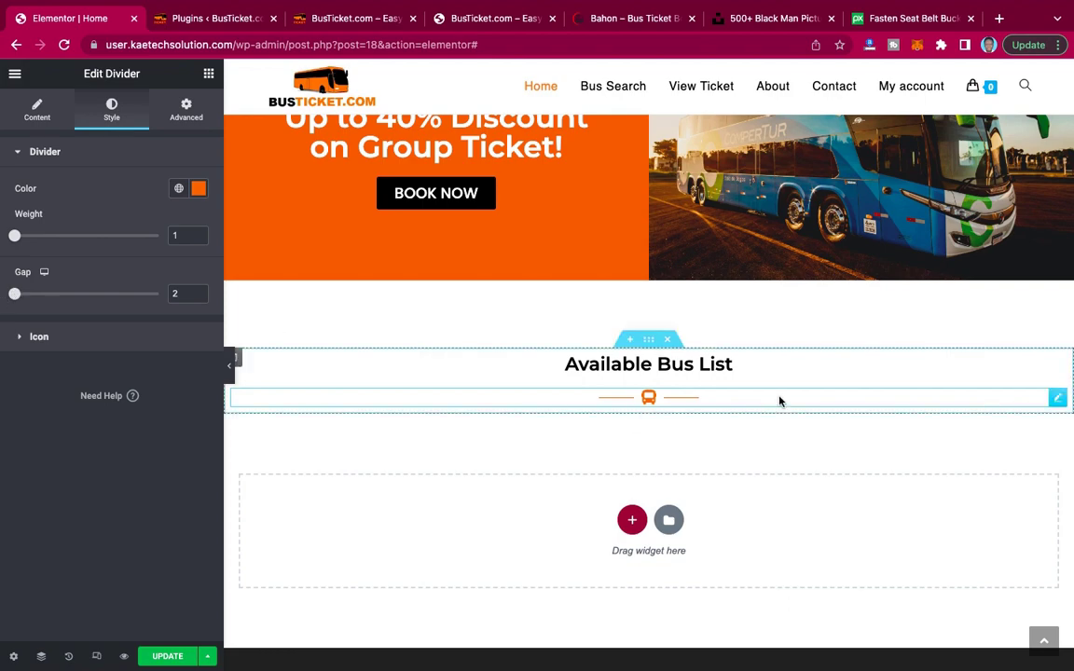
pyautogui.scroll(4, 779, 401)
pyautogui.scroll(-5, 780, 401)
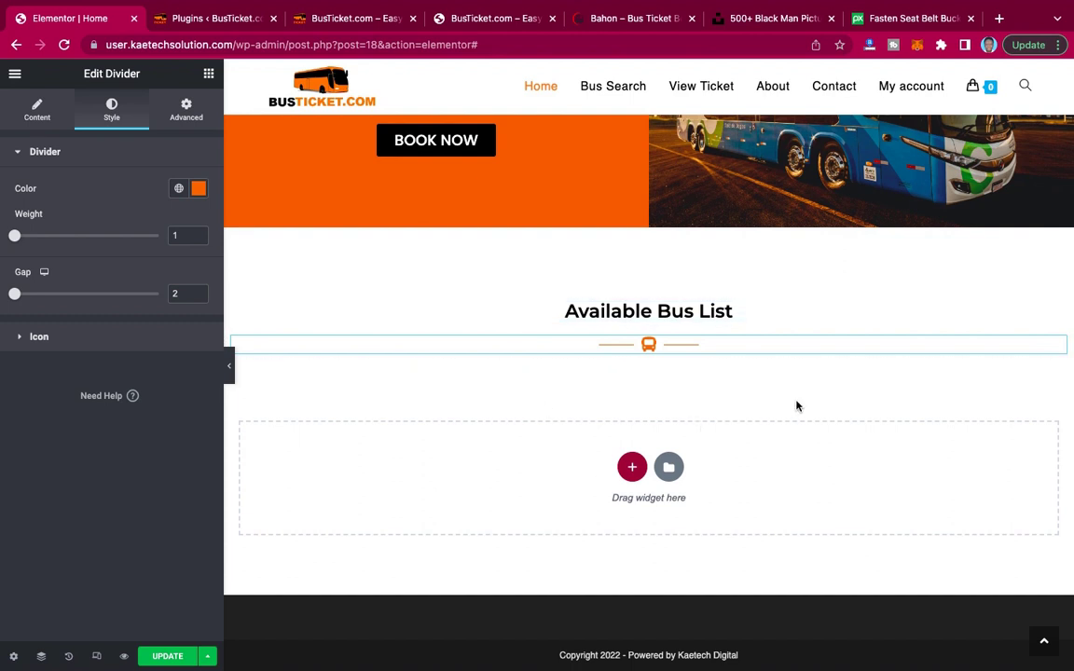
# Add a single-column section below the divider and place a Shortcode widget in it.
pyautogui.click(632, 466)
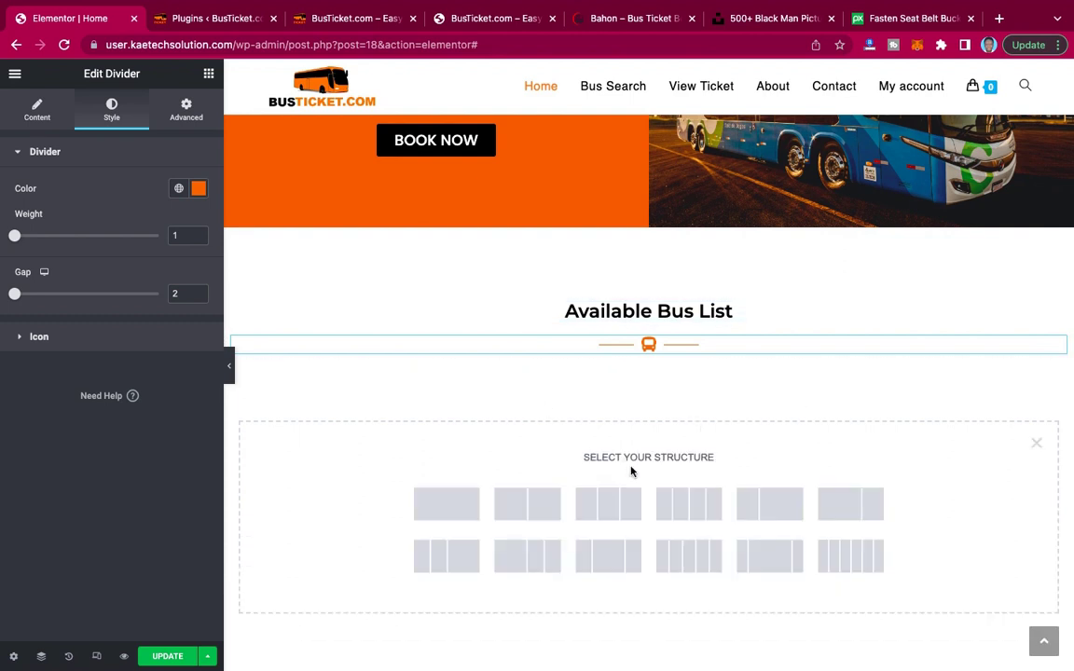
pyautogui.click(434, 514)
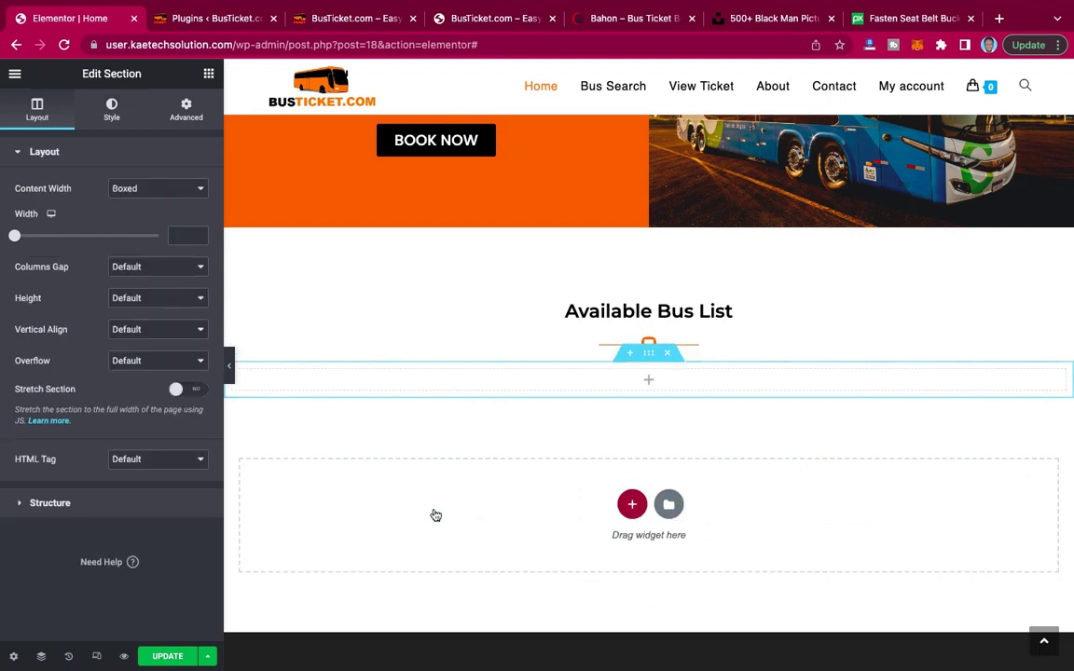
pyautogui.click(209, 74)
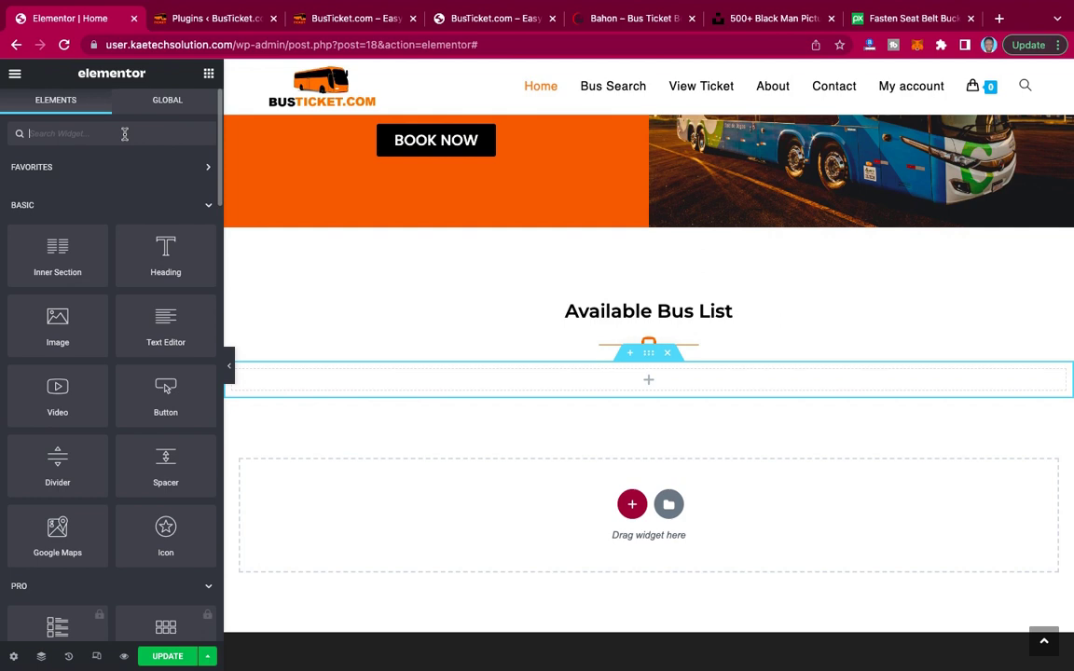
pyautogui.write('short')
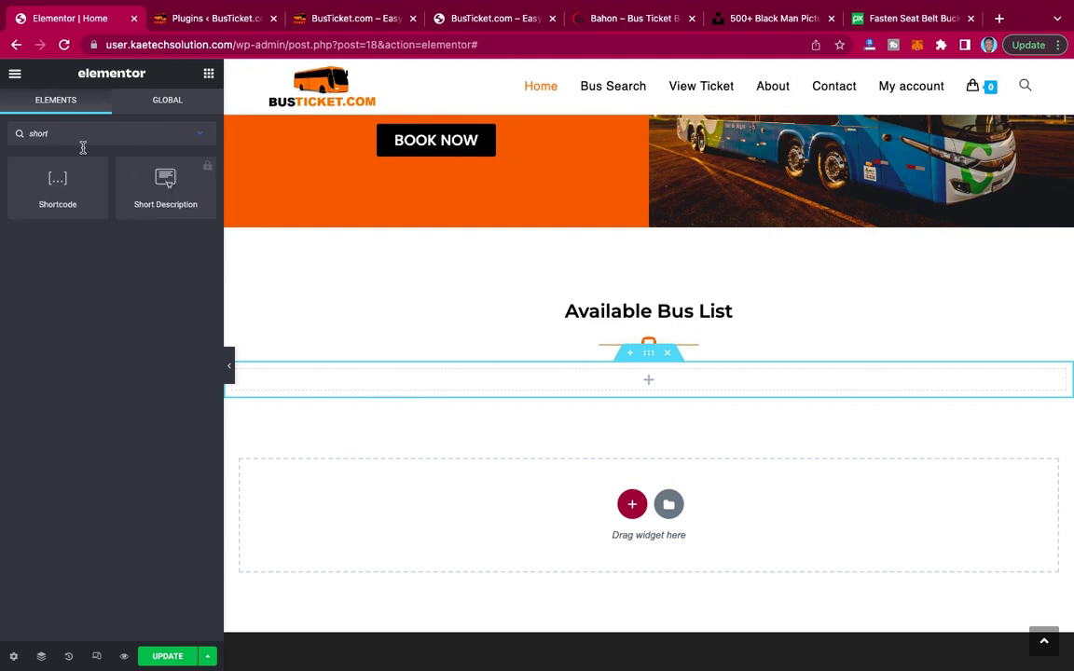
pyautogui.moveTo(50, 163); pyautogui.dragTo(511, 382)
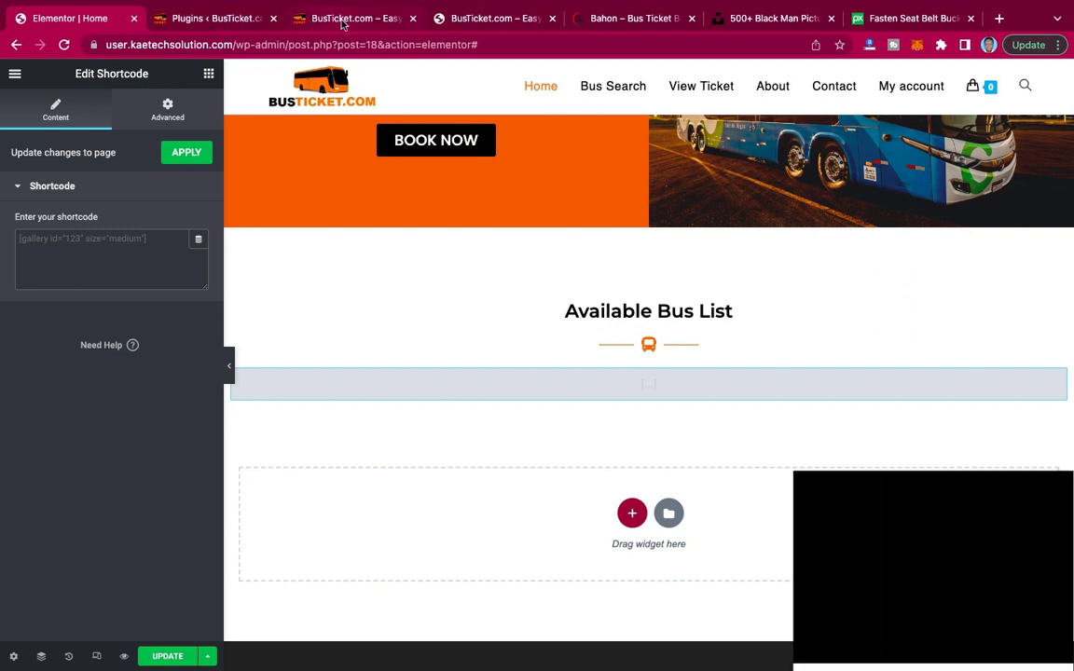
# Copy the bus list shortcode [wbtm-bus-list cat=''show='10'] from the plugin details and insert it into the Shortcode widget.
pyautogui.click(224, 19)
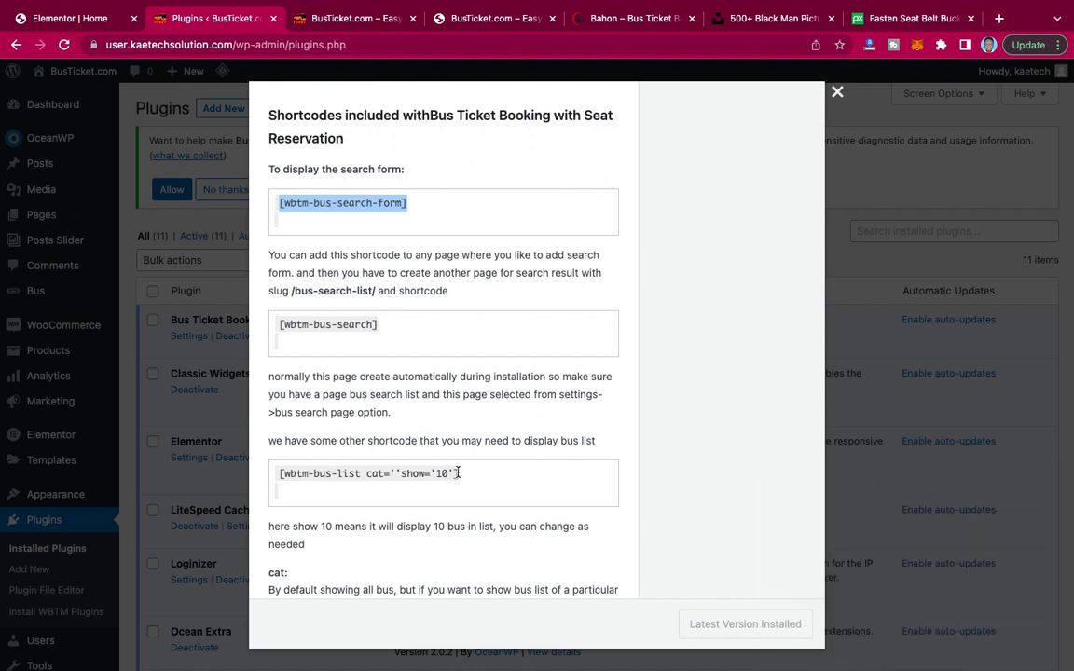
pyautogui.moveTo(459, 474); pyautogui.dragTo(274, 474)
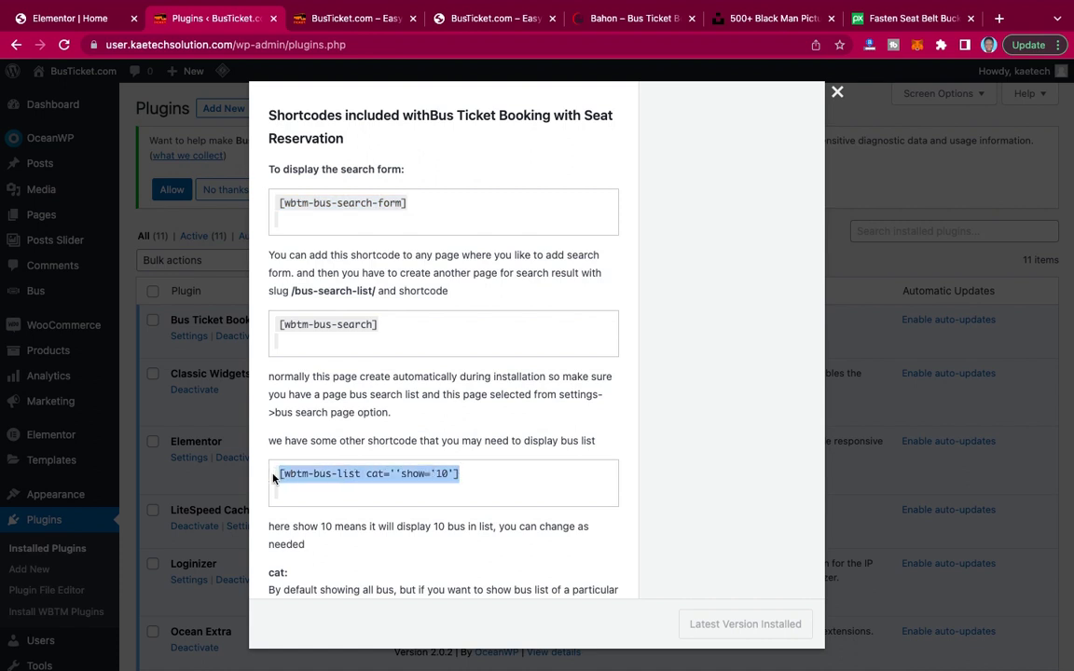
pyautogui.click(79, 19)
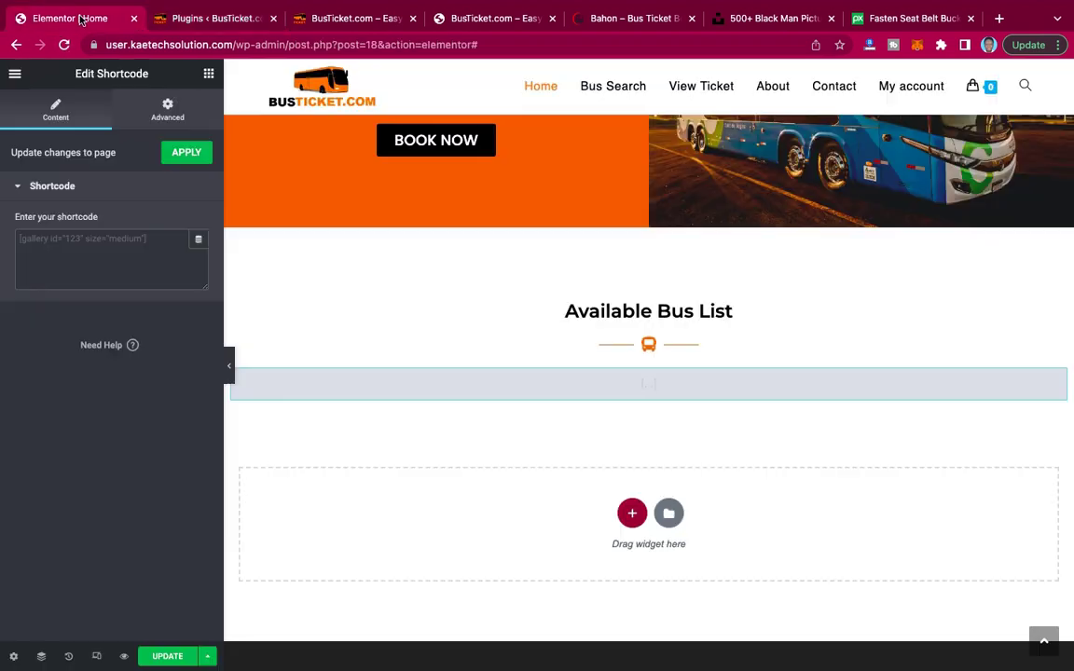
pyautogui.click(127, 243)
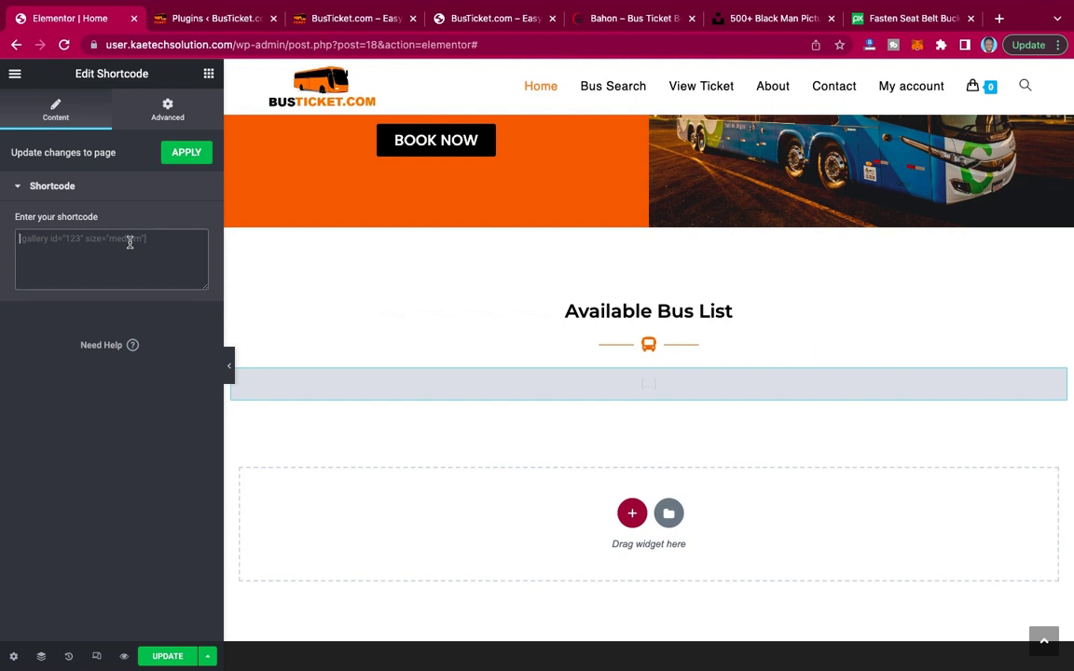
pyautogui.write("[wbtm-bus-list cat='' show='10']")
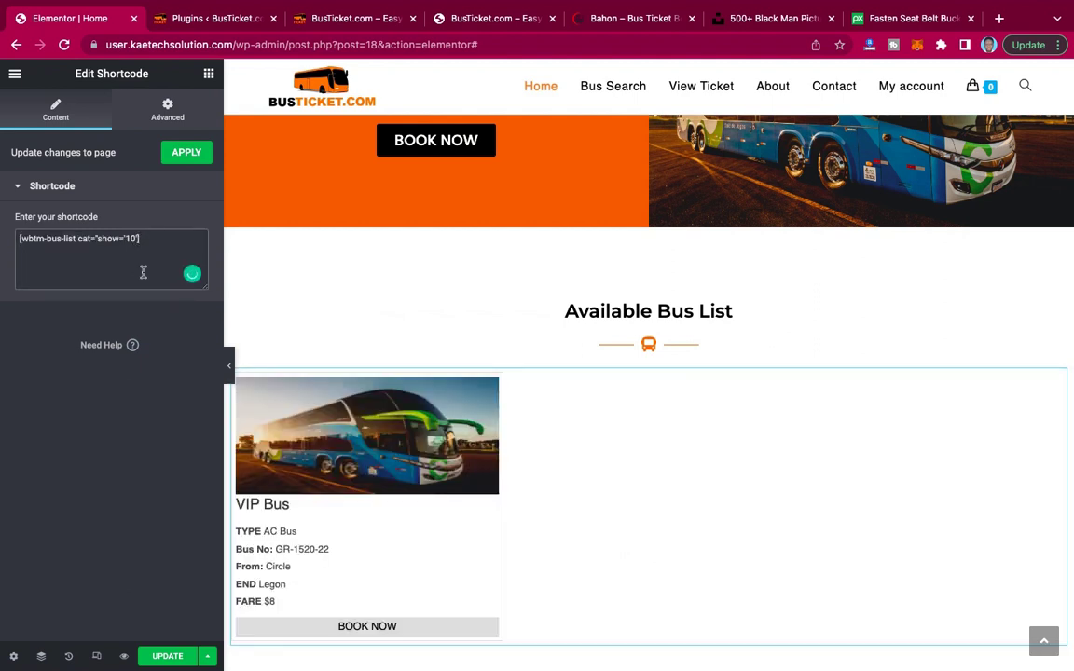
pyautogui.scroll(-2, 504, 472)
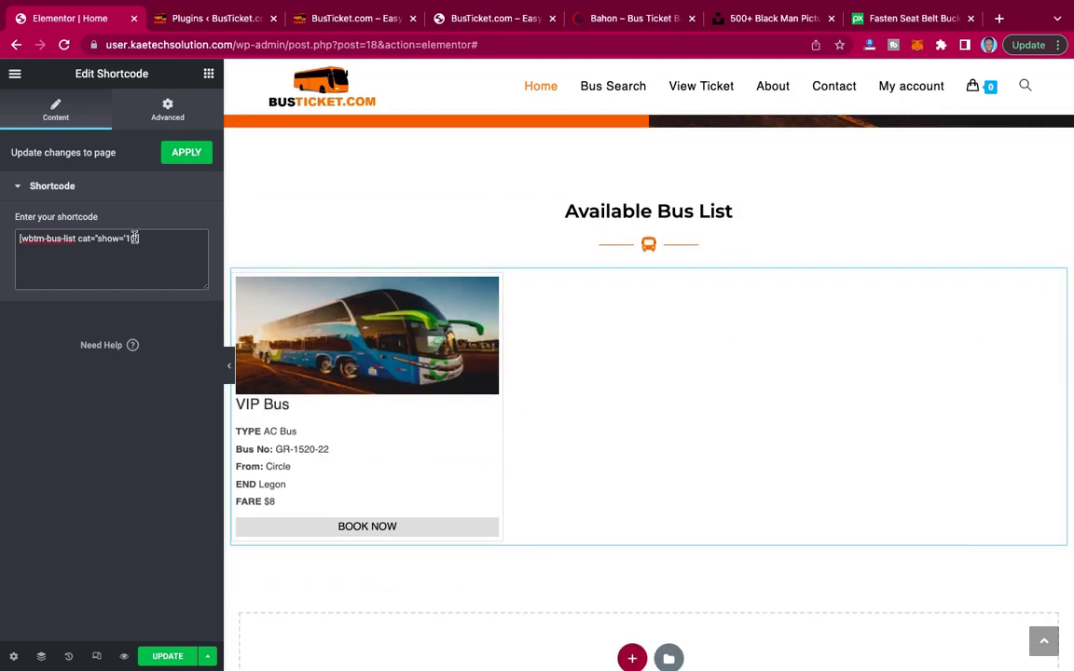
# Change the bus list shortcode's show value to 3.
pyautogui.press('BackSpace')
pyautogui.press('BackSpace')
pyautogui.write('3')
# Examine the plugin's shortcode notes and the online Bus Lists Shortcode article for the show and cat parameters, closing the plugin details.
pyautogui.click(214, 18)
pyautogui.scroll(-4, 556, 444)
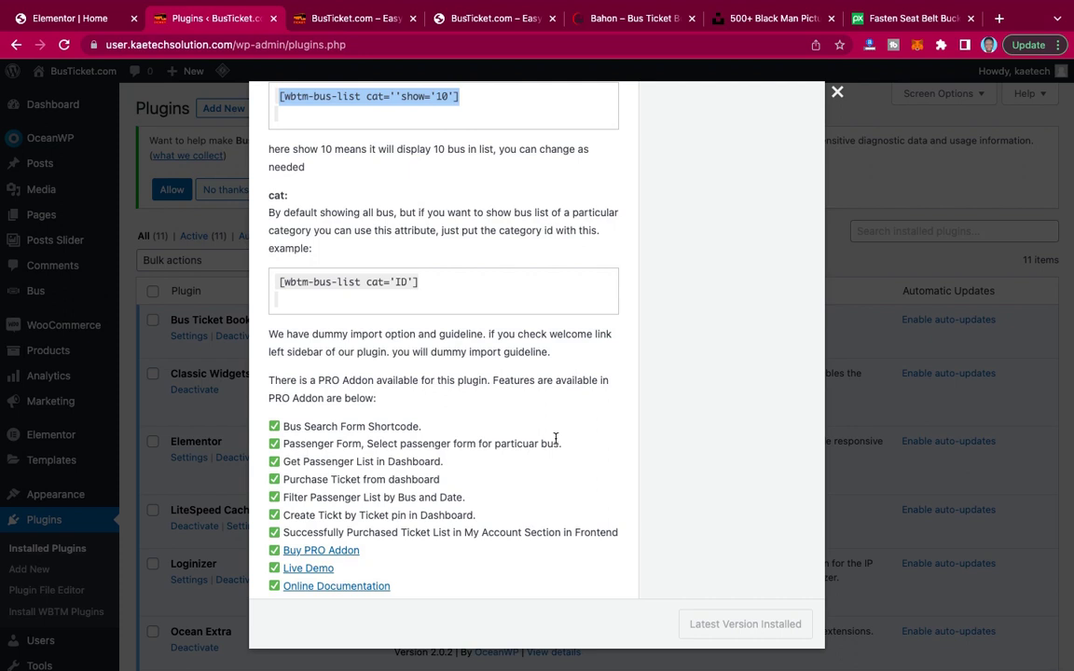
pyautogui.scroll(-2, 555, 440)
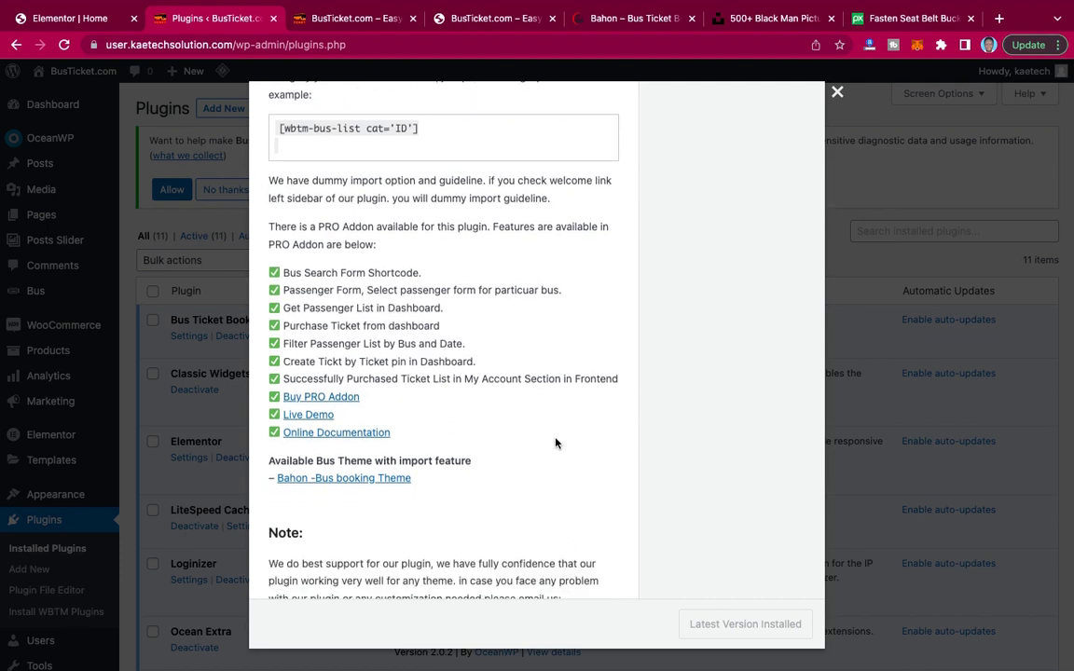
pyautogui.scroll(1, 553, 441)
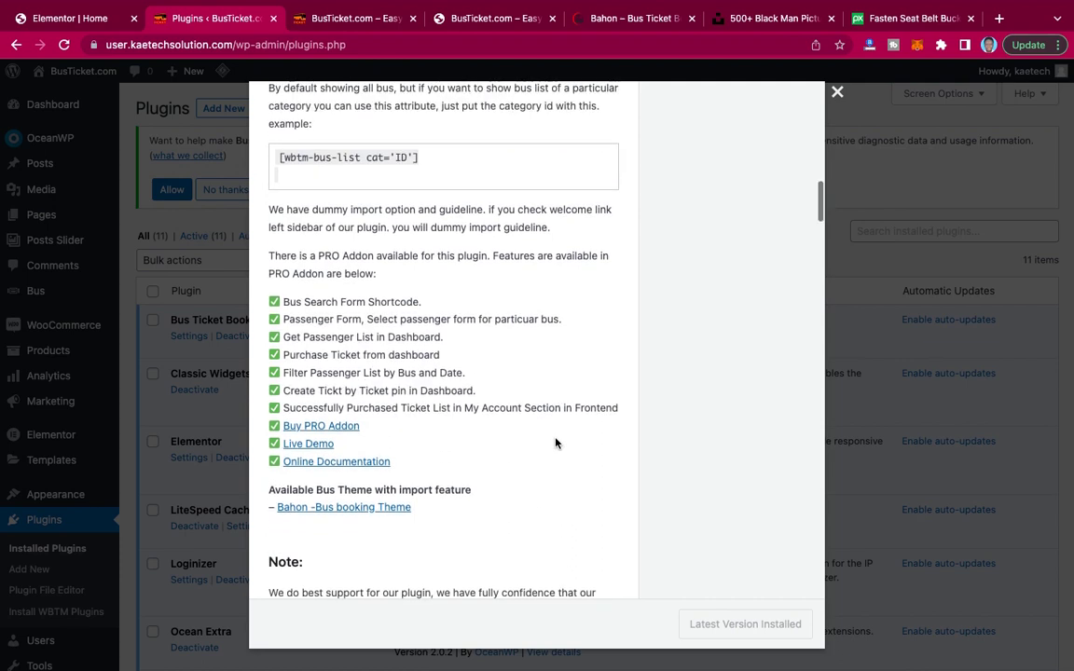
pyautogui.scroll(9, 456, 398)
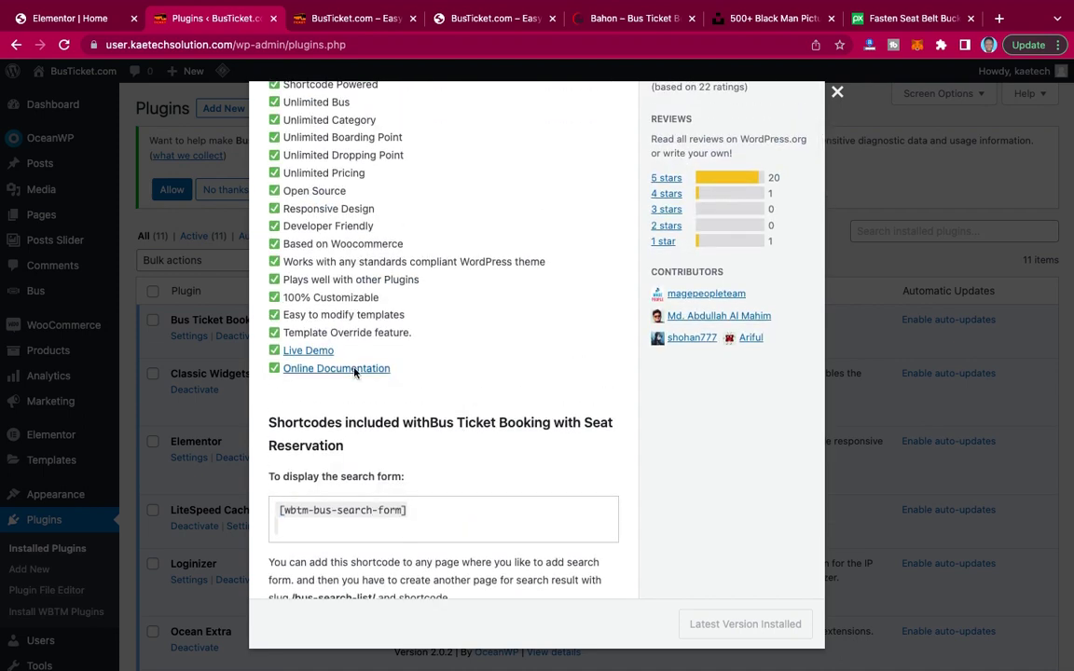
pyautogui.click(333, 369)
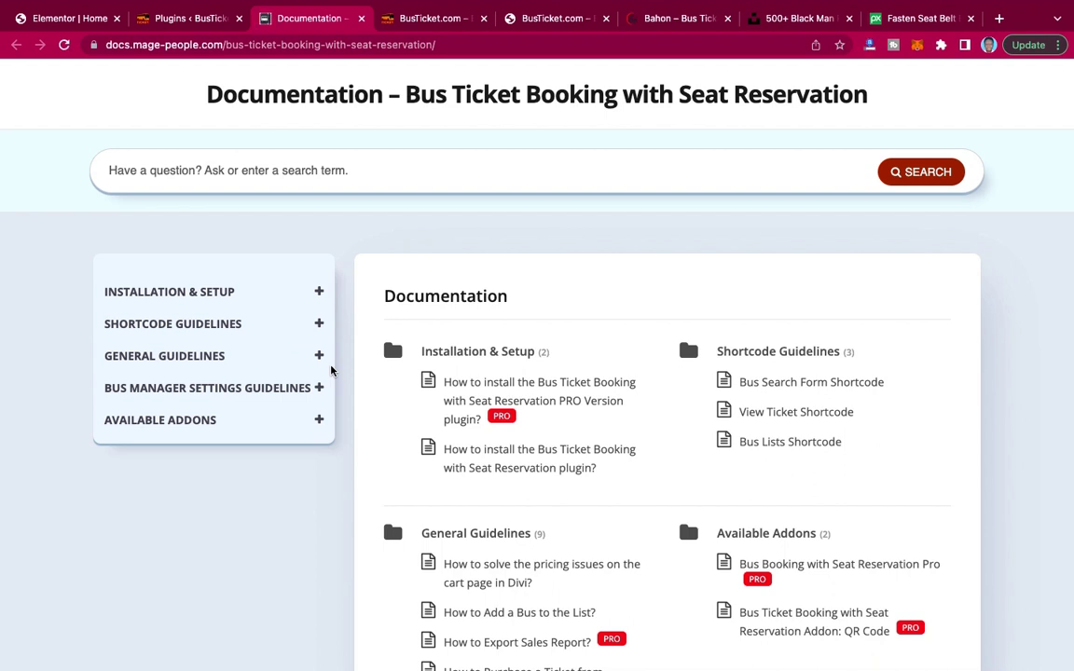
pyautogui.scroll(-3, 651, 406)
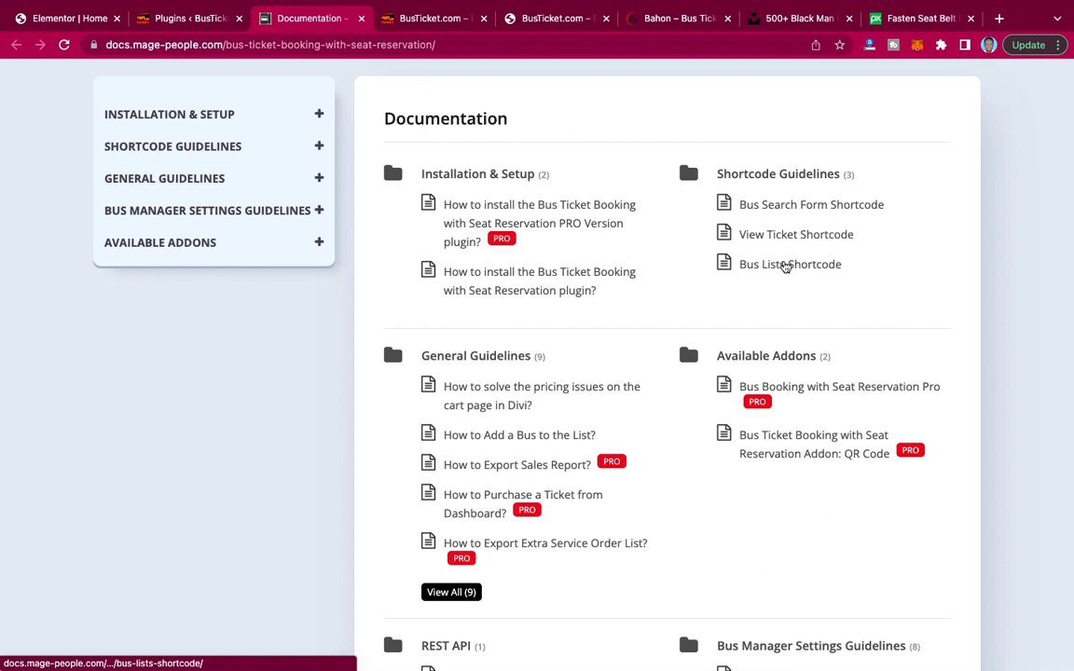
pyautogui.click(772, 266)
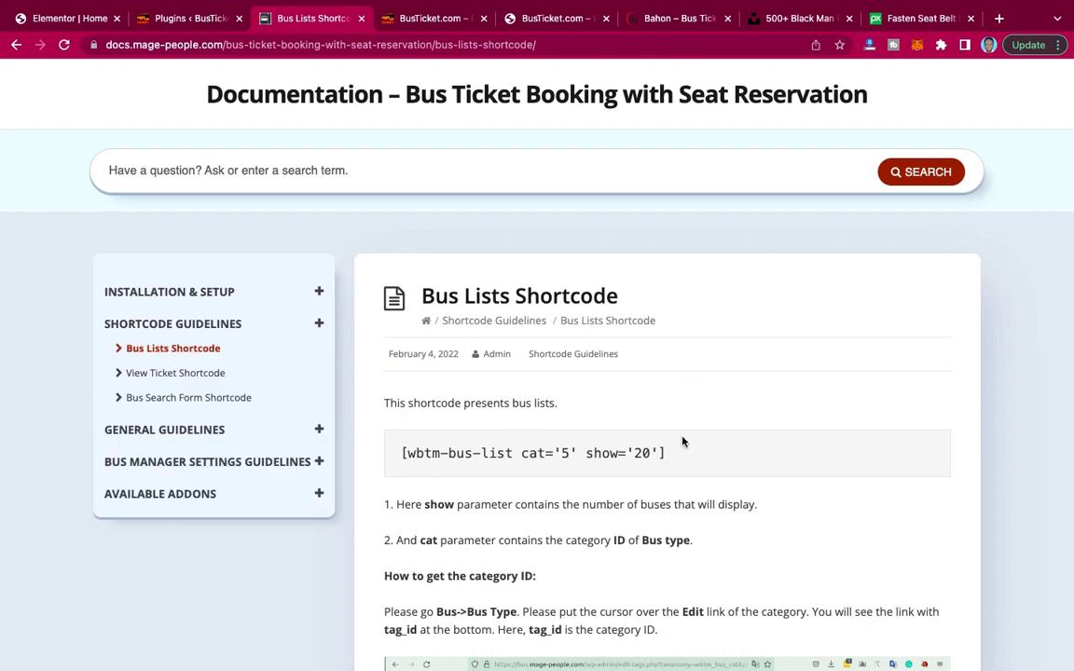
pyautogui.scroll(-4, 680, 463)
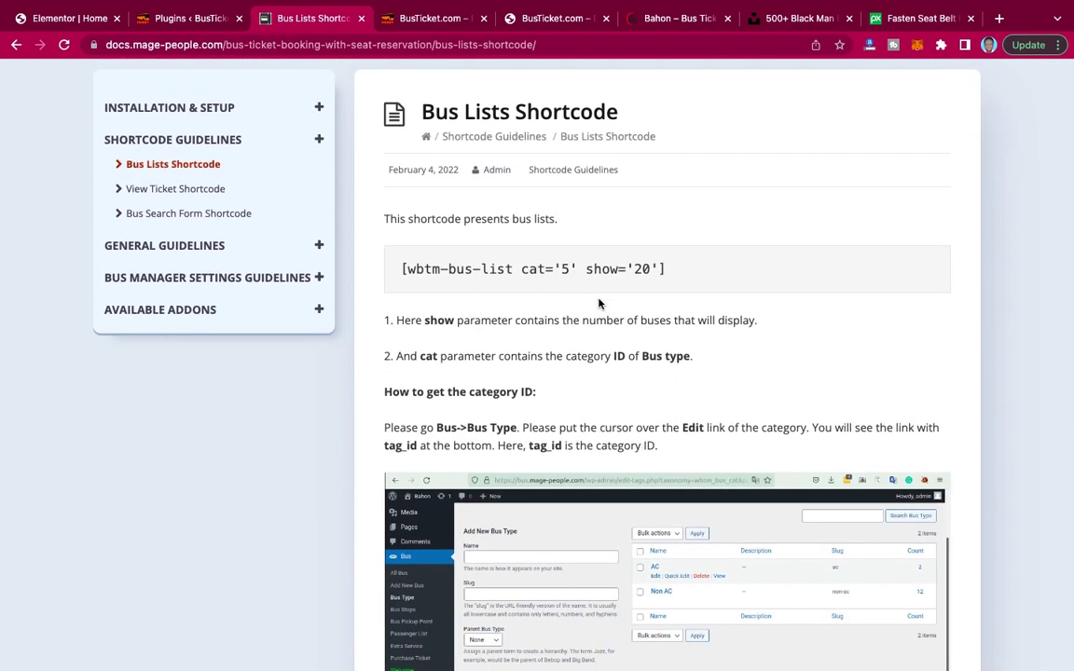
pyautogui.scroll(-10, 632, 364)
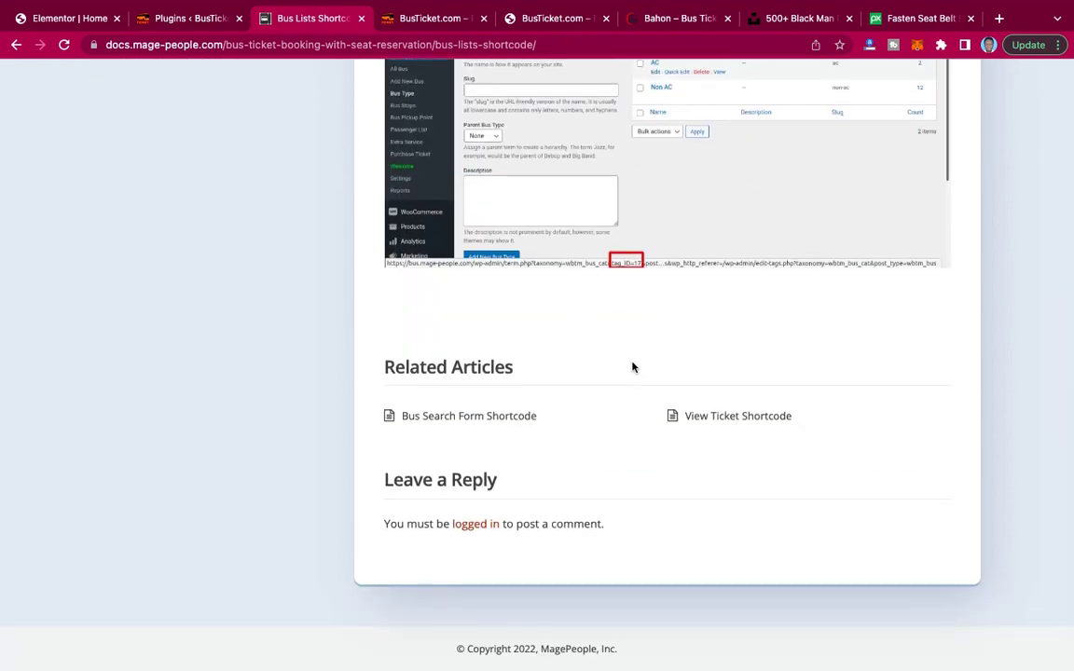
pyautogui.scroll(2, 632, 367)
pyautogui.scroll(8, 632, 366)
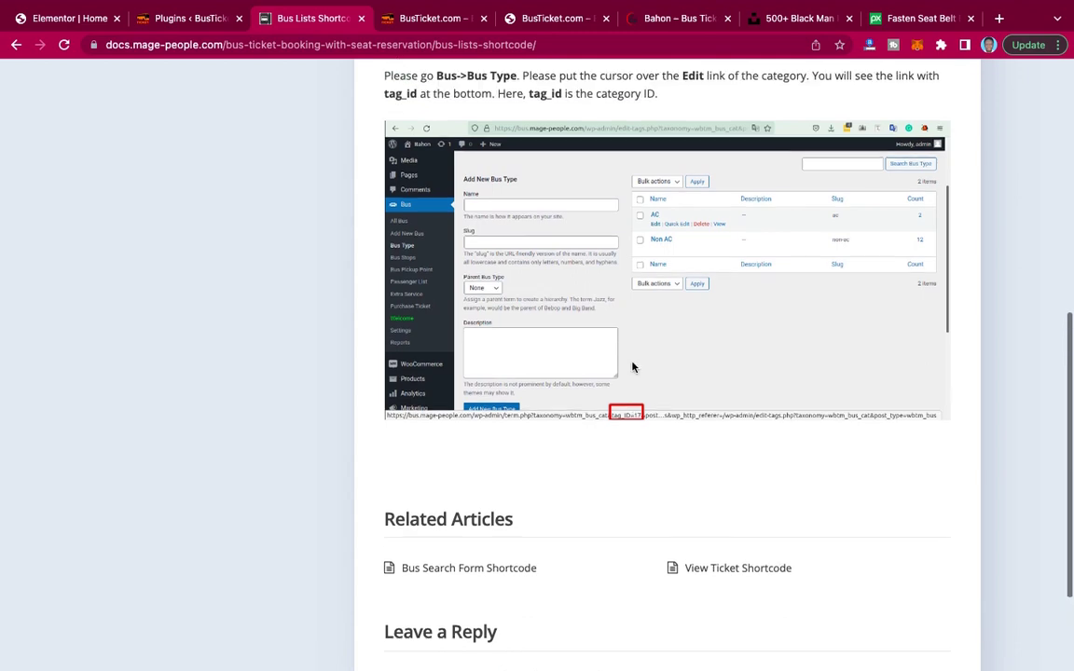
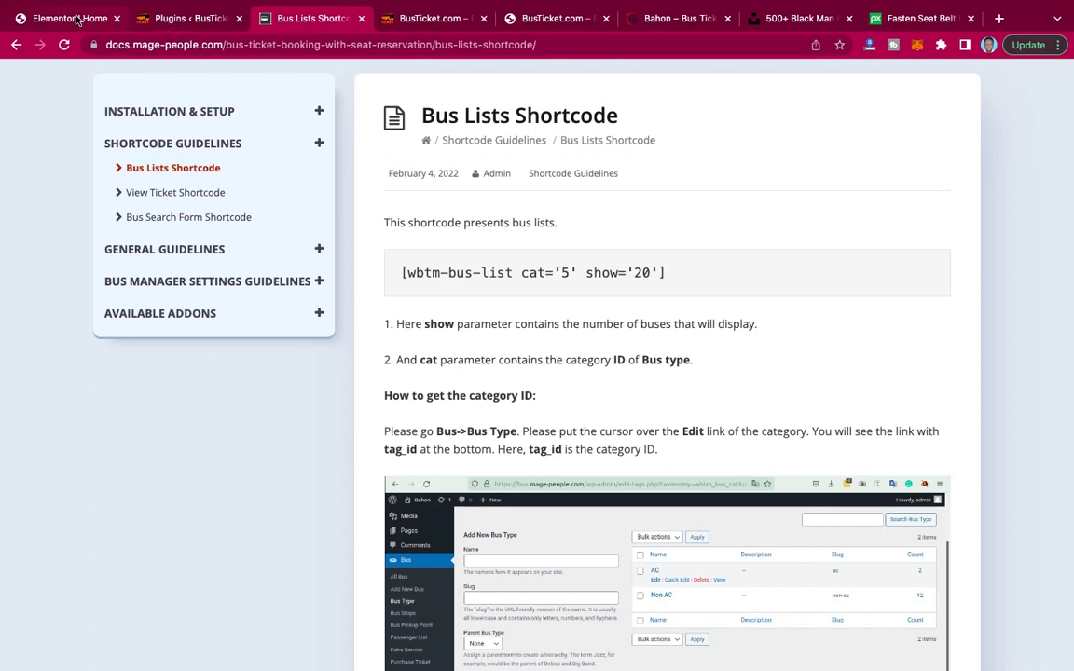
pyautogui.click(175, 19)
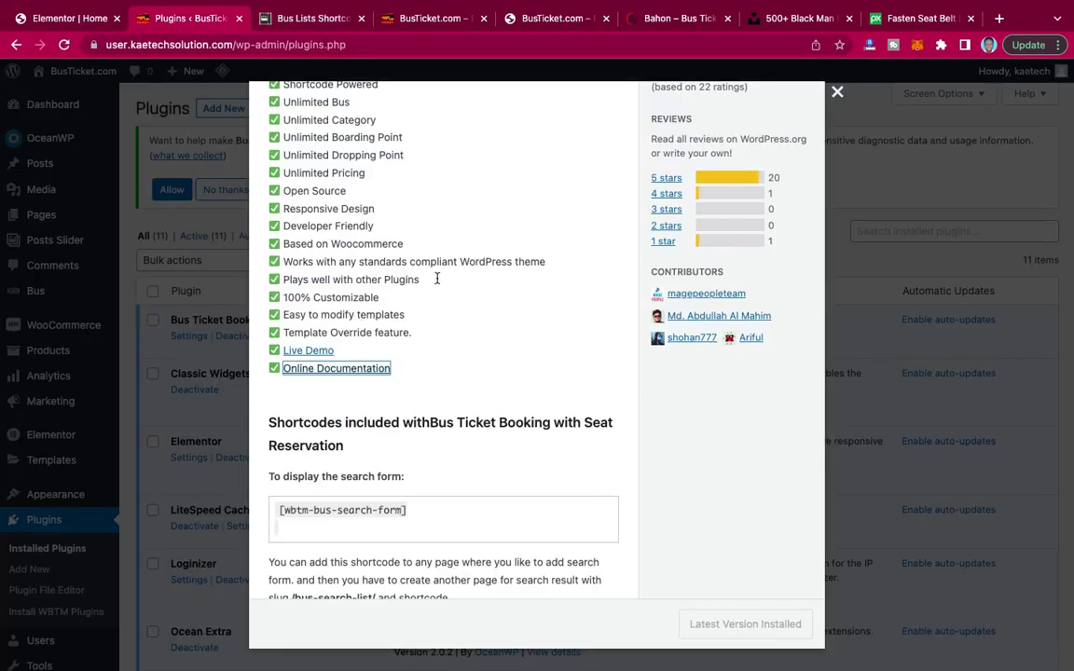
pyautogui.scroll(5, 509, 260)
pyautogui.click(837, 93)
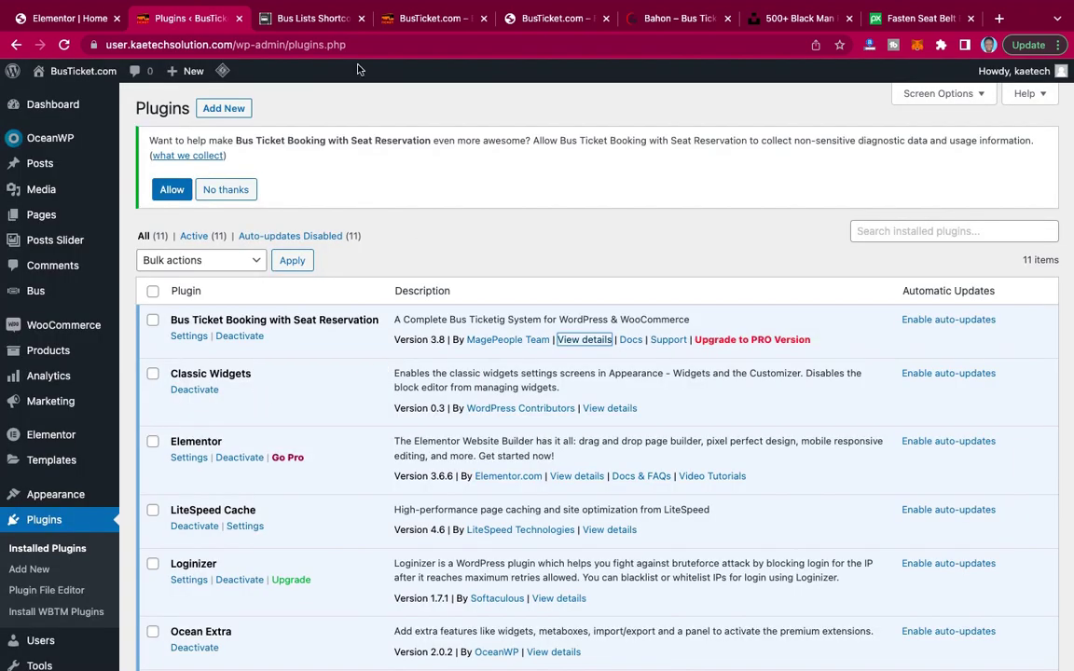
# Preview the bus list section at full width in the home page editor and restore the widget settings.
pyautogui.click(78, 18)
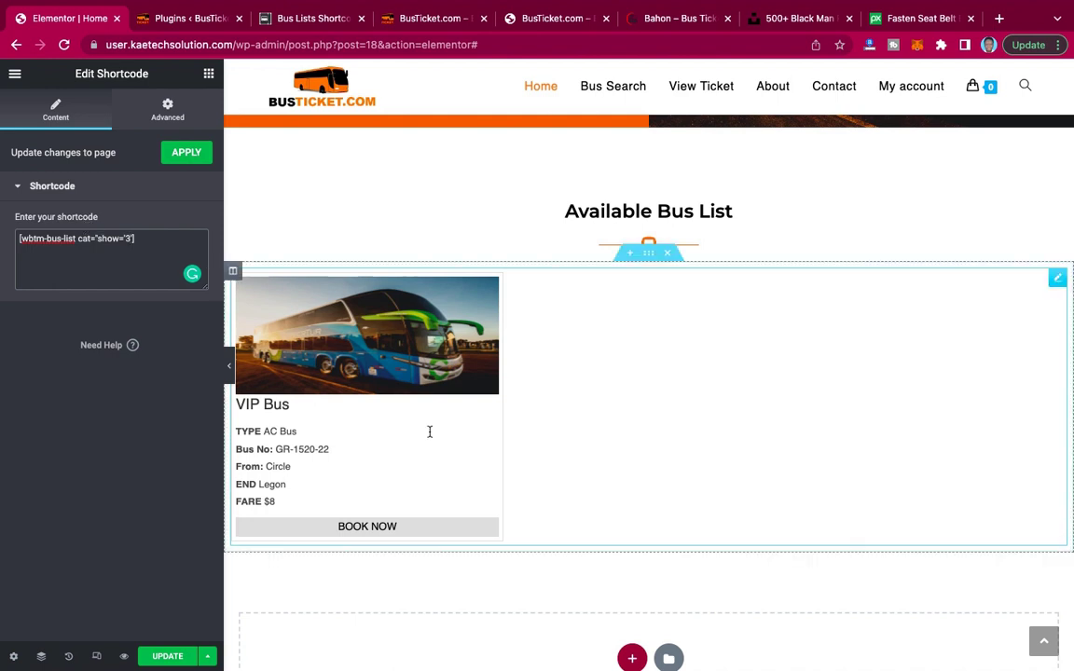
pyautogui.click(229, 365)
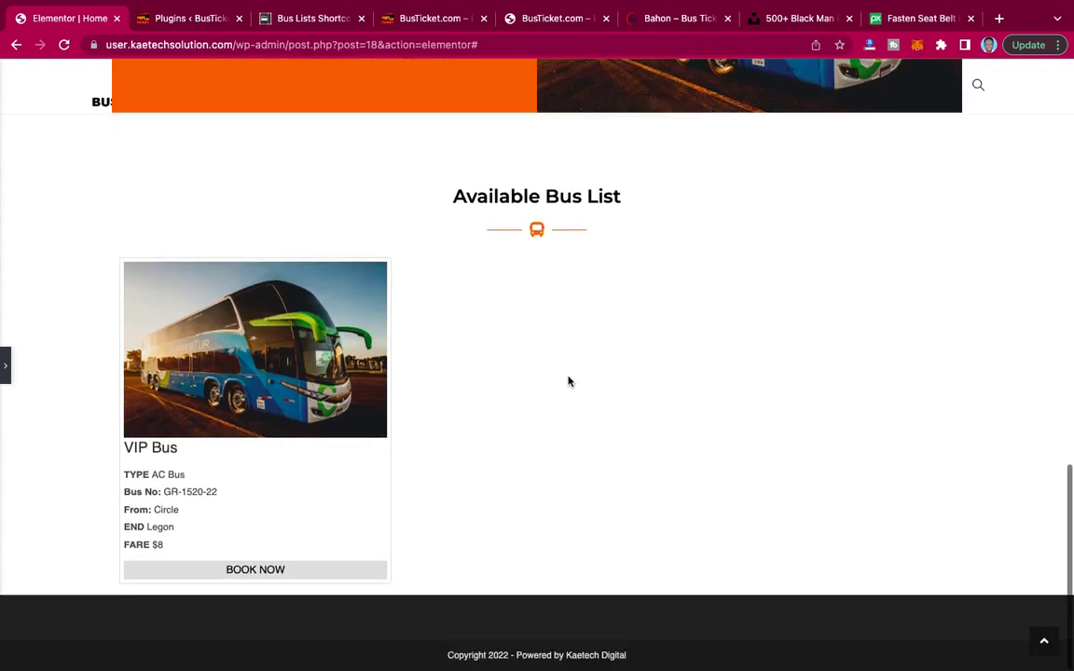
pyautogui.click(6, 373)
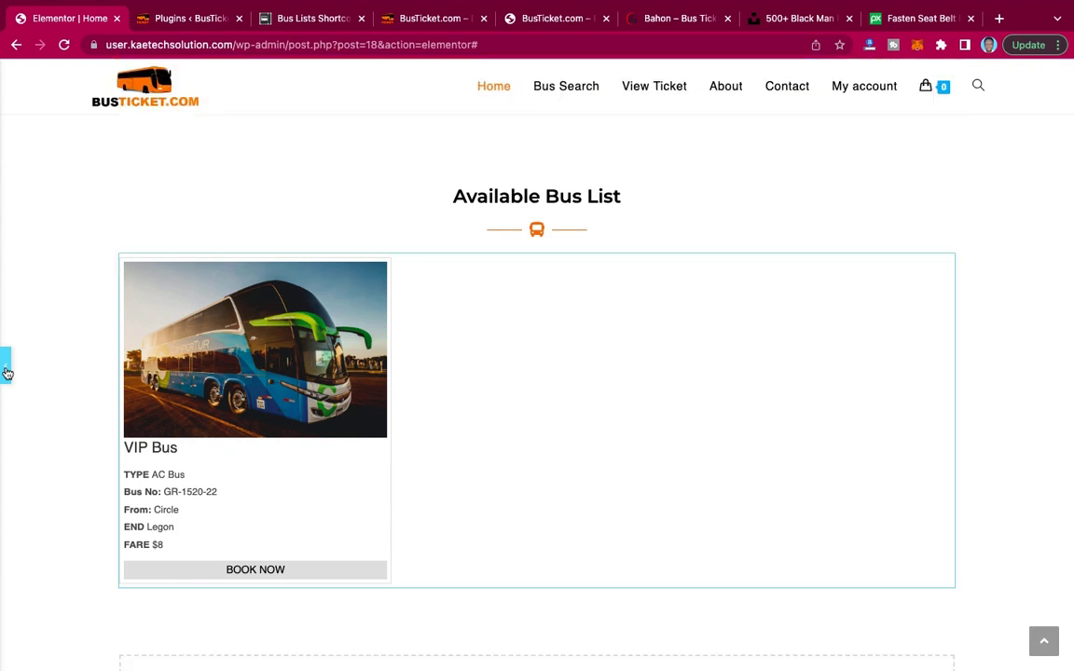
pyautogui.click(6, 373)
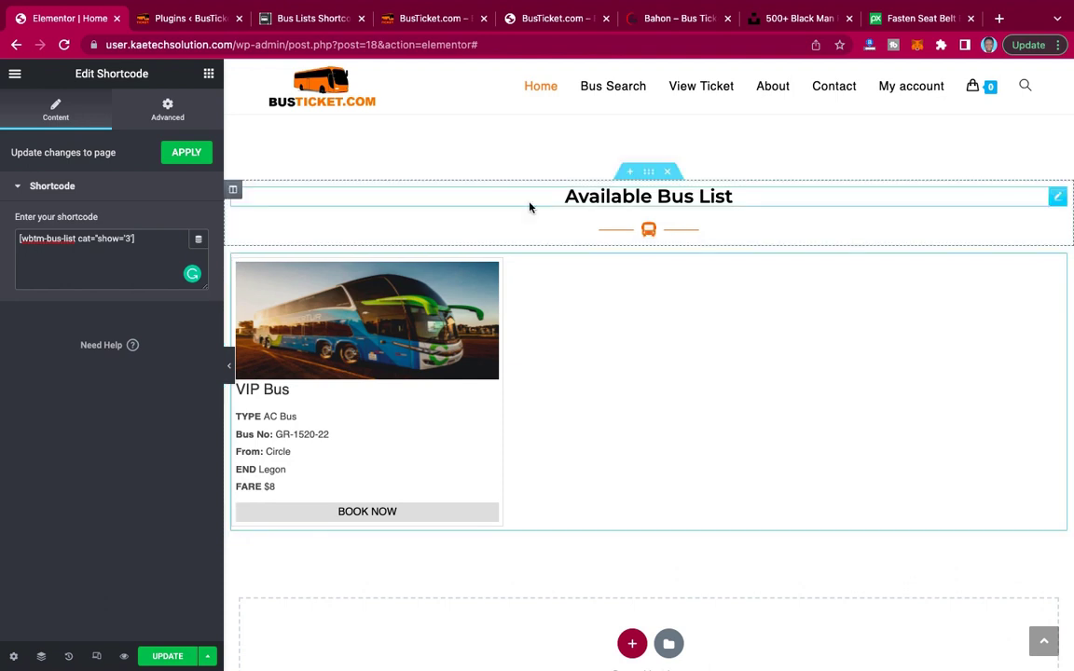
# Examine the demo site's bus list and "We Promise to Deliver" section down to the footer, selecting that section's heading text.
pyautogui.click(654, 18)
pyautogui.scroll(-7, 532, 417)
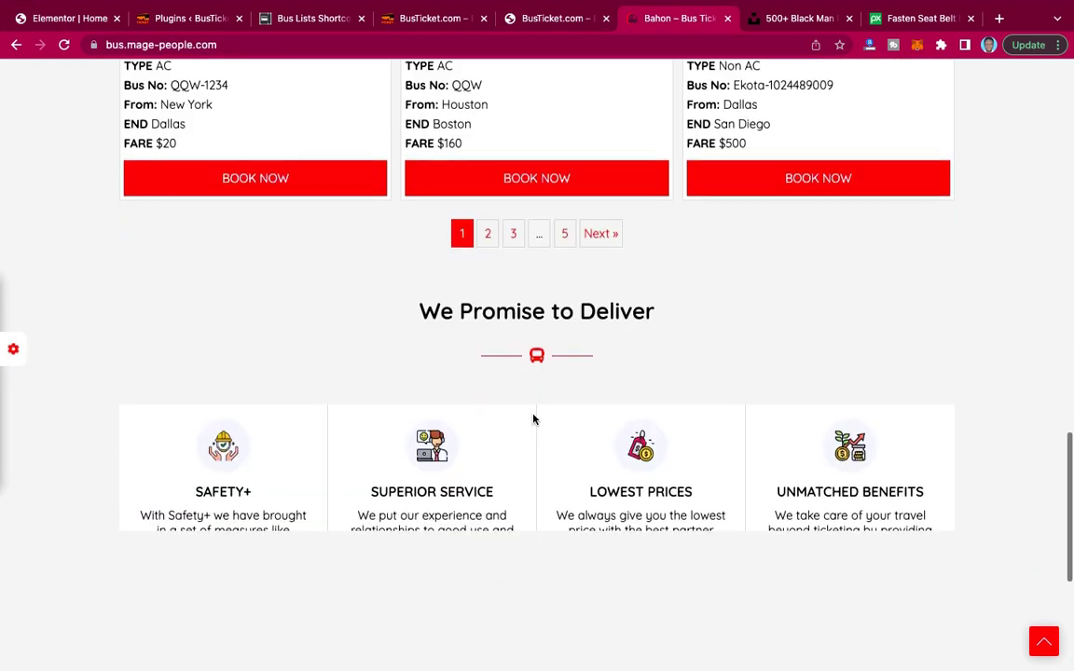
pyautogui.scroll(3, 533, 418)
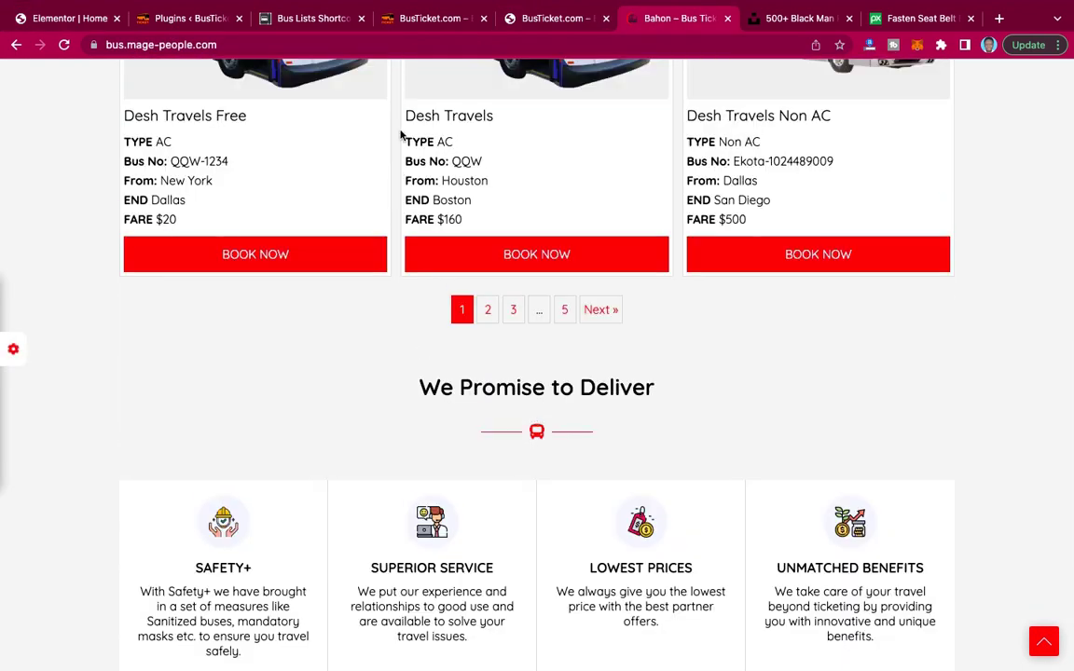
pyautogui.click(89, 22)
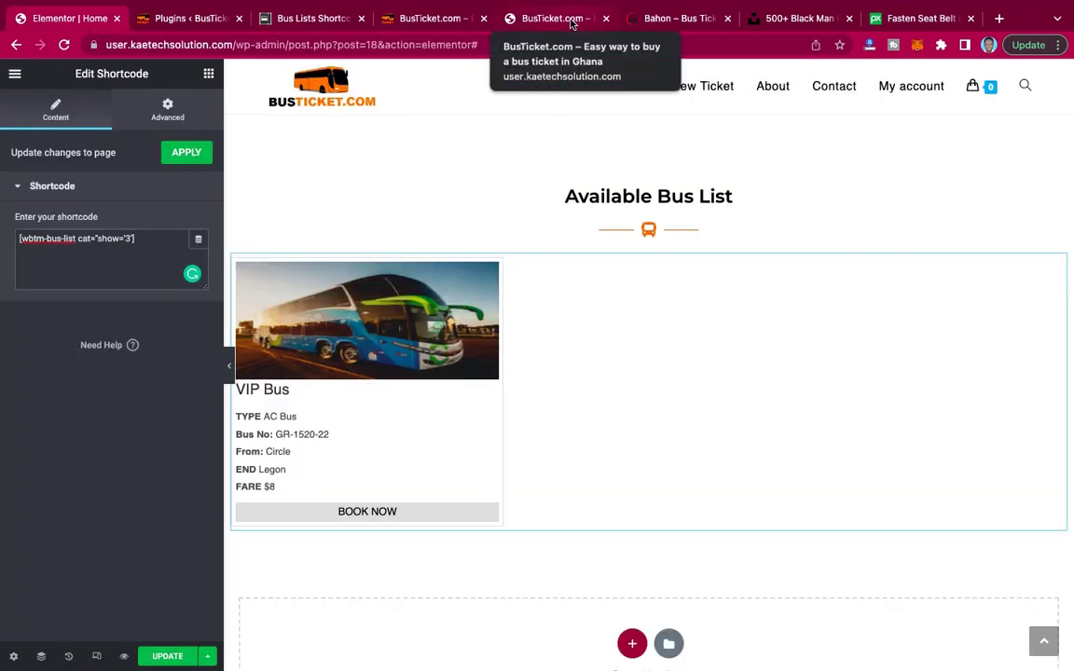
pyautogui.click(673, 26)
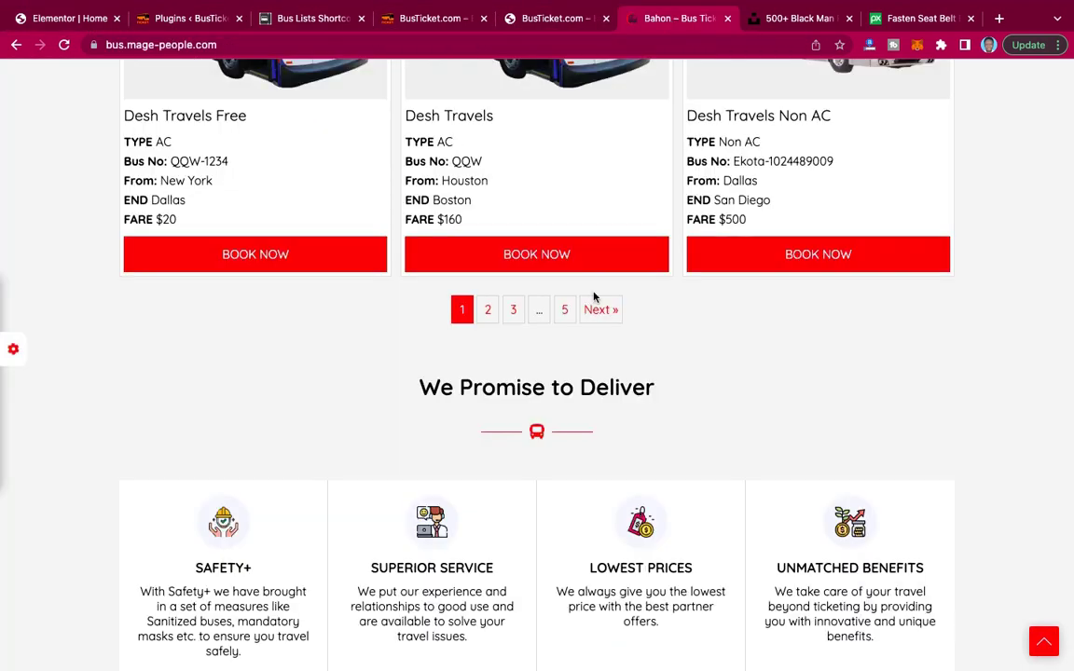
pyautogui.scroll(-5, 594, 297)
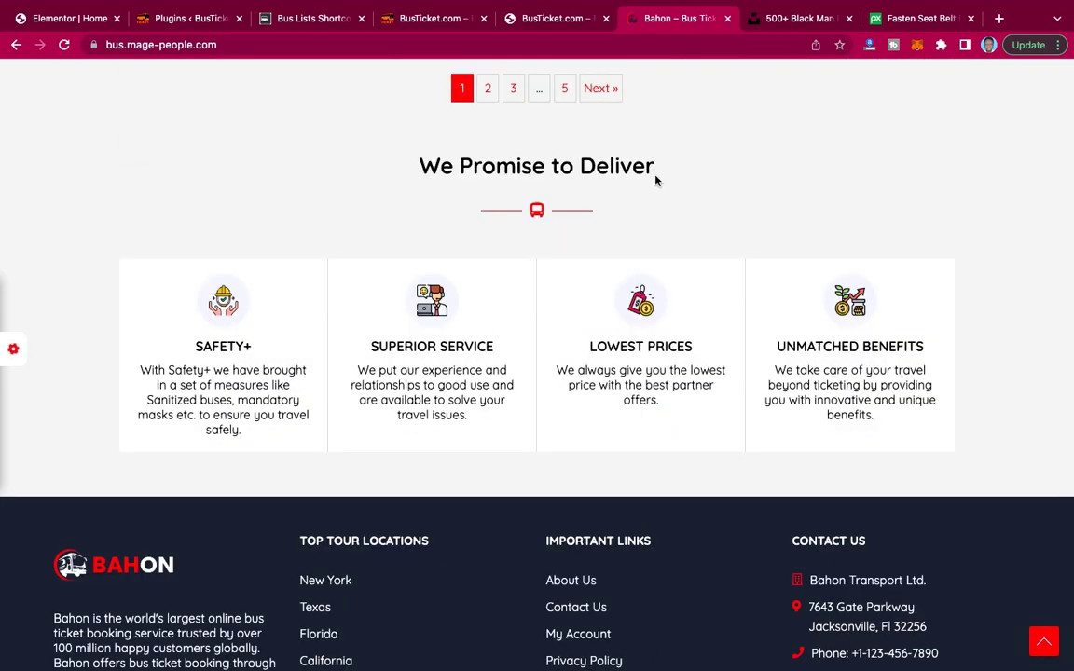
pyautogui.moveTo(658, 168); pyautogui.dragTo(407, 156)
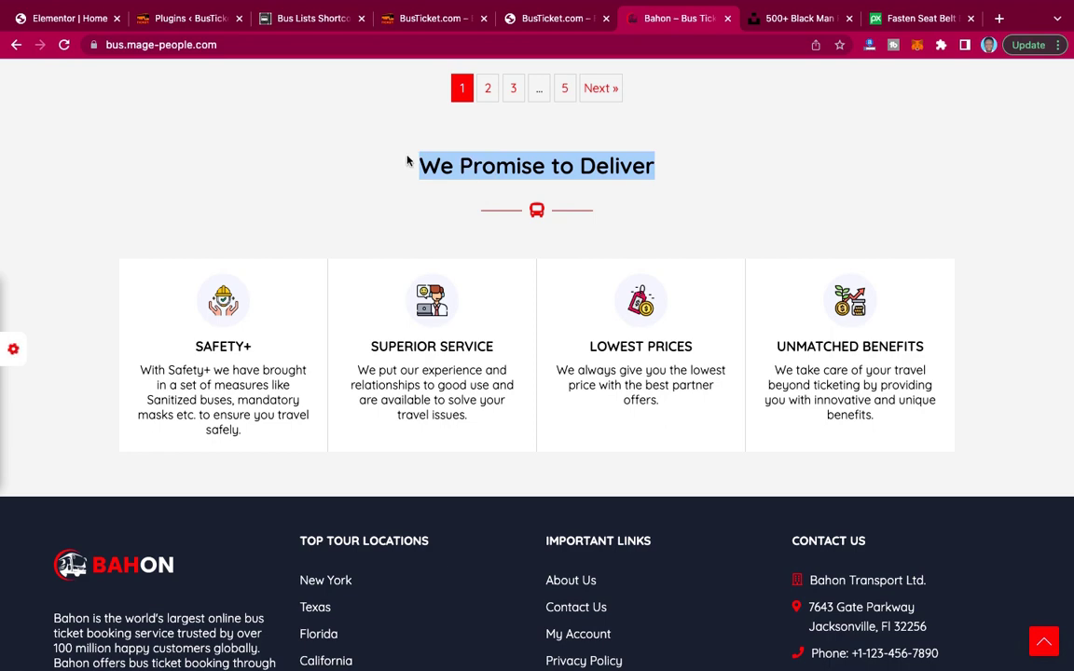
pyautogui.scroll(5, 710, 165)
pyautogui.scroll(-2, 708, 165)
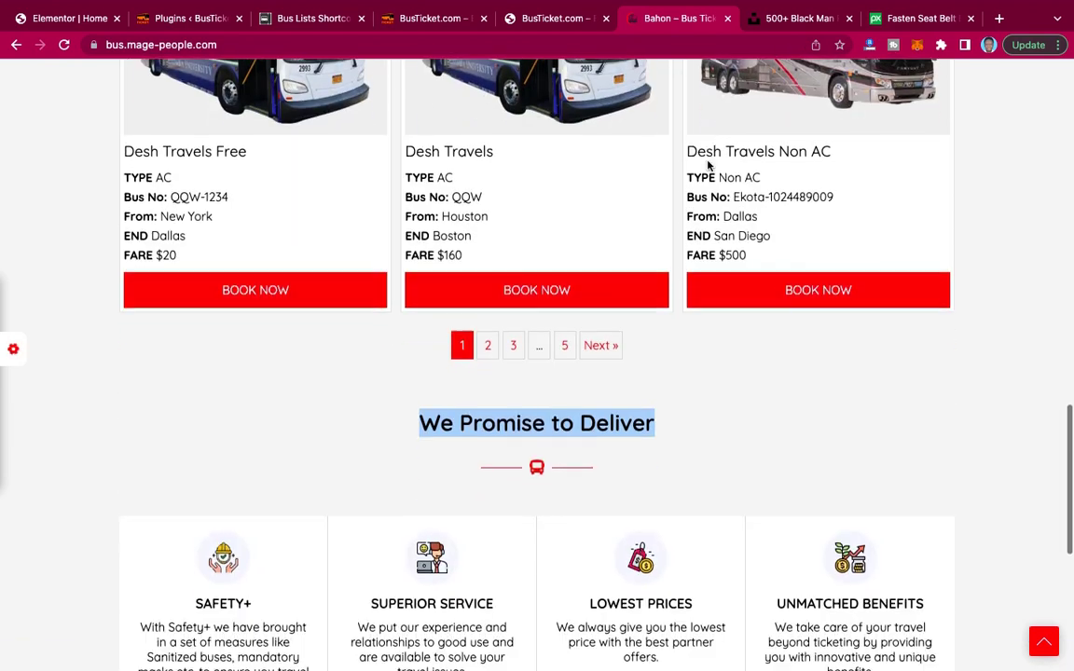
pyautogui.scroll(-2, 708, 165)
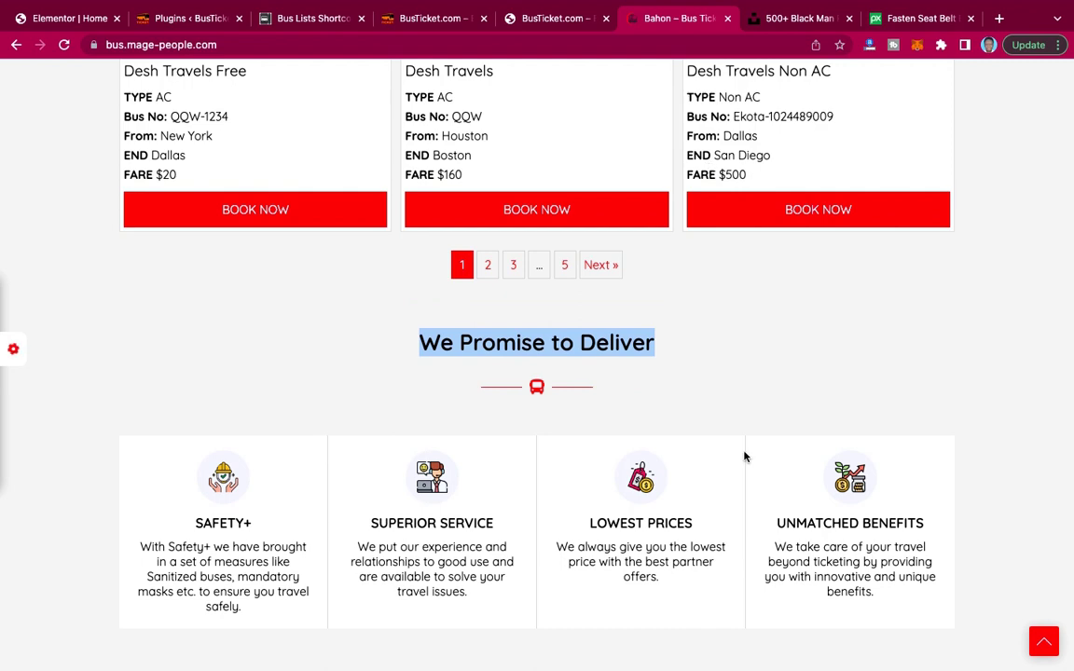
pyautogui.scroll(-5, 744, 456)
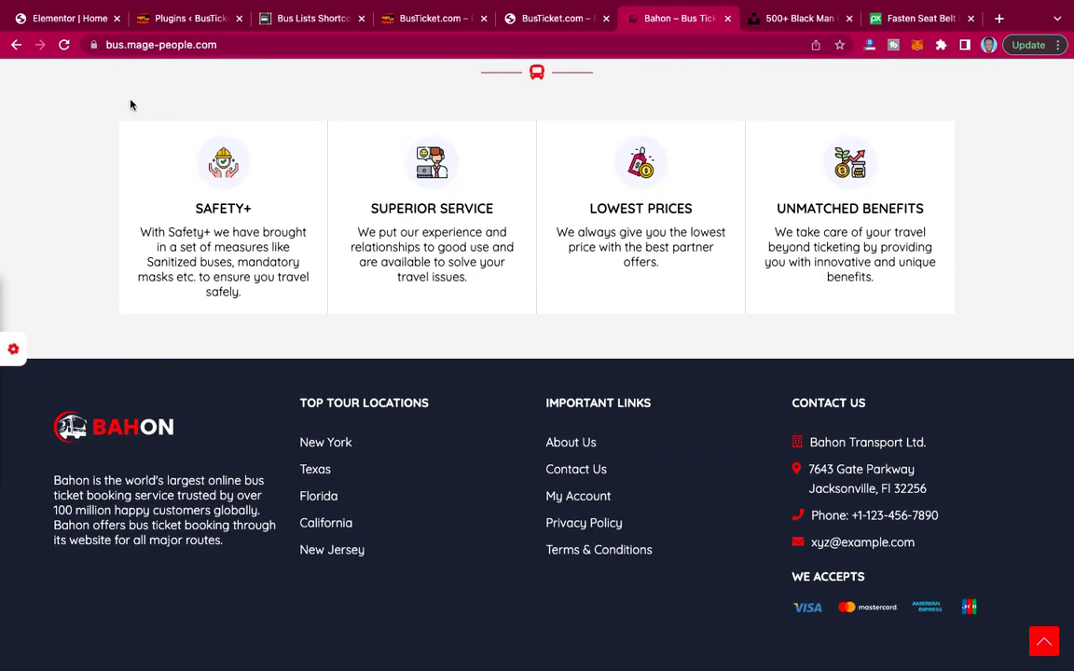
# Copy the "Available Bus List" heading section in the home page editor and paste it below the bus list.
pyautogui.click(81, 19)
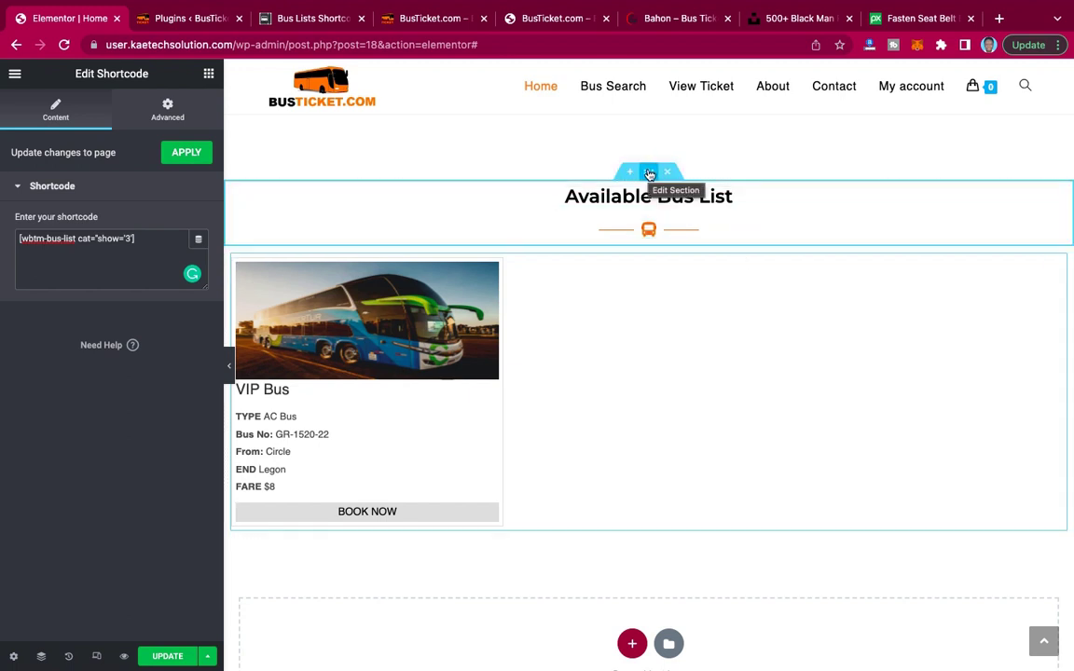
pyautogui.rightClick(650, 173)
pyautogui.click(679, 236)
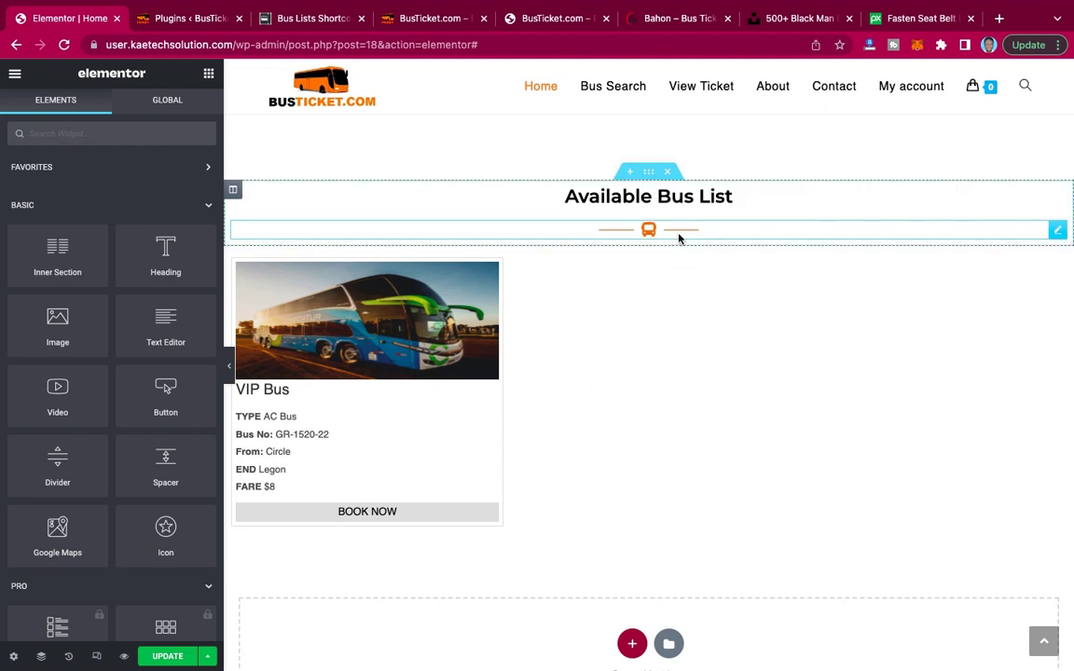
pyautogui.scroll(-3, 662, 252)
pyautogui.rightClick(519, 453)
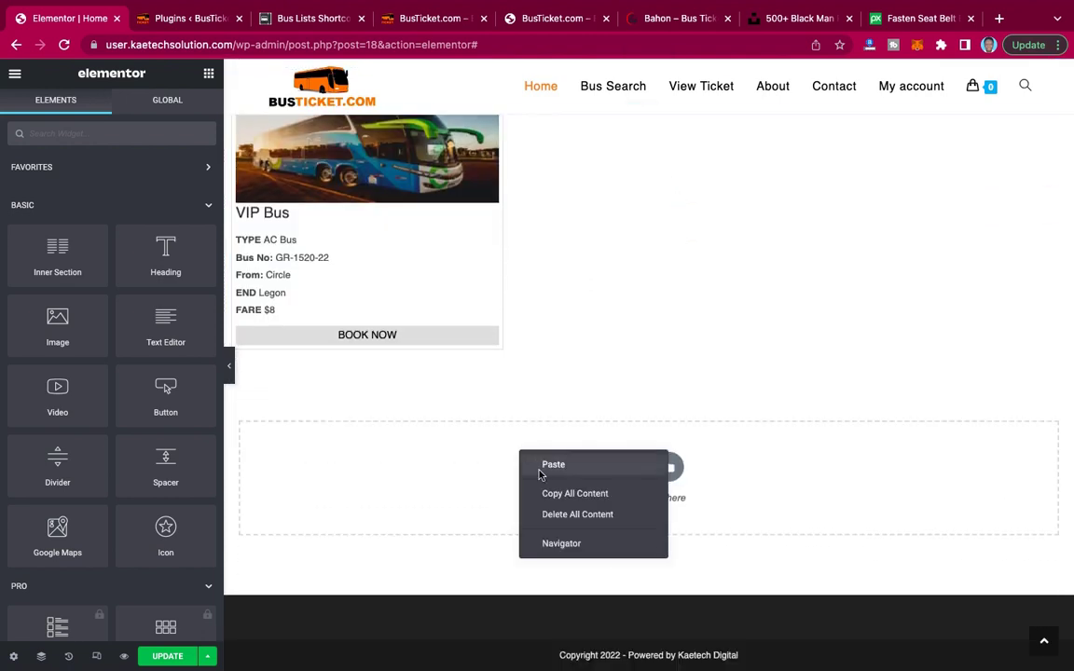
pyautogui.click(553, 464)
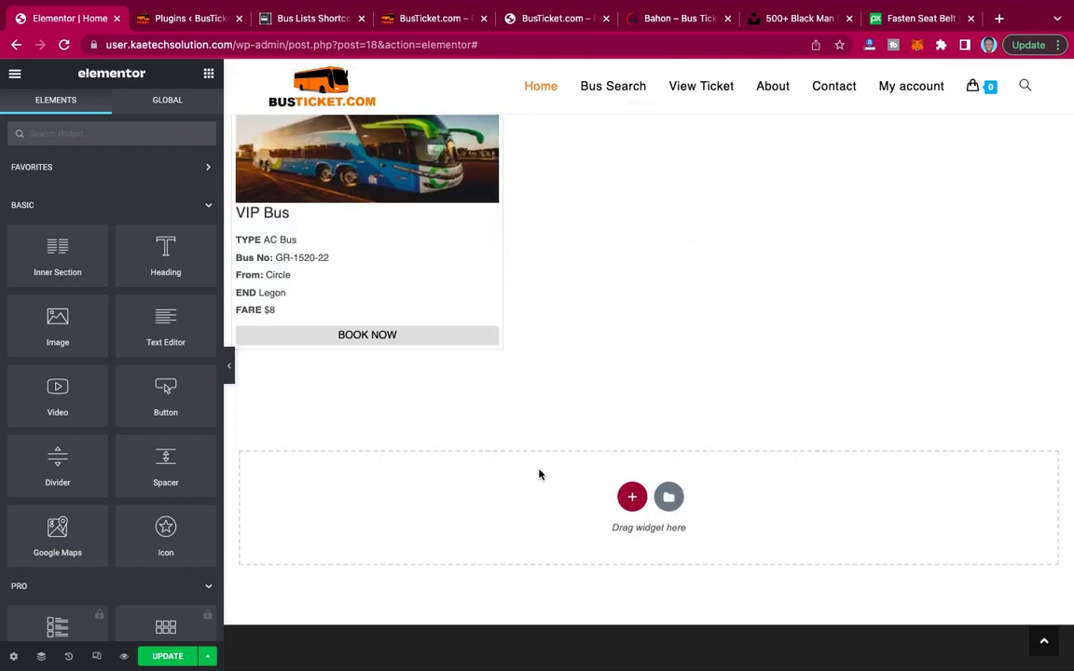
# Set the pasted heading section's top and bottom margins to 90 px.
pyautogui.moveTo(648, 357)
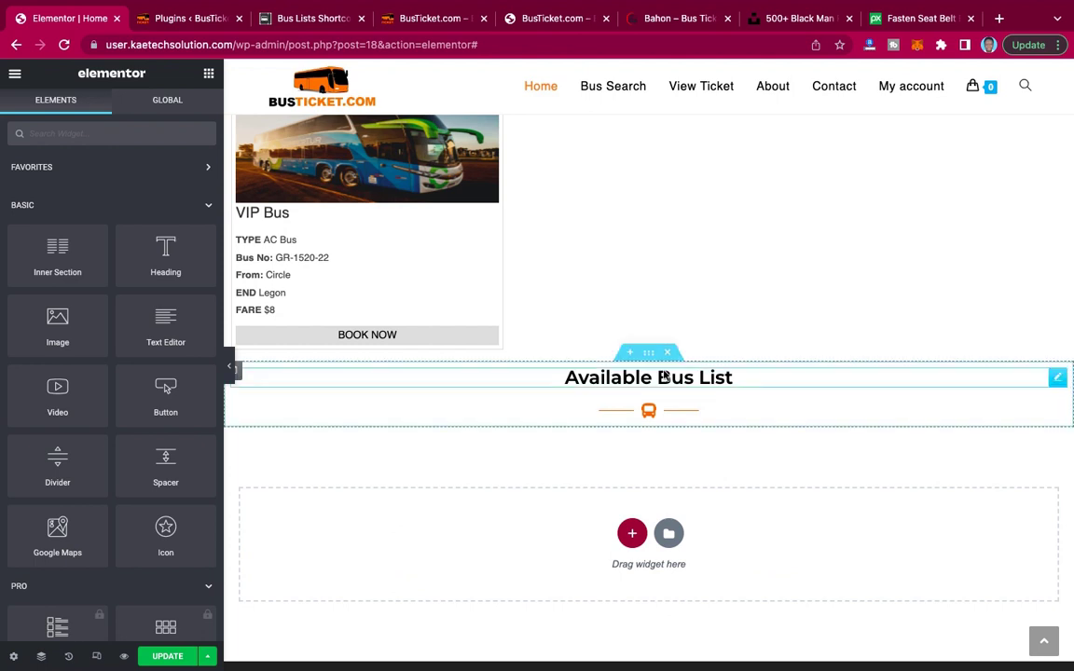
pyautogui.click(649, 357)
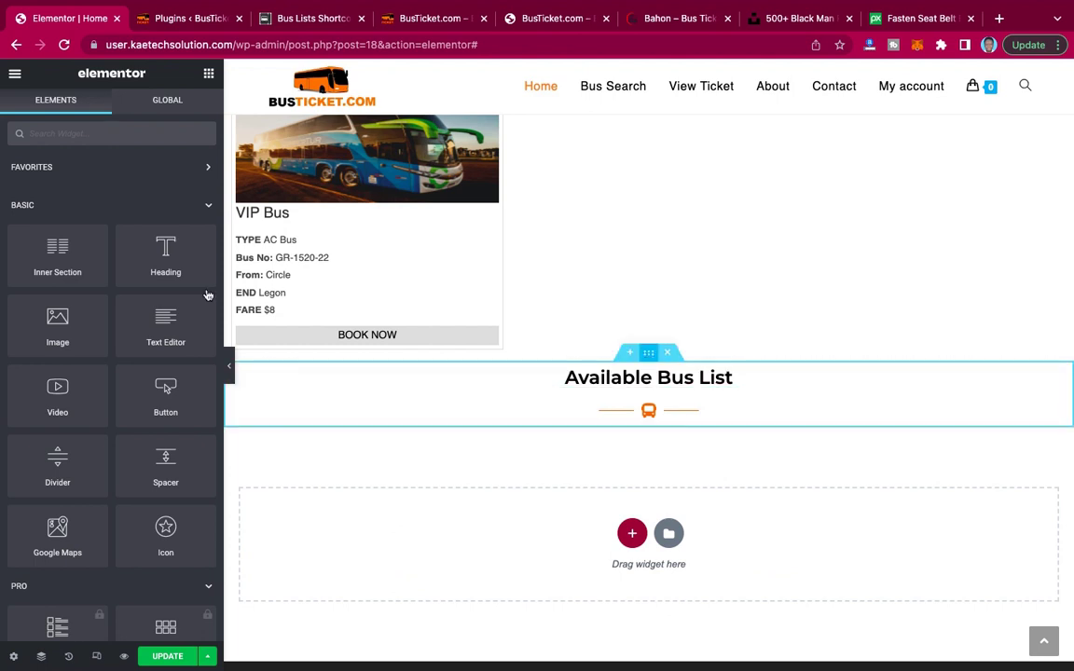
pyautogui.click(186, 110)
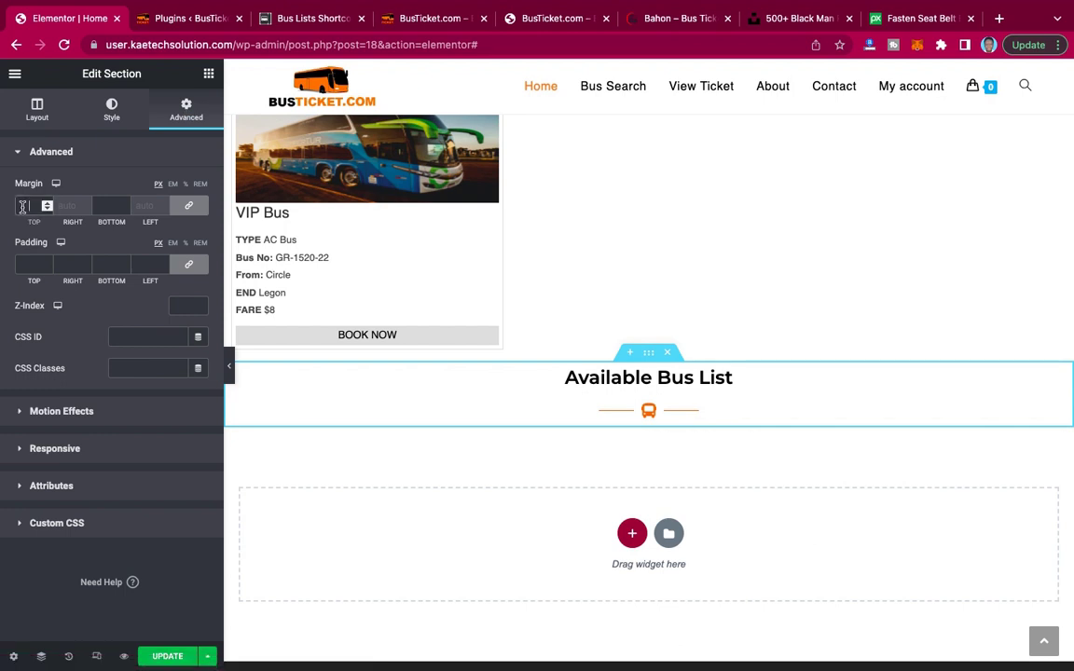
pyautogui.write('9')
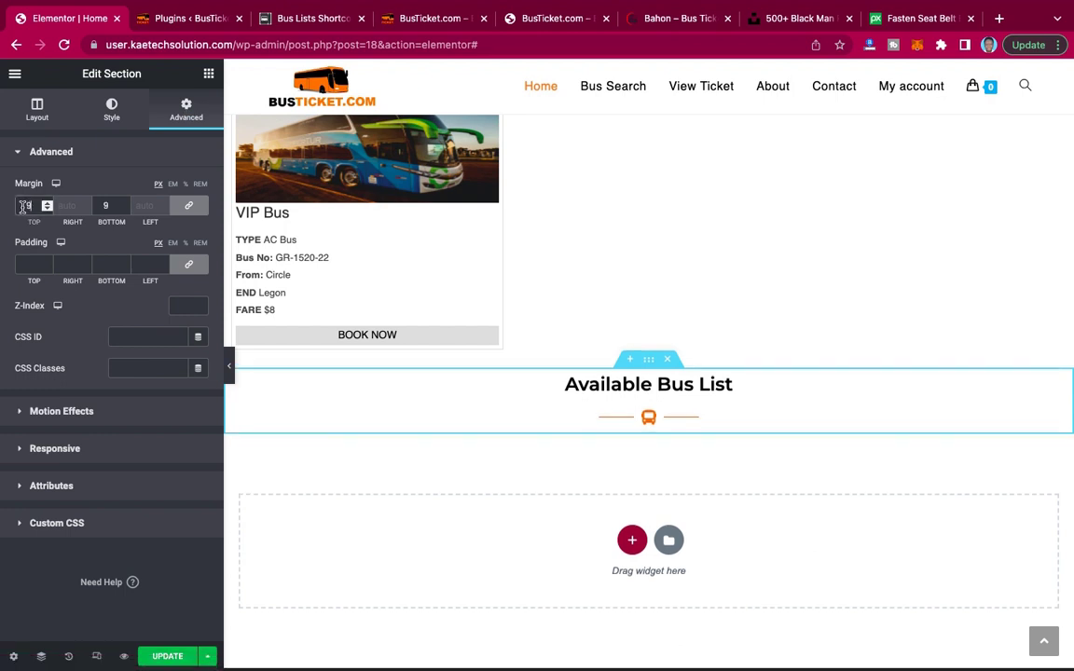
pyautogui.write('0')
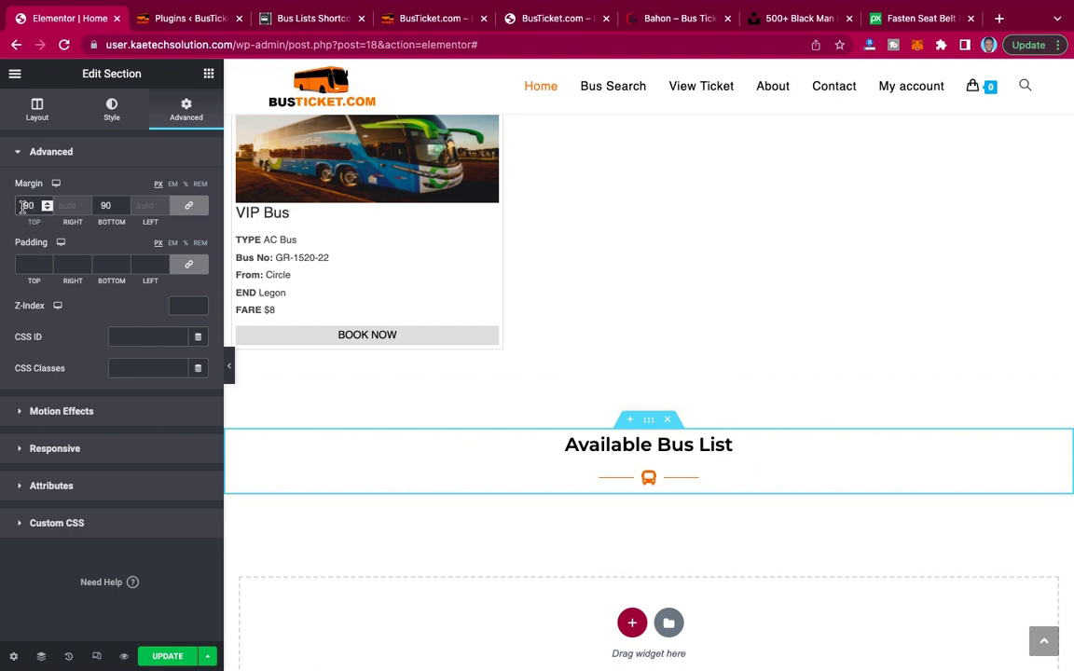
# Replace the pasted section's heading text with "We Promise to Deliver".
pyautogui.scroll(-2, 618, 438)
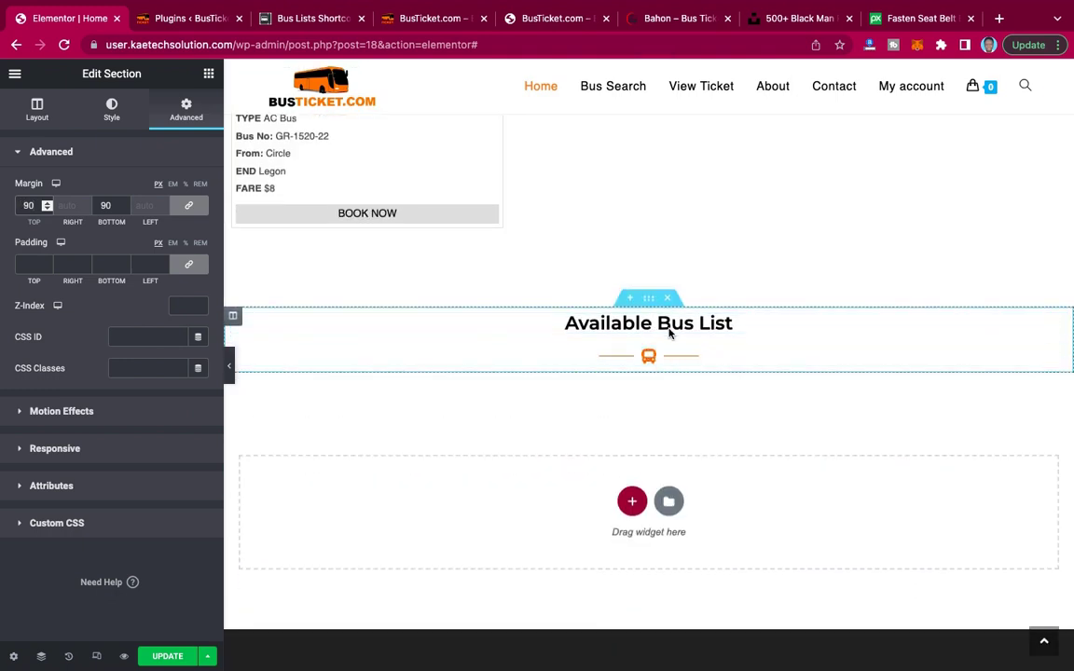
pyautogui.click(669, 326)
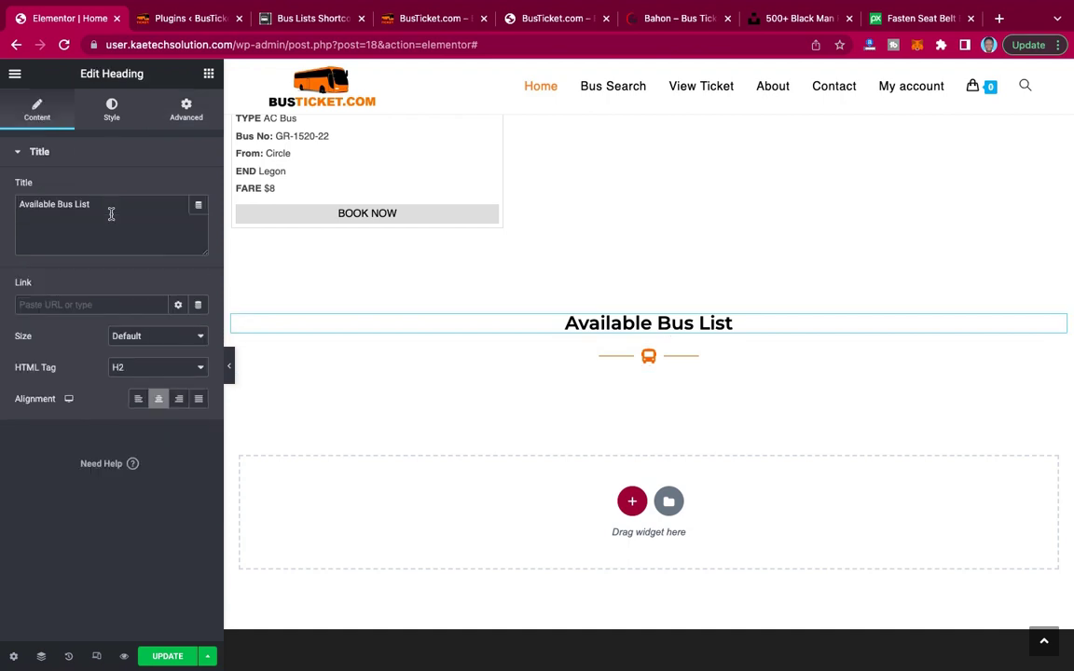
pyautogui.press('super+a')
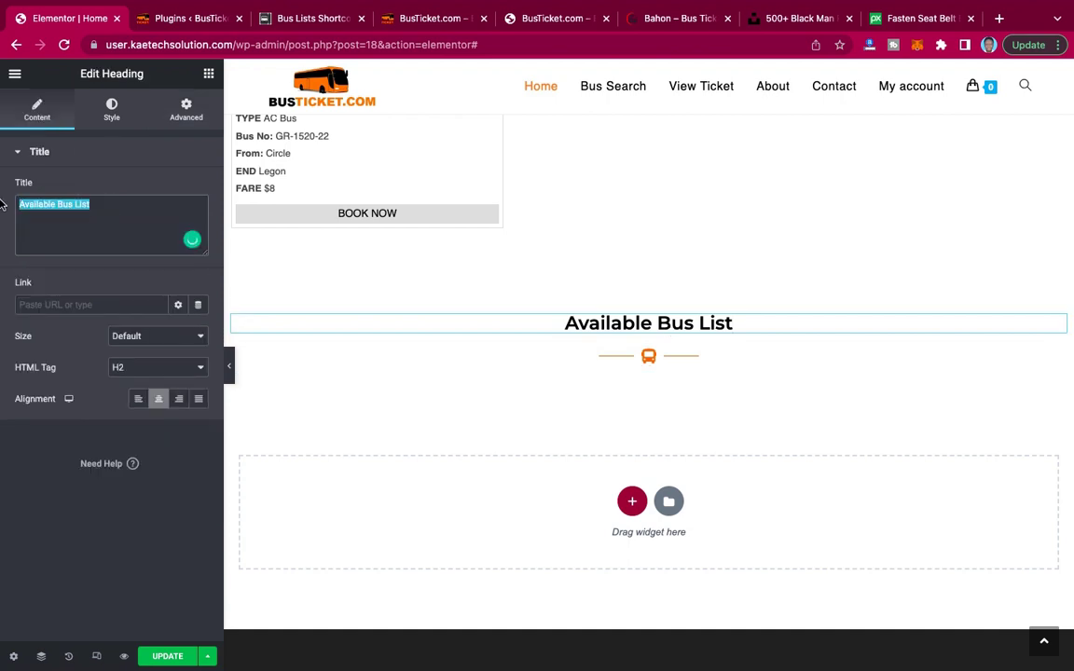
pyautogui.press('super+v')
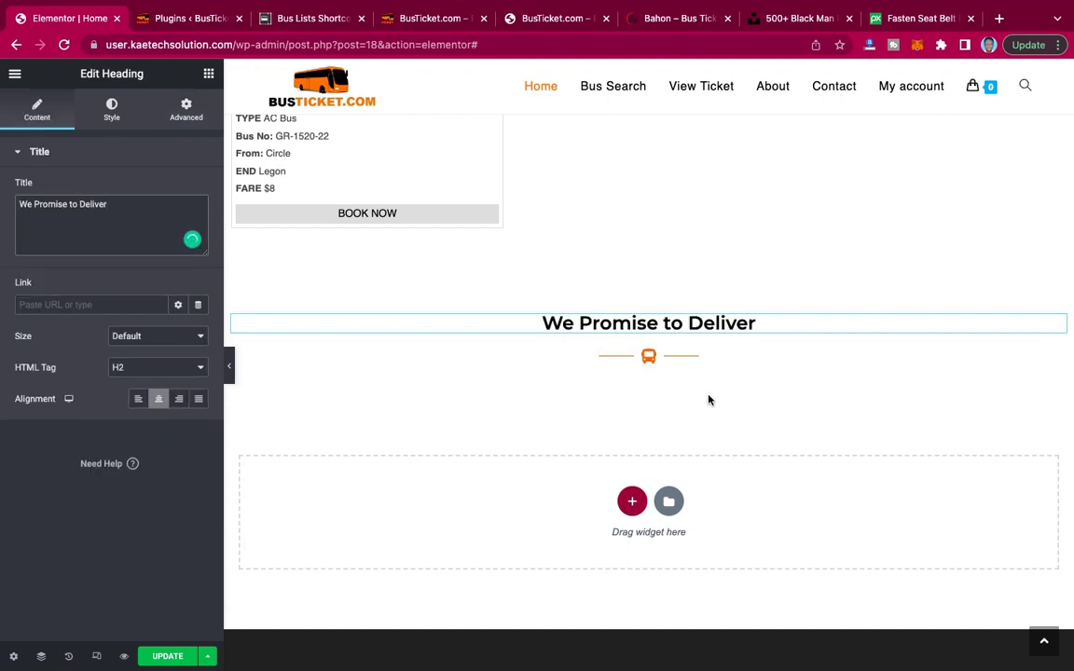
# Copy the three-column Search, Select and Pay section and paste it below the "We Promise to Deliver" heading.
pyautogui.scroll(-1, 709, 399)
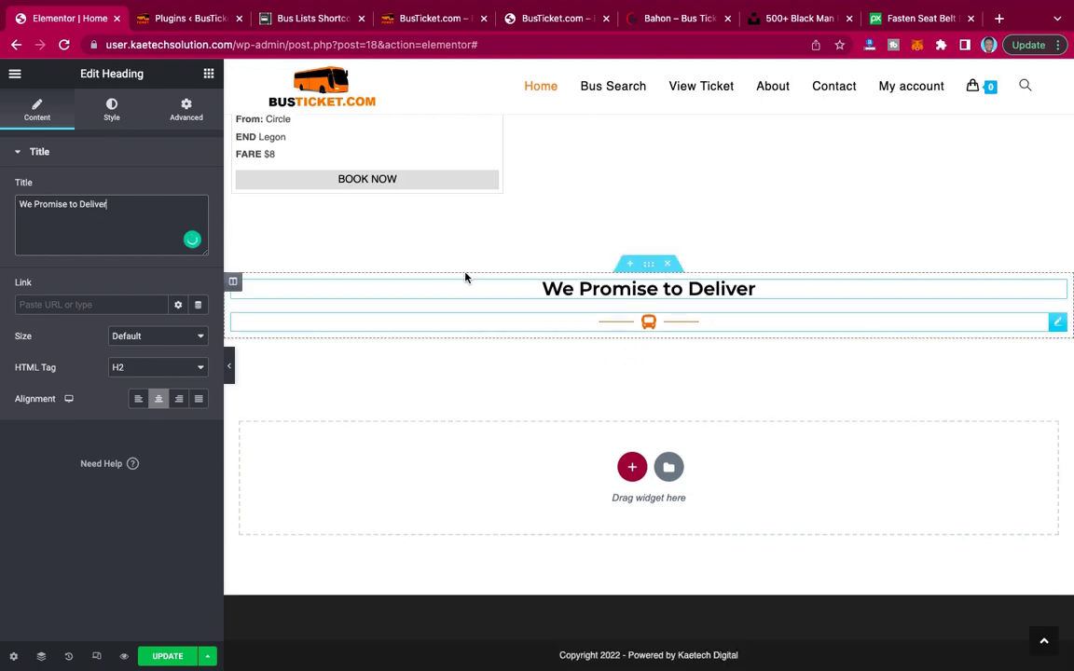
pyautogui.scroll(15, 528, 229)
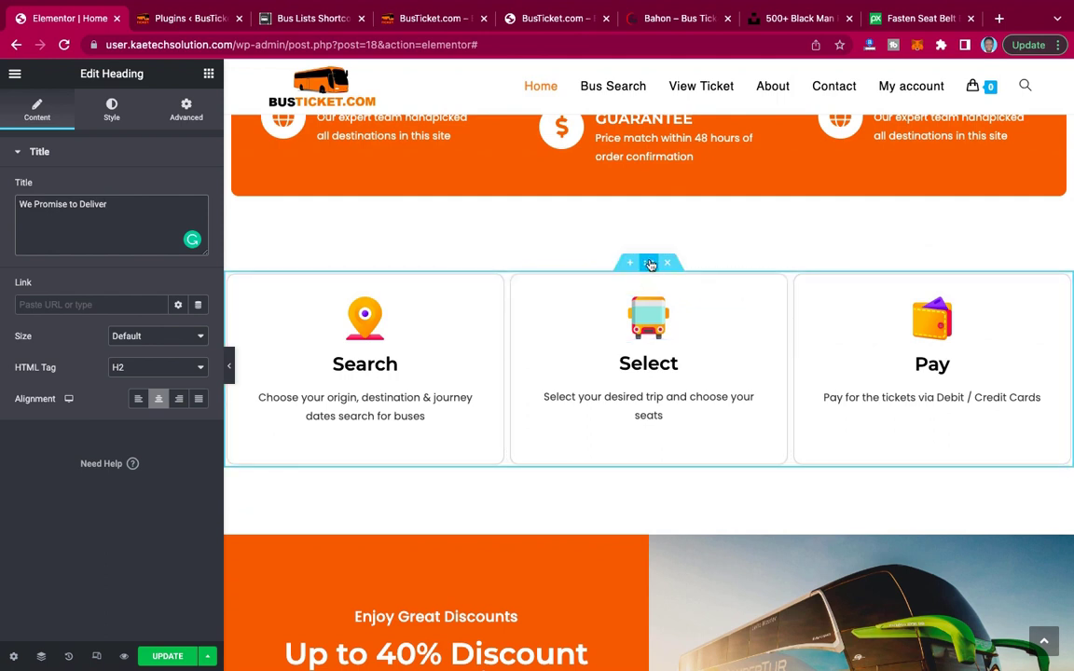
pyautogui.rightClick(650, 264)
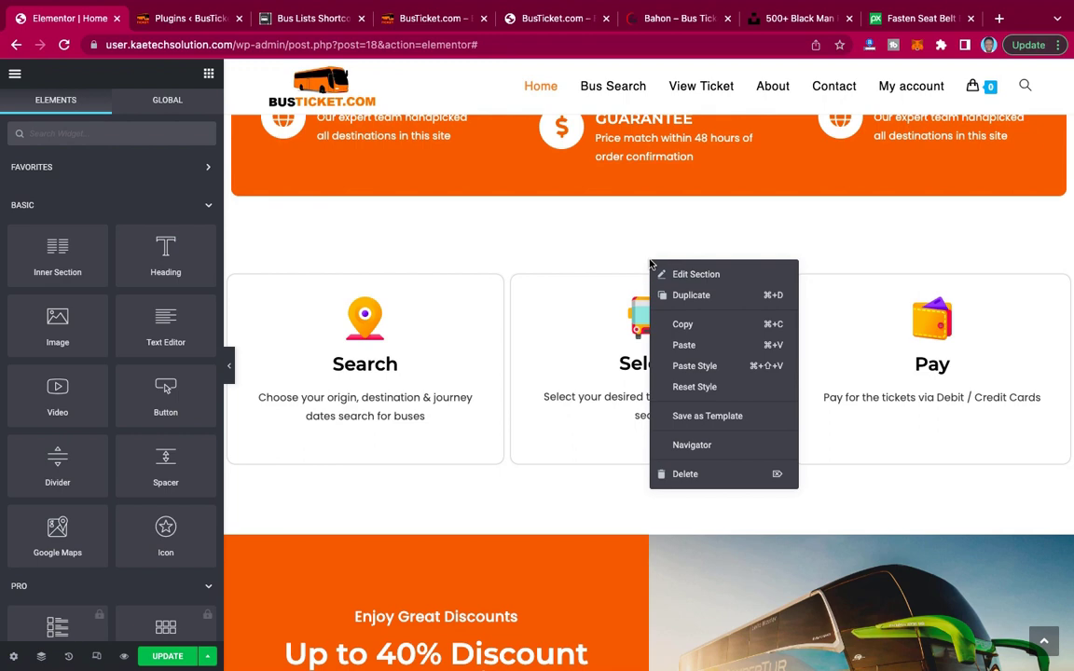
pyautogui.click(683, 326)
pyautogui.scroll(-10, 688, 330)
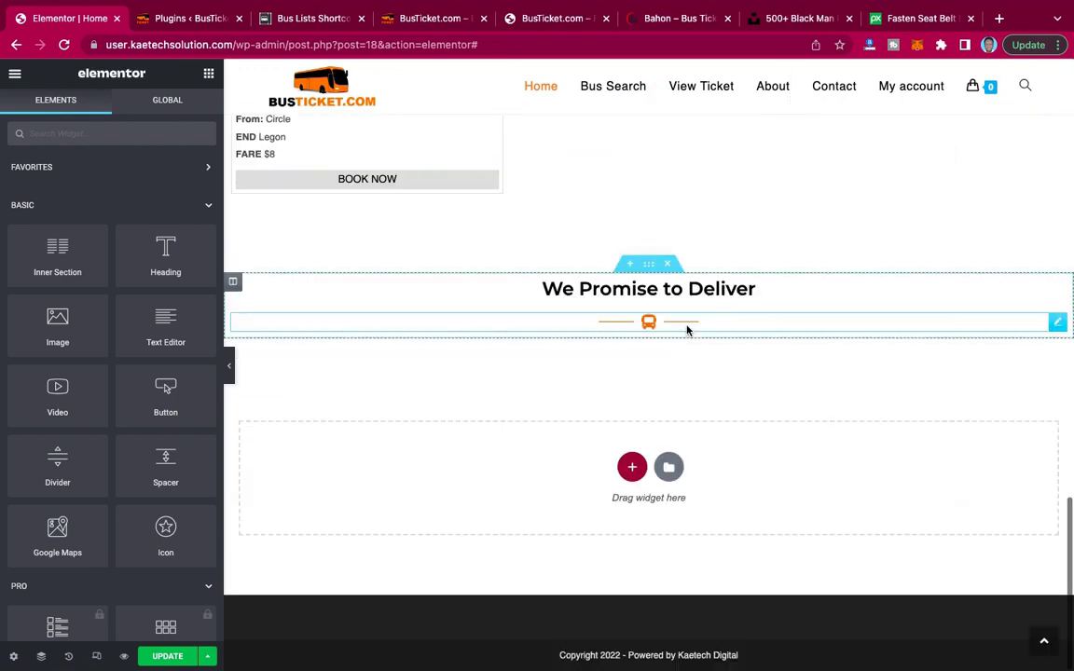
pyautogui.rightClick(525, 462)
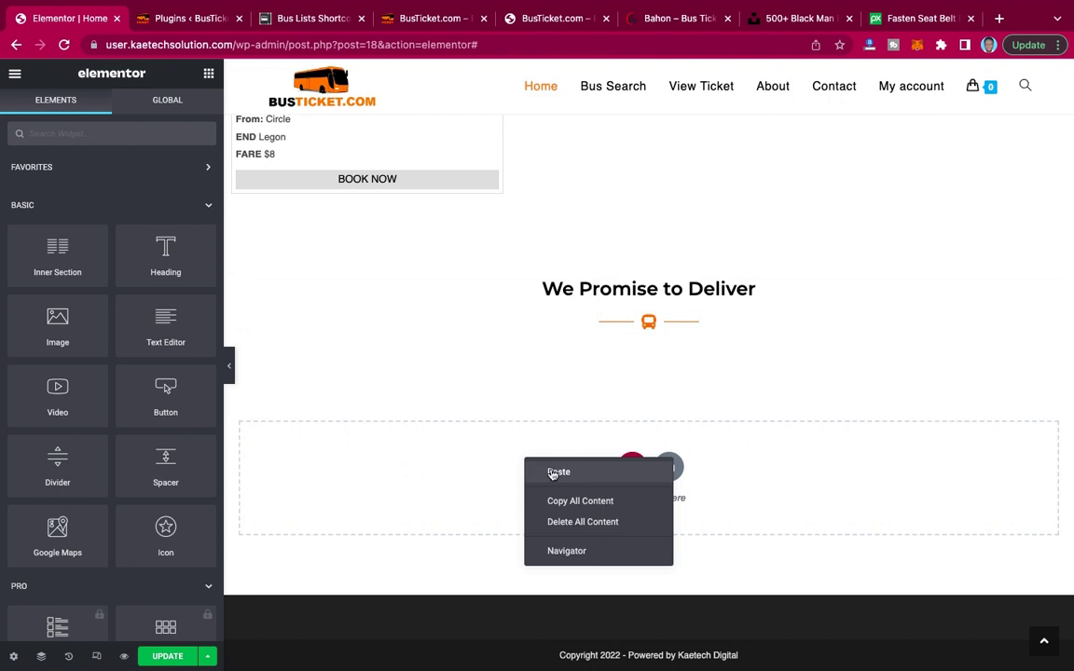
pyautogui.click(557, 472)
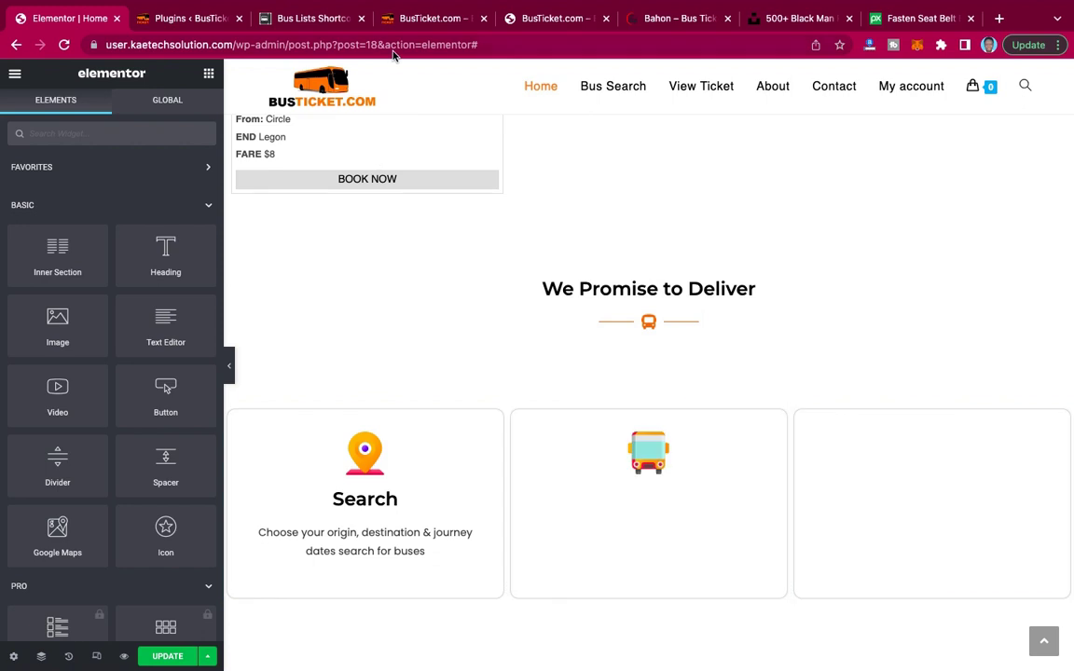
# Save the demo site's Safety+ icon as safety in the Bus folder on the Desktop.
pyautogui.click(660, 23)
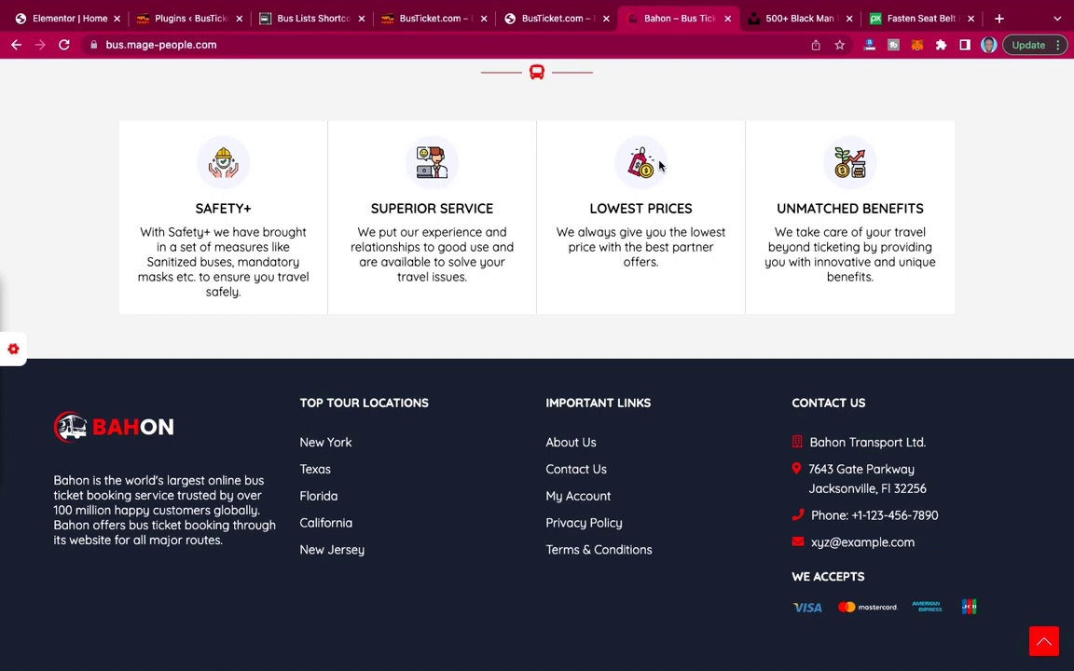
pyautogui.rightClick(232, 162)
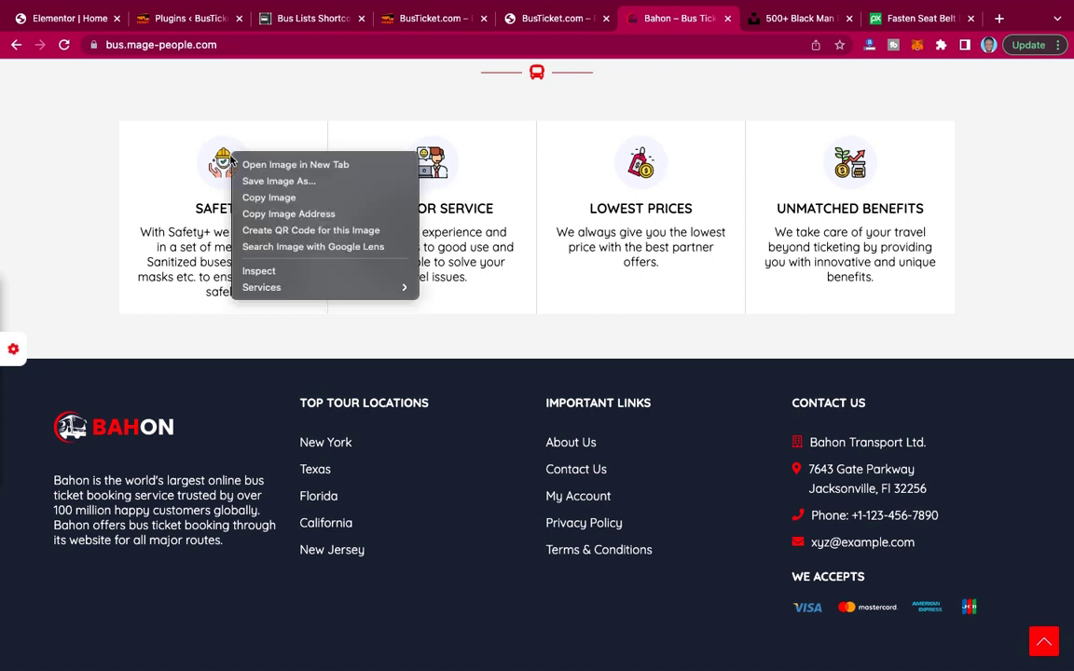
pyautogui.click(268, 183)
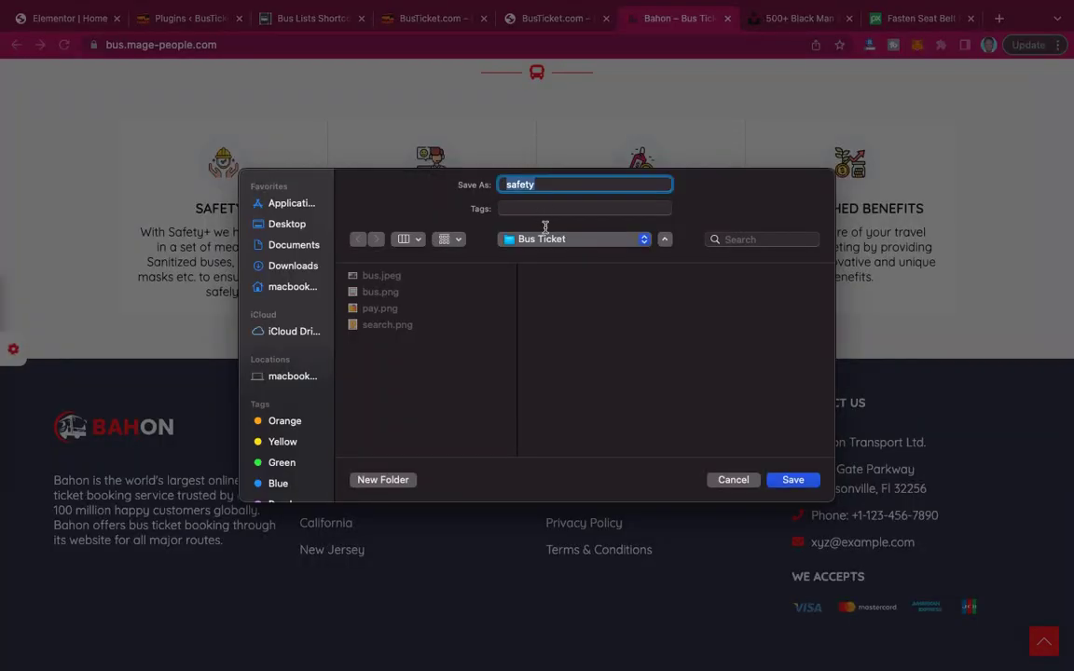
pyautogui.click(289, 228)
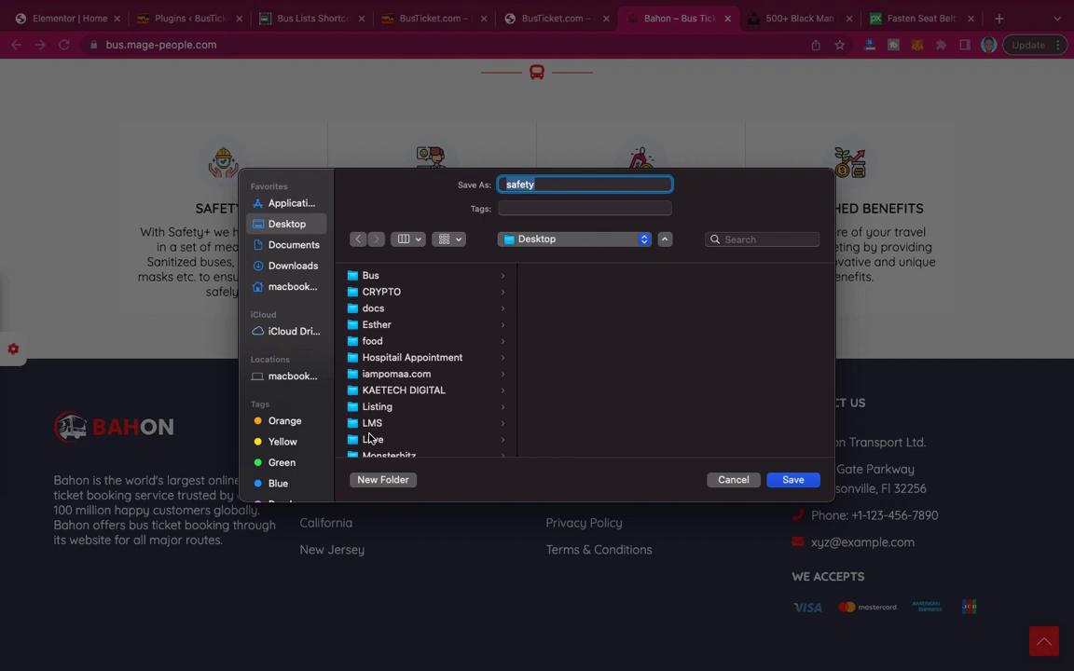
pyautogui.click(371, 277)
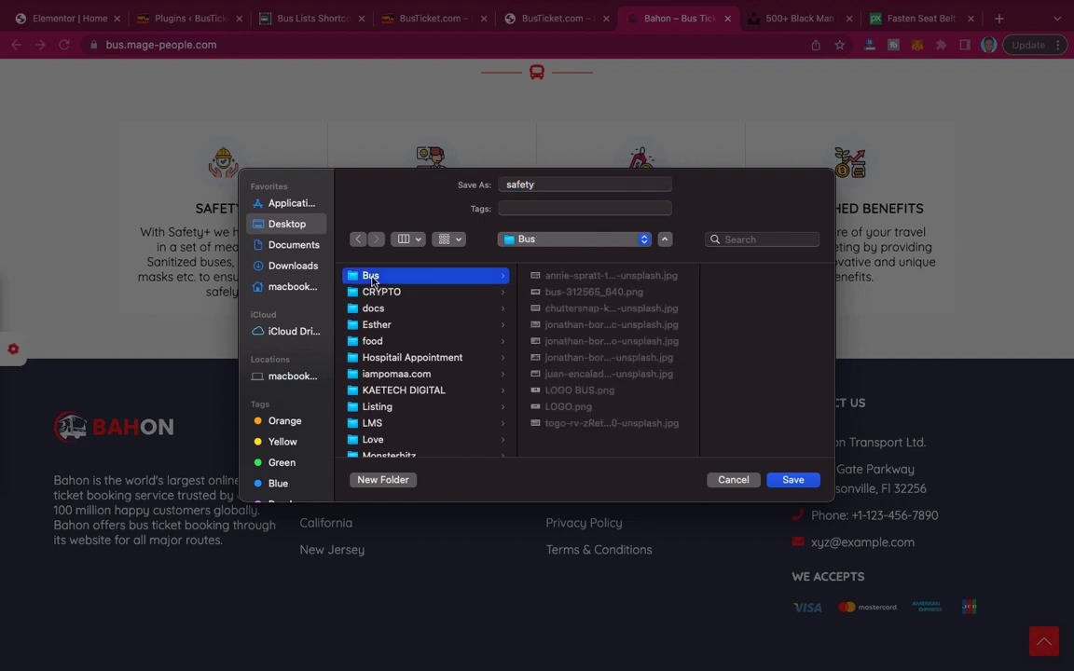
pyautogui.click(793, 479)
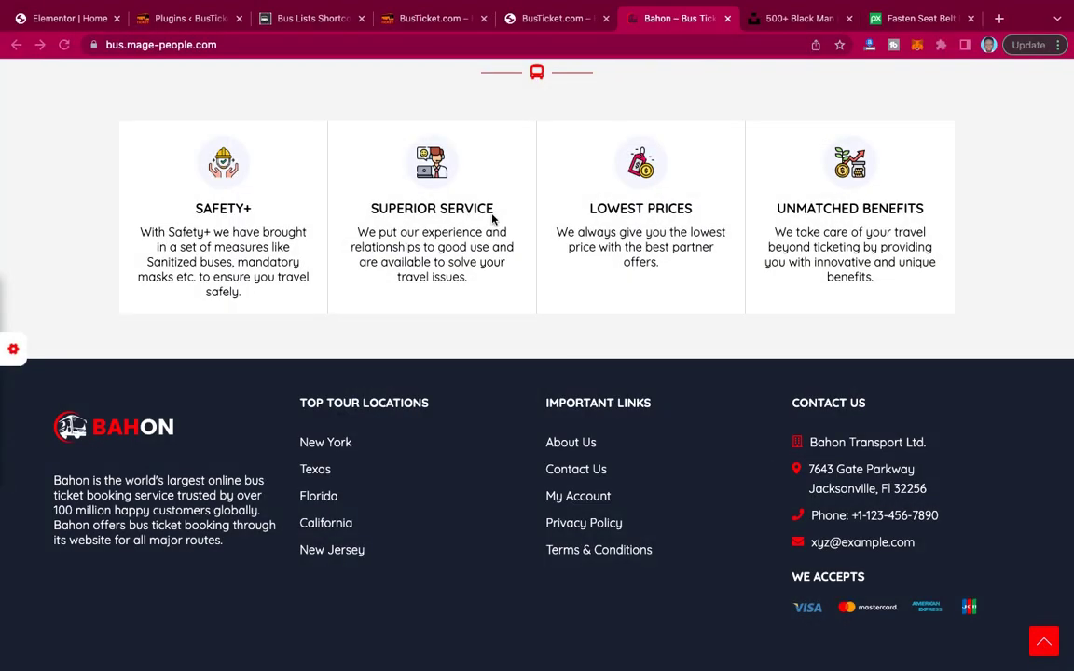
# Save the Superior Service and Lowest Prices icons as customer-service and prices in the Bus folder.
pyautogui.rightClick(431, 161)
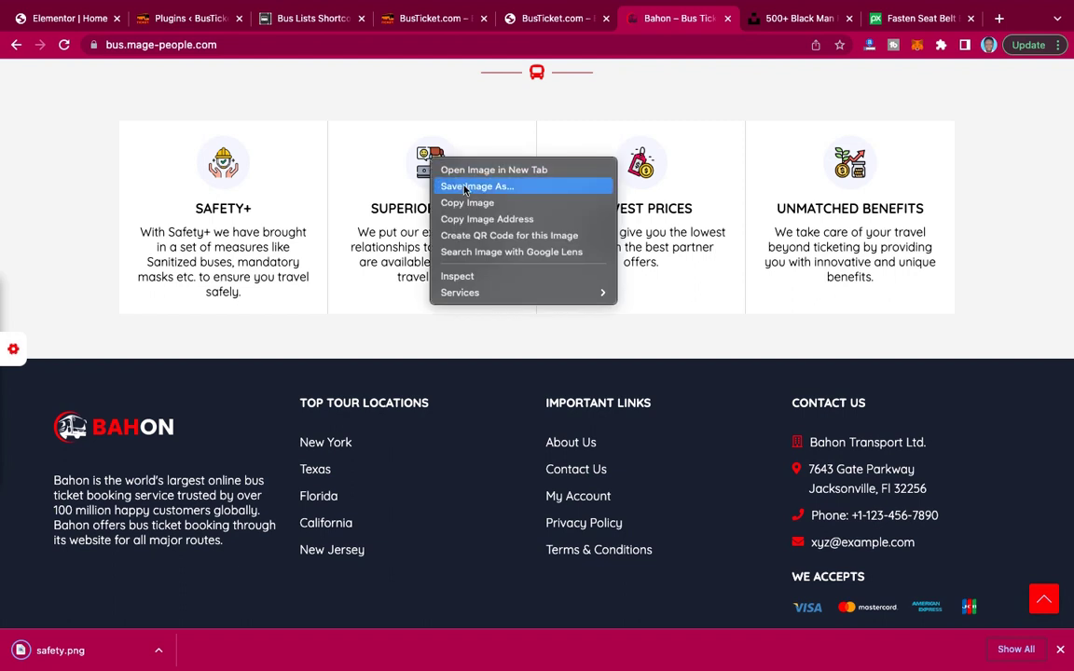
pyautogui.click(464, 188)
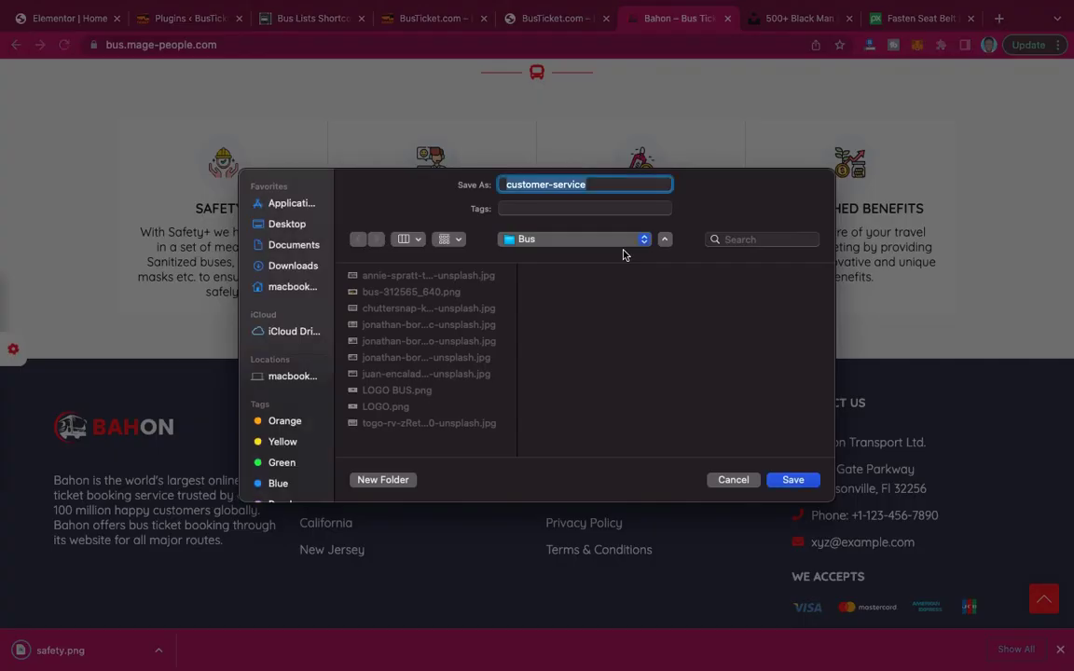
pyautogui.click(792, 479)
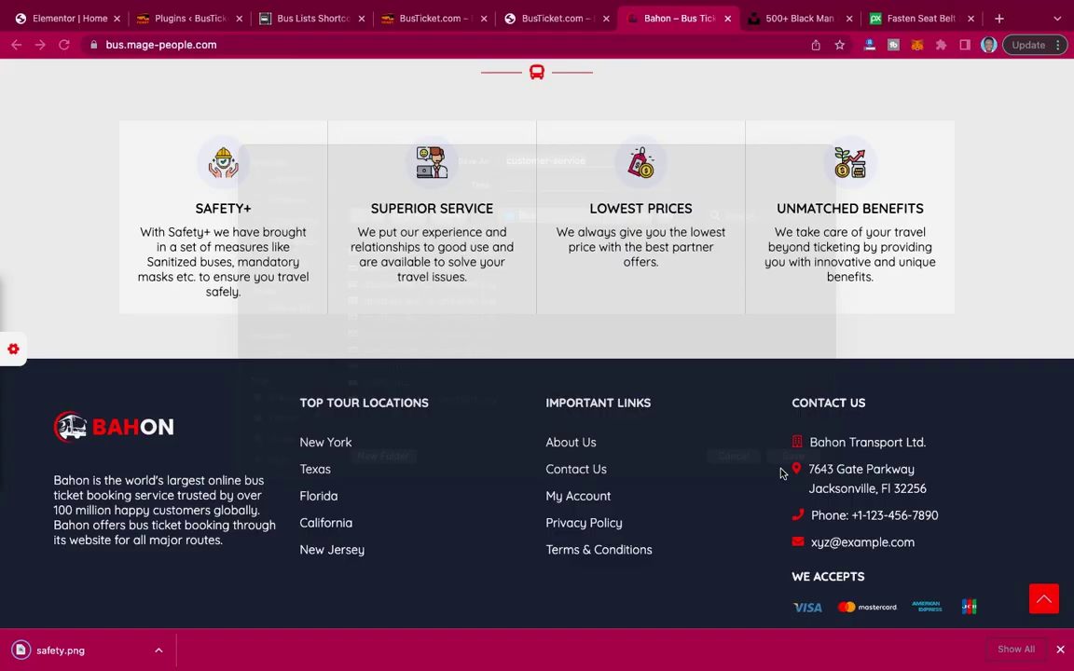
pyautogui.rightClick(642, 156)
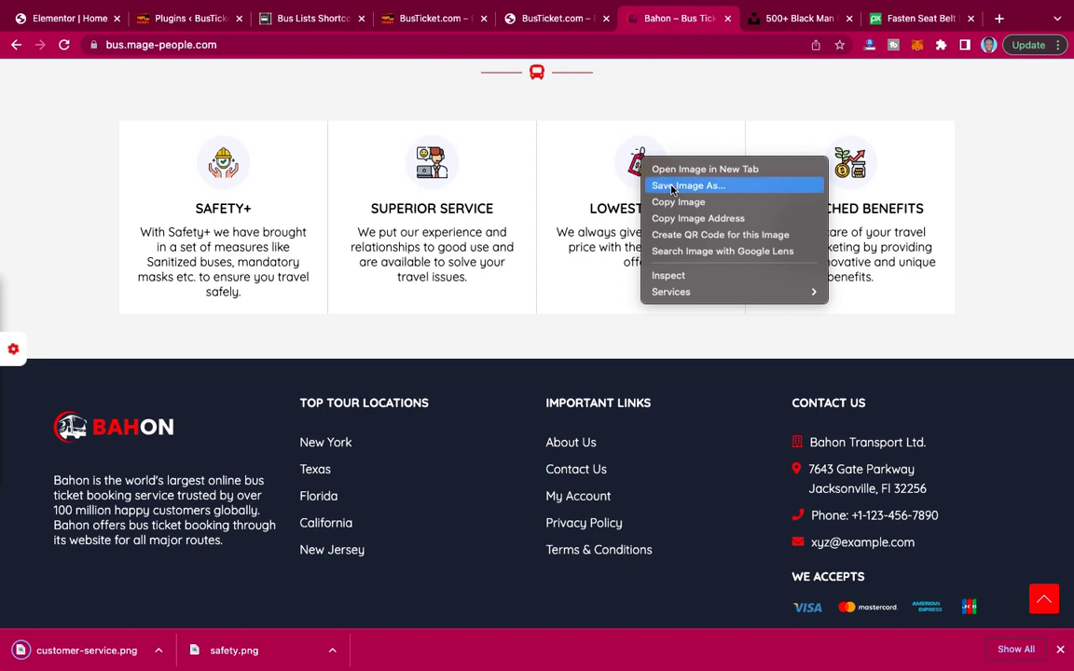
pyautogui.click(671, 187)
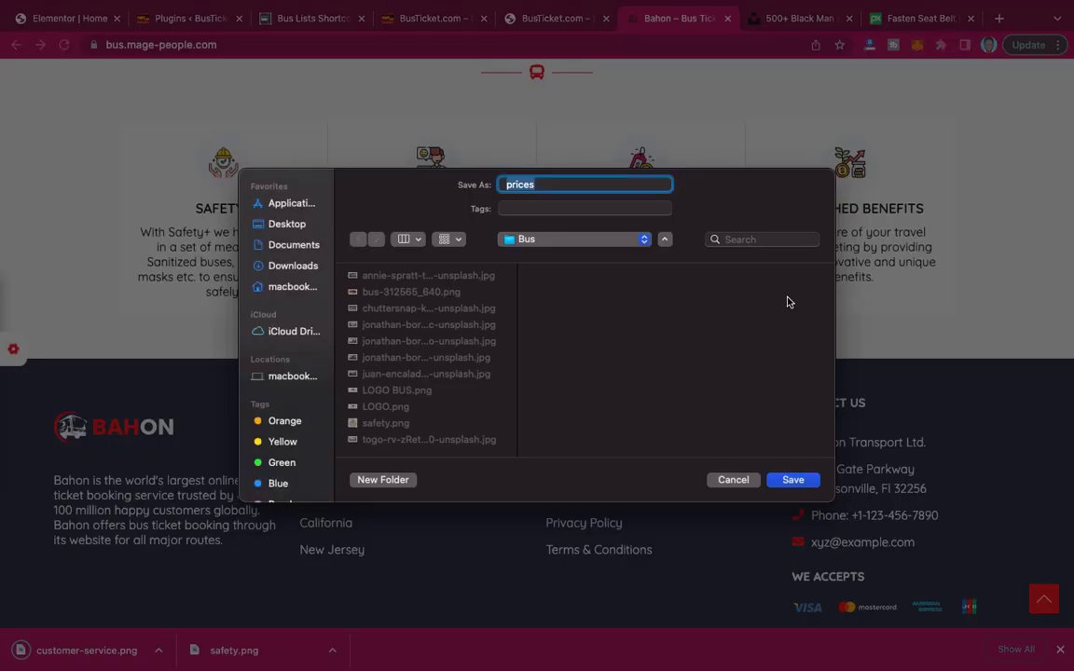
pyautogui.click(792, 479)
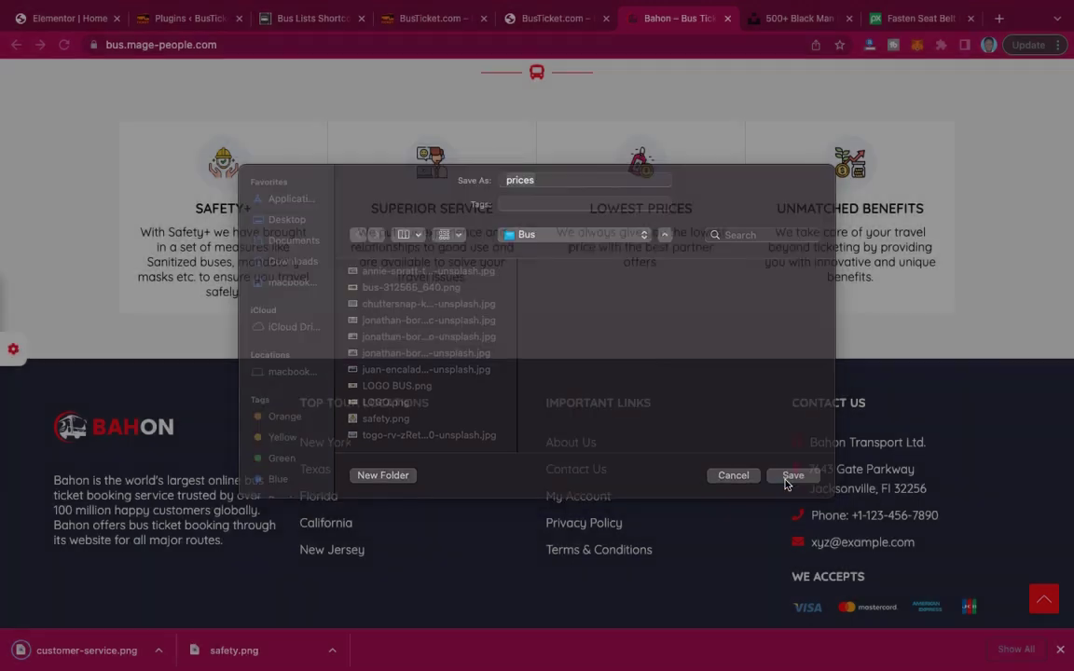
# Save the Unmatched Benefits icon as benefits in the Bus folder and return to the home page editor.
pyautogui.rightClick(850, 150)
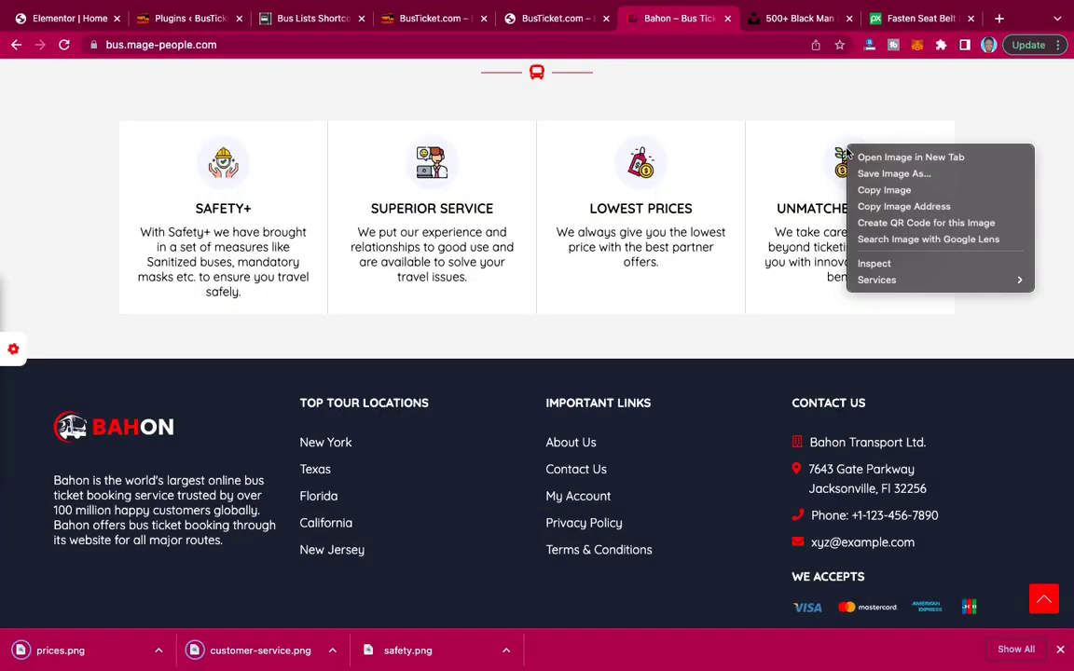
pyautogui.click(884, 175)
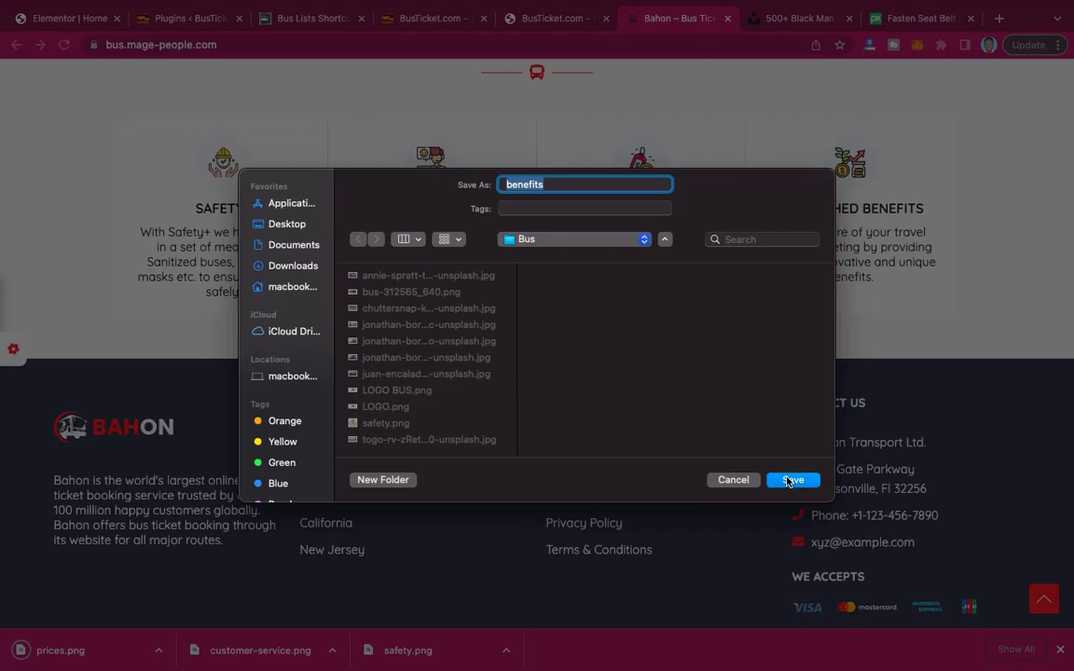
pyautogui.click(791, 479)
pyautogui.moveTo(93, 3)
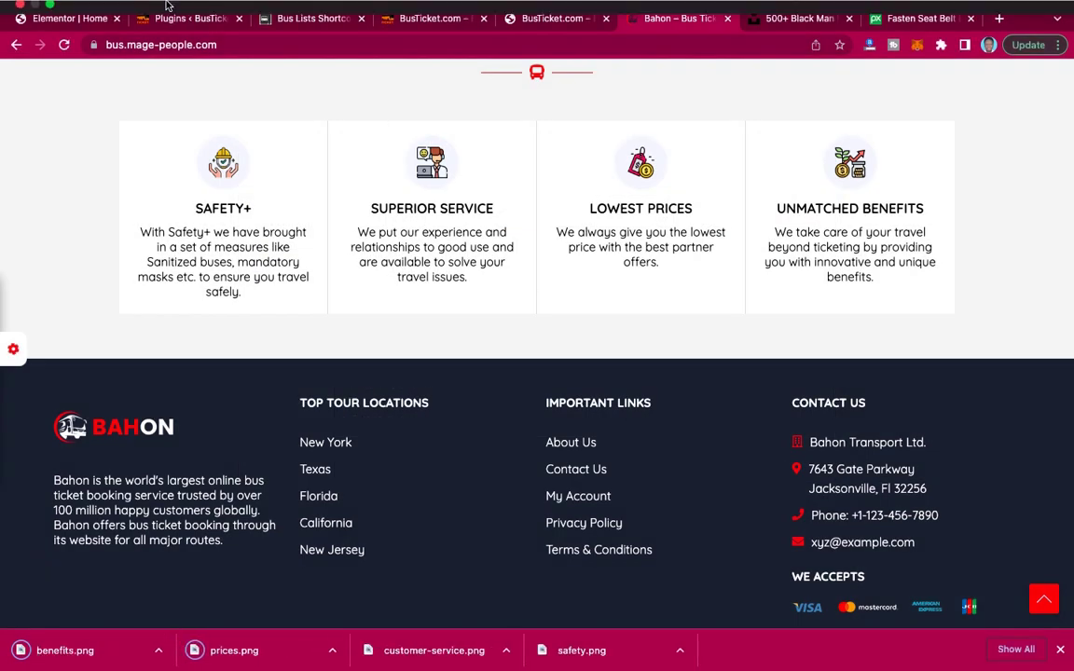
pyautogui.click(80, 57)
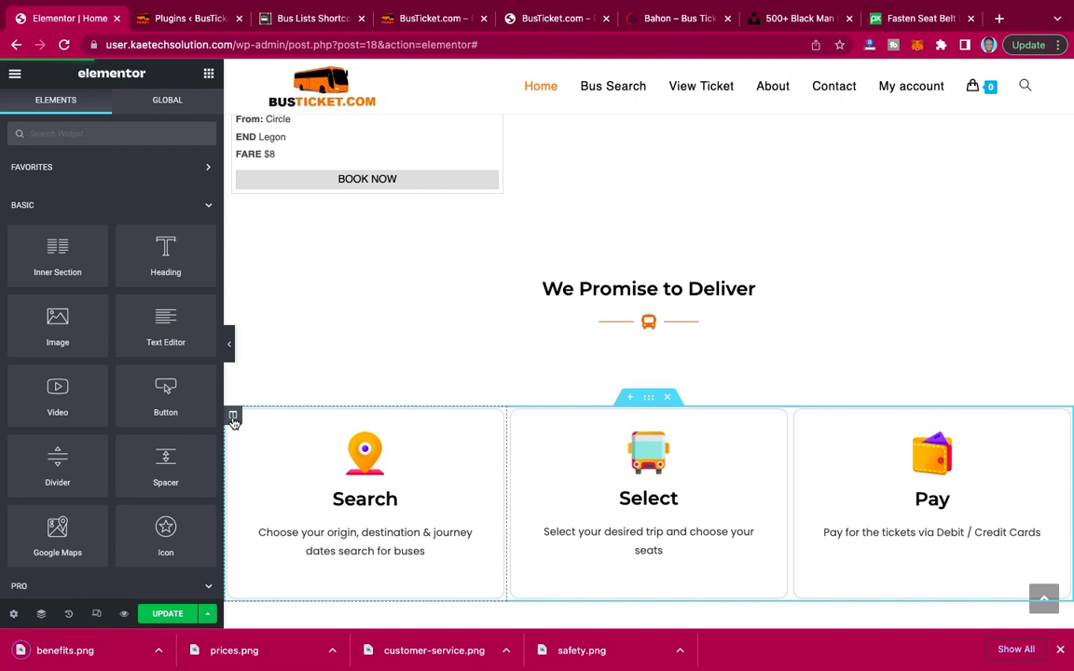
# Remove the box shadow from the Search column below "We Promise to Deliver" and clear its border radius.
pyautogui.click(233, 416)
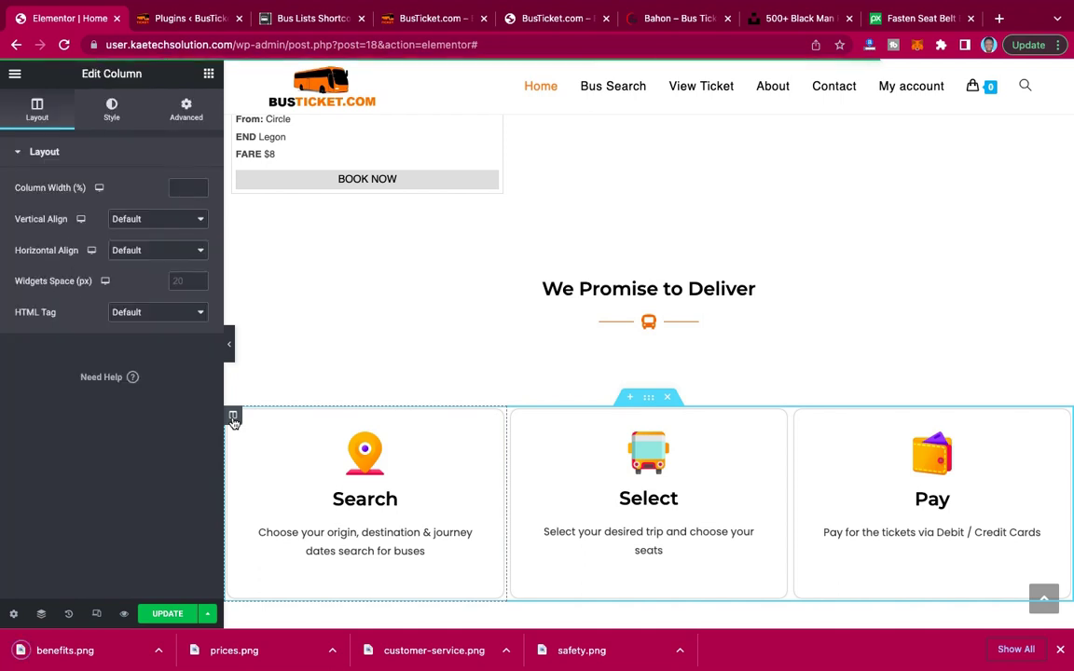
pyautogui.click(112, 111)
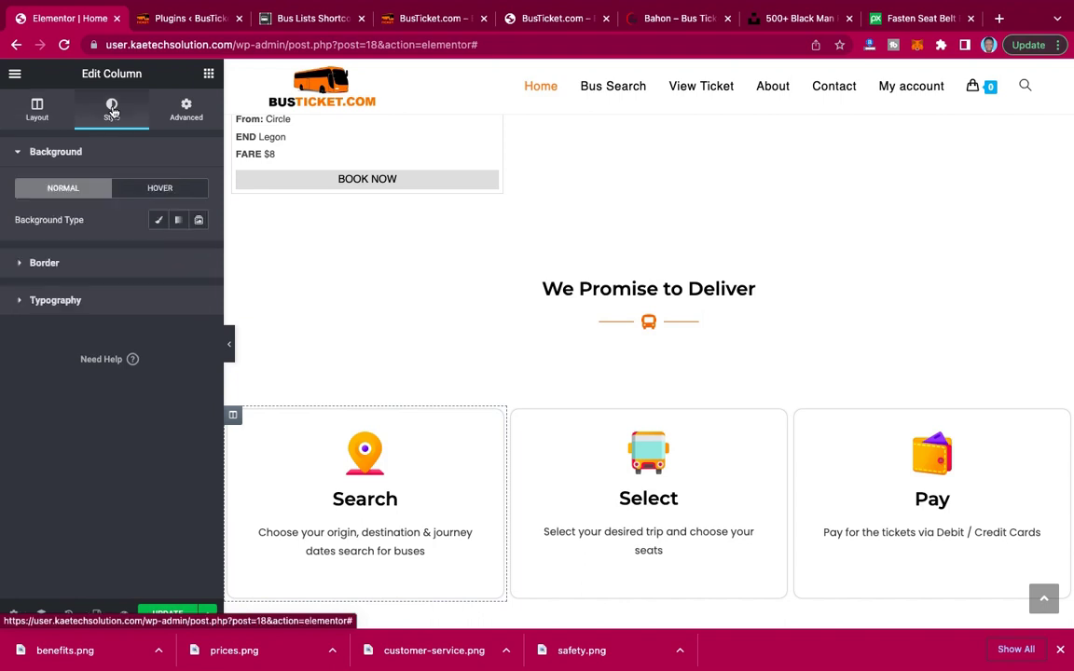
pyautogui.click(122, 267)
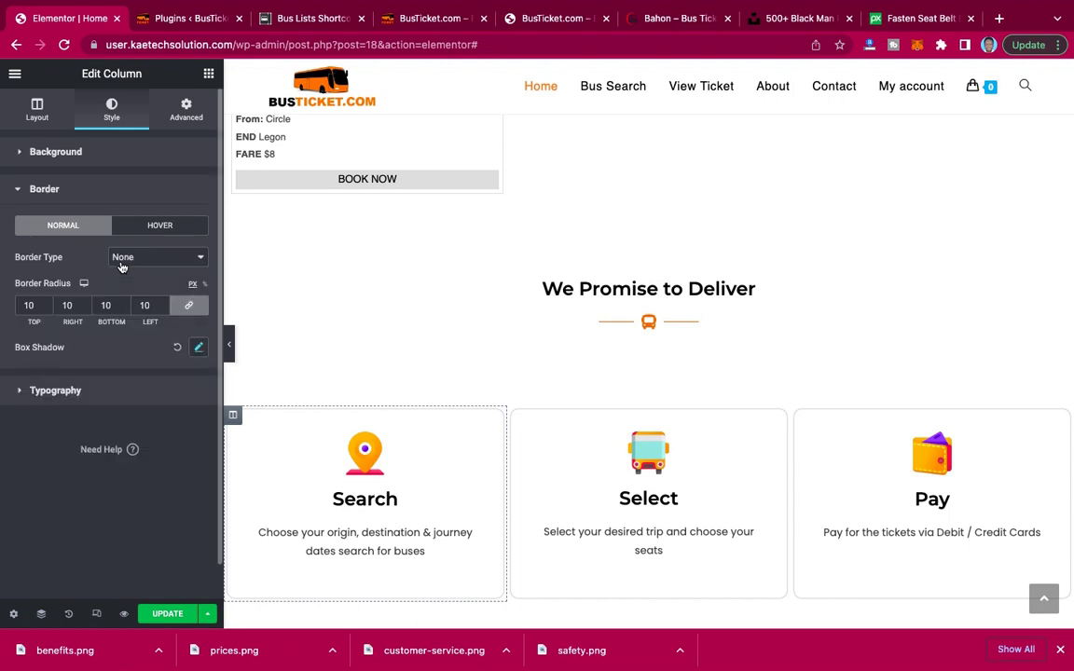
pyautogui.click(178, 349)
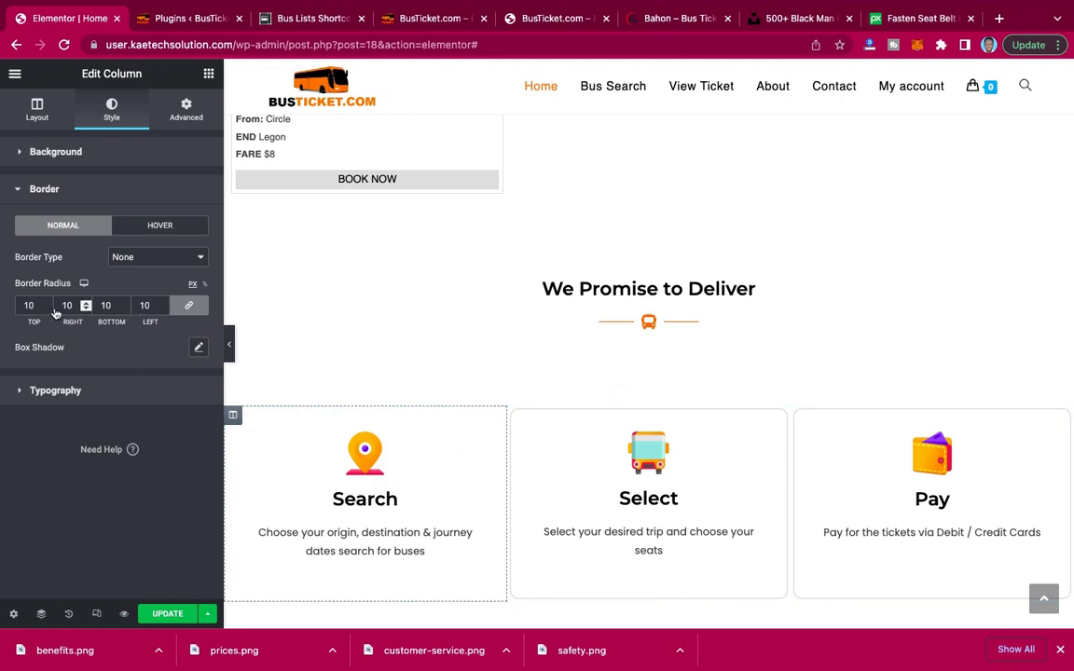
pyautogui.moveTo(37, 306); pyautogui.dragTo(2, 305)
pyautogui.press('BackSpace')
# Give the Search column a solid border with a right width of 1 and 0 on the other sides, comparing with the demo site.
pyautogui.click(151, 256)
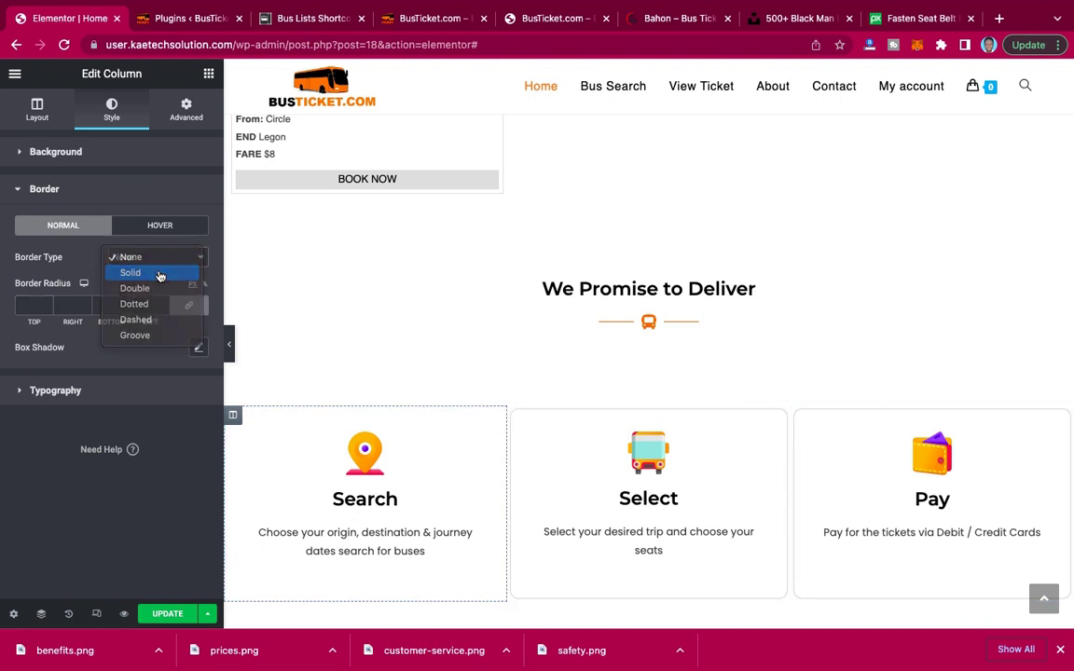
pyautogui.click(158, 272)
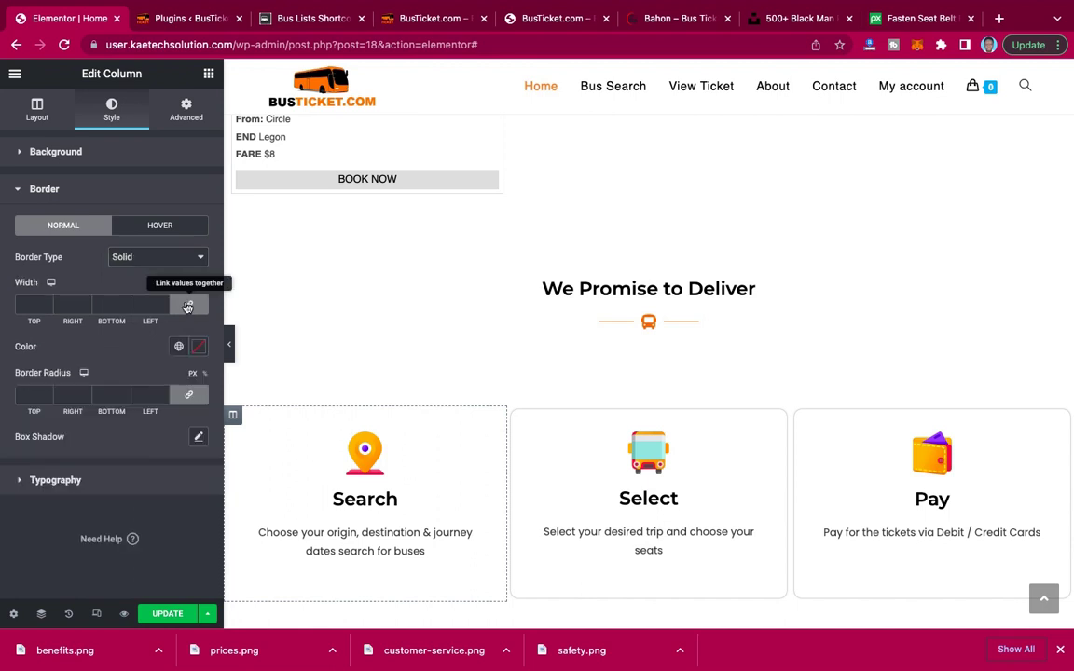
pyautogui.click(188, 306)
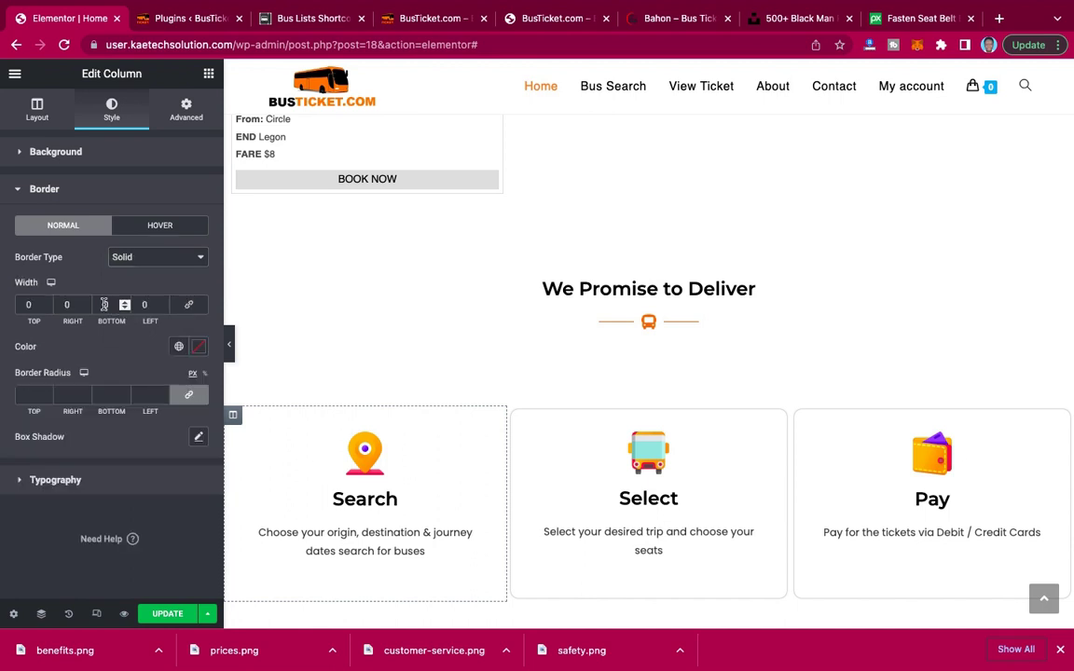
pyautogui.moveTo(69, 304); pyautogui.dragTo(64, 304)
pyautogui.write('2')
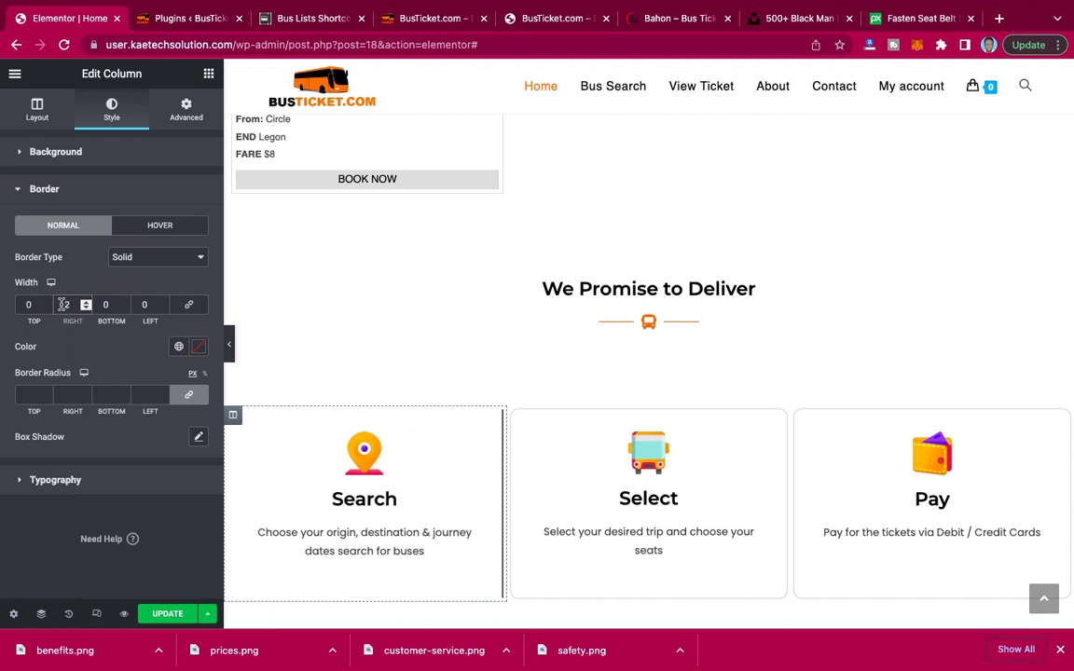
pyautogui.press('BackSpace')
pyautogui.write('0')
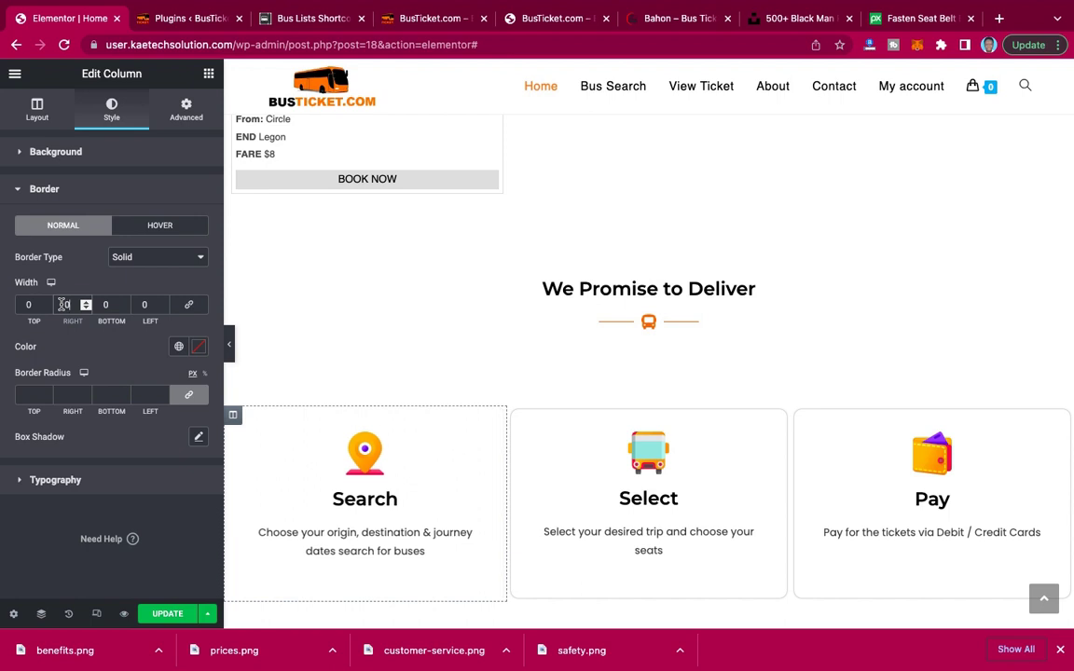
pyautogui.write('1')
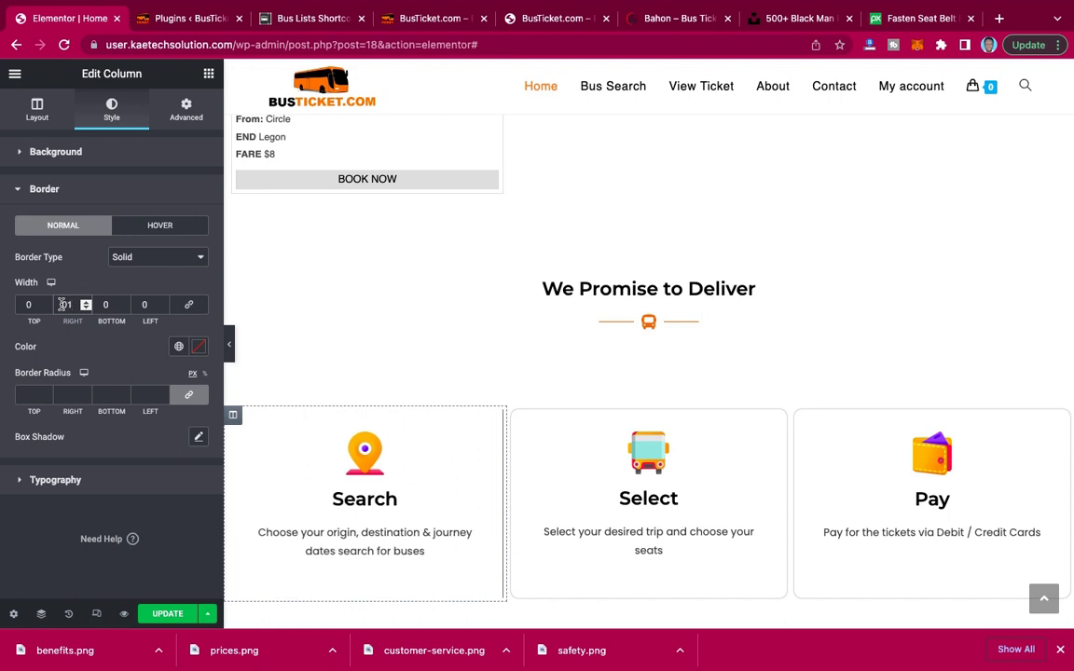
pyautogui.click(665, 19)
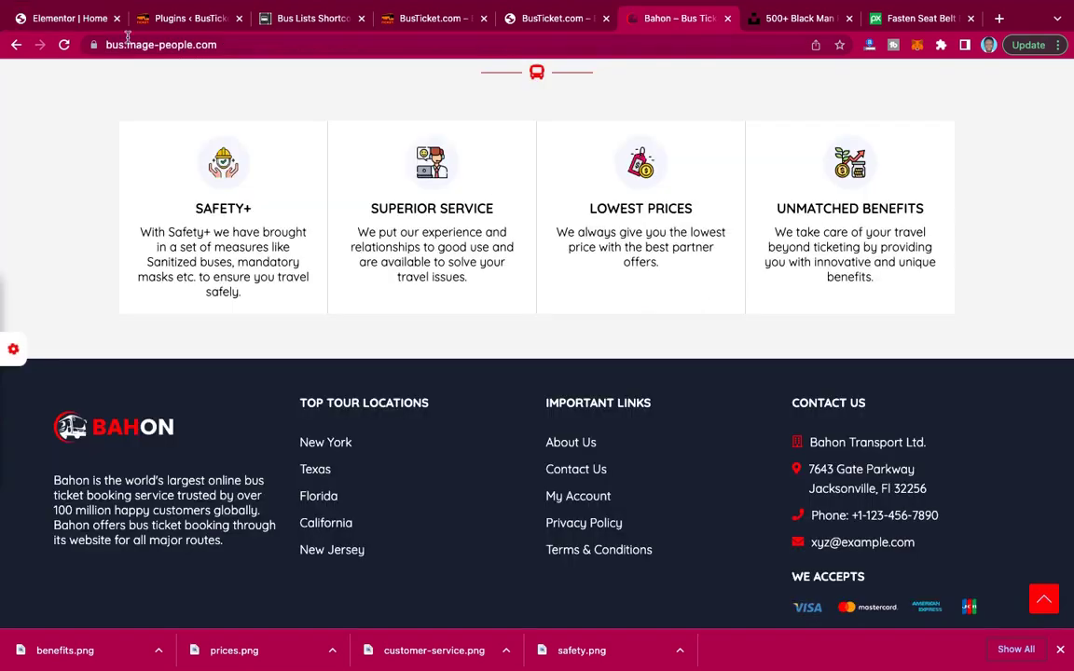
pyautogui.click(81, 18)
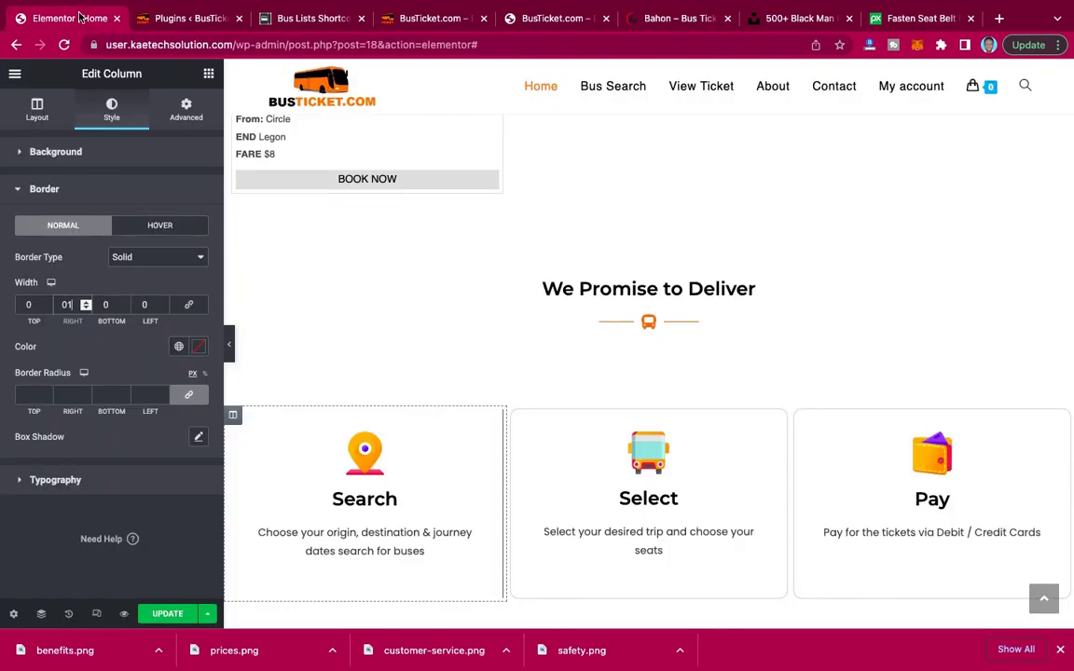
# Set the Search column's border color to #A2A1A1 and check it against the demo site's column dividers.
pyautogui.click(200, 347)
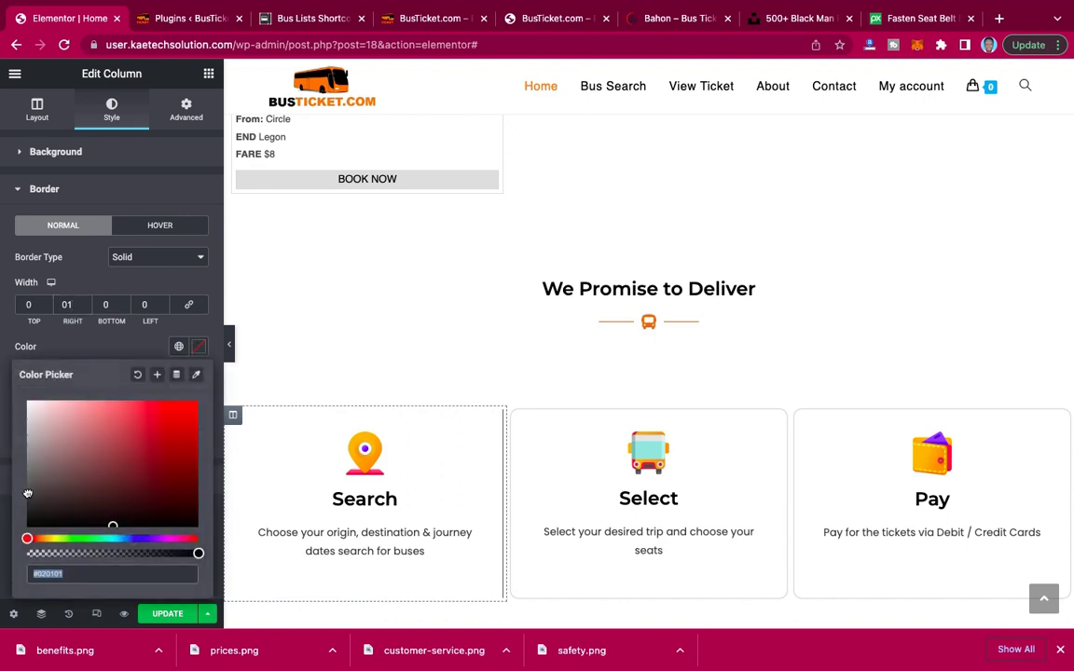
pyautogui.write('#4A4A4A')
pyautogui.moveTo(27, 491); pyautogui.dragTo(28, 446)
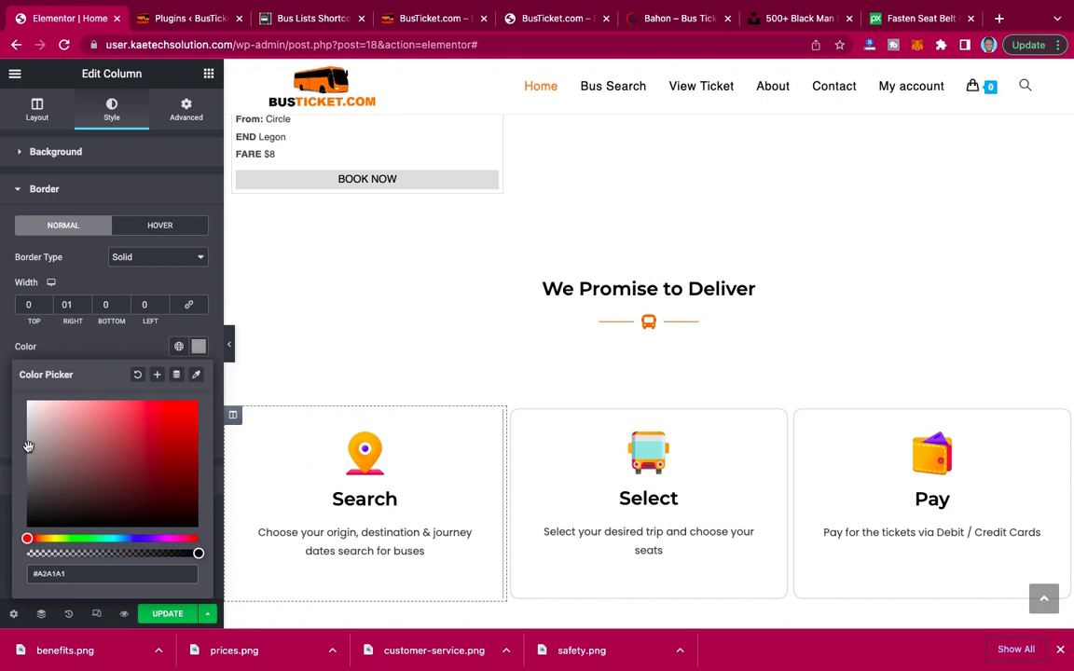
pyautogui.click(144, 277)
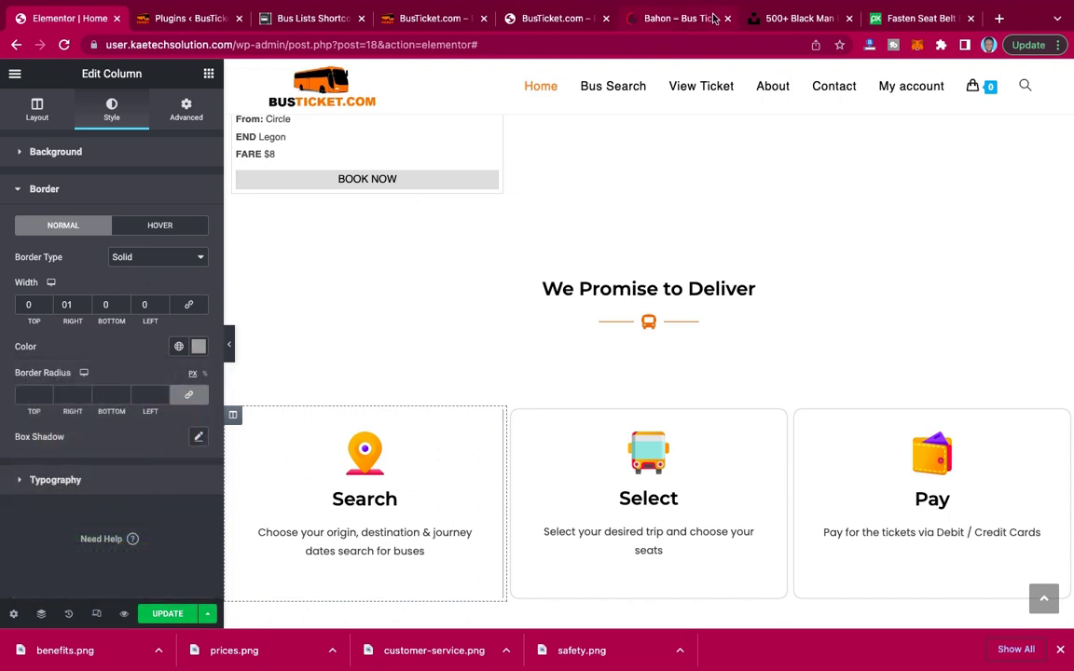
pyautogui.click(677, 18)
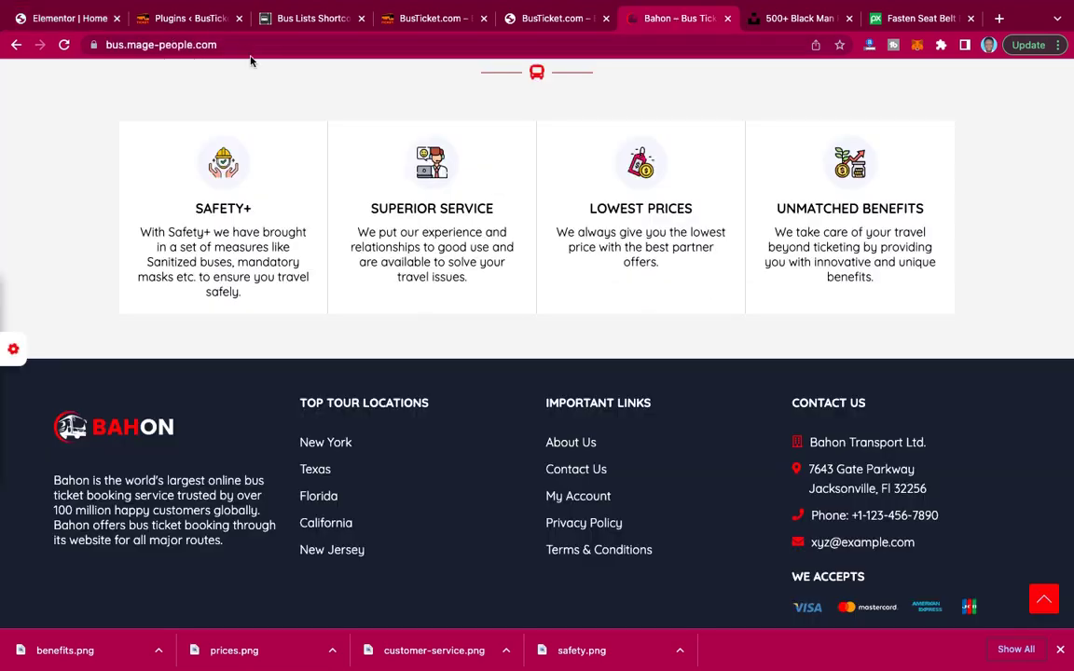
pyautogui.click(71, 18)
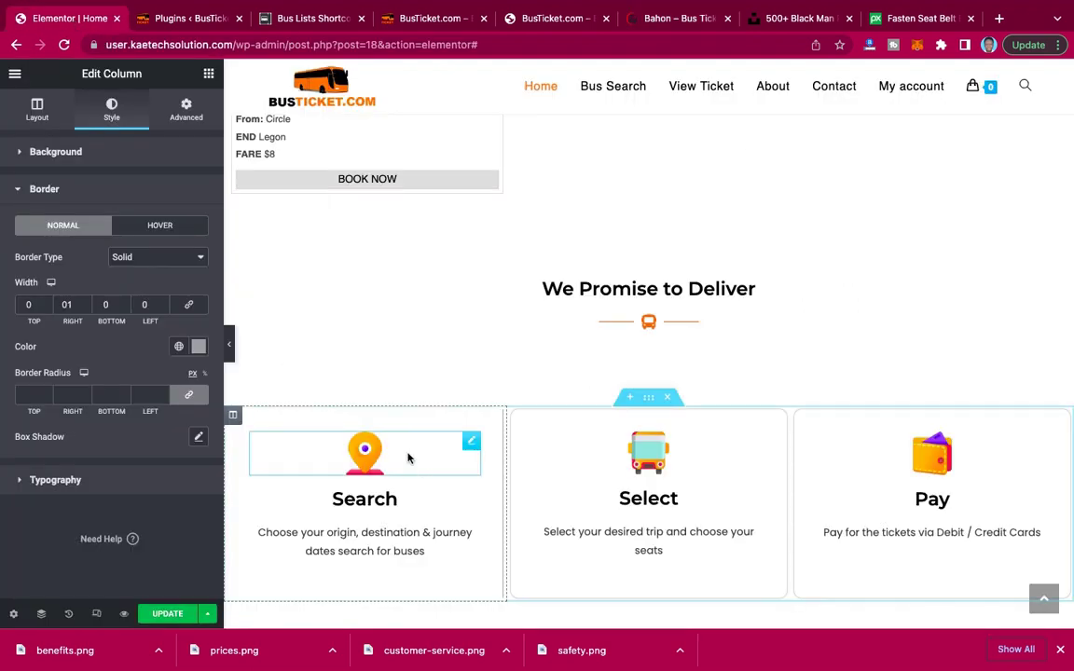
# Copy the Search column's style onto the Select column and delete the Pay column.
pyautogui.rightClick(233, 416)
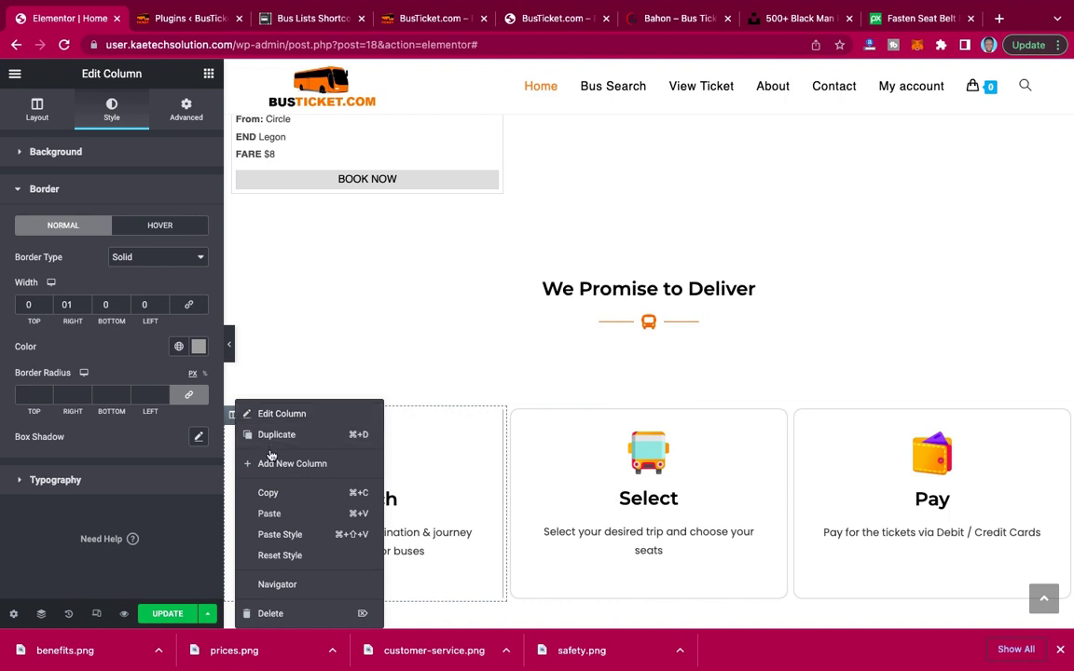
pyautogui.click(269, 495)
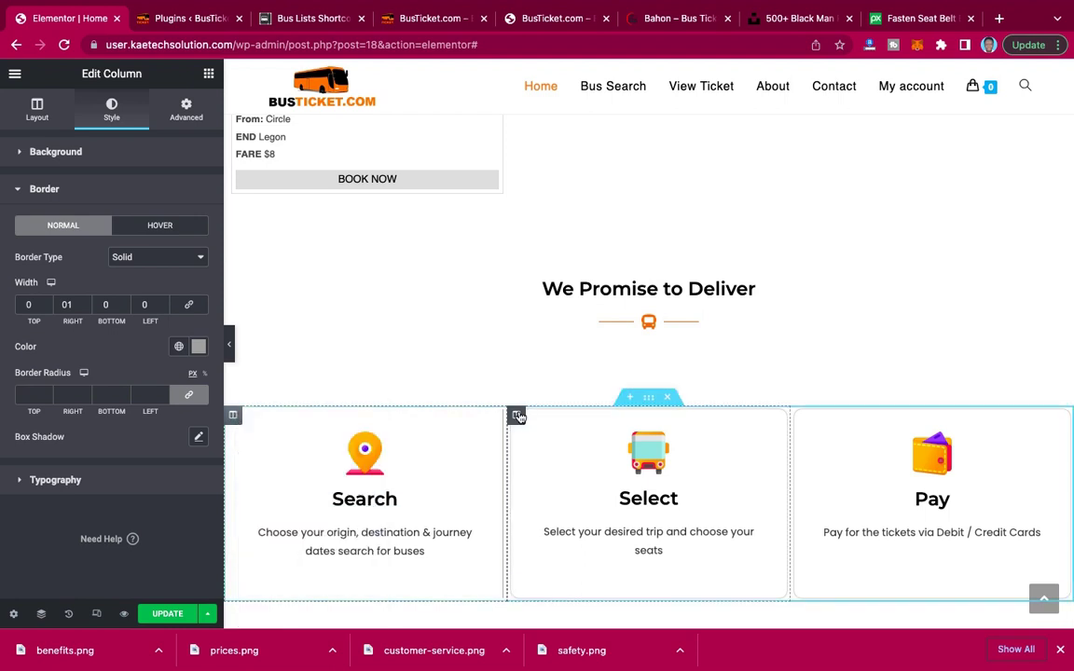
pyautogui.hotkey('ctrl', 'shift', 'v')
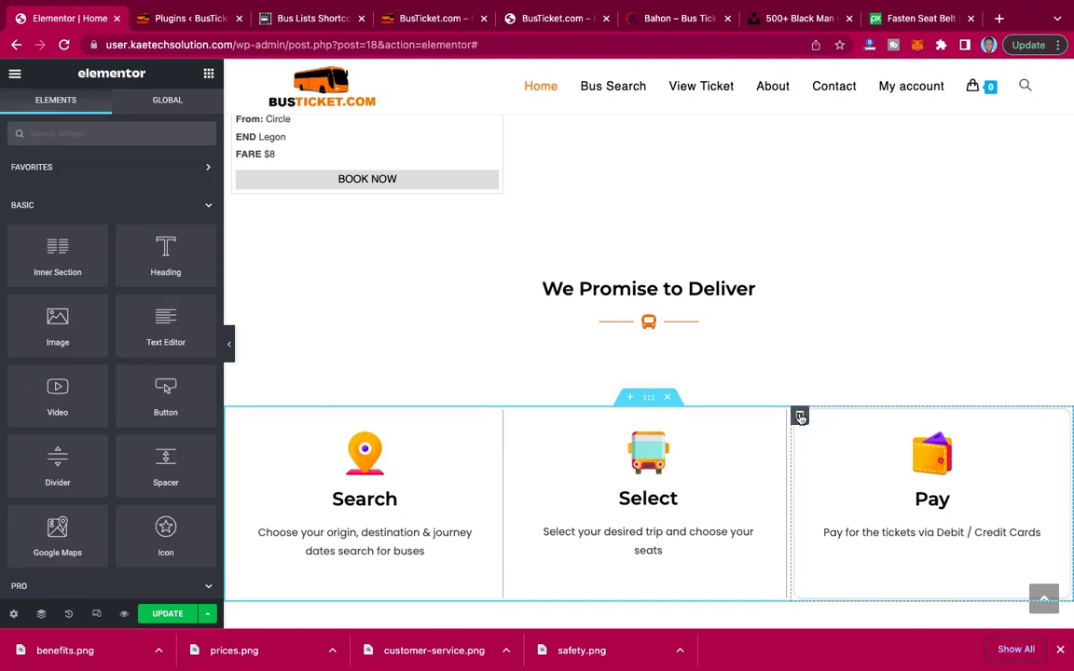
pyautogui.rightClick(800, 418)
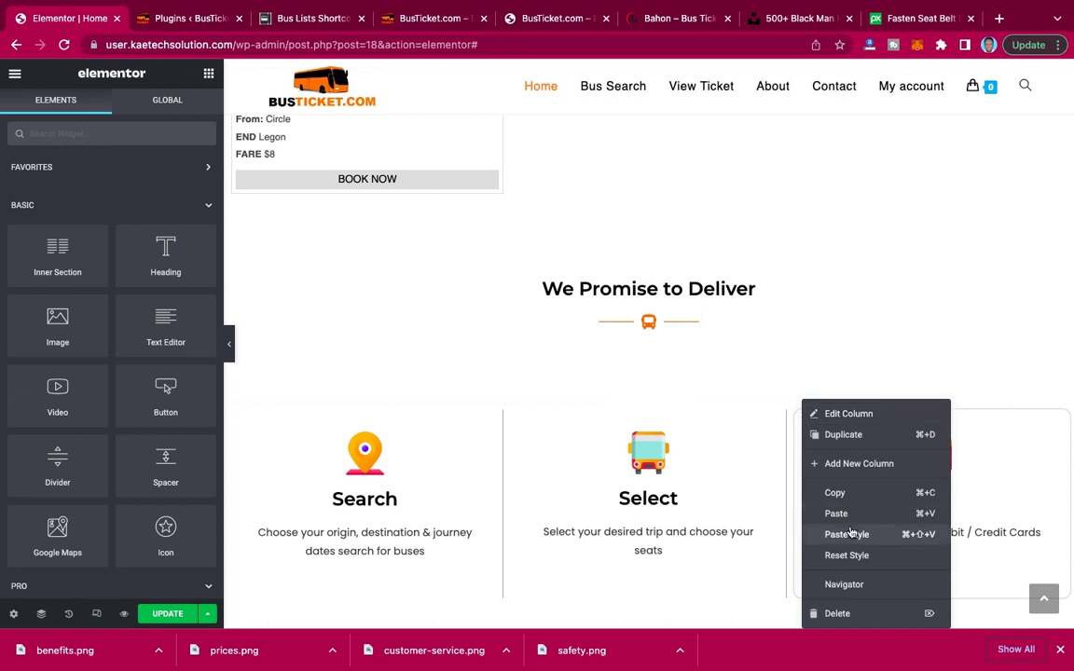
pyautogui.click(830, 614)
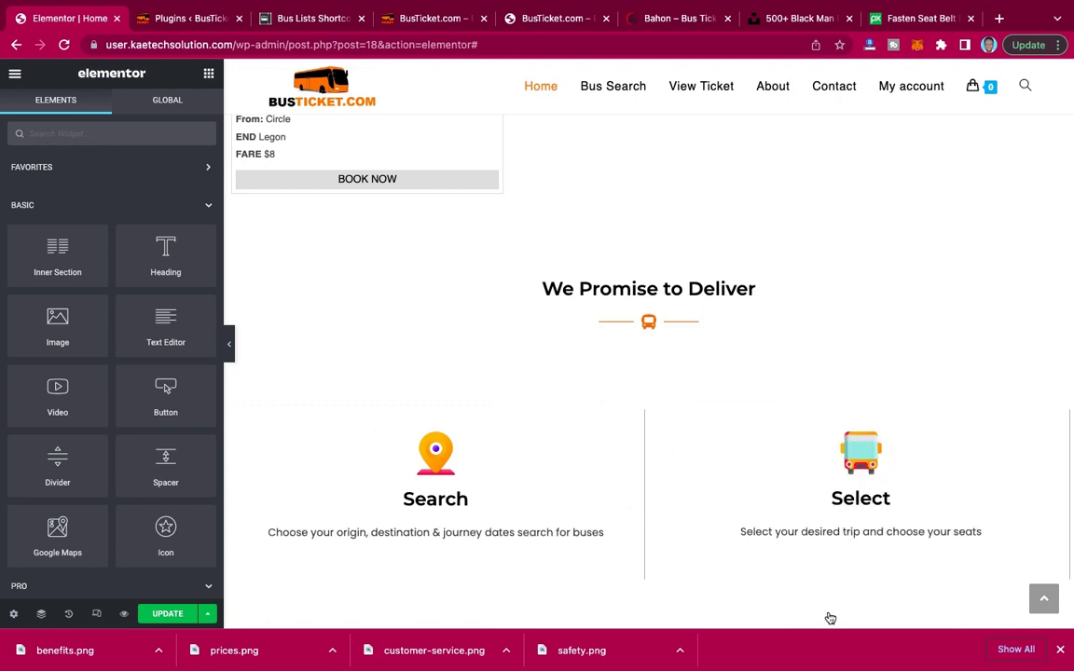
# Duplicate the Select column twice to make a four-column row.
pyautogui.rightClick(659, 415)
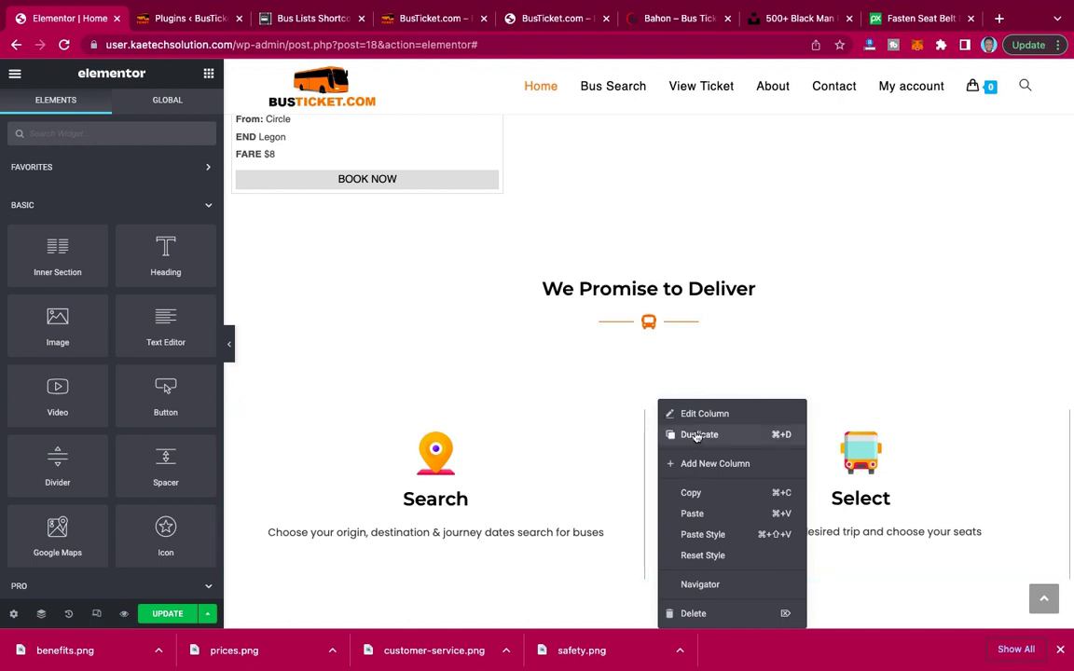
pyautogui.click(697, 436)
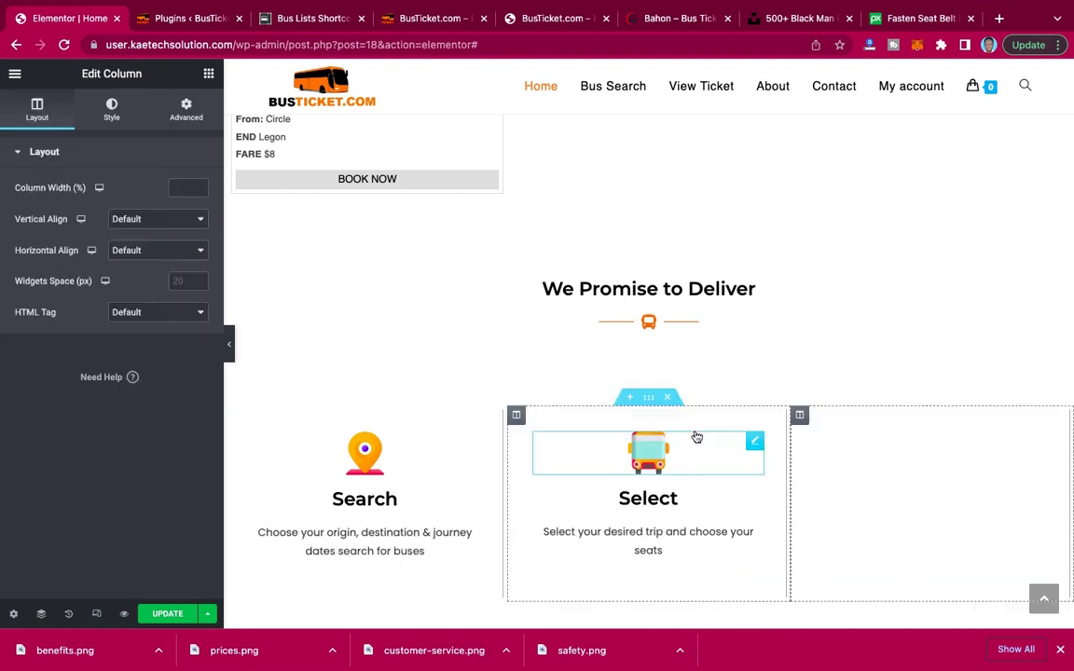
pyautogui.rightClick(799, 417)
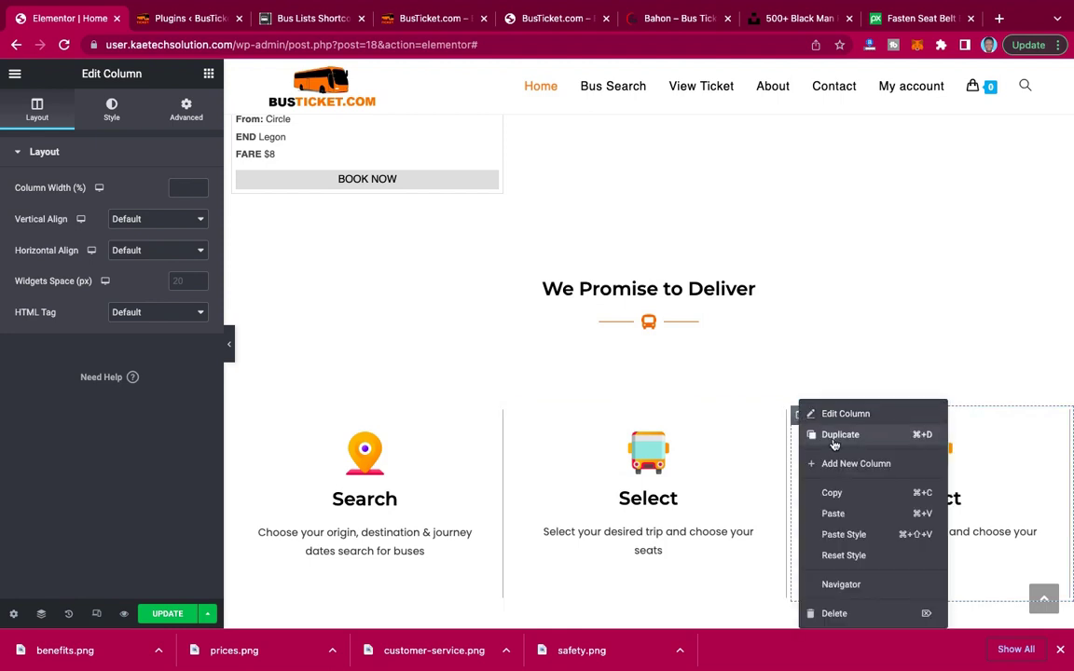
pyautogui.click(835, 435)
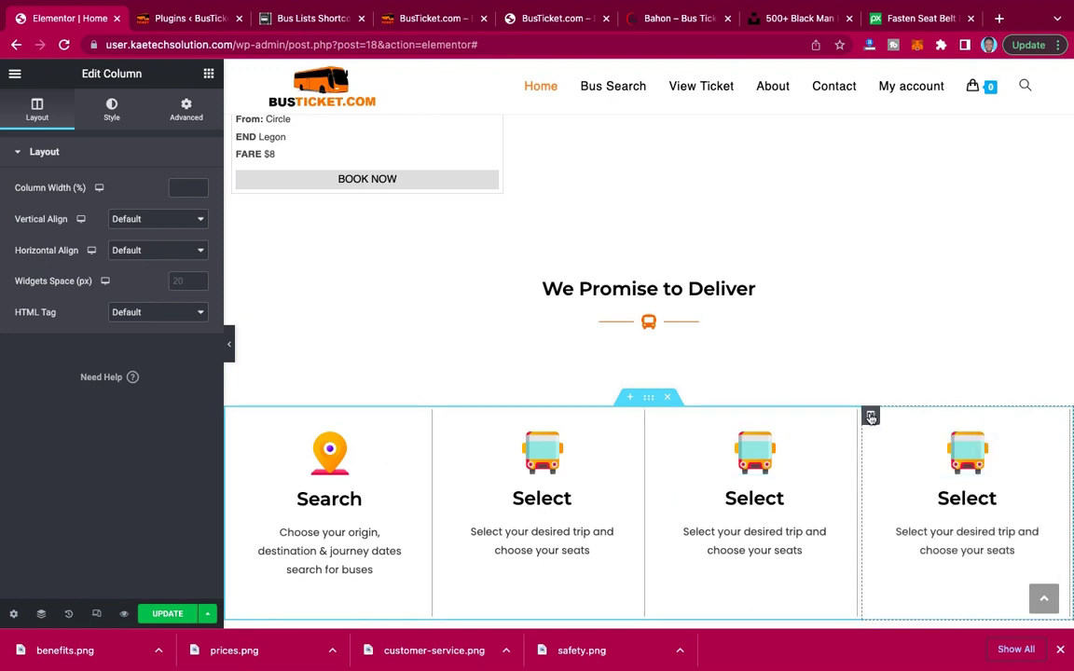
# Set the fourth column's right border width to 0 and preview the section at full page width.
pyautogui.click(112, 111)
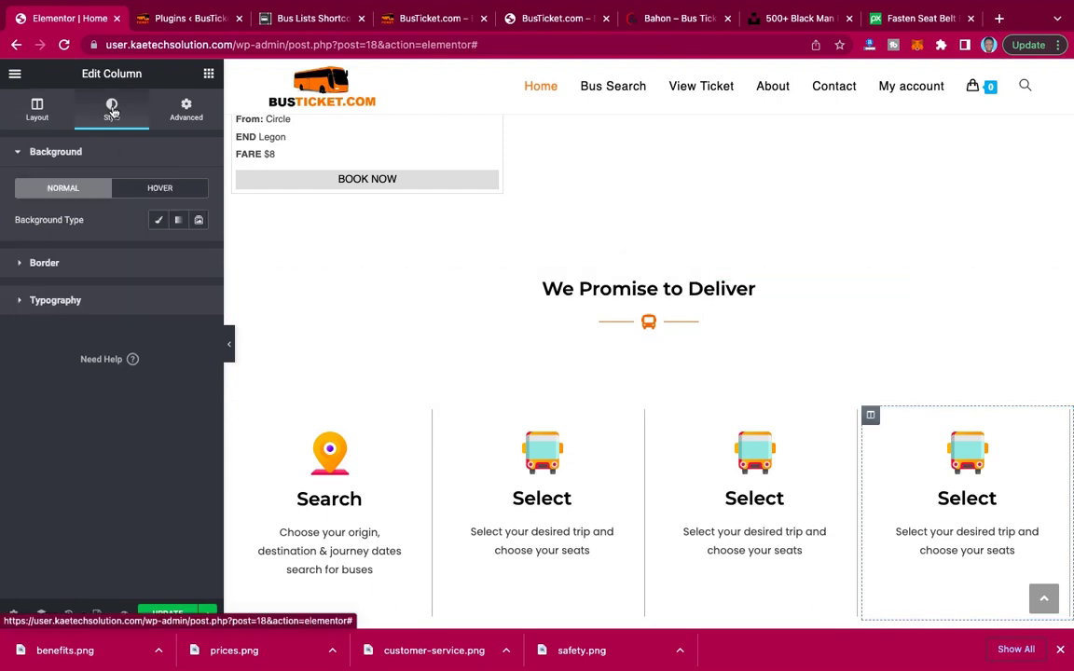
pyautogui.click(106, 269)
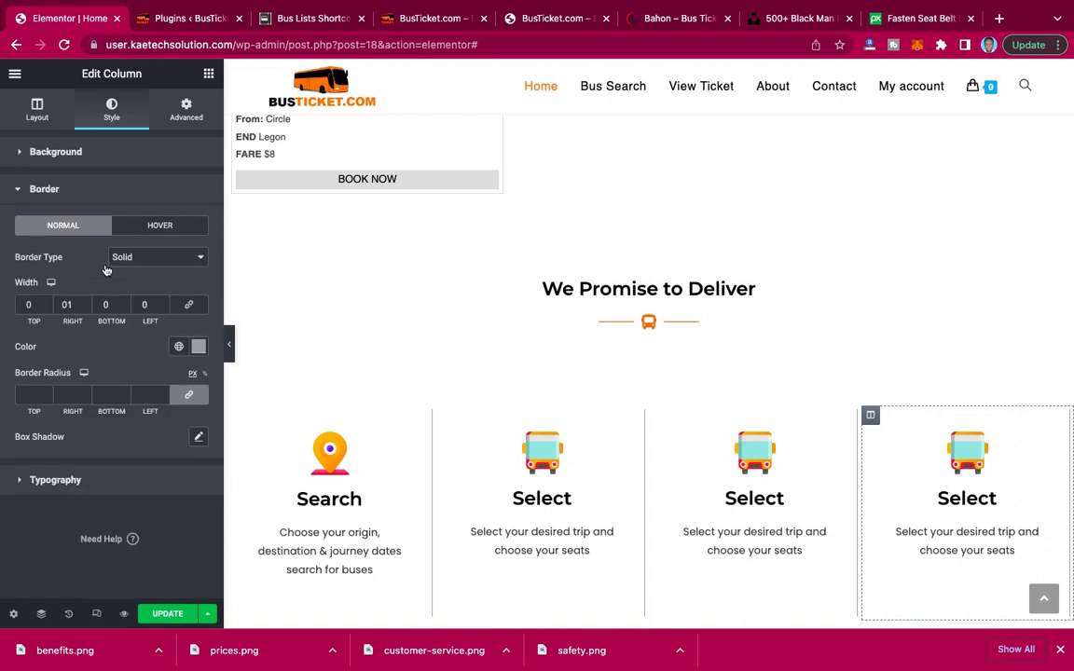
pyautogui.doubleClick(67, 305)
pyautogui.write('0')
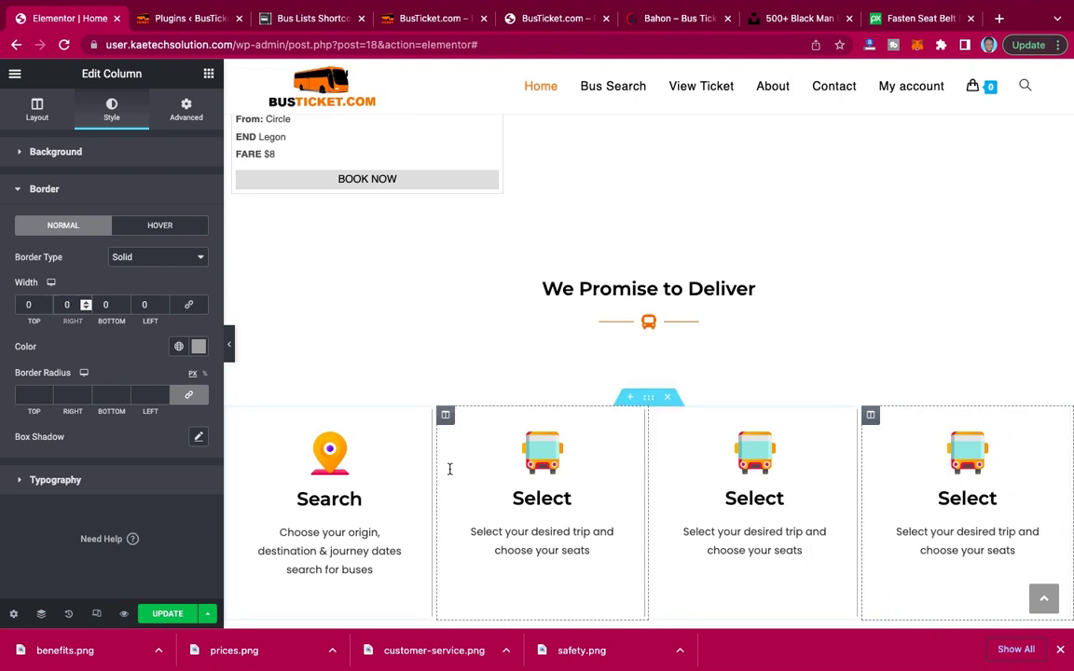
pyautogui.click(232, 356)
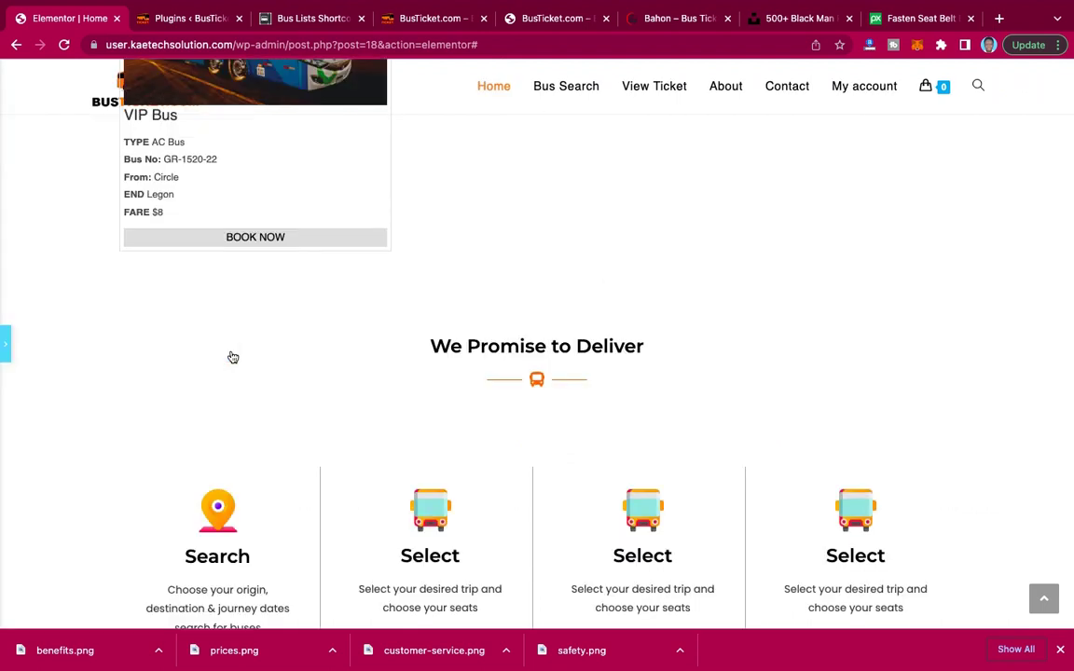
pyautogui.scroll(-4, 739, 369)
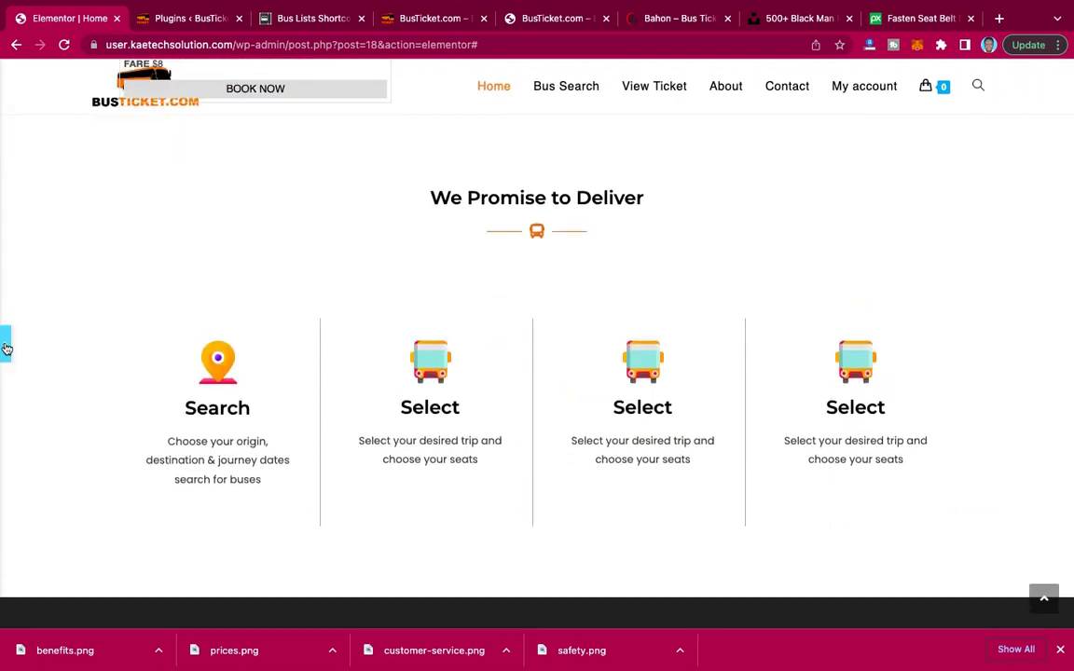
pyautogui.click(417, 299)
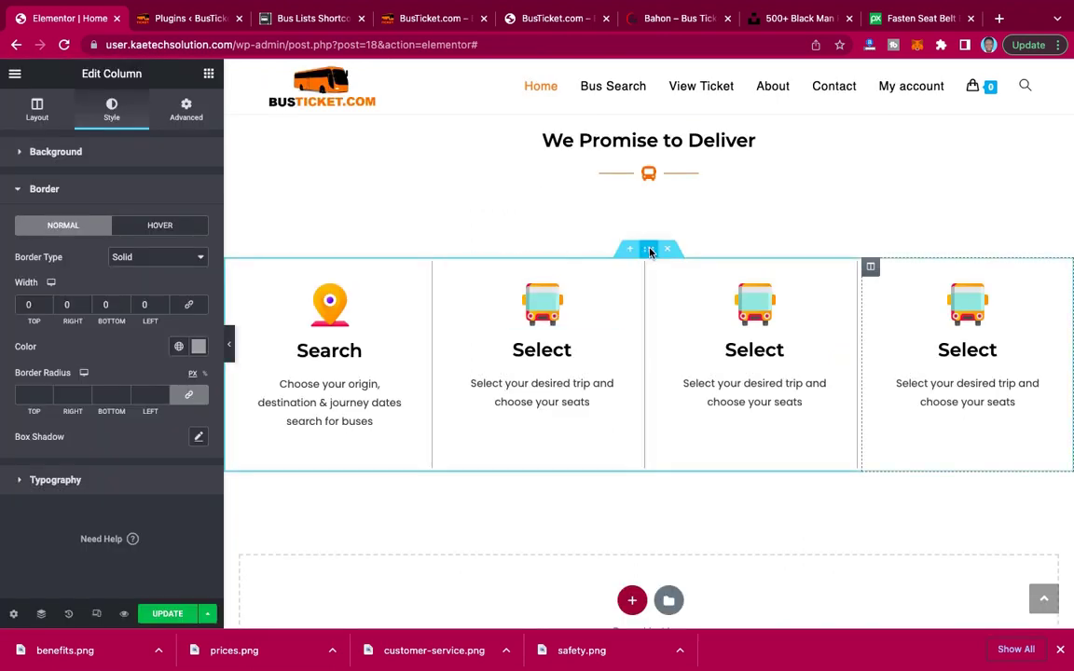
# Open the four-column section's background settings and choose the Classic background type.
pyautogui.click(650, 250)
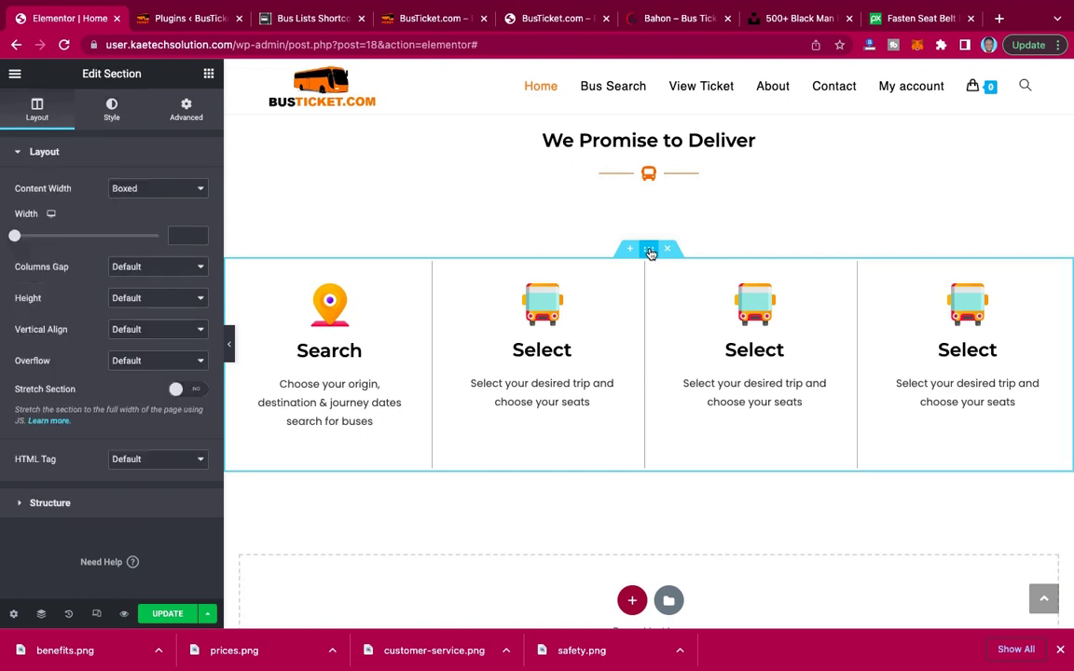
pyautogui.click(113, 113)
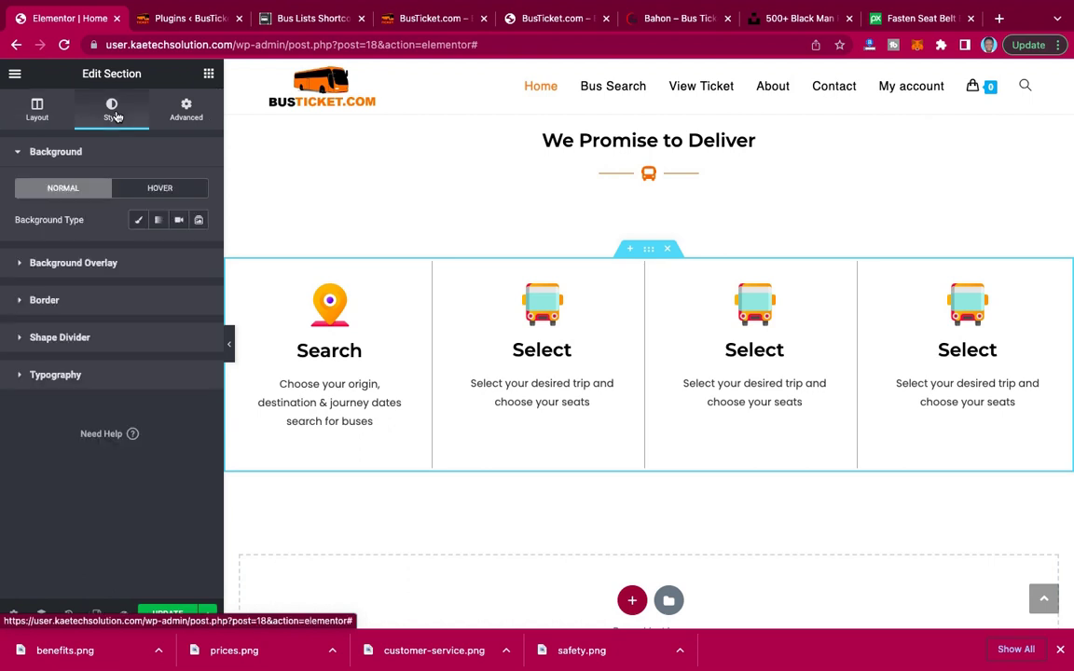
pyautogui.click(94, 269)
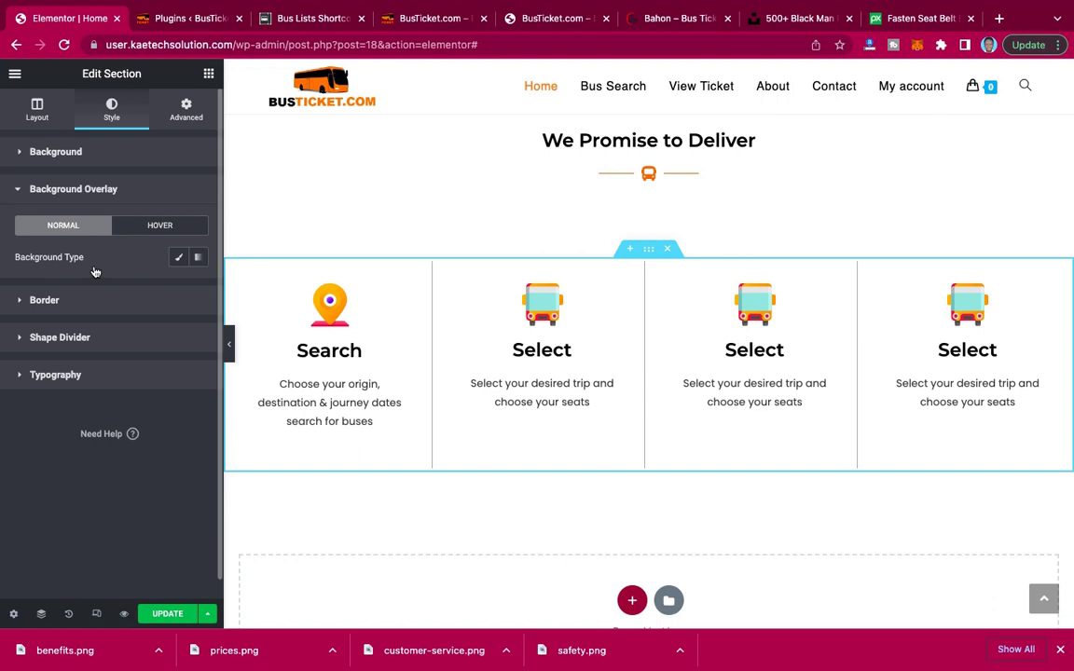
pyautogui.click(64, 152)
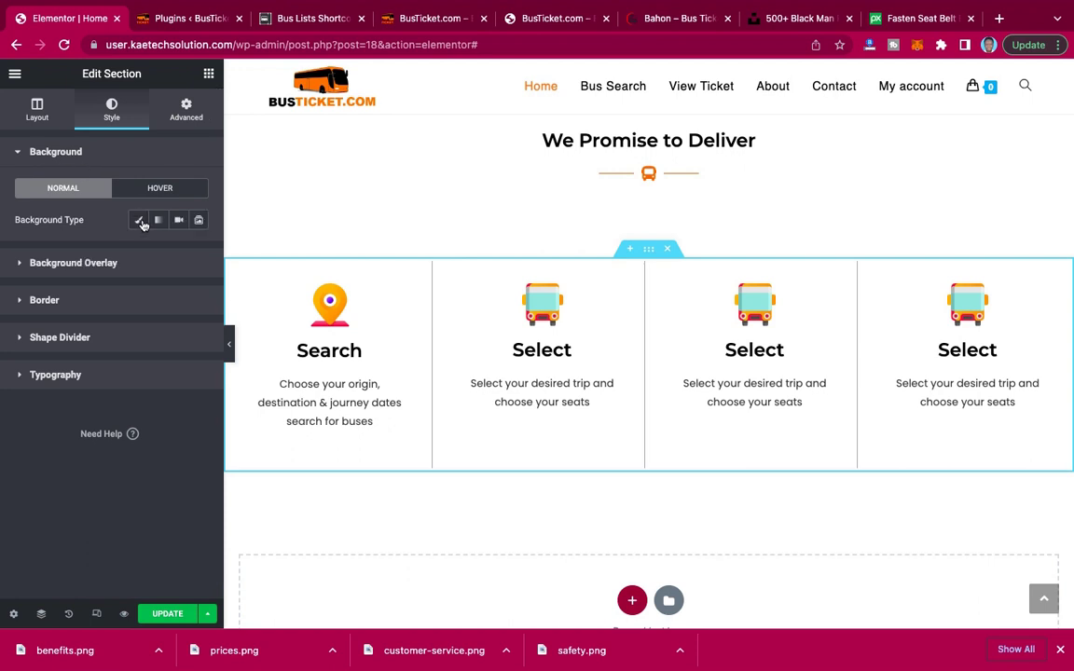
pyautogui.click(140, 300)
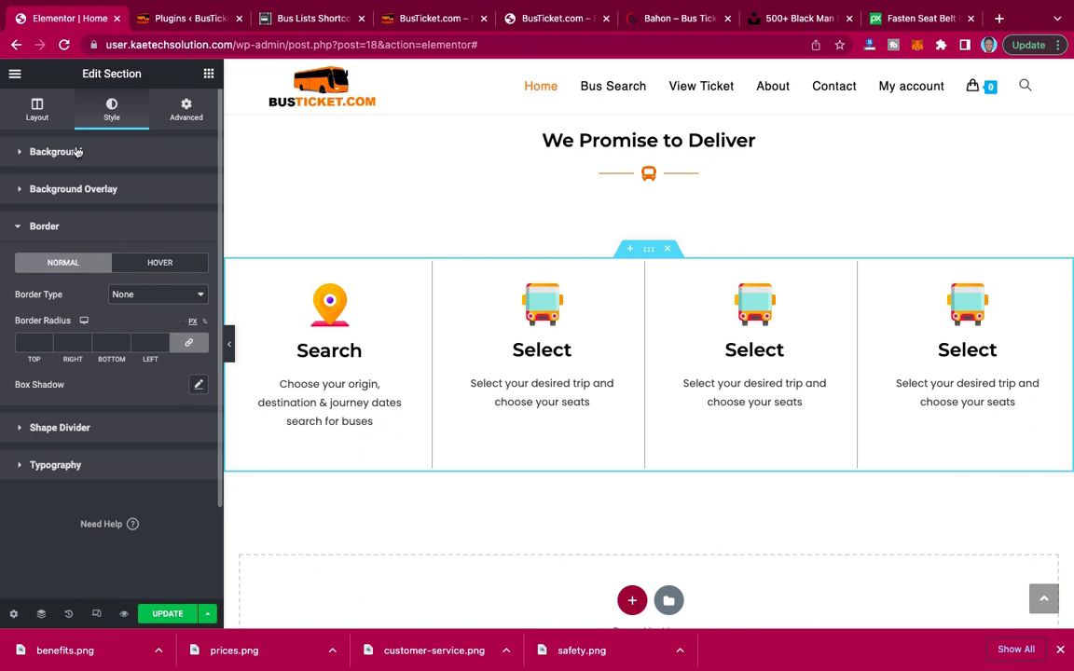
pyautogui.click(107, 152)
pyautogui.click(138, 221)
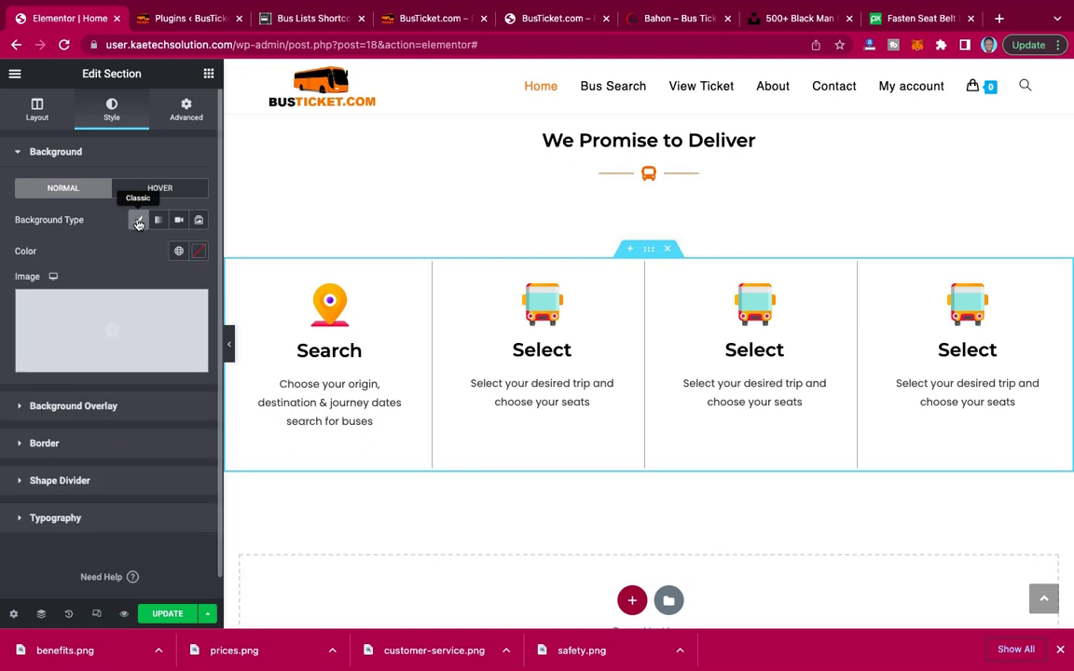
# Set the section's background color to semi-transparent light grey #F2EDED6E and preview it at full page width.
pyautogui.click(199, 251)
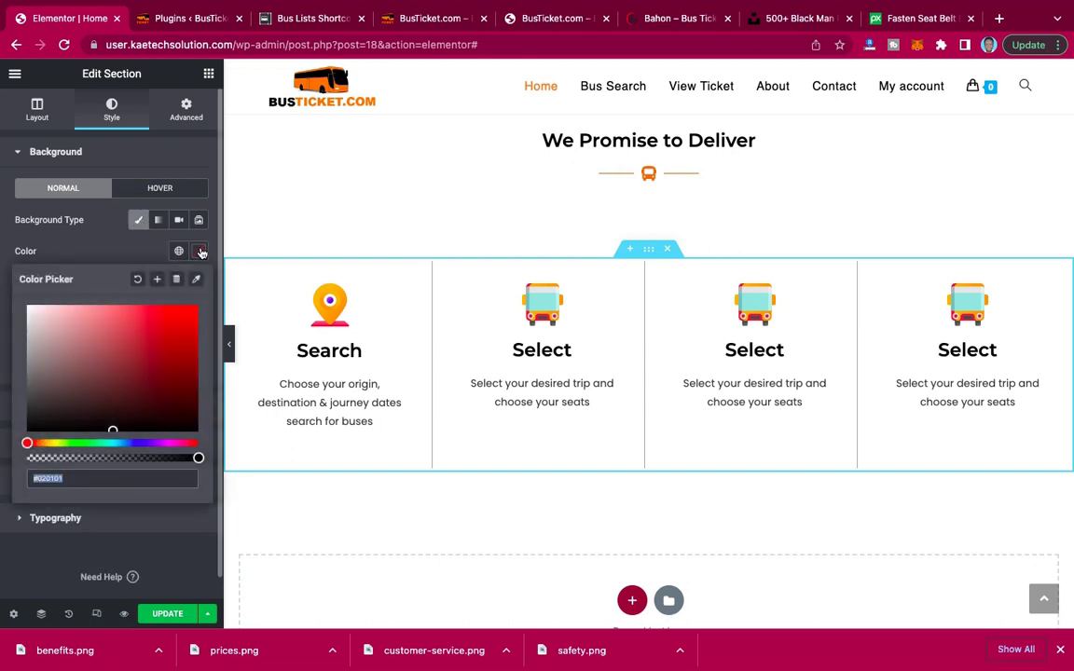
pyautogui.click(33, 324)
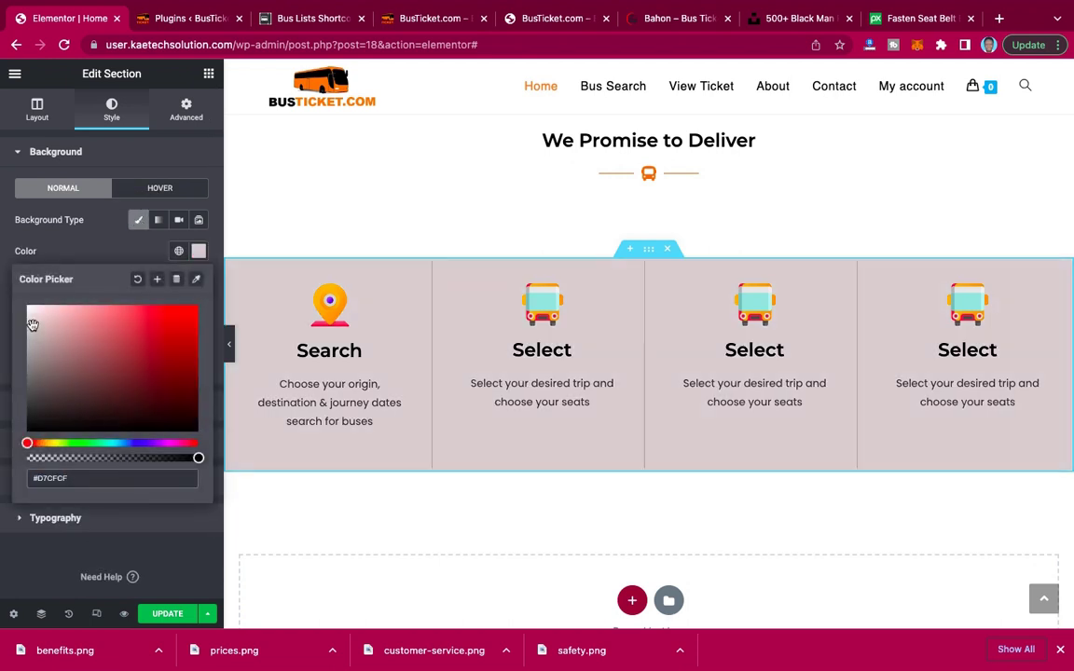
pyautogui.click(30, 312)
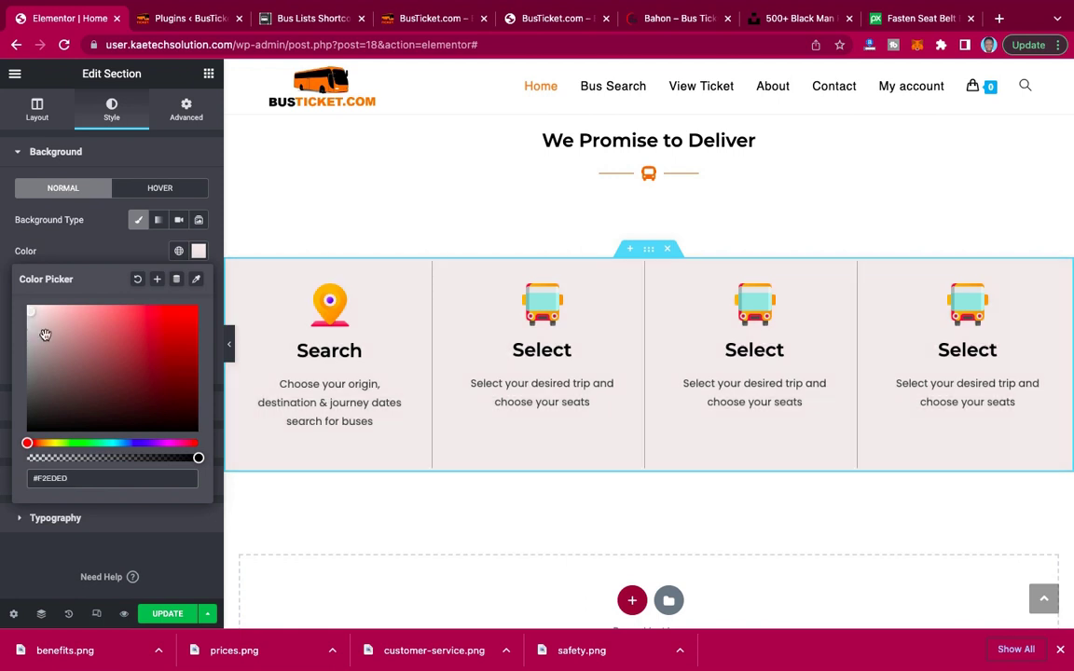
pyautogui.click(196, 457)
pyautogui.moveTo(154, 456); pyautogui.dragTo(101, 457)
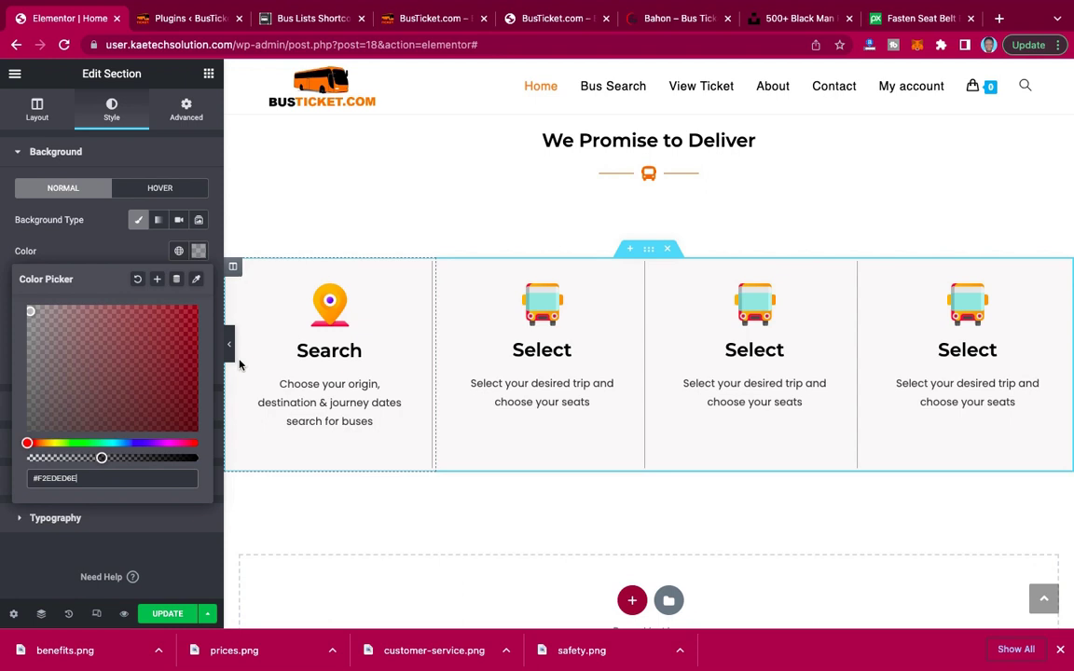
pyautogui.click(230, 348)
pyautogui.click(230, 350)
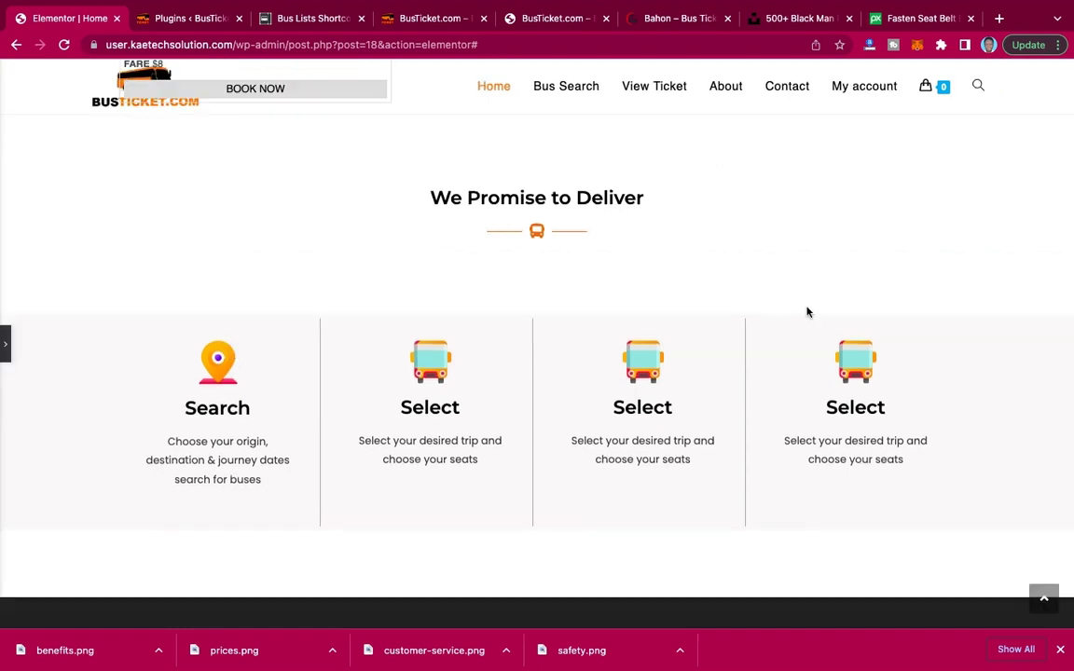
pyautogui.scroll(3, 637, 312)
pyautogui.scroll(-3, 638, 314)
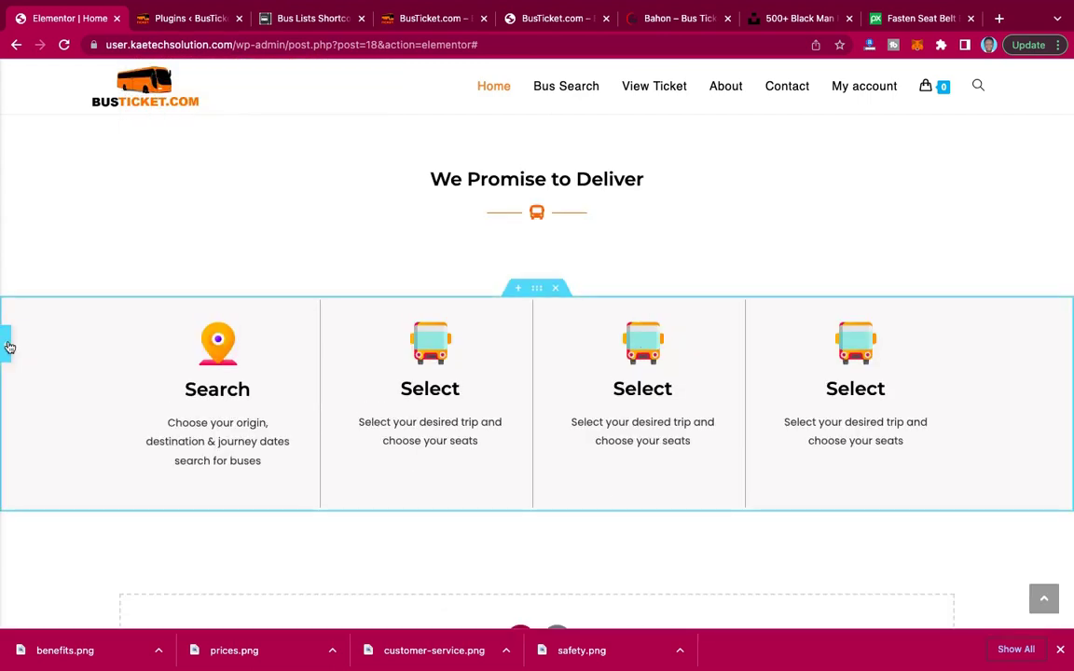
pyautogui.click(488, 299)
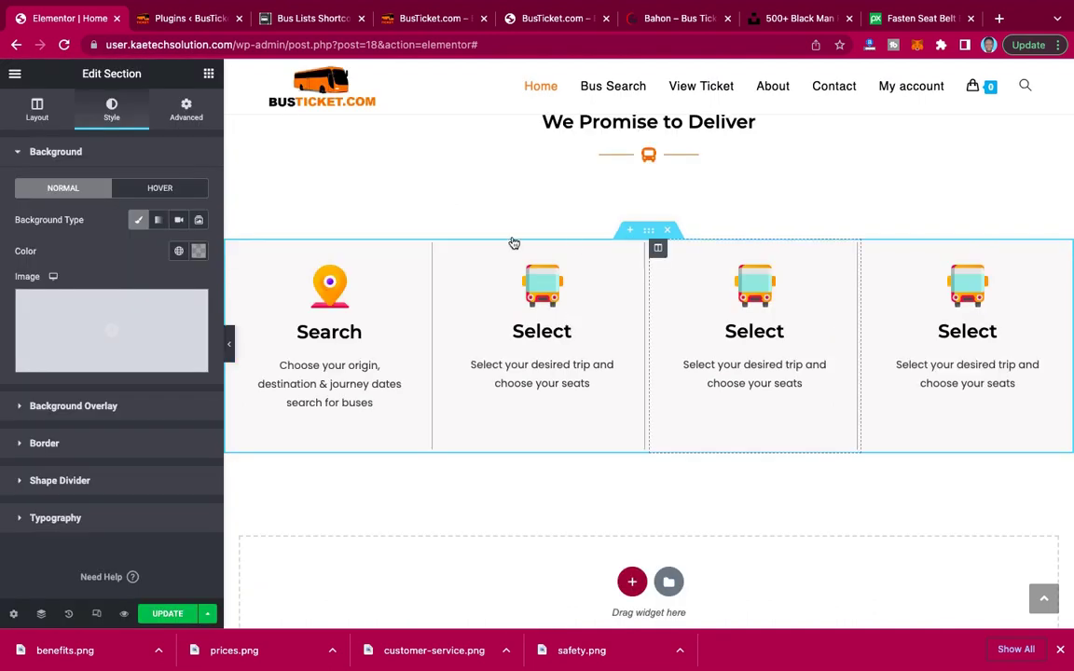
# Add a single-column section above the four-column row and insert an Inner Section widget in it.
pyautogui.click(631, 232)
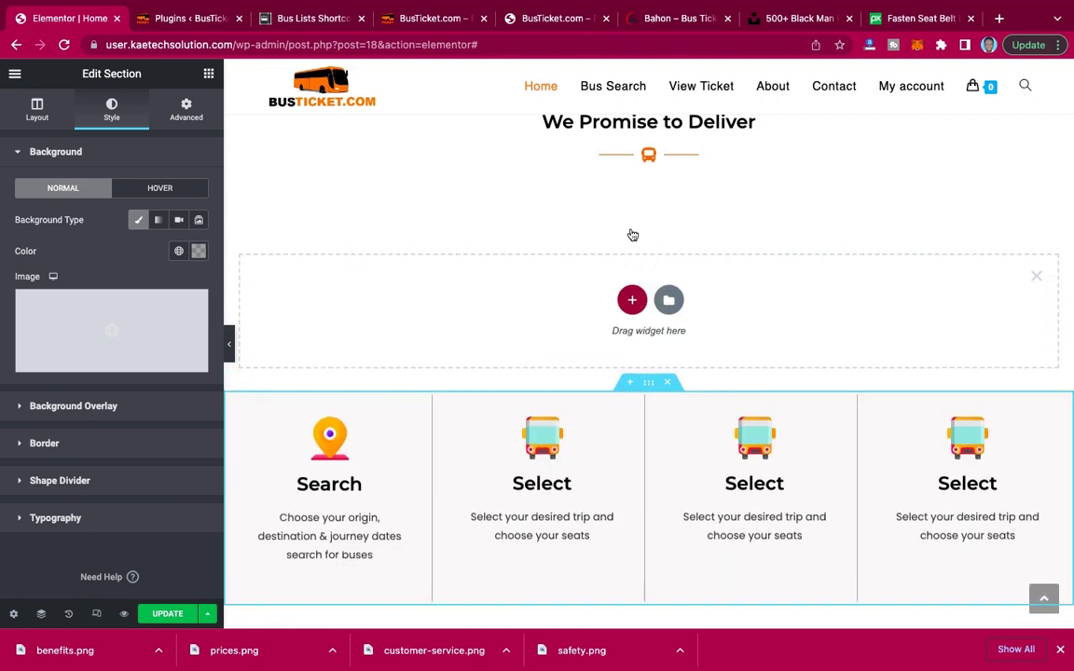
pyautogui.click(631, 301)
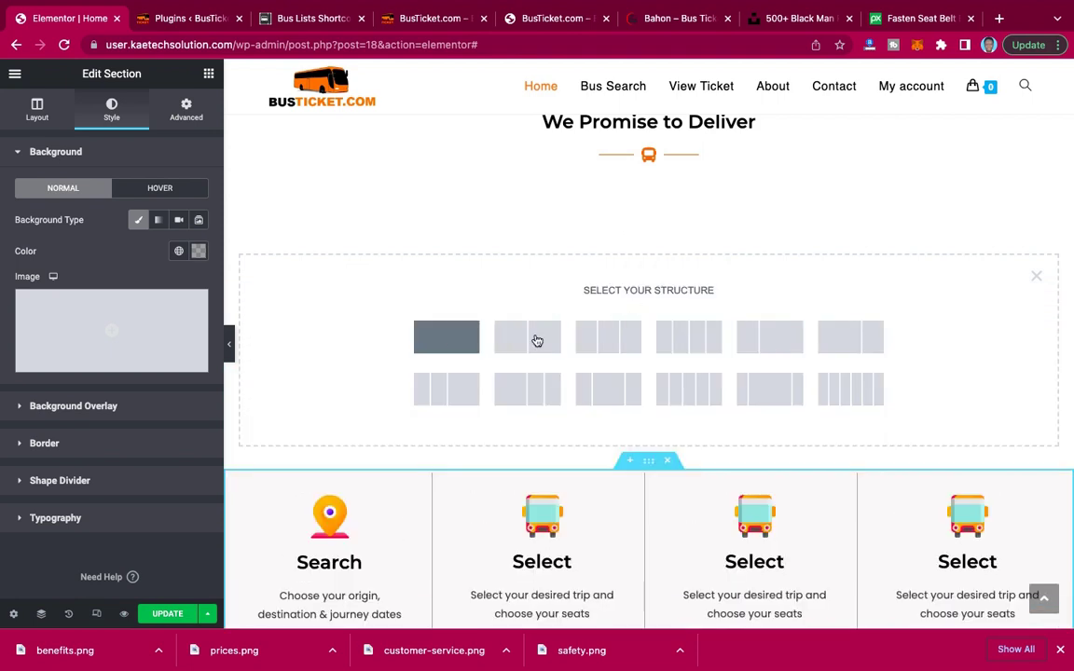
pyautogui.click(442, 337)
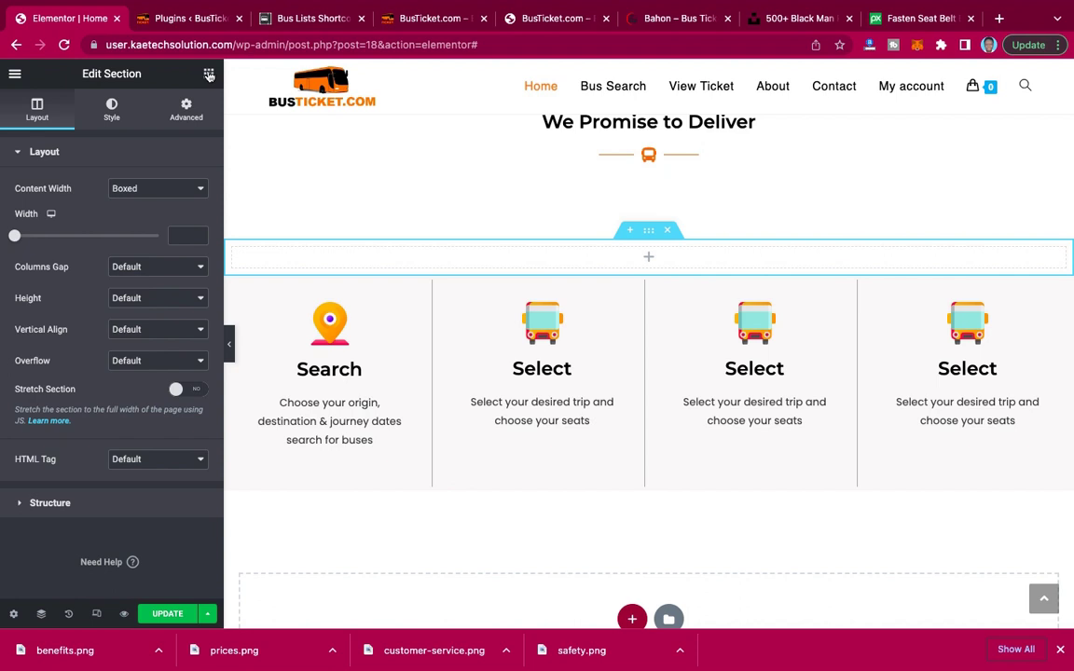
pyautogui.click(209, 75)
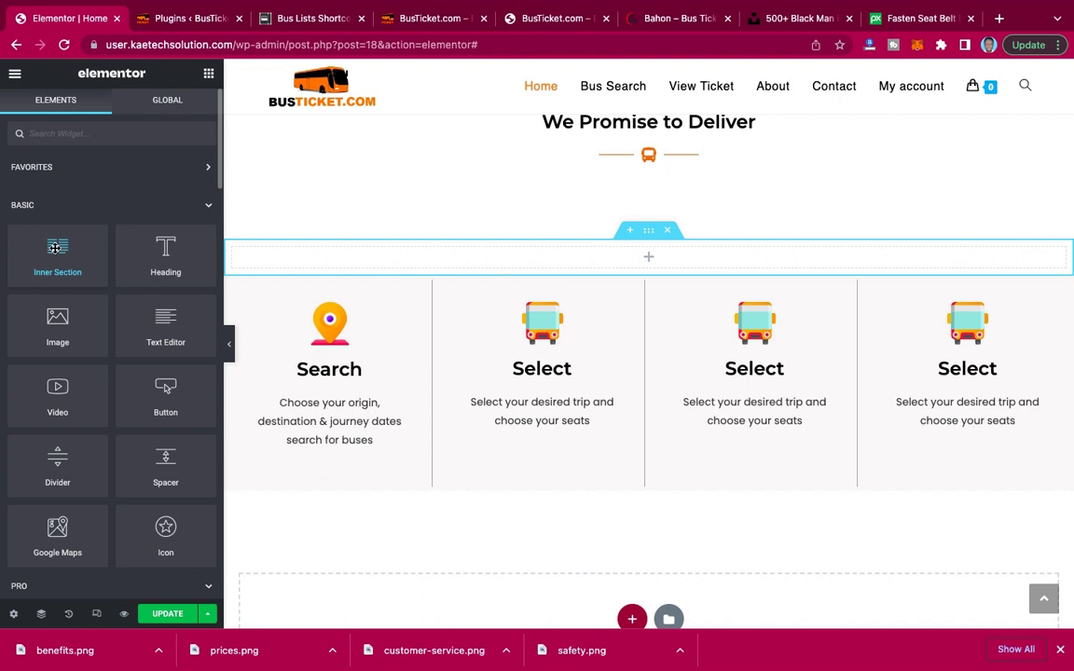
pyautogui.moveTo(57, 249); pyautogui.dragTo(490, 261)
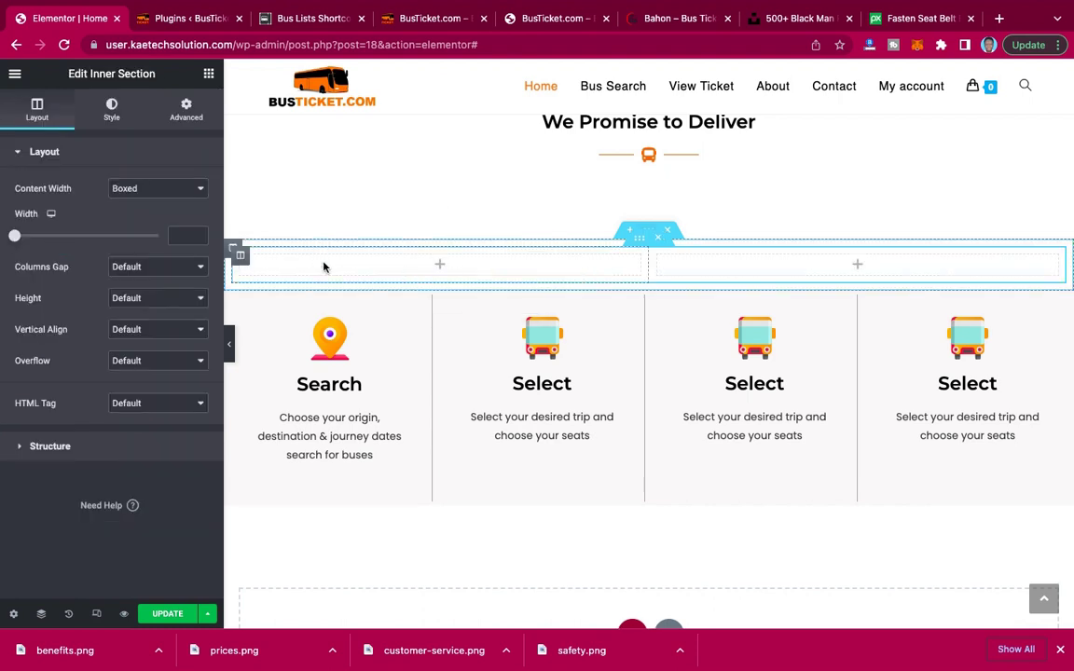
# Duplicate the first column of the inner section twice to make four empty columns.
pyautogui.rightClick(241, 257)
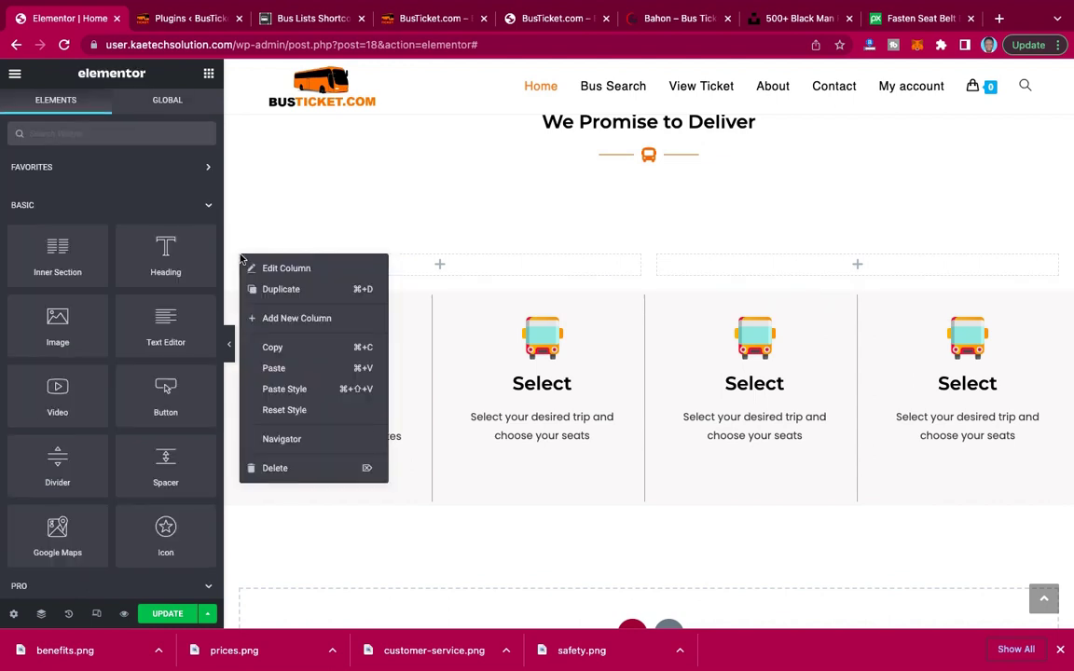
pyautogui.click(280, 289)
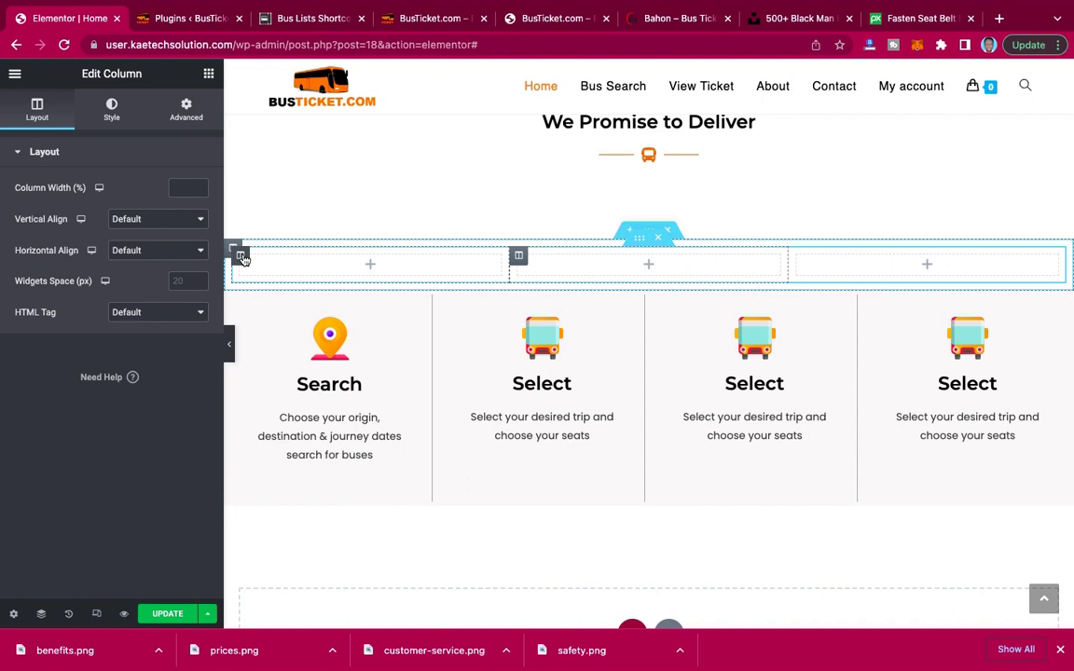
pyautogui.rightClick(240, 257)
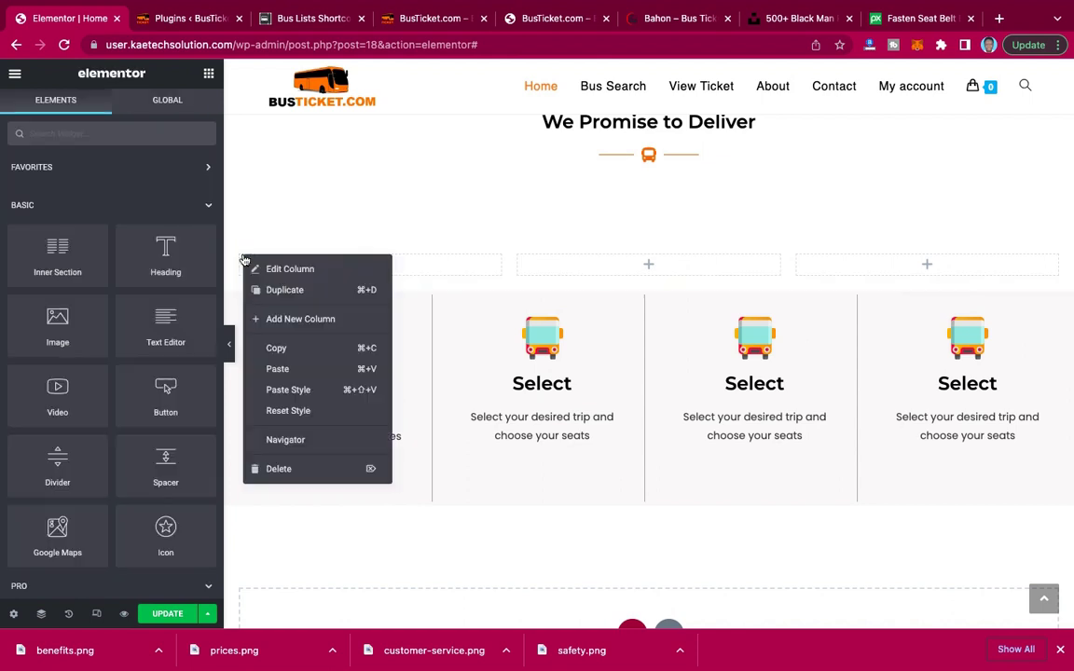
pyautogui.click(279, 290)
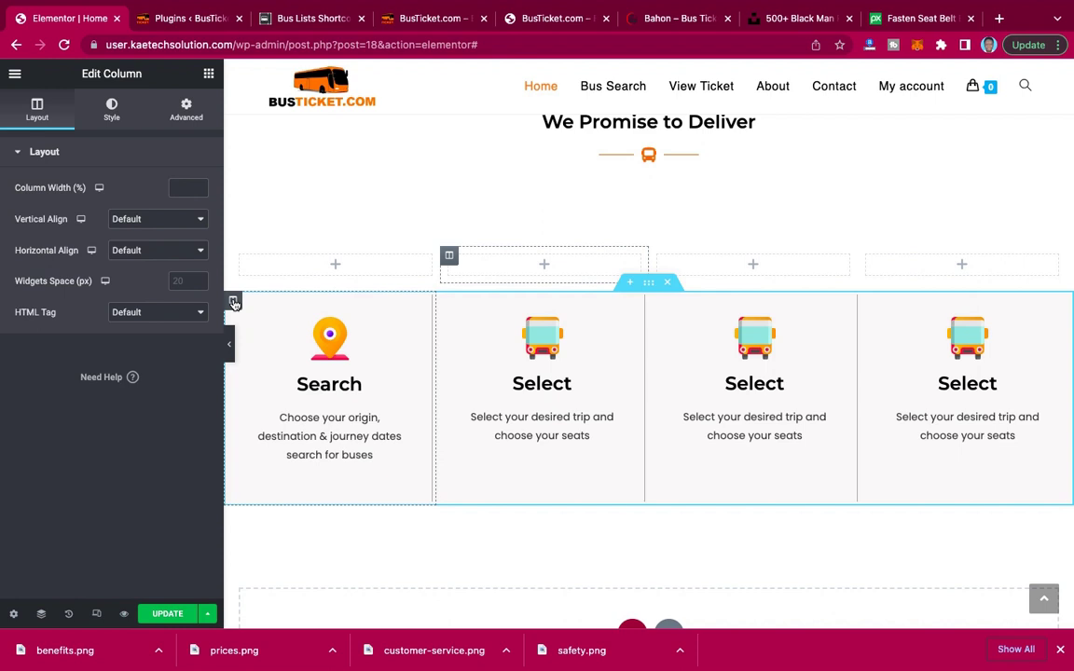
# Paste two copies of the Search column into the inner section and delete the empty columns ahead of them.
pyautogui.rightClick(234, 304)
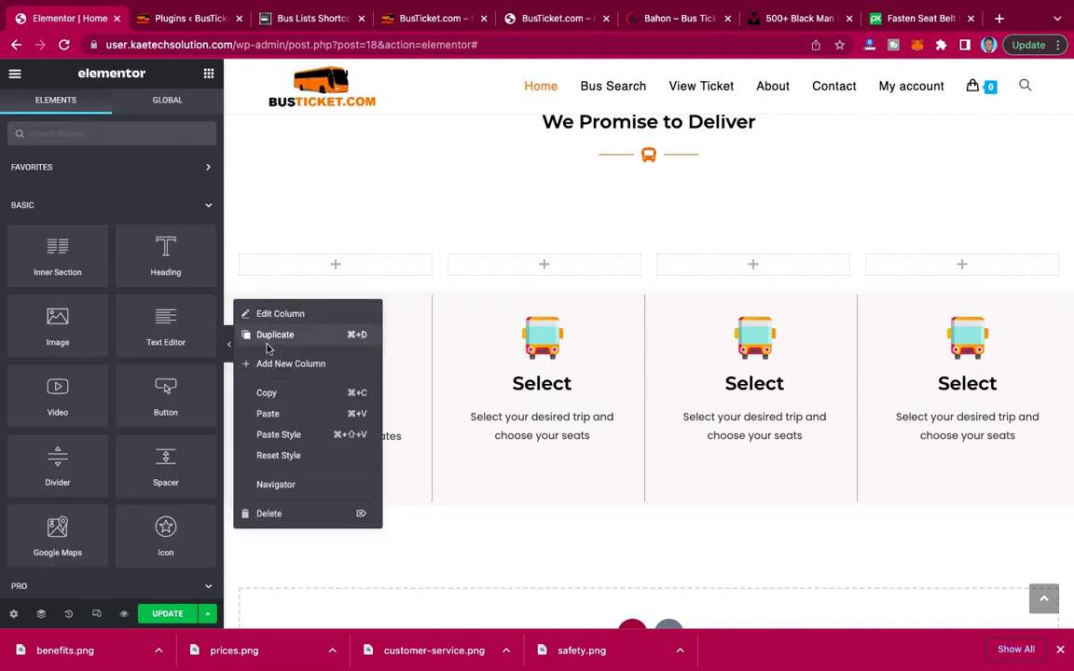
pyautogui.click(267, 397)
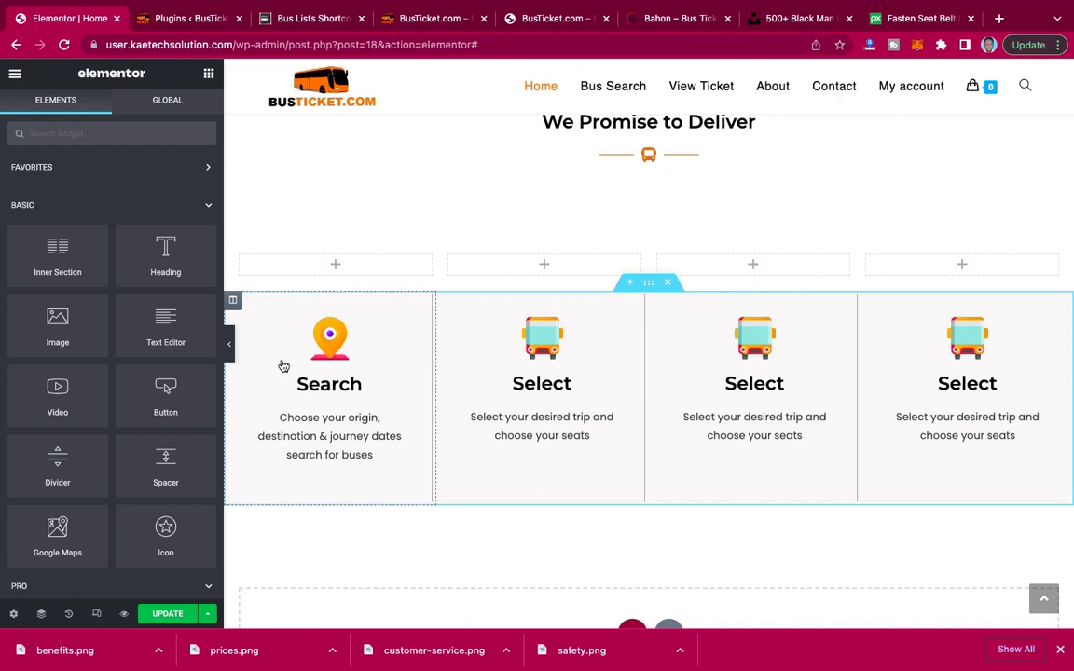
pyautogui.rightClick(334, 268)
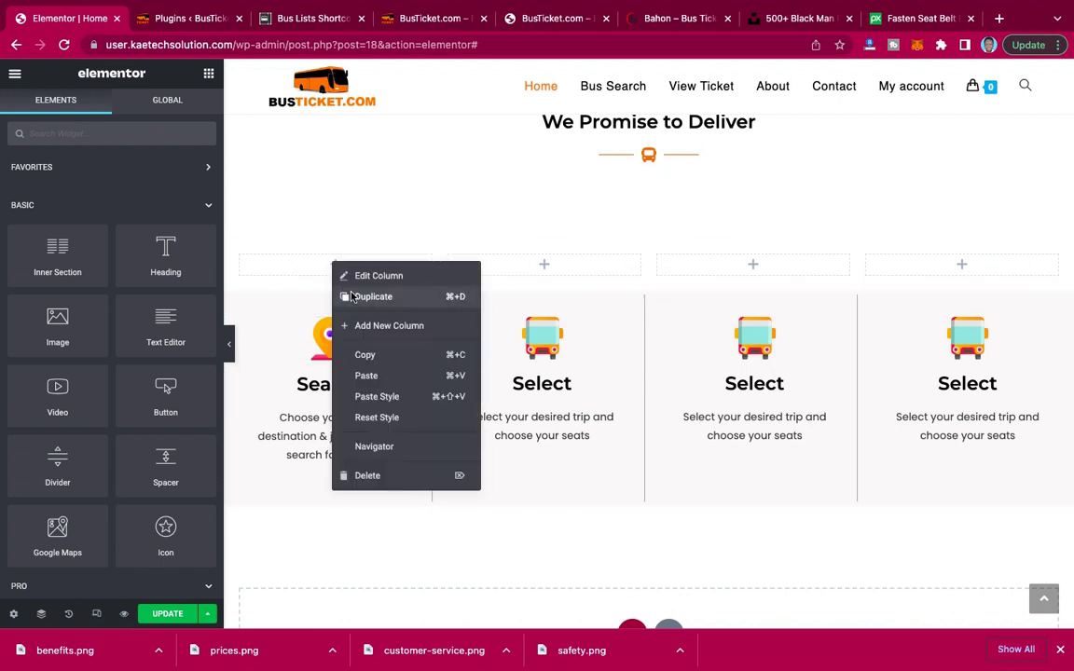
pyautogui.click(360, 374)
pyautogui.rightClick(655, 307)
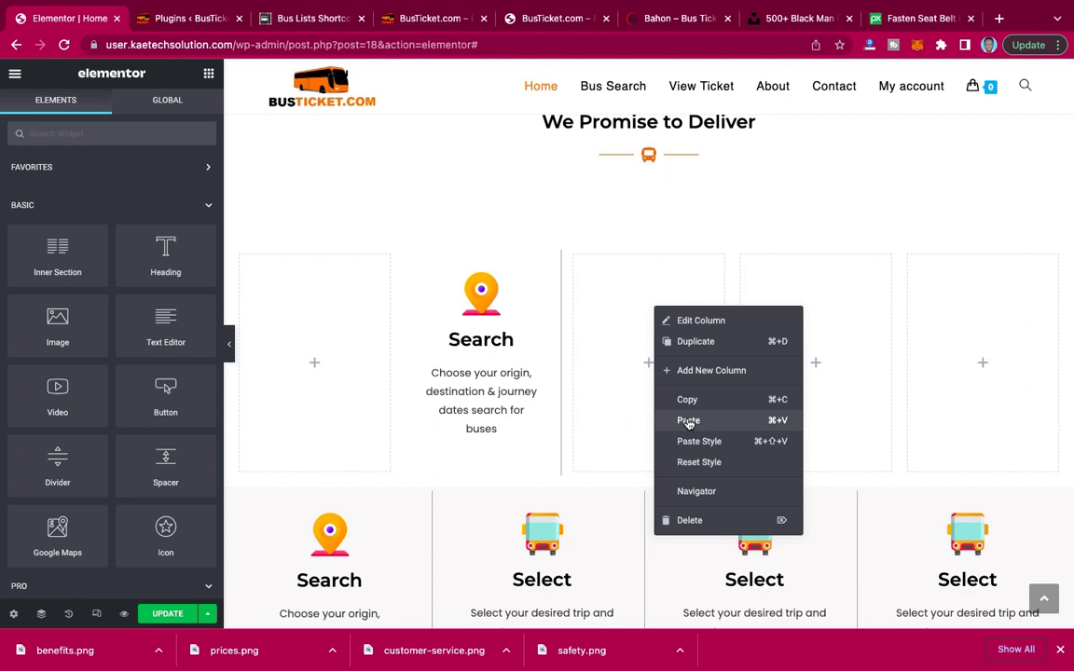
pyautogui.click(688, 422)
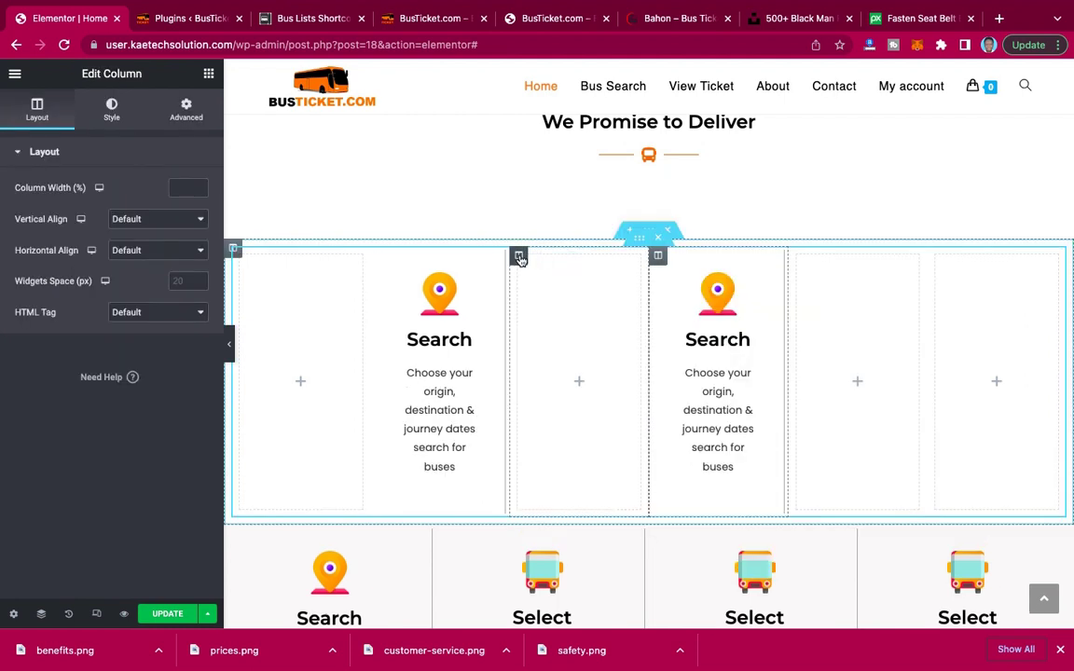
pyautogui.rightClick(519, 259)
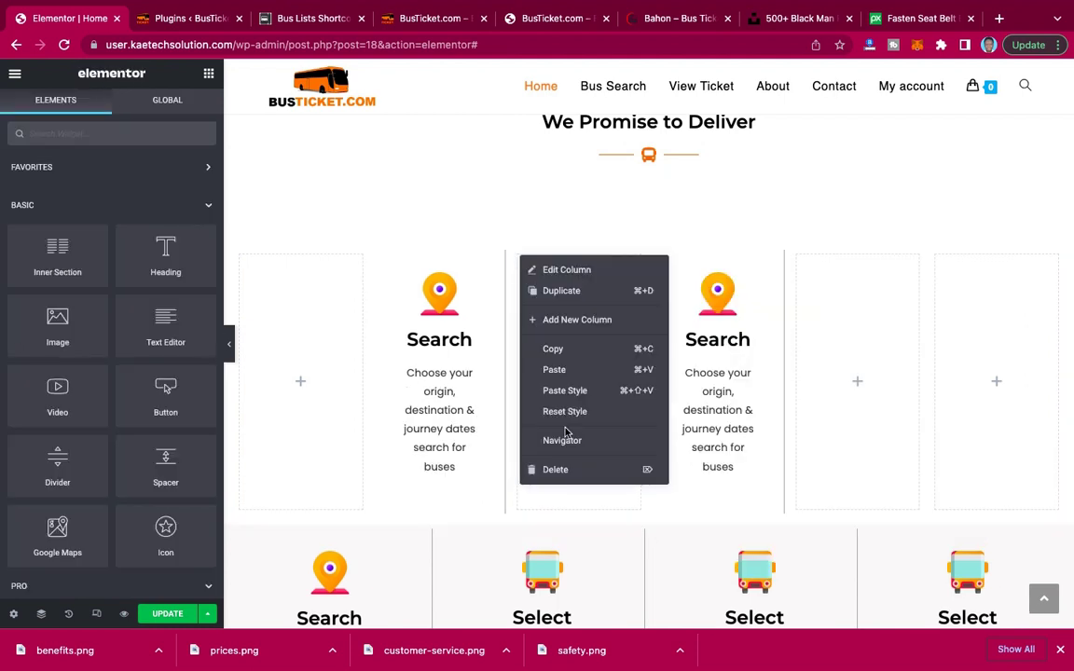
pyautogui.click(559, 470)
# Paste a third Search column copy after the inner section's third column and delete that empty column.
pyautogui.rightClick(704, 285)
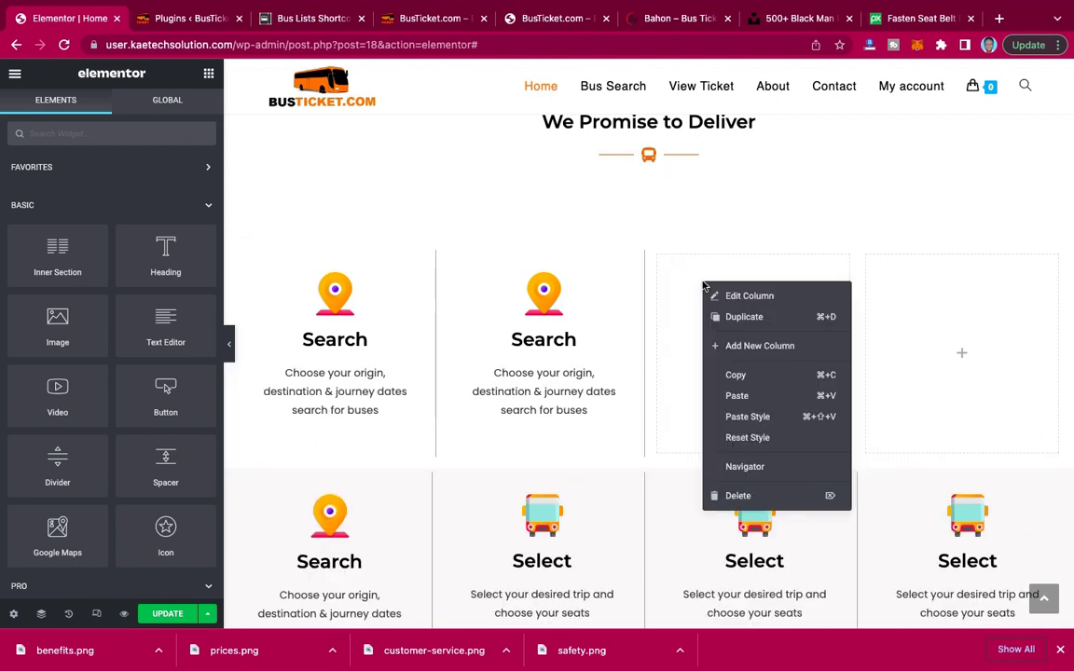
pyautogui.click(737, 396)
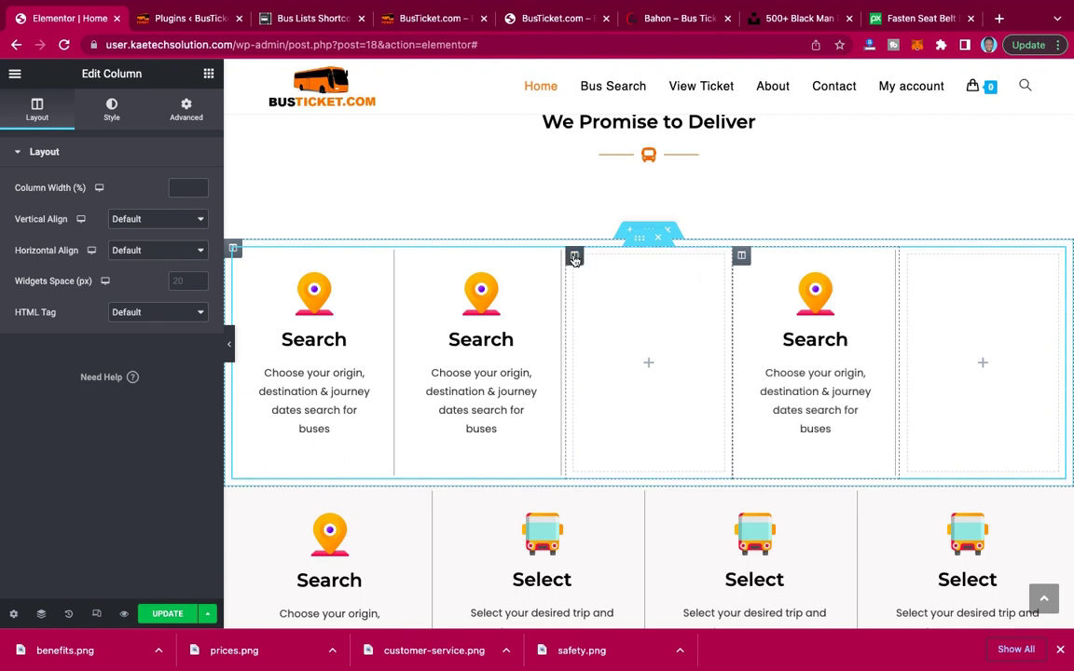
pyautogui.rightClick(575, 260)
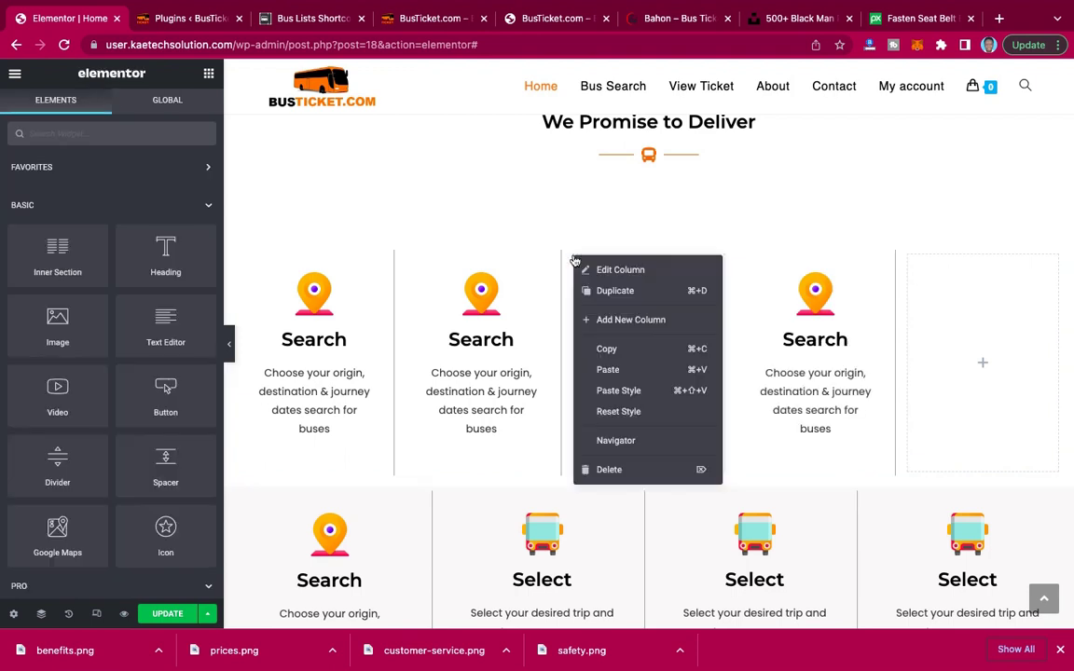
pyautogui.click(611, 470)
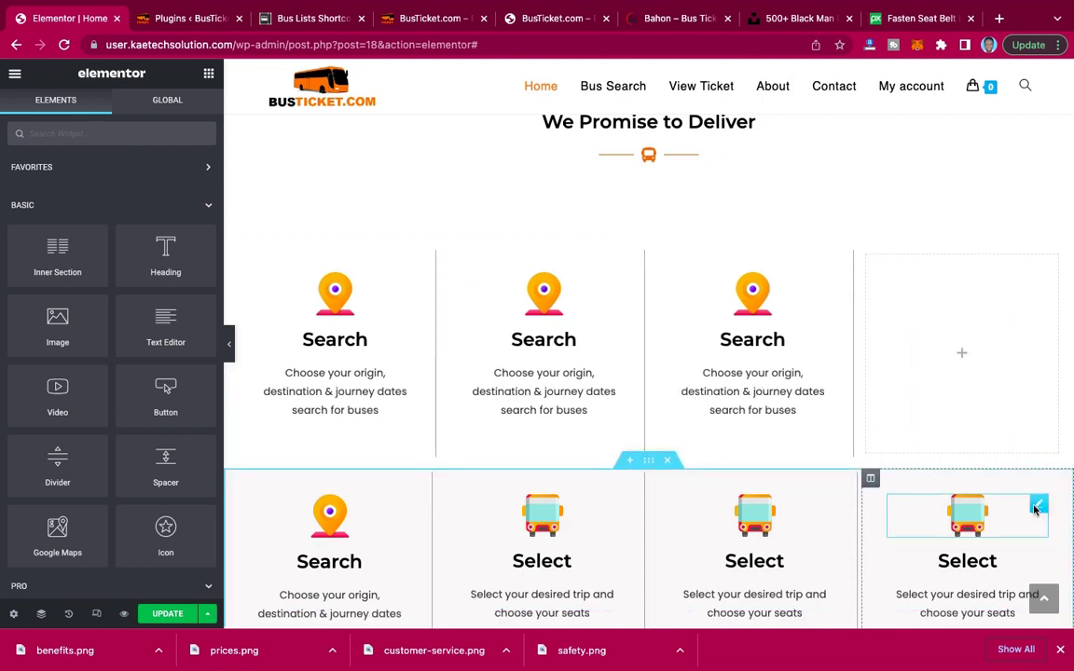
# Move the bus image, Select heading and description from the lower row's fourth column into the inner section's empty fourth column.
pyautogui.moveTo(1042, 506); pyautogui.dragTo(959, 348)
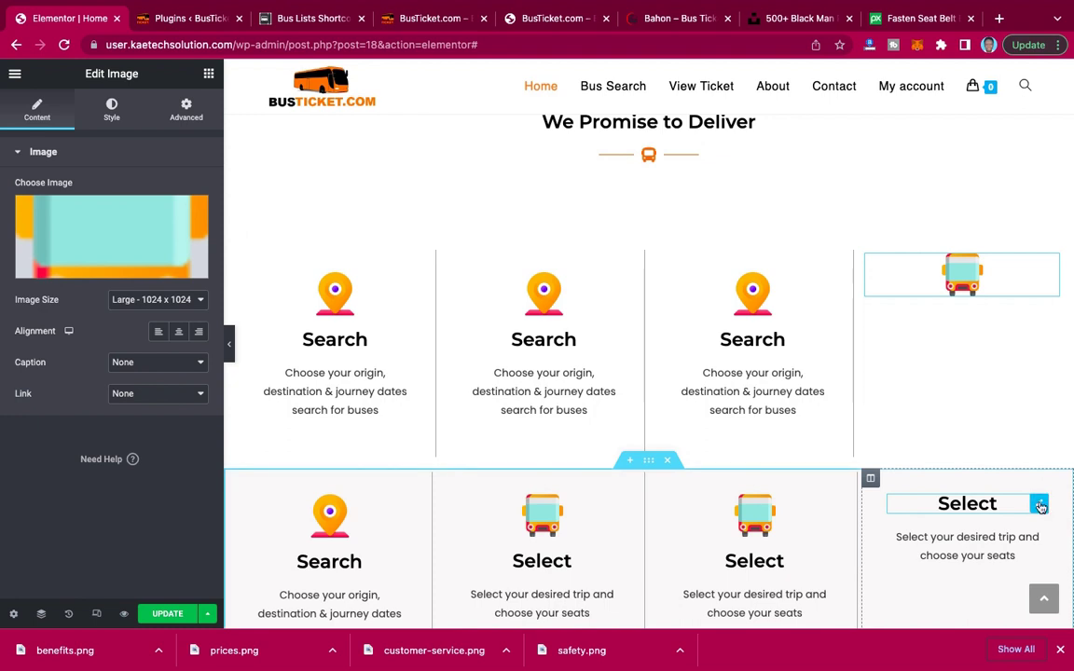
pyautogui.moveTo(1040, 506); pyautogui.dragTo(967, 341)
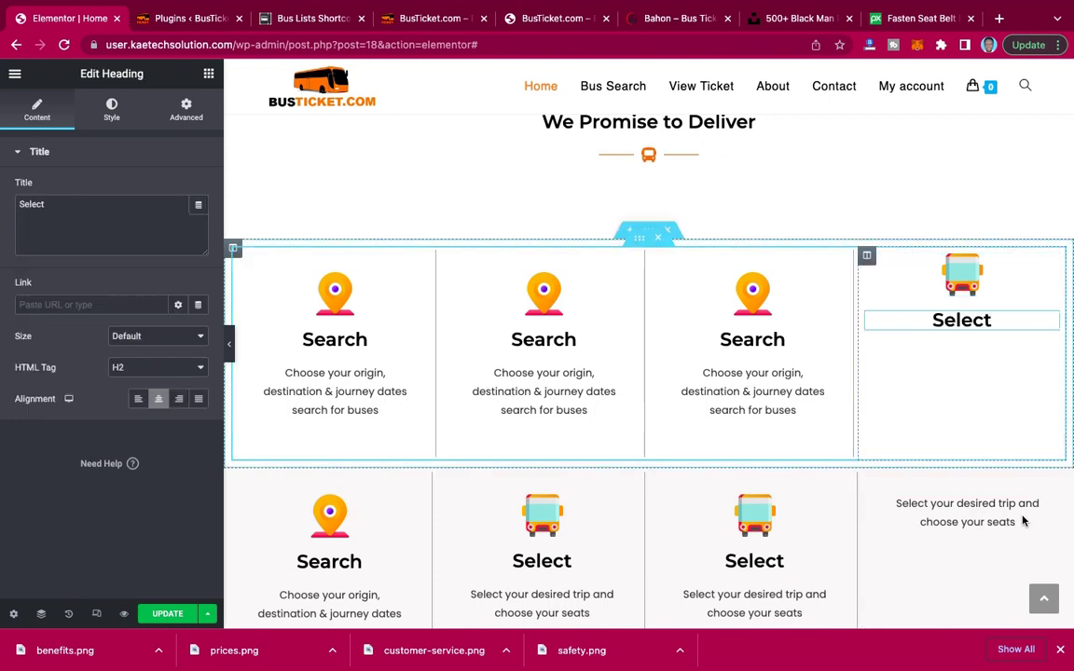
pyautogui.moveTo(1038, 508); pyautogui.dragTo(974, 327)
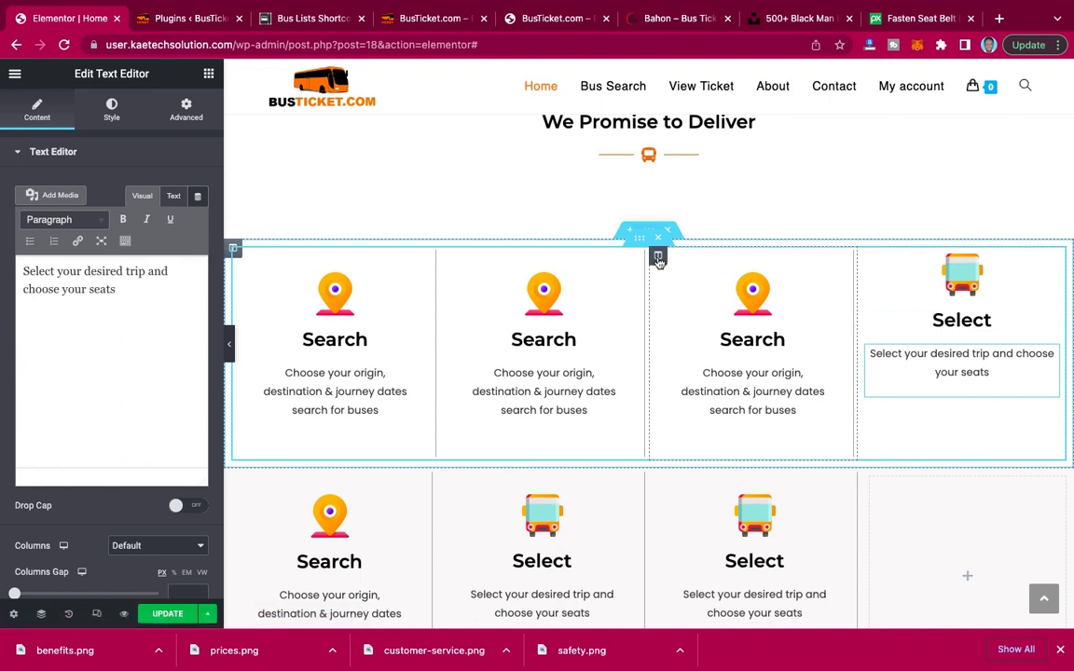
# Paste a copy of the inner section's third Search column after its fourth column and delete the Select column.
pyautogui.rightClick(658, 259)
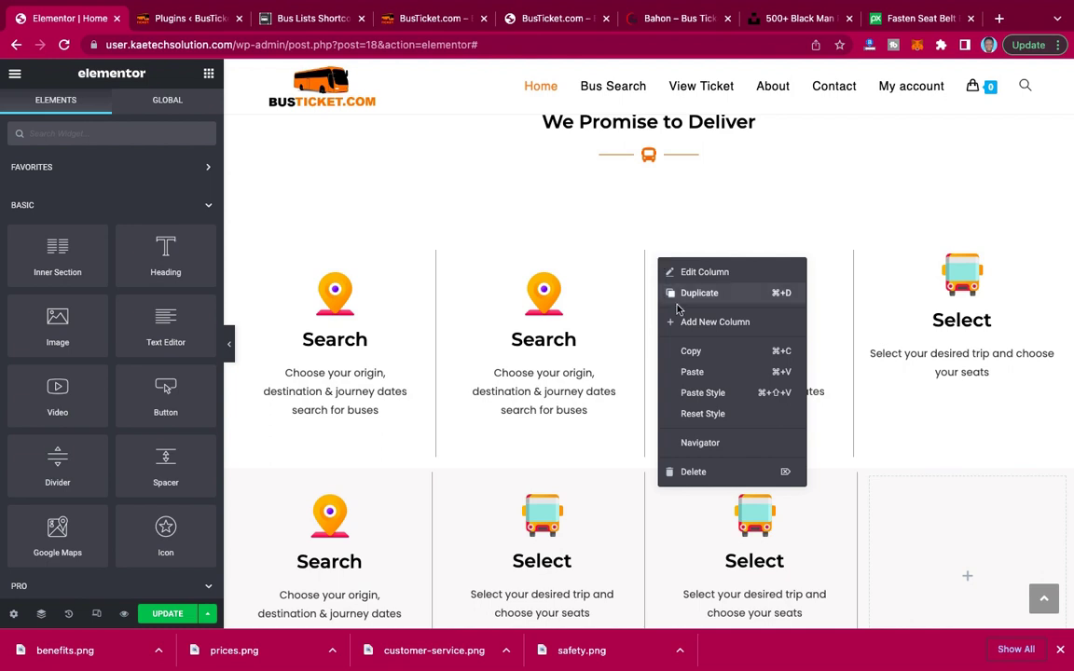
pyautogui.click(691, 351)
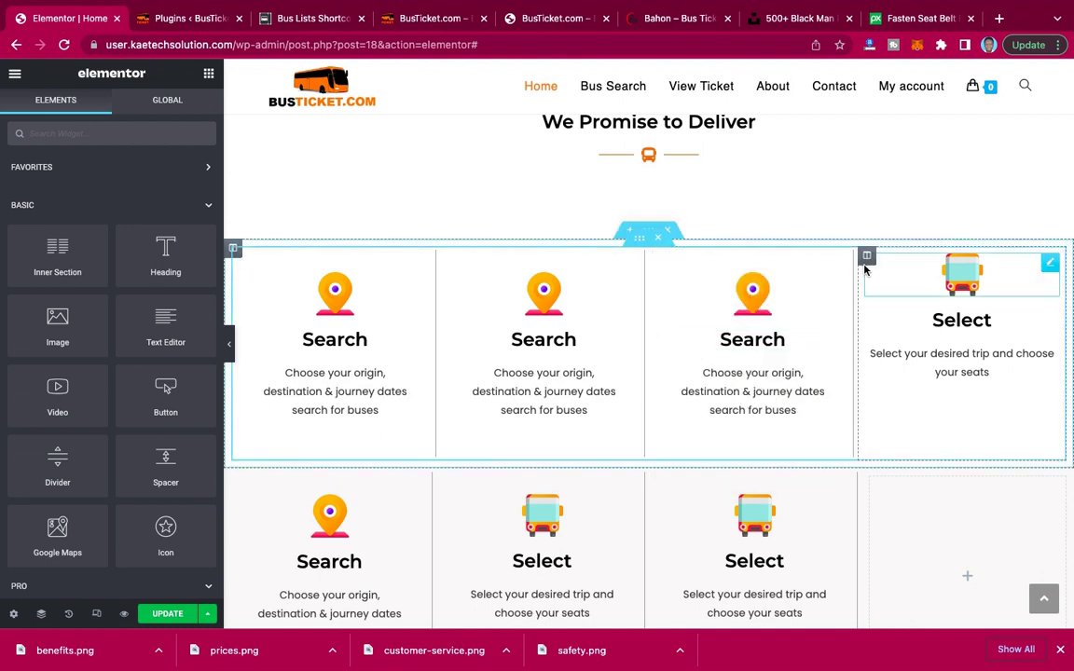
pyautogui.rightClick(867, 259)
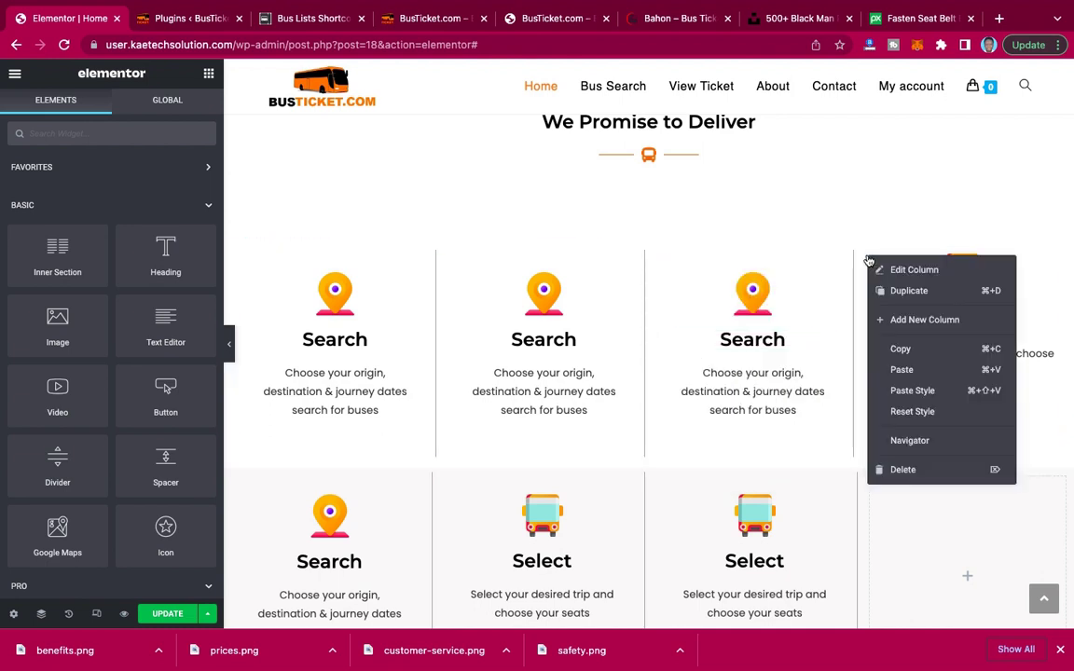
pyautogui.click(902, 371)
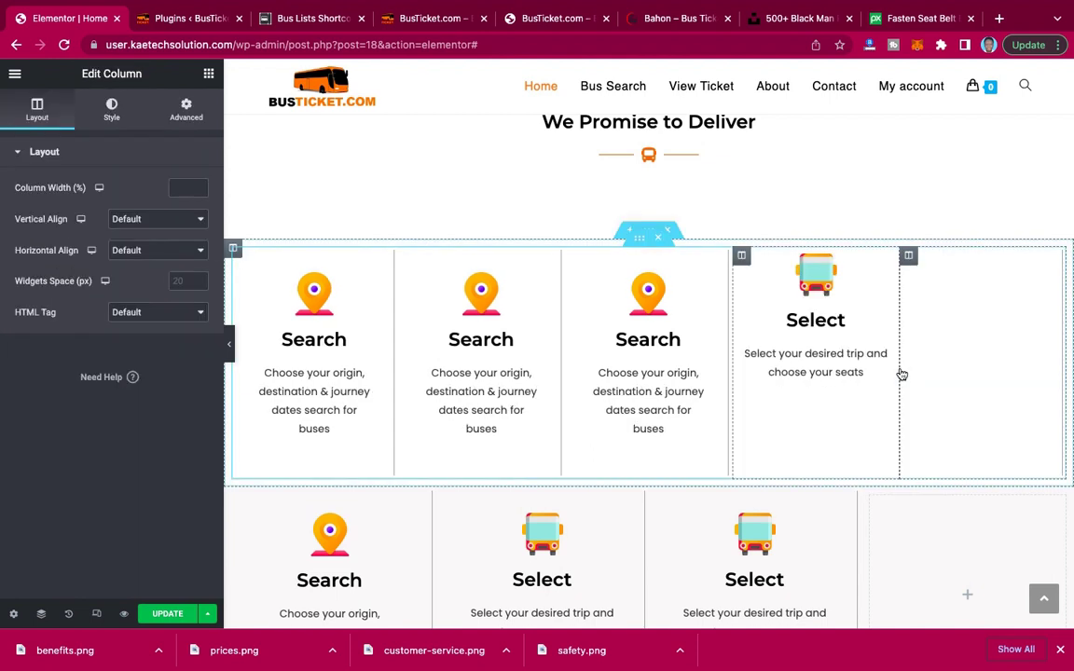
pyautogui.rightClick(742, 257)
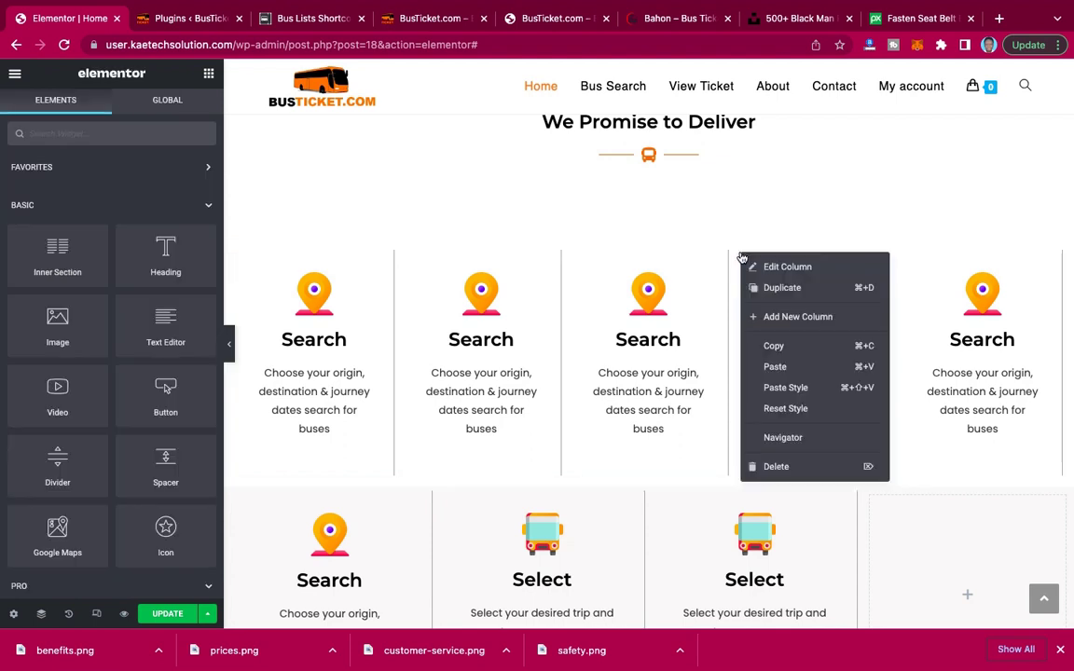
pyautogui.click(775, 466)
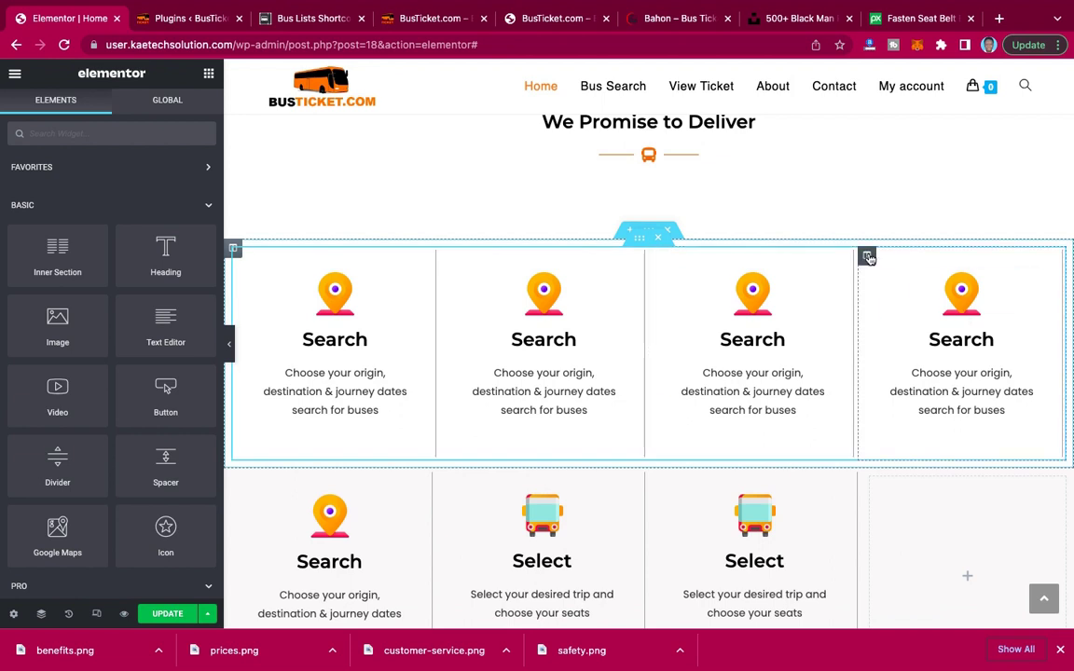
# Apply the style of the lower row's empty fourth column to the inner section's fourth column, and delete the lower row's section.
pyautogui.click(867, 258)
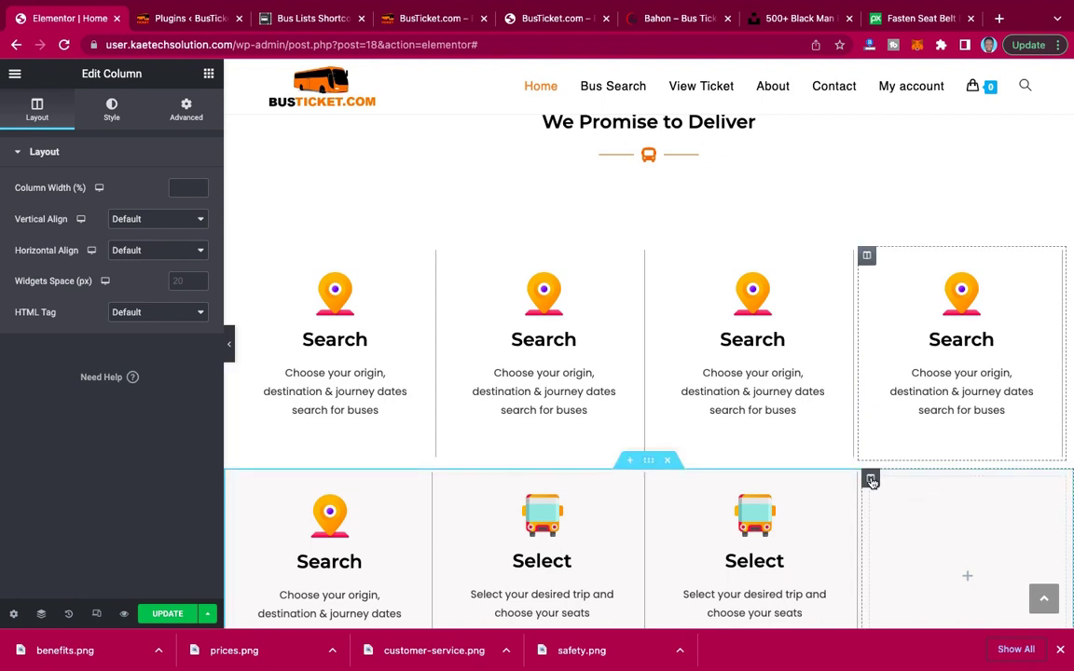
pyautogui.rightClick(871, 481)
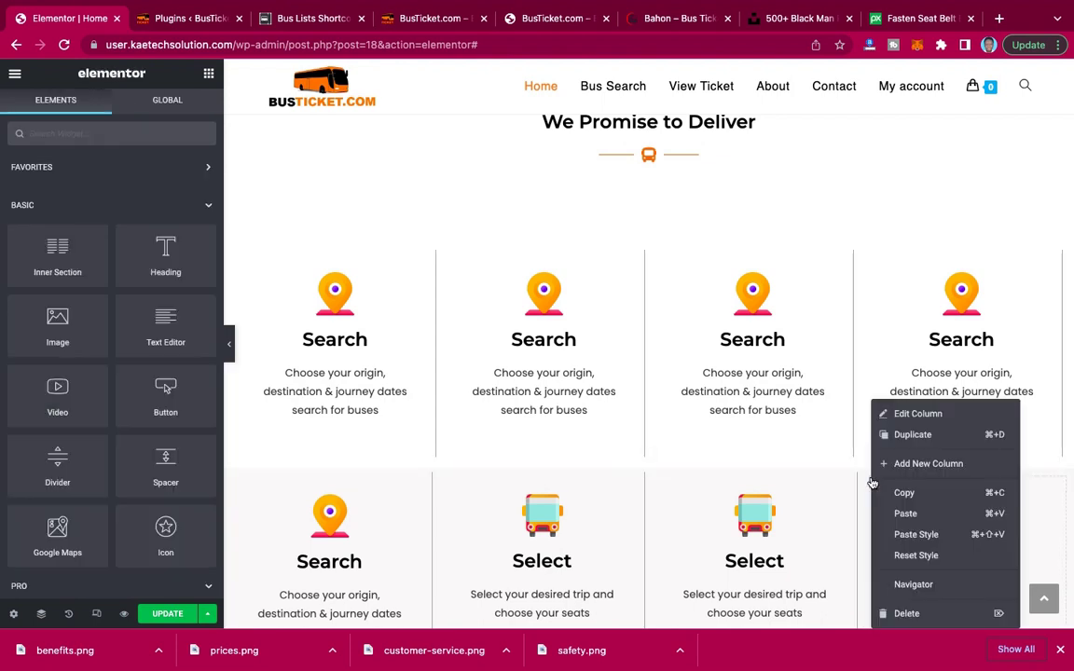
pyautogui.click(907, 493)
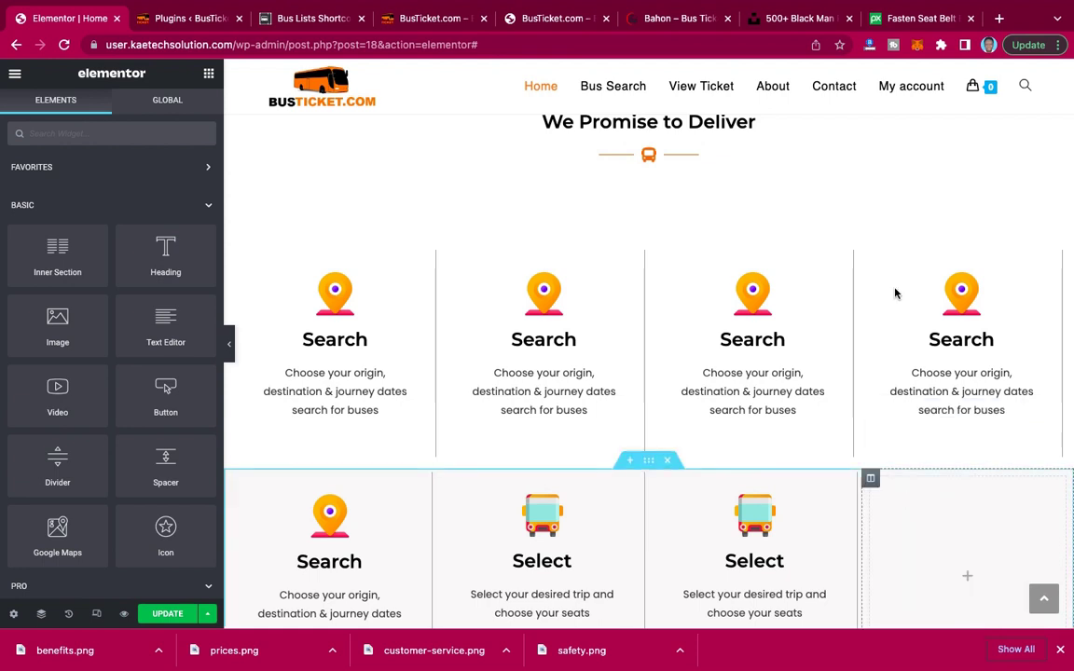
pyautogui.rightClick(868, 254)
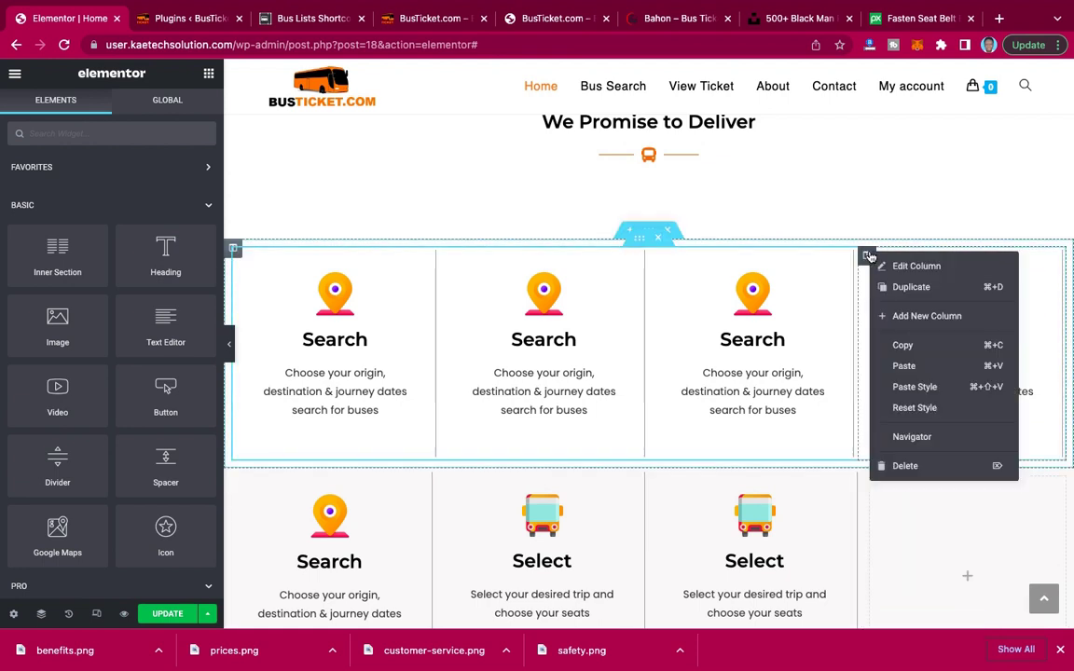
pyautogui.click(902, 388)
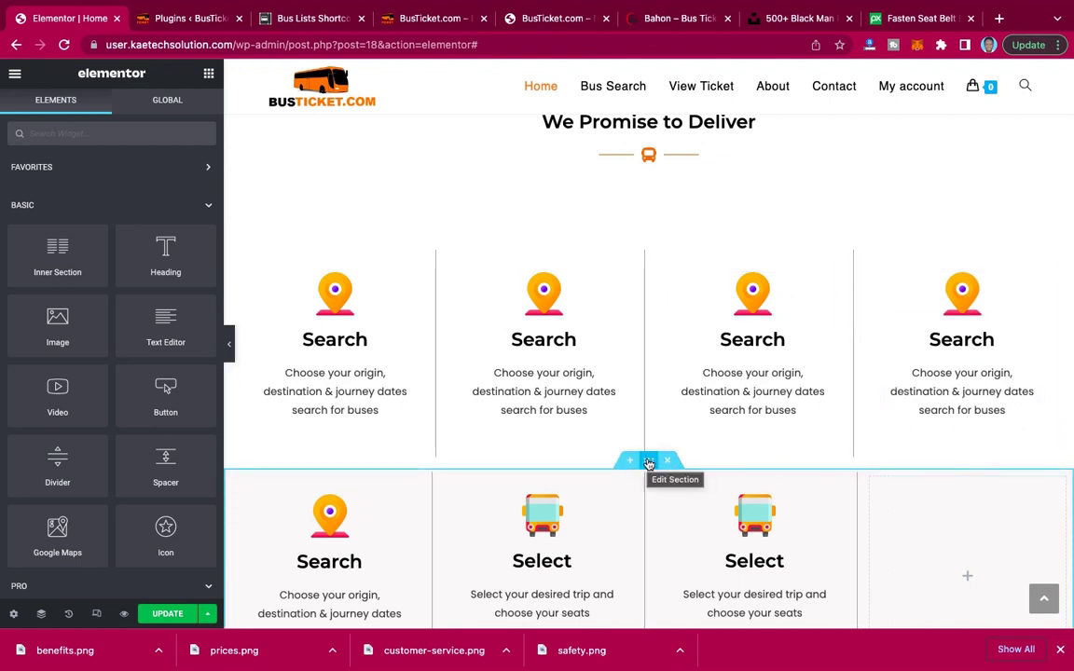
pyautogui.click(670, 462)
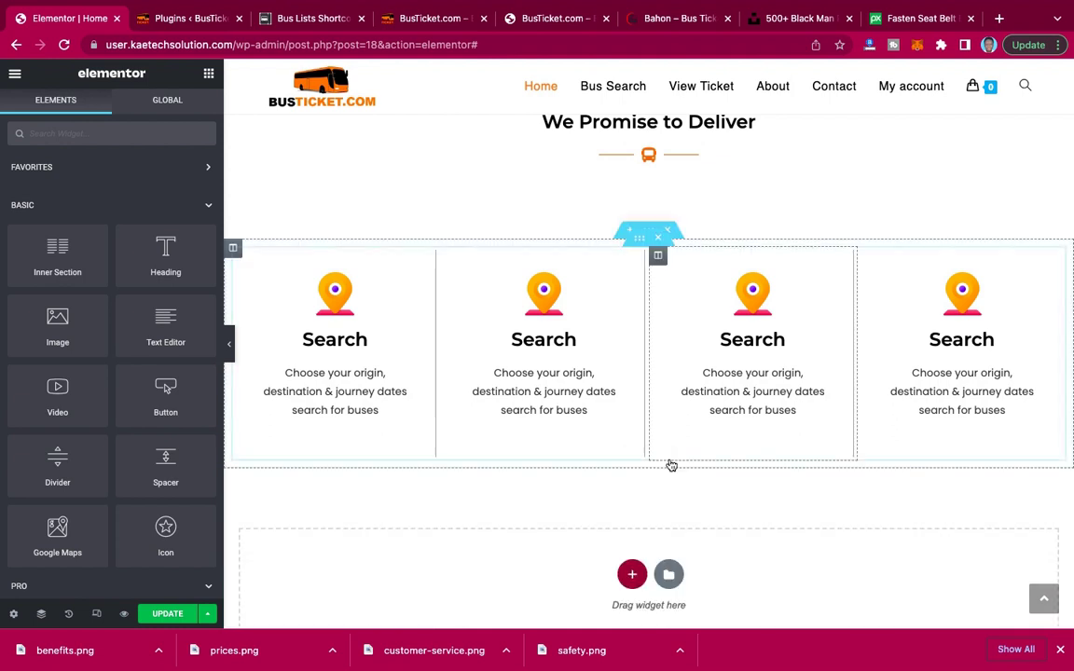
# Give the inner section a classic background in semi-transparent #F4EFEF78 and preview the page without the editing panel.
pyautogui.click(640, 242)
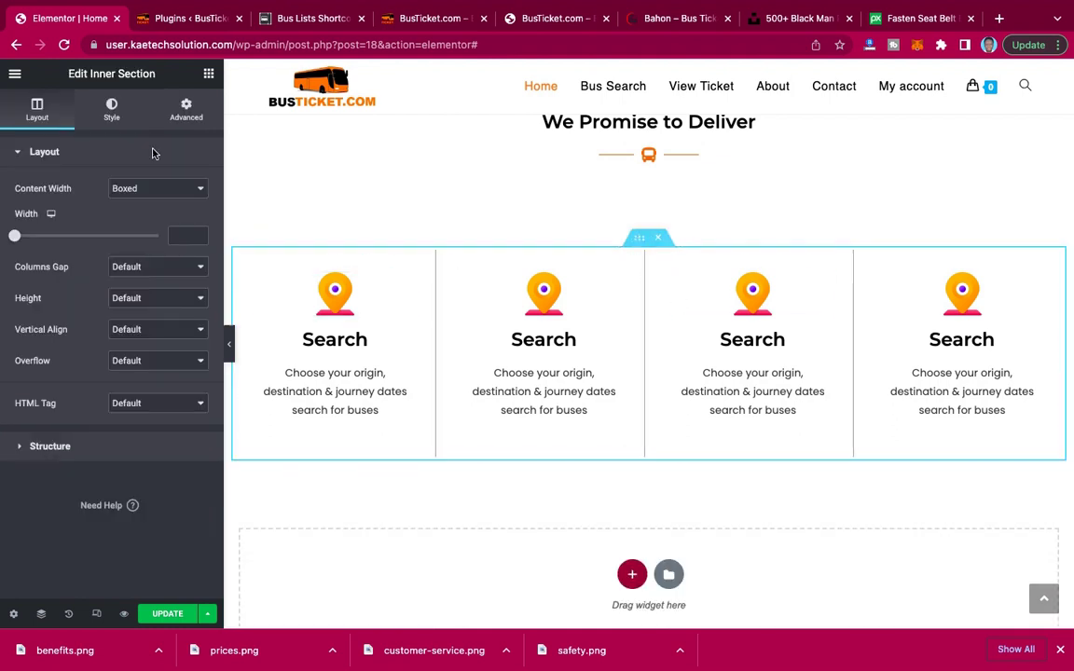
pyautogui.click(112, 110)
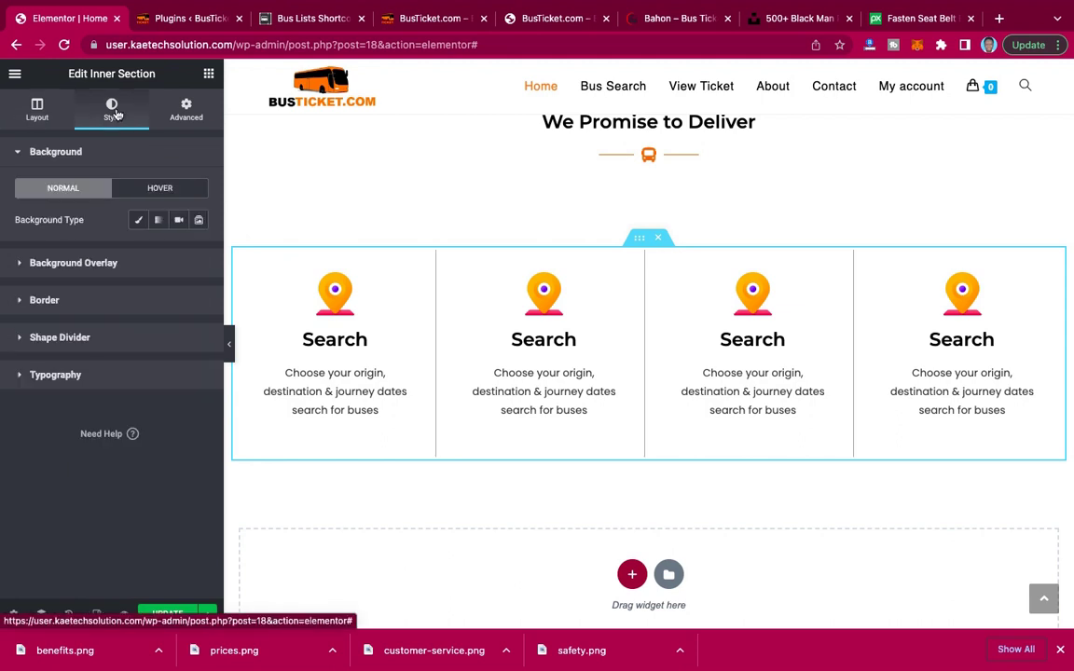
pyautogui.click(137, 222)
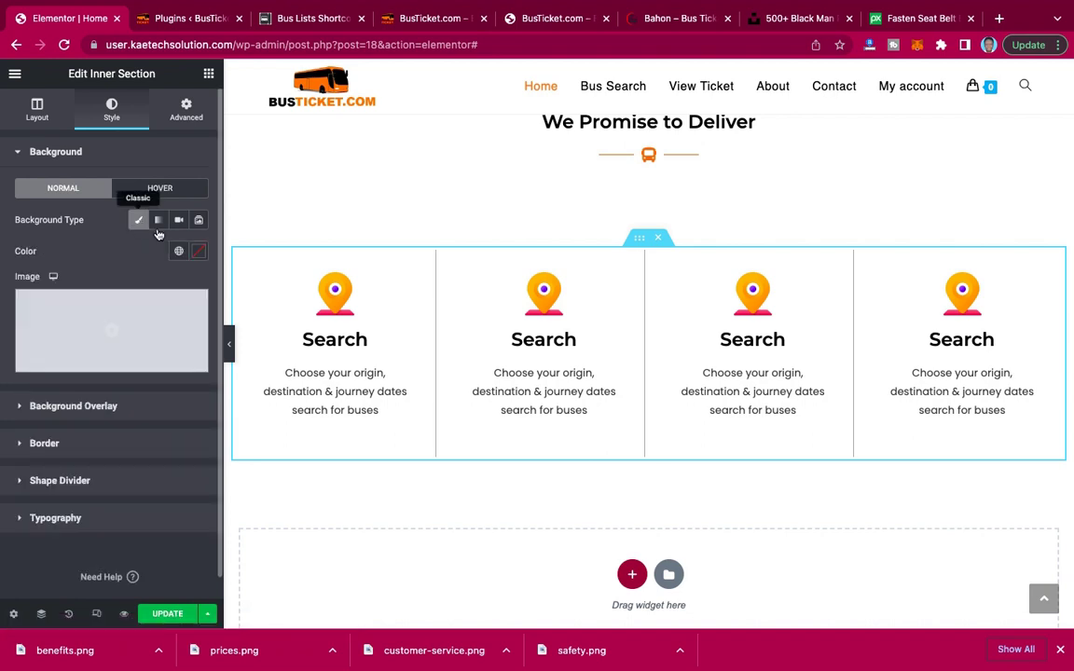
pyautogui.click(197, 251)
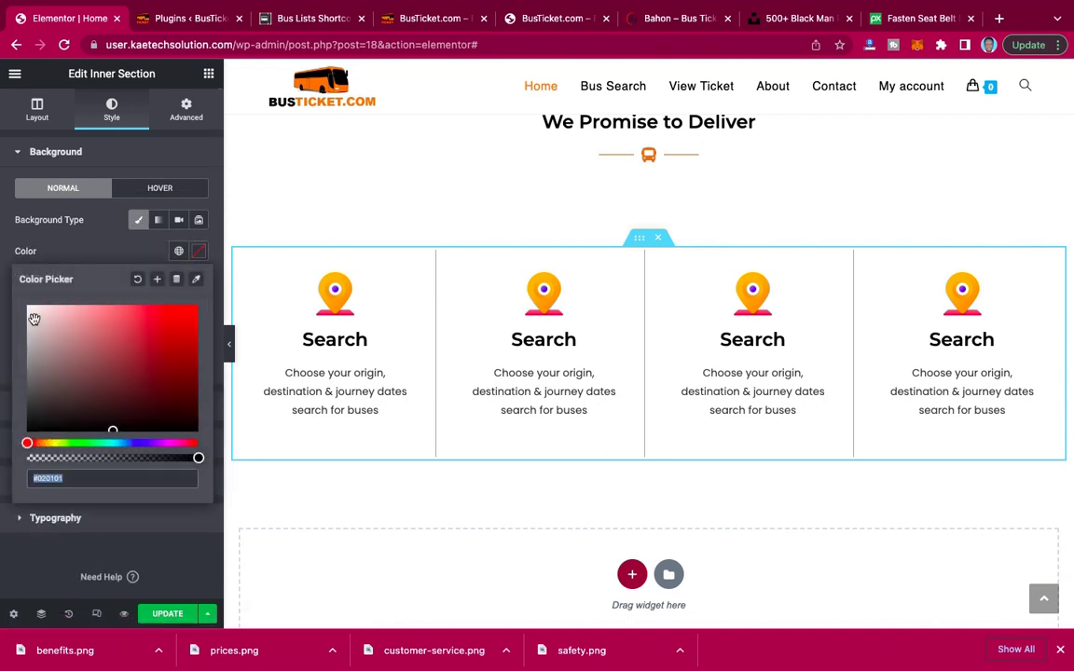
pyautogui.press('super+v')
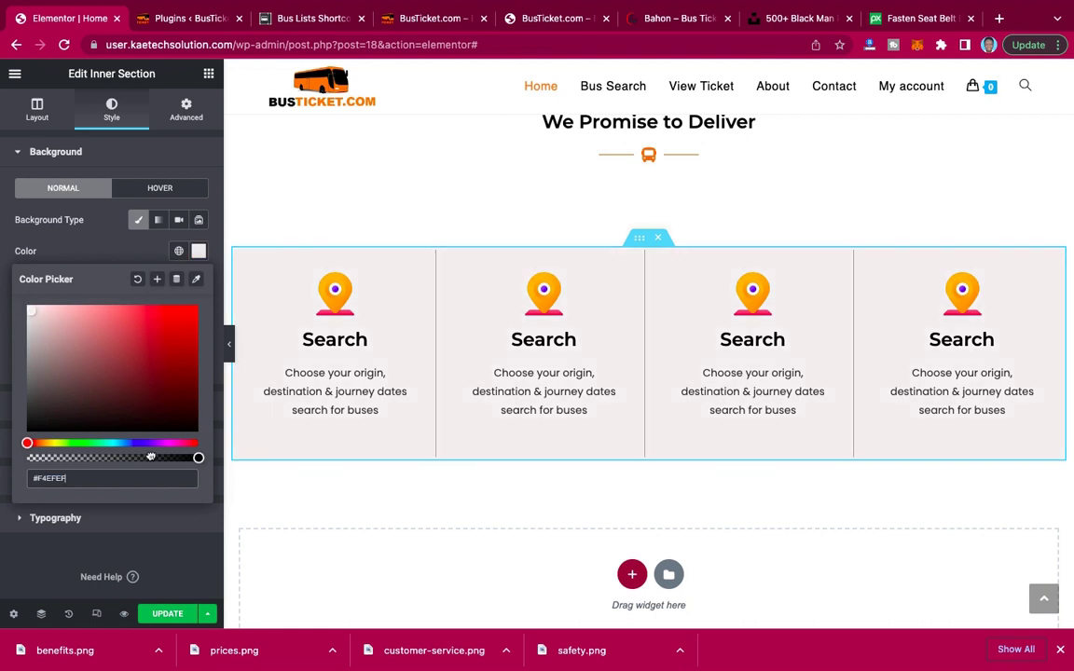
pyautogui.moveTo(151, 457); pyautogui.dragTo(107, 456)
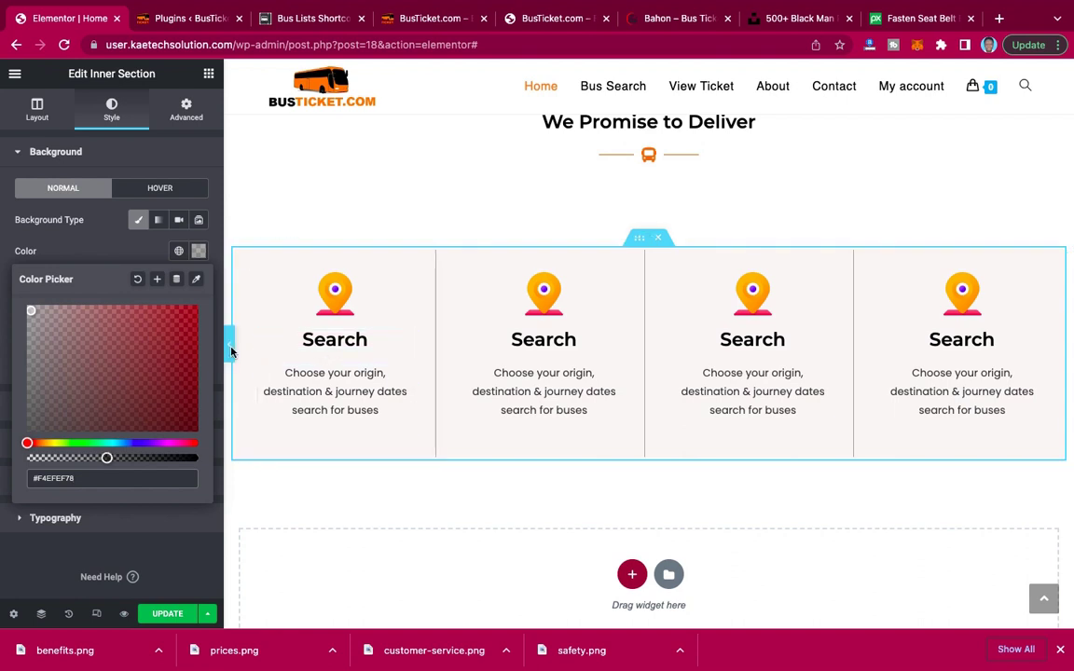
pyautogui.click(232, 352)
pyautogui.click(232, 352)
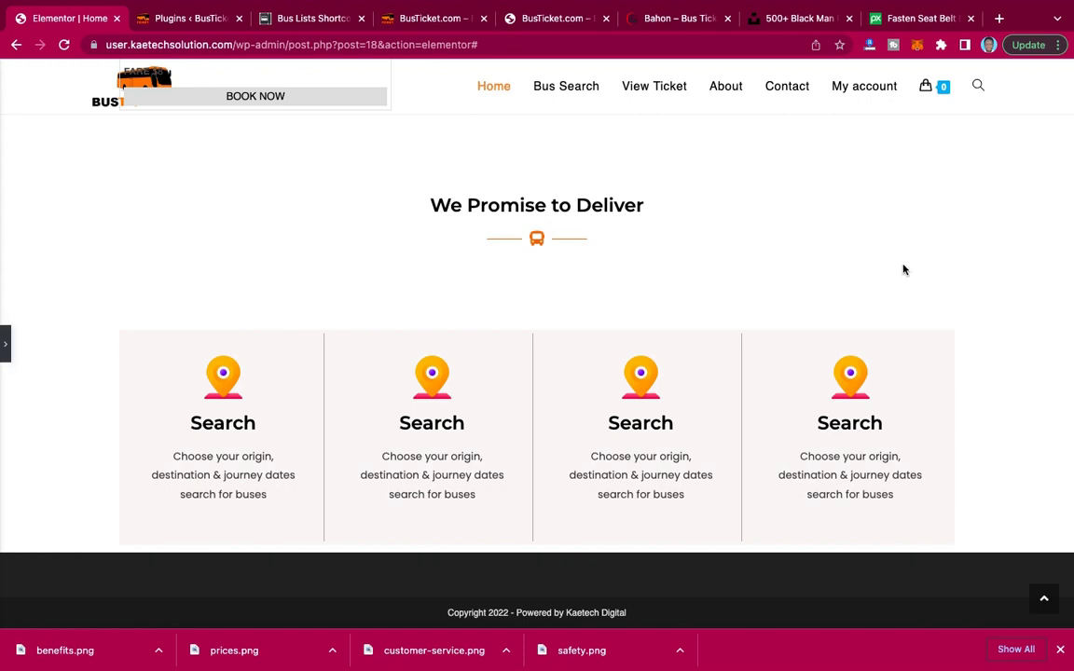
pyautogui.scroll(2, 902, 269)
pyautogui.scroll(-2, 653, 289)
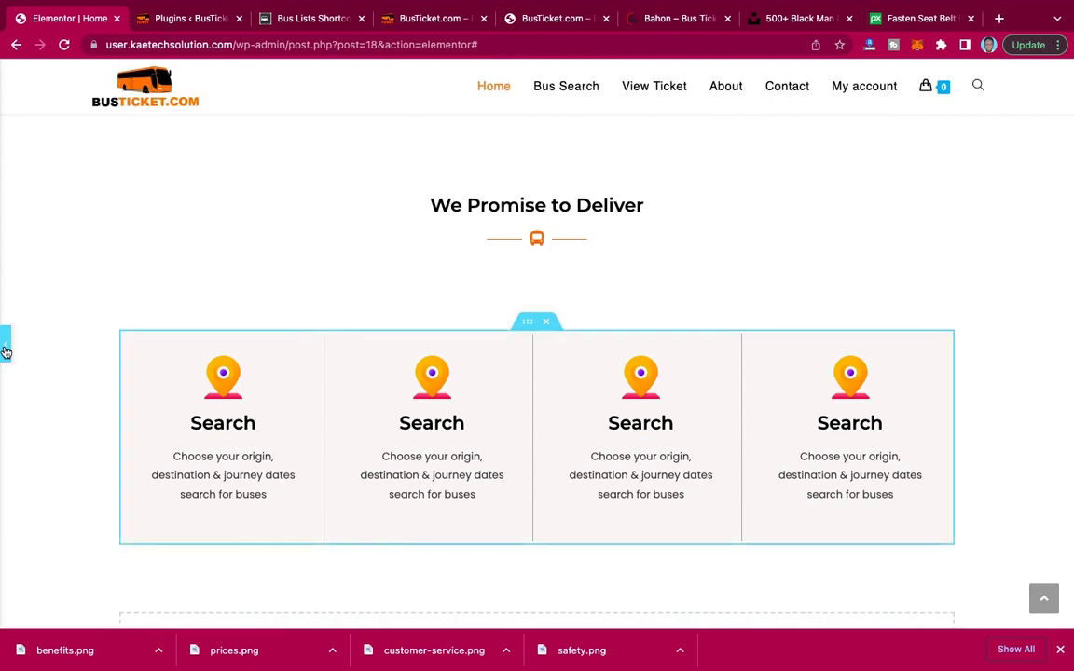
pyautogui.click(4, 351)
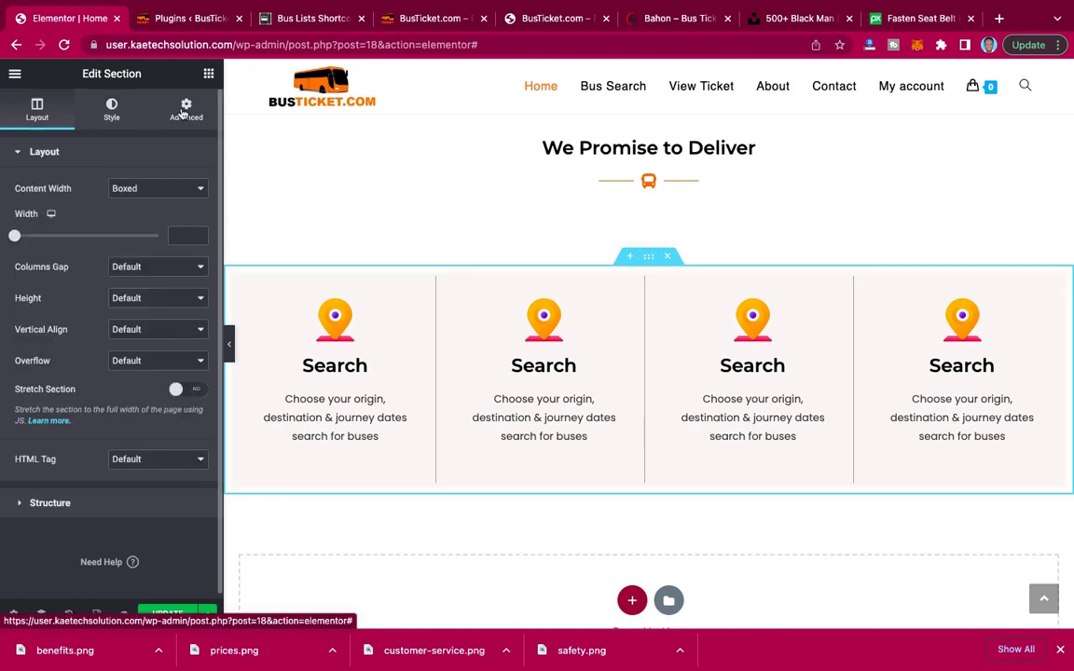
# Set the top and bottom margins of the "We Promise to Deliver" heading section to 10 px.
pyautogui.click(184, 113)
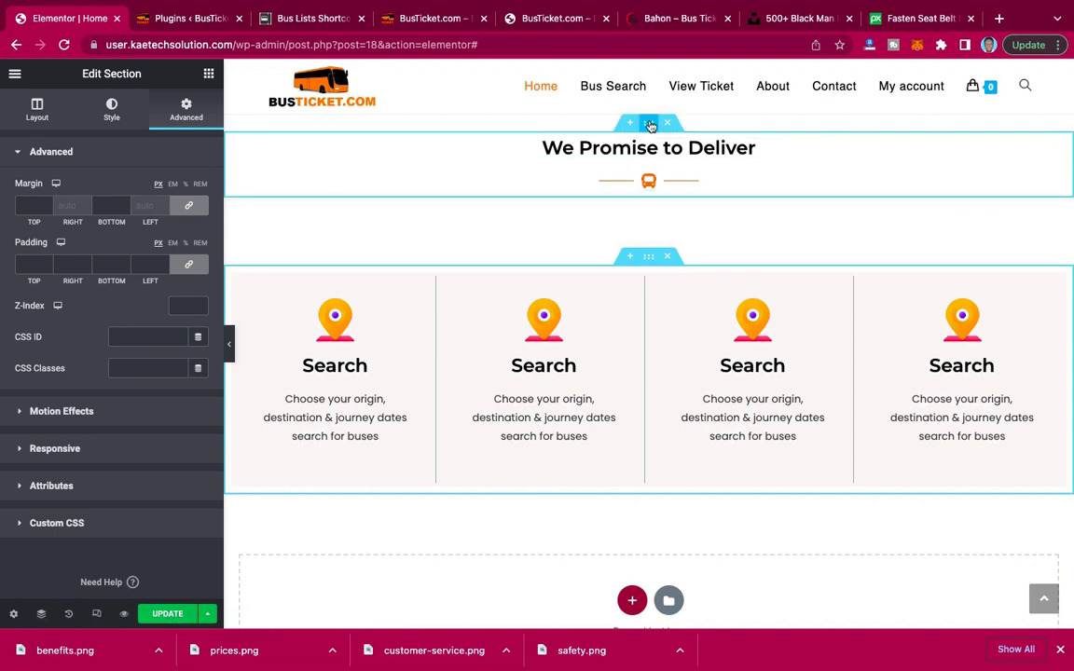
pyautogui.click(649, 124)
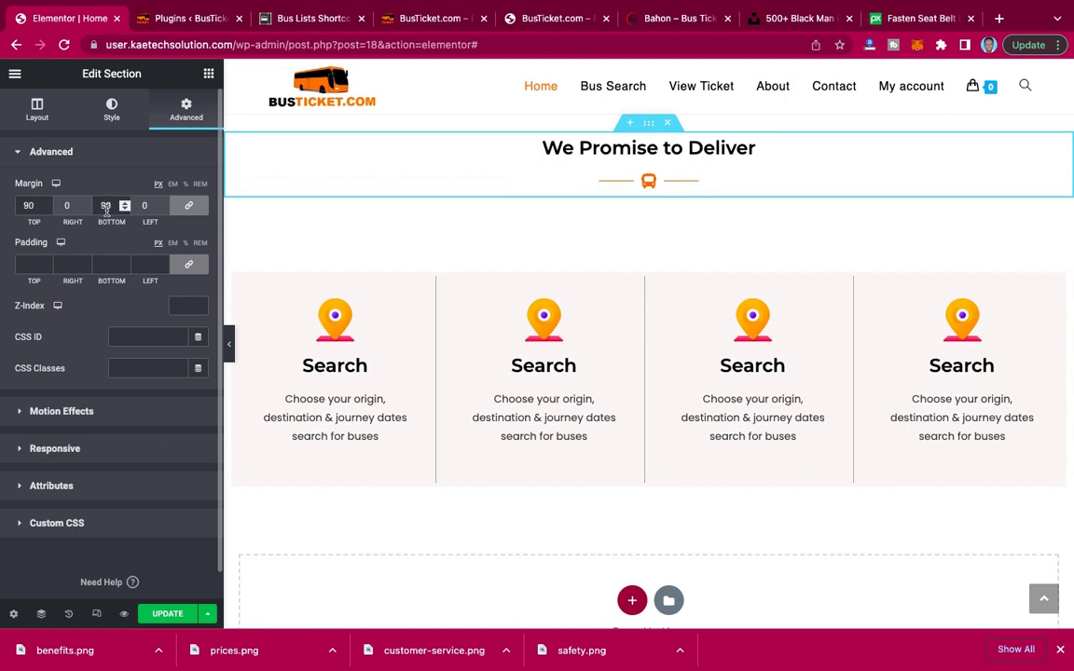
pyautogui.moveTo(110, 206); pyautogui.dragTo(98, 207)
pyautogui.write('0')
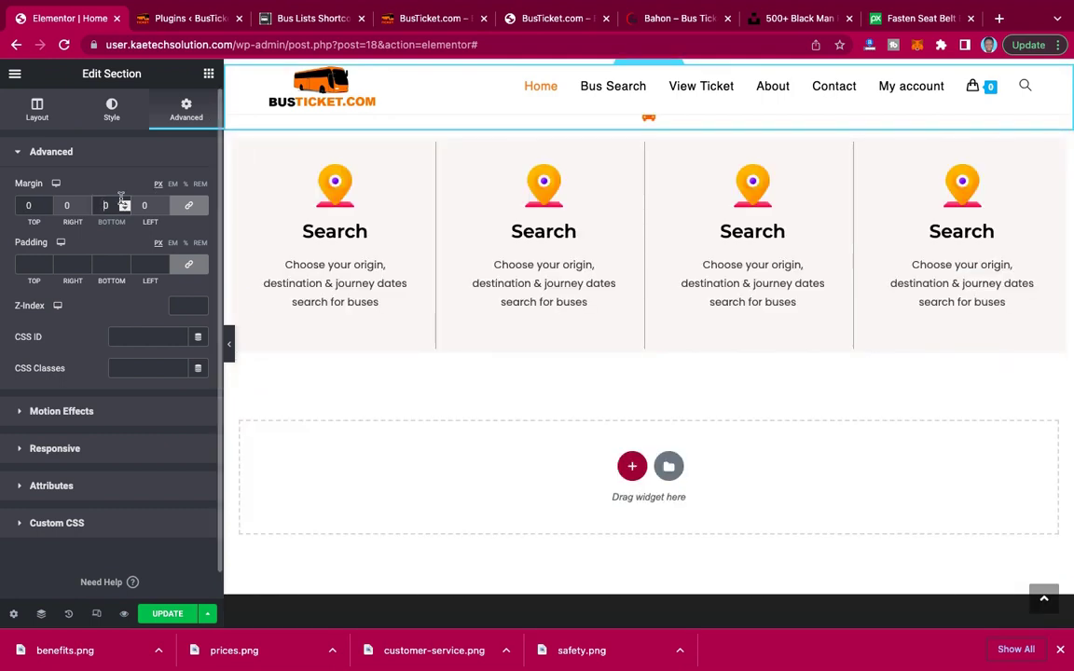
pyautogui.click(121, 198)
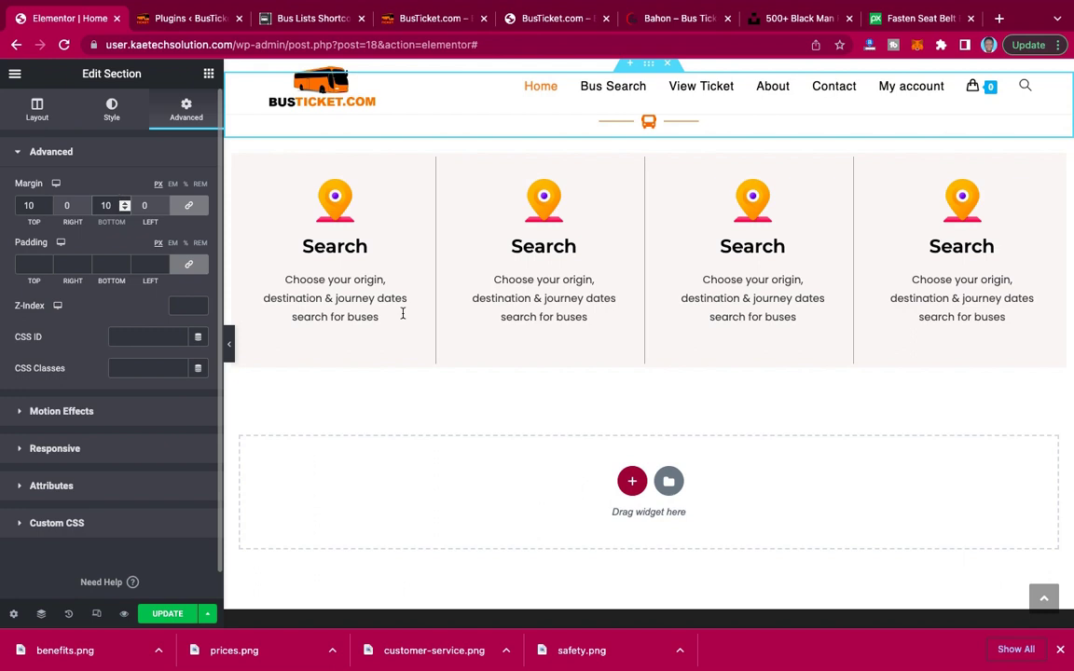
pyautogui.scroll(3, 403, 313)
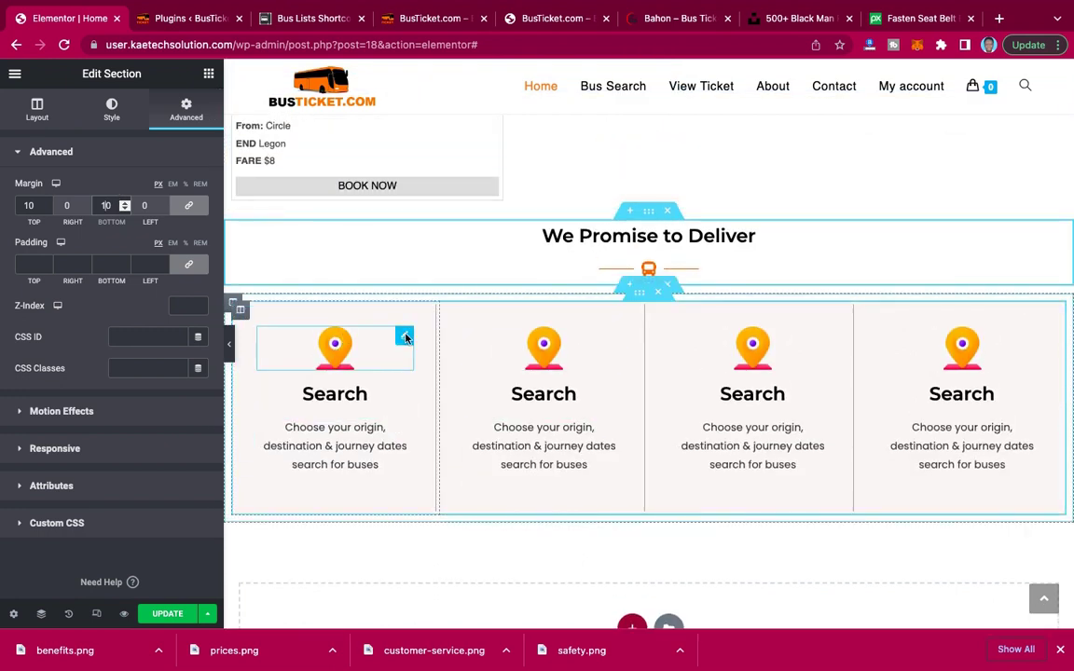
# Switch to the Bahon demo site, select the SAFETY+ title of its first feature column, and return to the Elementor page.
pyautogui.click(666, 19)
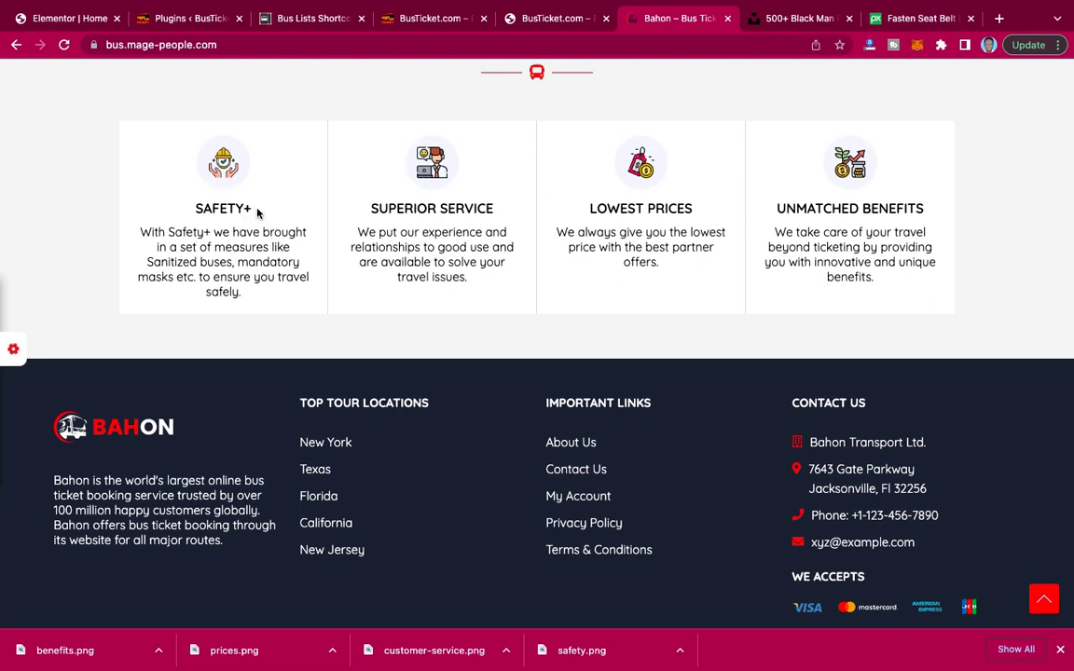
pyautogui.moveTo(254, 209); pyautogui.dragTo(184, 209)
pyautogui.click(82, 19)
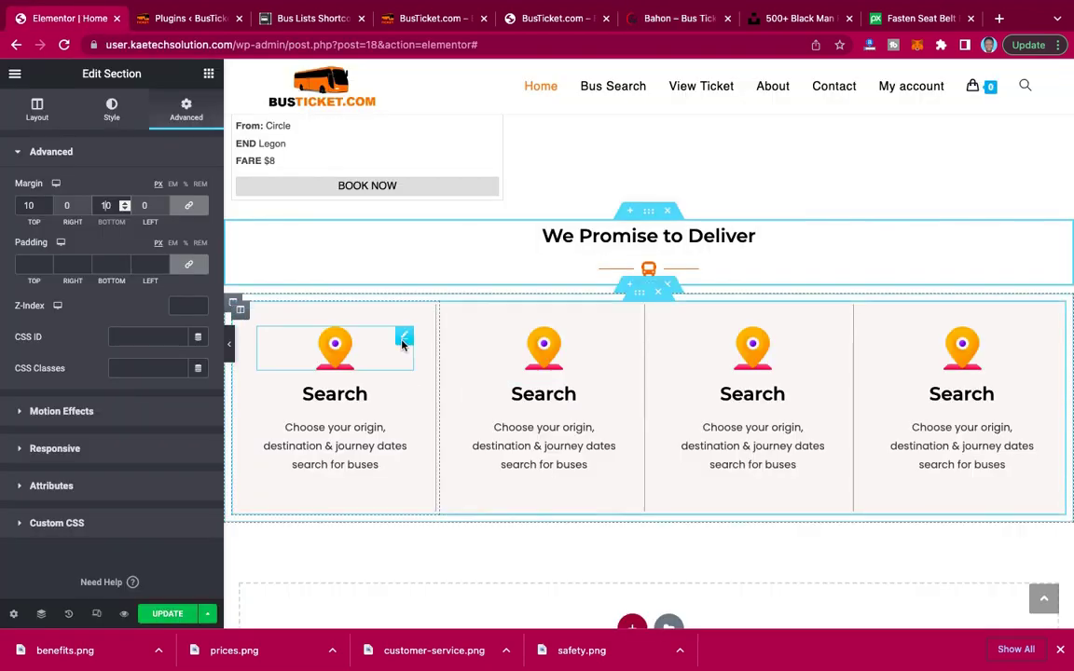
# Upload benefits.png, customer-service.png, safety.png and prices.png from the Desktop's Bus folder while replacing the first column's image.
pyautogui.click(401, 345)
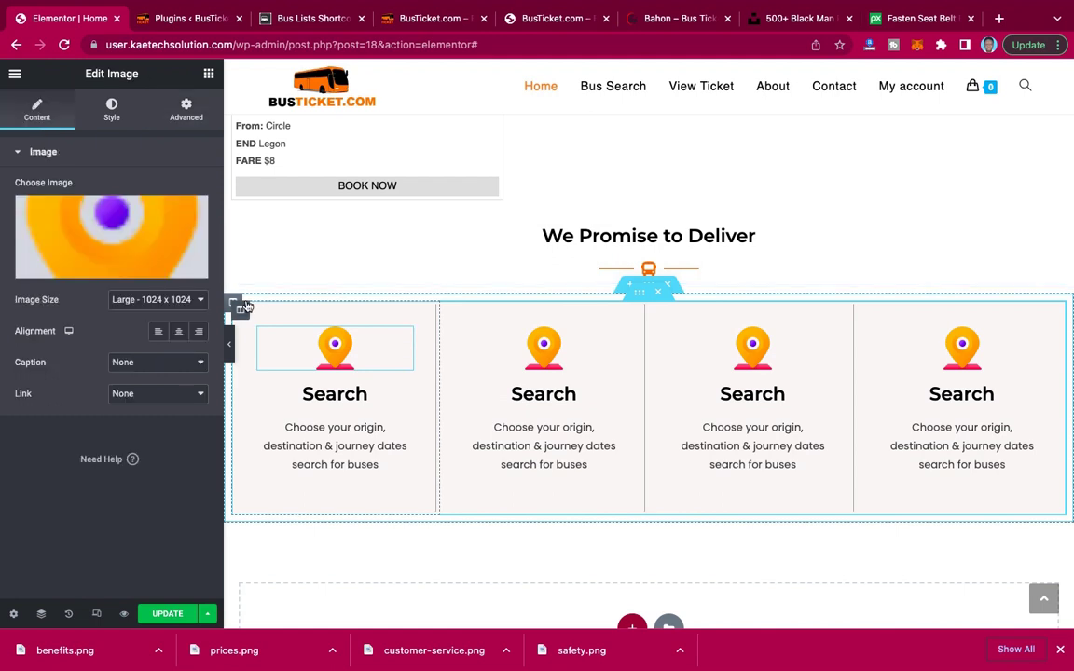
pyautogui.moveTo(82, 198)
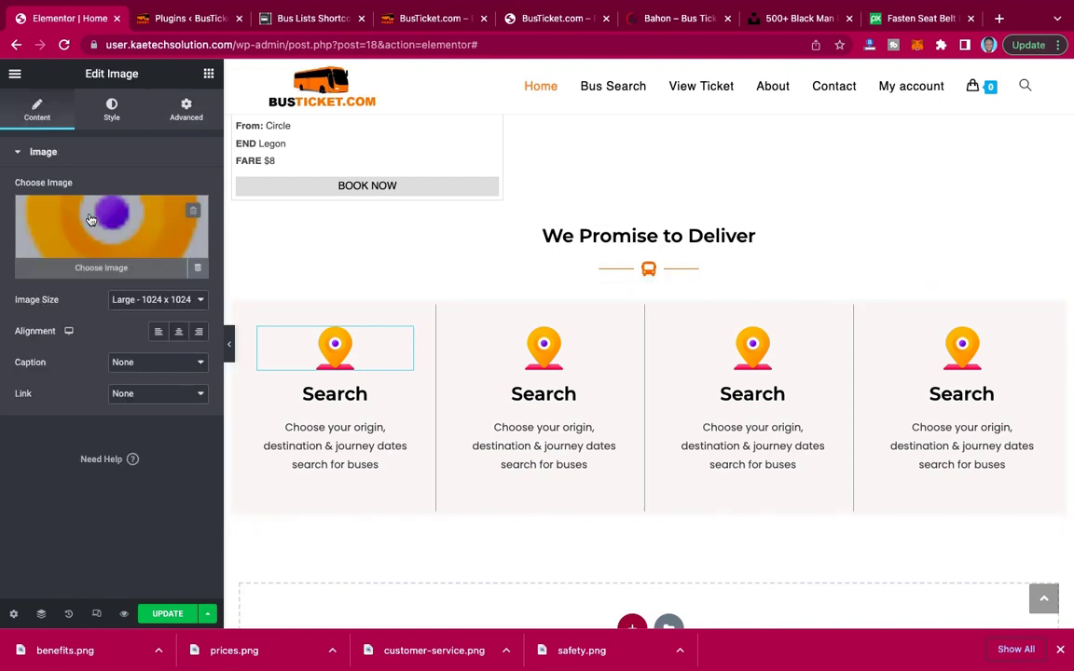
pyautogui.click(91, 219)
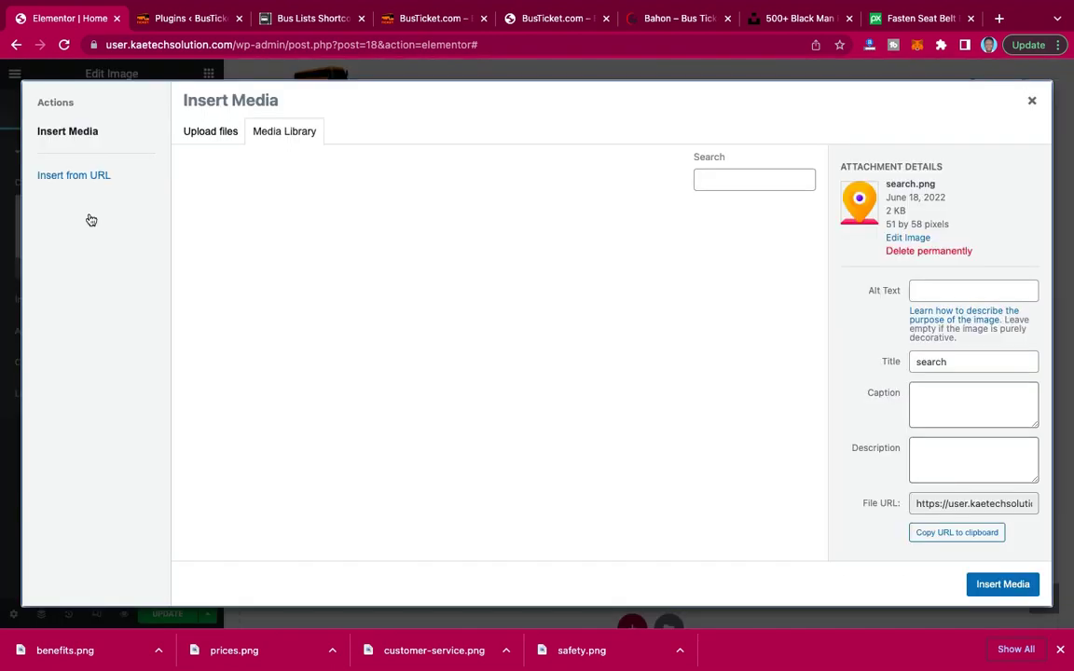
pyautogui.click(211, 133)
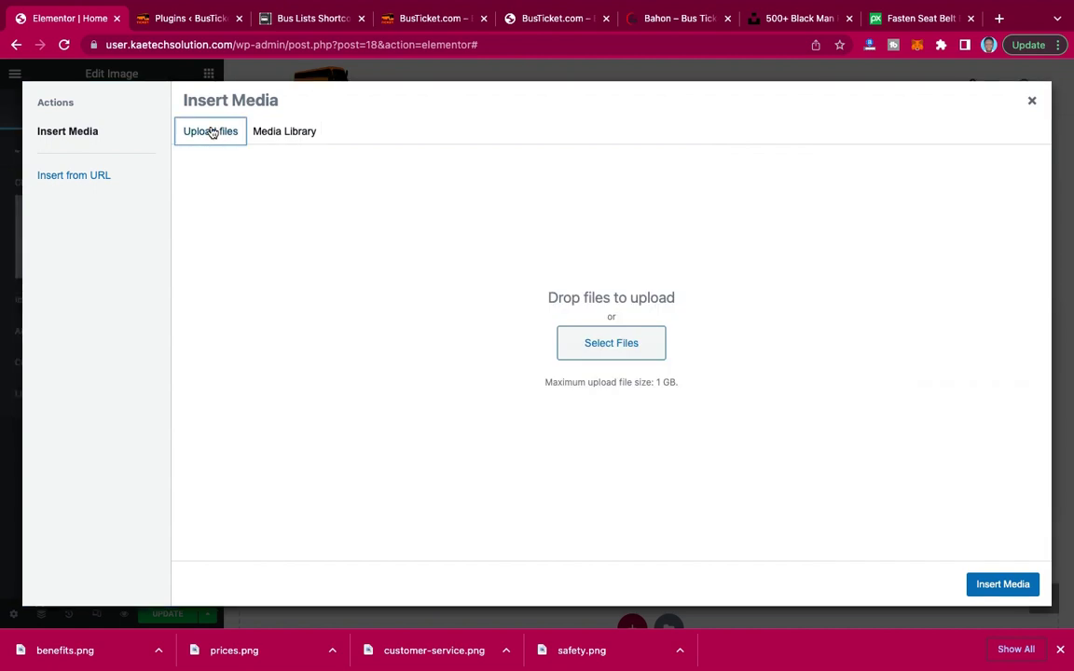
pyautogui.click(612, 343)
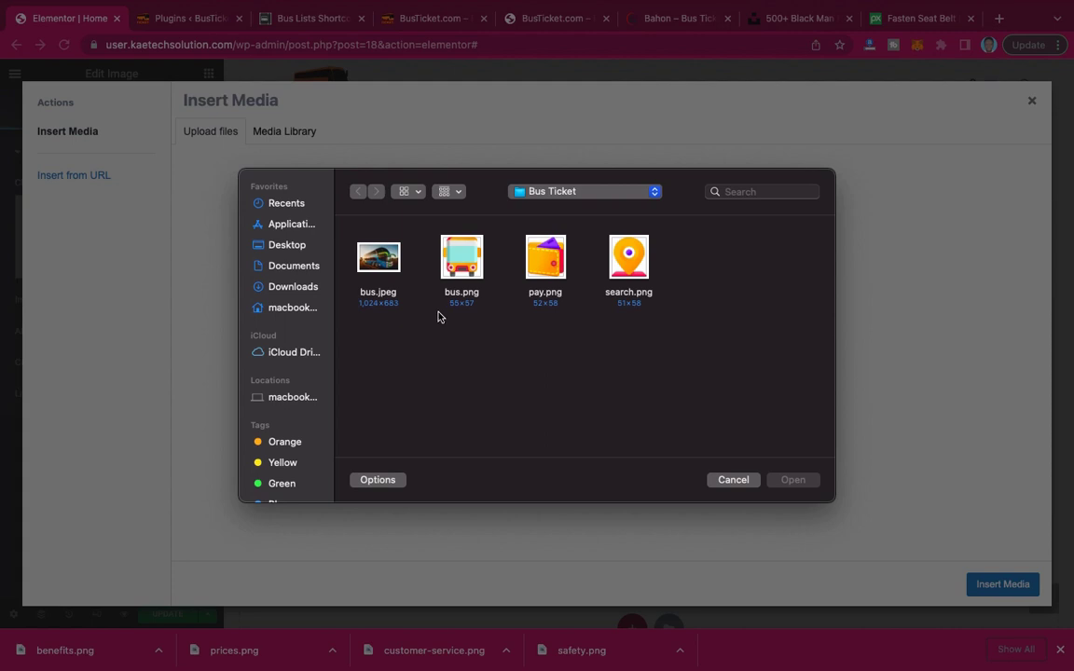
pyautogui.click(285, 246)
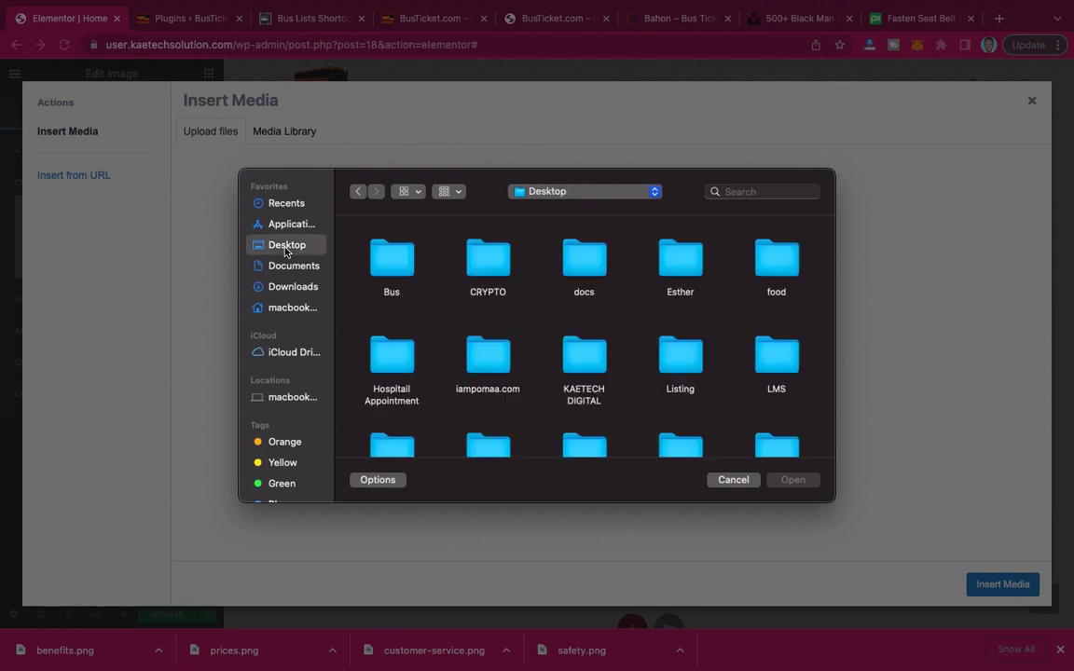
pyautogui.doubleClick(392, 259)
pyautogui.click(487, 257)
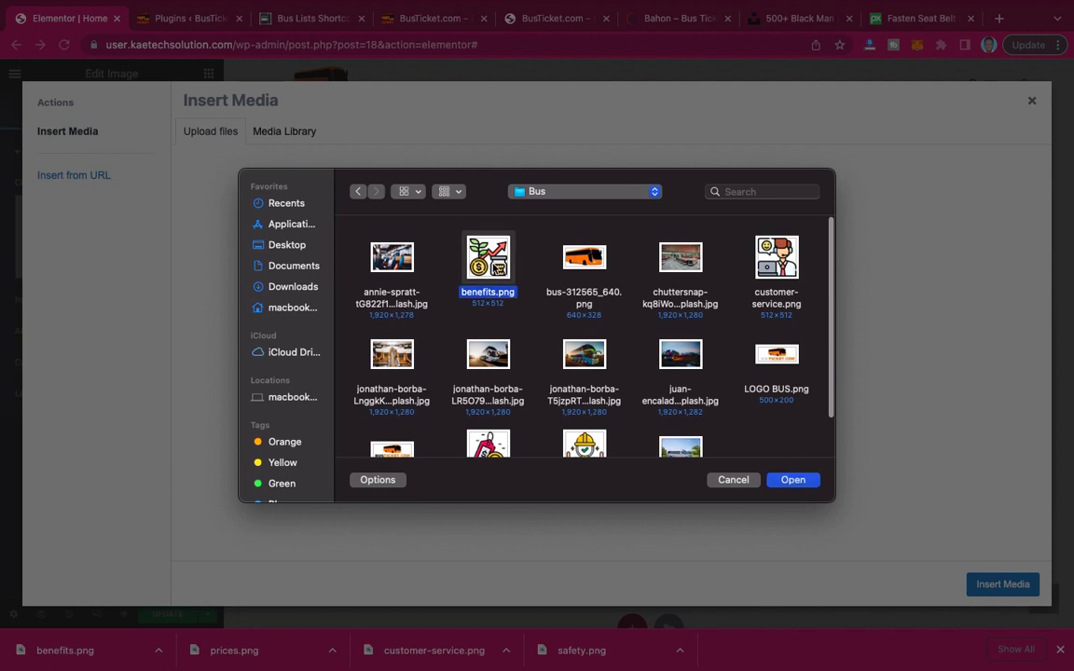
pyautogui.keyDown('super'); pyautogui.click(789, 266); pyautogui.keyUp('super')
pyautogui.scroll(-3, 570, 383)
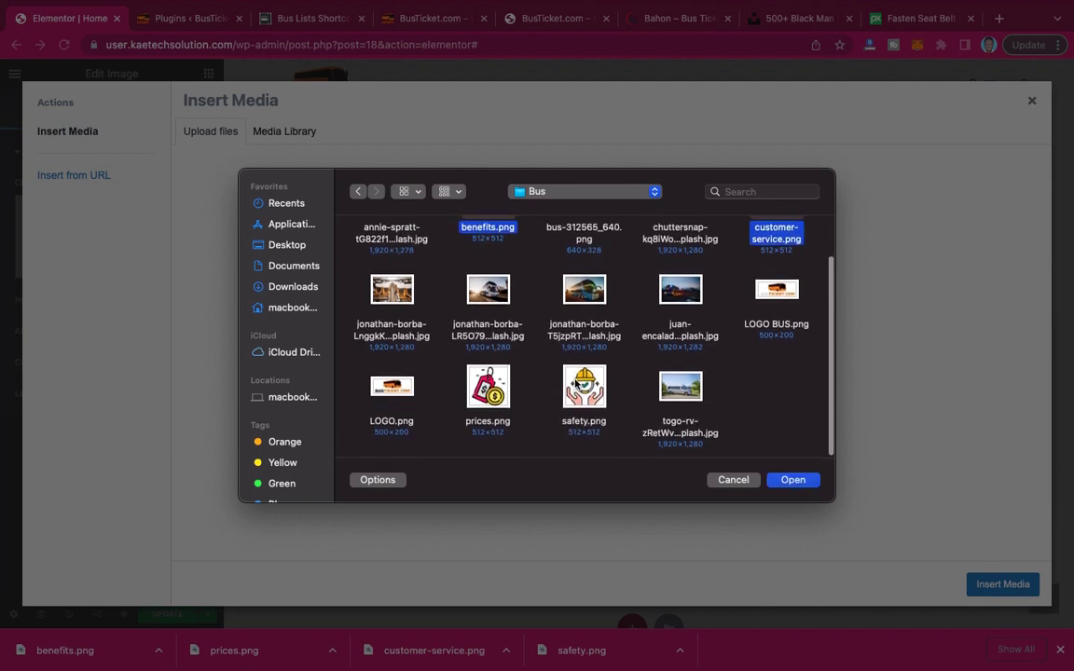
pyautogui.keyDown('super'); pyautogui.click(583, 388); pyautogui.keyUp('super')
pyautogui.keyDown('super'); pyautogui.click(487, 388); pyautogui.keyUp('super')
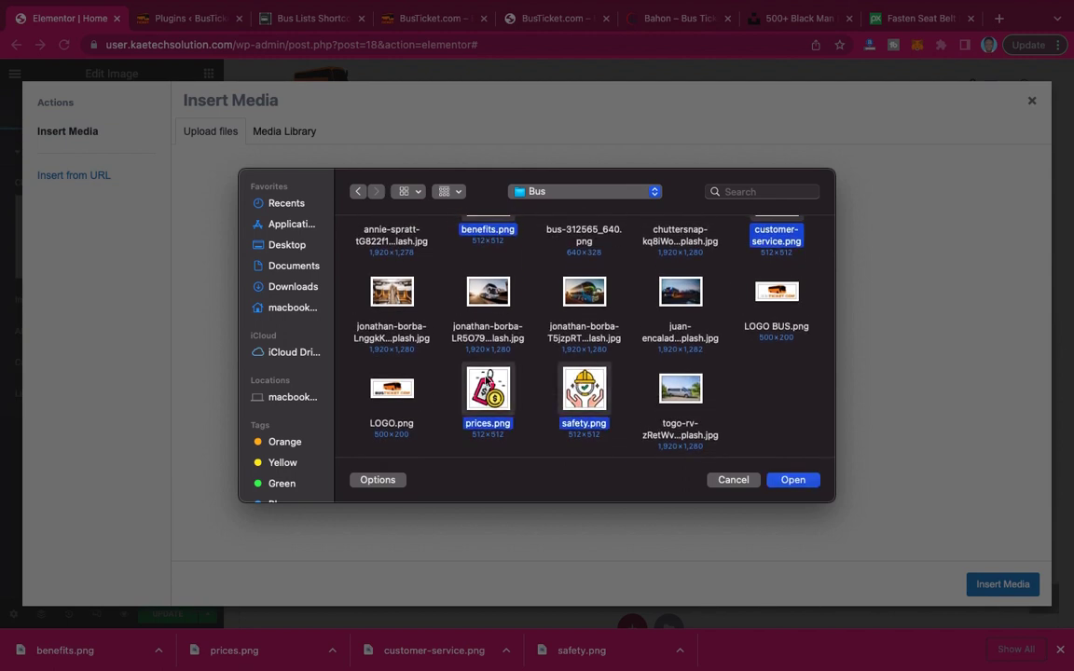
pyautogui.click(797, 481)
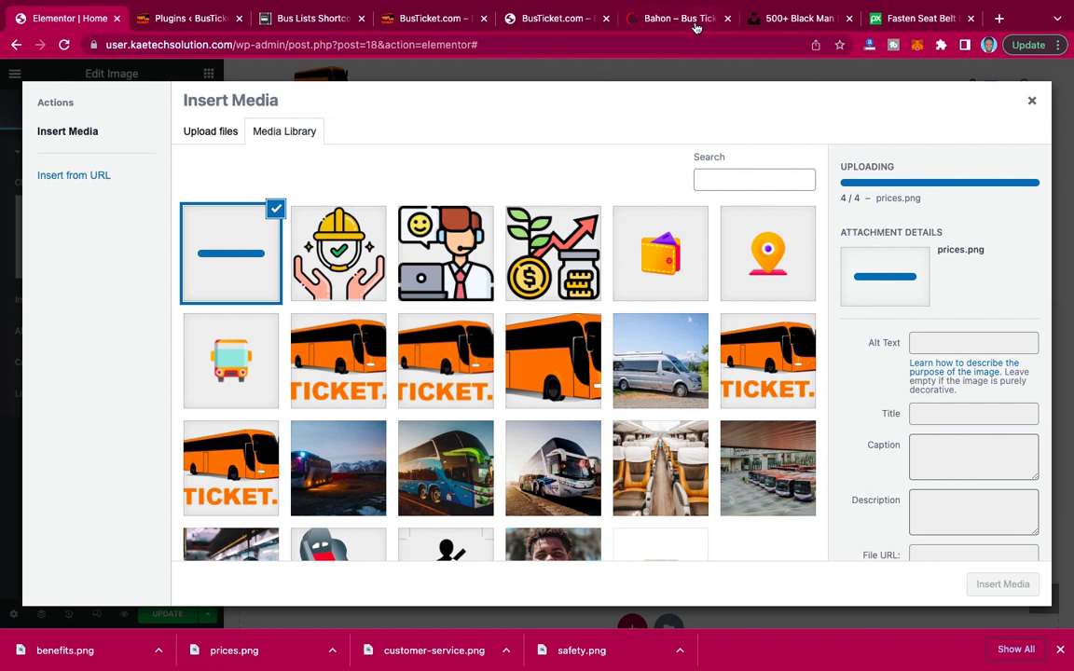
# Check the demo site's first icon, insert safety.png as the first column's image, and set its width to 22%.
pyautogui.click(688, 20)
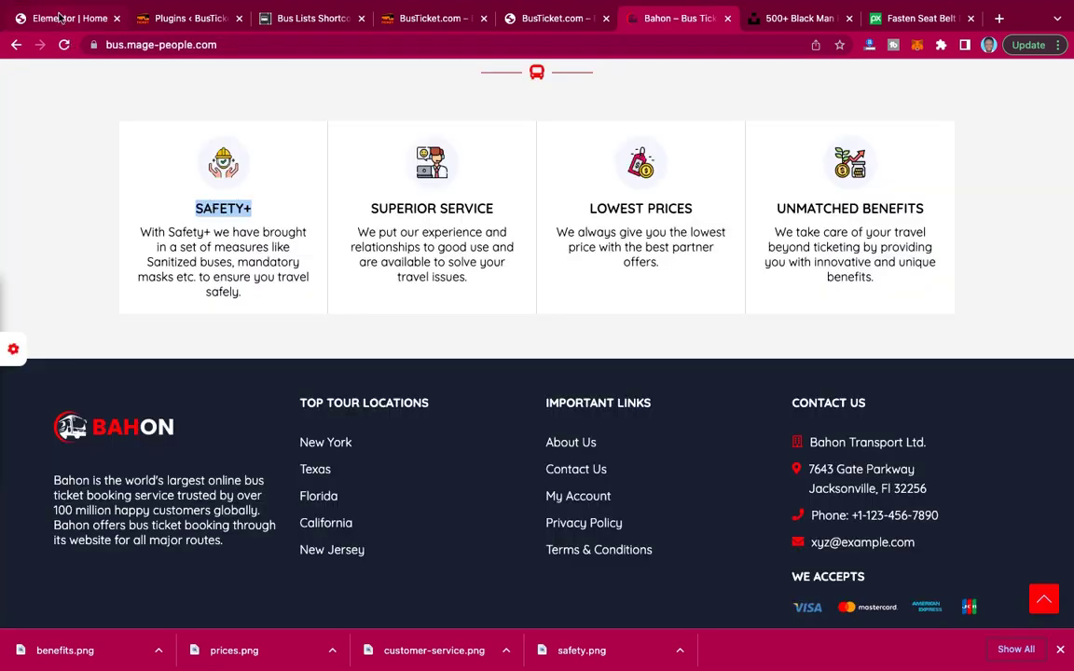
pyautogui.press('super+1')
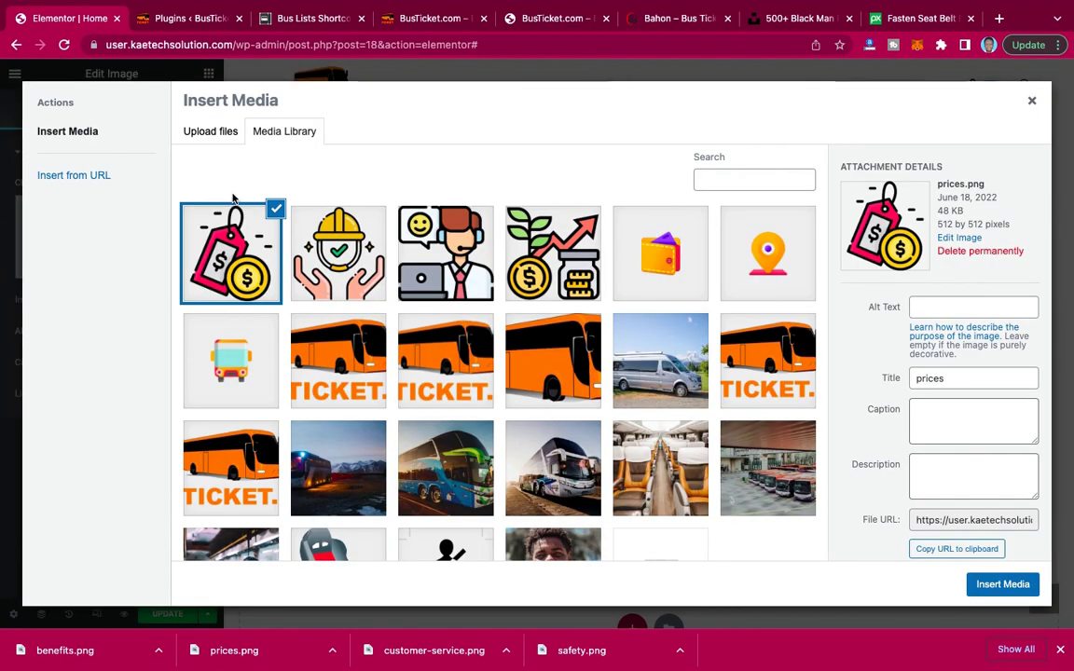
pyautogui.click(337, 250)
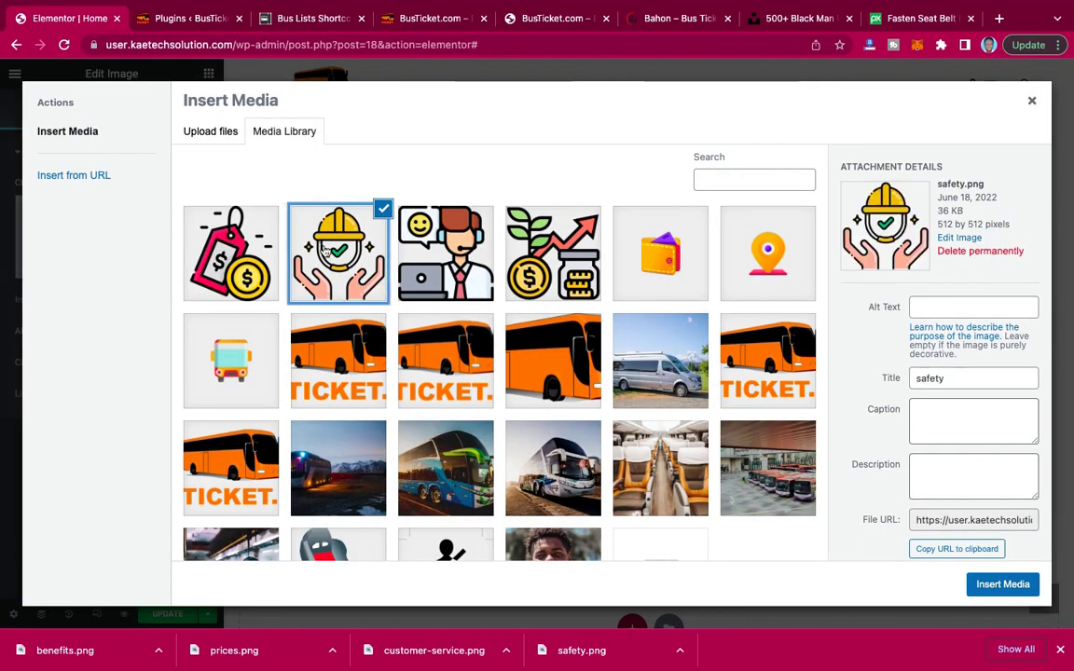
pyautogui.click(1002, 584)
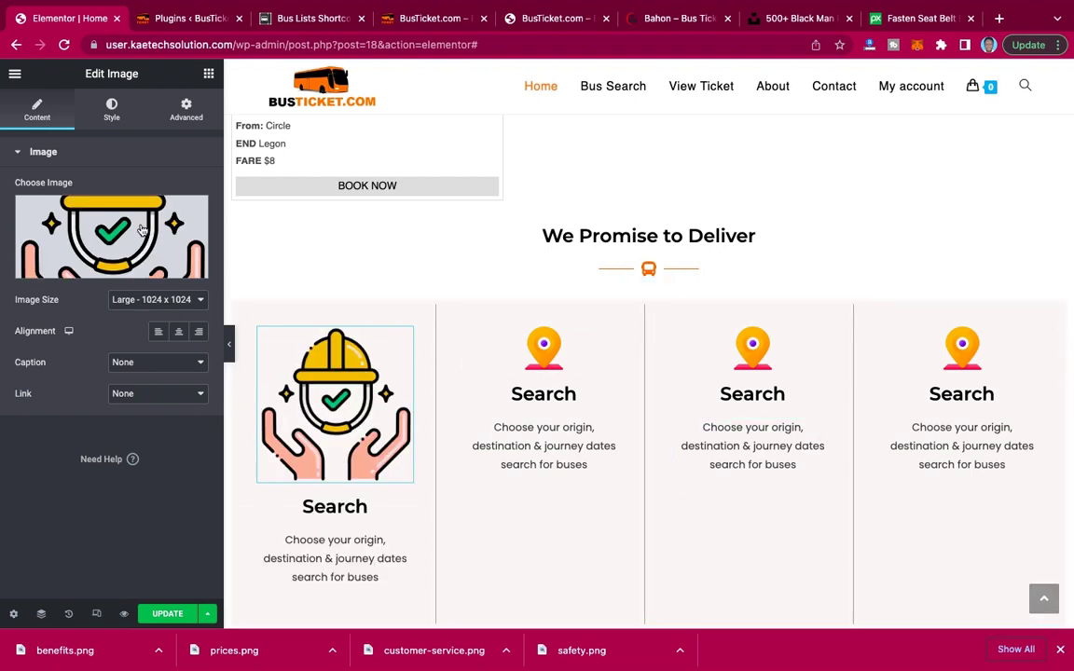
pyautogui.click(111, 111)
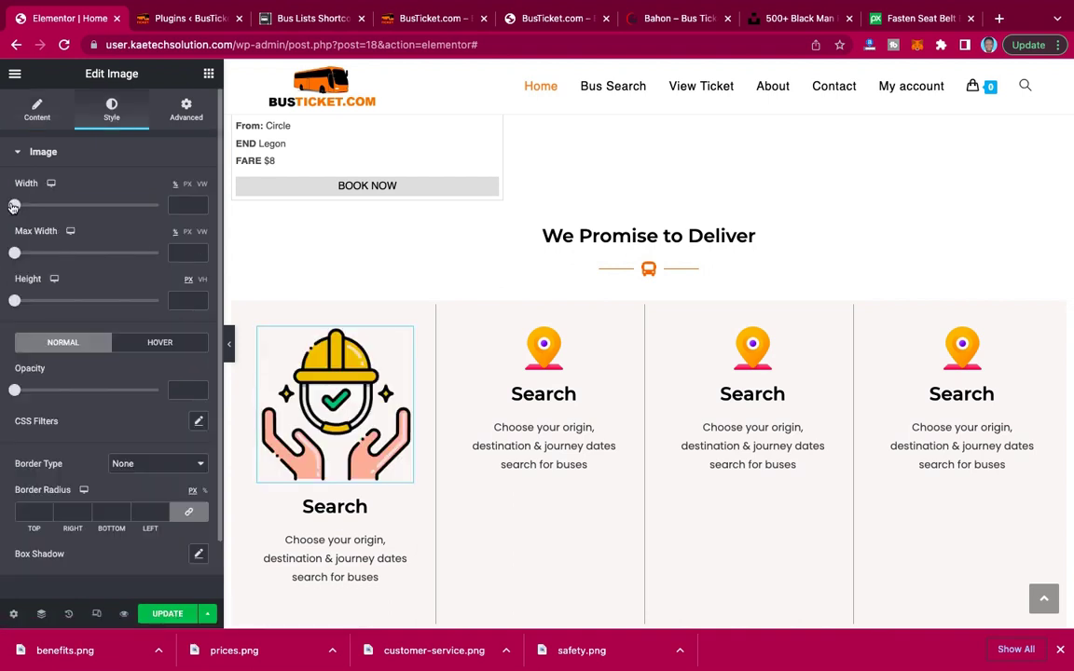
pyautogui.moveTo(15, 206); pyautogui.dragTo(46, 206)
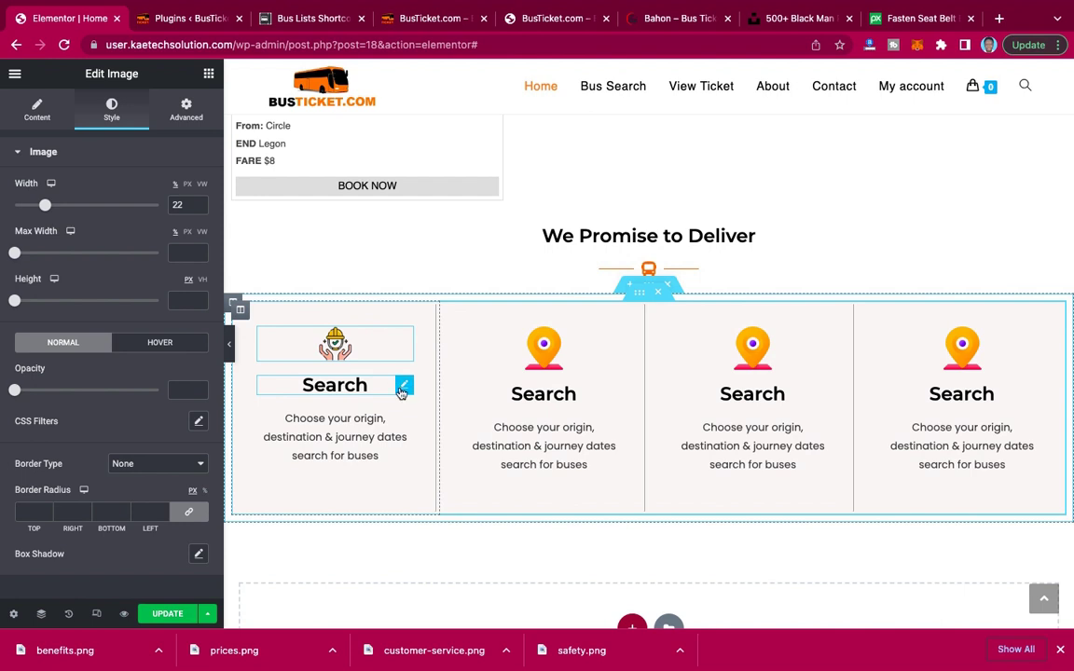
# Change the first column's heading to "SAFETY+".
pyautogui.click(402, 389)
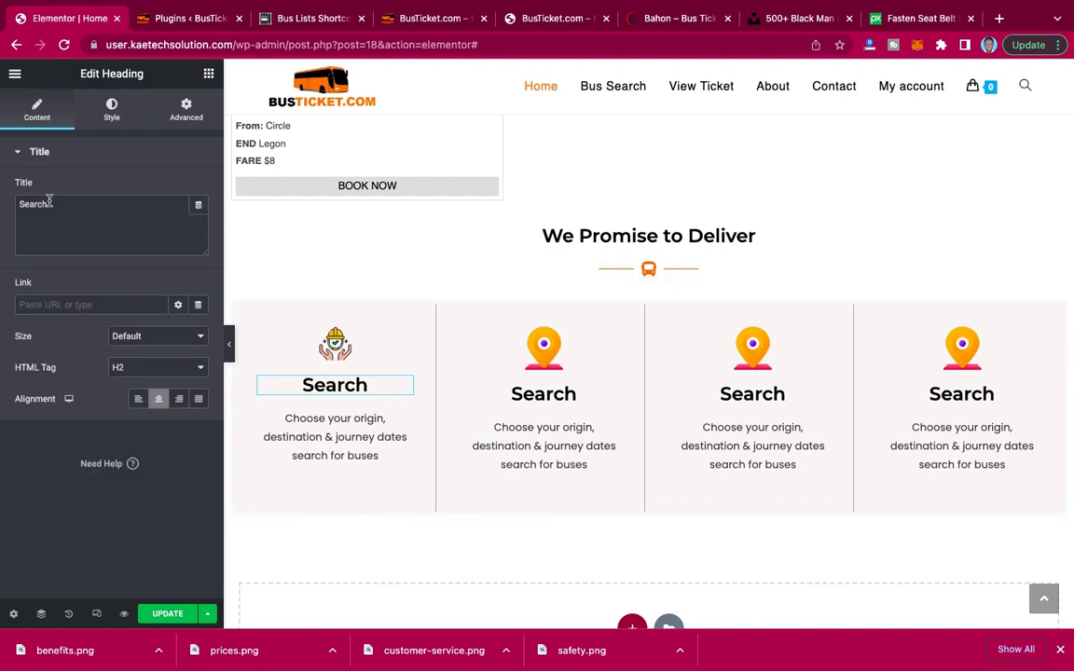
pyautogui.moveTo(48, 203); pyautogui.dragTo(2, 203)
pyautogui.write('SAFETY+')
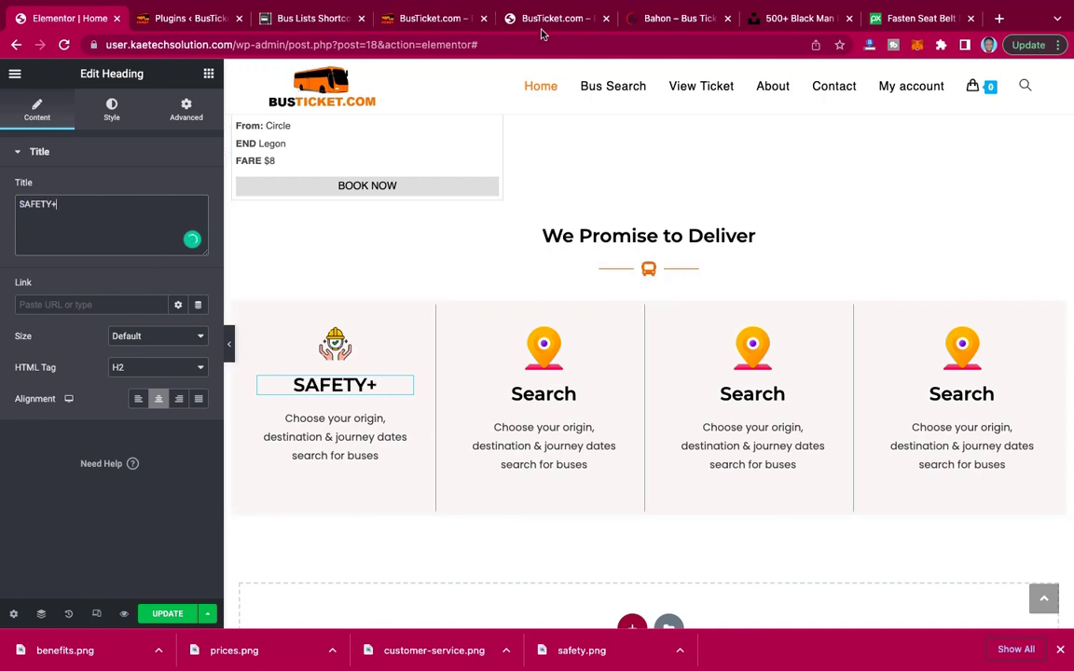
# Copy the SAFETY+ description from the Bahon demo site and replace the first column's paragraph with it.
pyautogui.click(683, 19)
pyautogui.click(245, 297)
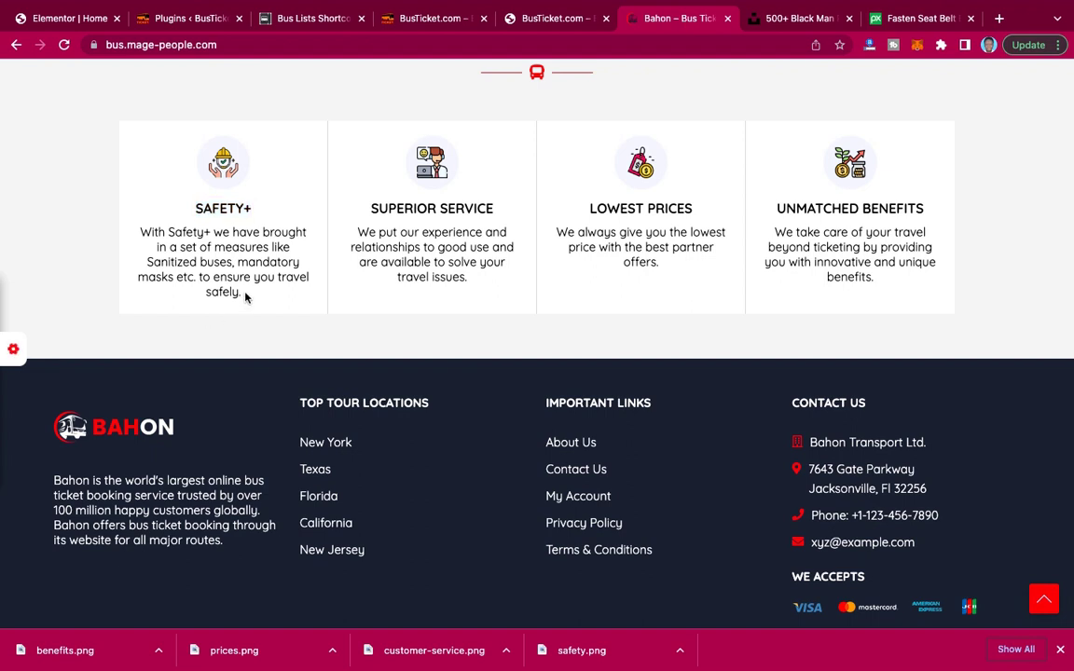
pyautogui.moveTo(245, 297); pyautogui.dragTo(112, 224)
pyautogui.hotkey('ctrl', 'c')
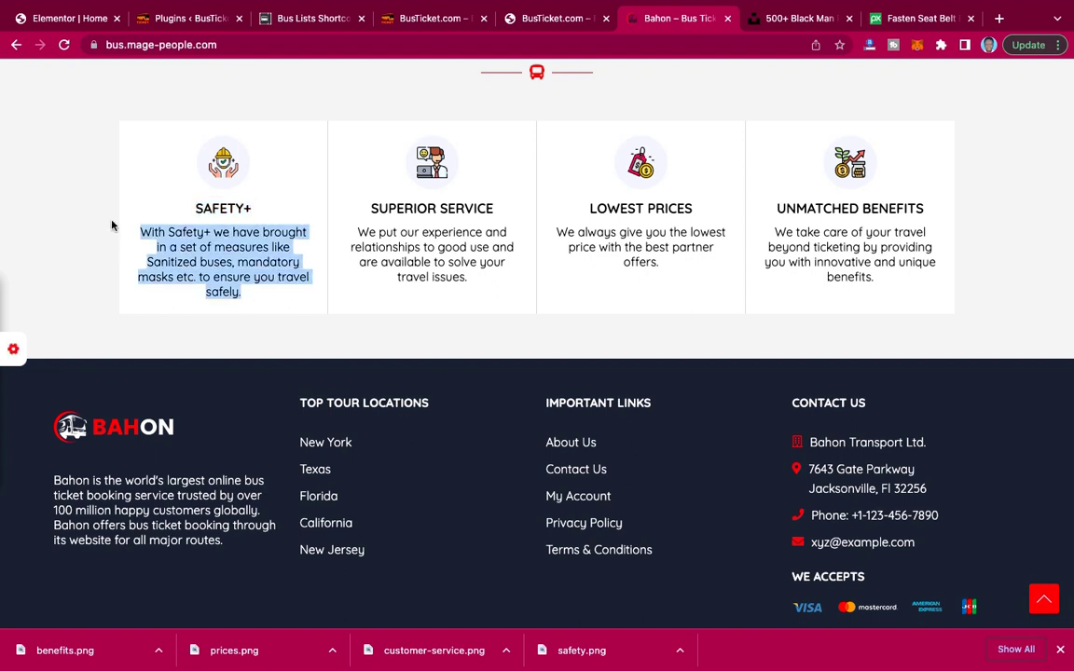
pyautogui.click(79, 18)
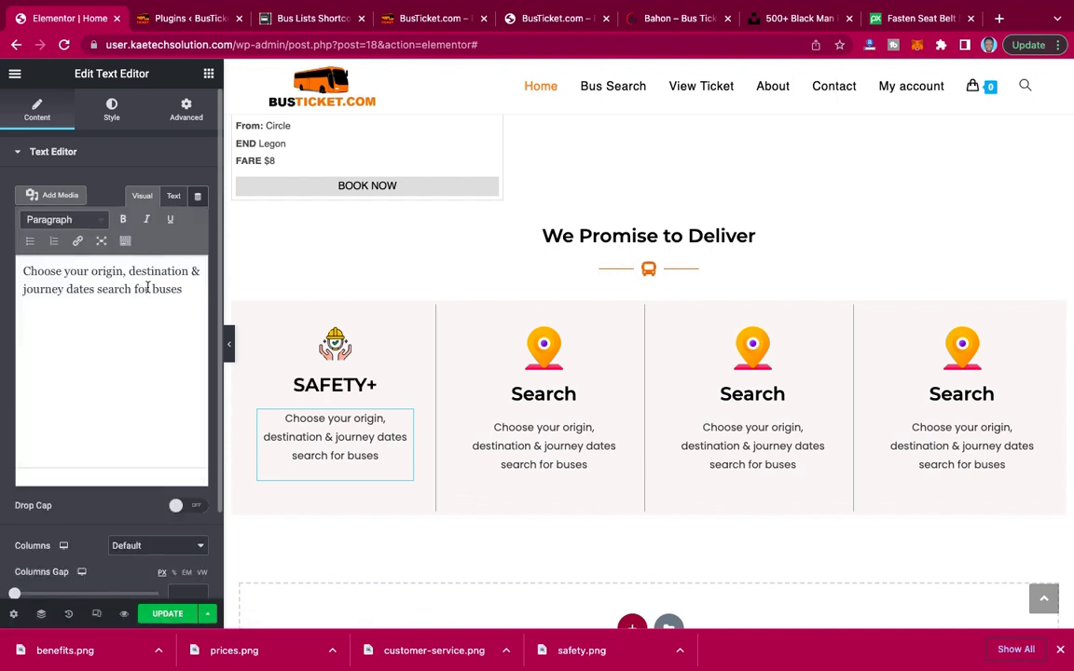
pyautogui.tripleClick(147, 288)
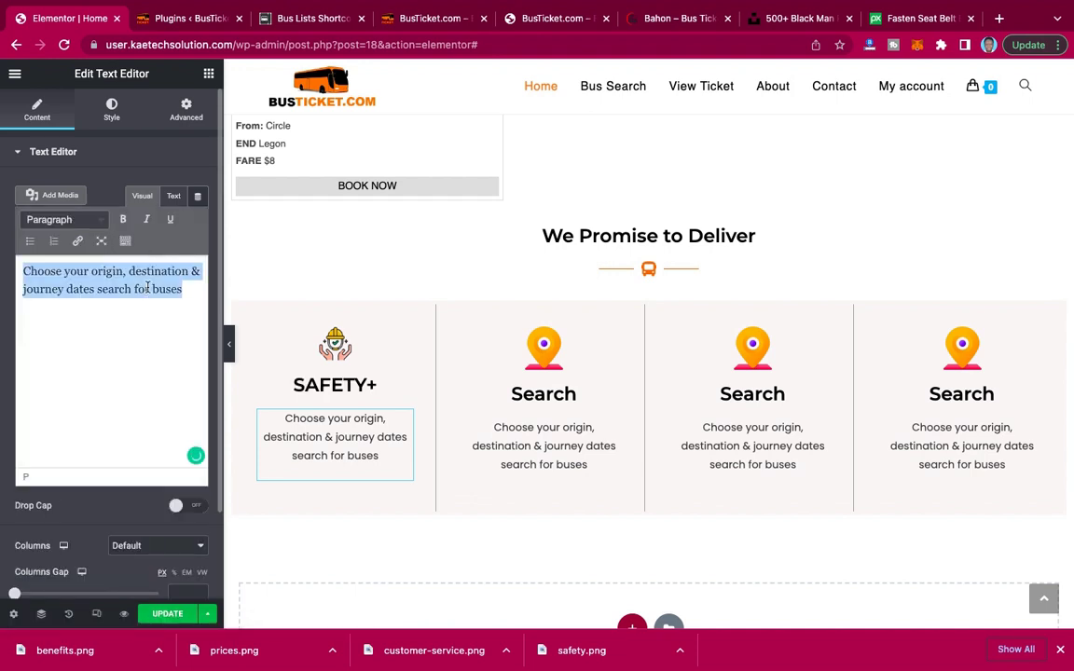
pyautogui.hotkey('ctrl', 'v')
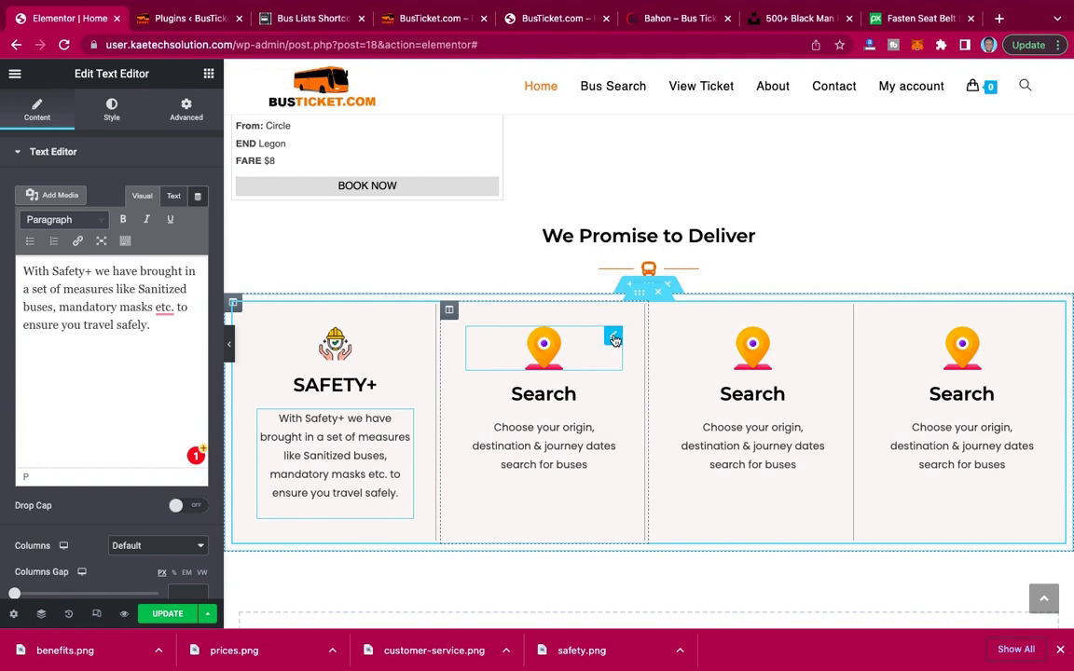
# Check the demo site's second icon and replace the second column's image with customer-service.png from the media library.
pyautogui.click(614, 340)
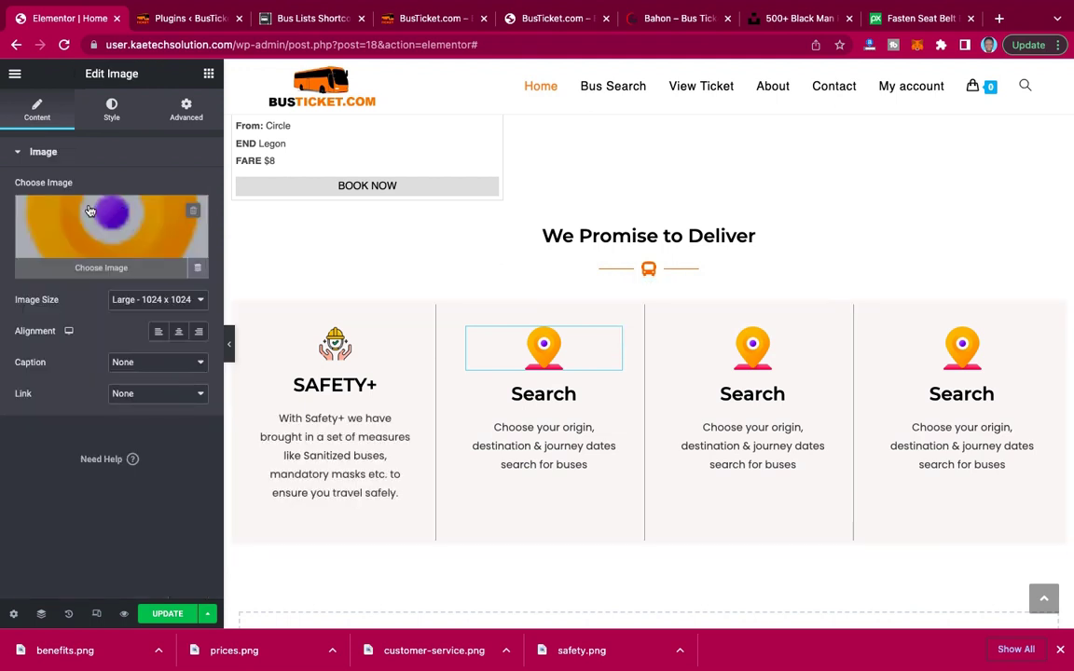
pyautogui.click(89, 211)
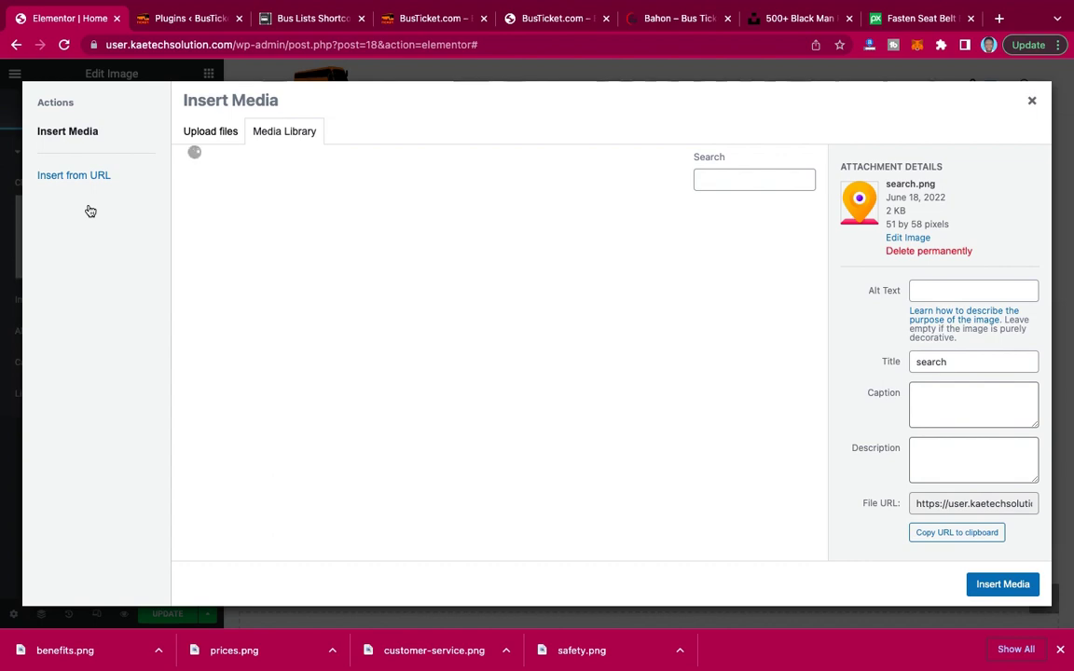
pyautogui.click(673, 19)
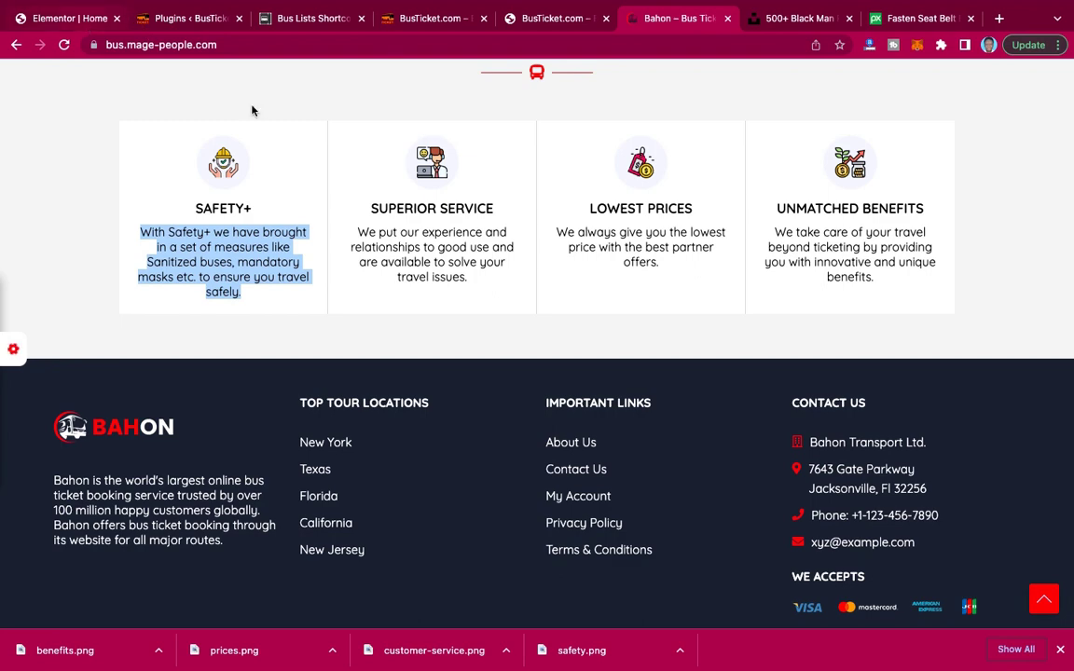
pyautogui.click(84, 19)
pyautogui.click(442, 253)
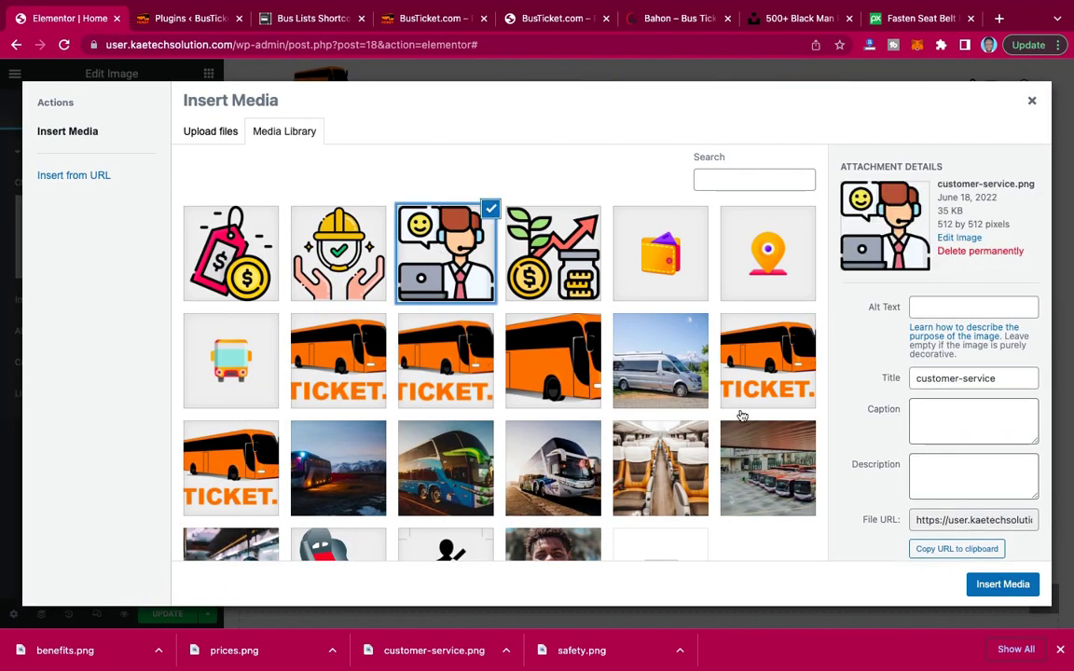
pyautogui.click(999, 583)
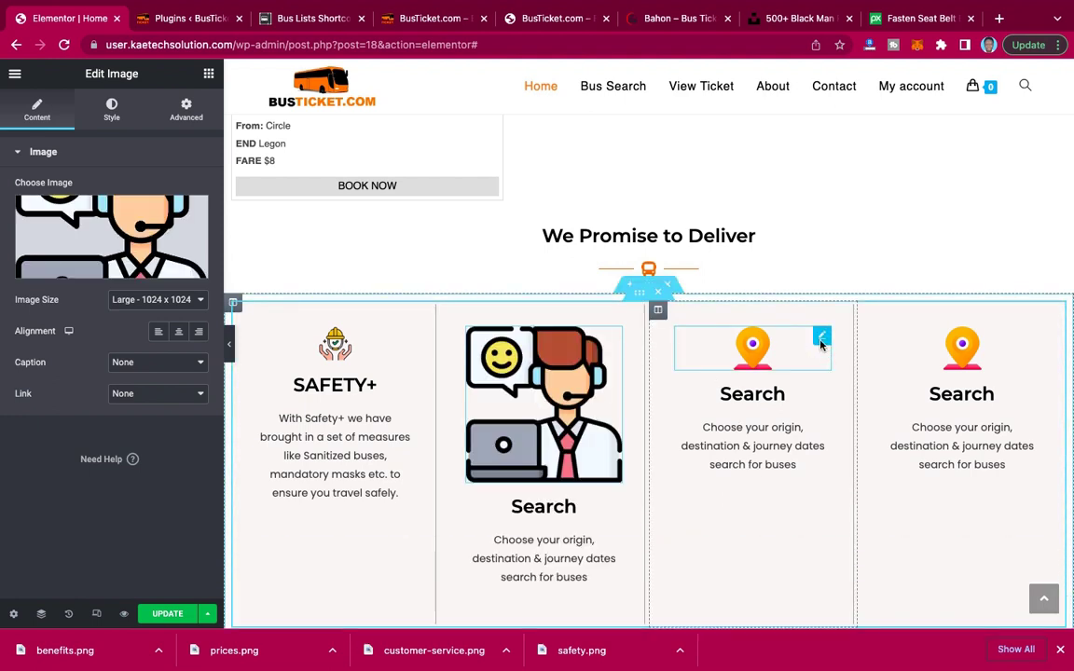
# Check the demo site's third icon and replace the third column's image with prices.png from the media library.
pyautogui.click(822, 339)
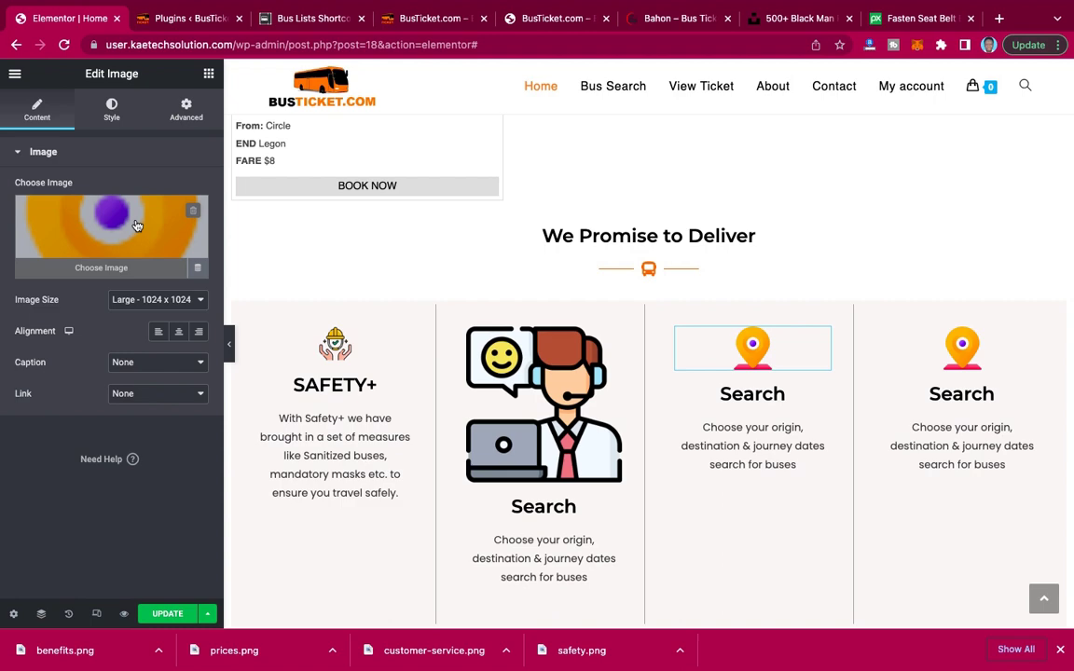
pyautogui.click(136, 226)
pyautogui.press('super+6')
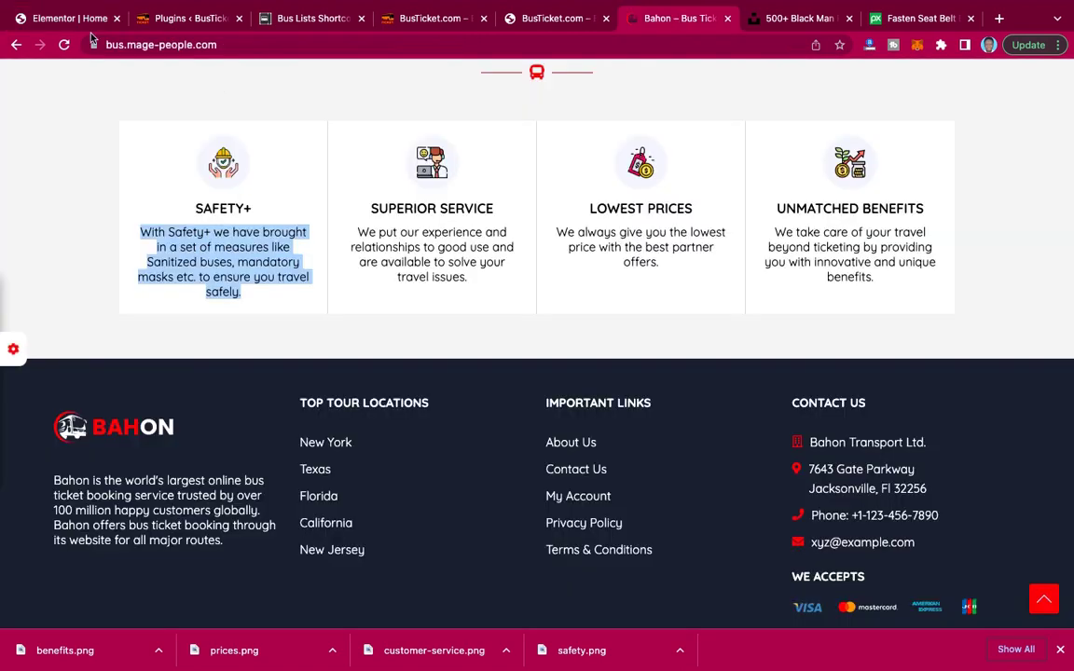
pyautogui.press('super+1')
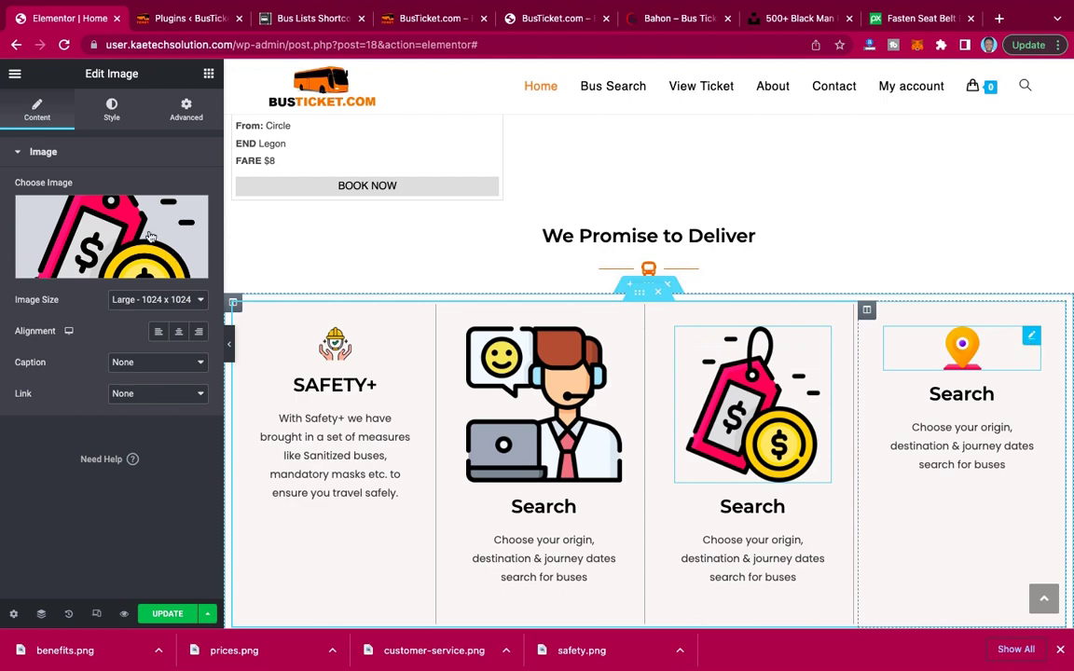
# Replace the fourth column's image with benefits.png from the media library.
pyautogui.click(104, 207)
pyautogui.click(553, 253)
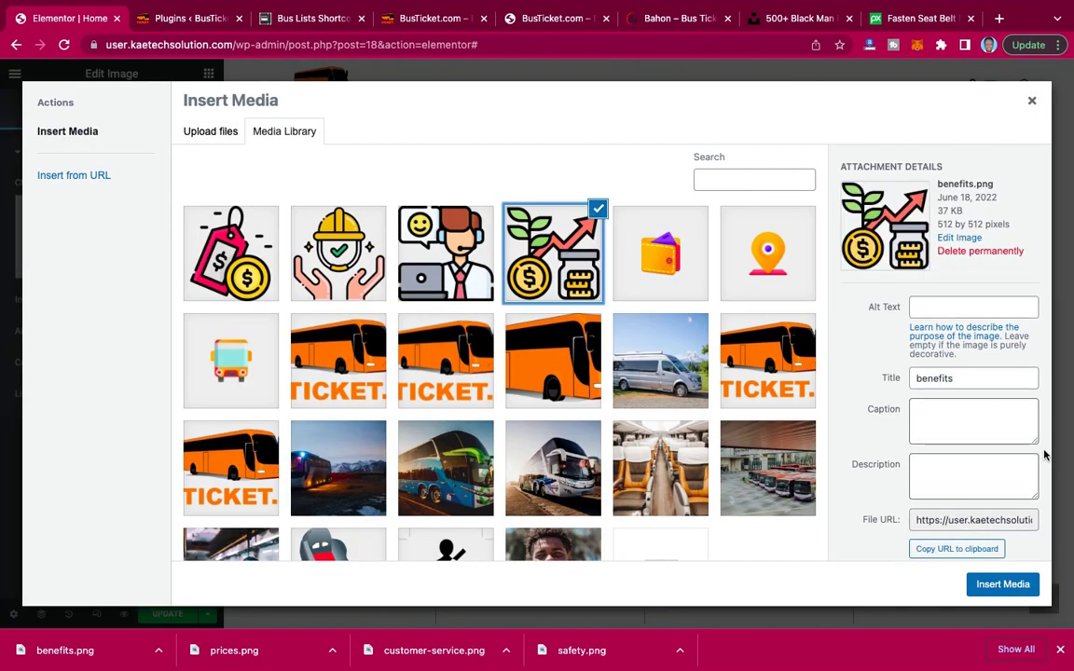
pyautogui.click(1015, 591)
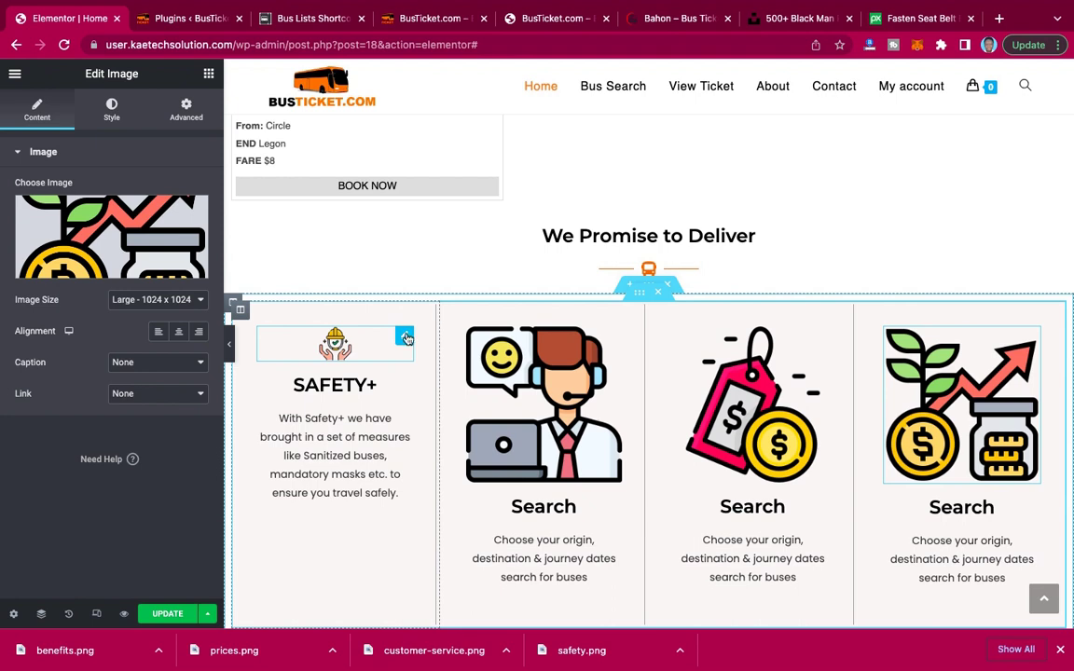
# Copy the first column's image style and paste it onto the images in the second, third and fourth columns.
pyautogui.rightClick(407, 339)
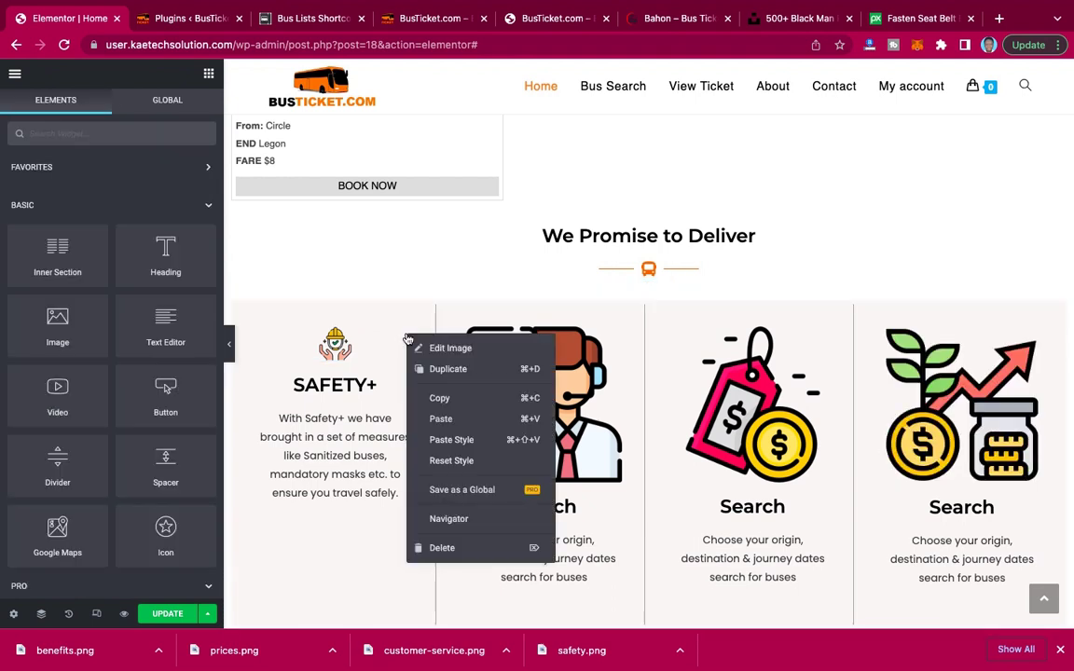
pyautogui.click(445, 402)
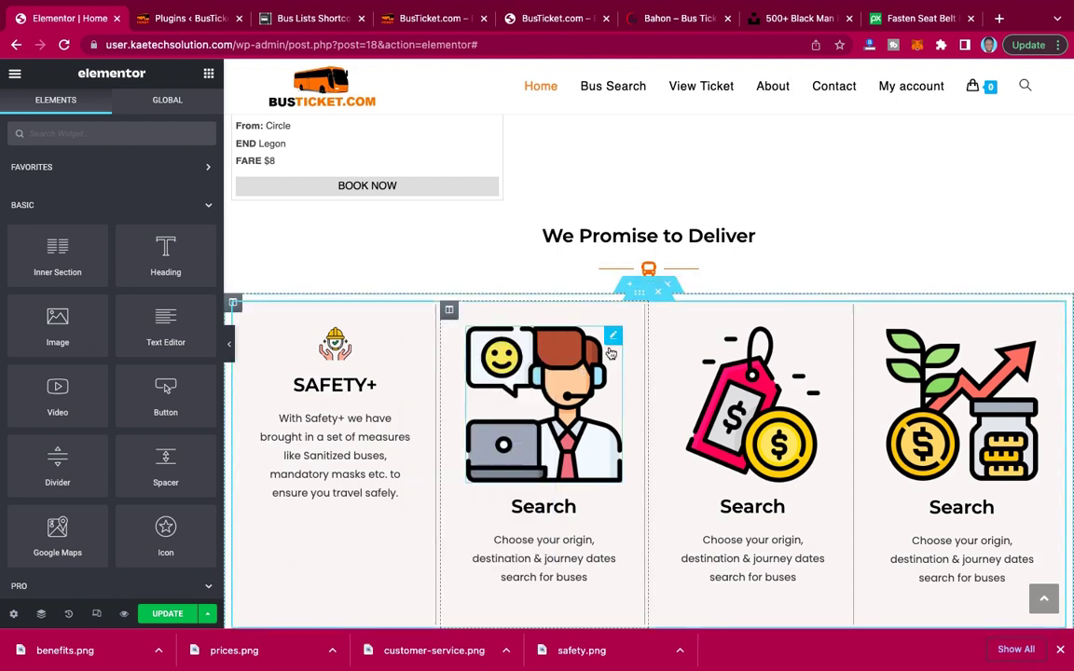
pyautogui.rightClick(614, 342)
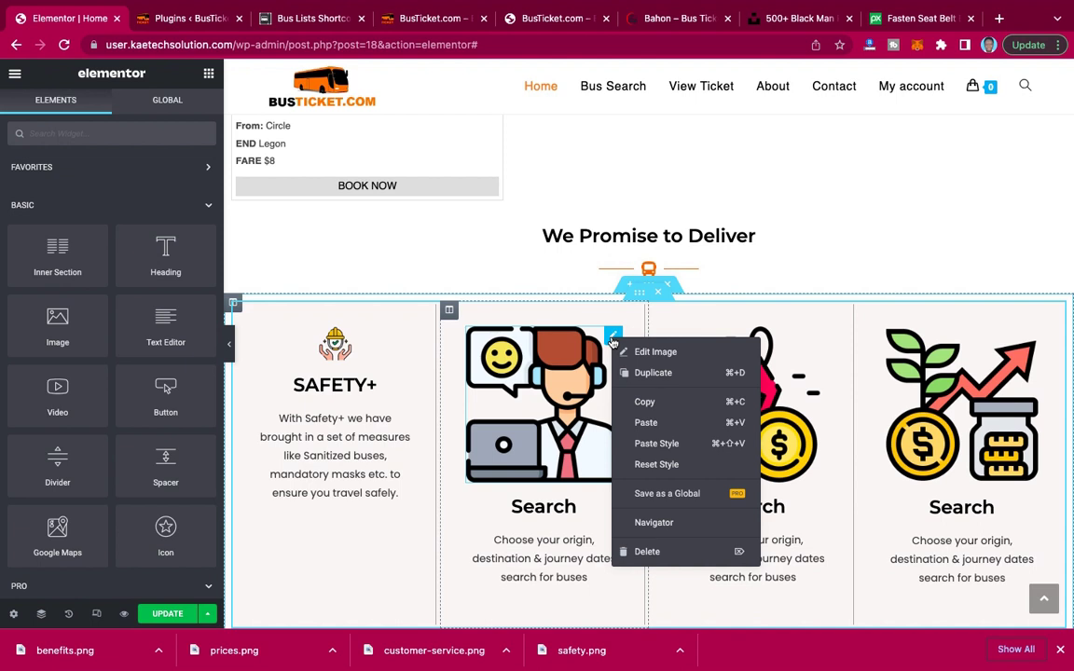
pyautogui.click(657, 445)
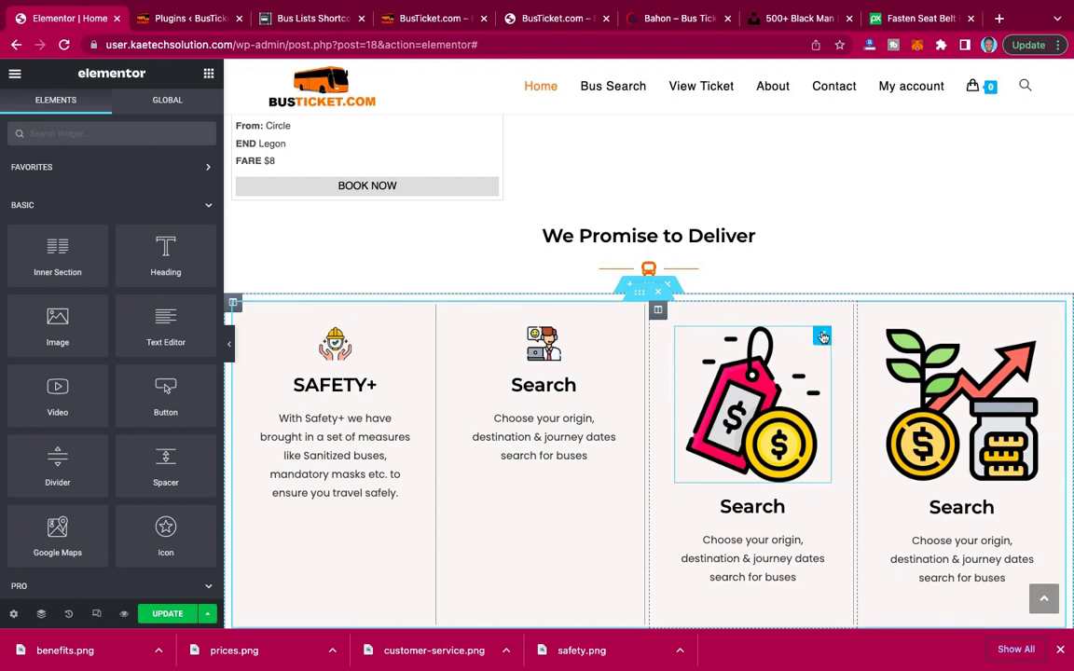
pyautogui.rightClick(822, 338)
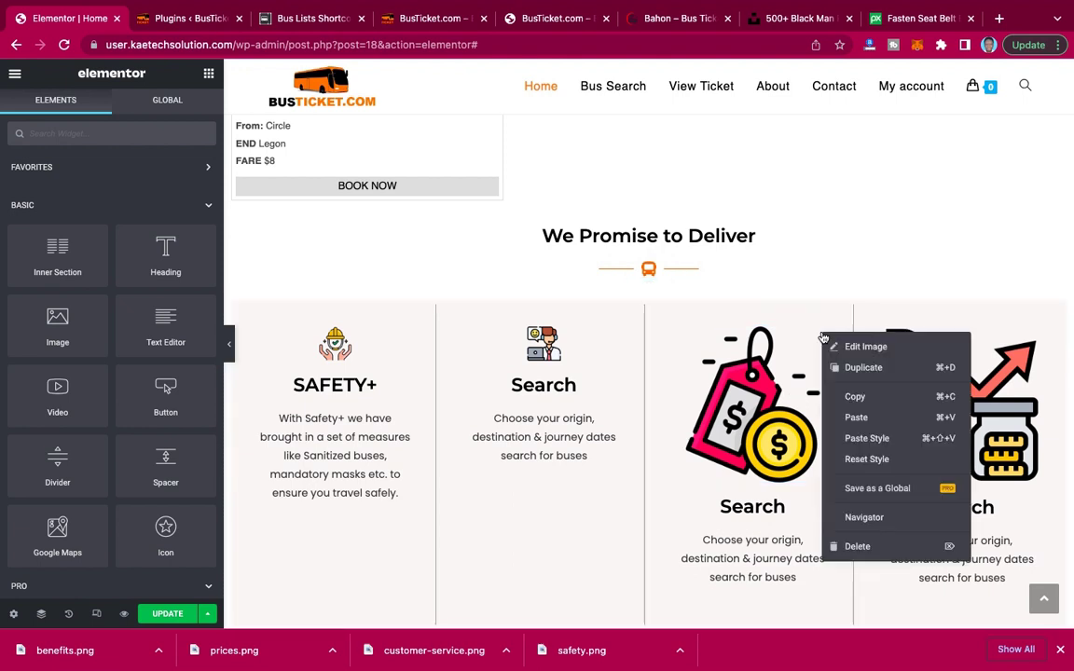
pyautogui.click(864, 438)
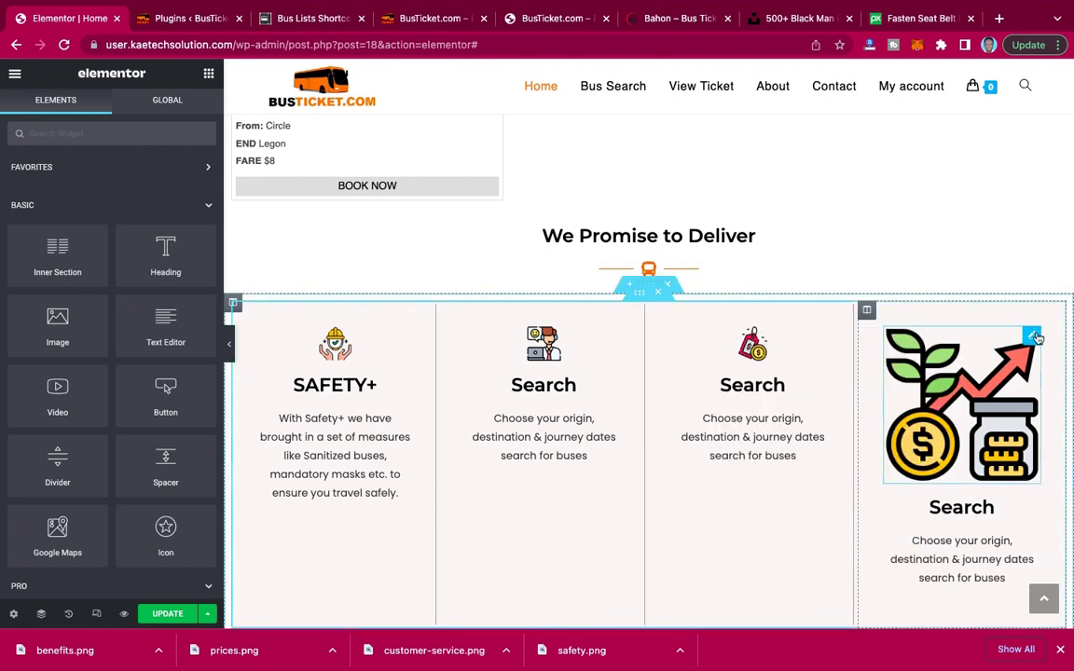
pyautogui.rightClick(1035, 338)
pyautogui.click(1028, 440)
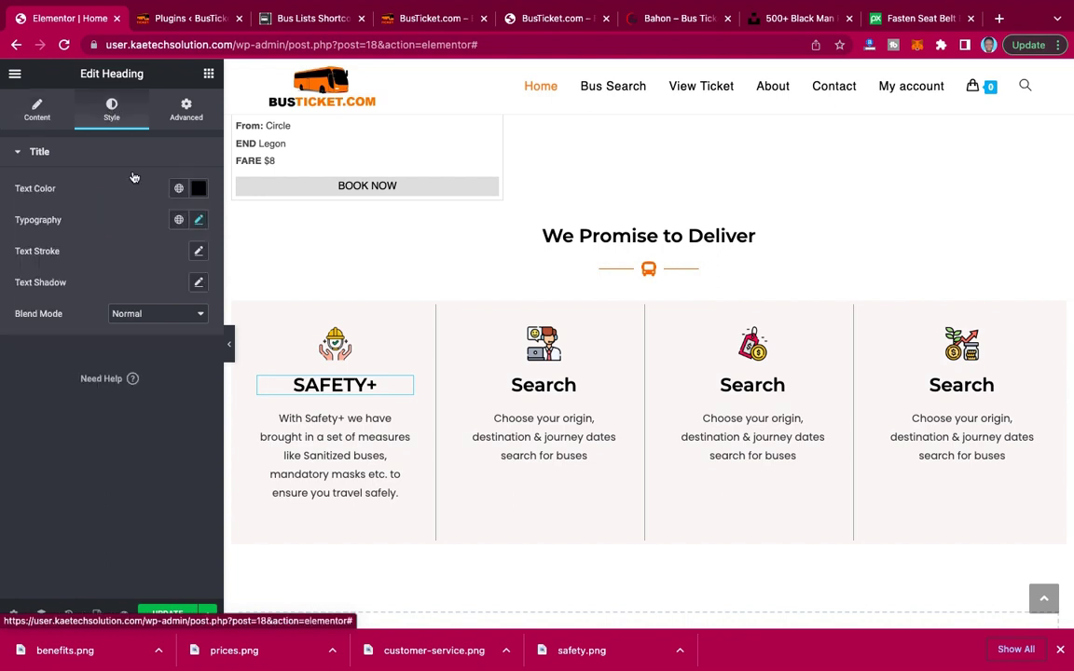
# Set the SAFETY+ heading's font size to 20 px.
pyautogui.click(199, 219)
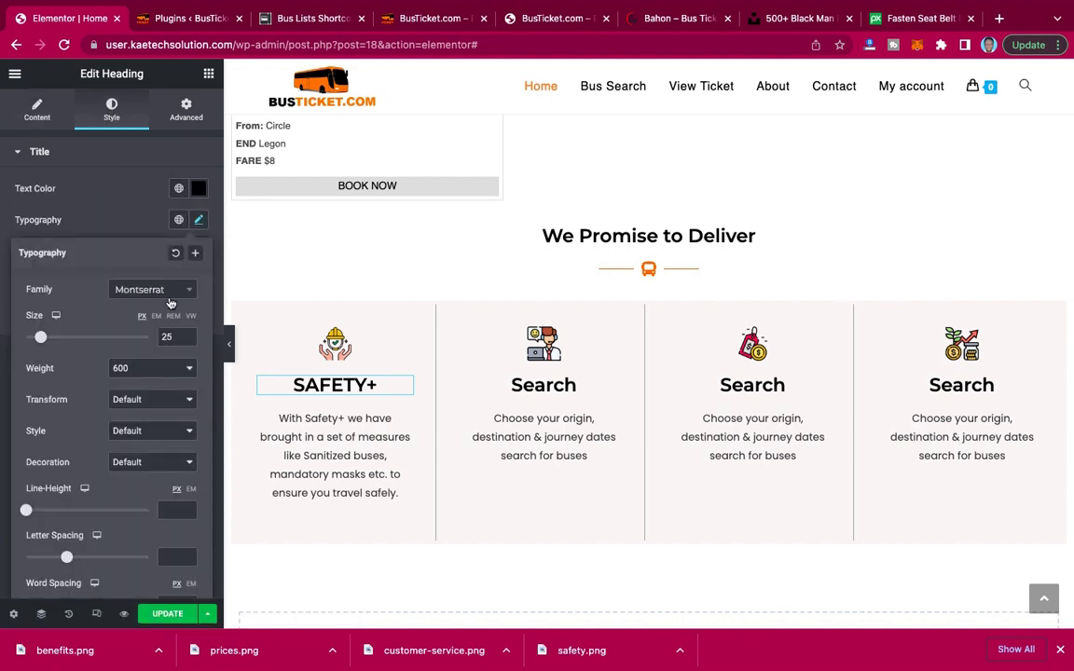
pyautogui.doubleClick(167, 336)
pyautogui.write('20')
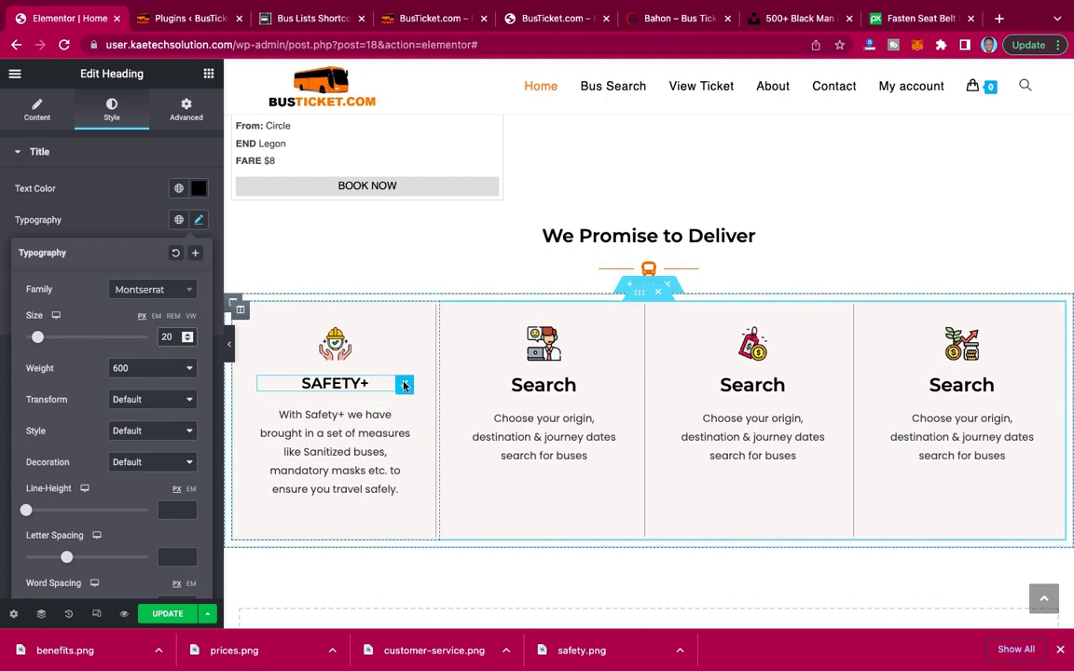
# Copy the SAFETY+ heading's style and paste it onto the Search headings of the other three columns.
pyautogui.rightClick(405, 386)
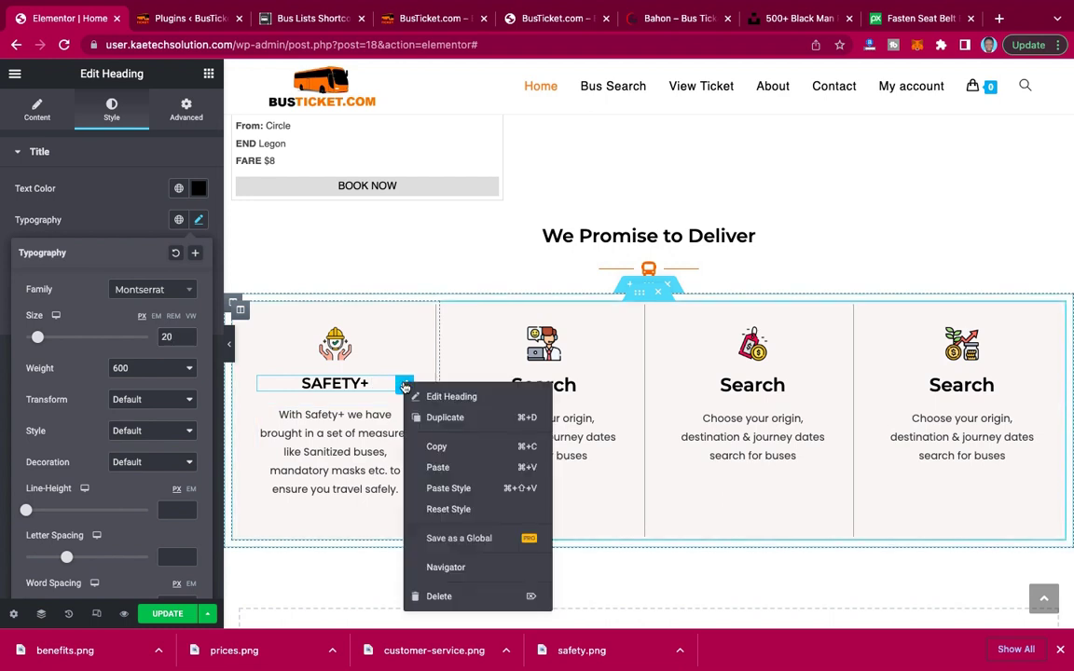
pyautogui.click(438, 449)
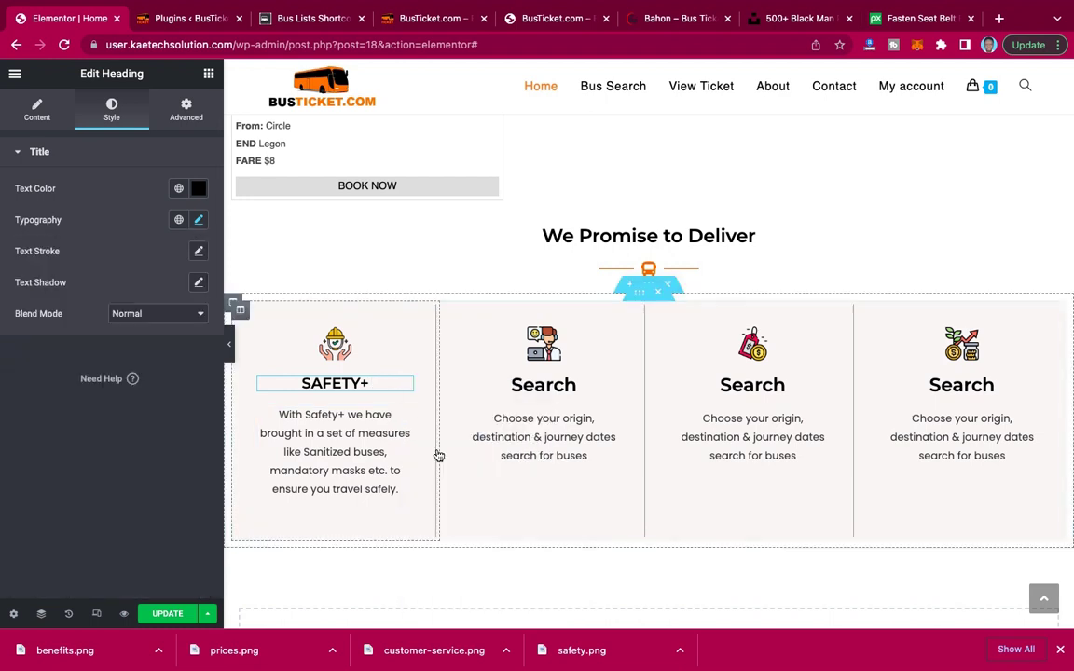
pyautogui.rightClick(614, 386)
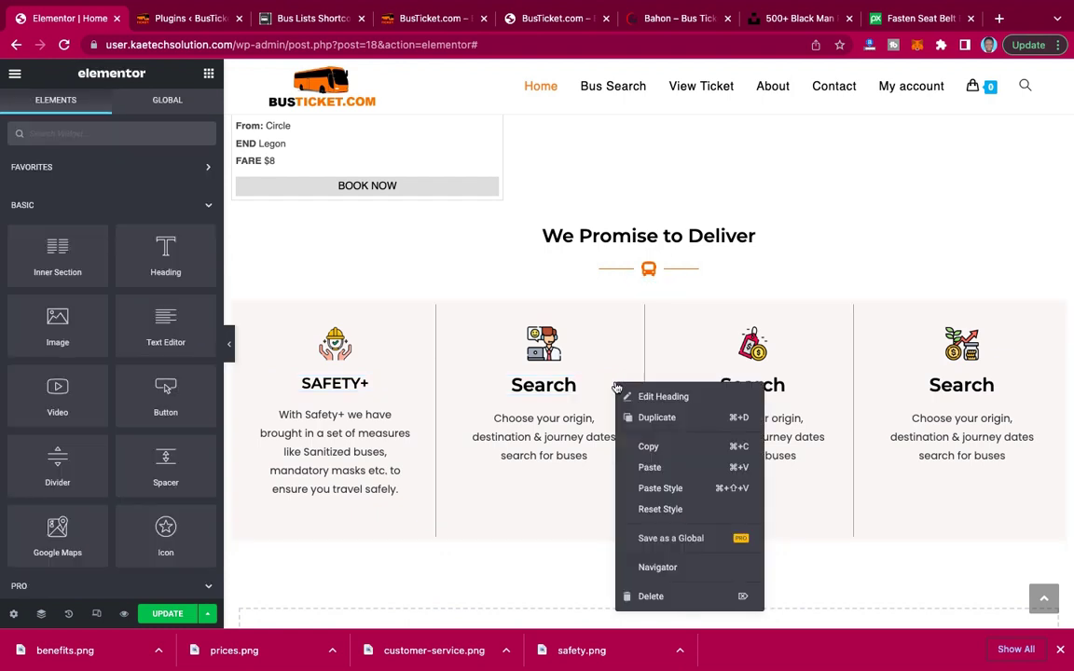
pyautogui.click(648, 489)
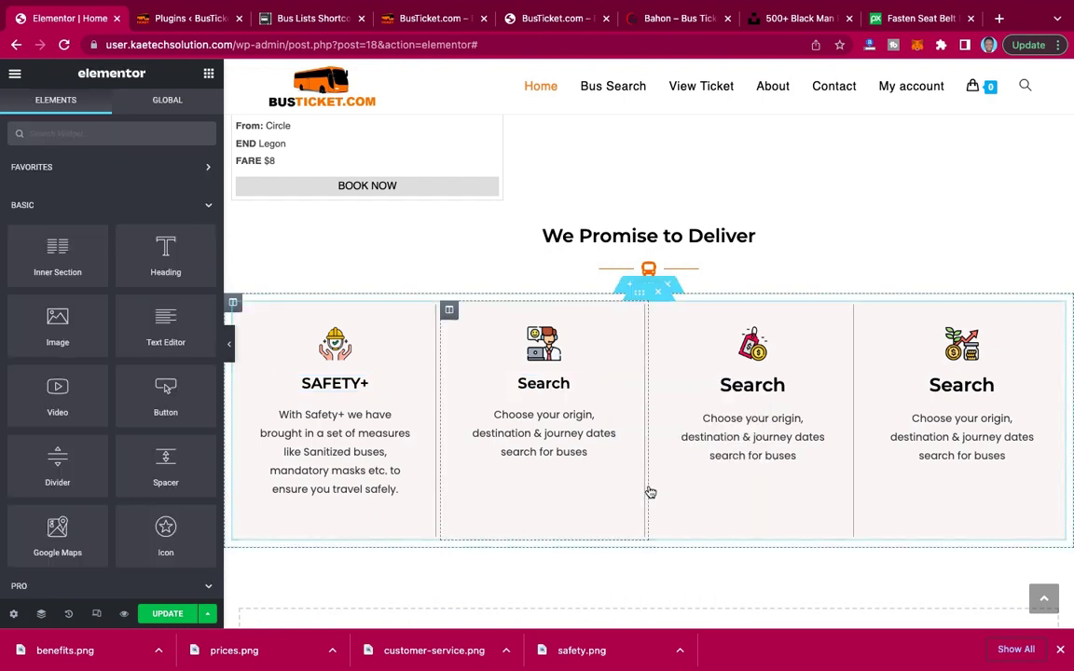
pyautogui.rightClick(825, 386)
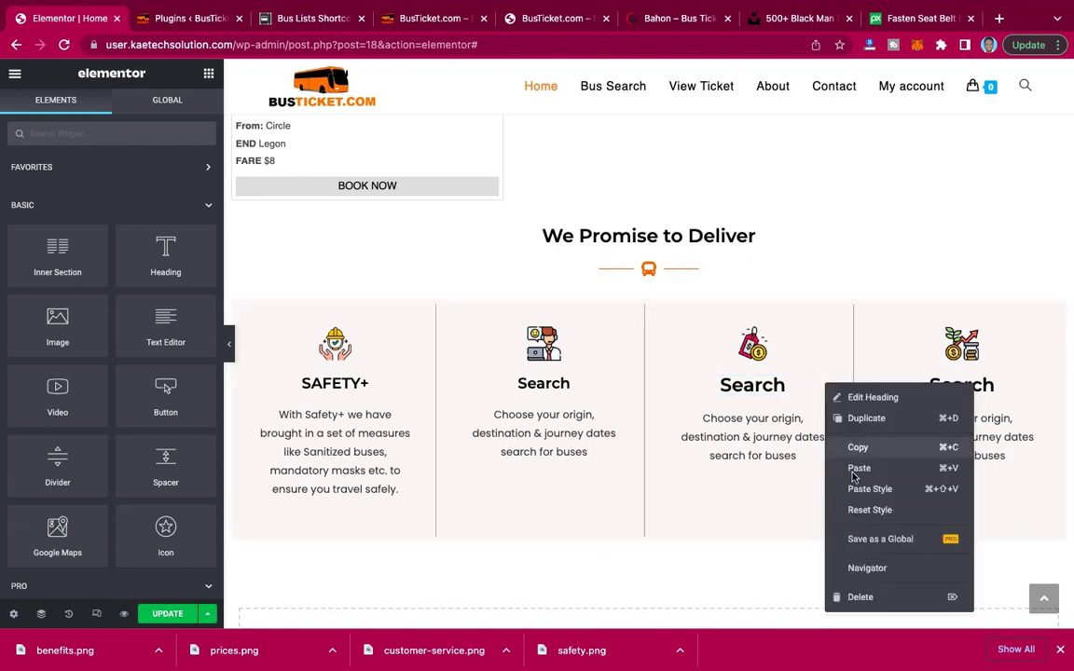
pyautogui.click(856, 490)
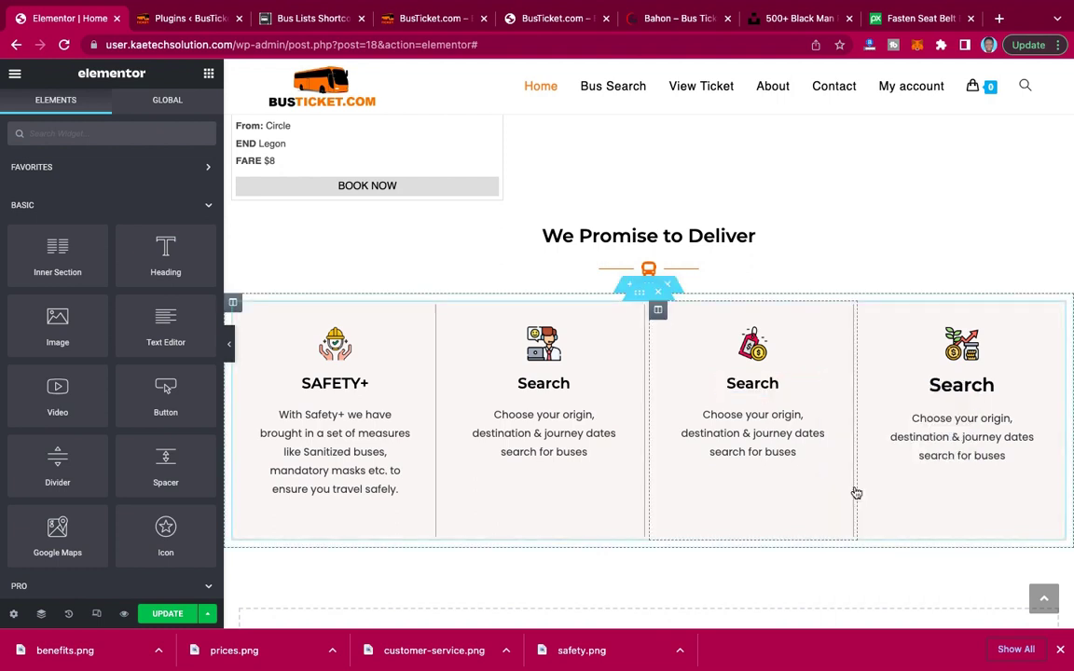
pyautogui.rightClick(1033, 387)
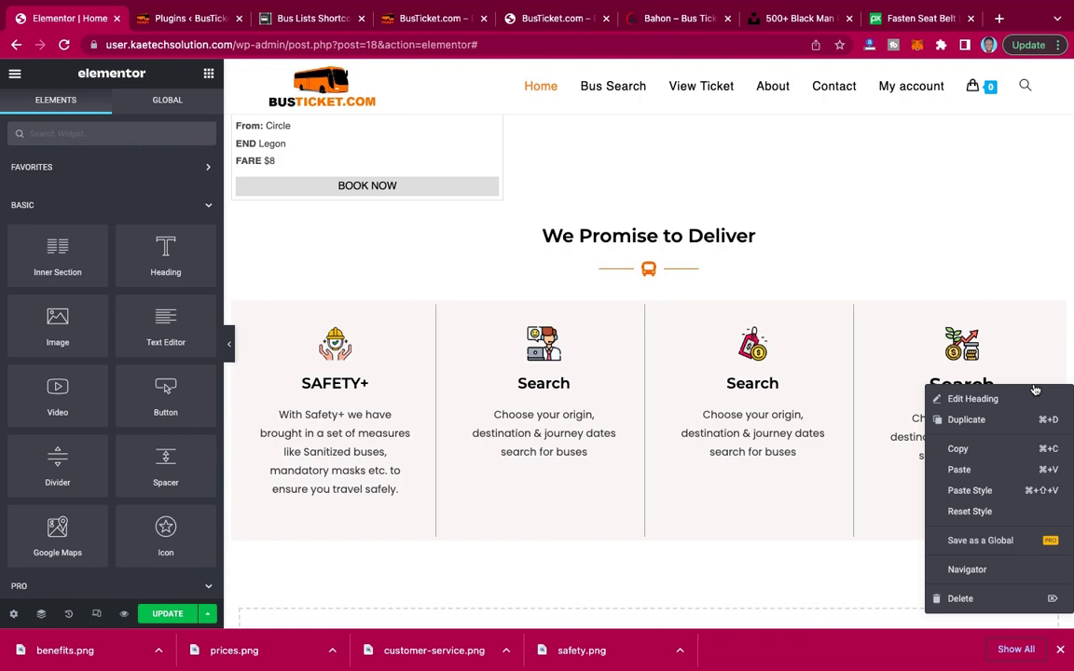
pyautogui.click(976, 492)
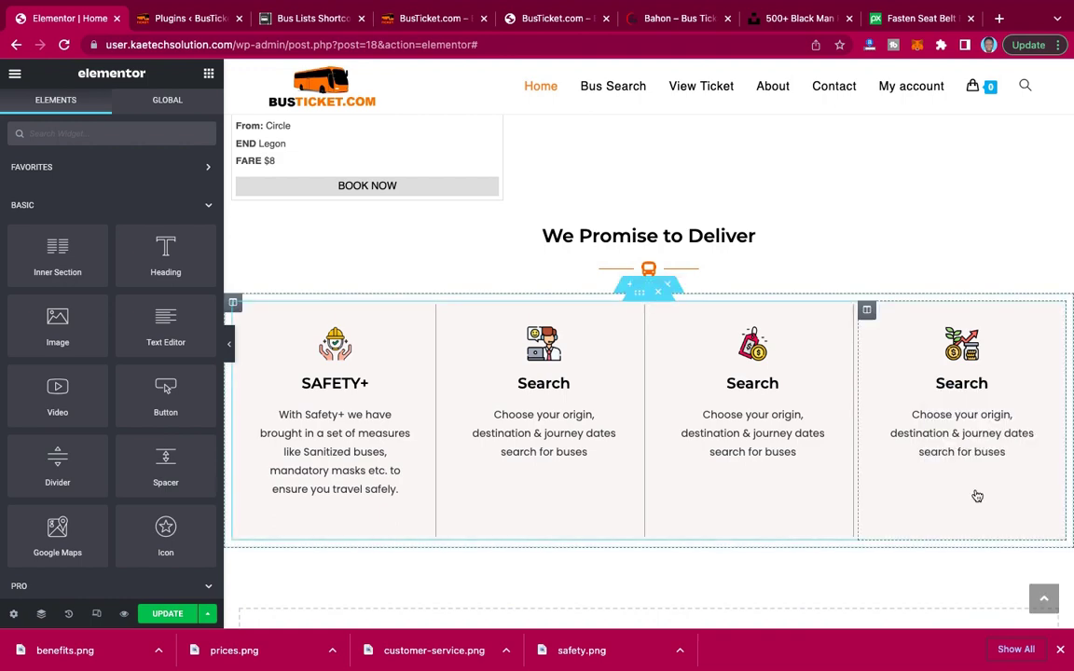
# Copy the title SUPERIOR SERVICE from the Bahon demo site and replace the second column's heading with it.
pyautogui.click(653, 21)
pyautogui.moveTo(489, 211); pyautogui.dragTo(365, 205)
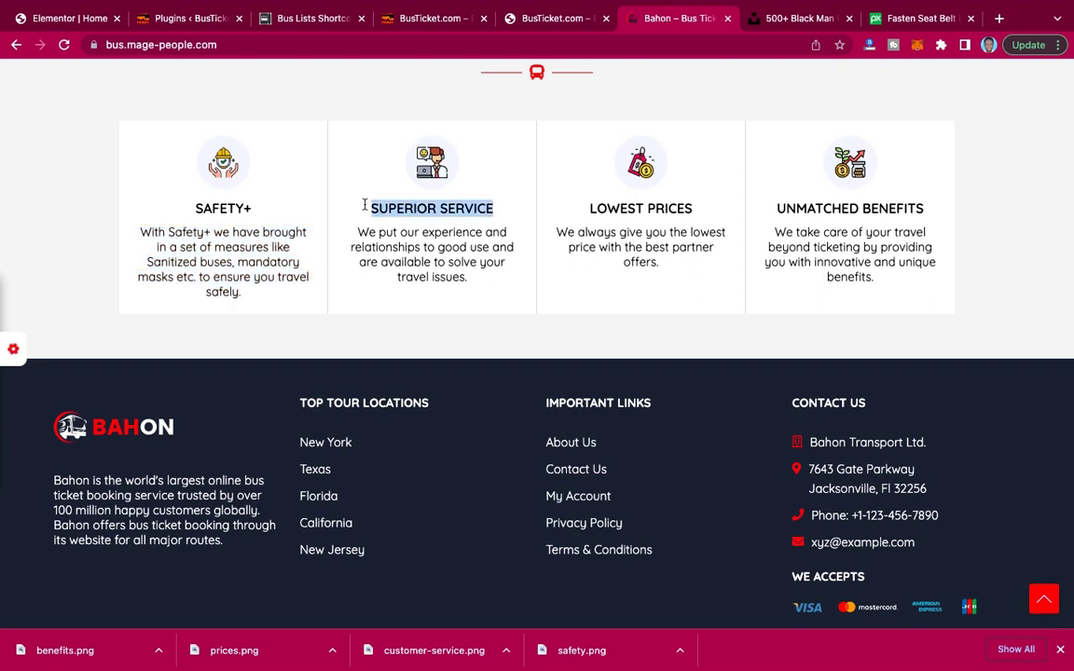
pyautogui.click(82, 18)
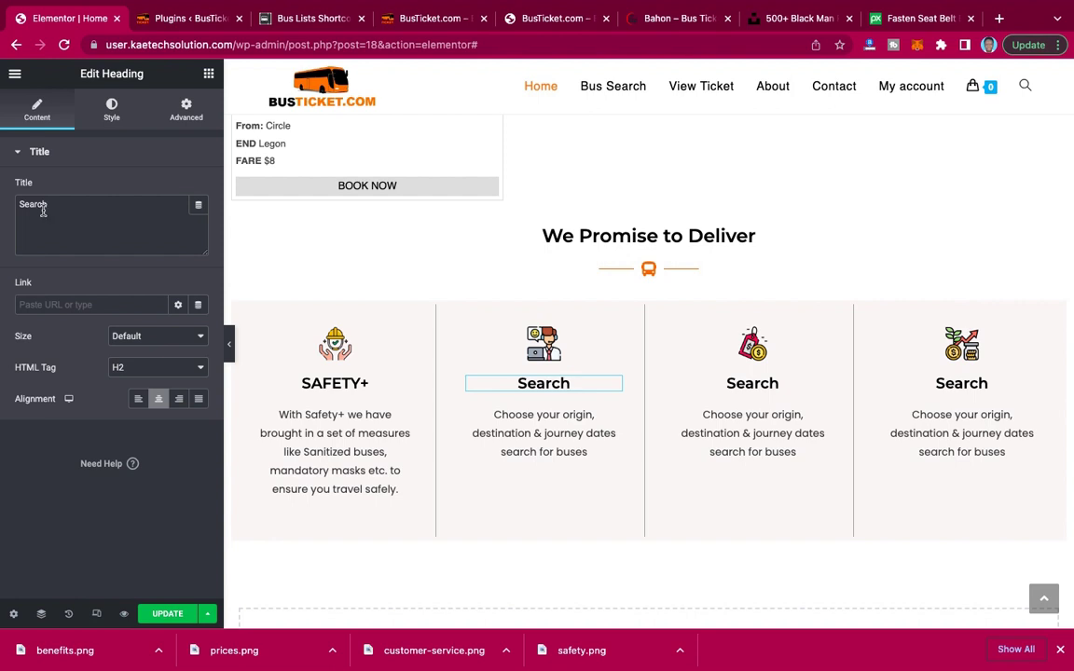
pyautogui.moveTo(44, 203); pyautogui.dragTo(2, 172)
pyautogui.hotkey('ctrl', 'v')
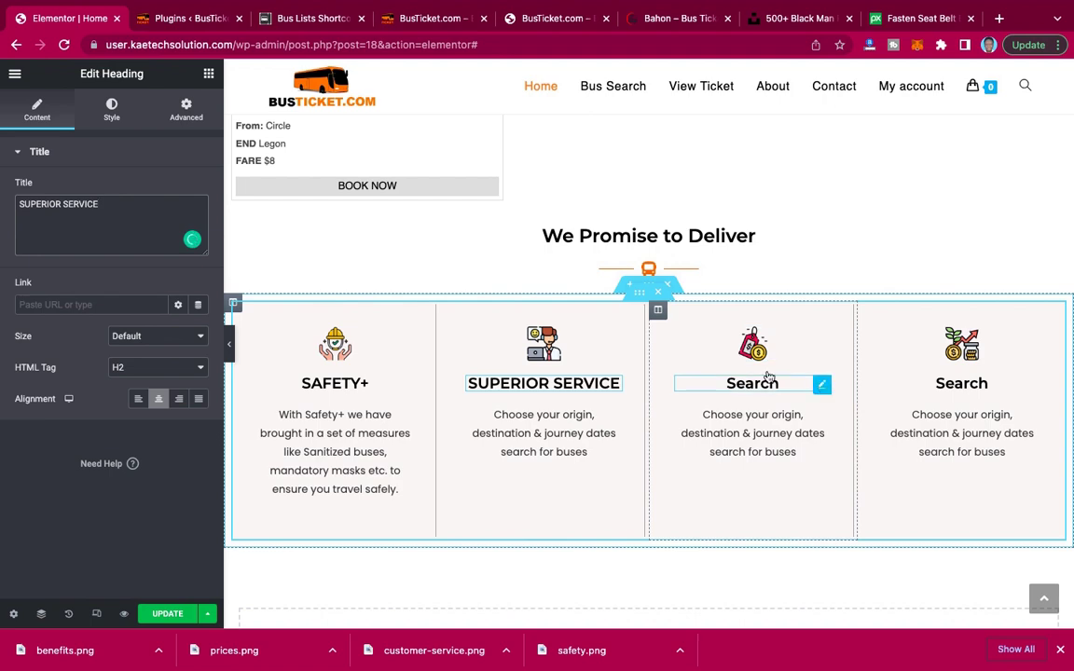
# Copy the title LOWEST PRICES from the Bahon demo site and replace the third column's heading with it.
pyautogui.click(658, 18)
pyautogui.moveTo(697, 209); pyautogui.dragTo(575, 210)
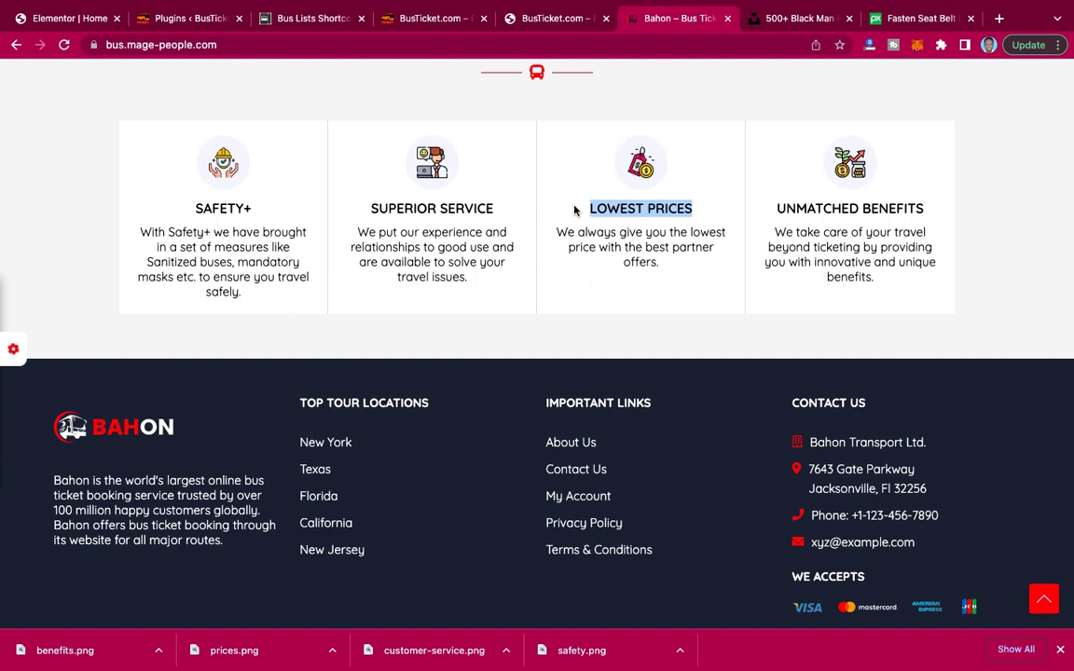
pyautogui.click(65, 19)
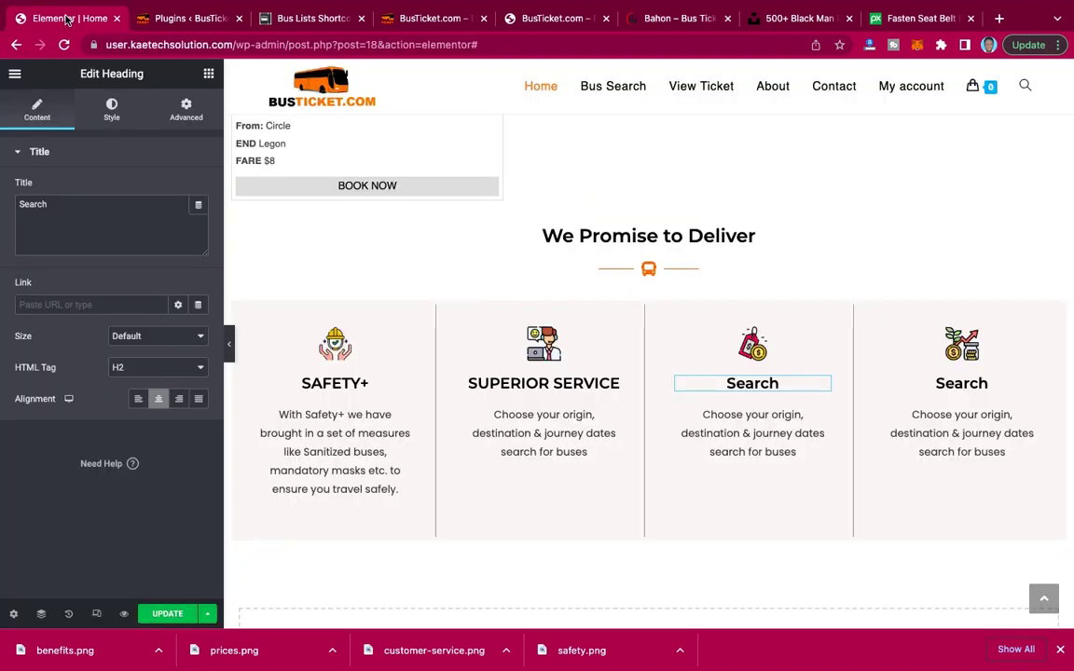
pyautogui.moveTo(56, 204); pyautogui.dragTo(3, 209)
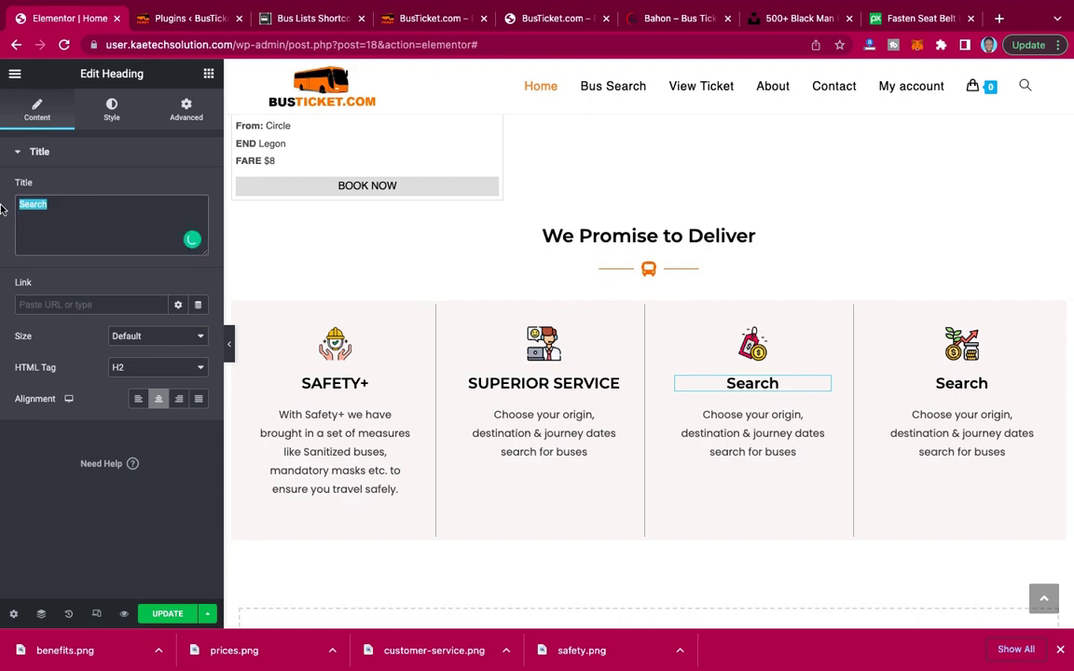
pyautogui.hotkey('ctrl', 'v')
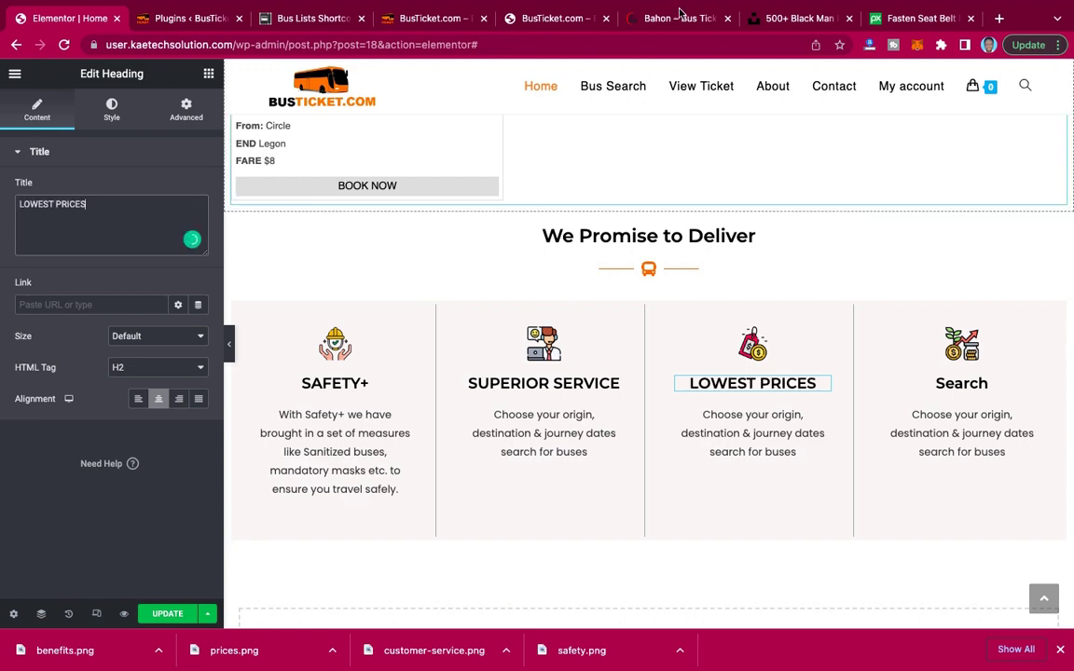
# Copy the title UNMATCHED BENEFITS from the Bahon demo site and replace the fourth column's heading with it.
pyautogui.click(675, 19)
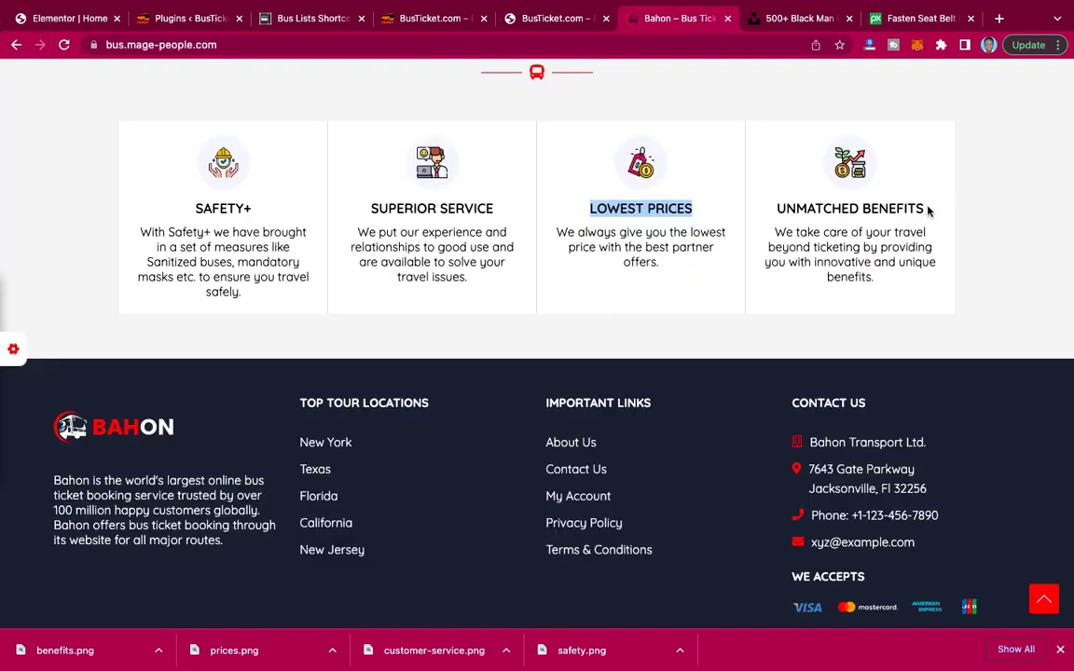
pyautogui.moveTo(927, 209); pyautogui.dragTo(771, 212)
pyautogui.hotkey('ctrl', 'c')
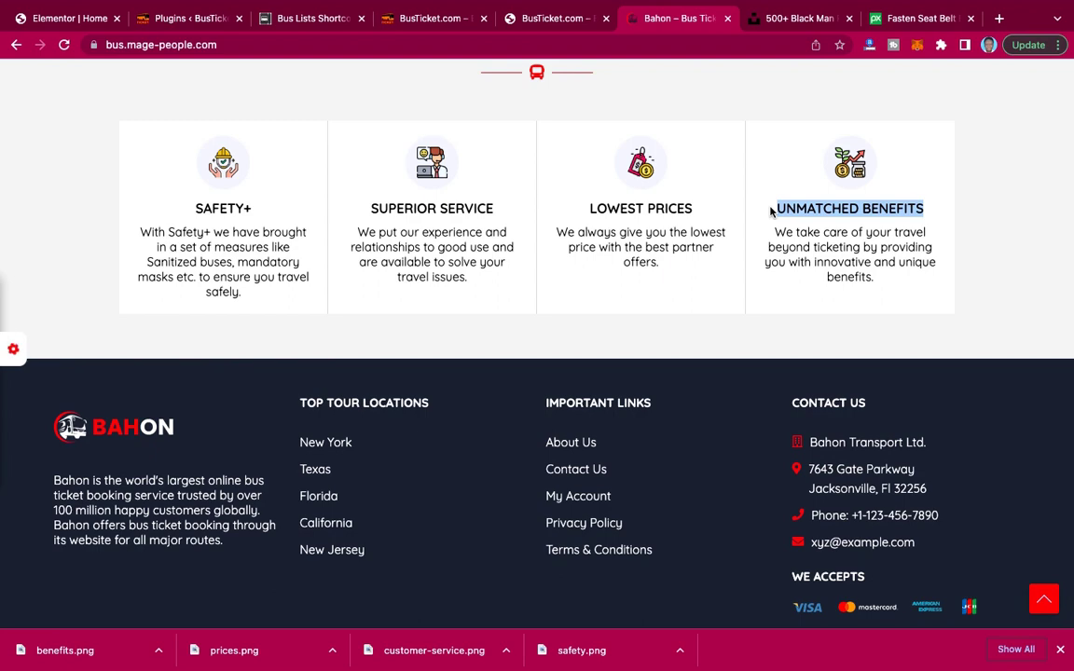
pyautogui.click(90, 22)
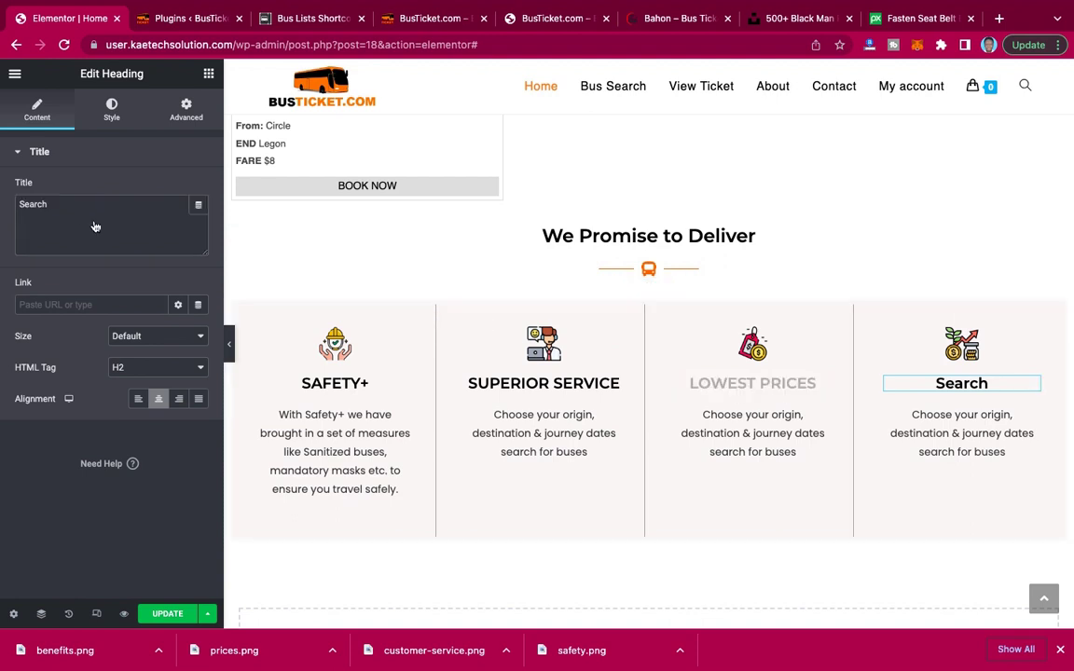
pyautogui.moveTo(75, 203); pyautogui.dragTo(1, 209)
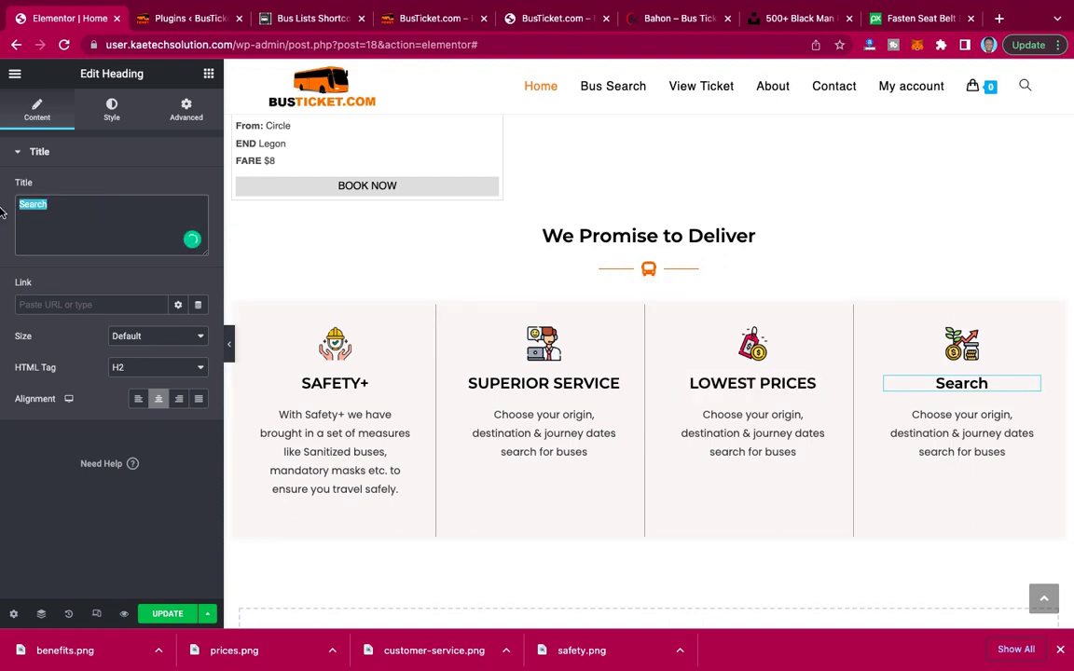
pyautogui.hotkey('ctrl', 'v')
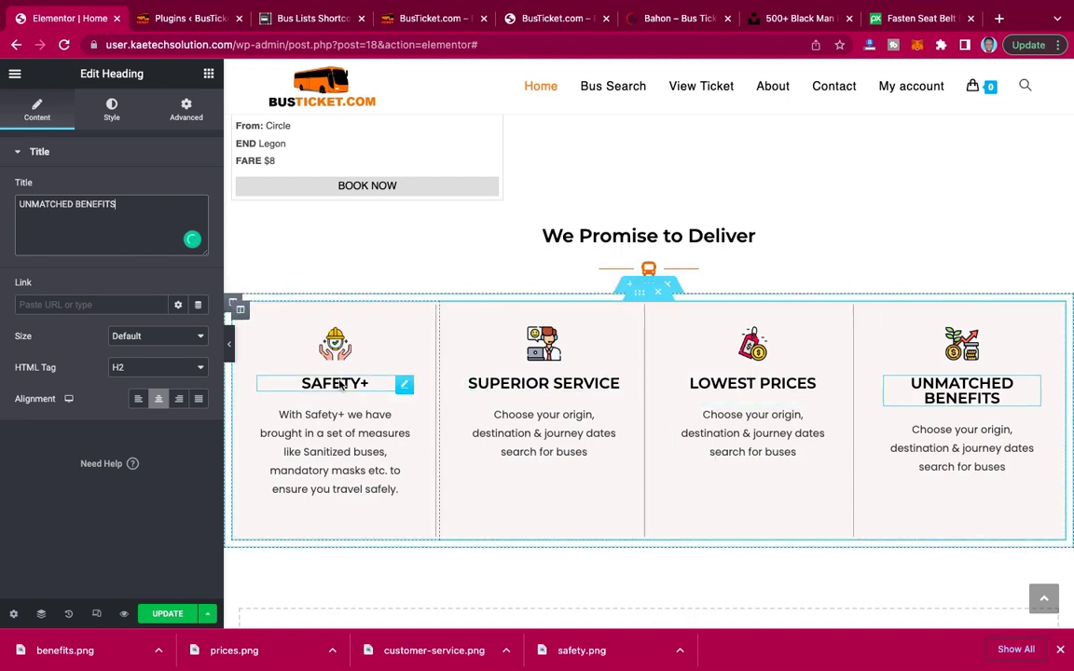
# Reduce the SAFETY+ heading's font size to 18 px.
pyautogui.click(406, 385)
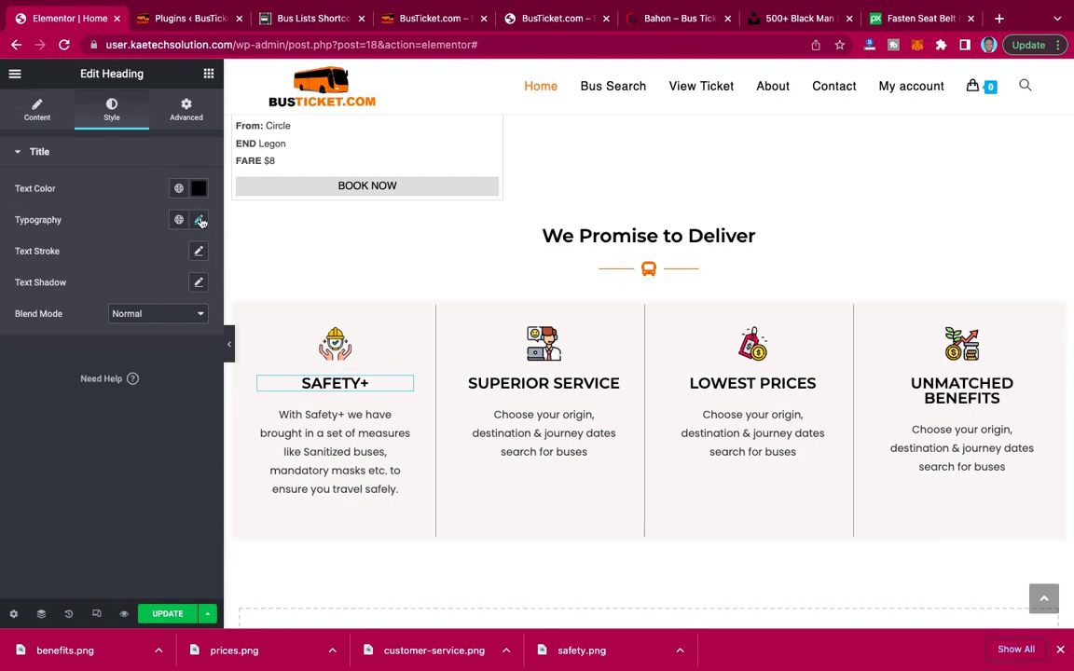
pyautogui.click(201, 220)
pyautogui.doubleClick(166, 336)
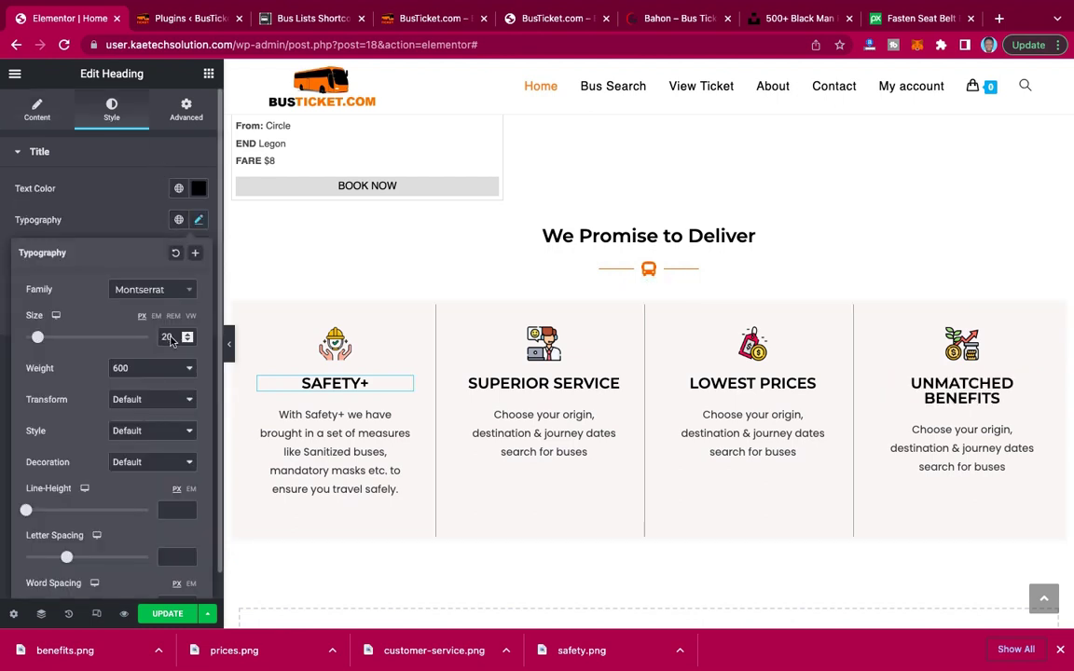
pyautogui.write('18')
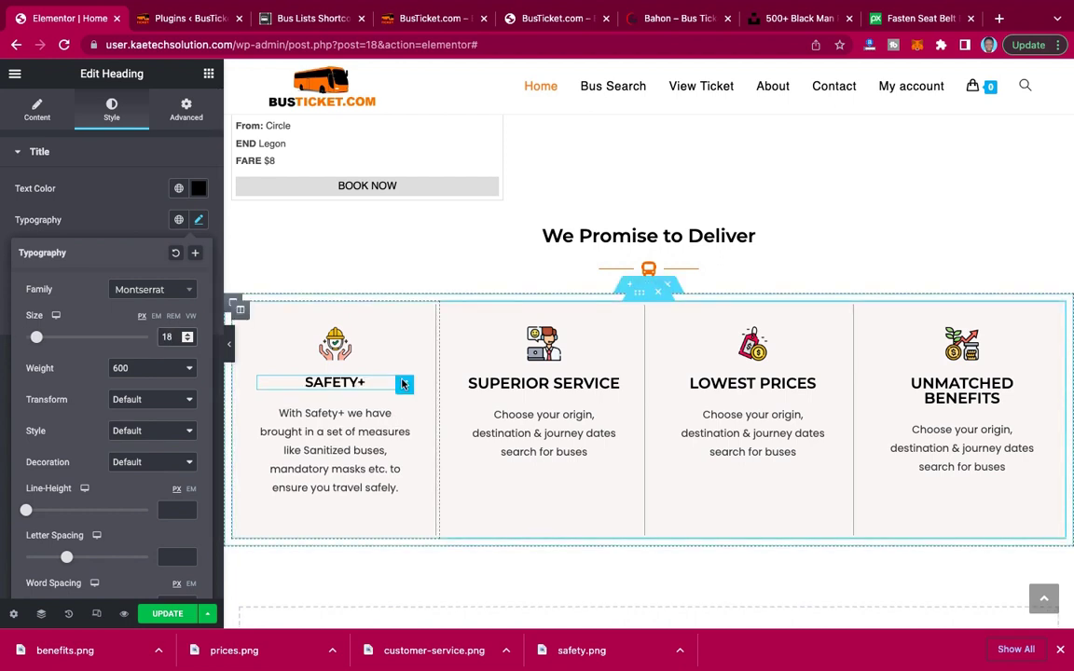
# Copy the SAFETY+ heading's style and paste it onto the SUPERIOR SERVICE heading.
pyautogui.rightClick(404, 385)
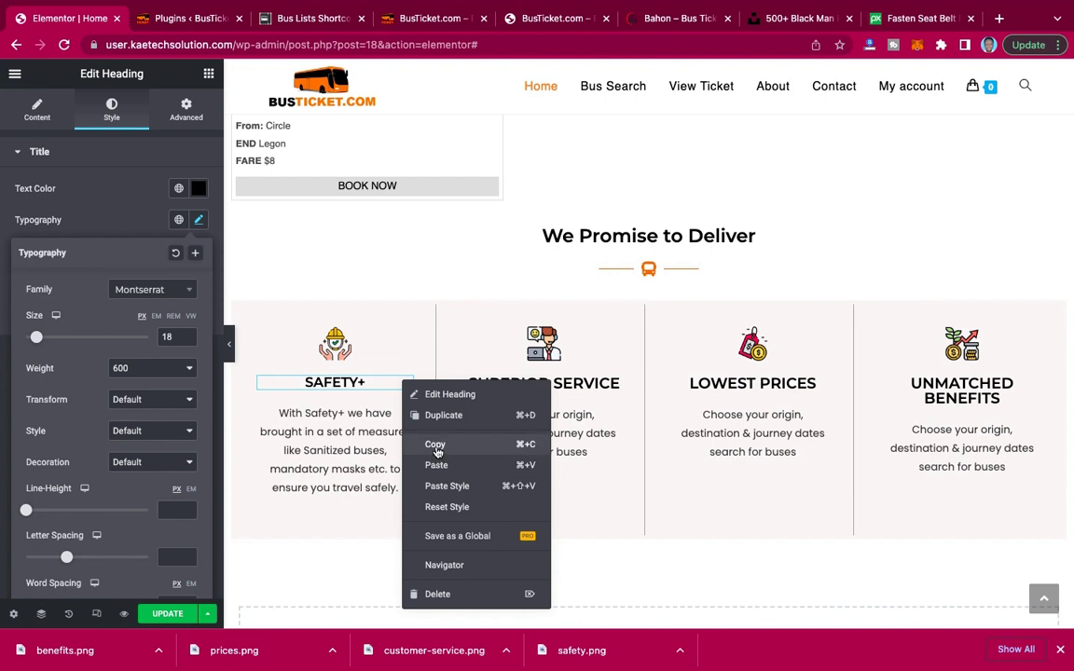
pyautogui.click(548, 395)
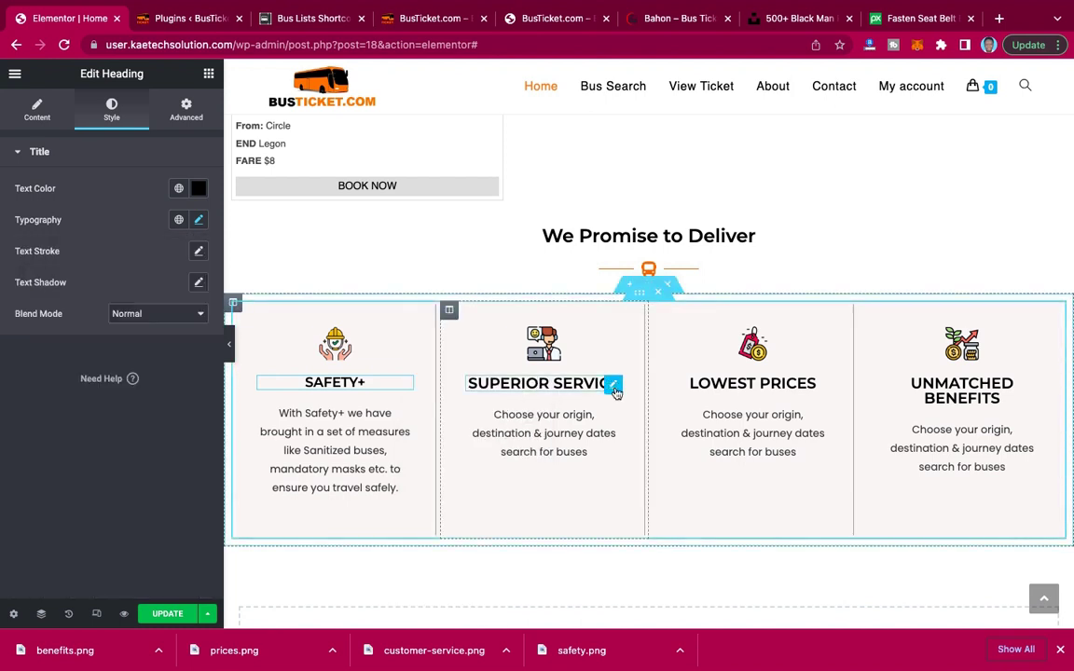
pyautogui.rightClick(615, 393)
pyautogui.click(637, 493)
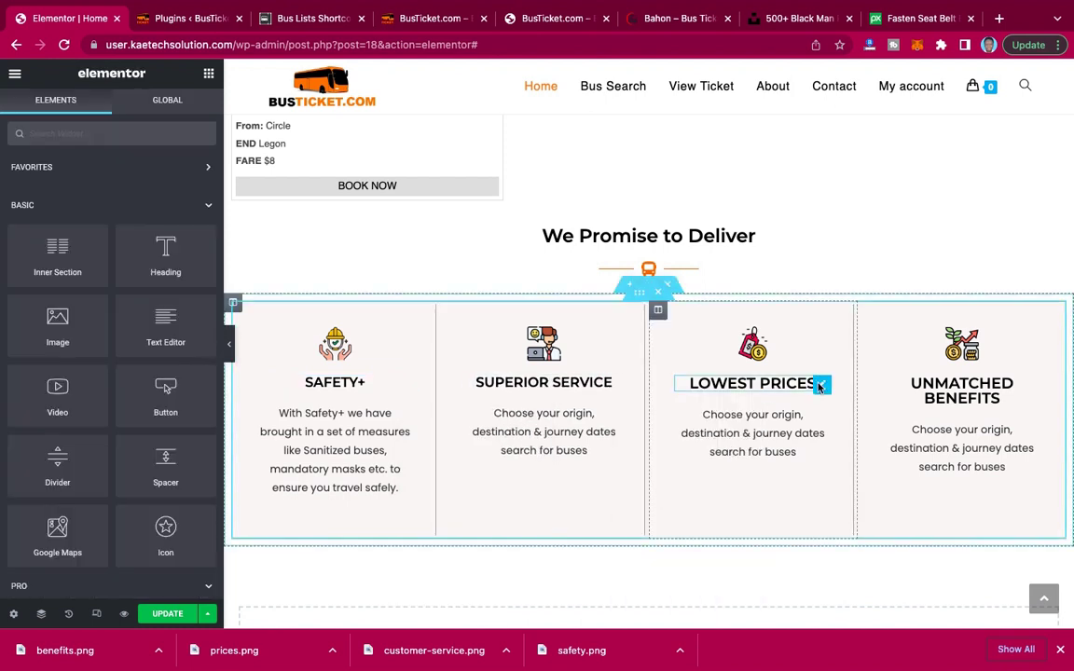
# Paste the copied heading style onto the LOWEST PRICES and UNMATCHED BENEFITS headings.
pyautogui.rightClick(820, 388)
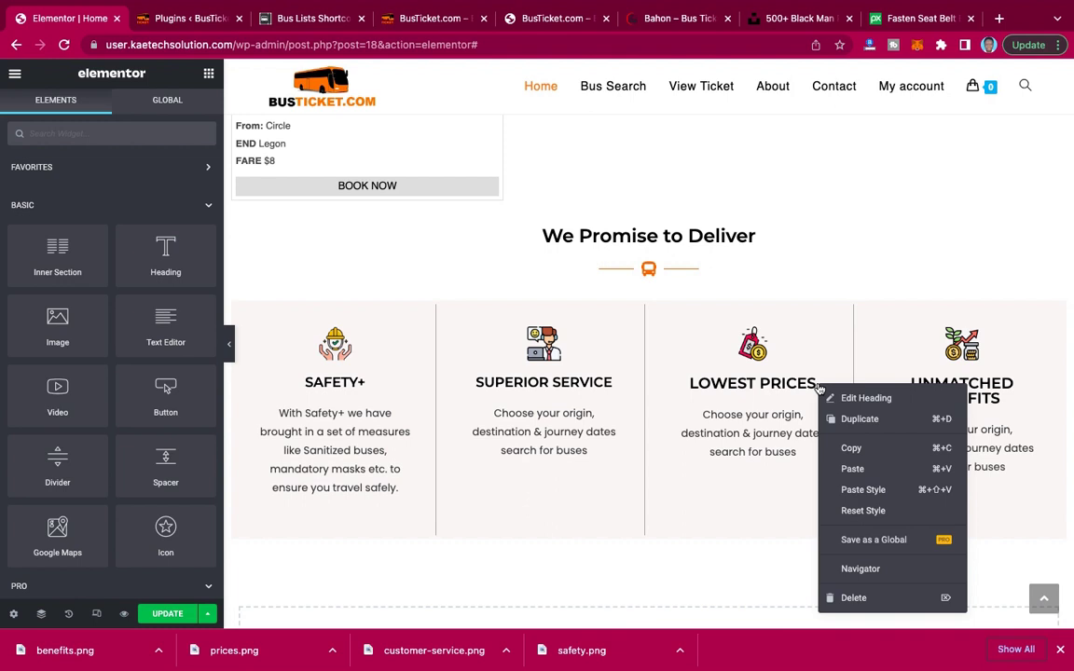
pyautogui.click(851, 489)
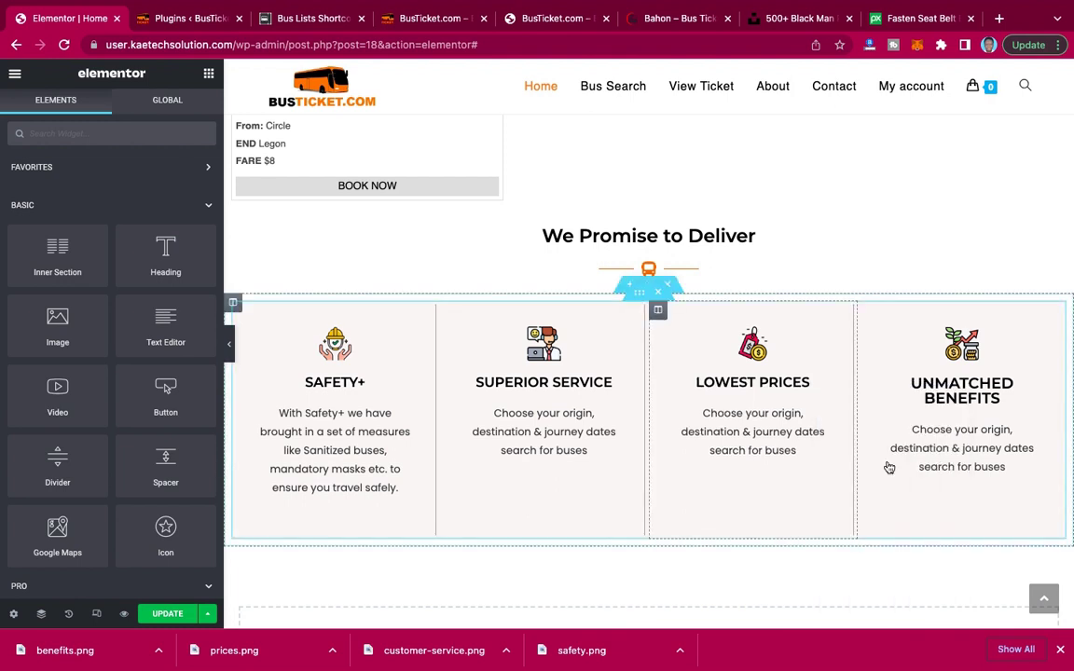
pyautogui.rightClick(1031, 386)
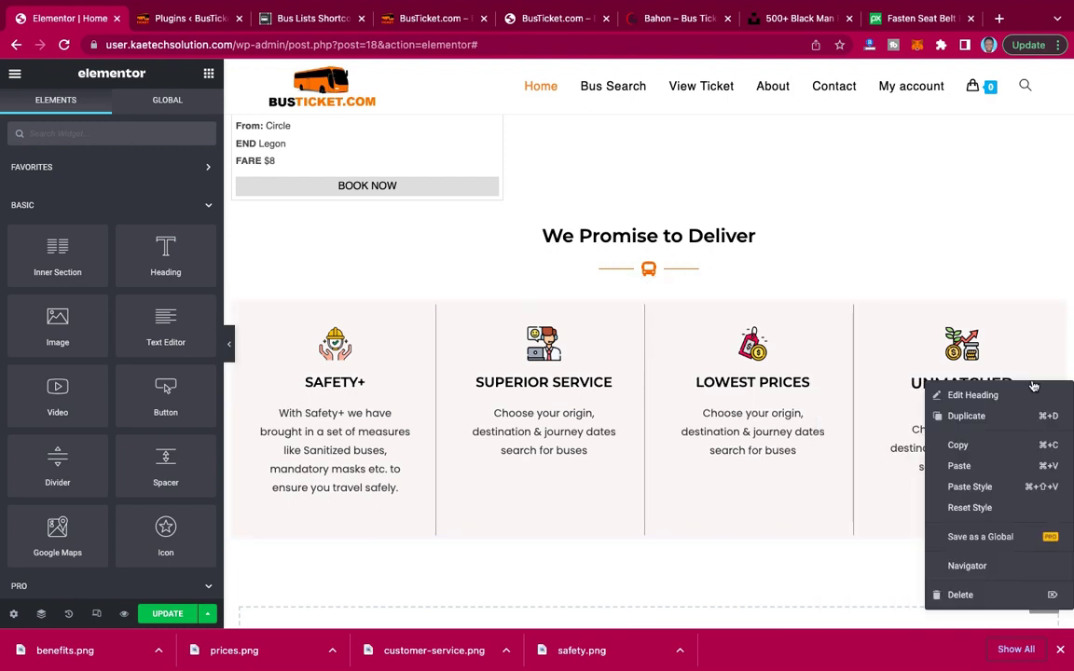
pyautogui.click(969, 487)
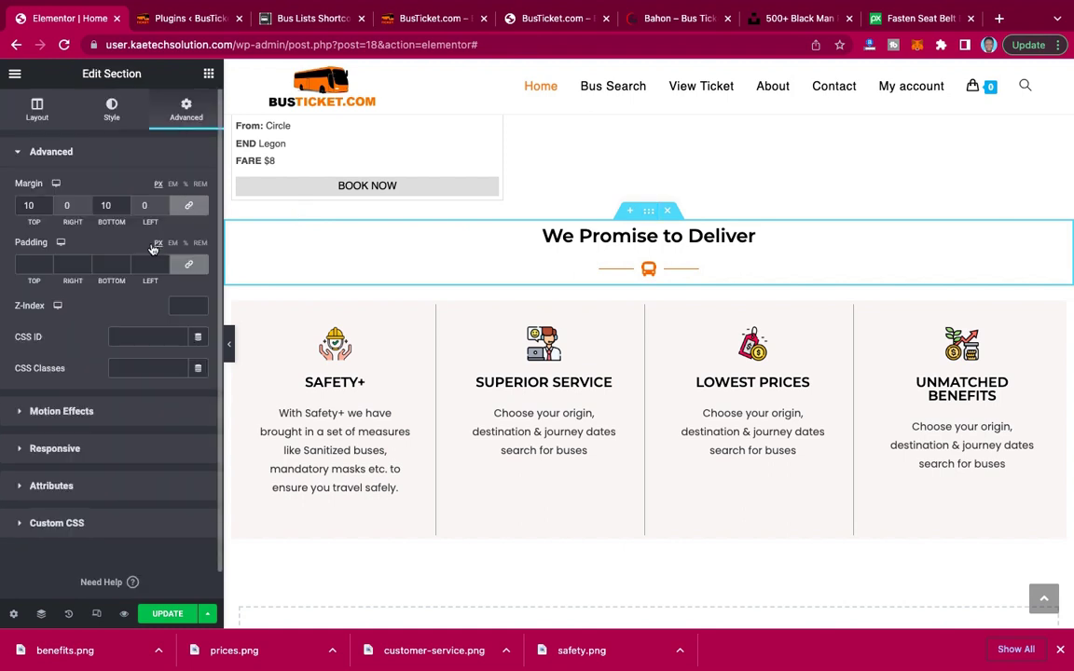
# Set the We Promise to Deliver title section's top margin to 90 px and update the page.
pyautogui.click(29, 205)
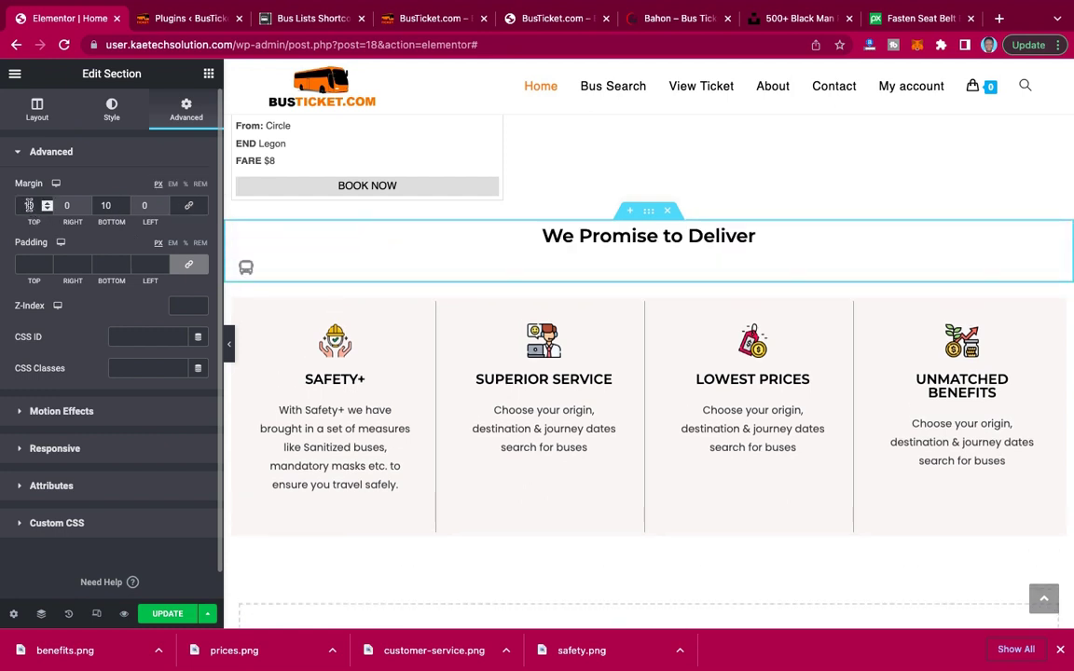
pyautogui.moveTo(29, 205); pyautogui.dragTo(2, 205)
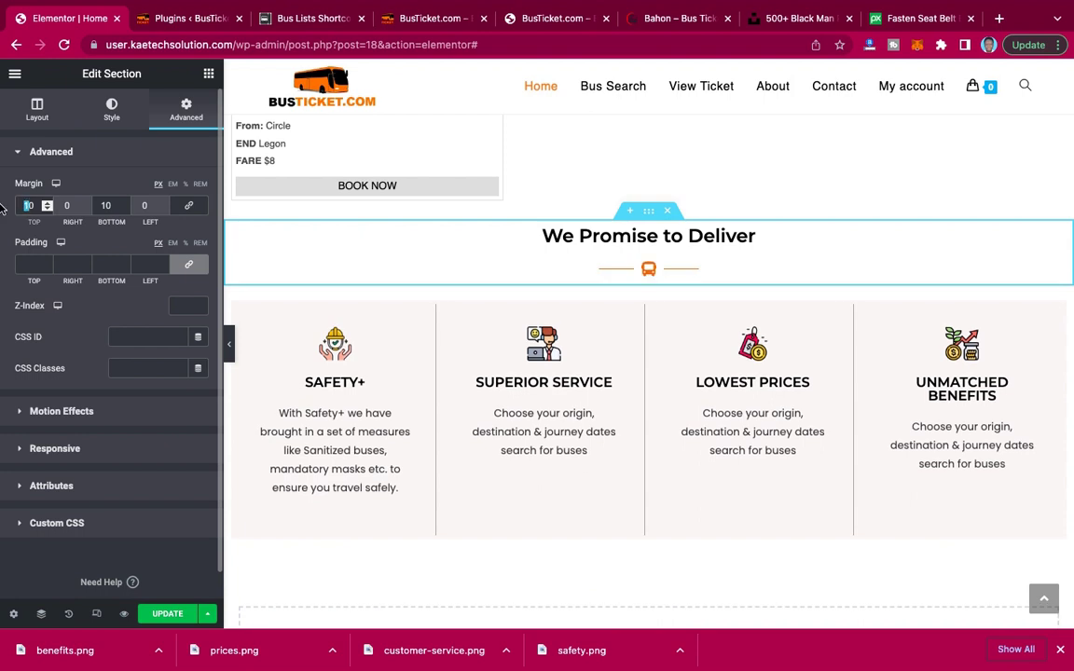
pyautogui.write('90')
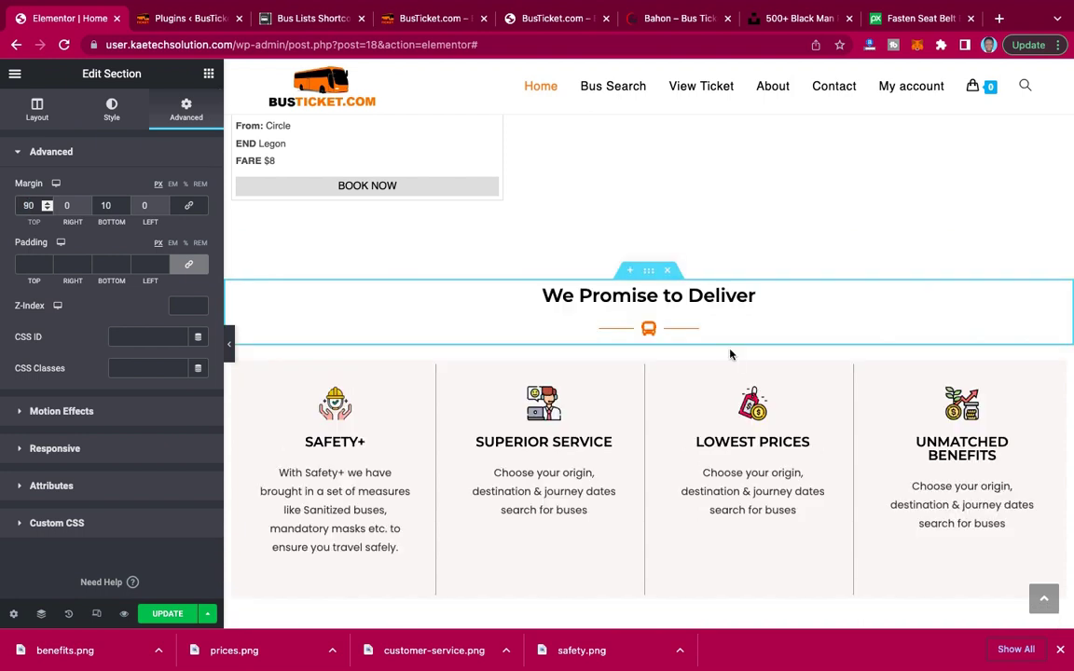
pyautogui.scroll(5, 743, 259)
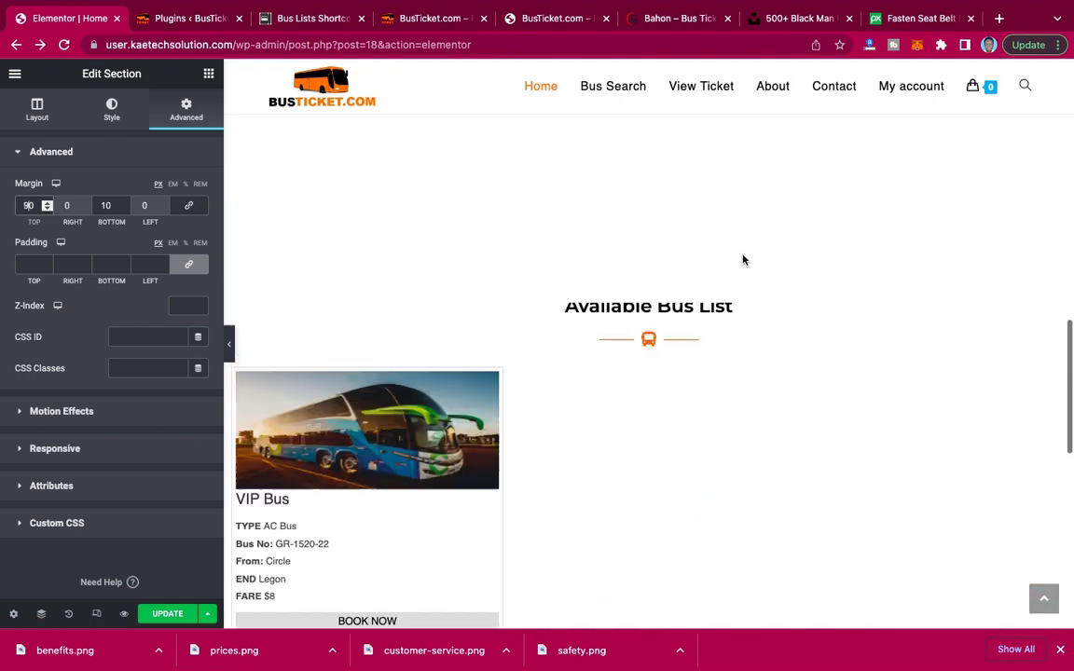
pyautogui.scroll(5, 743, 260)
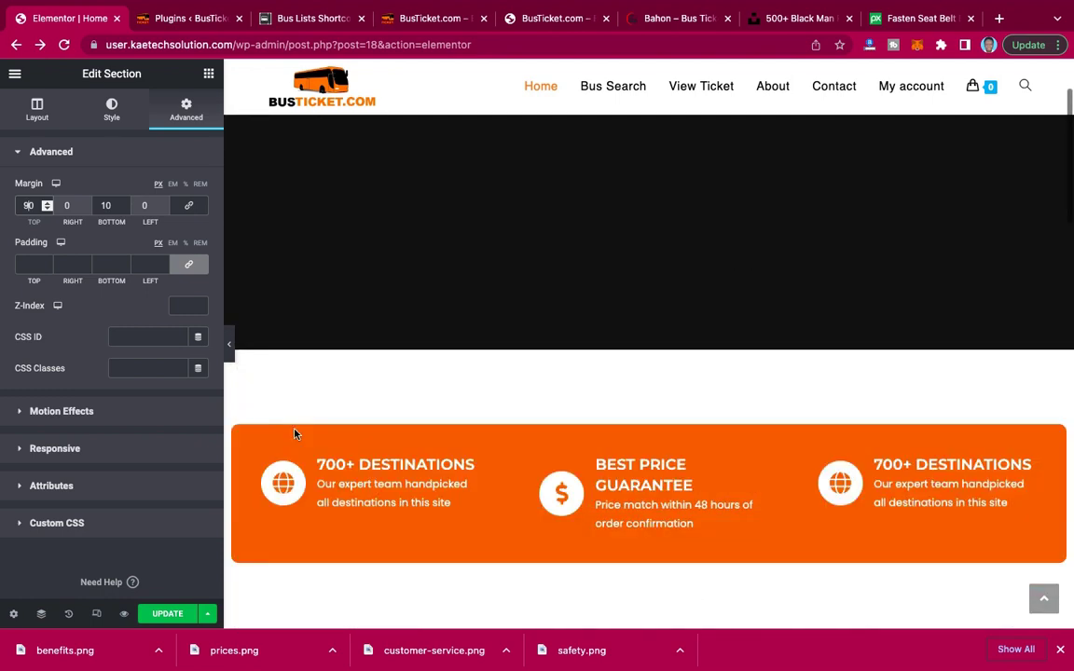
pyautogui.click(166, 614)
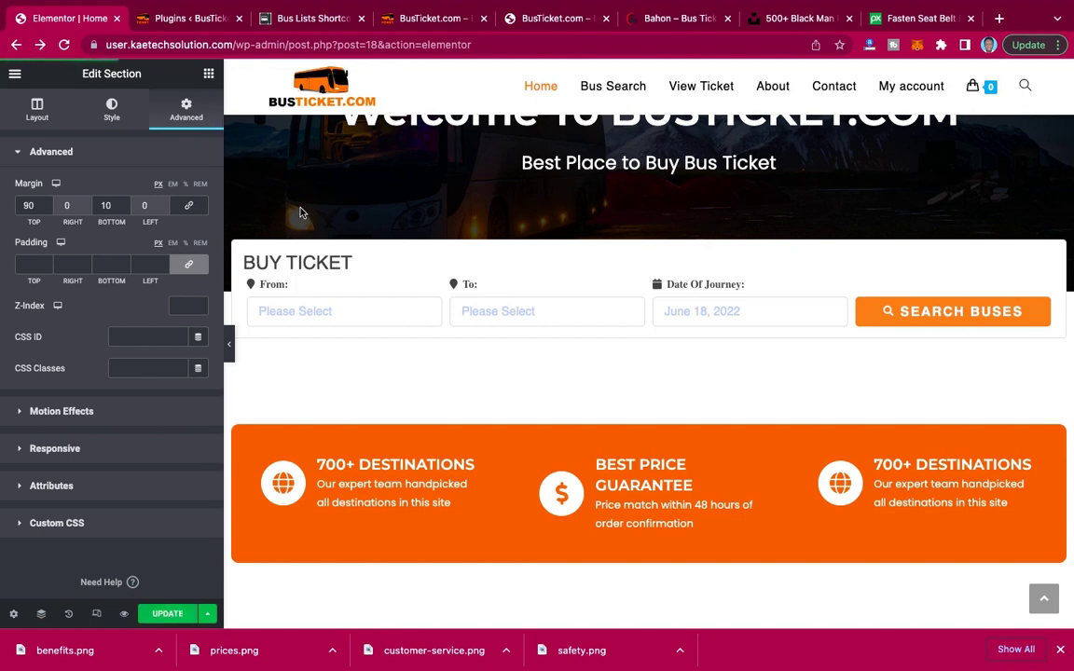
# Close the Bus Lists Shortcode browser tab and reload the live BusTicket.com home page.
pyautogui.click(362, 18)
pyautogui.click(414, 19)
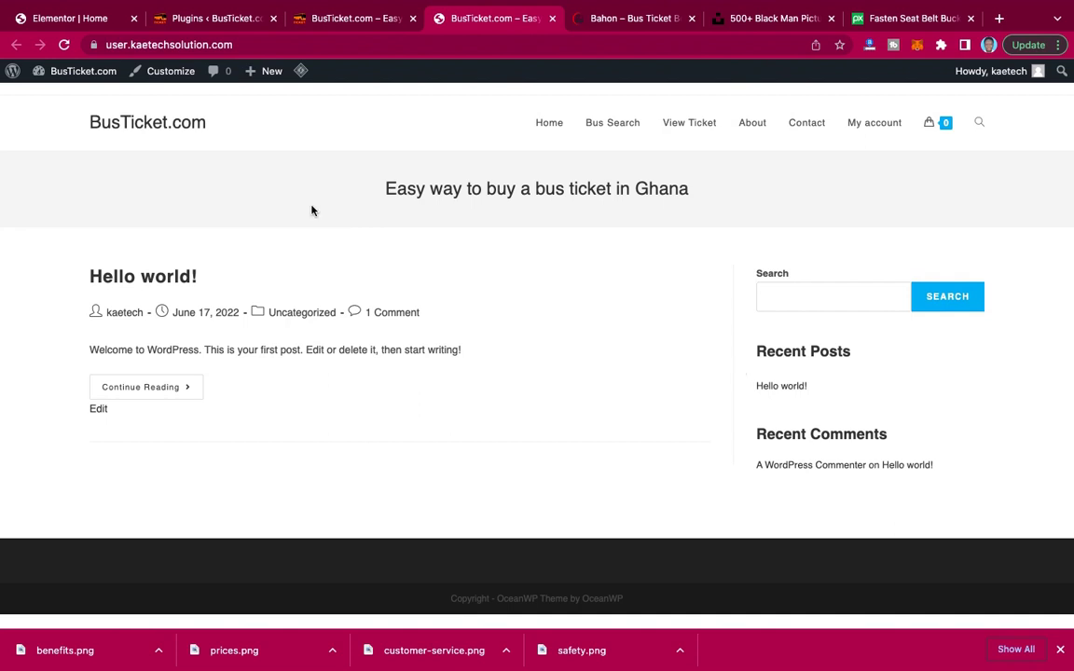
pyautogui.click(64, 45)
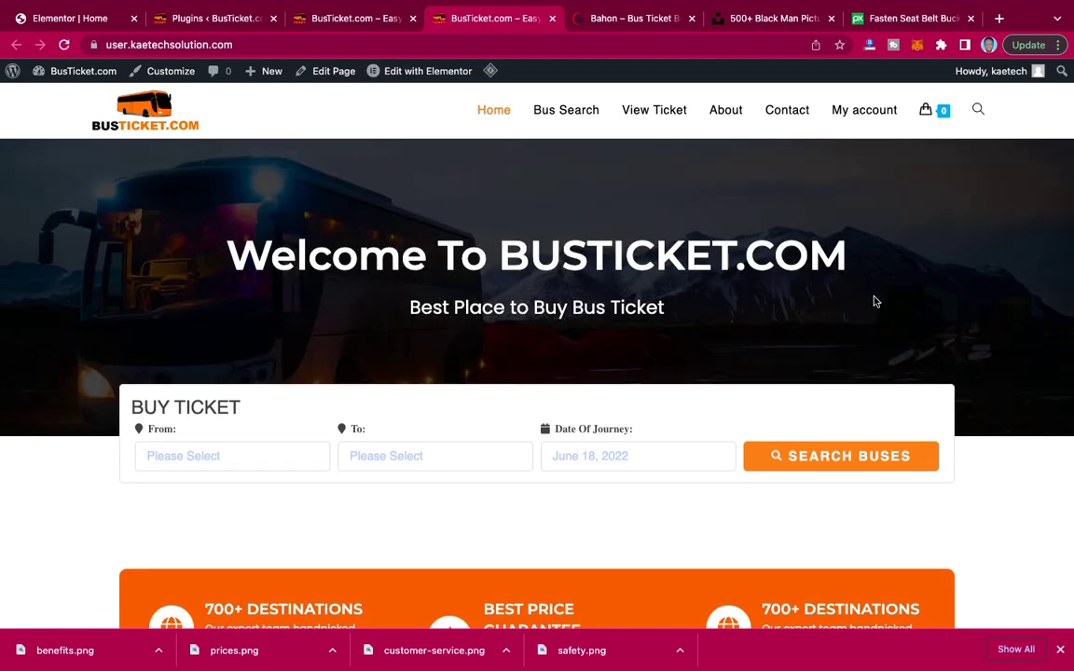
# Examine the live home page's layout and spacing from the hero banner through the bus list to the We Promise to Deliver section.
pyautogui.scroll(-8, 874, 301)
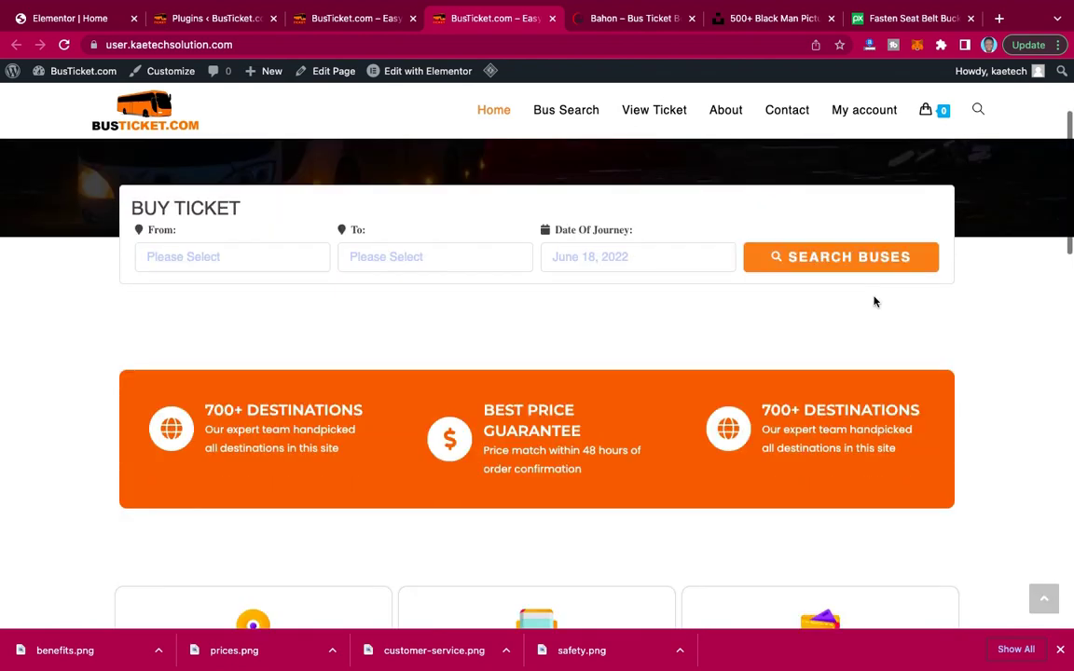
pyautogui.scroll(-7, 874, 301)
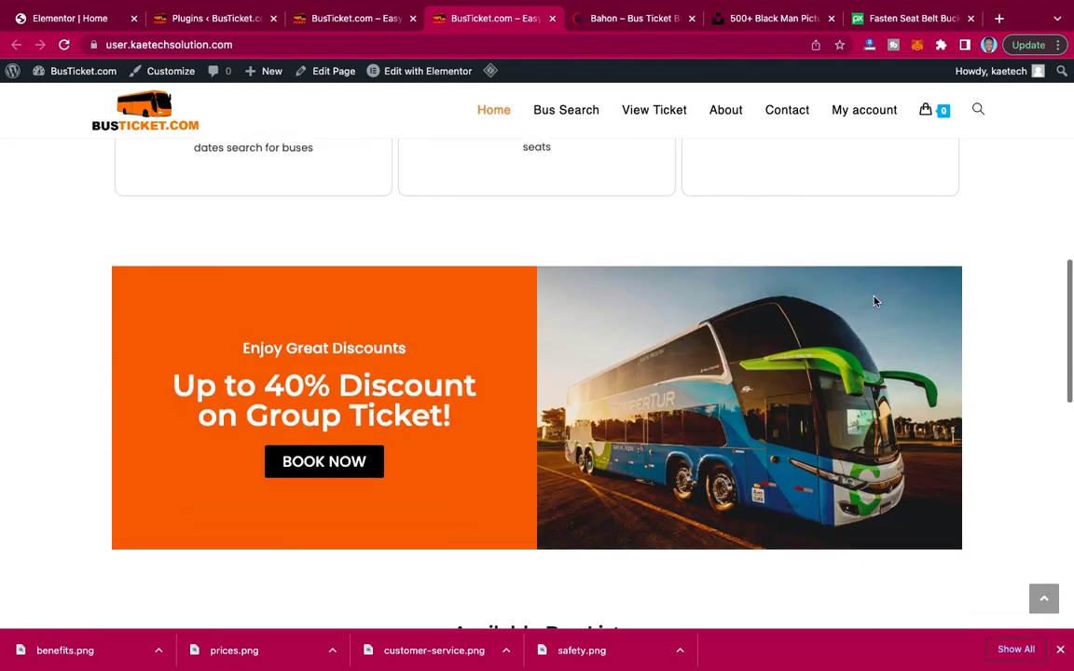
pyautogui.scroll(-4, 874, 301)
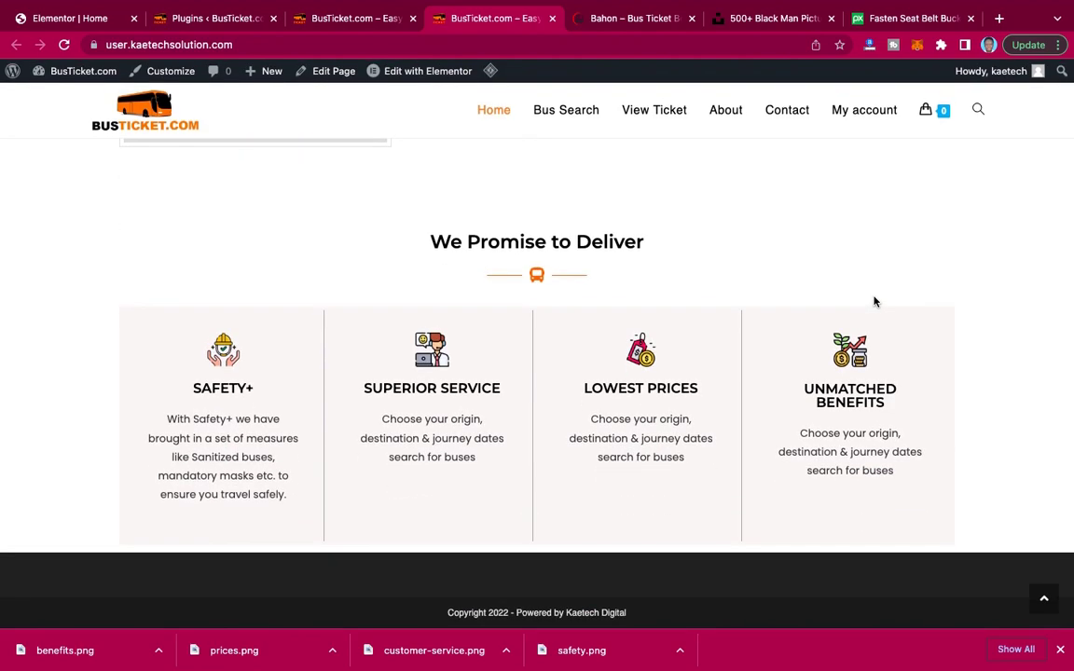
pyautogui.scroll(19, 875, 301)
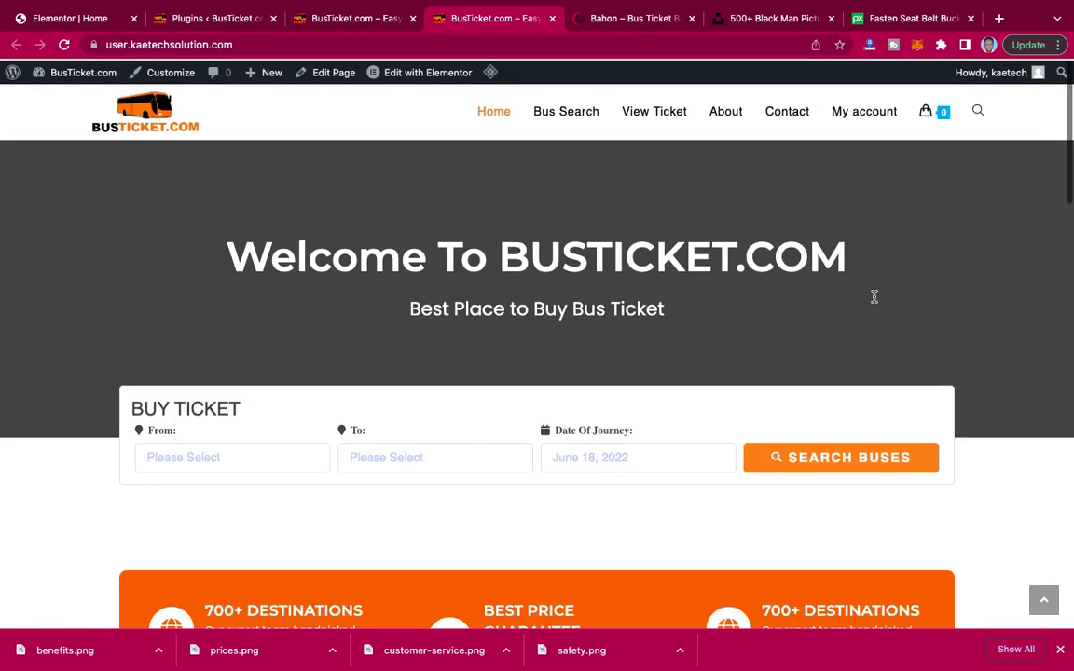
pyautogui.scroll(-8, 874, 297)
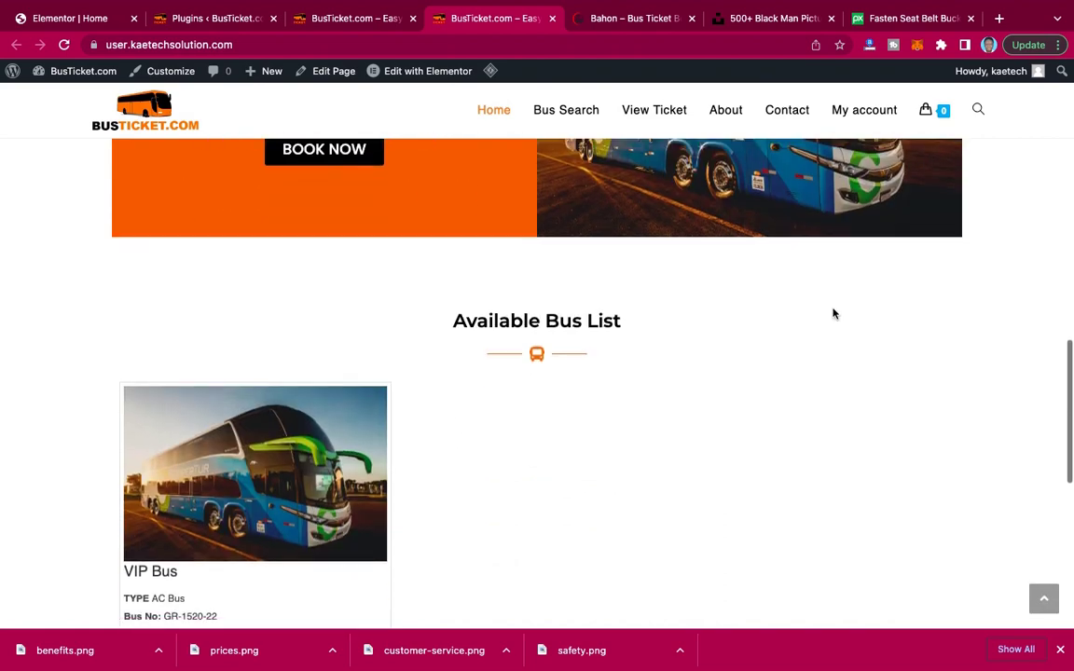
pyautogui.scroll(-4, 846, 393)
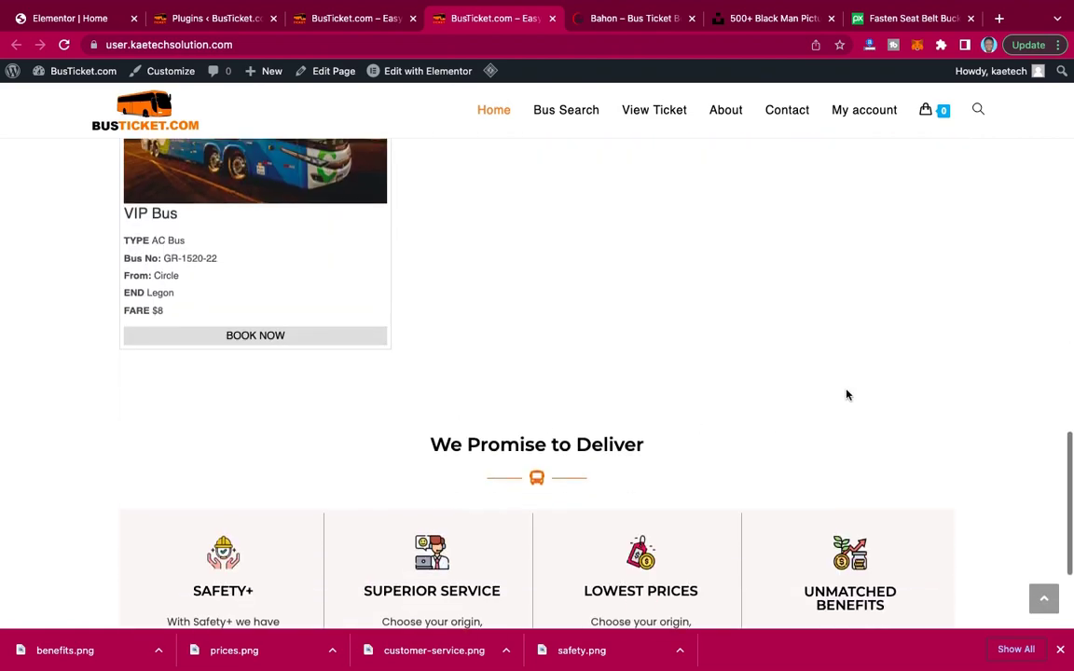
pyautogui.scroll(15, 846, 394)
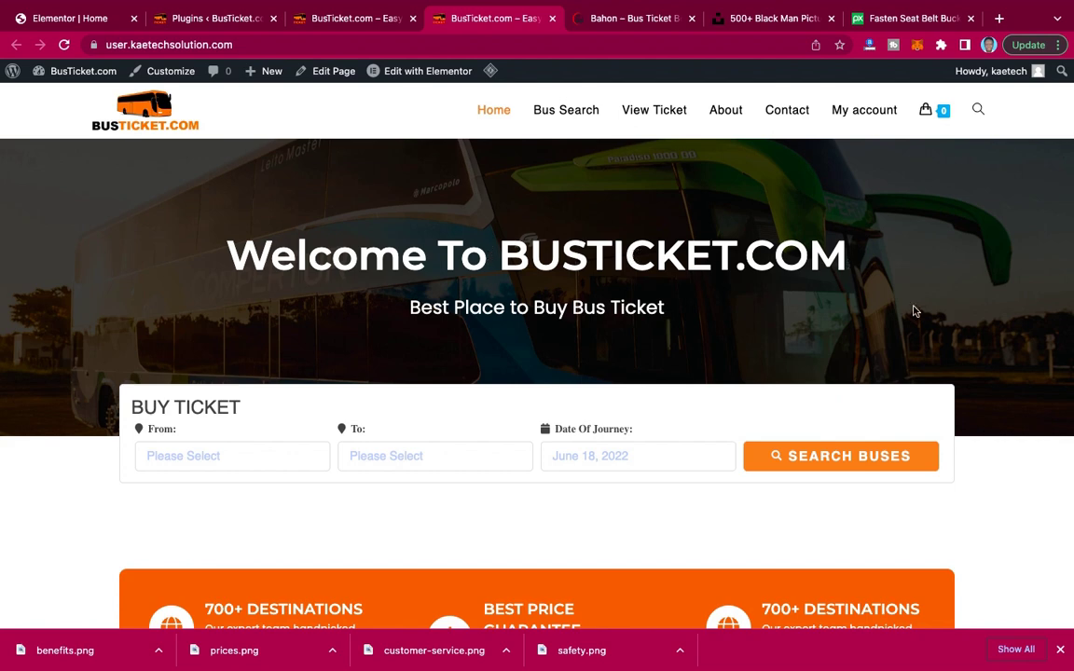
pyautogui.scroll(-5, 915, 311)
pyautogui.scroll(5, 914, 310)
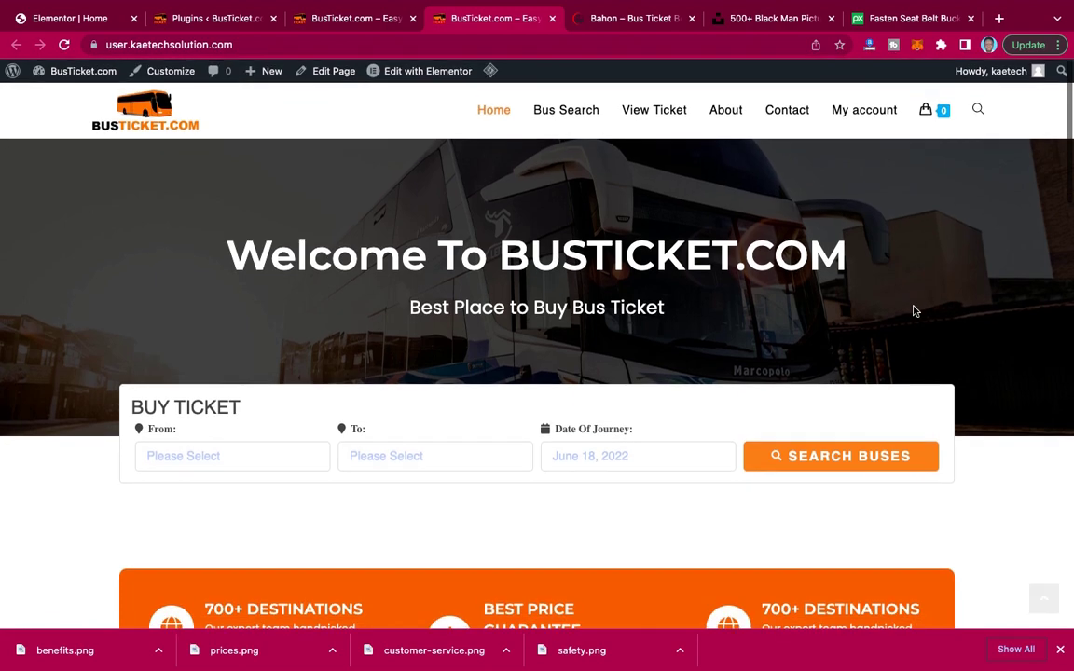
pyautogui.scroll(-5, 930, 348)
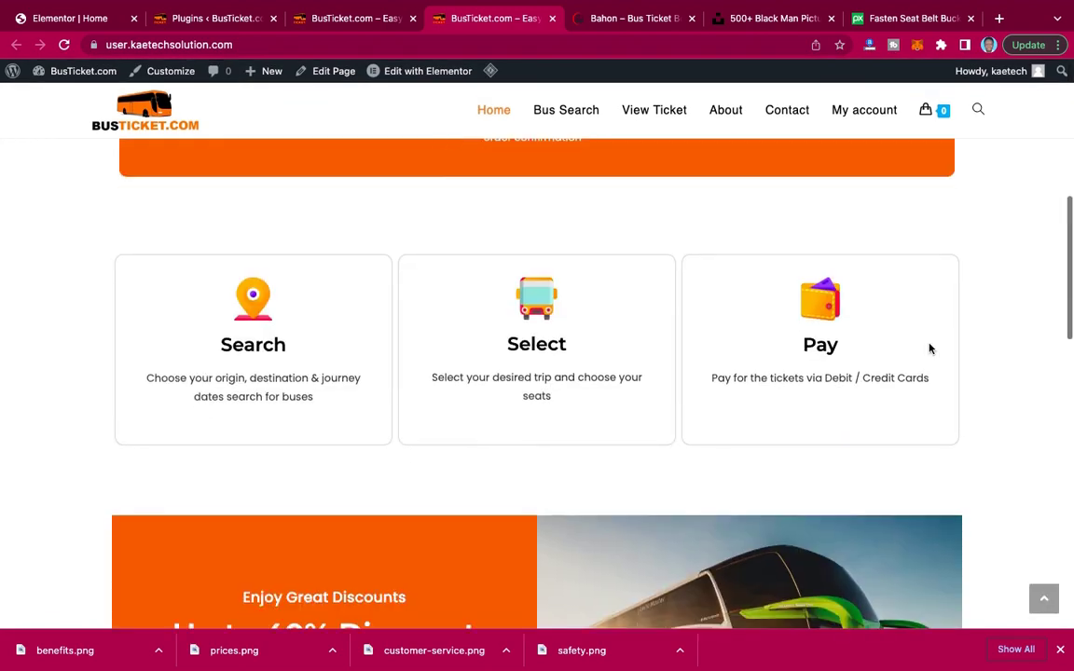
pyautogui.scroll(-8, 929, 349)
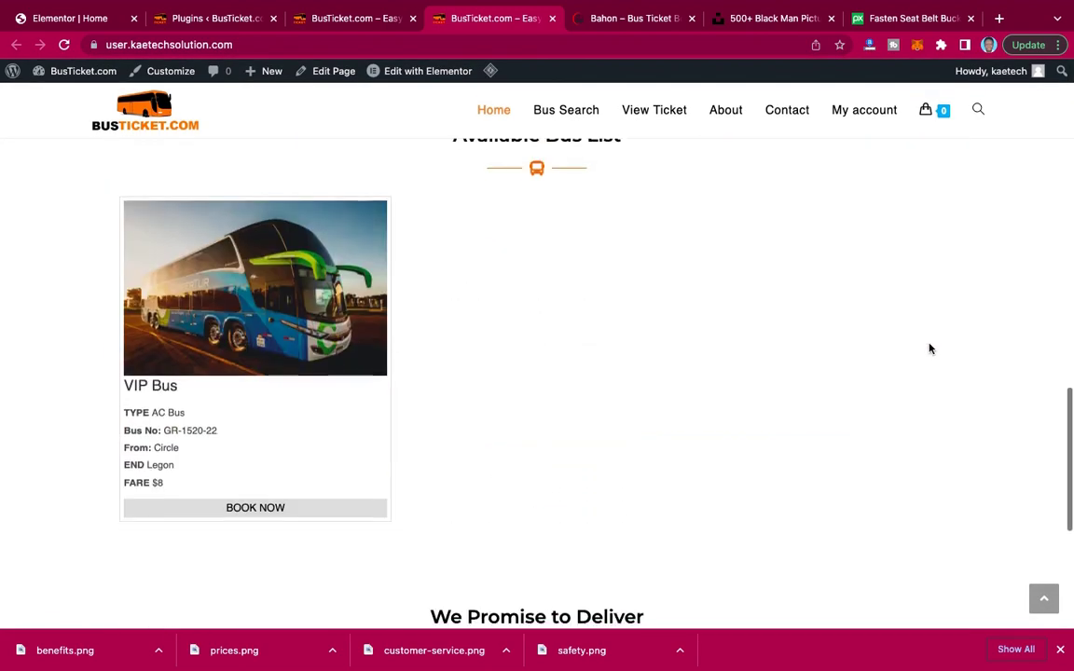
pyautogui.scroll(-1, 929, 349)
pyautogui.scroll(1, 930, 348)
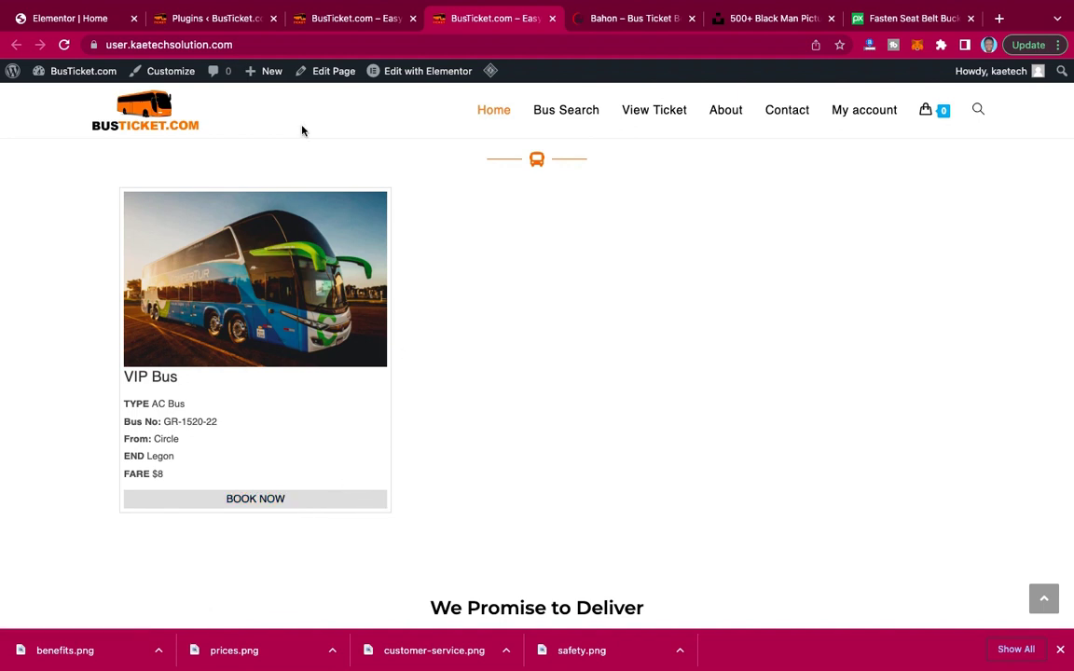
pyautogui.scroll(1, 403, 219)
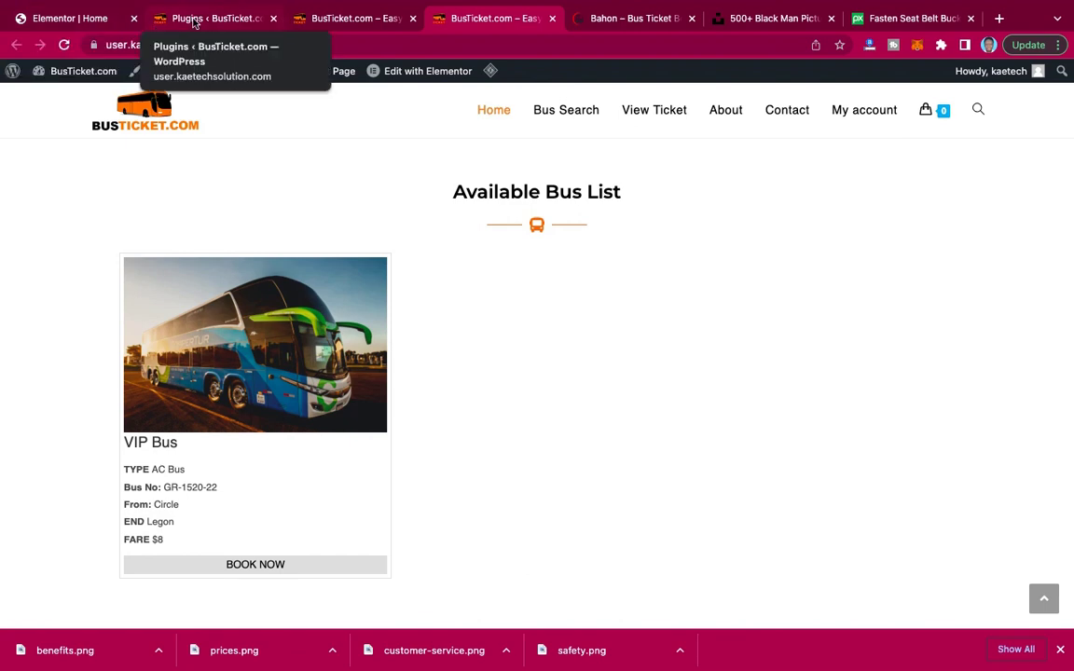
# In the Bus plugin's Color & Styles settings, open the colour picker for Search List Bus Details Title Background Color.
pyautogui.click(193, 21)
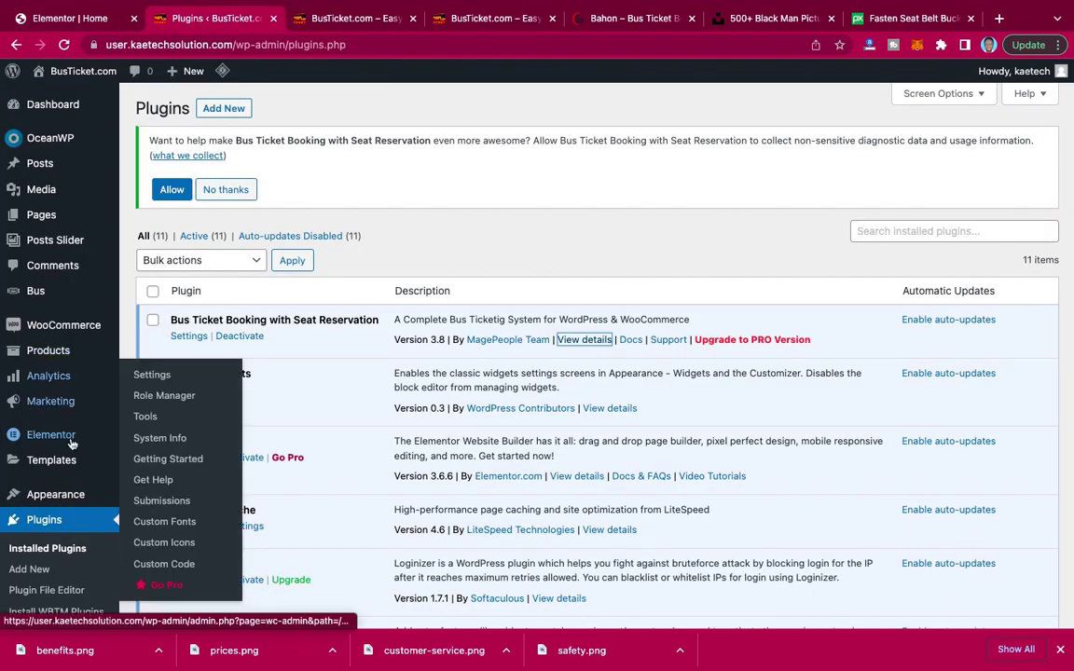
pyautogui.moveTo(33, 290)
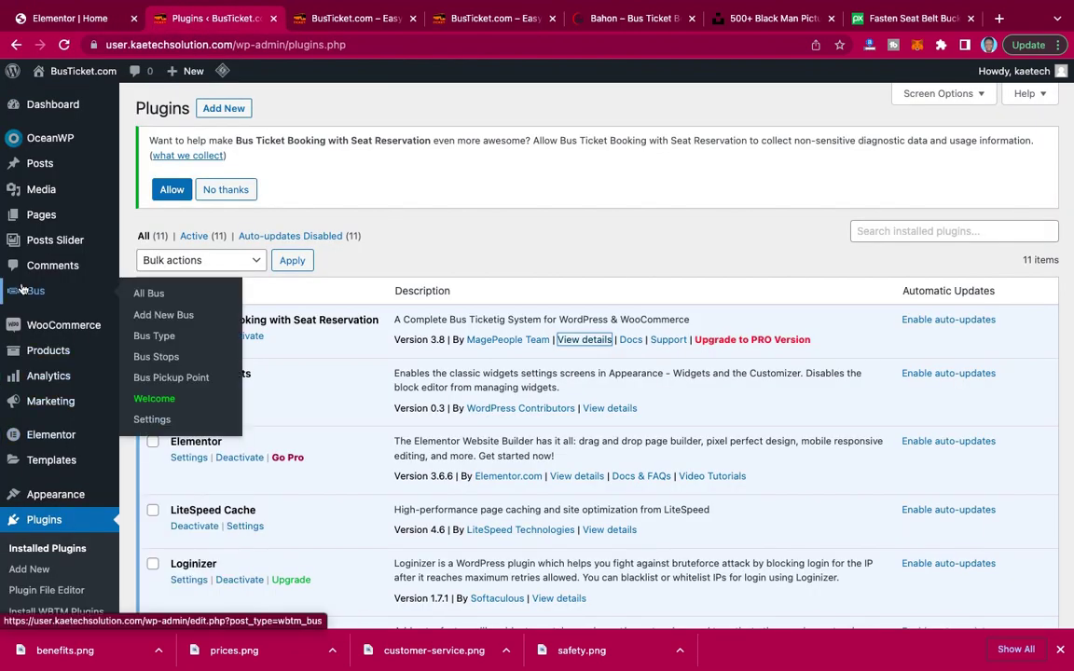
pyautogui.click(149, 420)
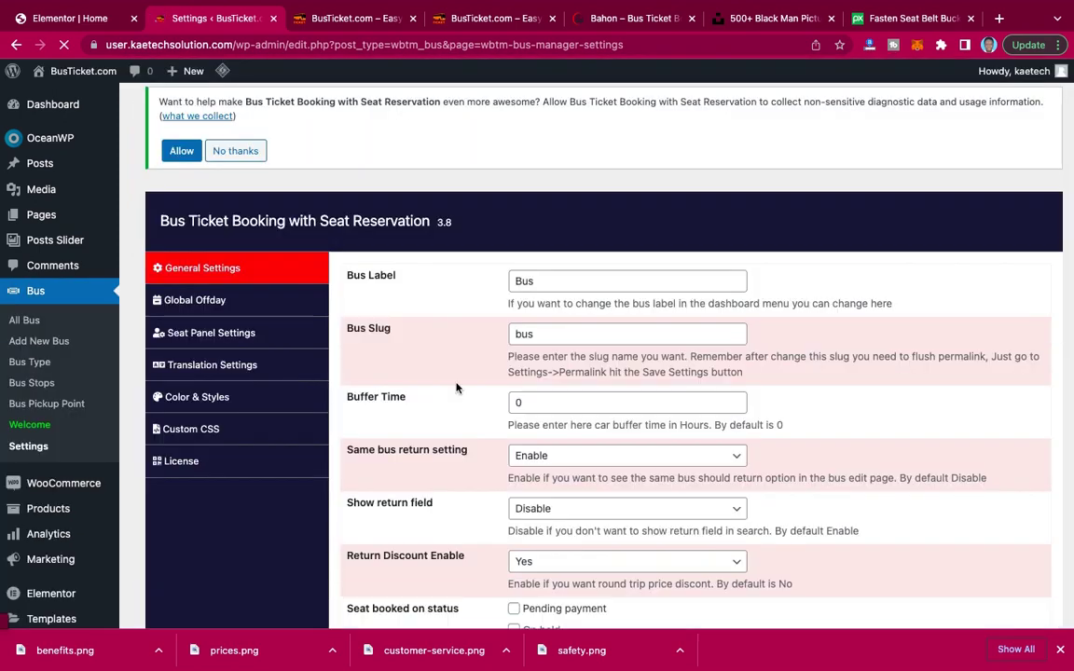
pyautogui.click(211, 401)
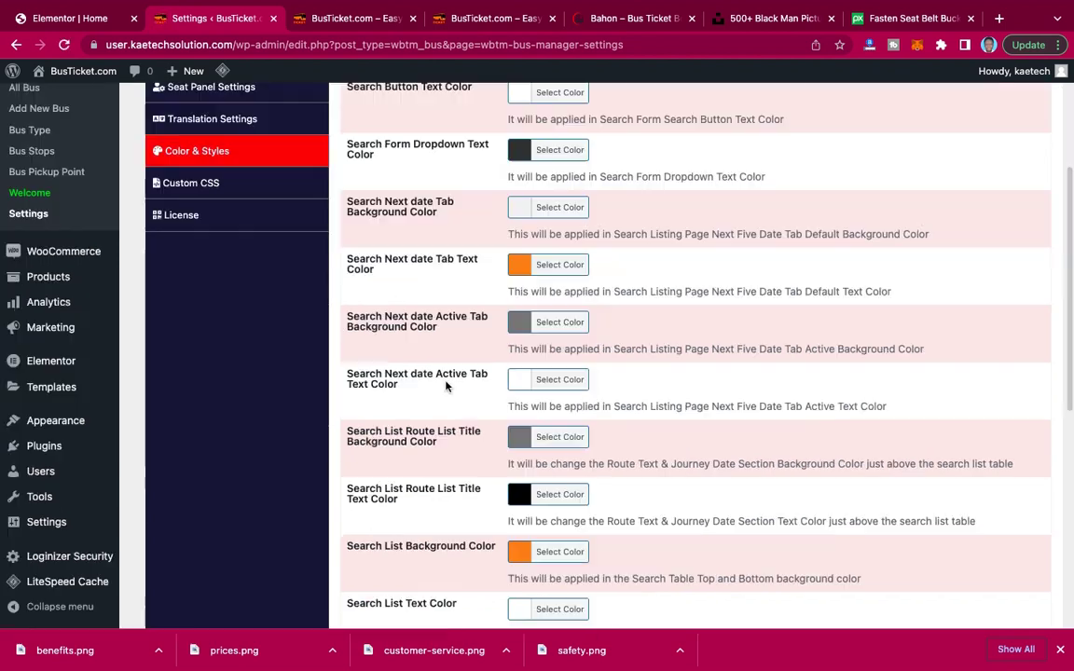
pyautogui.scroll(-1, 424, 360)
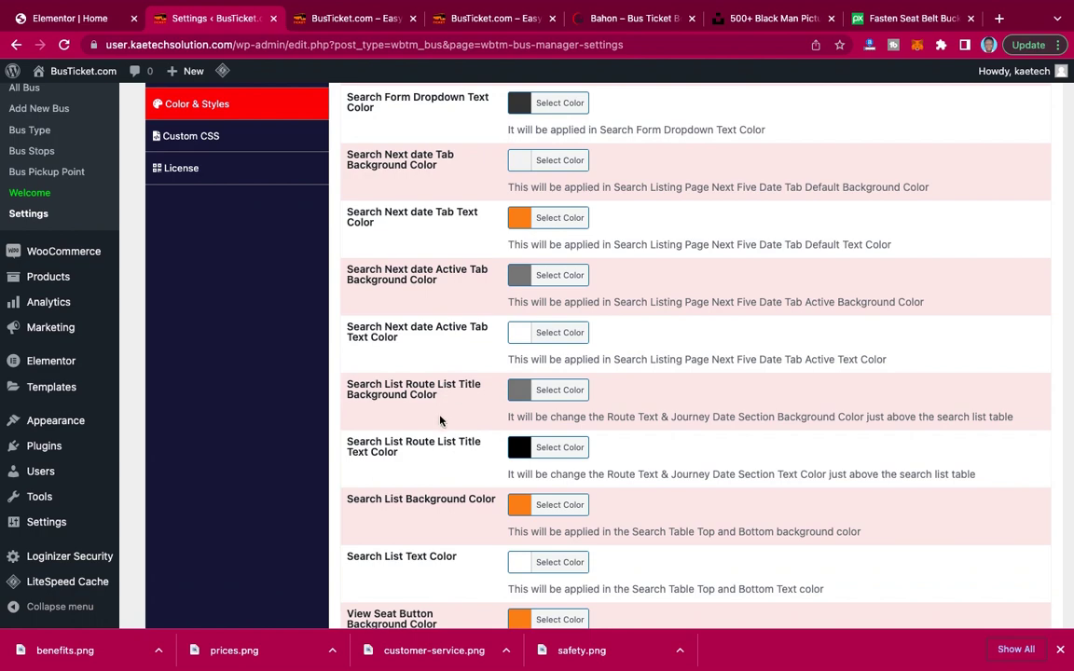
pyautogui.scroll(-8, 440, 420)
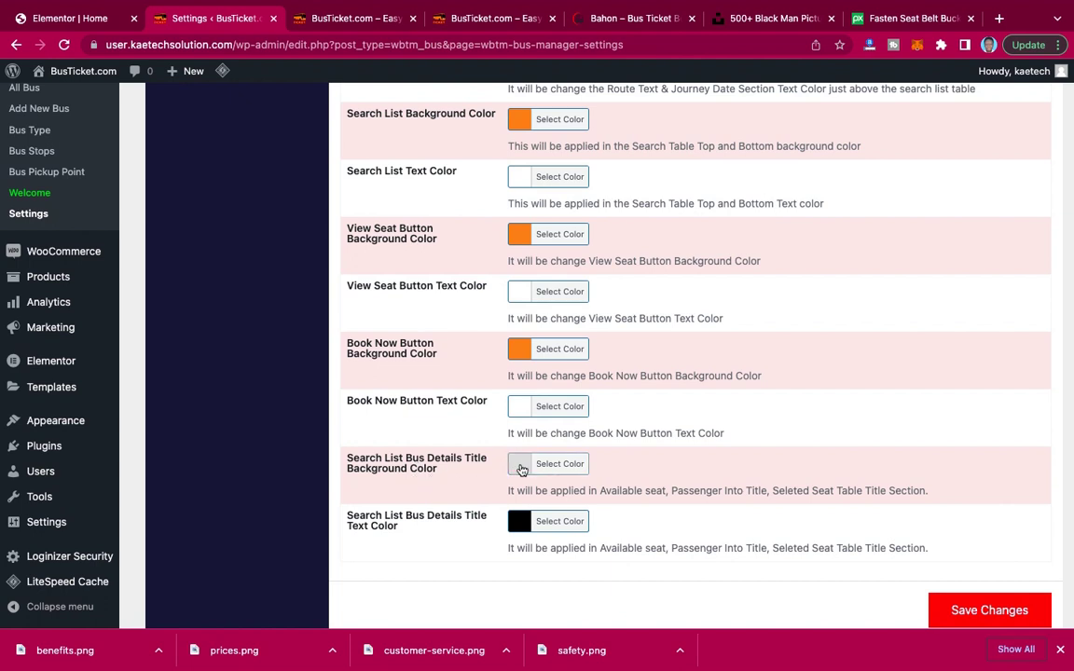
pyautogui.click(521, 469)
pyautogui.scroll(-1, 736, 442)
pyautogui.scroll(-1, 746, 442)
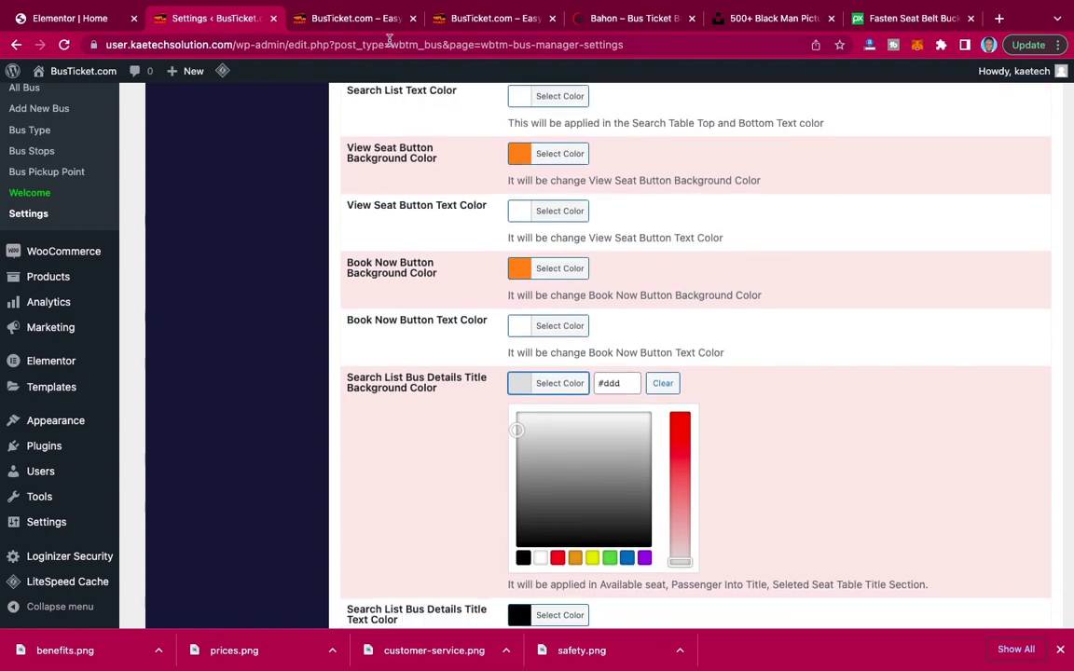
# Return to the Elementor page editor and copy the hex code of the orange destinations section's background colour.
pyautogui.click(70, 22)
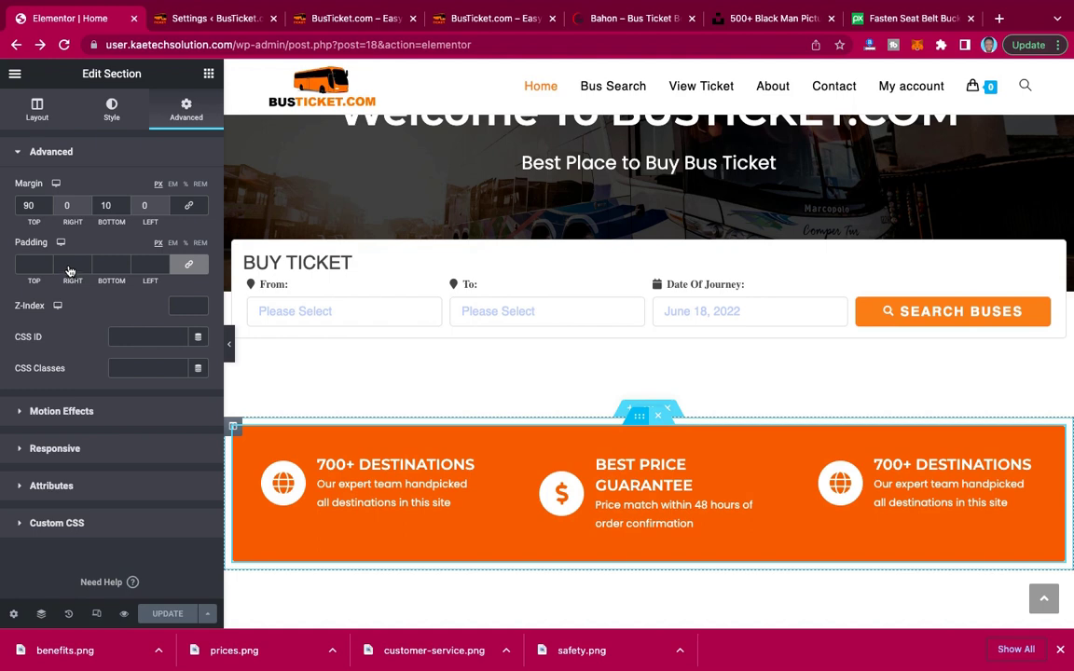
pyautogui.click(111, 106)
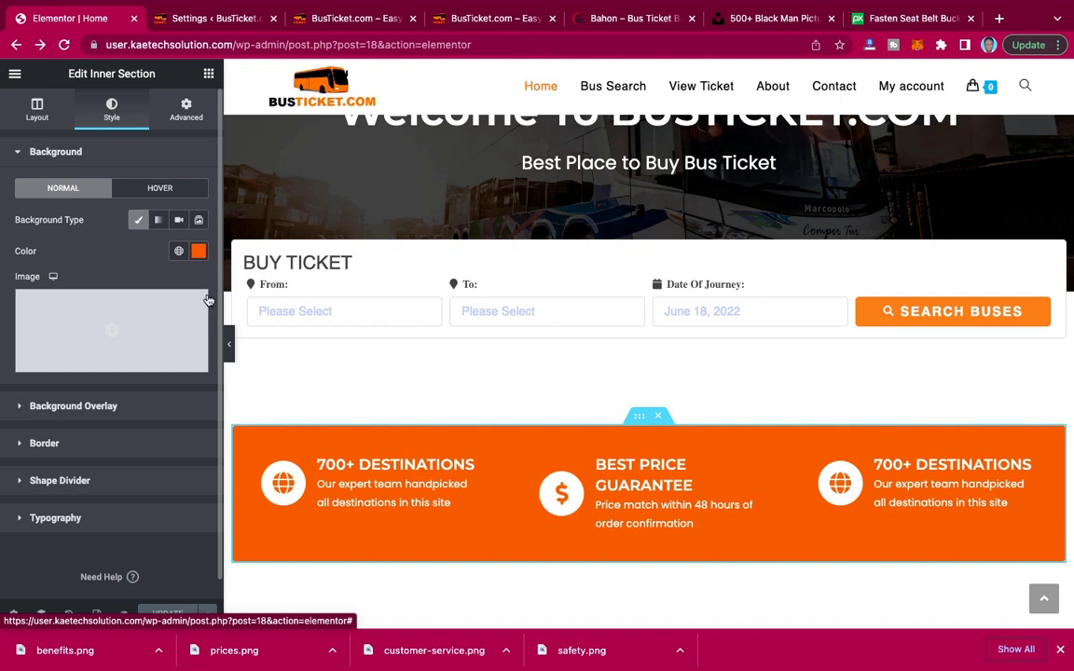
pyautogui.click(198, 254)
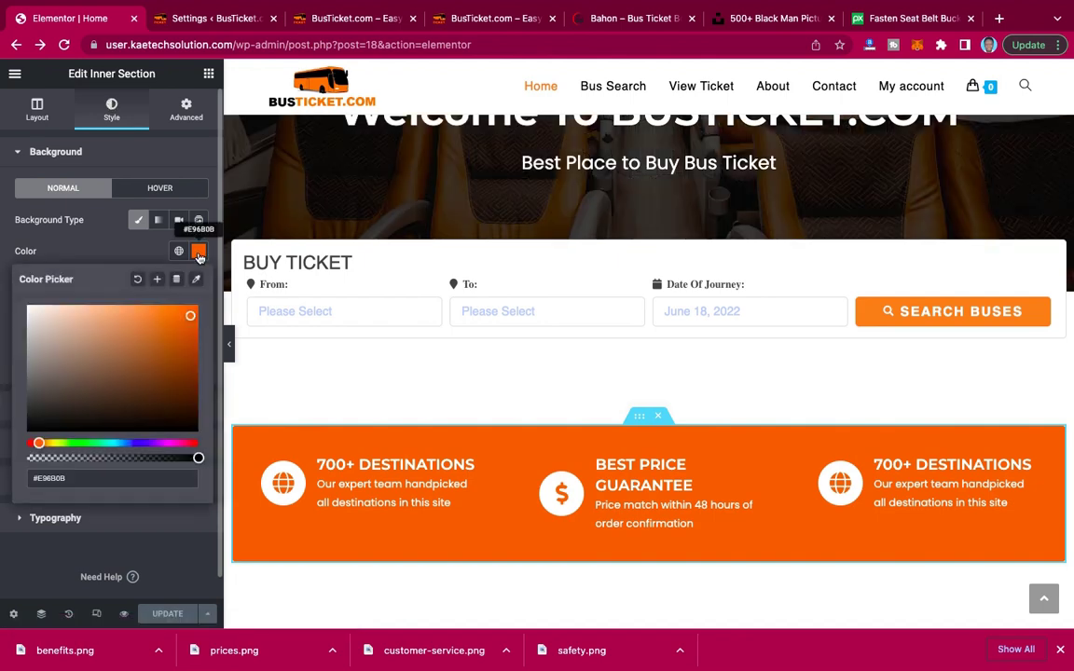
pyautogui.tripleClick(40, 480)
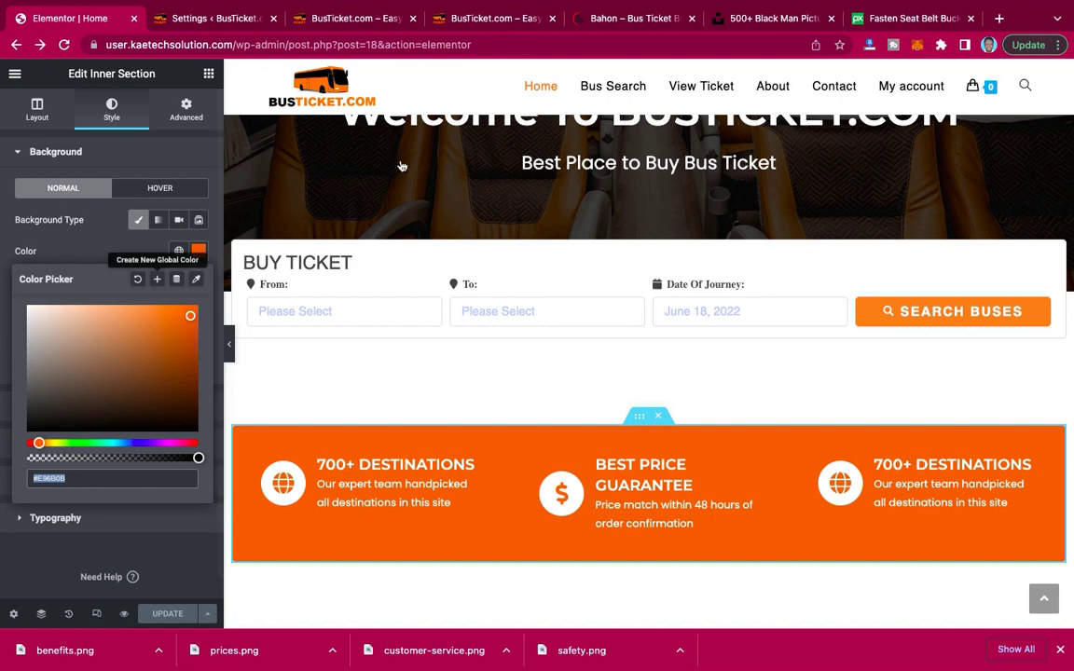
# In the Bus plugin's Color & Styles settings, set Search List Bus Details Title Background Color to #e96b0b.
pyautogui.click(222, 22)
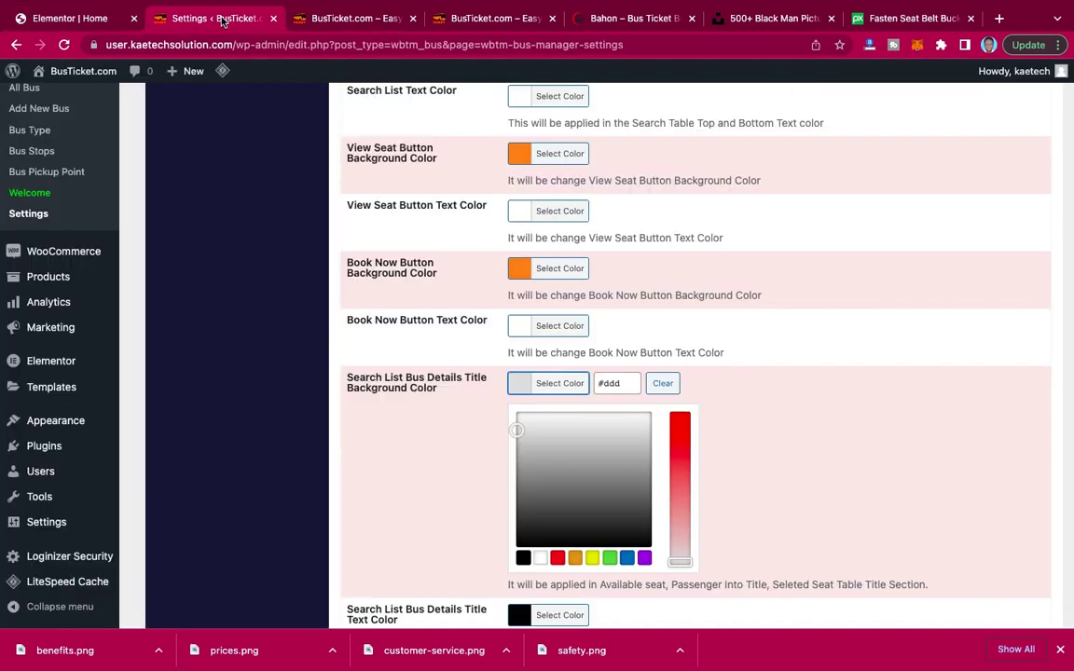
pyautogui.click(626, 383)
pyautogui.moveTo(628, 382); pyautogui.dragTo(570, 381)
pyautogui.write('#e96b0b')
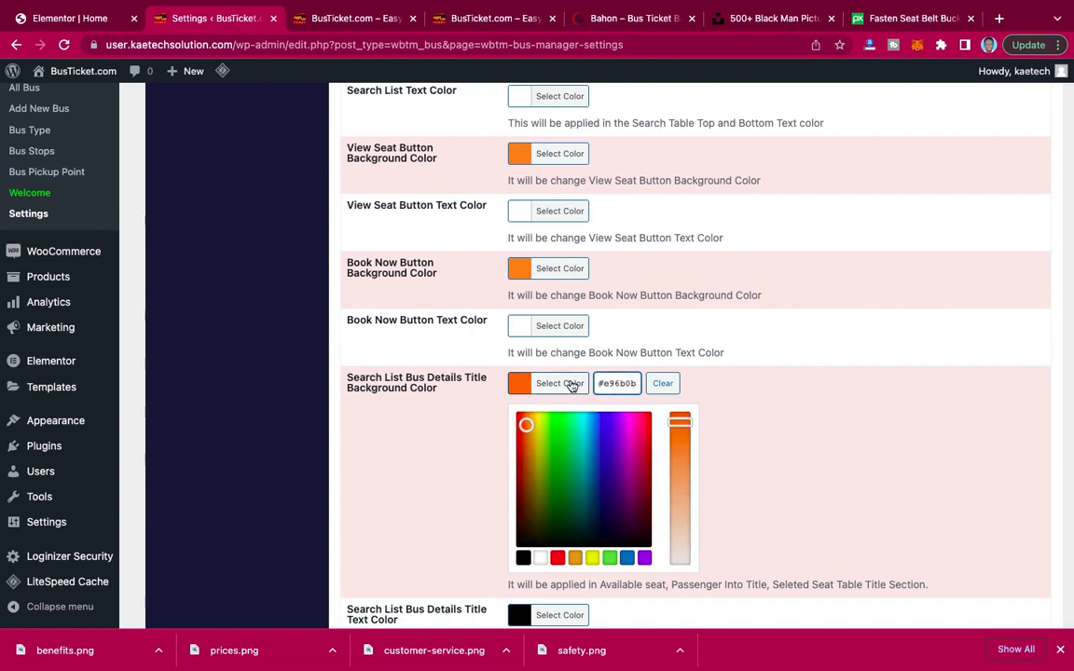
pyautogui.click(511, 387)
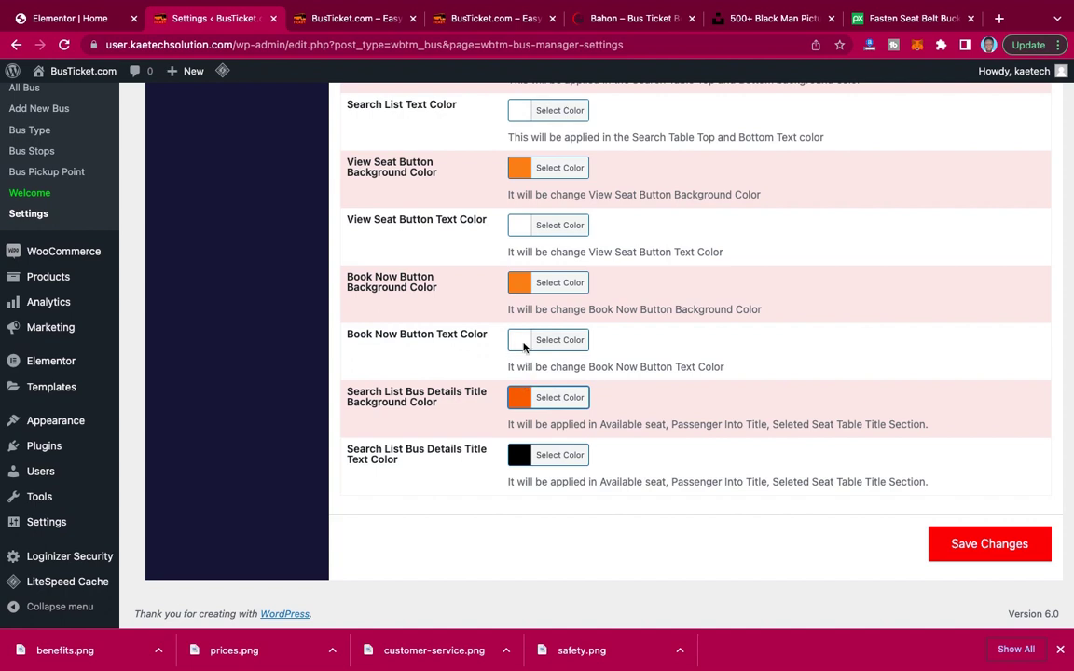
# Set the Book Now Button Background Color to #e96b0b.
pyautogui.click(519, 284)
pyautogui.click(624, 284)
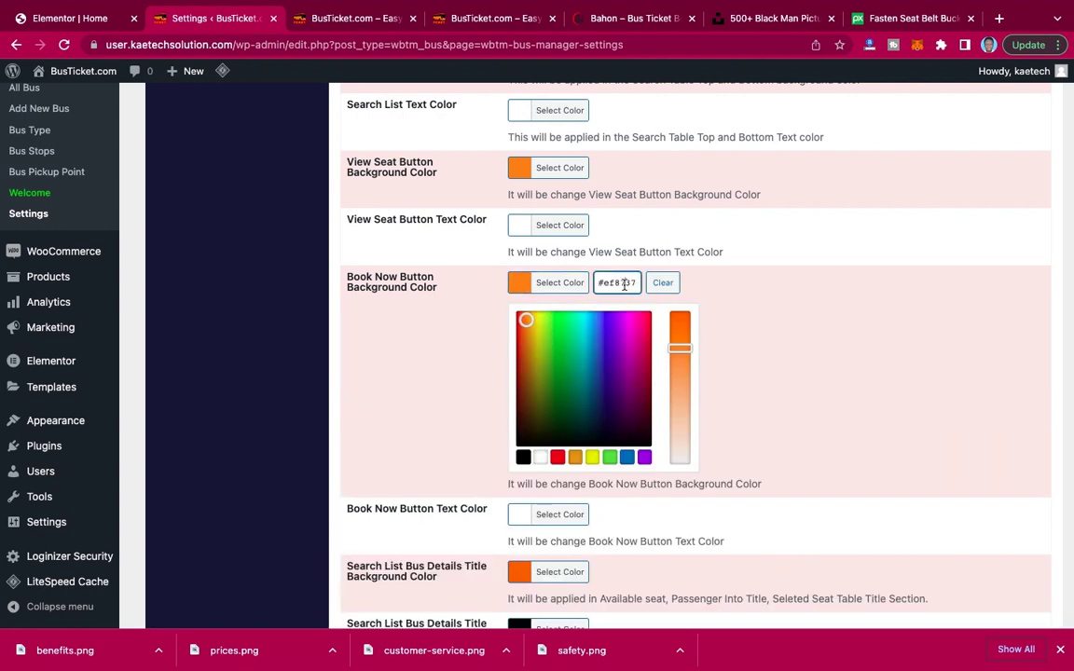
pyautogui.hotkey('ctrl', 'a')
pyautogui.write('#e96b0b')
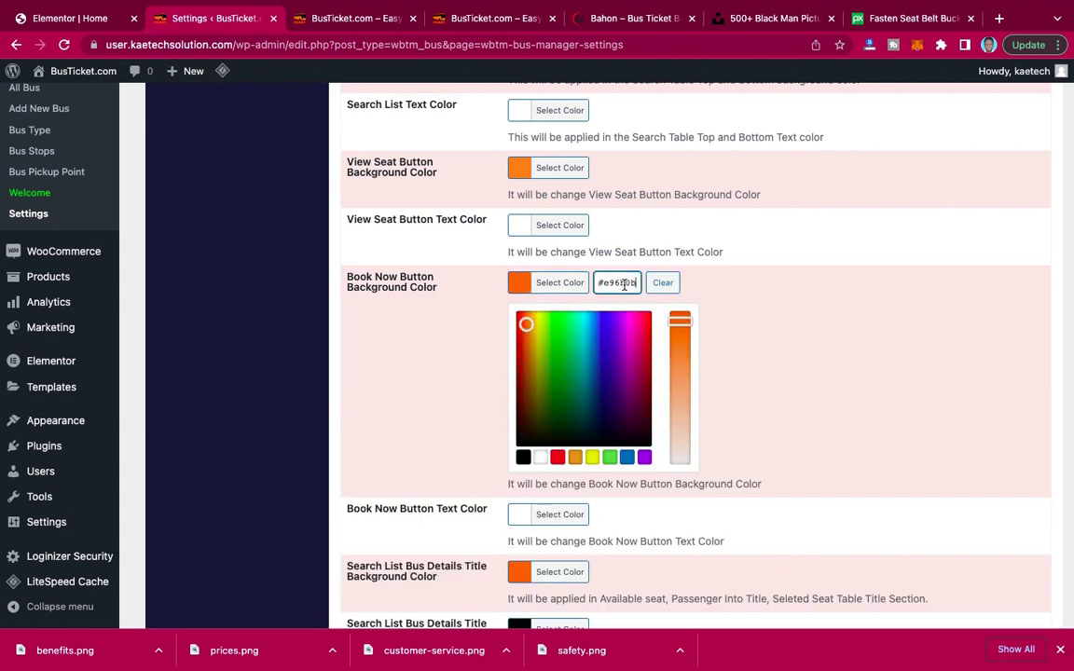
# Set the View Seat Button Background Color to the same orange and save the plugin settings.
pyautogui.click(550, 169)
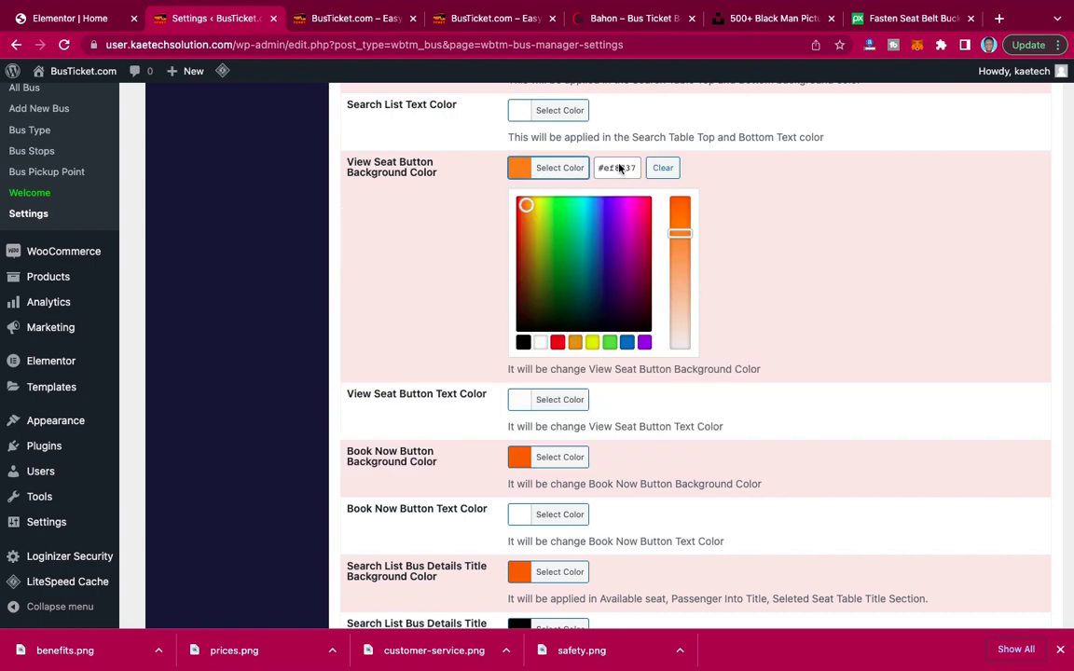
pyautogui.scroll(15, 500, 311)
pyautogui.scroll(-2, 501, 311)
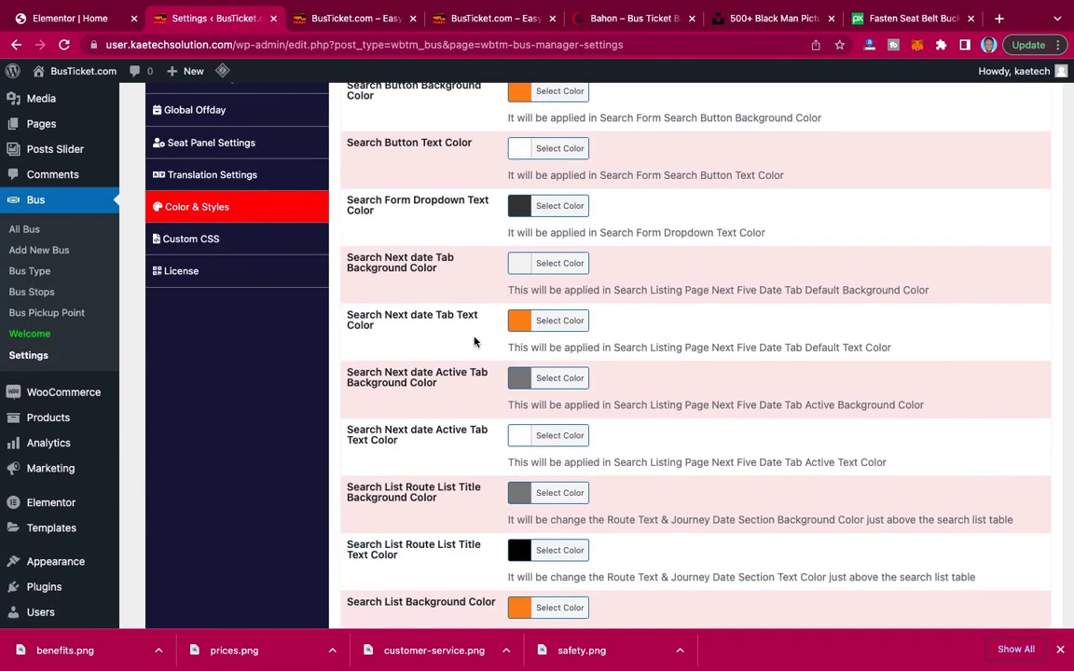
pyautogui.scroll(-10, 477, 343)
pyautogui.click(958, 550)
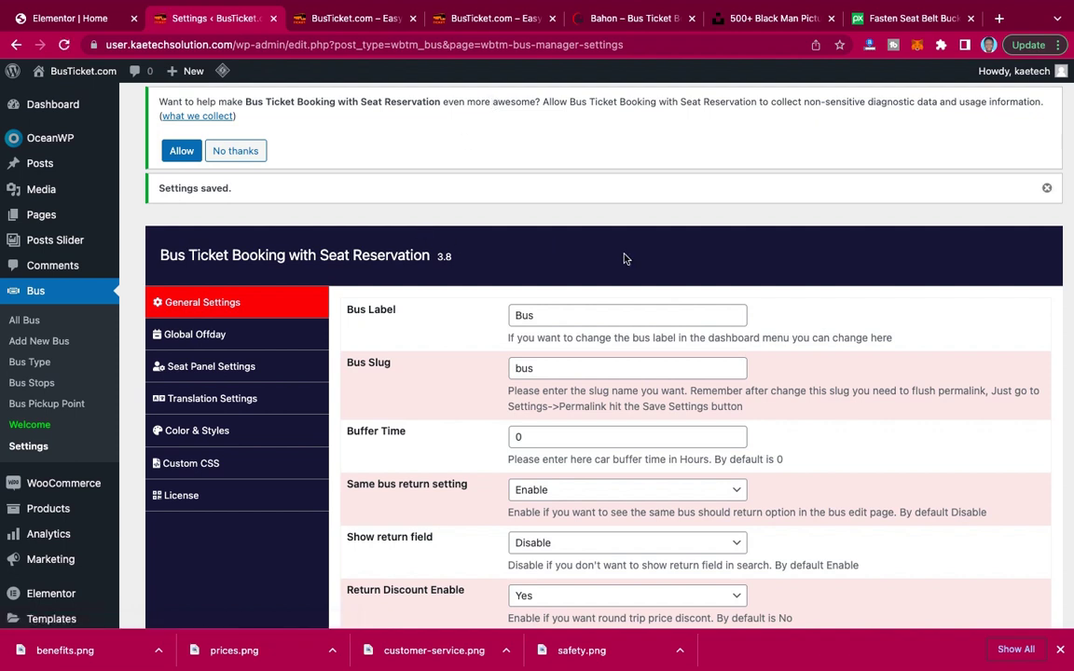
# Reload the live home page, check the VIP Bus card's Book Now button, and purge all site caches.
pyautogui.click(356, 20)
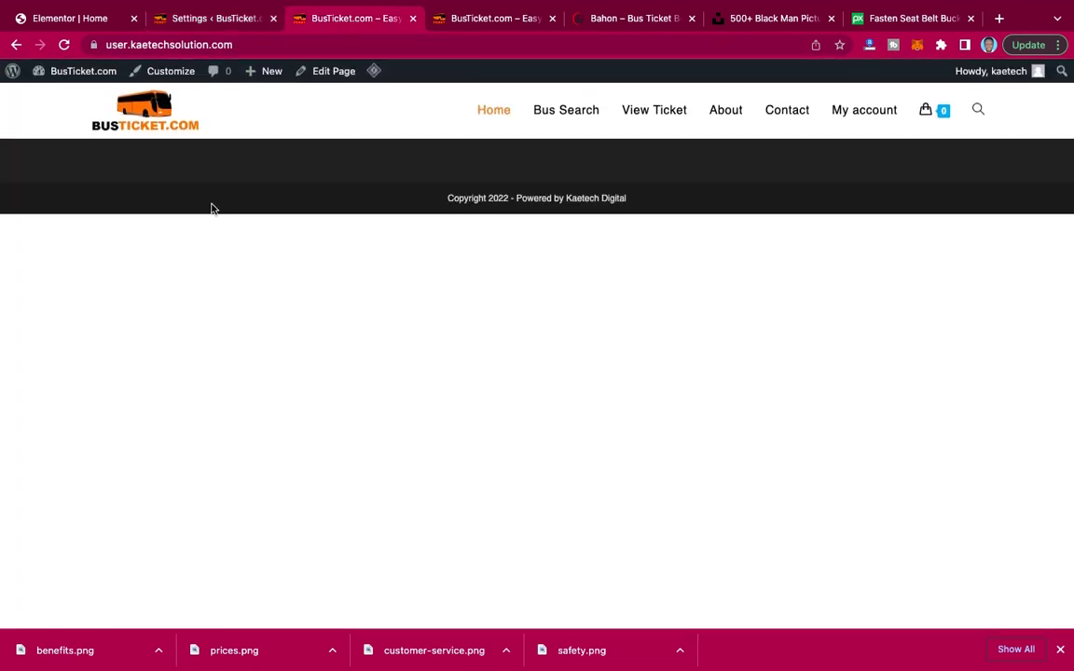
pyautogui.click(65, 45)
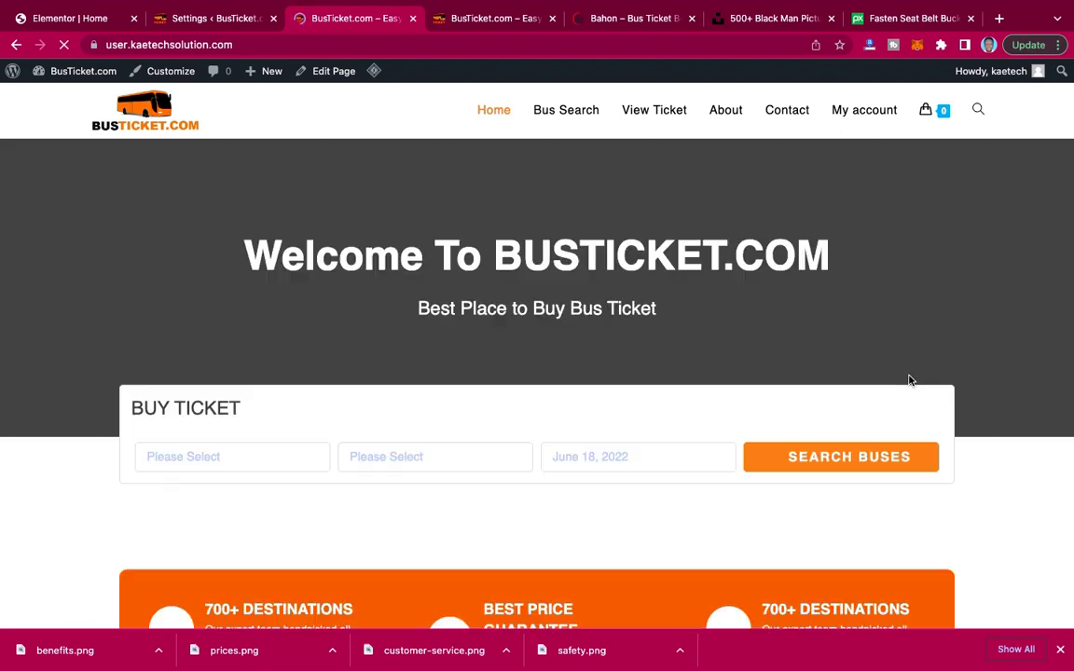
pyautogui.scroll(-1, 1011, 391)
pyautogui.scroll(-5, 1009, 390)
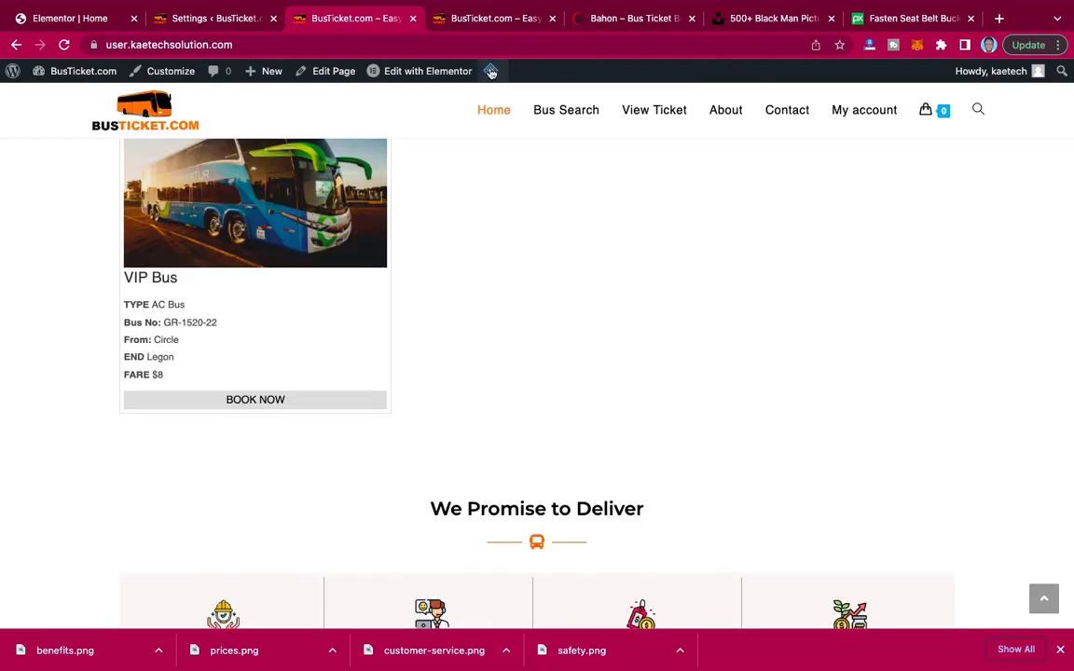
pyautogui.moveTo(491, 71)
pyautogui.click(505, 137)
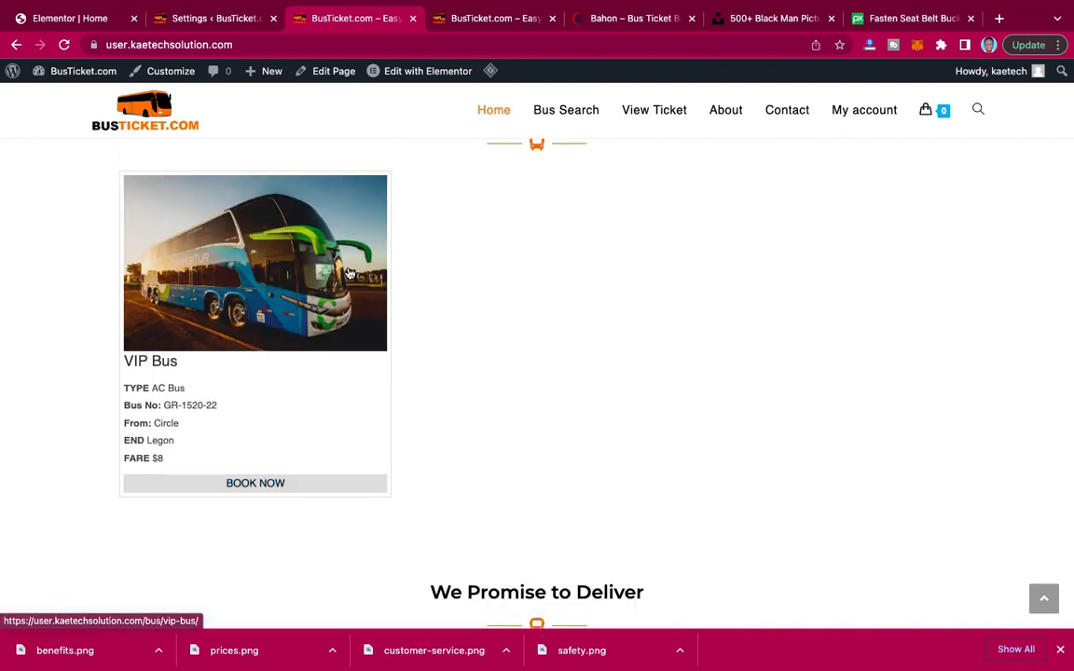
# Return to the Bus plugin settings and open the Color & Styles section.
pyautogui.click(201, 19)
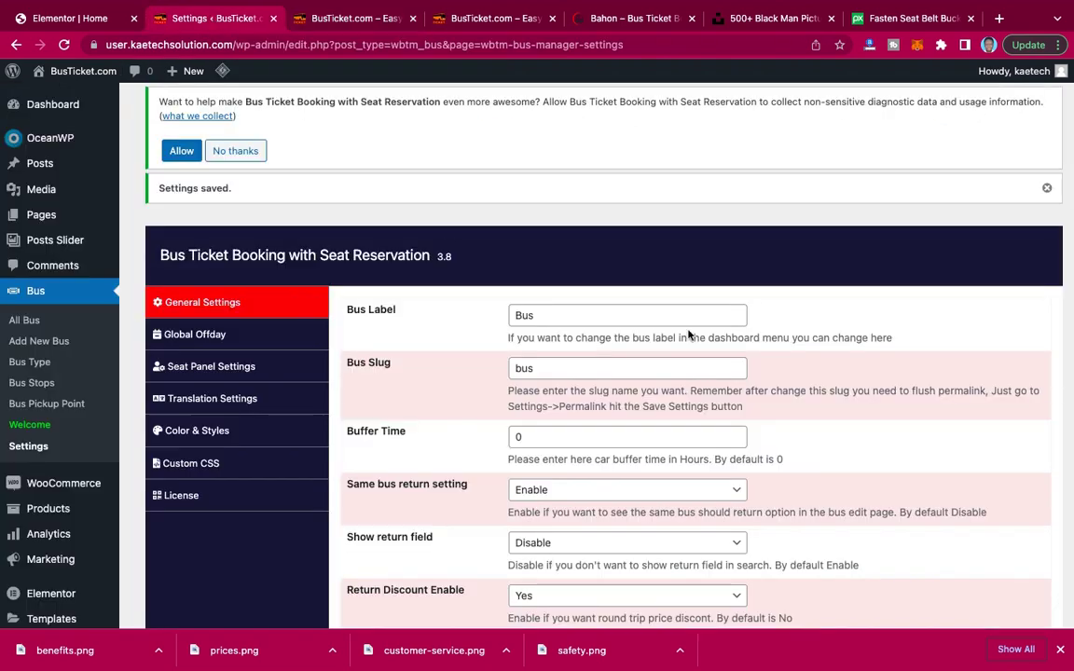
pyautogui.scroll(-5, 735, 368)
pyautogui.scroll(1, 736, 371)
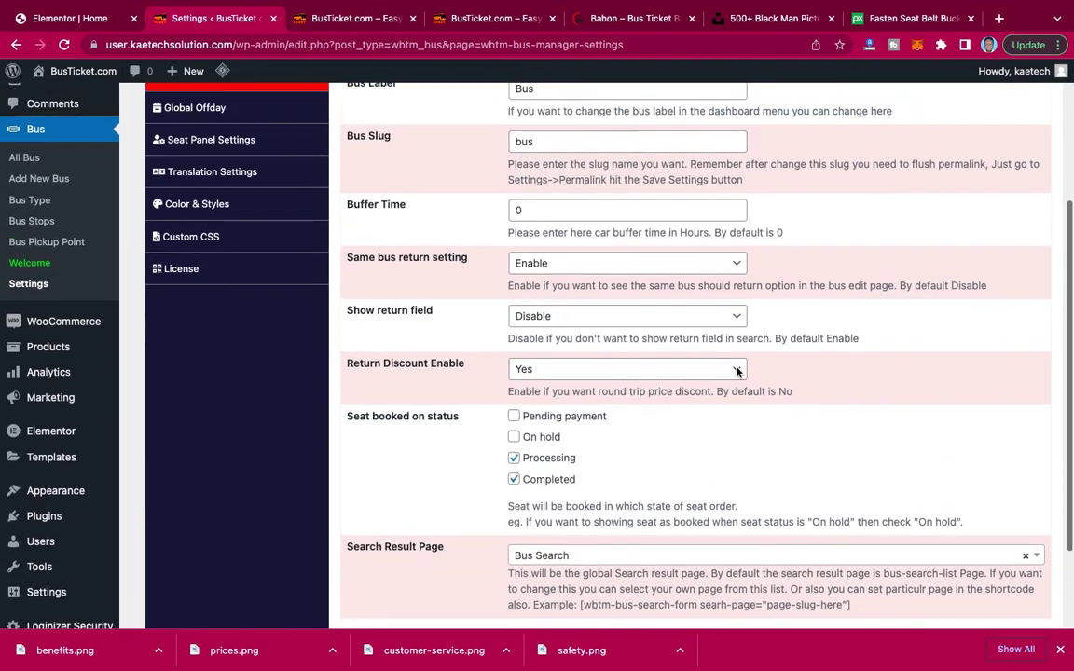
pyautogui.scroll(1, 736, 371)
pyautogui.click(216, 272)
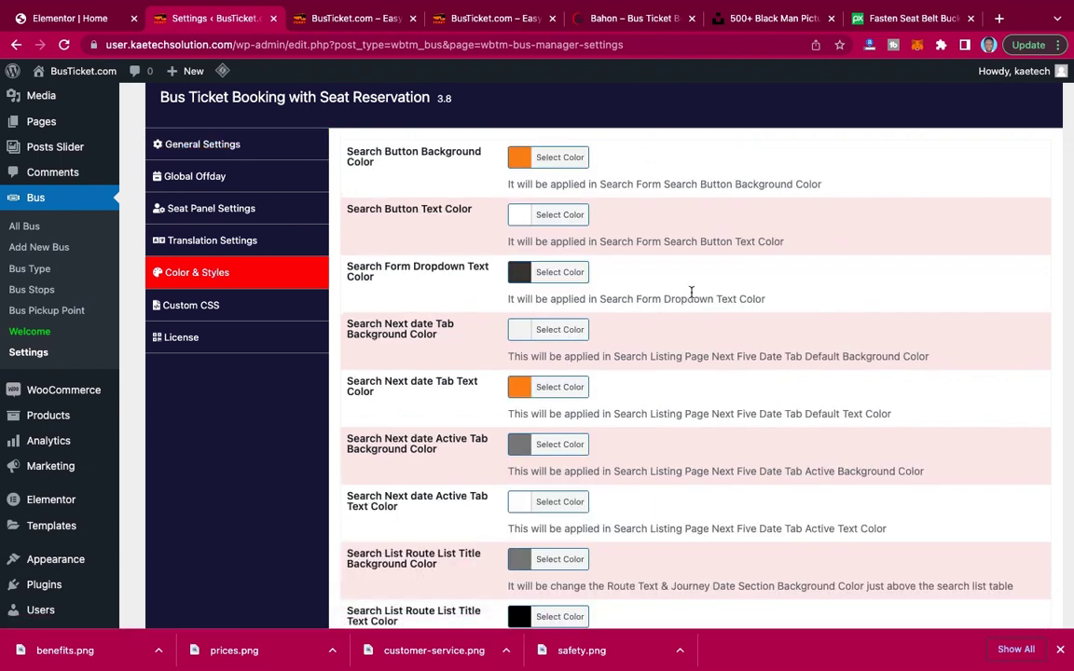
# Set Search List Route List Title Background Color to #e96b0b and save the plugin settings.
pyautogui.scroll(-5, 691, 292)
pyautogui.click(560, 187)
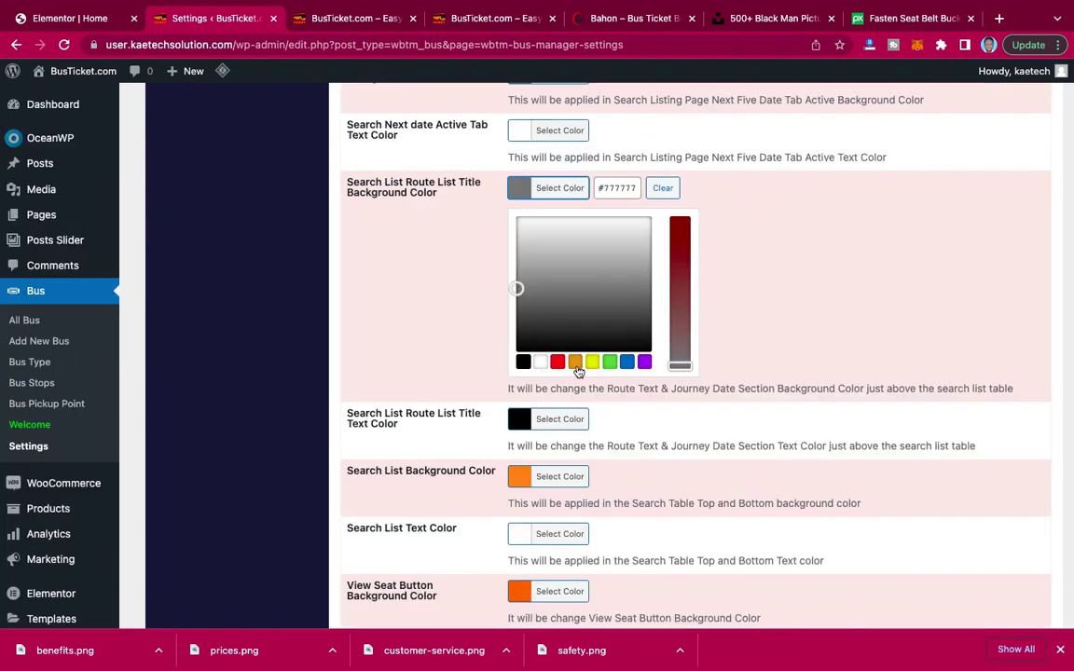
pyautogui.click(625, 188)
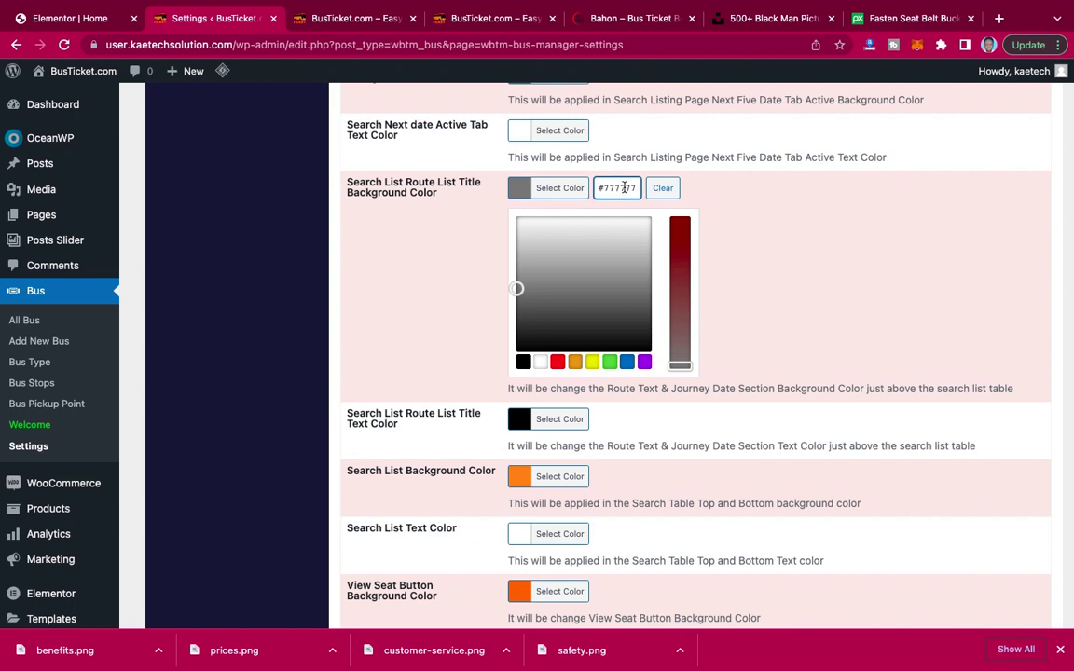
pyautogui.hotkey('ctrl', 'a')
pyautogui.write('#e96b0b')
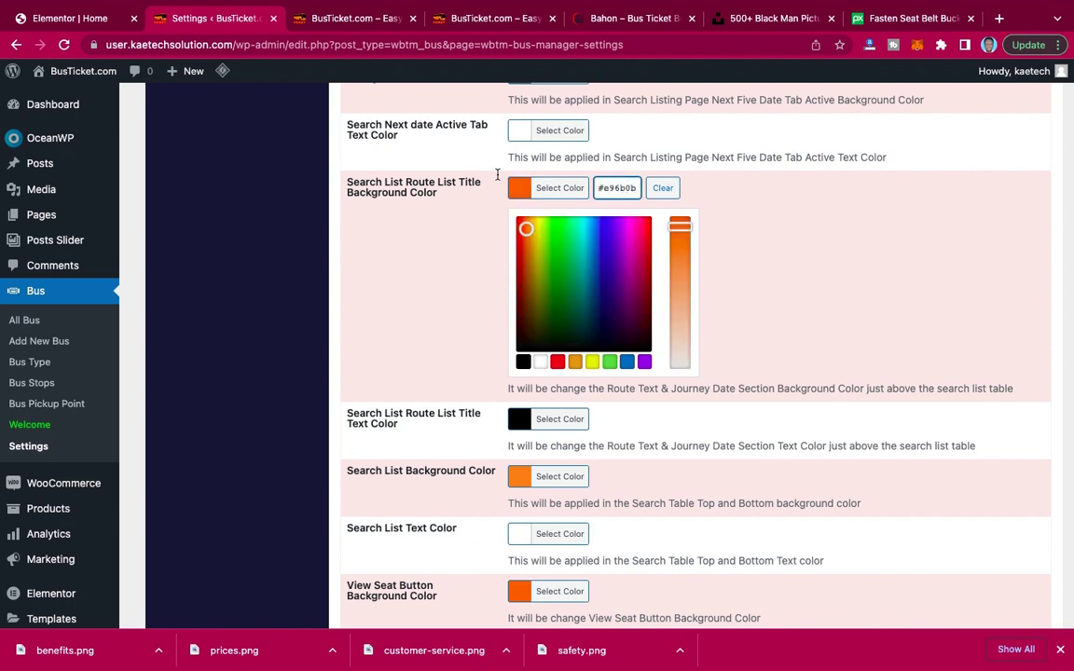
pyautogui.click(466, 196)
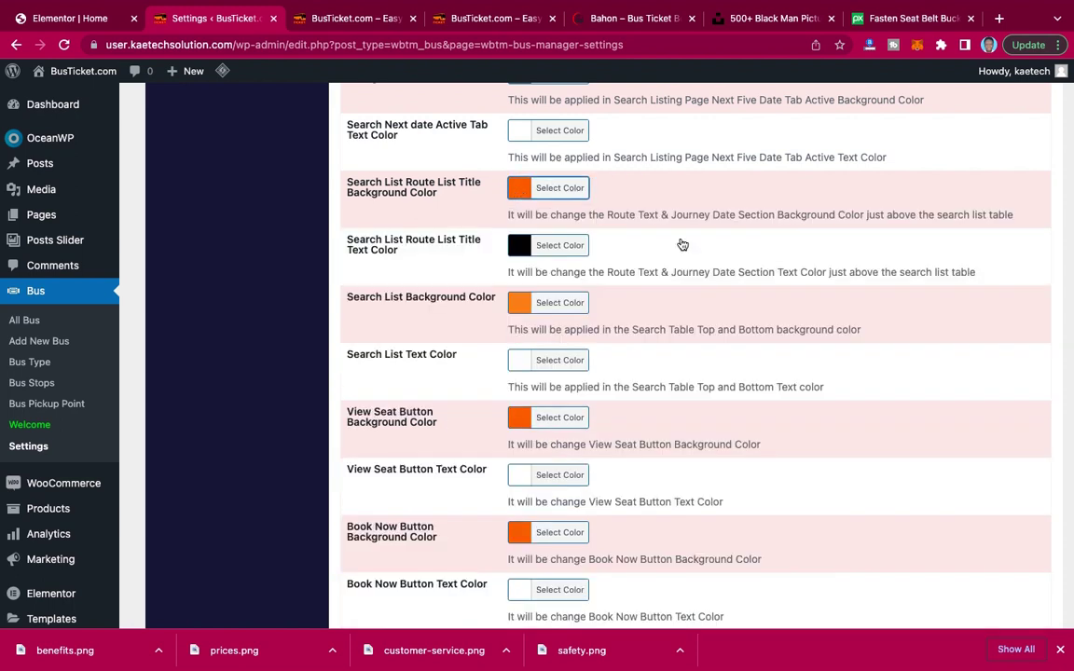
pyautogui.scroll(-5, 682, 244)
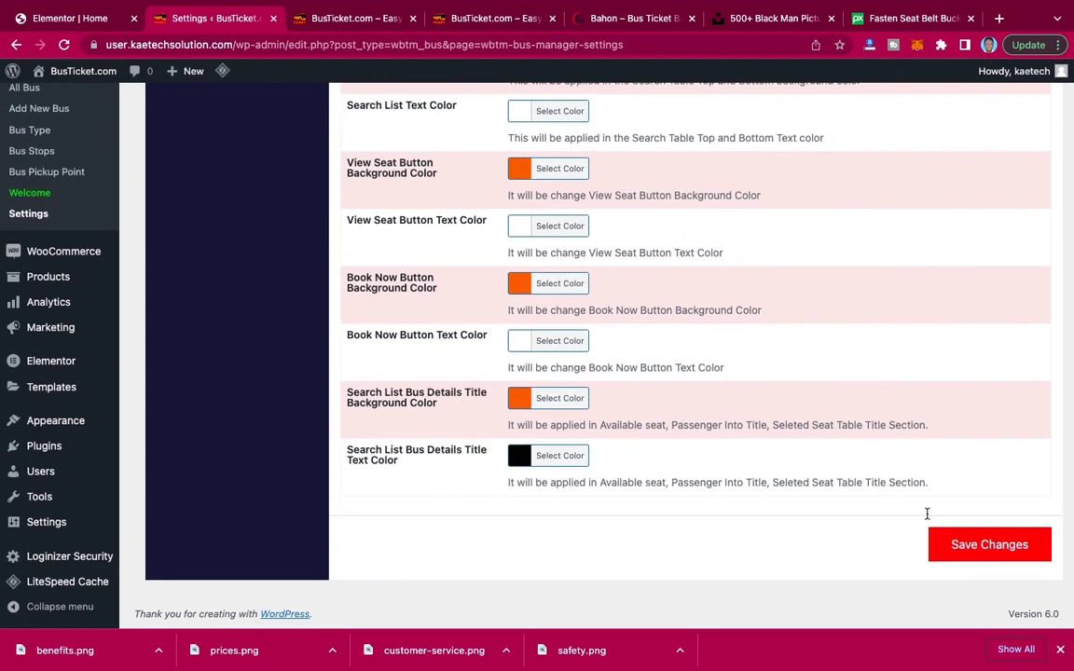
pyautogui.click(973, 550)
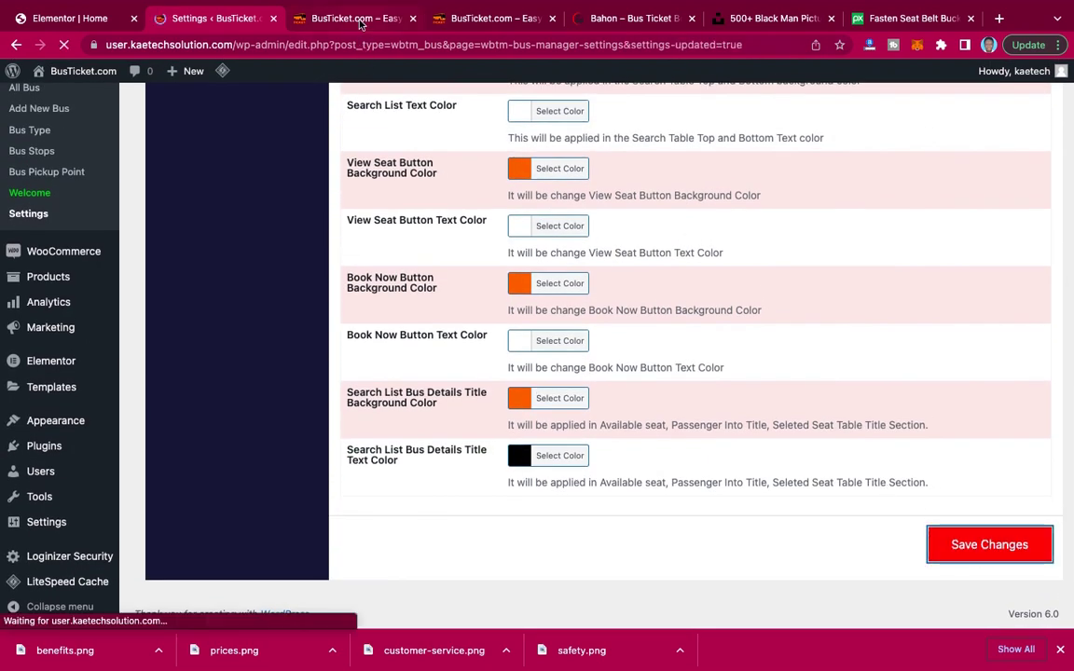
# Reload the live home page to recheck the bus list, and purge all caches again.
pyautogui.click(361, 21)
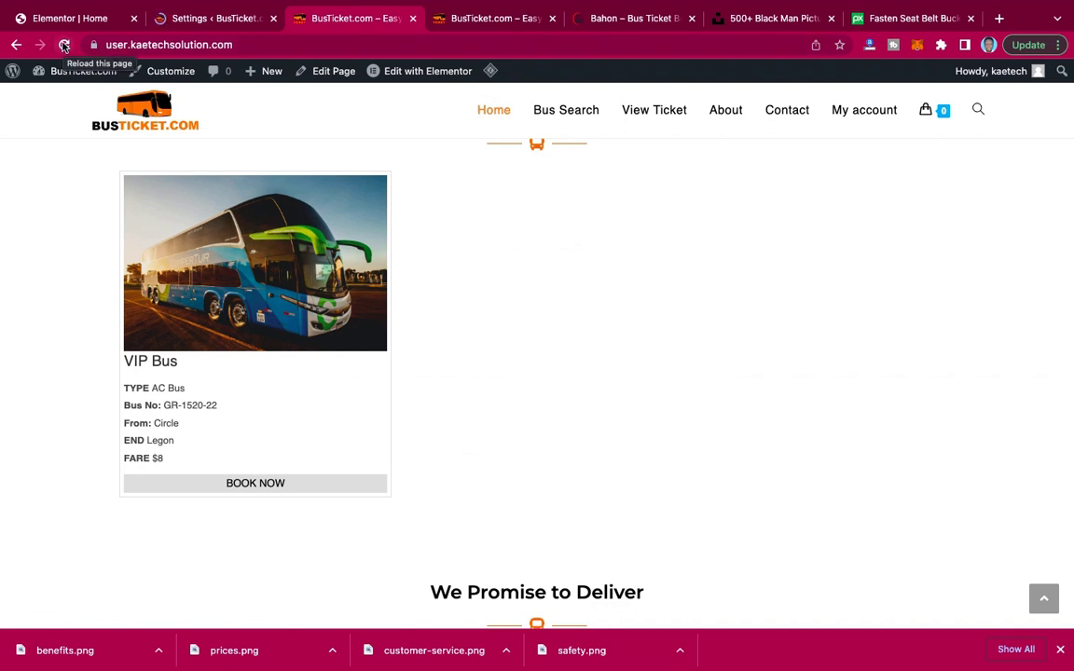
pyautogui.click(65, 45)
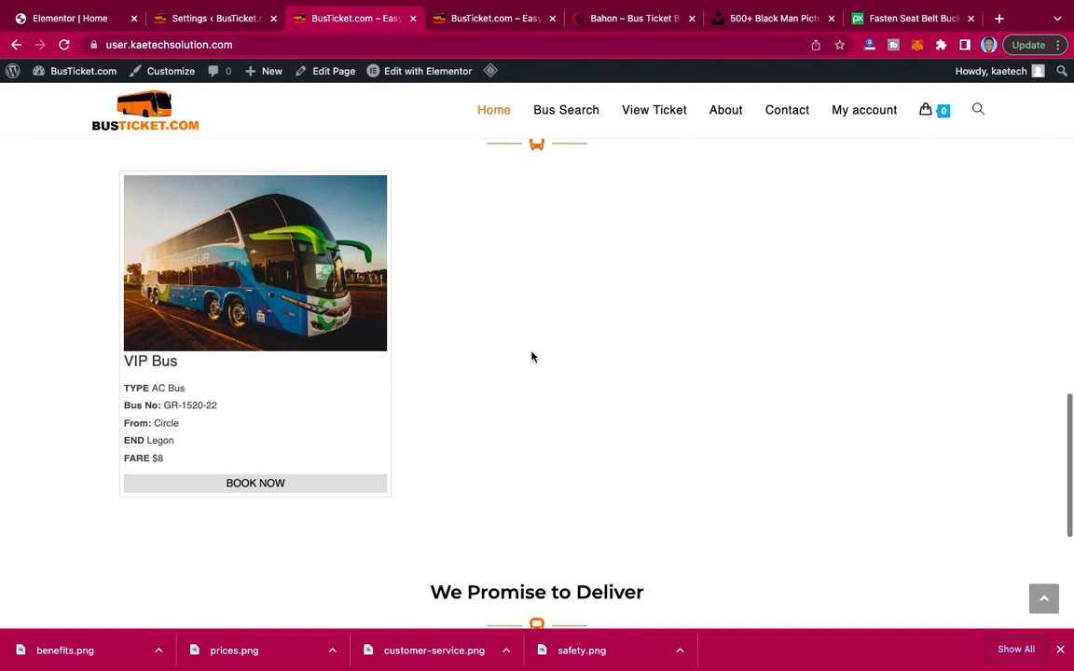
pyautogui.moveTo(491, 71)
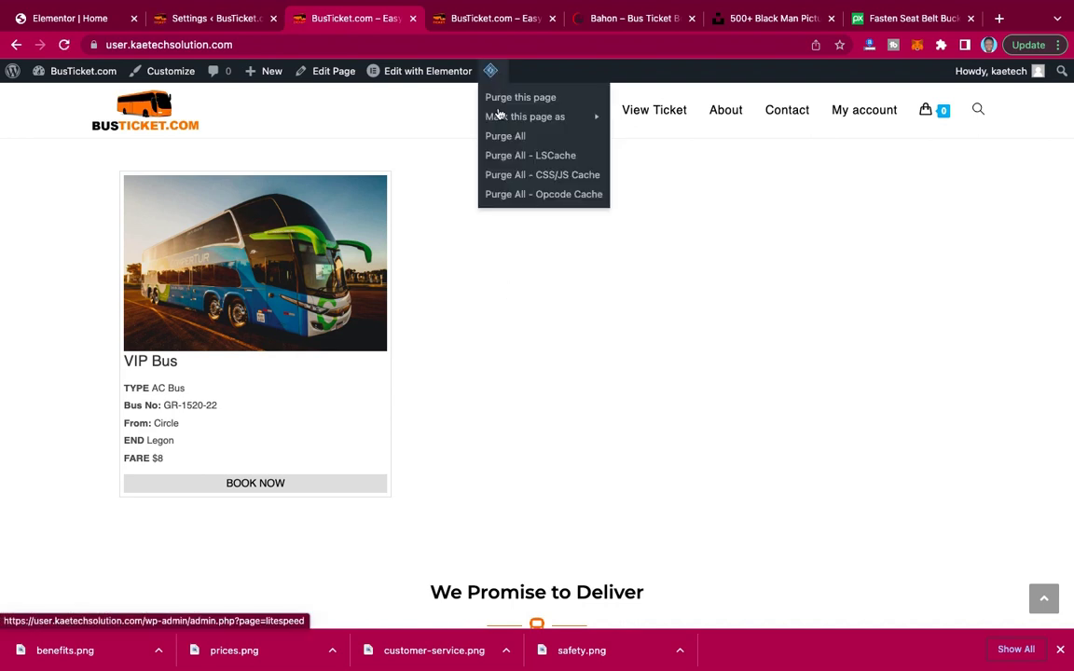
pyautogui.click(515, 137)
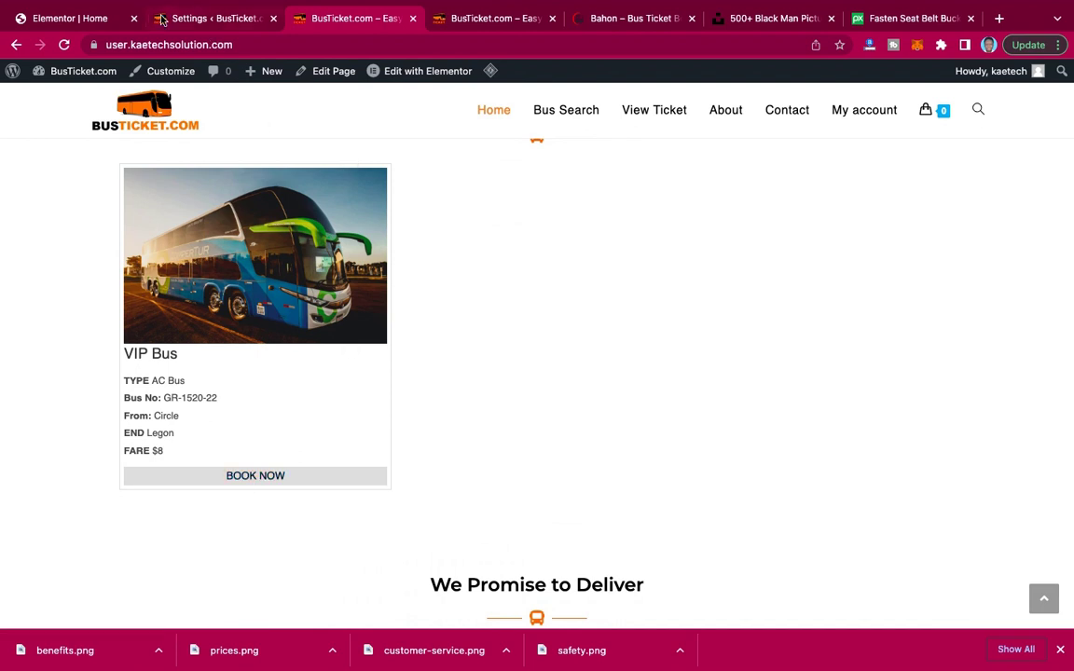
# Look through the Bus plugin's General Settings down to the Search Result Page option.
pyautogui.click(205, 18)
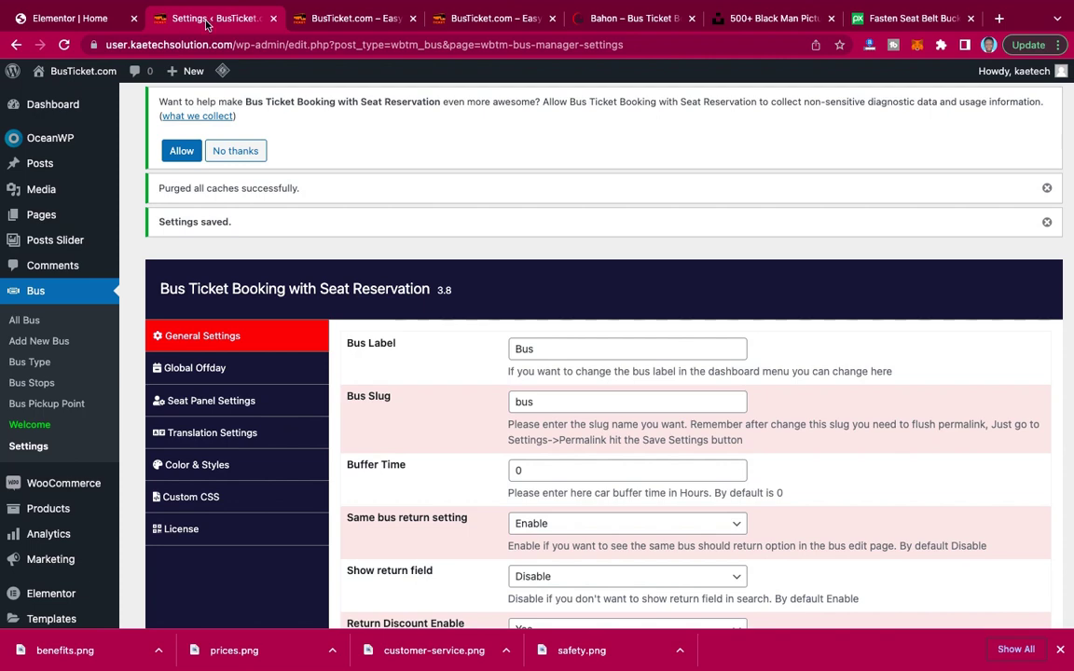
pyautogui.scroll(-2, 268, 314)
pyautogui.scroll(-3, 268, 314)
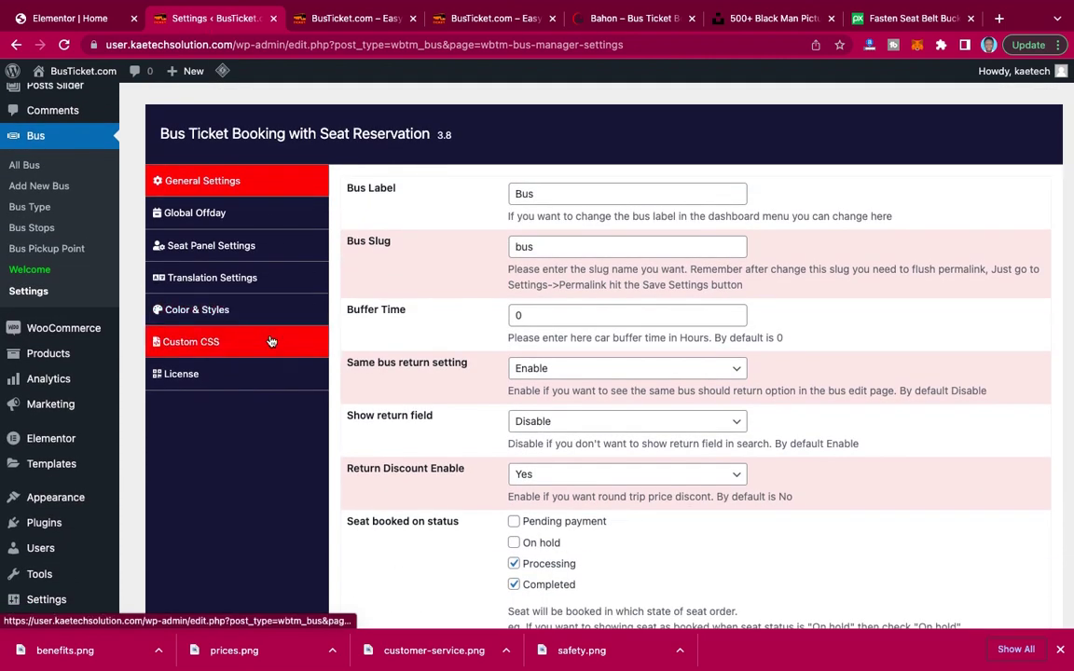
pyautogui.scroll(-5, 464, 336)
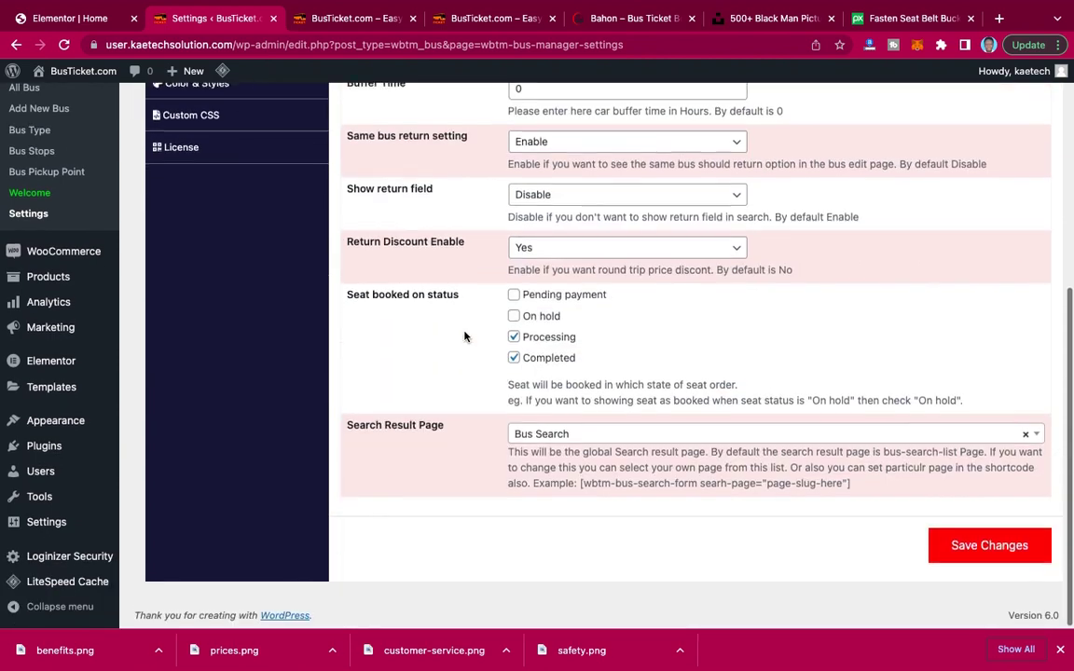
pyautogui.click(988, 568)
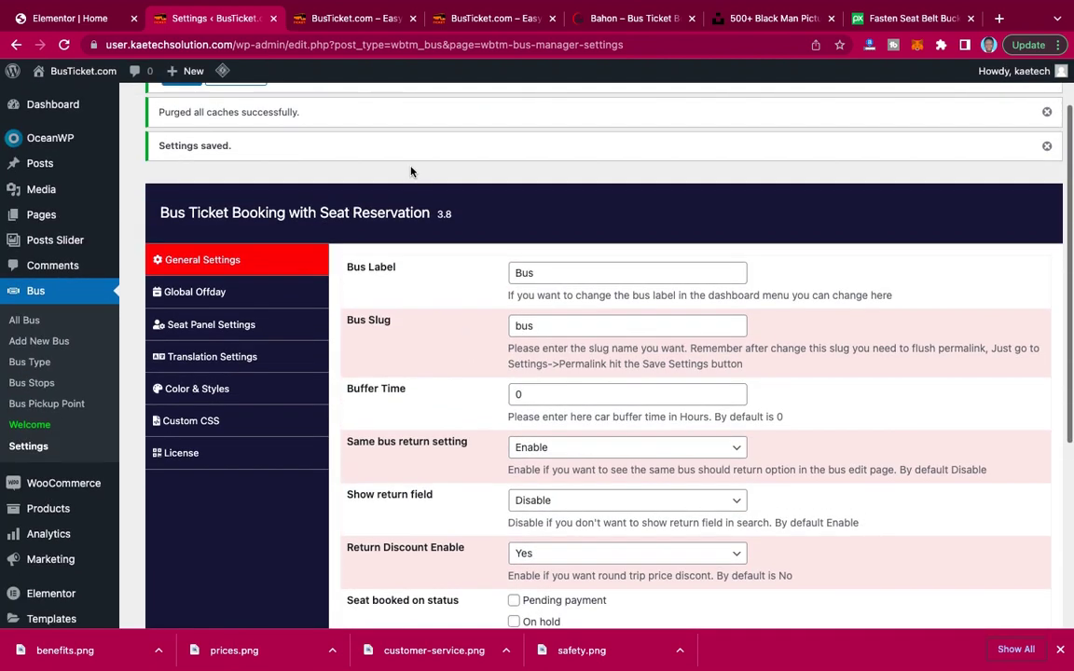
# Review the live site's home page, Bus Search page and View Ticket page, ending back on the home page.
pyautogui.click(369, 22)
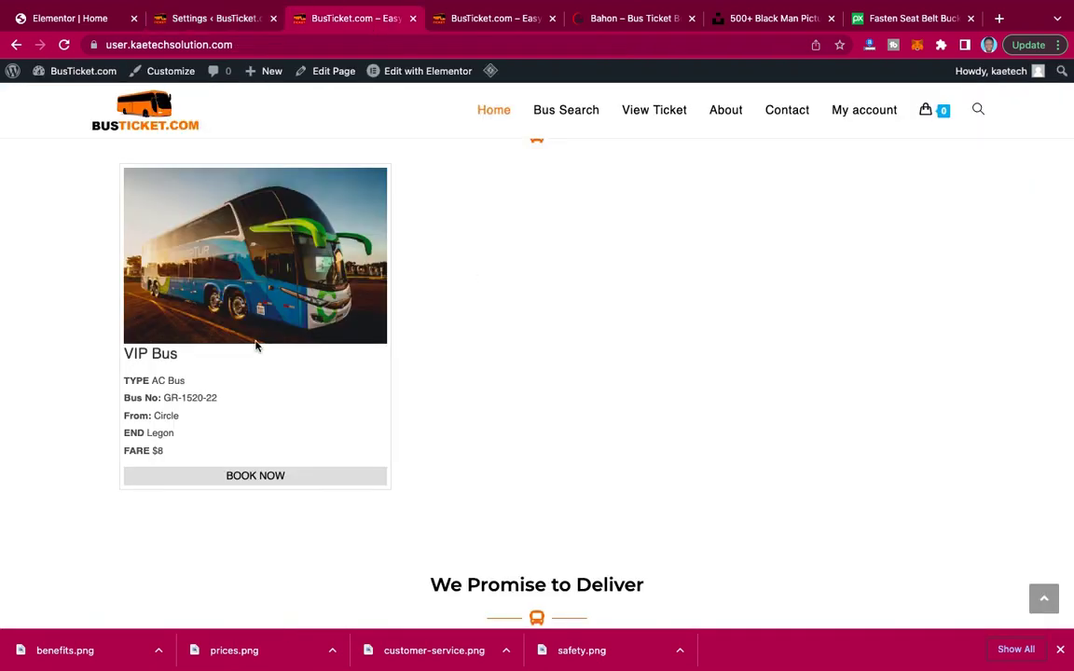
pyautogui.scroll(15, 562, 330)
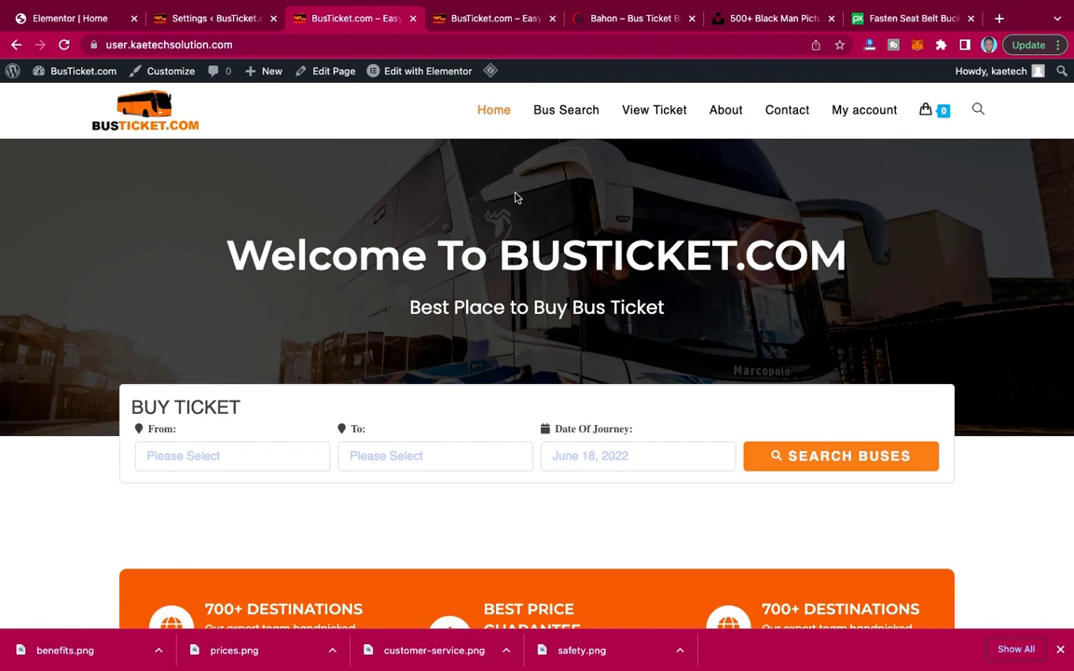
pyautogui.click(572, 112)
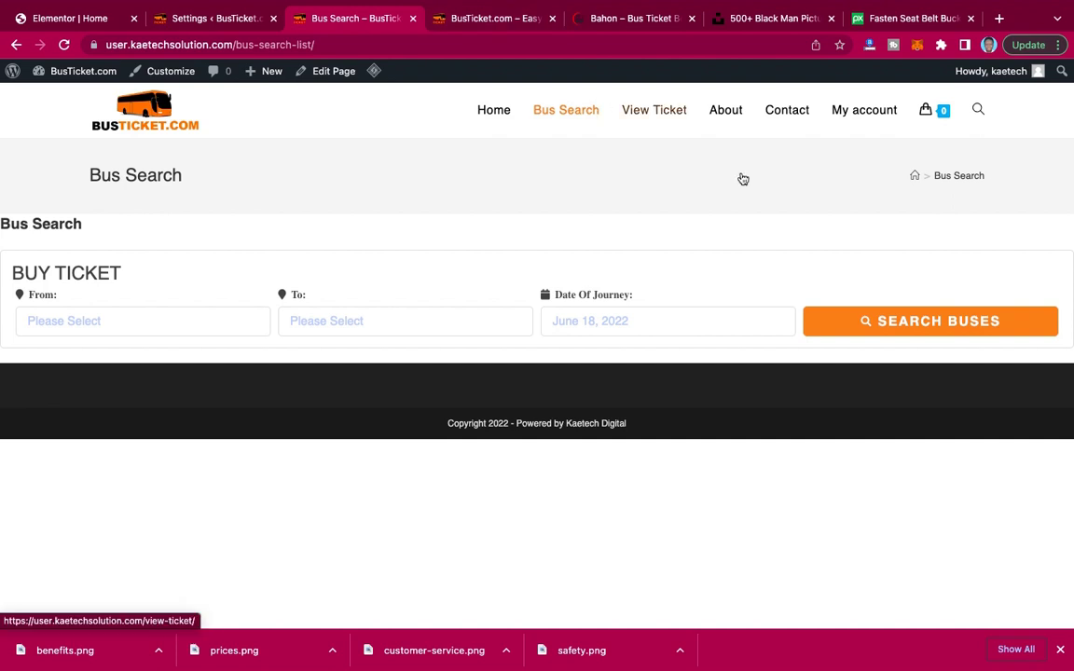
pyautogui.click(661, 107)
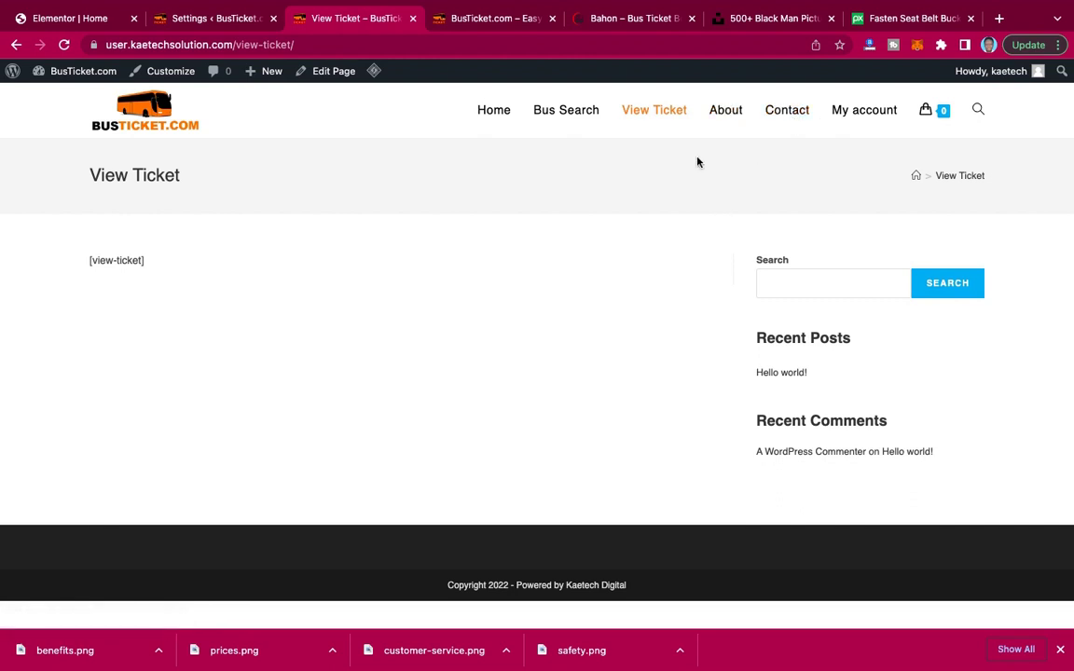
pyautogui.click(495, 112)
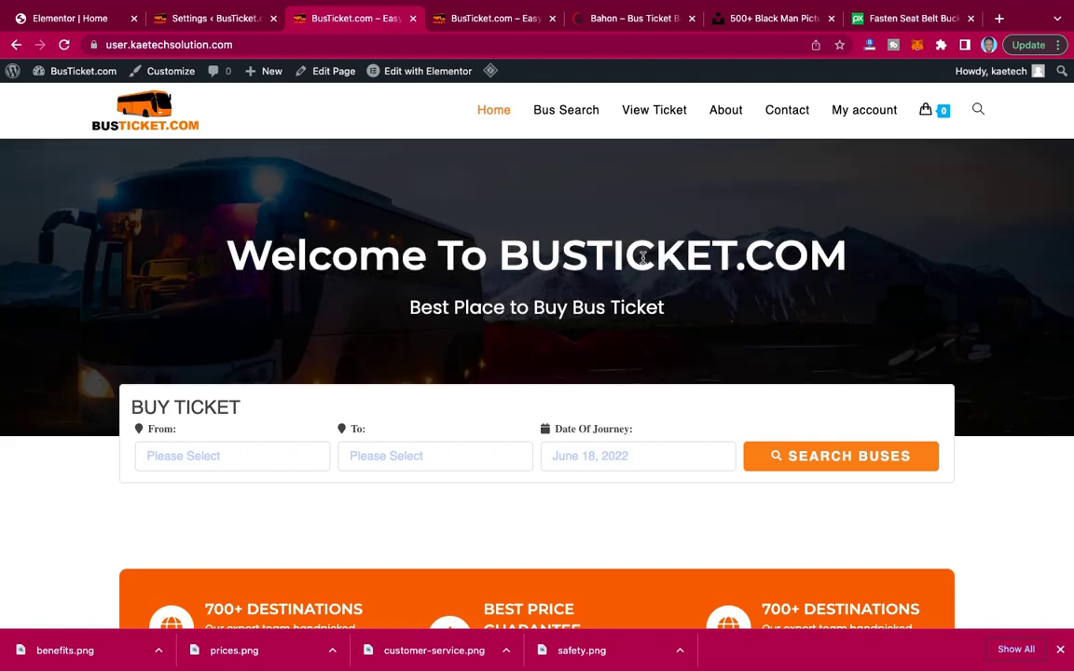
pyautogui.scroll(-3, 642, 258)
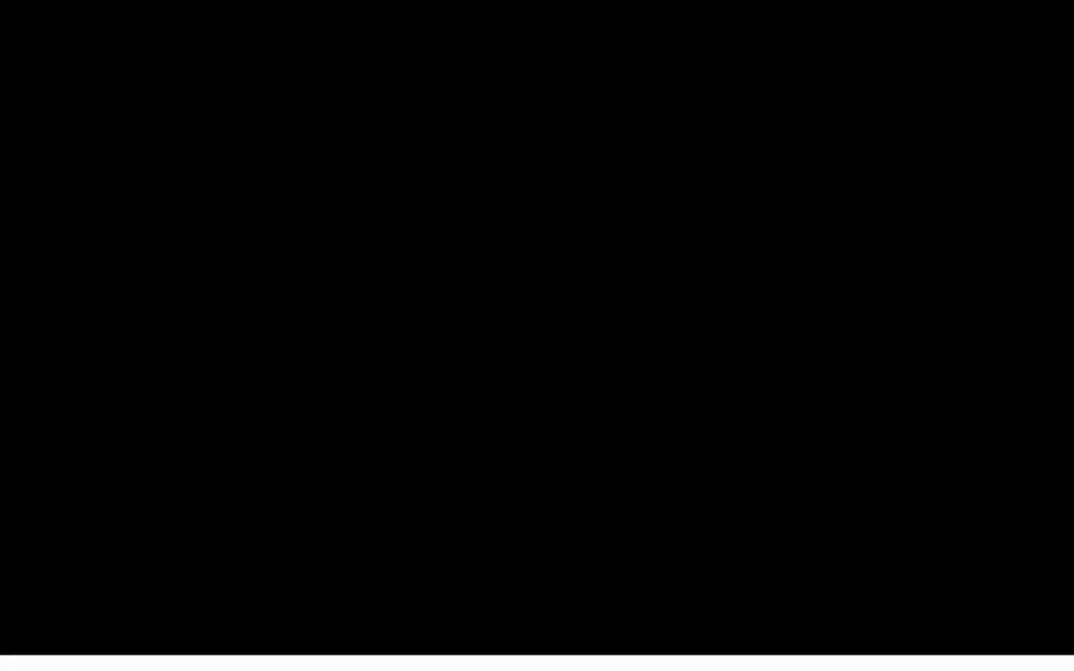